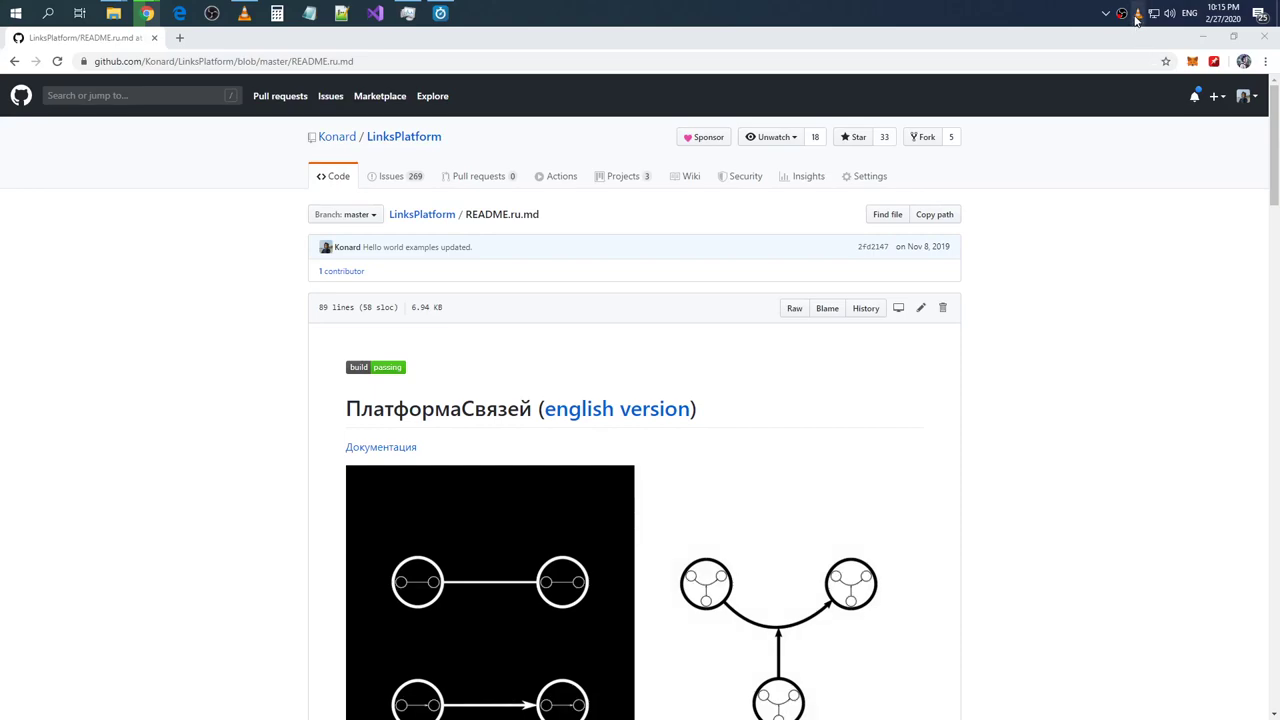
- Skip to the next music track and scroll down the current page
right_click(1137, 13)
left_click(1165, 90)
scroll(1000, 174, "down", 3)
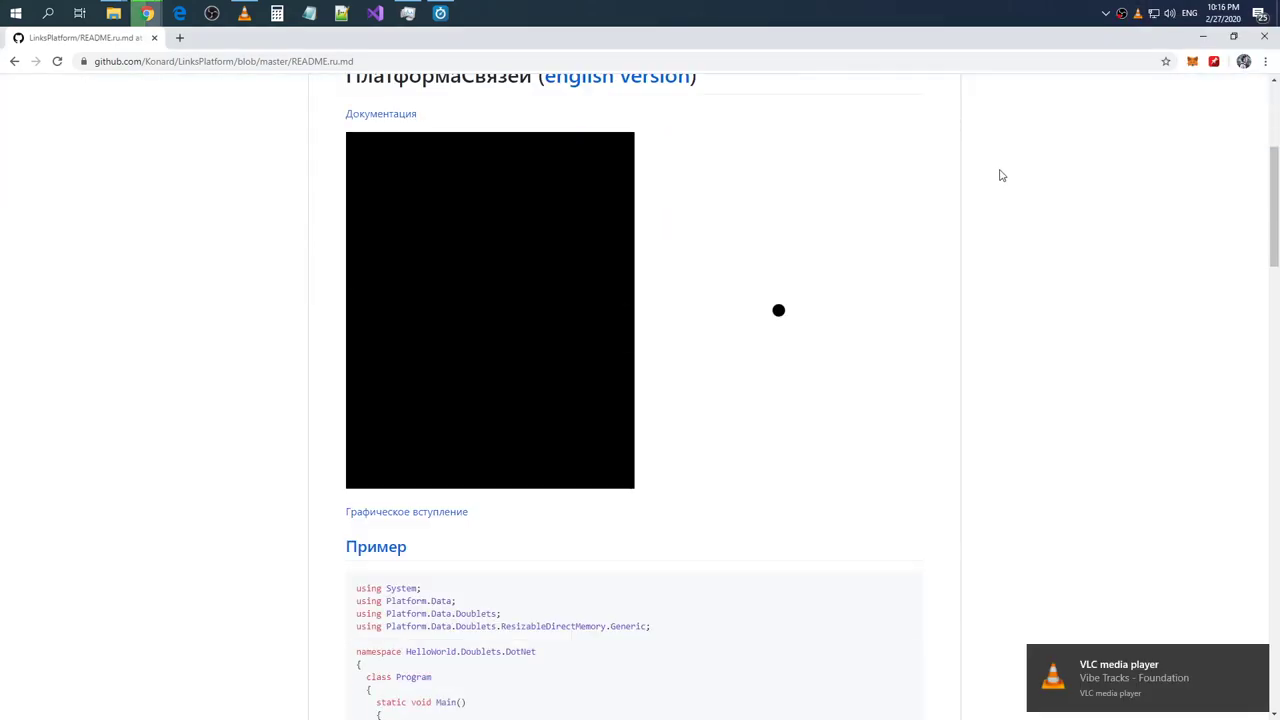
scroll(1000, 174, "down", 5)
scroll(1000, 172, "down", 5)
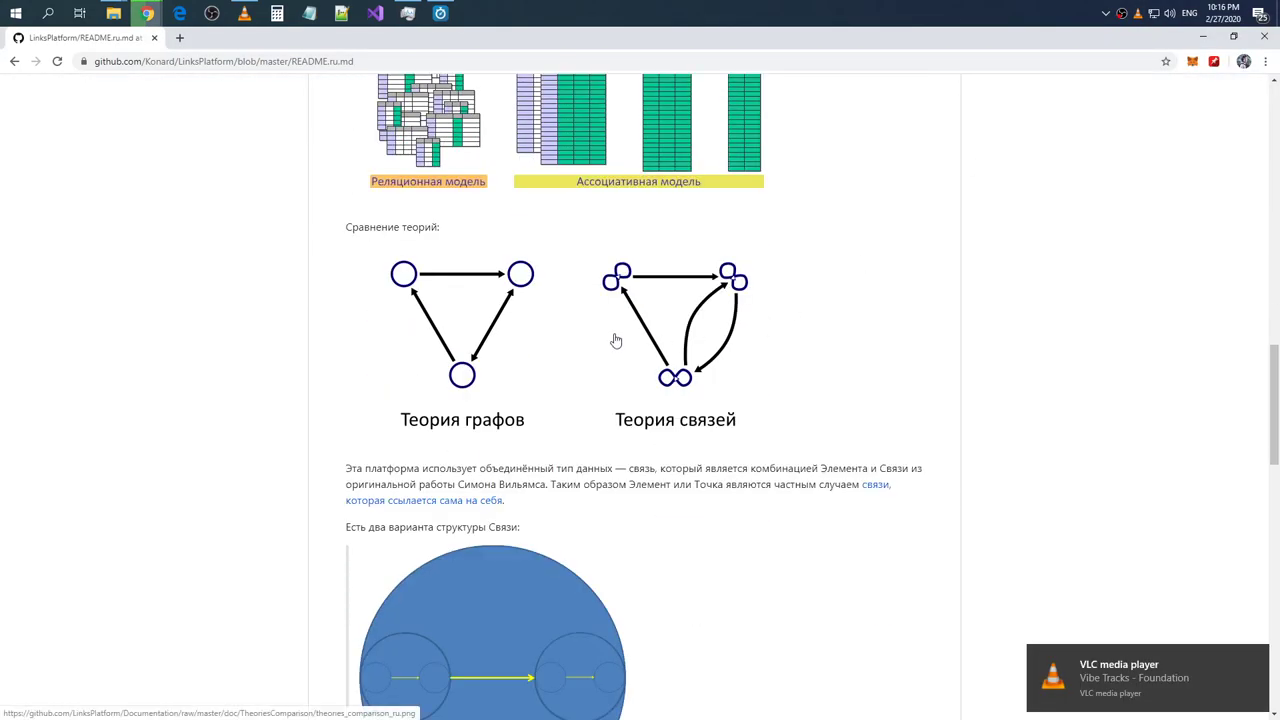
- Open github.com/linksplatform/Documentation in a new tab, then return to the Russian README tab
left_click(179, 37)
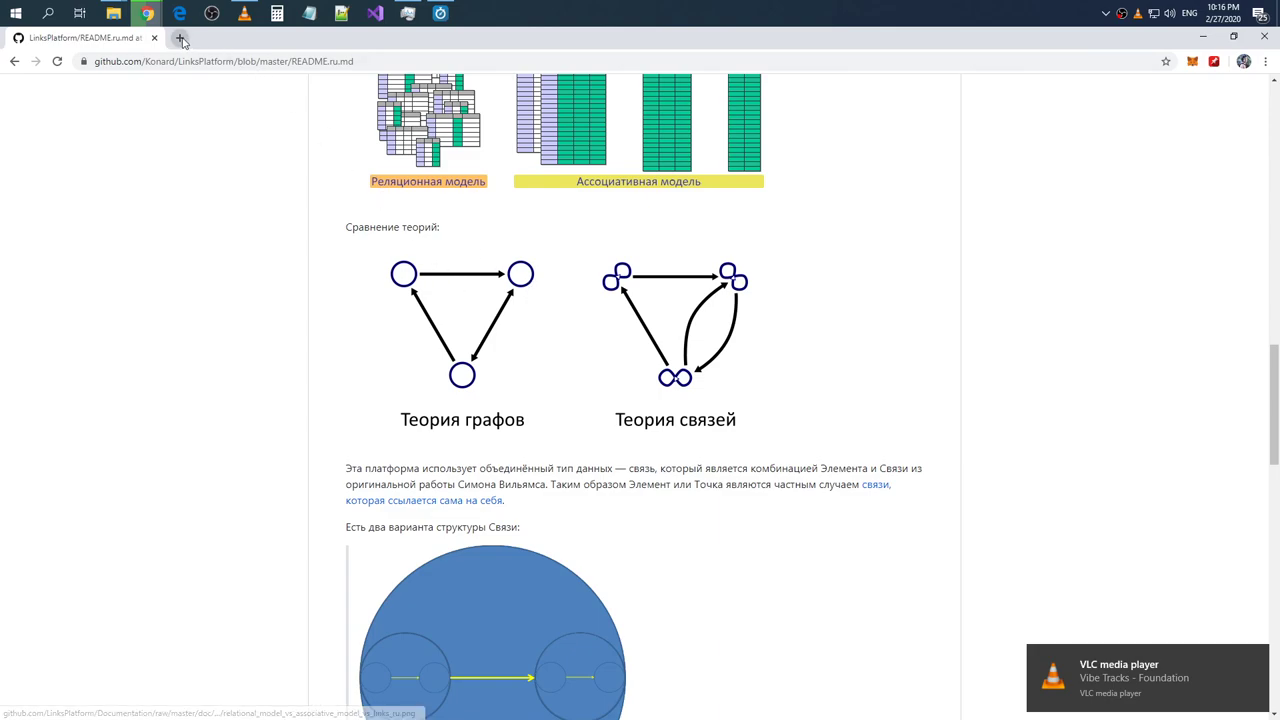
type("github.com/linksp")
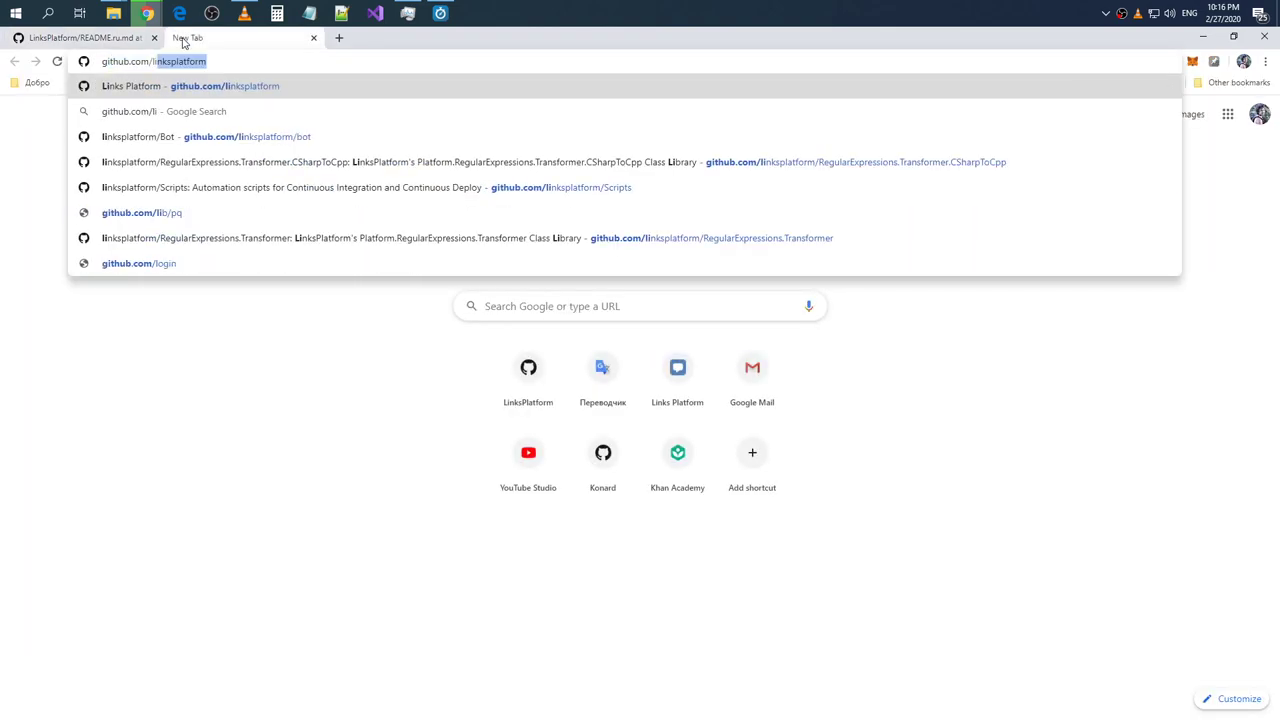
type("latform/Do")
key("Return")
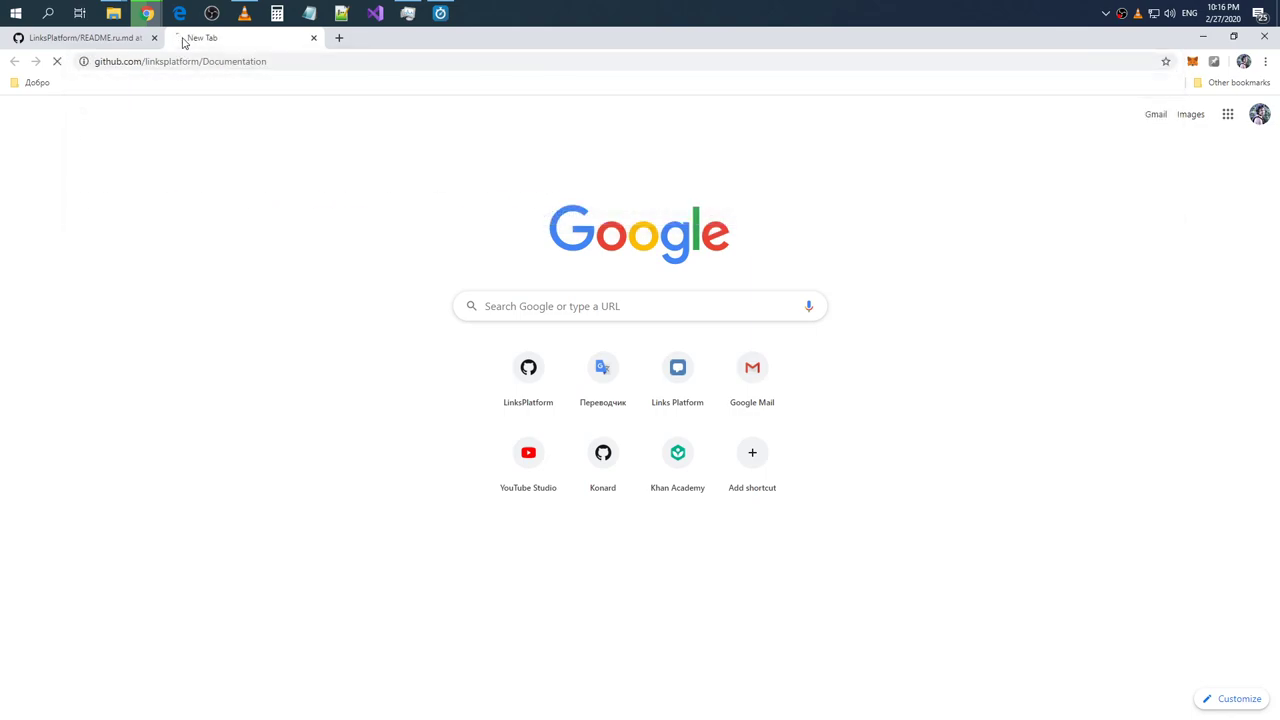
left_click(130, 38)
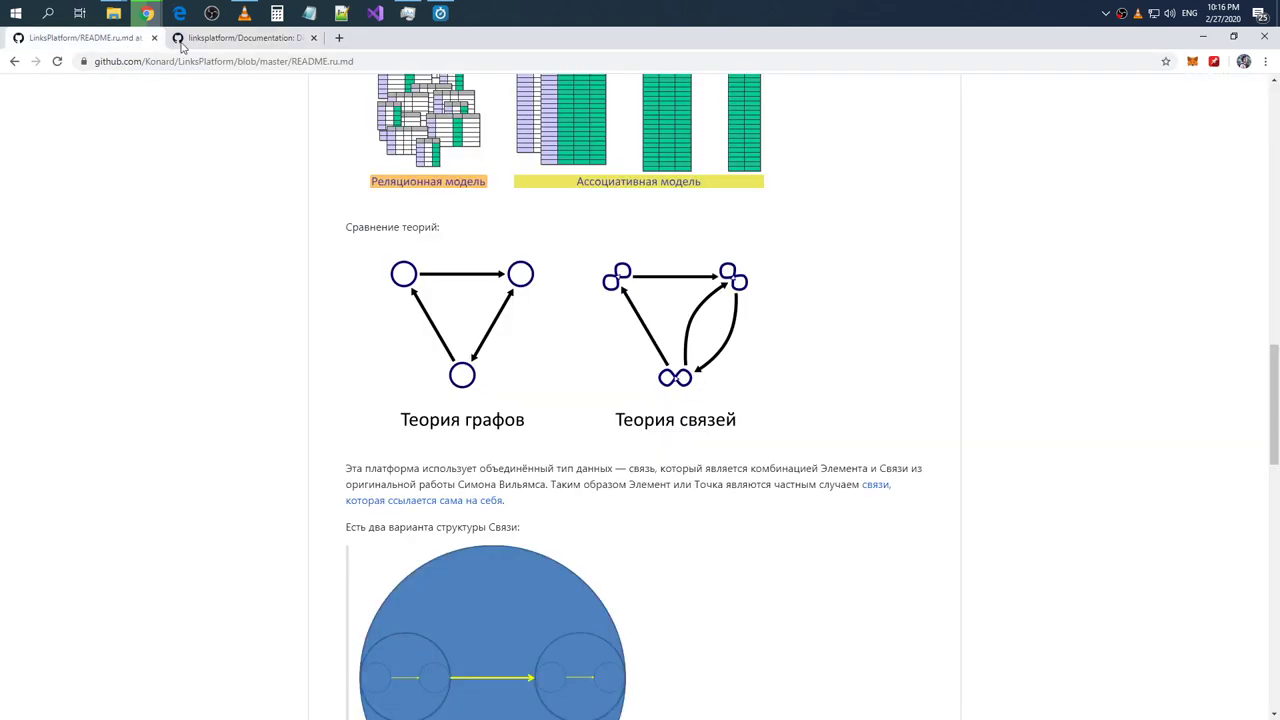
left_click(240, 38)
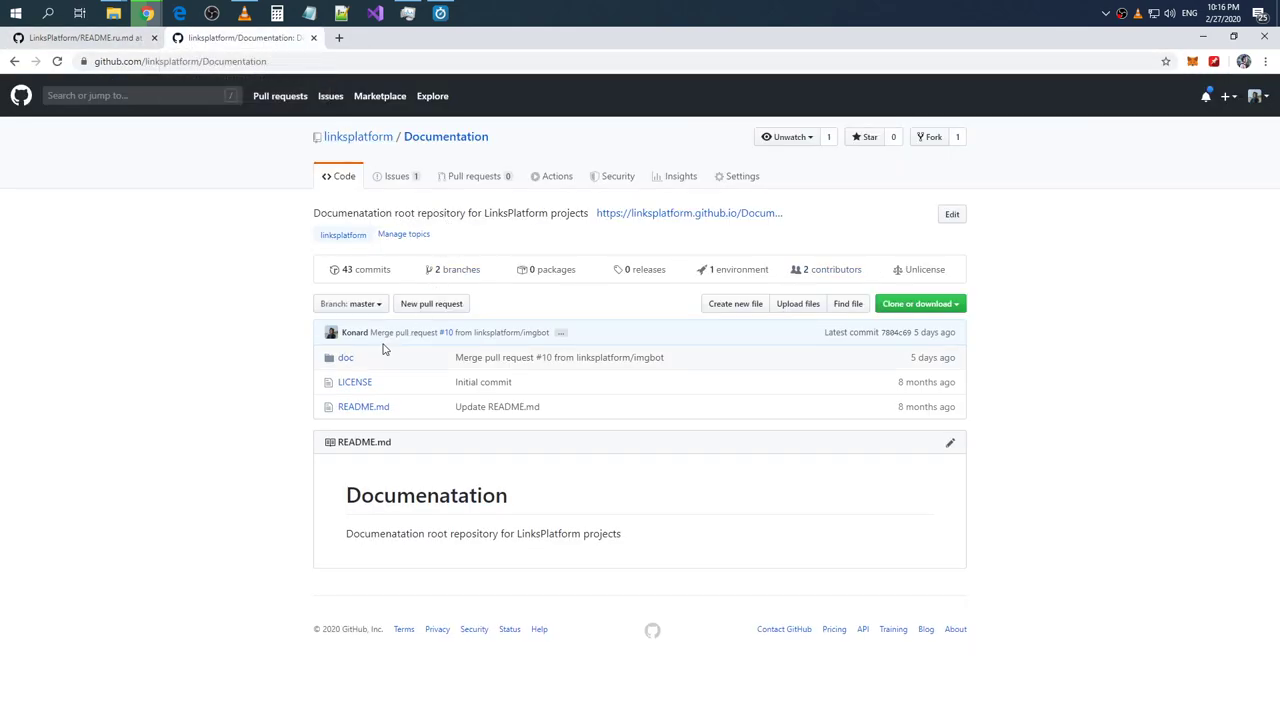
left_click(121, 40)
- Switch the README to its English version
scroll(626, 220, "up", 4)
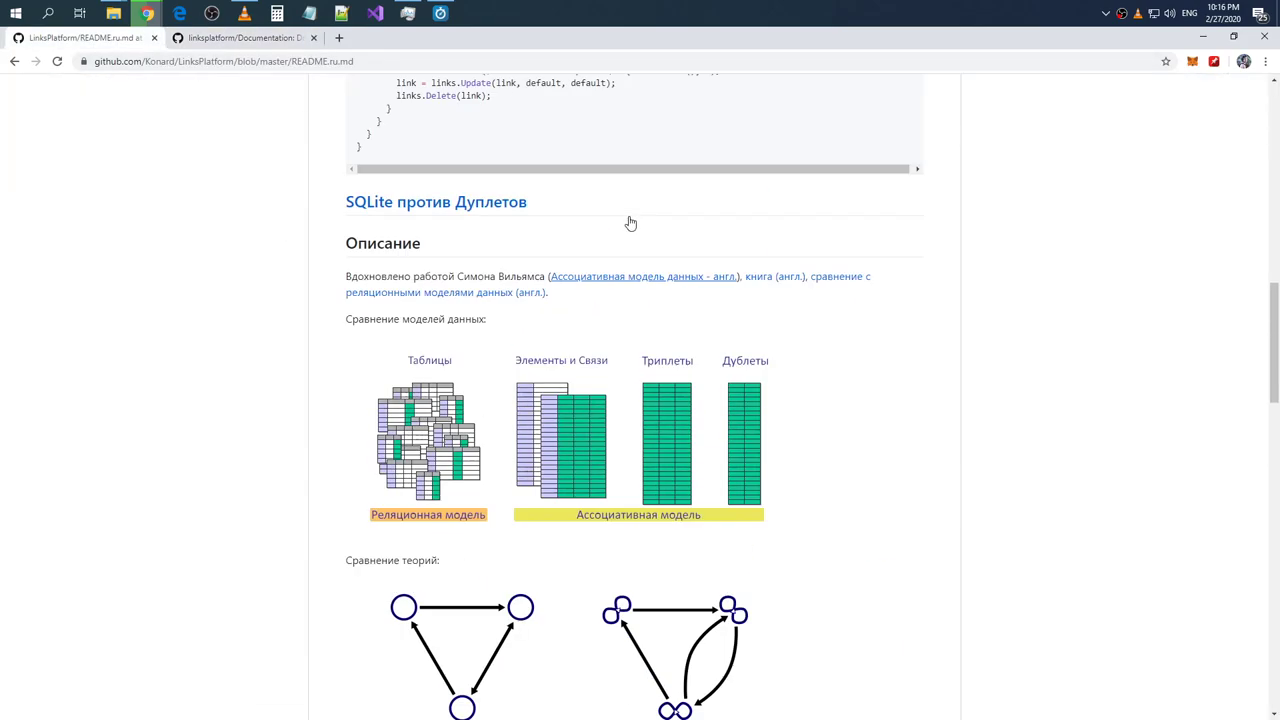
scroll(680, 280, "up", 2)
scroll(680, 280, "up", 5)
left_click(635, 224)
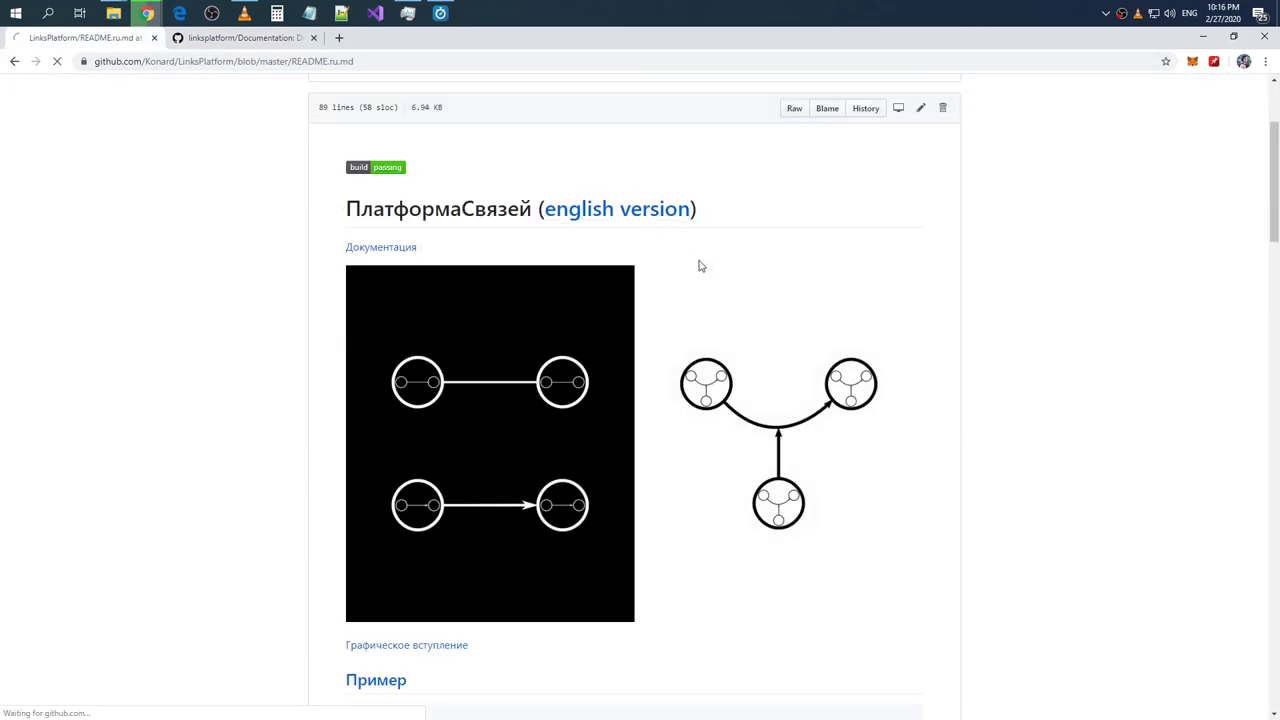
scroll(697, 266, "down", 4)
scroll(700, 266, "down", 1)
scroll(700, 266, "up", 3)
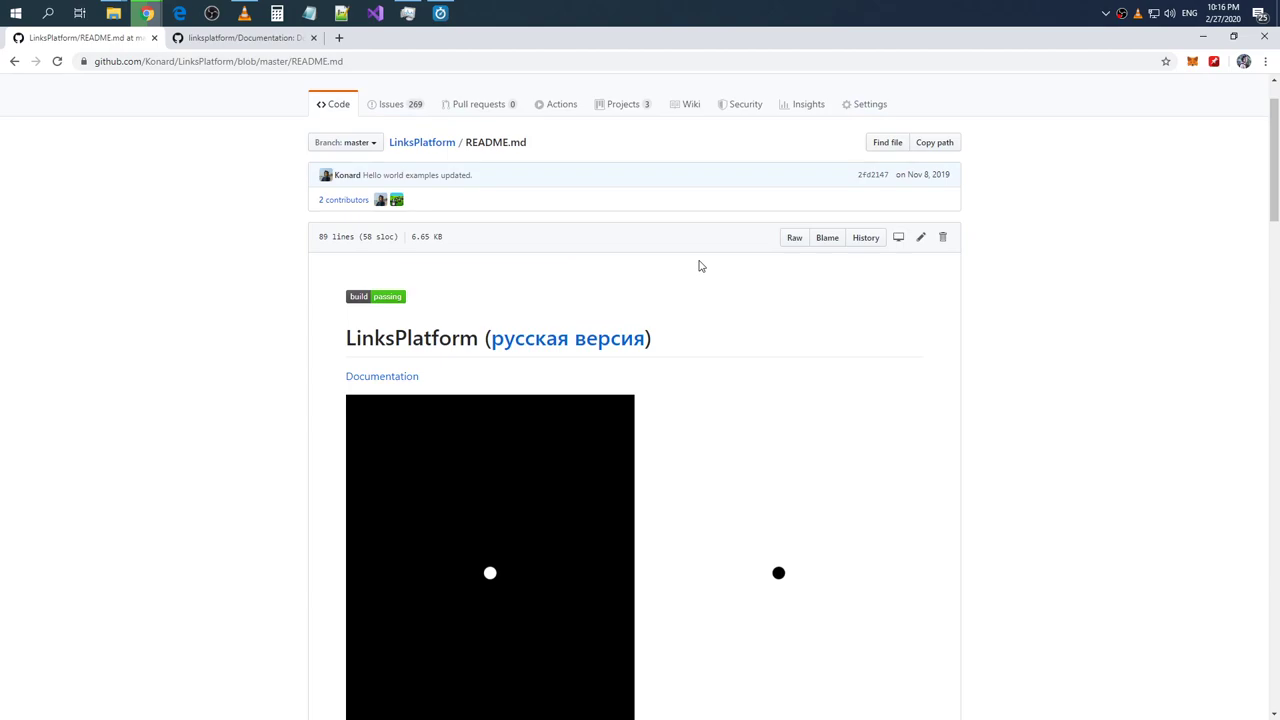
scroll(700, 266, "up", 1)
- Scroll the English README to the theories comparison, then open the Documentation repository's Issues
scroll(700, 266, "down", 3)
scroll(700, 266, "down", 2)
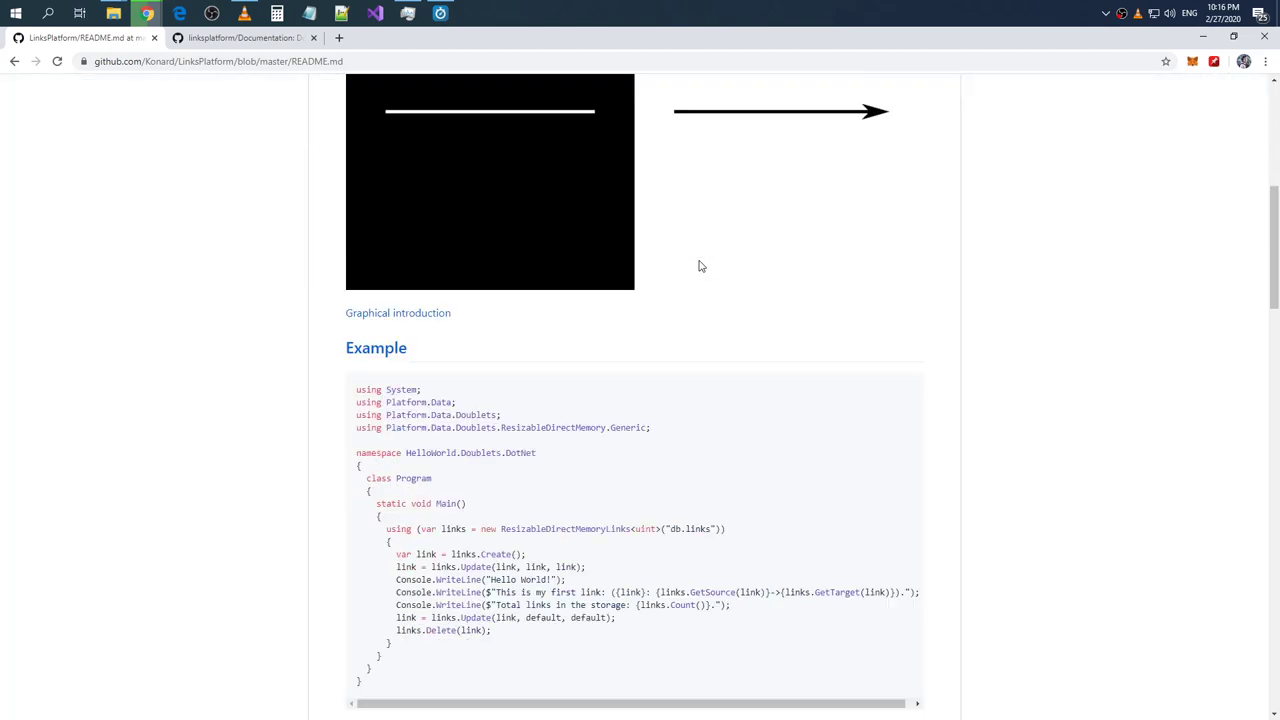
scroll(697, 266, "down", 5)
scroll(697, 266, "down", 4)
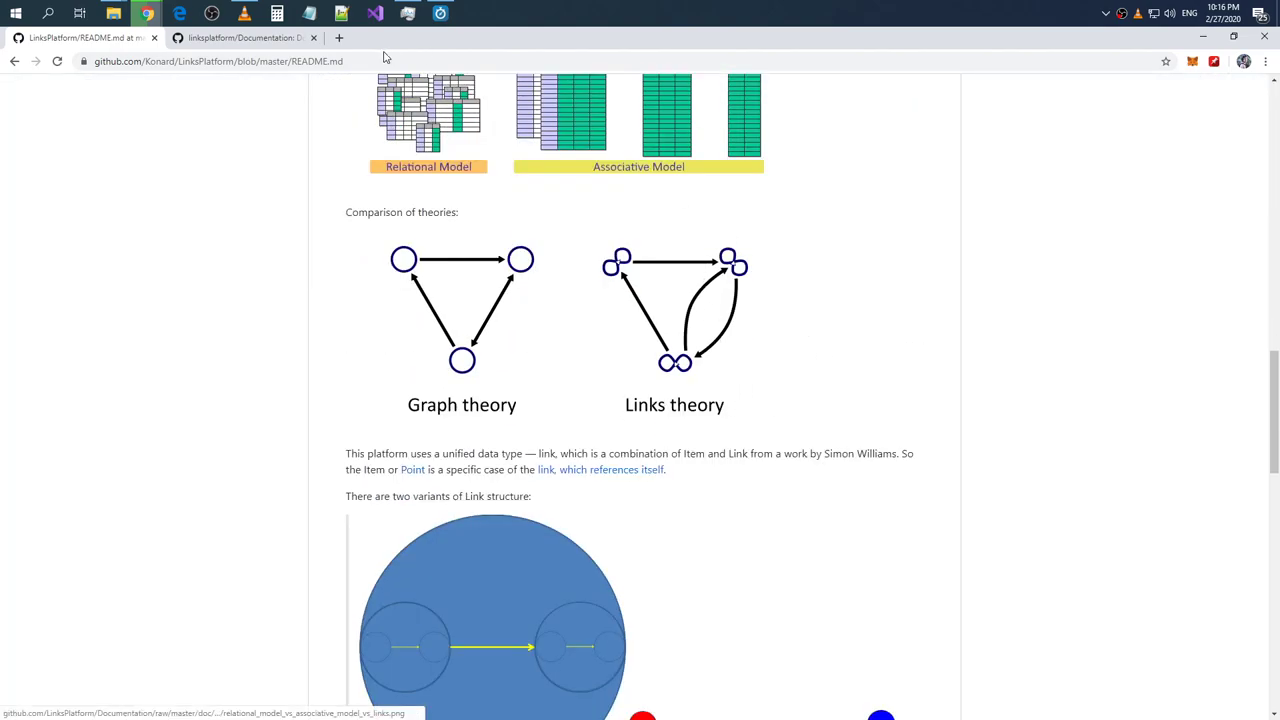
left_click(263, 47)
left_click(404, 184)
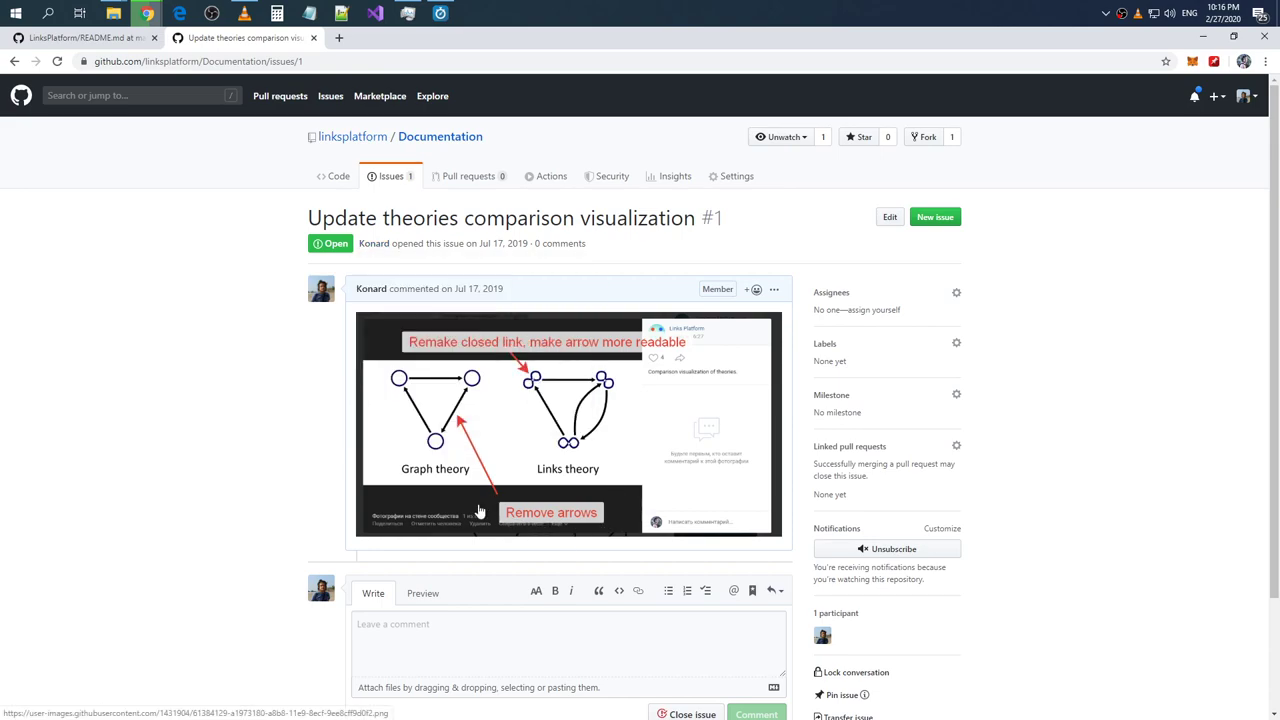
- Open issue #1 'Update theories comparison visualization' from the Documentation issues list
left_click(14, 61)
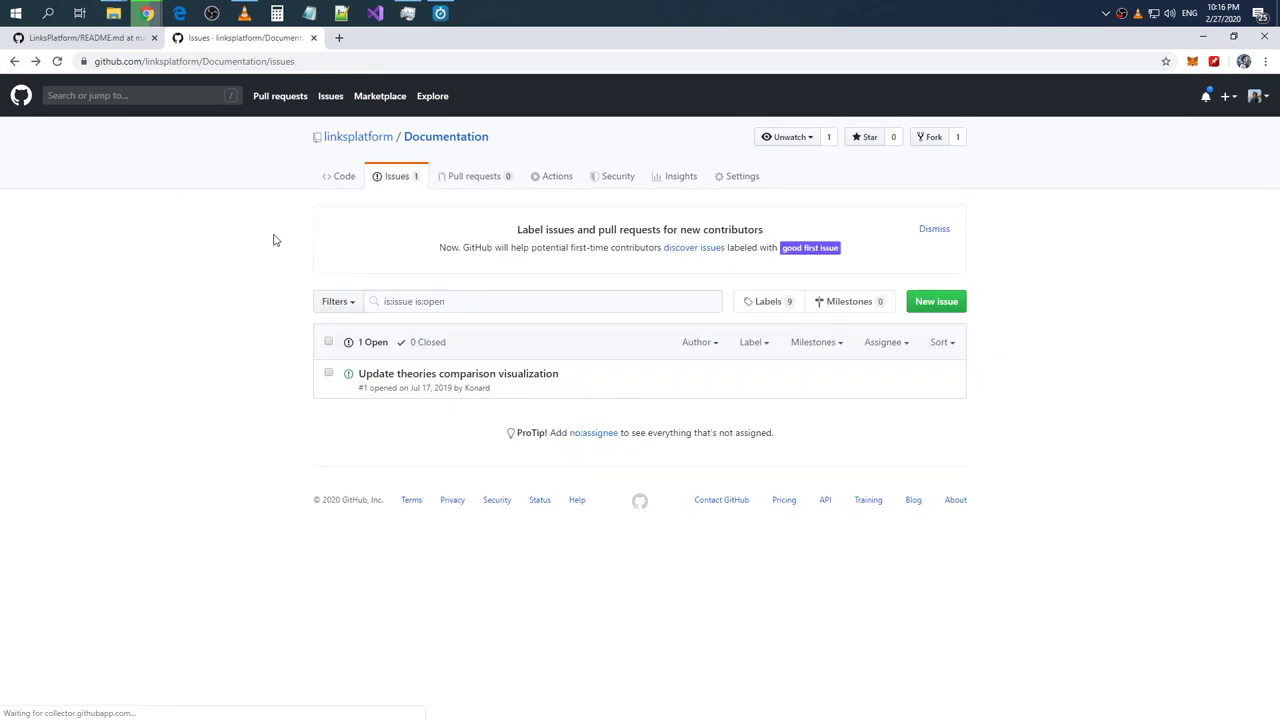
left_click(468, 375)
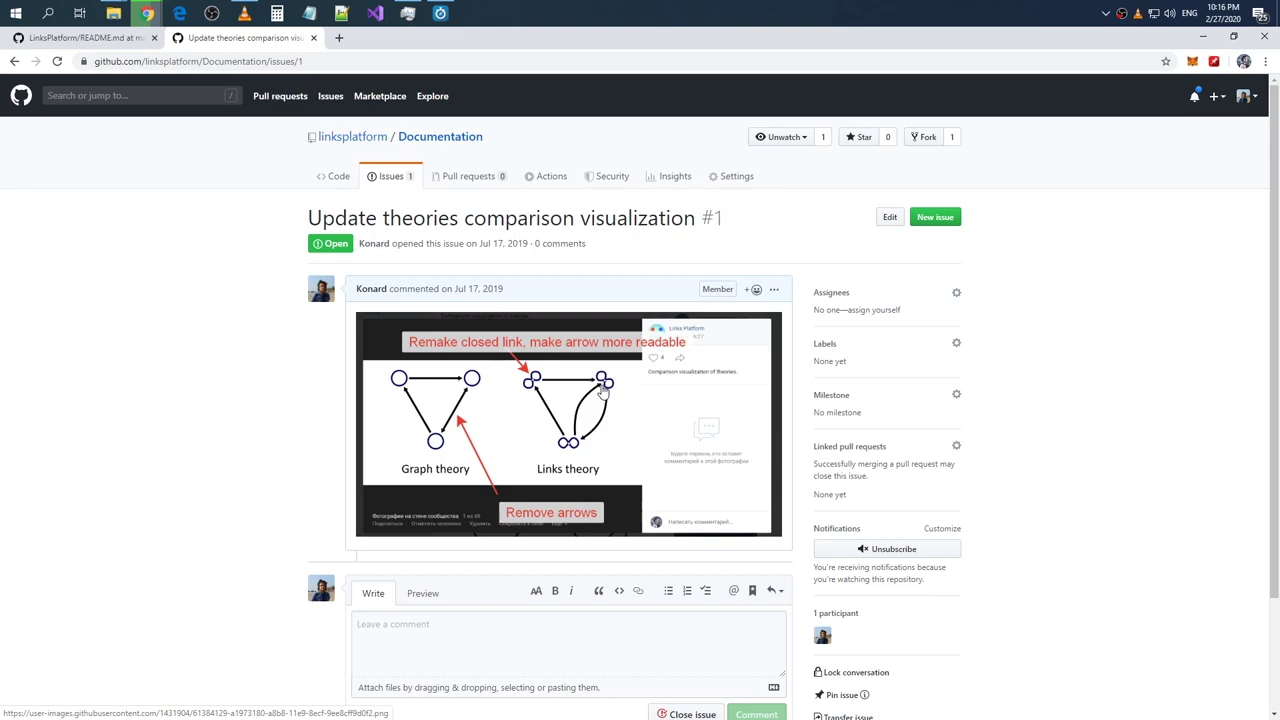
right_click(441, 142)
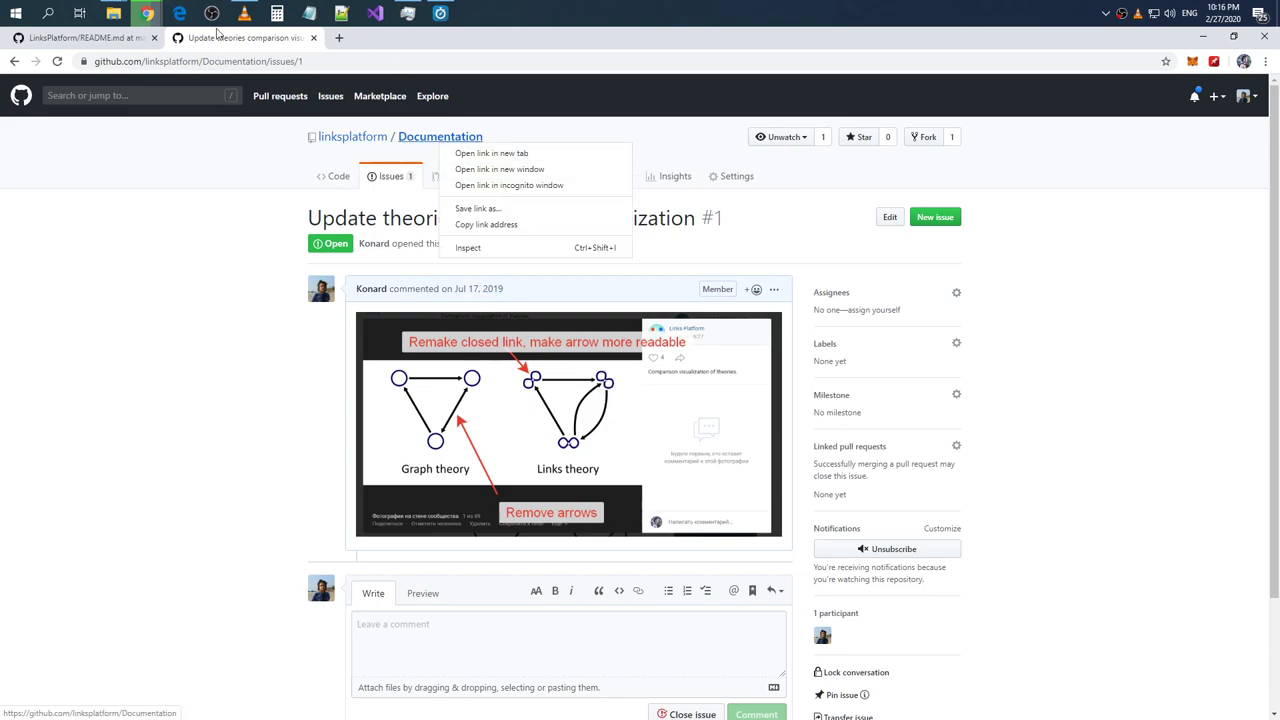
left_click(113, 14)
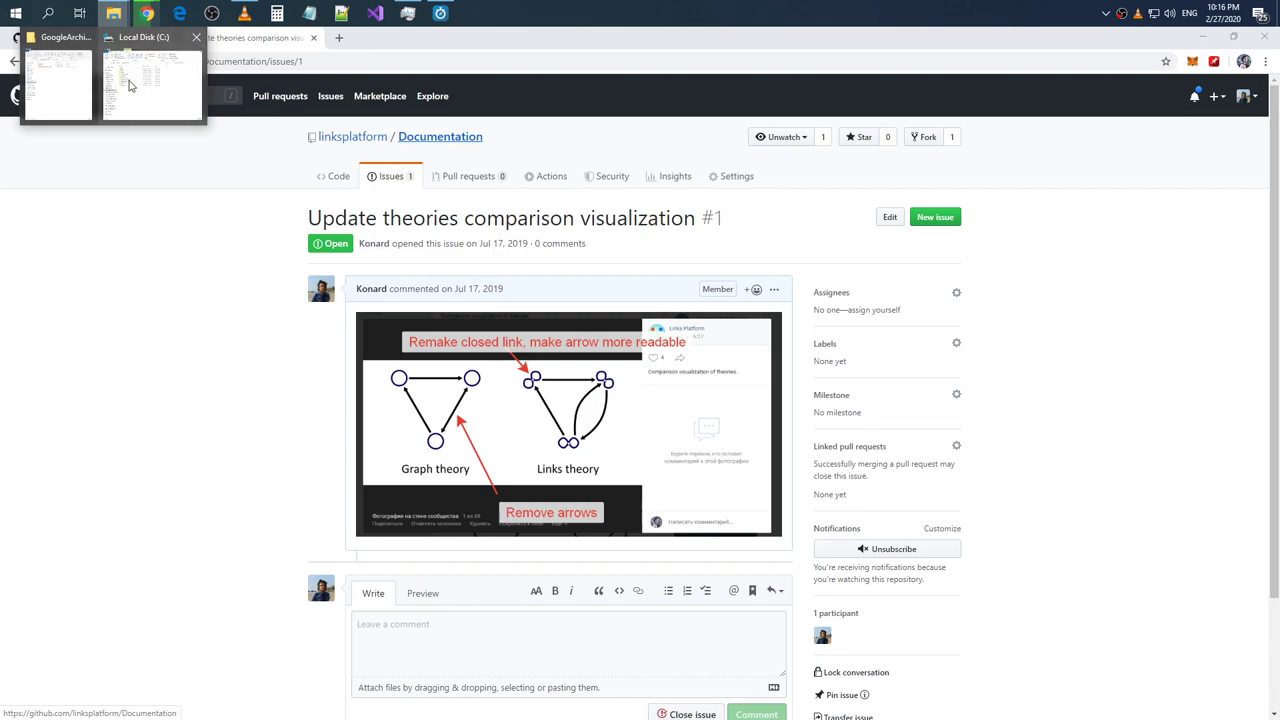
- Browse from the backup drive's top folder into CodeArchive\Links\Documentation\doc
left_click(75, 89)
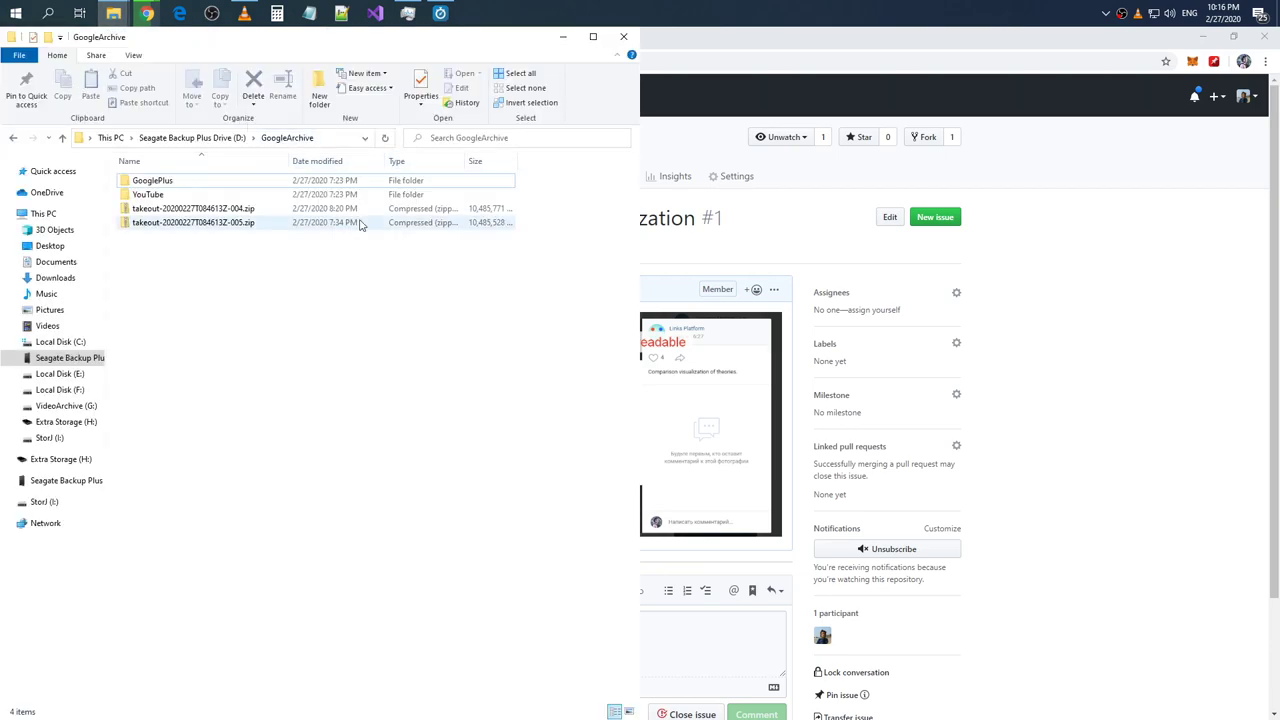
left_click(222, 138)
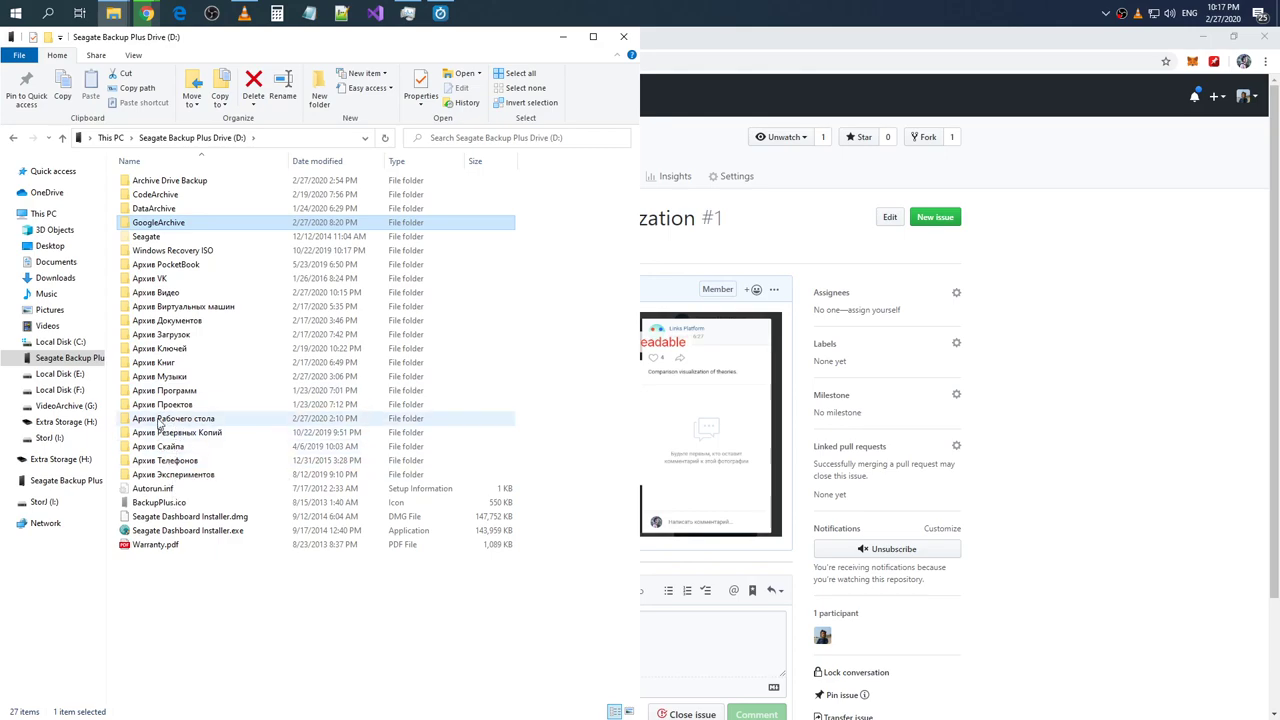
double_click(155, 194)
double_click(141, 195)
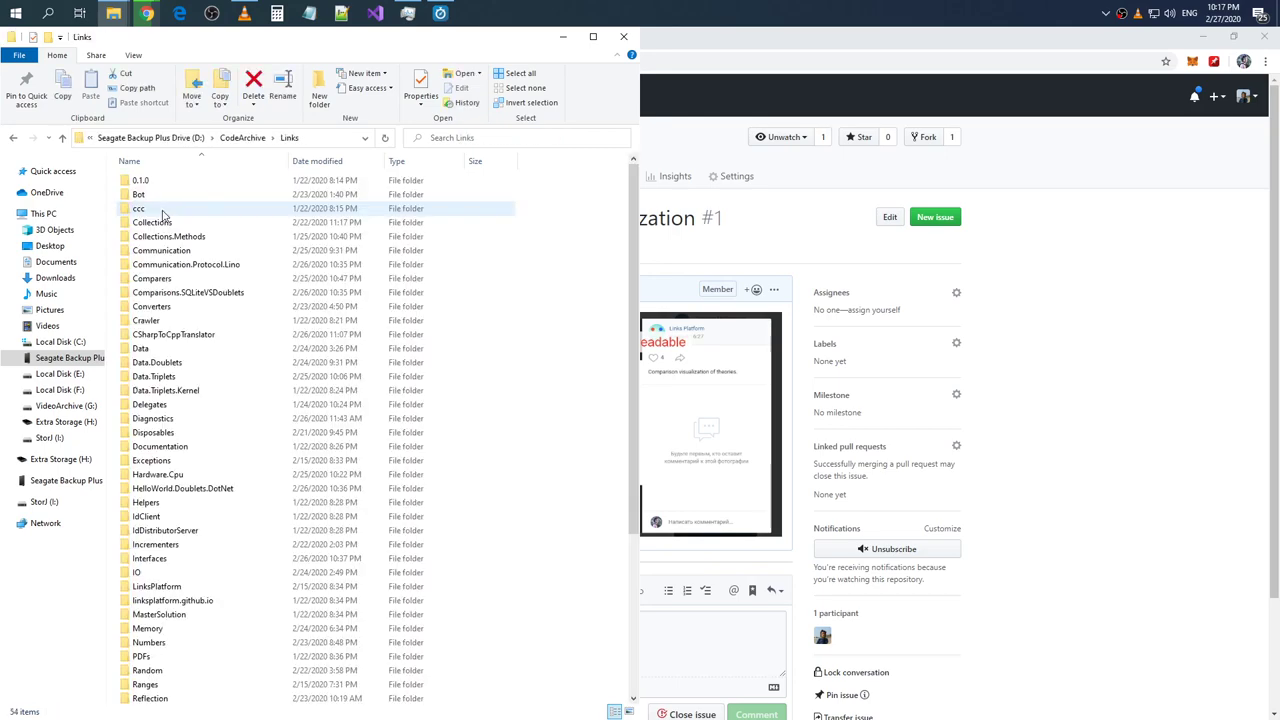
double_click(160, 446)
double_click(158, 195)
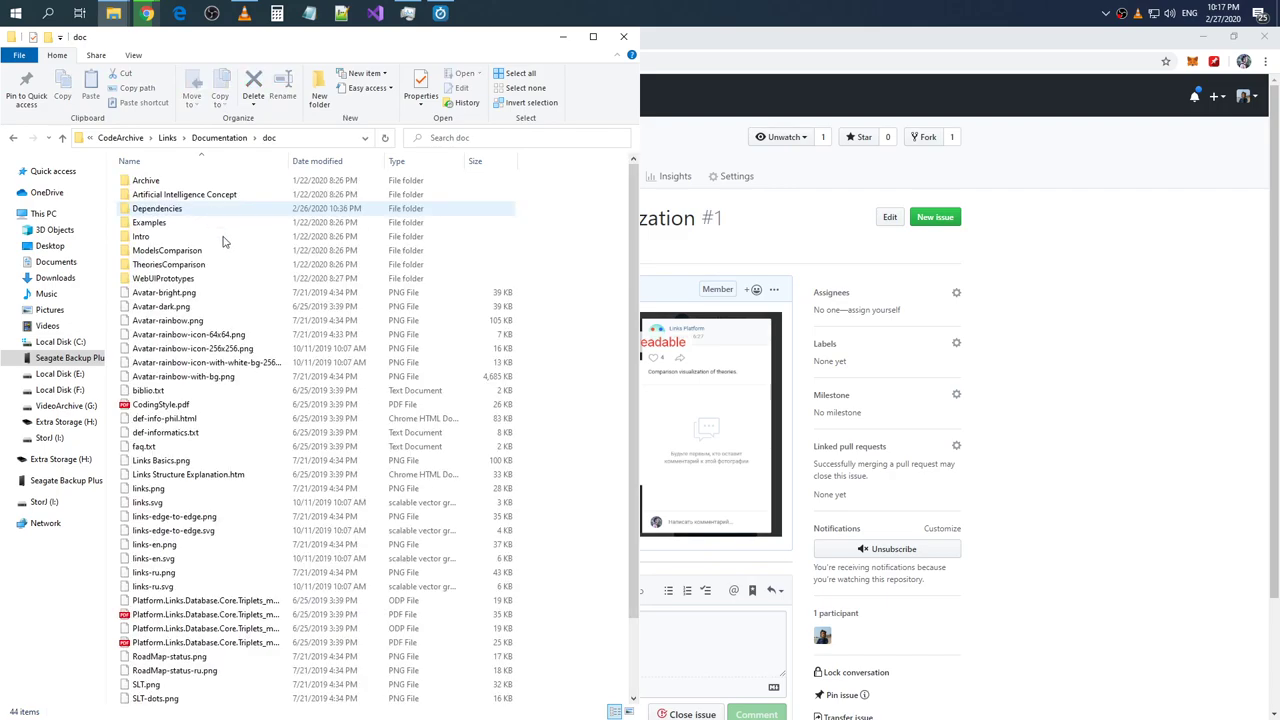
double_click(195, 255)
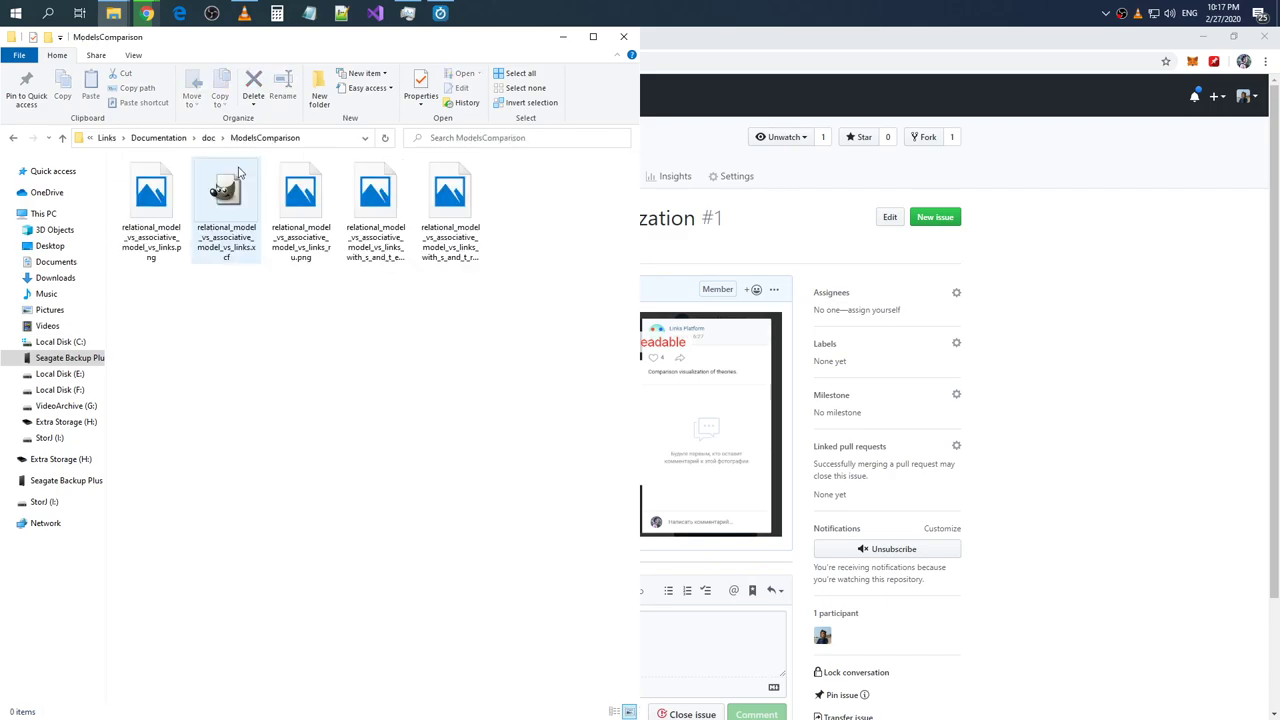
- Open the TheoriesComparison folder, widen the Name column and select point_link.svg
left_click(212, 137)
double_click(172, 264)
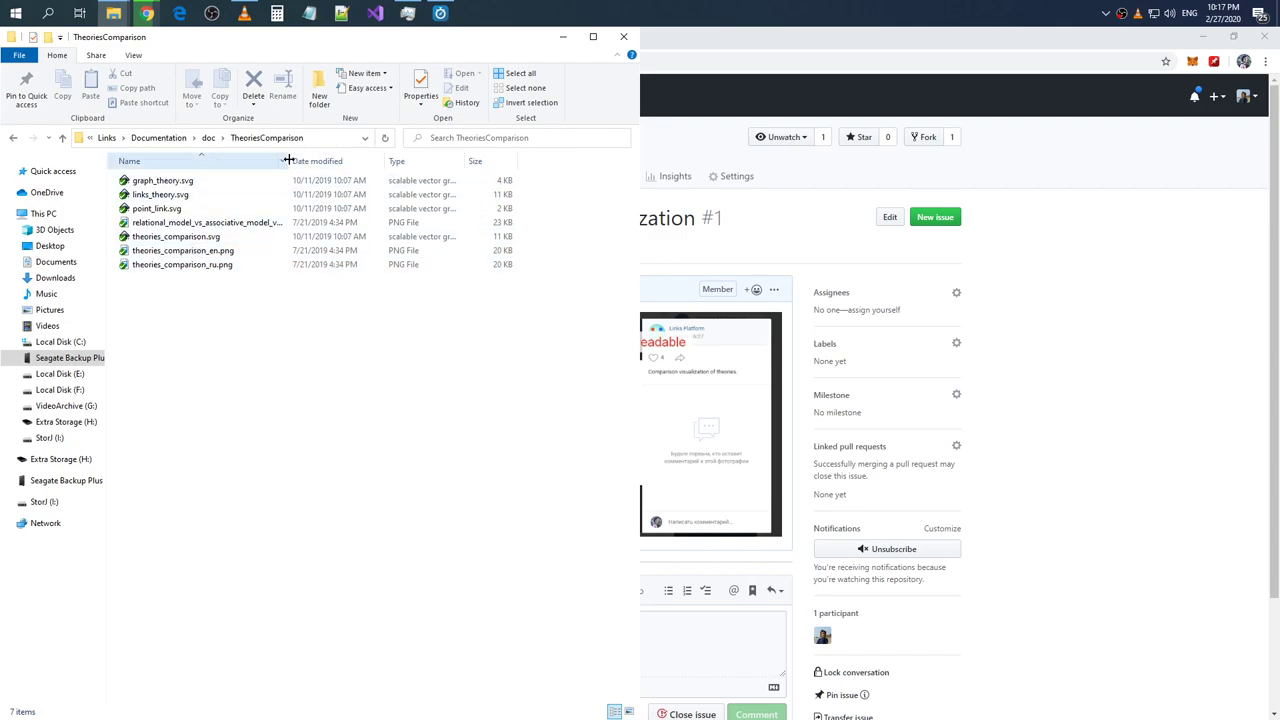
left_click_drag(290, 161, 388, 161)
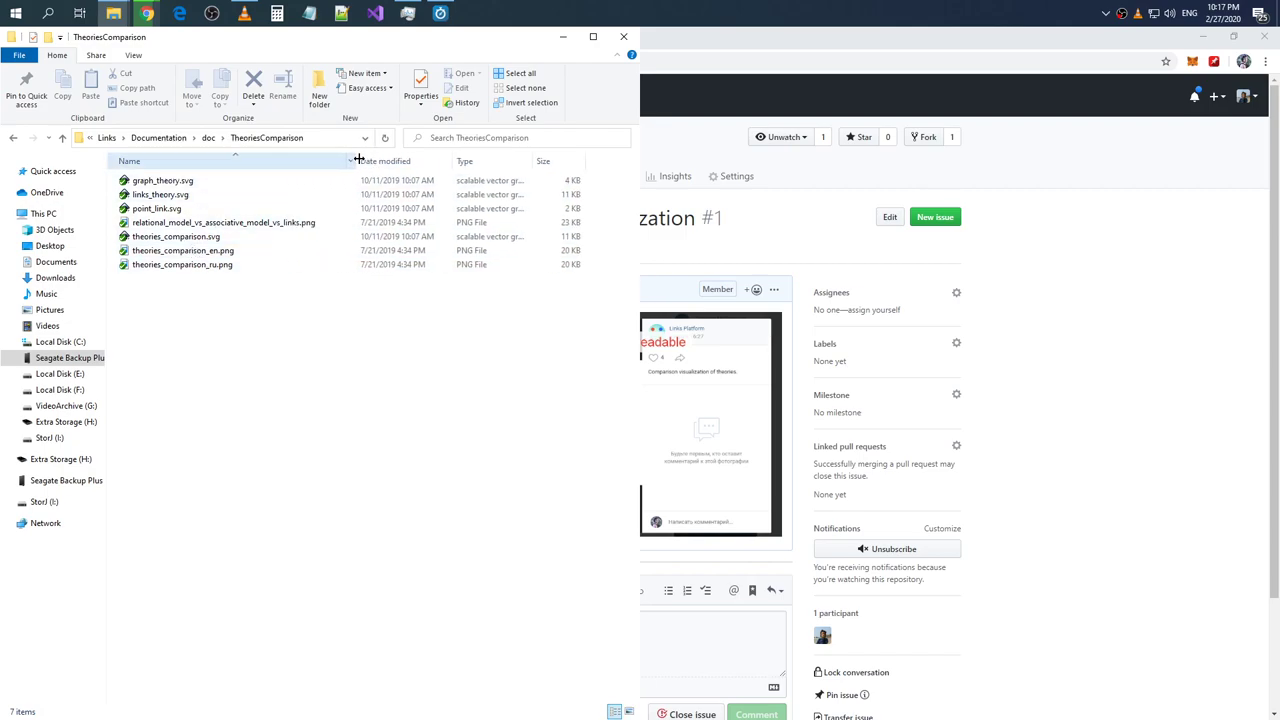
left_click(223, 239)
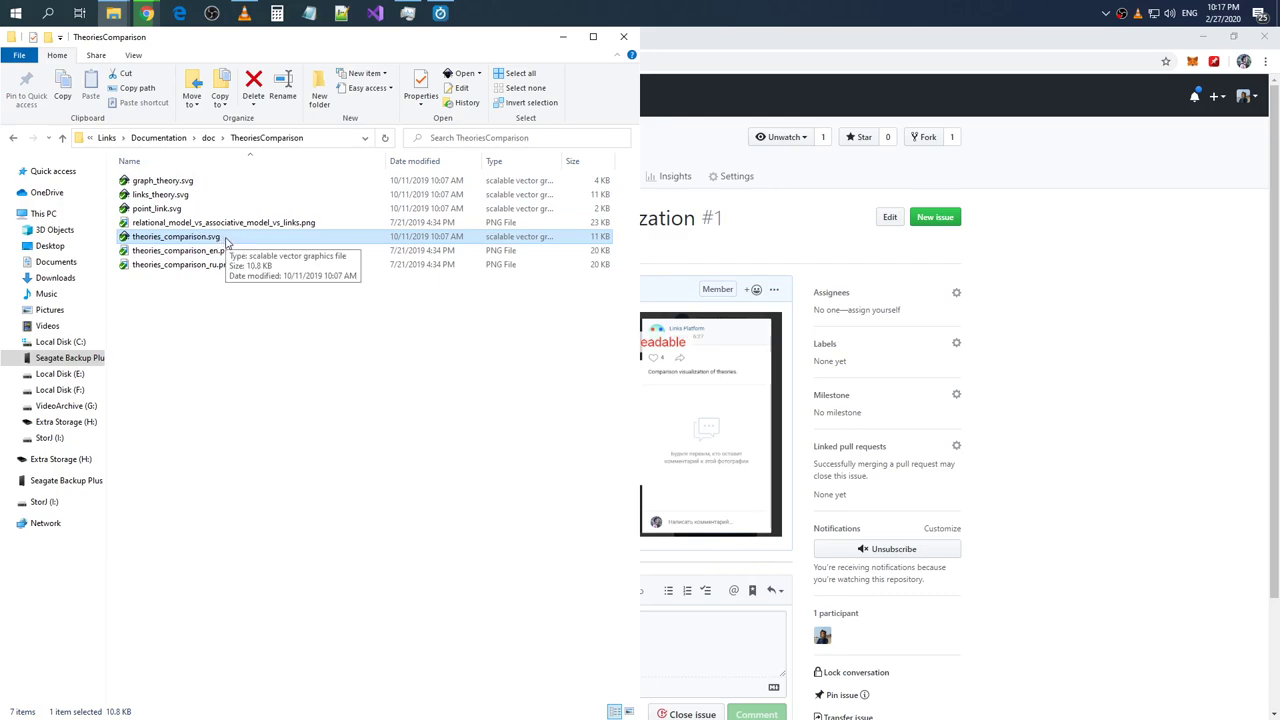
left_click(188, 209)
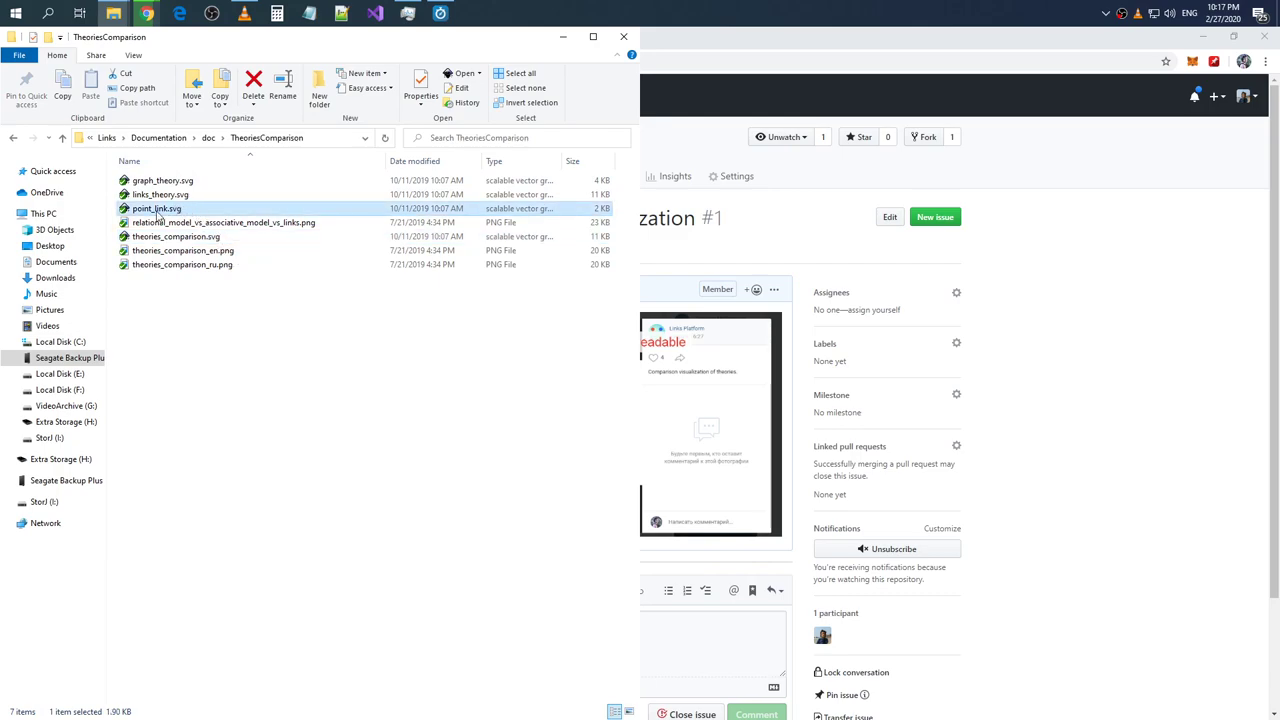
- Open point_link.svg in a maximized Inkscape window and select the infinity group
double_click(157, 213)
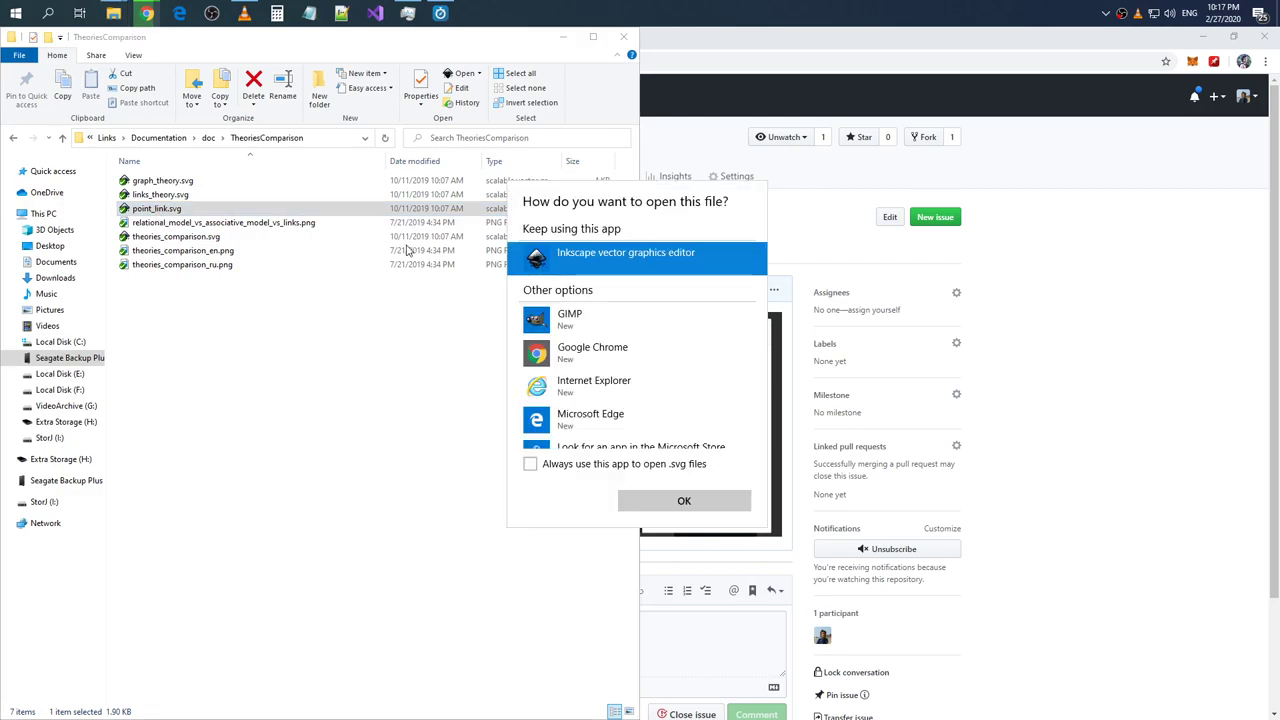
left_click(684, 500)
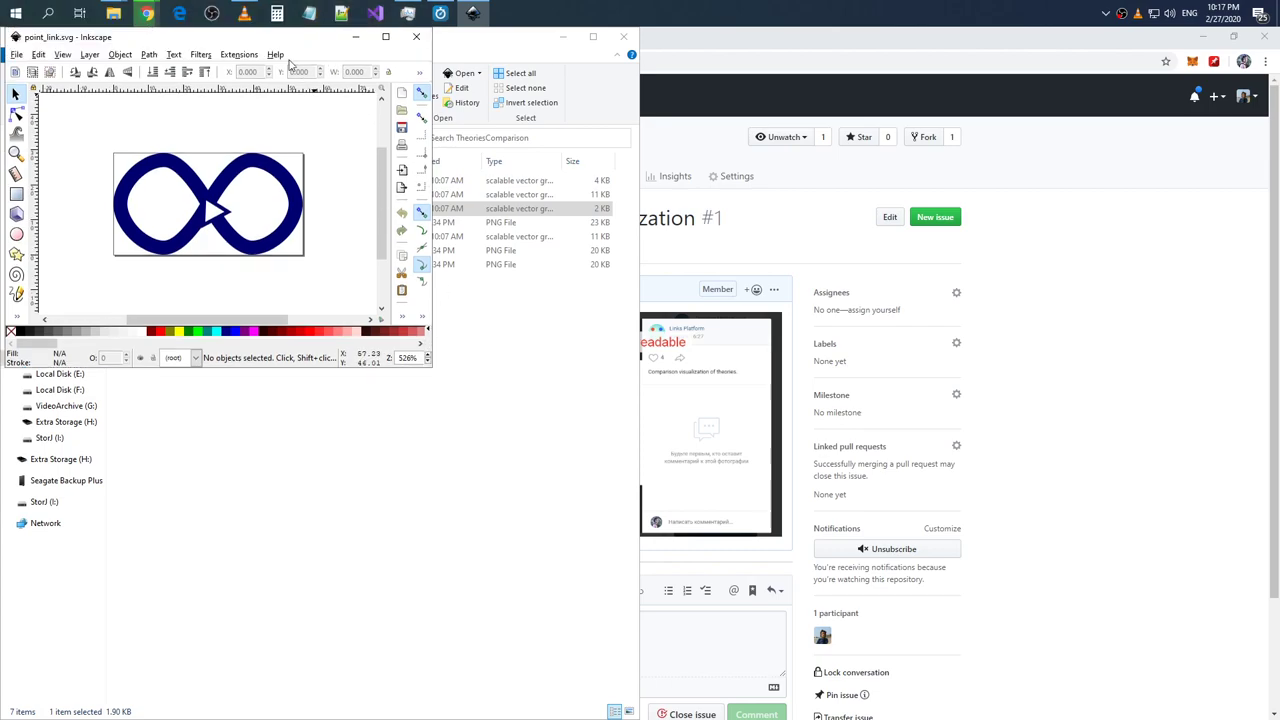
left_click(632, 464)
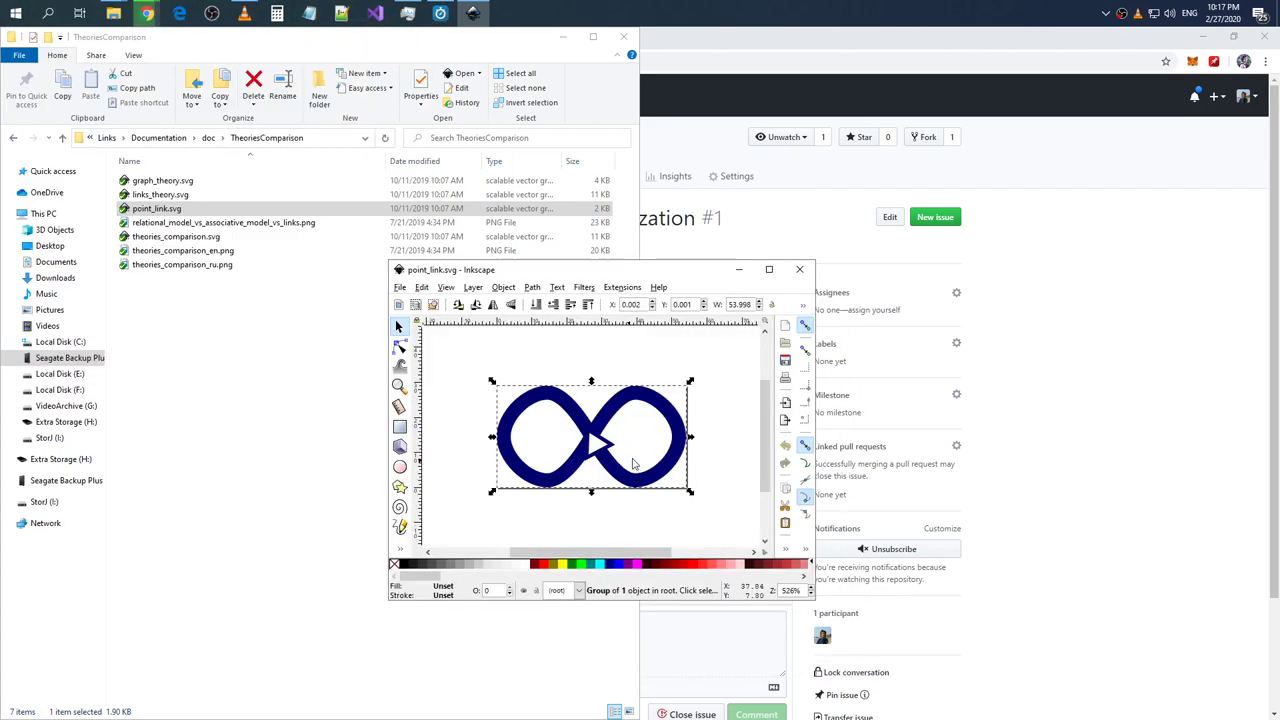
left_click(768, 269)
double_click(660, 405)
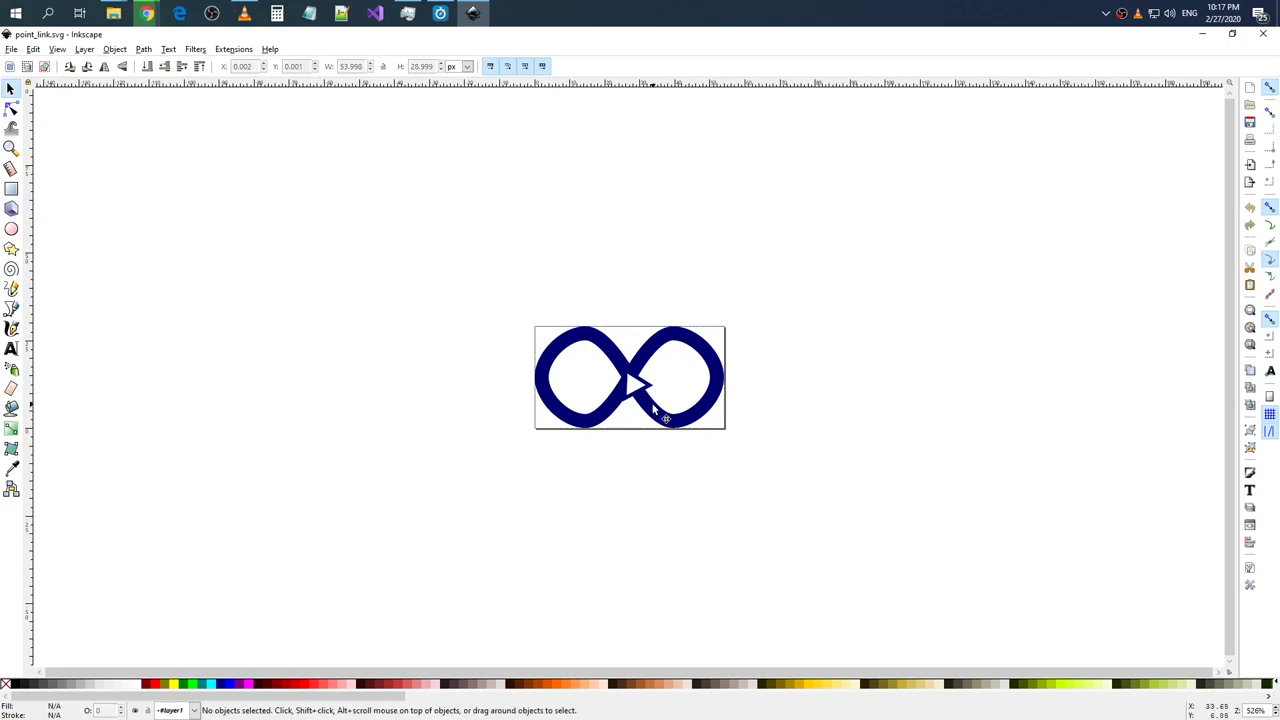
left_click(647, 398)
left_click(645, 396)
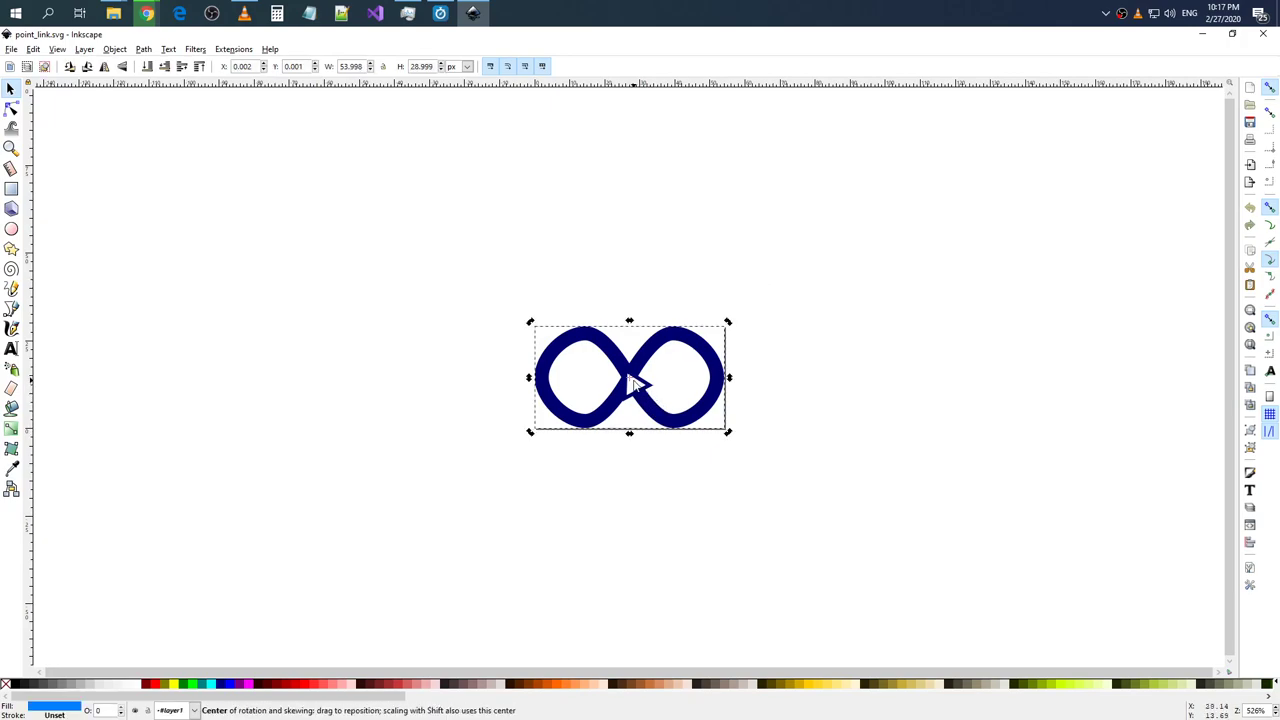
left_click(646, 399)
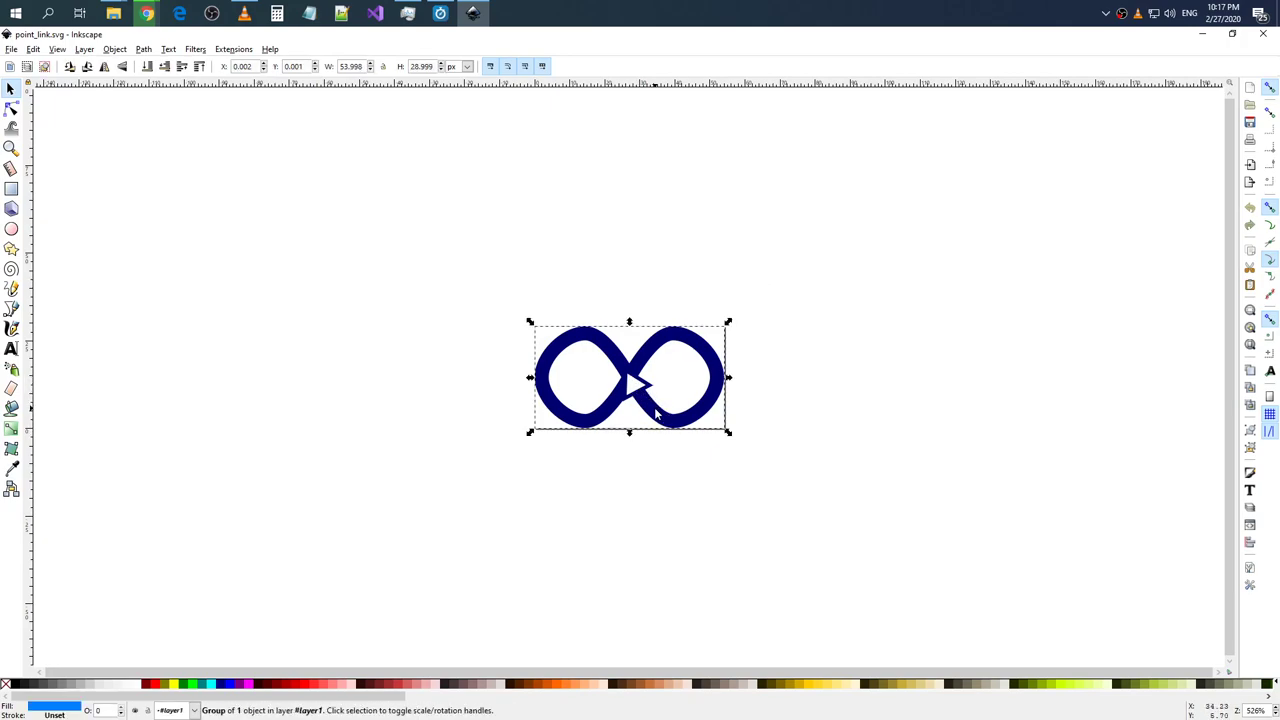
- Ungroup the infinity-with-arrow group into a single 8-node path
right_click(655, 409)
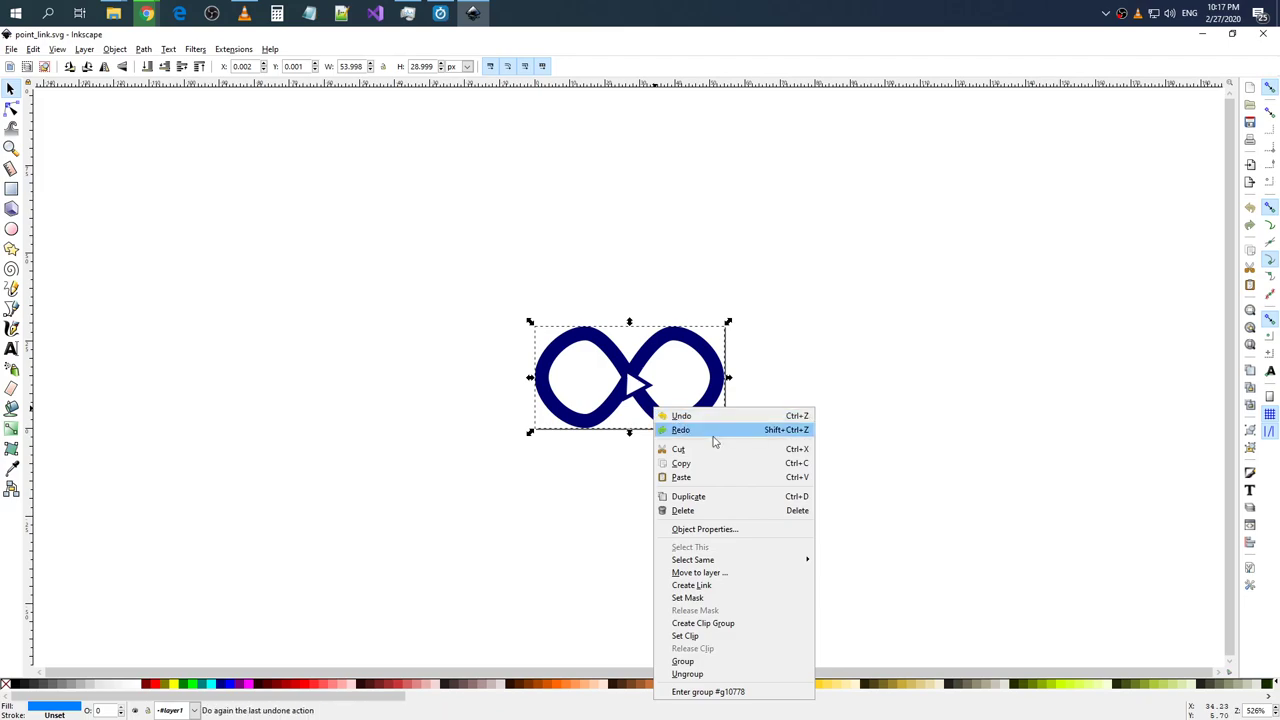
left_click(855, 371)
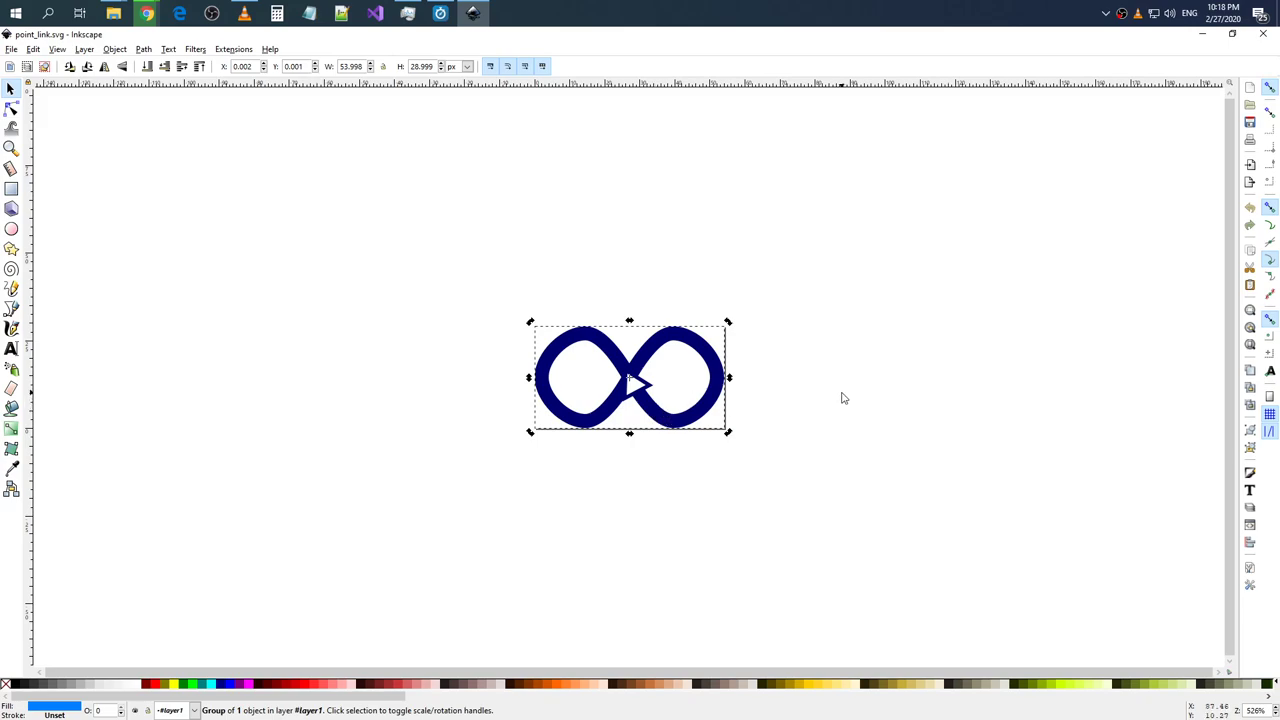
left_click(842, 398)
left_click(648, 393)
right_click(668, 415)
mouse_move(705, 567)
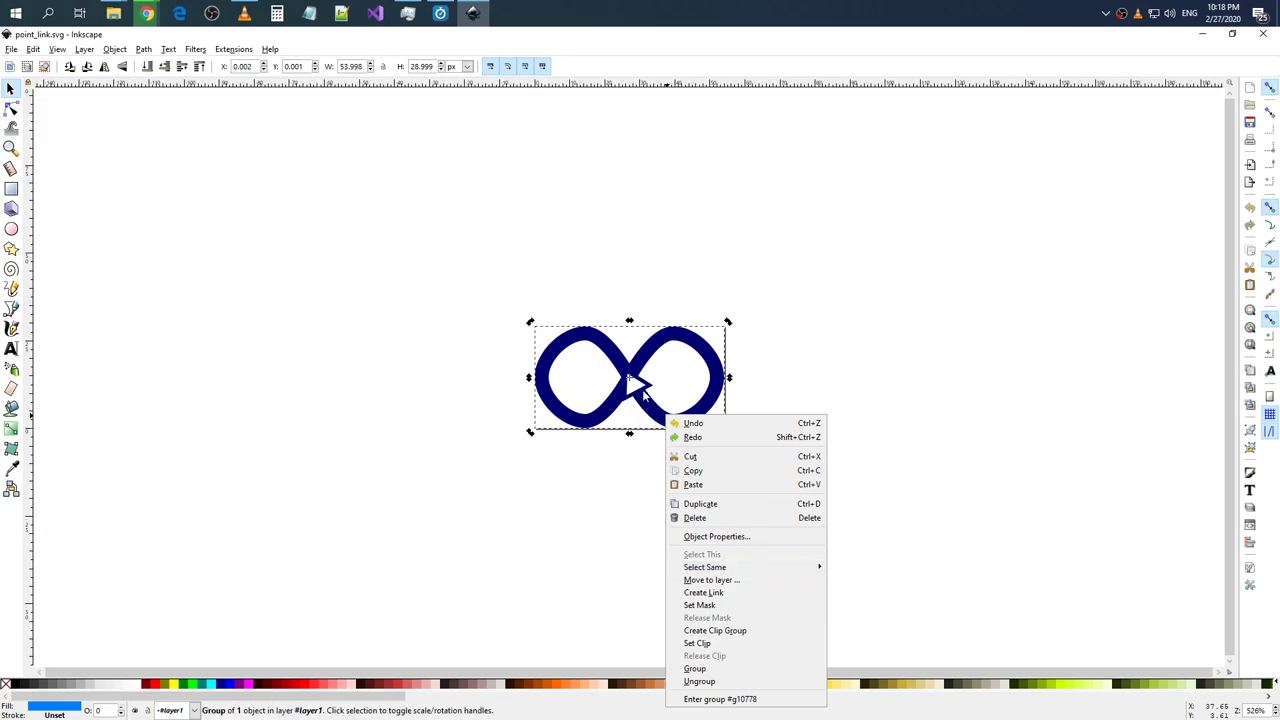
left_click(632, 383)
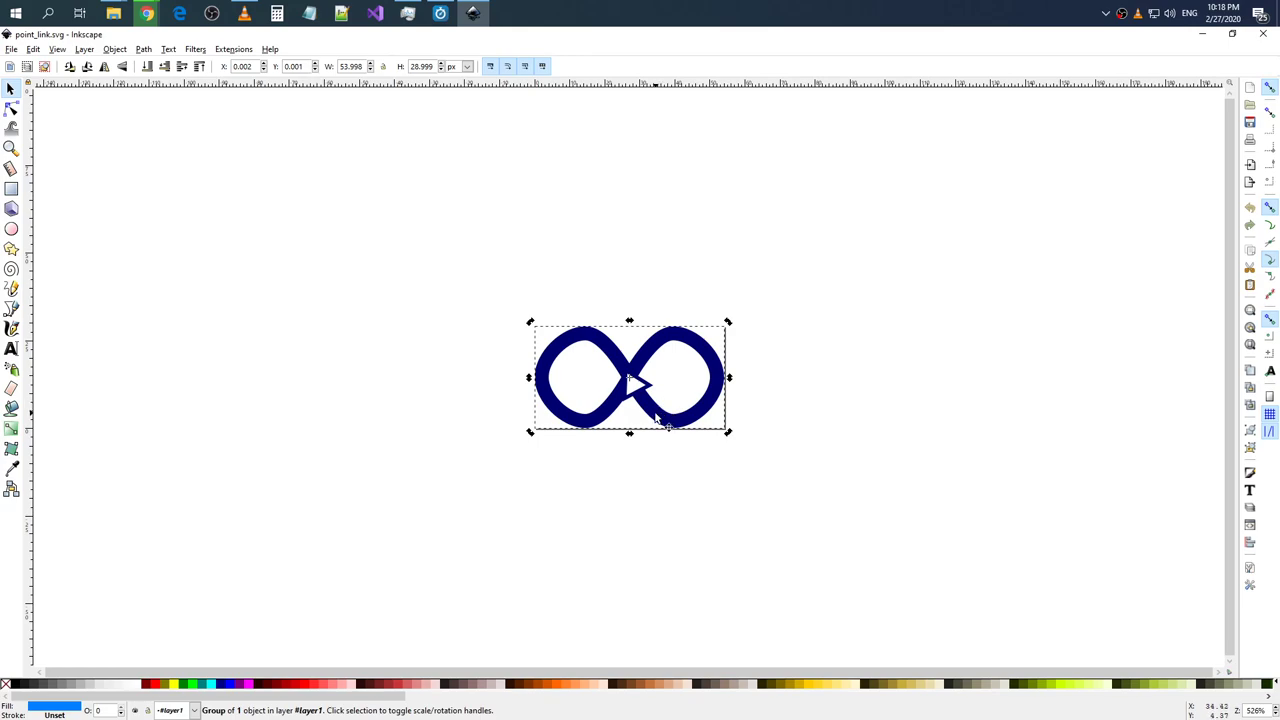
right_click(656, 417)
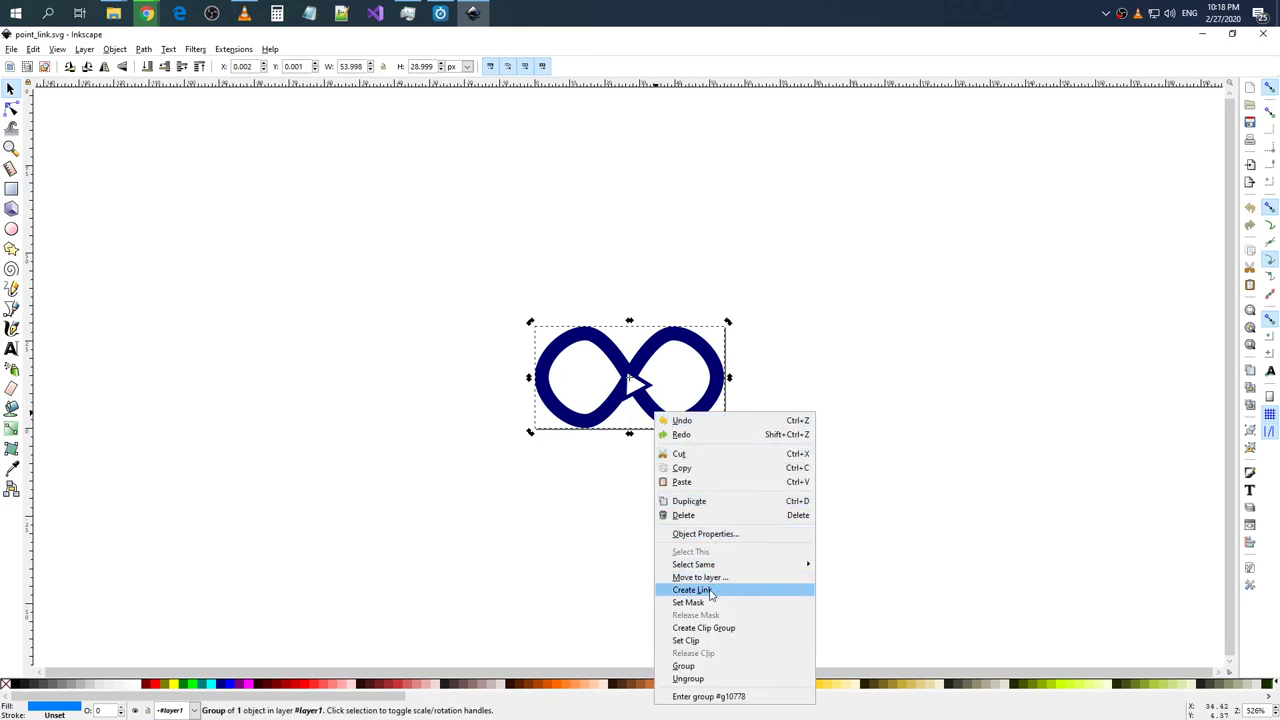
left_click(631, 387)
right_click(631, 387)
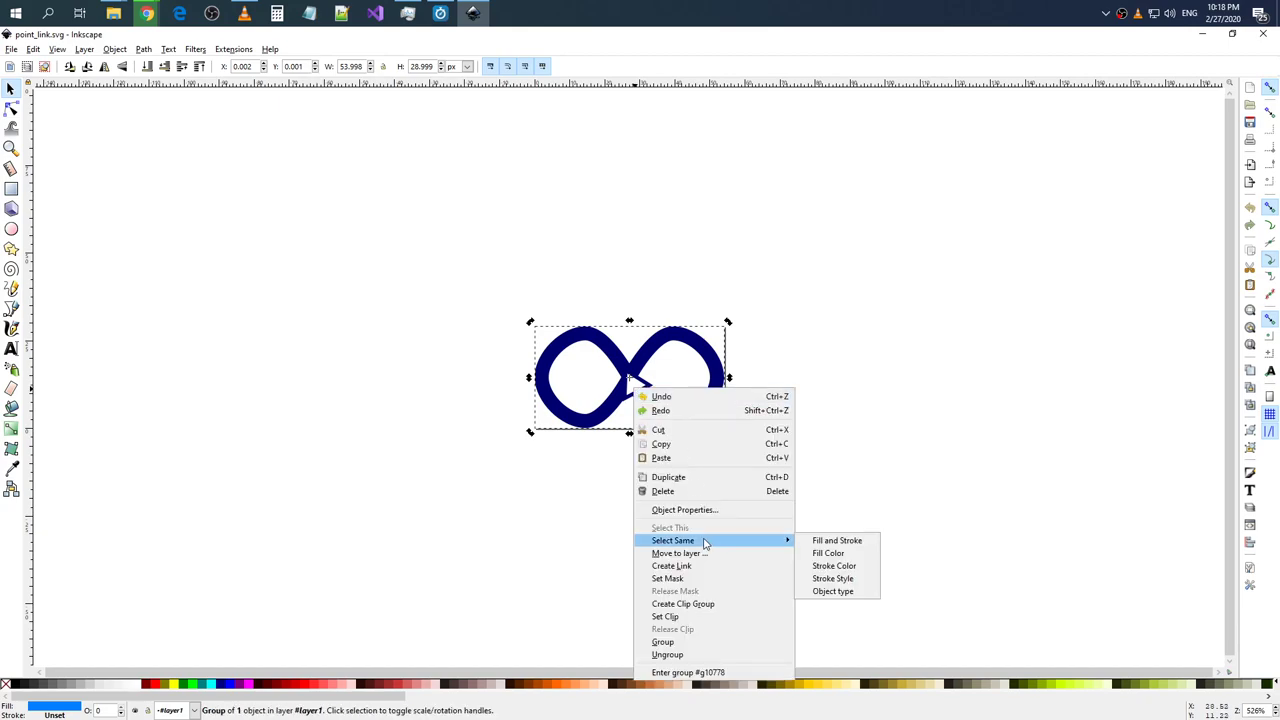
left_click(672, 644)
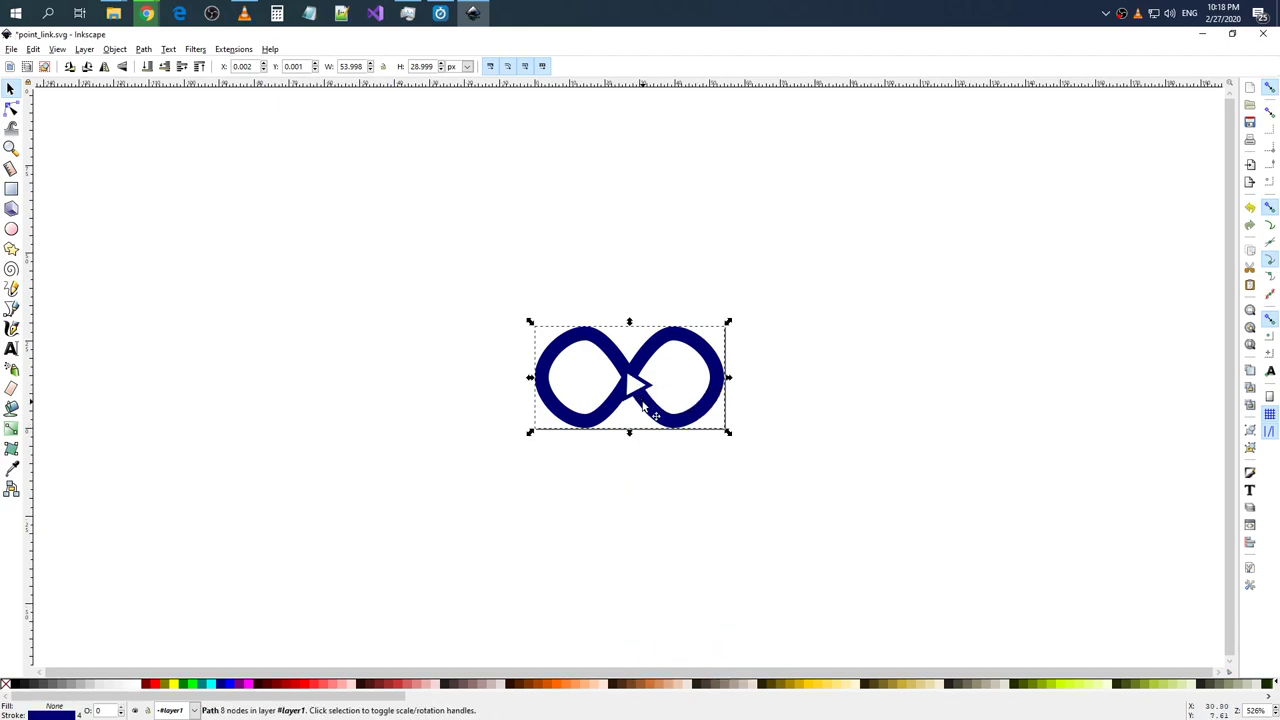
- Show the infinity path's nodes and briefly view its Object Properties
double_click(668, 417)
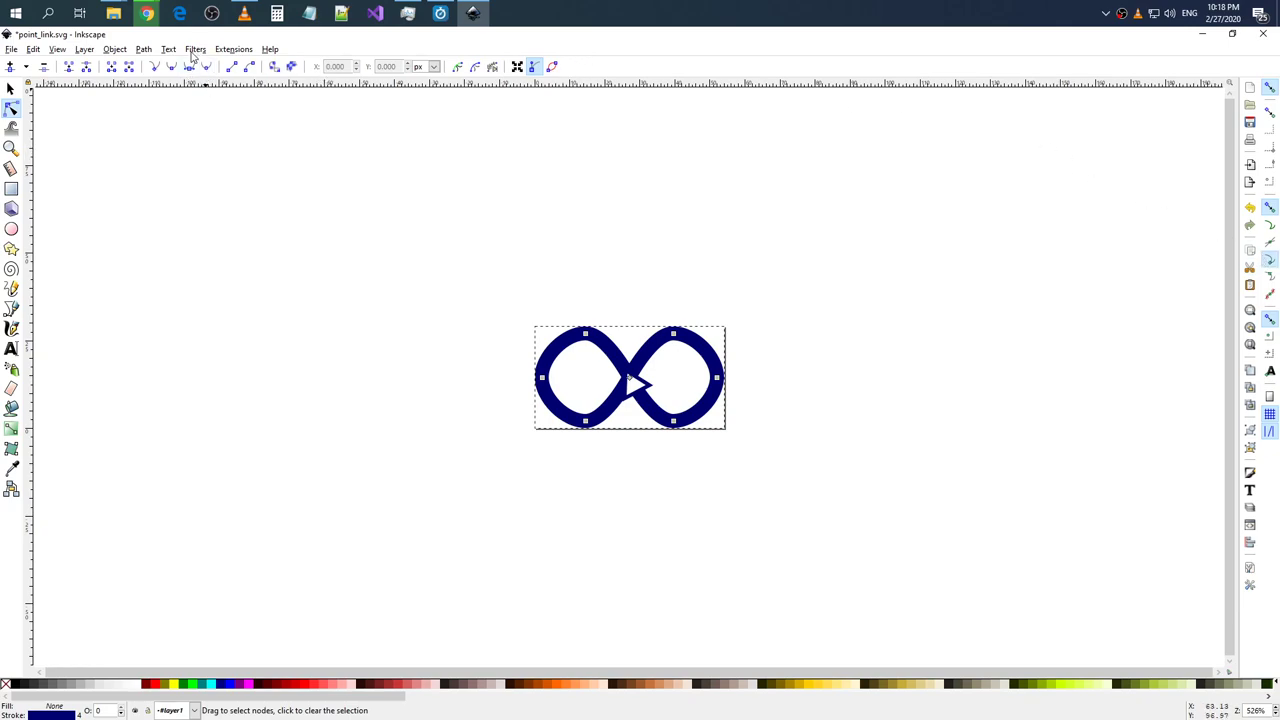
left_click(114, 49)
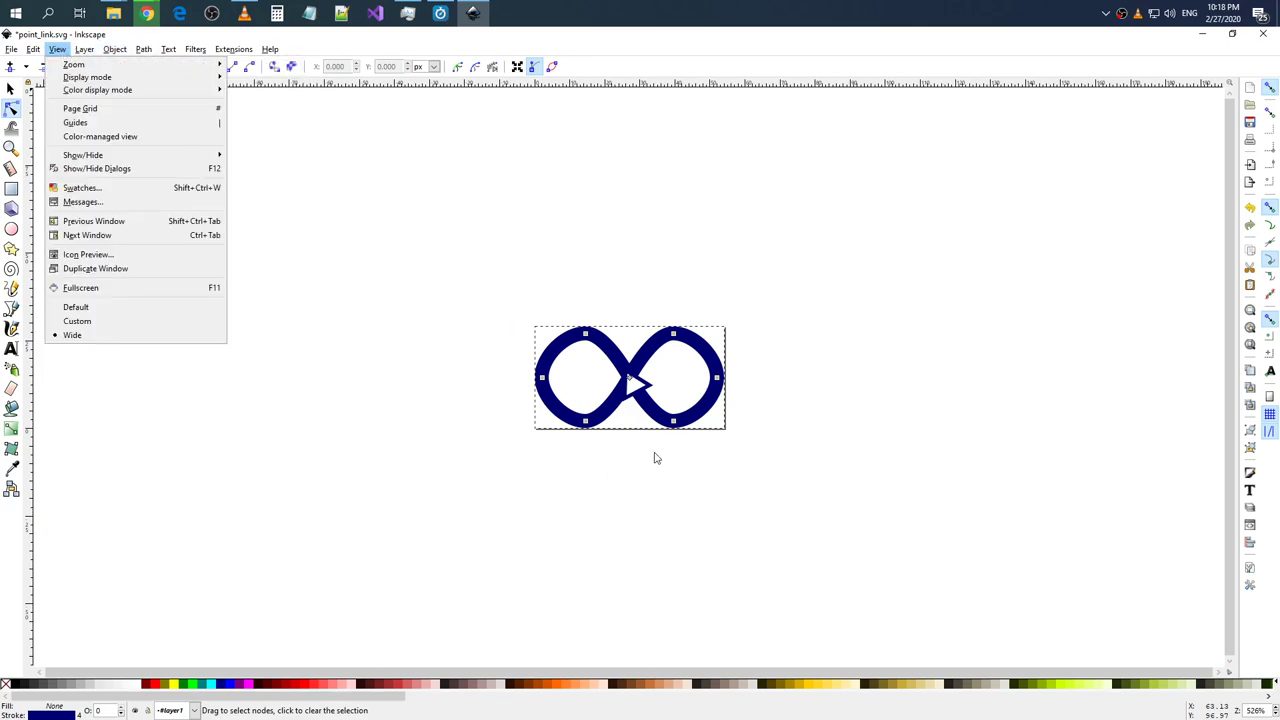
left_click(674, 425)
right_click(673, 421)
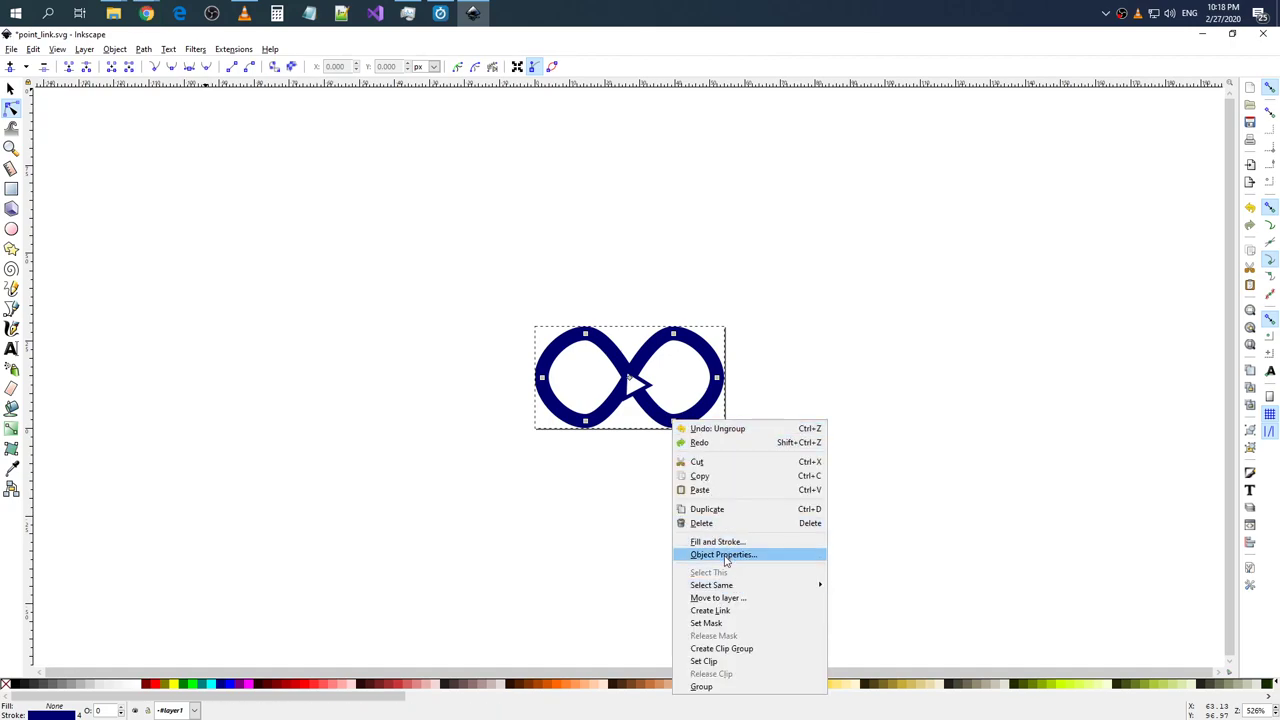
left_click(726, 556)
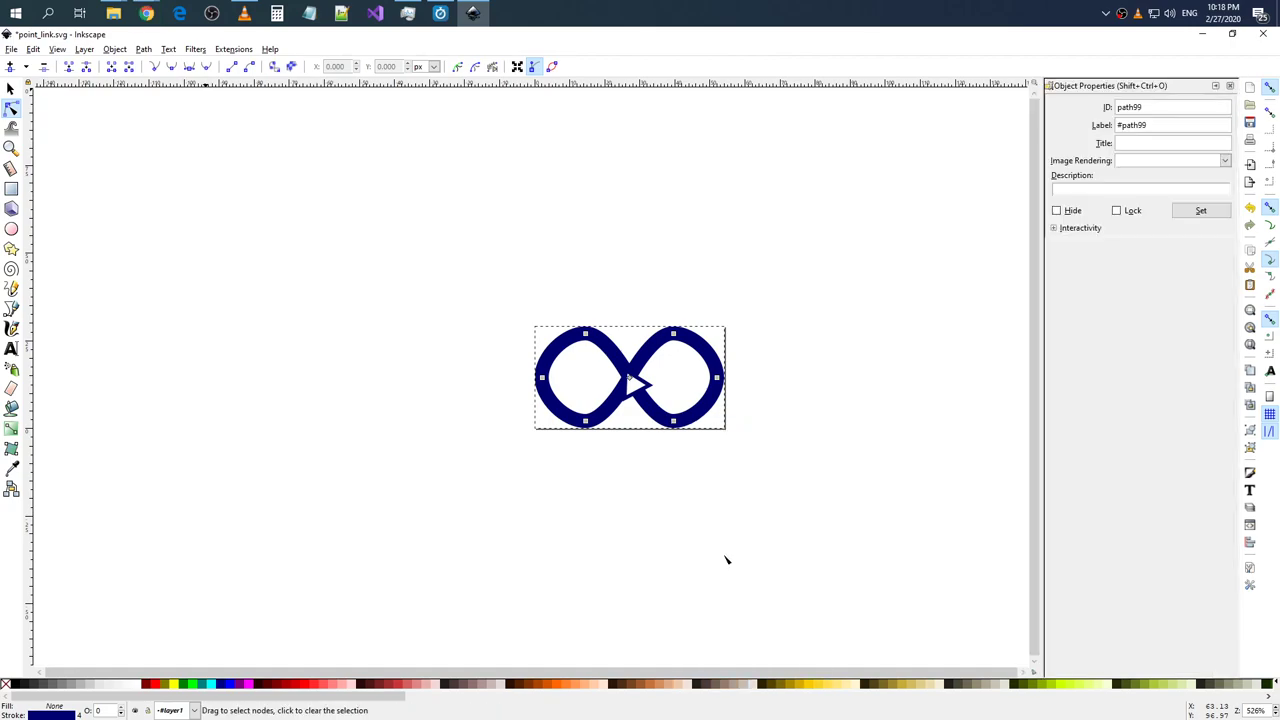
left_click(1230, 85)
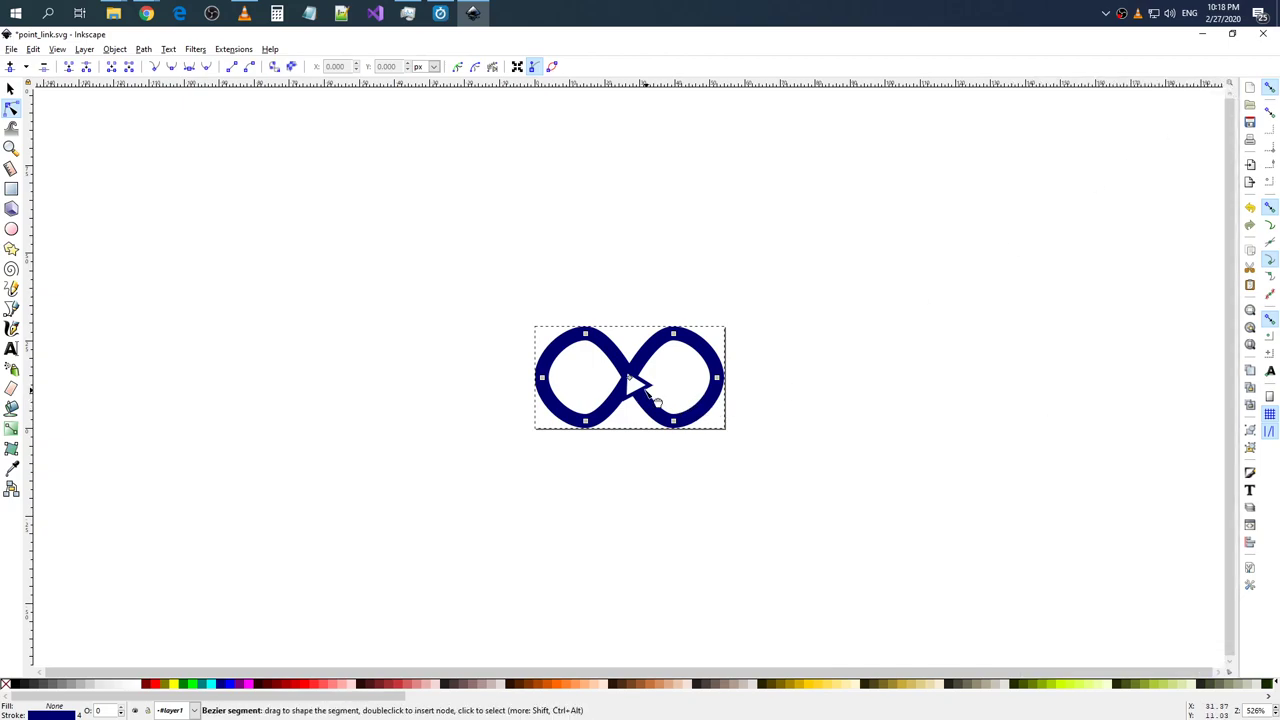
- Open Fill and Stroke for the path on its stroke settings
right_click(630, 378)
left_click(946, 333)
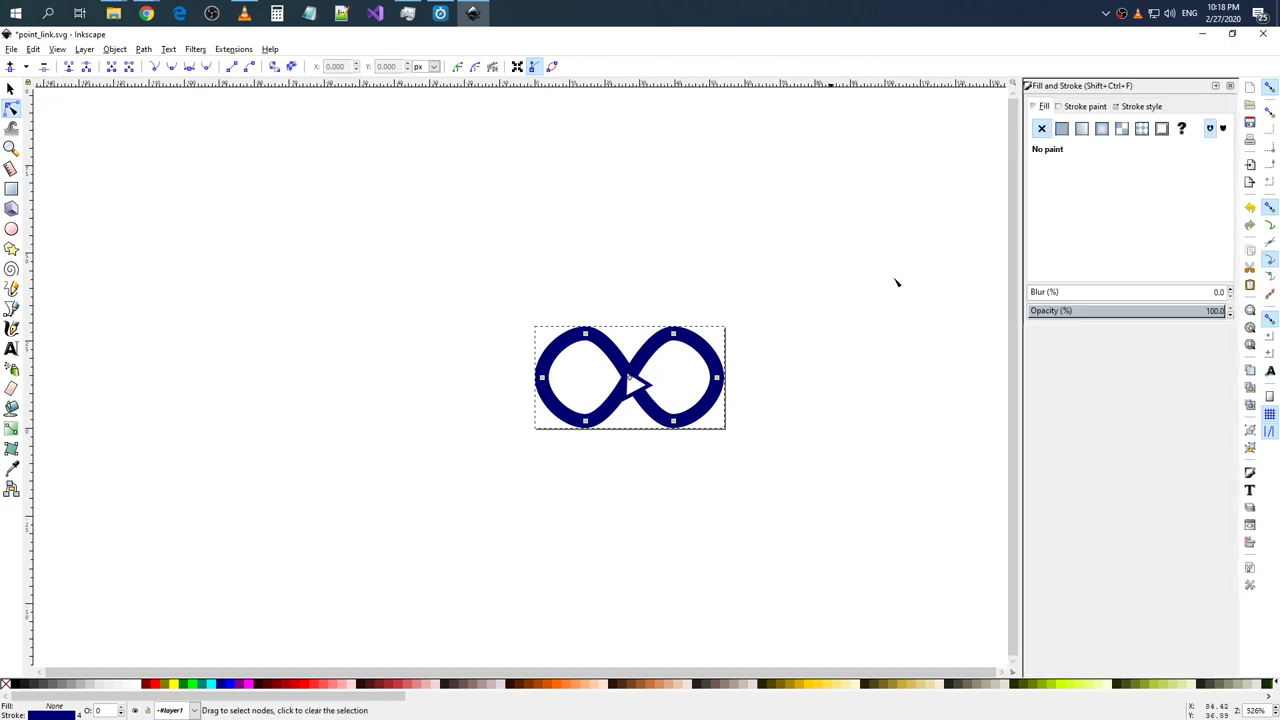
left_click(1086, 106)
- Set the path's end marker to none and settle its end node at X 30.043, Y 10.317 px
left_click(1143, 107)
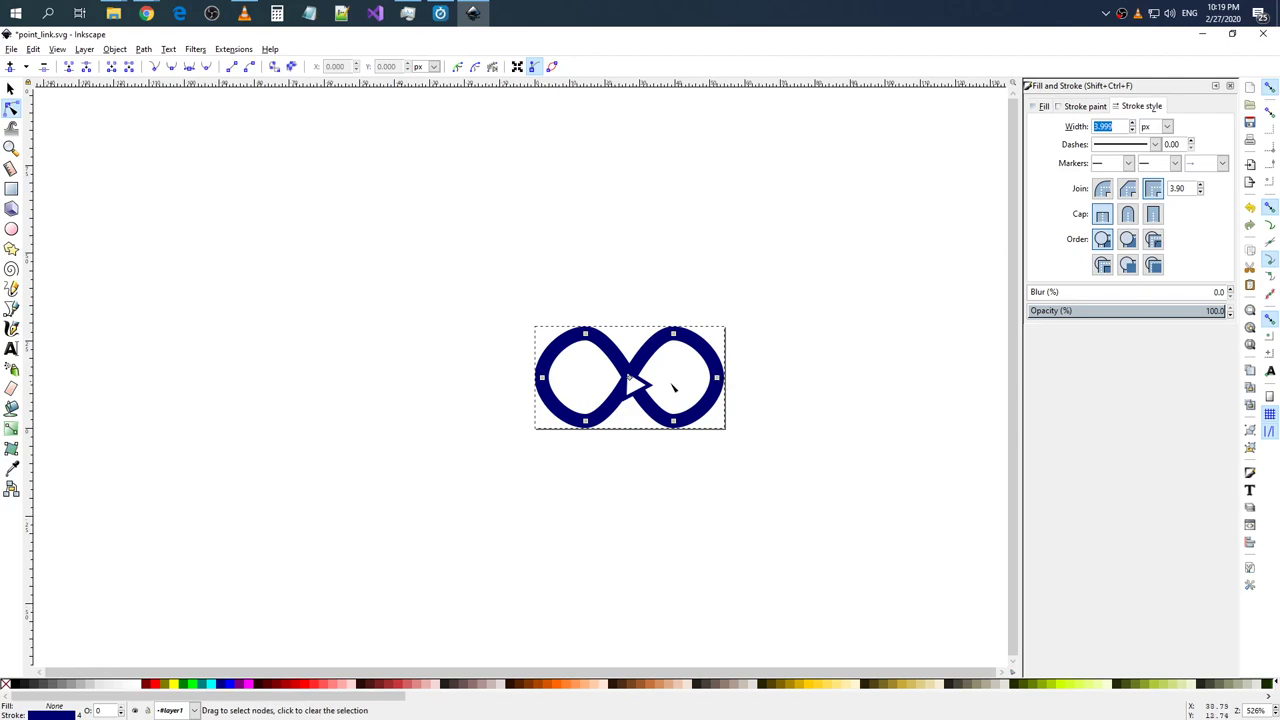
left_click(643, 358)
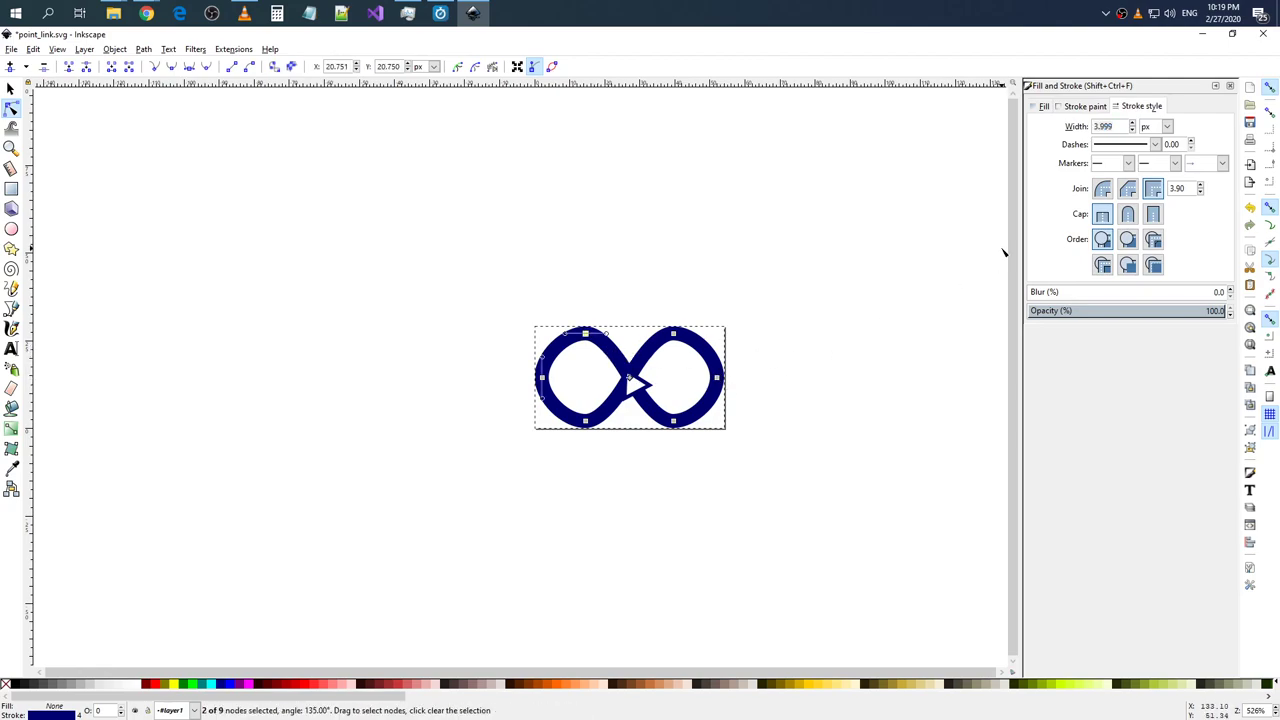
left_click(1220, 163)
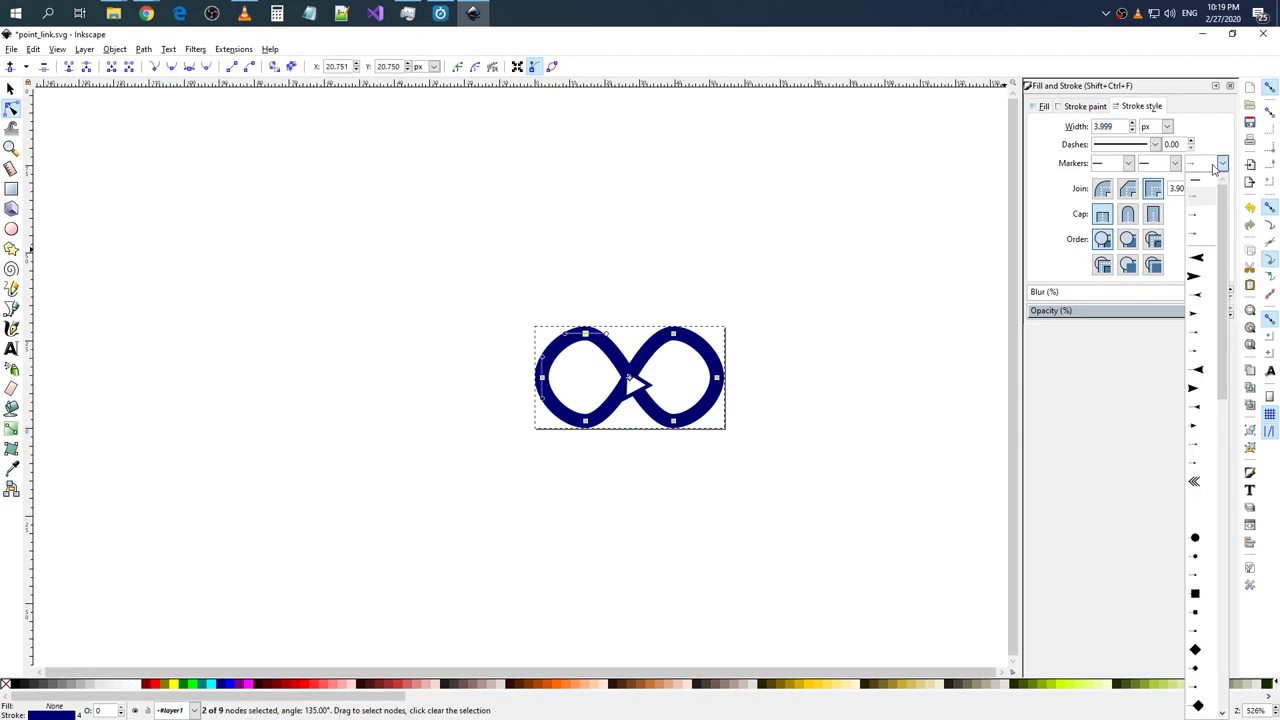
left_click(1204, 219)
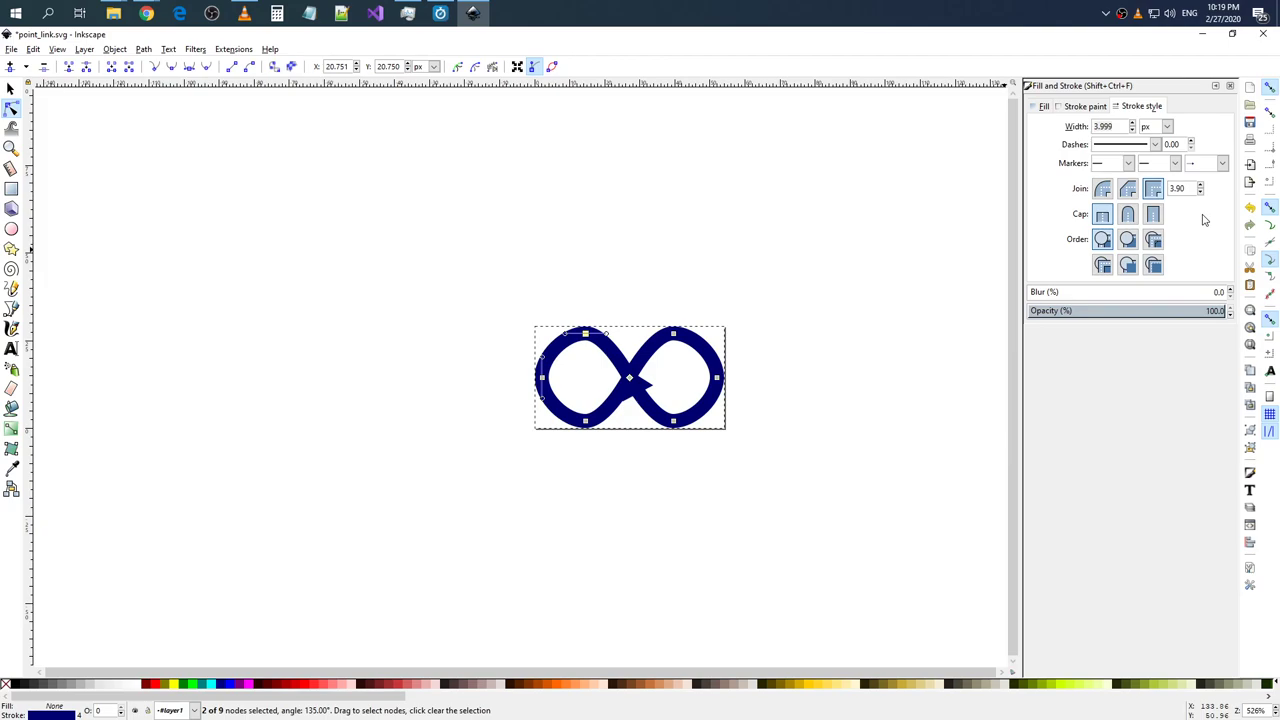
left_click(630, 379)
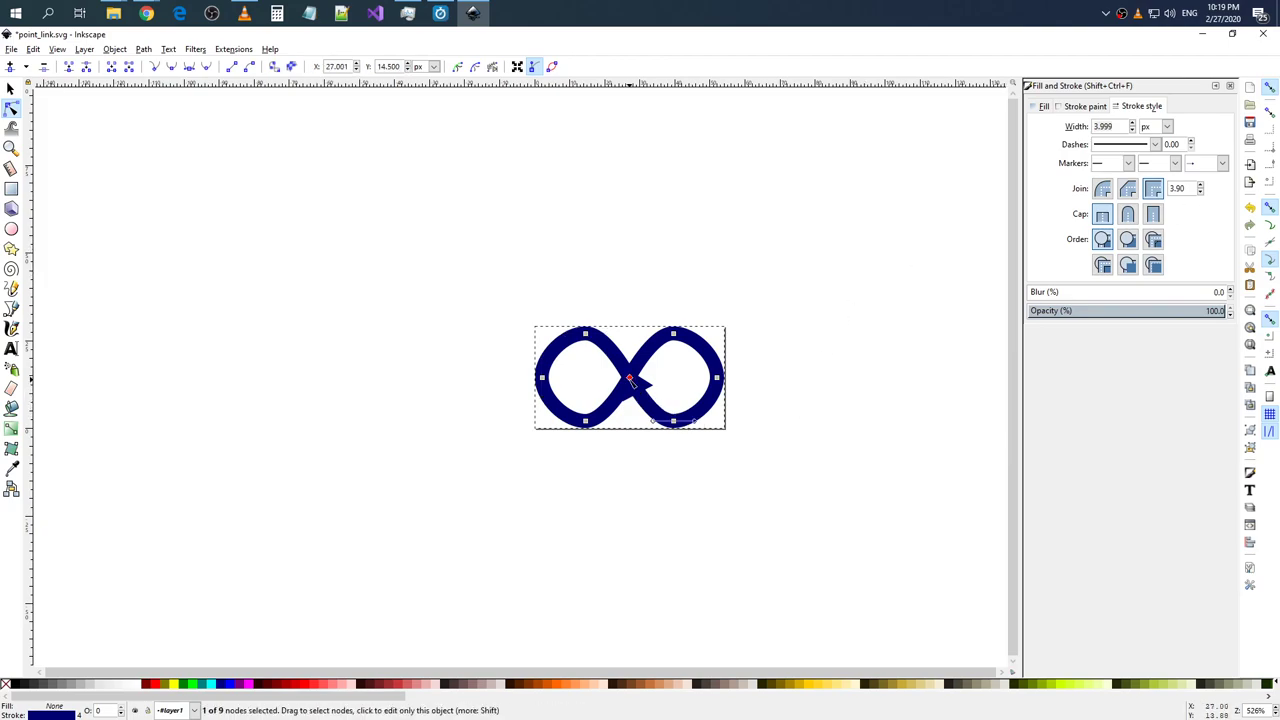
left_click_drag(656, 422, 671, 422)
key("ctrl+z")
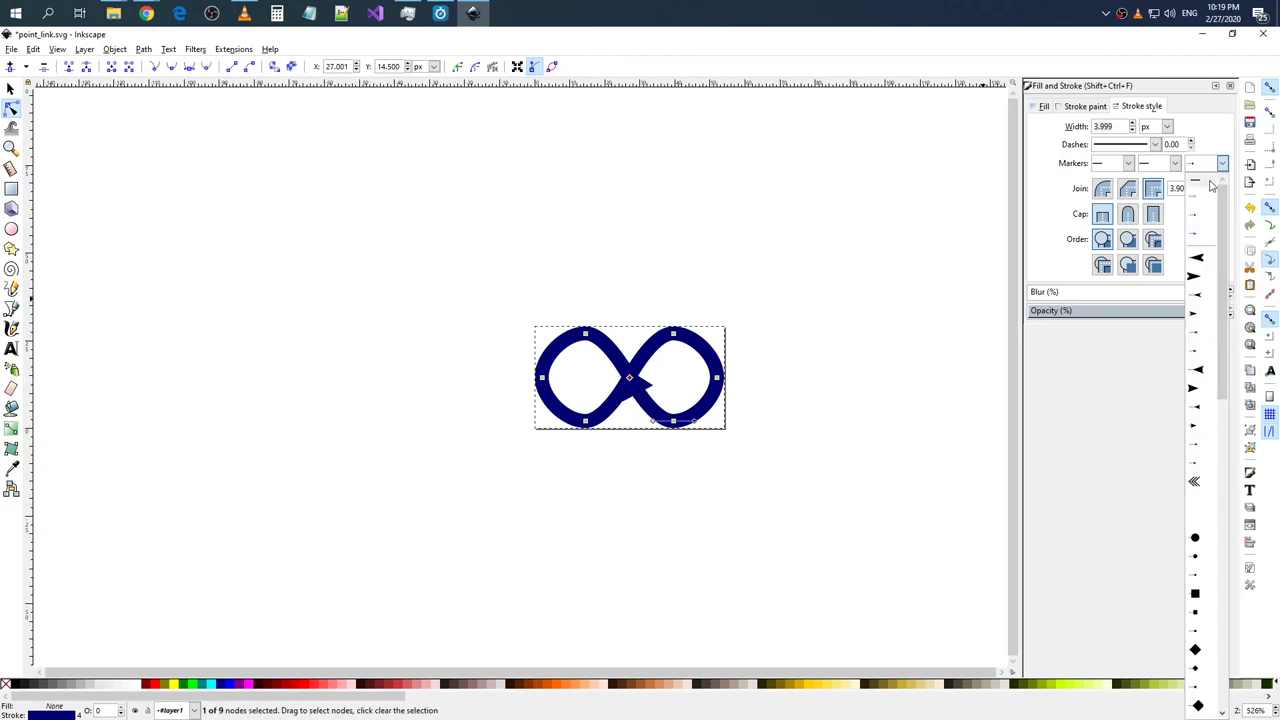
left_click(1211, 186)
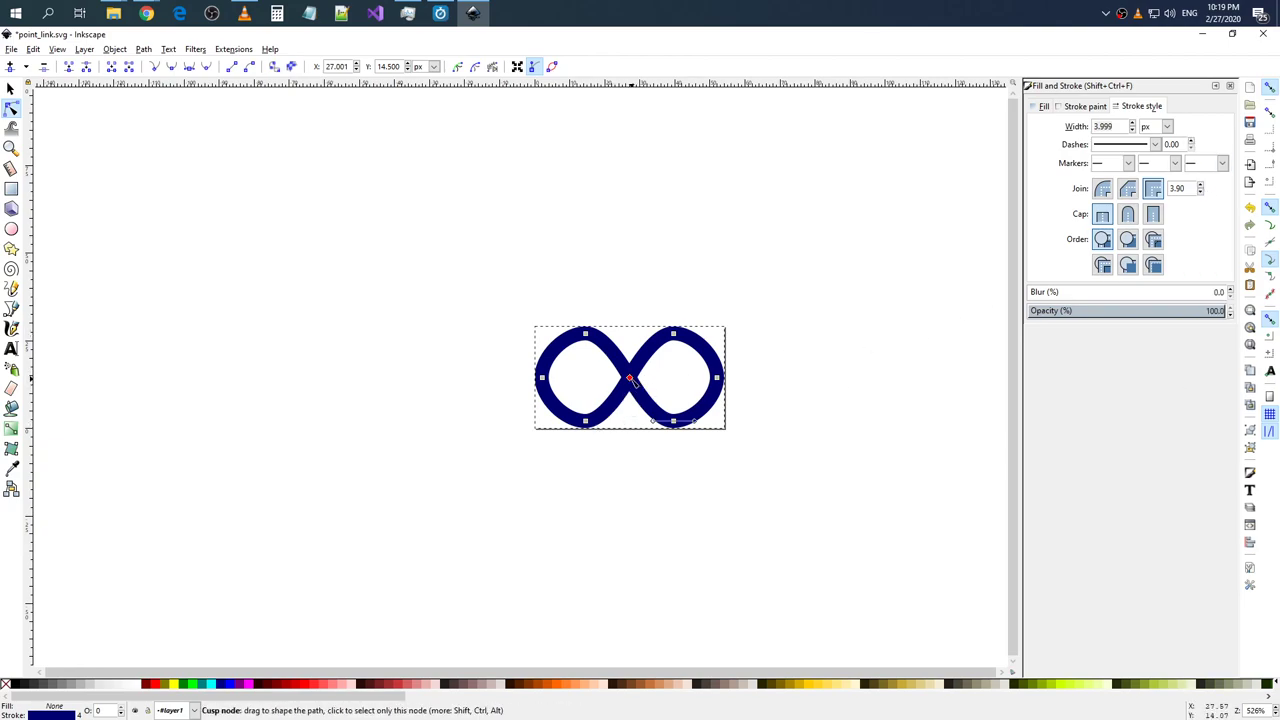
left_click_drag(629, 377, 641, 395)
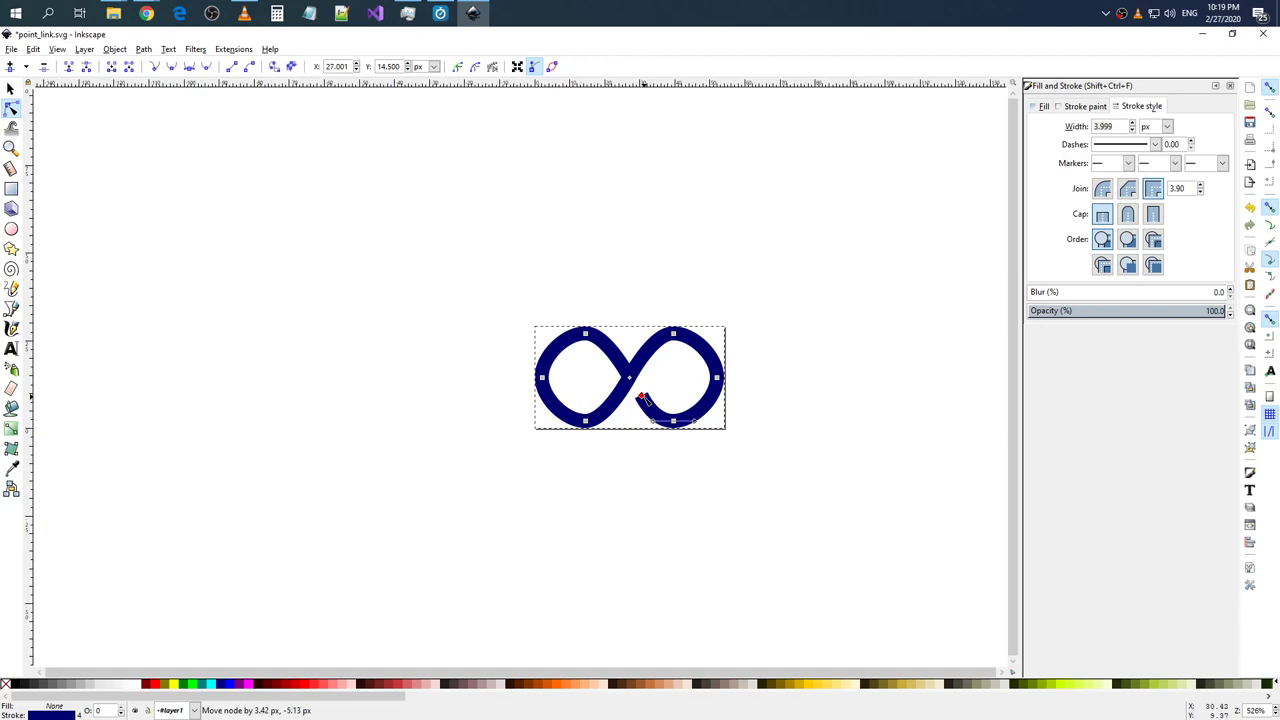
mouse_move(641, 397)
left_mouse_down()
mouse_move(630, 380)
mouse_move(641, 395)
left_mouse_up()
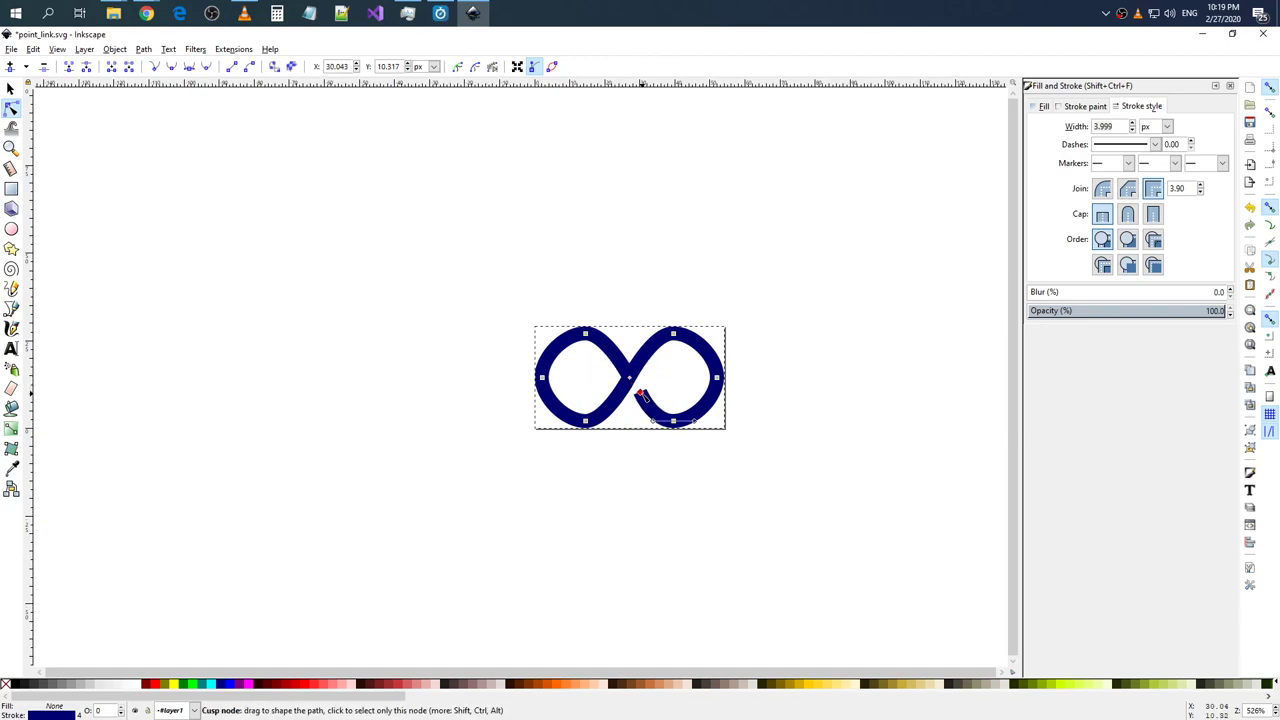
left_click(1222, 163)
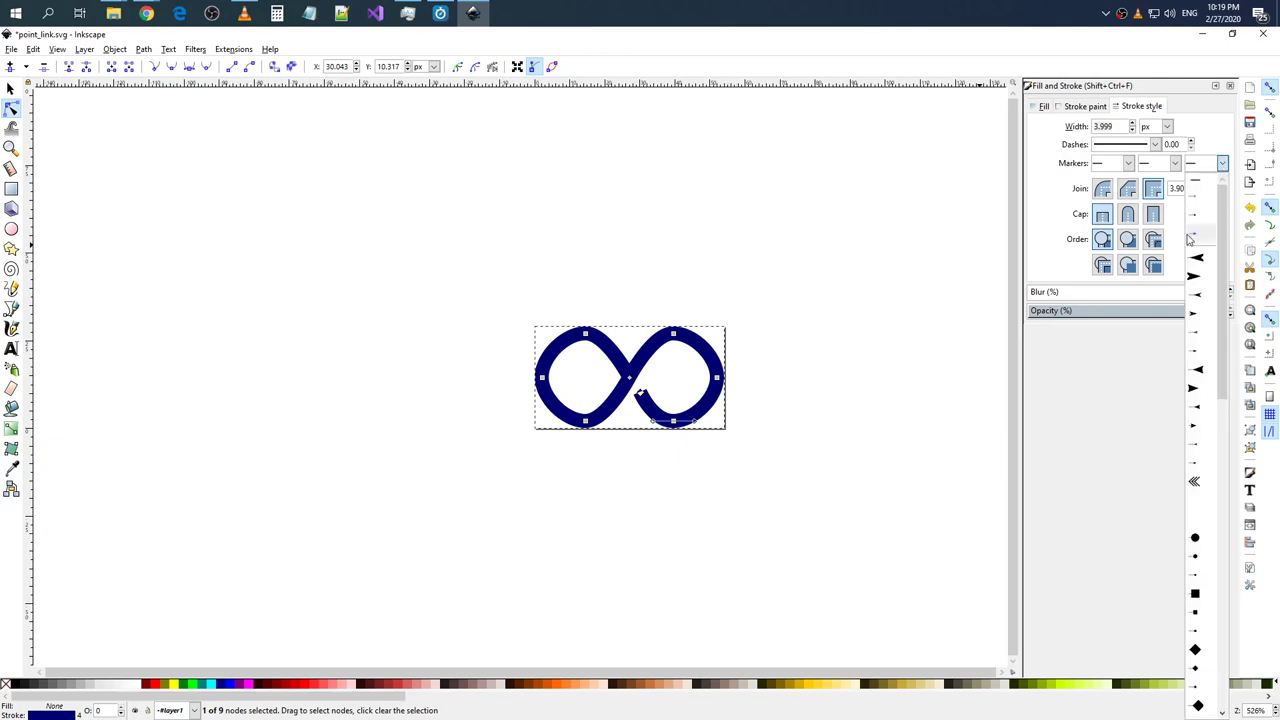
scroll(1218, 320, "down", 3)
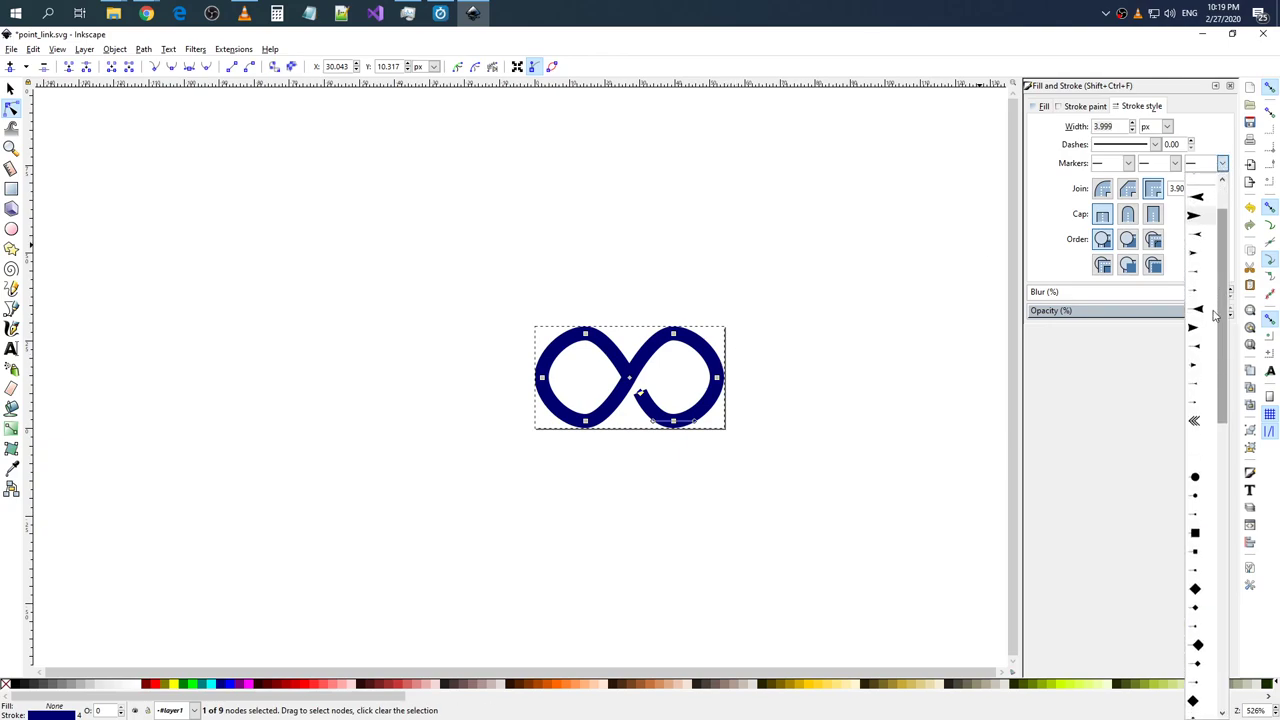
mouse_move(1218, 320)
left_mouse_down()
mouse_move(1207, 455)
mouse_move(1233, 619)
left_mouse_up()
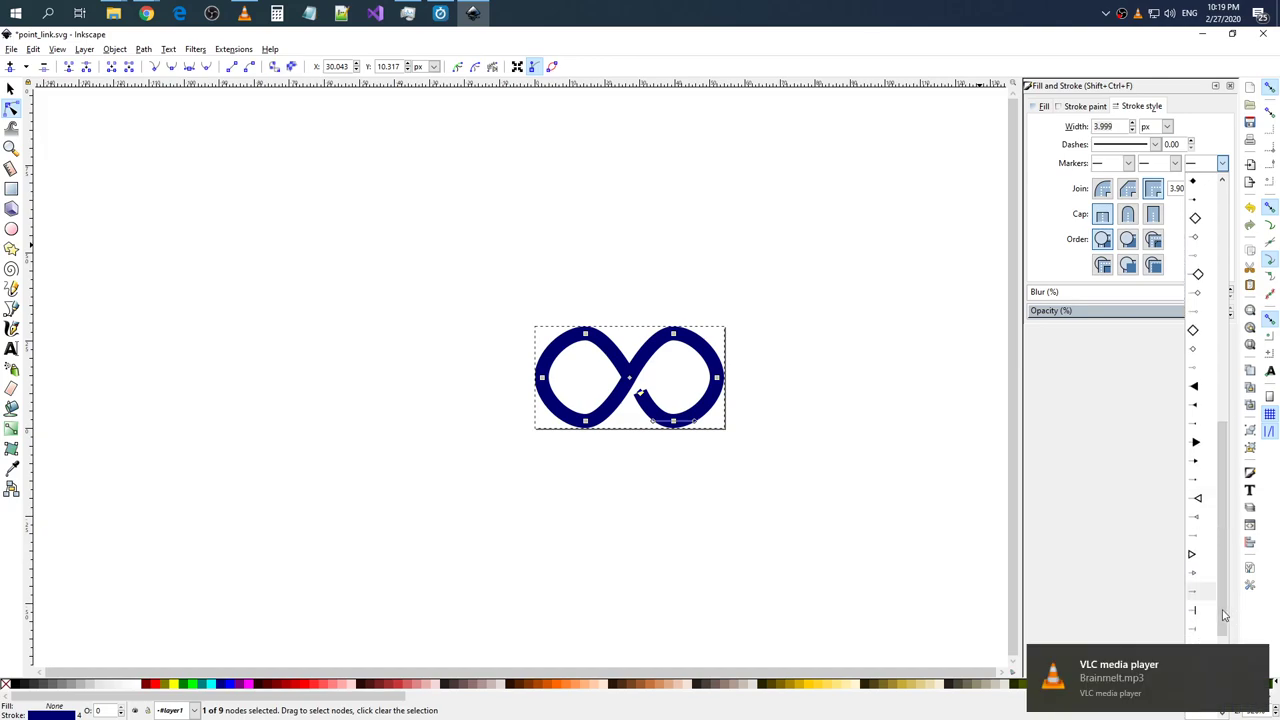
left_click(1227, 607)
left_click(1222, 162)
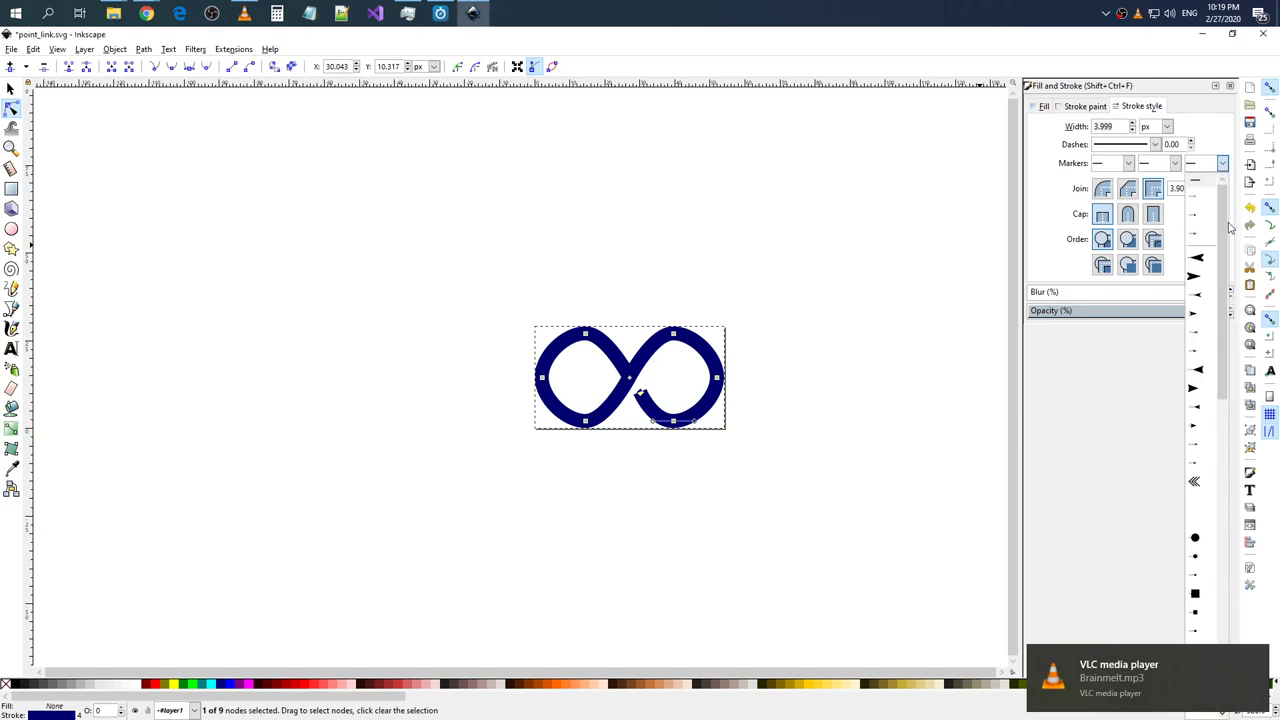
left_click_drag(1221, 300, 1224, 560)
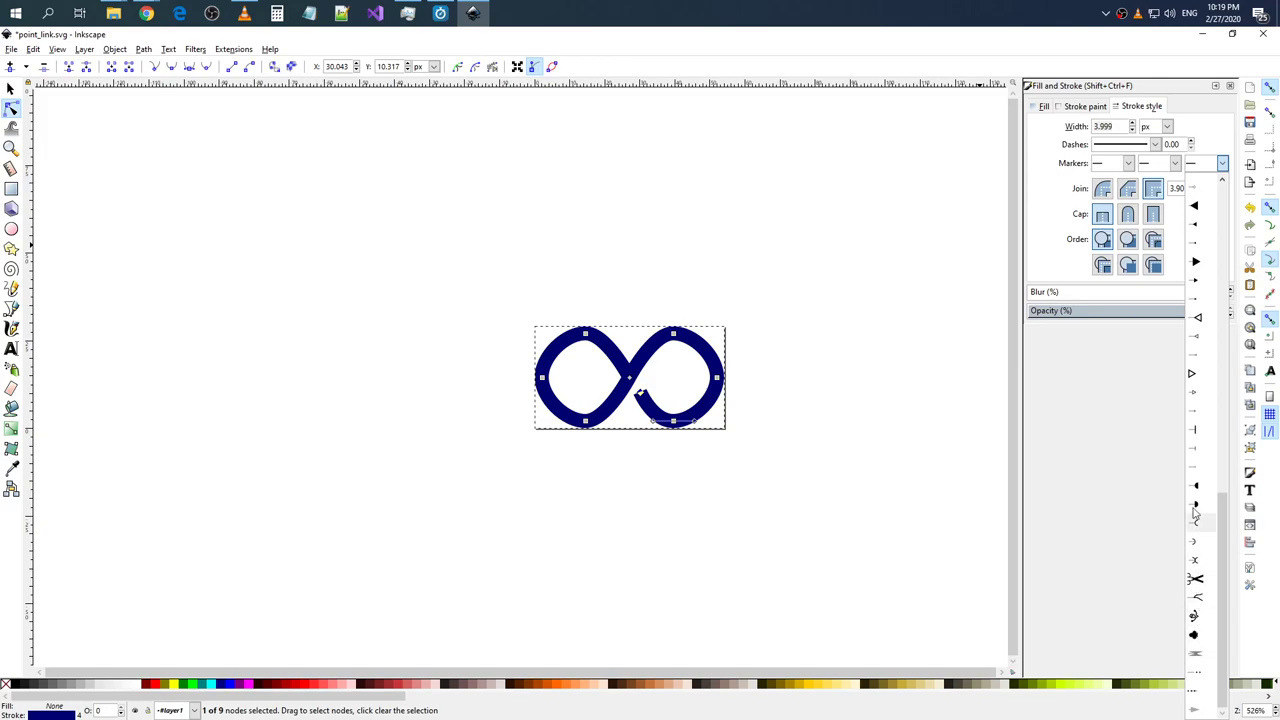
scroll(1203, 466, "up", 1)
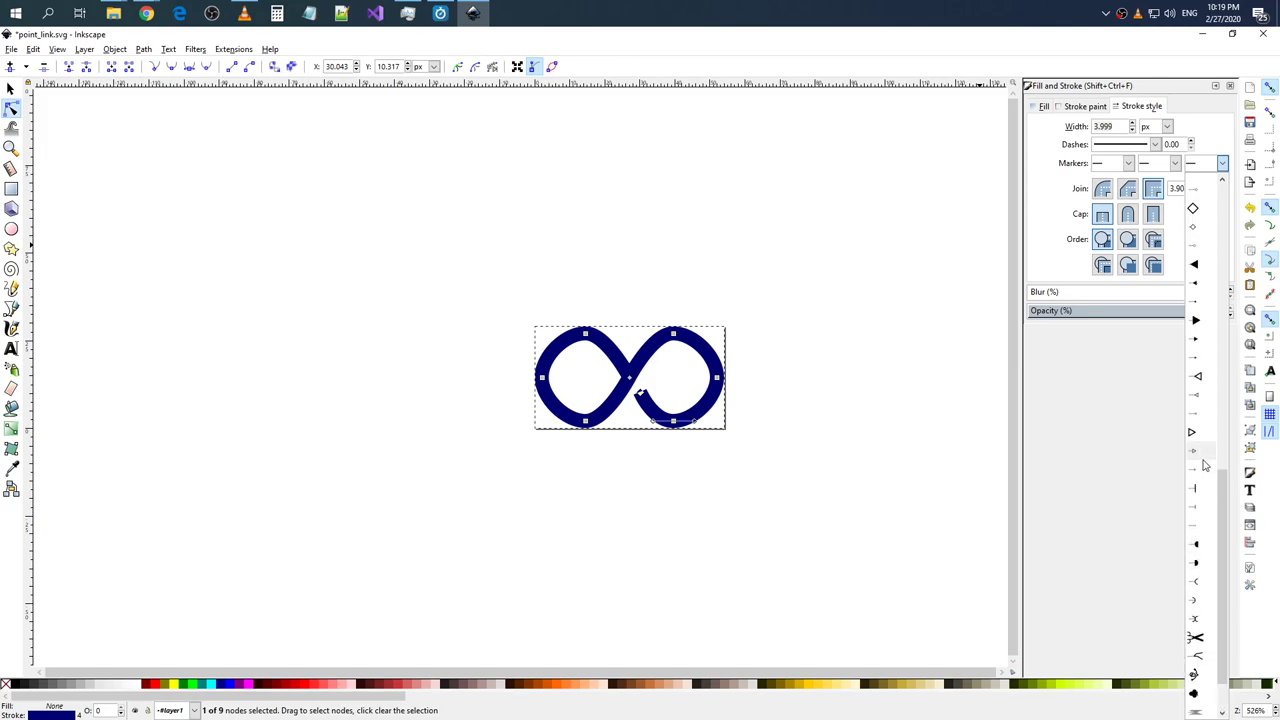
scroll(1205, 465, "up", 1)
scroll(1217, 474, "up", 1)
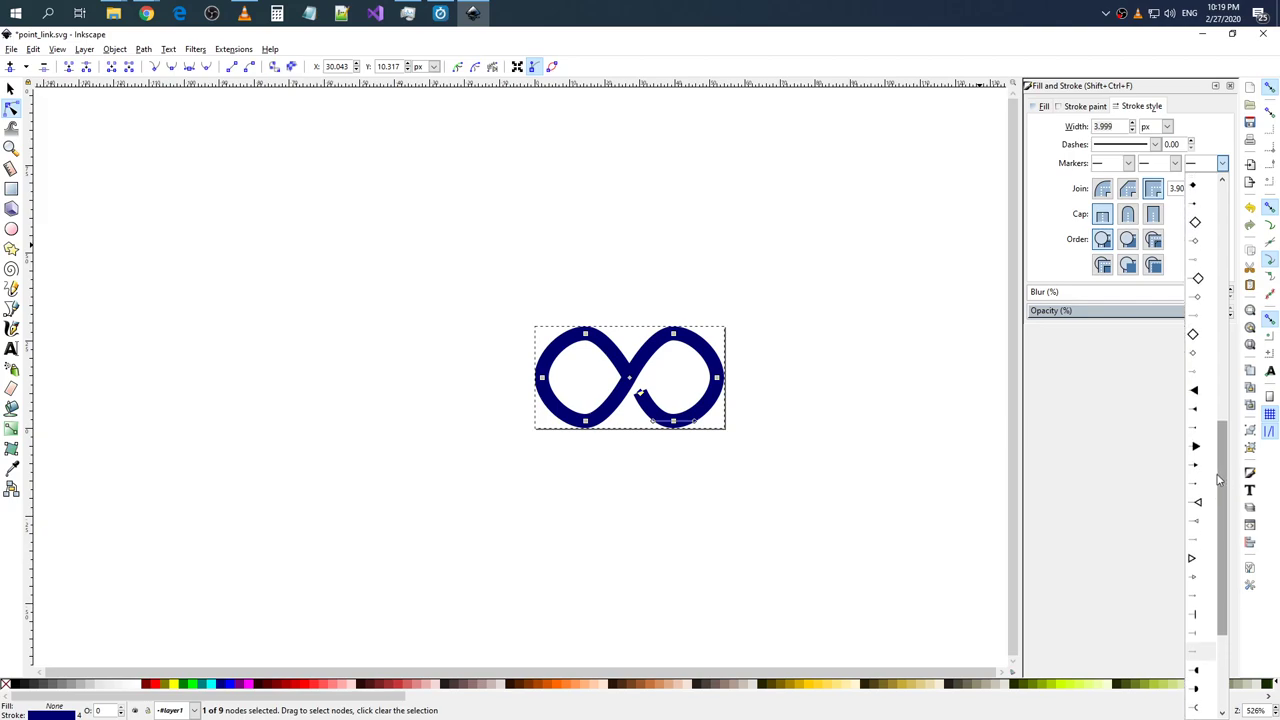
scroll(1220, 458, "up", 1)
scroll(1220, 458, "up", 2)
left_click(686, 462)
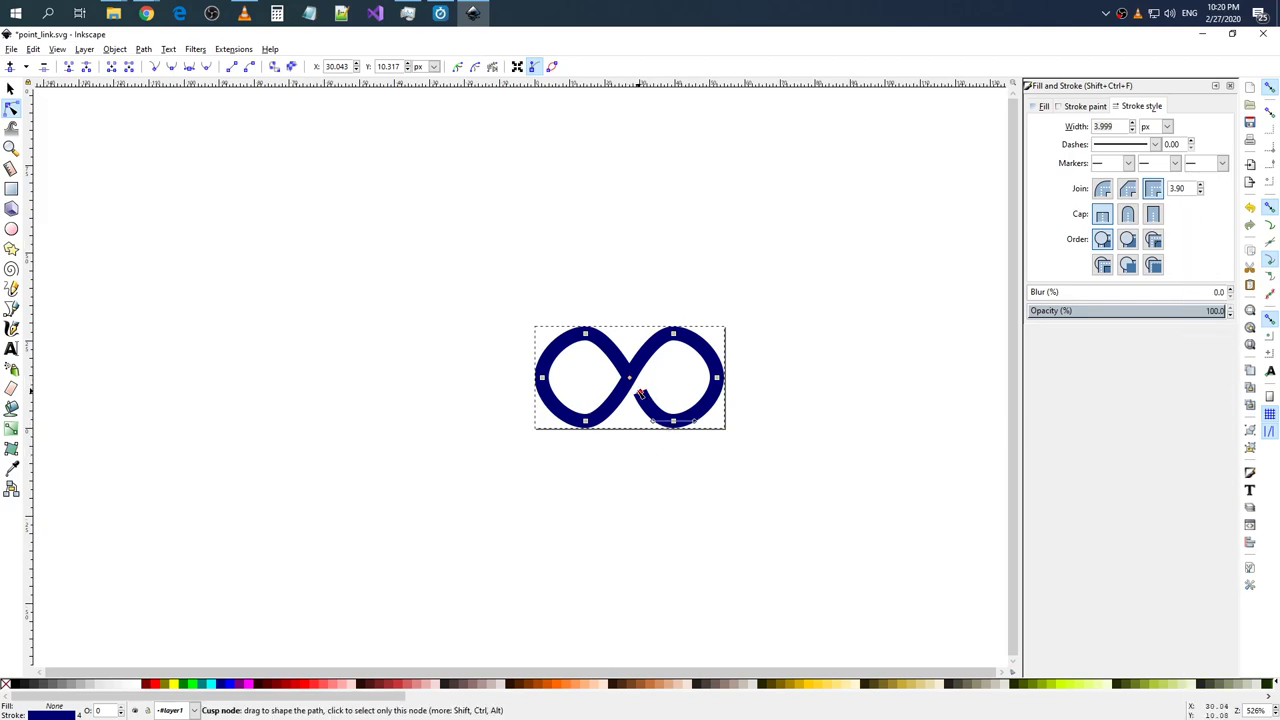
- Move the end node to X 27.001, Y 14.500 px, leaving a gap, then deselect
left_click_drag(641, 394, 629, 378)
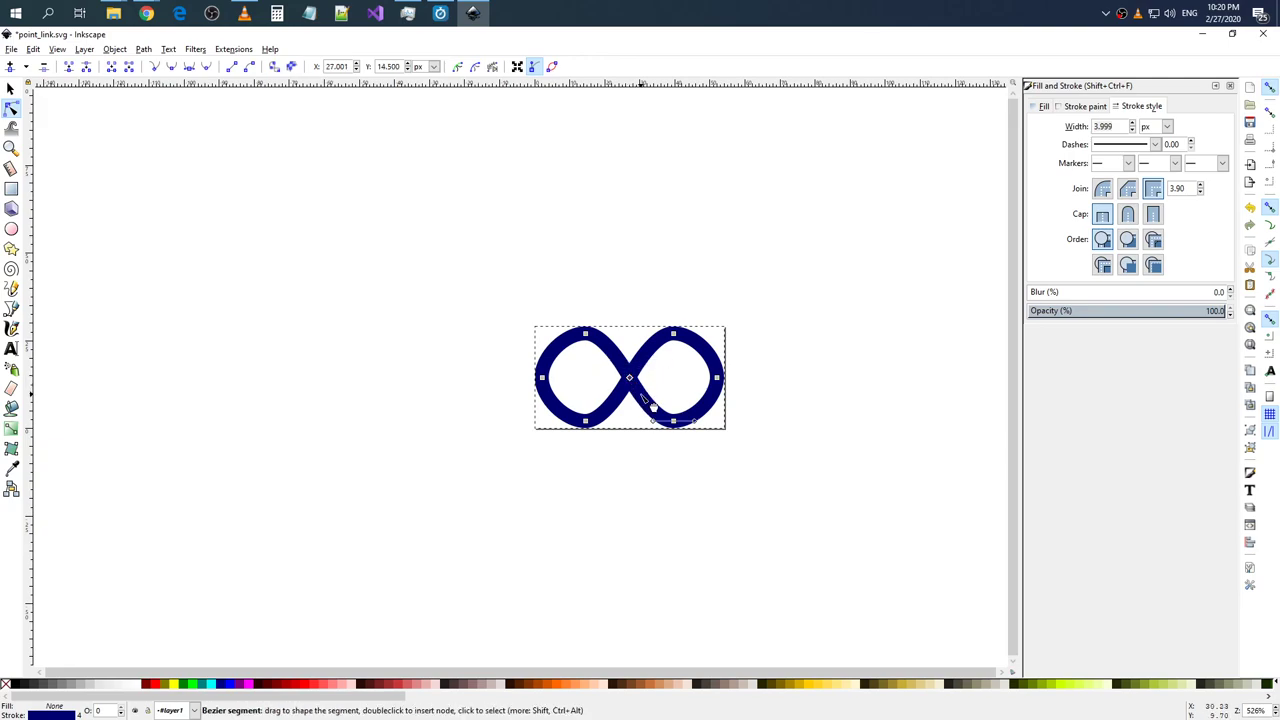
left_click(645, 401)
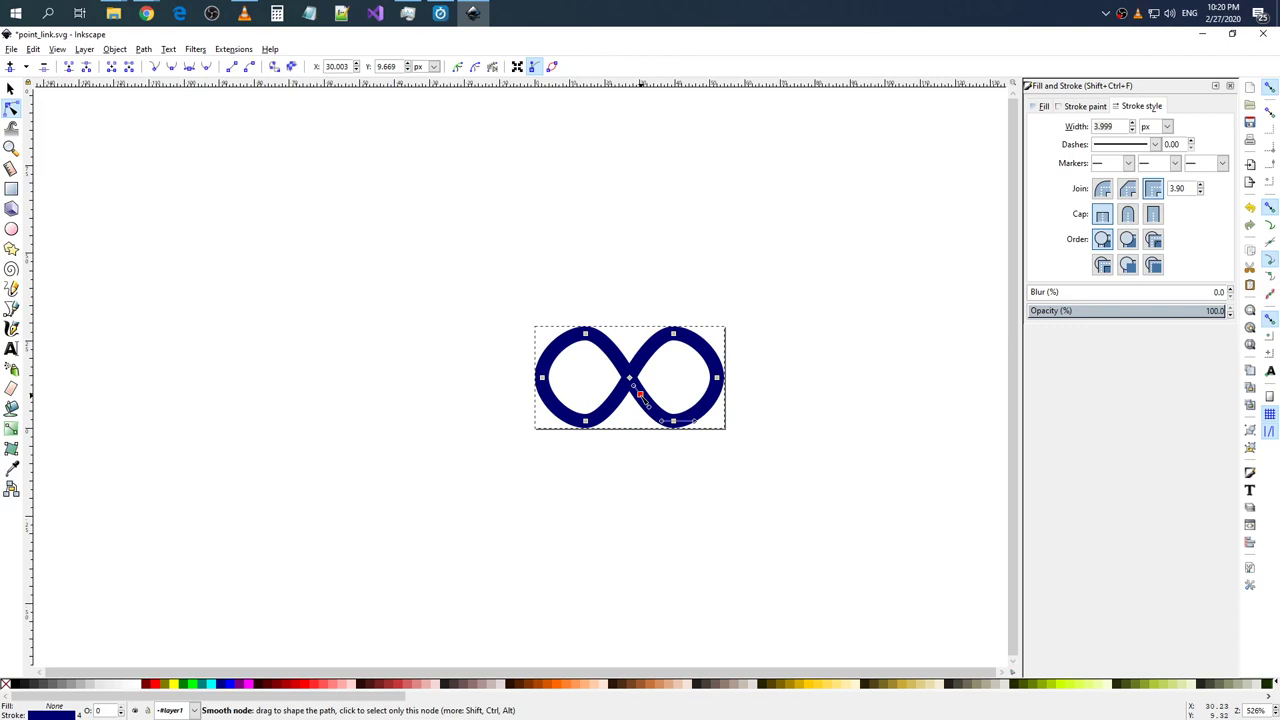
left_click(672, 390)
left_click(629, 378)
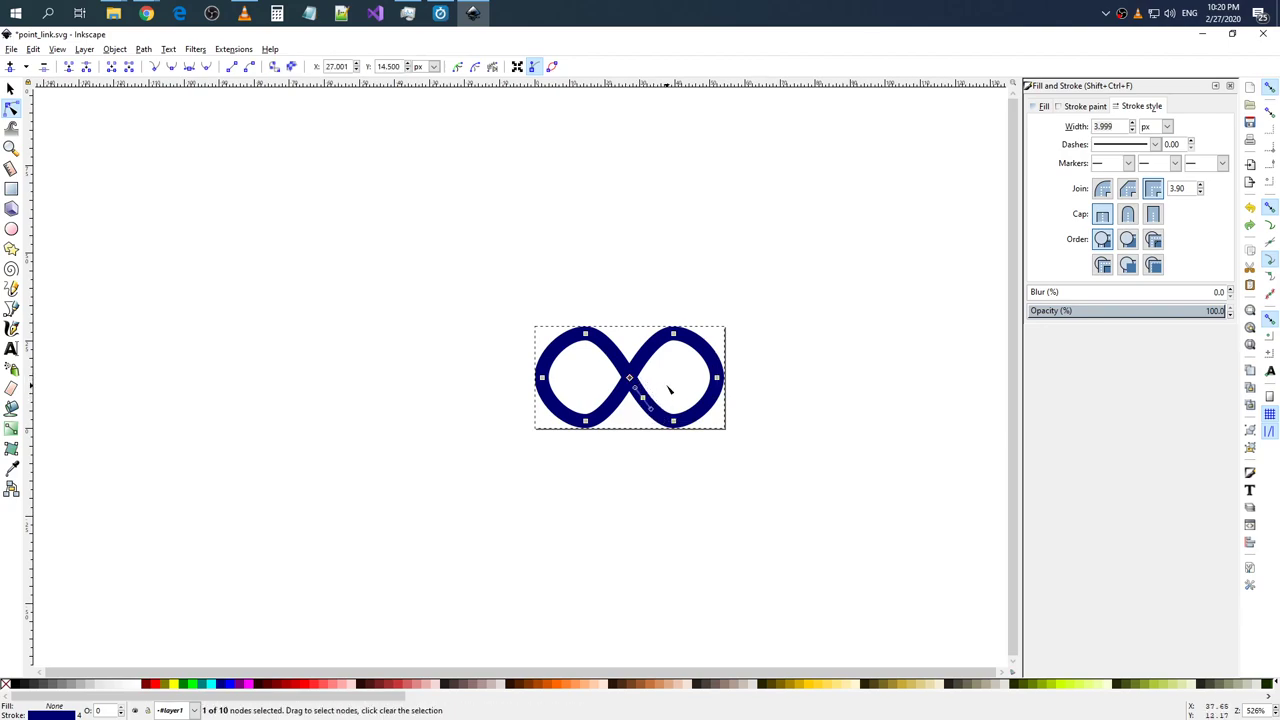
left_click(668, 390)
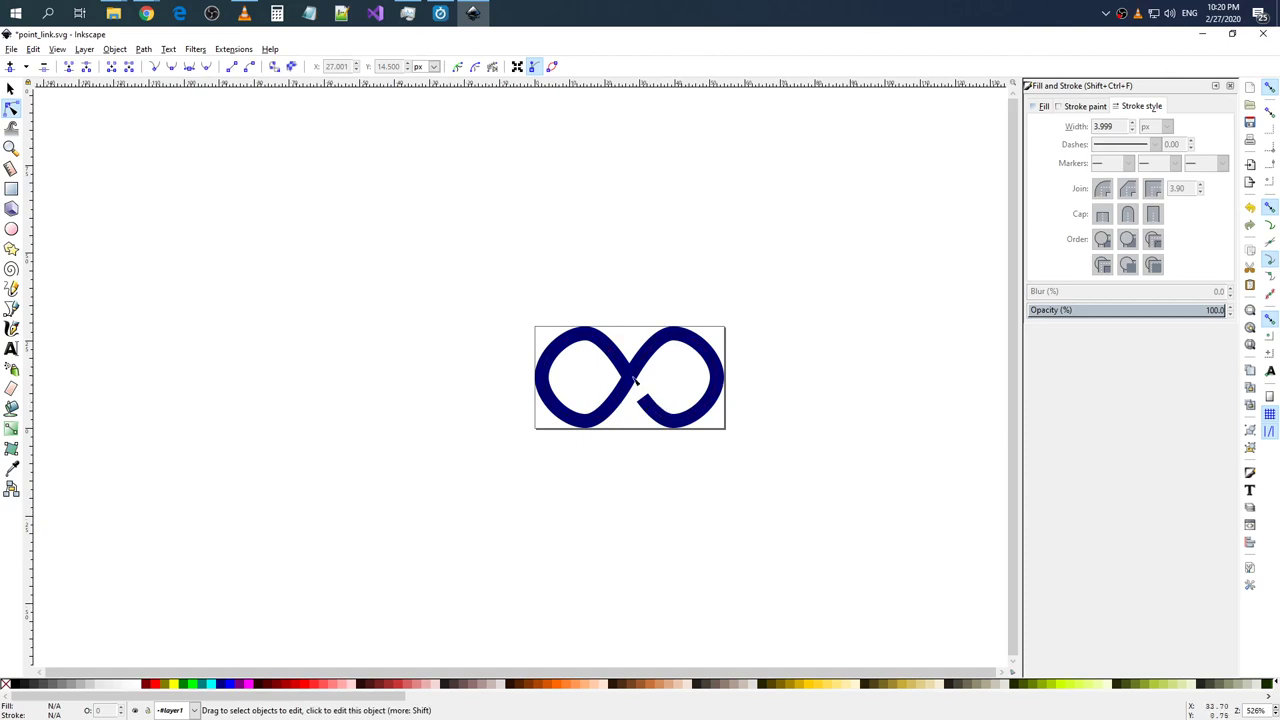
left_click(12, 248)
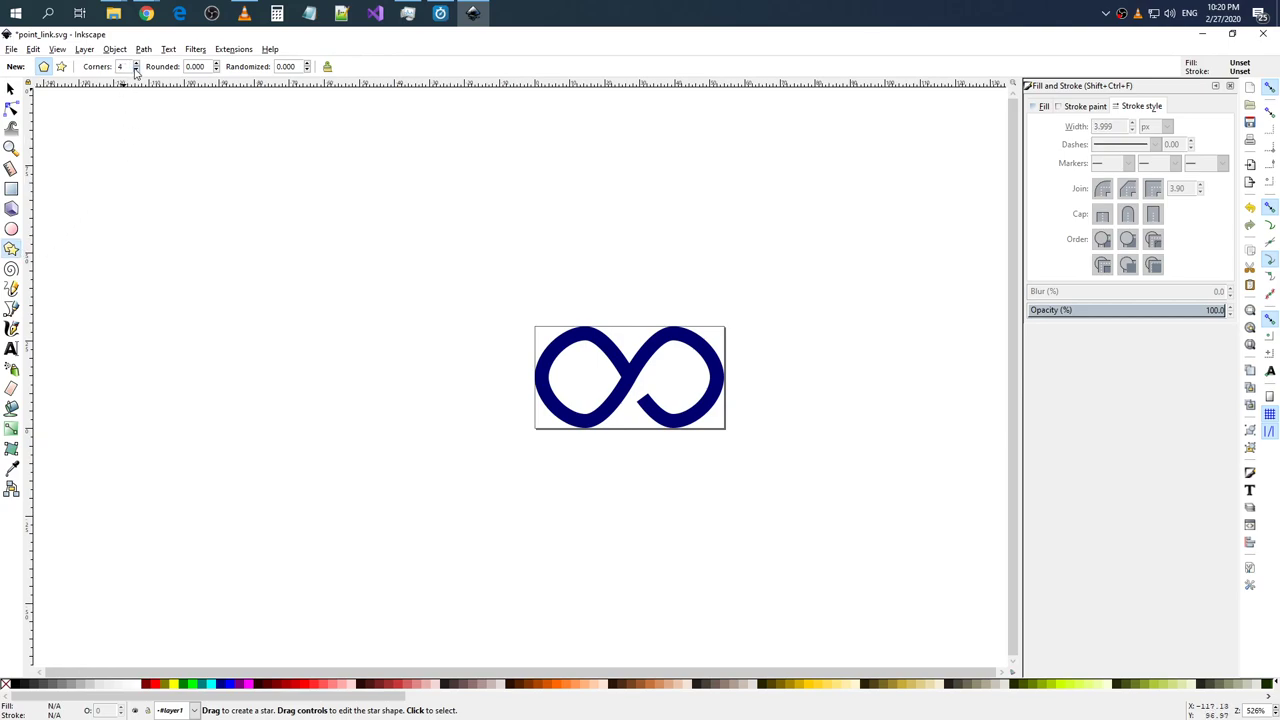
left_click_drag(546, 459, 588, 473)
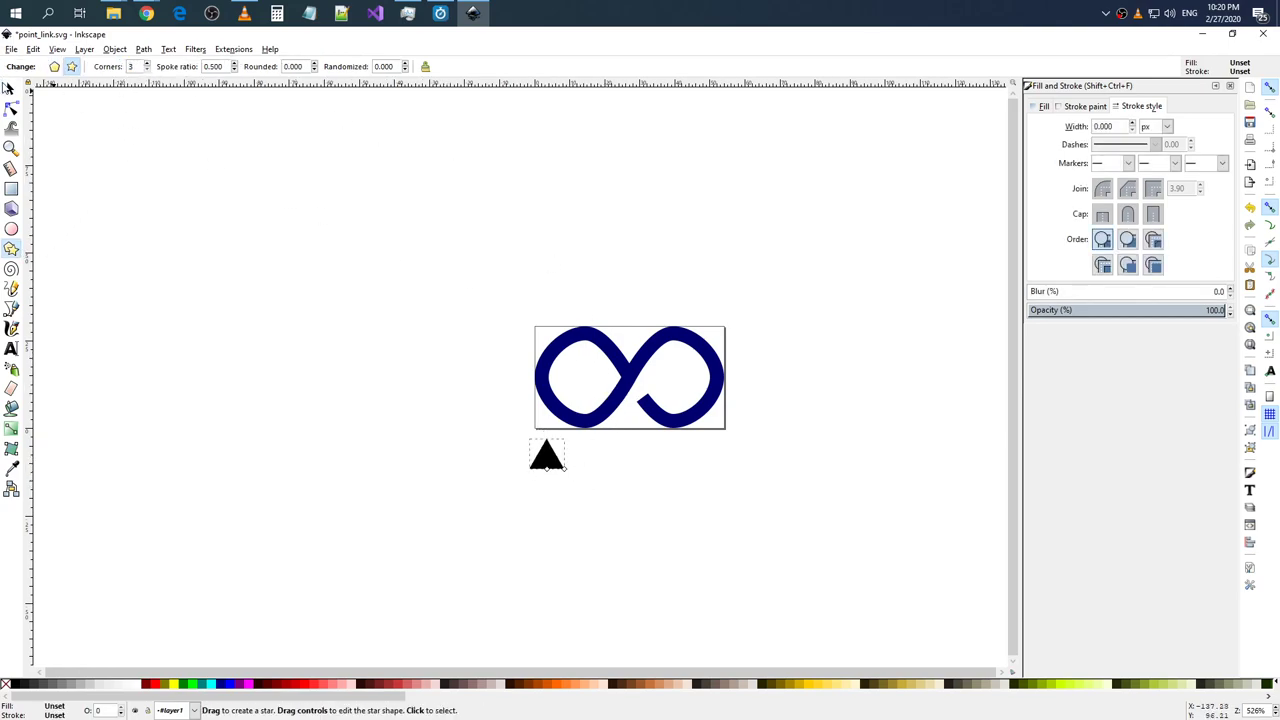
left_click(9, 88)
left_click(612, 402)
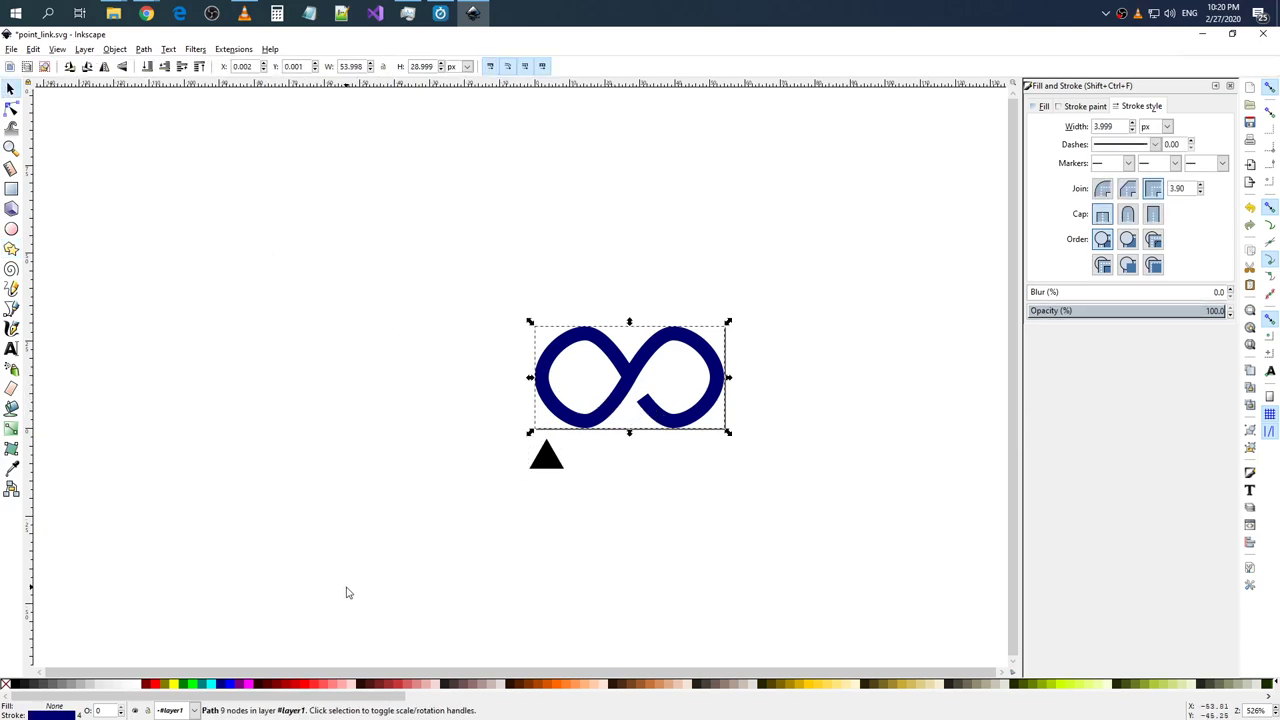
left_click(60, 716)
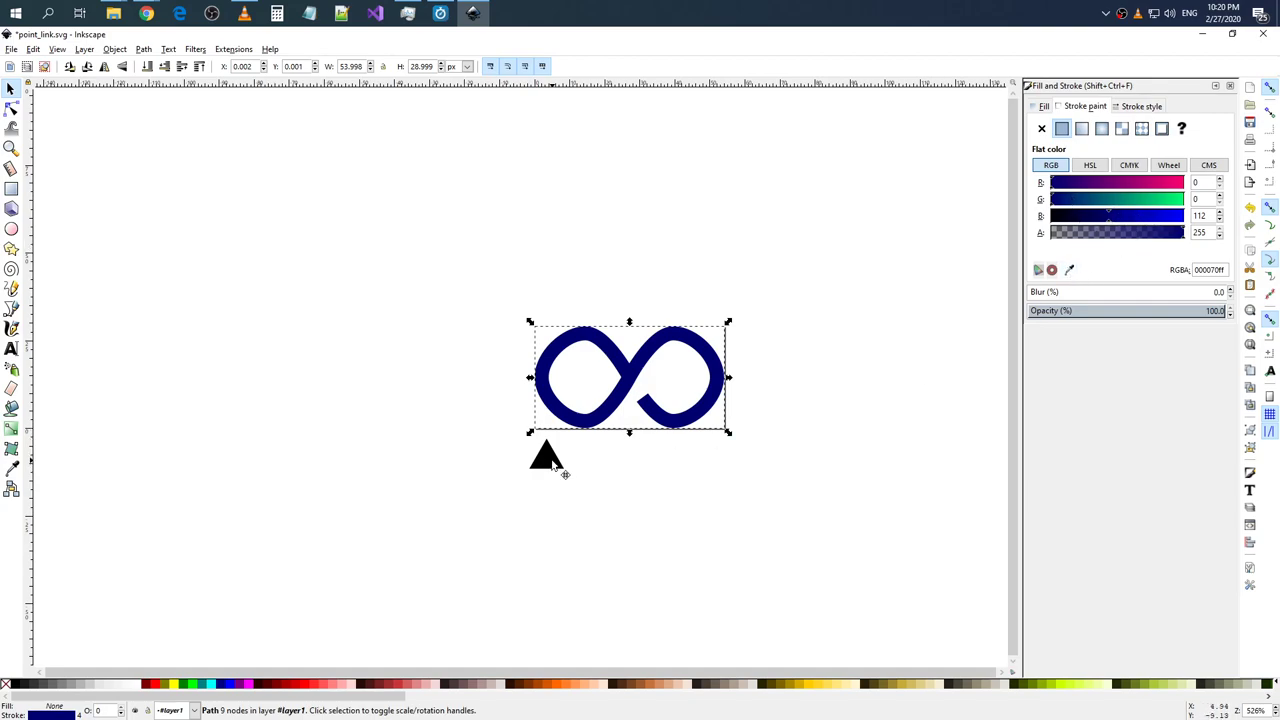
left_click(553, 459)
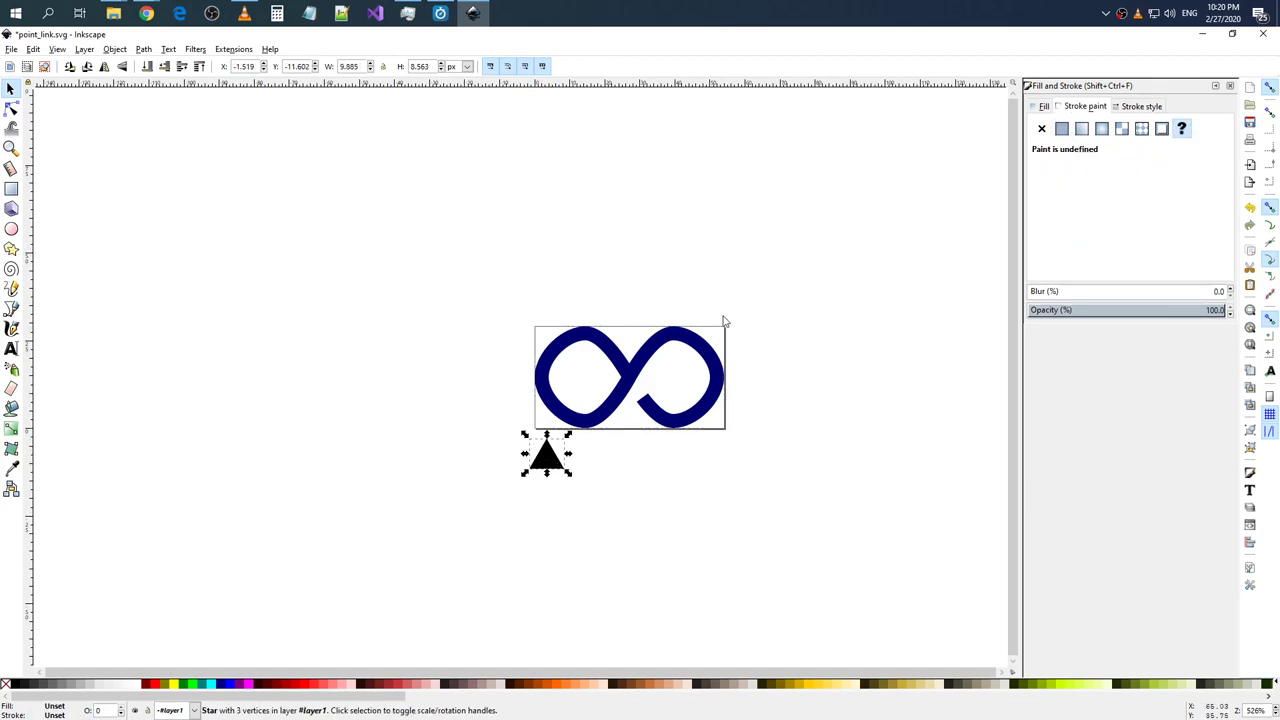
left_click(596, 420)
left_click(1069, 269)
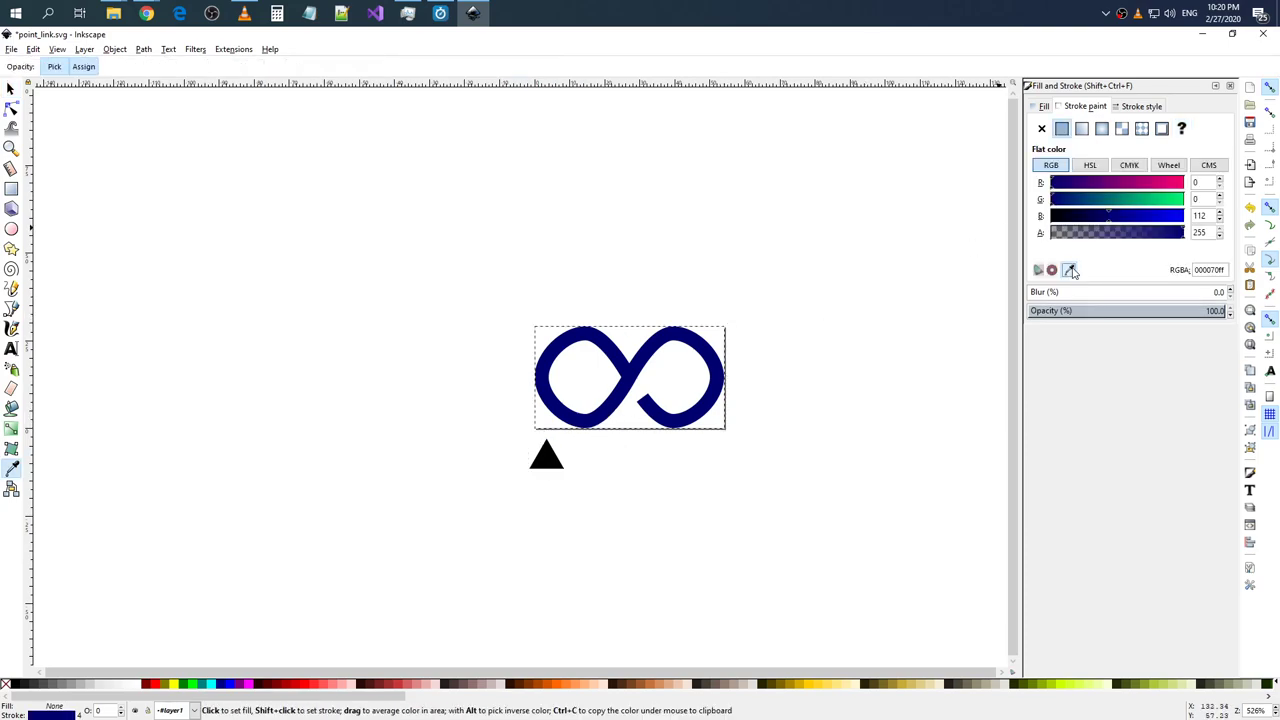
key("s")
left_click(557, 461)
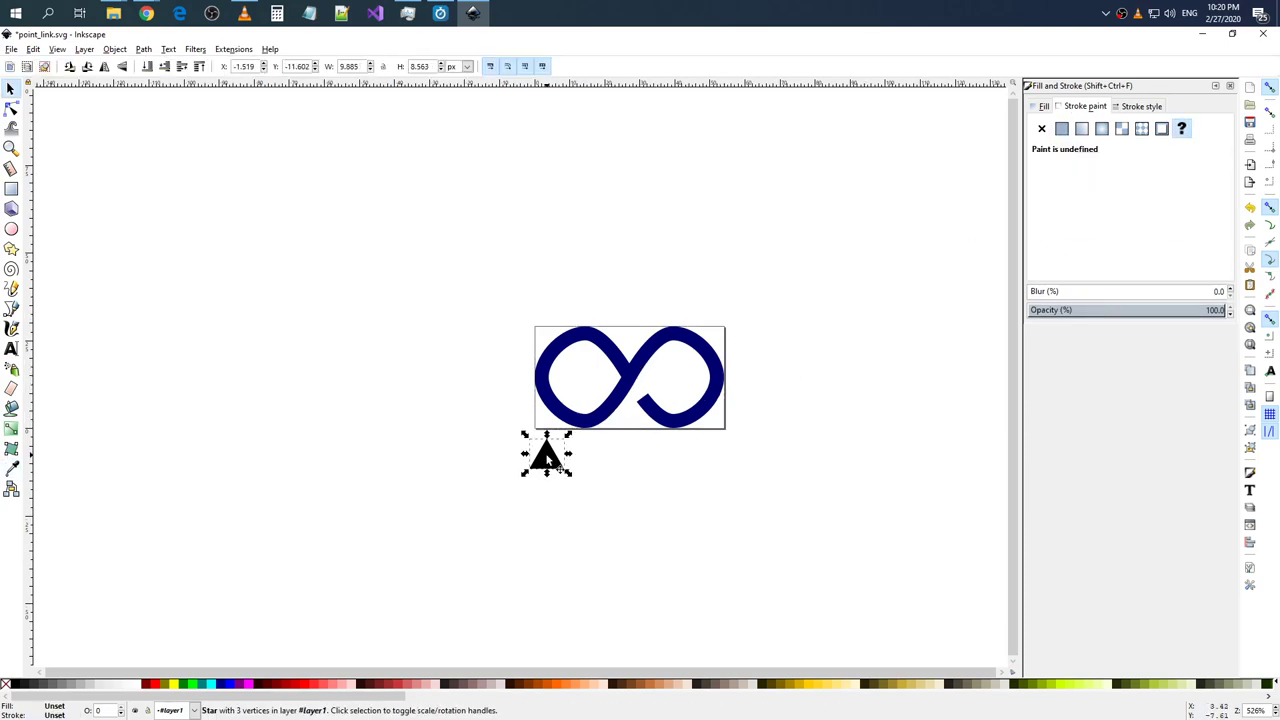
key("Delete")
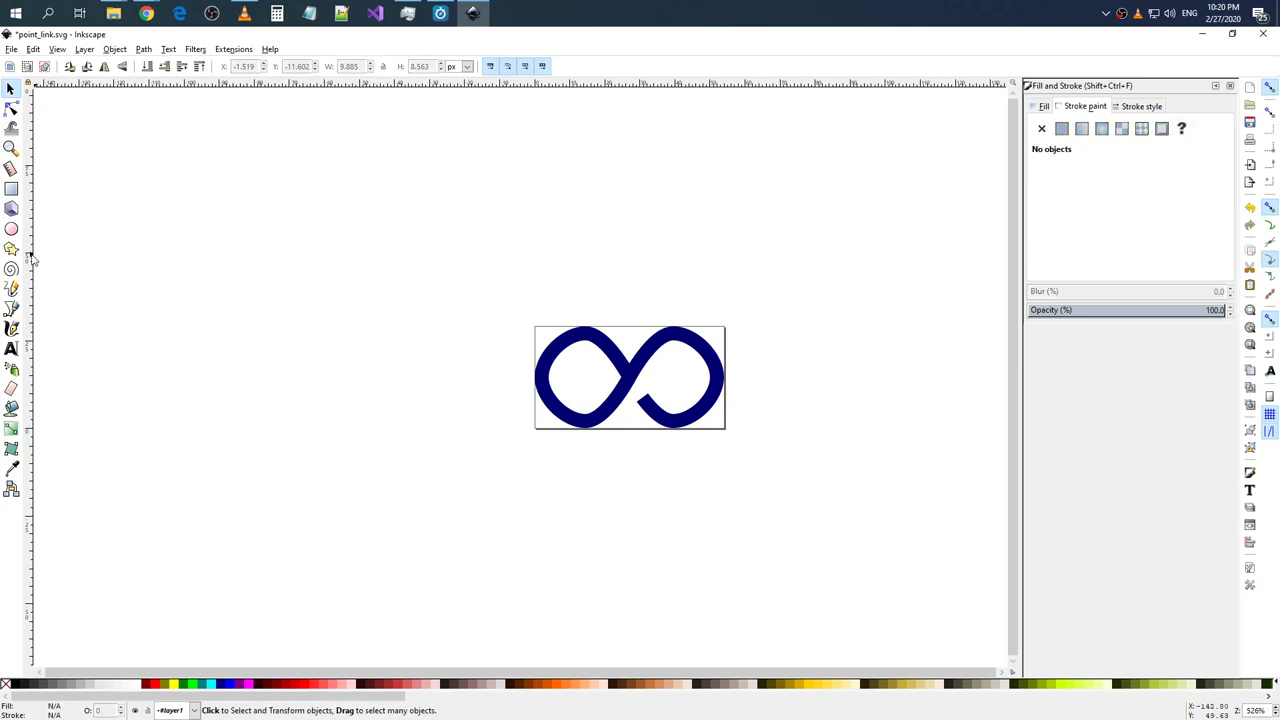
left_click(11, 248)
left_click_drag(549, 473, 568, 484)
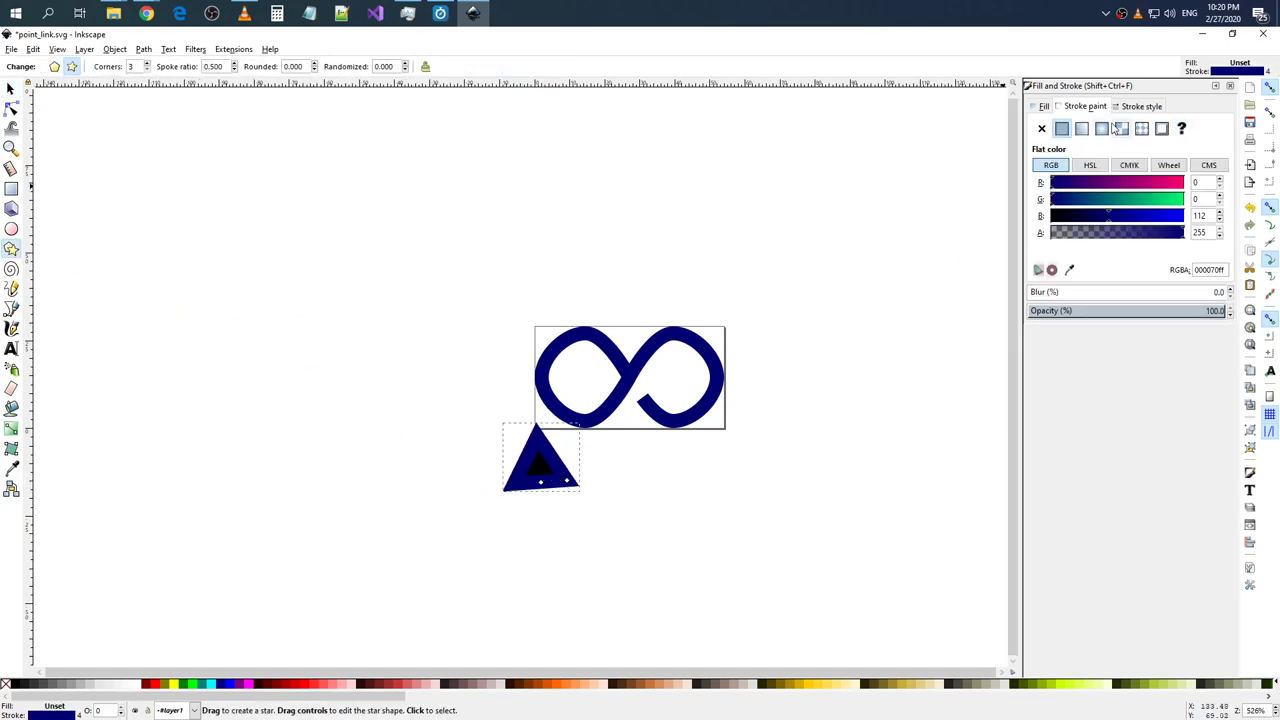
left_click(10, 88)
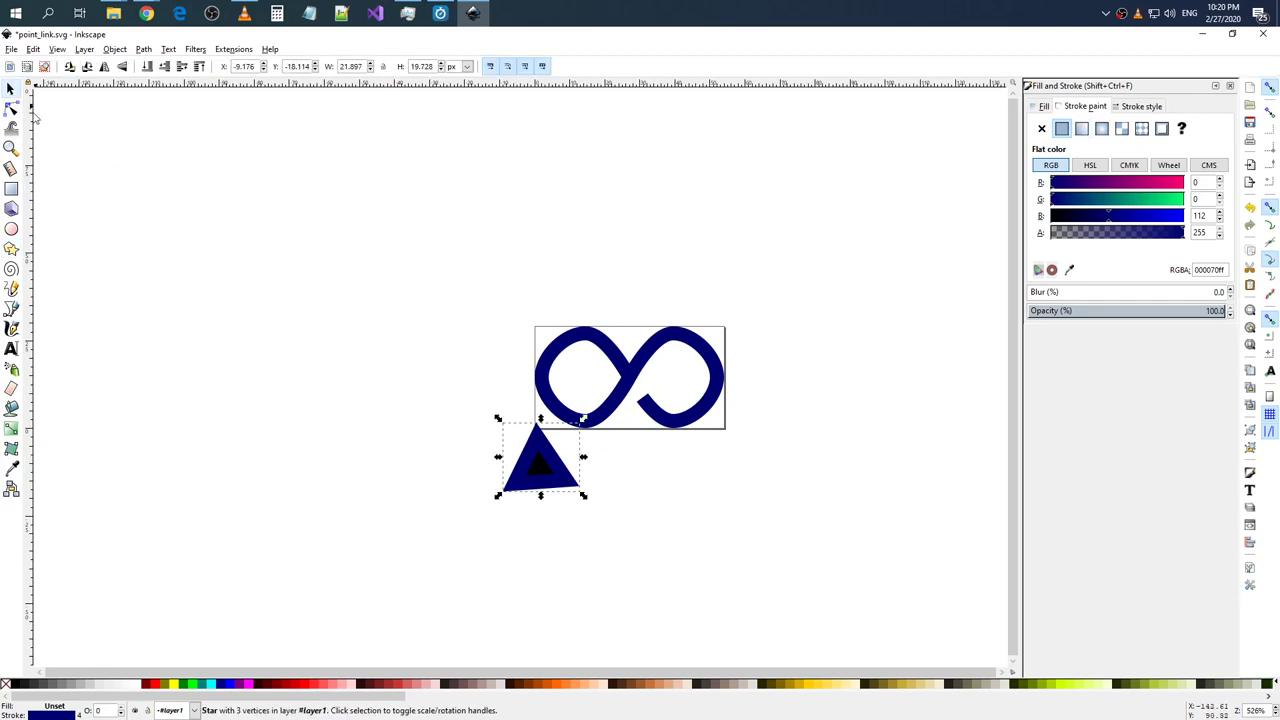
left_click_drag(545, 466, 447, 500)
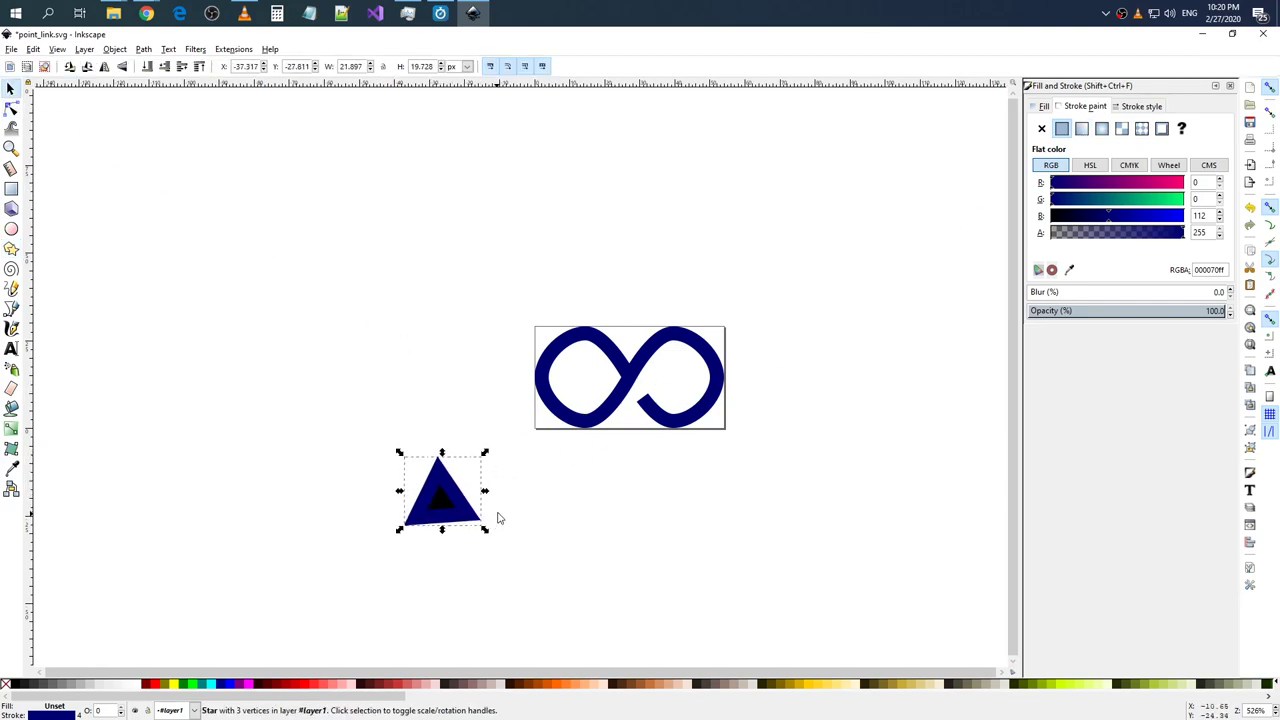
key("Delete")
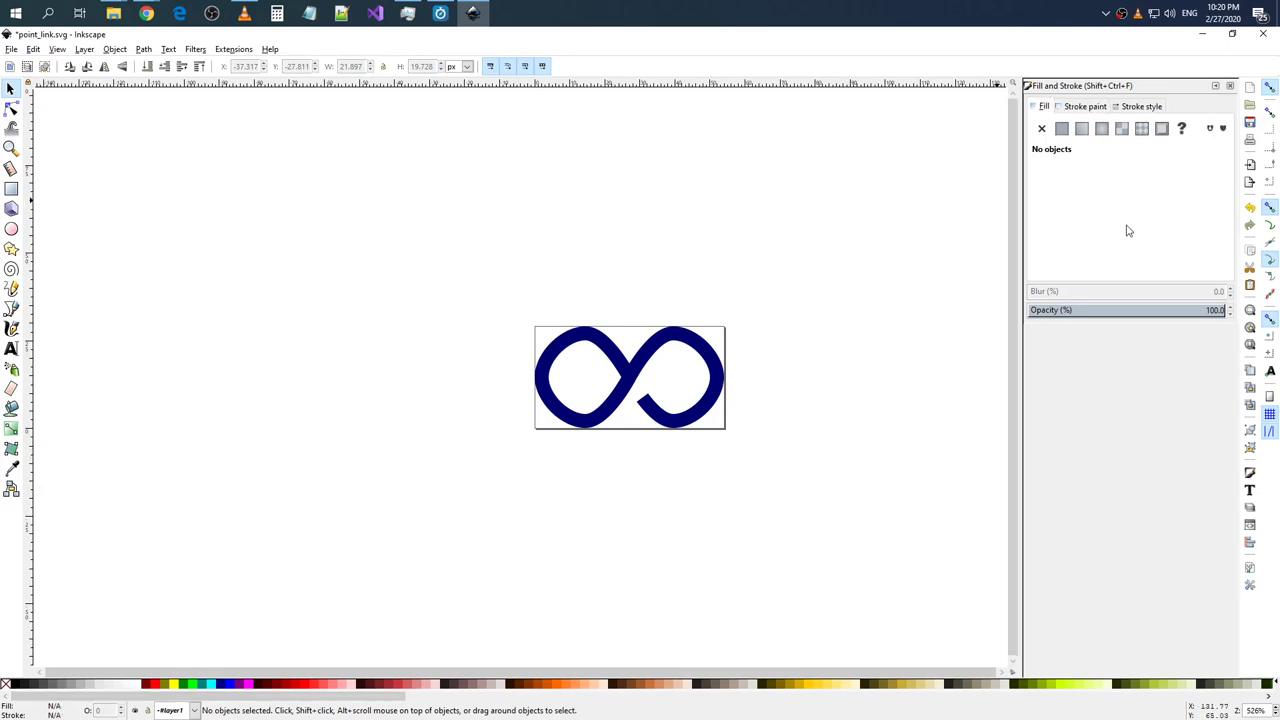
left_click(709, 358)
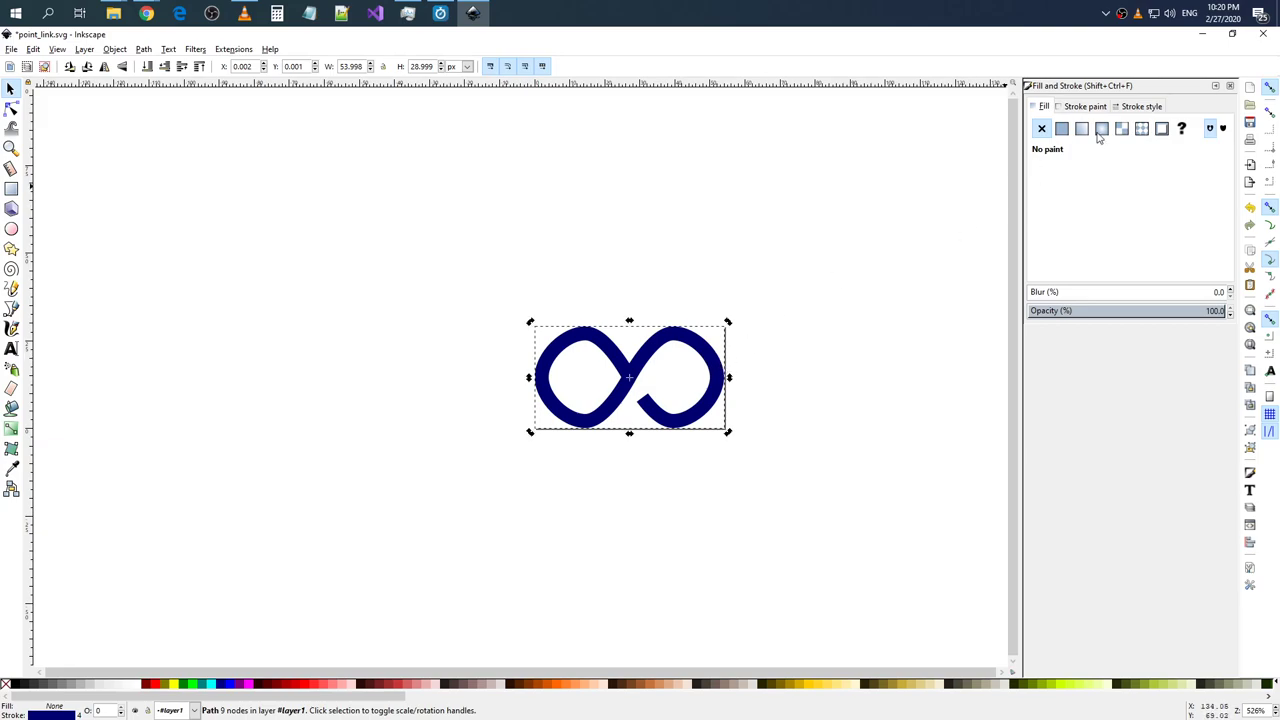
left_click(1077, 106)
left_click(1041, 107)
left_click(1062, 129)
left_click(1069, 269)
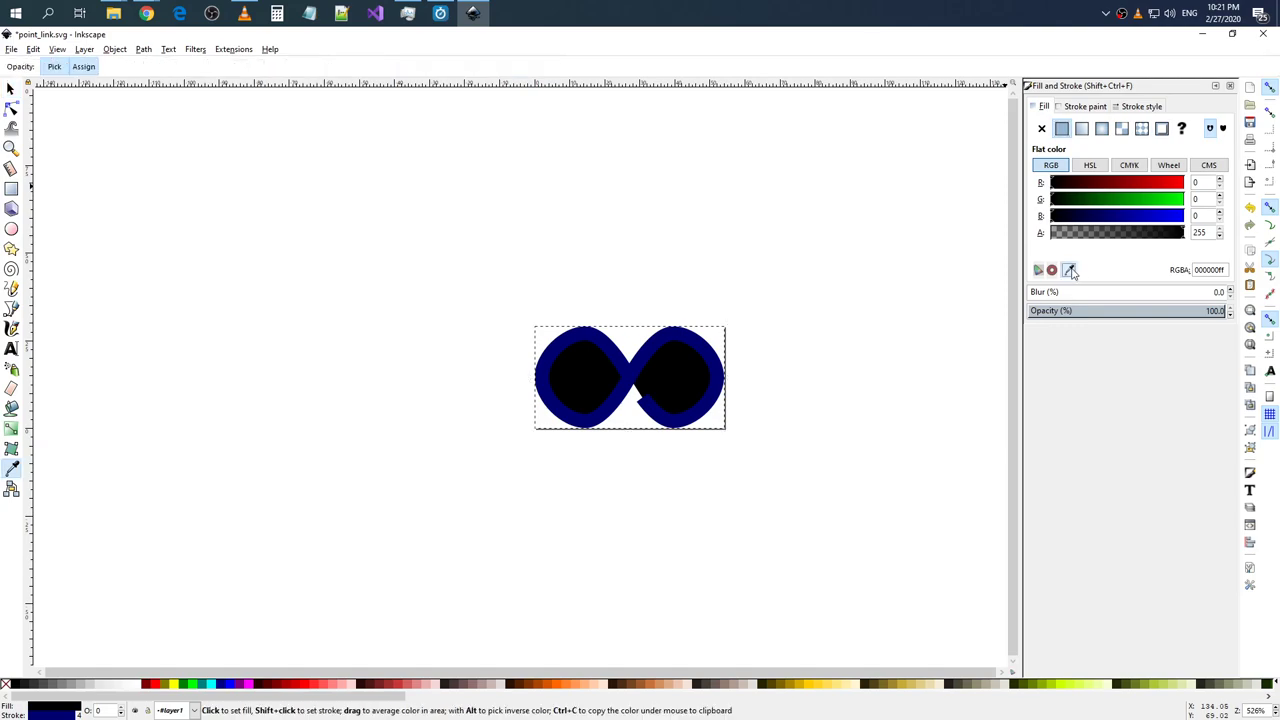
left_click(828, 282)
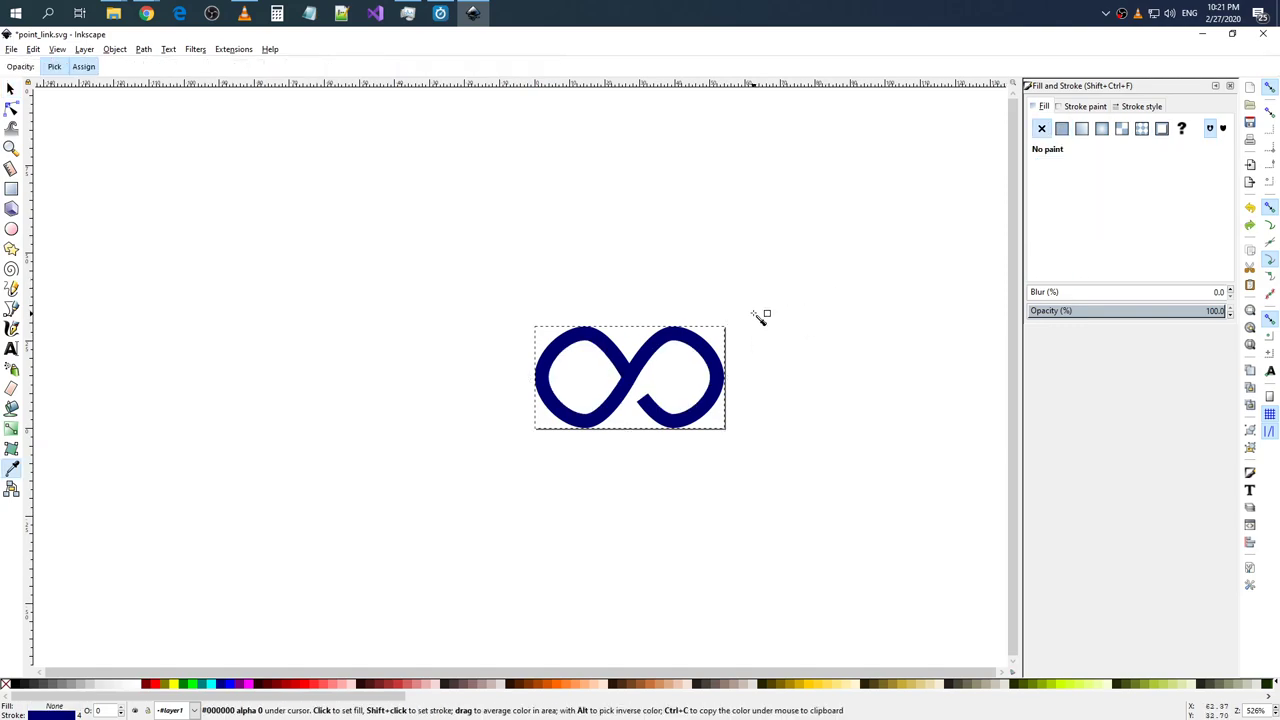
left_click(687, 340)
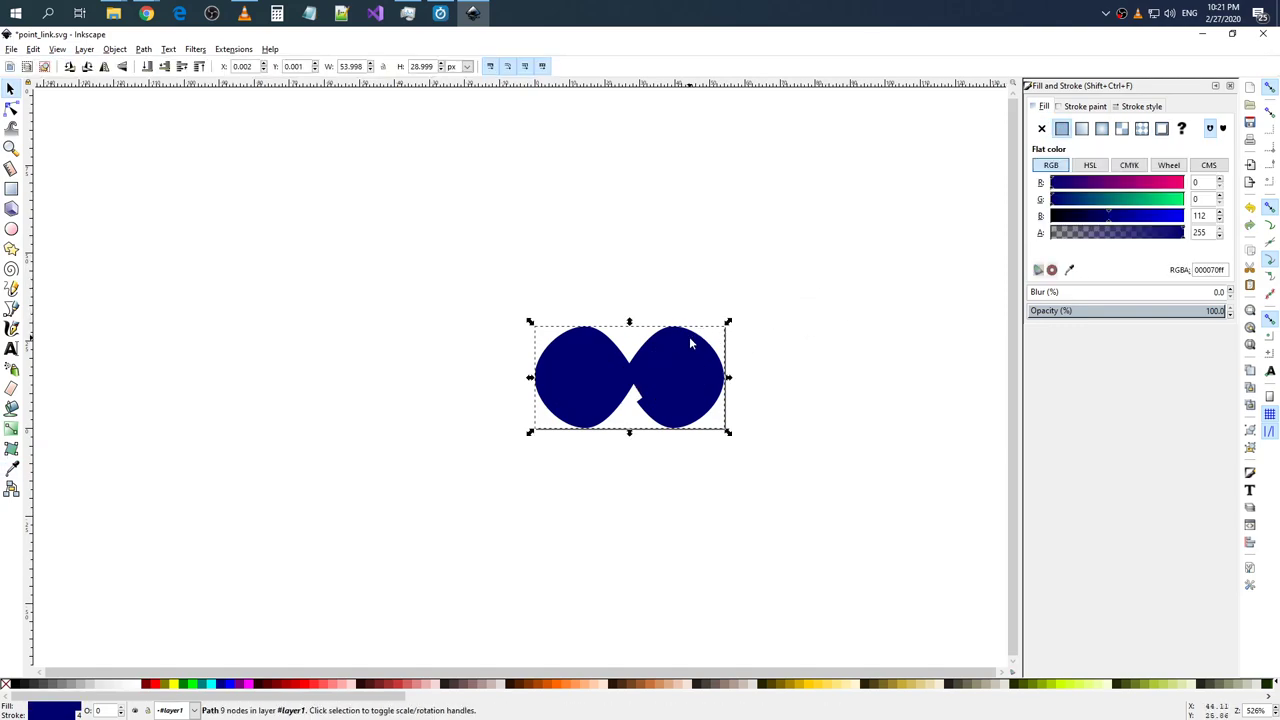
key("ctrl+z")
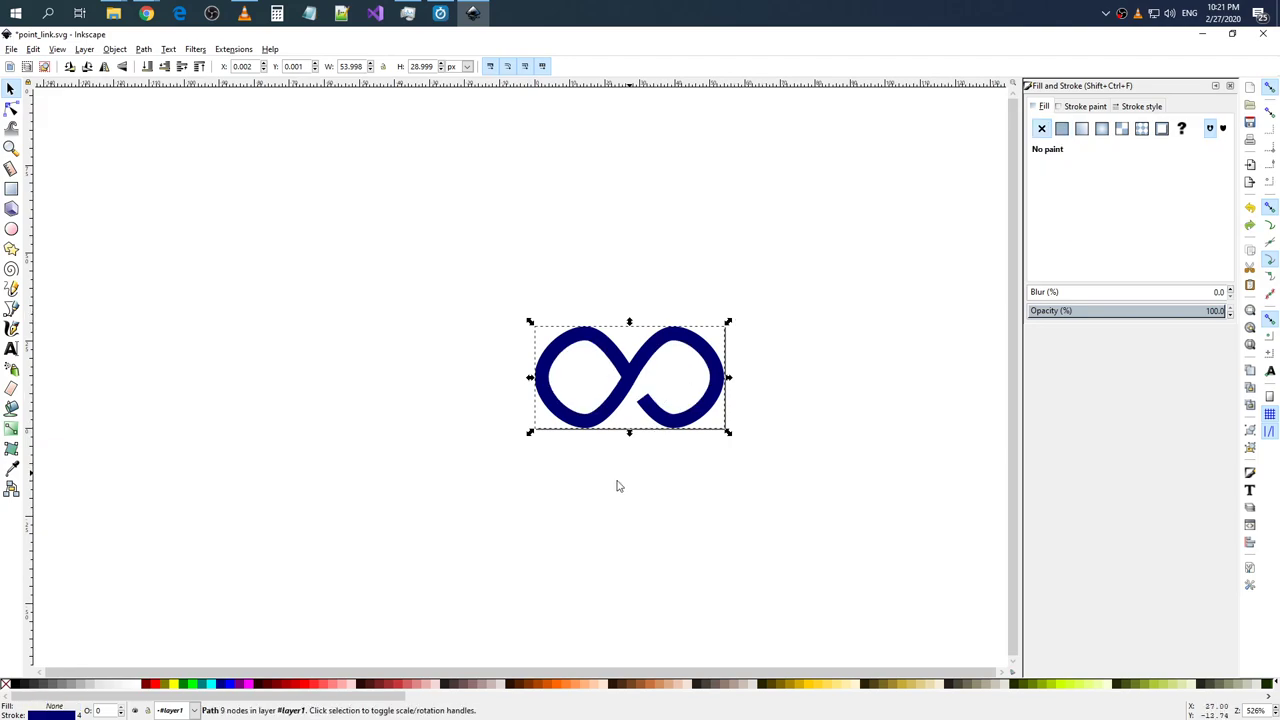
left_click(322, 635)
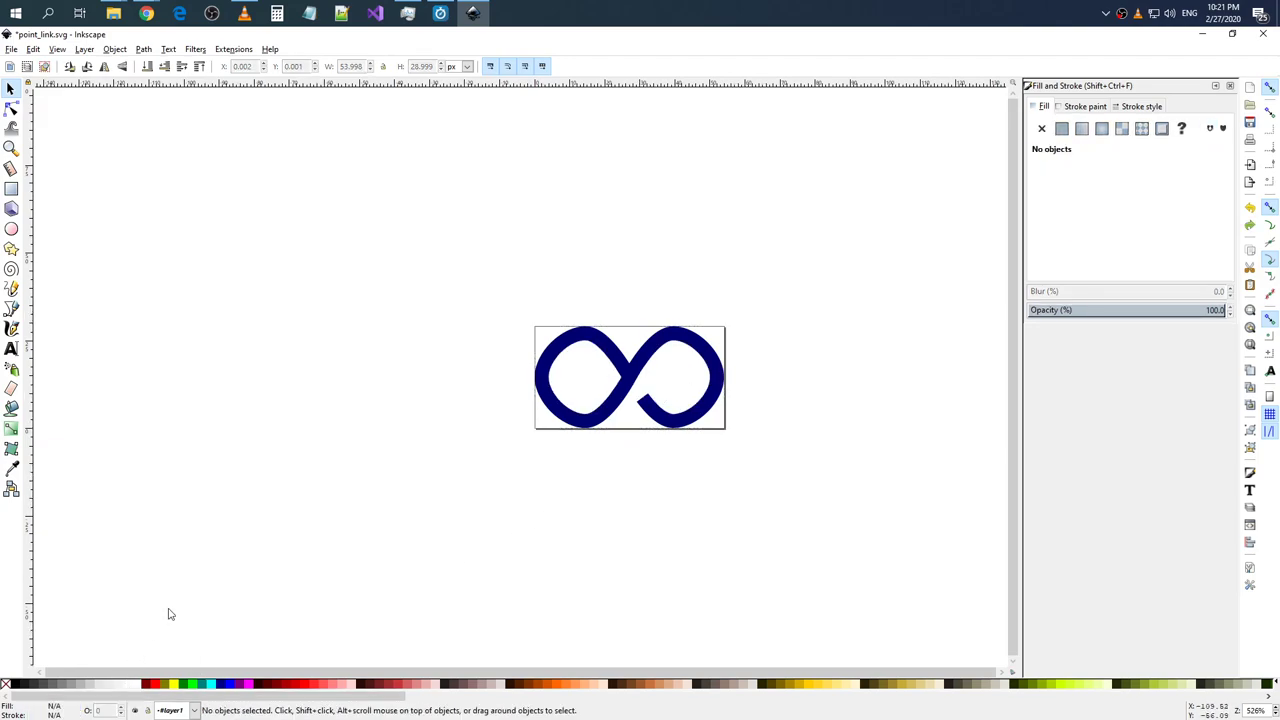
- Draw a dark-blue triangle and move it onto the infinity shape's lower-right loop
left_click(11, 249)
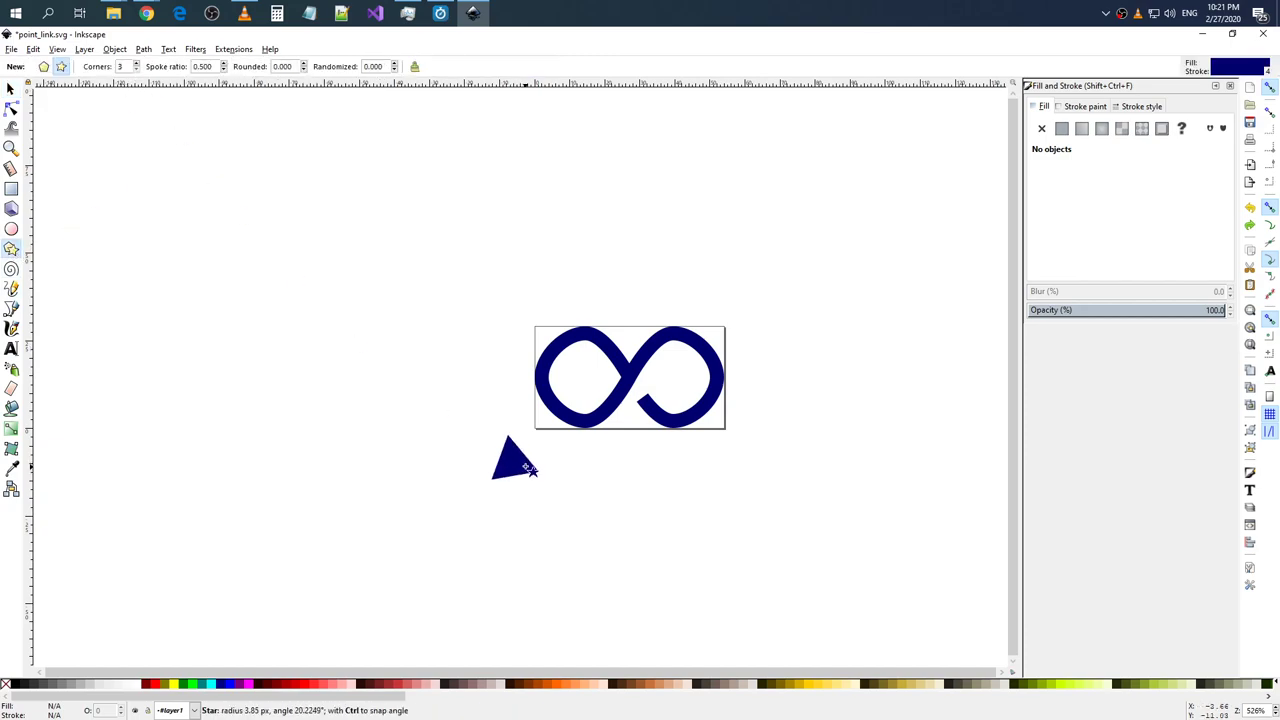
left_click_drag(514, 464, 535, 461)
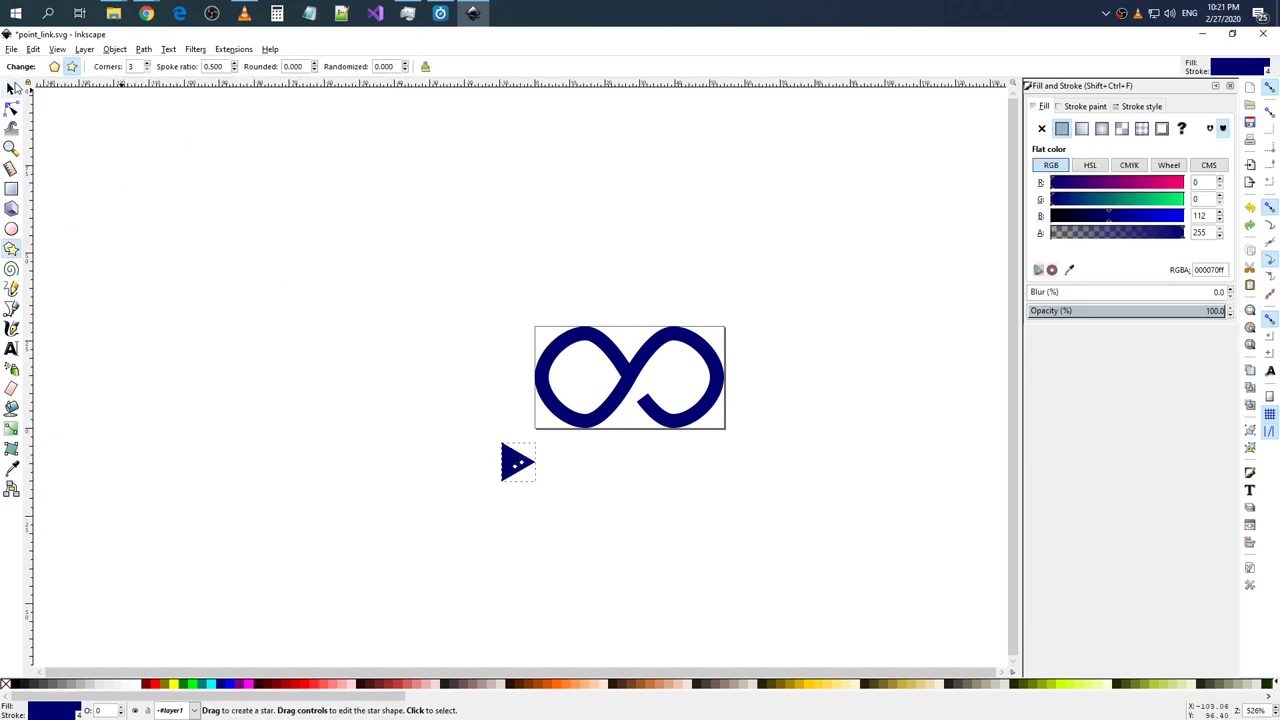
left_click(11, 88)
mouse_move(514, 464)
left_mouse_down()
mouse_move(656, 410)
mouse_move(615, 402)
left_mouse_up()
scroll(656, 410, "up", 1, "ctrl")
scroll(655, 405, "up", 5, "ctrl")
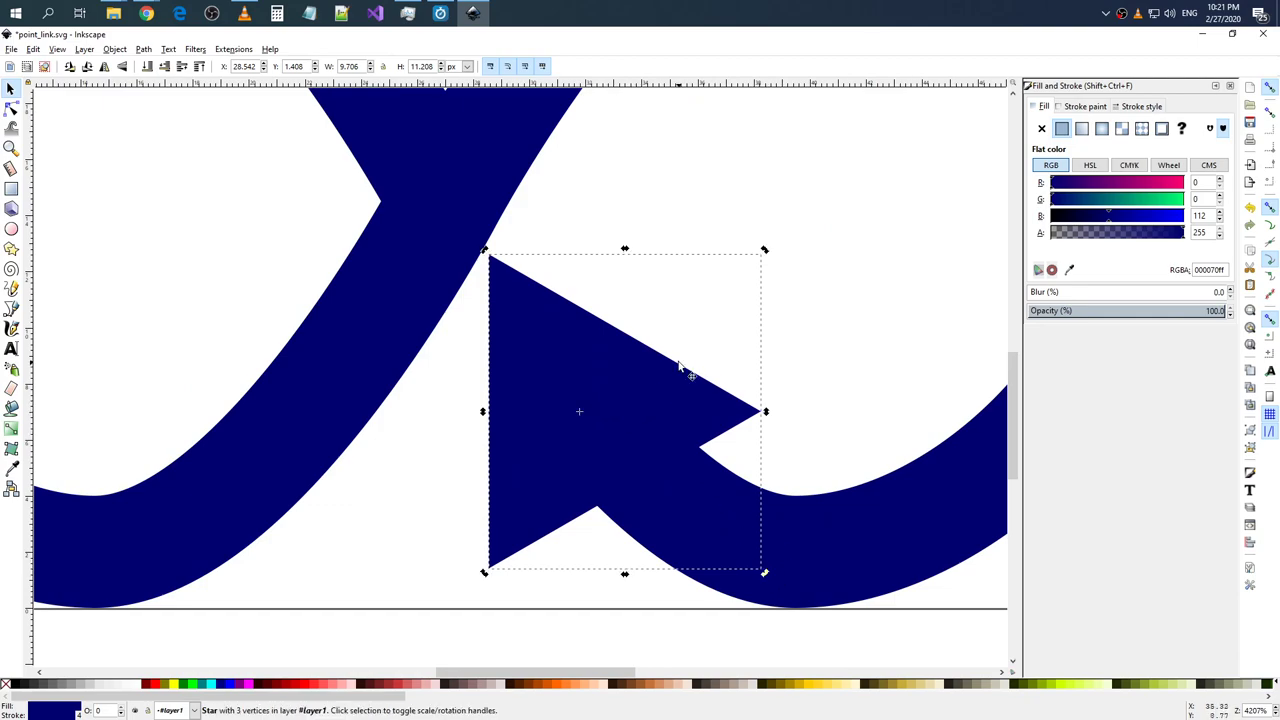
- Rotate and skew the triangle so its edge leans
left_click(759, 352)
left_click(652, 406)
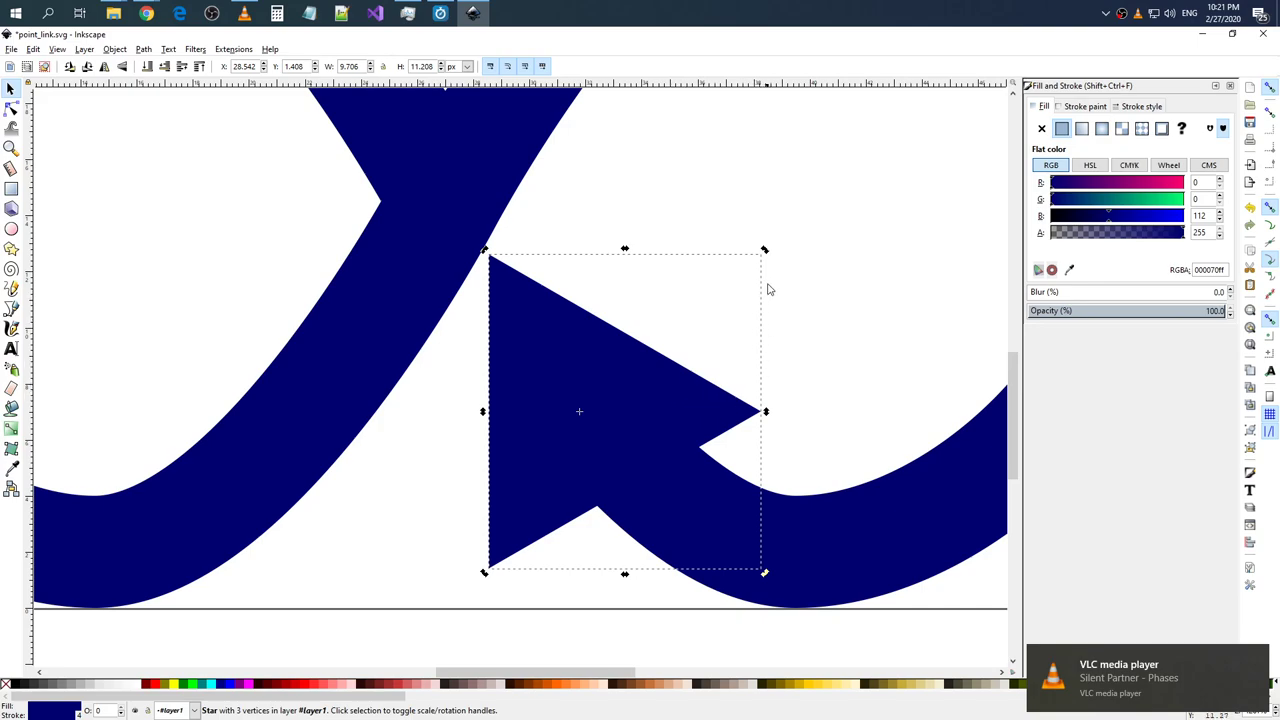
left_click_drag(765, 250, 743, 273)
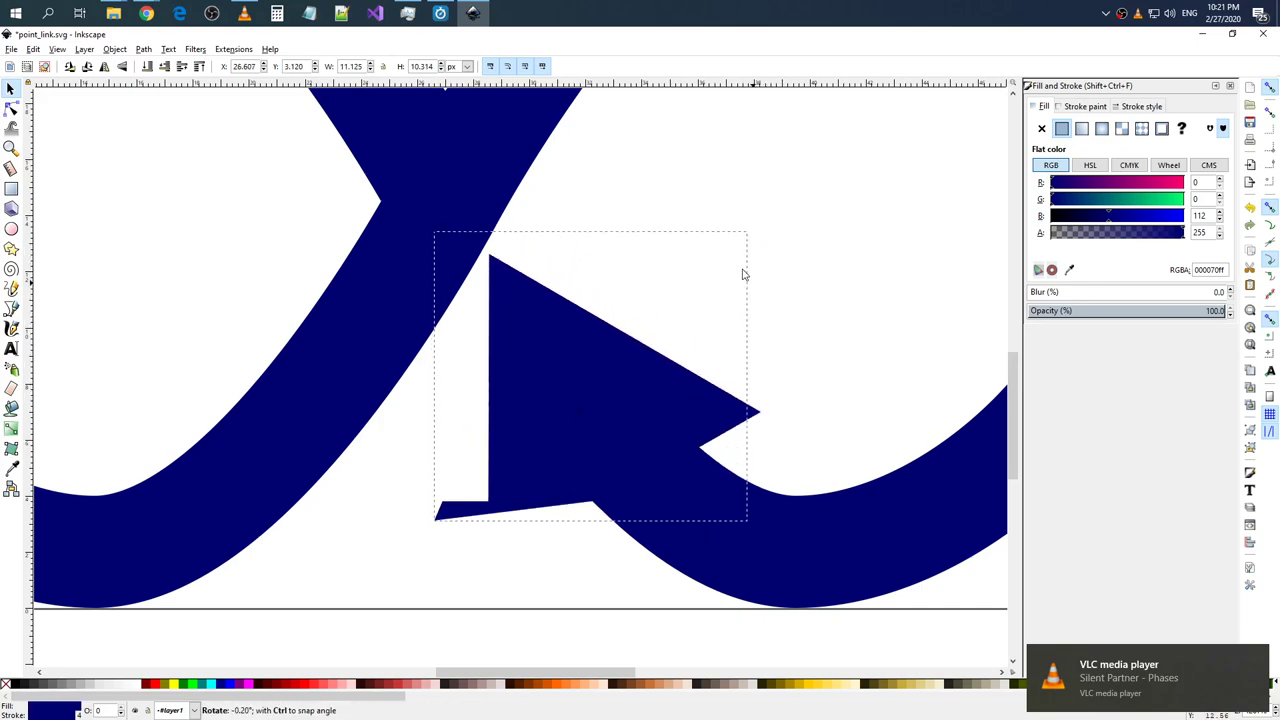
left_click_drag(743, 273, 741, 282)
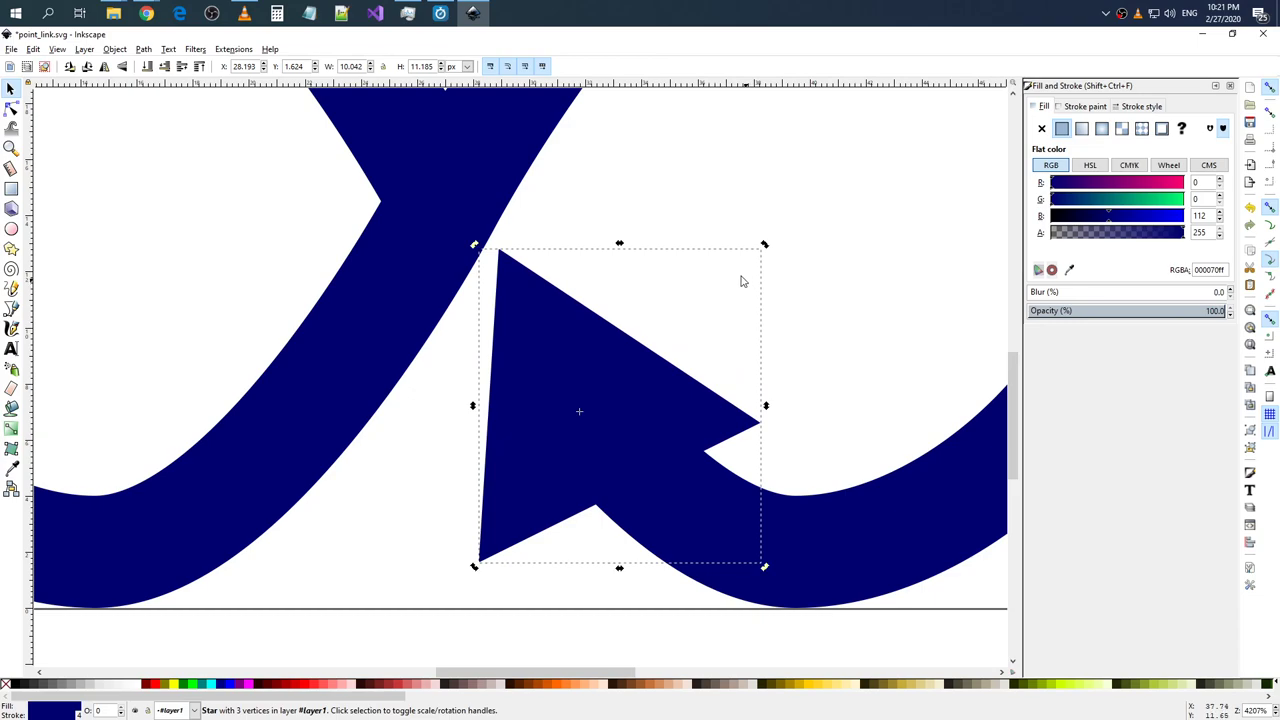
scroll(614, 273, "down", 1)
scroll(627, 287, "down", 1)
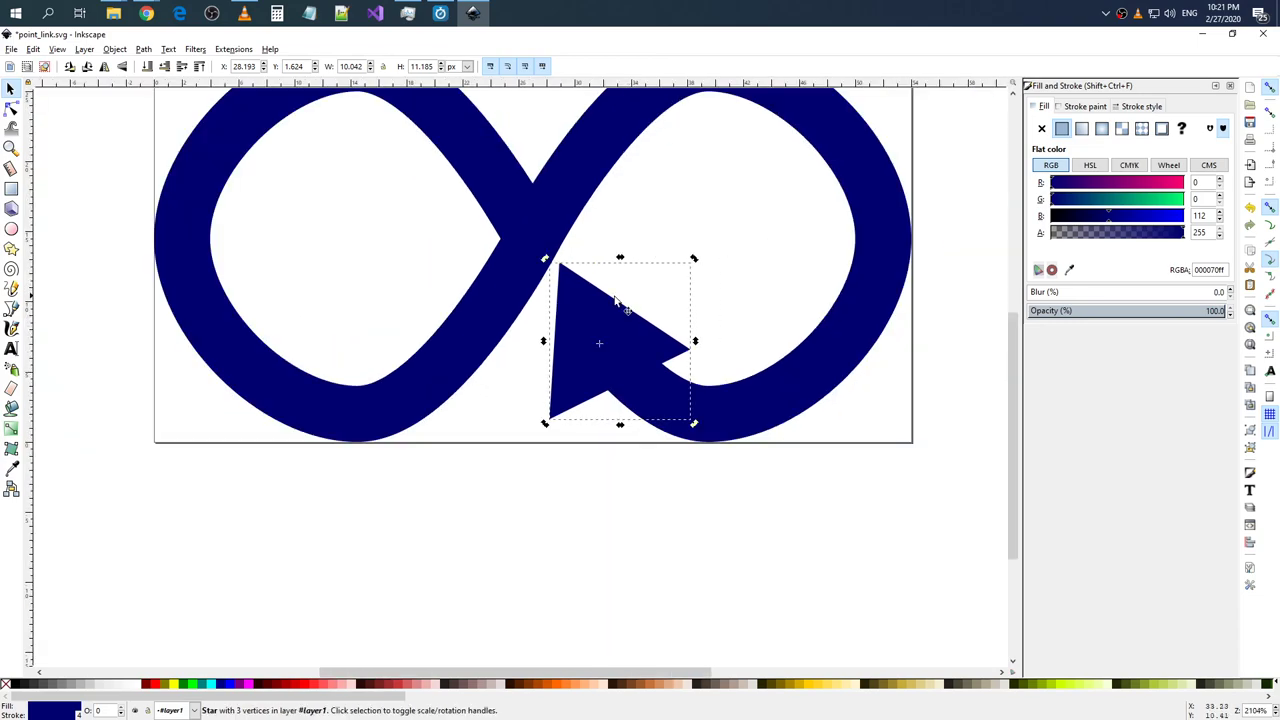
- Reselect the triangle and inspect its nodes with the Node tool
left_click(538, 236)
left_click(577, 292)
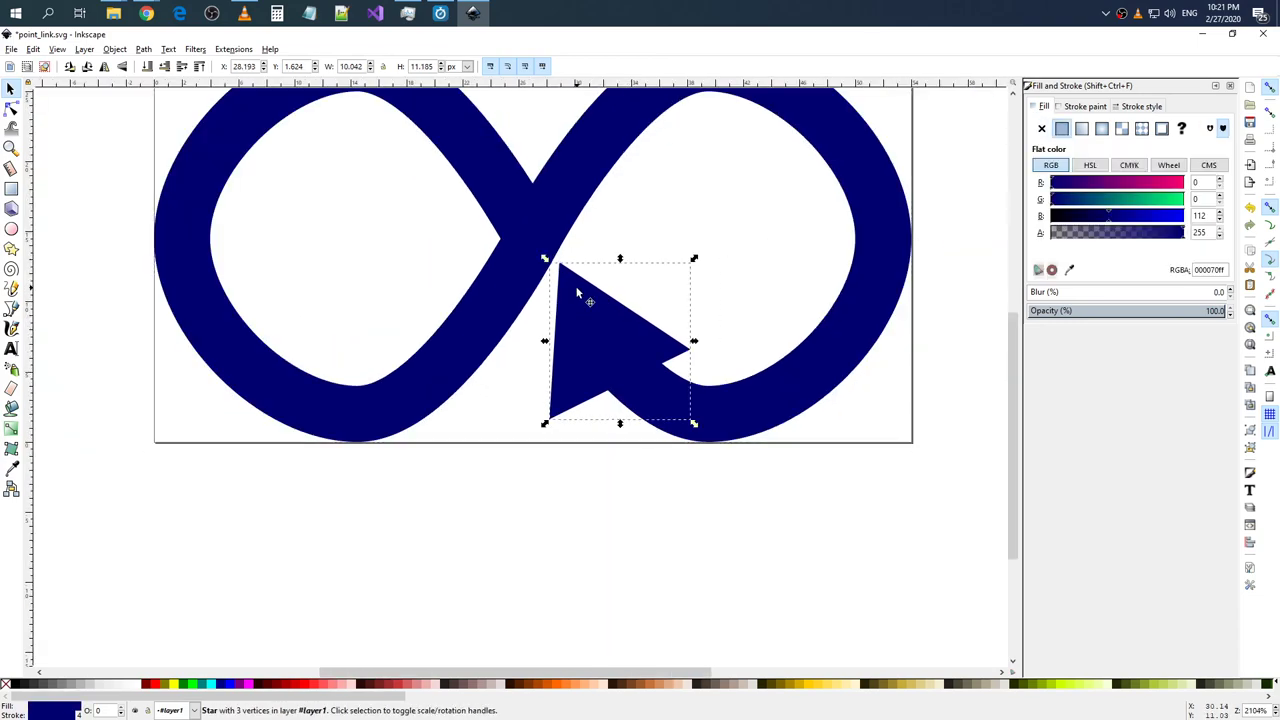
left_click(509, 237)
key("n")
left_click(630, 322)
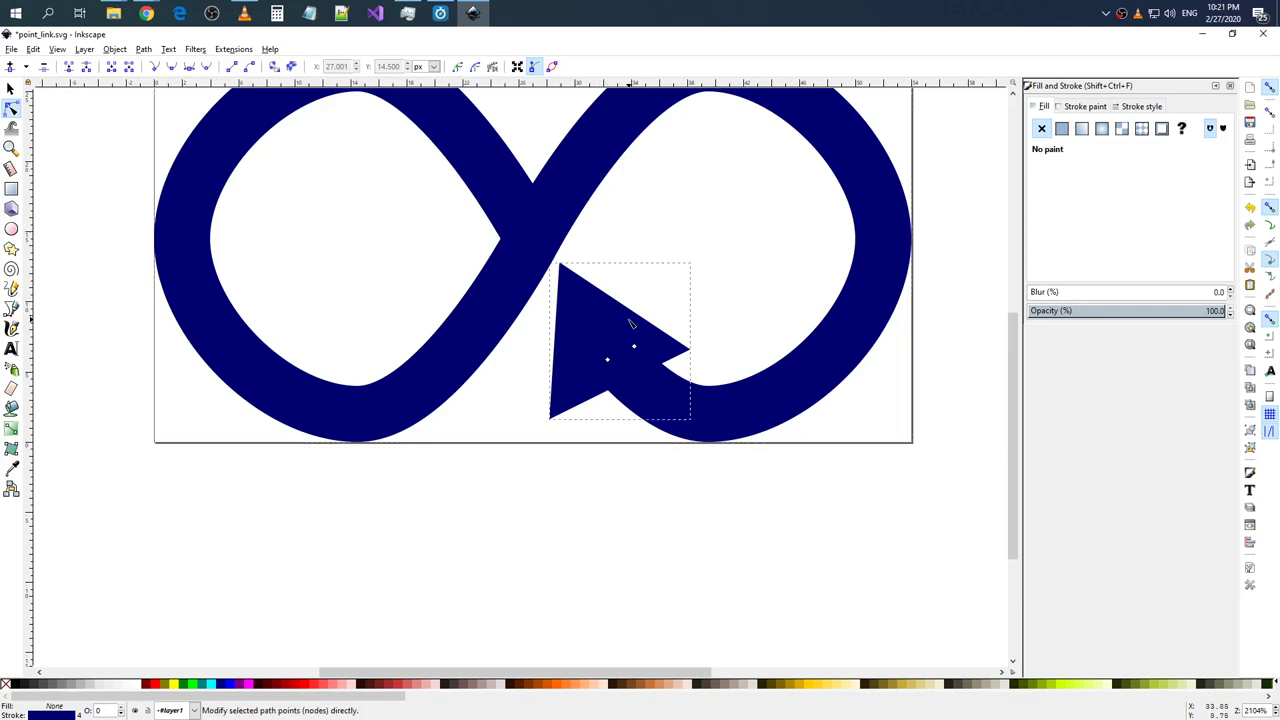
left_click(597, 320)
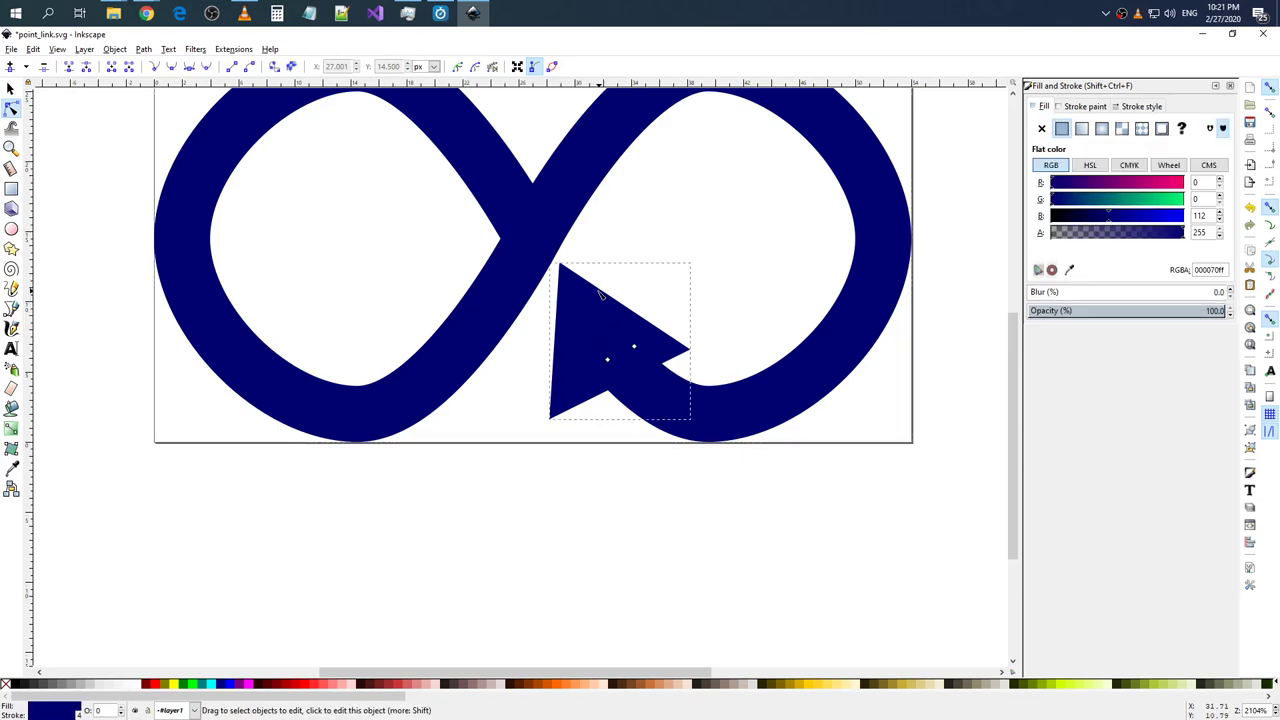
- Return to the Selector and select the arrowhead triangle on its own
left_click(11, 89)
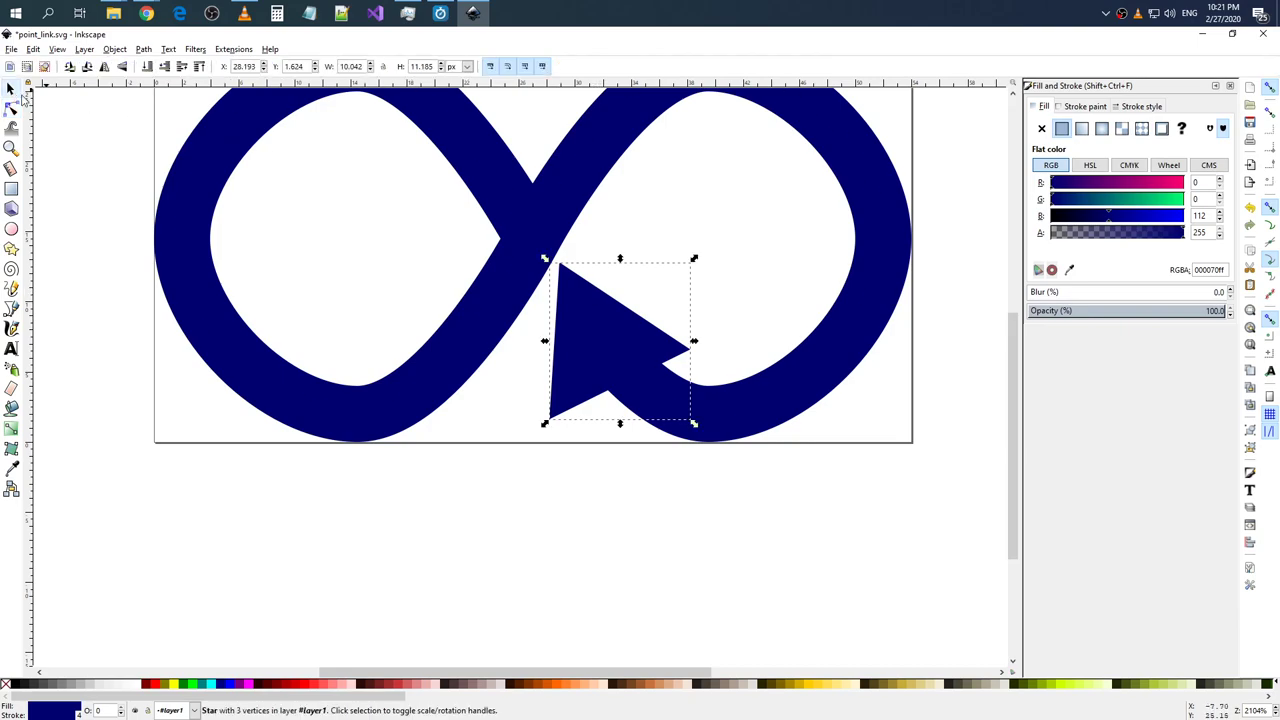
left_click(557, 273)
left_click(570, 276)
key("Escape")
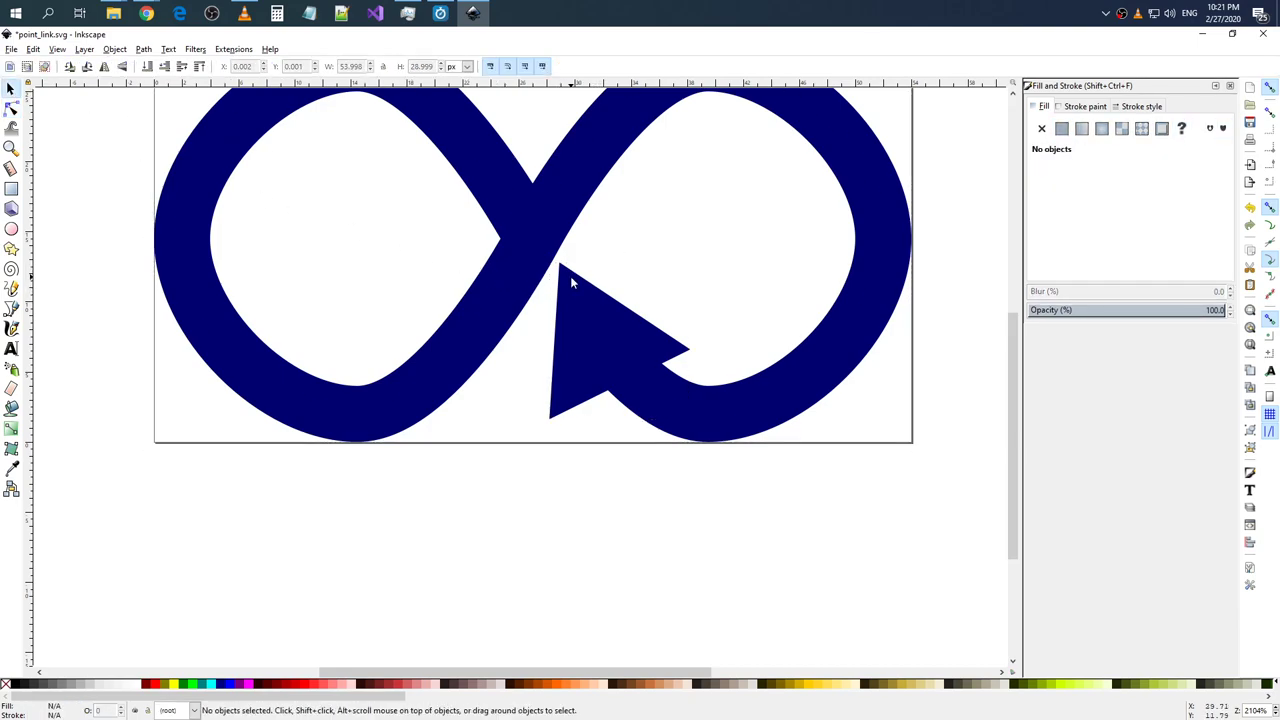
left_click(578, 338)
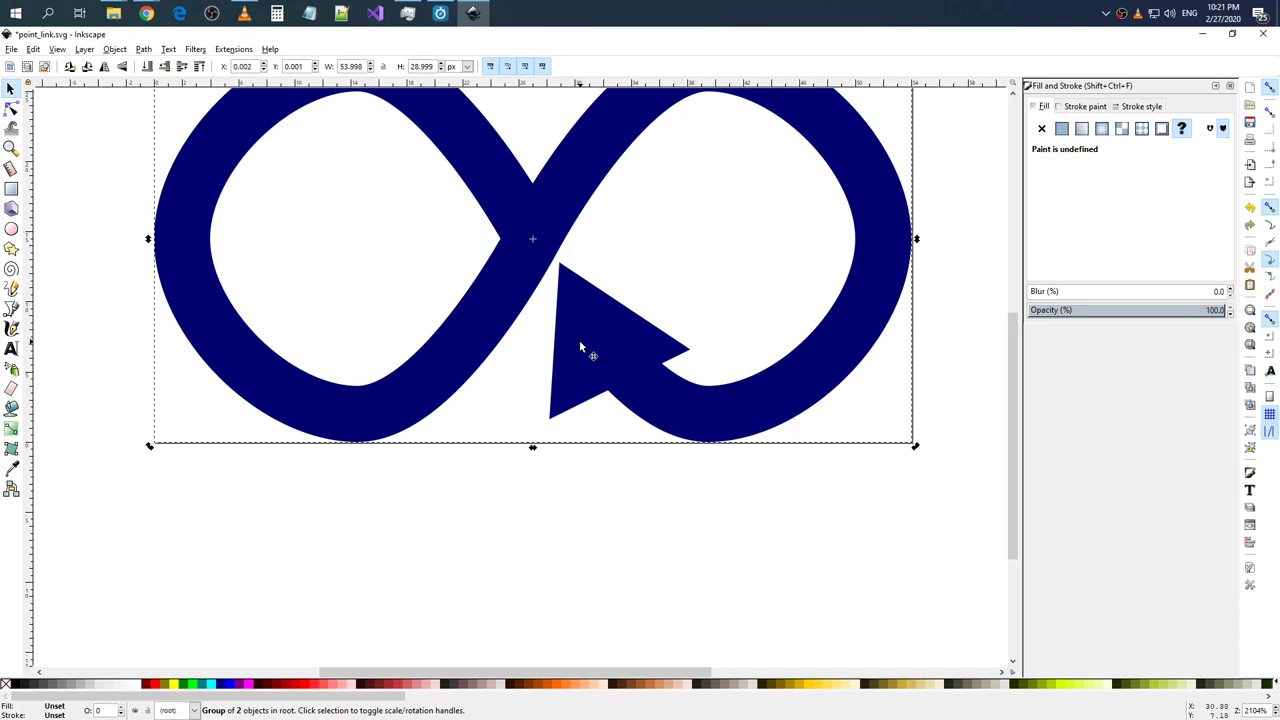
left_click(581, 430)
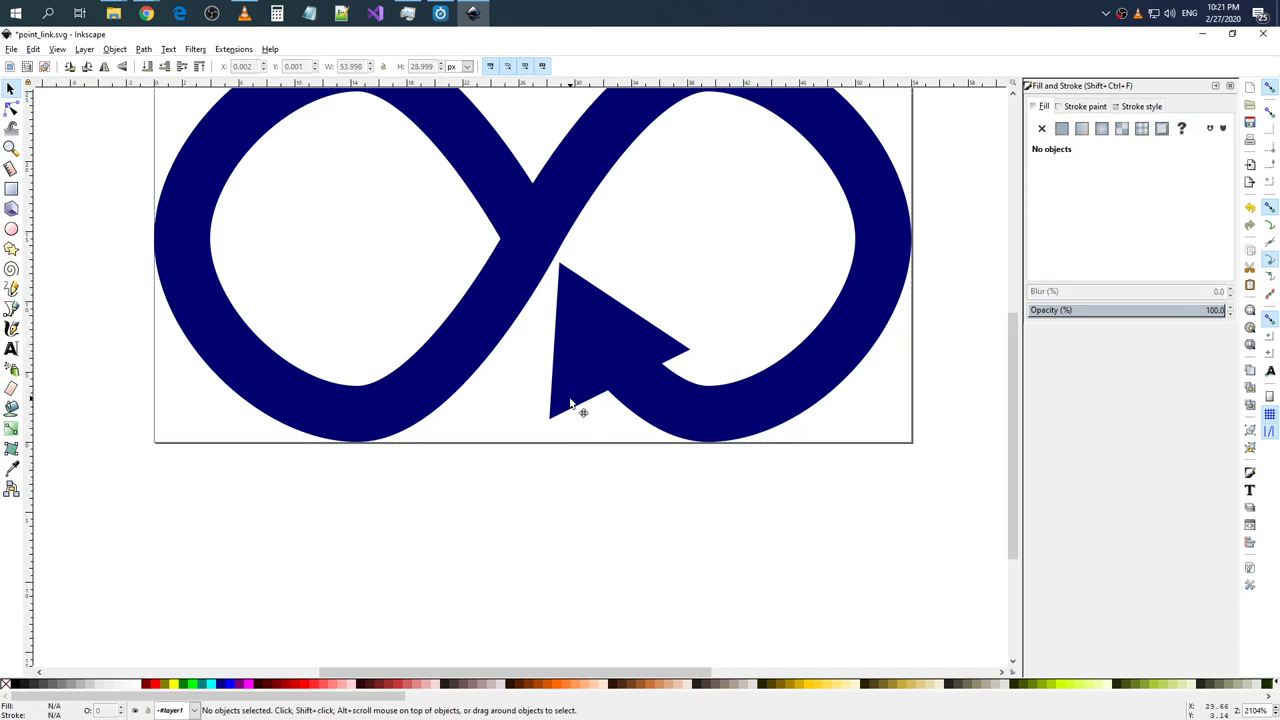
left_click(570, 403)
- Move and rotate the triangle to cap the infinity curve's end near the crossing
left_click_drag(576, 389, 539, 313)
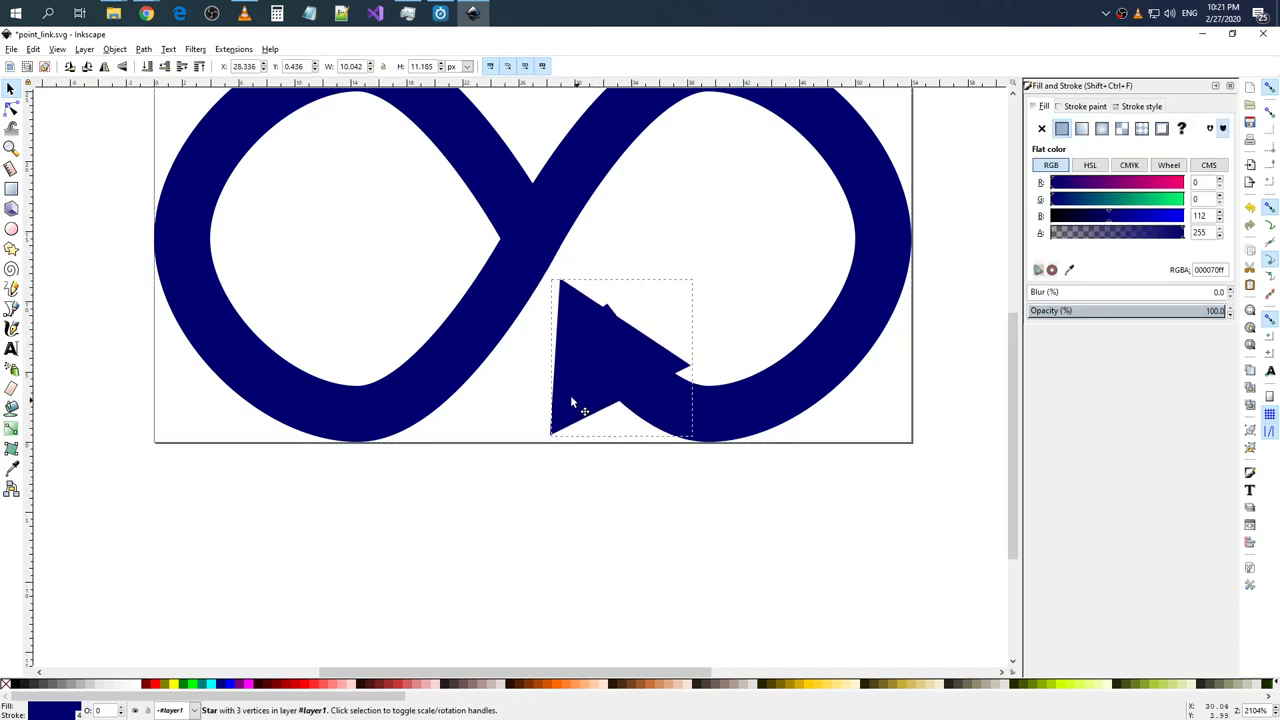
left_click(561, 295)
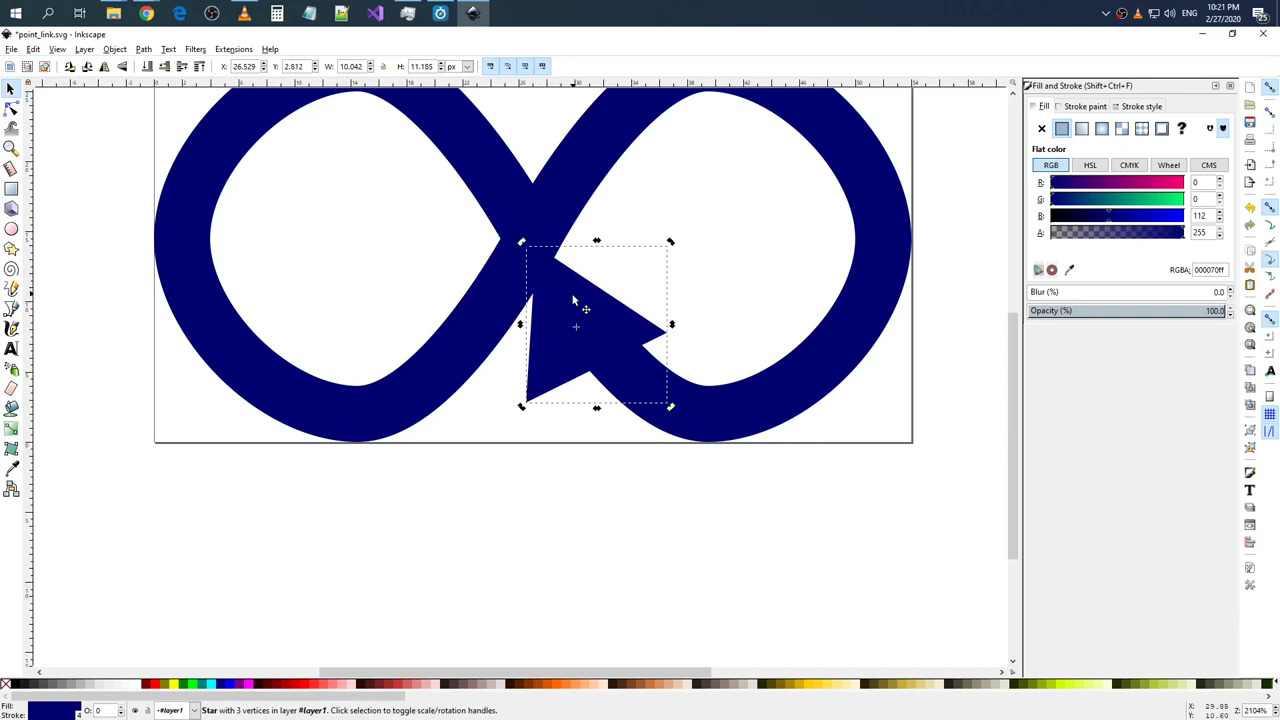
mouse_move(573, 299)
left_mouse_down()
mouse_move(573, 276)
mouse_move(640, 283)
mouse_move(704, 355)
mouse_move(683, 360)
left_mouse_up()
mouse_move(680, 307)
left_mouse_down()
mouse_move(719, 270)
mouse_move(674, 294)
mouse_move(583, 297)
mouse_move(638, 297)
left_mouse_up()
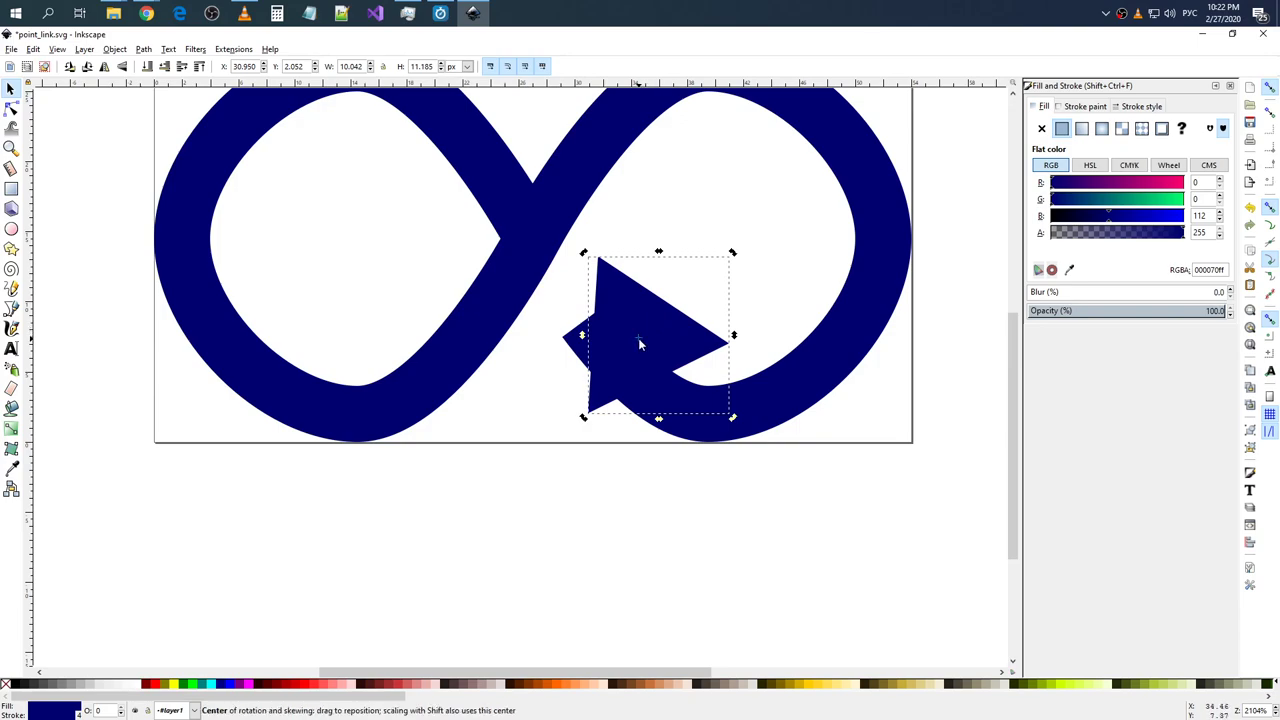
left_click_drag(642, 343, 587, 335)
left_click(638, 310)
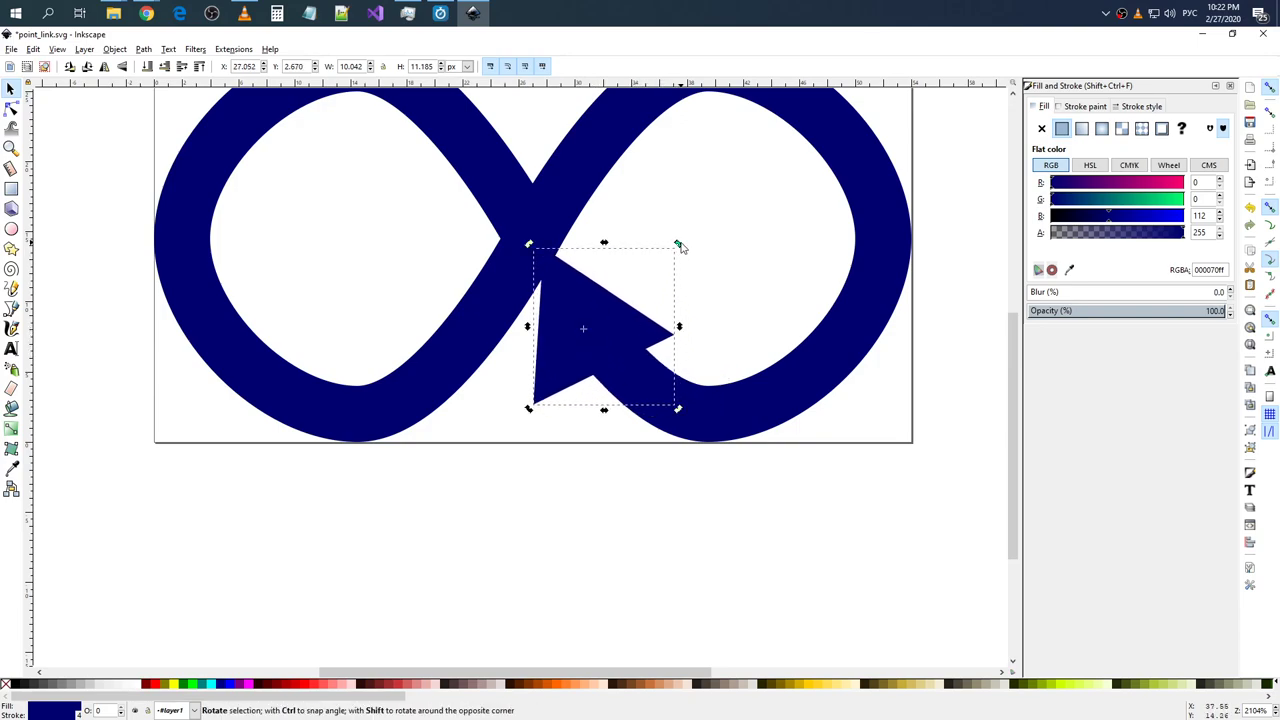
left_click_drag(678, 243, 674, 237)
mouse_move(643, 277)
left_mouse_down()
mouse_move(603, 354)
mouse_move(589, 350)
left_mouse_up()
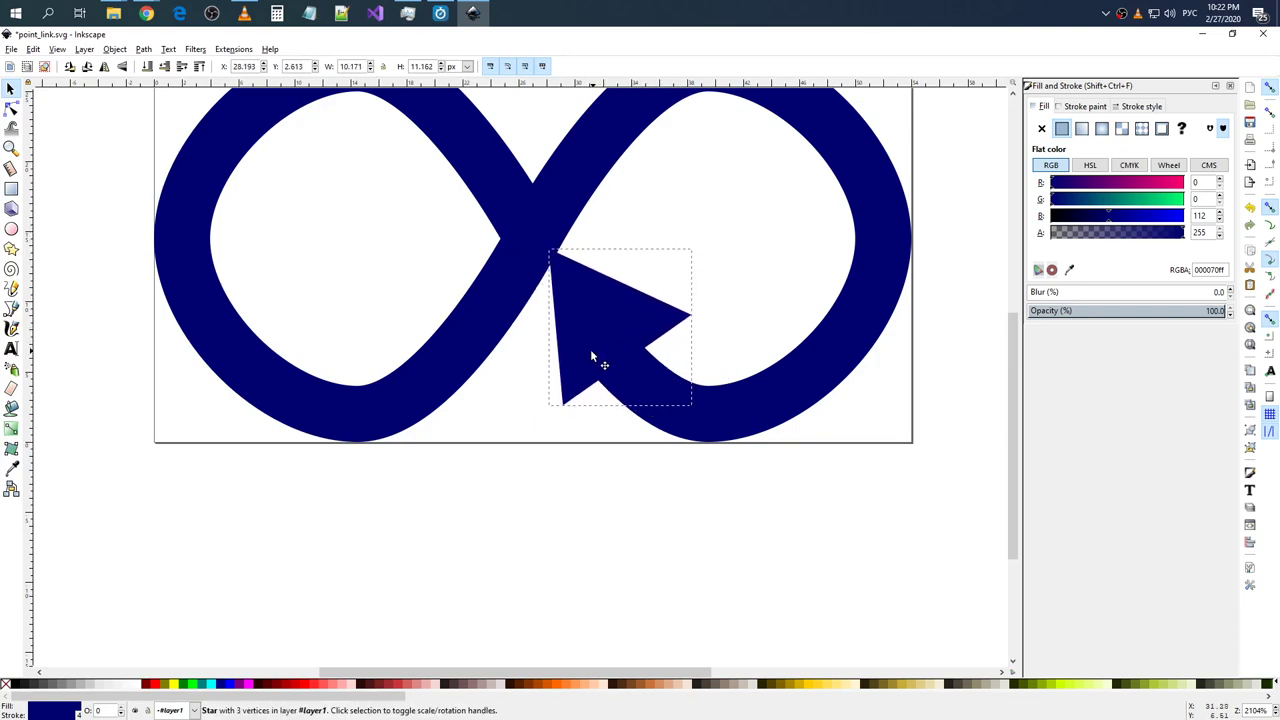
left_click(678, 344)
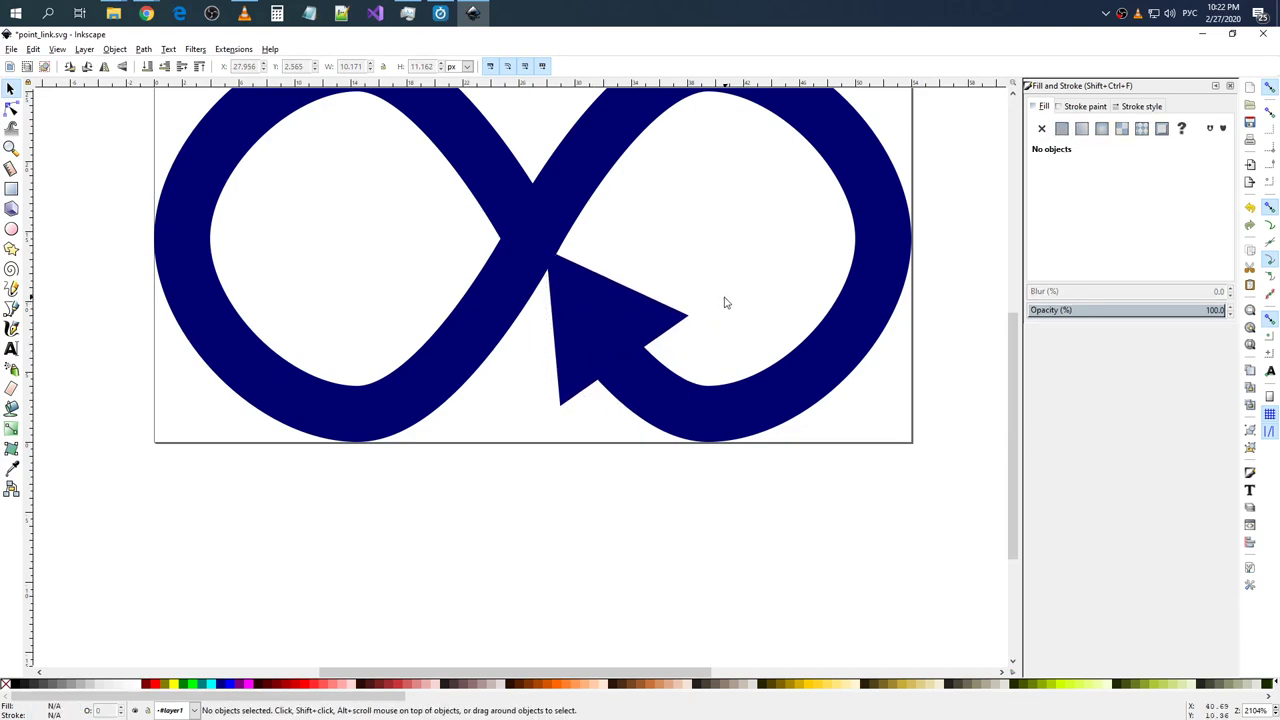
scroll(723, 300, "down", 3, "ctrl")
scroll(723, 300, "down", 3, "ctrl")
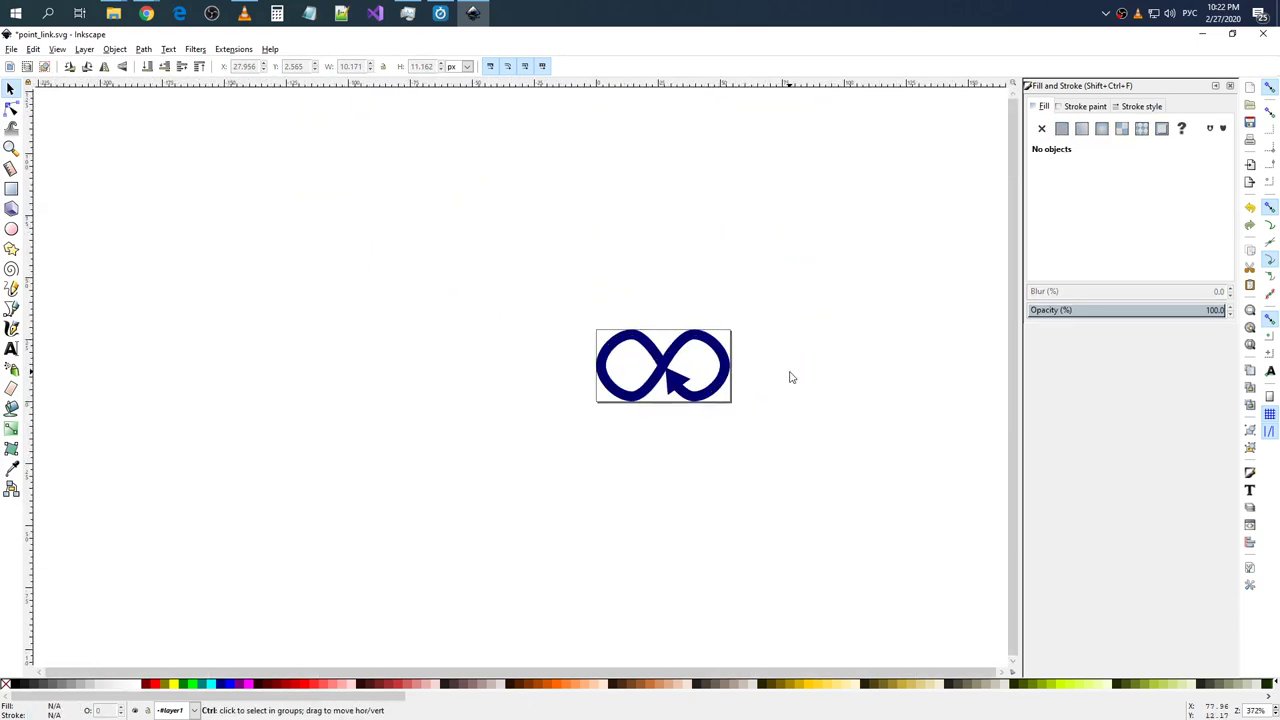
- Rotate the triangle arrowhead to a new angle and shift it about 2 px
scroll(790, 375, "up", 3, "ctrl")
left_click(563, 390)
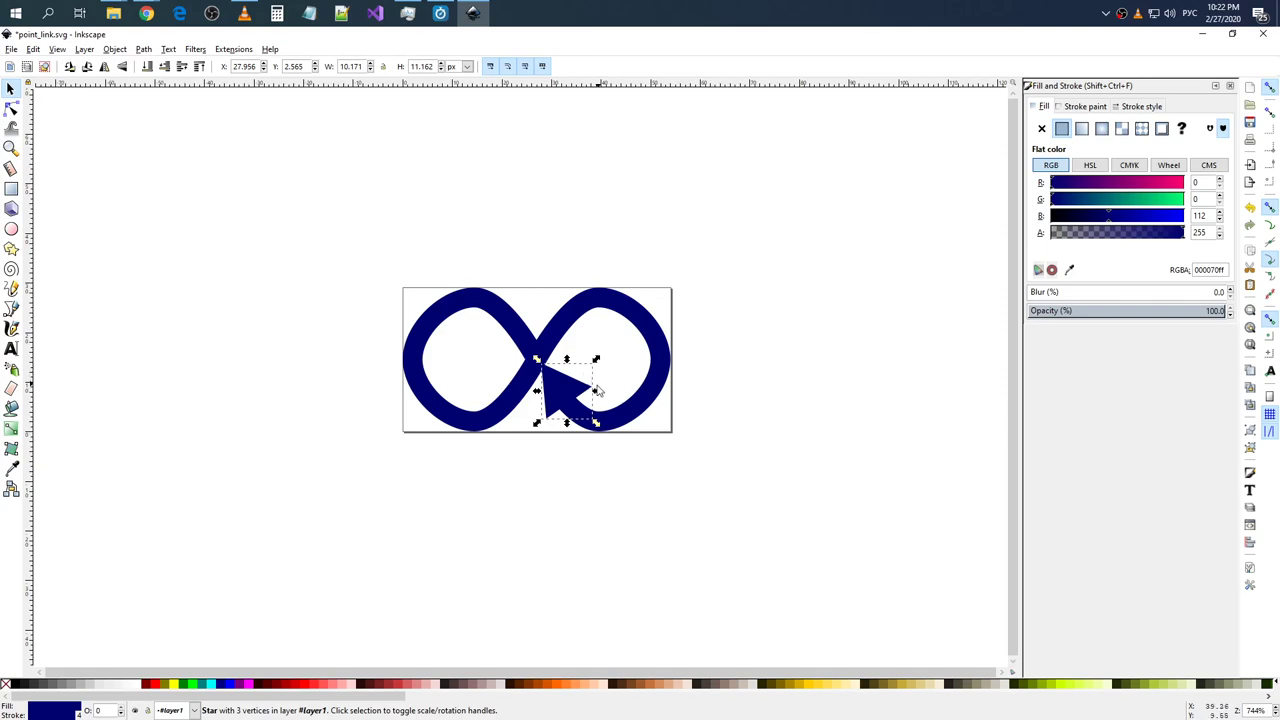
left_click(597, 367)
left_click_drag(597, 360, 571, 380)
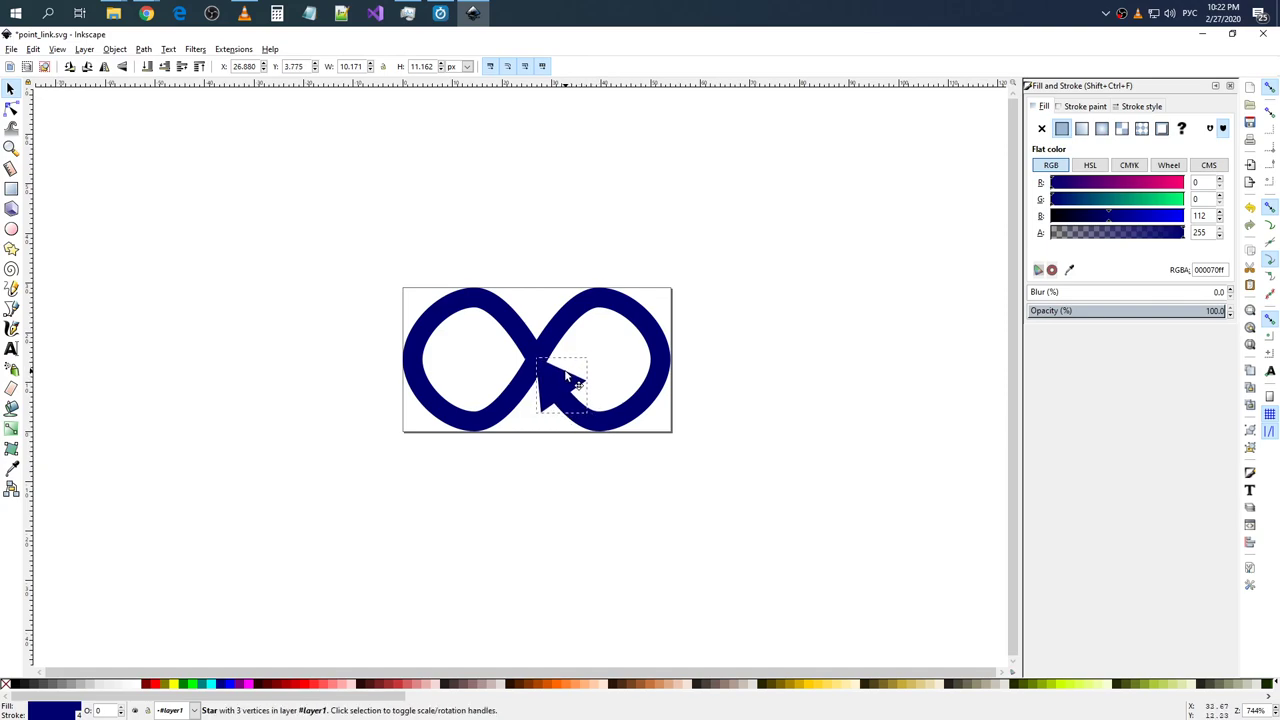
left_click(617, 382)
left_click(585, 402)
left_click(629, 451)
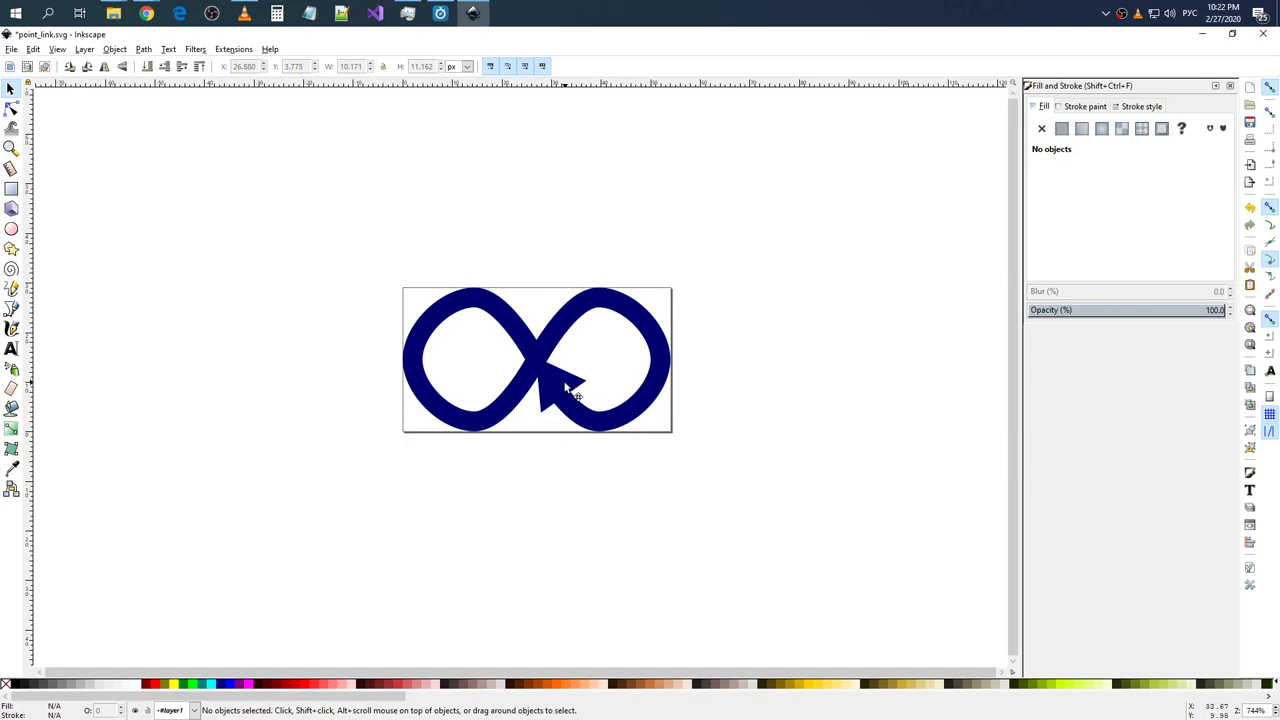
left_click(565, 386)
left_click_drag(565, 386, 563, 388)
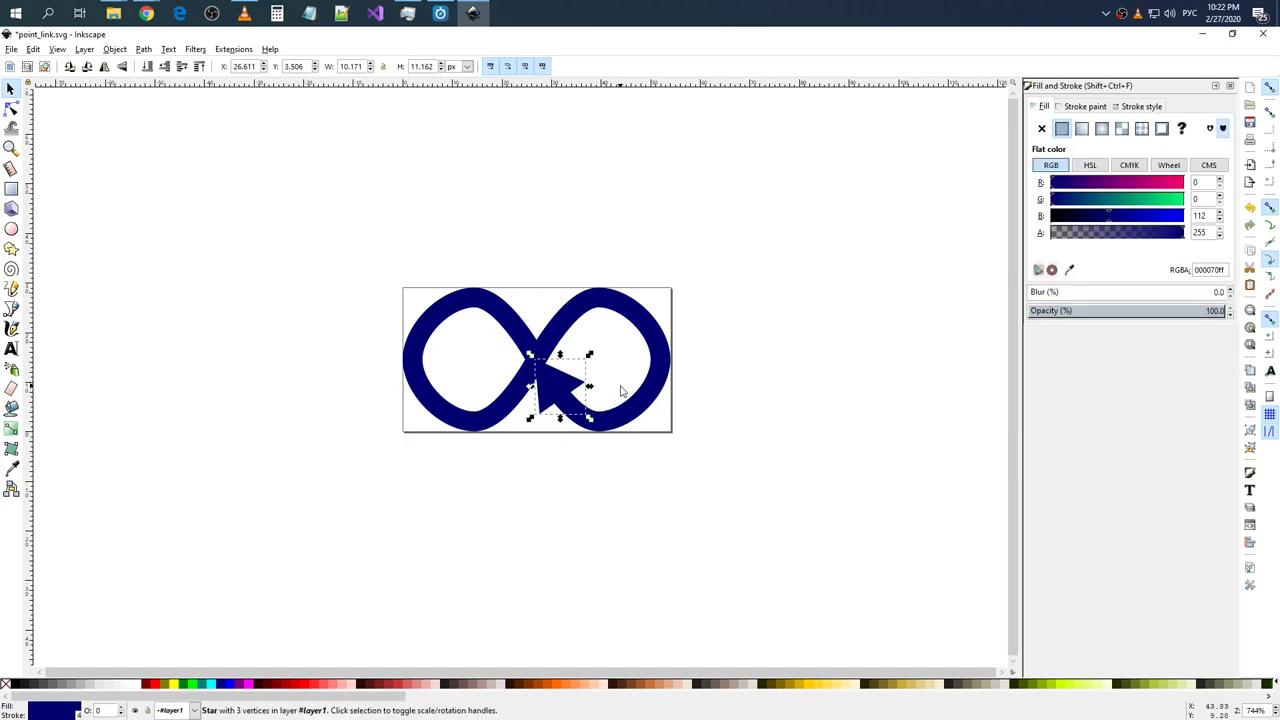
left_click(666, 470)
- Rotate the arrowhead slightly again and nudge it up-left by a pixel
left_click(567, 397)
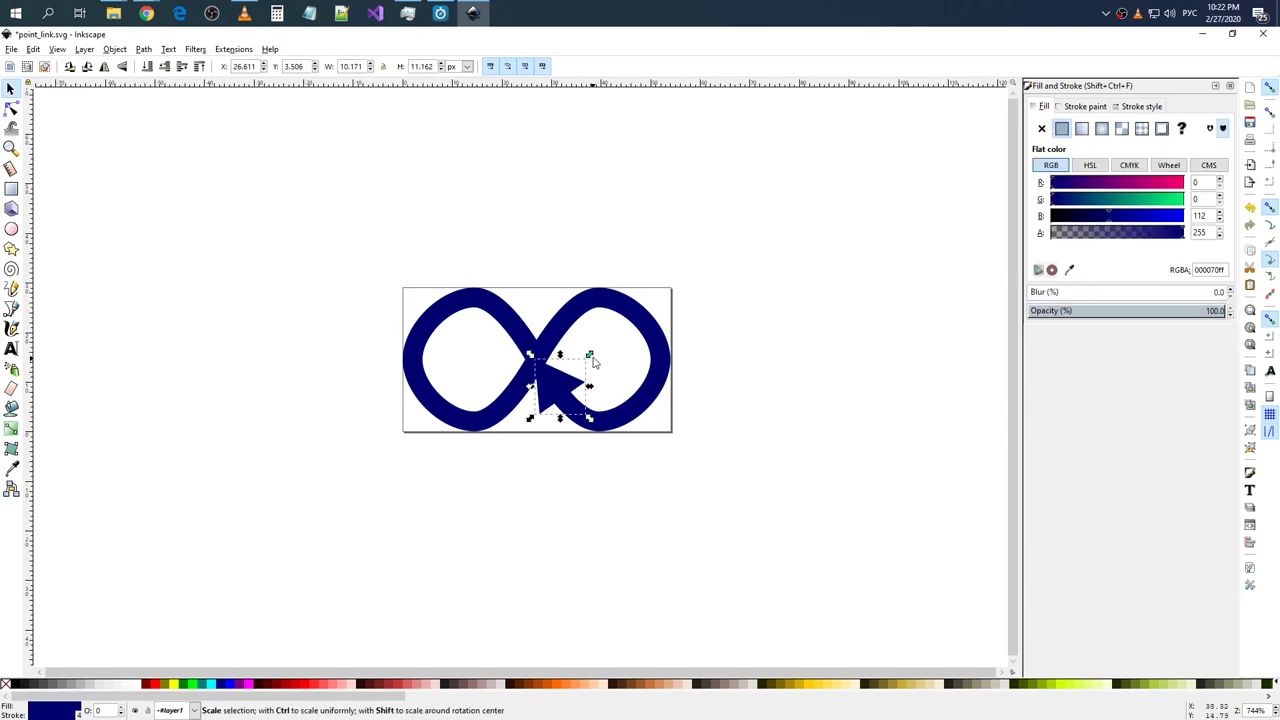
left_click(580, 388)
left_click_drag(591, 357, 566, 393)
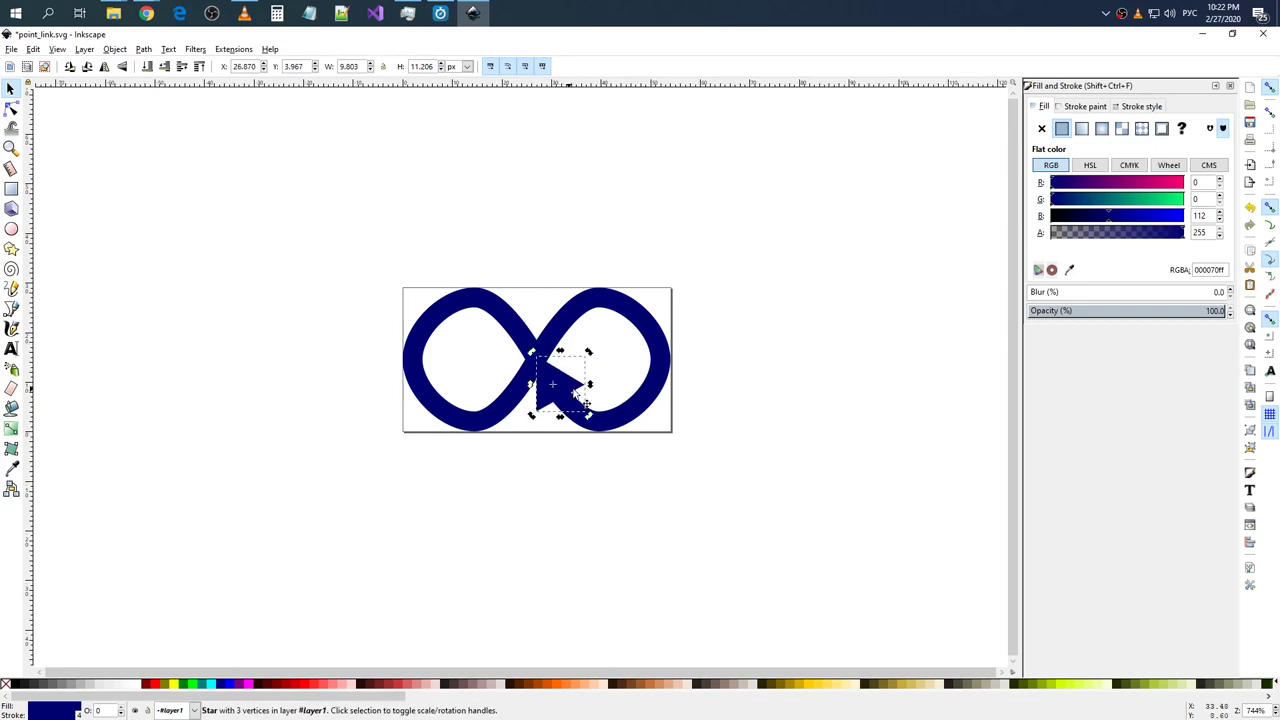
left_click(629, 387)
key("Tab")
left_click(563, 396)
left_click(620, 393)
- Snap the arrowhead onto the curve's end node at X 28.581, Y 0.974 px
scroll(643, 420, "down", 2, "ctrl")
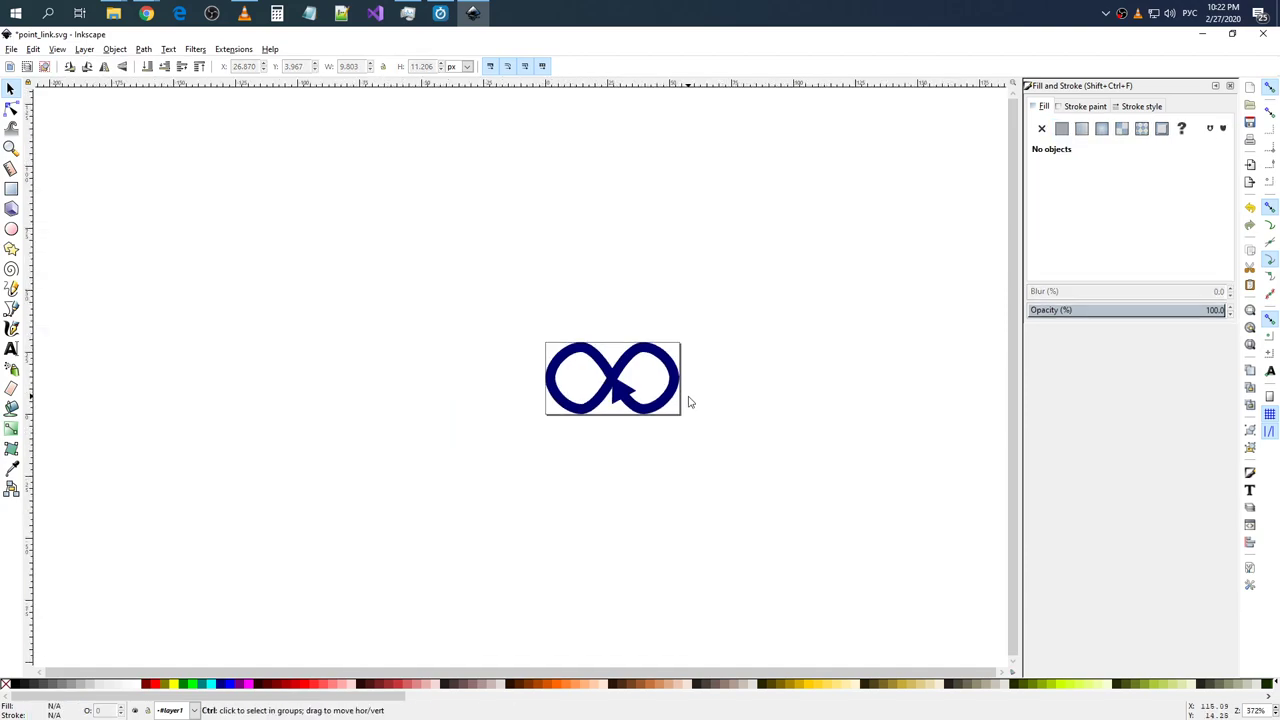
scroll(686, 400, "down", 3, "ctrl")
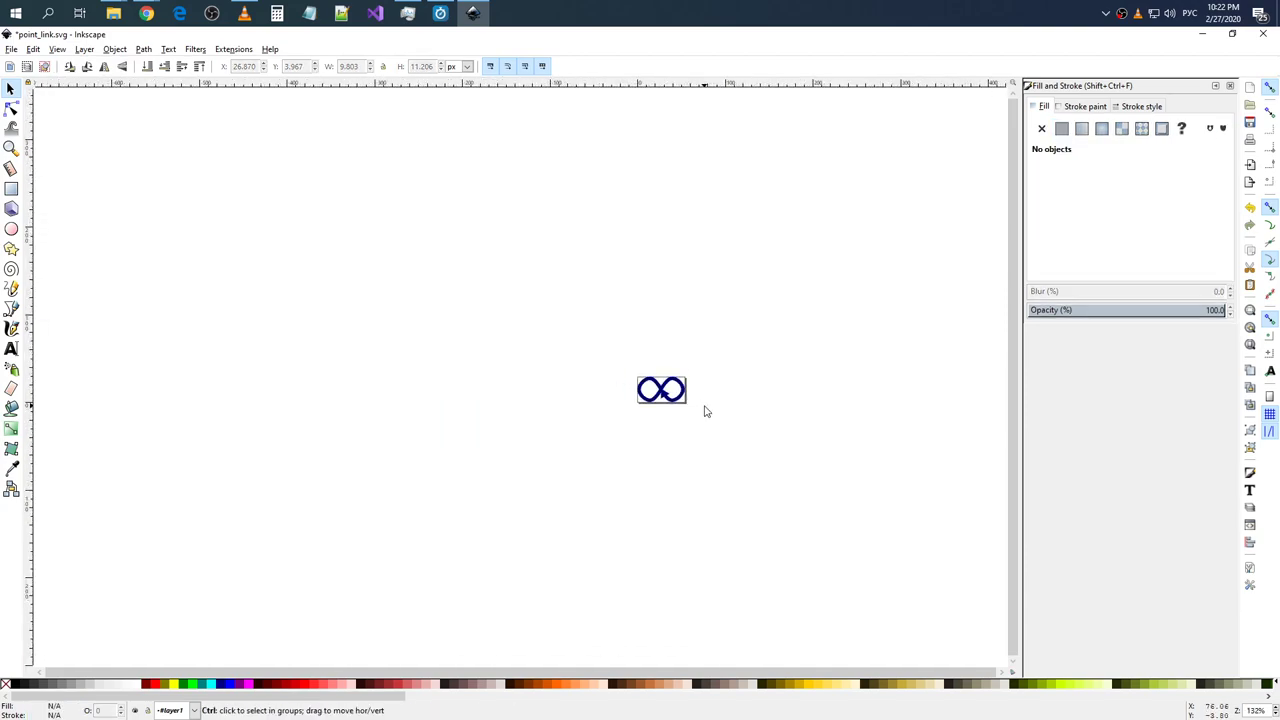
scroll(704, 411, "up", 5, "ctrl")
left_click(486, 342)
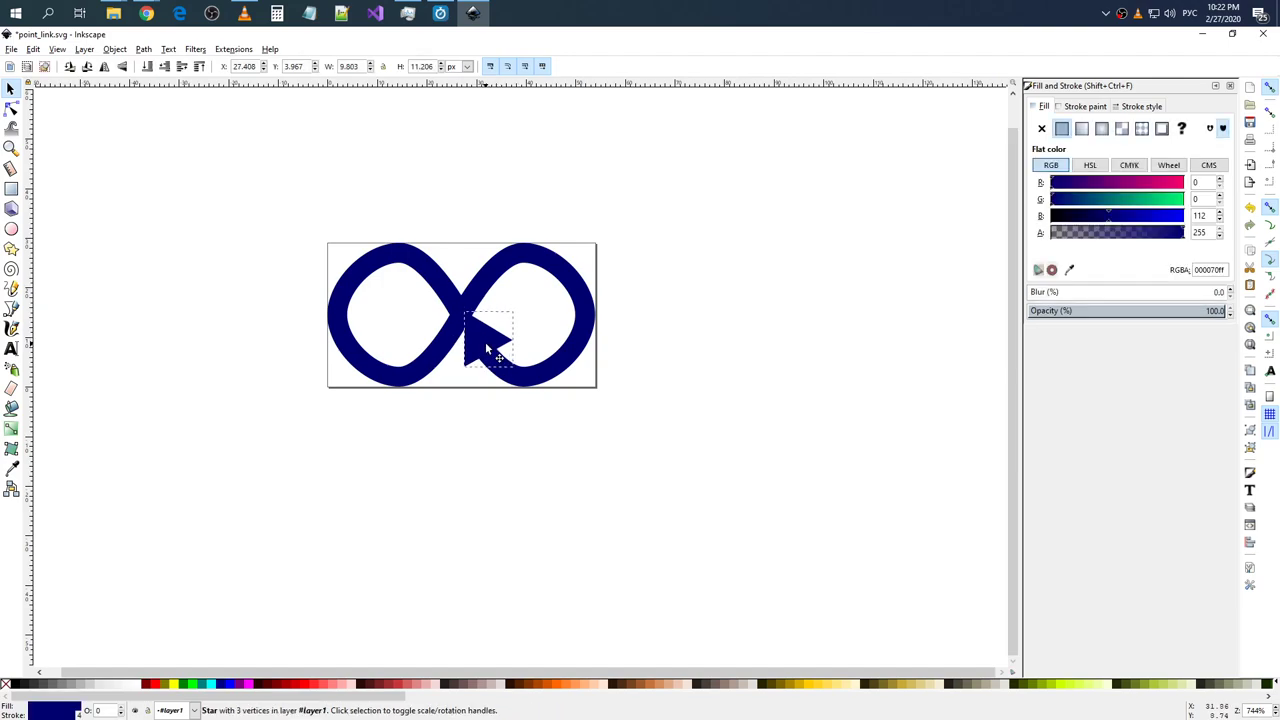
left_click_drag(487, 348, 493, 357)
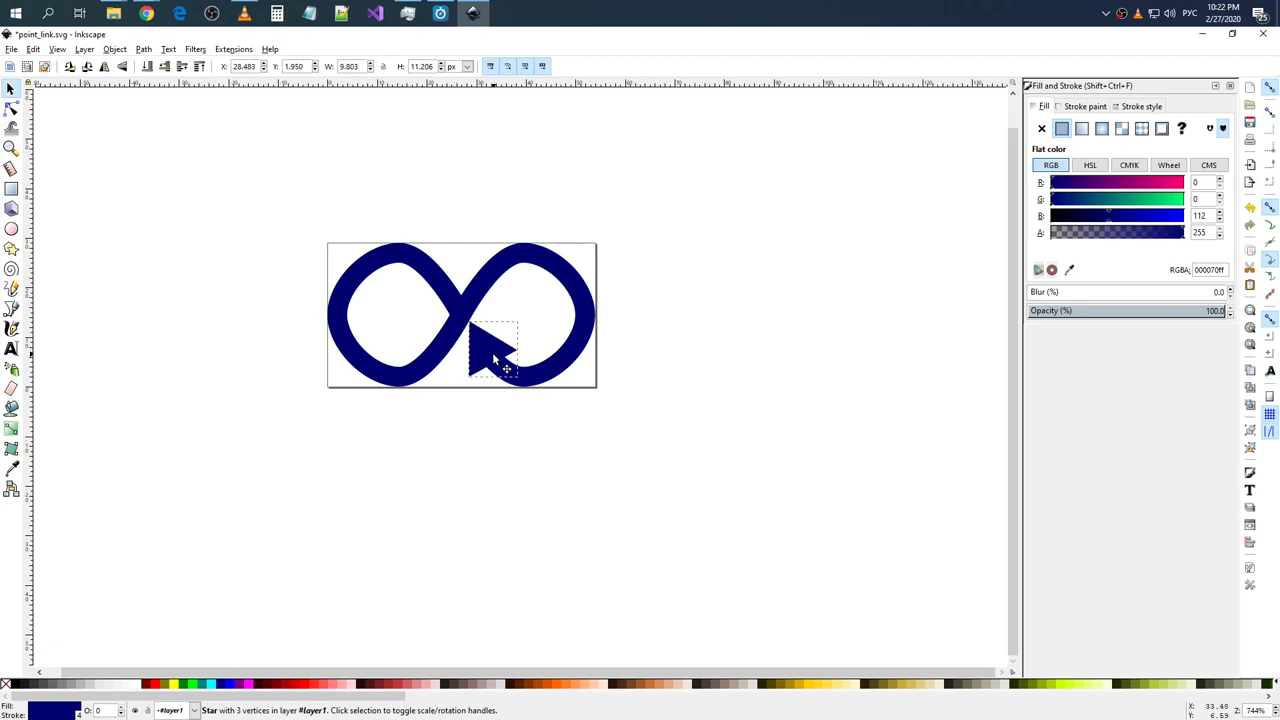
left_click_drag(493, 357, 493, 357)
key("Escape")
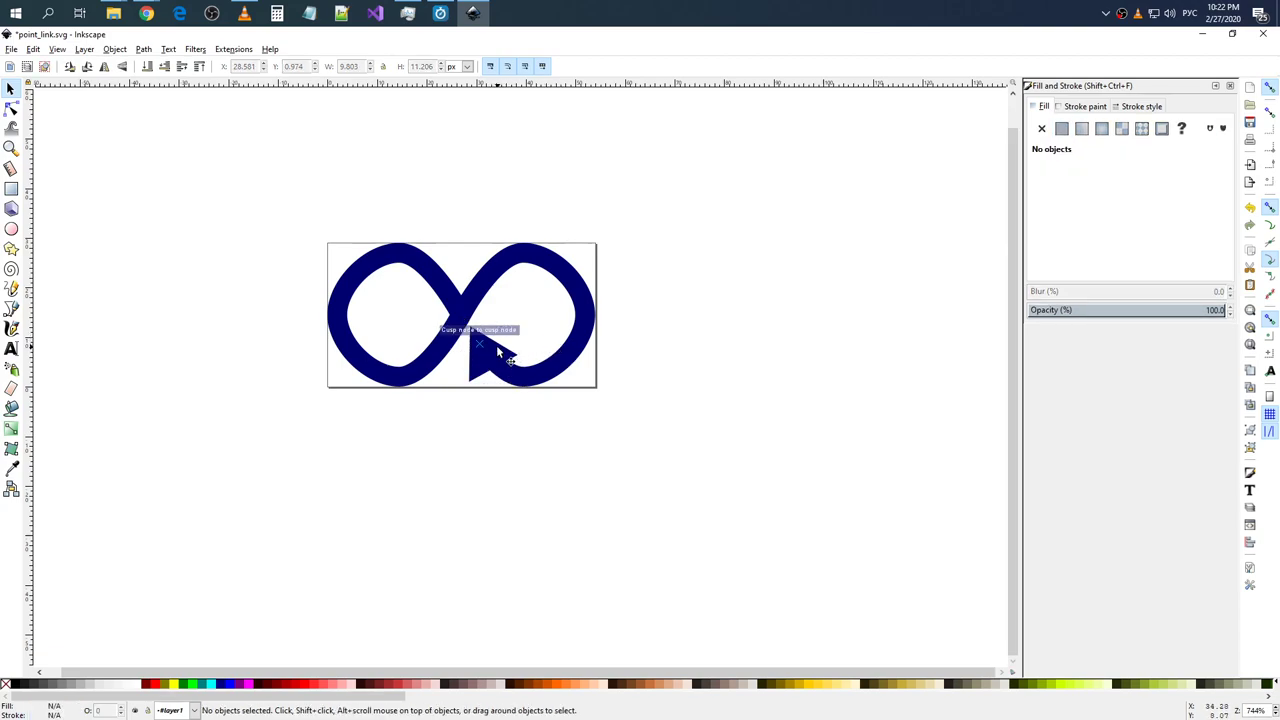
left_click(494, 348)
key("Escape")
left_click(482, 356)
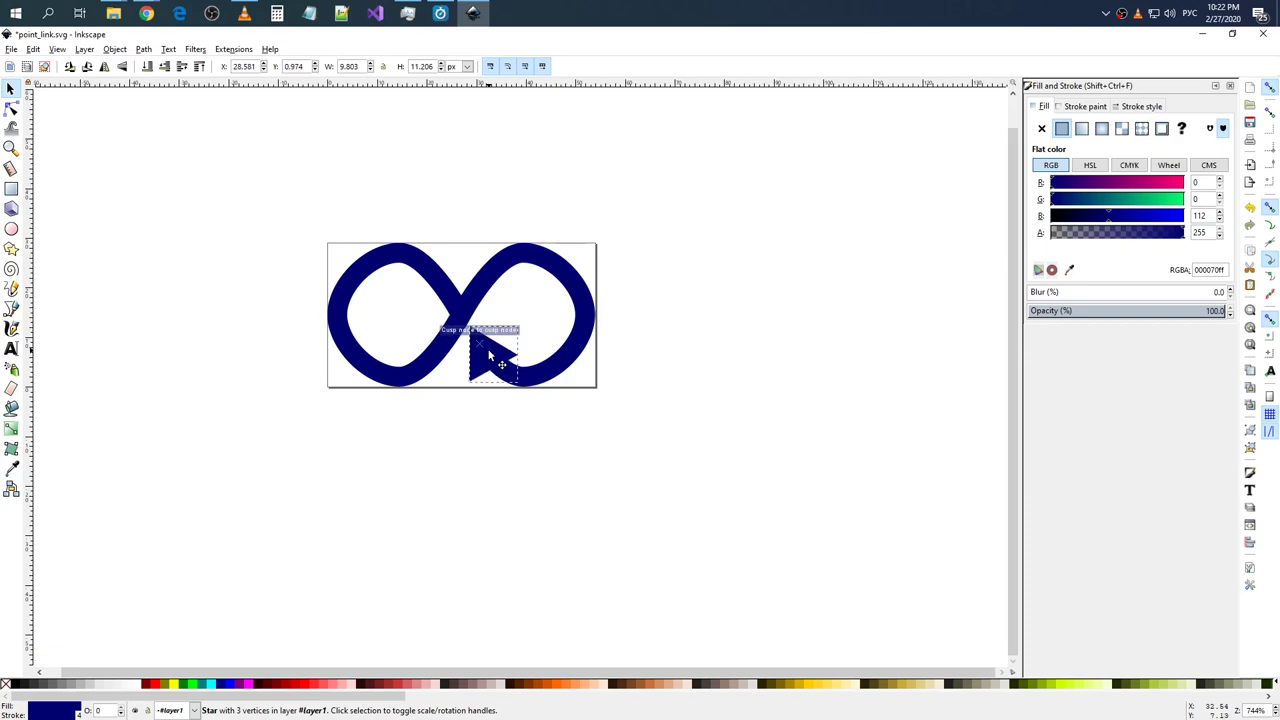
- Move the arrowhead up and right, rotate it slightly and shift it to the crossing
scroll(488, 352, "up", 2, "ctrl")
scroll(480, 352, "up", 2, "ctrl")
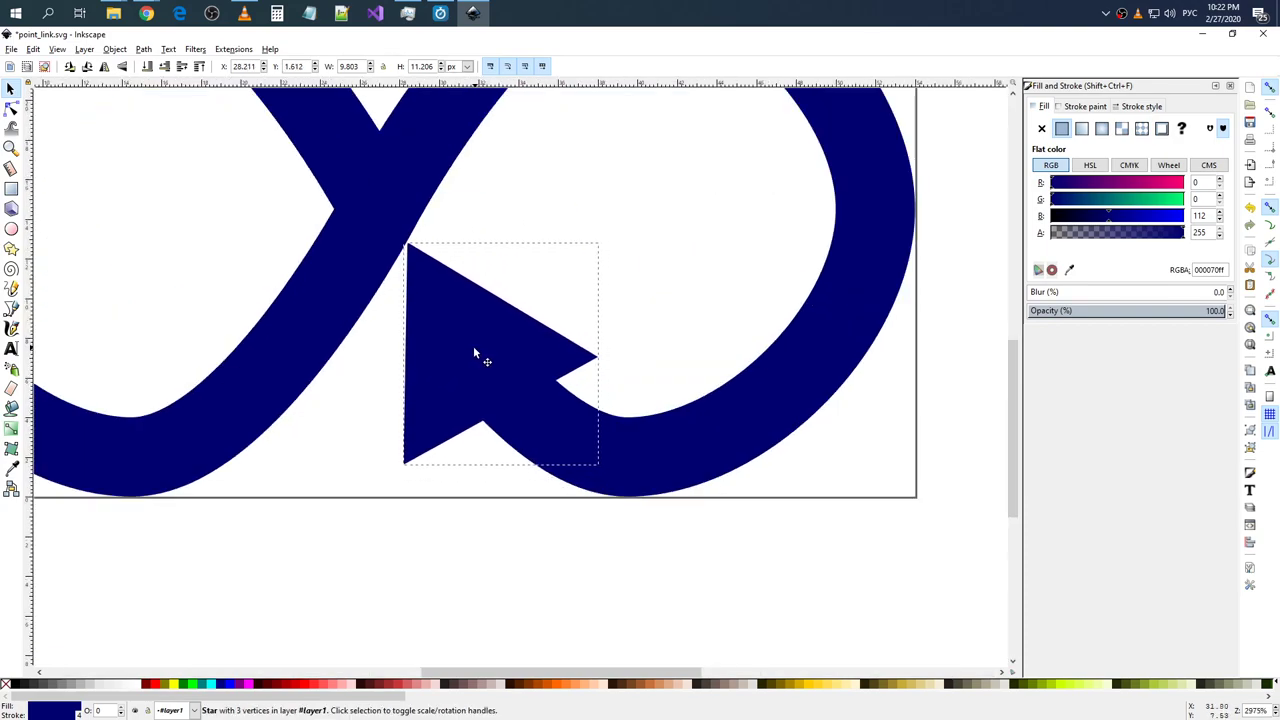
left_click_drag(474, 351, 484, 339)
left_click(495, 347)
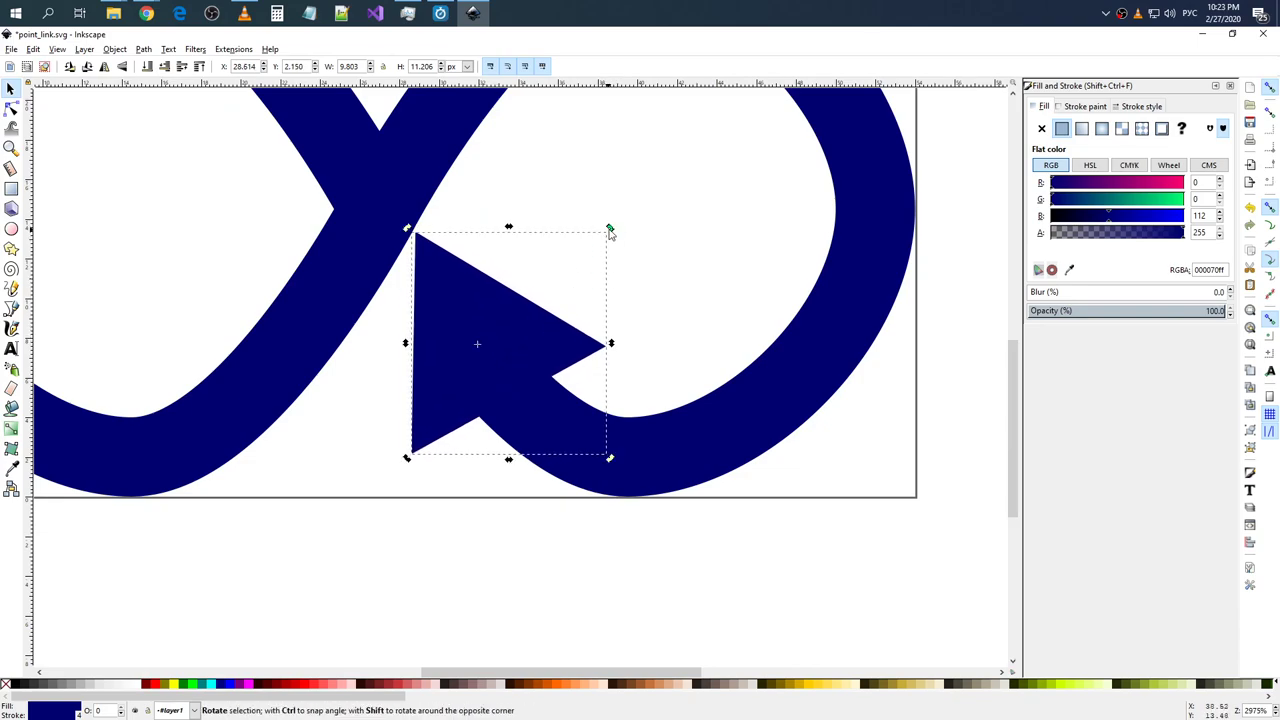
left_click_drag(610, 228, 597, 223)
mouse_move(522, 353)
left_mouse_down()
mouse_move(518, 372)
mouse_move(554, 340)
mouse_move(583, 342)
left_mouse_up()
left_click(673, 325)
left_click(561, 334)
left_click(670, 323)
- Tilt the arrowhead slightly more so its tip points at the infinity crossing
scroll(670, 323, "down", 4, "ctrl")
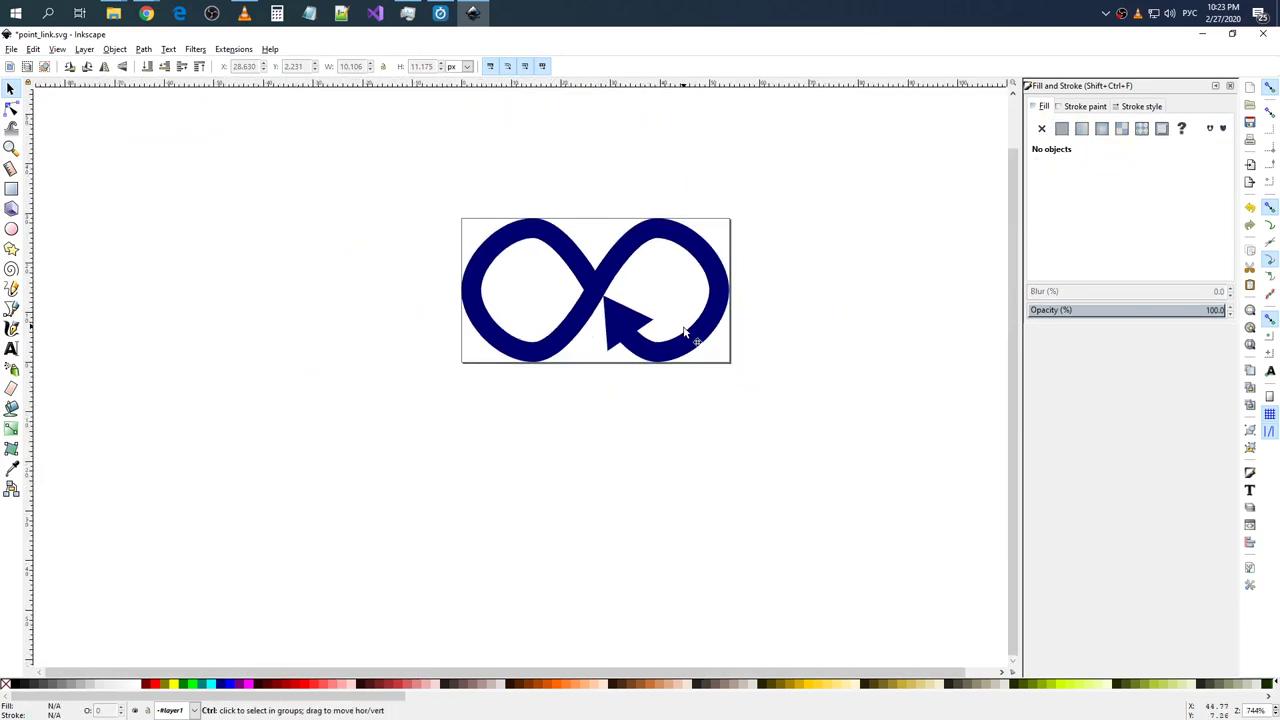
left_click(640, 318)
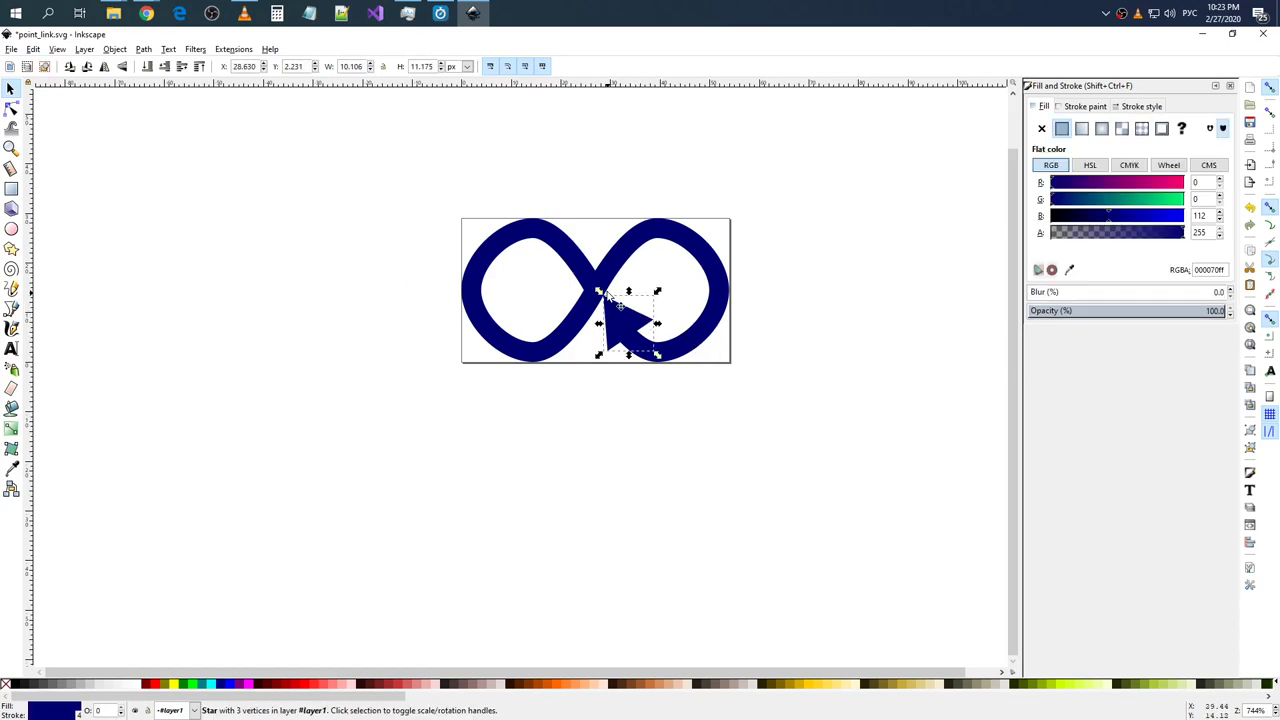
left_click(676, 352)
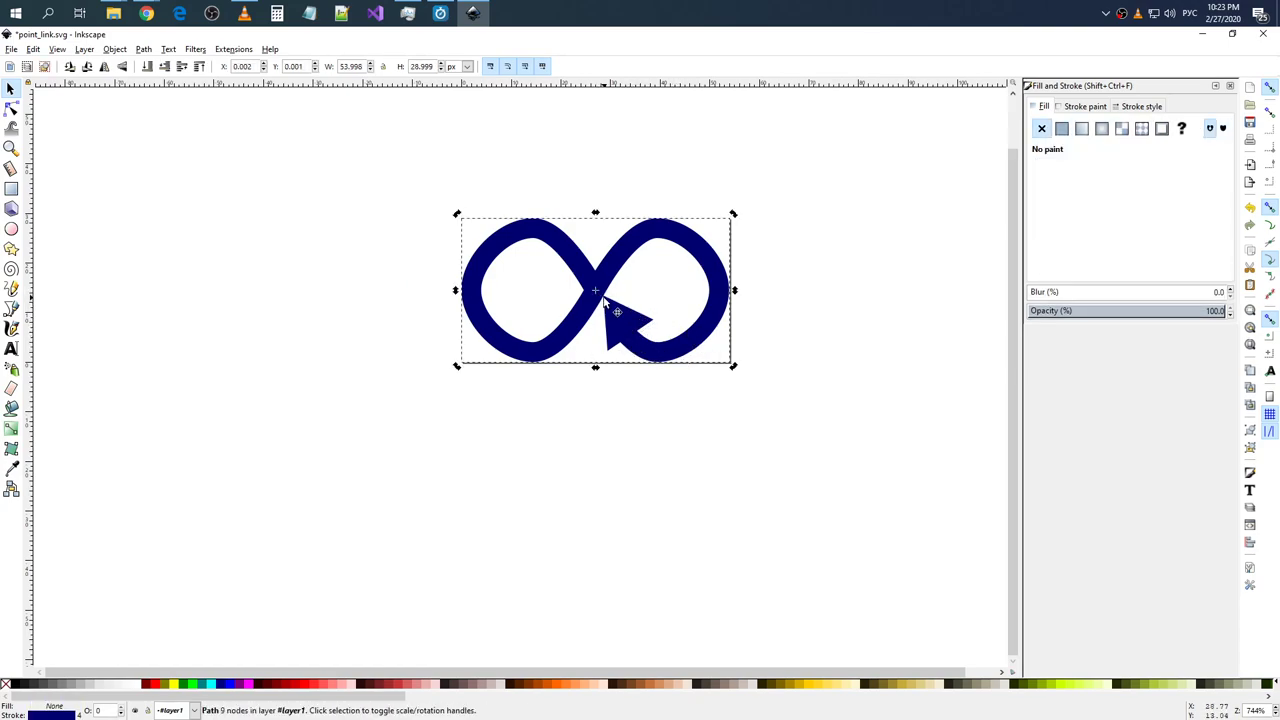
left_click(608, 305)
left_click(613, 307)
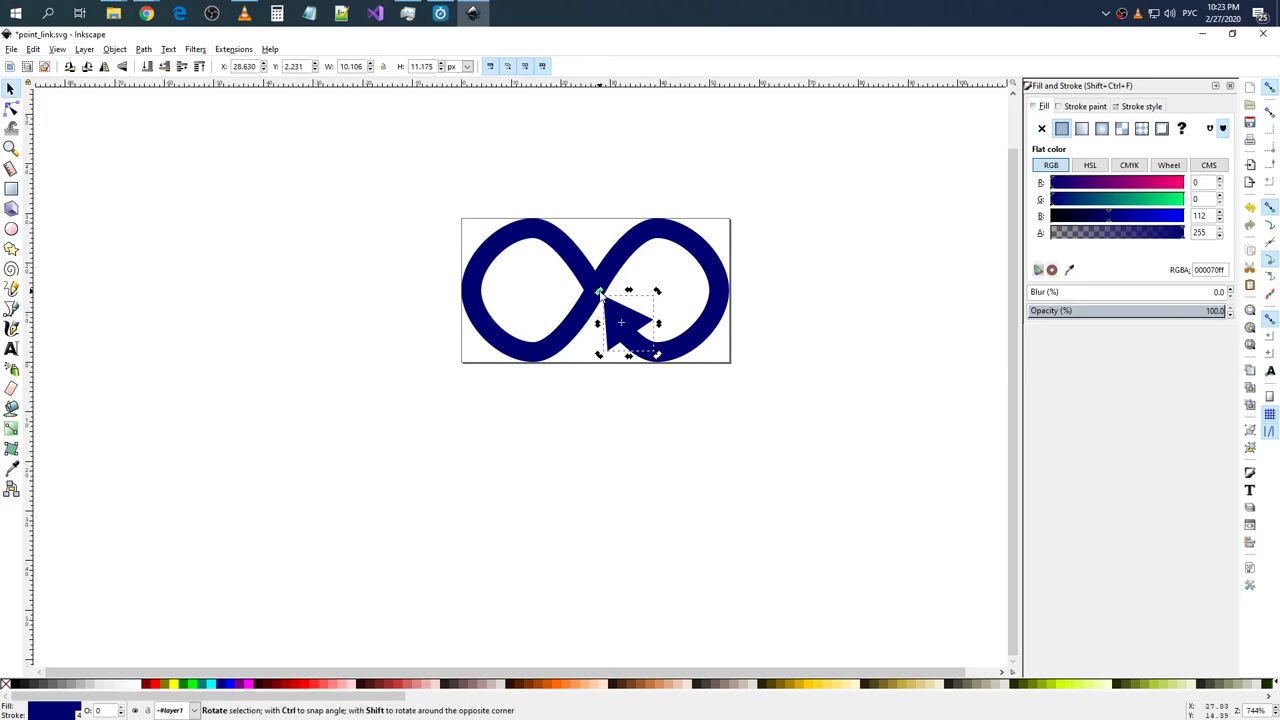
left_click_drag(598, 293, 637, 315)
left_click(640, 318)
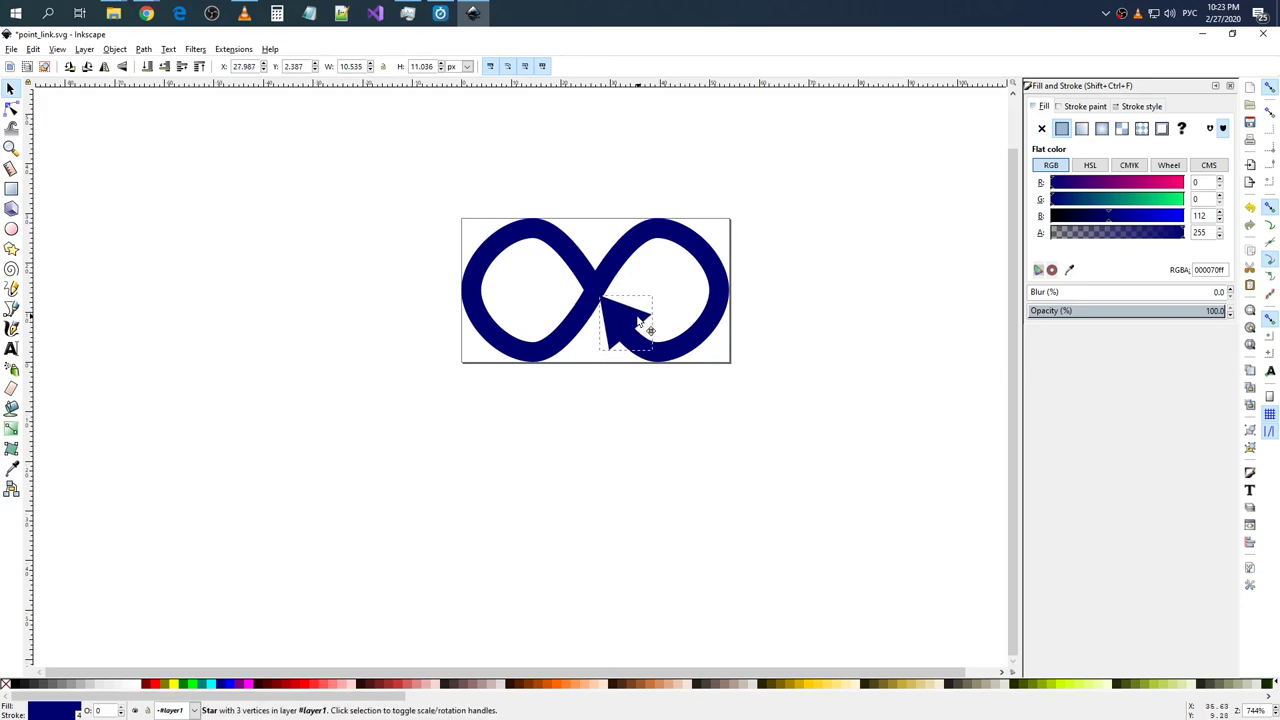
- Check the arrowhead's nodes and move it up-left to X 28.237, Y 1.598 px
scroll(662, 324, "up", 4, "ctrl")
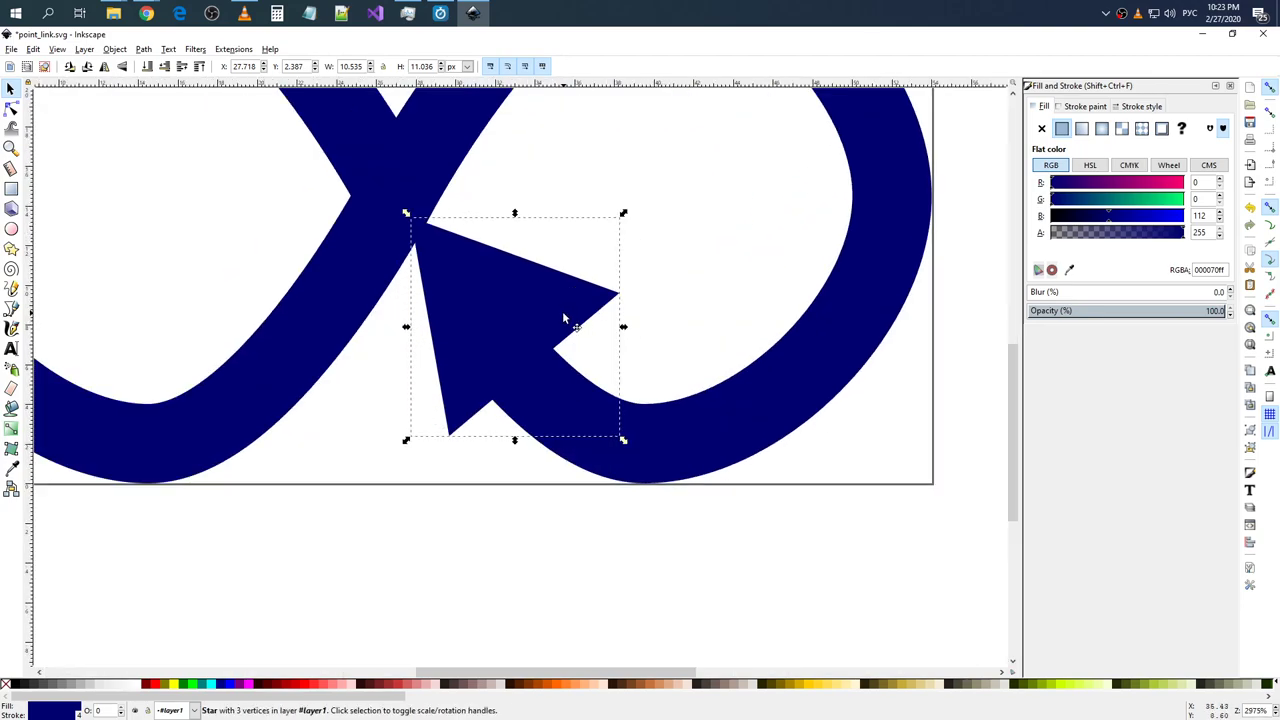
left_click(534, 280)
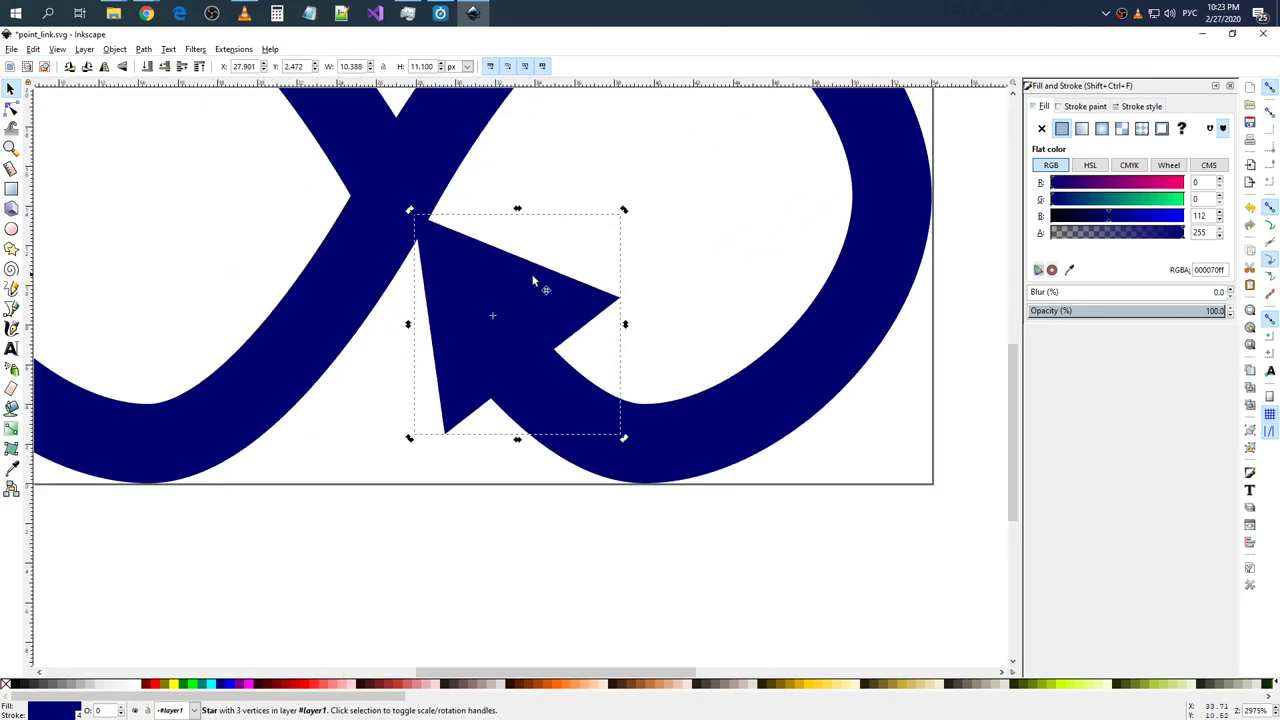
left_click_drag(534, 280, 533, 291)
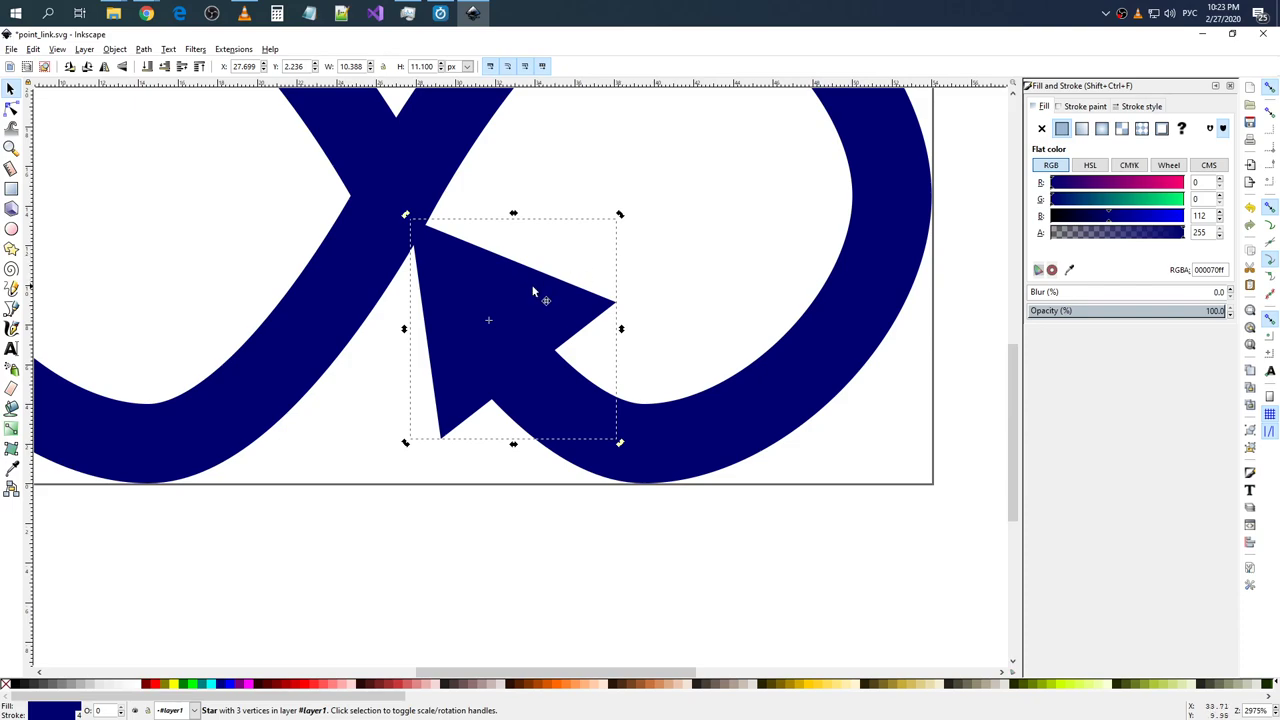
left_click(425, 180)
key("n")
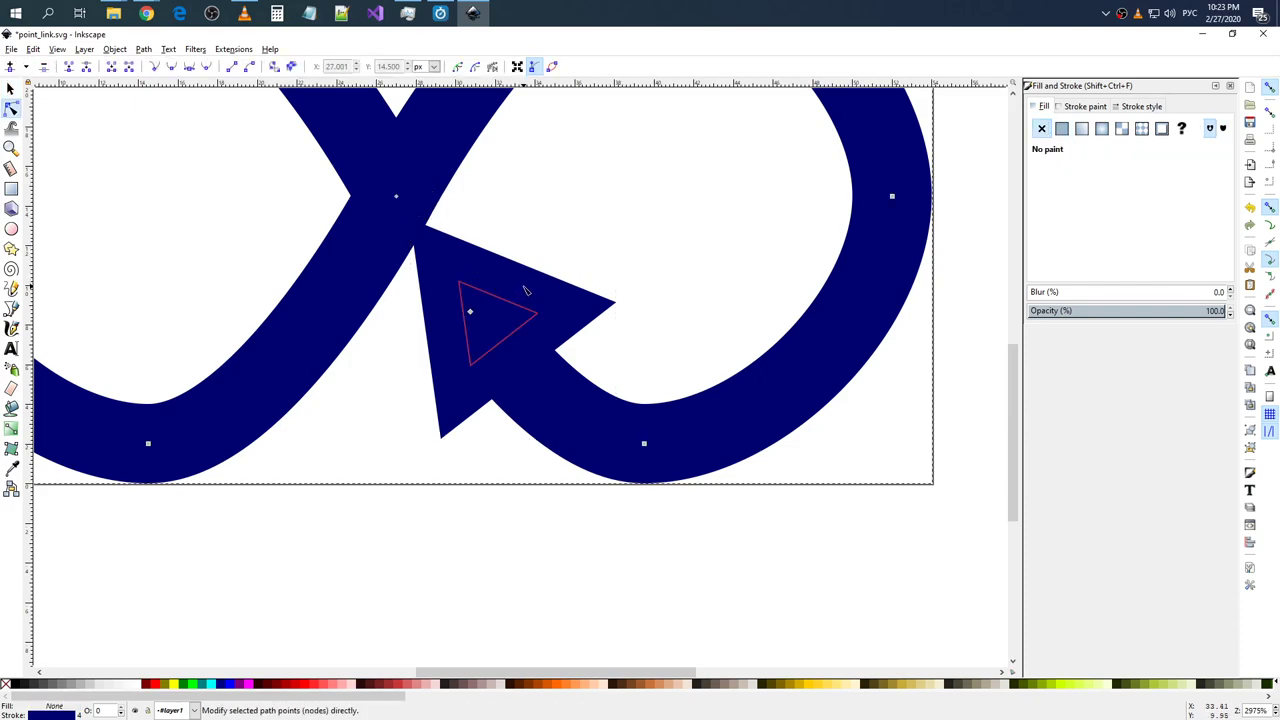
left_click(539, 288)
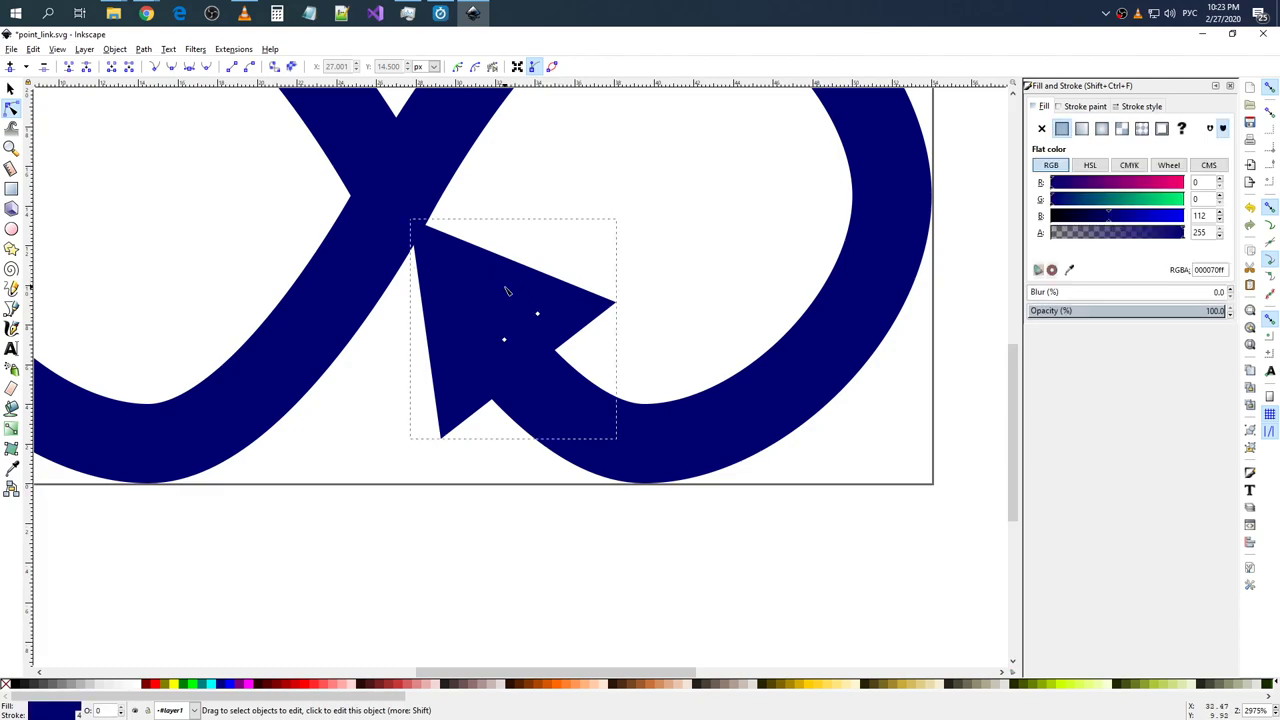
left_click(10, 88)
left_click_drag(480, 273, 494, 289)
left_click(580, 235)
left_click(478, 305)
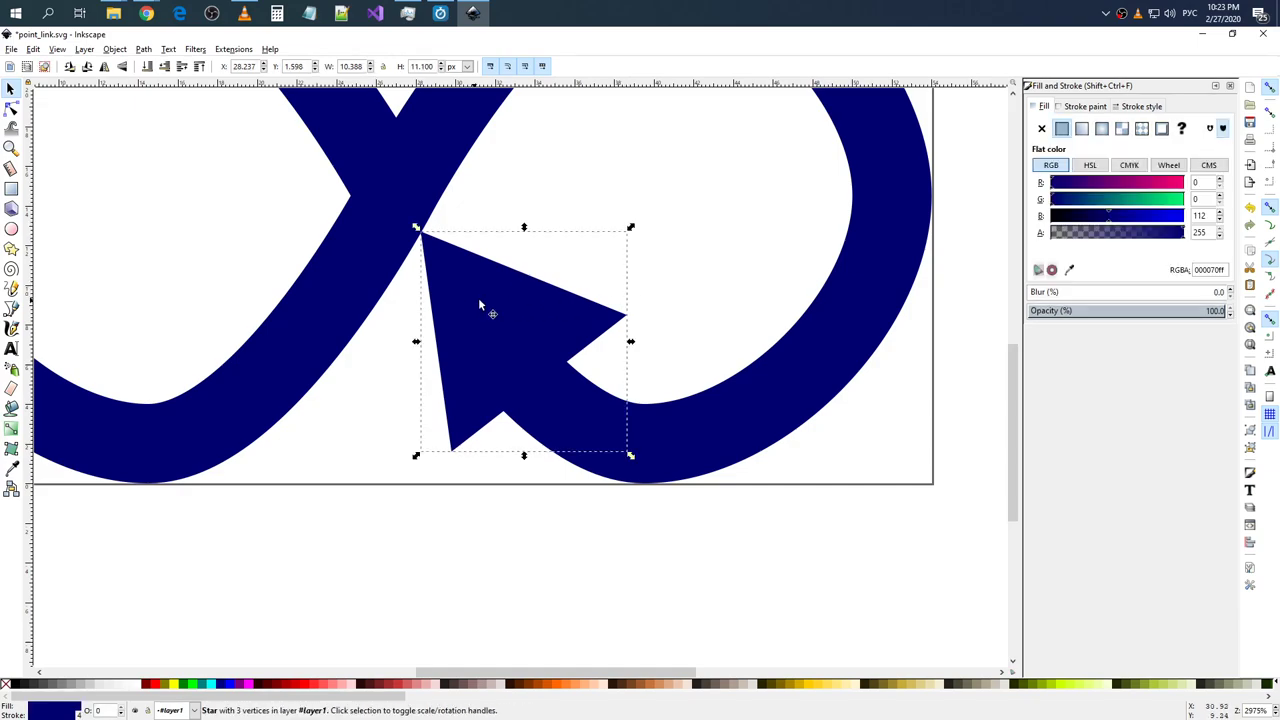
left_click(691, 191)
scroll(691, 191, "down", 2)
scroll(691, 191, "down", 1)
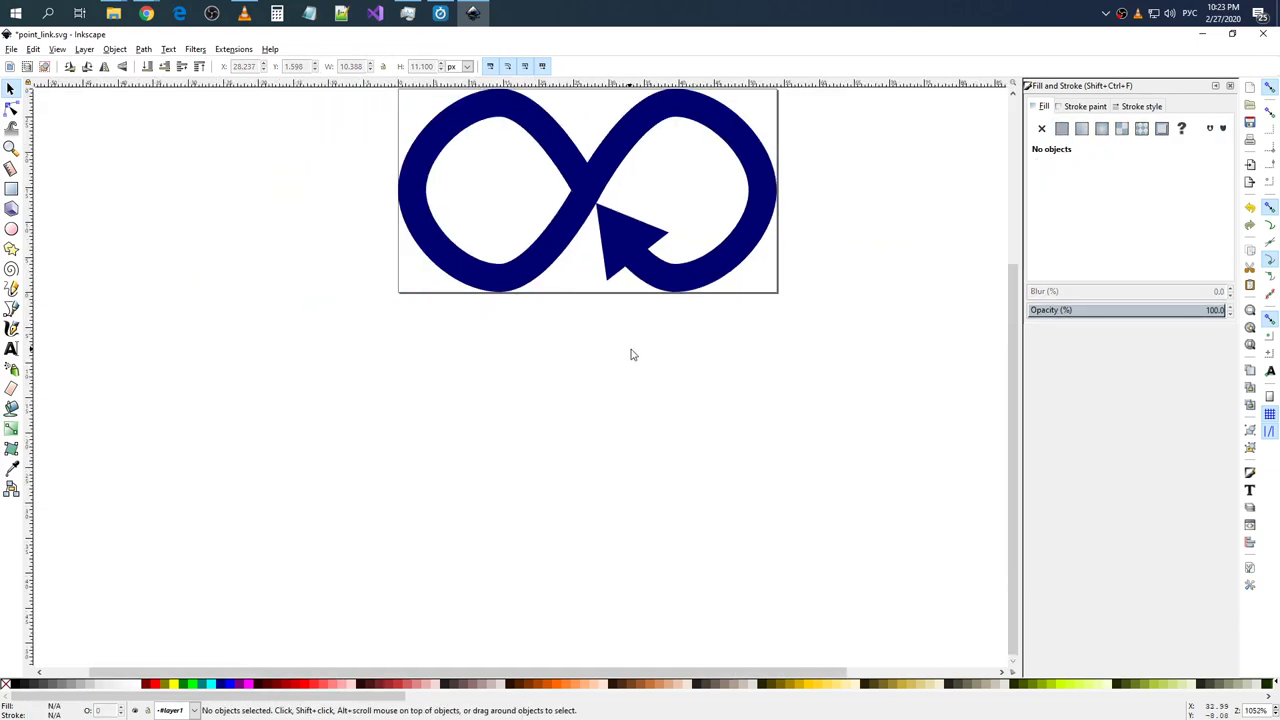
scroll(698, 320, "up", 2)
scroll(698, 320, "up", 1)
scroll(690, 345, "down", 1)
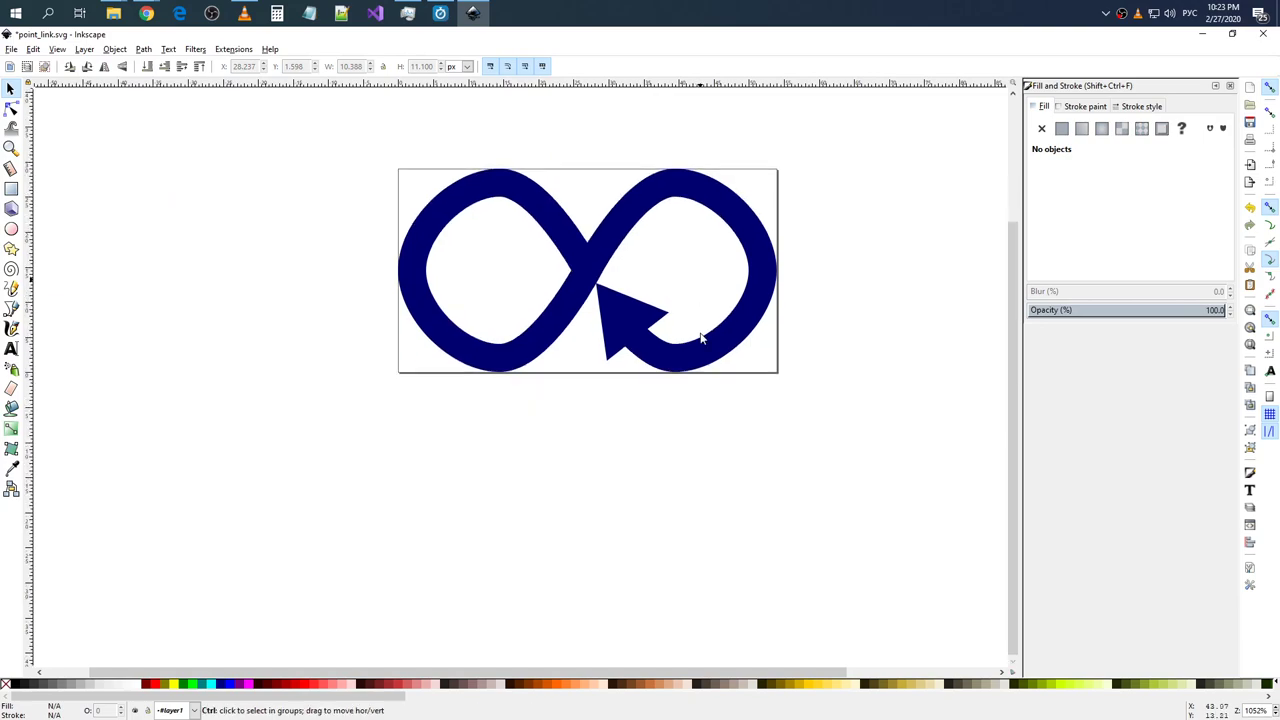
scroll(700, 337, "down", 2)
scroll(715, 345, "down", 2)
scroll(728, 355, "up", 2)
scroll(732, 357, "down", 2)
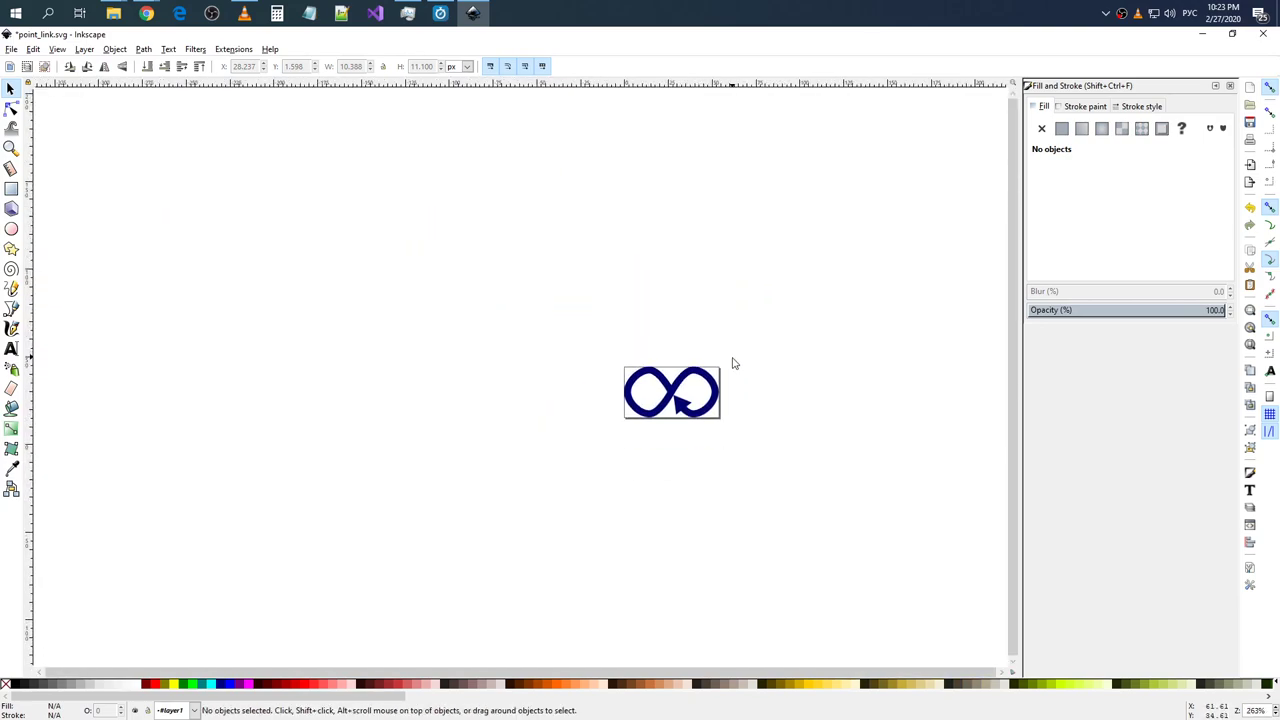
scroll(716, 411, "up", 2)
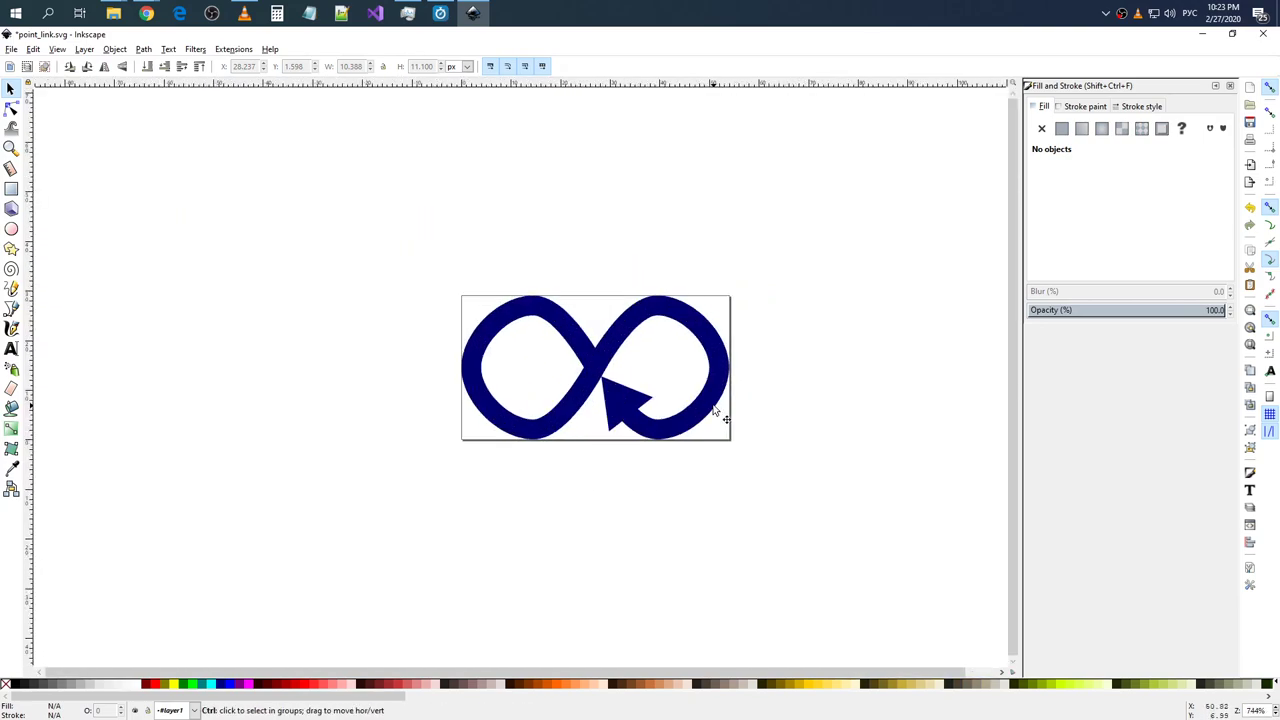
scroll(716, 411, "up", 1)
left_click(631, 403)
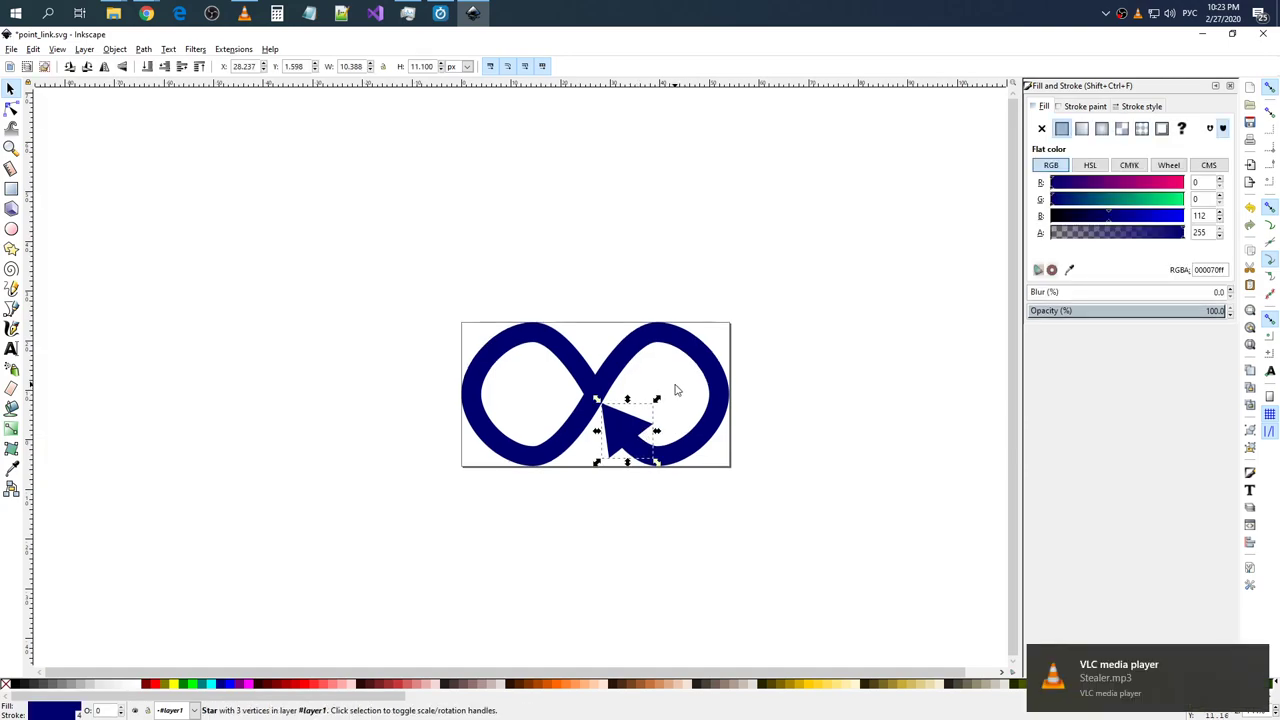
scroll(676, 391, "up", 1)
scroll(682, 440, "up", 3)
scroll(635, 483, "down", 1)
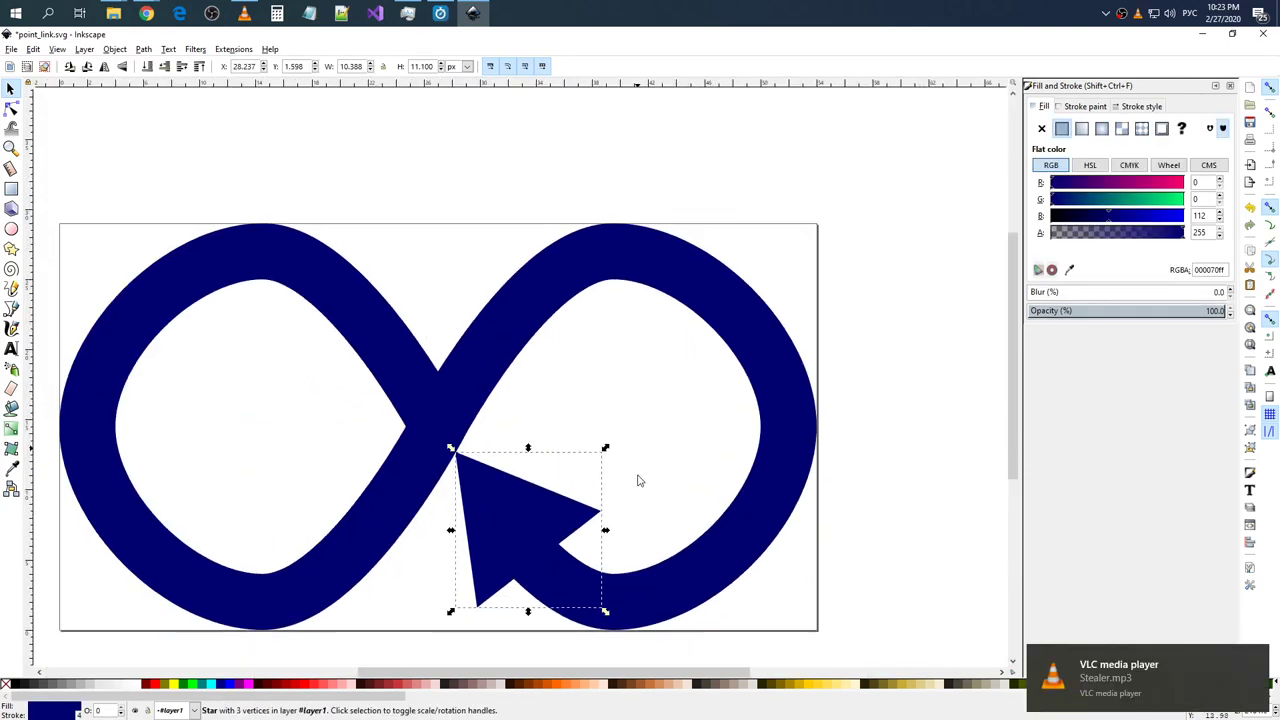
left_click(606, 451)
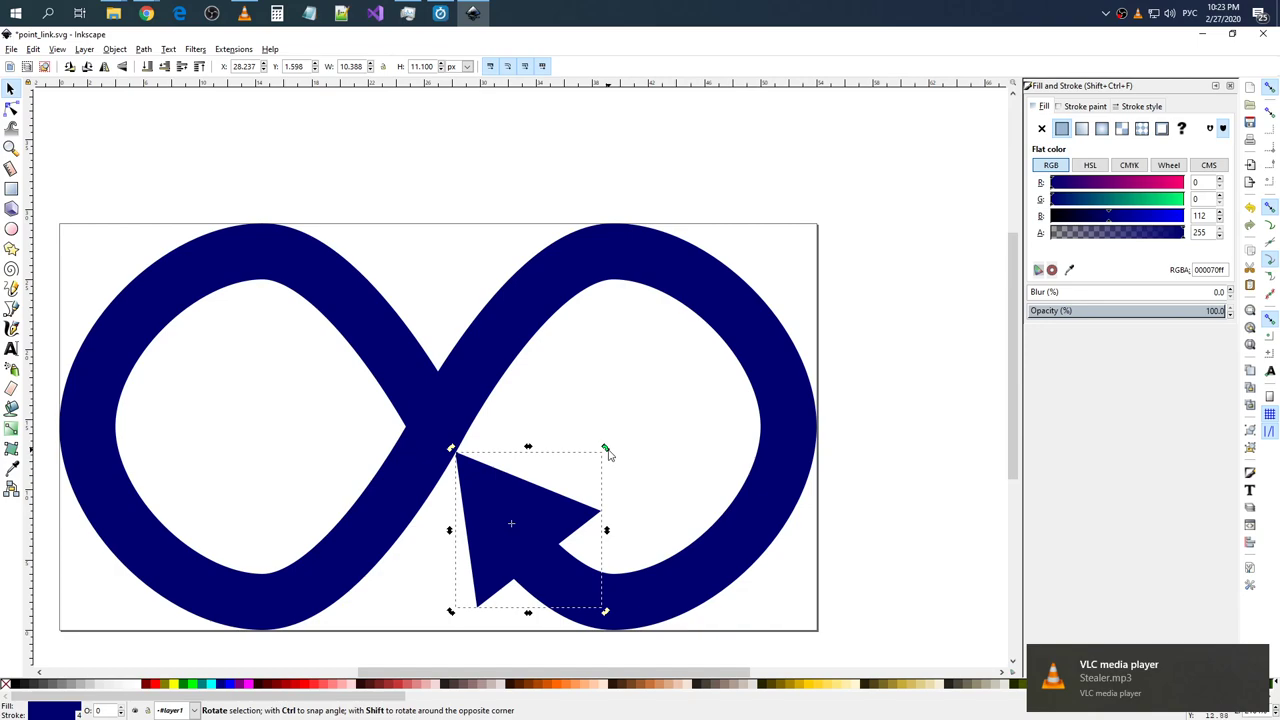
left_click_drag(606, 450, 606, 458)
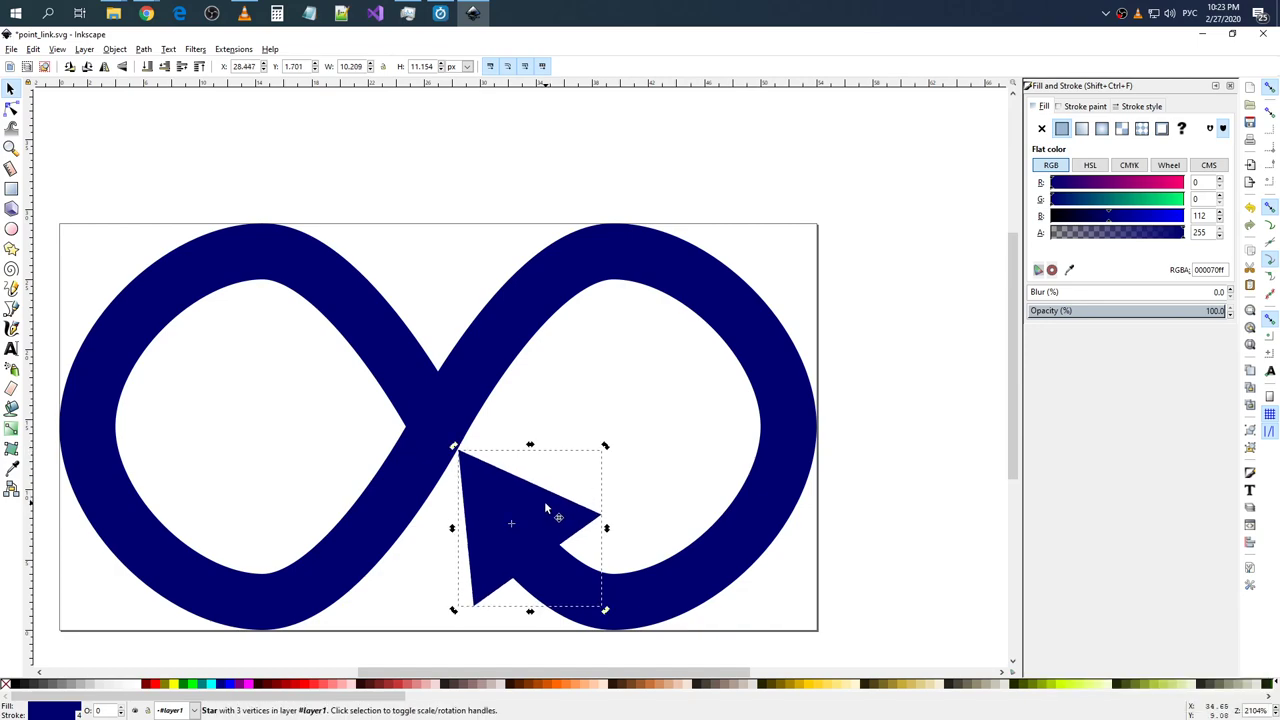
left_click_drag(545, 512, 541, 509)
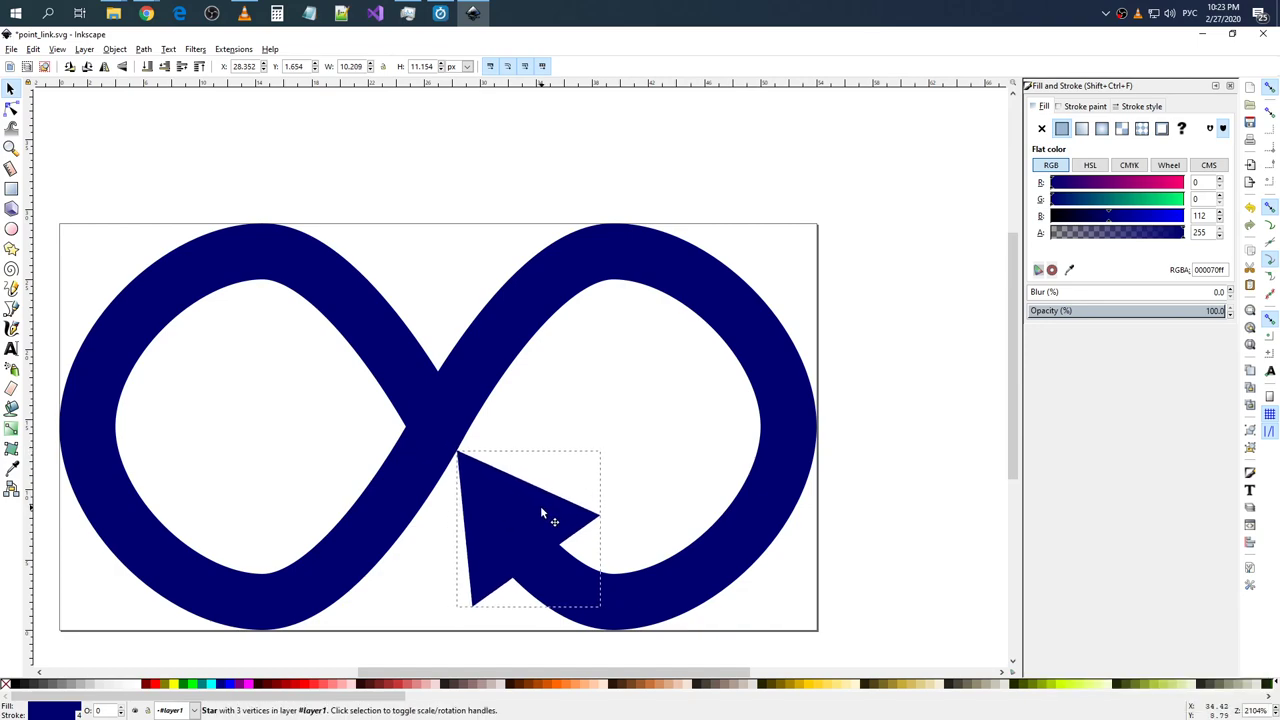
left_click(620, 500)
scroll(660, 488, "down", 3)
scroll(689, 494, "up", 1)
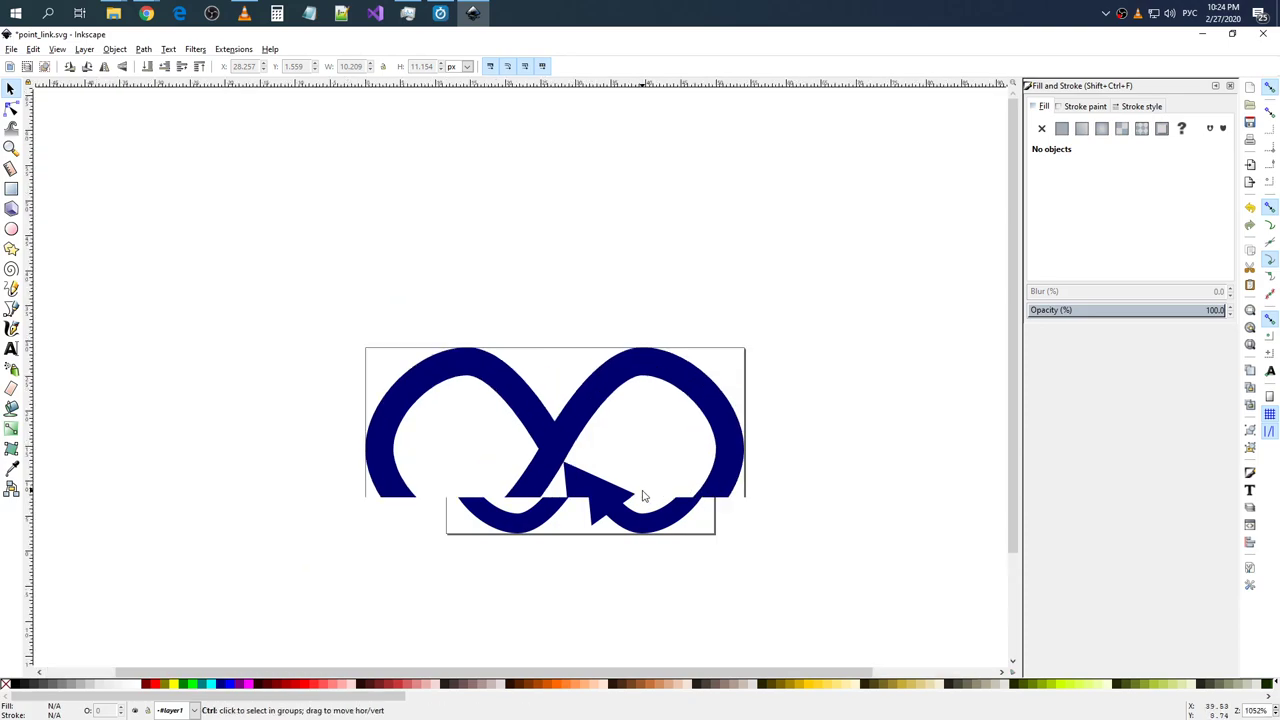
scroll(643, 494, "up", 3)
scroll(560, 429, "up", 6)
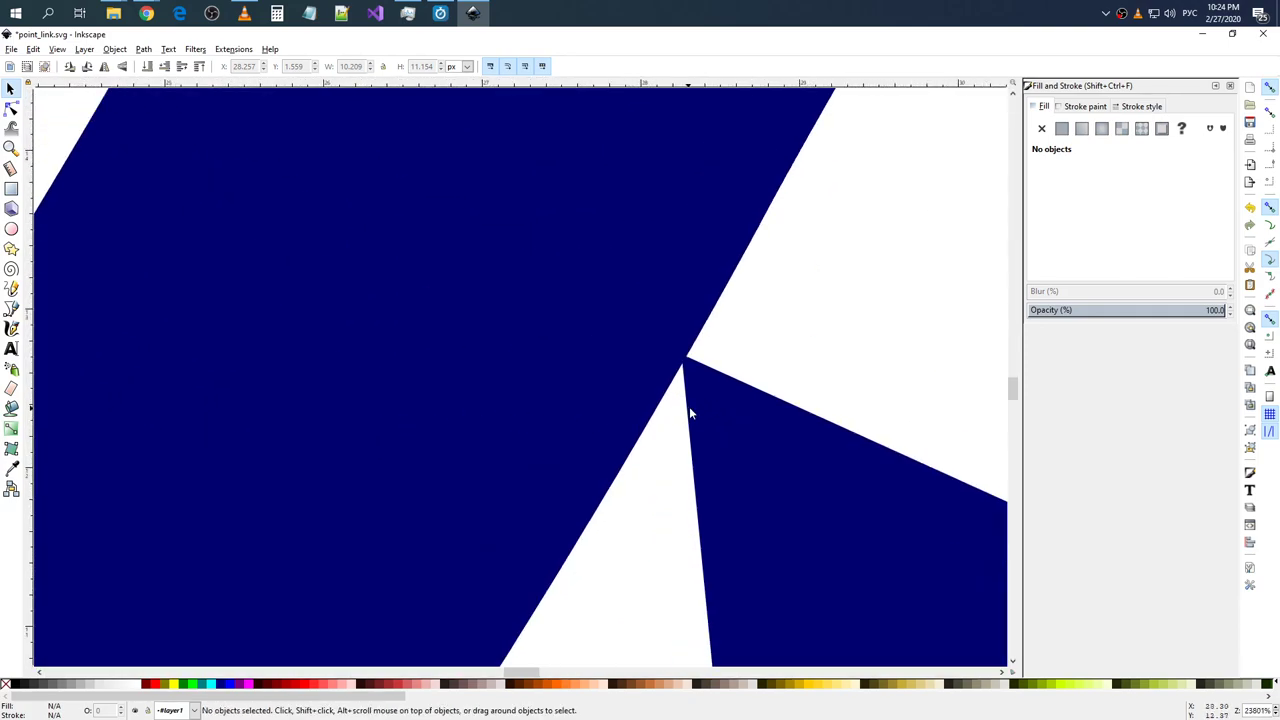
left_click_drag(720, 412, 723, 414)
scroll(780, 395, "down", 2)
scroll(815, 405, "down", 2)
left_click(848, 443)
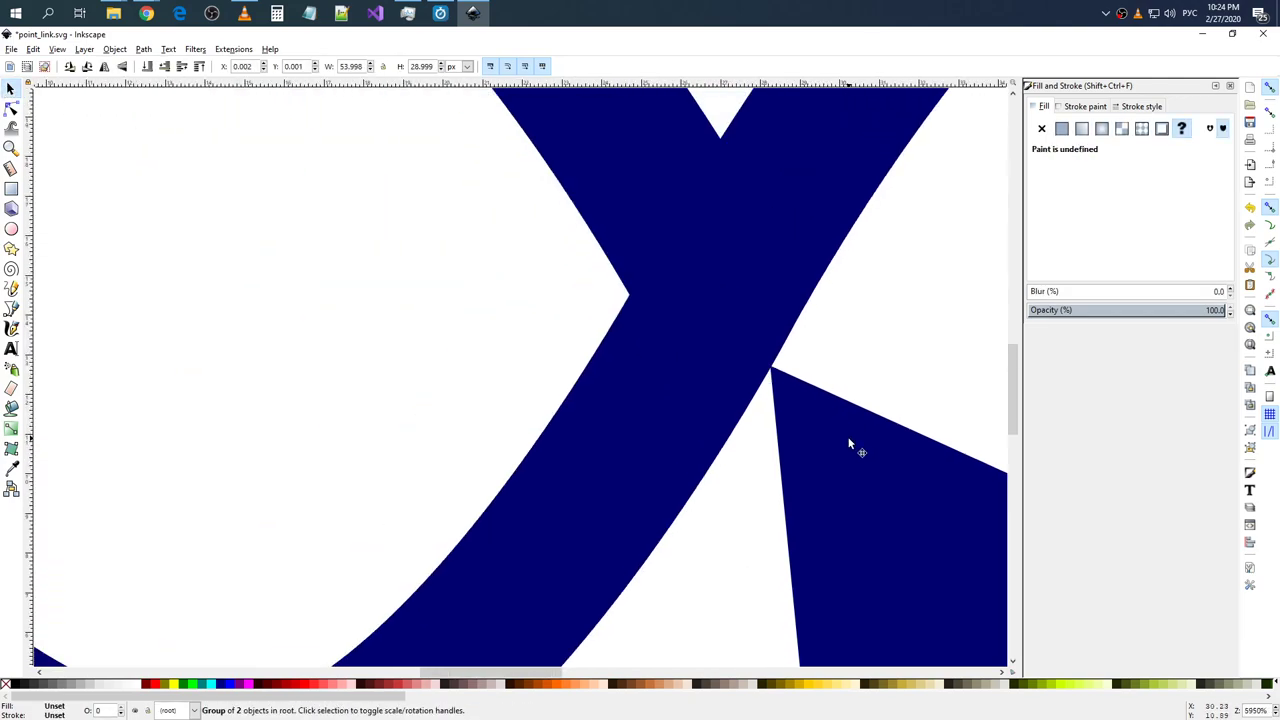
key("Escape")
left_click(847, 438)
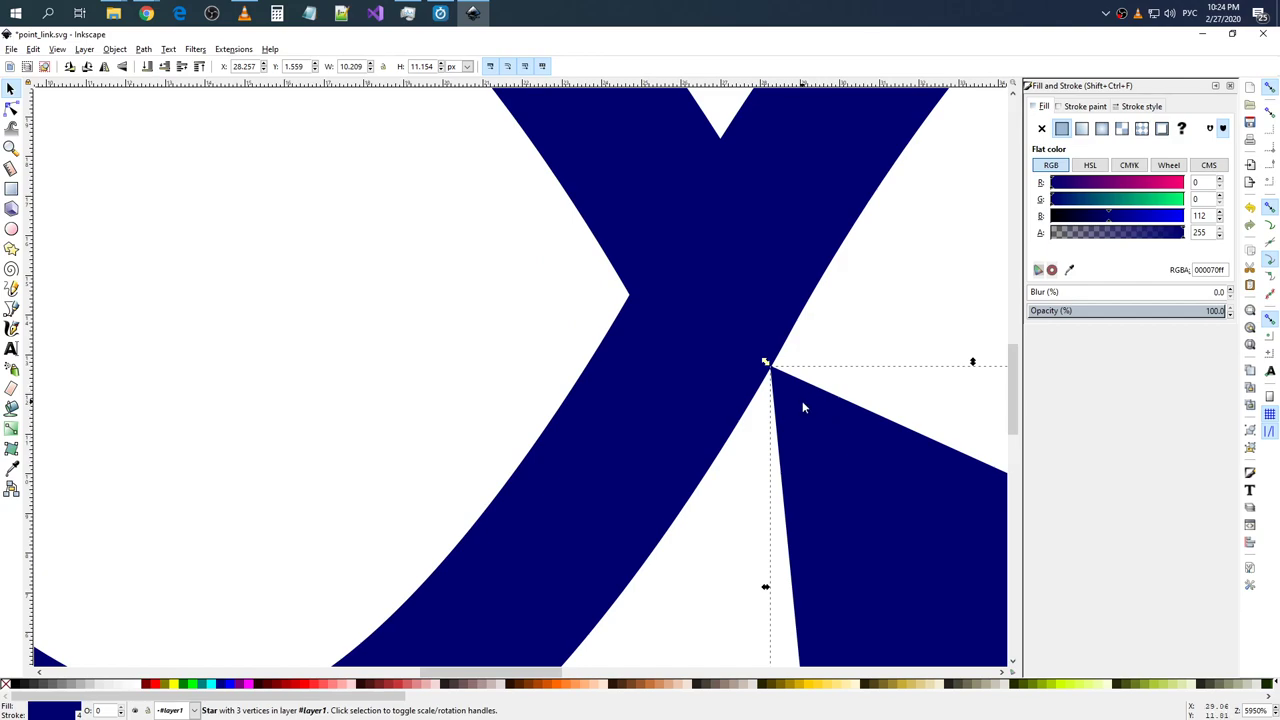
key("Escape")
scroll(781, 372, "up", 4)
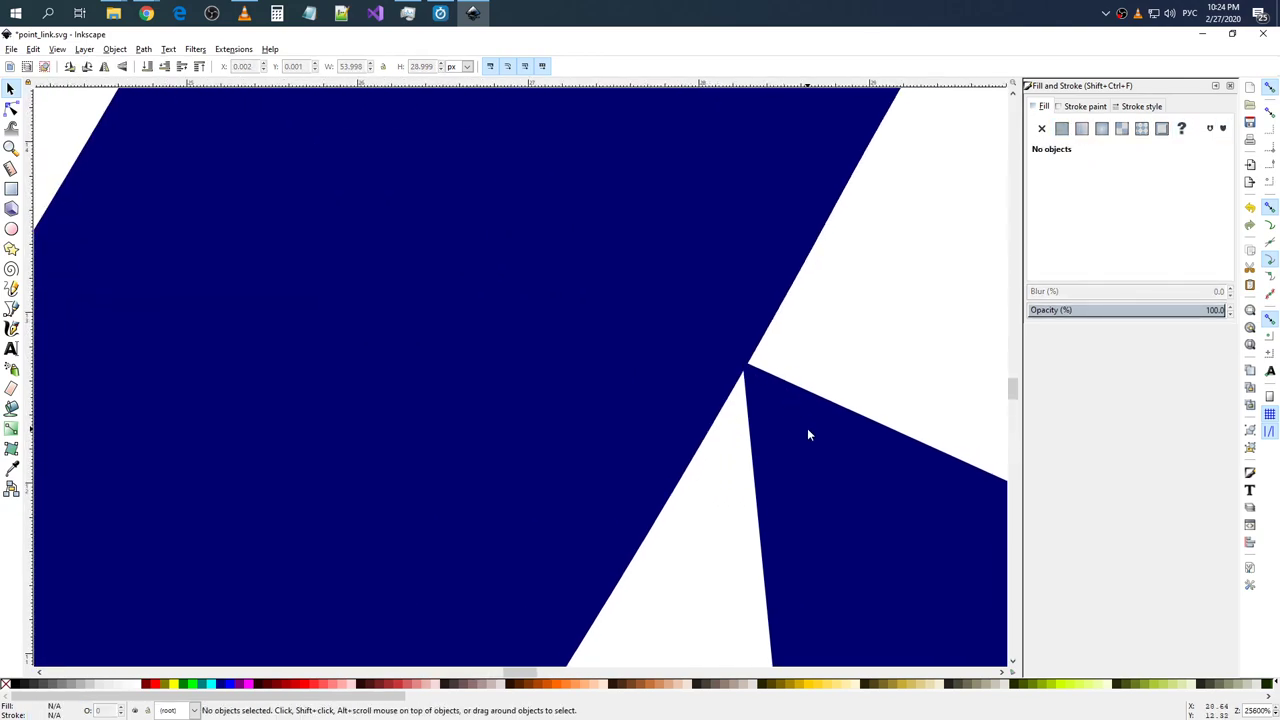
scroll(808, 432, "down", 2)
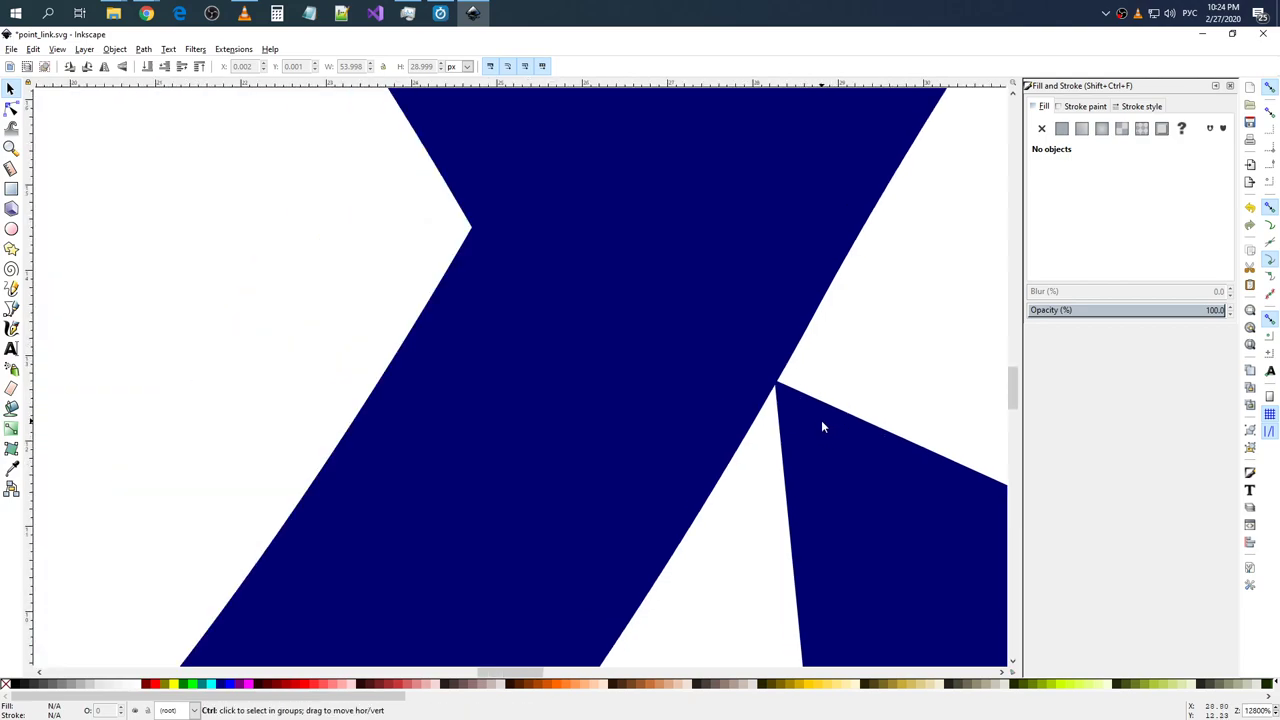
scroll(840, 366, "down", 5)
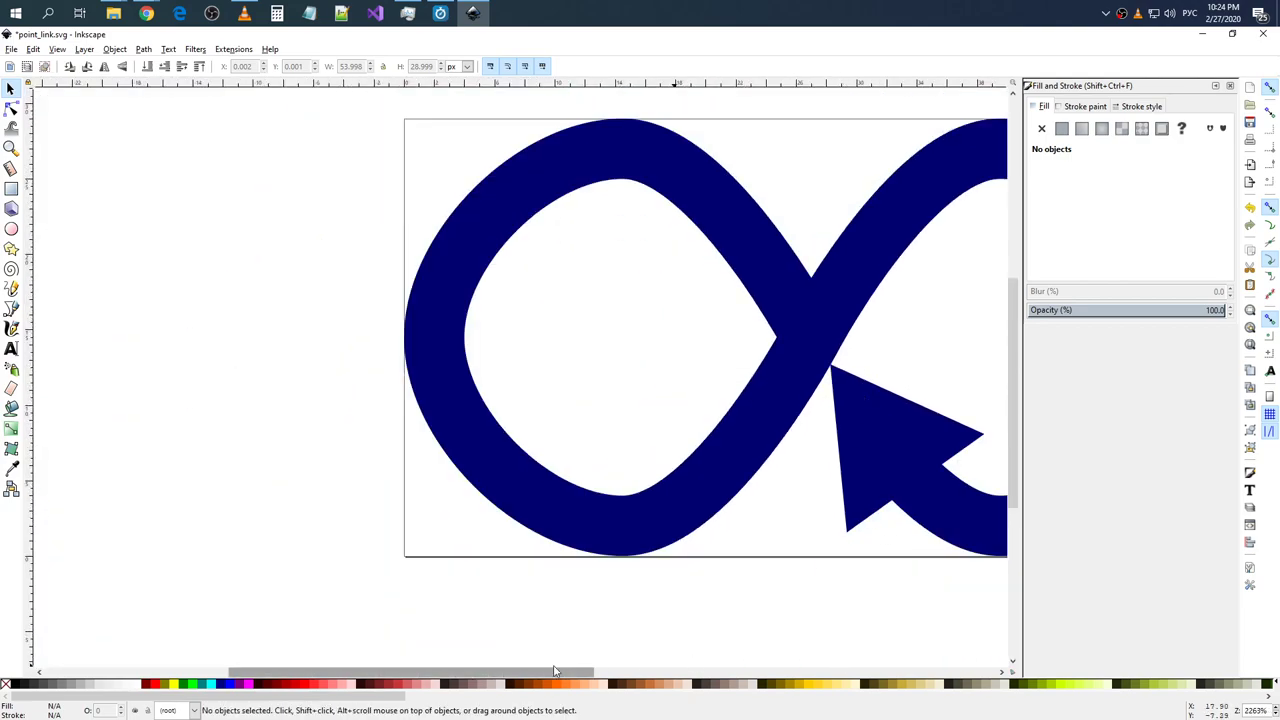
left_click_drag(507, 672, 655, 672)
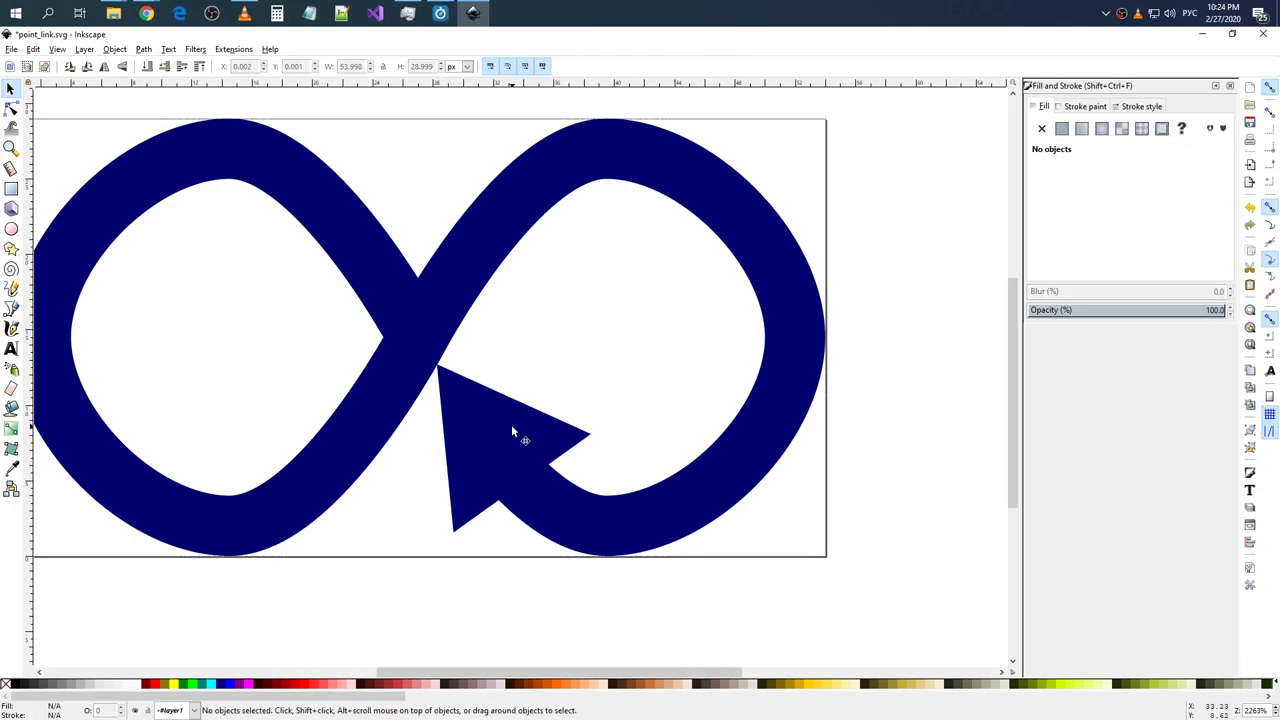
double_click(511, 426)
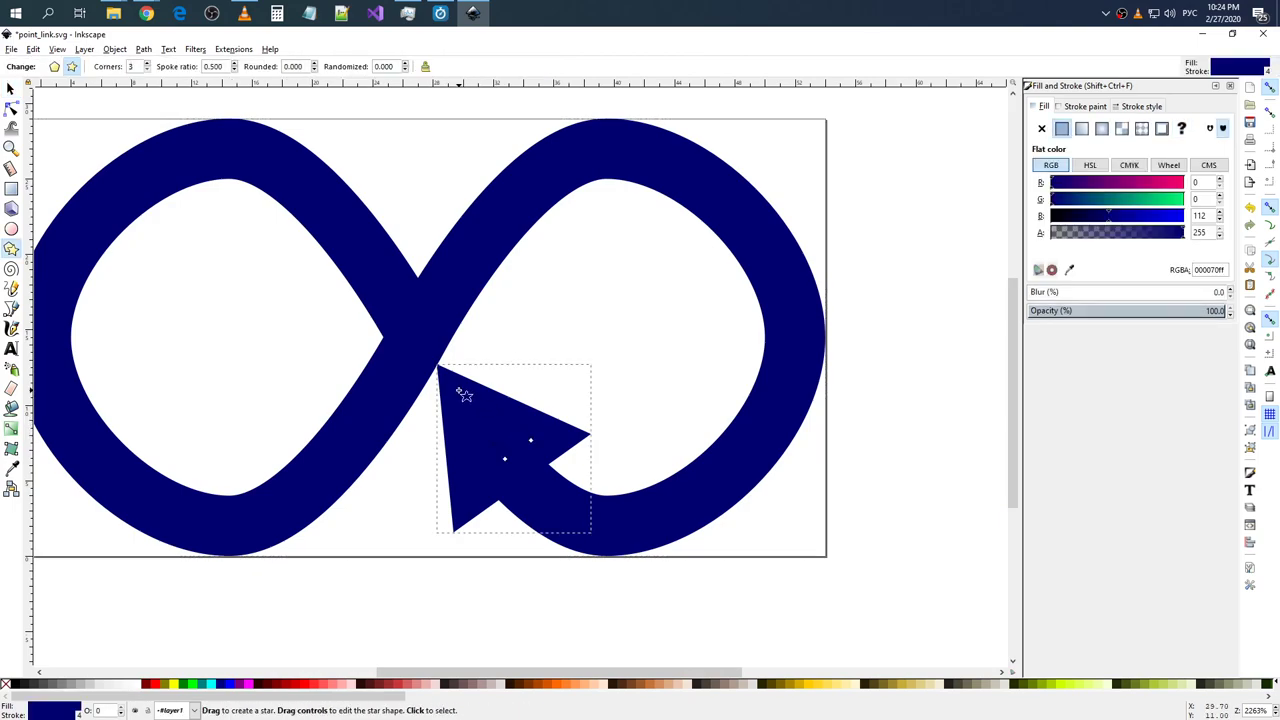
key("Escape")
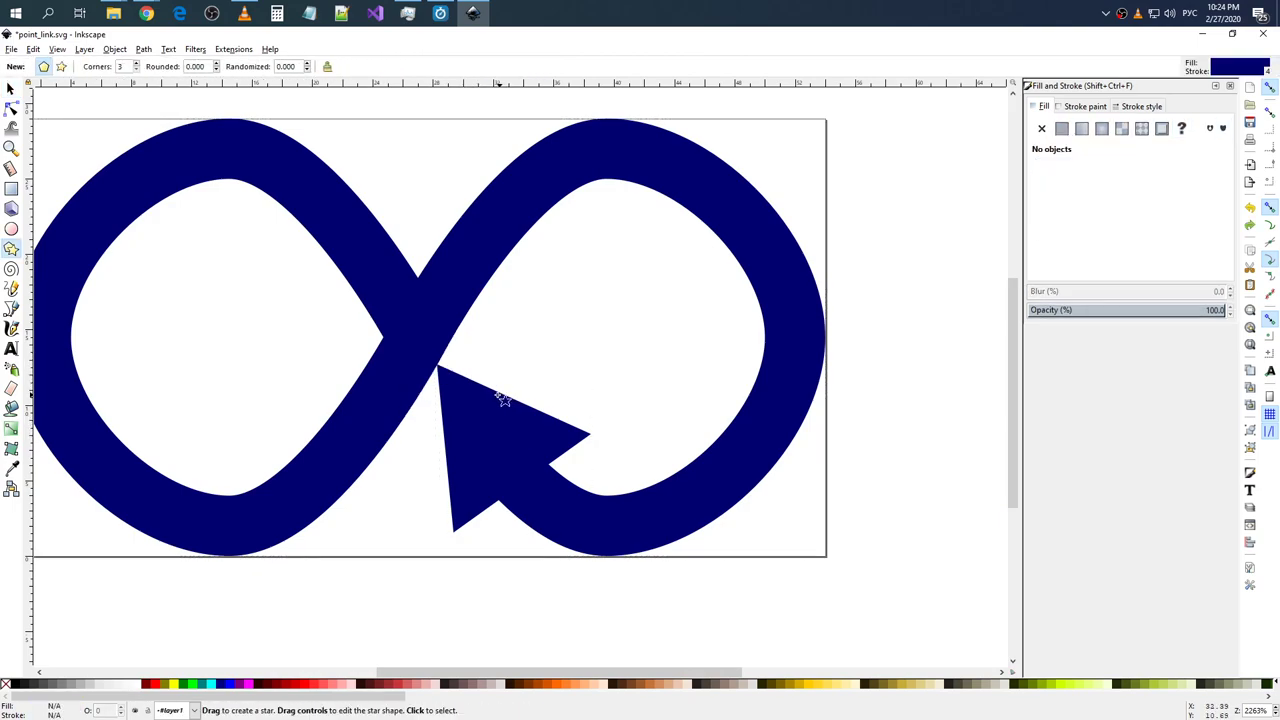
left_click(10, 88)
left_click(458, 405)
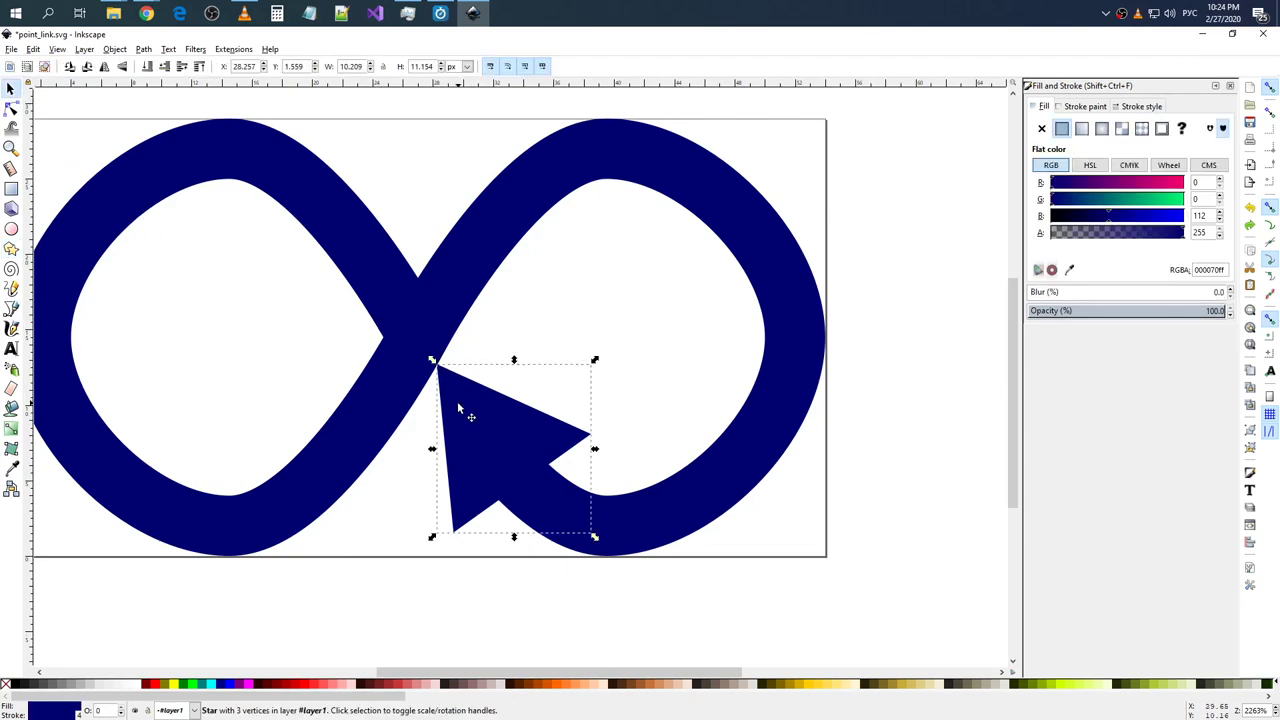
- Zoom in on the infinity arrow tip and locate the arrowhead shape
scroll(426, 360, "up", 5, "ctrl")
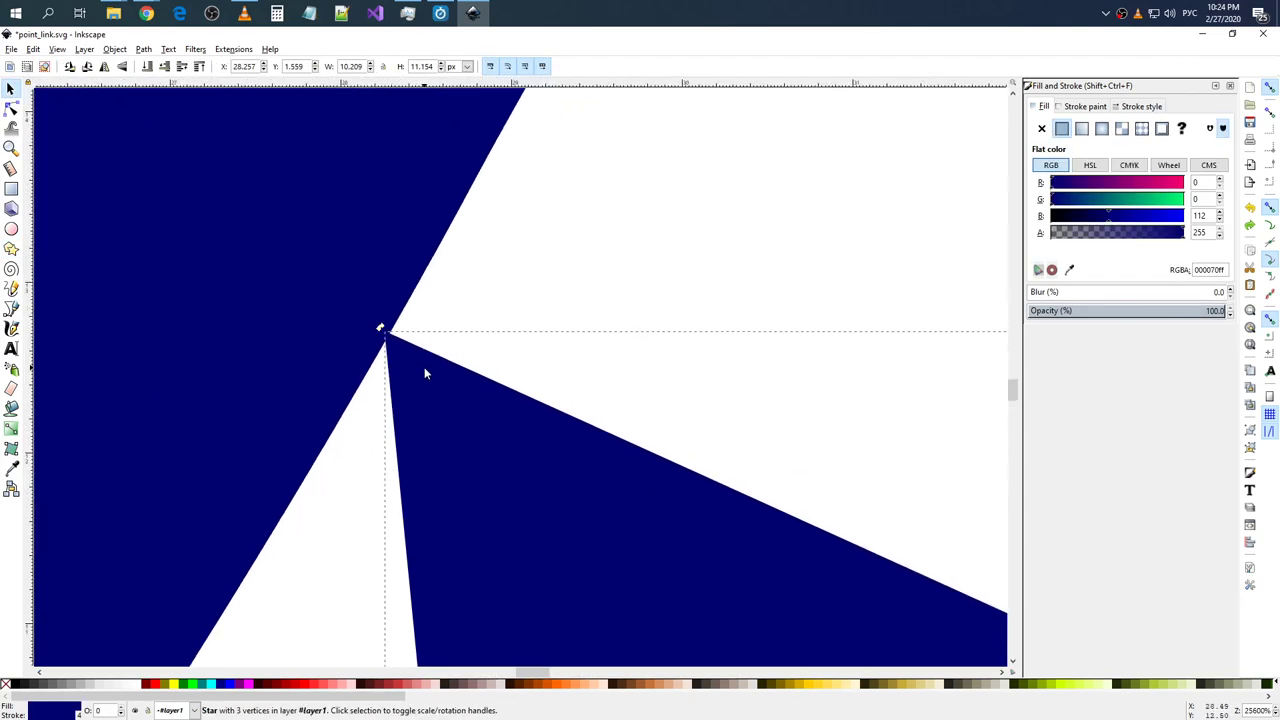
key("Escape")
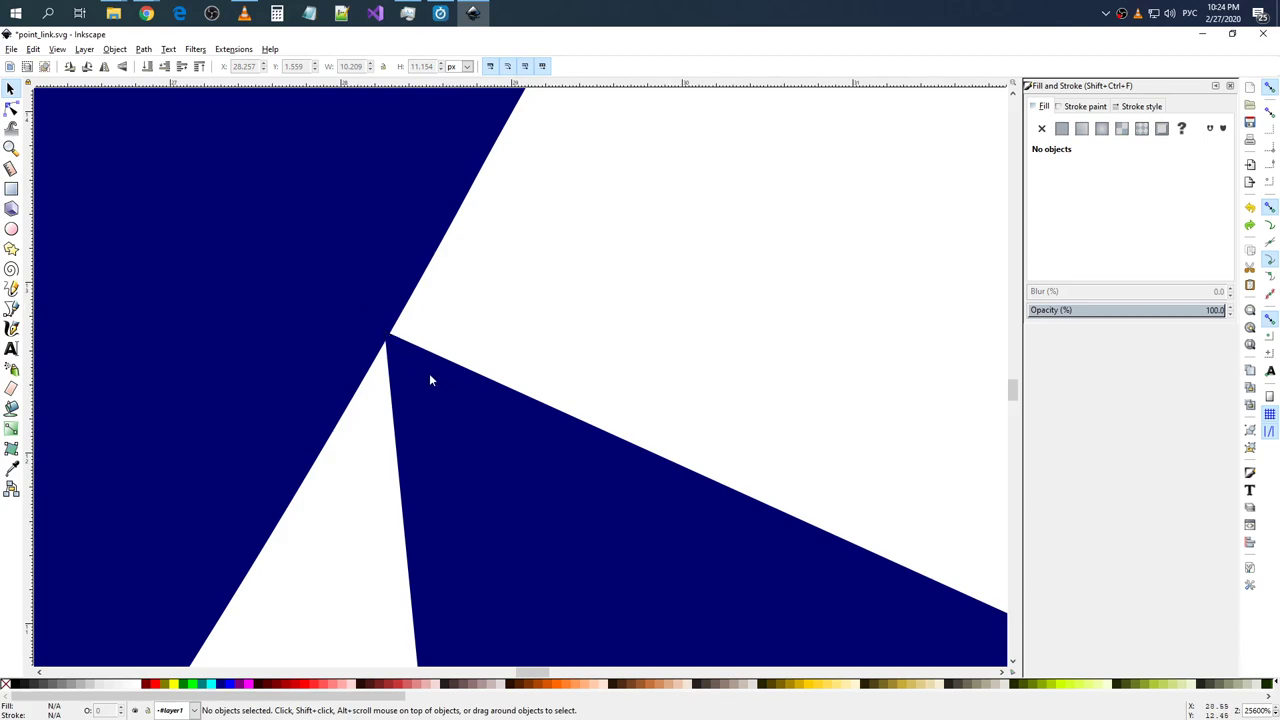
left_click(415, 367)
key("Escape")
left_click(349, 251)
key("Escape")
left_click(341, 266)
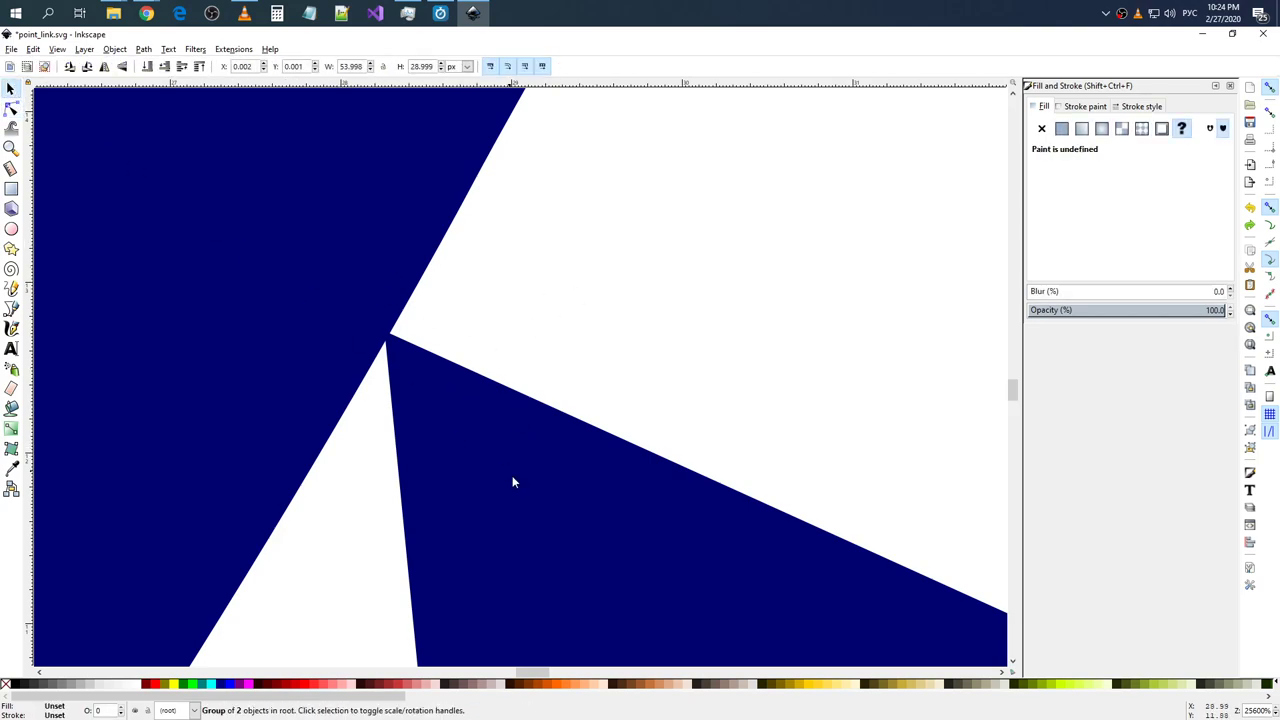
key("Escape")
scroll(590, 483, "down", 3, "ctrl")
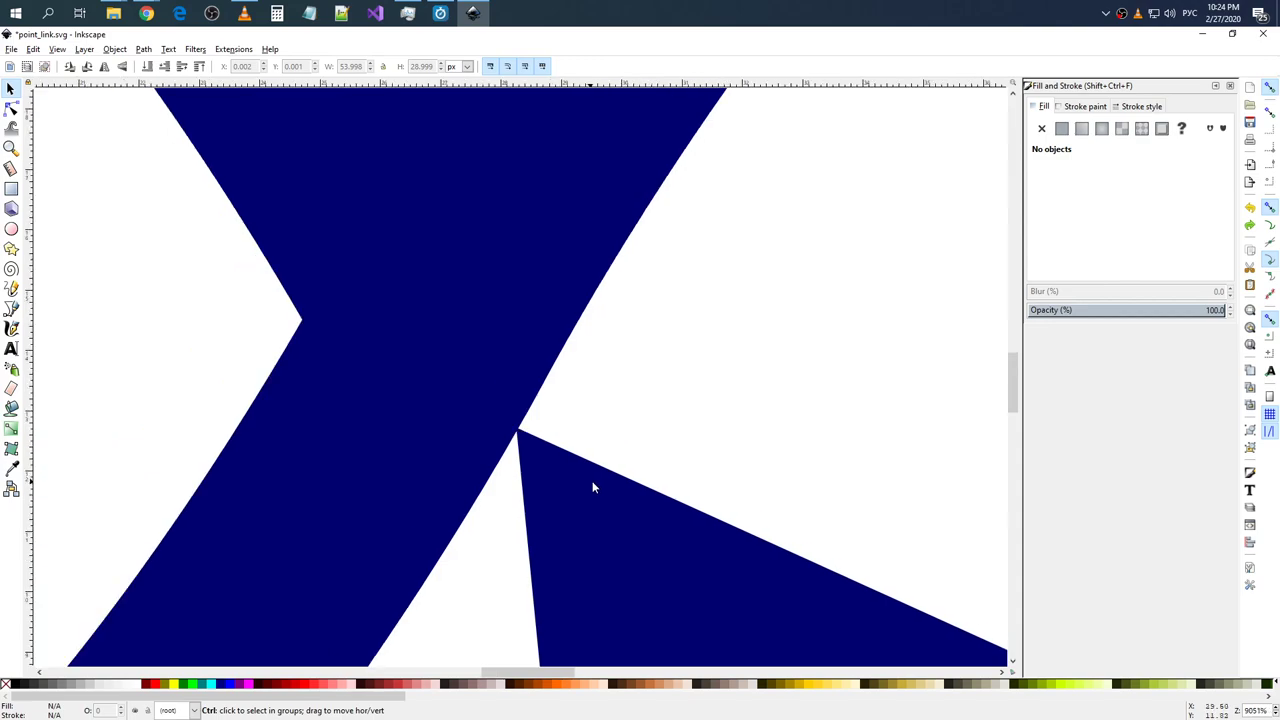
- Nudge the arrowhead tip onto the stroke crossing, at X 28.290, Y 1.581 px
left_click(699, 562)
key("Escape")
left_click(699, 562, "ctrl")
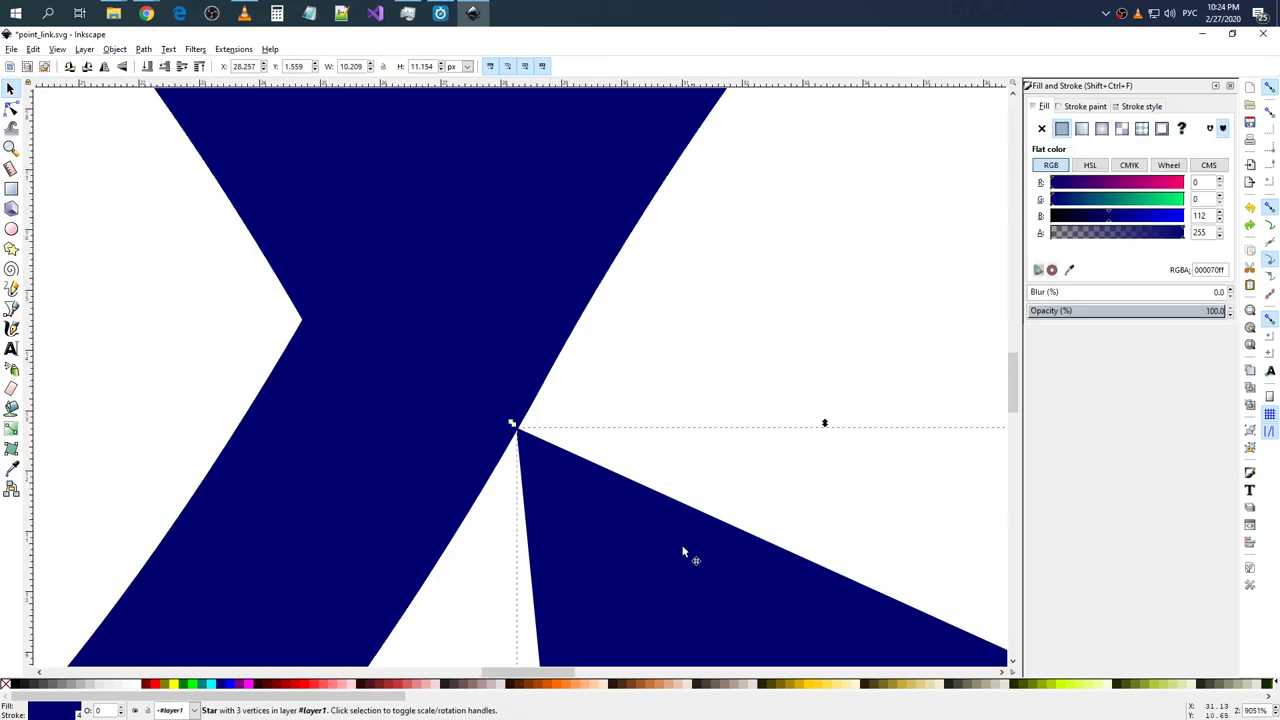
key("Escape")
left_click(606, 514, "ctrl")
key("Escape")
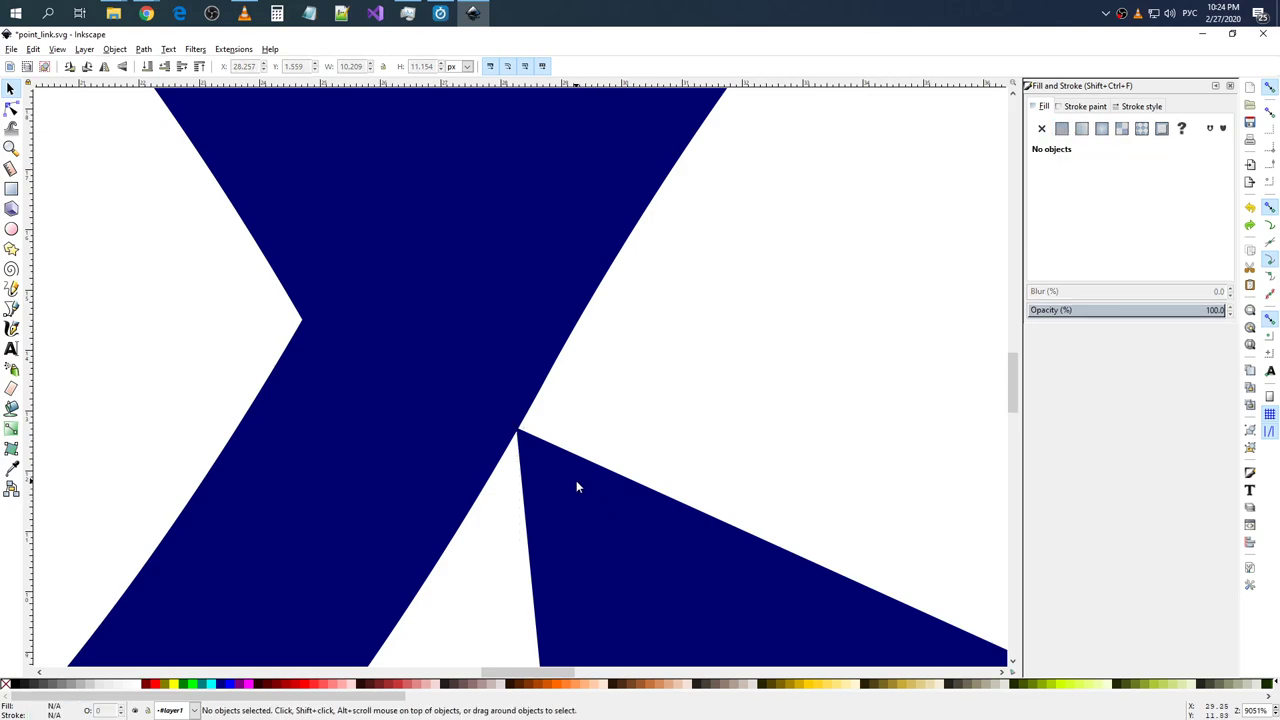
left_click_drag(606, 503, 598, 516)
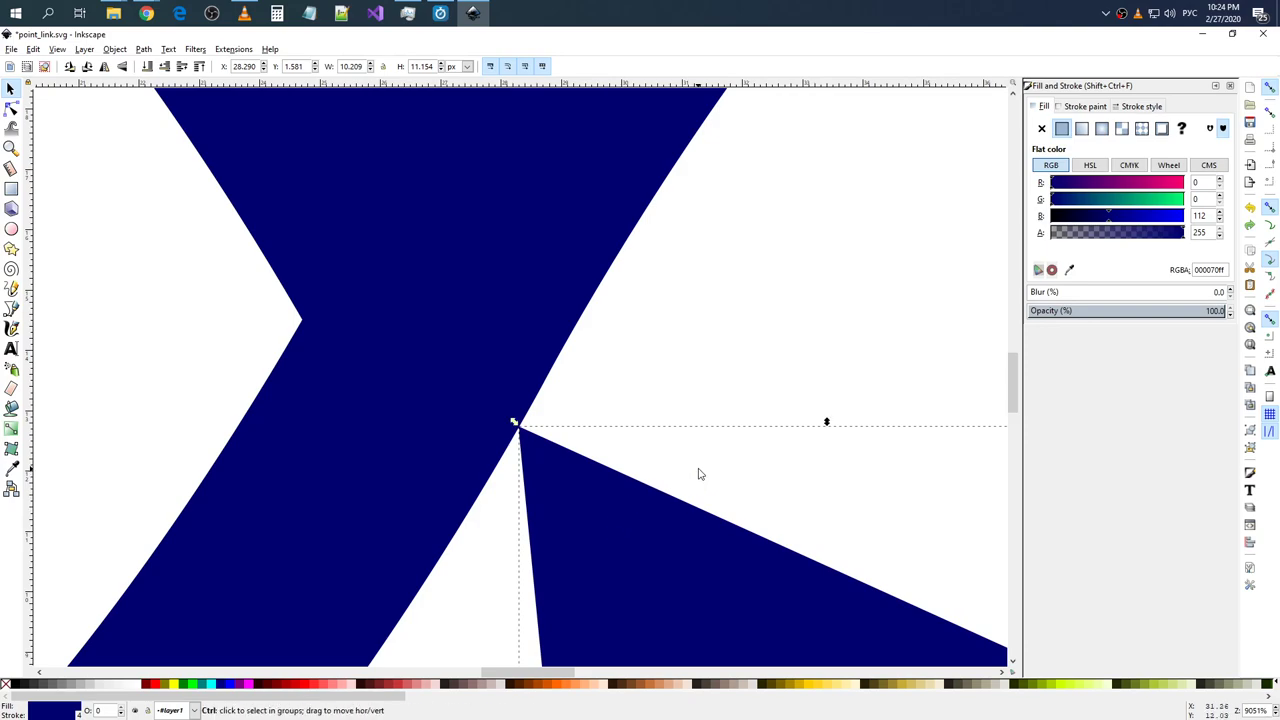
scroll(698, 471, "up", 2, "ctrl")
scroll(699, 471, "down", 6, "ctrl")
- Look over the drawing and check the separate infinity loop and arrowhead selections
left_click(886, 537)
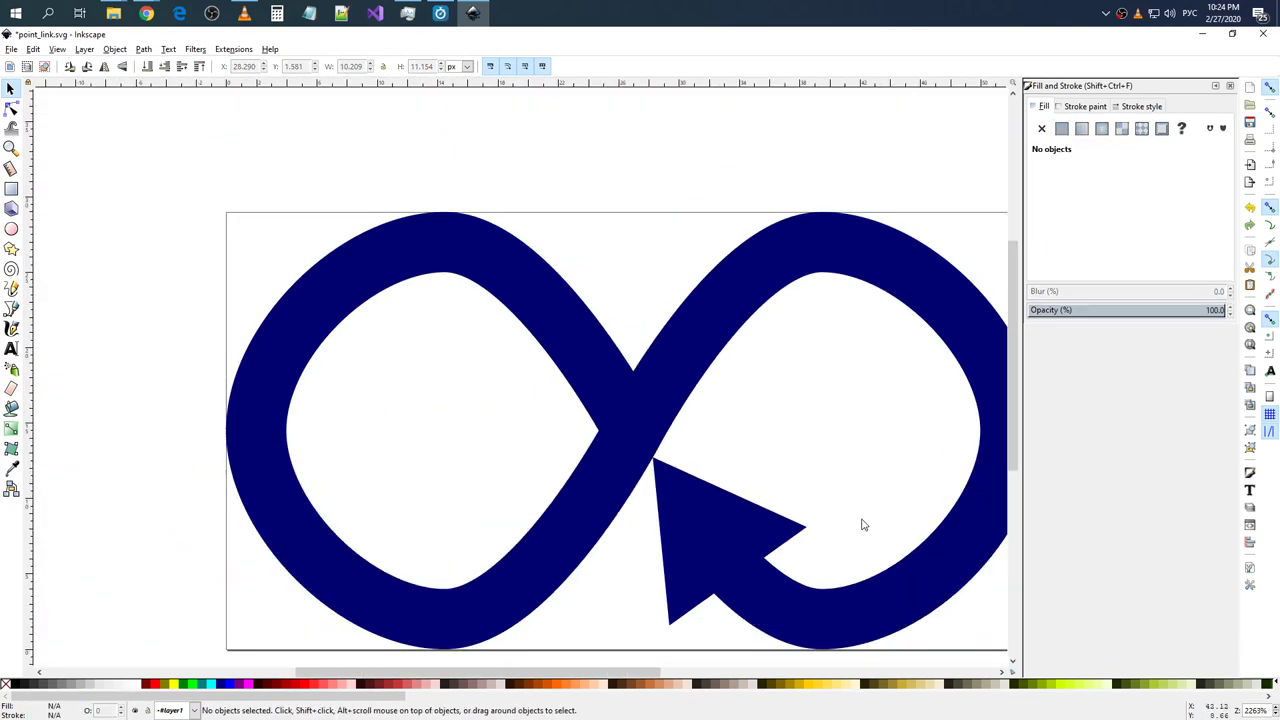
scroll(860, 523, "down", 1)
scroll(643, 669, "right", 1)
scroll(617, 528, "down", 2, "ctrl")
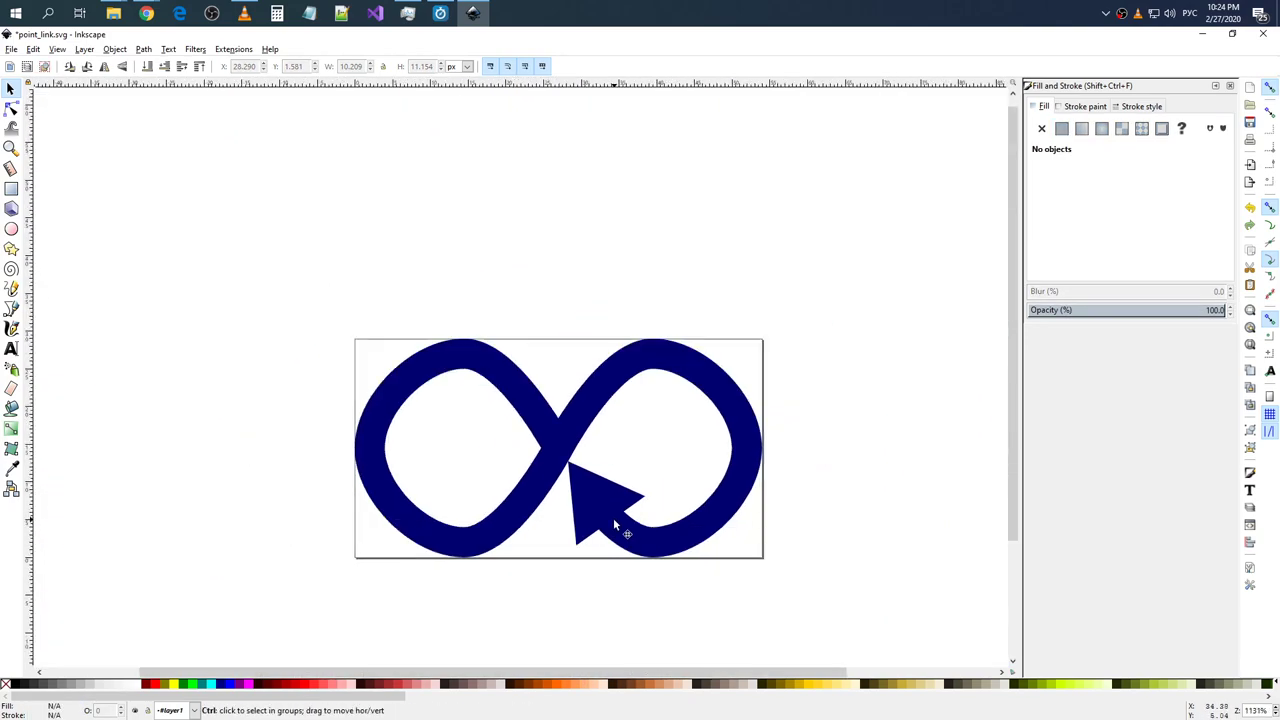
scroll(671, 520, "down", 1, "ctrl")
scroll(686, 520, "down", 3, "ctrl")
scroll(687, 521, "down", 1, "ctrl")
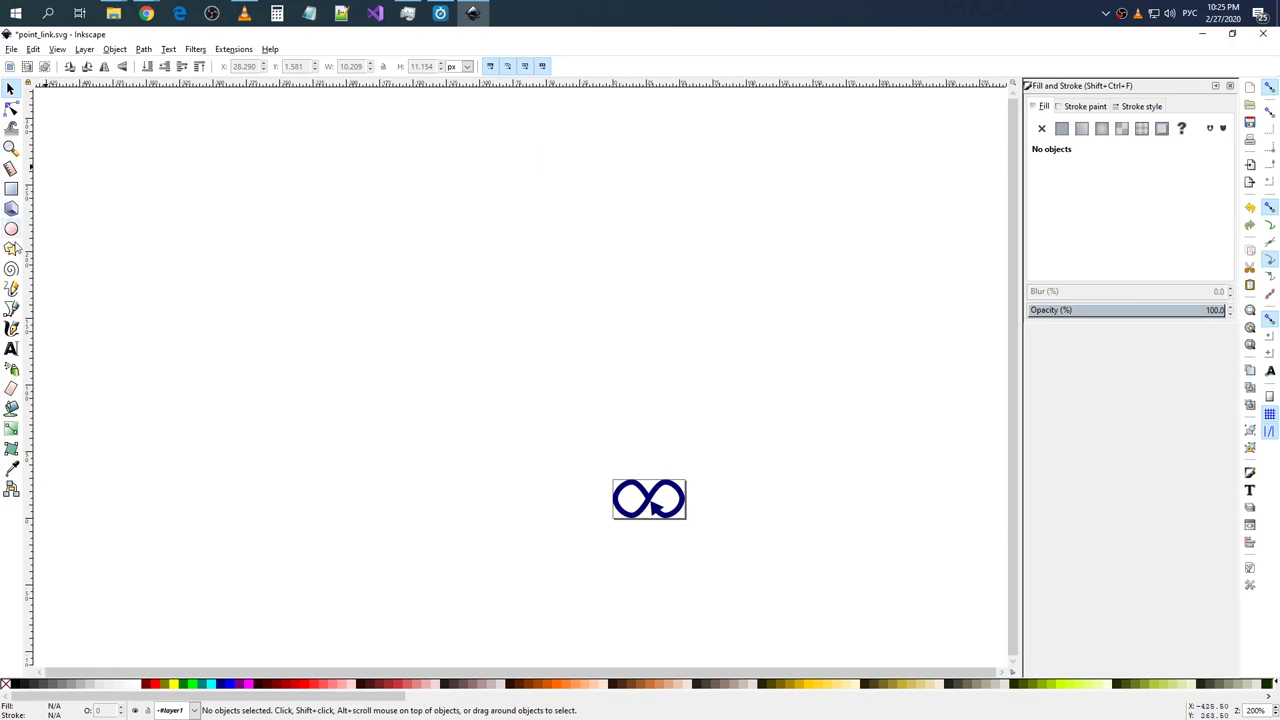
scroll(579, 301, "down", 4, "ctrl")
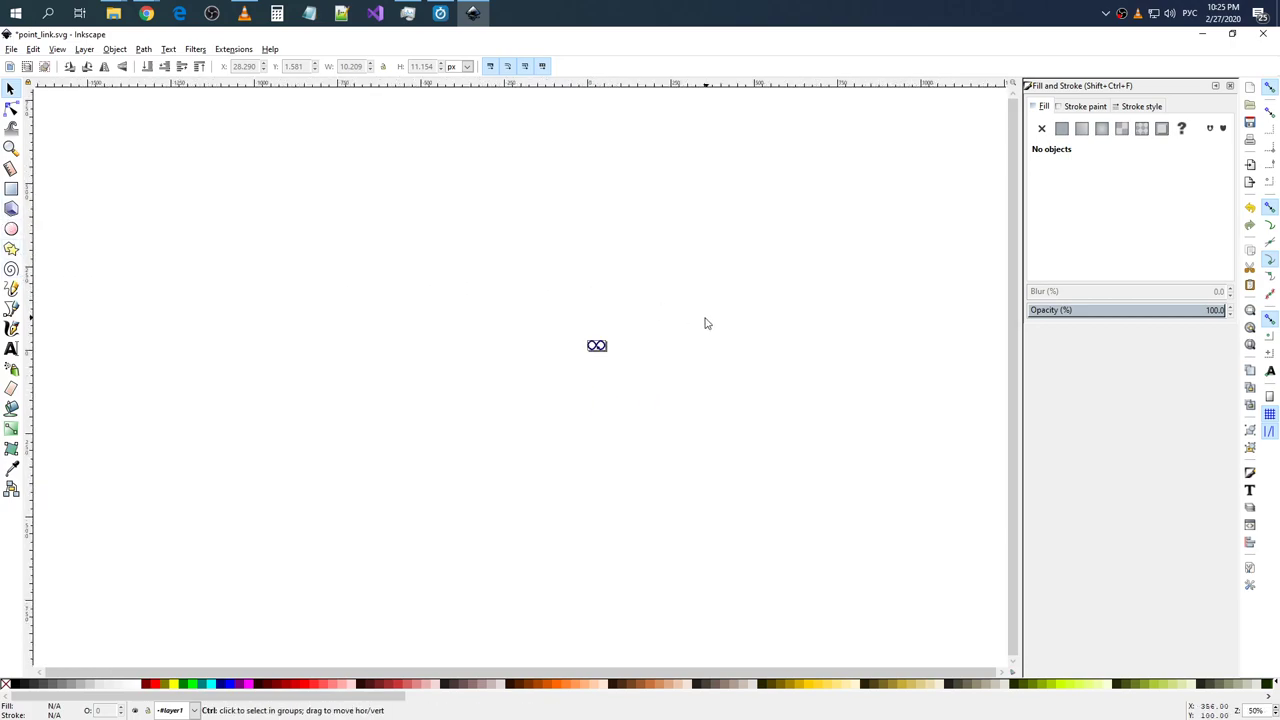
scroll(597, 350, "up", 2, "ctrl")
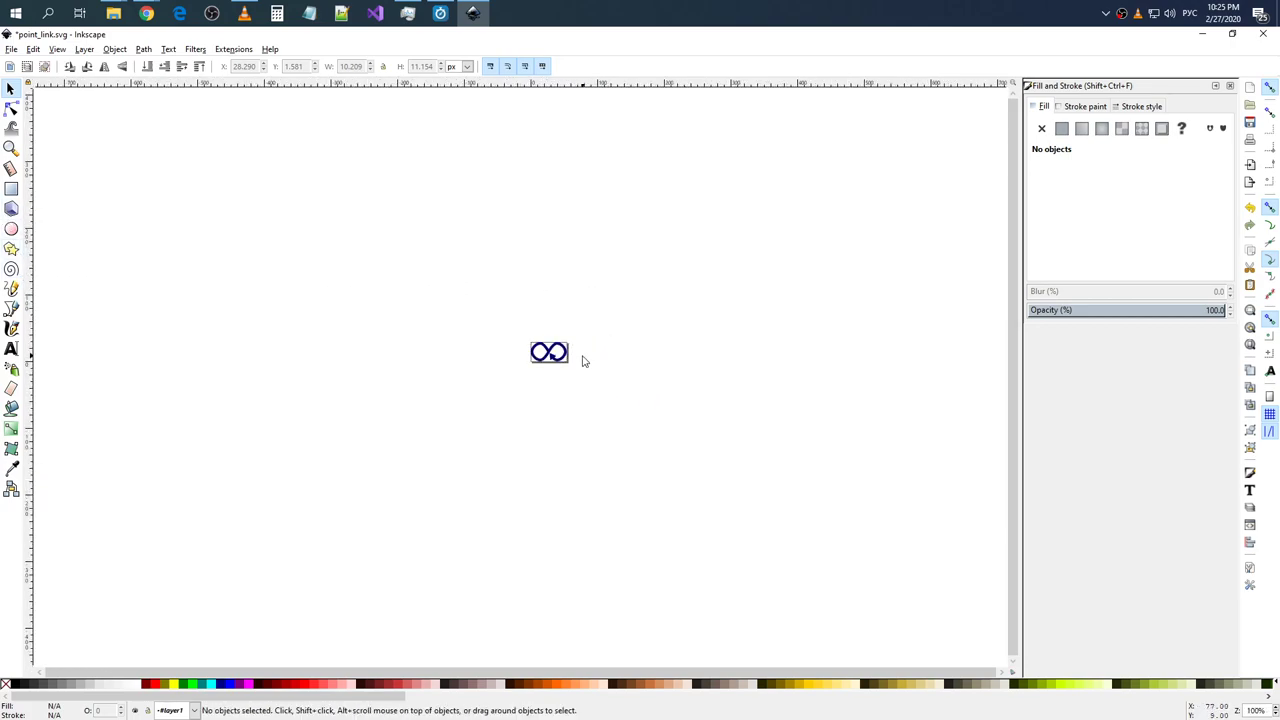
scroll(585, 360, "up", 2, "ctrl")
scroll(565, 358, "up", 1, "ctrl")
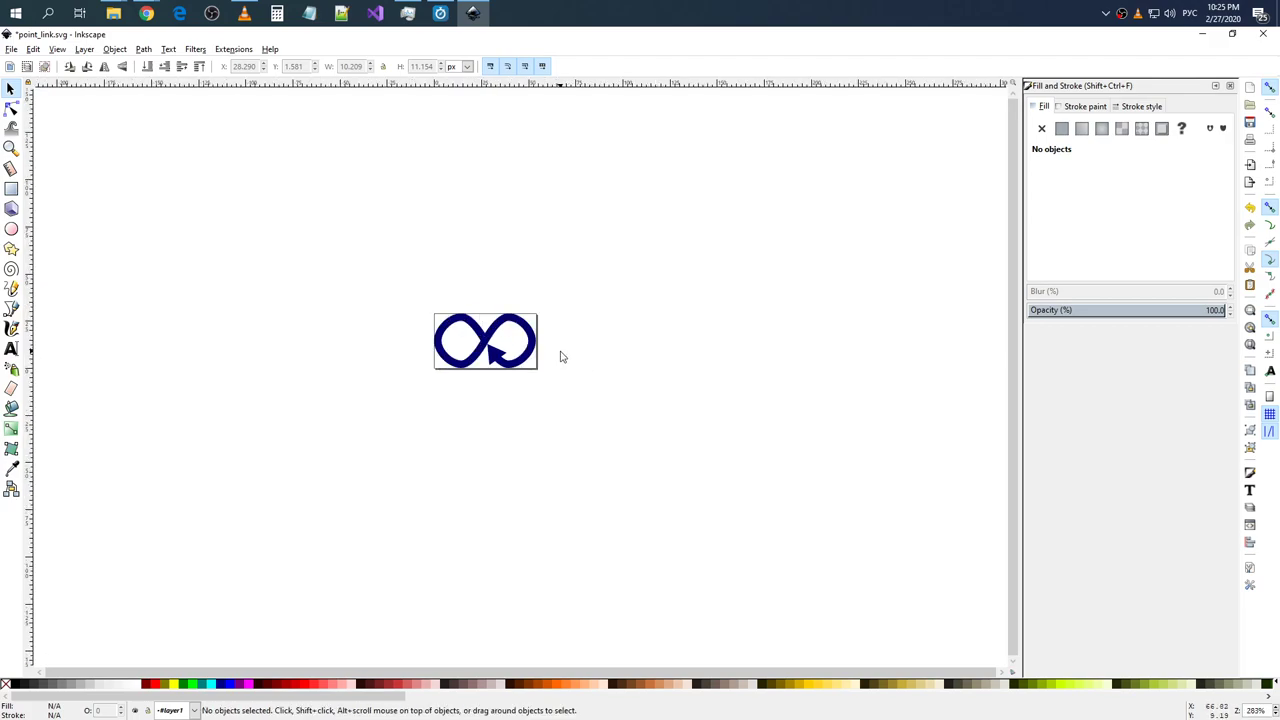
scroll(546, 349, "up", 3, "ctrl")
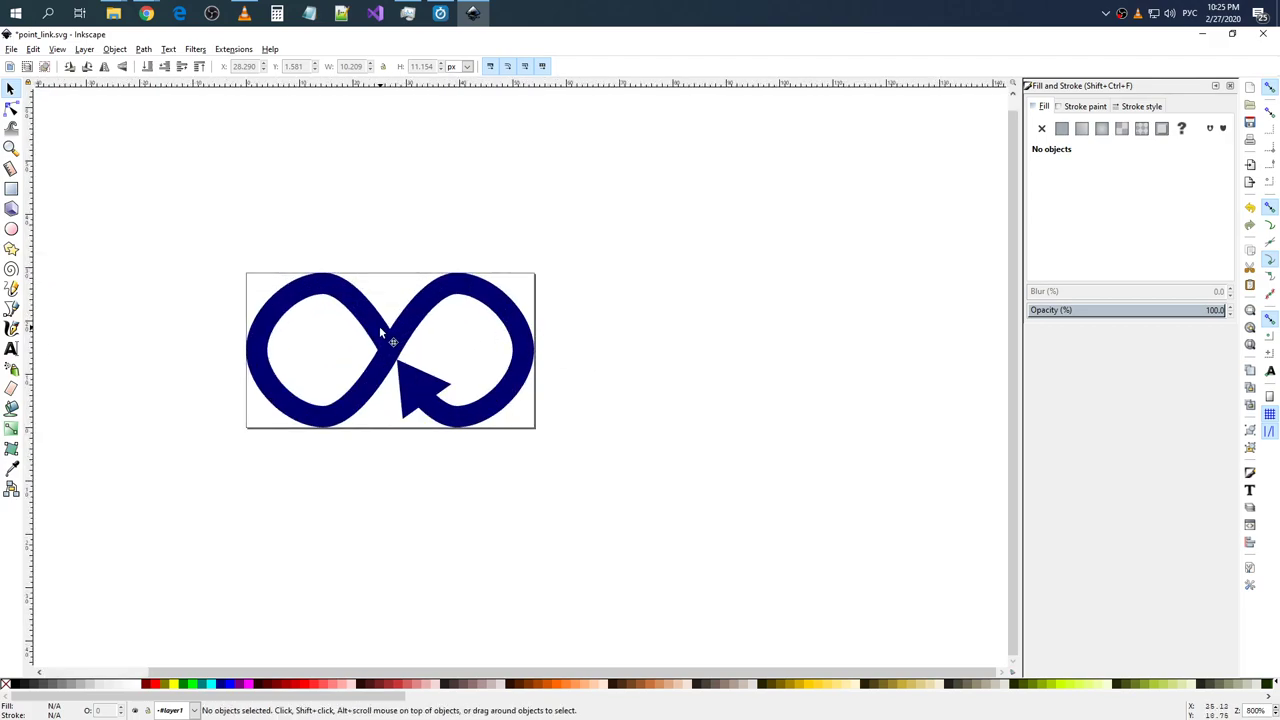
left_click(379, 327)
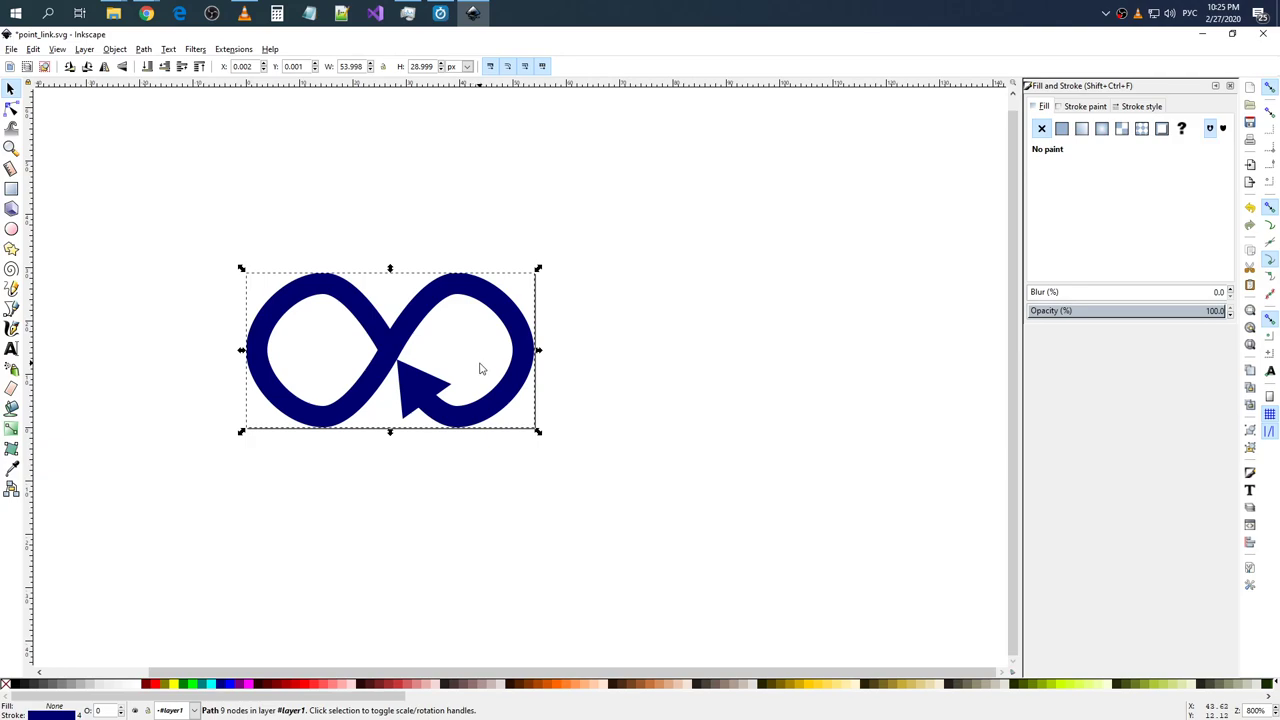
left_click(414, 385)
key("Escape")
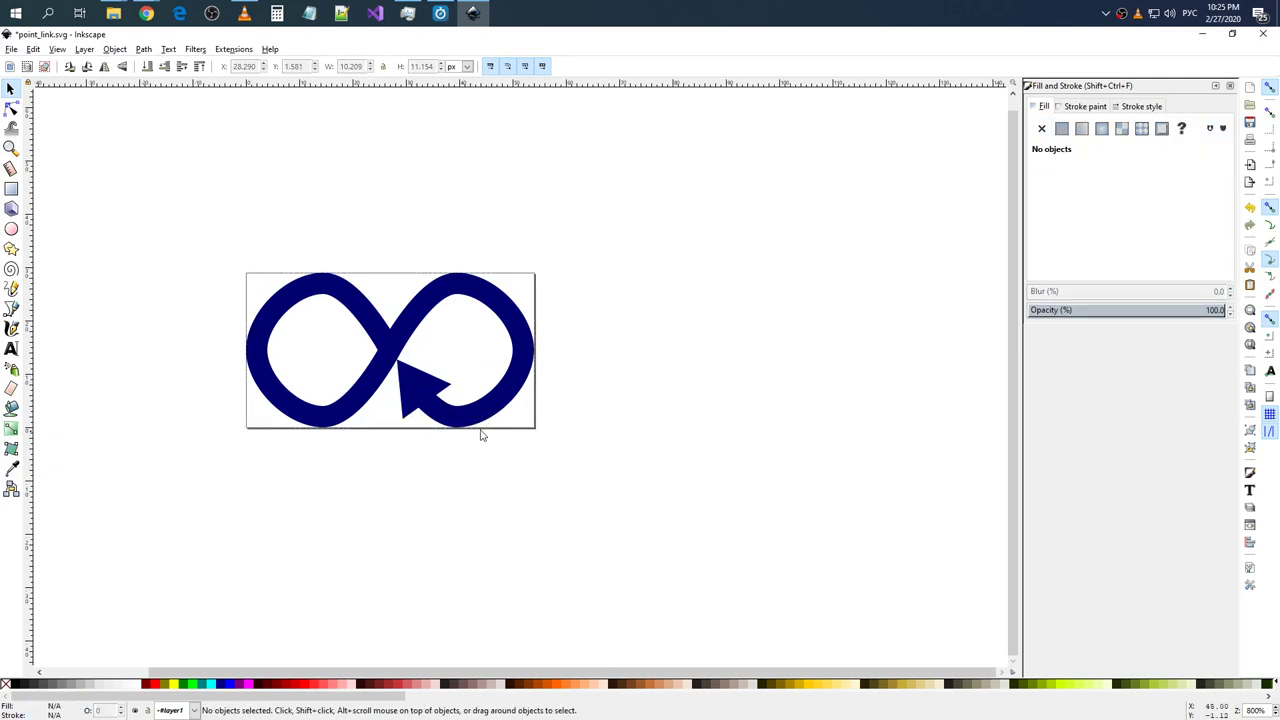
- Group the infinity loop and its arrowhead into one 2-object group
scroll(418, 371, "up", 3)
scroll(423, 377, "down", 6)
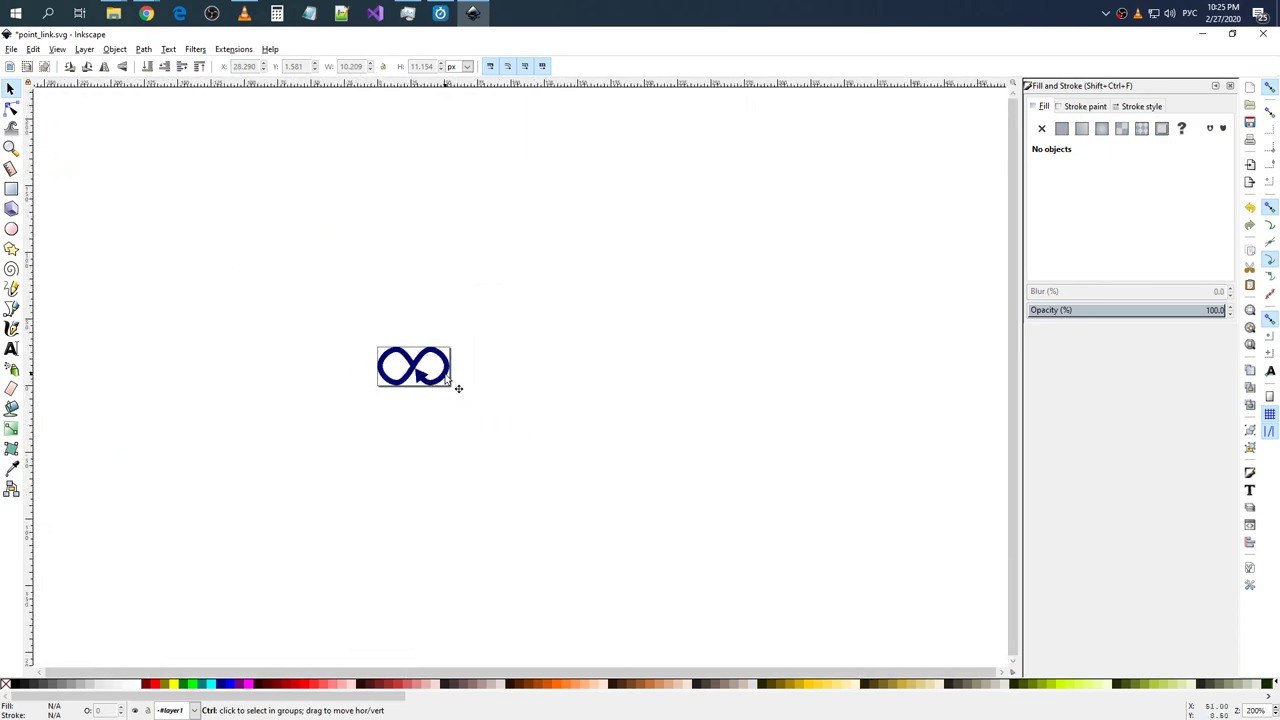
scroll(457, 386, "up", 2)
scroll(429, 400, "up", 4)
scroll(382, 343, "down", 5)
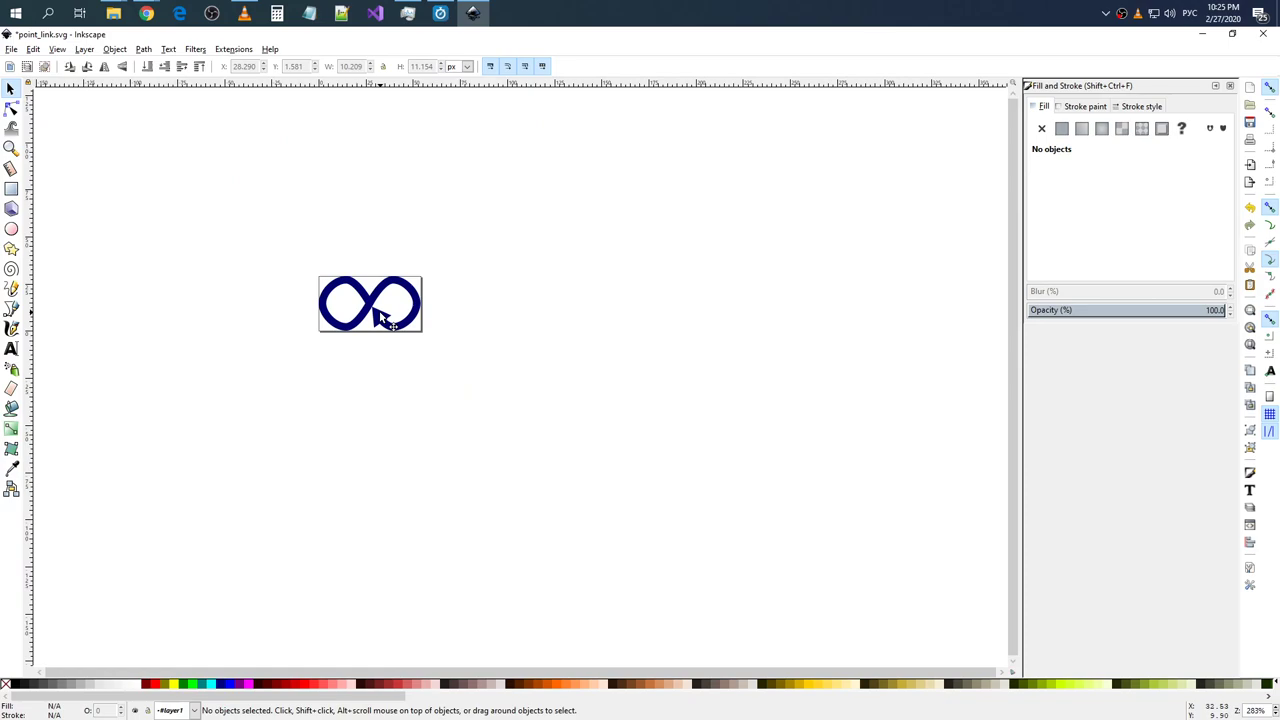
scroll(395, 360, "up", 3)
scroll(400, 410, "up", 2)
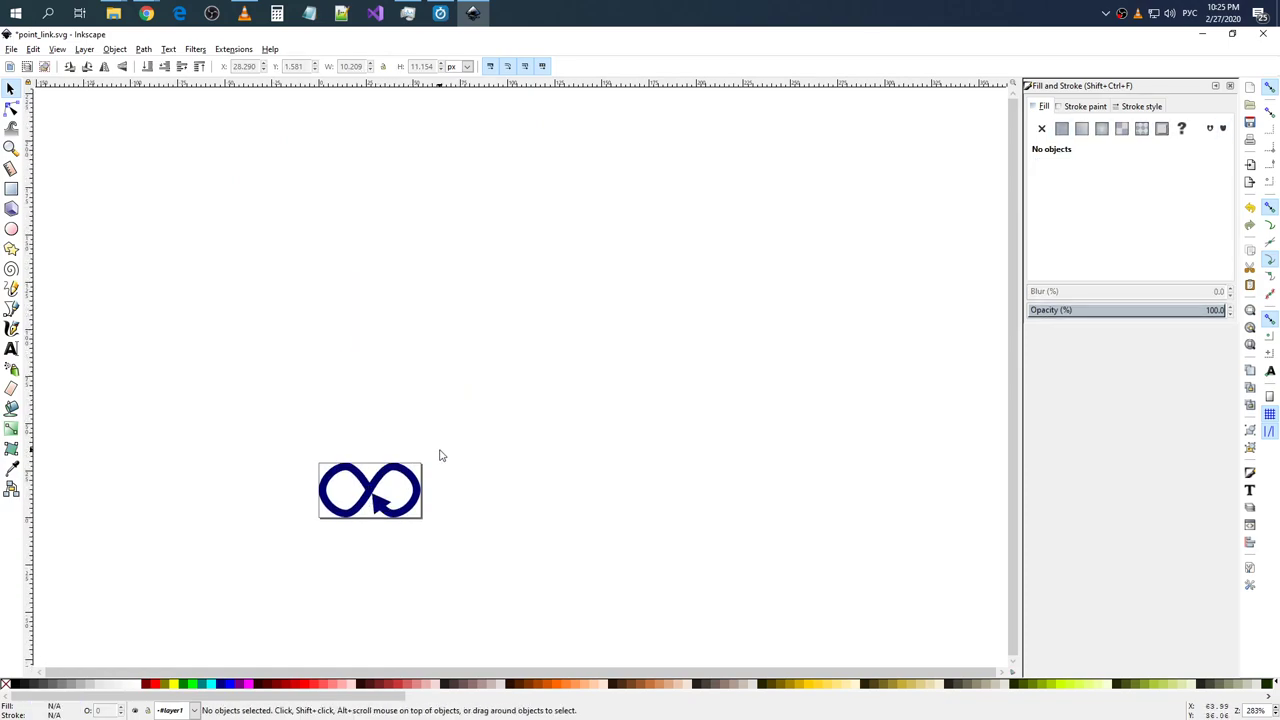
scroll(375, 497, "up", 3)
scroll(375, 497, "up", 2)
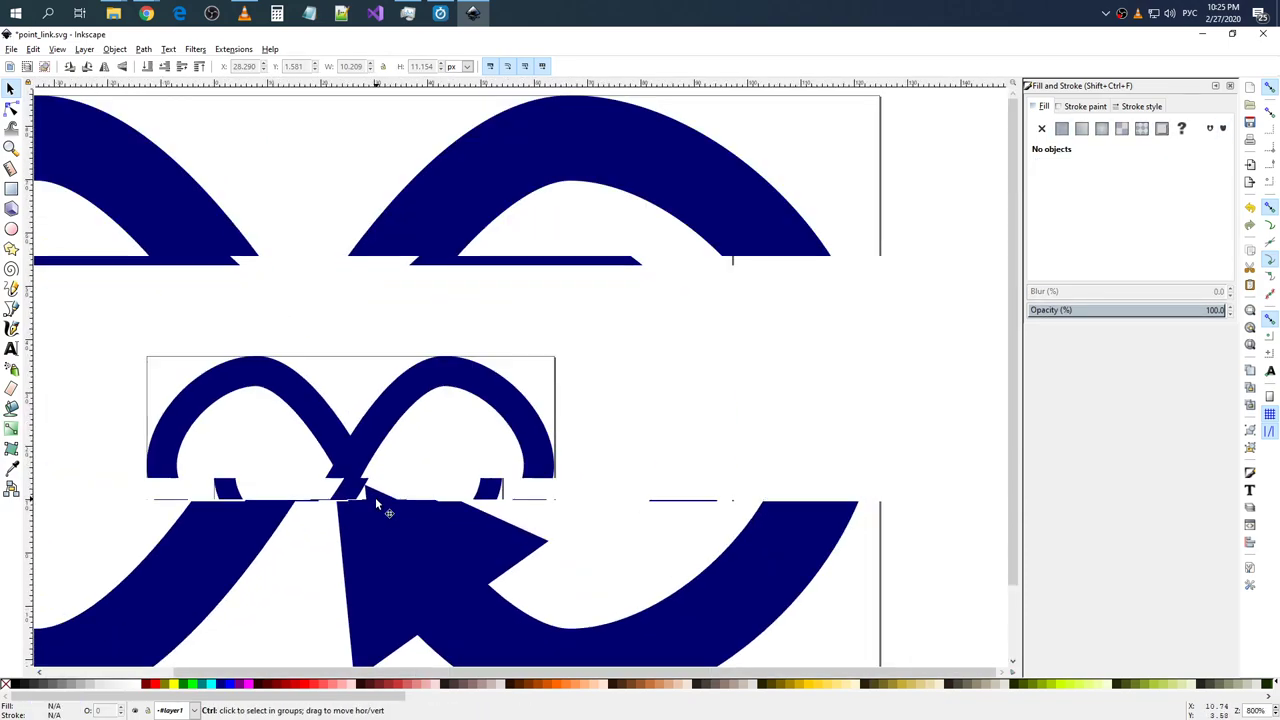
scroll(375, 497, "down", 4)
left_click_drag(210, 354, 503, 578)
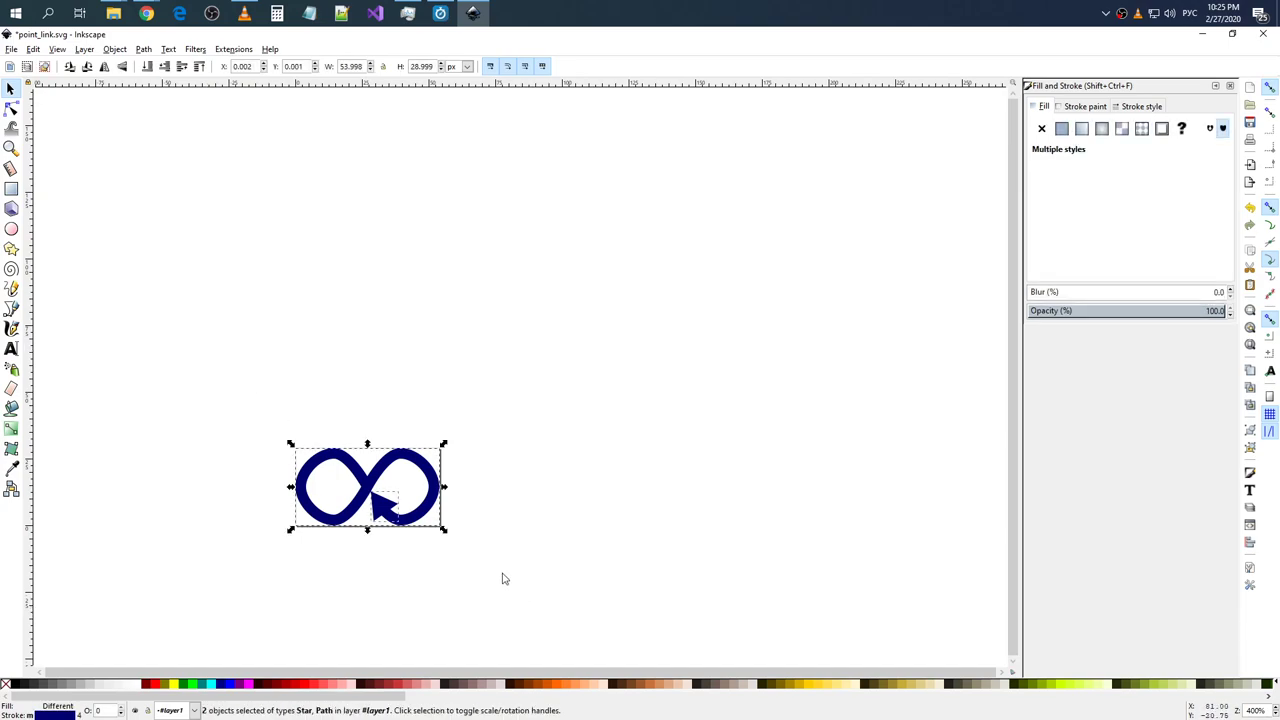
right_click(436, 510)
left_click(480, 495)
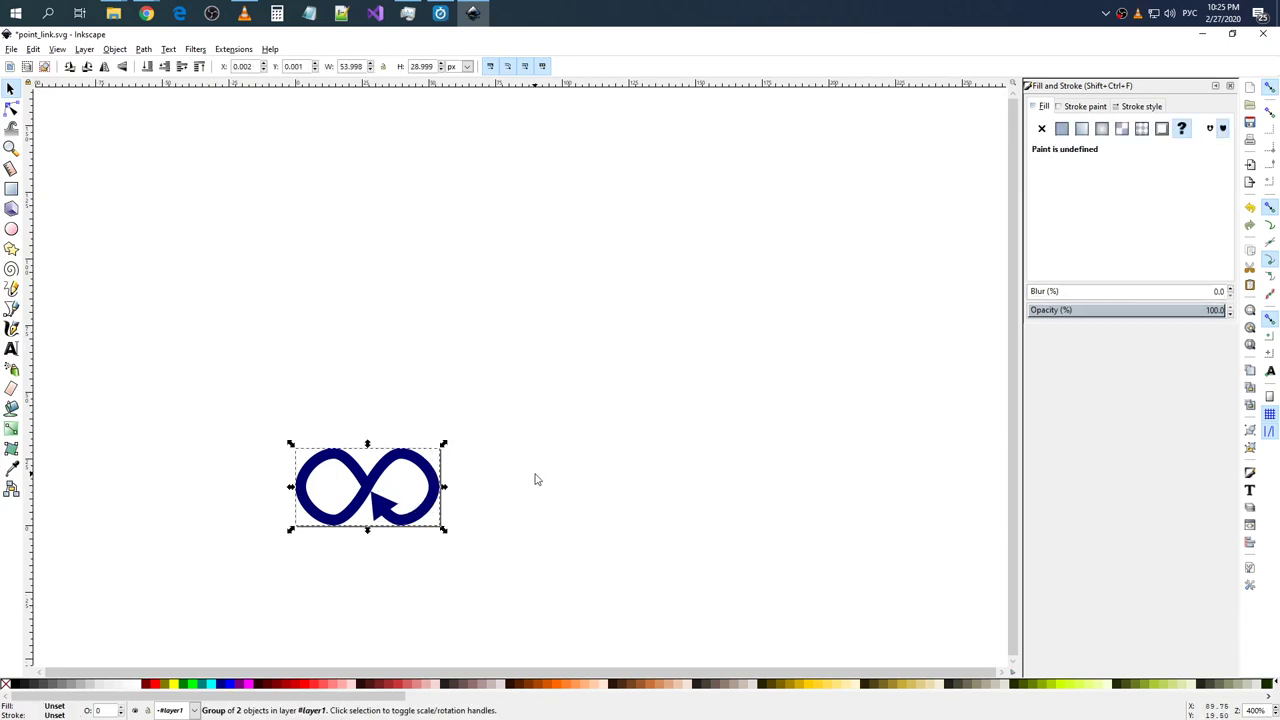
- Bring the TheoriesComparison File Explorer window to the front
key("alt+Tab")
key("alt+Tab")
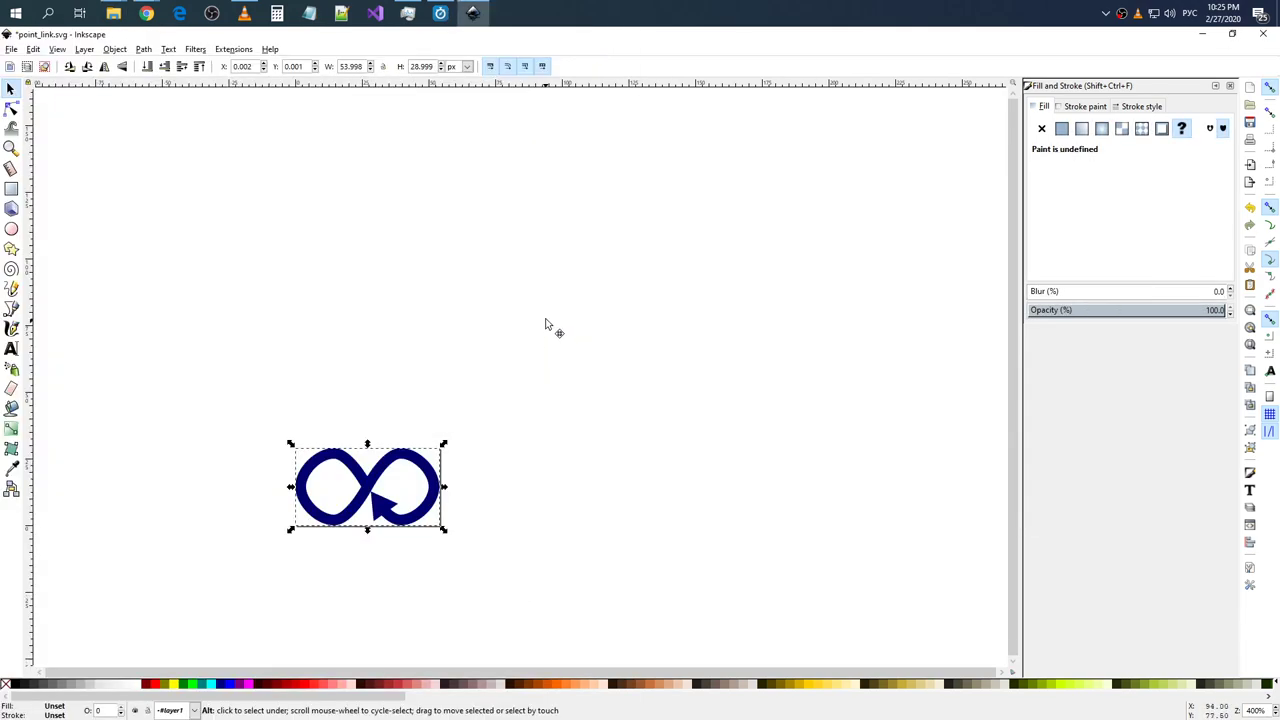
key("alt+Tab")
left_click(557, 316)
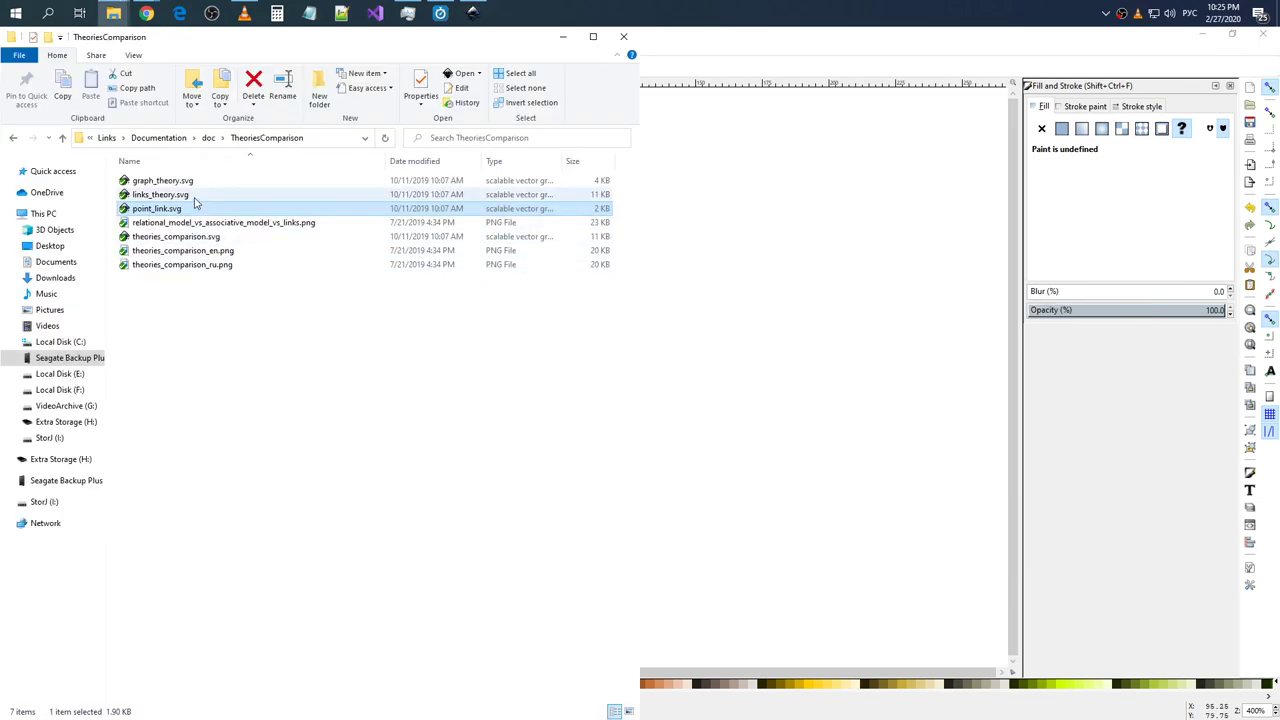
- Open theories_comparison.svg in Inkscape and maximize its window
left_click(196, 238)
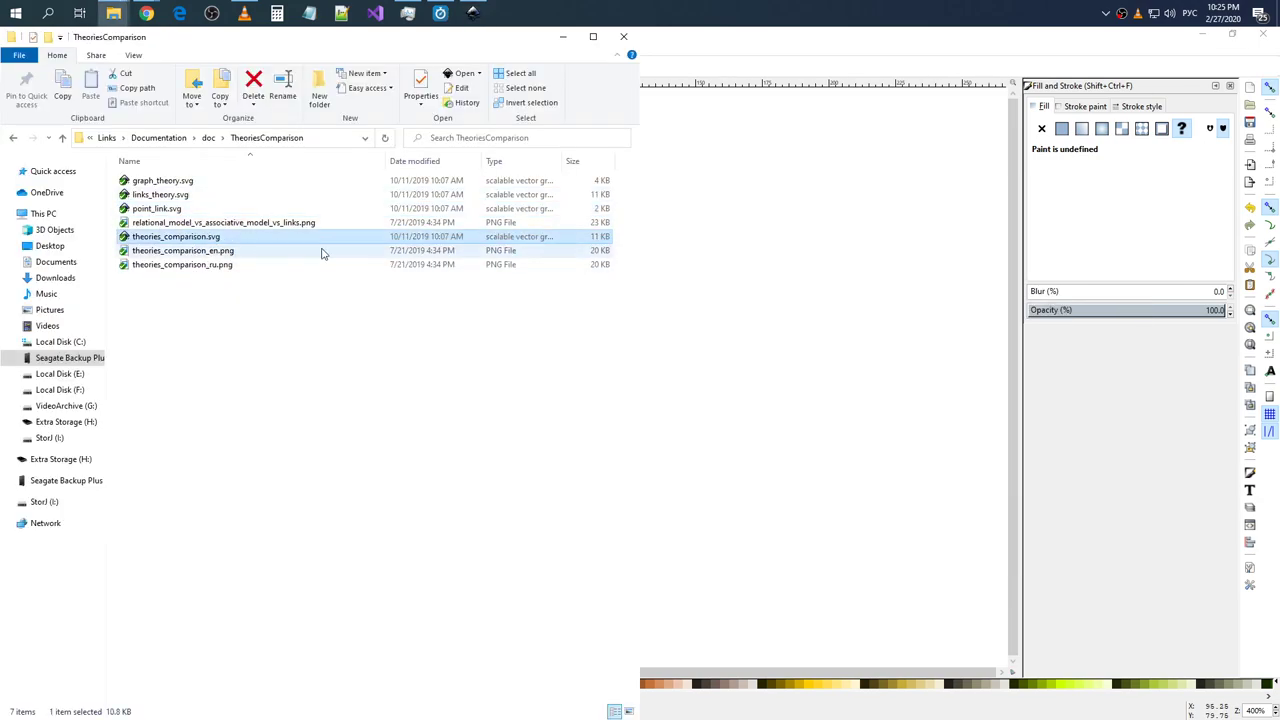
double_click(216, 238)
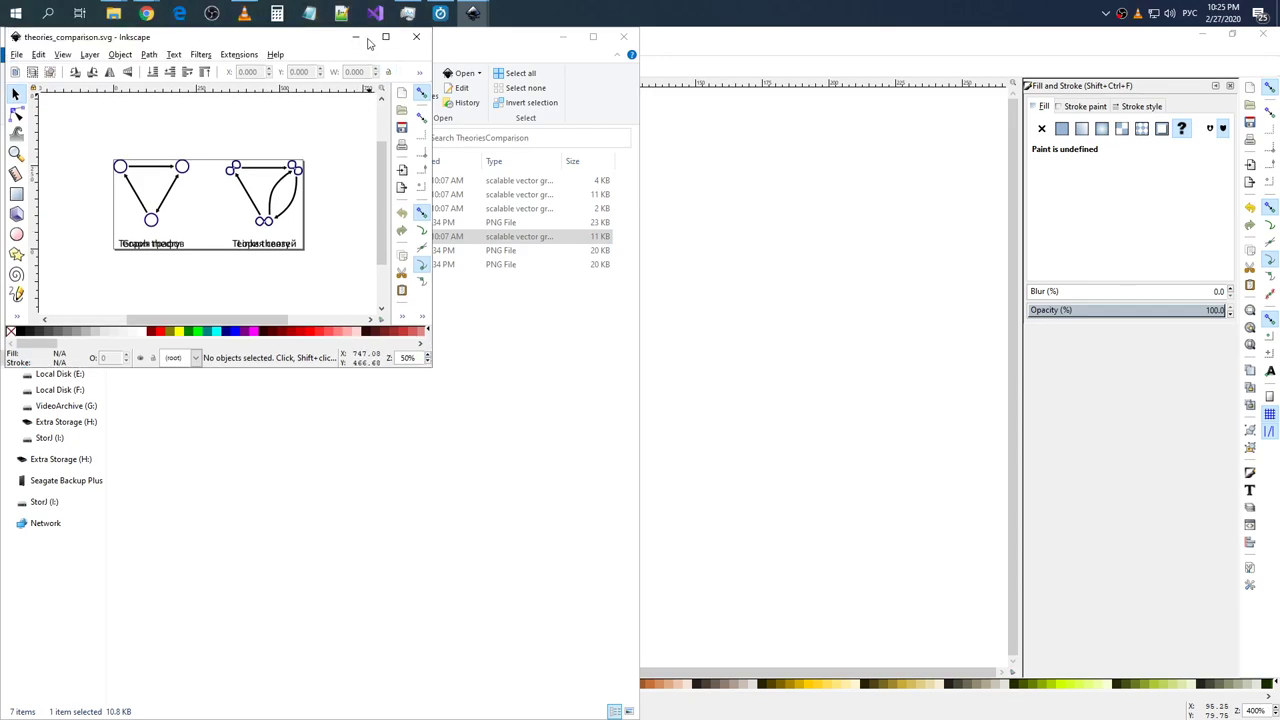
left_click(386, 37)
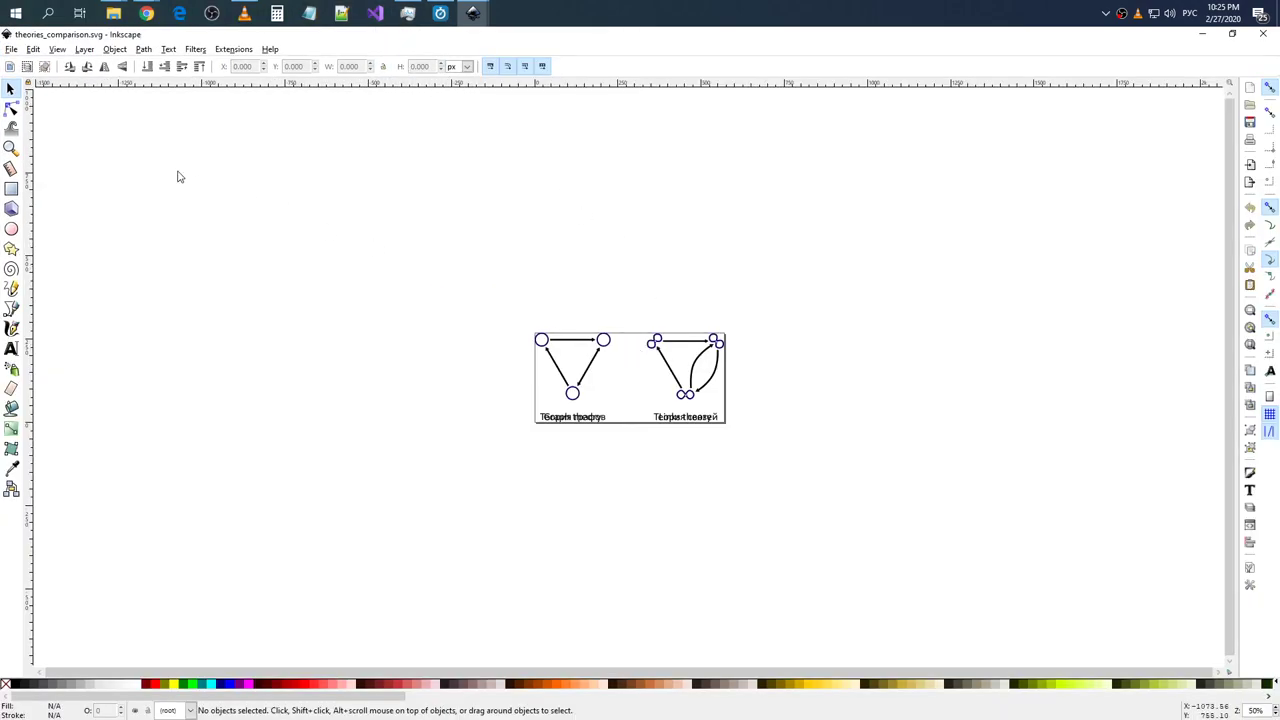
left_click(87, 50)
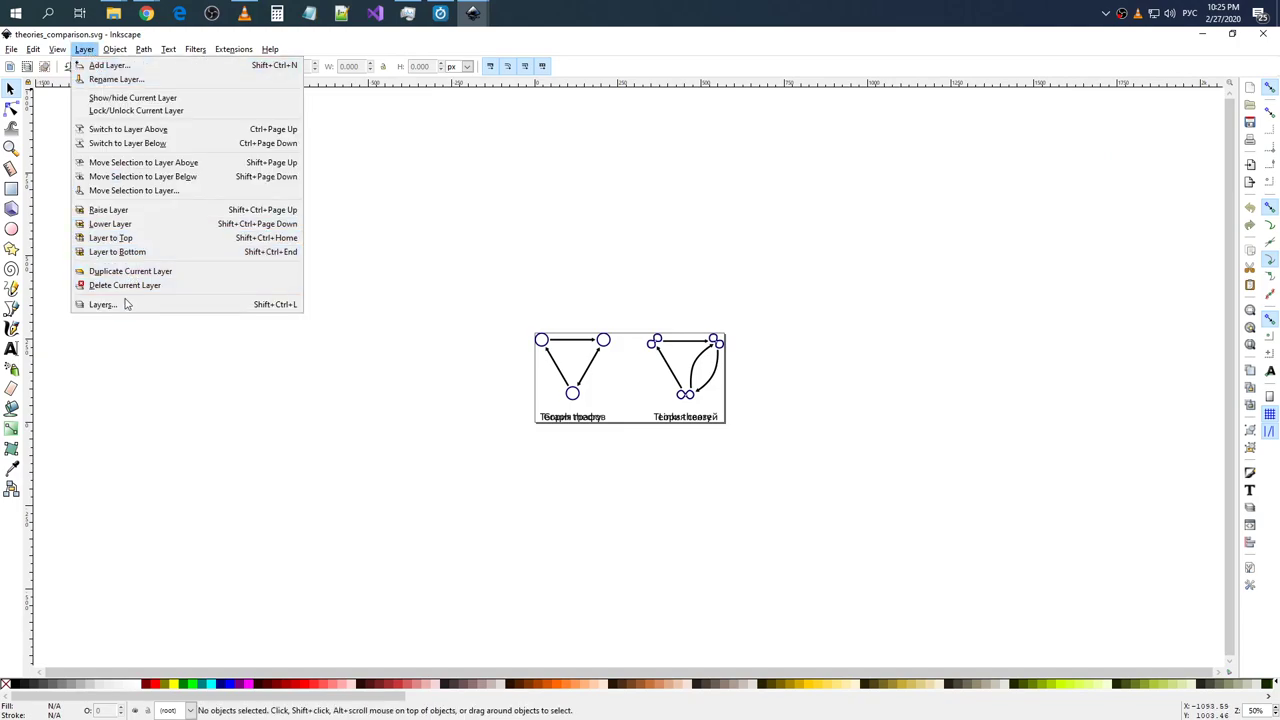
left_click(195, 302)
left_click_drag(1095, 224, 963, 224)
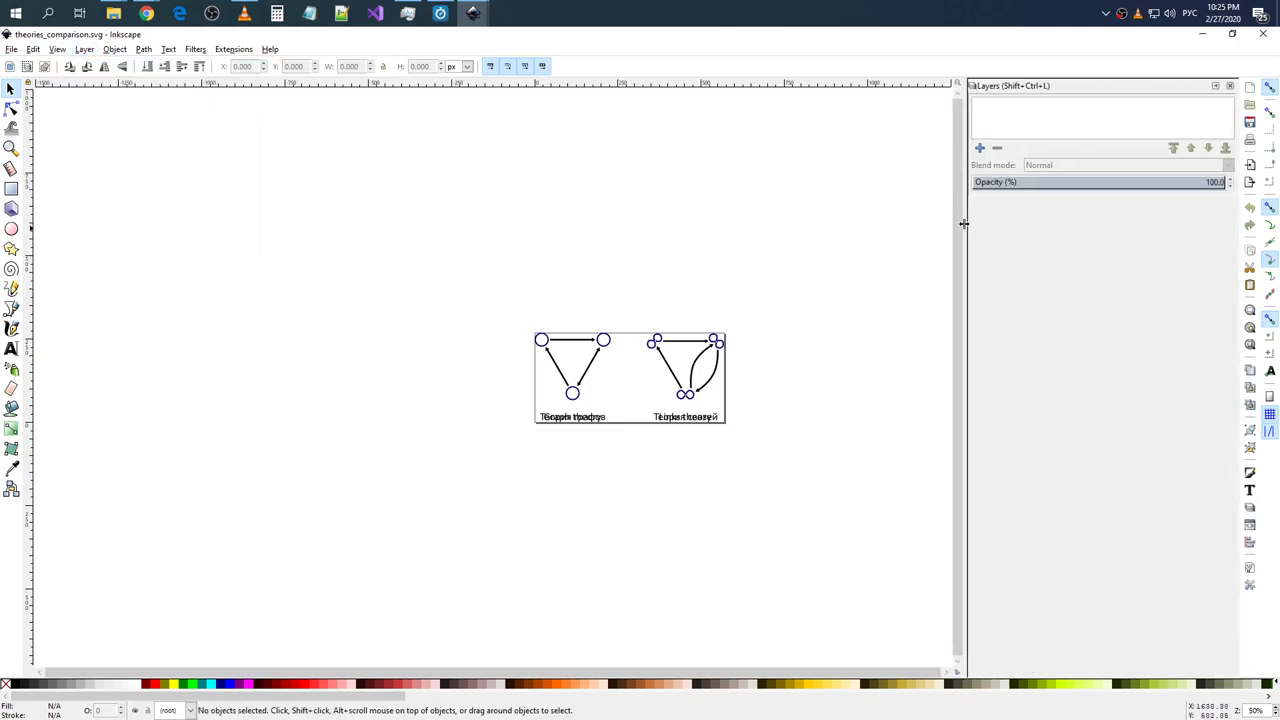
left_click(684, 396)
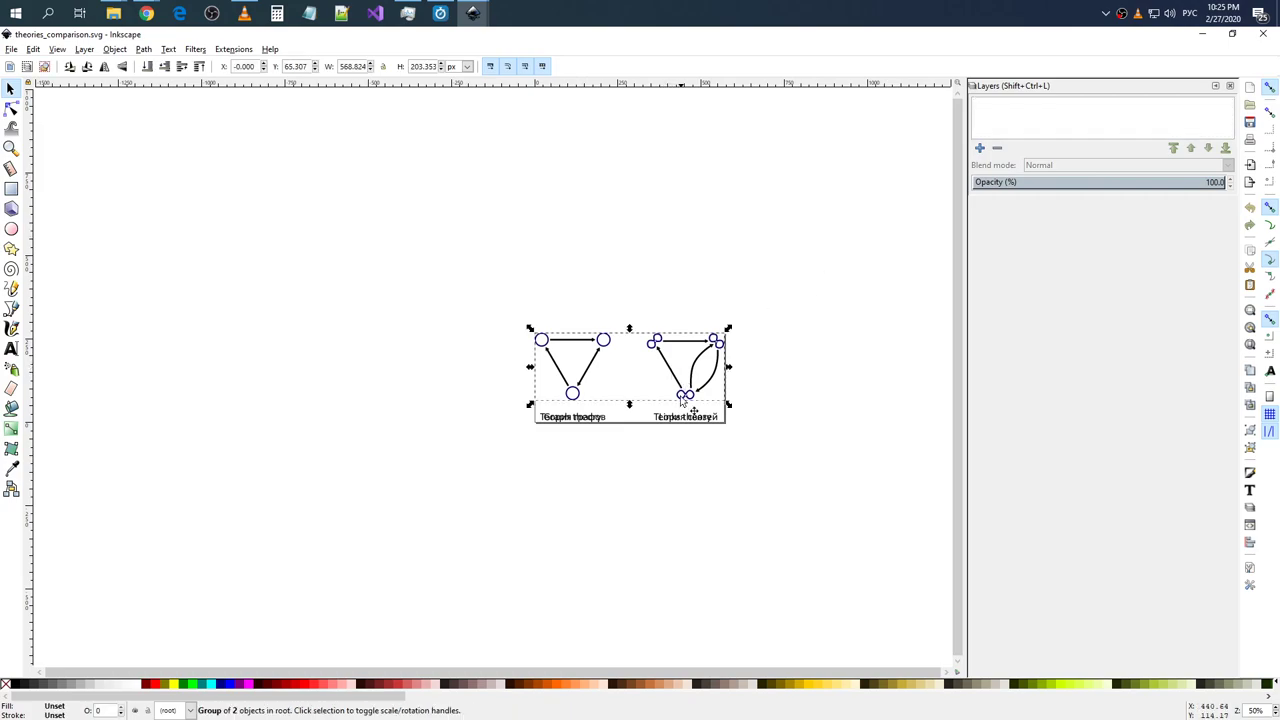
left_click(878, 347)
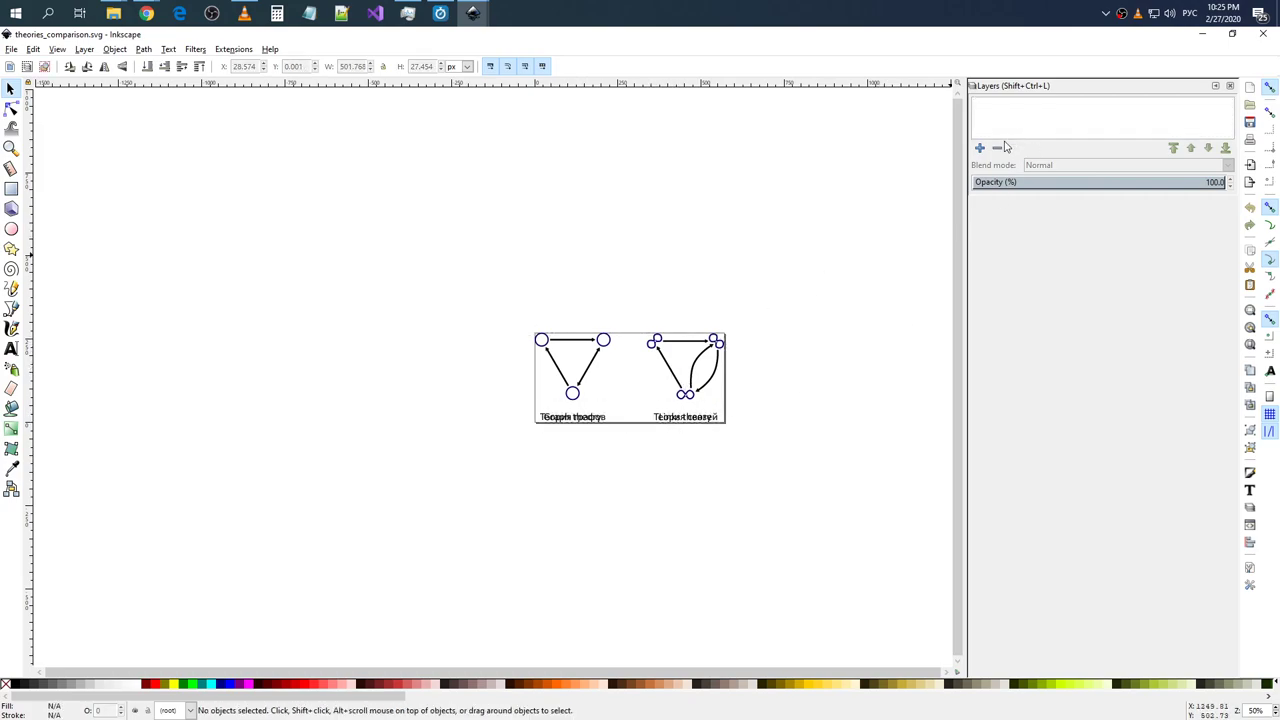
left_click(1230, 86)
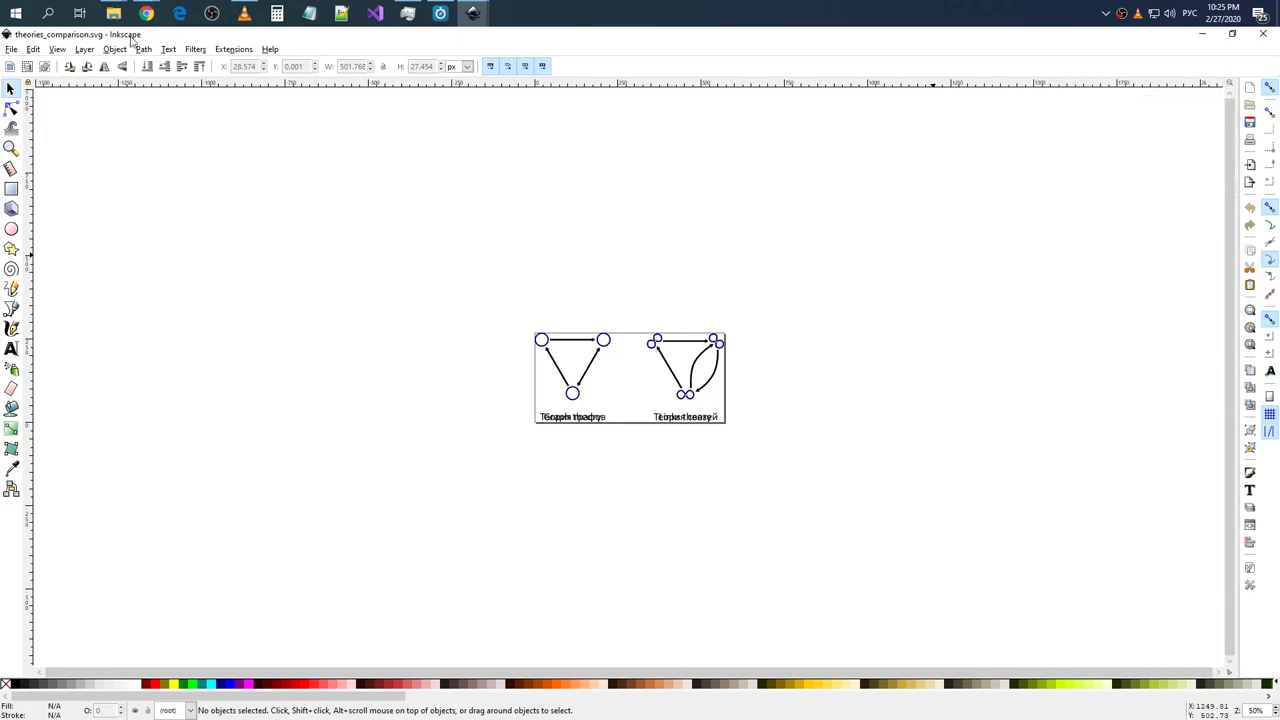
- Select the overlapping caption group under the diagrams while browsing the Edit and Text menus
left_click(84, 49)
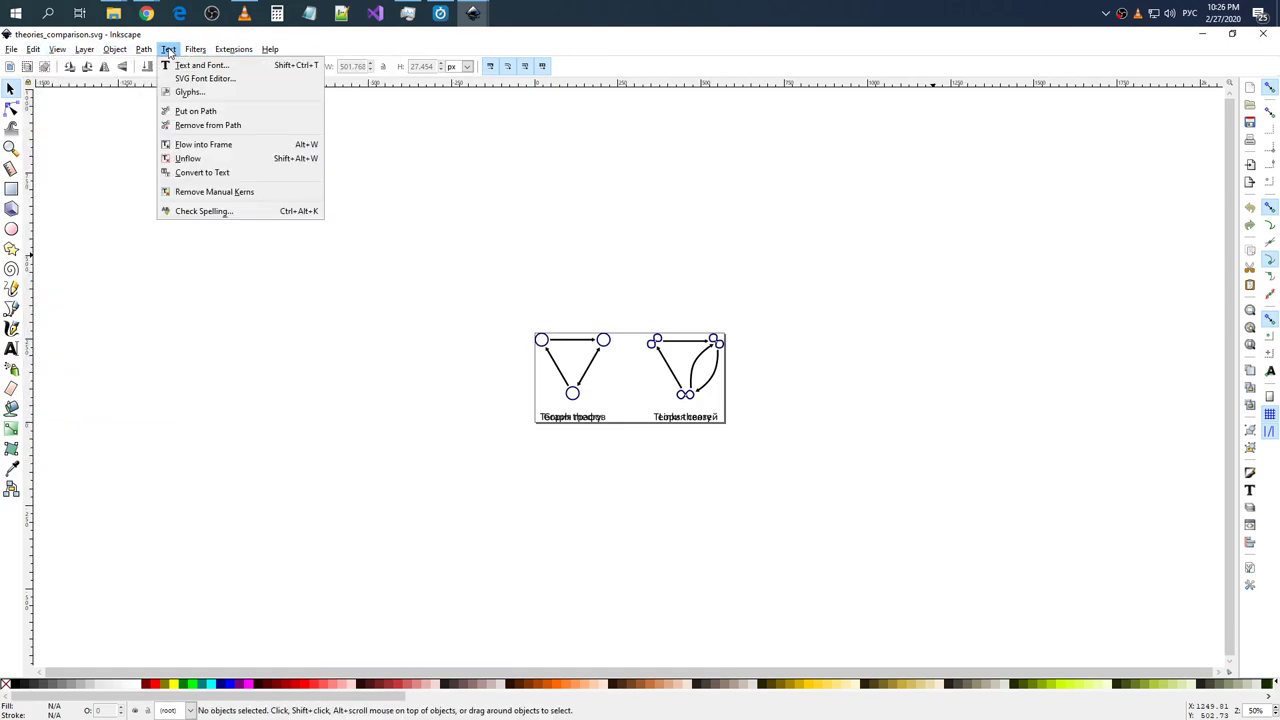
mouse_move(33, 49)
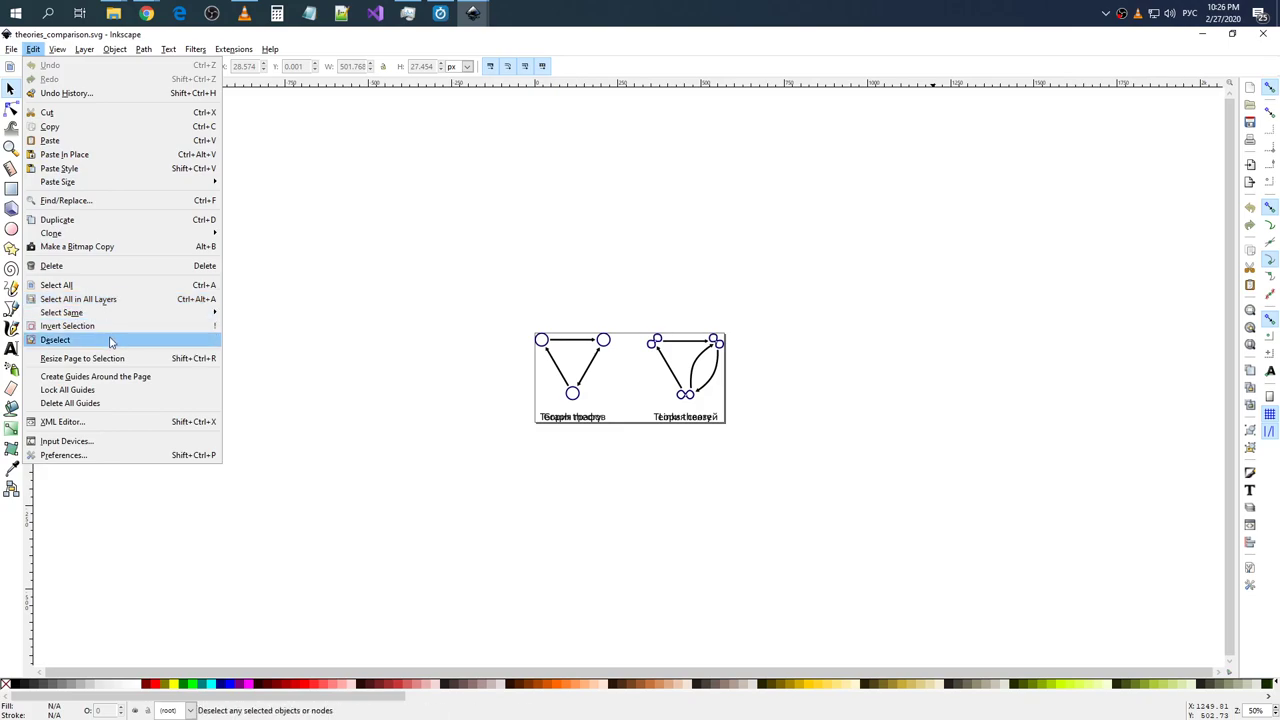
left_click(605, 420)
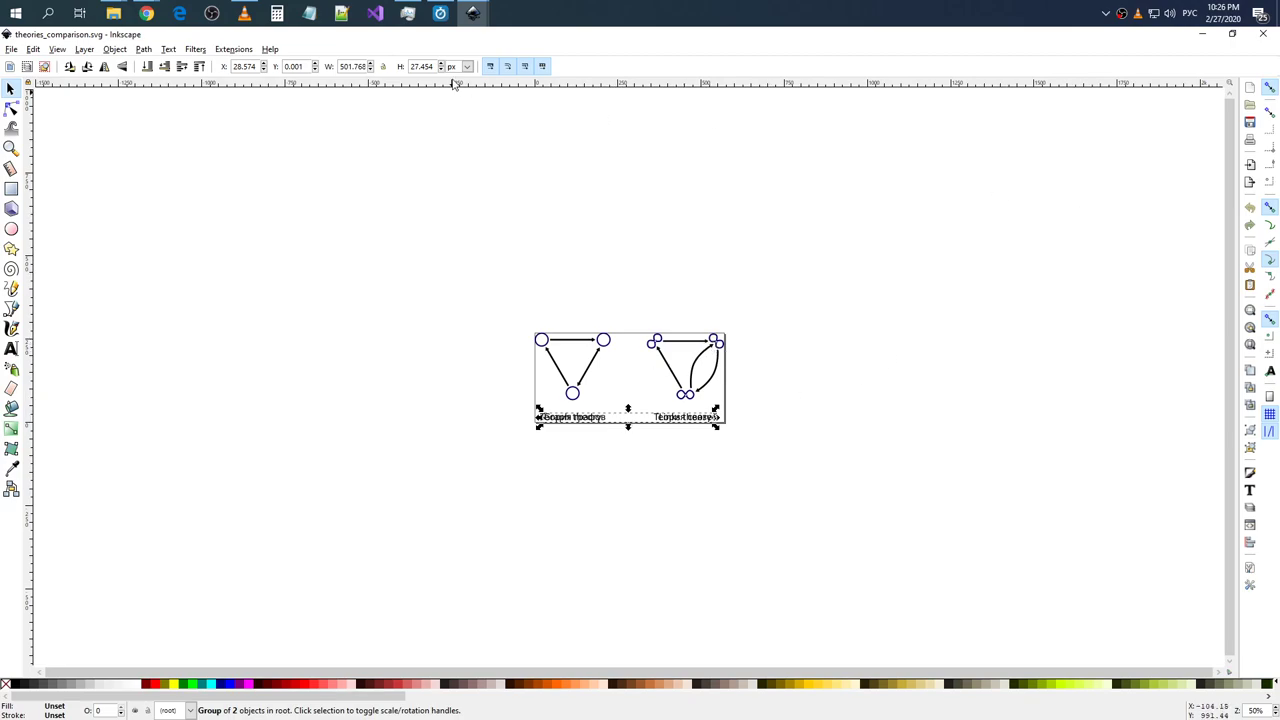
left_click(168, 50)
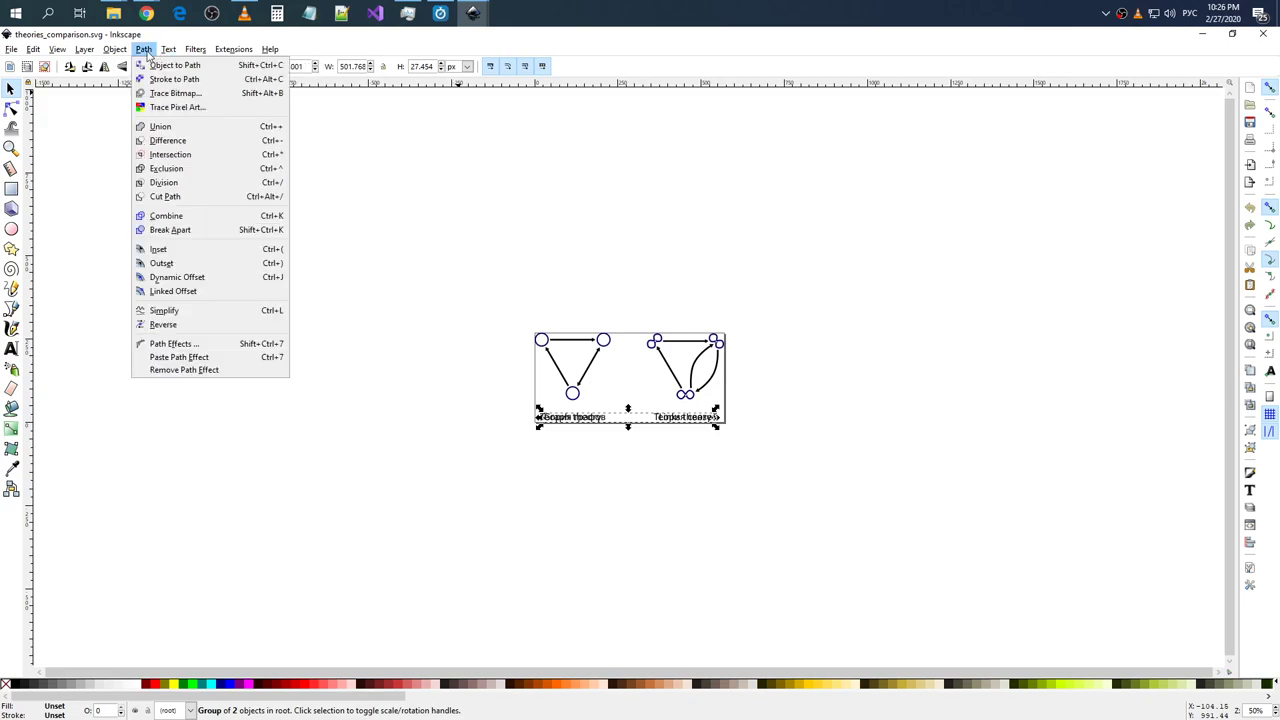
- Add a new layer named 'Russian text'
left_click(146, 54)
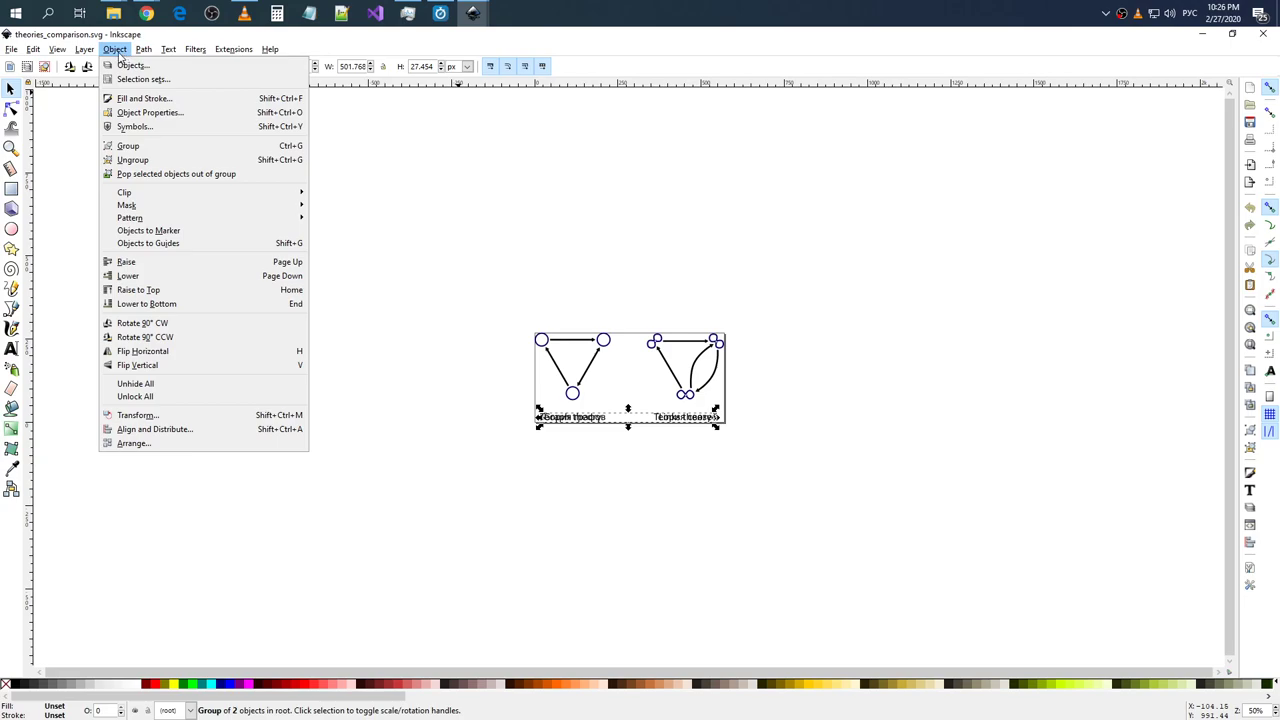
left_click(116, 50)
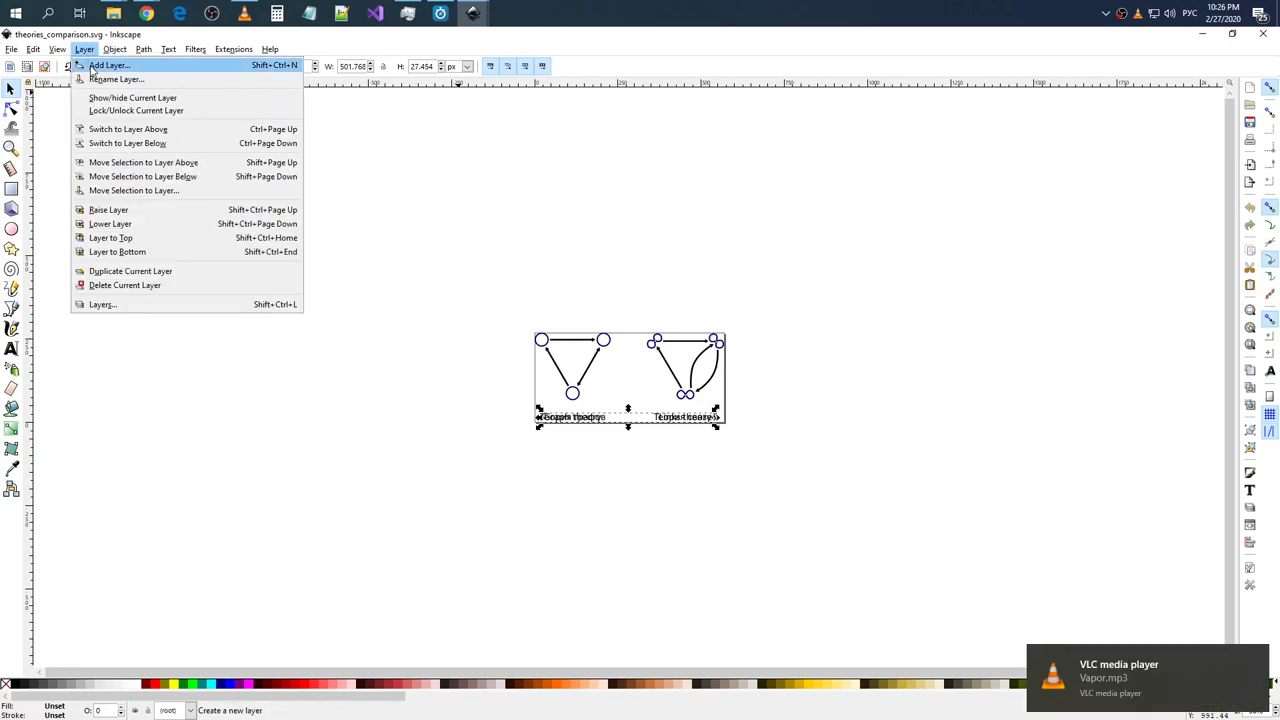
left_click(99, 70)
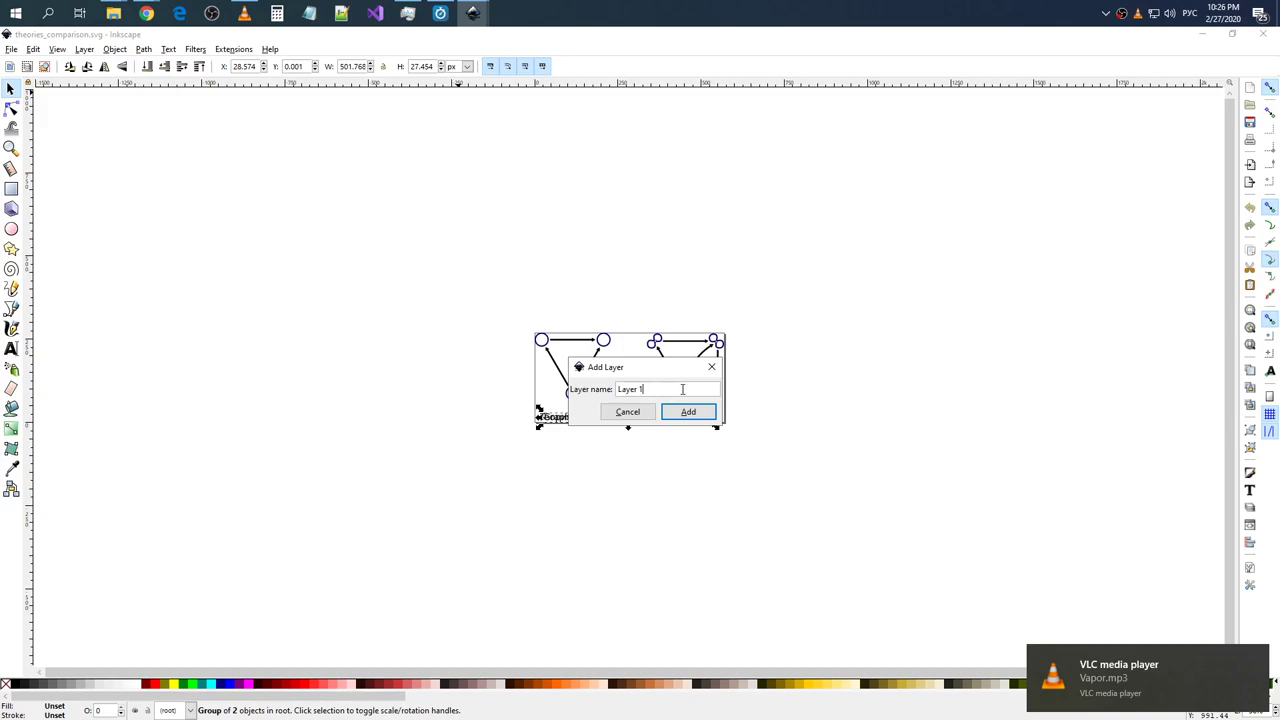
key("BackSpace")
key("alt+shift")
type("Russian te")
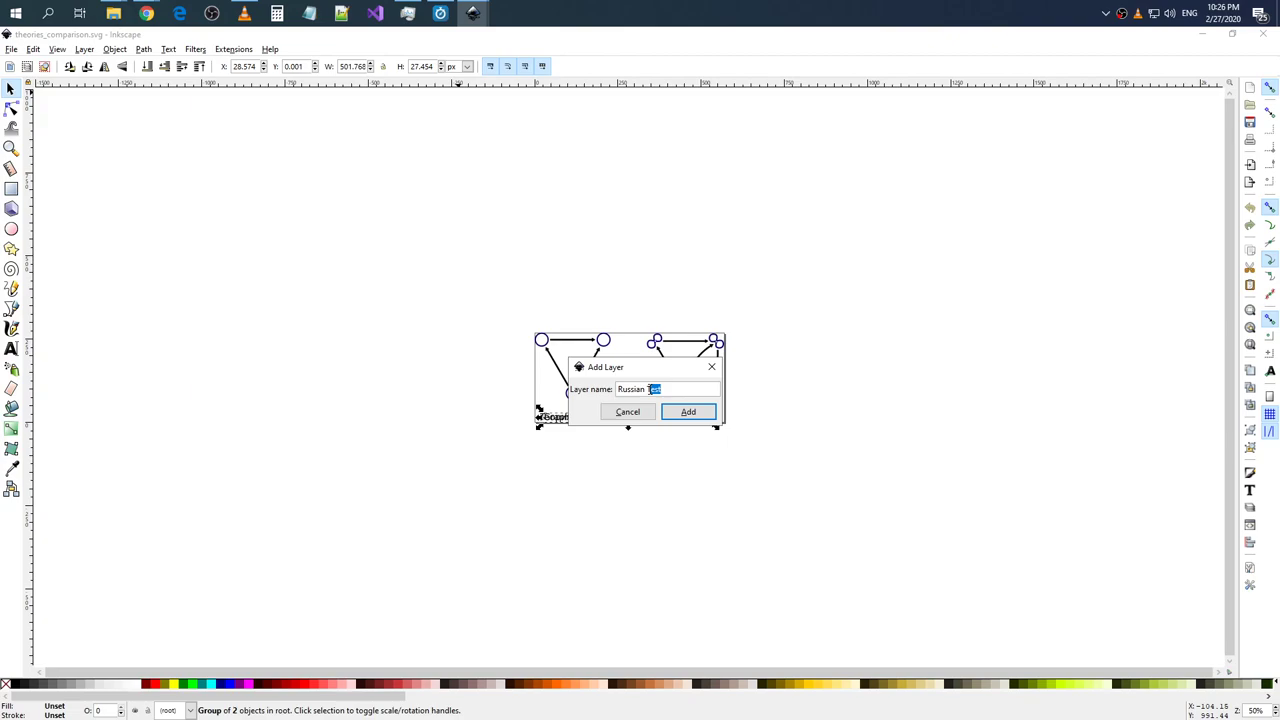
type("xt")
left_click(688, 412)
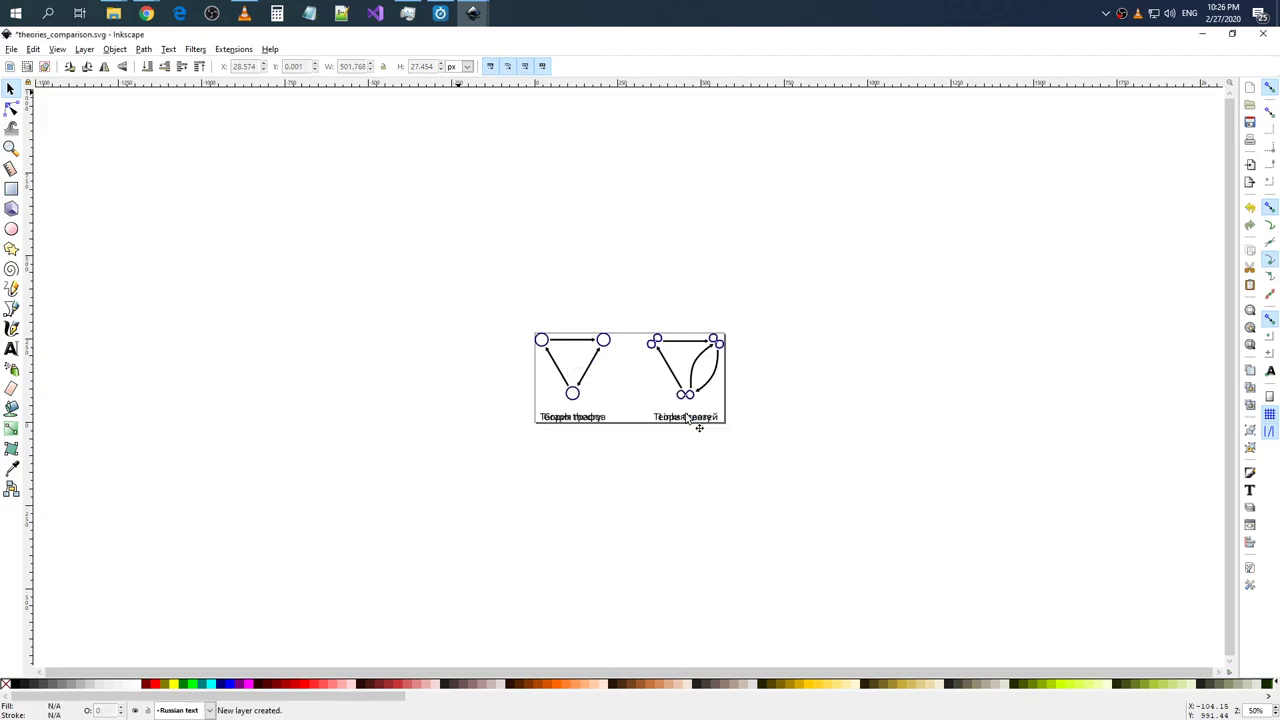
- Cut the overlapping Russian caption group out of the drawing
left_click(607, 424)
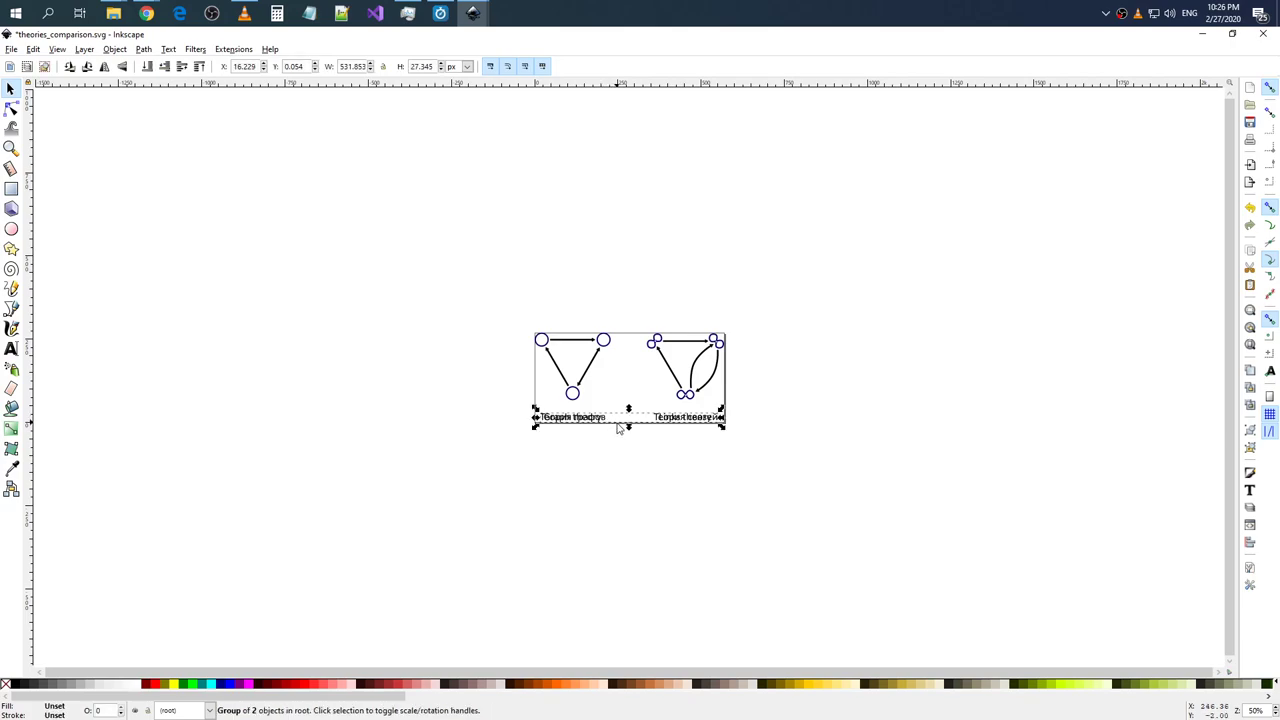
key("Delete")
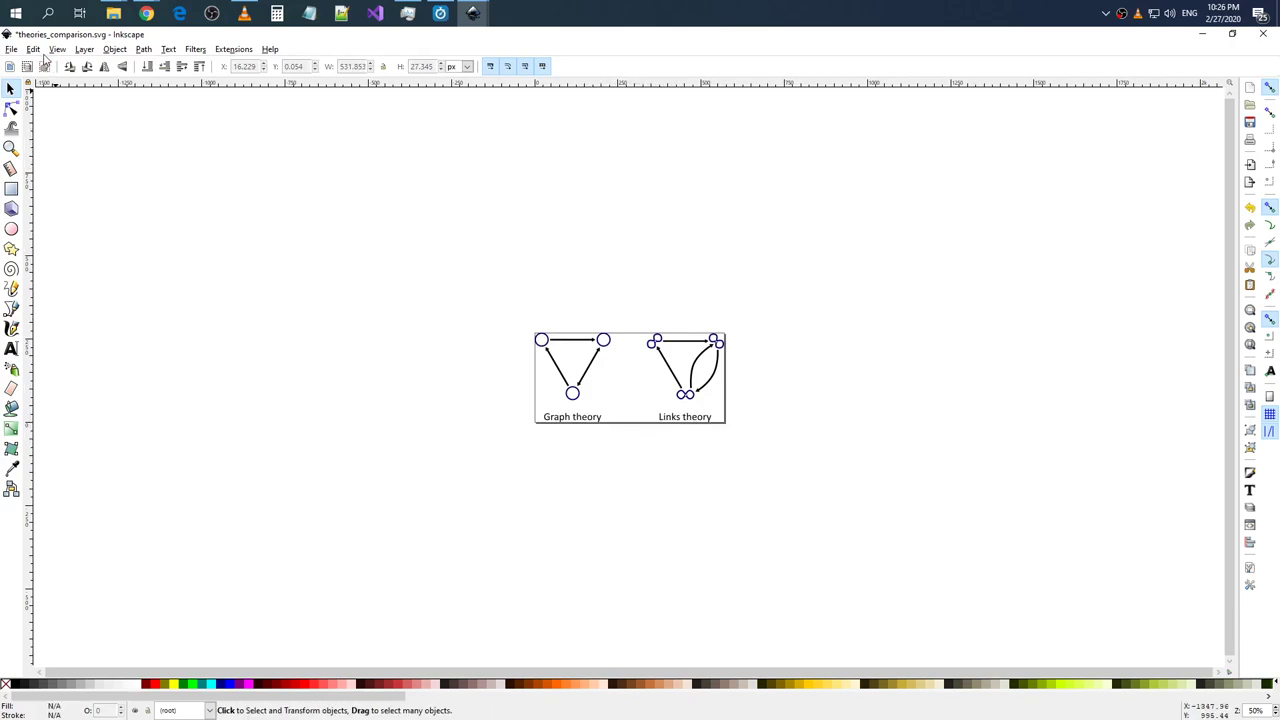
left_click(84, 49)
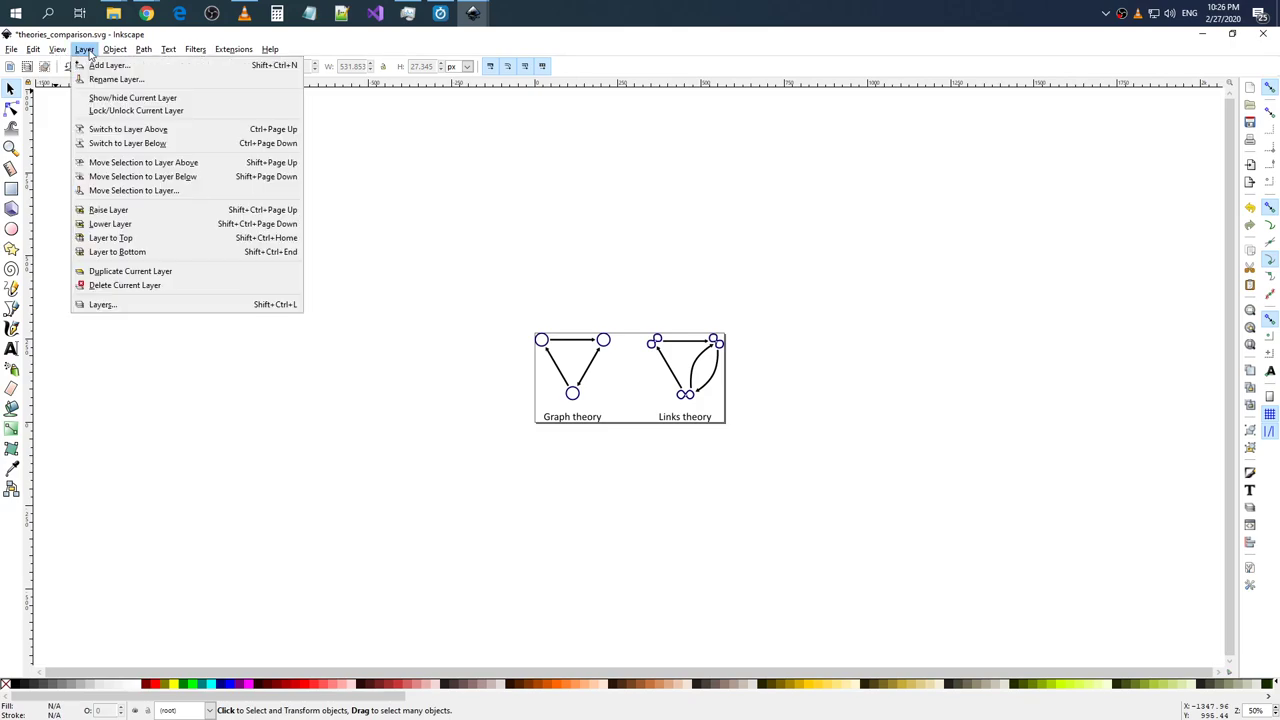
- Paste the Russian captions in place onto the 'Russian text' layer
left_click(103, 304)
left_click(1160, 105)
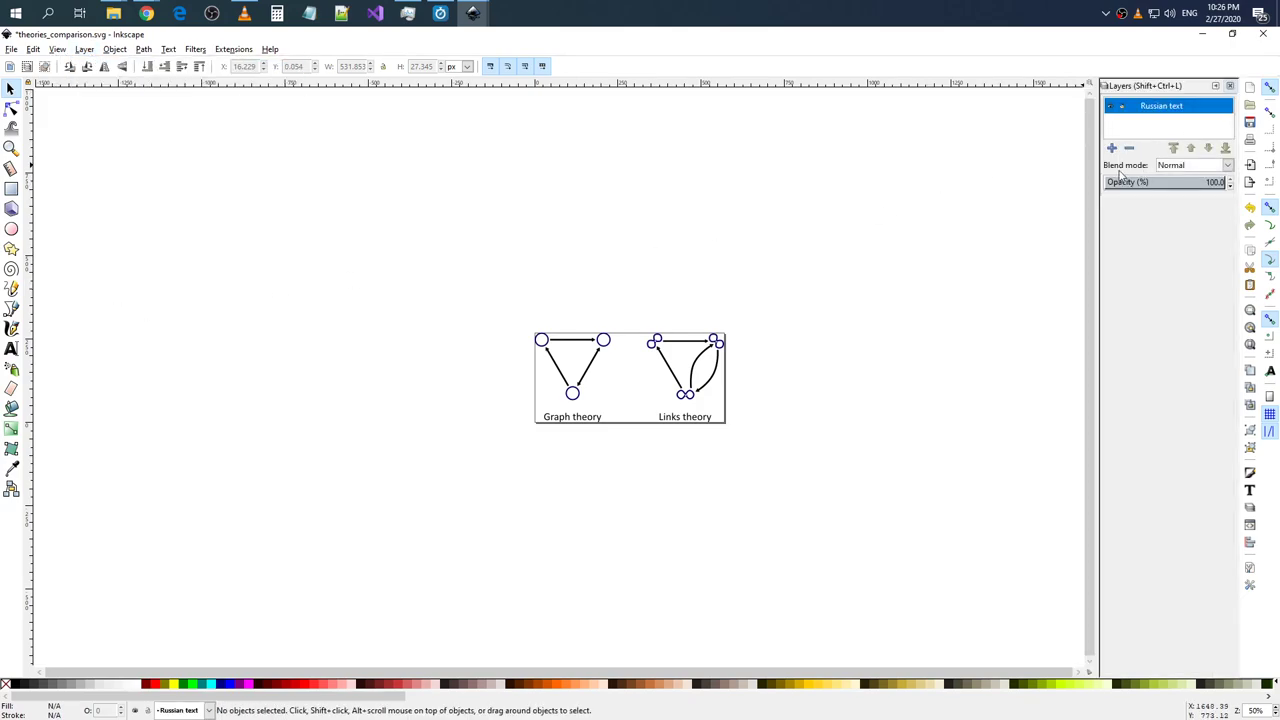
key("ctrl+v")
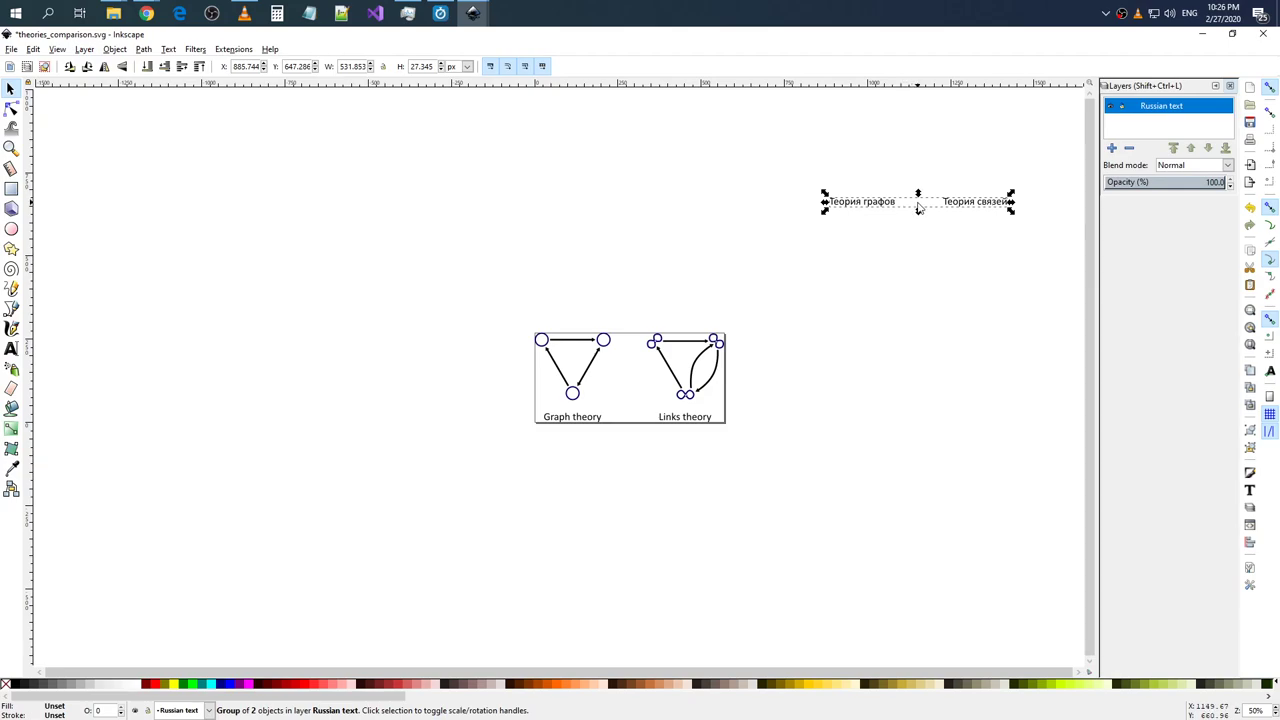
left_click_drag(918, 207, 823, 340)
key("ctrl+z")
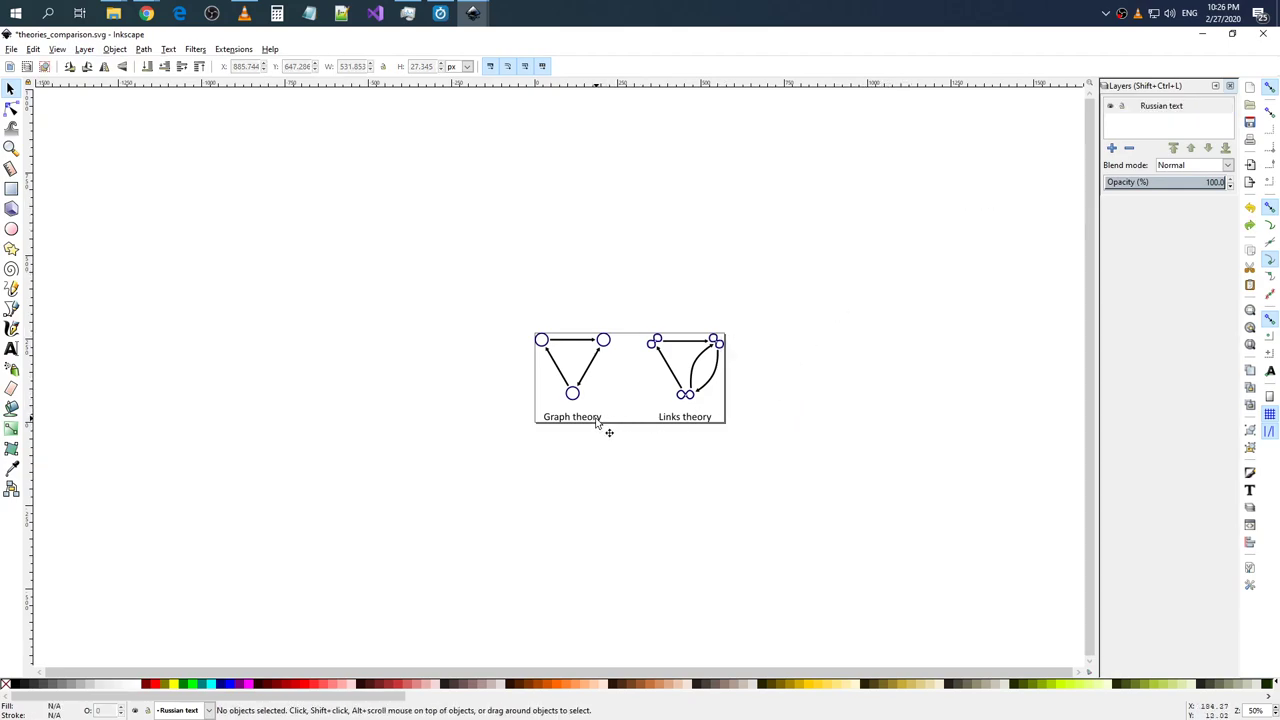
key("ctrl+alt+v")
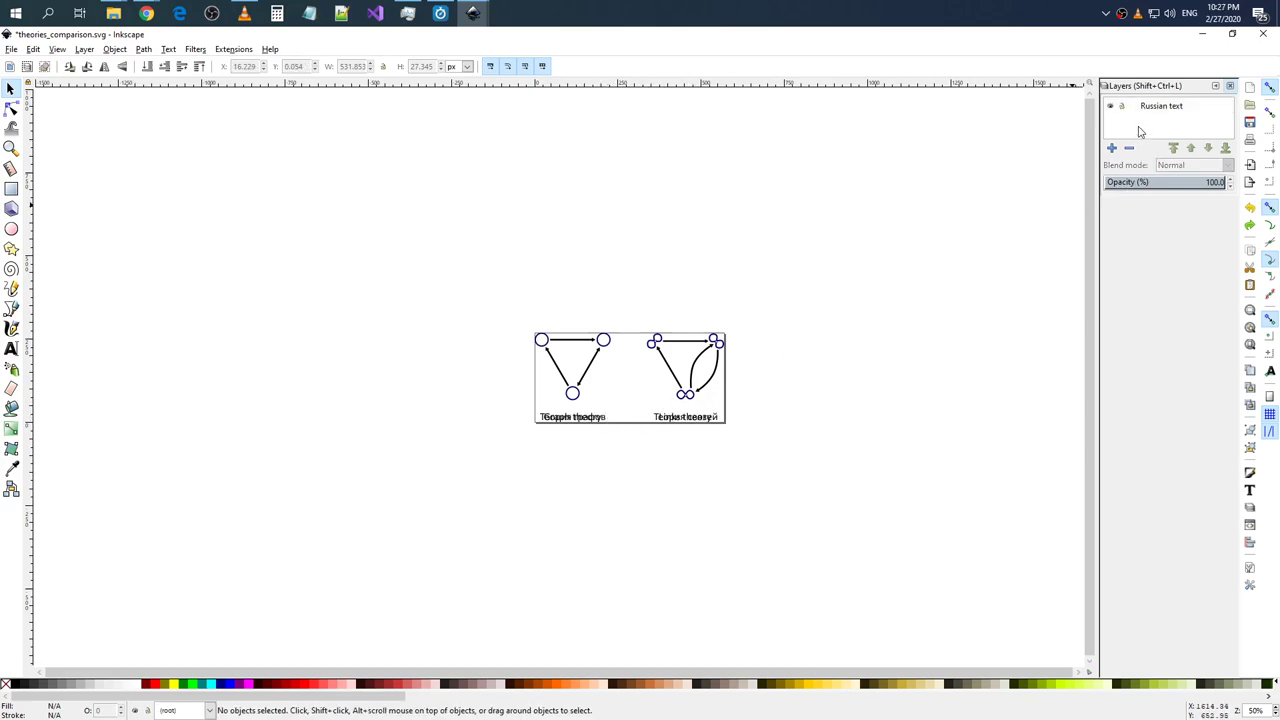
- Add a layer named 'Main' and toggle the Russian text layer's visibility to check it
left_click(1114, 148)
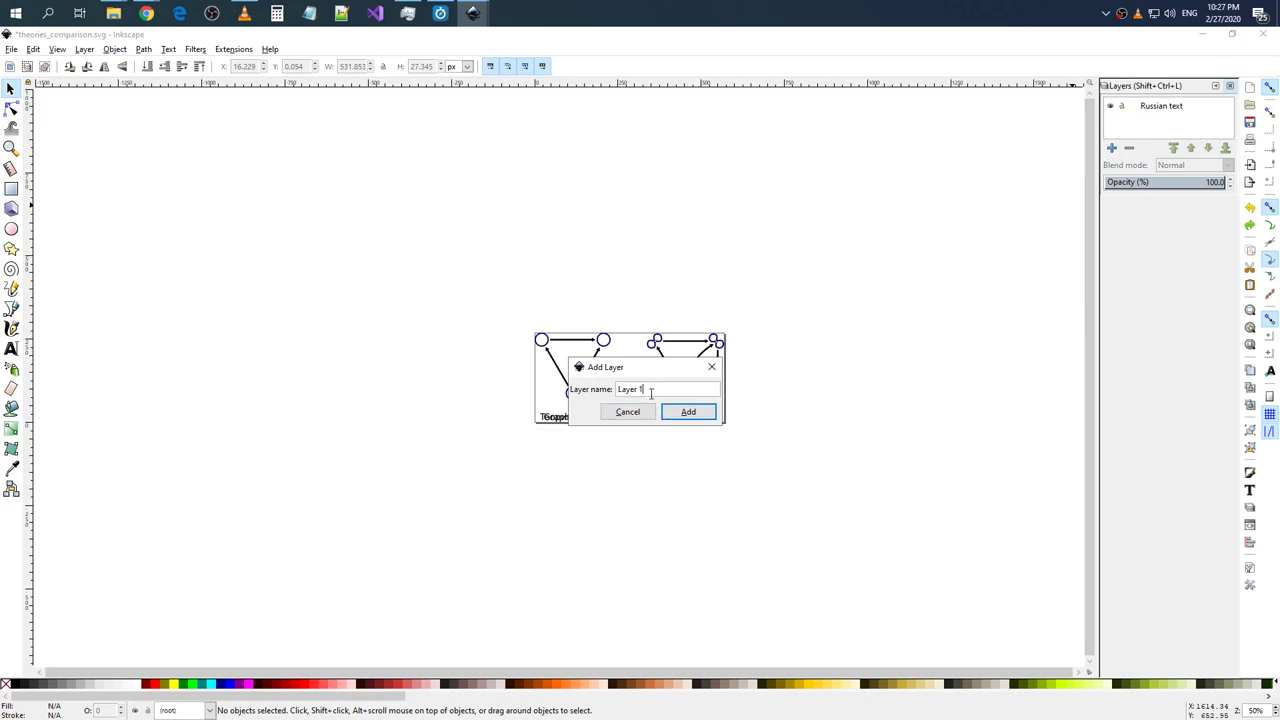
type("Main")
key("Return")
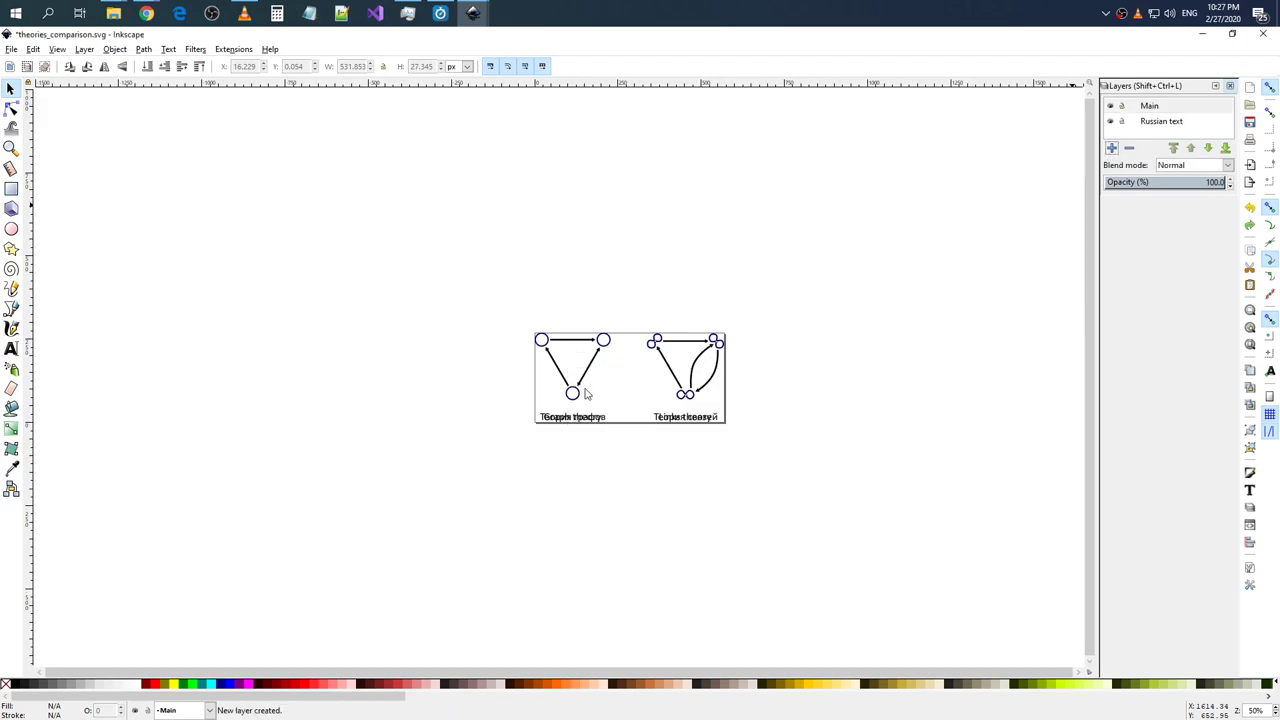
left_click(1140, 124)
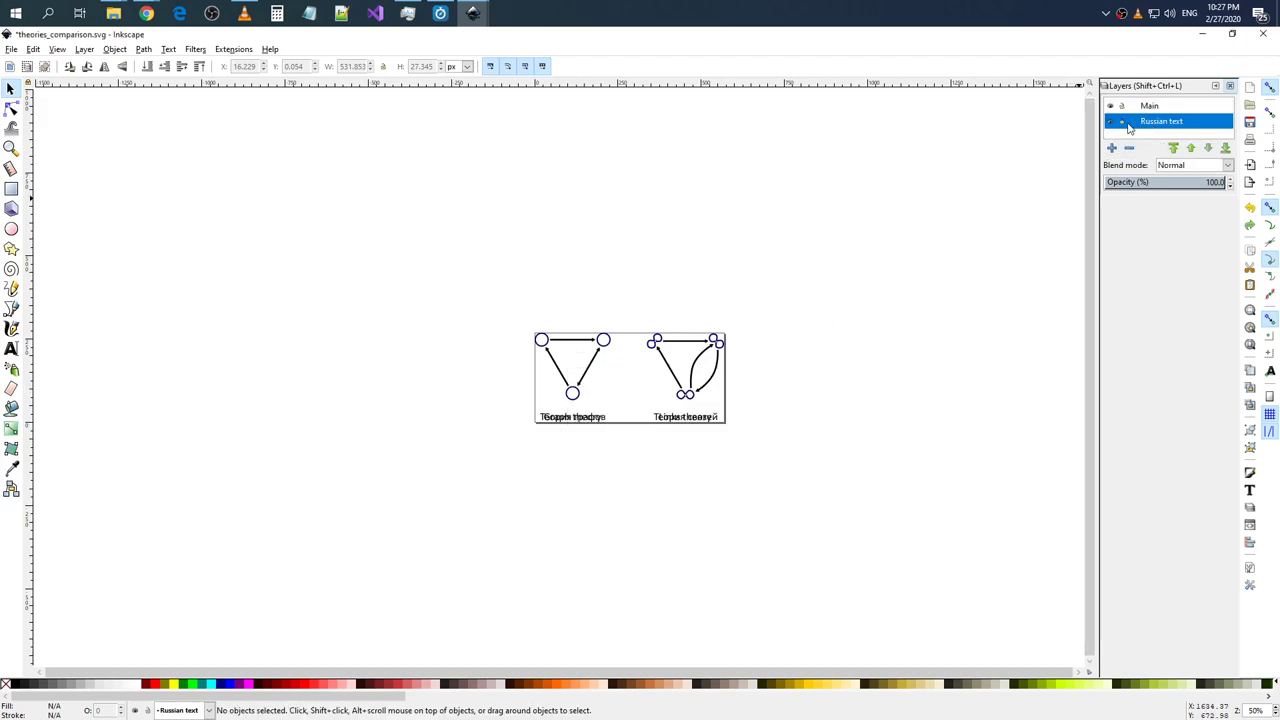
left_click(1113, 124)
left_click(1113, 124)
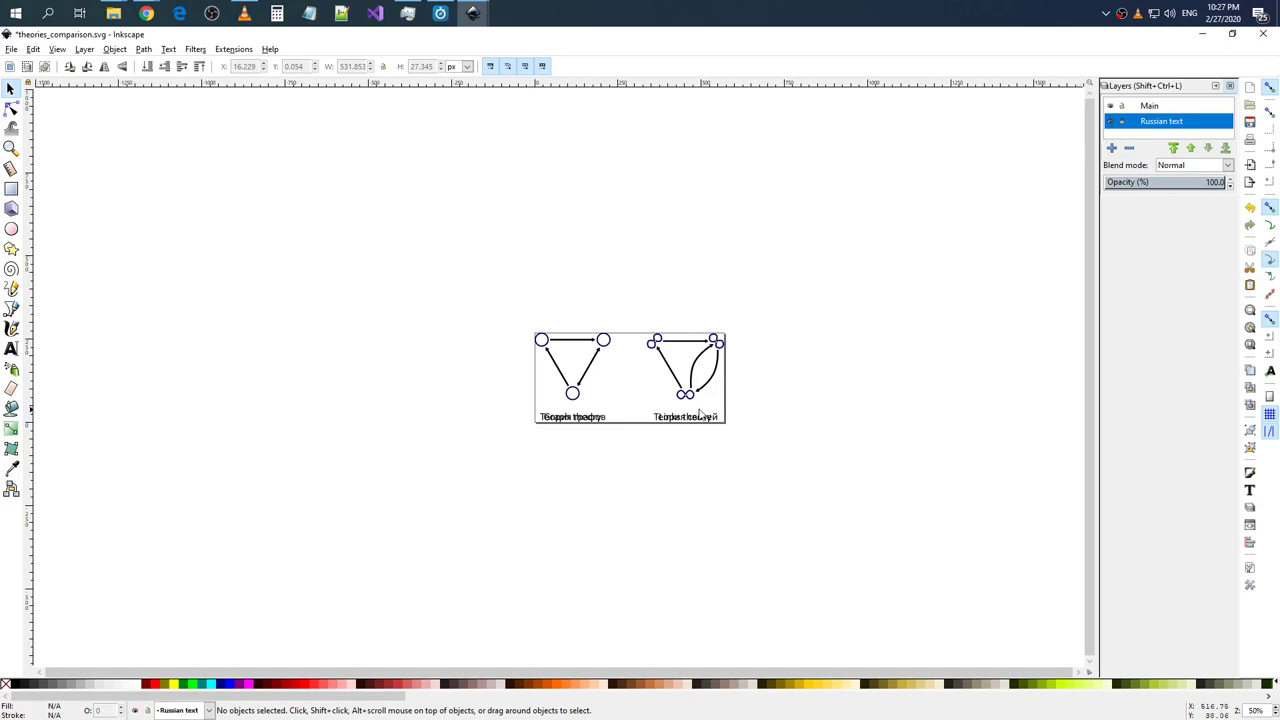
- Select the English caption labels and group them
left_click(600, 422)
left_click(605, 420)
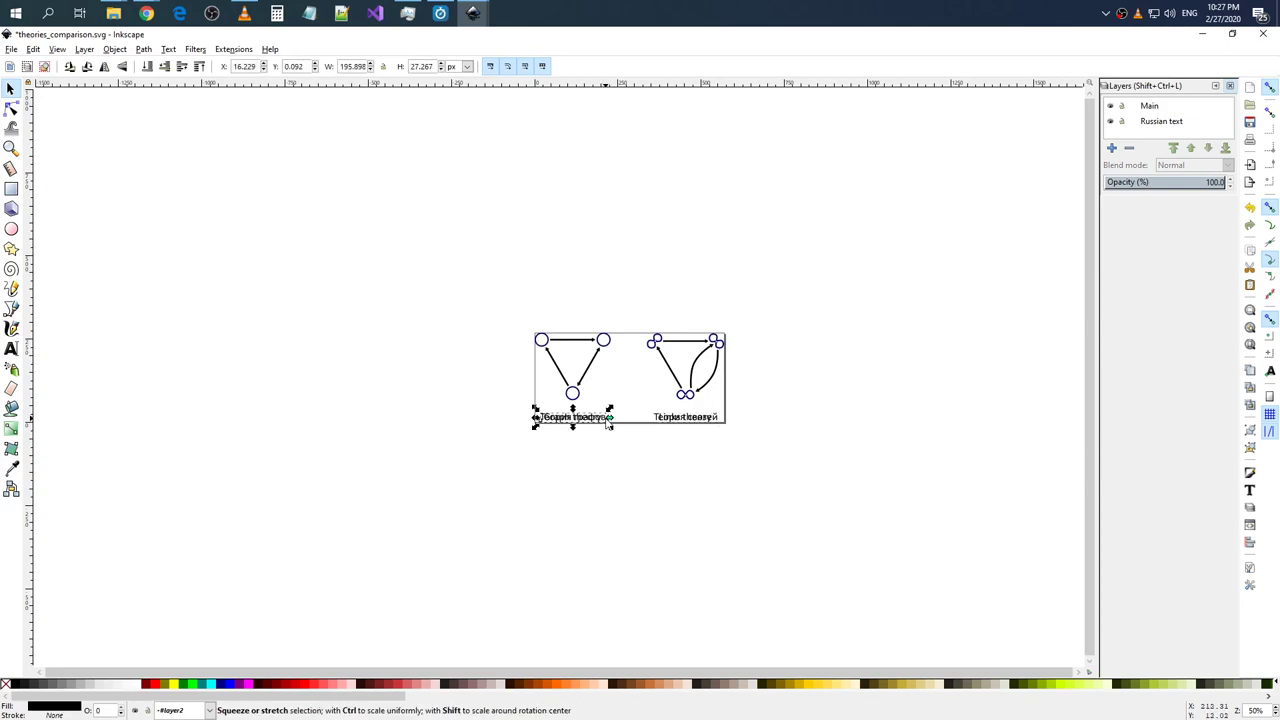
left_click(633, 421)
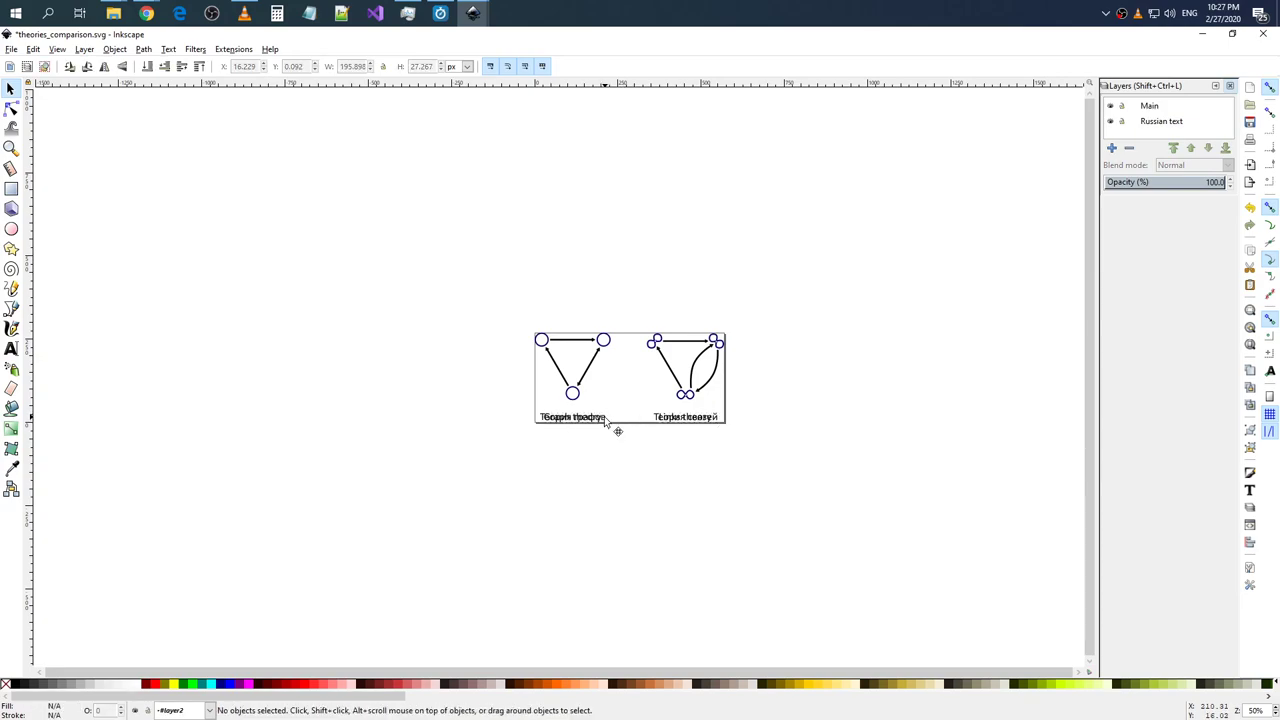
left_click(604, 416)
left_click(660, 418, "shift")
key("ctrl+g")
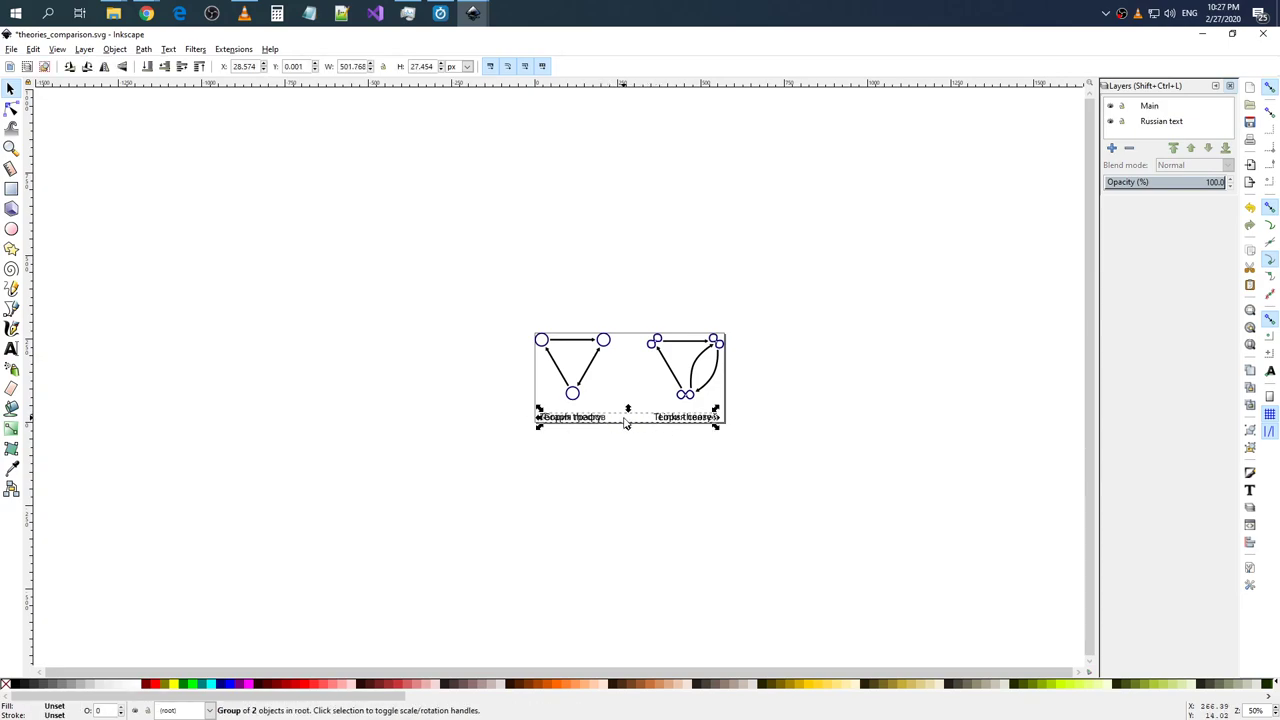
- Move the bottom caption group into the Russian text layer
right_click(623, 417)
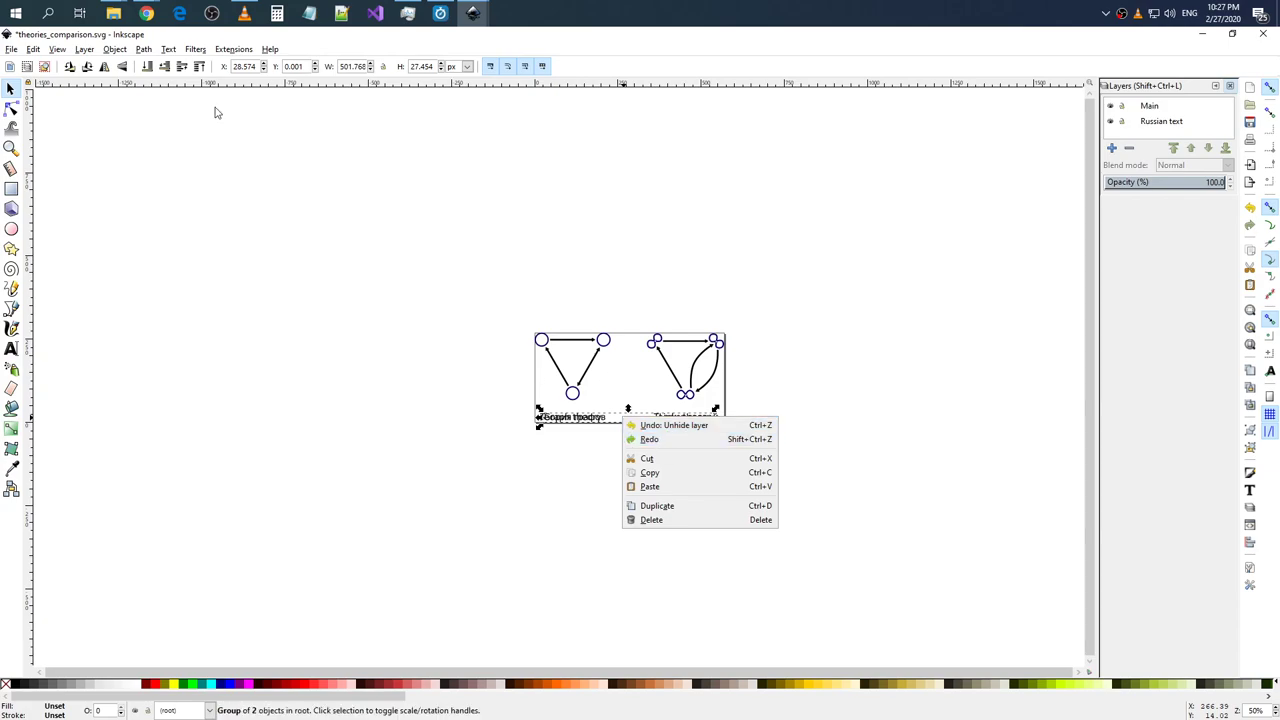
left_click(118, 49)
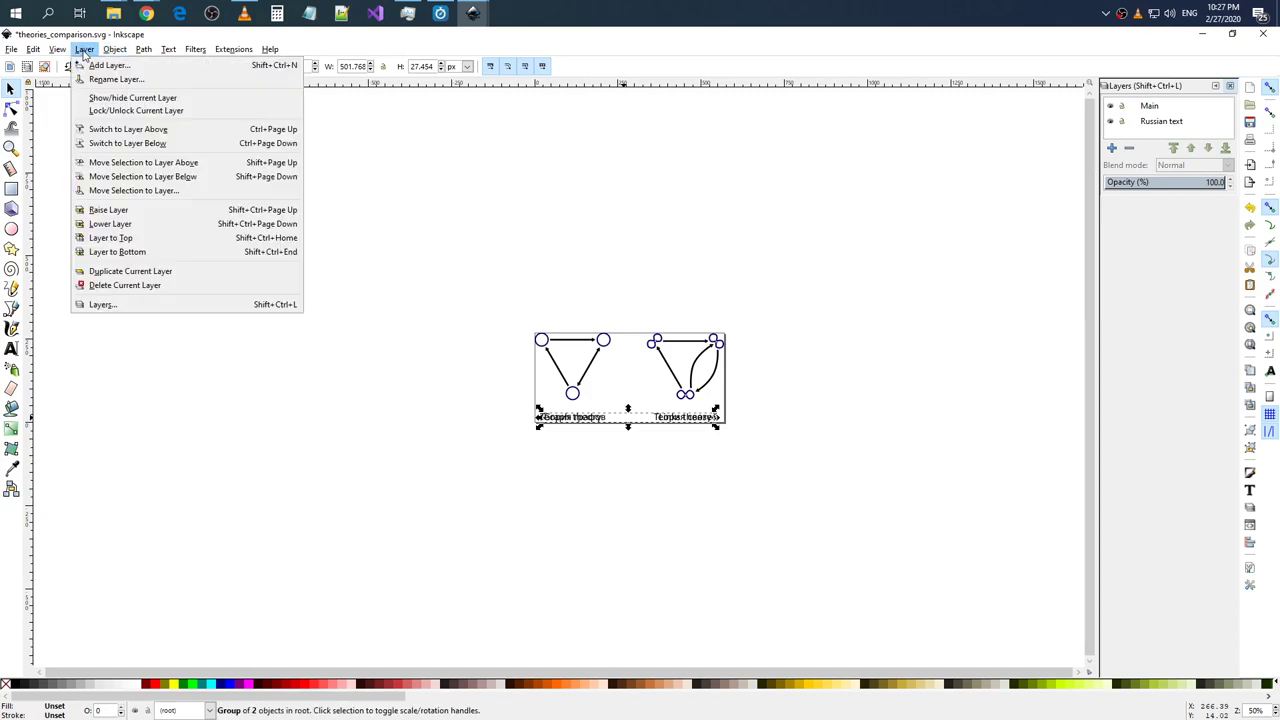
left_click(157, 164)
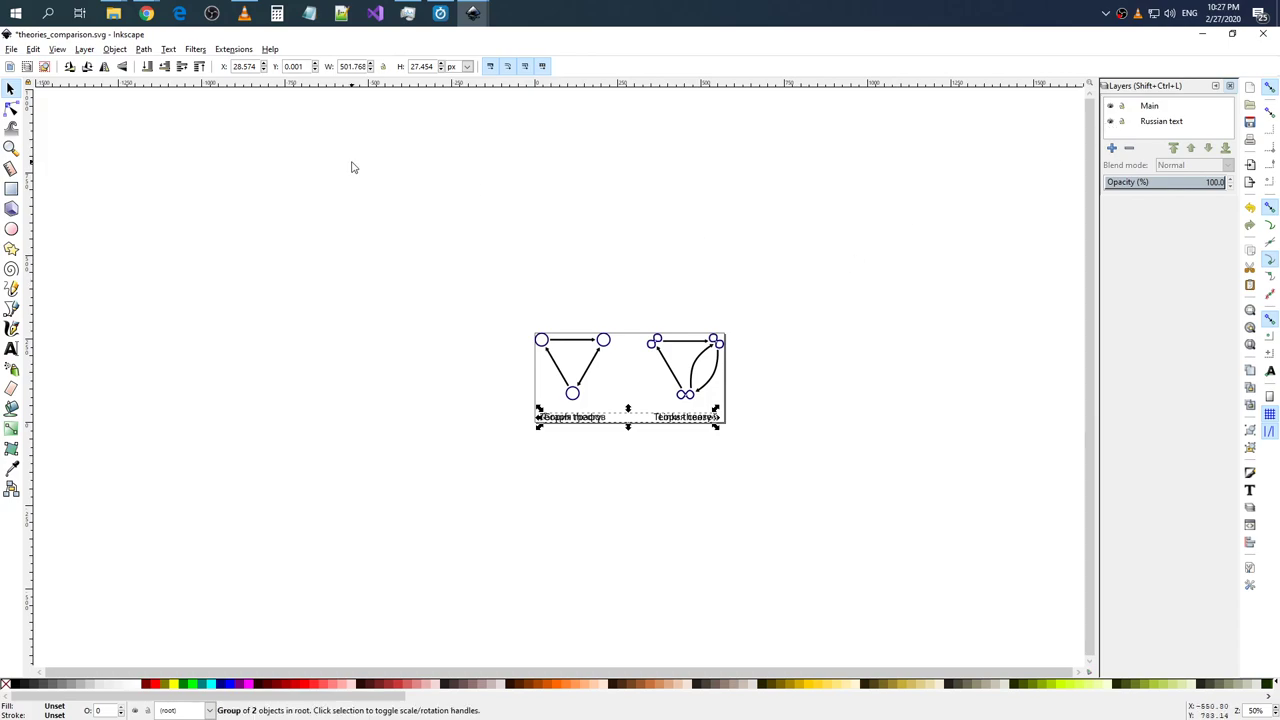
left_click(120, 52)
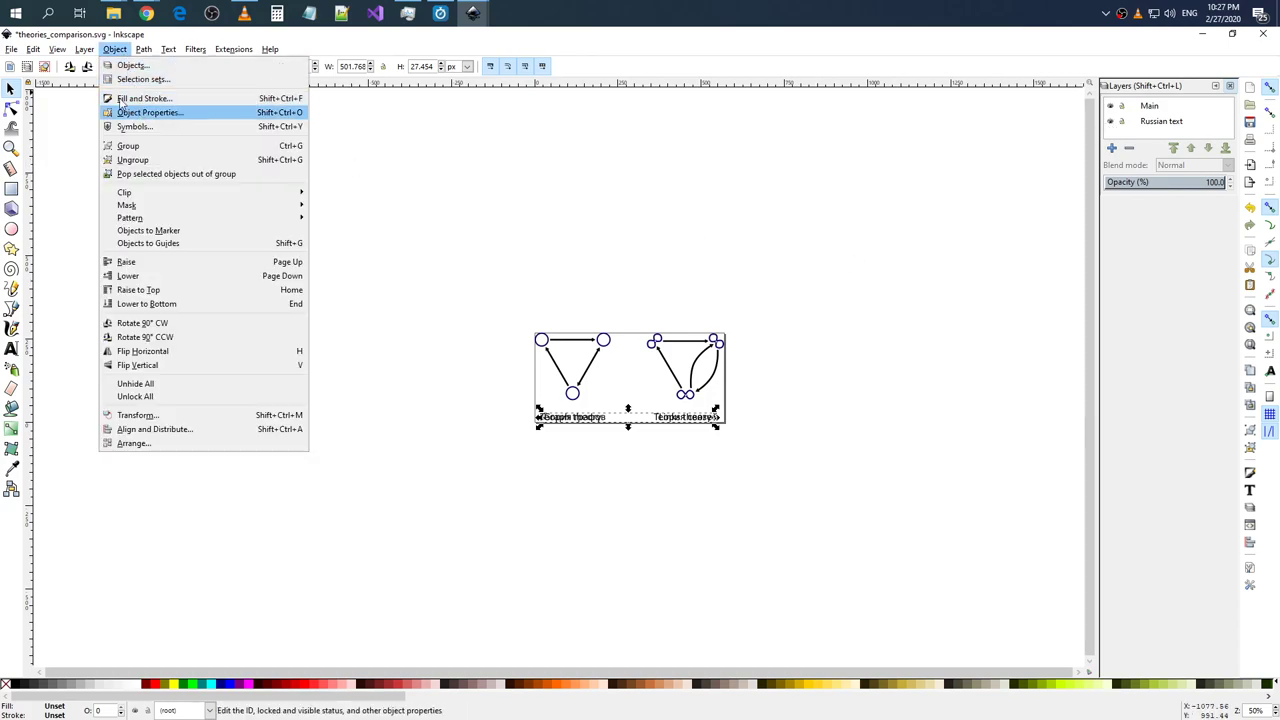
mouse_move(84, 49)
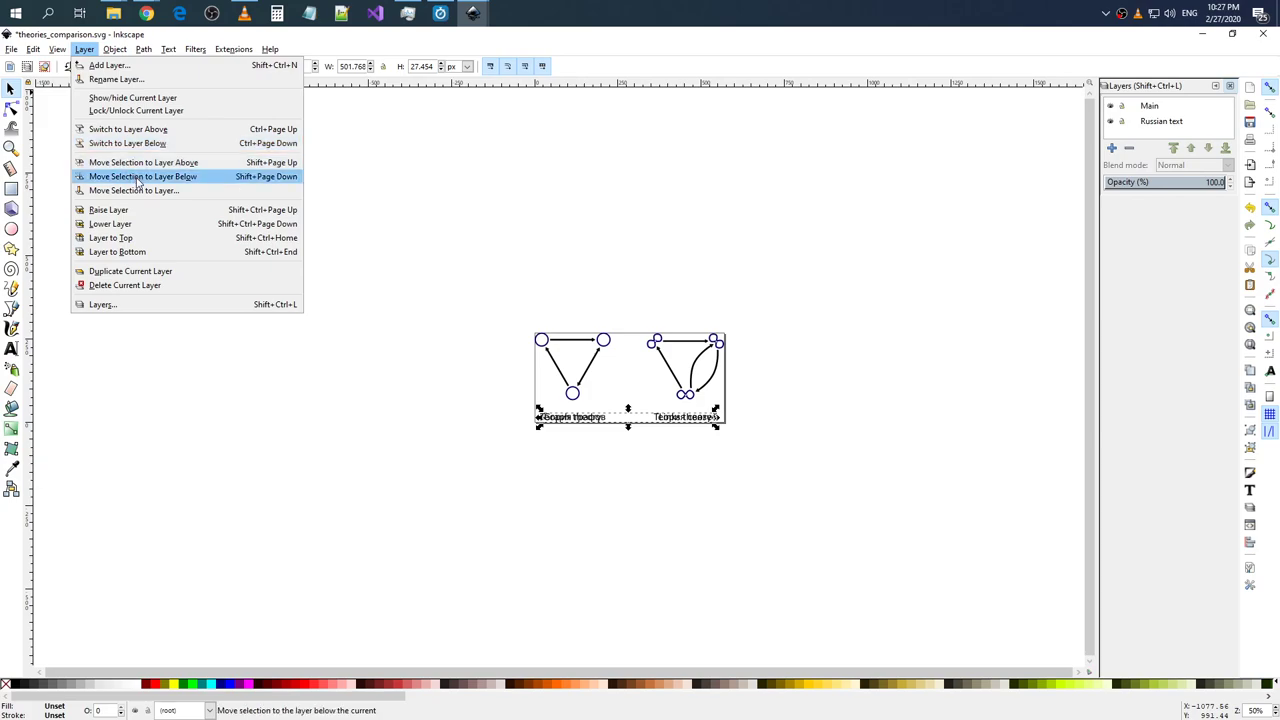
left_click(138, 190)
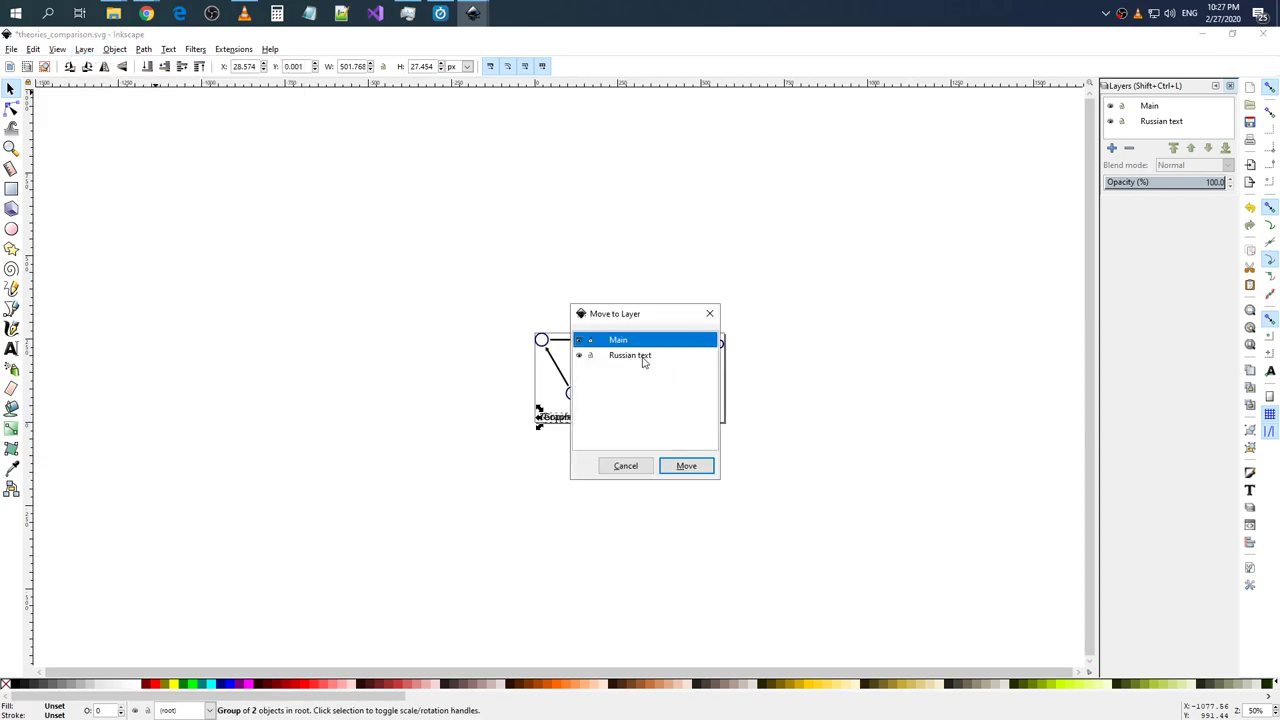
left_click(640, 356)
left_click(686, 466)
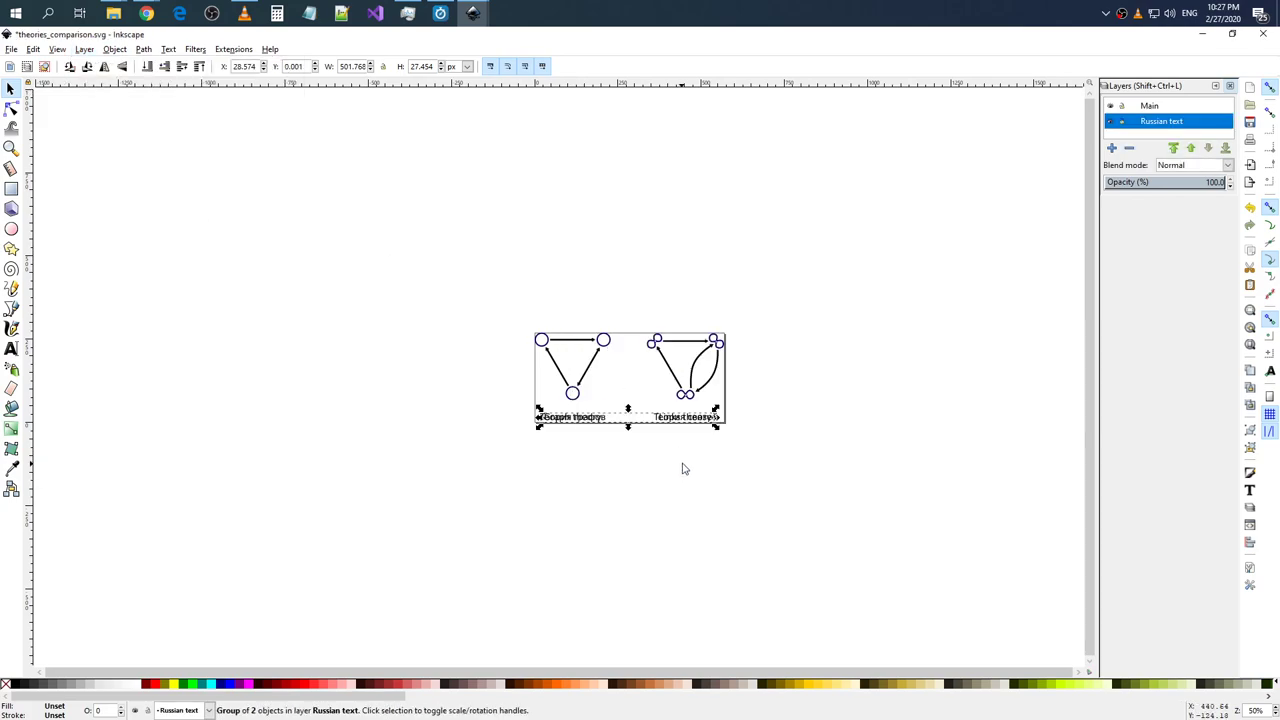
- Toggle the Russian text layer's visibility to confirm the captions hide and reappear with it
left_click(1110, 122)
left_click(860, 320)
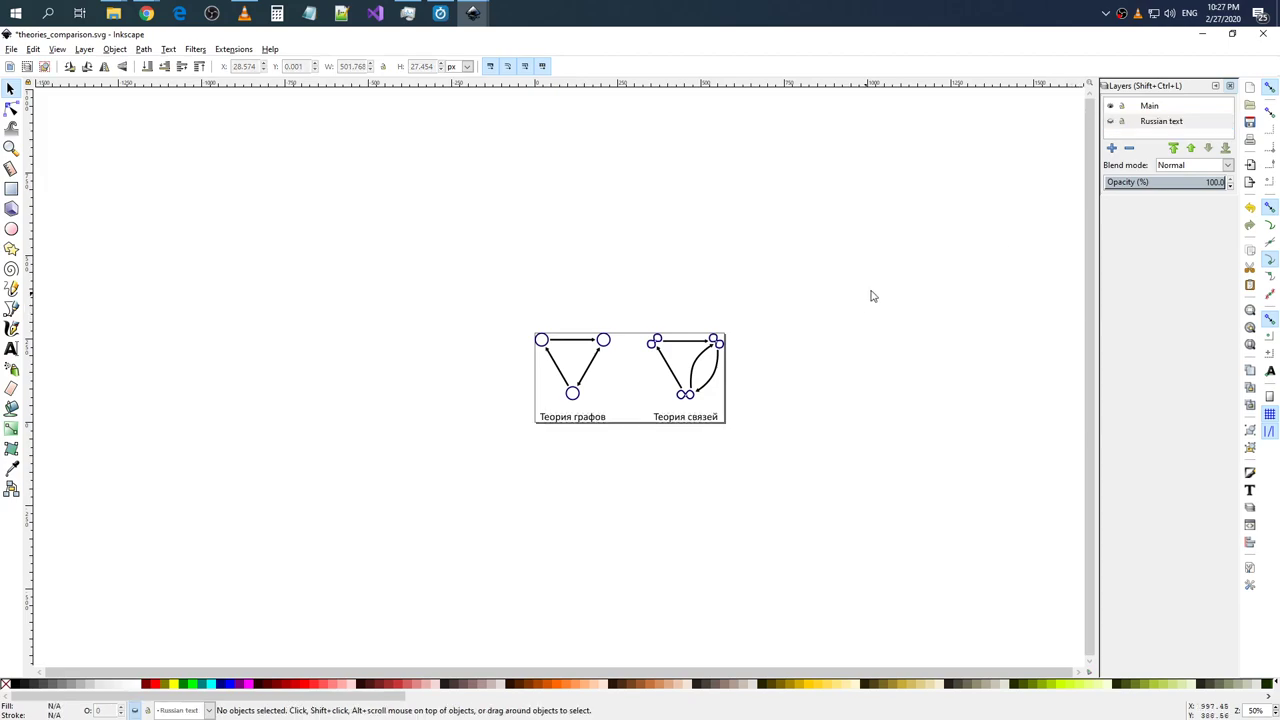
left_click(1112, 121)
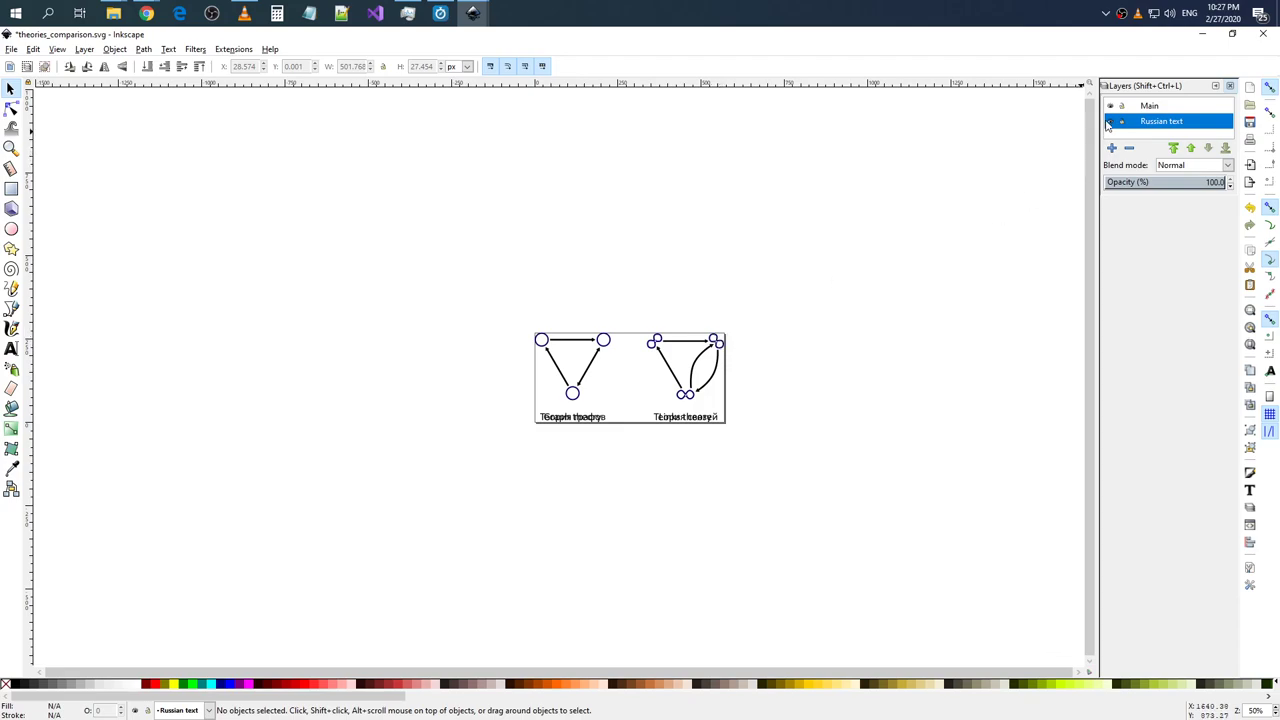
left_click(1112, 121)
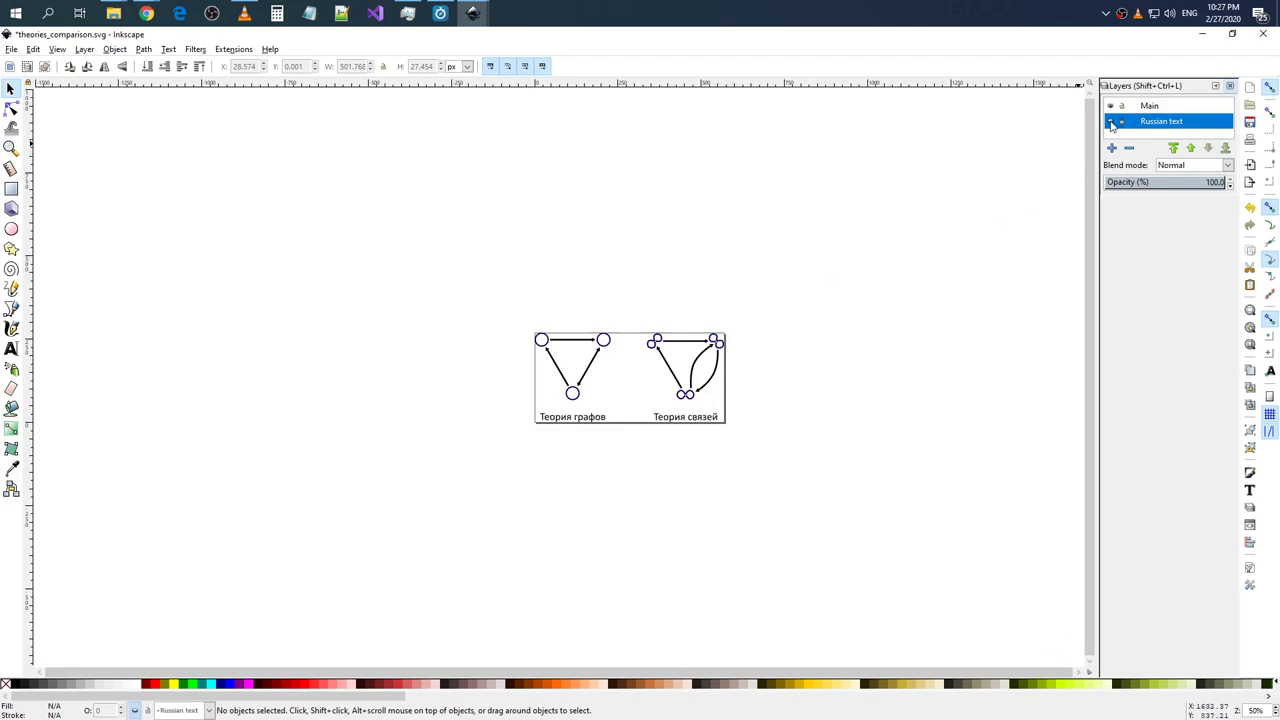
left_click(1112, 121)
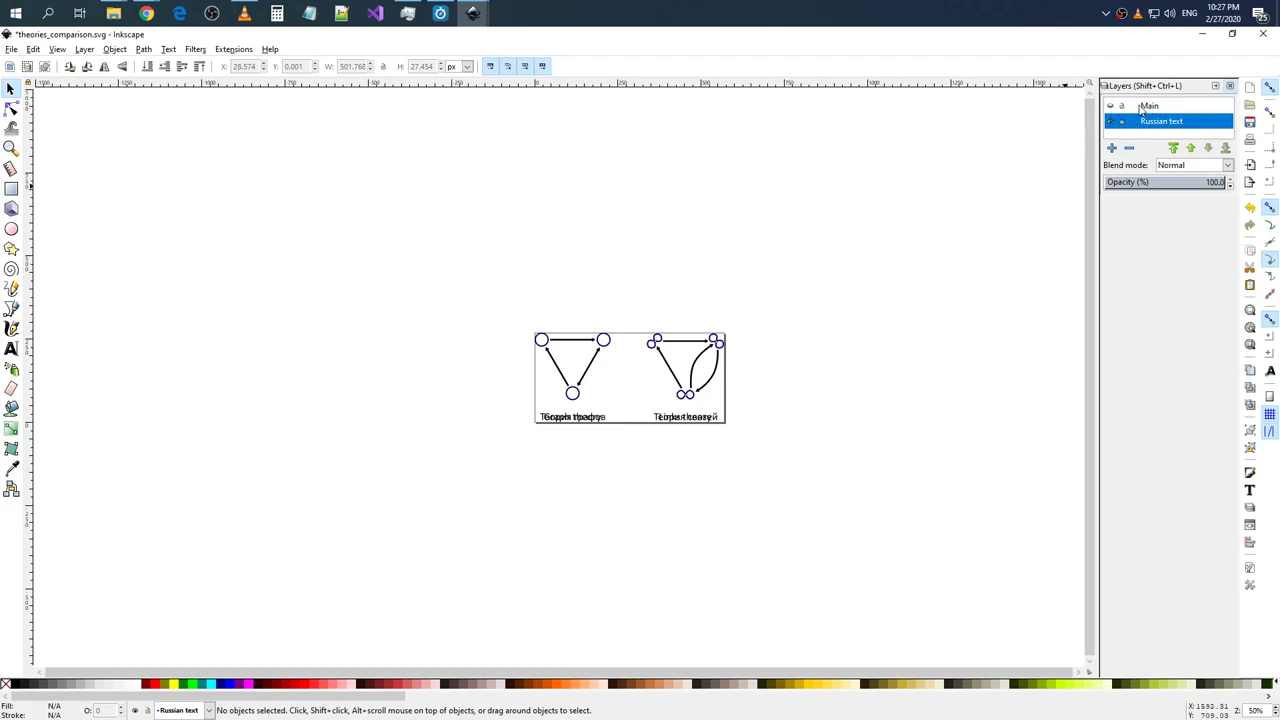
left_click_drag(507, 271, 822, 450)
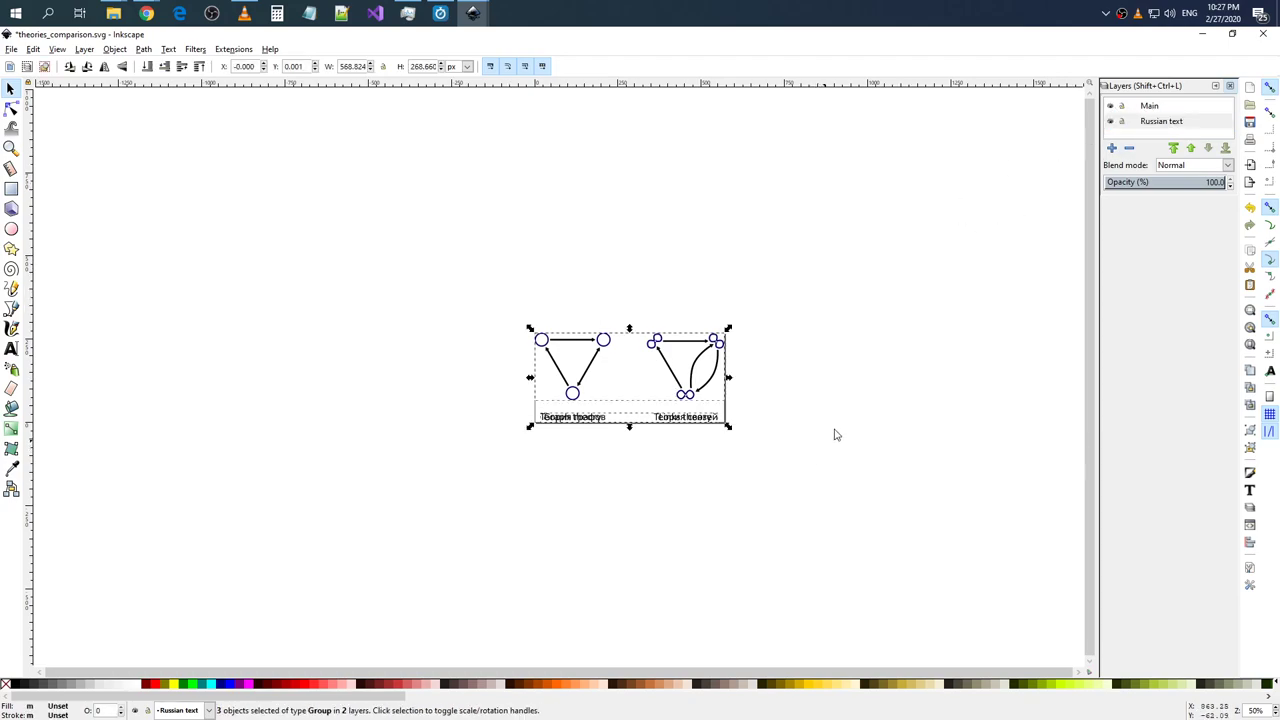
- Move all three diagram groups, Russian captions included, into the Main layer
left_click(1141, 118)
mouse_move(508, 226)
left_mouse_down()
mouse_move(632, 340)
mouse_move(797, 443)
left_mouse_up()
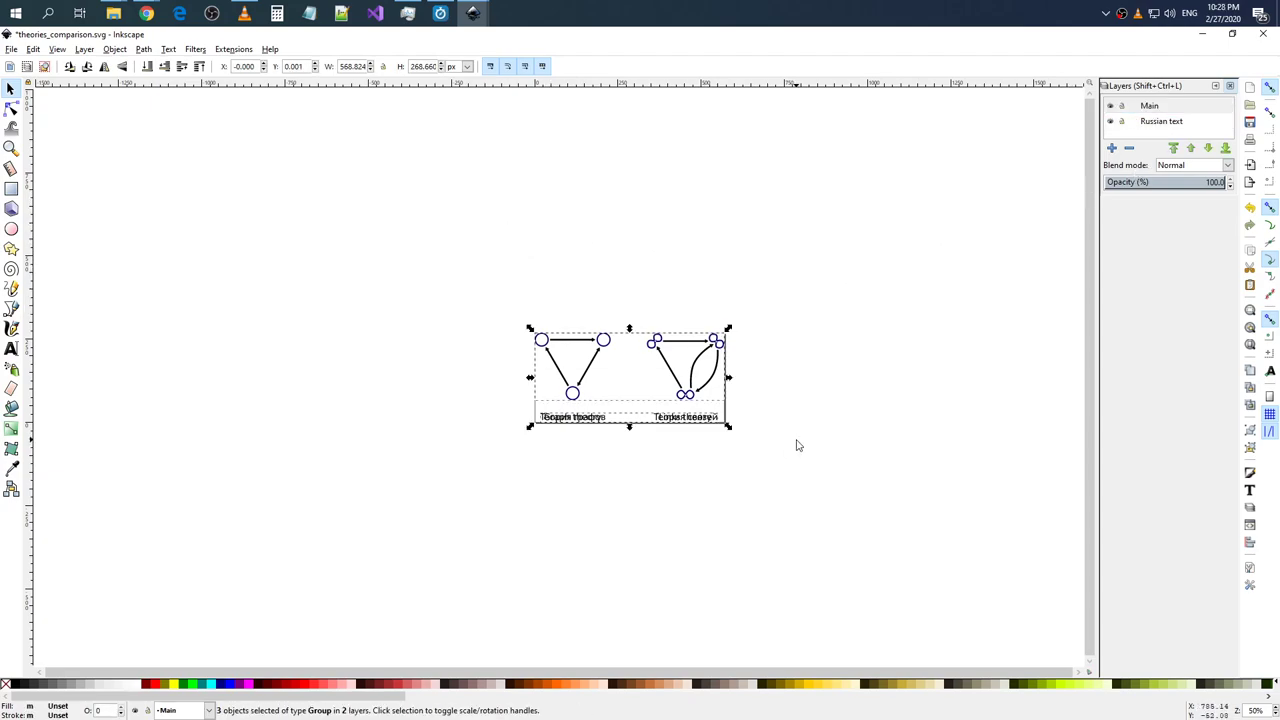
left_click(85, 49)
left_click(168, 192)
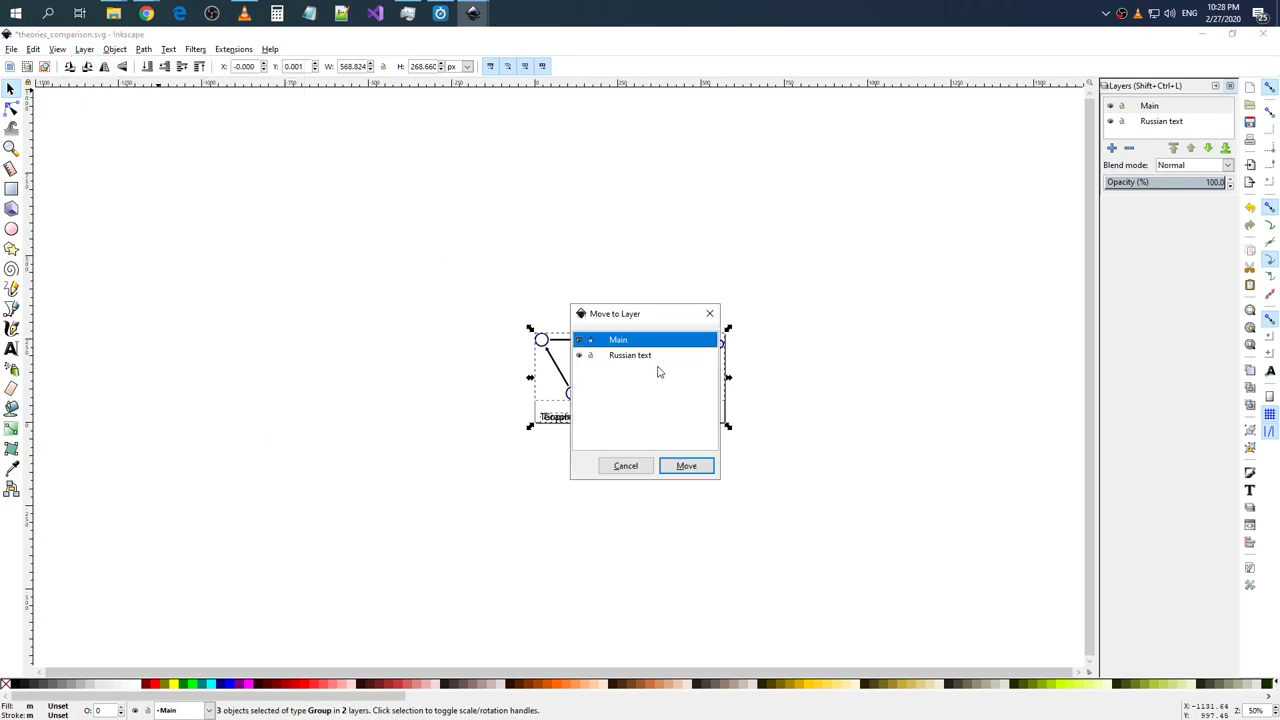
left_click(686, 466)
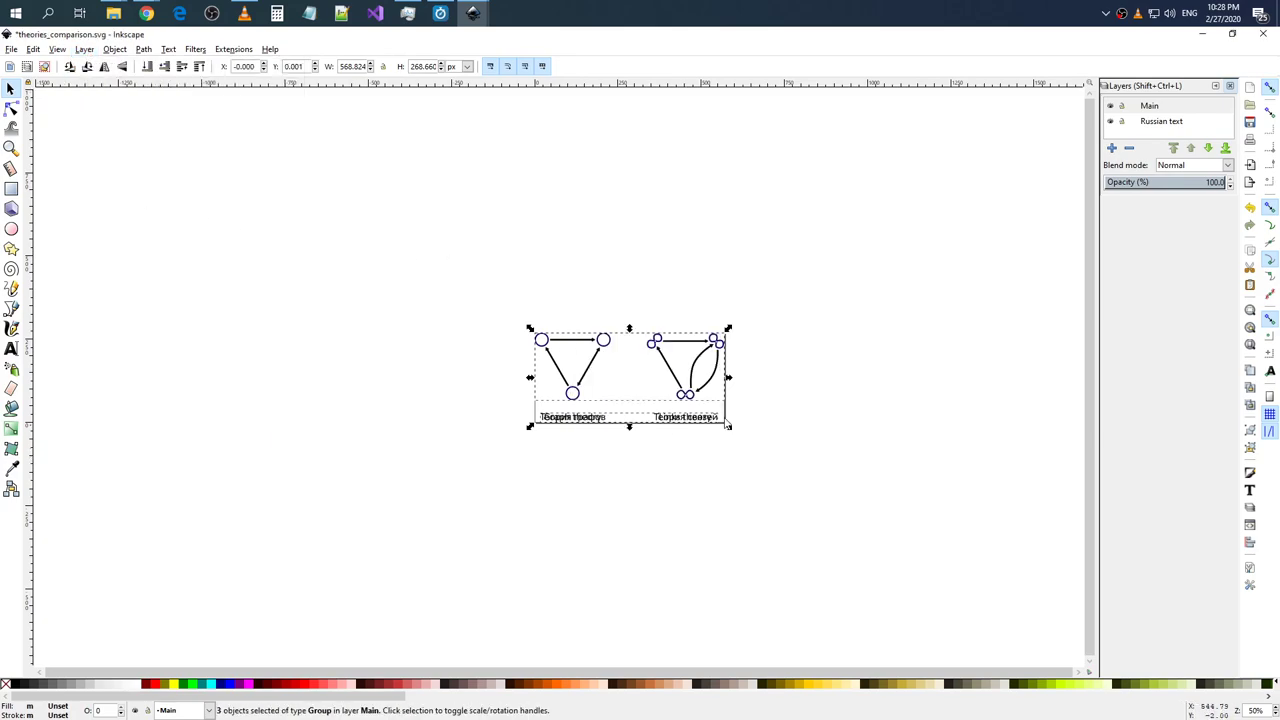
- Toggle the Russian text and Main layers off and on, then start adding a new layer
left_click(1141, 122)
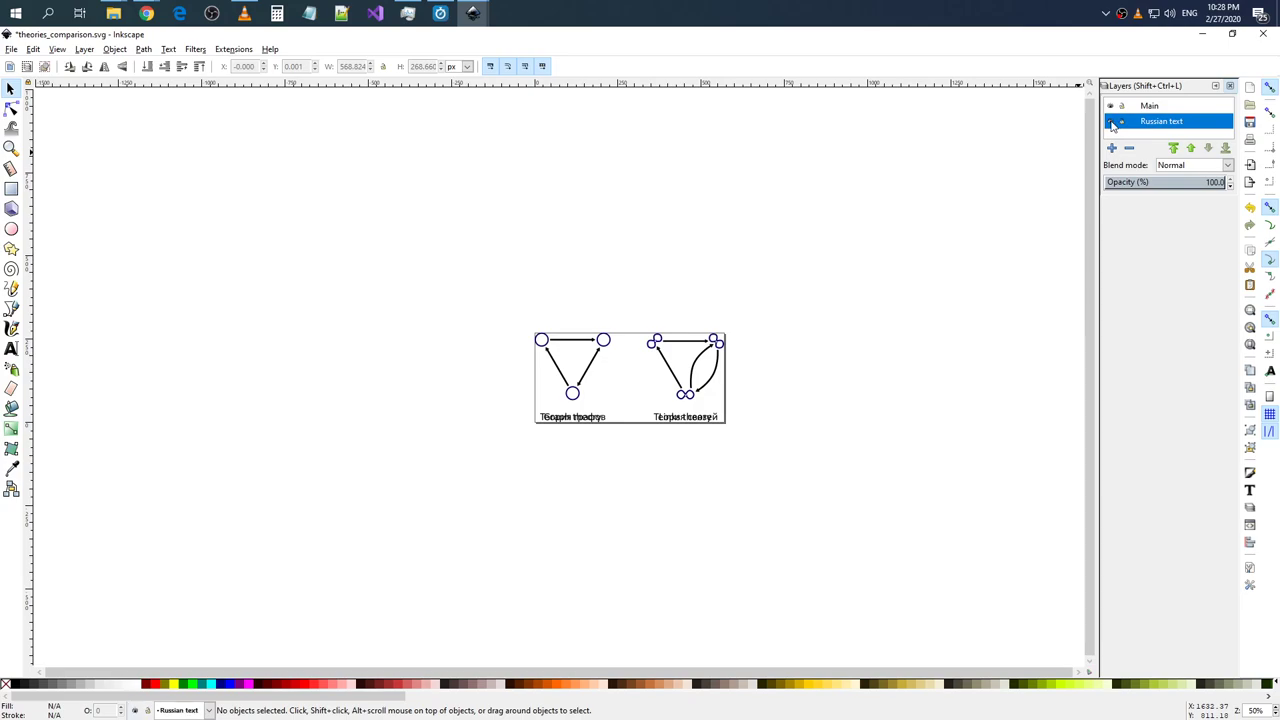
left_click(1112, 122)
left_click(1110, 106)
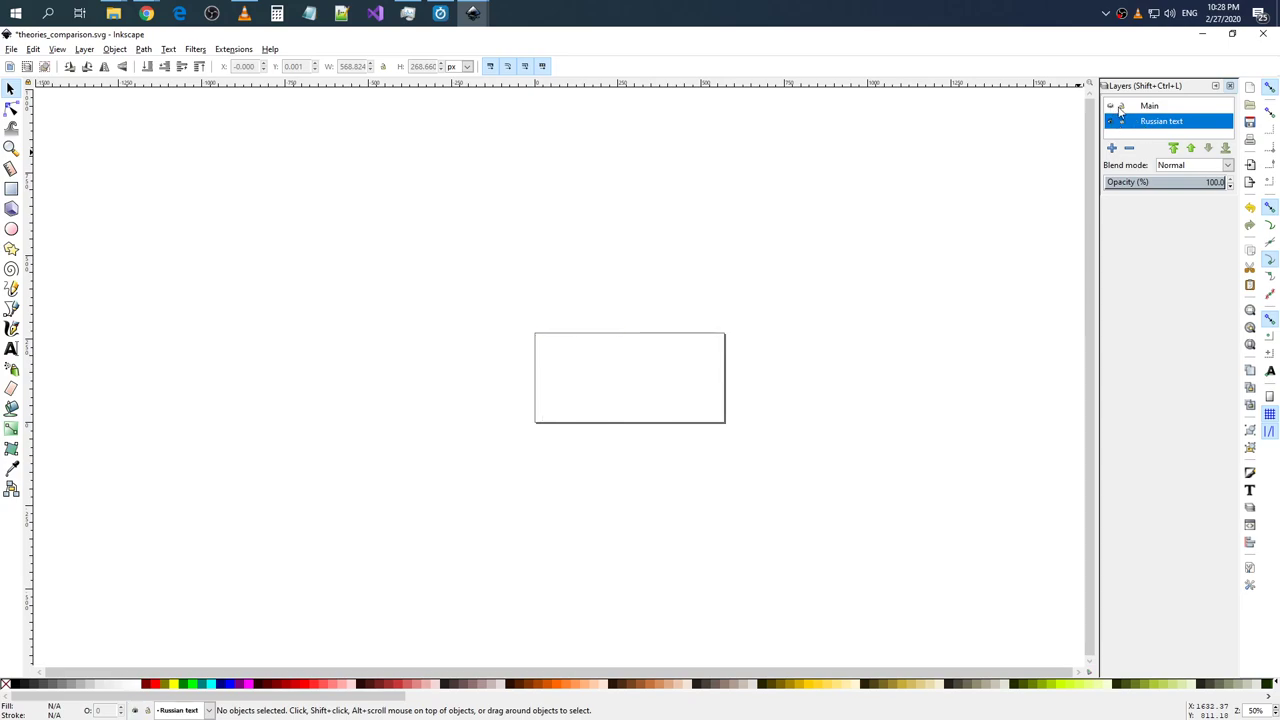
left_click(1110, 106)
left_click(1113, 122)
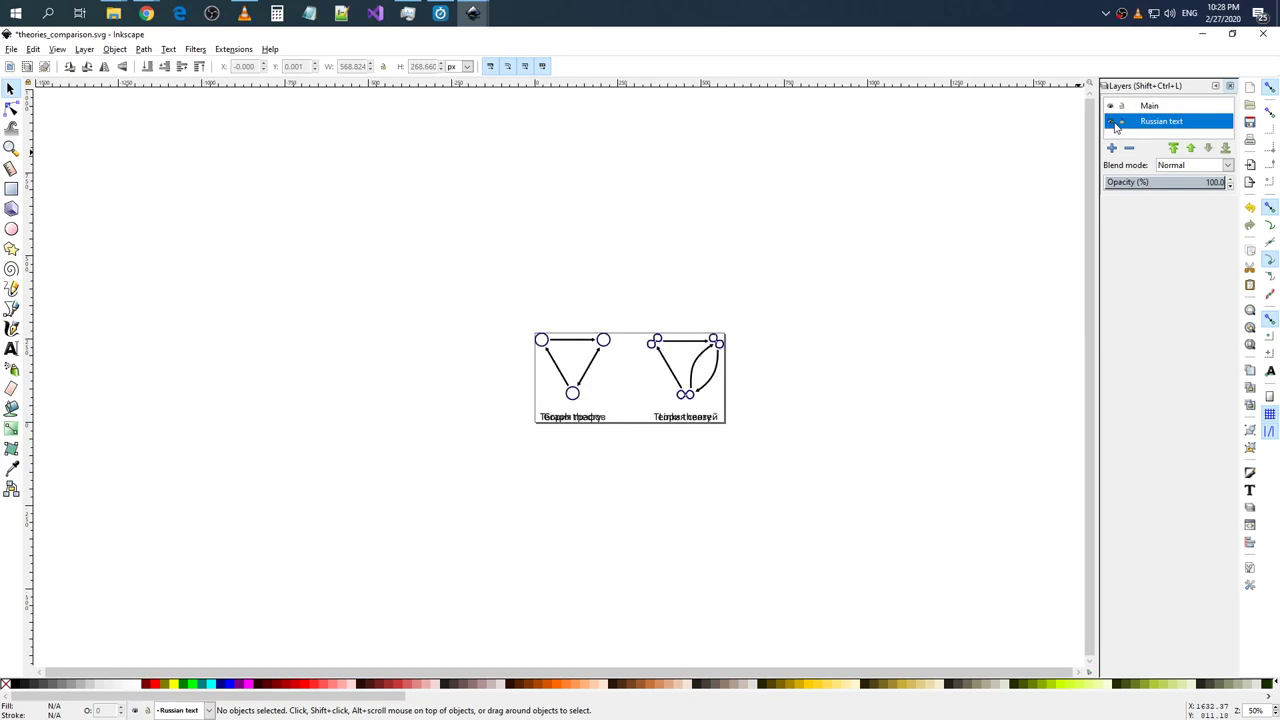
left_click(1112, 148)
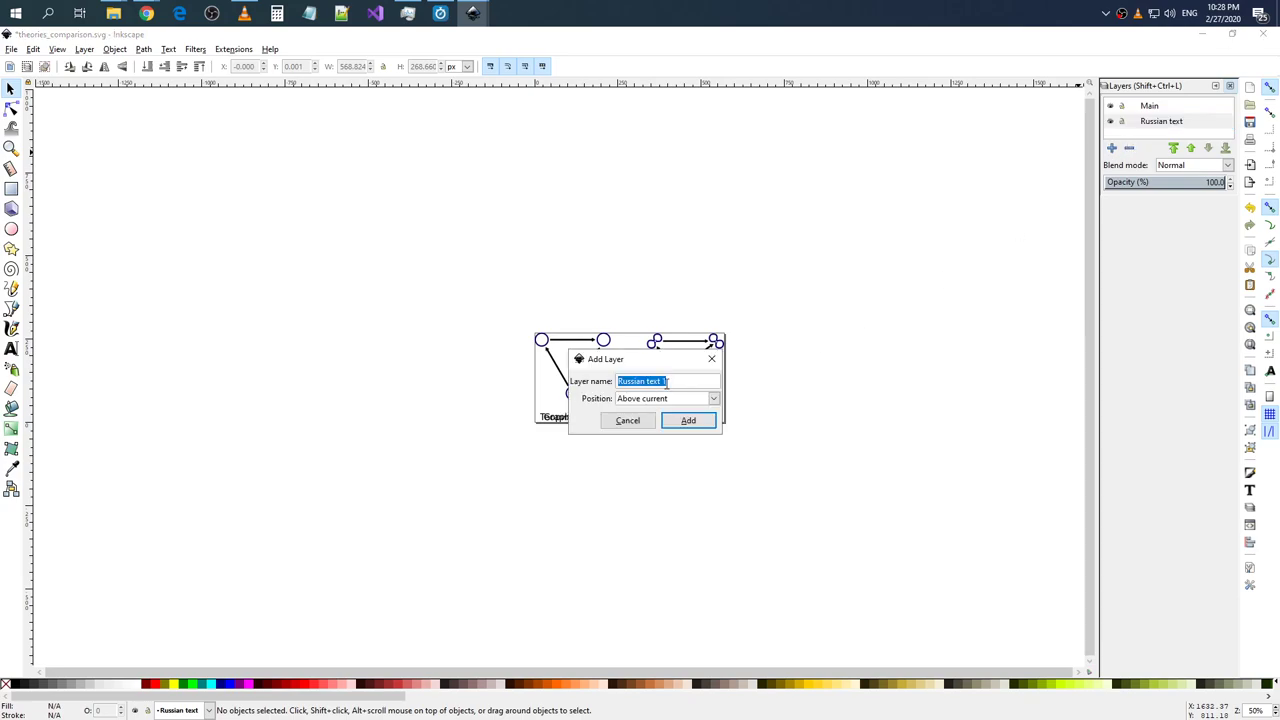
- Create a new layer and name it English
type("English text")
key("Return")
left_click(1188, 121)
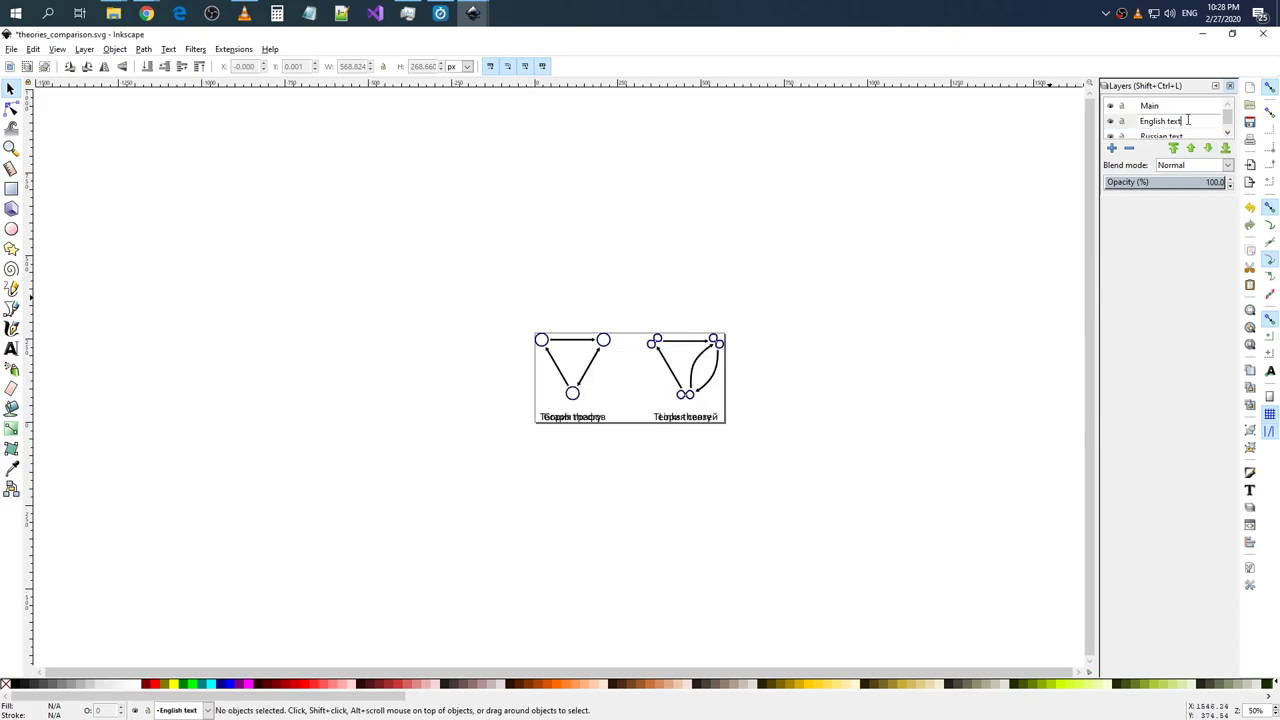
key("Return")
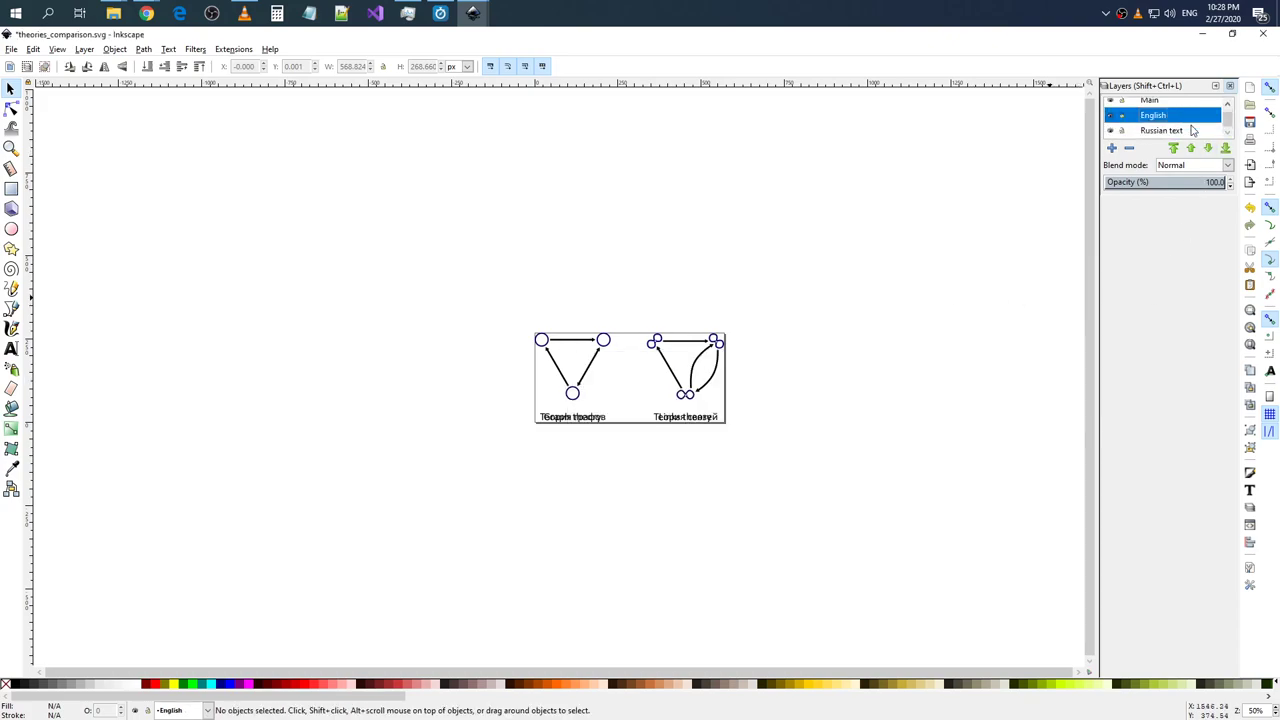
- Rename the Russian text layer to Russian and reselect the bottom label group
left_click(1191, 133)
left_click(1191, 133)
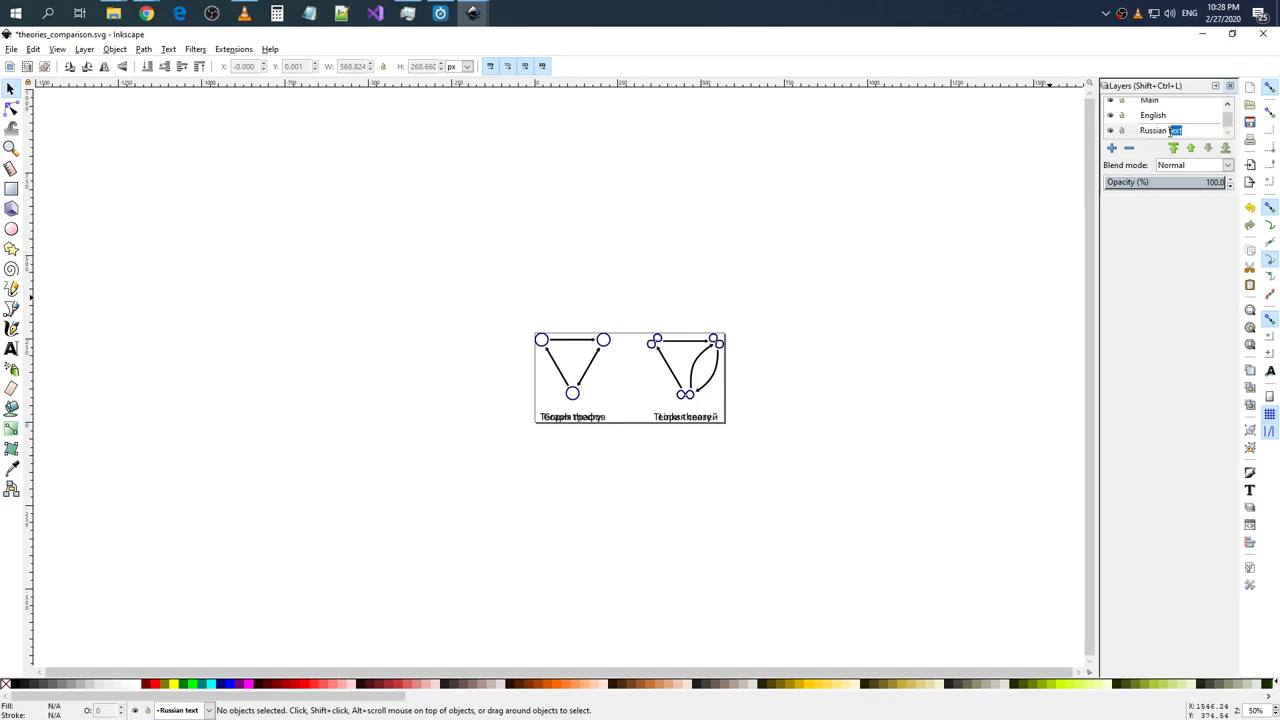
key("BackSpace")
key("BackSpace")
key("BackSpace")
key("Return")
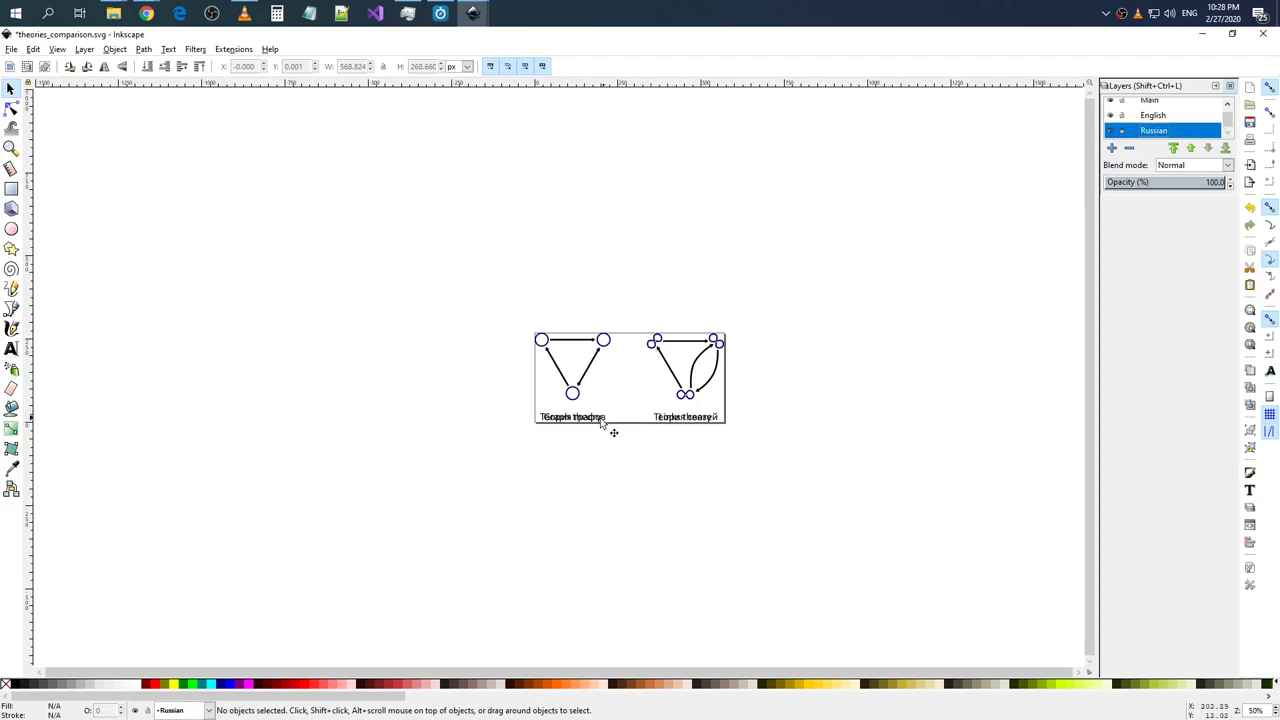
left_click(608, 421)
left_click(643, 474)
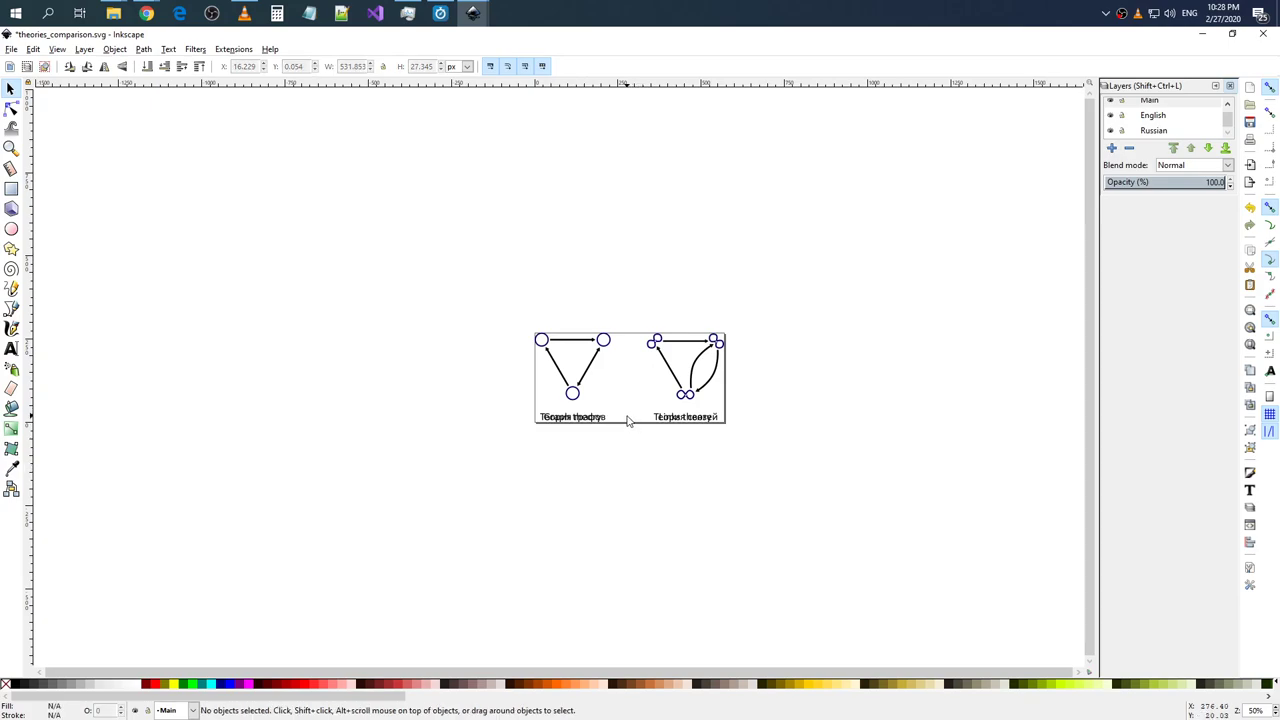
left_click(614, 426)
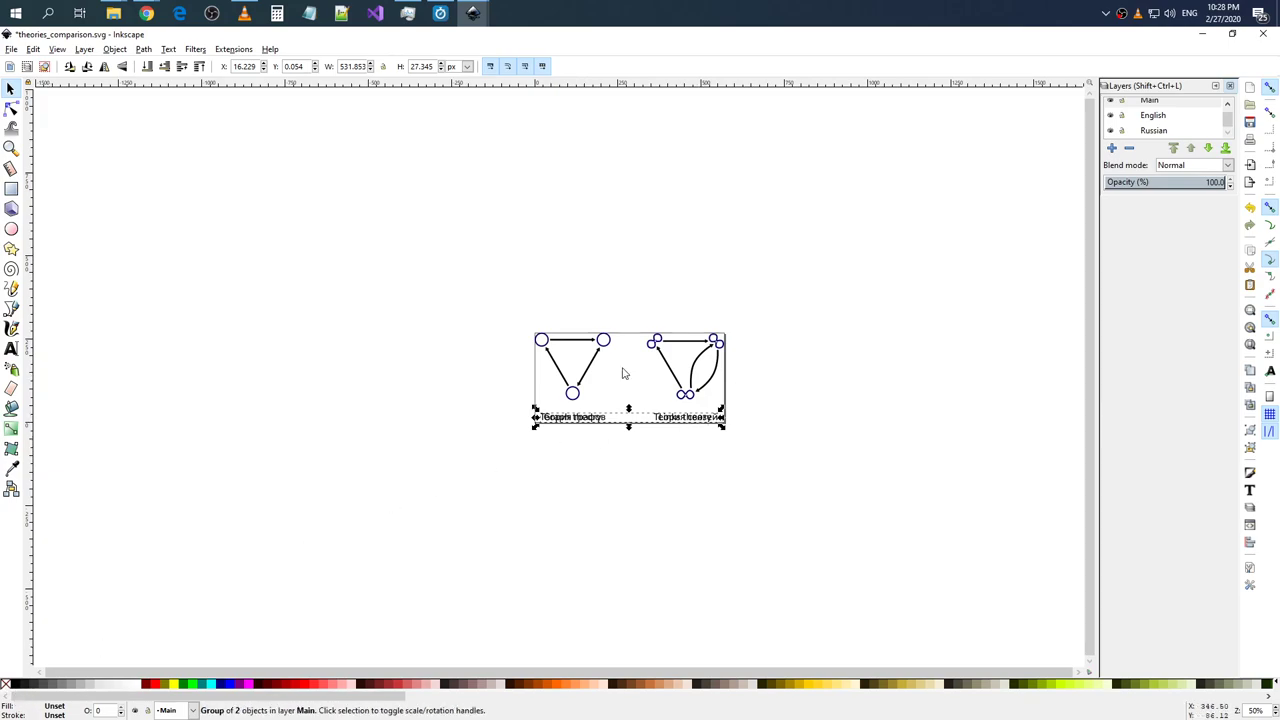
- Move the selected labels onto the English layer
left_click(84, 49)
left_click(140, 195)
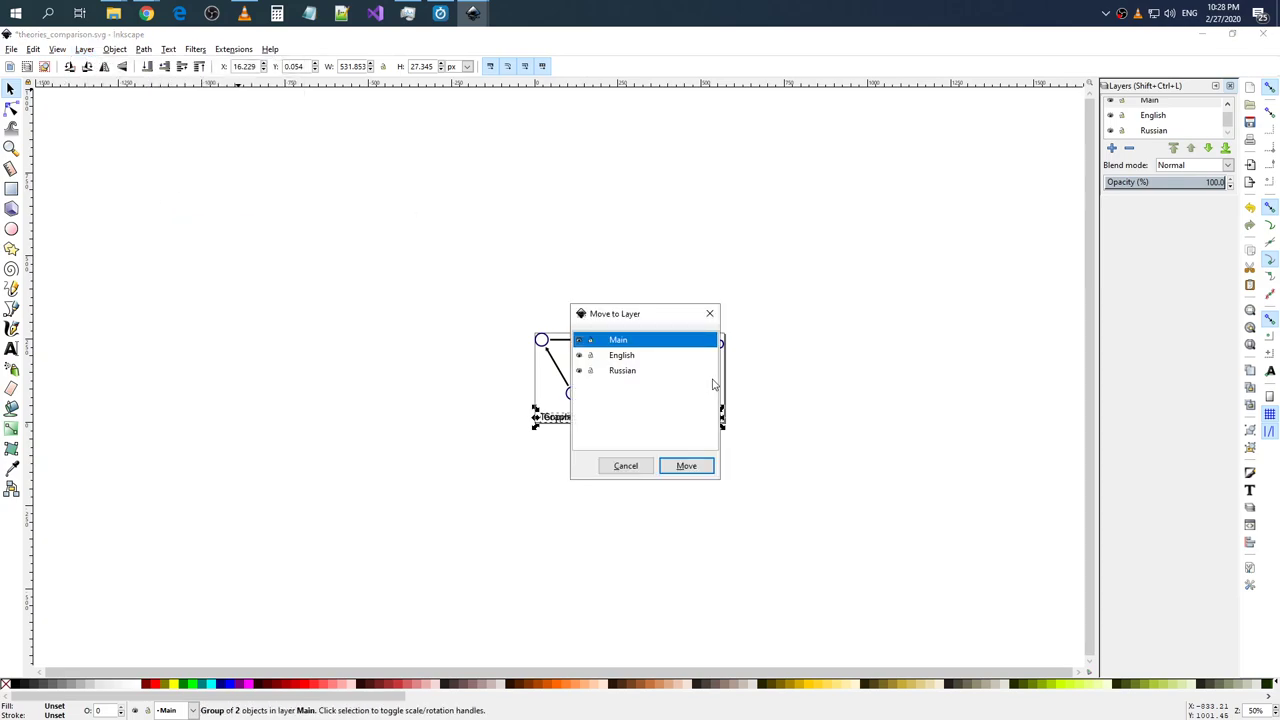
left_click(636, 358)
left_click(689, 466)
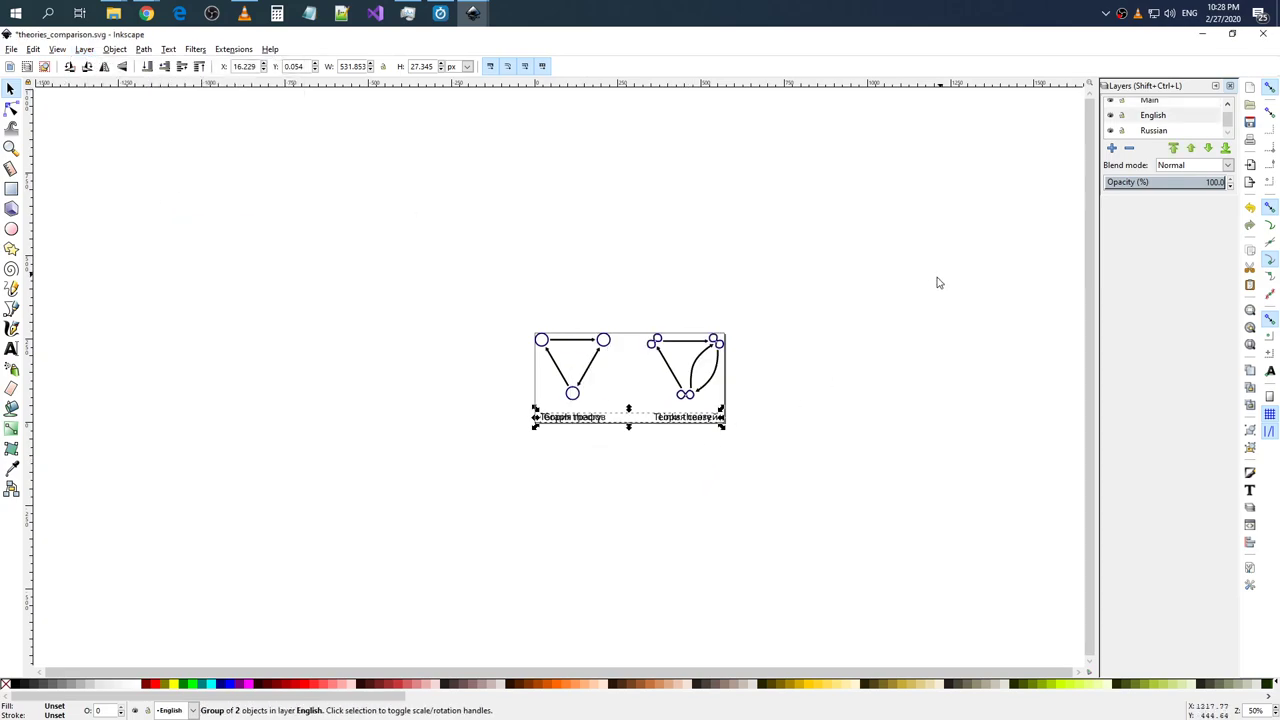
left_click(1114, 118)
left_click(1112, 117)
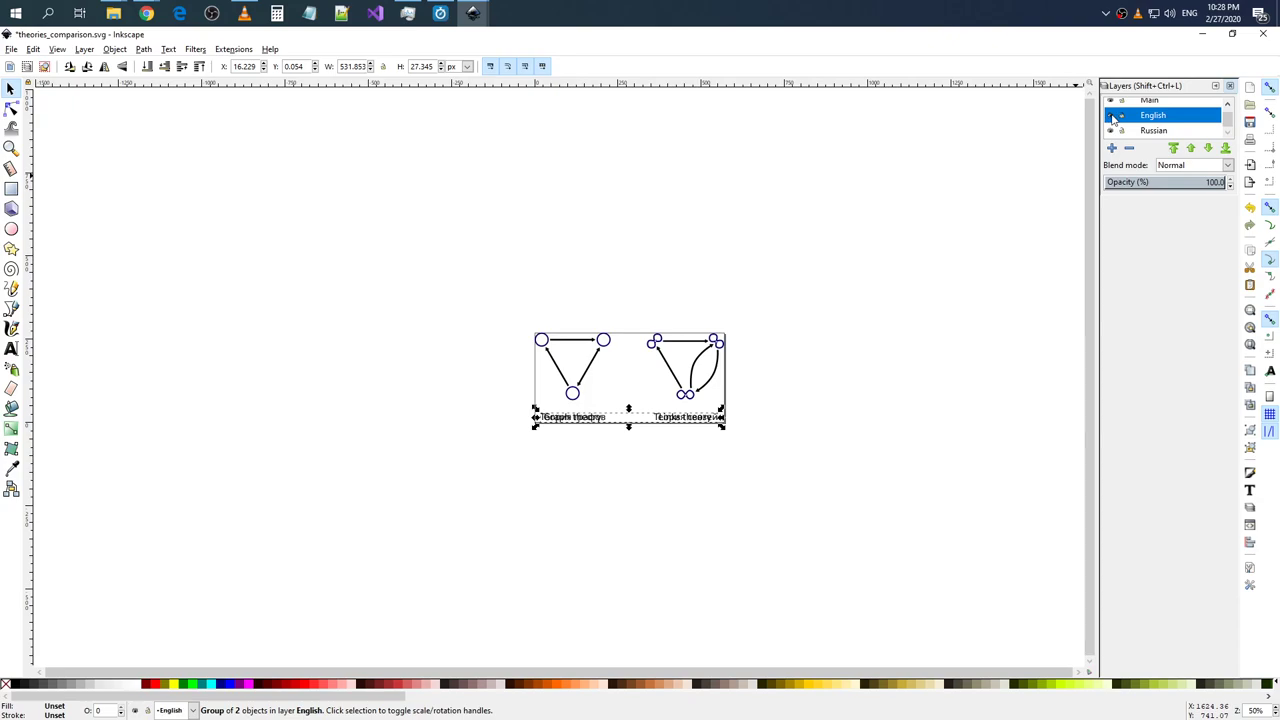
- Move the Russian captions onto the Russian layer and hide that layer
left_click(80, 50)
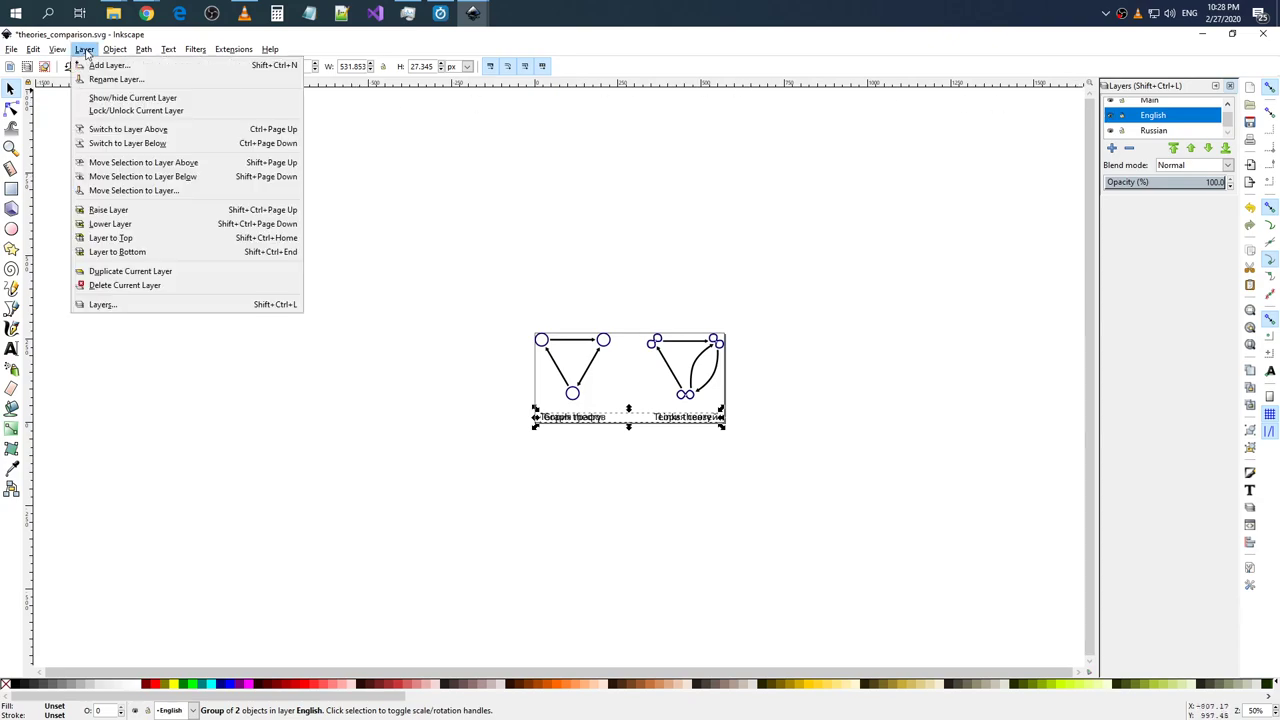
left_click(136, 196)
left_click(630, 371)
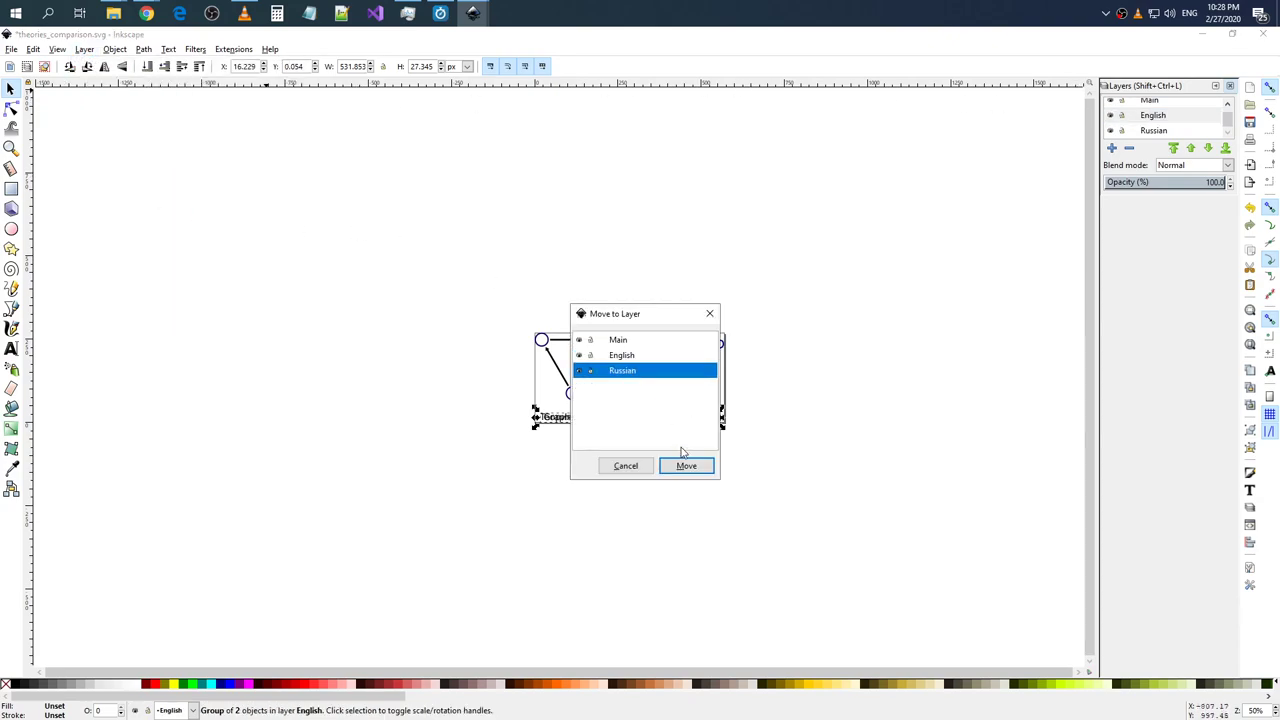
left_click(686, 466)
left_click(1110, 130)
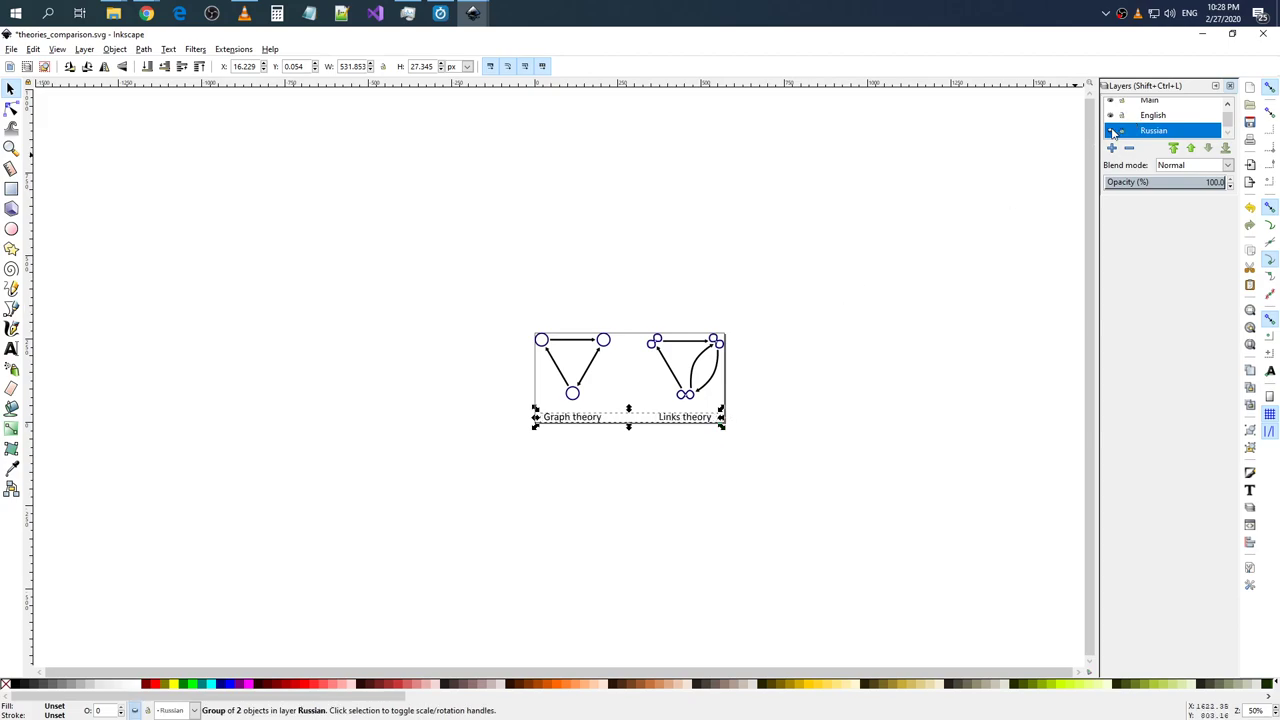
- Move the remaining 'Graph theory' / 'Links theory' caption group to the English layer, checking its visibility
left_click(680, 425)
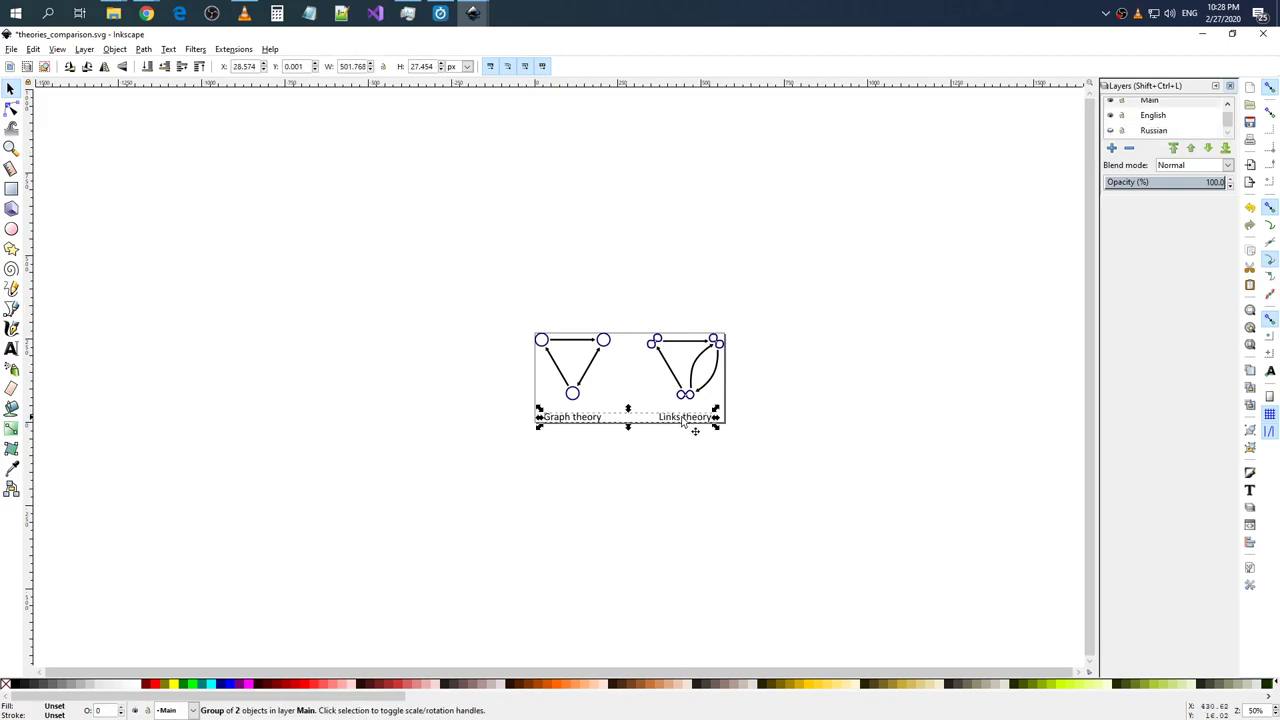
left_click(33, 50)
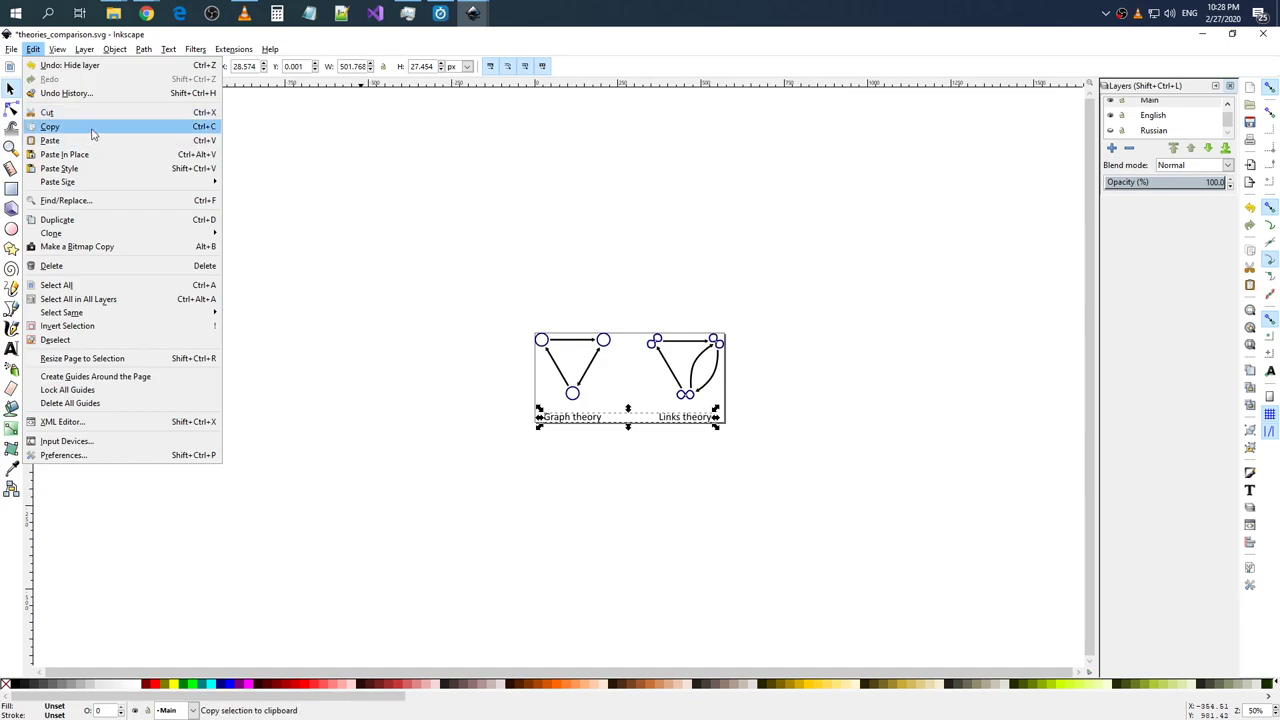
left_click(148, 190)
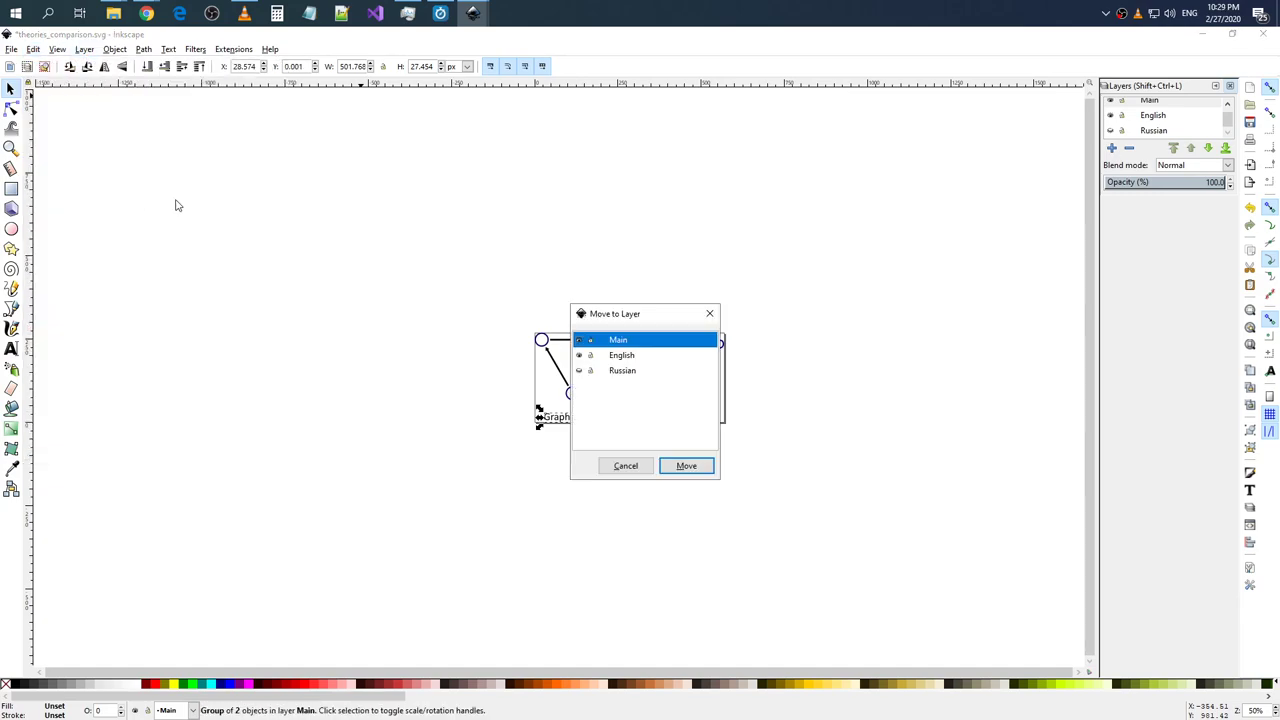
left_click(629, 362)
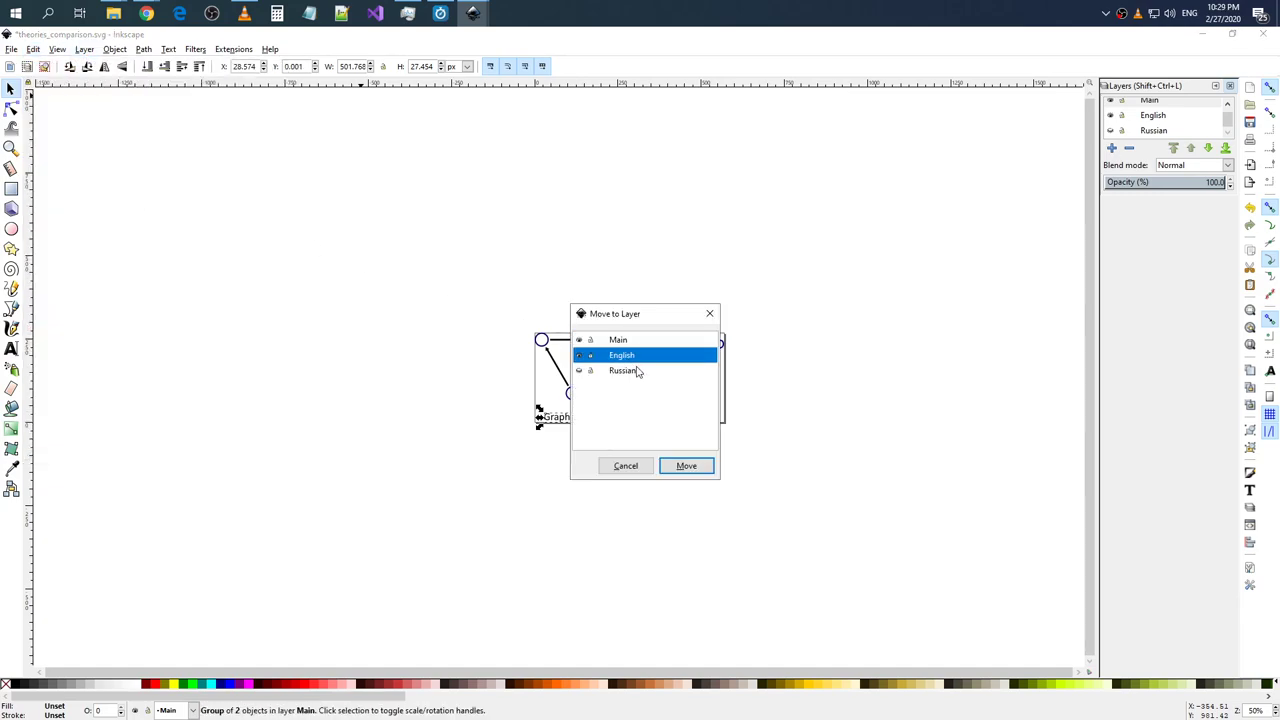
left_click(690, 470)
left_click(1111, 116)
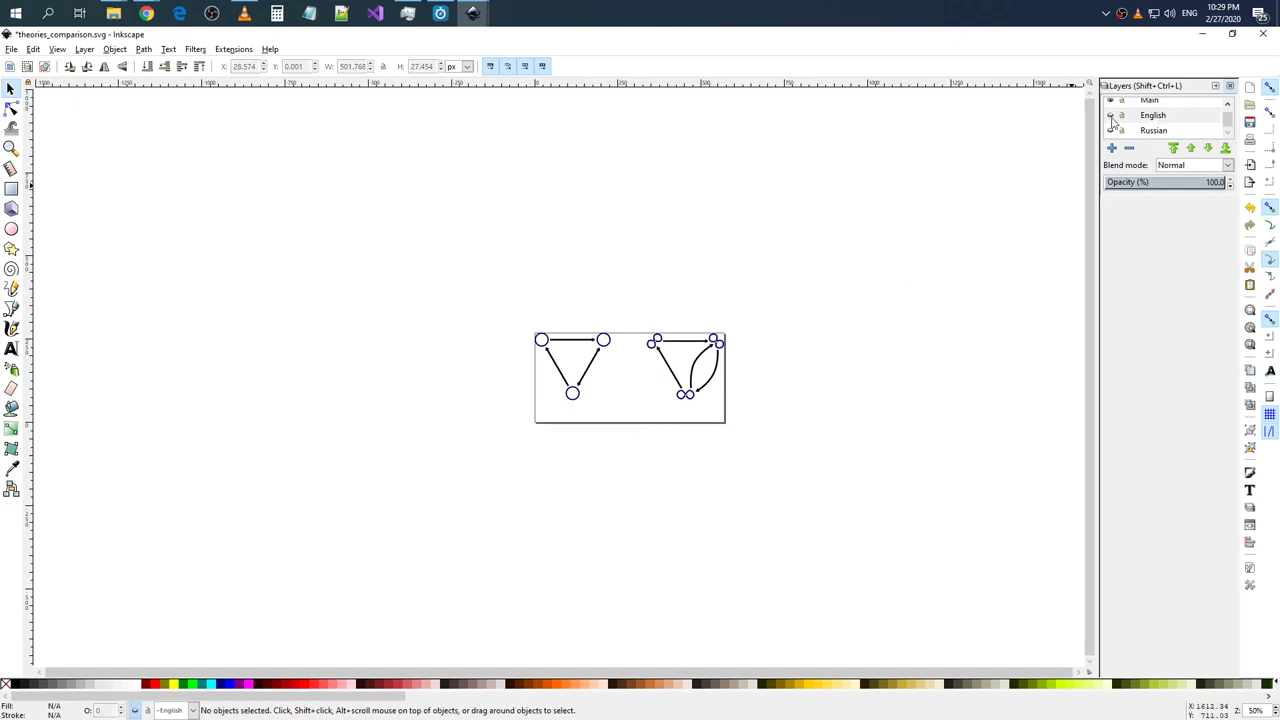
left_click(1111, 116)
- Ungroup the combined diagrams group into its two diagram groups
scroll(760, 382, "up", 1)
scroll(752, 383, "up", 3)
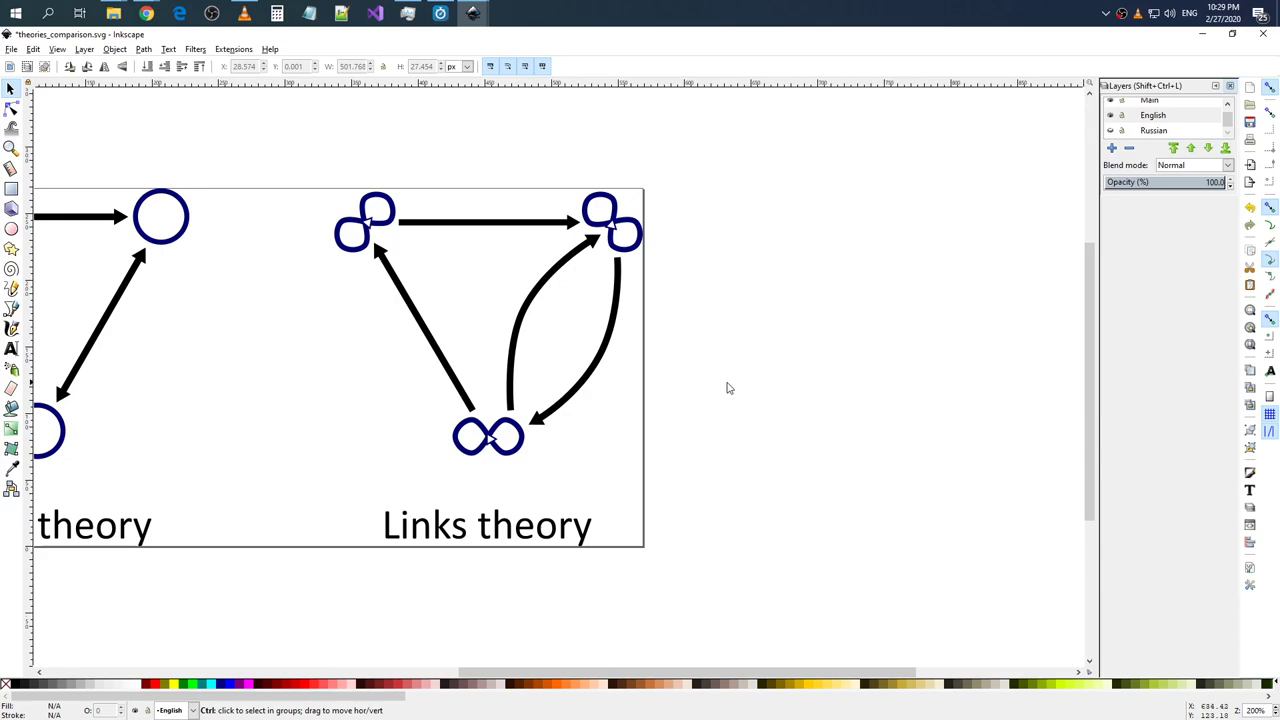
scroll(726, 386, "down", 1)
left_click(564, 425)
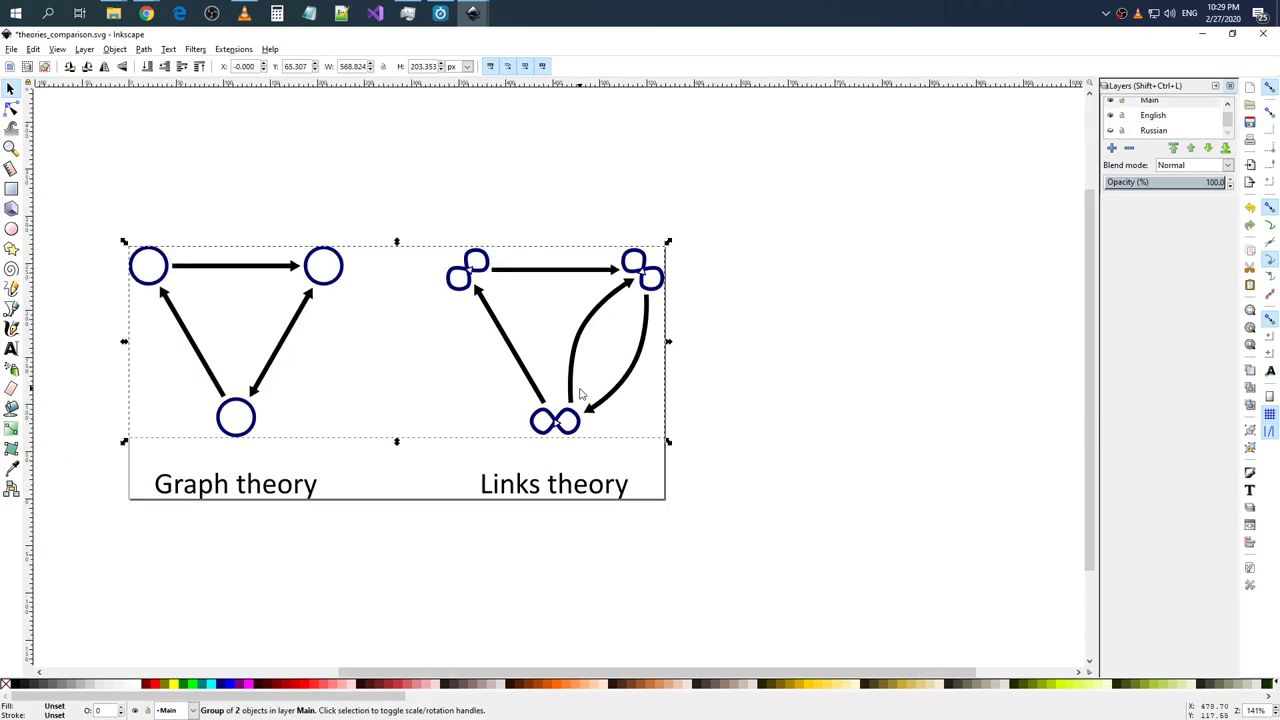
right_click(563, 338)
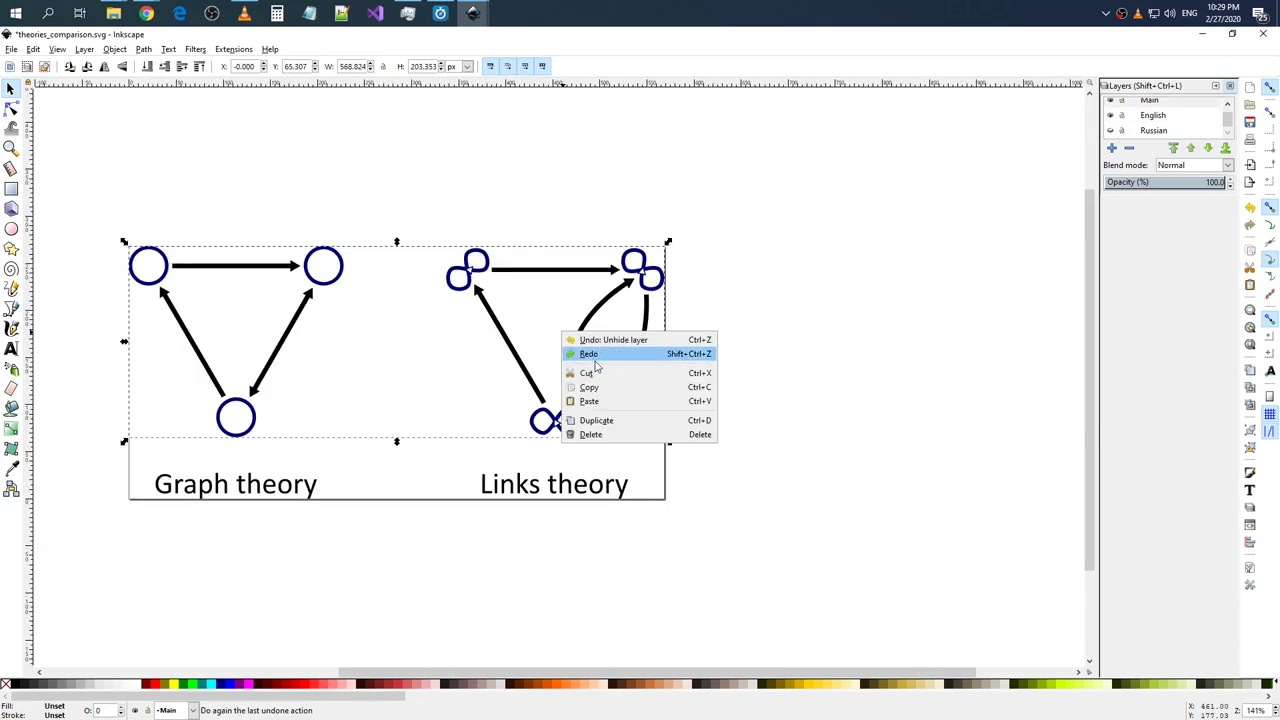
left_click(486, 344)
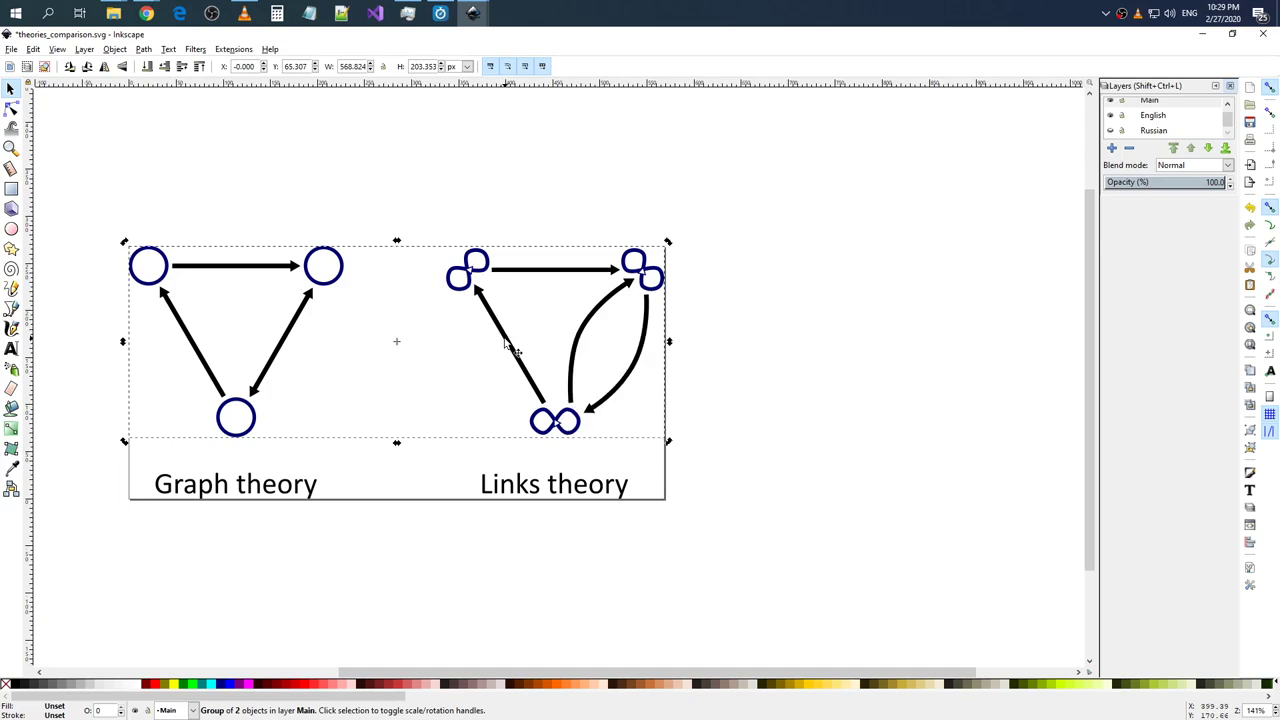
right_click(504, 336)
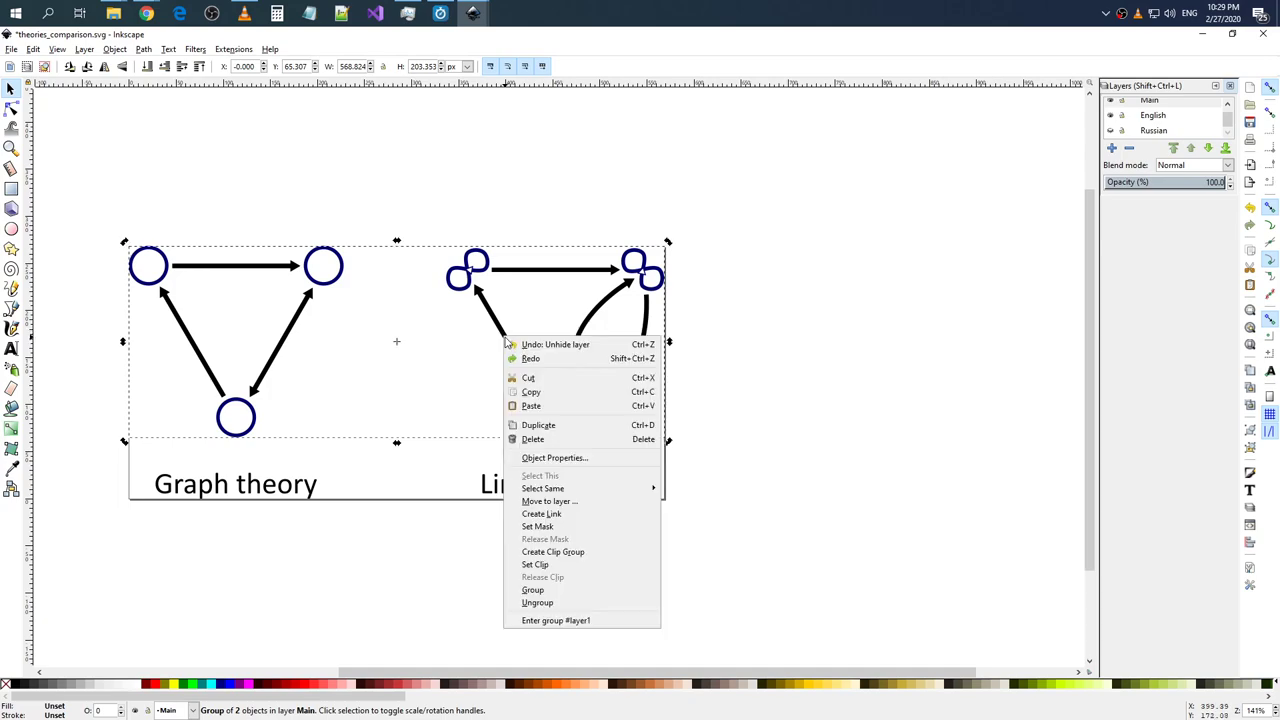
left_click(550, 603)
- Ungroup the Links theory and Graph theory diagram groups into separate shapes
left_click(573, 421)
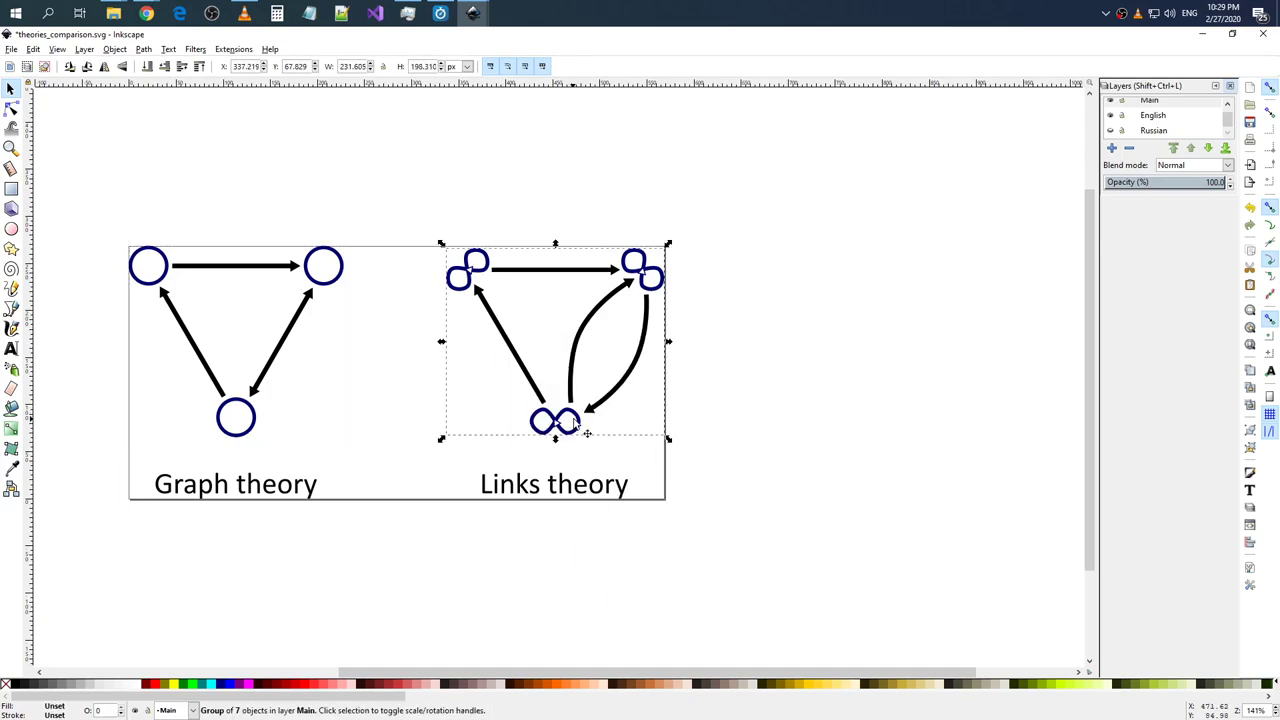
right_click(576, 418)
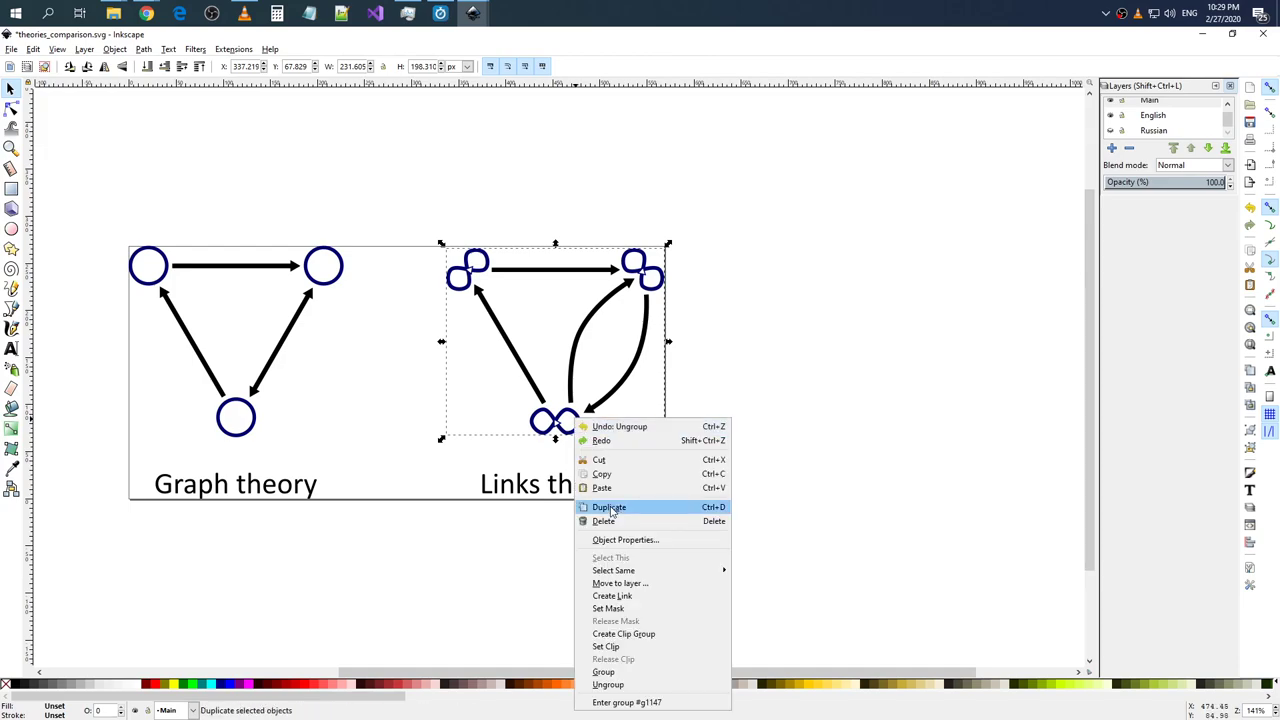
left_click(607, 685)
left_click(592, 436)
left_click(573, 426)
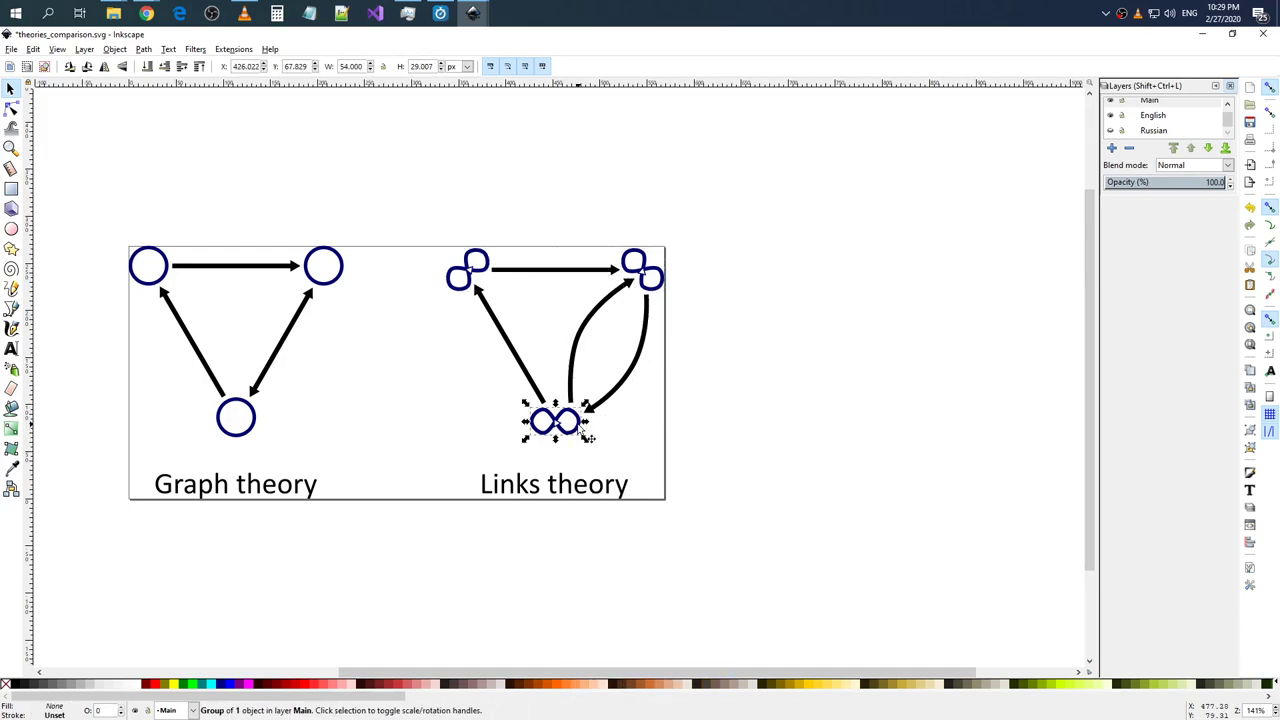
left_click(274, 358)
right_click(278, 360)
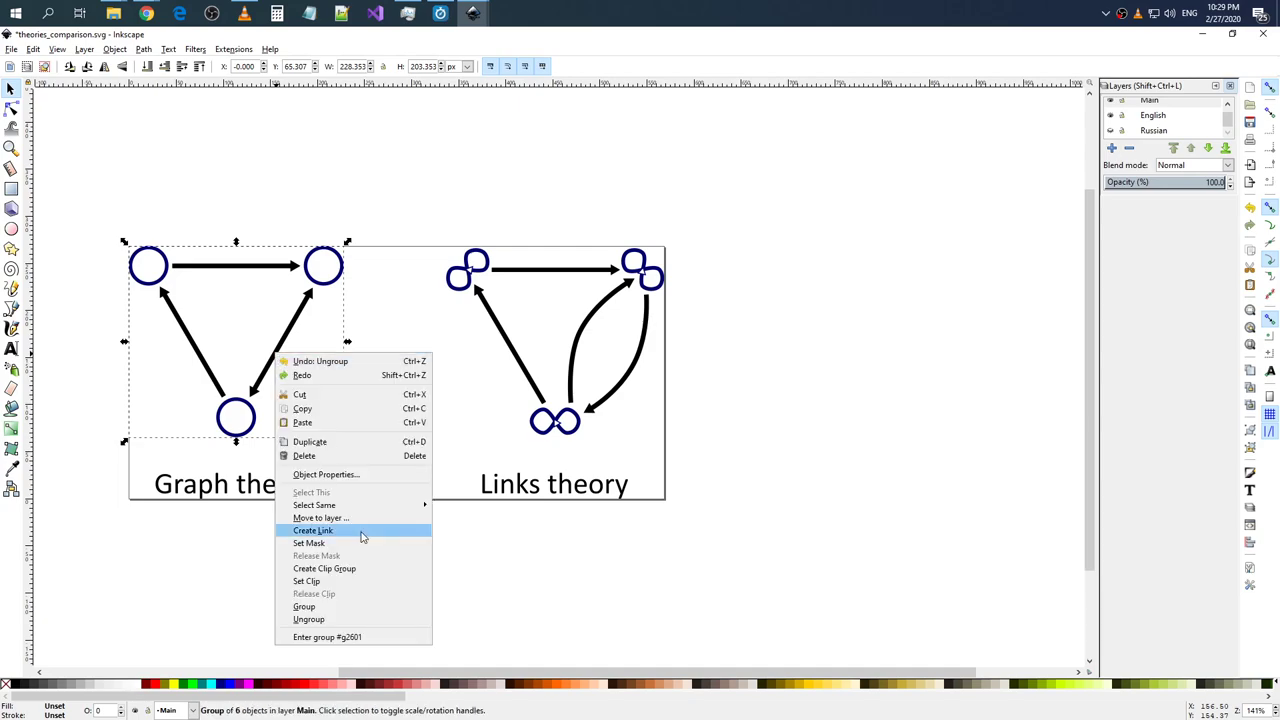
left_click(320, 620)
left_click(278, 382)
- Open Fill and Stroke for the diagonal arrow to the bottom circle
left_click(276, 358)
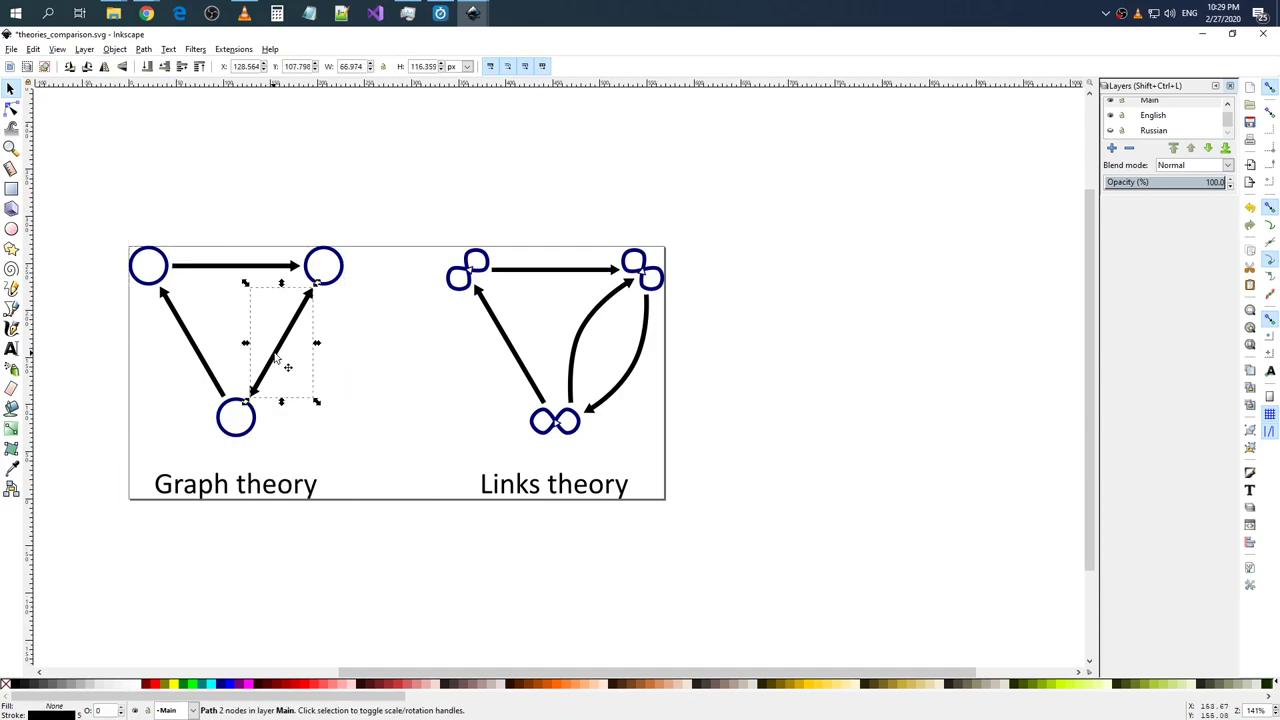
right_click(281, 339)
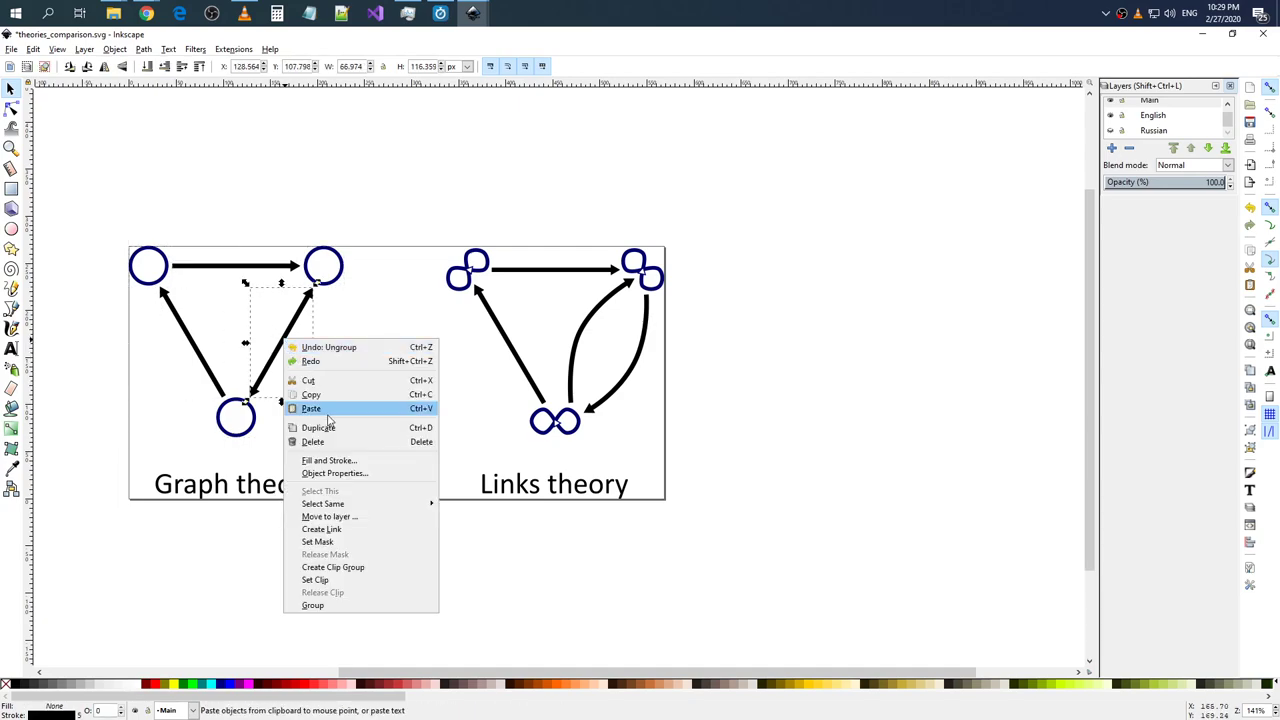
left_click(276, 357)
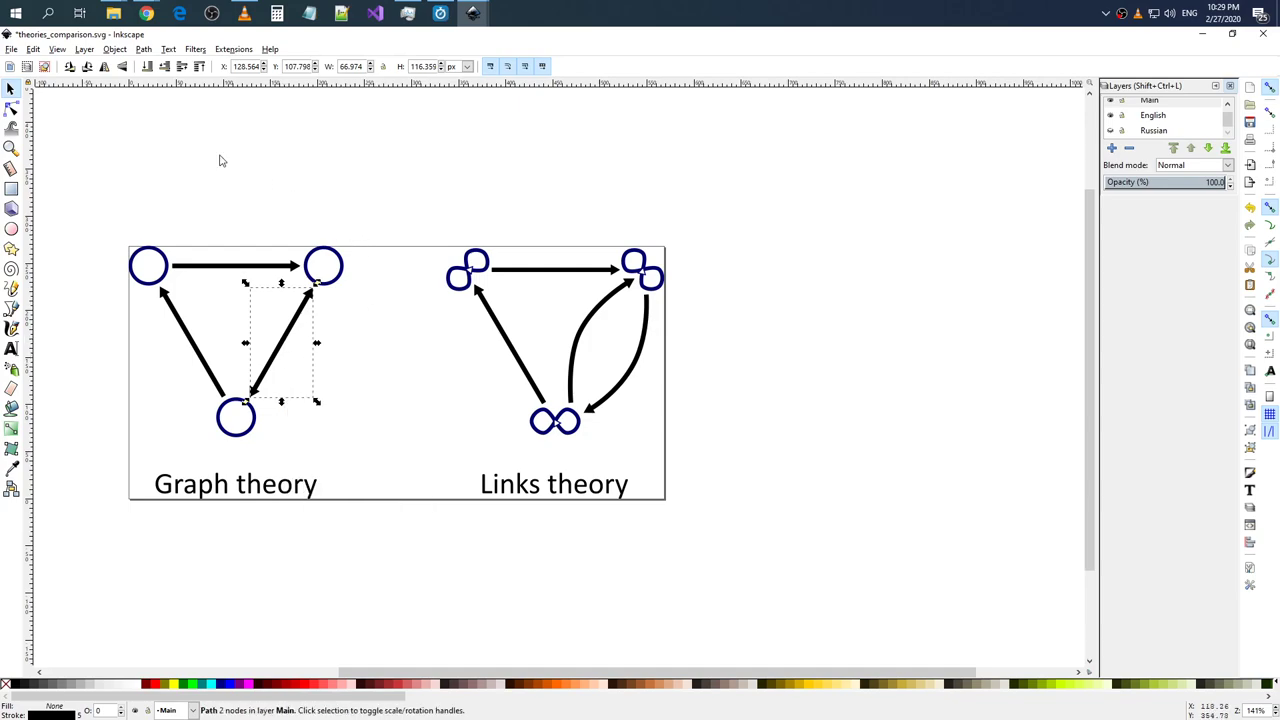
right_click(286, 342)
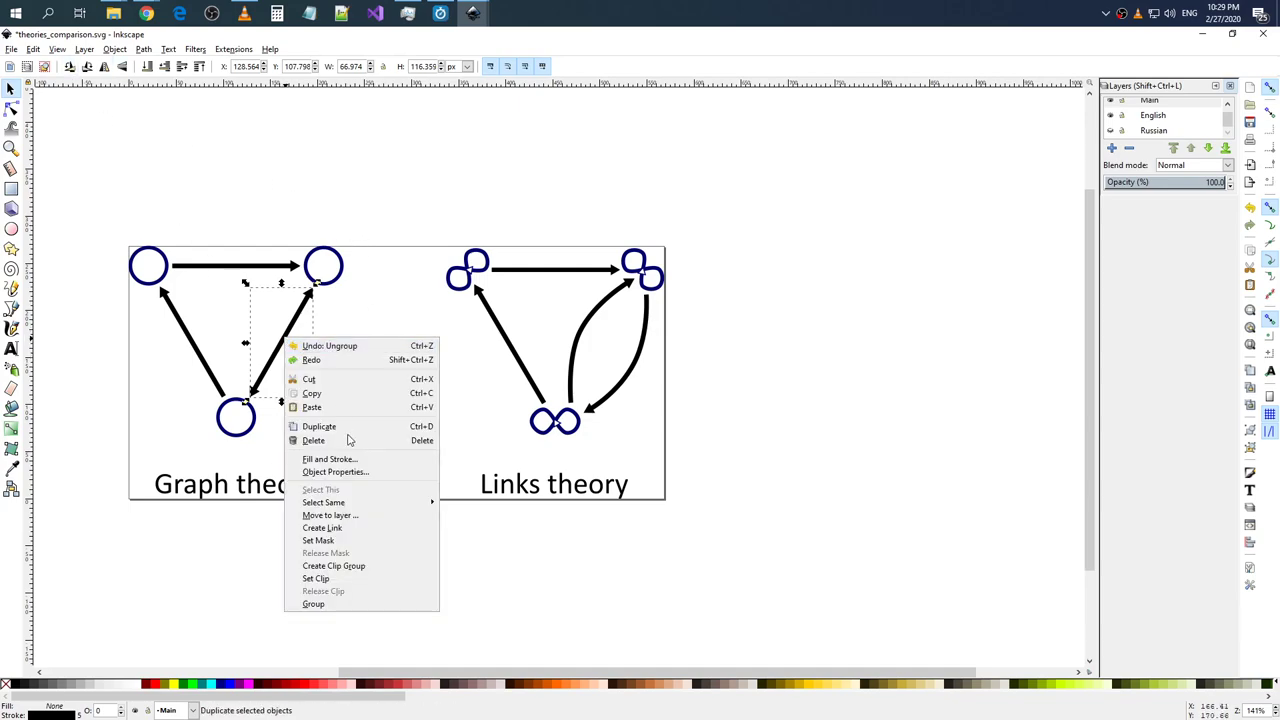
left_click(393, 454)
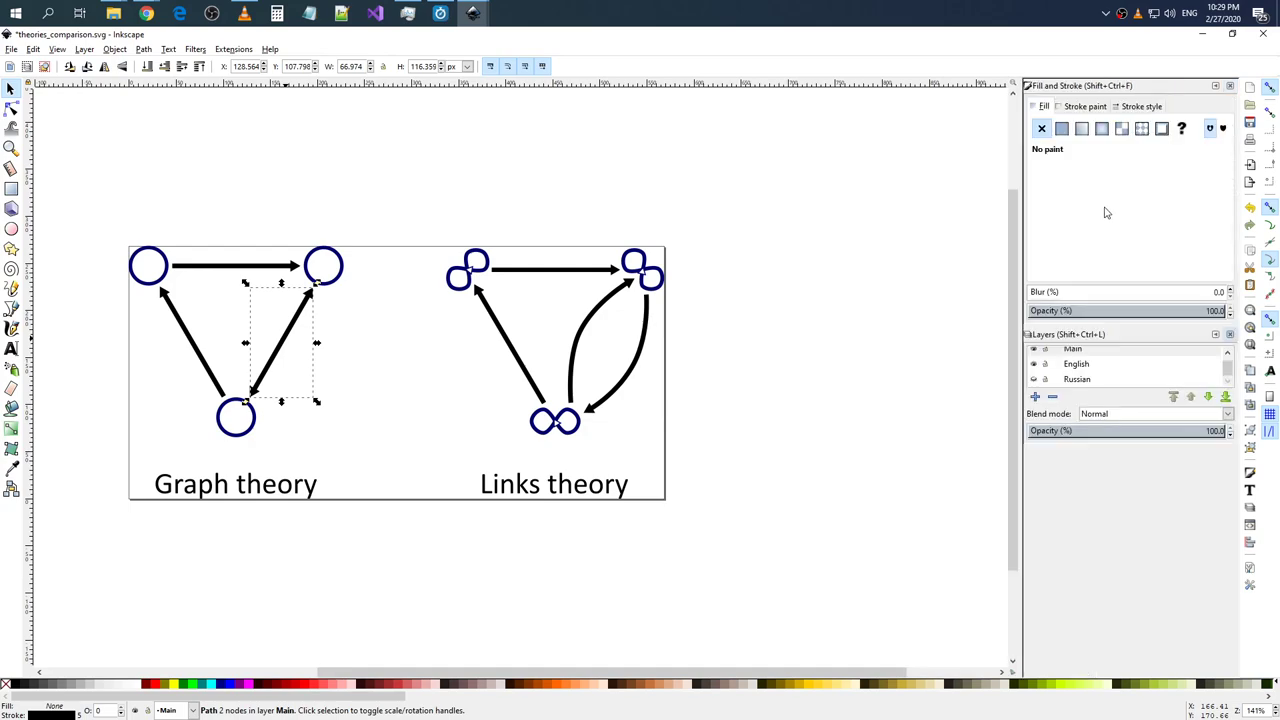
- Remove the start arrowhead from the diagonal arrow's stroke style
left_click(1093, 106)
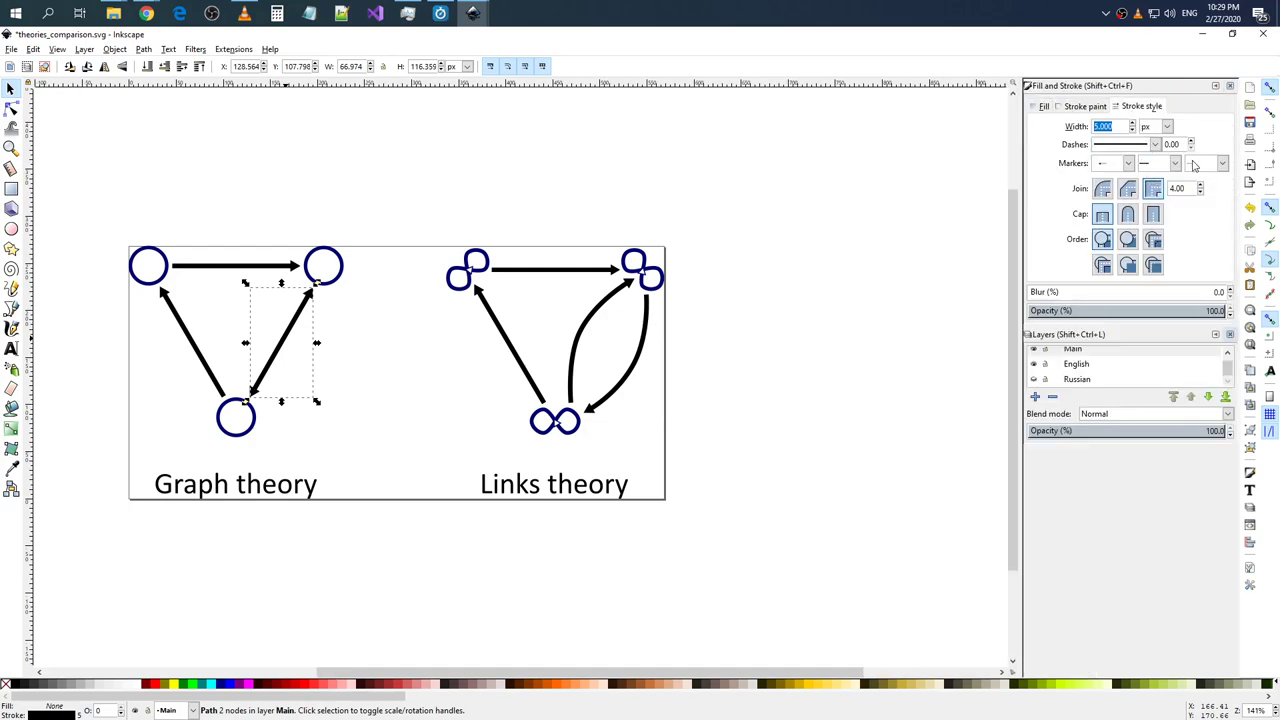
left_click(1193, 165)
left_click(1128, 163)
left_click(1128, 163)
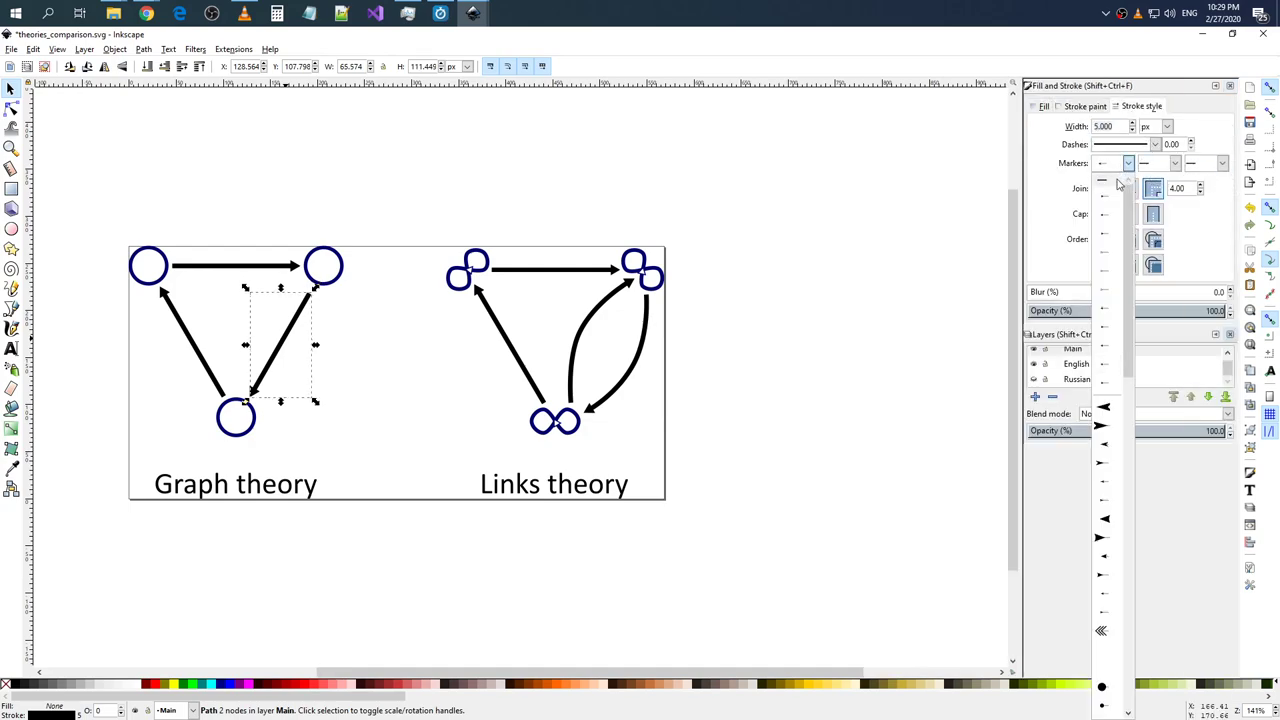
left_click(1118, 183)
- Scale the plain diagonal line so it stretches toward the top-right circle
key("Escape")
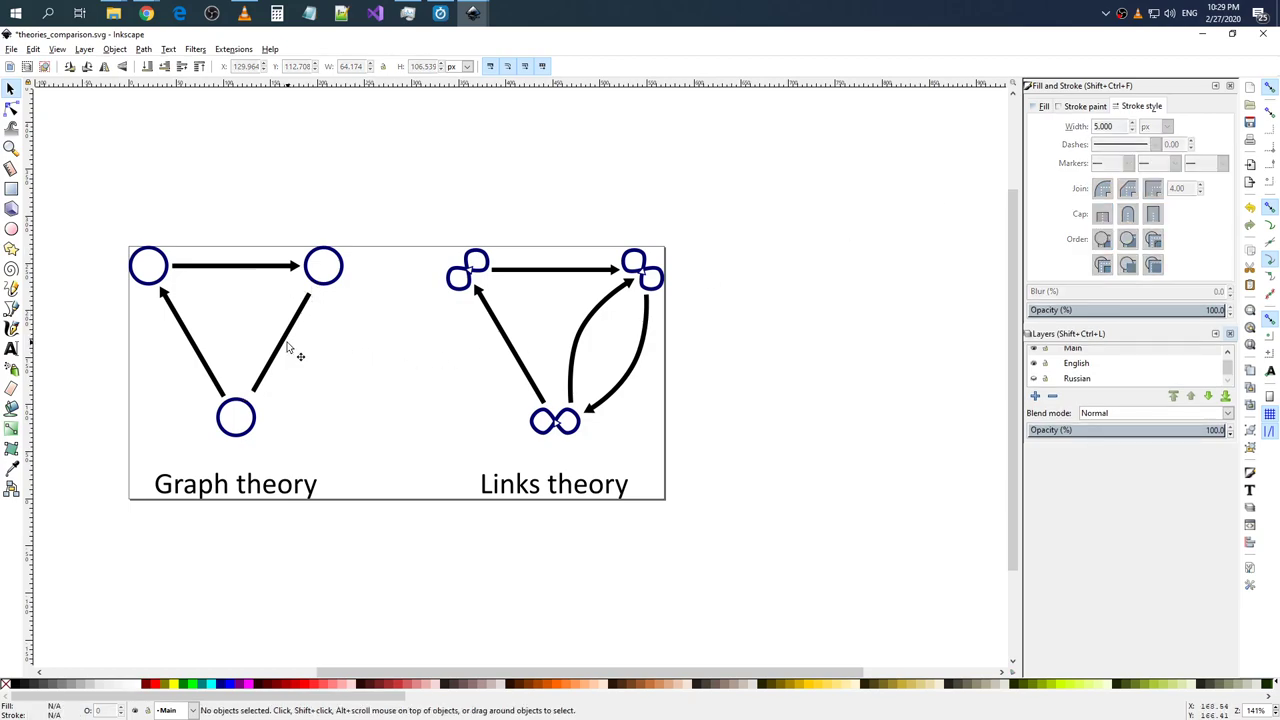
left_click(287, 347)
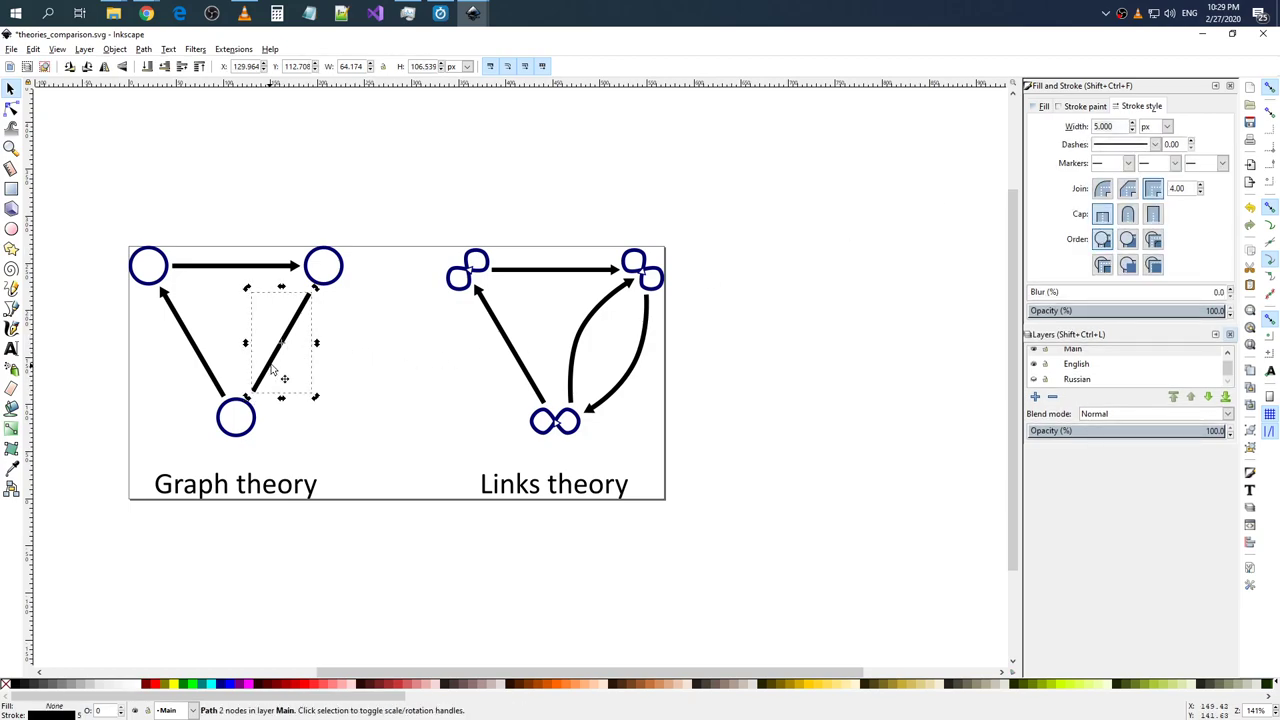
scroll(273, 367, "up", 2, "ctrl")
scroll(280, 360, "up", 1, "ctrl")
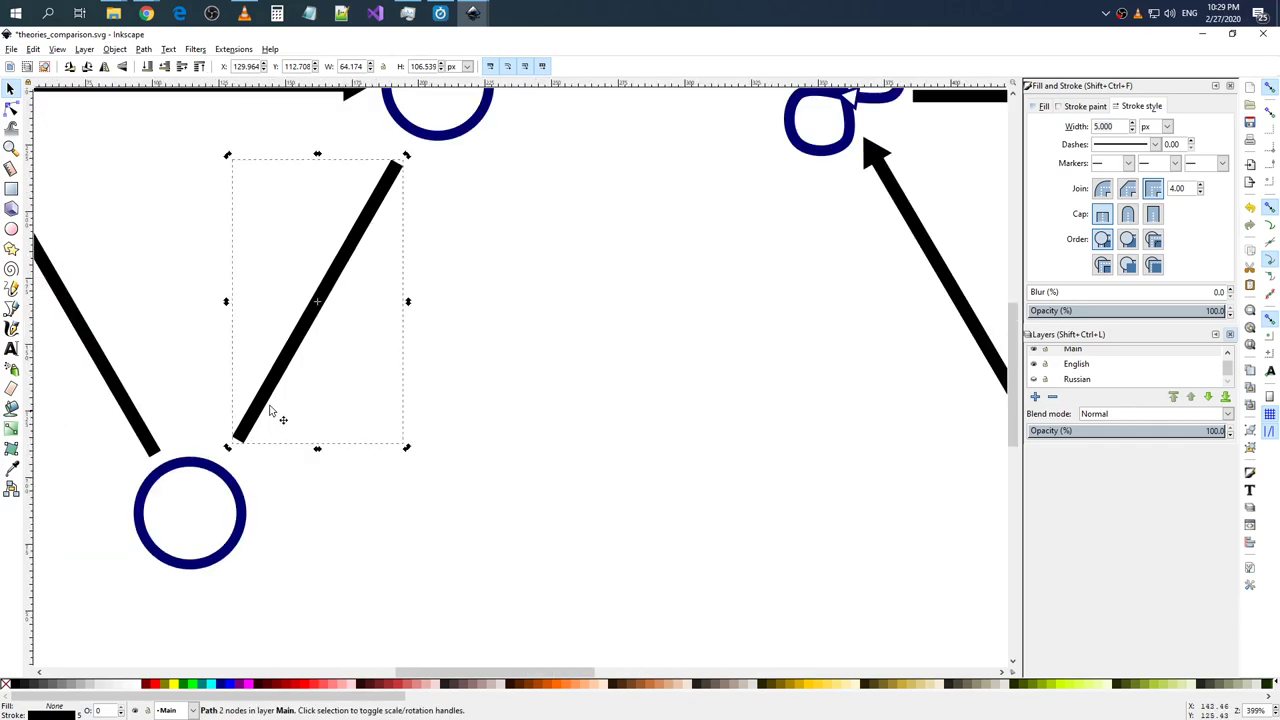
left_click(497, 343)
left_click(320, 305)
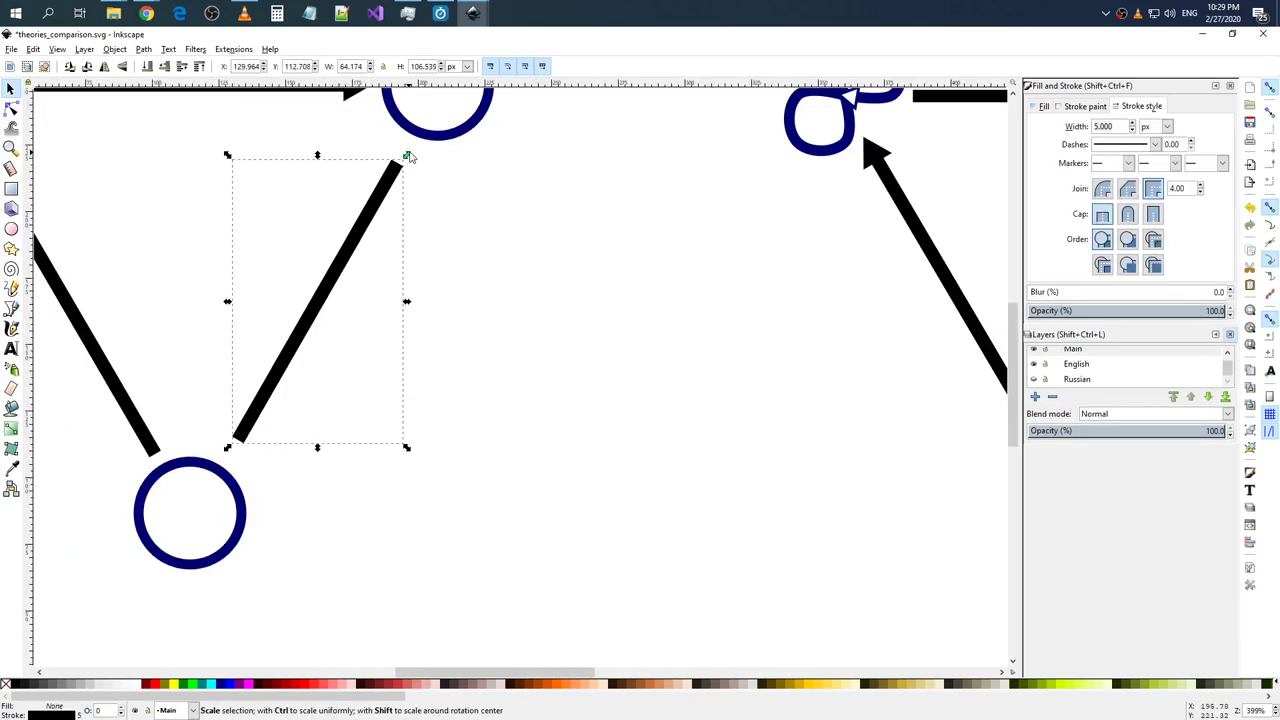
mouse_move(406, 160)
left_mouse_down()
mouse_move(419, 147)
mouse_move(406, 160)
left_mouse_up()
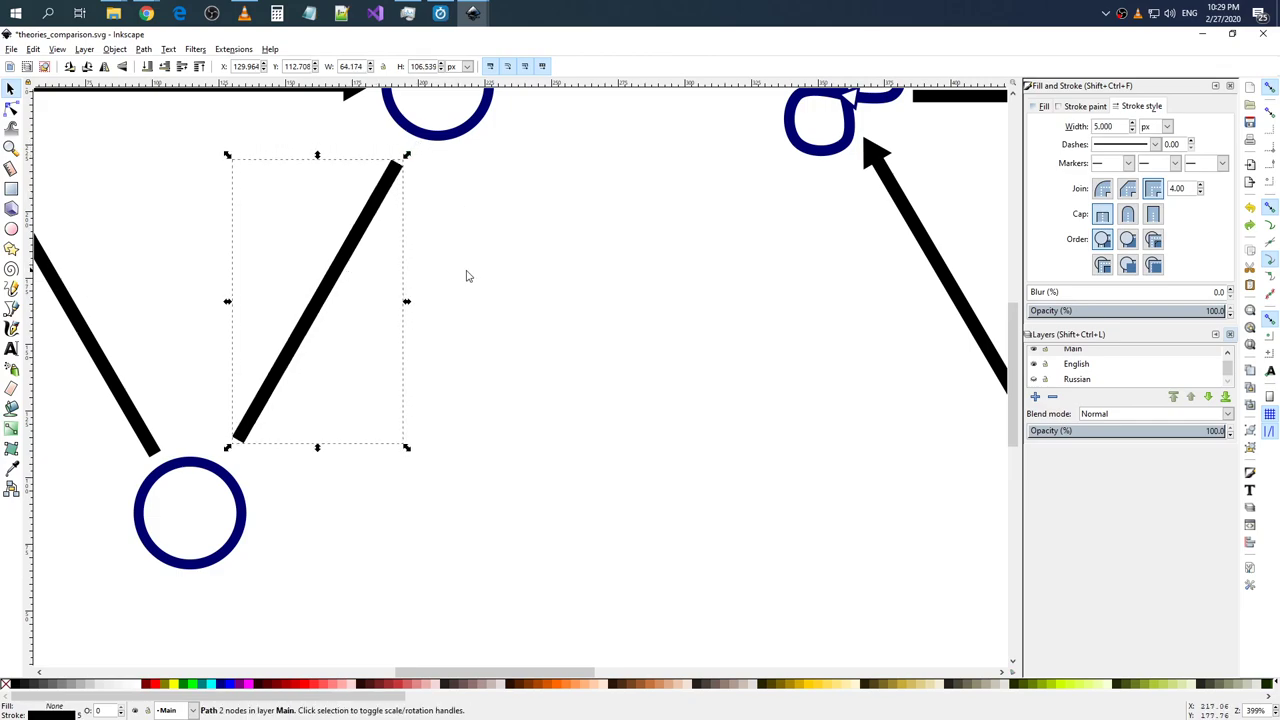
left_click(423, 307)
left_click(322, 306)
- Select both end nodes of the diagonal line and nudge it slightly down-right
left_click(11, 107)
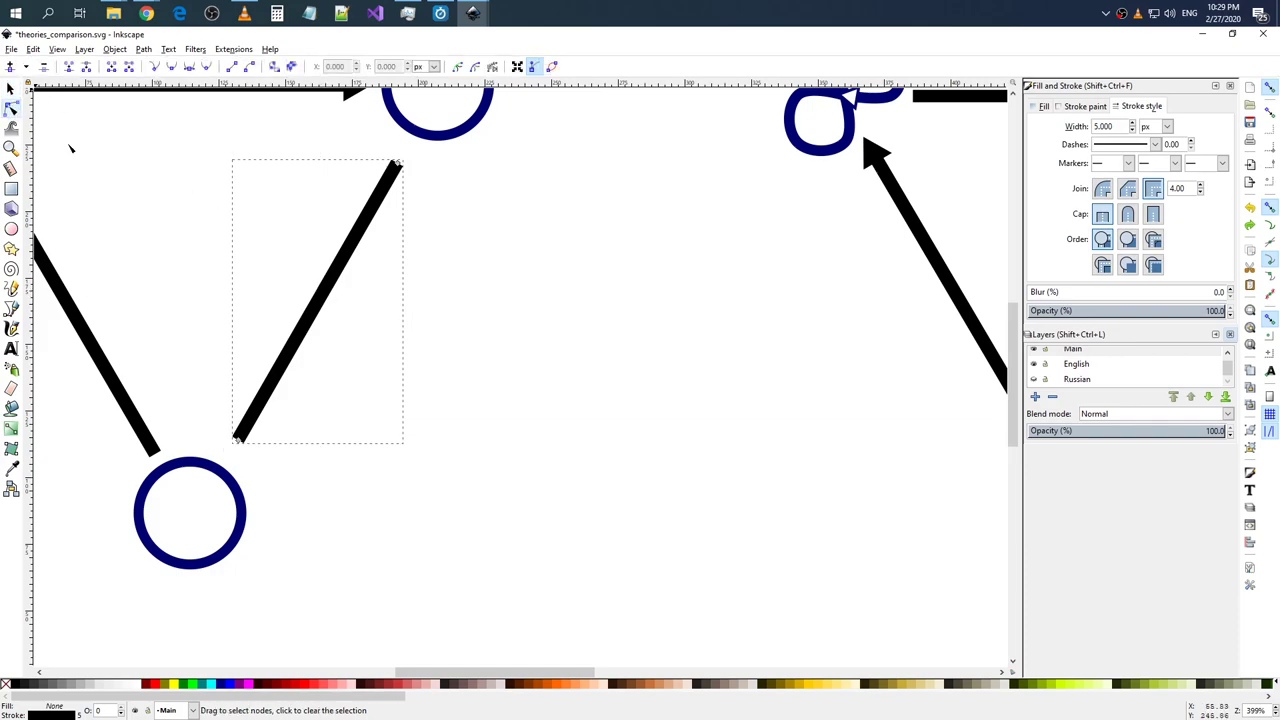
left_click(396, 167)
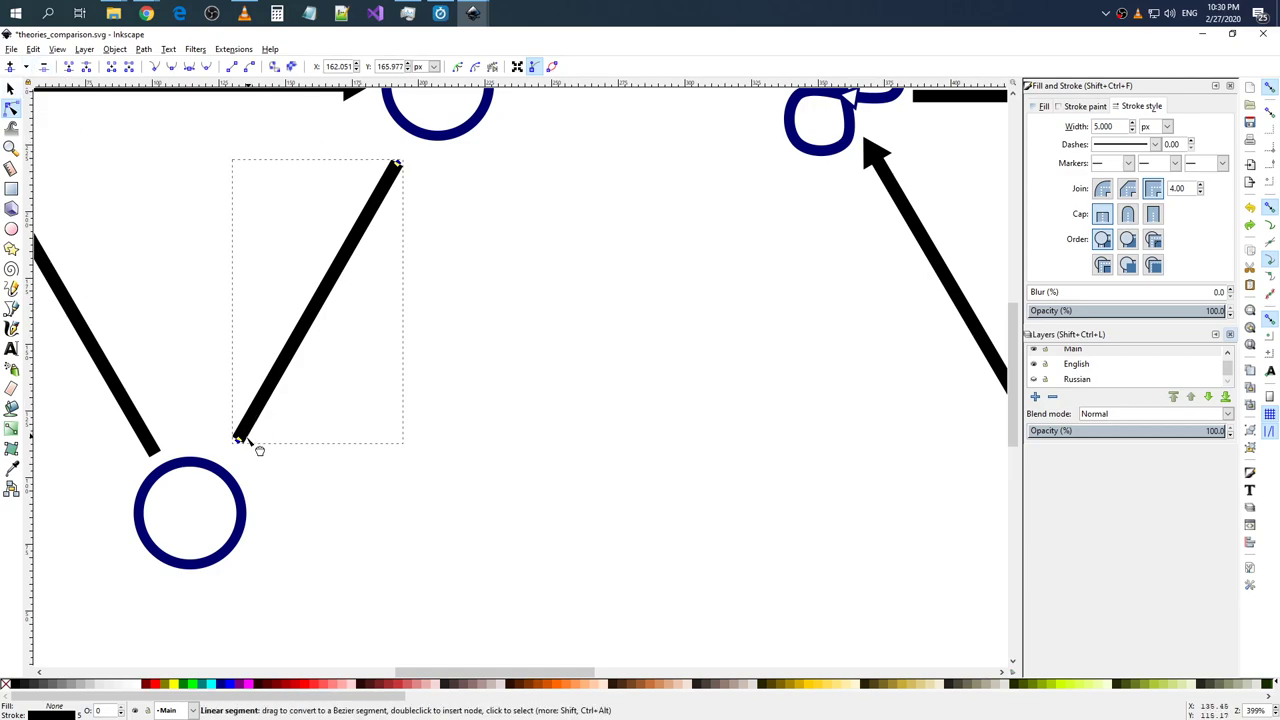
left_click_drag(236, 438, 241, 449)
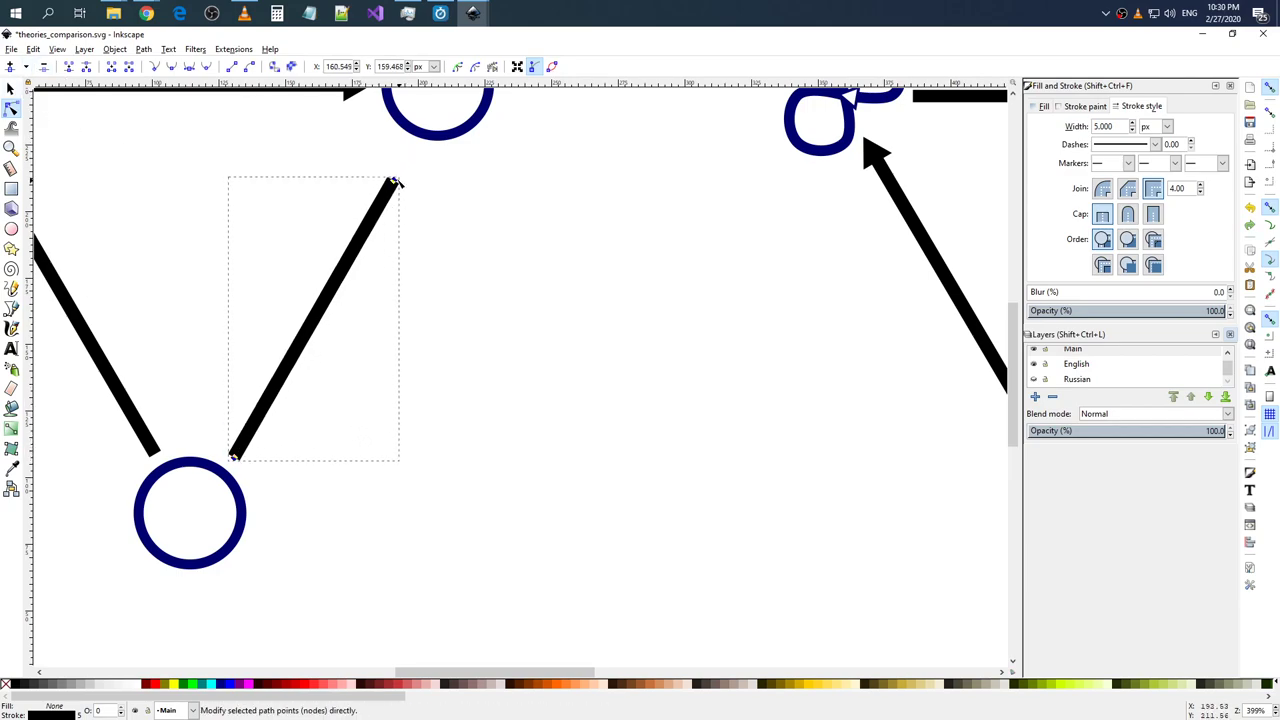
left_click_drag(390, 187, 402, 173)
left_click_drag(240, 448, 245, 451)
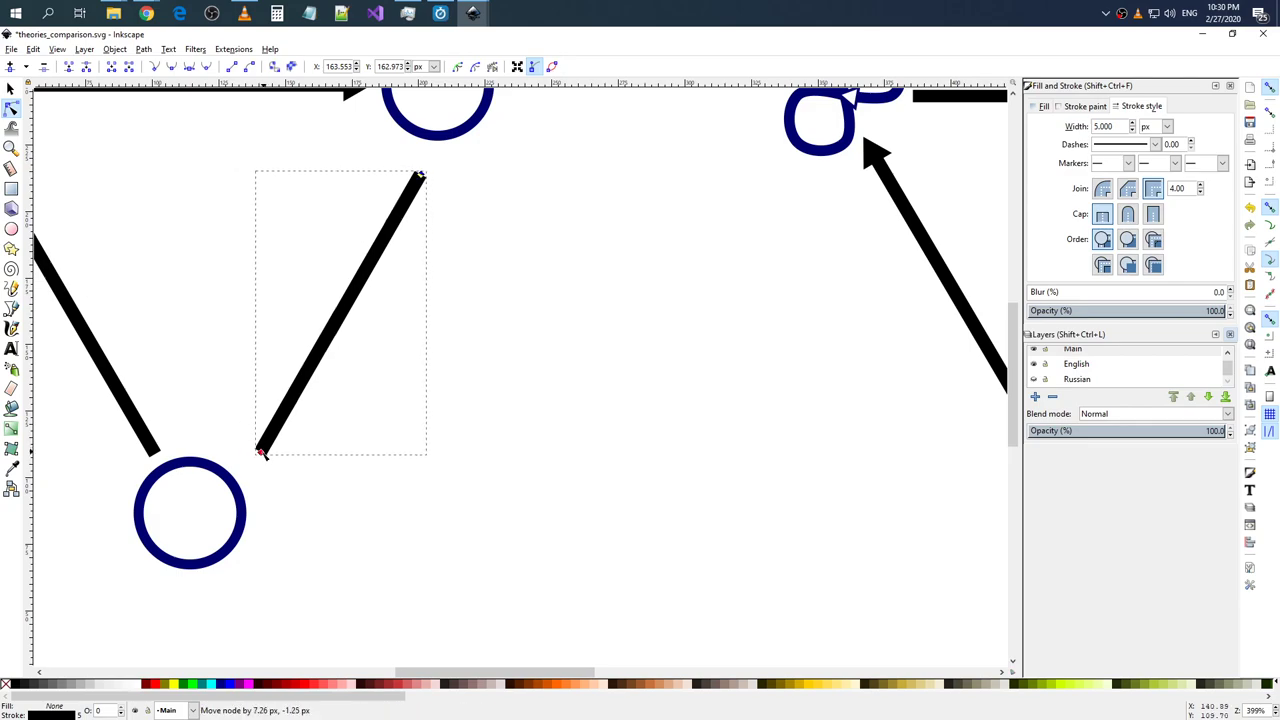
- Shift the line's bottom end slightly left and pull its top end toward the upper circle
left_click(10, 88)
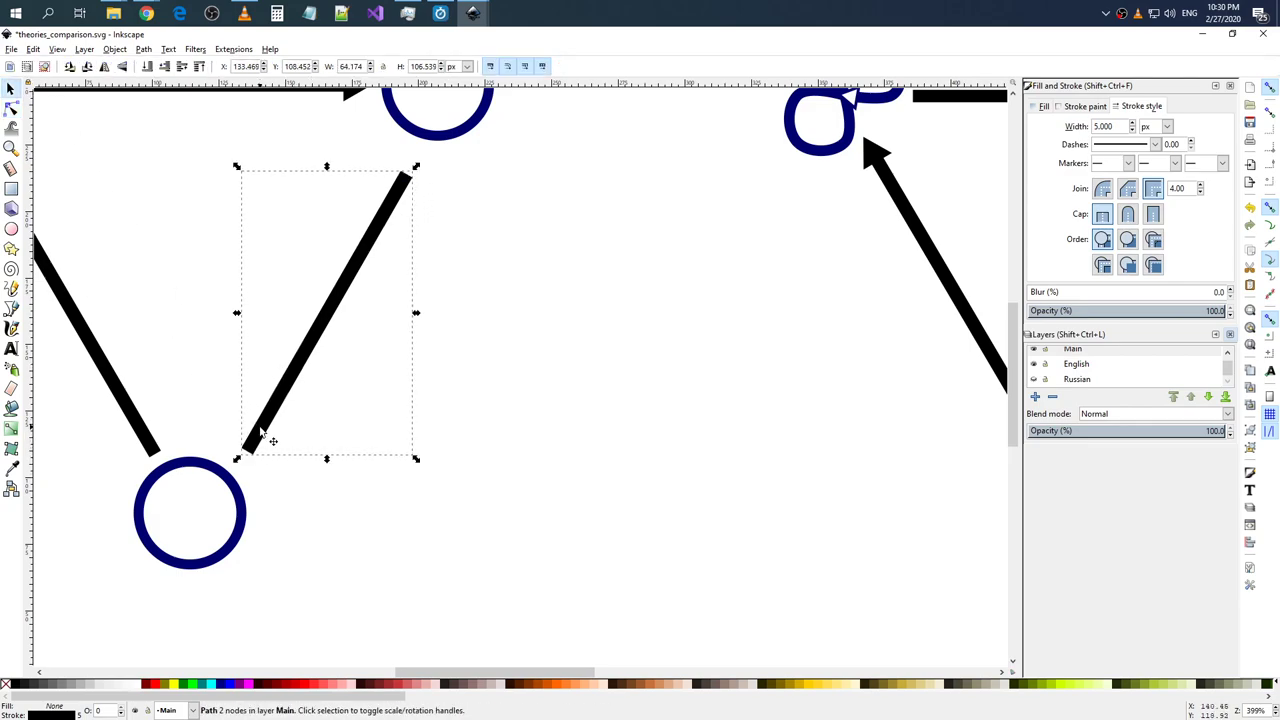
left_click(11, 108)
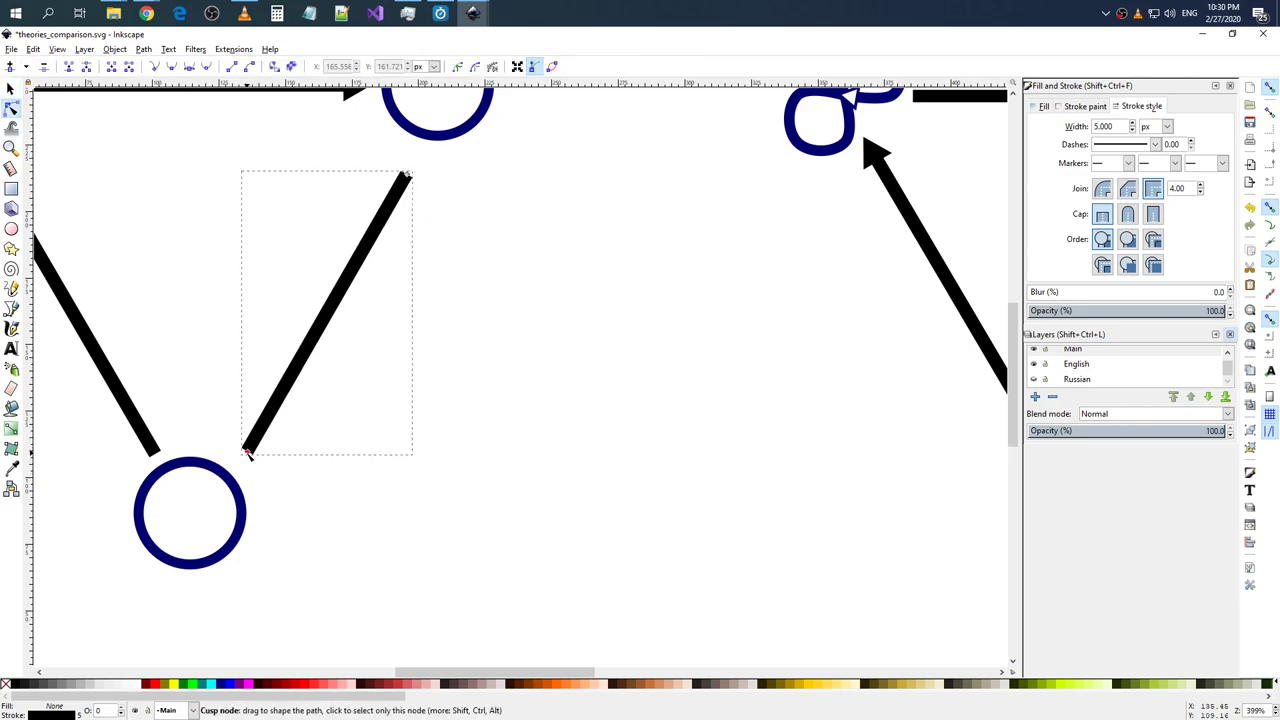
left_click_drag(248, 453, 240, 446)
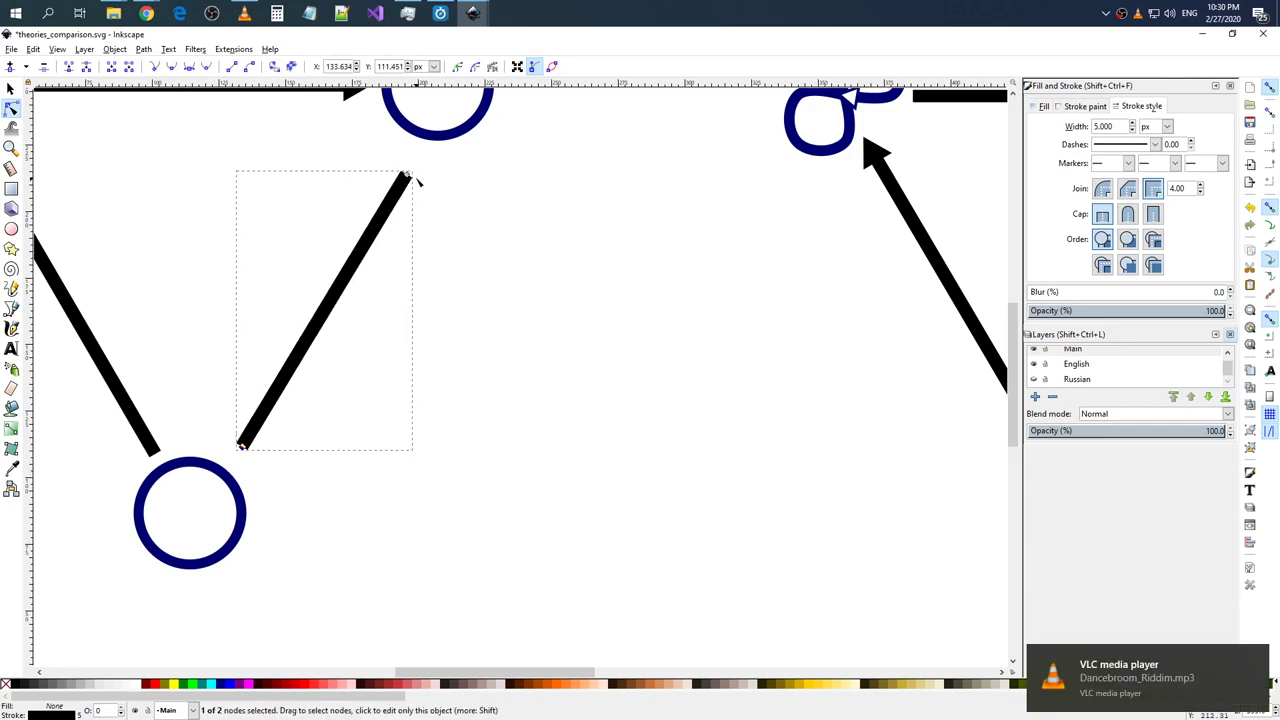
left_click_drag(417, 180, 421, 158)
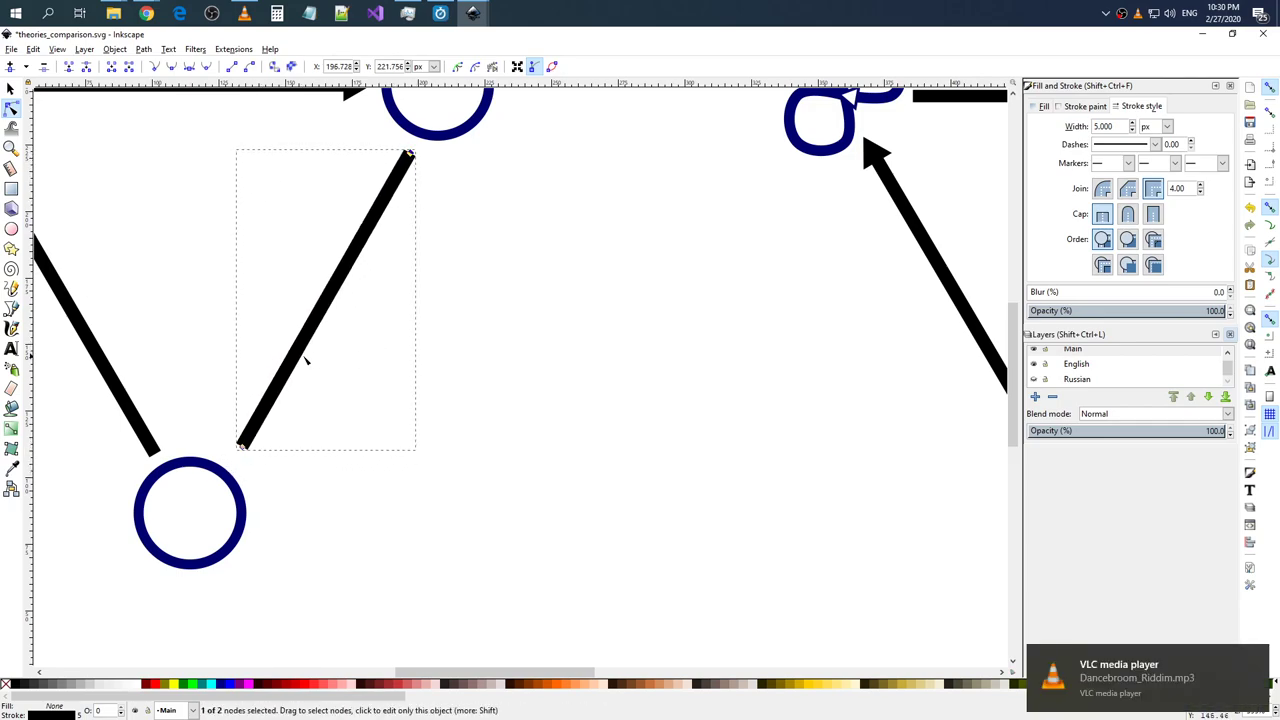
- Fine-tune the line's top end position next to the top-right circle
scroll(250, 340, "down", 1)
scroll(205, 320, "down", 1, "ctrl")
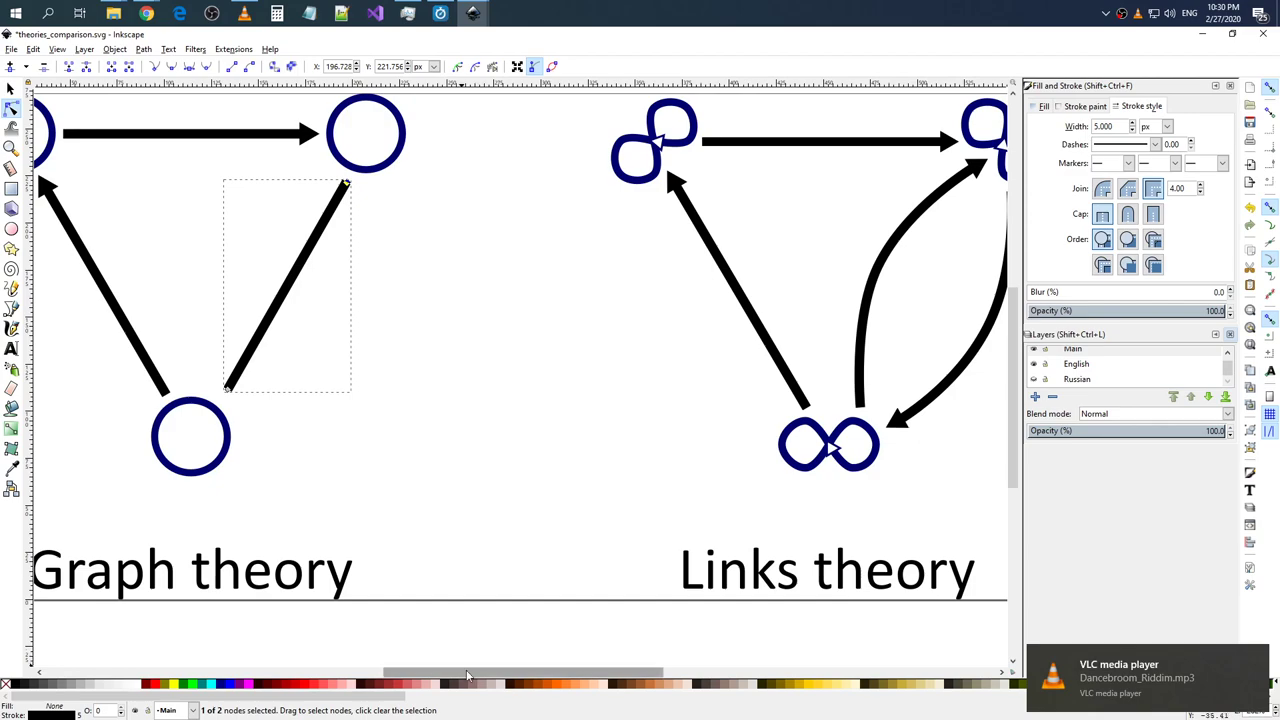
left_click_drag(472, 672, 414, 672)
scroll(379, 234, "up", 2, "ctrl")
scroll(476, 218, "down", 1, "ctrl")
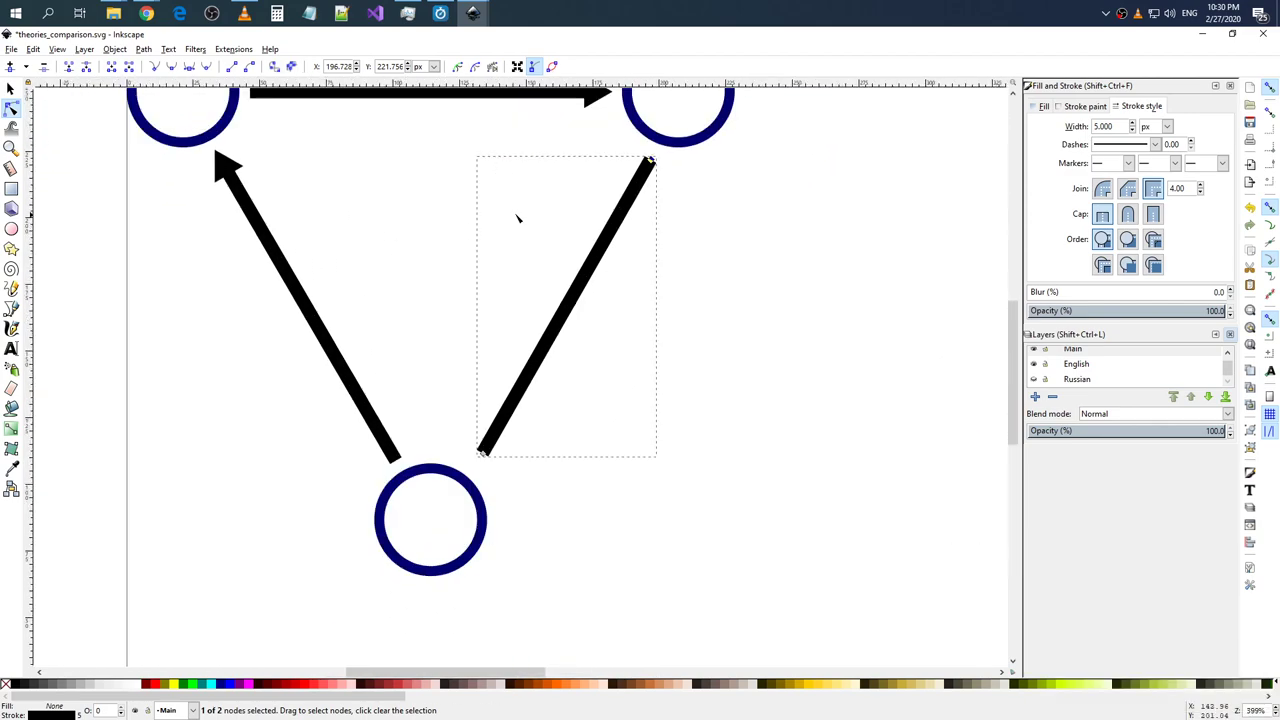
scroll(517, 214, "up", 1)
scroll(650, 222, "up", 1)
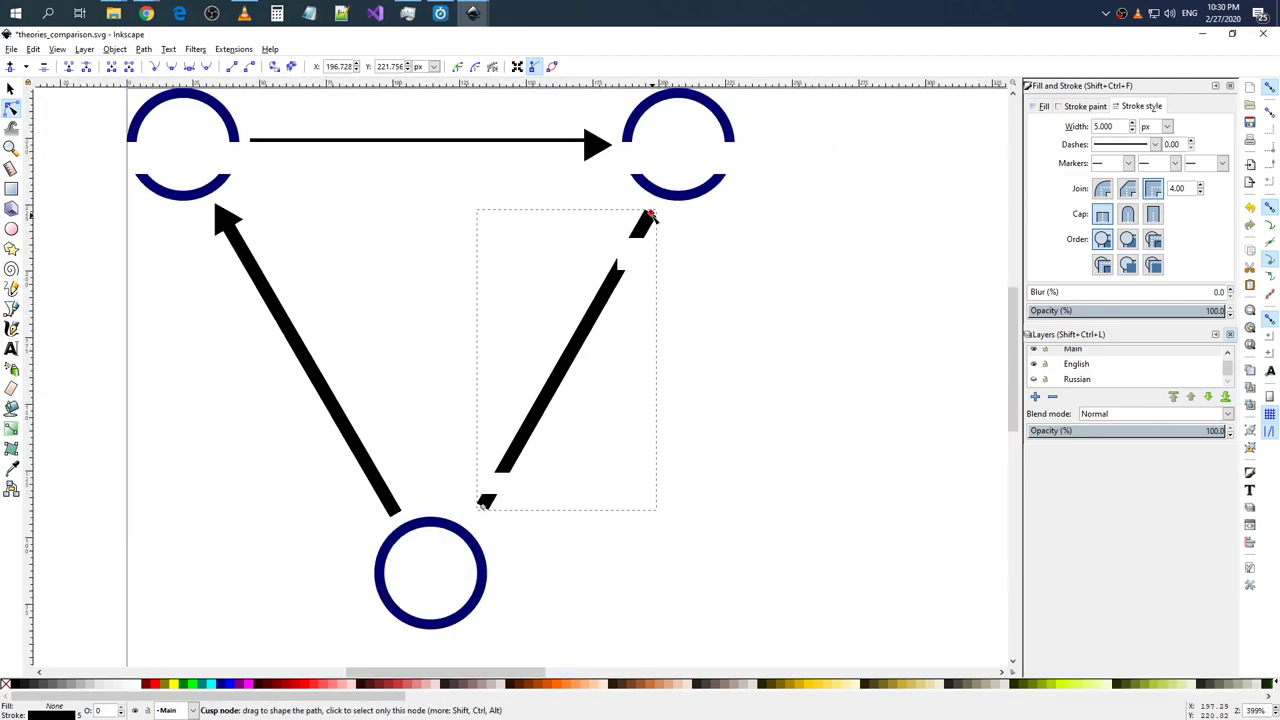
scroll(706, 306, "up", 3)
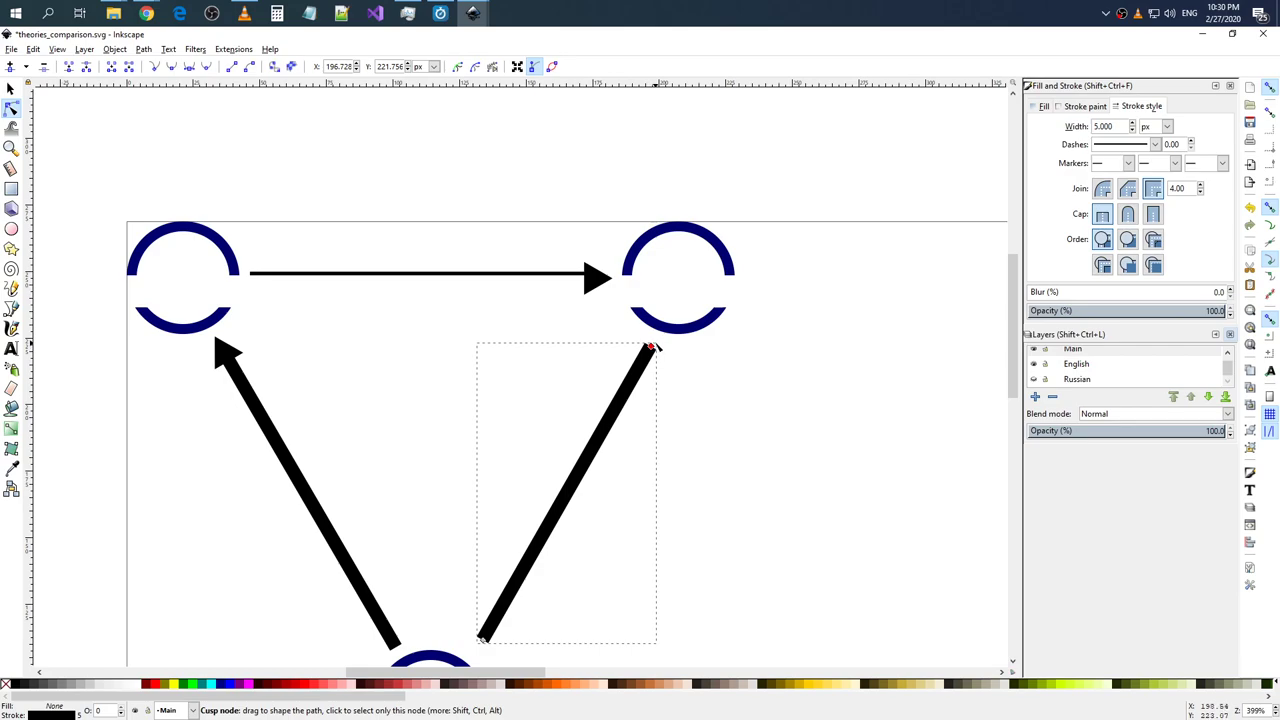
scroll(650, 347, "up", 5)
left_click_drag(618, 370, 625, 368)
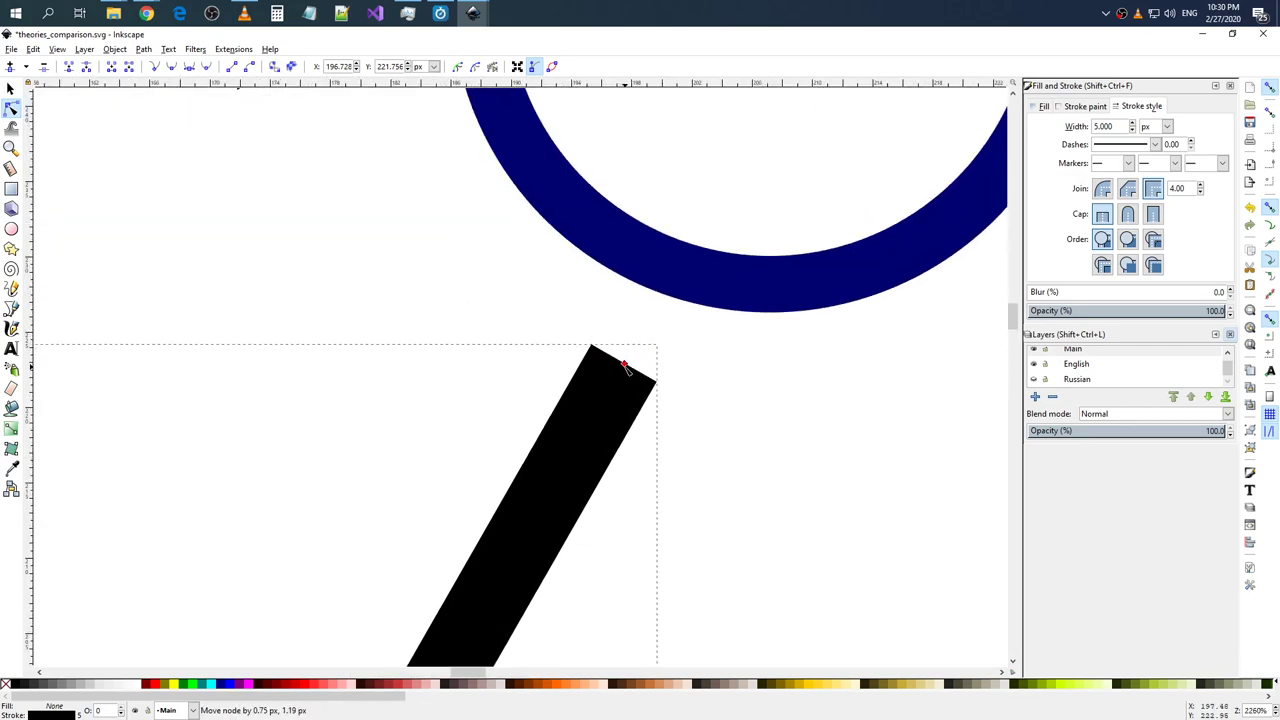
scroll(585, 415, "down", 3)
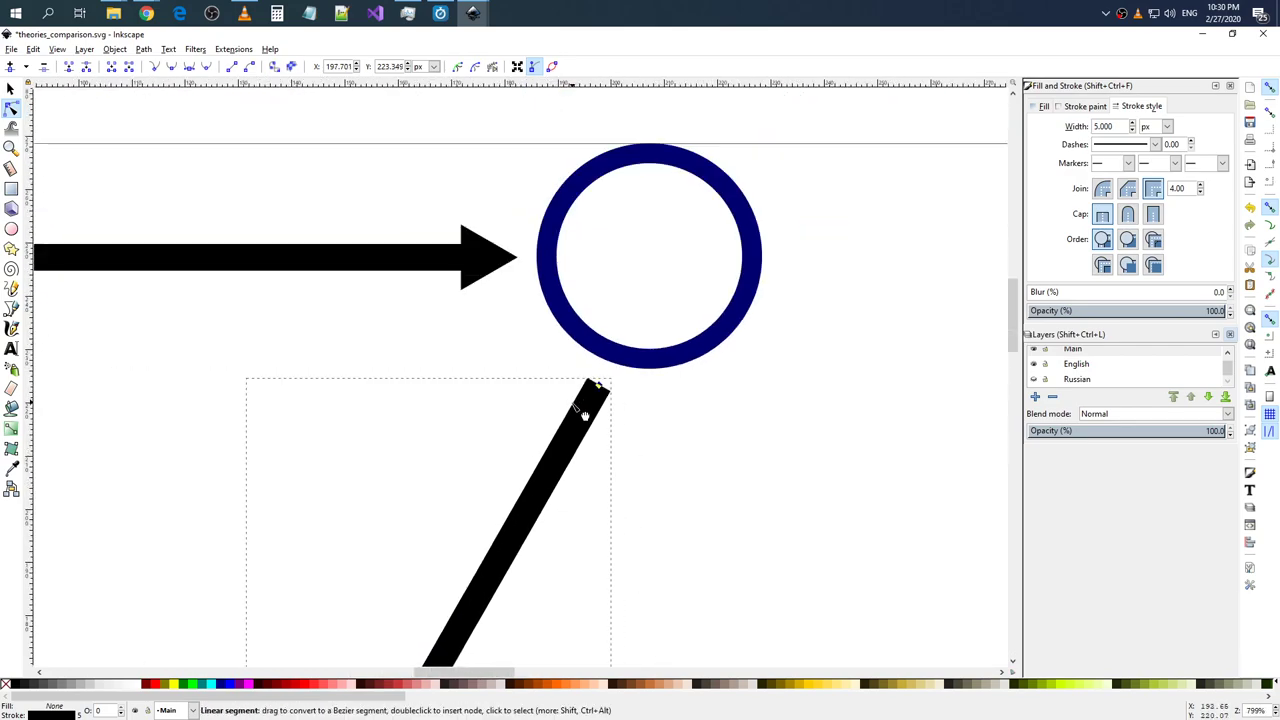
scroll(585, 415, "down", 1)
scroll(527, 668, "left", 10)
scroll(586, 476, "right", 5)
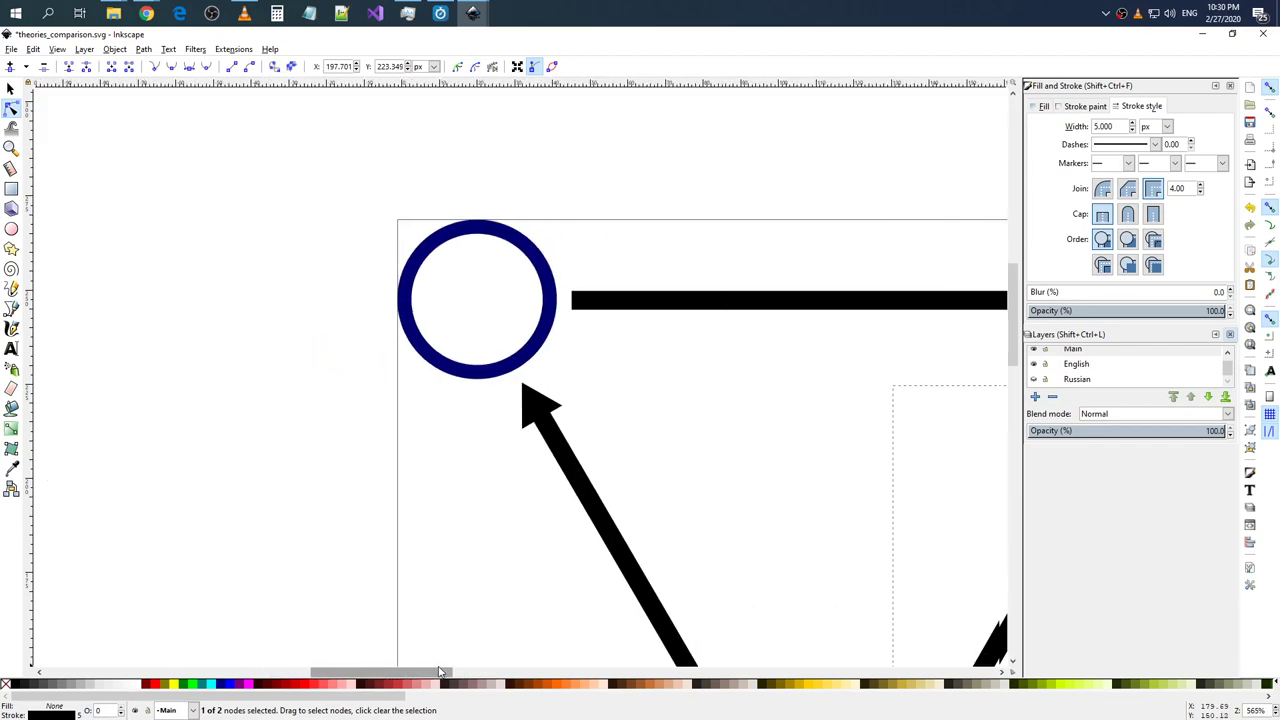
scroll(586, 476, "right", 3)
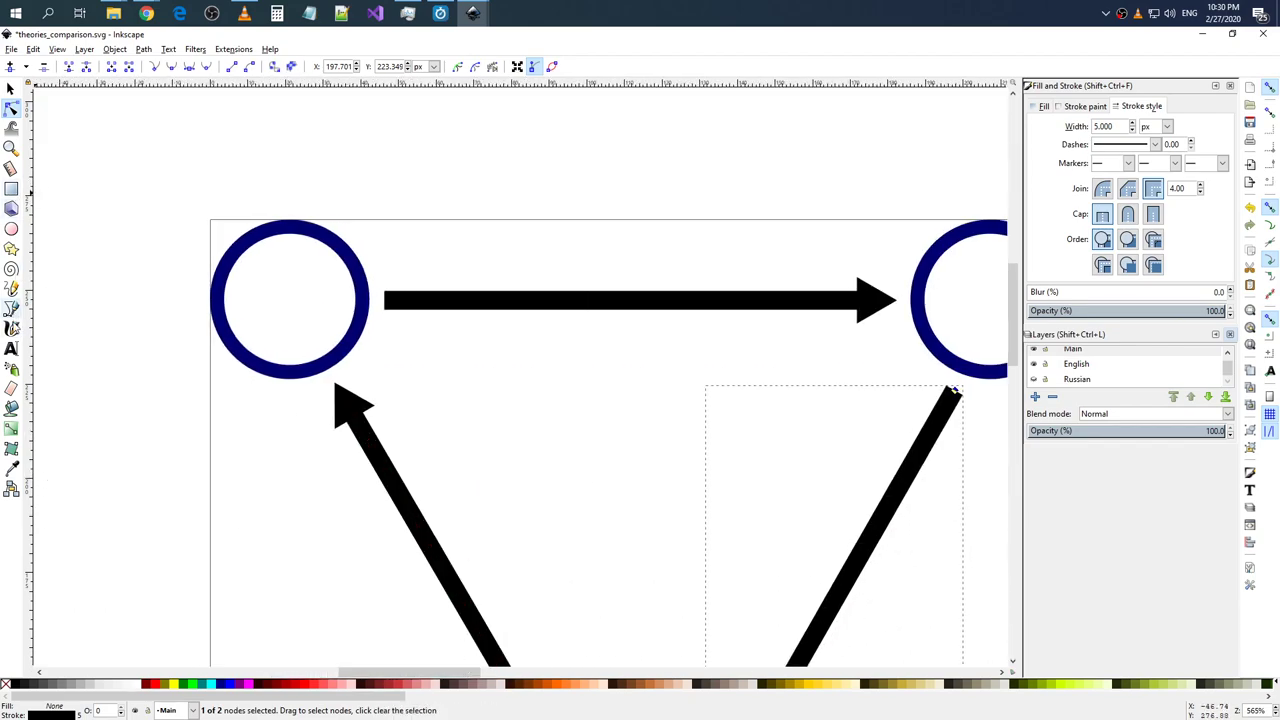
left_click(11, 308)
- Draw a temporary horizontal guide line from the left arrow's tip across to the diagonal
left_click_drag(338, 386, 952, 382)
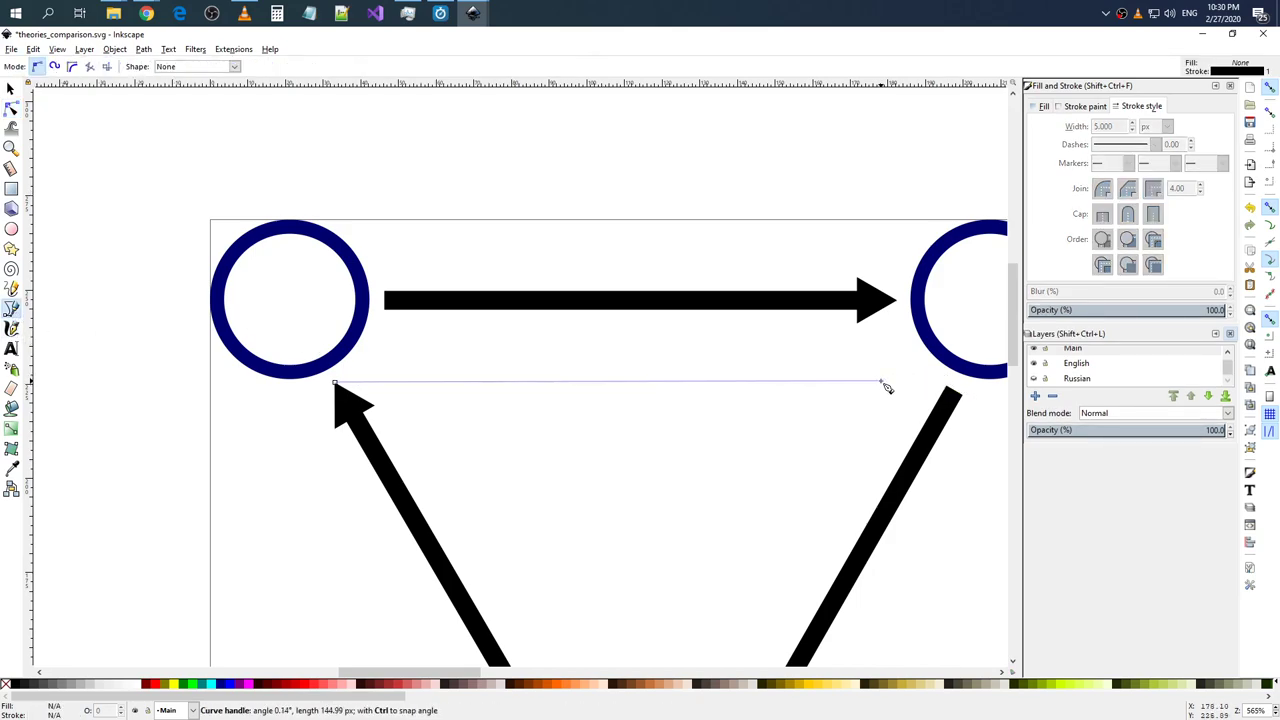
mouse_move(952, 382)
left_mouse_down()
mouse_move(985, 393)
mouse_move(965, 392)
left_mouse_up()
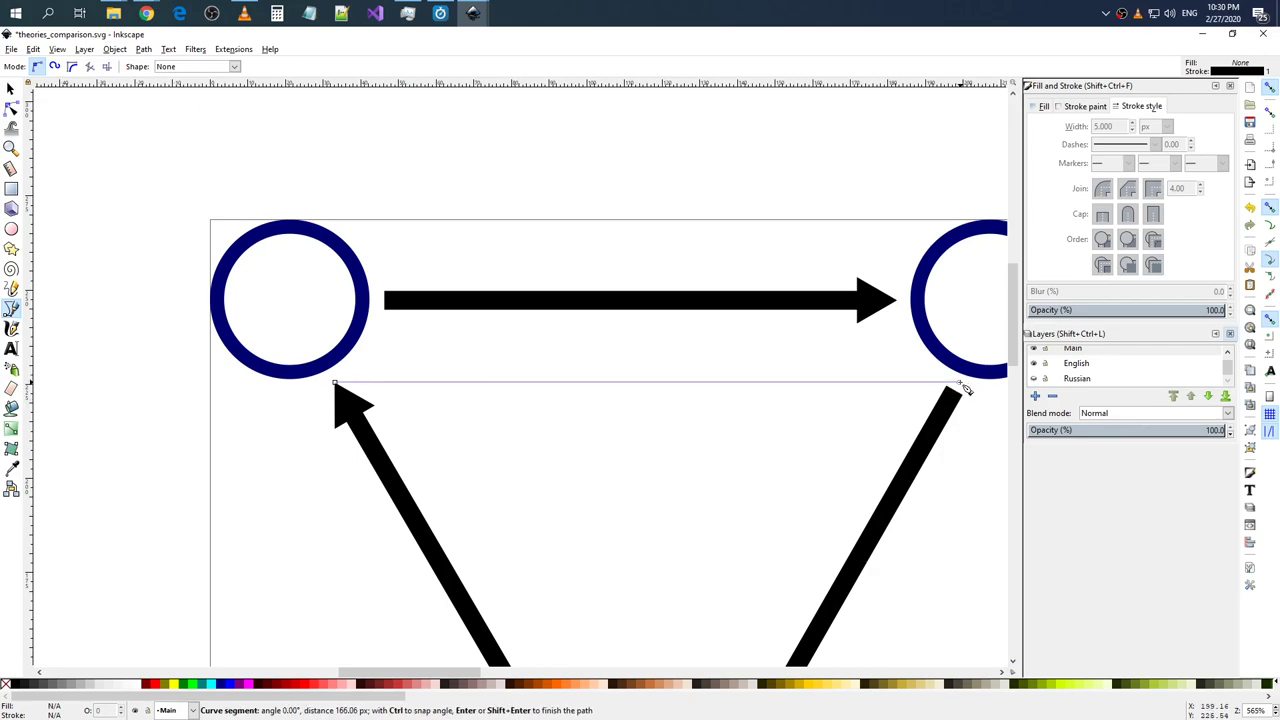
key("Return")
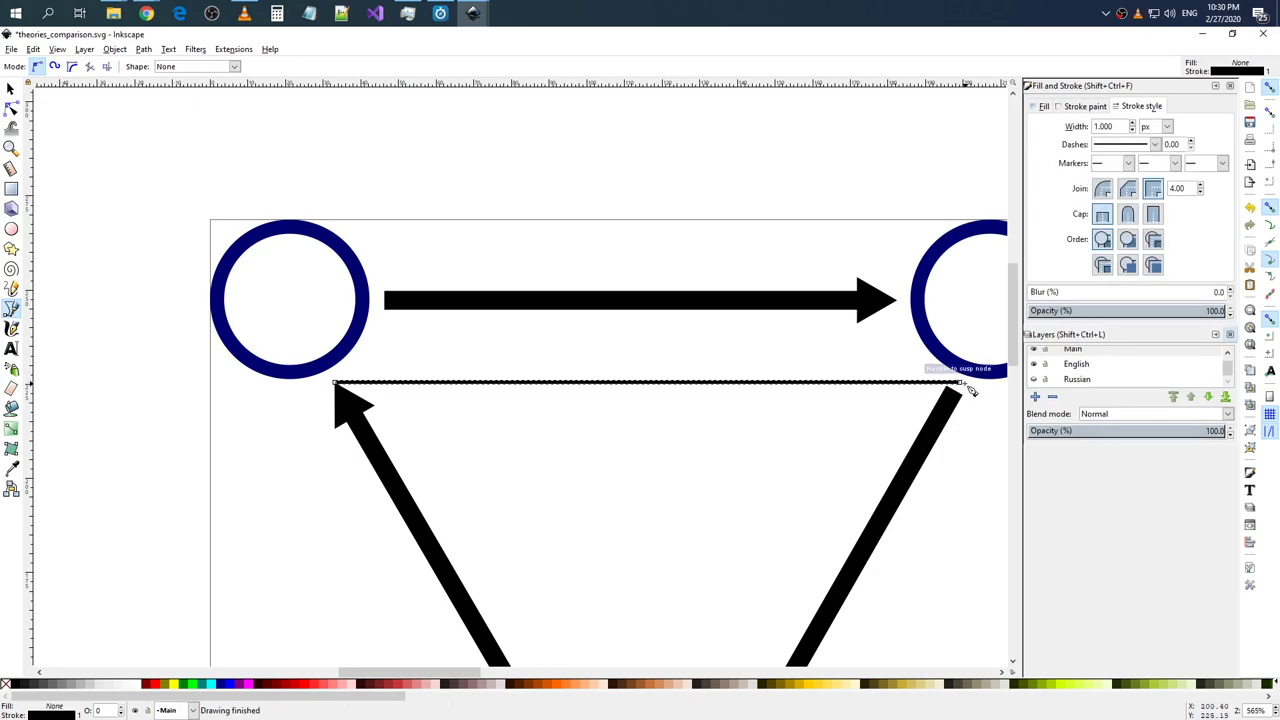
key("s")
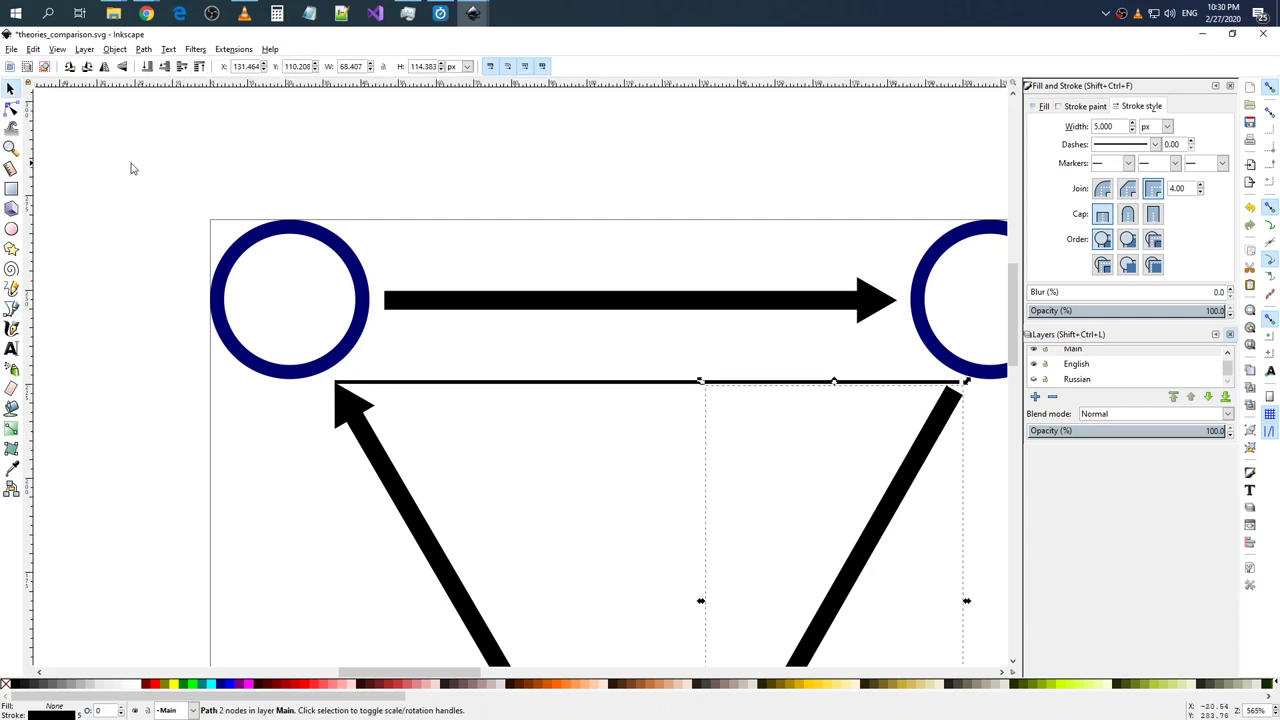
- Move the diagonal line's top node up onto the guide line
left_click(12, 108)
left_click_drag(962, 400, 957, 391)
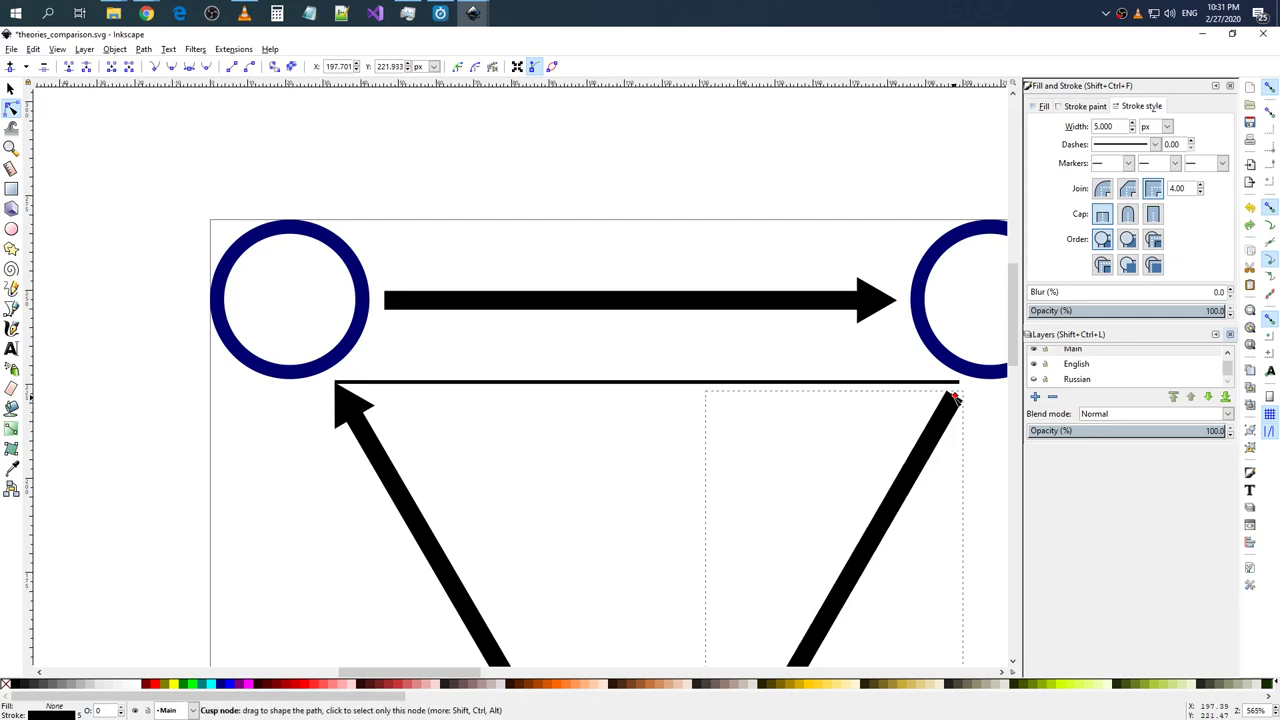
left_click_drag(954, 392, 960, 386)
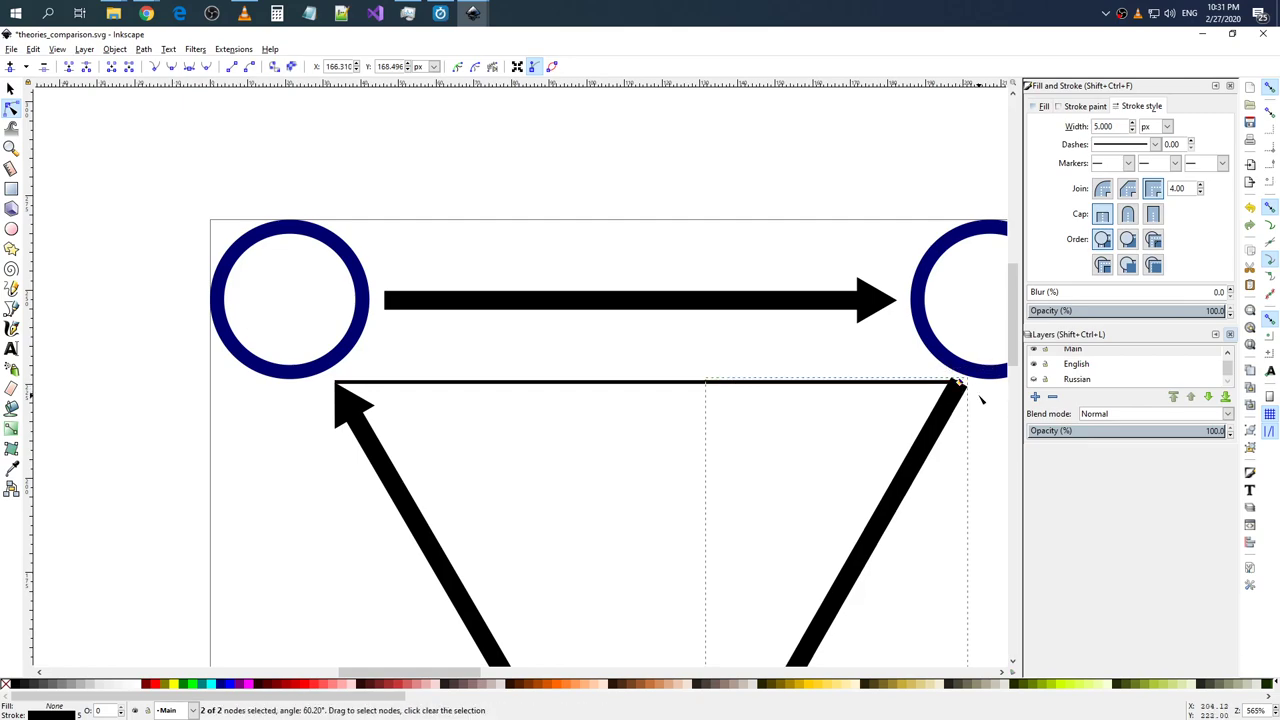
scroll(985, 384, "up", 4, "ctrl")
left_click_drag(896, 346, 890, 362)
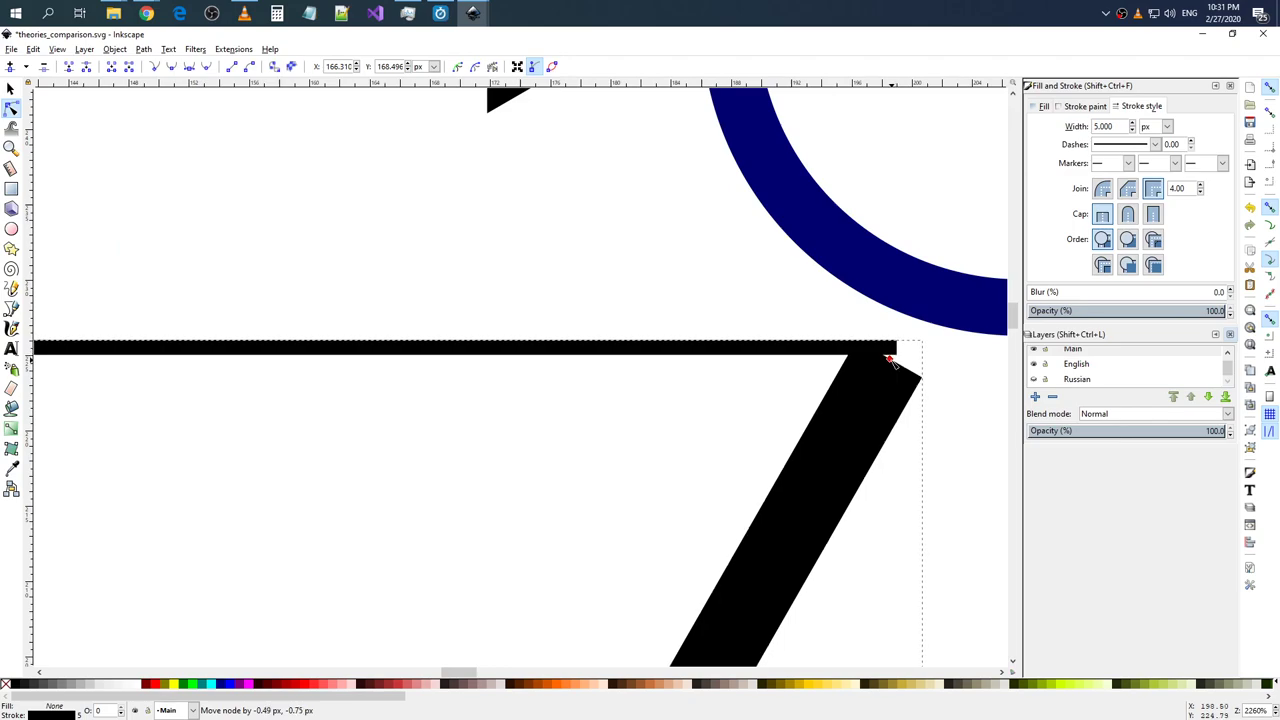
- Delete the temporary horizontal guide line
left_click(737, 350)
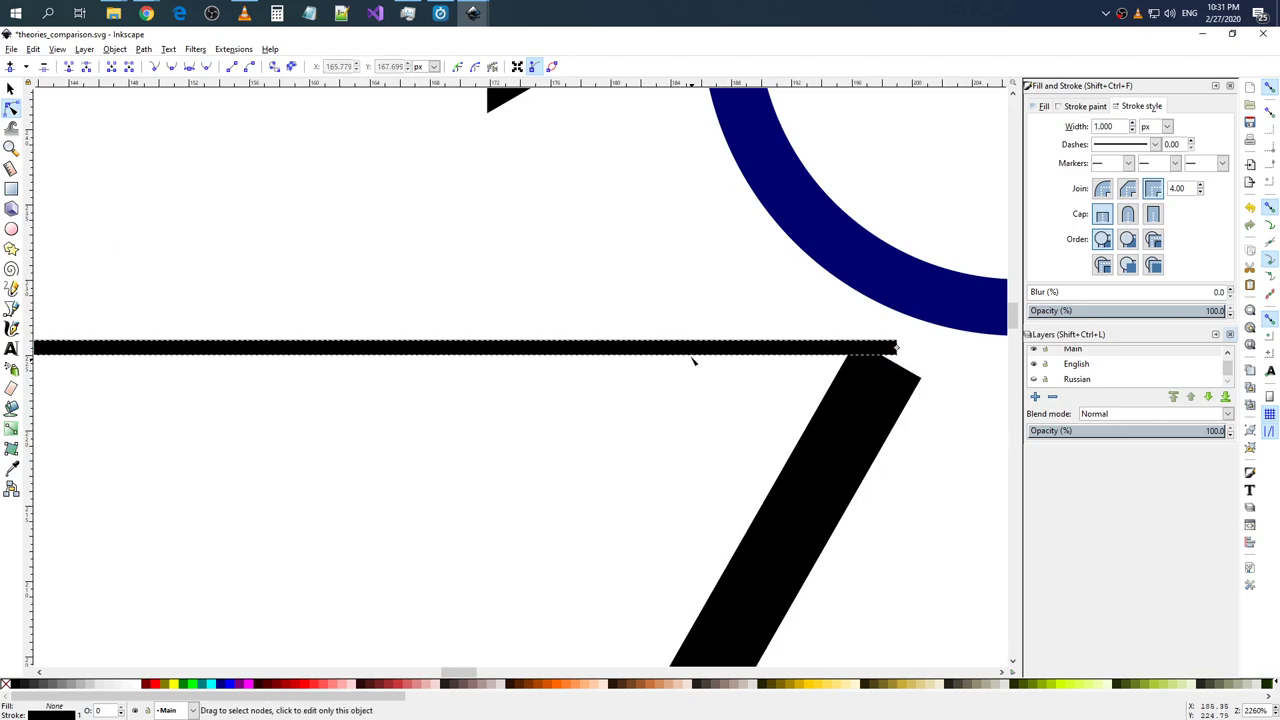
key("ctrl+a")
key("Delete")
- Draw a horizontal guide line from the left bar's end to beneath the right bar
scroll(466, 343, "down", 2)
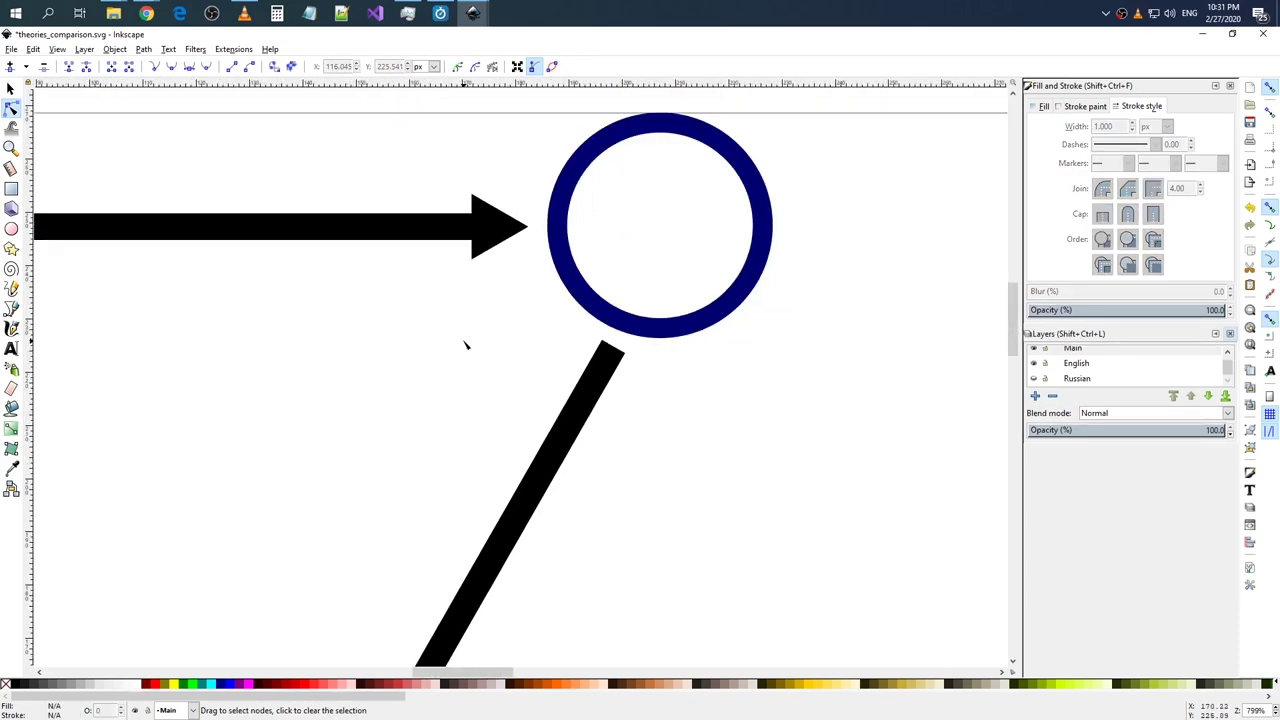
scroll(466, 343, "down", 3)
scroll(390, 500, "up", 5)
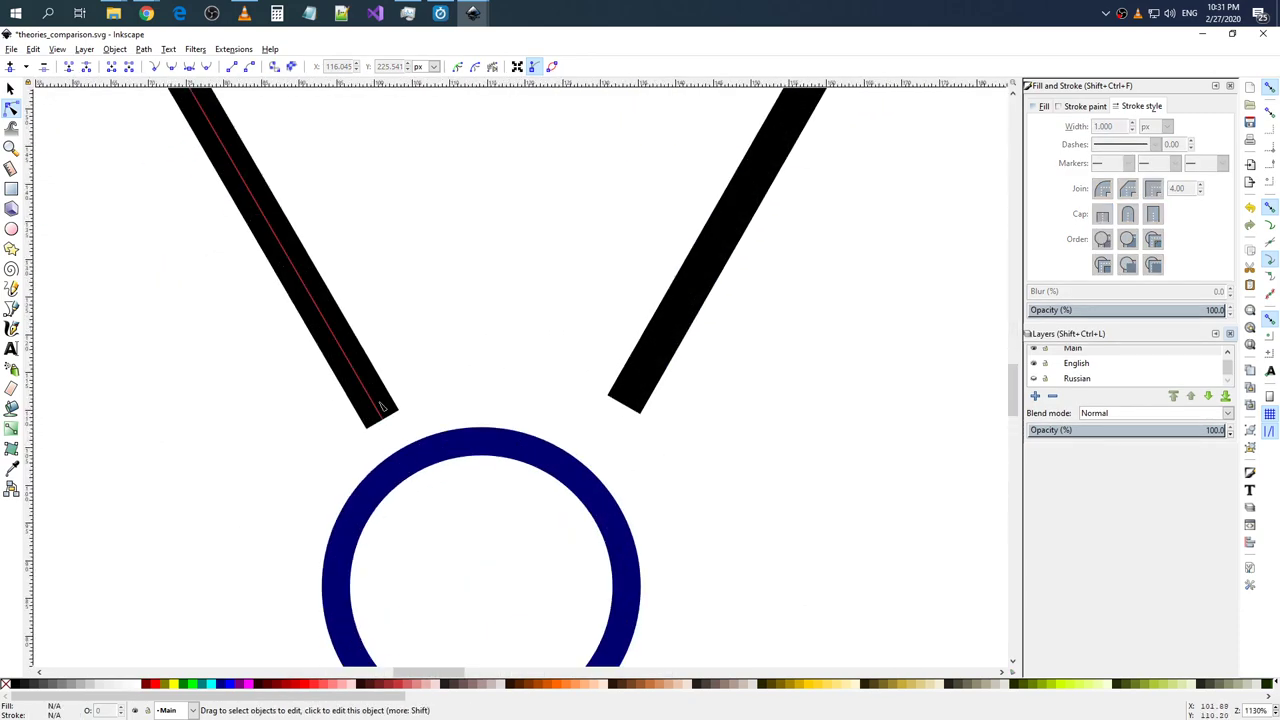
left_click(10, 88)
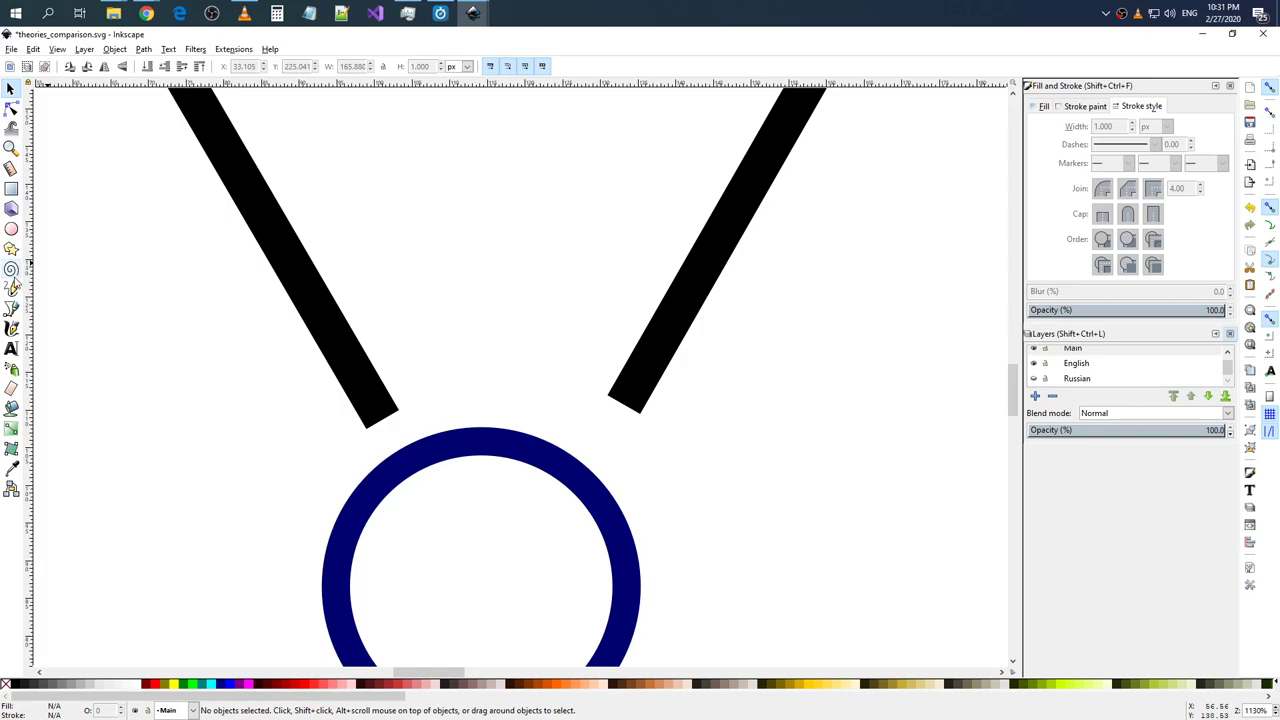
left_click(11, 288)
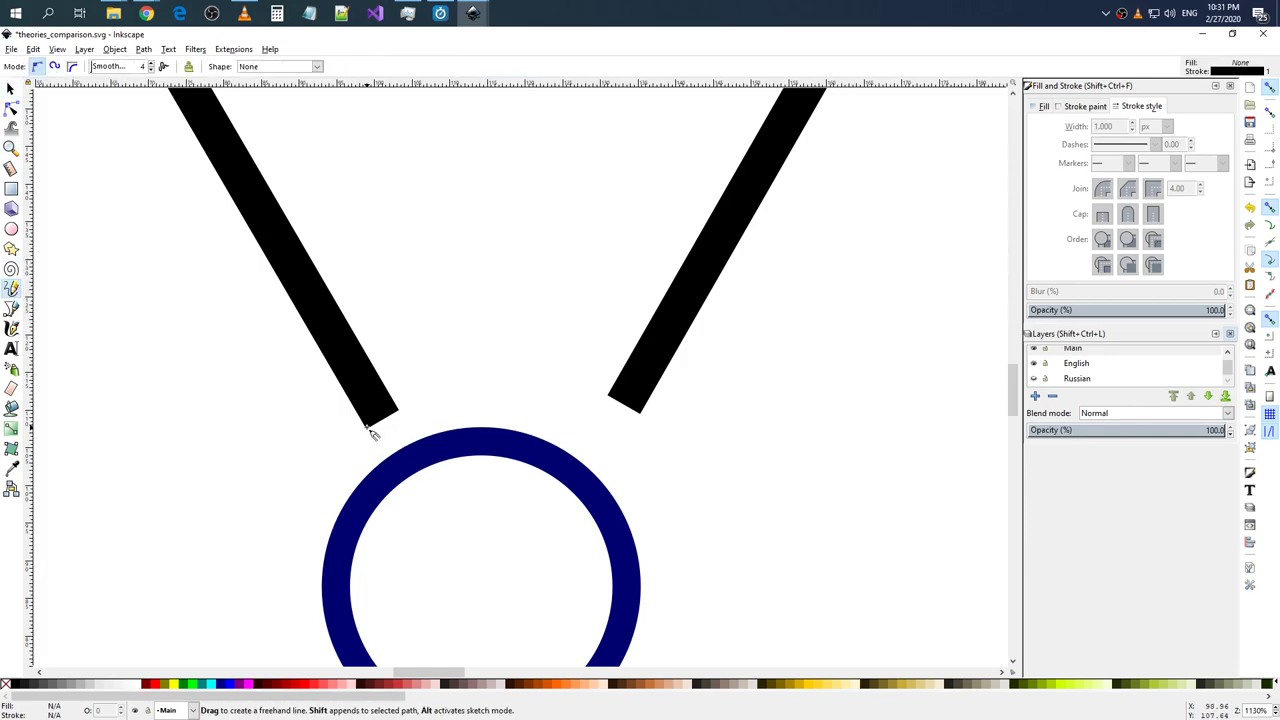
left_click_drag(370, 432, 566, 429)
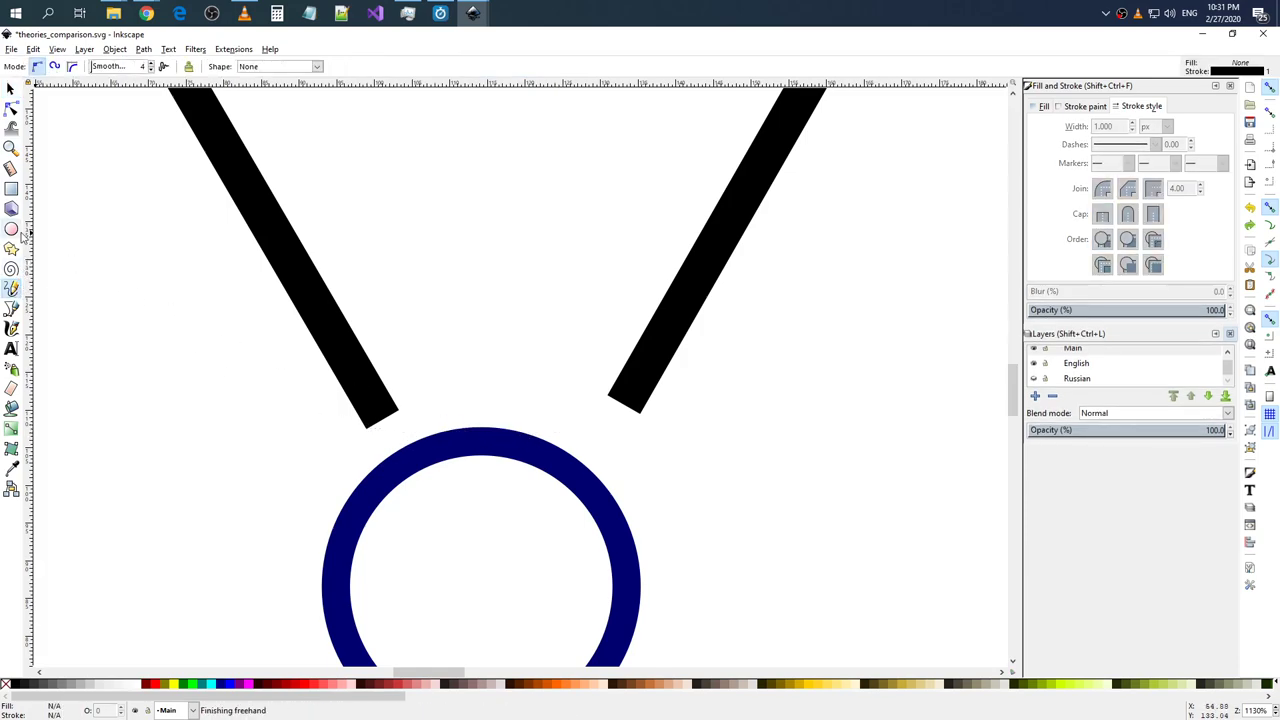
left_click(11, 308)
left_click_drag(366, 429, 645, 434)
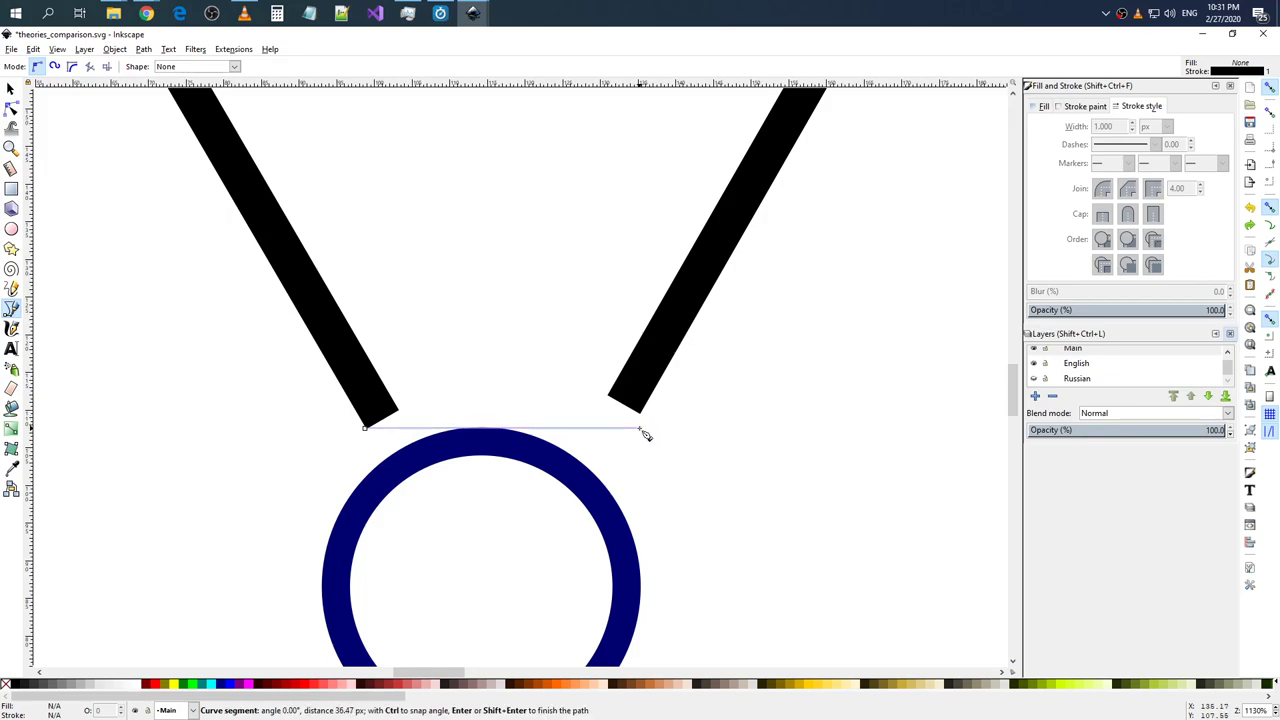
left_click(645, 434)
key("Return")
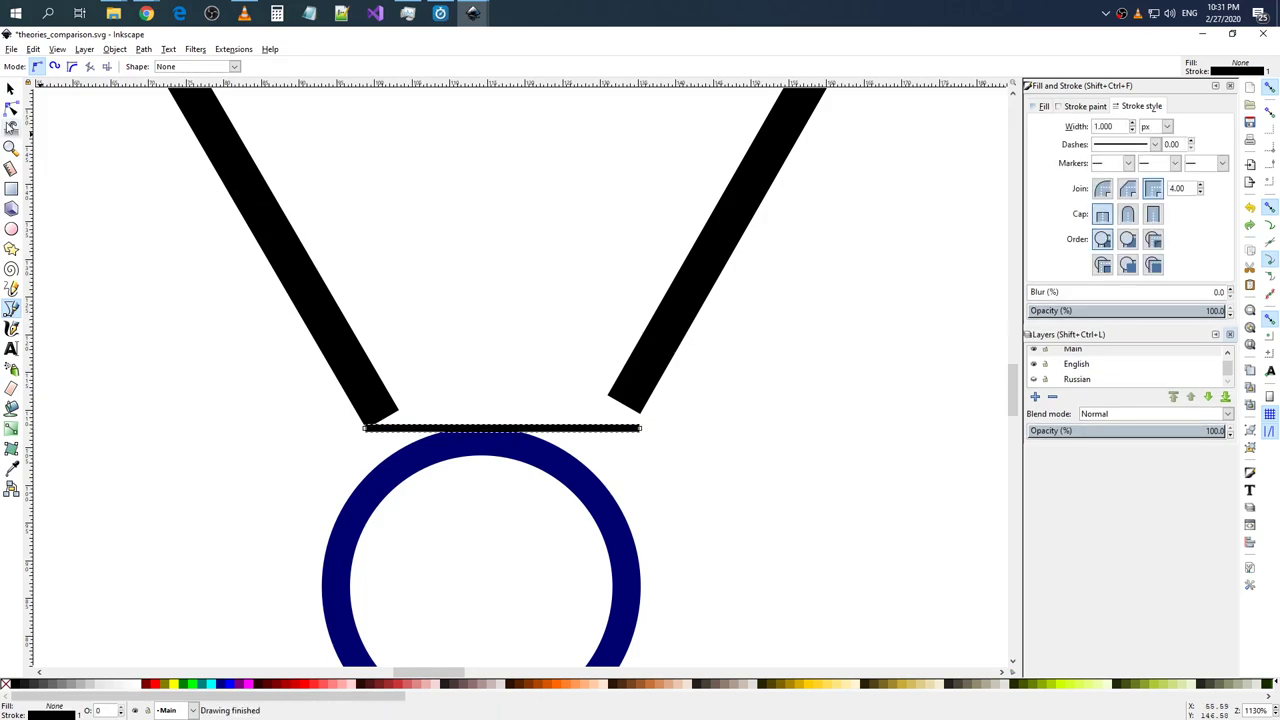
- Delete the thin horizontal line under the V and start editing the left bar's nodes
left_click(10, 88)
left_click(617, 418)
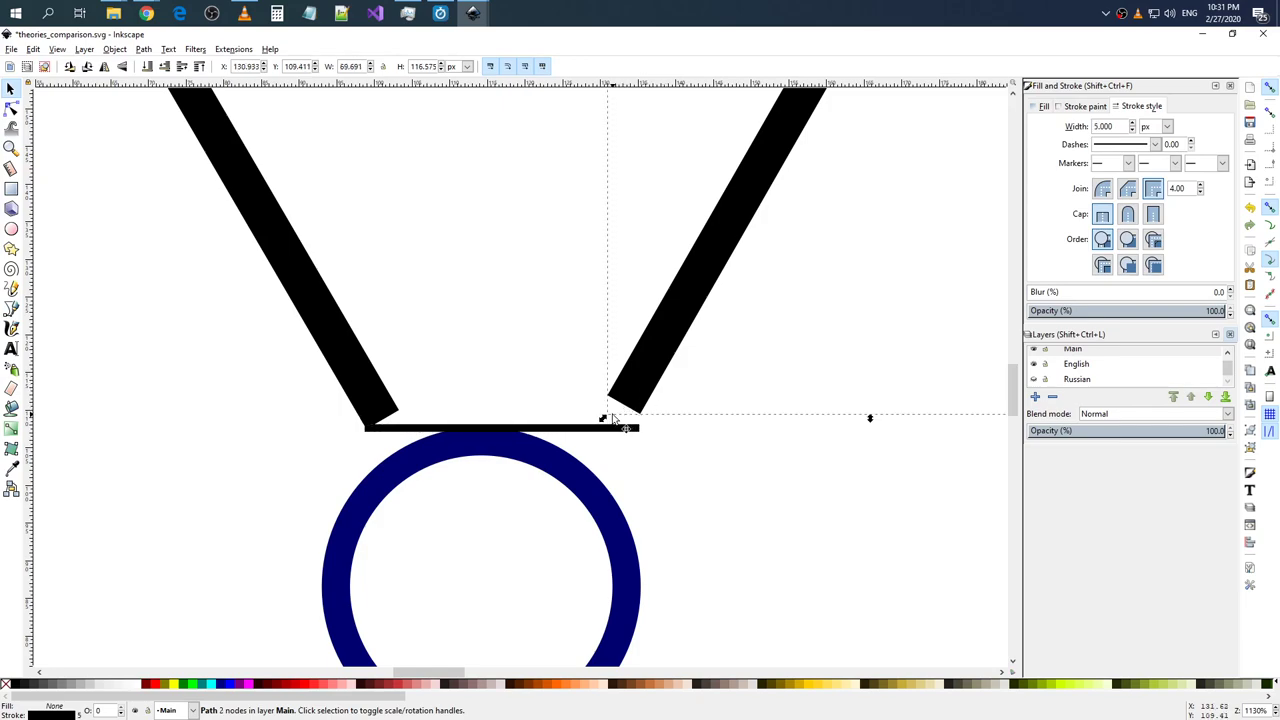
left_click(378, 408)
left_click(445, 430)
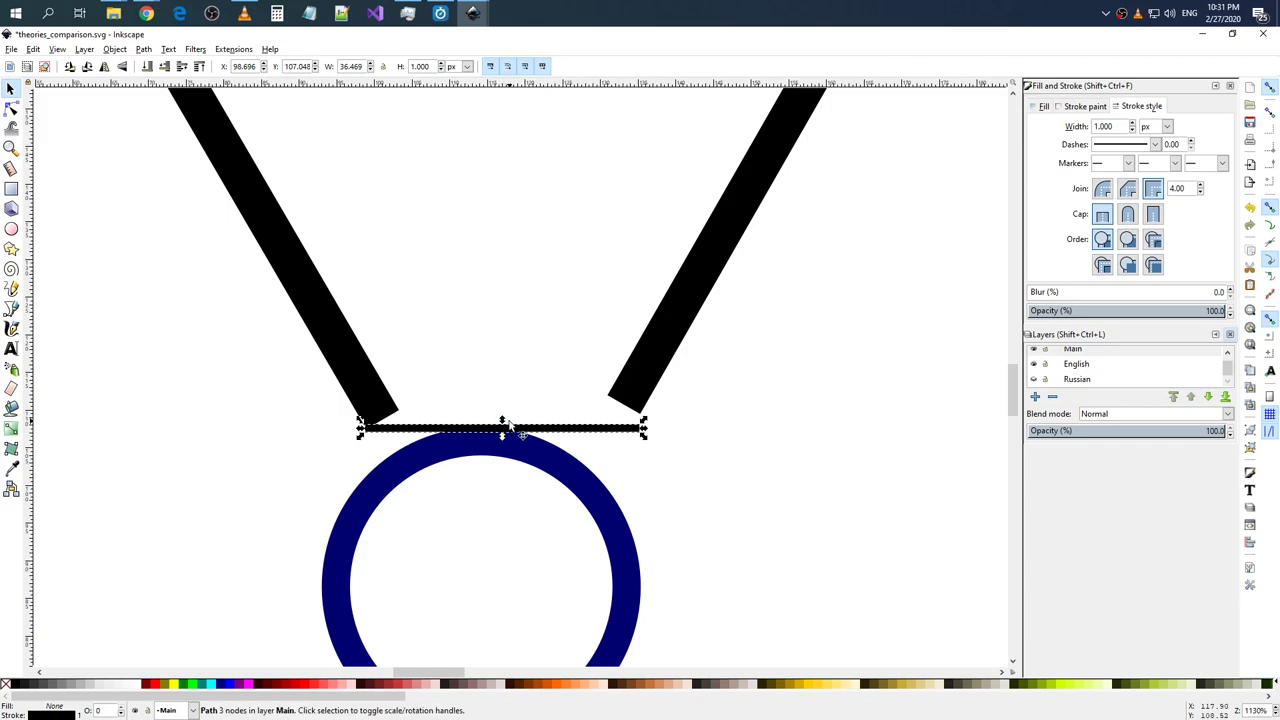
key("Delete")
left_click(372, 417)
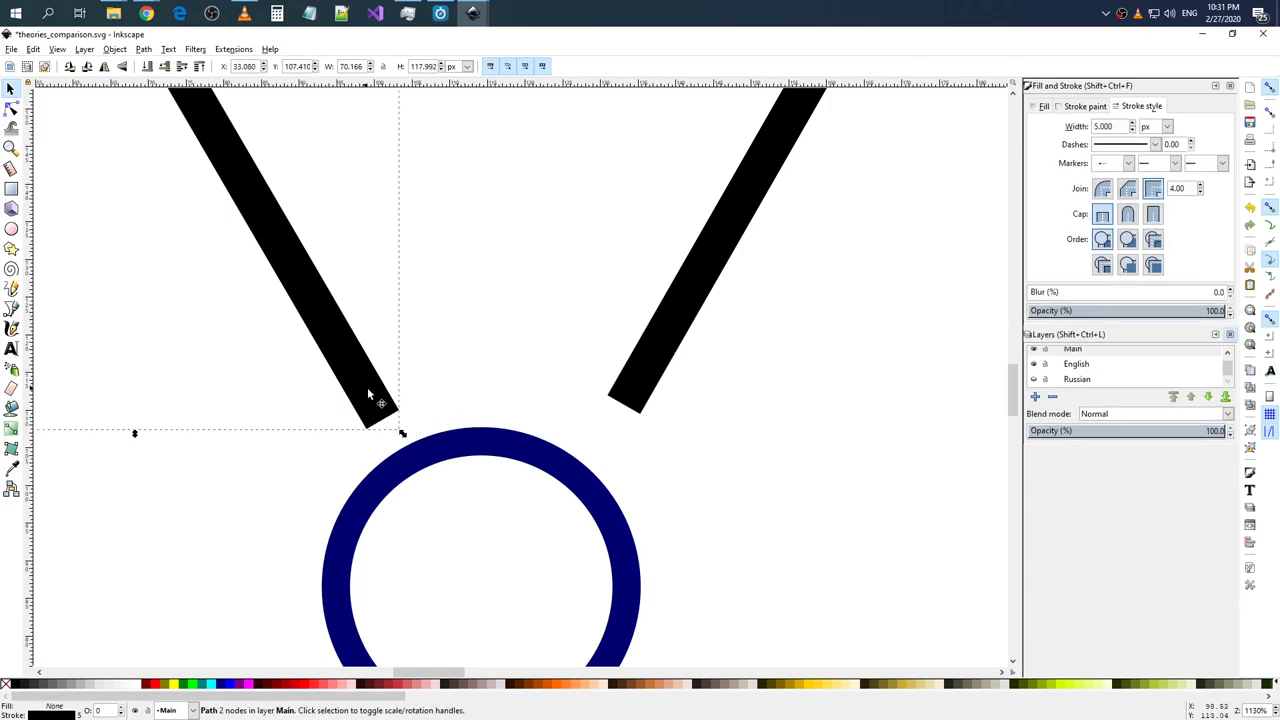
double_click(369, 387)
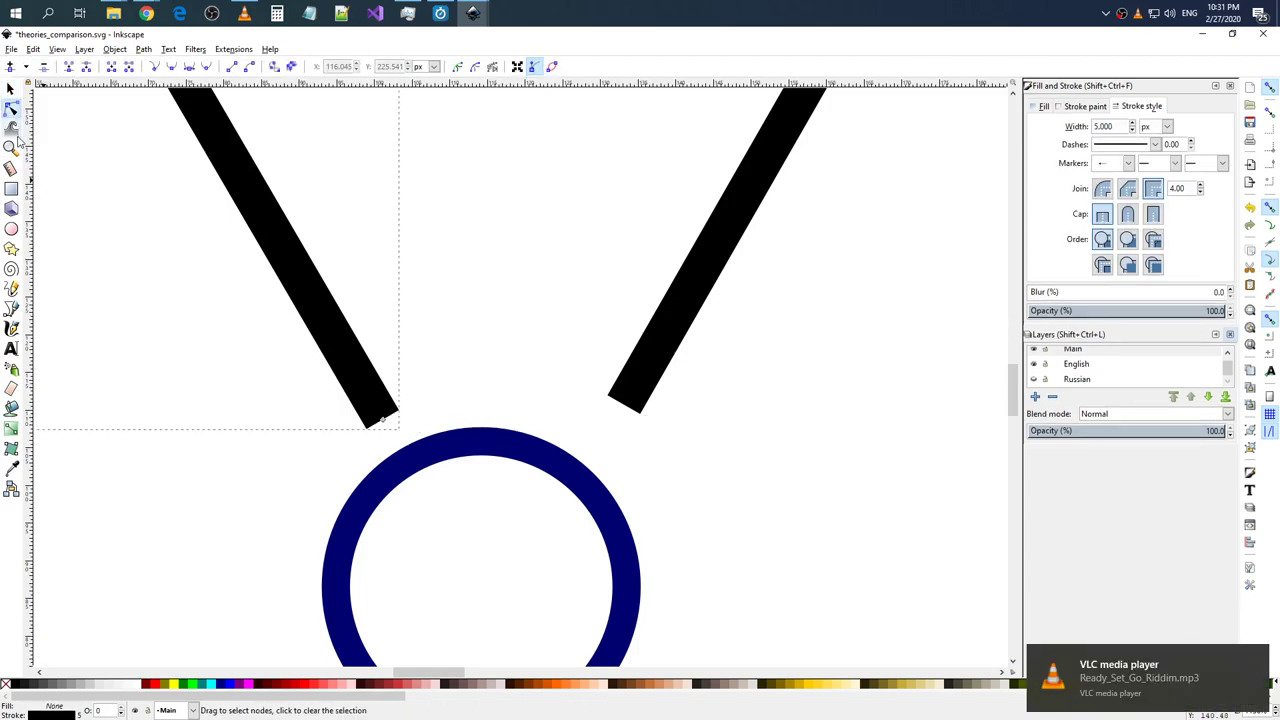
left_click(12, 309)
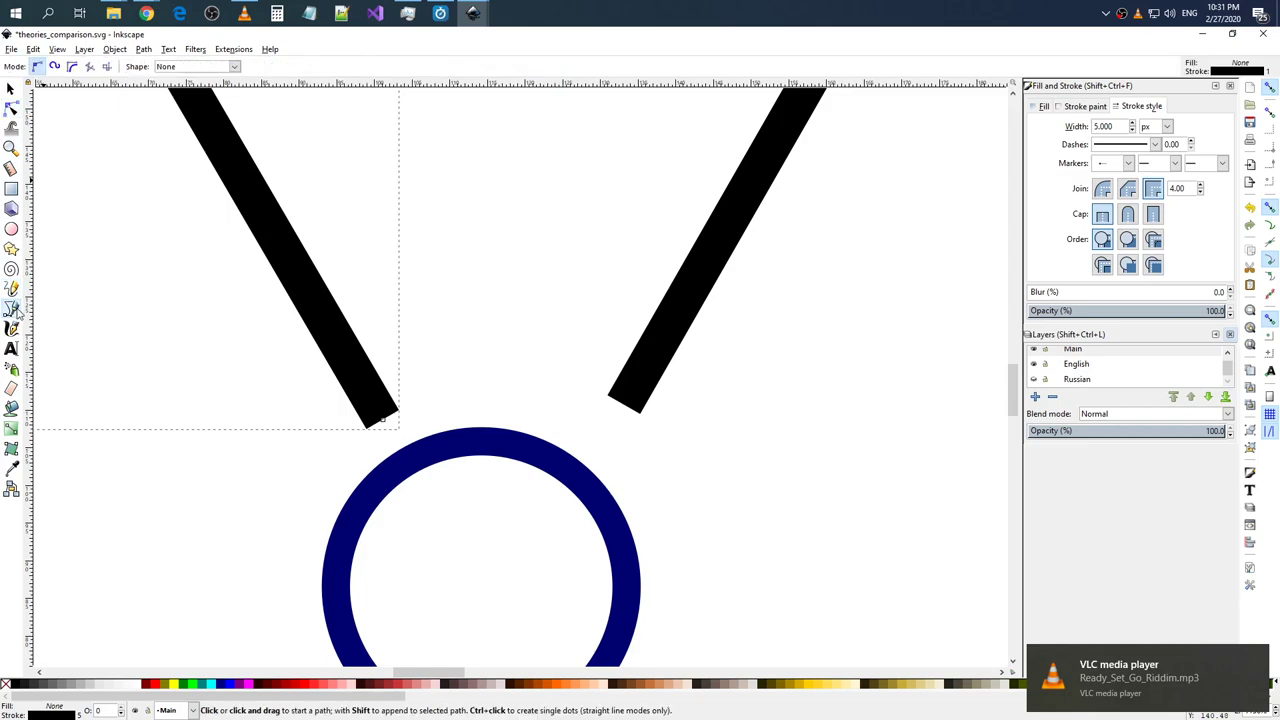
left_click_drag(383, 419, 756, 428)
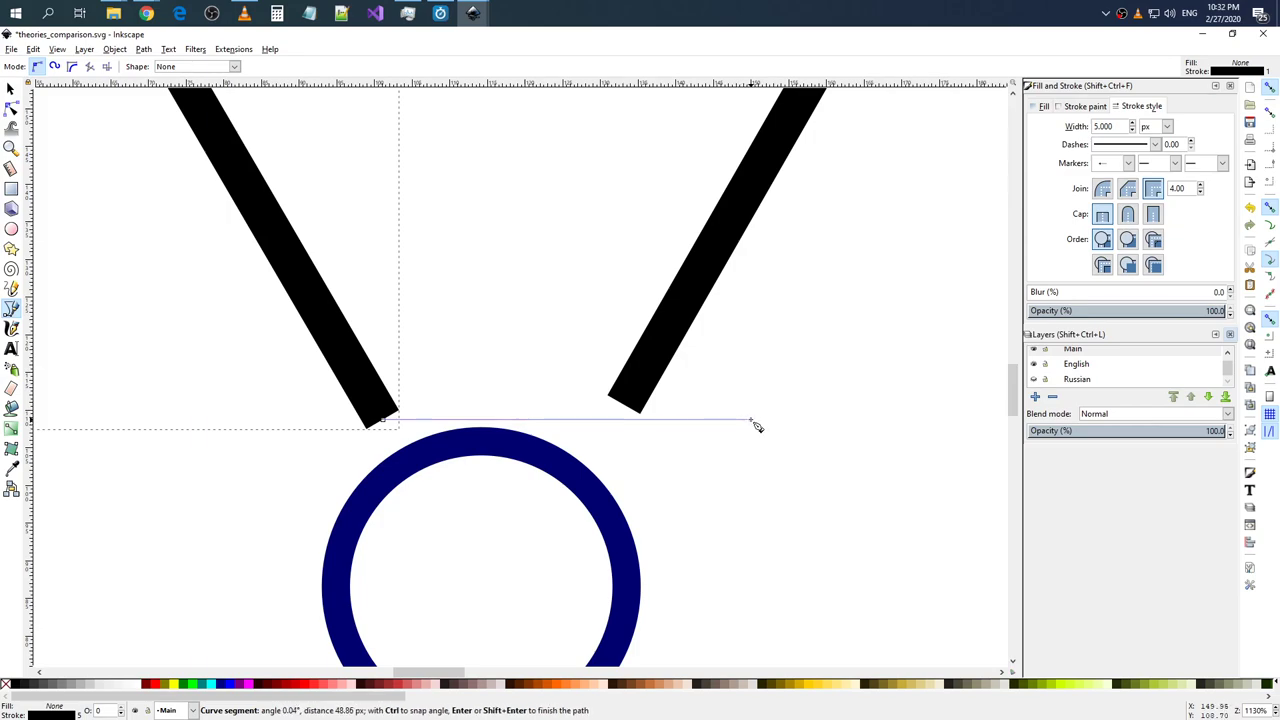
key("Return")
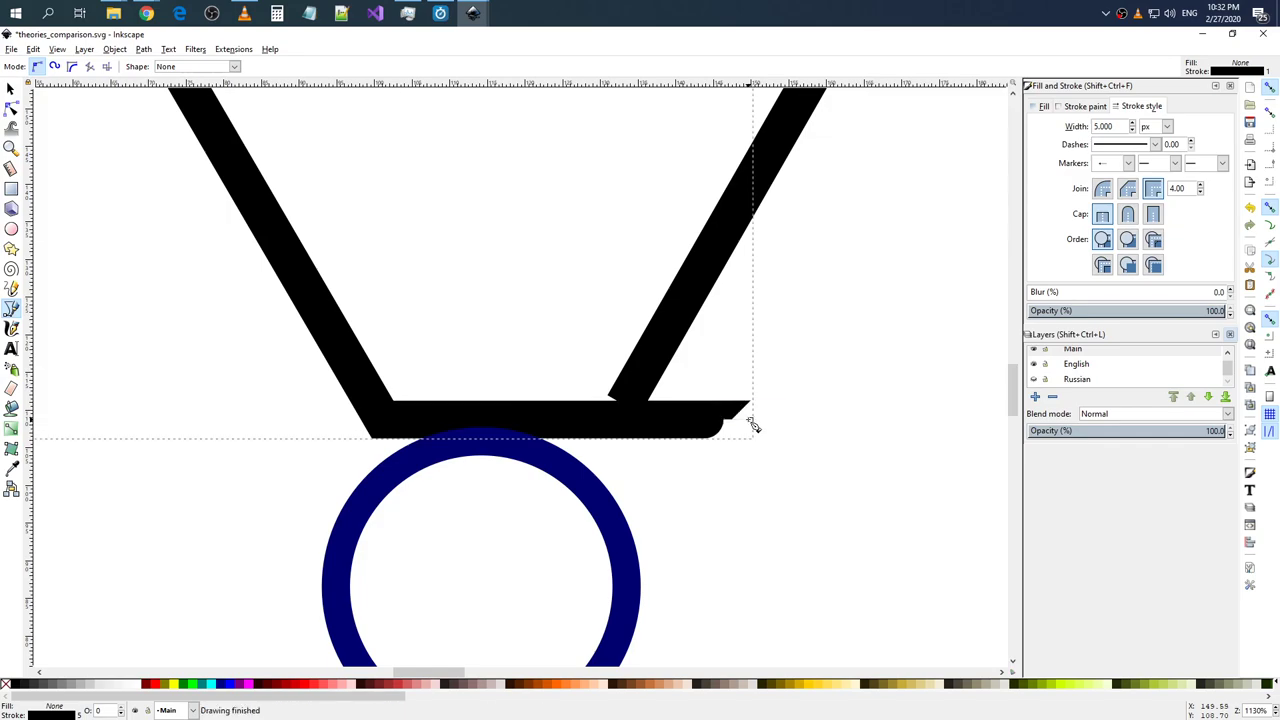
key("ctrl+z")
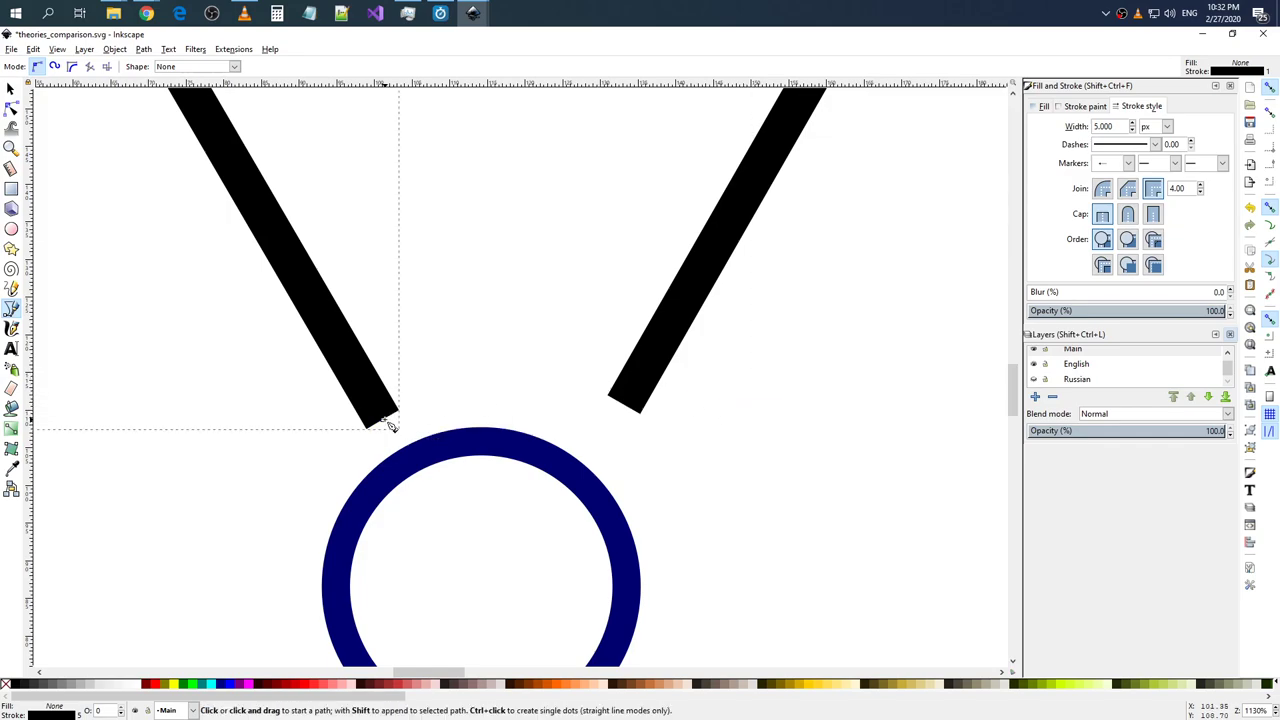
left_click_drag(390, 425, 697, 427)
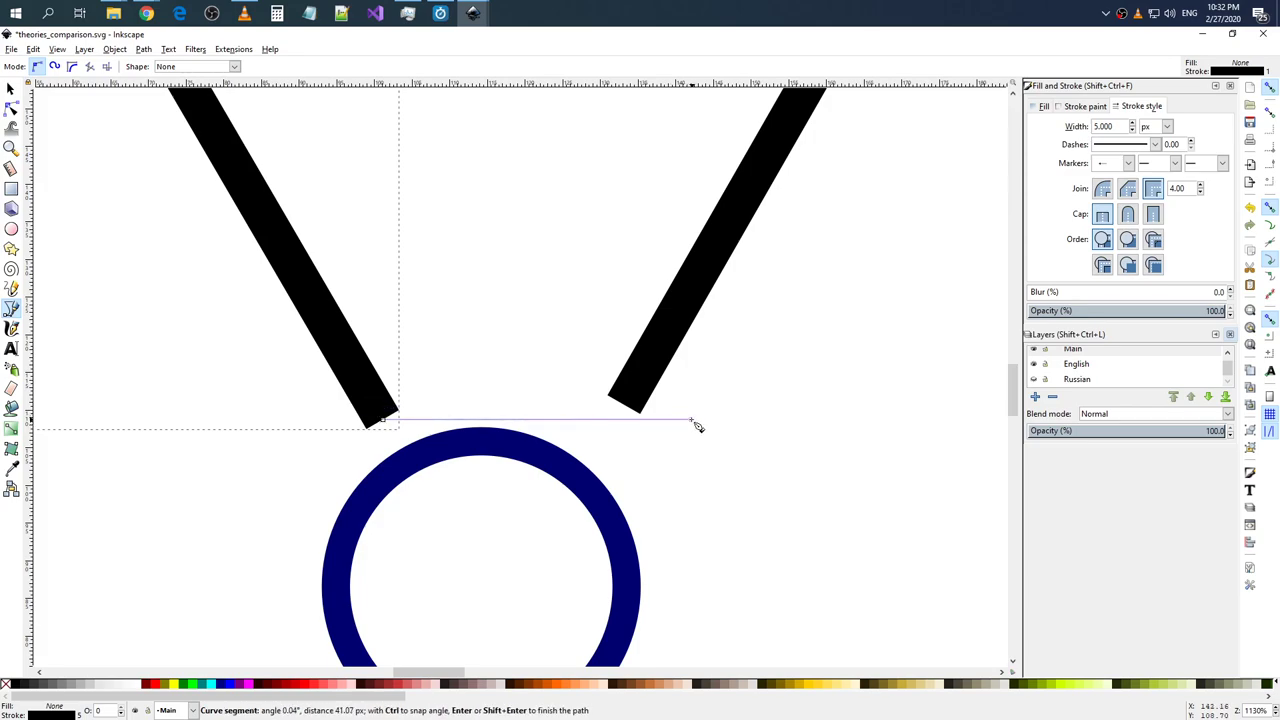
key("Escape")
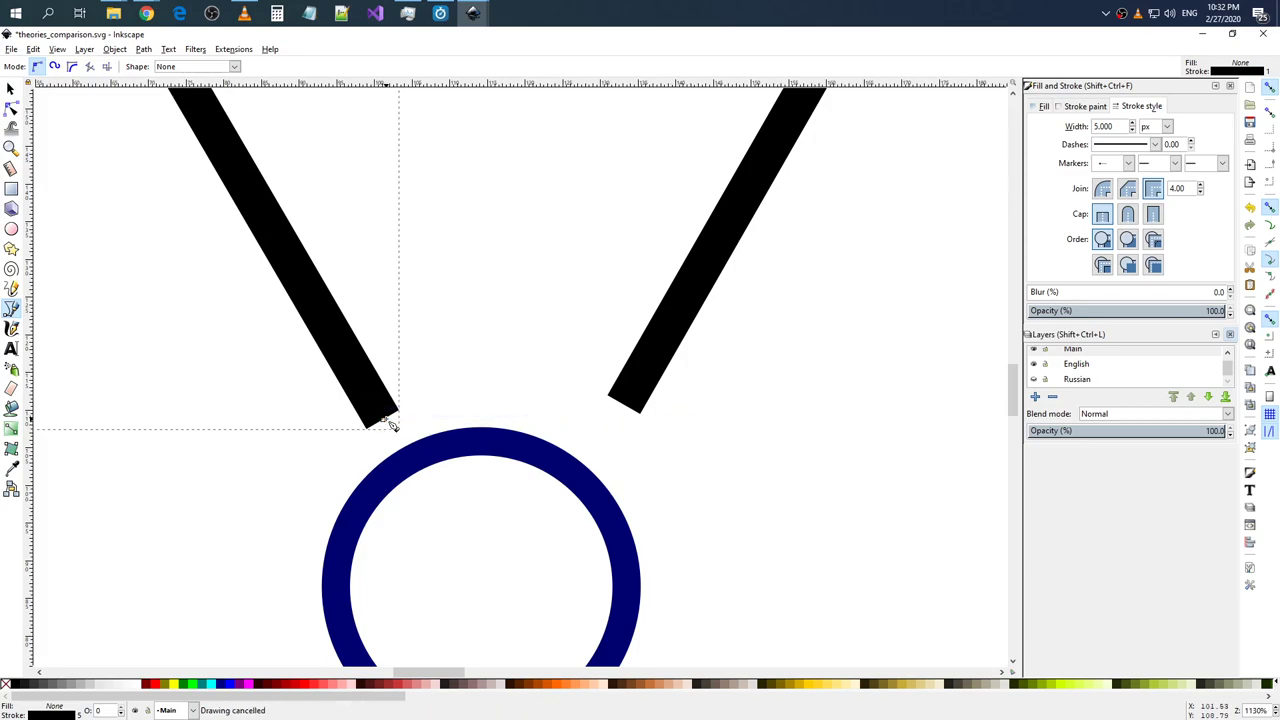
left_click_drag(391, 425, 683, 425)
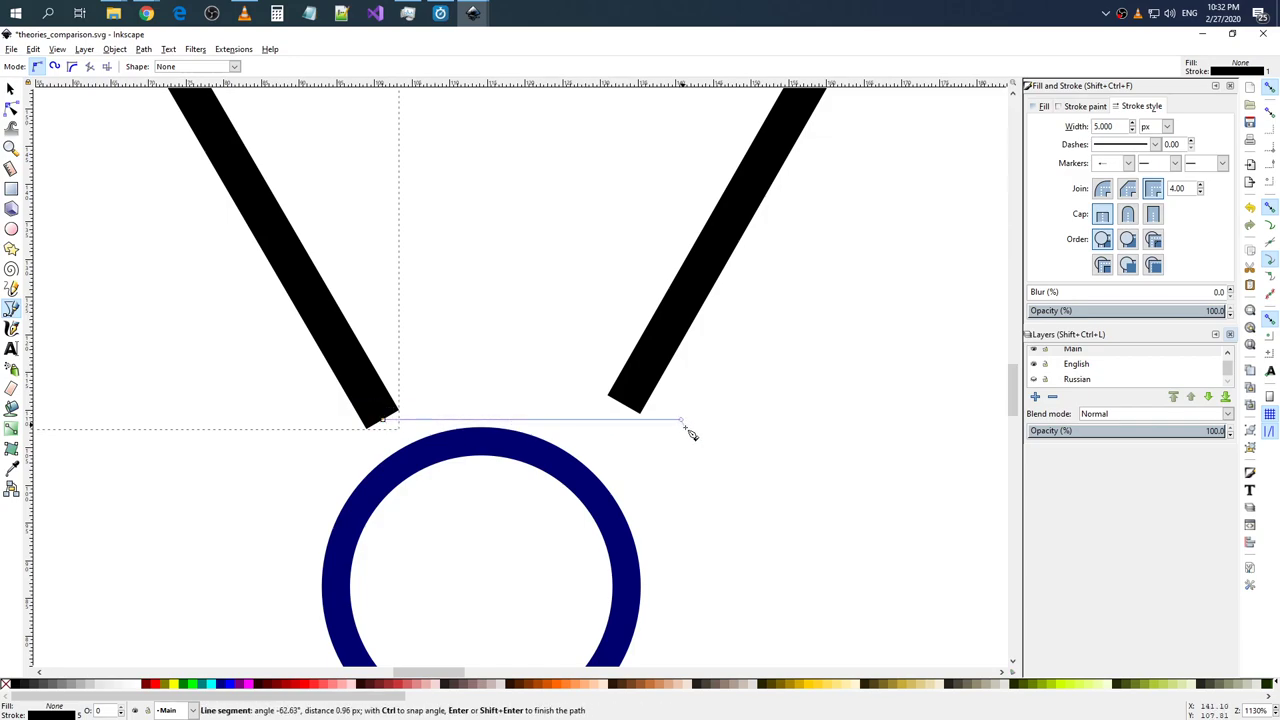
double_click(683, 424)
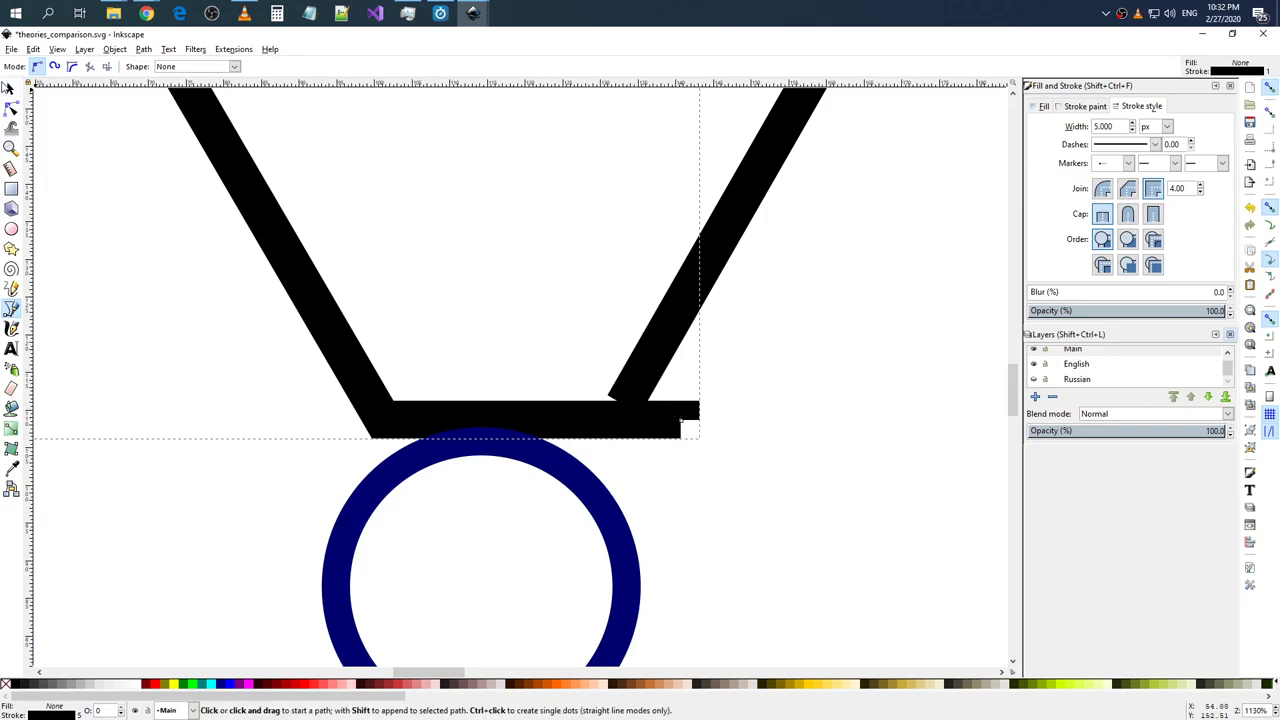
left_click(8, 88)
left_click(659, 369)
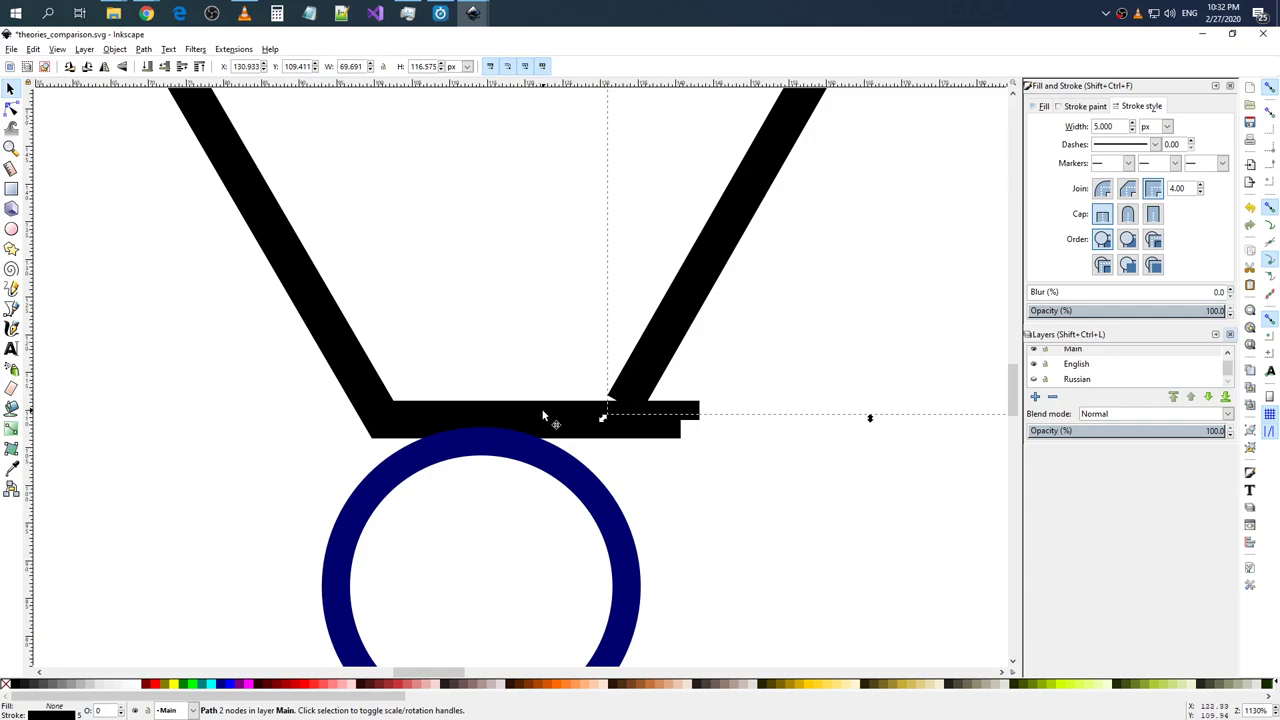
key("ctrl+z")
key("ctrl+z")
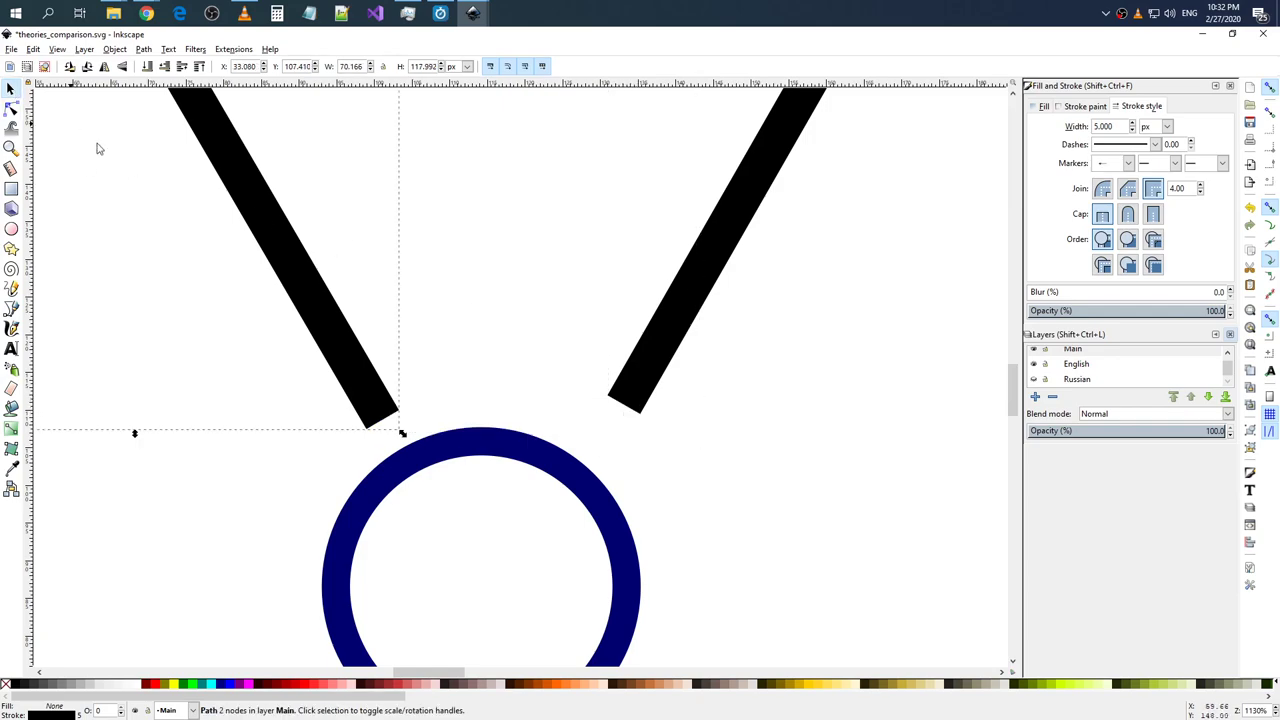
left_click(380, 368)
left_click(11, 108)
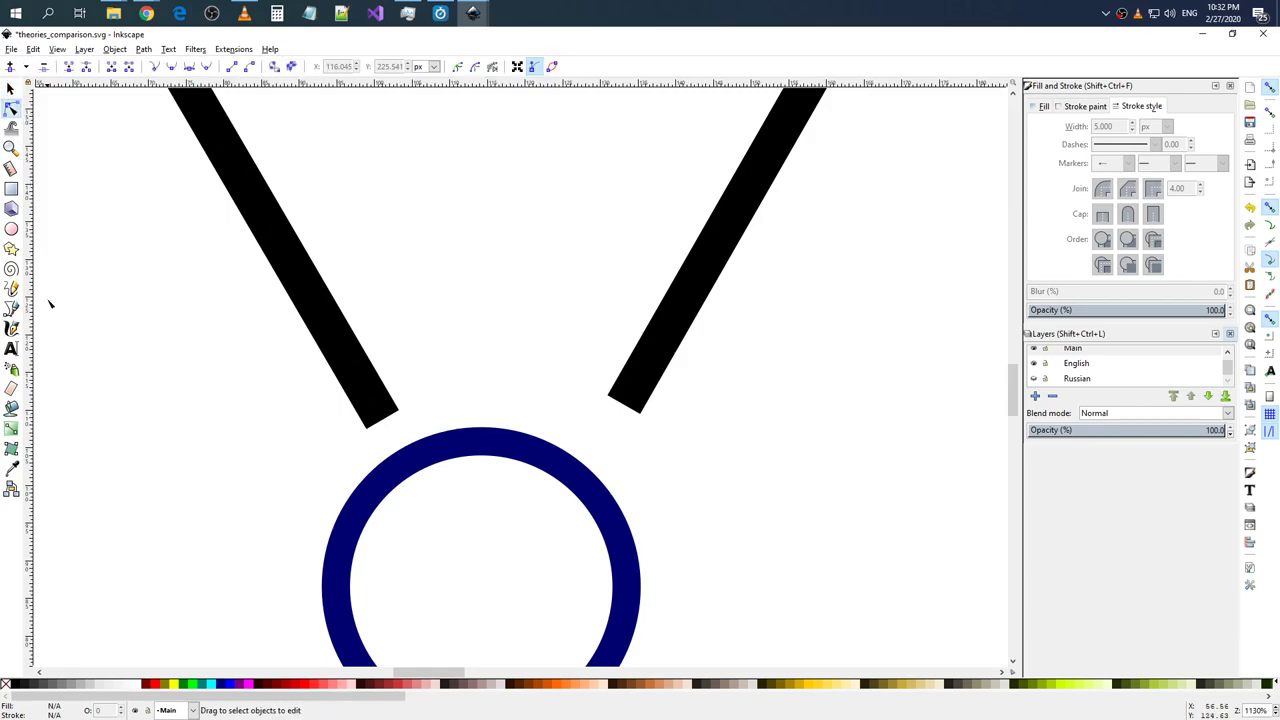
left_click(11, 308)
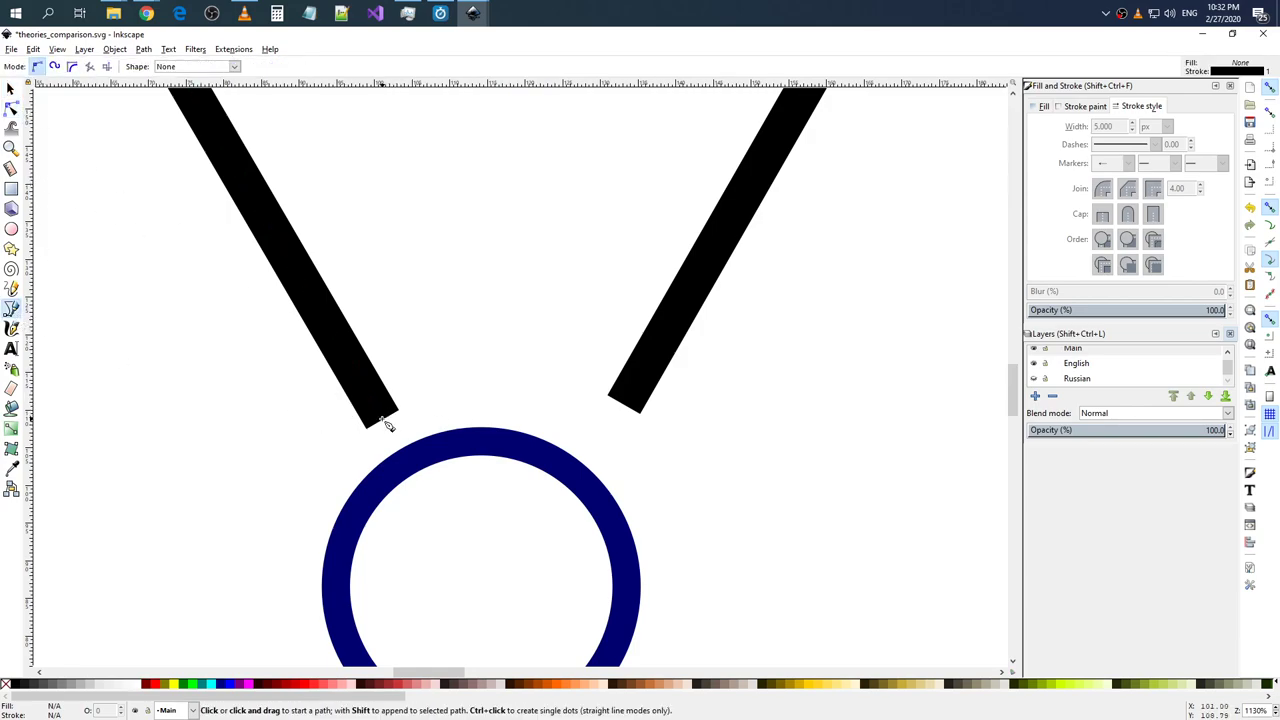
- Draw a thin horizontal path from the left bar's lower end rightward to the right leg
left_click_drag(388, 425, 625, 424)
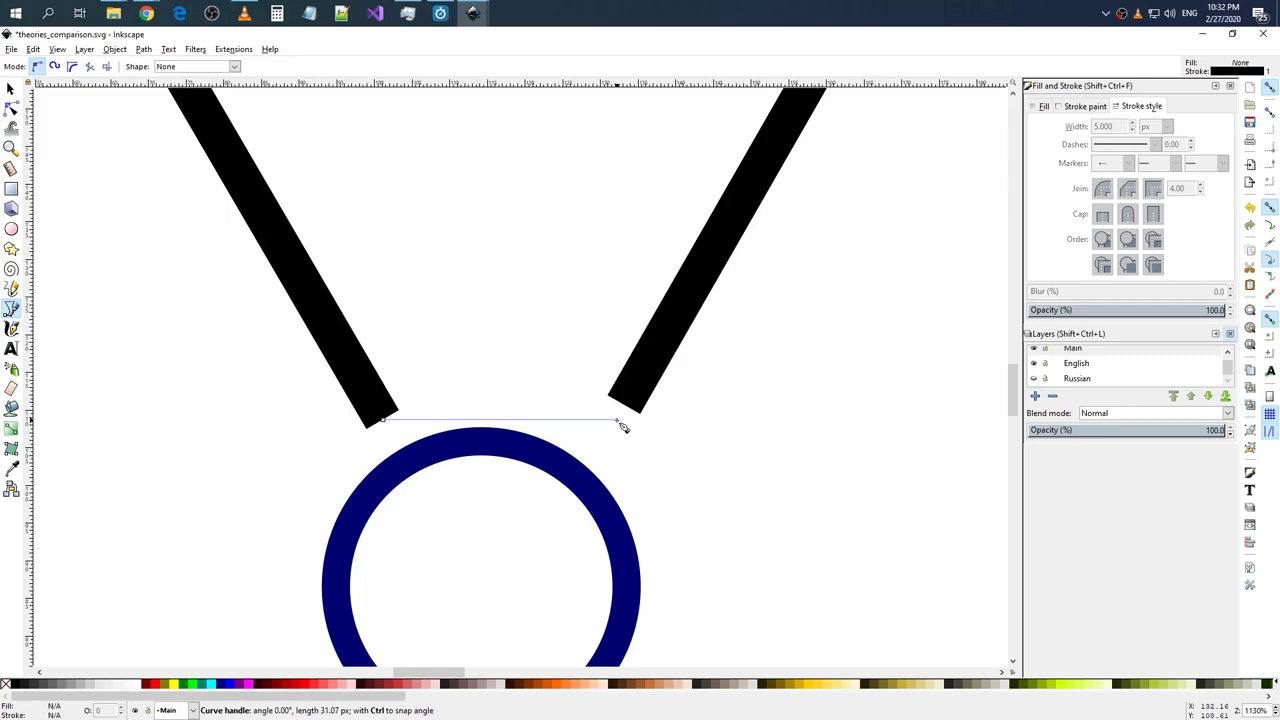
left_click_drag(644, 425, 709, 425)
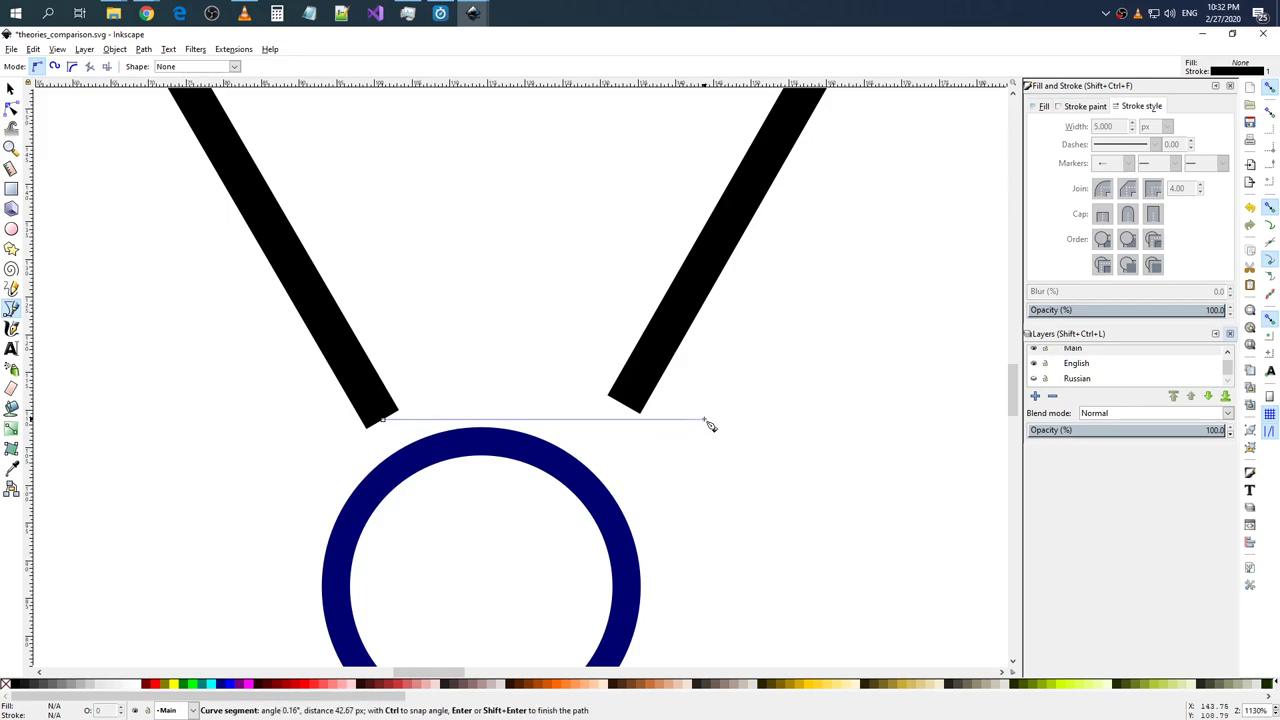
key("Return")
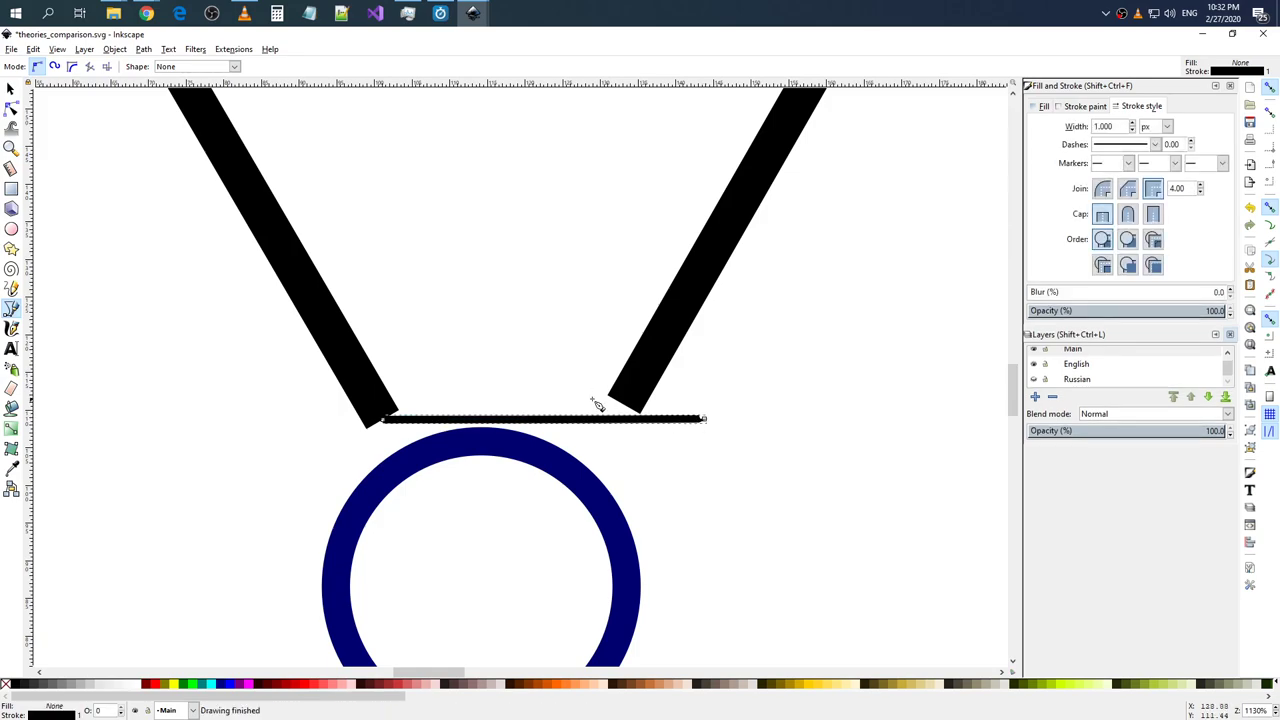
key("s")
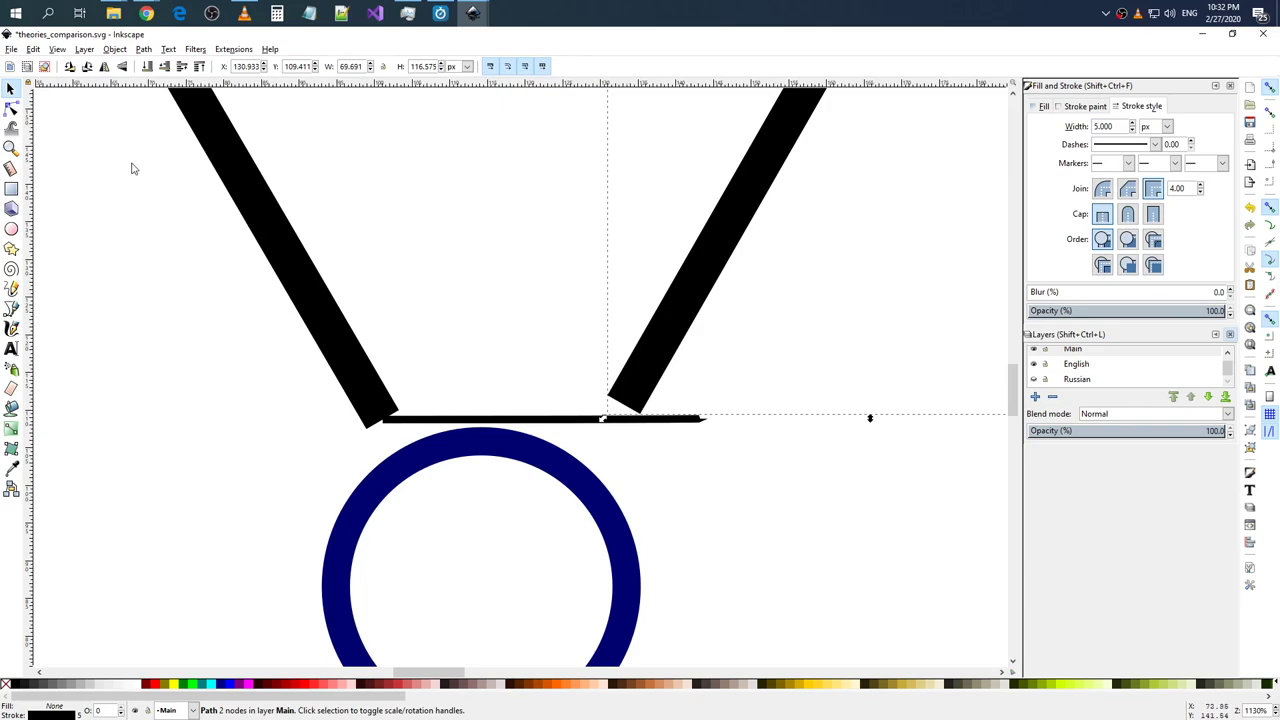
left_click(11, 108)
scroll(720, 385, "up", 3)
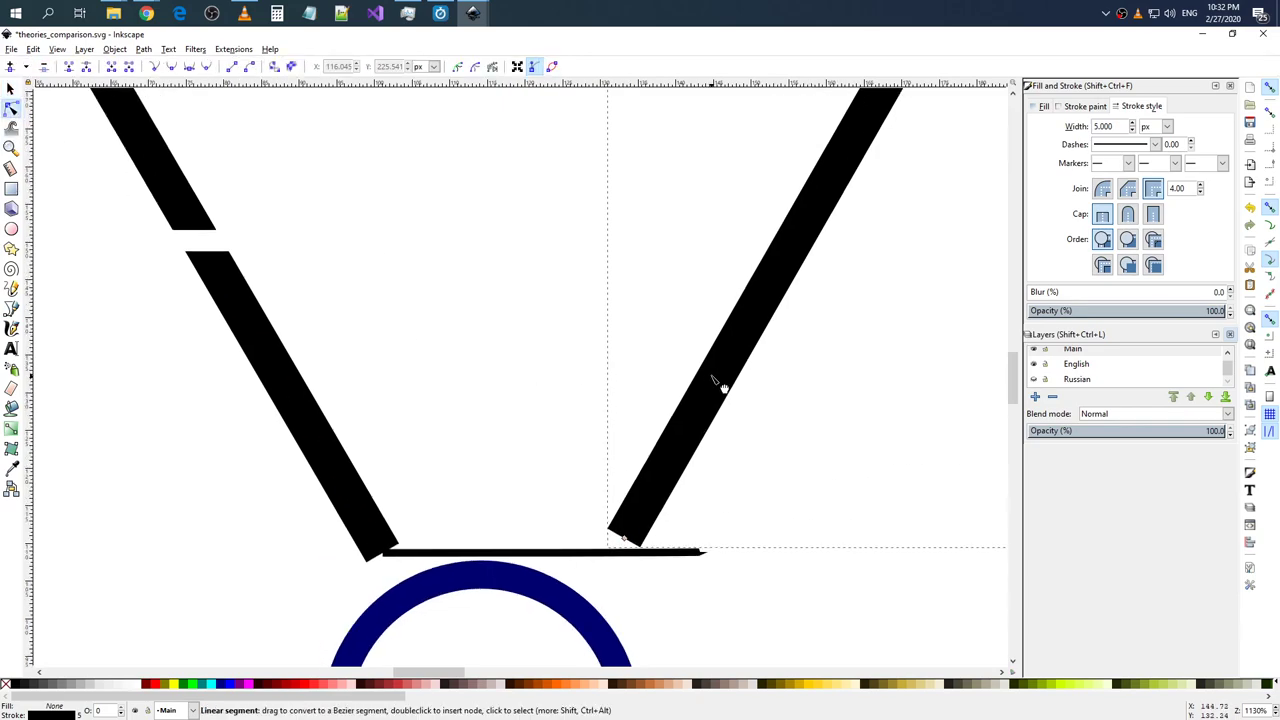
scroll(716, 383, "down", 5)
scroll(720, 386, "up", 1)
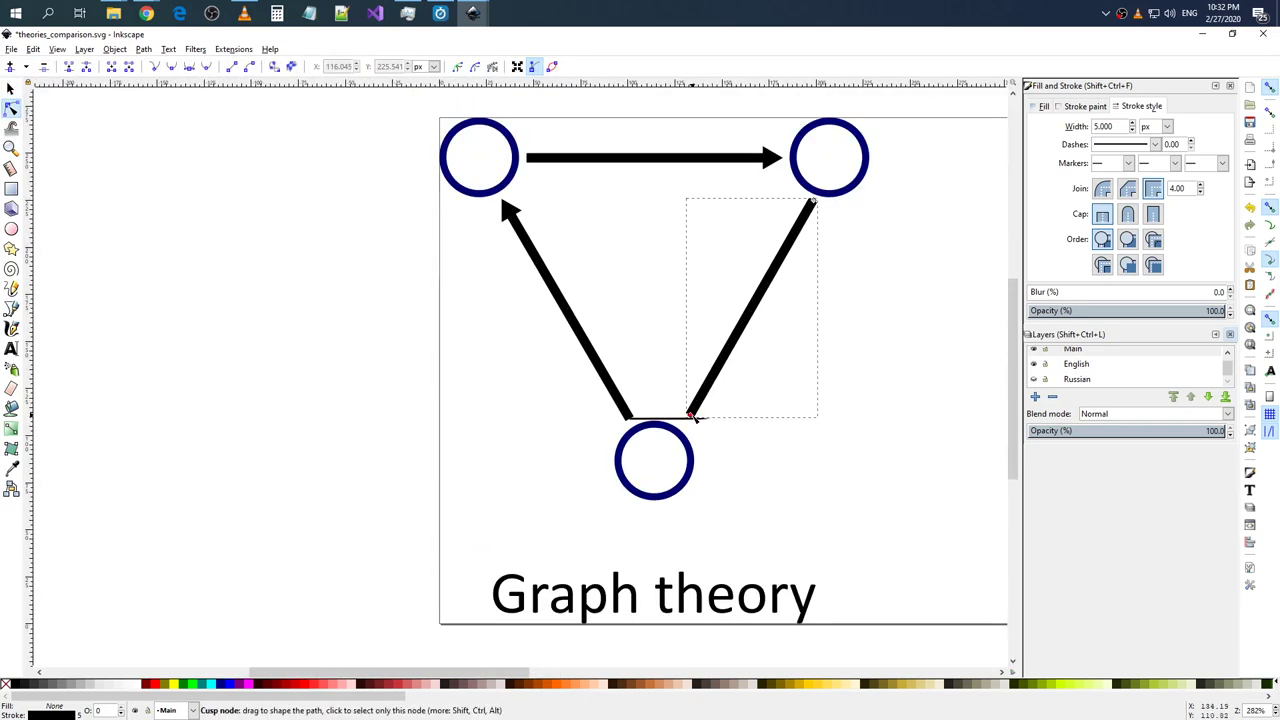
- Drag the right black bar's lower nodes down so they meet the horizontal line
left_click_drag(690, 416, 692, 420)
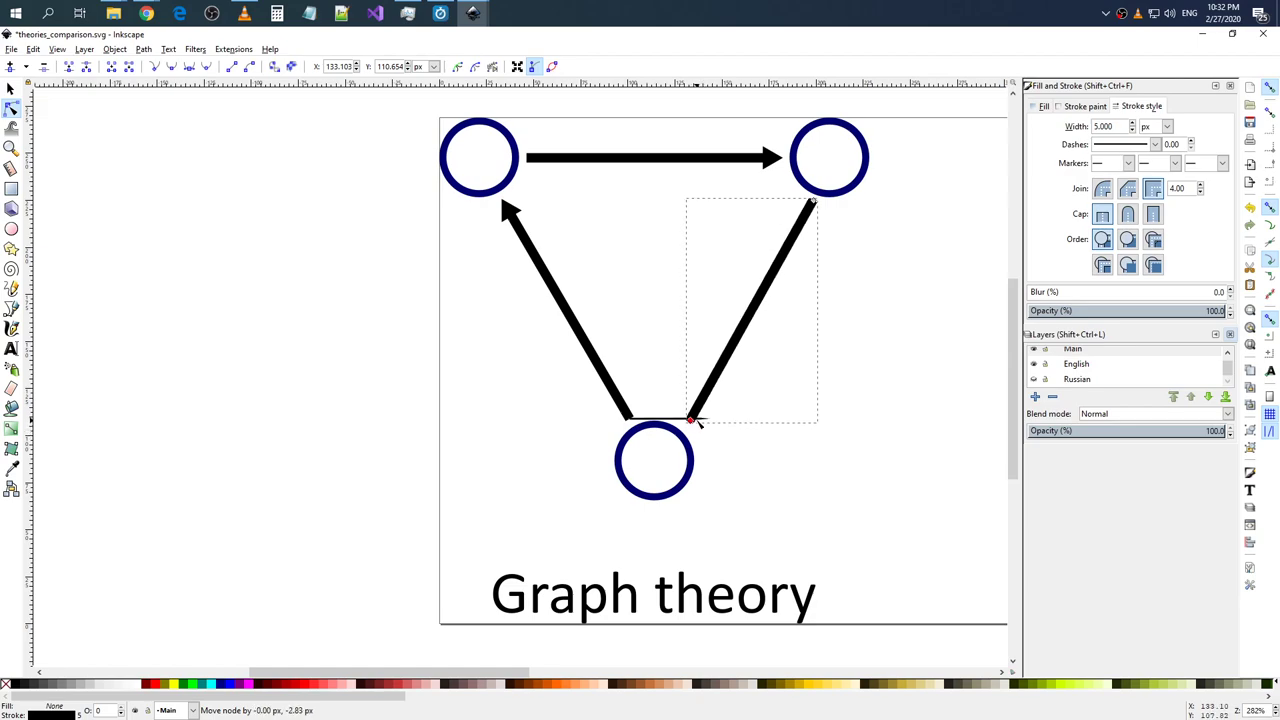
scroll(690, 418, "up", 5)
scroll(688, 416, "up", 1)
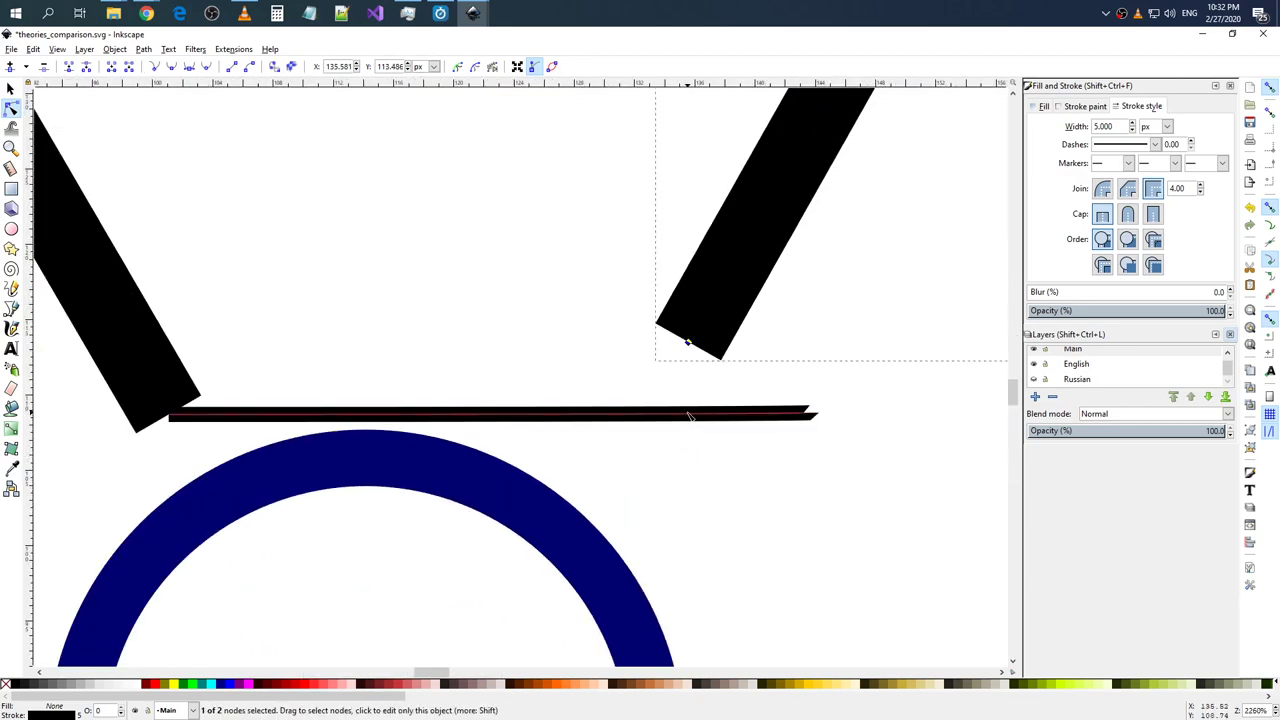
mouse_move(687, 343)
left_mouse_down()
mouse_move(678, 414)
mouse_move(660, 412)
left_mouse_up()
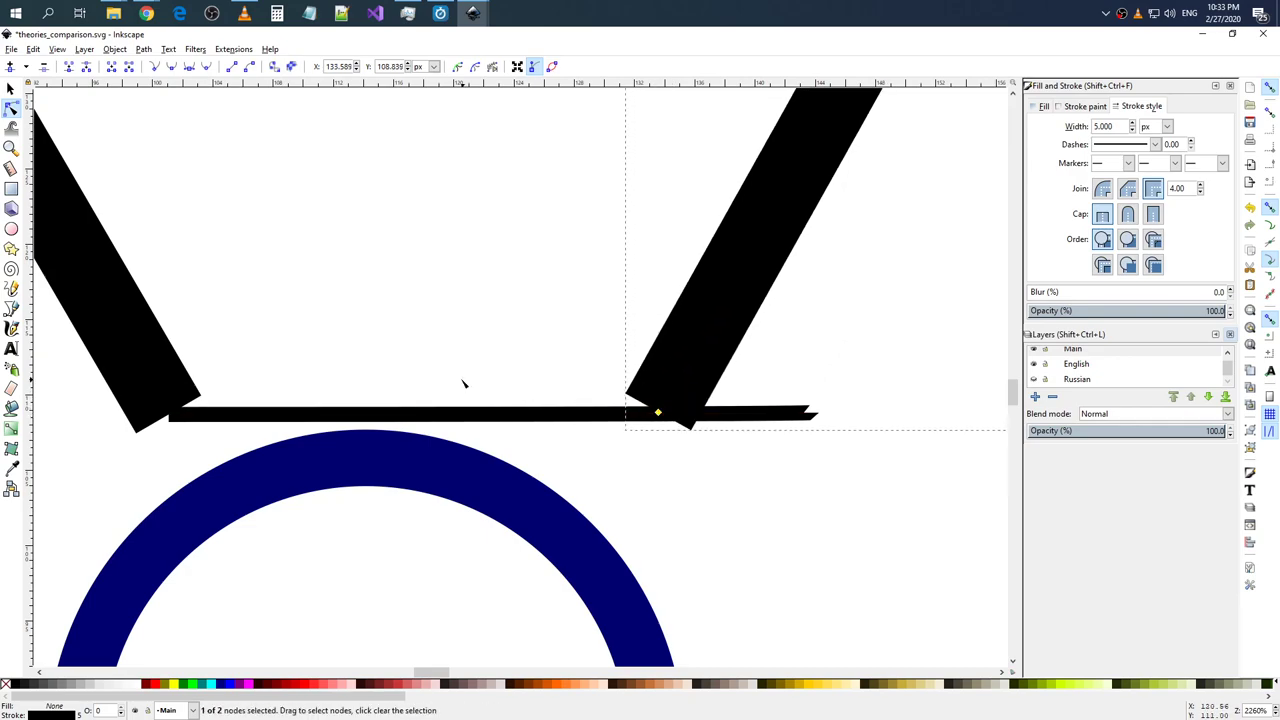
scroll(458, 387, "down", 1)
scroll(458, 387, "down", 2)
left_click(425, 412)
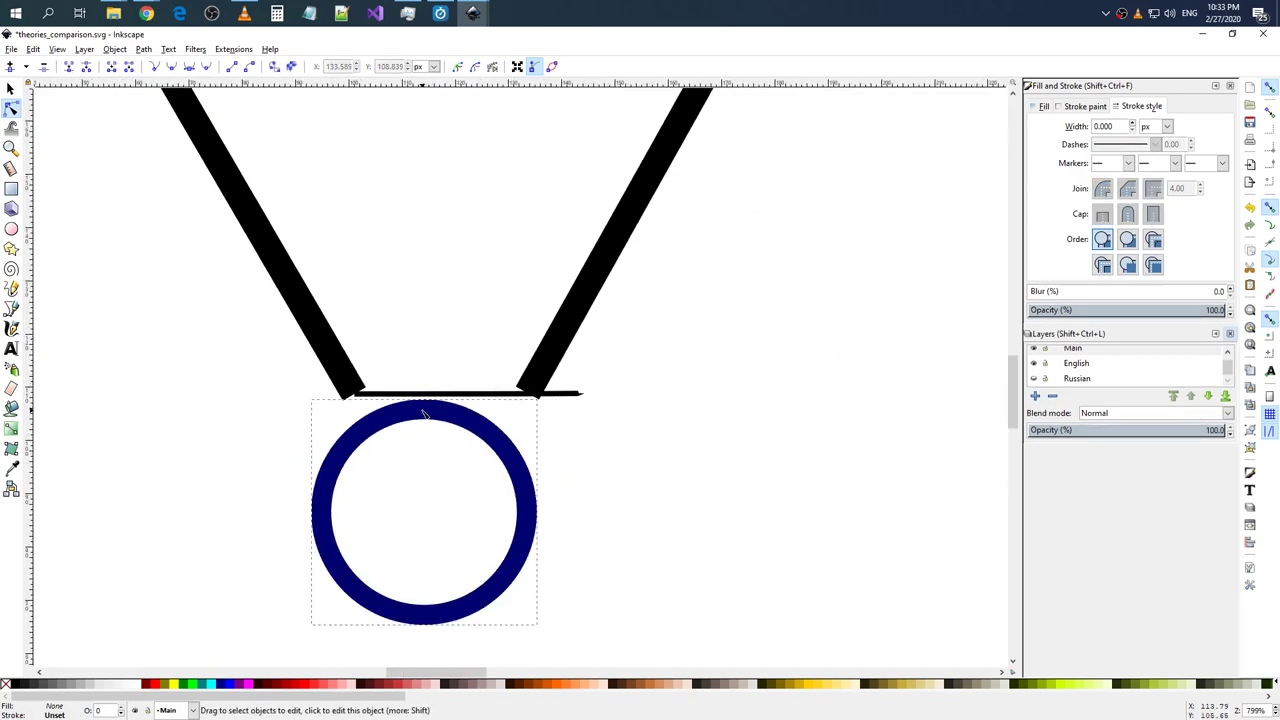
- Try starting Bezier paths inside the bottom circle, cancelling each attempt with Escape
left_click(11, 309)
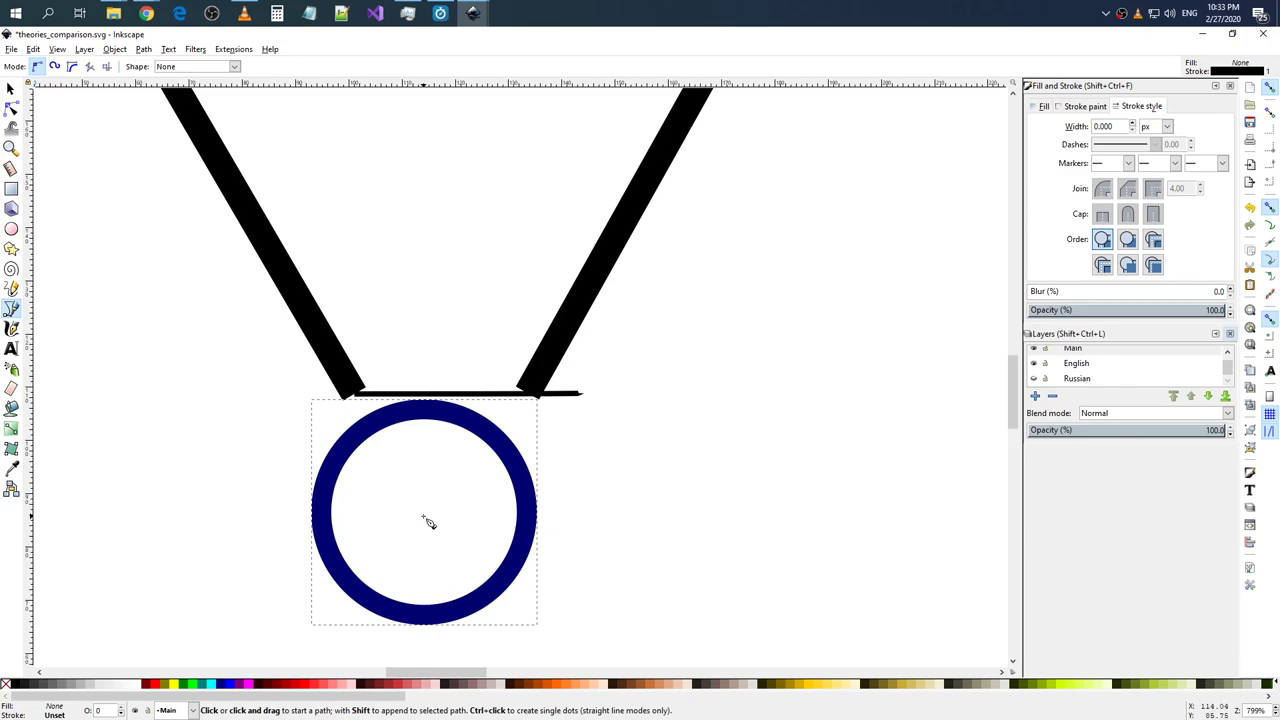
left_click(617, 512)
right_click(573, 503)
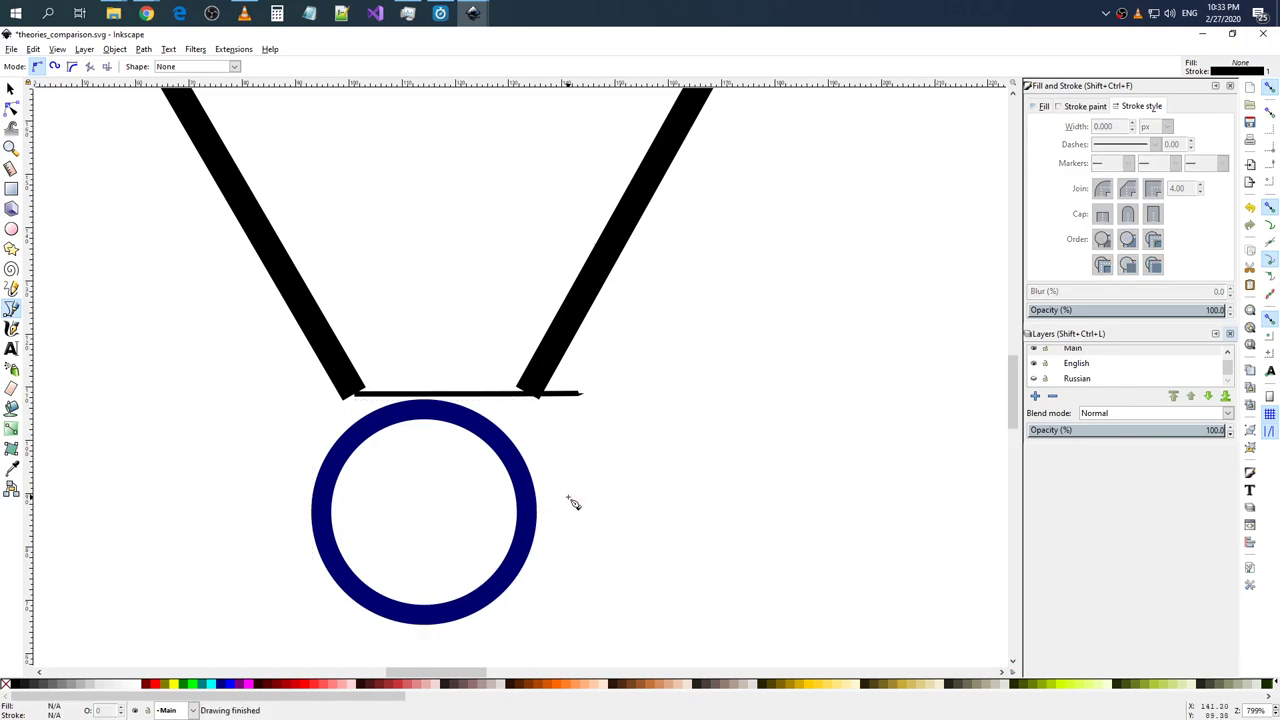
mouse_move(424, 517)
left_mouse_down()
mouse_move(424, 486)
mouse_move(423, 508)
left_mouse_up()
key("Escape")
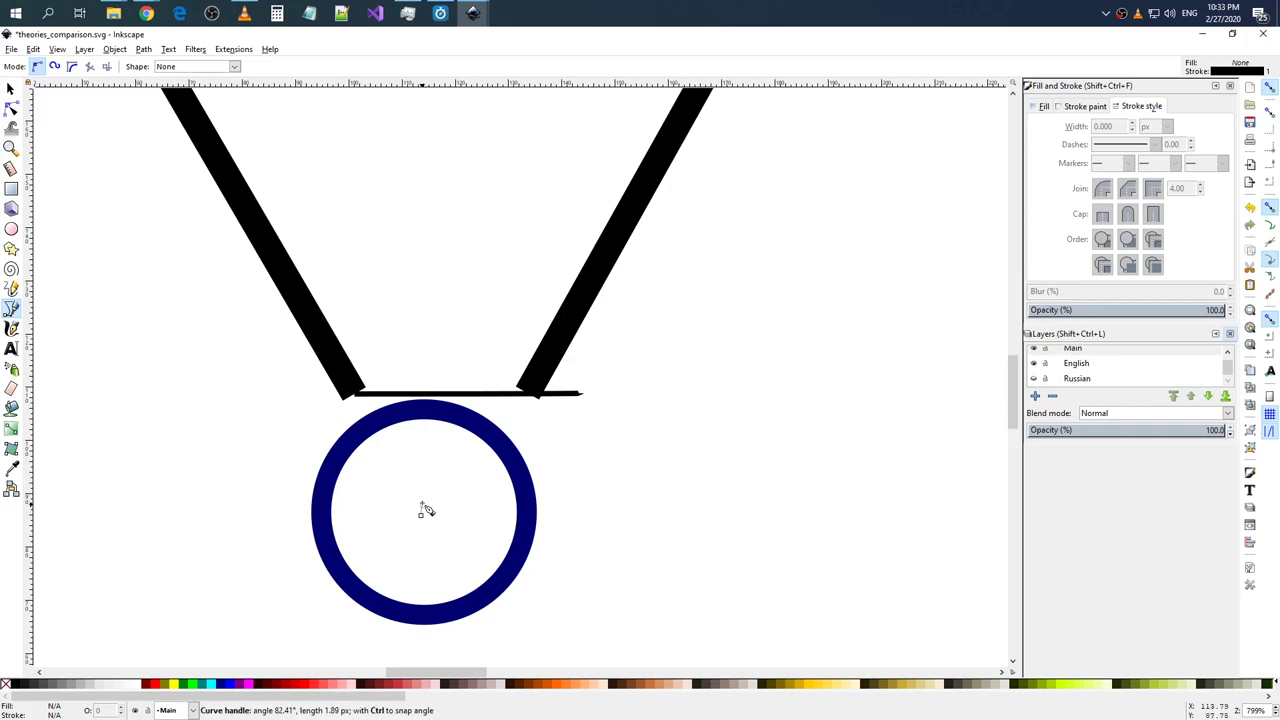
key("Escape")
left_click(427, 524)
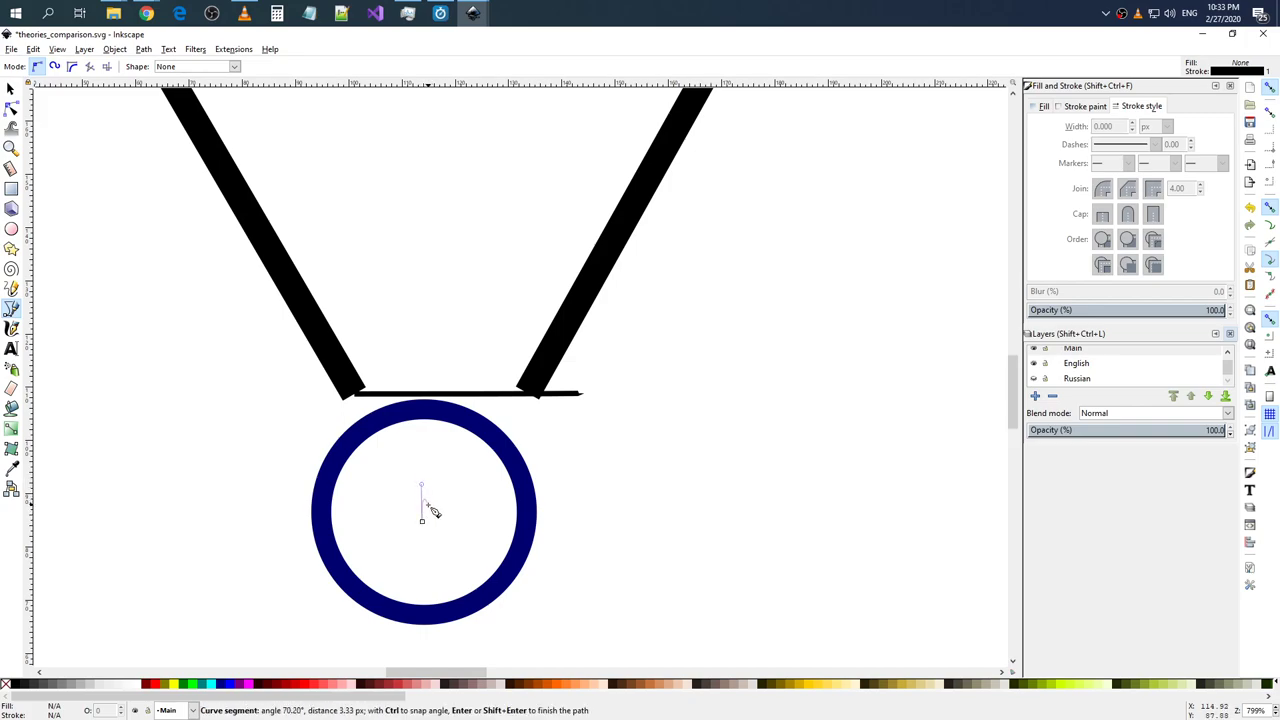
key("Escape")
left_click_drag(424, 516, 429, 471)
key("Escape")
left_click_drag(427, 520, 432, 466)
key("Escape")
- Select the circle clone, check its context menus without choosing anything, and return to the Bezier tool
key("s")
left_click(420, 415)
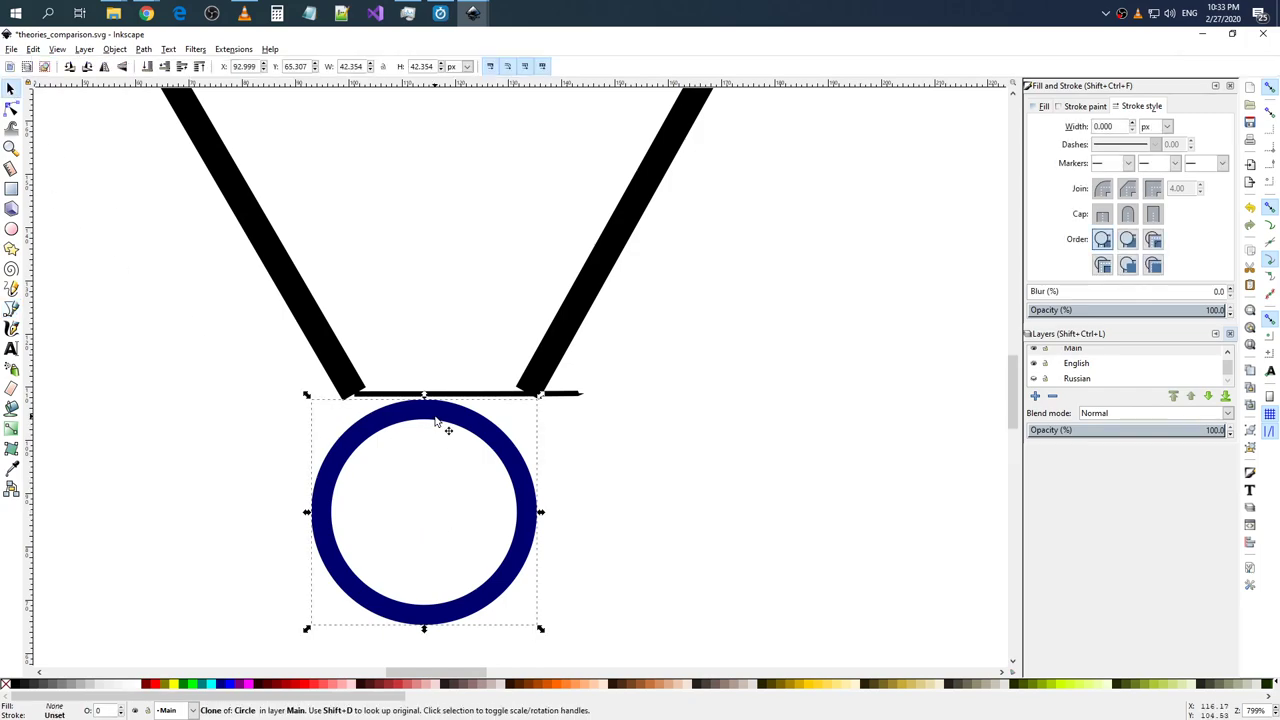
right_click(450, 418)
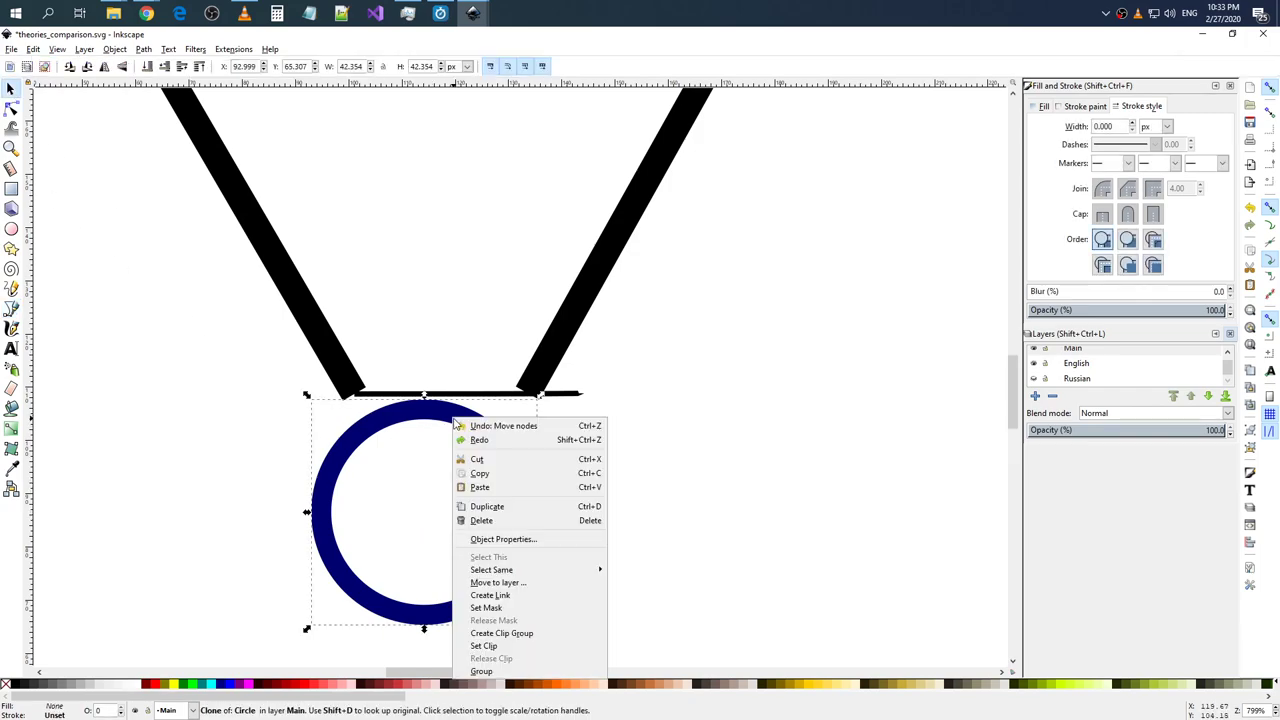
left_click(344, 467)
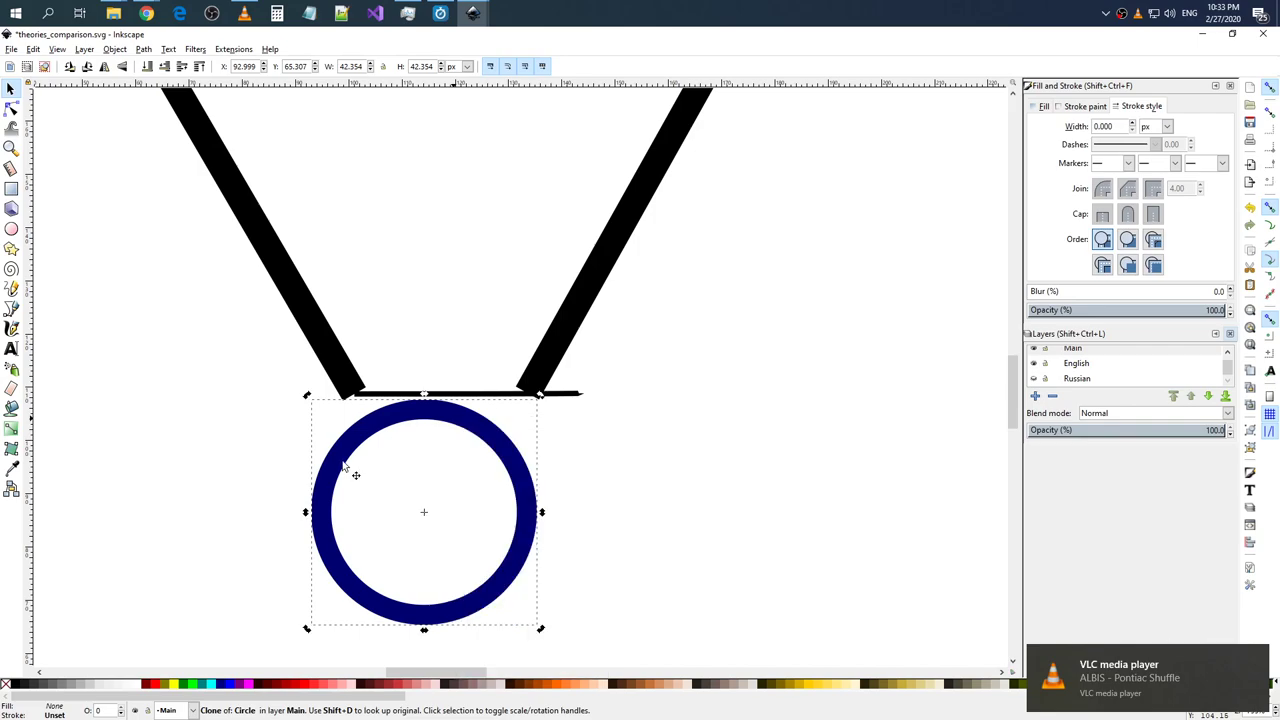
right_click(425, 516)
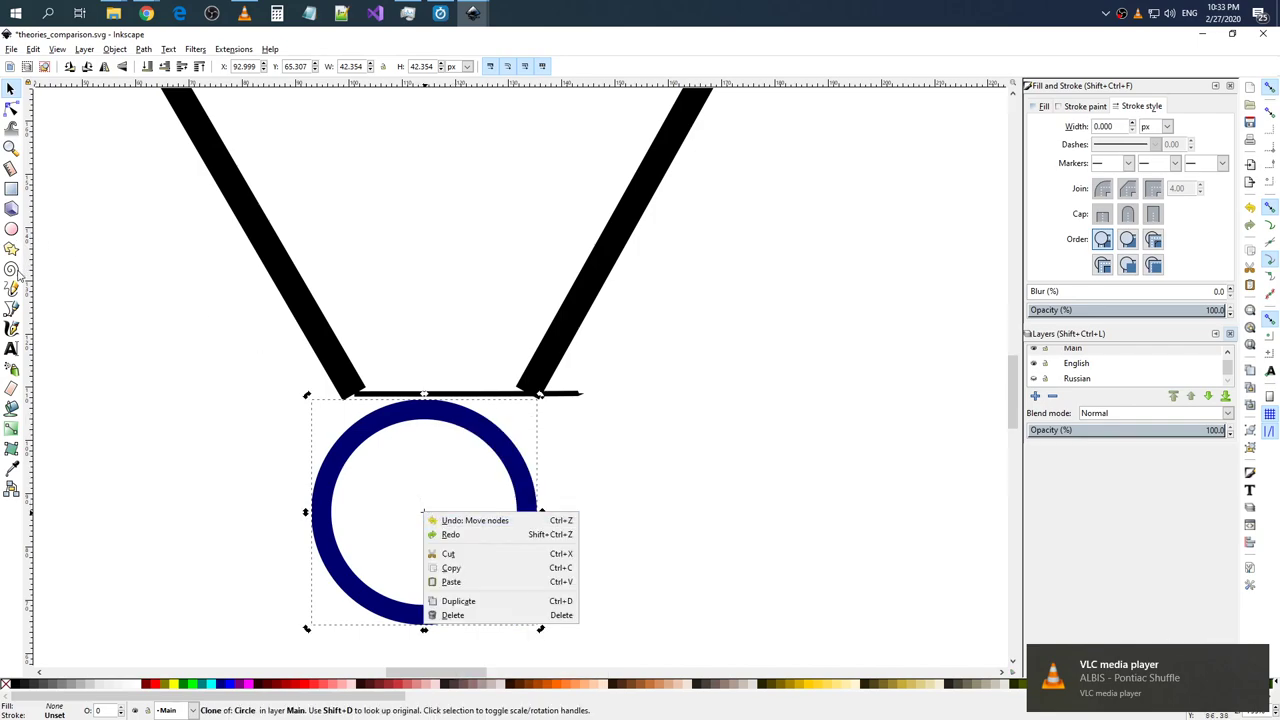
left_click(13, 311)
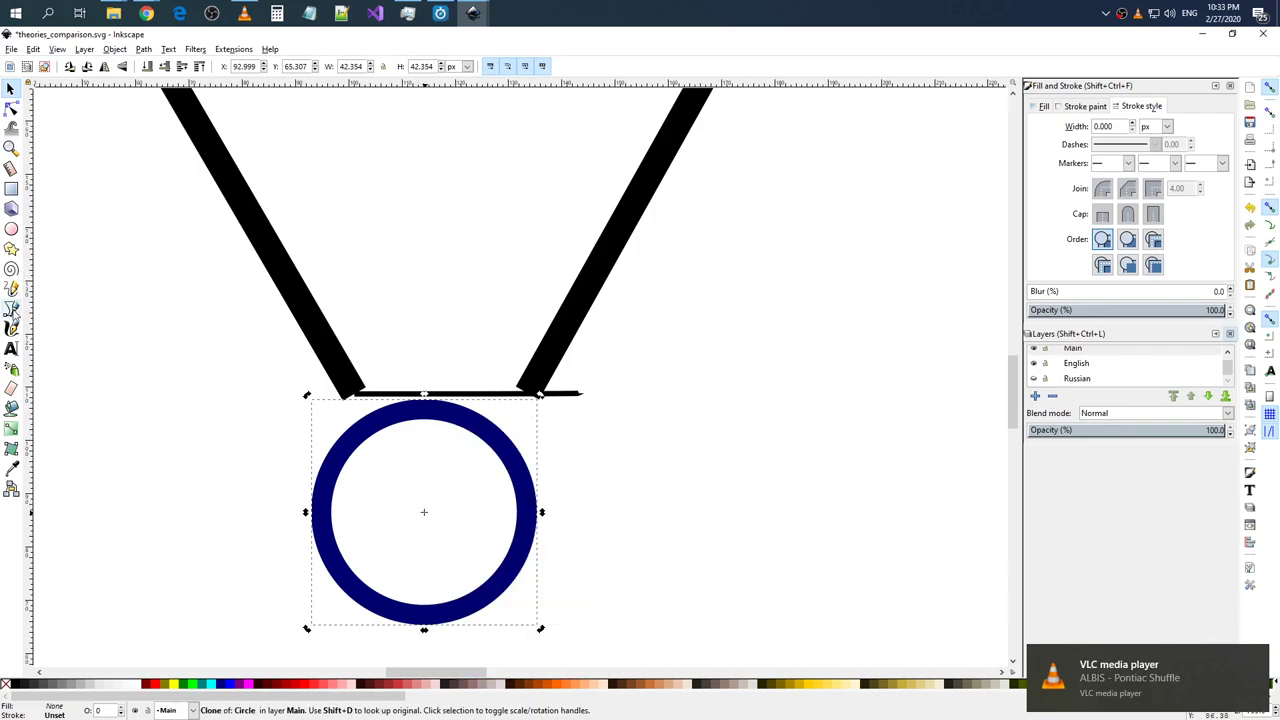
left_click(13, 311)
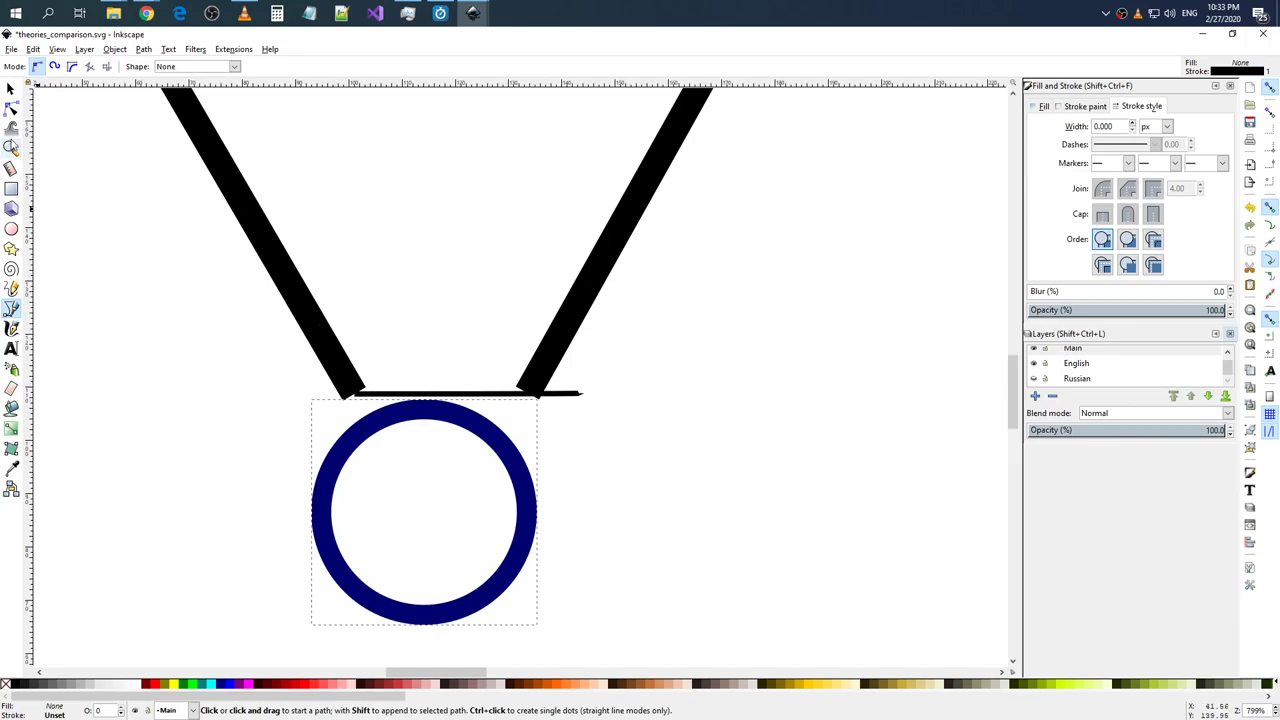
- Select the horizontal line above the circle in Node mode and shift the right stroke's lower end left
left_click(10, 88)
left_click(556, 368)
left_click(520, 396)
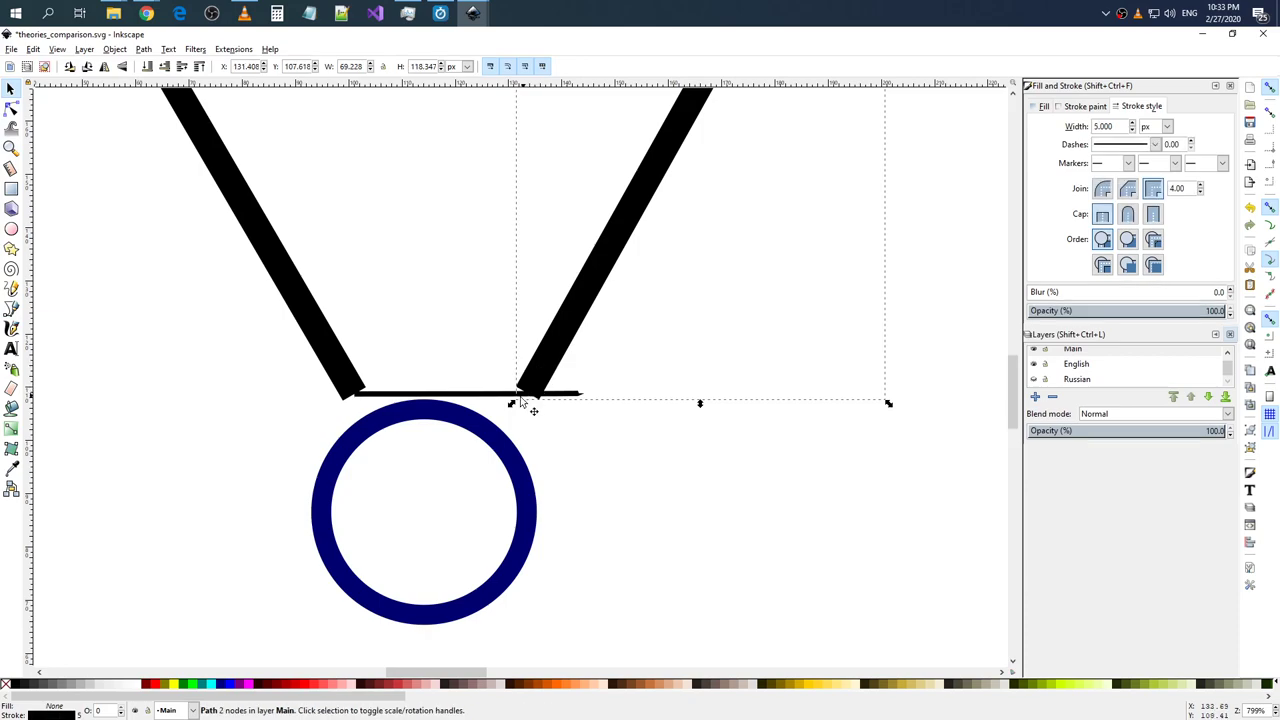
left_click(10, 108)
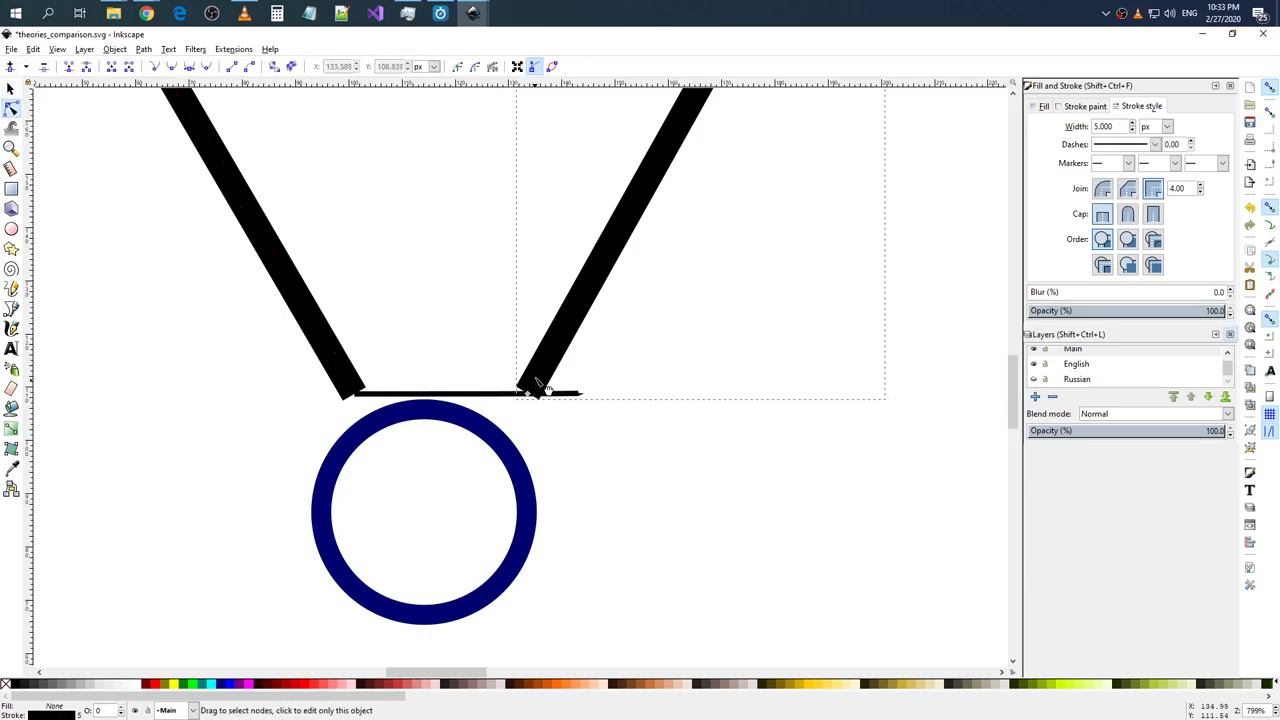
left_click_drag(528, 395, 515, 395)
scroll(717, 291, "up", 3)
scroll(727, 300, "up", 3)
scroll(727, 300, "up", 3)
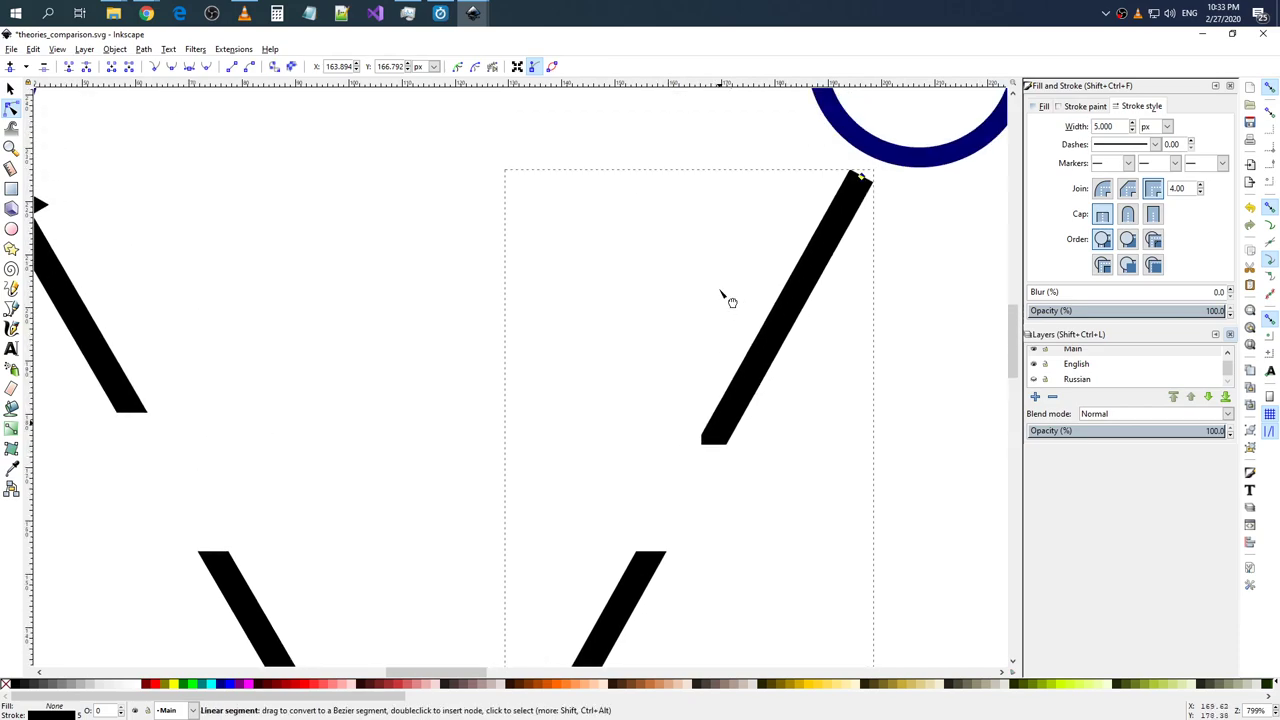
scroll(720, 300, "down", 3)
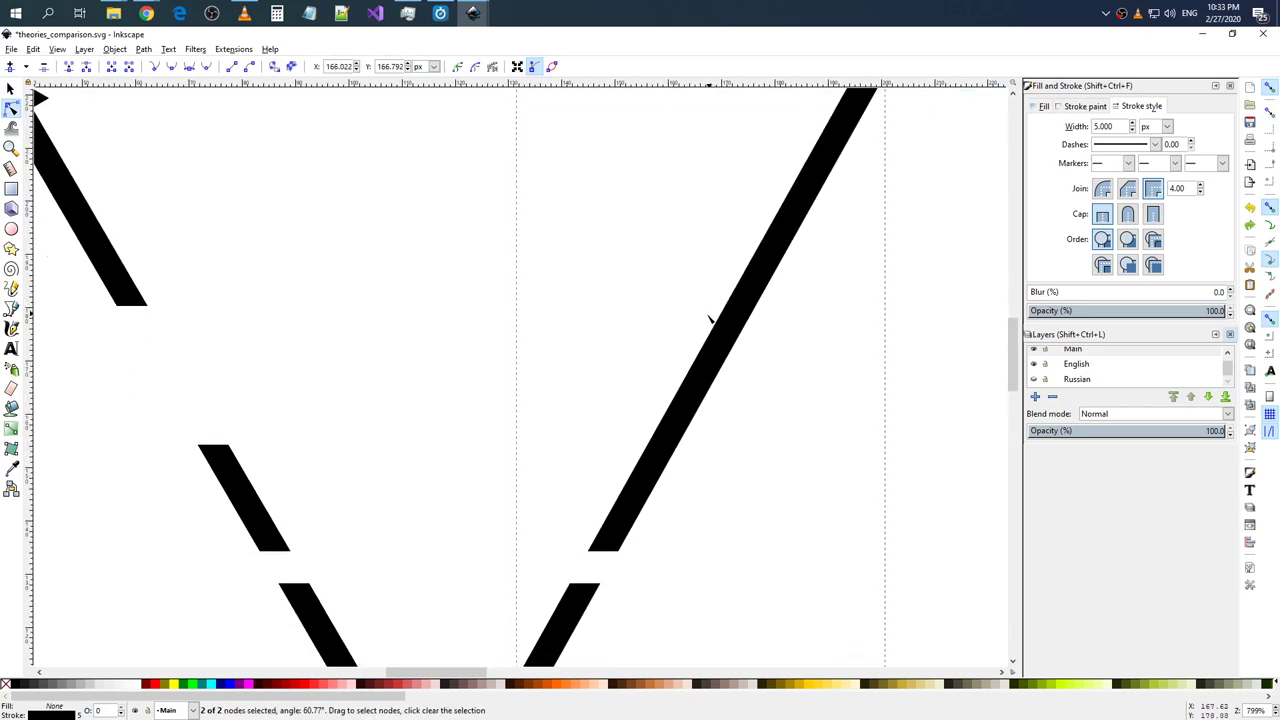
scroll(711, 320, "down", 3)
scroll(710, 330, "down", 1)
scroll(720, 350, "down", 2)
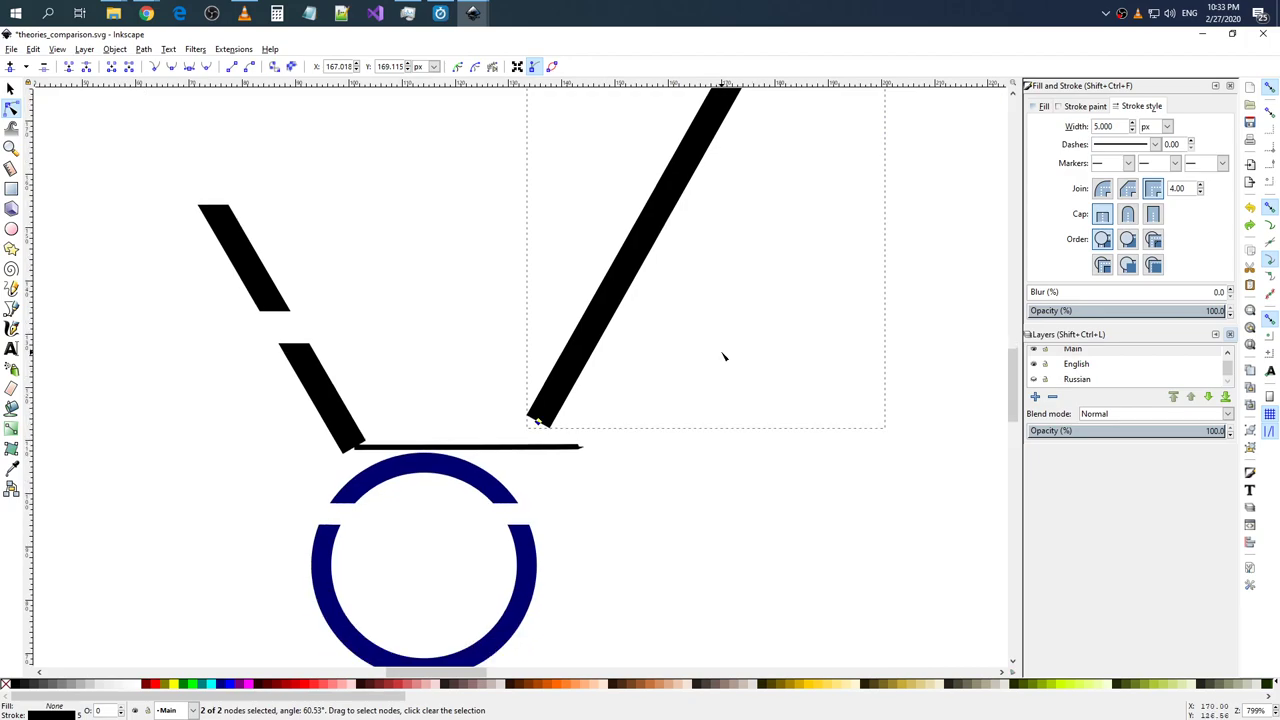
scroll(724, 356, "down", 3, "ctrl")
- Nudge the right diagonal bar's lower end up and slightly left toward the horizontal line
left_click(749, 350)
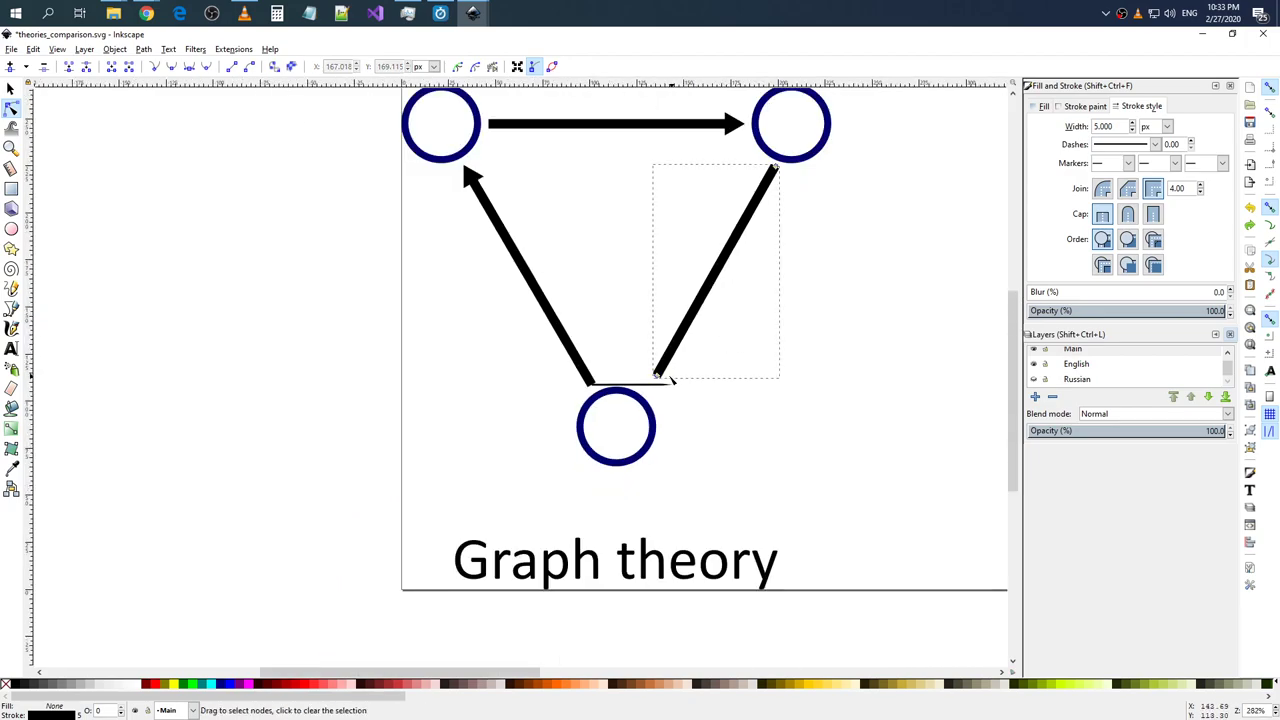
left_click(657, 377)
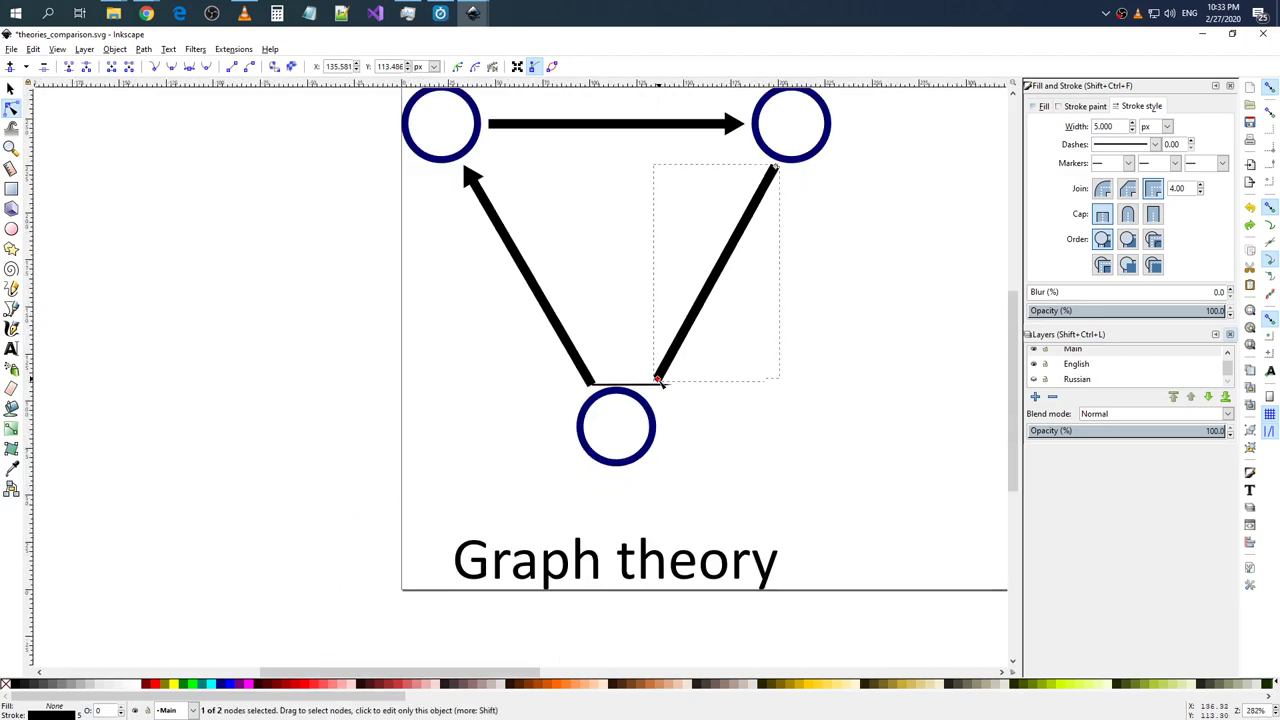
left_click_drag(657, 378, 654, 363)
scroll(651, 381, "up", 4, "ctrl")
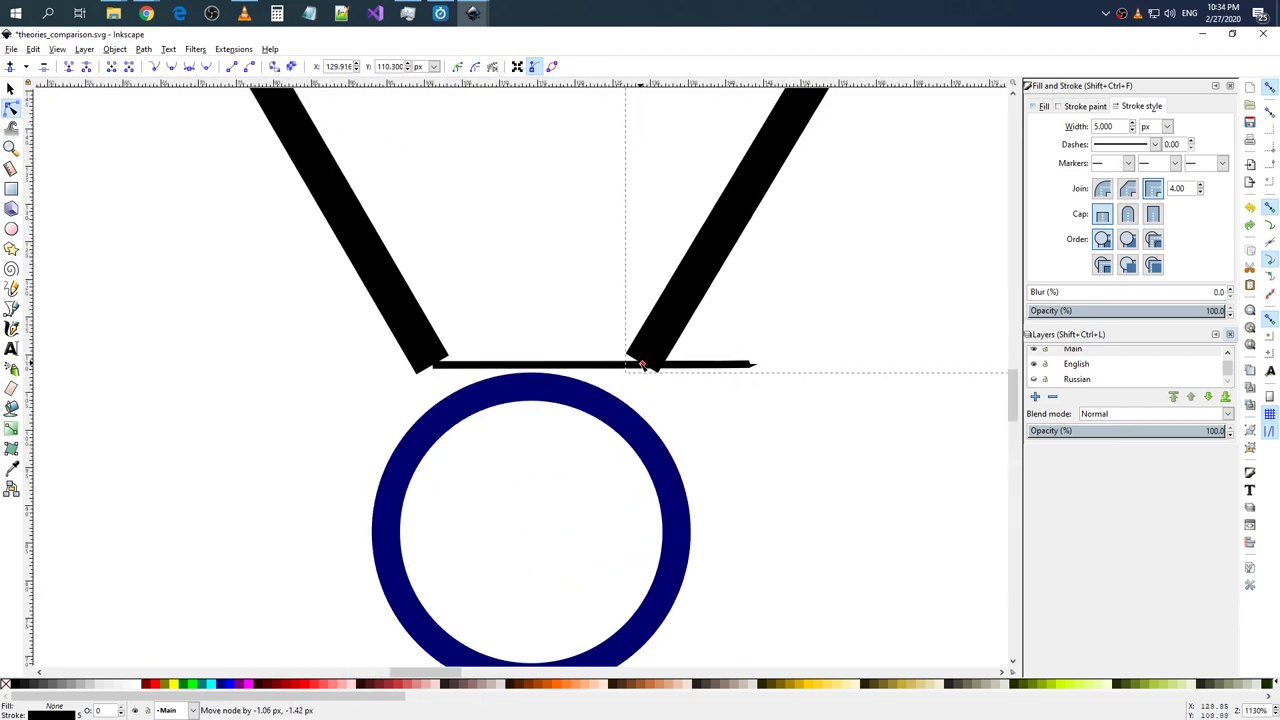
left_click(620, 428)
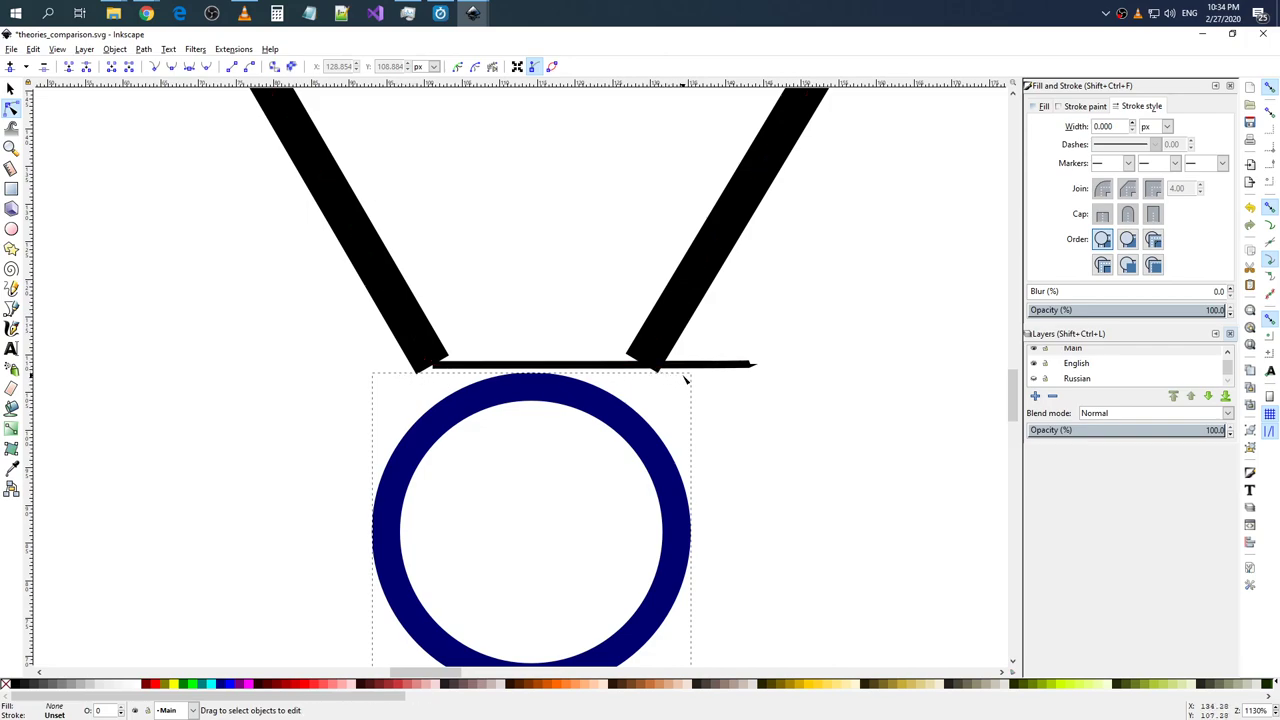
left_click(645, 360)
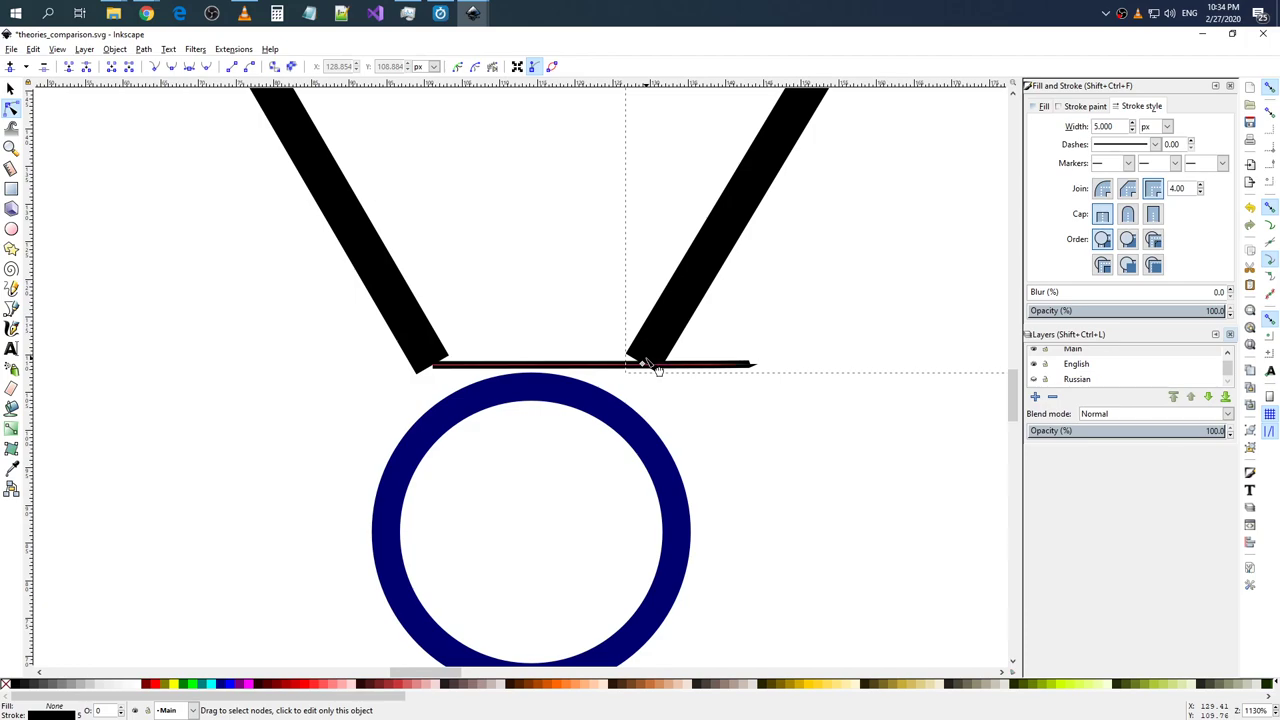
left_click_drag(642, 366, 633, 366)
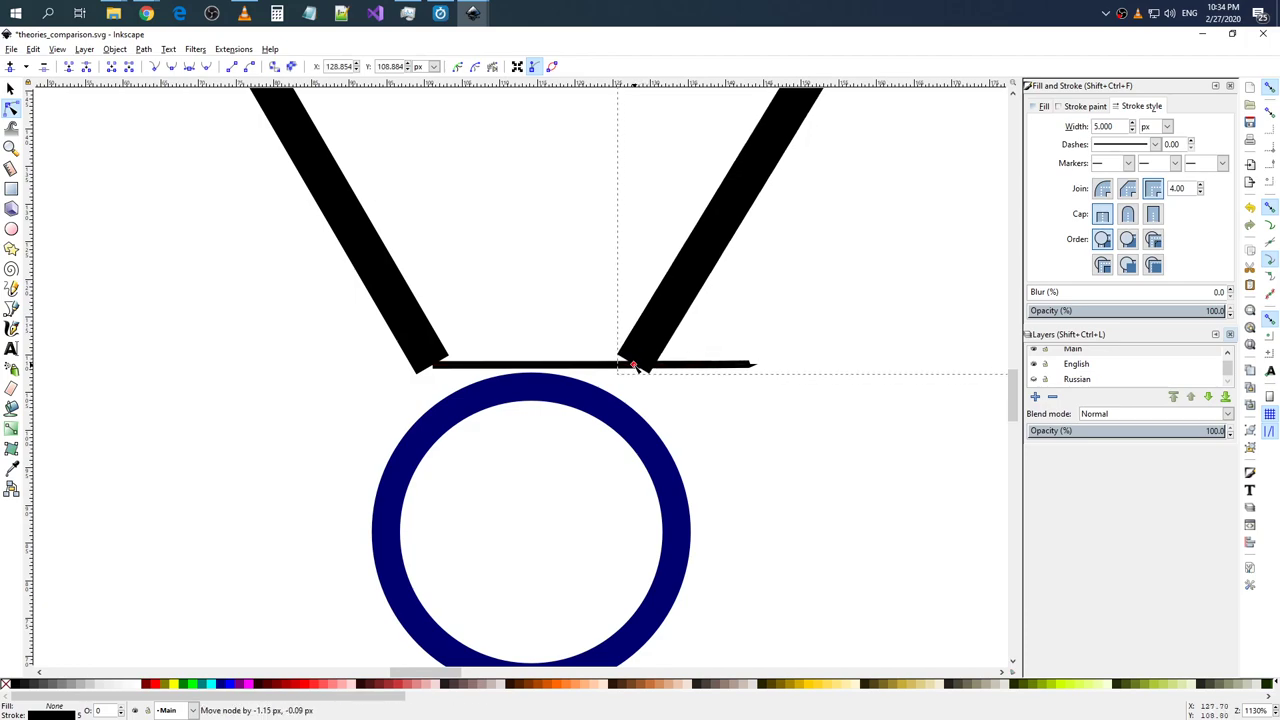
key("Escape")
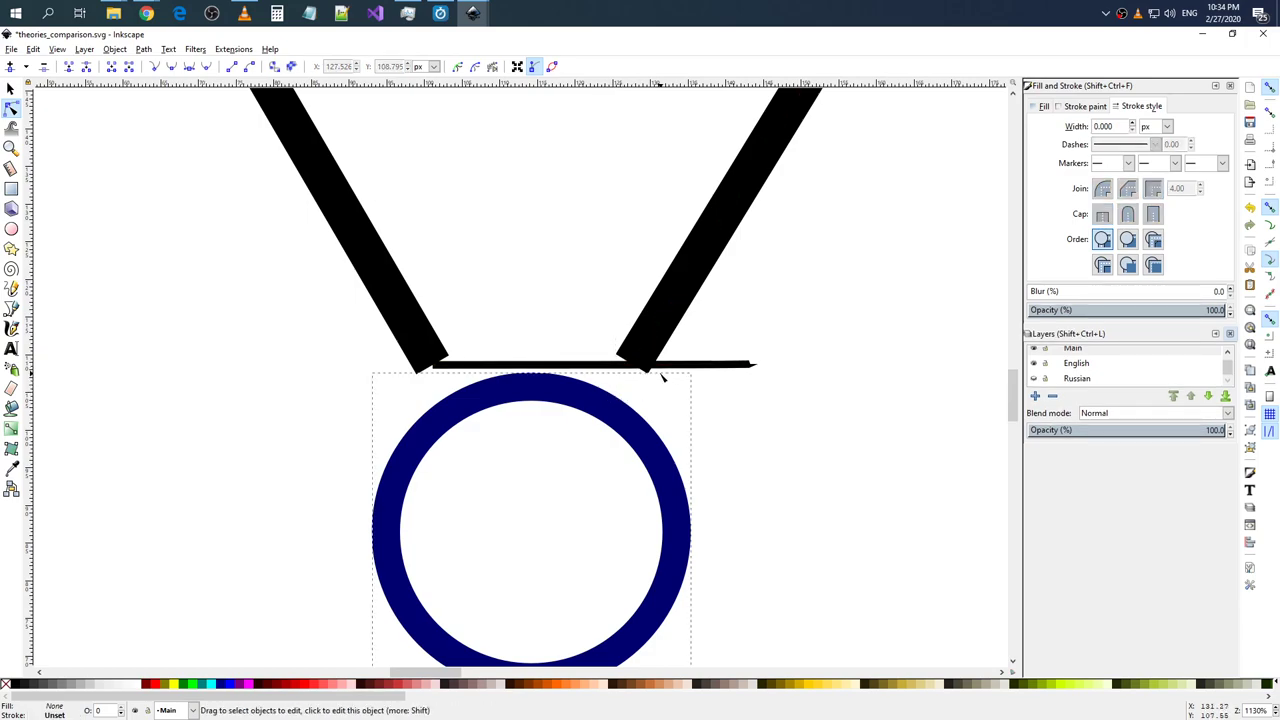
- Fine-tune the right bar's lower end, settling it slightly right on the horizontal path
left_click(634, 366)
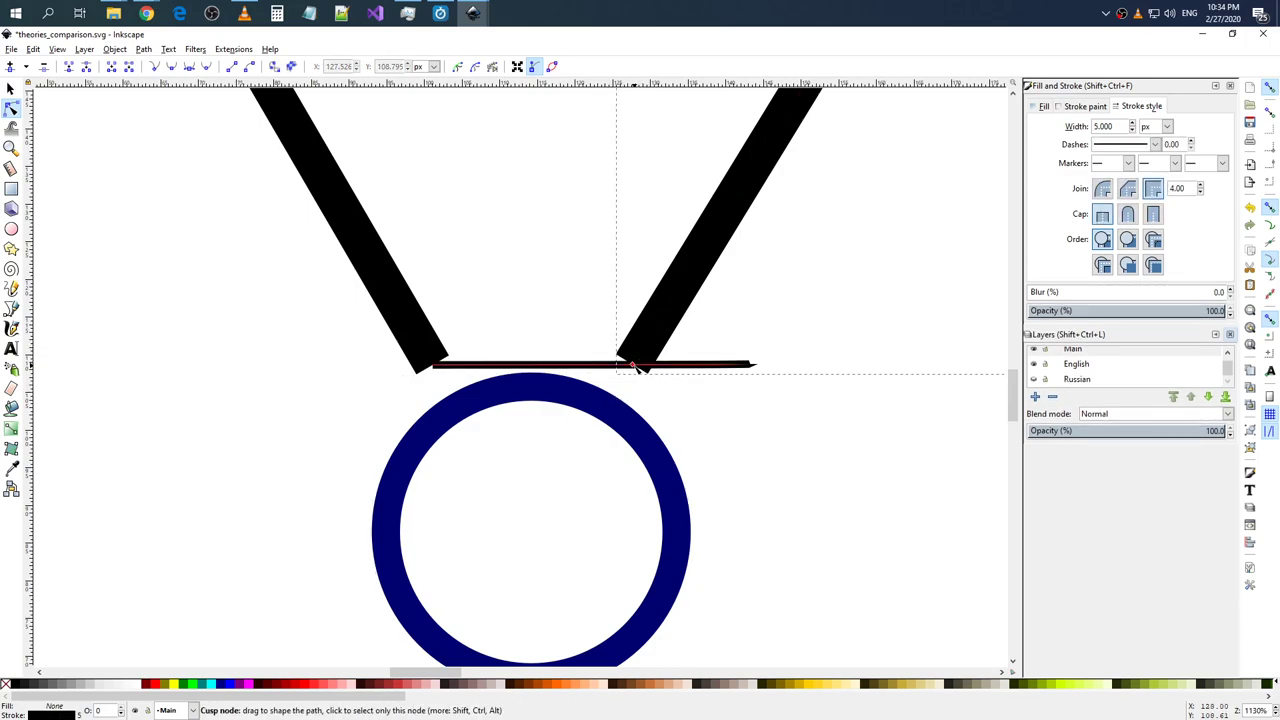
left_click_drag(634, 366, 628, 366)
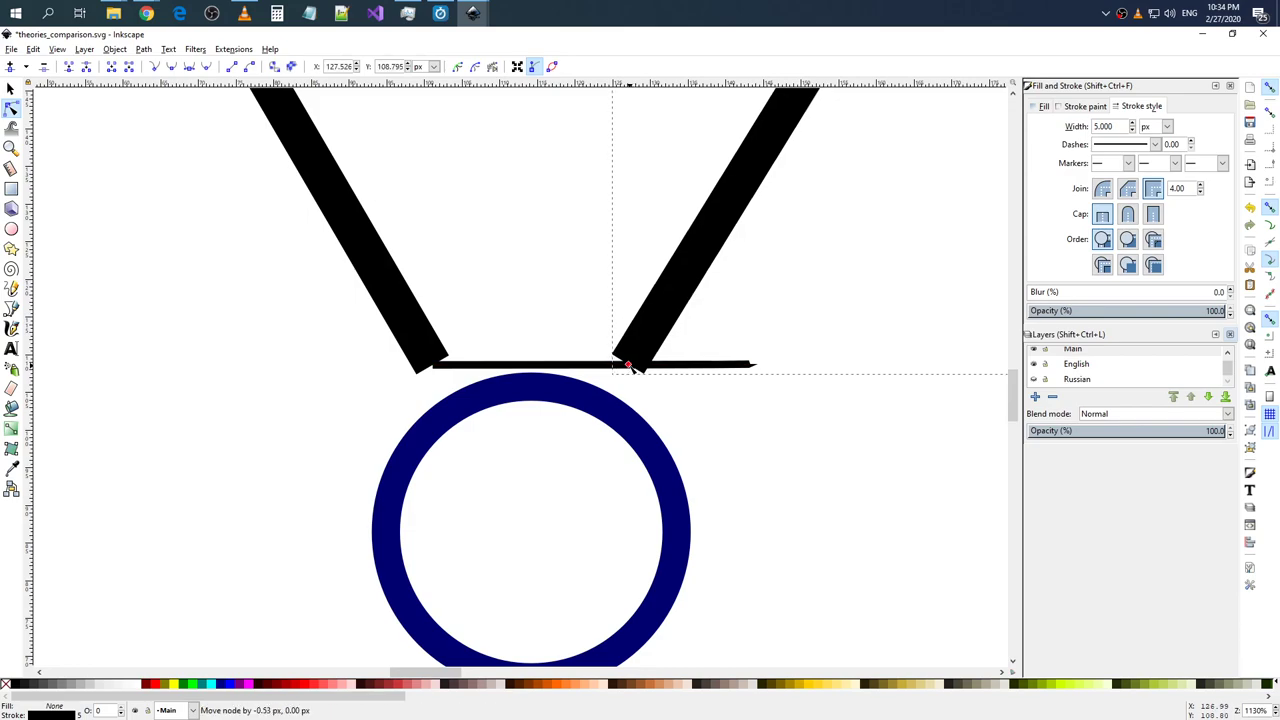
left_click(630, 408)
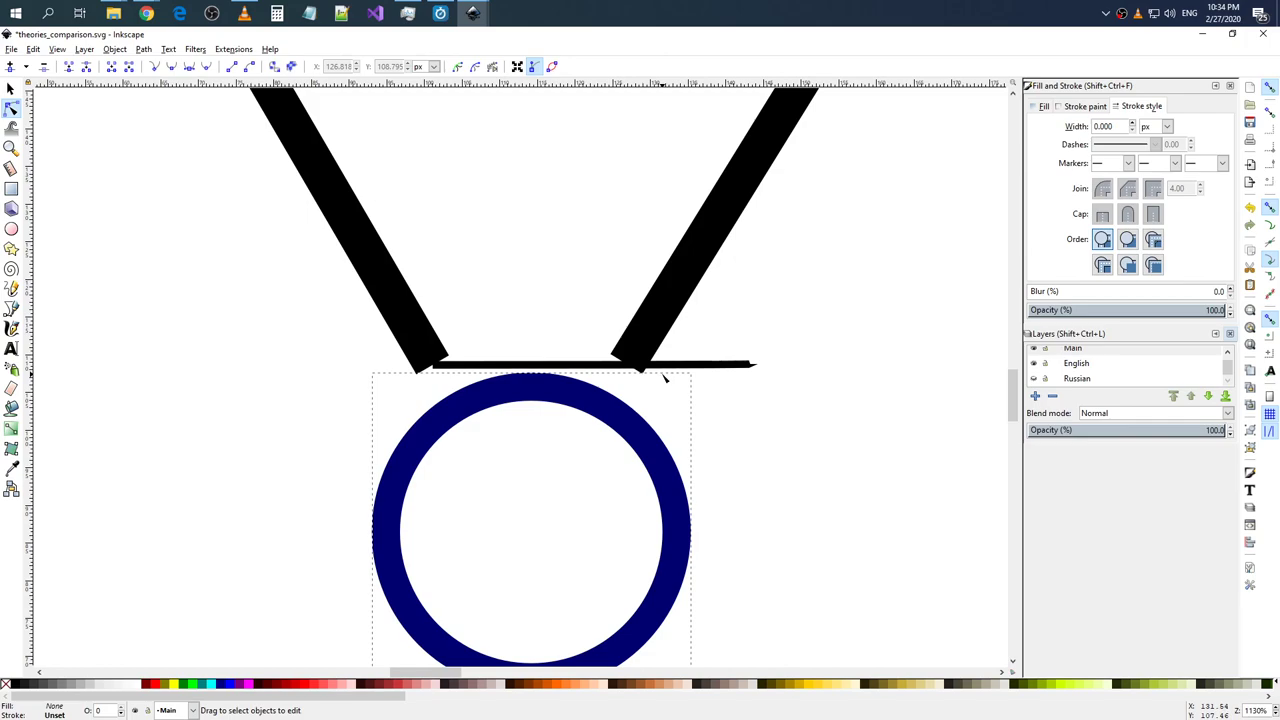
left_click(634, 364)
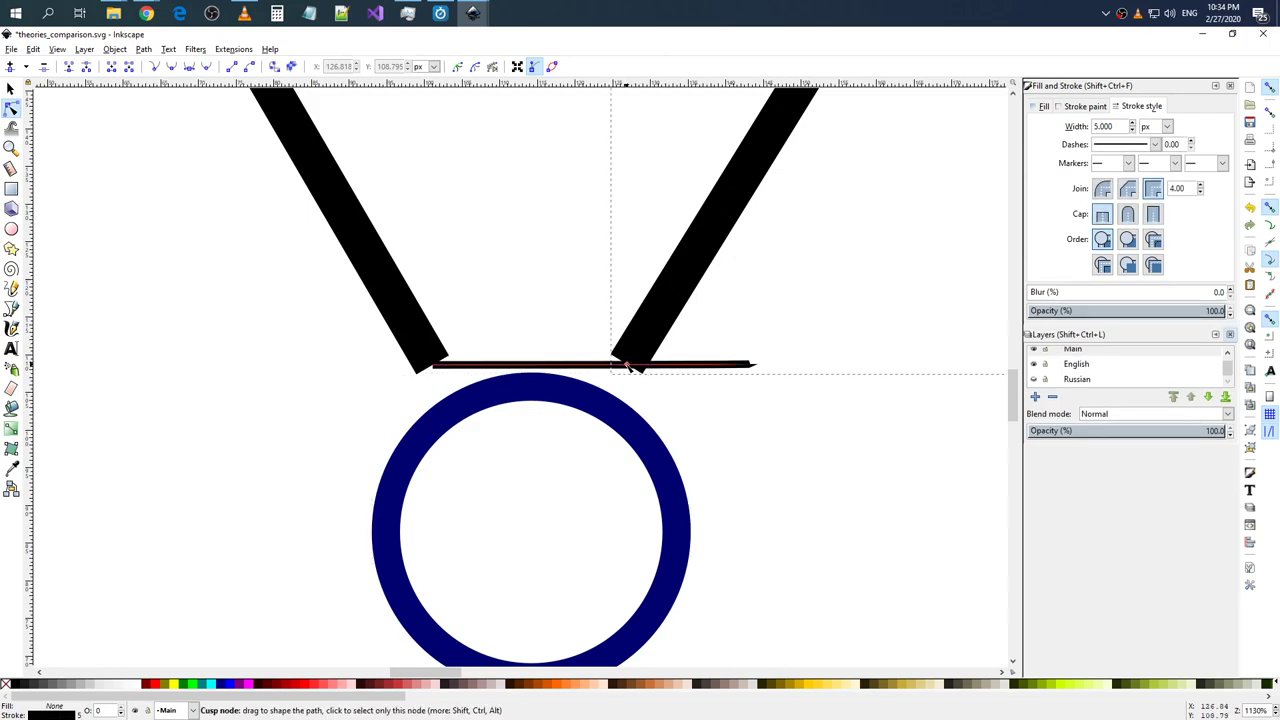
left_click_drag(628, 366, 631, 365)
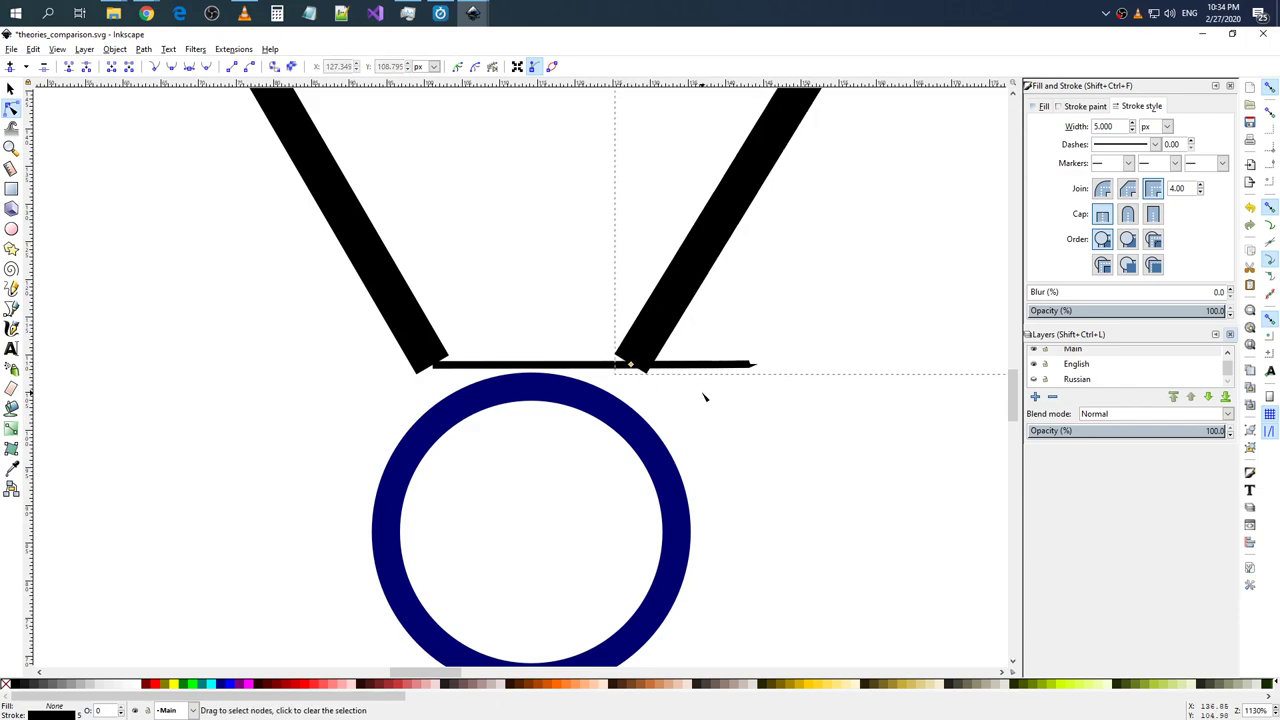
scroll(704, 397, "down", 2, "ctrl")
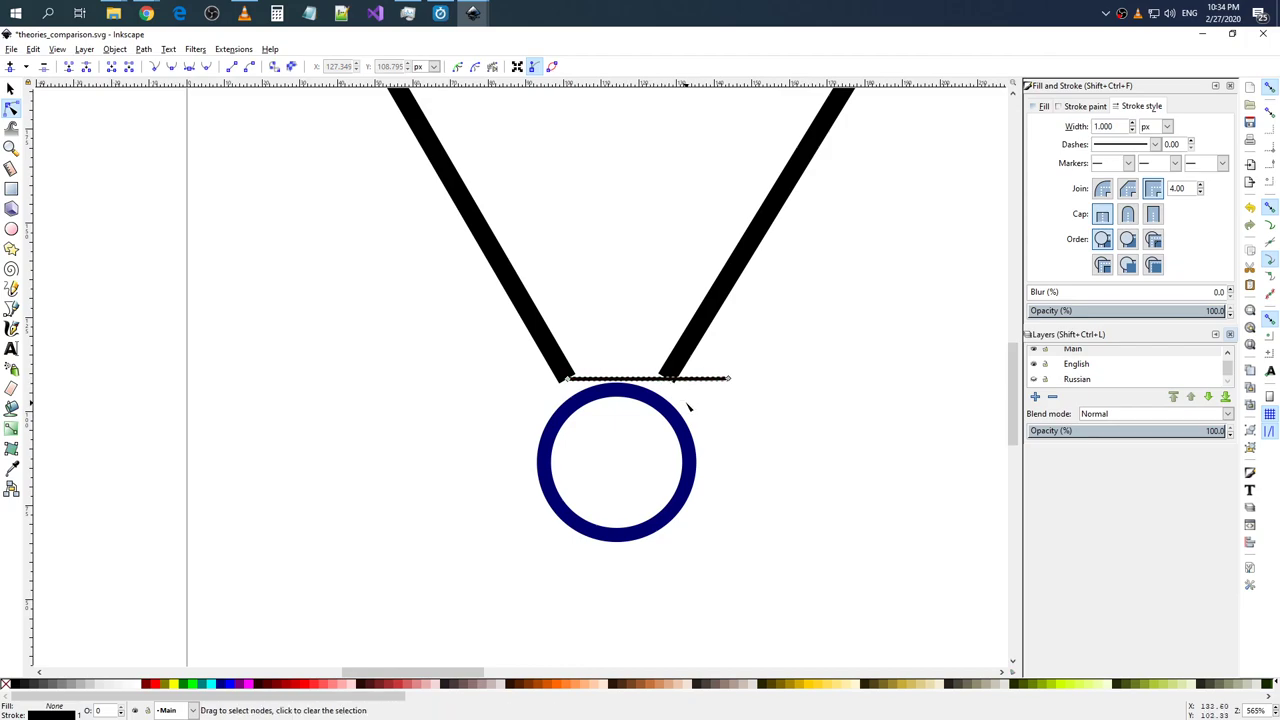
- Select the right diagonal line's top node with the Node tool
left_click(10, 88)
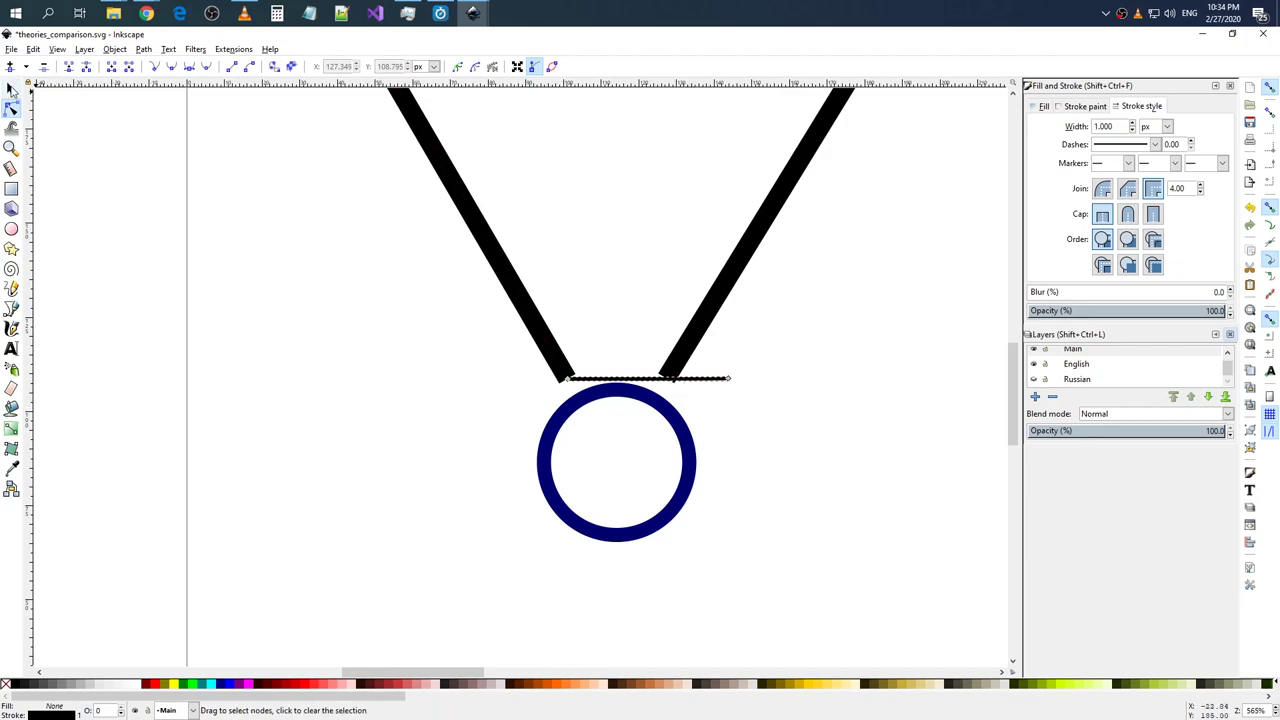
left_click(771, 433)
scroll(782, 405, "down", 1, "ctrl")
scroll(800, 395, "down", 2, "ctrl")
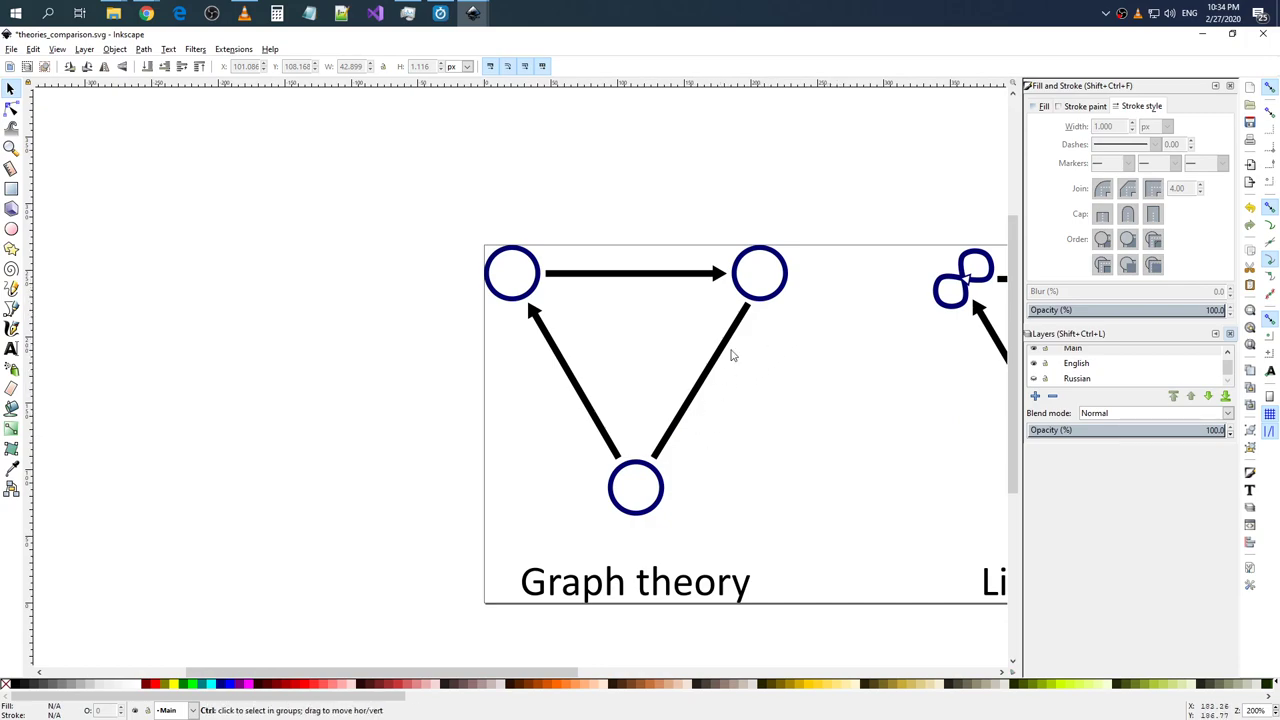
scroll(757, 327, "up", 2, "ctrl")
scroll(808, 280, "up", 2, "ctrl")
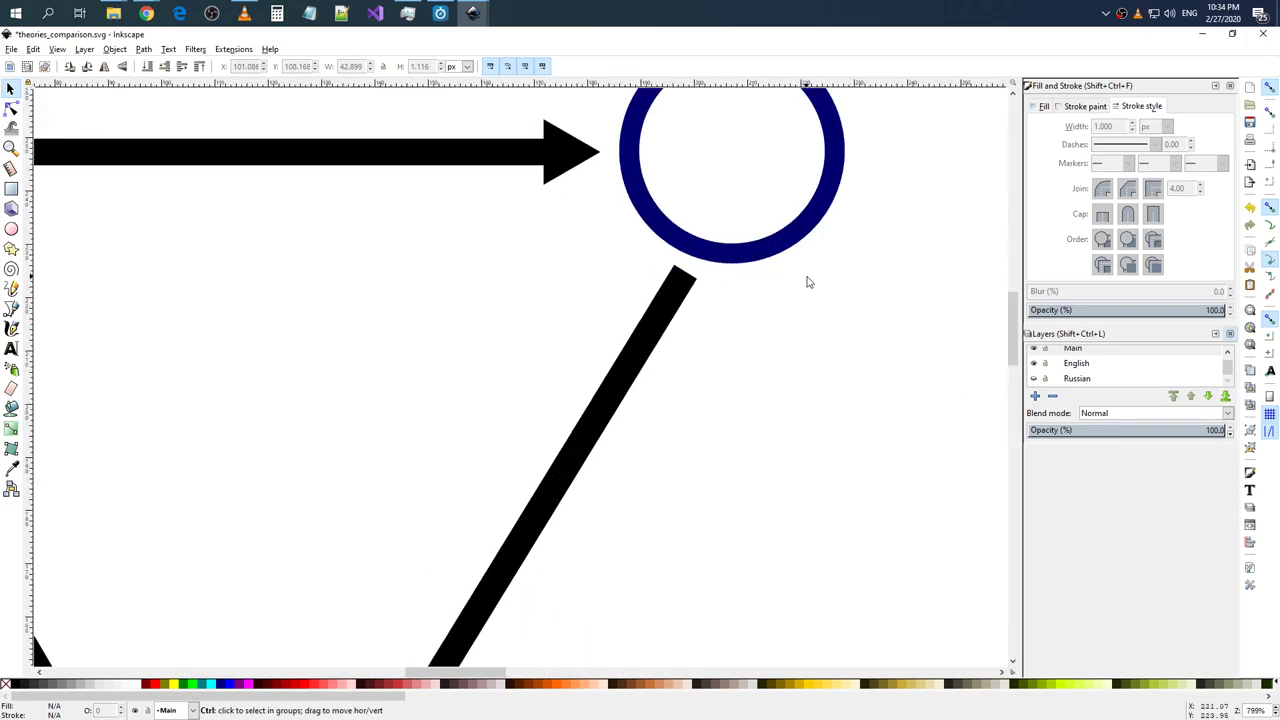
scroll(791, 277, "up", 2, "ctrl")
scroll(769, 277, "down", 2, "ctrl")
scroll(769, 277, "down", 2, "ctrl")
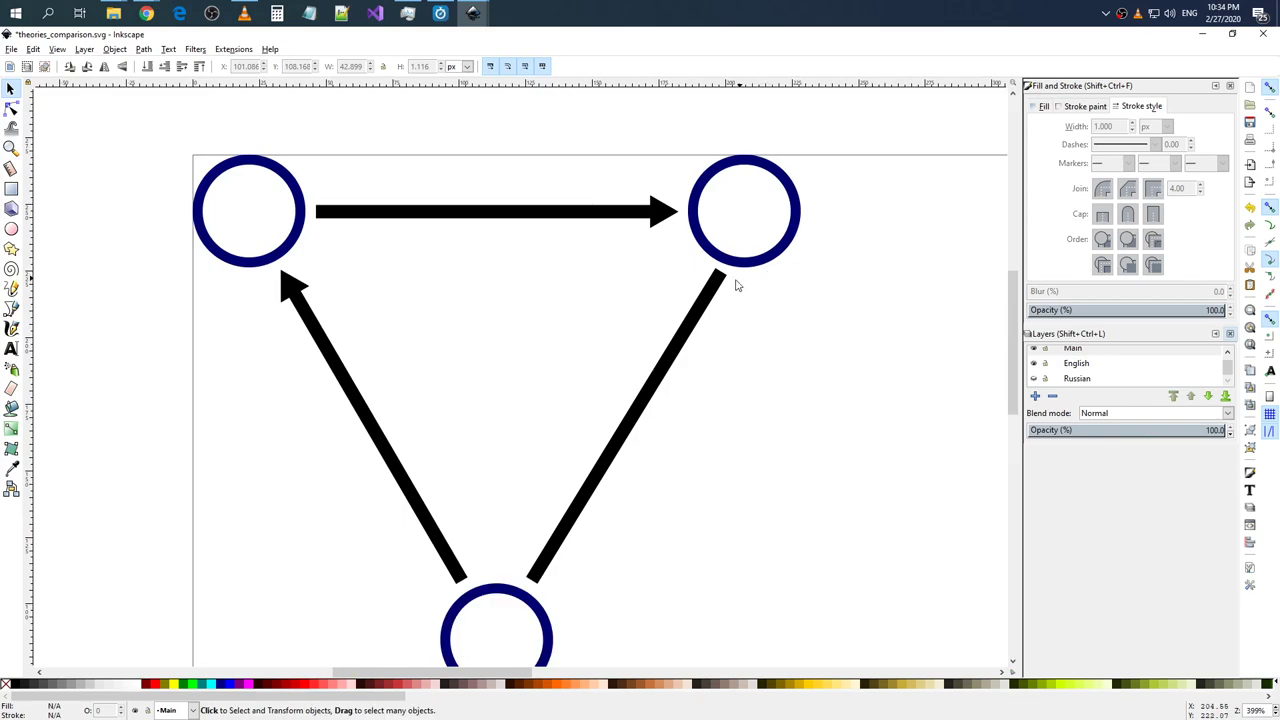
left_click(721, 274)
left_click(11, 108)
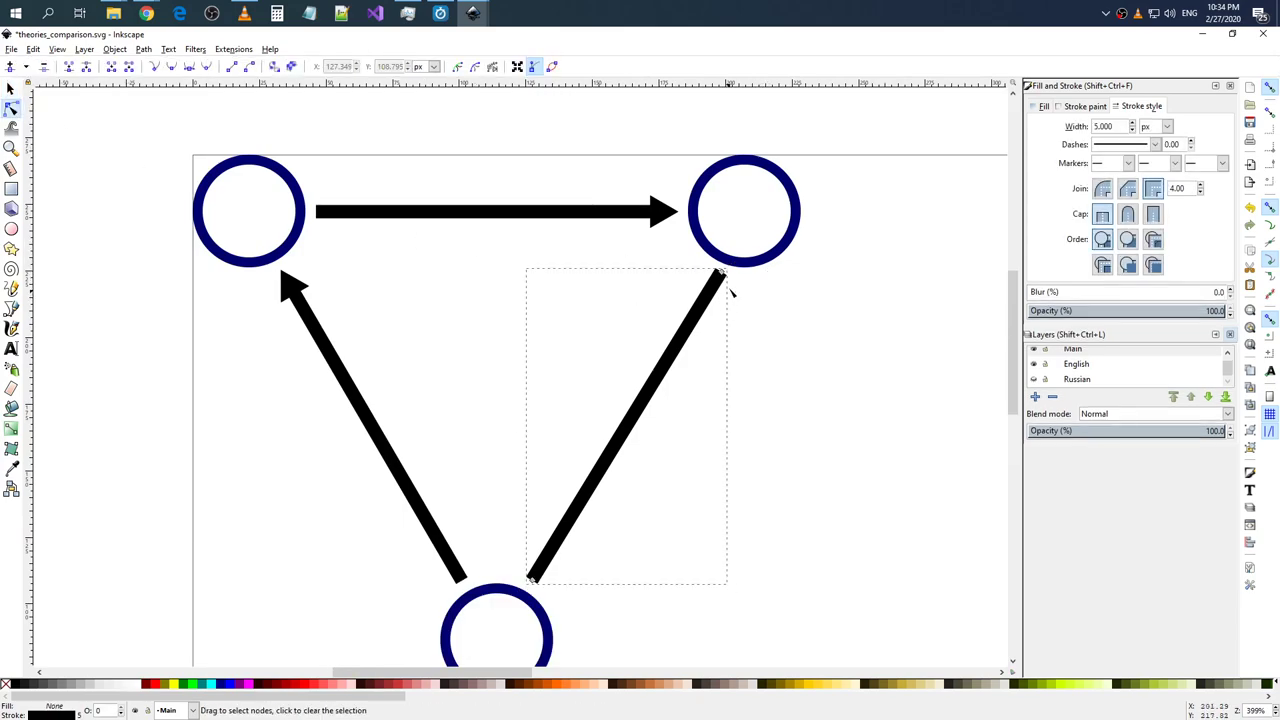
left_click(722, 275)
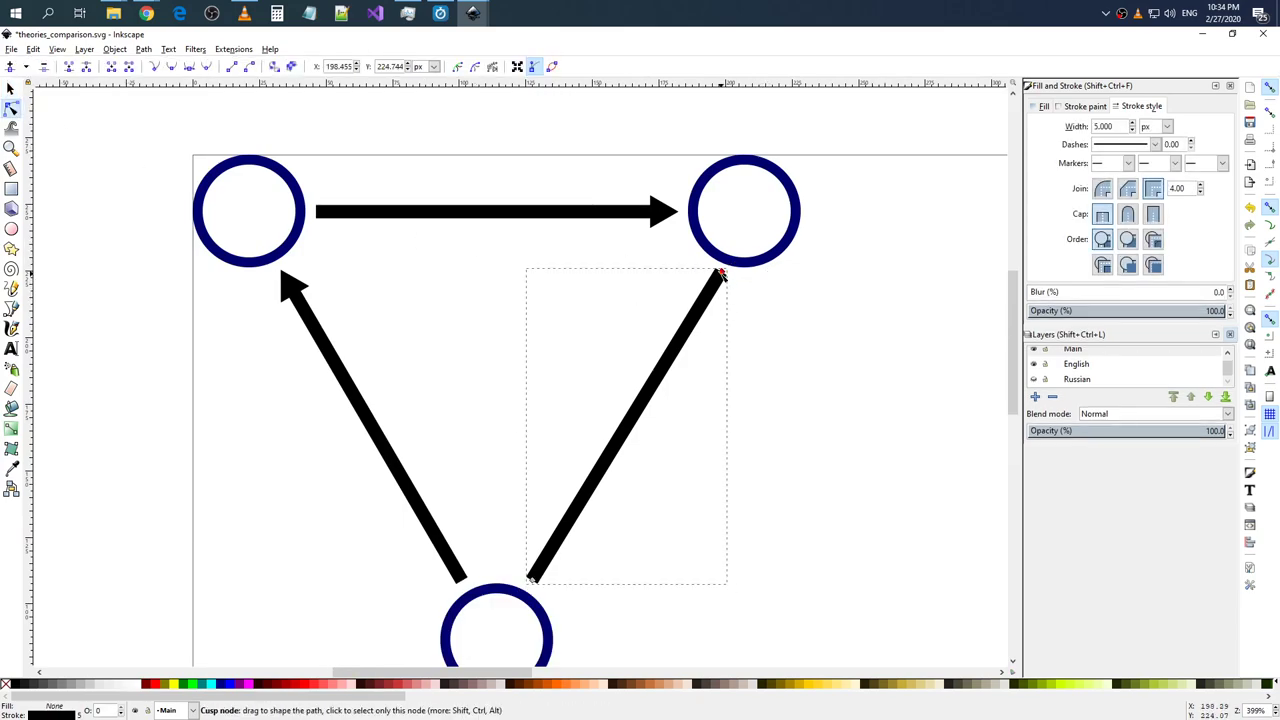
- Shift the top end slightly left, then undo the nudge and clear the node selection
scroll(721, 274, "up", 6, "ctrl")
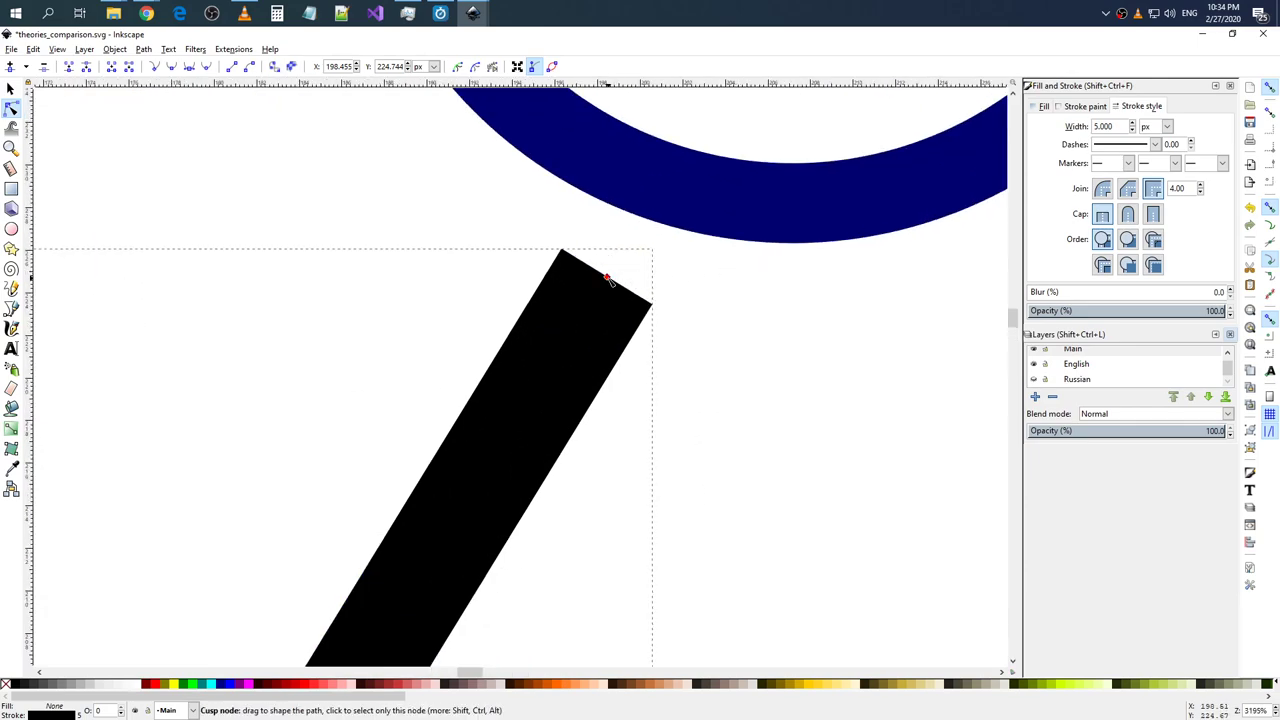
left_click_drag(606, 278, 594, 280)
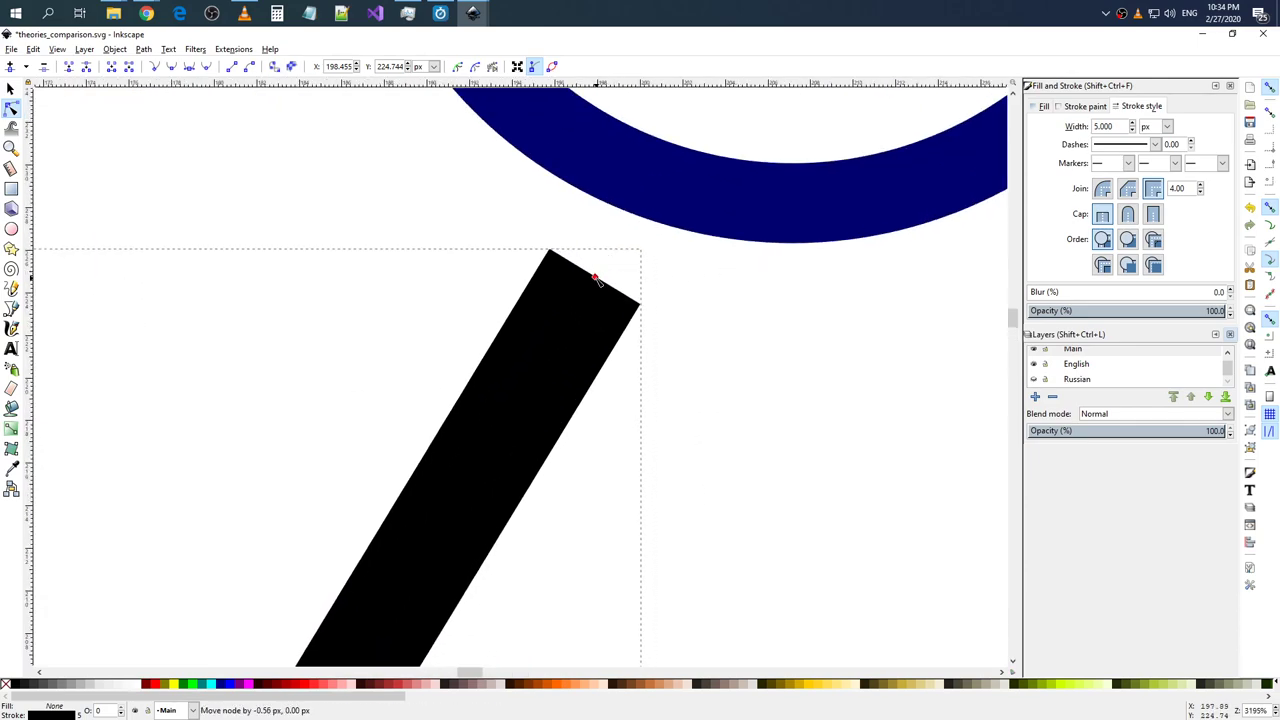
scroll(634, 286, "down", 3, "ctrl")
scroll(660, 283, "down", 3, "ctrl")
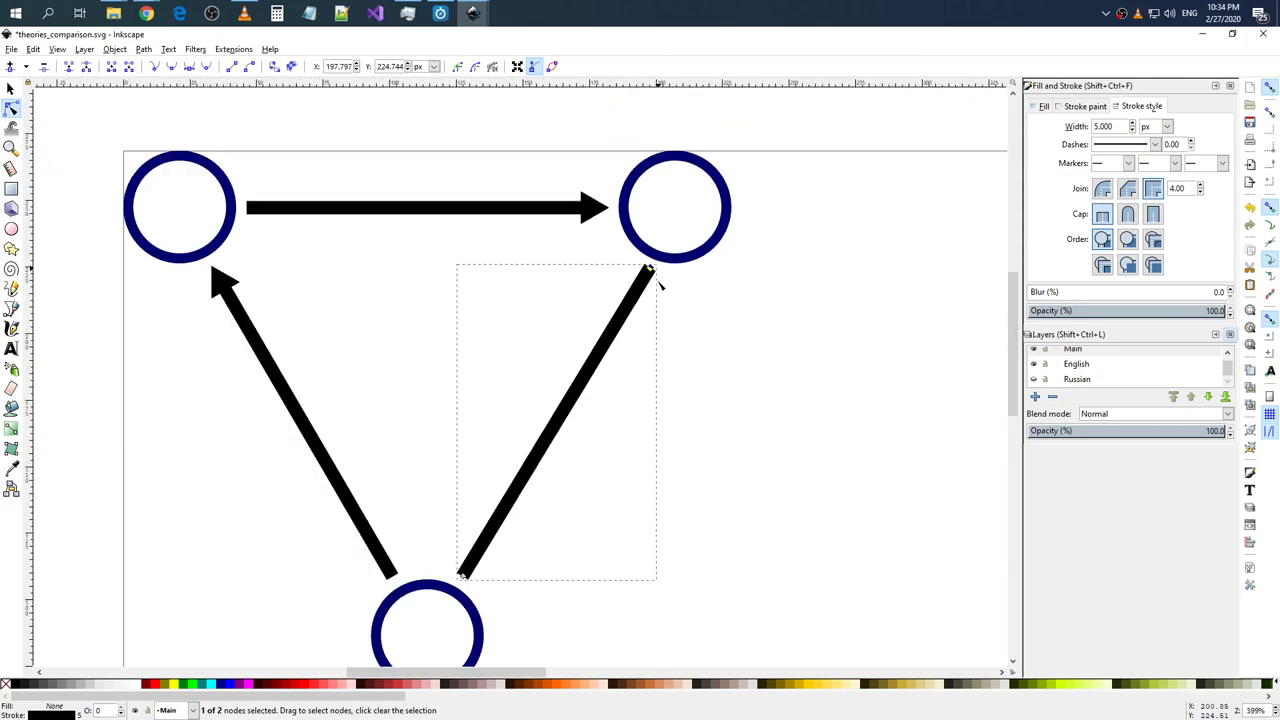
key("ctrl+a")
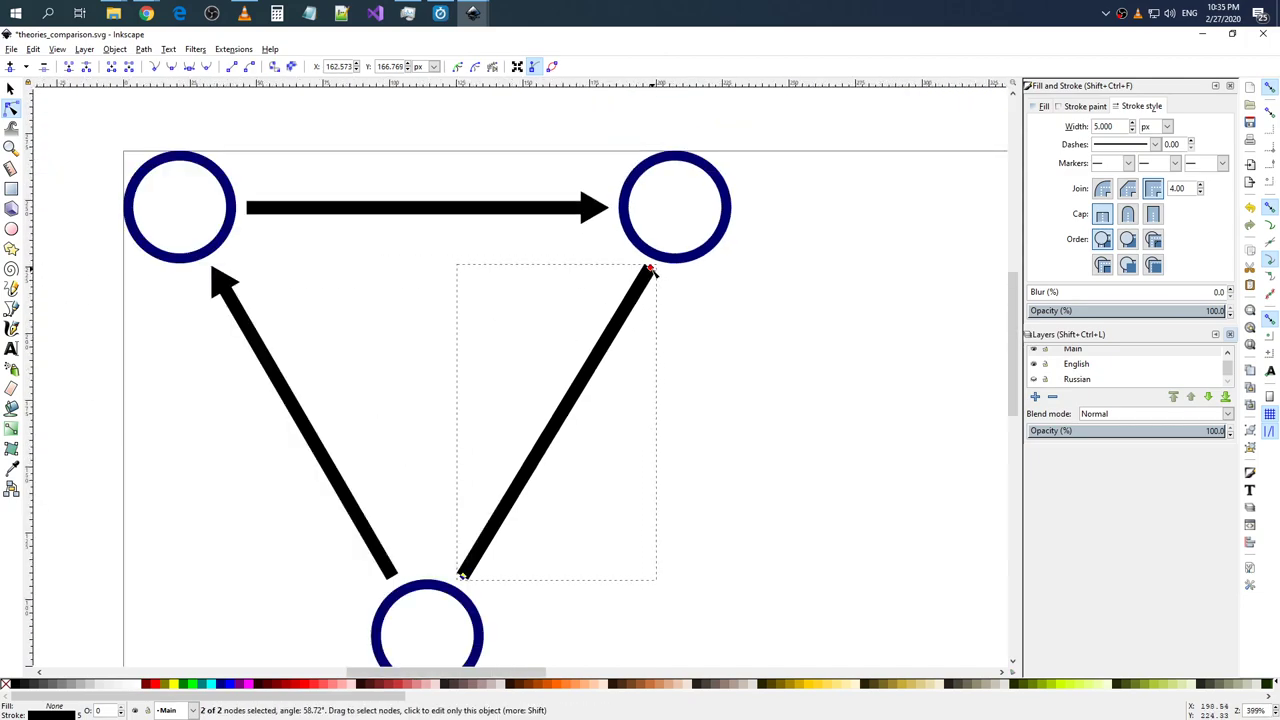
key("ctrl+z")
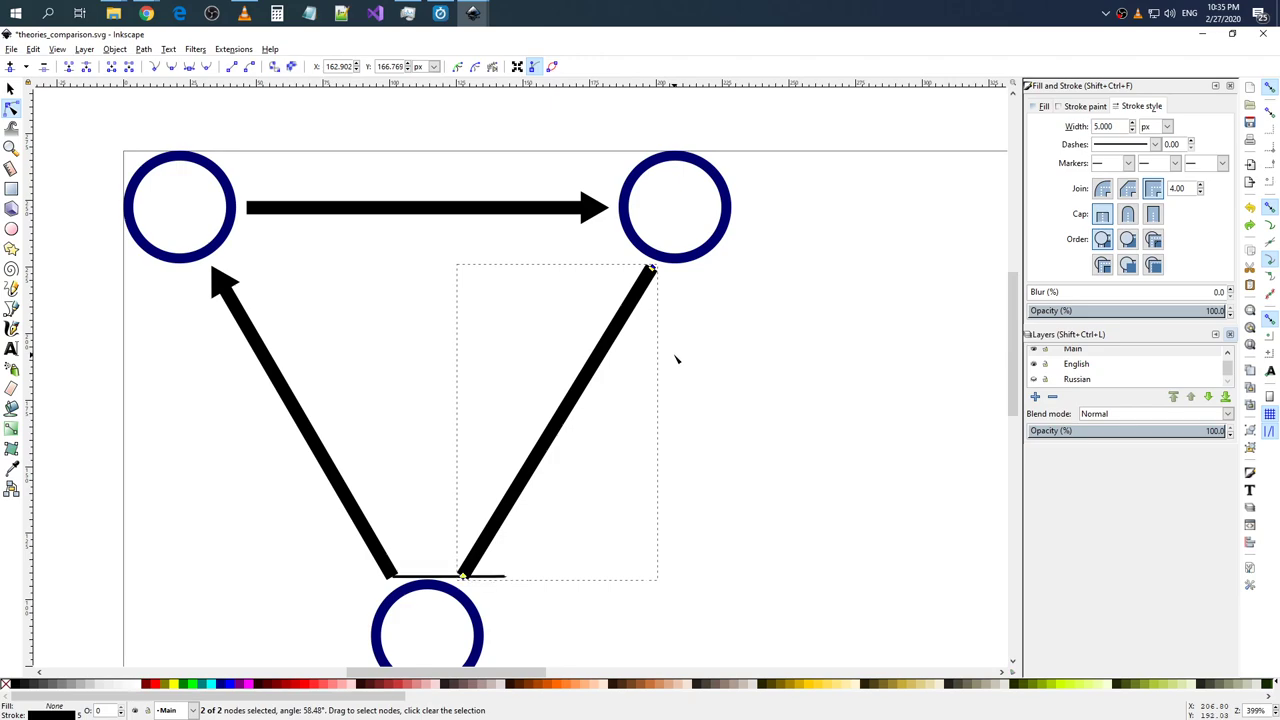
key("ctrl+shift+z")
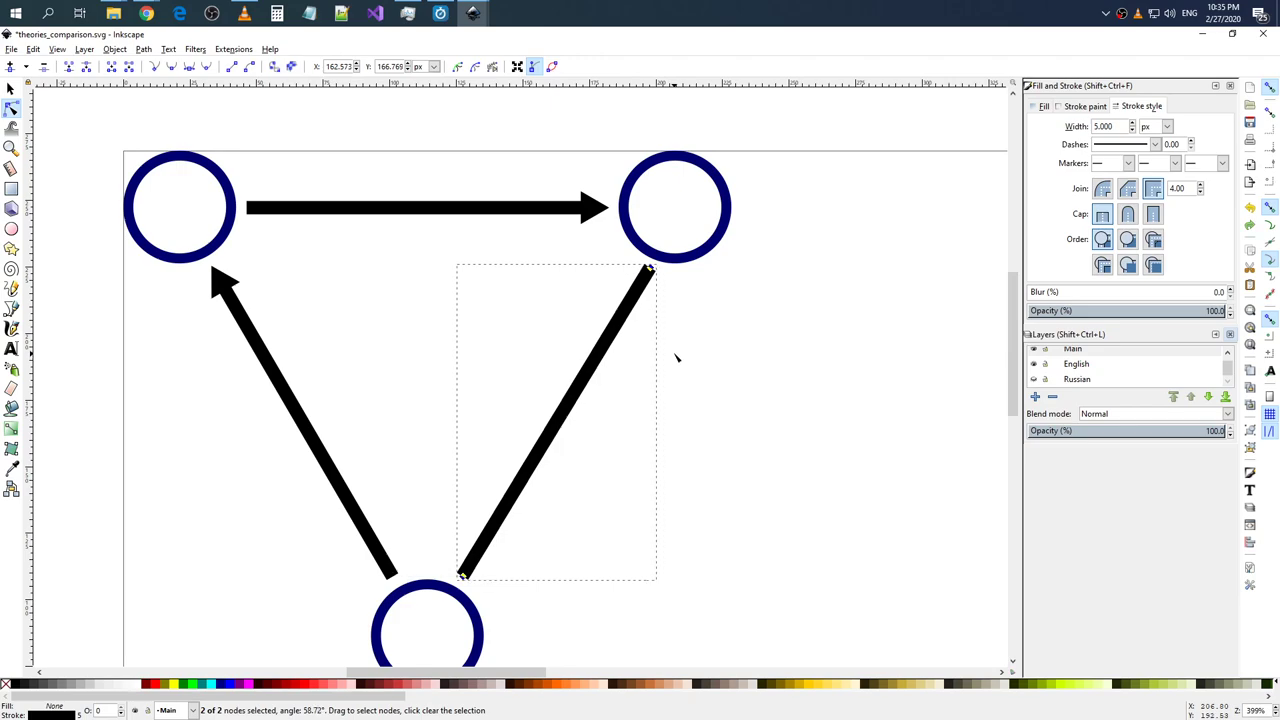
key("ctrl+z")
key("Escape")
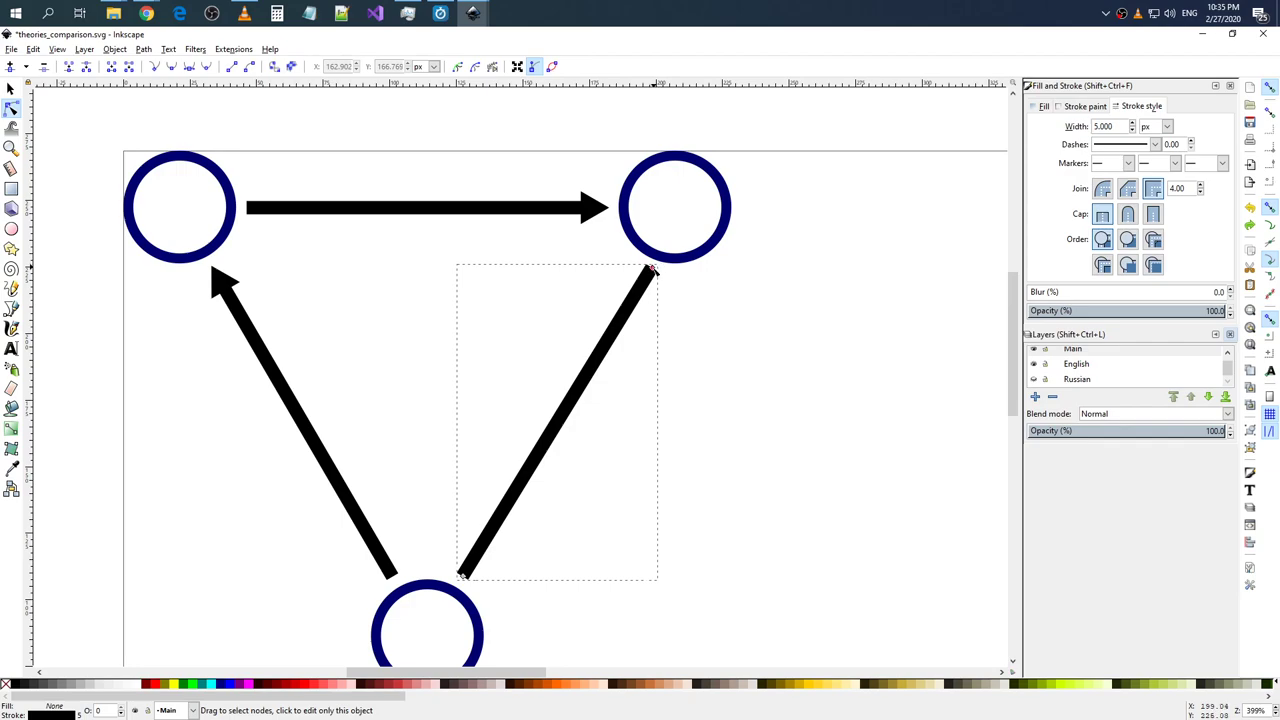
- Reselect the line's top end and move it further left in two small drags
left_click(651, 269)
scroll(670, 277, "up", 6)
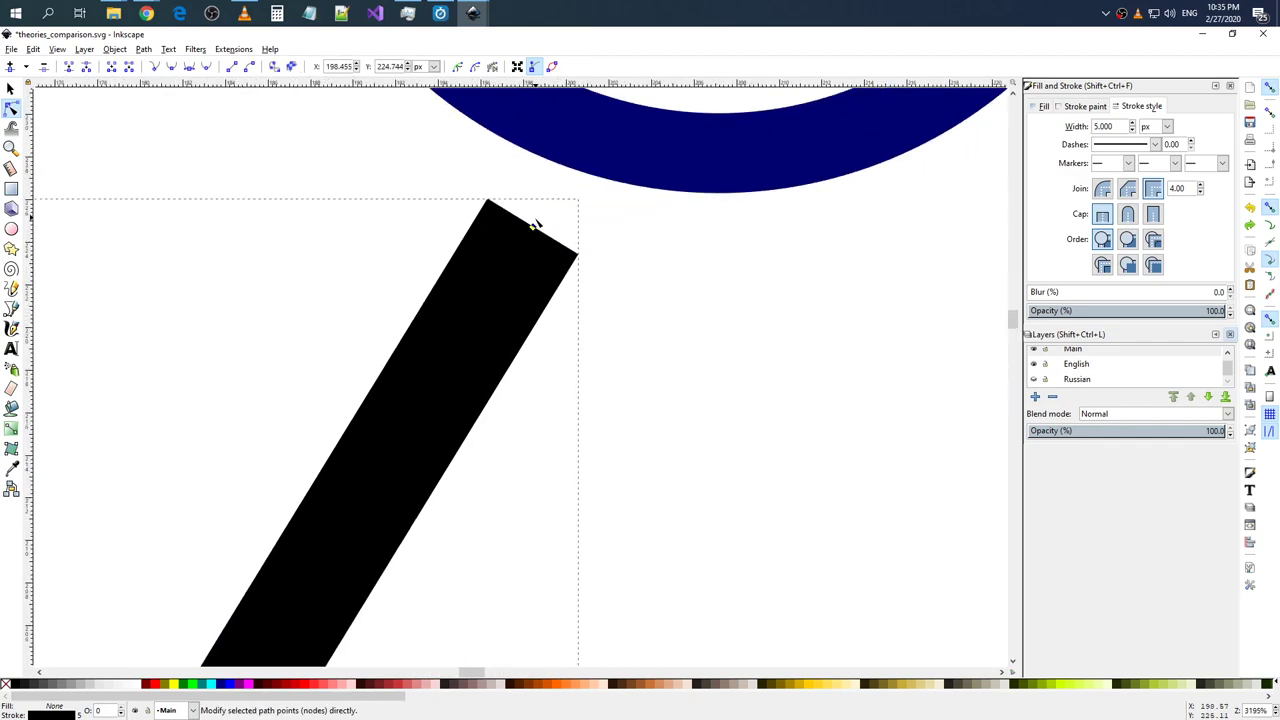
left_click_drag(531, 229, 514, 228)
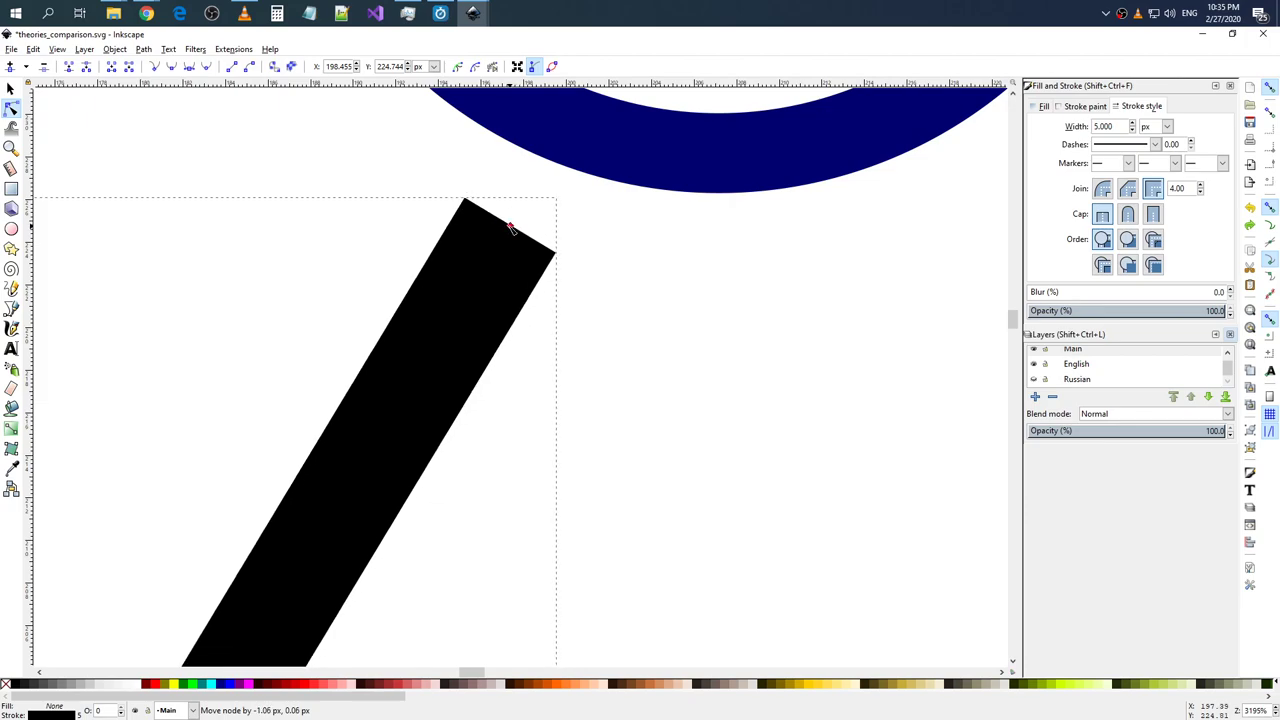
left_click_drag(514, 228, 507, 226)
scroll(575, 248, "down", 3)
scroll(611, 246, "down", 3)
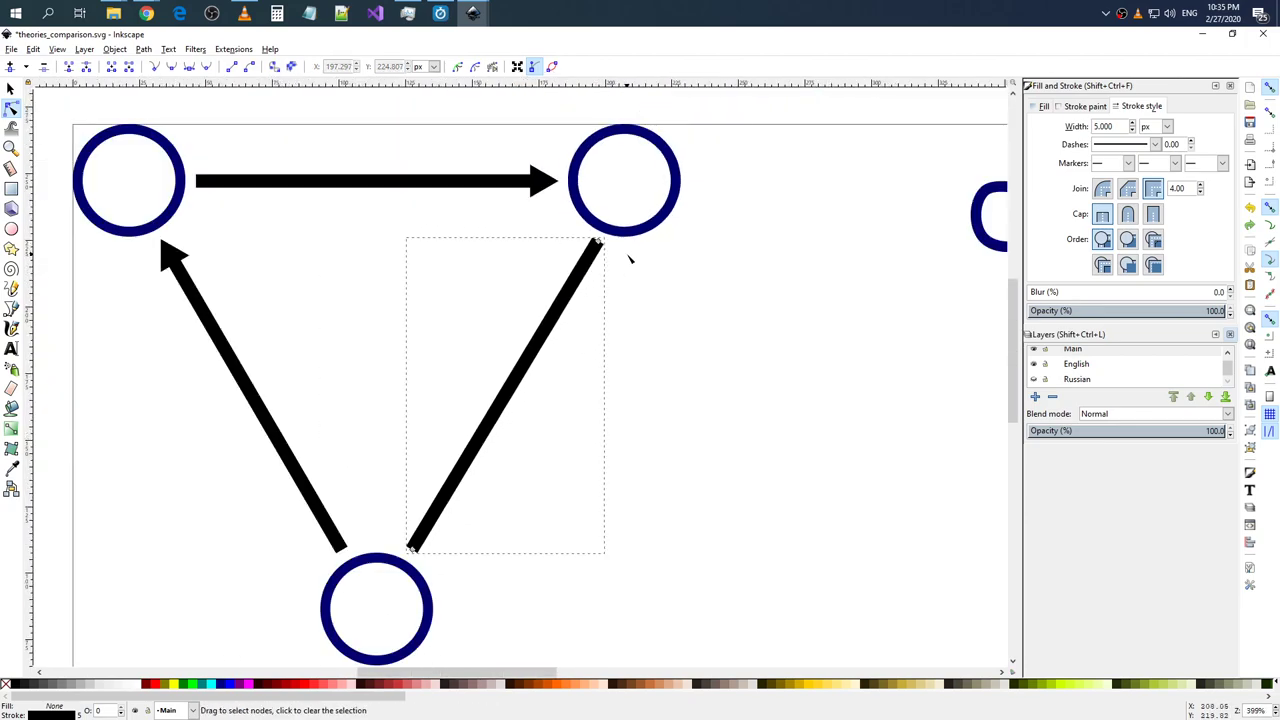
left_click(632, 262)
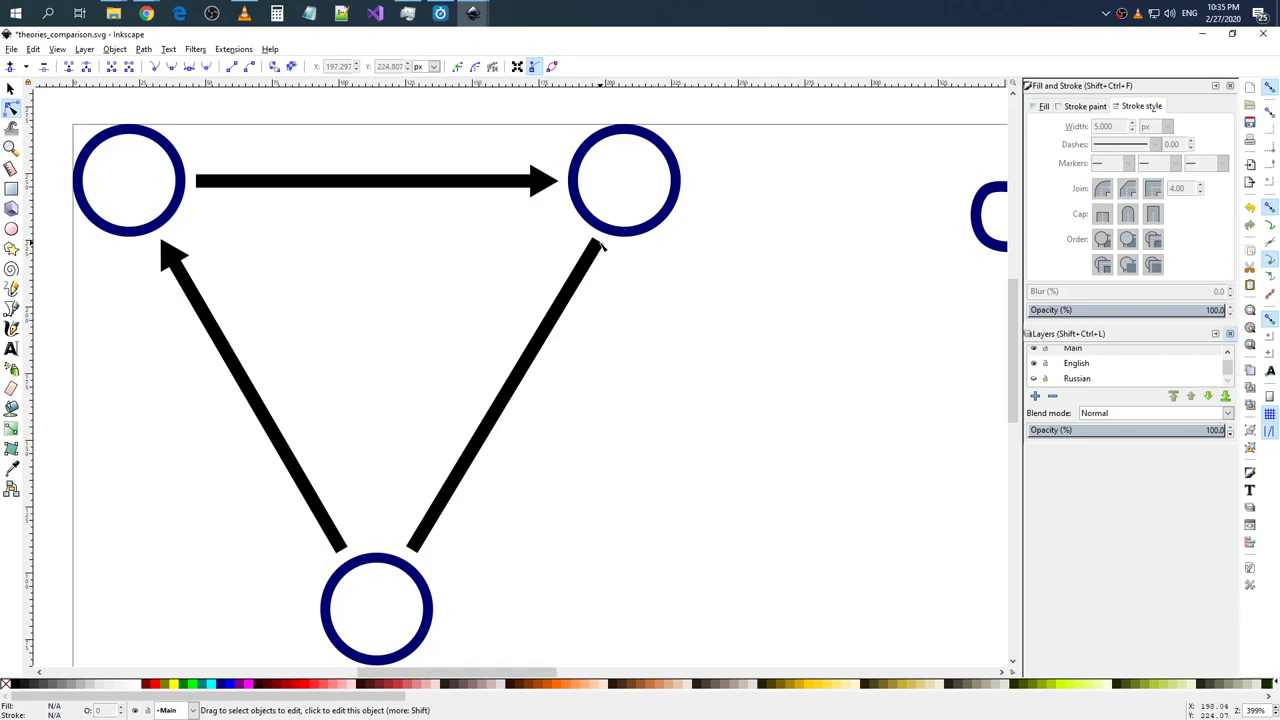
- Nudge the right diagonal line's top end slightly once more, then deselect it
left_click(599, 248)
scroll(605, 247, "up", 4)
scroll(605, 247, "up", 2)
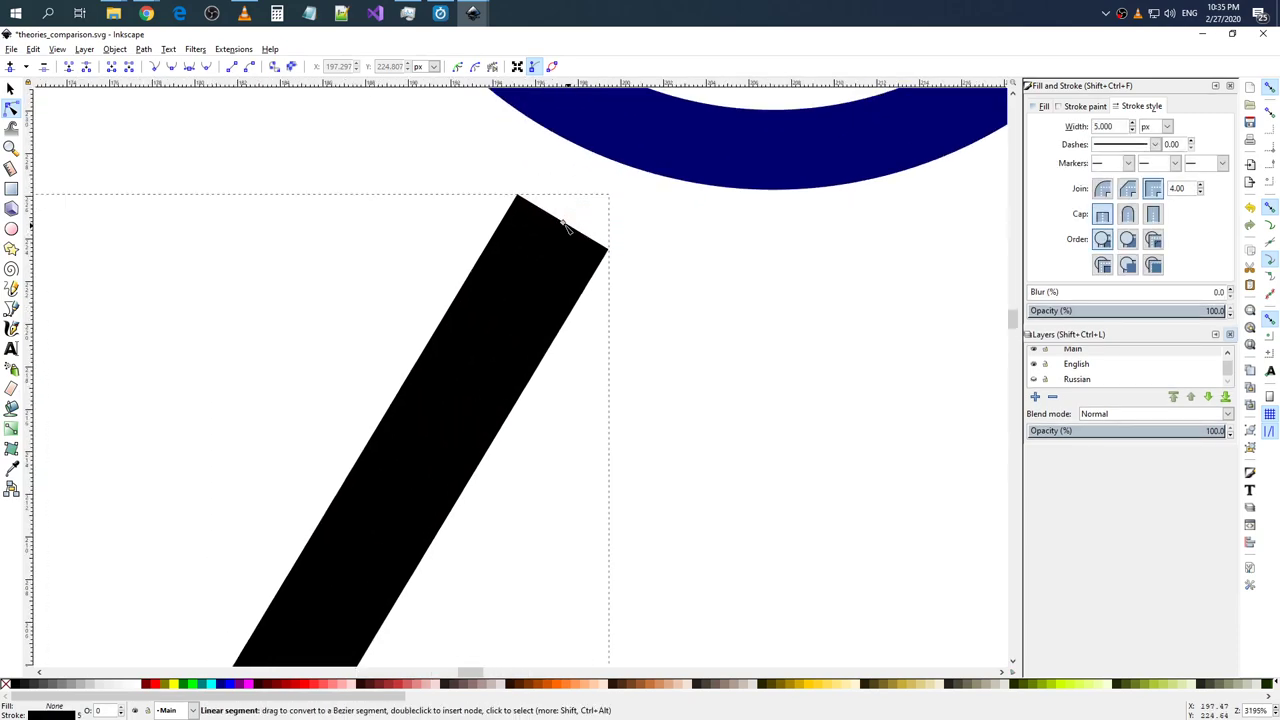
left_click_drag(566, 231, 557, 228)
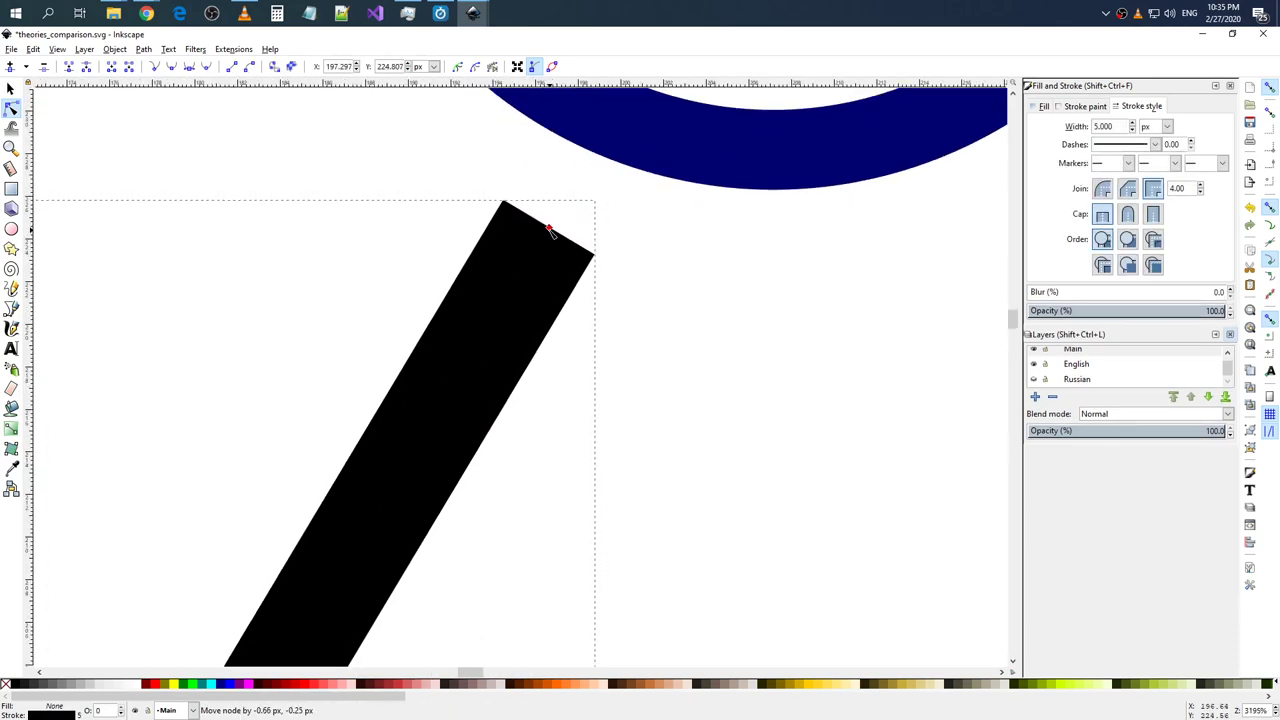
left_click(663, 266)
scroll(650, 258, "down", 6)
scroll(650, 258, "down", 1)
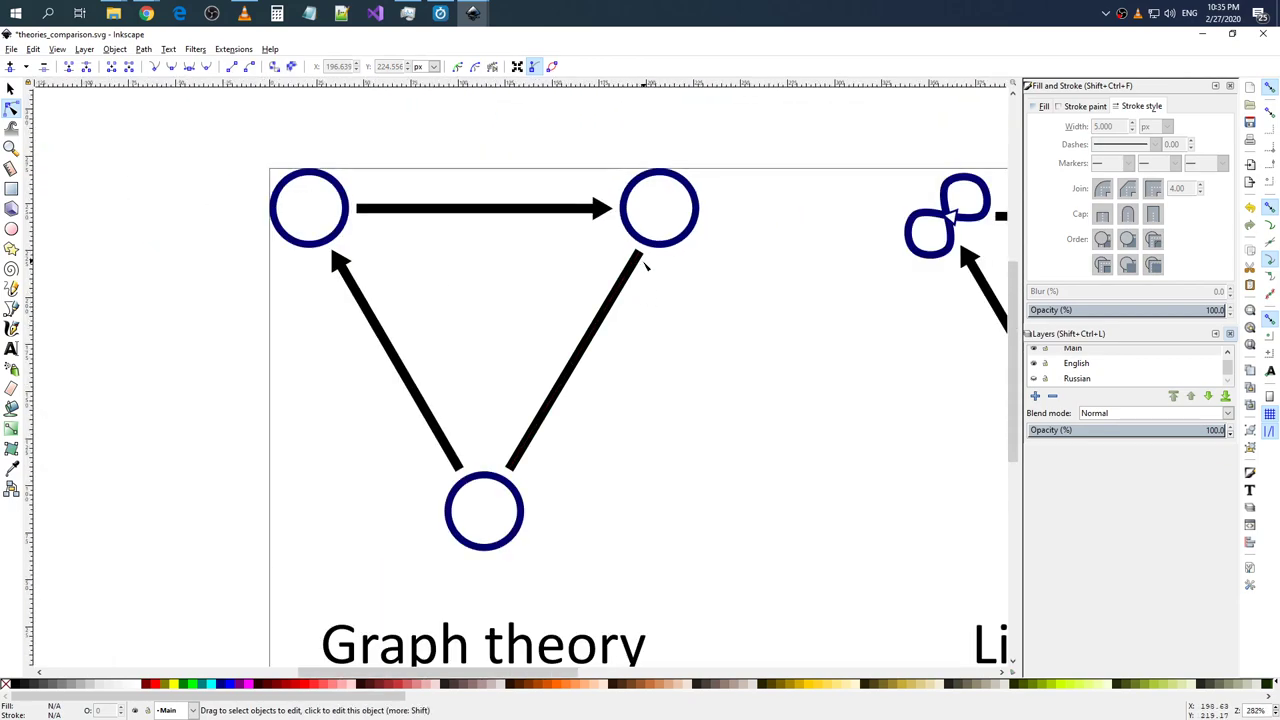
scroll(650, 272, "down", 1)
scroll(647, 268, "up", 3)
- Try pulling the top end into the upper-right circle's centre, cancelling with Escape
left_click(633, 246)
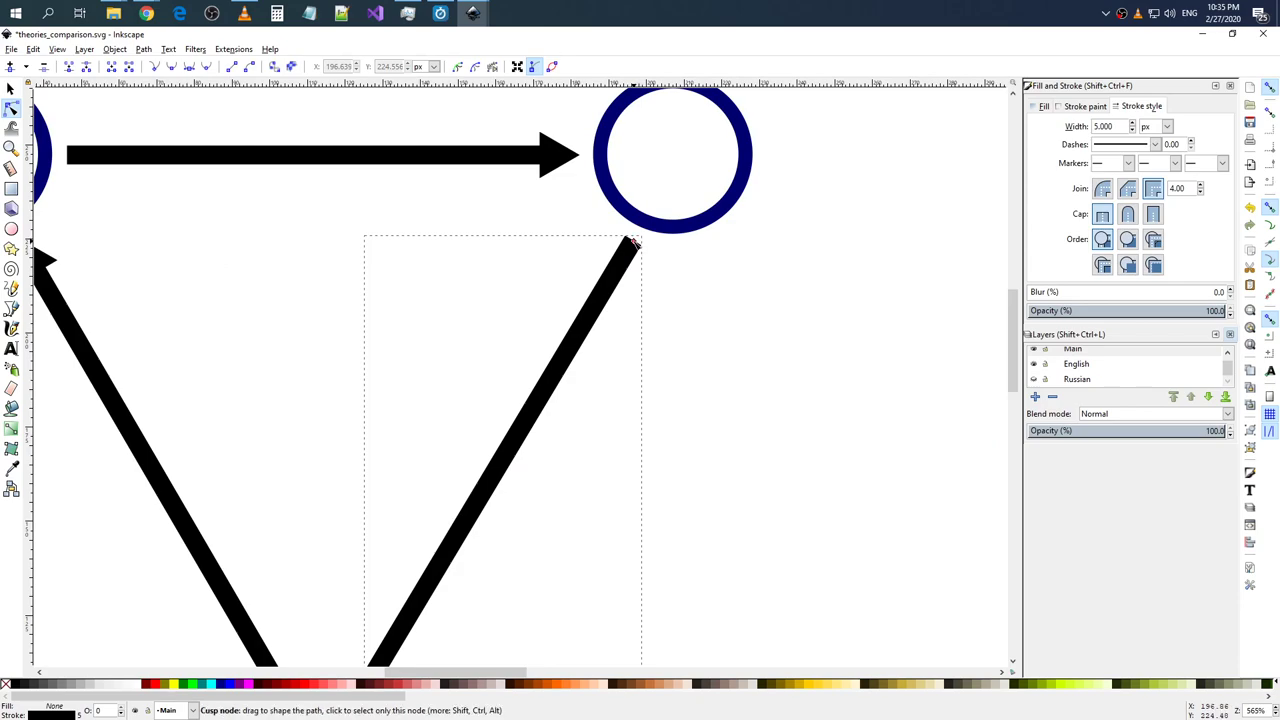
left_click(669, 156)
left_click(633, 246)
mouse_move(633, 244)
left_mouse_down()
mouse_move(673, 155)
mouse_move(686, 160)
mouse_move(657, 130)
mouse_move(660, 157)
left_mouse_up()
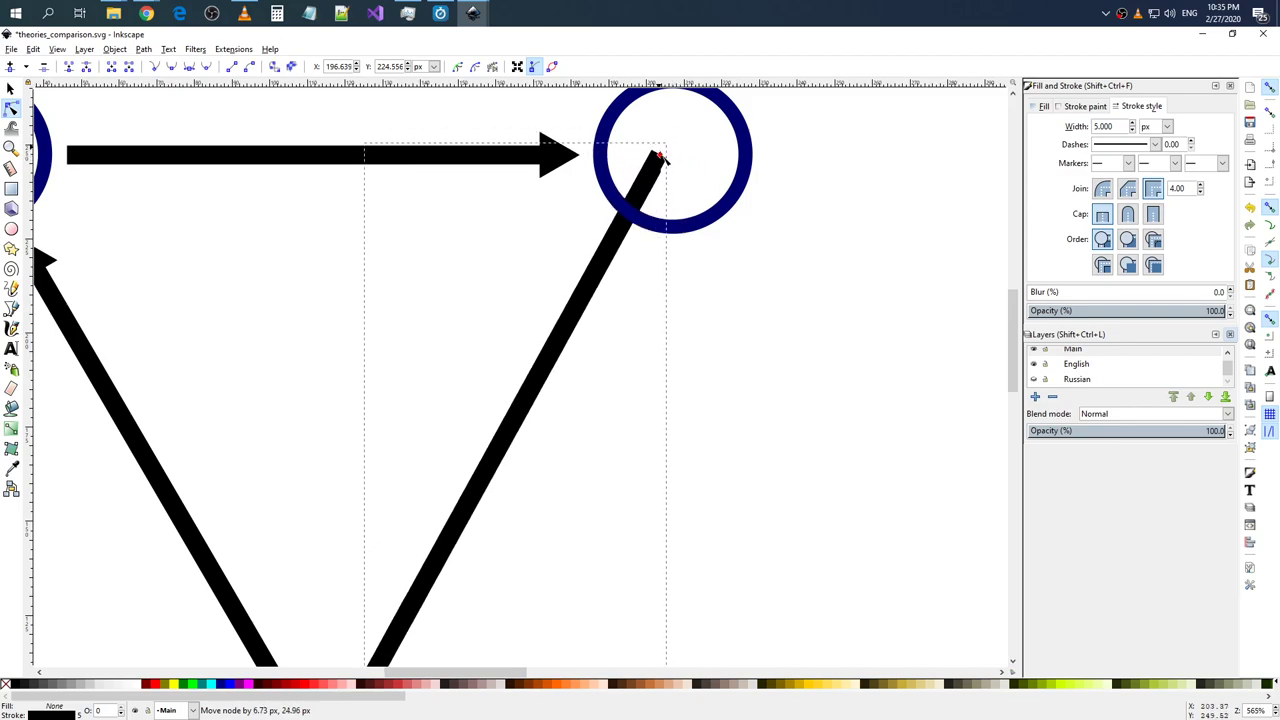
key("Escape")
- Deselect the line and zoom in and out to review the Graph theory triangle
scroll(660, 258, "down", 1)
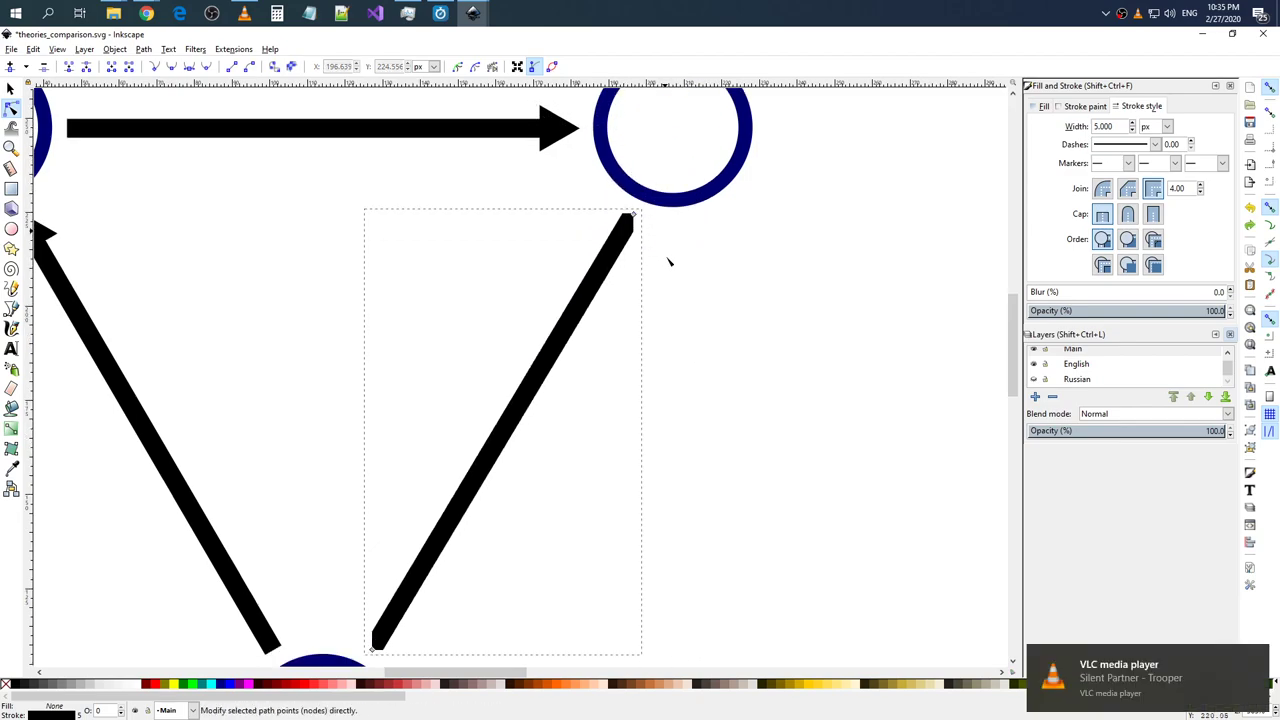
left_click(686, 261)
scroll(569, 272, "down", 2)
scroll(566, 310, "down", 4)
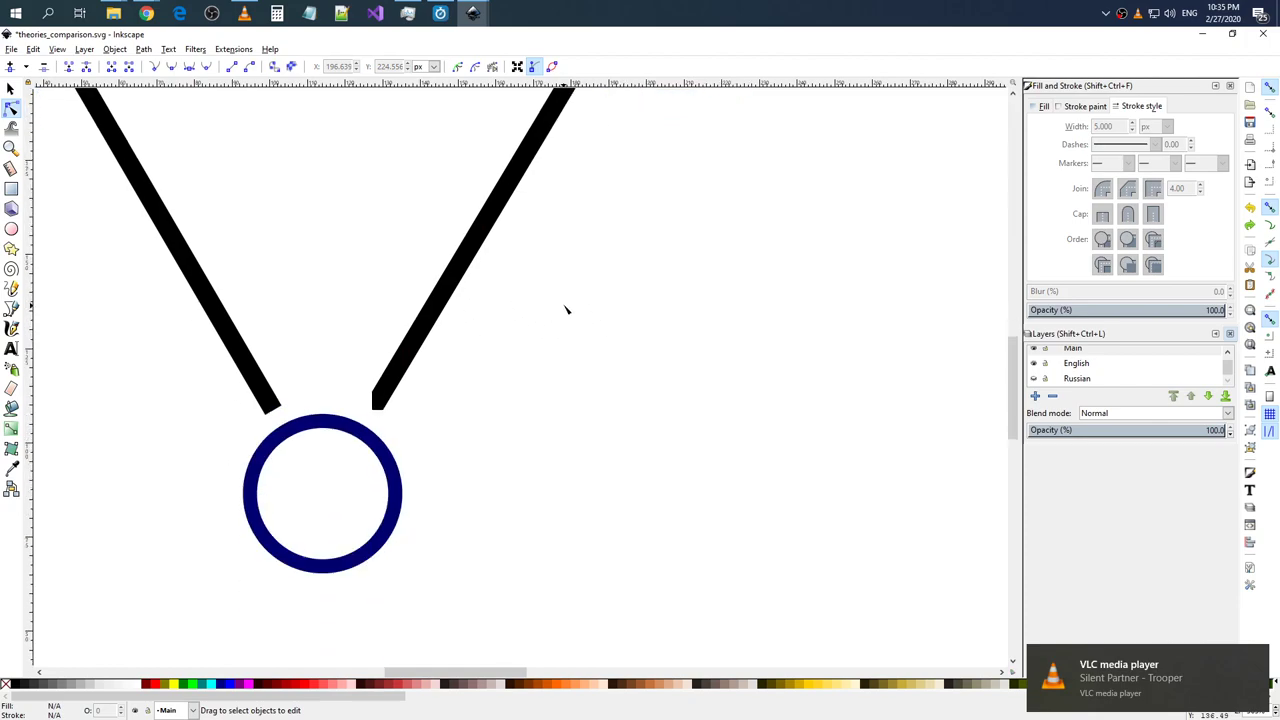
scroll(565, 310, "up", 5)
scroll(567, 305, "up", 4)
scroll(569, 300, "up", 8)
scroll(568, 296, "down", 3)
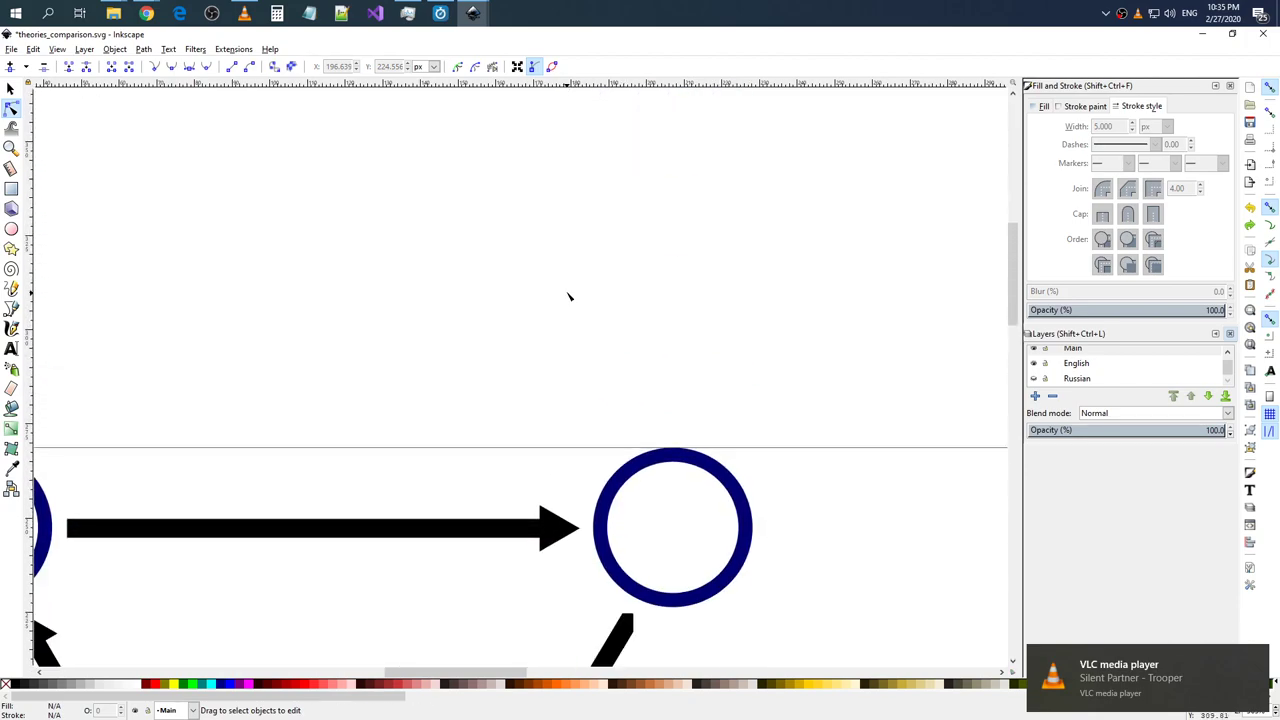
scroll(569, 296, "down", 8)
scroll(590, 305, "down", 3)
scroll(277, 177, "down", 2, "ctrl")
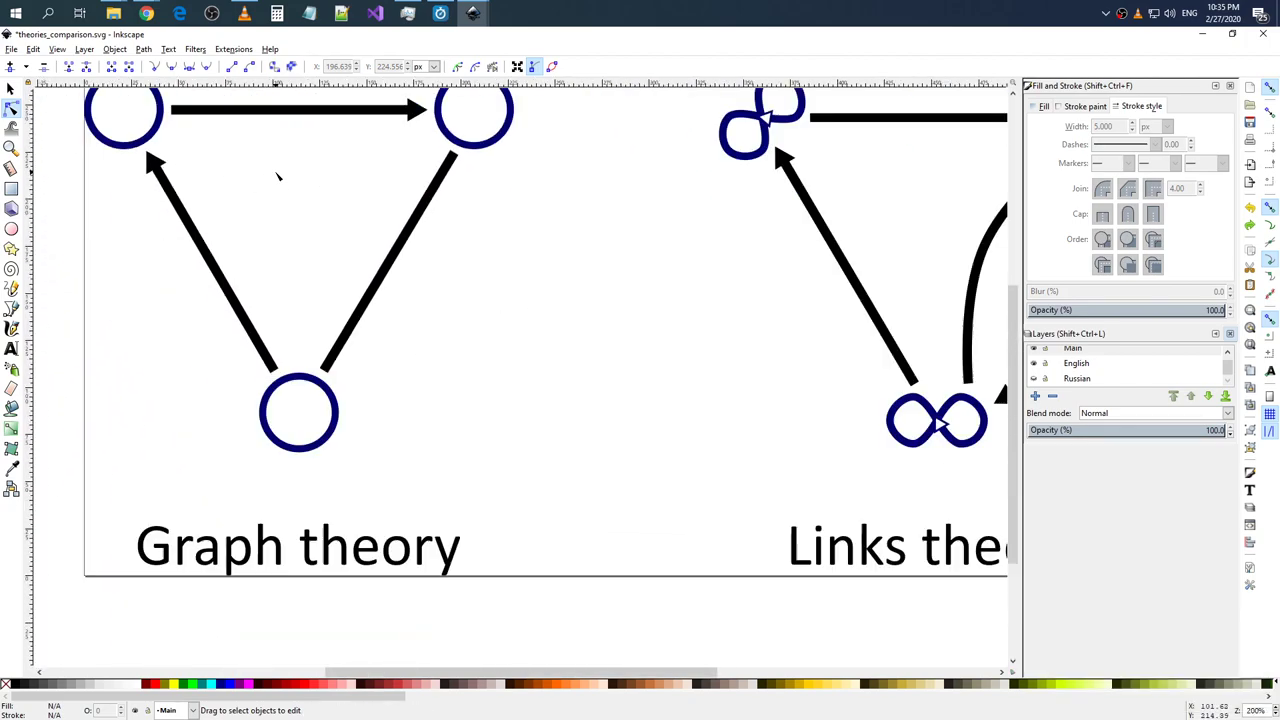
scroll(266, 200, "down", 2, "ctrl")
scroll(237, 194, "up", 1, "ctrl")
scroll(205, 168, "up", 1, "ctrl")
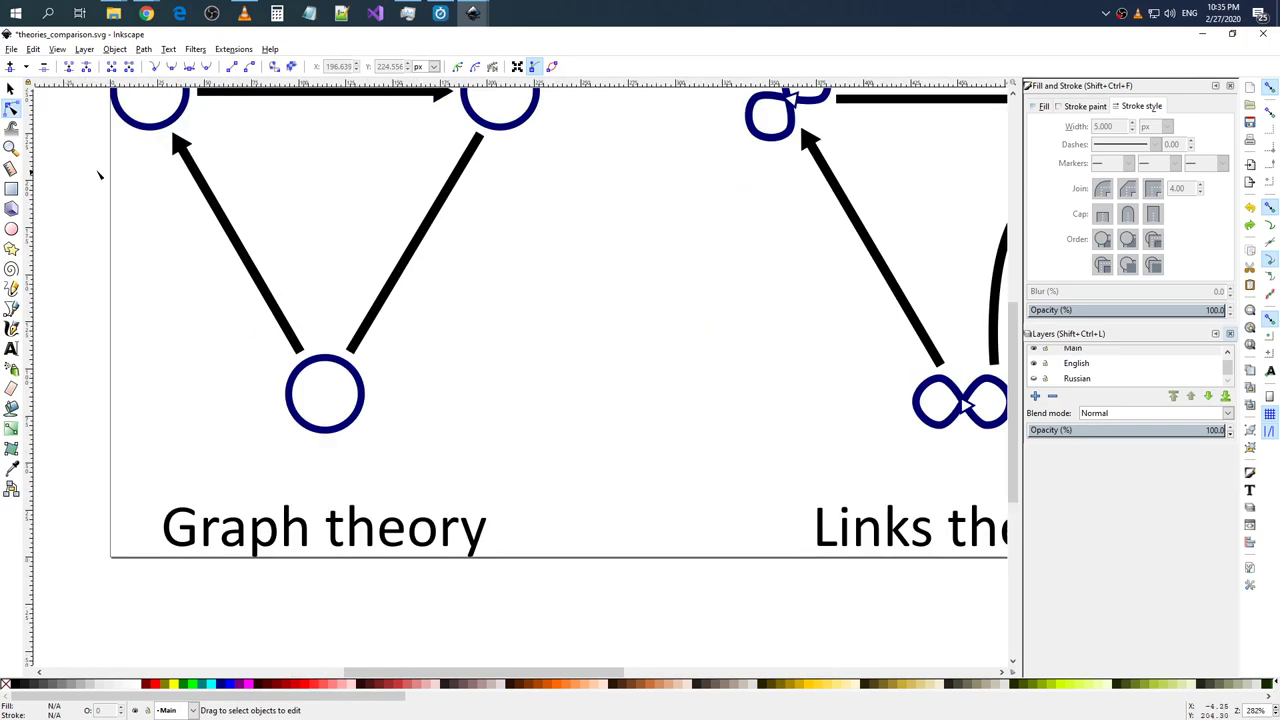
scroll(325, 165, "up", 1)
scroll(350, 177, "up", 1)
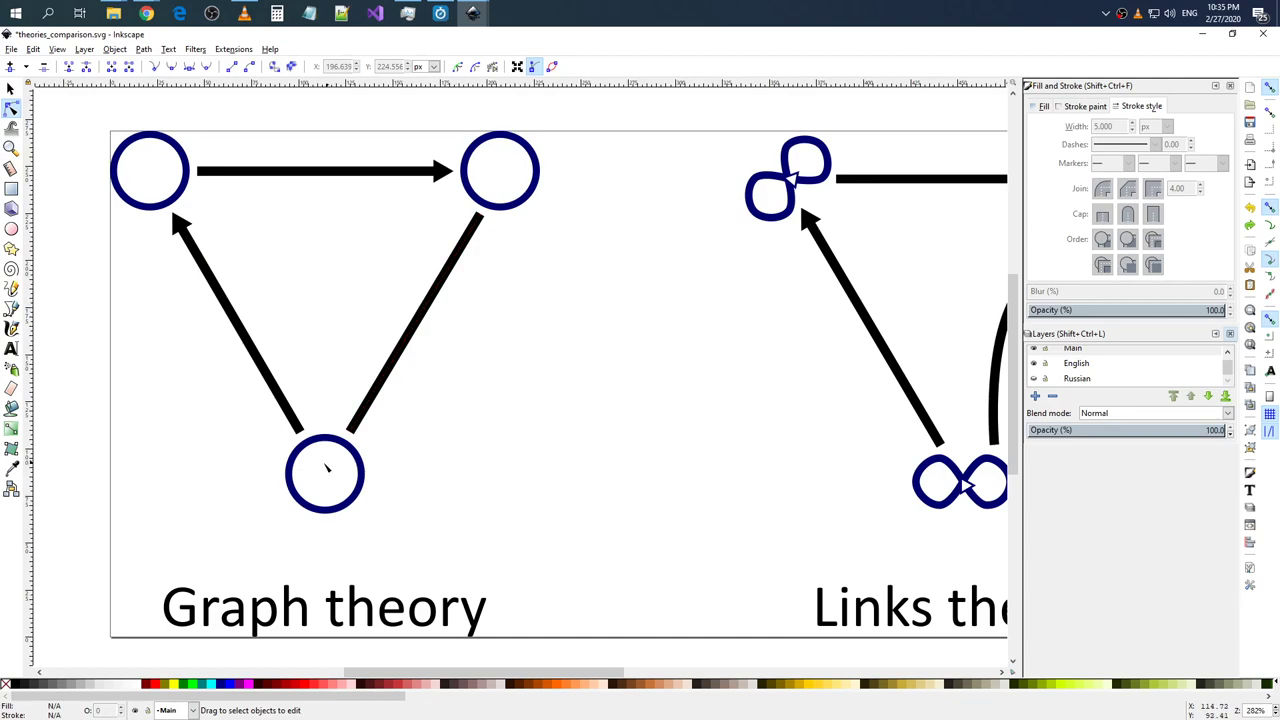
- Click the left diagonal arrow and the bottom circle to inspect them
left_click(212, 278)
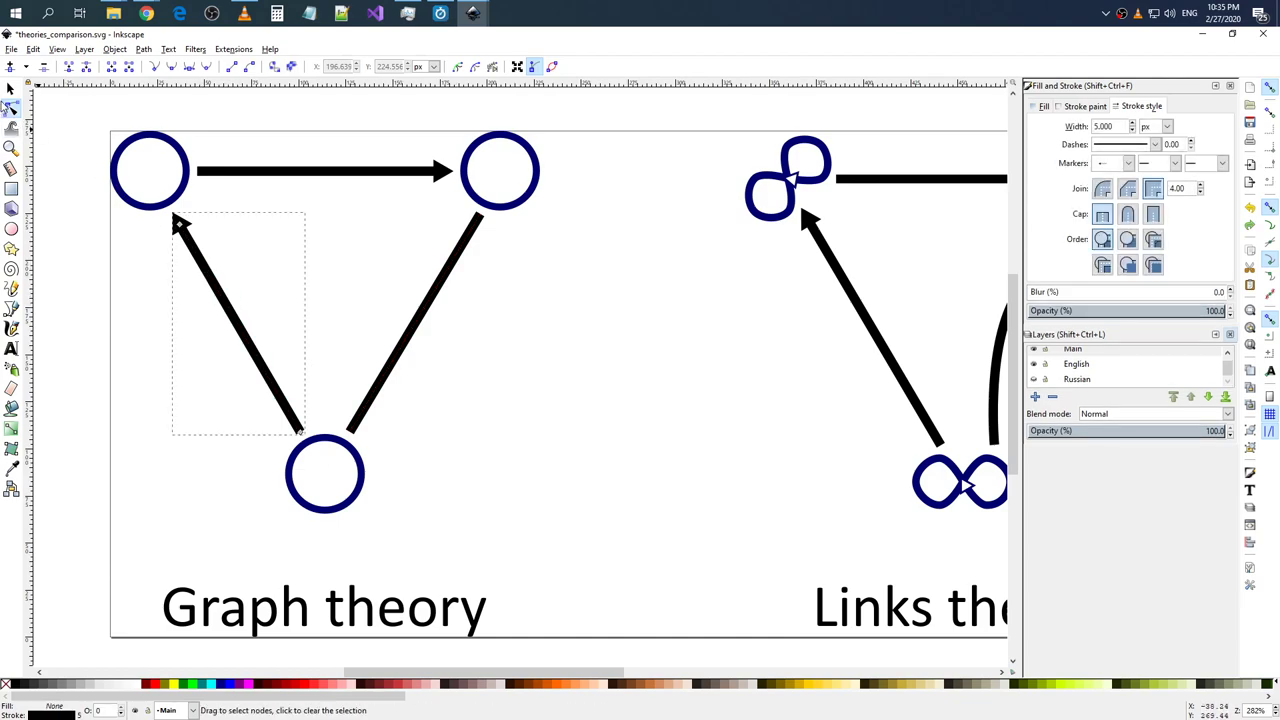
left_click(310, 478)
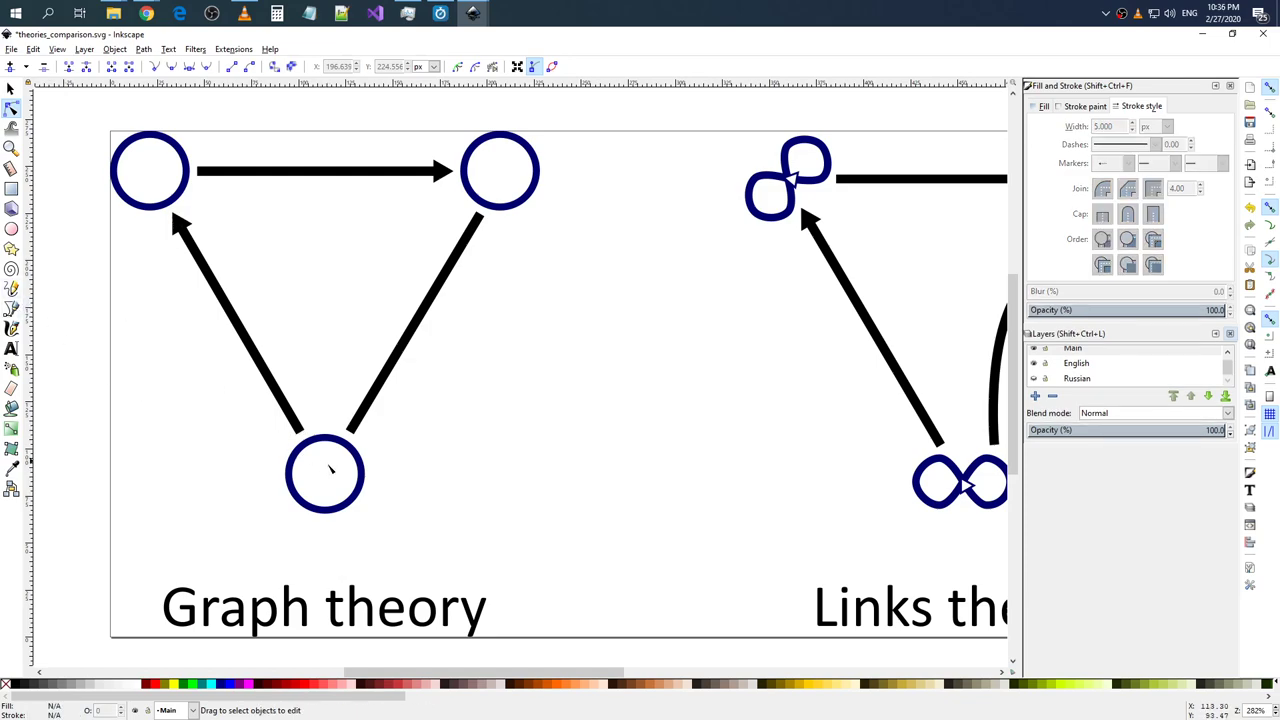
left_click(349, 468)
mouse_move(146, 13)
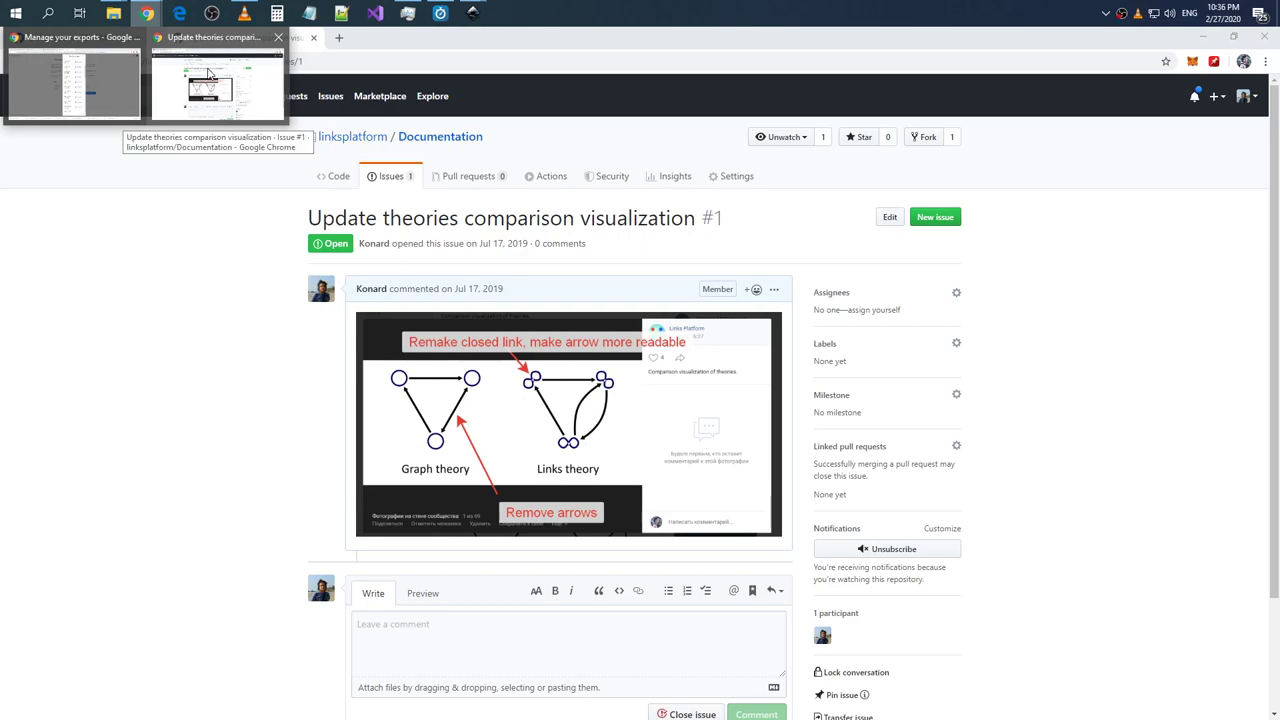
- Search Google in a new tab for 'inkscape set a point inside circle'
left_click(208, 76)
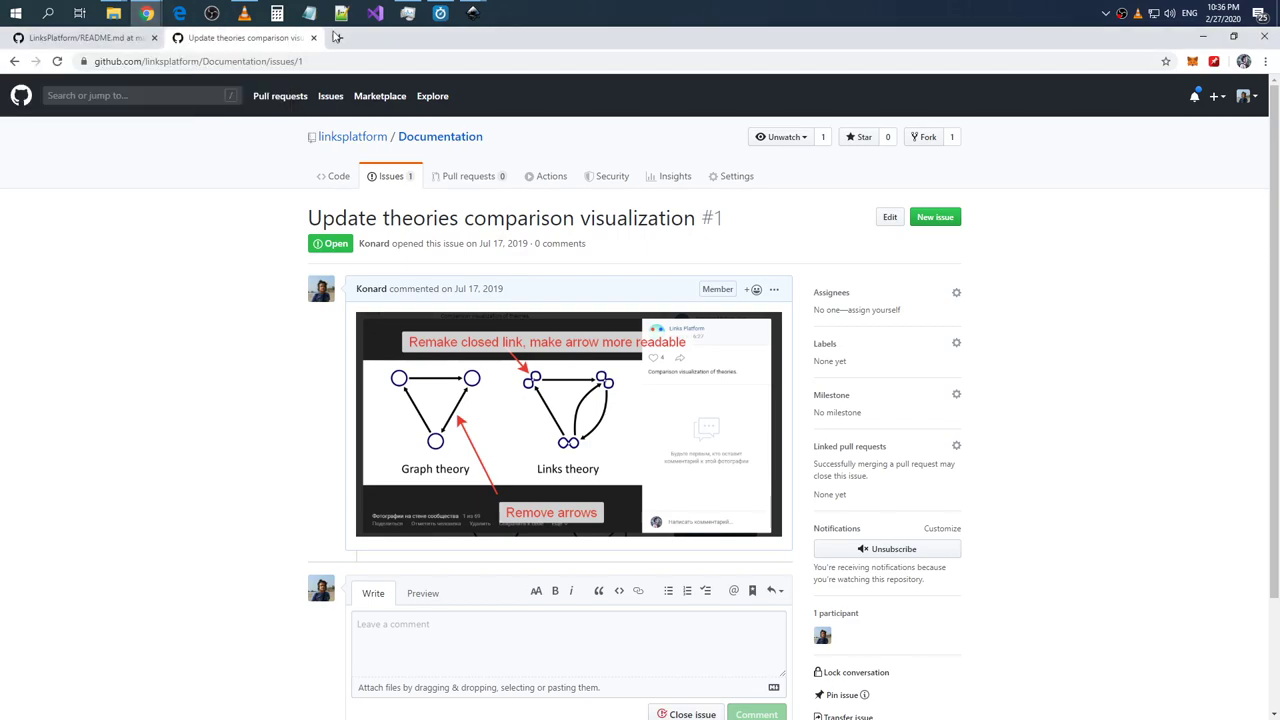
left_click(342, 38)
type("ink")
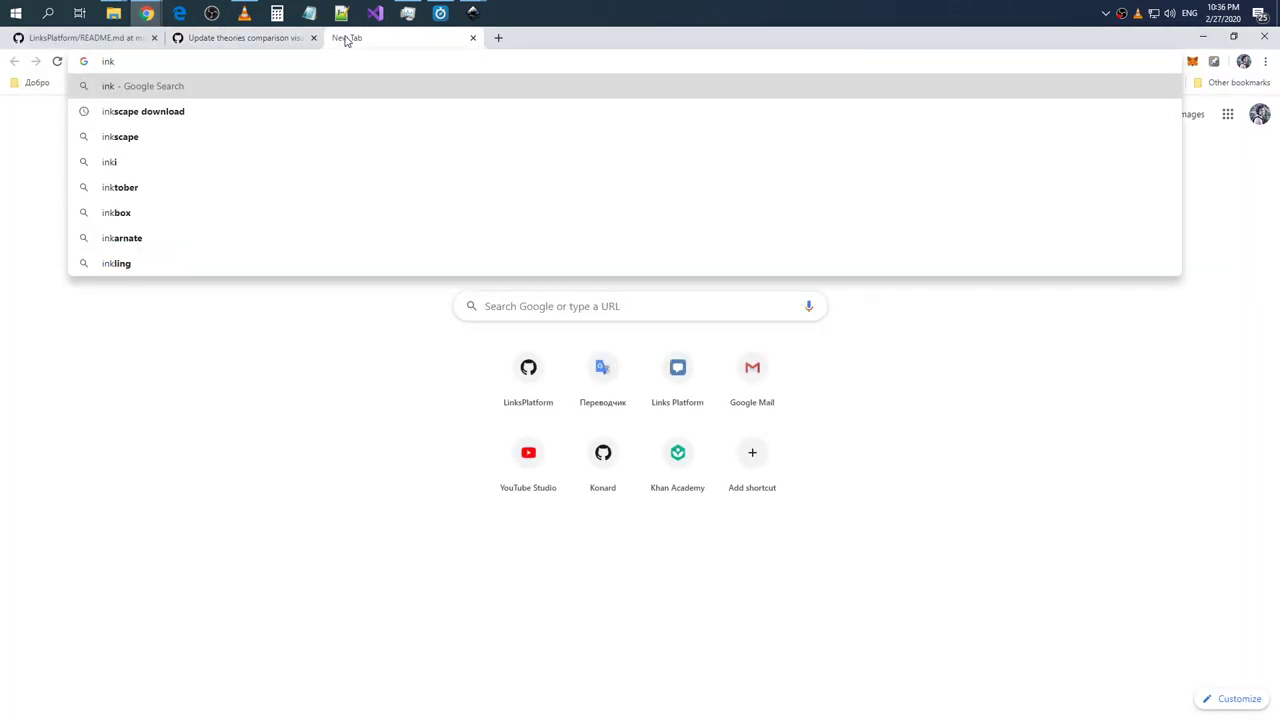
type("sa")
key("BackSpace")
type("cape ")
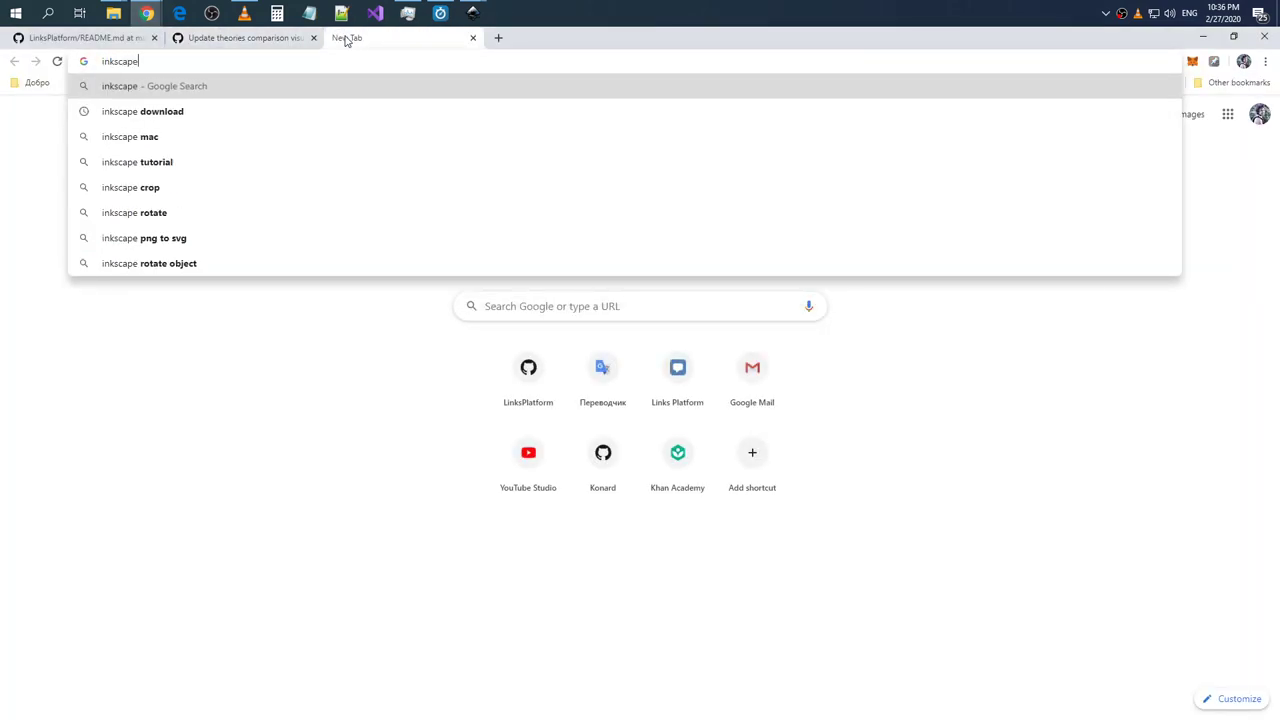
type("set a po")
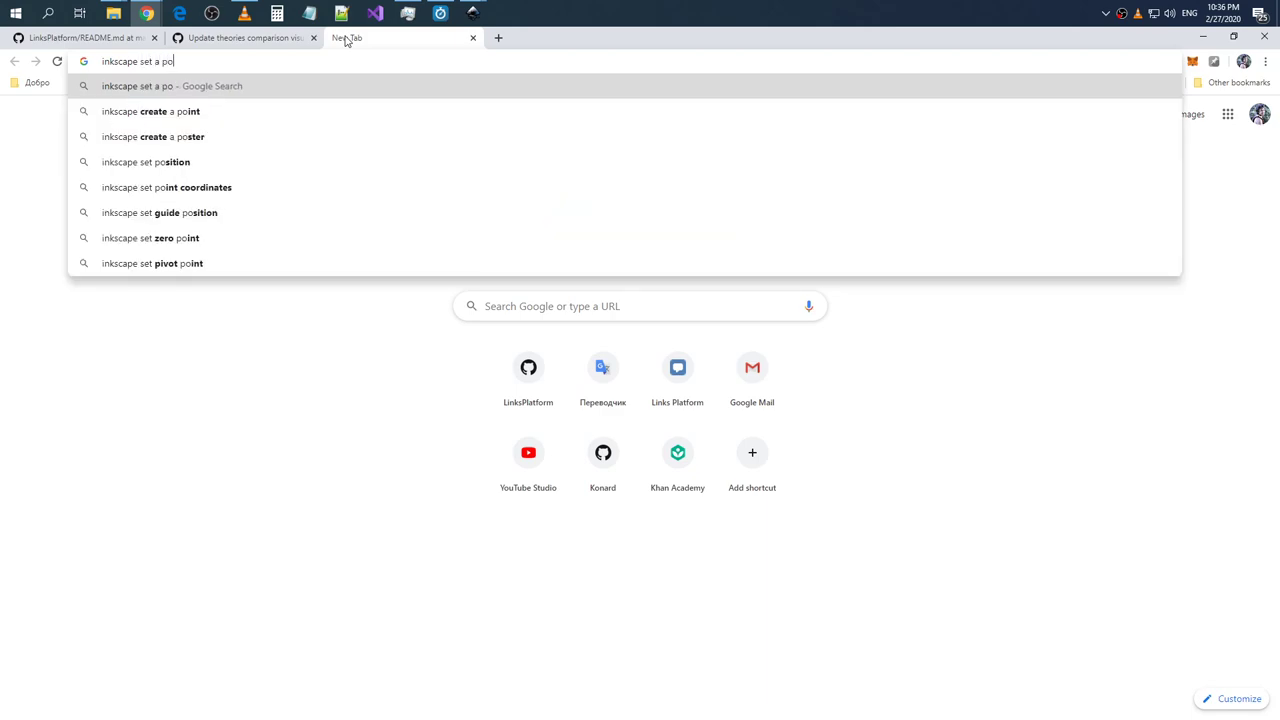
type("int ")
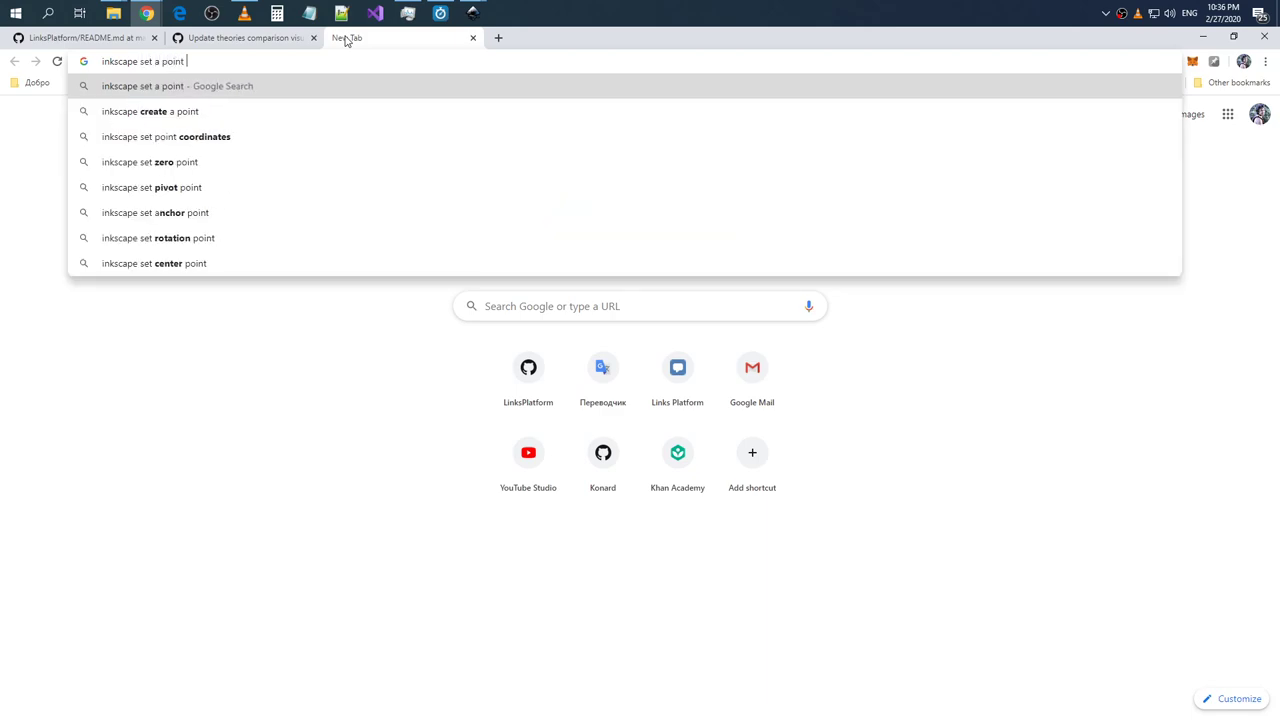
type("in")
key("BackSpace")
key("BackSpace")
key("BackSpace")
type("inside ")
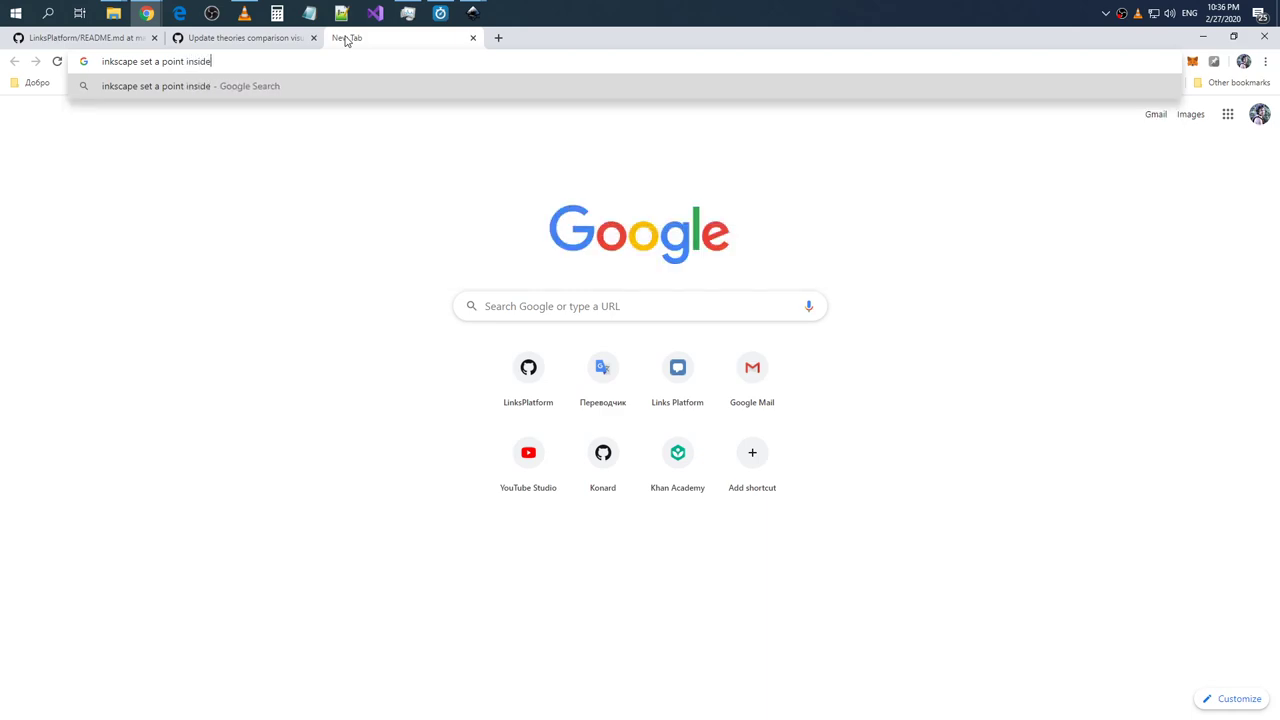
type("circle")
key("Return")
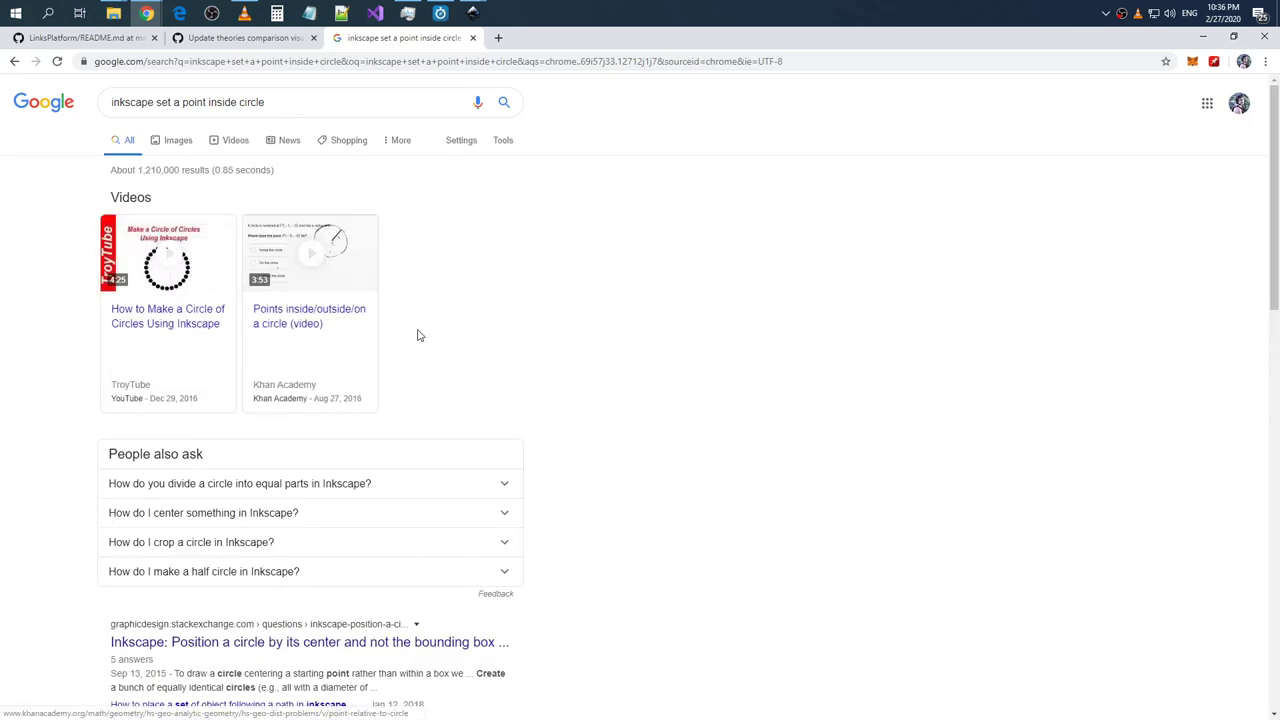
- Open the first result, a Stack Exchange answer, in a new tab and switch to it
scroll(418, 336, "down", 2)
right_click(372, 446)
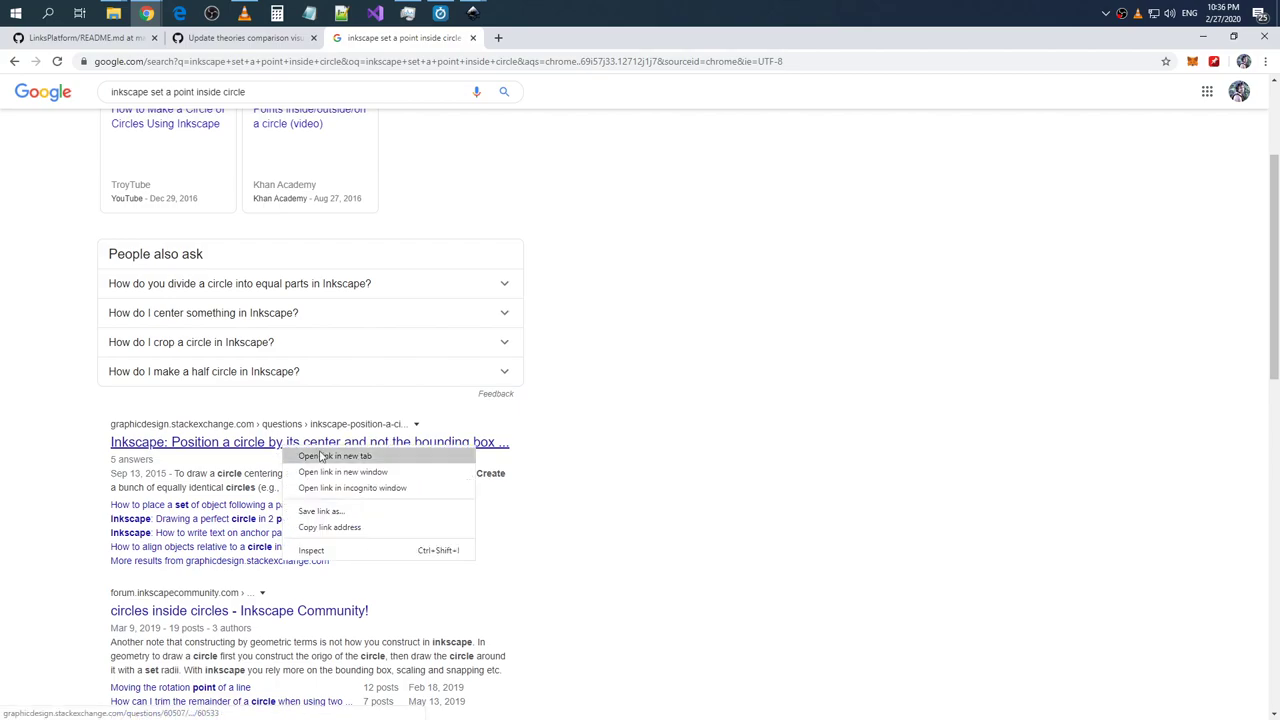
left_click(405, 457)
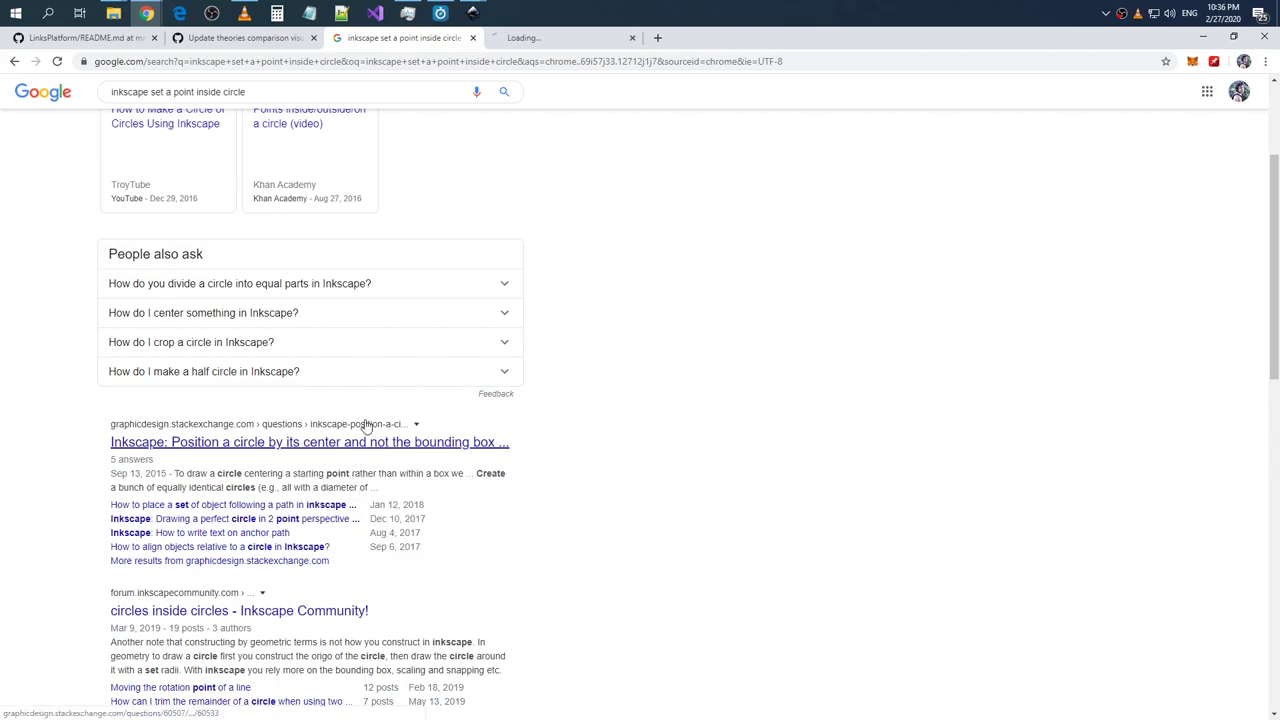
left_click(541, 44)
- Read the answer, highlighting the sentence about drawing a circle from its centre
scroll(610, 190, "down", 5)
scroll(610, 190, "down", 4)
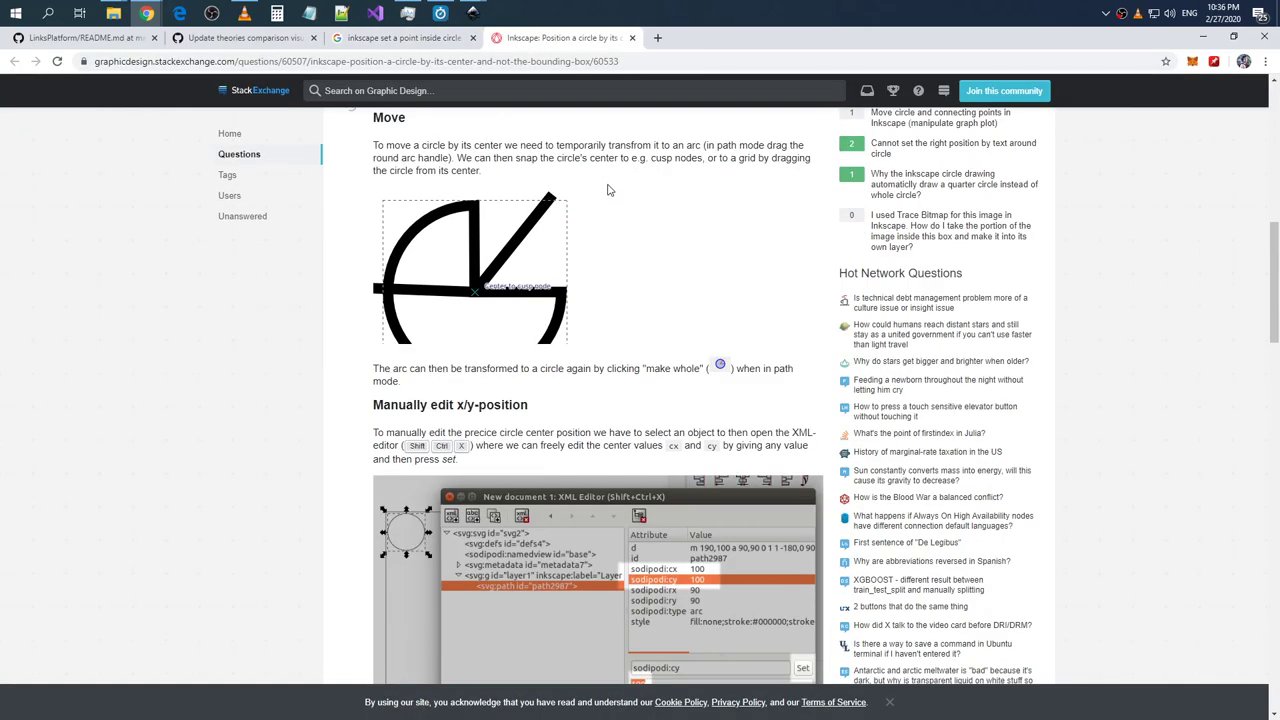
scroll(613, 188, "up", 1)
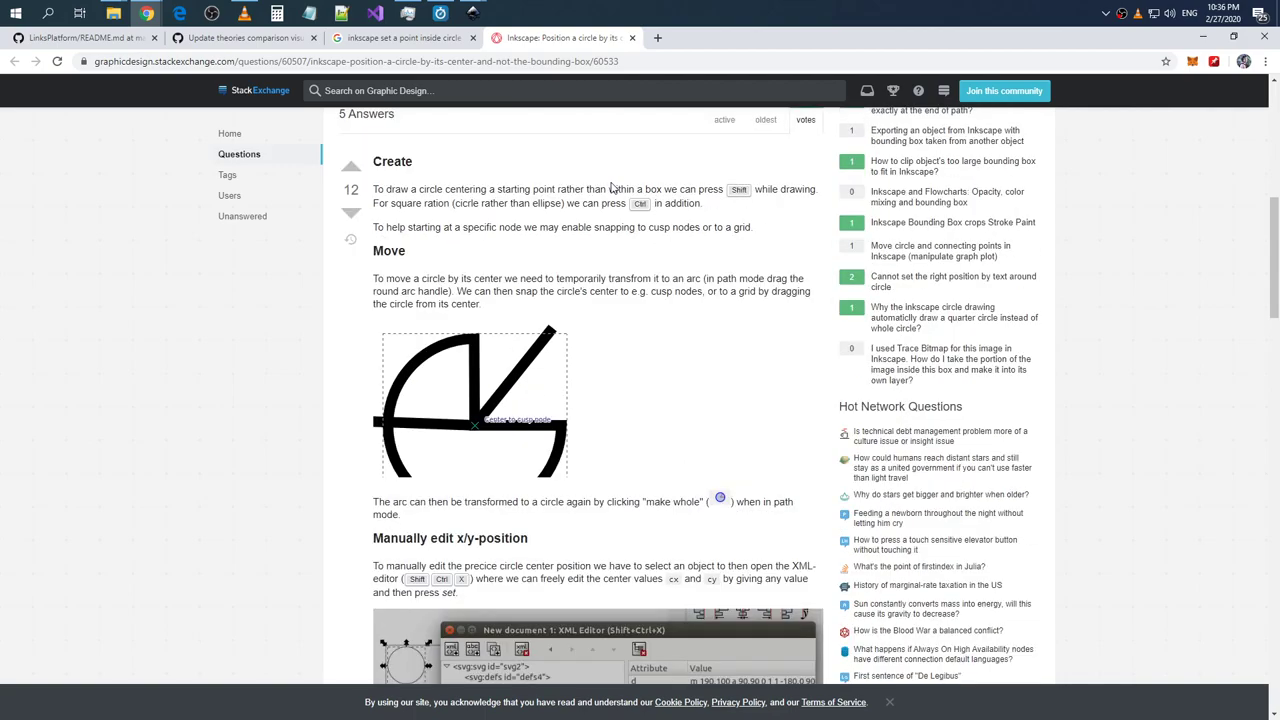
left_click_drag(374, 189, 820, 192)
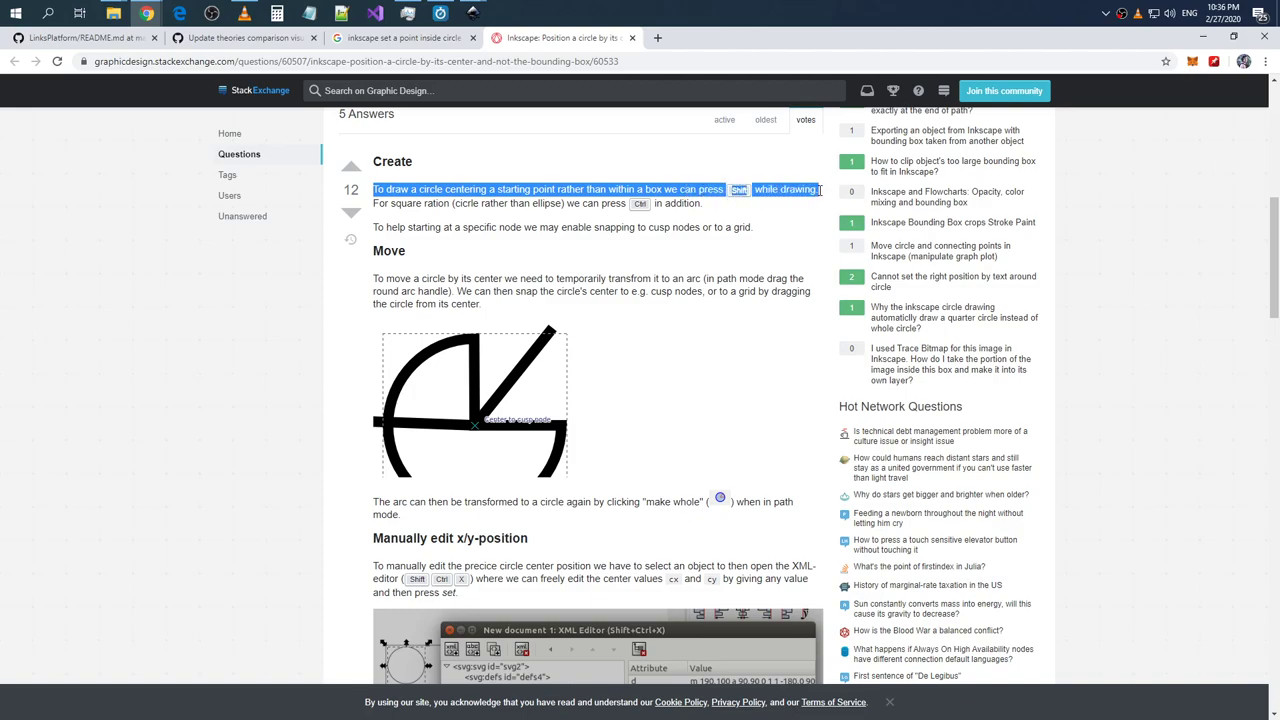
scroll(563, 190, "down", 5)
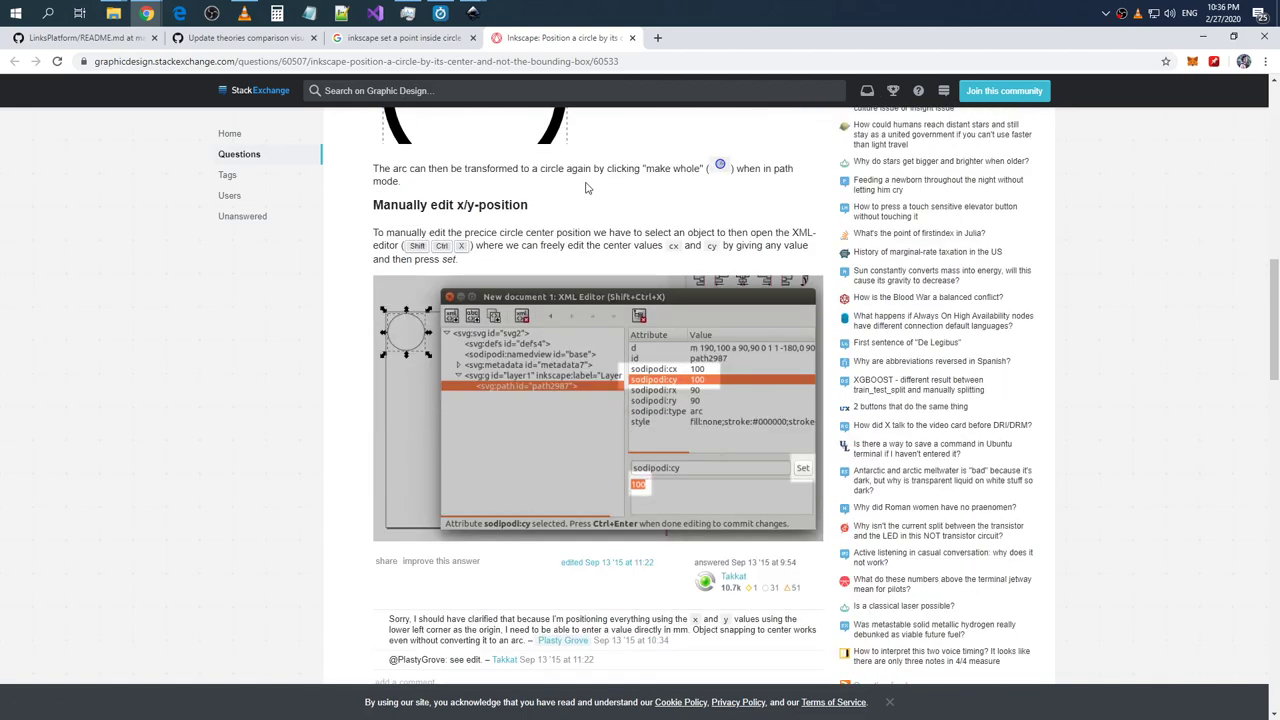
scroll(588, 188, "up", 4)
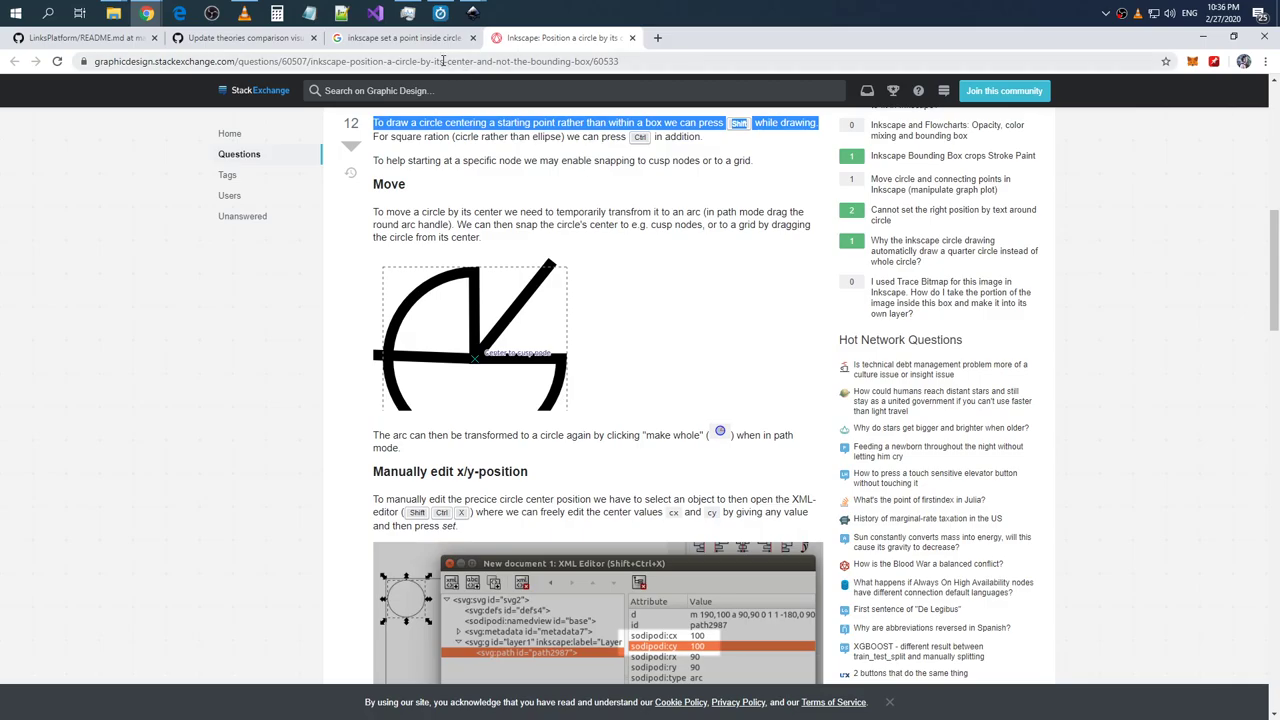
scroll(580, 231, "down", 4)
scroll(580, 231, "down", 2)
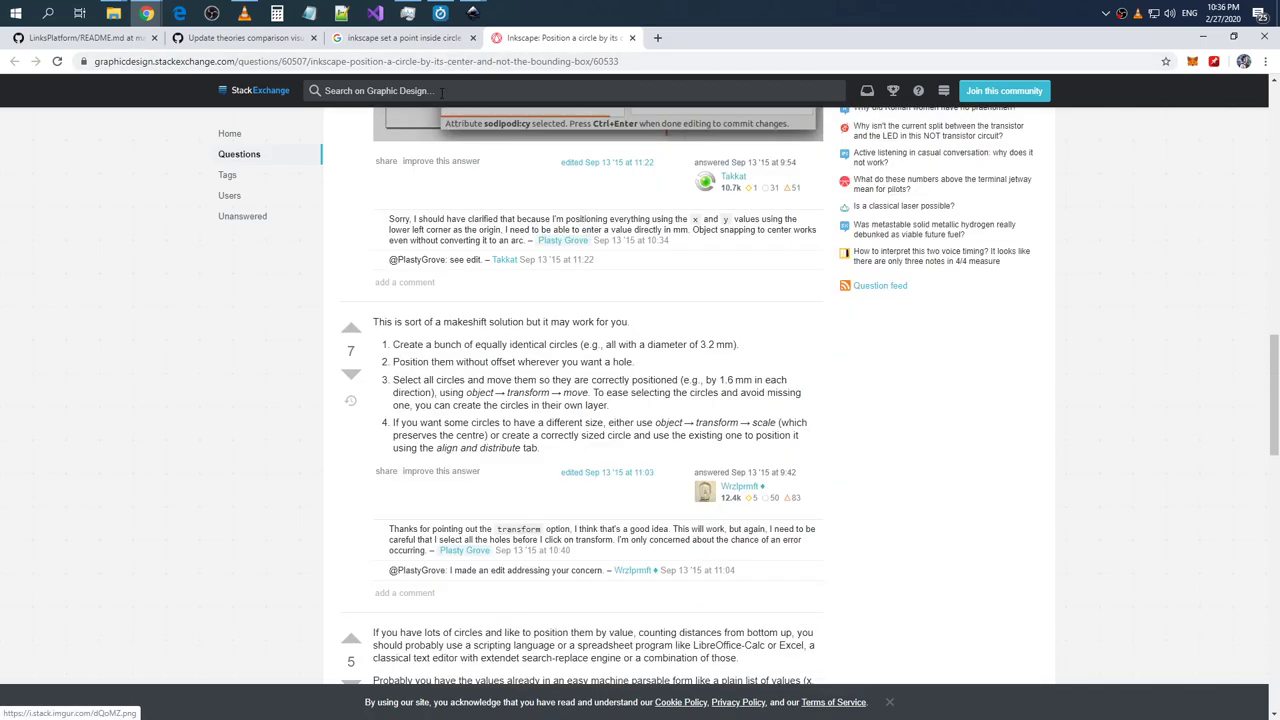
left_click(404, 38)
- Flip through the README, search results and answer tabs, then return to theories_comparison.svg in Inkscape
left_click(100, 40)
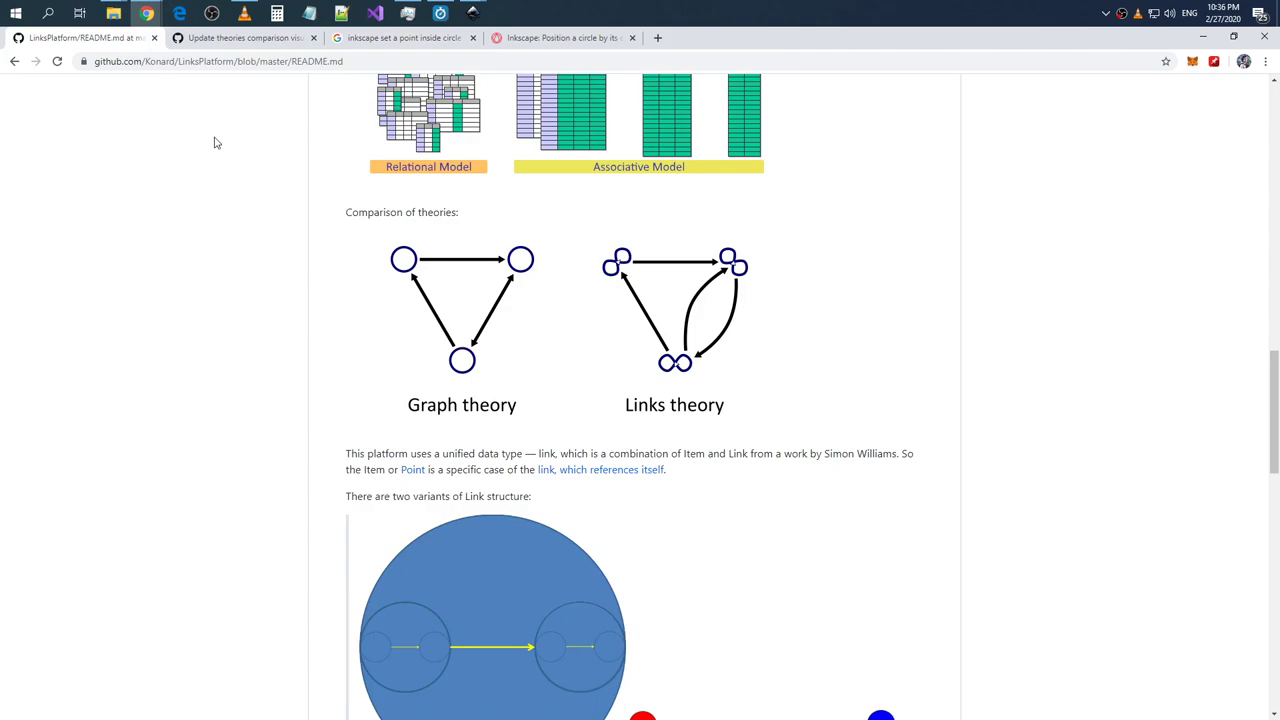
left_click(392, 40)
left_click(495, 38)
key("alt+Tab")
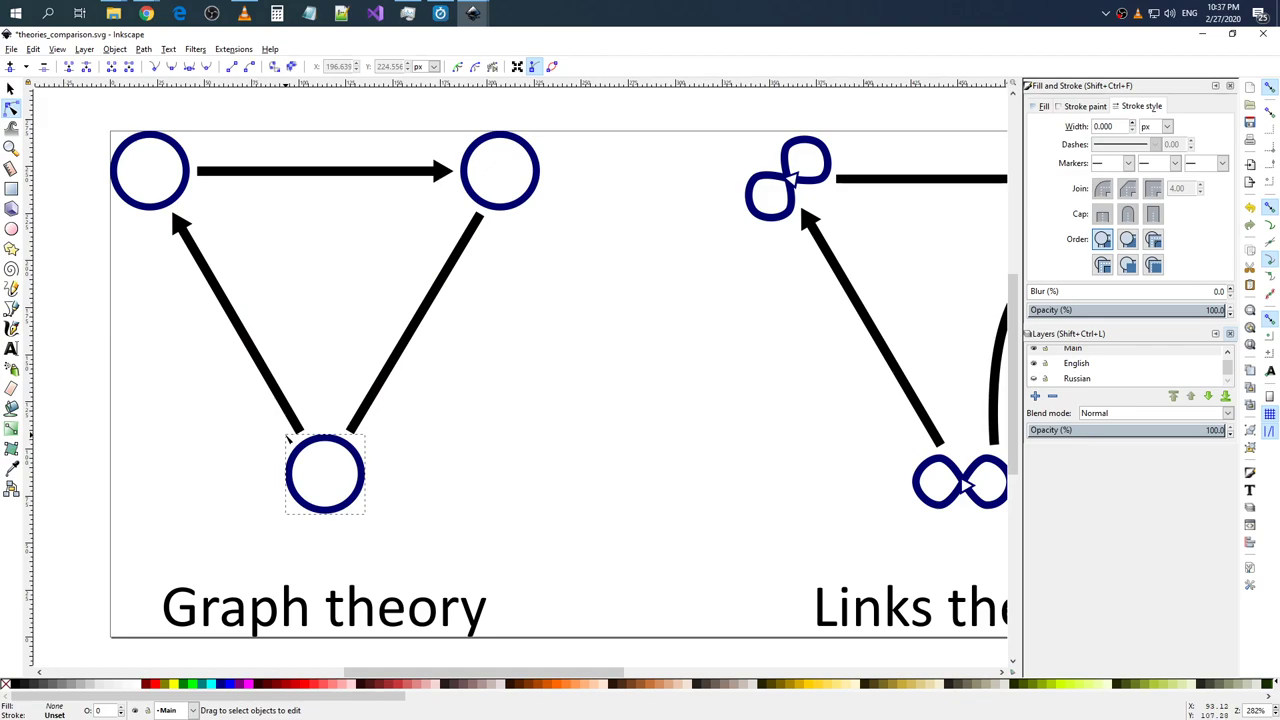
- Check the bottom circle's Object Properties, confirming it is a clone, then go back to Chrome
right_click(305, 448)
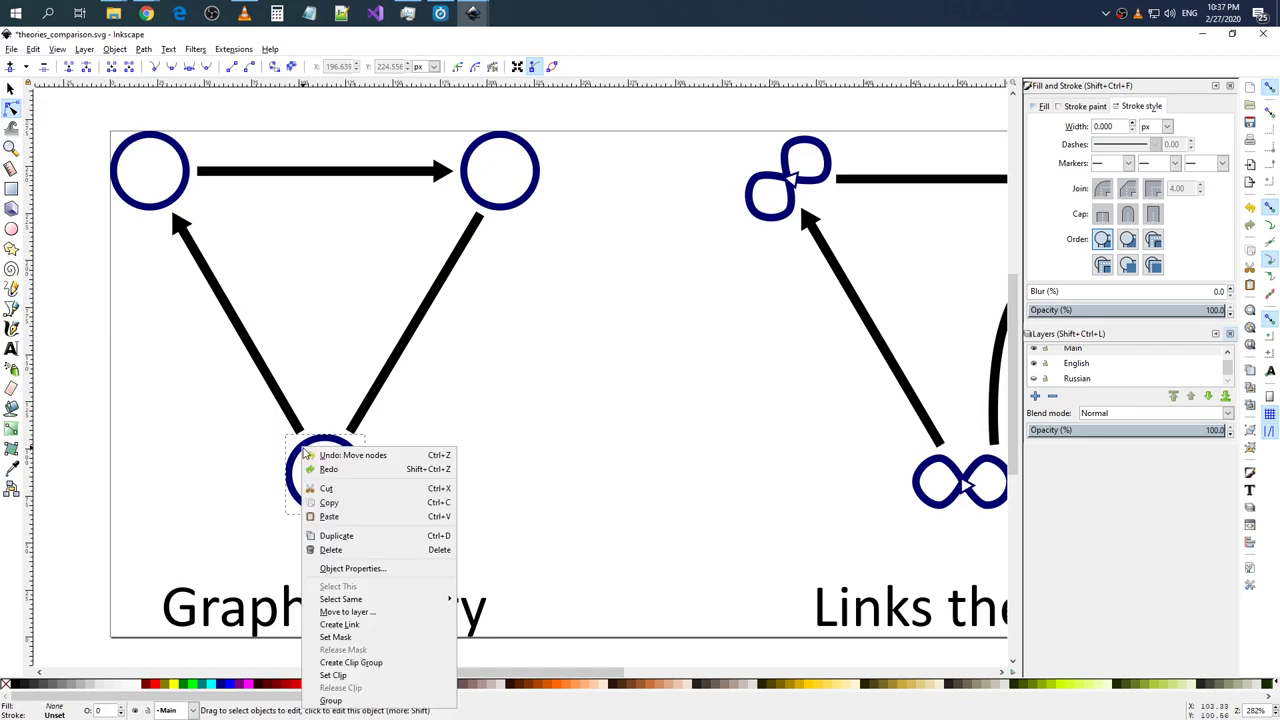
left_click(356, 568)
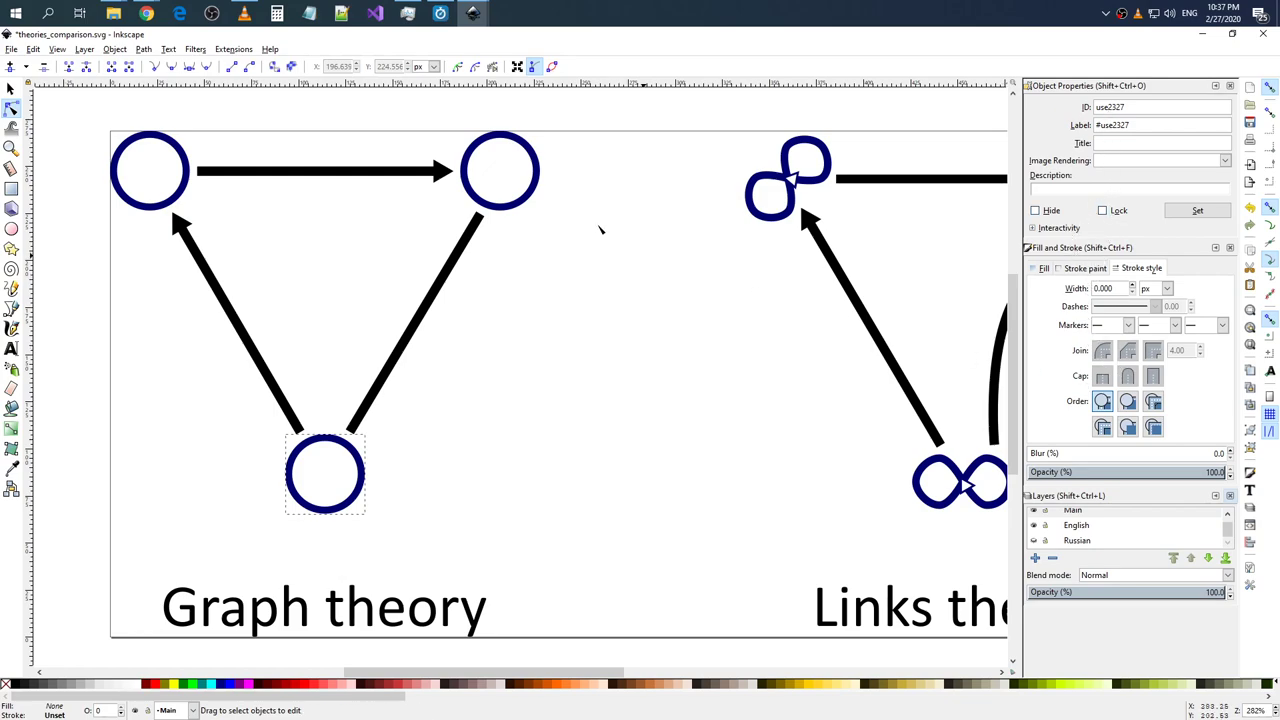
left_click(440, 280)
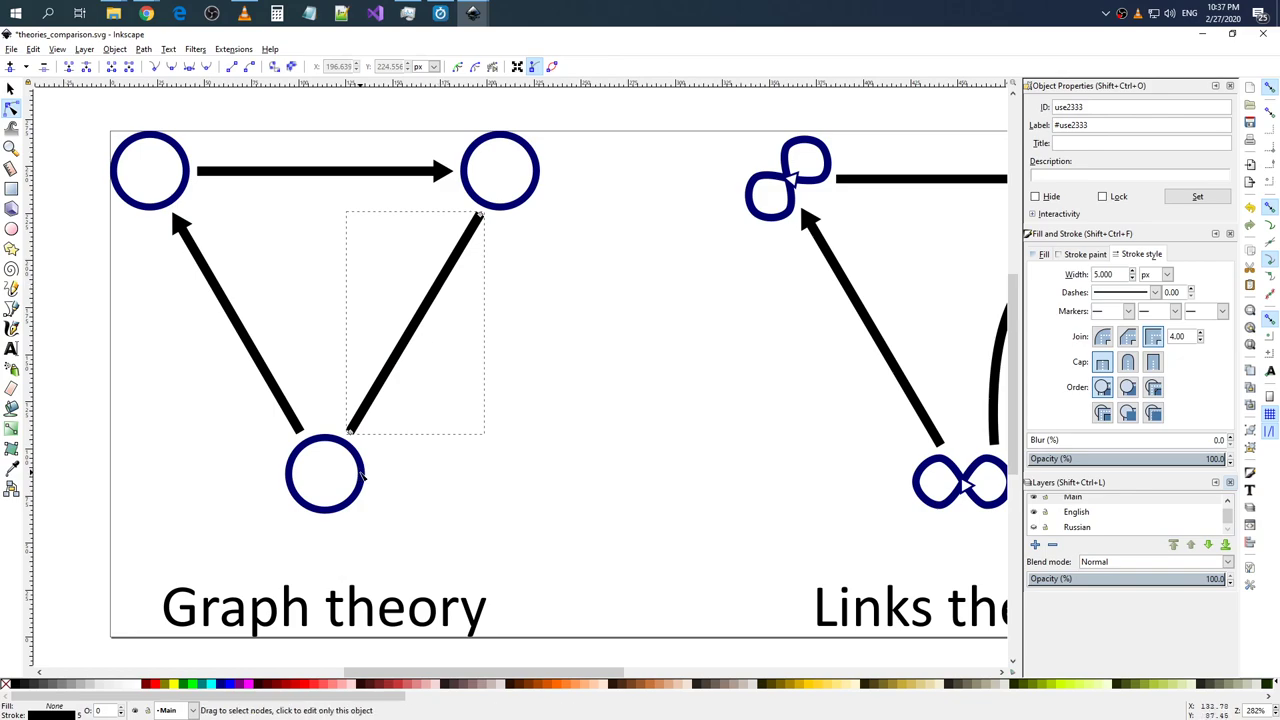
left_click(10, 88)
left_click(362, 472)
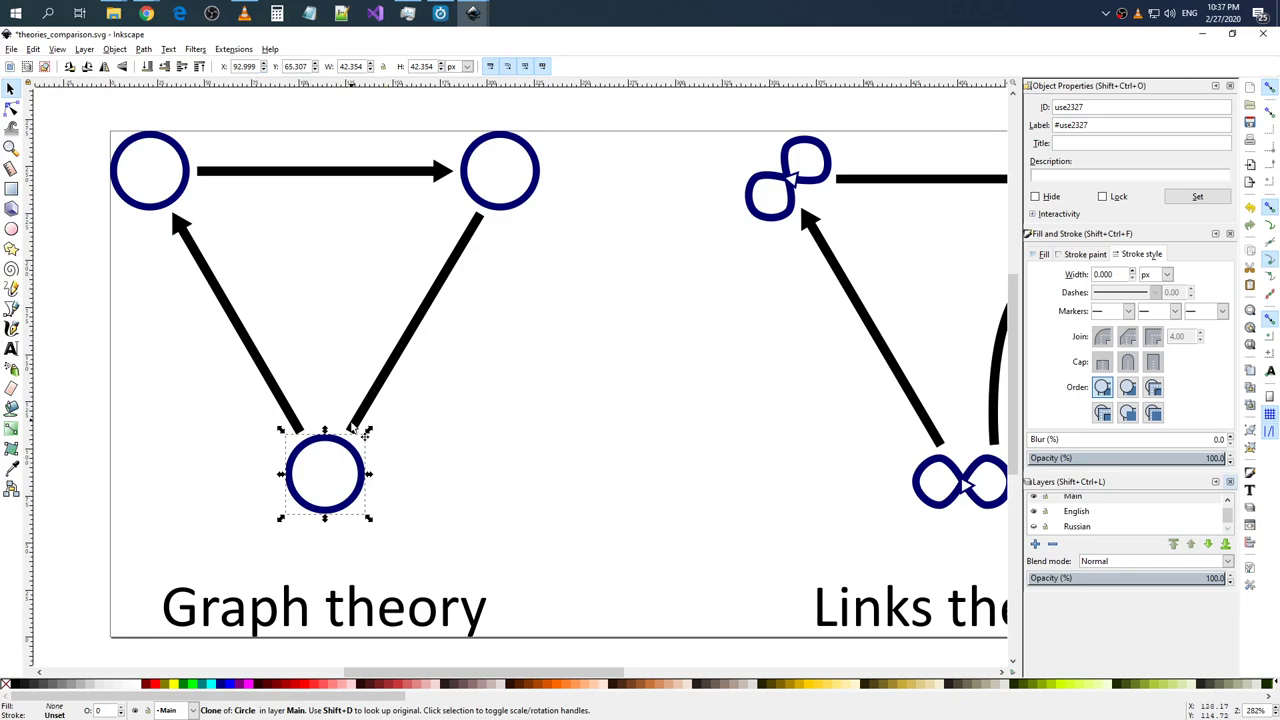
left_click(320, 489)
key("alt+Tab")
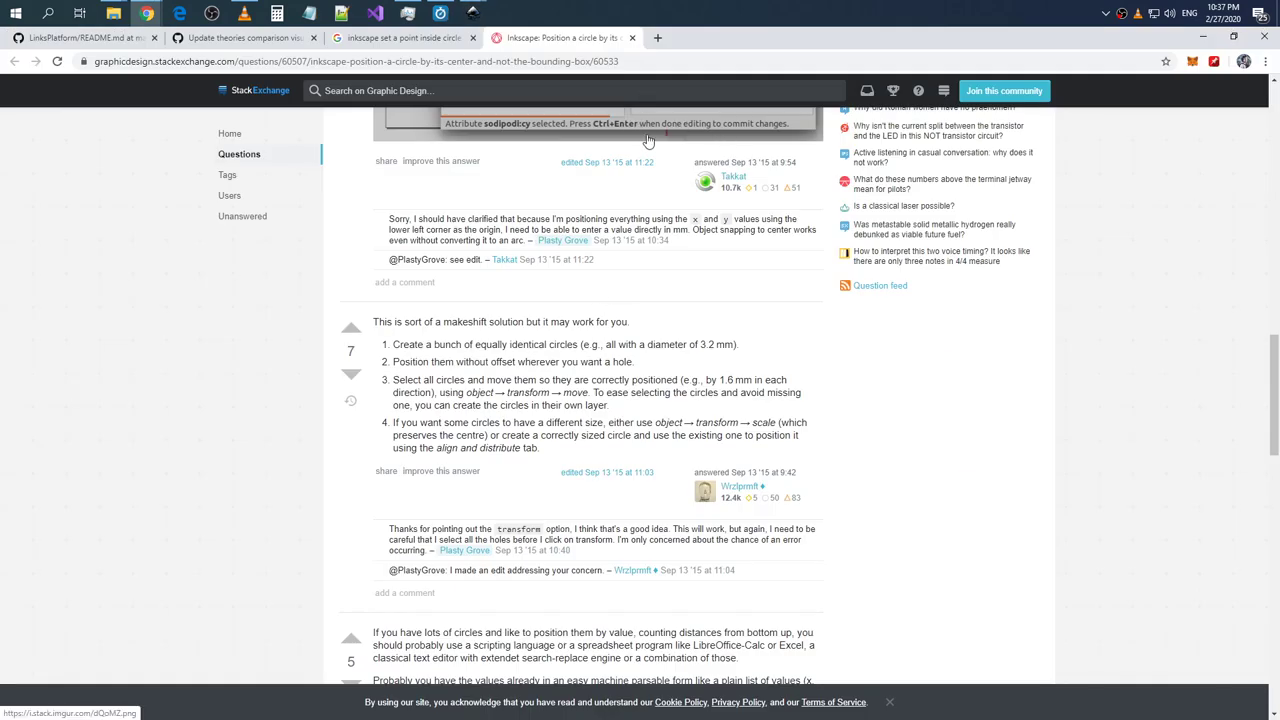
- Flip between the Google results and the Stack Exchange answer tabs
left_click(460, 40)
left_click(527, 40)
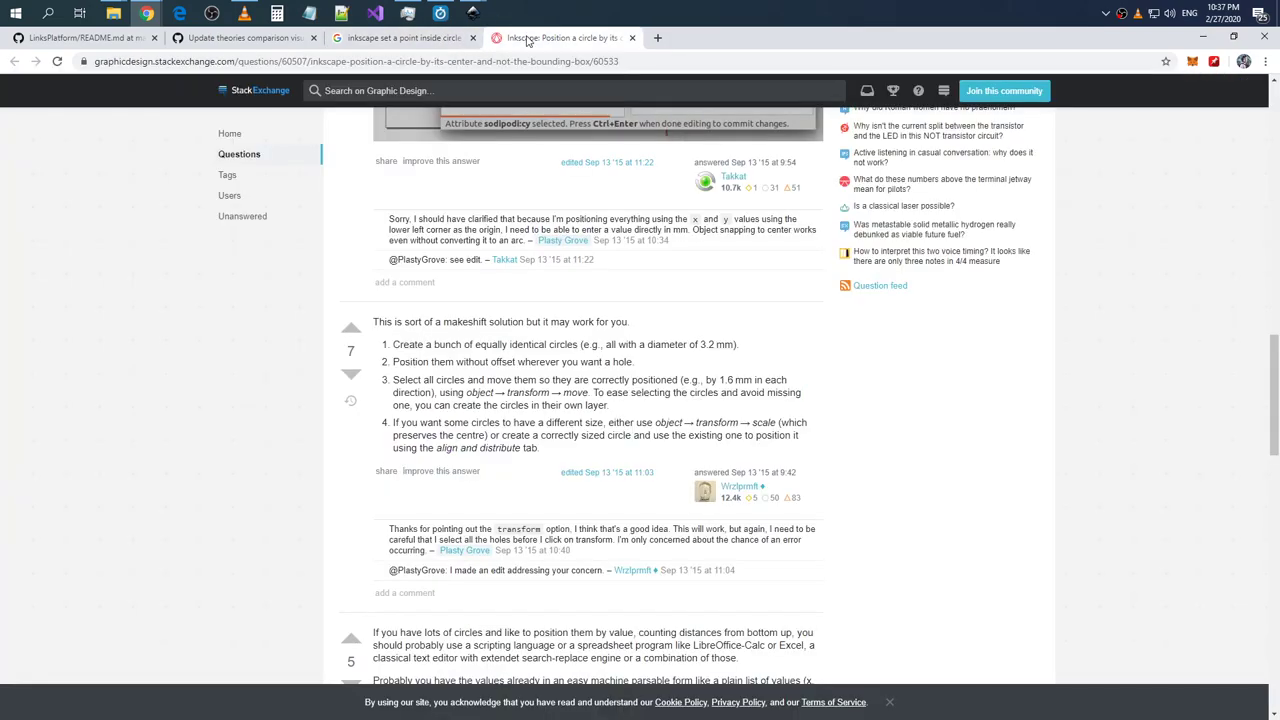
left_click(437, 40)
scroll(466, 138, "down", 3)
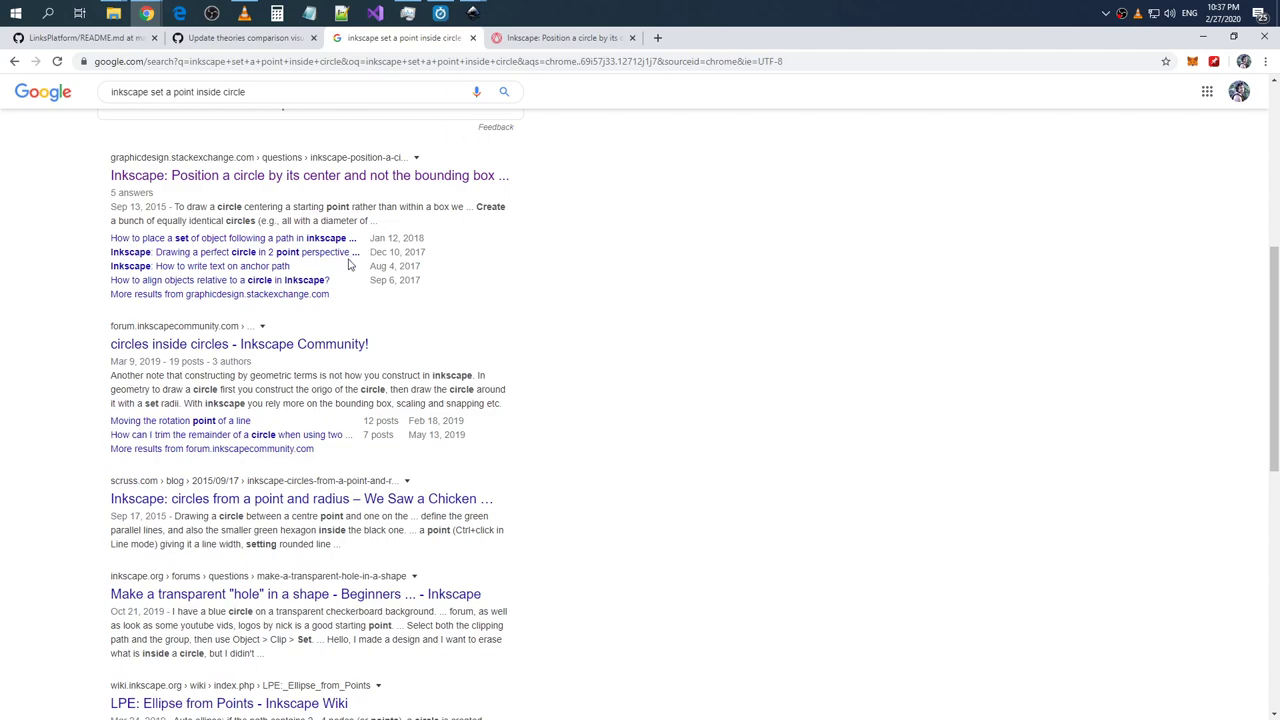
scroll(316, 333, "up", 5)
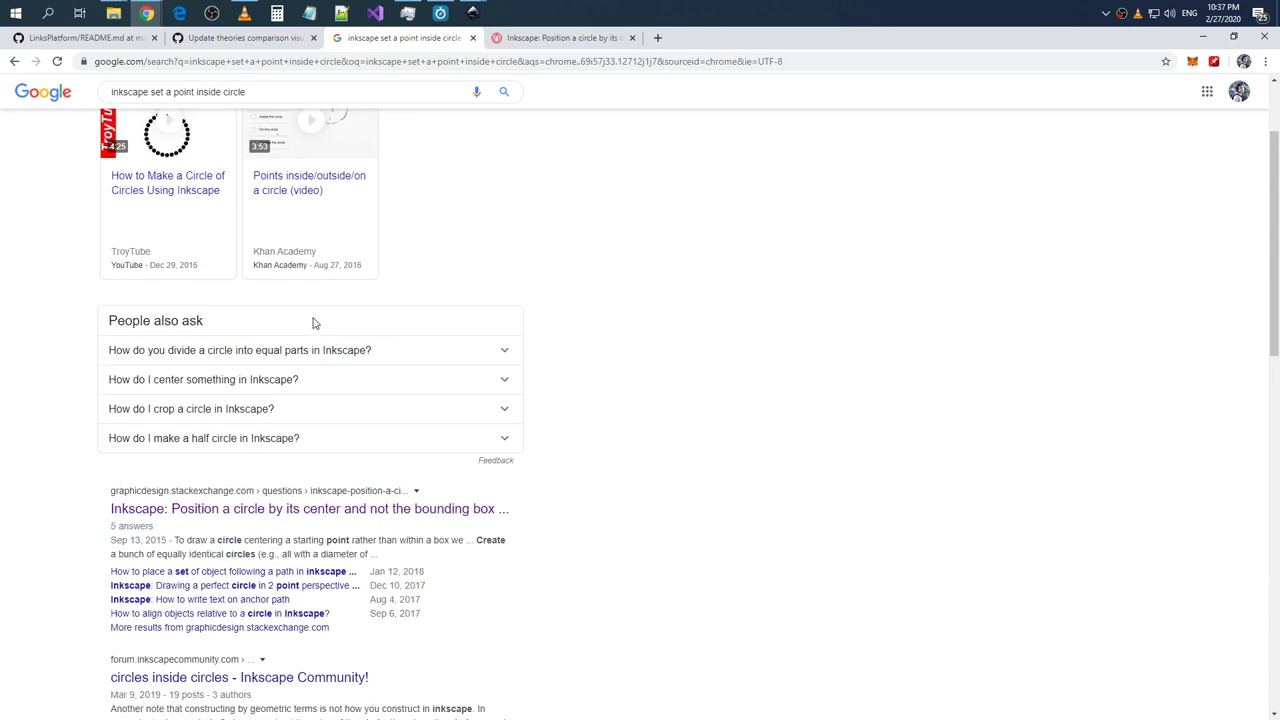
- Search Google for 'inkscape snap line to center of circle' and skim the featured snippet
left_click_drag(300, 104, 111, 107)
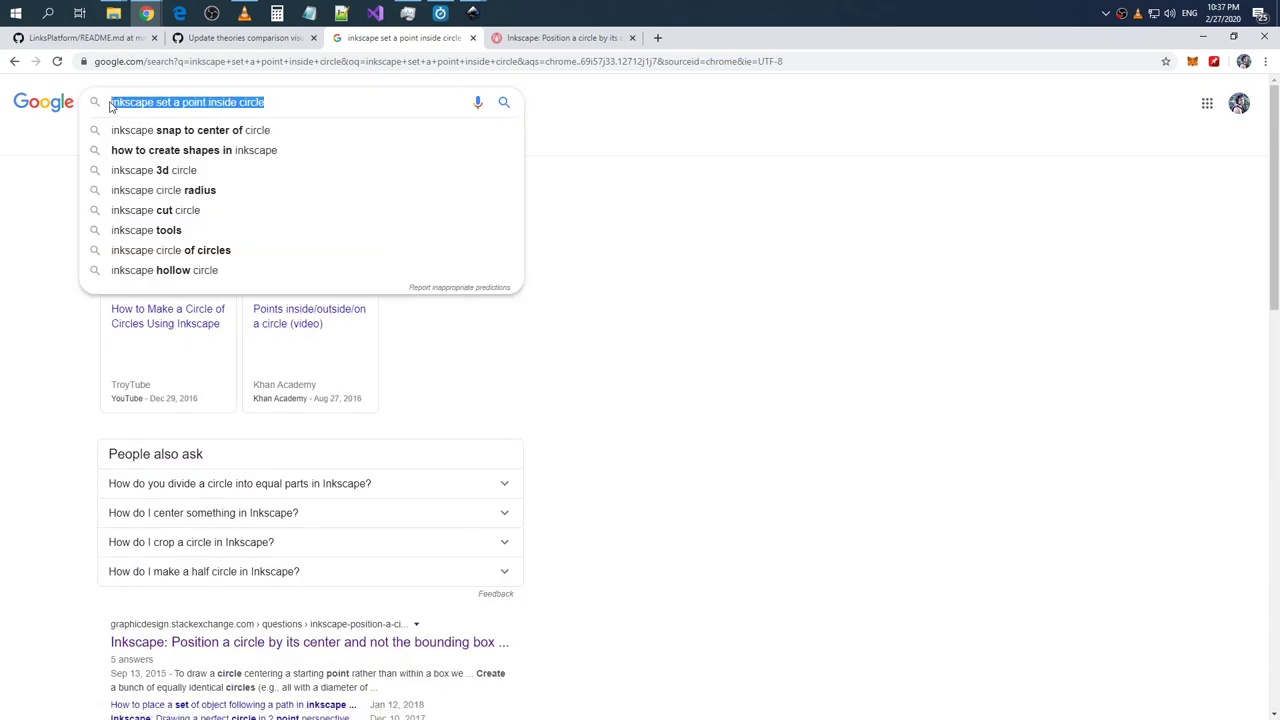
type("inkscp")
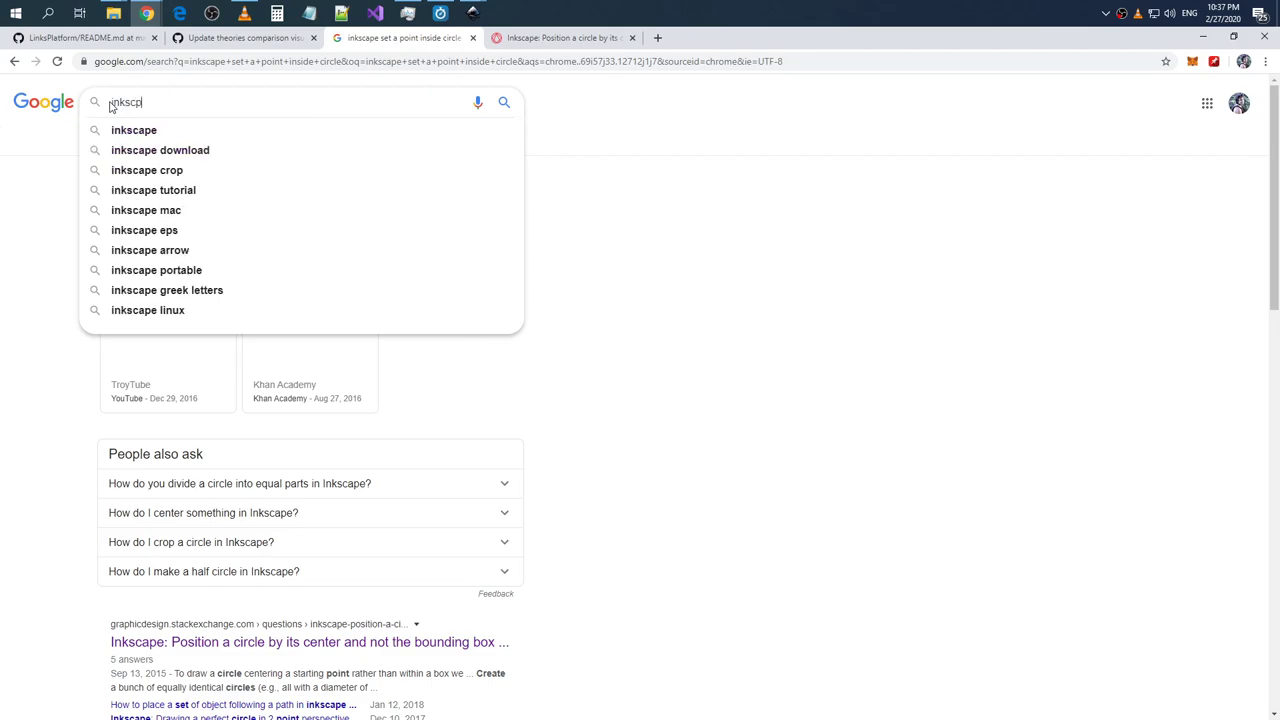
key("BackSpace")
type("ape s")
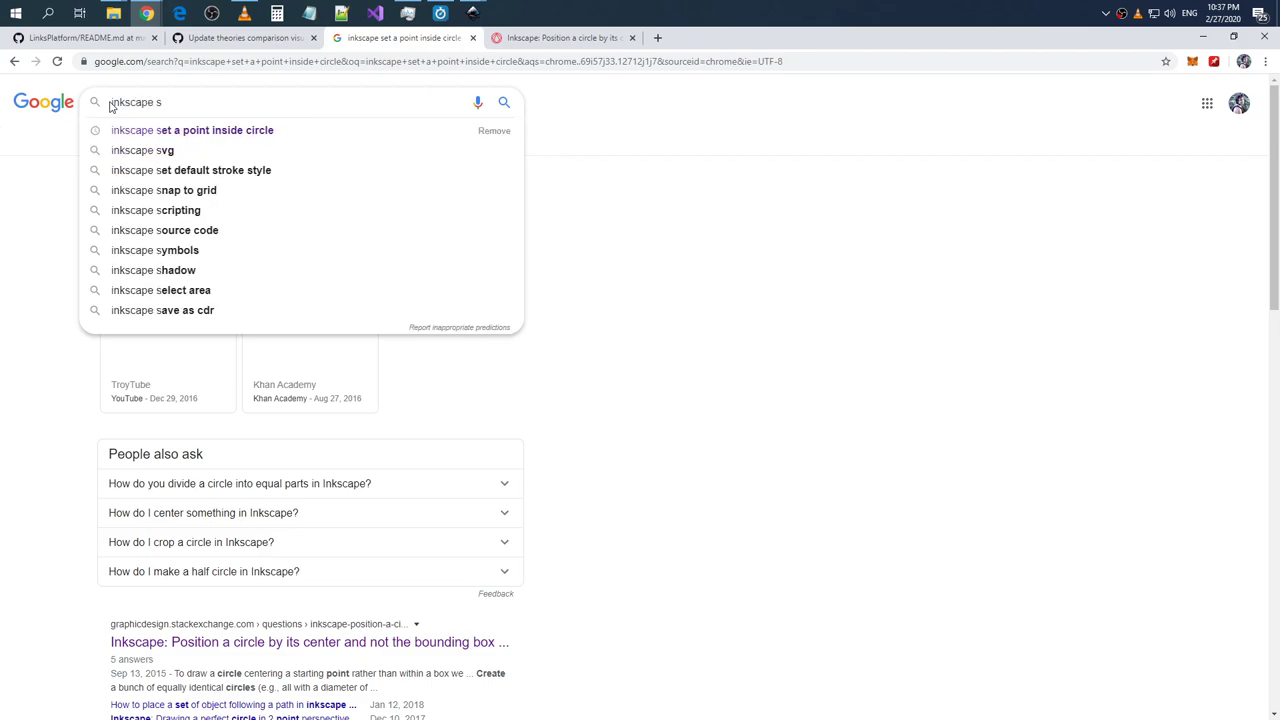
type("nap line")
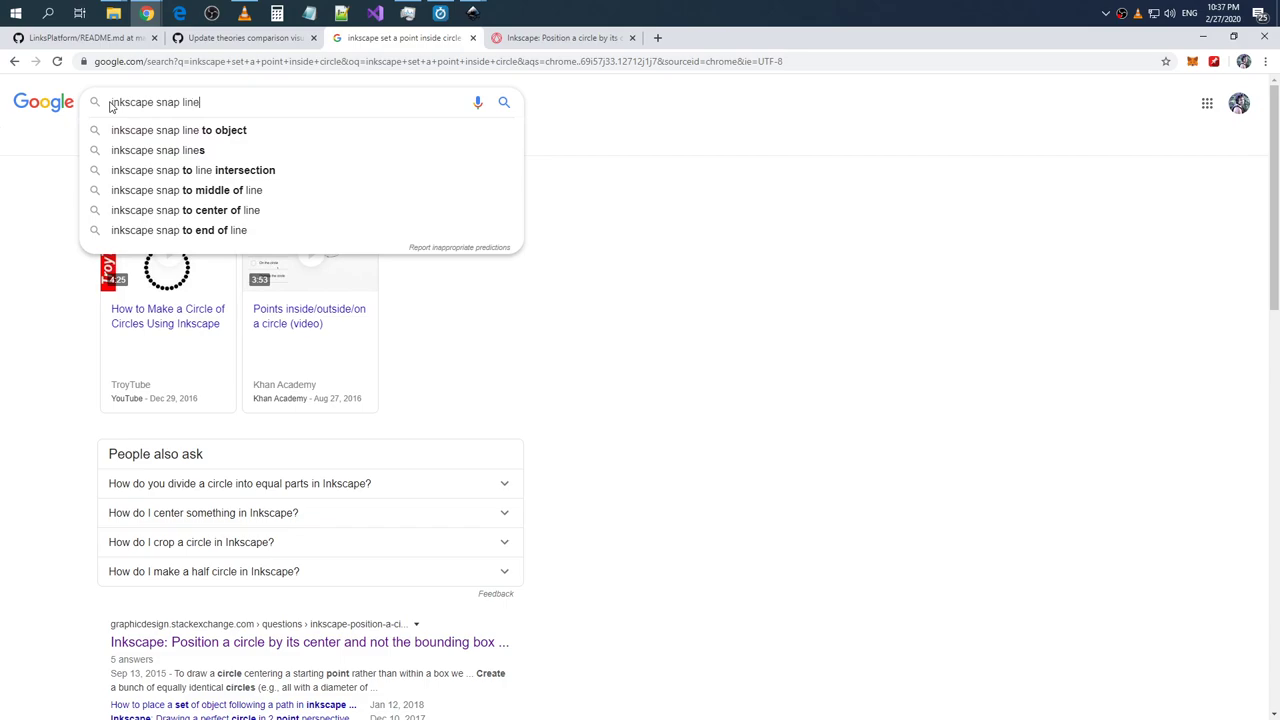
type(" to ce")
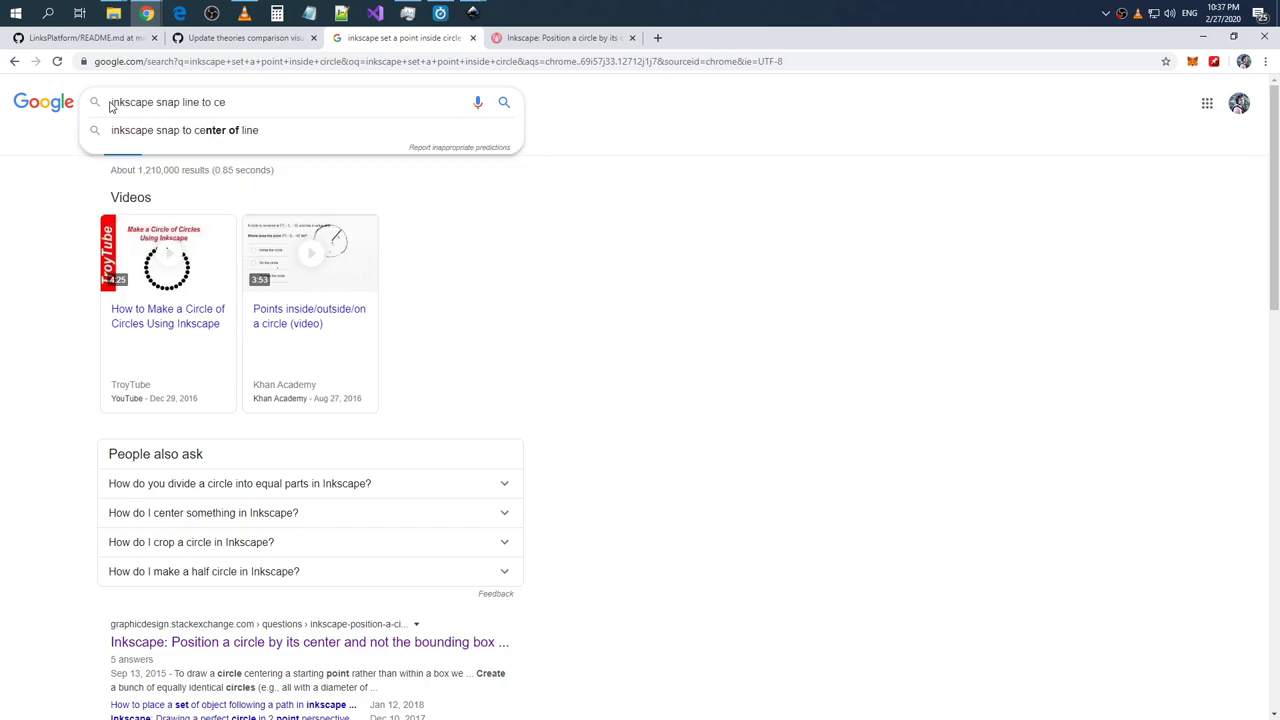
type("nter of")
type(" circle")
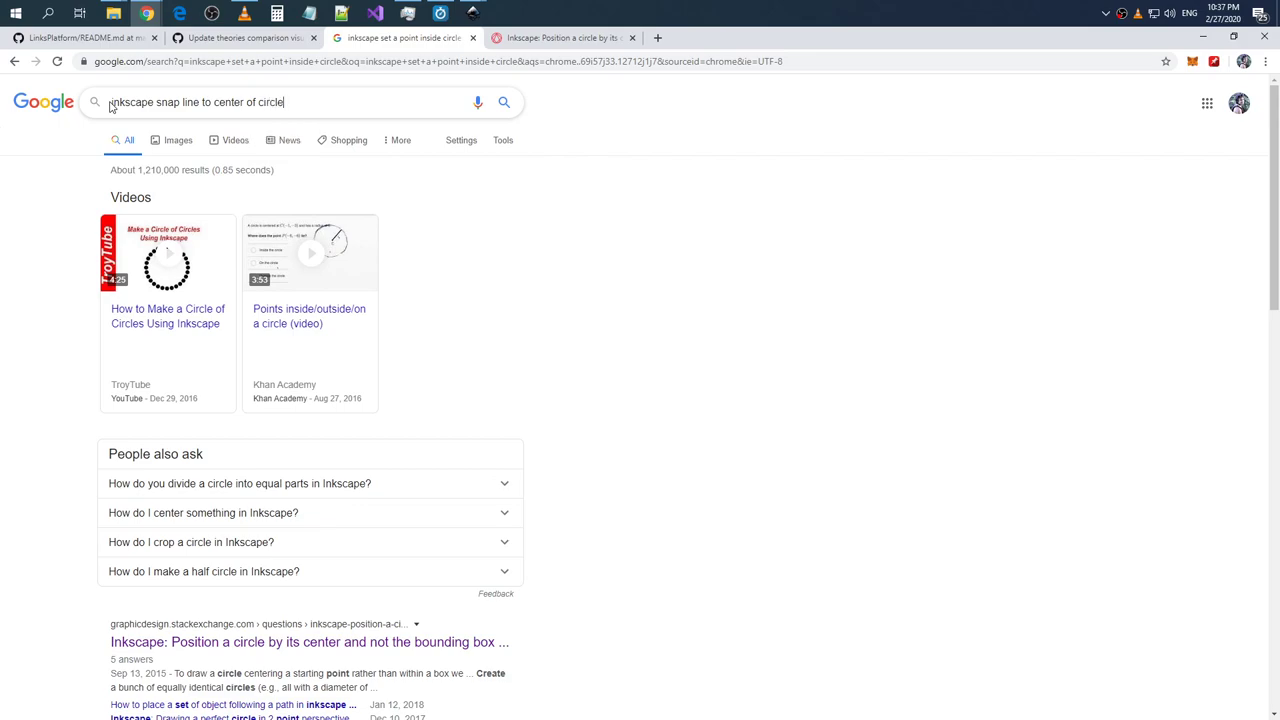
key("Return")
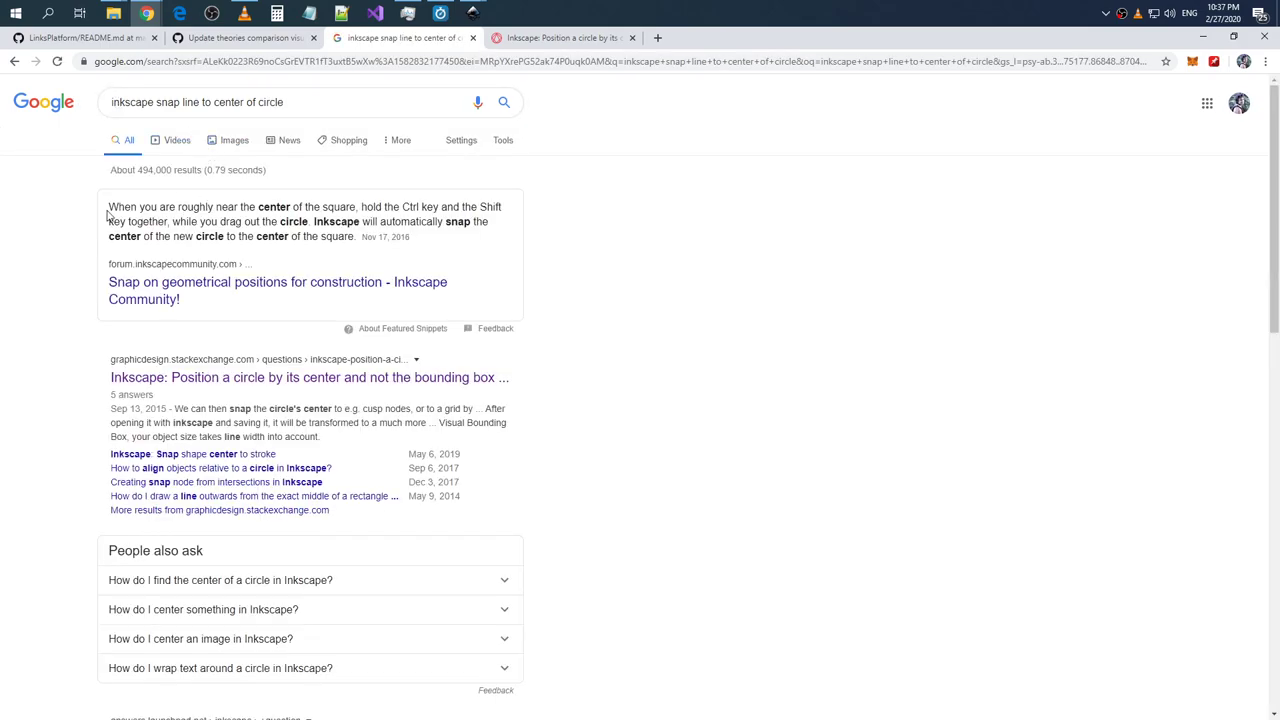
left_click_drag(107, 207, 420, 240)
left_click(441, 247)
key("alt+Tab")
- Trial-drag the diagonal line's bottom node into the bottom circle, then revert it
left_click(374, 387)
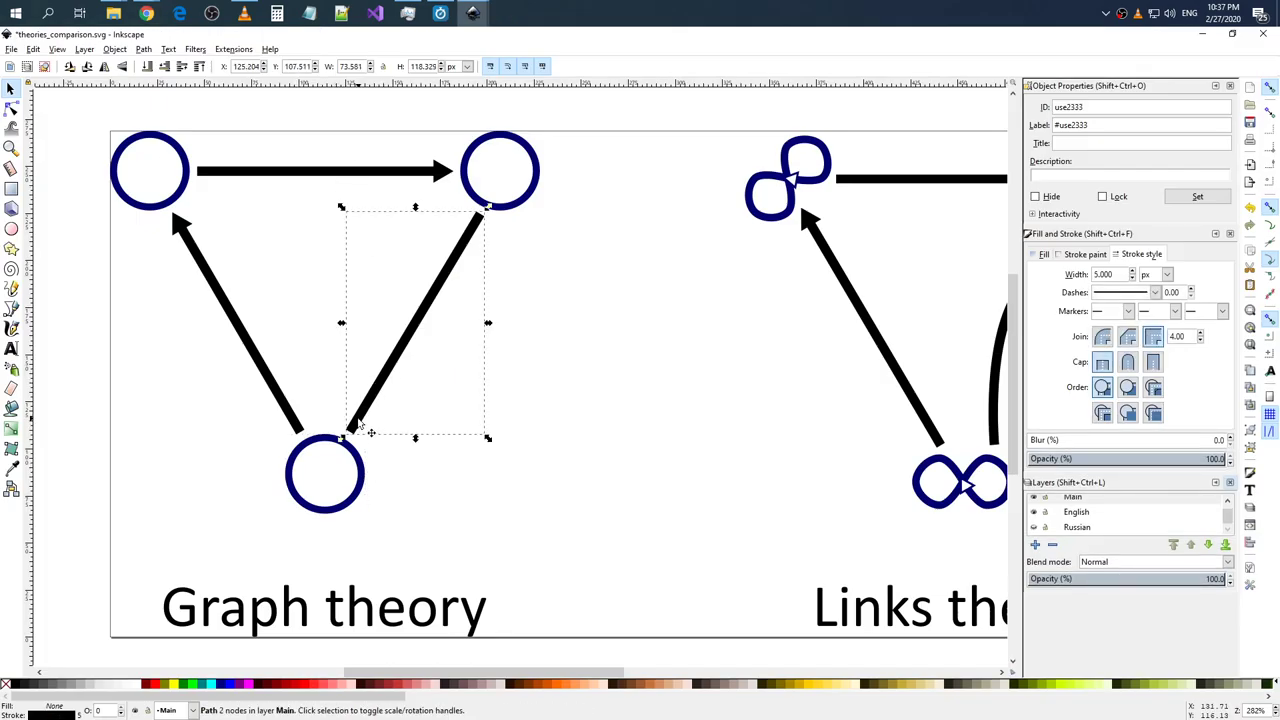
key("n")
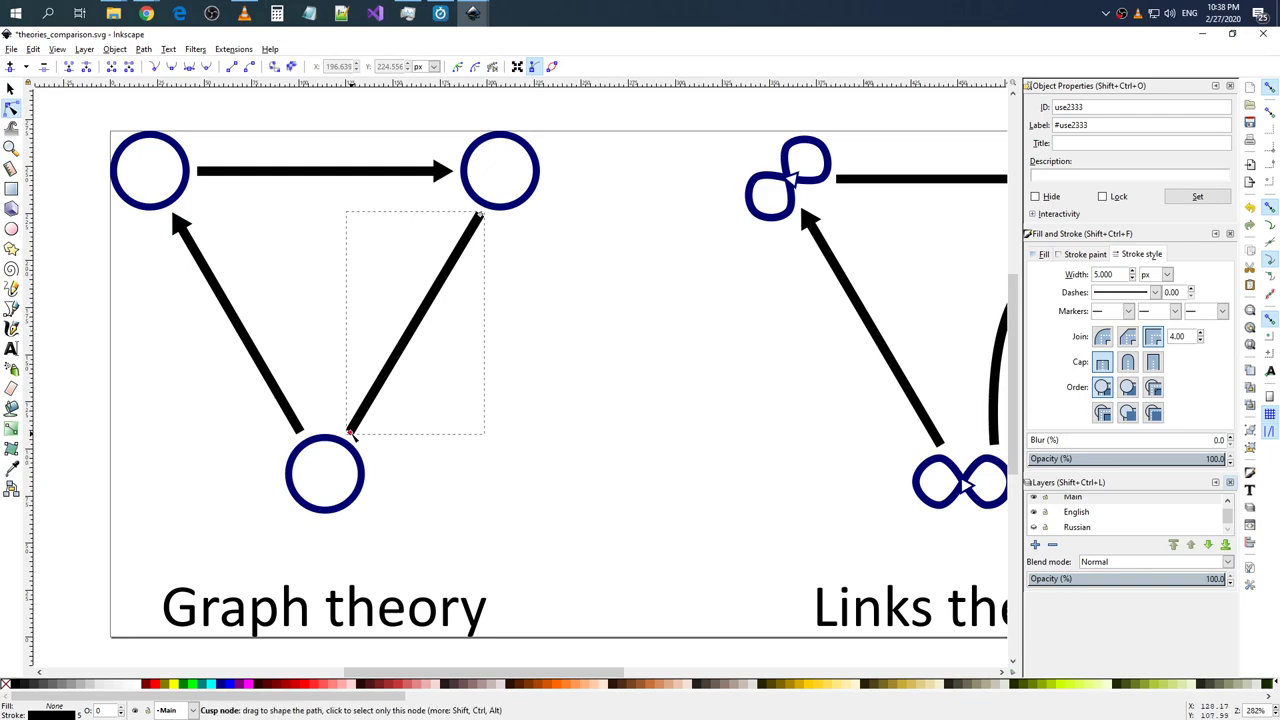
mouse_move(349, 431)
left_mouse_down()
mouse_move(342, 467)
mouse_move(318, 476)
mouse_move(322, 462)
left_mouse_up()
key("Escape")
key("alt+Tab")
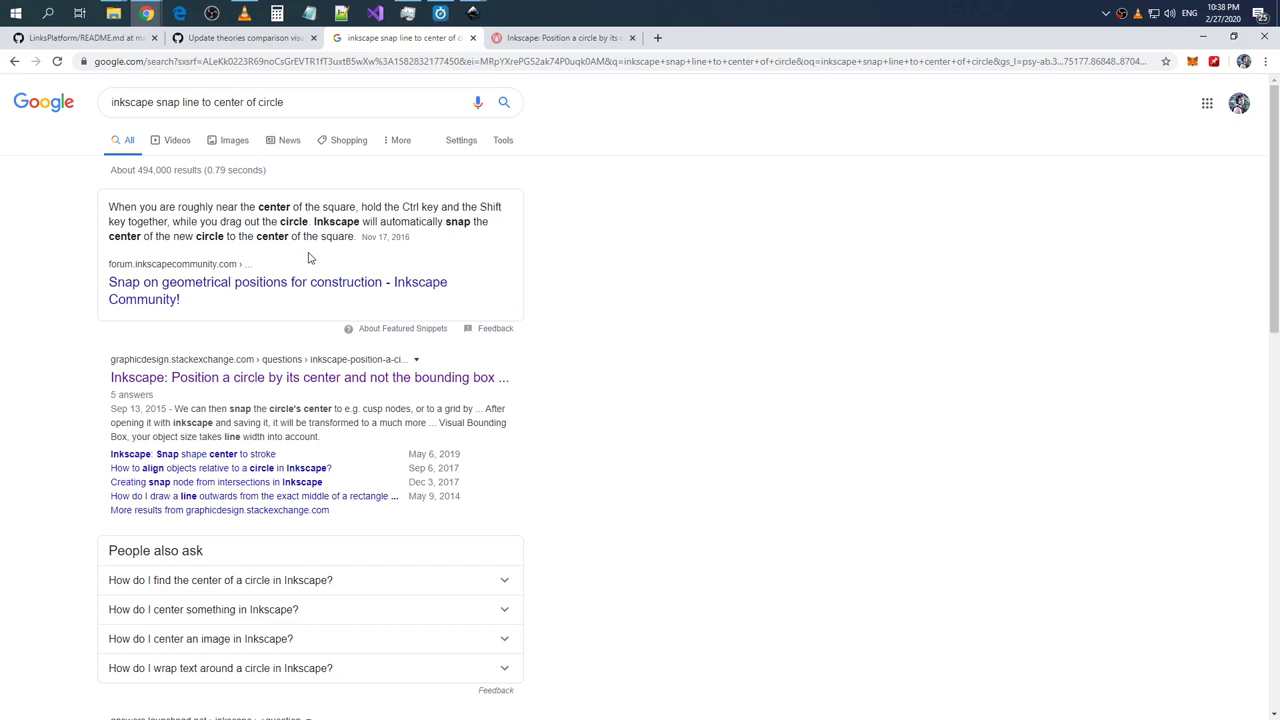
- Scroll the results and open the Nabble snapping thread in a new tab
scroll(310, 257, "down", 2)
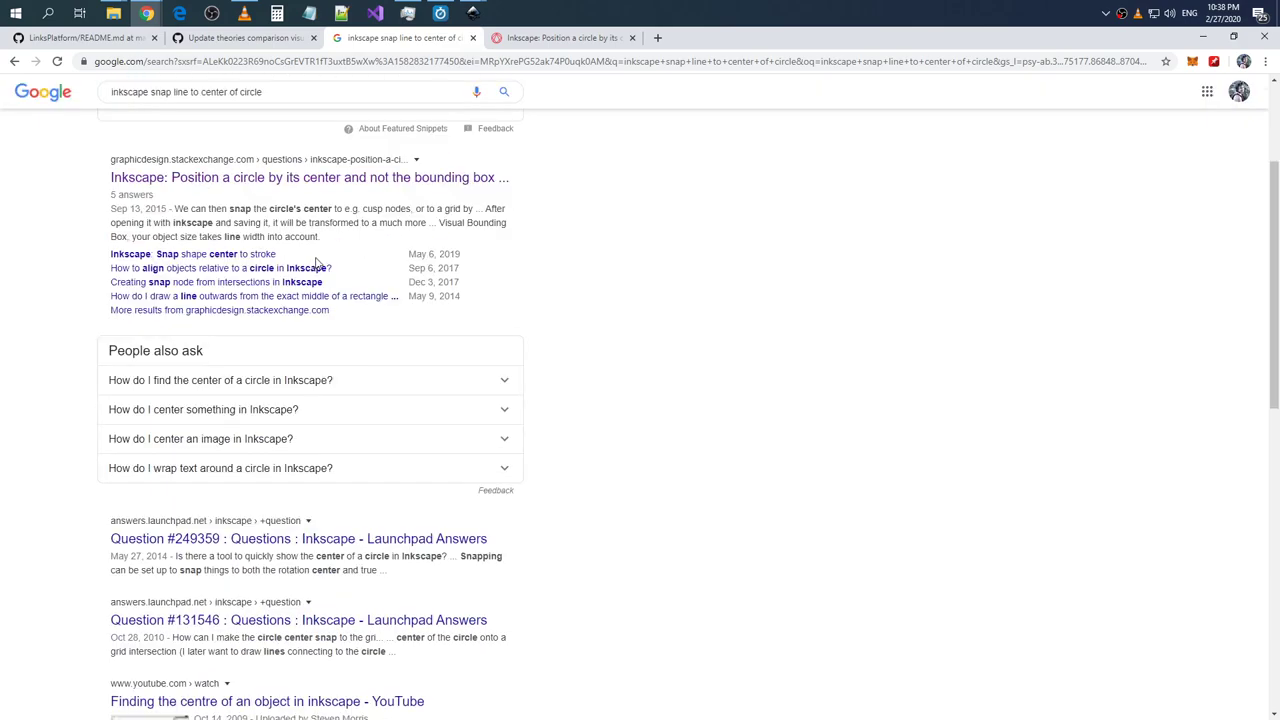
scroll(316, 260, "down", 1)
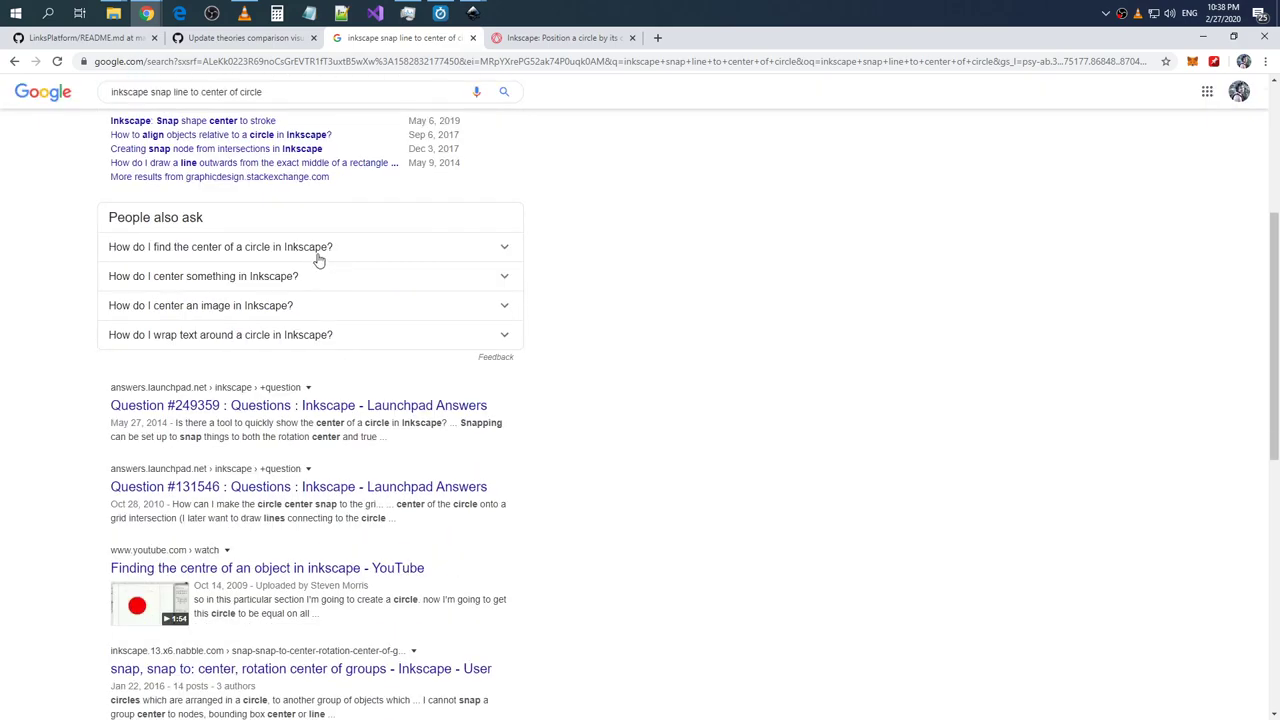
scroll(318, 260, "down", 2)
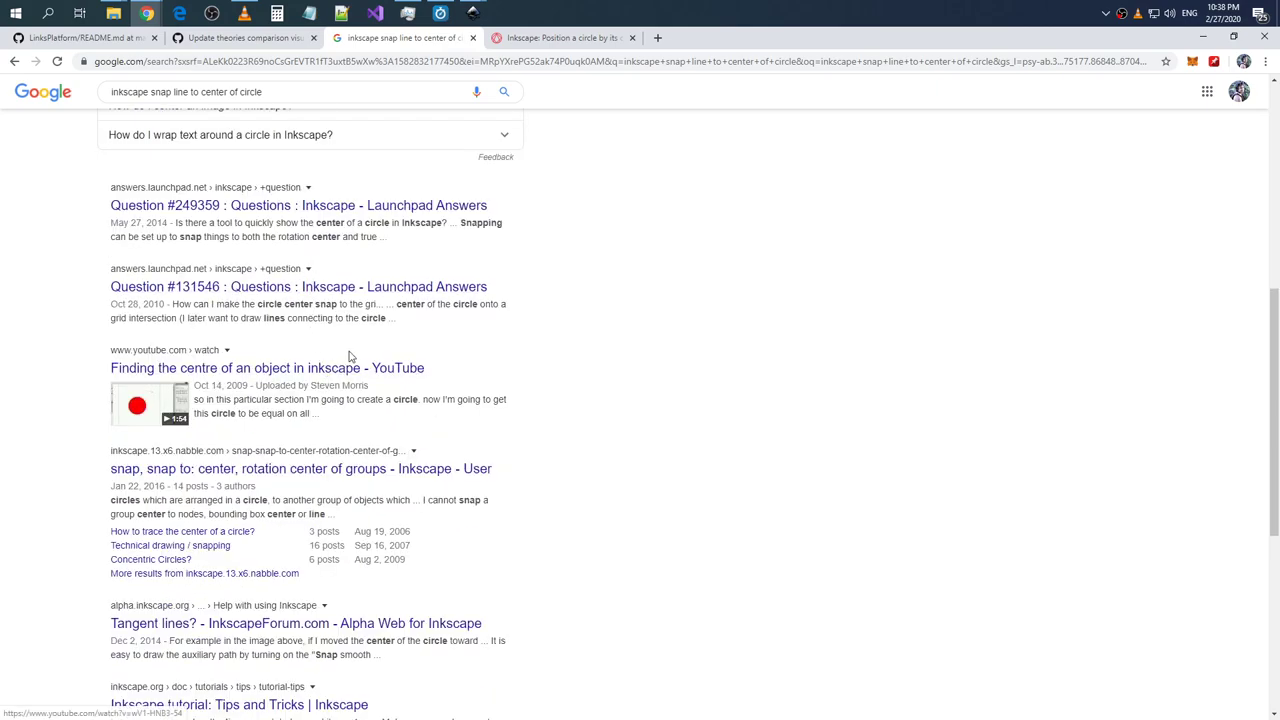
right_click(410, 303)
left_click(603, 307)
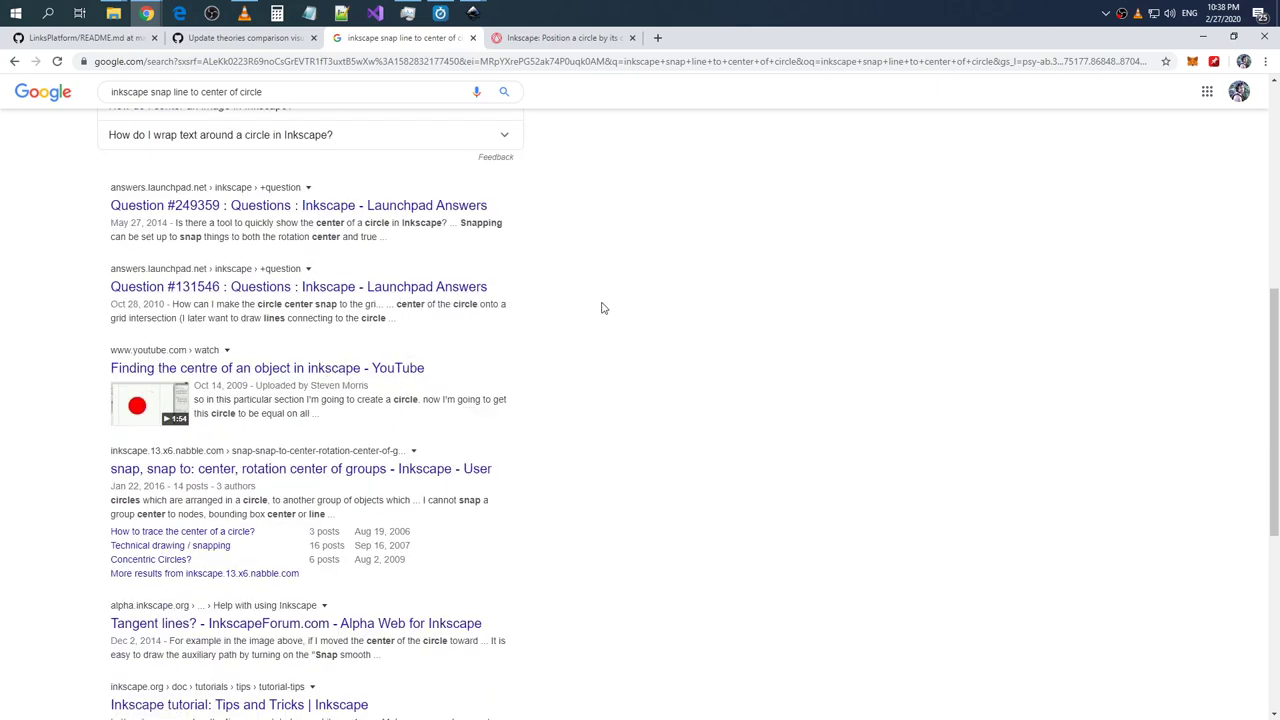
right_click(293, 476)
left_click(340, 482)
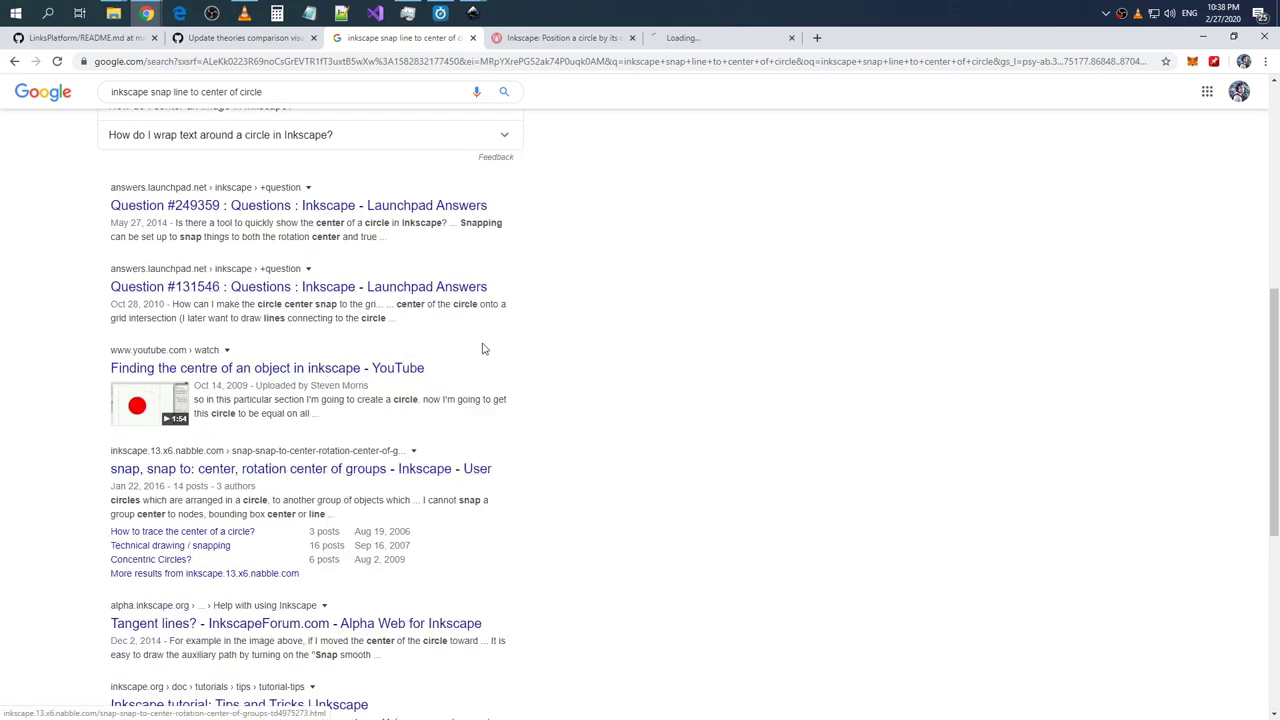
left_click(660, 38)
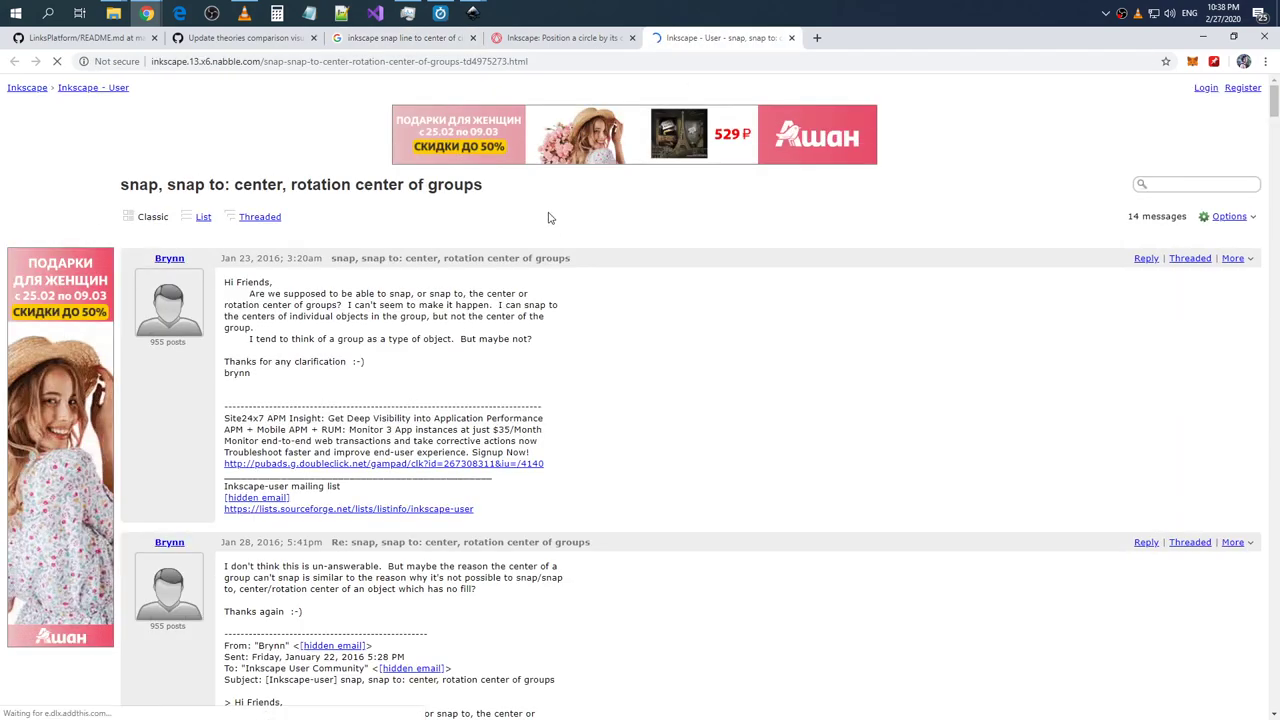
- Read down the Nabble thread 'snap, snap to: center, rotation center of groups'
scroll(548, 218, "down", 4)
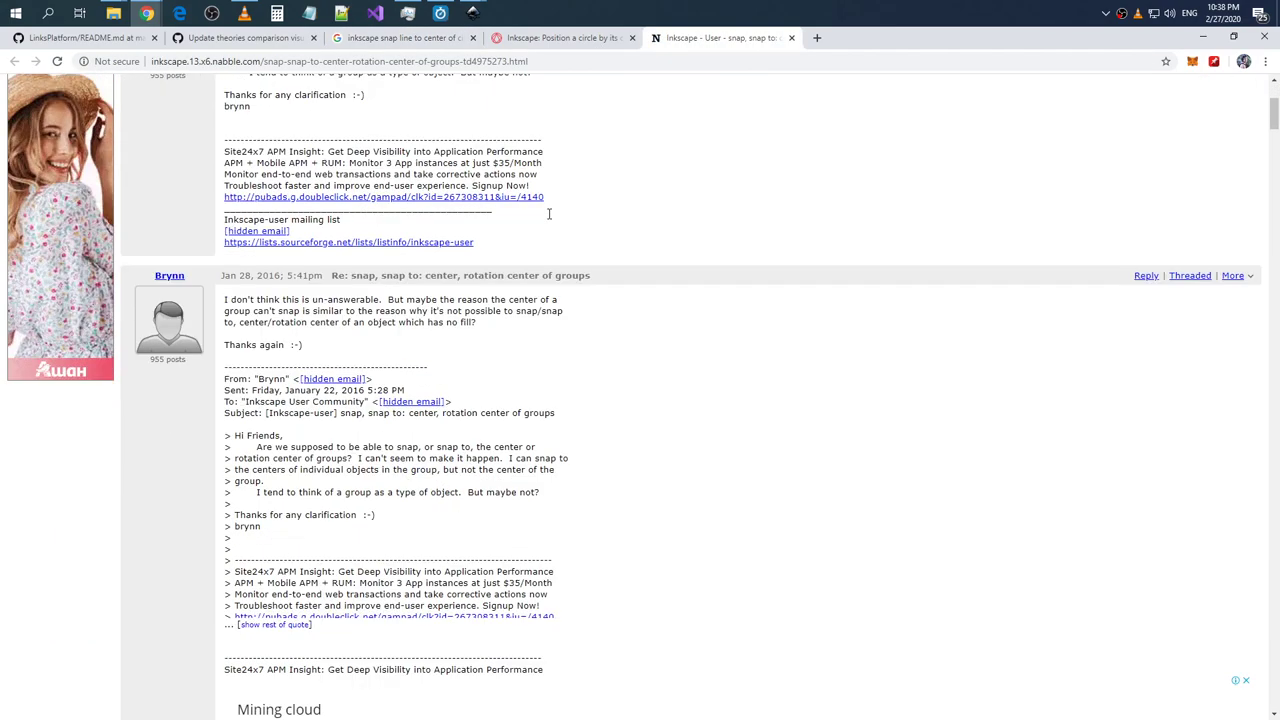
scroll(548, 218, "down", 5)
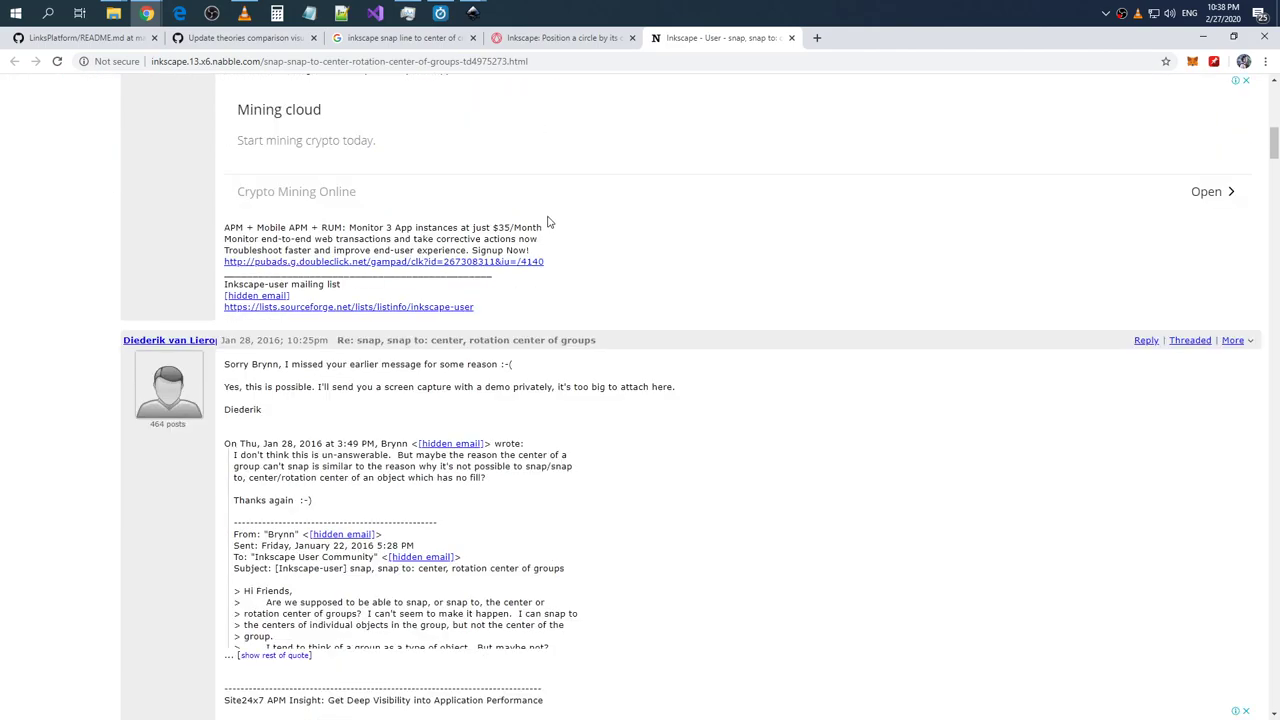
scroll(548, 222, "down", 4)
scroll(548, 222, "down", 2)
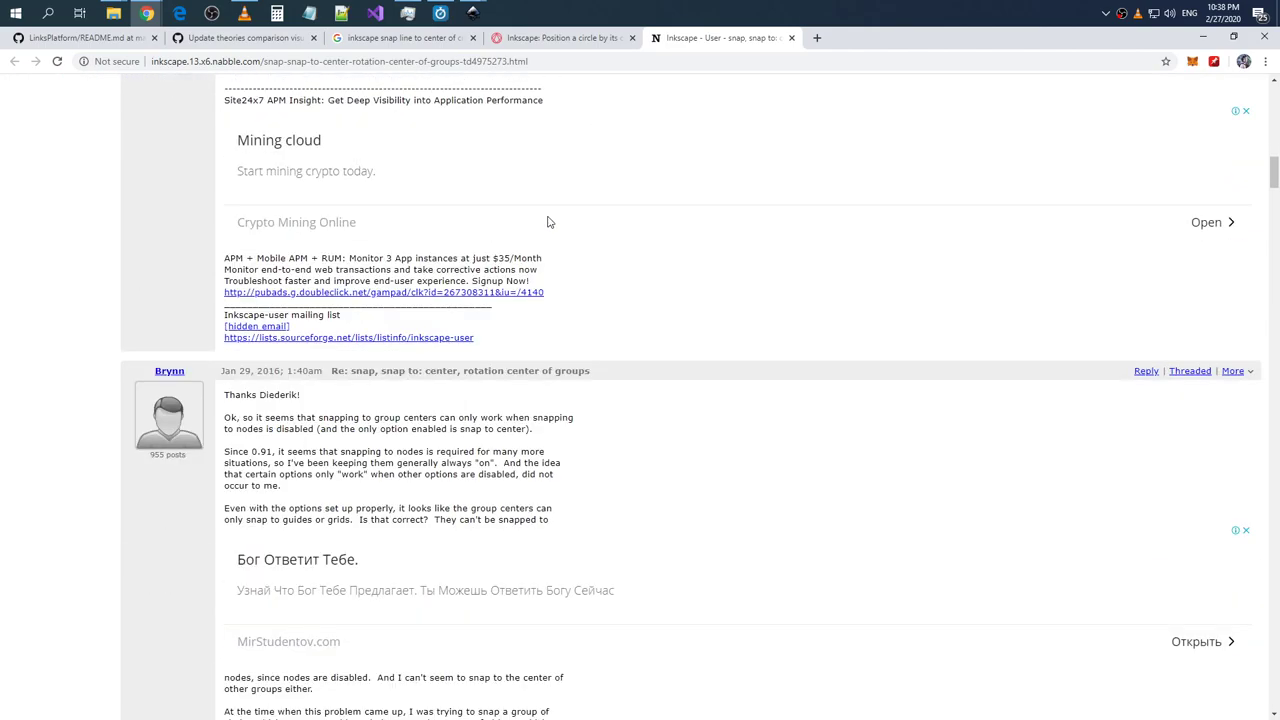
scroll(548, 222, "down", 2)
scroll(548, 222, "down", 3)
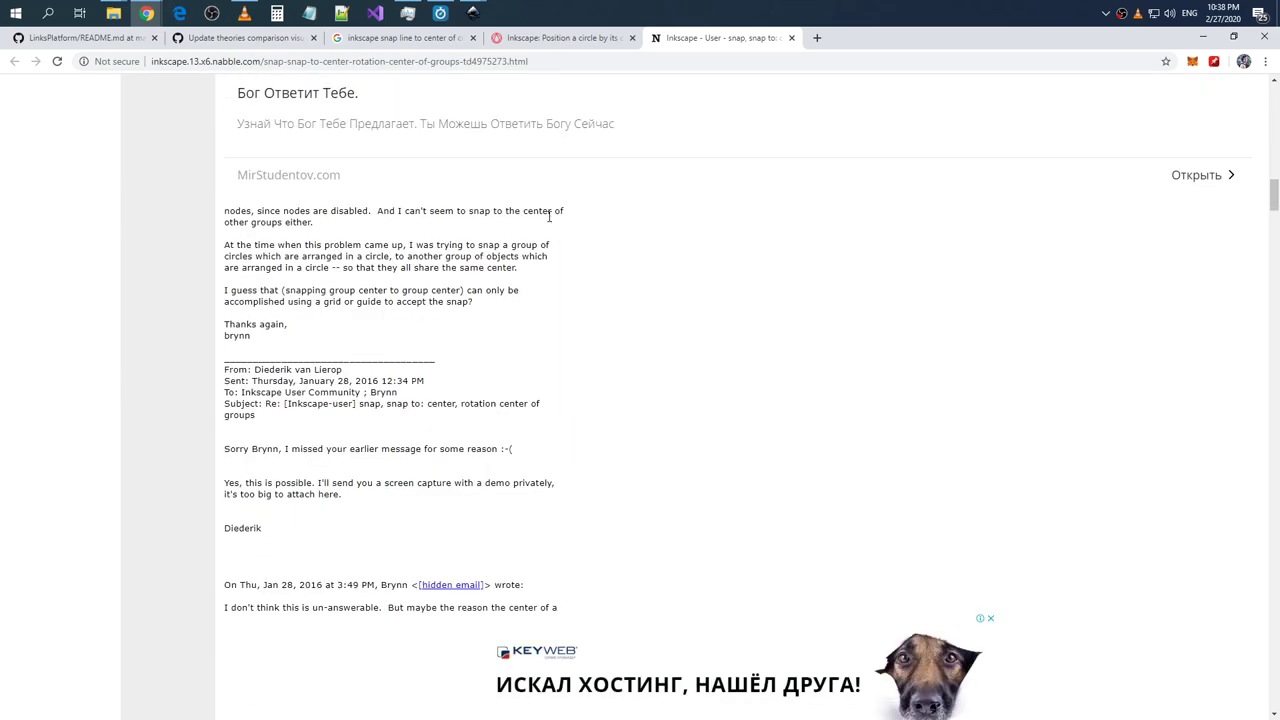
scroll(549, 215, "down", 1)
scroll(549, 215, "down", 3)
scroll(549, 216, "down", 3)
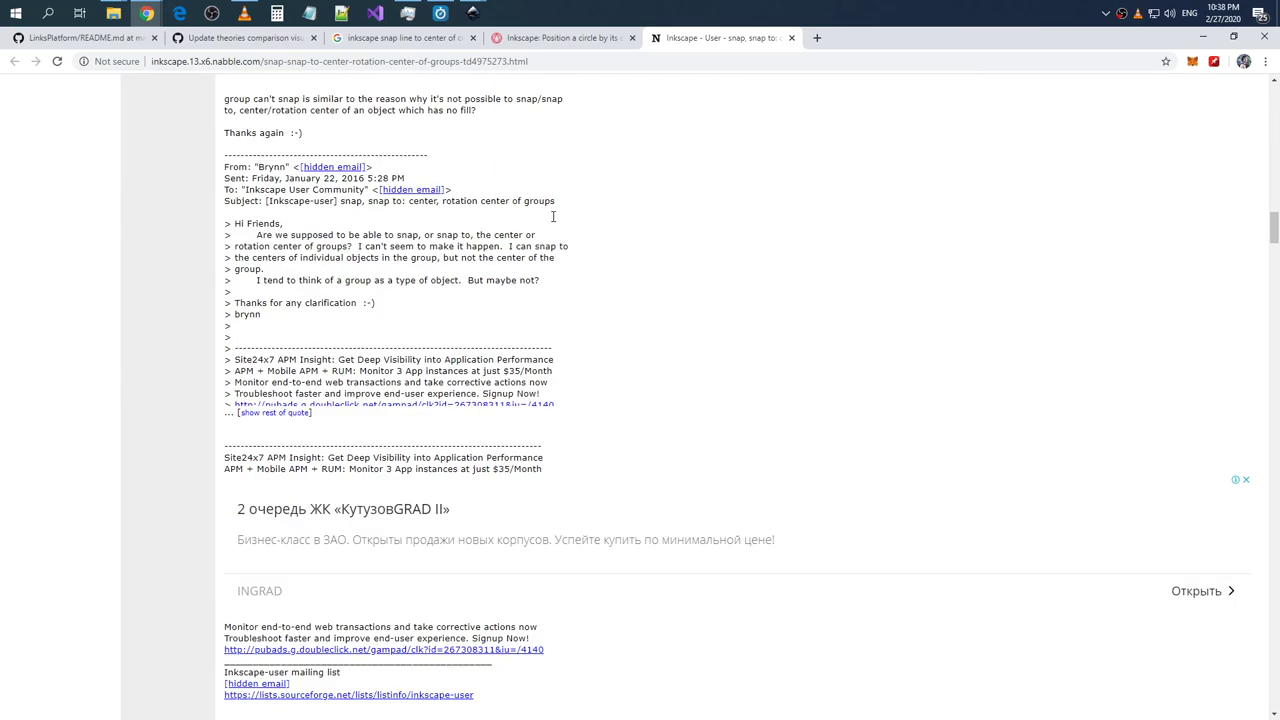
scroll(552, 216, "down", 3)
key("alt+Tab")
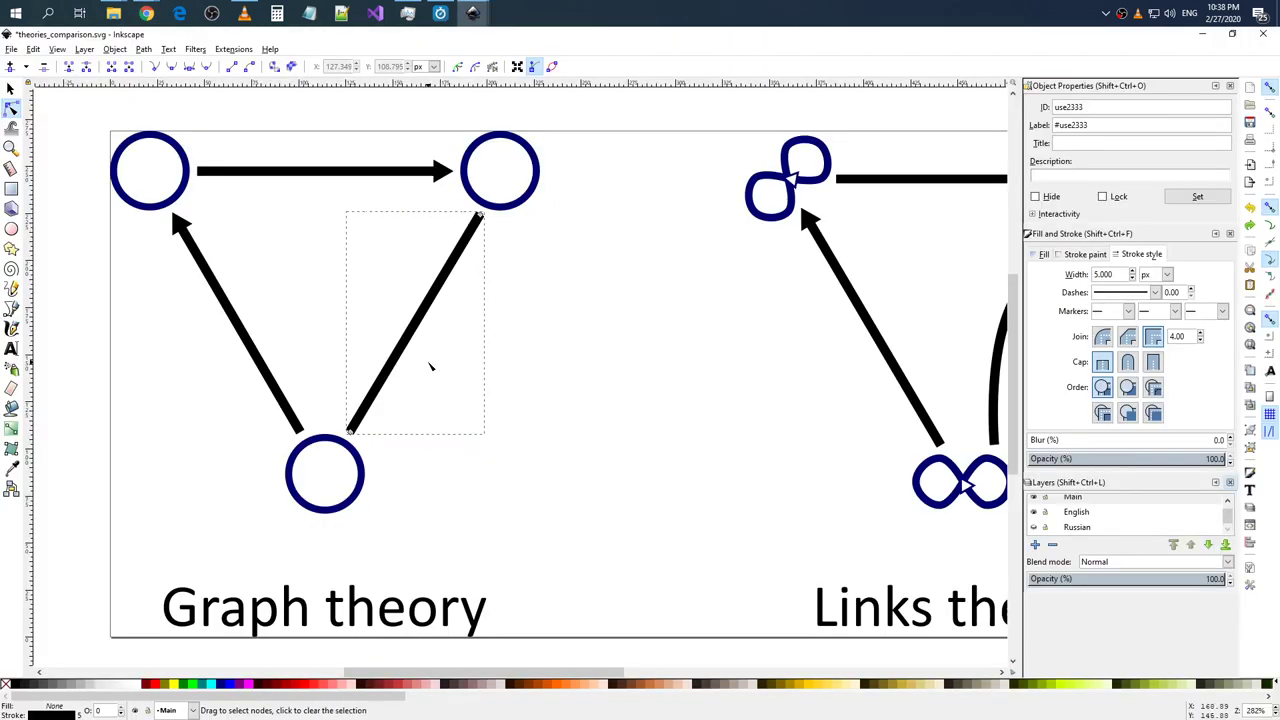
left_click(431, 367)
left_click(362, 428)
left_click(358, 458)
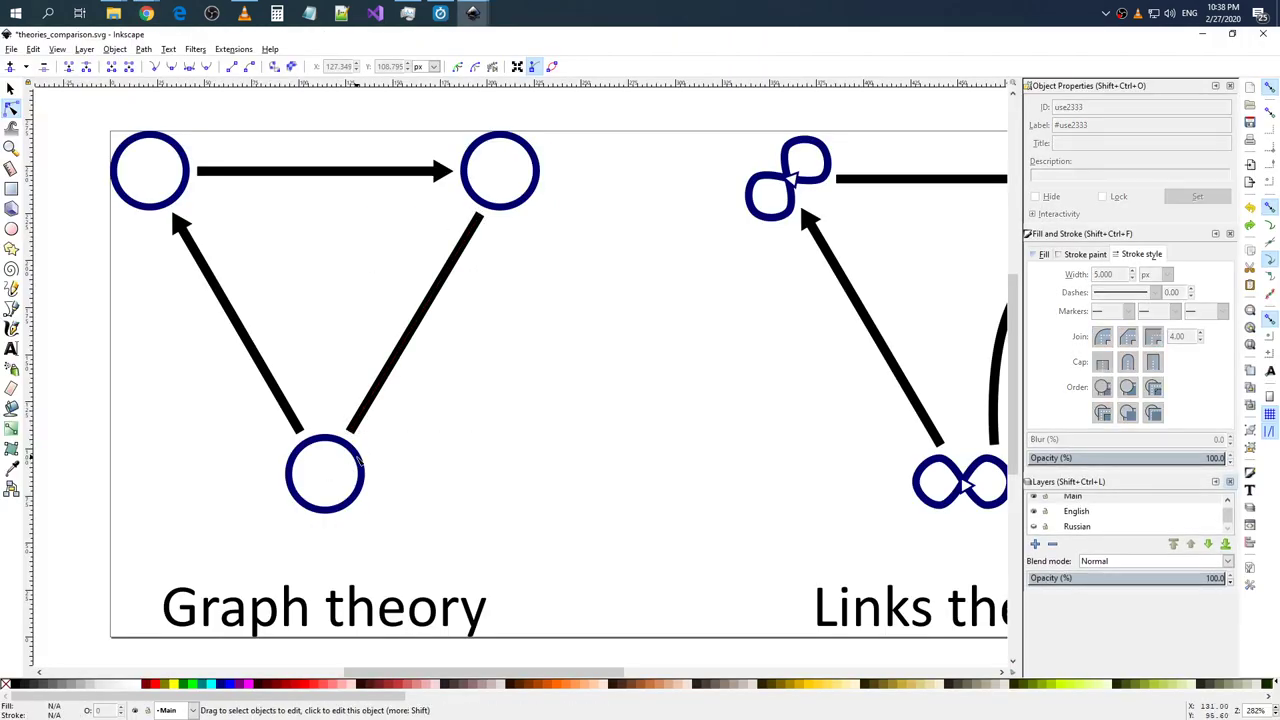
right_click(358, 458)
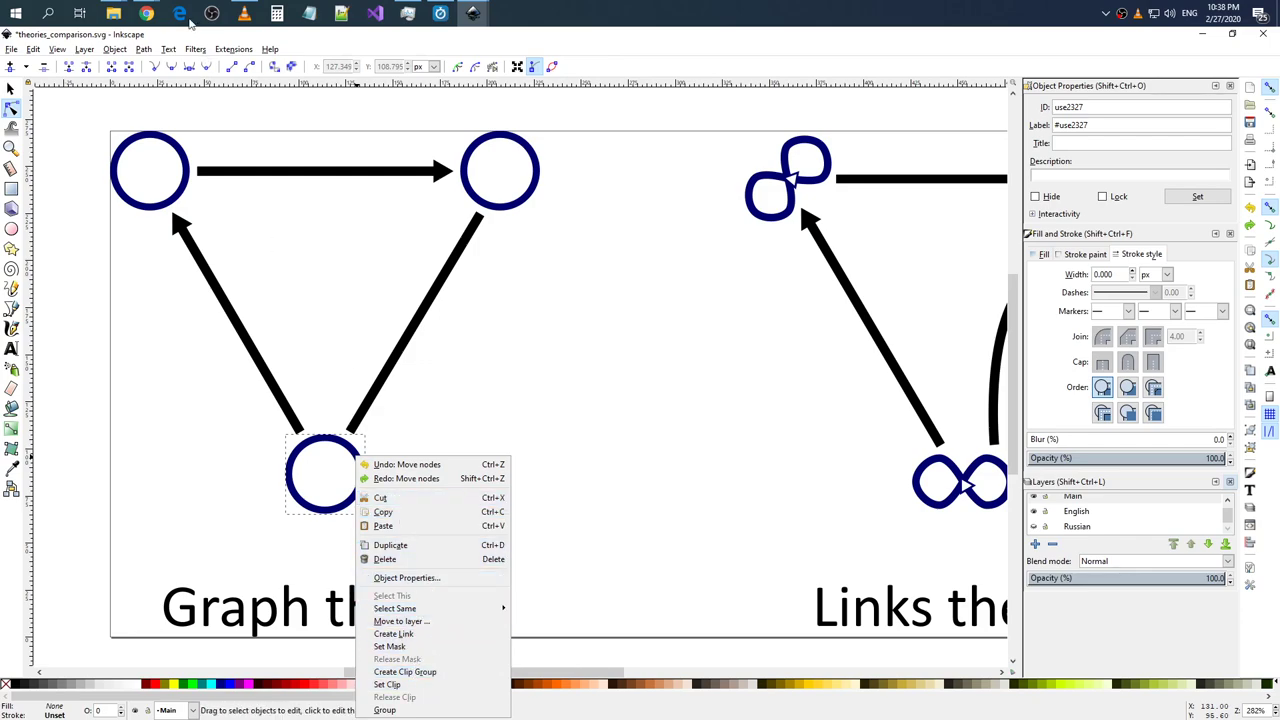
left_click(128, 50)
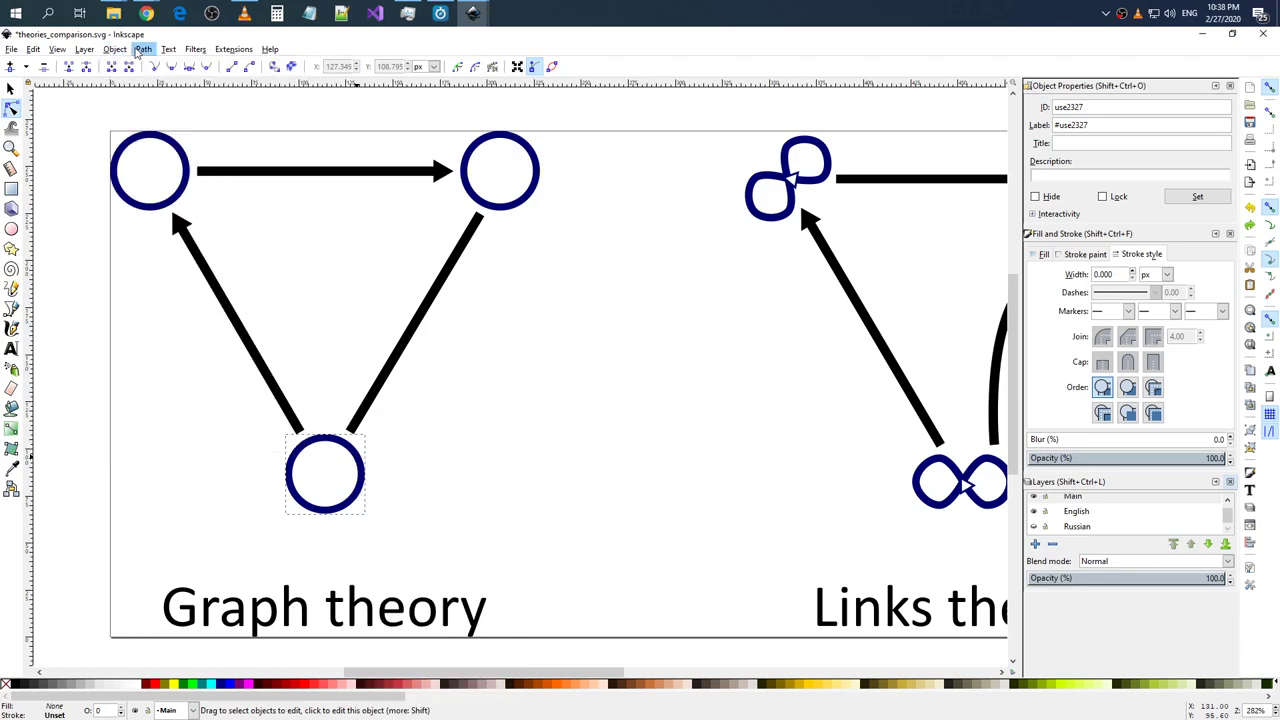
left_click(143, 50)
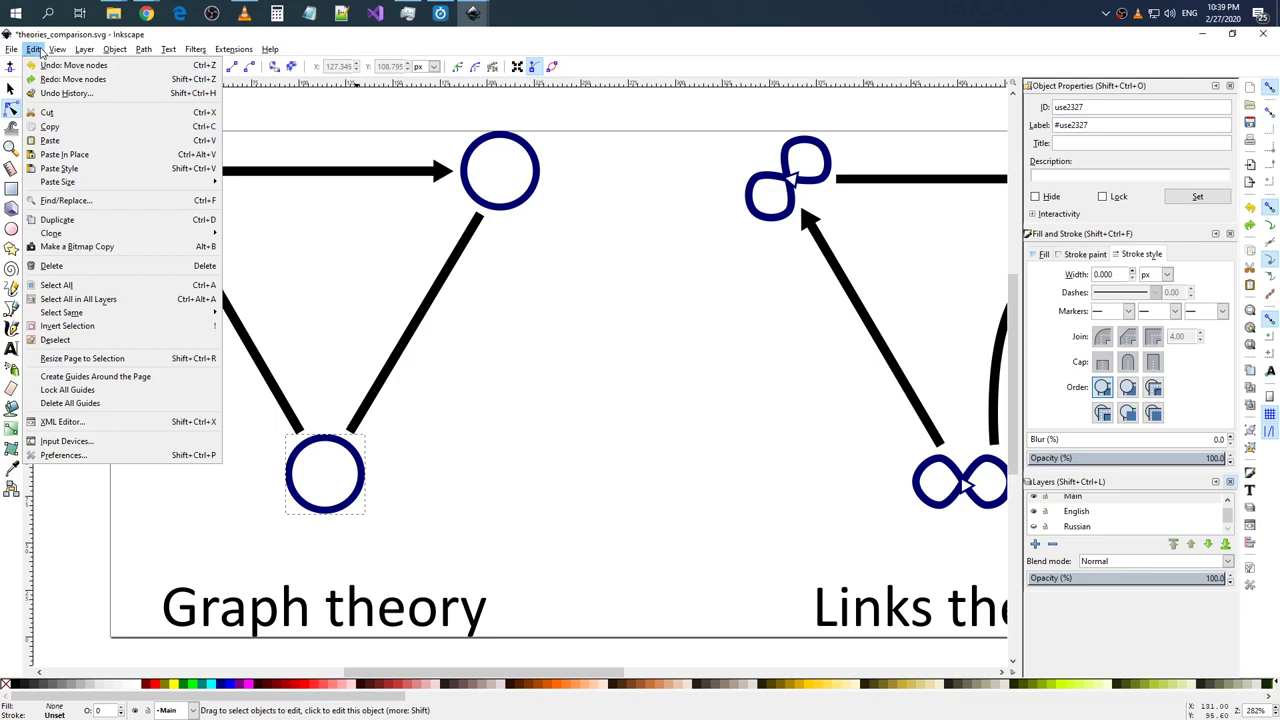
left_click(361, 480)
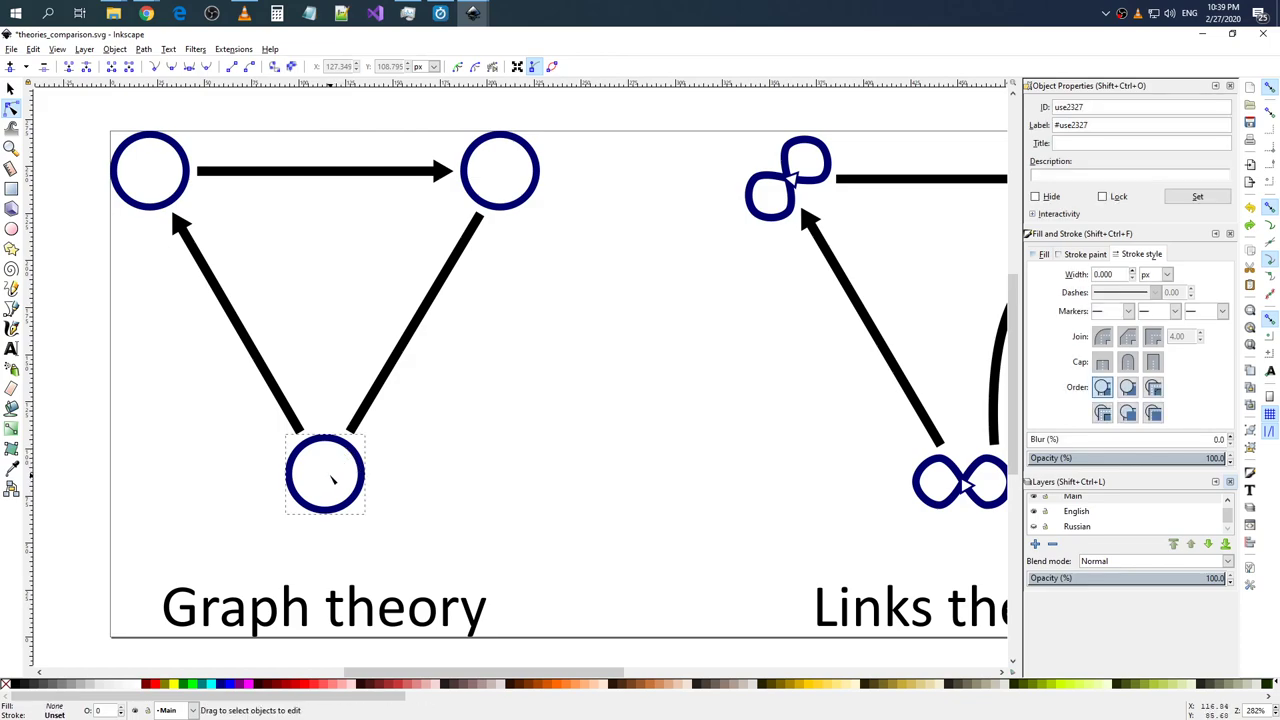
- Show the bottom circle's rotation centre and browse its context menu and Object commands
left_click(11, 90)
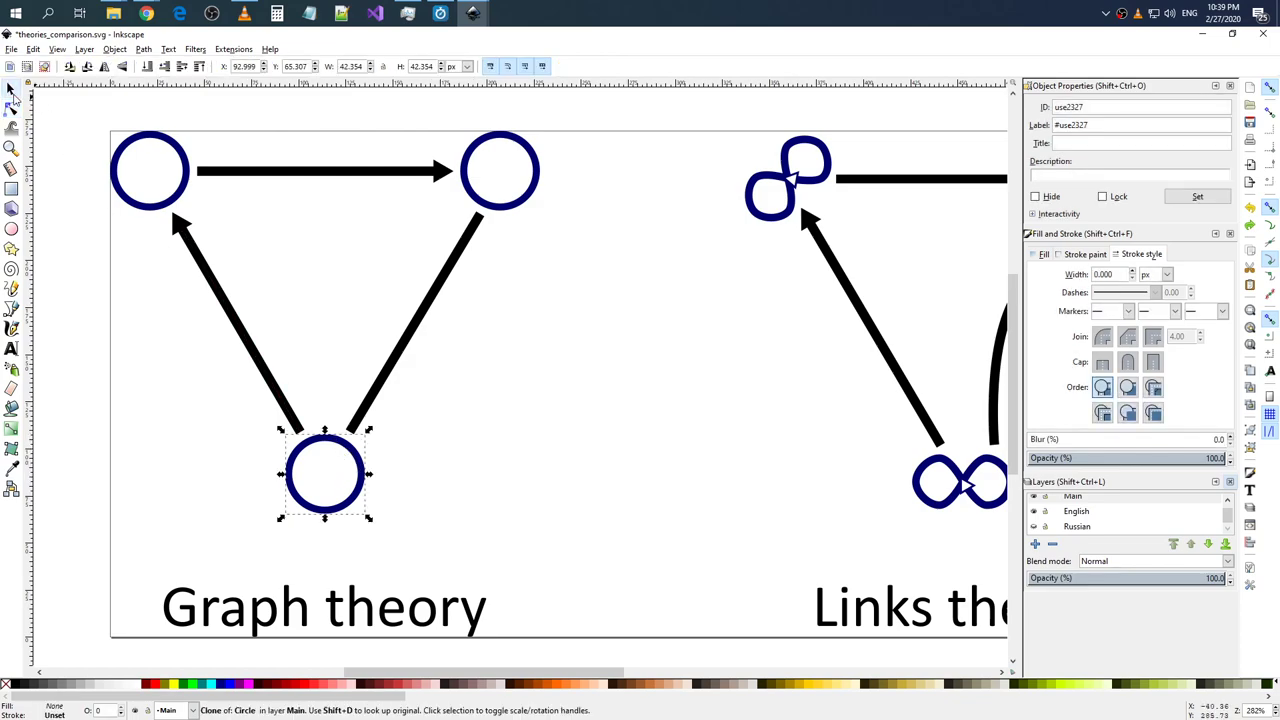
left_click(355, 452)
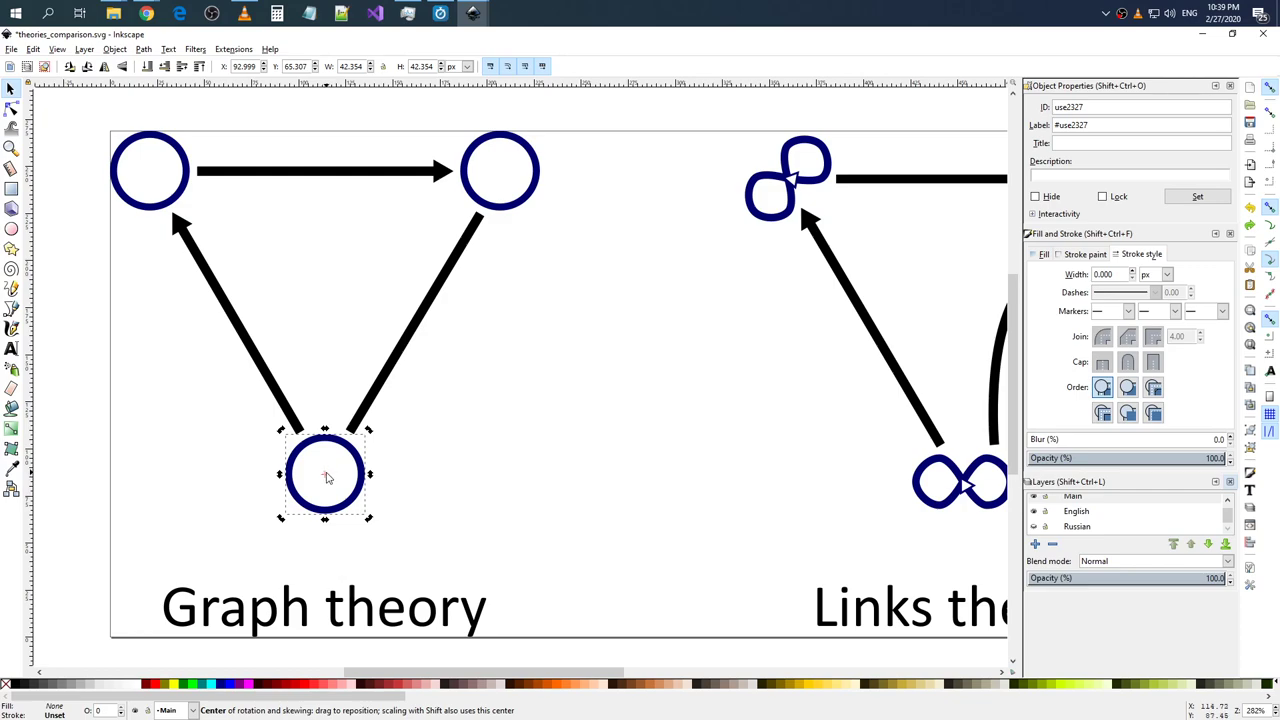
right_click(324, 475)
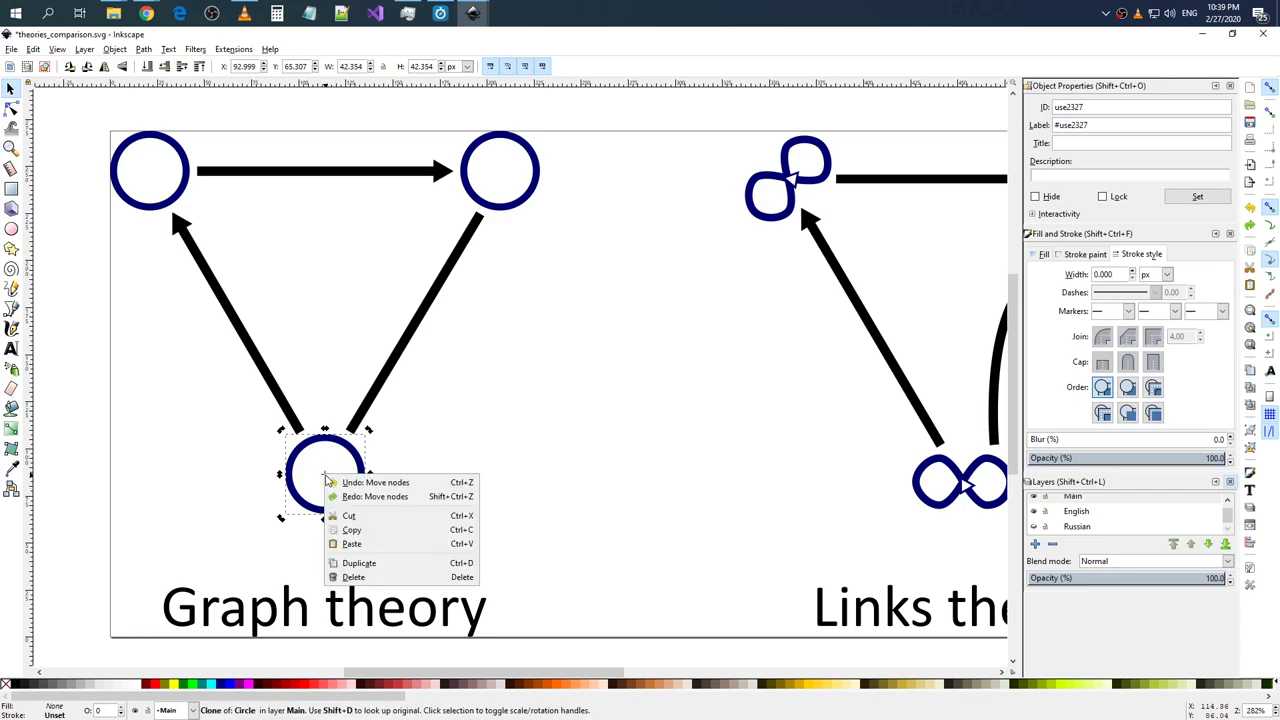
left_click(346, 448)
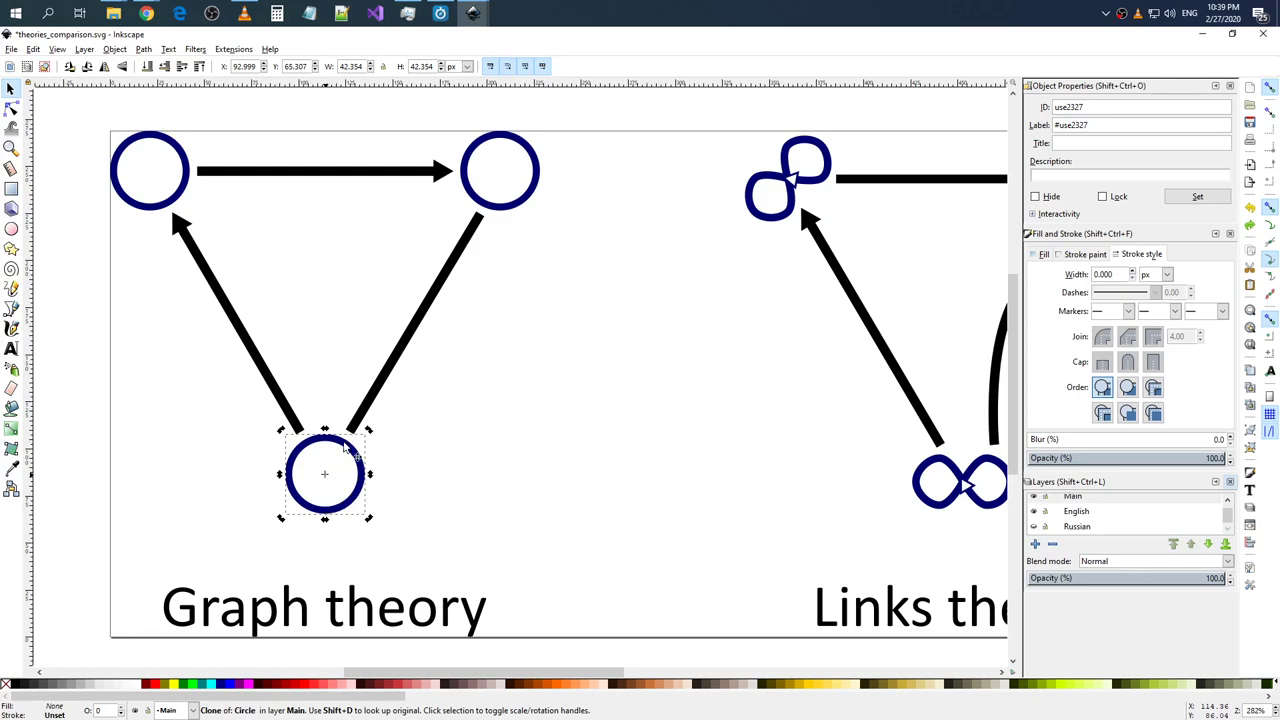
right_click(346, 447)
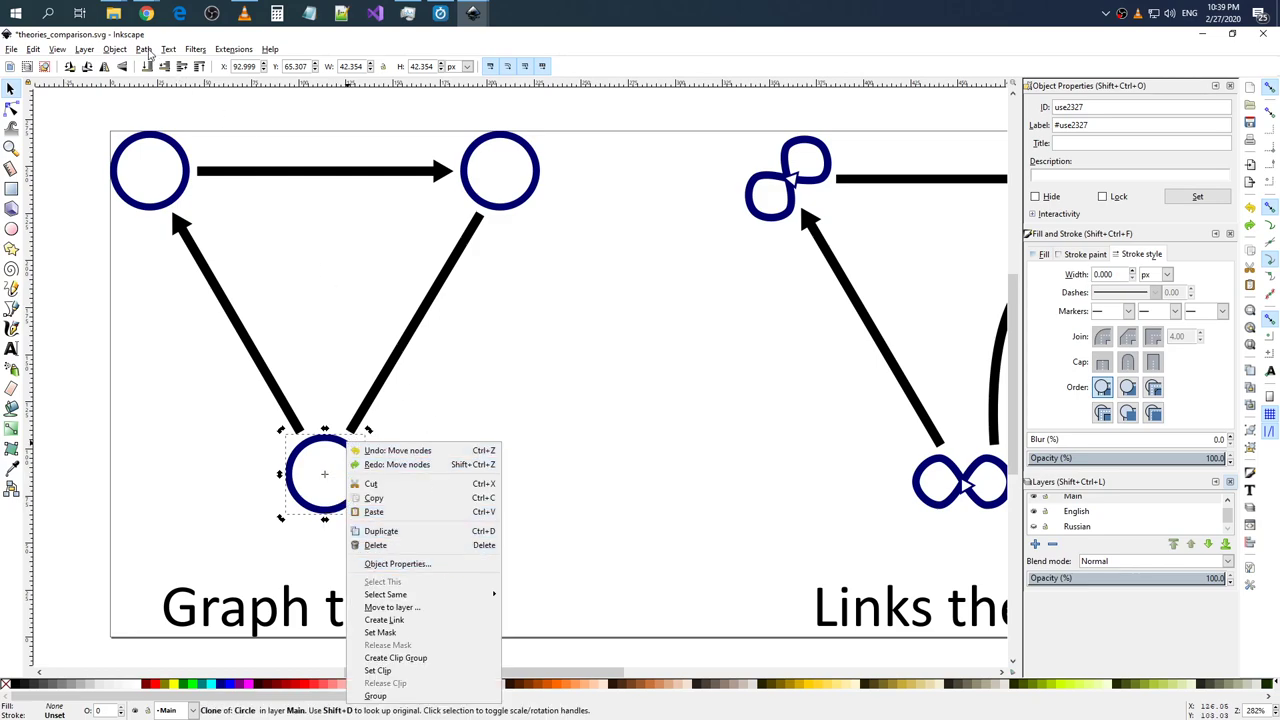
left_click(443, 377)
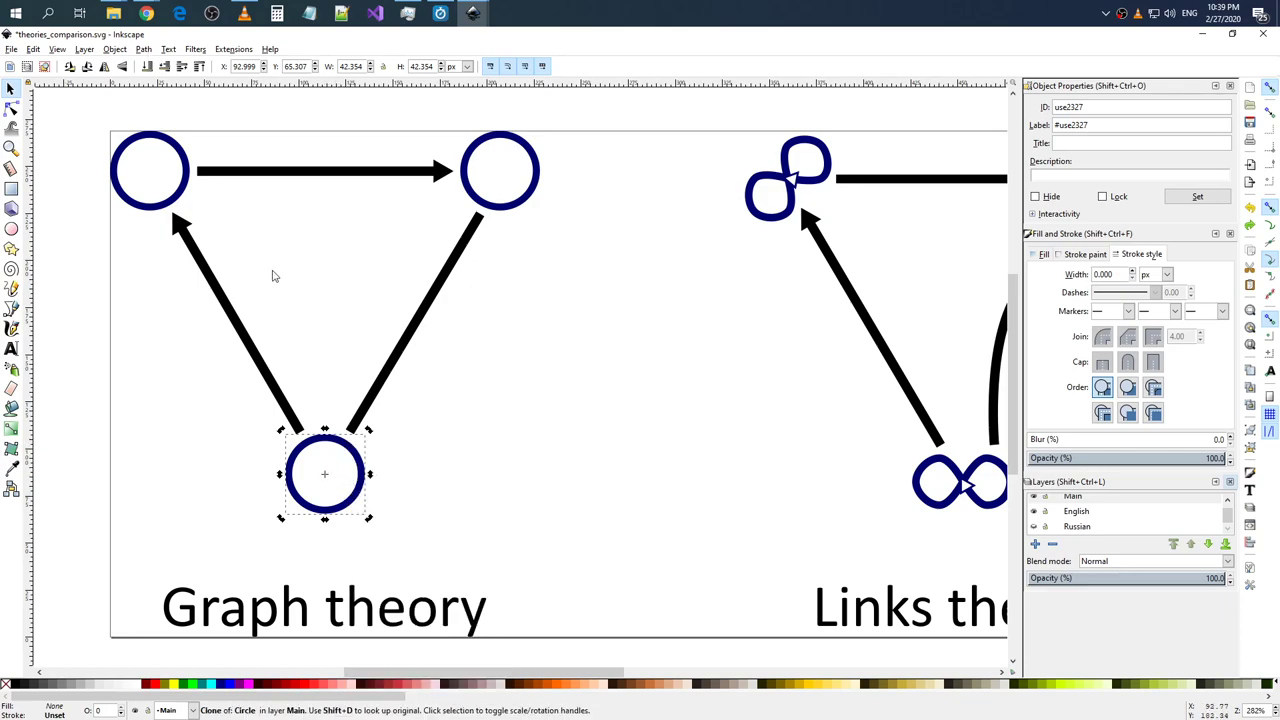
left_click(120, 50)
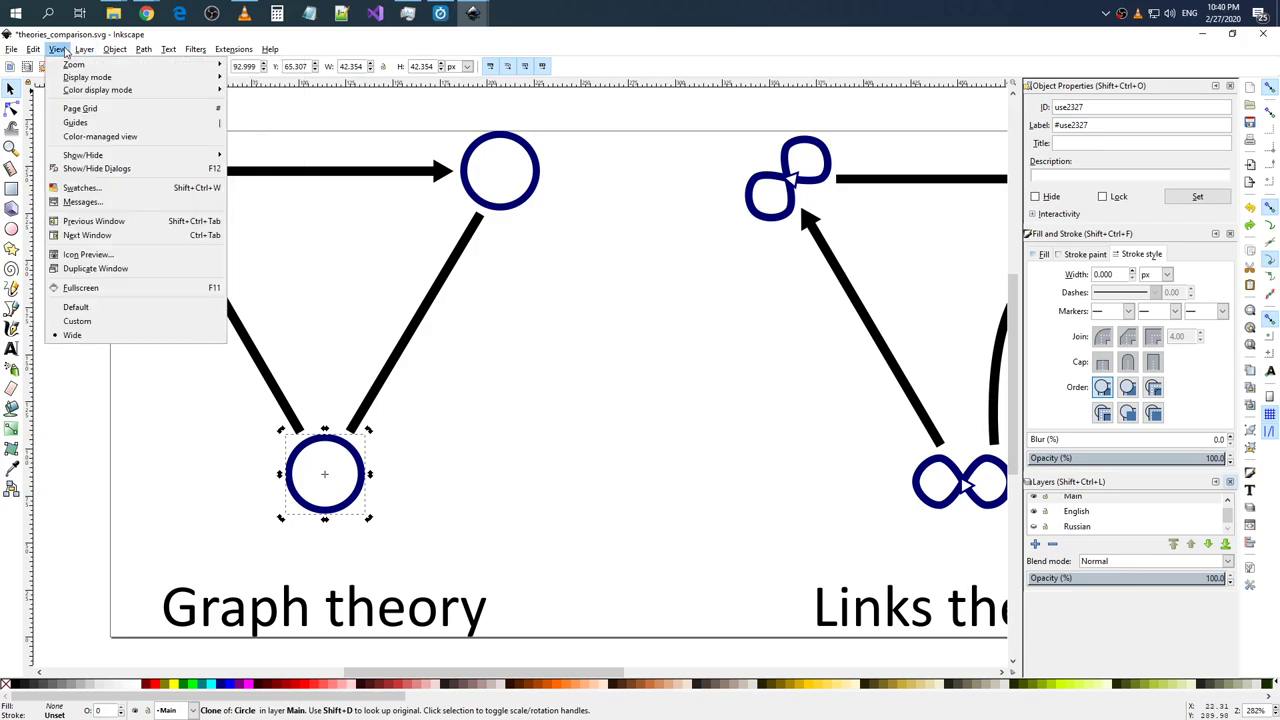
left_click(146, 12)
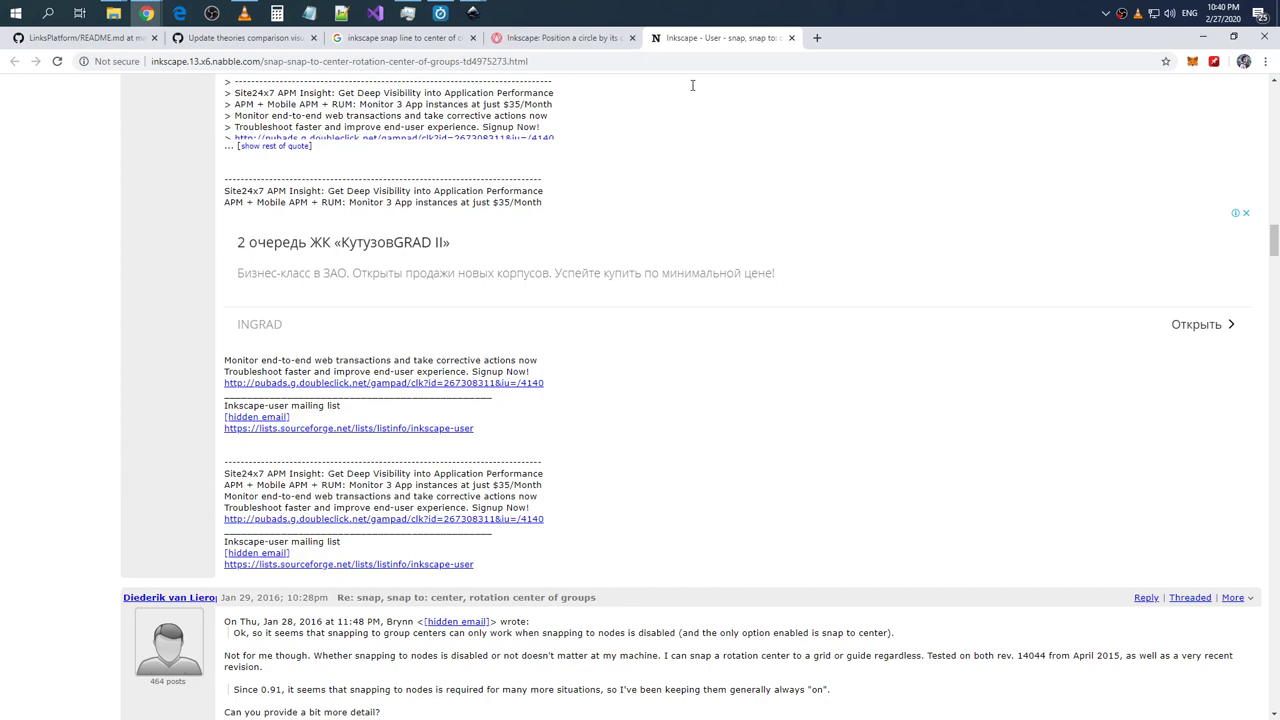
- Search Google for 'inkscape snap to center of rotation' and read the snippet
left_click(816, 37)
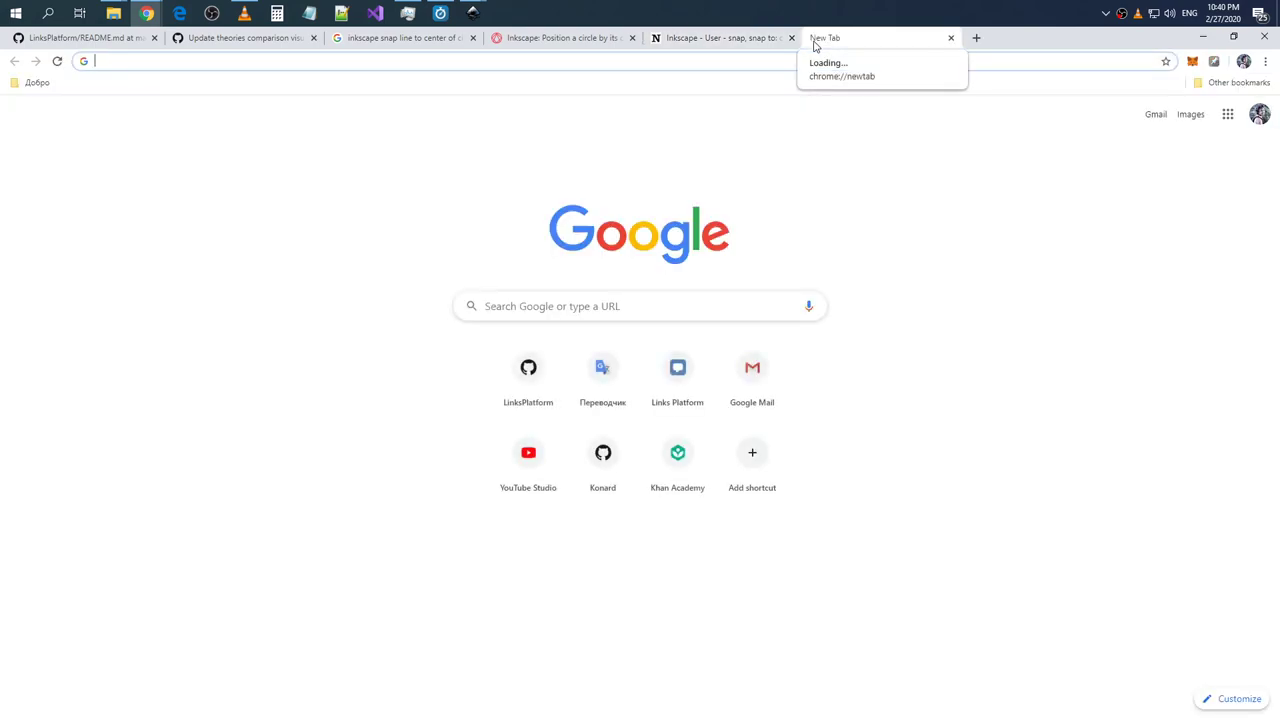
type("in")
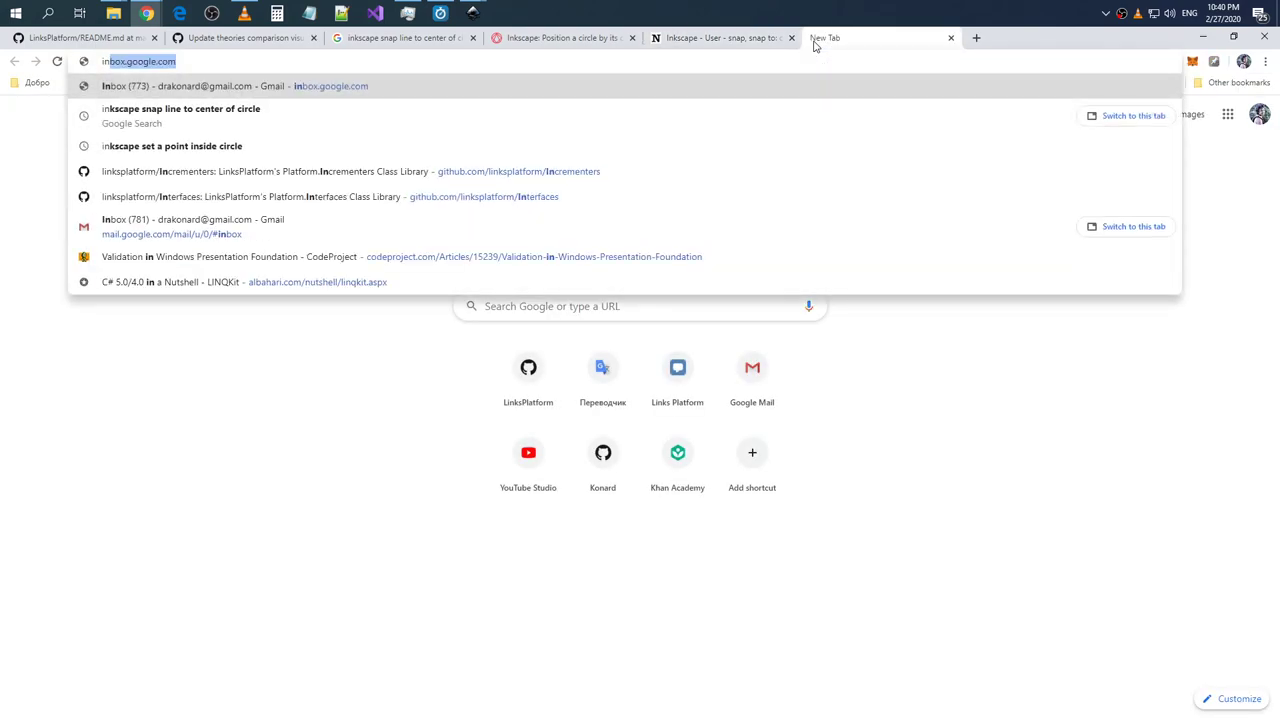
type("kscape")
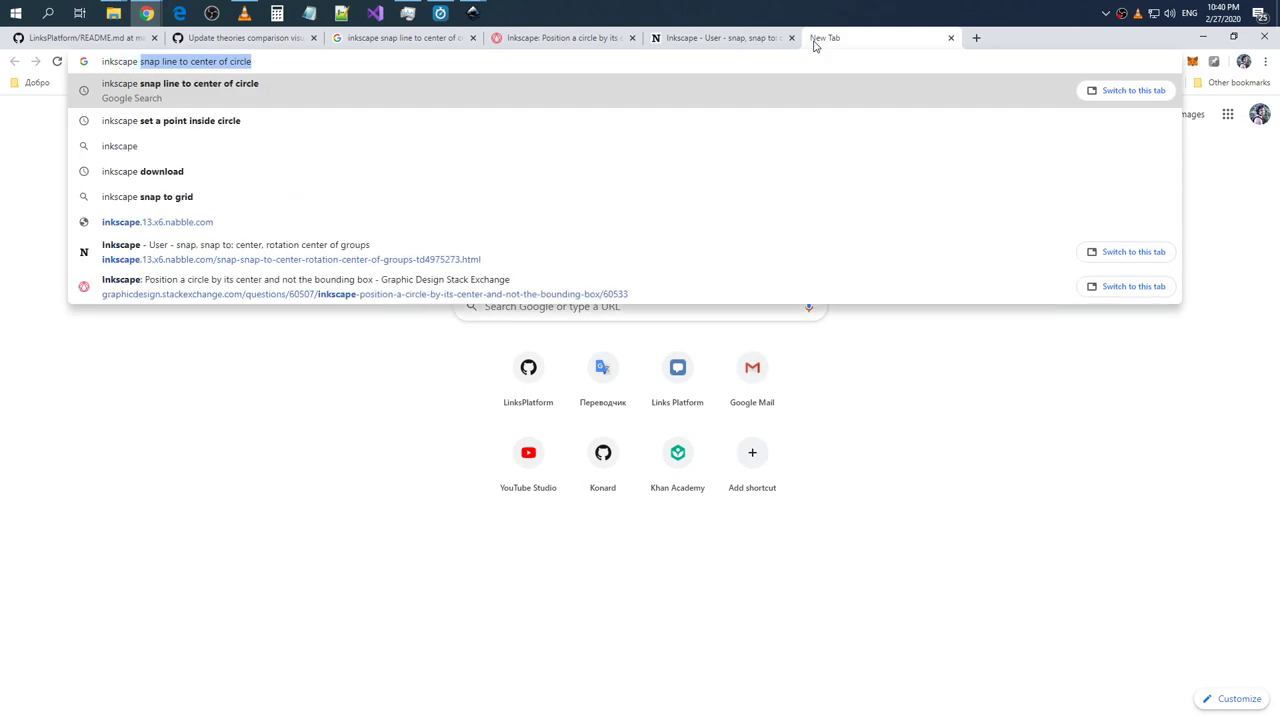
type(" snap to ")
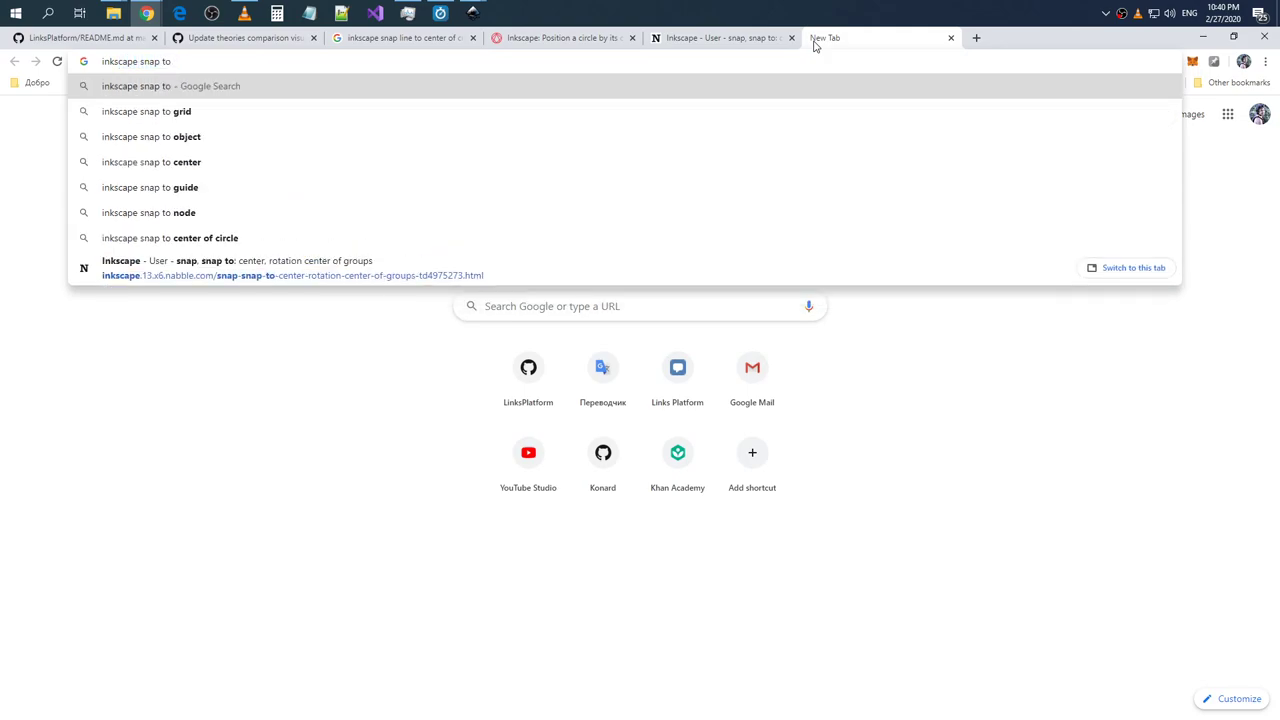
type("center")
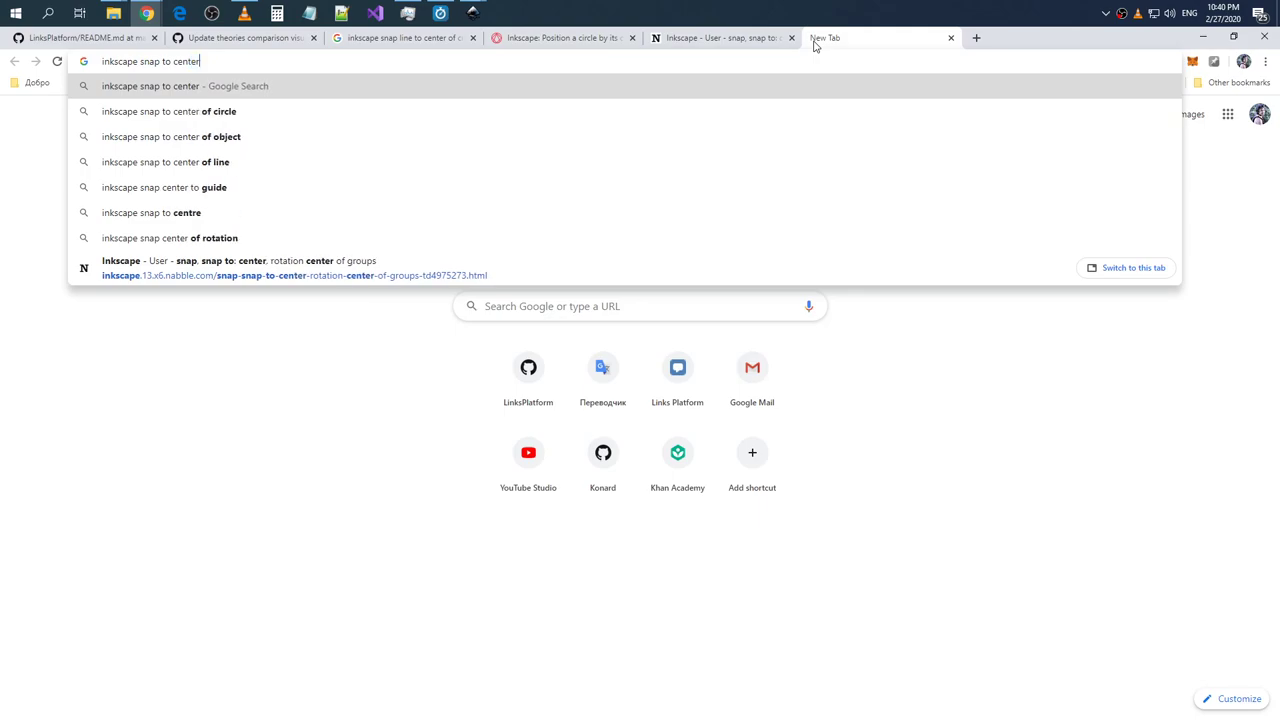
type(" of rotation")
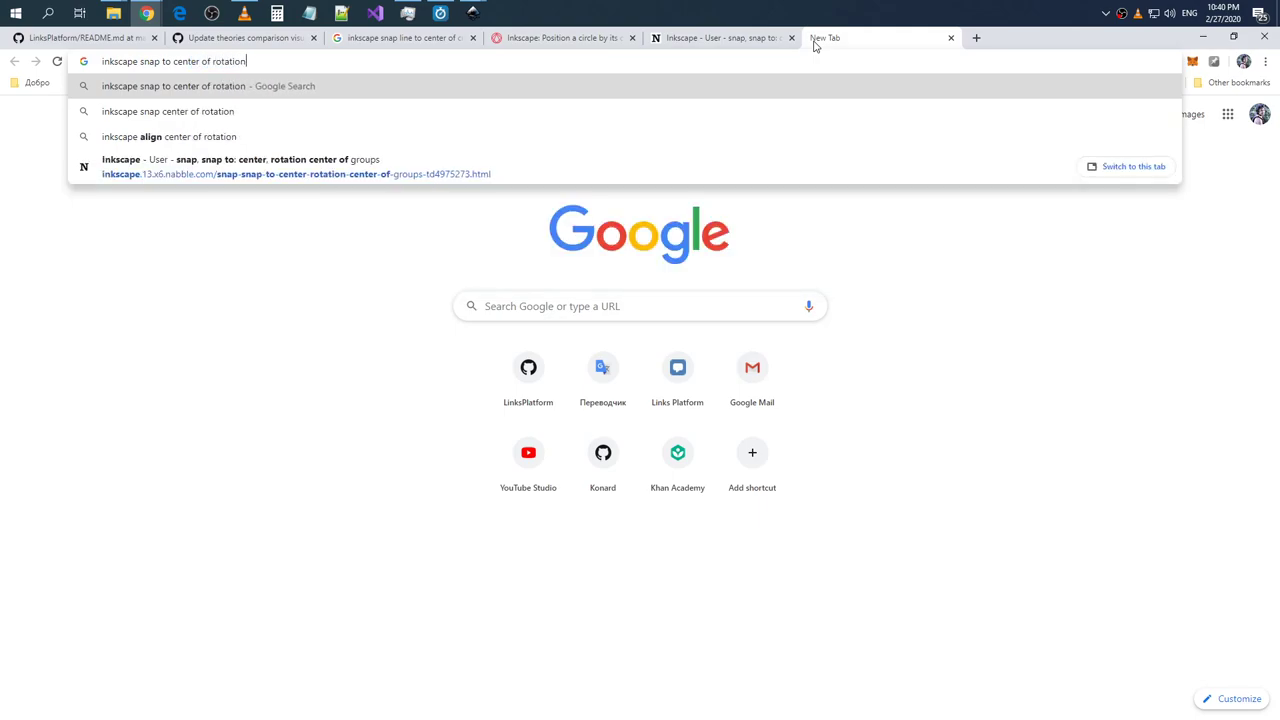
key("Return")
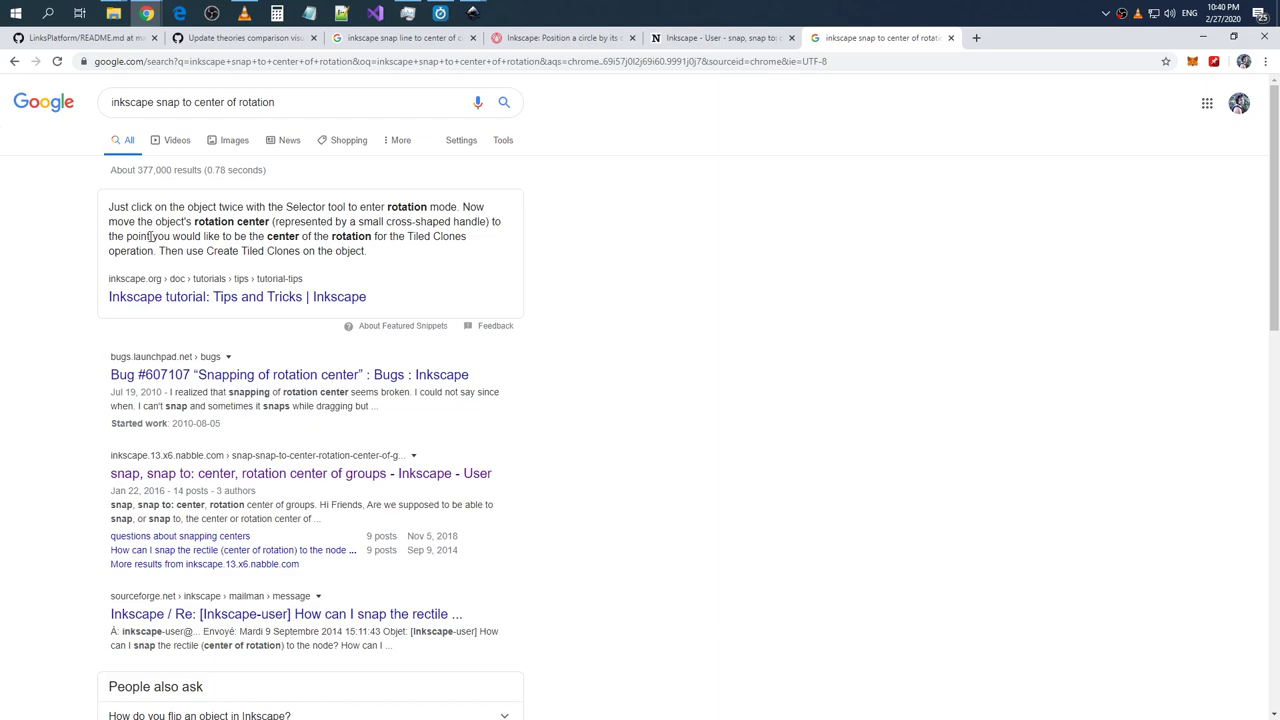
left_click_drag(161, 237, 473, 243)
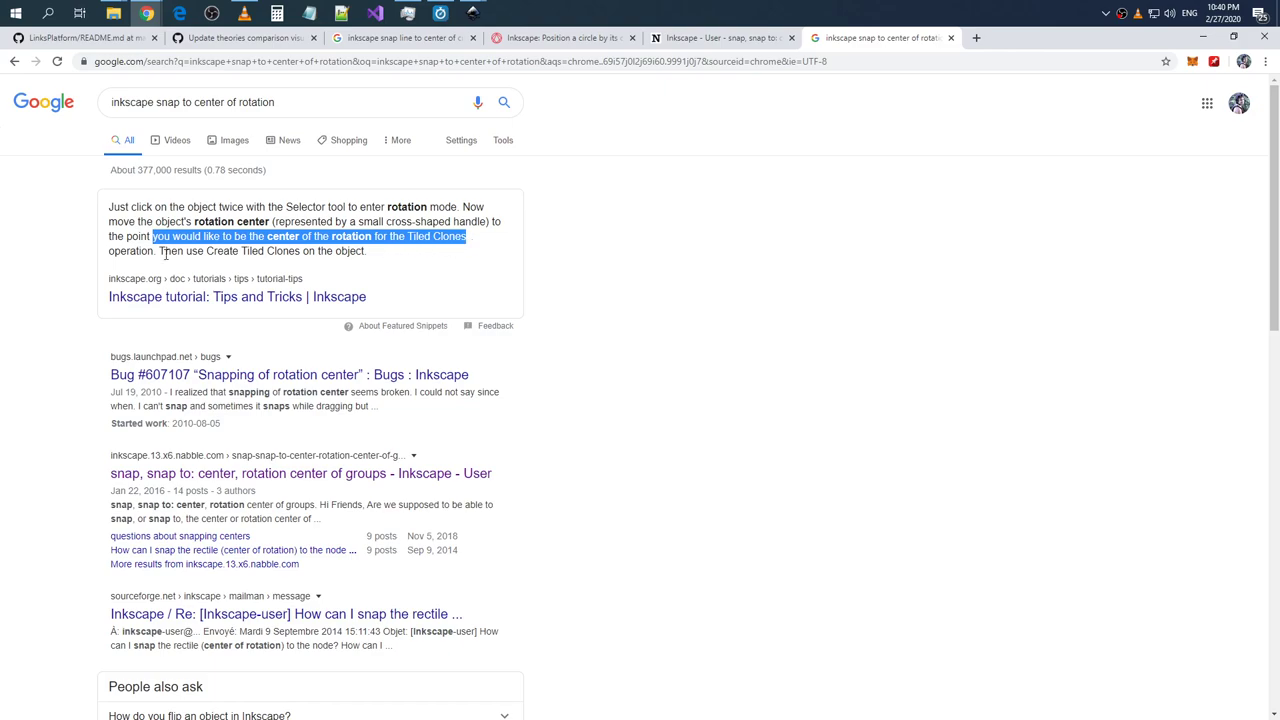
left_click_drag(161, 254, 370, 258)
triple_click(373, 258)
left_click(373, 258)
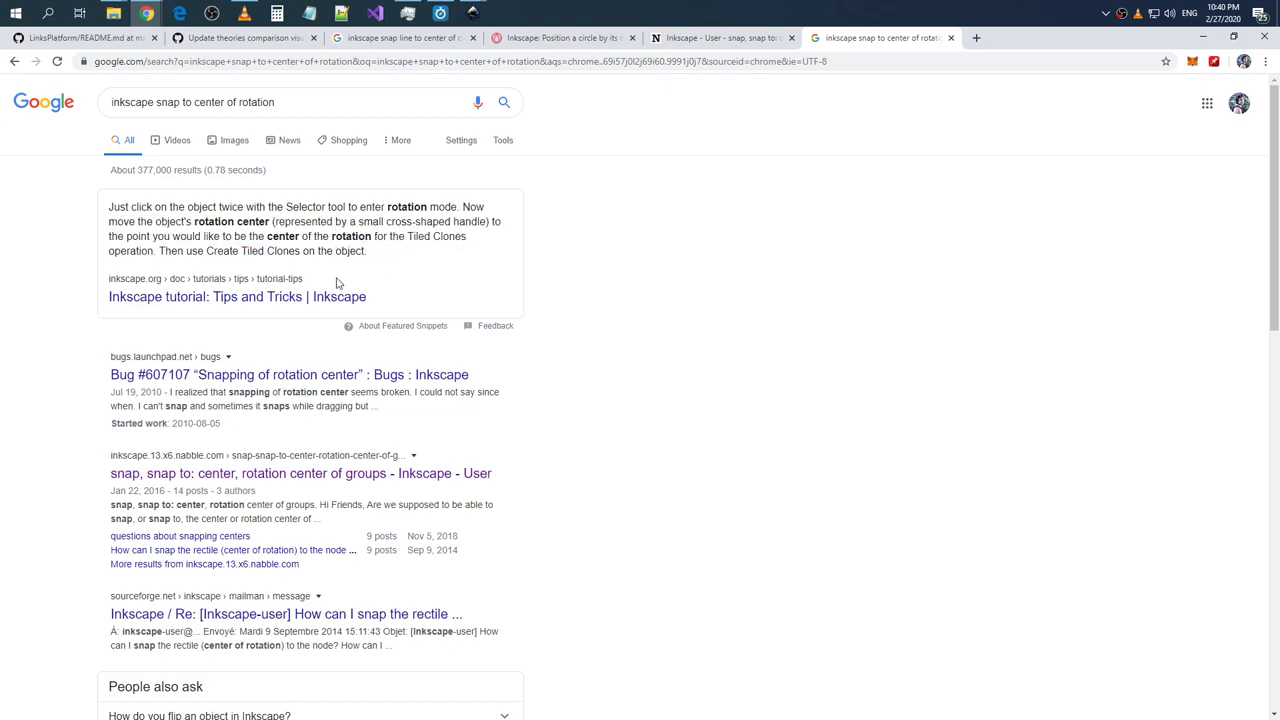
- Open the Bug #607107 rotation-centre snapping result in a background tab
scroll(313, 304, "down", 1)
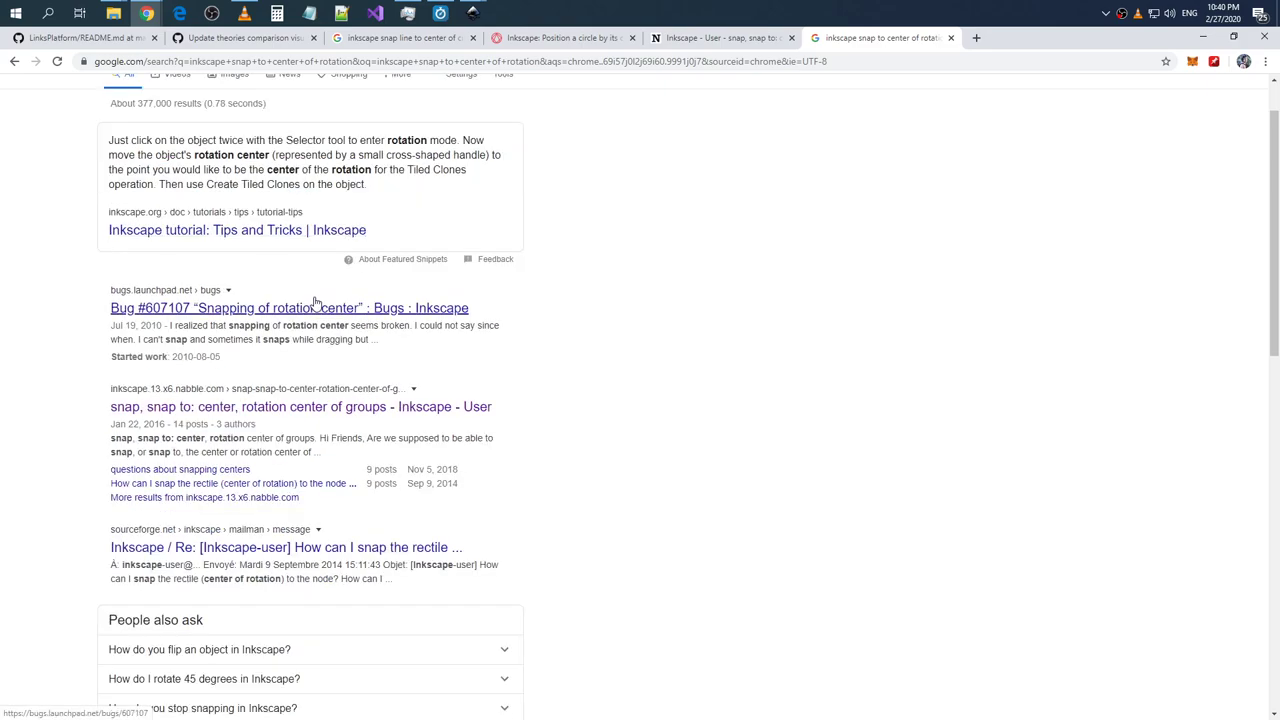
right_click(301, 308)
left_click(340, 322)
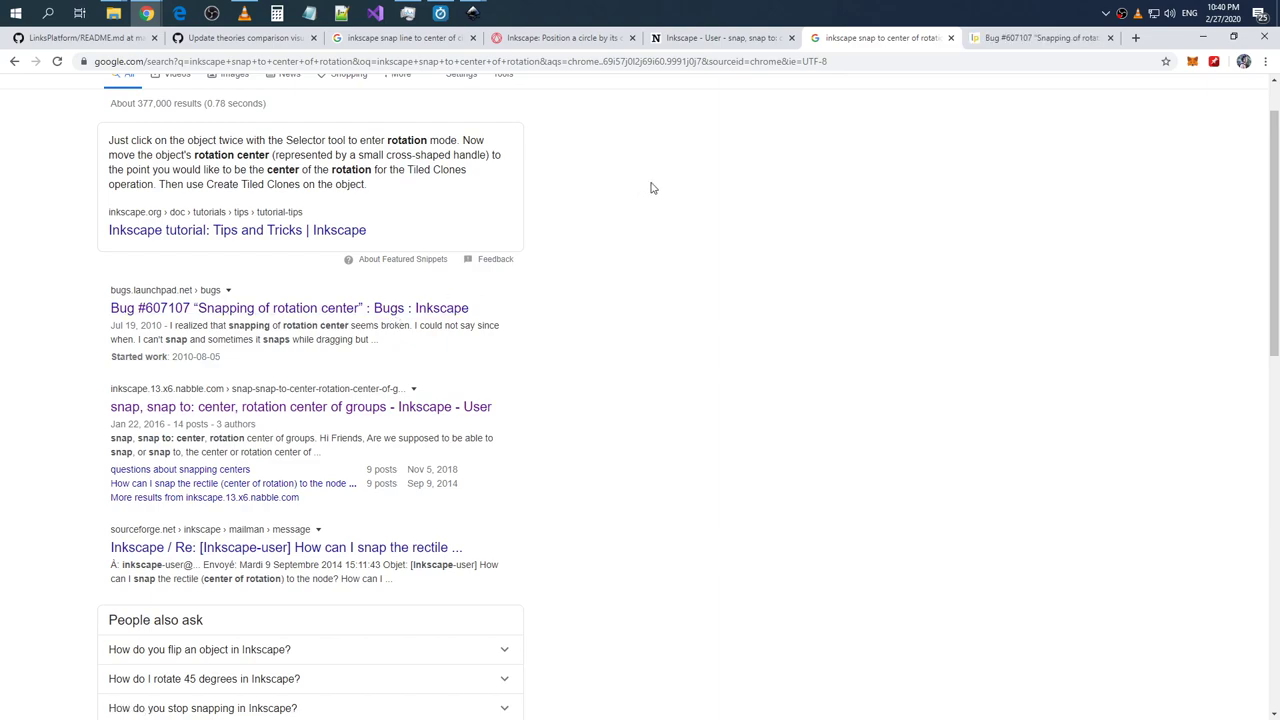
scroll(655, 185, "down", 3)
- Read down the comments on Launchpad bug #607107 'Snapping of rotation center'
left_click(991, 44)
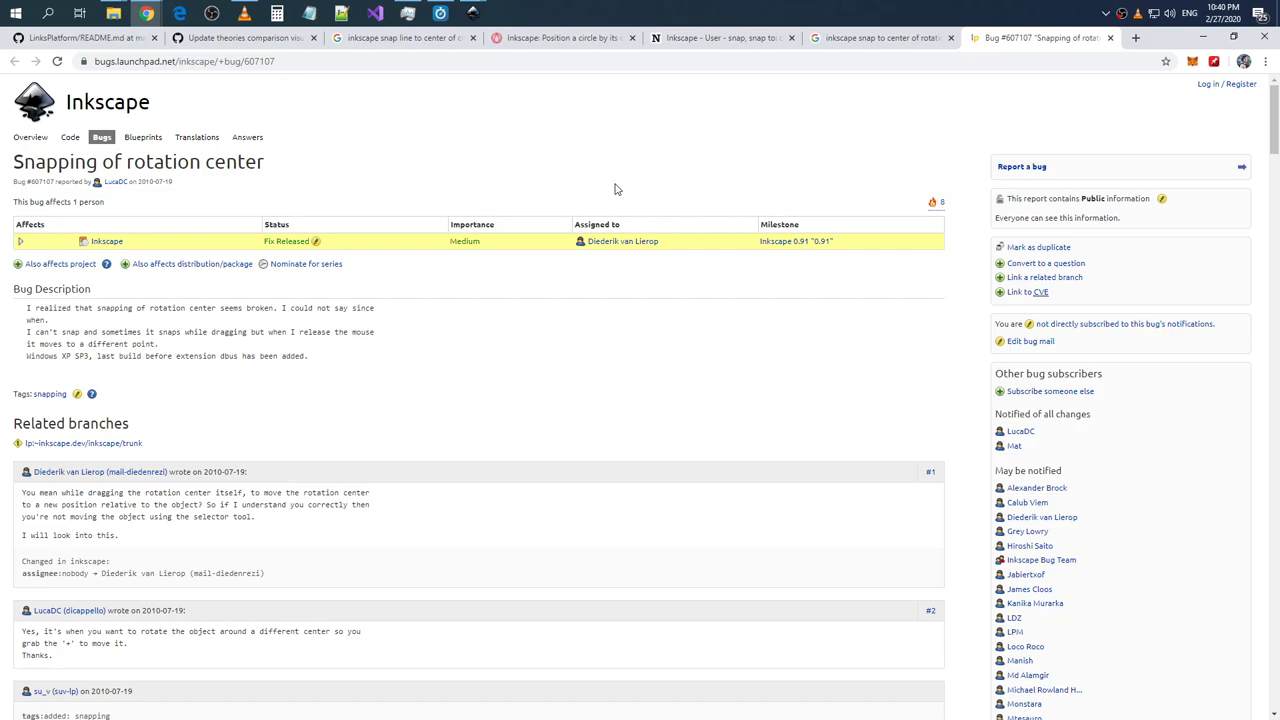
scroll(615, 189, "down", 3)
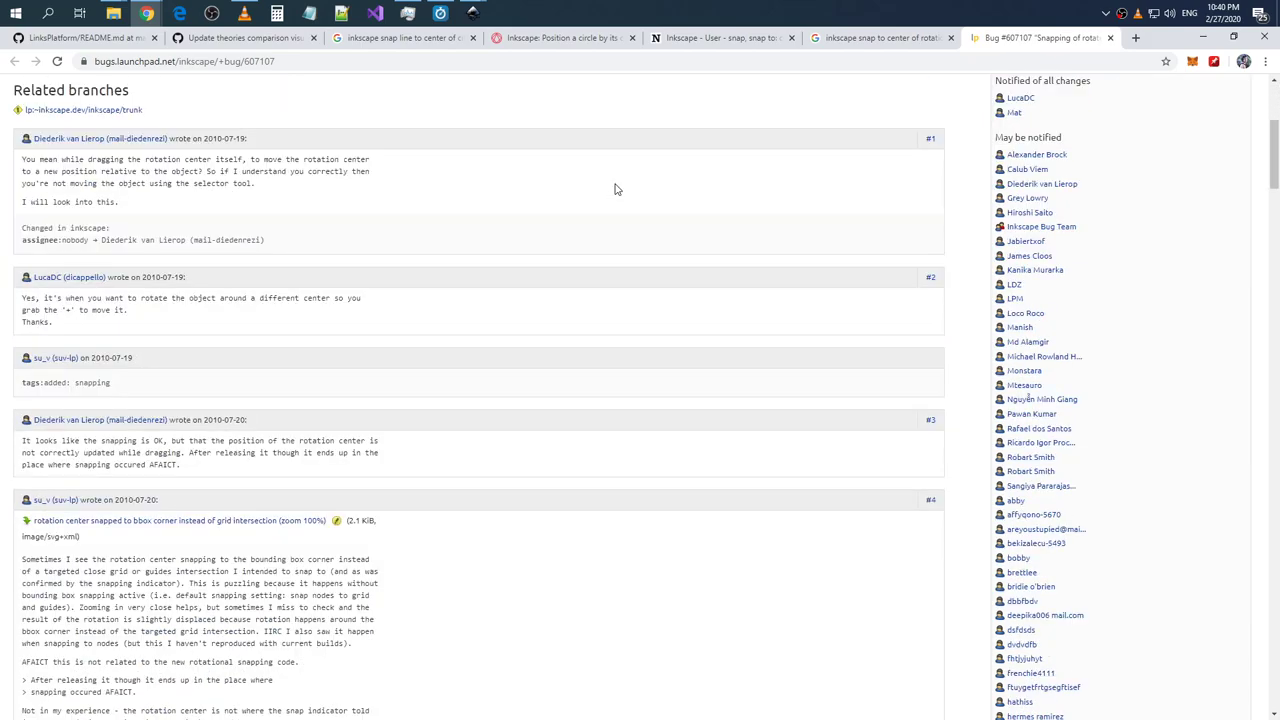
scroll(615, 189, "down", 1)
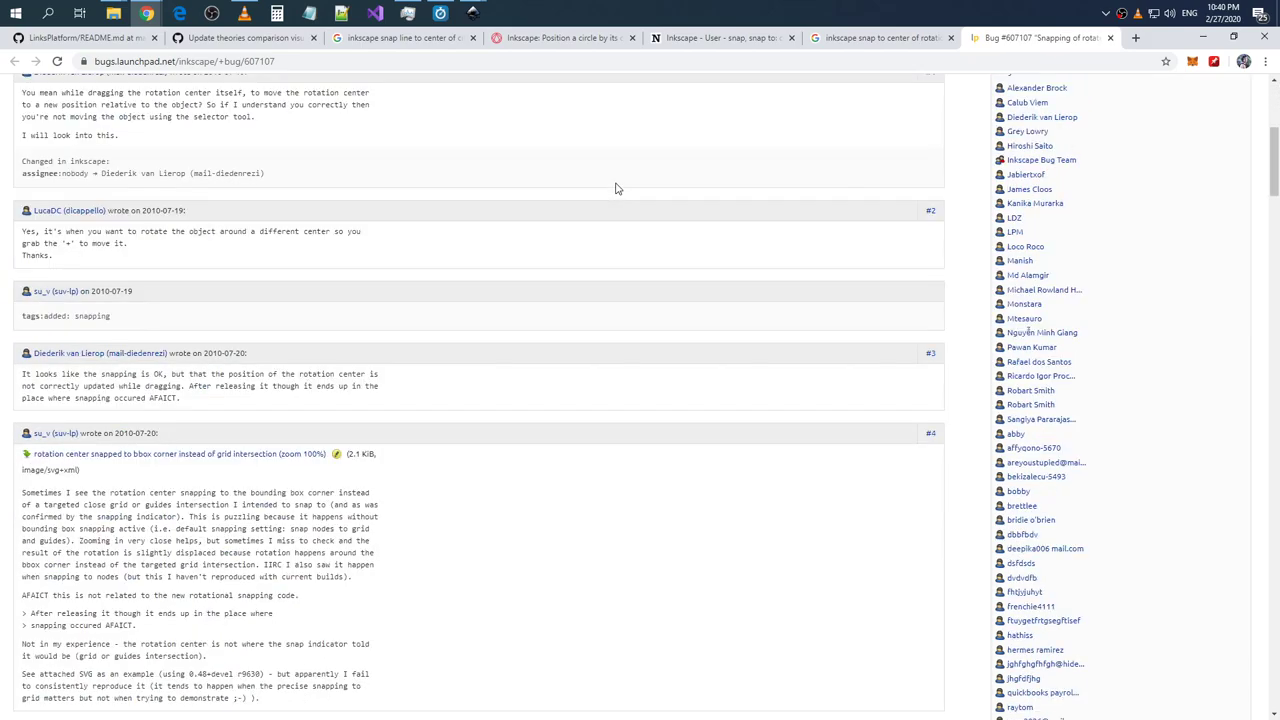
scroll(615, 189, "down", 3)
scroll(615, 189, "down", 3)
scroll(615, 189, "down", 2)
scroll(617, 187, "down", 1)
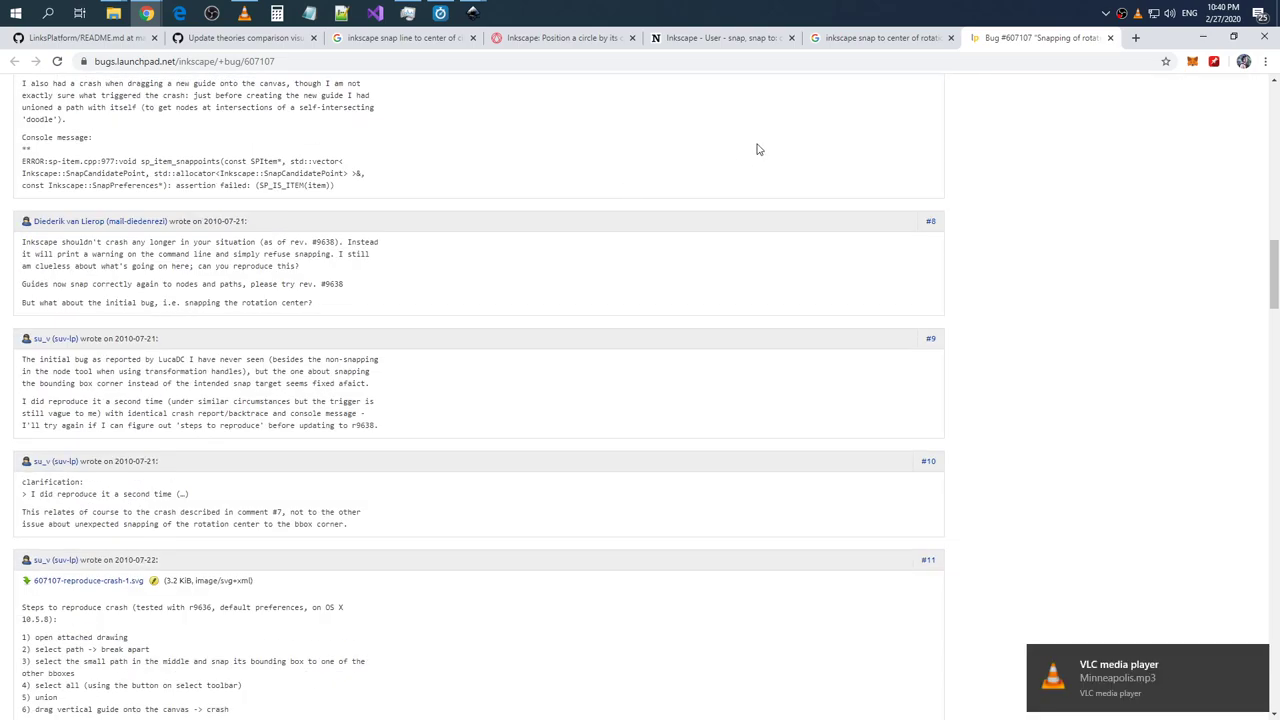
left_click(847, 44)
- Draw a small black rectangle beside the bottom navy circle
key("alt+Tab")
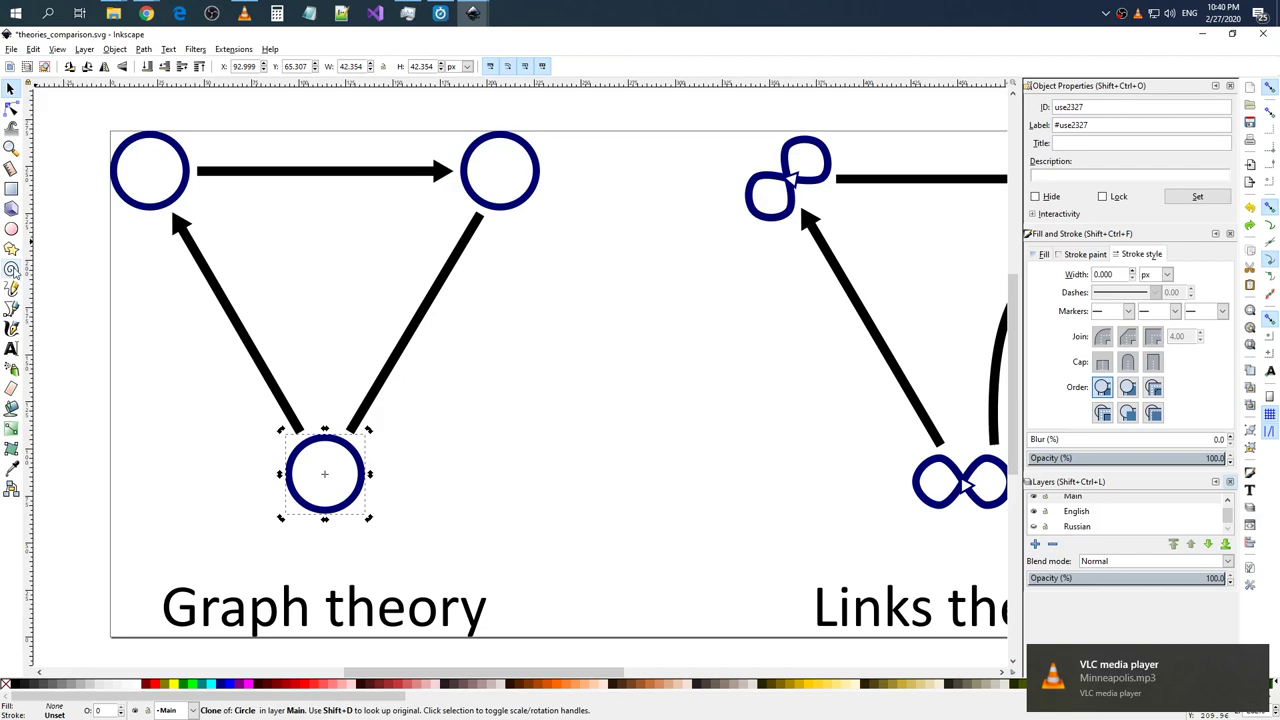
left_click(11, 189)
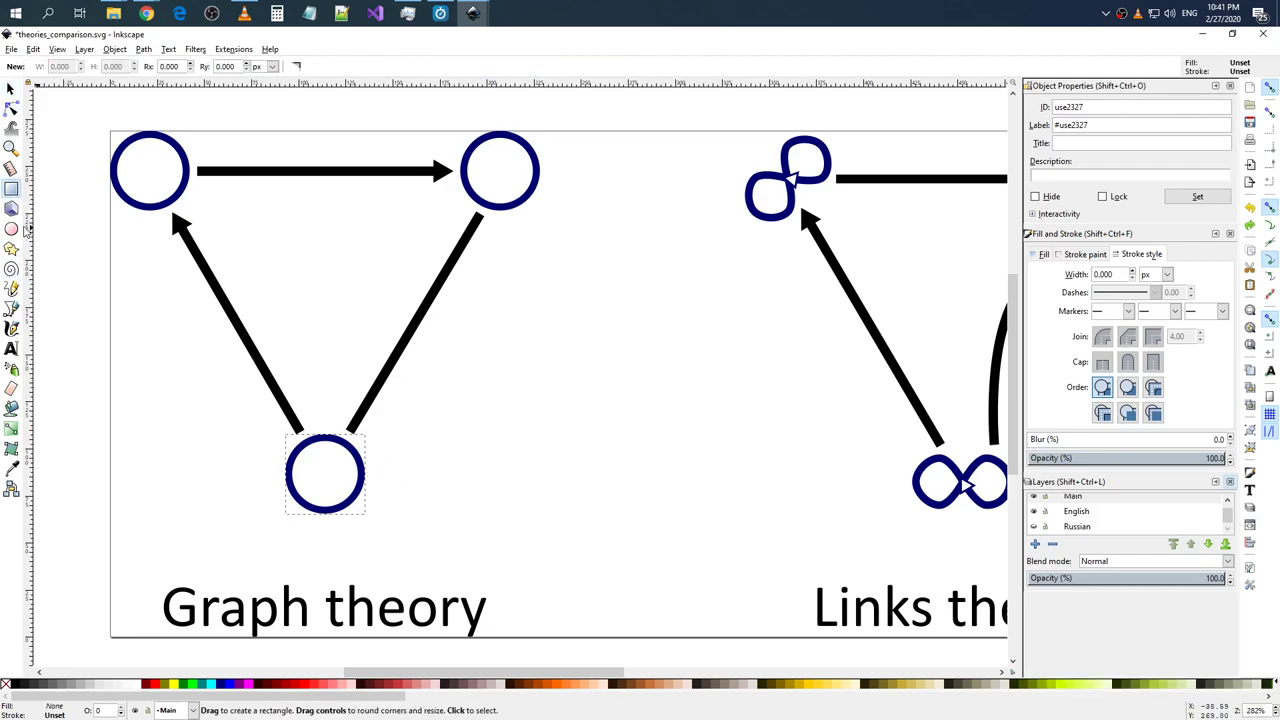
mouse_move(385, 466)
left_mouse_down()
mouse_move(436, 502)
mouse_move(406, 500)
left_mouse_up()
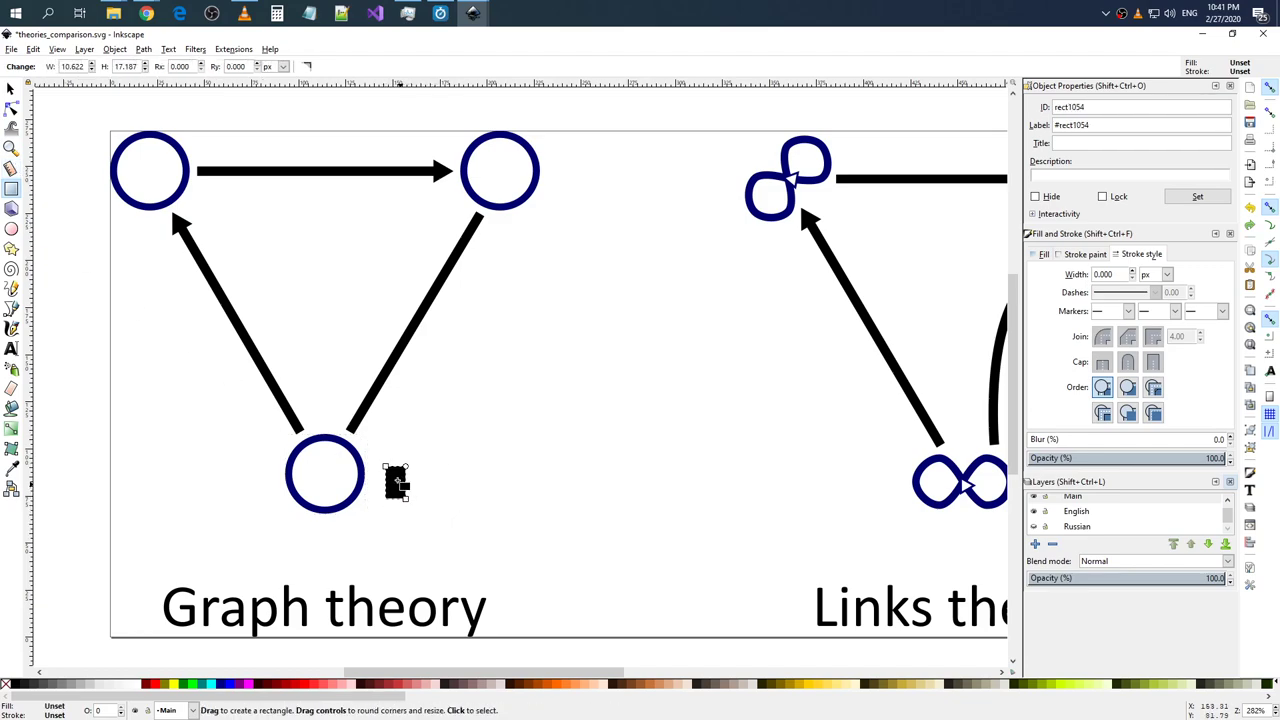
key("s")
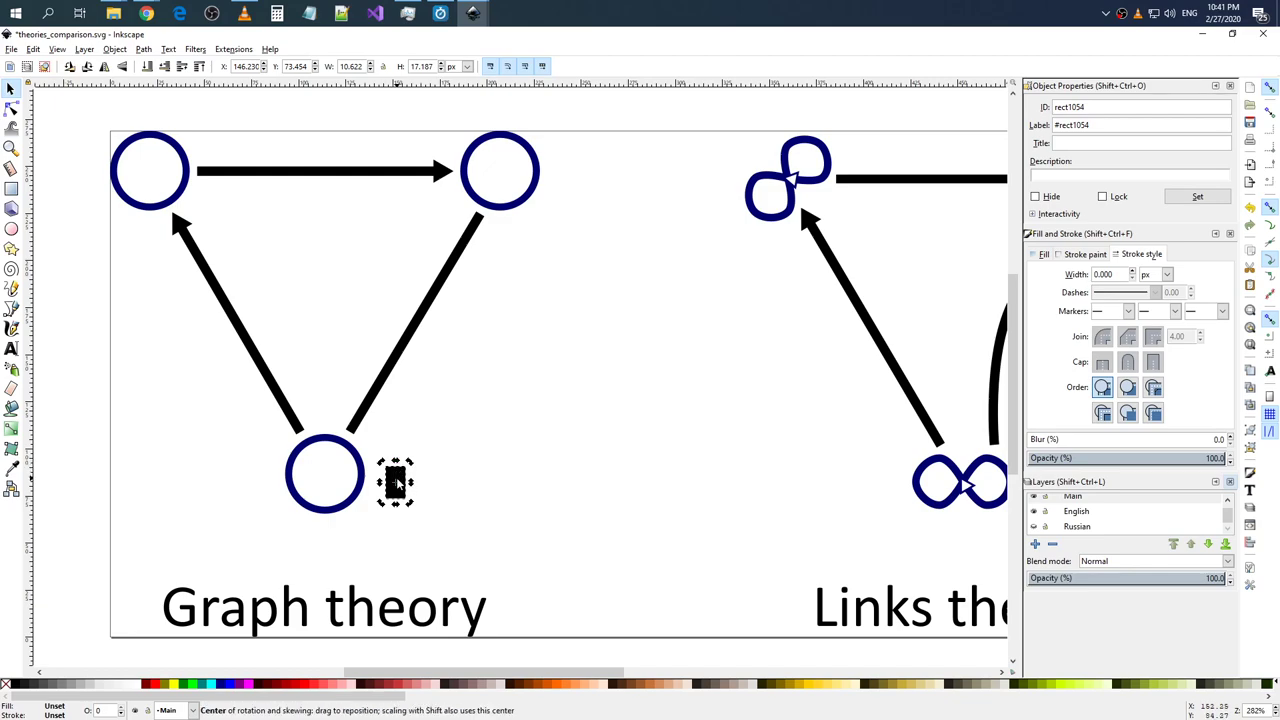
- Scale the rectangle taller to 10.622 × 30.841 px and move it left against the circle
left_click(434, 477)
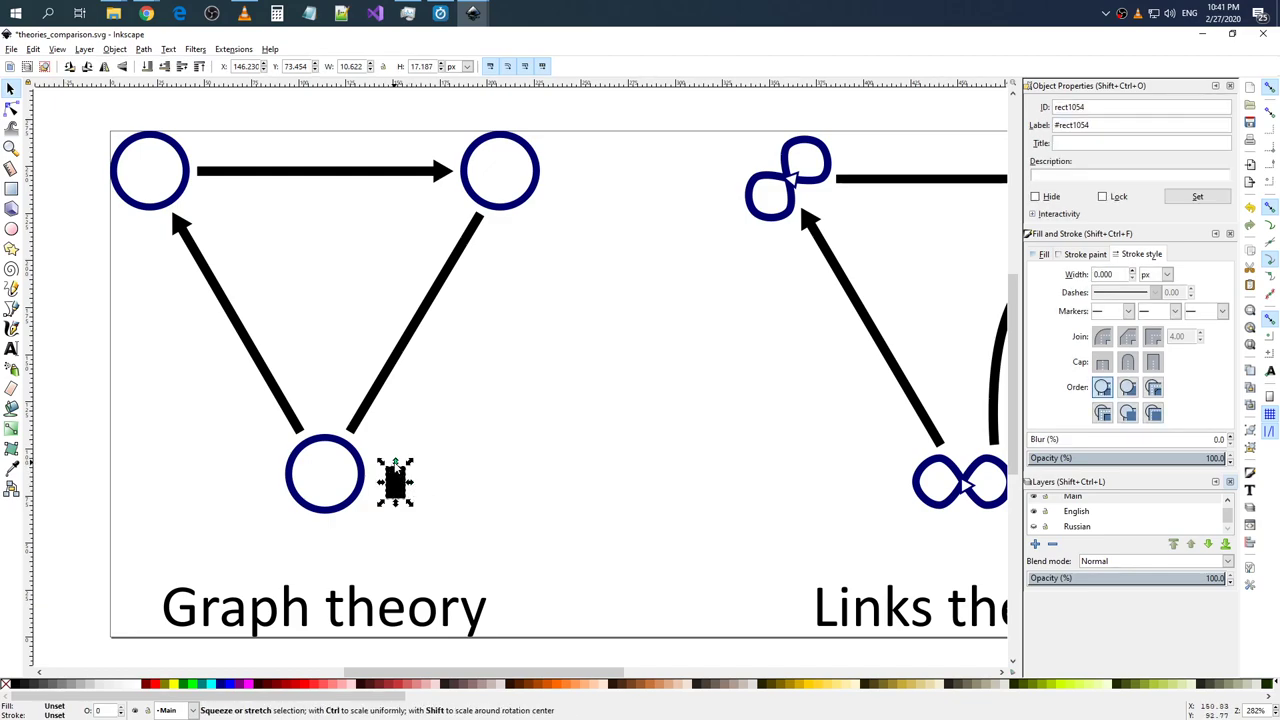
left_click_drag(395, 462, 395, 458)
key("Escape")
left_click(400, 485)
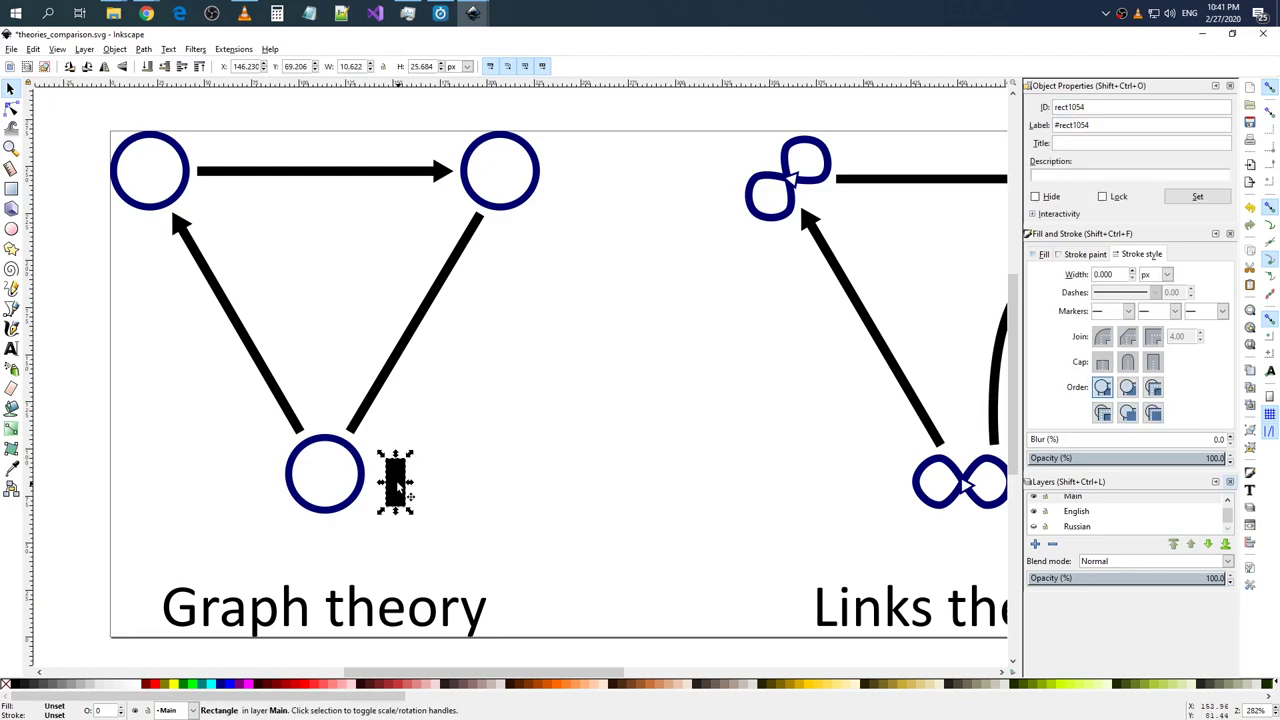
mouse_move(400, 486)
left_mouse_down()
mouse_move(379, 478)
mouse_move(381, 440)
mouse_move(396, 514)
mouse_move(382, 467)
left_mouse_up()
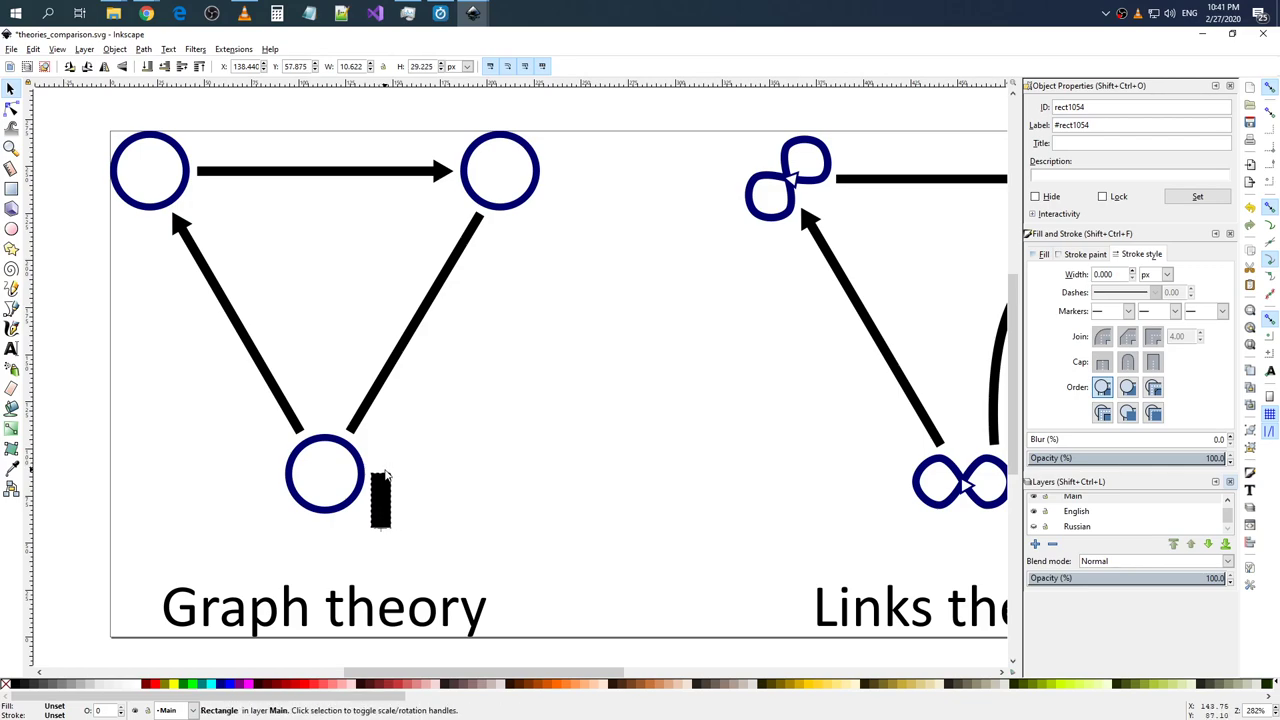
left_click_drag(385, 471, 381, 483)
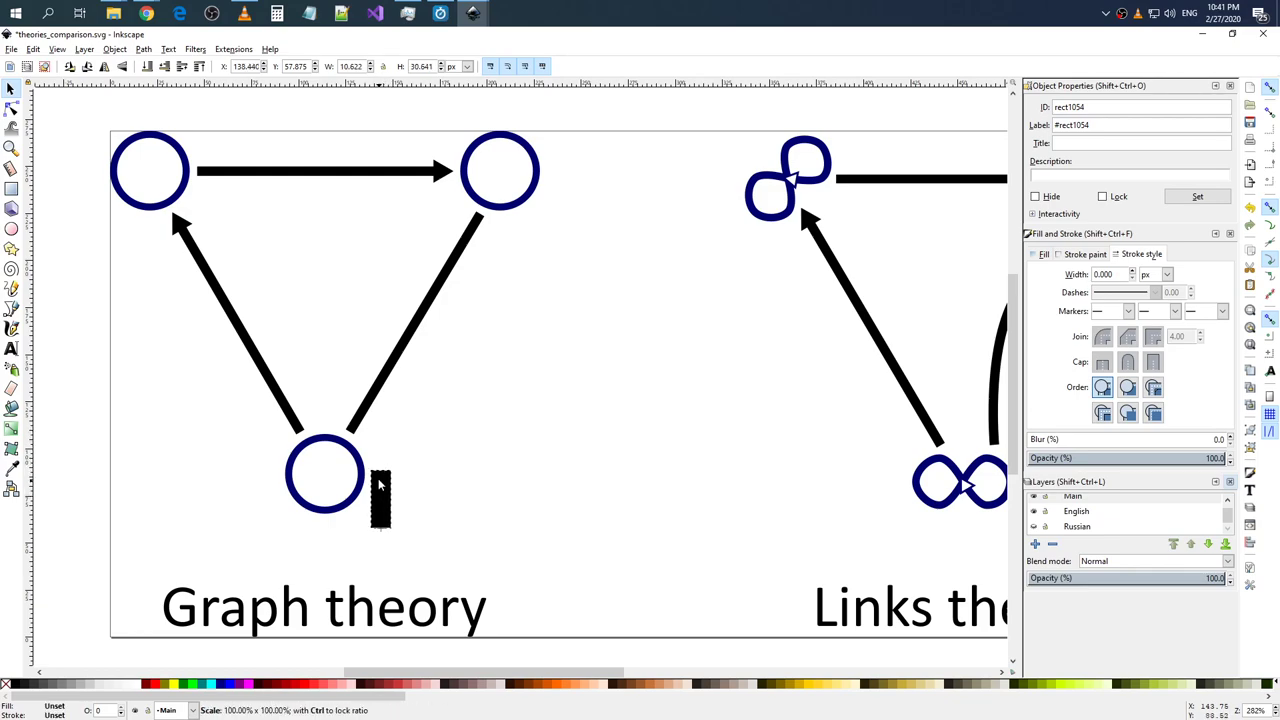
left_click_drag(380, 483, 385, 516)
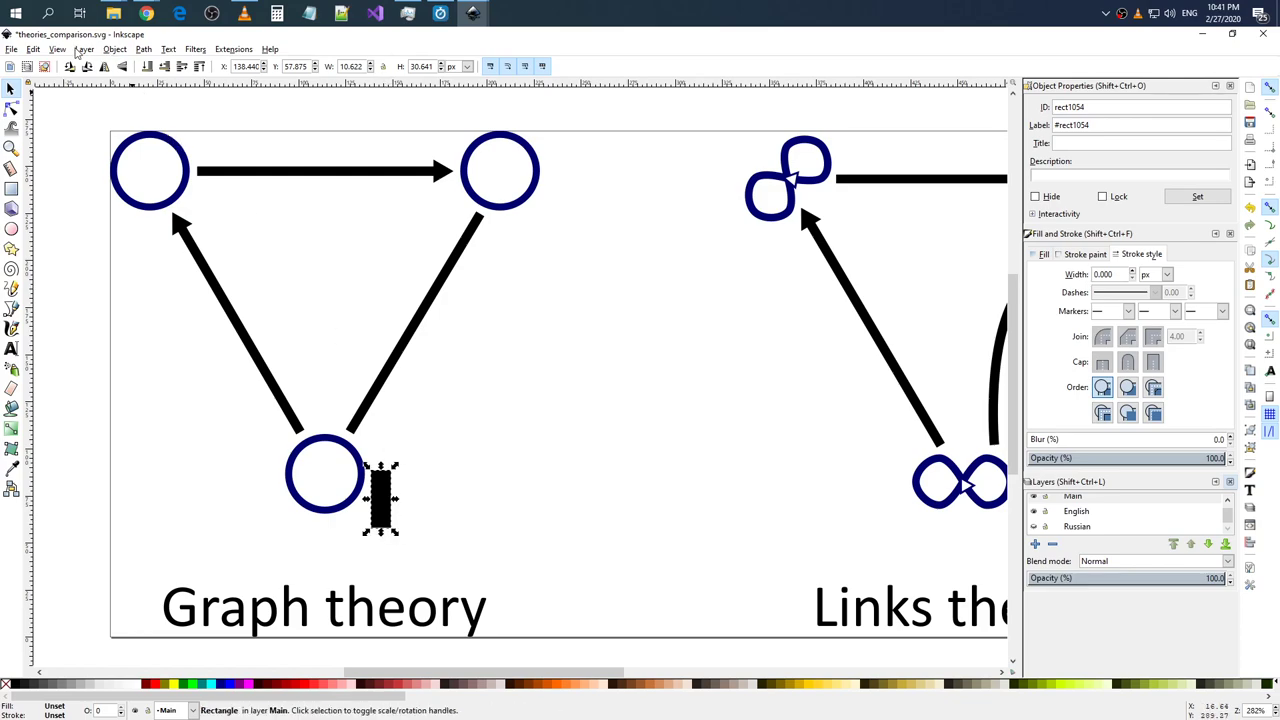
left_click(36, 49)
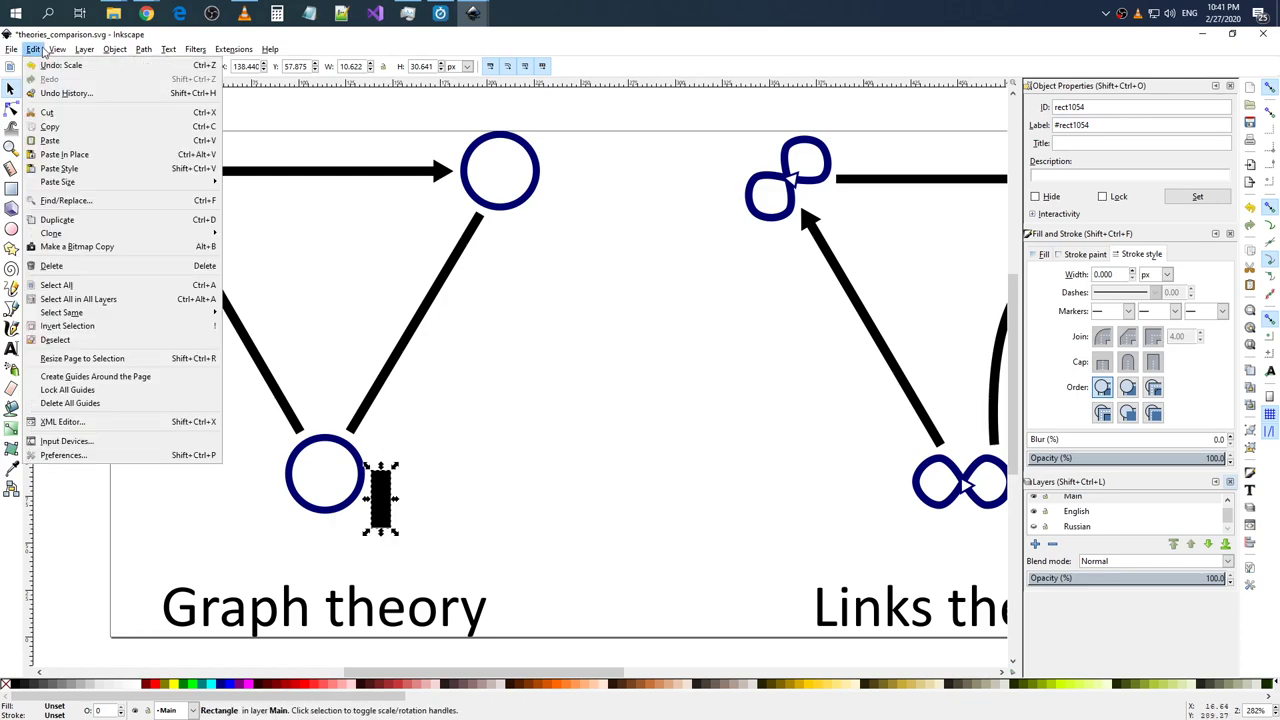
- Run a new-tab Google search for 'inkspace snap to grid'
key("alt+Tab")
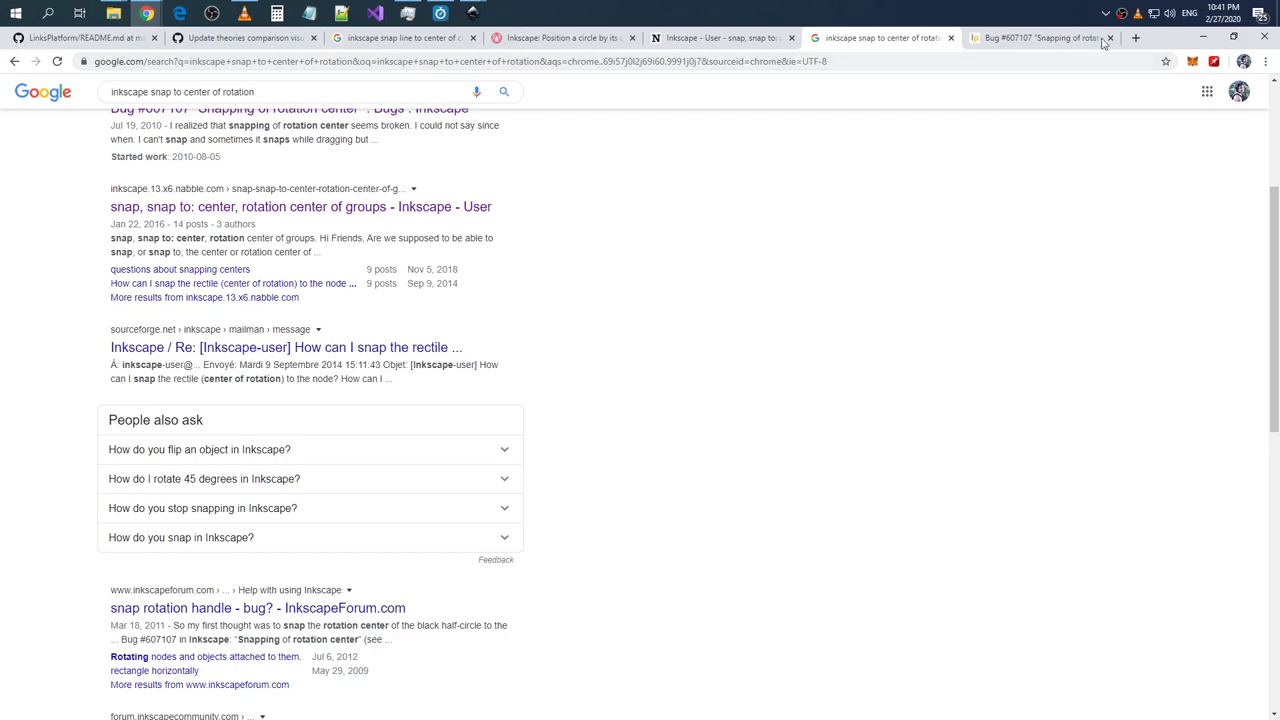
left_click(1136, 37)
type("sn")
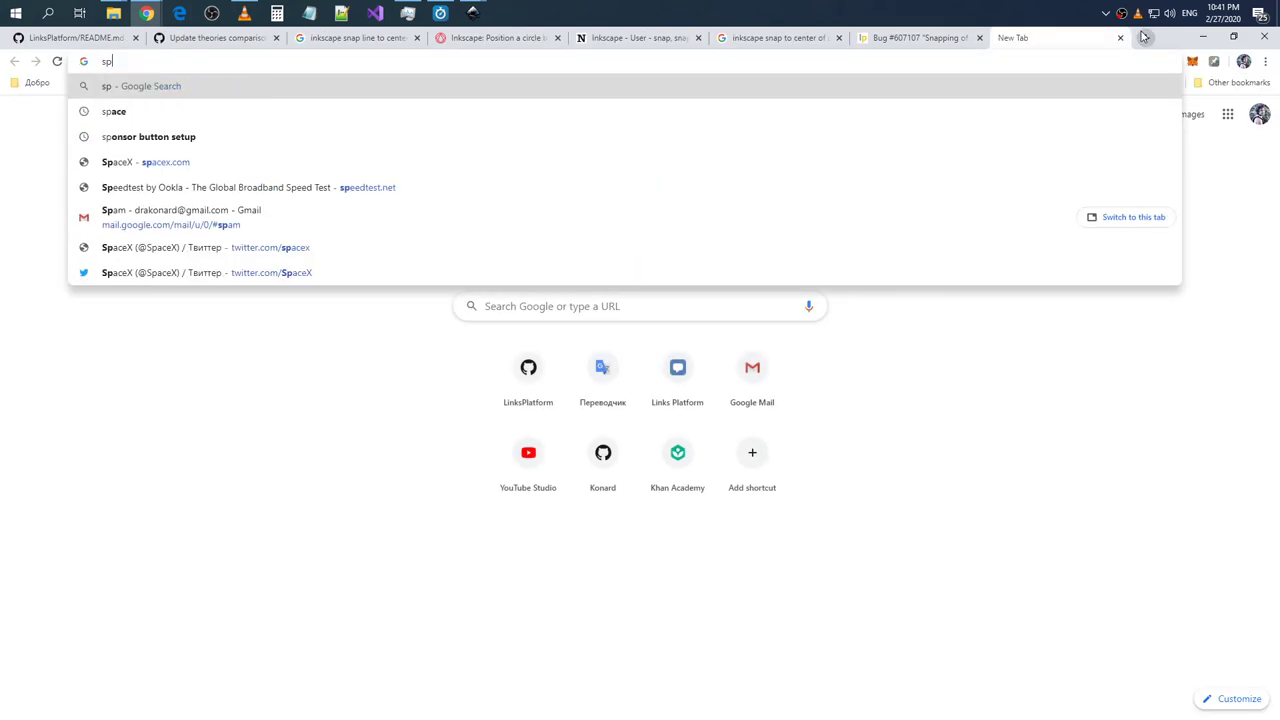
type("a")
key("BackSpace")
key("BackSpace")
key("BackSpace")
type("ink")
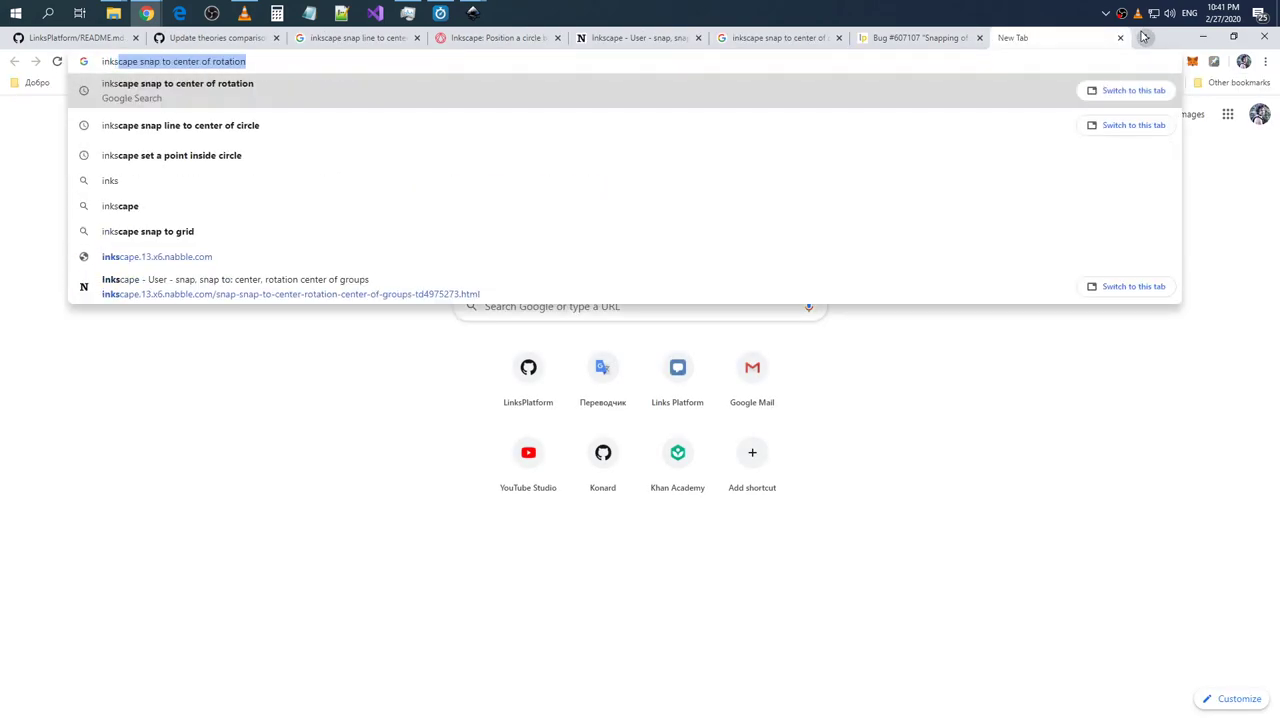
type("space snap ")
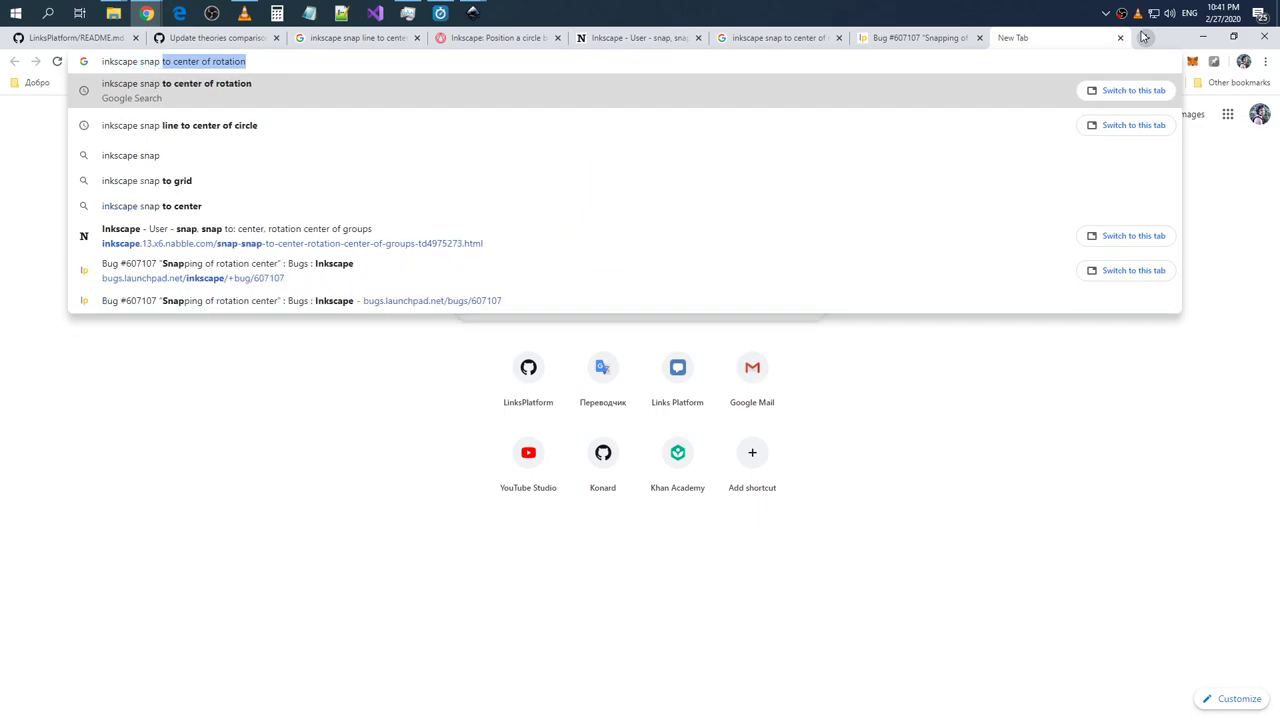
type("to grid")
key("Return")
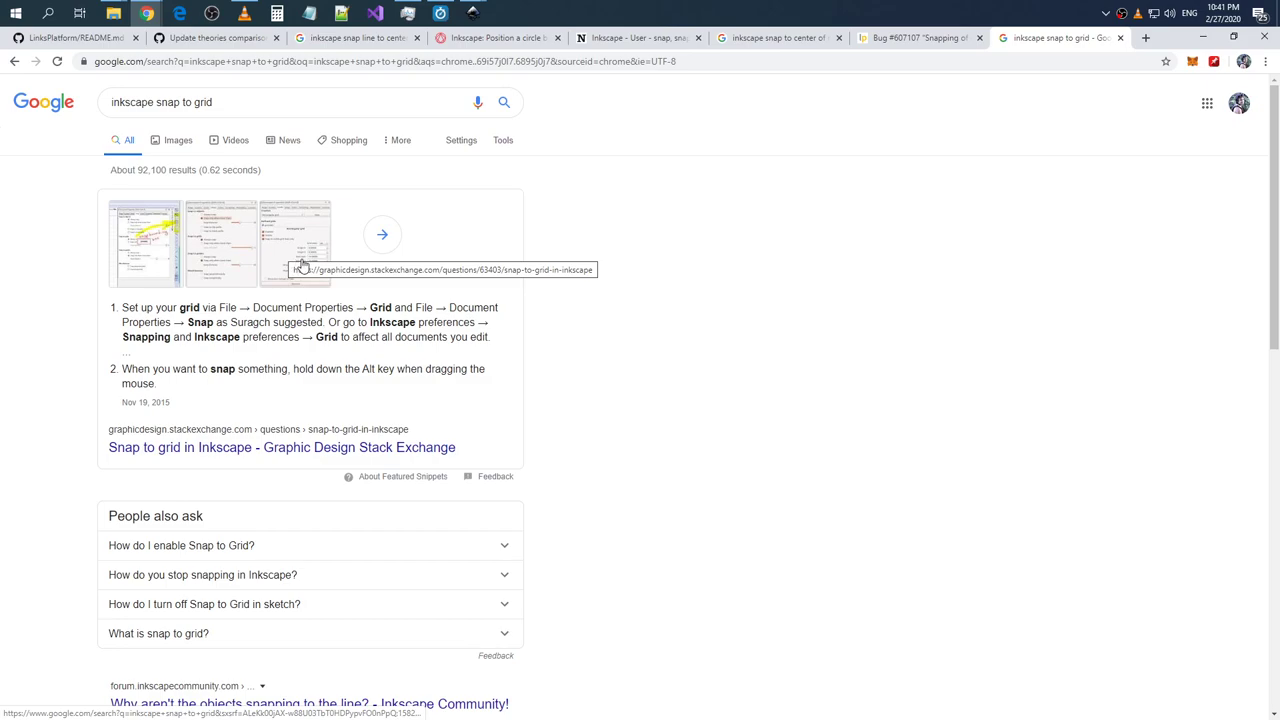
key("alt+Tab")
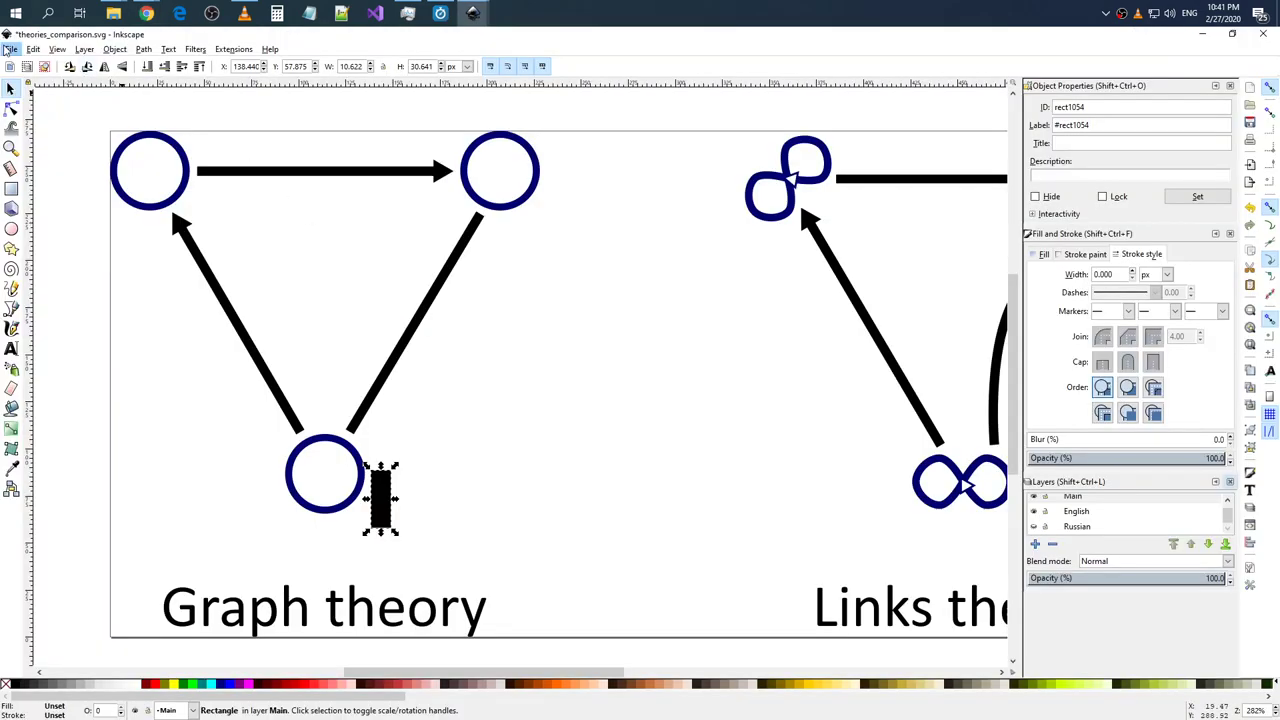
- Open Document Properties at its grid settings, flipping between Inkscape and the browser
left_click(12, 48)
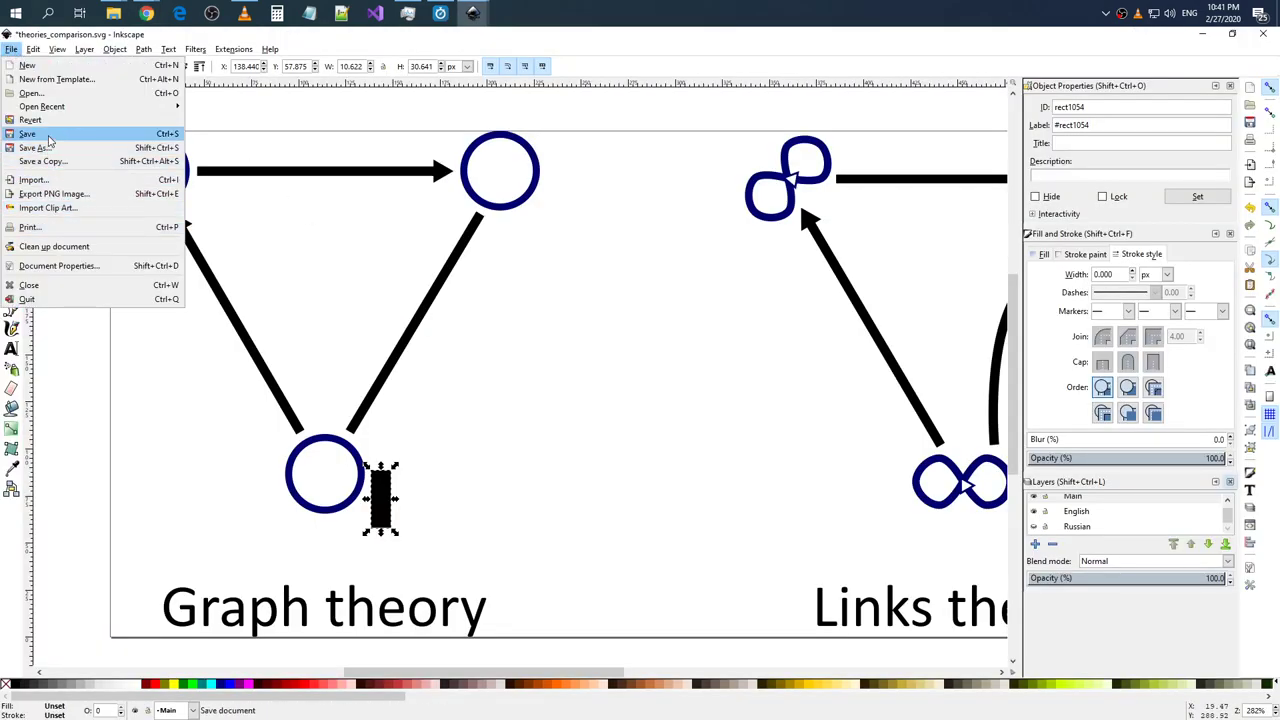
left_click(60, 266)
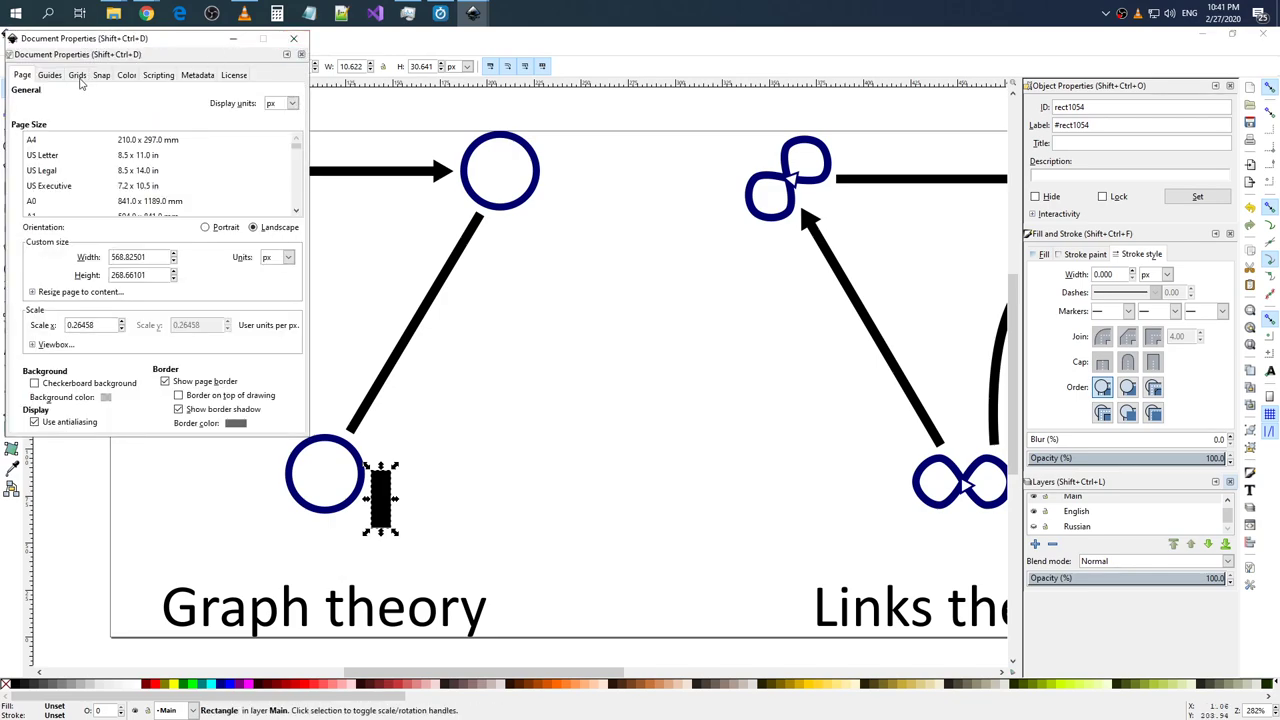
left_click(78, 76)
key("alt+Tab")
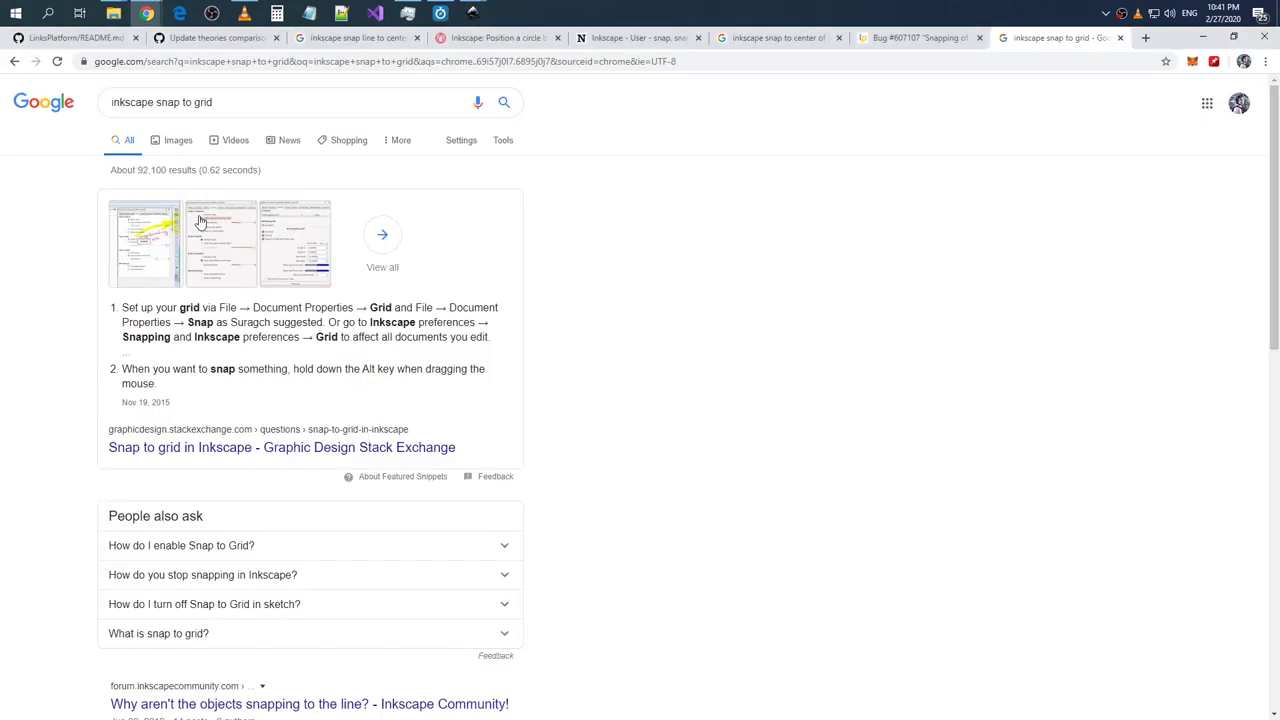
key("alt+Tab")
left_click(297, 47)
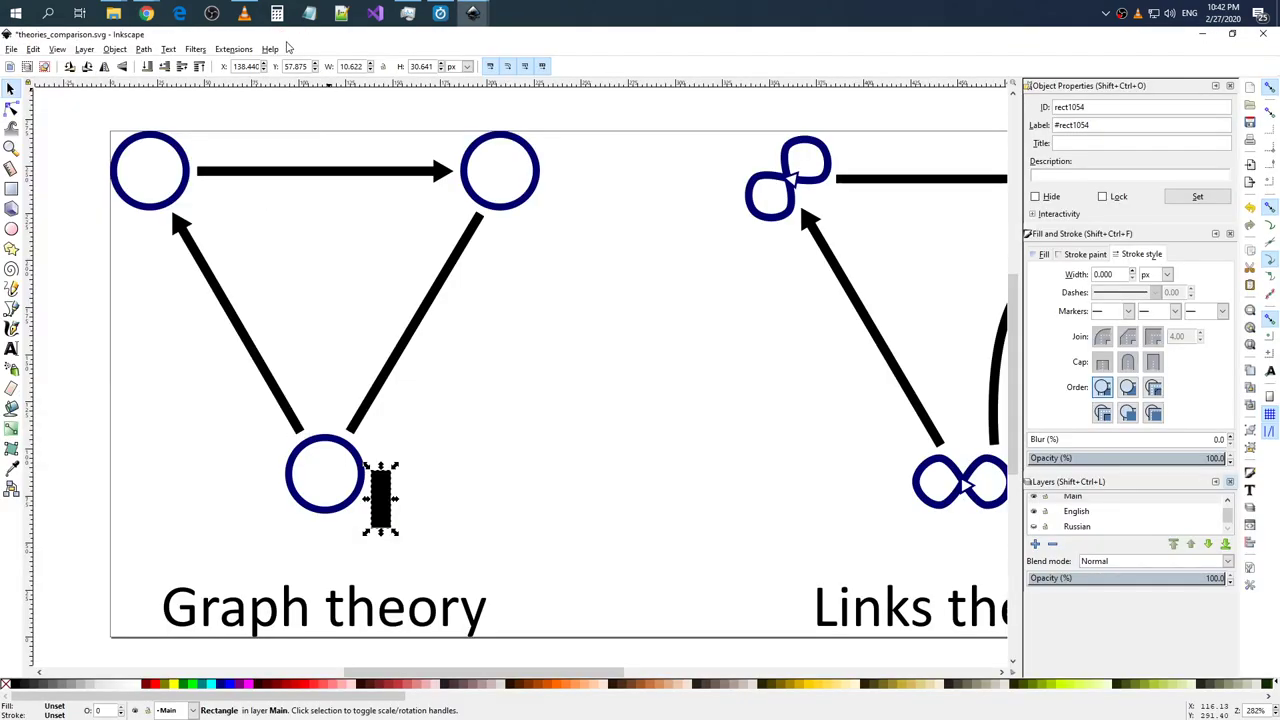
left_click(11, 49)
key("alt+Tab")
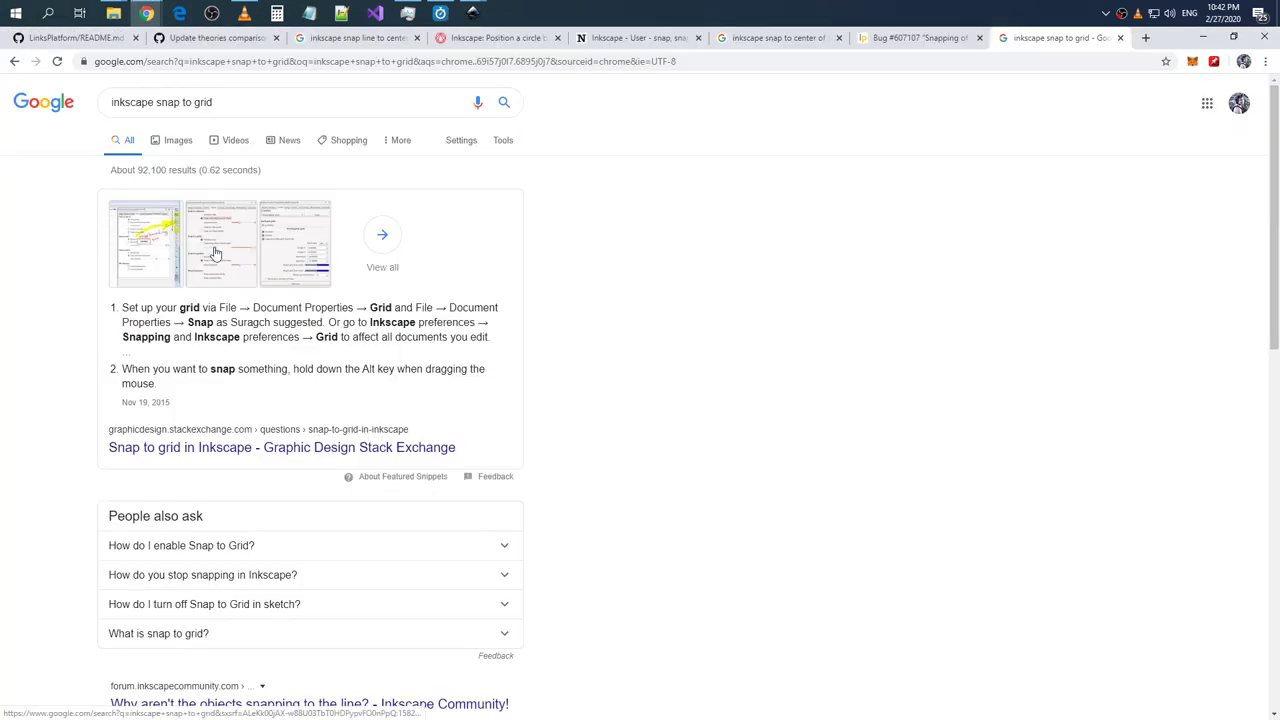
key("alt+Tab")
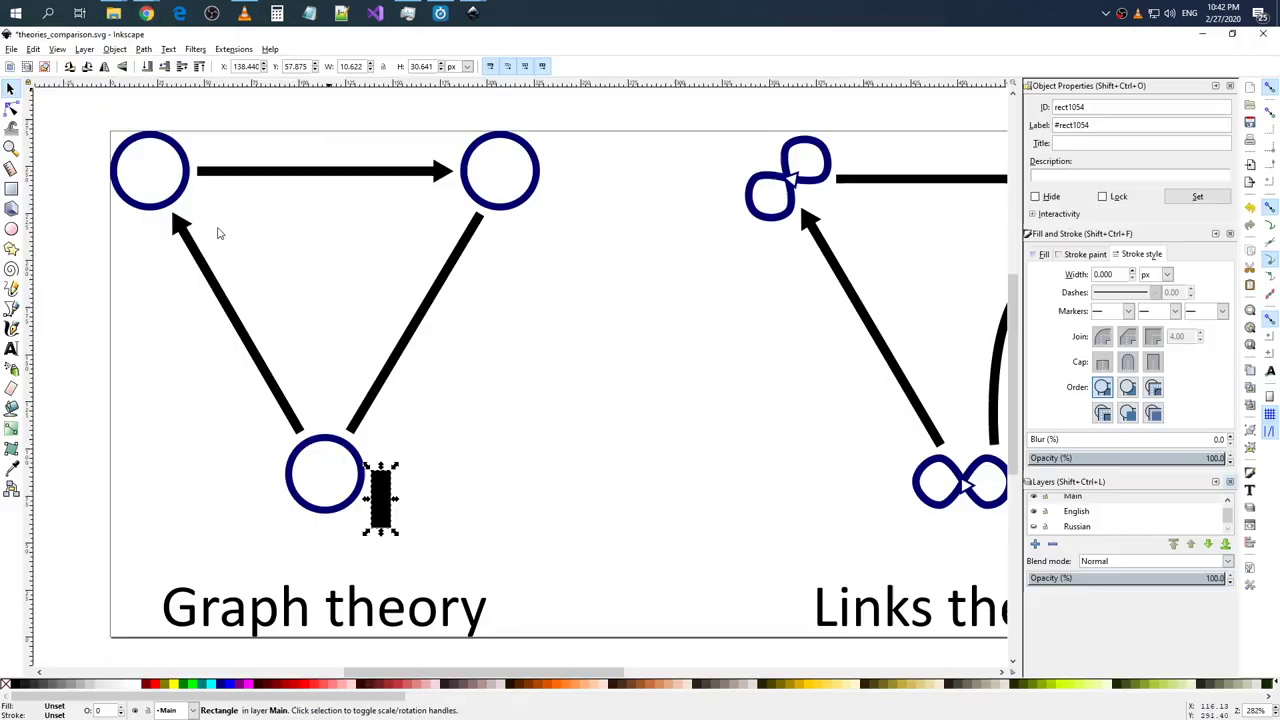
key("alt+Tab")
key("alt+Tab")
- Reopen Document Properties, move it aside, and show the Snap settings with distances of 10
left_click(11, 49)
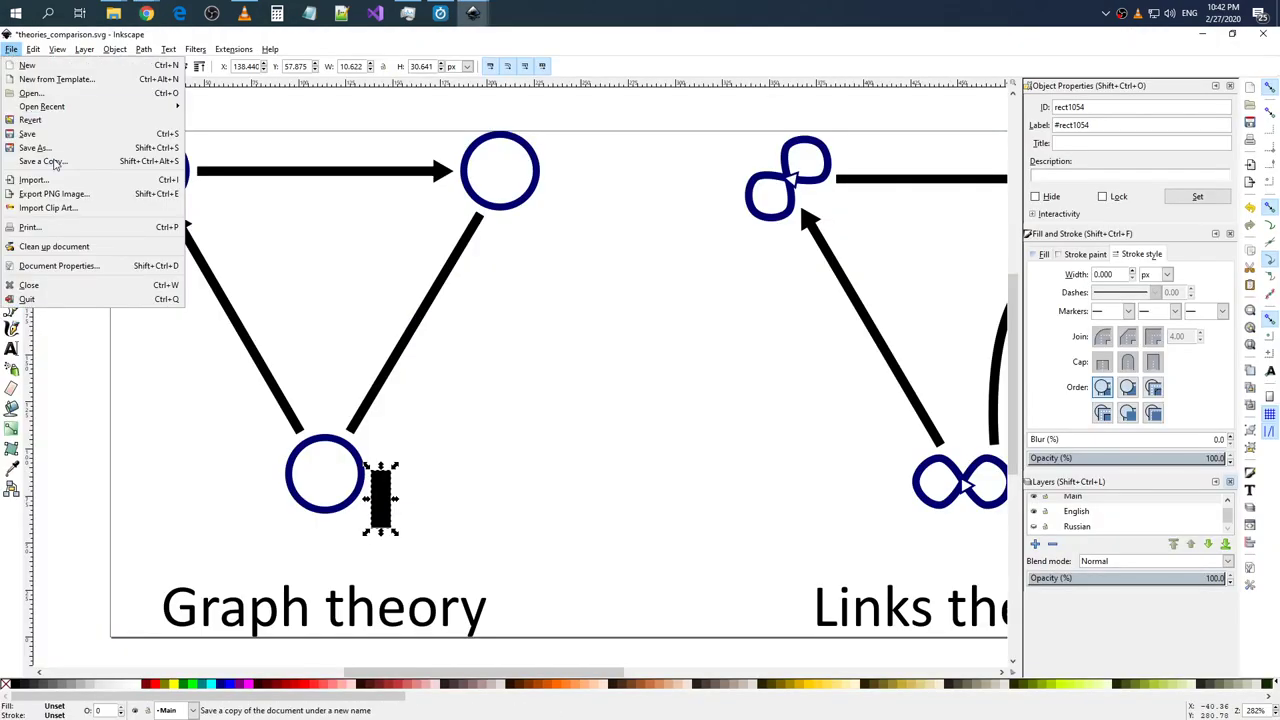
left_click(40, 260)
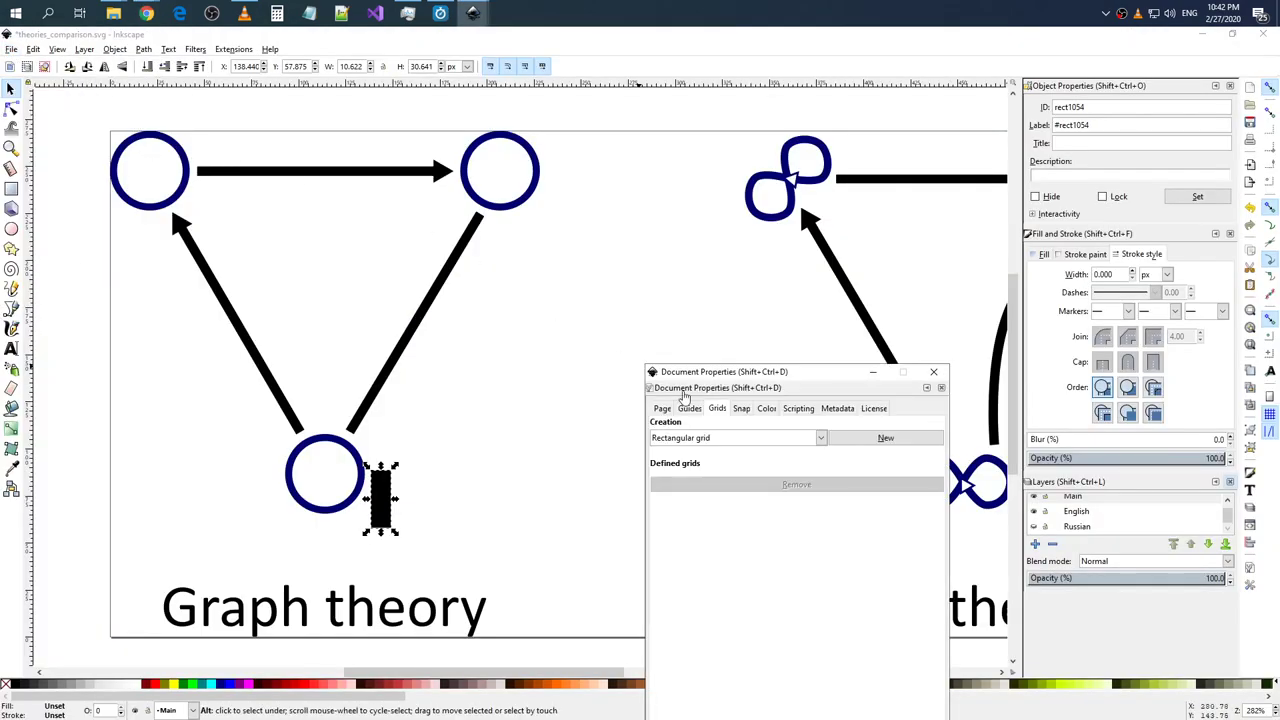
left_click_drag(727, 376, 218, 135)
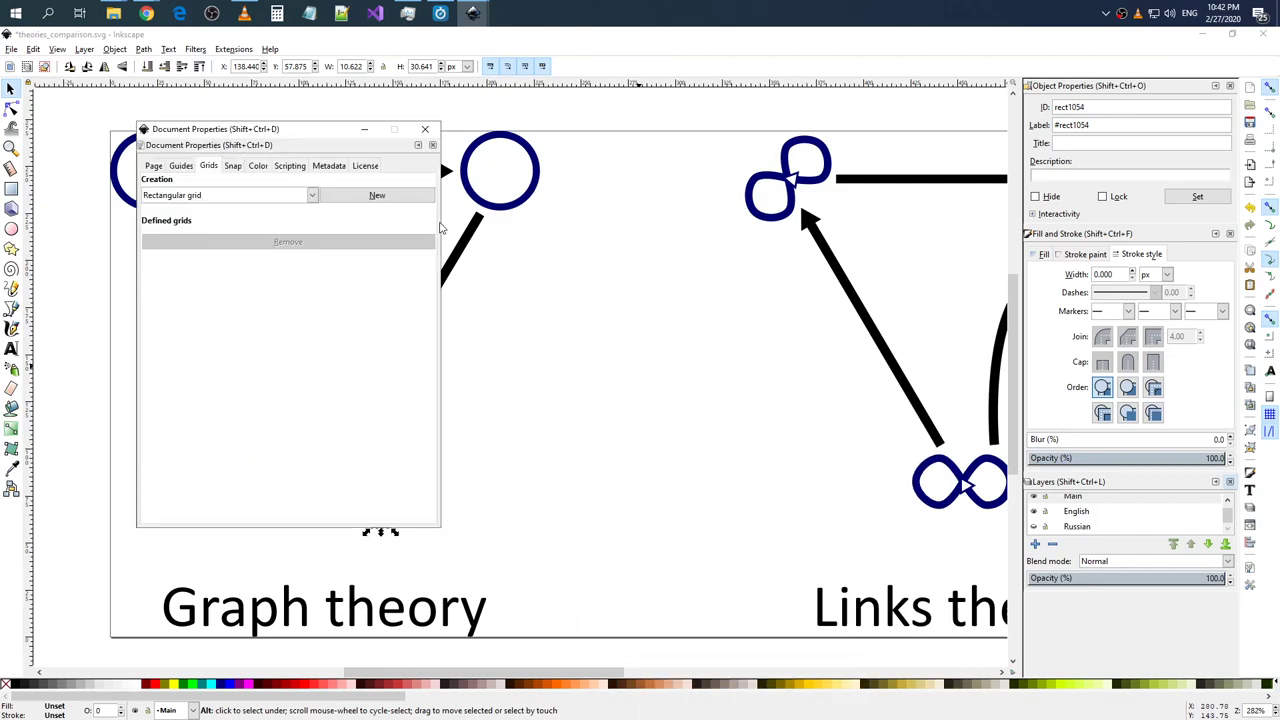
left_click(242, 166)
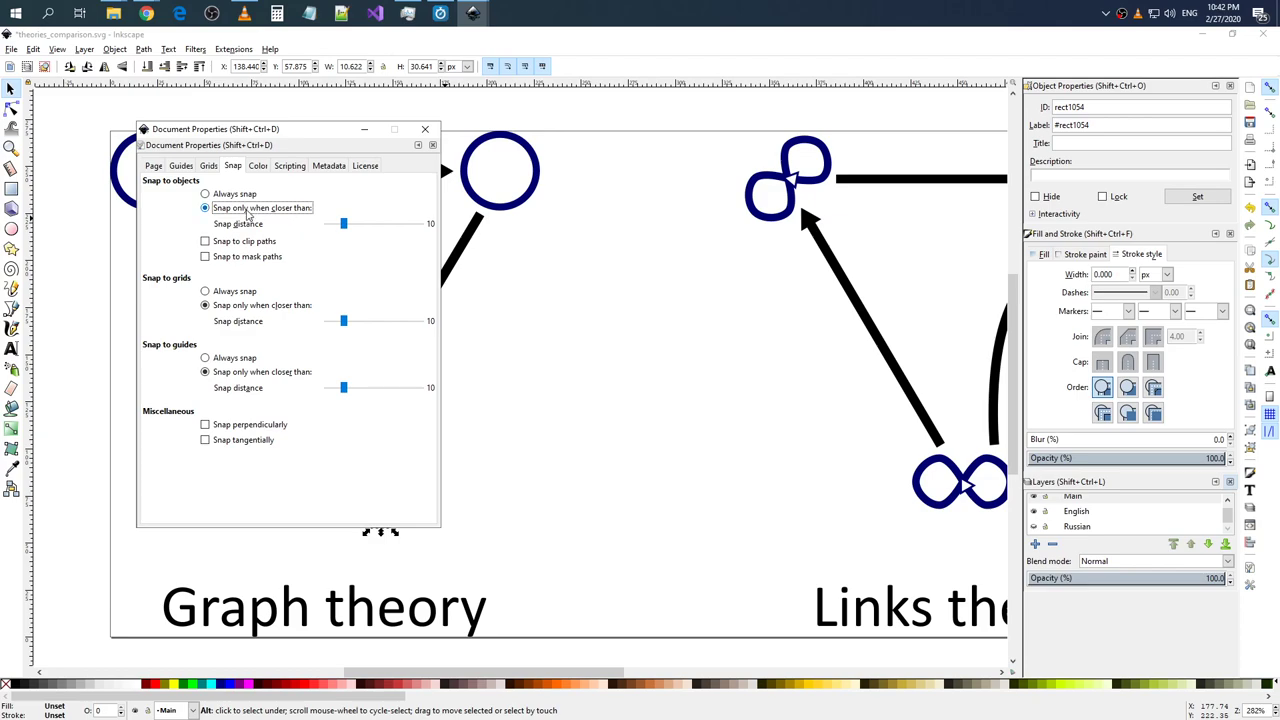
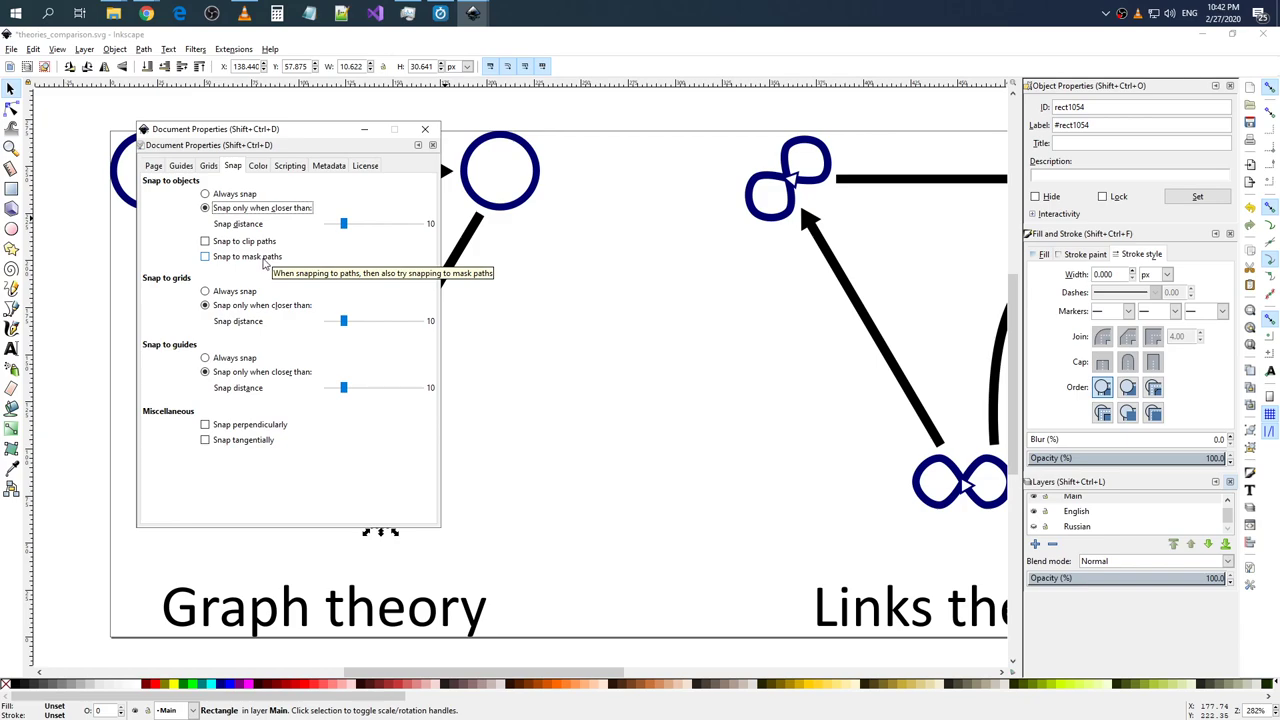
- Enable snapping to clip paths, mask paths and perpendicular snapping
left_click(263, 256)
left_click(263, 244)
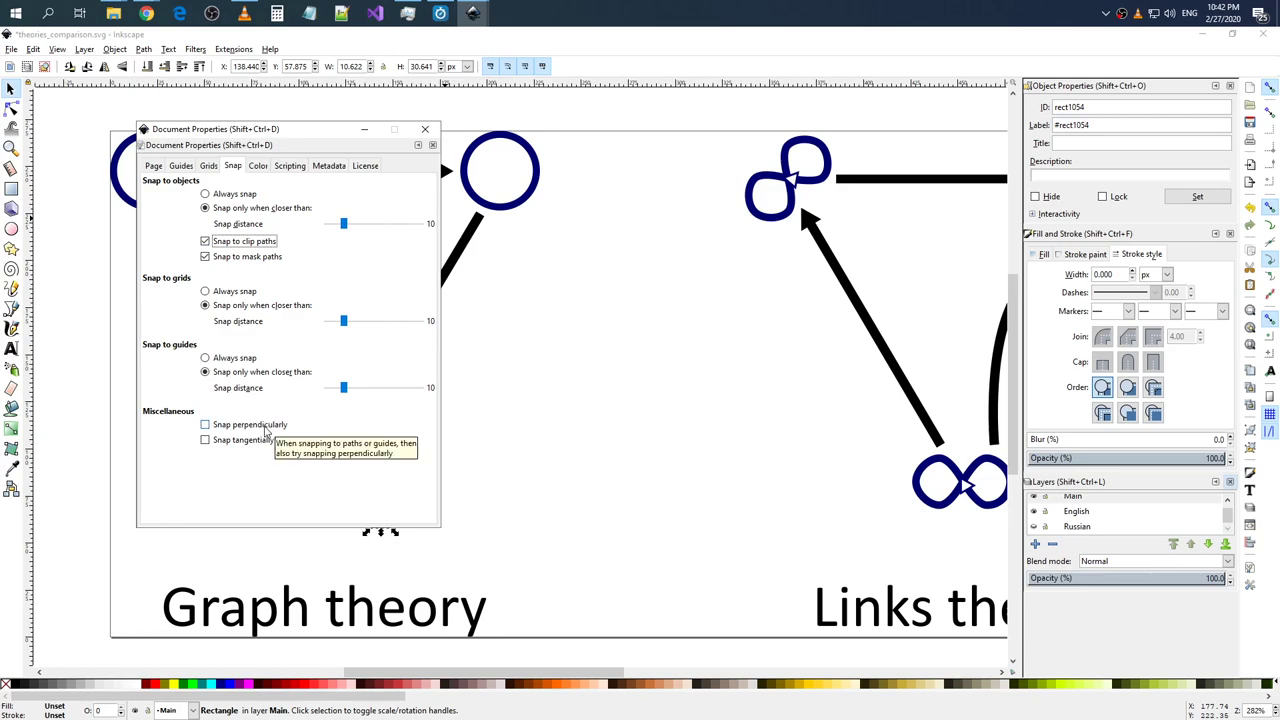
left_click(265, 428)
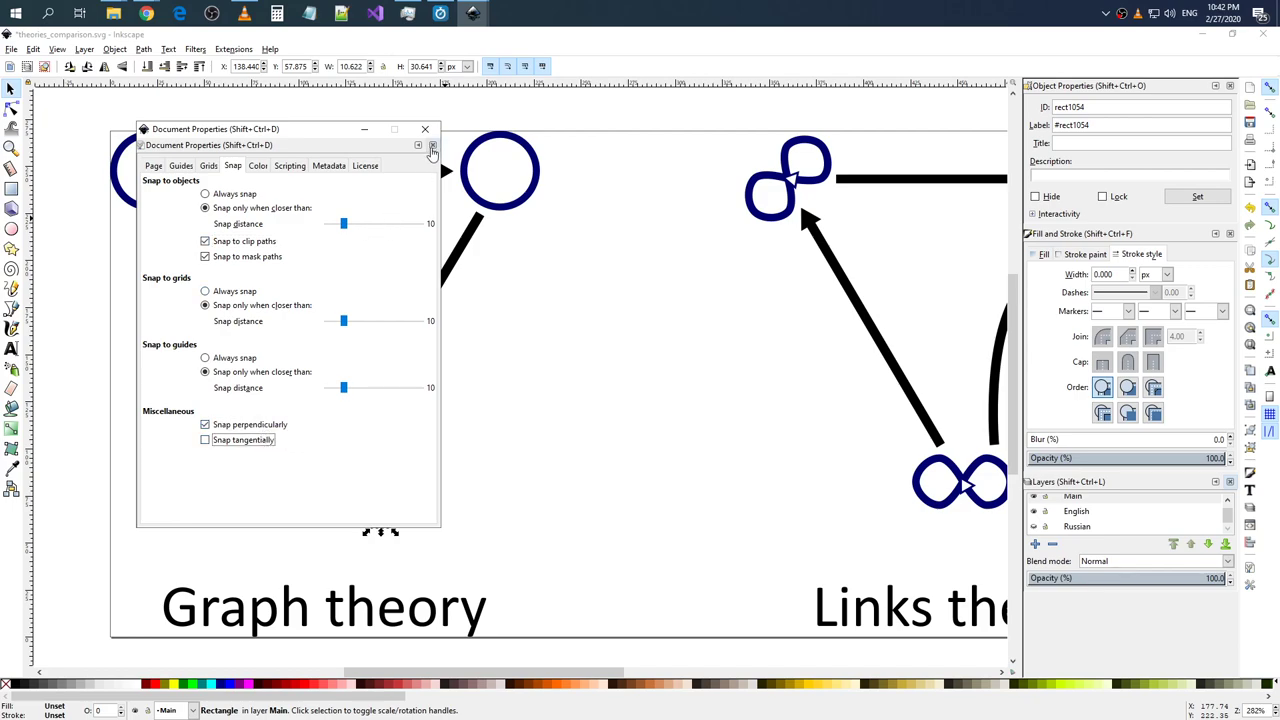
- Browse the other Document Properties sections, go back to Snap, and close the dialog
left_click(258, 168)
left_click(320, 168)
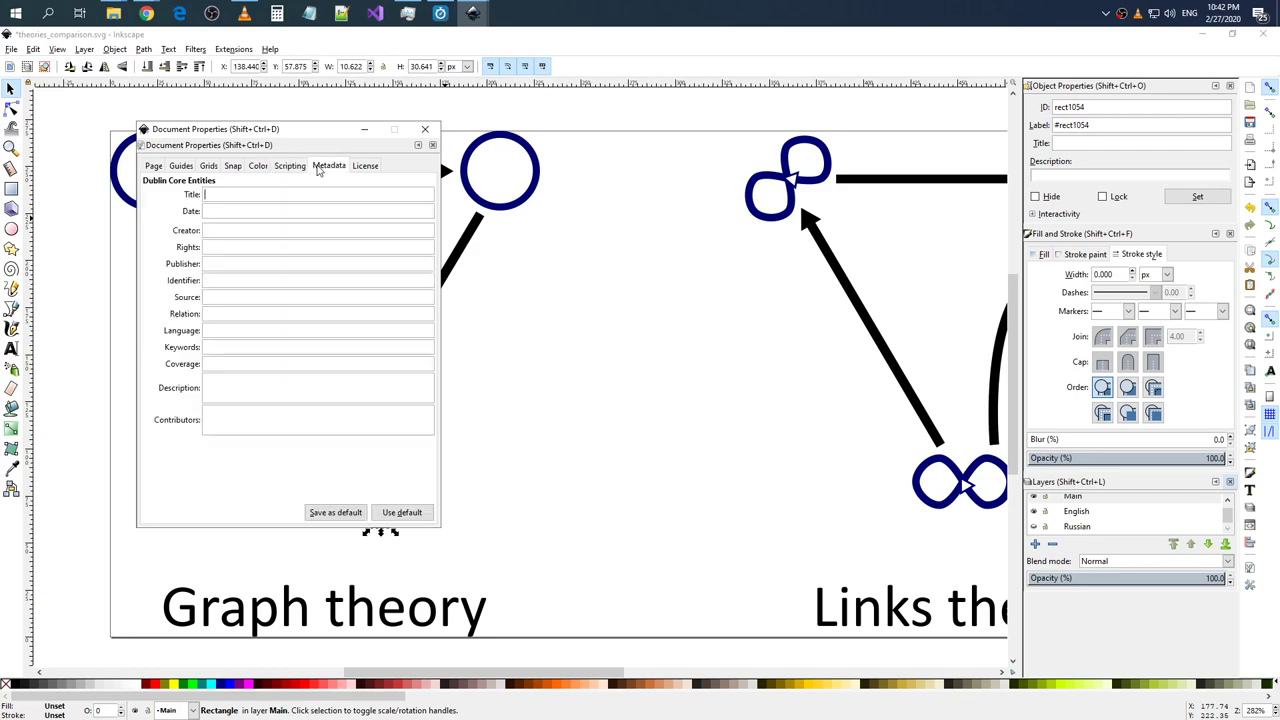
left_click(364, 166)
left_click(258, 166)
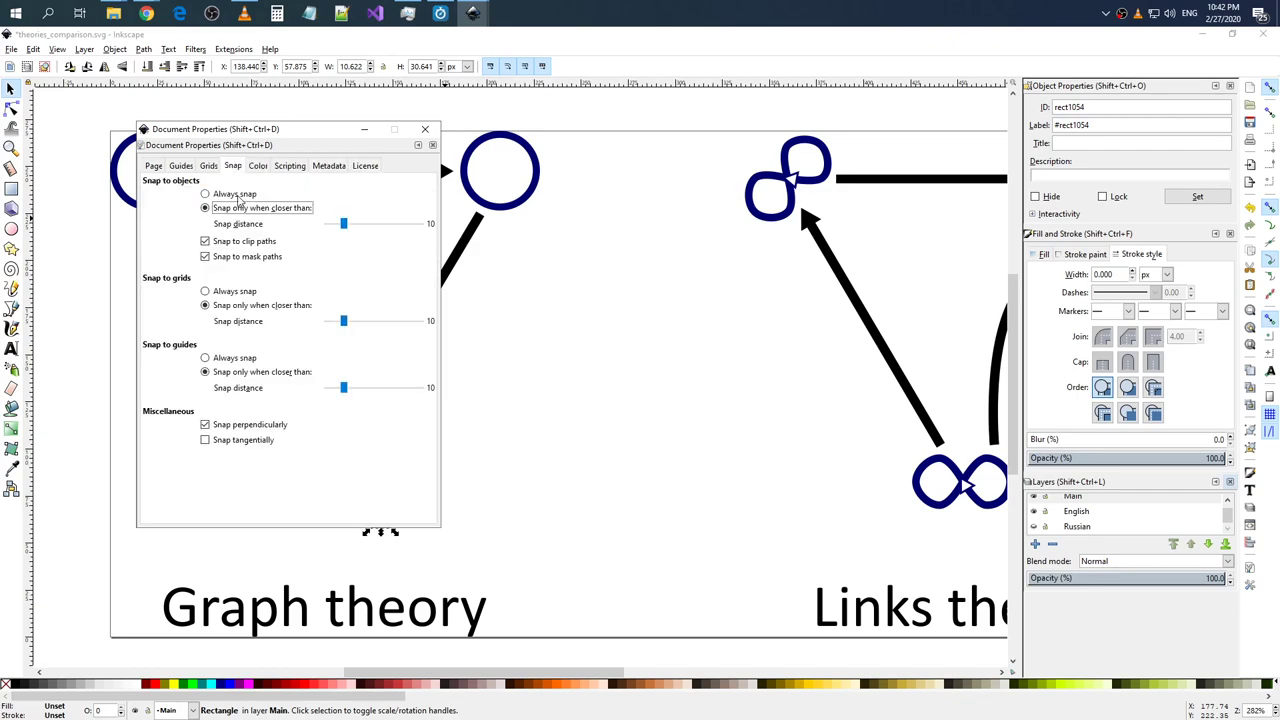
left_click(420, 147)
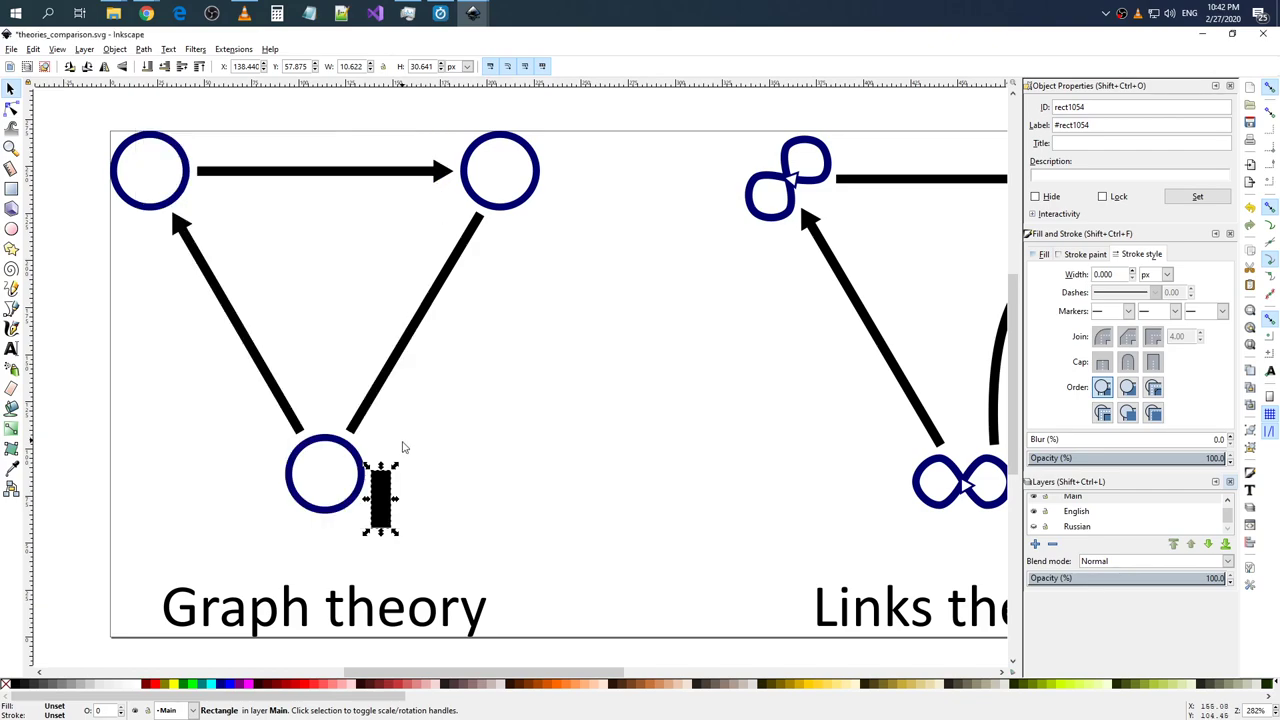
- Stretch and nudge the black rectangle inside the bottom circle to test snapping
mouse_move(380, 472)
left_mouse_down()
mouse_move(326, 490)
mouse_move(333, 458)
mouse_move(379, 479)
mouse_move(319, 473)
mouse_move(332, 480)
left_mouse_up()
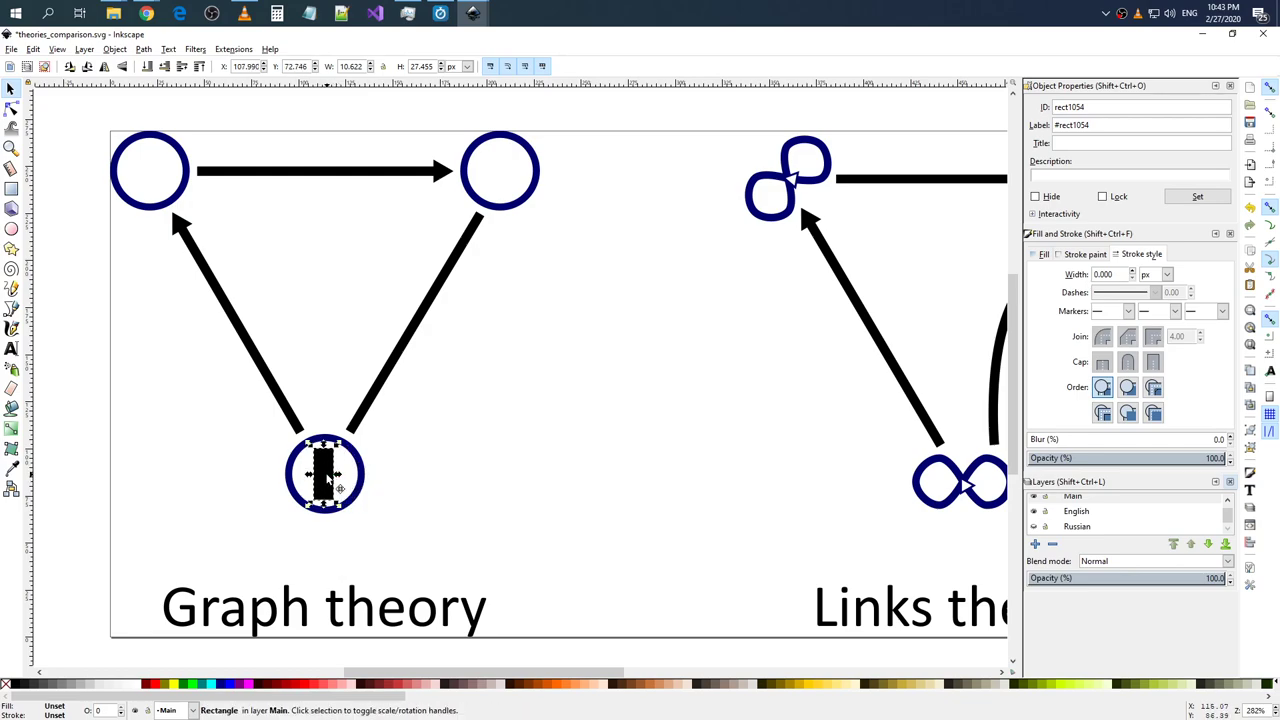
left_click(340, 488)
left_click(326, 480)
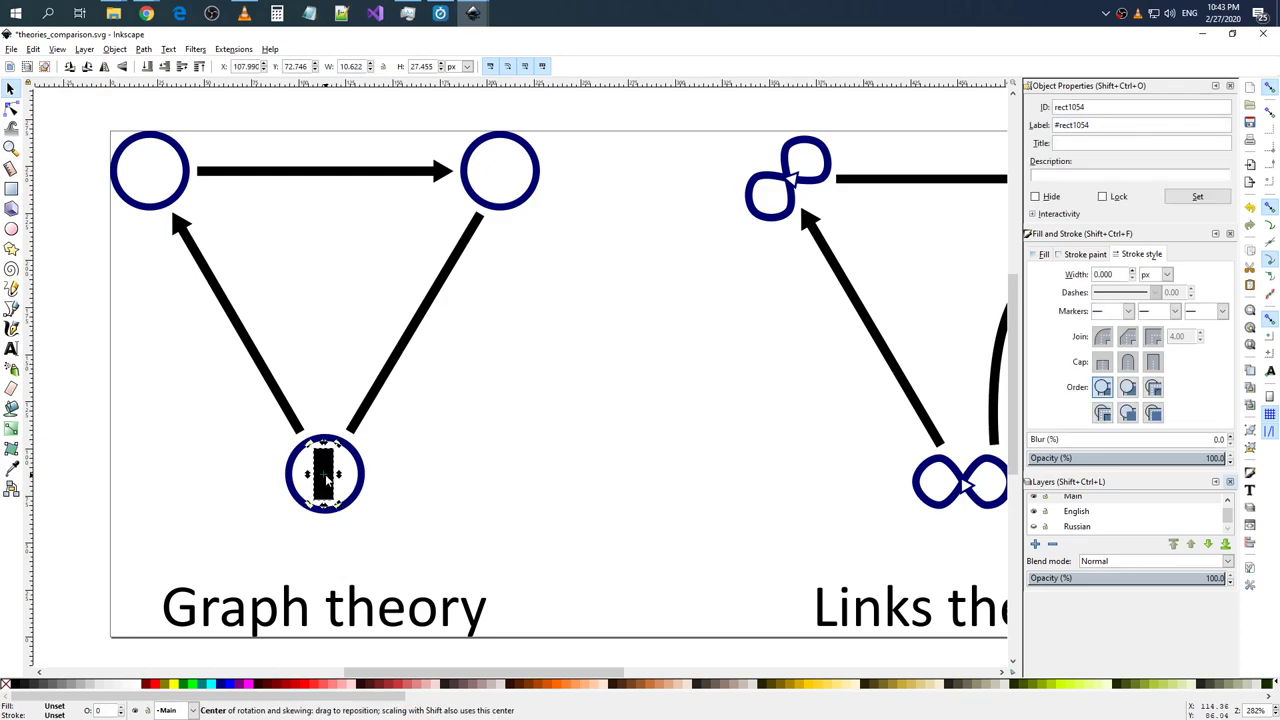
left_click_drag(325, 478, 330, 486)
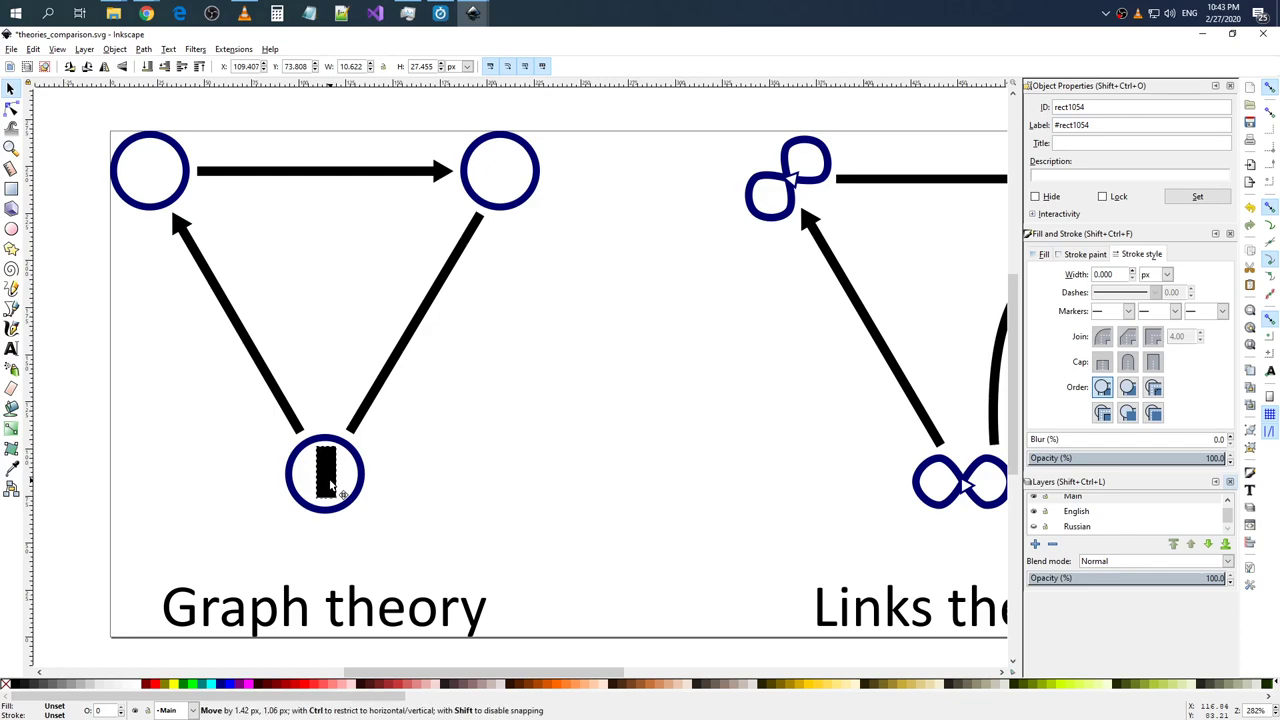
left_click_drag(330, 485, 332, 486)
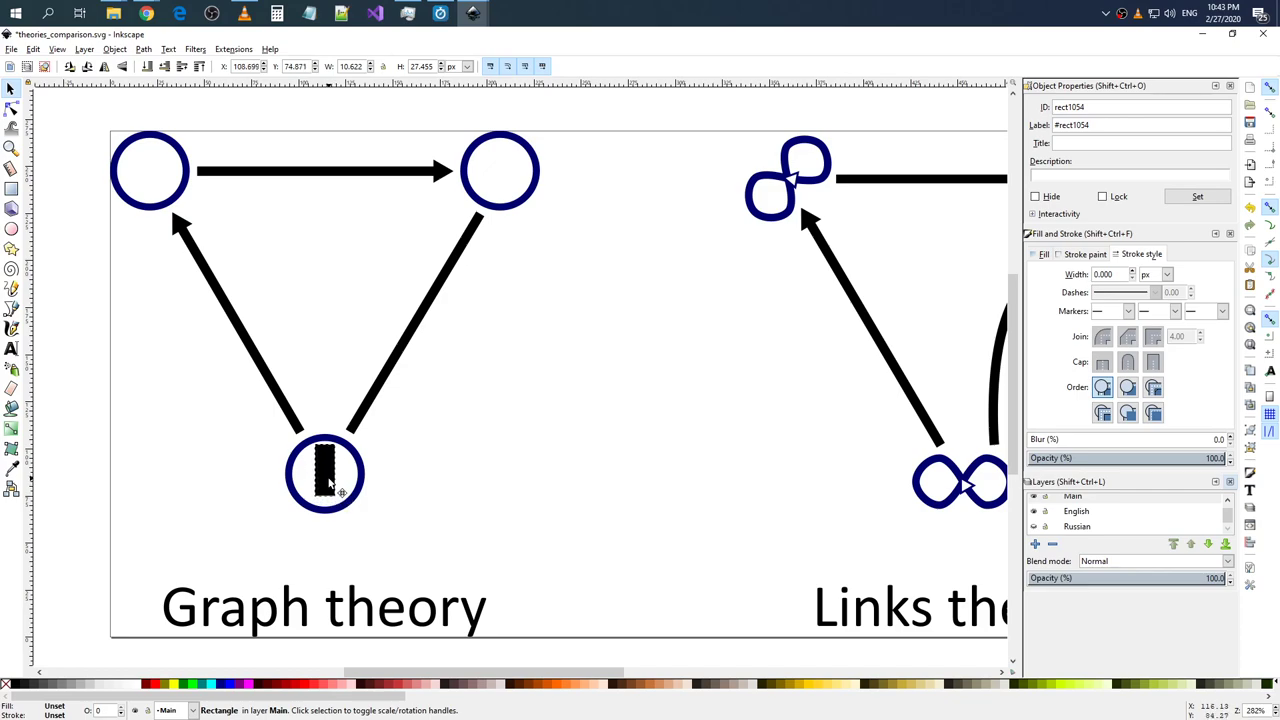
- Move the black rectangle just right of the bottom circle, then view the browser's snapping results
mouse_move(331, 489)
left_mouse_down()
mouse_move(368, 437)
mouse_move(414, 409)
mouse_move(477, 257)
mouse_move(340, 512)
mouse_move(309, 507)
mouse_move(309, 479)
mouse_move(459, 497)
left_mouse_up()
left_click(353, 485)
left_click(378, 491)
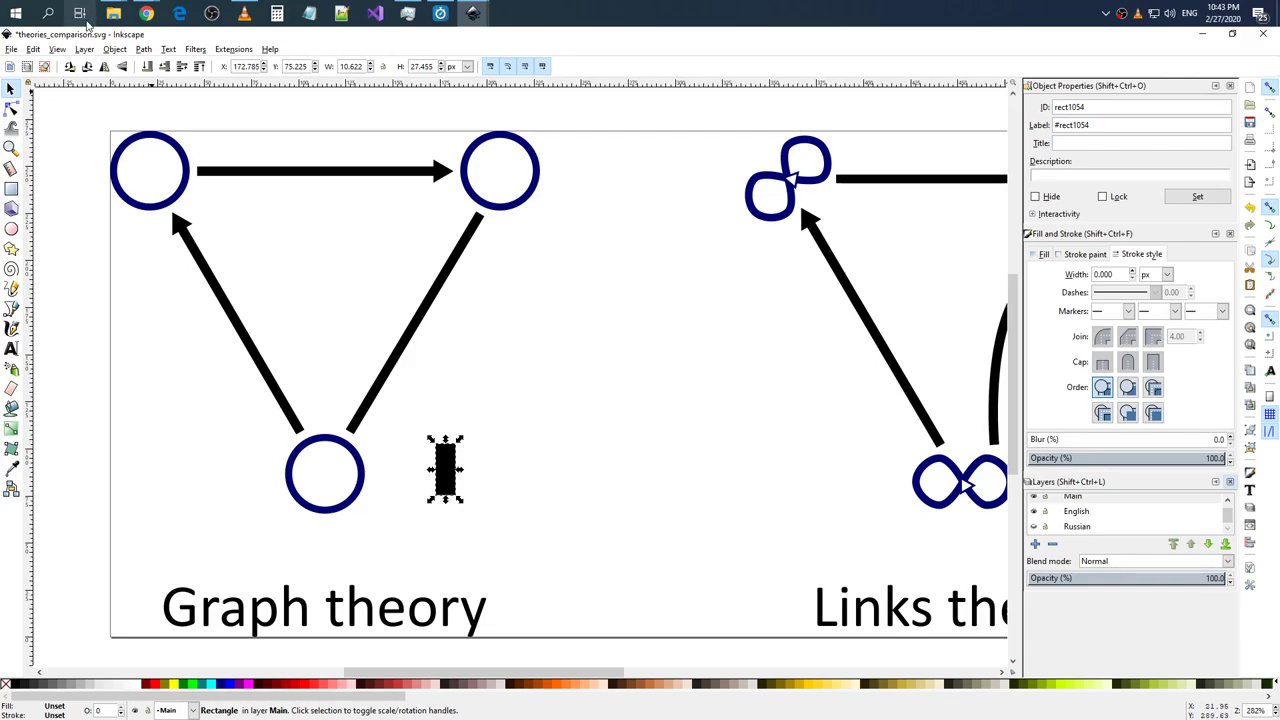
left_click(147, 12)
- Enable tangential snapping in Document Properties
left_click(473, 12)
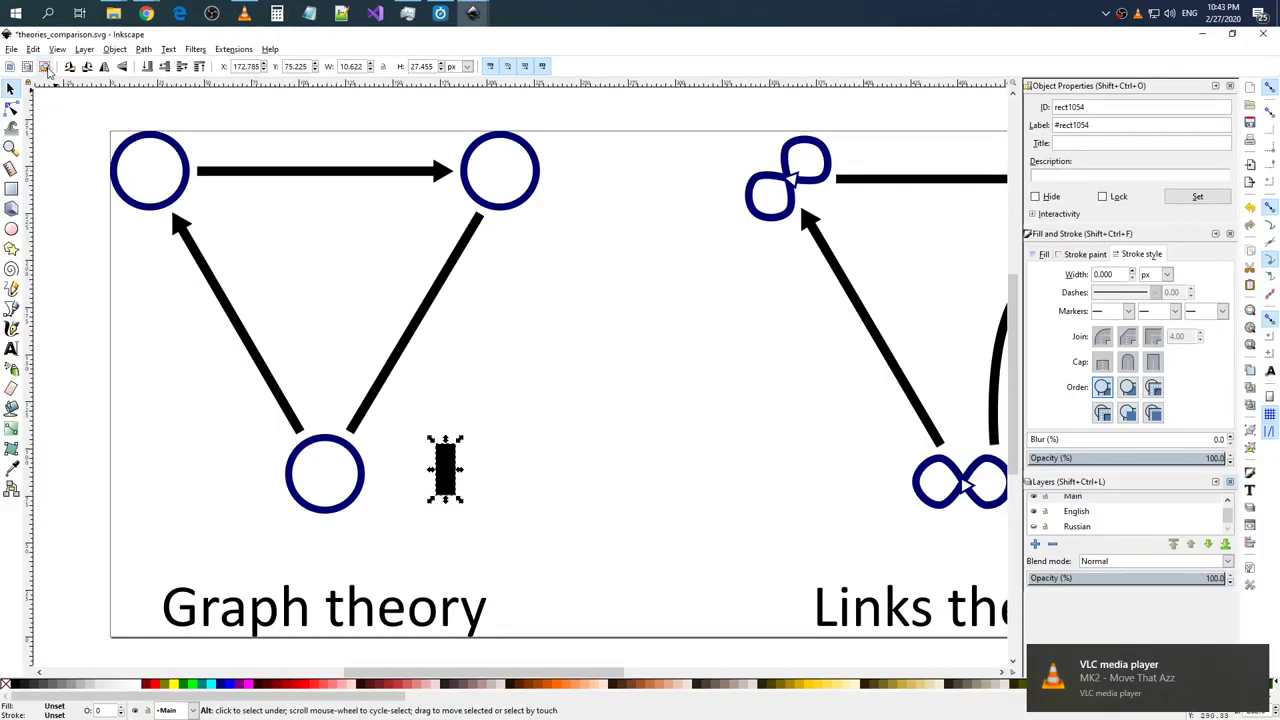
left_click(33, 49)
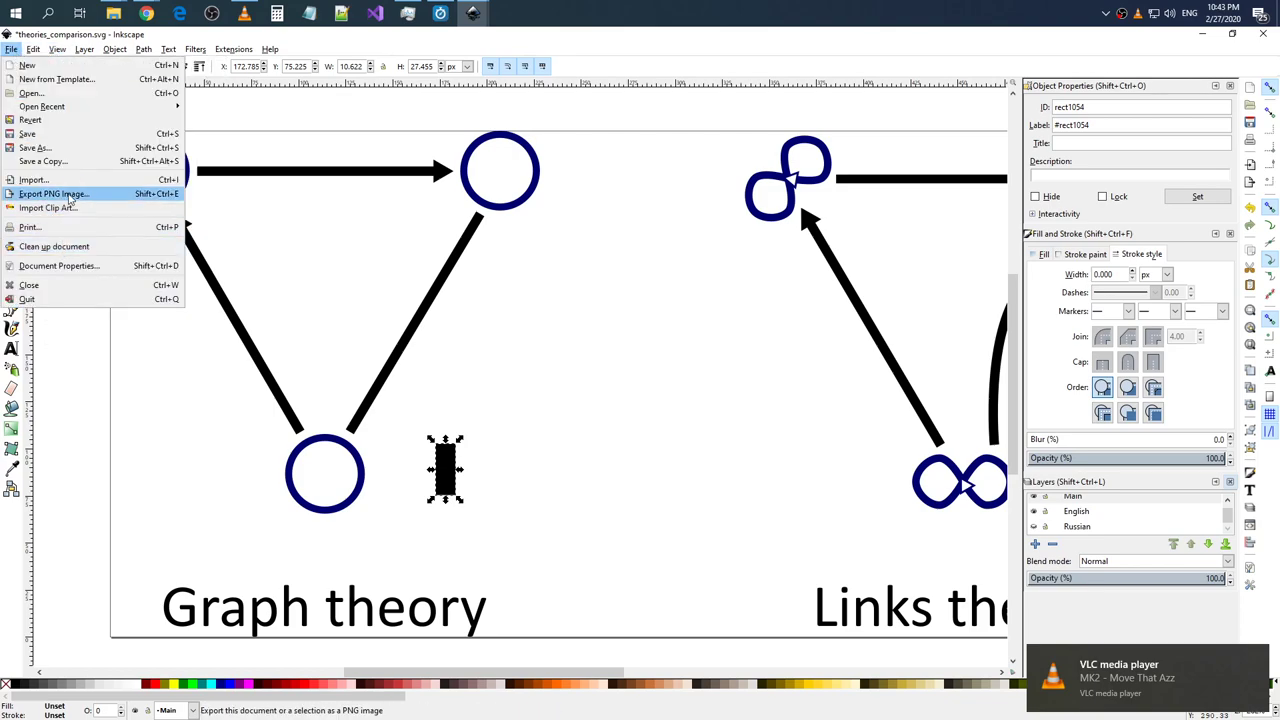
left_click(11, 49)
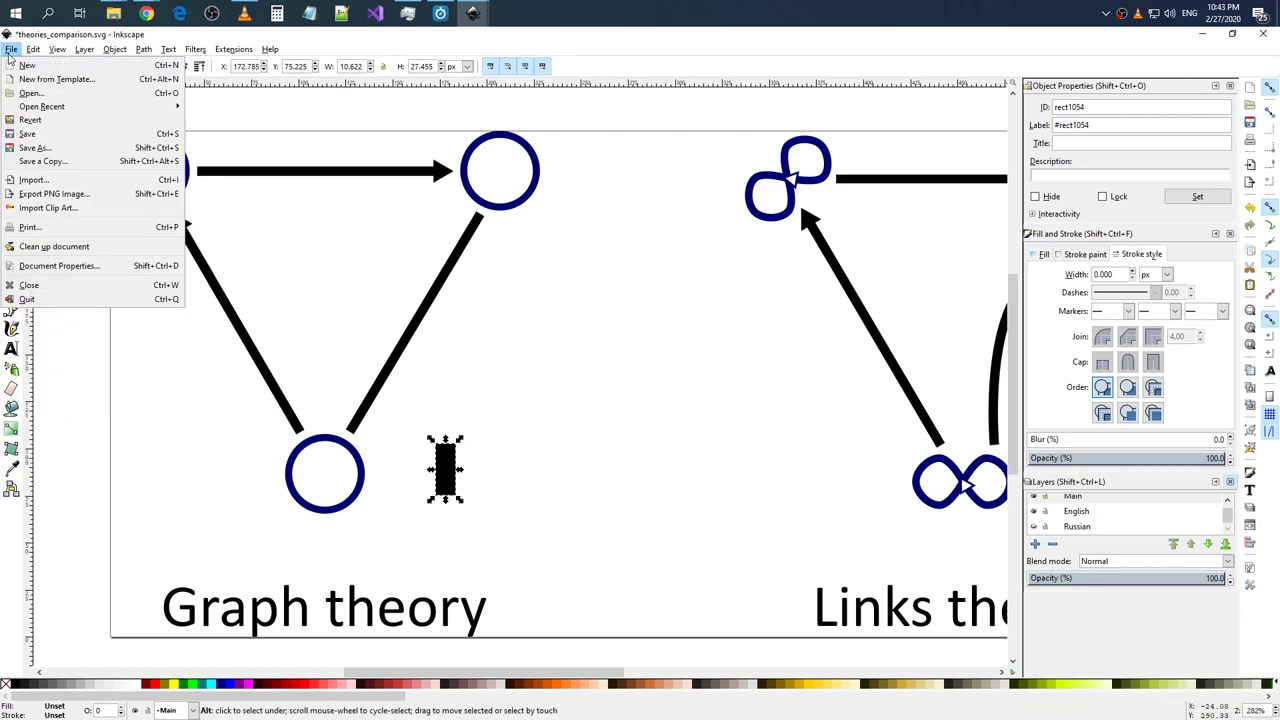
left_click(150, 262)
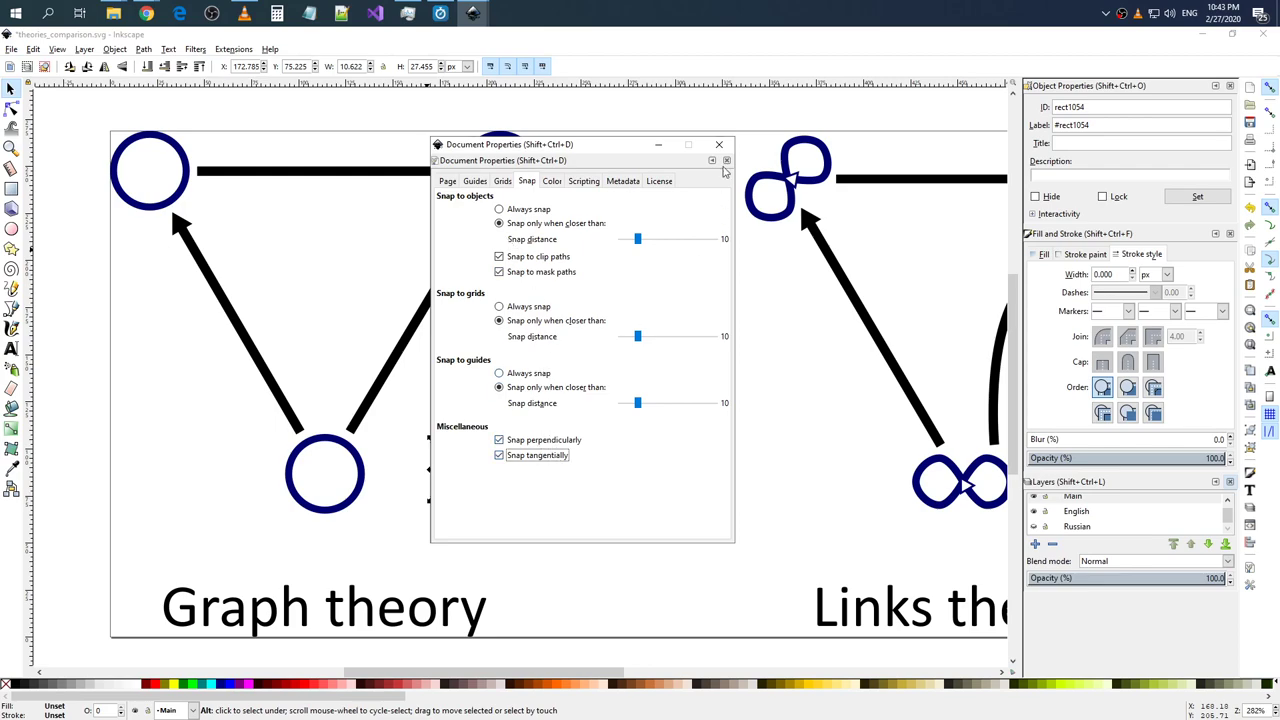
left_click(718, 144)
- Reshape the black test rectangle in the bottom circle into a thin bar snapped to the edge line
left_click_drag(445, 482, 324, 487)
key("r")
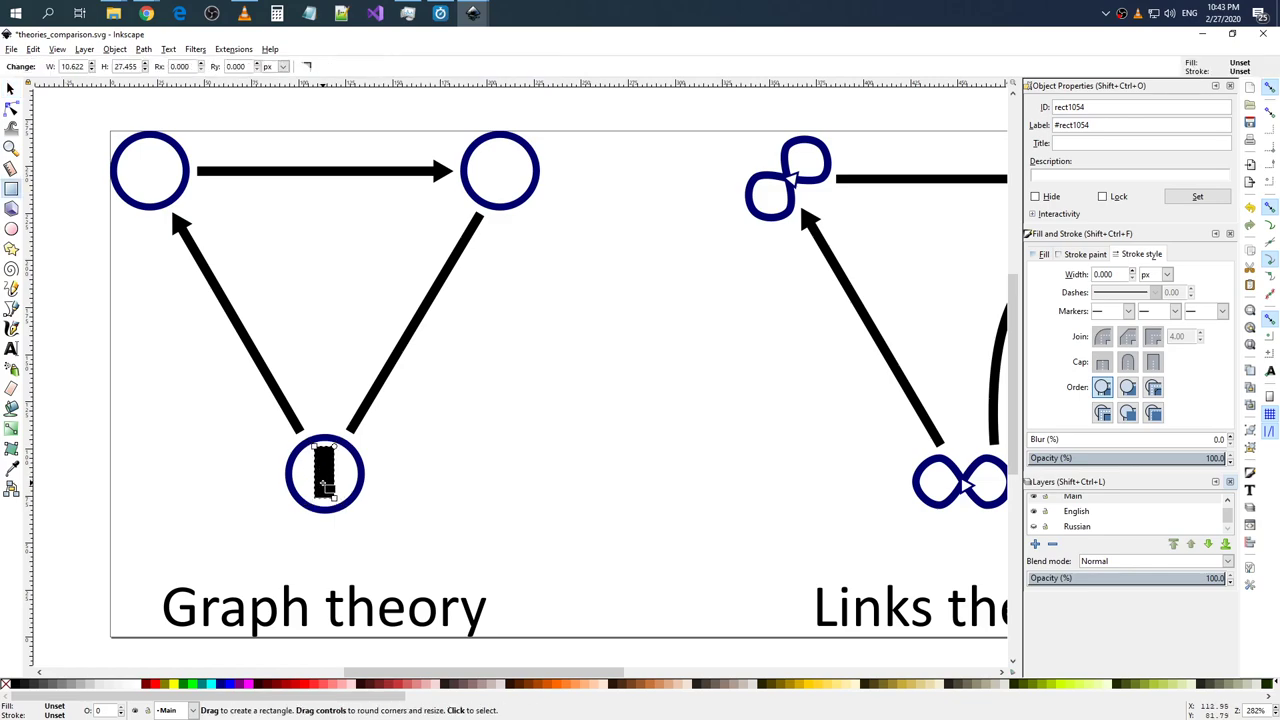
left_click(11, 89)
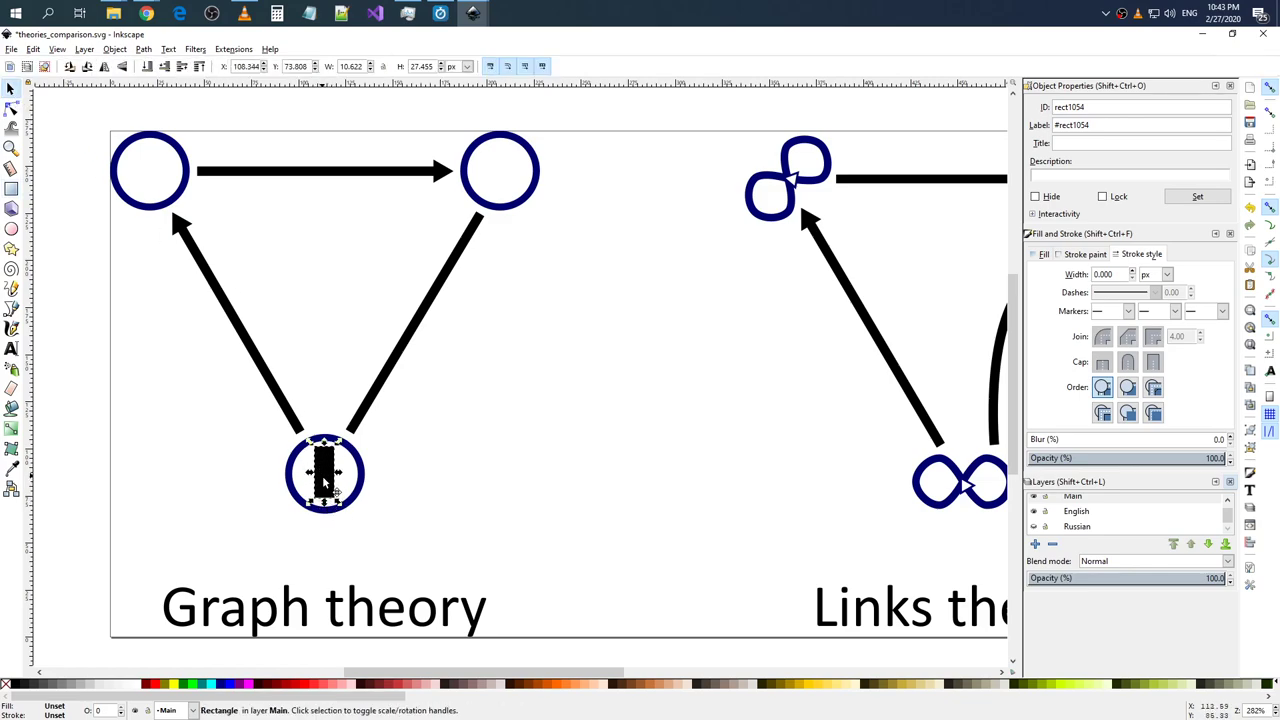
left_click_drag(324, 480, 453, 463)
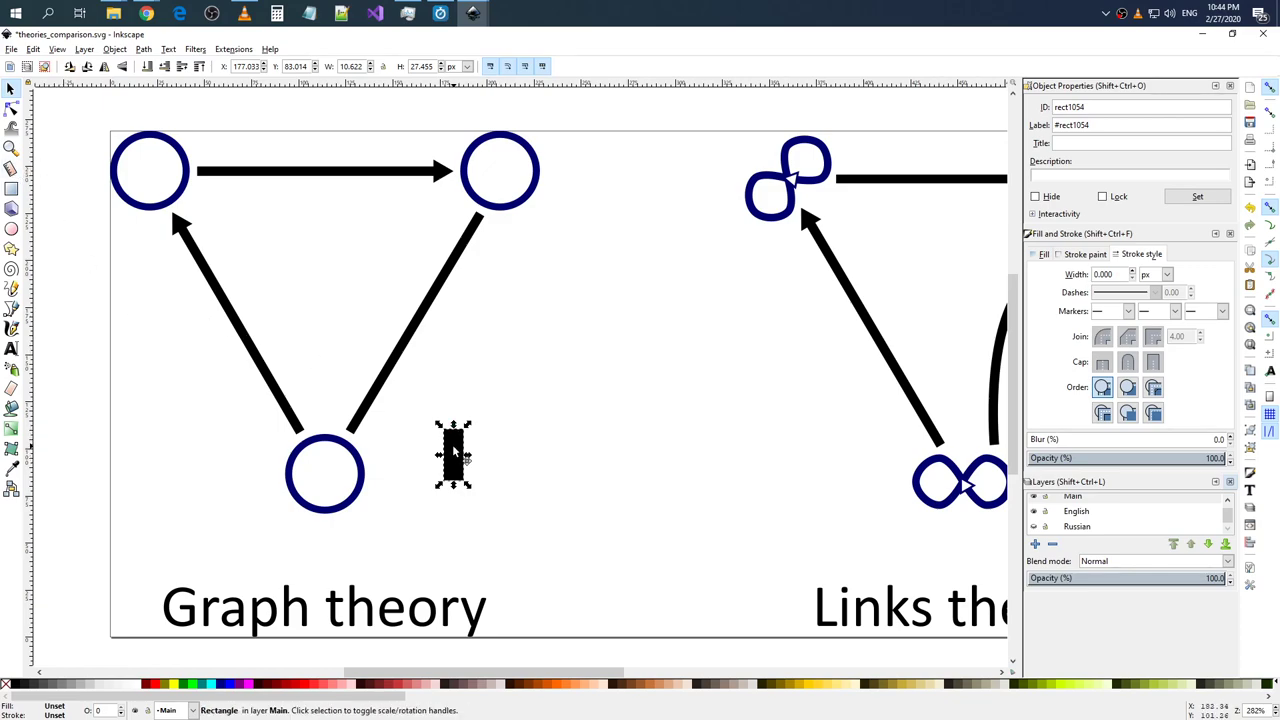
mouse_move(458, 452)
left_mouse_down()
mouse_move(340, 500)
mouse_move(327, 490)
mouse_move(350, 432)
left_mouse_up()
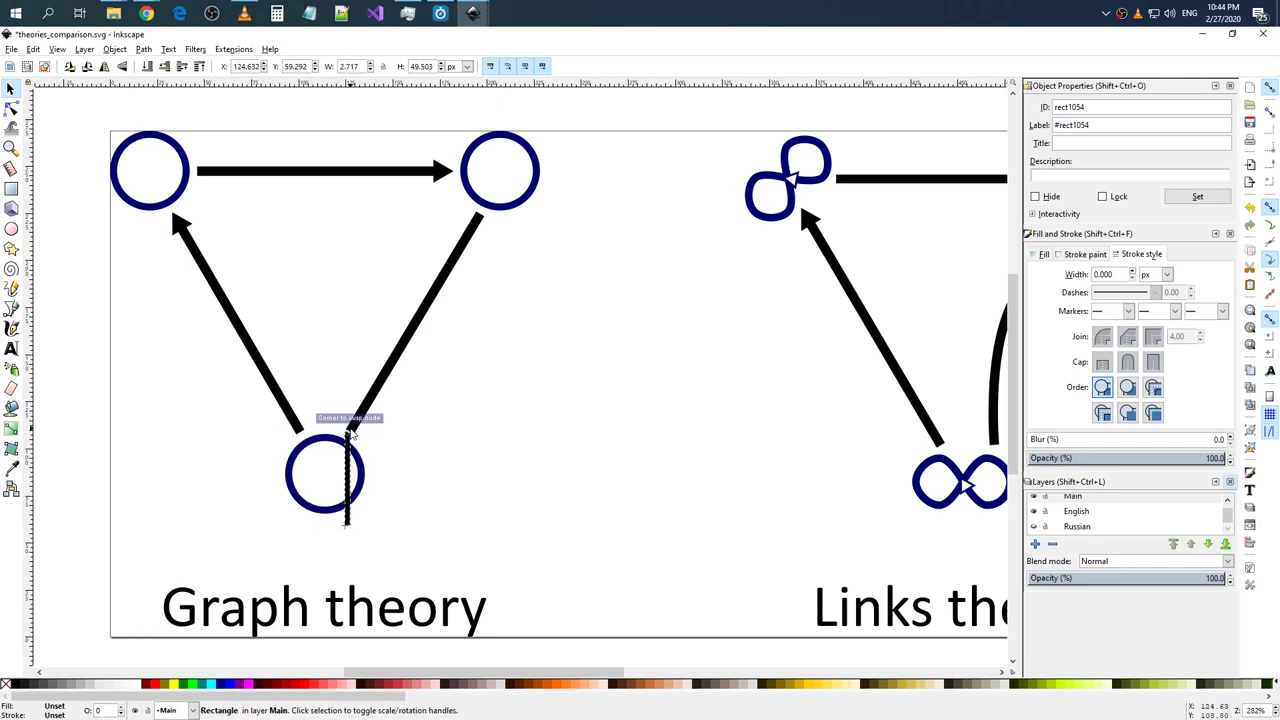
mouse_move(350, 432)
left_mouse_down()
mouse_move(351, 478)
mouse_move(299, 435)
left_mouse_up()
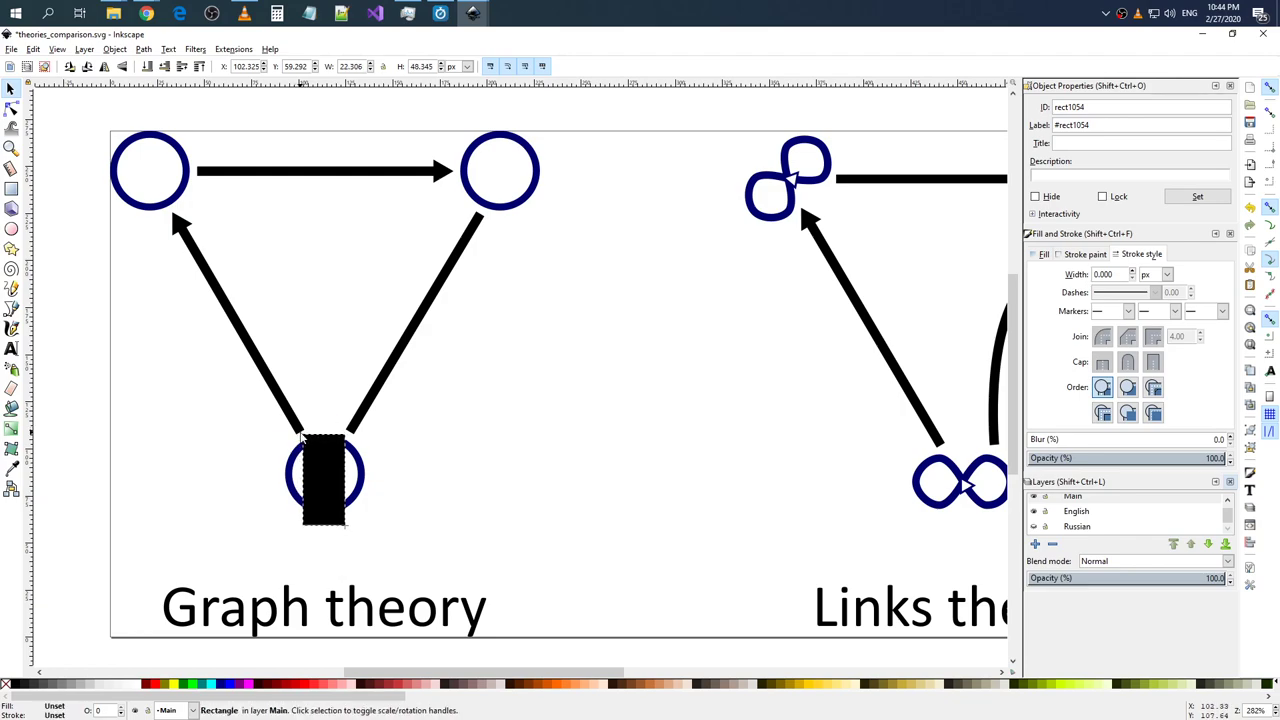
mouse_move(299, 435)
left_mouse_down()
mouse_move(338, 480)
mouse_move(321, 475)
left_mouse_up()
scroll(321, 475, "up", 5)
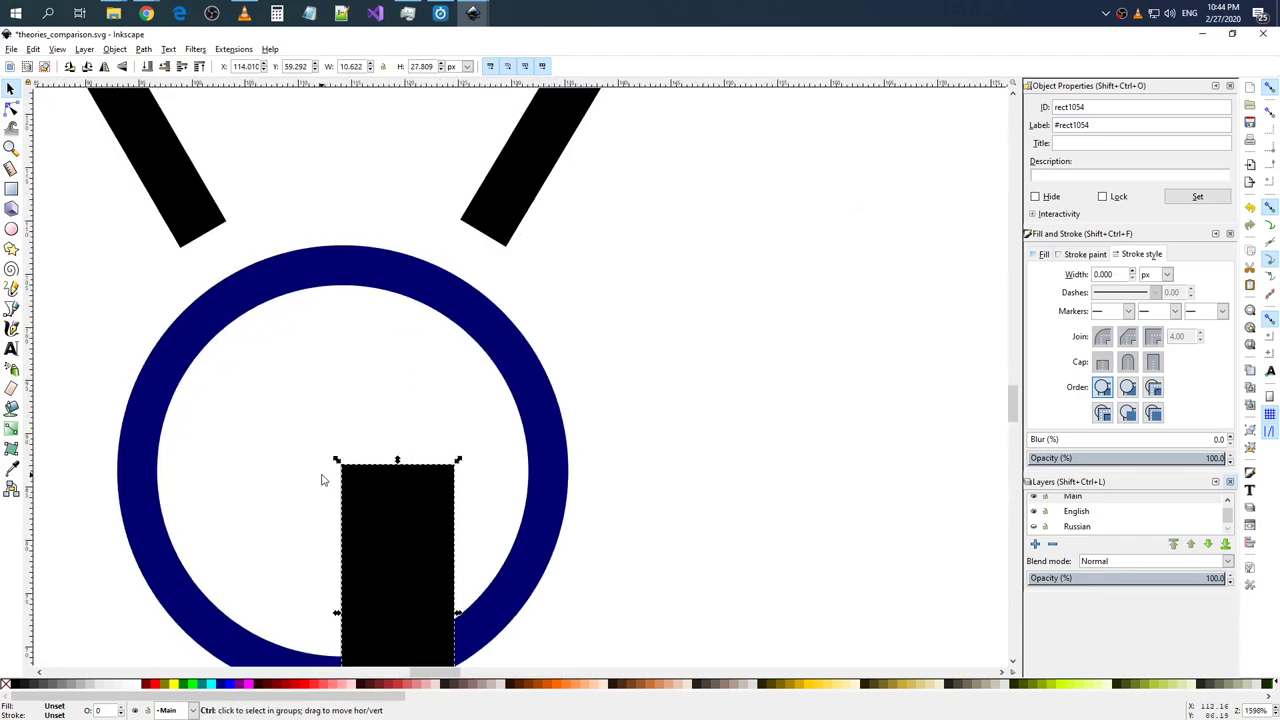
mouse_move(336, 461)
left_mouse_down()
mouse_move(484, 238)
mouse_move(199, 230)
left_mouse_up()
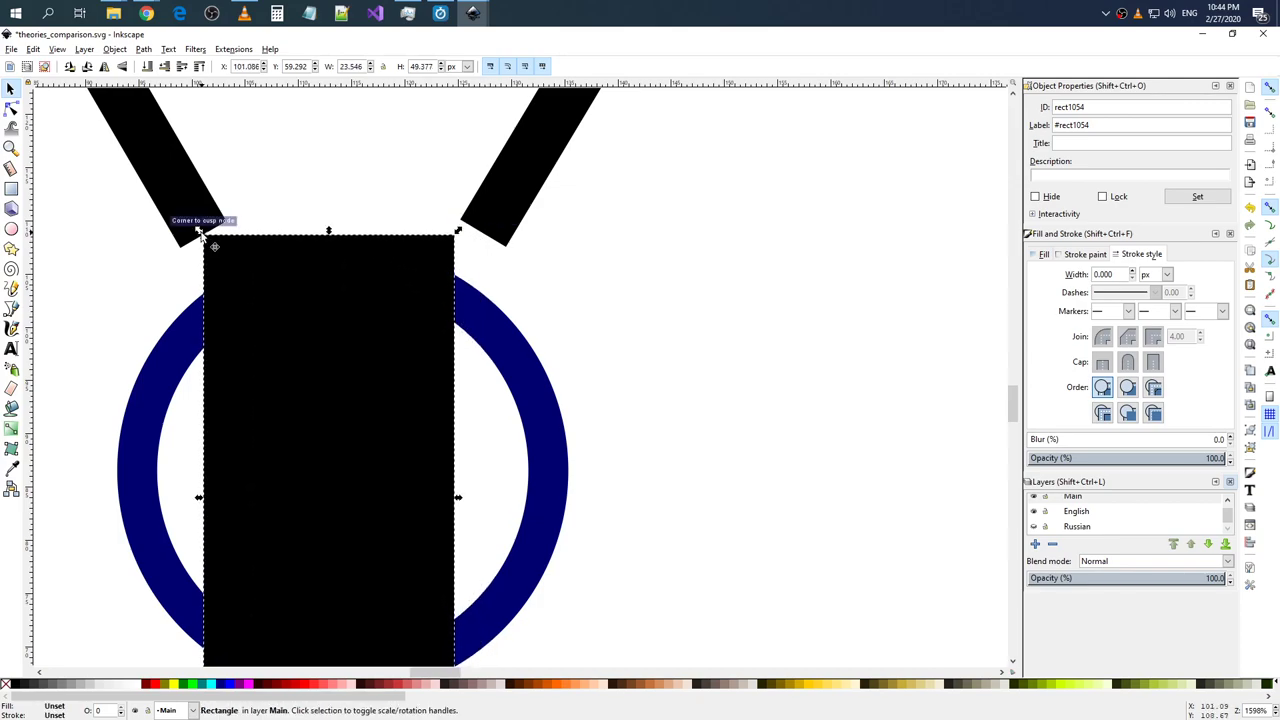
left_click_drag(455, 245, 485, 236)
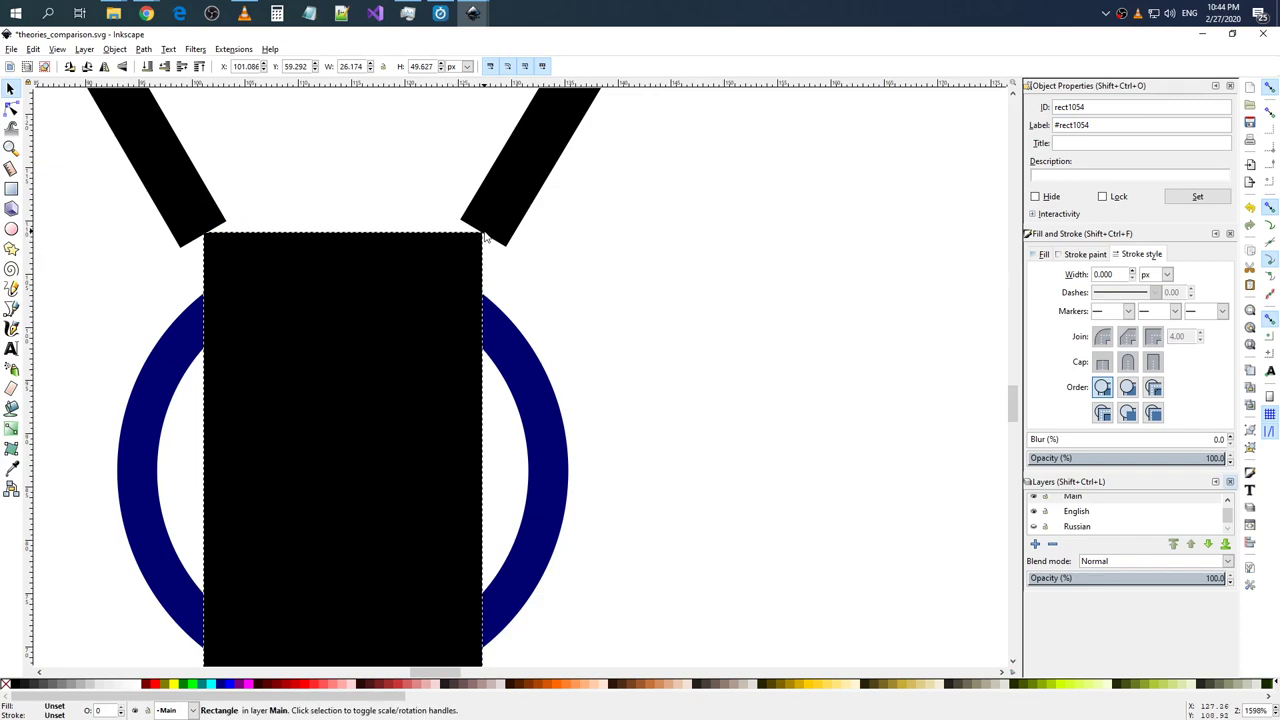
- Delete the black test rectangle, then select and deselect the diagonal edge line
left_click(541, 351)
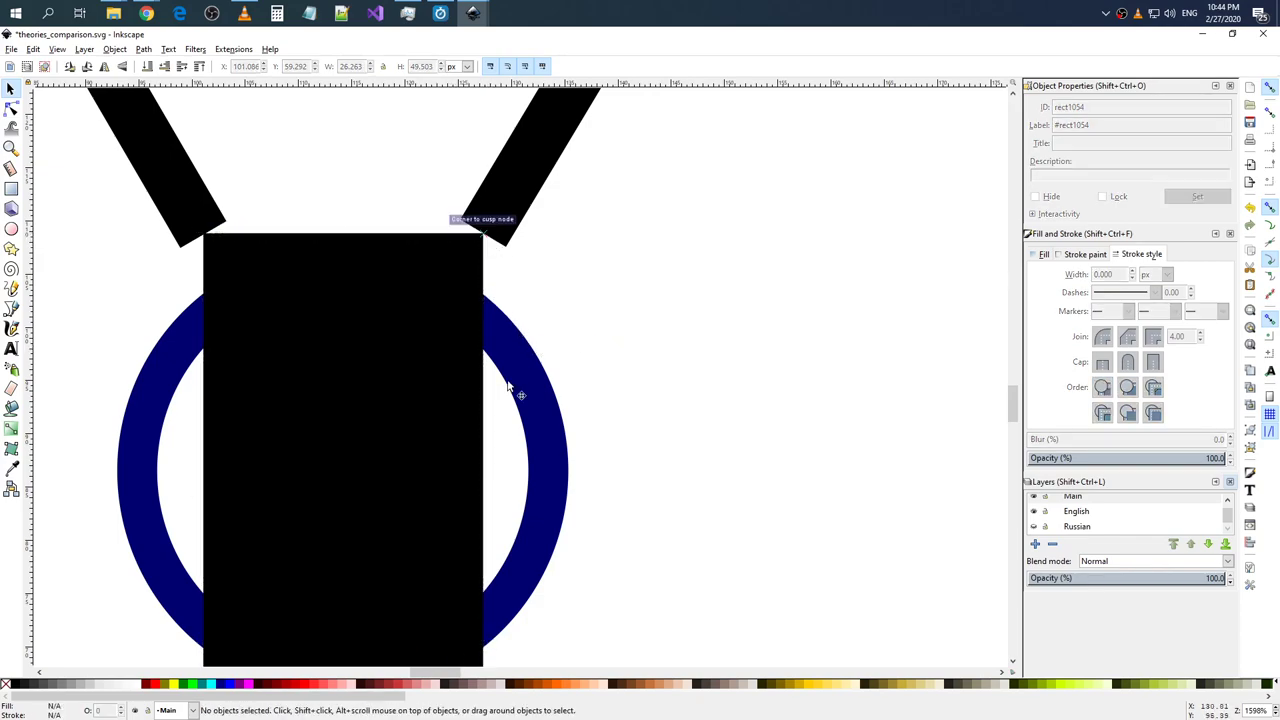
left_click(380, 318)
key("Delete")
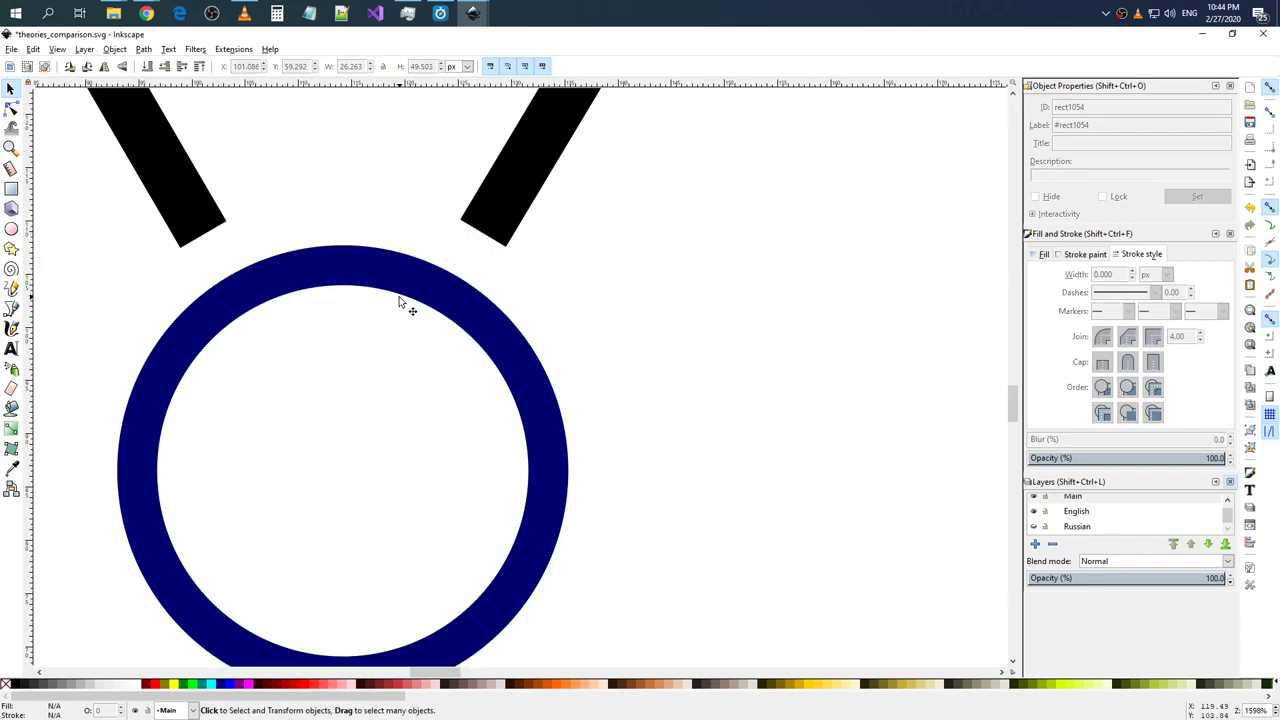
scroll(409, 296, "down", 3)
scroll(417, 283, "down", 2)
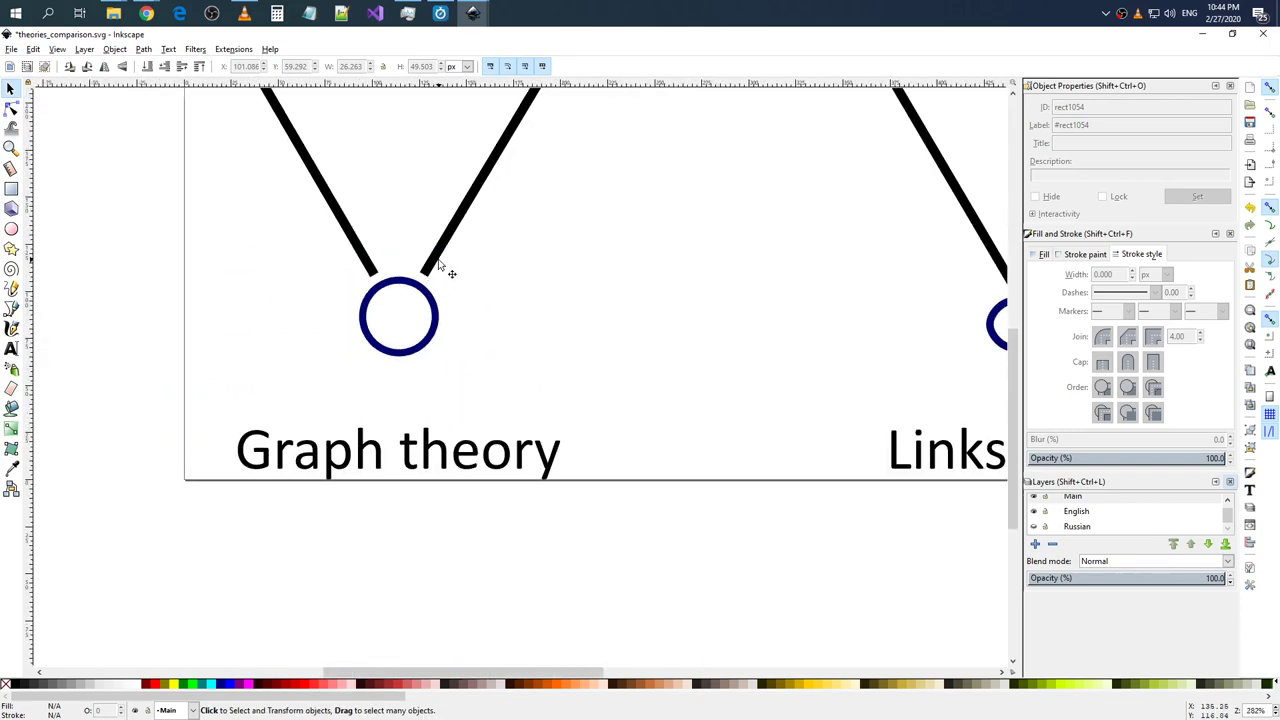
left_click(432, 262)
scroll(430, 290, "up", 4)
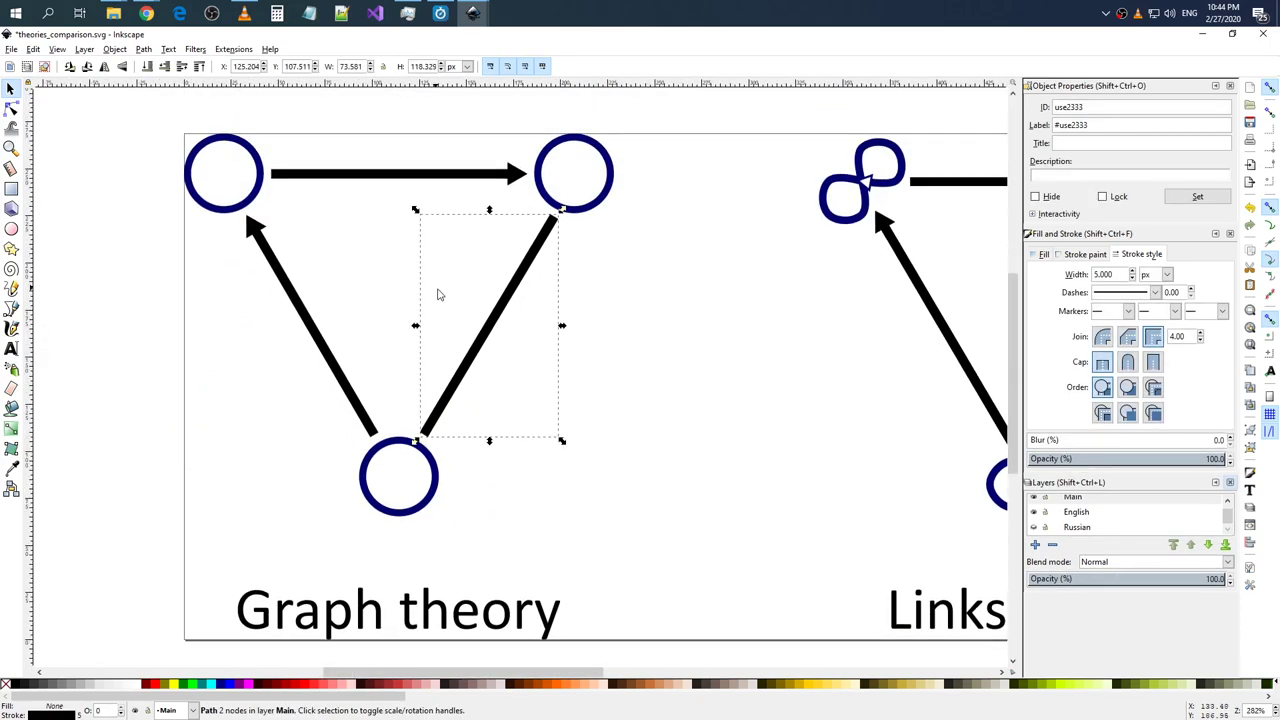
left_click(427, 433)
left_click(488, 489)
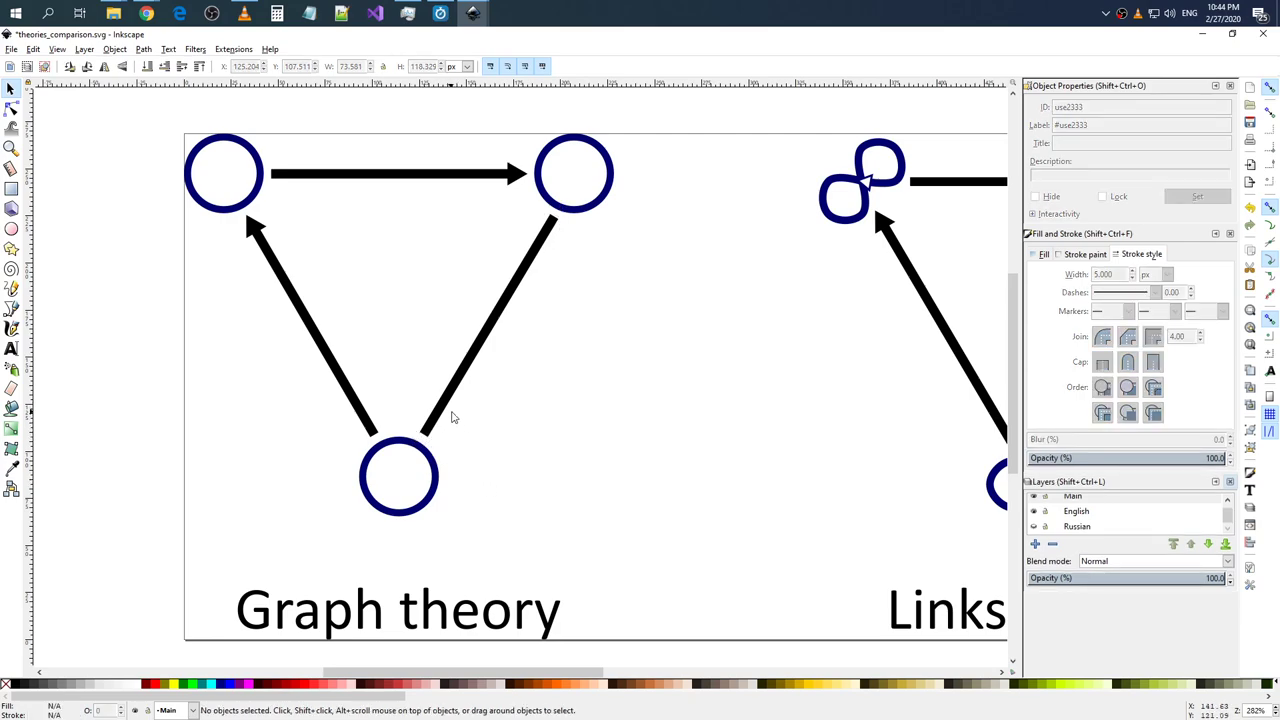
- Draw a small black rectangle over the bottom node circle
key("alt+Tab")
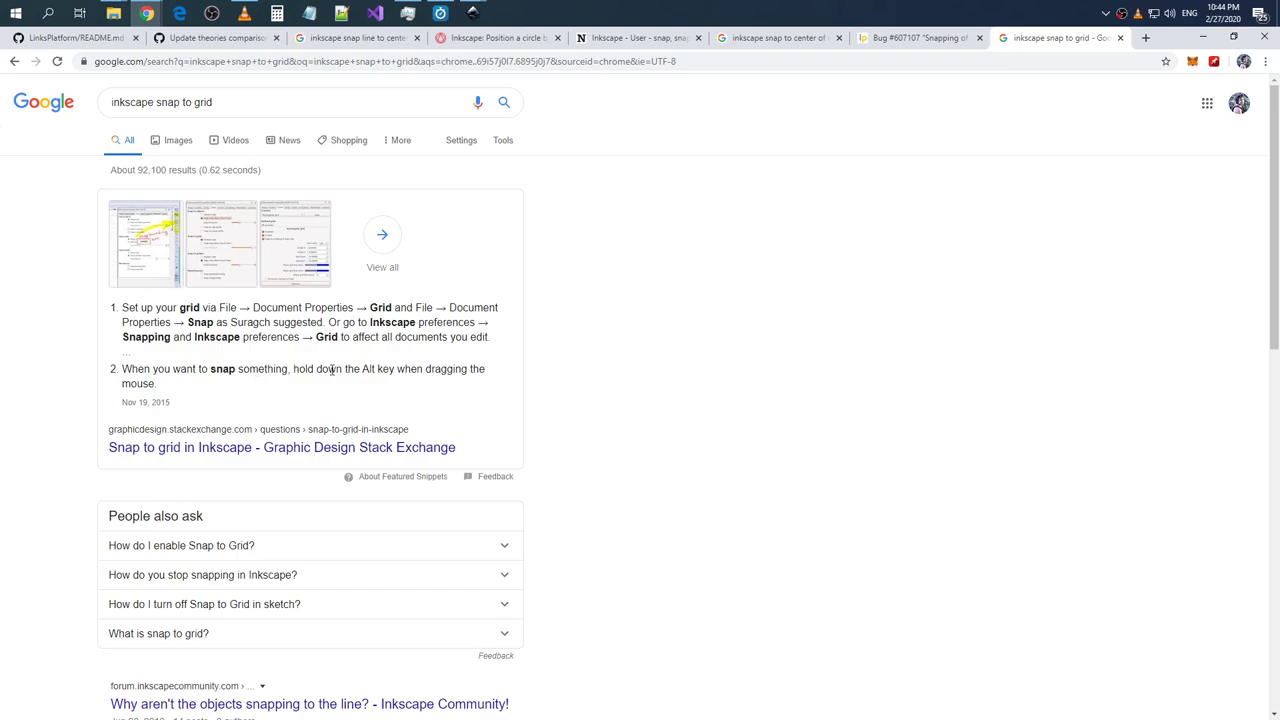
key("alt+Tab")
key("alt+Tab")
key("alt+Tab")
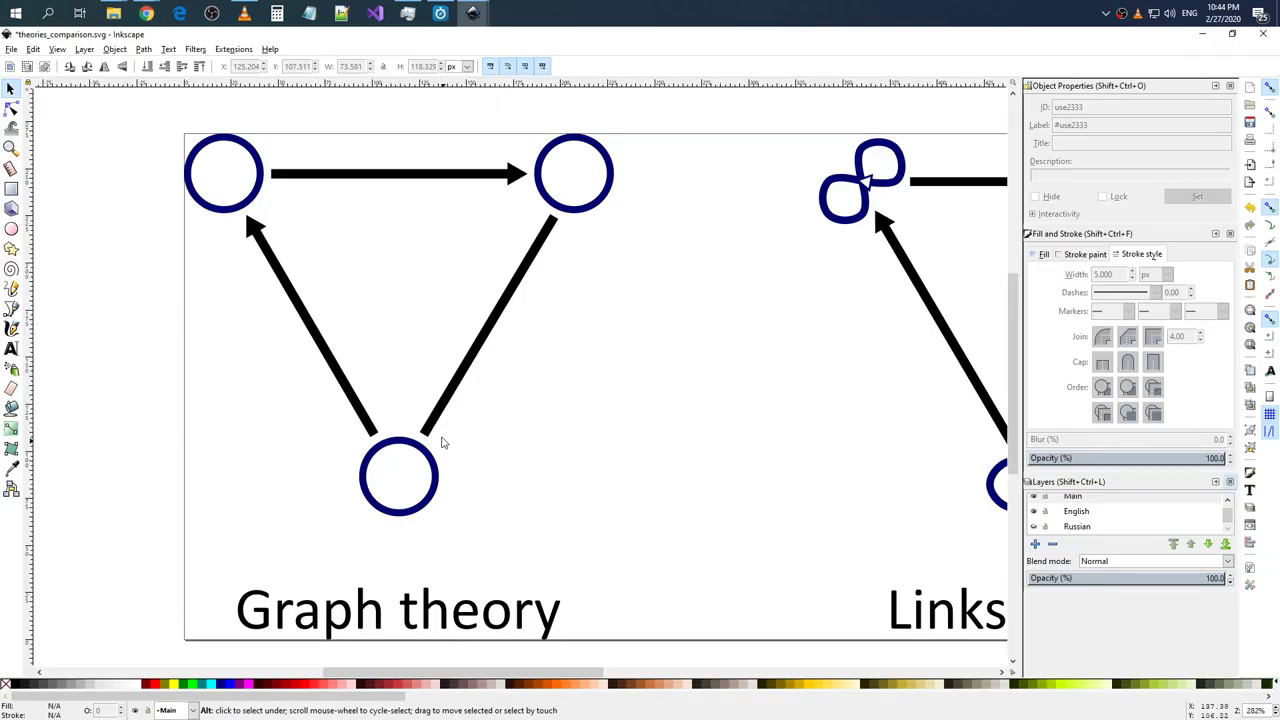
left_click(12, 189)
left_click_drag(455, 507, 412, 470)
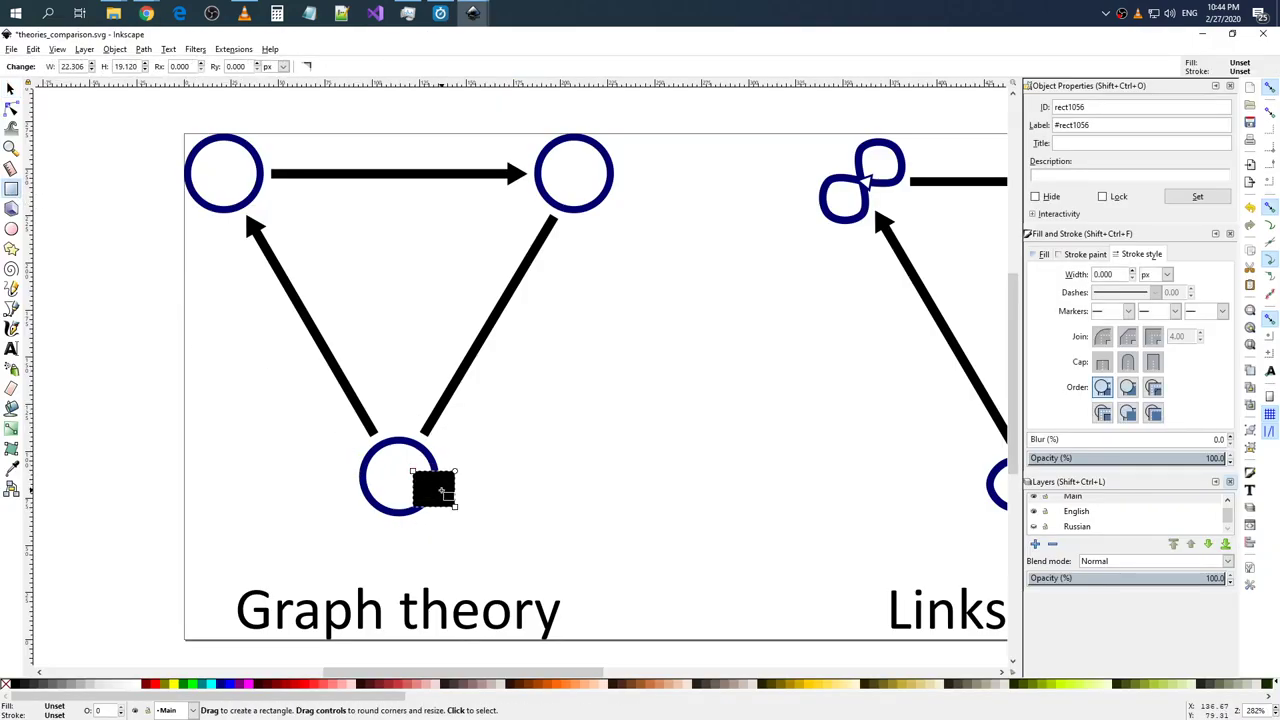
- Move the black square beside the bottom circle, then return to the snap-to-grid results
left_click(10, 89)
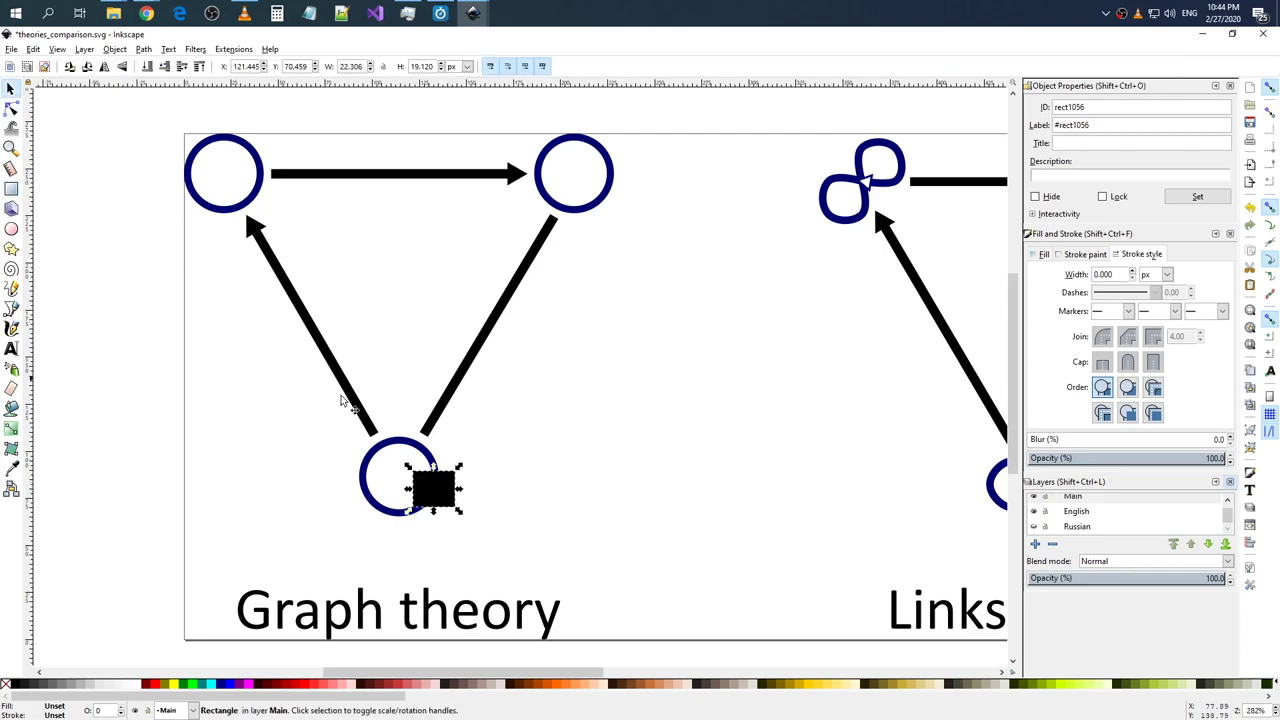
left_click(438, 489)
mouse_move(448, 488)
left_mouse_down()
mouse_move(420, 474)
mouse_move(444, 433)
mouse_move(392, 431)
mouse_move(470, 449)
left_mouse_up()
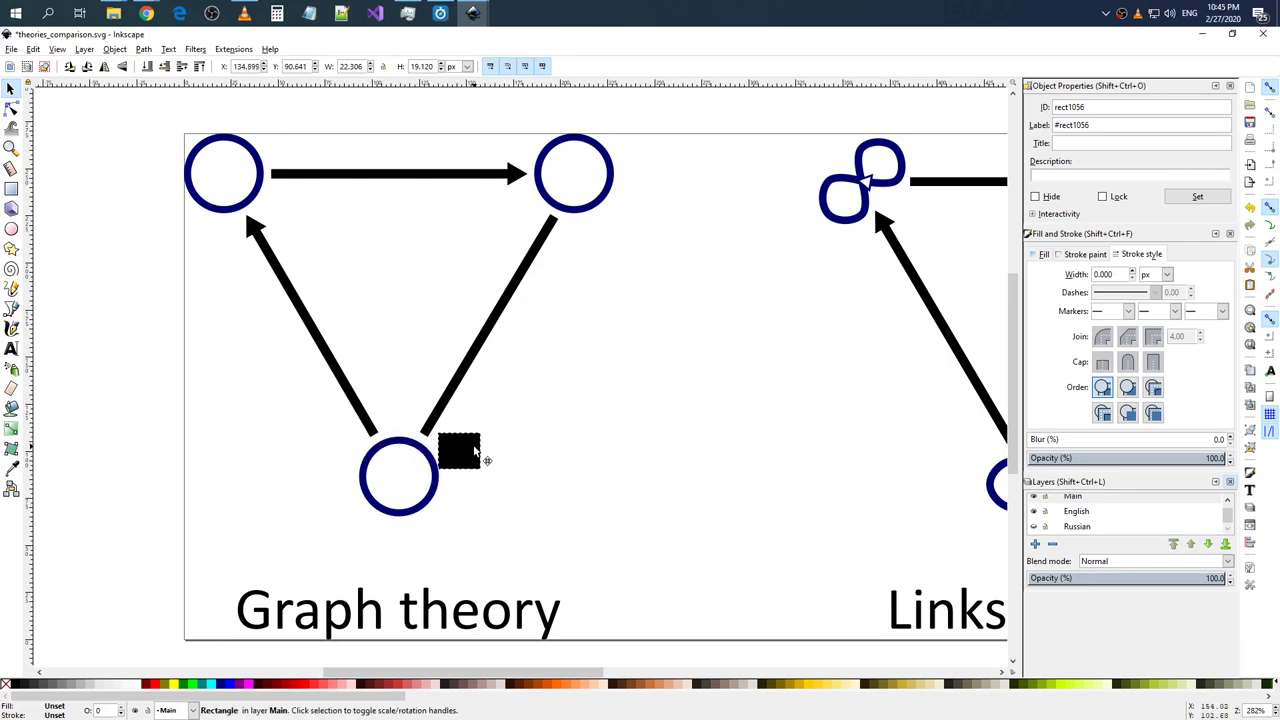
key("alt+Tab")
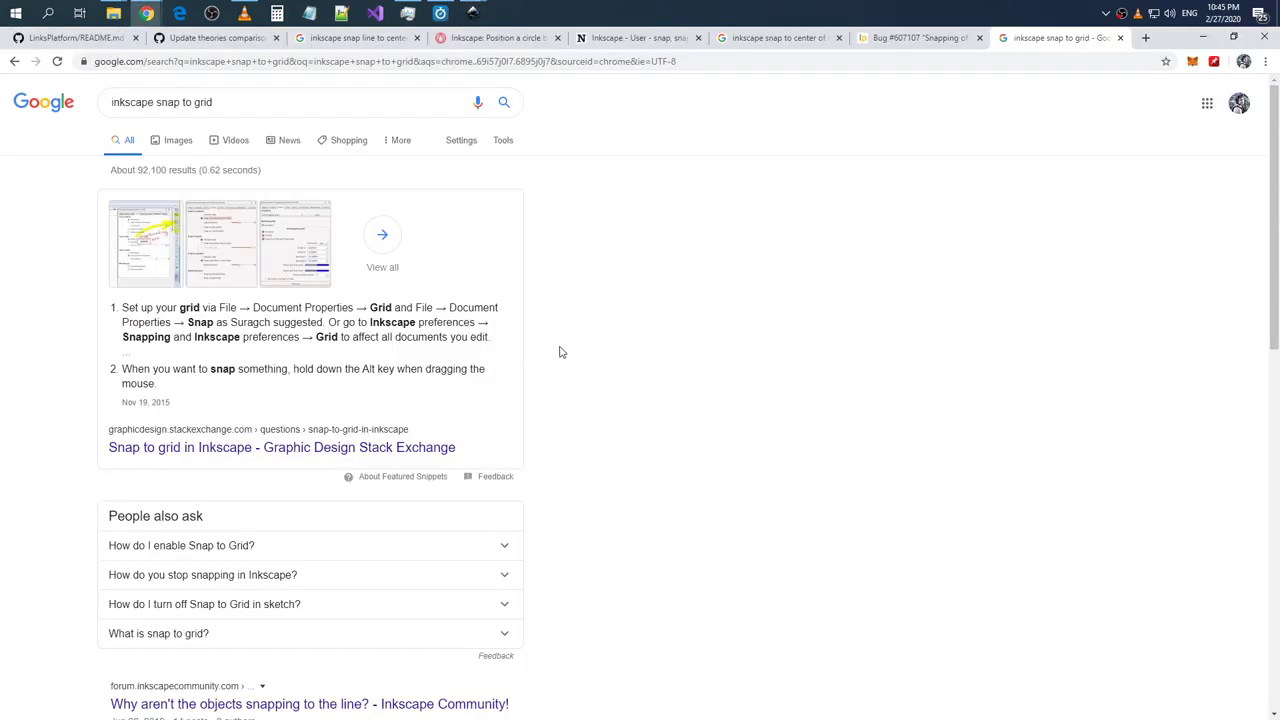
- Open Inkscape's Document Properties snap settings and move the window aside
scroll(495, 370, "down", 1)
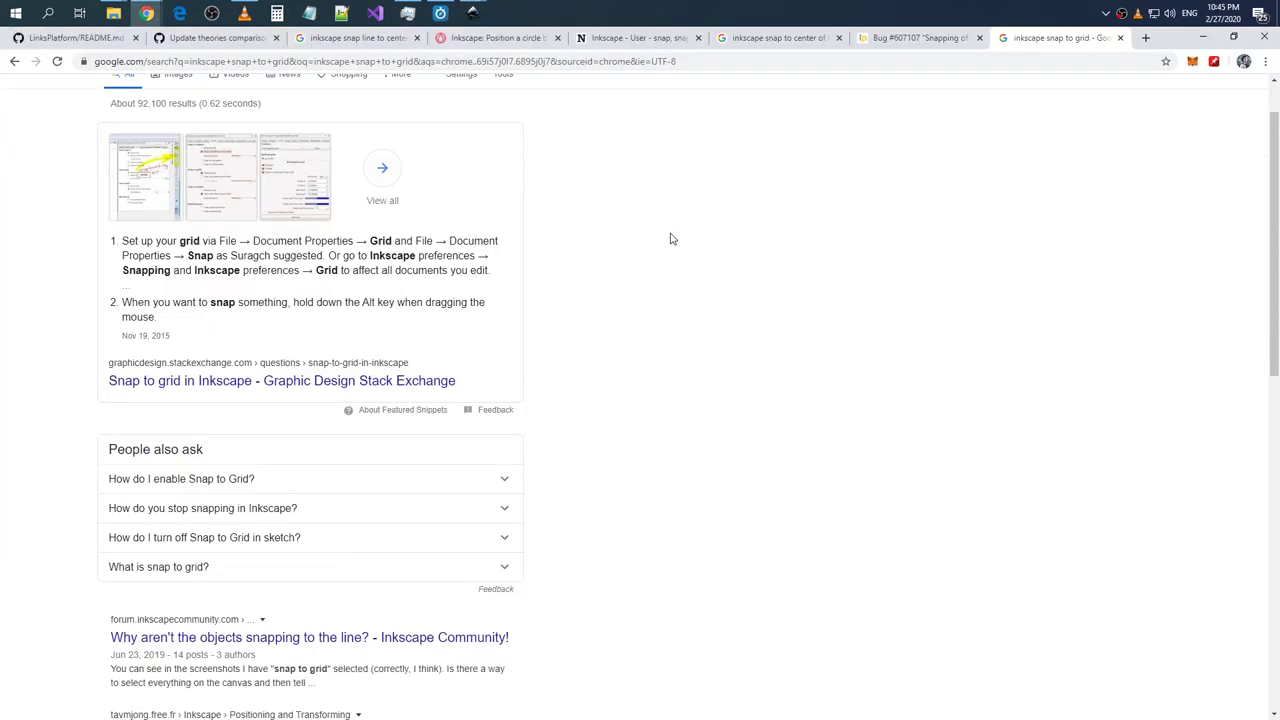
key("alt+Tab")
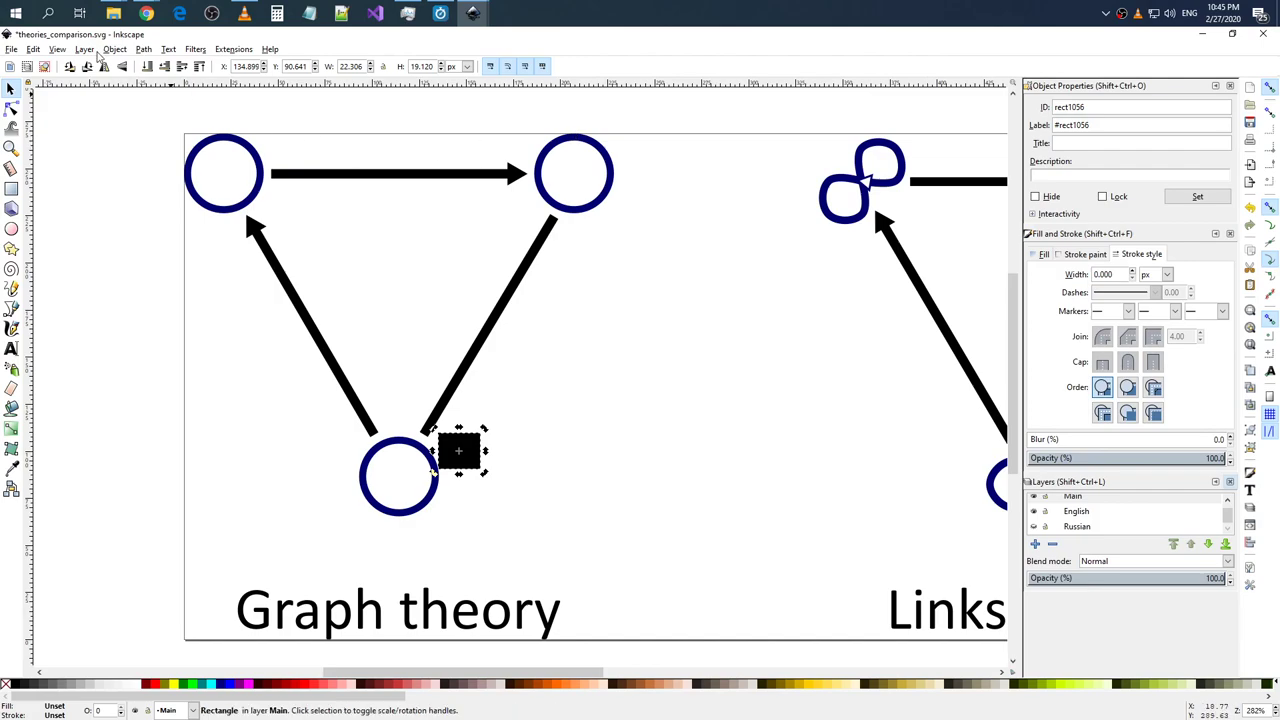
left_click(12, 49)
left_click(60, 265)
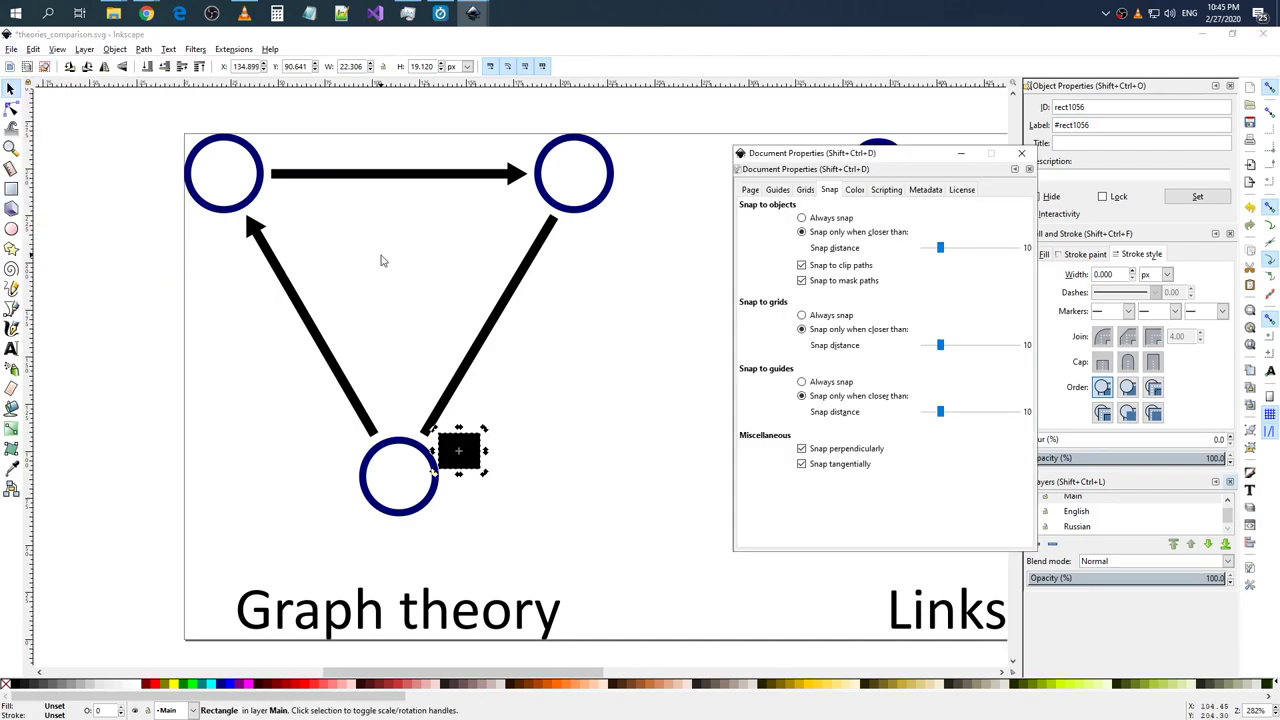
left_click_drag(960, 153, 598, 208)
- Search Google for 'inkscape snap center of rotation' in a new tab
key("alt+Tab")
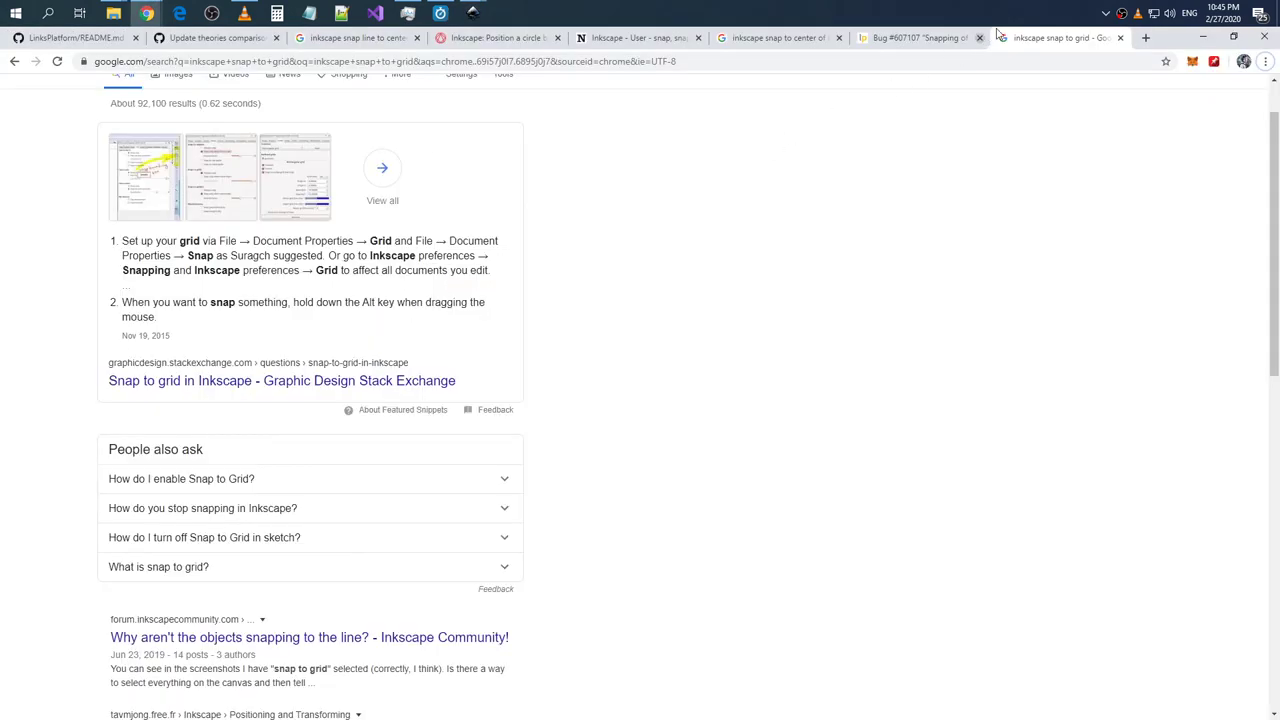
left_click(1147, 38)
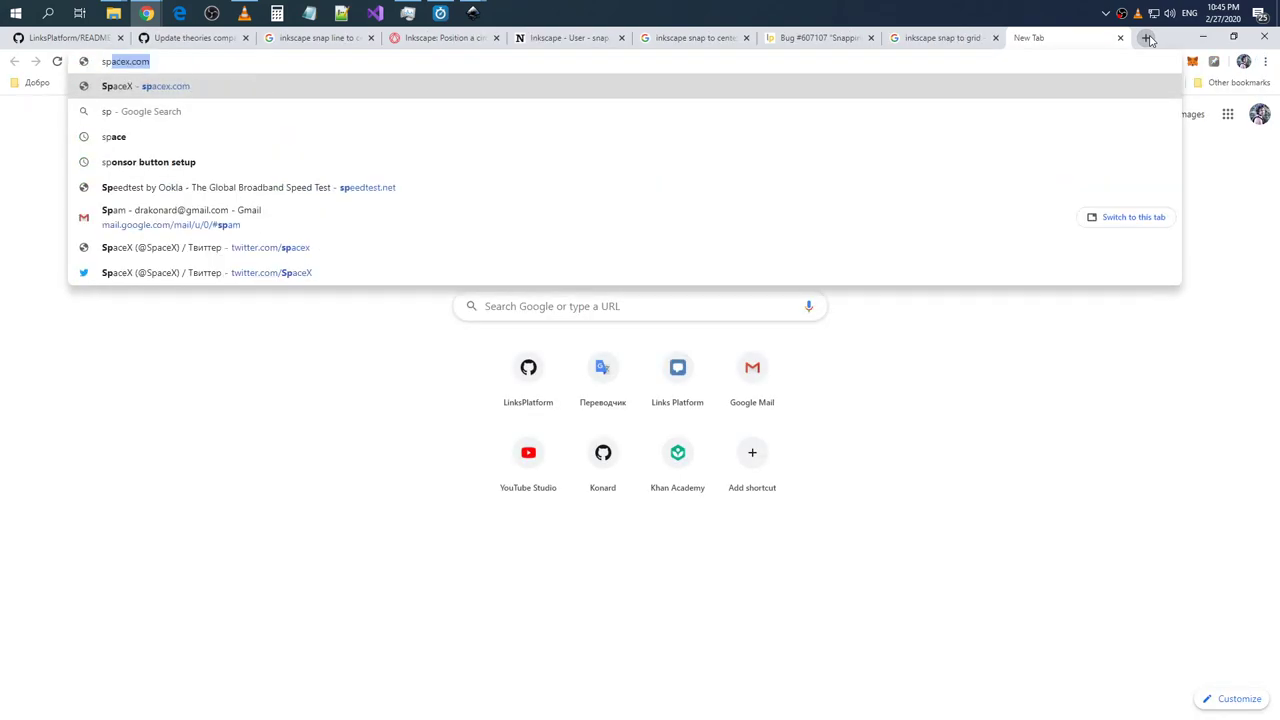
type("ink")
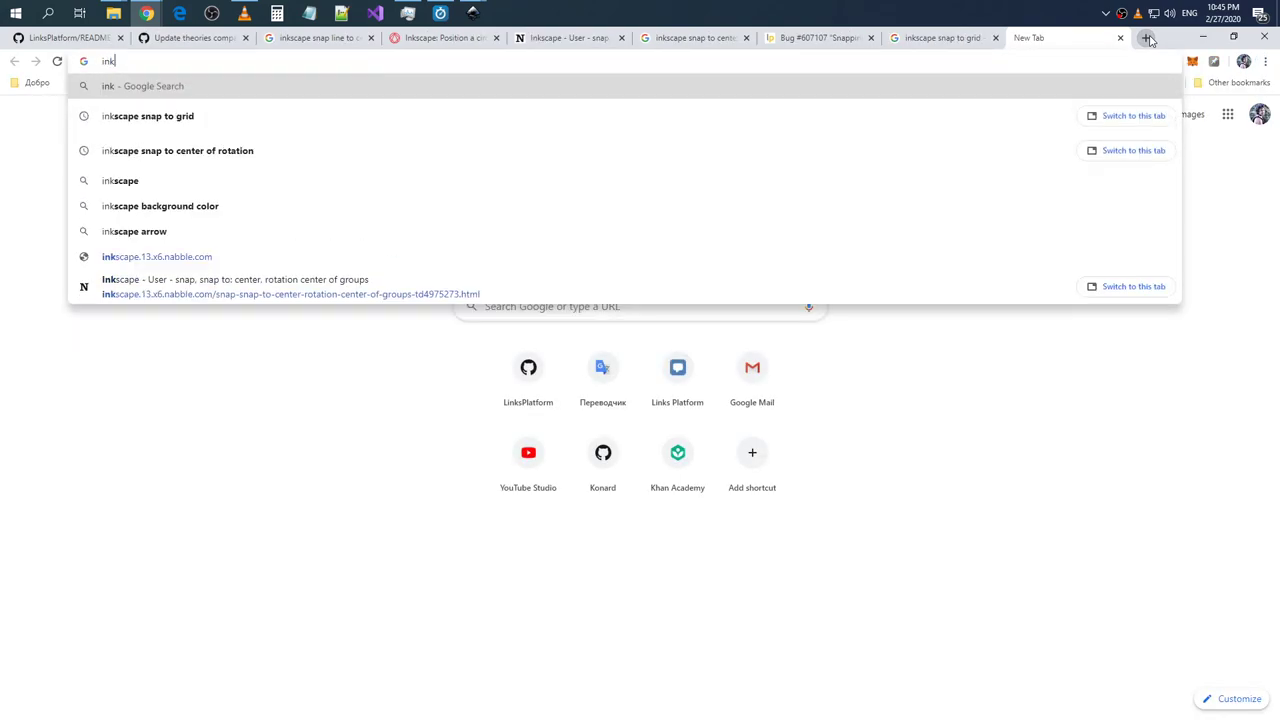
type("sk")
key("BackSpace")
type("cape s")
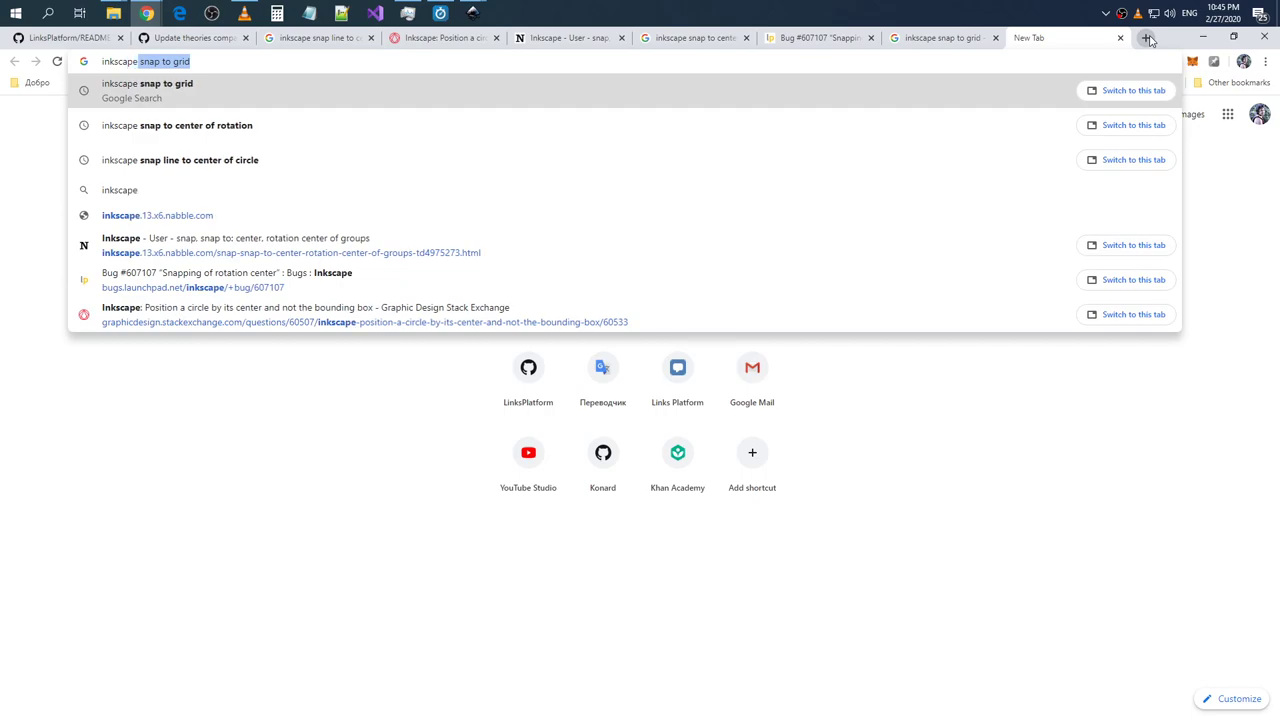
type("nap t")
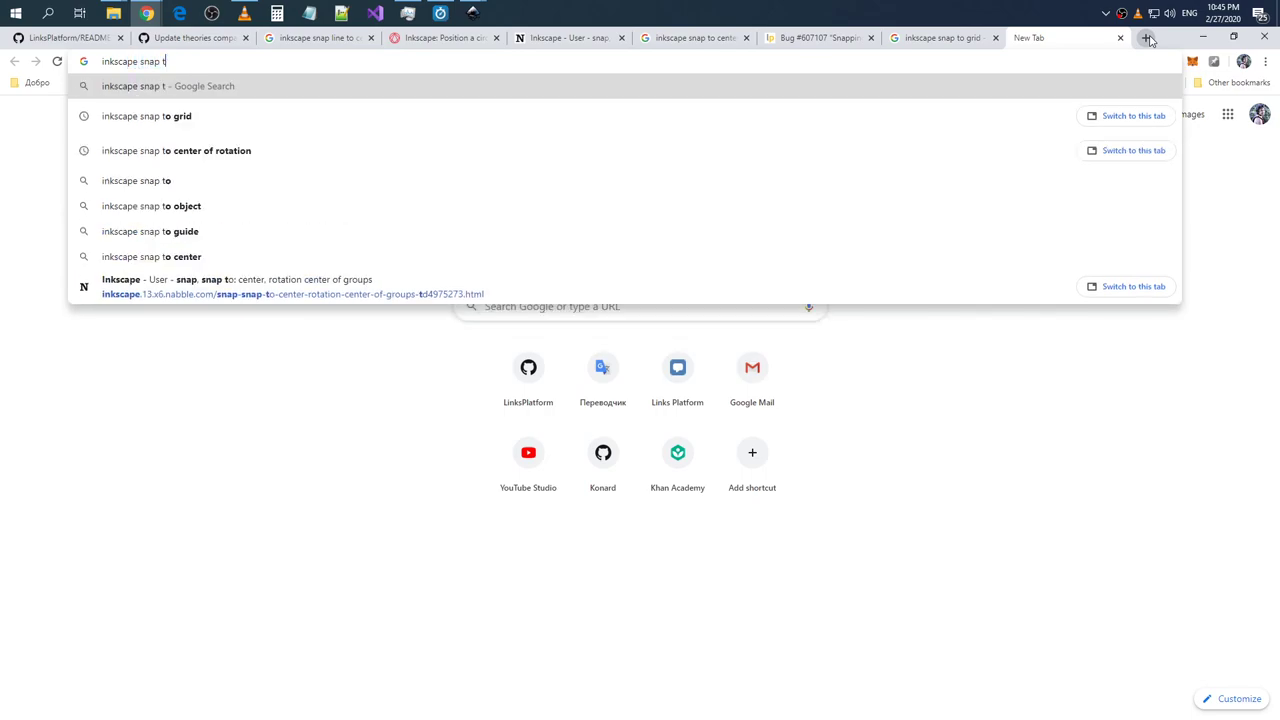
key("BackSpace")
type("by ")
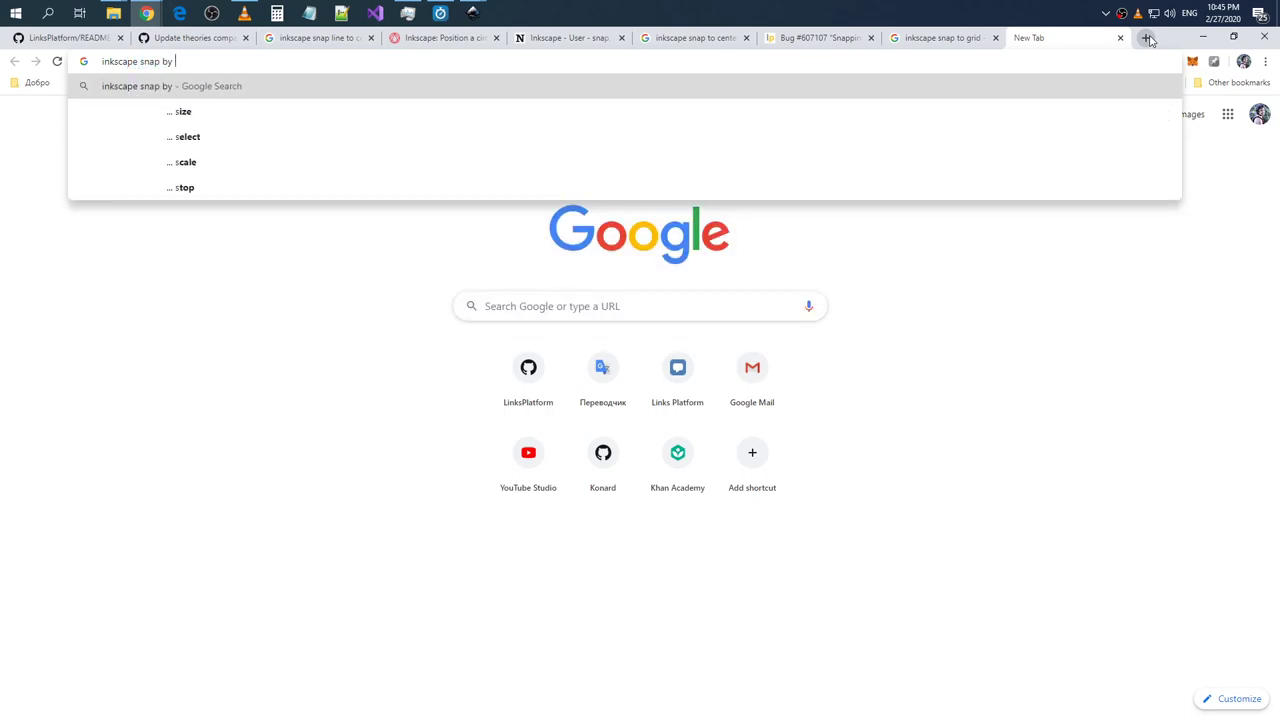
type("center o")
key("Down")
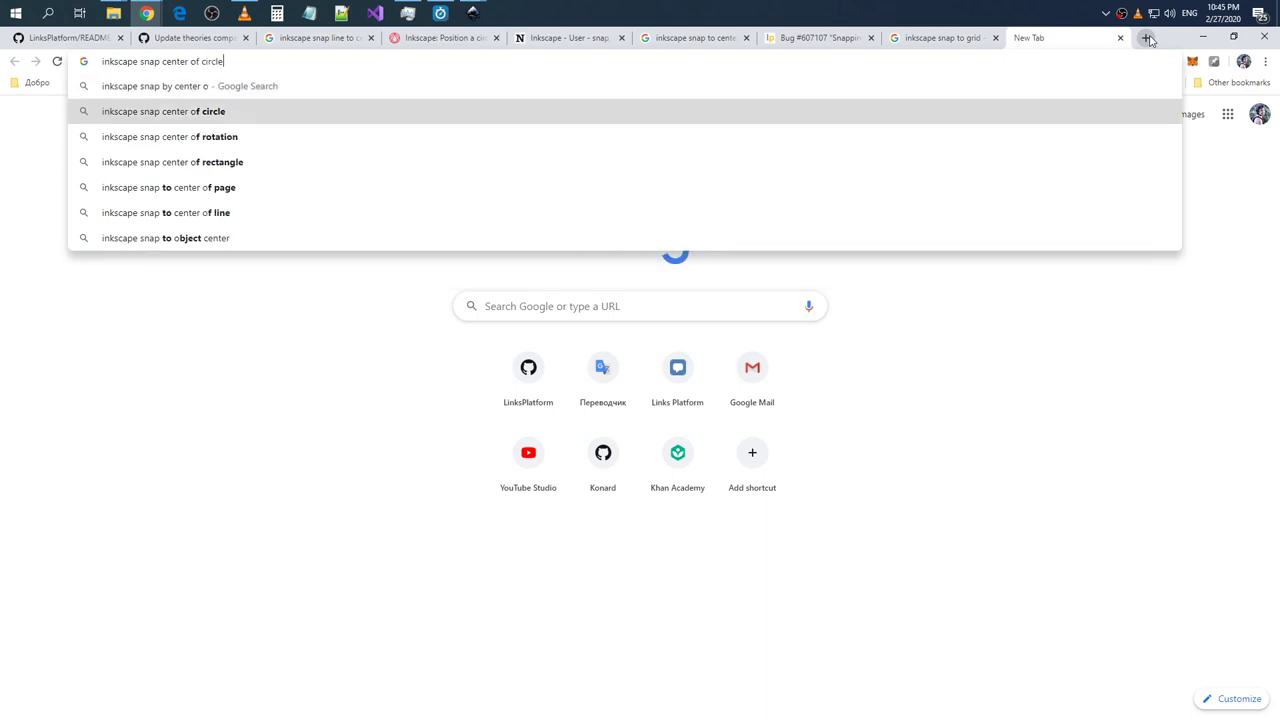
key("Down")
key("Return")
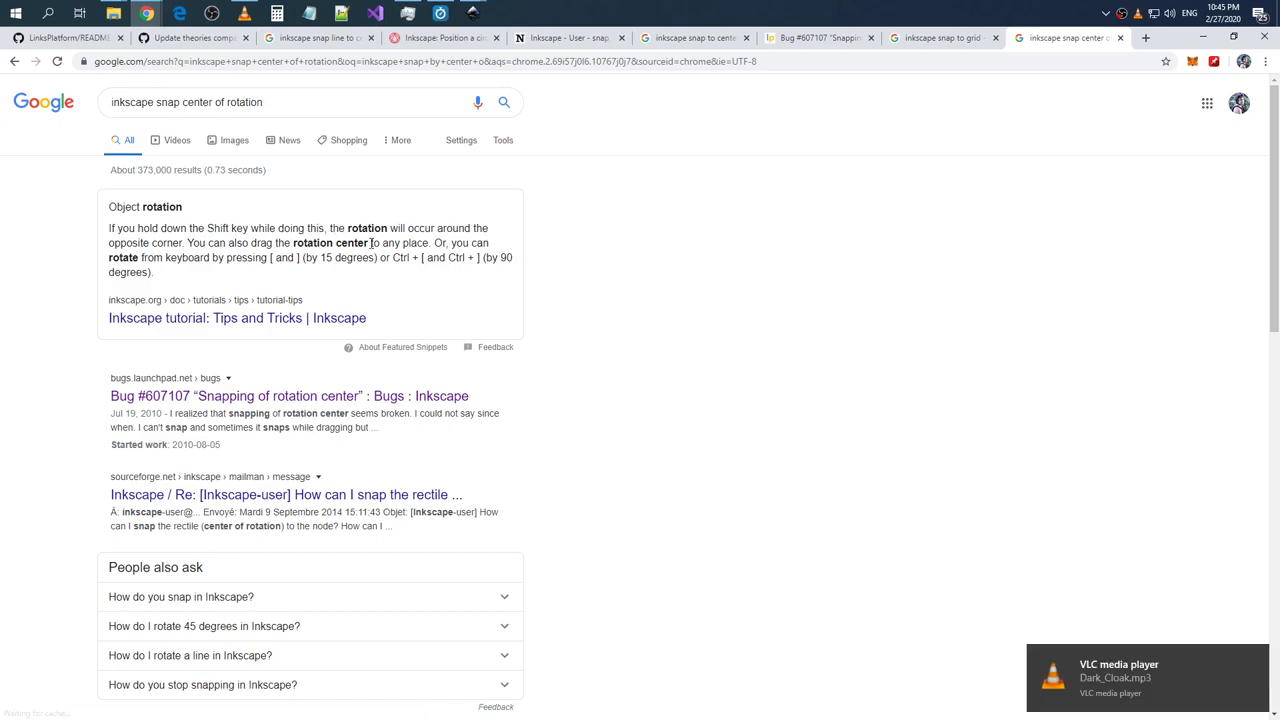
- Read the rotation-center tips and open Bug #607107 in a new tab
left_click_drag(190, 244, 506, 252)
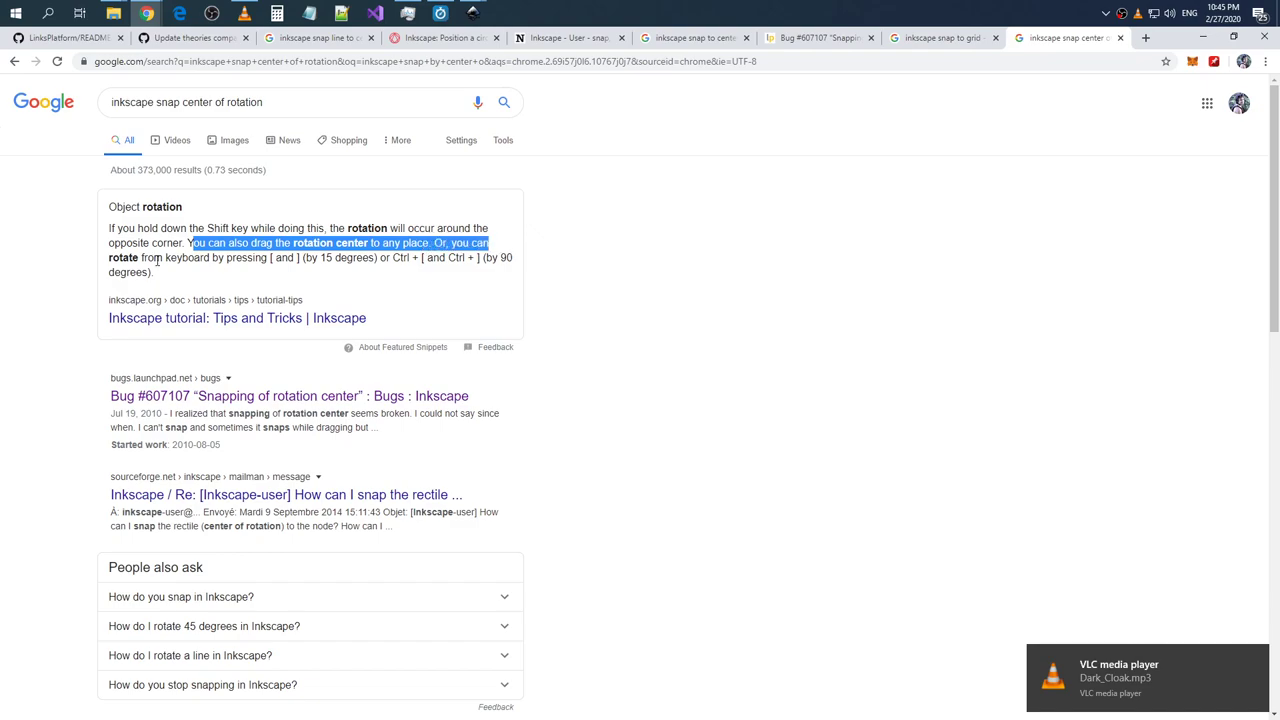
left_click_drag(152, 258, 266, 258)
left_click(266, 258)
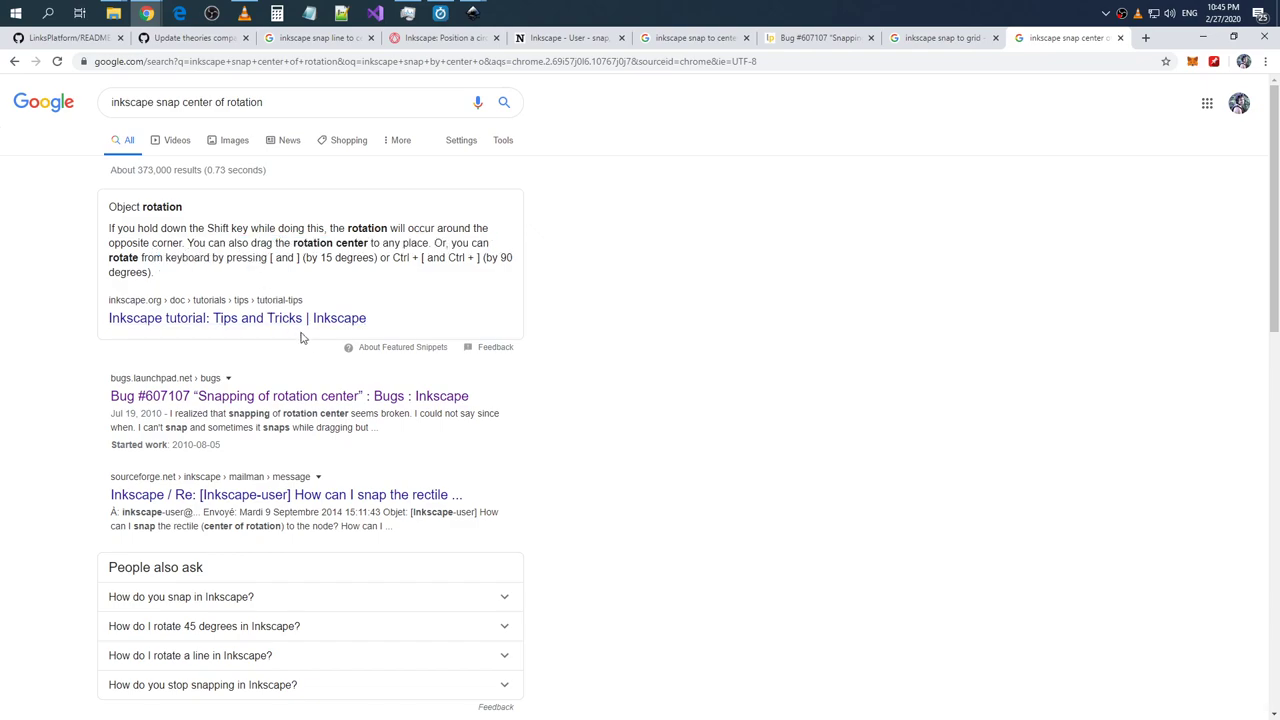
scroll(370, 428, "down", 2)
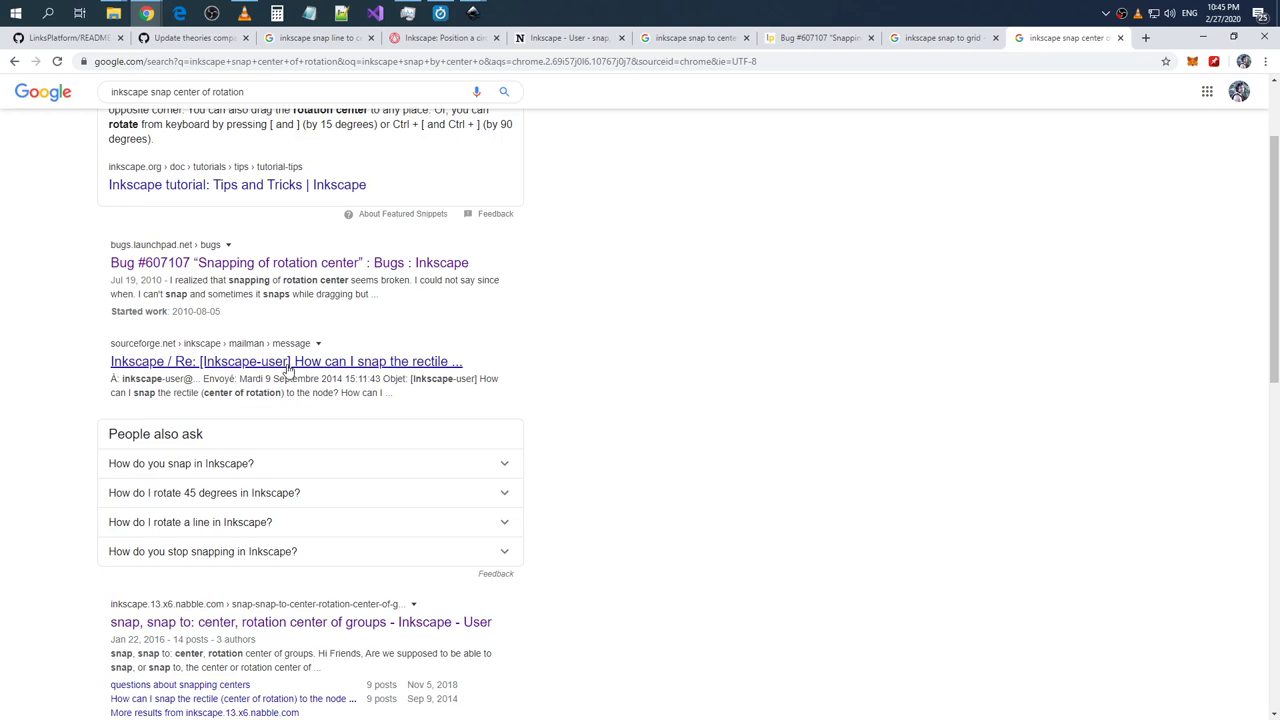
right_click(325, 265)
left_click(380, 278)
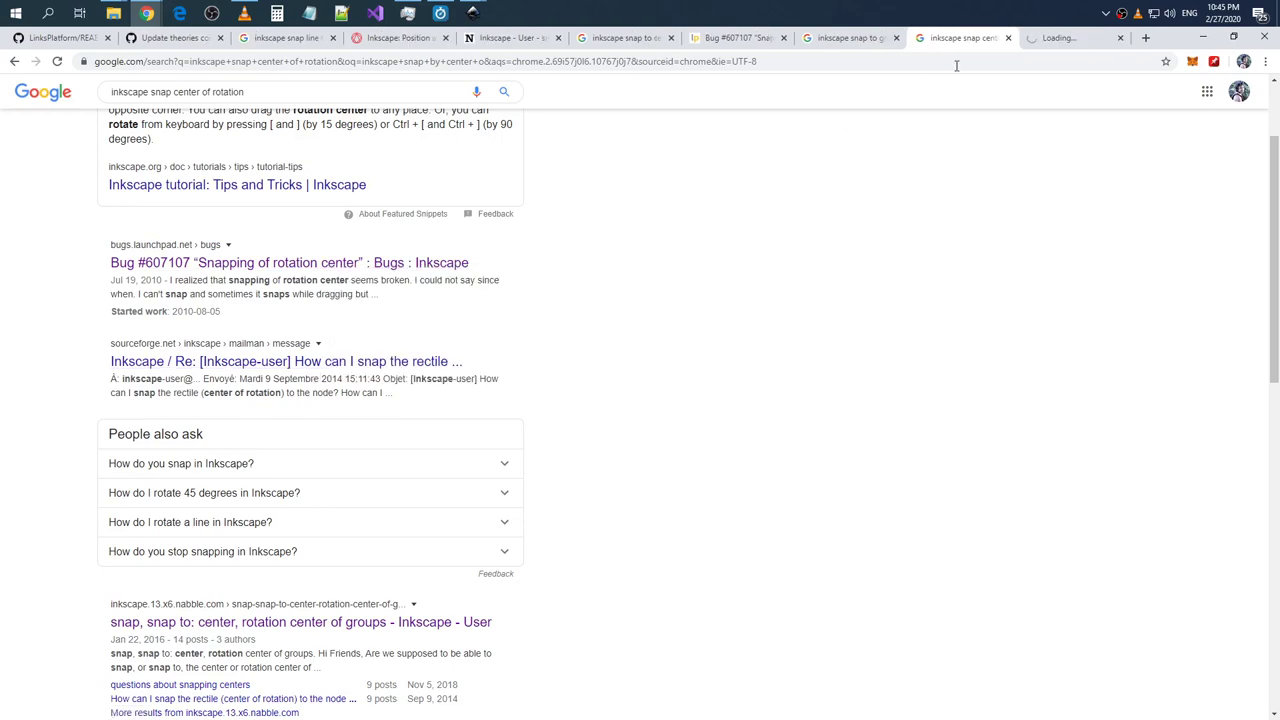
left_click(1057, 38)
- Read Bug #607107 down to its Fix Released status, then close the tab
scroll(477, 303, "down", 3)
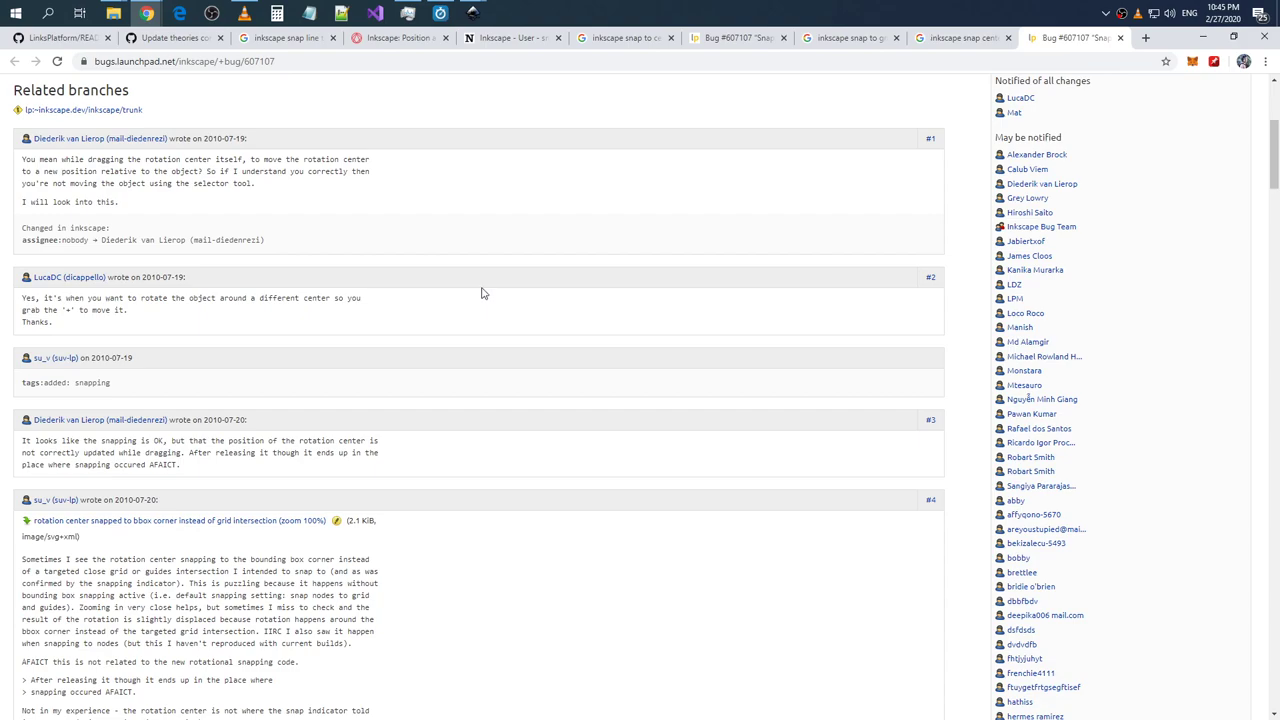
scroll(481, 293, "down", 1)
scroll(481, 293, "down", 2)
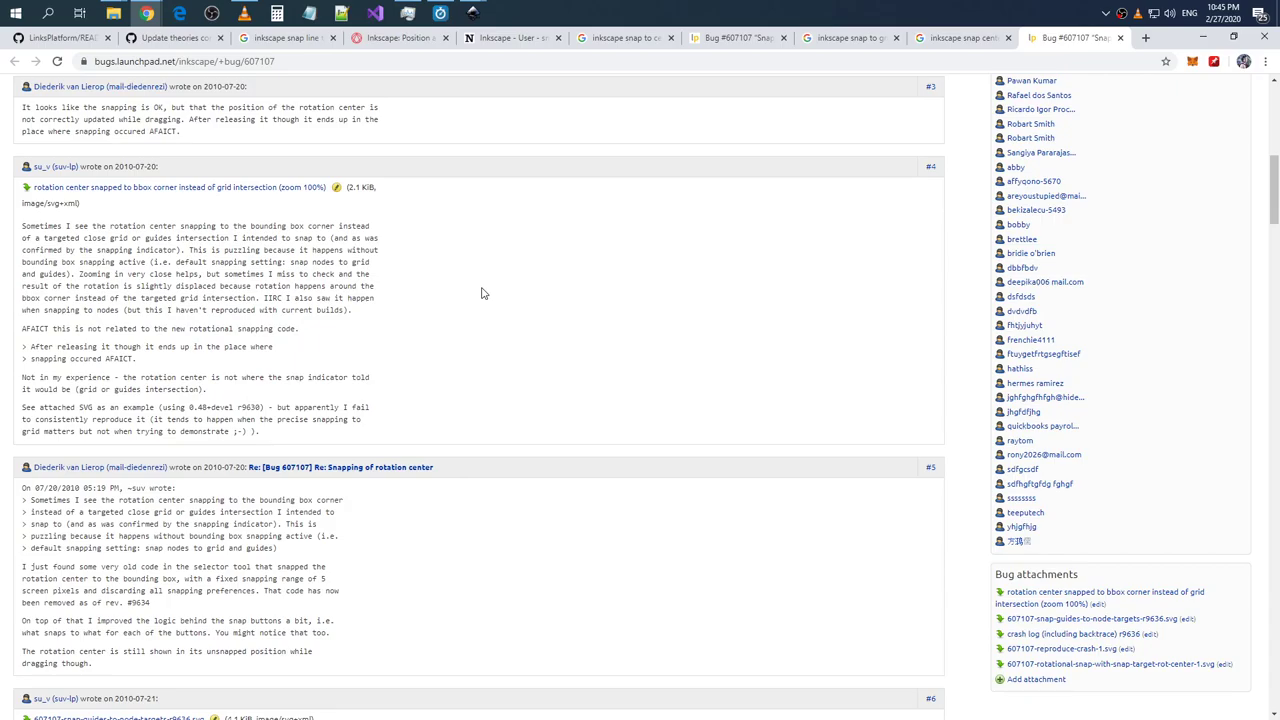
scroll(481, 293, "down", 3)
scroll(481, 293, "down", 3)
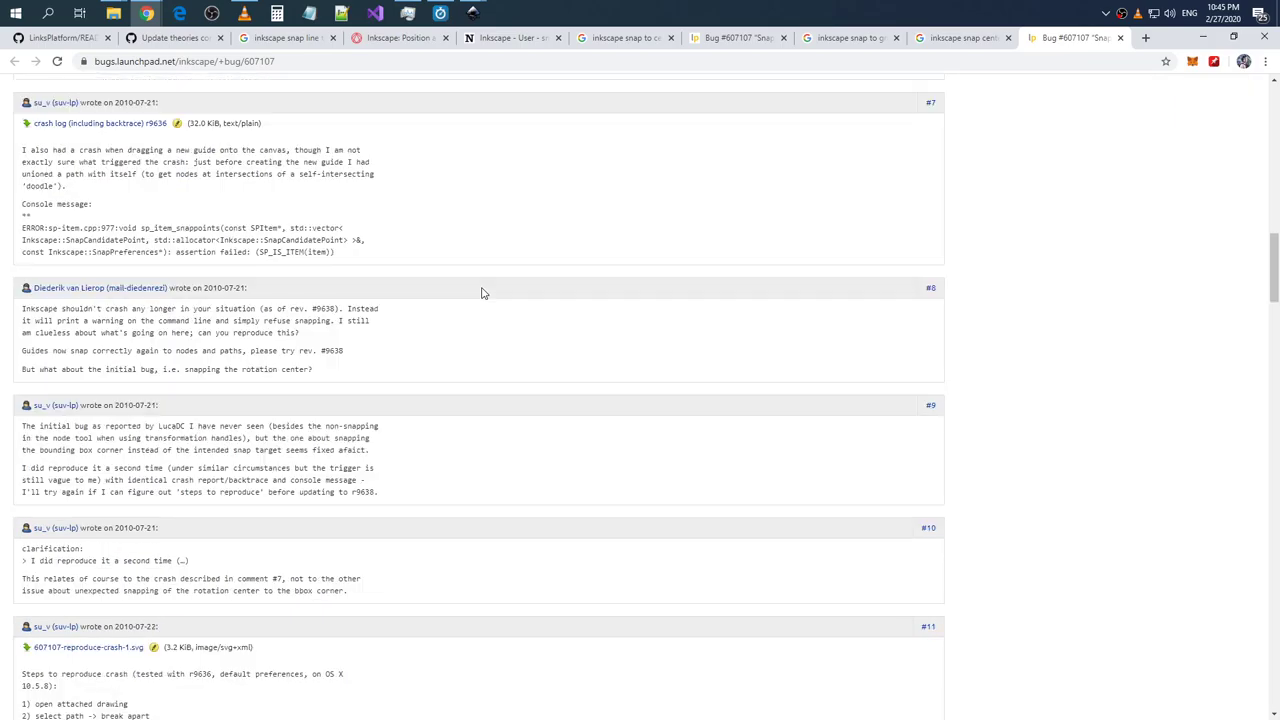
scroll(481, 293, "down", 3)
scroll(481, 293, "down", 3)
scroll(481, 293, "down", 5)
scroll(481, 293, "down", 5)
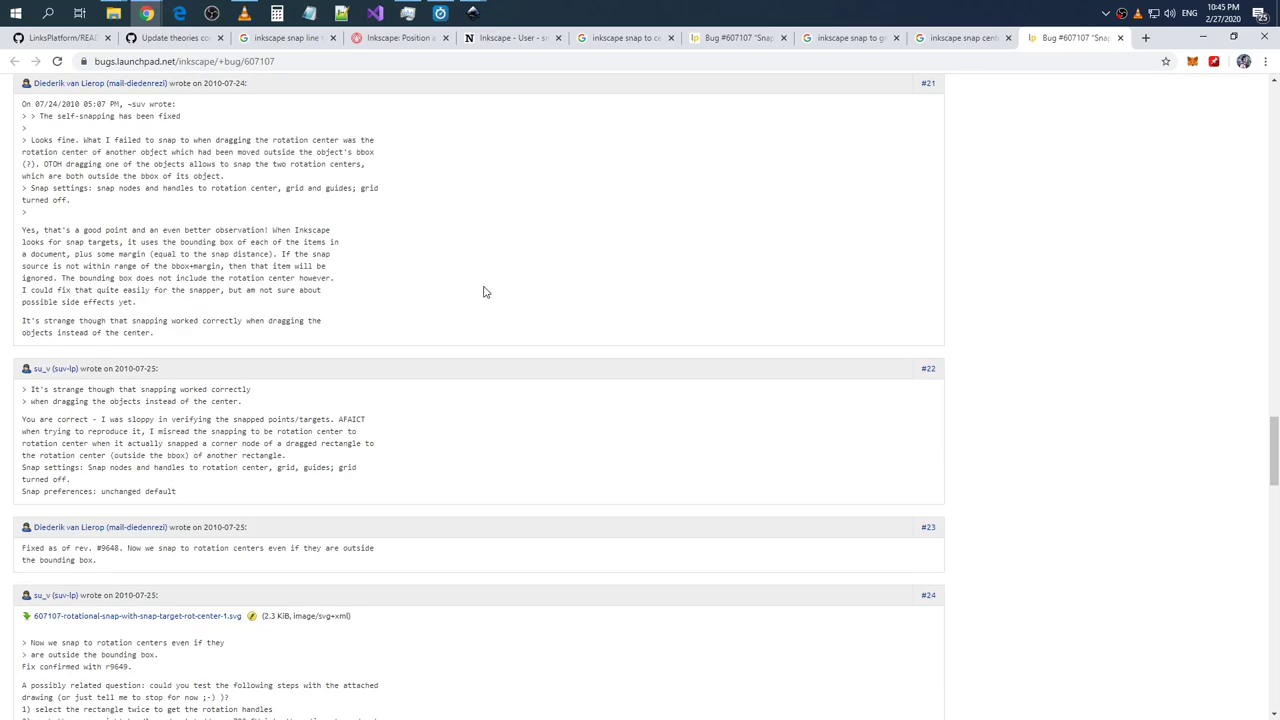
scroll(483, 290, "down", 5)
scroll(486, 288, "down", 5)
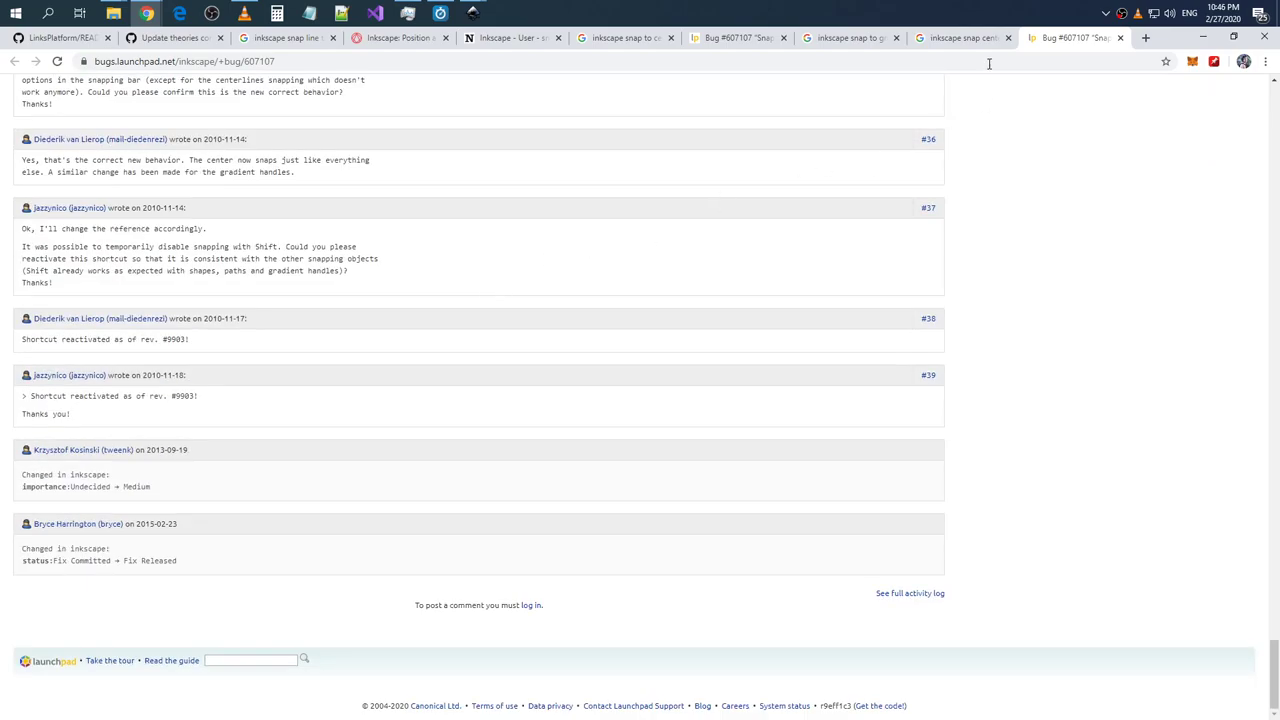
left_click(1120, 38)
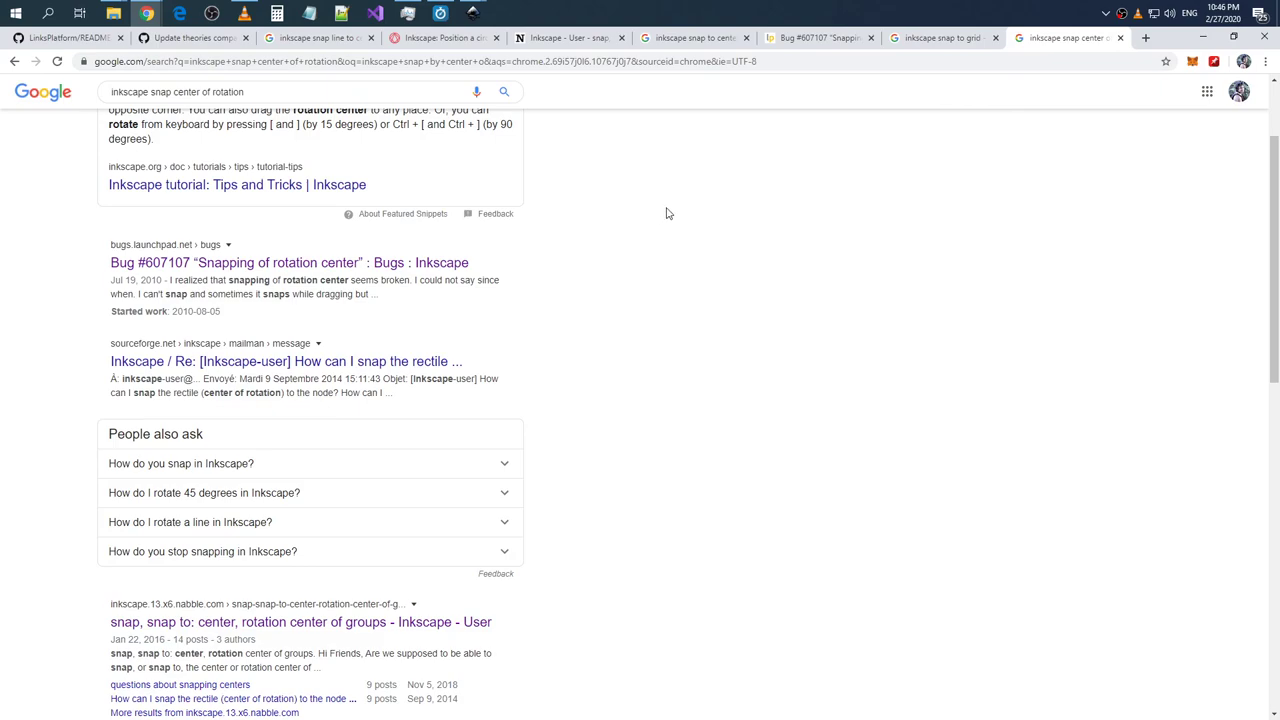
- Open the 'How to align rotation of a triangle' Stack Exchange question in a new tab
scroll(668, 213, "down", 1)
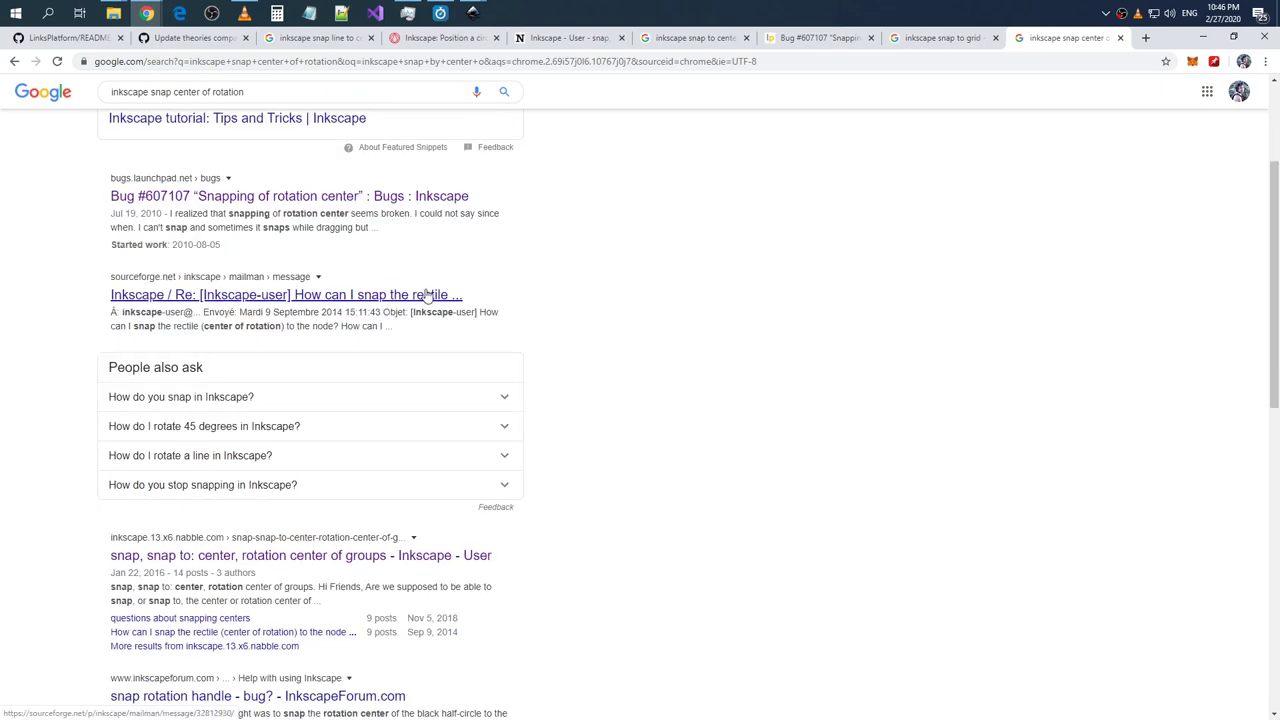
scroll(427, 292, "down", 5)
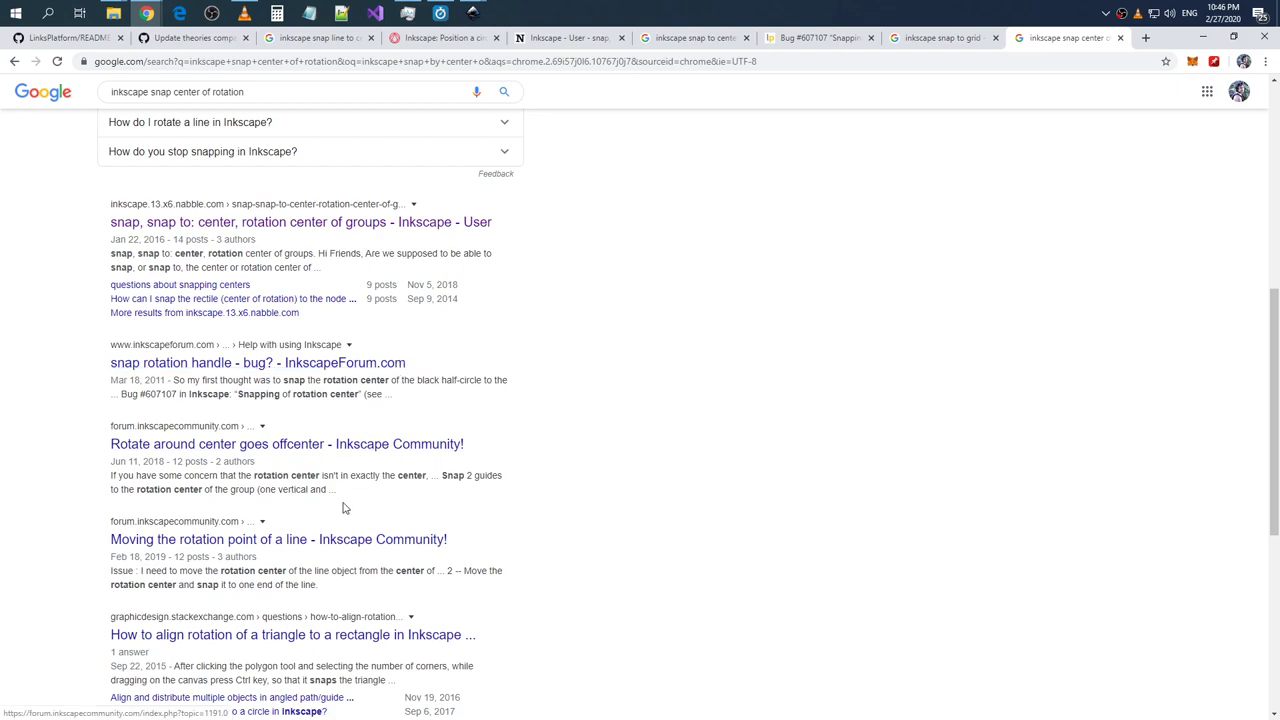
key("alt+Tab")
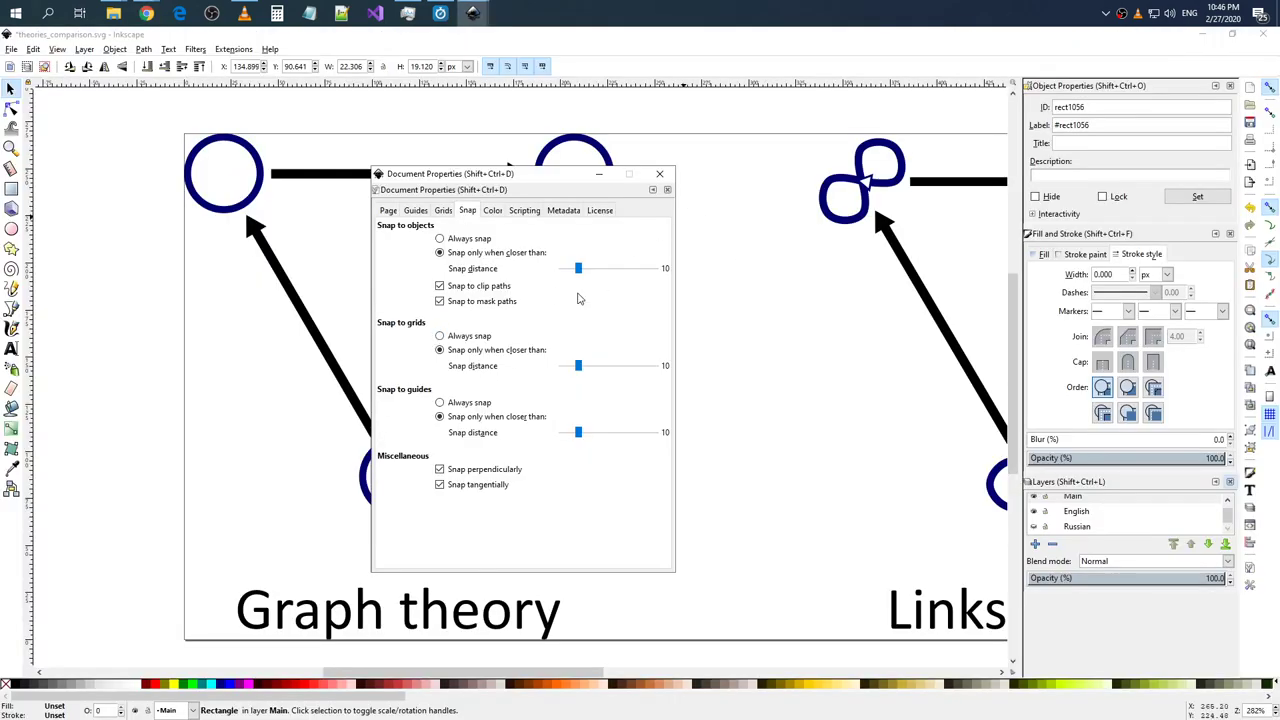
key("alt+Tab")
scroll(478, 370, "down", 2)
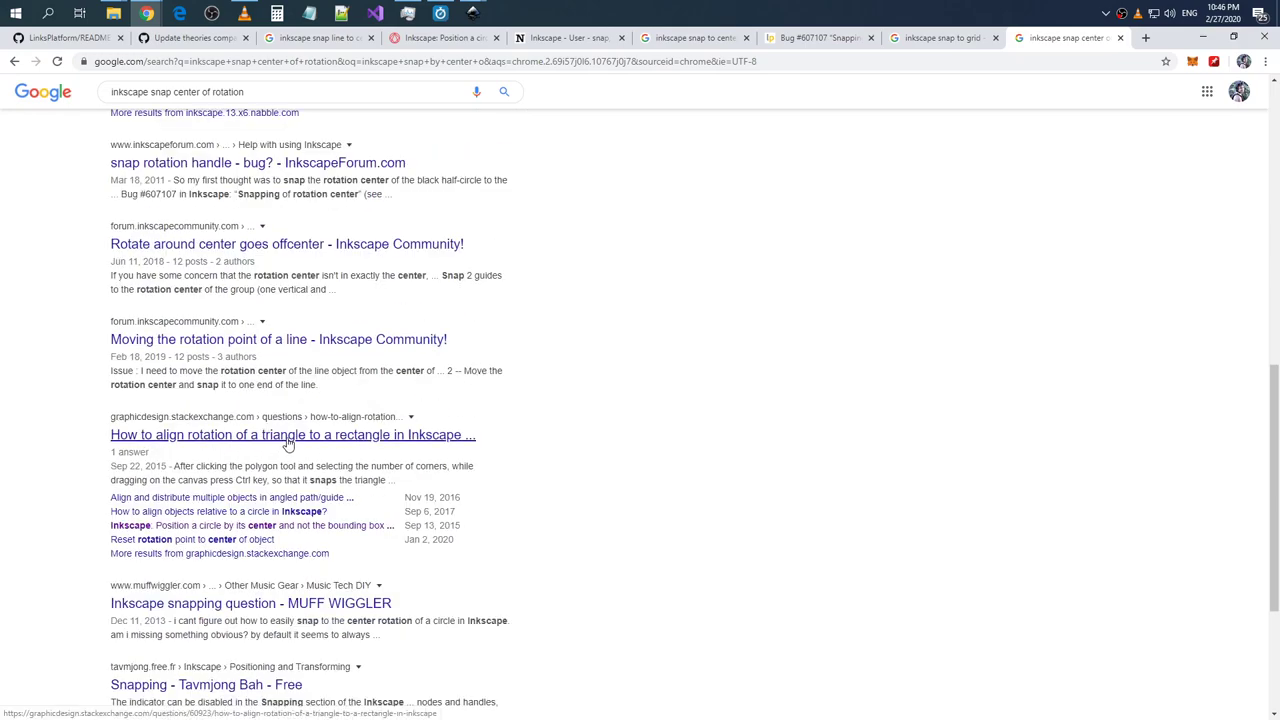
right_click(284, 440)
left_click(360, 450)
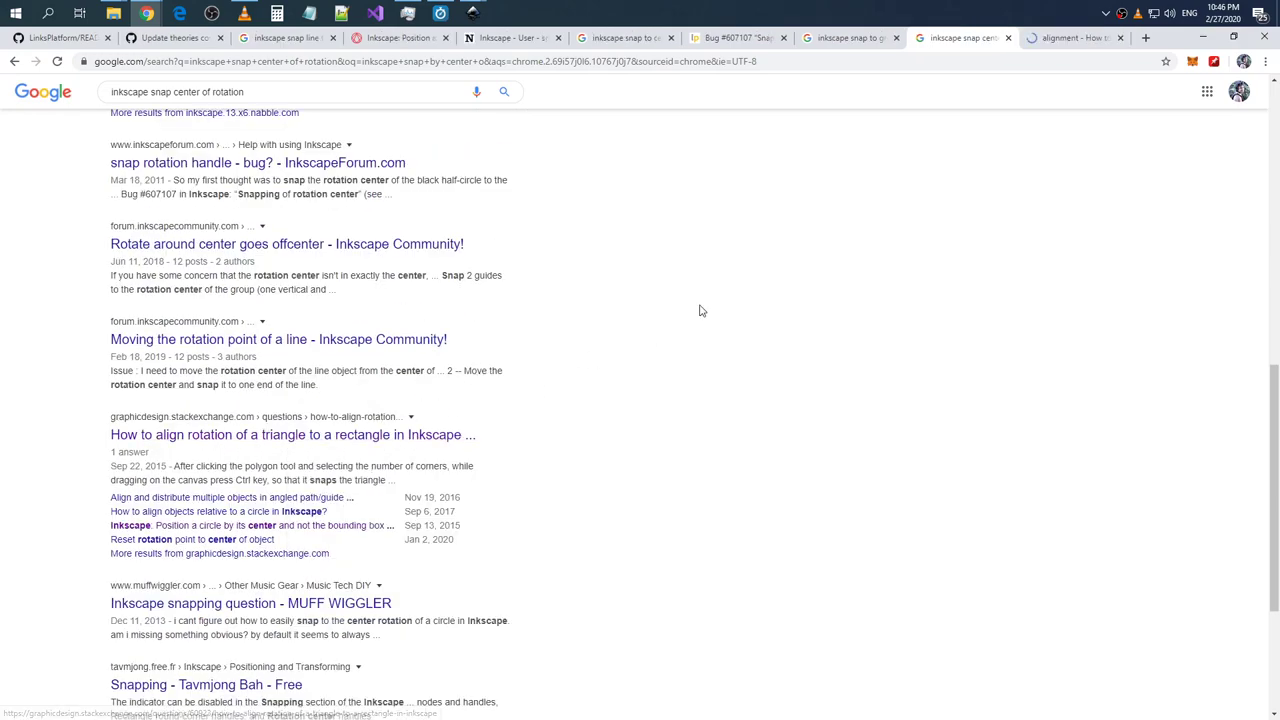
left_click(1068, 38)
- Read through the triangle-rotation answer, then go back to the 'inkscape snap center of rotation' results
scroll(680, 235, "down", 2)
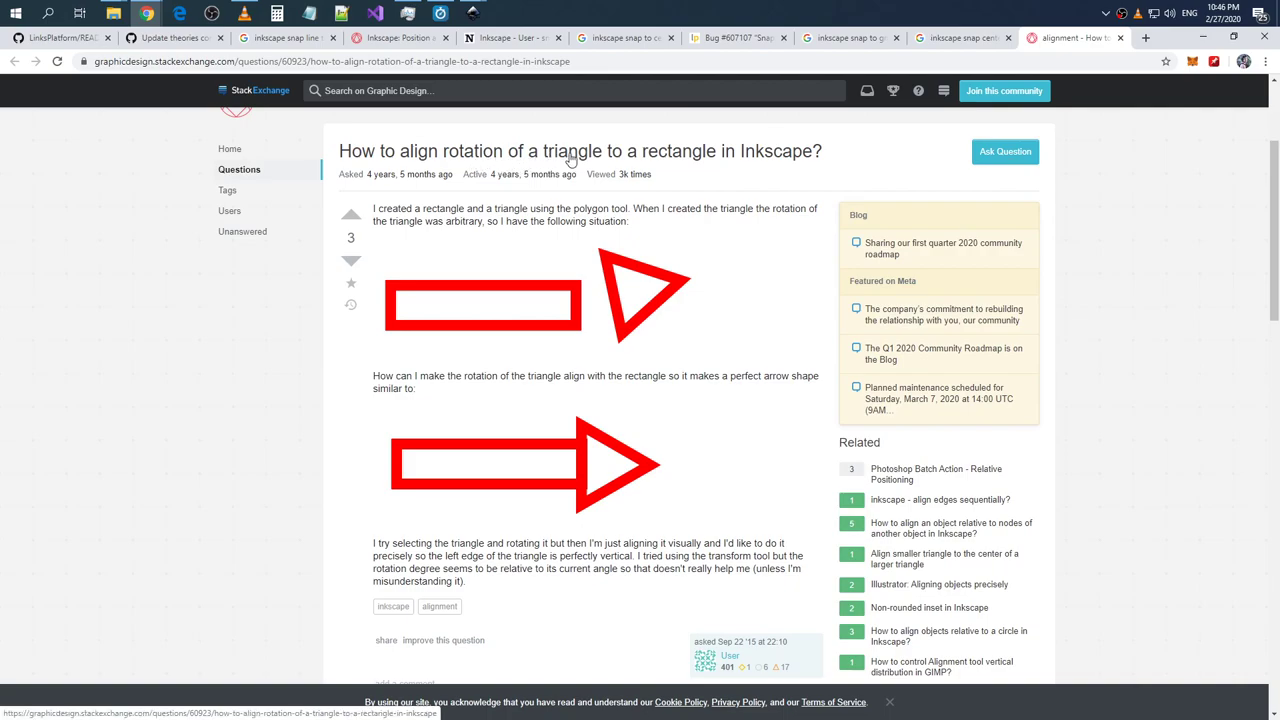
scroll(700, 247, "down", 3)
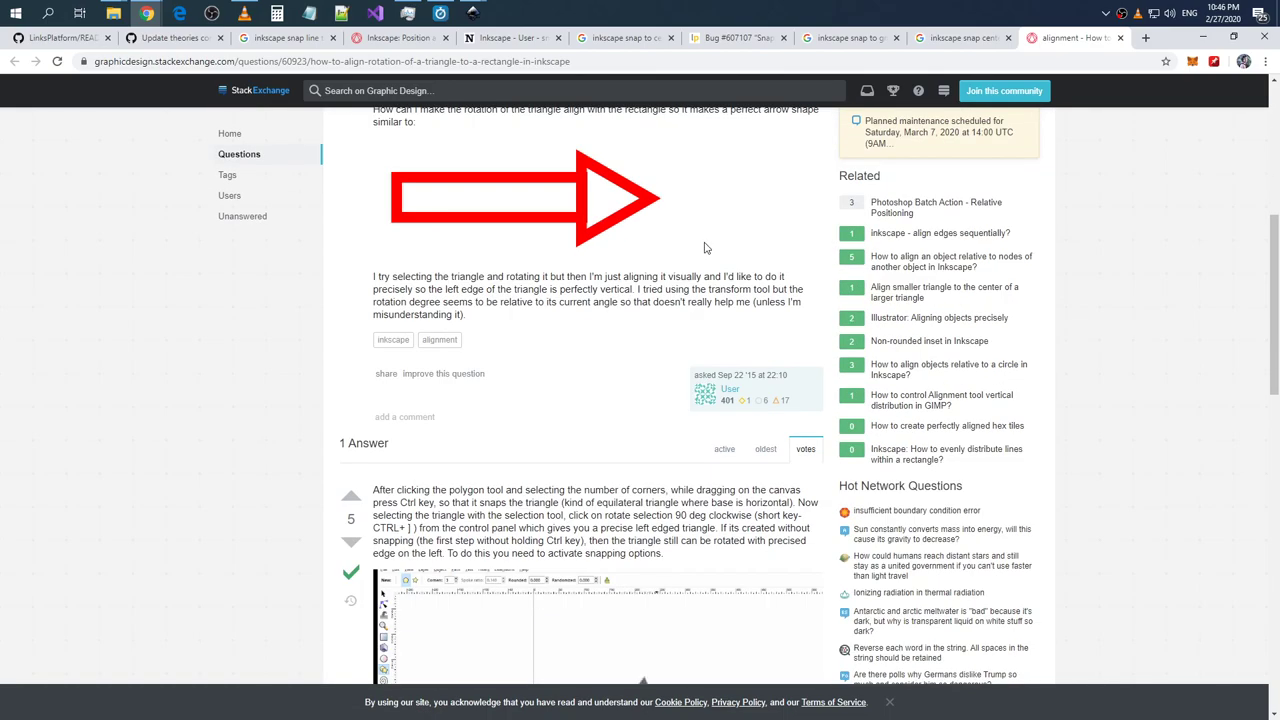
scroll(704, 247, "down", 2)
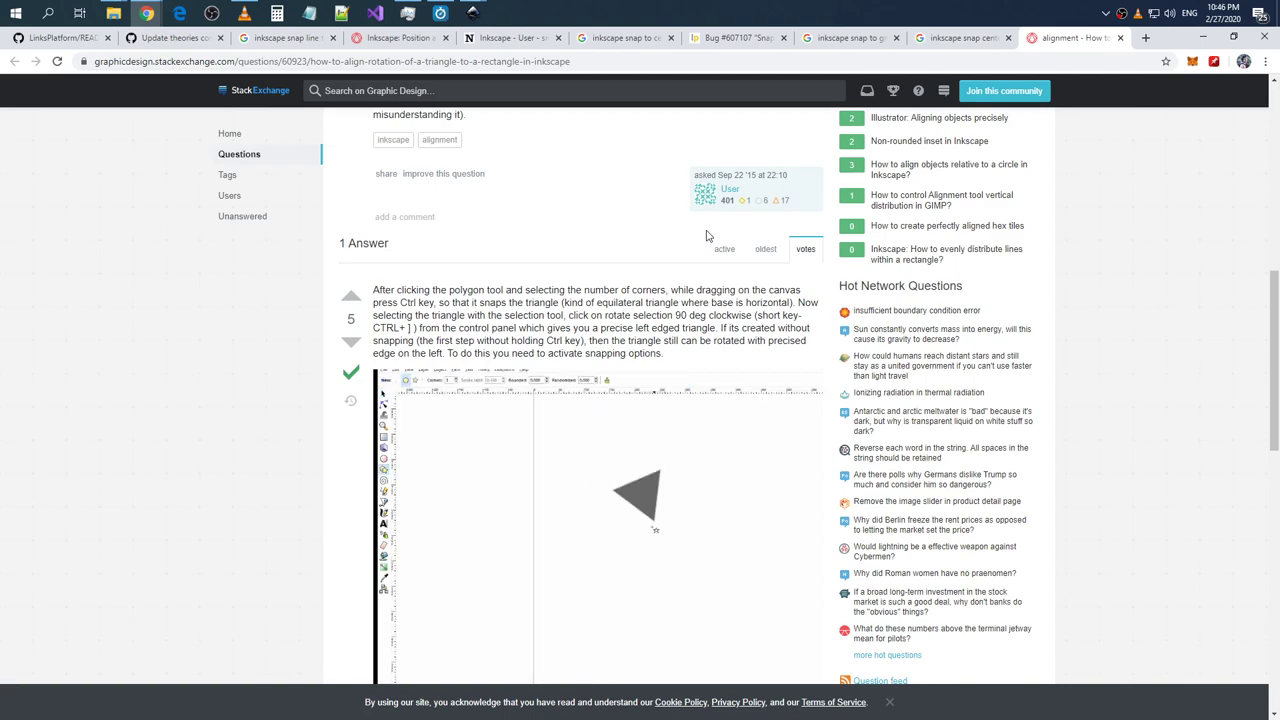
scroll(706, 235, "down", 1)
scroll(706, 235, "down", 3)
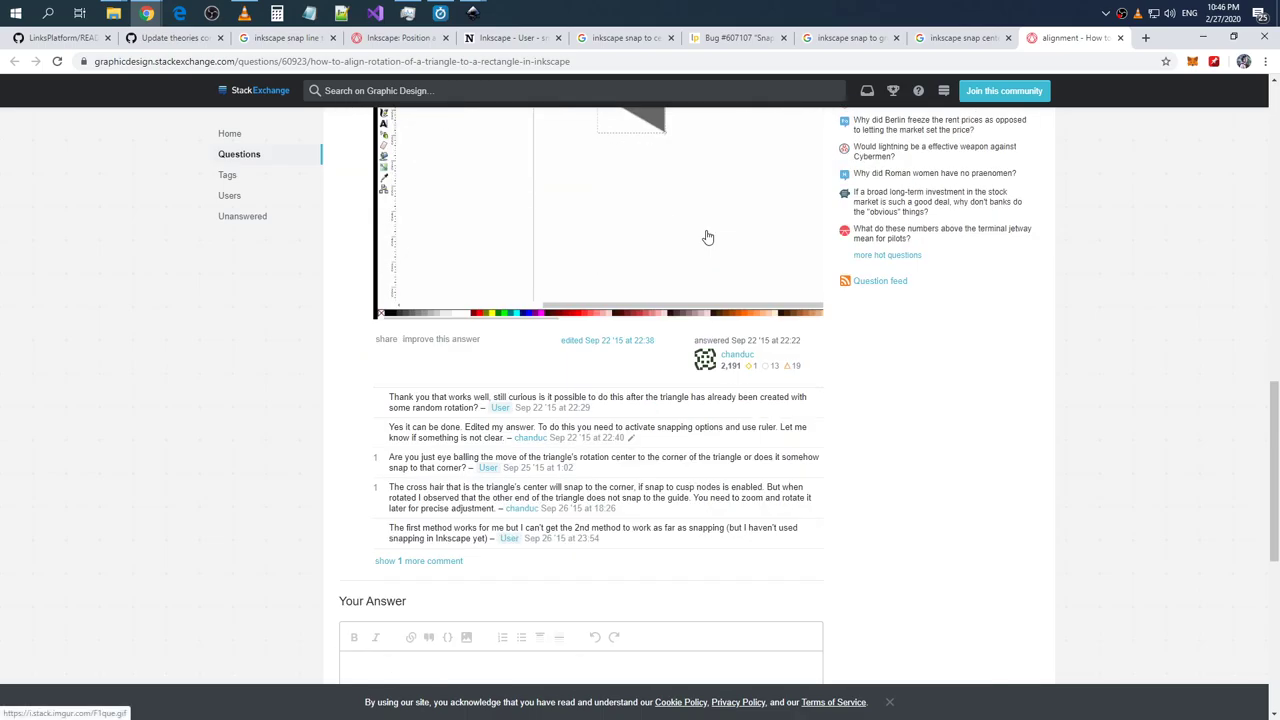
scroll(706, 235, "down", 1)
scroll(706, 235, "up", 5)
scroll(706, 235, "up", 3)
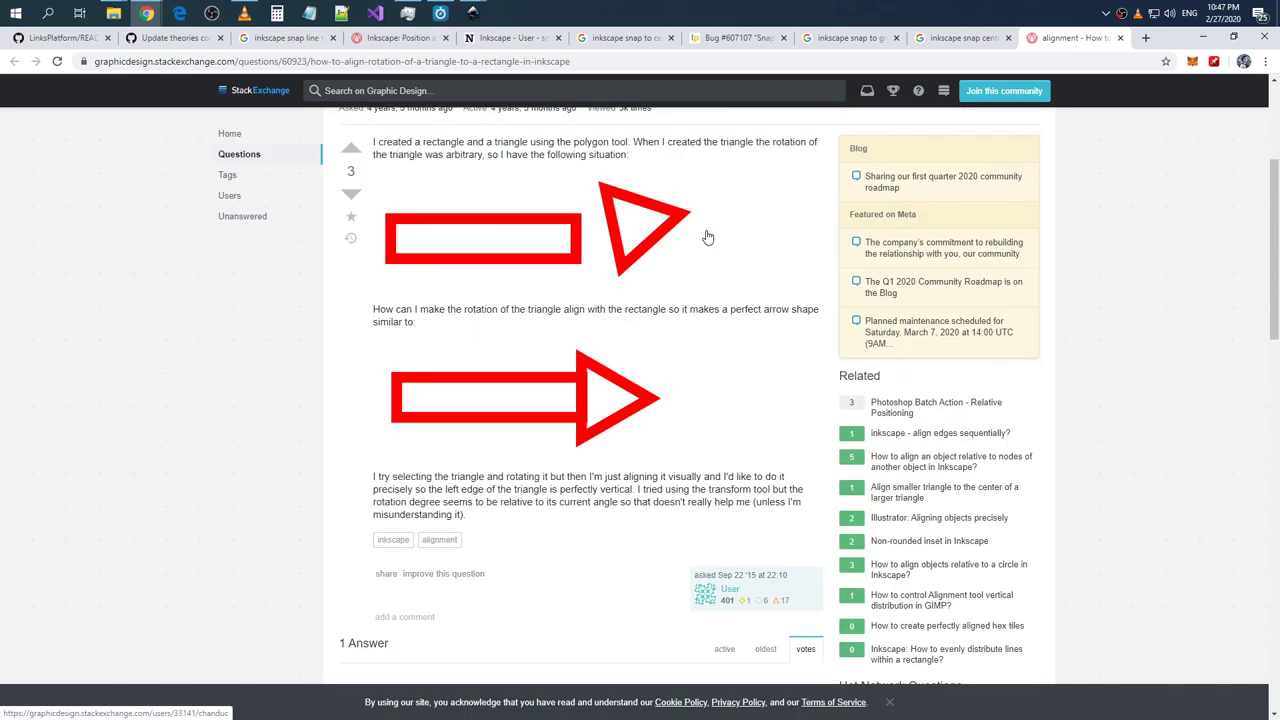
scroll(706, 235, "down", 2)
scroll(706, 235, "down", 4)
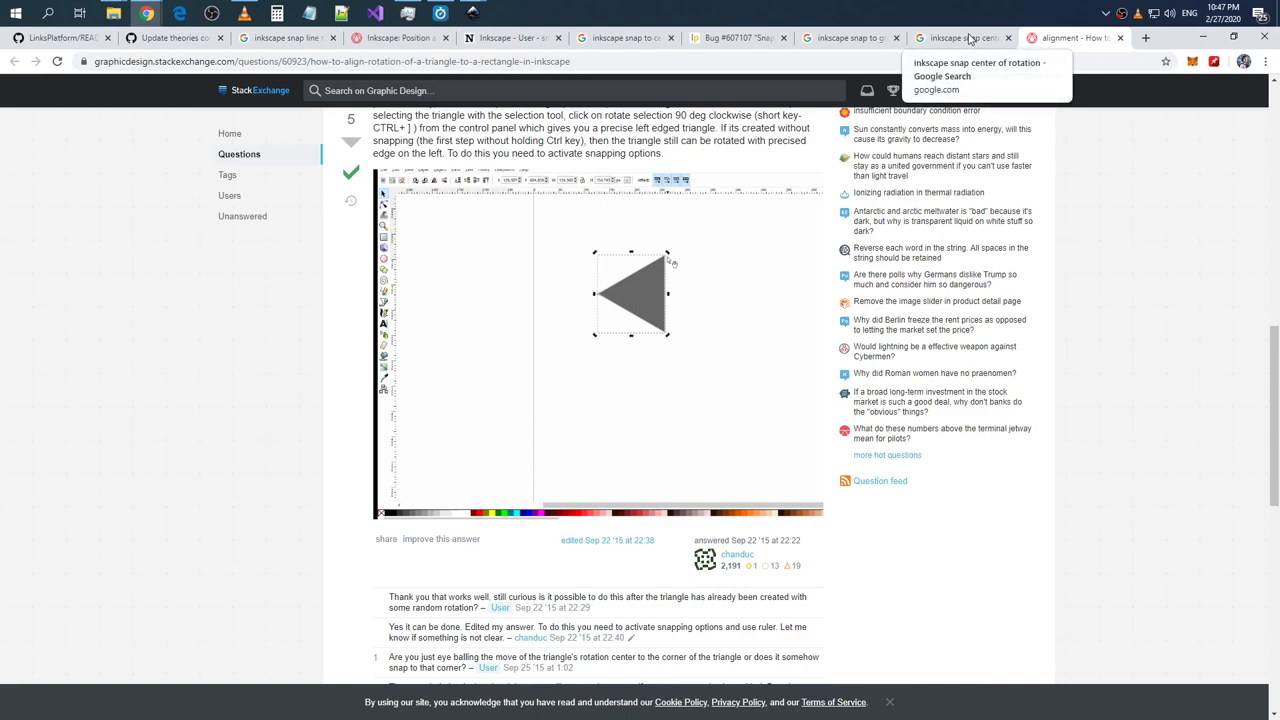
left_click(966, 38)
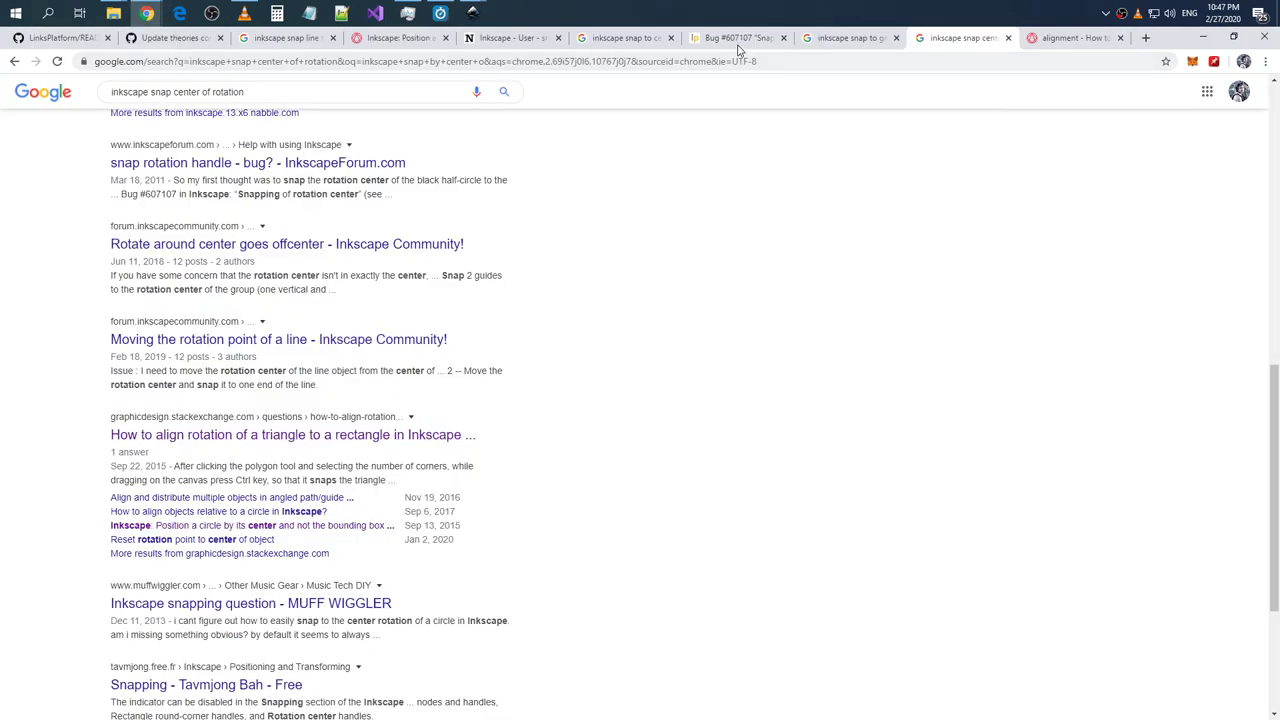
- Preview Google Images screenshots of Inkscape's grid and snap settings, then return to Inkscape
left_click(741, 40)
left_click(827, 40)
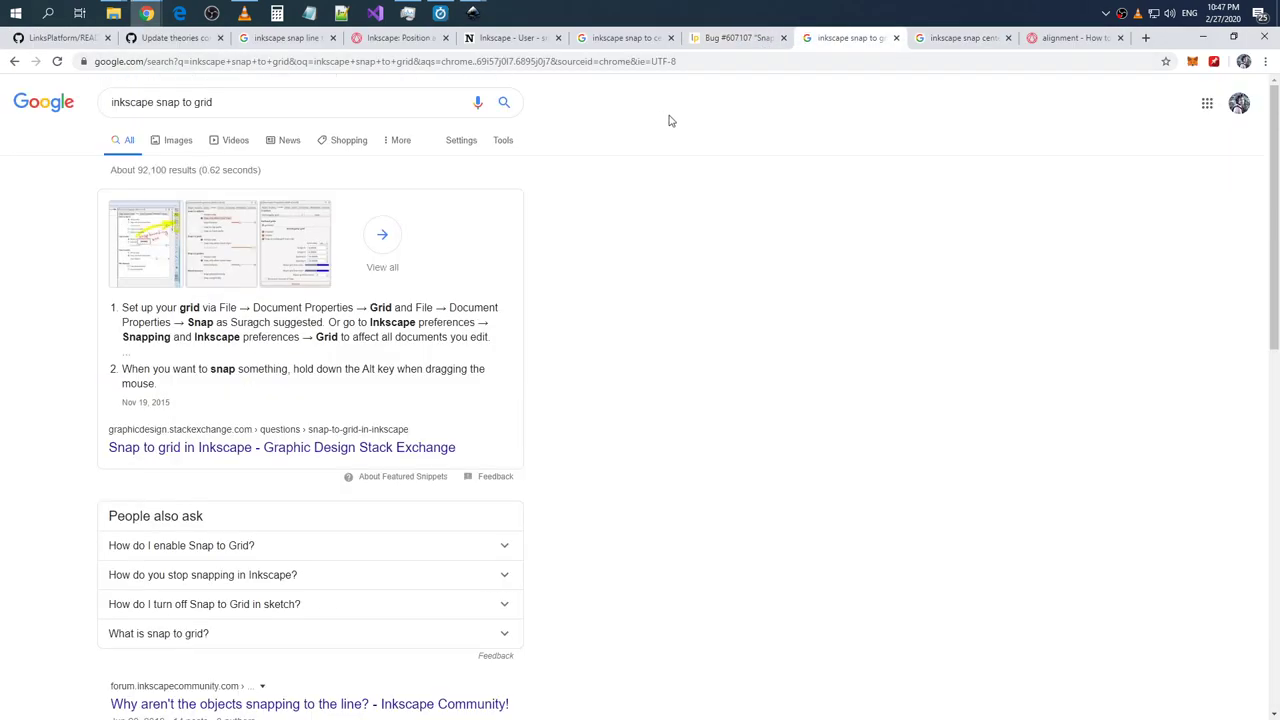
left_click(149, 251)
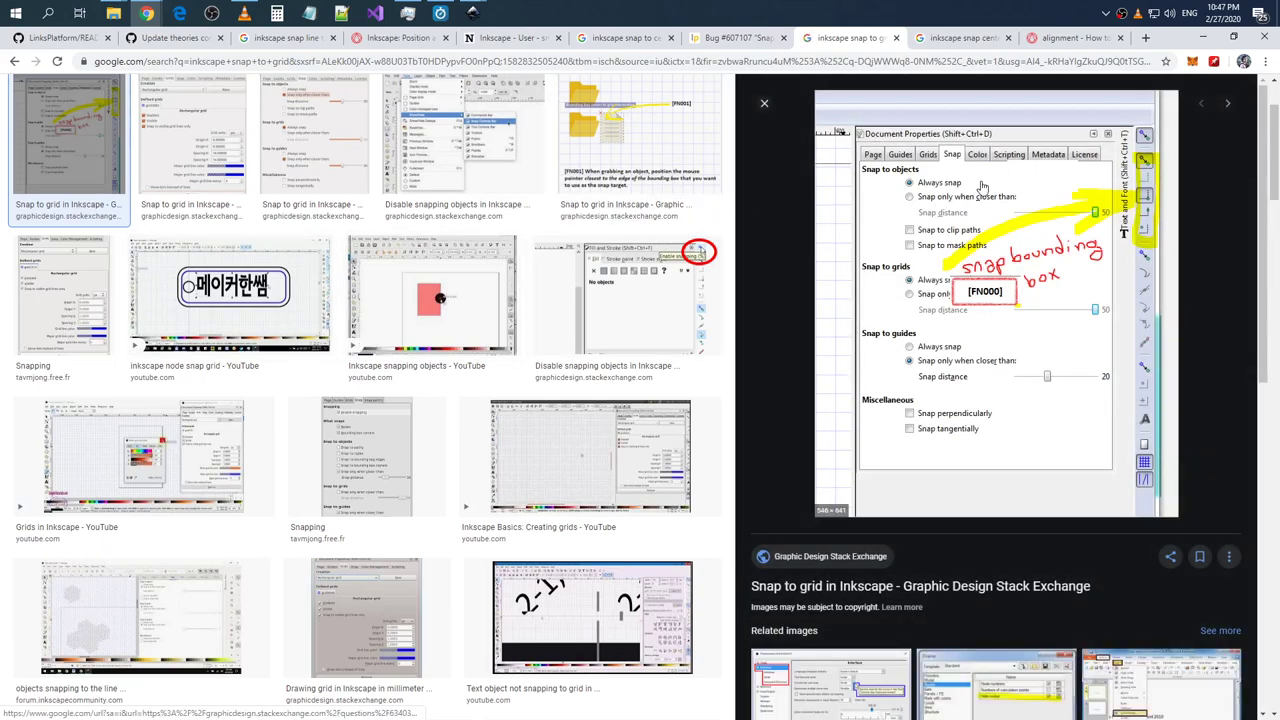
scroll(278, 253, "up", 2)
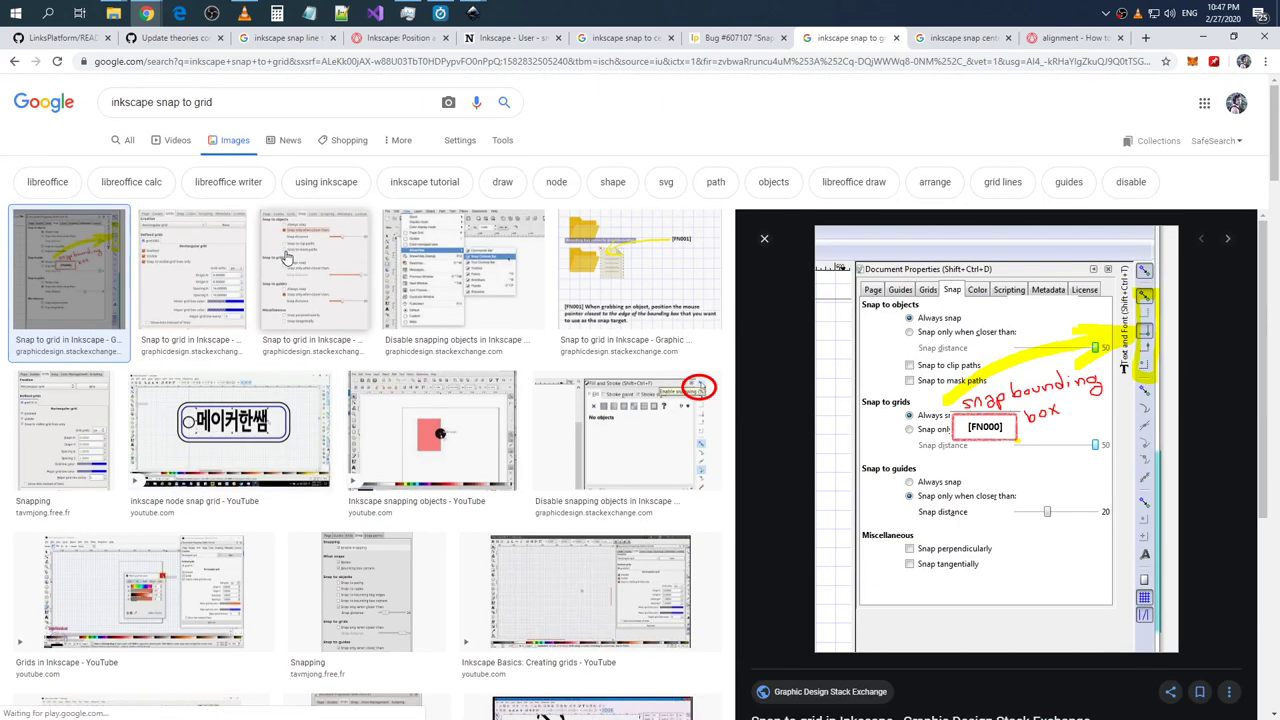
left_click(148, 249)
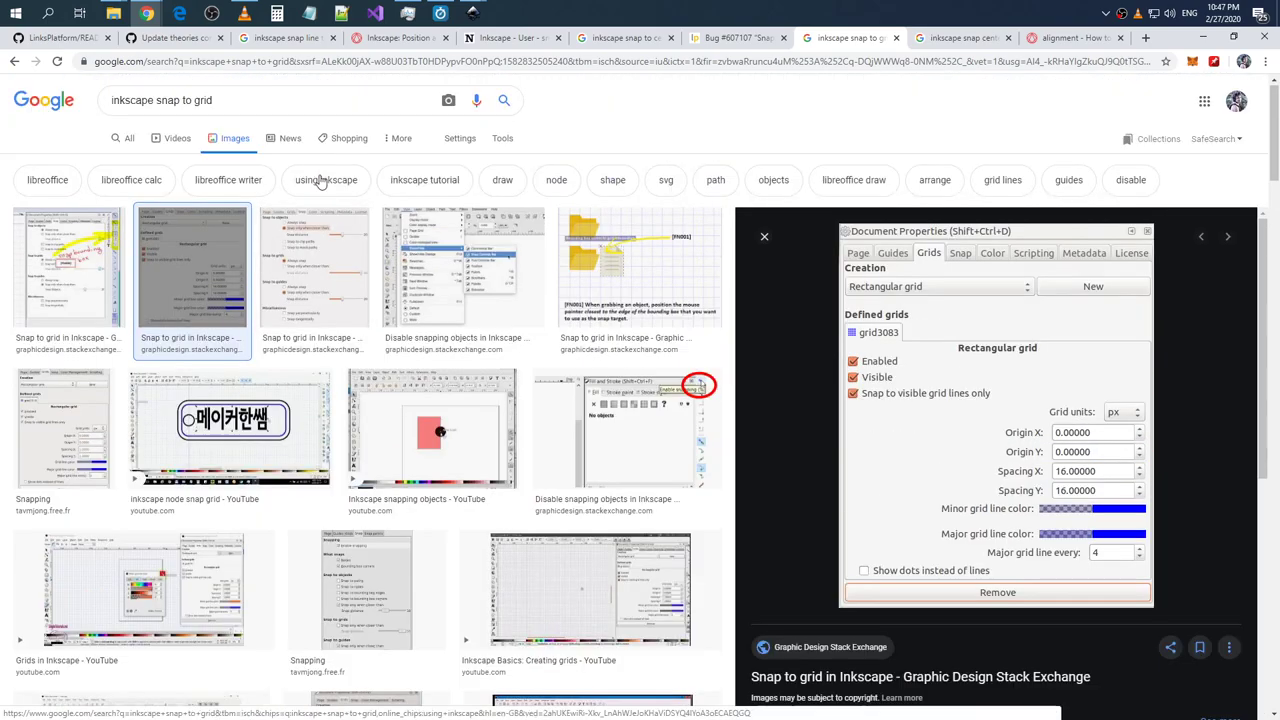
left_click(315, 245)
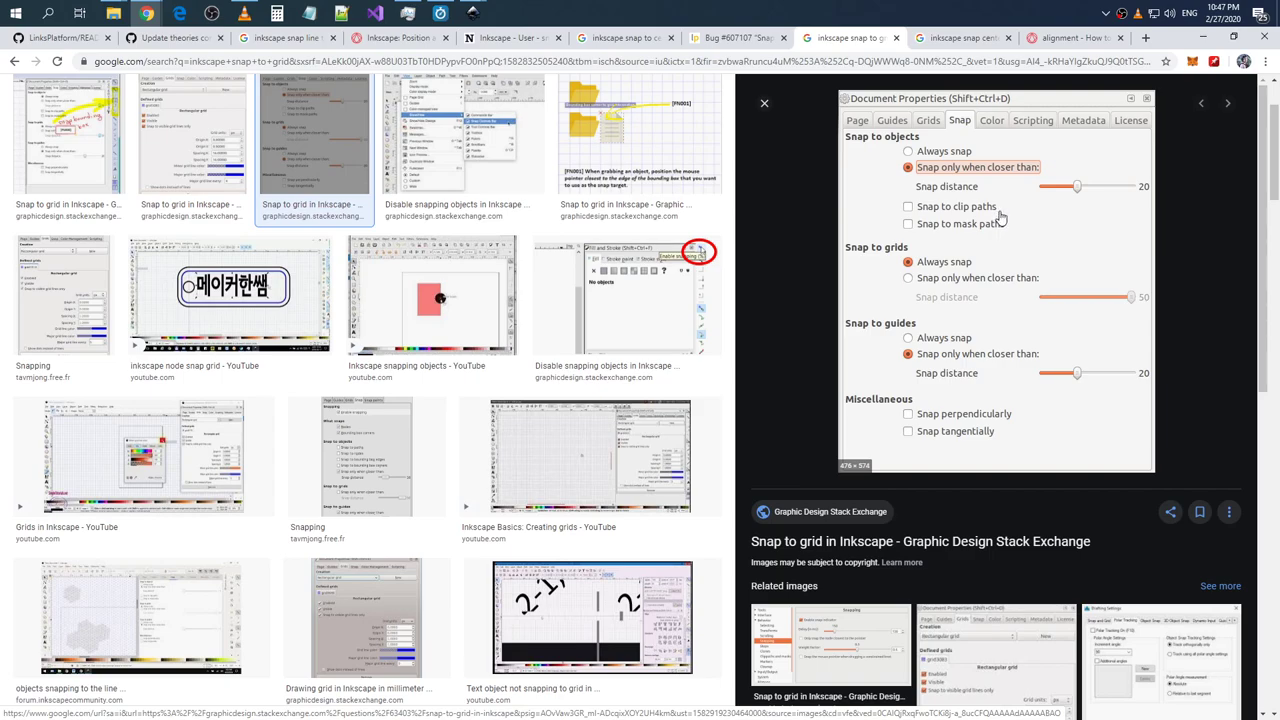
key("alt+Tab")
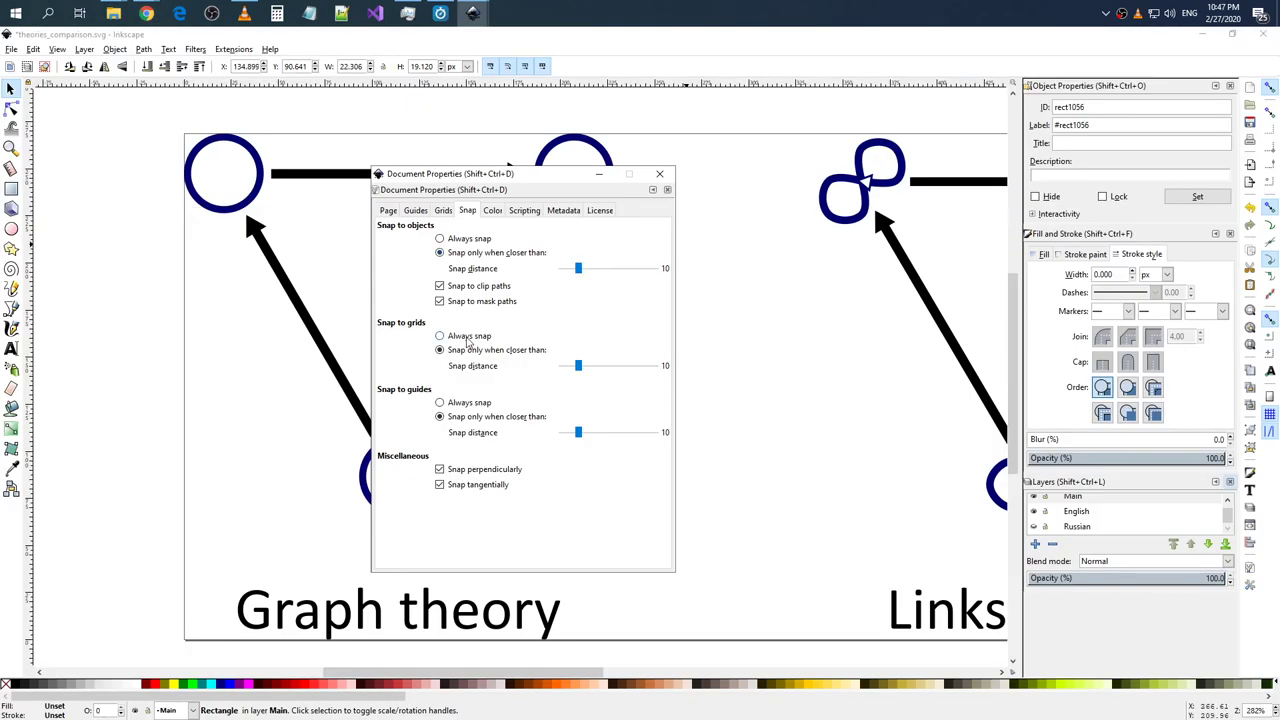
- Set Snap to grids to Always snap and move the black square farther right
left_click(468, 337)
left_click(659, 173)
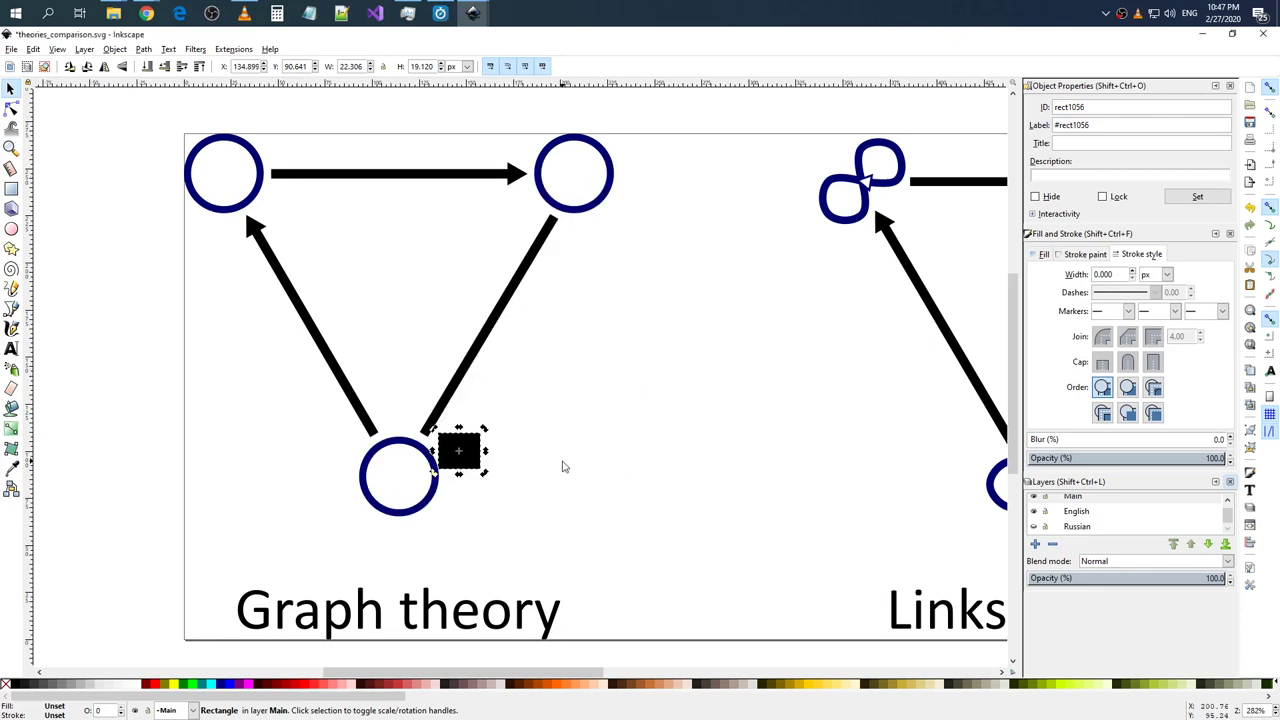
left_click(563, 463)
left_click_drag(466, 458, 512, 458)
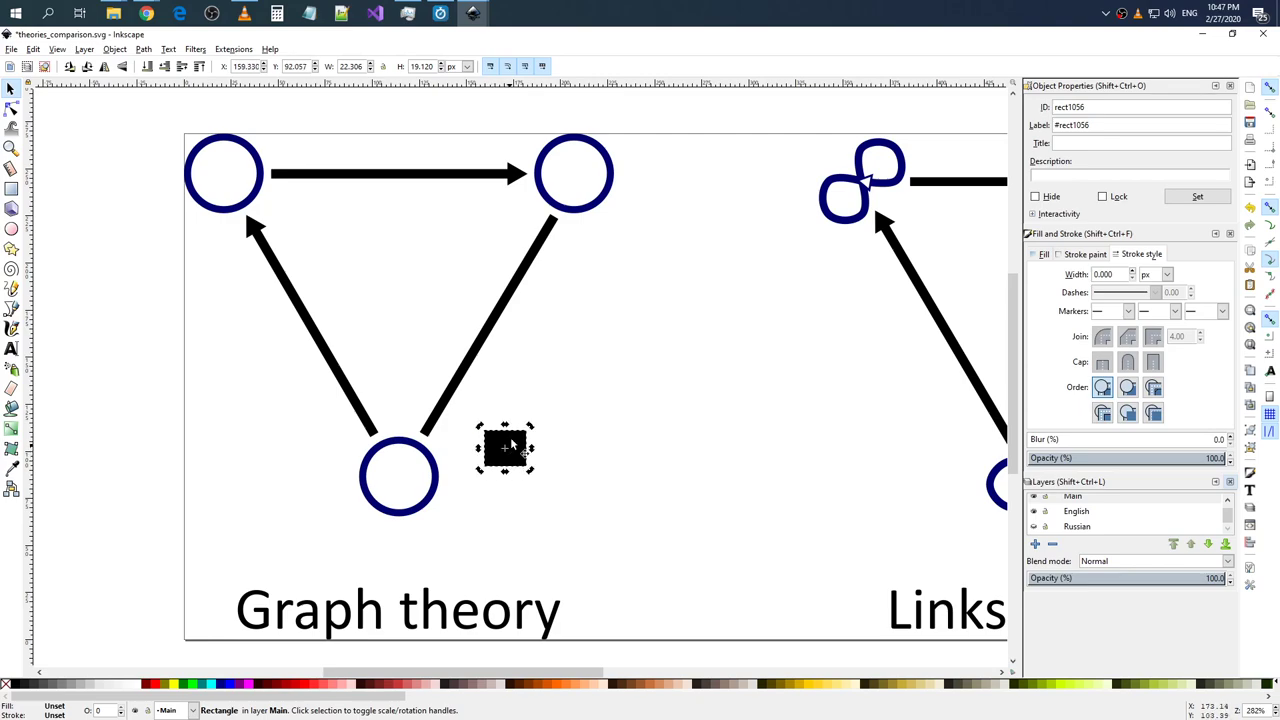
- Turn on View > Page Grid to show the grid across the canvas
left_click(12, 49)
left_click(60, 265)
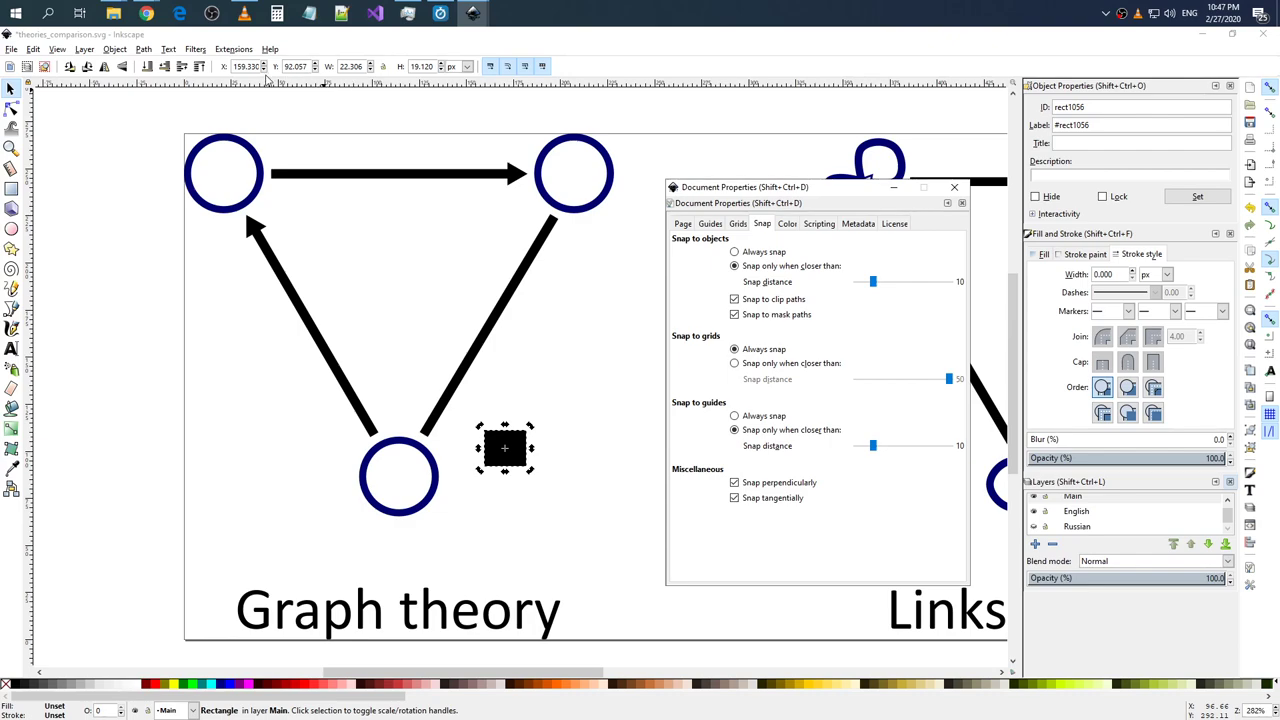
left_click(62, 52)
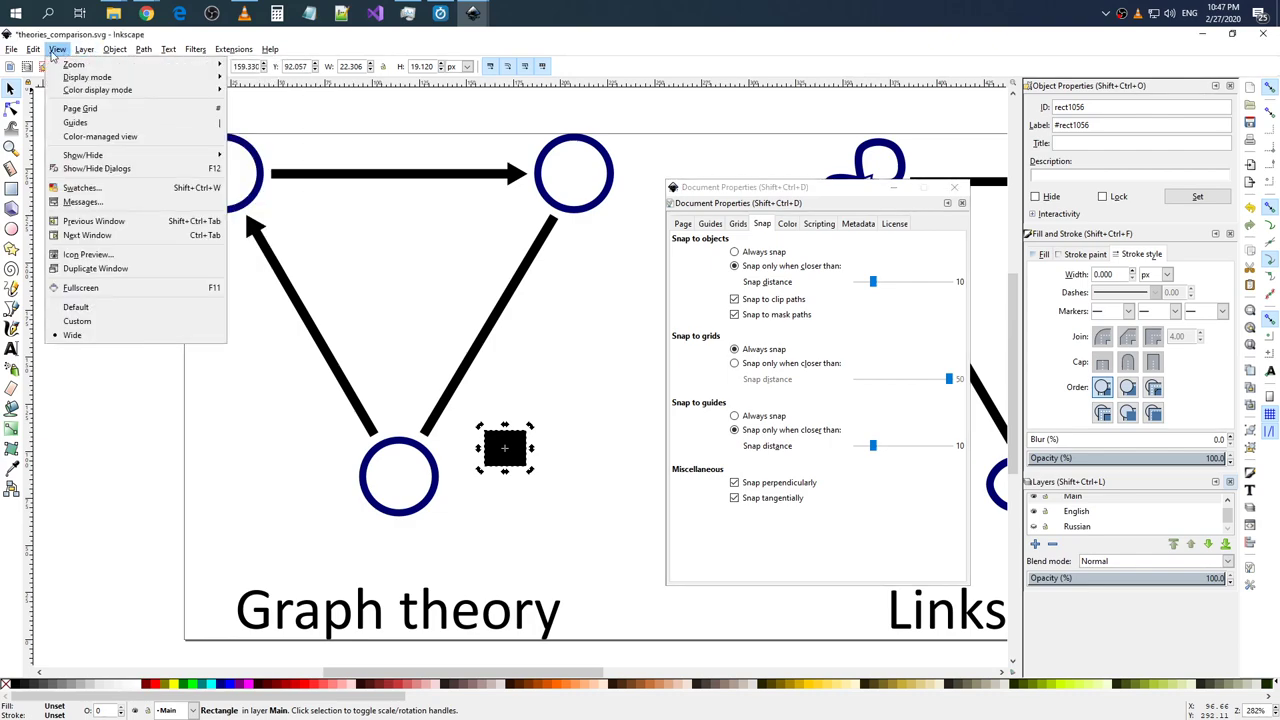
left_click(94, 112)
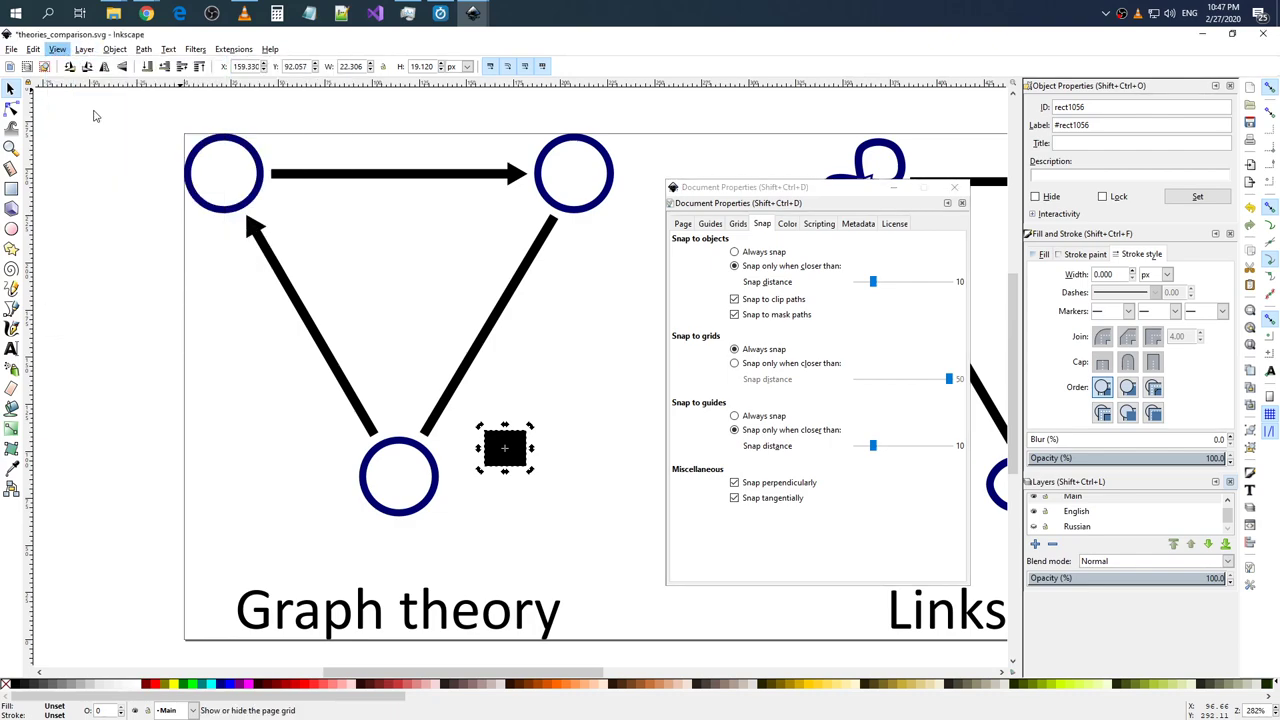
- Drag the small black square until it snaps to a grid corner right of the bottom node circle
left_click(962, 202)
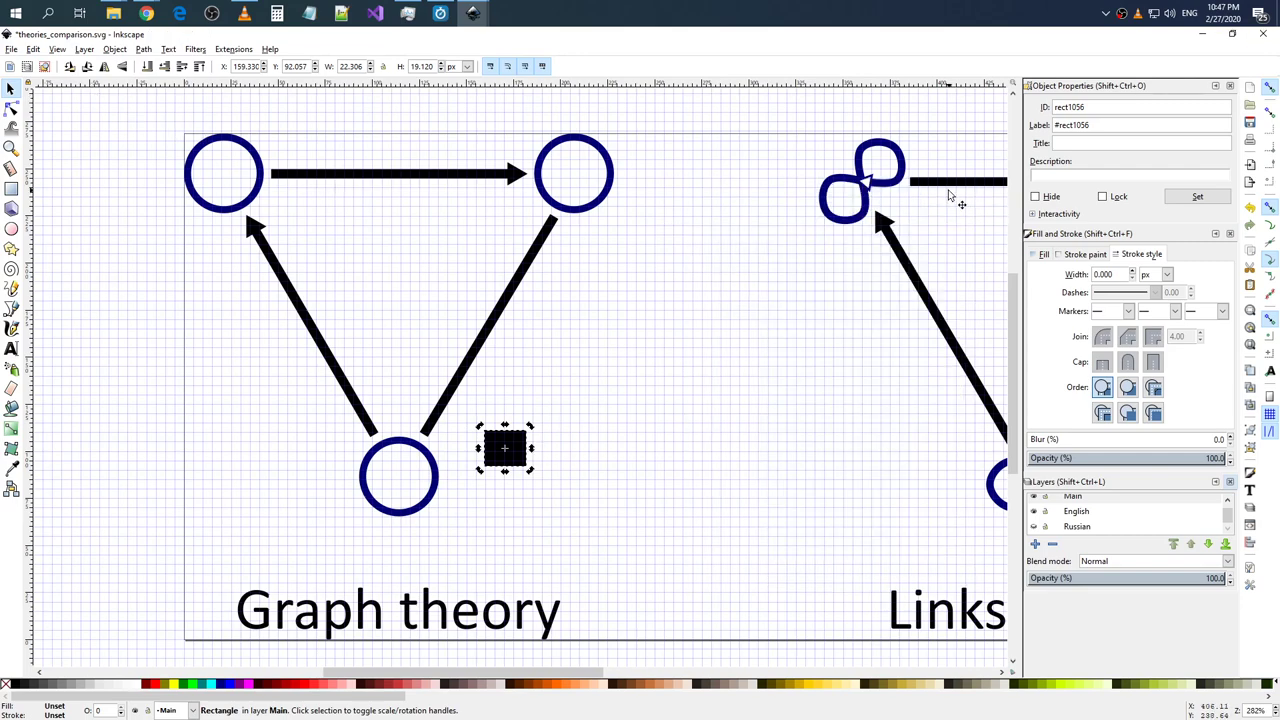
left_click_drag(509, 460, 525, 455)
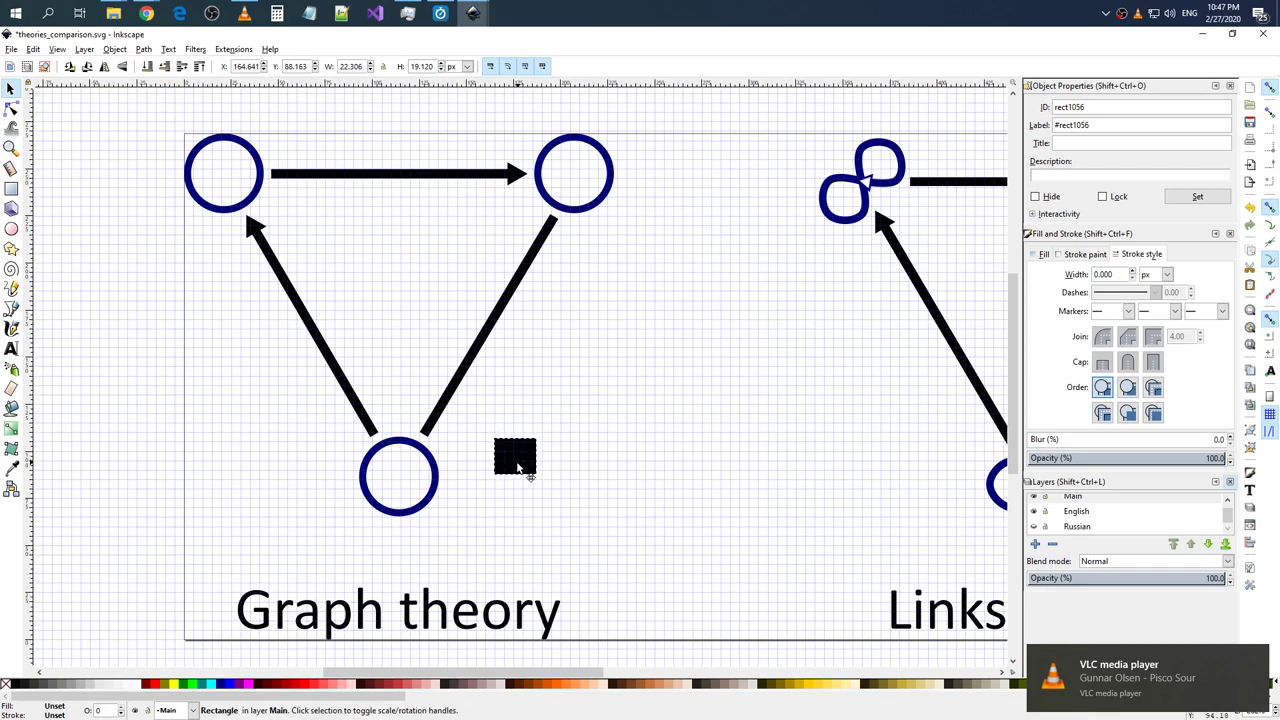
mouse_move(527, 455)
left_mouse_down()
mouse_move(519, 463)
mouse_move(540, 482)
mouse_move(537, 471)
left_mouse_up()
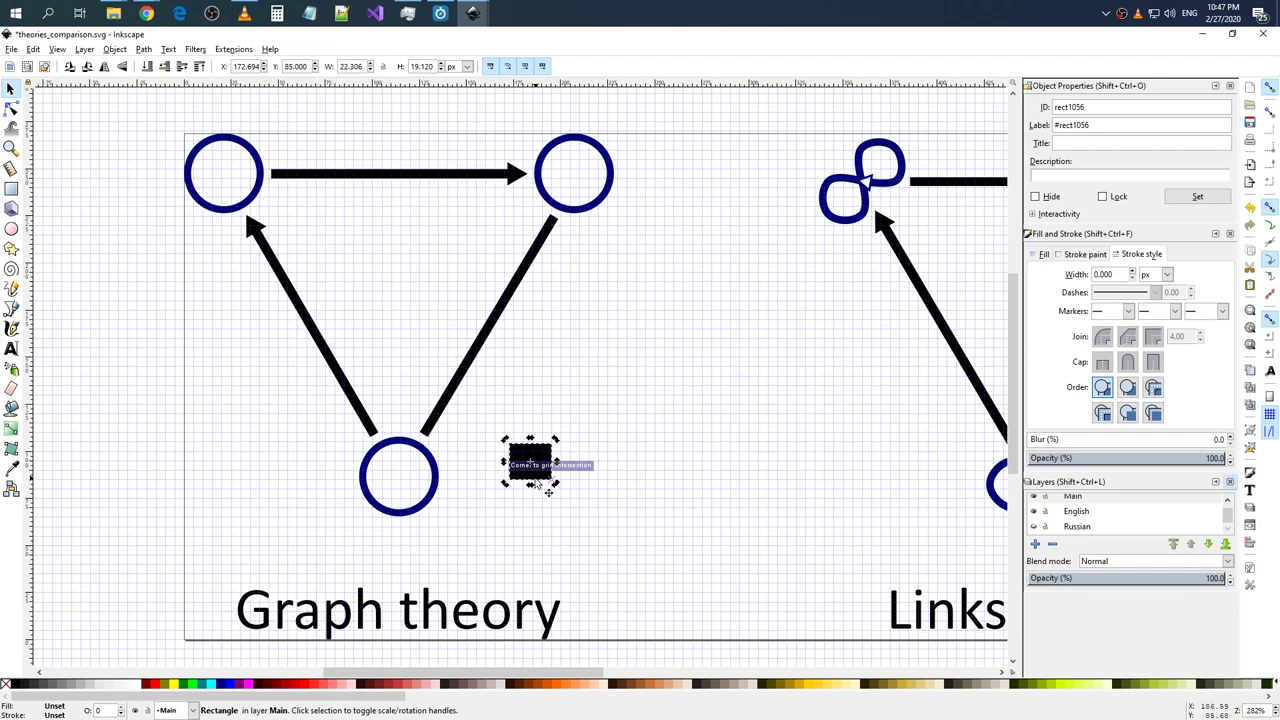
left_click_drag(548, 484, 492, 522)
left_click(441, 478)
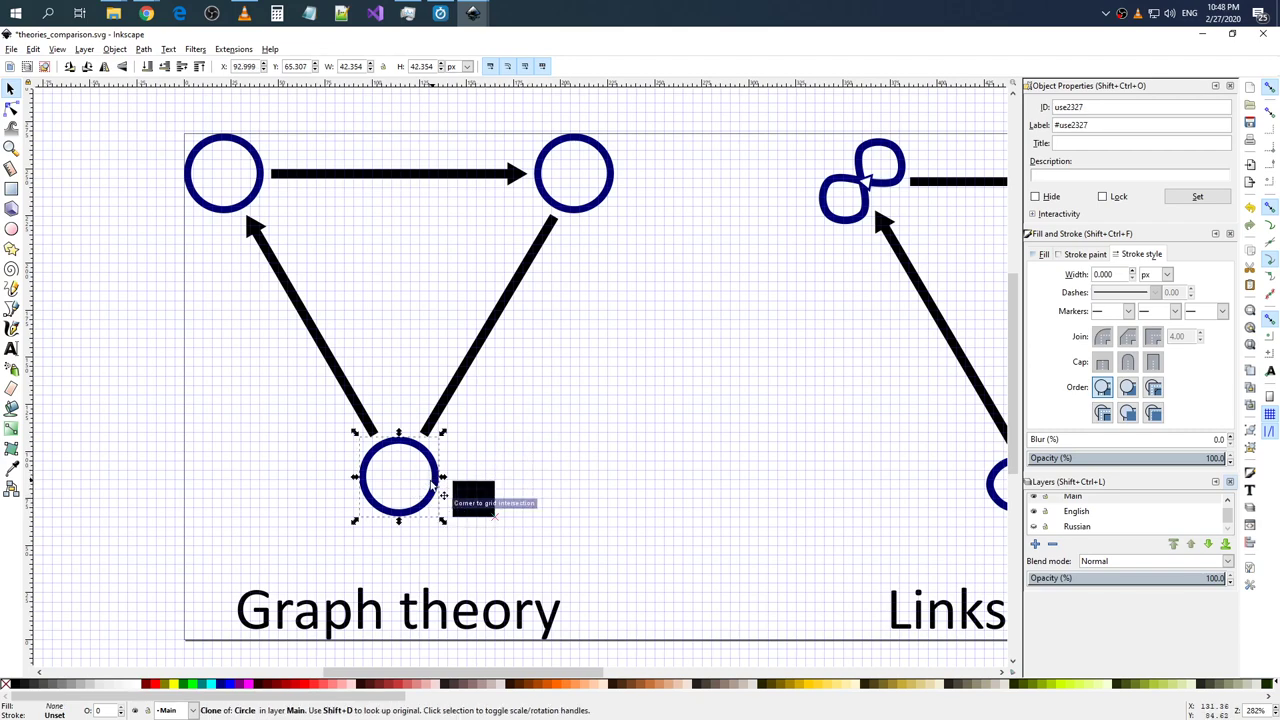
left_click(468, 502)
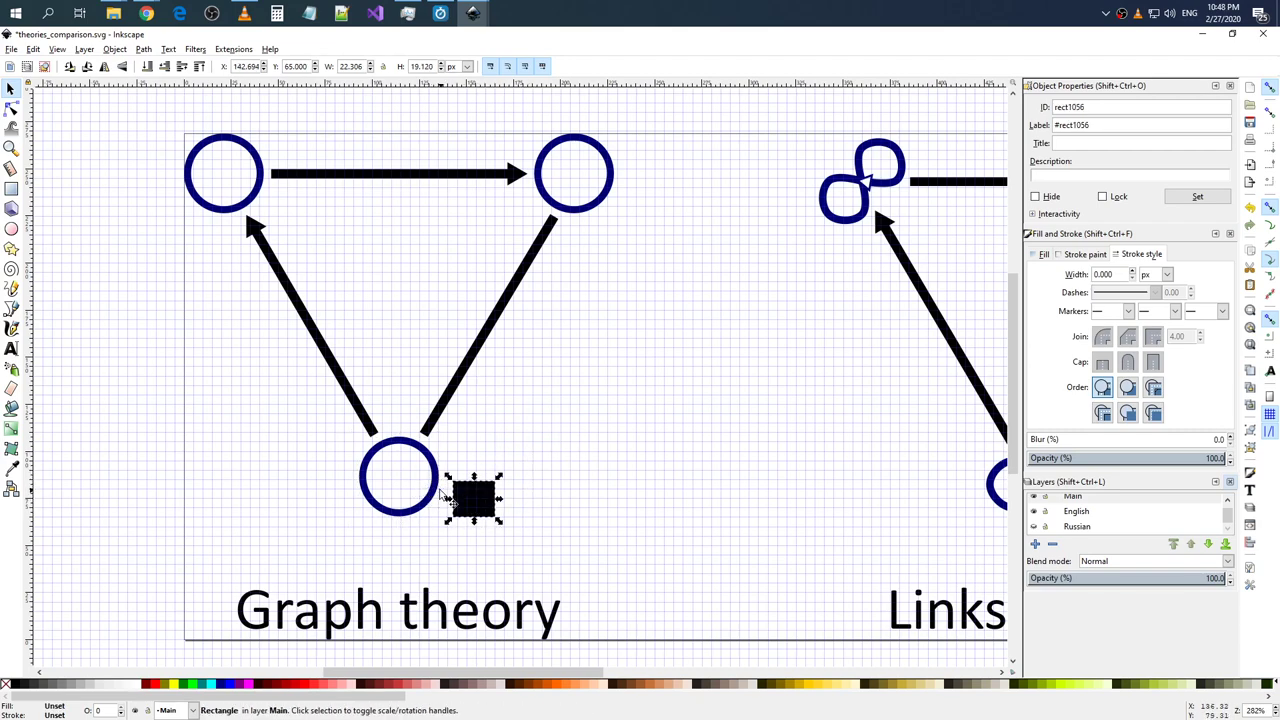
left_click(437, 488)
left_click_drag(474, 498, 577, 489)
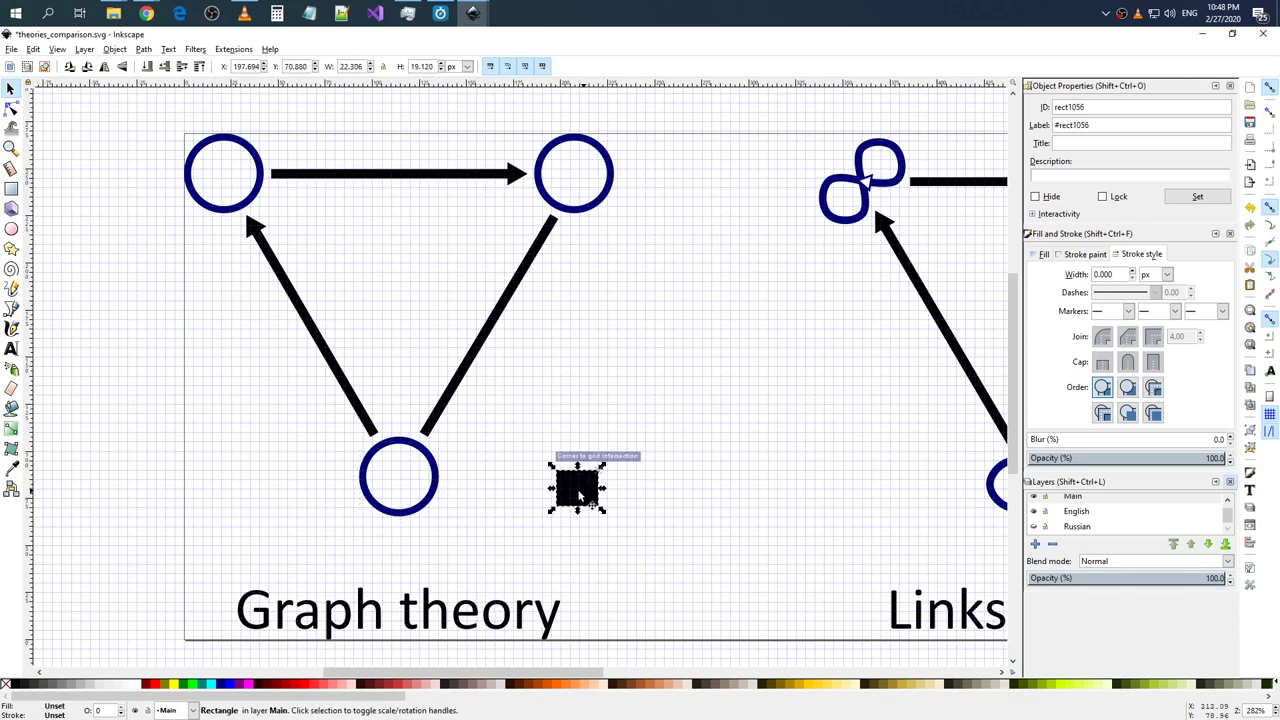
- Clear the selection and scroll around to check the square's position beside the bottom circle
left_click(436, 486)
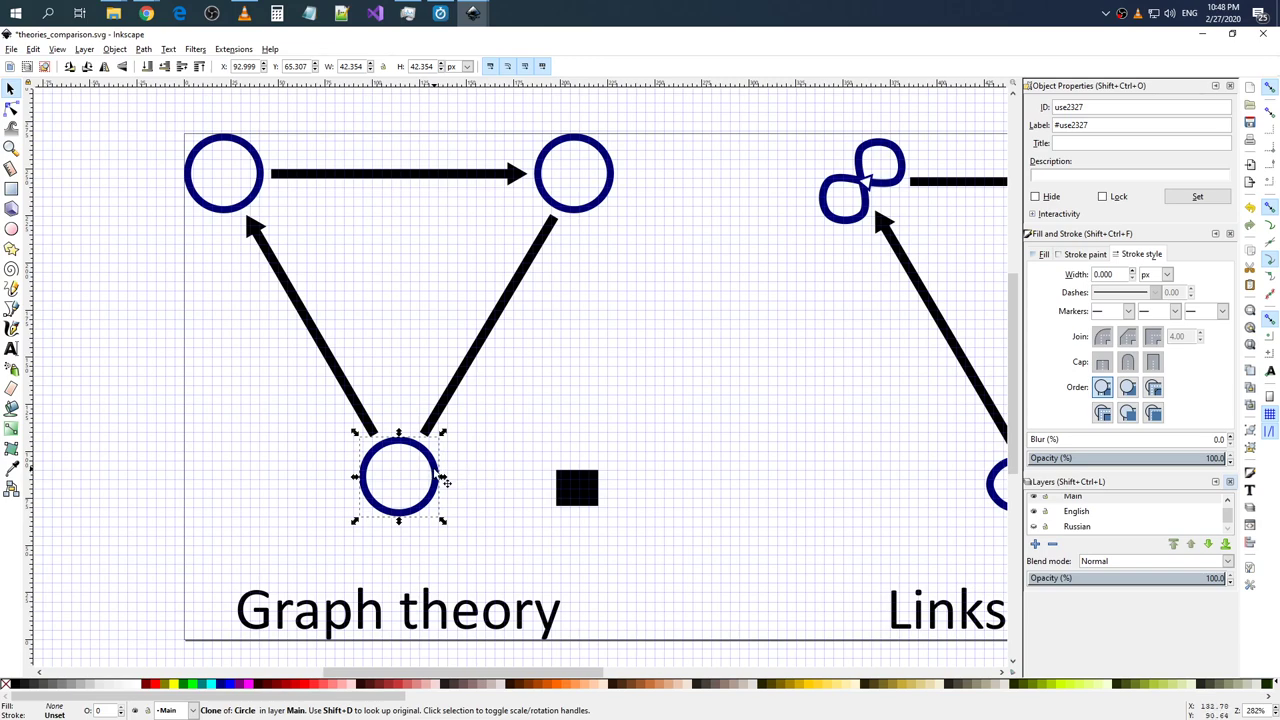
left_click(505, 430)
scroll(563, 359, "up", 2)
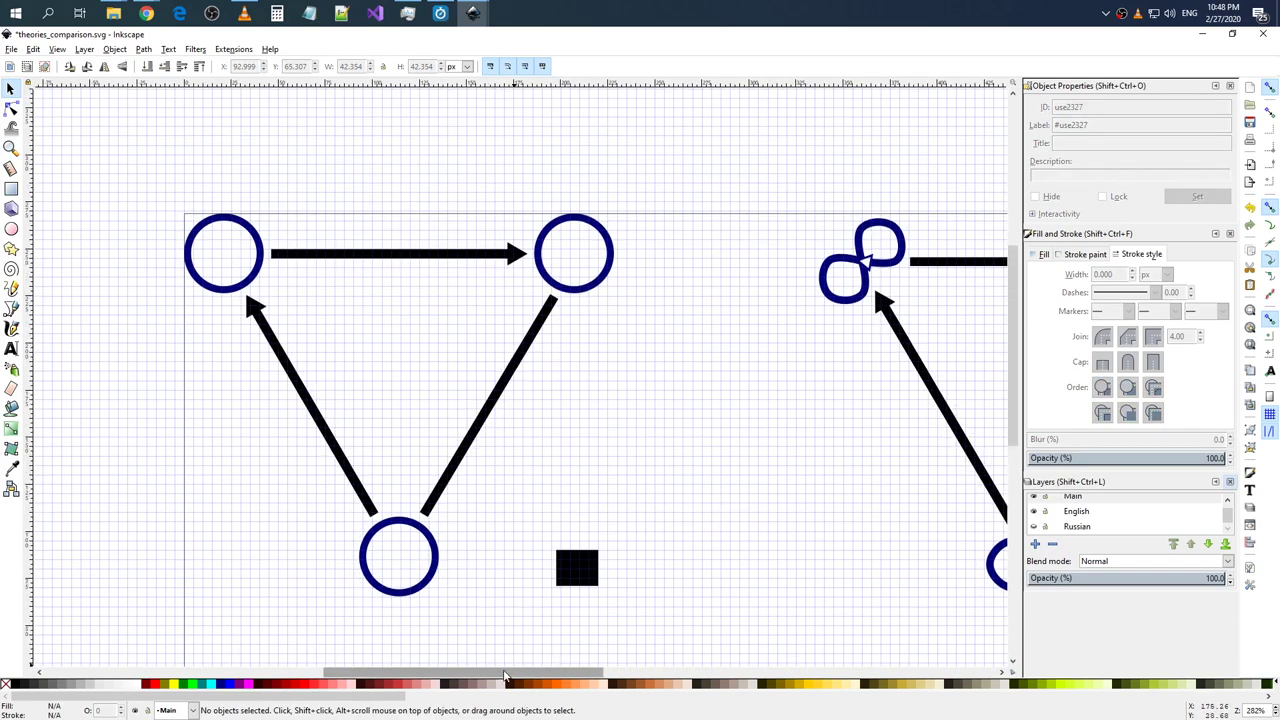
left_click_drag(480, 677, 472, 677)
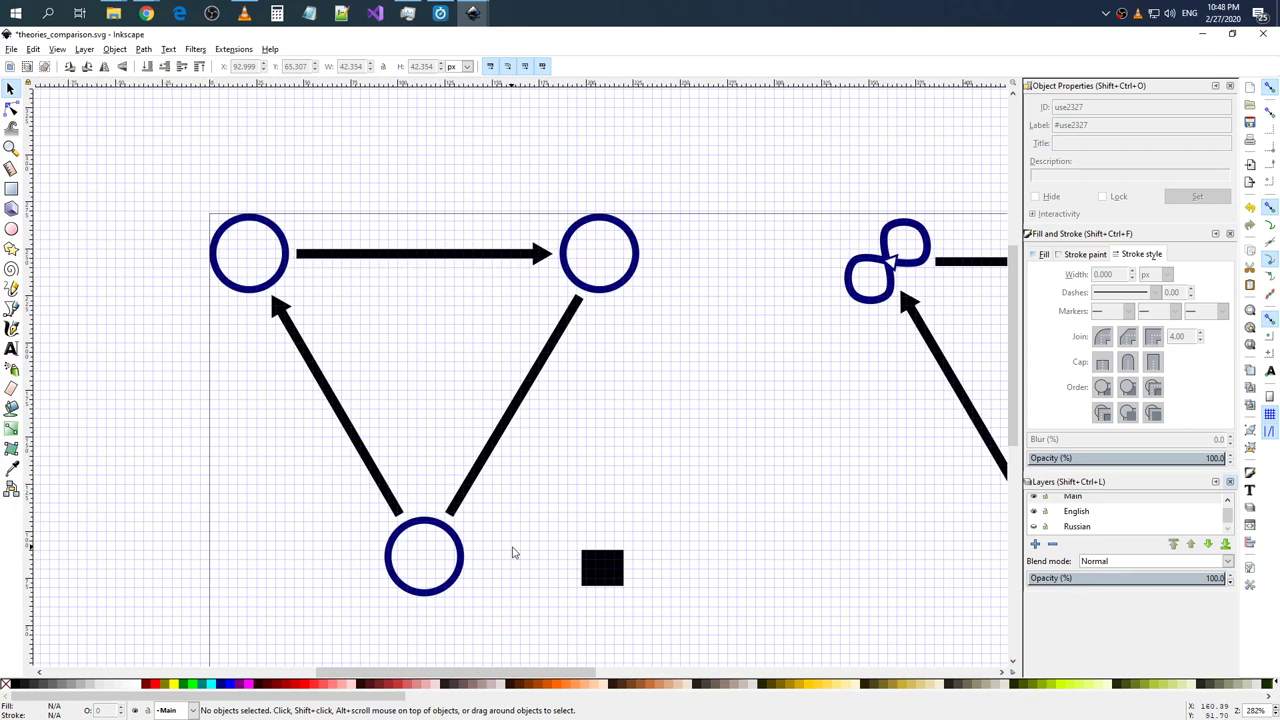
scroll(518, 500, "down", 1)
scroll(525, 445, "down", 1)
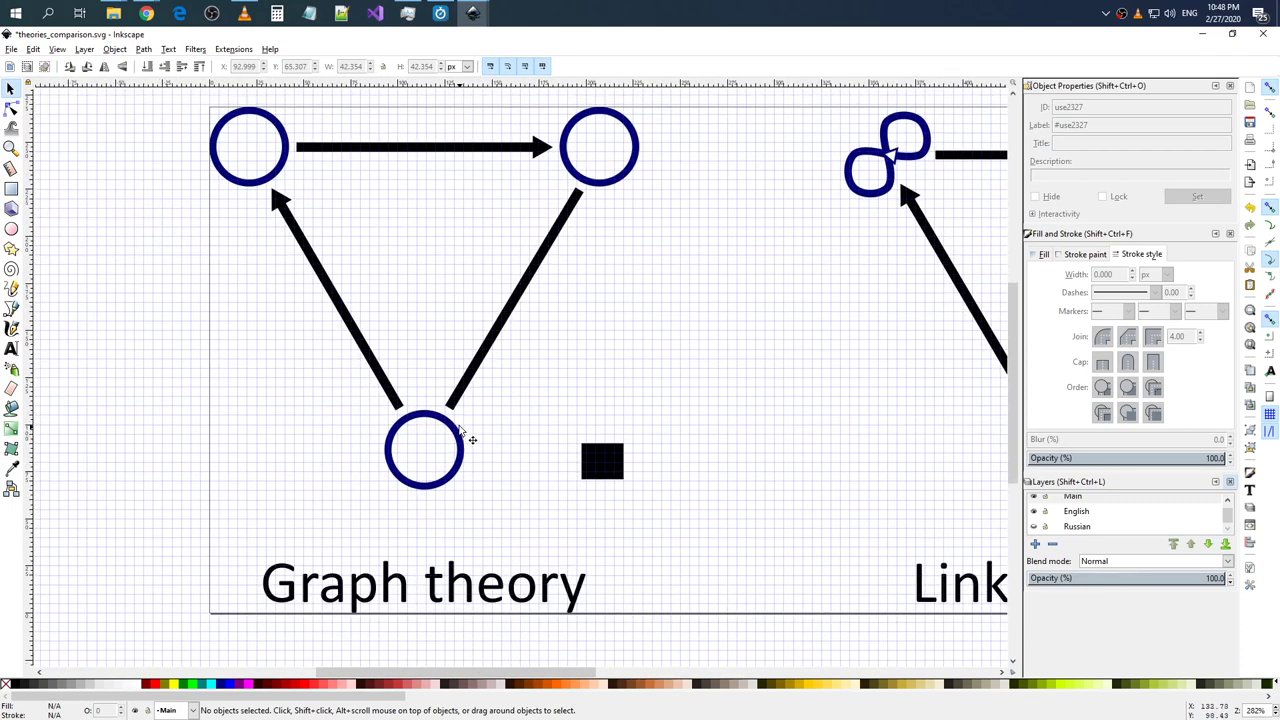
scroll(345, 222, "up", 2)
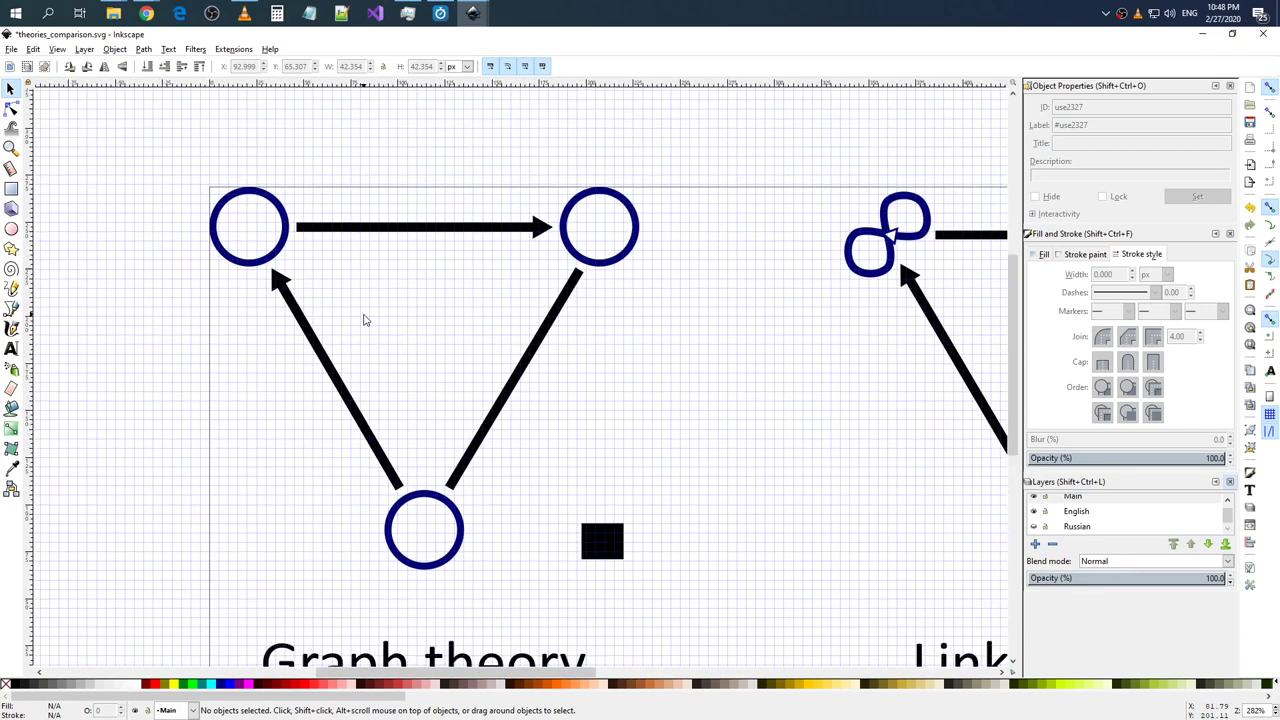
left_click(281, 253)
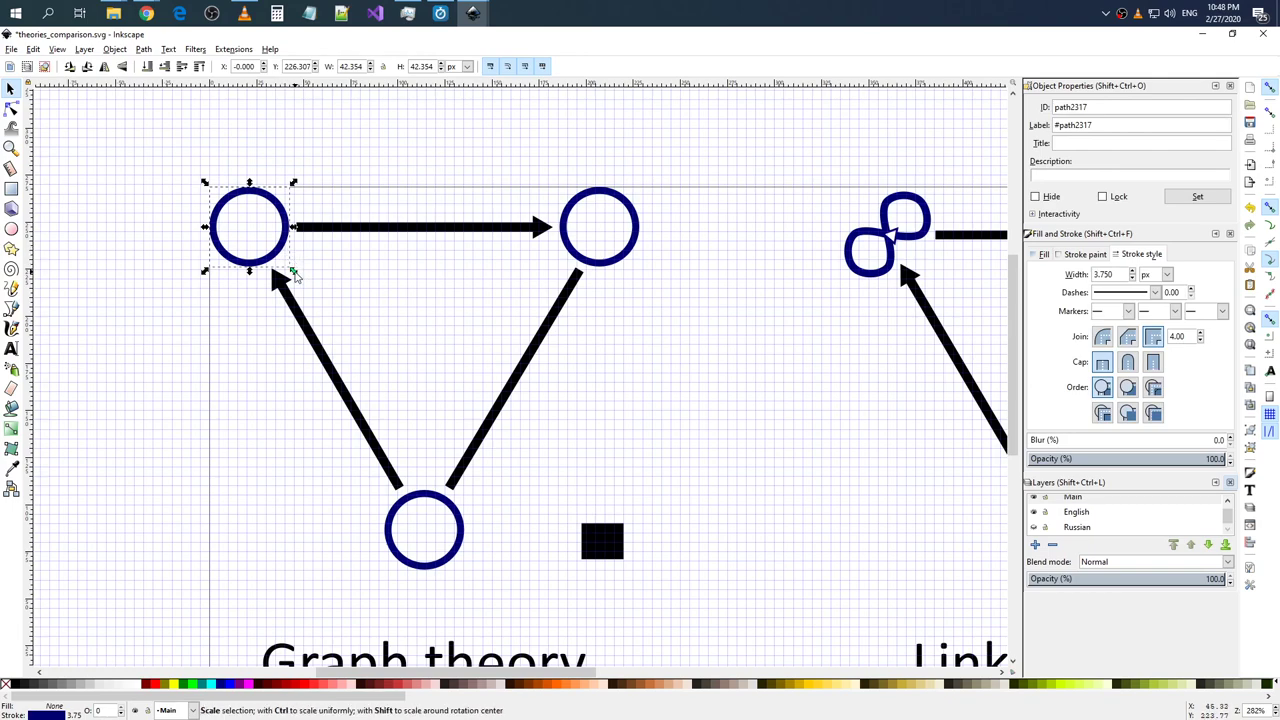
left_click_drag(293, 272, 288, 272)
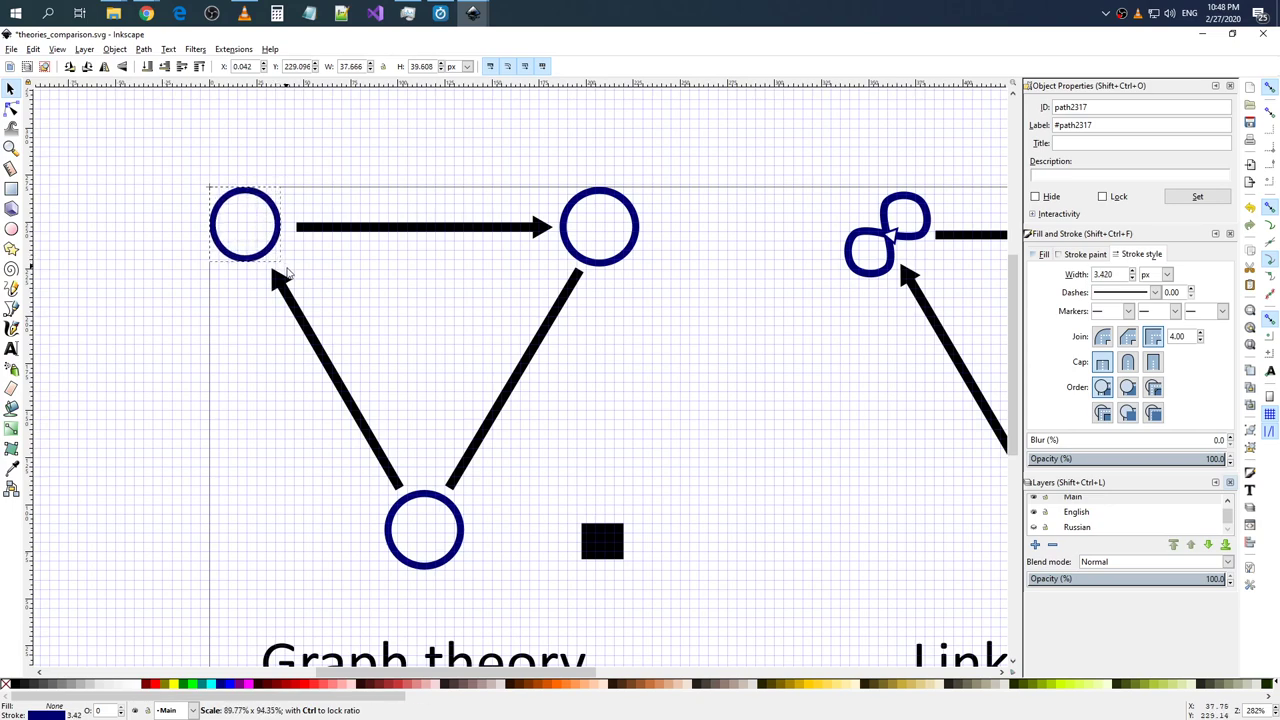
mouse_move(288, 272)
left_mouse_down()
mouse_move(331, 299)
mouse_move(294, 287)
left_mouse_up()
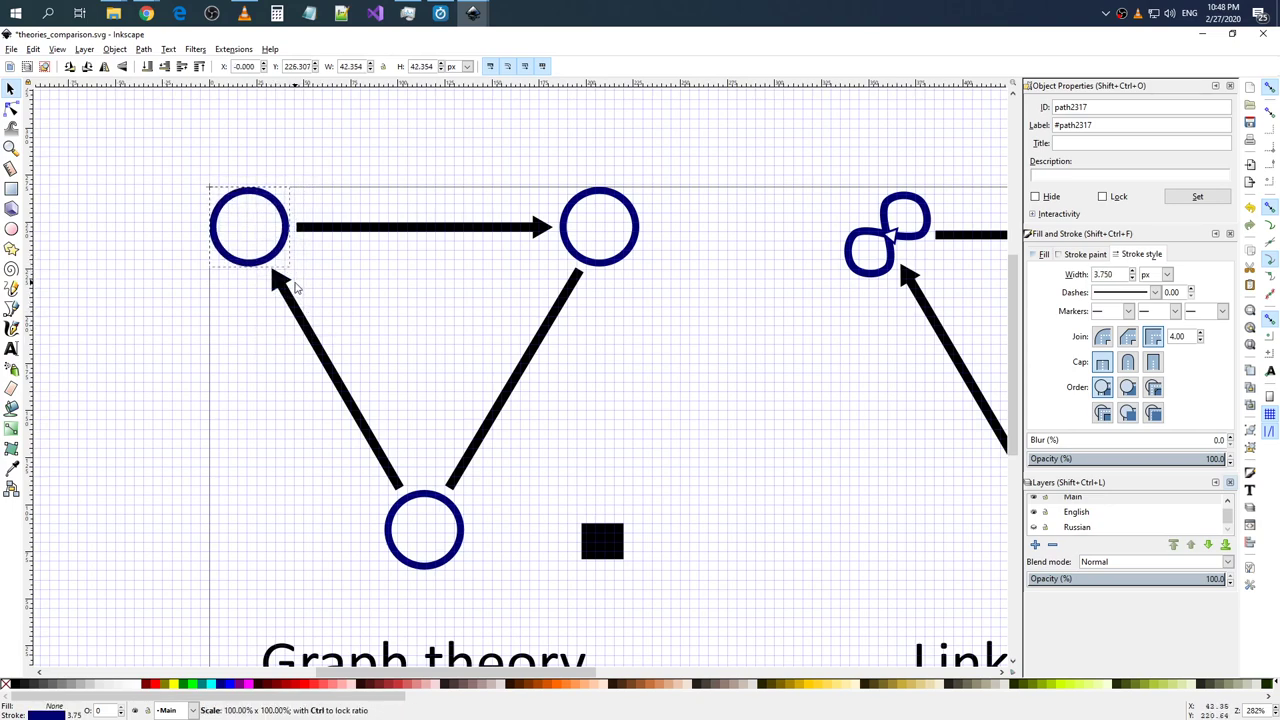
left_click_drag(294, 287, 288, 272)
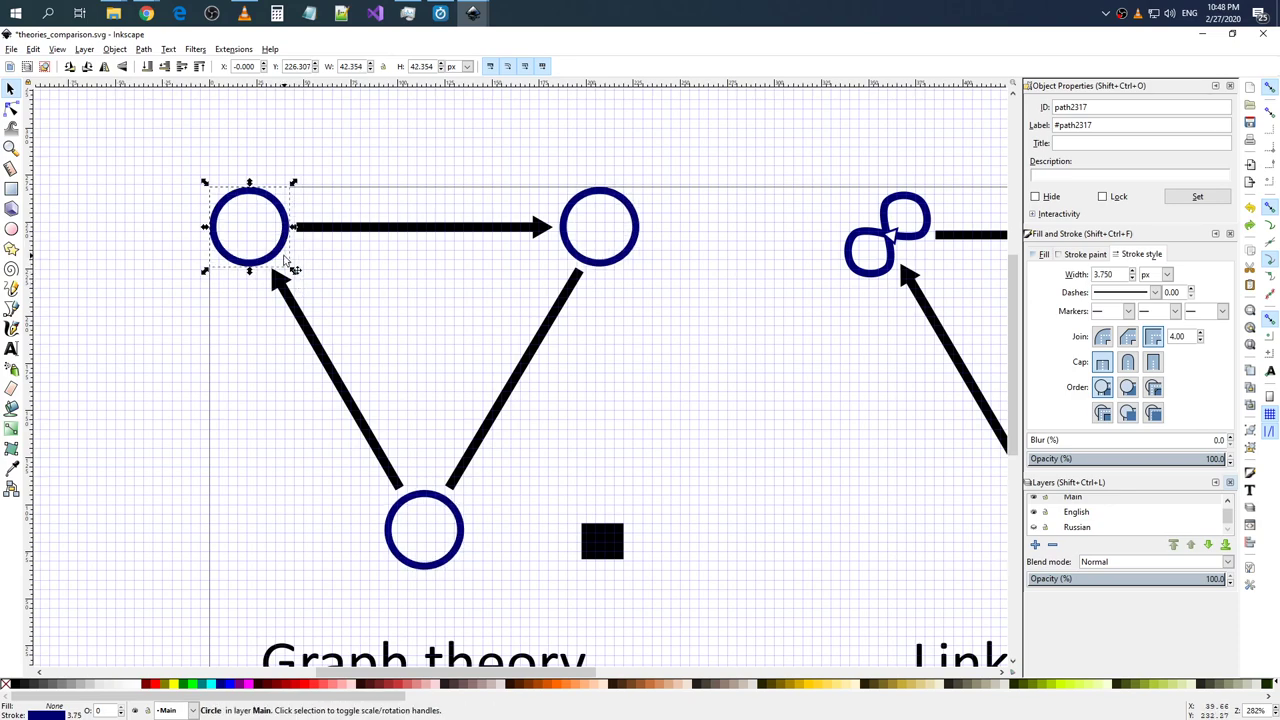
mouse_move(293, 269)
left_mouse_down()
mouse_move(304, 281)
mouse_move(285, 267)
left_mouse_up()
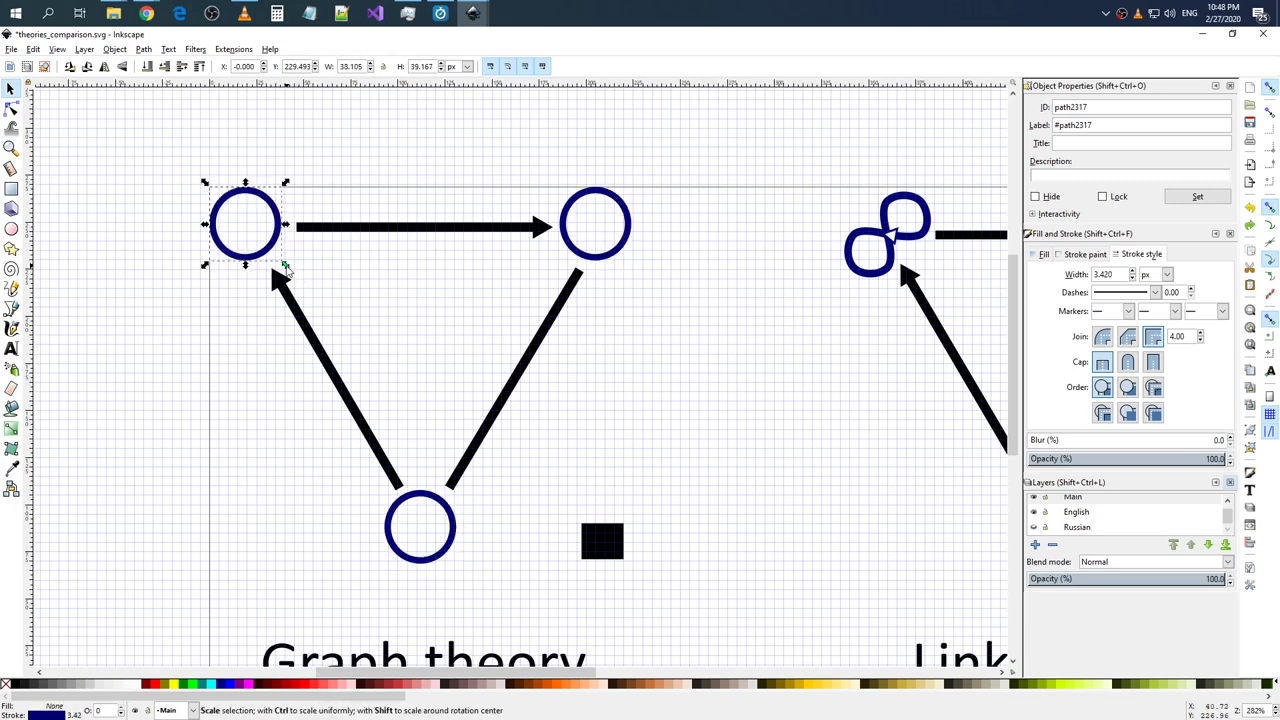
left_click(250, 220)
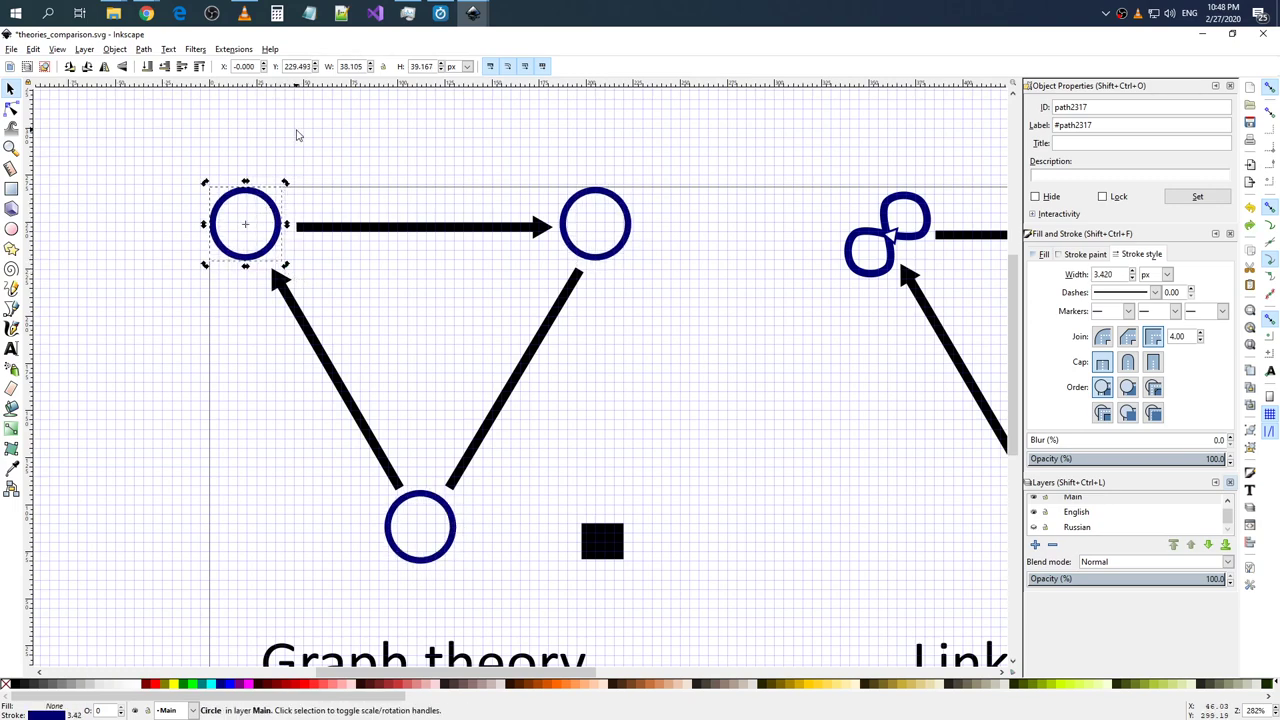
left_click(325, 215)
left_click(281, 226)
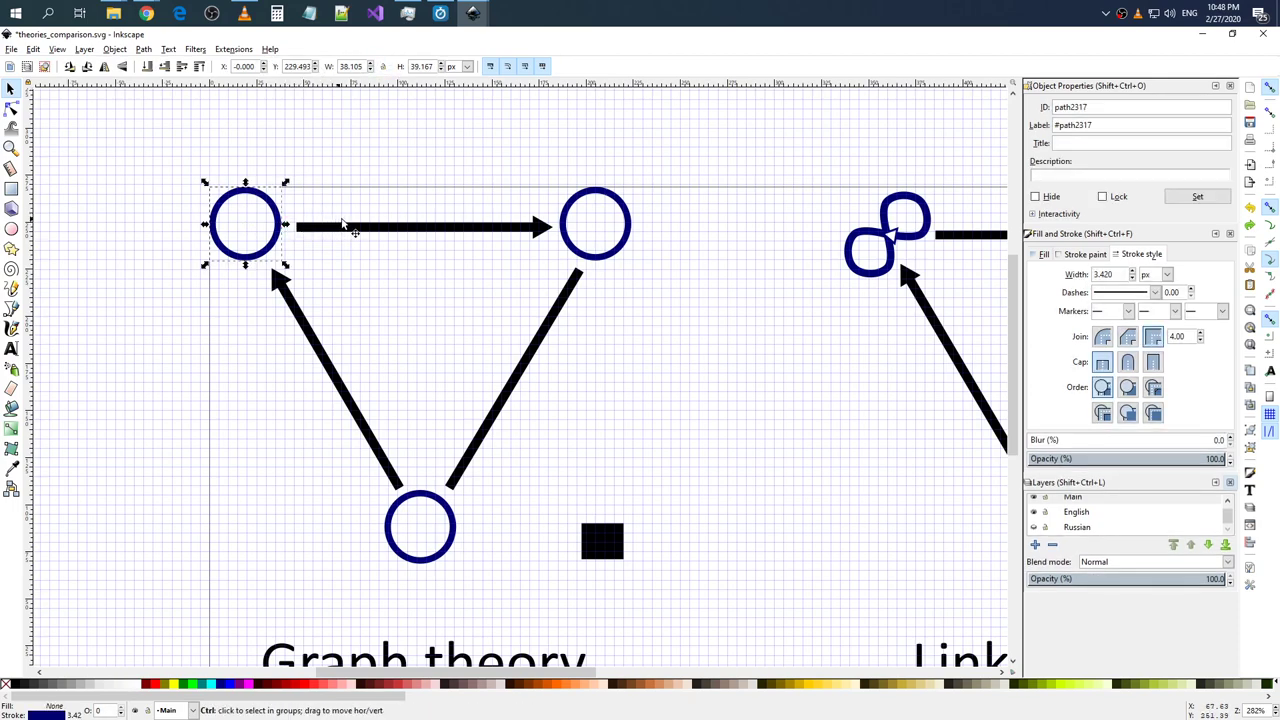
key("ctrl+z")
key("ctrl+z")
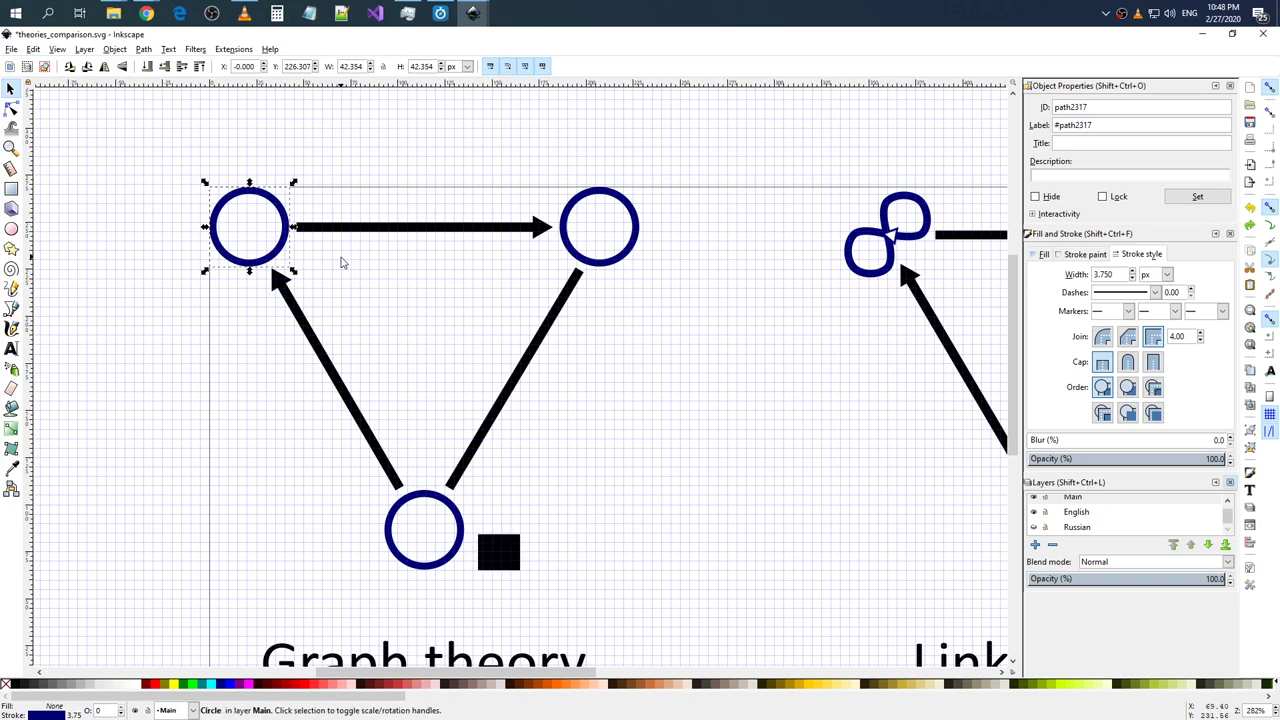
key("ctrl+shift+z")
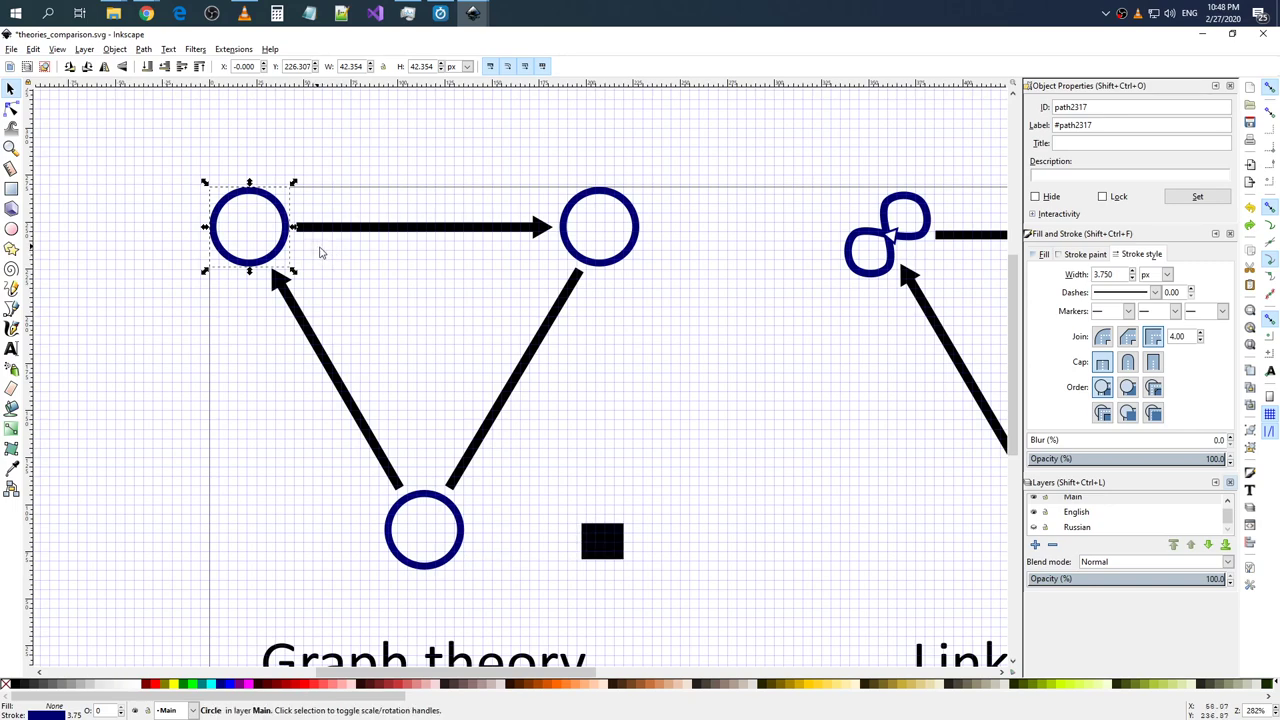
left_click(320, 252)
left_click(320, 247)
left_click(268, 226)
left_click(297, 171)
scroll(329, 176, "up", 2)
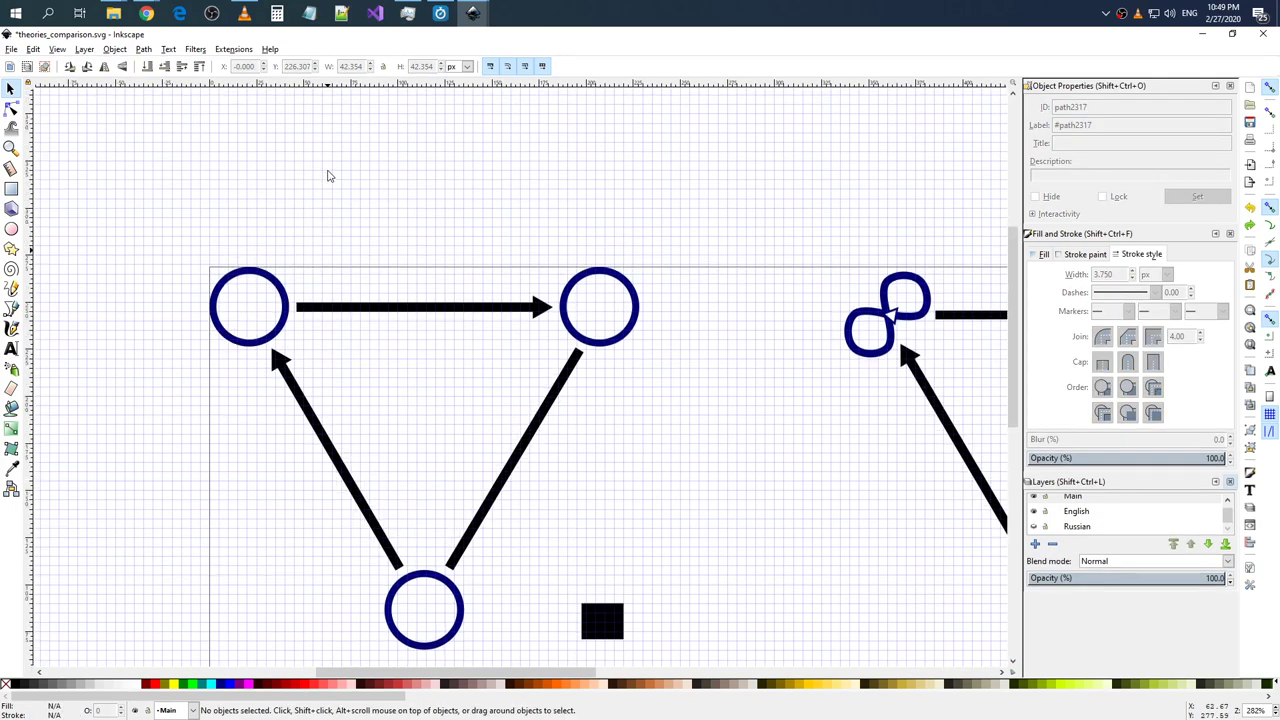
left_click(281, 286)
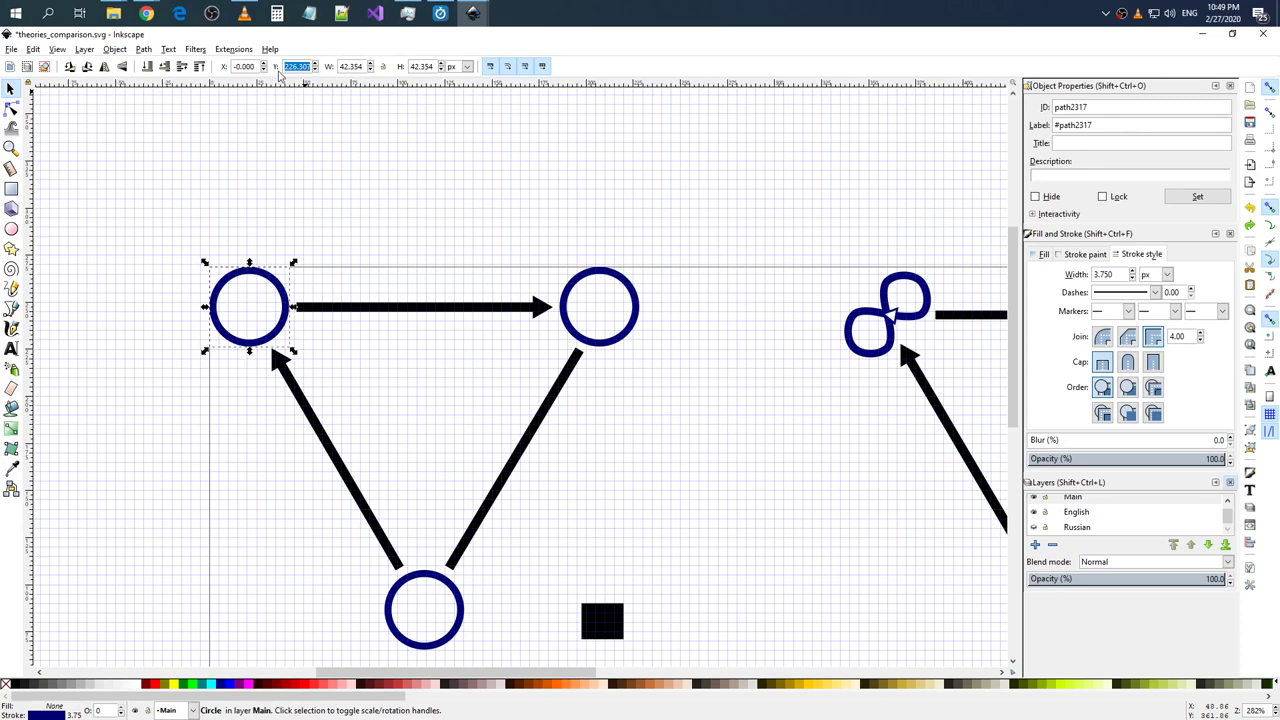
type("0")
key("Return")
scroll(334, 274, "down", 5)
scroll(342, 272, "up", 5)
key("ctrl+z")
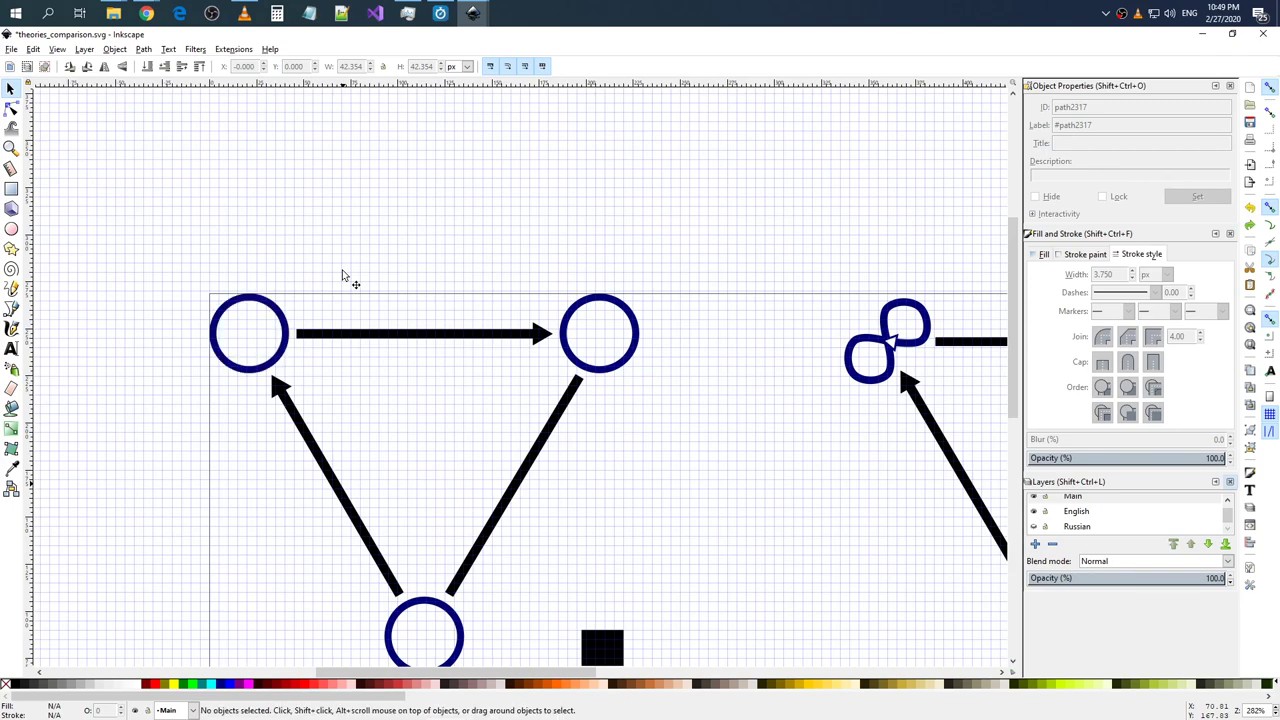
- Zoom in and enlarge the upper-left node circle to 43.591 px
left_click(283, 308)
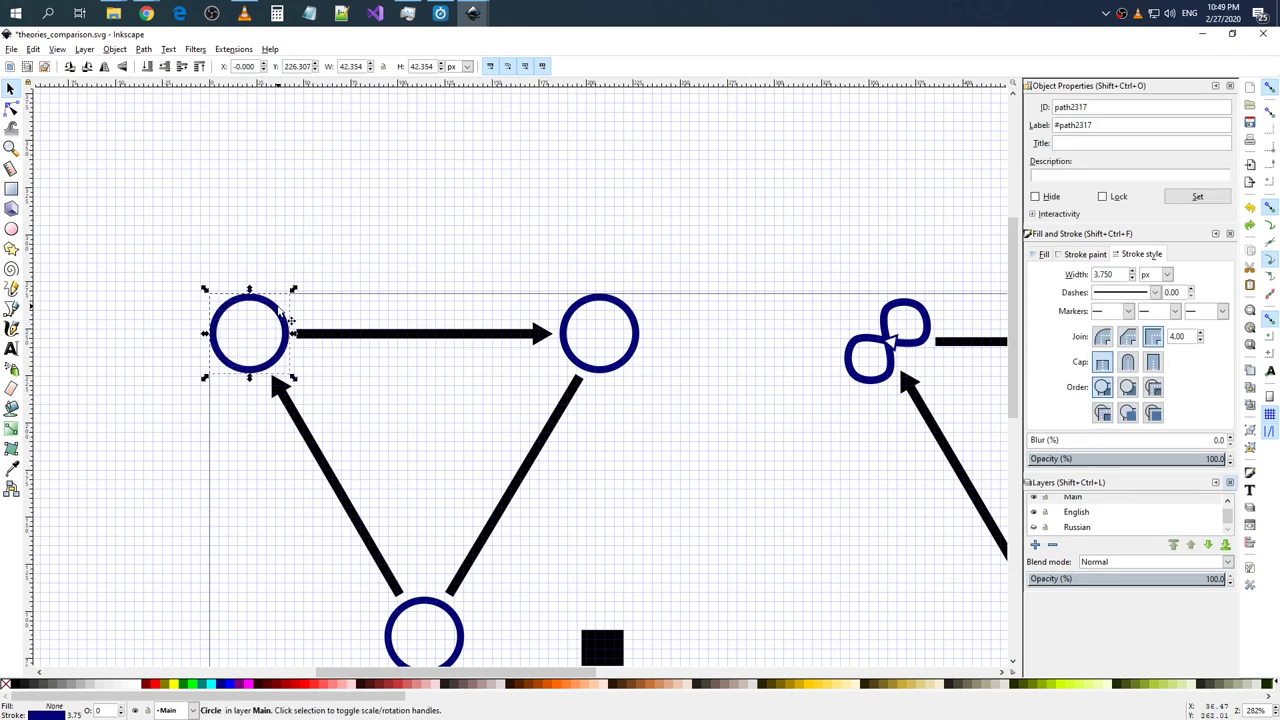
scroll(250, 305, "up", 2)
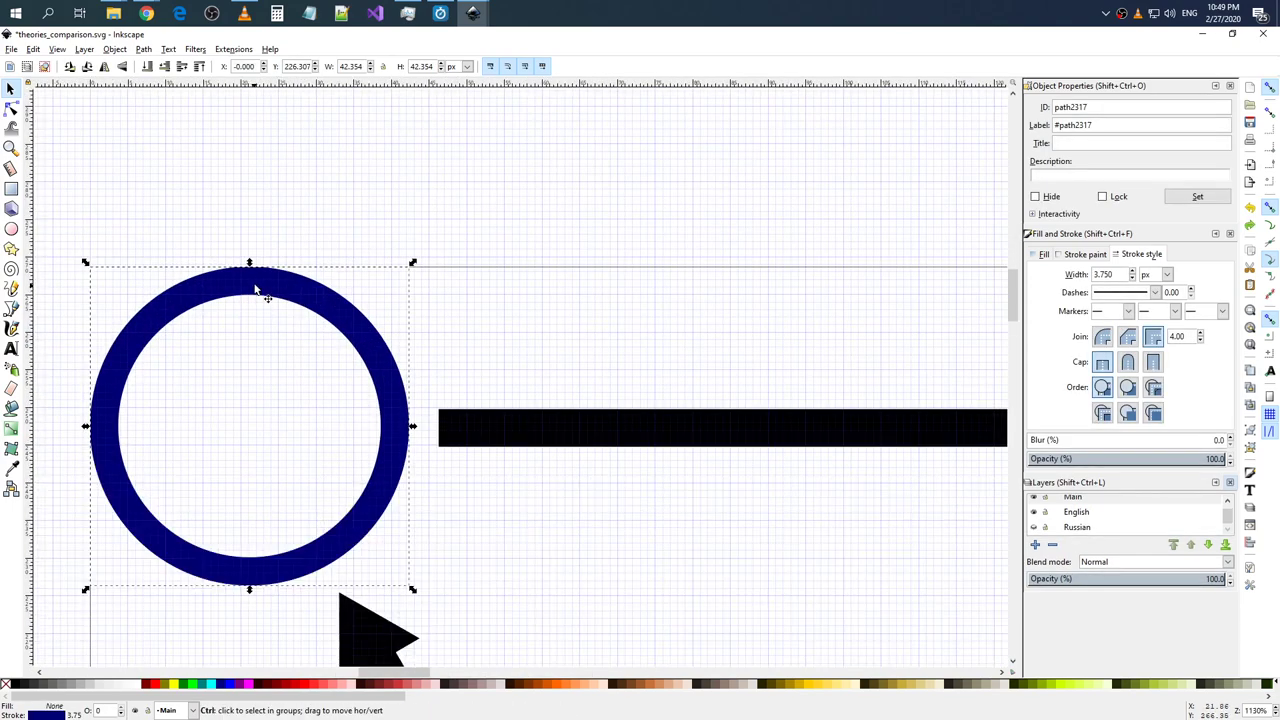
scroll(255, 290, "up", 1)
scroll(255, 278, "up", 1)
scroll(265, 235, "up", 1)
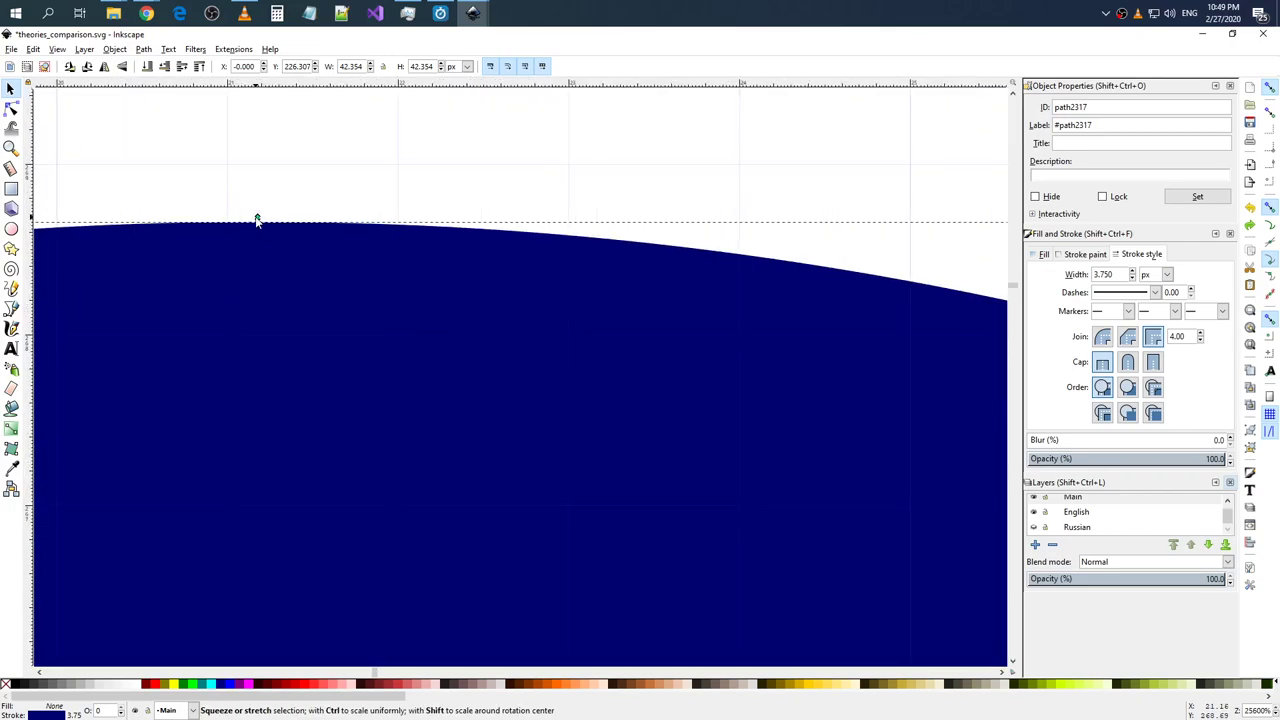
scroll(256, 222, "down", 1)
scroll(256, 222, "down", 2)
scroll(270, 240, "down", 1)
scroll(300, 305, "up", 4)
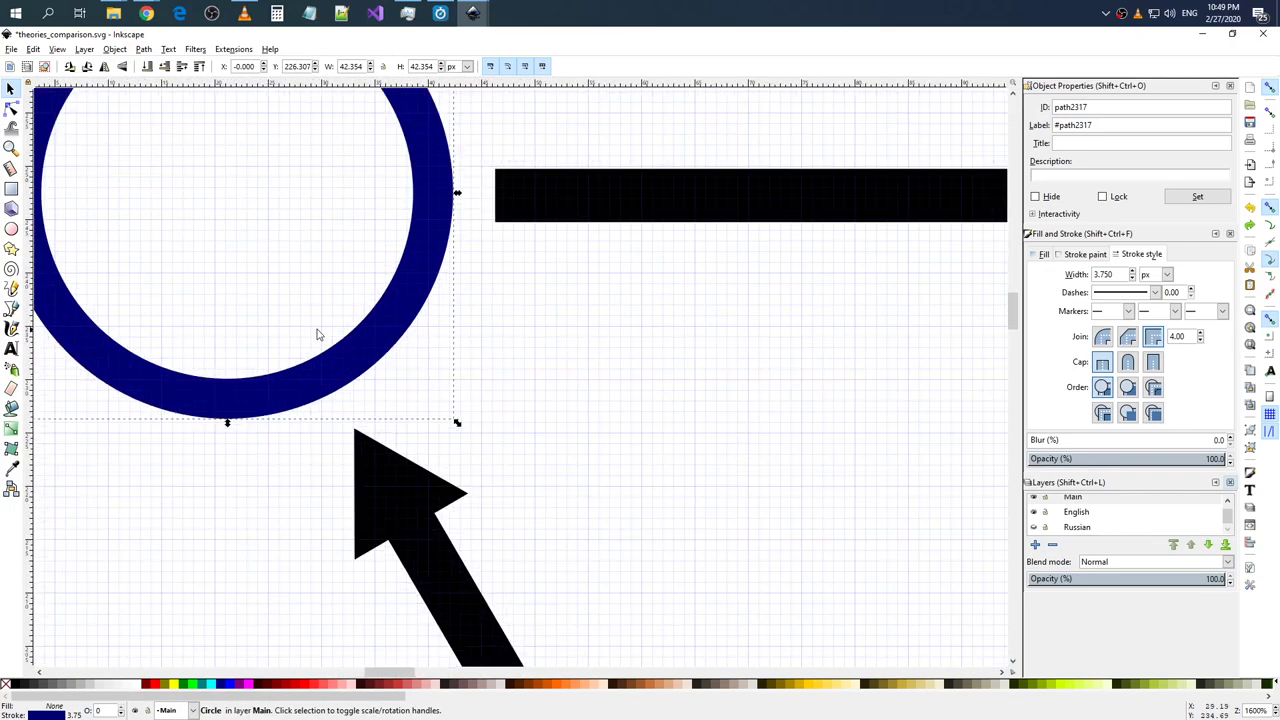
scroll(373, 322, "down", 1)
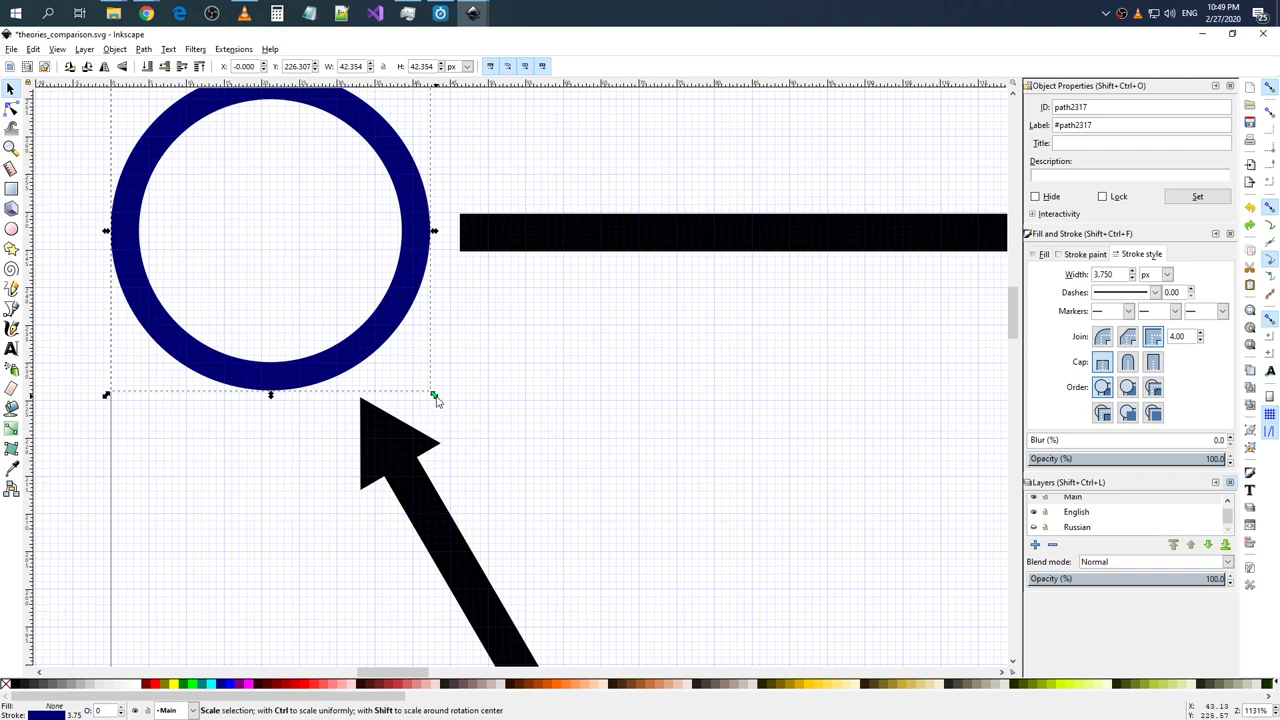
key("shift")
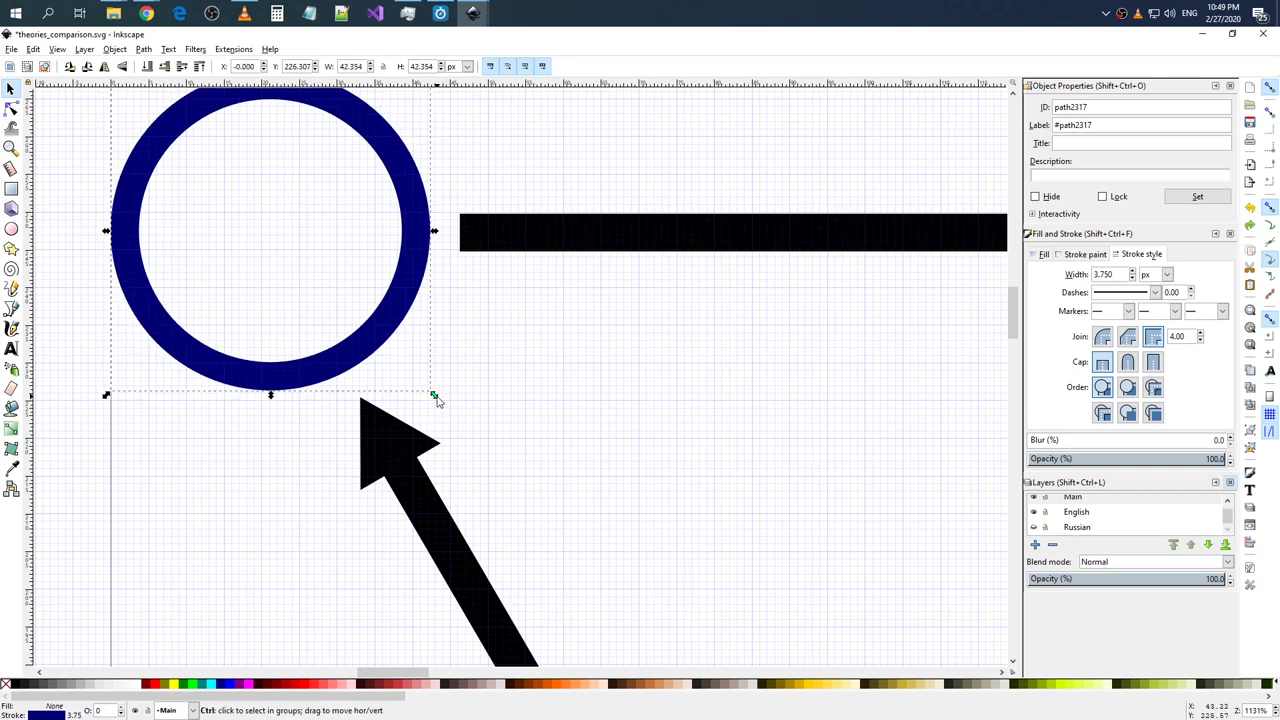
left_click_drag(436, 398, 455, 411)
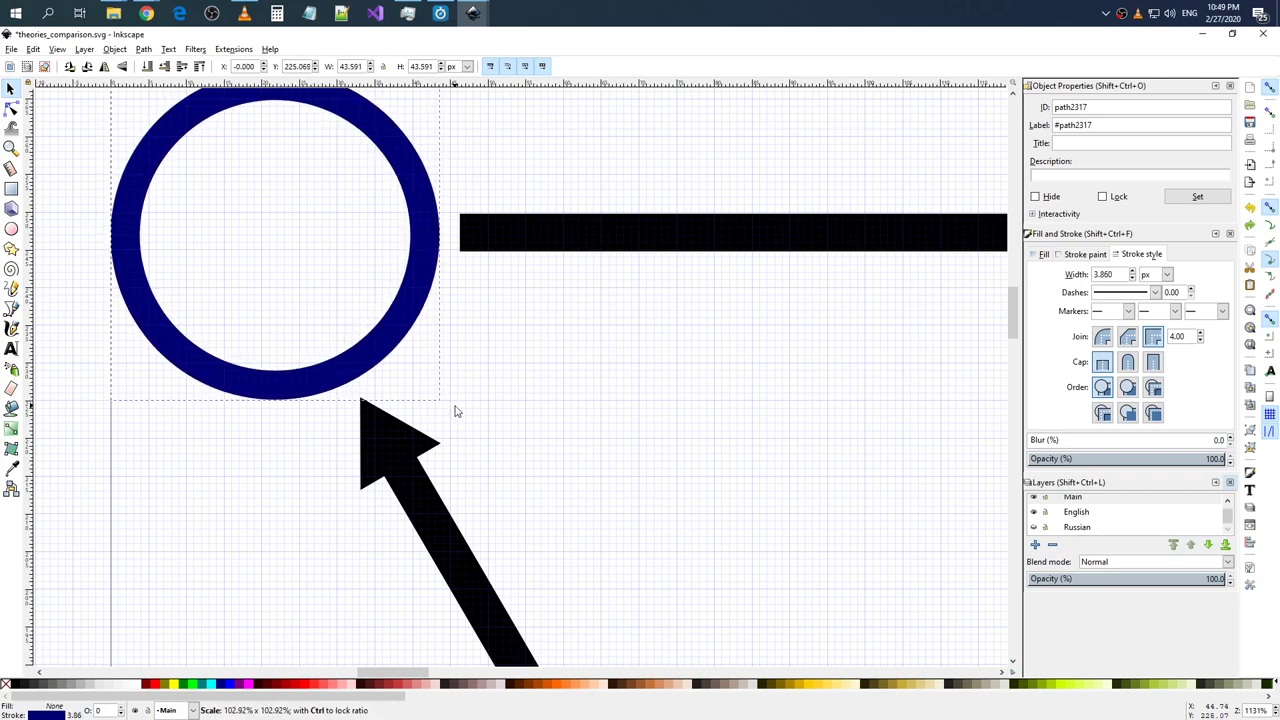
left_click_drag(455, 411, 453, 407)
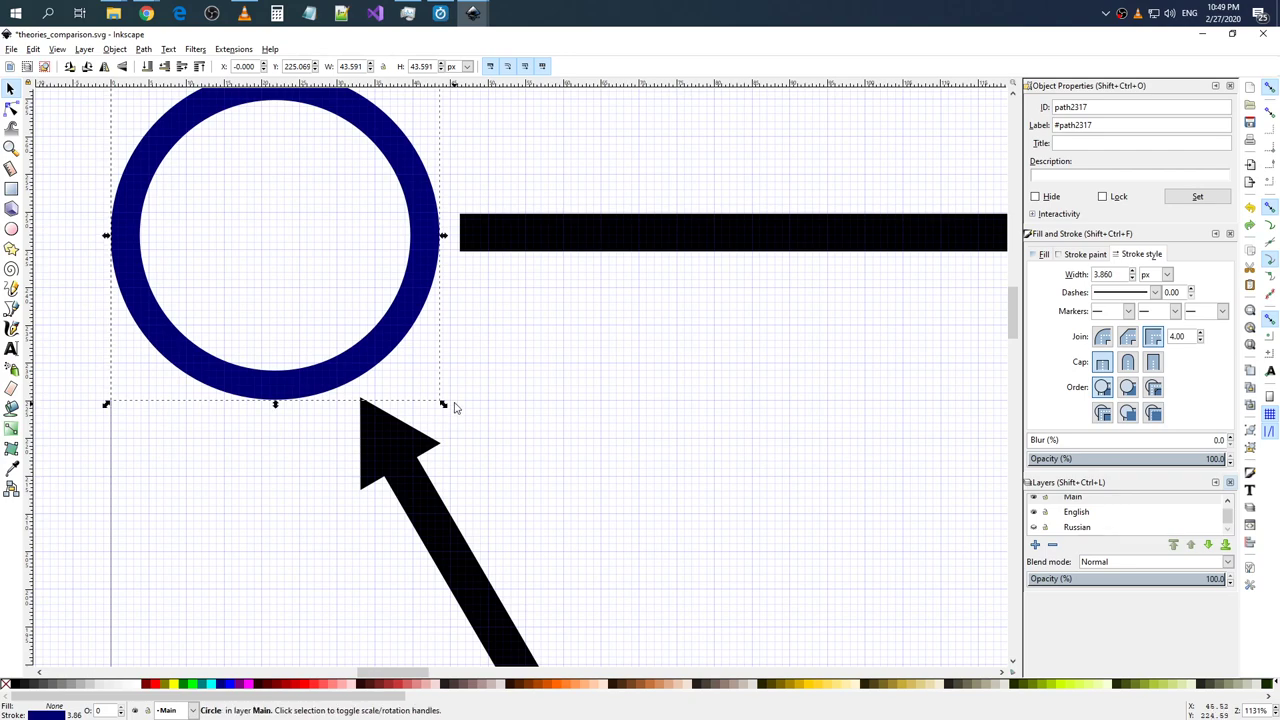
- Confirm the circle's 3.860 stroke width, then delete the upper-left node circle
scroll(462, 346, "up", 2)
scroll(462, 346, "up", 1)
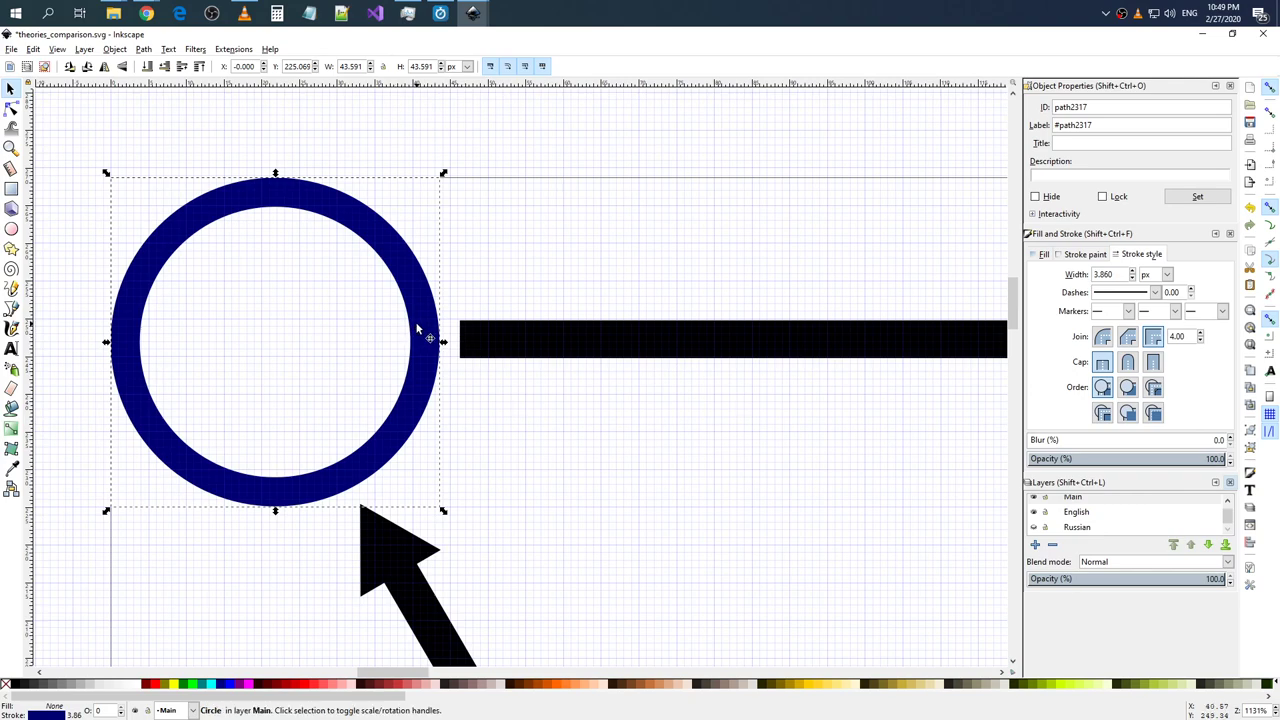
left_click(428, 323)
key("Return")
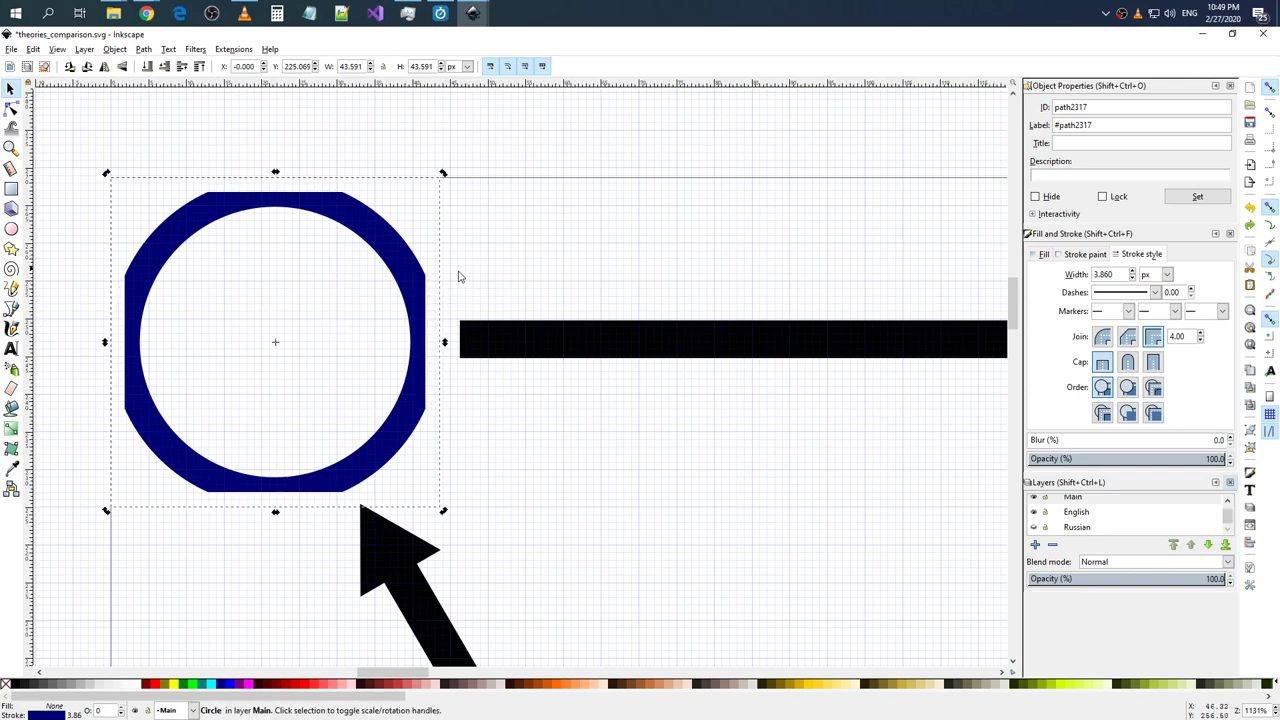
left_click(425, 281)
key("Delete")
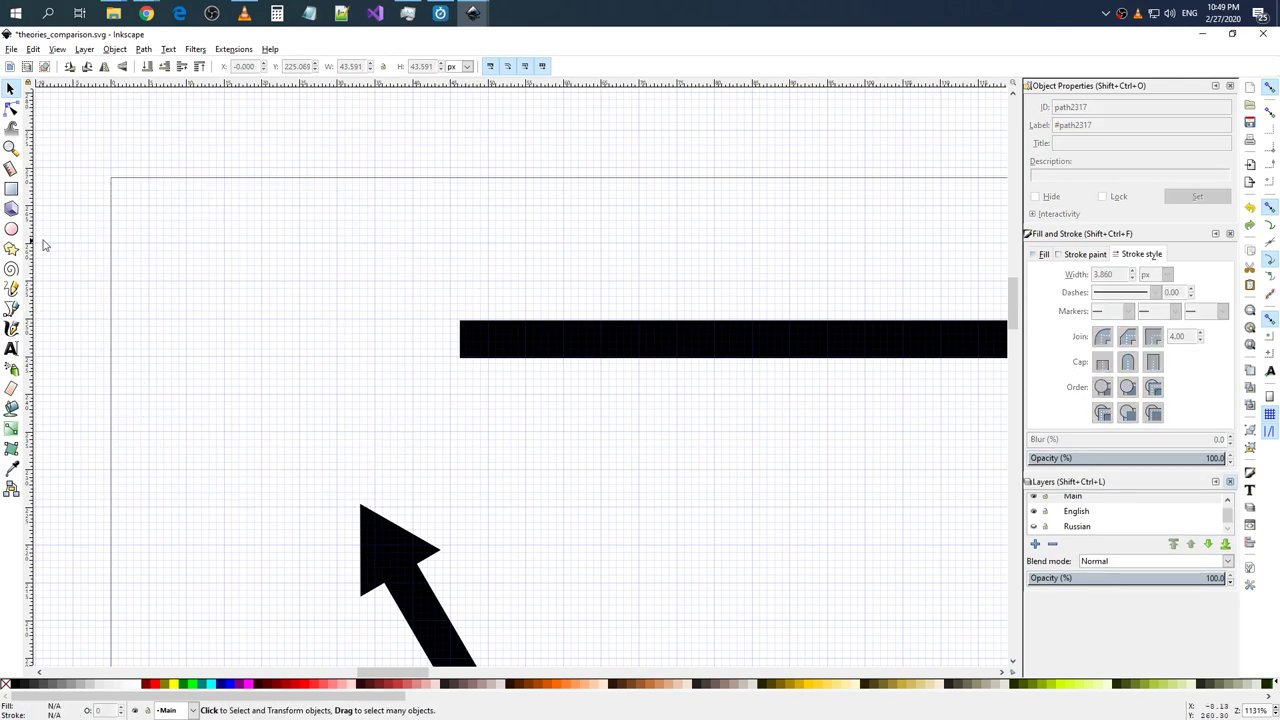
- Draw a black circle in the empty node spot, then delete it as a false start
left_click(11, 228)
left_click_drag(171, 213, 342, 369)
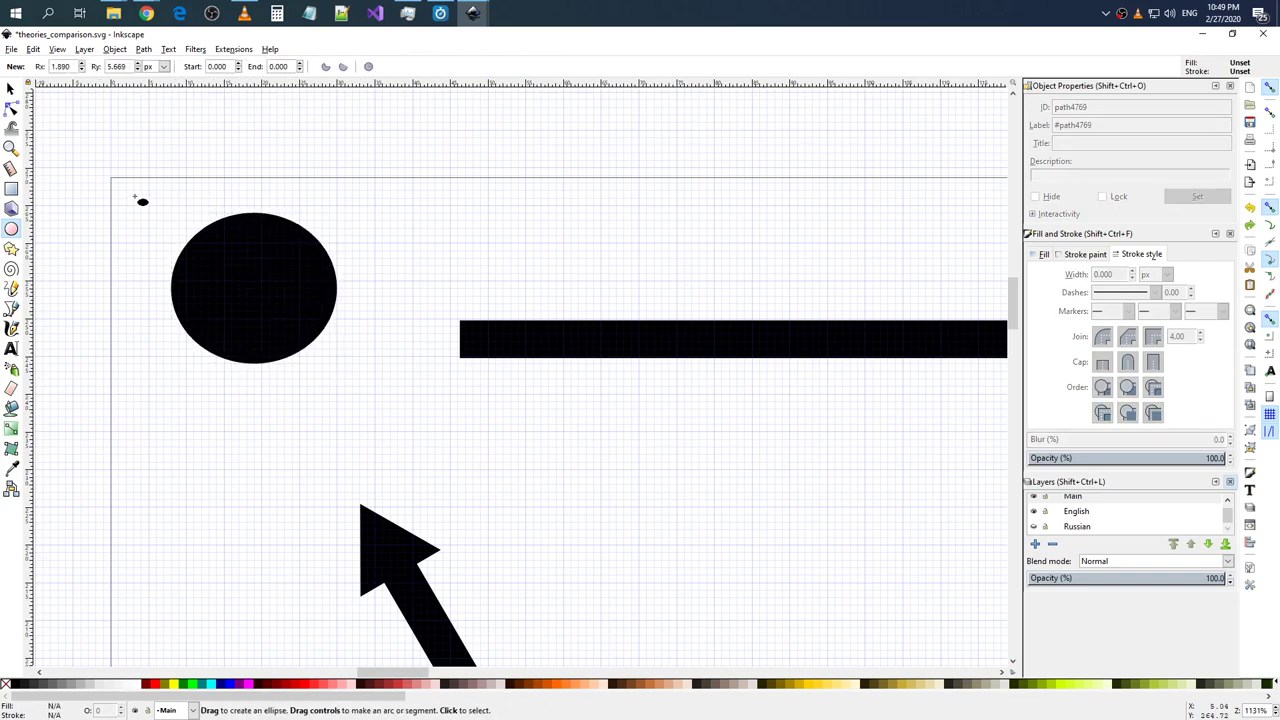
left_click(10, 88)
left_click(292, 300)
key("Delete")
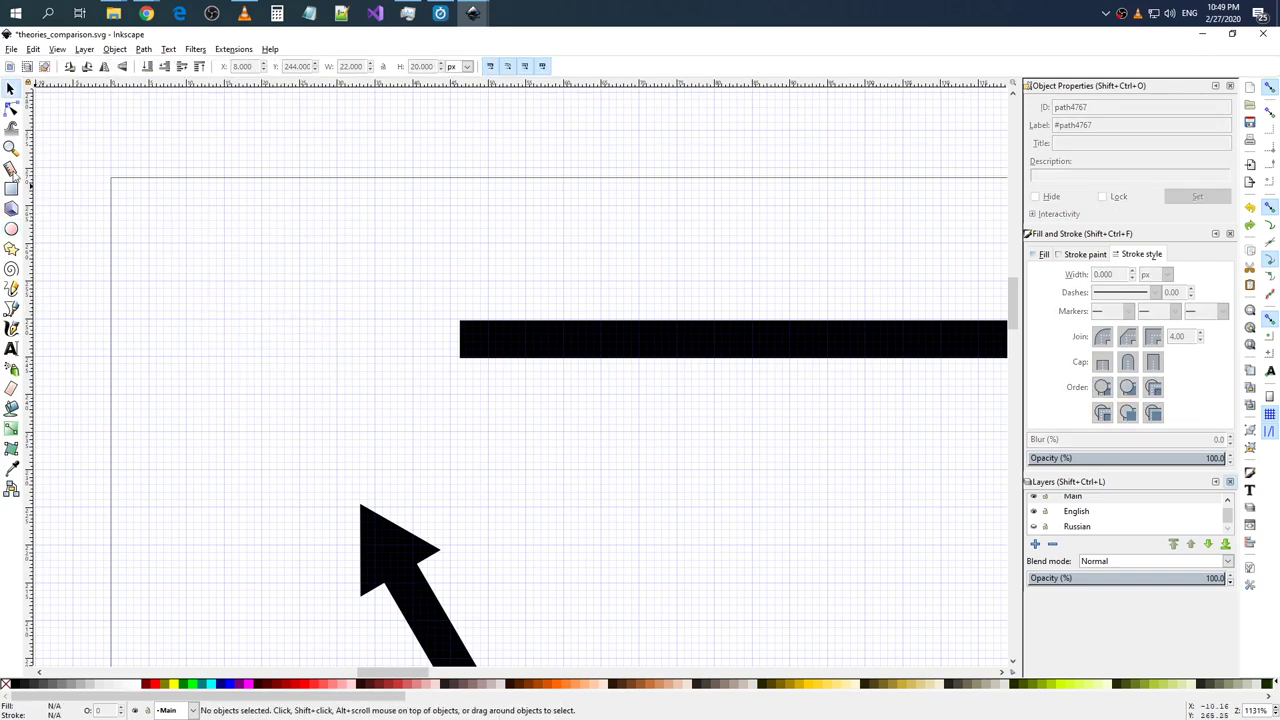
- Redraw a 33 px black circle where the node was and move it toward X 3, Y 233
left_click(11, 228)
left_click_drag(133, 198, 421, 451)
left_click_drag(262, 310, 216, 281)
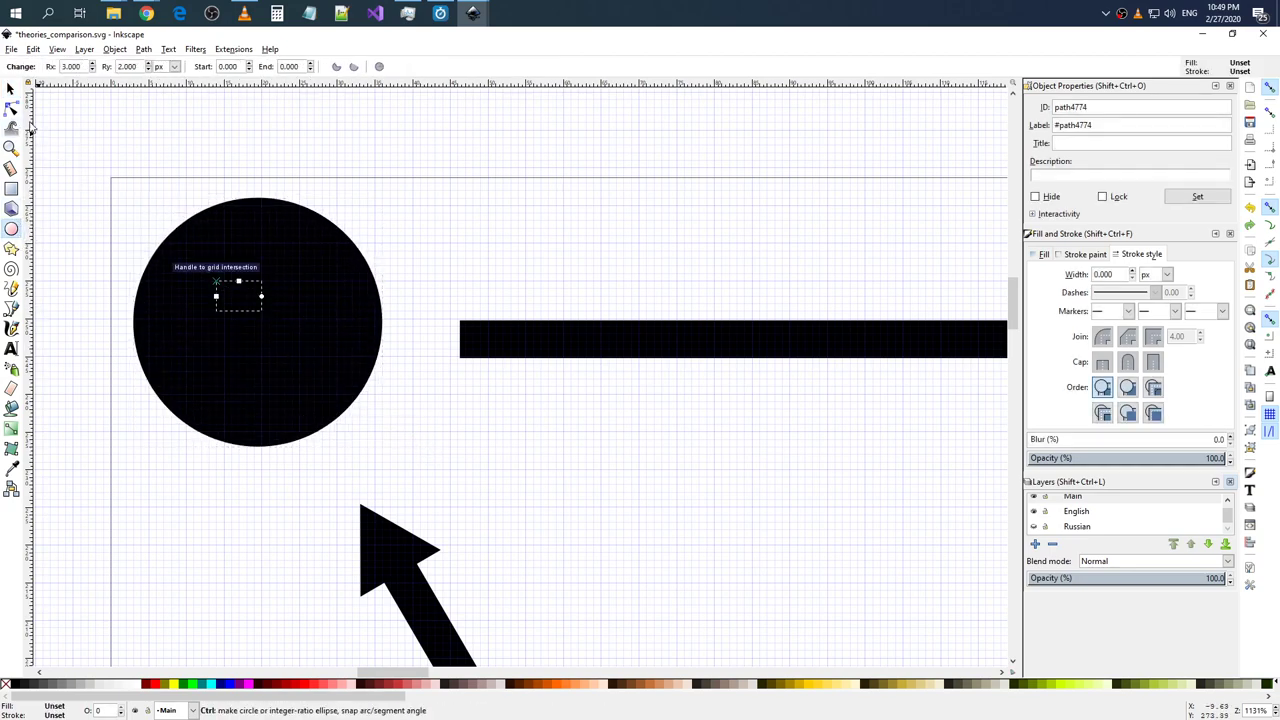
key("Escape")
left_click(10, 88)
left_click(294, 334)
mouse_move(294, 334)
left_mouse_down()
mouse_move(258, 305)
mouse_move(291, 346)
mouse_move(296, 312)
left_mouse_up()
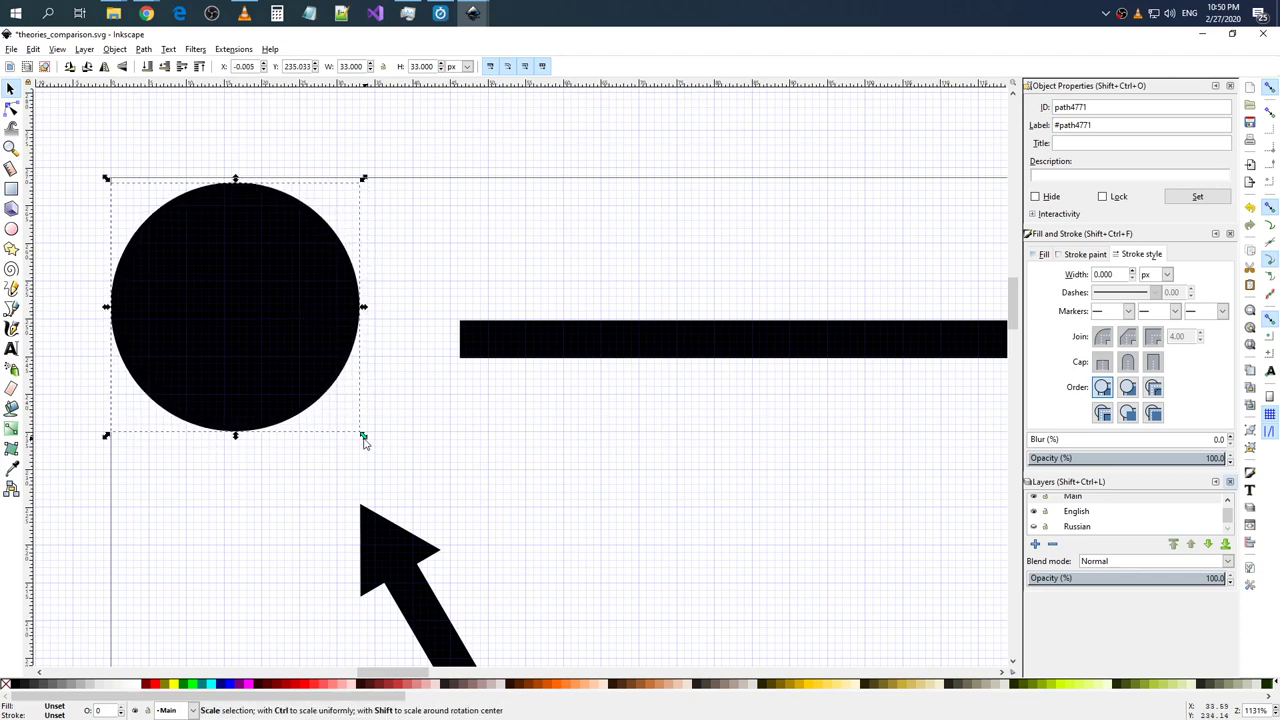
key("ctrl+z")
- Undo back to the navy node circle and move it slightly lower
key("ctrl+z")
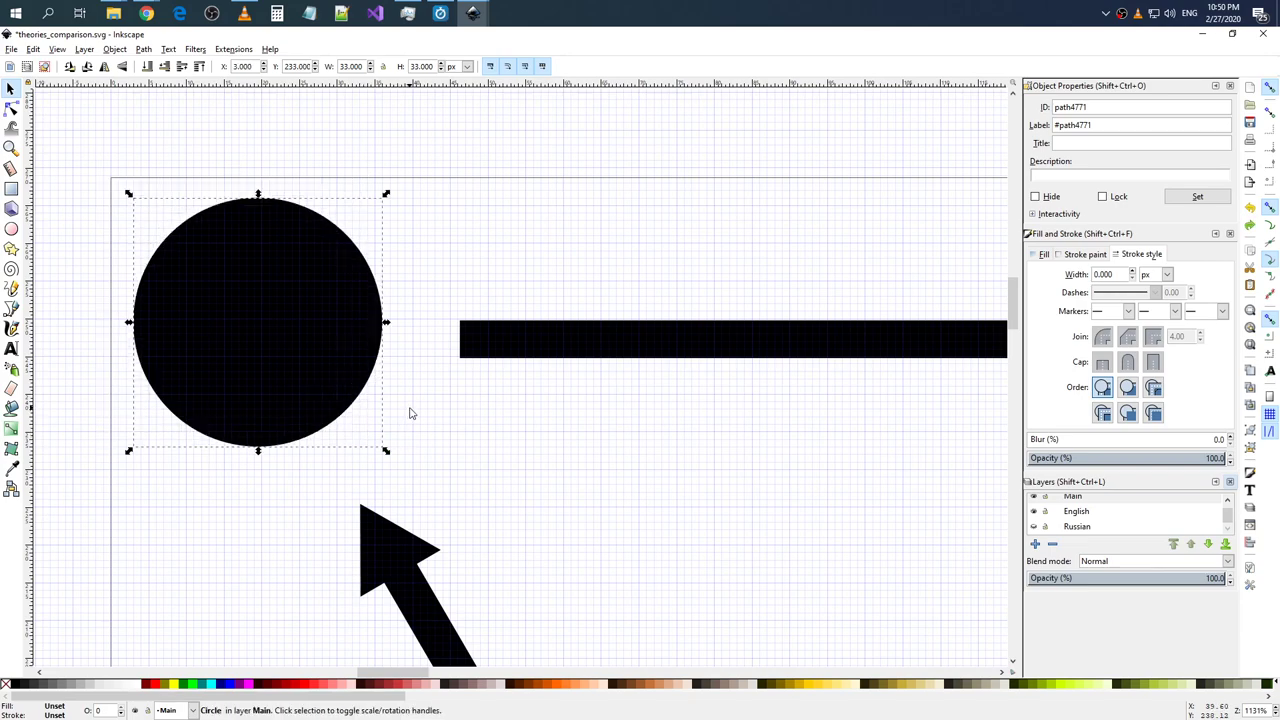
key("ctrl+z")
key("ctrl+z")
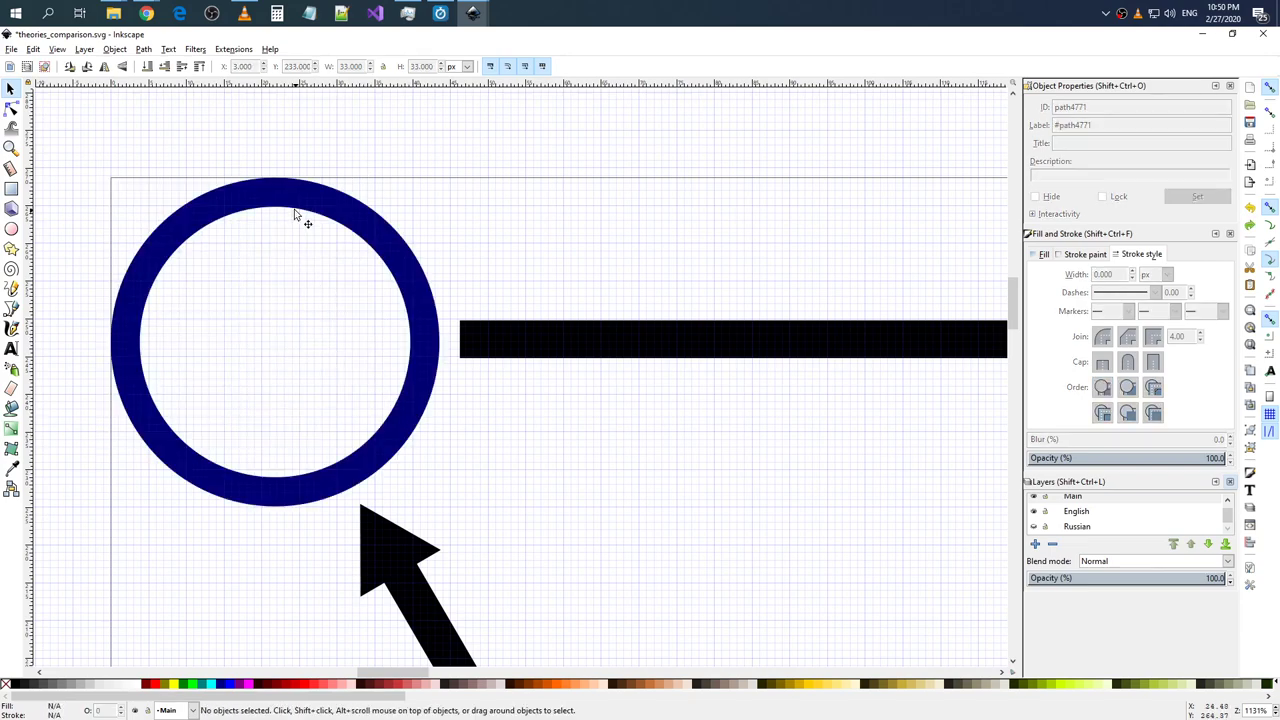
left_click(291, 215)
left_click_drag(280, 205, 281, 212)
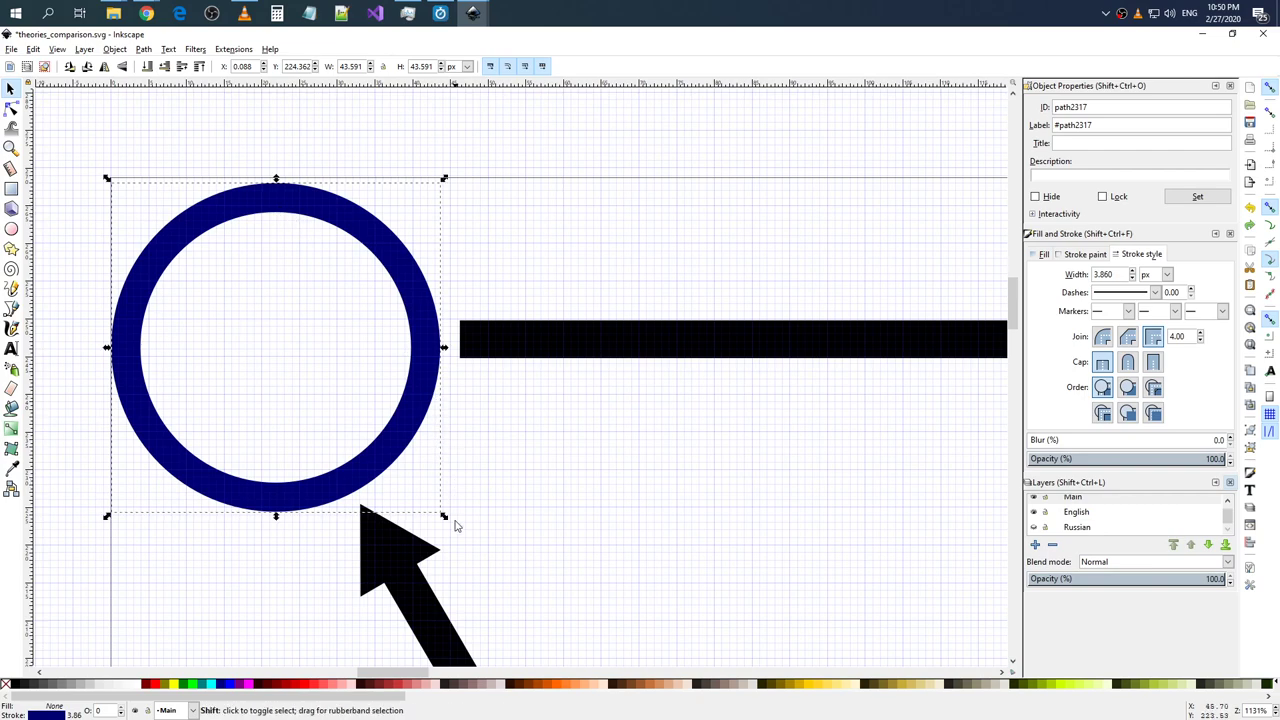
left_click_drag(444, 517, 440, 518)
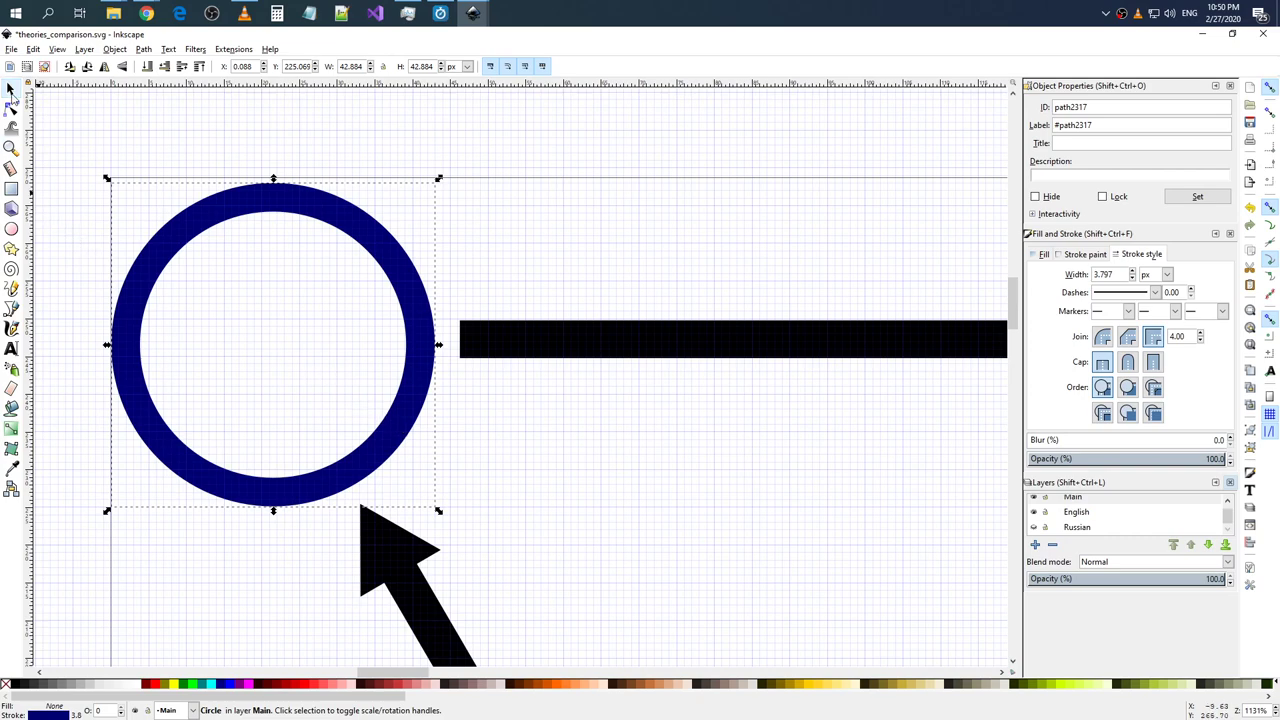
key("e")
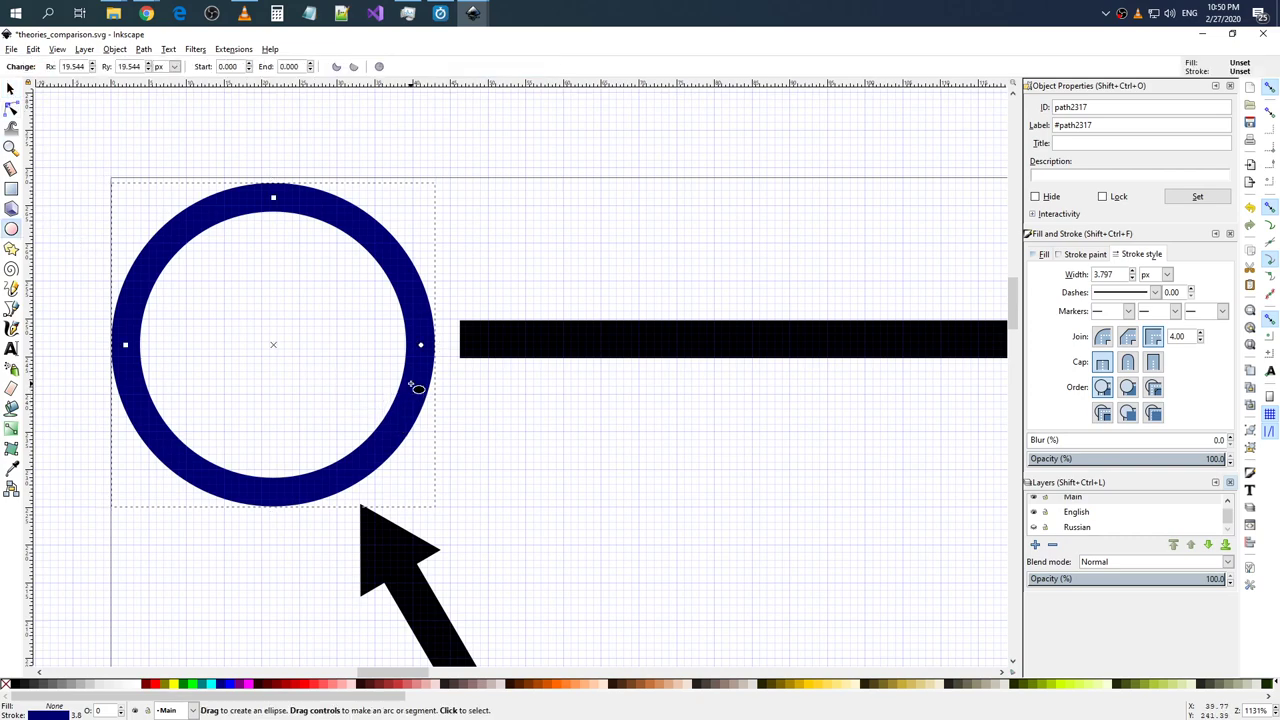
left_click(465, 403)
left_click(414, 400)
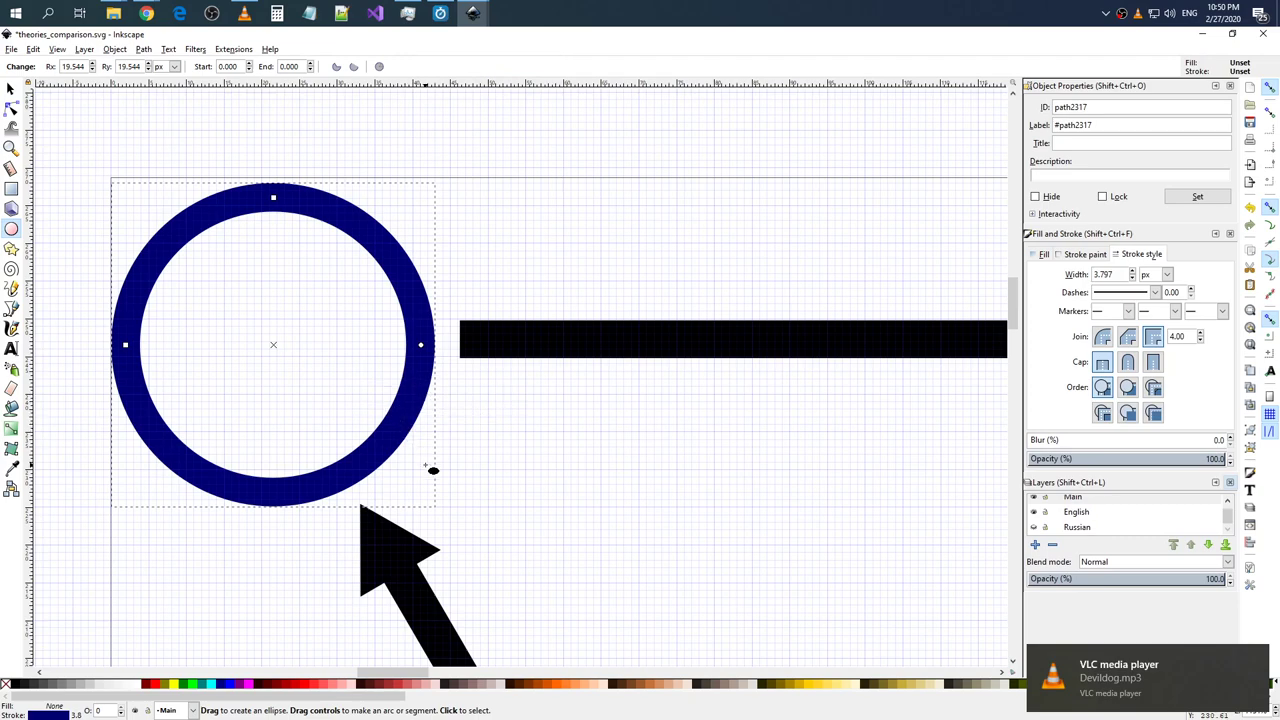
left_click(487, 513)
- Scale the navy circle up to 43.856 px across and deselect it
left_click(11, 89)
left_click(420, 352)
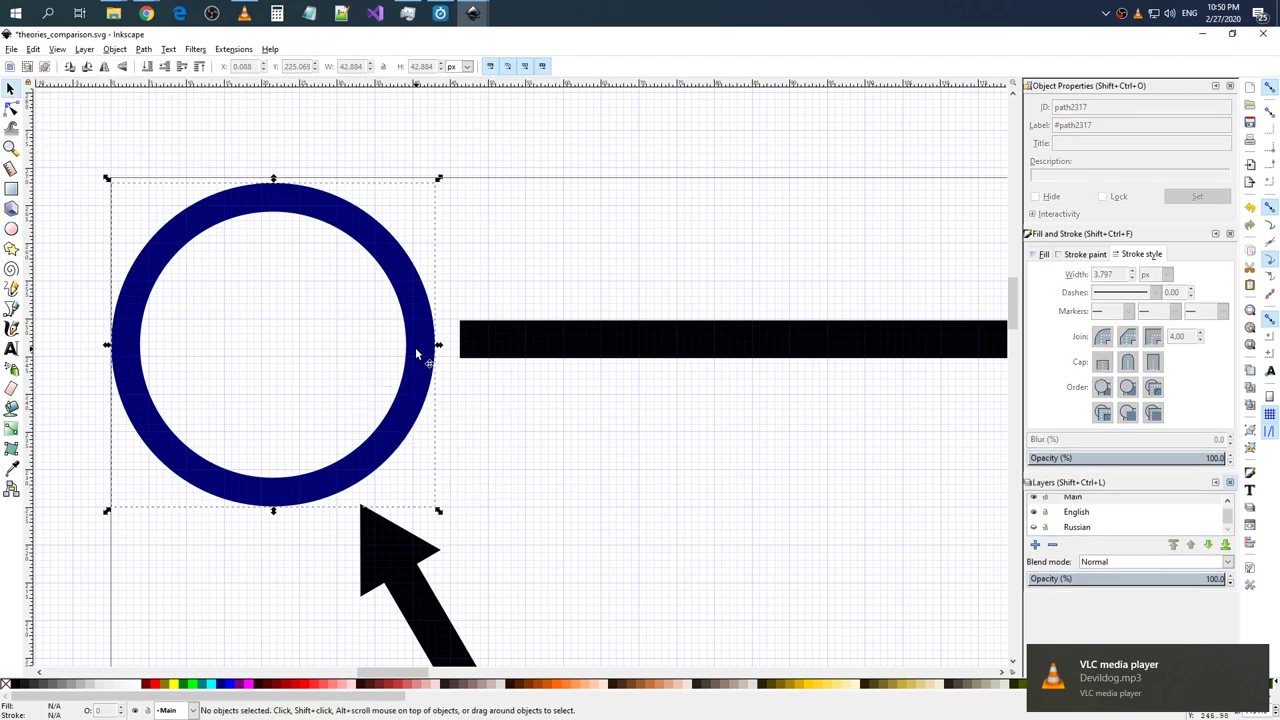
left_click_drag(440, 514, 449, 525)
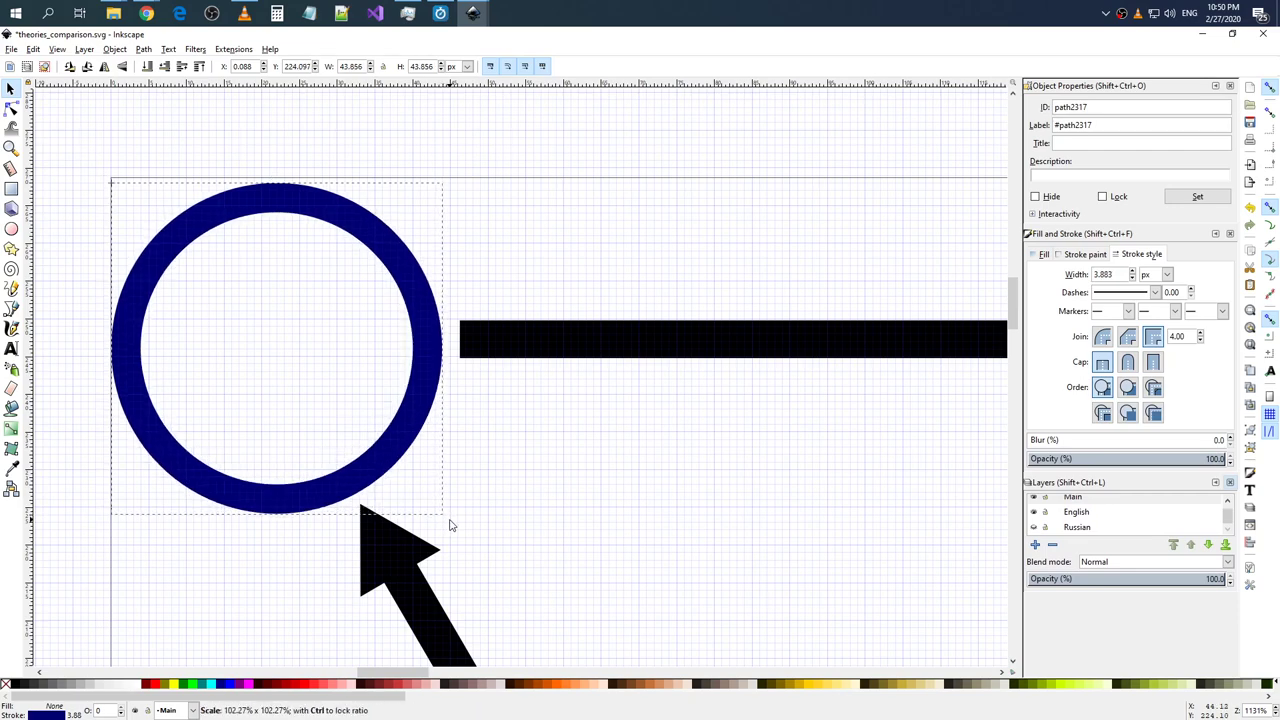
left_click_drag(449, 525, 450, 524)
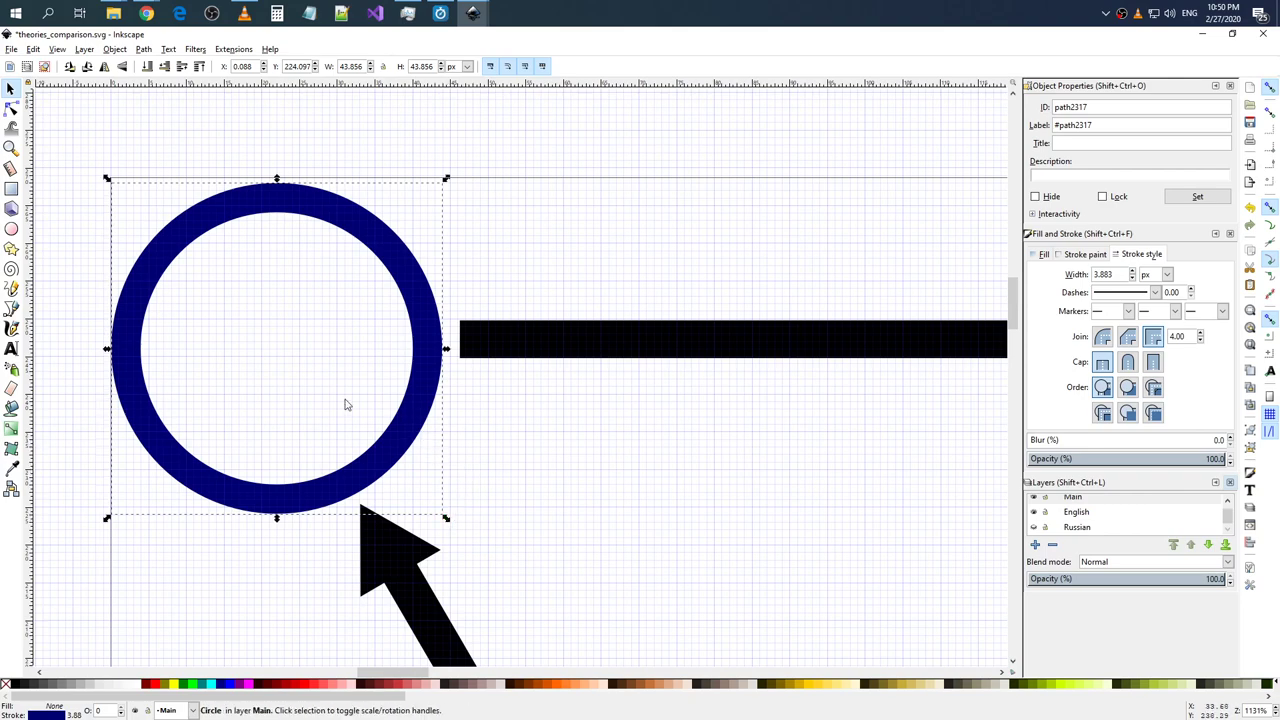
left_click(419, 409)
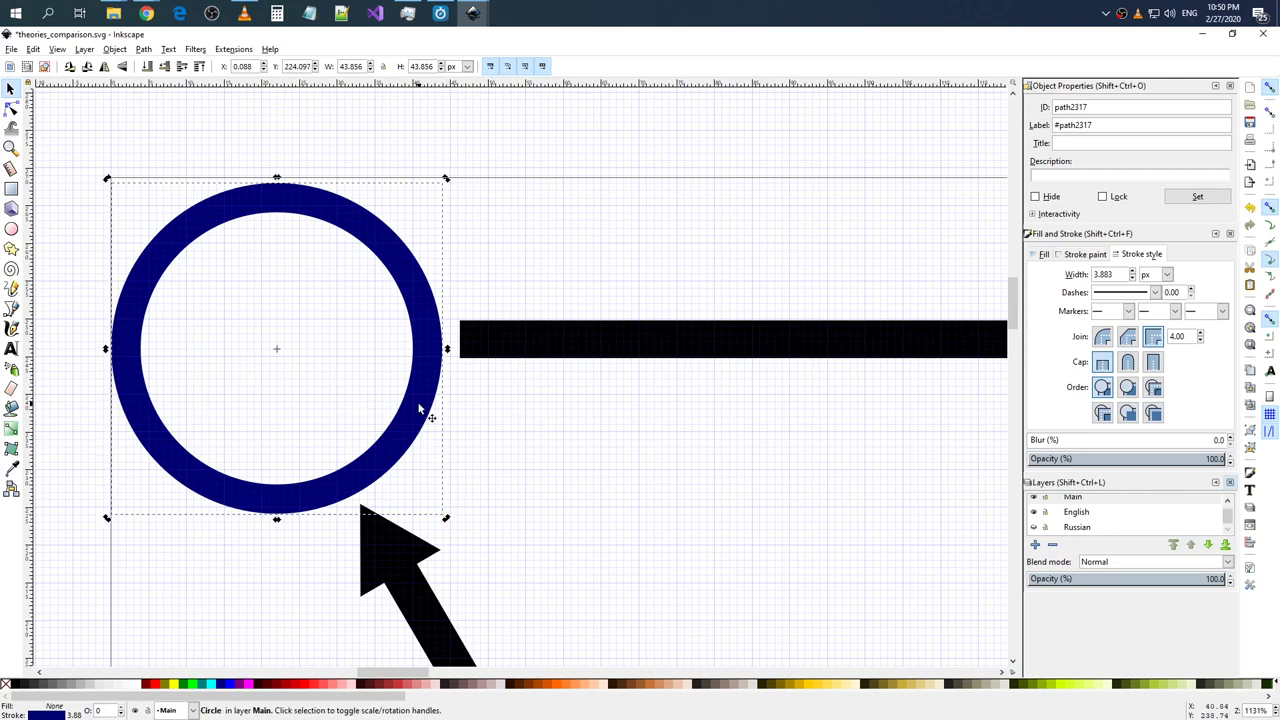
left_click(508, 417)
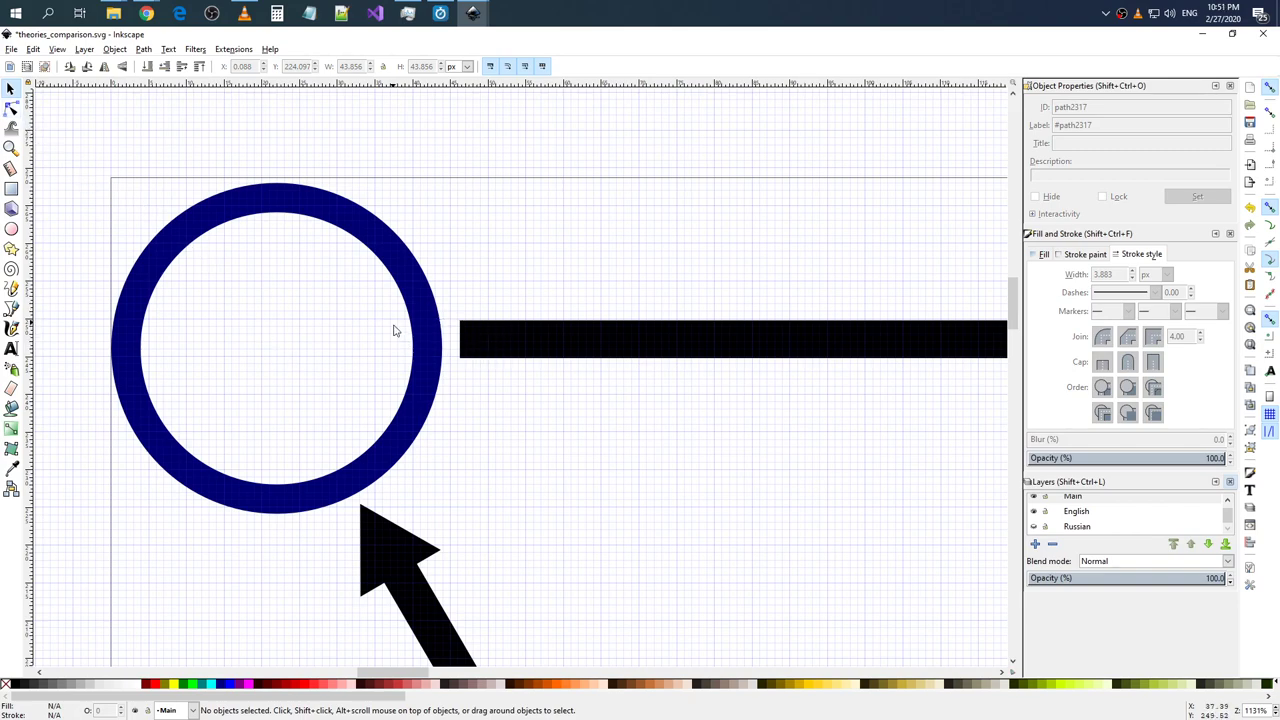
- Drag diagonal, vertical and horizontal guides from the rulers to snap on the navy circle's centre
left_click(475, 347)
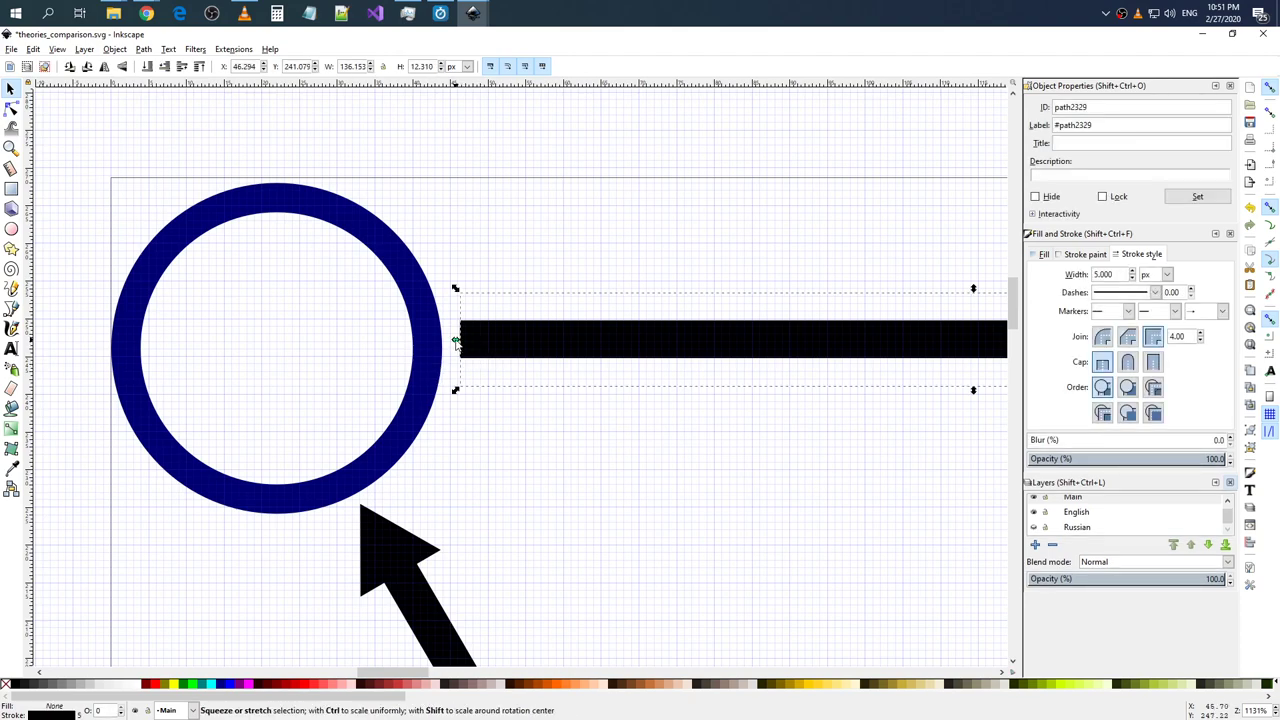
double_click(486, 349)
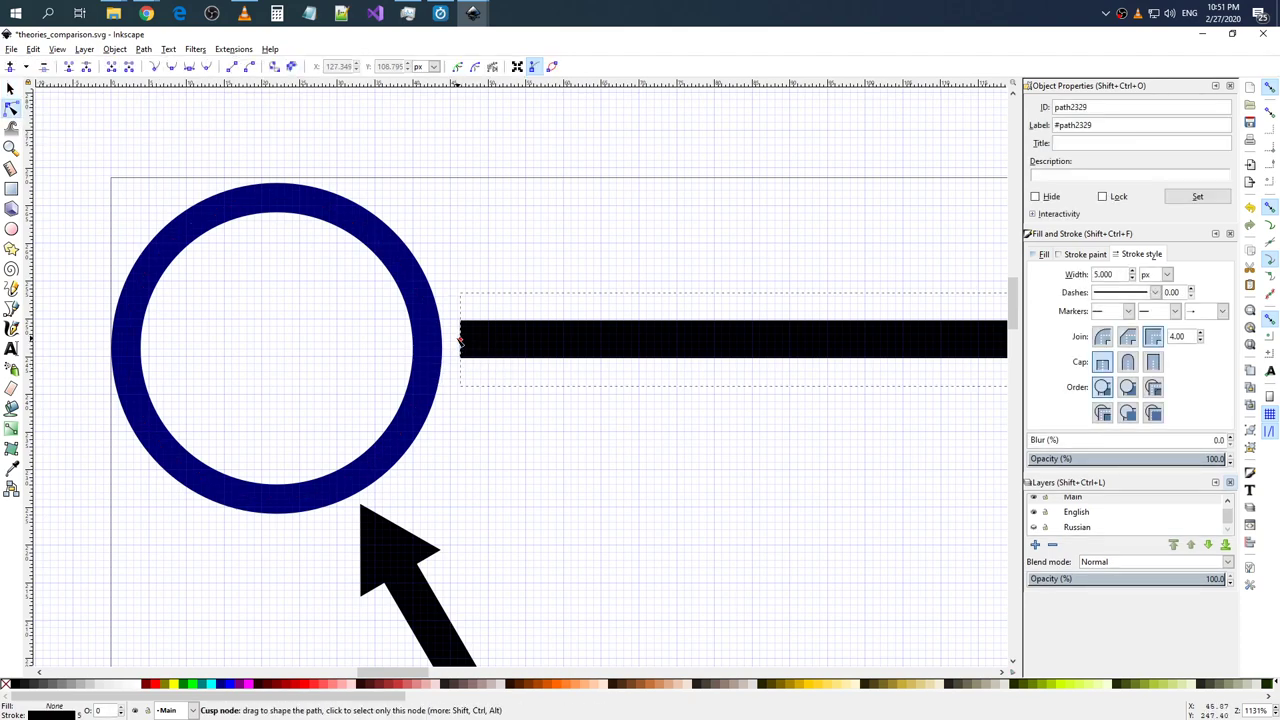
left_click(425, 400)
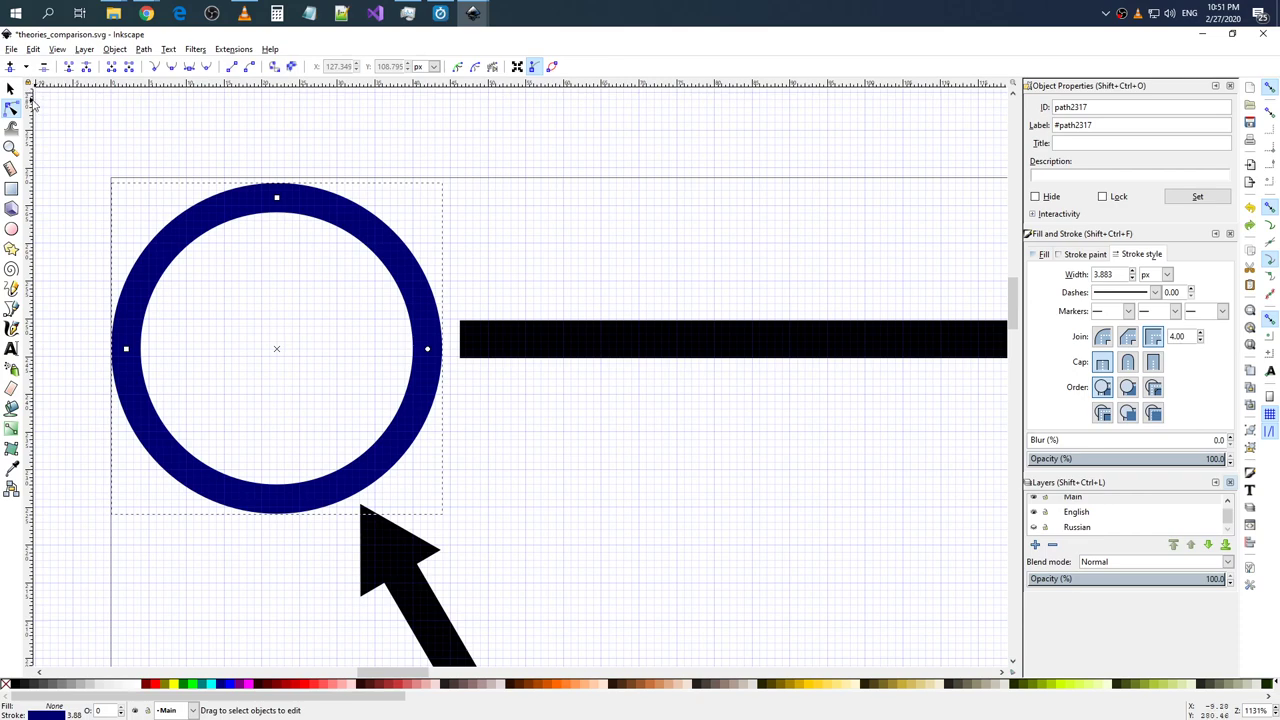
left_click_drag(30, 96, 279, 352)
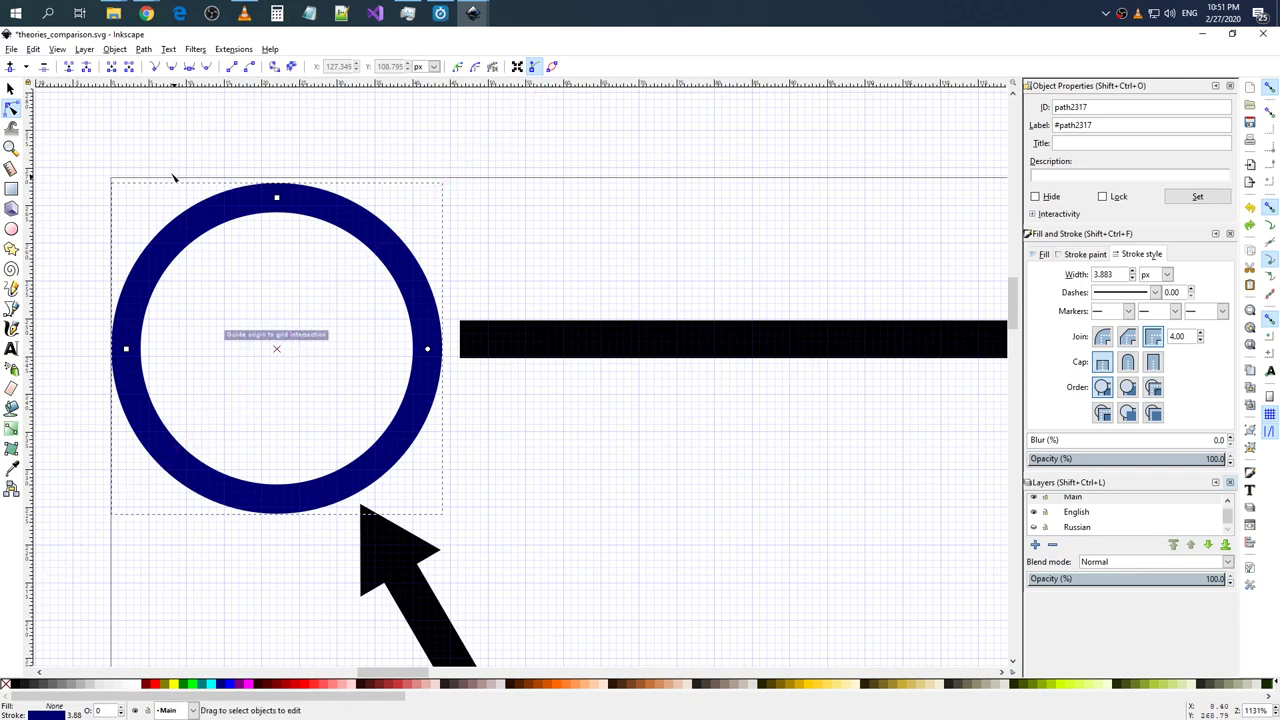
left_click_drag(278, 350, 201, 88)
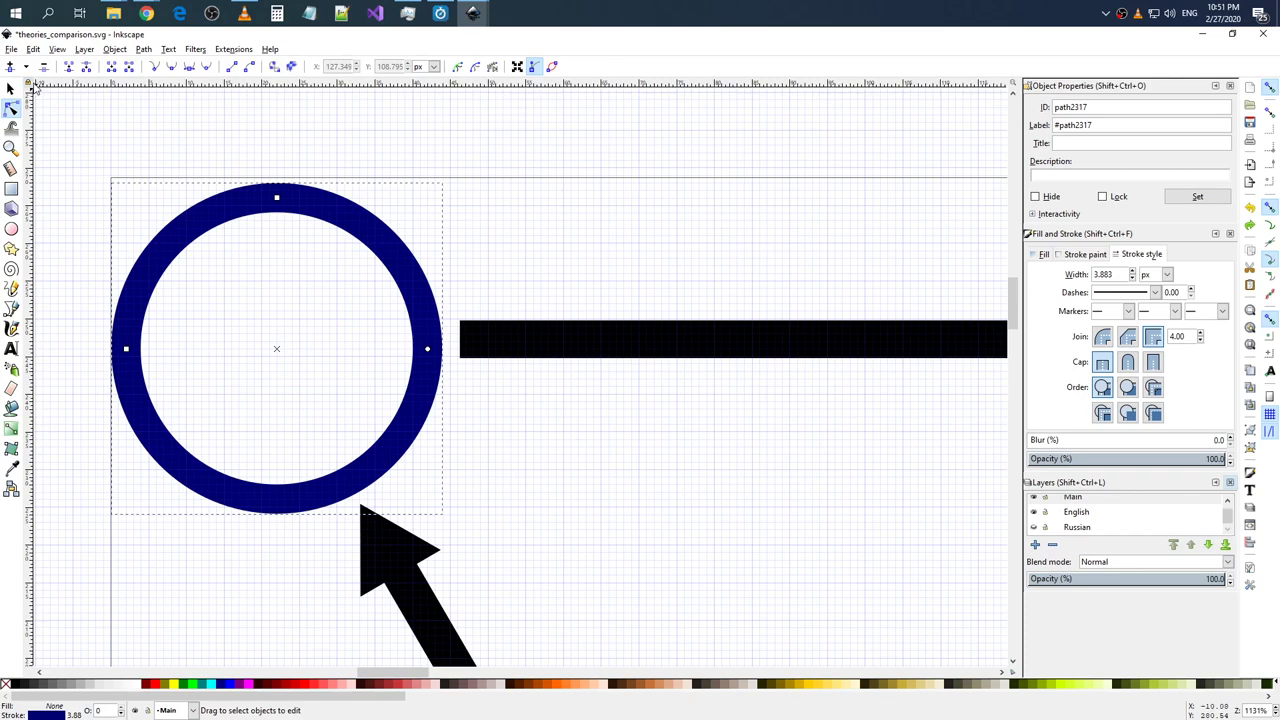
left_click_drag(34, 88, 277, 350)
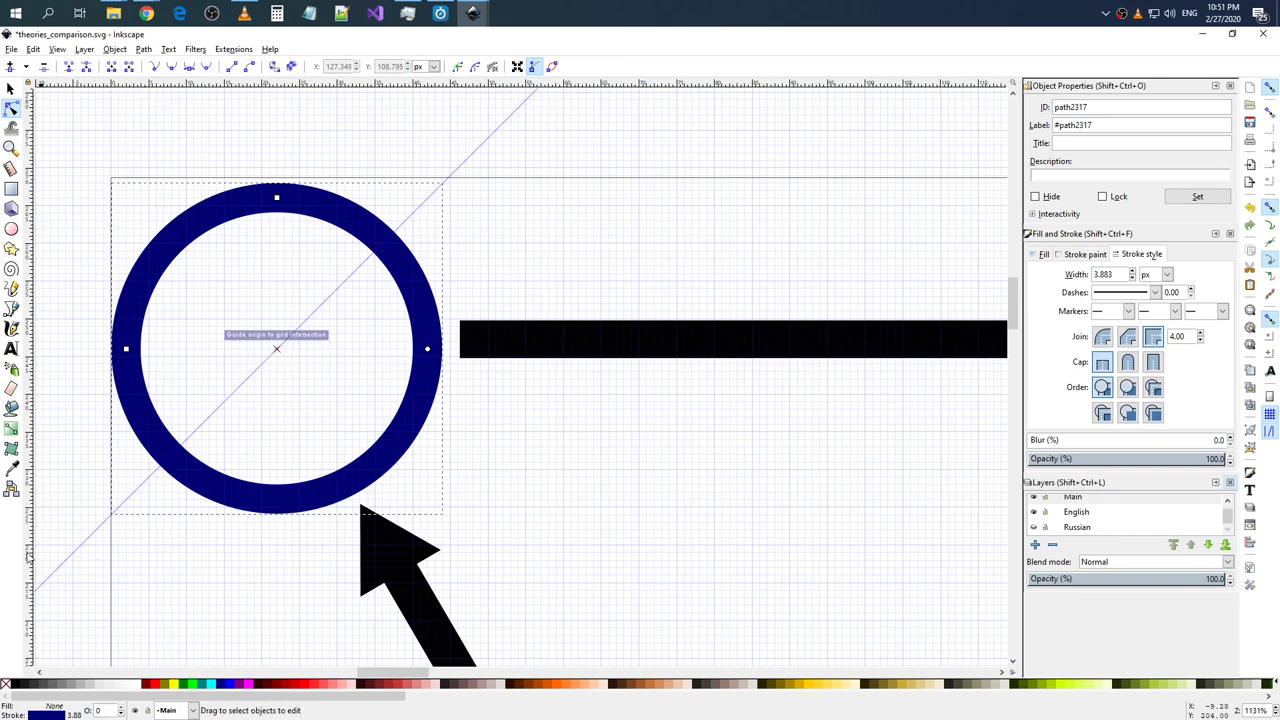
left_click_drag(28, 530, 279, 352)
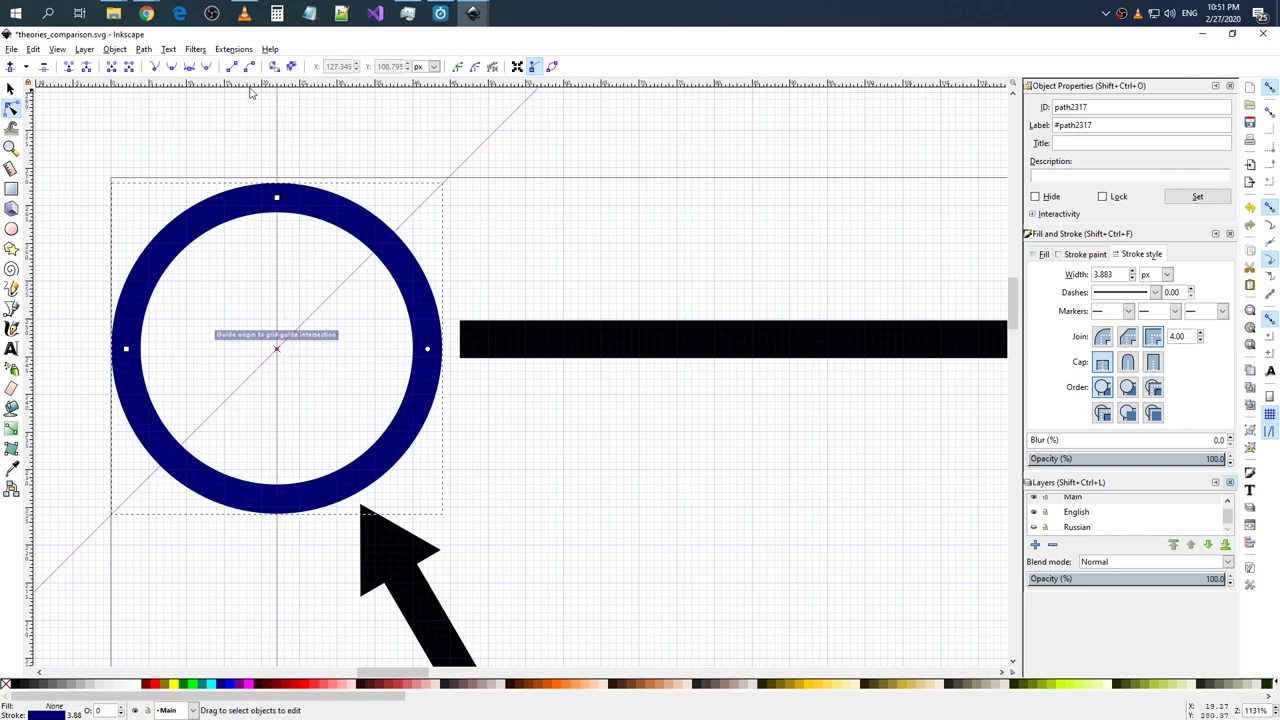
left_click_drag(167, 90, 277, 350)
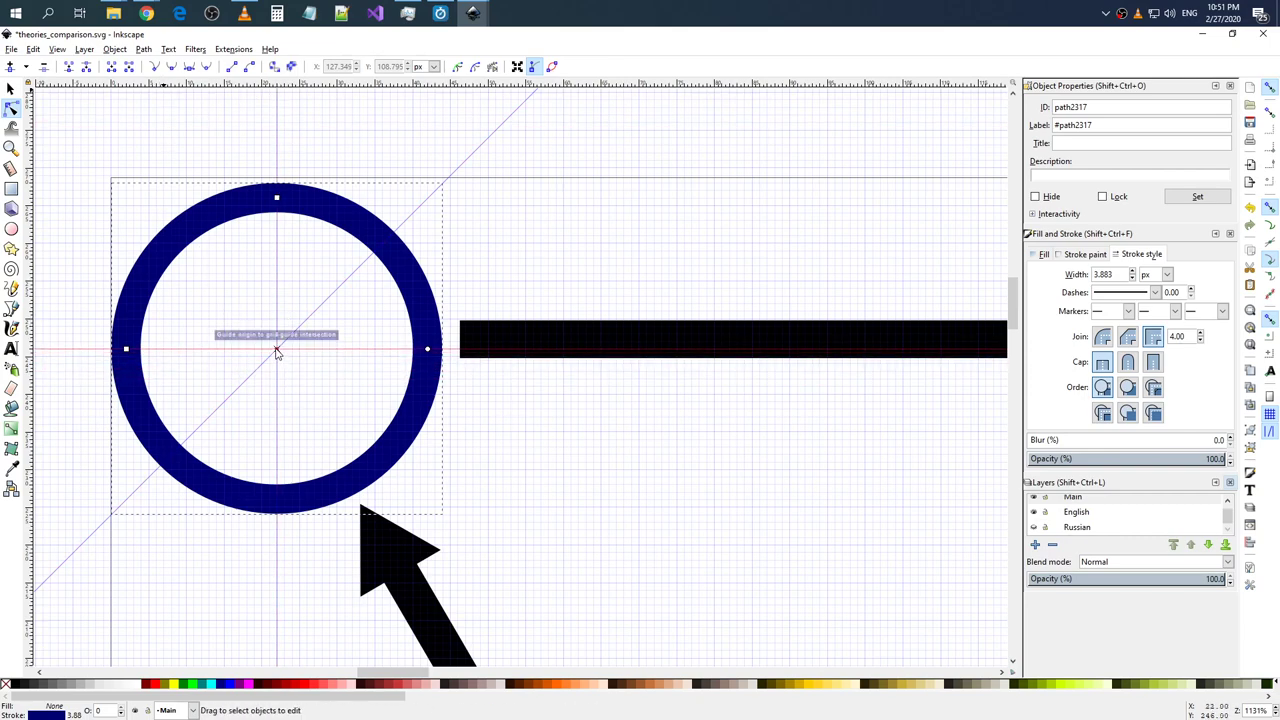
key("s")
key("Tab")
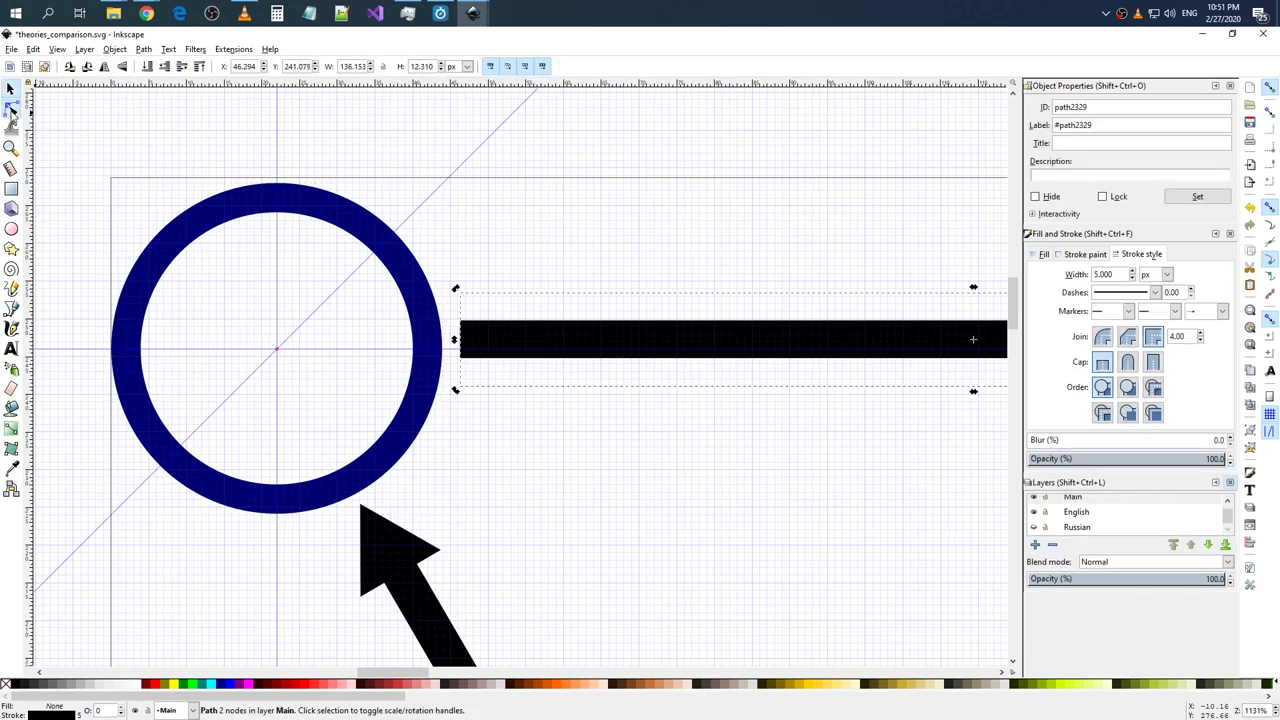
- Snap the bar's left node to the circle centre and pull its tip left to shorten the arrow
left_click(11, 108)
left_click_drag(462, 343, 277, 348)
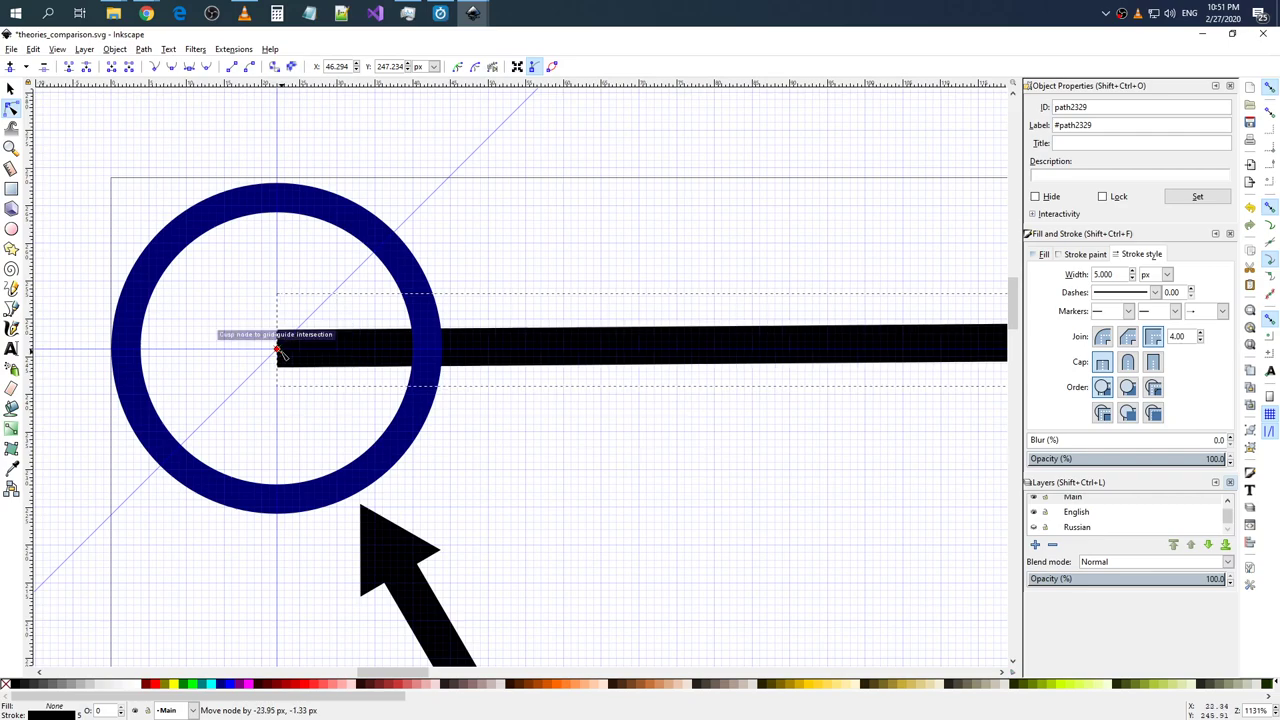
scroll(531, 449, "down", 2)
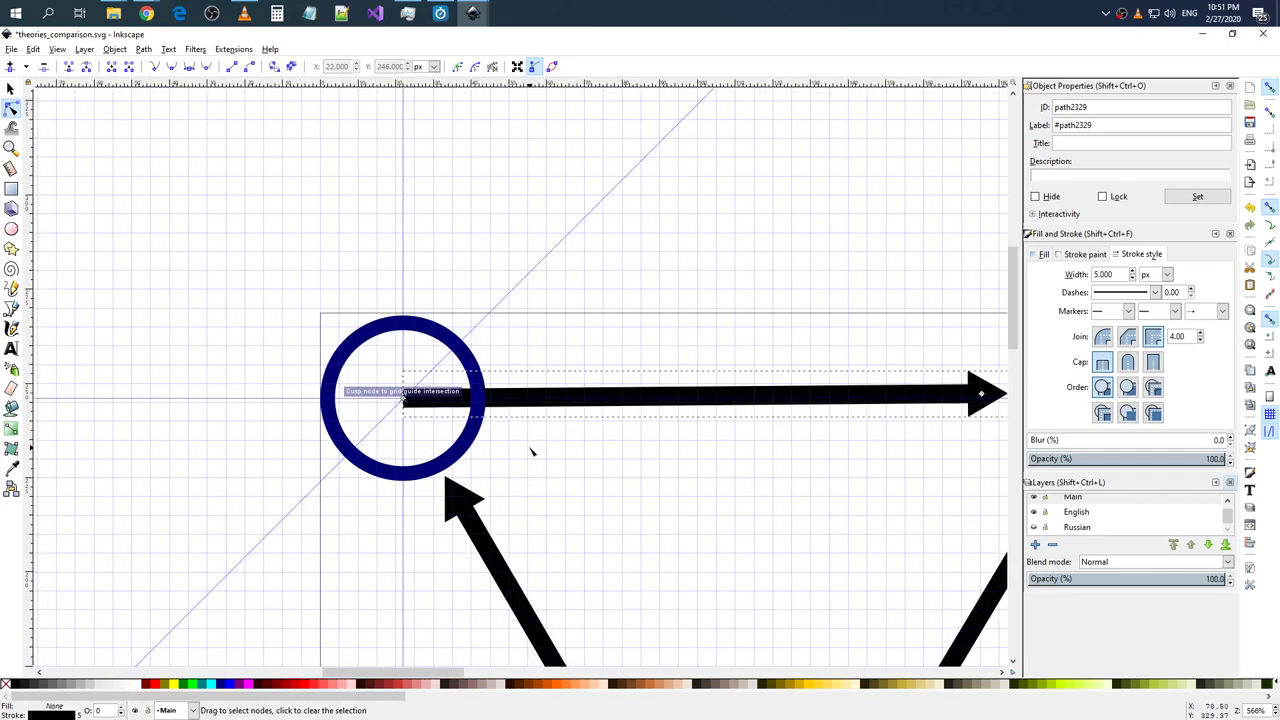
scroll(536, 444, "down", 1)
left_click_drag(468, 670, 534, 670)
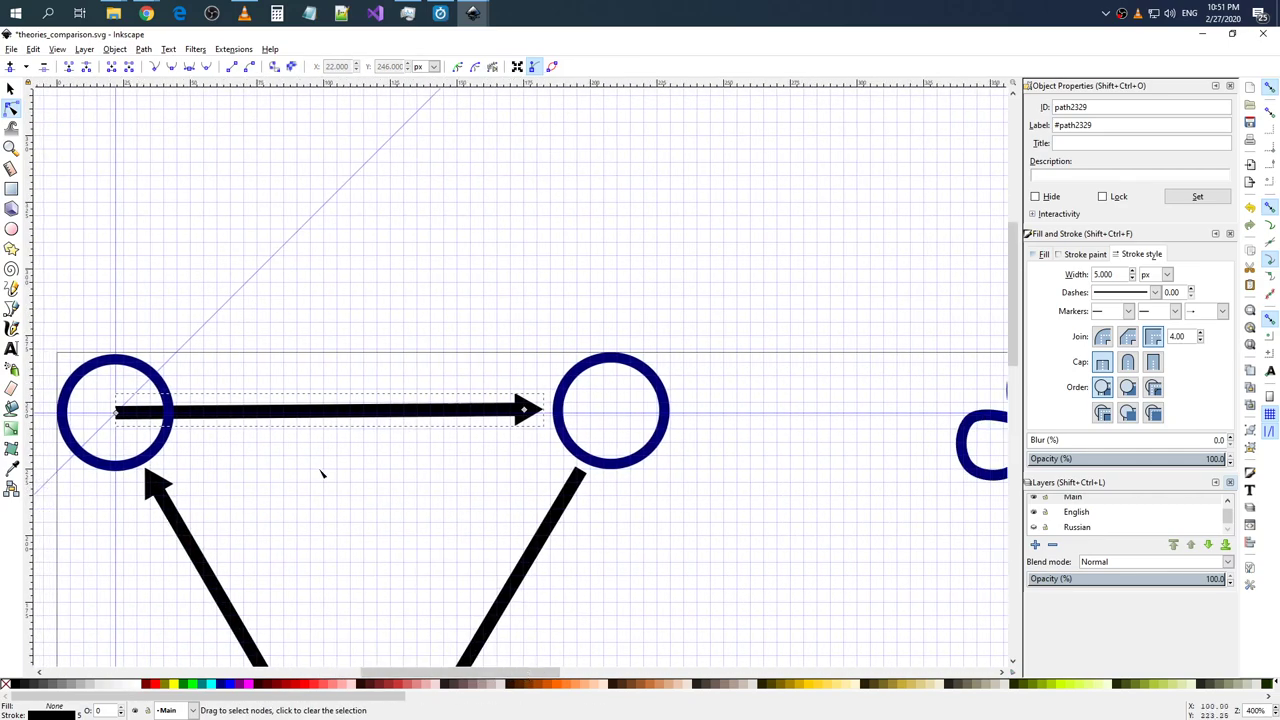
scroll(323, 471, "down", 1)
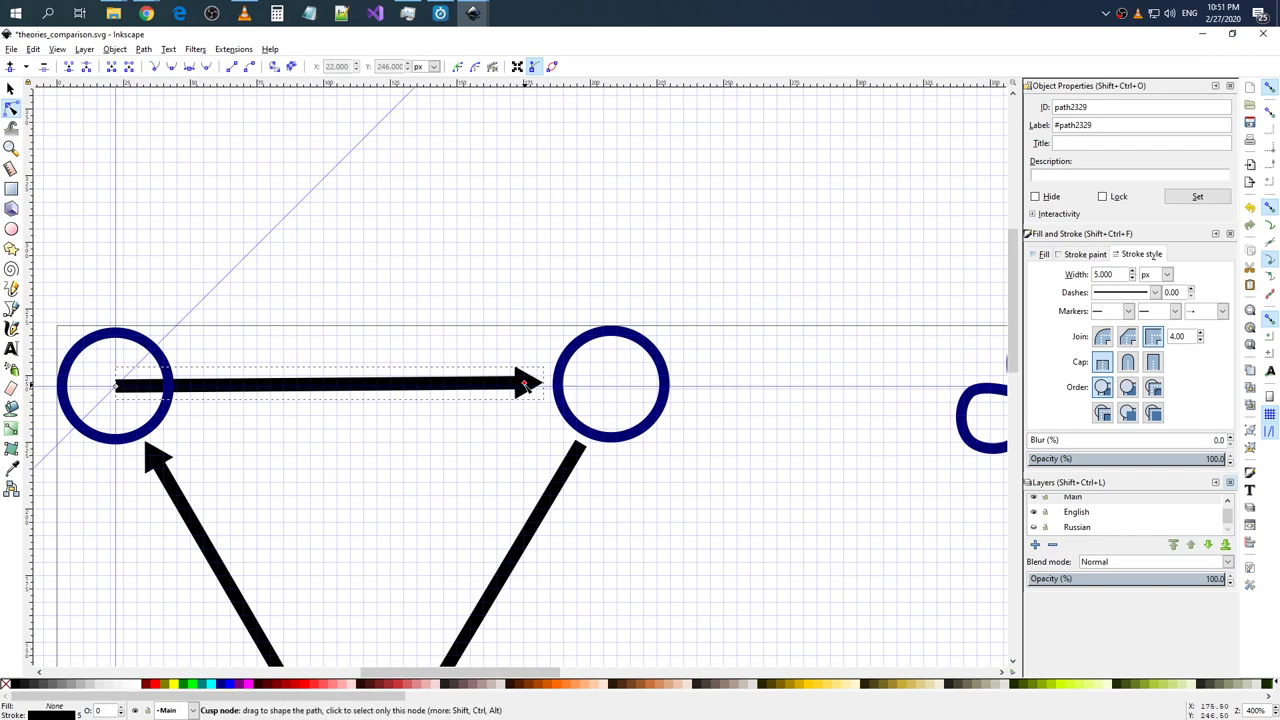
mouse_move(524, 383)
left_mouse_down()
mouse_move(490, 387)
mouse_move(616, 387)
mouse_move(310, 382)
left_mouse_up()
- Move the shortened arrow right so it sits between the two node circles
scroll(297, 426, "down", 3)
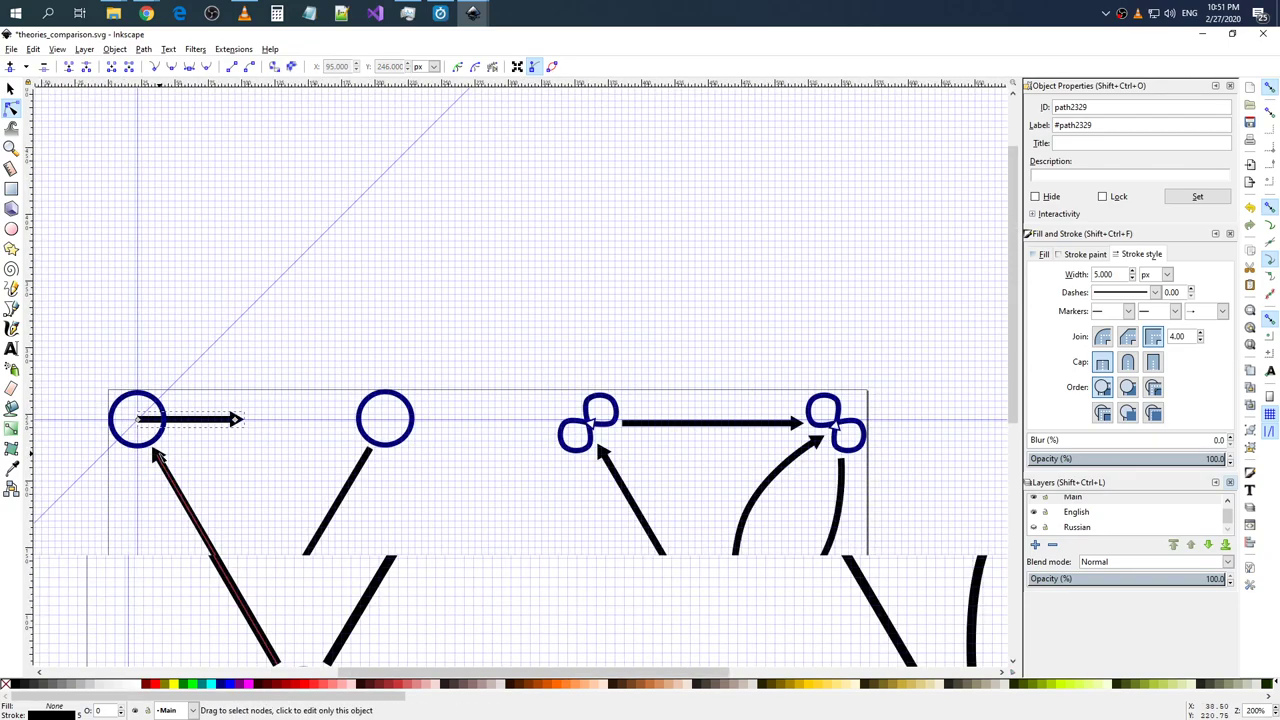
scroll(241, 423, "up", 3)
scroll(241, 423, "up", 1)
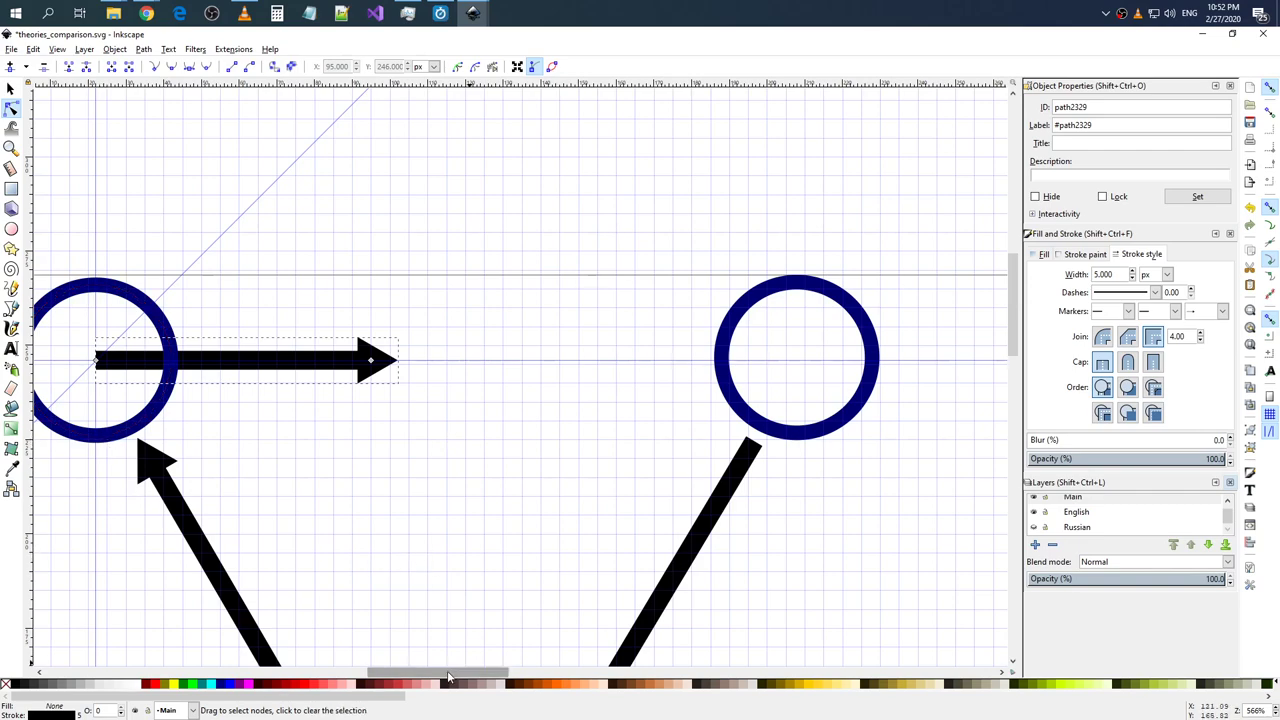
left_click_drag(455, 673, 415, 598)
left_click_drag(378, 681, 423, 681)
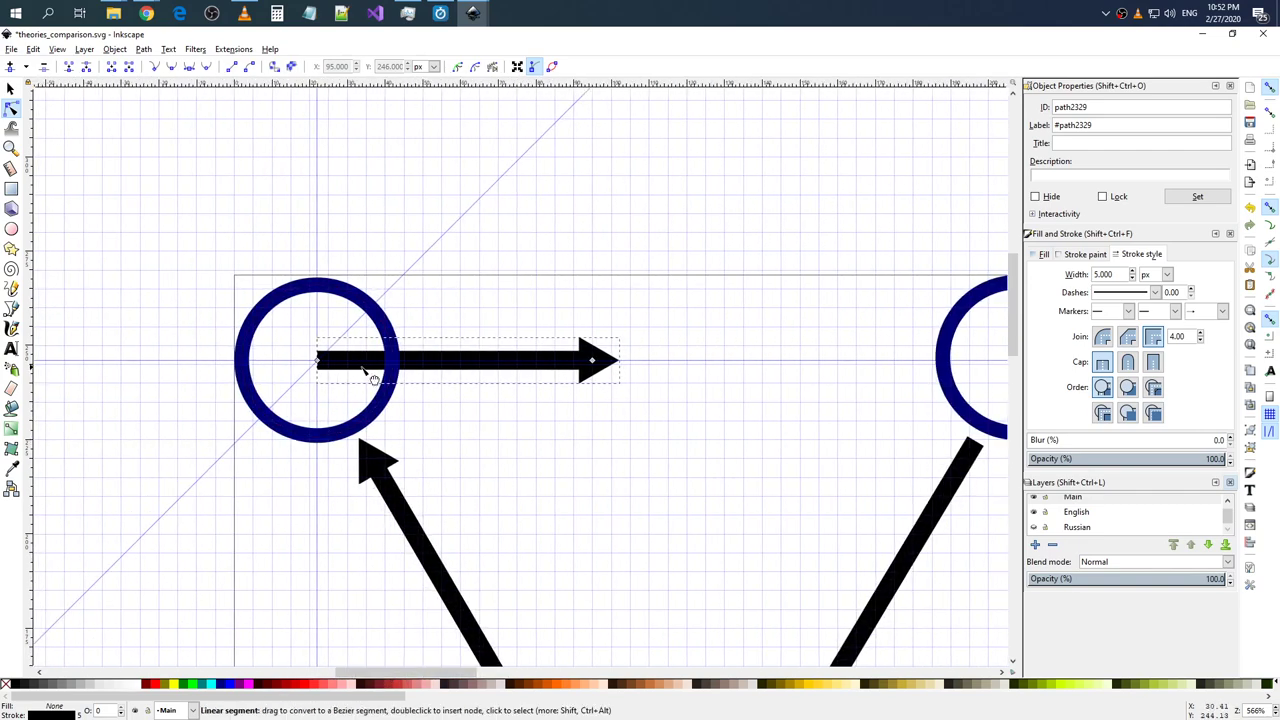
left_click(428, 420)
left_click(392, 399)
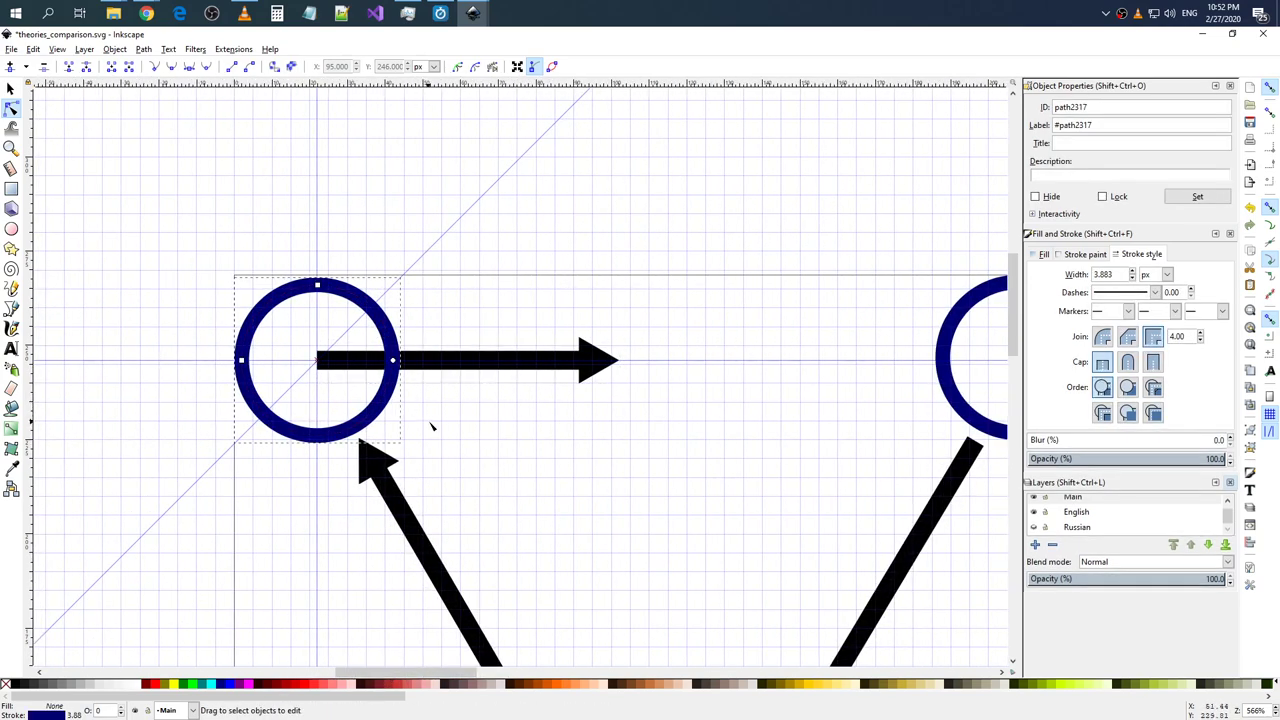
left_click(440, 366)
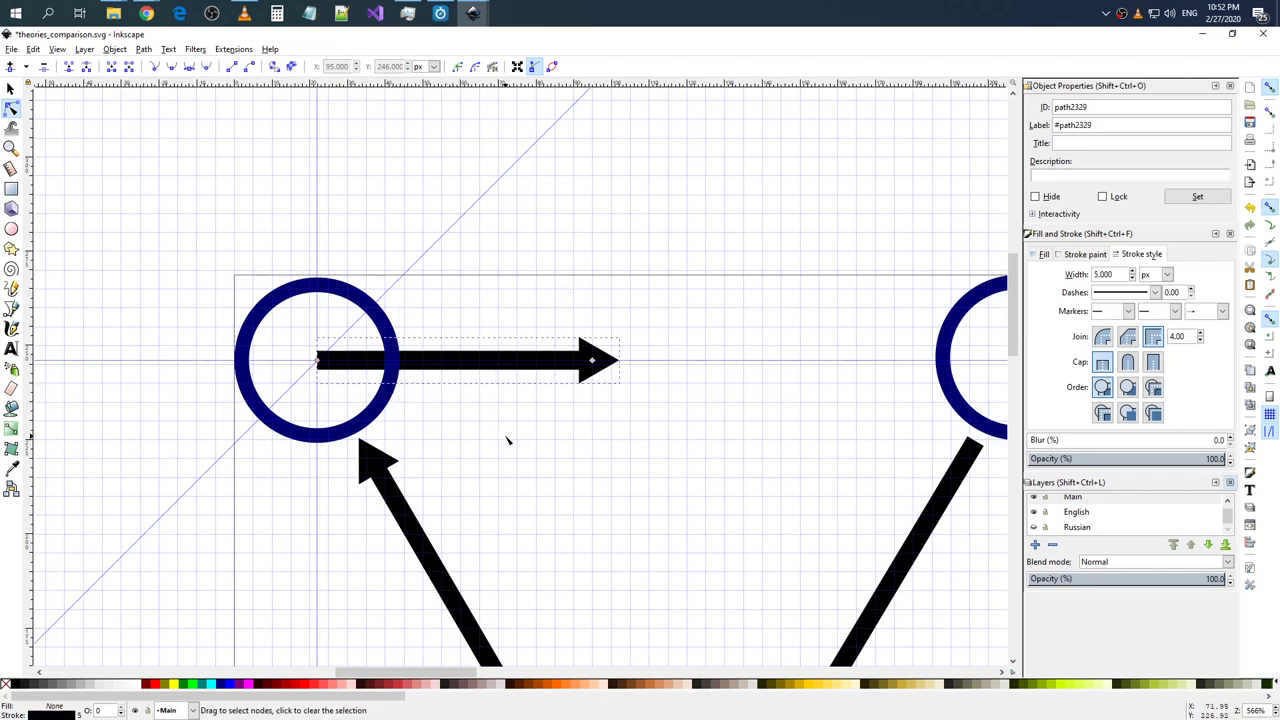
left_click_drag(486, 371, 629, 371)
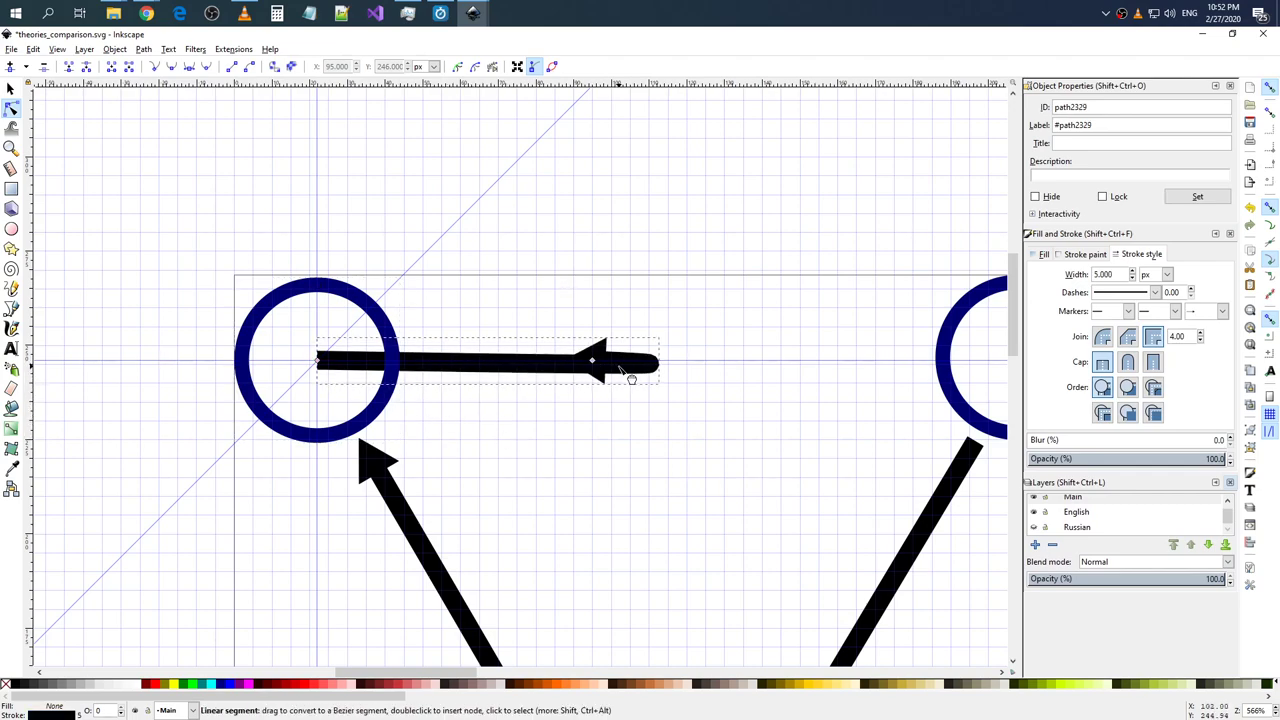
key("ctrl+z")
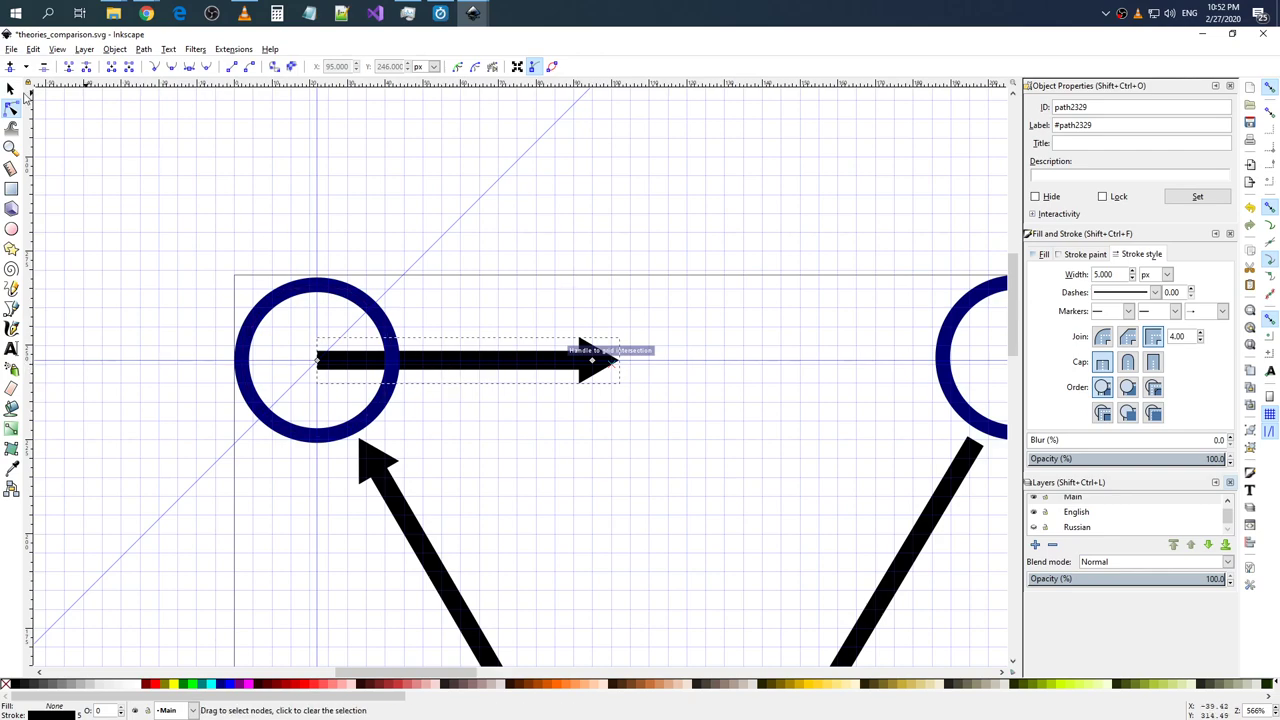
left_click(11, 89)
left_click_drag(461, 369, 670, 369)
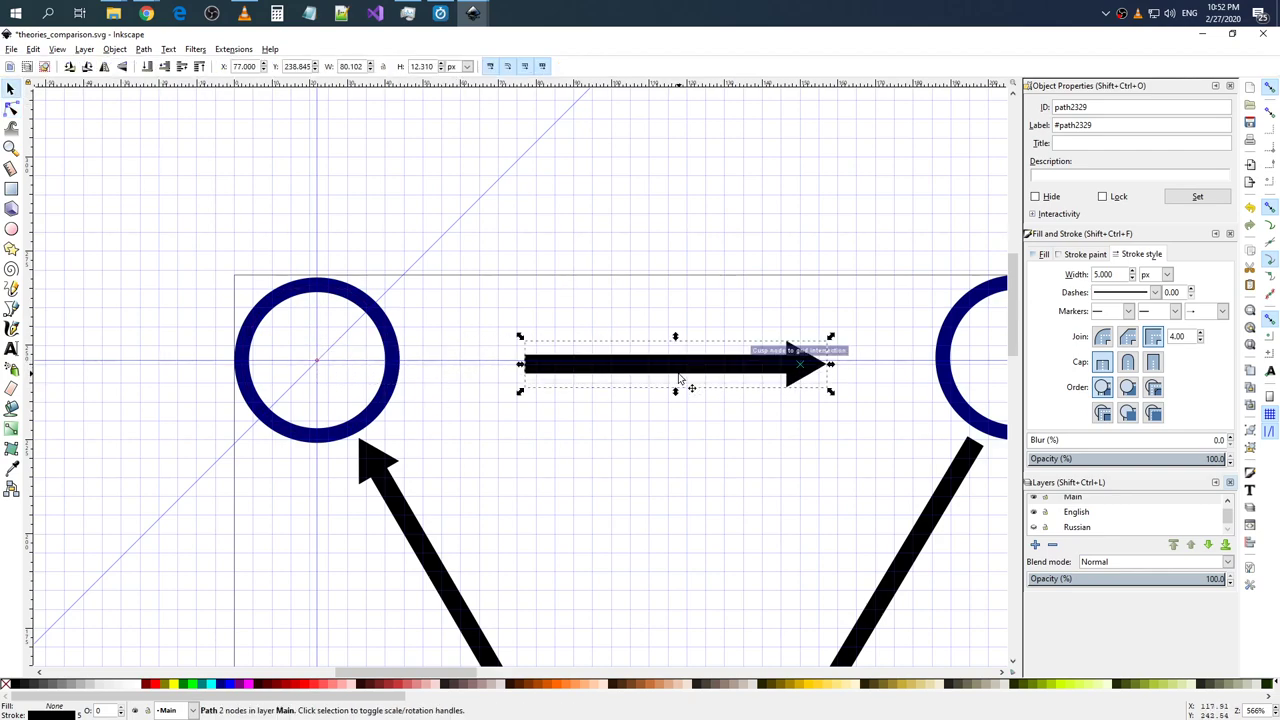
key("Escape")
- Move the left node circle down and to the right
left_click(395, 405)
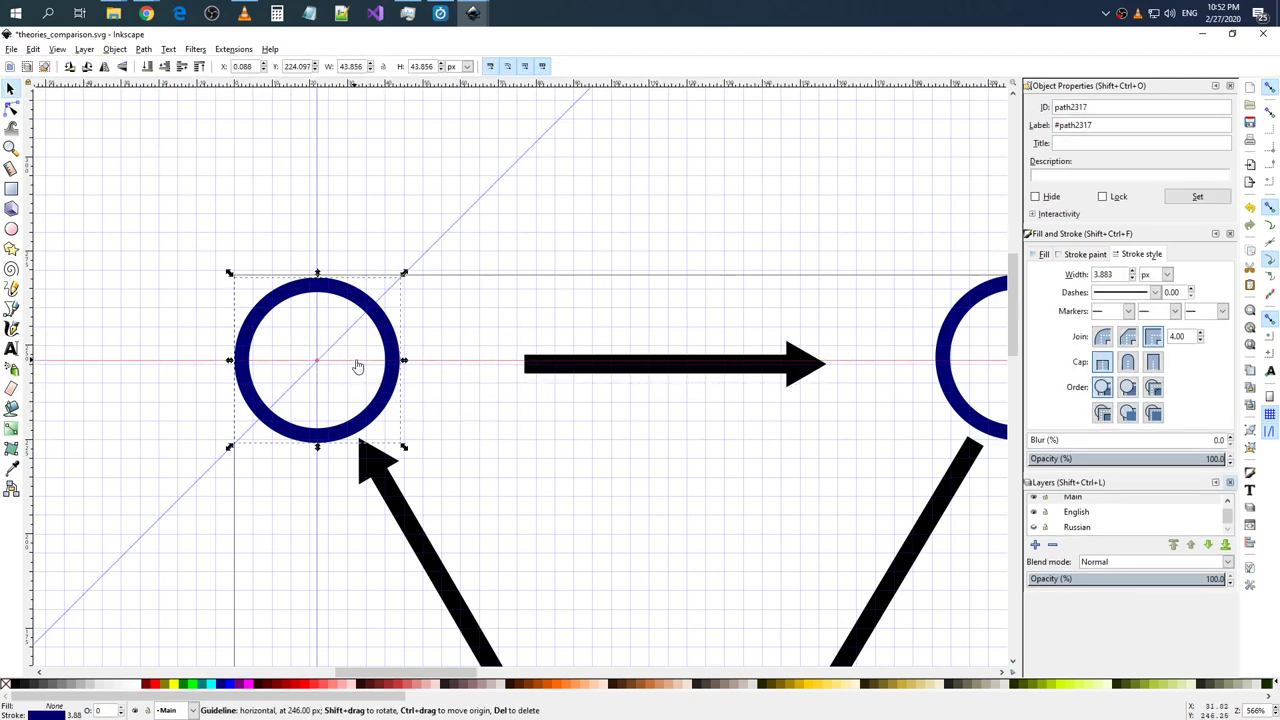
mouse_move(403, 444)
left_mouse_down()
mouse_move(420, 456)
mouse_move(406, 446)
left_mouse_up()
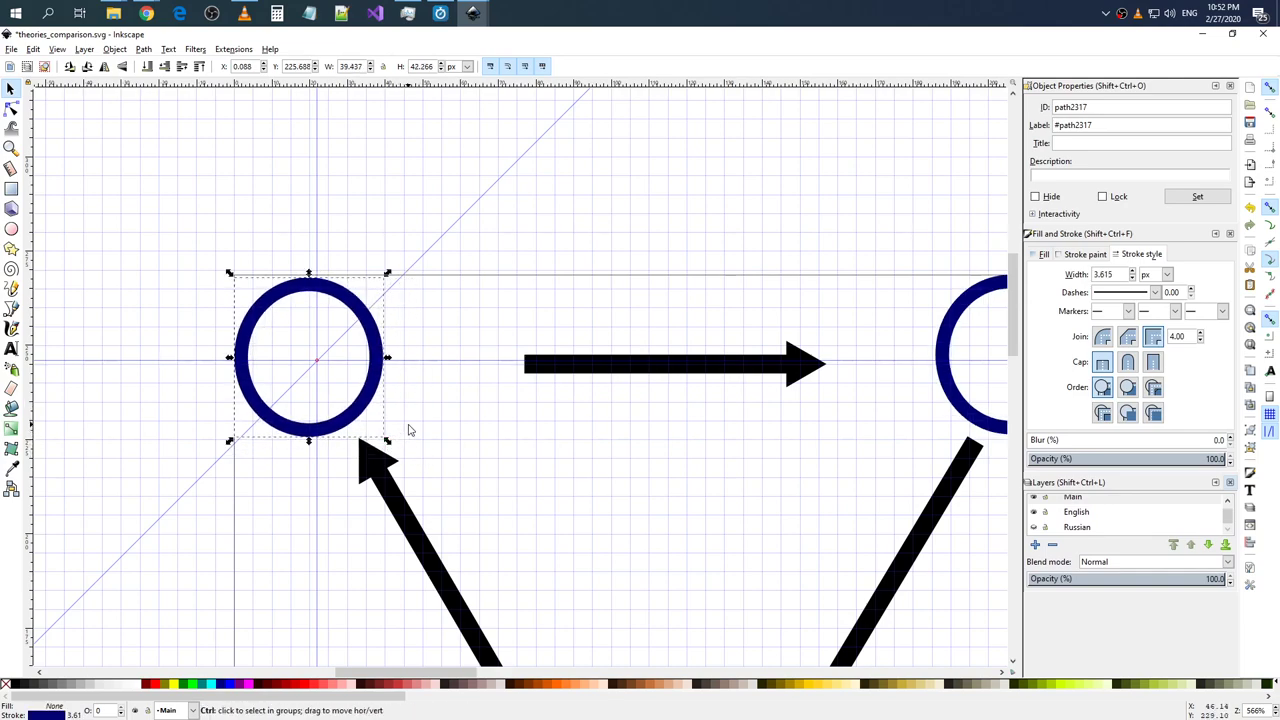
key("Escape")
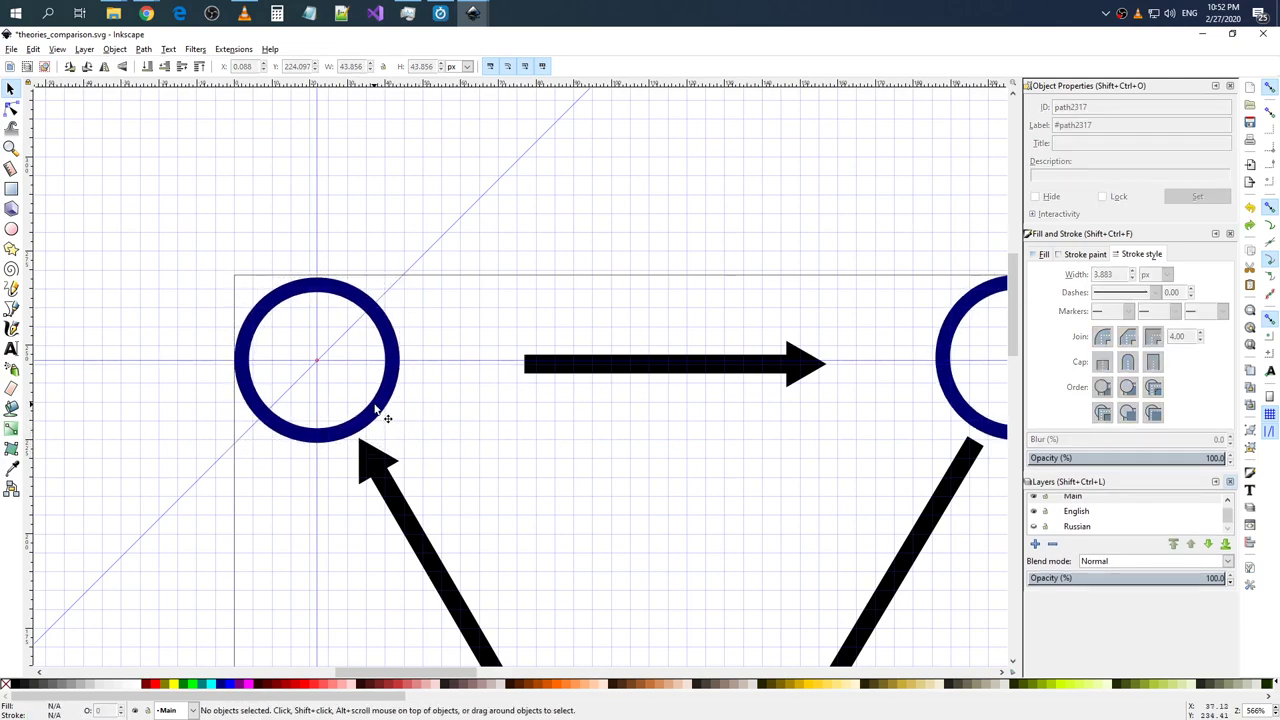
left_click(378, 410)
scroll(371, 403, "up", 2)
scroll(366, 394, "up", 1)
scroll(327, 381, "down", 1)
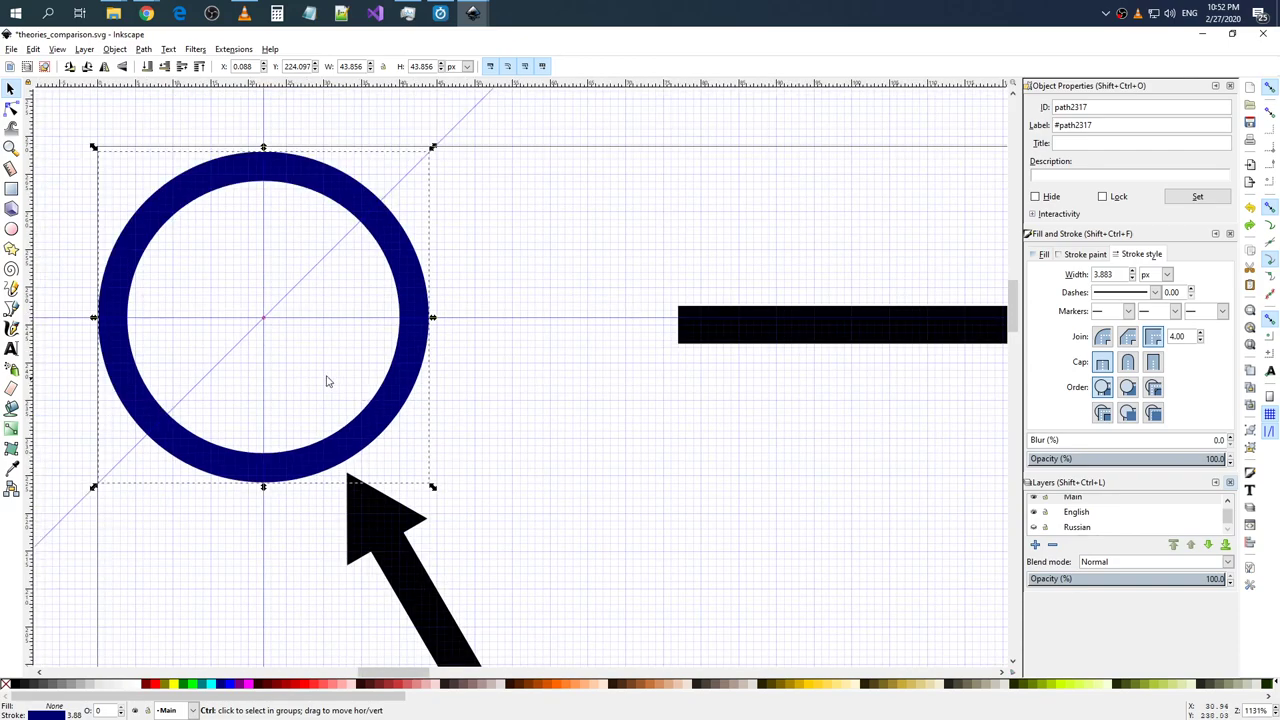
left_click_drag(195, 192, 235, 220)
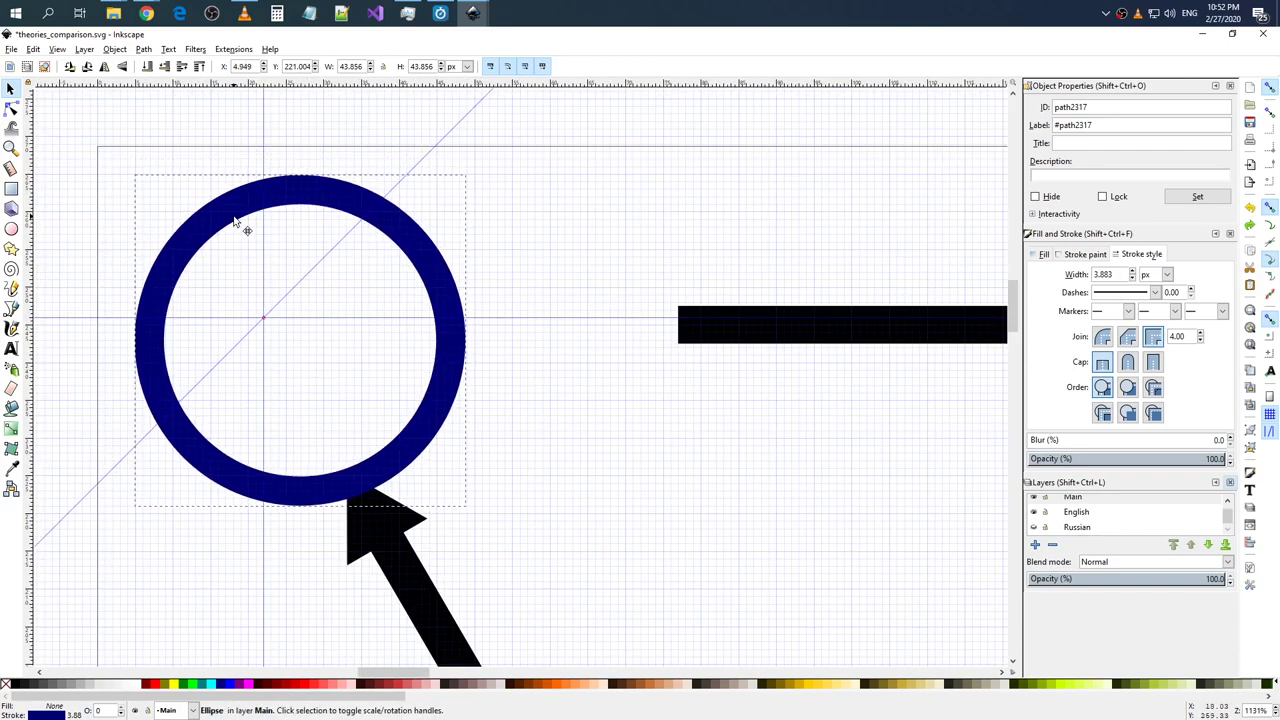
left_click(266, 283)
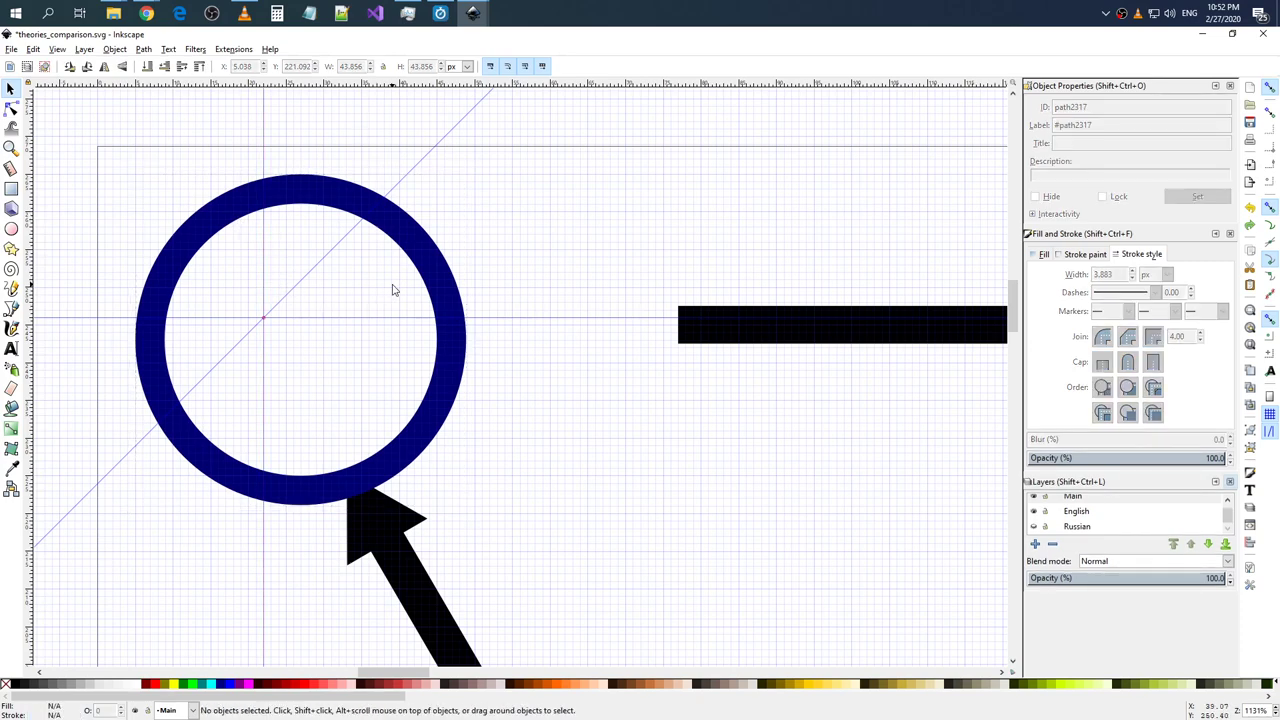
- Scale the left node circle up to 44.917 px across
left_click(446, 314)
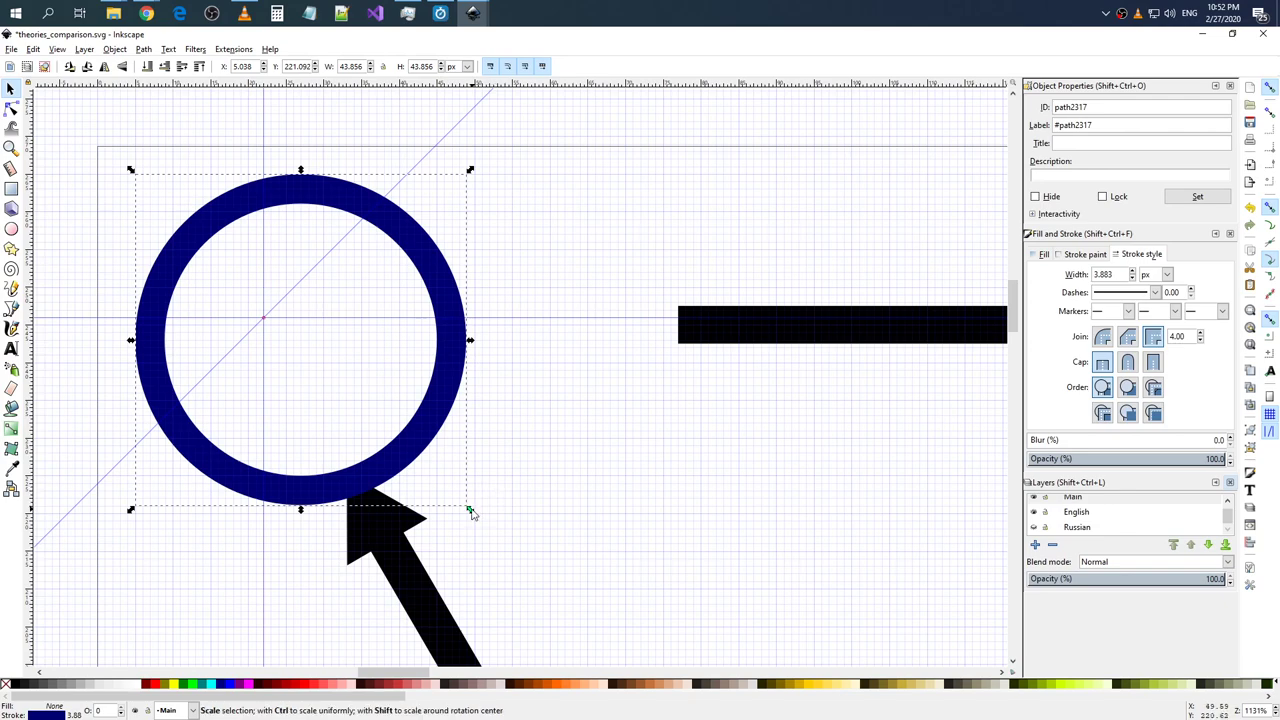
left_click_drag(470, 511, 483, 521)
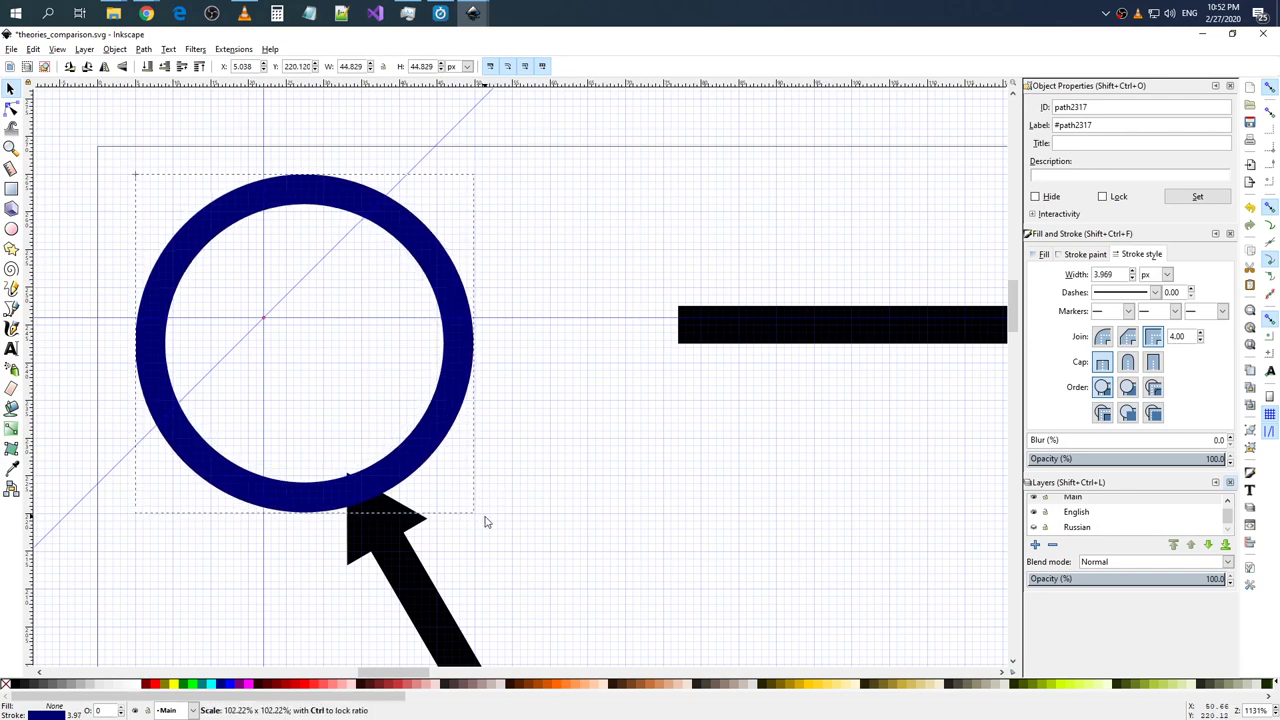
left_click_drag(485, 521, 488, 521)
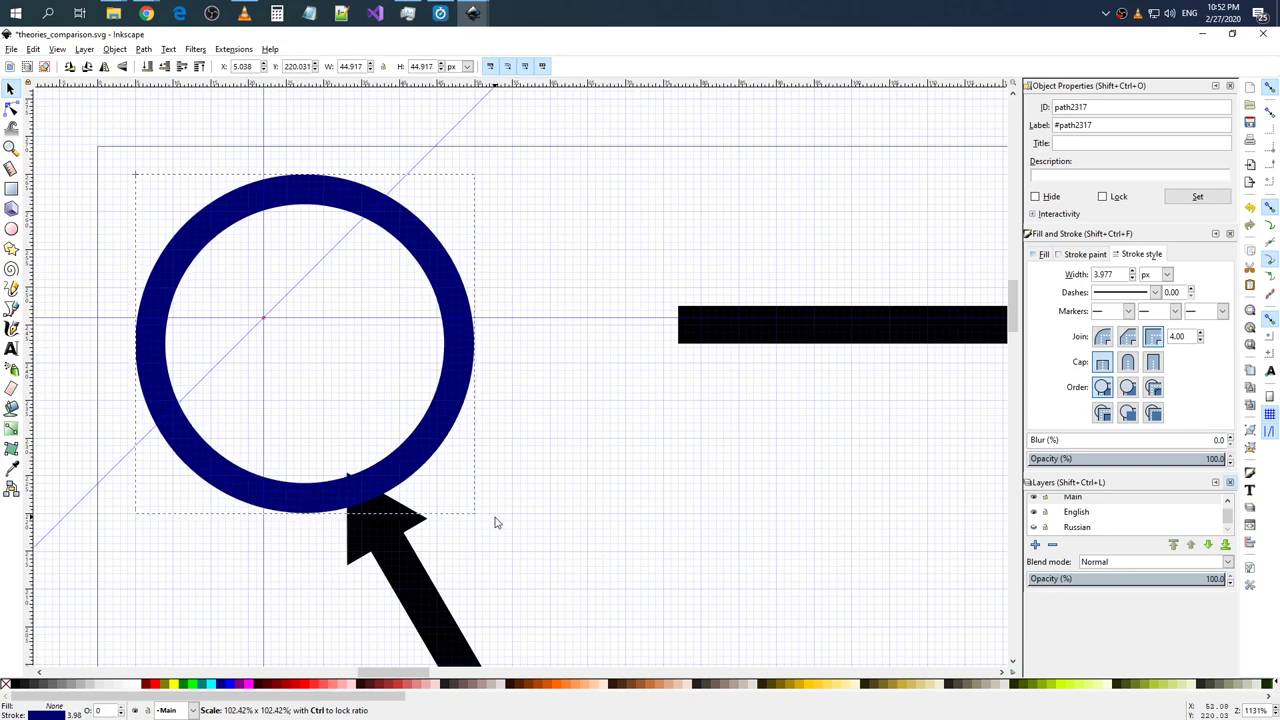
left_click_drag(493, 521, 491, 517)
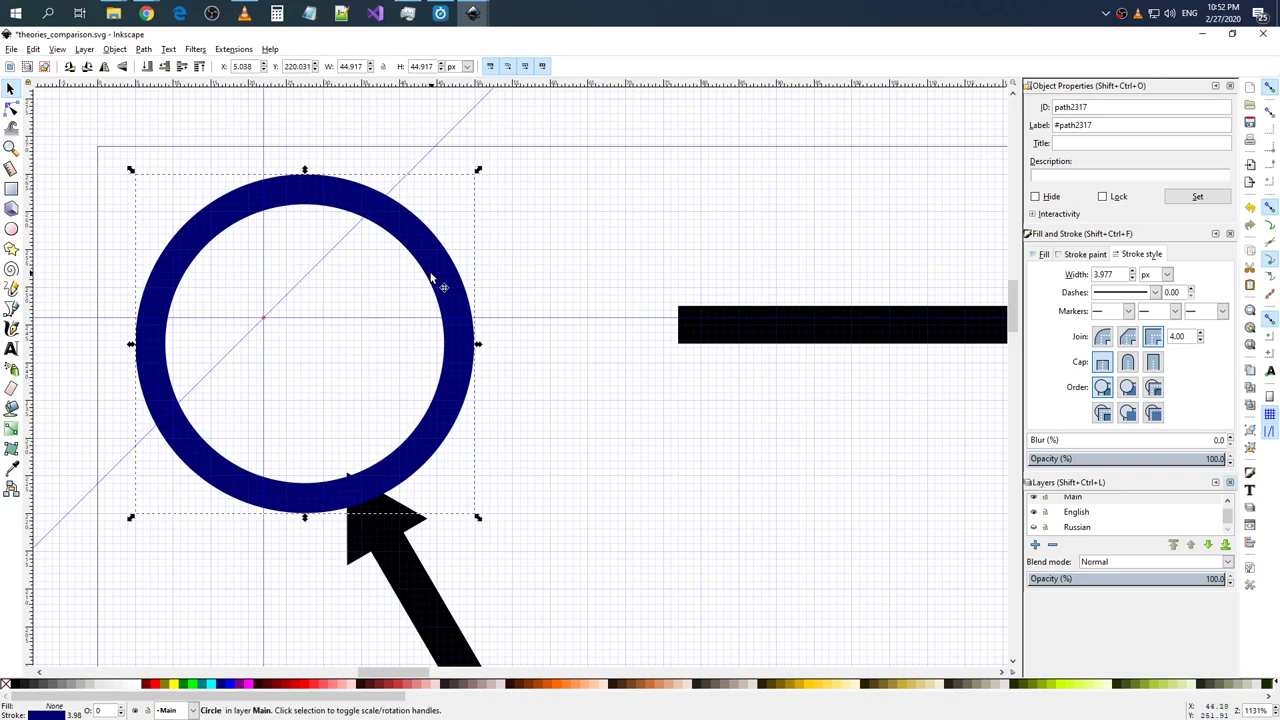
- Zoom in, nudge the left circle right and grow it slightly toward the upper left
scroll(432, 278, "up", 2, "ctrl")
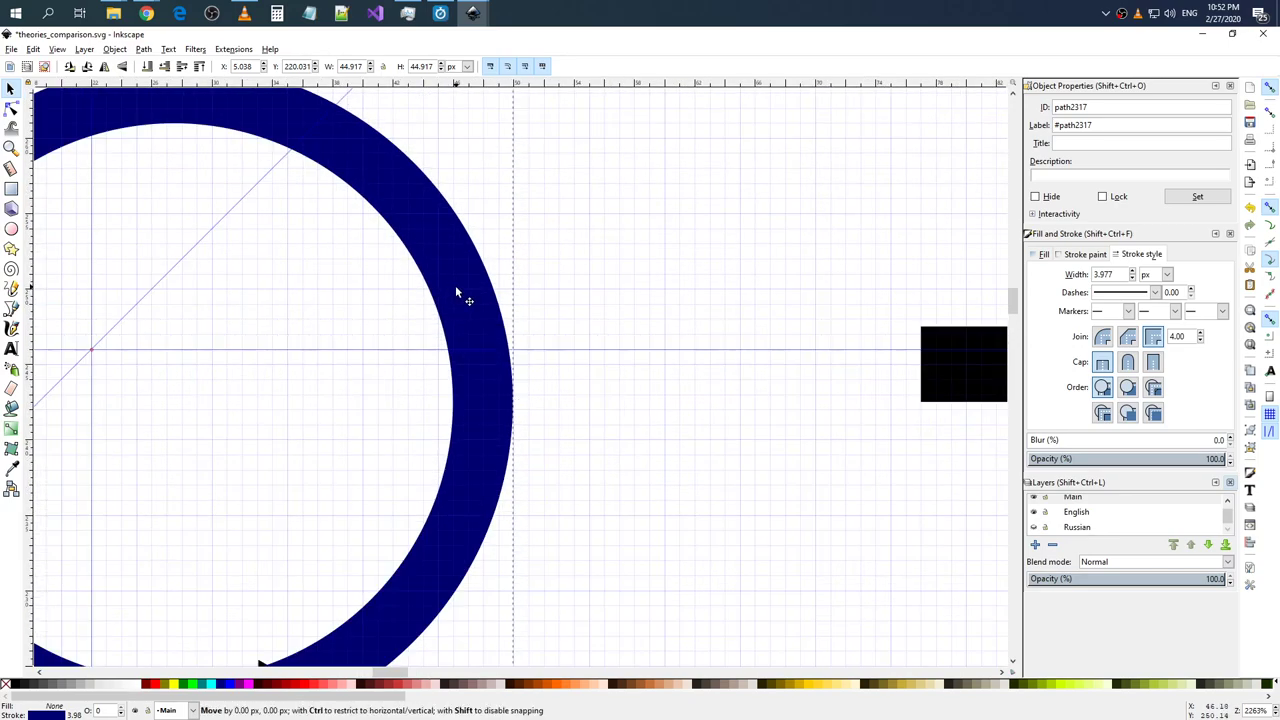
key("alt+Right")
scroll(503, 295, "down", 2, "ctrl")
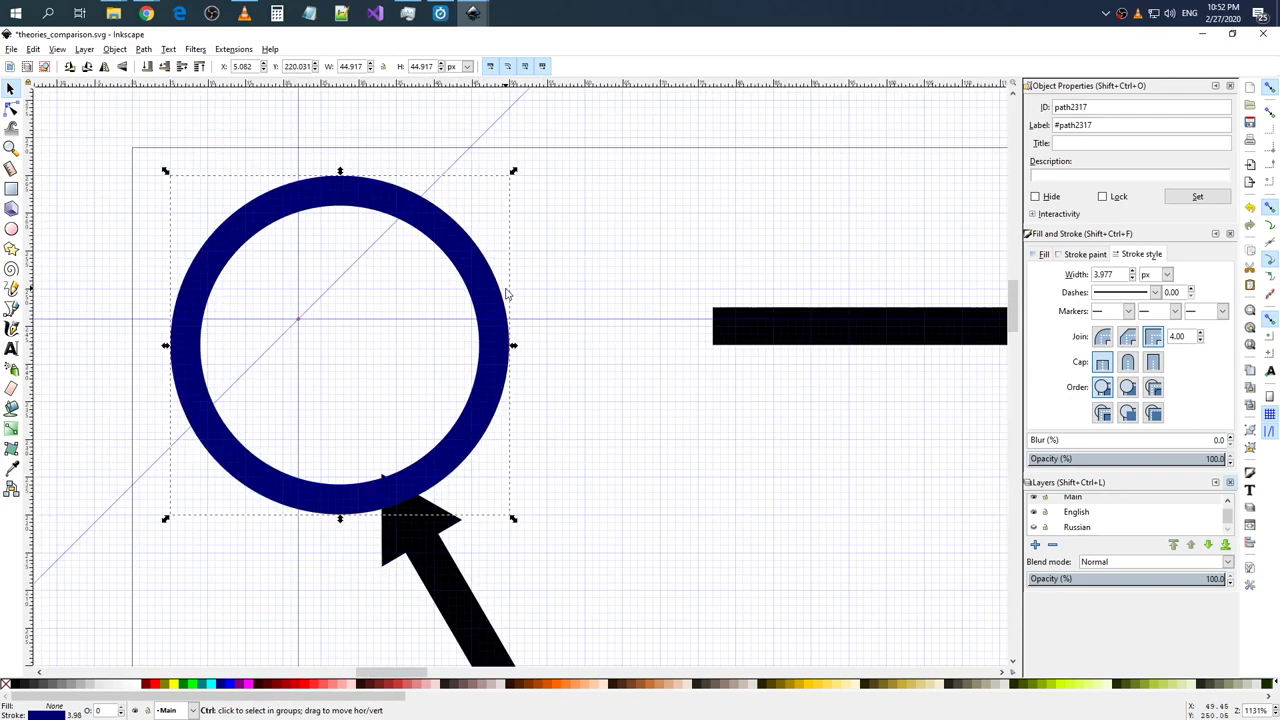
scroll(203, 325, "up", 3, "ctrl")
scroll(203, 325, "up", 1, "ctrl")
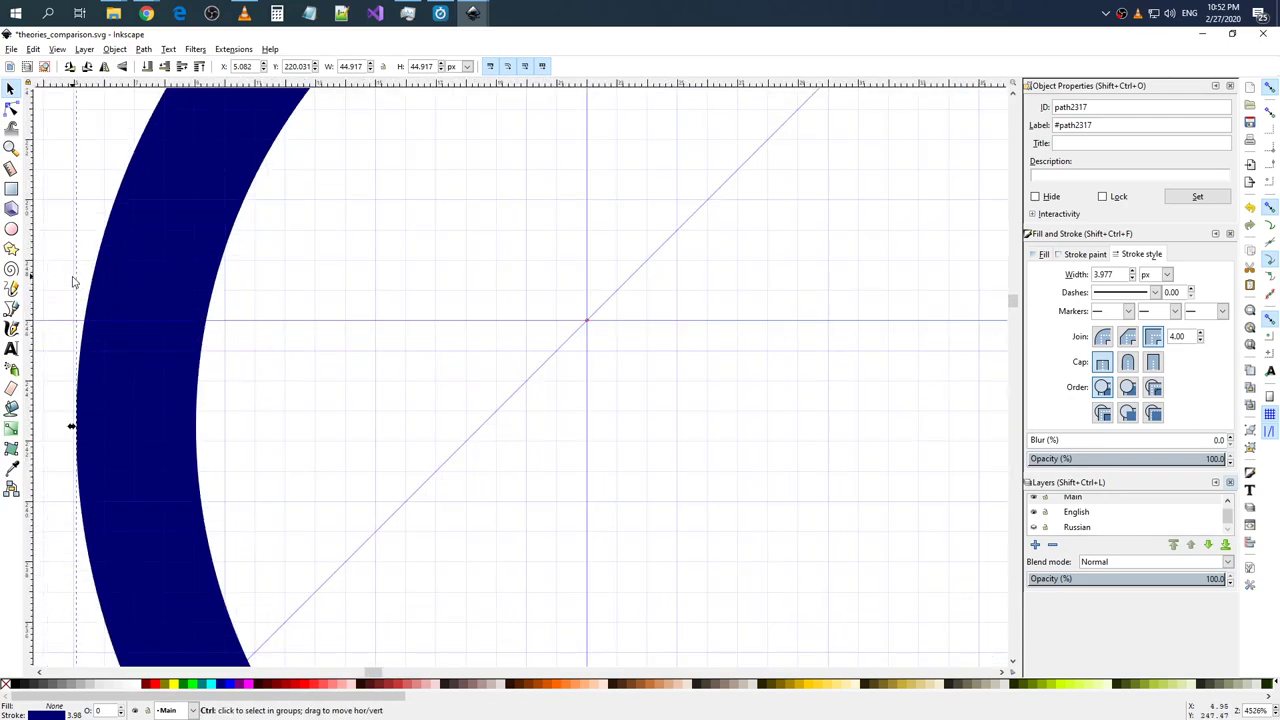
scroll(120, 330, "down", 1, "ctrl")
scroll(165, 255, "down", 2, "ctrl")
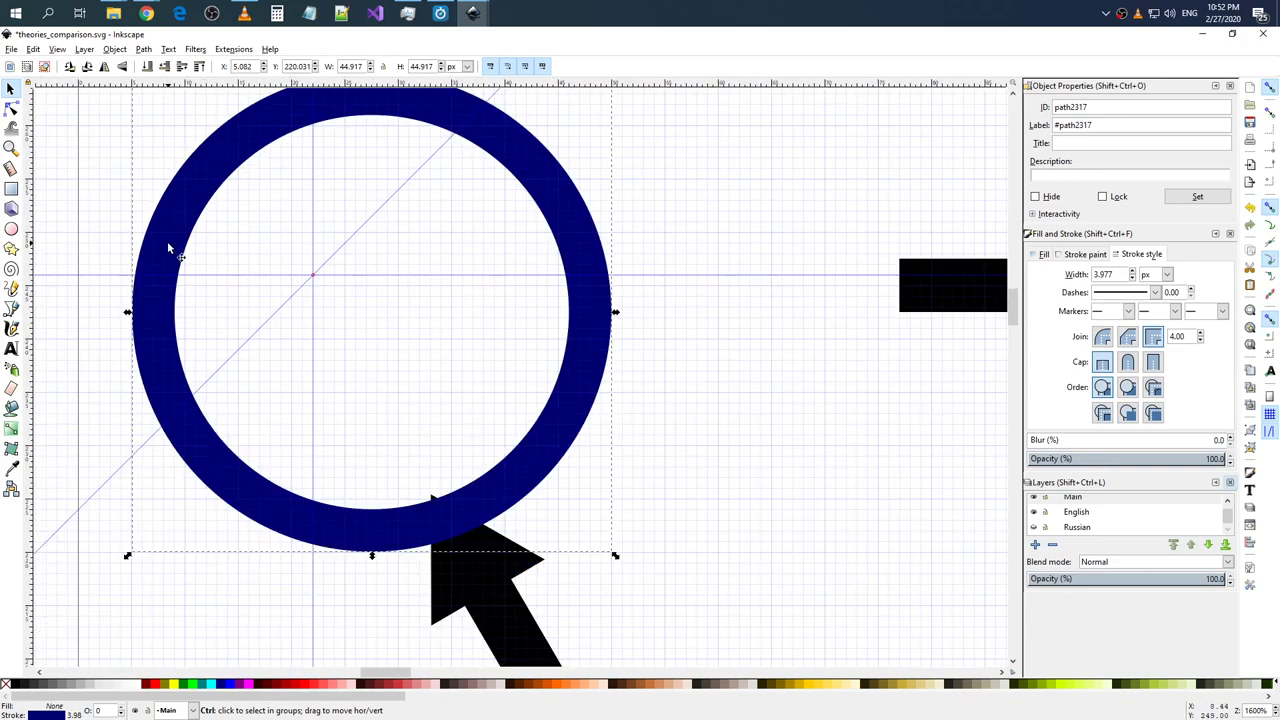
scroll(136, 125, "up", 2)
scroll(138, 117, "up", 3, "ctrl")
scroll(128, 149, "up", 3, "ctrl")
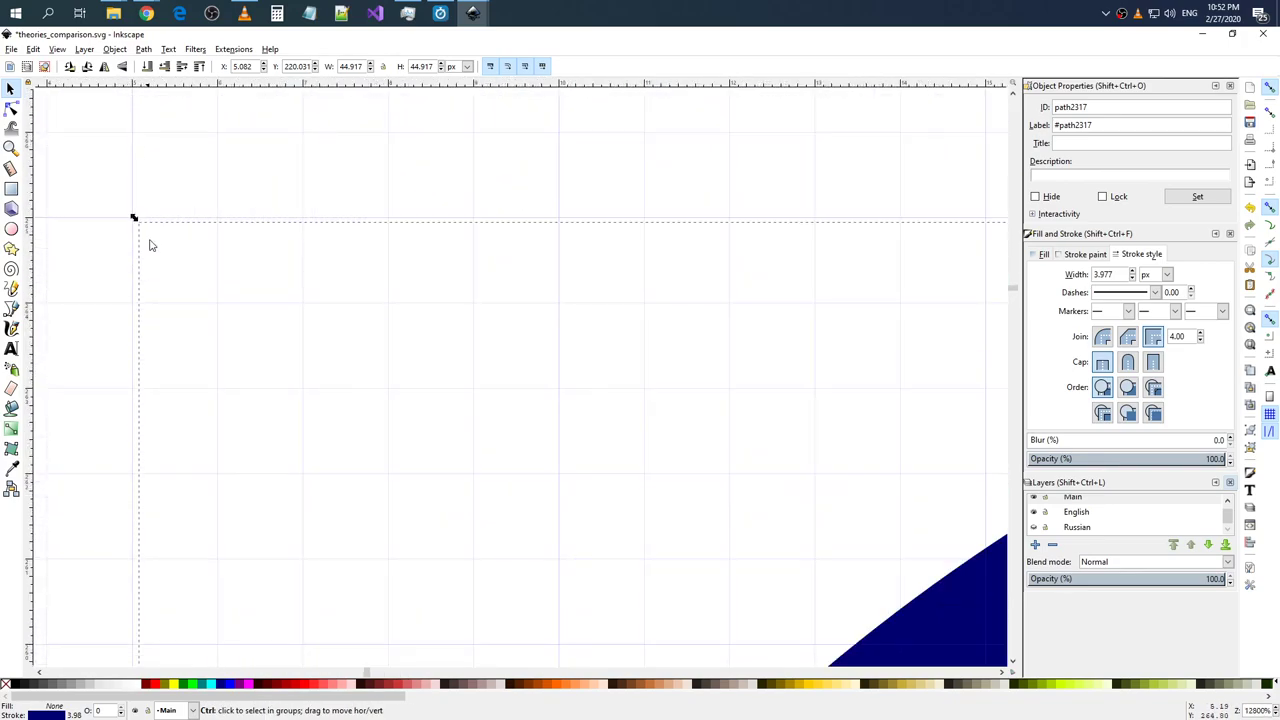
left_click_drag(134, 218, 128, 212)
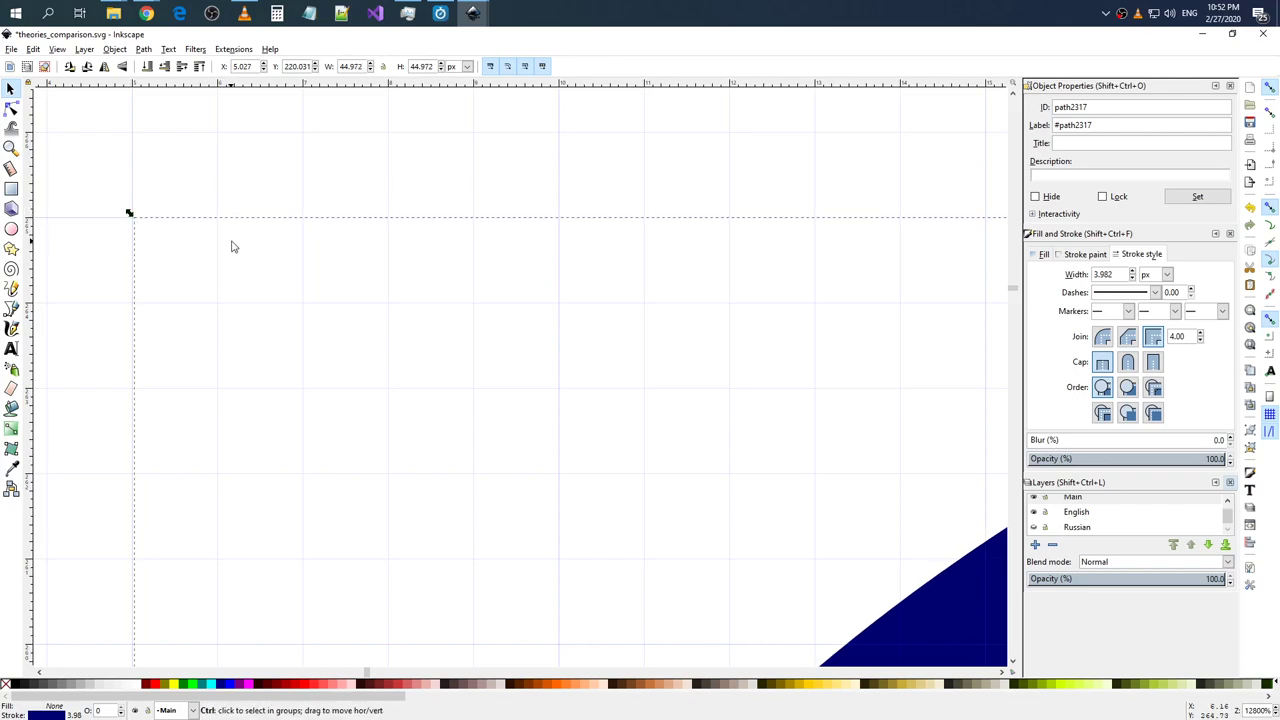
scroll(323, 290, "down", 4, "ctrl")
scroll(580, 371, "down", 1, "ctrl")
scroll(554, 363, "down", 1, "ctrl")
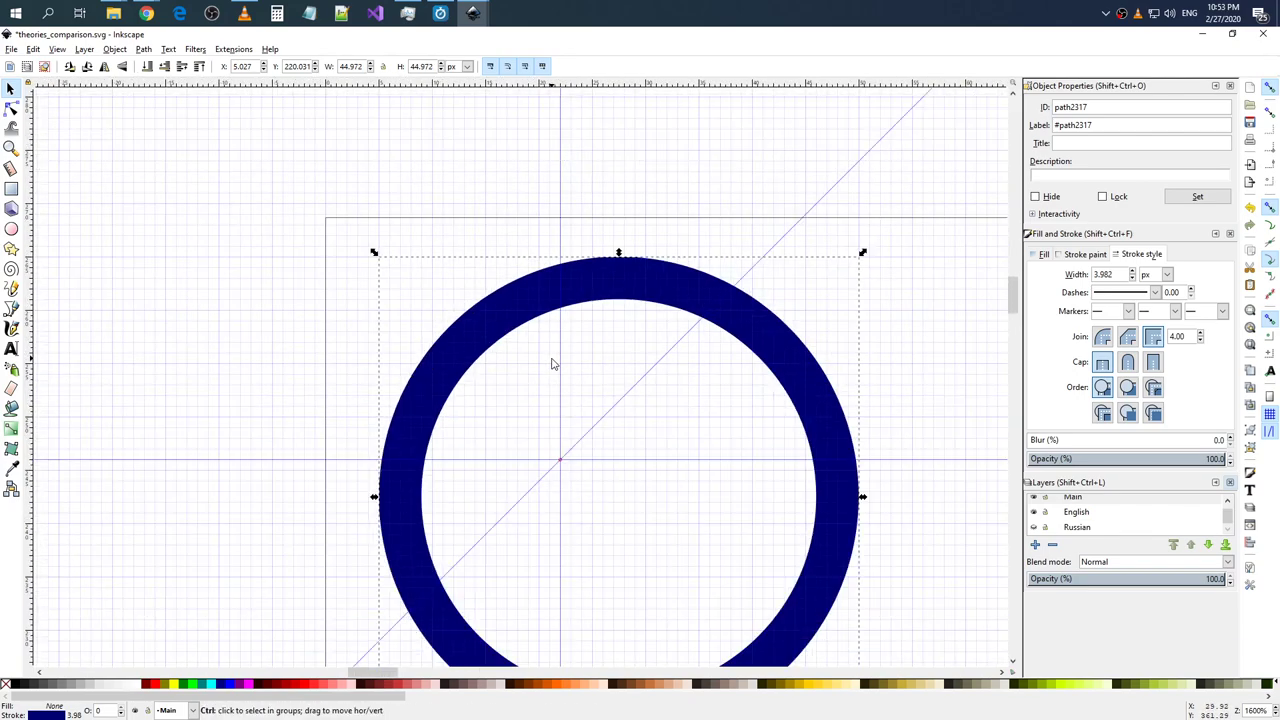
scroll(440, 495, "up", 2, "ctrl")
scroll(390, 460, "up", 2, "ctrl")
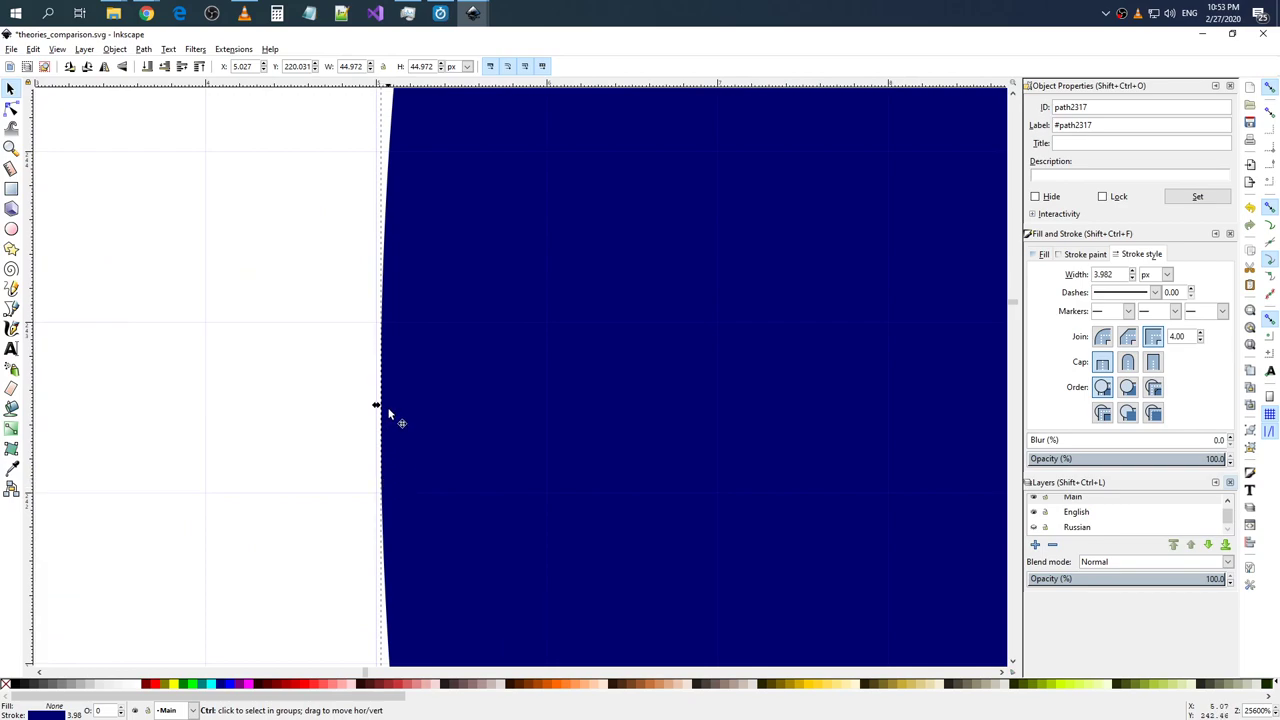
- Shift the circle to X 5.000 and enlarge it to 44.999 px across
left_click_drag(403, 393, 460, 354)
scroll(460, 361, "down", 5)
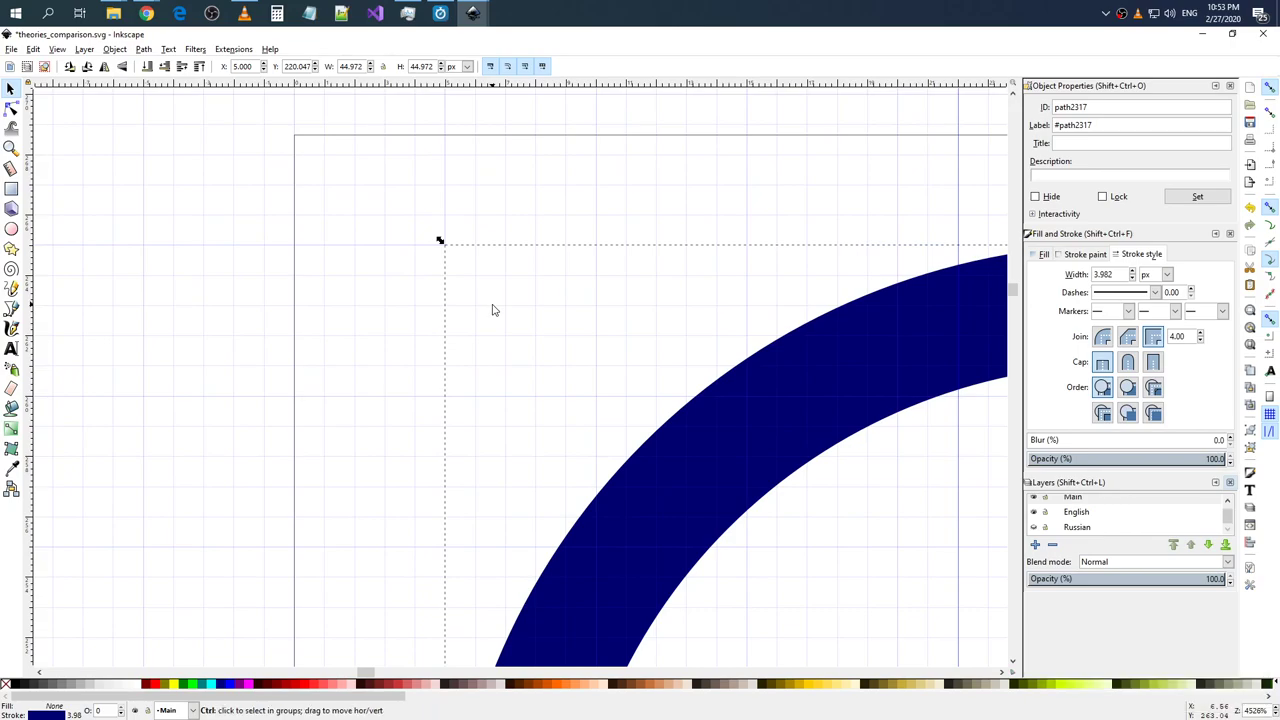
scroll(489, 275, "down", 5)
scroll(494, 416, "up", 3)
scroll(494, 416, "up", 3)
scroll(494, 416, "up", 3)
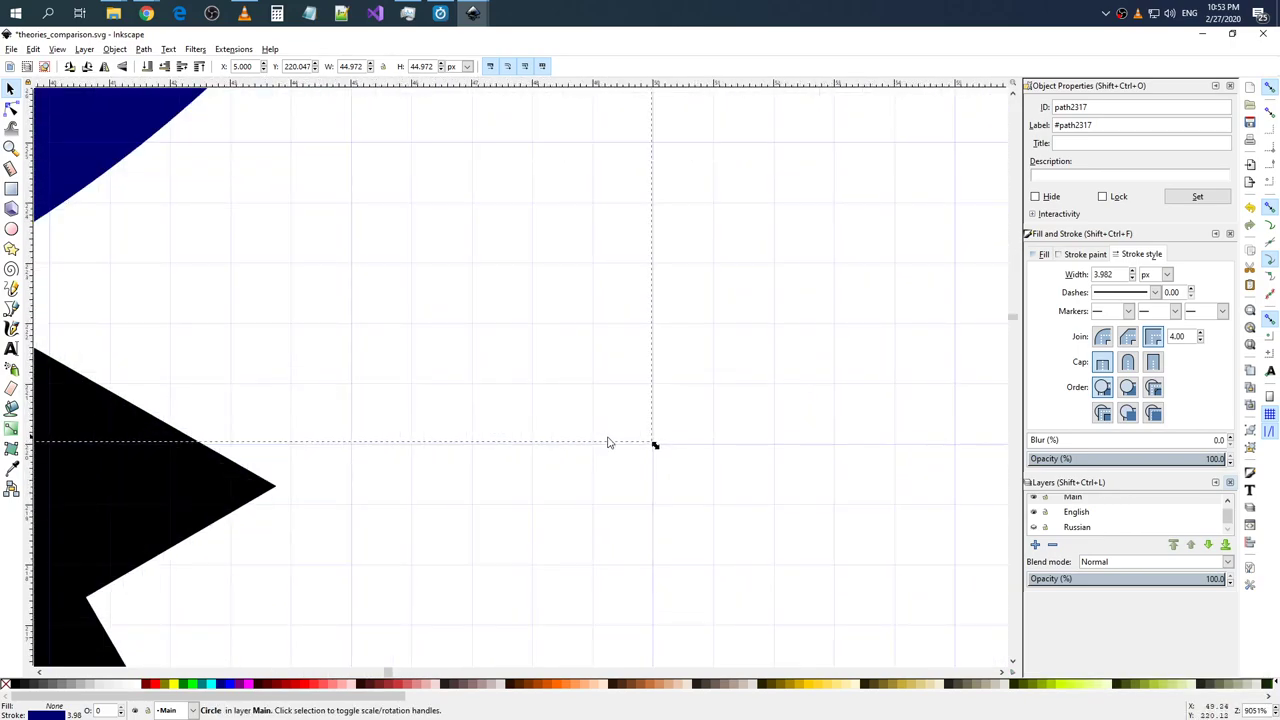
scroll(652, 446, "up", 2)
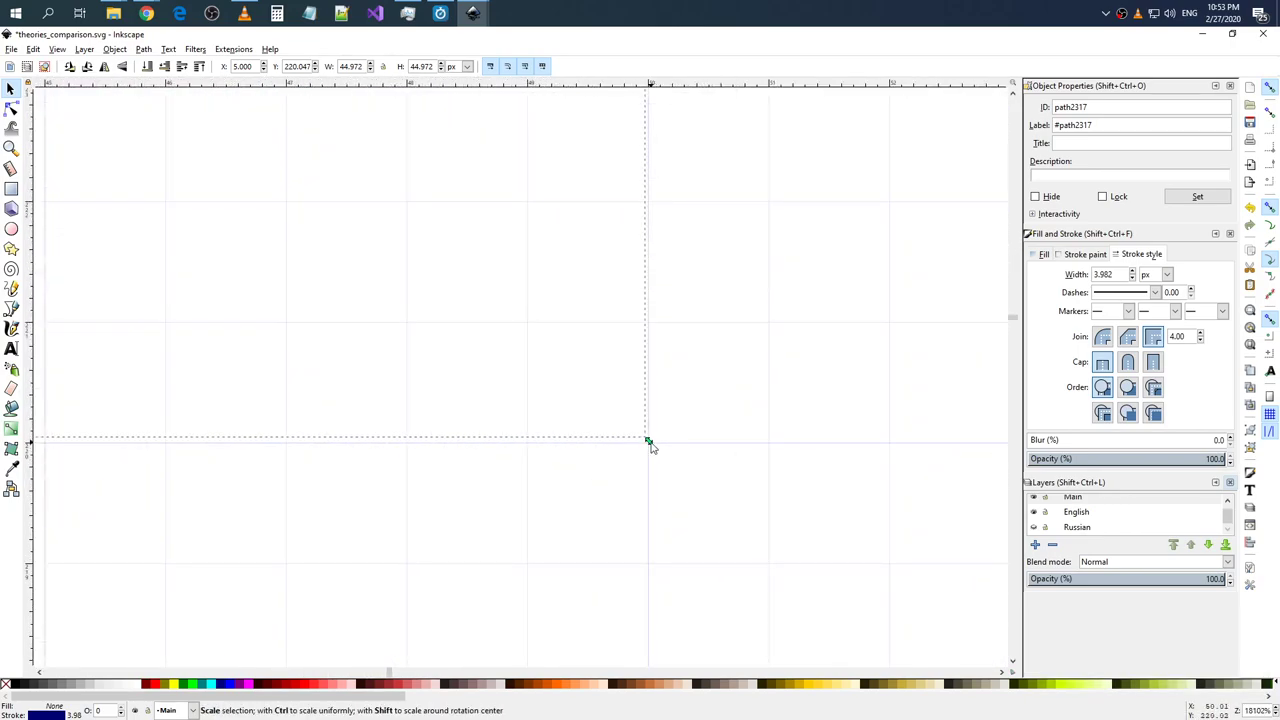
left_click_drag(649, 443, 651, 450)
scroll(651, 450, "down", 4)
scroll(546, 377, "down", 4)
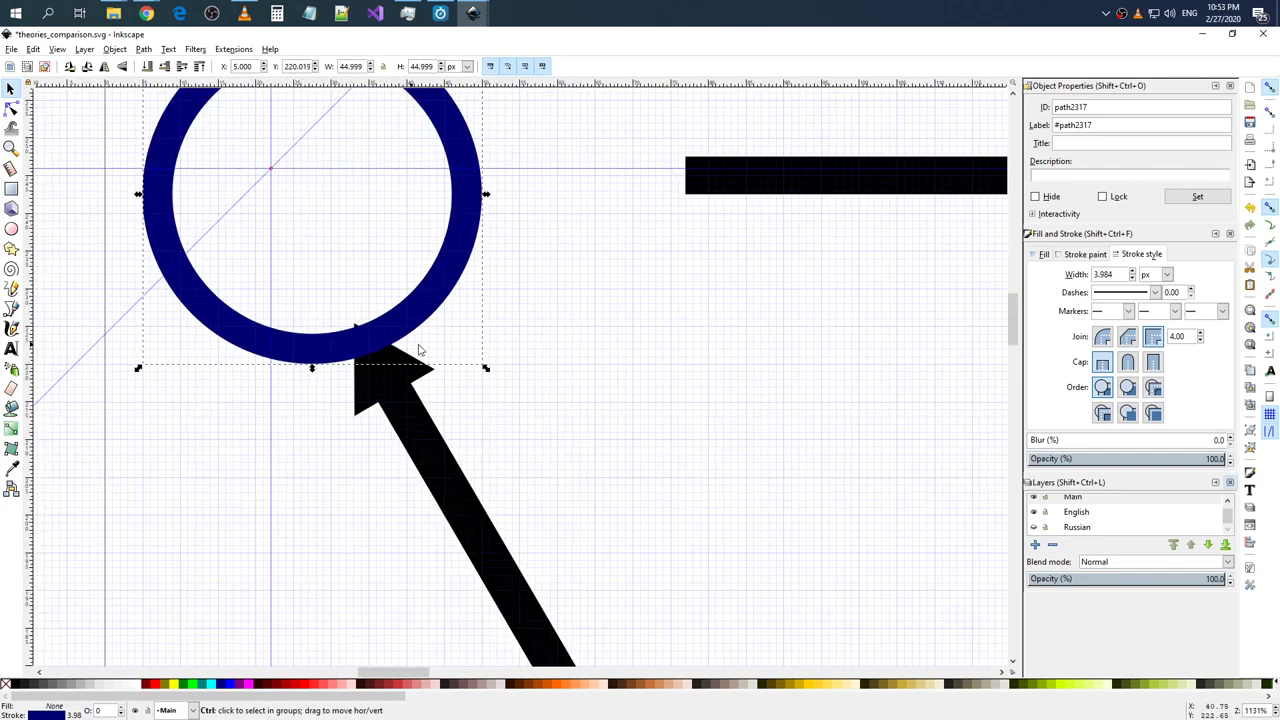
scroll(417, 349, "up", 5)
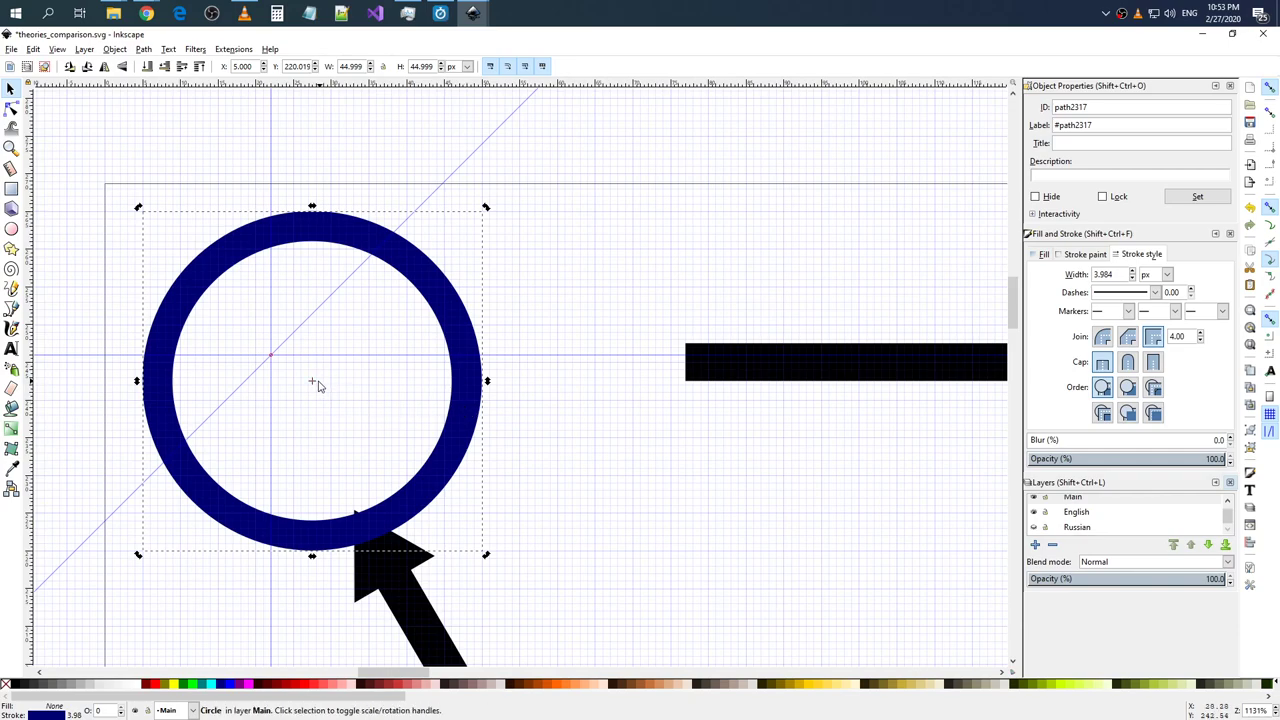
- Scale the left node circle to 50.004 × 50.004 px, keeping its left edge at X 5.000
scroll(323, 380, "up", 4)
scroll(323, 380, "up", 2)
scroll(323, 380, "down", 5)
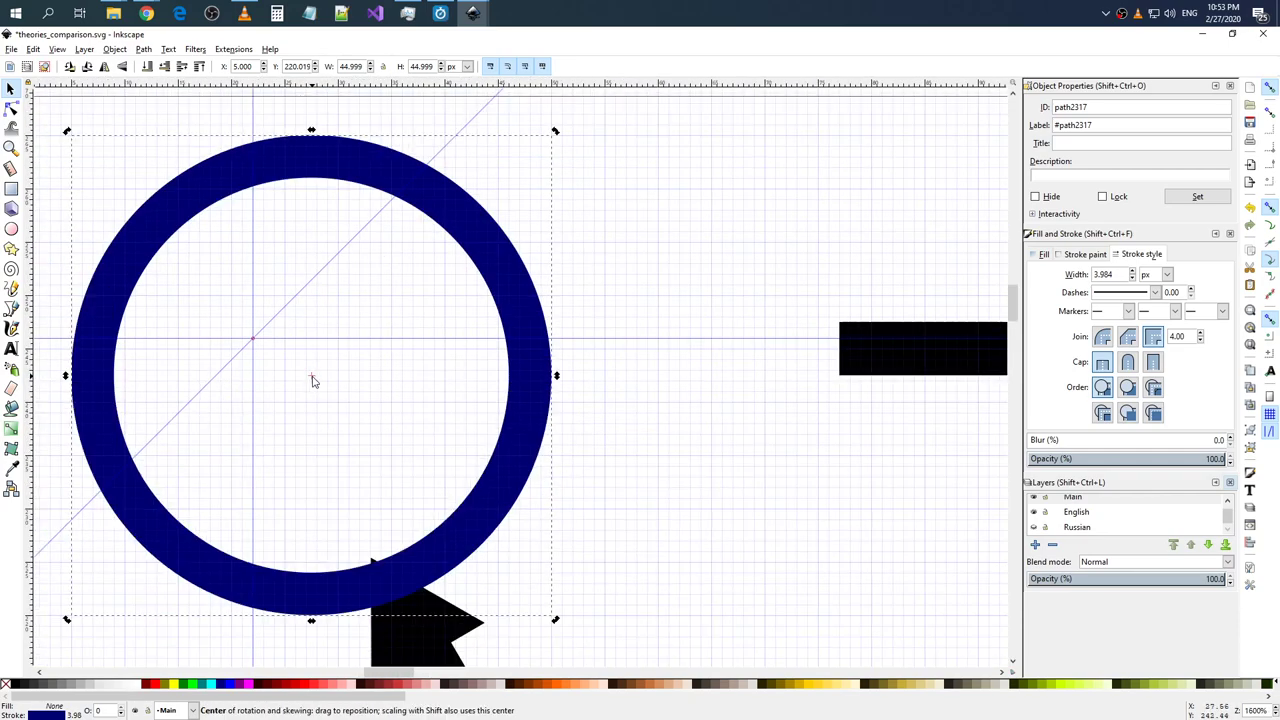
scroll(323, 382, "down", 3)
scroll(318, 381, "up", 3)
scroll(290, 370, "up", 2)
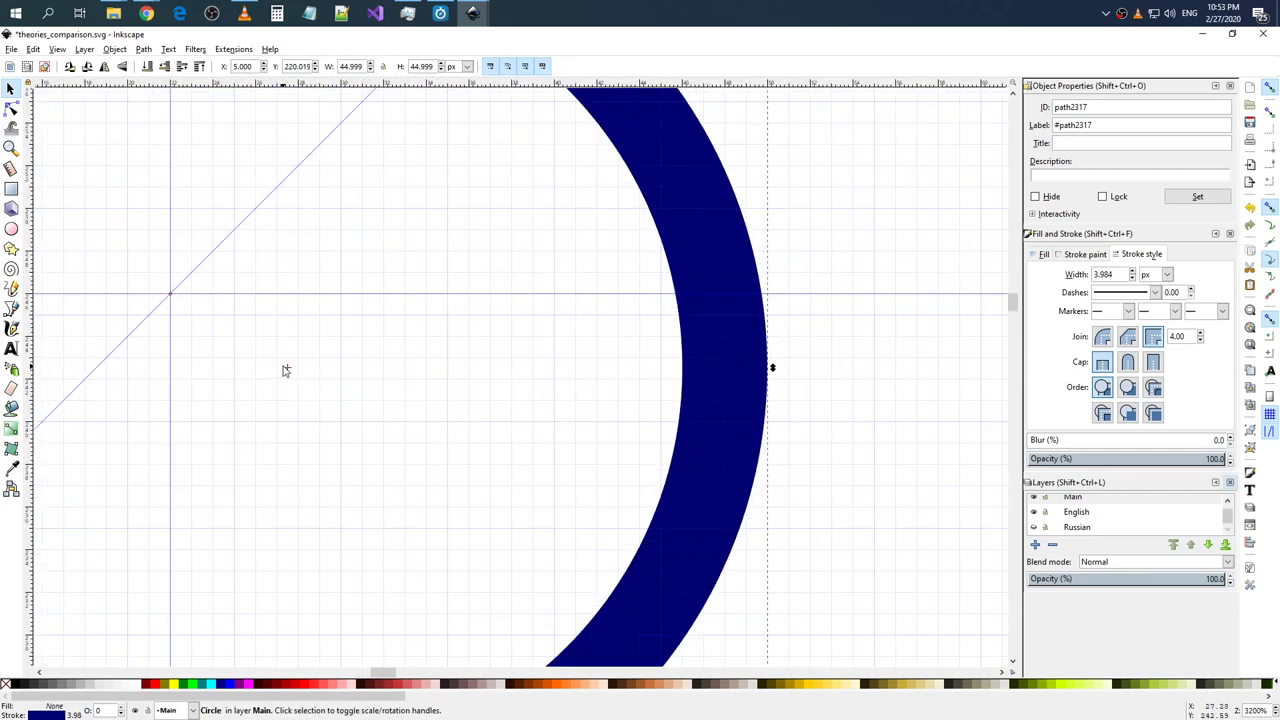
scroll(300, 373, "down", 5)
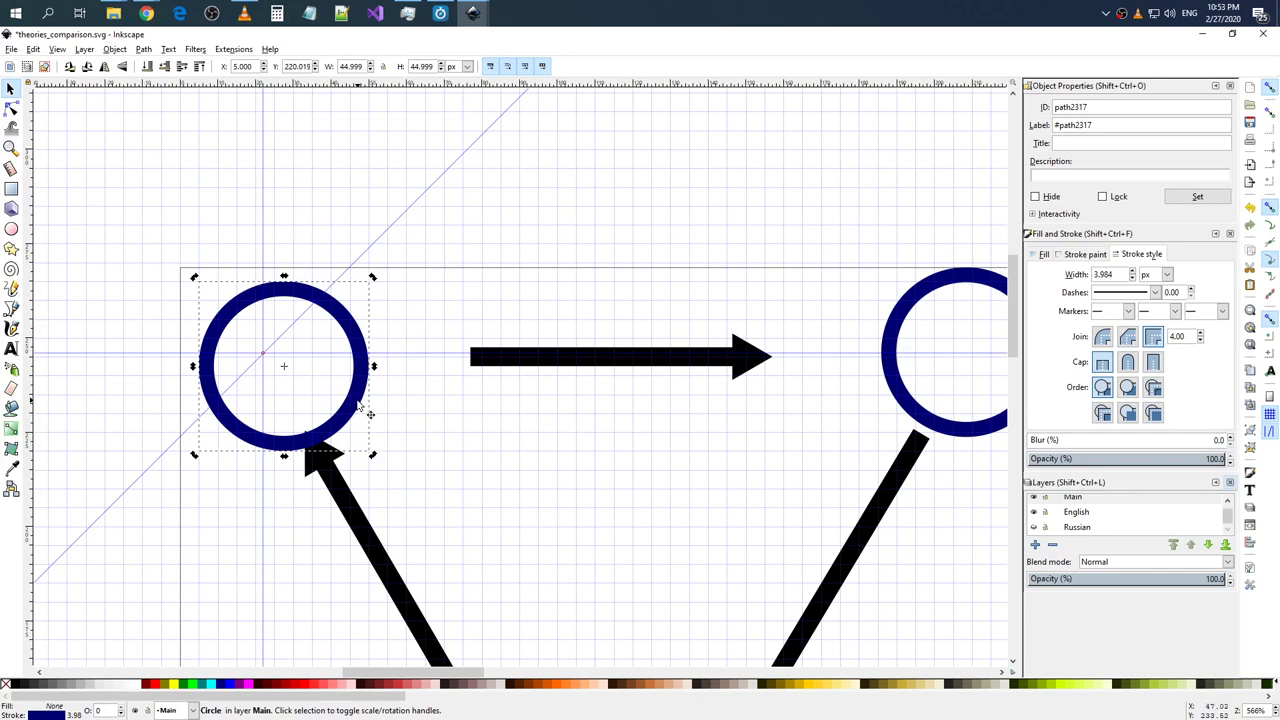
mouse_move(372, 456)
left_mouse_down()
mouse_move(393, 479)
mouse_move(363, 466)
left_mouse_up()
scroll(390, 476, "up", 5, "ctrl")
scroll(389, 476, "up", 4, "ctrl")
scroll(269, 400, "down", 5, "ctrl")
scroll(203, 346, "down", 4, "ctrl")
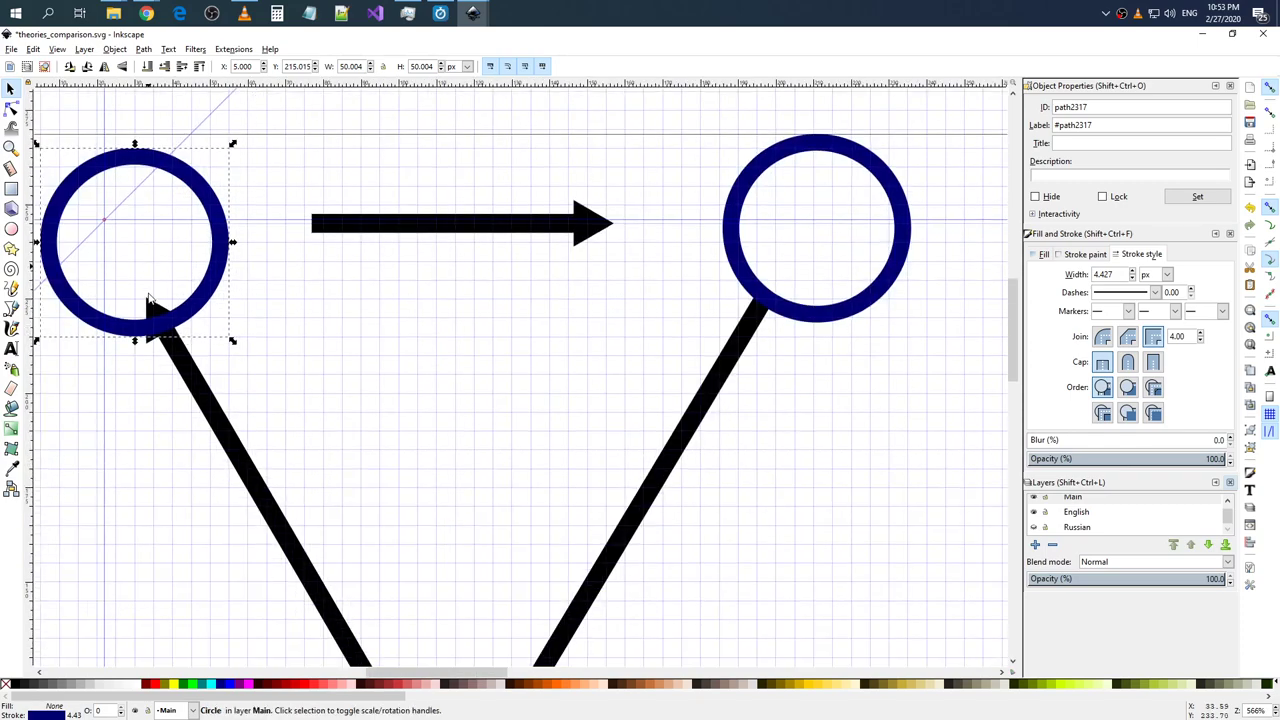
scroll(203, 330, "up", 3)
scroll(210, 332, "up", 1)
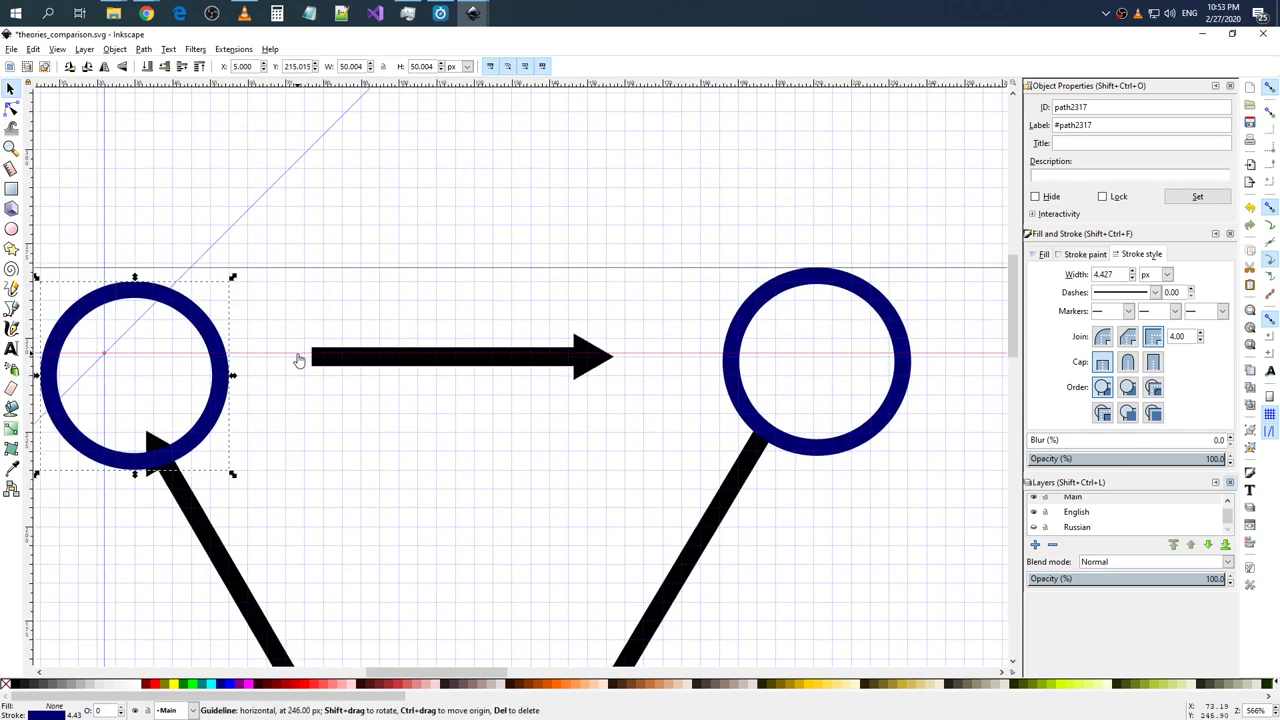
scroll(430, 420, "left", 5)
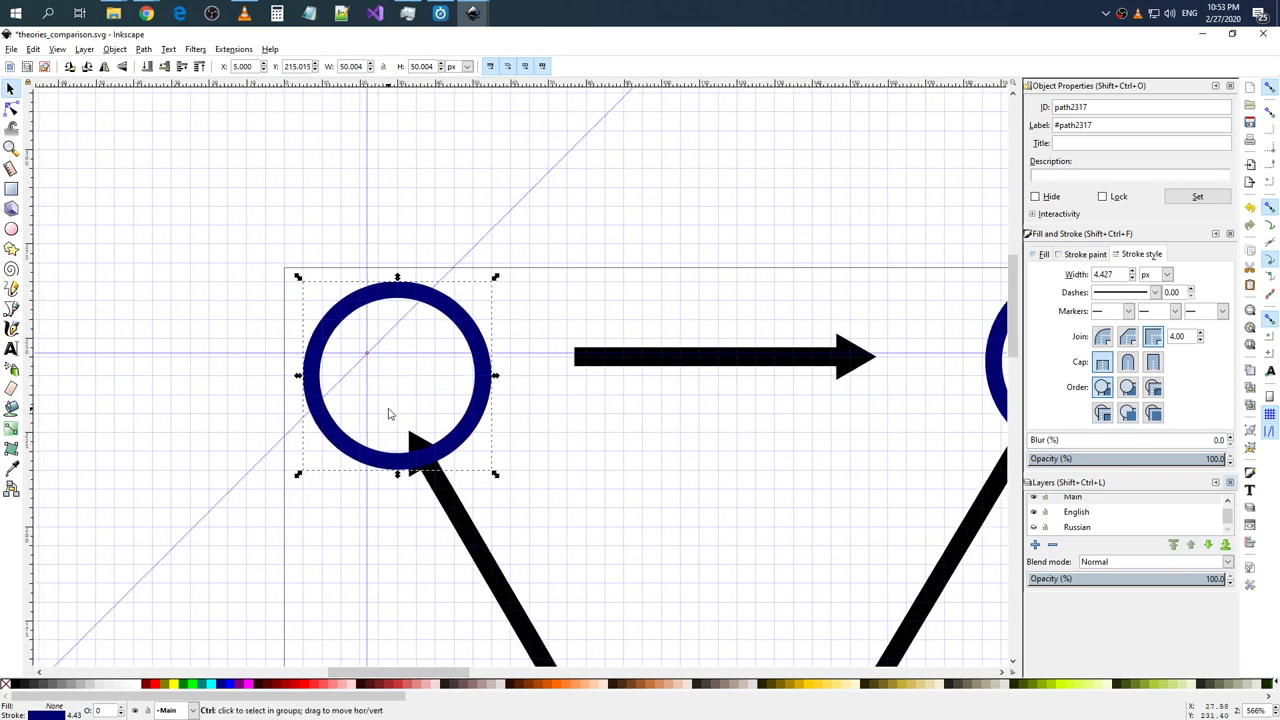
scroll(393, 410, "up", 4, "ctrl")
scroll(395, 402, "down", 3, "ctrl")
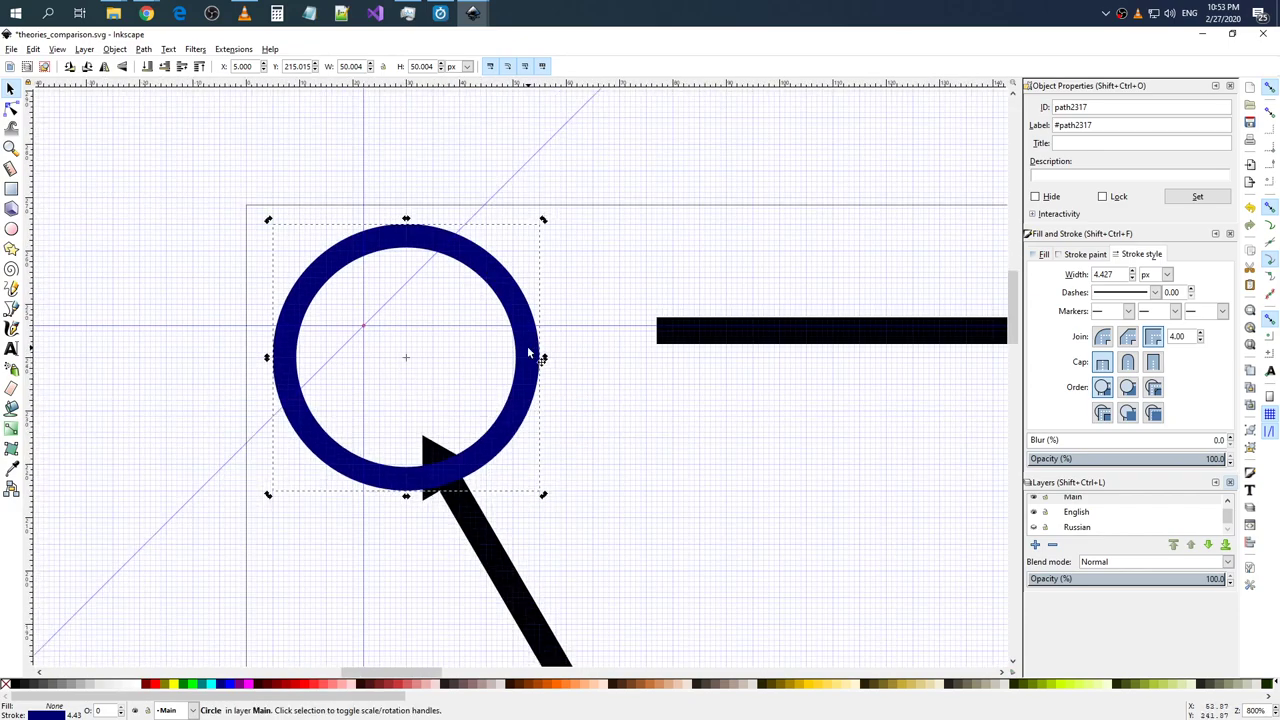
scroll(408, 358, "up", 1, "ctrl")
scroll(408, 358, "up", 1, "ctrl")
scroll(410, 360, "down", 1, "ctrl")
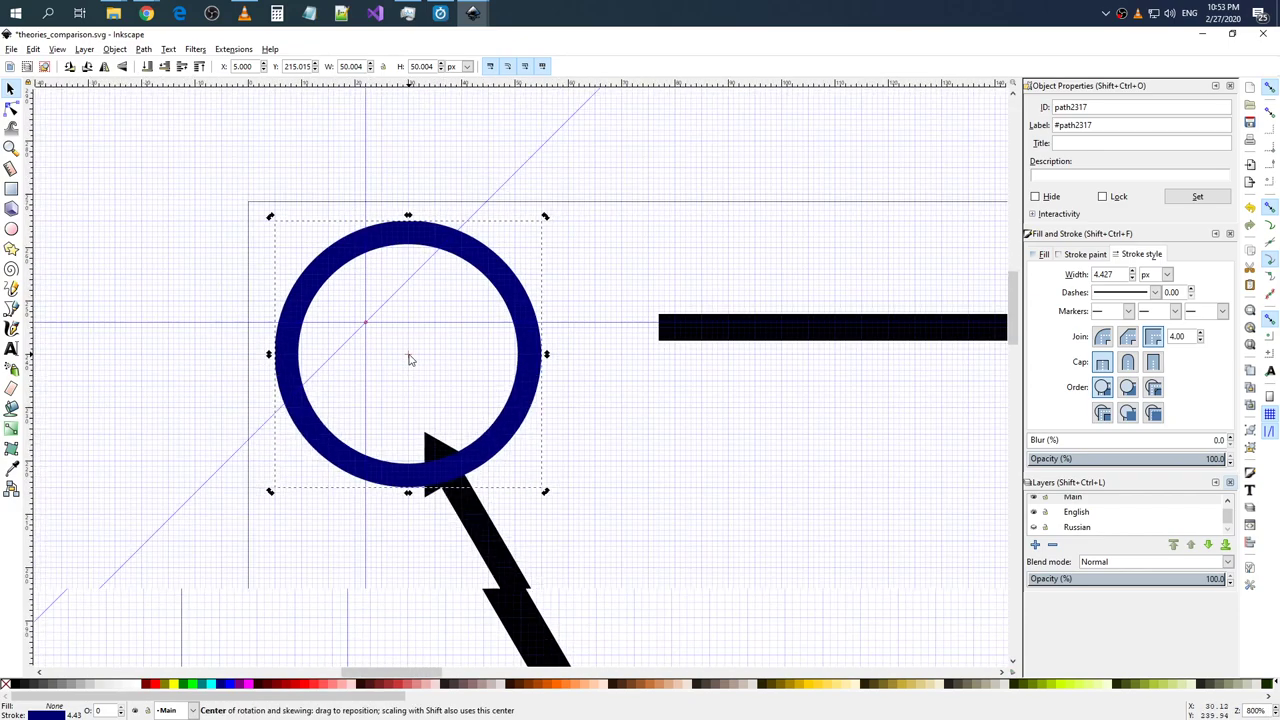
scroll(410, 360, "down", 1, "ctrl")
left_click(597, 397)
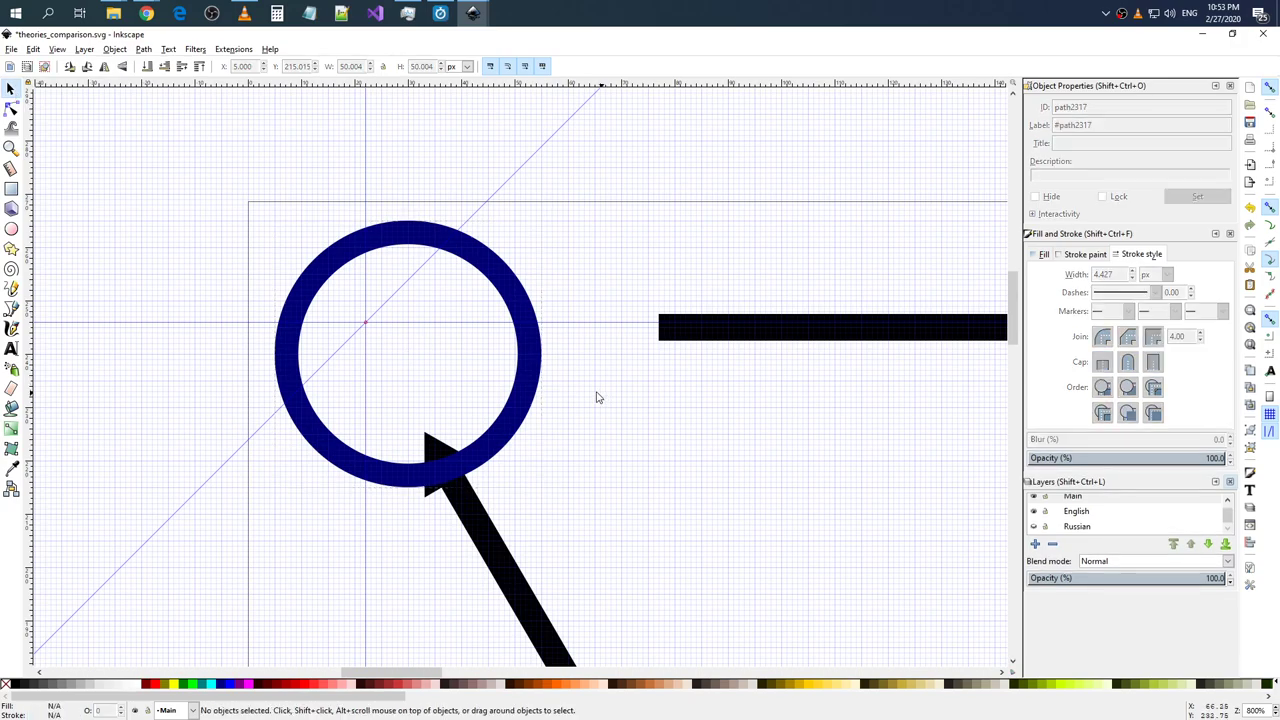
left_click_drag(371, 317, 420, 359)
left_click_drag(362, 325, 409, 358)
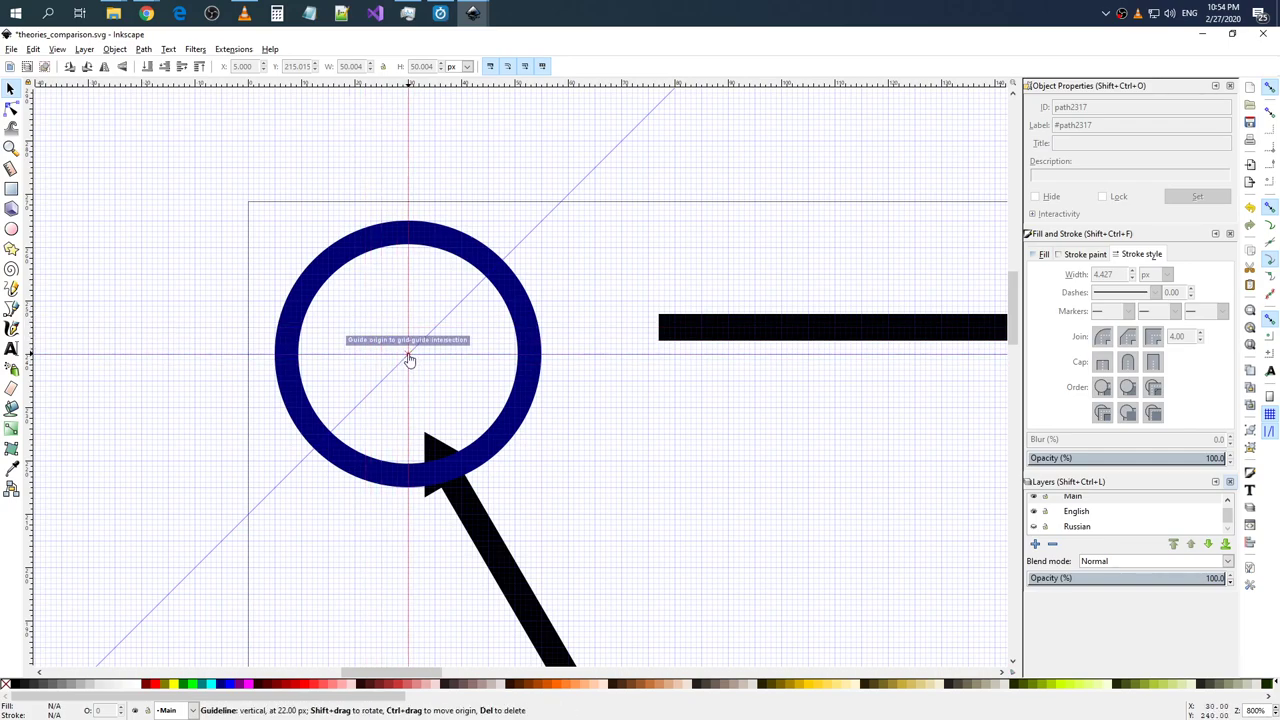
scroll(636, 381, "down", 2, "ctrl")
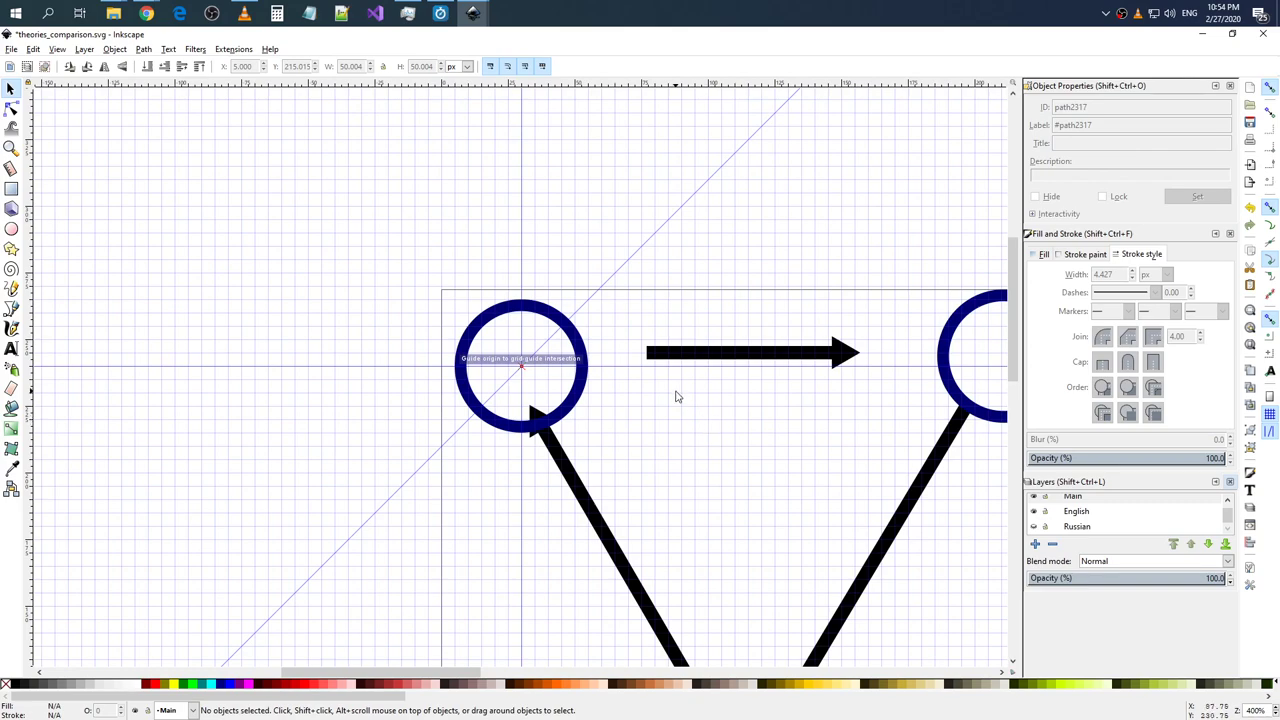
scroll(520, 490, "right", 6)
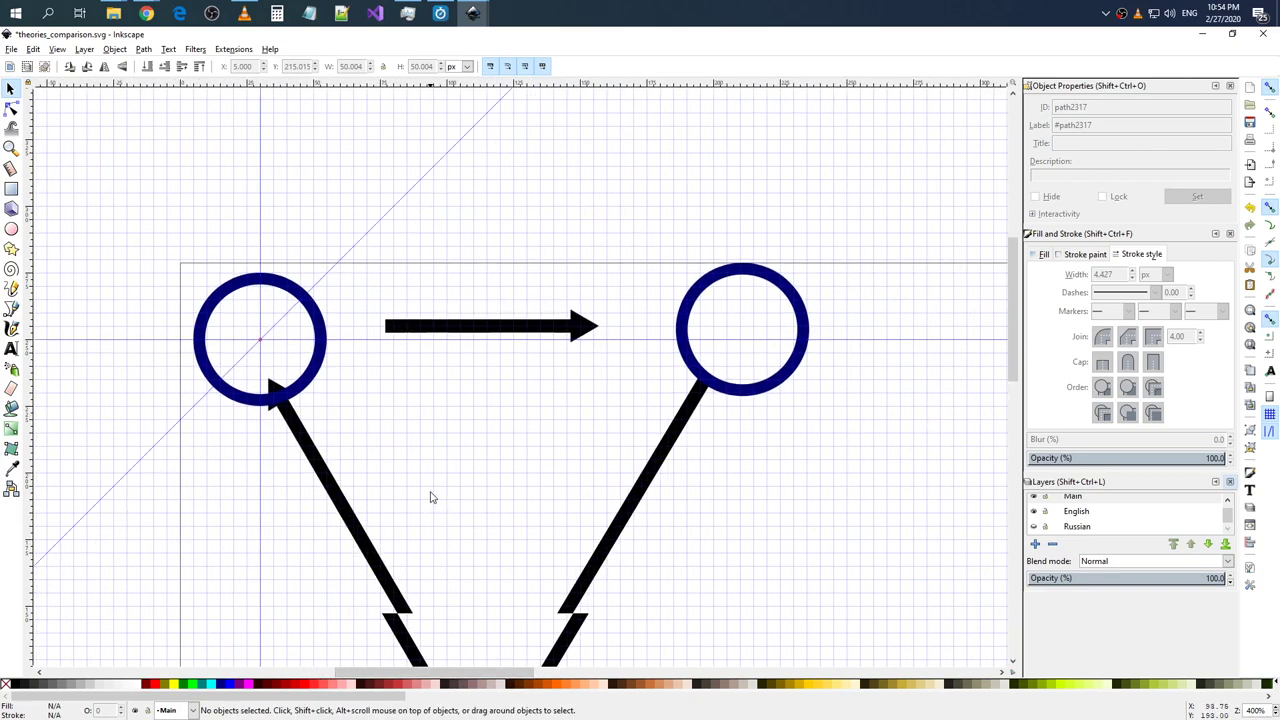
scroll(431, 497, "down", 5)
scroll(437, 497, "up", 8)
scroll(443, 494, "down", 1)
scroll(445, 492, "down", 3)
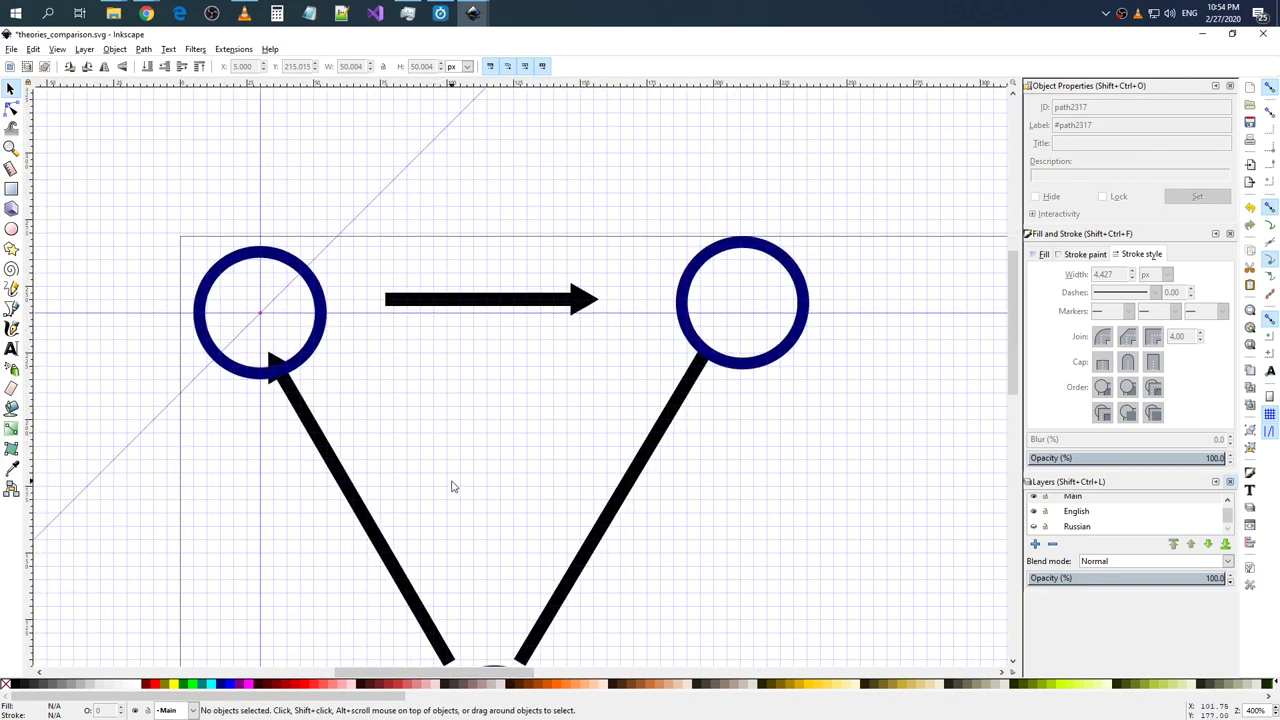
scroll(452, 488, "down", 3)
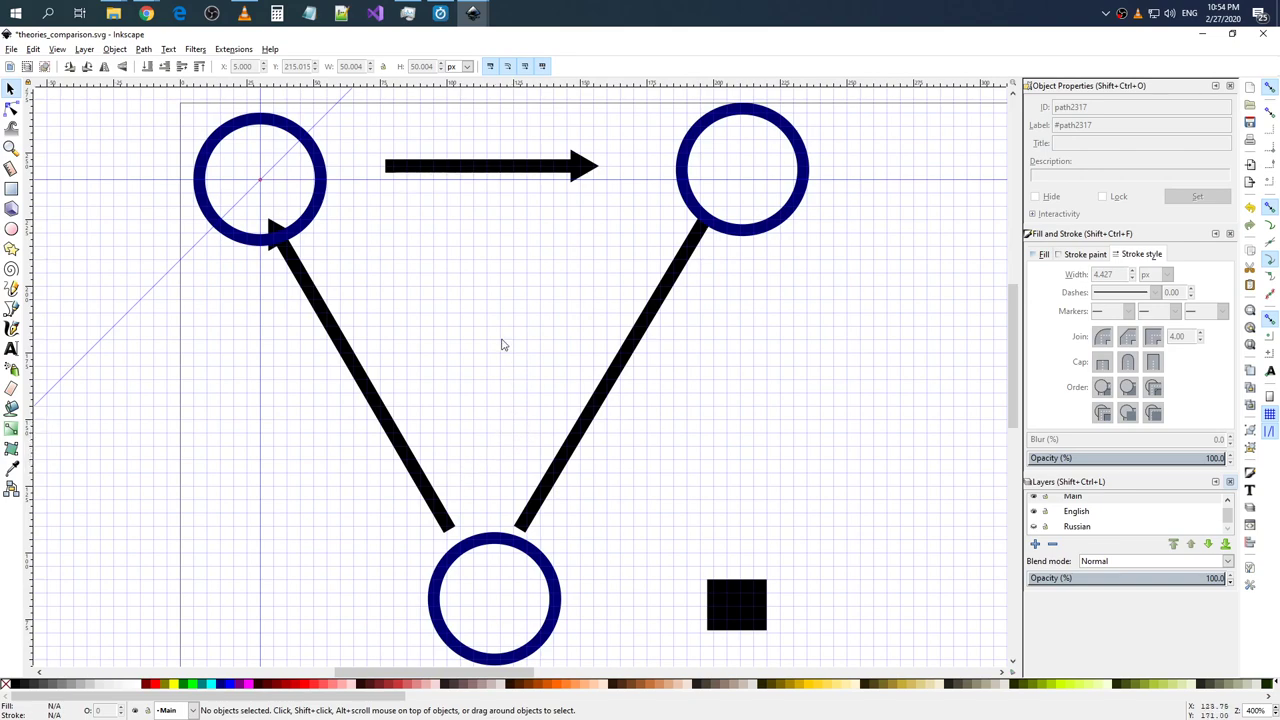
scroll(470, 318, "up", 2)
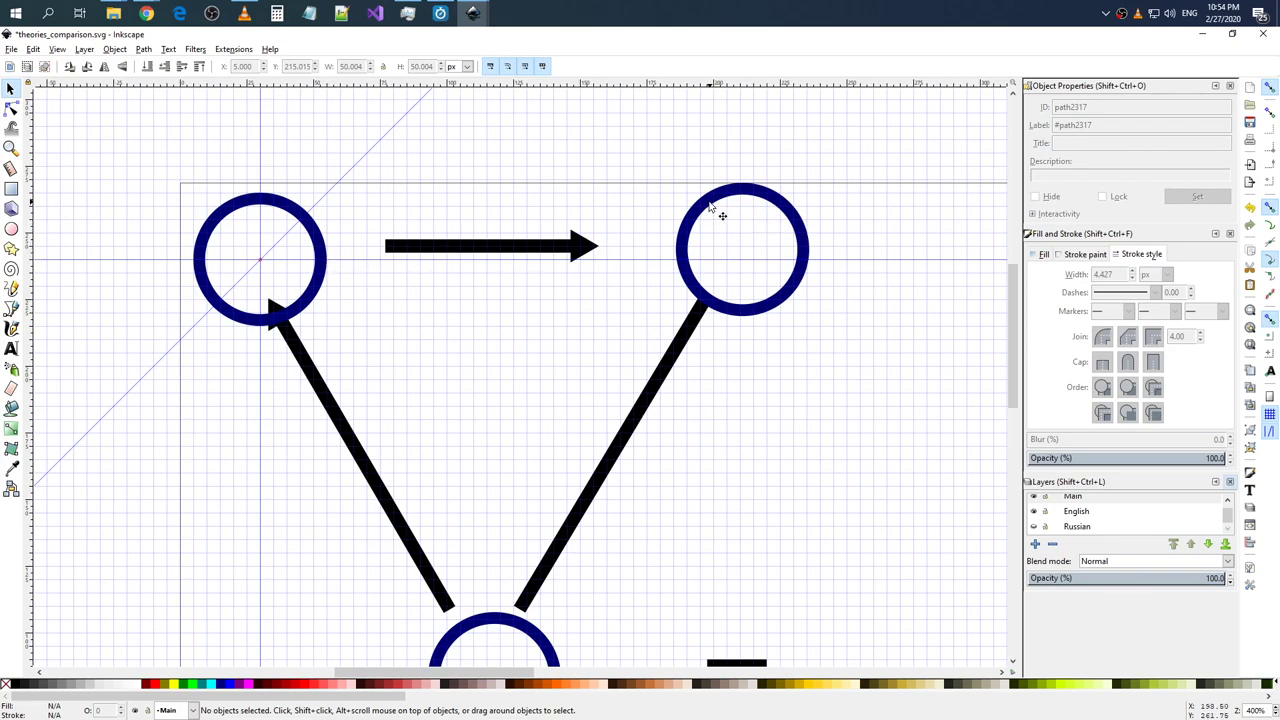
- Select the top-right node circle clone and zoom the view to about 283%
left_click(710, 207)
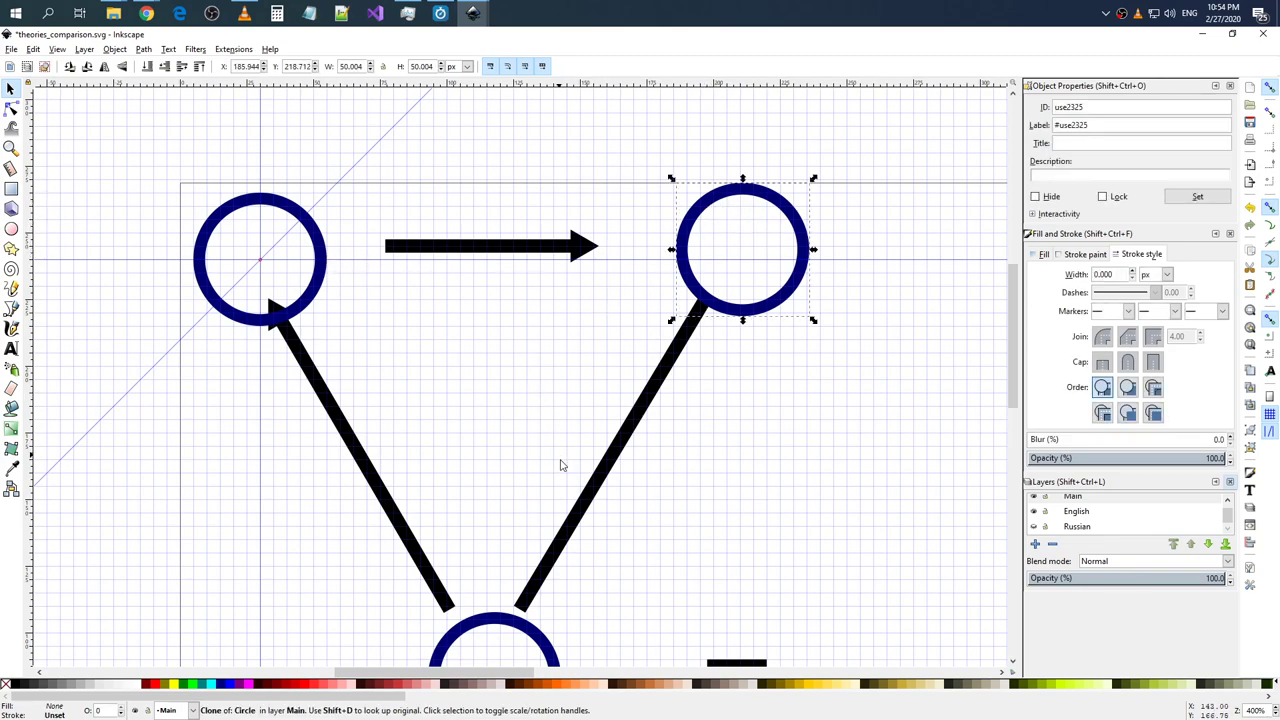
left_click_drag(495, 668, 535, 668)
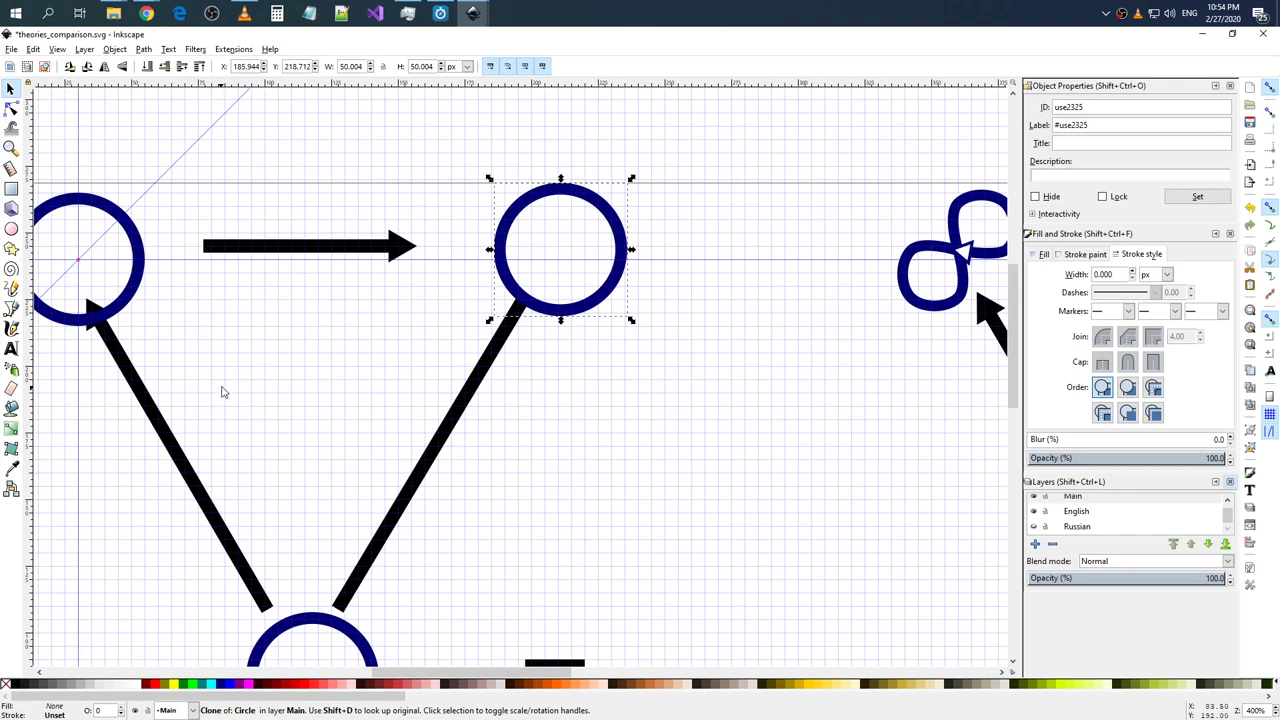
scroll(320, 425, "down", 1)
scroll(320, 425, "down", 5)
scroll(328, 428, "up", 6)
scroll(315, 397, "down", 3)
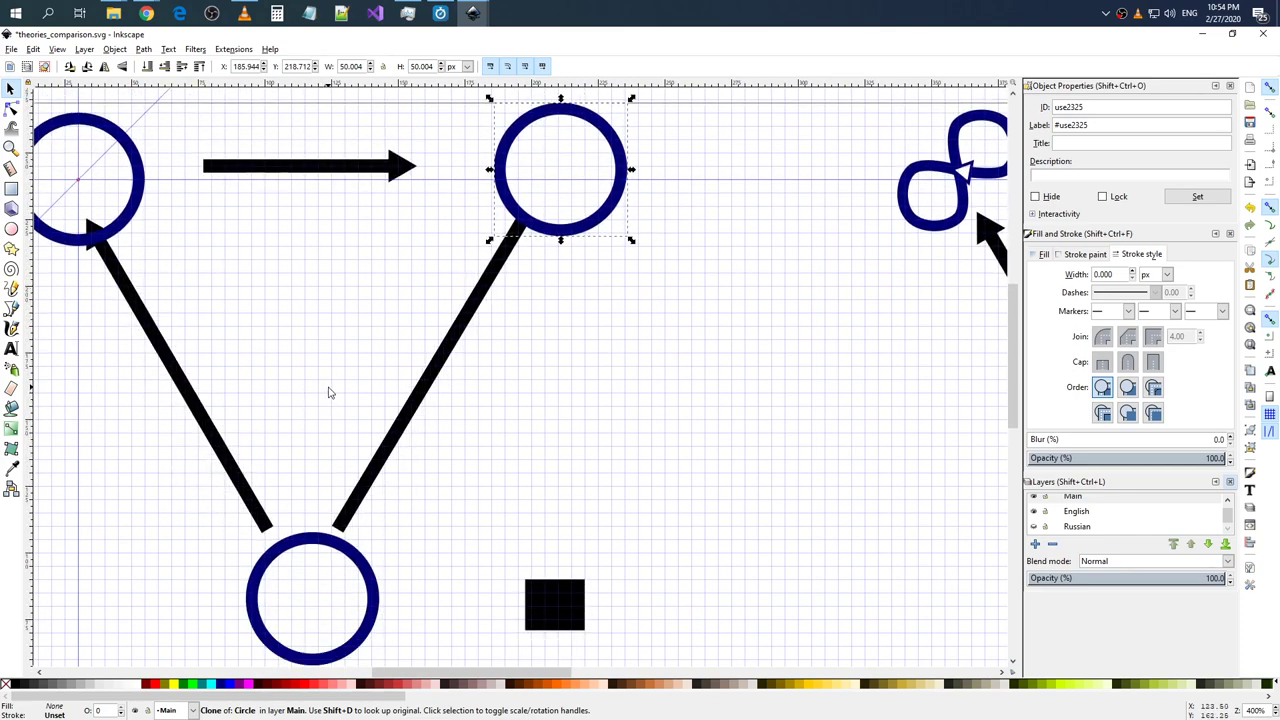
scroll(330, 392, "up", 2)
scroll(333, 391, "up", 1)
scroll(333, 391, "down", 3)
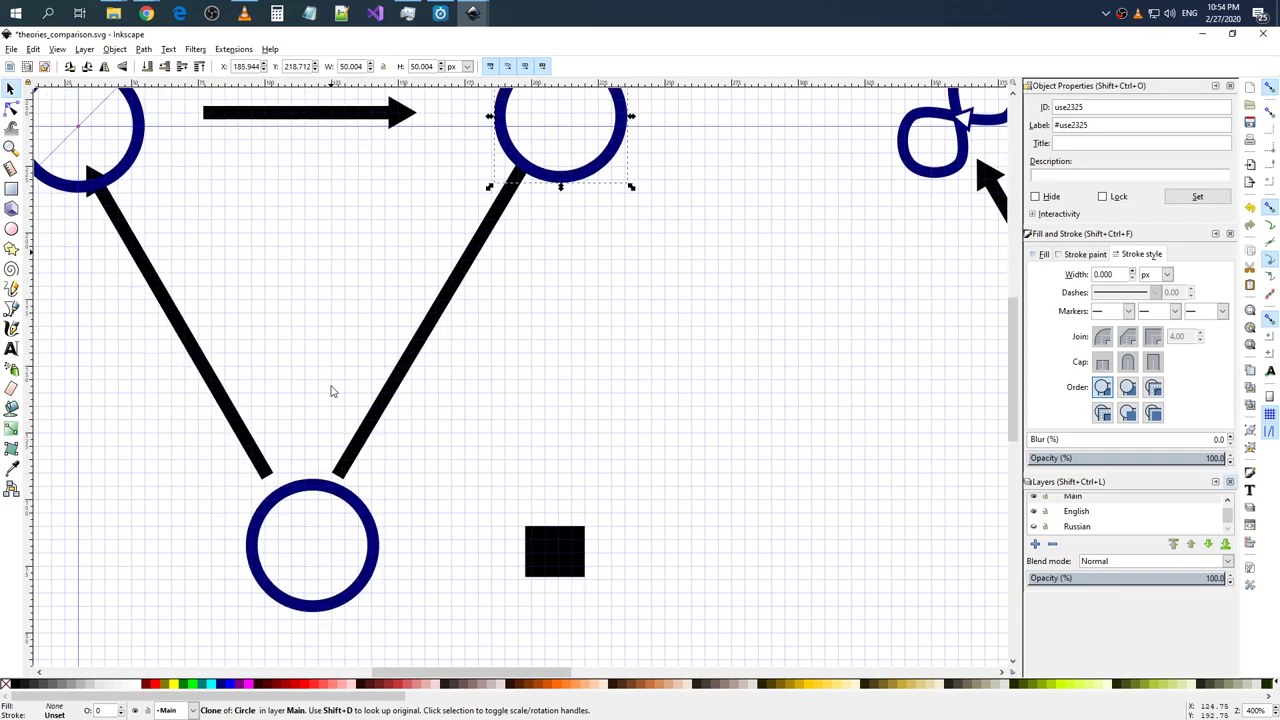
scroll(338, 387, "down", 1)
scroll(500, 397, "down", 1)
scroll(489, 380, "down", 3)
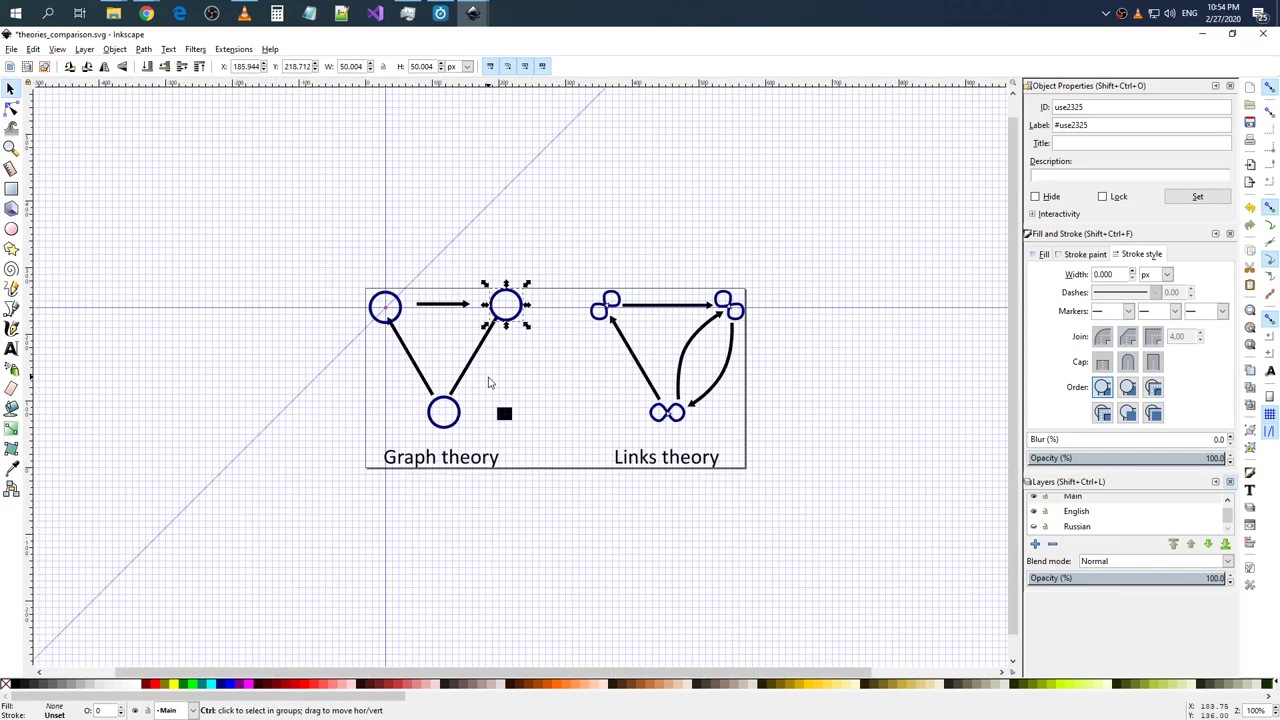
scroll(489, 380, "up", 2)
scroll(487, 382, "up", 1)
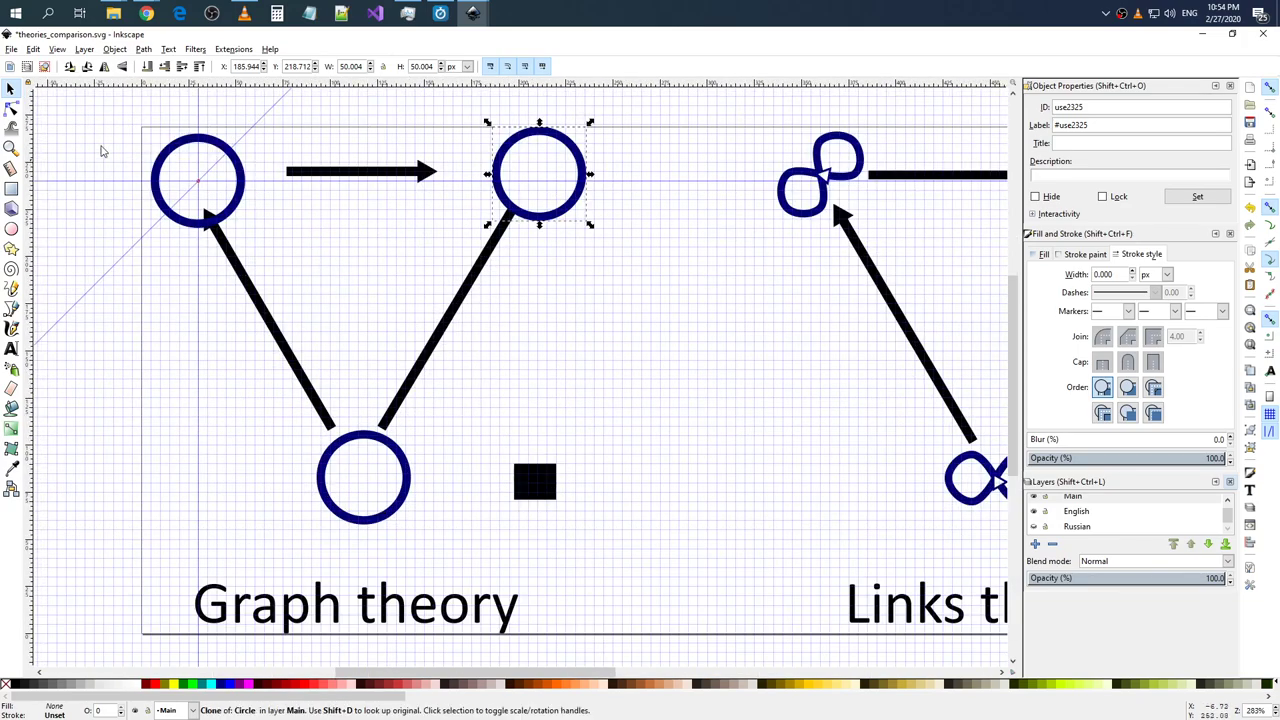
- With the 3-corner Star/Polygon tool, try triangles from the diagram centre and top-left circle, undoing both
left_click(11, 249)
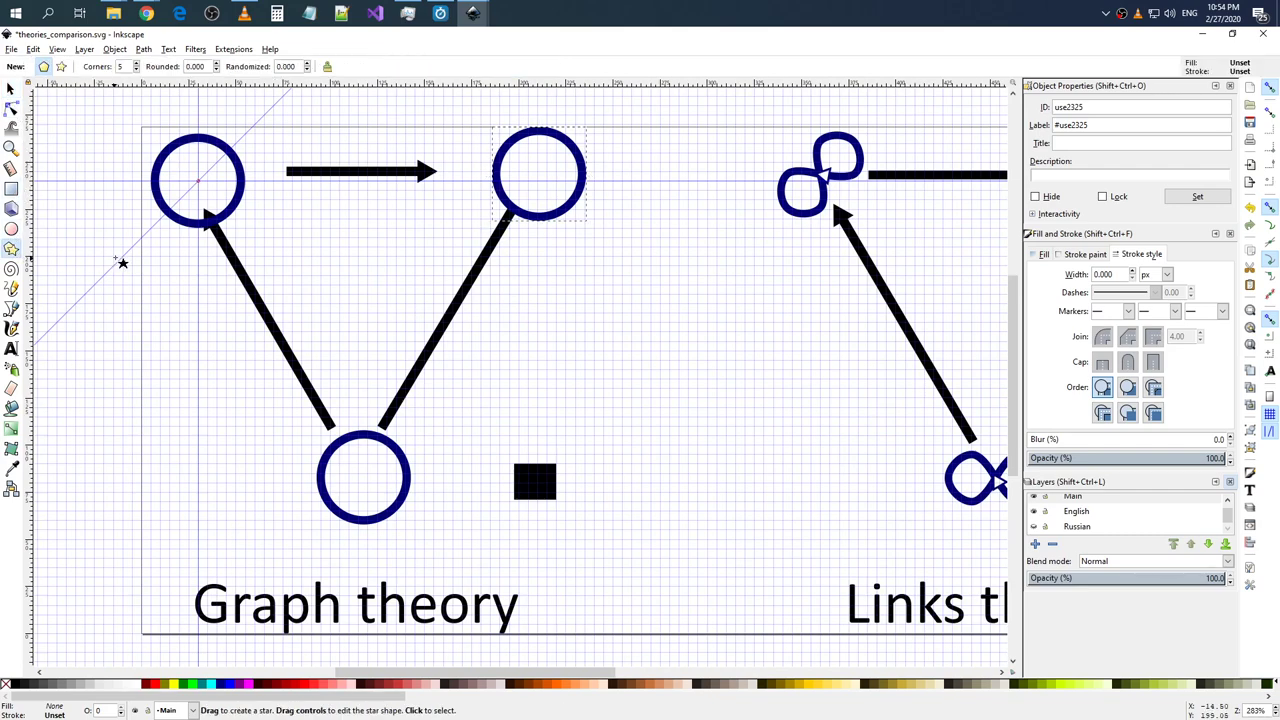
left_click_drag(548, 351, 606, 385)
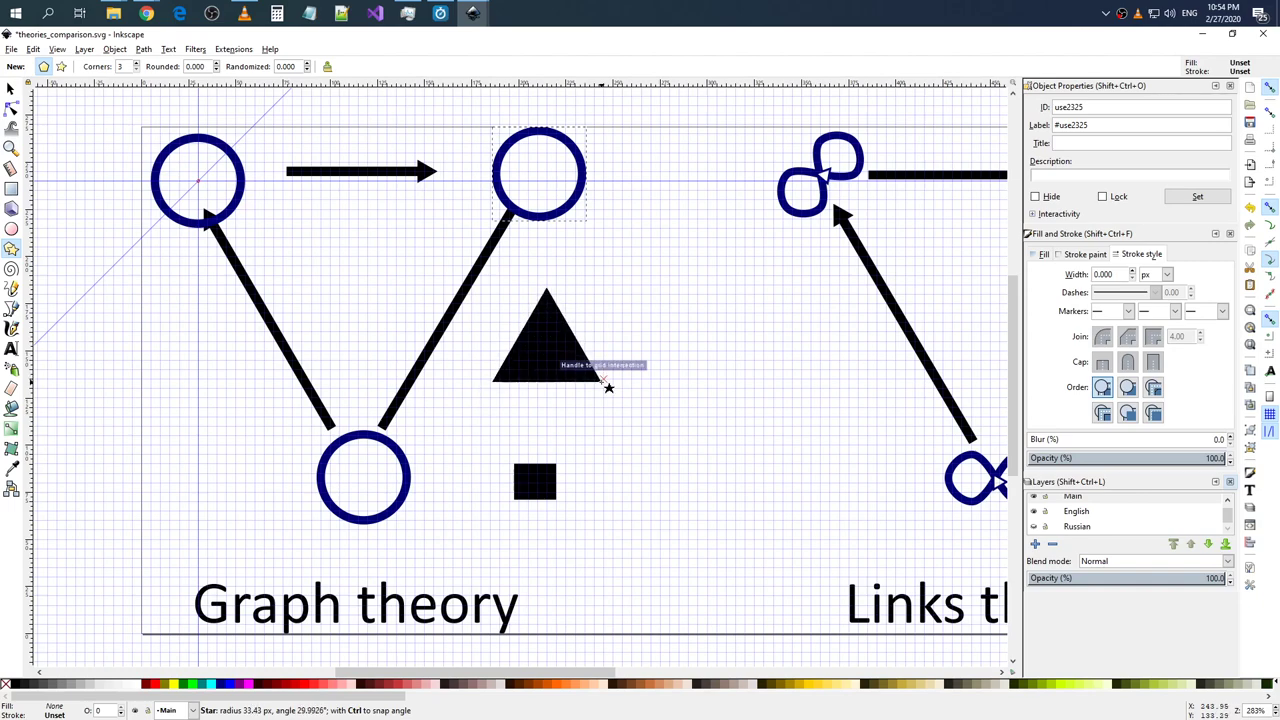
left_click_drag(606, 385, 575, 286)
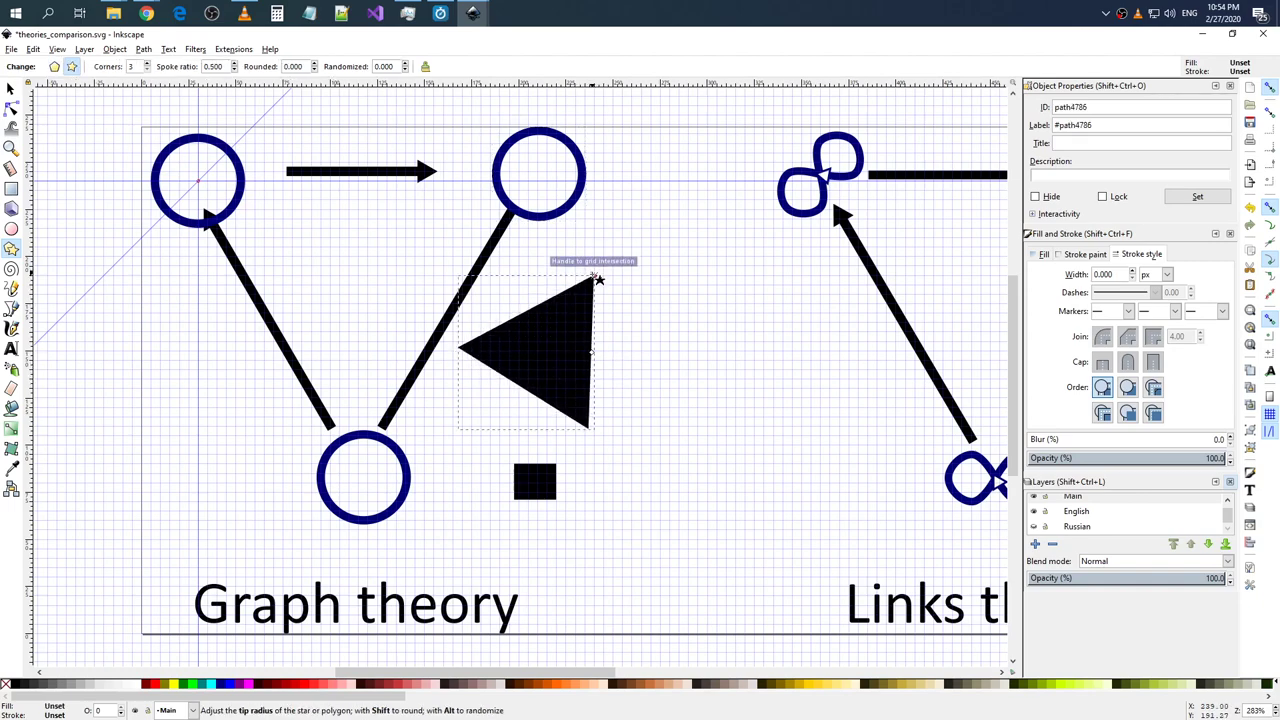
key("ctrl+z")
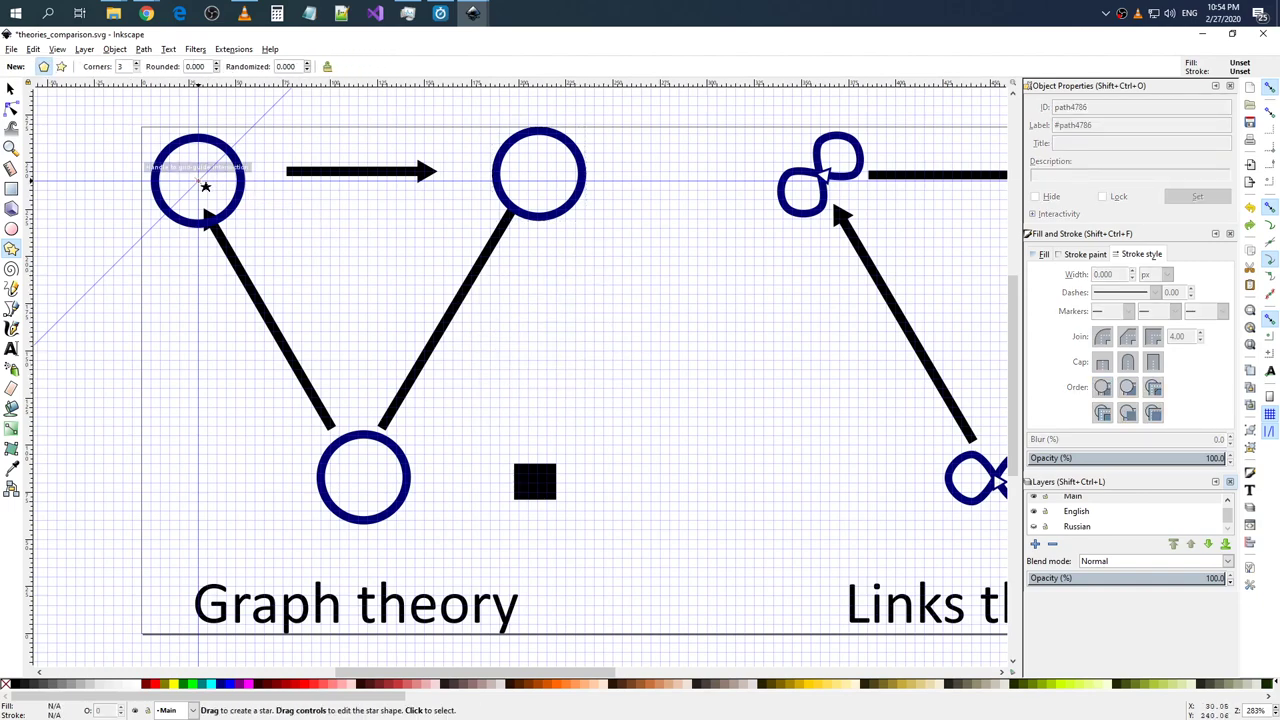
left_click_drag(198, 180, 397, 294)
key("ctrl+z")
key("ctrl+z")
- Redraw the black triangle until it spans all three nodes, about 191.292 × 175.442 px
key("ctrl+z")
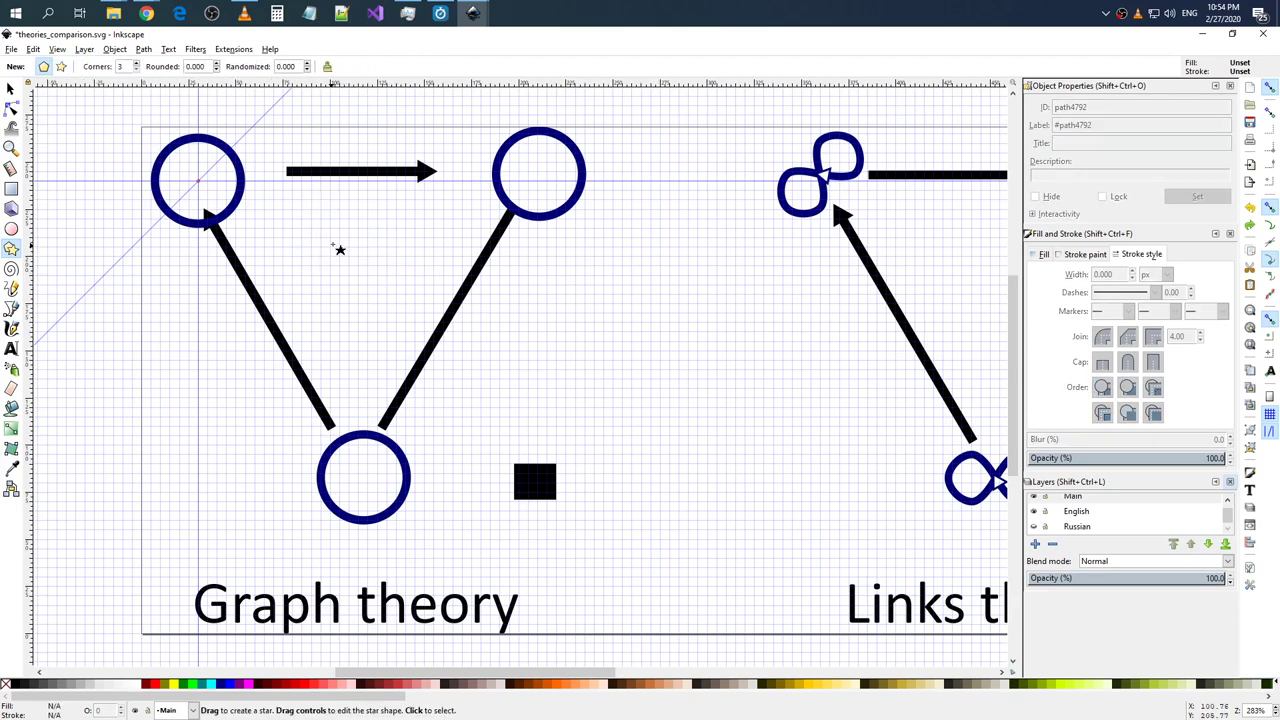
mouse_move(340, 249)
left_mouse_down()
mouse_move(383, 283)
mouse_move(538, 176)
left_mouse_up()
key("ctrl+z")
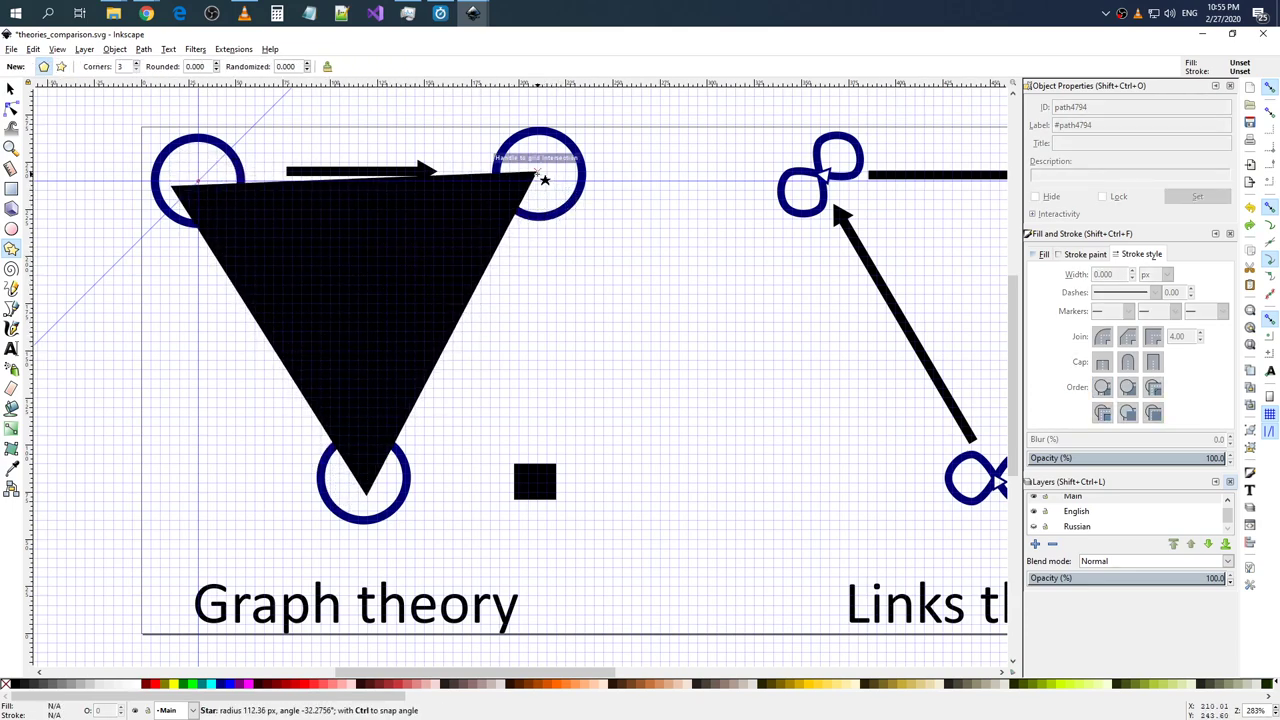
left_click_drag(538, 175, 519, 189)
key("ctrl+z")
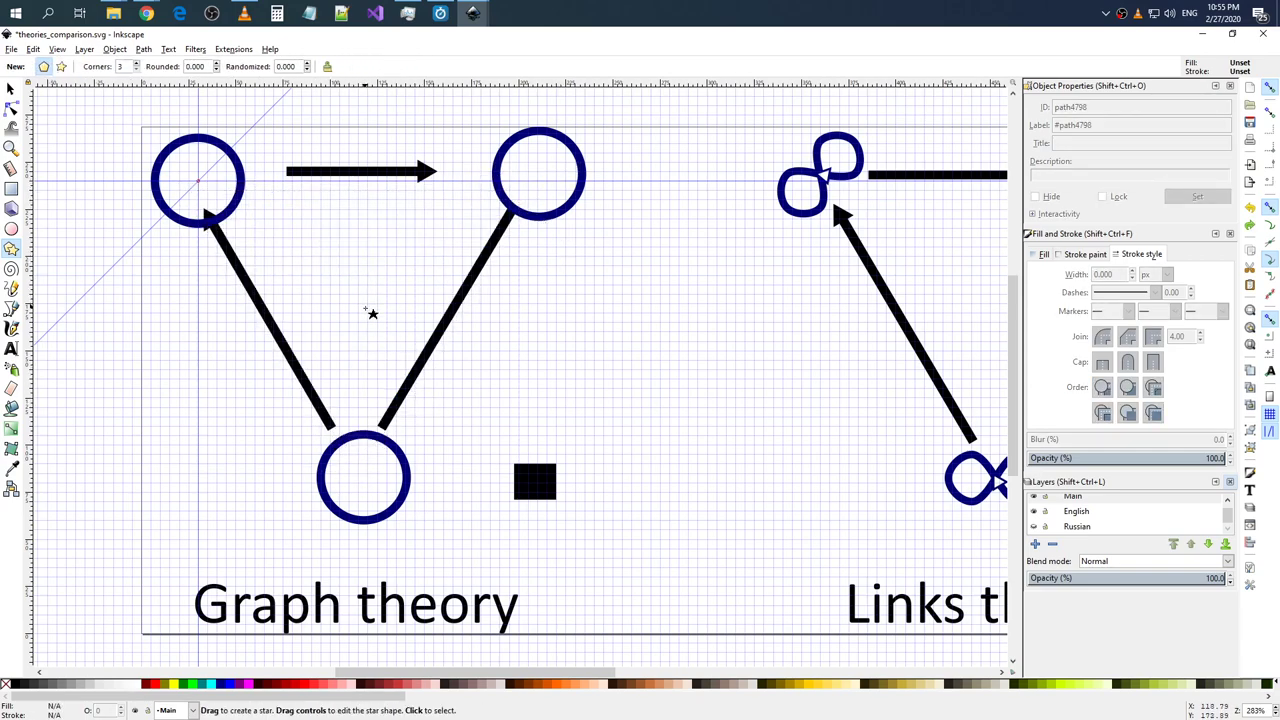
left_click_drag(366, 309, 205, 185)
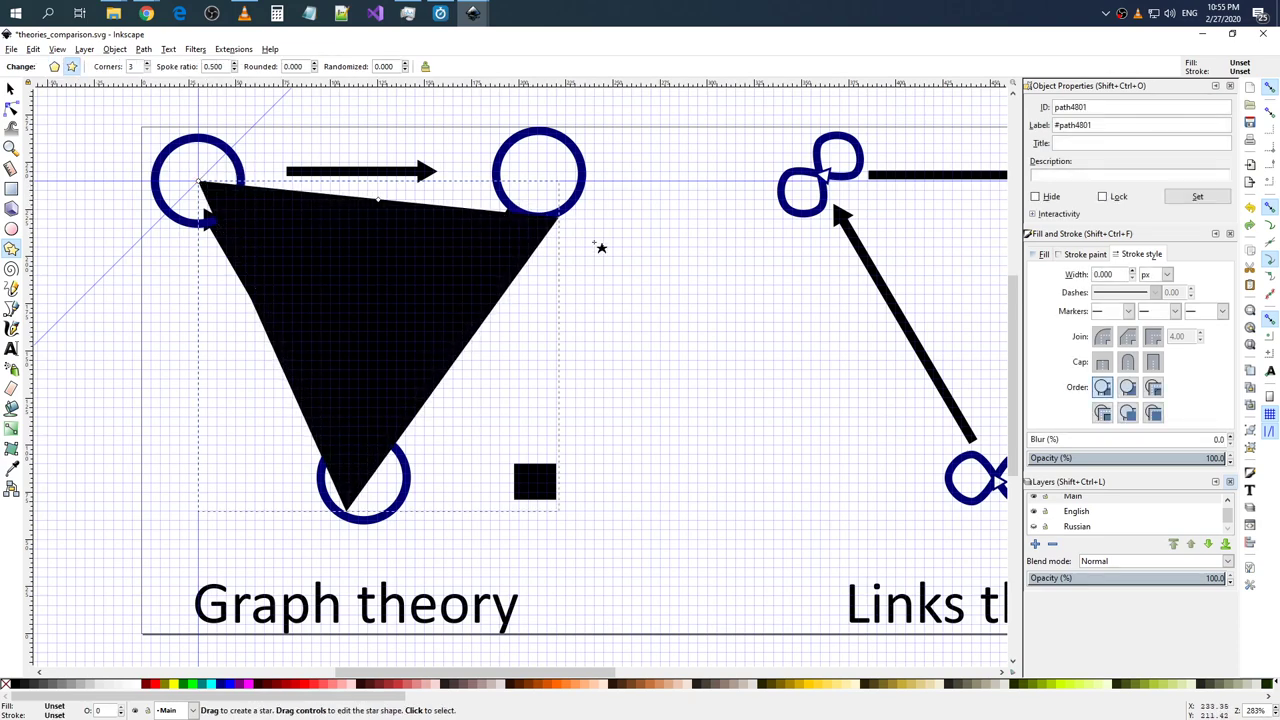
scroll(600, 247, "up", 1)
scroll(571, 298, "up", 1)
- Place the triangle's rotation centre exactly on its top-left vertex
key("s")
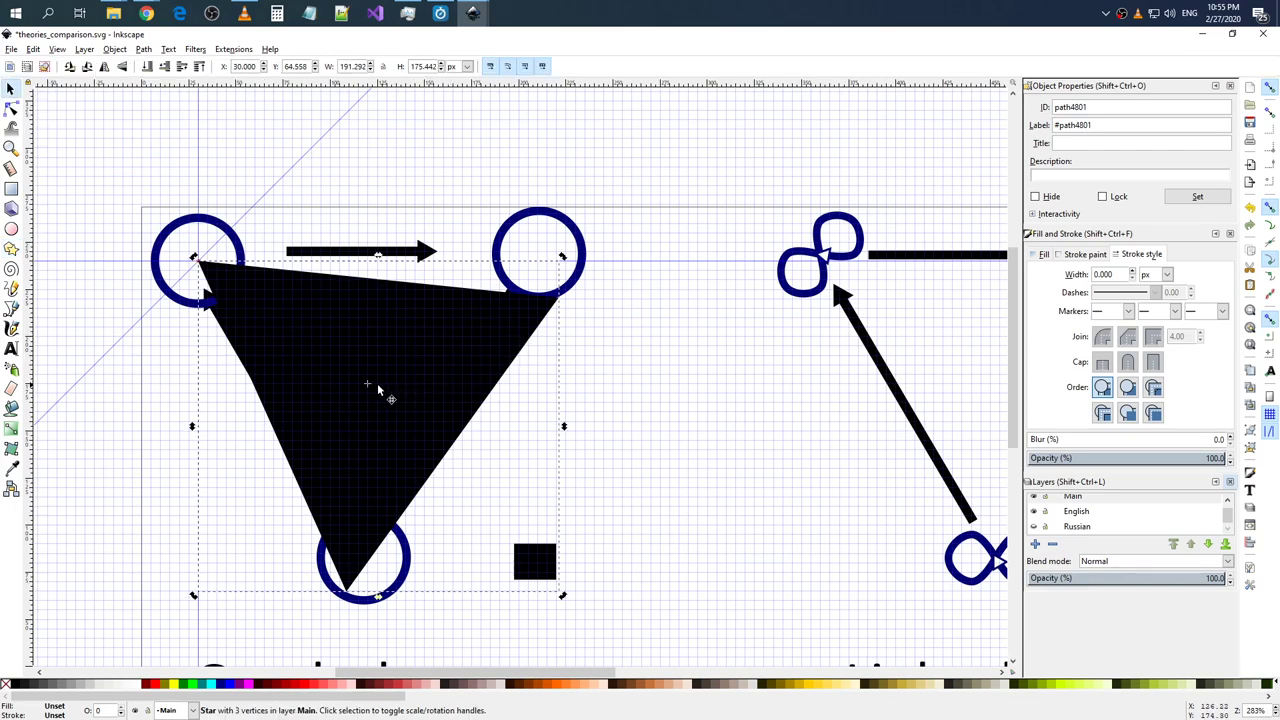
left_click_drag(368, 383, 205, 270)
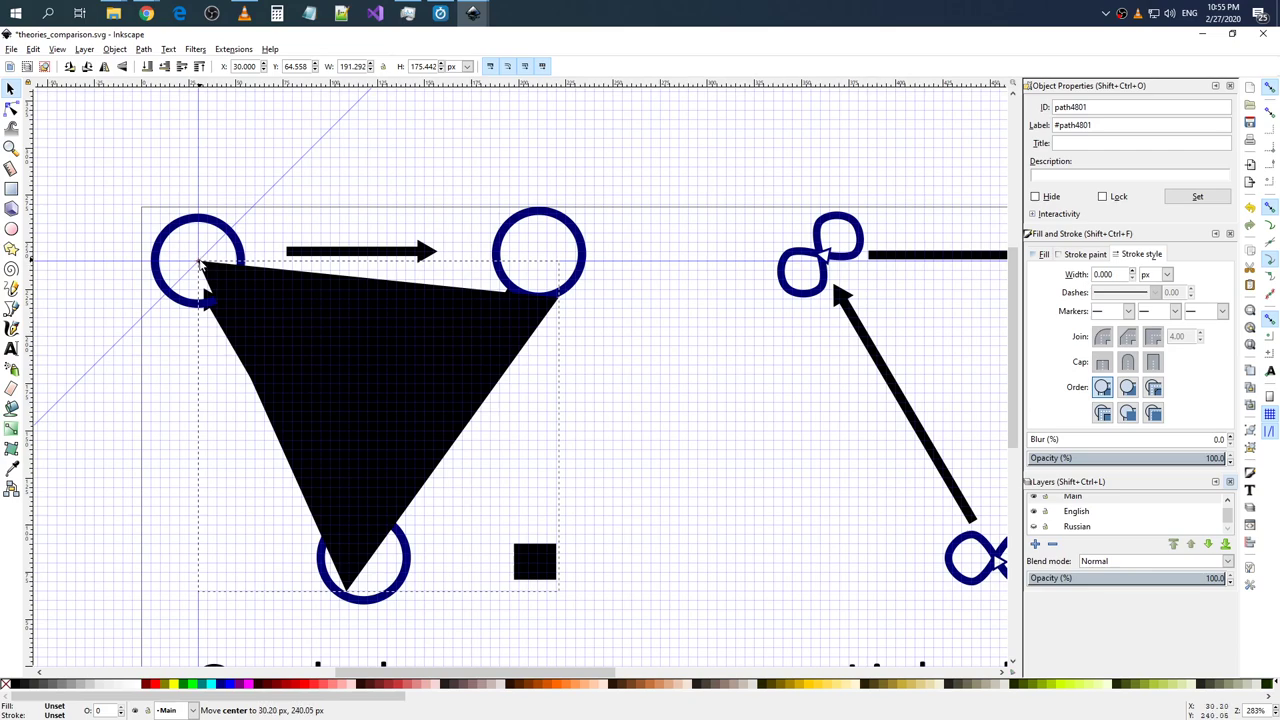
scroll(199, 260, "up", 5, "ctrl")
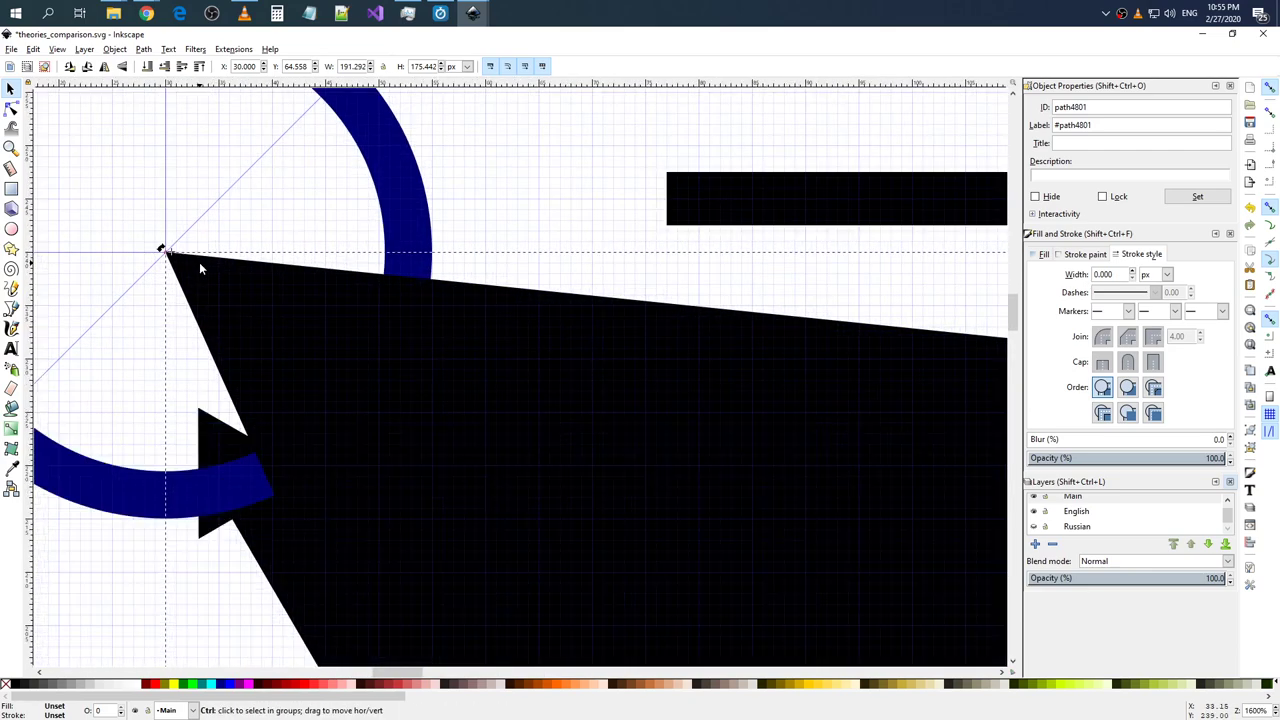
left_click_drag(171, 256, 167, 257)
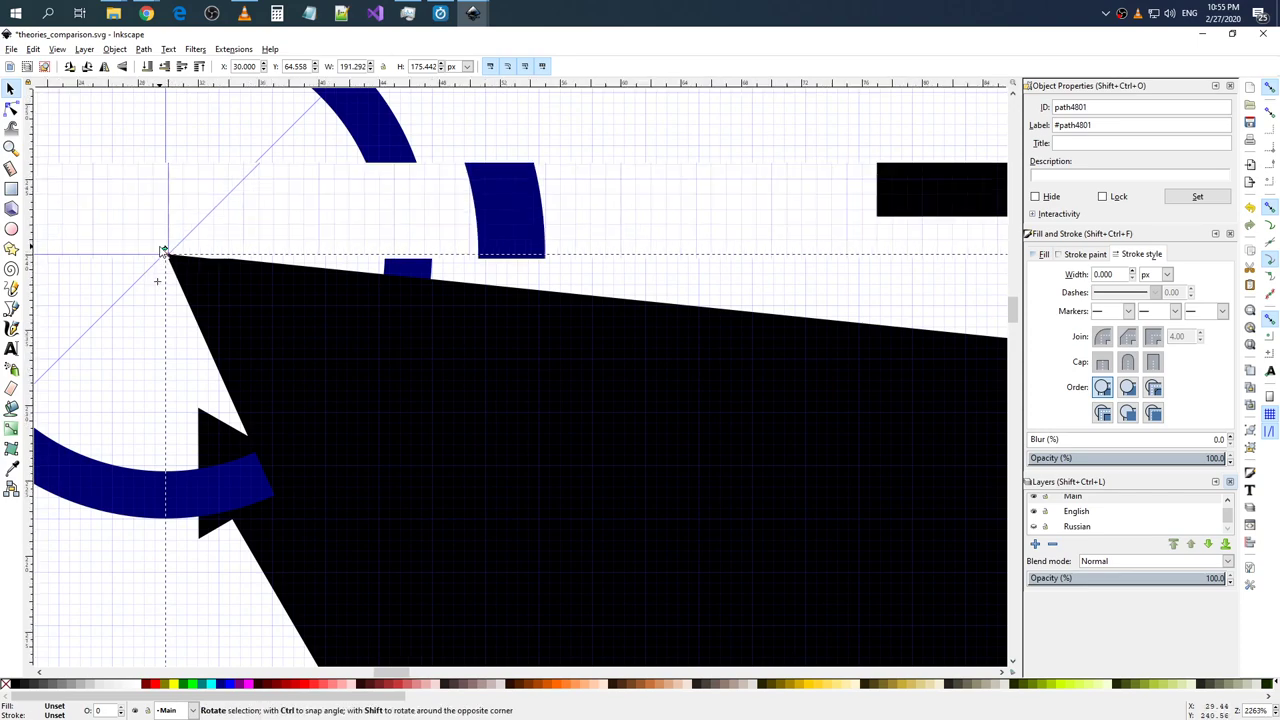
scroll(159, 253, "up", 1, "ctrl")
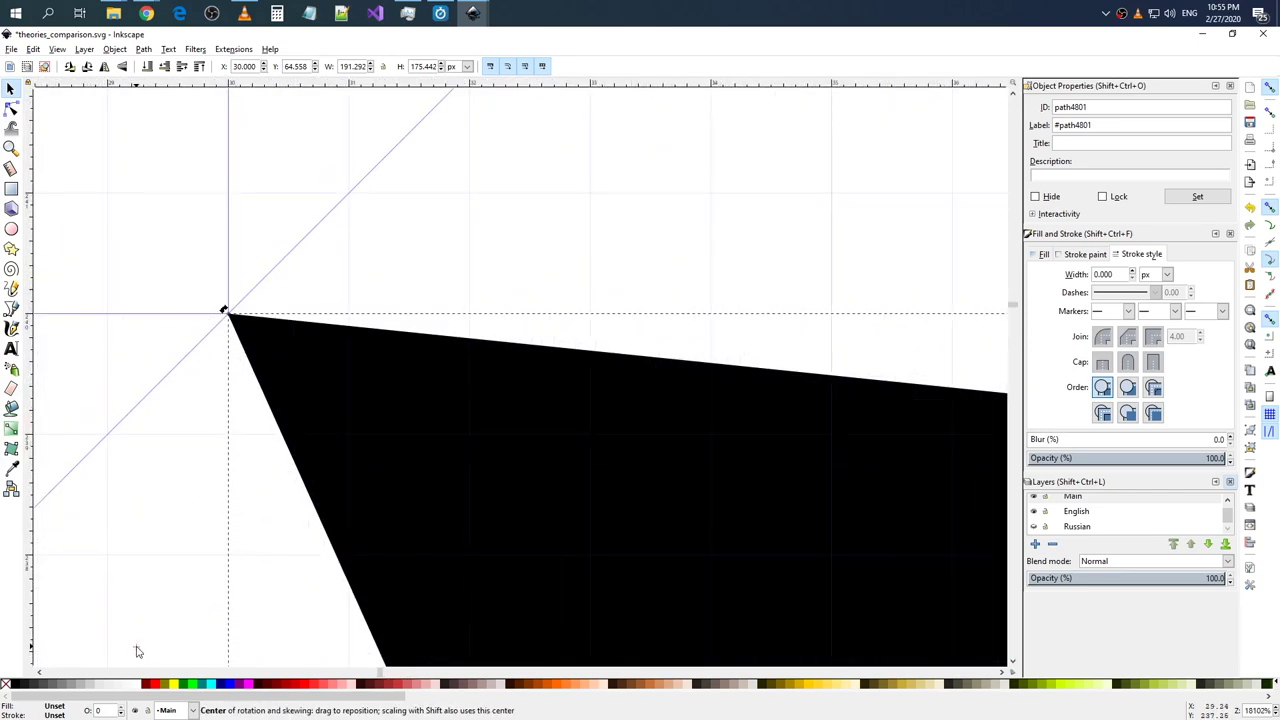
left_click_drag(223, 311, 221, 355)
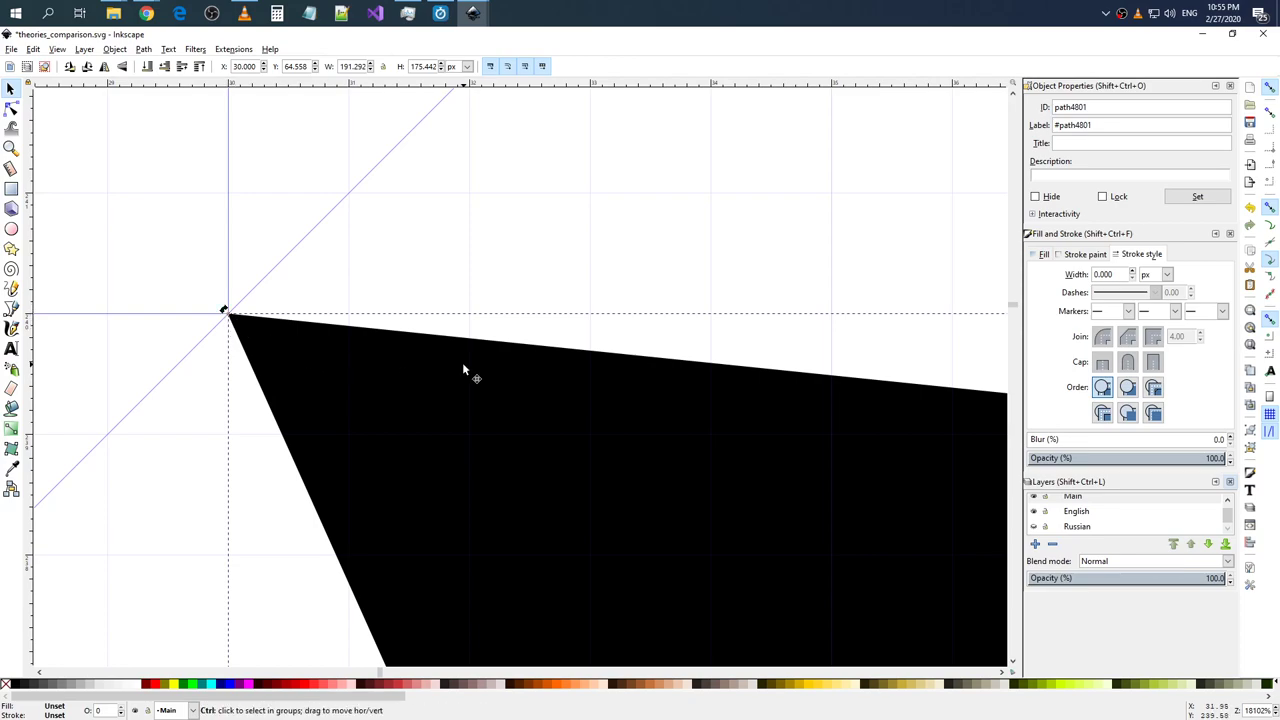
scroll(463, 363, "down", 1, "ctrl")
scroll(506, 371, "down", 2, "ctrl")
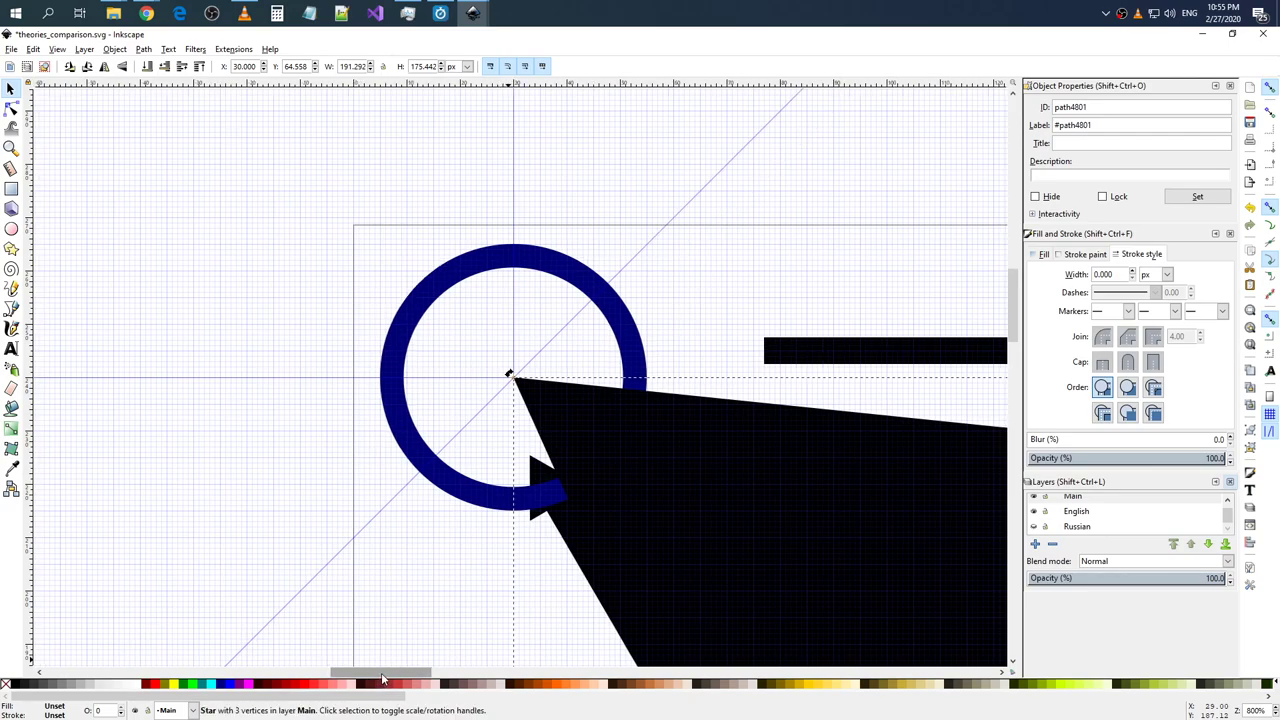
scroll(512, 371, "down", 1, "ctrl")
scroll(465, 555, "down", 2, "ctrl")
scroll(465, 555, "down", 1, "ctrl")
scroll(414, 585, "up", 1)
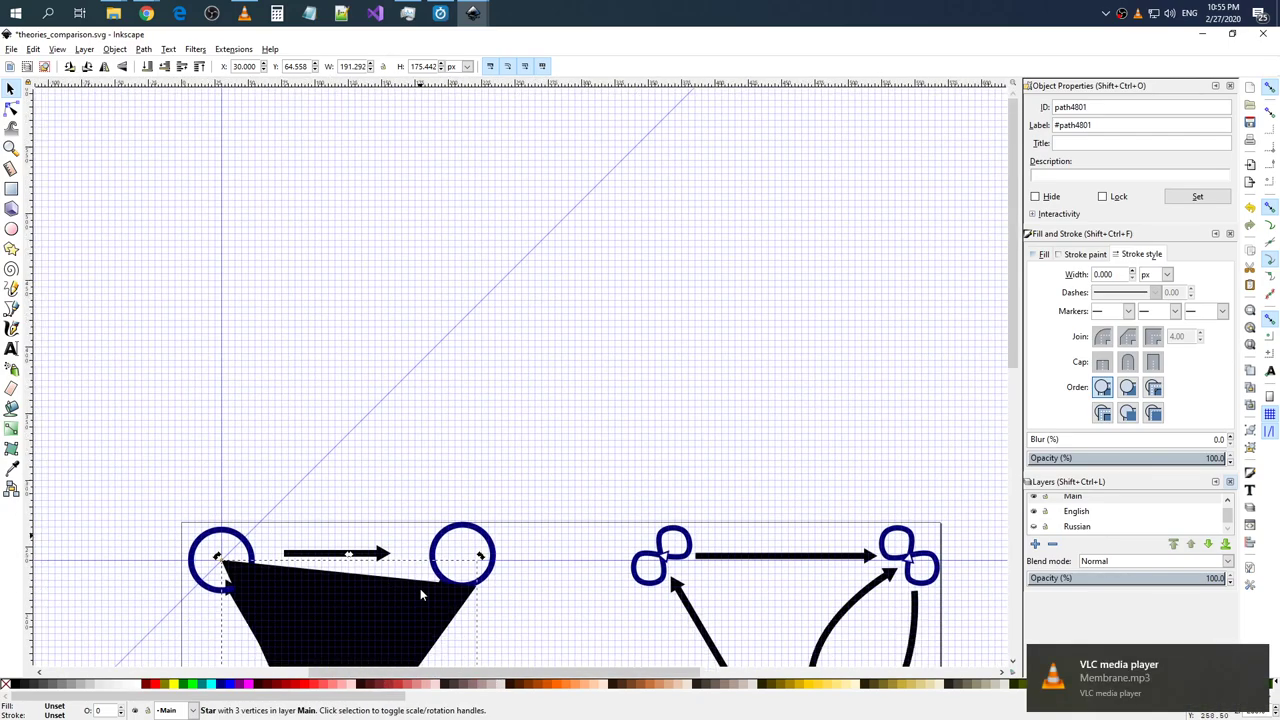
scroll(420, 588, "down", 3)
scroll(438, 460, "down", 1)
- Rotate the triangle around that vertex so its top edge is level
left_click(438, 458)
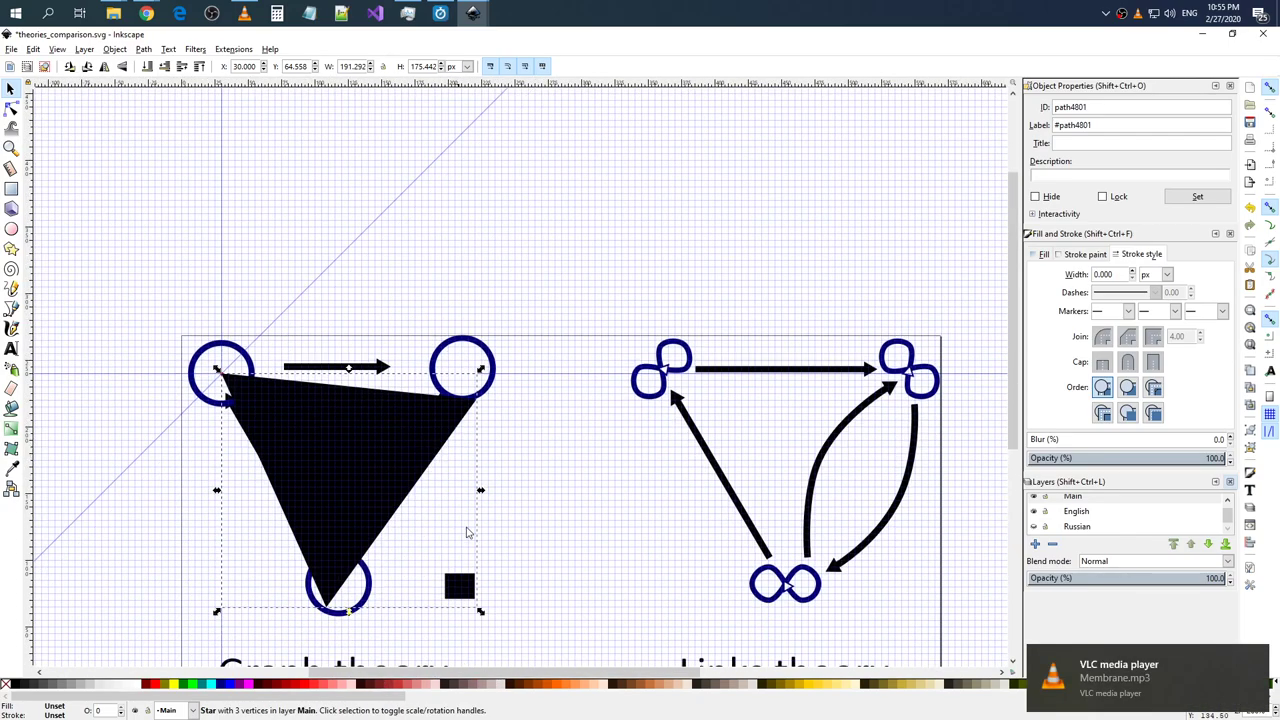
left_click_drag(494, 606, 500, 586)
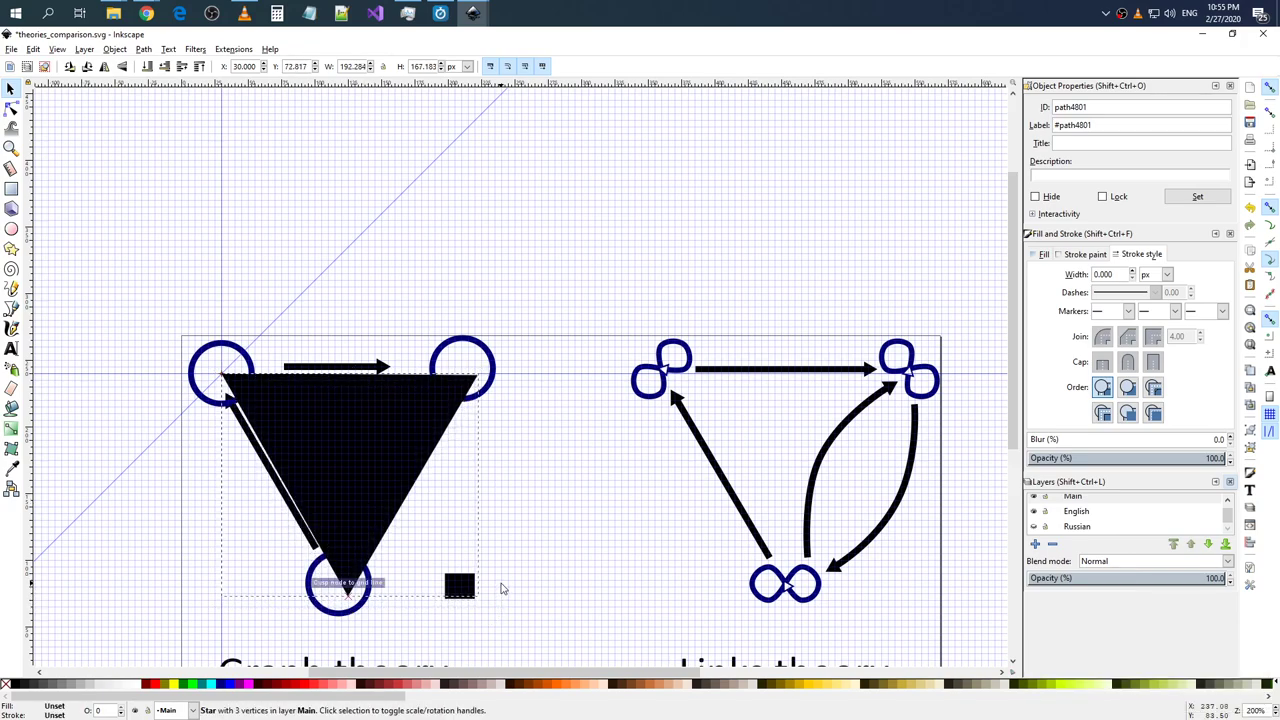
scroll(441, 410, "up", 2, "ctrl")
scroll(450, 406, "up", 4, "ctrl")
scroll(475, 398, "down", 2, "ctrl")
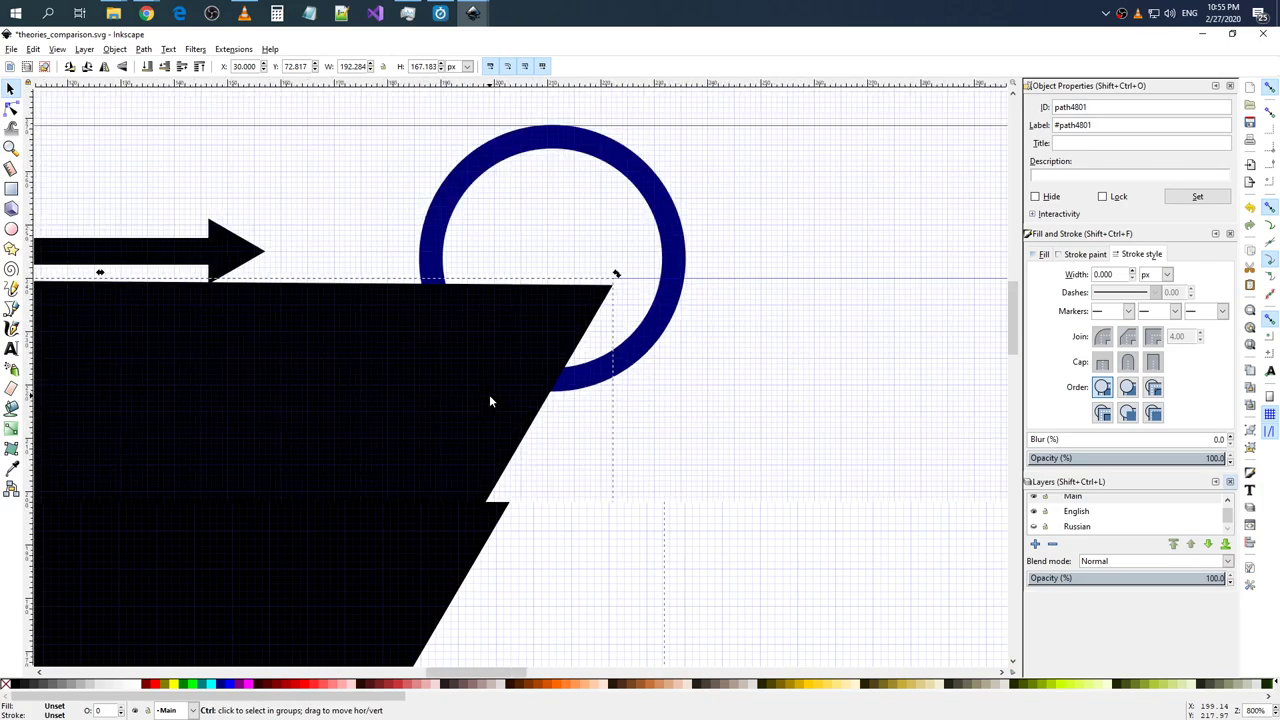
scroll(489, 394, "down", 4, "ctrl")
scroll(571, 565, "up", 1)
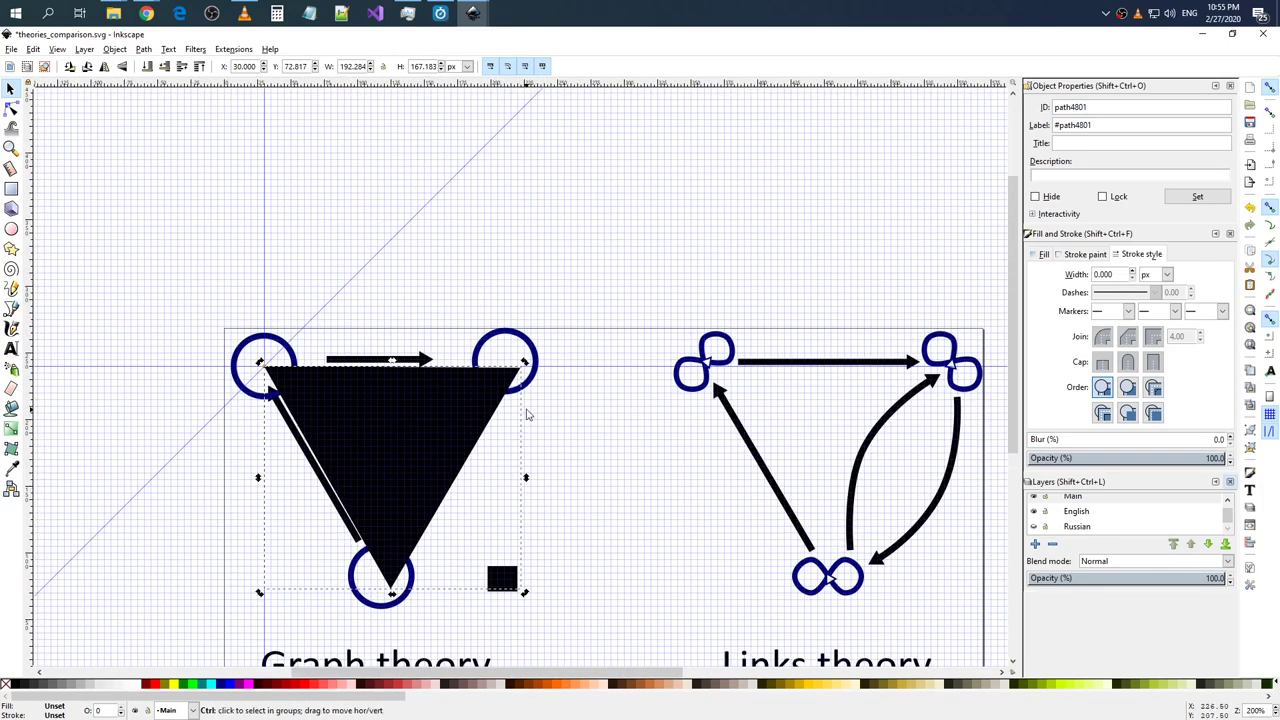
scroll(516, 385, "up", 4, "ctrl")
scroll(563, 282, "up", 2, "ctrl")
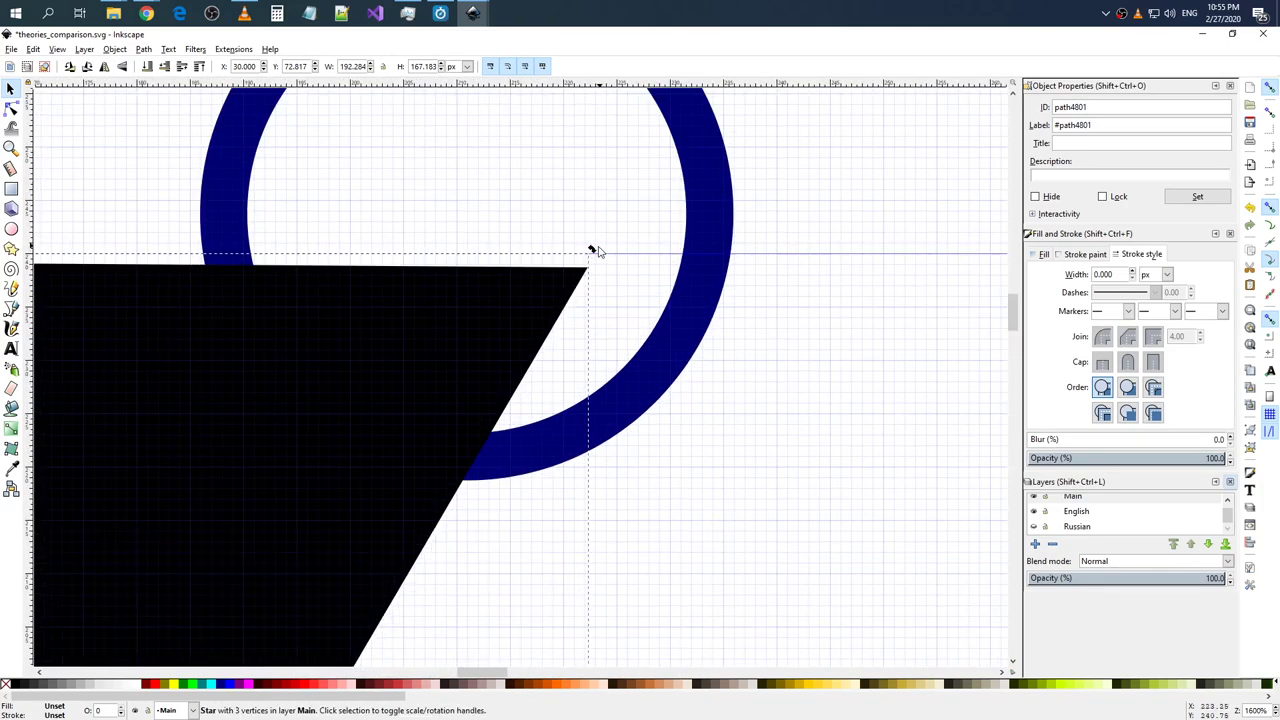
- Snap the triangle's top-right corner onto the horizontal guide, giving 192.289 × 166.527 px
left_click_drag(592, 249, 591, 239)
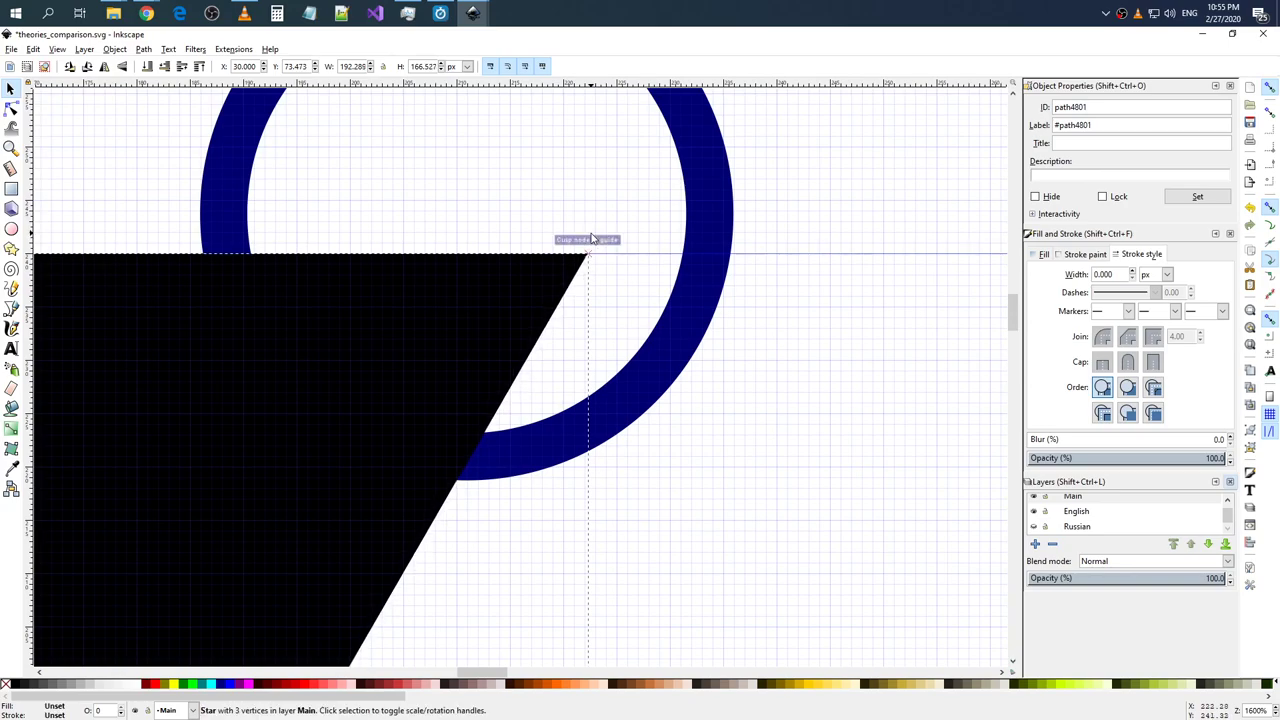
key("5")
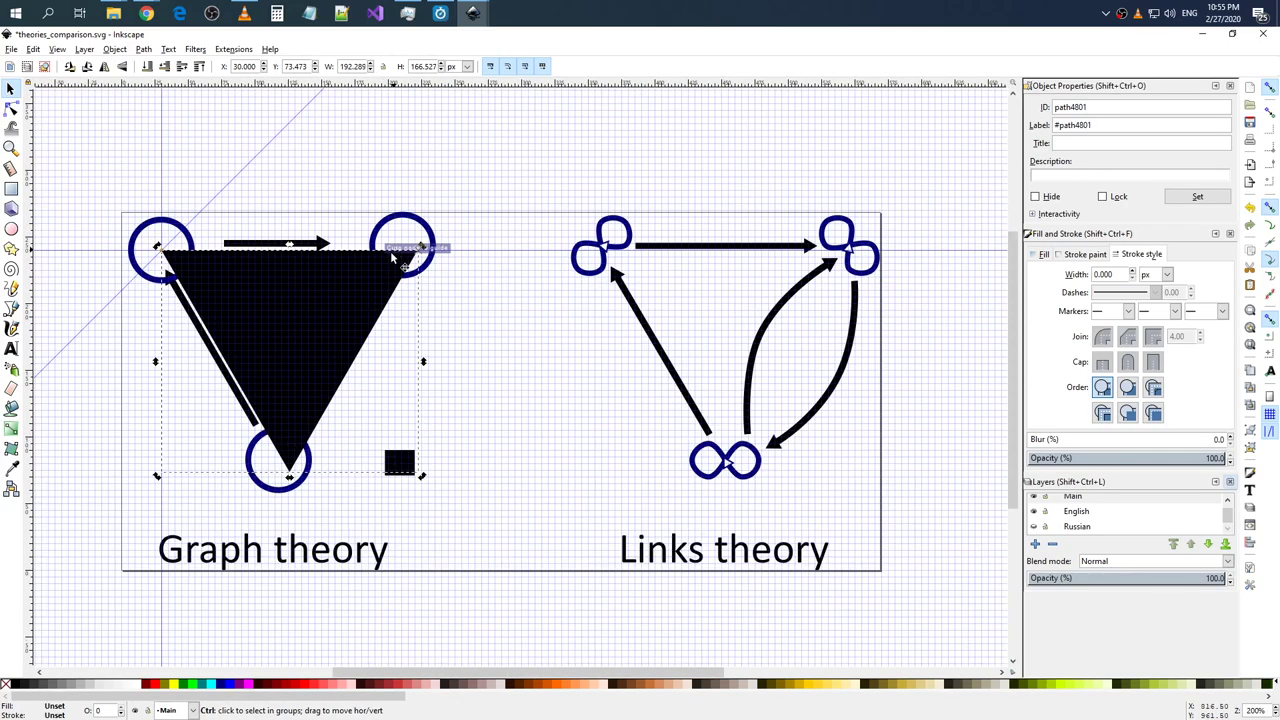
scroll(196, 251, "up", 4, "ctrl")
scroll(141, 236, "down", 1, "ctrl")
scroll(57, 236, "down", 1, "ctrl")
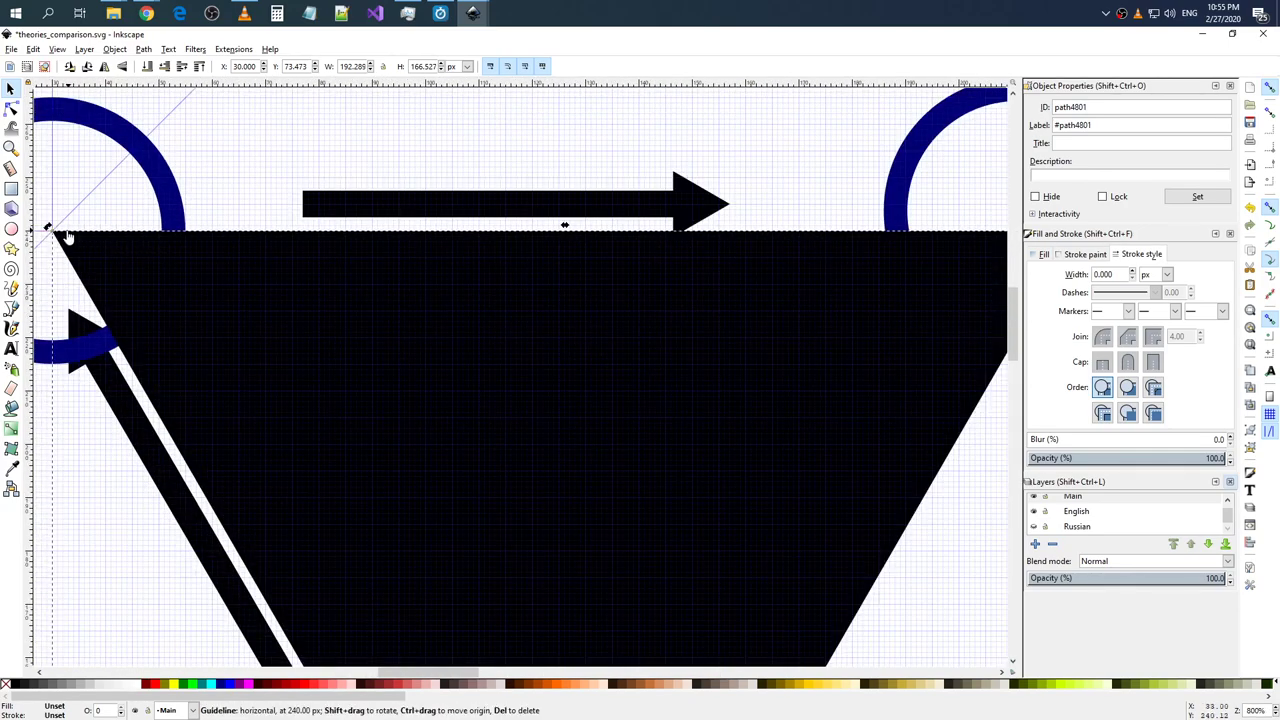
scroll(57, 236, "down", 1, "ctrl")
scroll(314, 429, "down", 5)
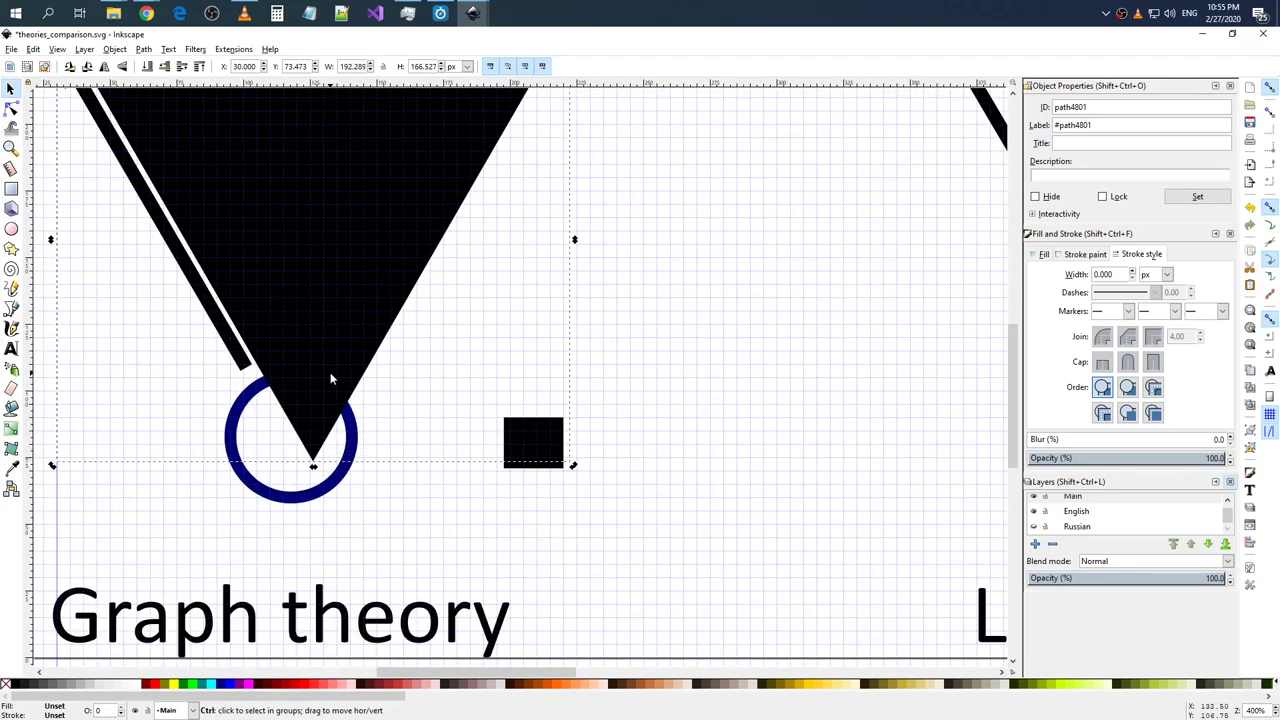
scroll(330, 372, "down", 2, "ctrl")
scroll(375, 277, "up", 4)
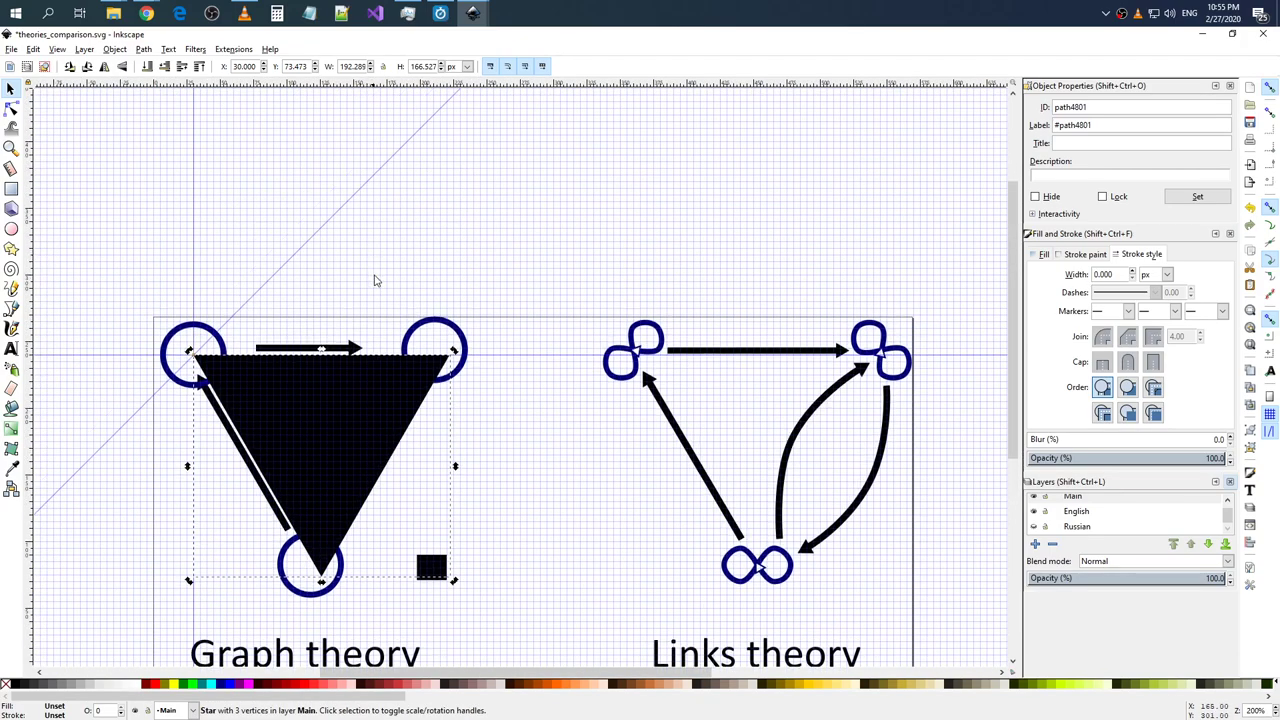
scroll(375, 277, "down", 1)
- Drag the top-right node circle to X 195.884, Y 215.300, centred on the triangle's corner
left_click(440, 318)
left_click(450, 320)
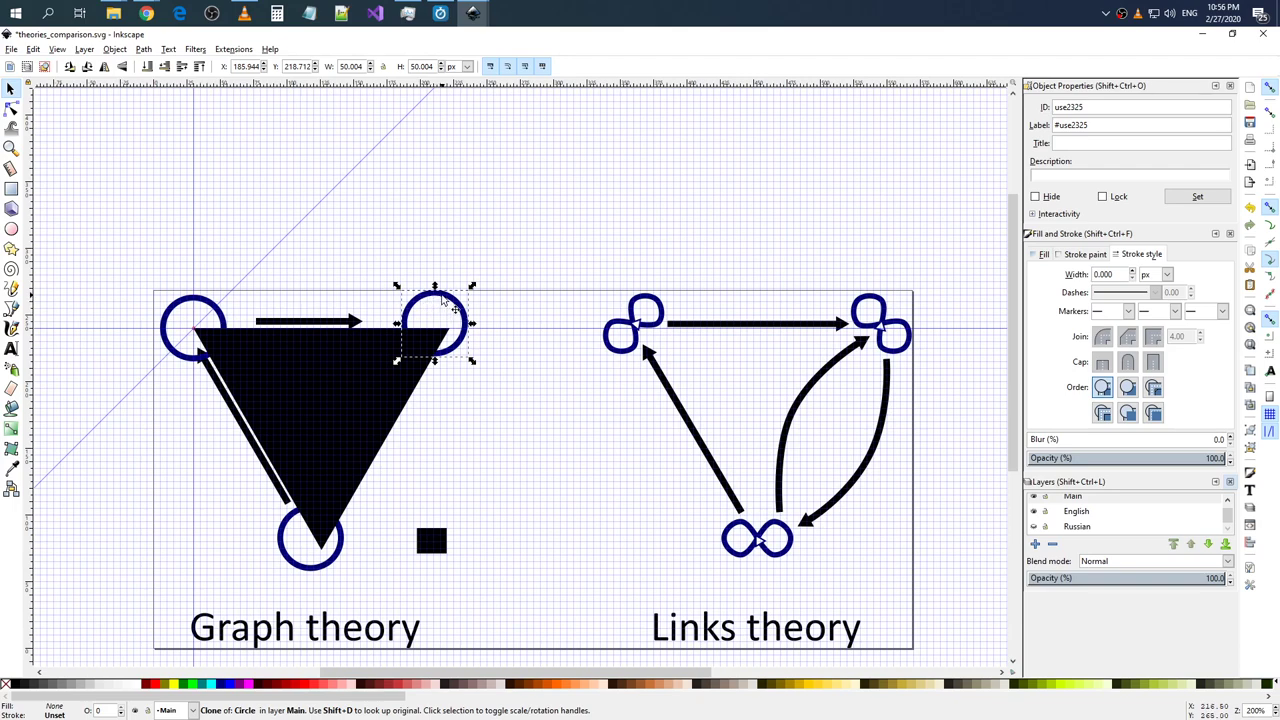
left_click_drag(450, 320, 464, 309)
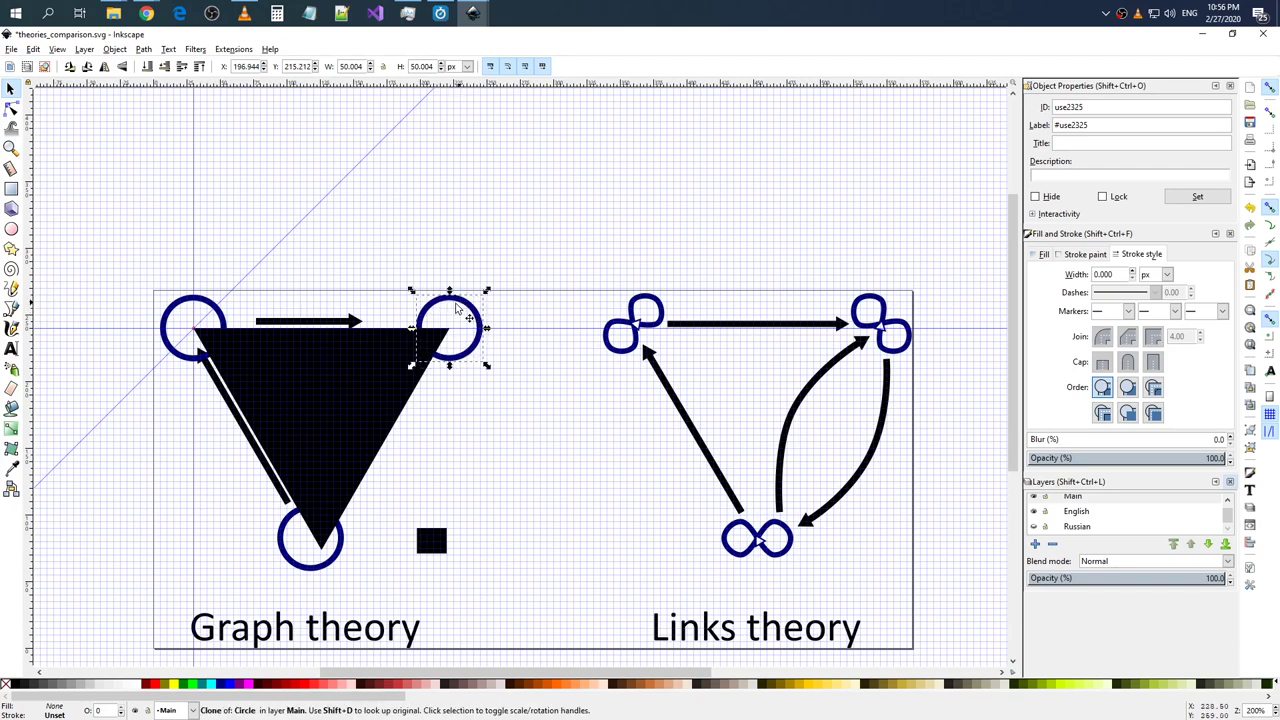
scroll(222, 333, "up", 1)
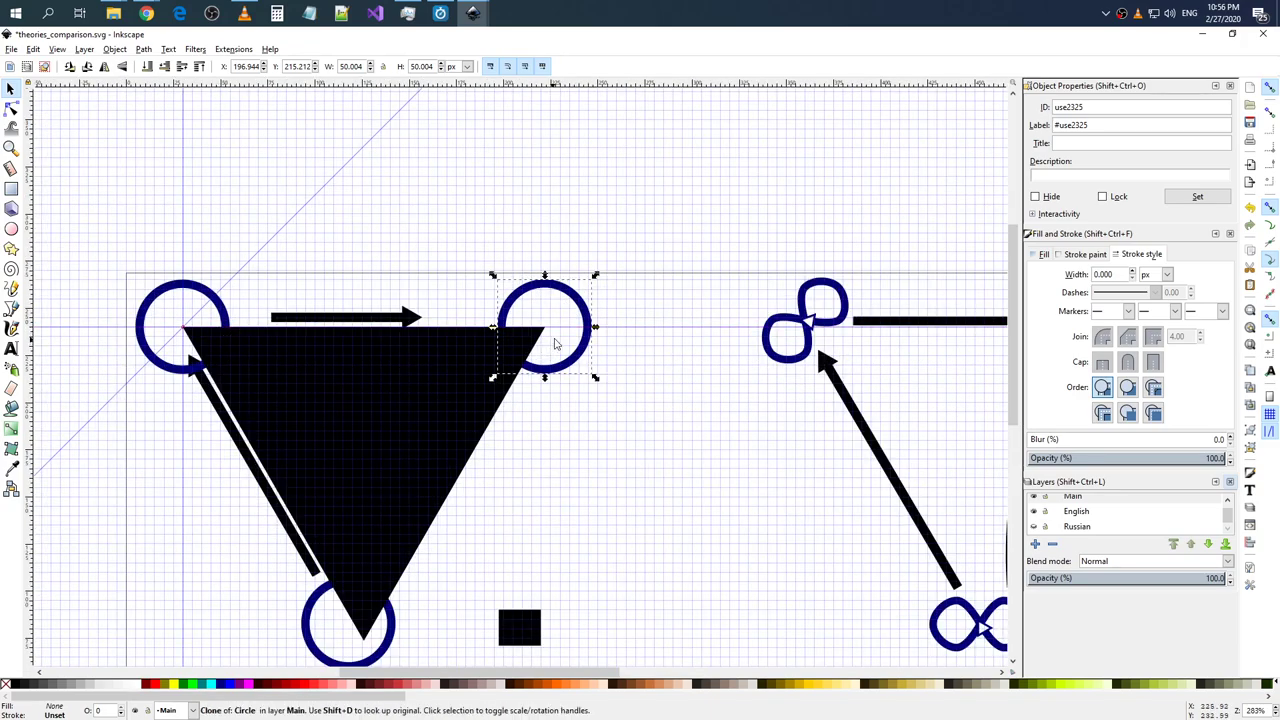
scroll(588, 322, "up", 2)
scroll(577, 323, "up", 2)
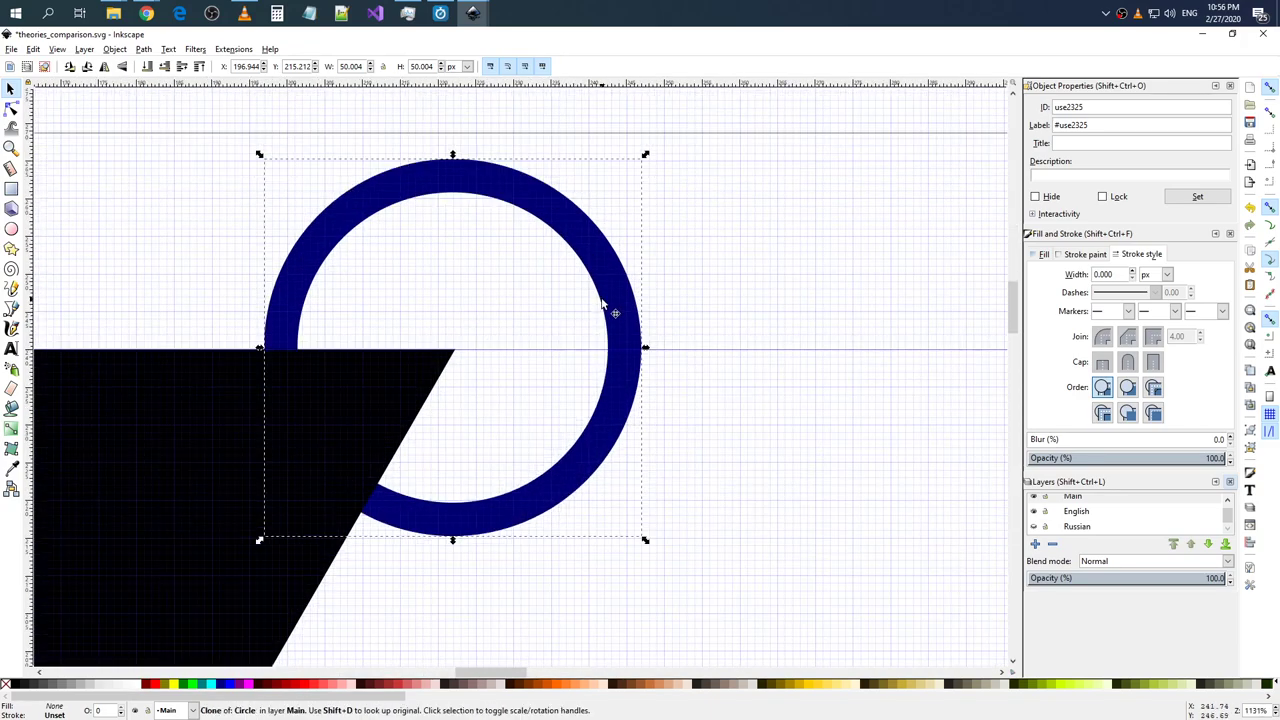
left_click_drag(613, 300, 594, 297)
scroll(483, 317, "down", 3)
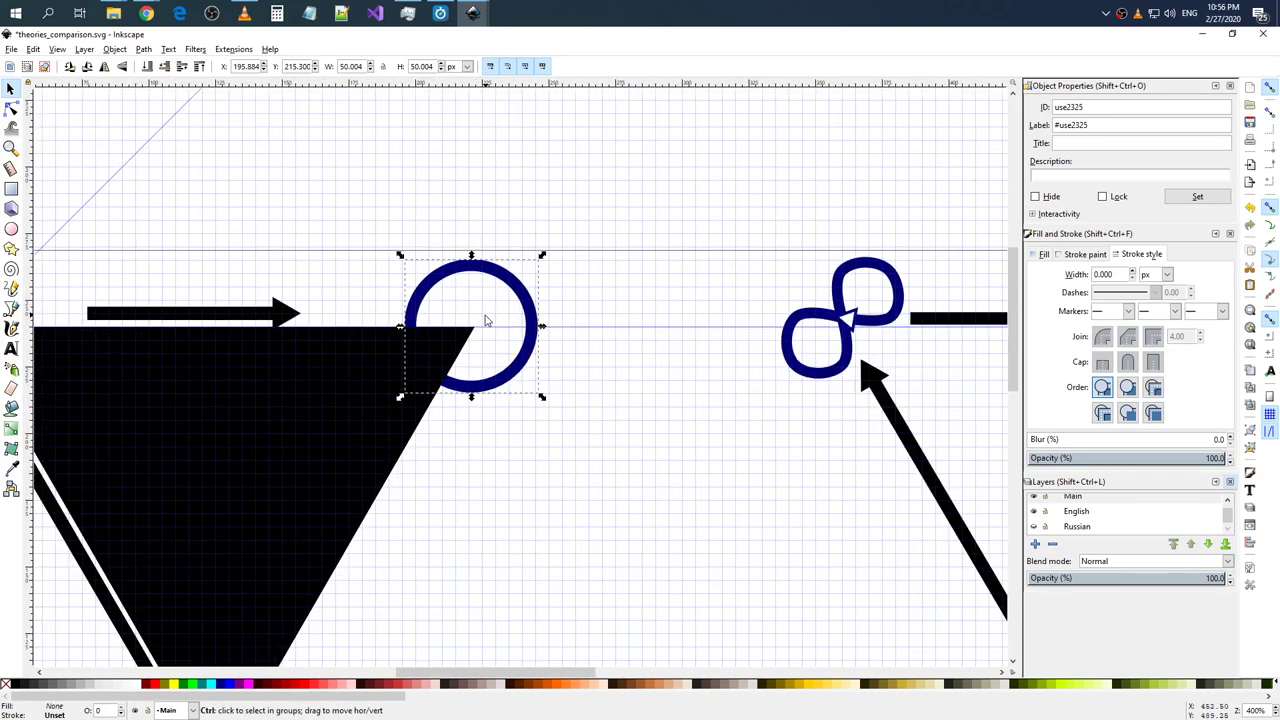
scroll(373, 328, "down", 2)
scroll(224, 335, "up", 1)
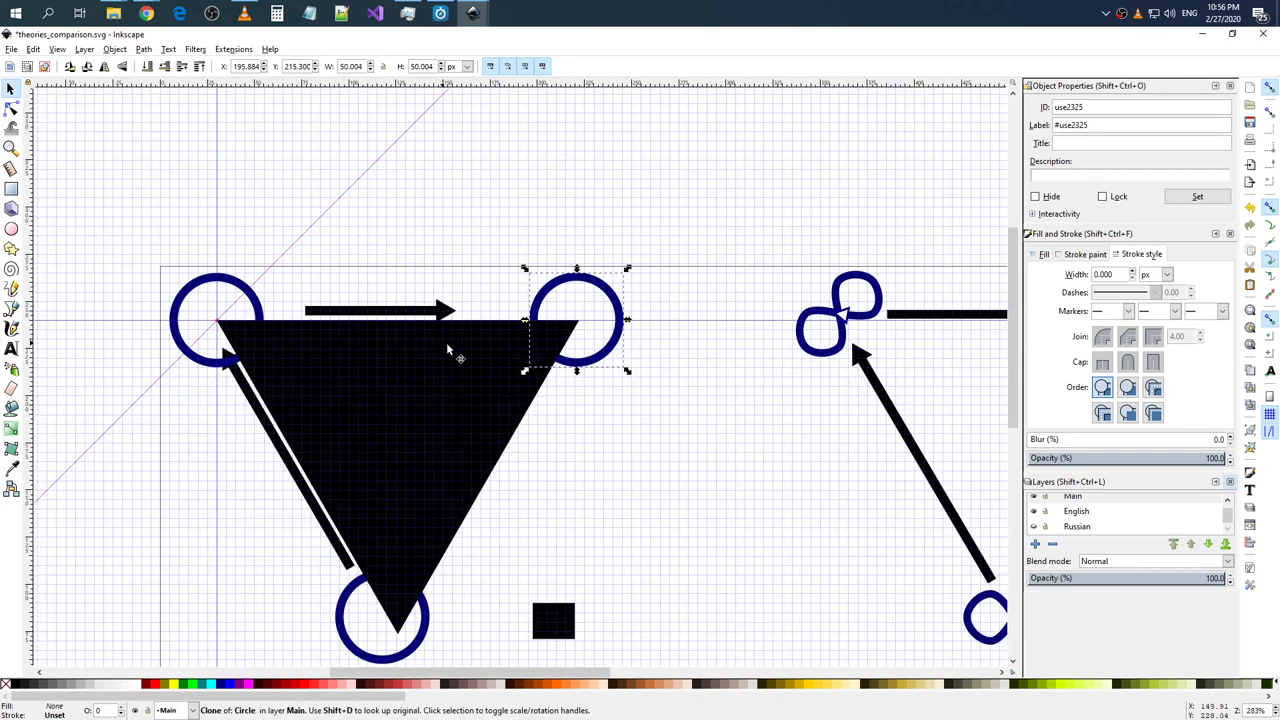
left_click(458, 349)
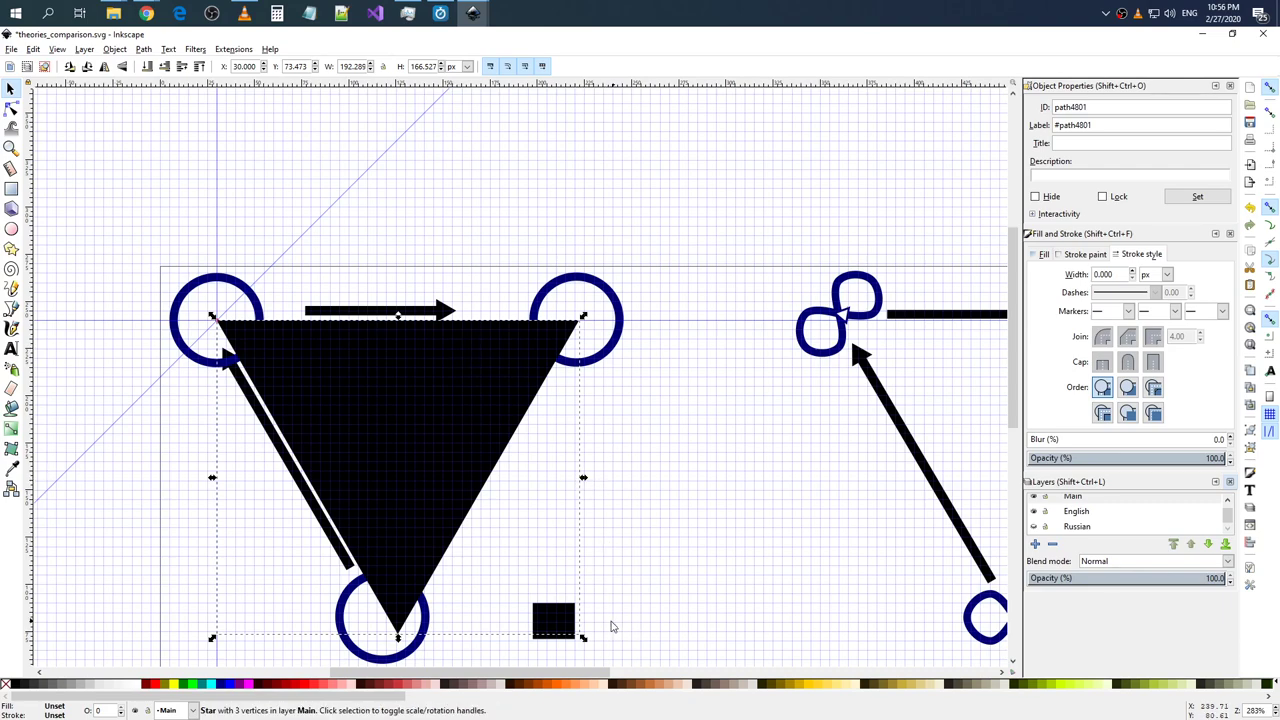
- Rescale the triangle from its corners toward 195 × 168.875 px, its right corner meeting the guide
left_click_drag(584, 638, 591, 650)
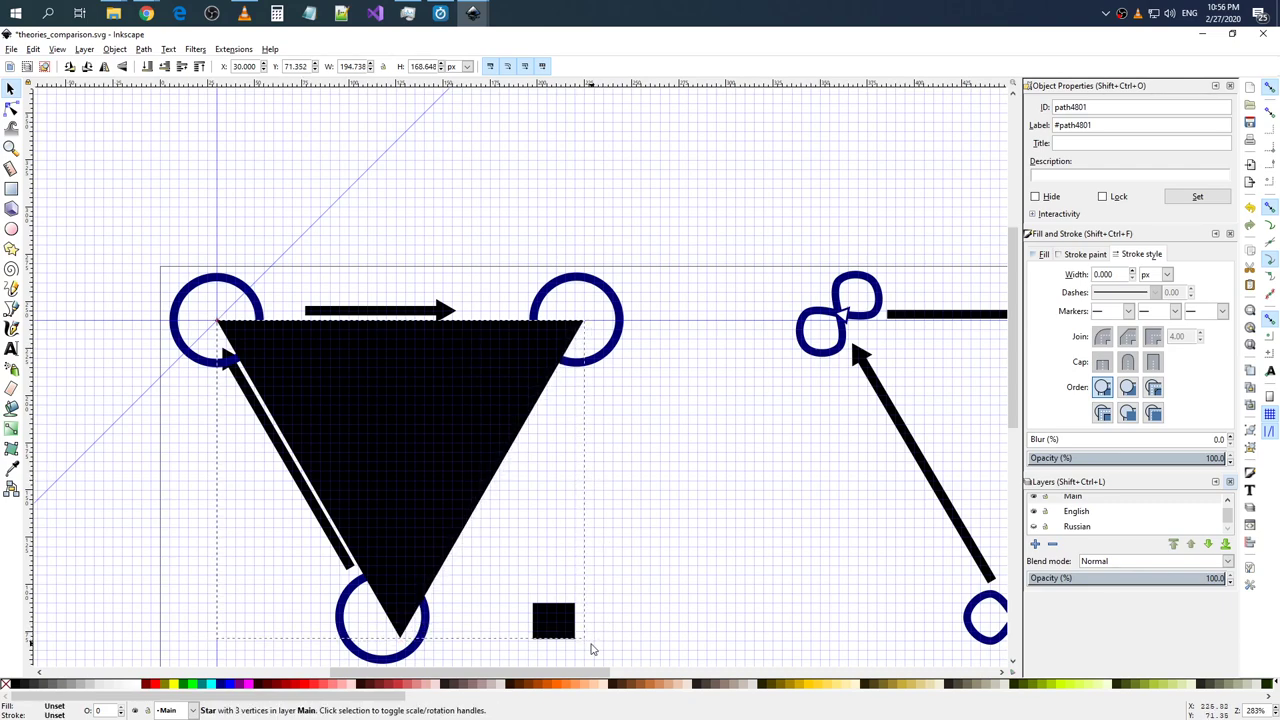
left_click_drag(591, 650, 590, 644)
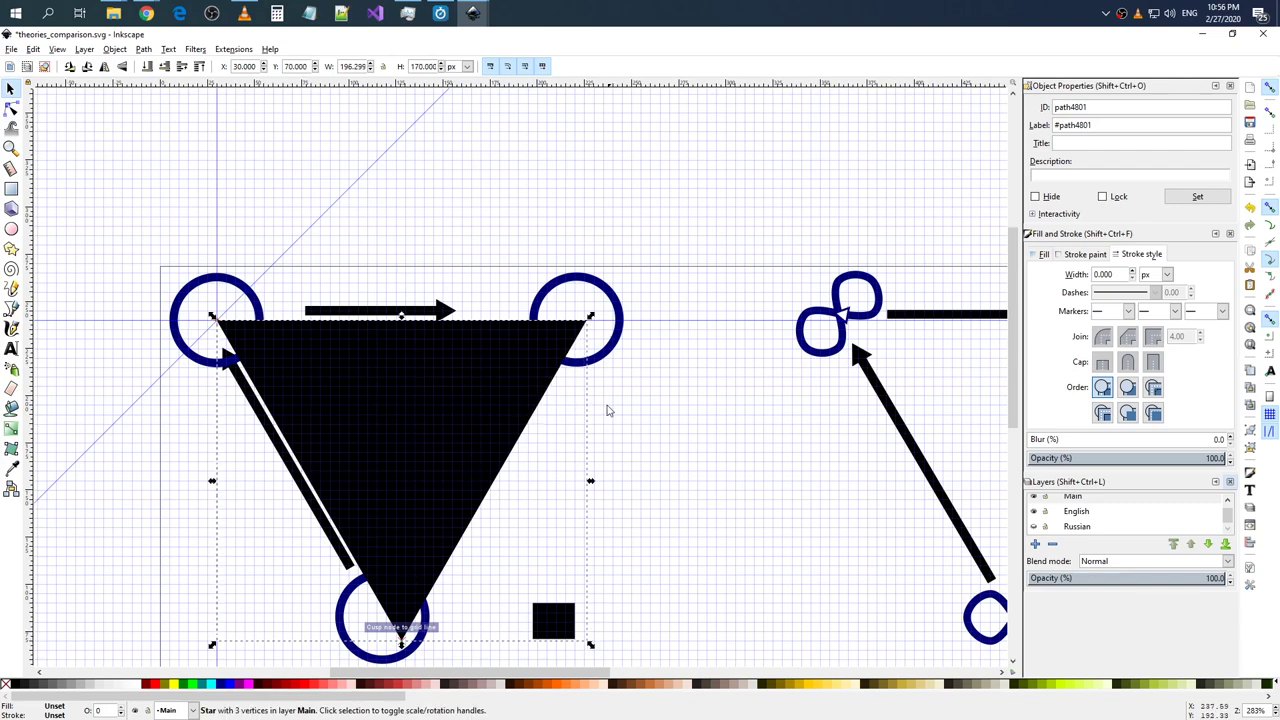
scroll(610, 360, "up", 6)
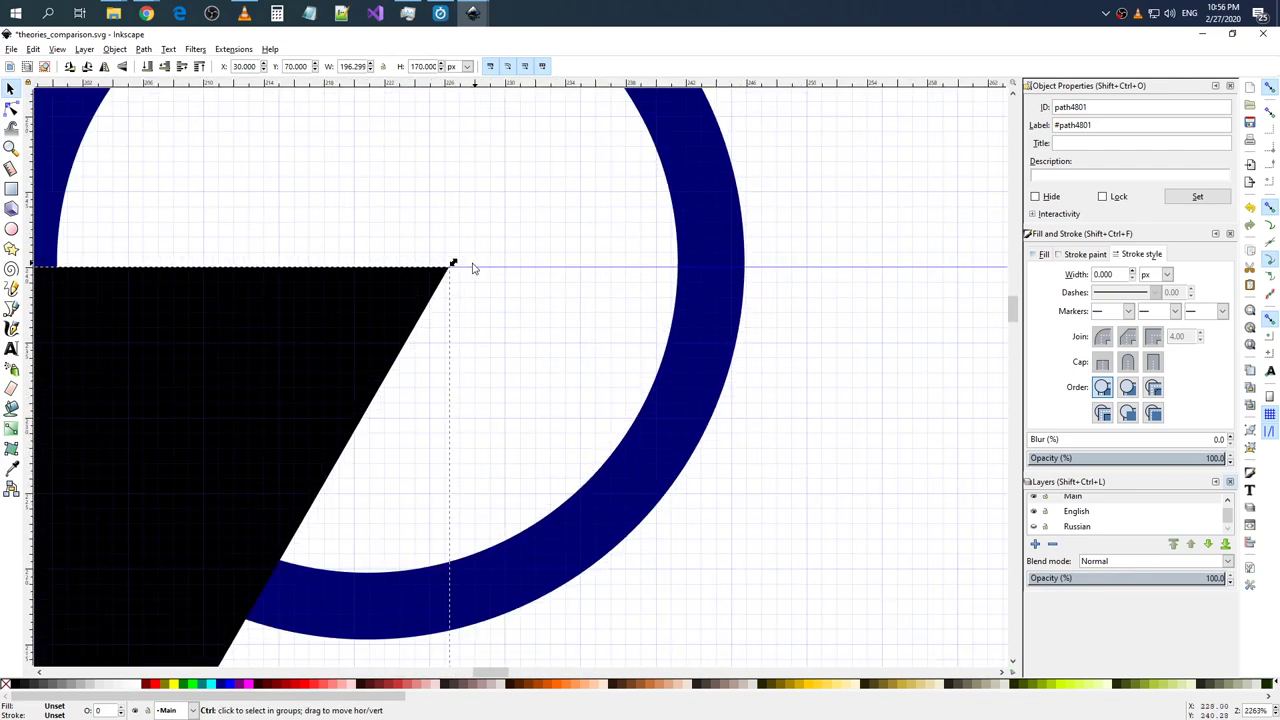
left_click_drag(454, 264, 452, 263)
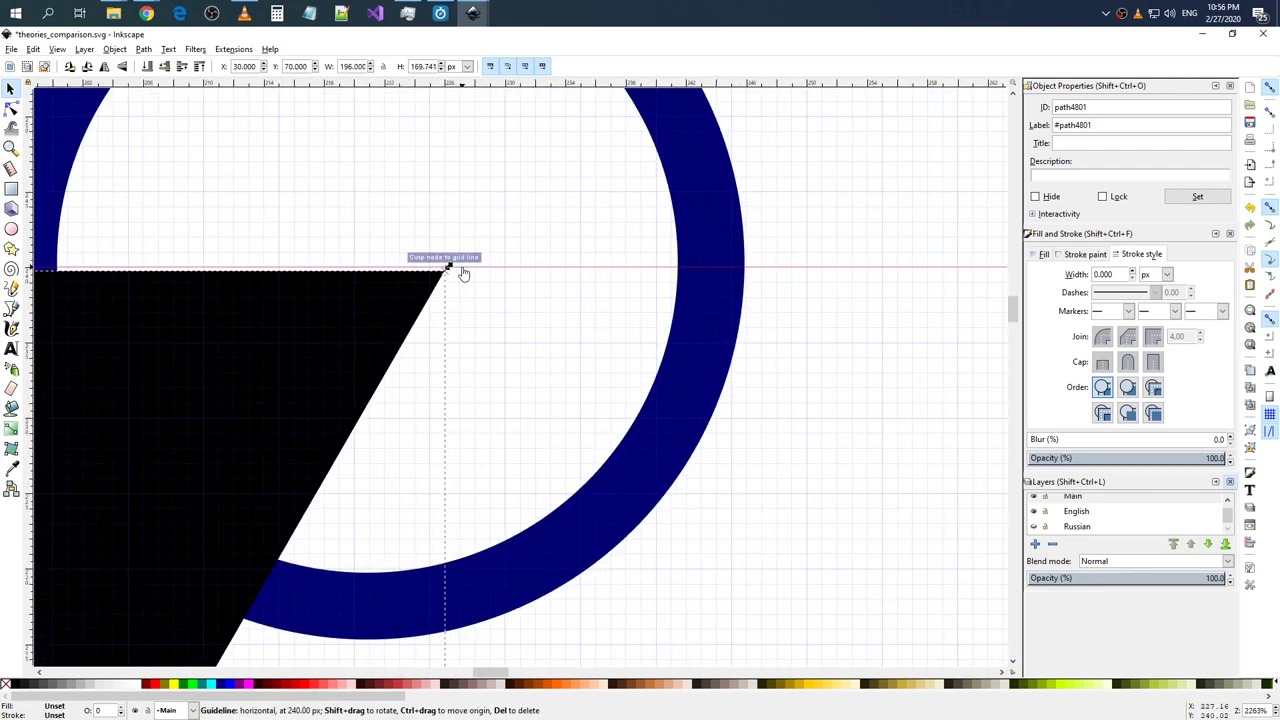
scroll(510, 330, "down", 2)
scroll(526, 323, "down", 5)
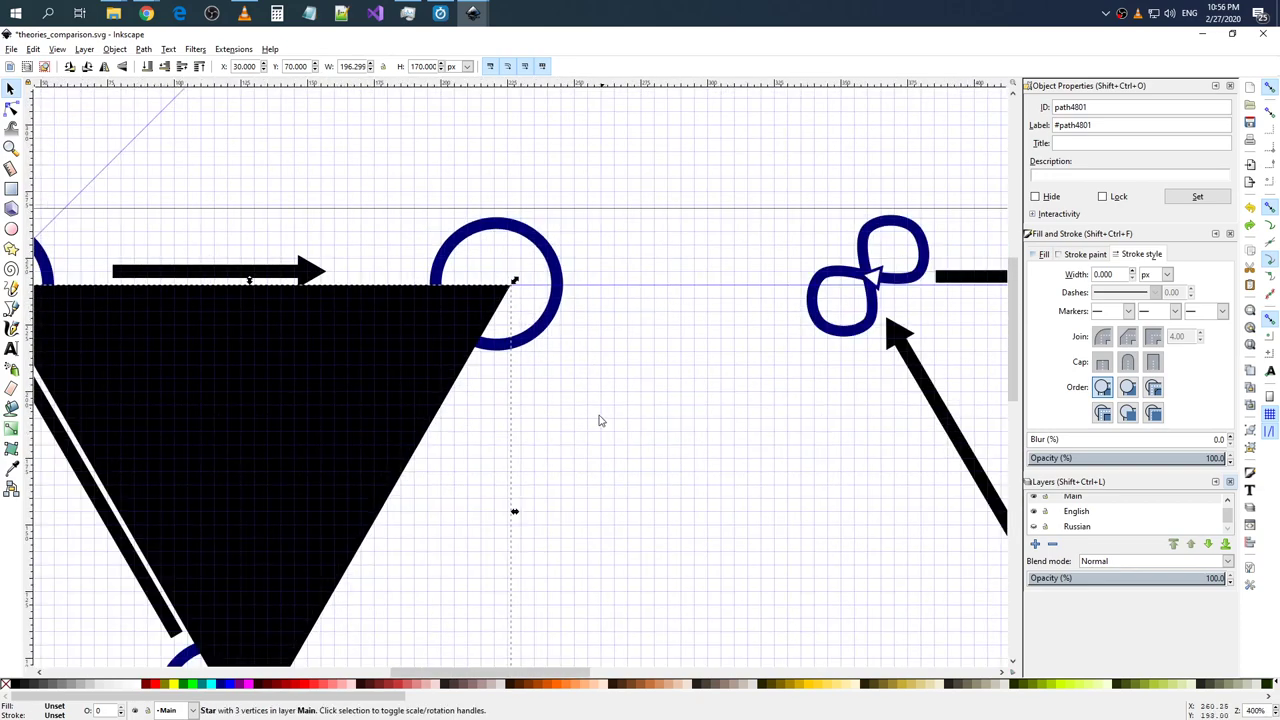
scroll(549, 450, "down", 2)
scroll(566, 463, "down", 2)
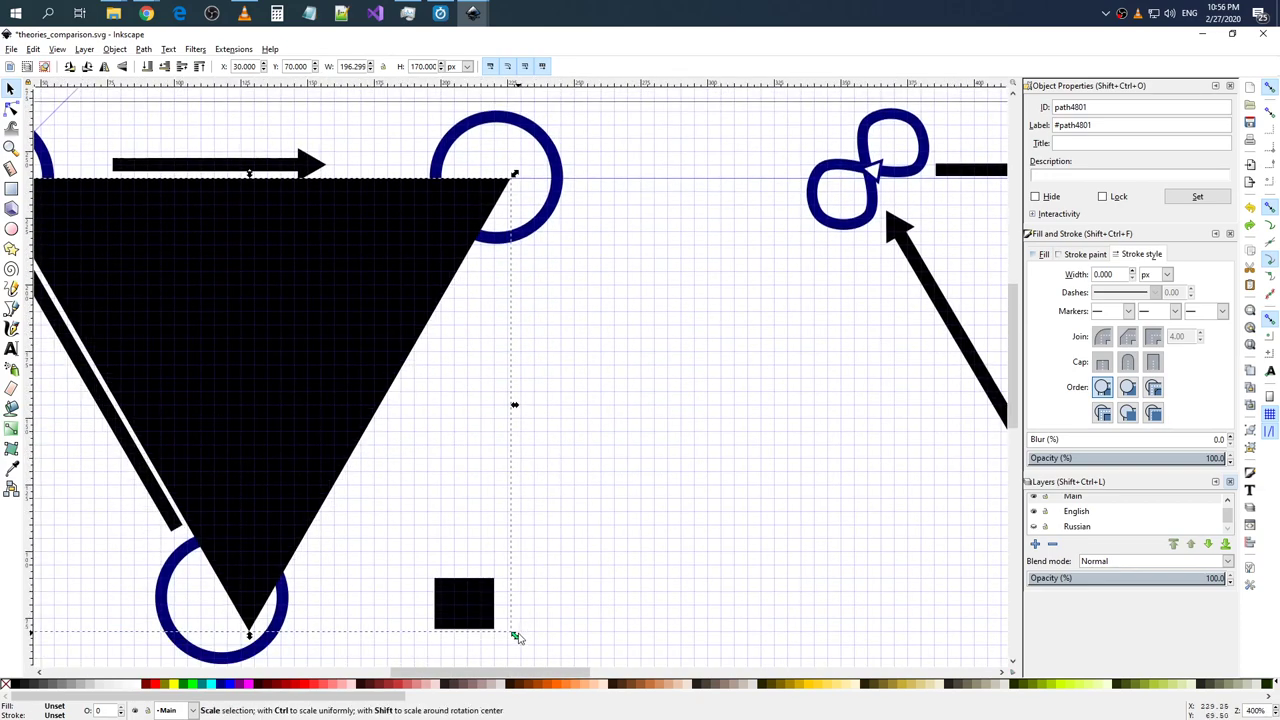
left_click_drag(514, 637, 517, 608)
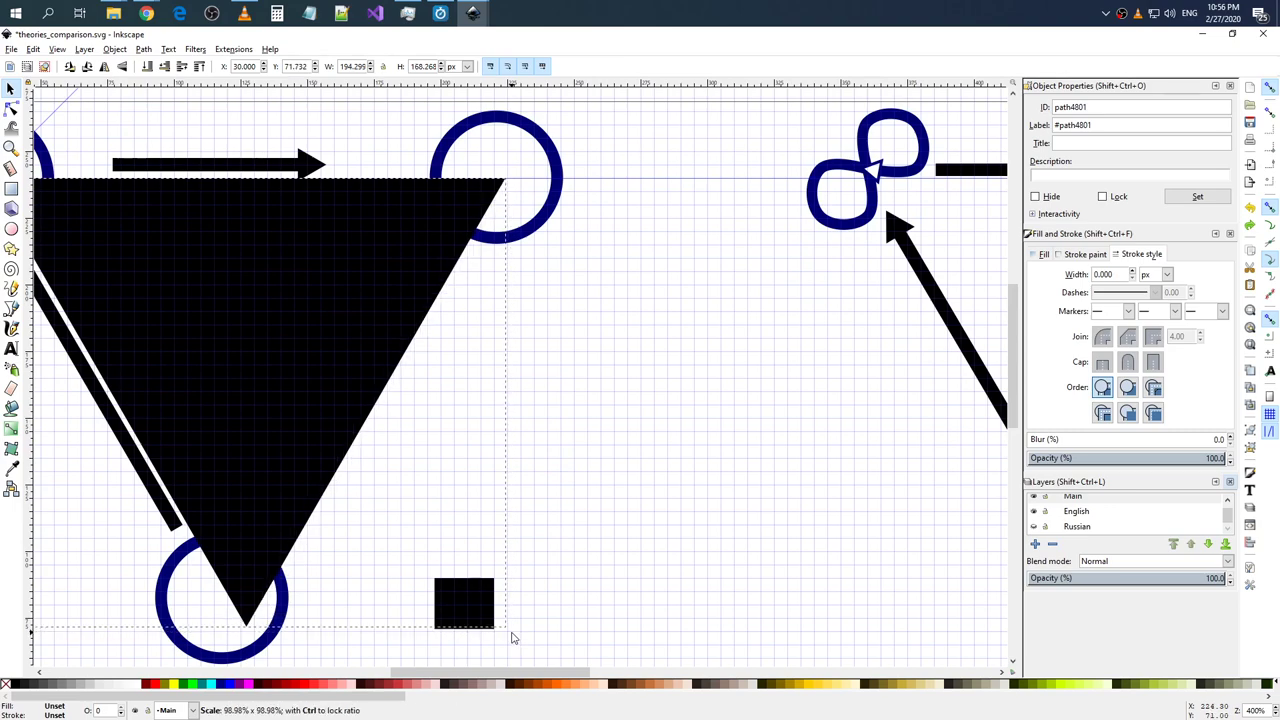
left_click_drag(514, 405, 511, 407)
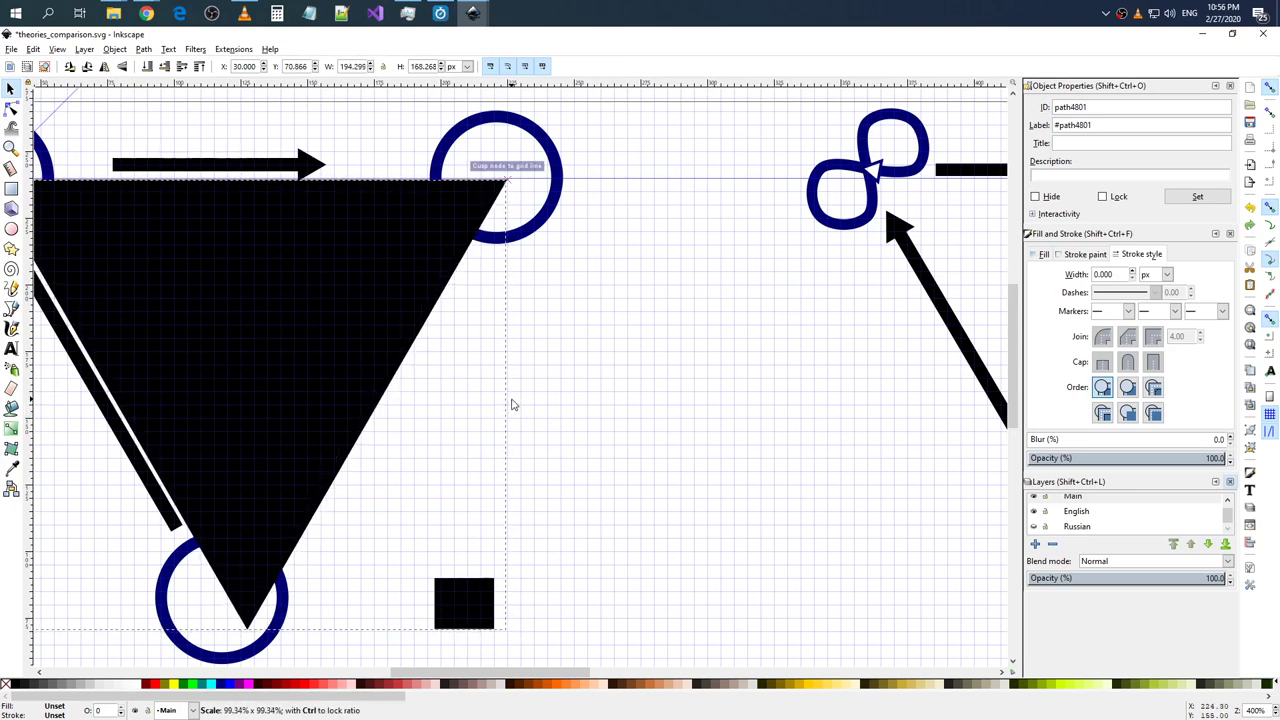
- Snap the triangle's top-left corner to the guide intersection at X 30.000, Y 71.125
scroll(524, 184, "up", 2)
scroll(524, 184, "up", 4)
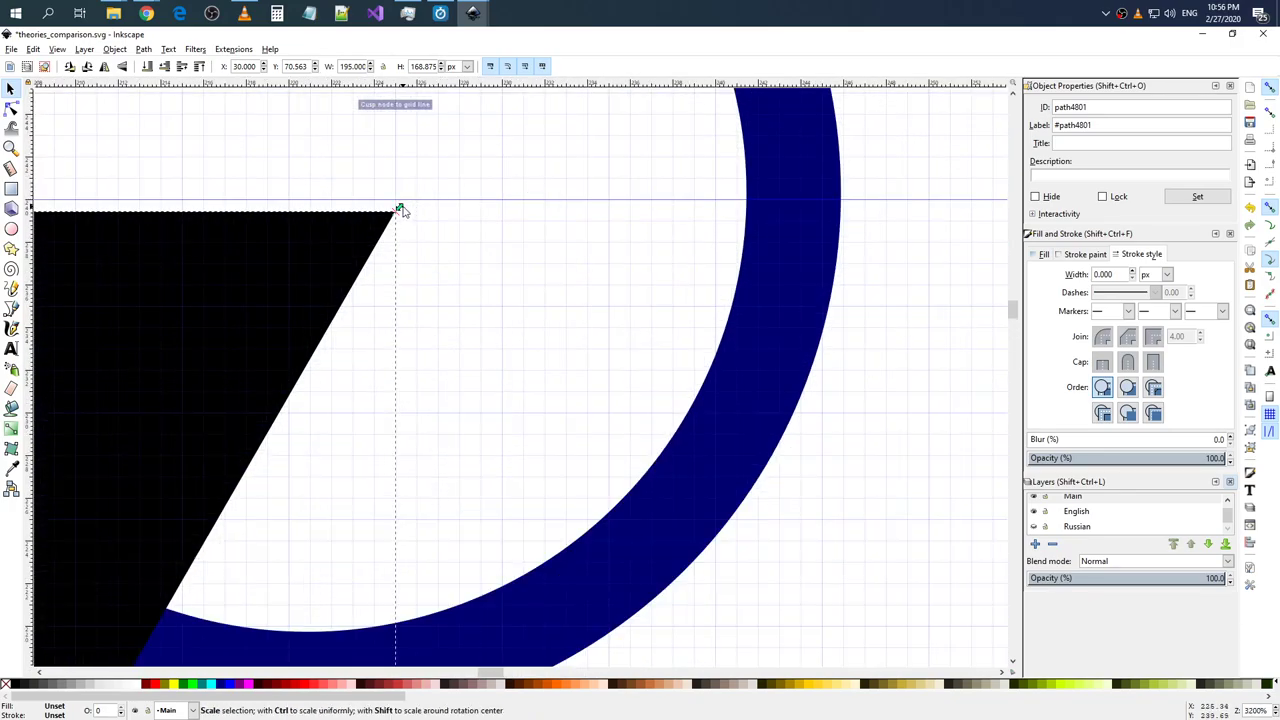
scroll(345, 230, "down", 5)
scroll(184, 221, "down", 3)
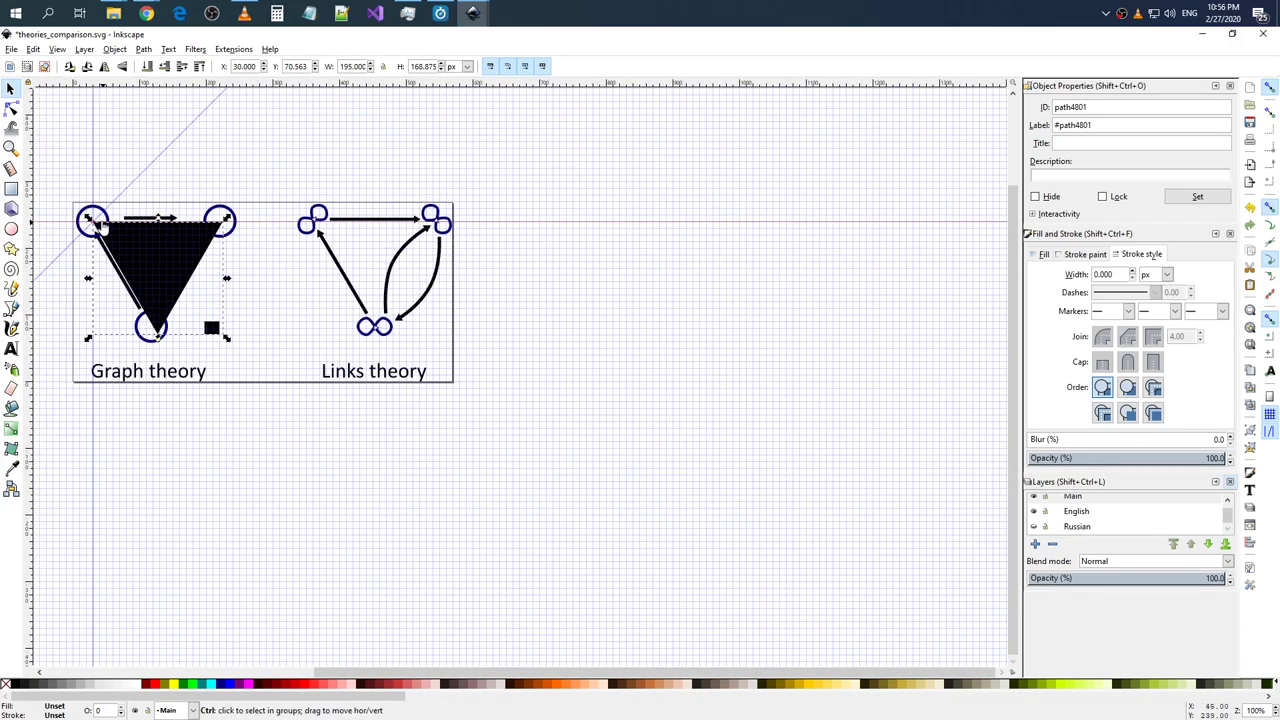
scroll(103, 229, "up", 6)
scroll(103, 229, "up", 2)
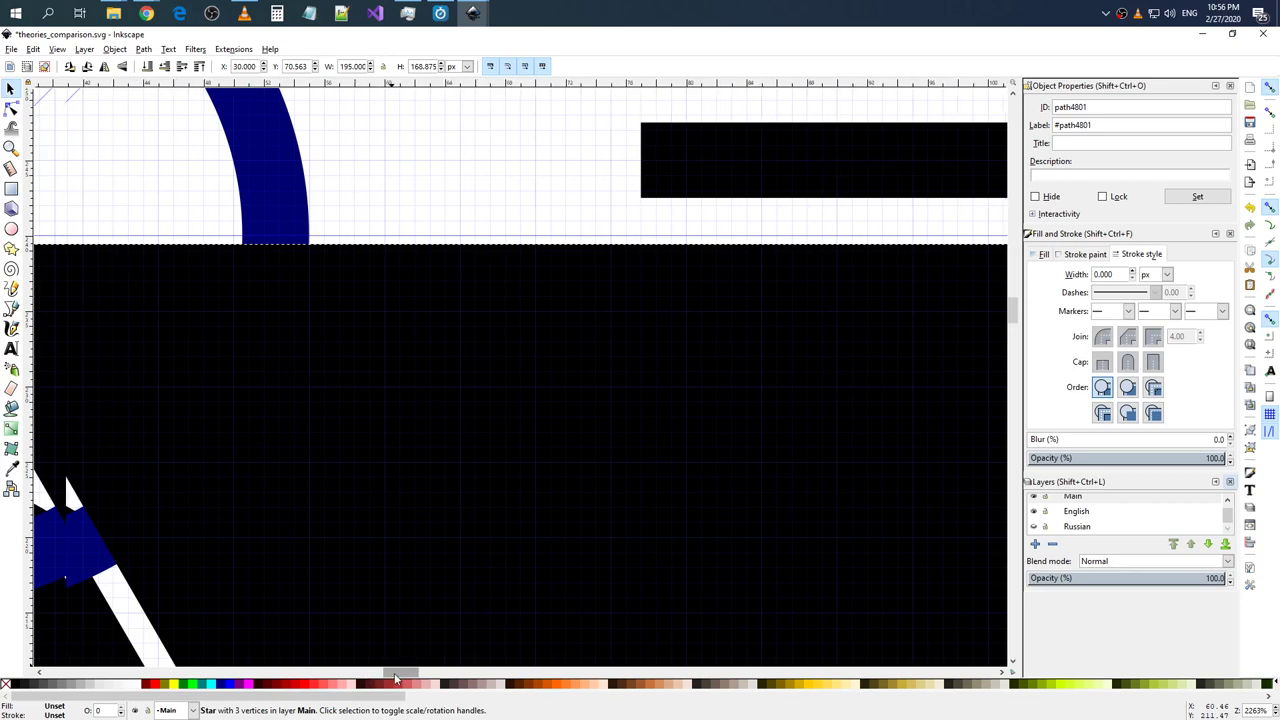
scroll(400, 465, "left", 1)
scroll(526, 485, "left", 10)
left_click_drag(628, 359, 628, 349)
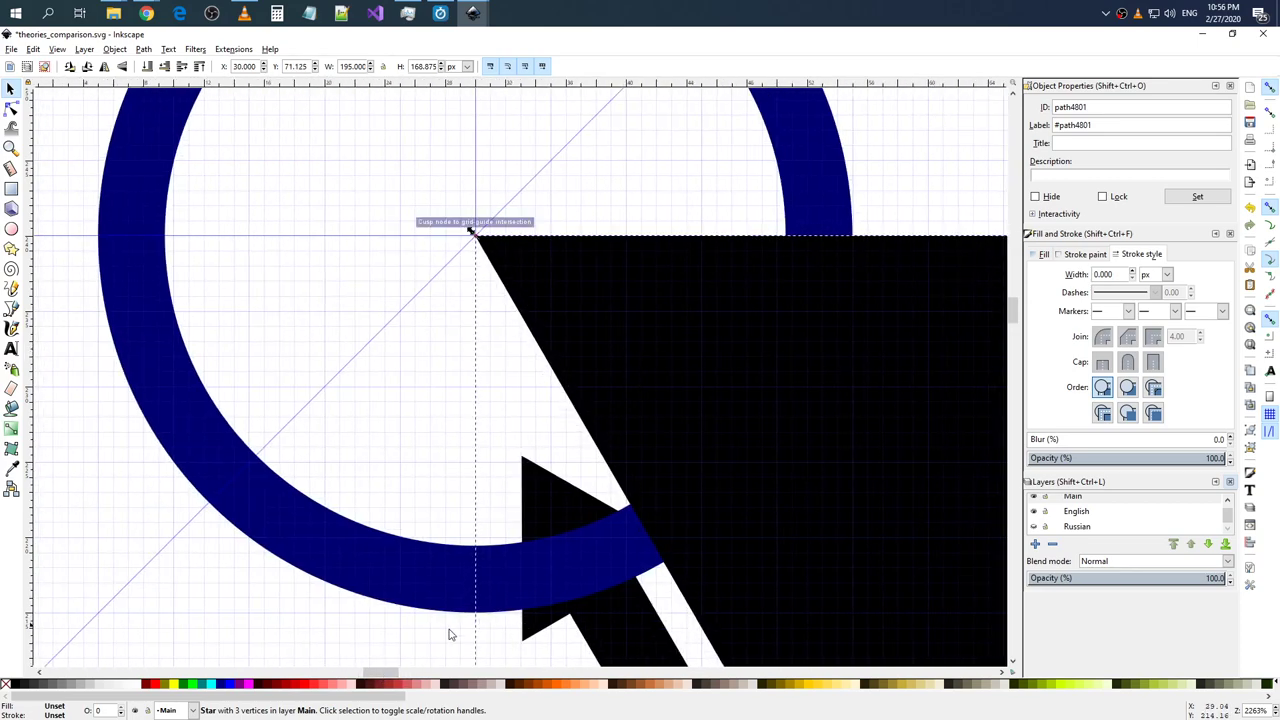
mouse_move(368, 670)
left_mouse_down()
mouse_move(516, 671)
mouse_move(480, 671)
left_mouse_up()
scroll(560, 389, "down", 4)
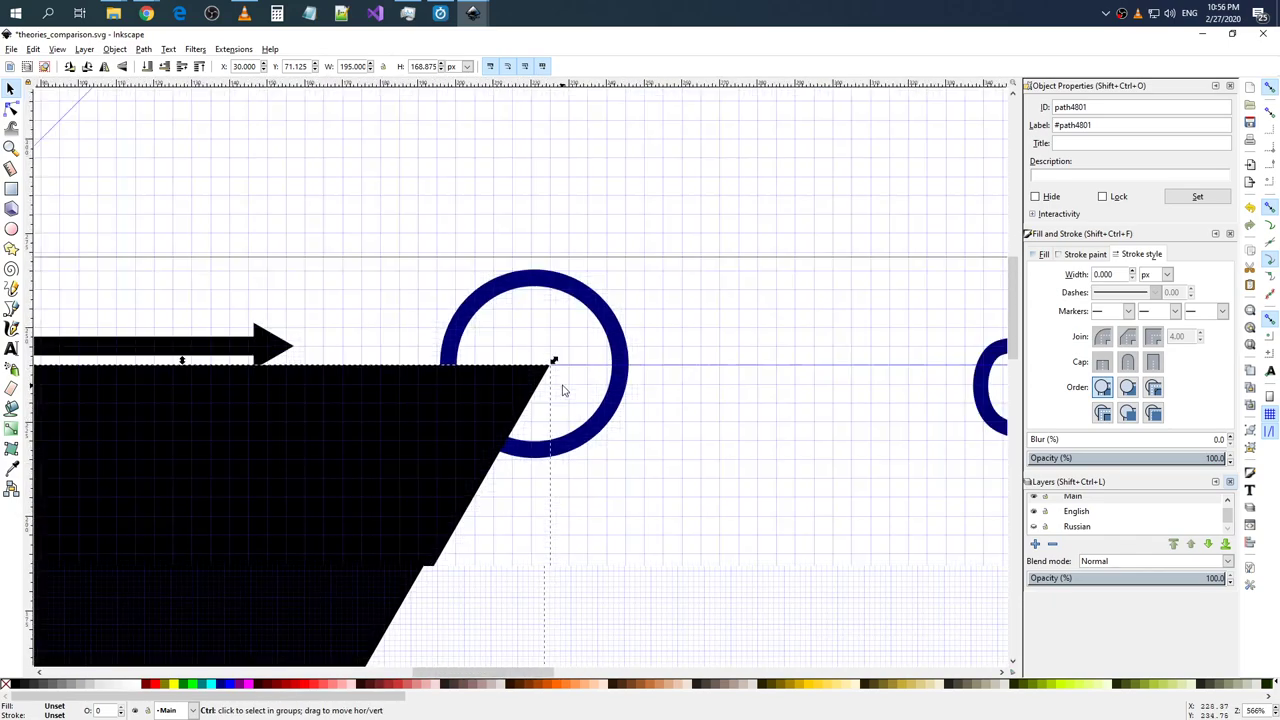
scroll(590, 410, "down", 3)
scroll(590, 505, "up", 1)
- Deselect the triangle and check the fit, ending with the top-right node circle selected
left_click(590, 505)
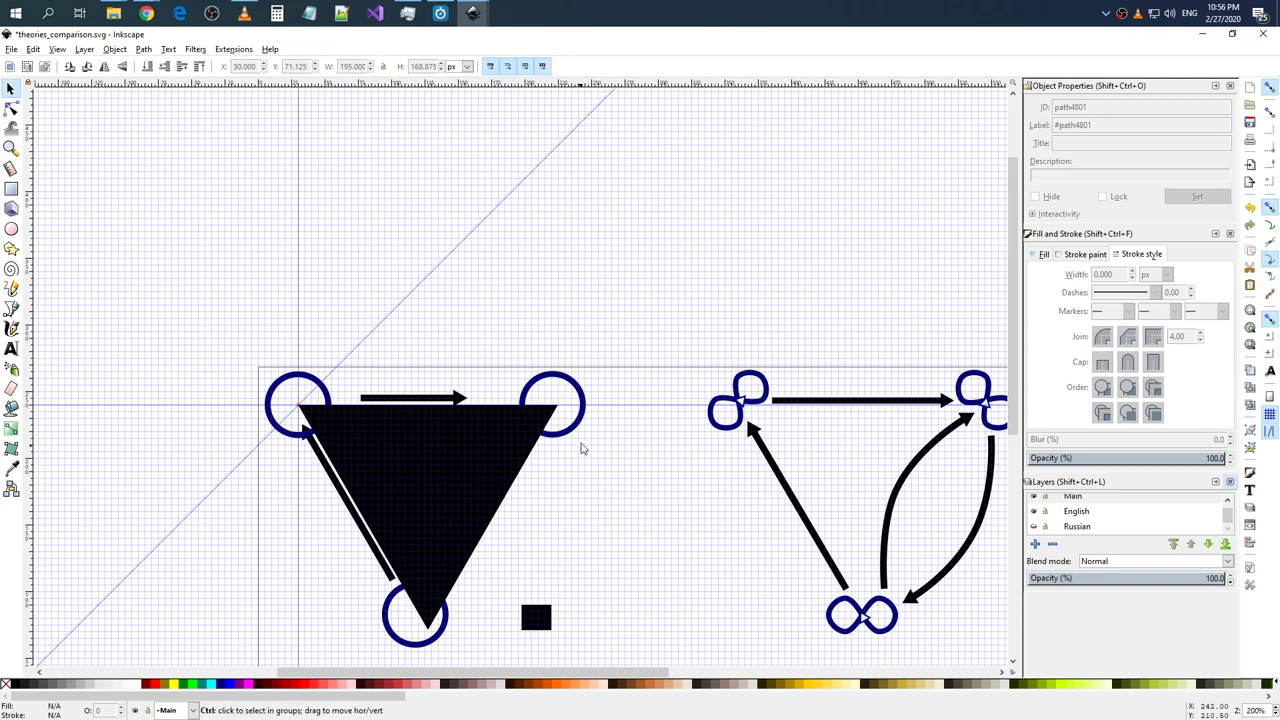
scroll(580, 446, "down", 1)
scroll(586, 481, "up", 2)
scroll(557, 346, "up", 2)
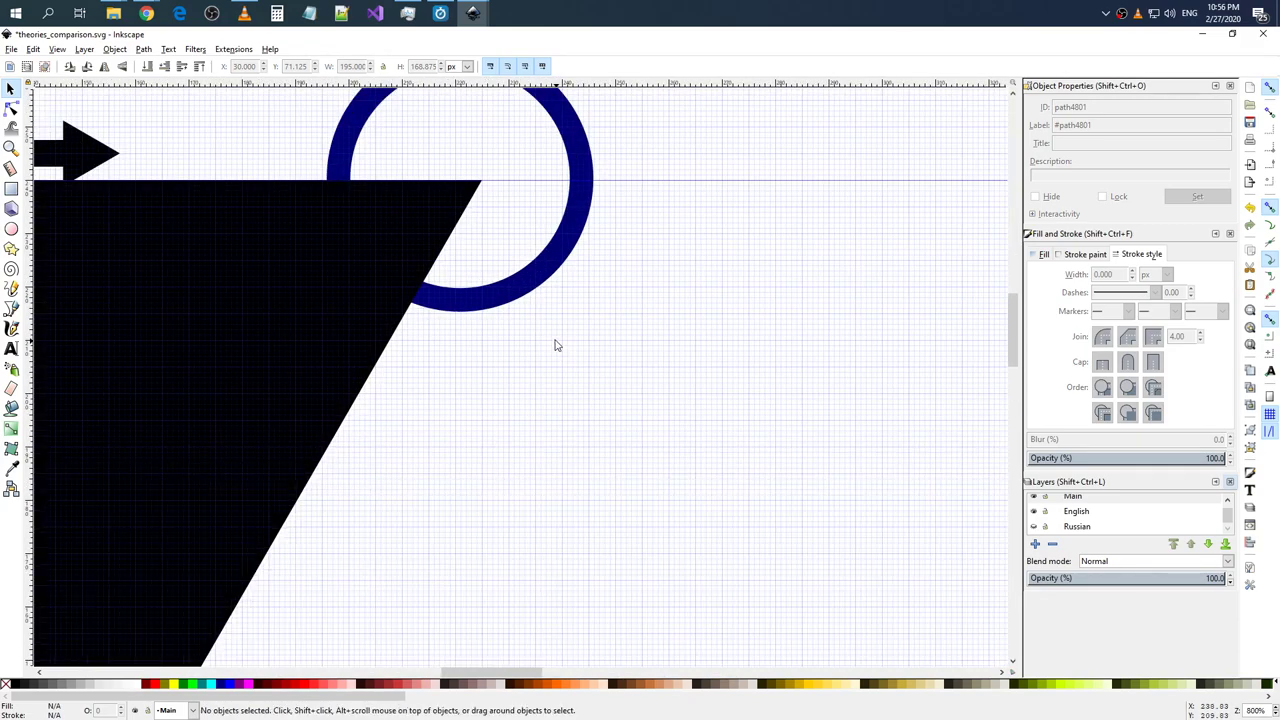
scroll(615, 267, "up", 1)
scroll(615, 267, "up", 1)
left_click(563, 186)
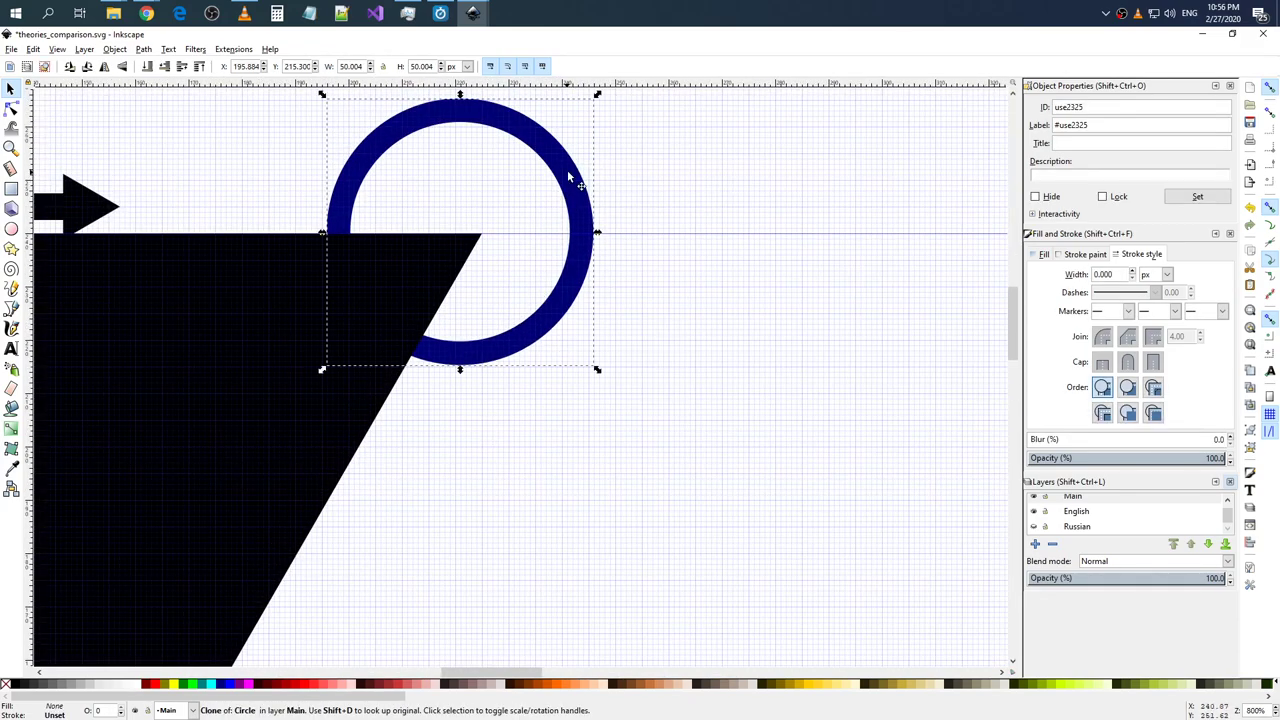
- Drag the top-right node circle rightwards and nudge it down-left onto the triangle's top-edge guide
left_click_drag(568, 178, 590, 180)
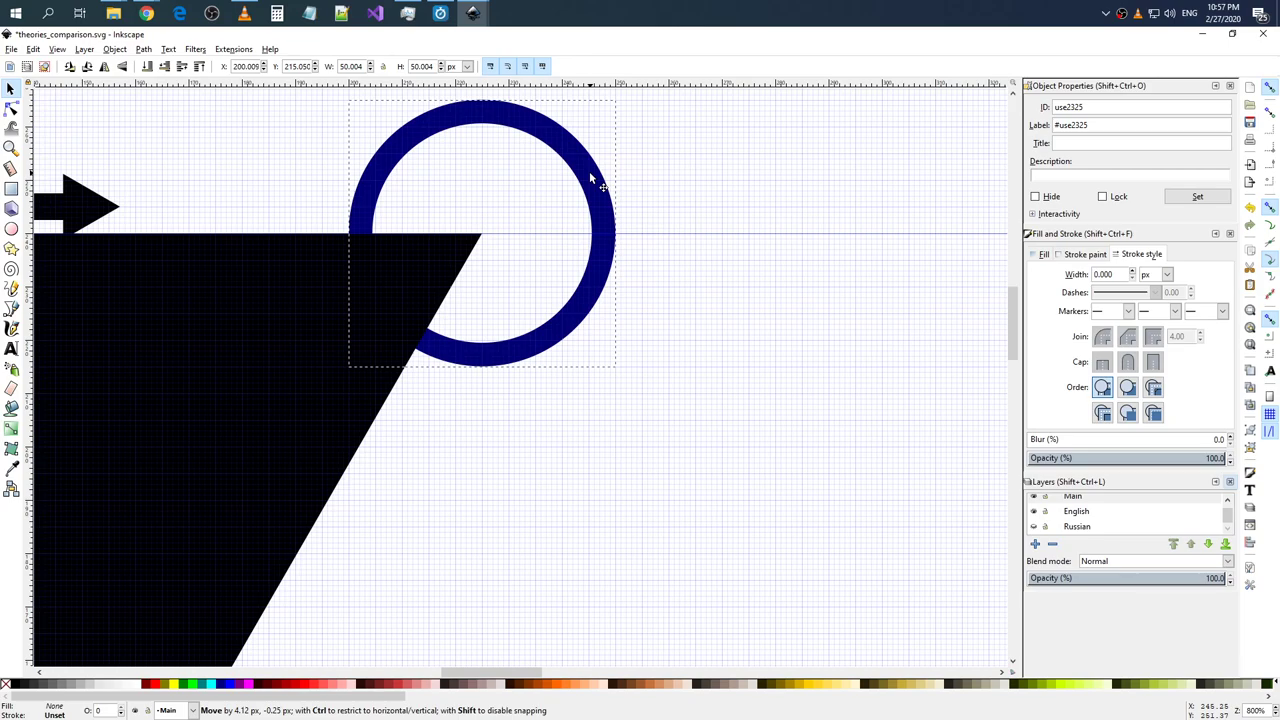
left_click_drag(590, 180, 590, 180)
scroll(474, 129, "up", 4)
scroll(177, 143, "down", 2)
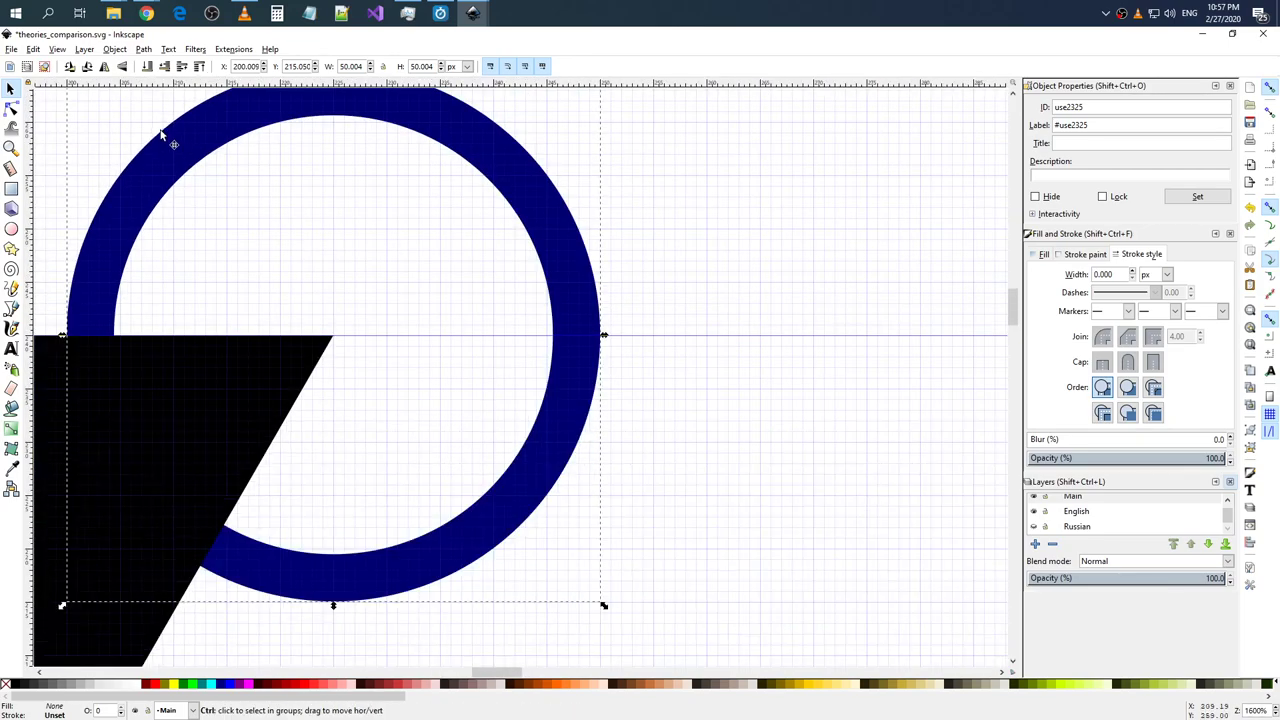
scroll(71, 149, "up", 3)
scroll(57, 206, "up", 4)
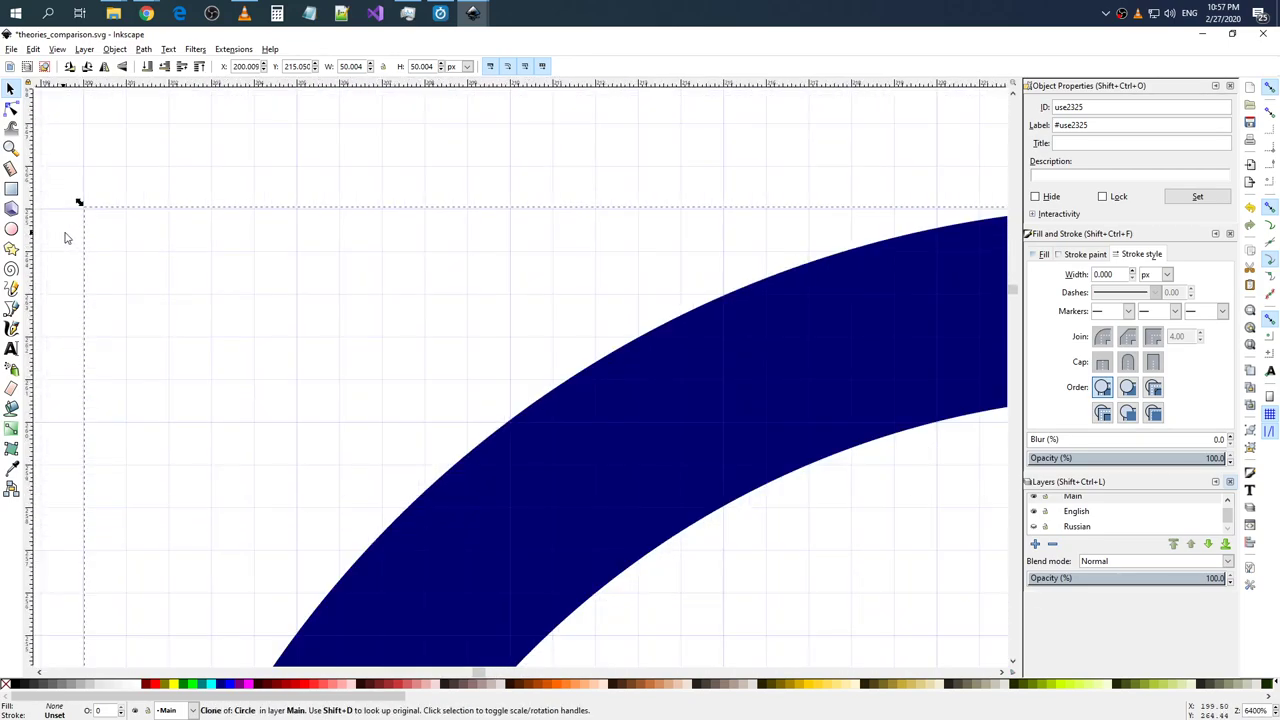
scroll(65, 237, "up", 4)
scroll(397, 263, "down", 2)
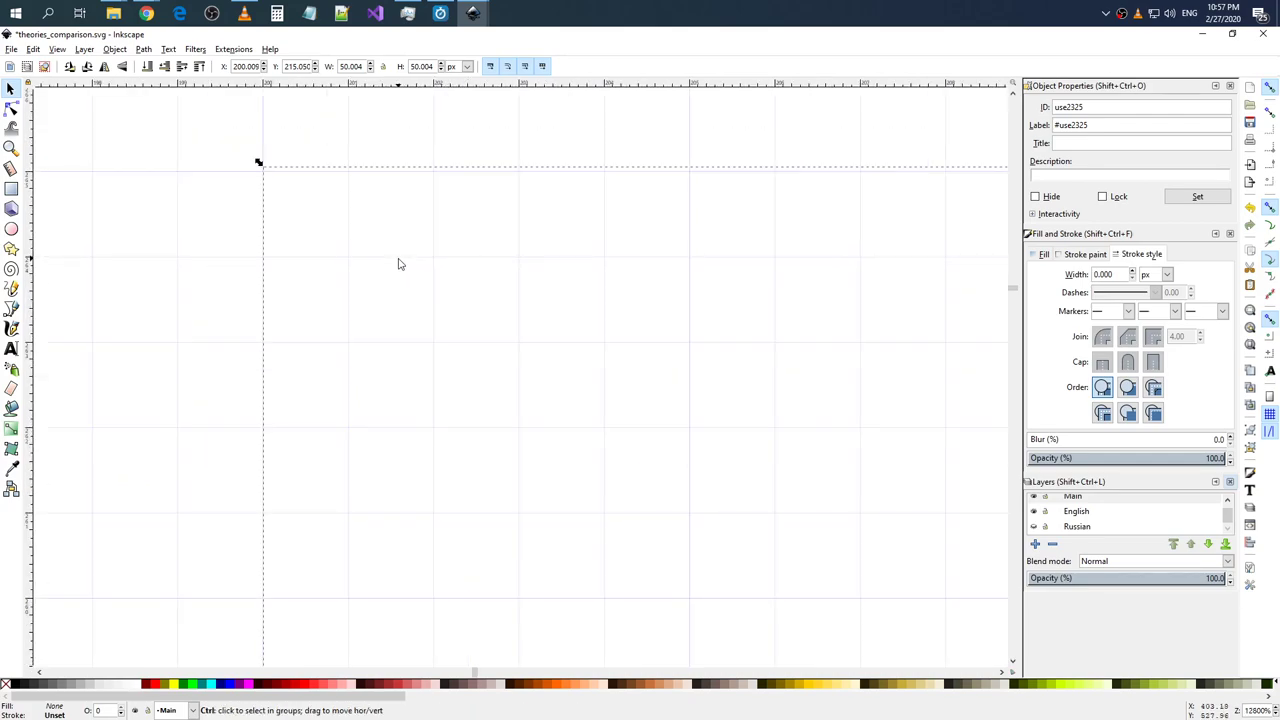
scroll(414, 274, "down", 1)
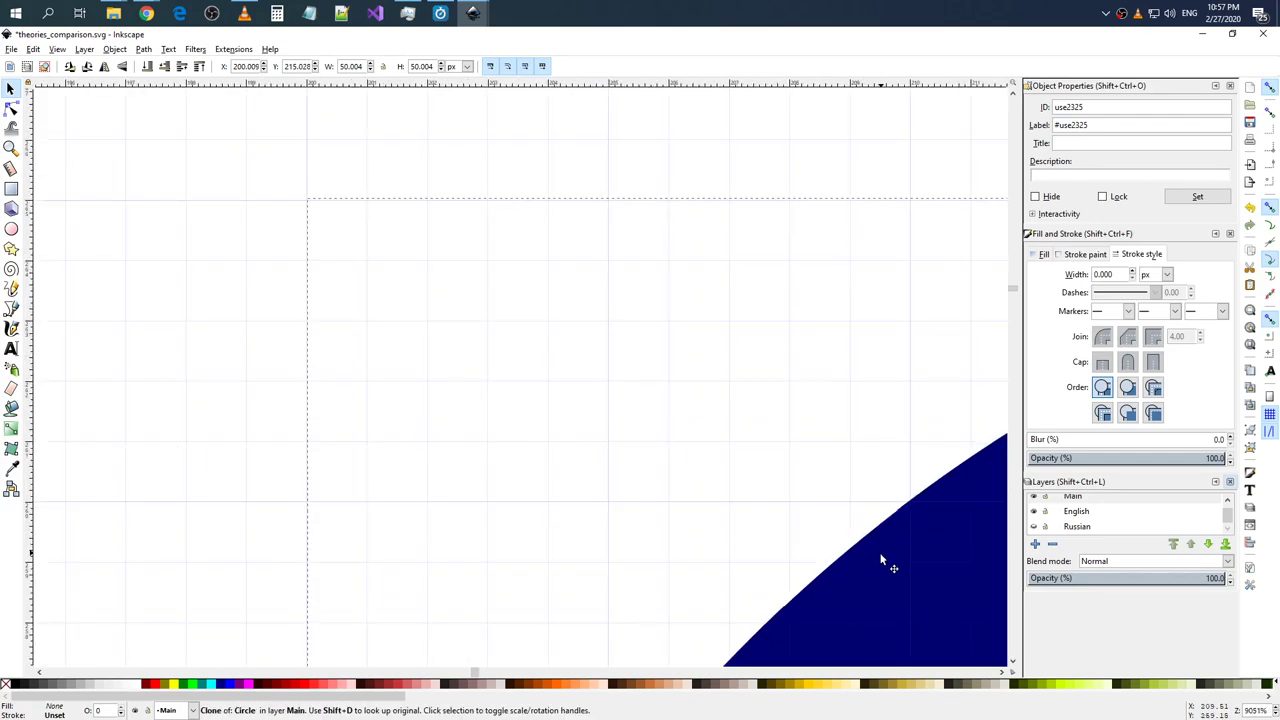
key("alt+Left")
key("alt+Down")
key("alt+Down")
key("alt+Down")
left_click_drag(880, 560, 880, 561)
- Deselect and scroll around the canvas to check the circle's alignment with the guide
scroll(840, 540, "down", 2, "ctrl")
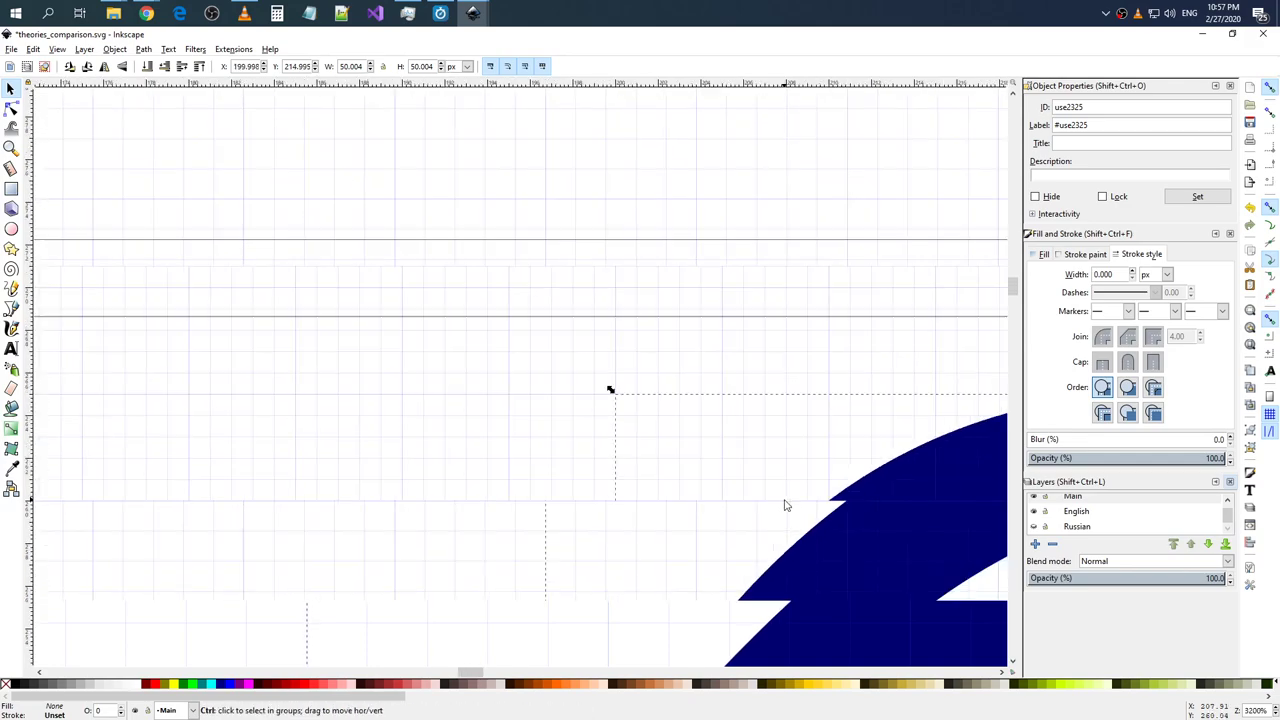
scroll(900, 580, "down", 3, "ctrl")
scroll(934, 609, "down", 2)
scroll(880, 630, "down", 3)
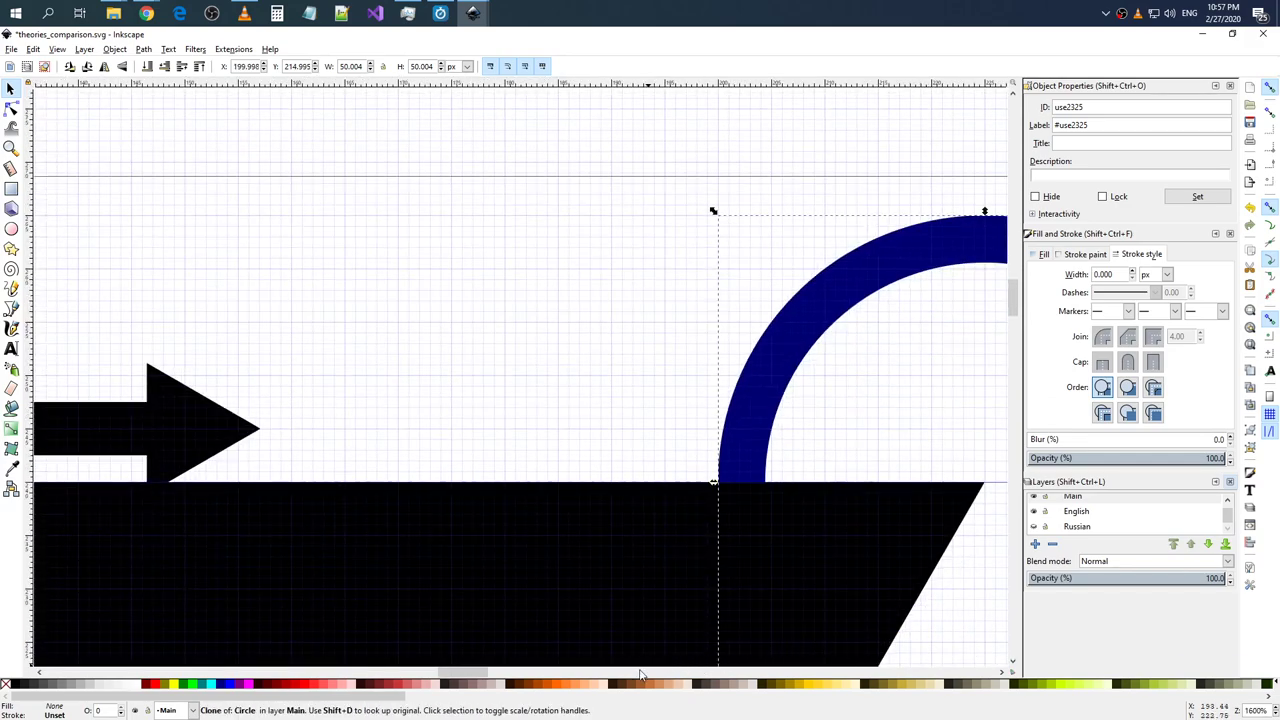
scroll(528, 660, "down", 3, "ctrl")
scroll(560, 640, "down", 2, "ctrl")
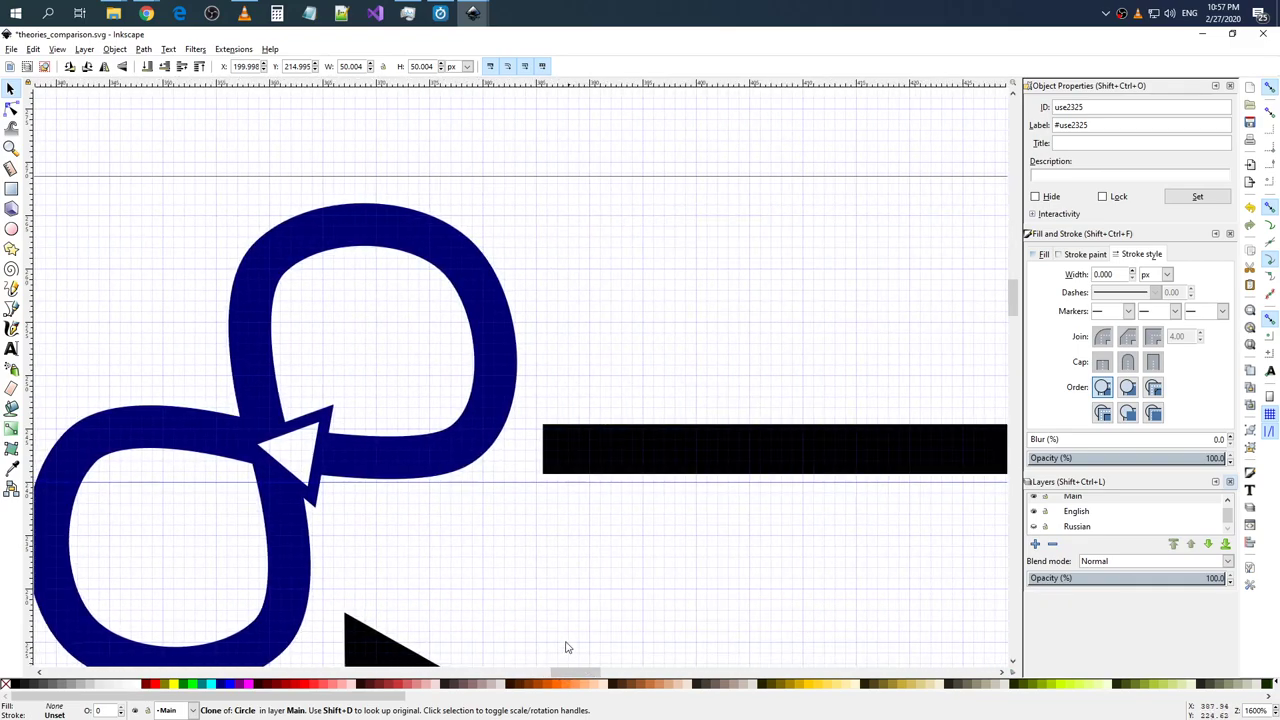
scroll(508, 554, "down", 3, "ctrl")
scroll(431, 554, "up", 8, "ctrl")
scroll(431, 554, "down", 2)
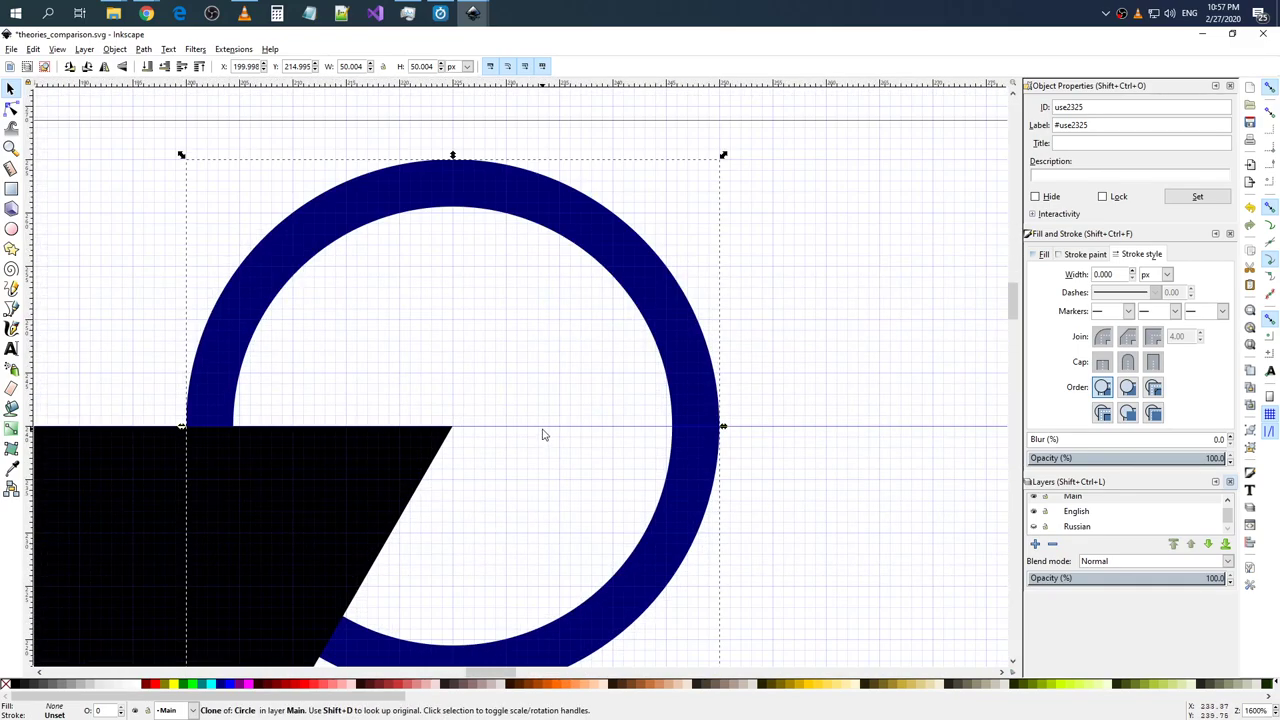
left_click(836, 395)
scroll(836, 395, "down", 6, "ctrl")
scroll(893, 414, "down", 2, "ctrl")
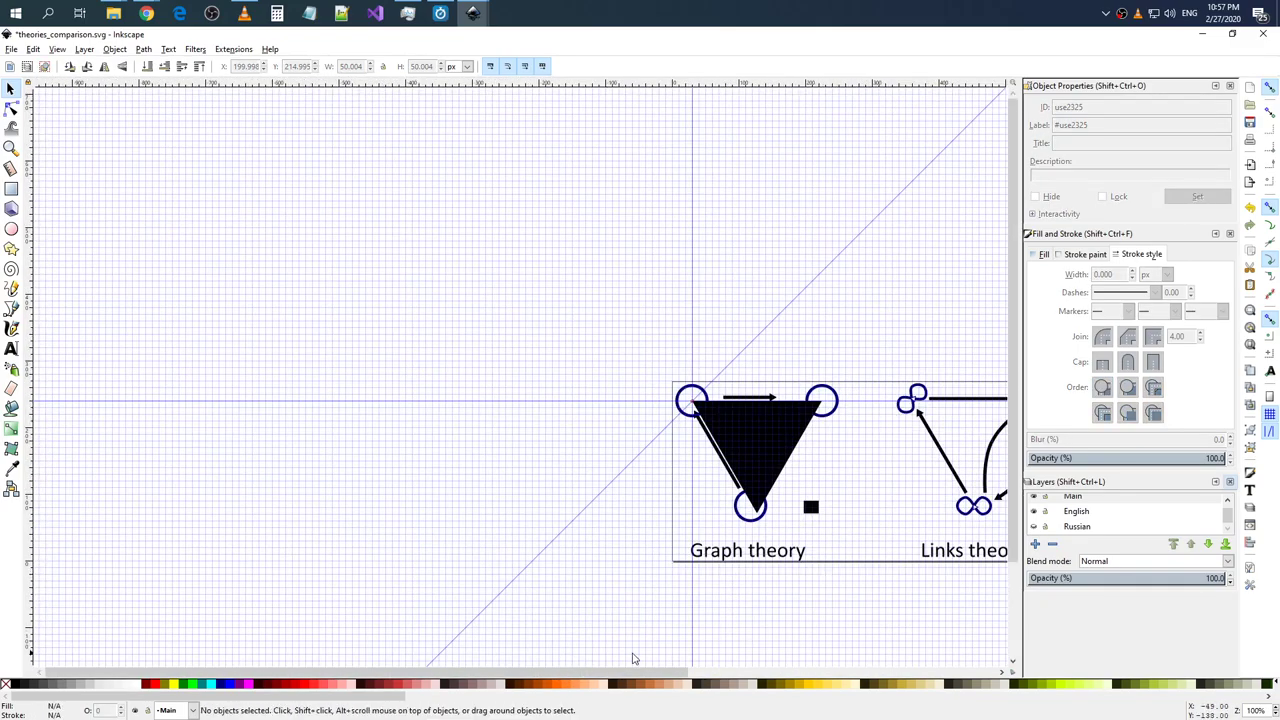
scroll(610, 600, "right", 2, "shift")
scroll(560, 510, "right", 4, "shift")
scroll(590, 438, "up", 1, "ctrl")
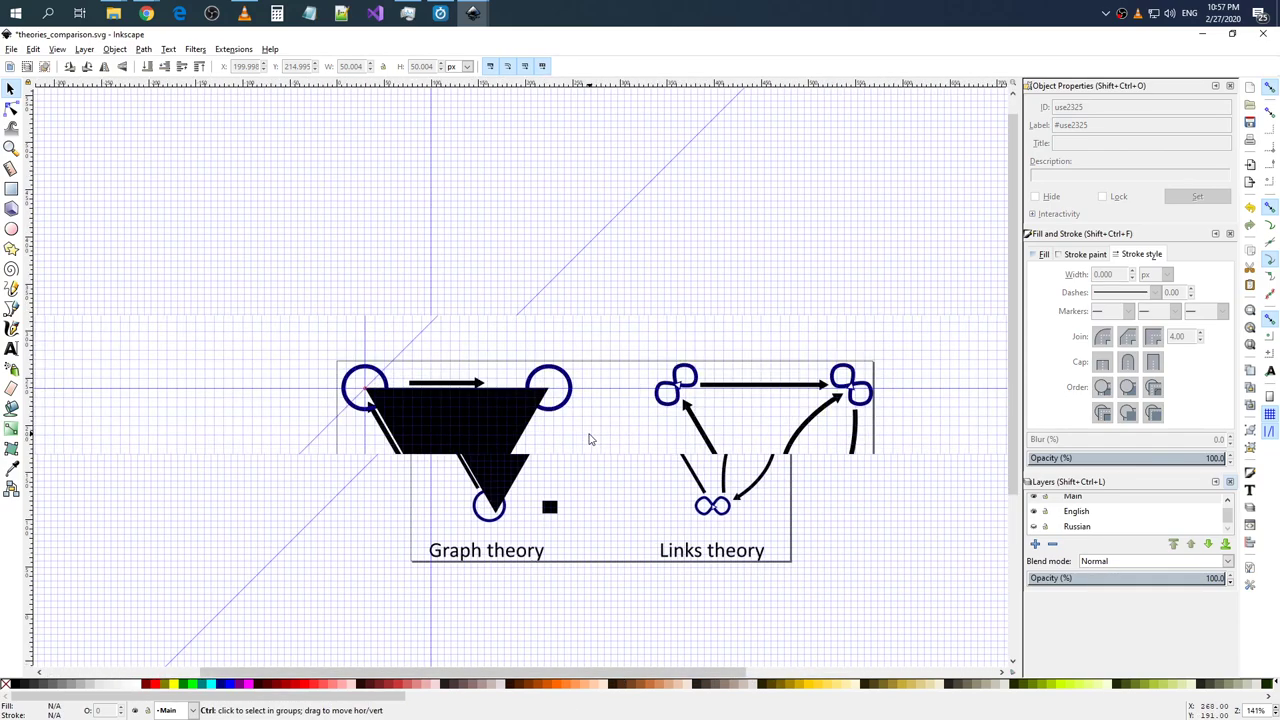
scroll(575, 433, "up", 1, "ctrl")
scroll(550, 395, "up", 4, "ctrl")
scroll(520, 385, "up", 1, "ctrl")
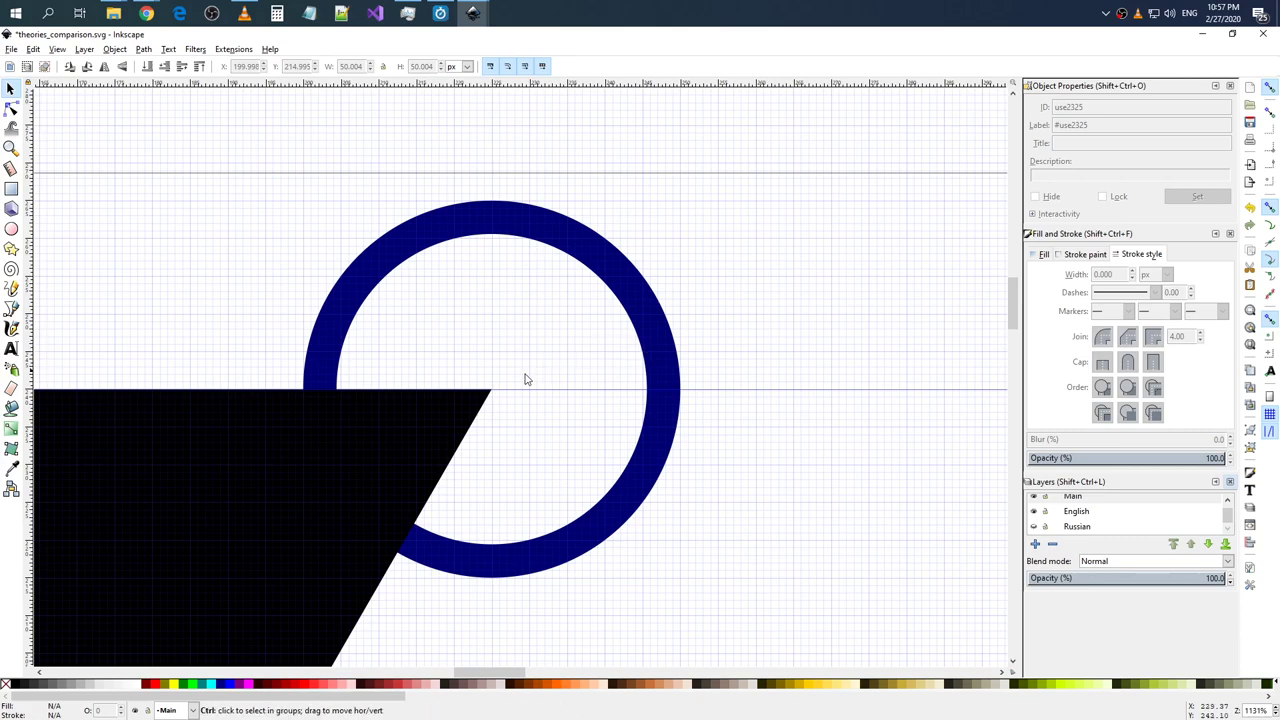
scroll(520, 381, "up", 3, "ctrl")
scroll(515, 383, "down", 1, "ctrl")
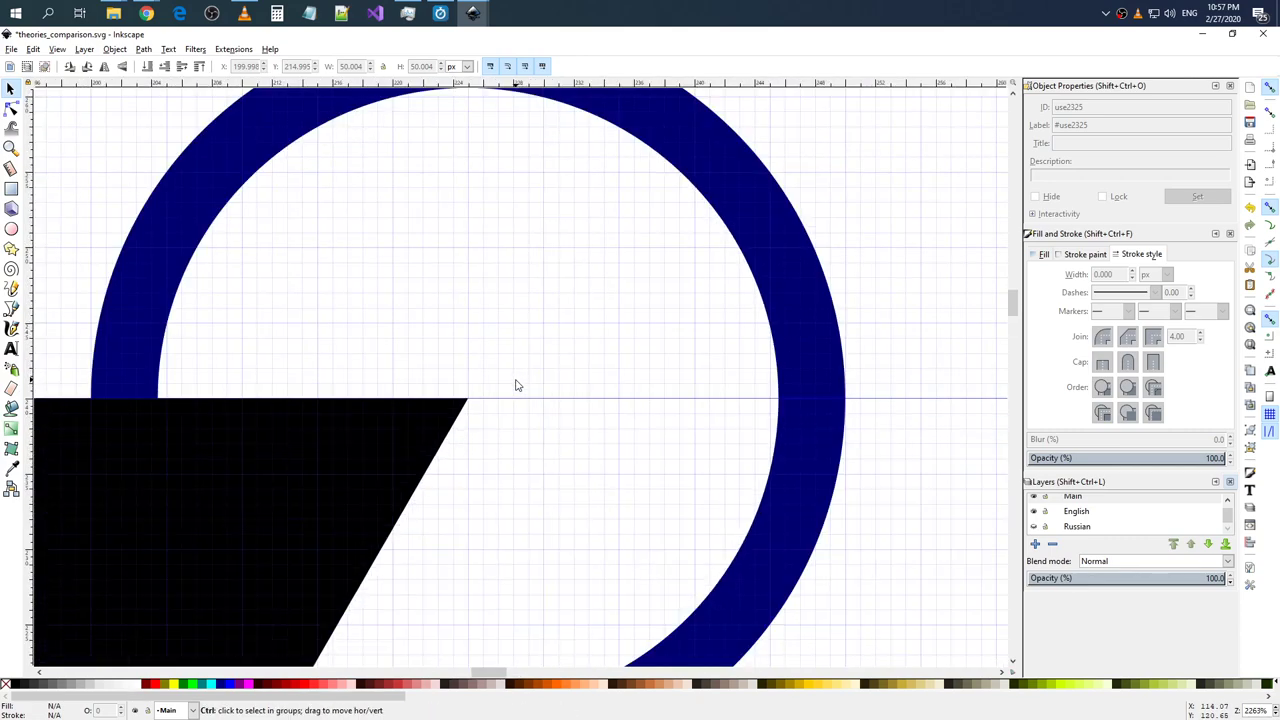
- Reselect the blue node circle clone to confirm it sits at X 199.998, Y 214.995, then select the triangle
left_click(782, 299)
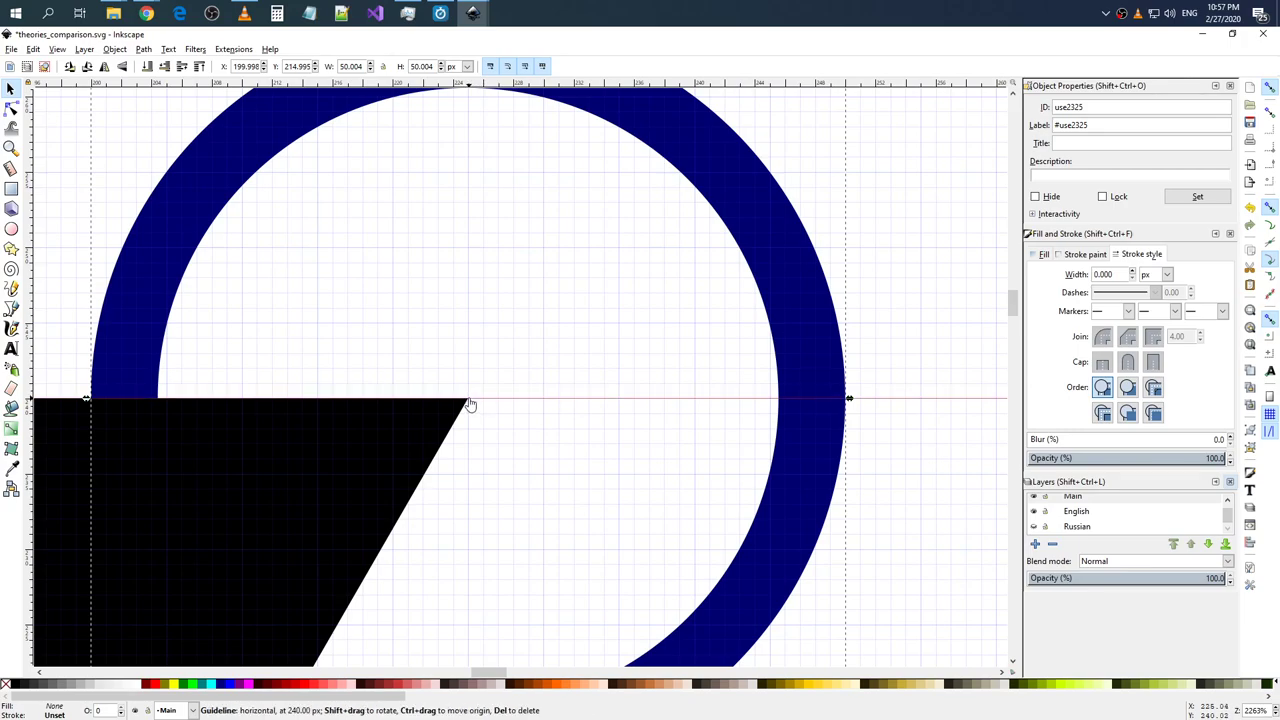
scroll(470, 404, "down", 3, "ctrl")
scroll(476, 380, "down", 2, "ctrl")
scroll(483, 388, "down", 1, "ctrl")
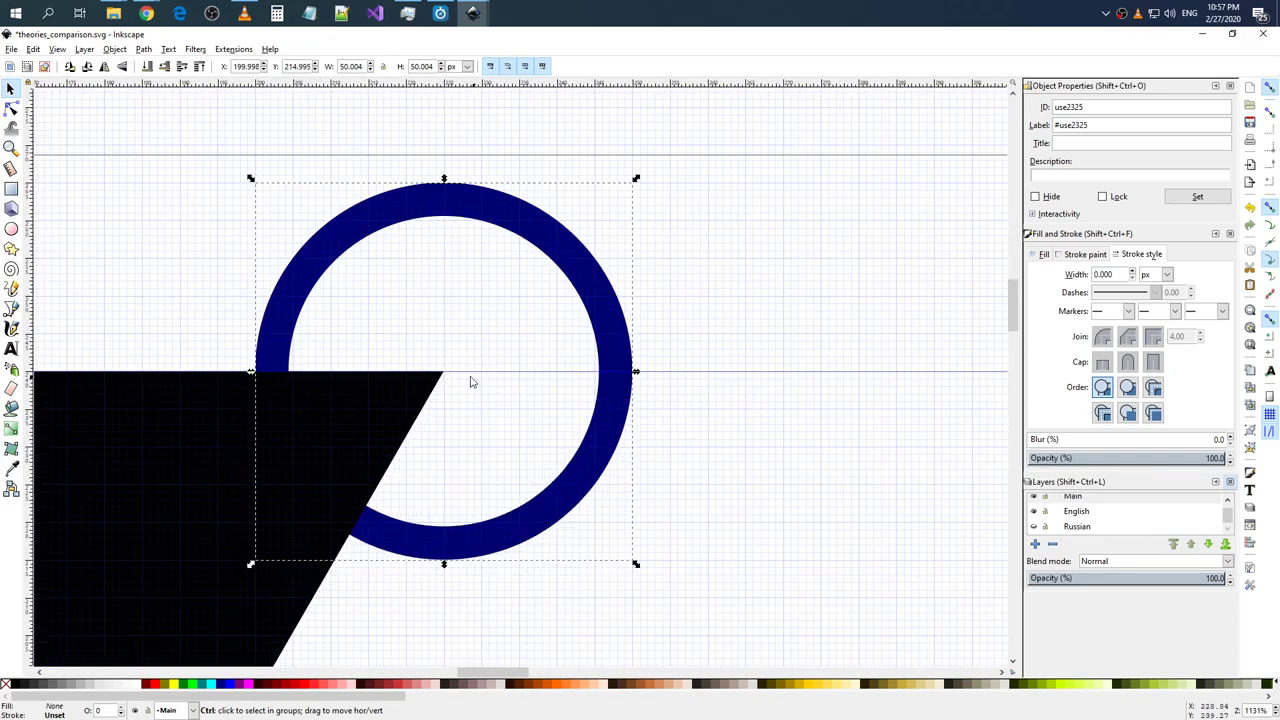
scroll(475, 380, "up", 4, "ctrl")
scroll(405, 362, "up", 4, "ctrl")
scroll(392, 370, "down", 5, "ctrl")
scroll(392, 370, "down", 4, "ctrl")
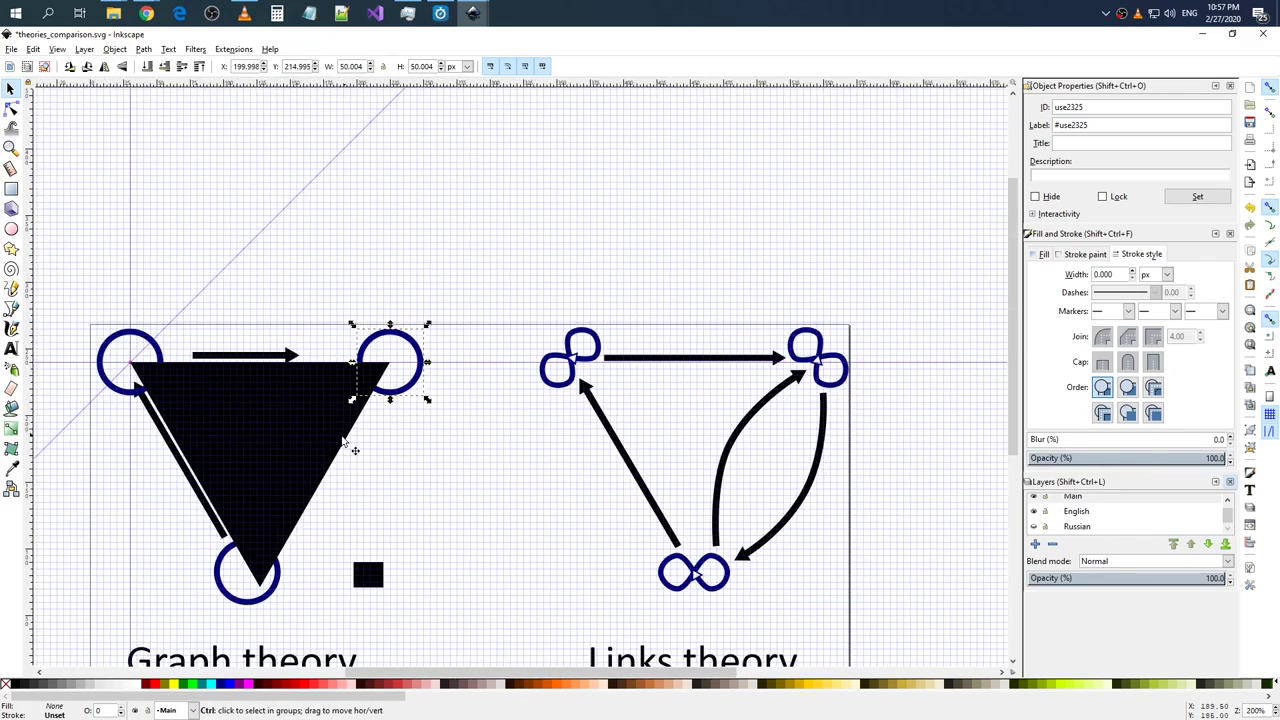
left_click(264, 403)
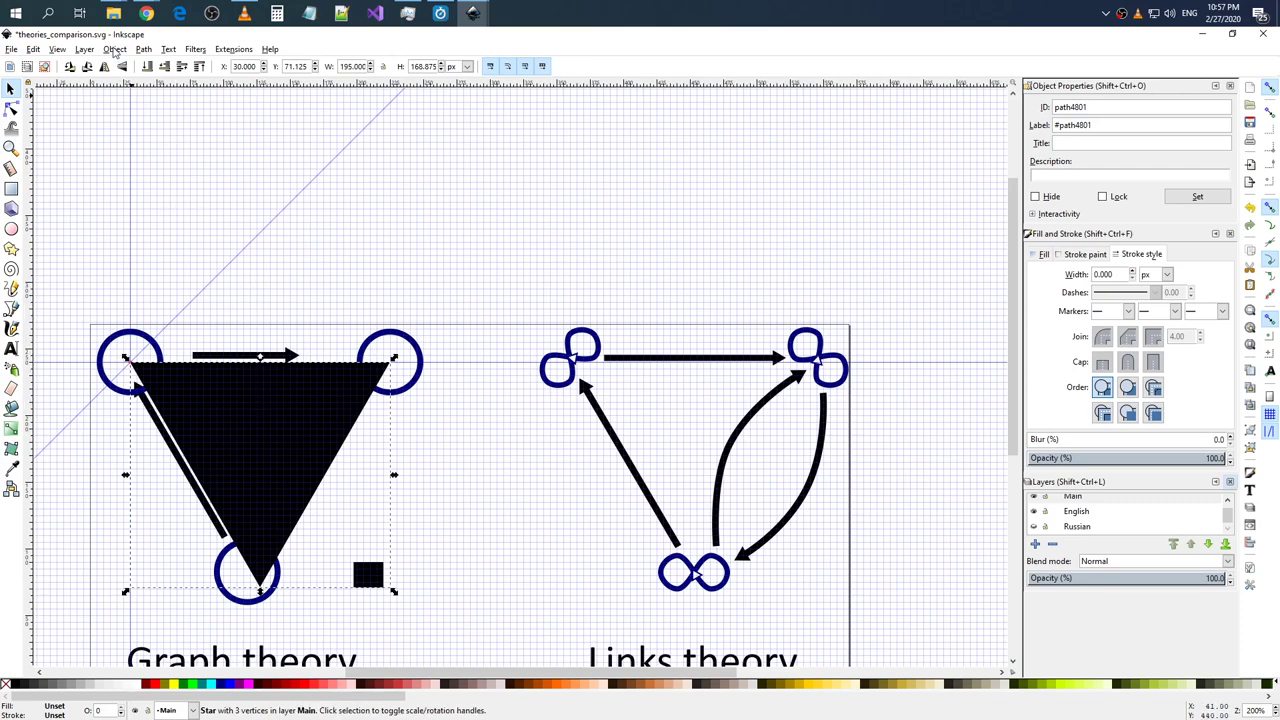
- Fill the Graph theory triangle with the magenta palette swatch (ff00ffff)
left_click(115, 49)
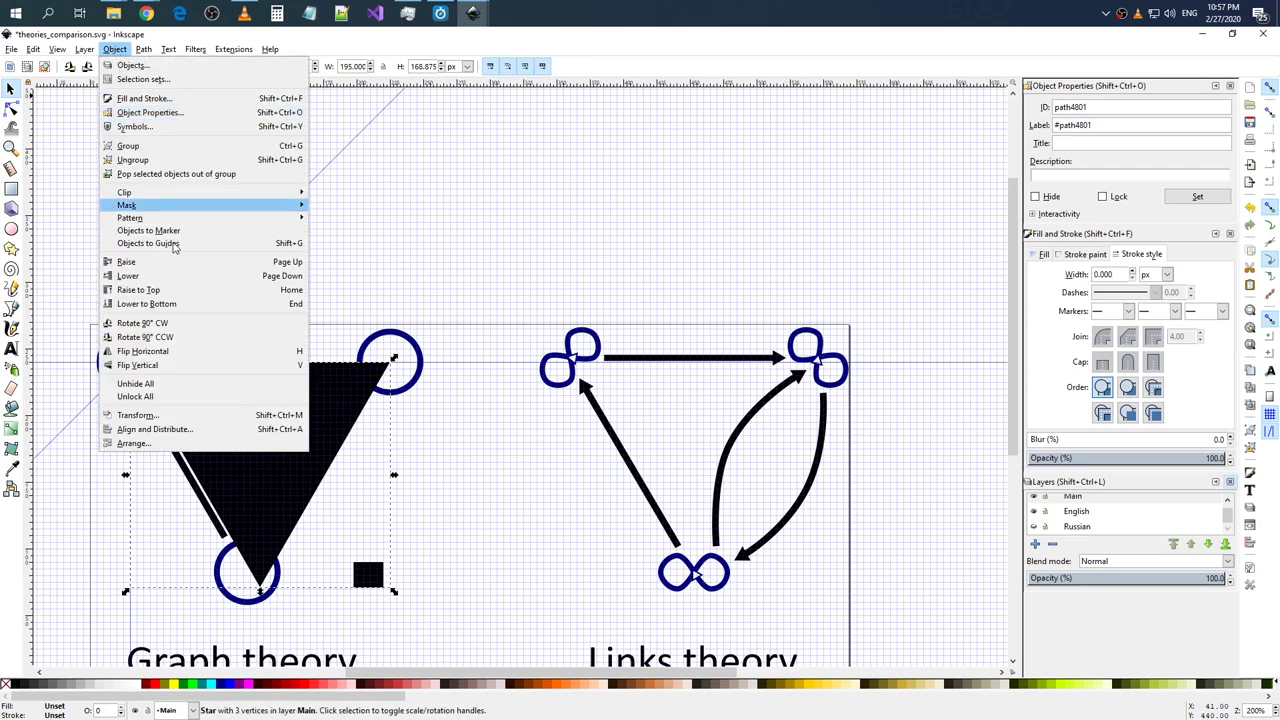
left_click(265, 637)
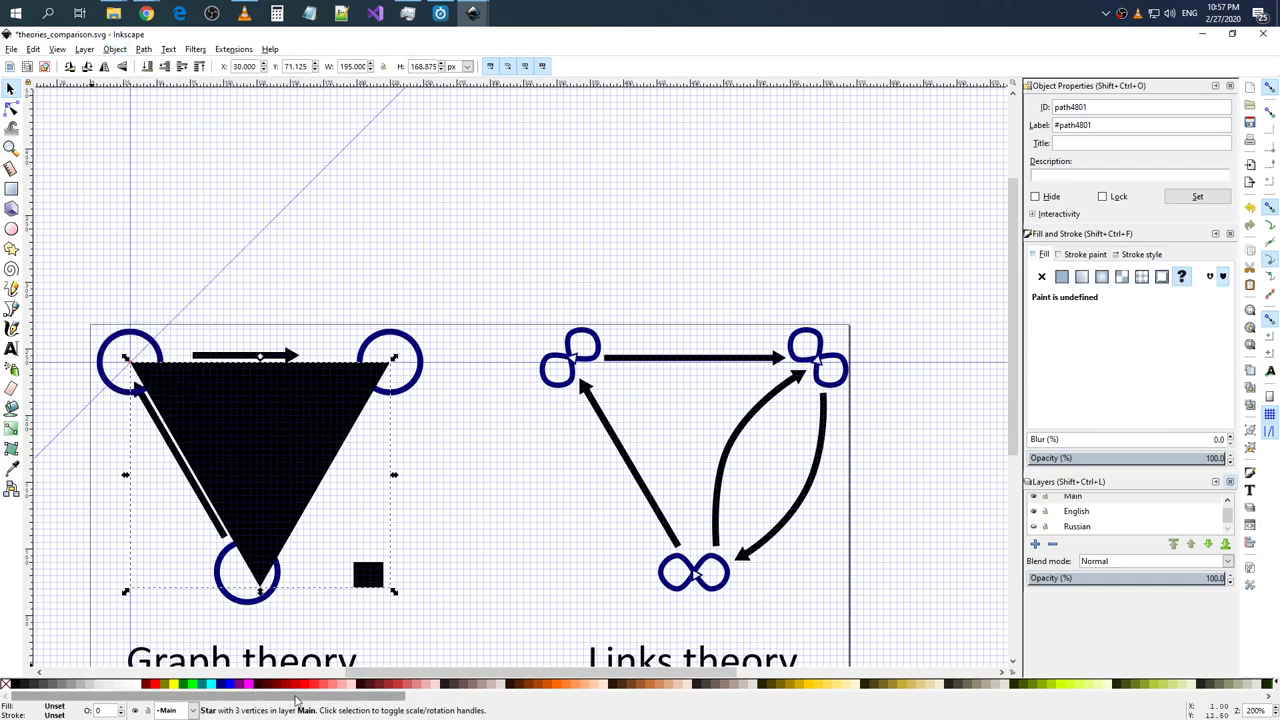
left_click(265, 688)
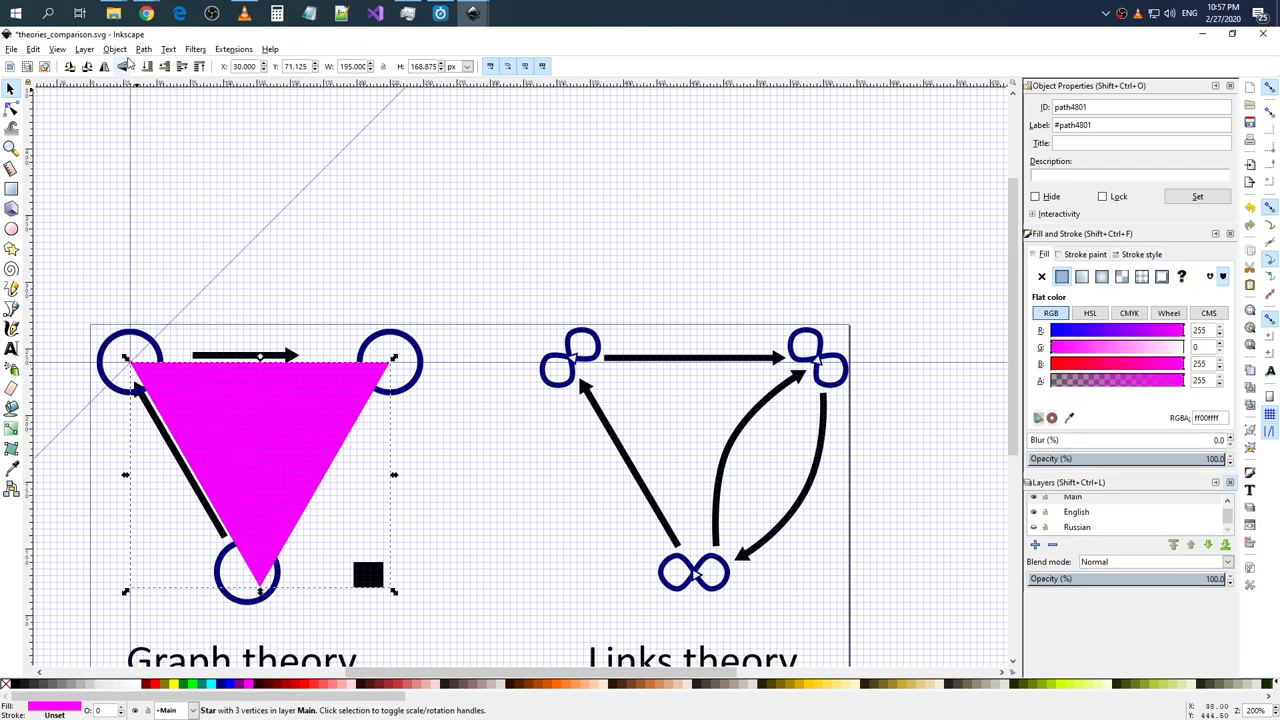
- Browse the Object, Path and Layer menus without choosing a command
left_click(123, 50)
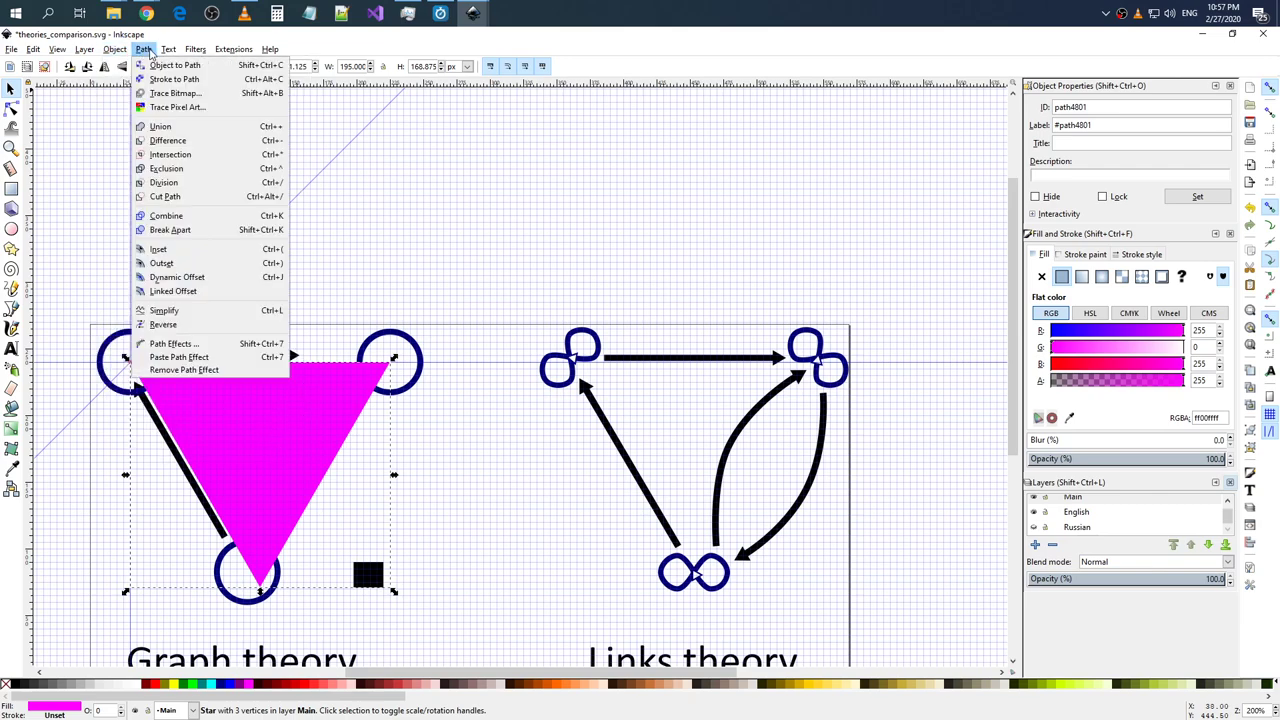
left_click(145, 49)
left_click(86, 49)
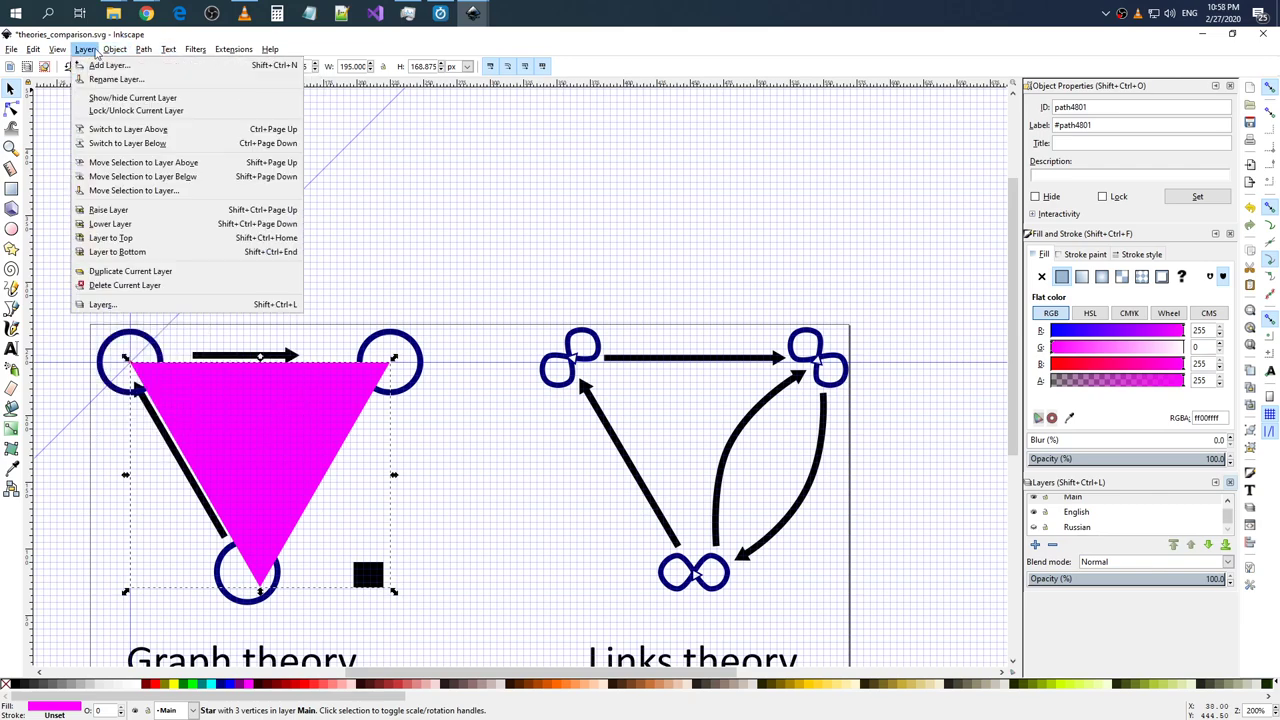
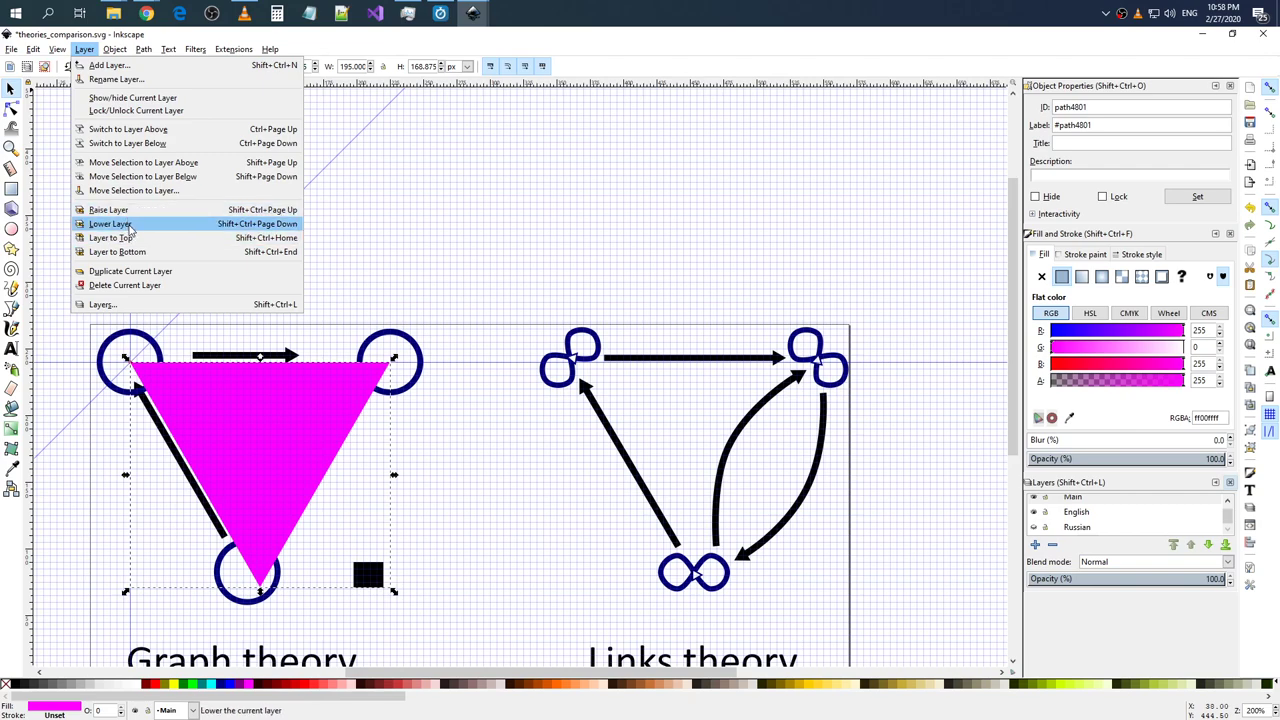
- Move the Main layer below the English layer and make the lower layer active
left_click(129, 224)
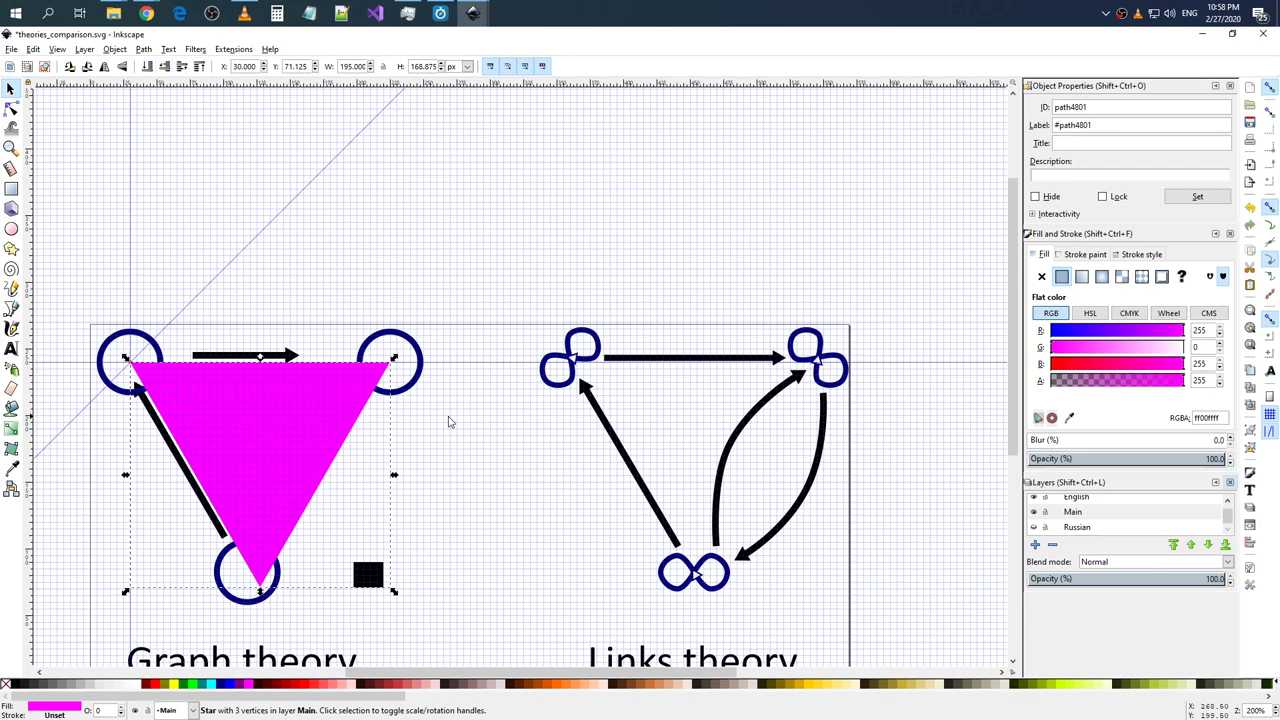
left_click(84, 49)
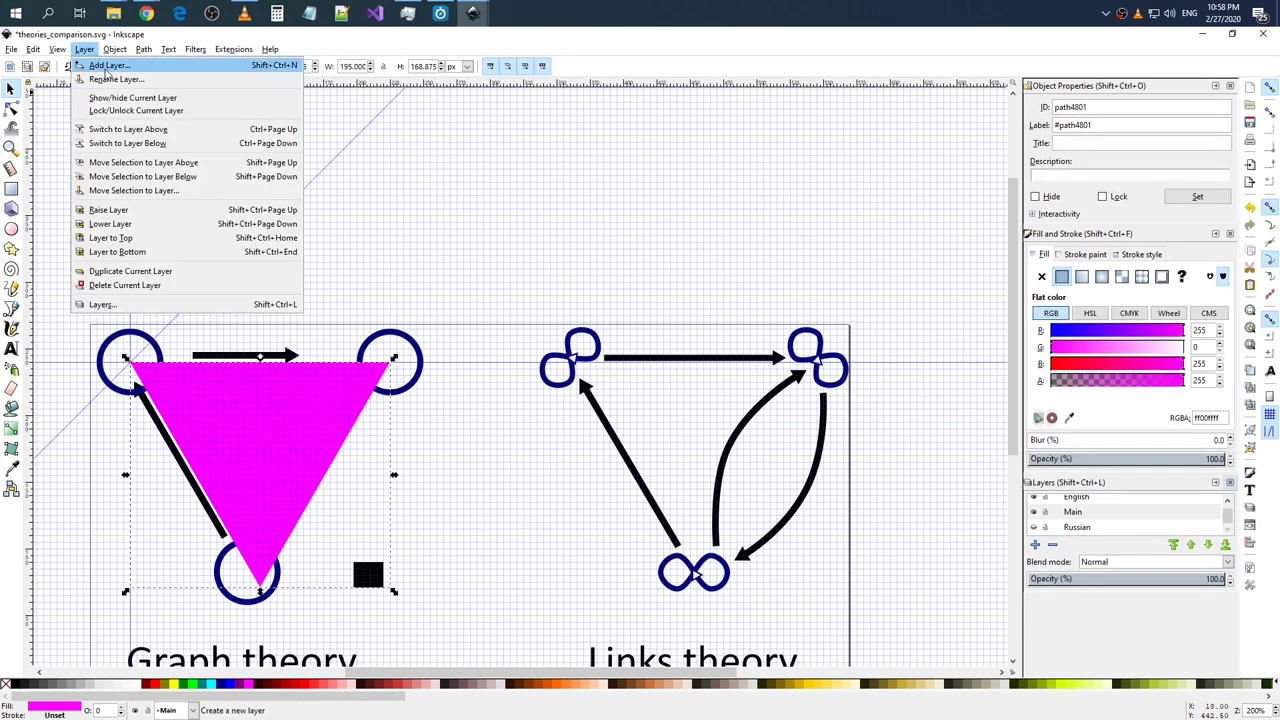
left_click(146, 145)
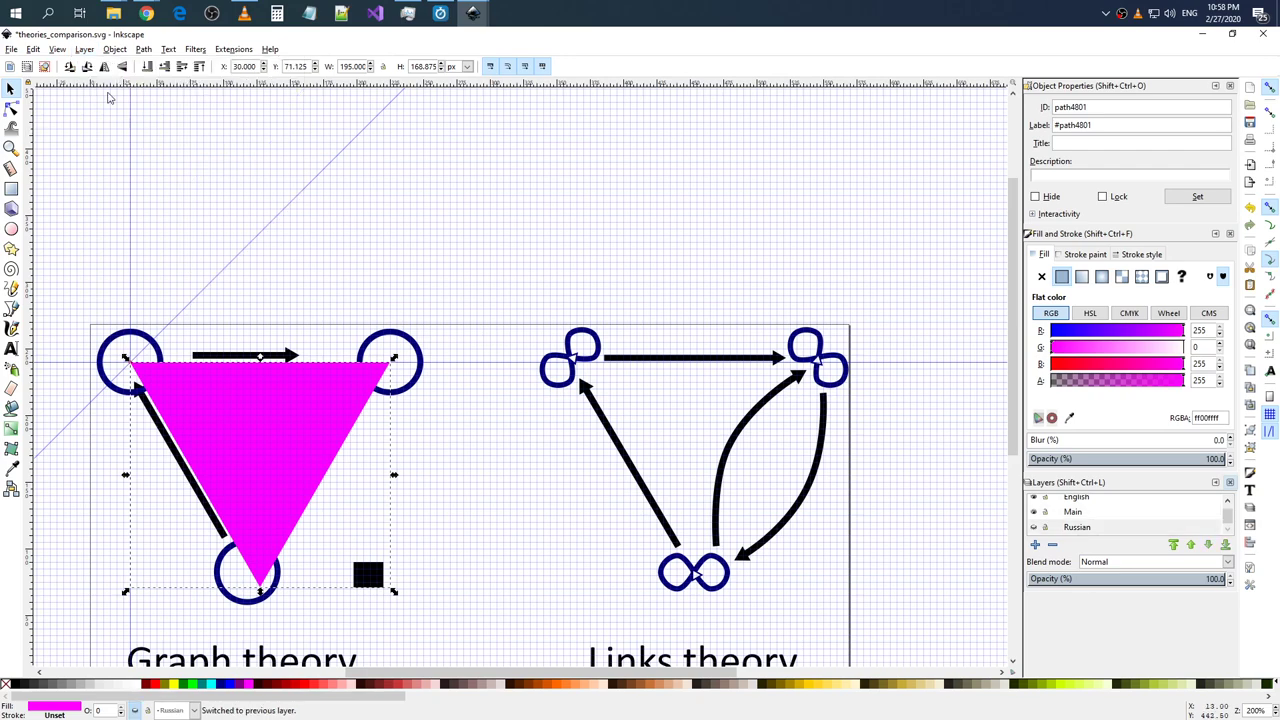
left_click(320, 370)
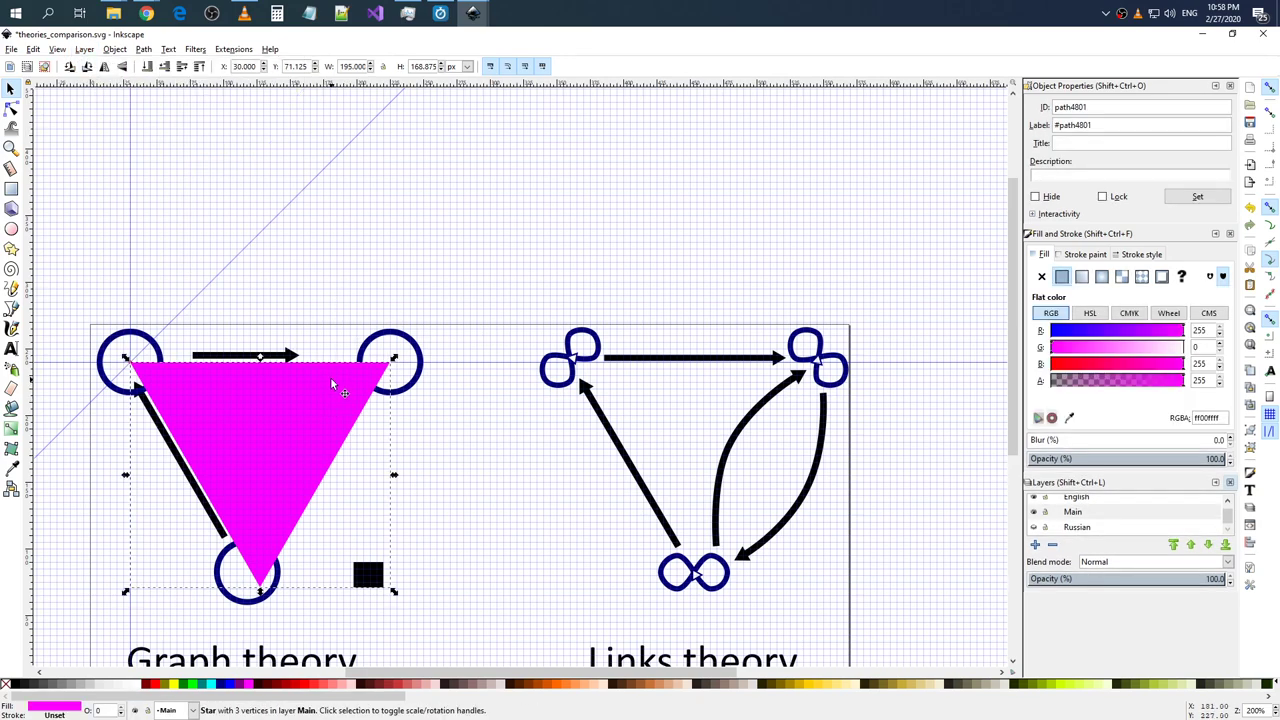
left_click(85, 49)
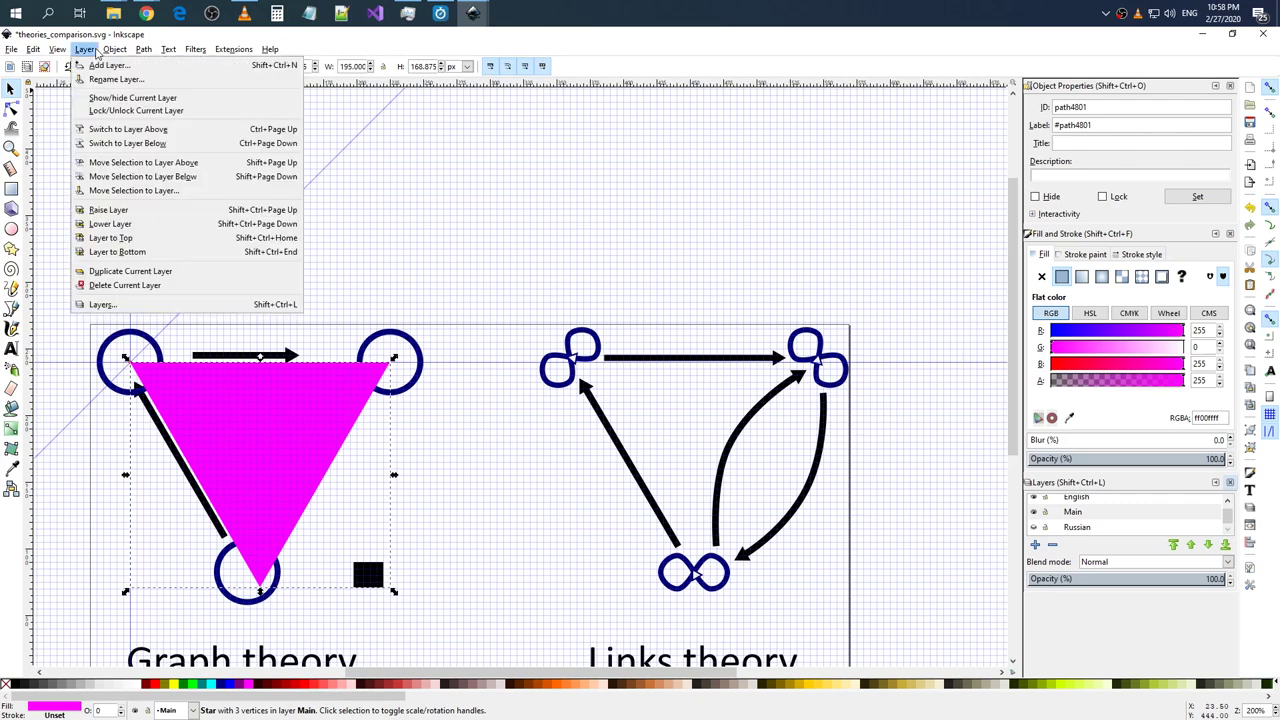
left_click(85, 49)
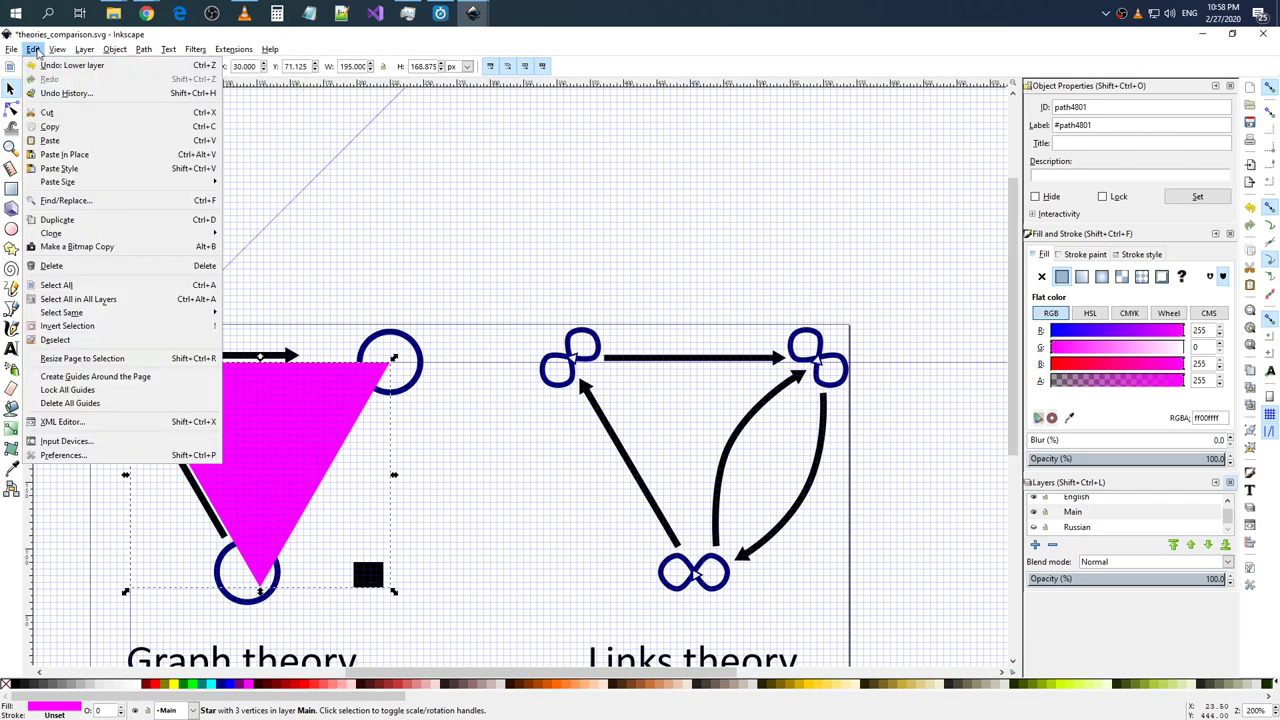
left_click(302, 410)
- Lower the magenta triangle to the bottom of the stacking order, then deselect it
right_click(305, 413)
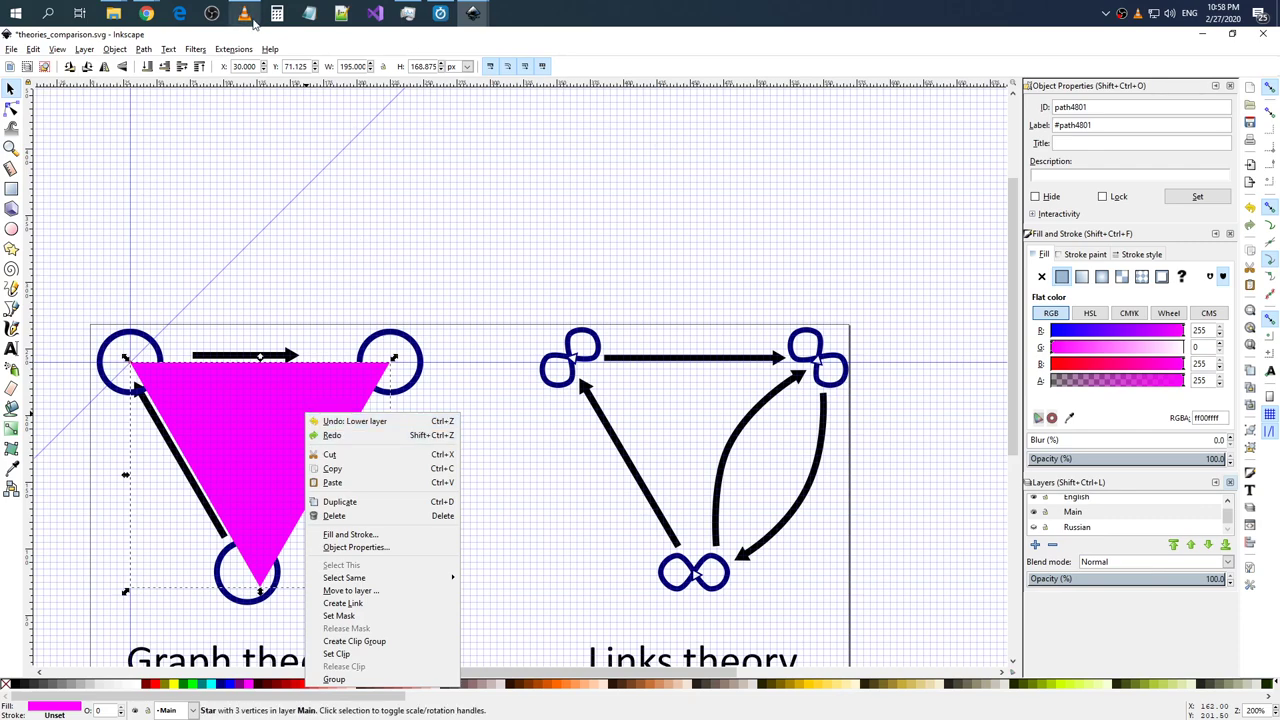
left_click(153, 50)
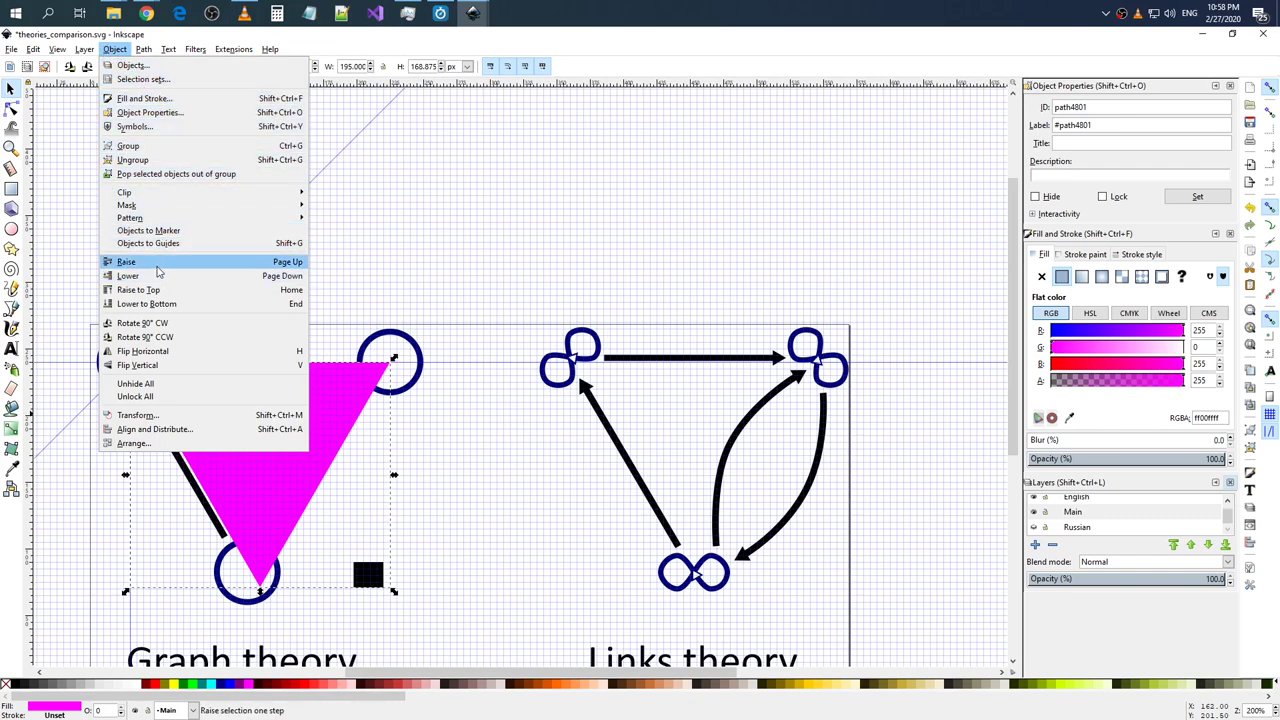
left_click(153, 277)
right_click(219, 402)
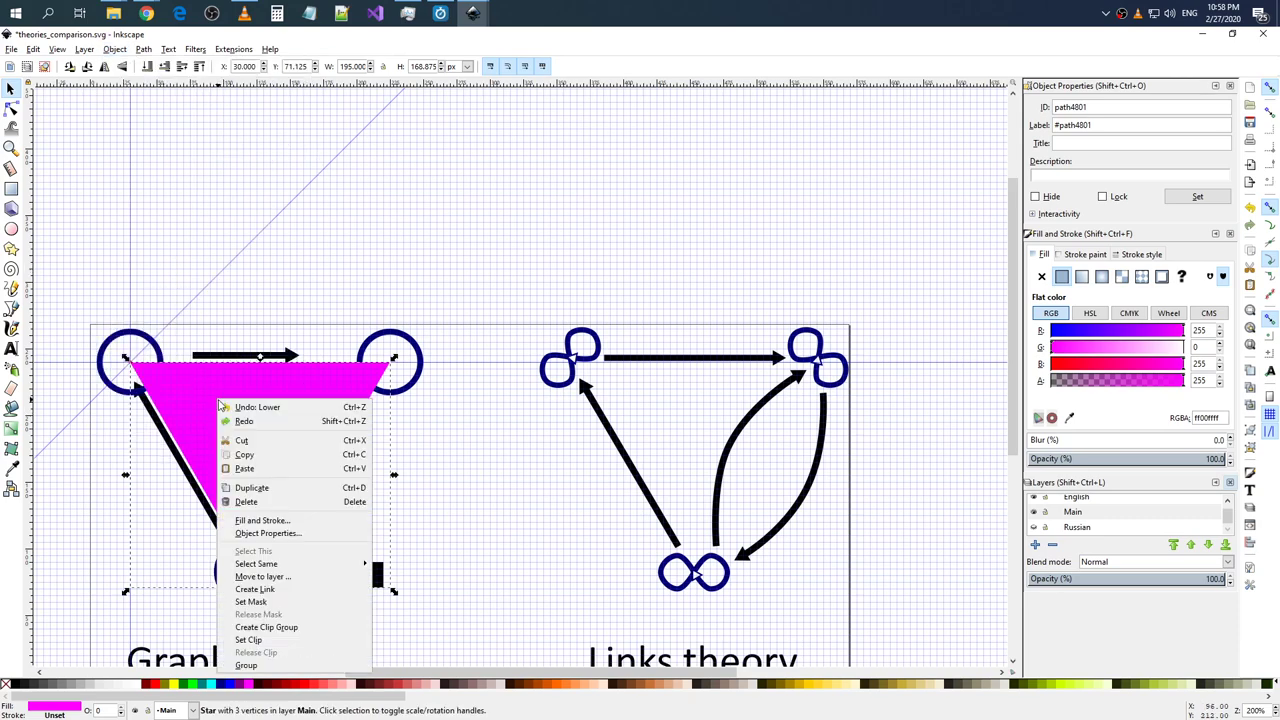
left_click(121, 55)
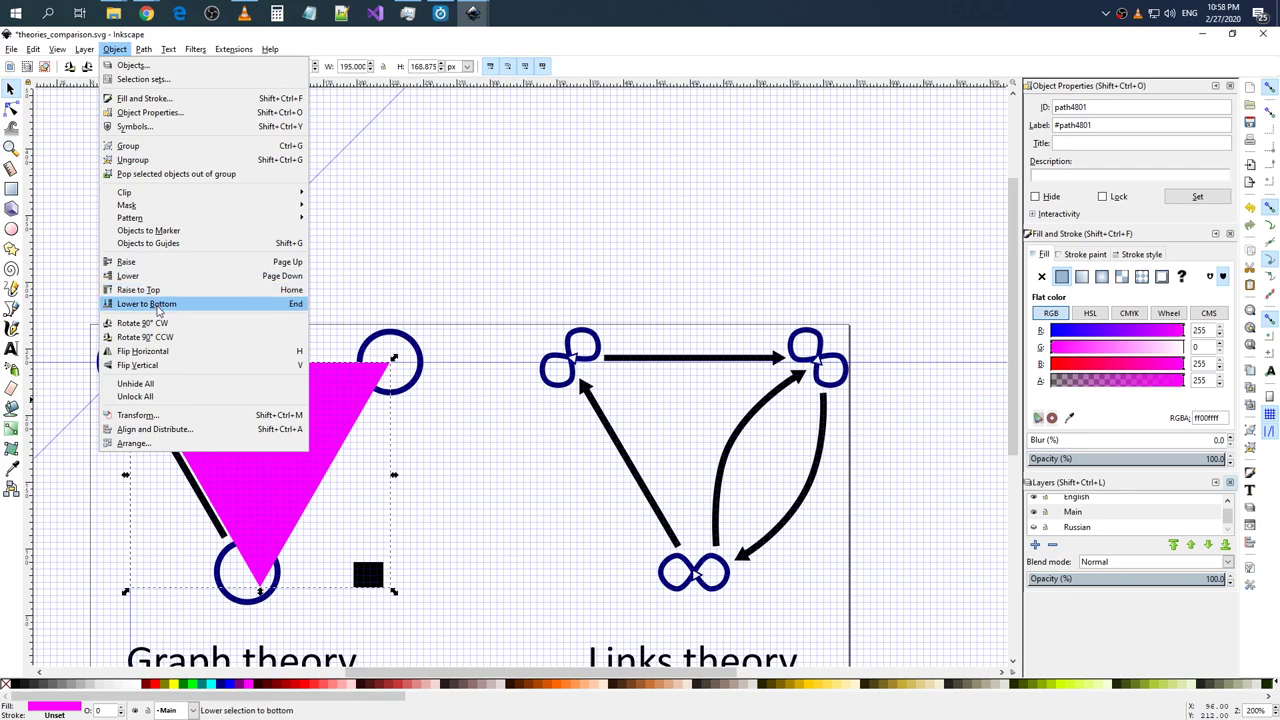
left_click(157, 304)
left_click(455, 482)
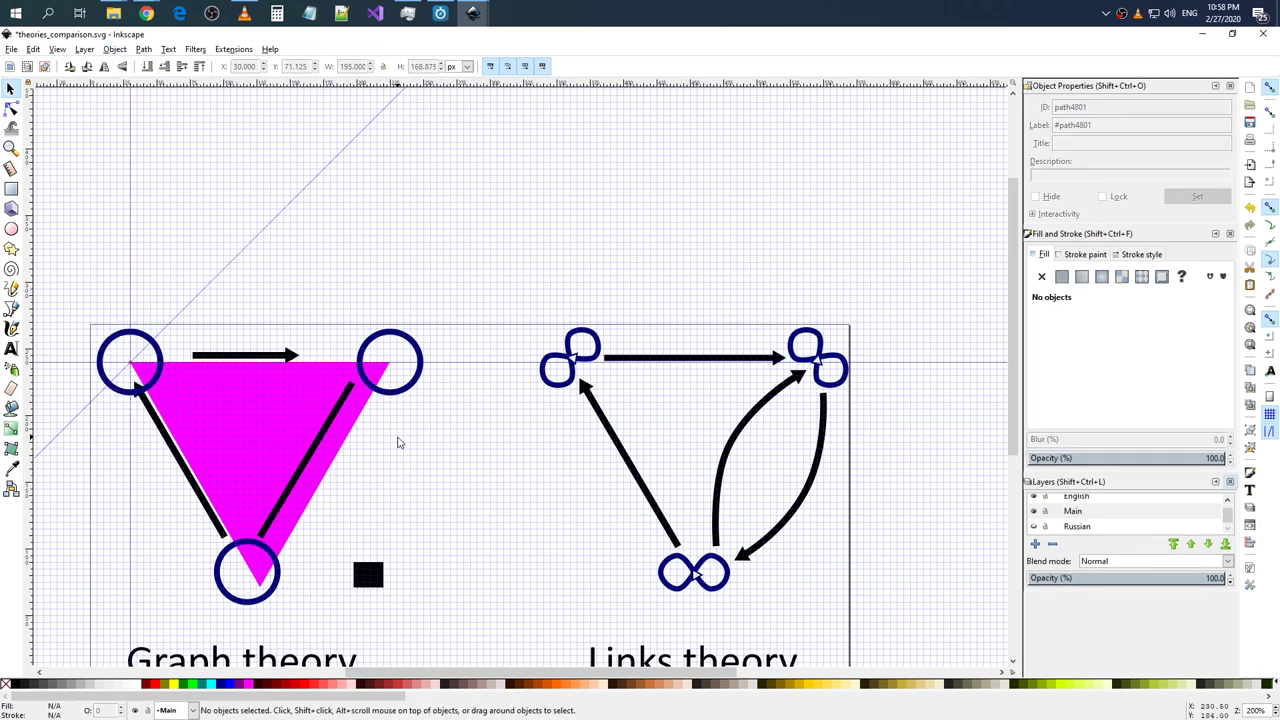
- Stretch the top arrow from the left circle's centre into the right circle
left_click(262, 358)
scroll(250, 377, "up", 1, "ctrl")
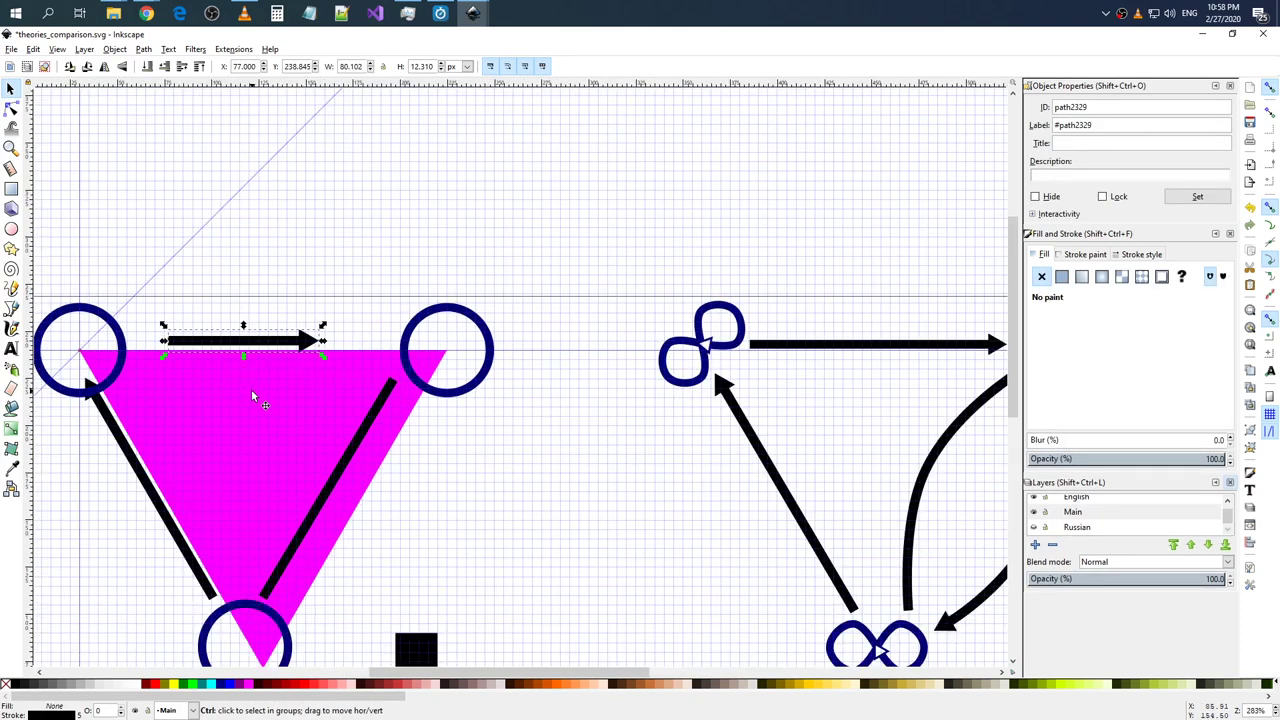
scroll(255, 390, "up", 2, "ctrl")
scroll(296, 341, "down", 2, "ctrl")
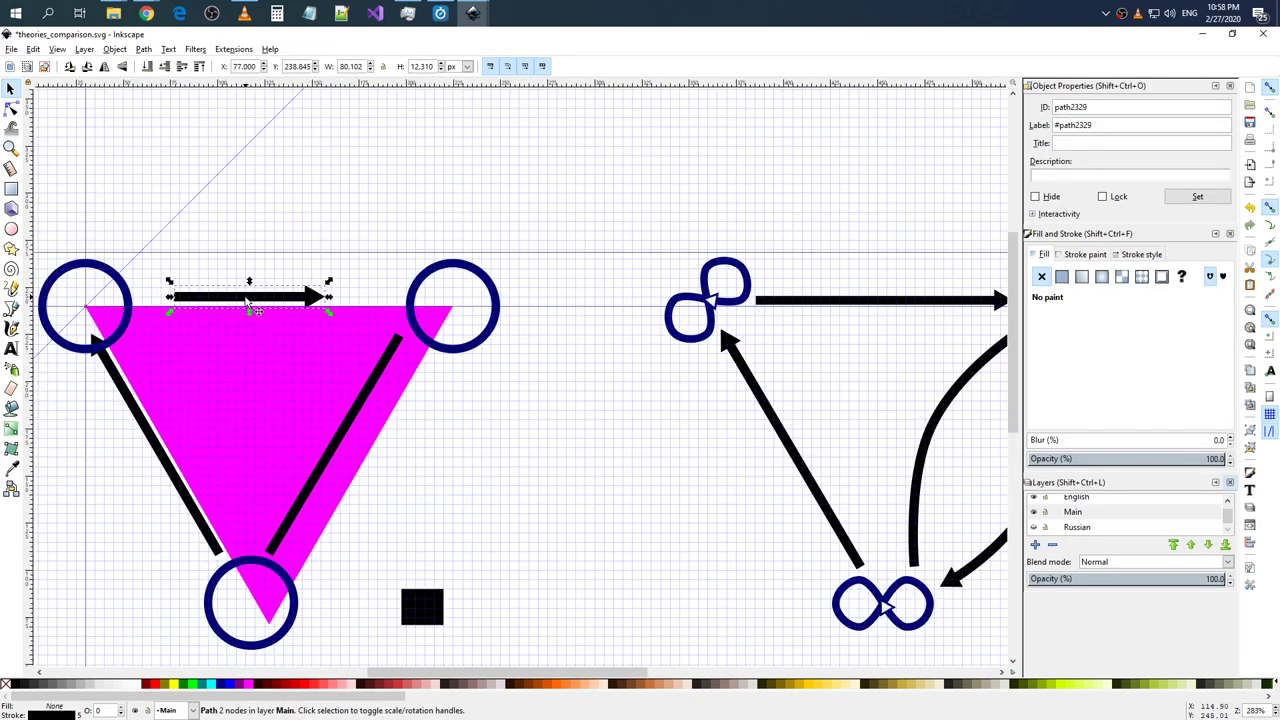
left_click_drag(243, 323, 246, 308)
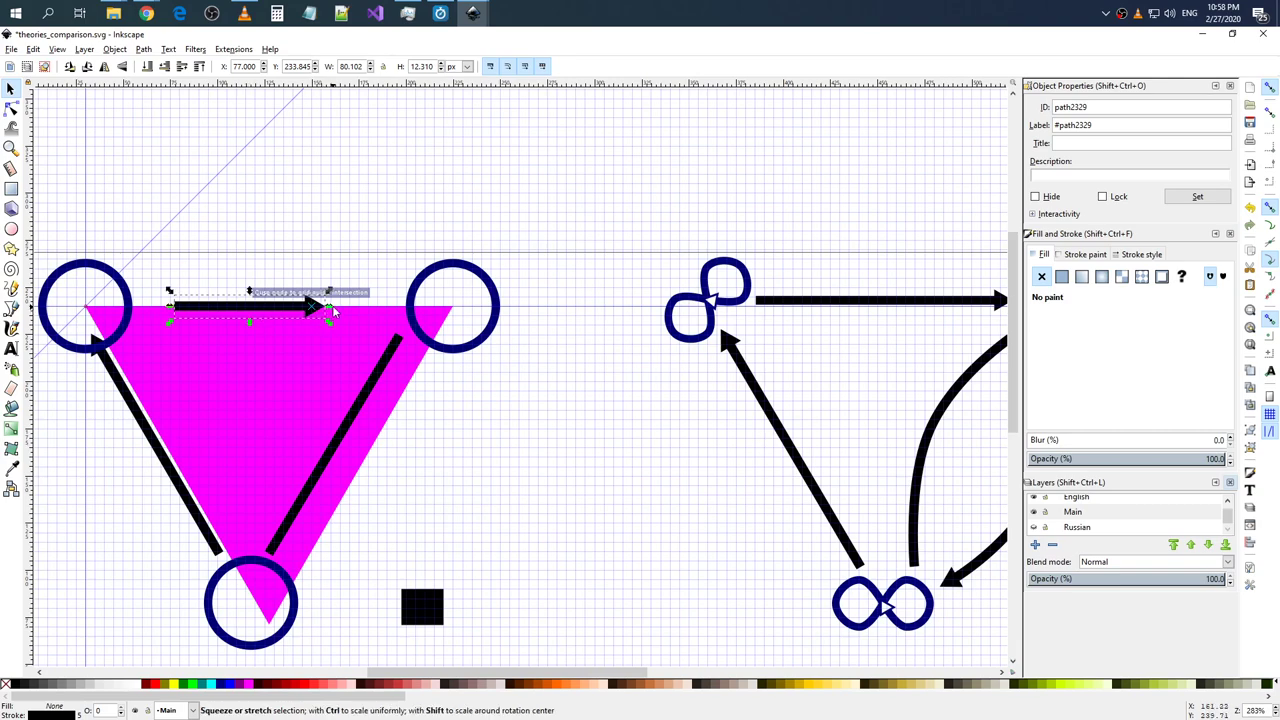
left_click_drag(332, 306, 373, 313)
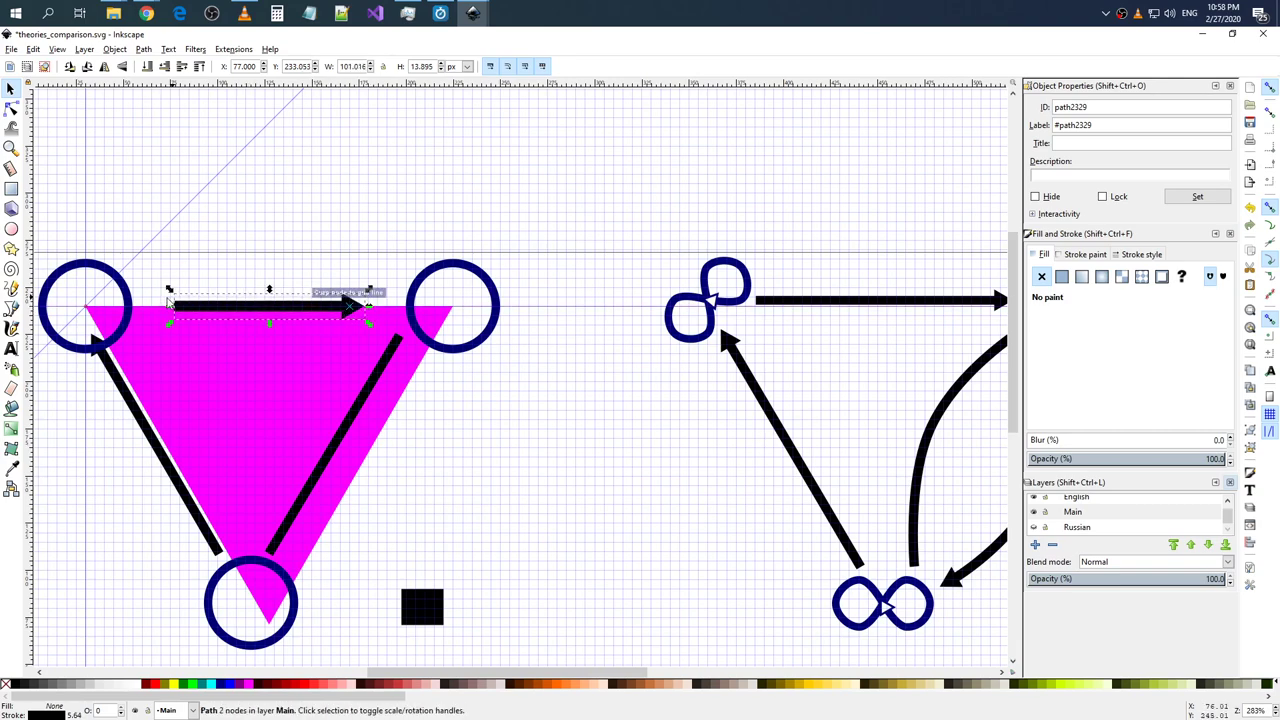
left_click_drag(171, 306, 87, 307)
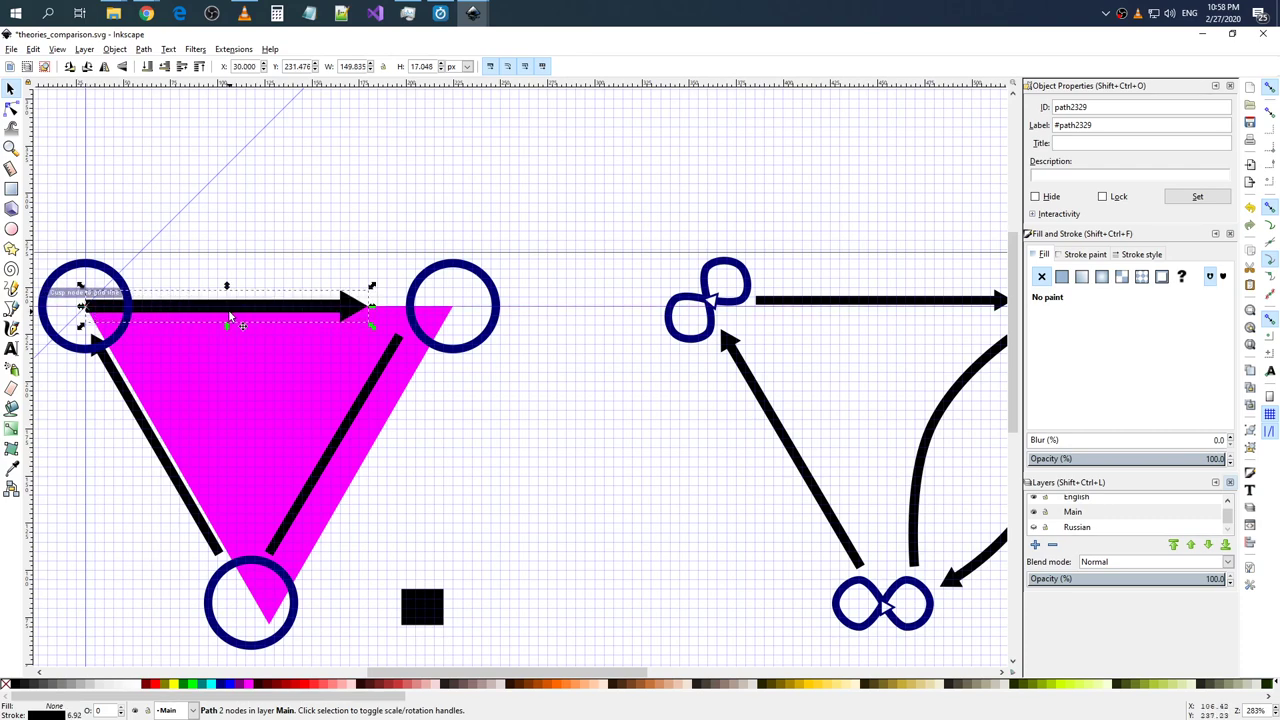
mouse_move(370, 312)
left_mouse_down()
mouse_move(460, 313)
mouse_move(397, 311)
left_mouse_up()
- Snap the arrow's tail to the guide intersection and shorten its tip to the right circle
scroll(123, 302, "up", 2, "ctrl")
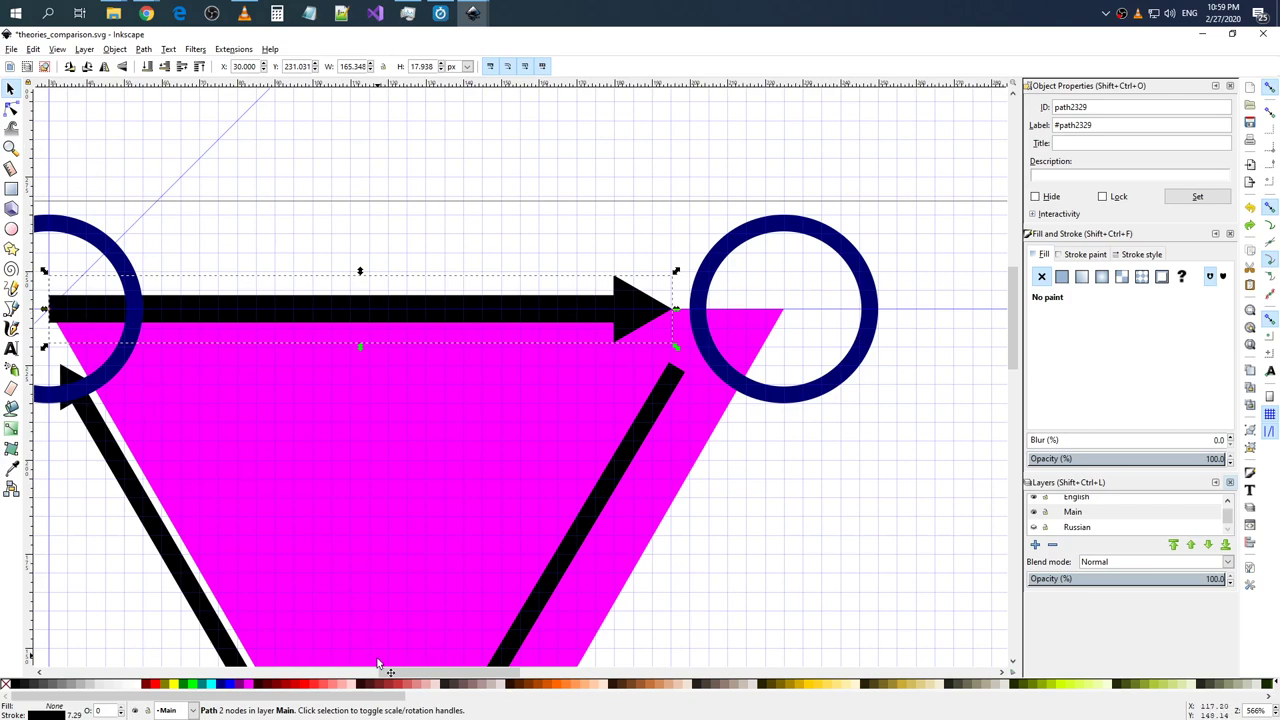
scroll(378, 663, "left", 4)
left_click(220, 308)
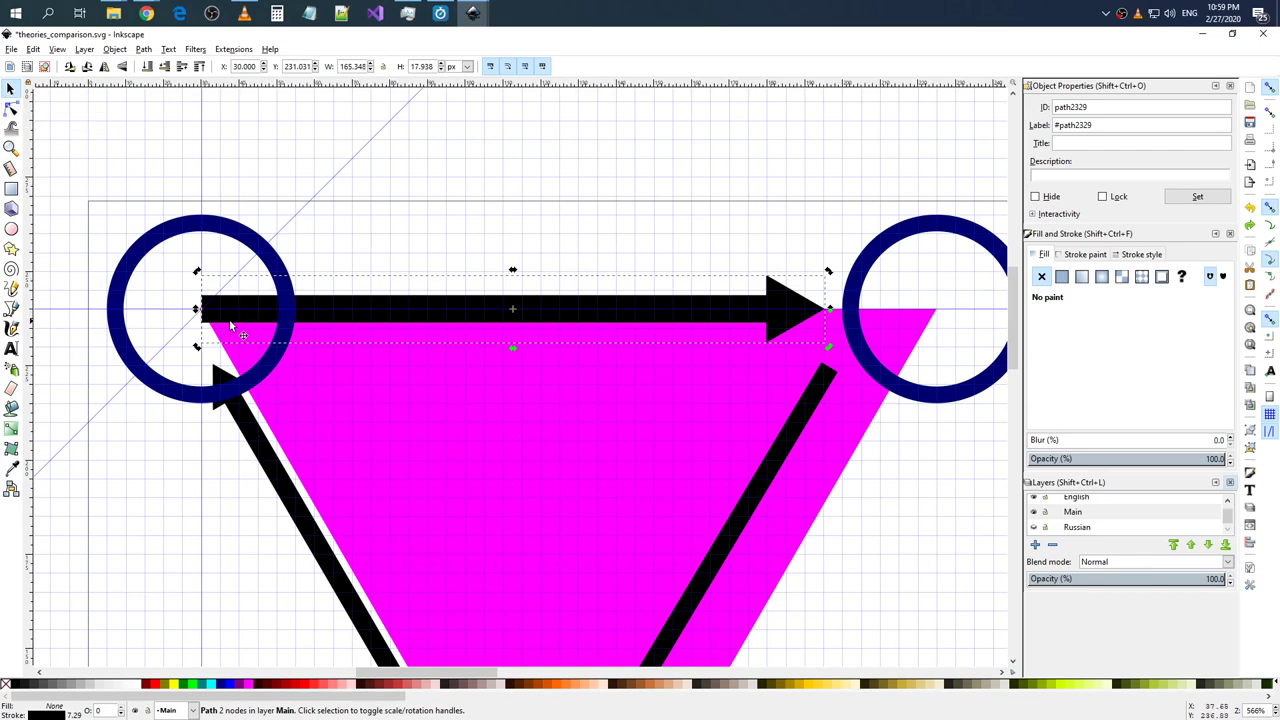
left_click_drag(224, 306, 272, 307)
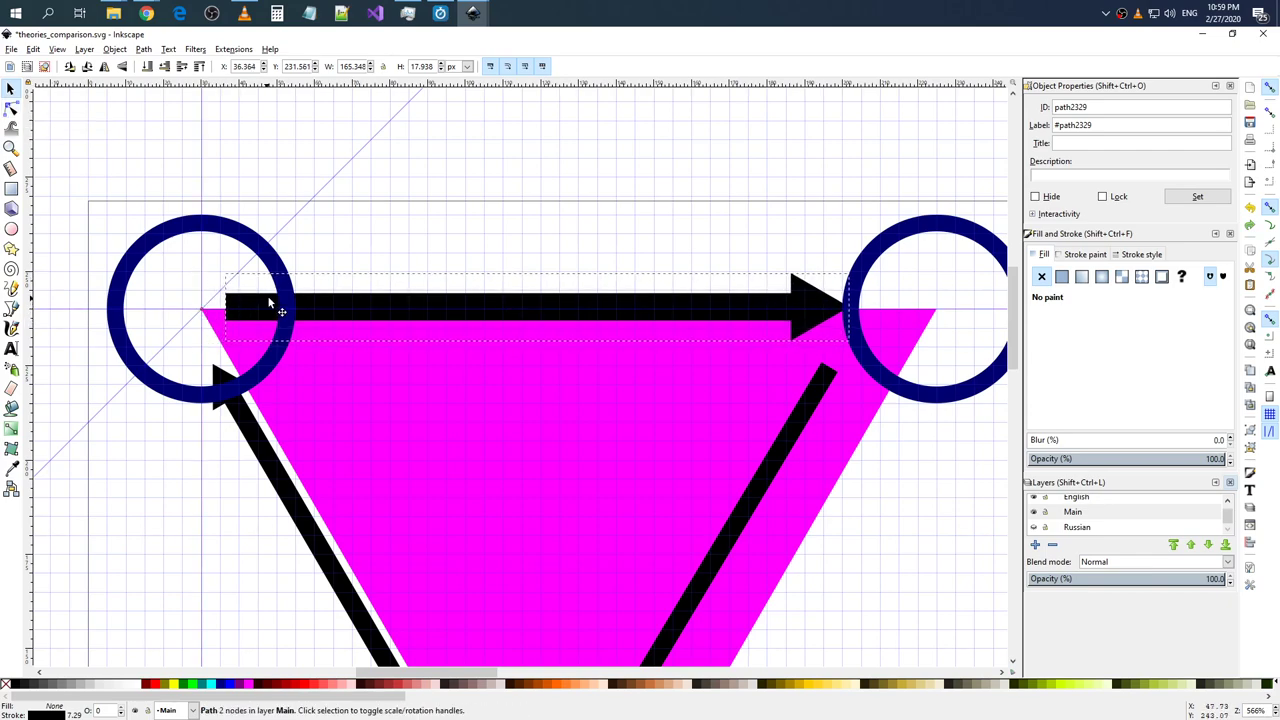
left_click(284, 307)
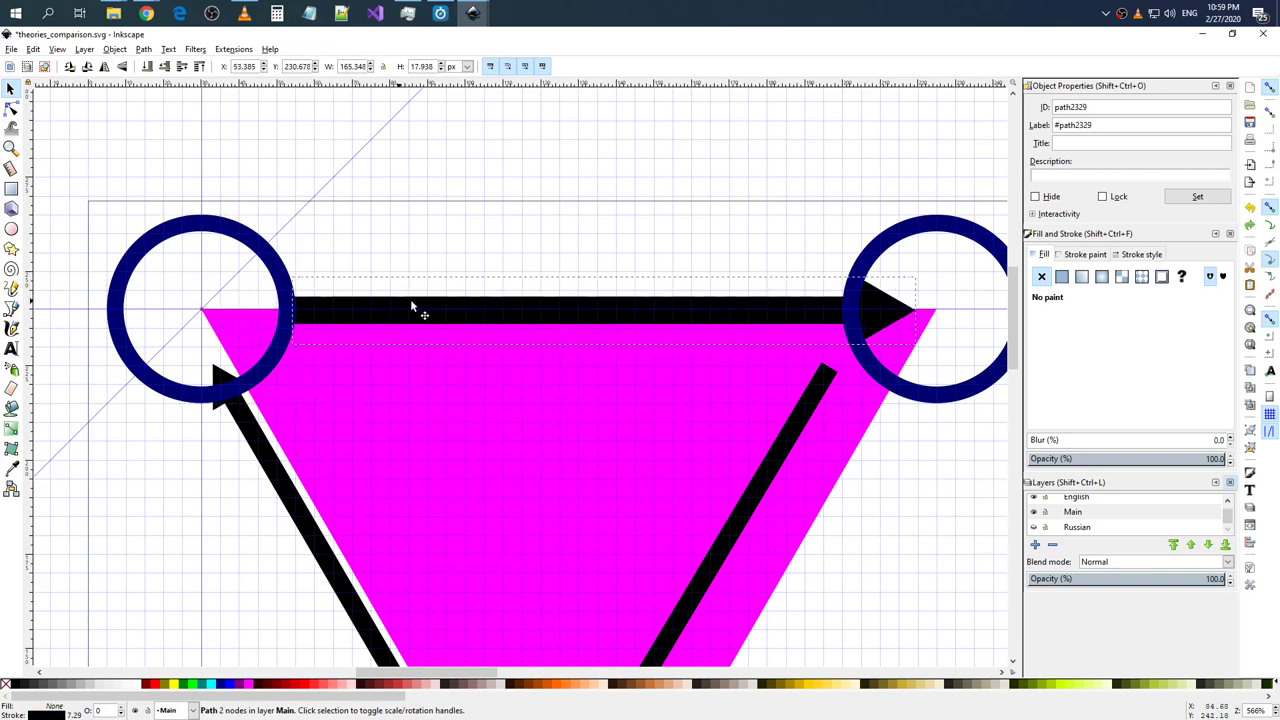
left_click_drag(367, 300, 431, 303)
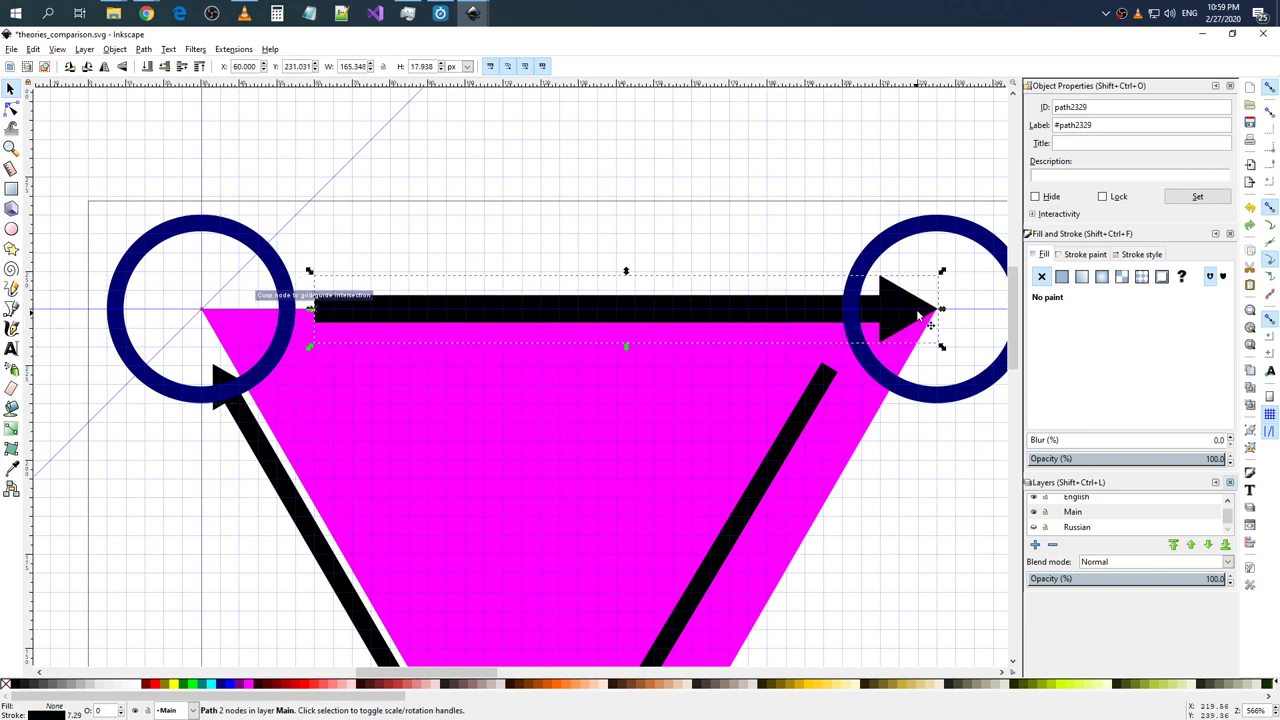
left_click_drag(942, 308, 830, 314)
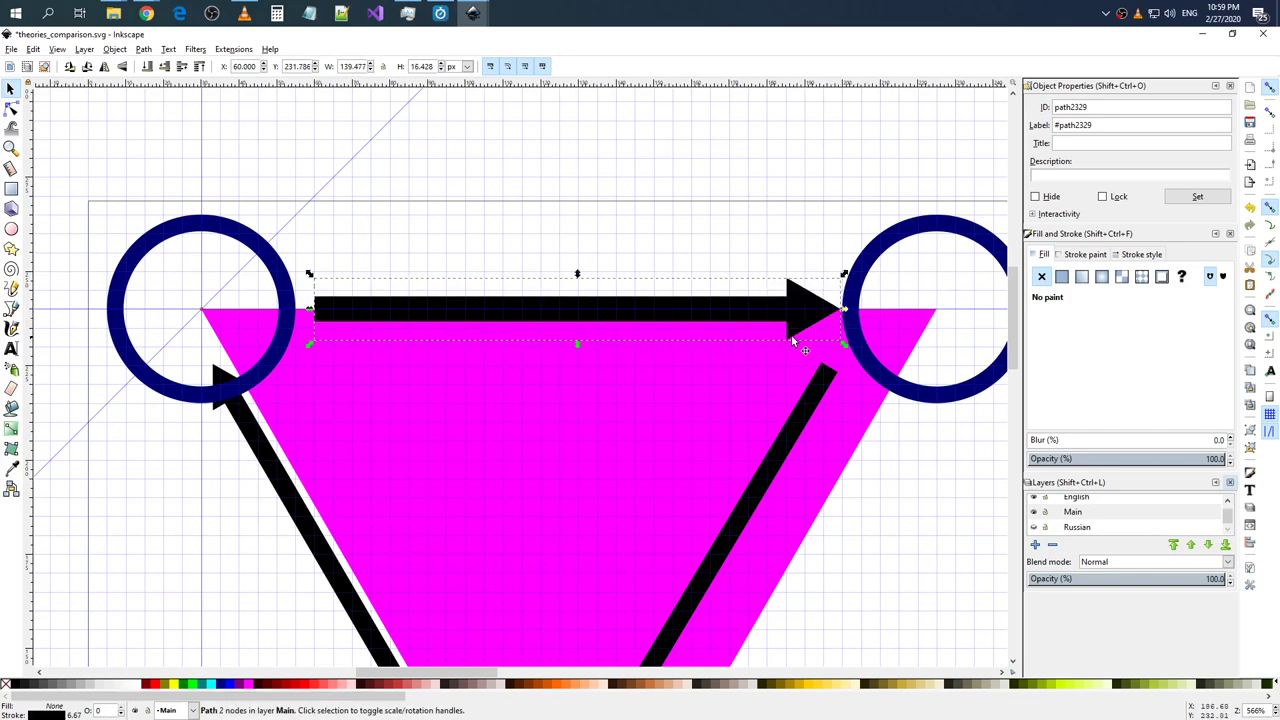
- Undo the arrow edits back to its original size, then try one redo
key("ctrl+z")
key("ctrl+z")
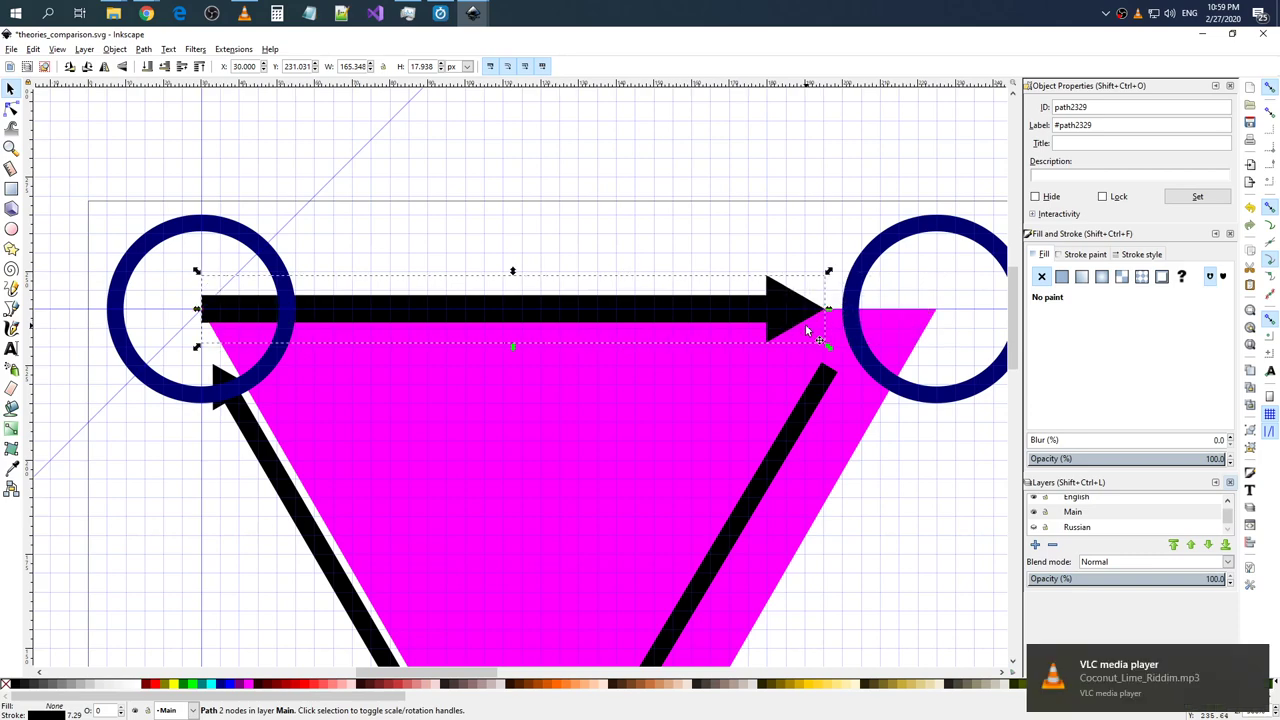
key("ctrl+z")
key("ctrl+z")
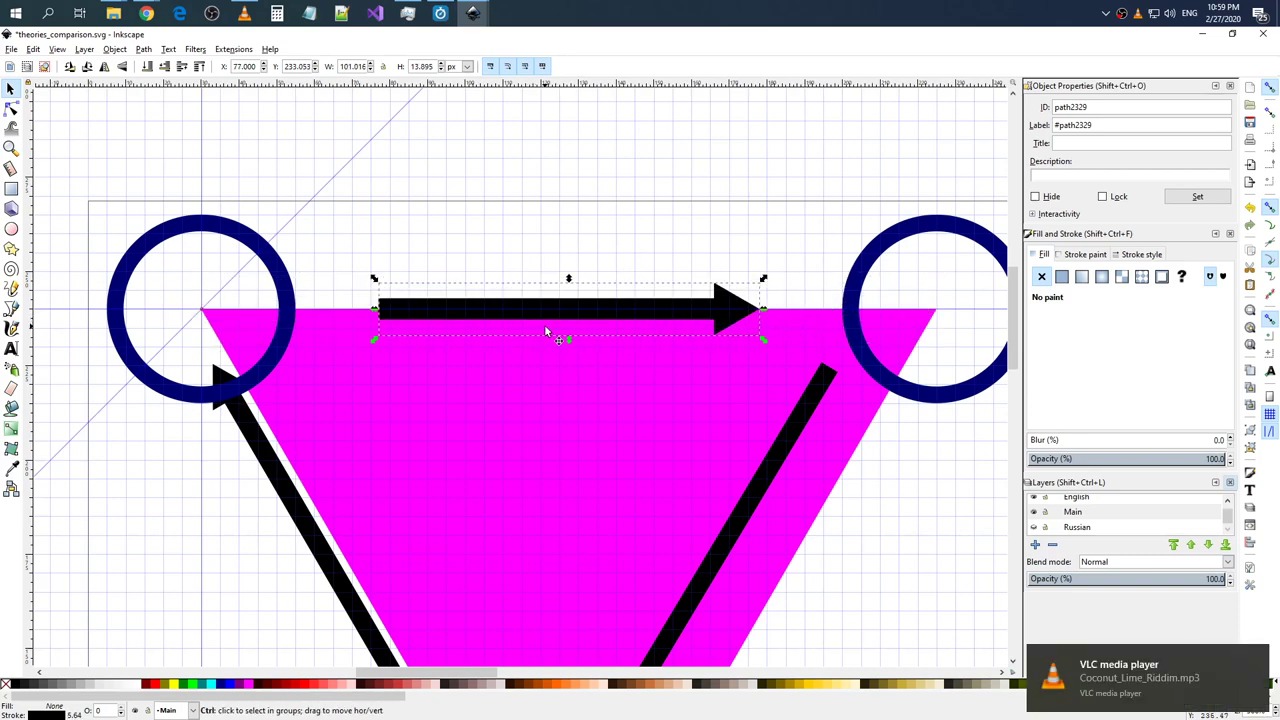
key("ctrl+z")
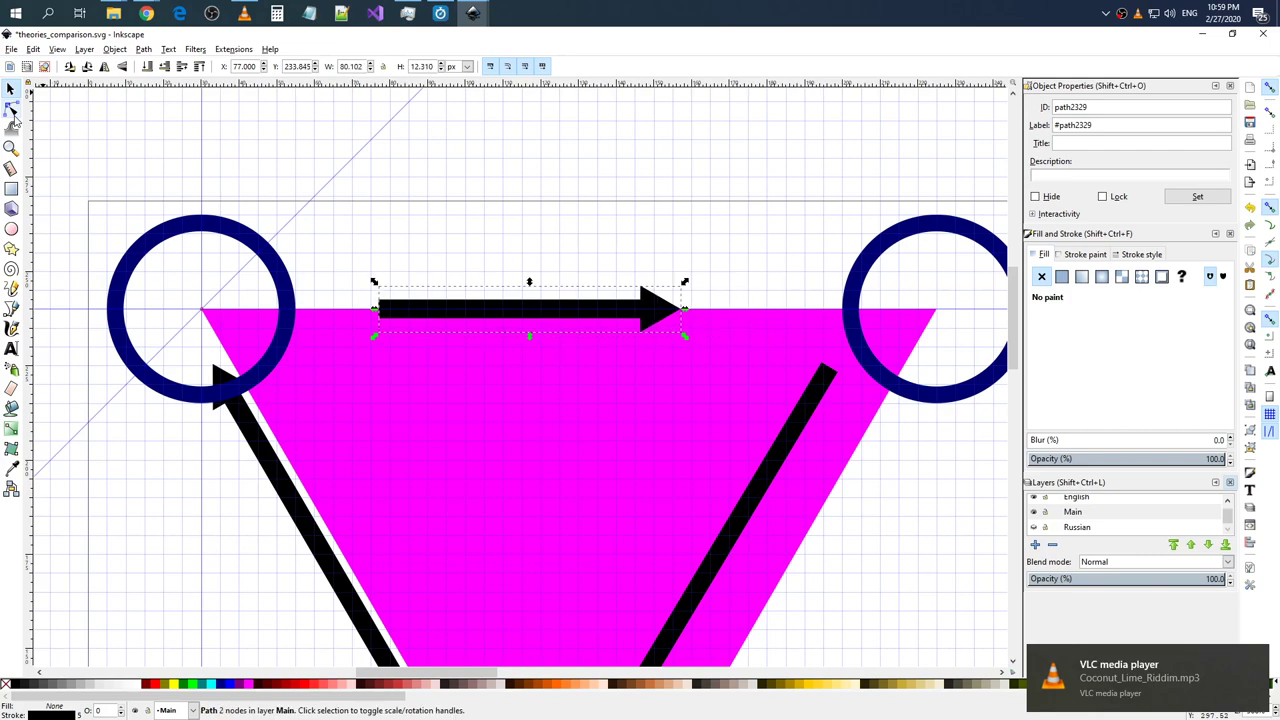
key("ctrl+z")
key("ctrl+z")
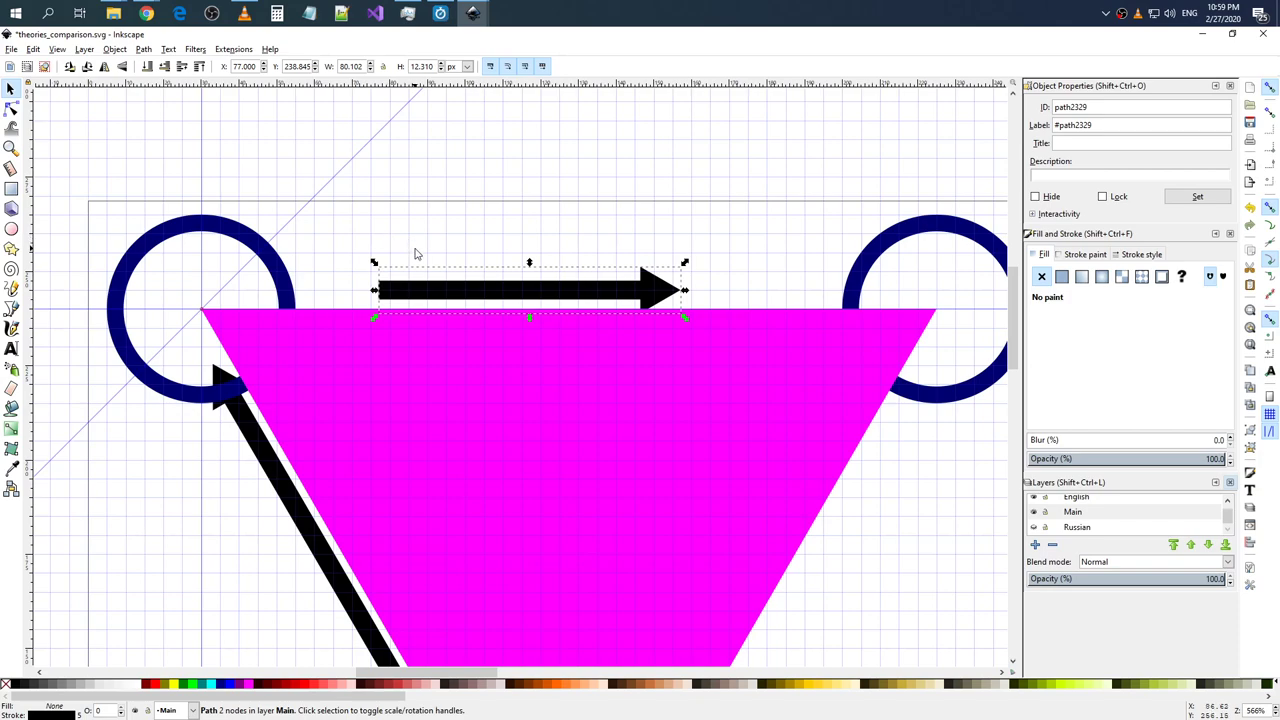
key("ctrl+shift+z")
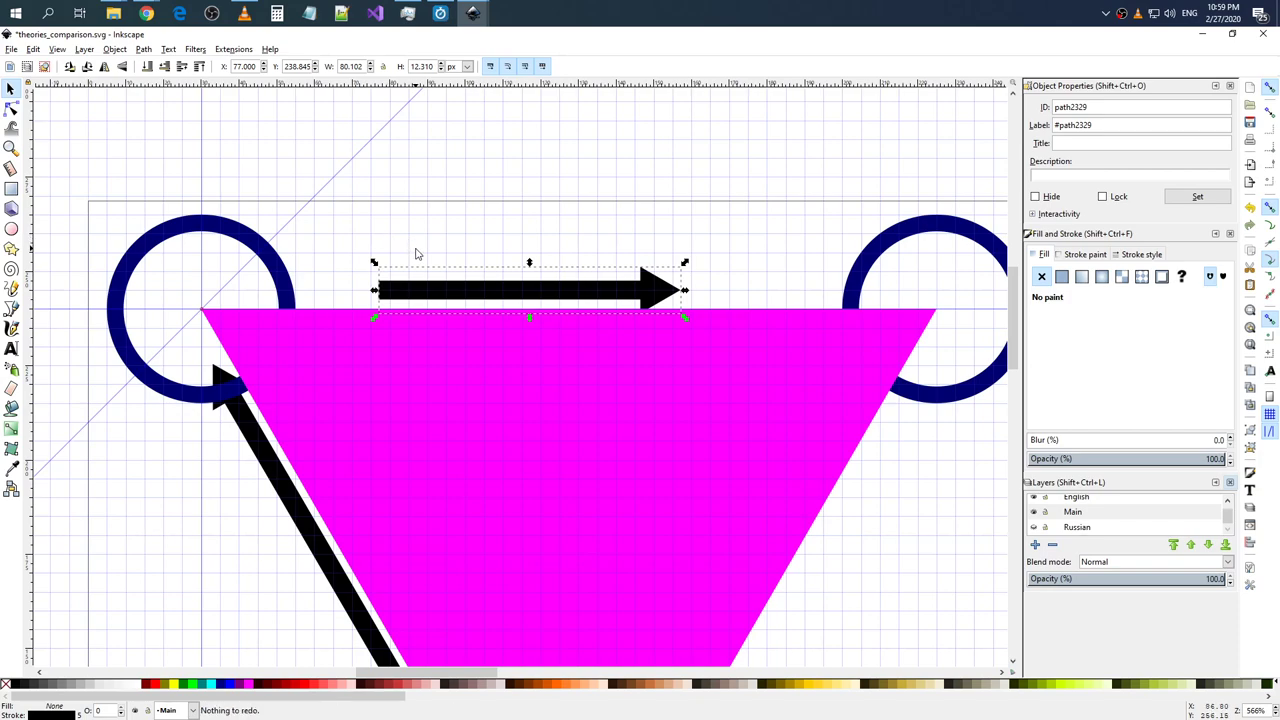
- Inspect the diagonal arrow's stroke colour, width and markers in Fill and Stroke
scroll(666, 371, "down", 3)
left_click(665, 369)
scroll(430, 281, "up", 2)
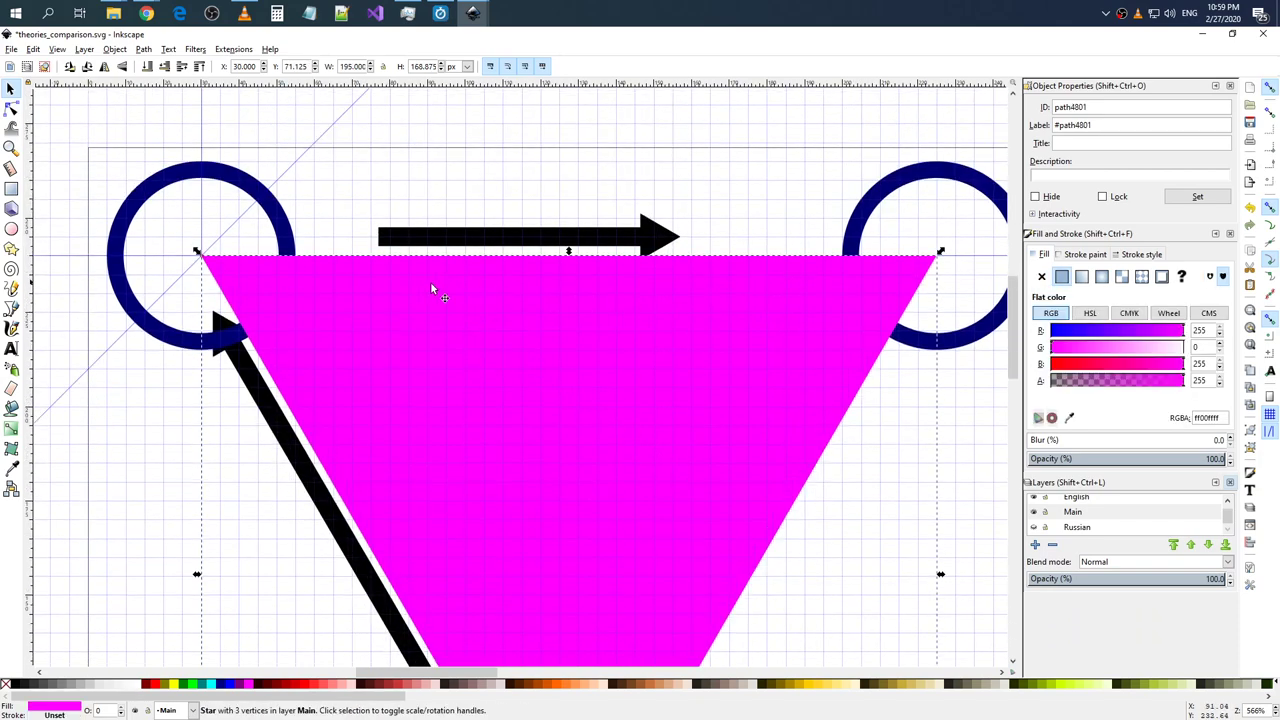
left_click(458, 240)
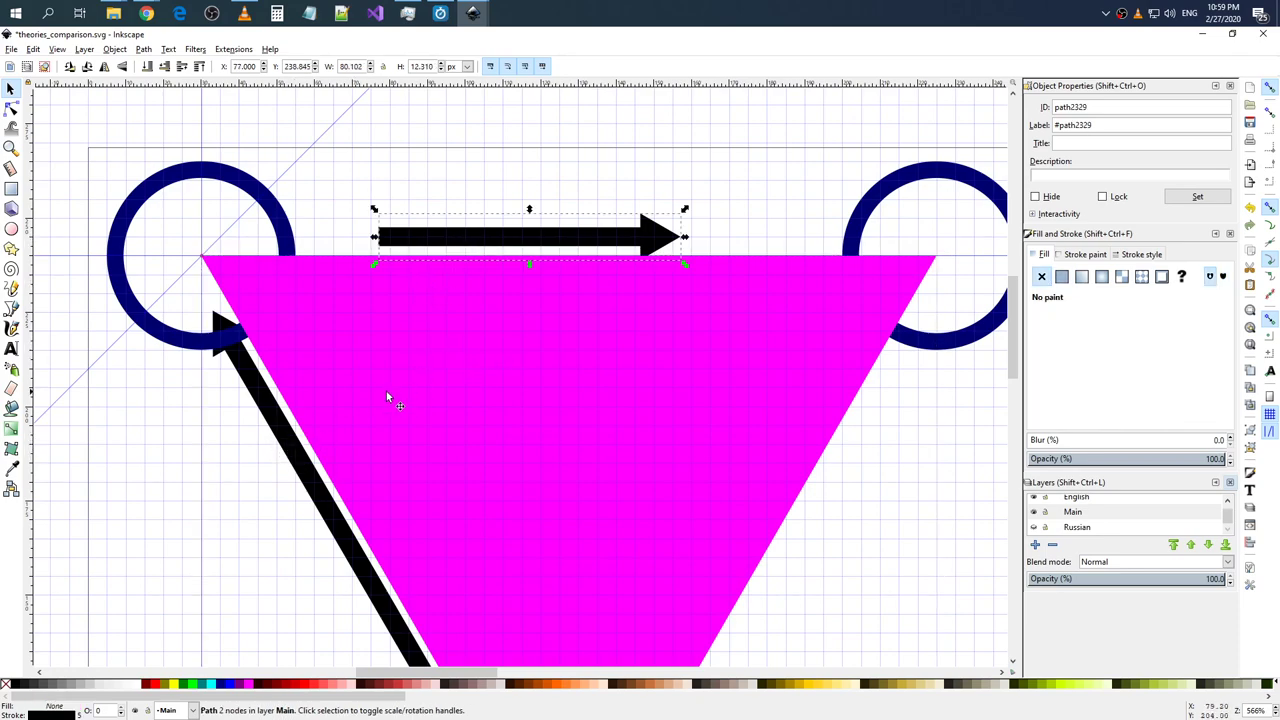
left_click(296, 443)
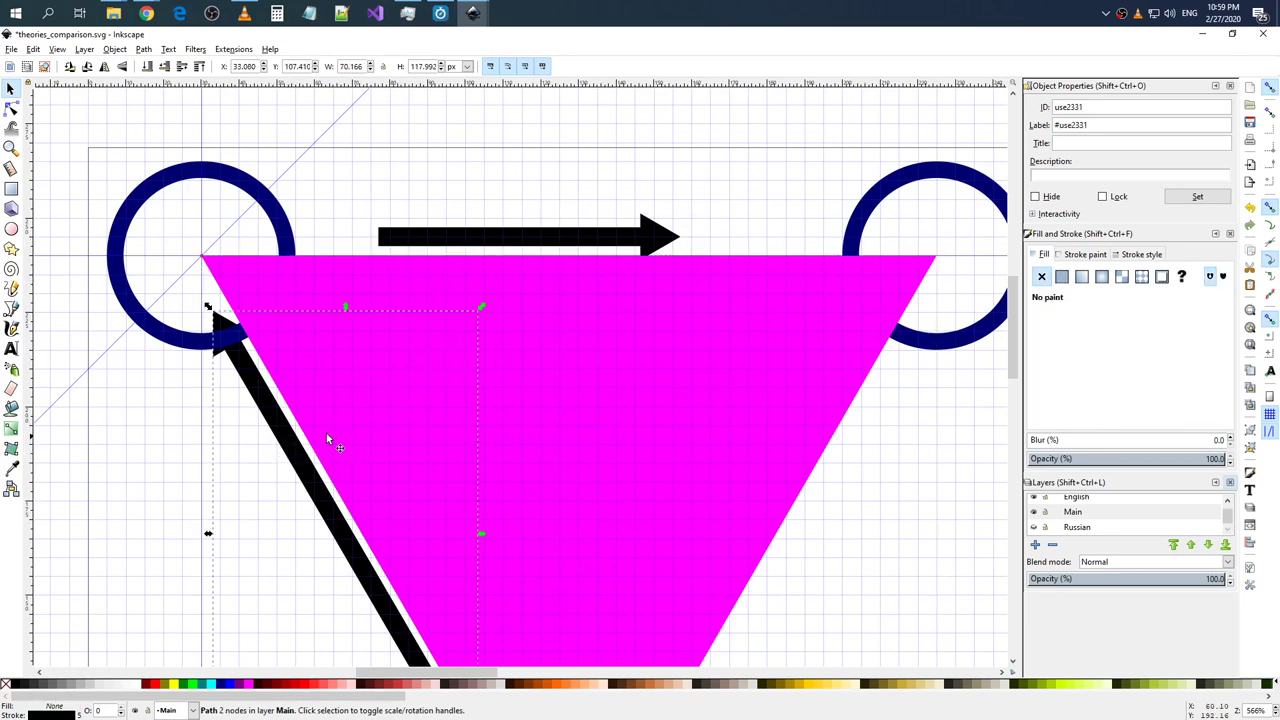
left_click(1084, 254)
left_click(1045, 254)
left_click(1085, 254)
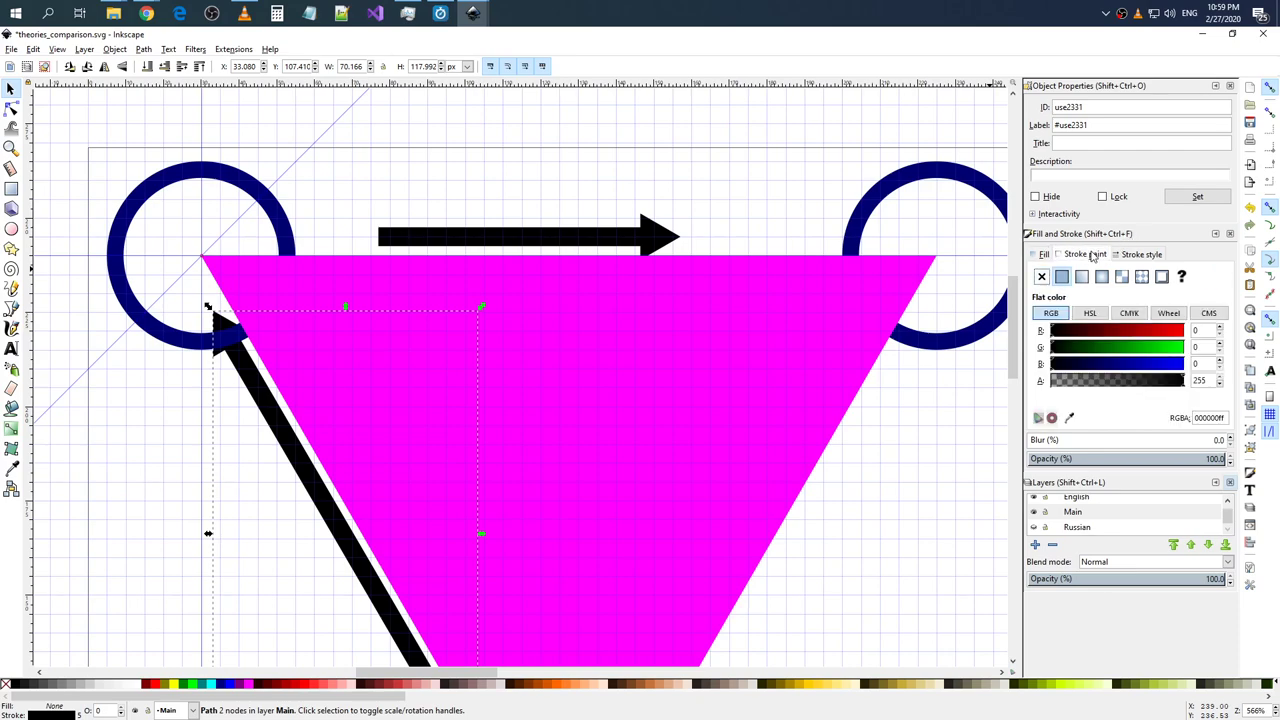
left_click(1141, 256)
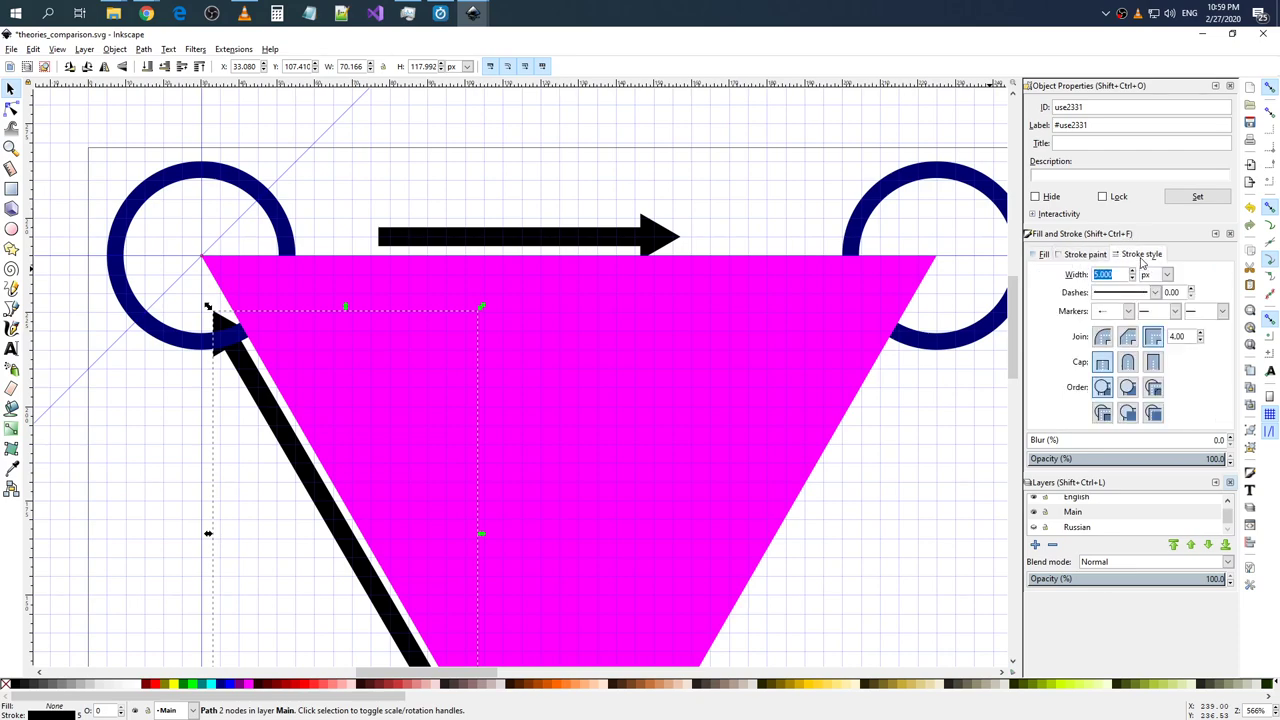
- Drag the top horizontal arrow down to Y 233.845 along the triangle's top edge
left_click(580, 242)
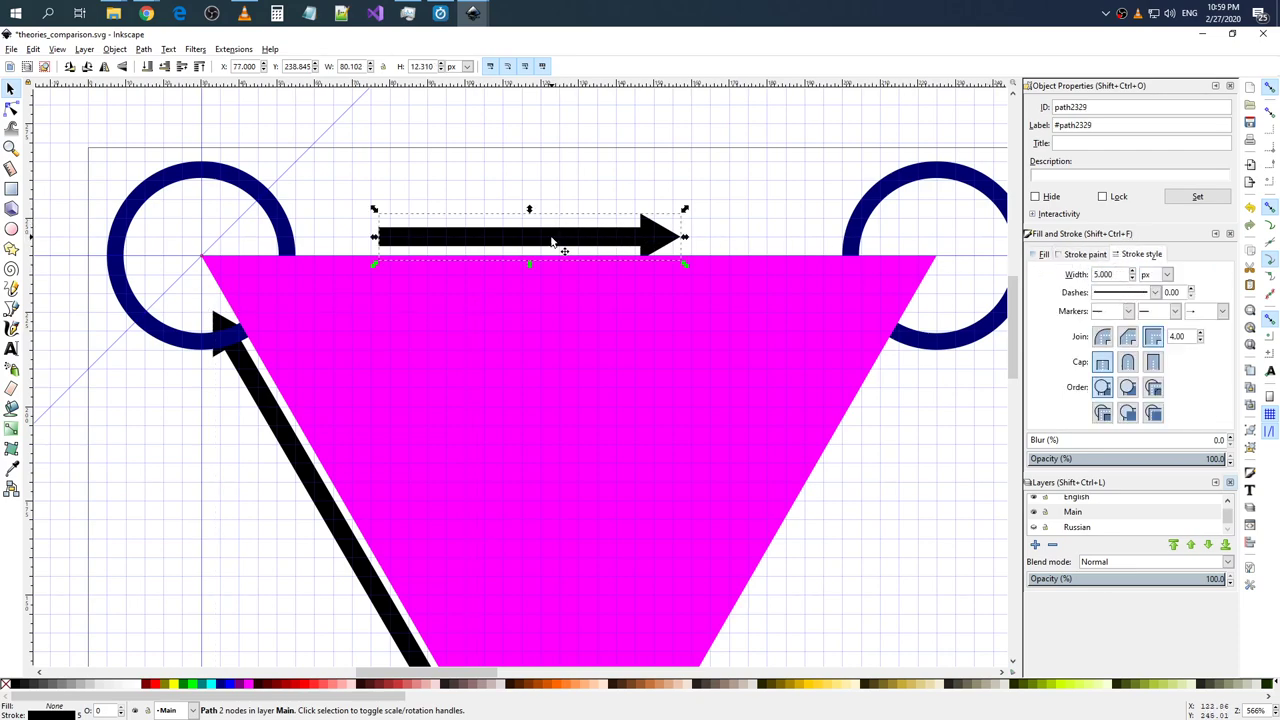
left_click(290, 232)
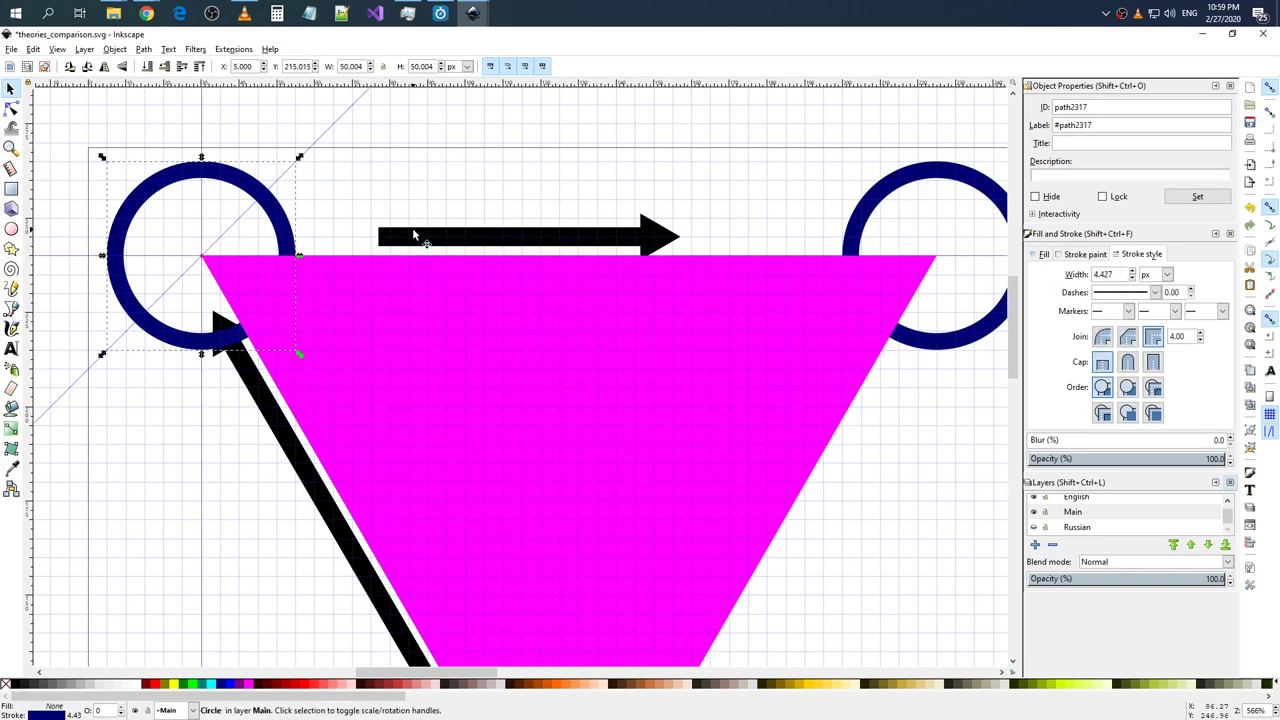
left_click(545, 237)
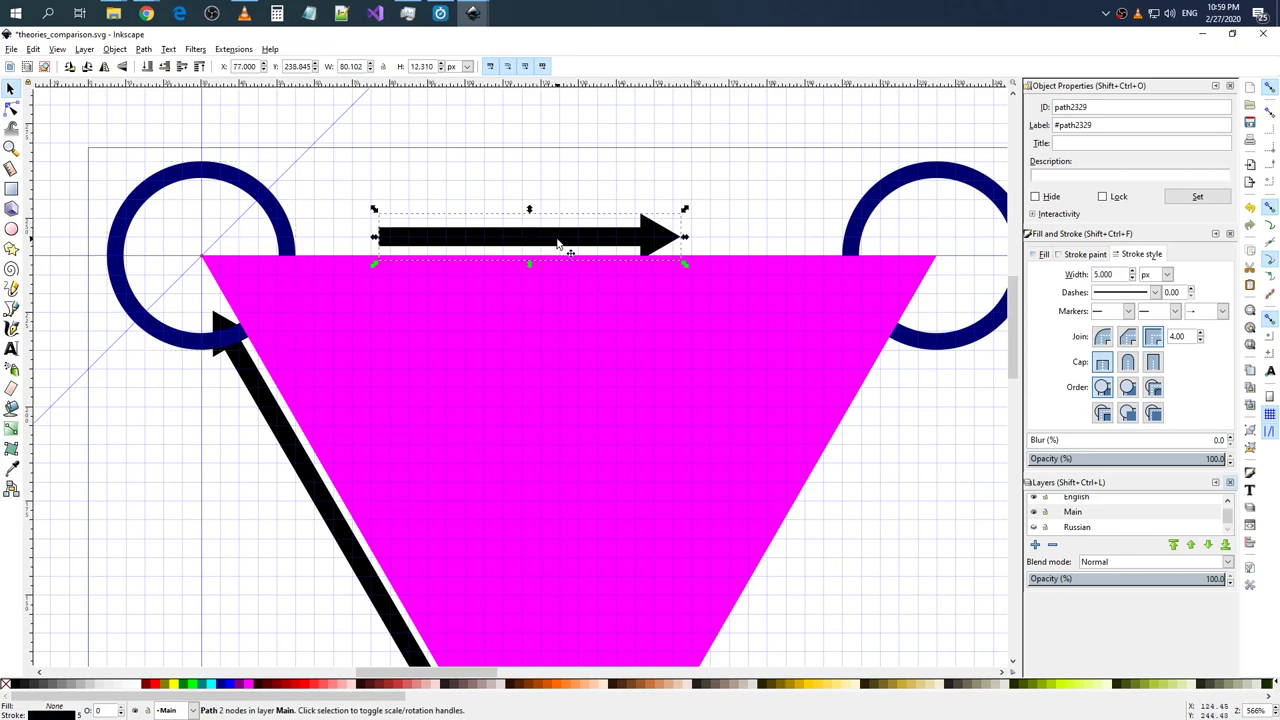
left_click_drag(563, 250, 561, 263)
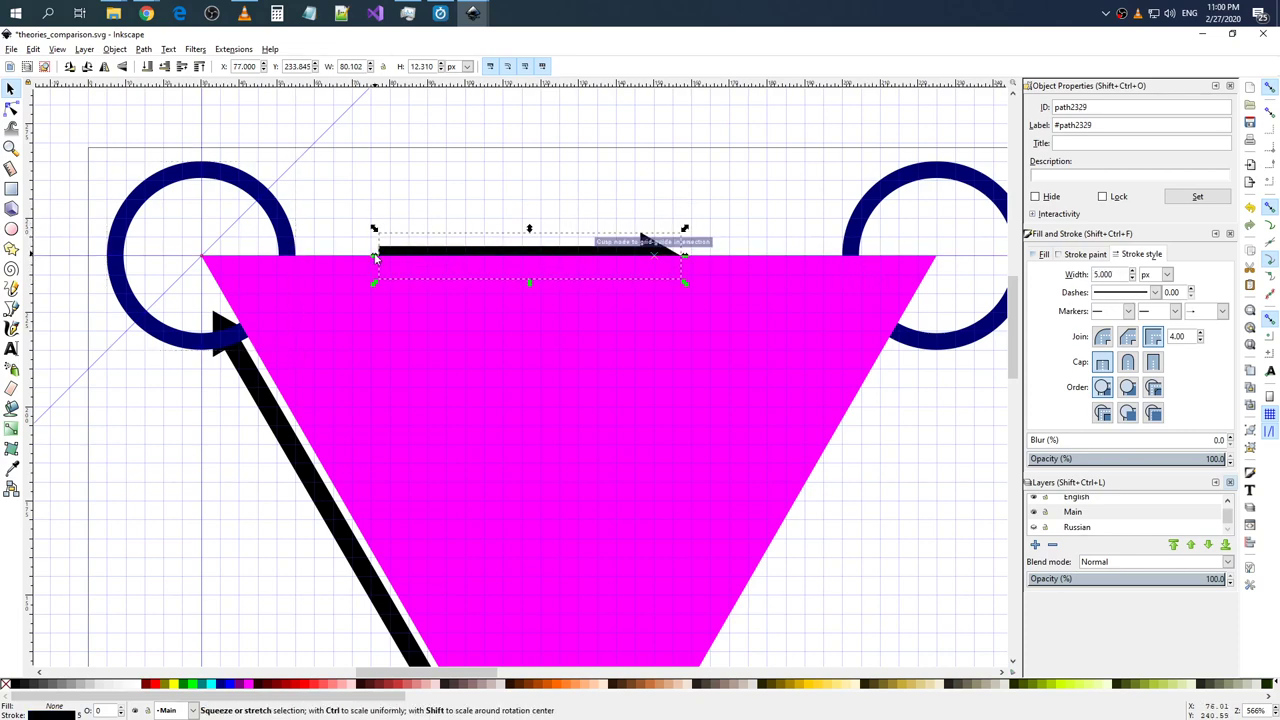
- Extend the top arrow's end nodes so it spans from the left circle to the right circle's edge
key("n")
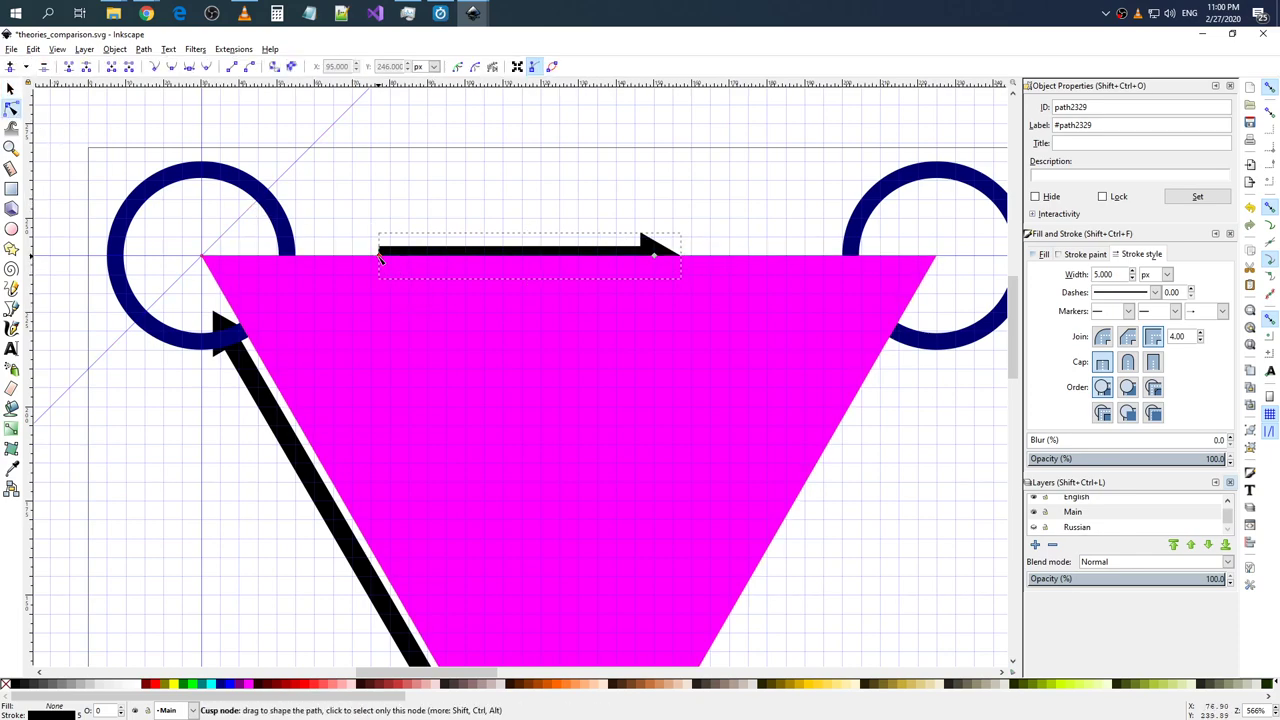
left_click_drag(375, 256, 318, 257)
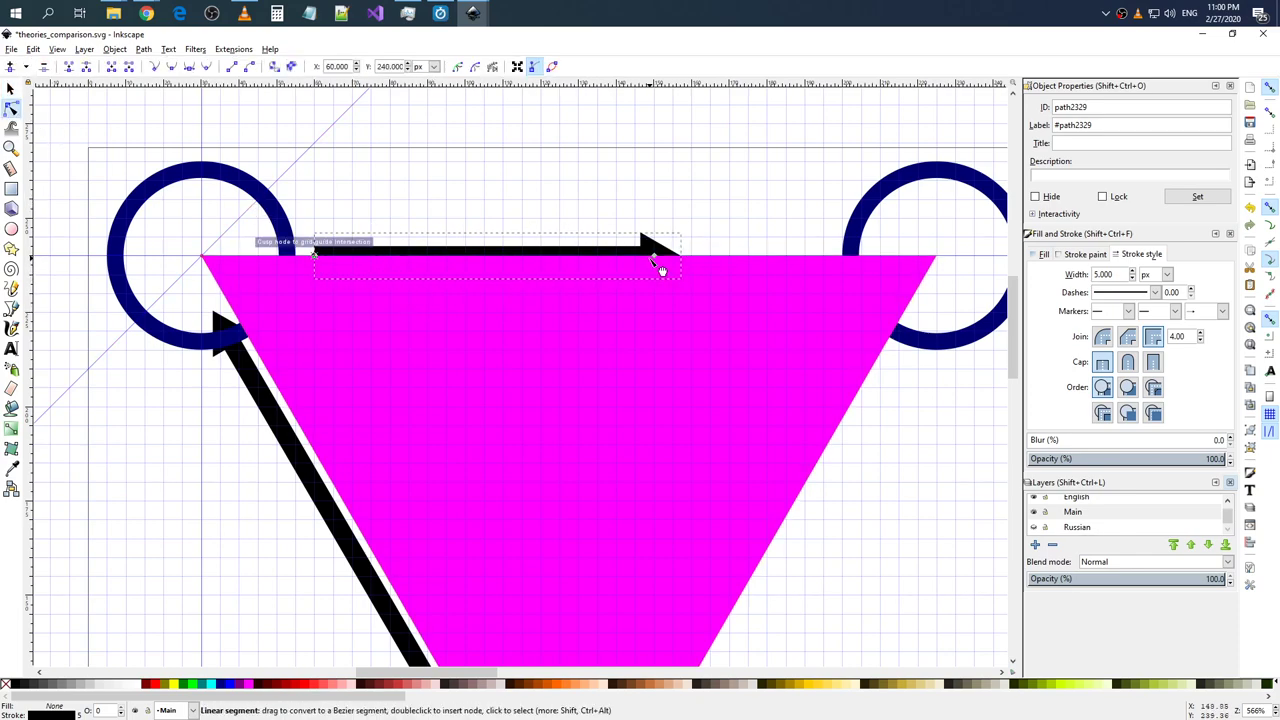
left_click_drag(651, 256, 804, 258)
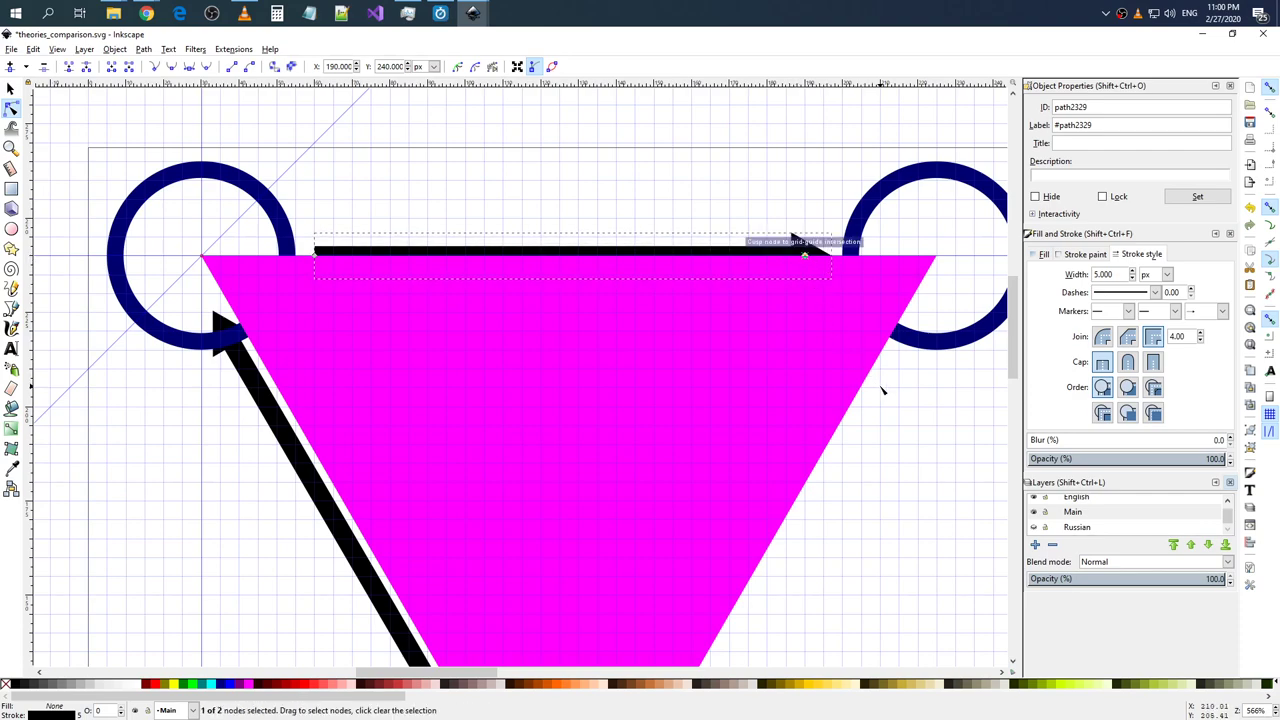
left_click(756, 352)
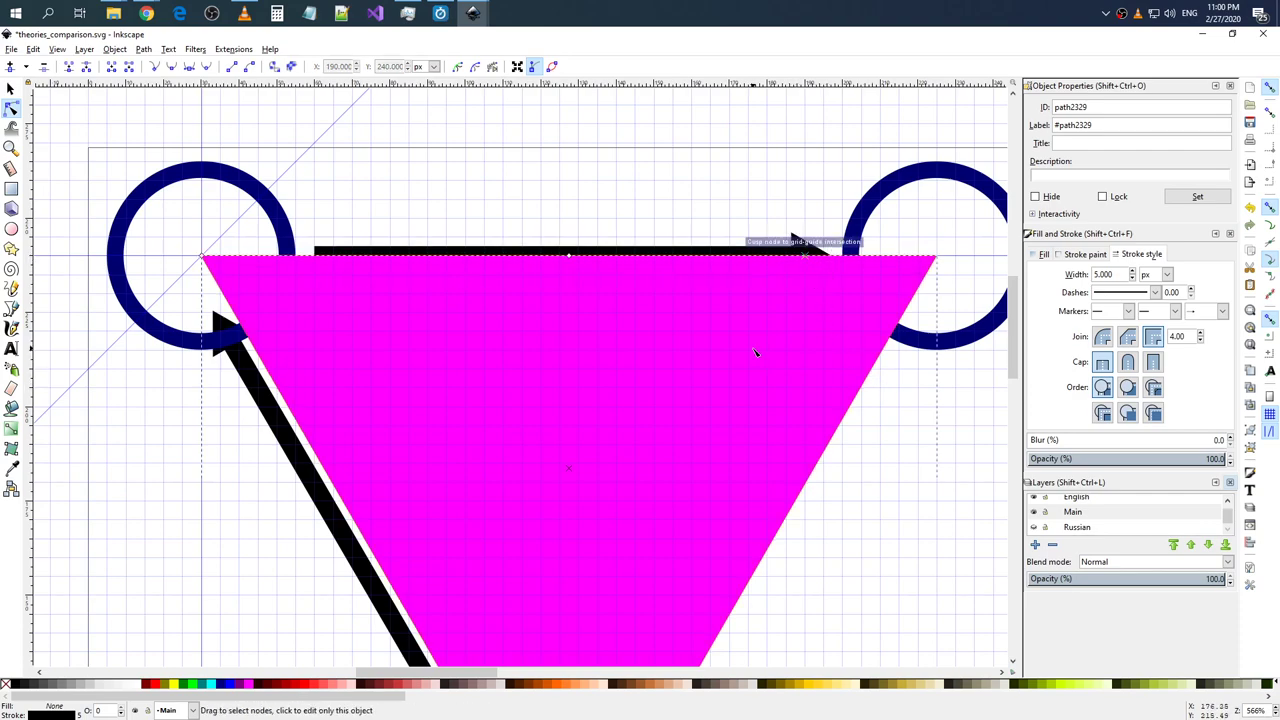
left_click(810, 257)
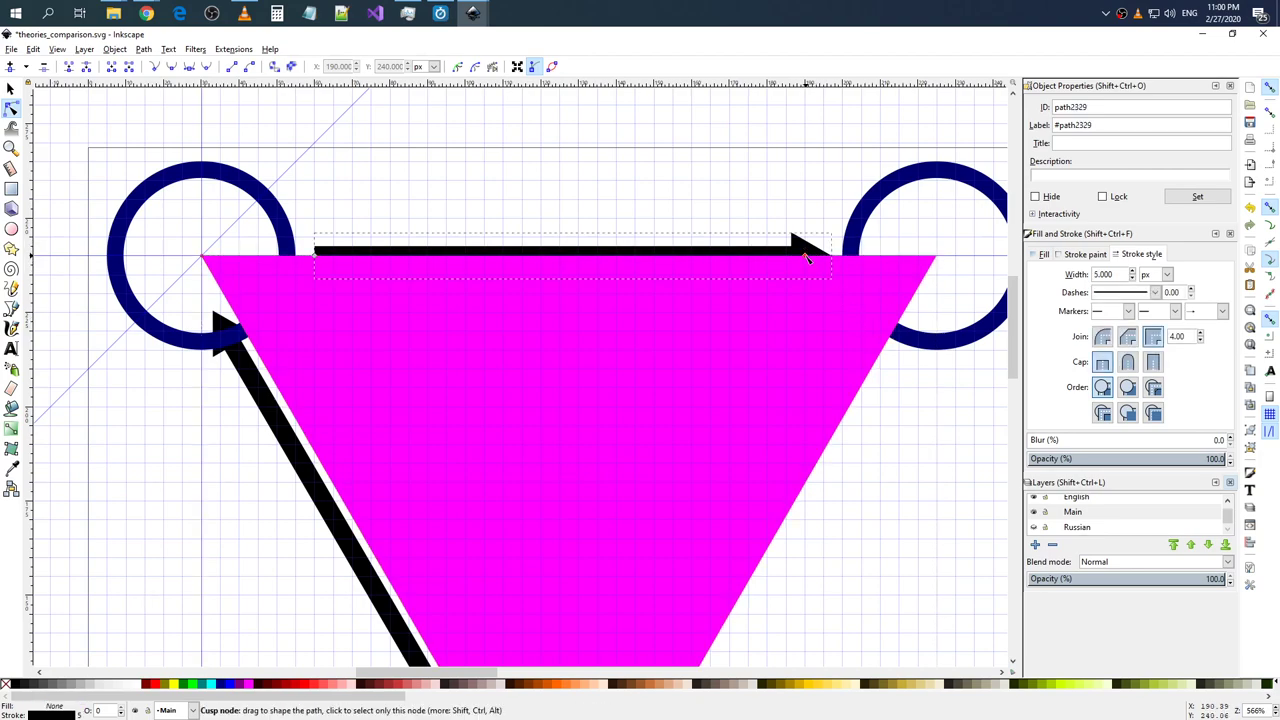
left_click_drag(808, 257, 818, 278)
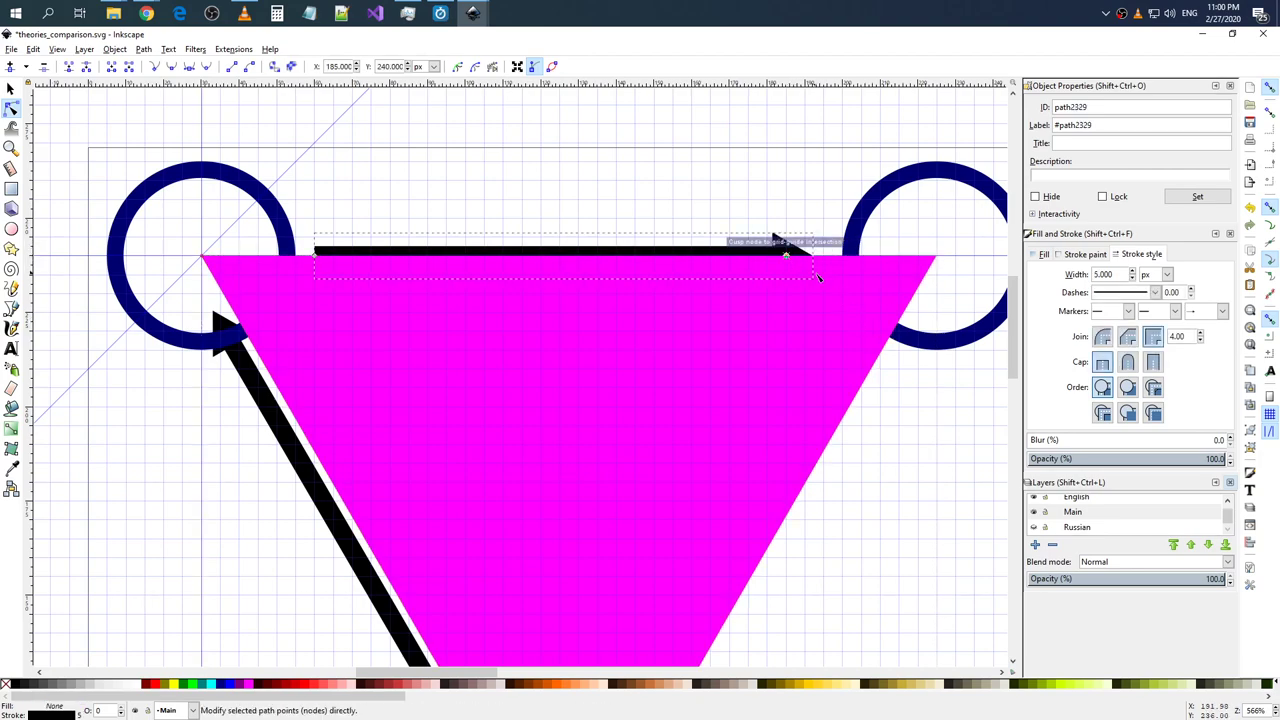
left_click(1210, 313)
- Lower the magenta triangle to the bottom with Object > Lower to Bottom, then select the bottom circle
left_click(766, 357)
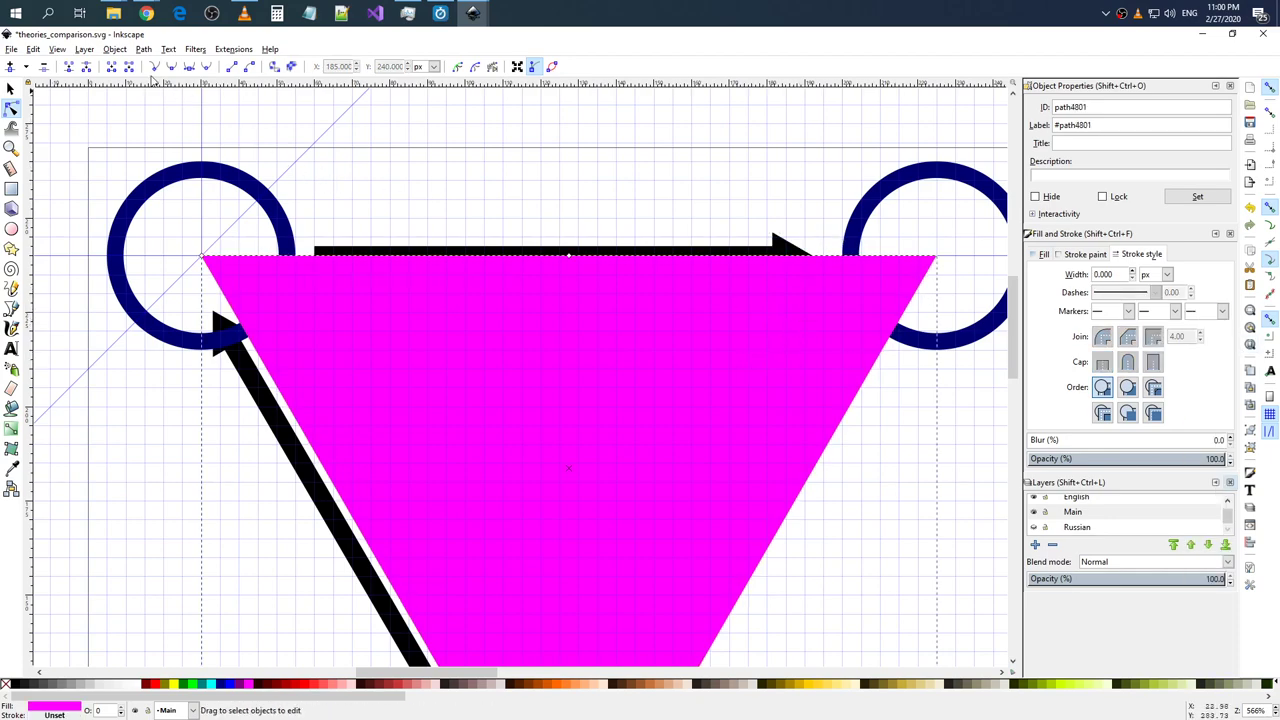
left_click(115, 49)
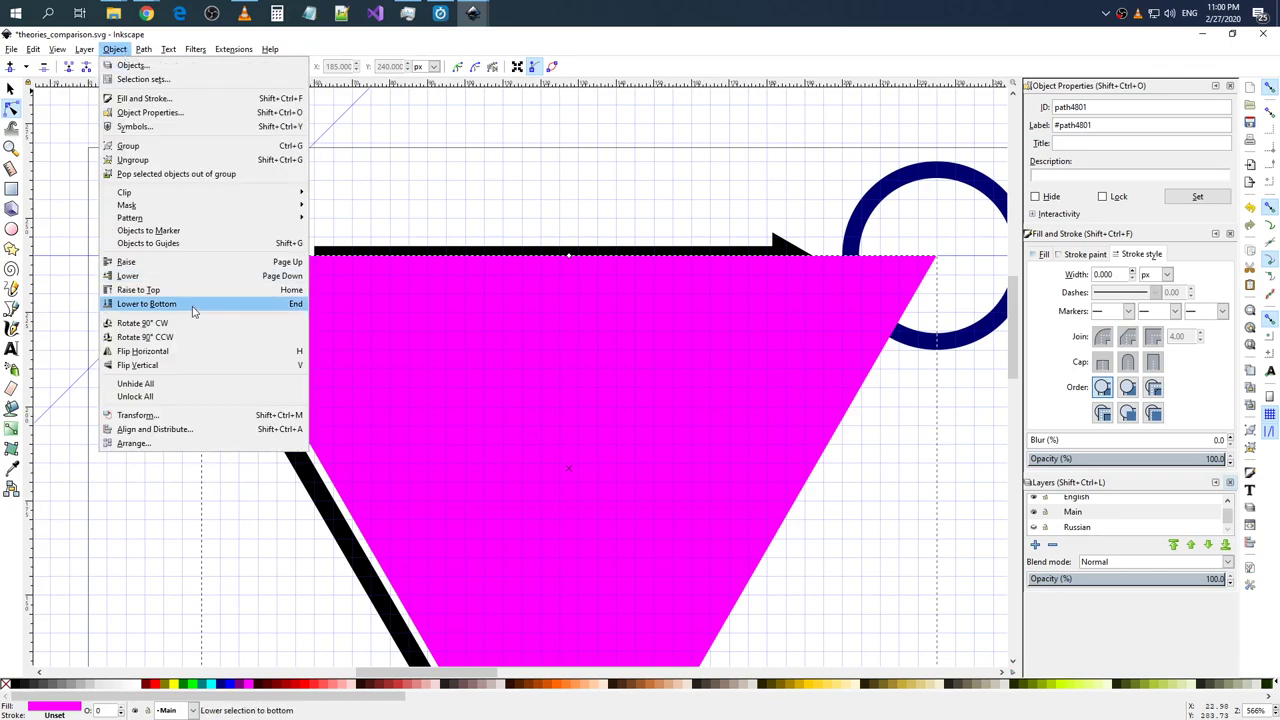
left_click(147, 303)
scroll(903, 354, "down", 3)
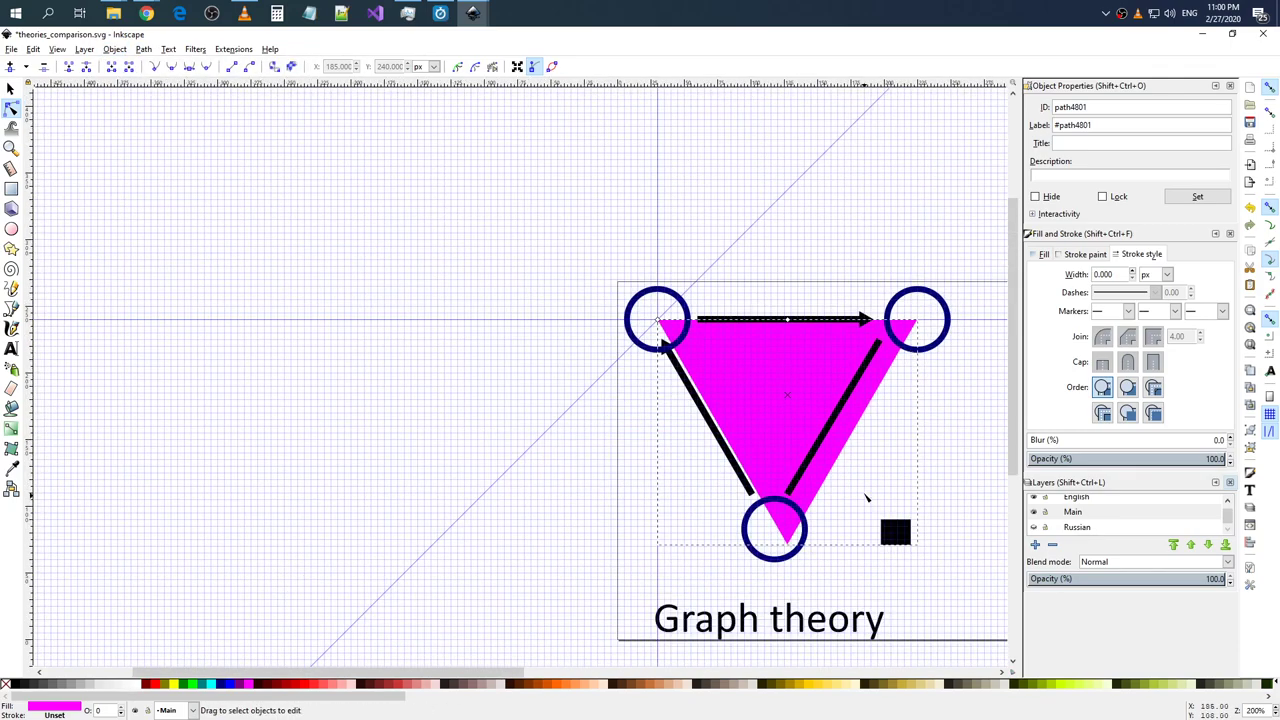
scroll(452, 422, "right", 8)
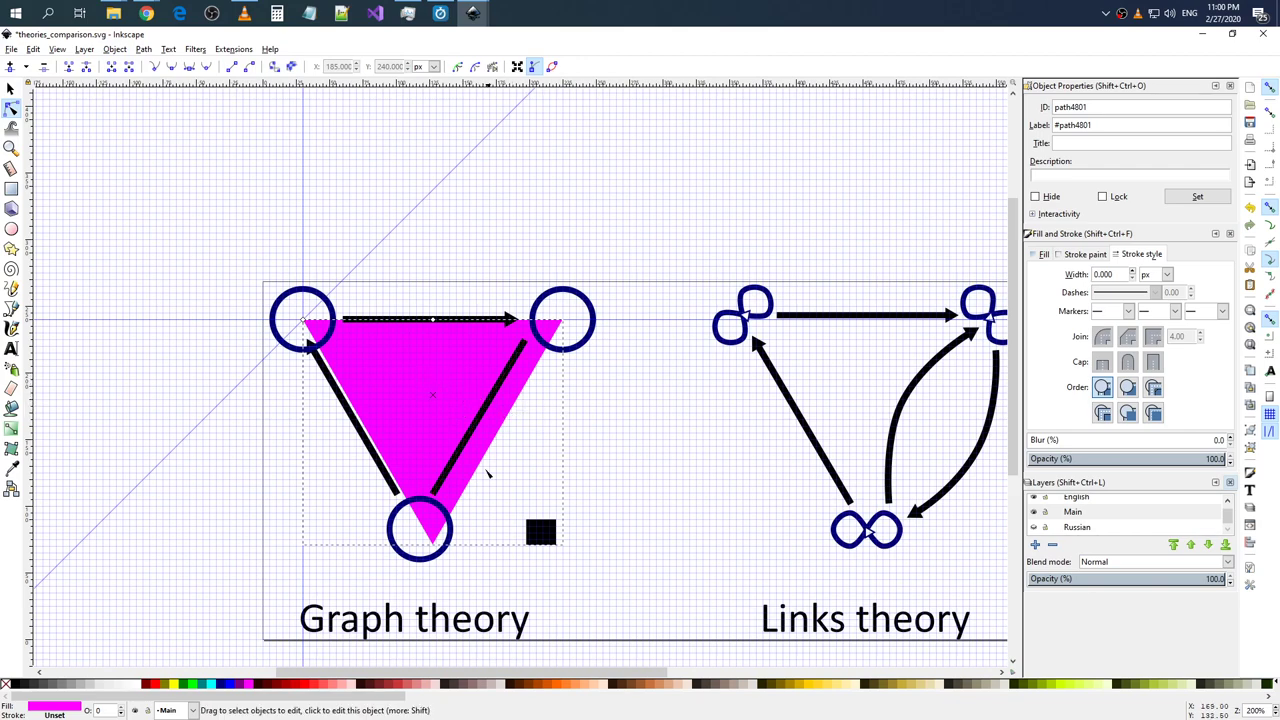
left_click(452, 526)
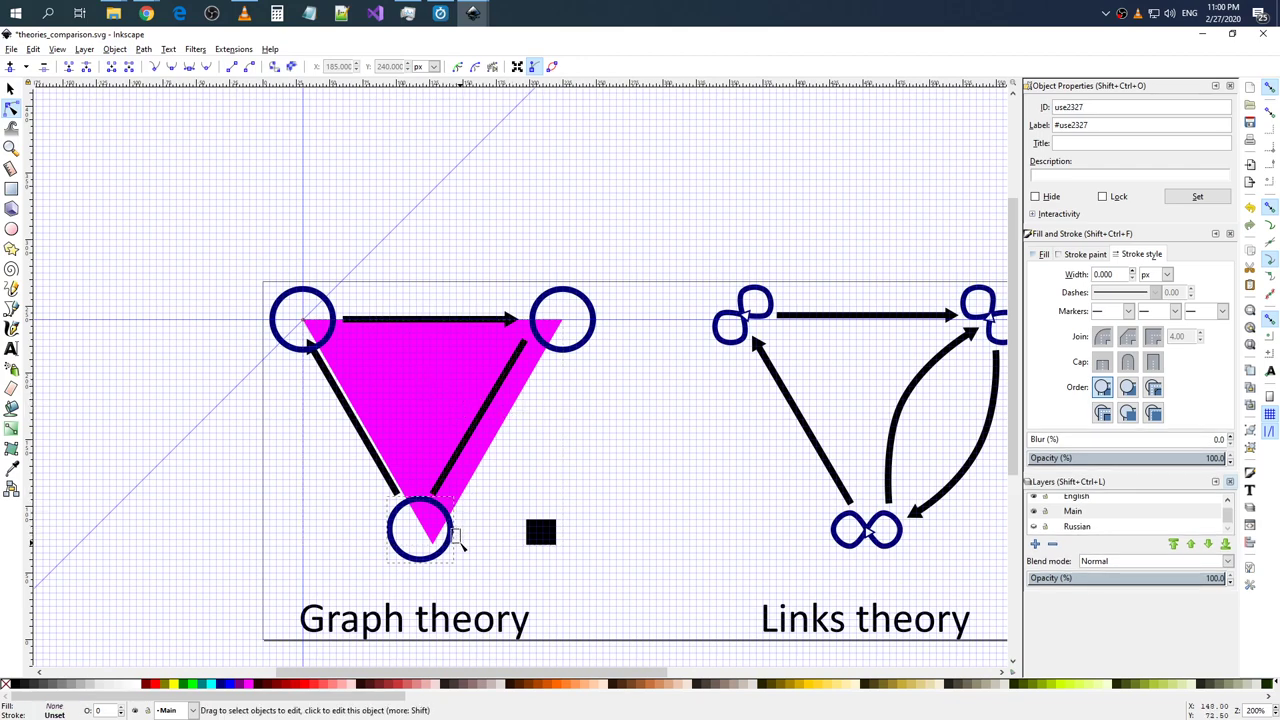
- Move the bottom circle clone so it sits centred under the triangle's tip
scroll(519, 559, "up", 2, "ctrl")
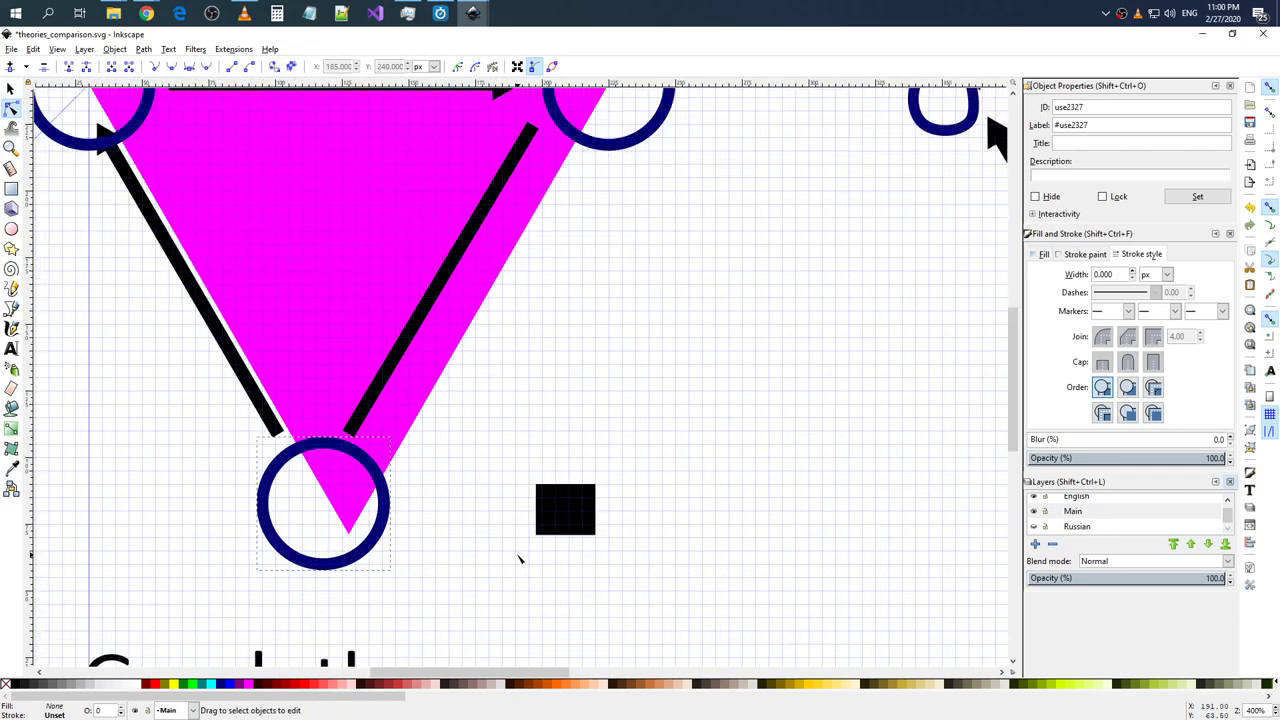
scroll(519, 559, "up", 2, "ctrl")
scroll(477, 534, "down", 1)
scroll(477, 534, "down", 1)
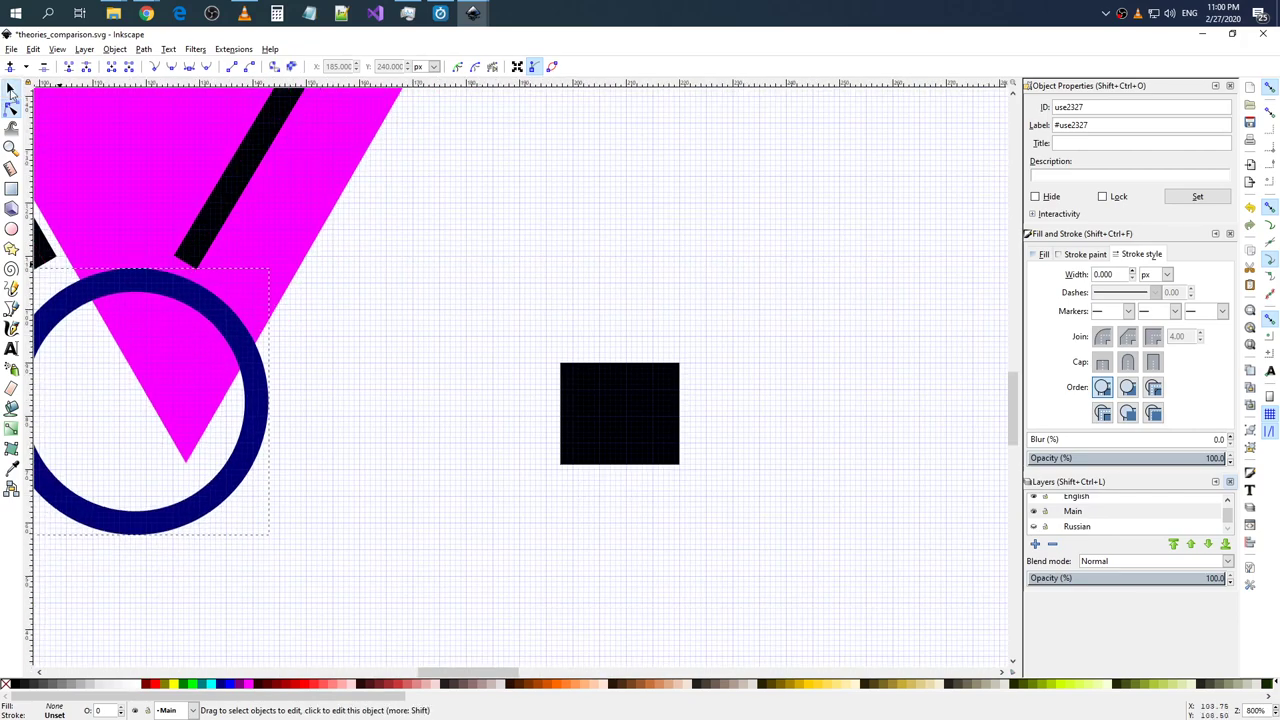
left_click(12, 88)
left_click_drag(248, 341, 305, 420)
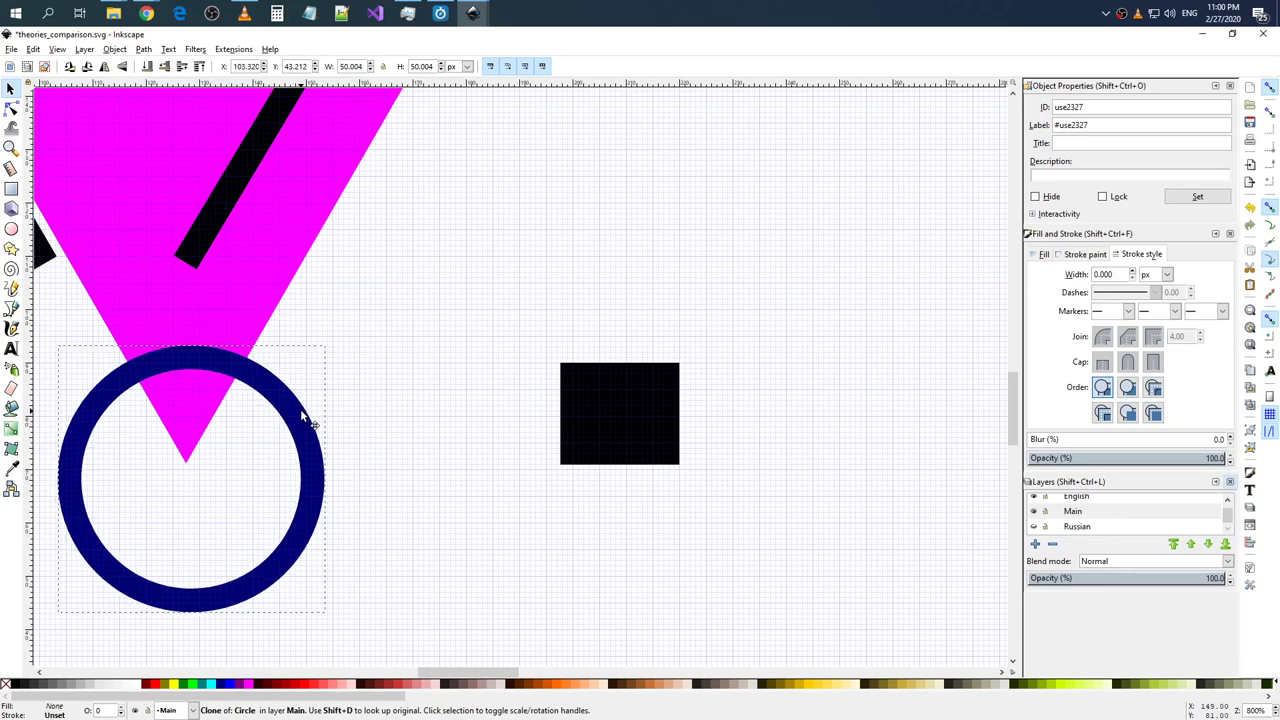
left_click_drag(471, 670, 458, 670)
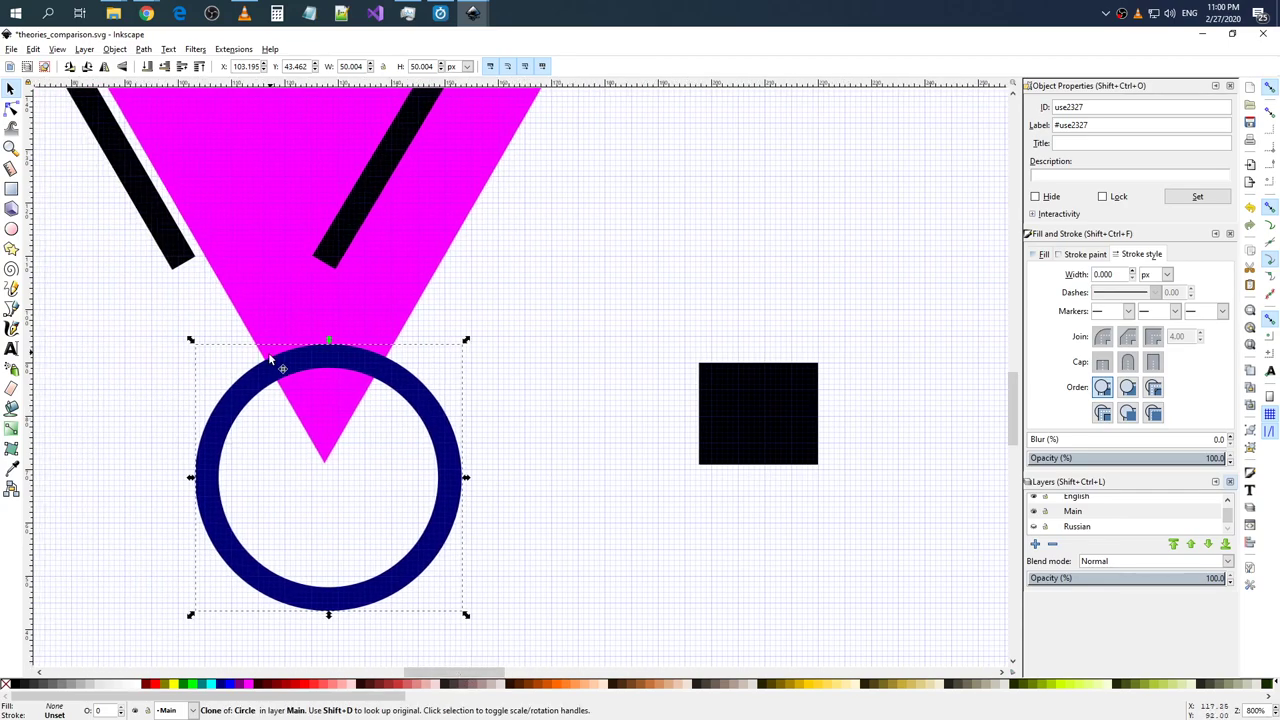
- Pull vertical guides from the left ruler to the triangle's bottom tip at 128 px
mouse_move(29, 440)
left_mouse_down()
mouse_move(327, 445)
mouse_move(328, 470)
left_mouse_up()
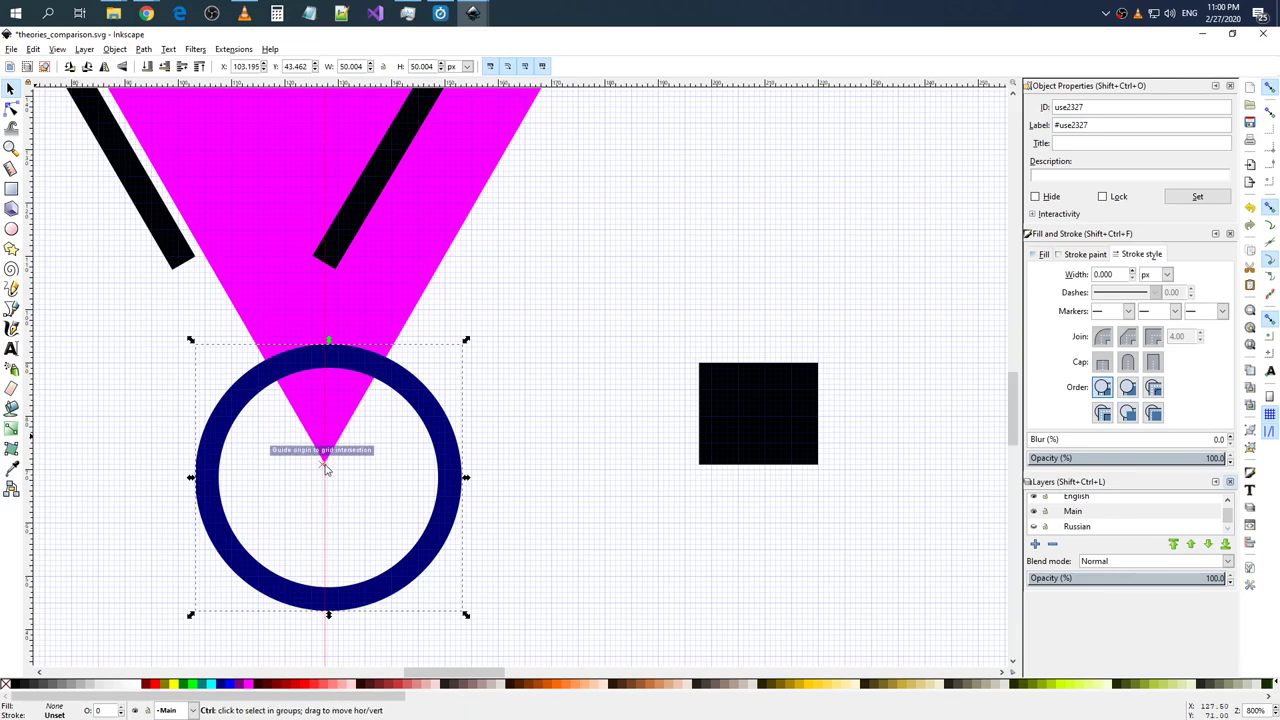
scroll(328, 470, "up", 3)
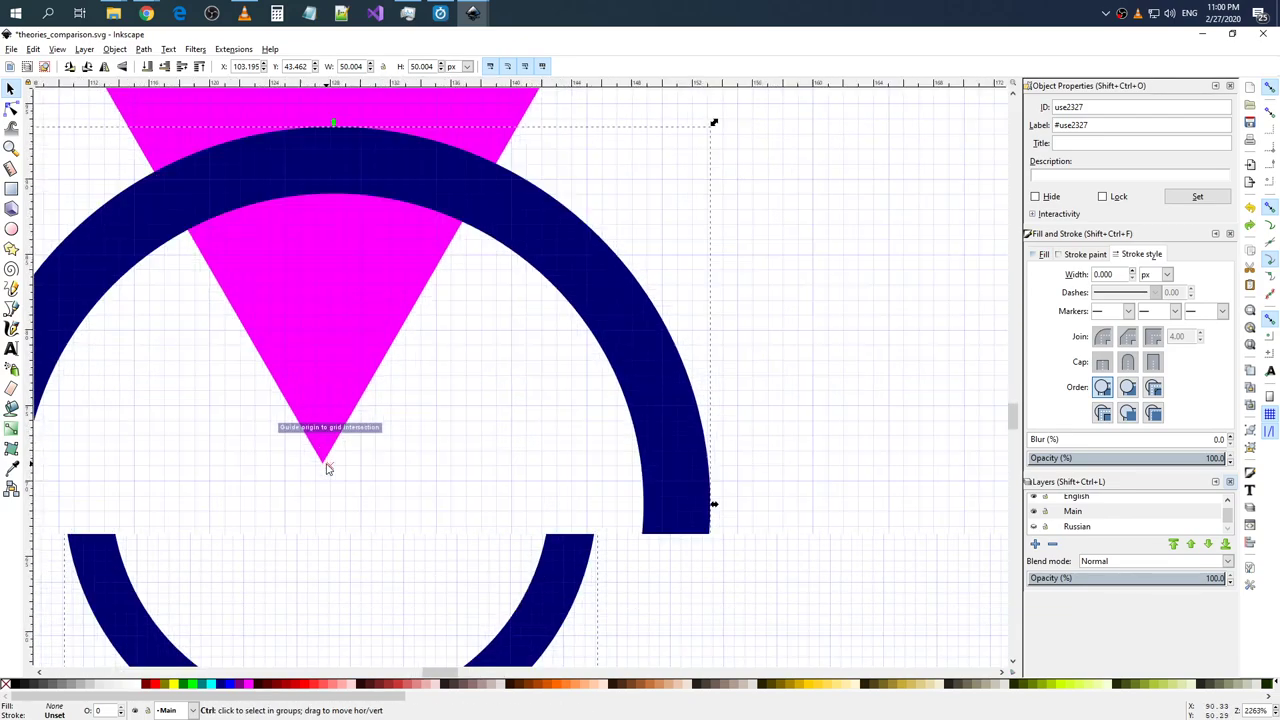
scroll(326, 466, "up", 3)
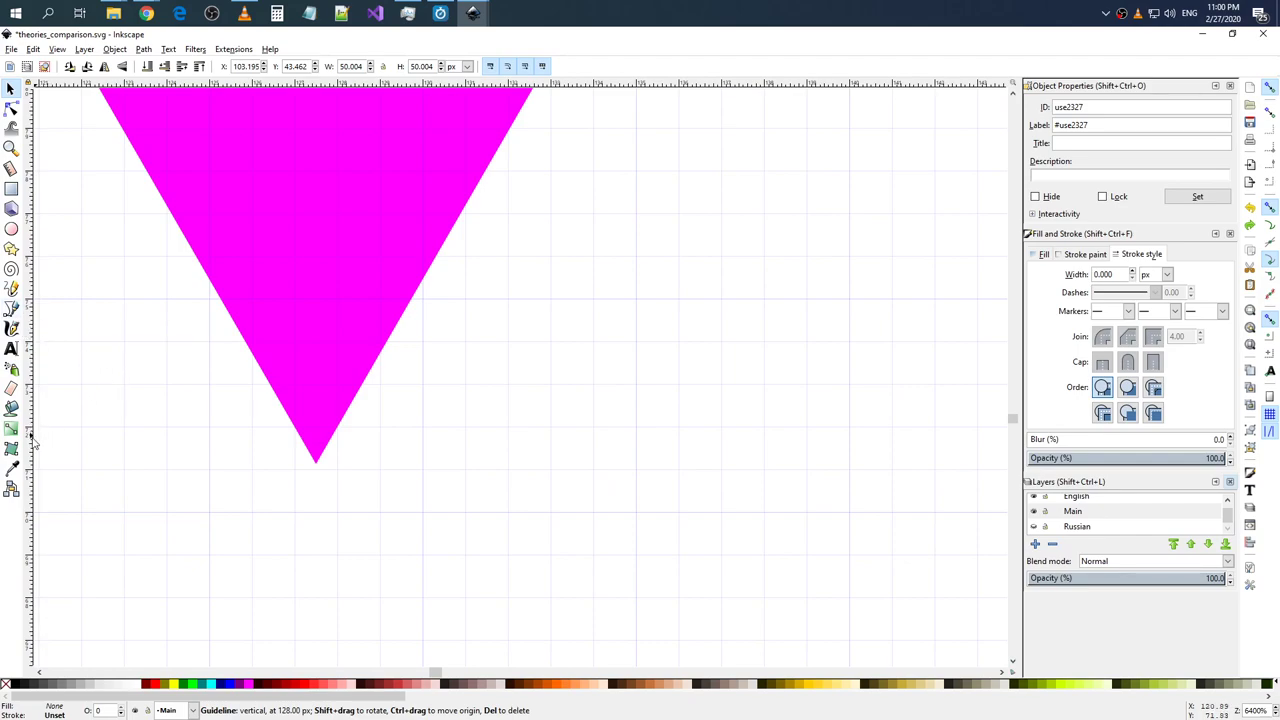
left_click_drag(33, 440, 317, 473)
left_click(11, 49)
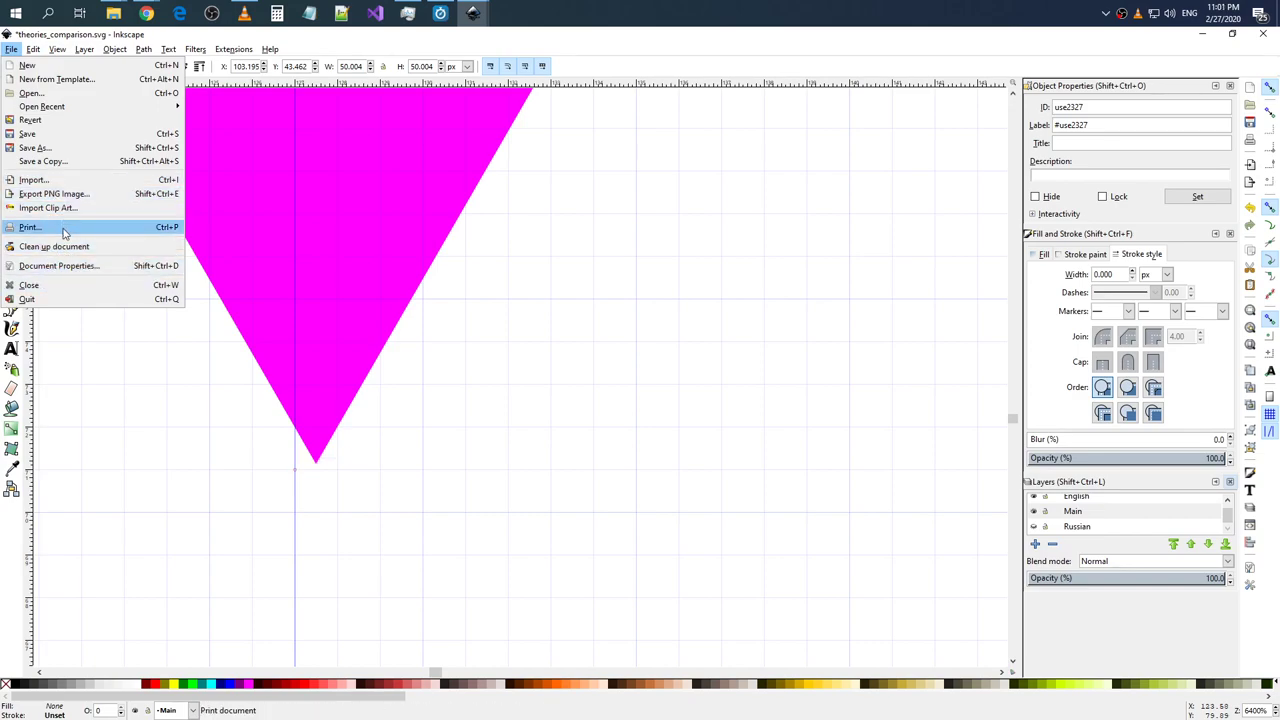
- In Document Properties, set grid snapping to 'Snap only when closer than' 10
left_click(64, 266)
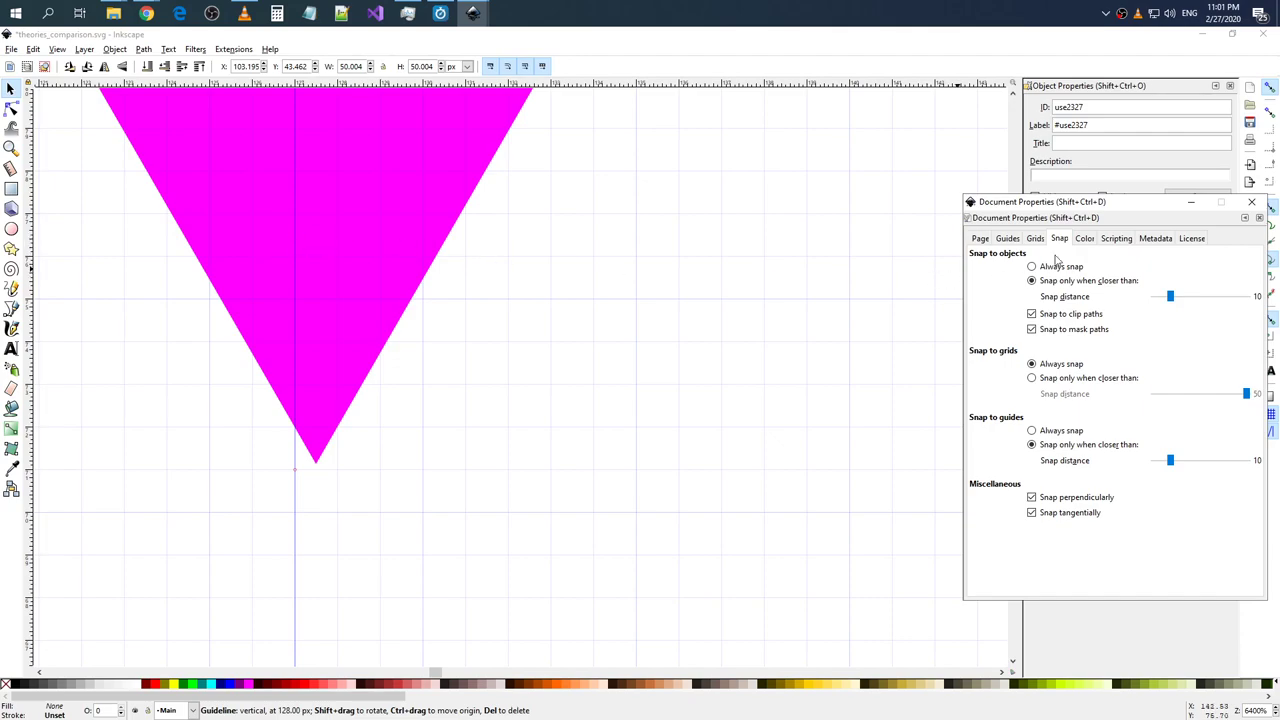
left_click_drag(1113, 206, 681, 169)
left_click(632, 341)
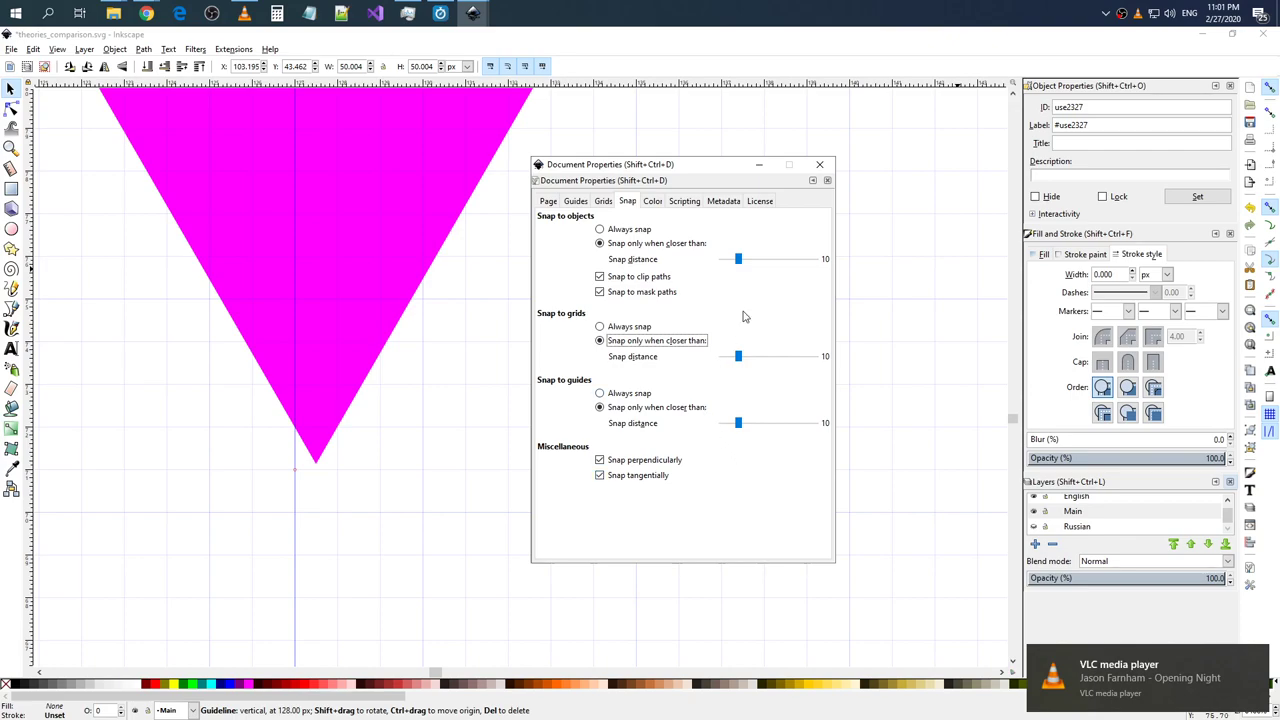
left_click(820, 164)
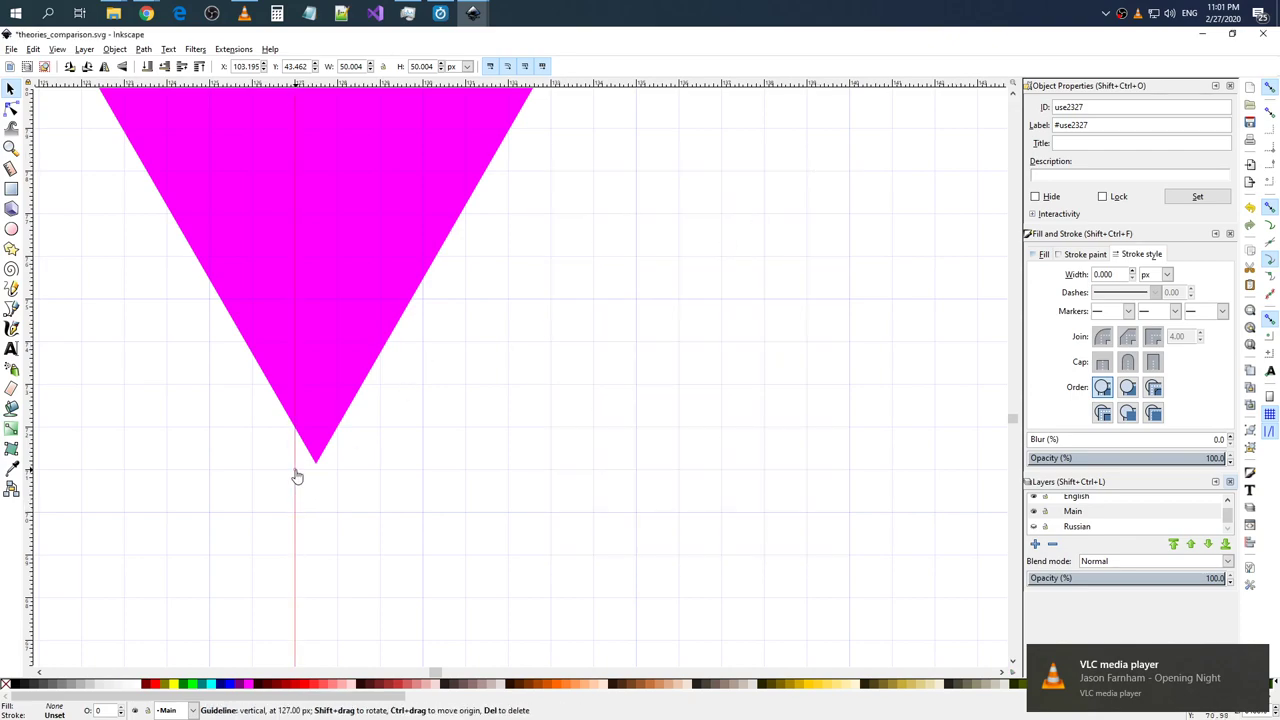
- Snap the vertical guide to the triangle's tip and add a horizontal guide through it
left_click_drag(296, 477, 316, 466)
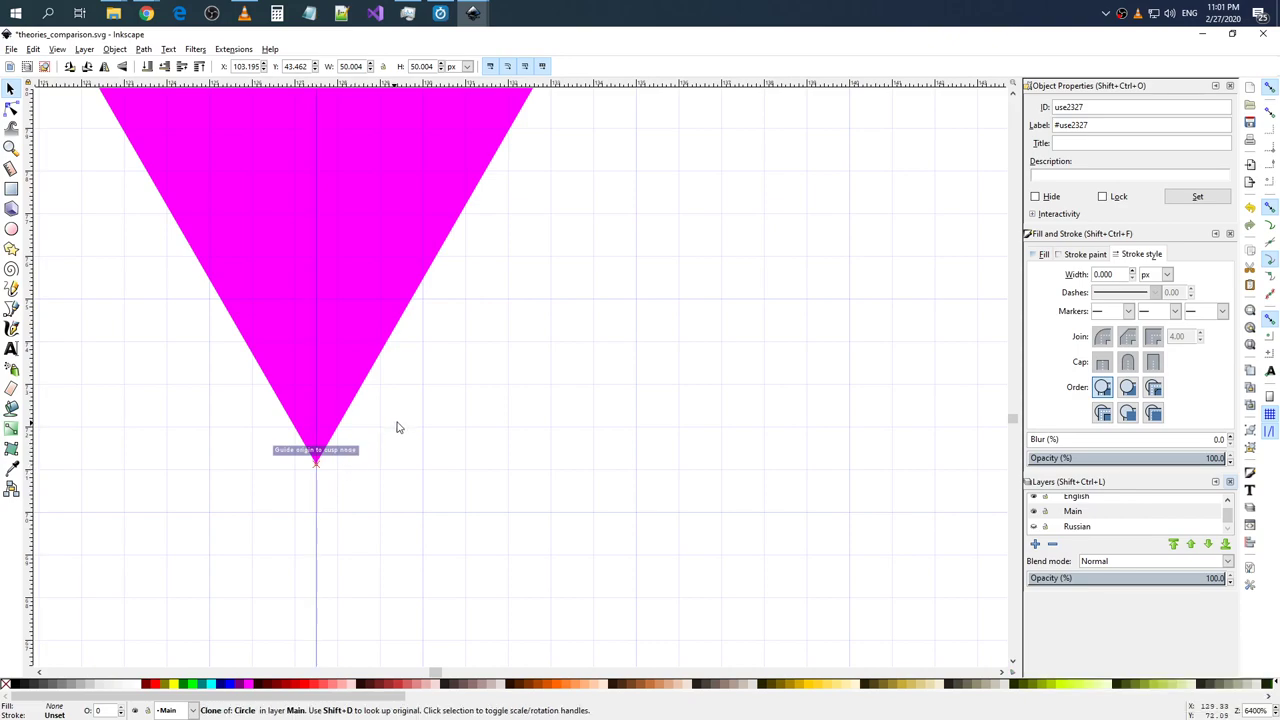
scroll(396, 427, "down", 3, "ctrl")
scroll(396, 427, "down", 2, "ctrl")
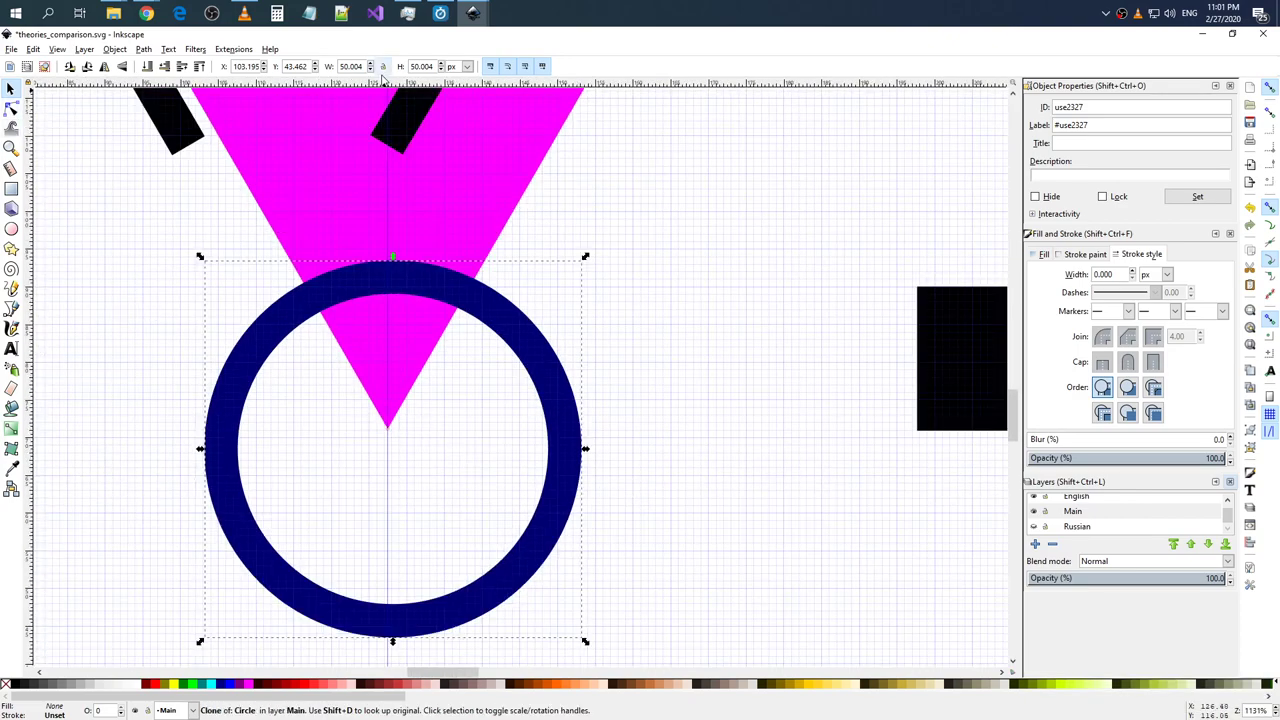
mouse_move(383, 82)
left_mouse_down()
mouse_move(423, 372)
mouse_move(390, 428)
left_mouse_up()
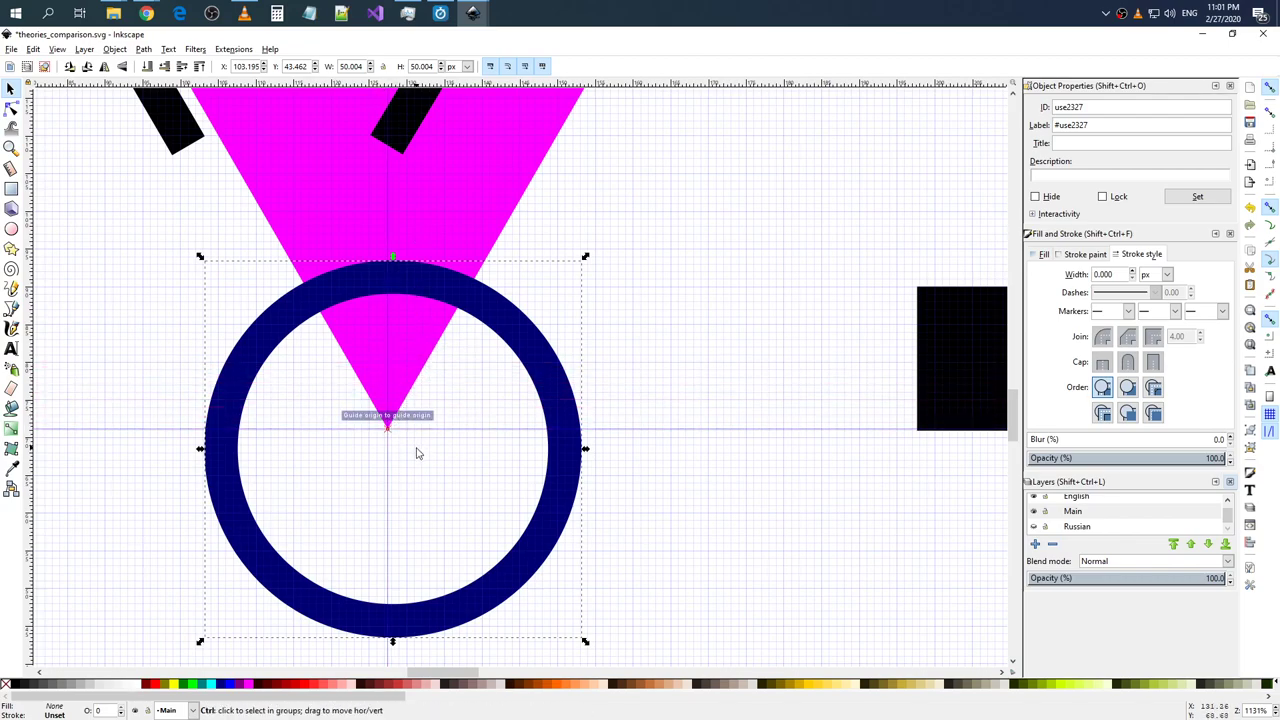
scroll(418, 453, "up", 1)
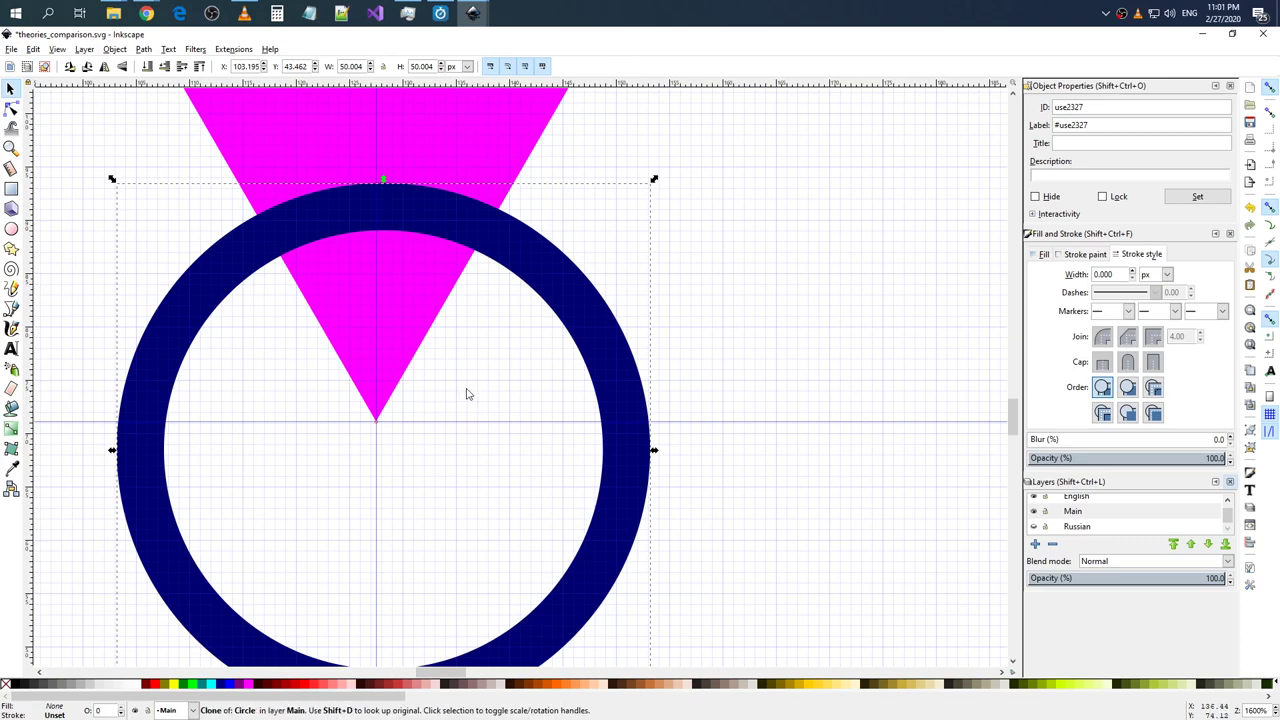
- Drag the bottom ring clone so its centre meets the guide intersection at the tip
left_click_drag(609, 370, 604, 334)
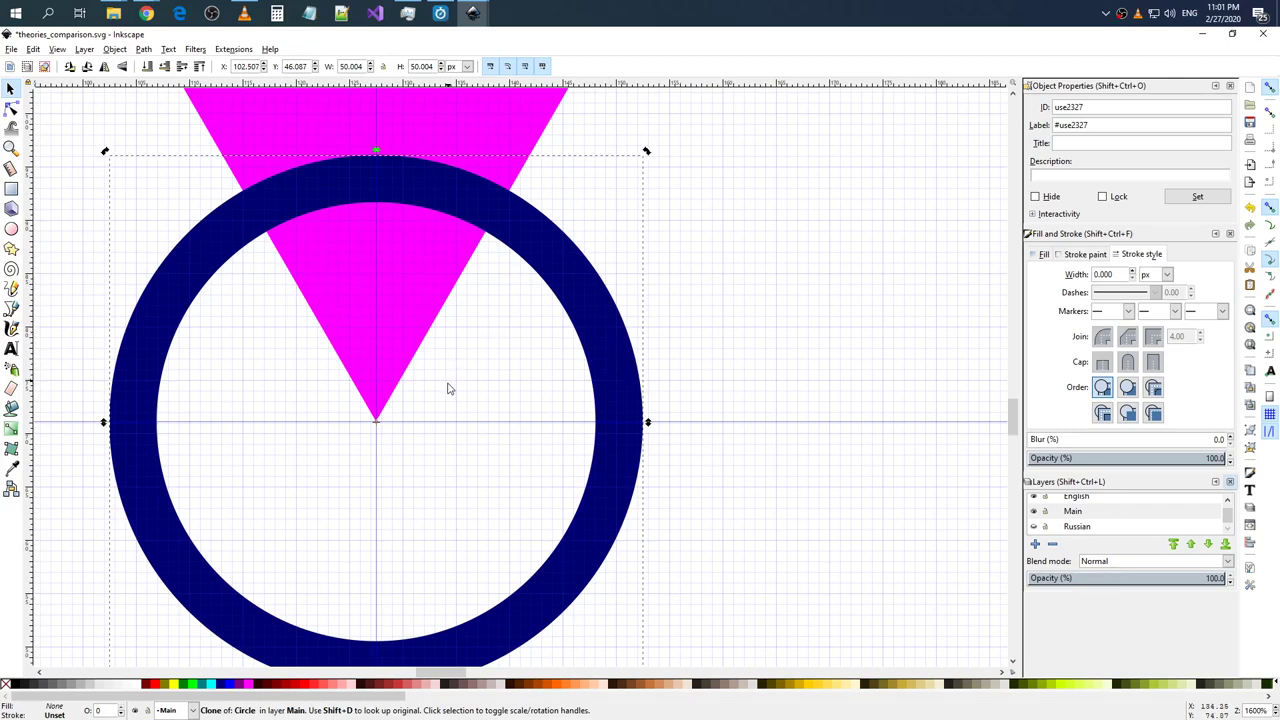
scroll(420, 432, "up", 4)
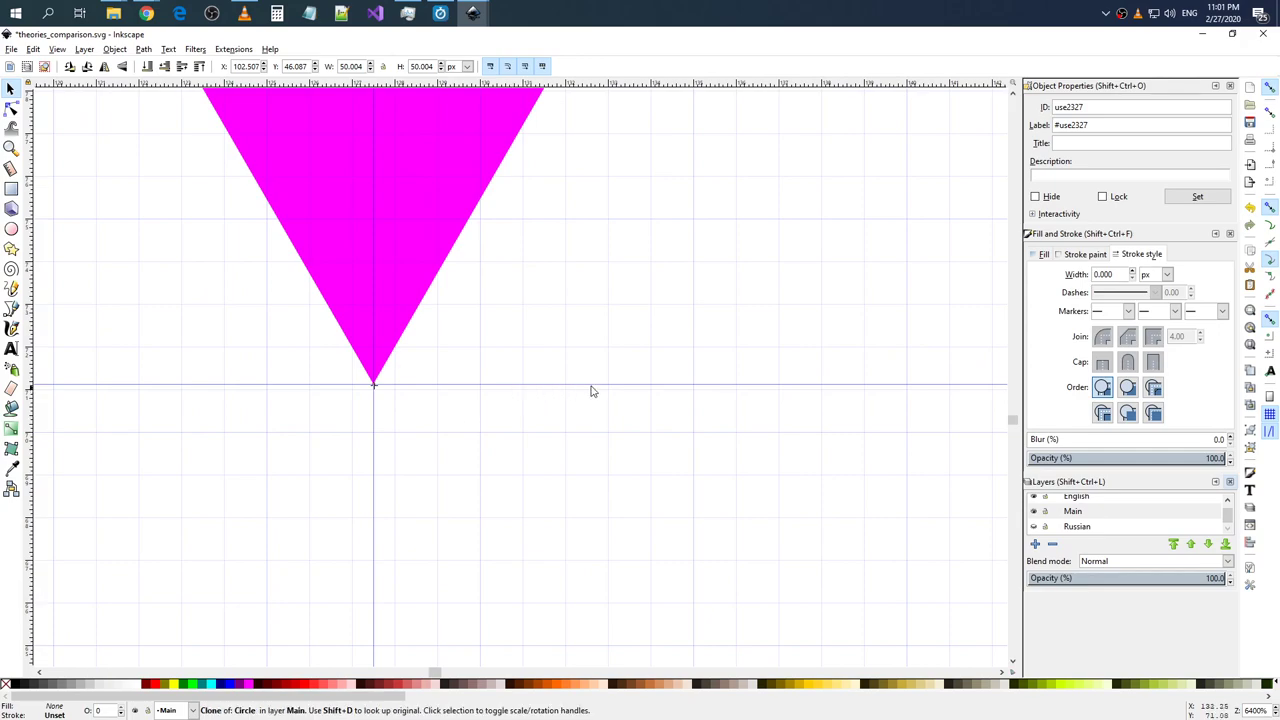
scroll(623, 386, "down", 2)
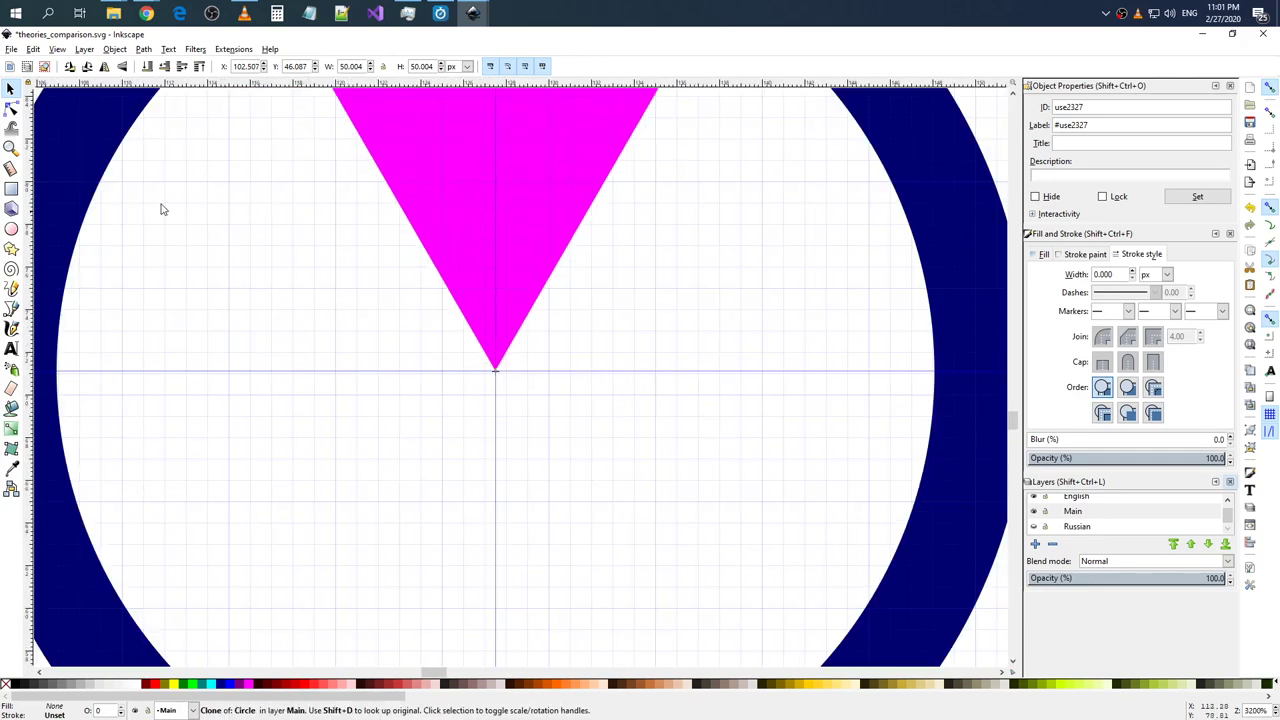
left_click_drag(73, 156, 75, 157)
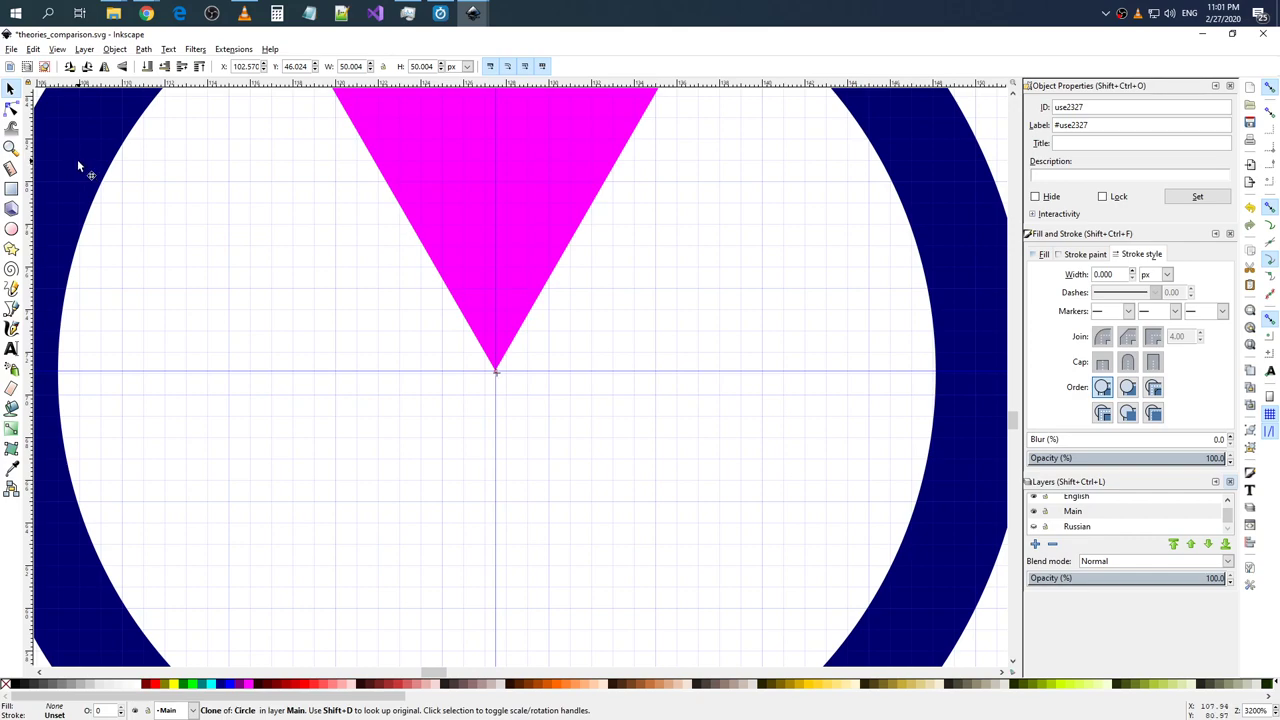
left_click_drag(76, 157, 74, 160)
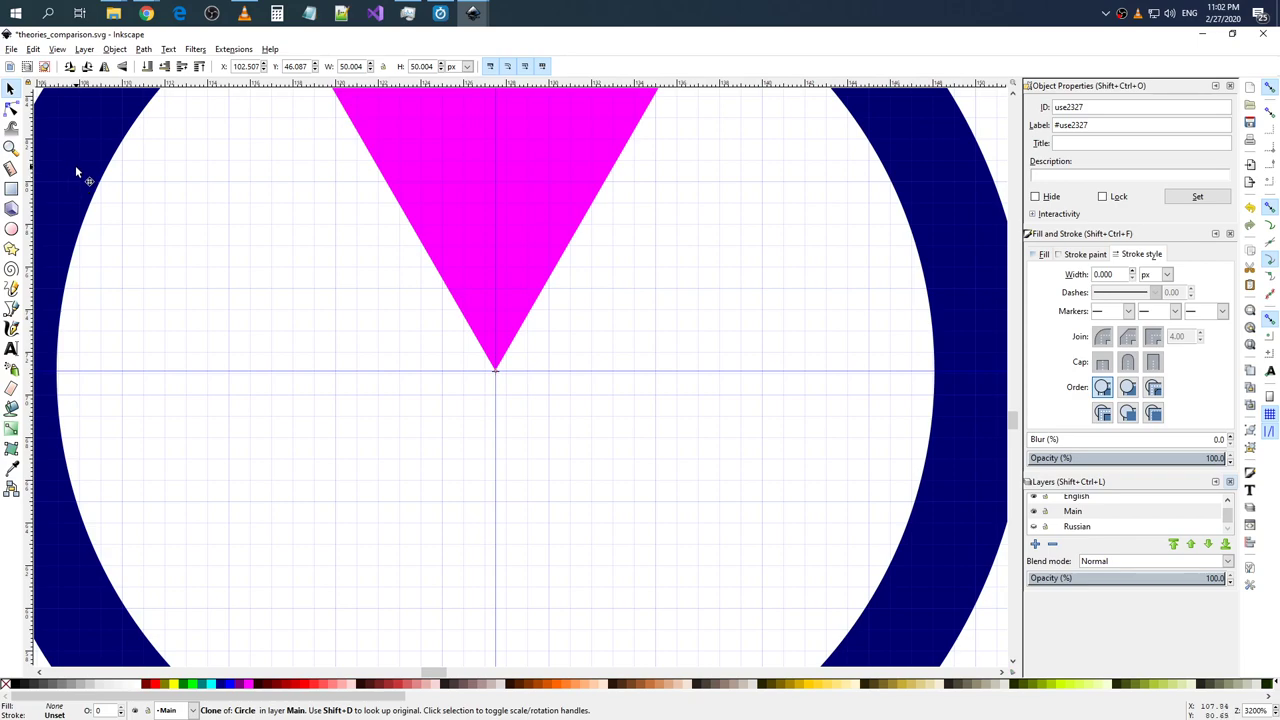
- Zoom in on the triangle tip and nudge the bottom ring one pixel with Alt+Up
scroll(505, 375, "up", 2, "ctrl")
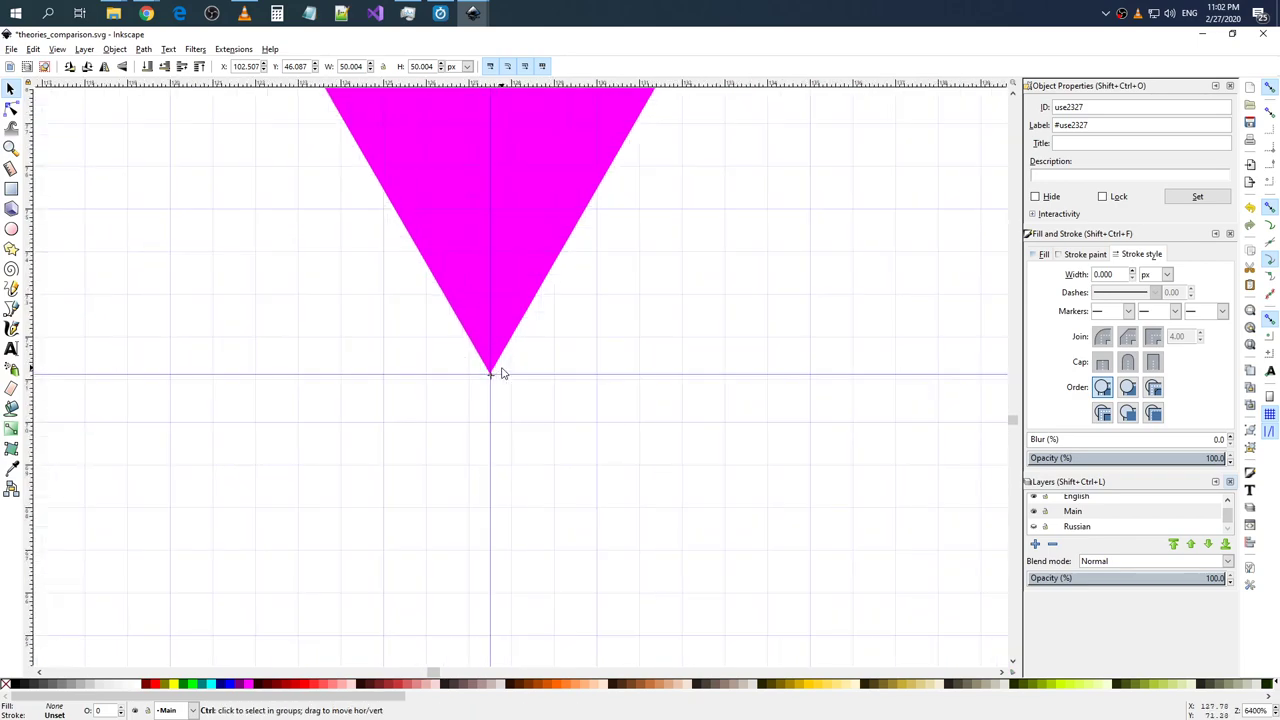
scroll(501, 372, "up", 2, "ctrl")
scroll(503, 372, "up", 1)
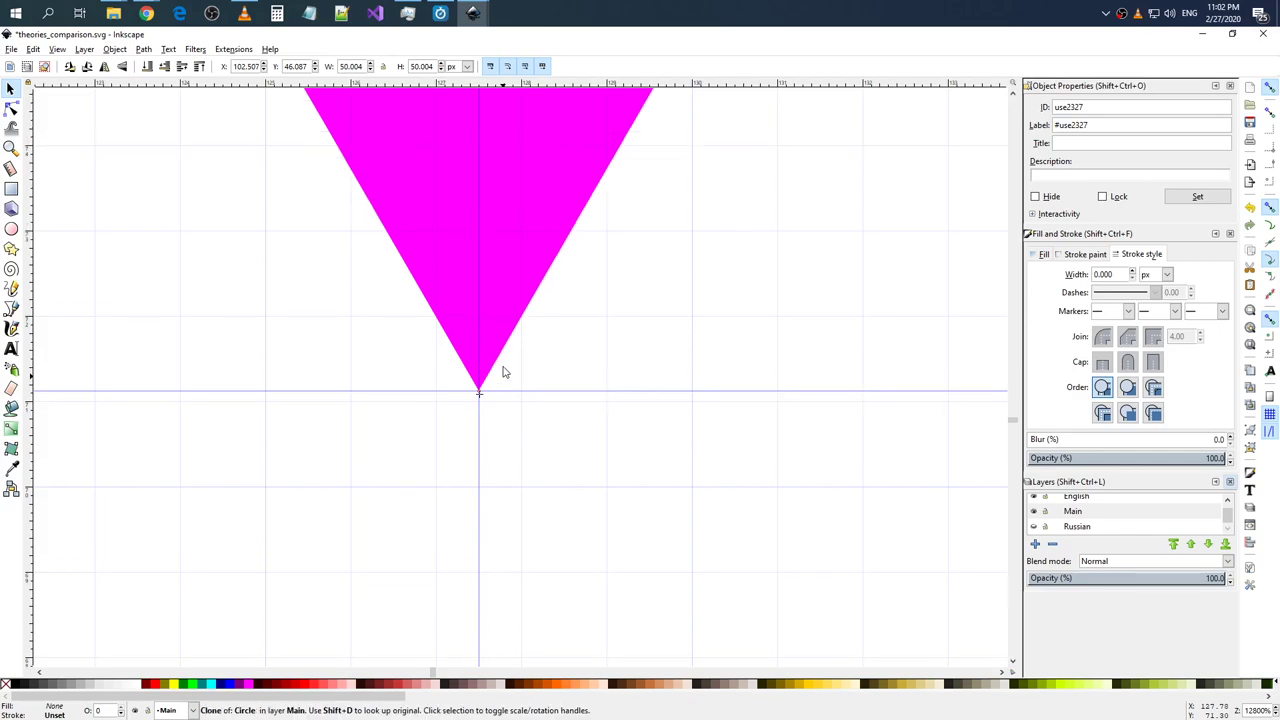
scroll(503, 372, "down", 1)
scroll(503, 372, "up", 1)
scroll(503, 372, "down", 1)
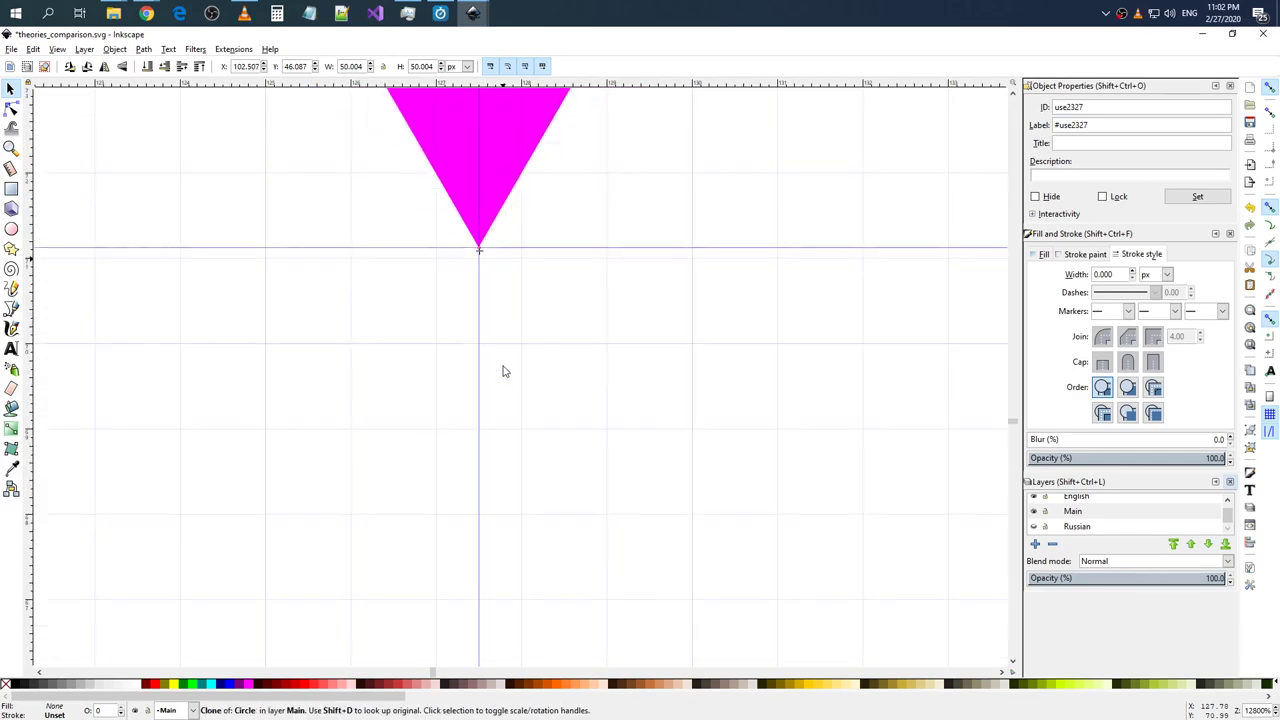
scroll(503, 370, "down", 1, "ctrl")
scroll(500, 323, "down", 8, "ctrl")
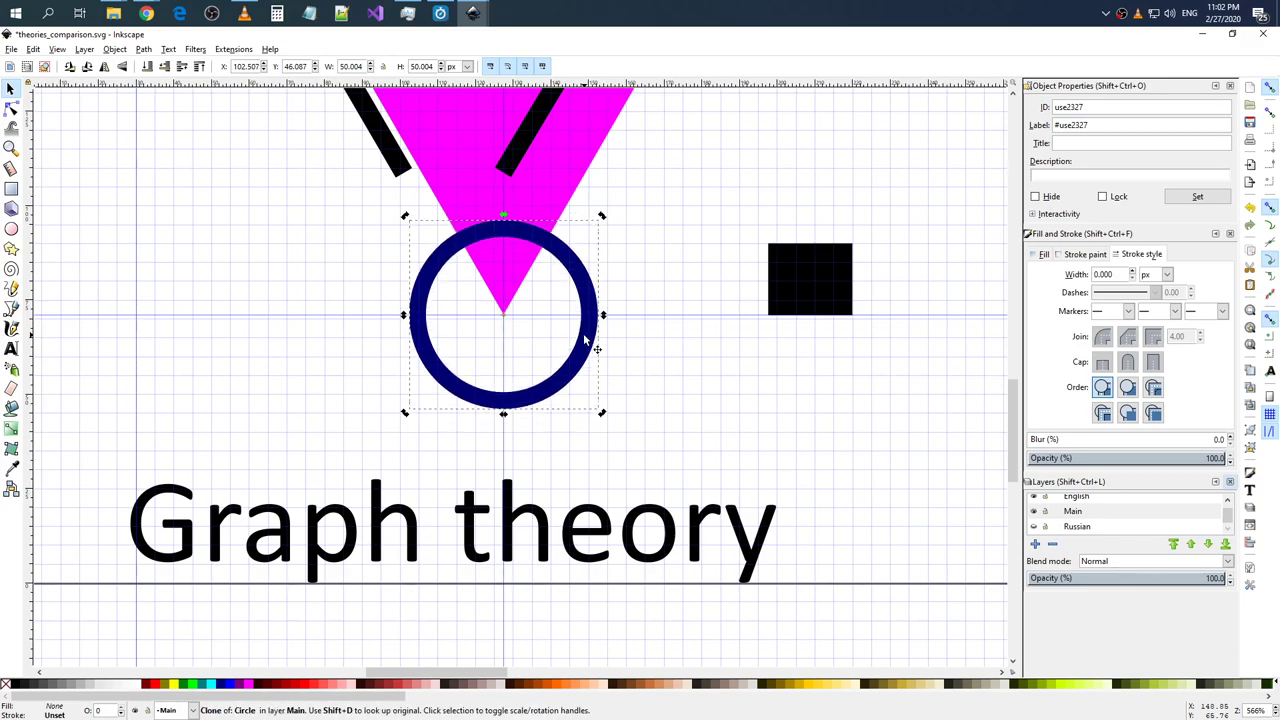
scroll(500, 300, "up", 2, "ctrl")
scroll(520, 308, "up", 3, "ctrl")
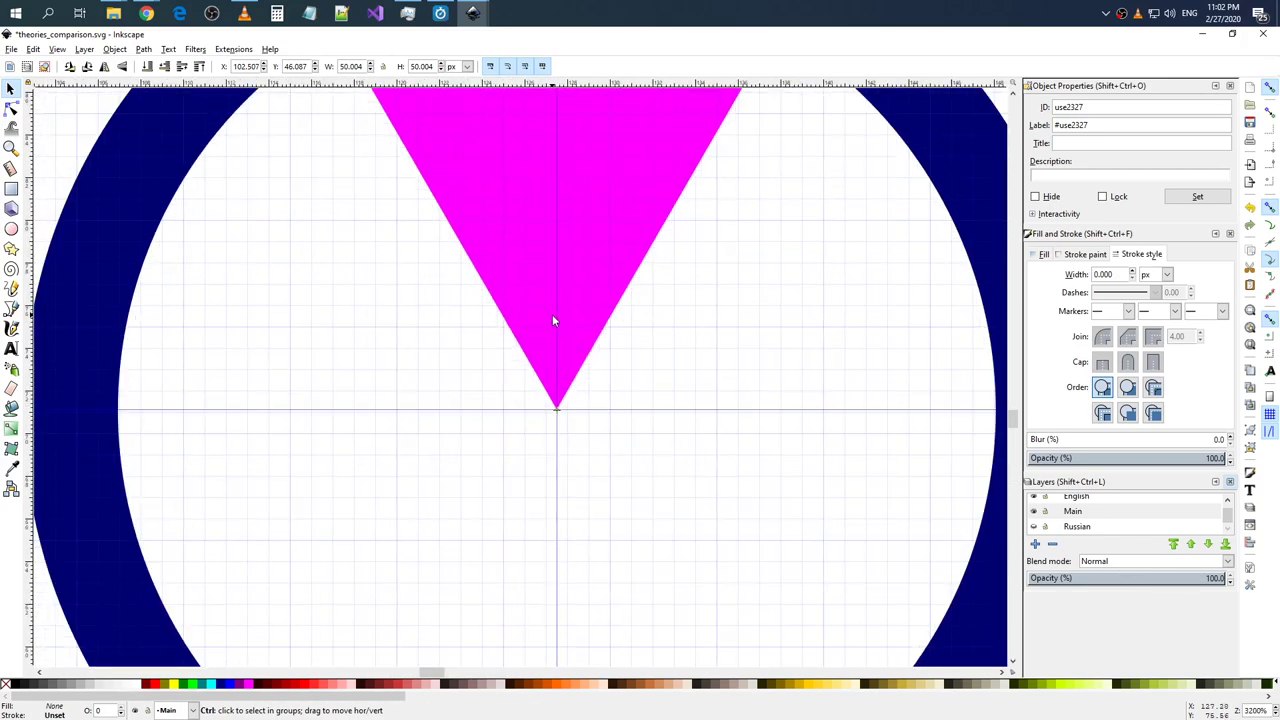
scroll(551, 320, "up", 1, "ctrl")
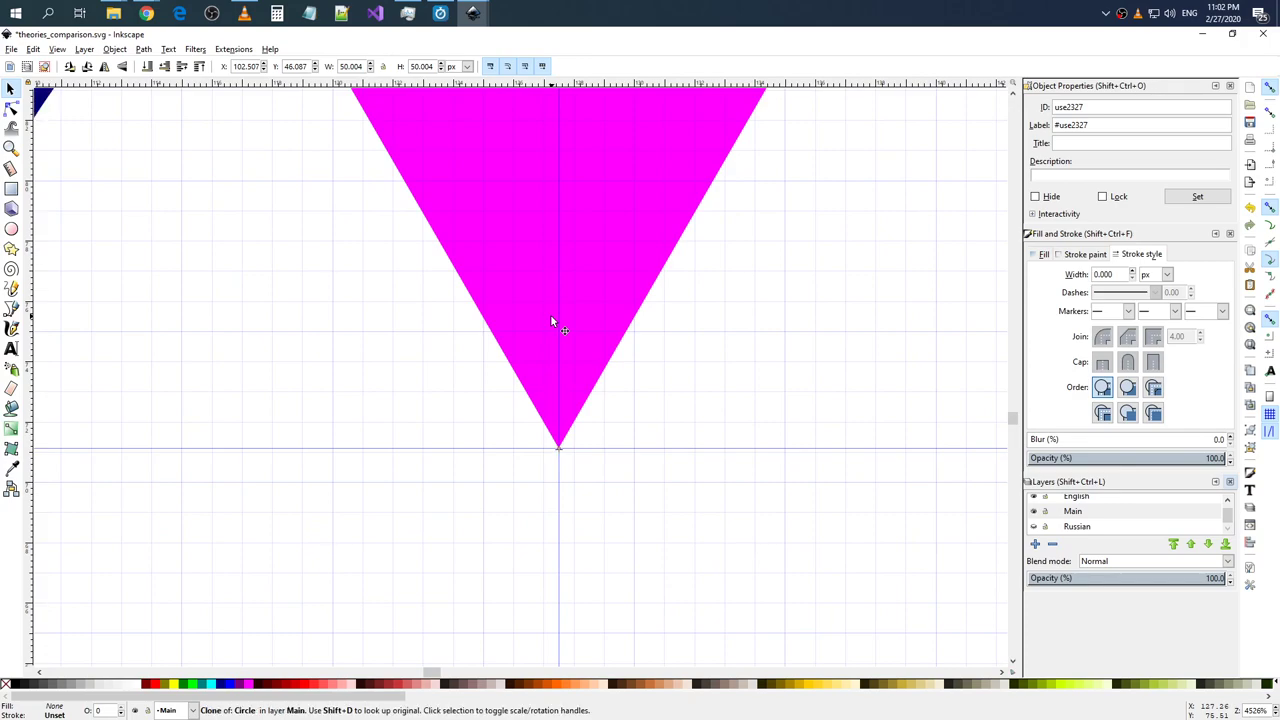
key("alt+Up")
scroll(550, 314, "down", 2, "ctrl")
scroll(576, 309, "down", 3, "ctrl")
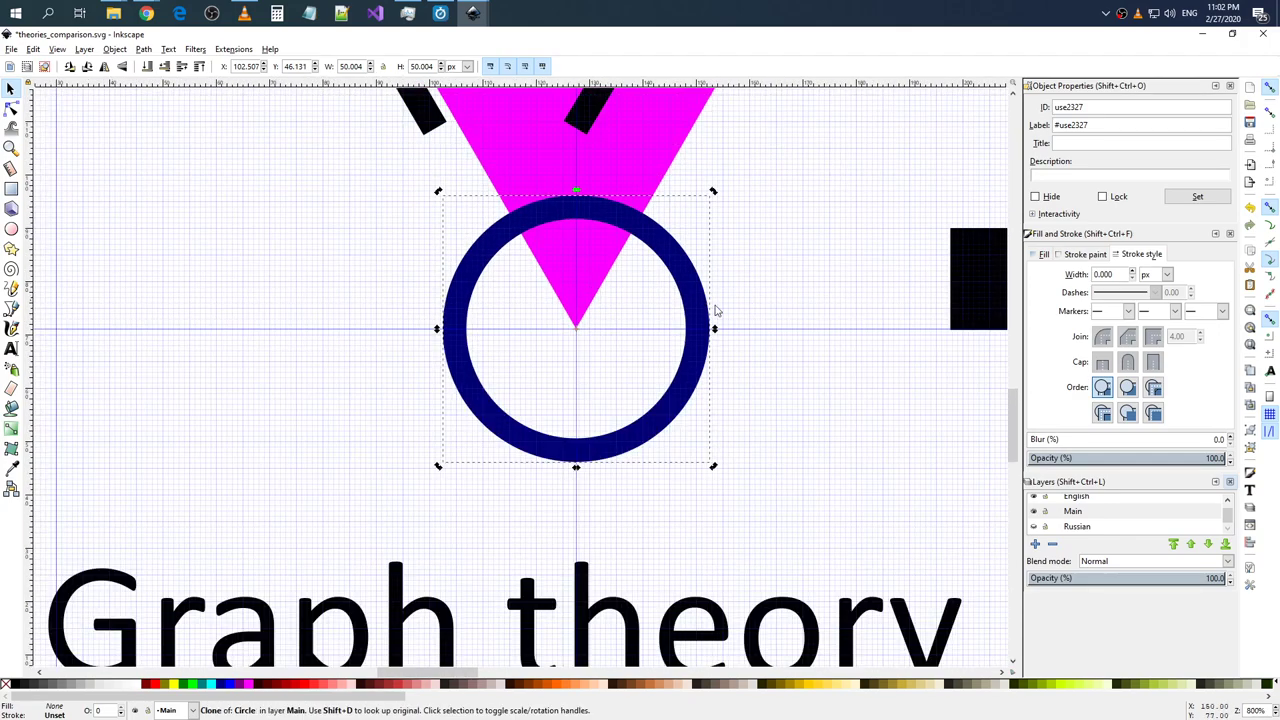
- Check the ring's alignment on the tip by deselecting and reselecting, then zoom out
left_click(742, 333)
left_click(695, 345)
left_click(803, 351)
scroll(731, 314, "down", 1, "ctrl")
scroll(760, 320, "down", 1, "ctrl")
scroll(763, 320, "up", 3, "ctrl")
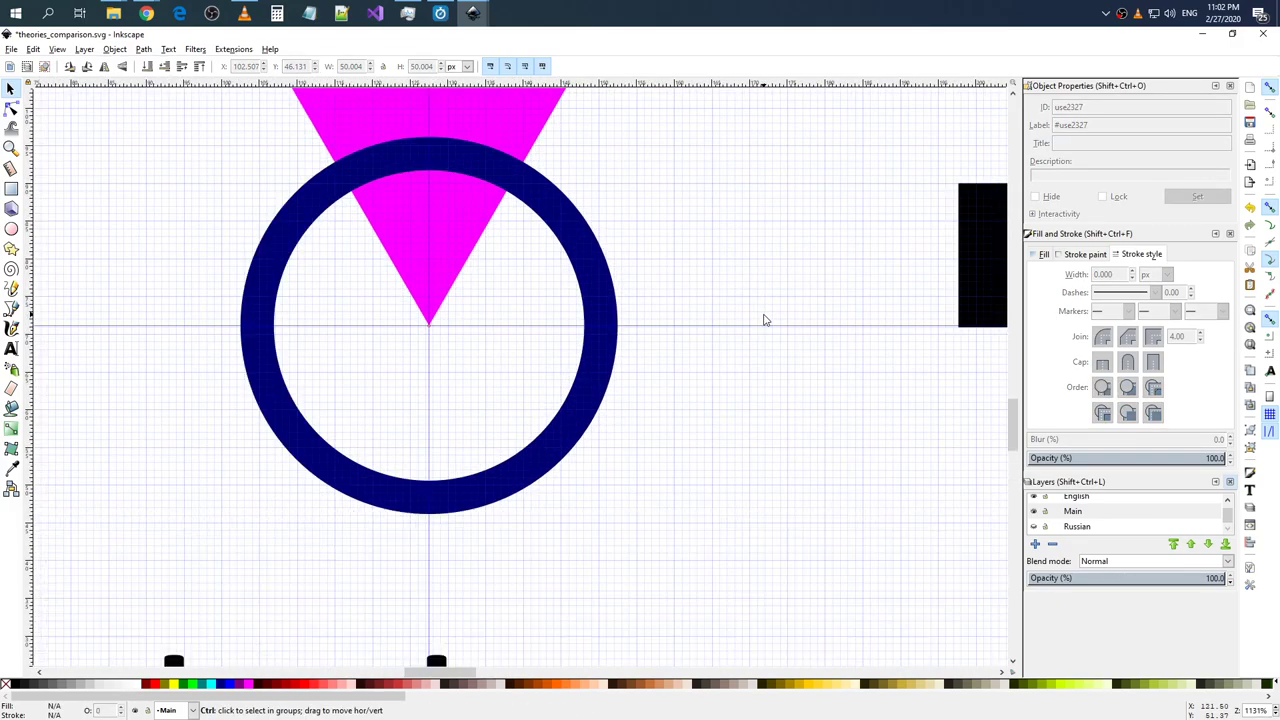
scroll(750, 318, "down", 1, "ctrl")
left_click(638, 294)
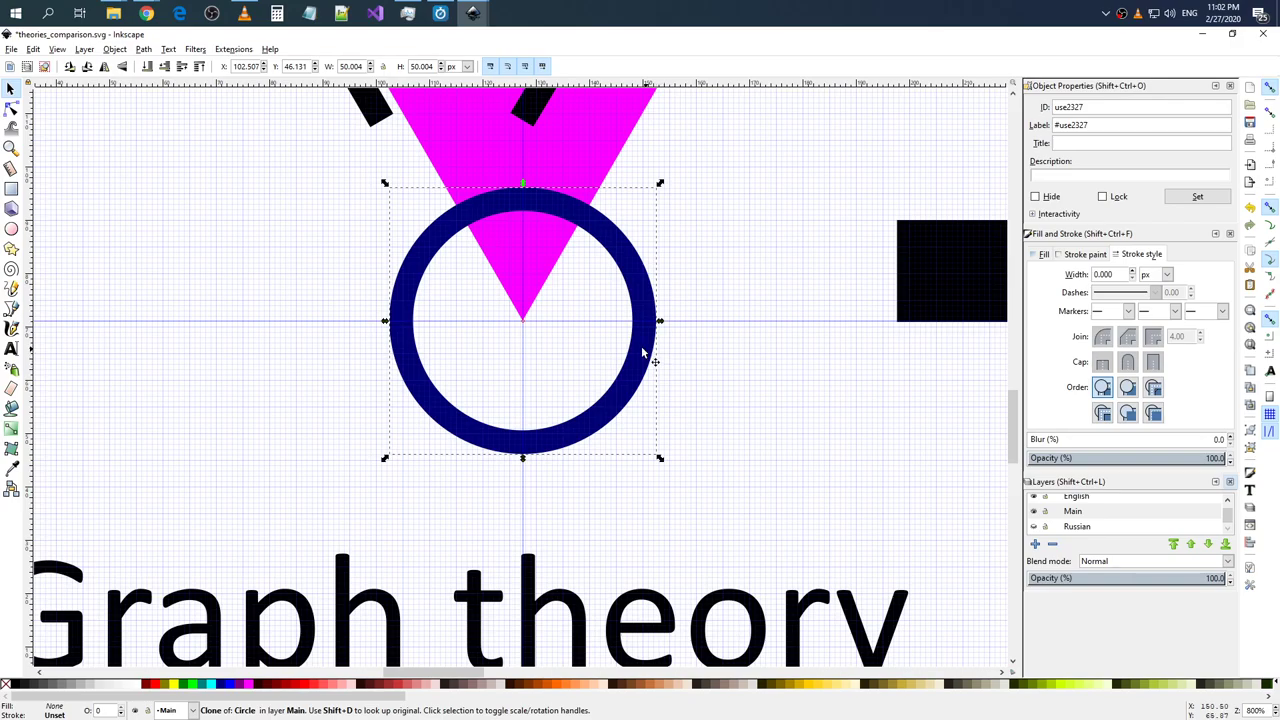
scroll(574, 336, "up", 1)
scroll(757, 263, "down", 5)
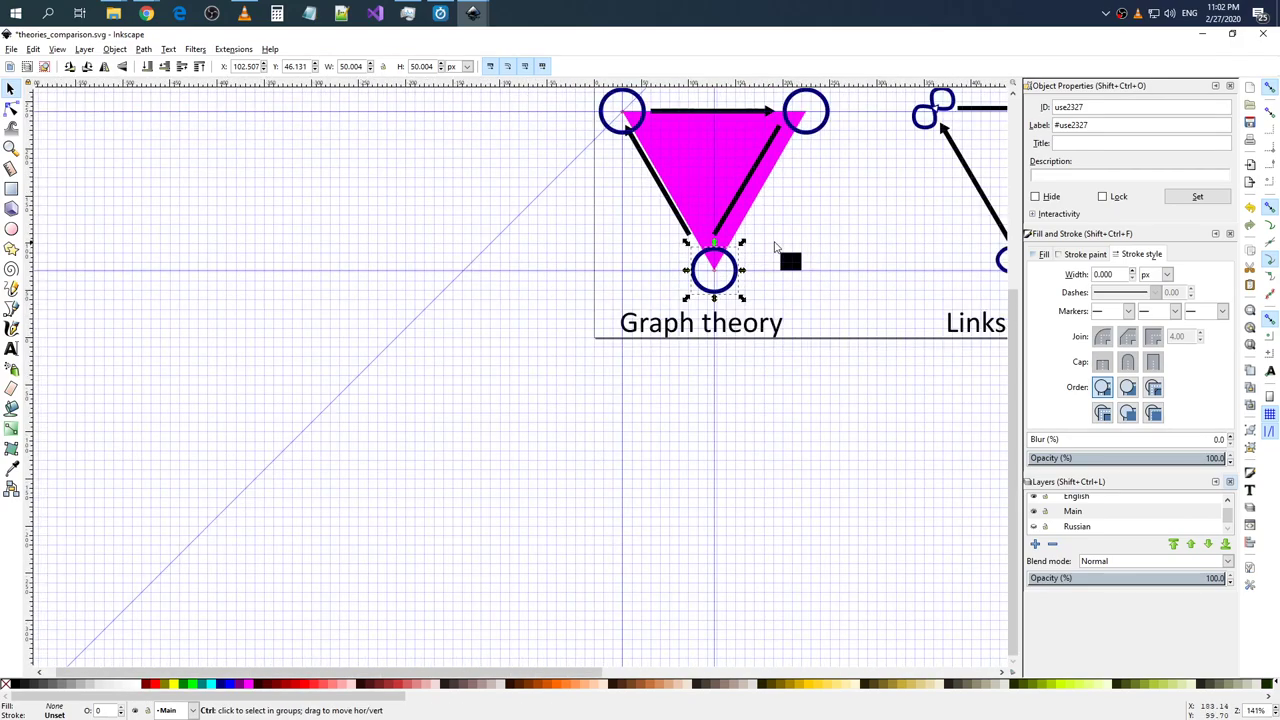
scroll(527, 679, "right", 5)
- Snap the right diagonal line's bottom node to the bottom circle's centre
scroll(560, 300, "up", 2)
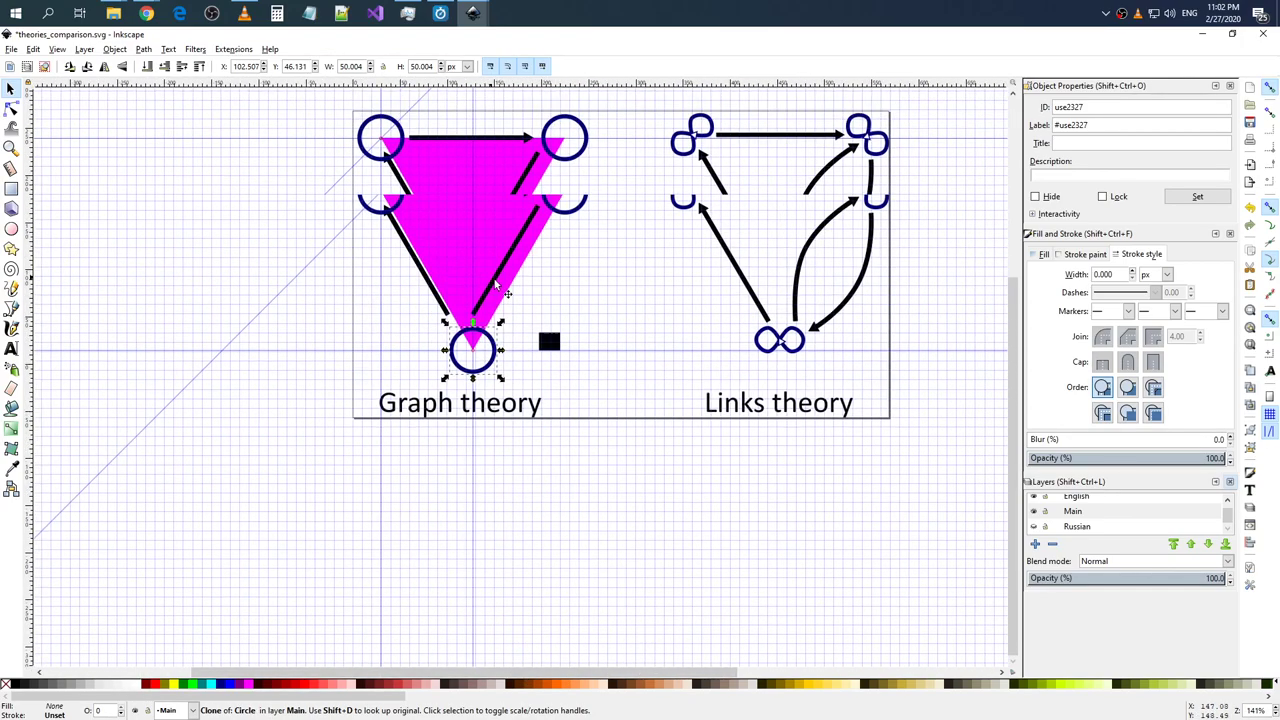
scroll(560, 360, "up", 3)
left_click(521, 370)
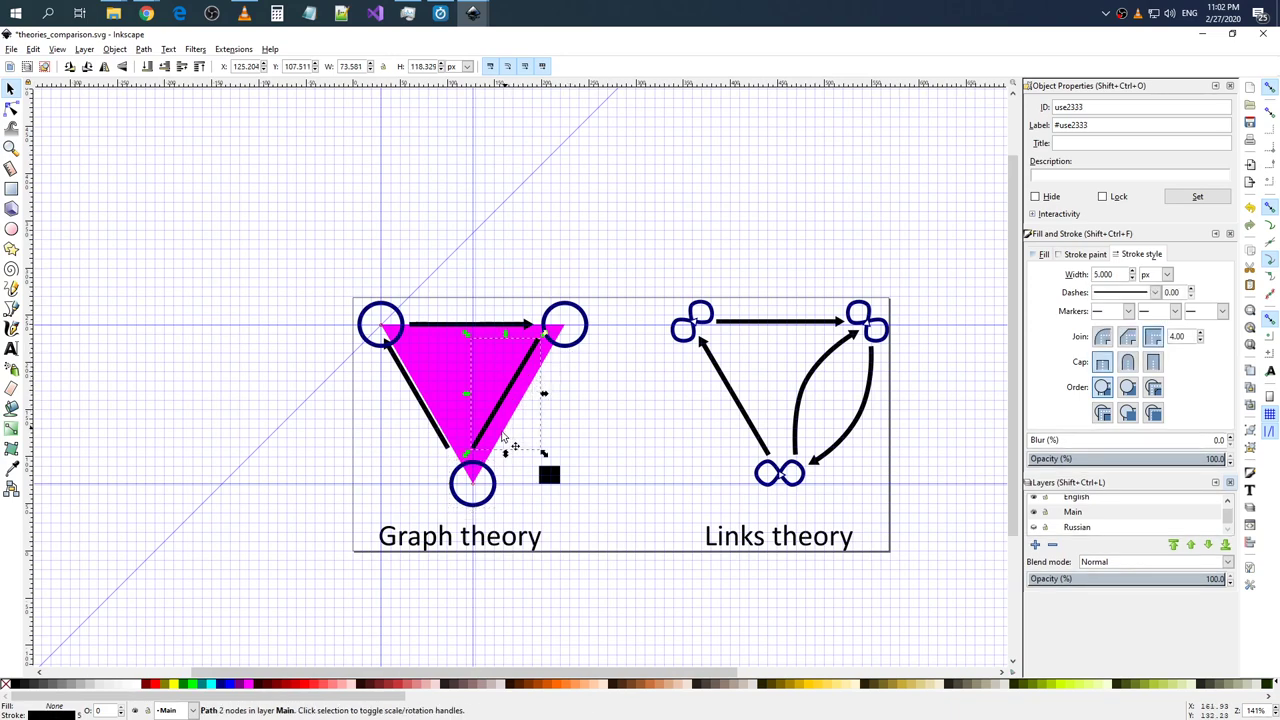
scroll(546, 437, "up", 1)
scroll(500, 440, "up", 1)
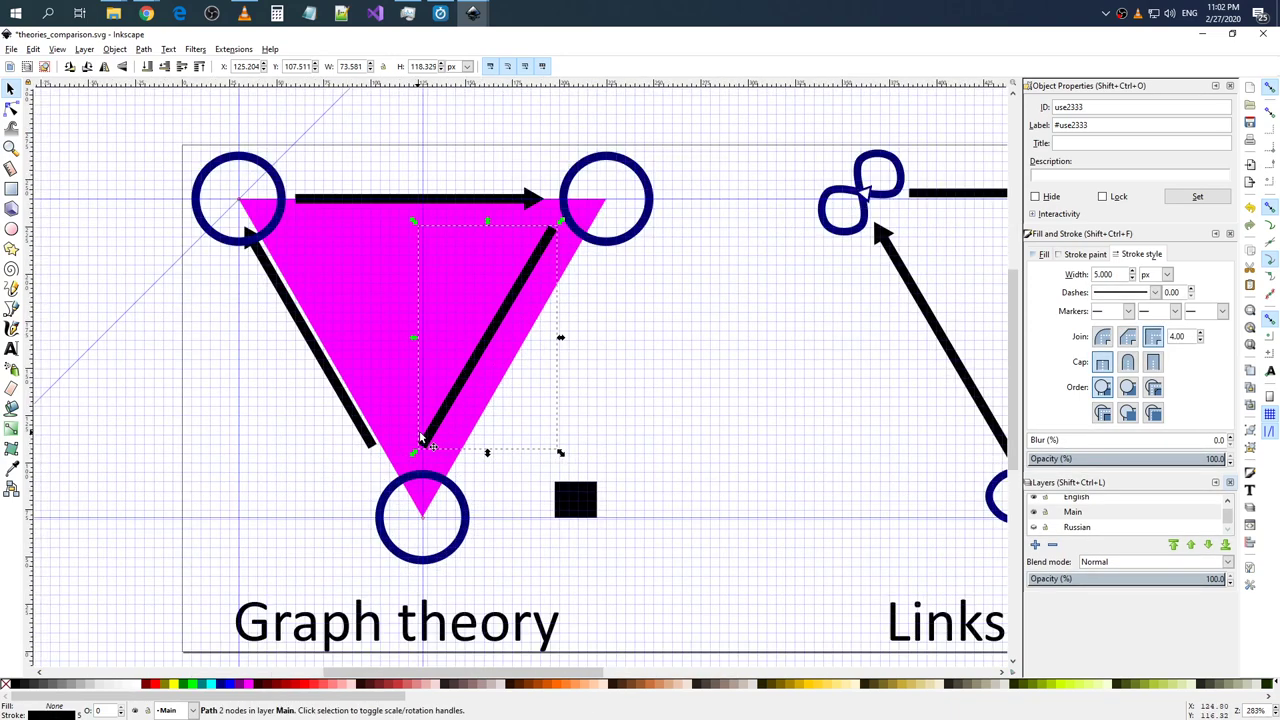
left_click(11, 110)
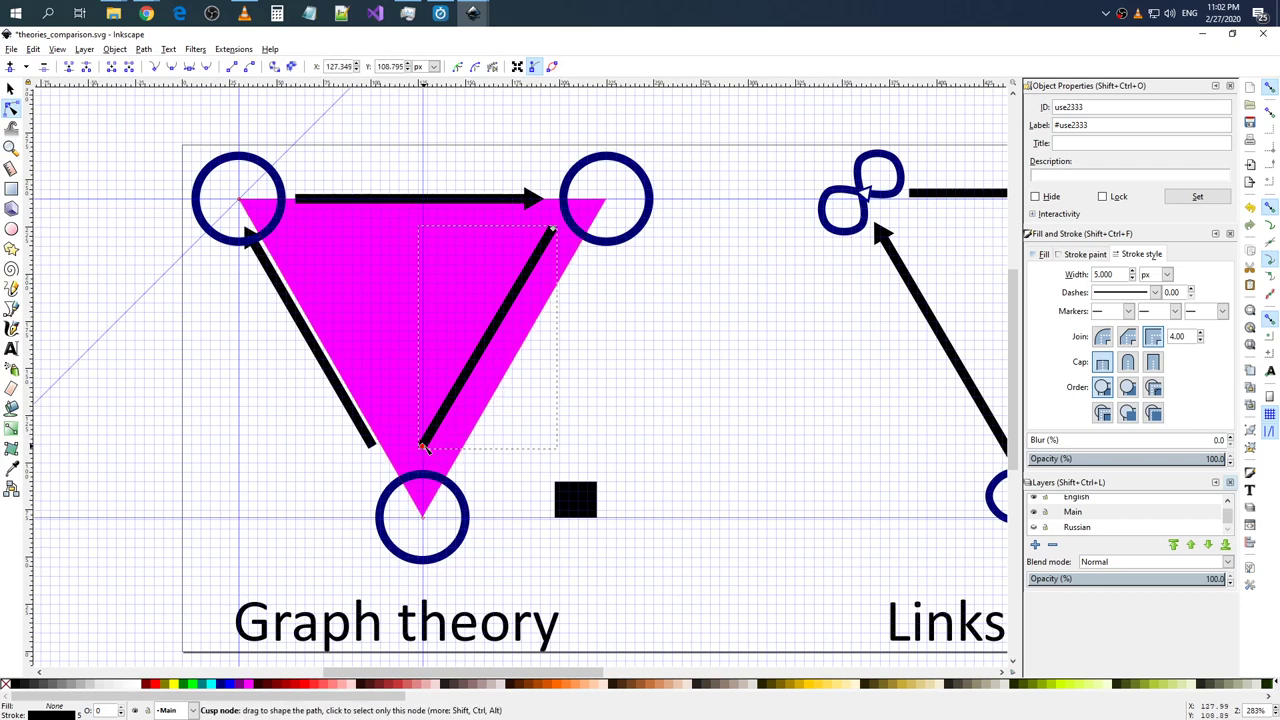
mouse_move(422, 448)
left_mouse_down()
mouse_move(481, 447)
mouse_move(423, 517)
left_mouse_up()
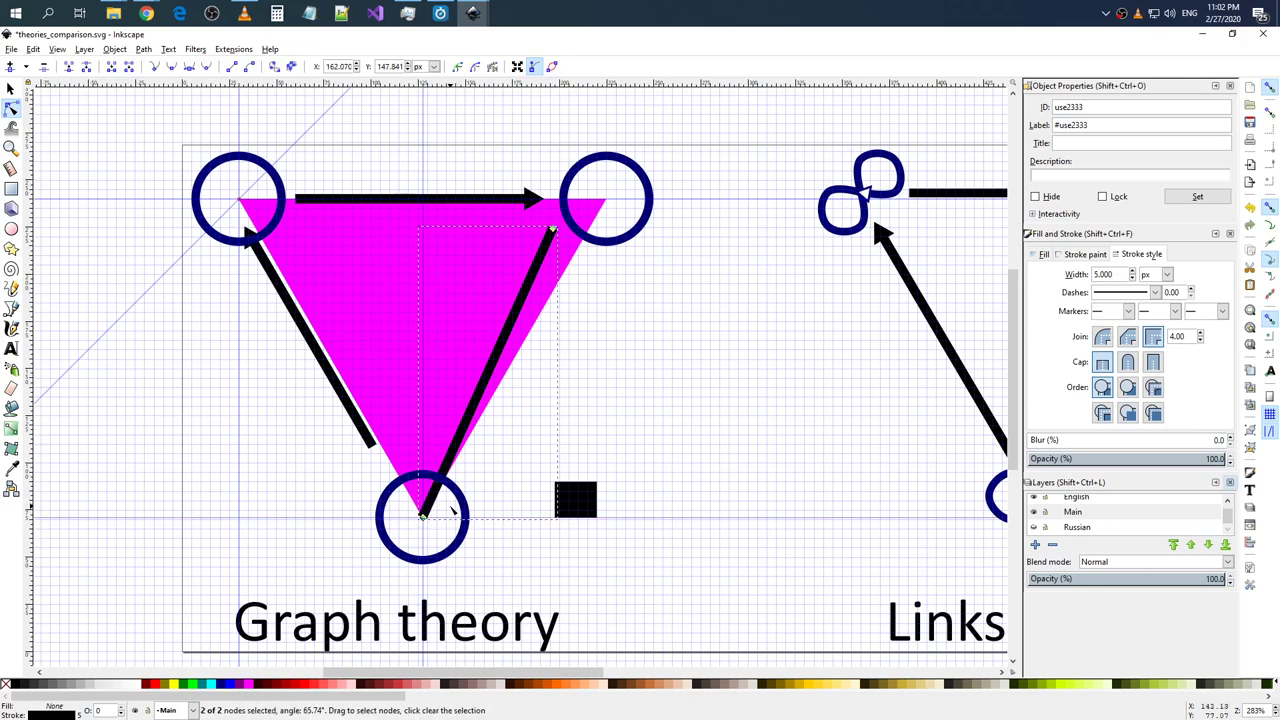
scroll(450, 510, "up", 4, "ctrl")
scroll(437, 508, "up", 3, "ctrl")
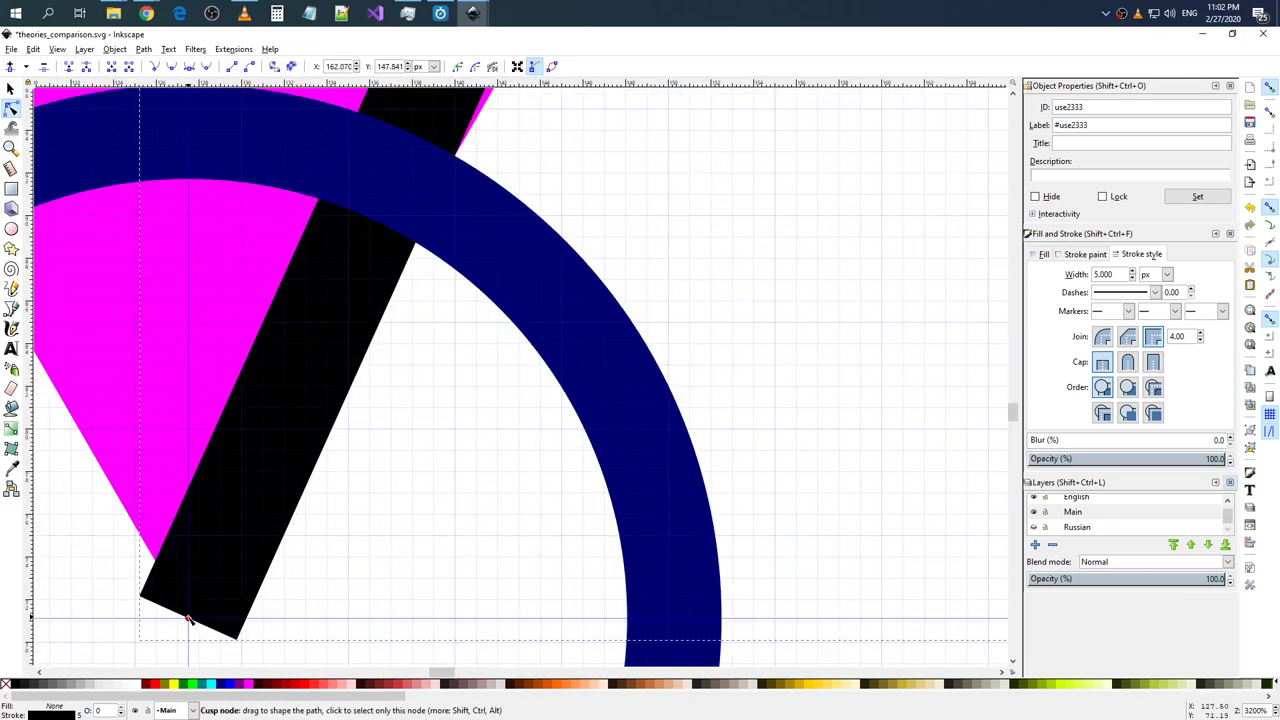
left_click_drag(188, 618, 189, 619)
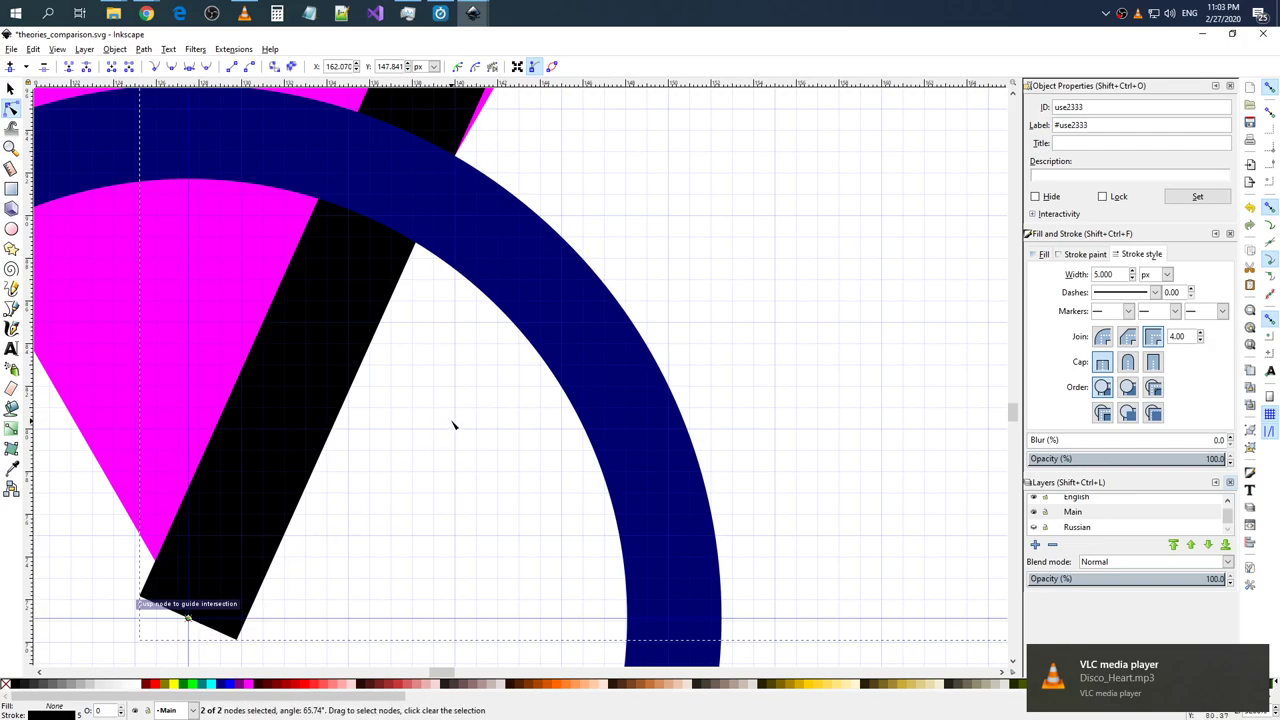
- Extend the line's top node to the top-right circle's centre guide intersection
scroll(451, 423, "down", 5, "ctrl")
scroll(571, 286, "down", 2, "ctrl")
left_click(604, 264)
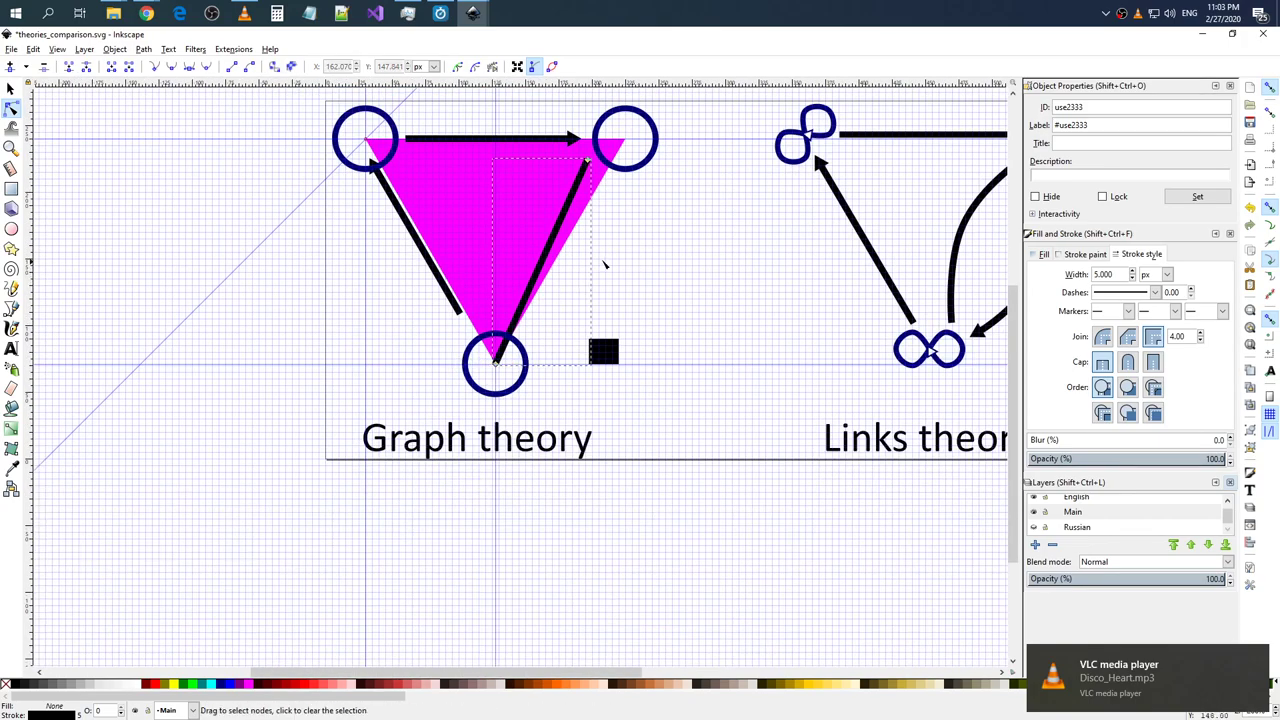
scroll(619, 197, "up", 2, "ctrl")
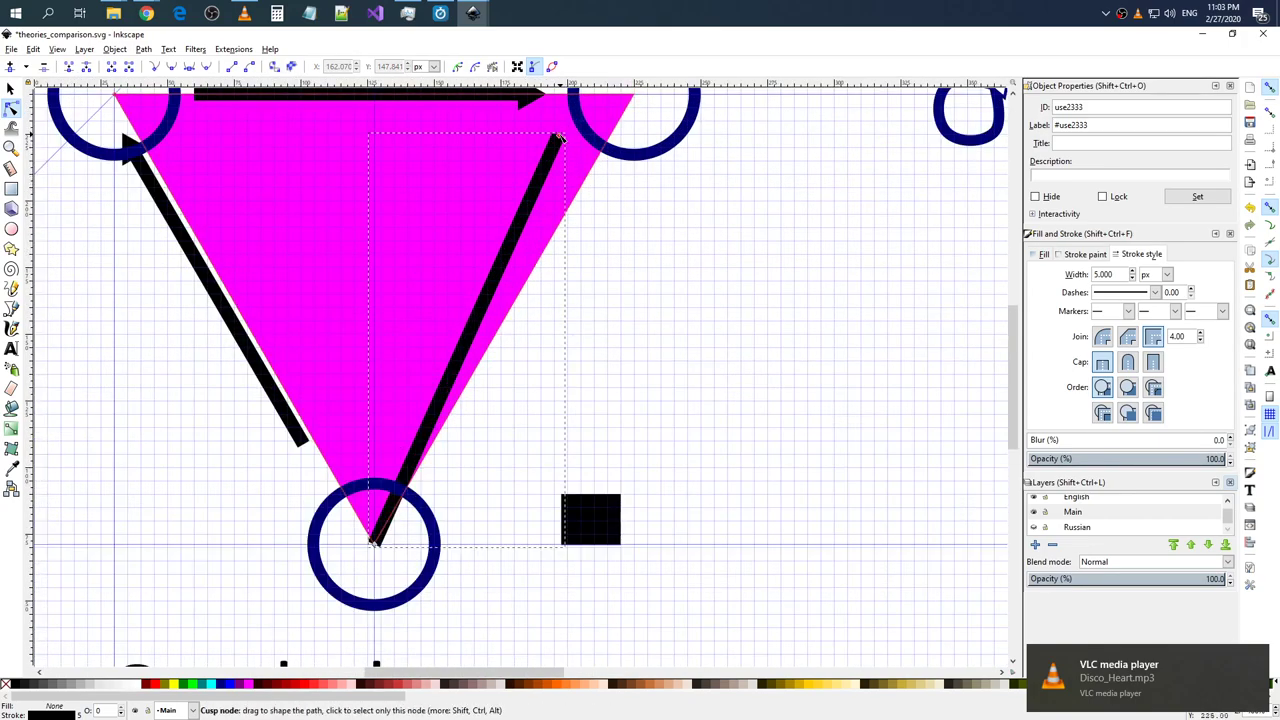
mouse_move(556, 140)
left_mouse_down()
mouse_move(659, 68)
mouse_move(632, 188)
left_mouse_up()
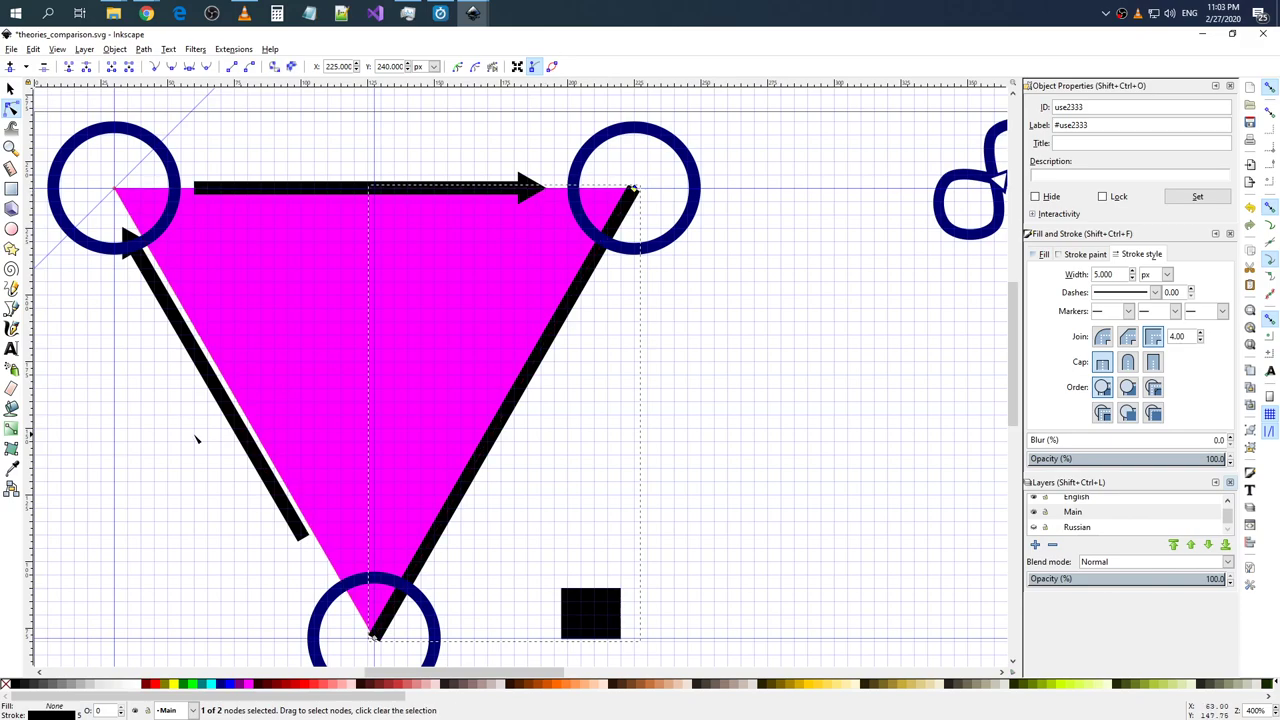
- Lay the left arrow along the triangle's left edge, its upper end toward the top-left circle
left_click(199, 355)
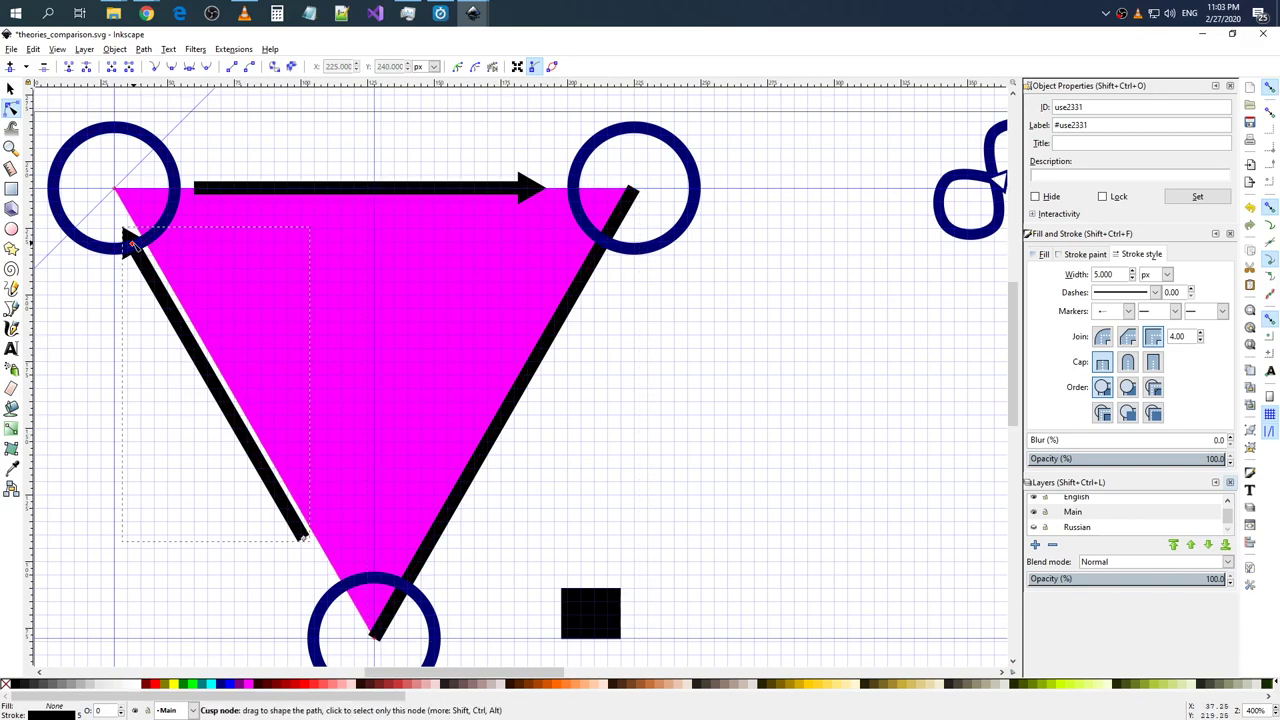
left_click_drag(131, 245, 137, 227)
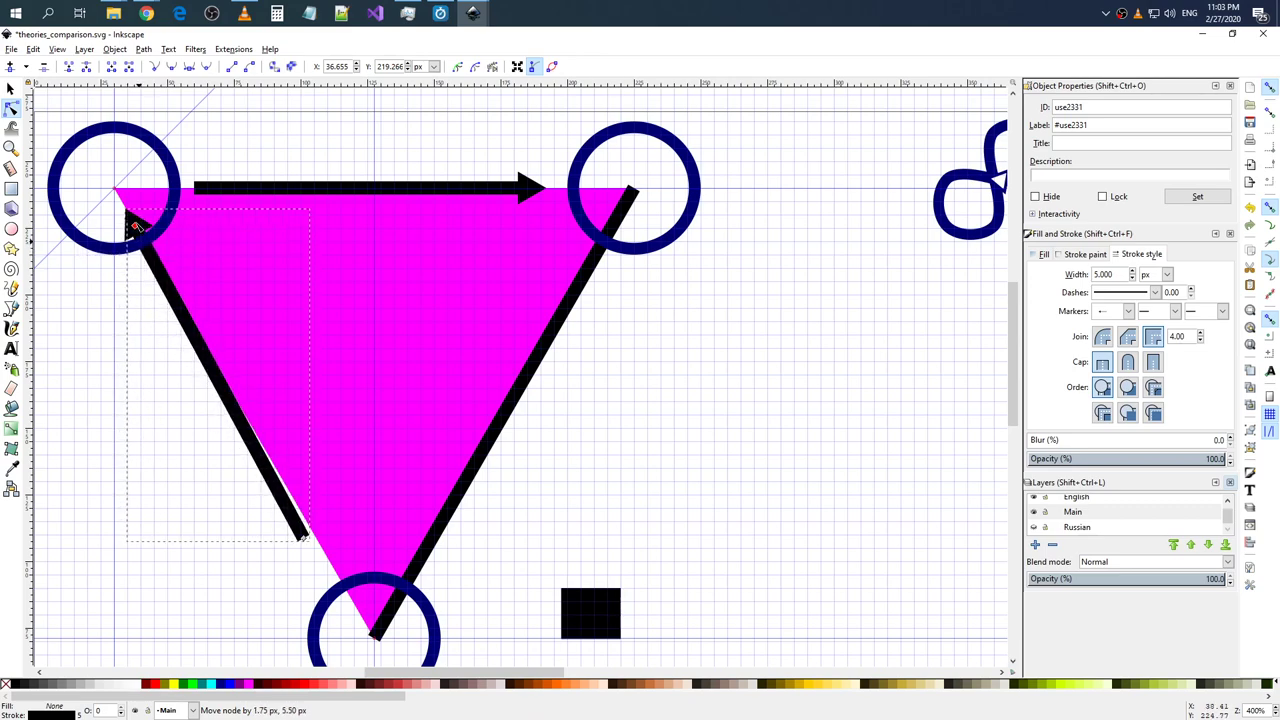
mouse_move(137, 227)
left_mouse_down()
mouse_move(166, 270)
mouse_move(113, 335)
left_mouse_up()
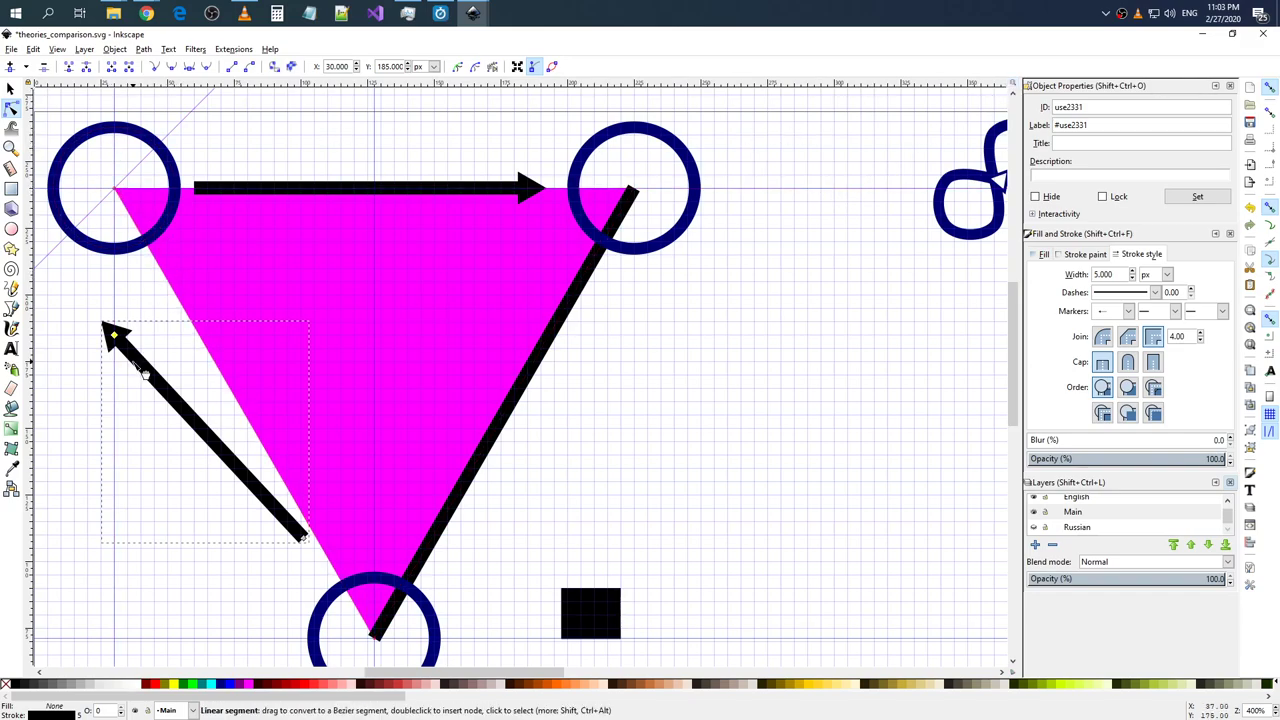
mouse_move(115, 335)
left_mouse_down()
mouse_move(166, 277)
mouse_move(152, 256)
mouse_move(168, 283)
left_mouse_up()
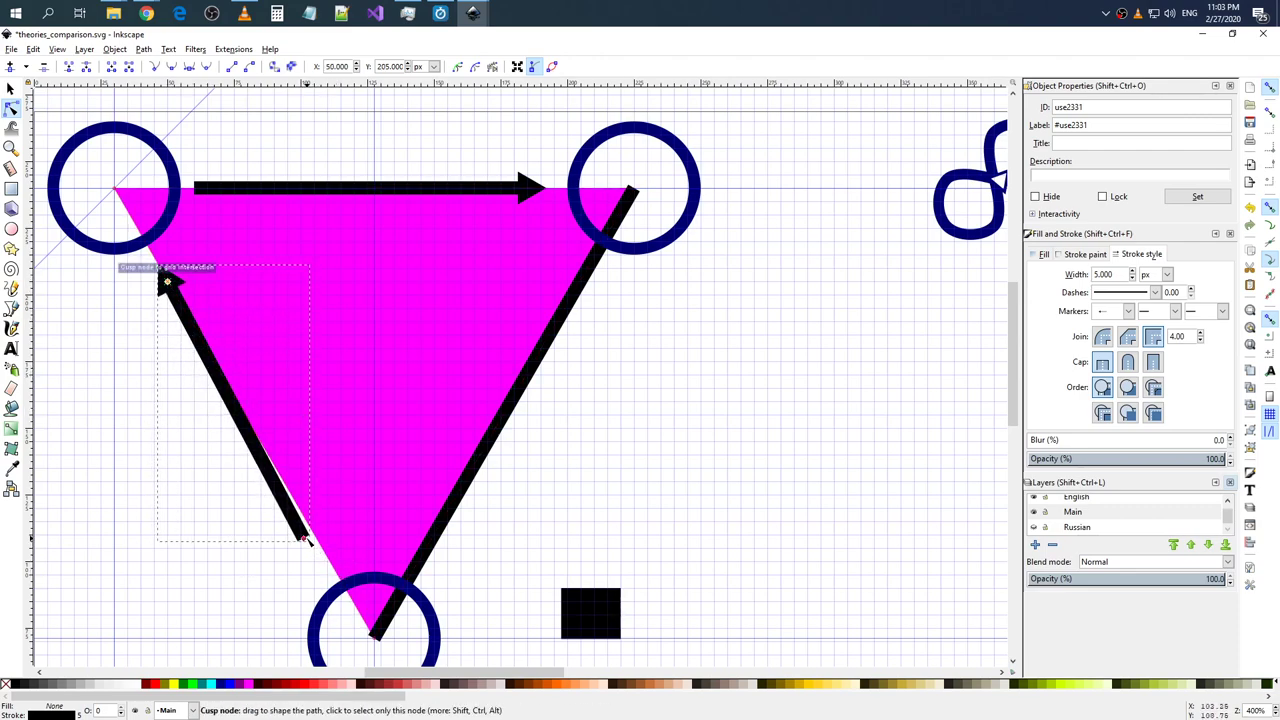
left_click_drag(306, 541, 334, 566)
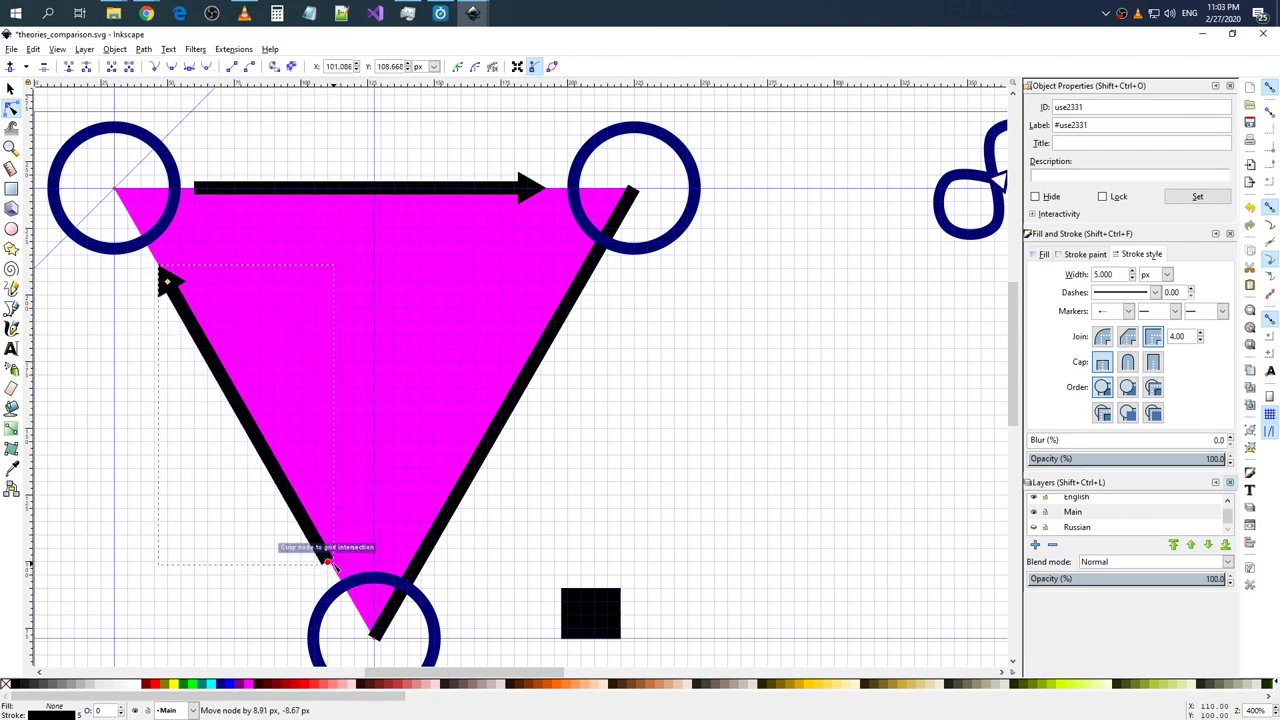
- Zoom in and align the arrow's lower end node exactly on the triangle's left edge
scroll(327, 563, "up", 6)
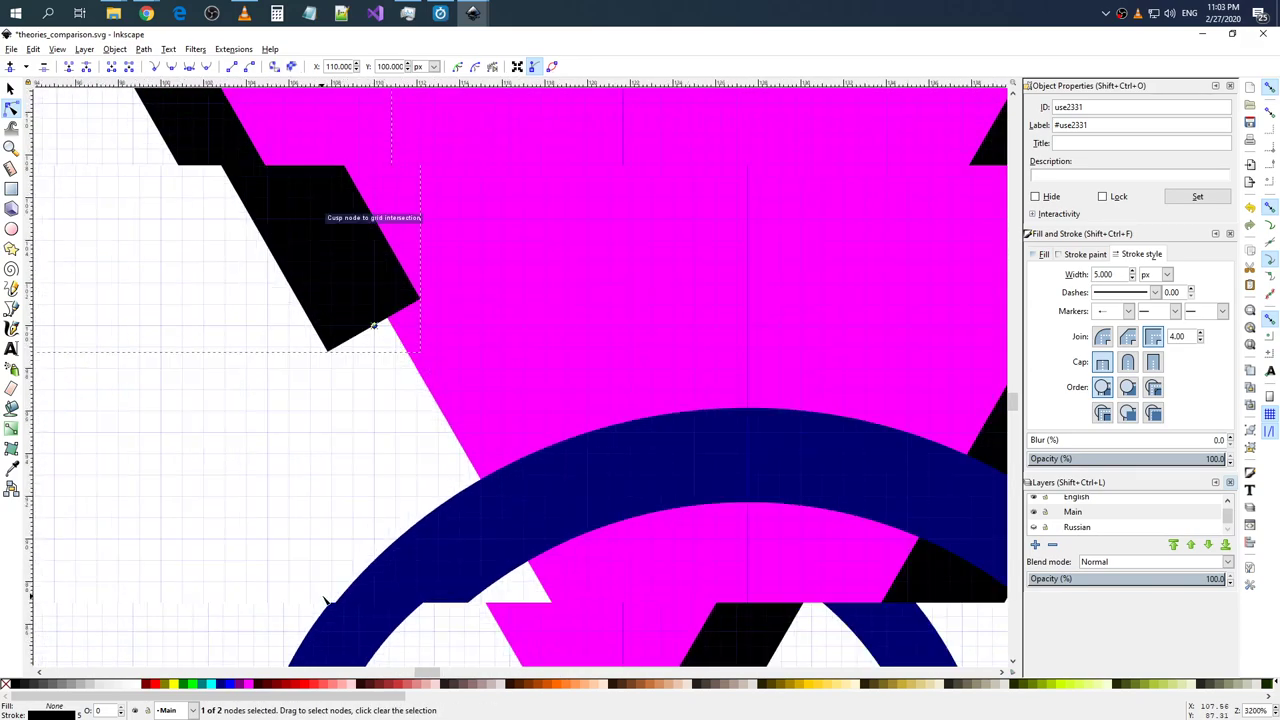
left_click_drag(376, 341, 397, 340)
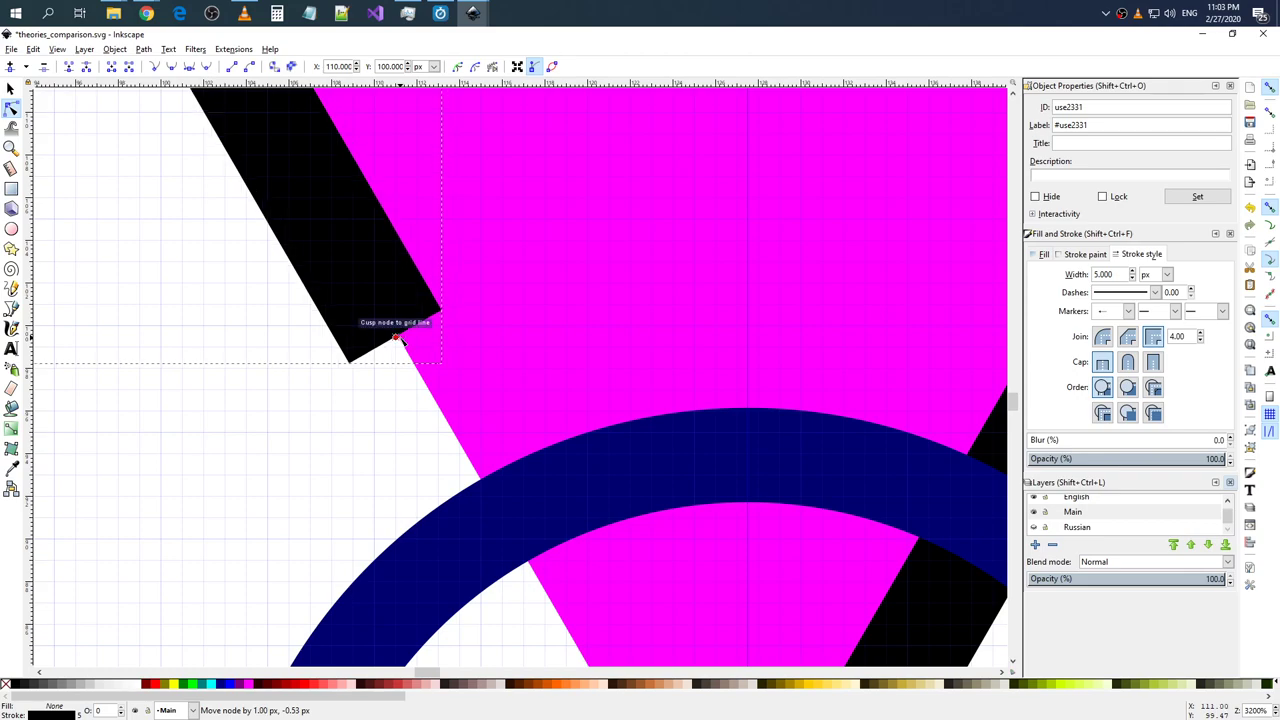
left_click_drag(397, 340, 414, 361)
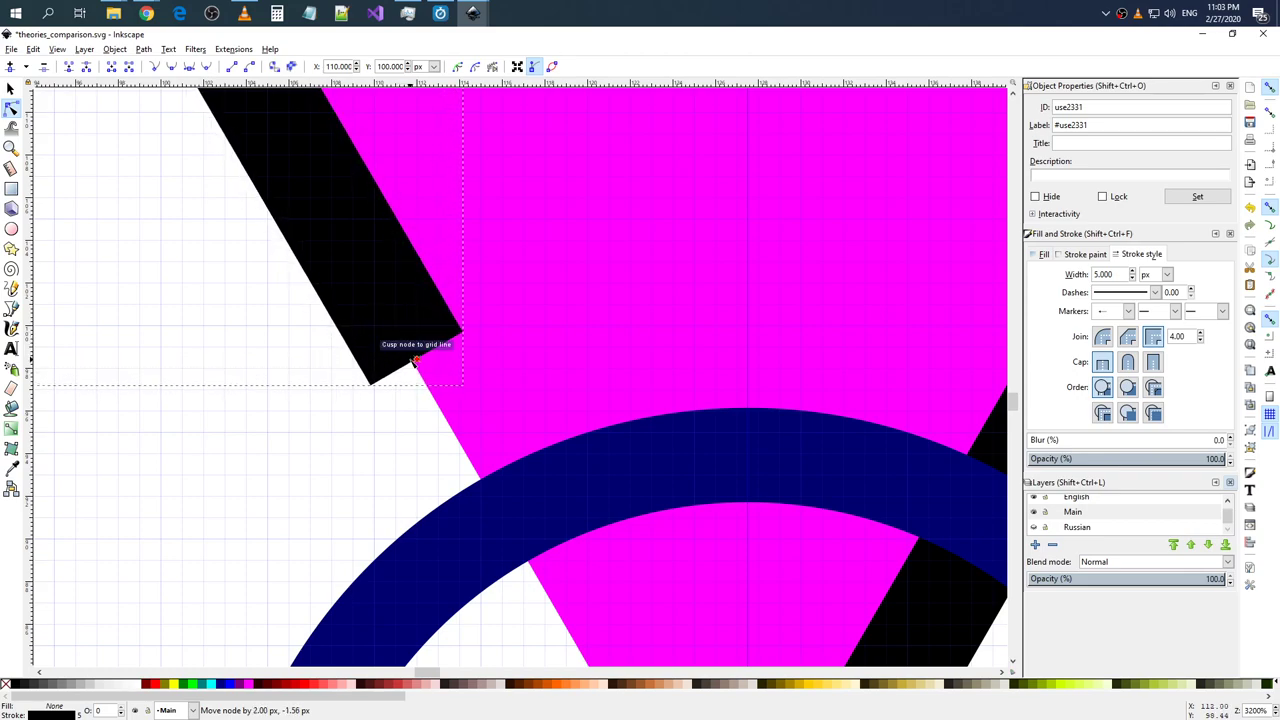
left_click_drag(403, 358, 405, 360)
scroll(415, 360, "up", 5)
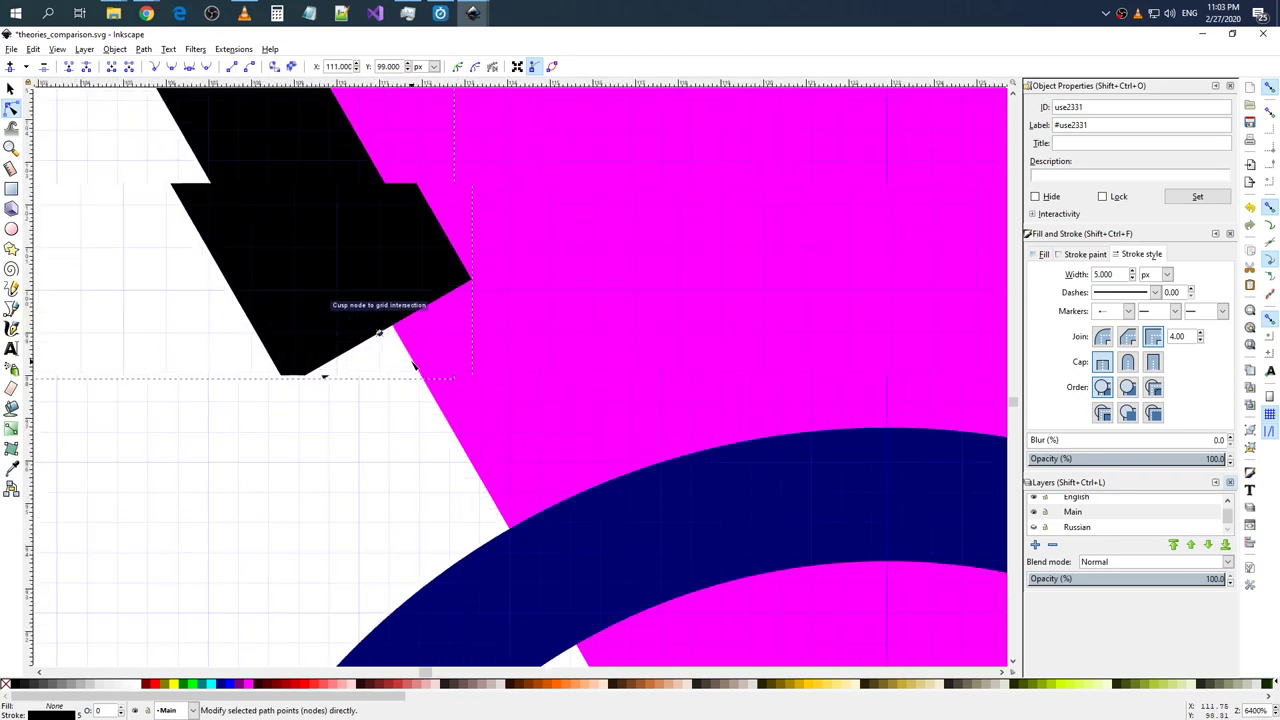
left_click_drag(320, 281, 397, 328)
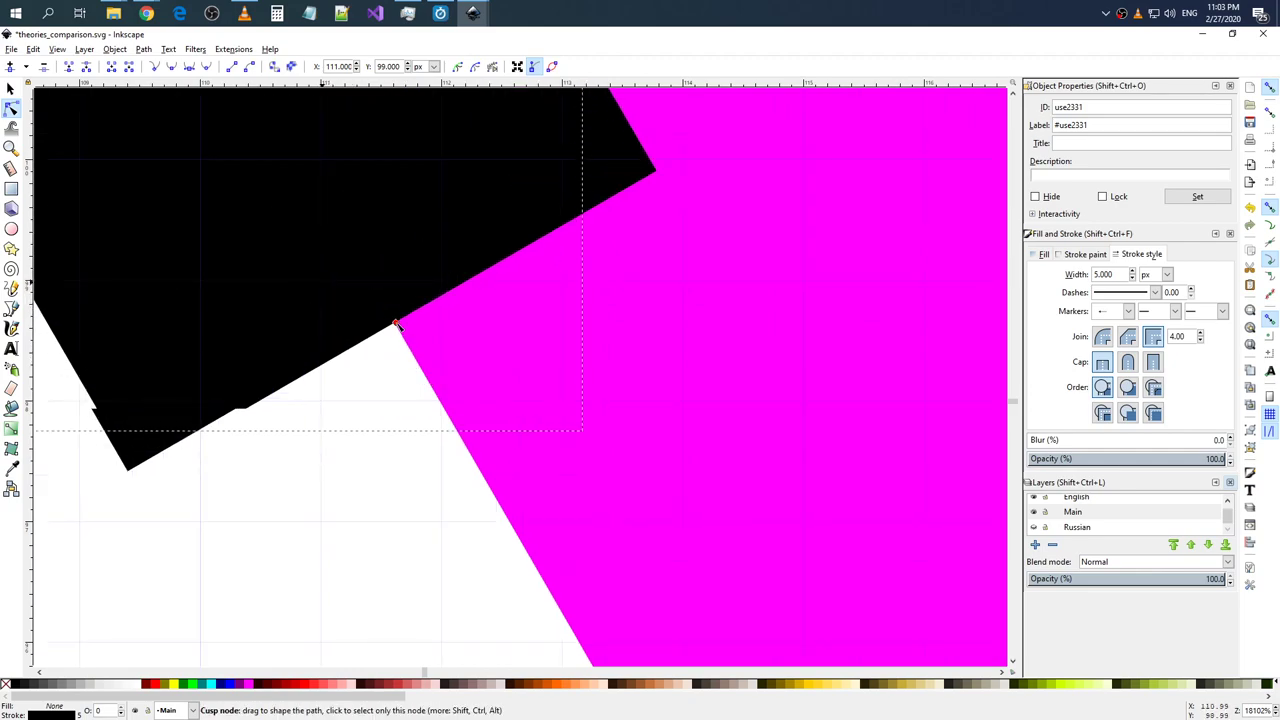
left_click_drag(396, 281, 400, 333)
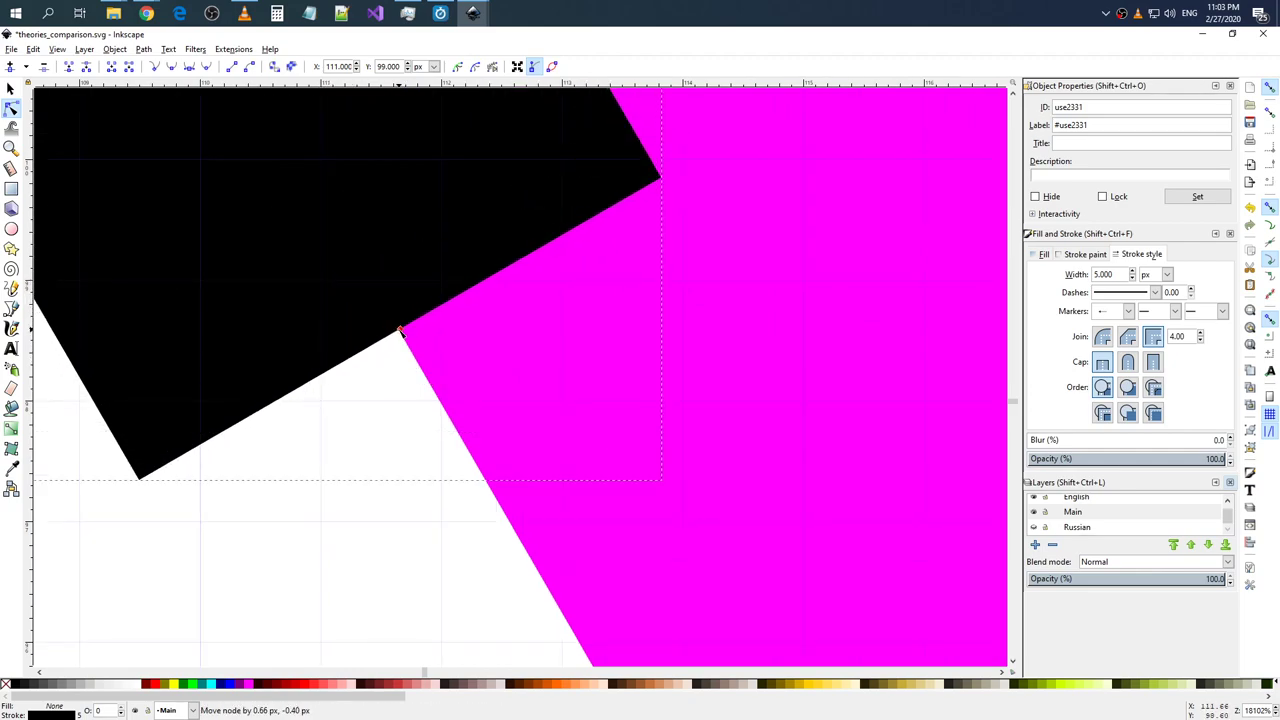
scroll(400, 333, "down", 5)
scroll(405, 333, "down", 5)
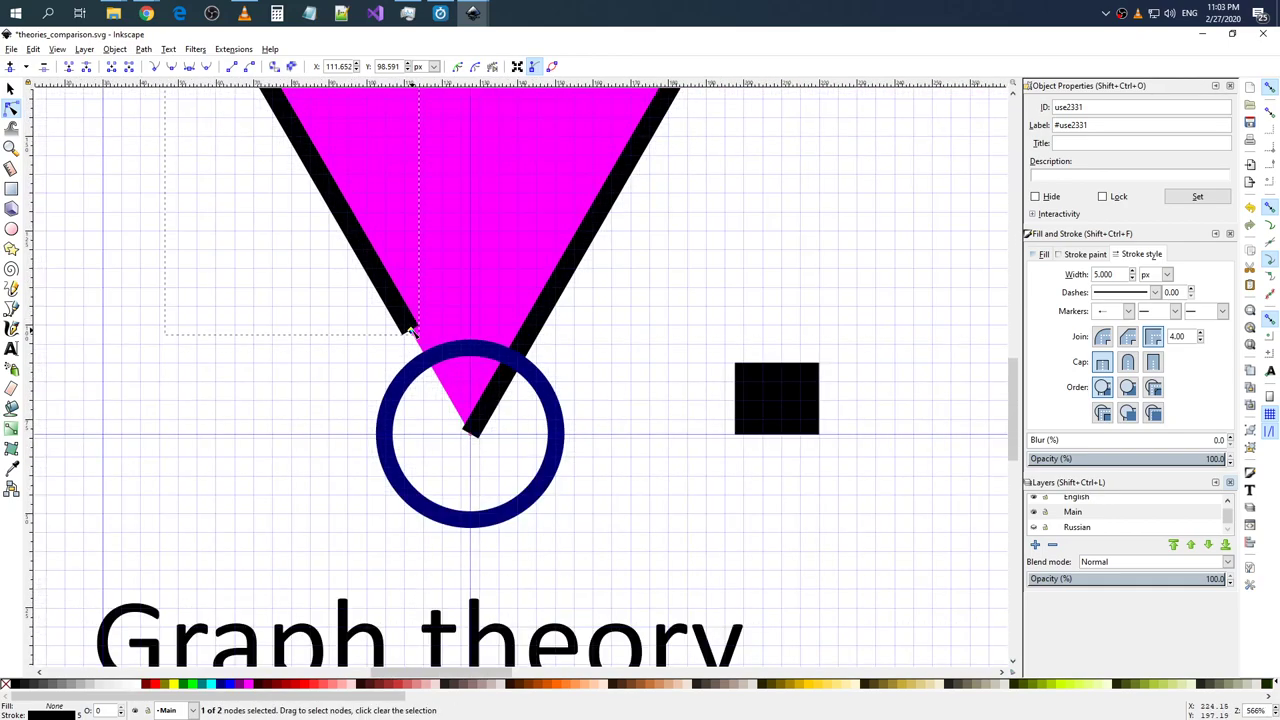
scroll(565, 343, "up", 1)
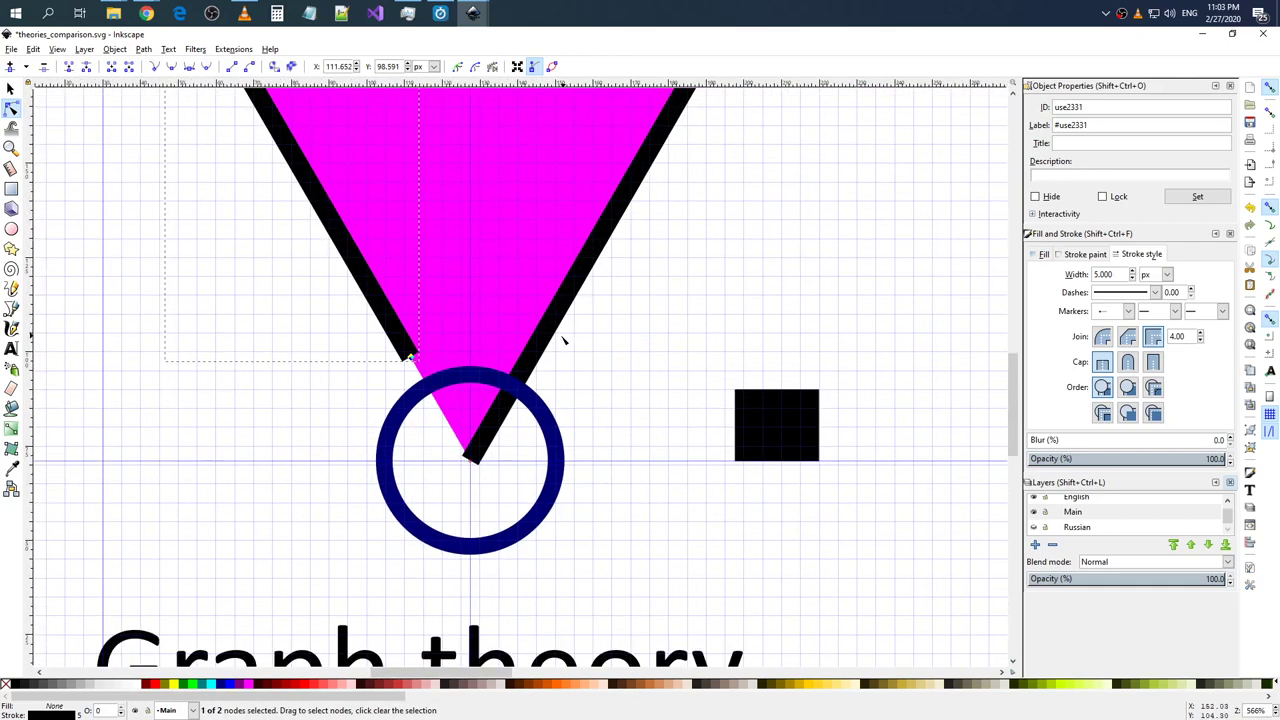
- Stretch the left arrow down to the triangle's bottom tip at the X 127.5 px guide intersection
left_click(403, 347)
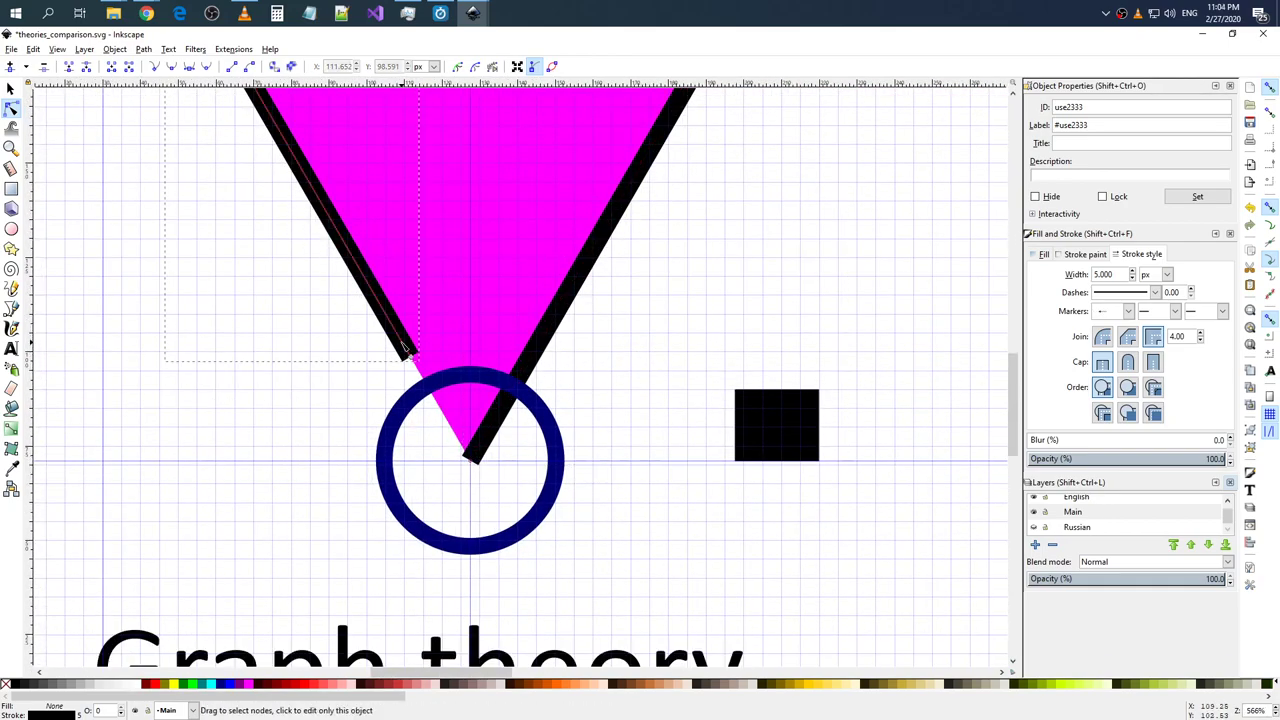
left_click_drag(403, 347, 471, 463)
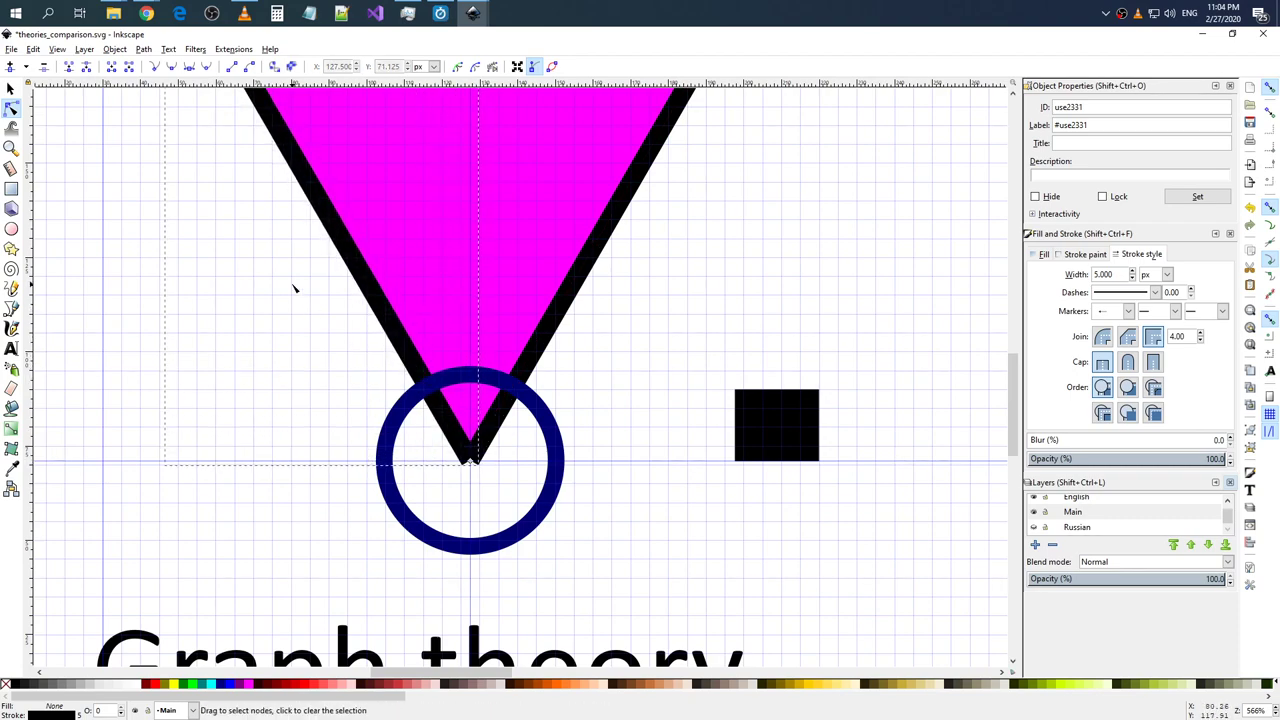
scroll(294, 287, "down", 2)
scroll(294, 287, "up", 1)
scroll(294, 287, "up", 1)
- Move the left arrowhead node onto the top-left circle's centre
scroll(300, 286, "down", 4)
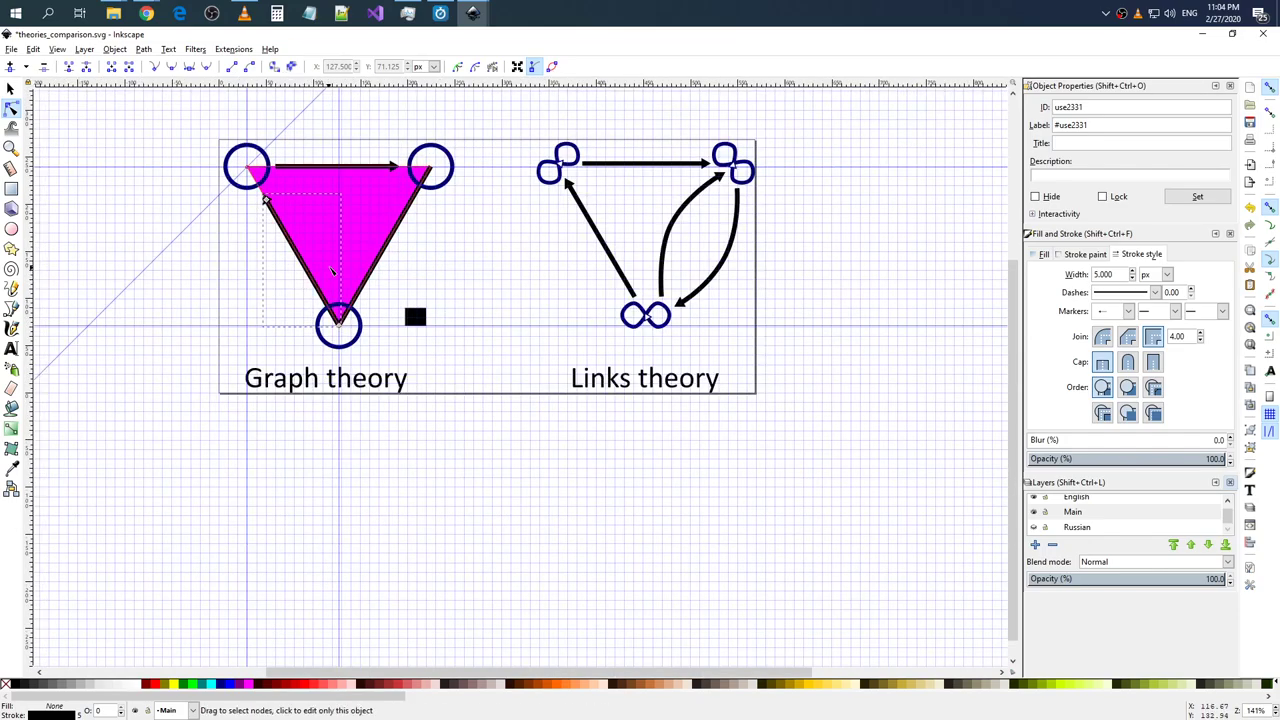
scroll(300, 240, "up", 2)
scroll(251, 206, "up", 1)
scroll(215, 184, "up", 1)
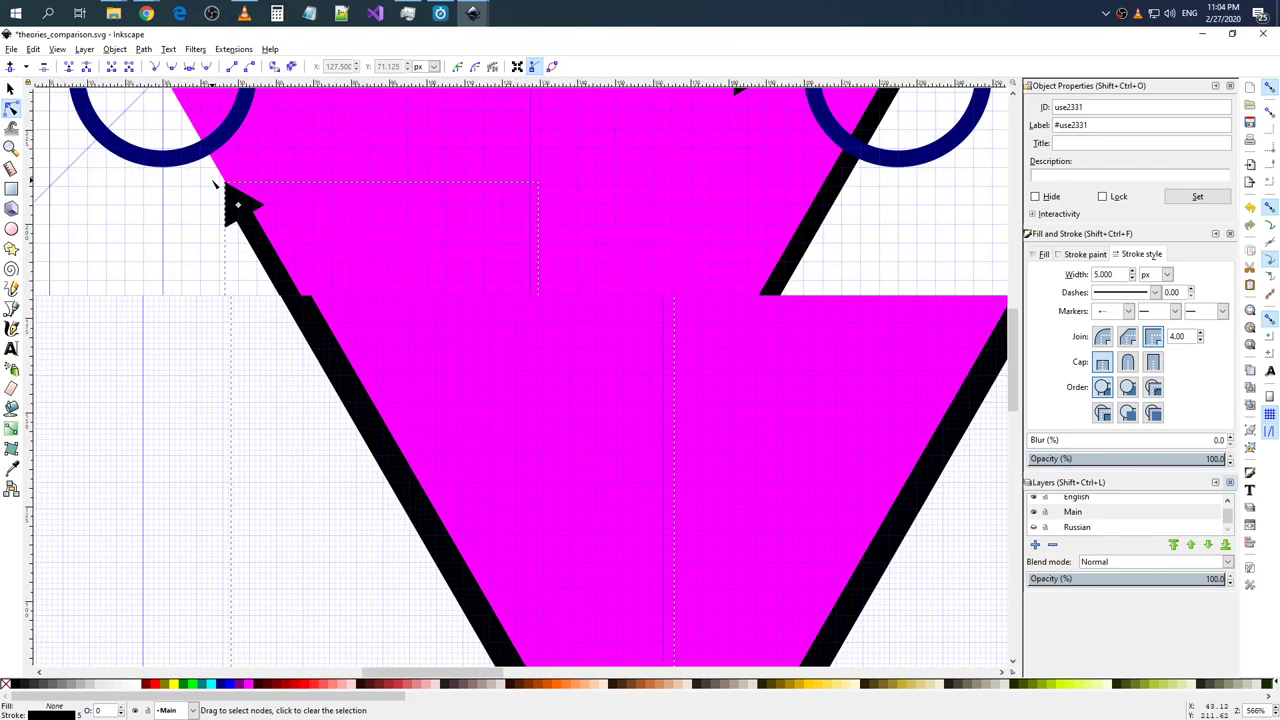
scroll(234, 200, "down", 1)
scroll(226, 274, "up", 1)
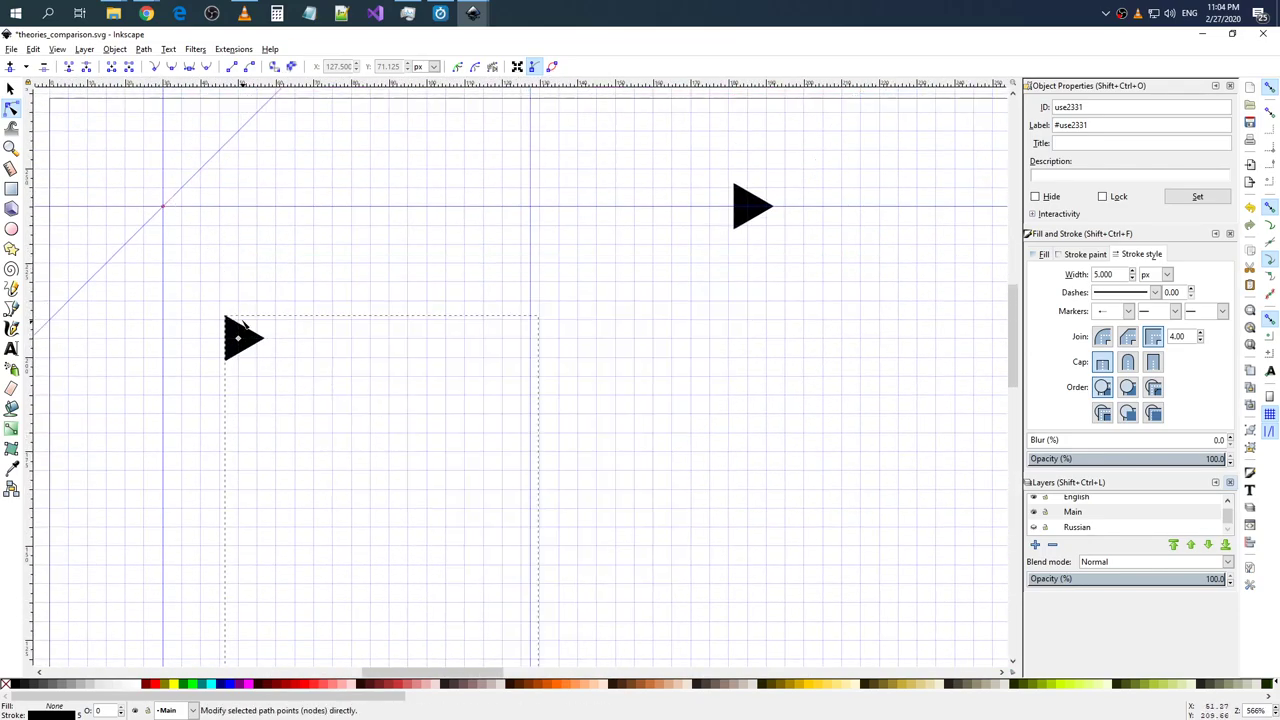
scroll(237, 330, "down", 1)
left_click_drag(237, 330, 185, 240)
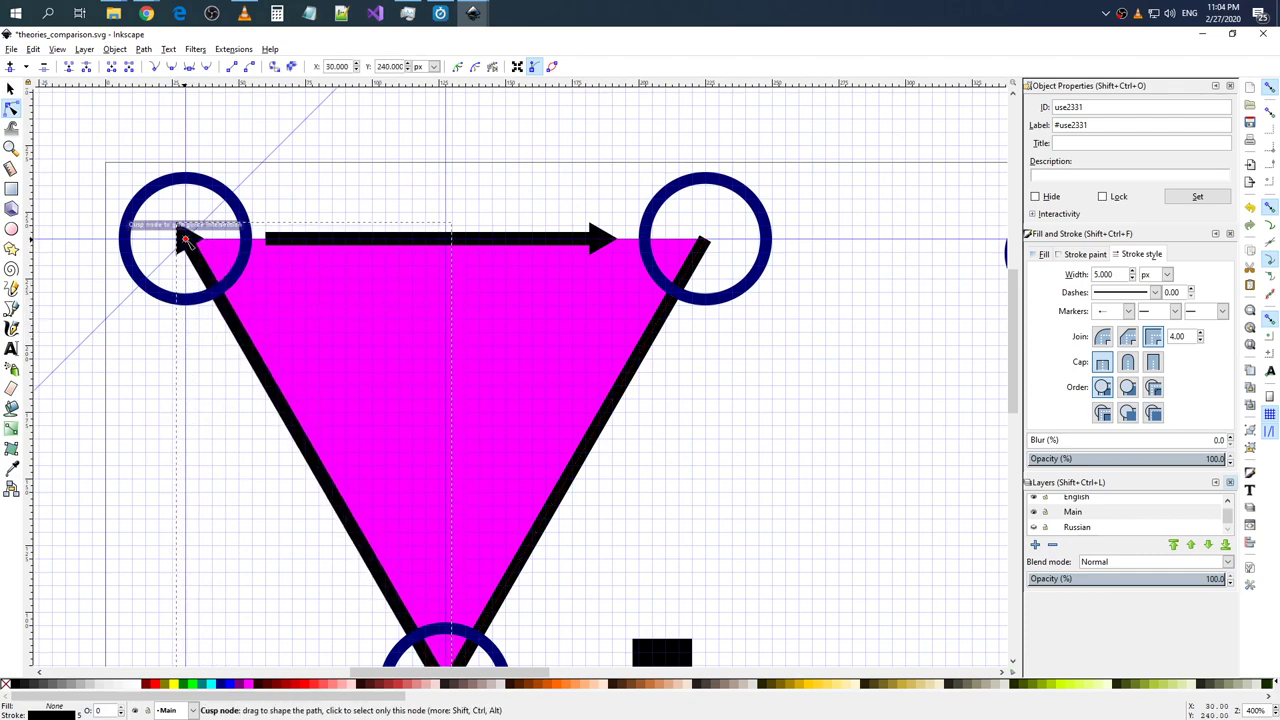
- Stretch the top arrow from the top-left circle's centre to the top-right circle's centre along Y 240
left_click(599, 239)
left_click_drag(599, 239, 705, 239)
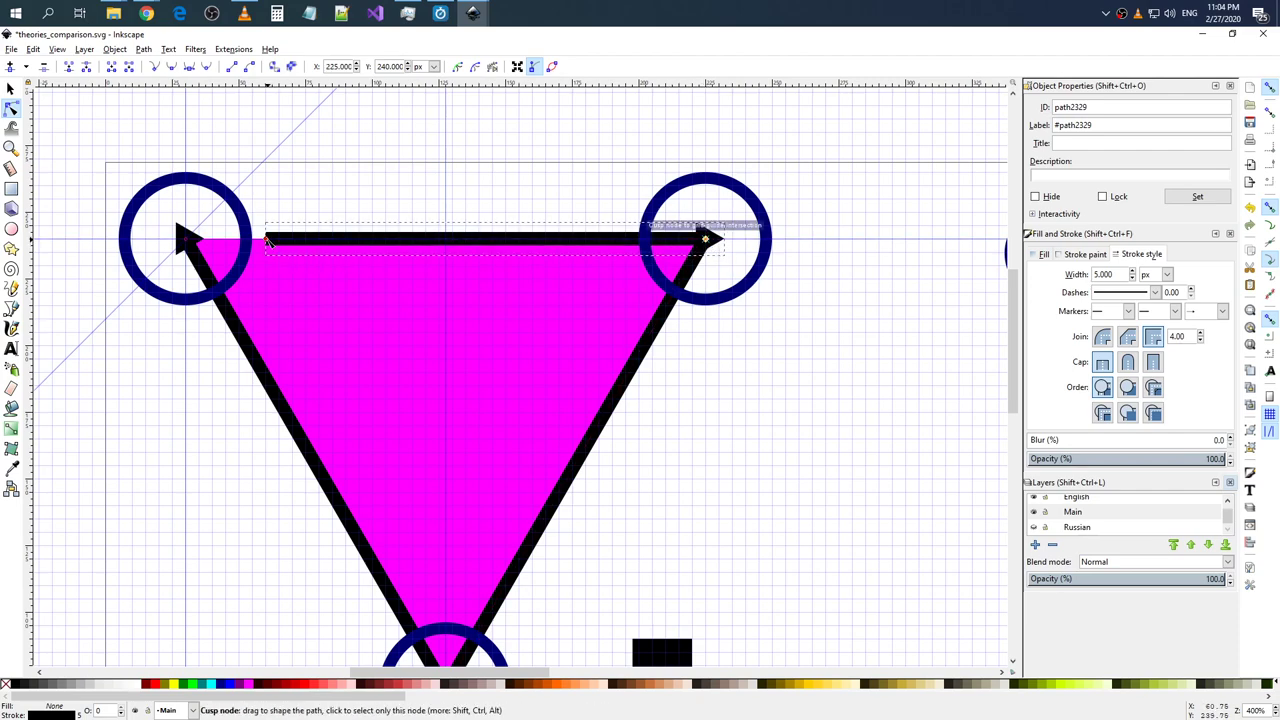
left_click_drag(266, 239, 185, 240)
left_click(201, 343)
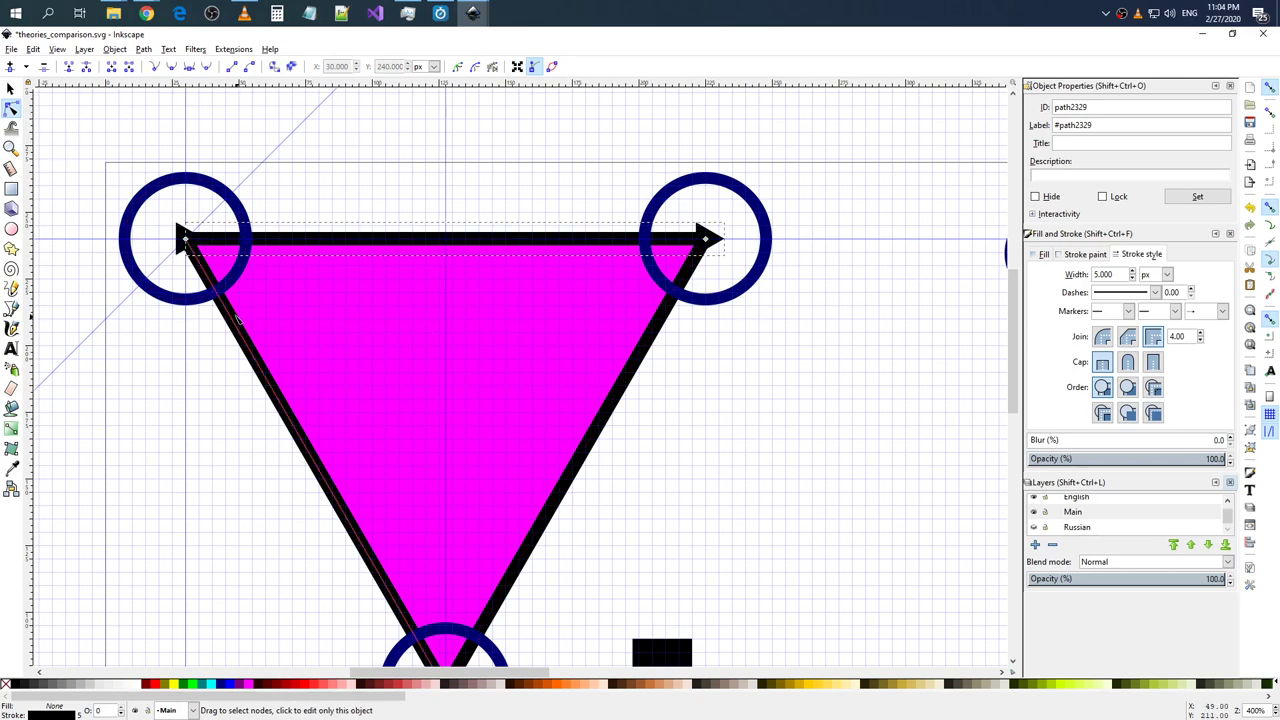
scroll(228, 313, "up", 1)
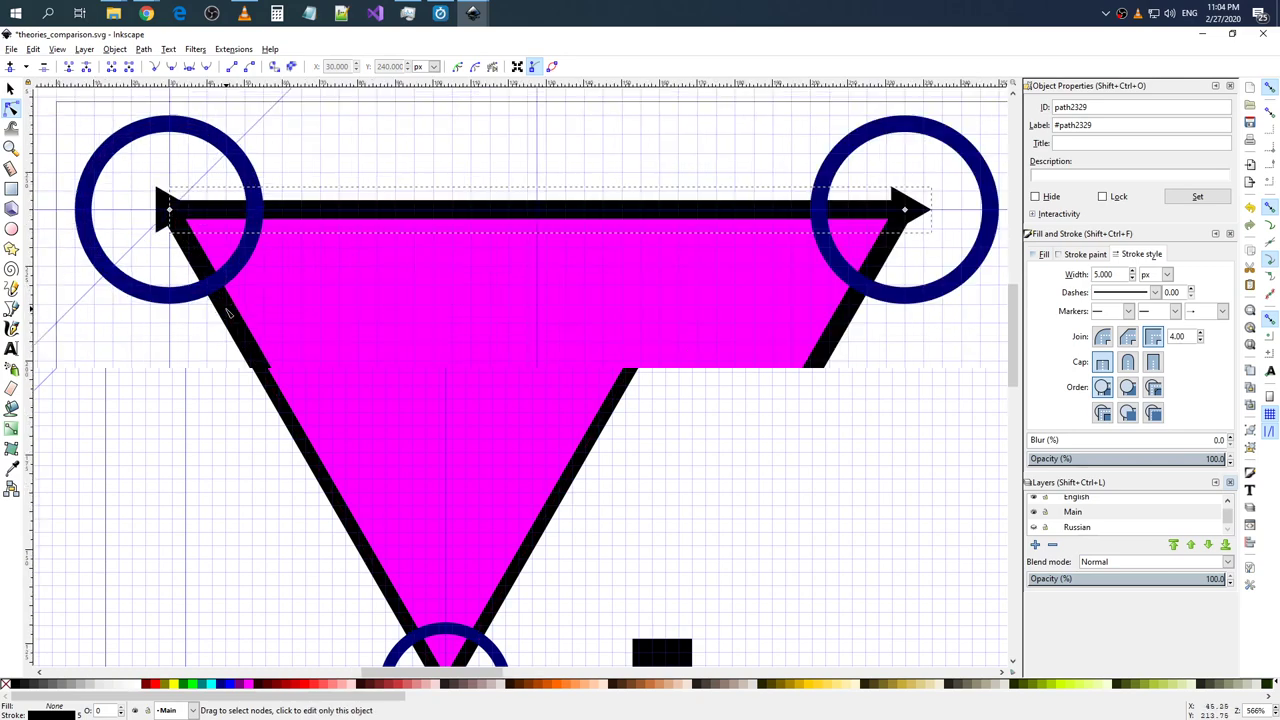
scroll(227, 310, "up", 3)
scroll(226, 302, "up", 2)
scroll(226, 302, "down", 1)
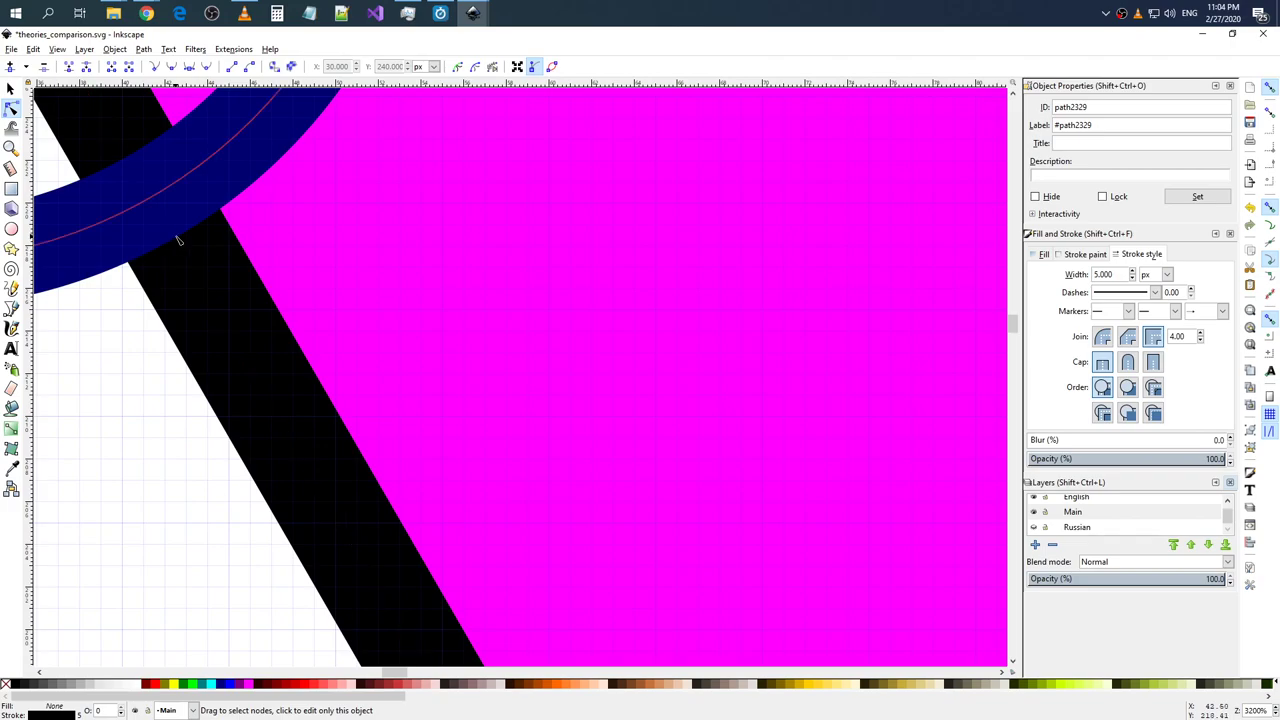
scroll(175, 256, "down", 3)
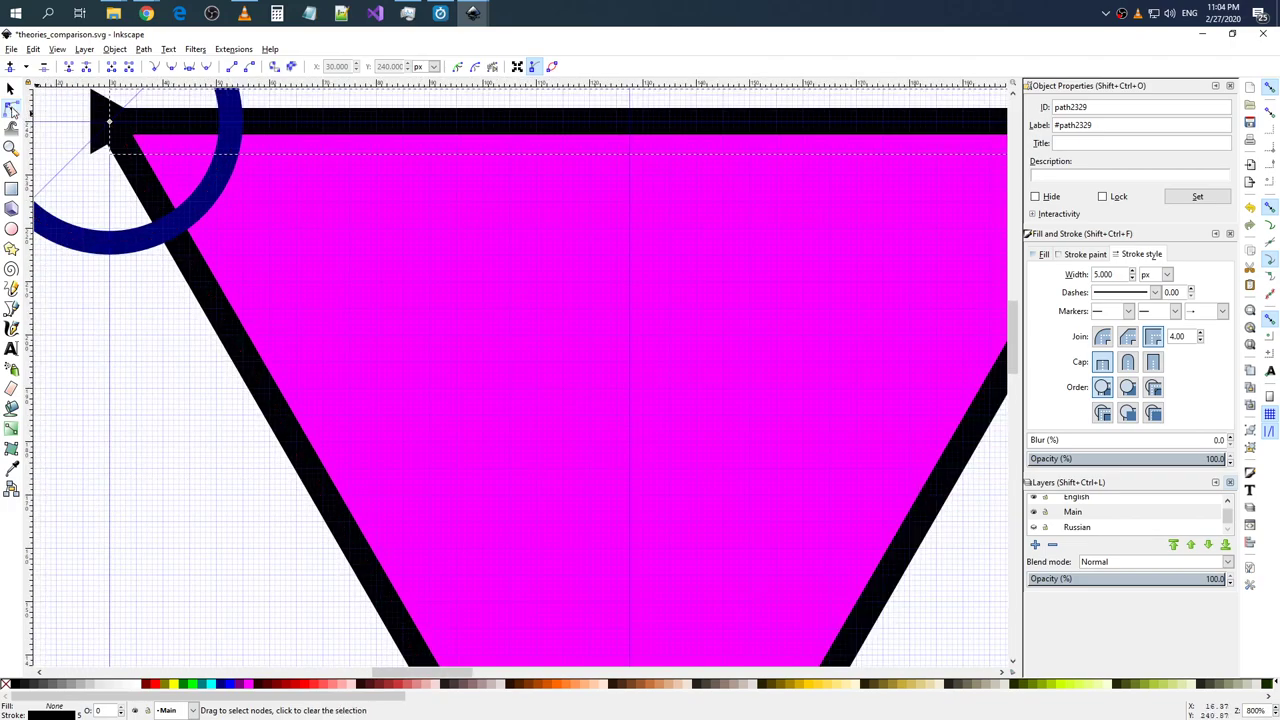
- Zoom in and measure the gap from the top-left ring's edge to the left arrow
left_click(11, 168)
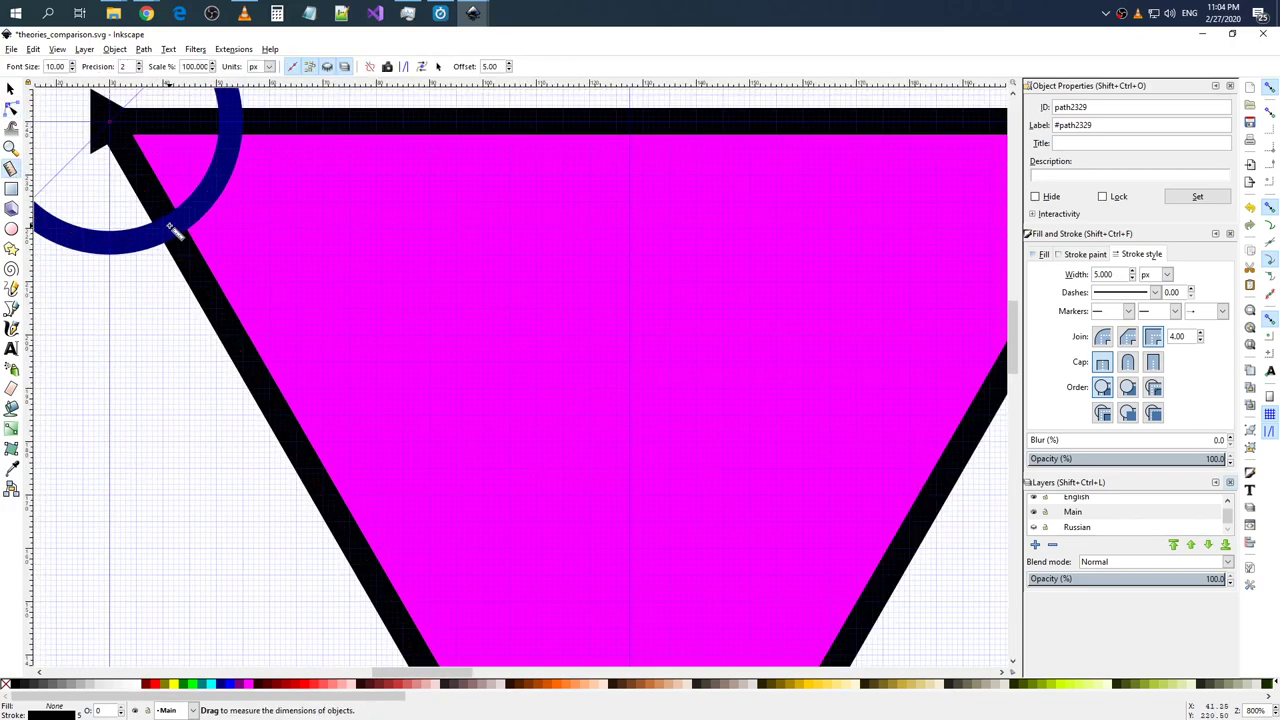
scroll(176, 231, "up", 4)
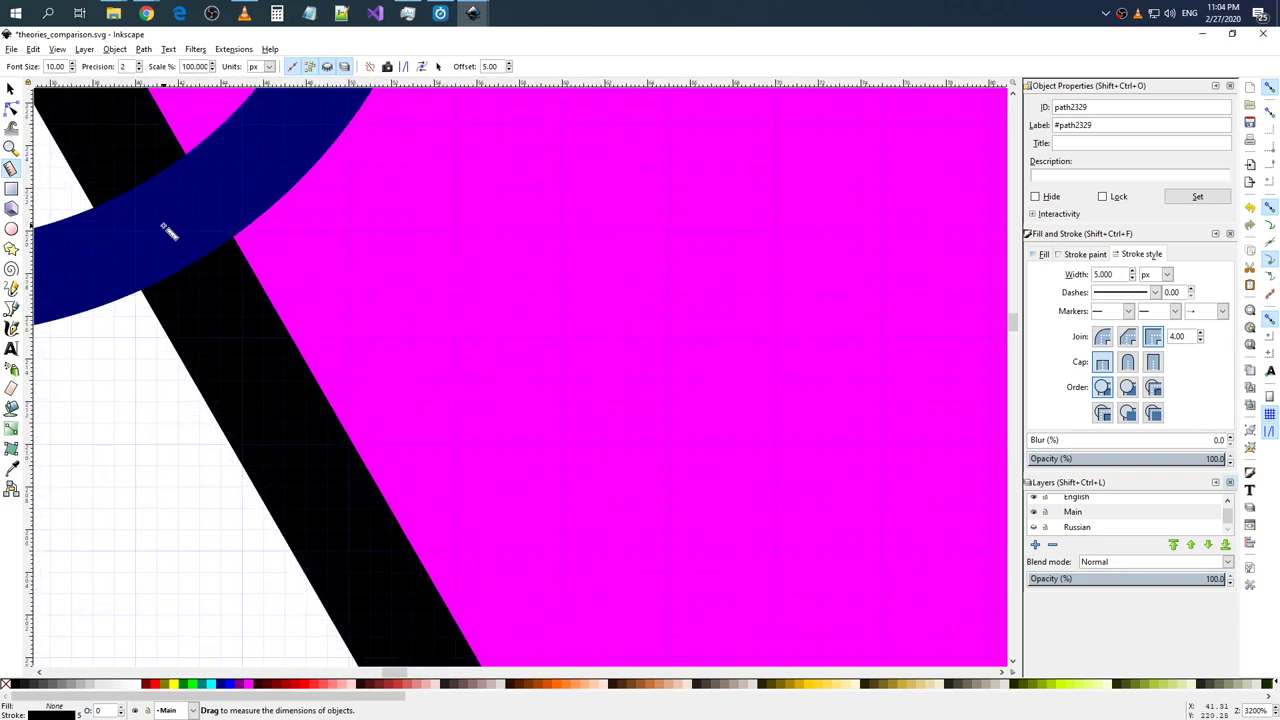
left_click_drag(157, 231, 186, 294)
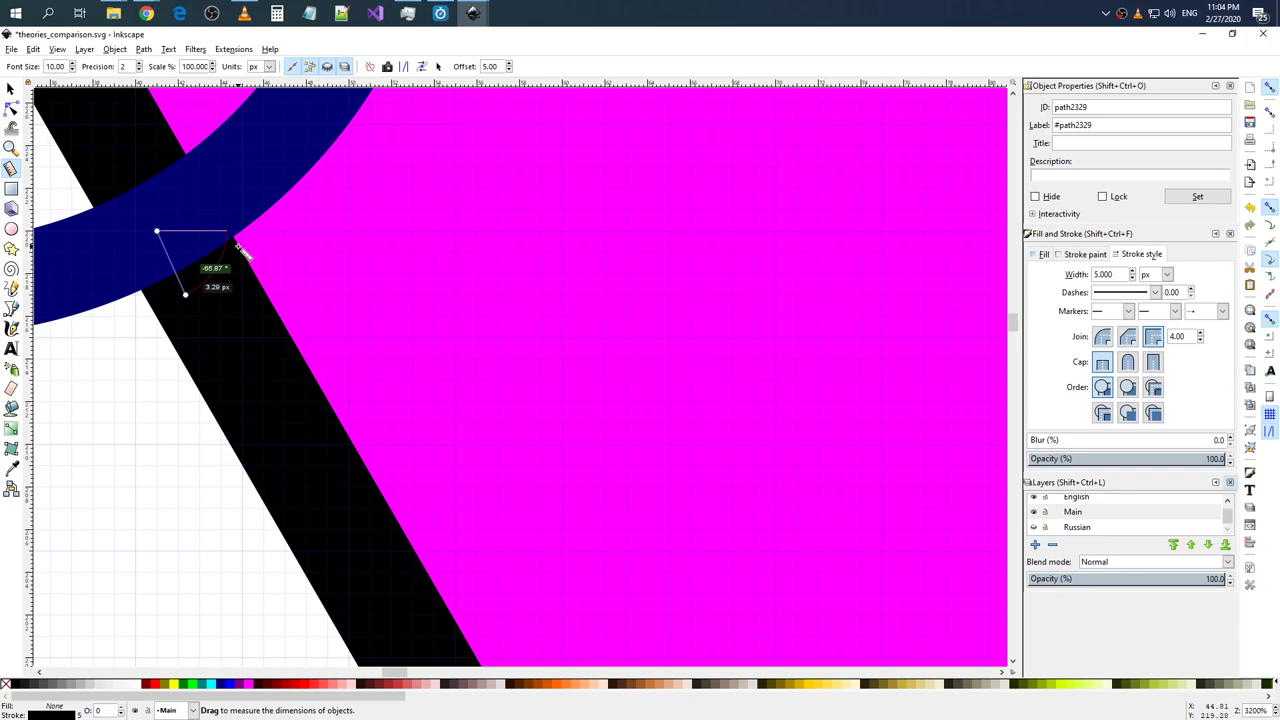
key("Escape")
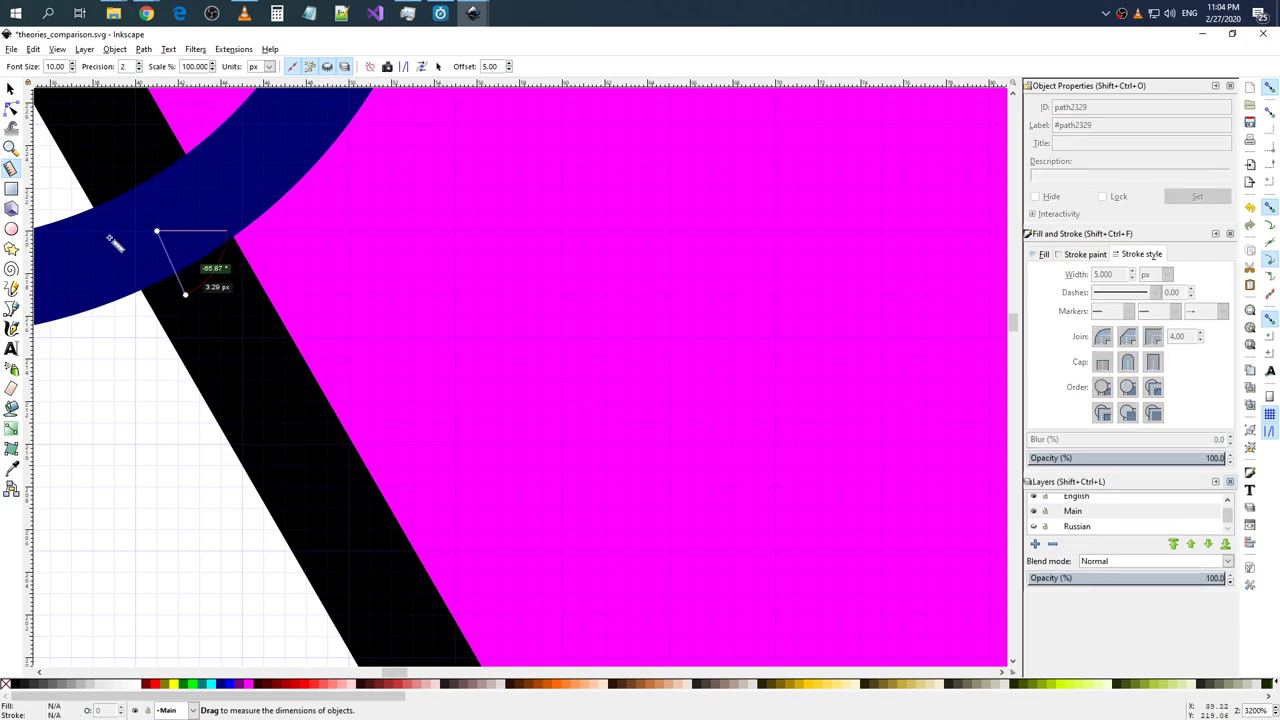
left_click(10, 88)
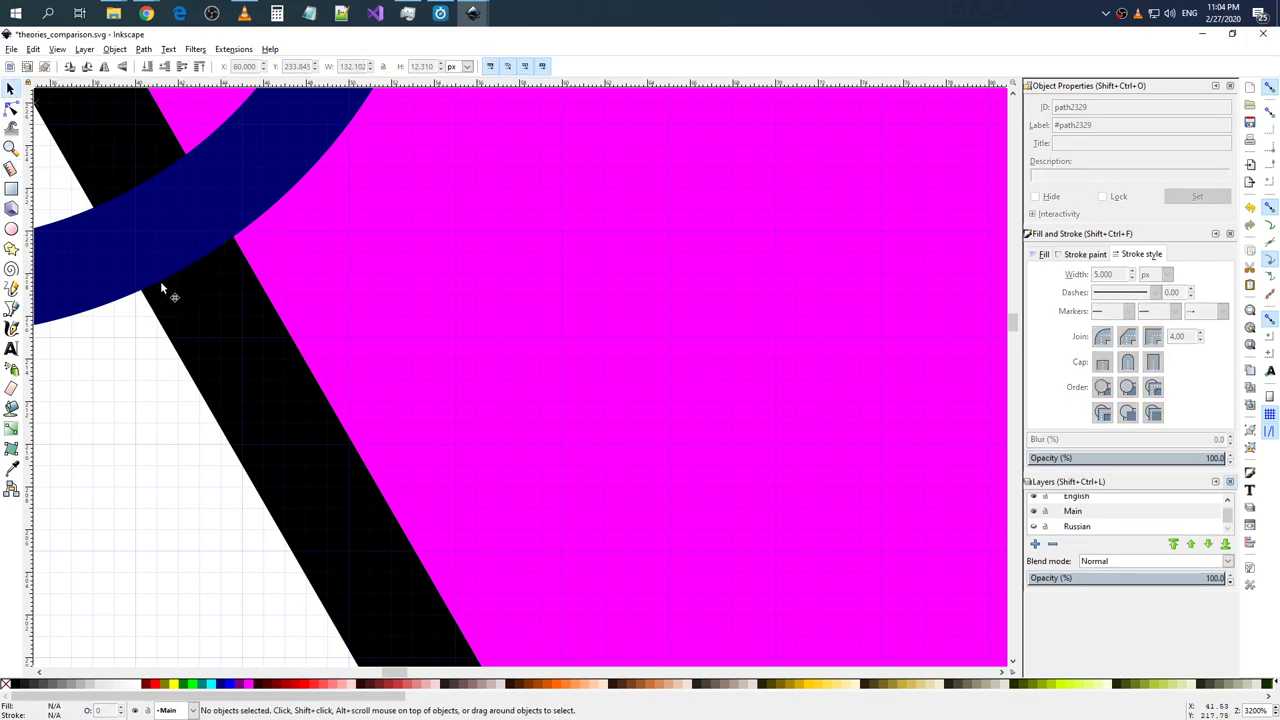
left_click(11, 168)
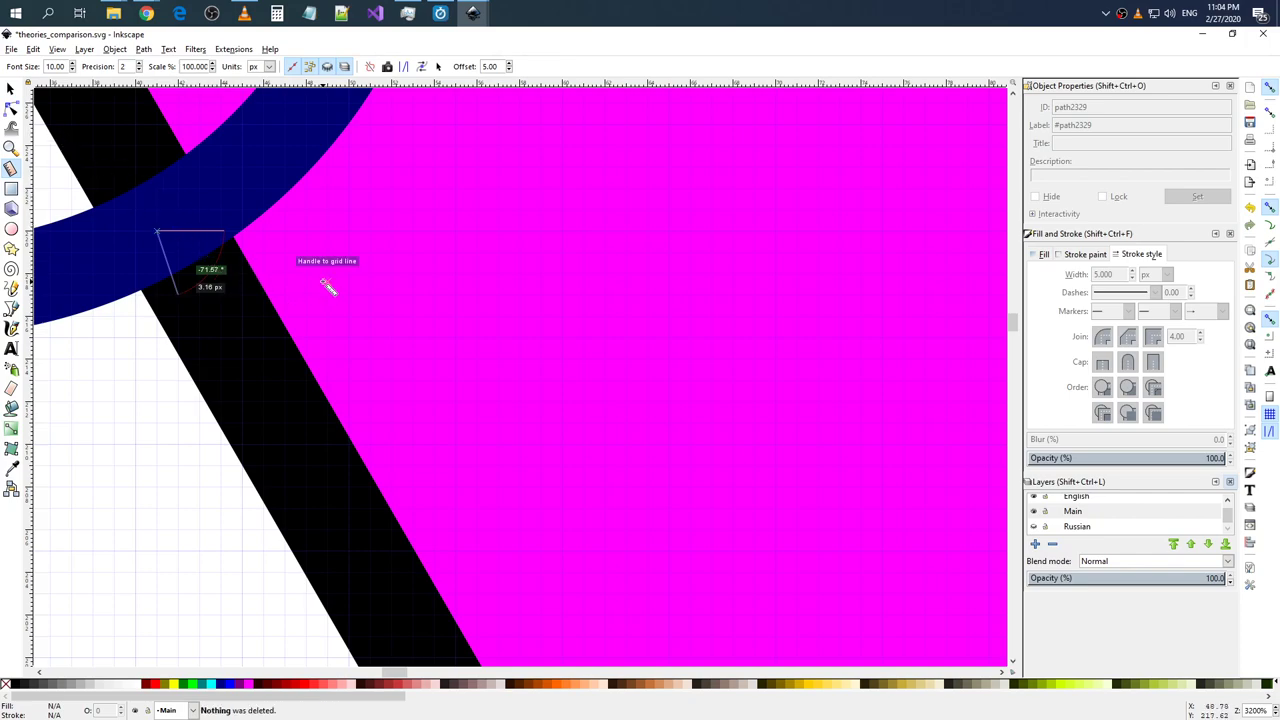
left_click_drag(233, 245, 349, 294)
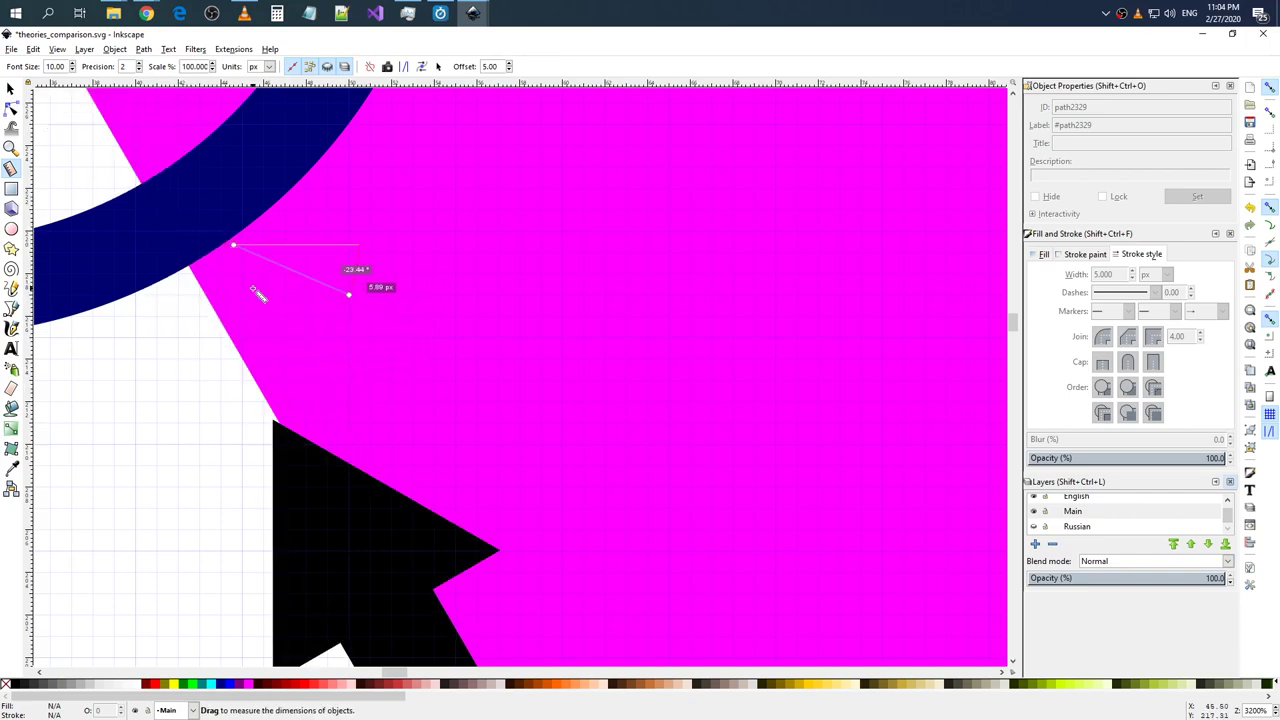
scroll(365, 292, "down", 2, "ctrl")
scroll(371, 286, "down", 3, "ctrl")
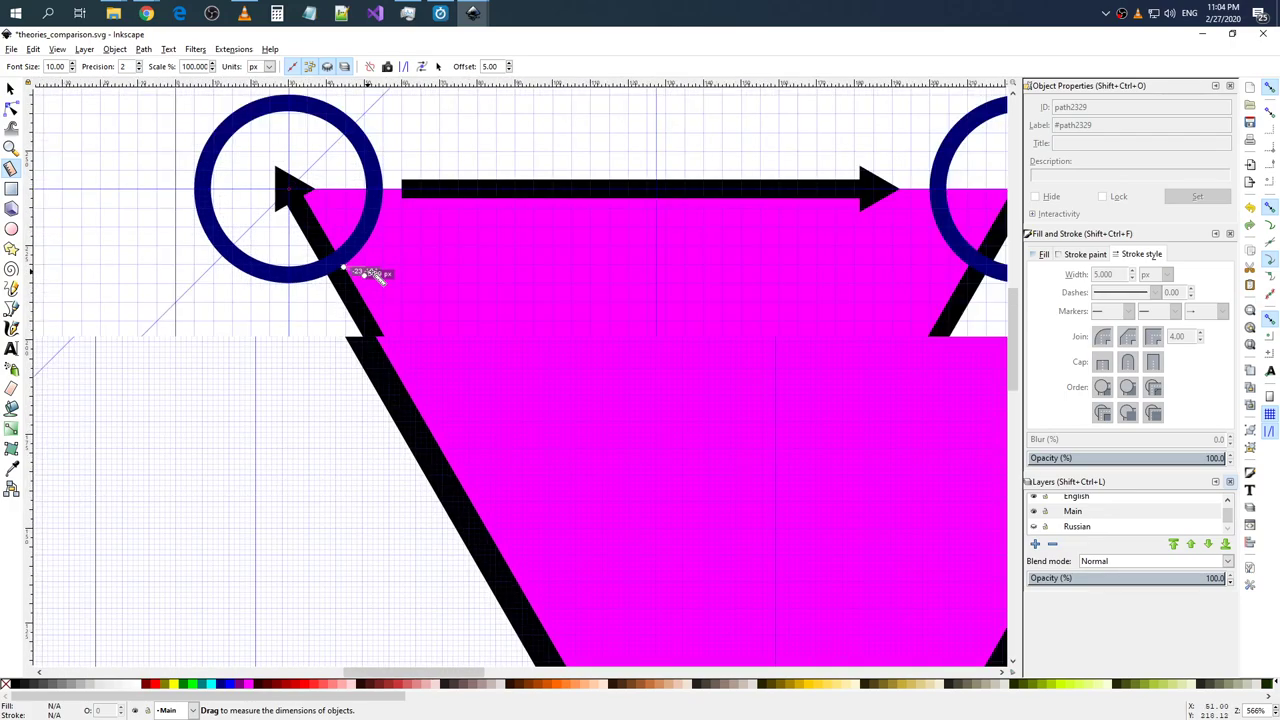
scroll(371, 271, "down", 2, "ctrl")
- Drag the top arrow's end nodes to the left and right circle centres
left_click(11, 89)
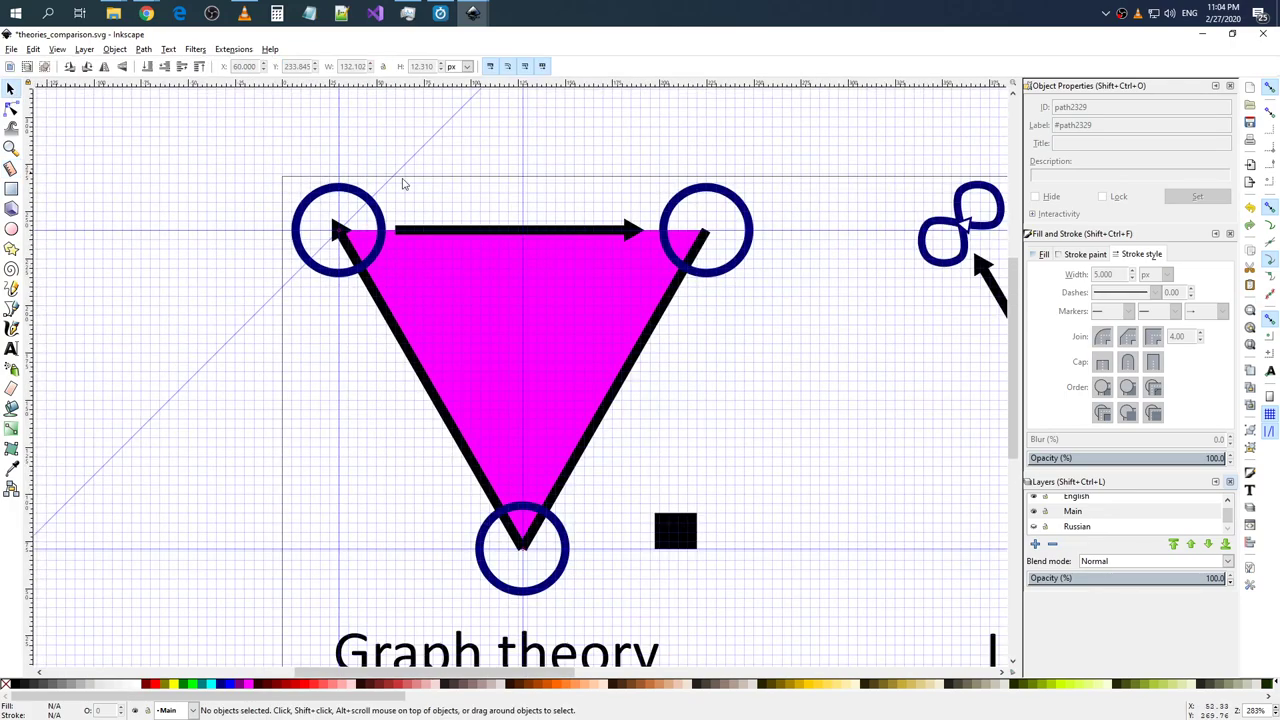
left_click(450, 232)
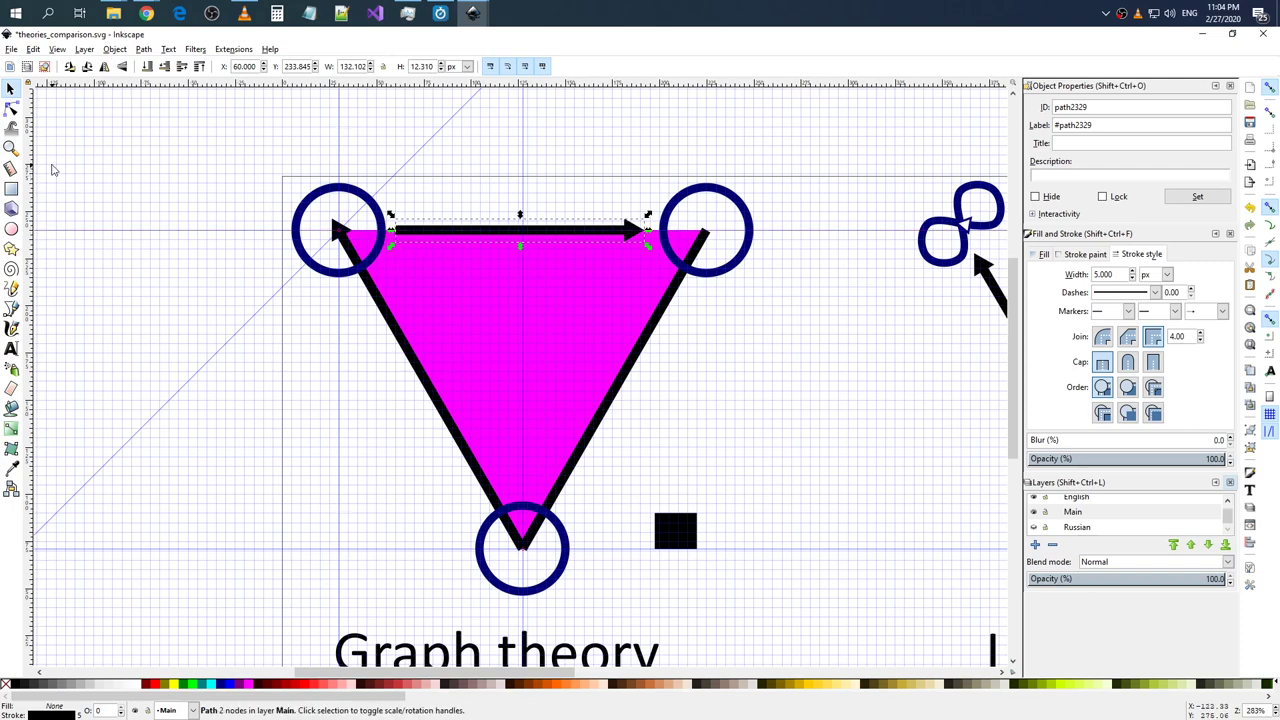
left_click(11, 109)
left_click_drag(398, 232, 338, 231)
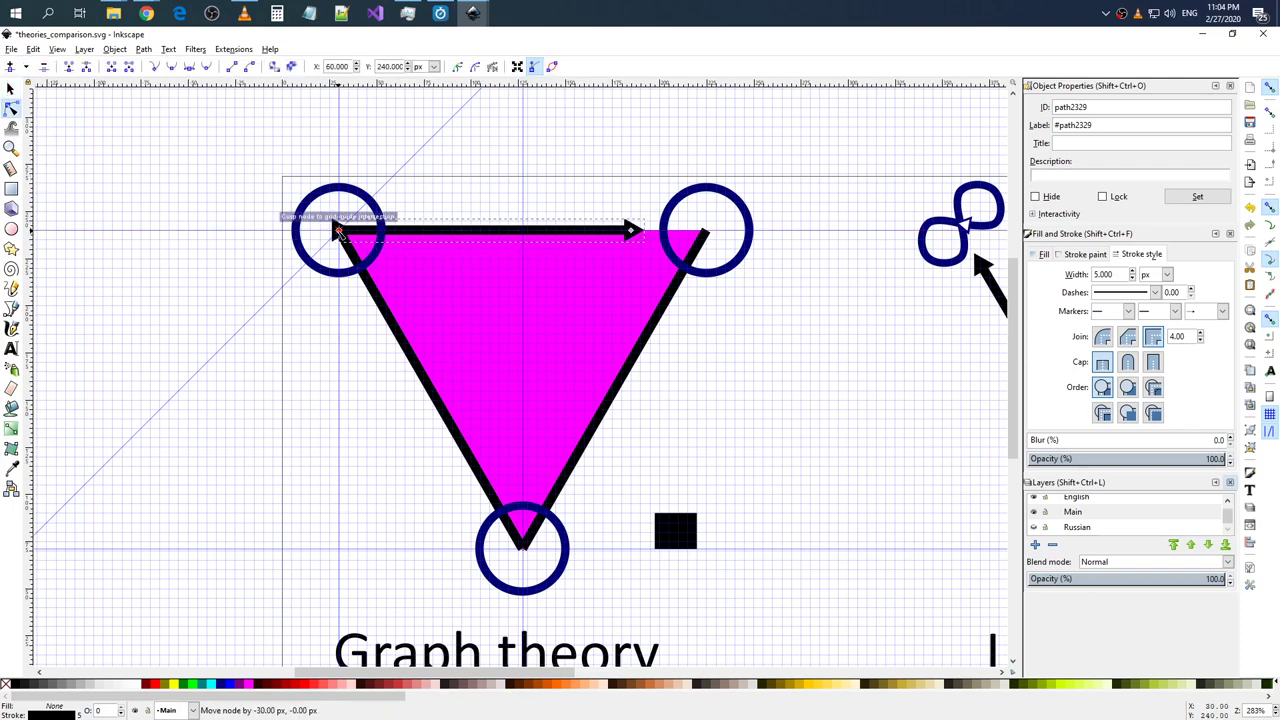
left_click_drag(632, 231, 707, 231)
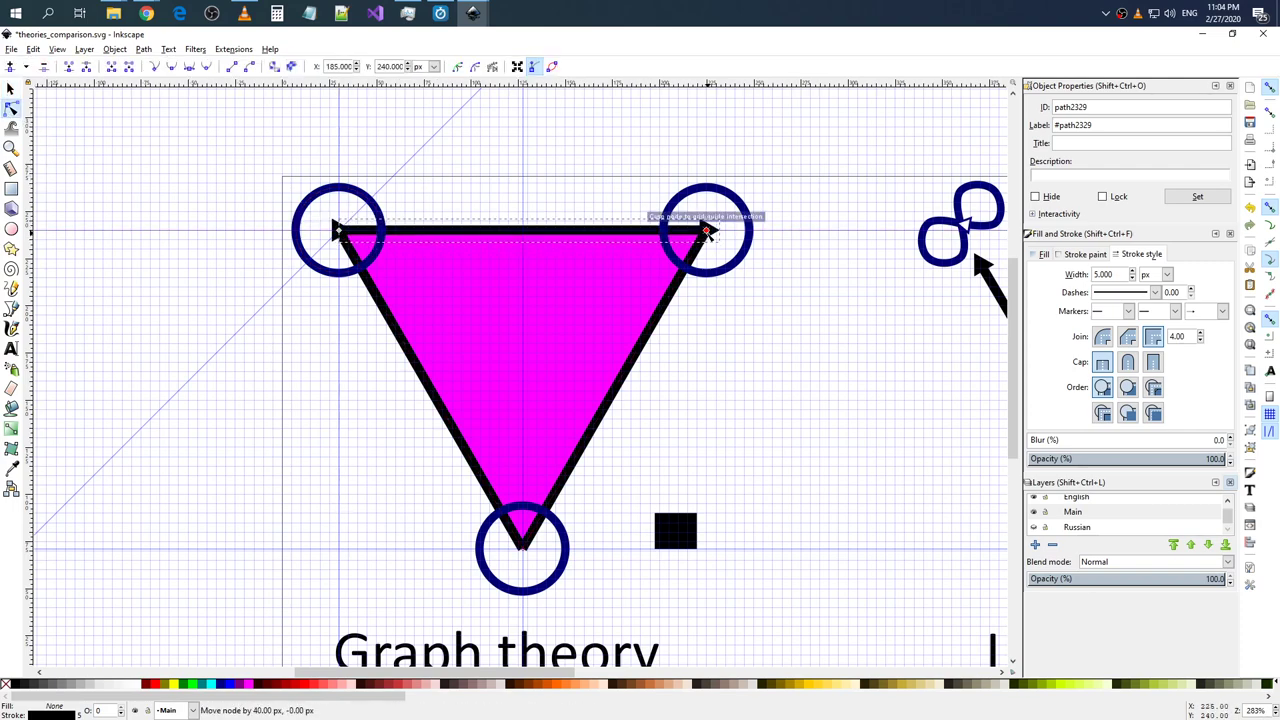
left_click(705, 335)
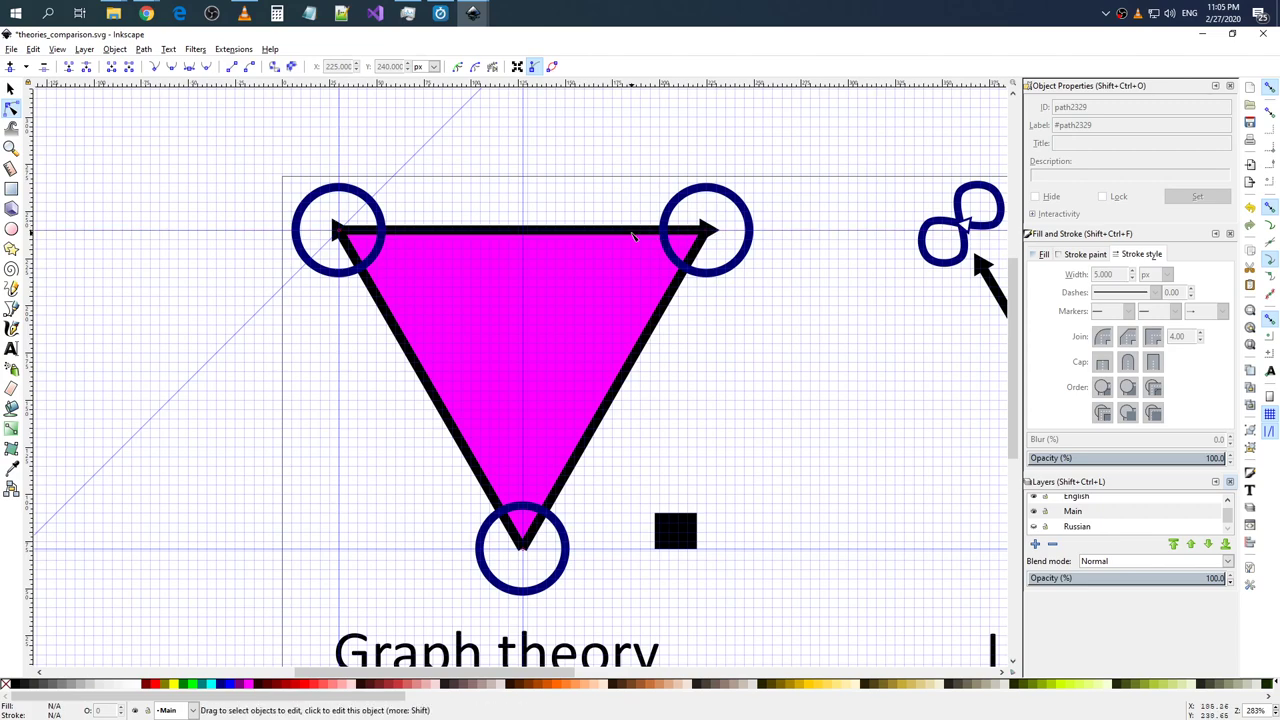
- Nudge the top arrow's left end node rightward to the top-left ring's outer edge (X 55.875)
left_click(670, 237)
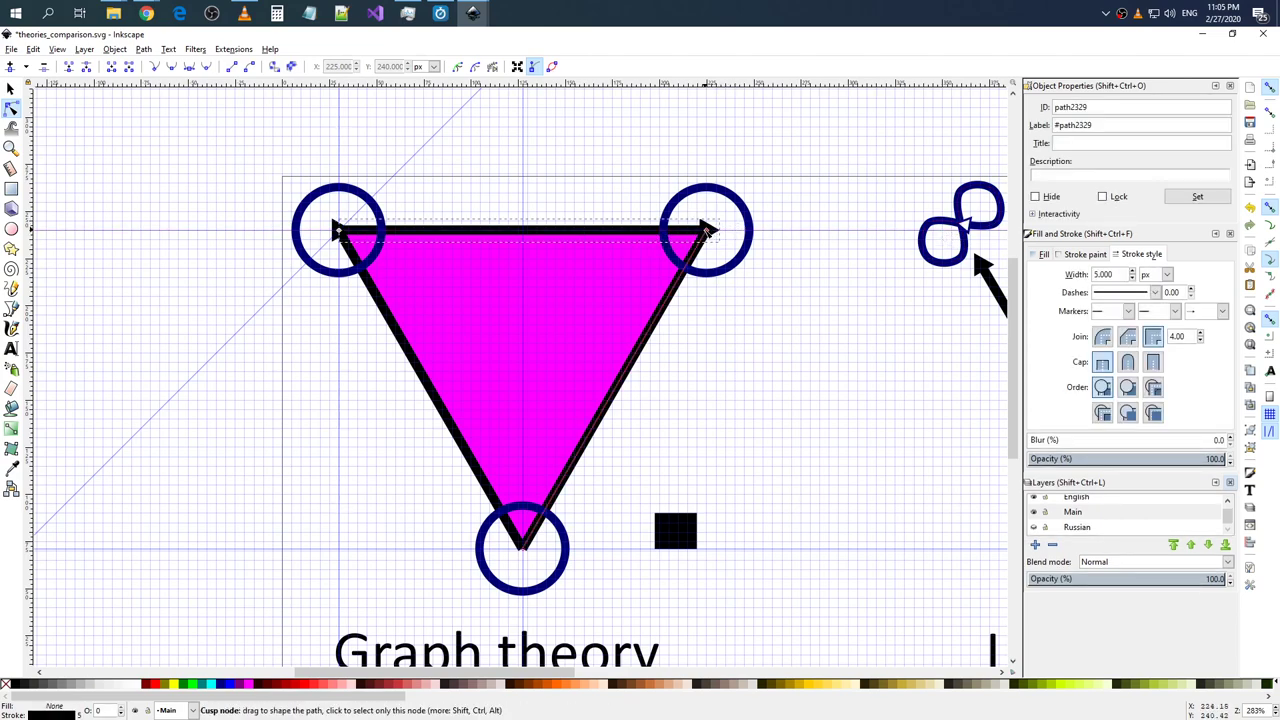
left_click(706, 230)
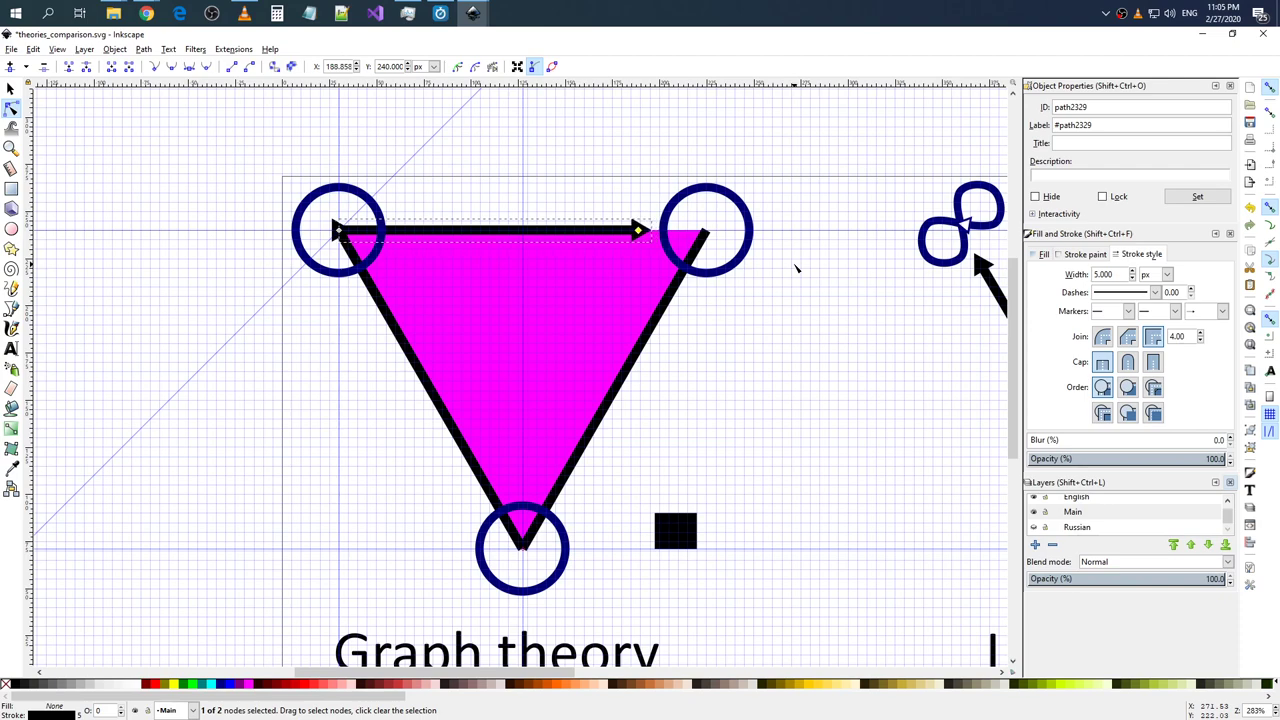
scroll(740, 232, "up", 3, "ctrl")
scroll(491, 214, "up", 2, "ctrl")
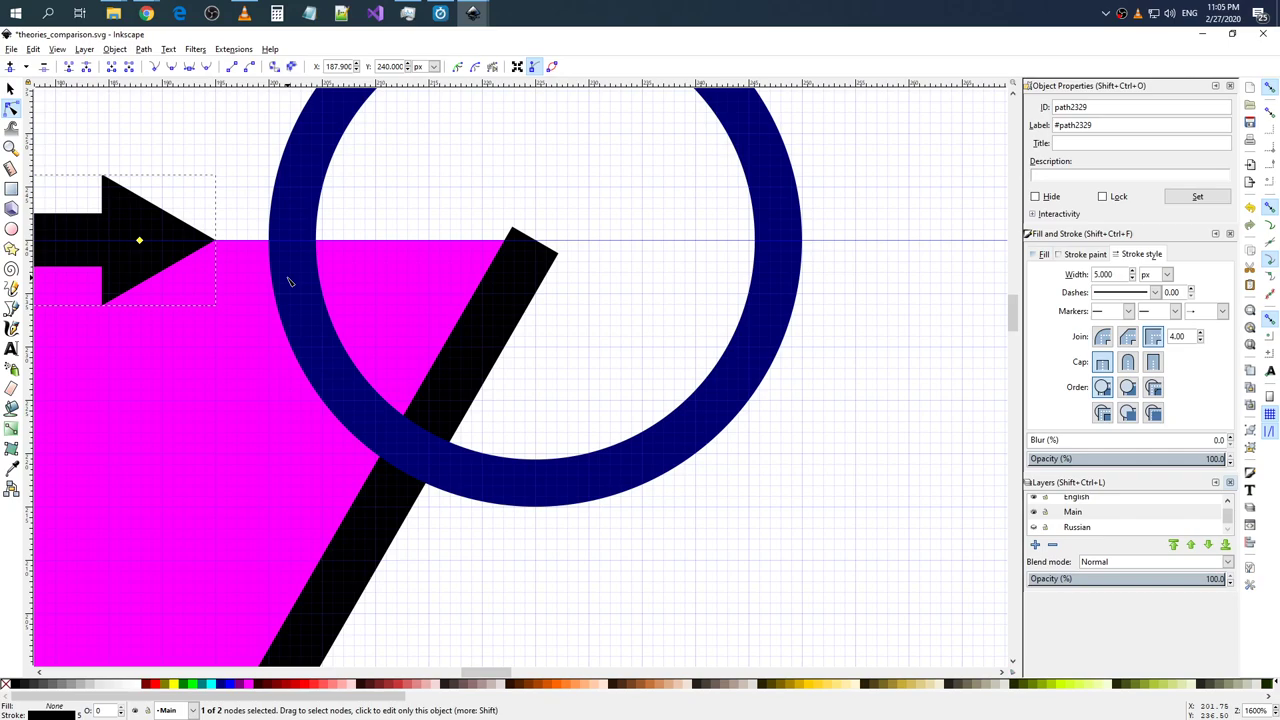
key("Escape")
mouse_move(495, 677)
left_mouse_down()
mouse_move(366, 667)
mouse_move(411, 667)
left_mouse_up()
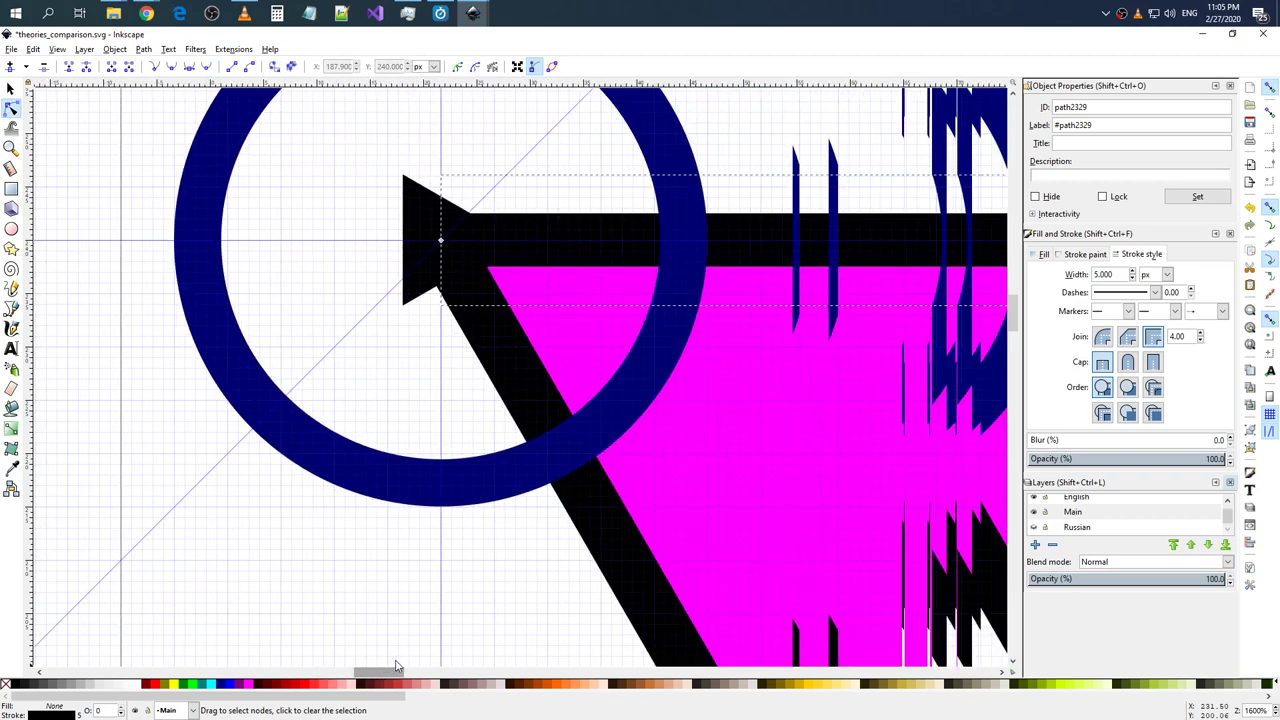
left_click(287, 240)
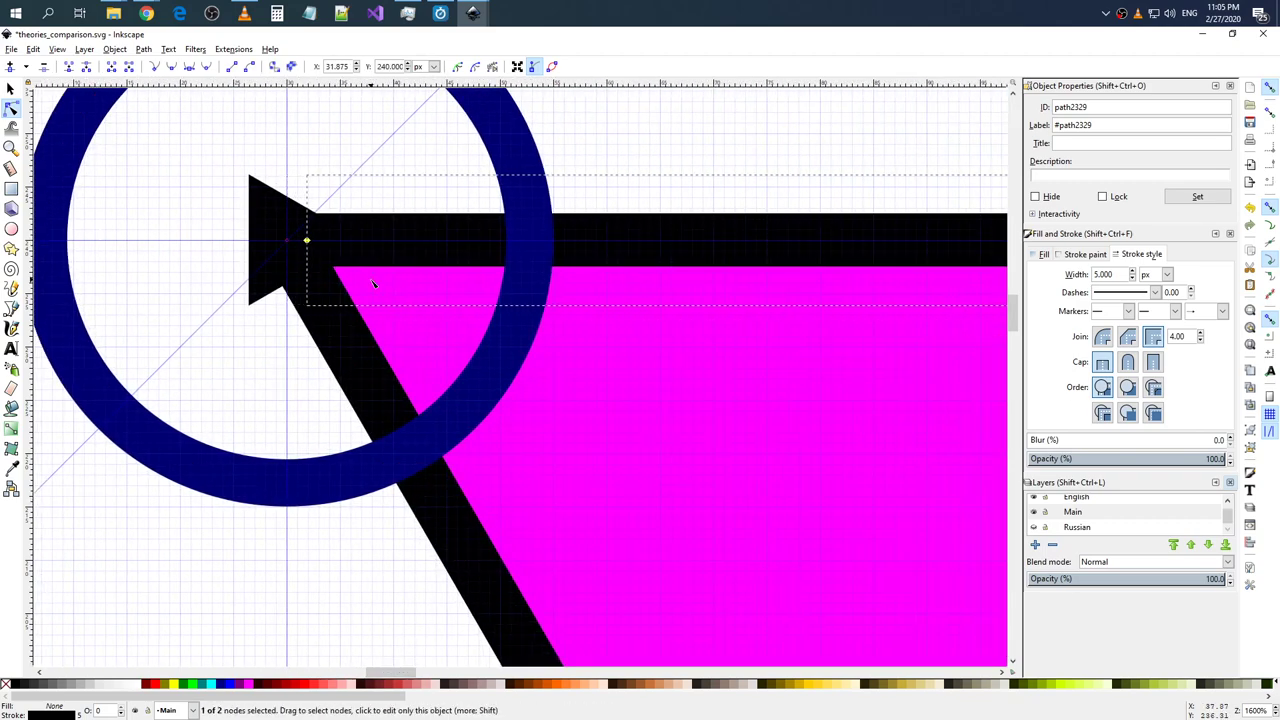
key("Right")
key("Right")
key("Right")
key("Right")
key("Right")
key("Right")
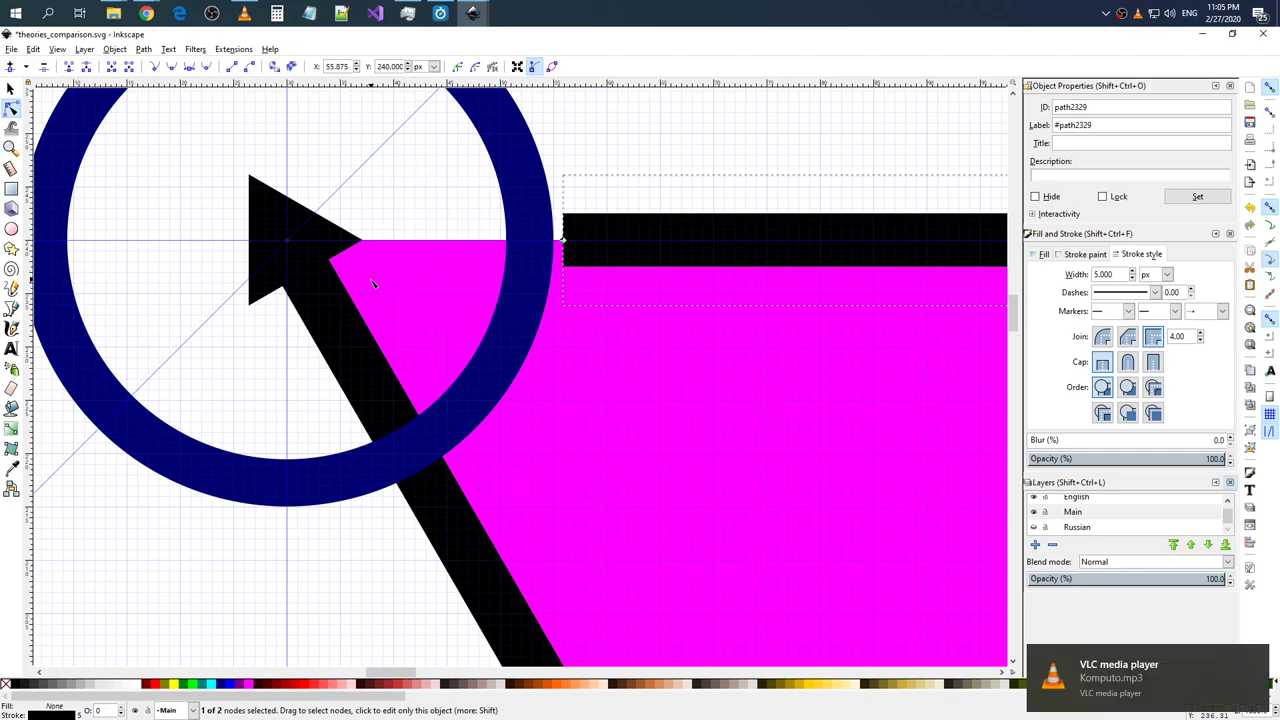
key("Right")
key("Right")
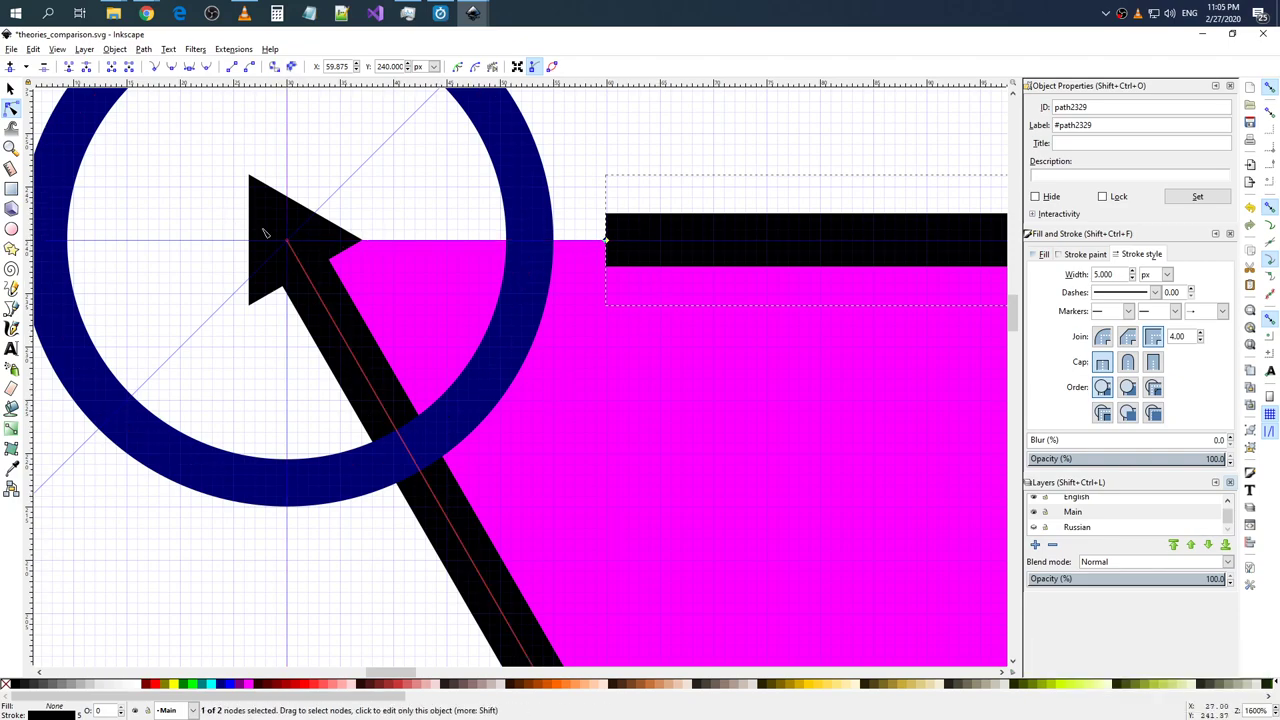
- Measure 30 px straight down from the top-left circle's centre
left_click(11, 168)
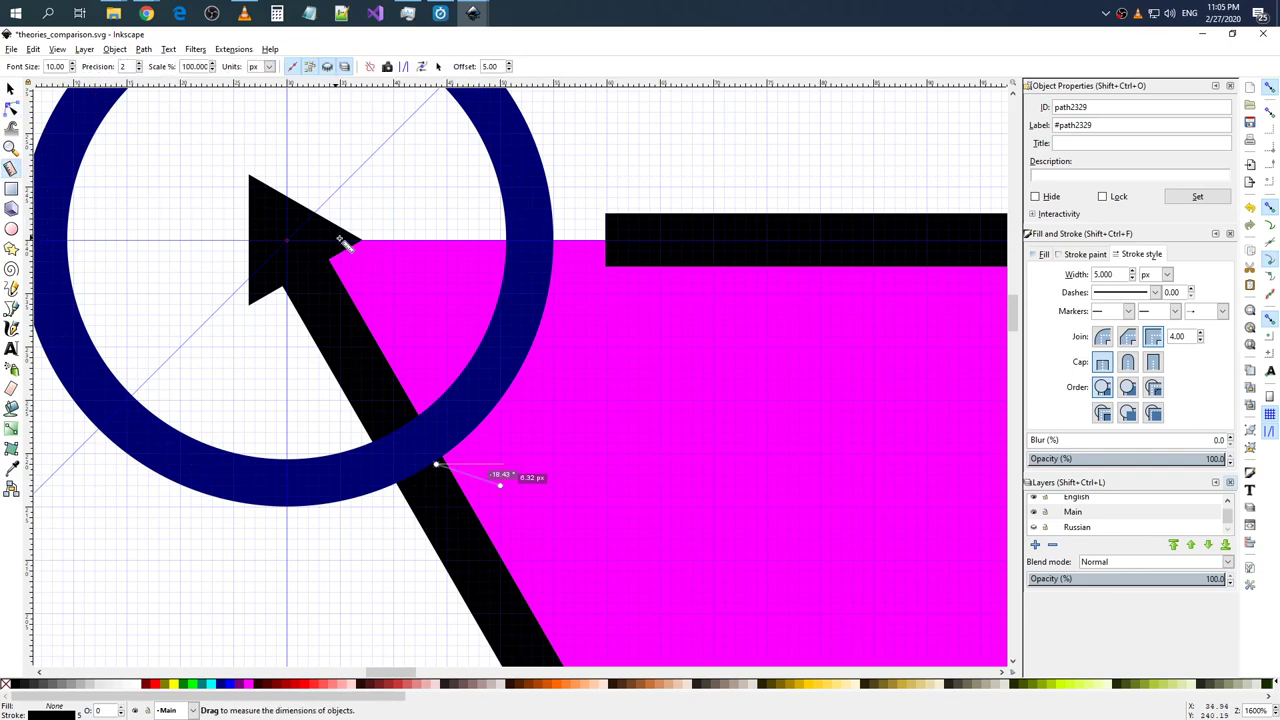
mouse_move(287, 242)
left_mouse_down()
mouse_move(606, 241)
mouse_move(565, 420)
mouse_move(393, 539)
left_mouse_up()
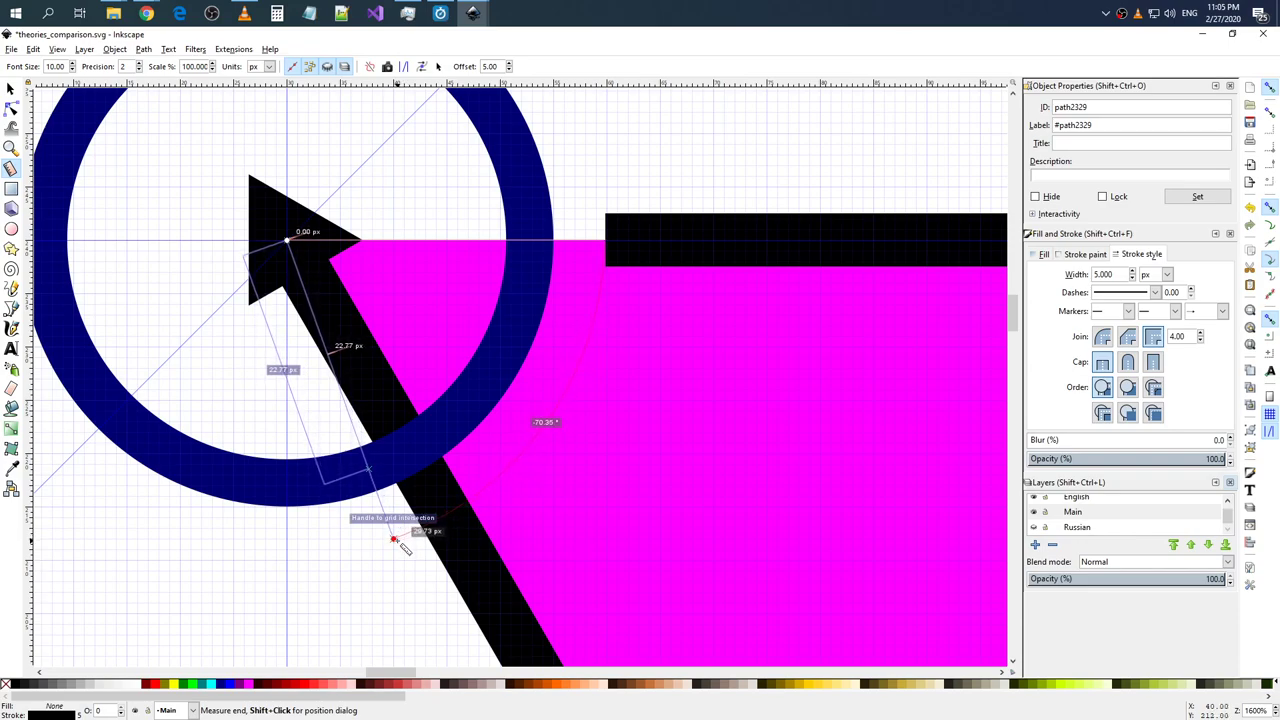
left_click_drag(393, 539, 314, 557)
left_click_drag(287, 562, 286, 560)
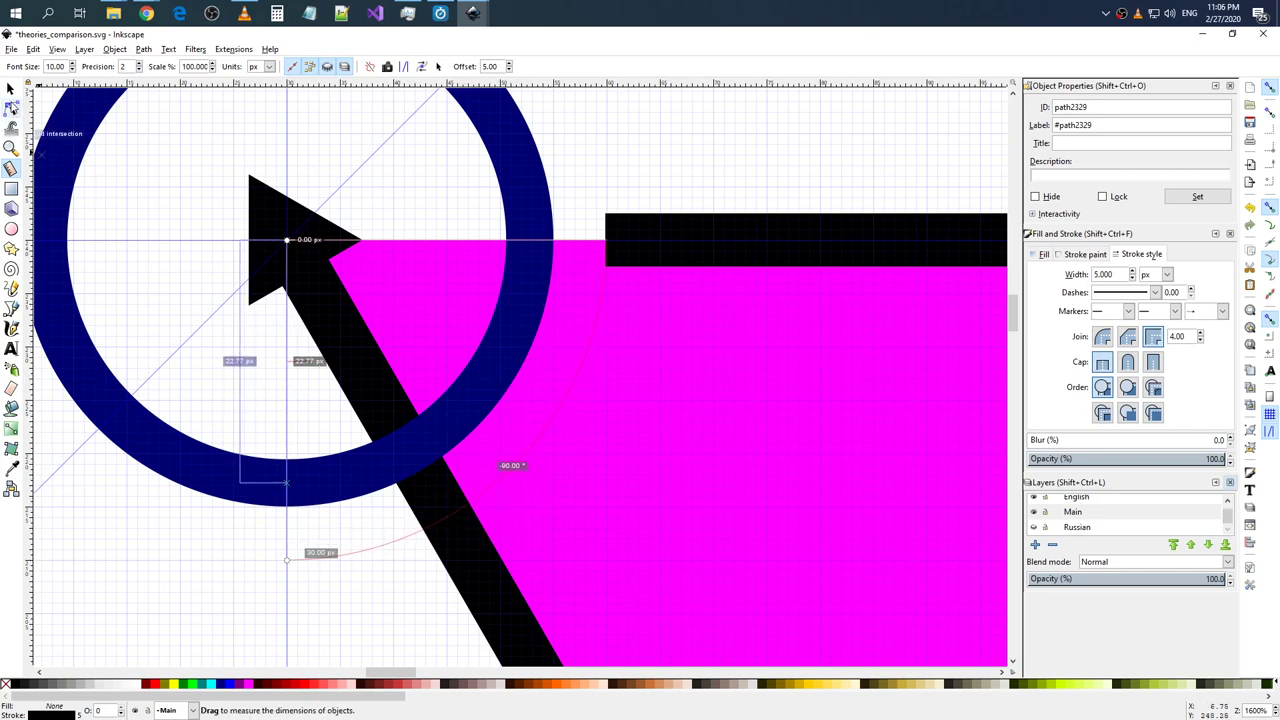
- Re-measure from the circle centre to the diagonal arrow, reading 22.77 px at 40.00°
left_click(10, 108)
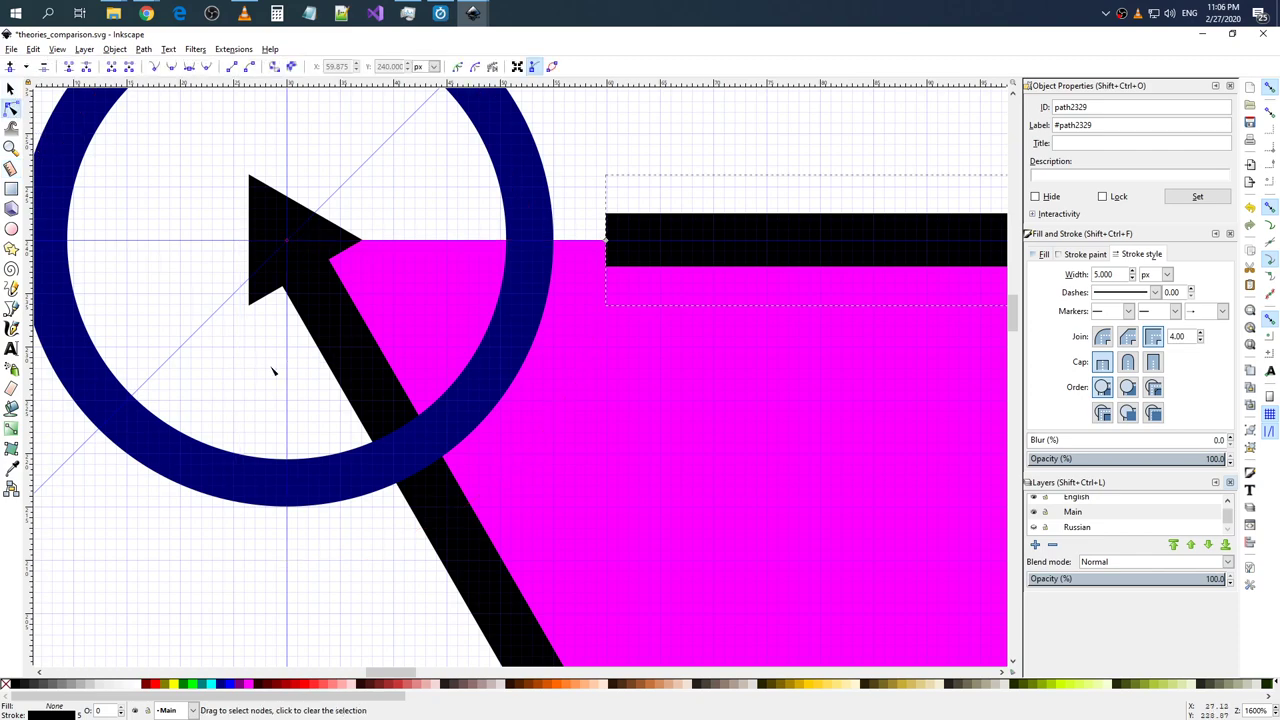
left_click(10, 167)
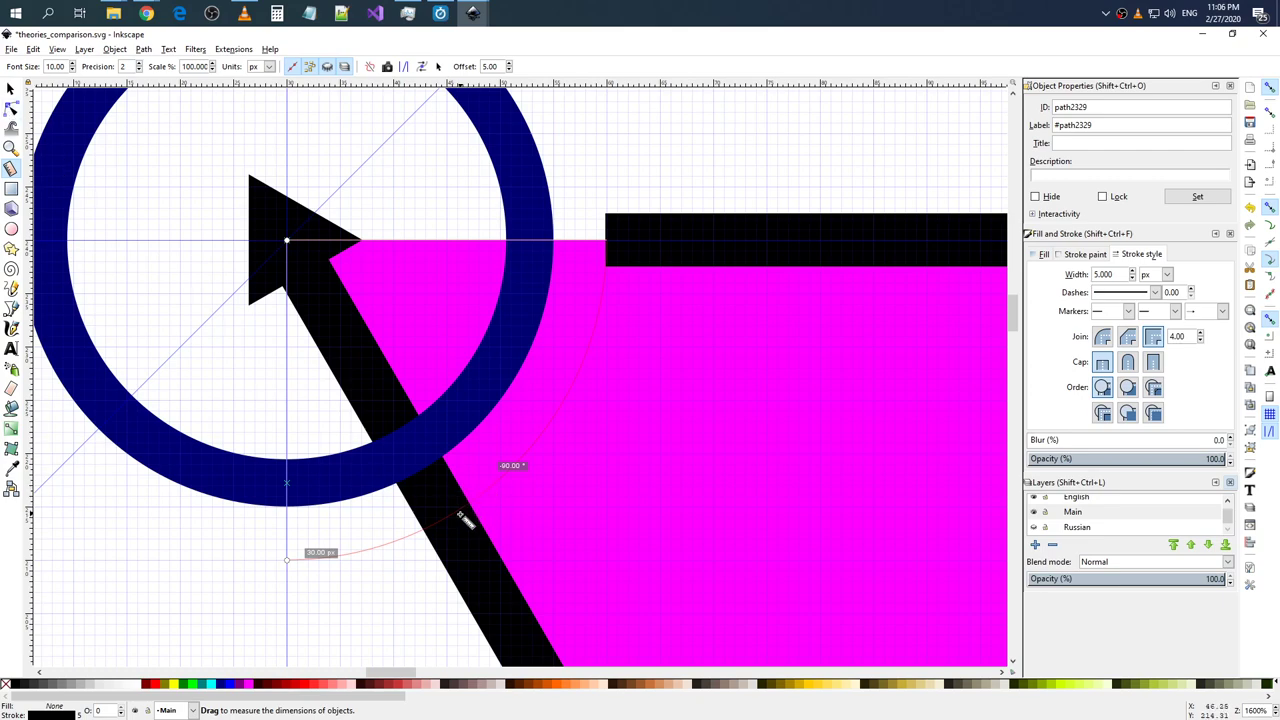
left_click_drag(447, 517, 447, 519)
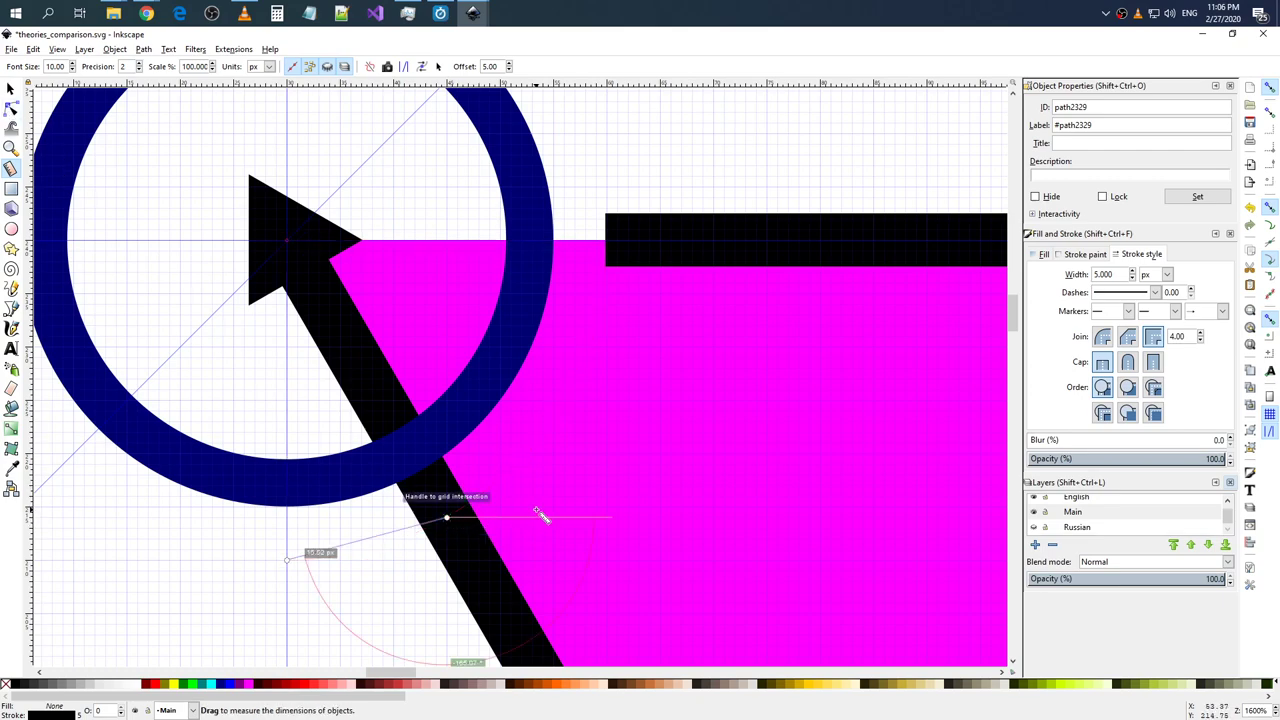
left_click_drag(540, 514, 289, 244)
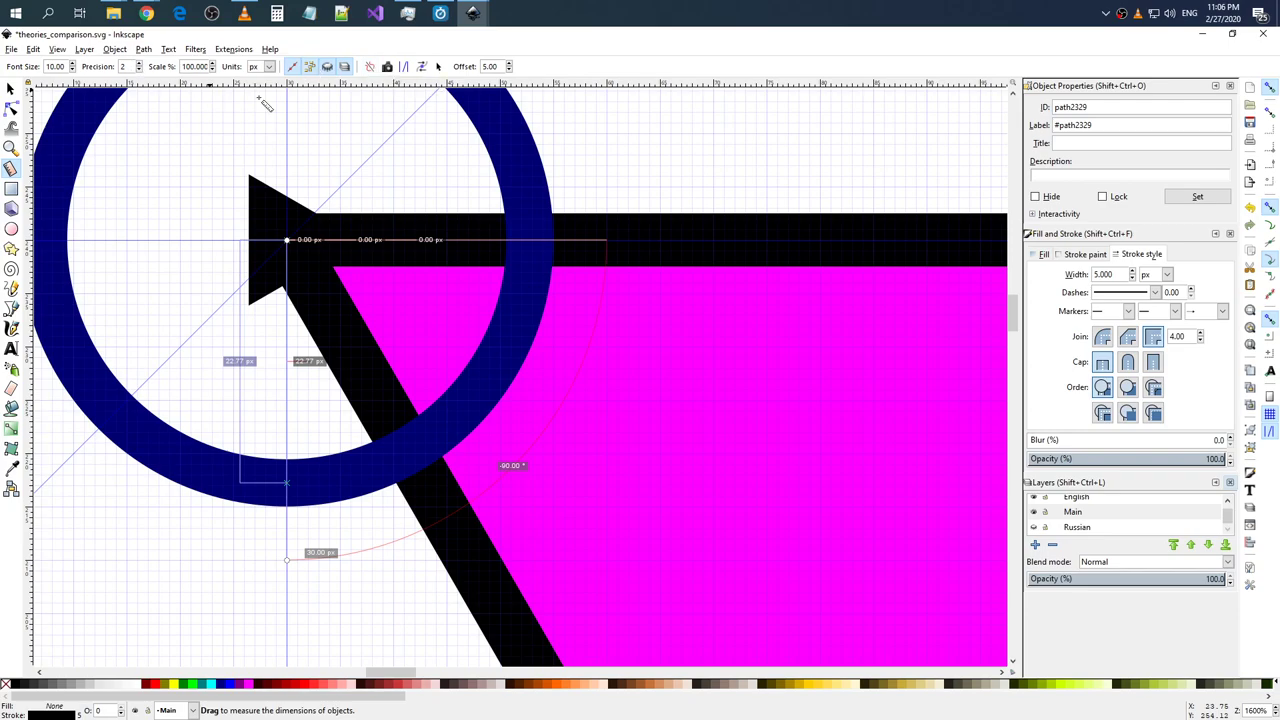
scroll(455, 527, "up", 2)
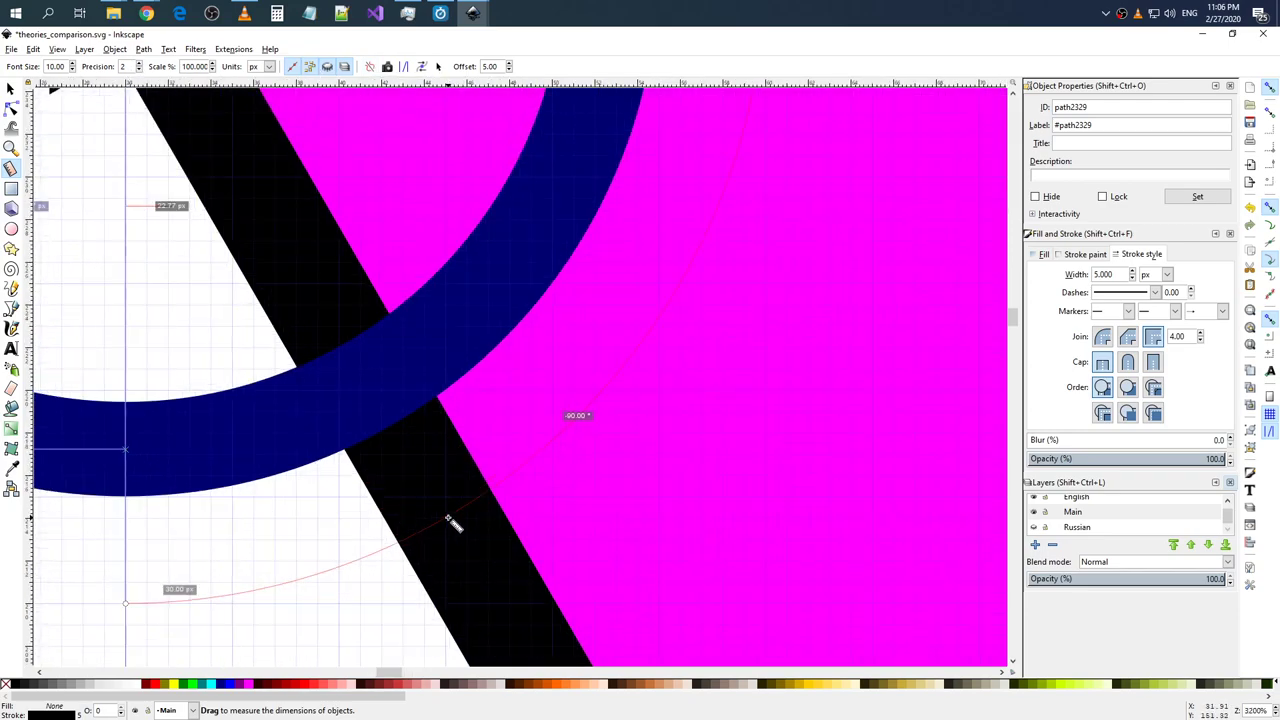
scroll(455, 527, "up", 2)
scroll(455, 527, "up", 1)
scroll(453, 527, "down", 1)
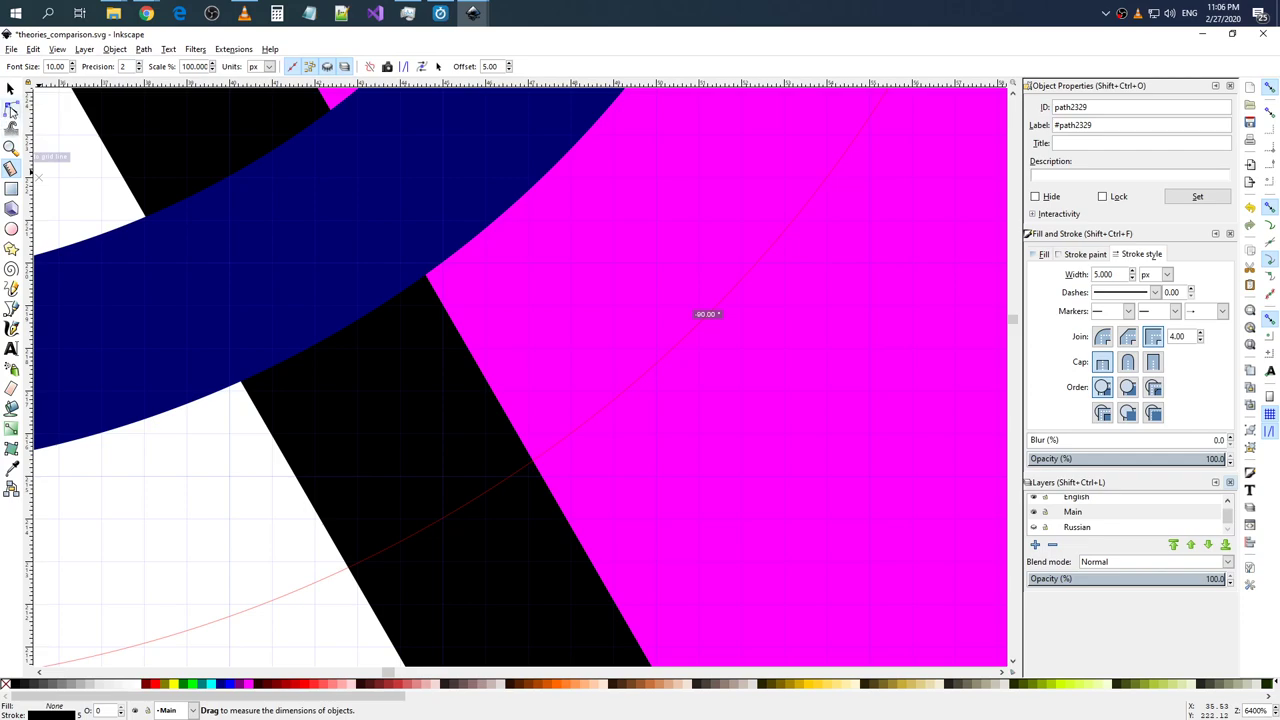
- Insert a node on the left diagonal path where it crosses the top-left circle
left_click(11, 109)
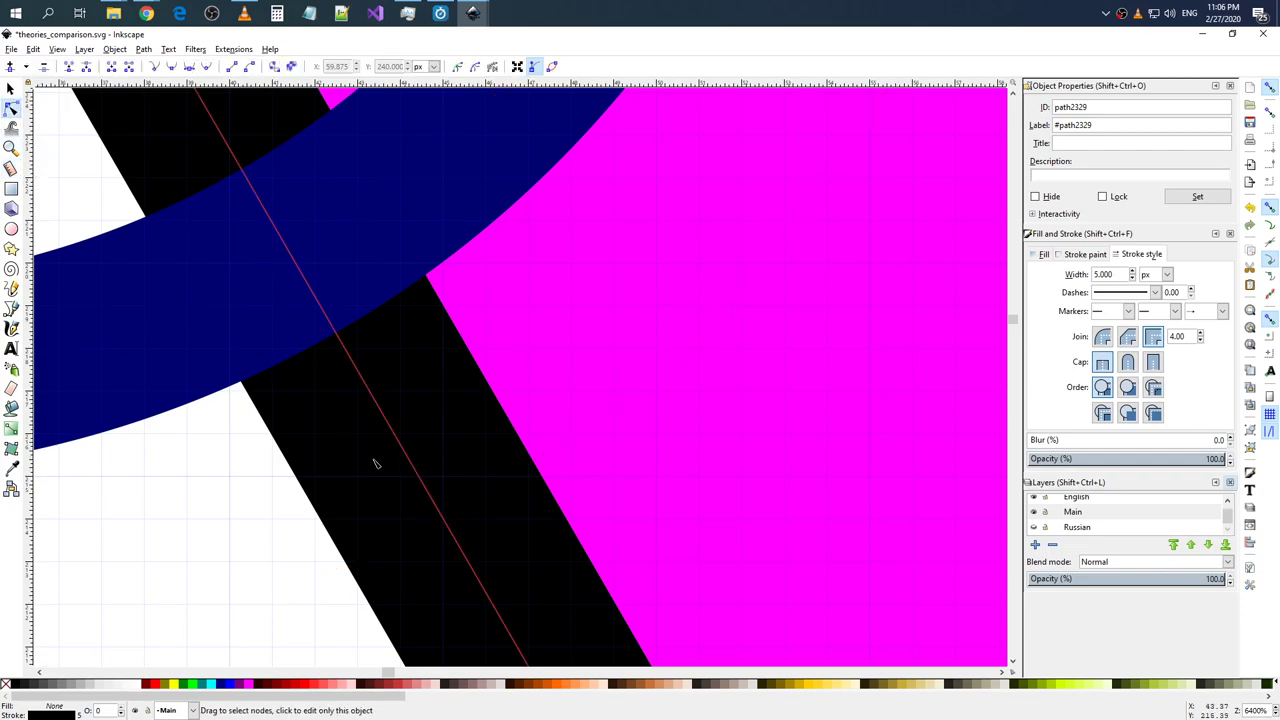
double_click(444, 521)
scroll(460, 535, "up", 2, "ctrl")
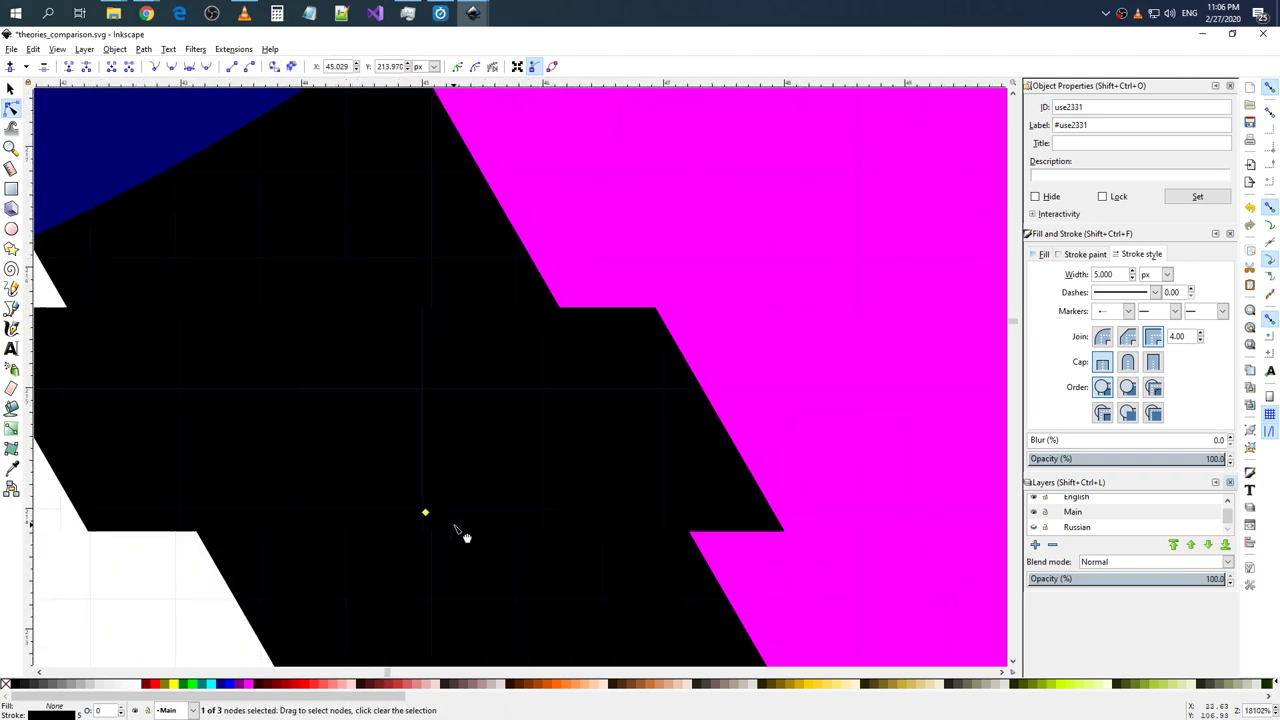
scroll(440, 522, "up", 2, "ctrl")
left_click(446, 531)
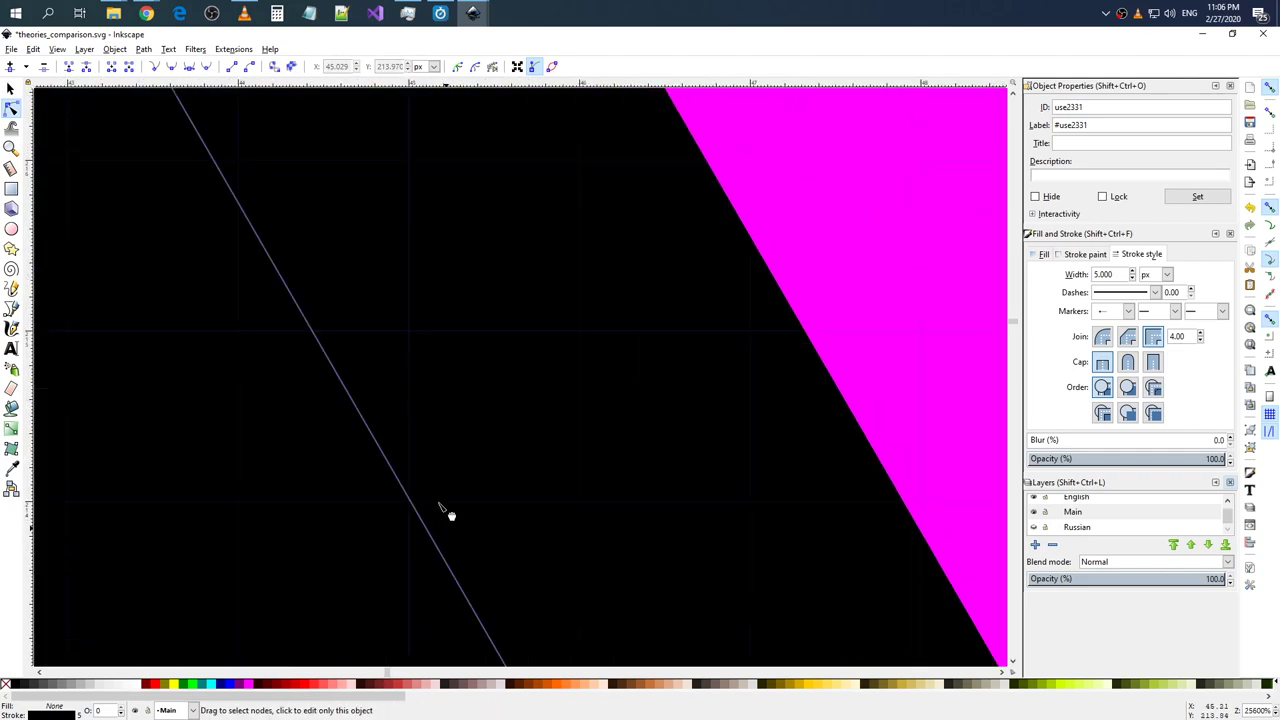
scroll(424, 516, "down", 4, "ctrl")
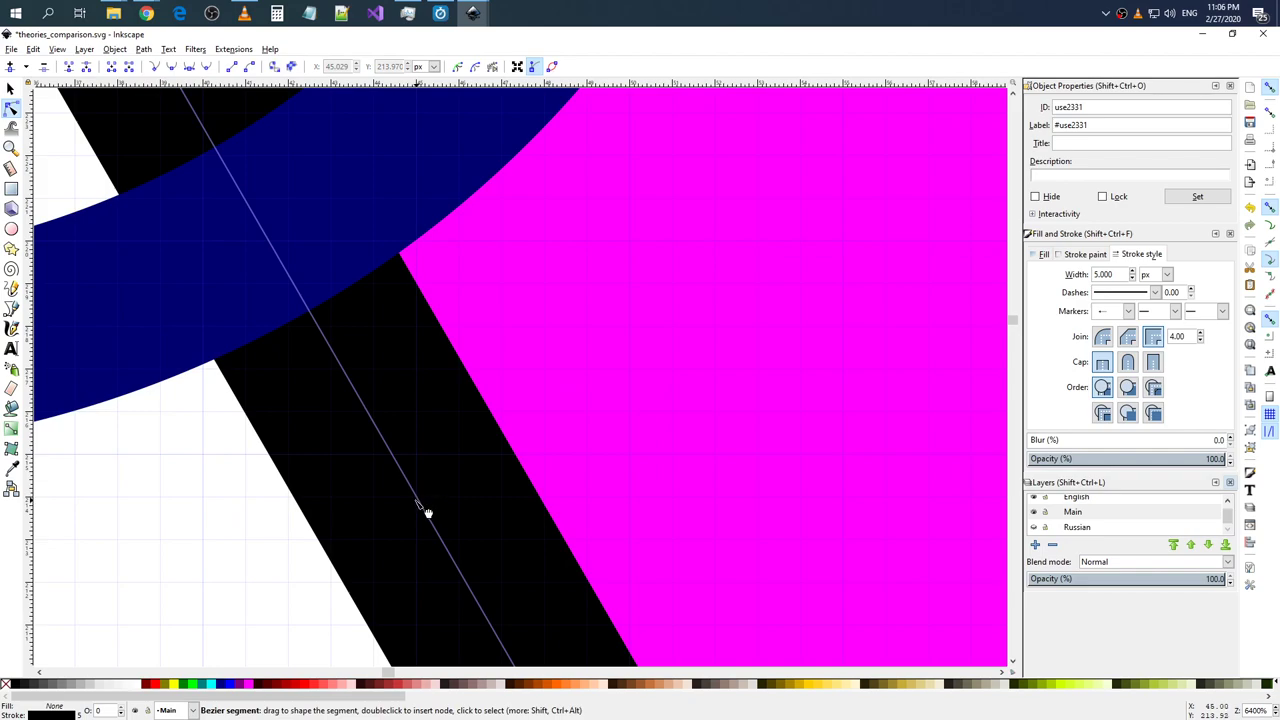
- Fine-tune the new node's position on the diagonal line at about X 45, Y 214
left_click(416, 498)
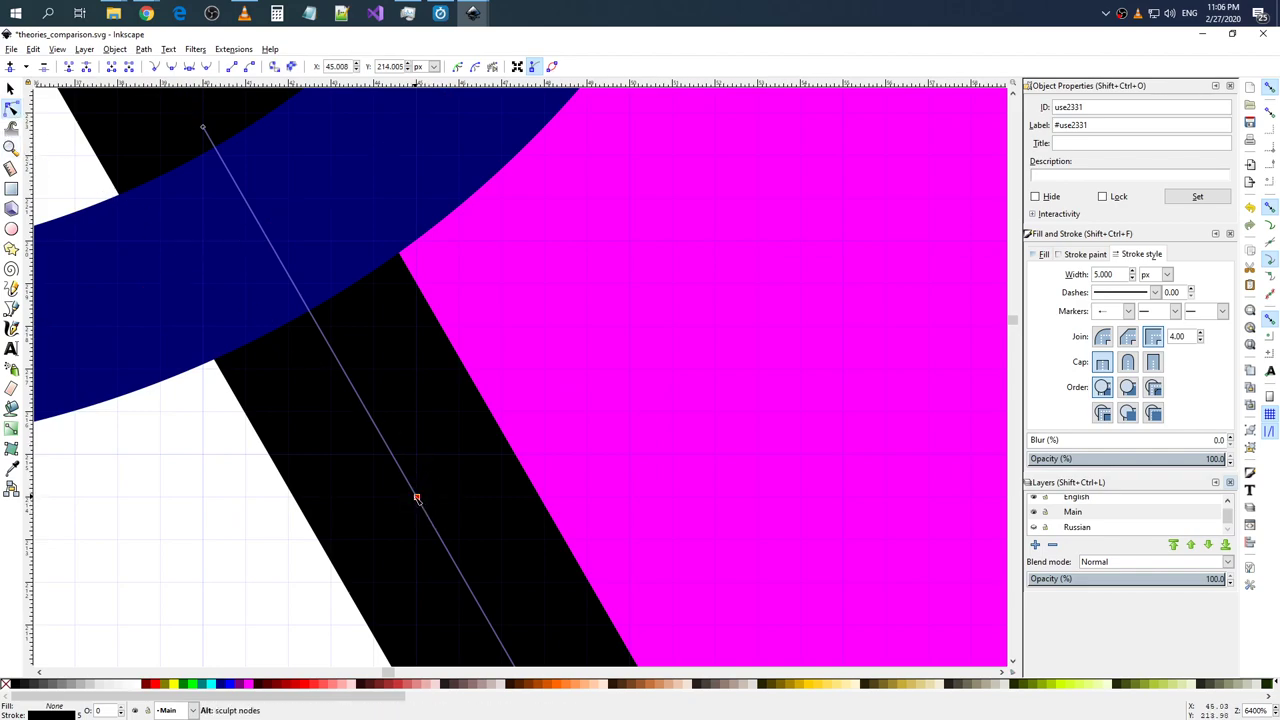
mouse_move(417, 498)
left_mouse_down()
mouse_move(421, 488)
mouse_move(392, 501)
mouse_move(420, 497)
left_mouse_up()
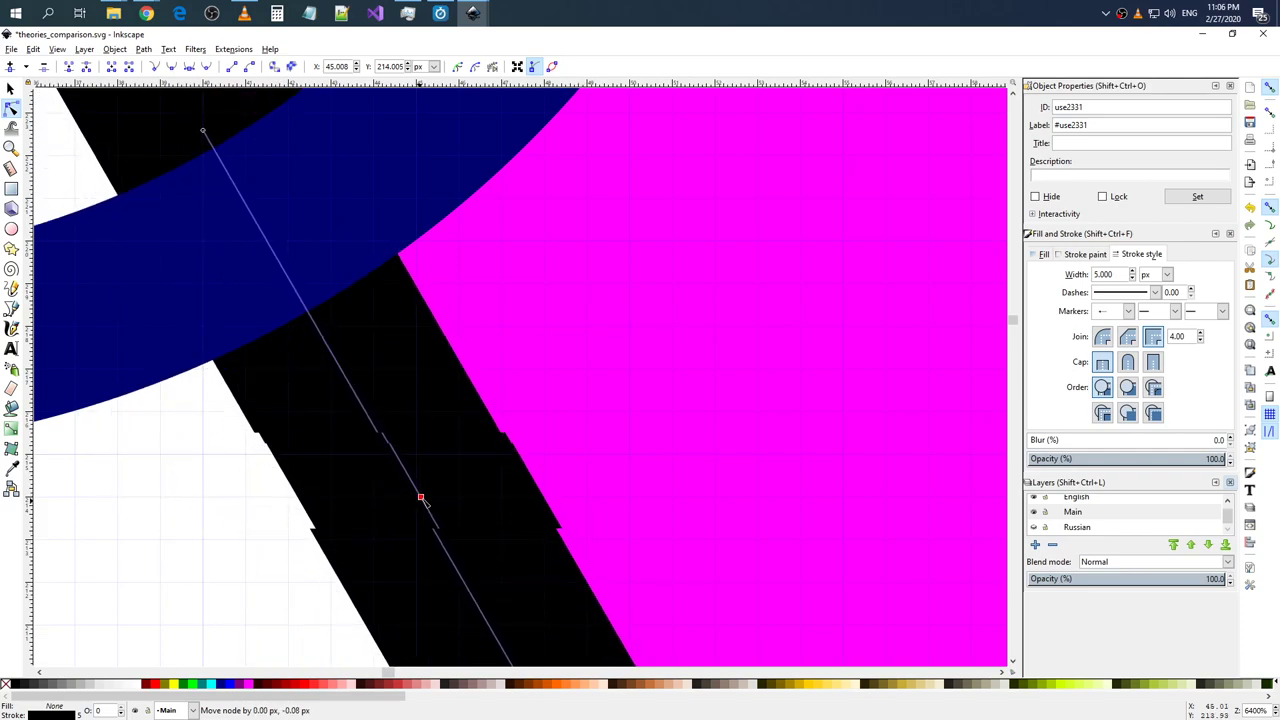
left_click_drag(420, 497, 416, 497)
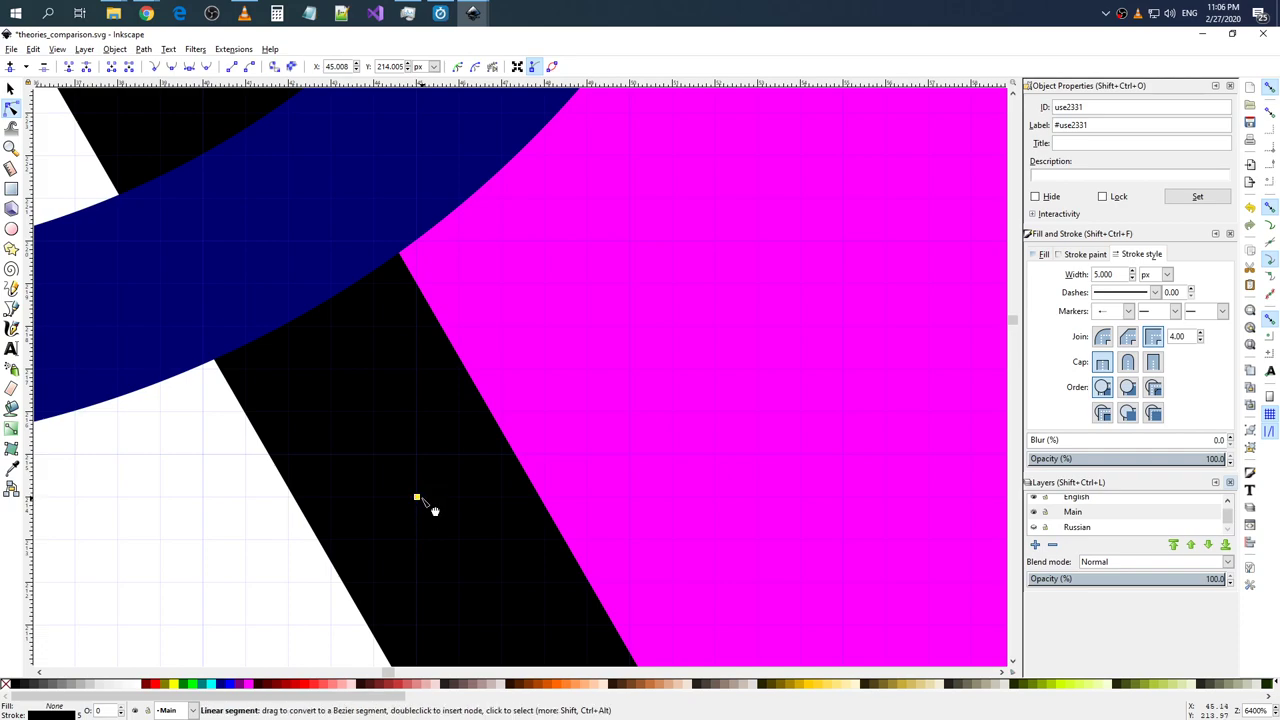
key("Escape")
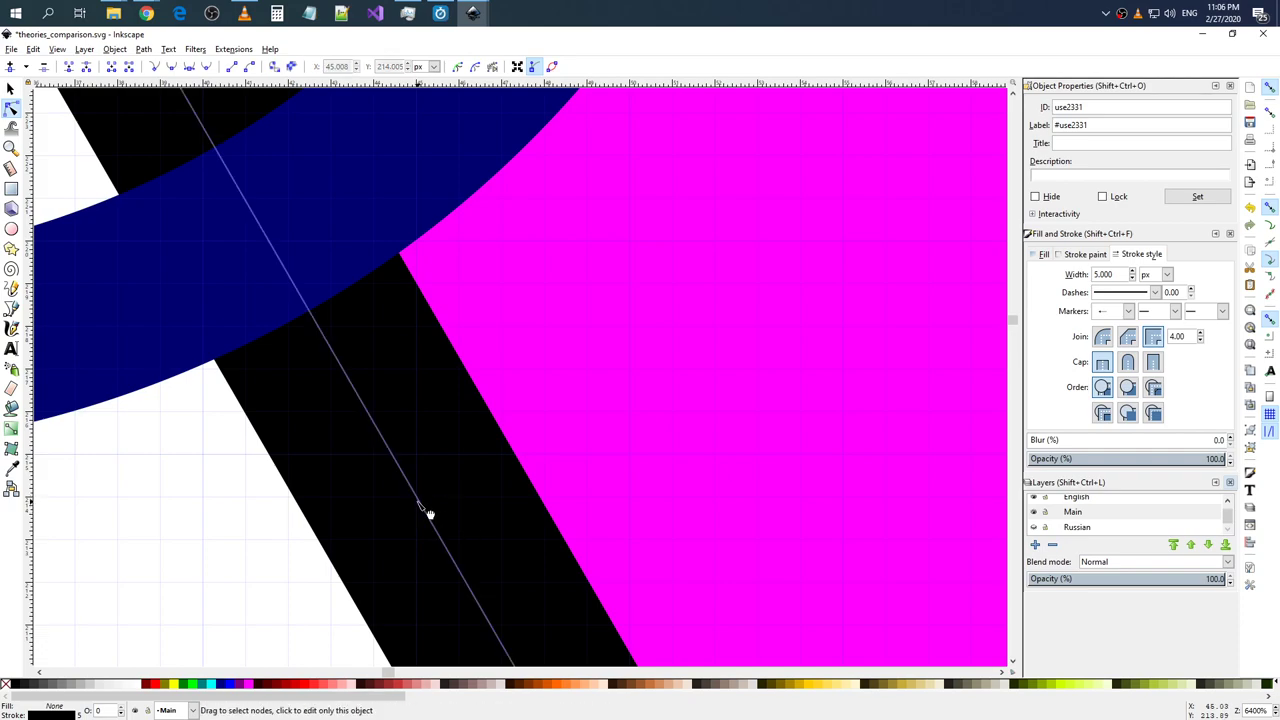
left_click(419, 500)
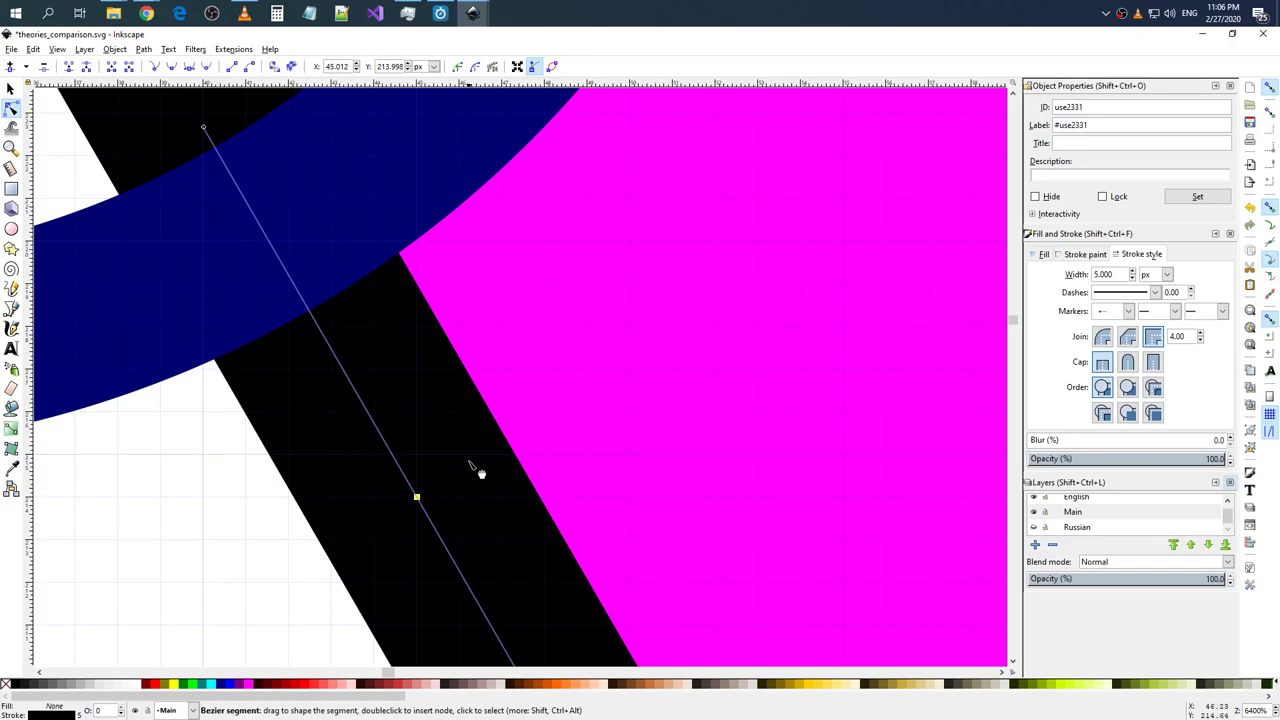
scroll(423, 385, "down", 6)
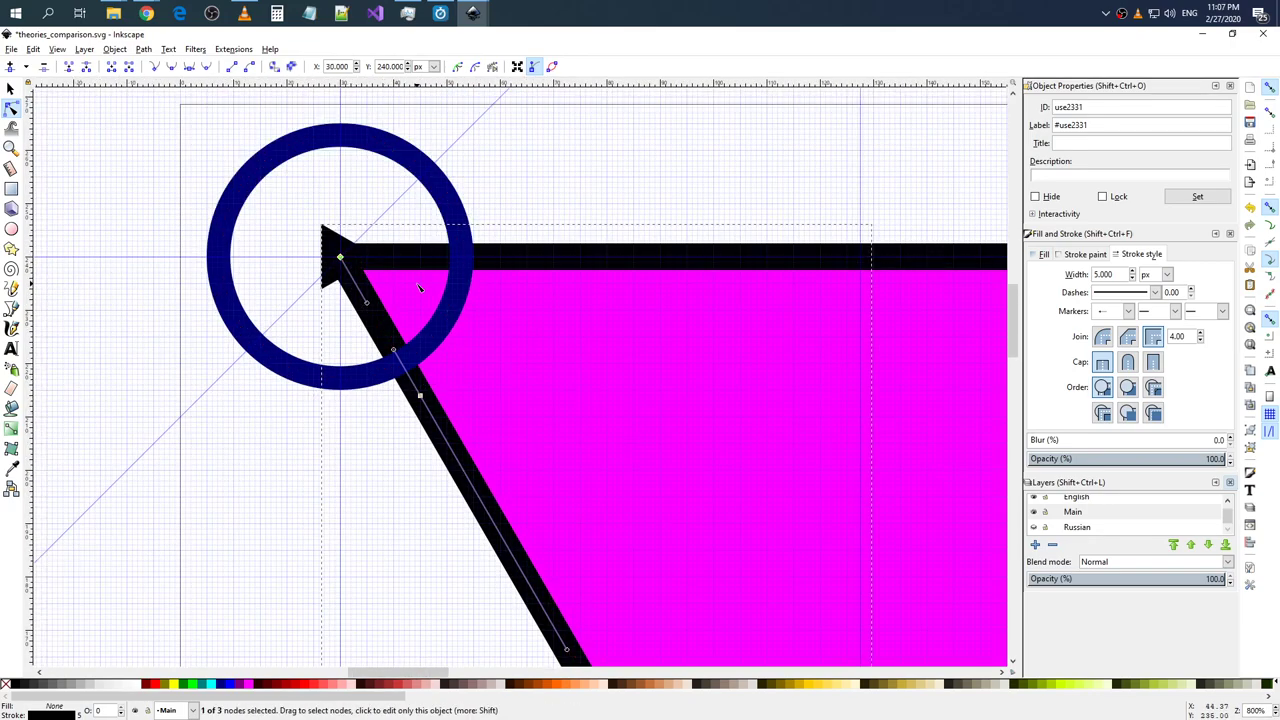
key("Delete")
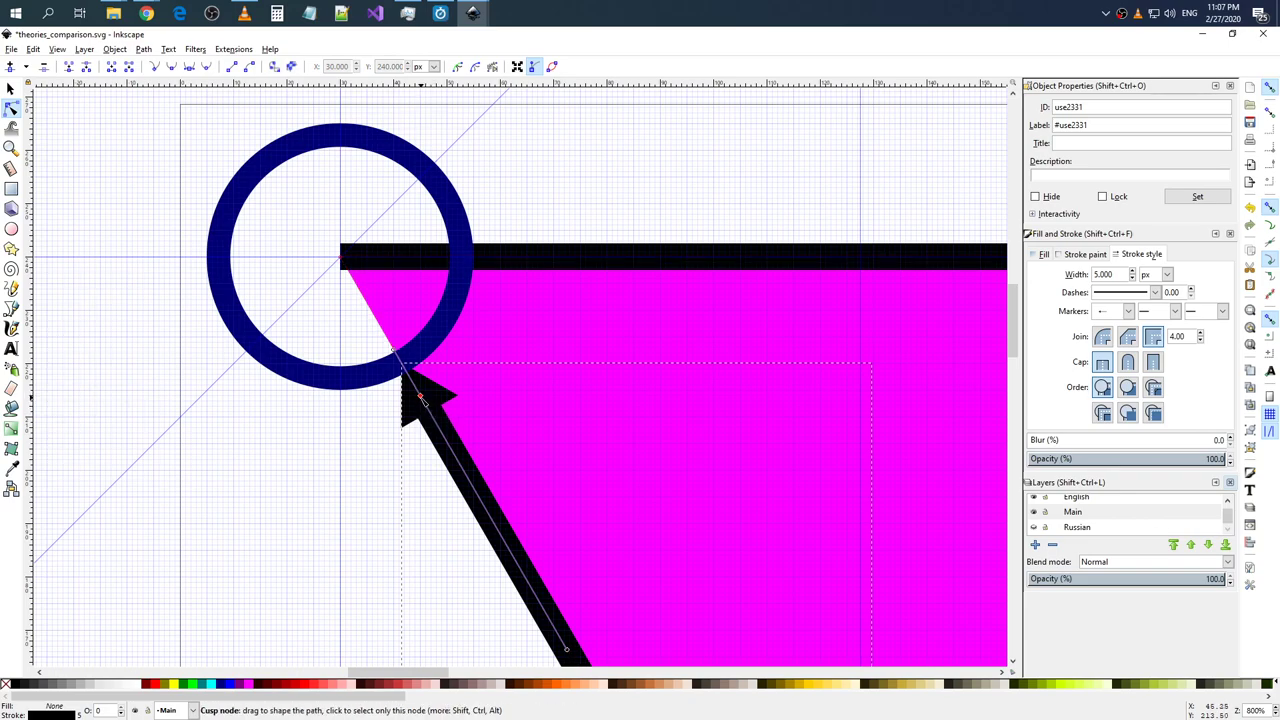
scroll(440, 420, "up", 2)
scroll(447, 427, "up", 2)
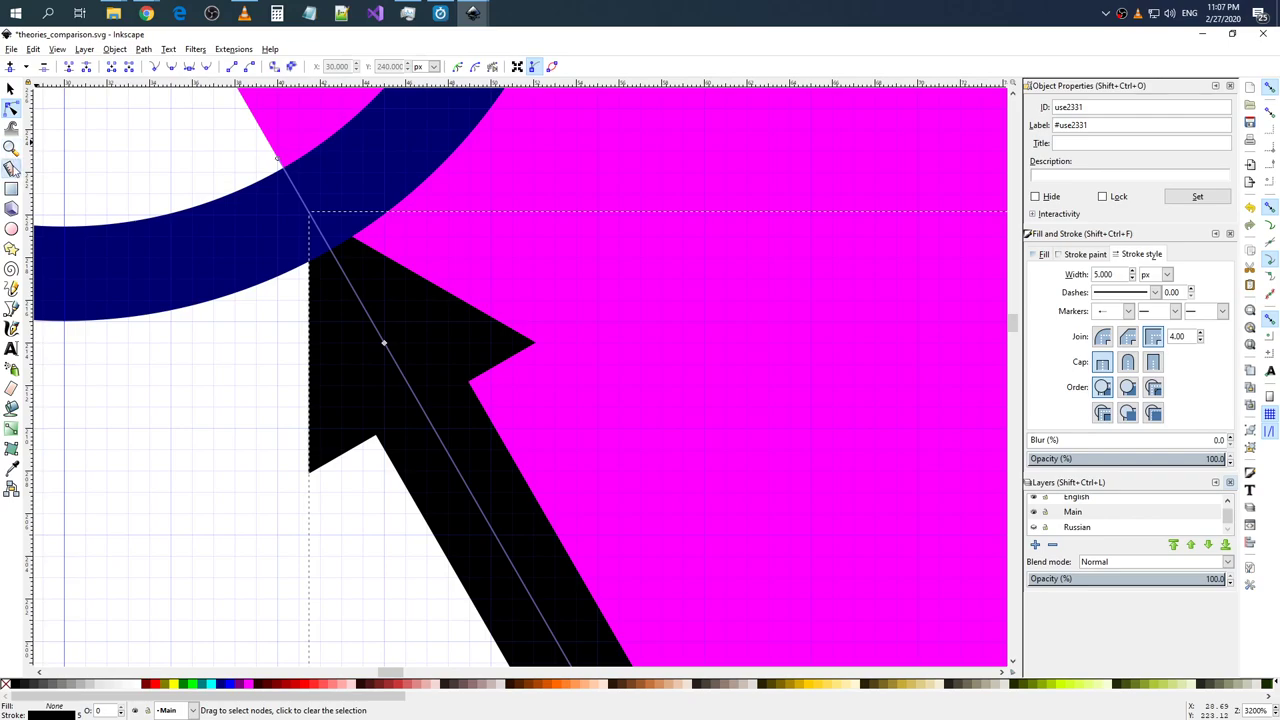
left_click(11, 168)
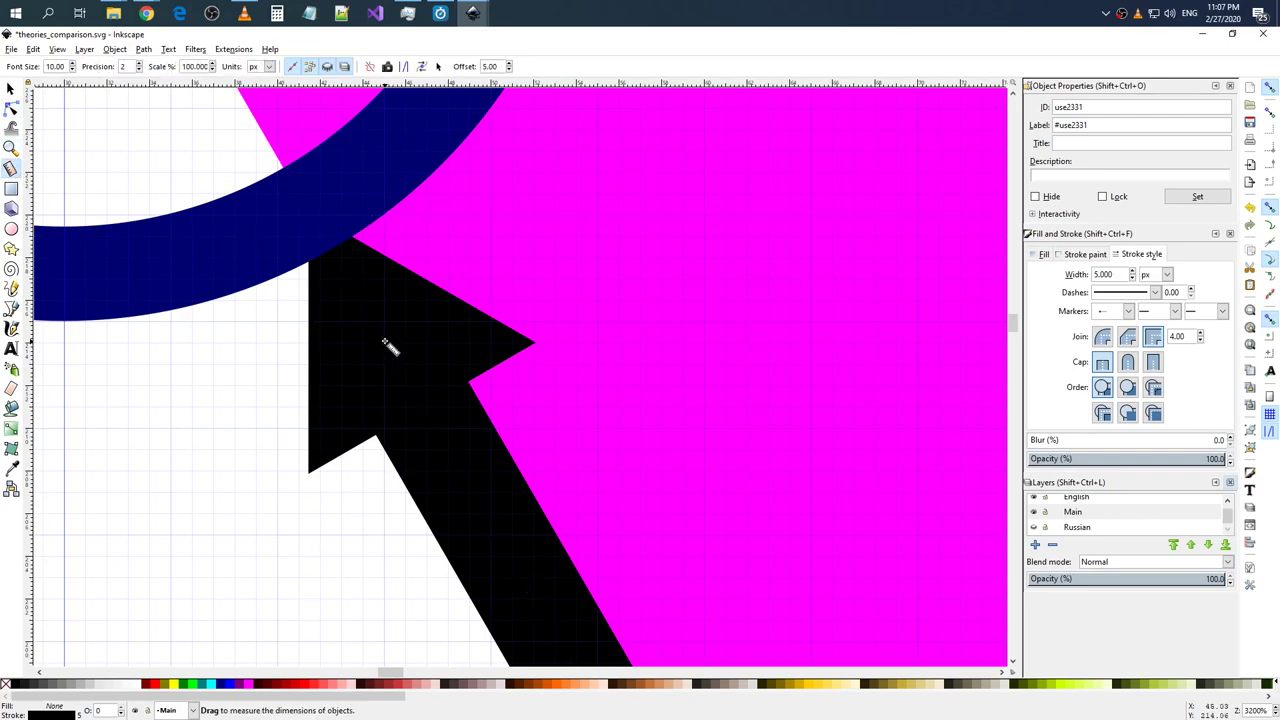
scroll(393, 356, "up", 4, "ctrl")
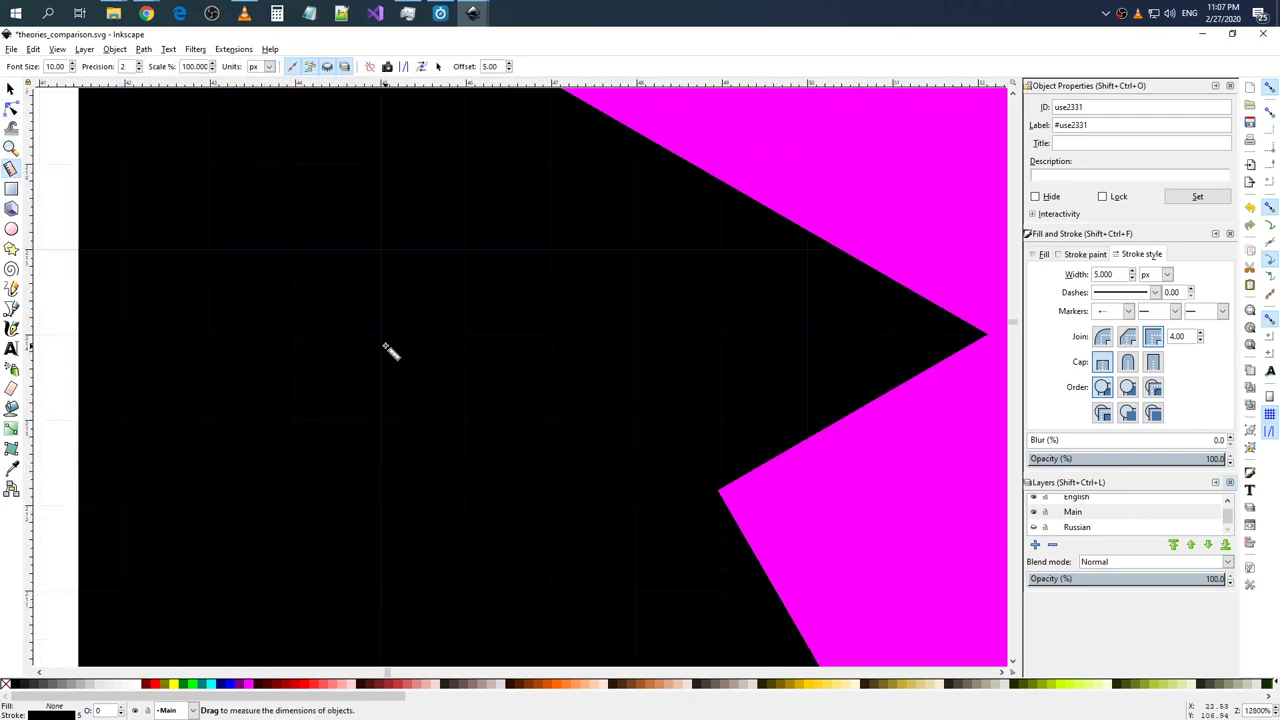
scroll(385, 333, "down", 2, "ctrl")
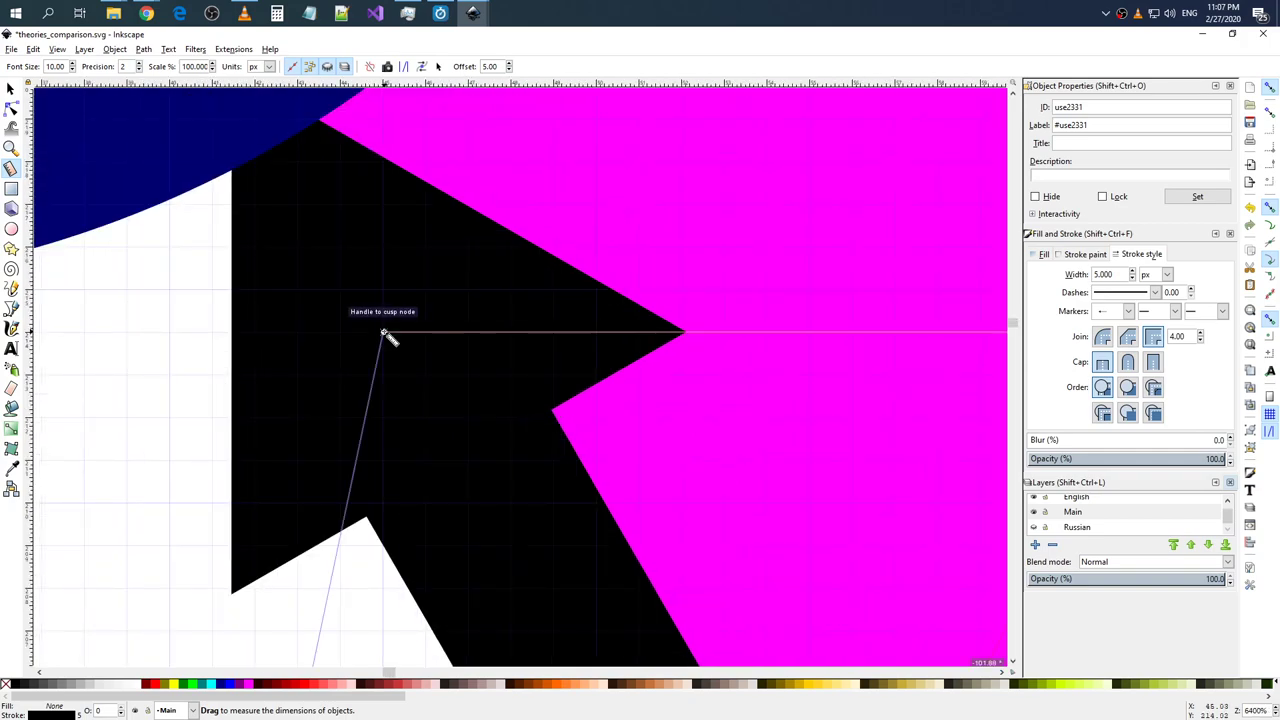
scroll(385, 333, "down", 1, "ctrl")
scroll(385, 333, "down", 1, "ctrl")
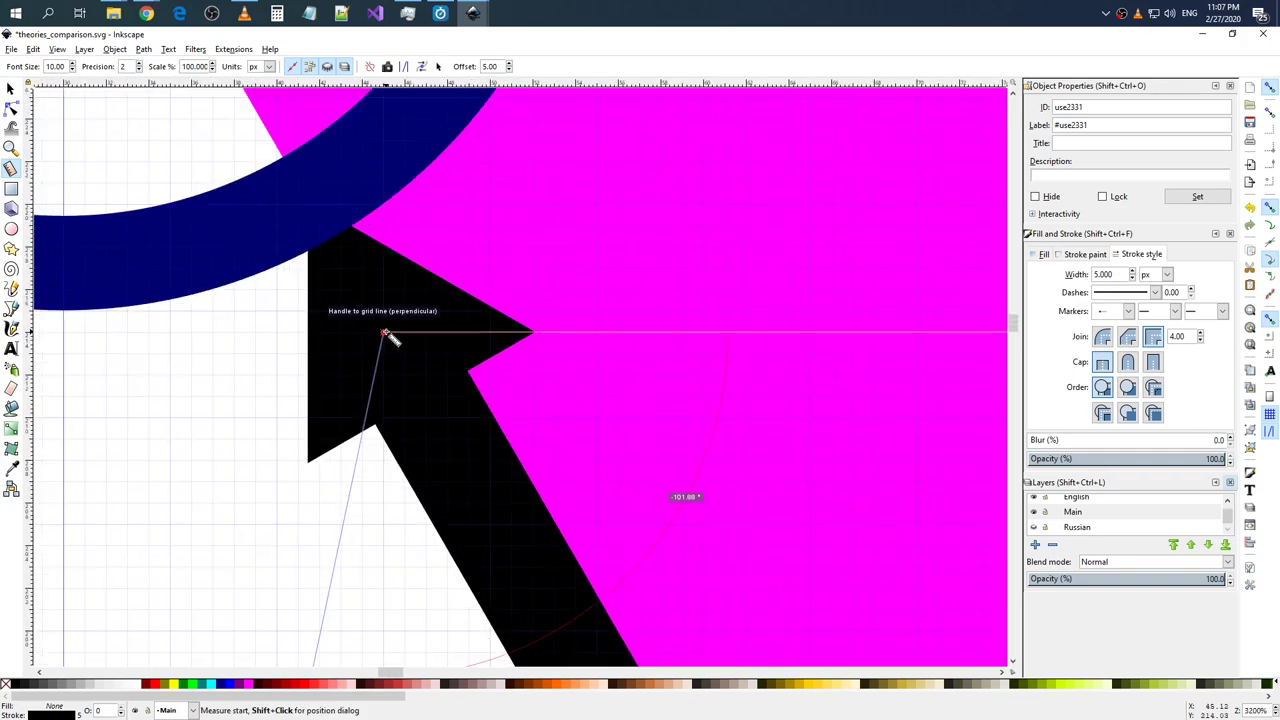
scroll(385, 333, "down", 1)
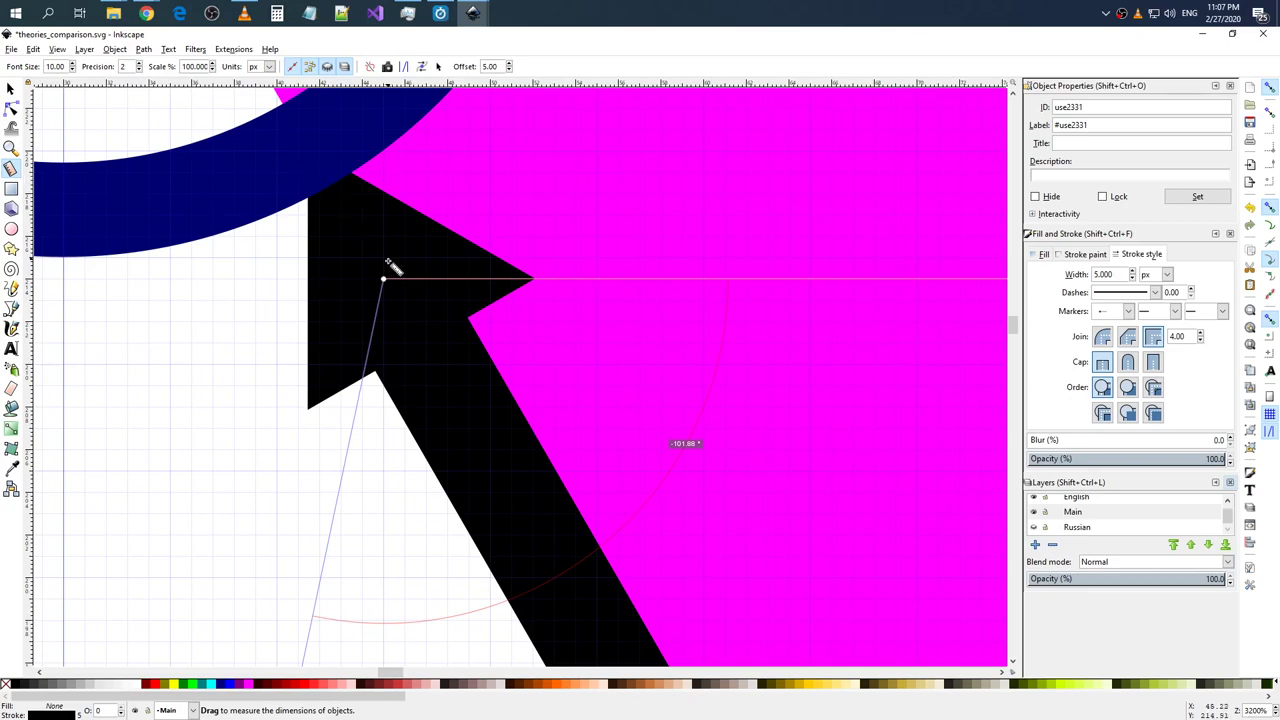
scroll(385, 282, "down", 1, "ctrl")
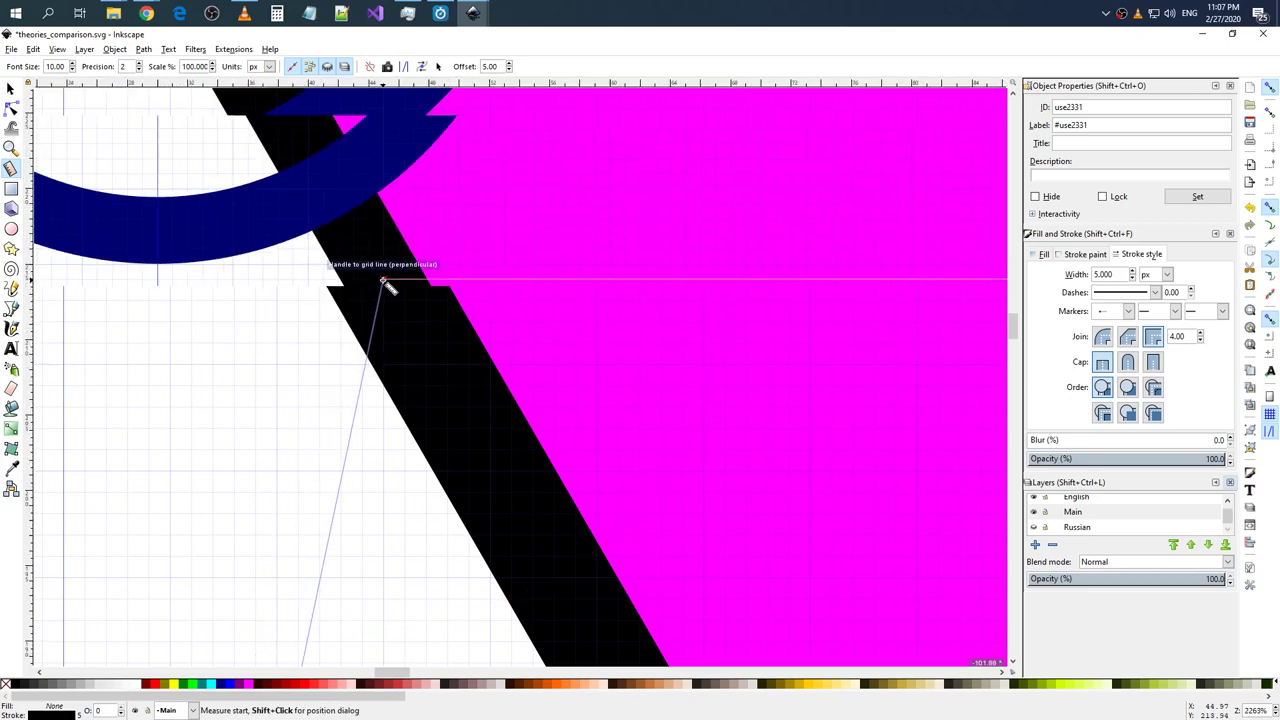
scroll(383, 281, "down", 3, "ctrl")
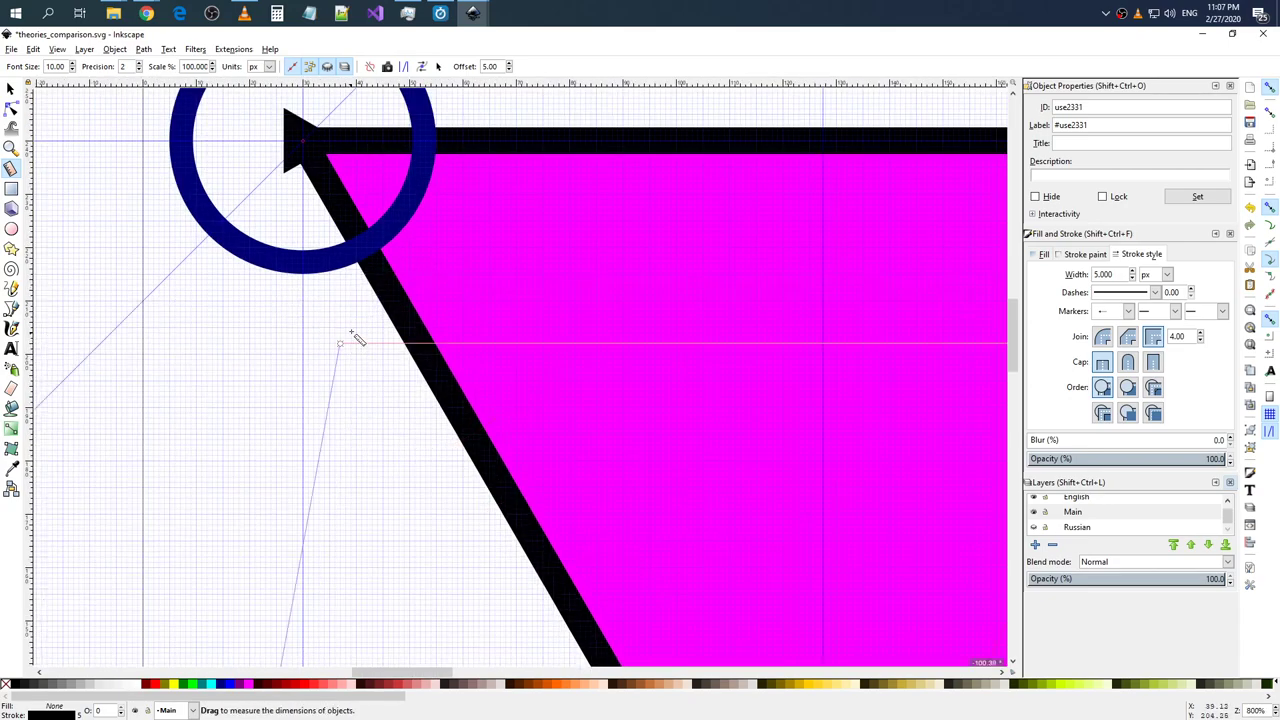
scroll(387, 280, "up", 3, "ctrl")
scroll(389, 290, "up", 1, "ctrl")
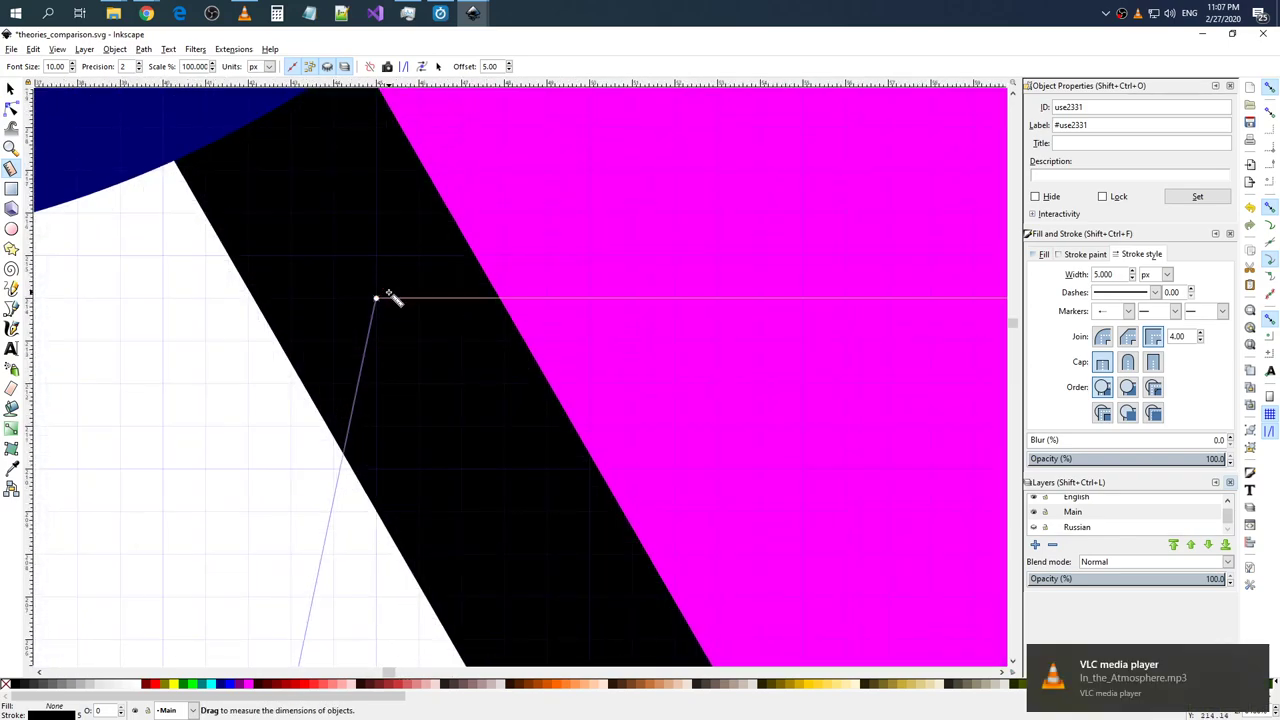
scroll(385, 290, "down", 3, "ctrl")
key("s")
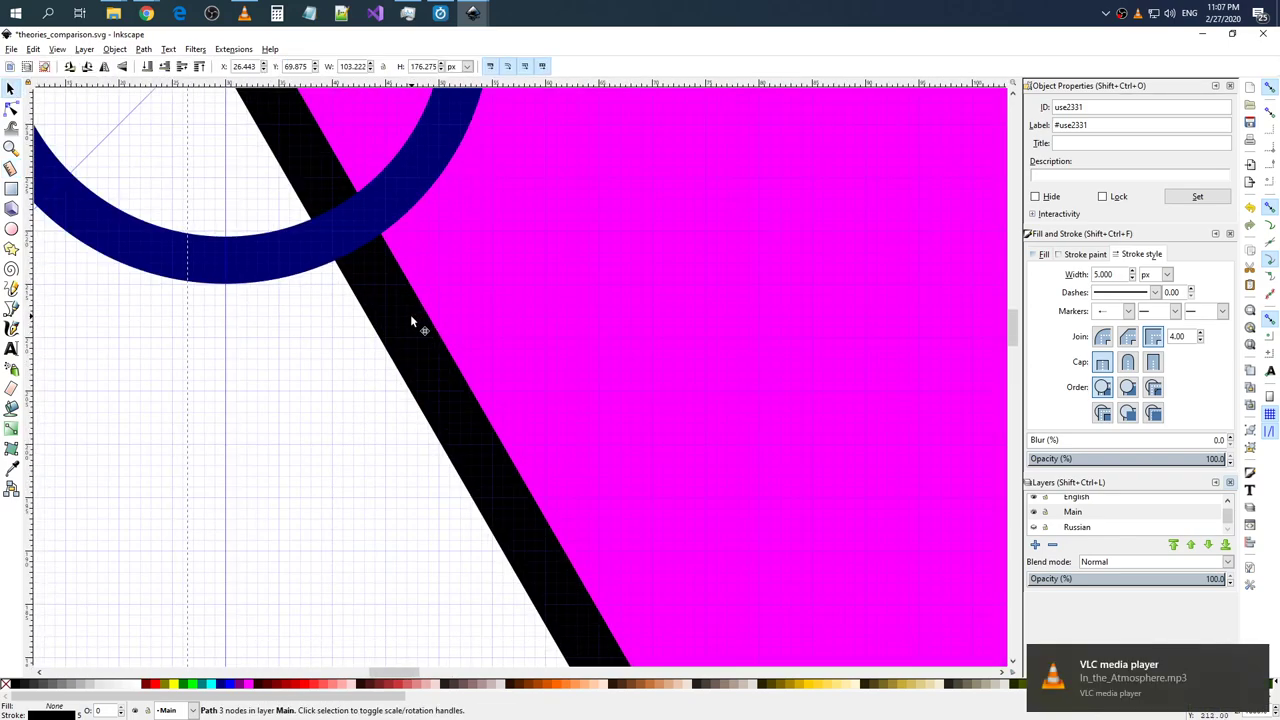
- Delete the diagonal arrow's node at the top-left circle's centre, leaving a 2-node path
scroll(410, 322, "up", 5)
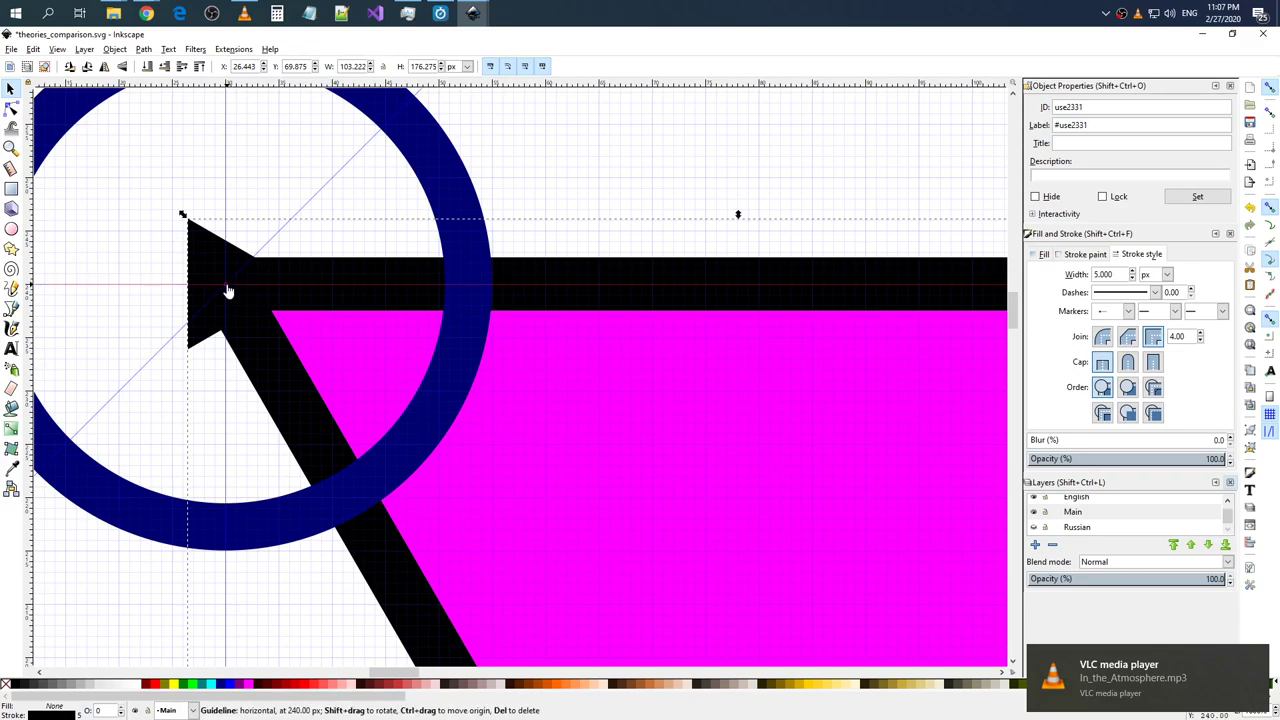
scroll(396, 360, "down", 3)
key("n")
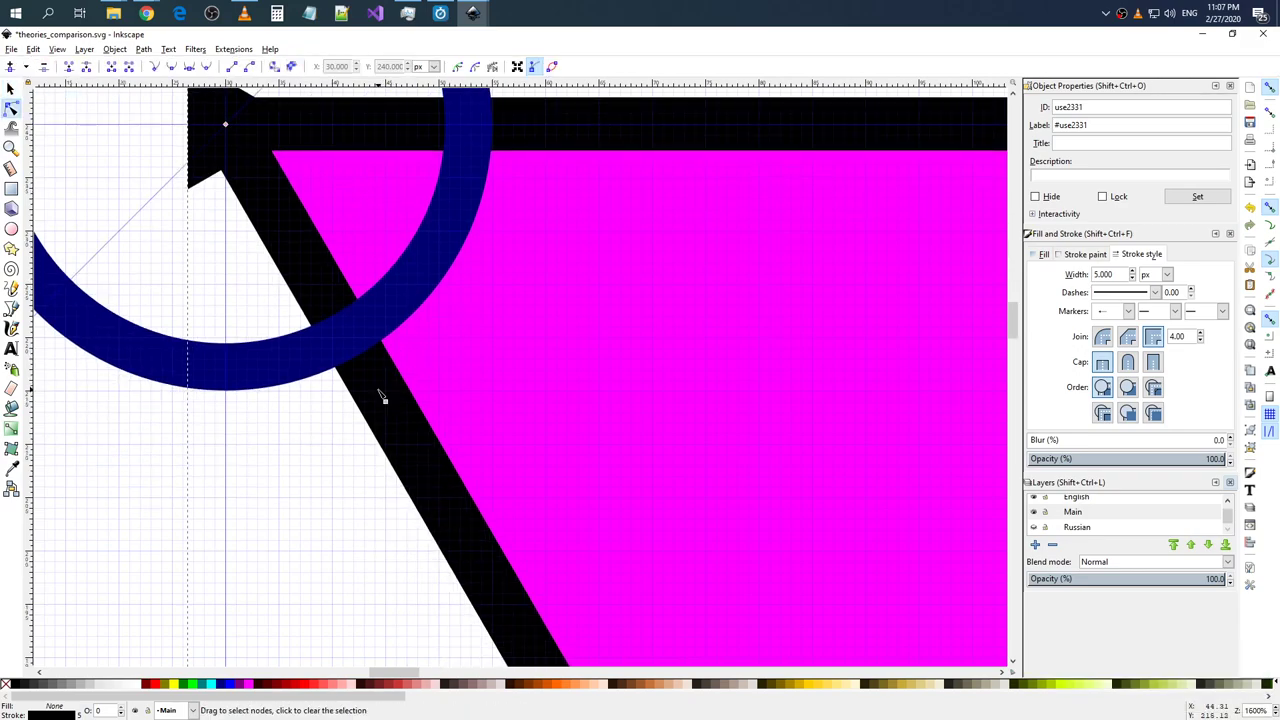
left_click(387, 400)
left_click(226, 125)
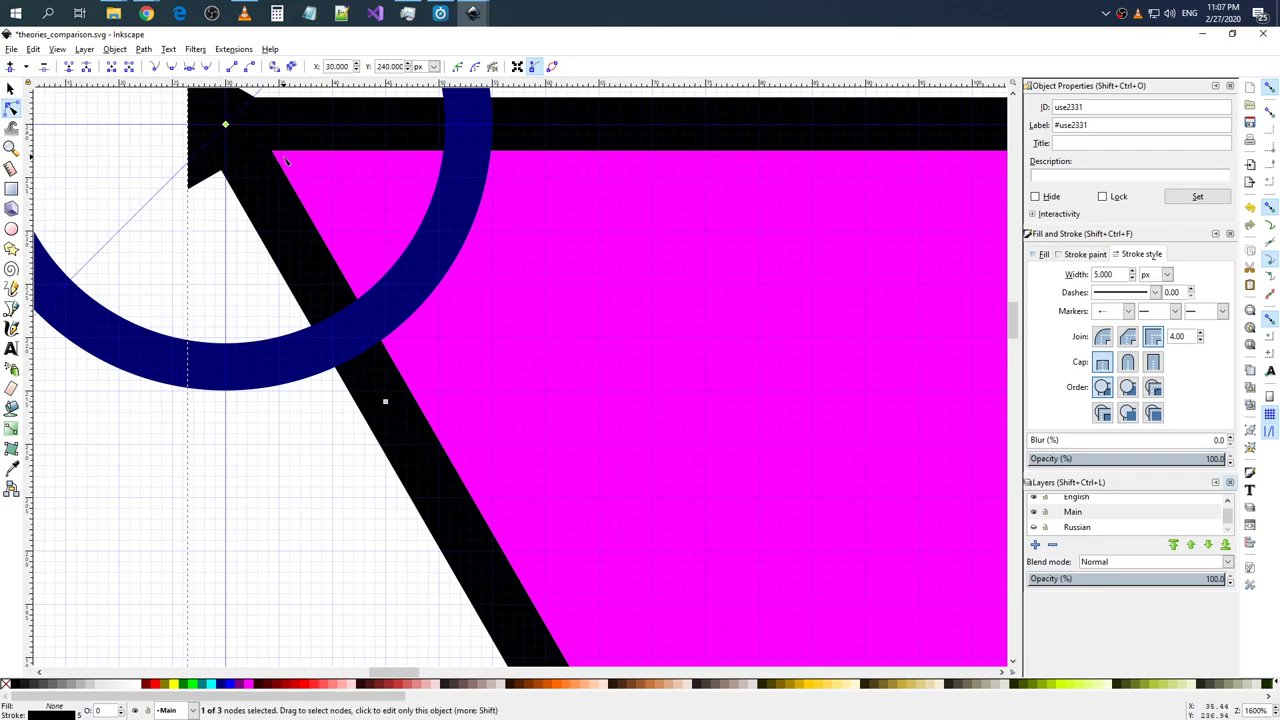
key("Delete")
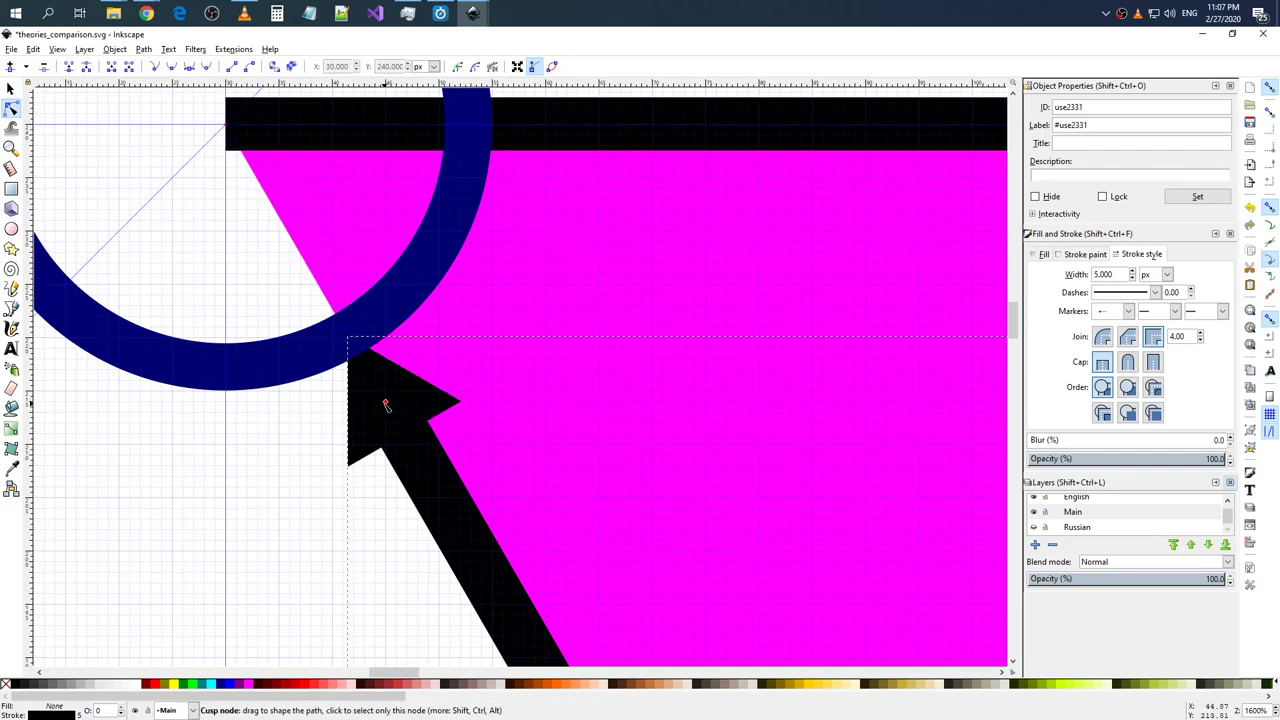
- Try removing the start arrowhead marker, then undo so the arrowhead stays
left_click(1127, 311)
left_click(1117, 332)
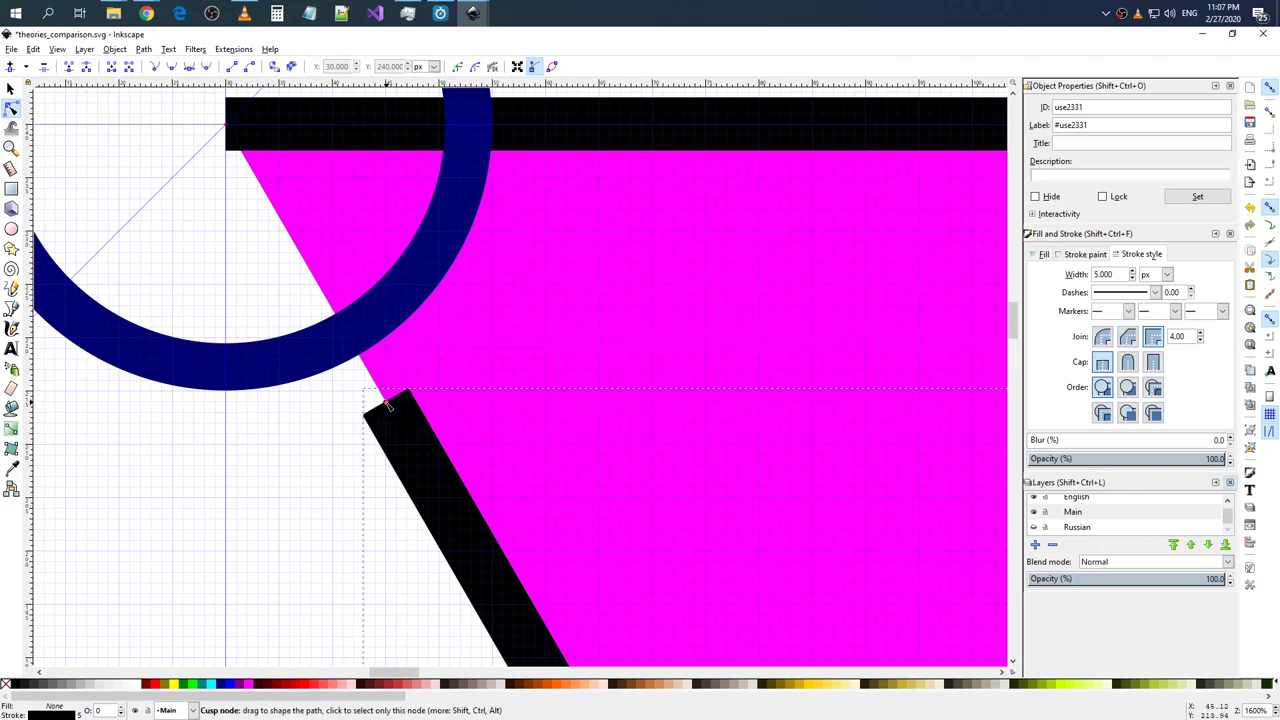
key("ctrl+z")
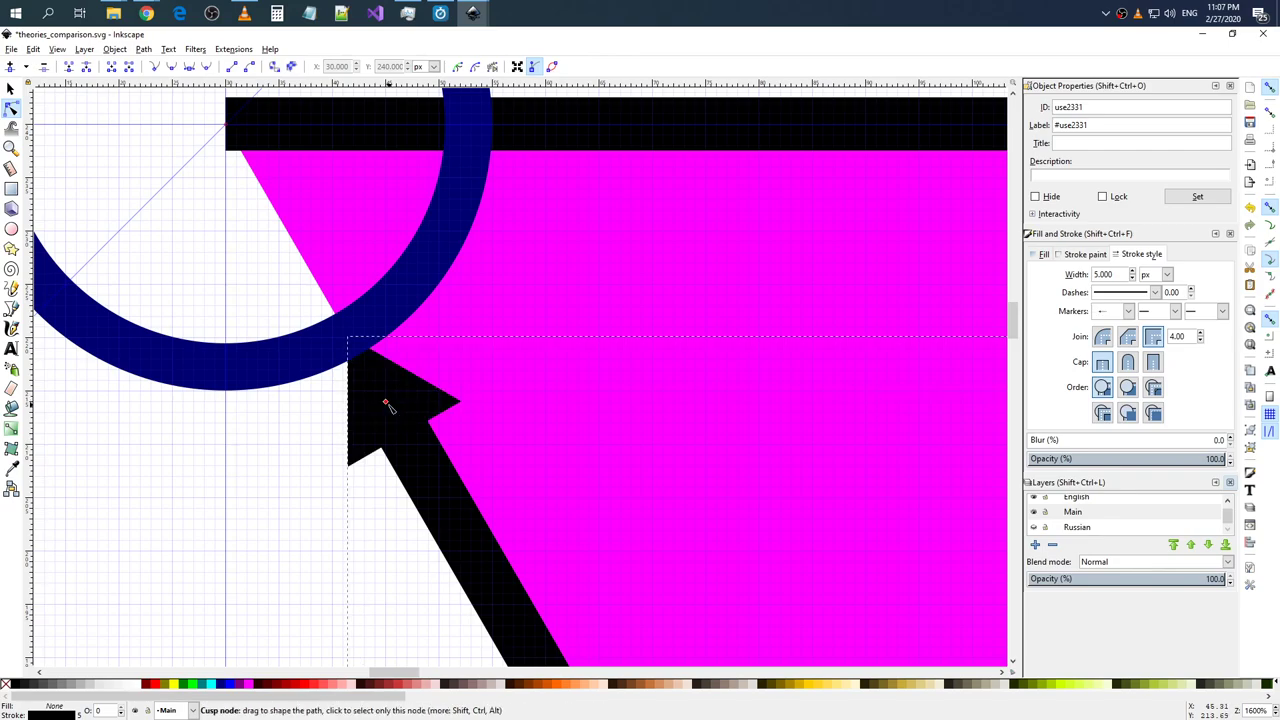
left_click(387, 404)
scroll(320, 413, "up", 2, "ctrl")
scroll(320, 413, "up", 3, "ctrl")
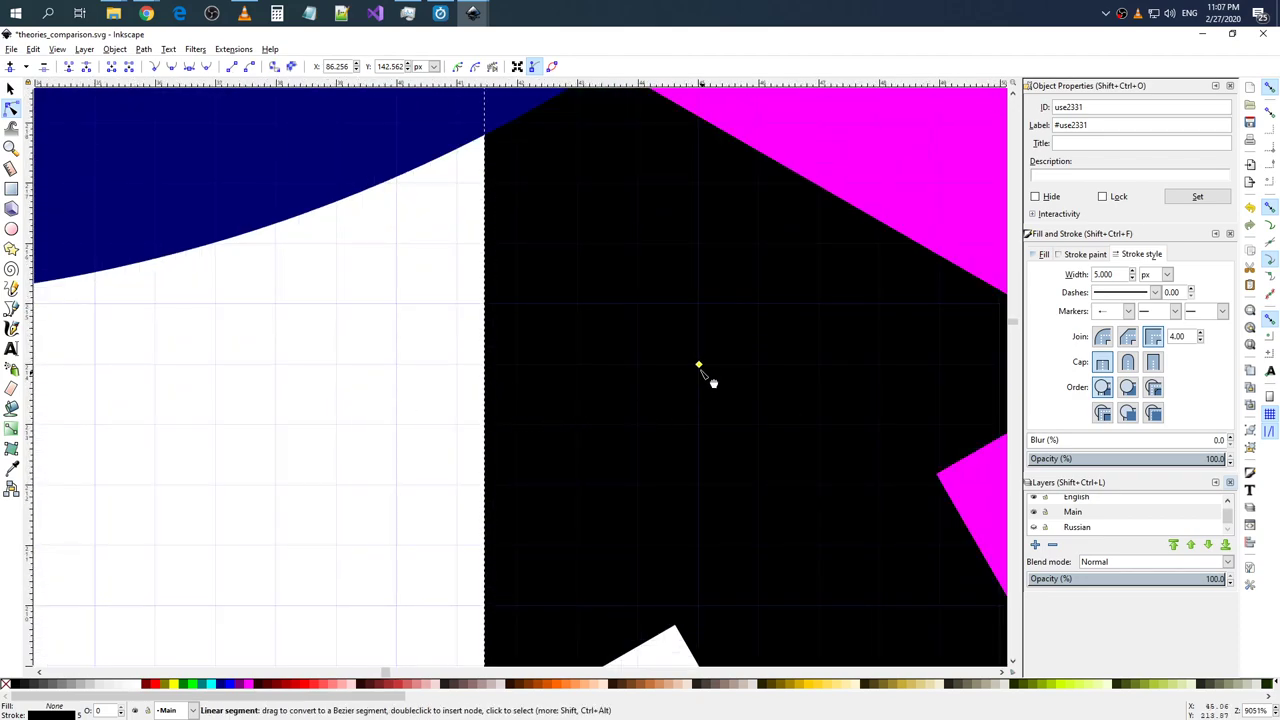
- Measure upward from the left arrow's end node with the Measure tool (M)
key("m")
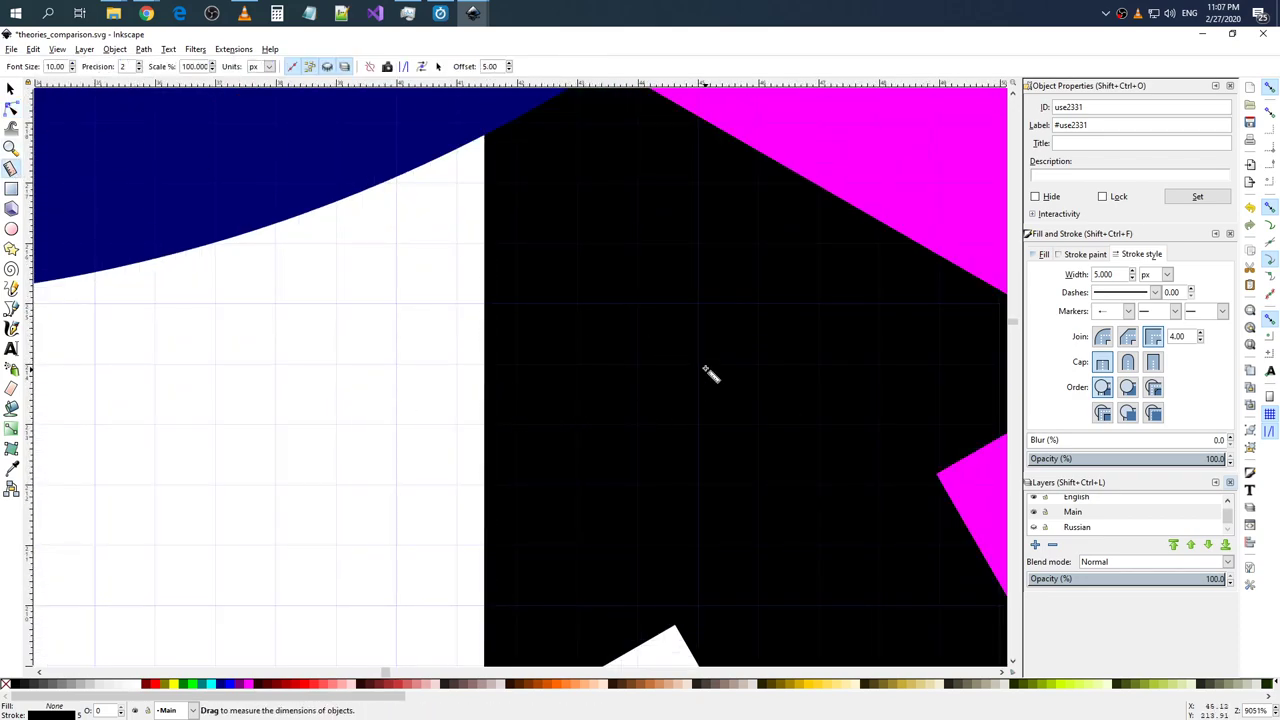
left_click(702, 366)
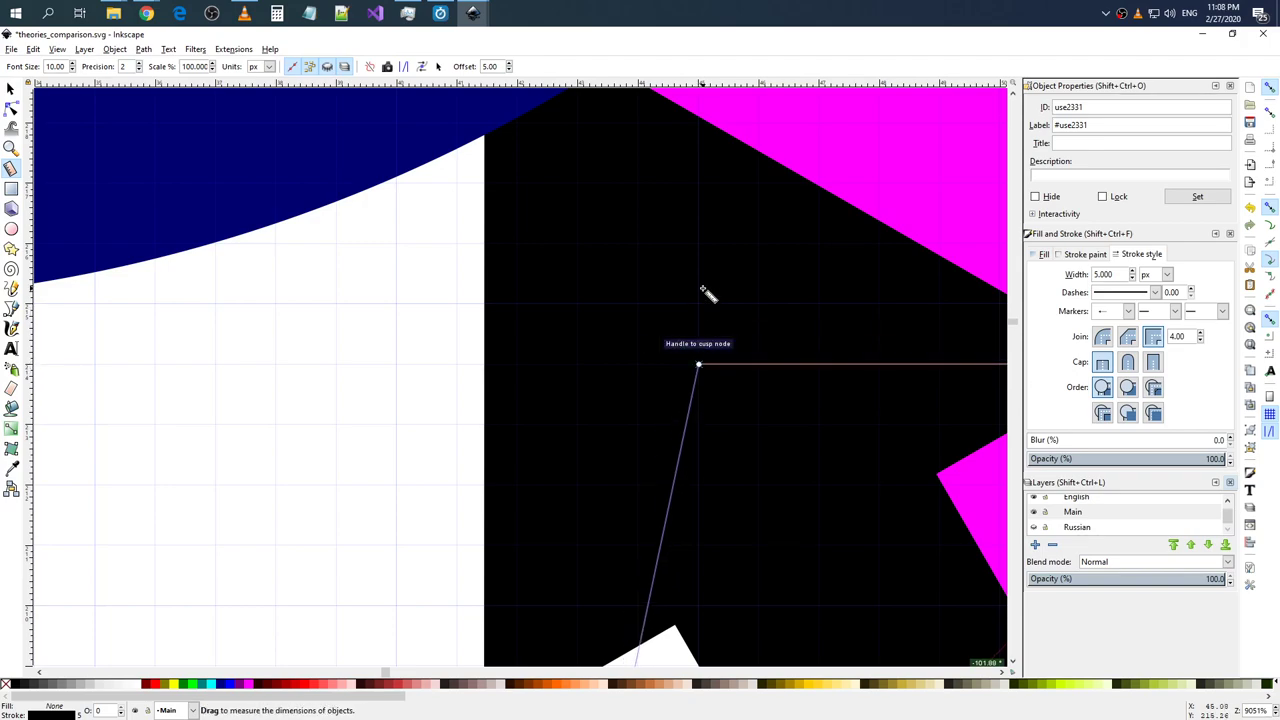
left_click_drag(698, 364, 698, 304)
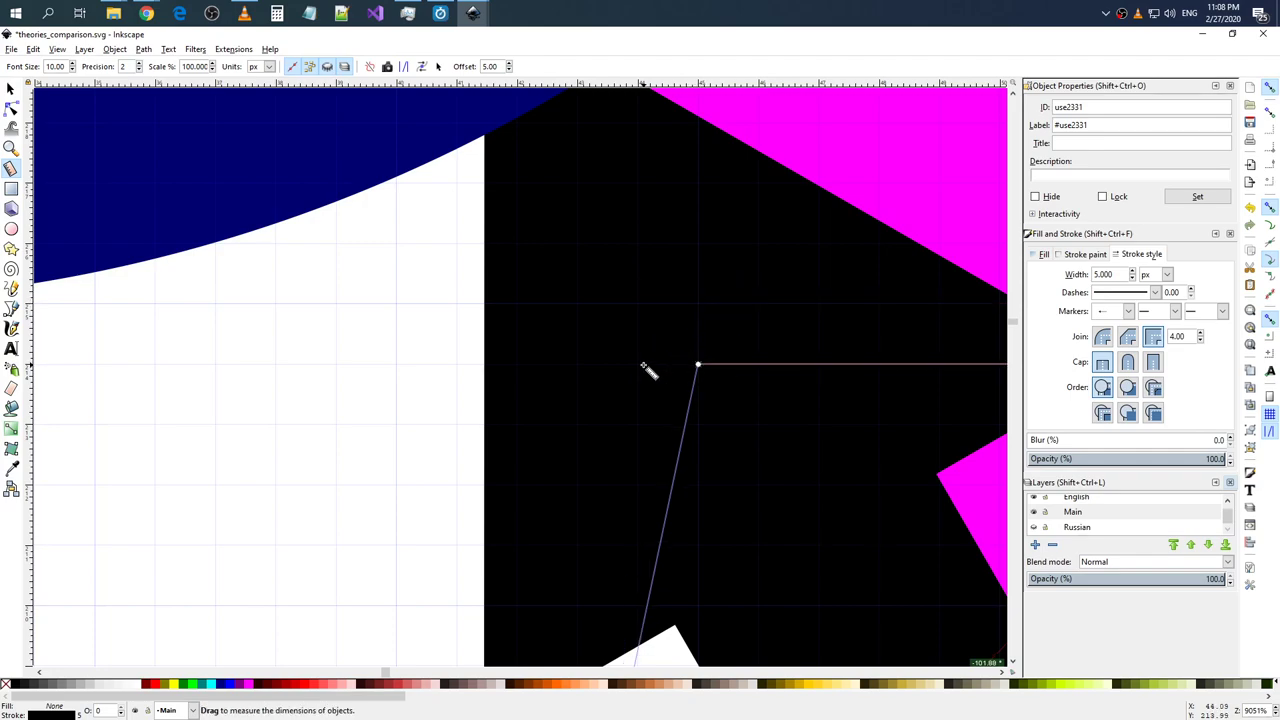
right_click(637, 366)
key("Escape")
left_click_drag(643, 367, 699, 365)
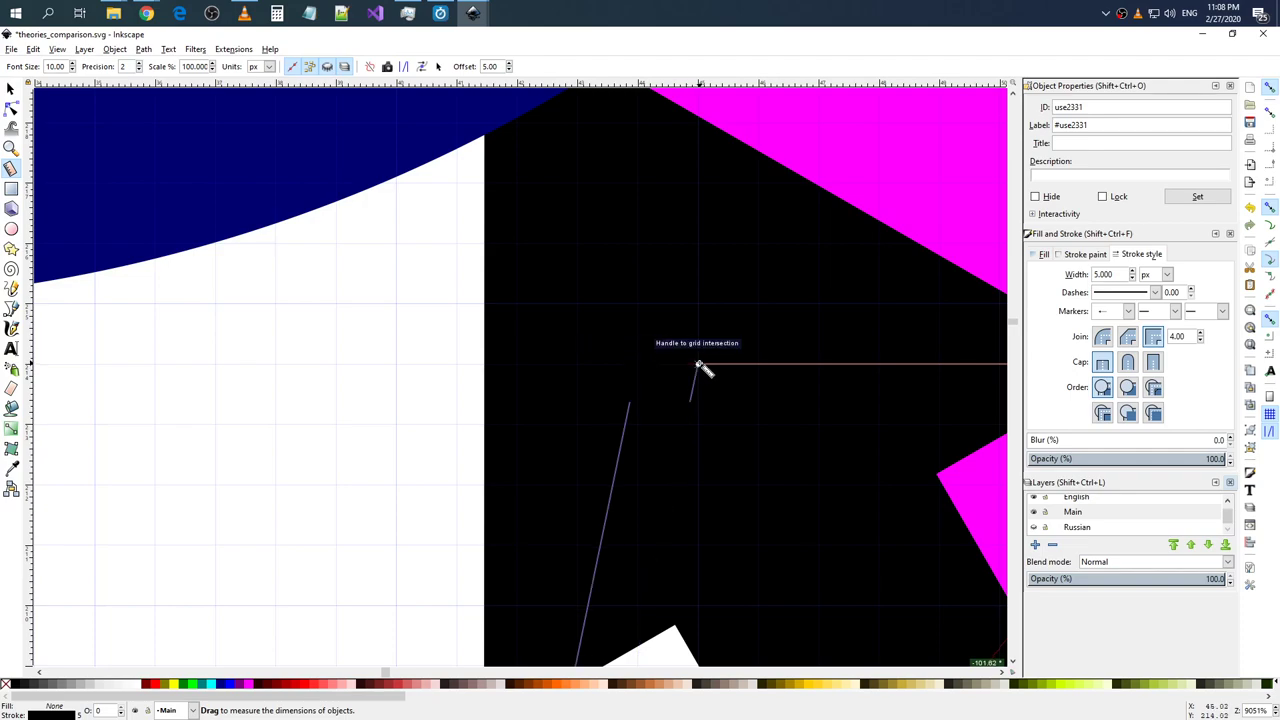
scroll(699, 365, "down", 1)
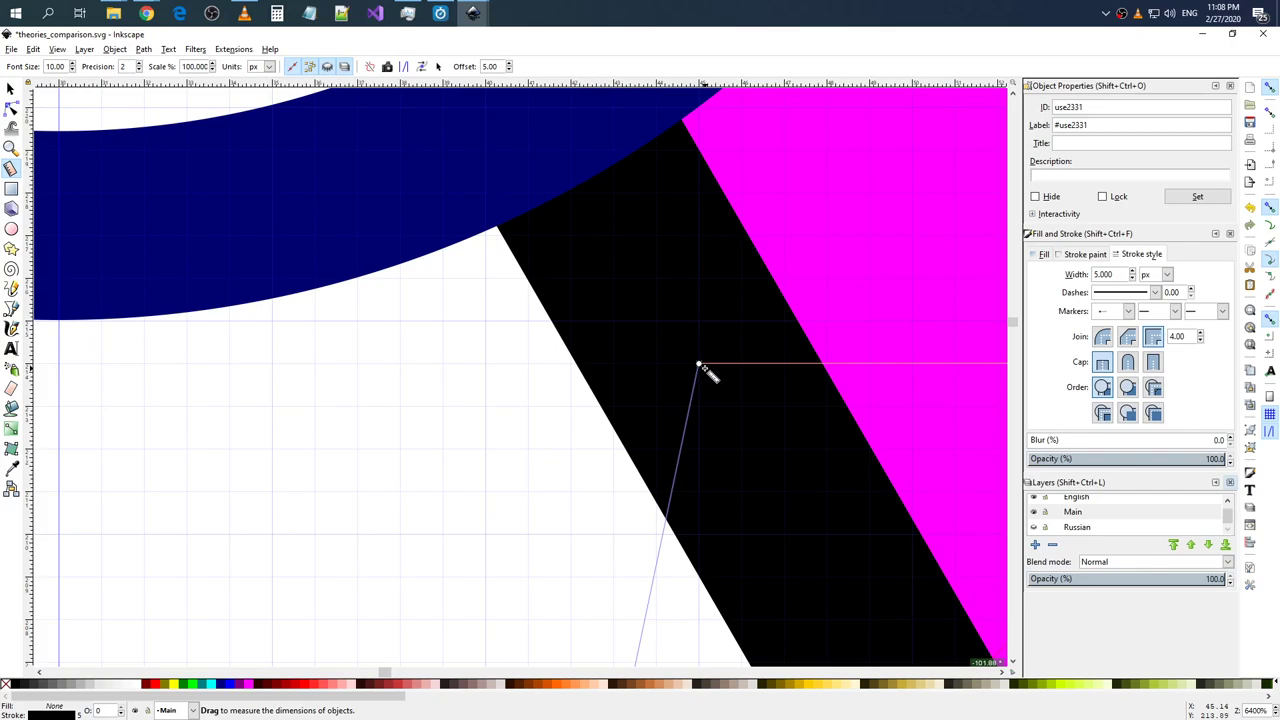
- Redo the last undone change and reselect the arrow path for node editing
key("ctrl+shift+z")
scroll(703, 370, "down", 2)
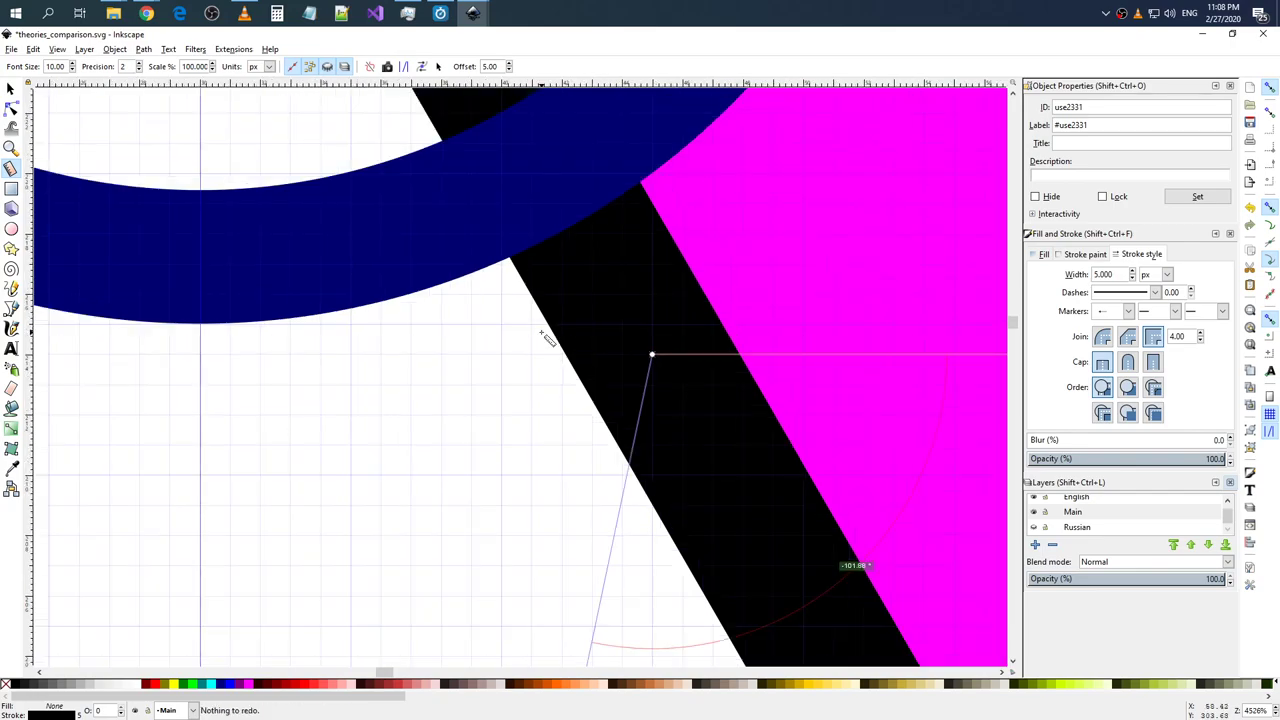
scroll(500, 300, "down", 2)
scroll(333, 180, "down", 2)
key("s")
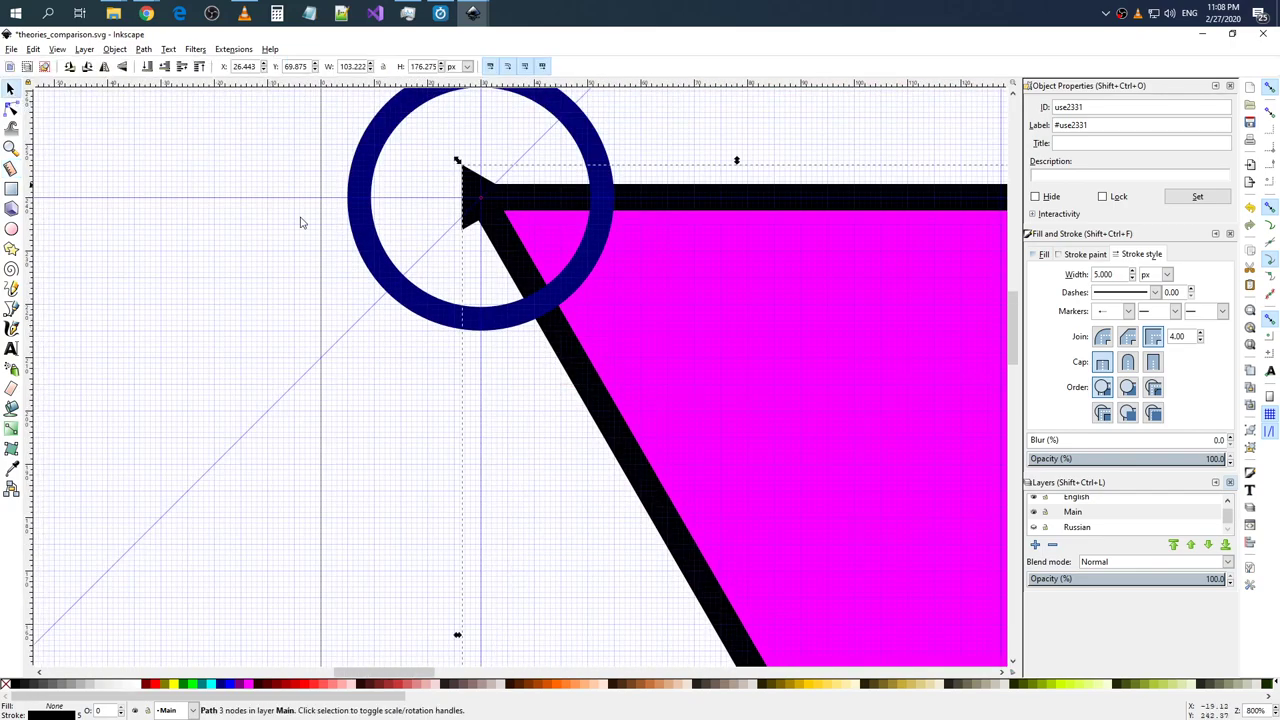
scroll(566, 340, "up", 5)
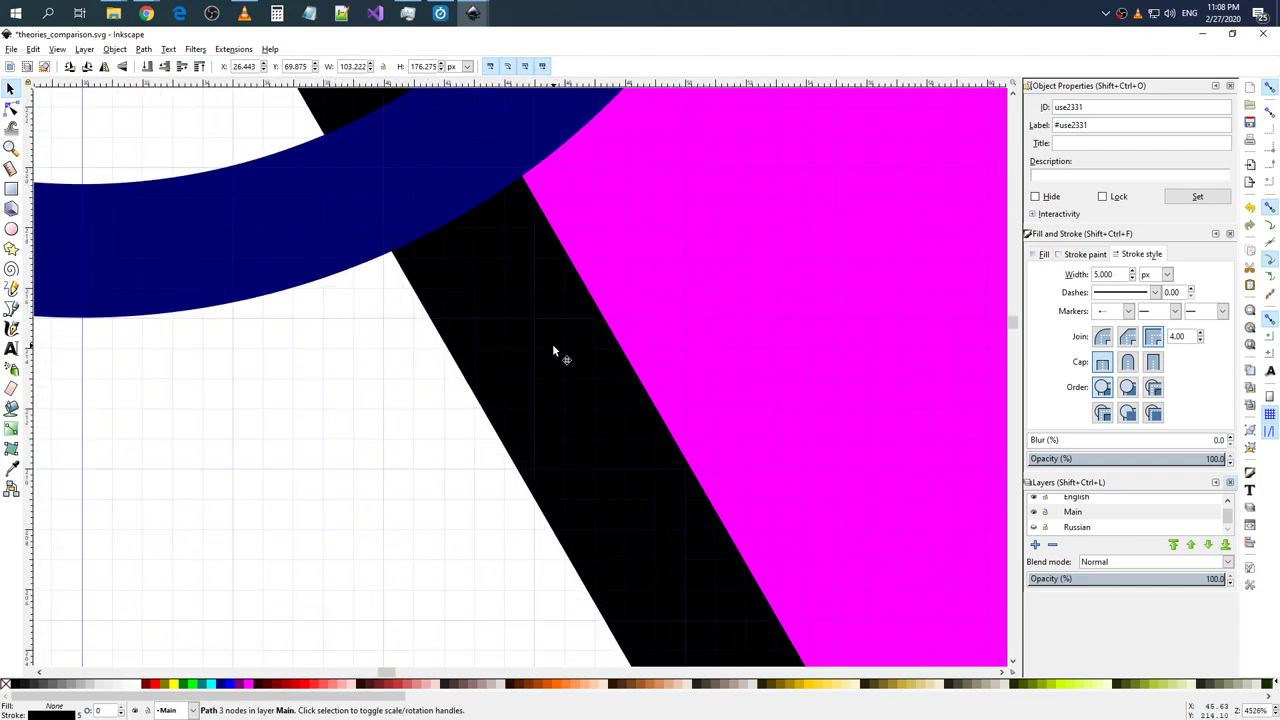
key("n")
scroll(533, 352, "up", 3)
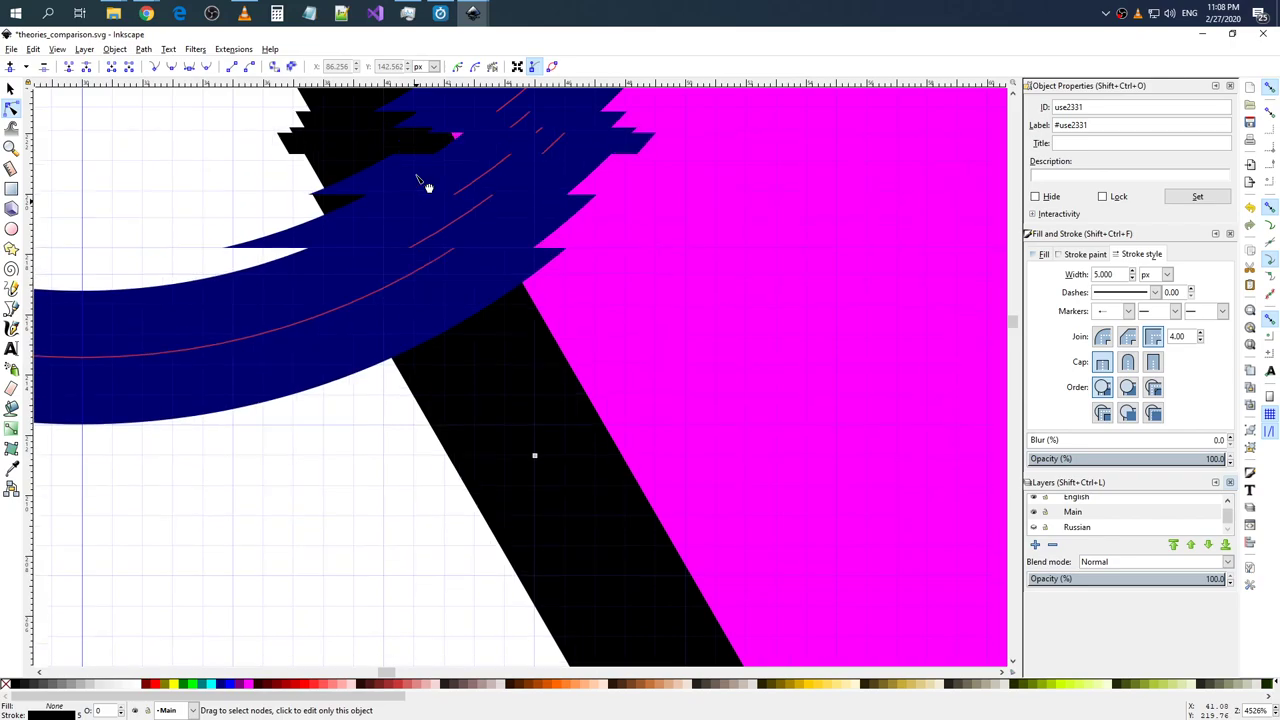
scroll(426, 183, "up", 3)
scroll(254, 209, "up", 3)
scroll(237, 200, "up", 4)
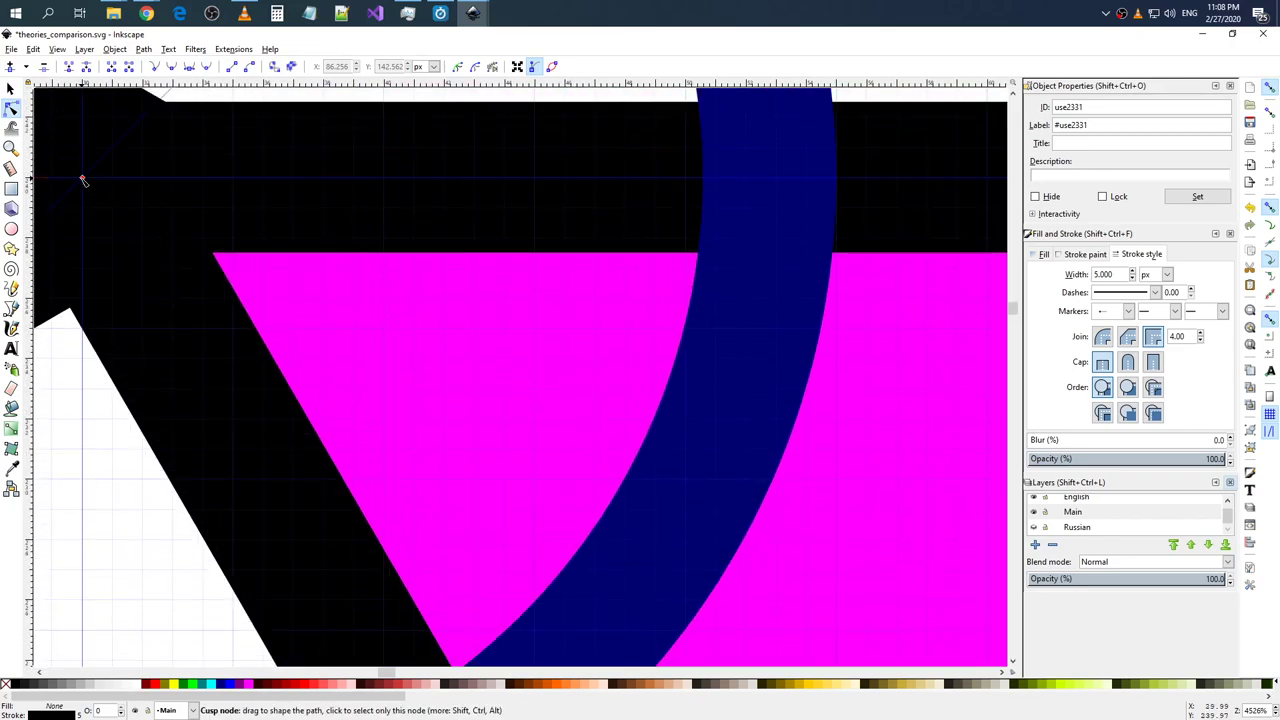
left_click(82, 178)
scroll(443, 300, "down", 2)
scroll(615, 350, "down", 4)
scroll(615, 350, "down", 4)
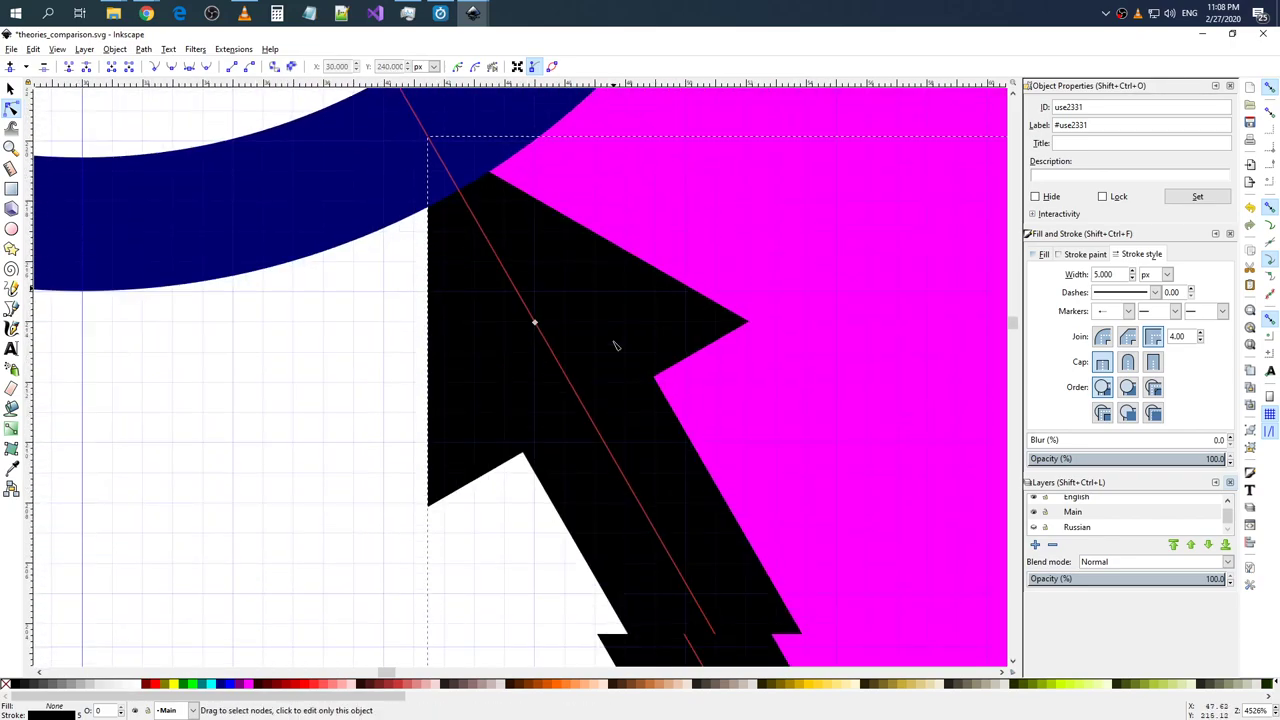
scroll(603, 317, "down", 1)
scroll(594, 294, "up", 1)
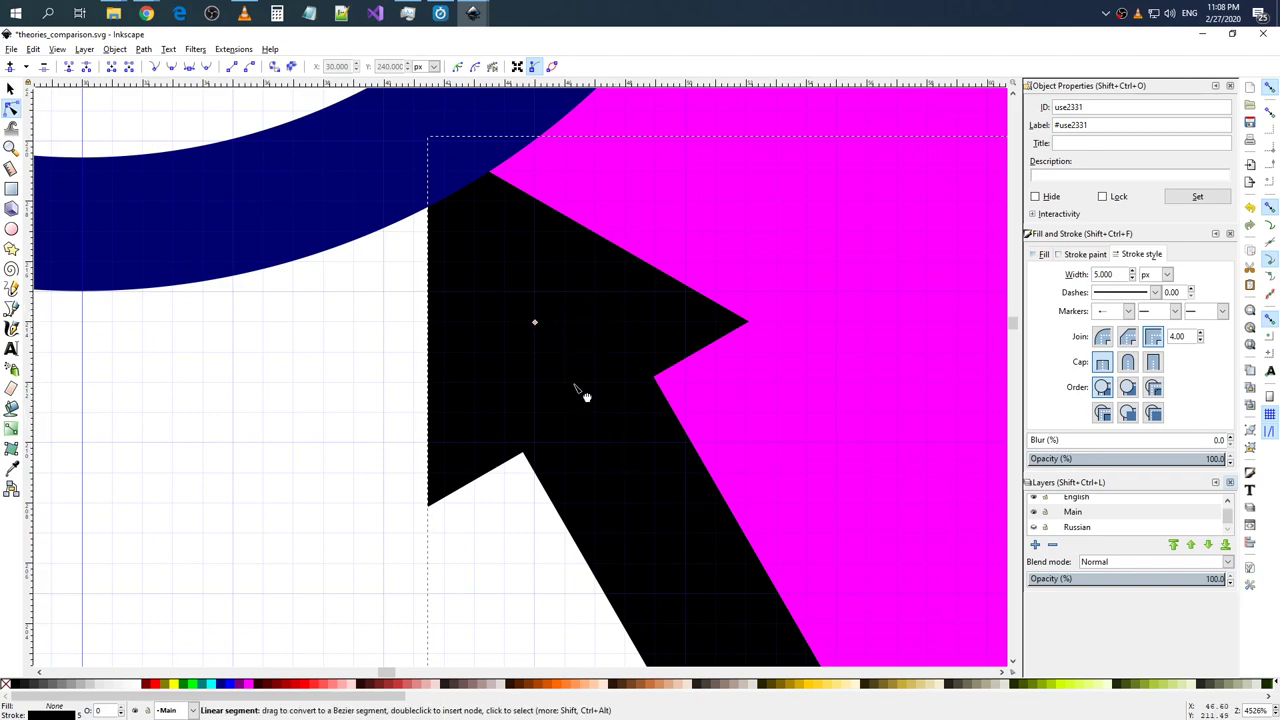
- Measure the left arrowhead's length from its tip along the shaft
left_click(11, 168)
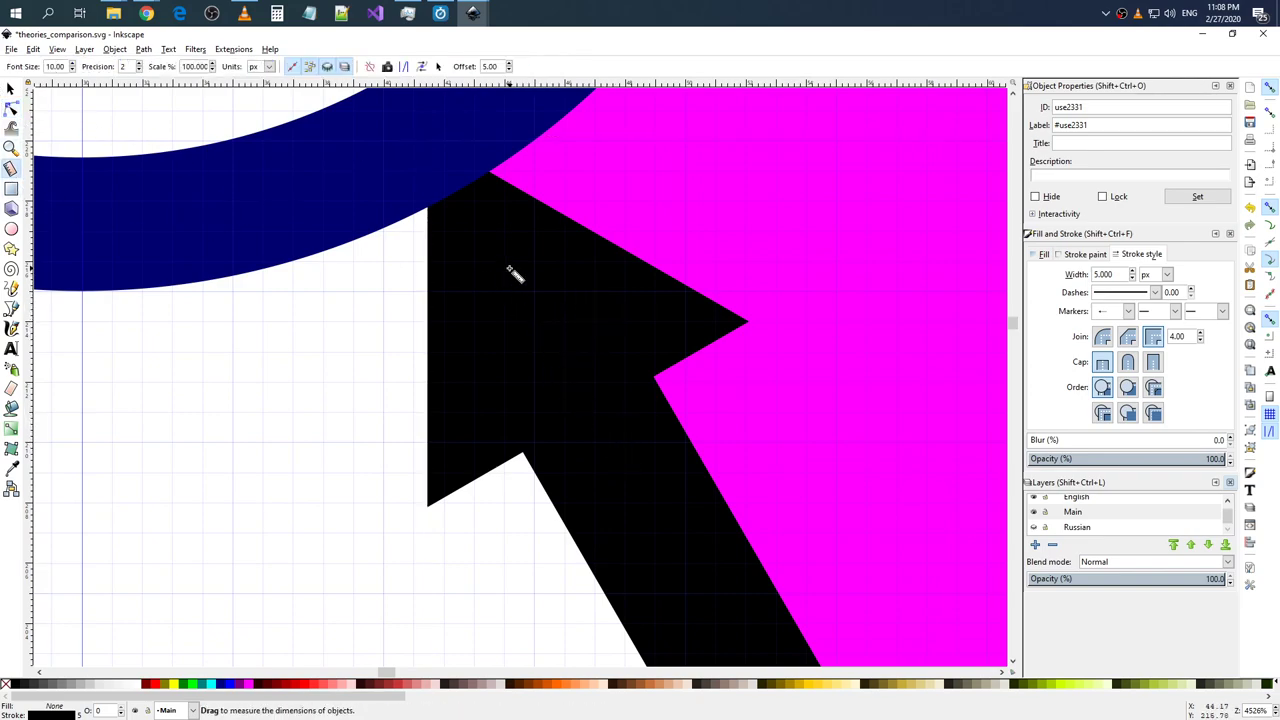
scroll(540, 328, "up", 2)
scroll(530, 312, "up", 1)
scroll(528, 308, "down", 2)
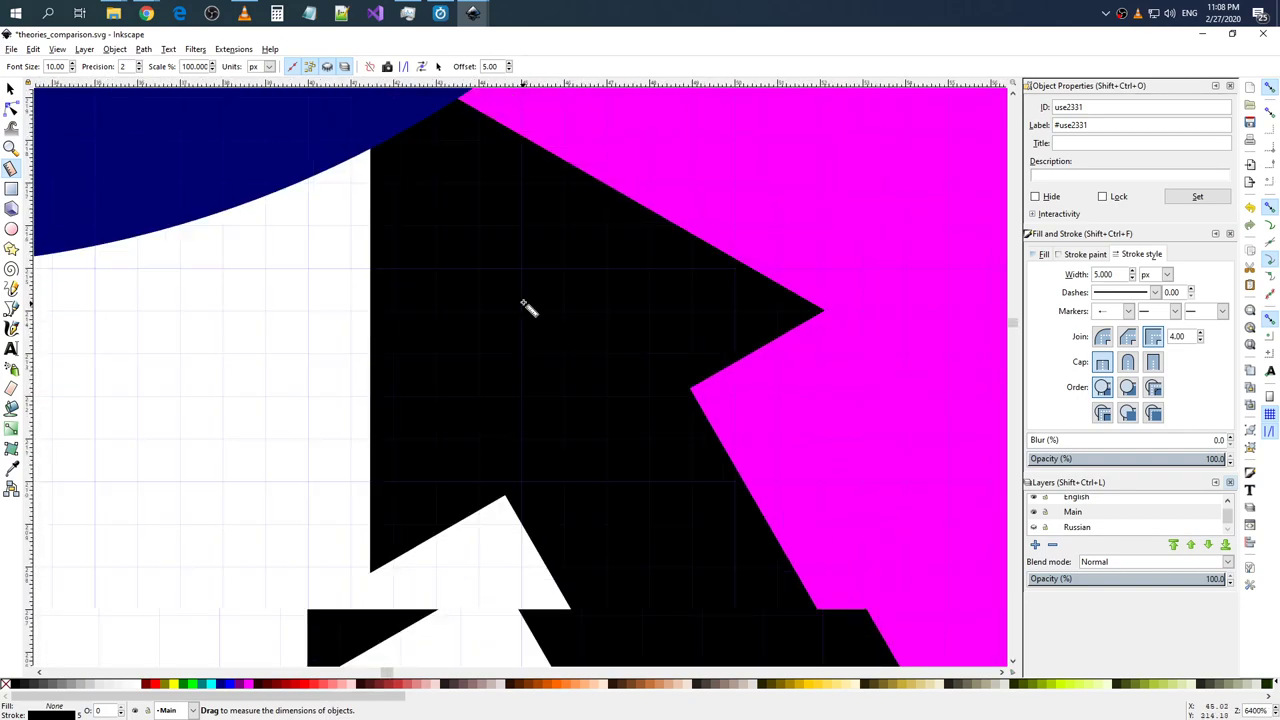
mouse_move(521, 311)
left_mouse_down()
mouse_move(410, 138)
mouse_move(436, 136)
mouse_move(607, 494)
left_mouse_up()
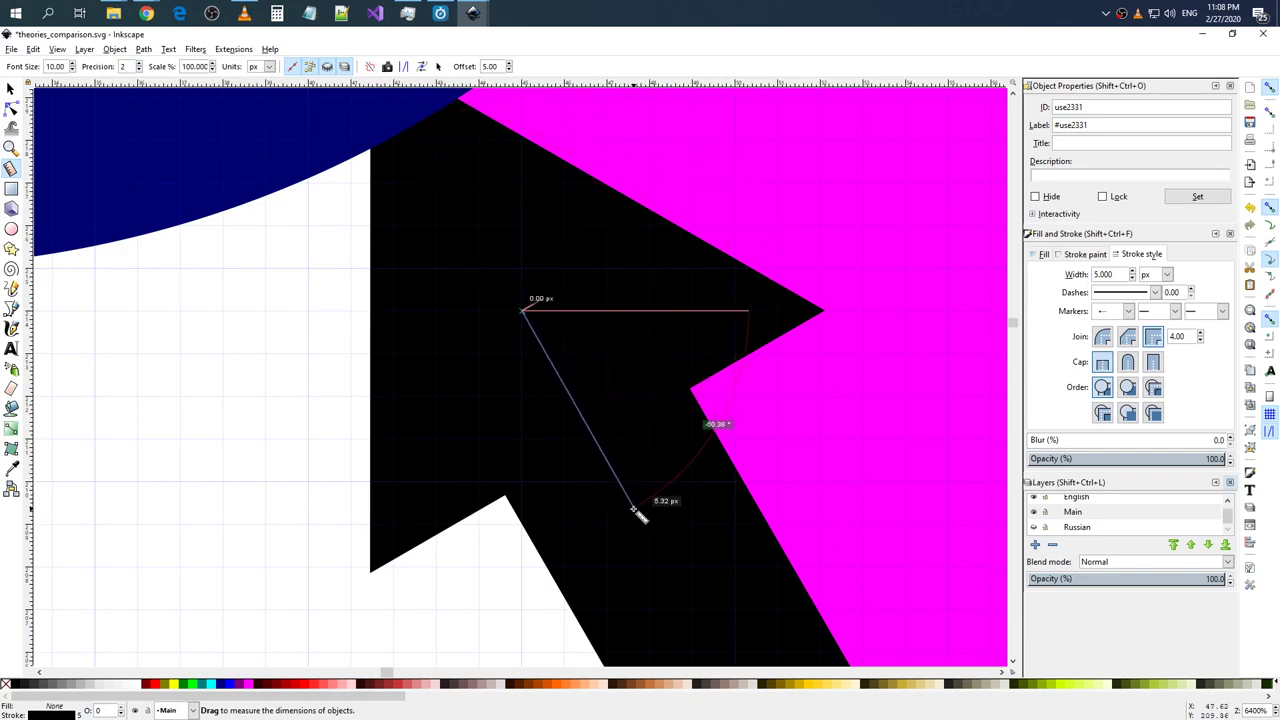
mouse_move(607, 494)
left_mouse_down()
mouse_move(418, 140)
mouse_move(397, 68)
mouse_move(389, 115)
mouse_move(571, 400)
mouse_move(606, 520)
mouse_move(482, 213)
mouse_move(388, 92)
mouse_move(560, 320)
mouse_move(650, 528)
mouse_move(668, 535)
mouse_move(664, 495)
mouse_move(651, 525)
left_mouse_up()
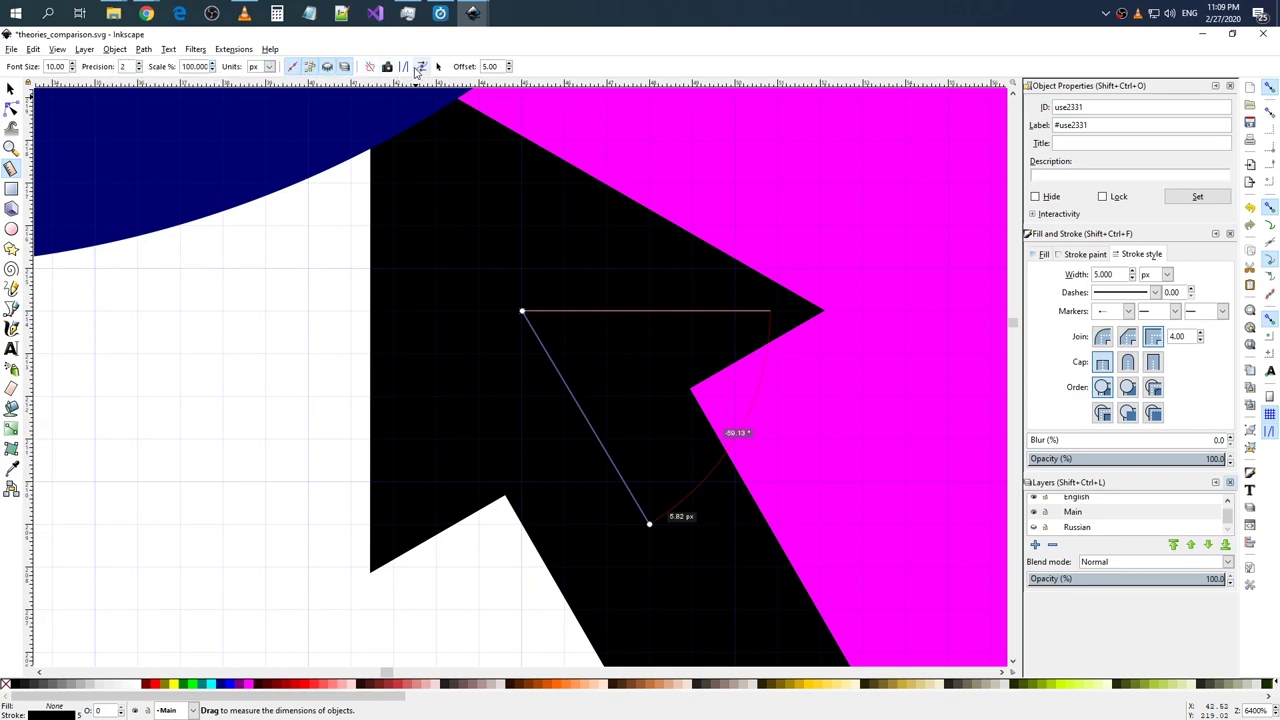
- Measure about 5.82 px at −59.13° across the arrowhead point, then undo the arrow's shortening
left_click_drag(770, 311, 759, 269)
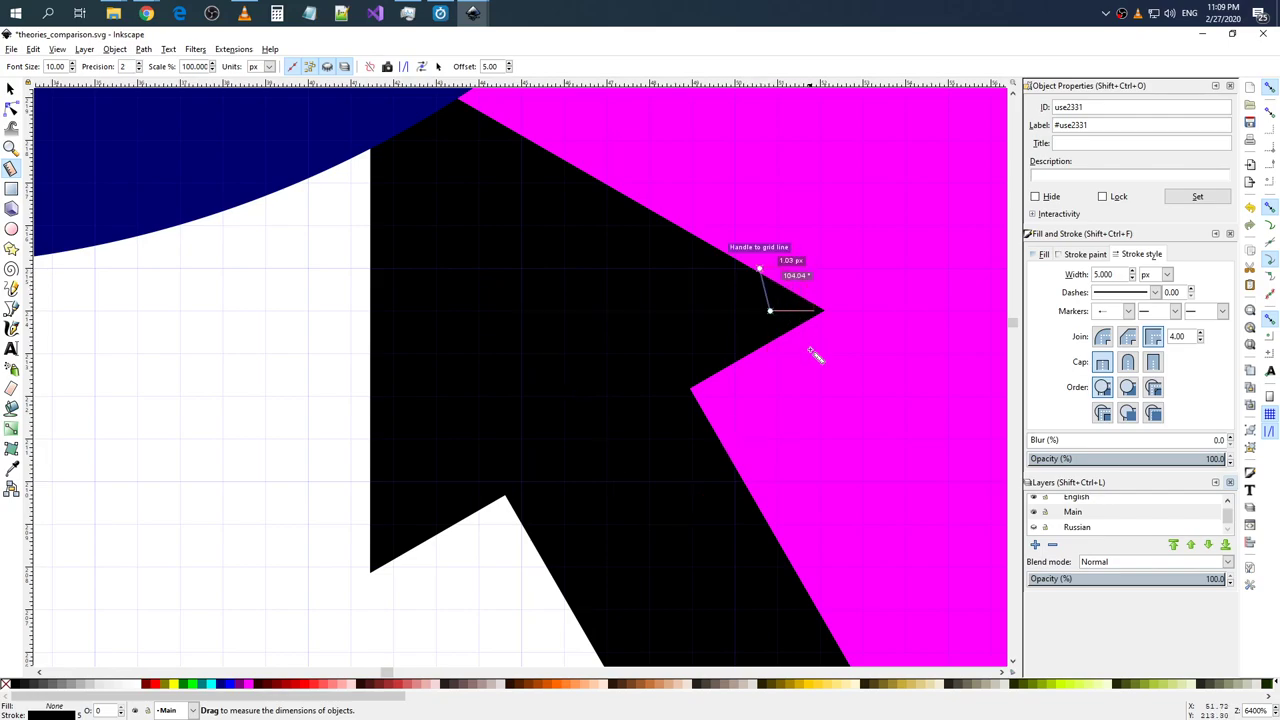
key("ctrl+z")
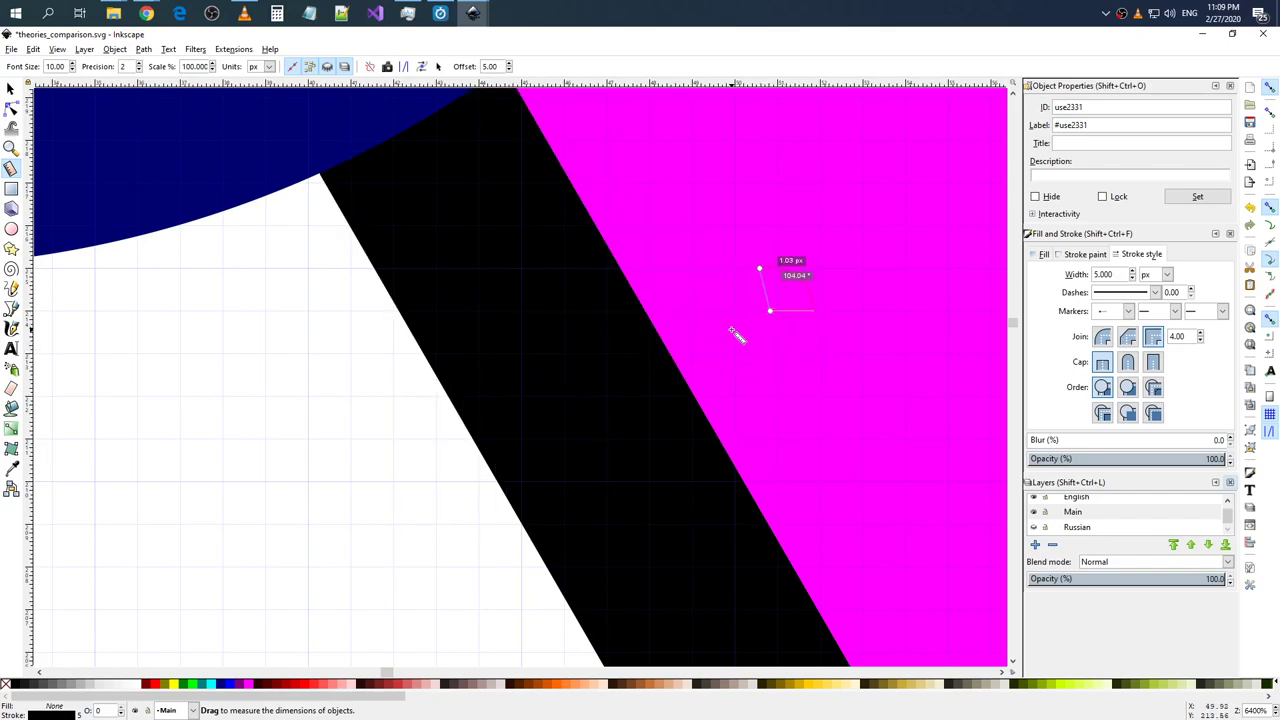
scroll(563, 251, "down", 9)
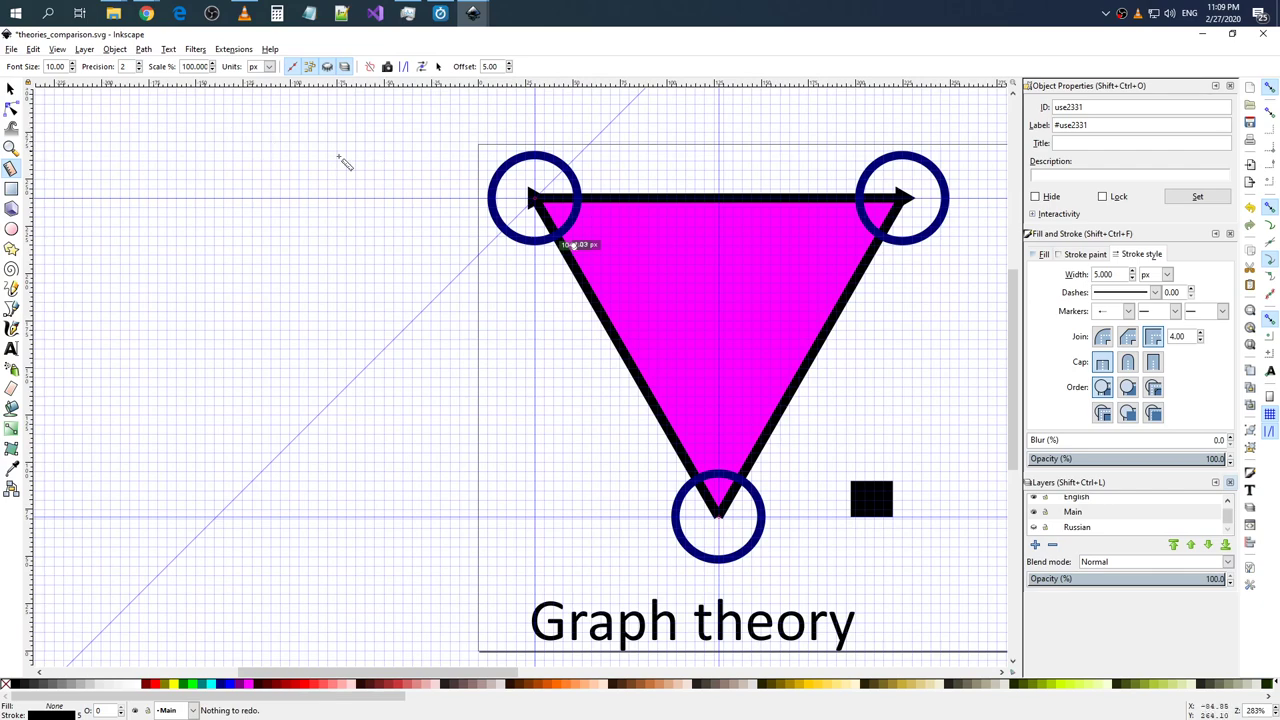
scroll(640, 215, "up", 5)
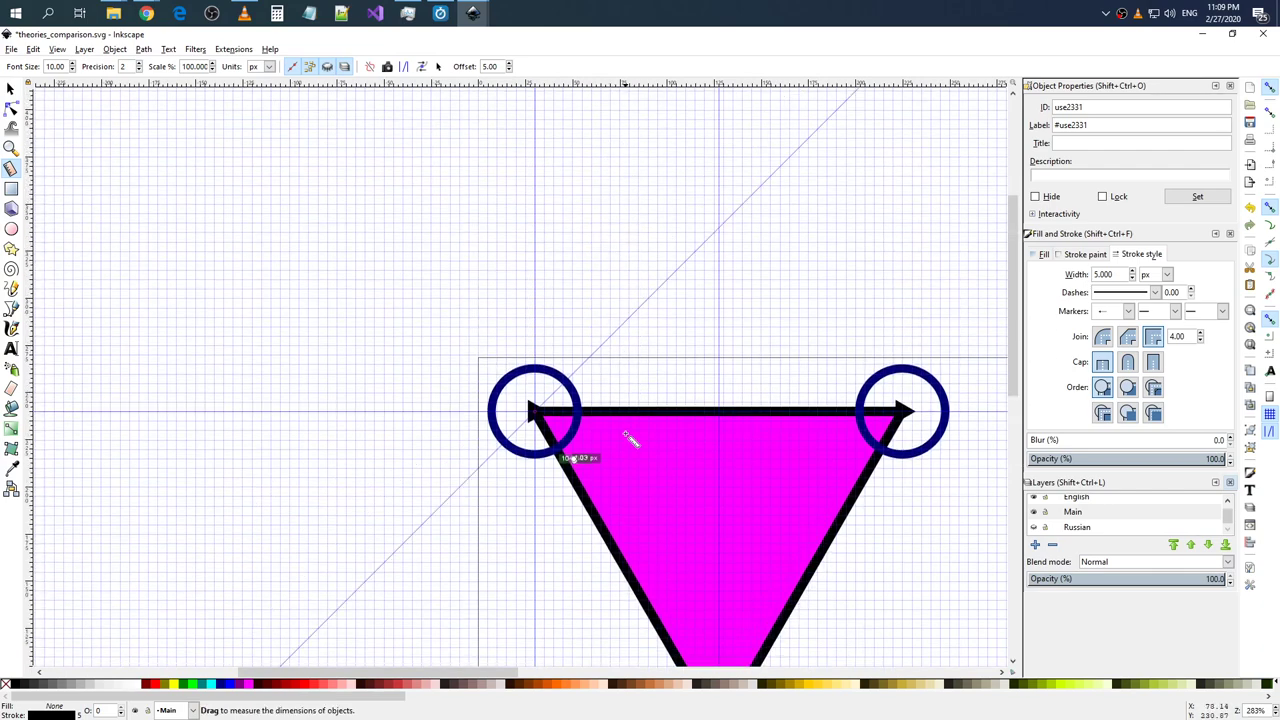
- Delete the left arrow's node at the circle centre so its arrowhead stops at the rim
scroll(620, 438, "up", 3)
left_click(10, 88)
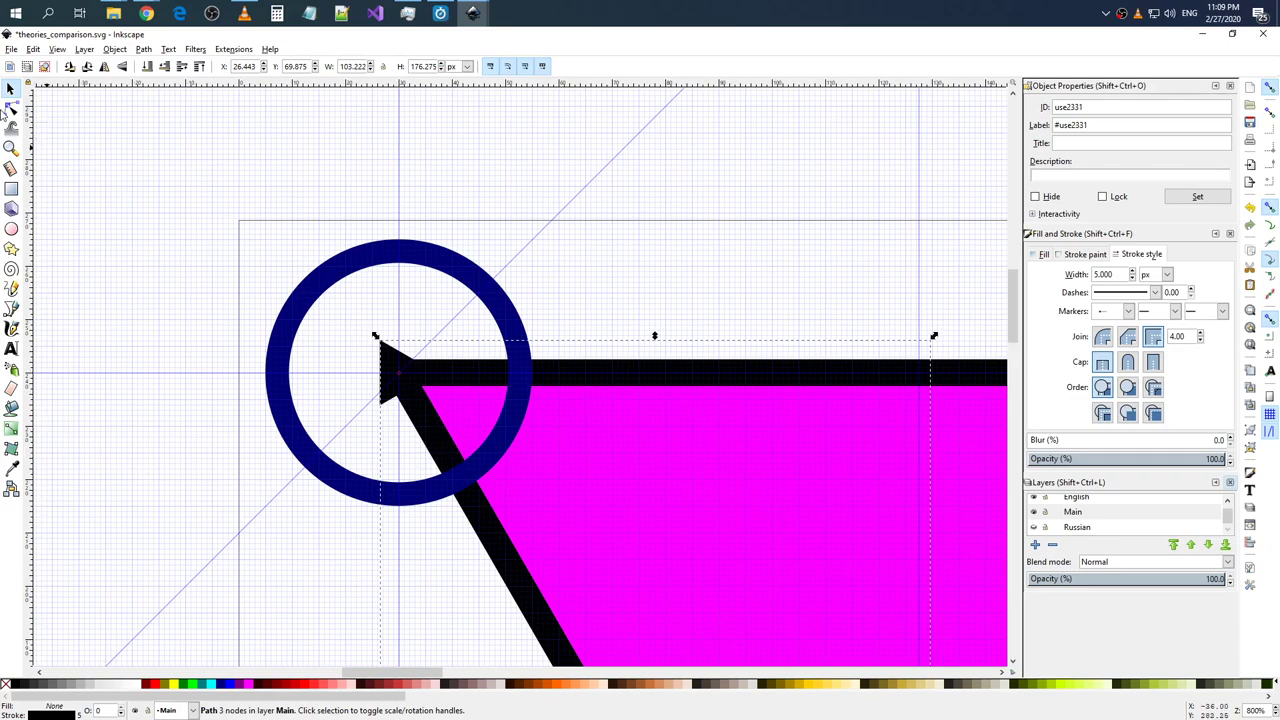
left_click(5, 110)
left_click(398, 373)
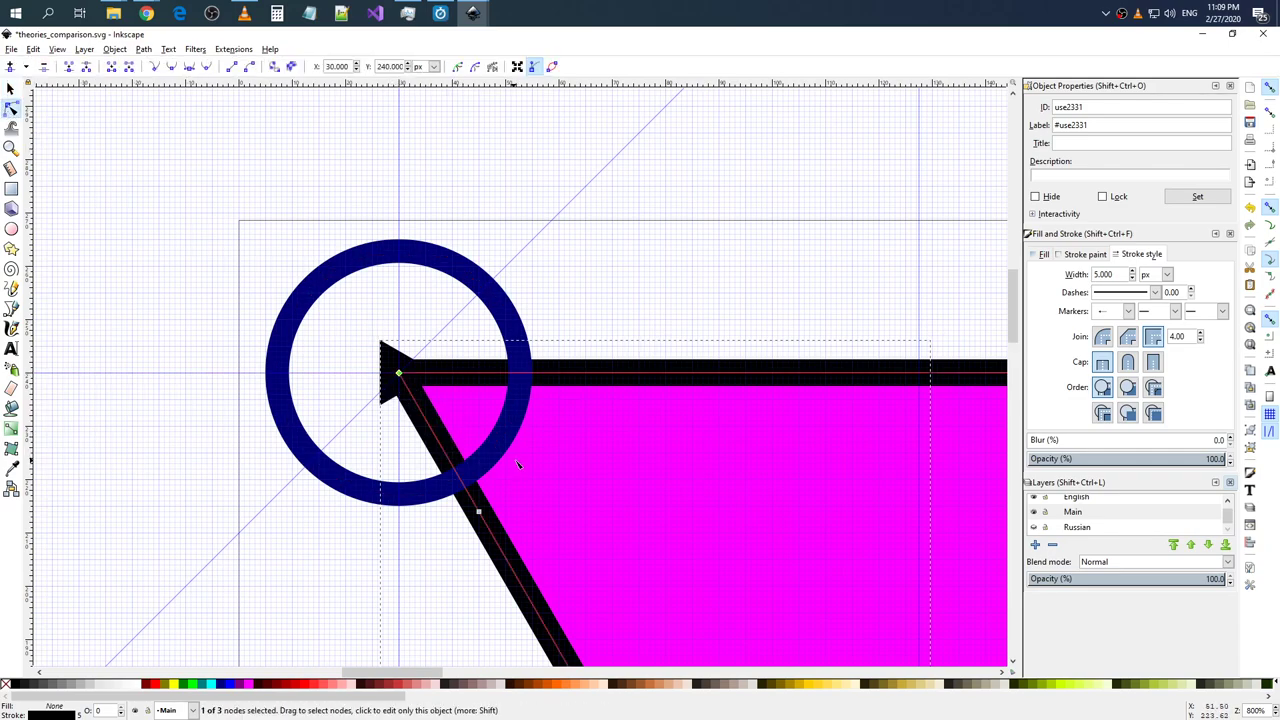
key("Delete")
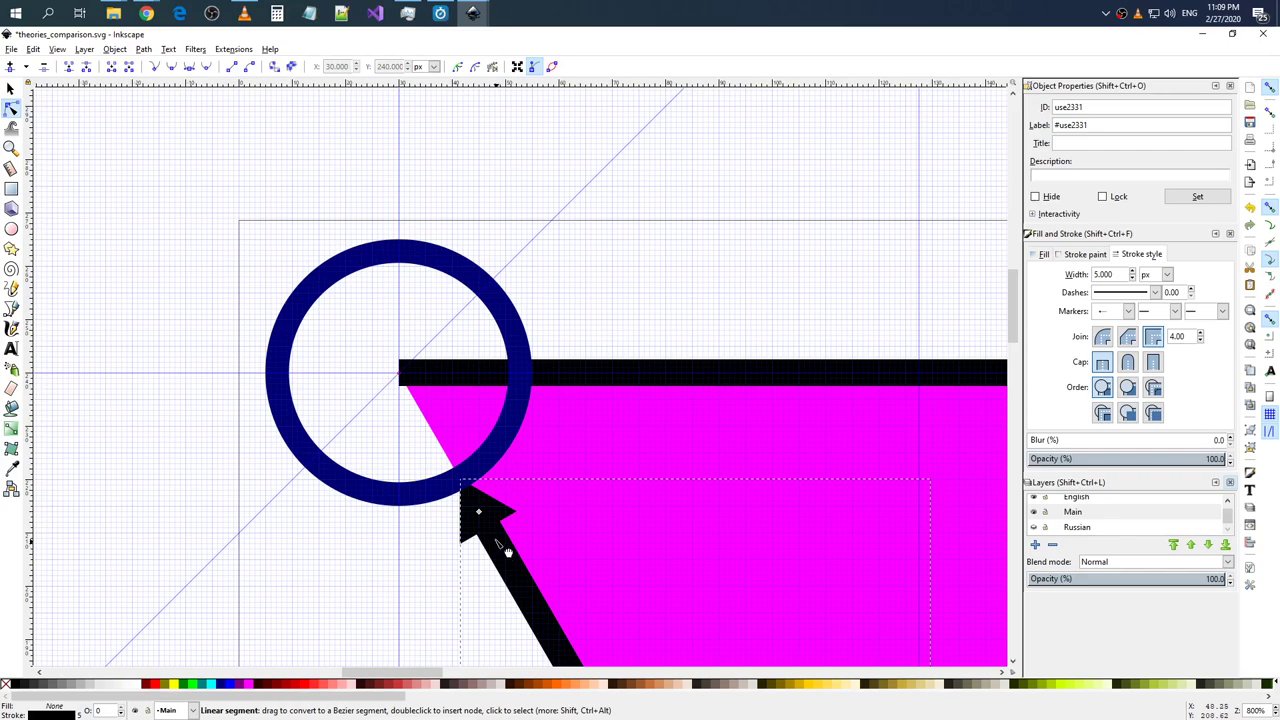
- Bring the browser's 'inkscape snap to grid' image results back to the front
scroll(560, 550, "down", 5)
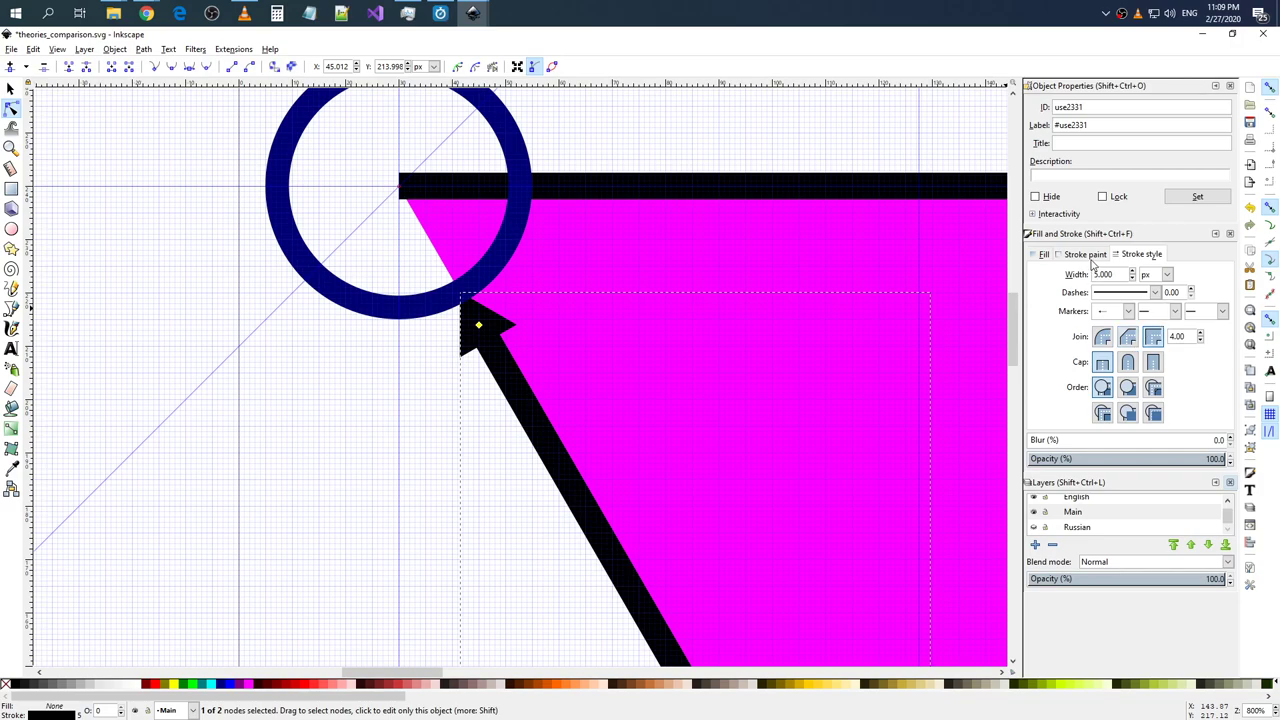
scroll(563, 400, "down", 5)
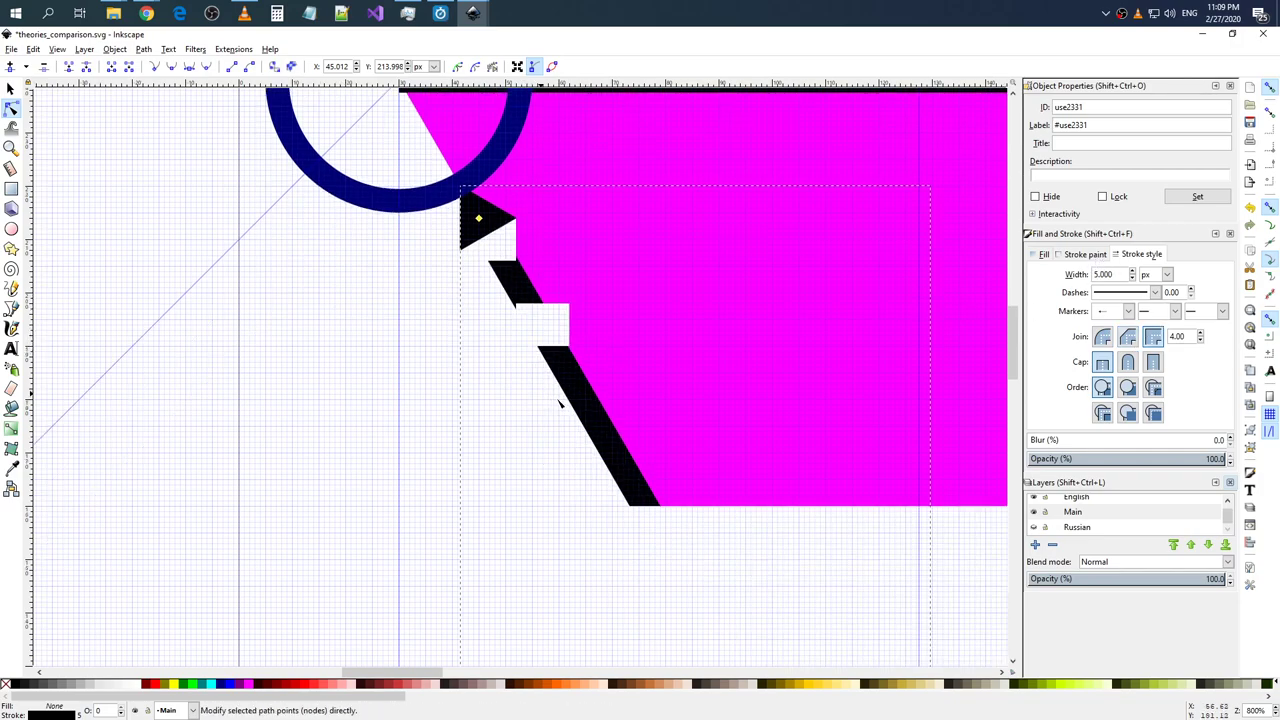
scroll(764, 382, "down", 3, "ctrl")
scroll(708, 343, "down", 1, "ctrl")
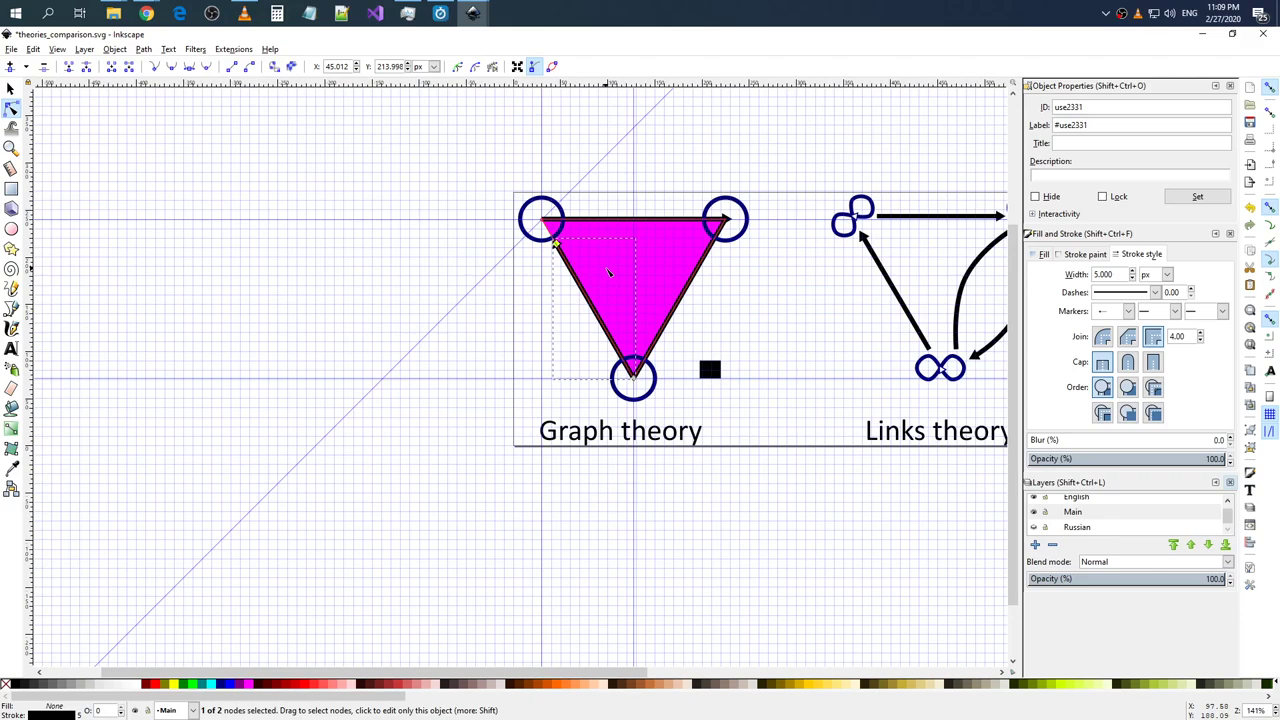
scroll(708, 343, "up", 3, "ctrl")
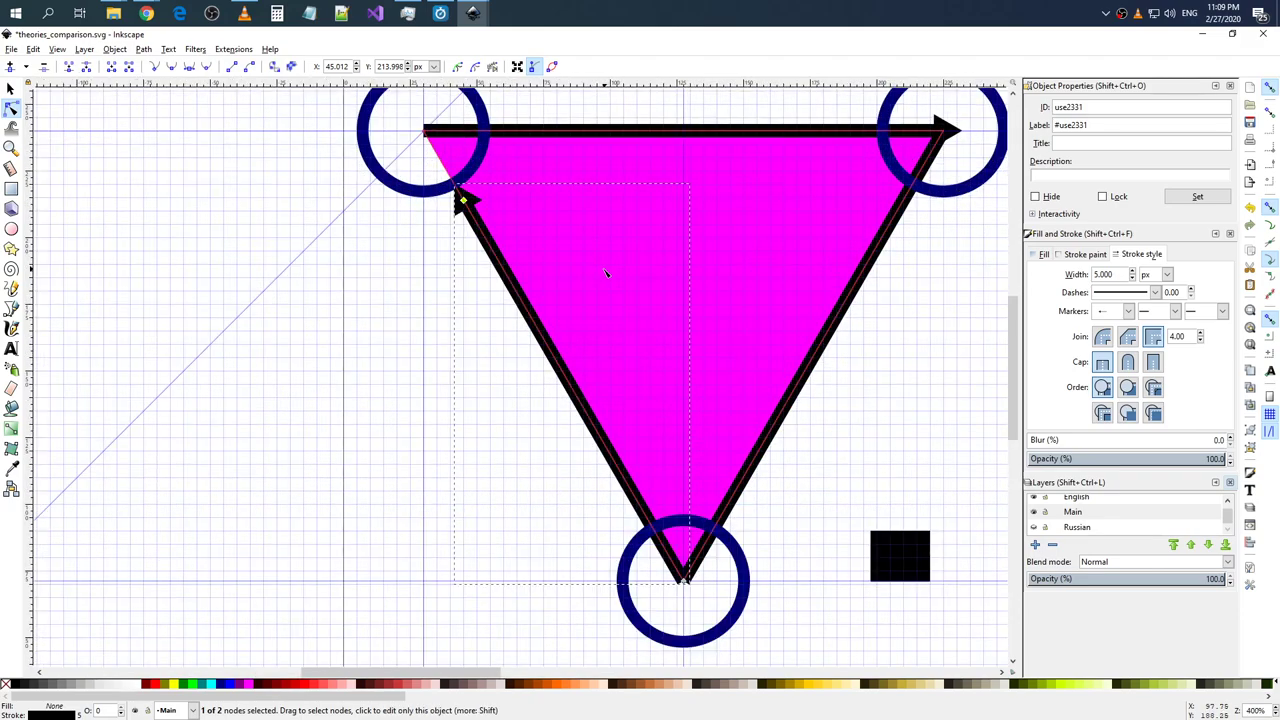
left_click(147, 13)
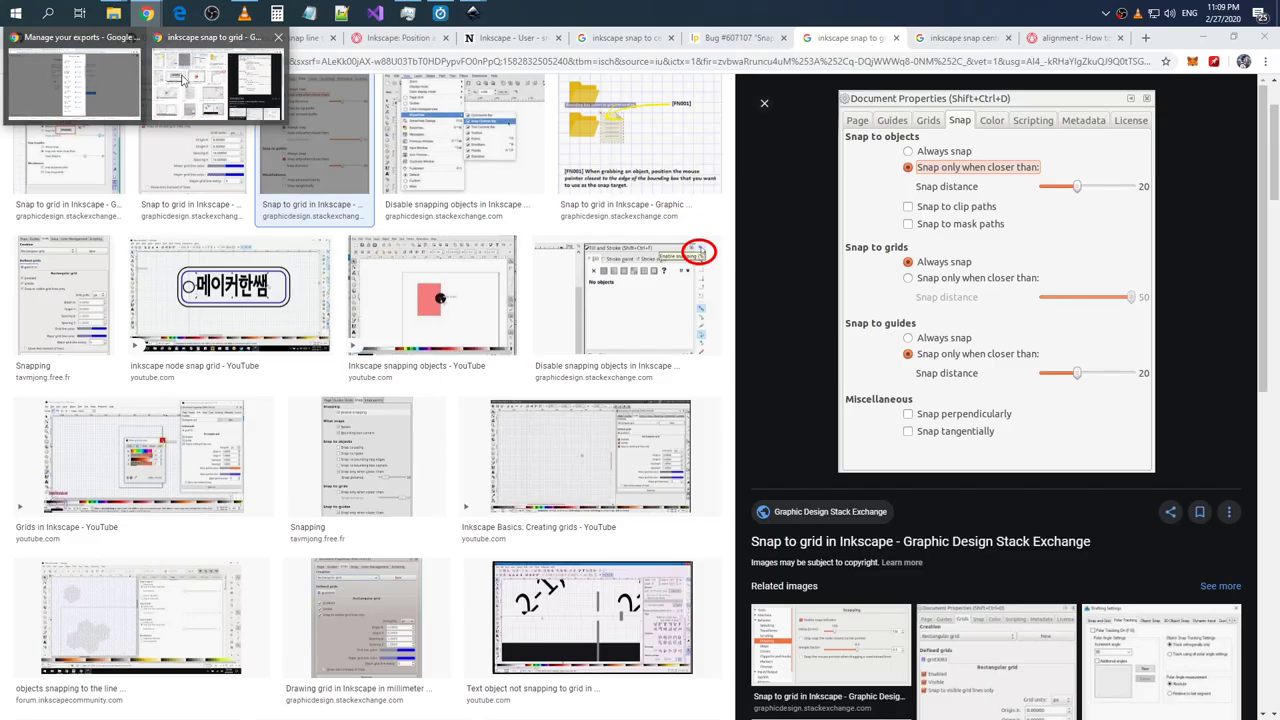
- Search Google in a new tab for 'inkscape make line shorter without rotation', then return to Inkscape
left_click(212, 77)
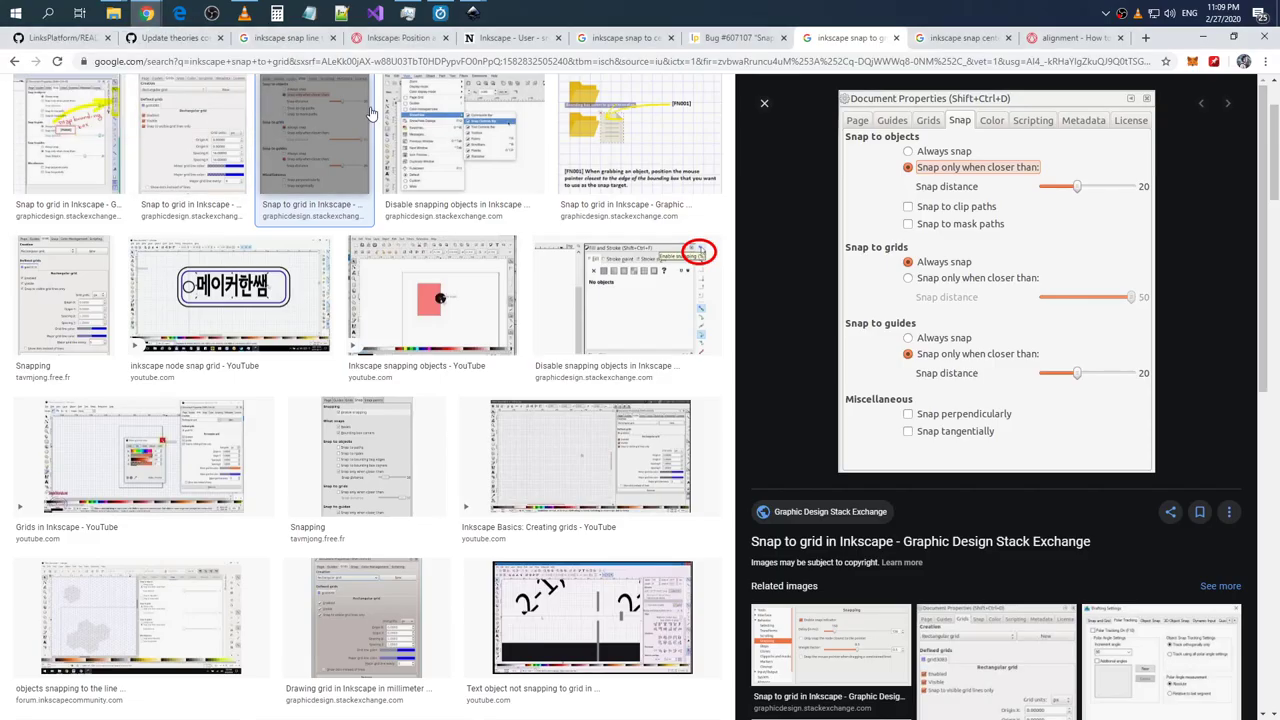
left_click(1145, 38)
type("i")
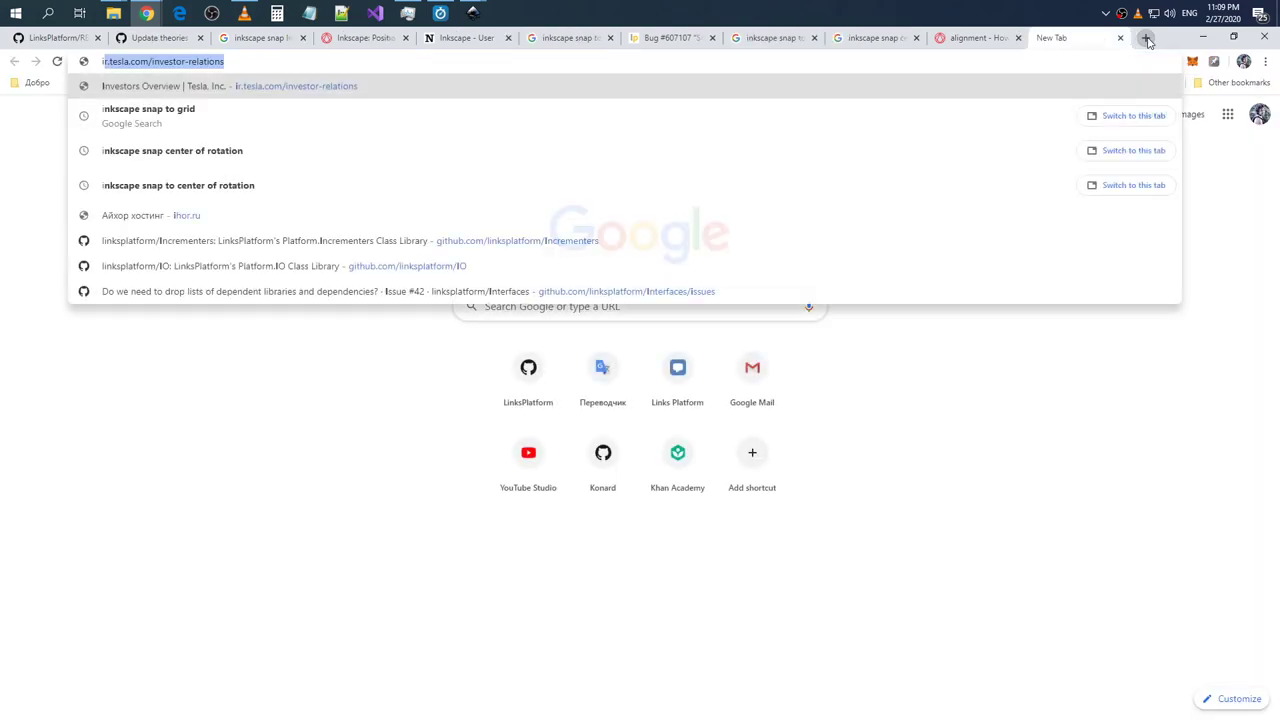
type("nksc")
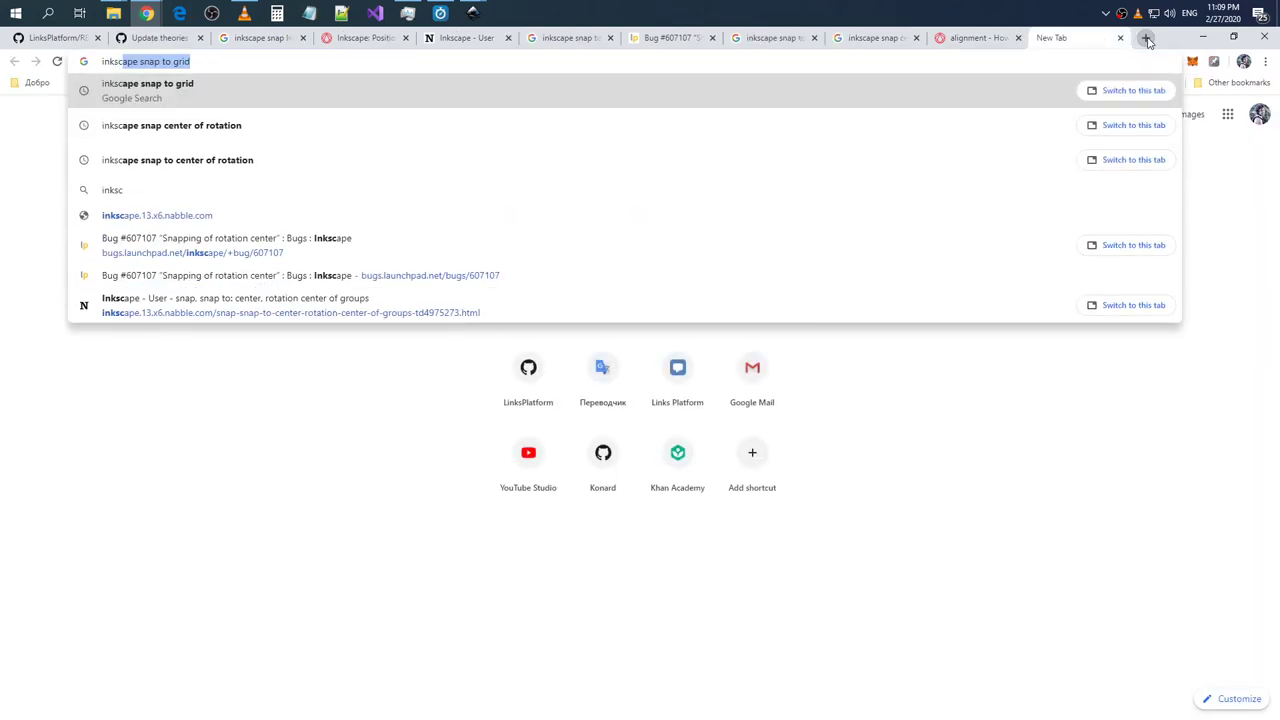
type("ape make line ")
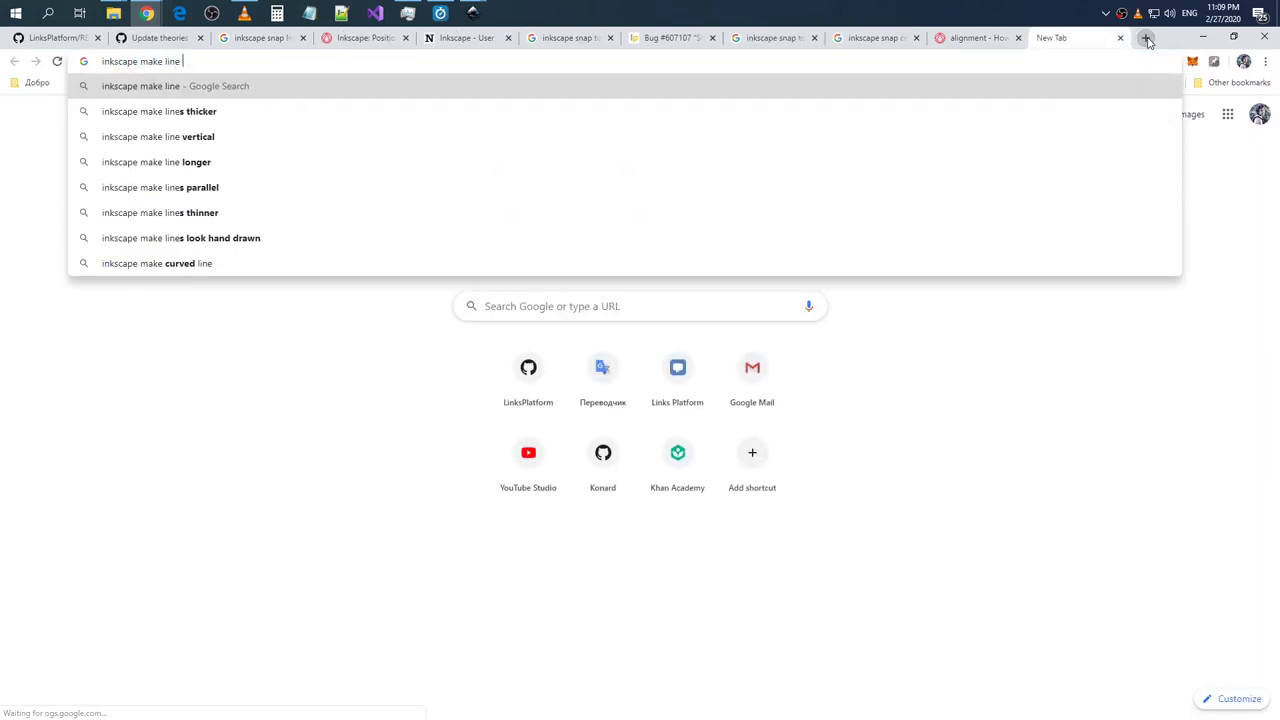
type("shorter ")
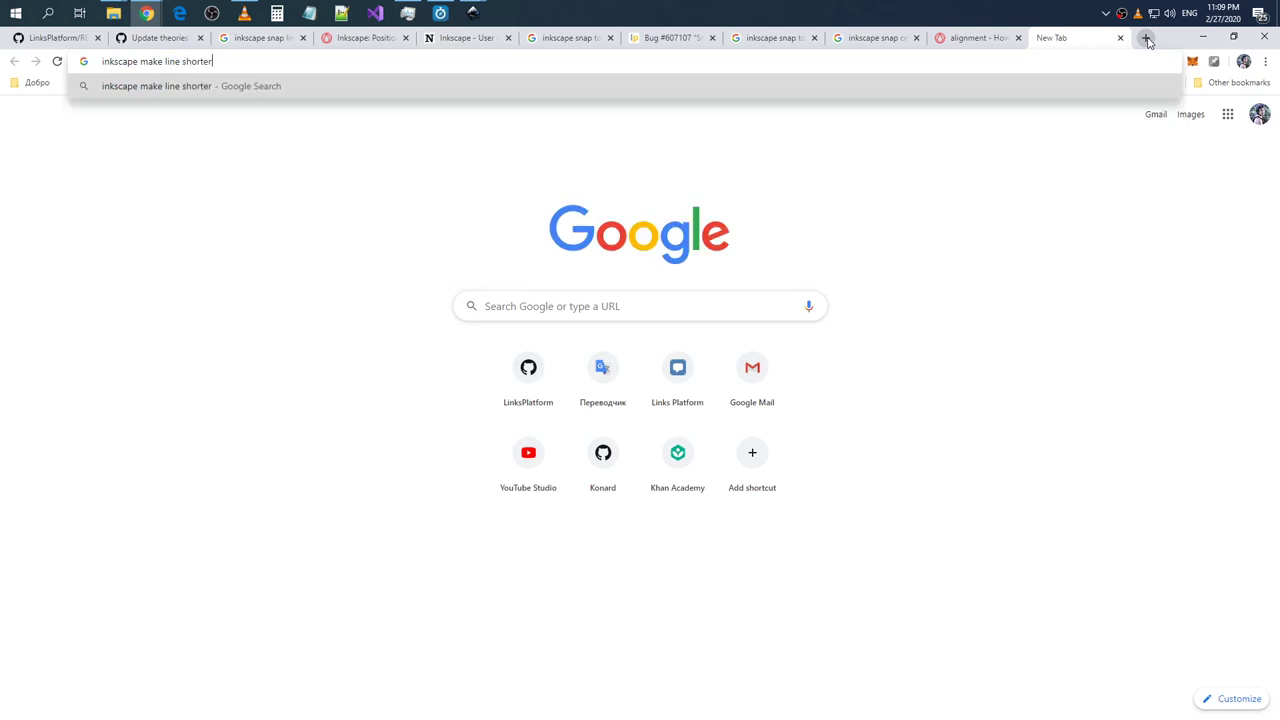
type("without ")
type("rotation")
key("Return")
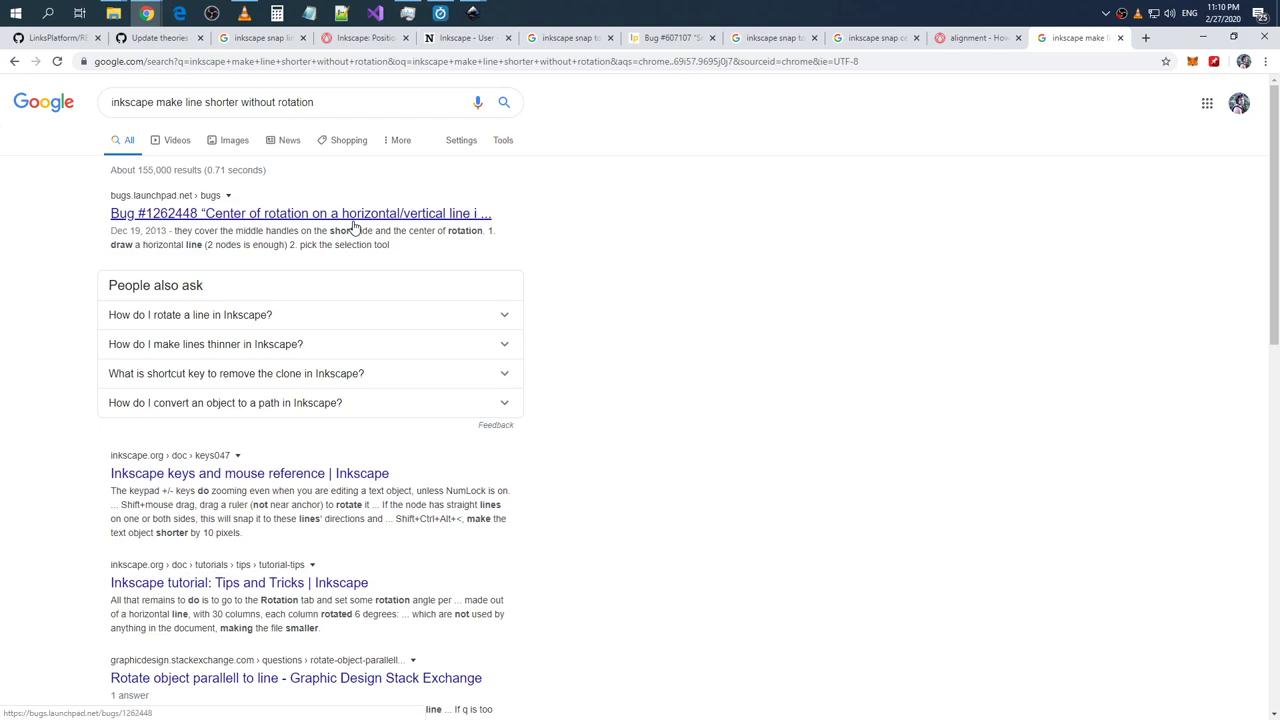
key("alt+Tab")
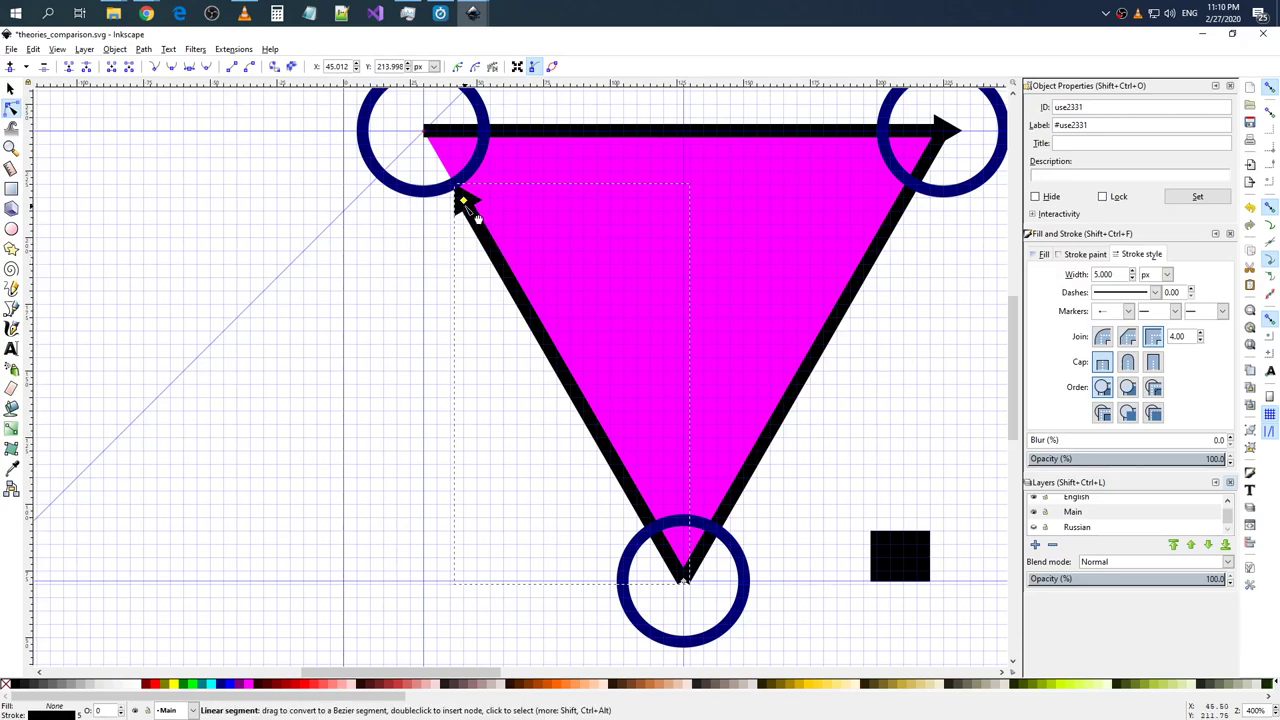
- Zoom in on the left arrow and attempt a boolean operation on its path with Ctrl+plus
key("plus")
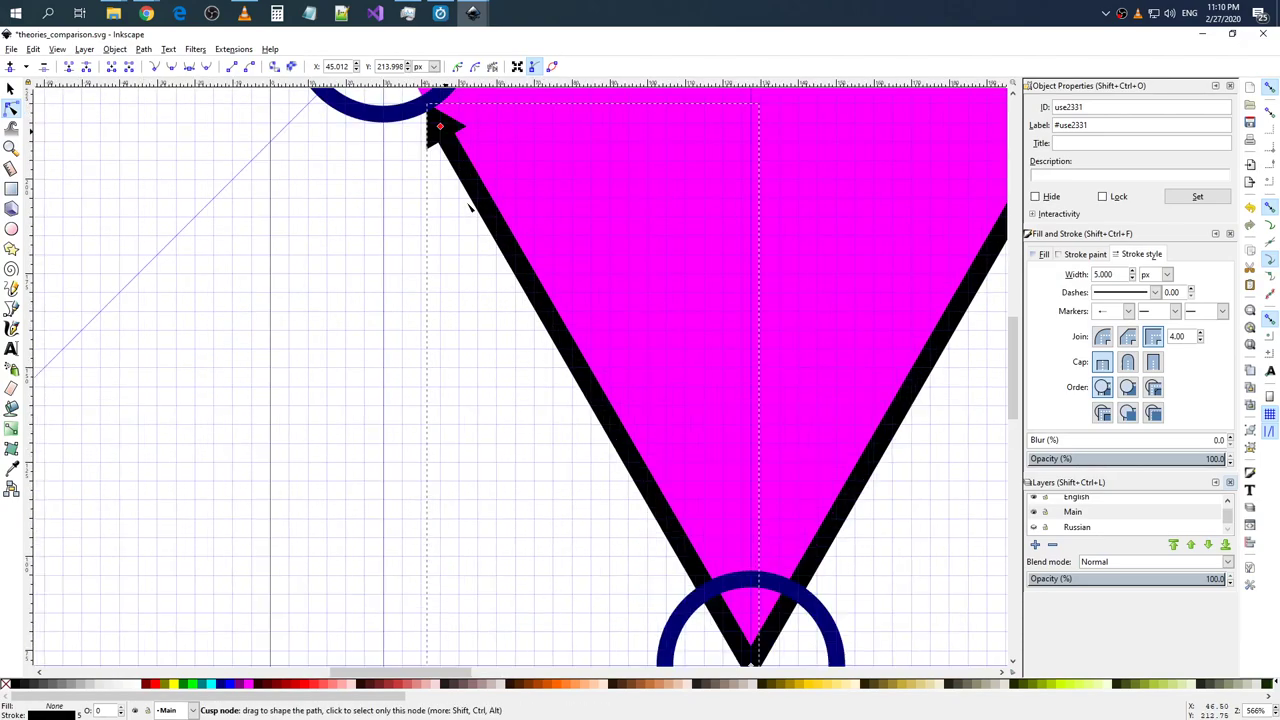
scroll(470, 200, "up", 1)
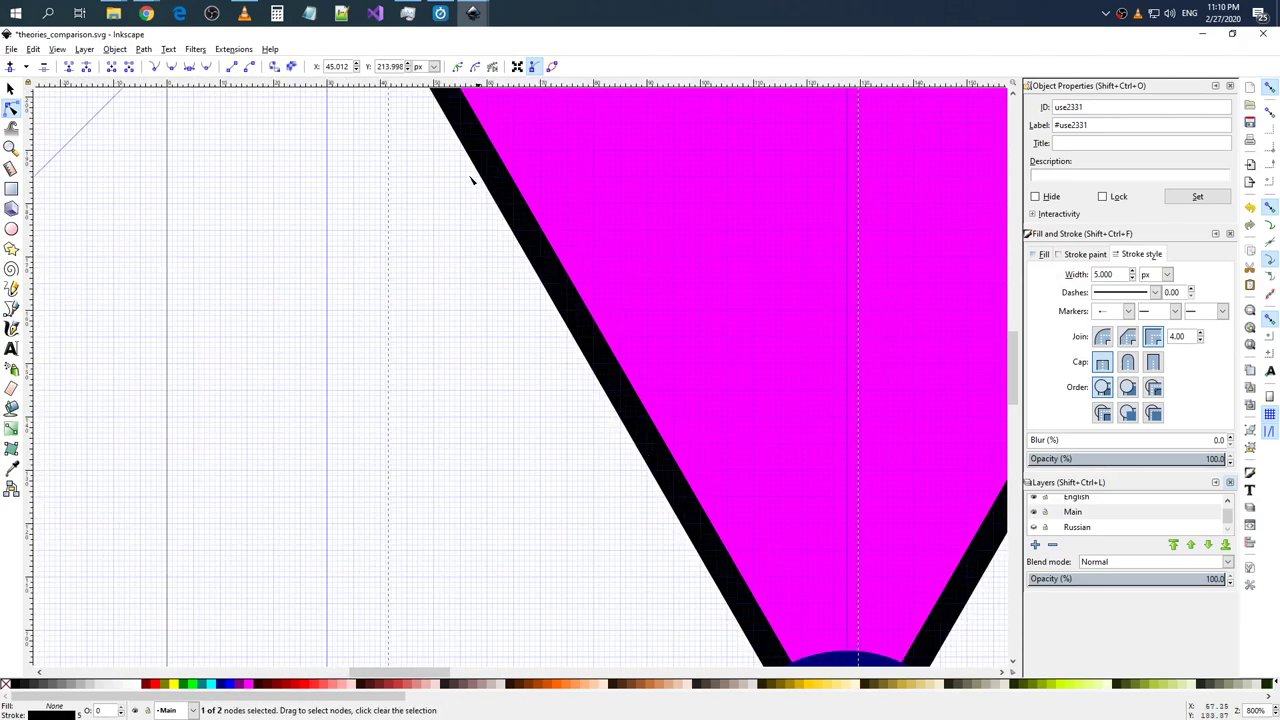
scroll(465, 175, "down", 4)
scroll(609, 243, "down", 1)
scroll(453, 157, "up", 3)
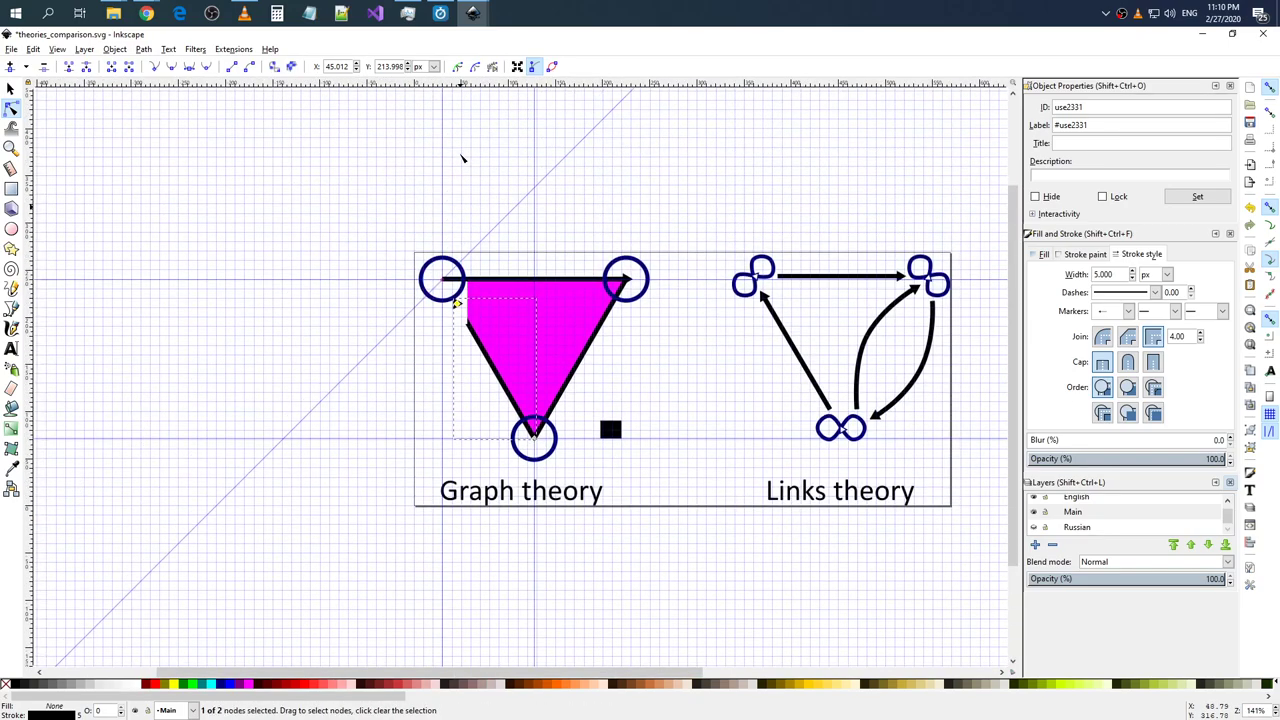
scroll(465, 320, "up", 2)
scroll(465, 320, "up", 3)
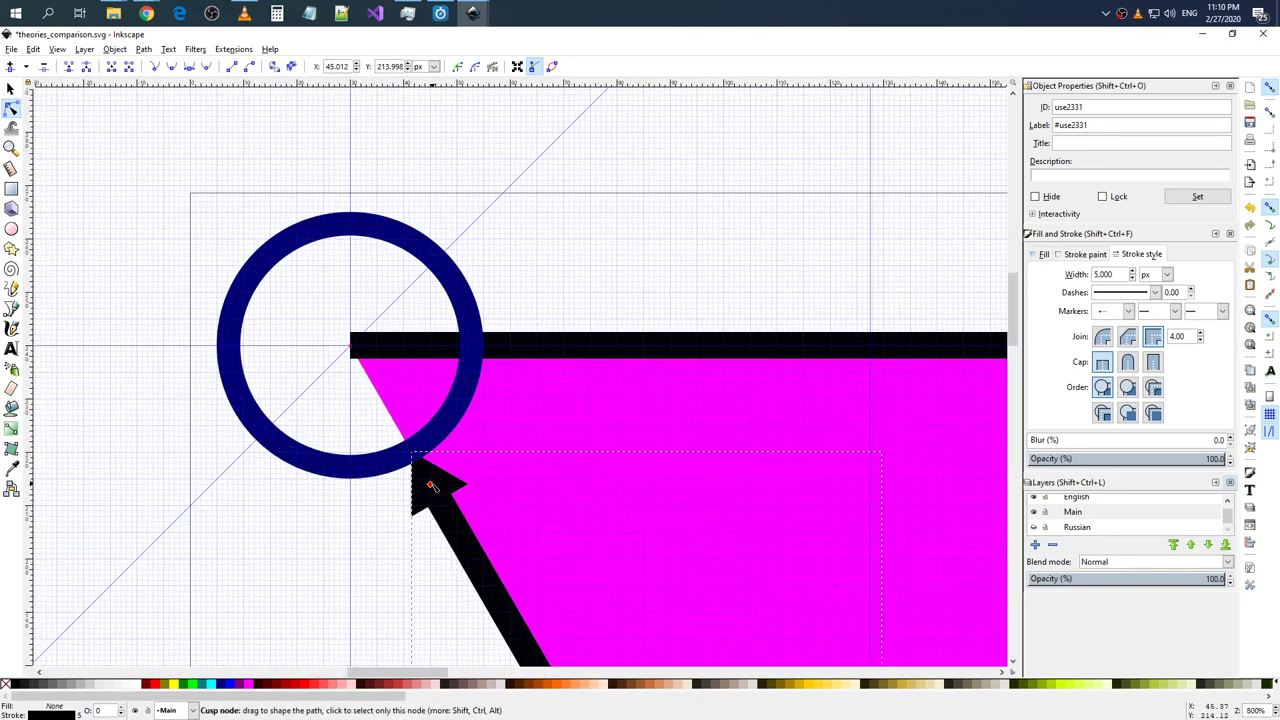
scroll(480, 481, "up", 1)
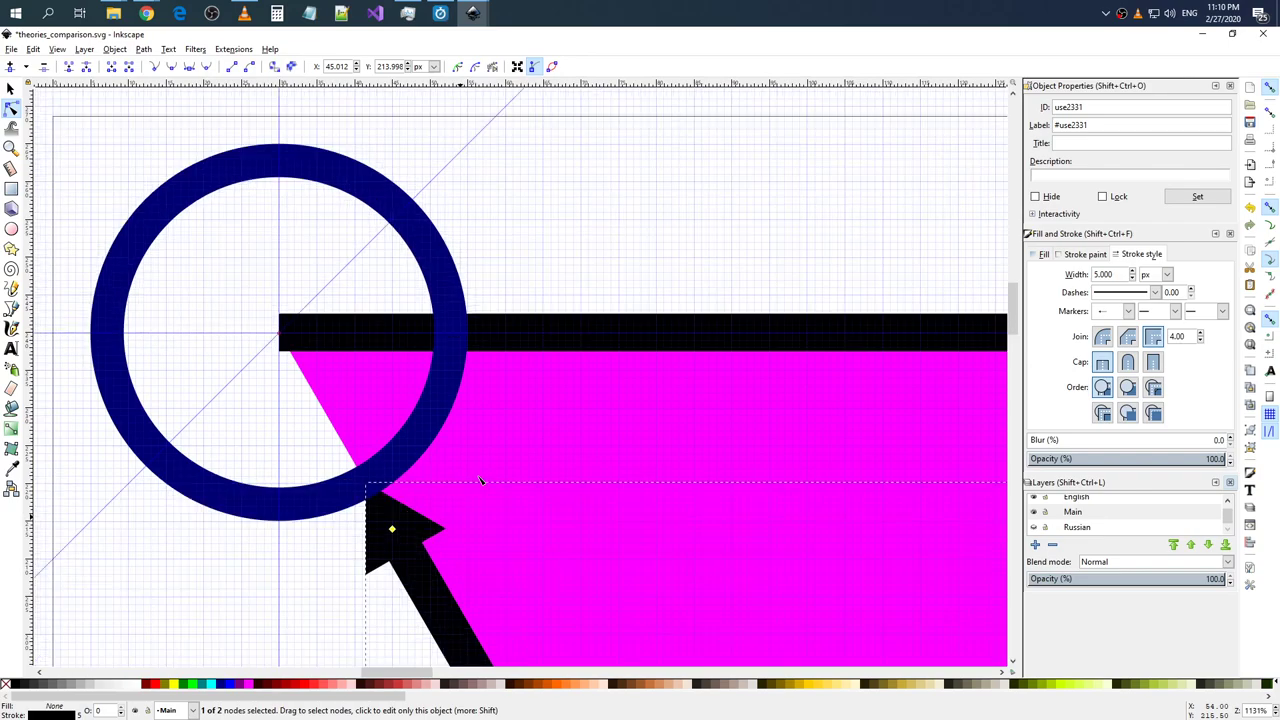
scroll(480, 481, "down", 1)
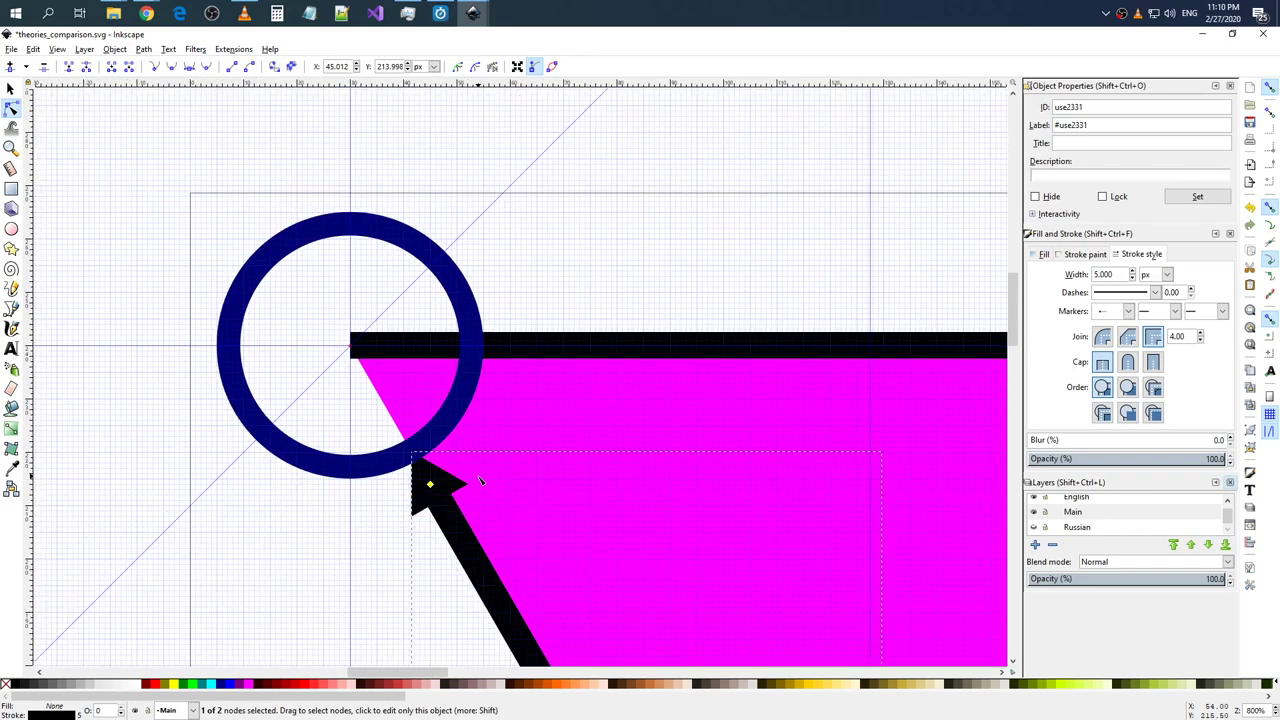
scroll(480, 481, "up", 1)
scroll(480, 481, "down", 1)
scroll(480, 481, "up", 1)
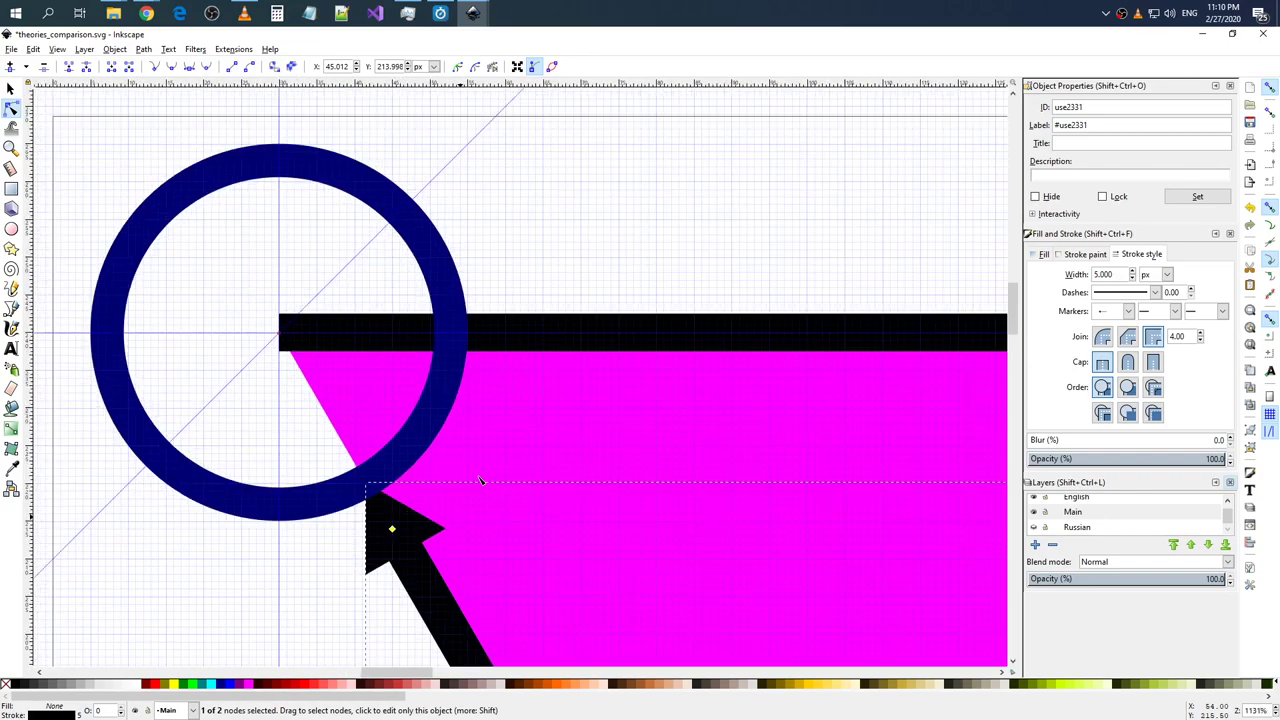
scroll(480, 481, "down", 1)
key("ctrl+plus")
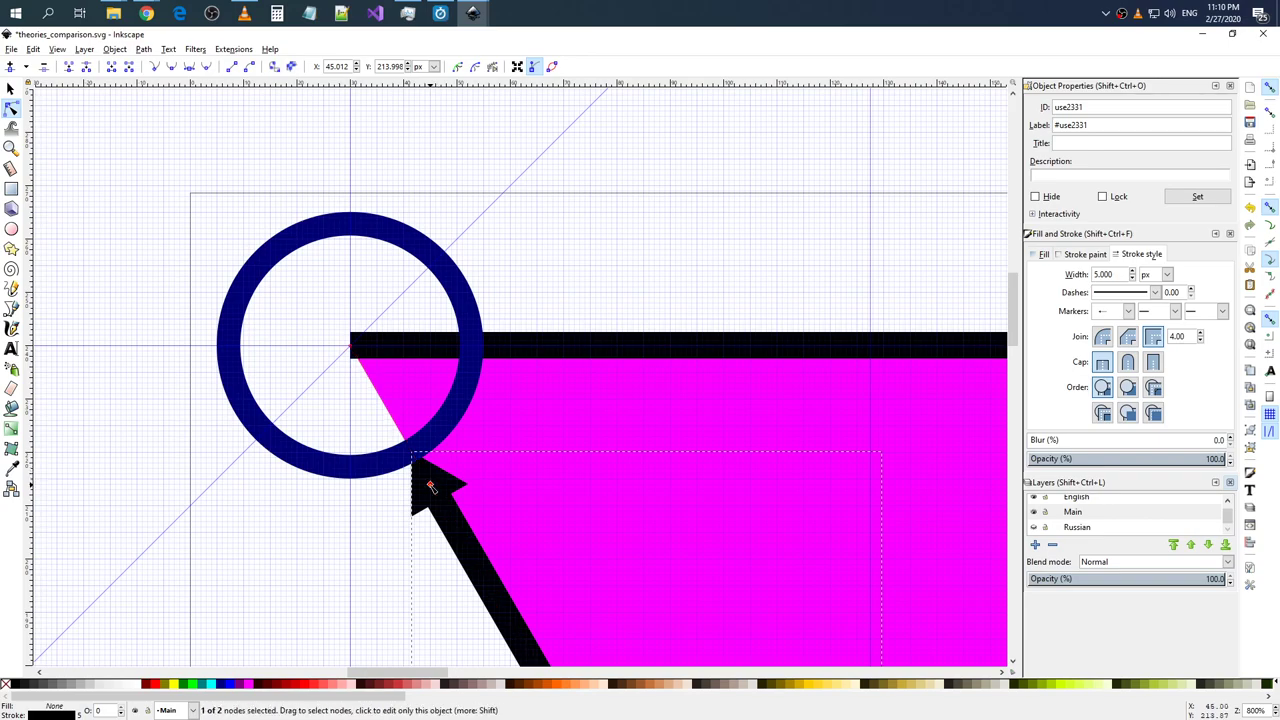
scroll(557, 478, "down", 2)
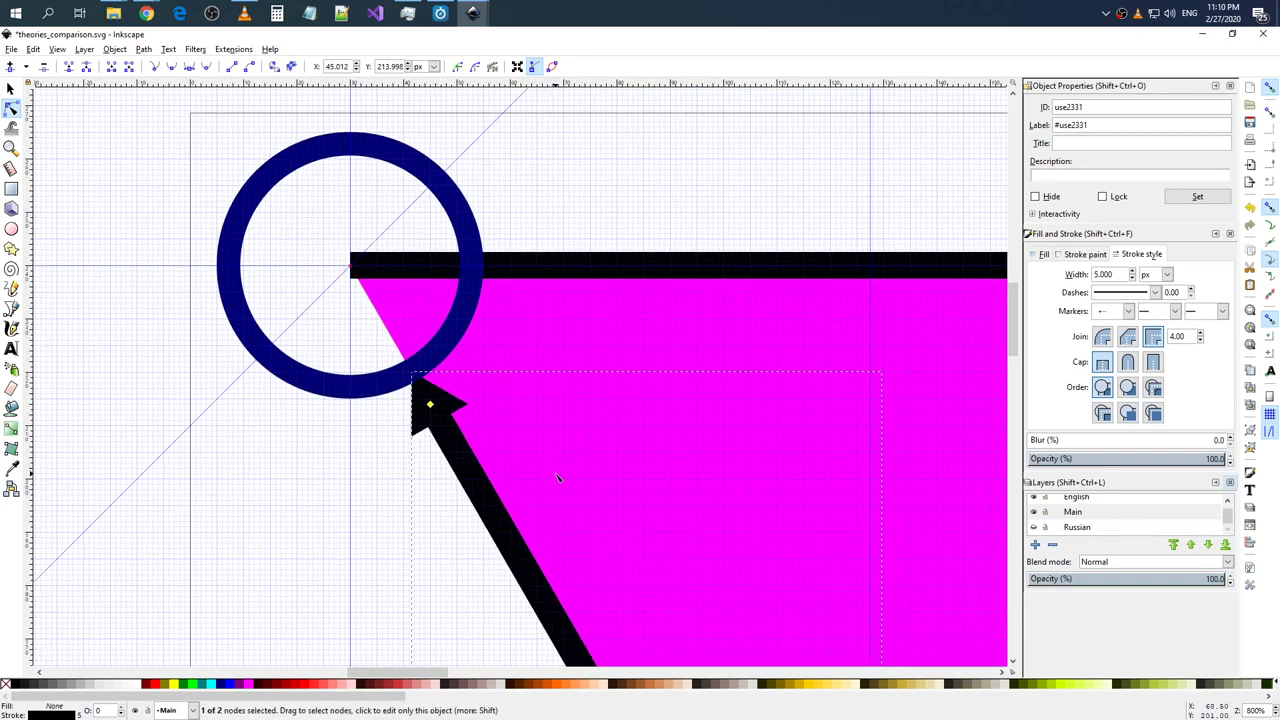
- Nudge the arrow's end node with arrow keys, returning it to X 45.012, Y 213.998
key("Right")
key("Down")
key("Right")
key("Right")
key("Down")
key("Down")
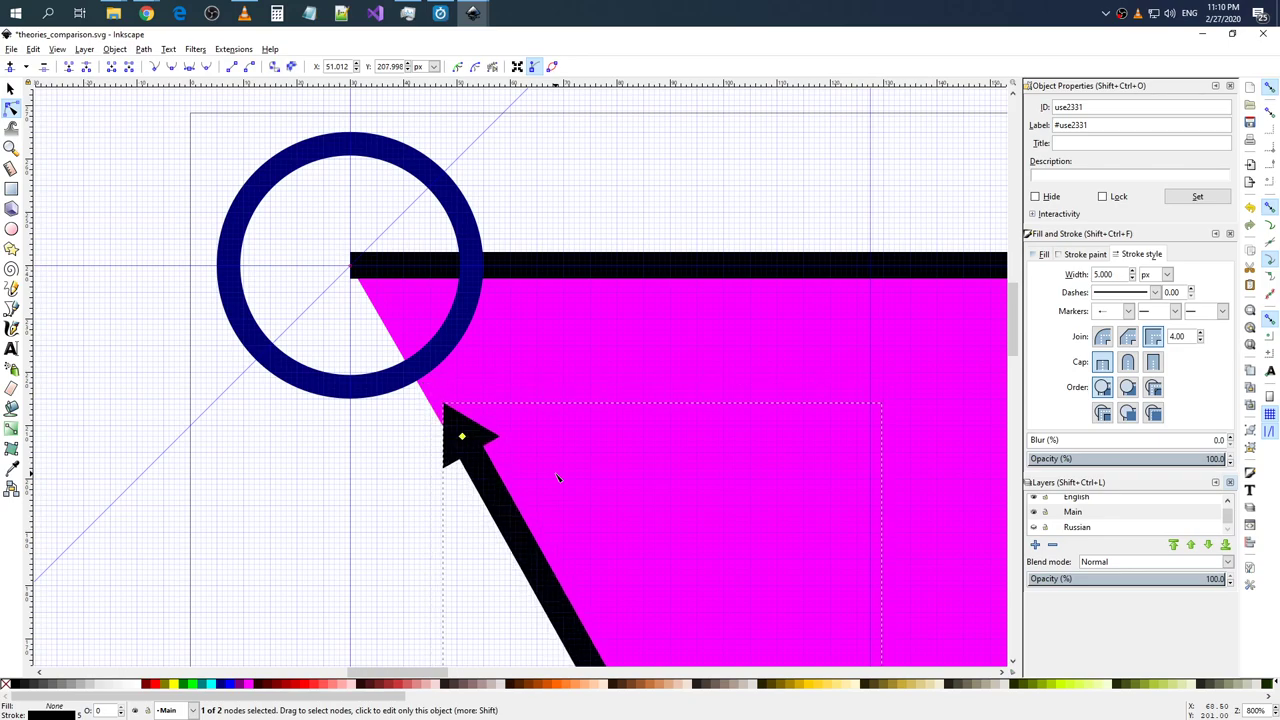
key("Up")
key("Up")
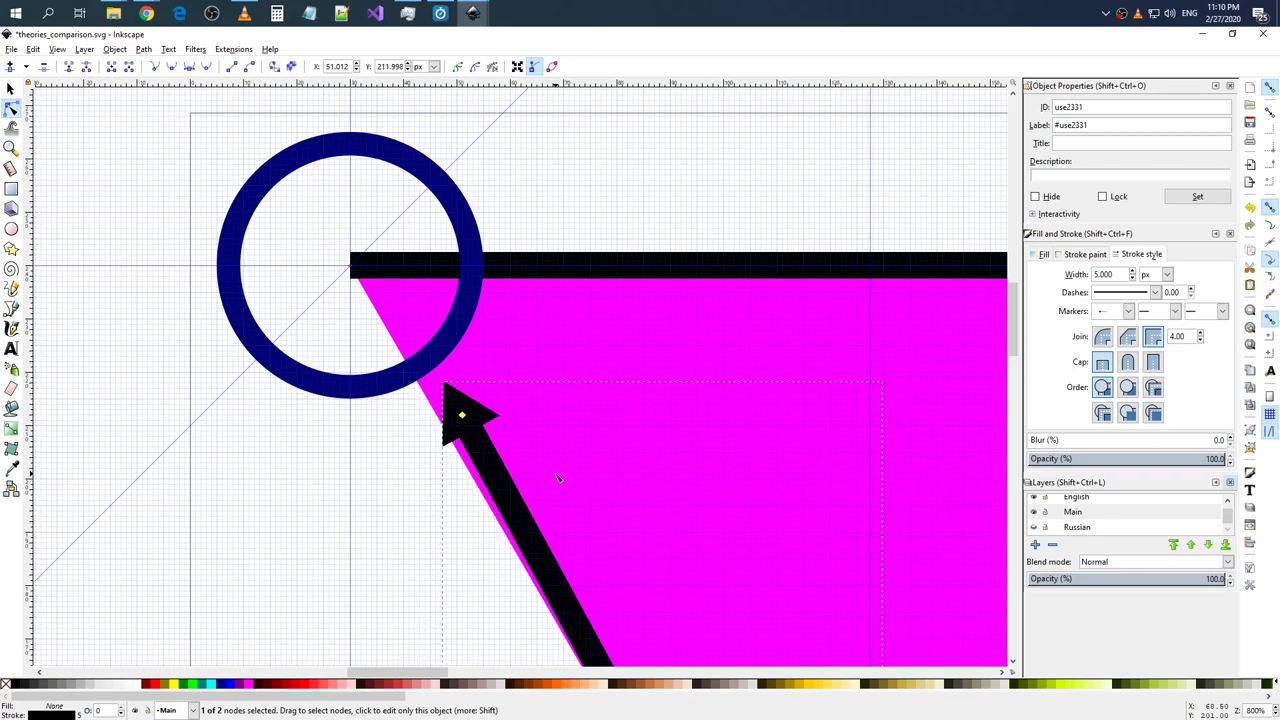
key("Down")
key("Down")
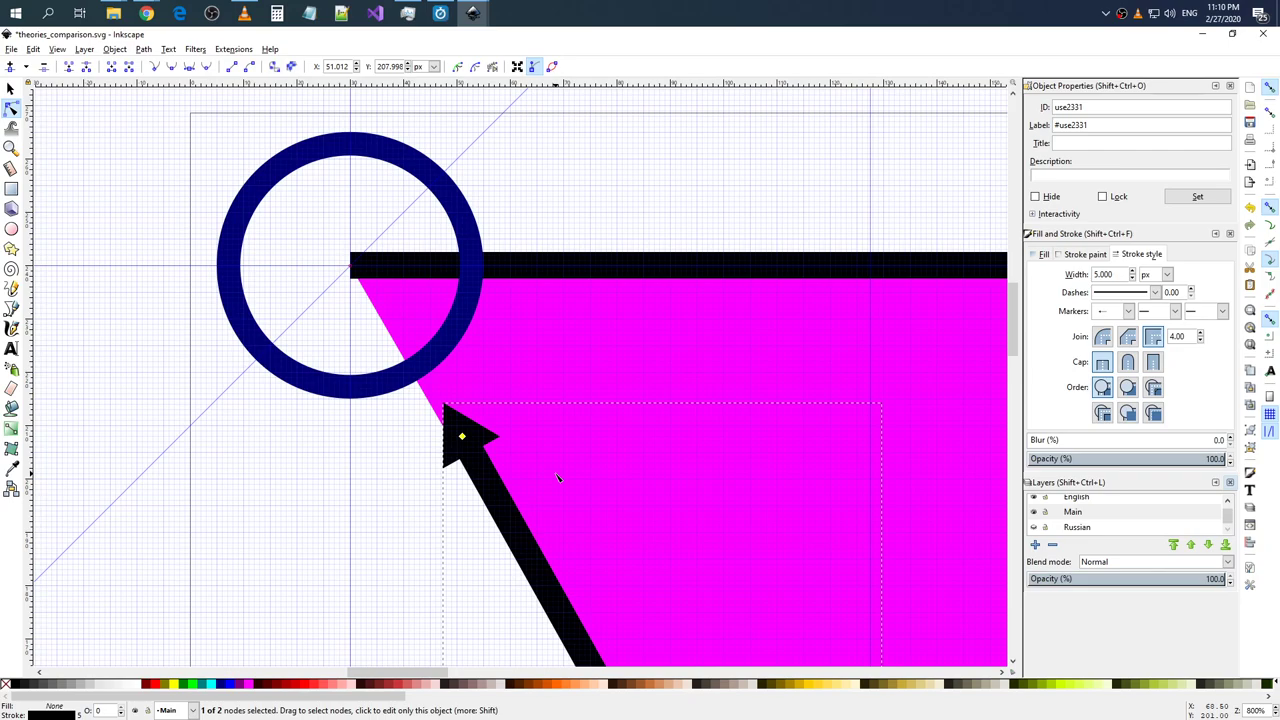
key("Left")
key("Up")
key("Left")
key("Up")
key("Up")
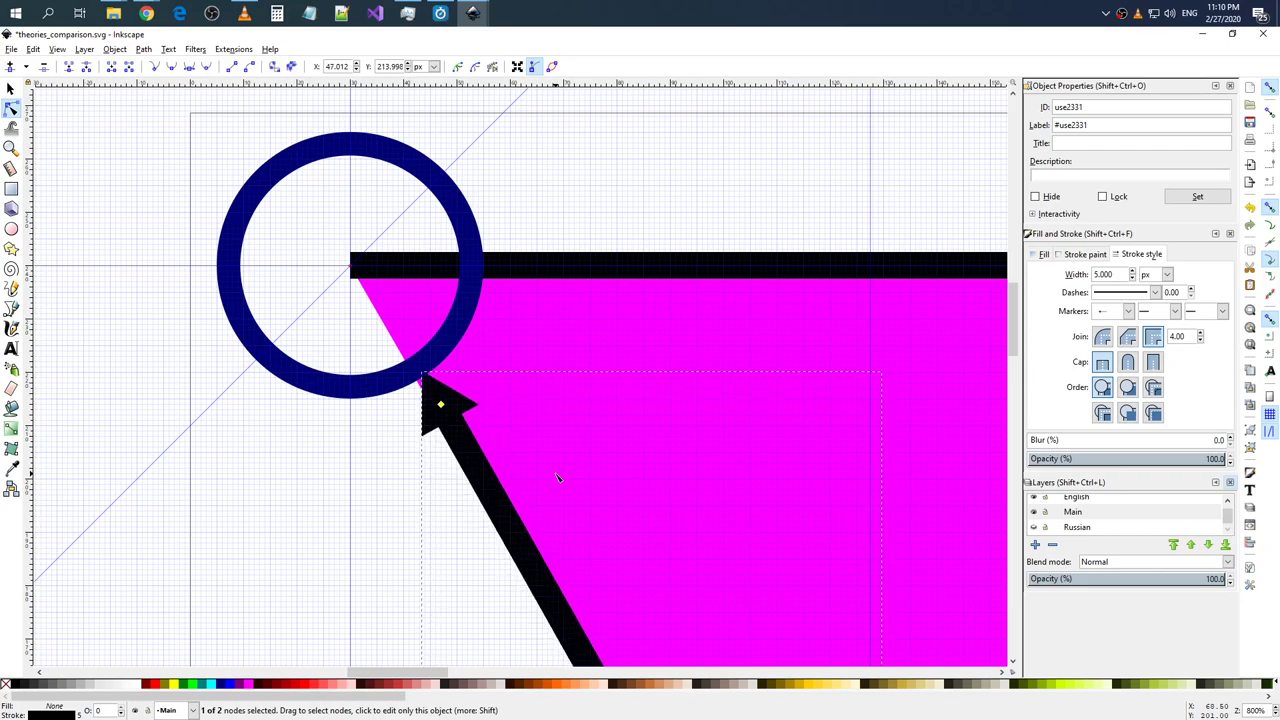
key("Left")
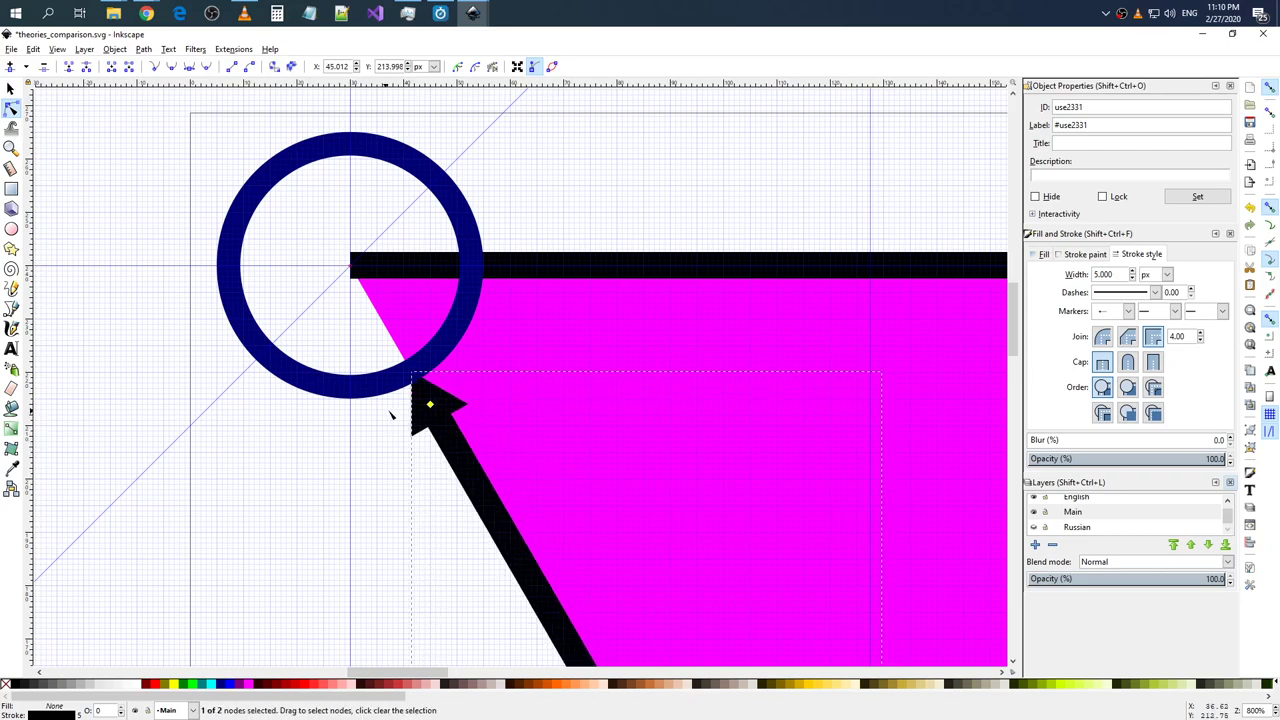
- Select both nodes of the left arrow path
scroll(453, 440, "up", 2)
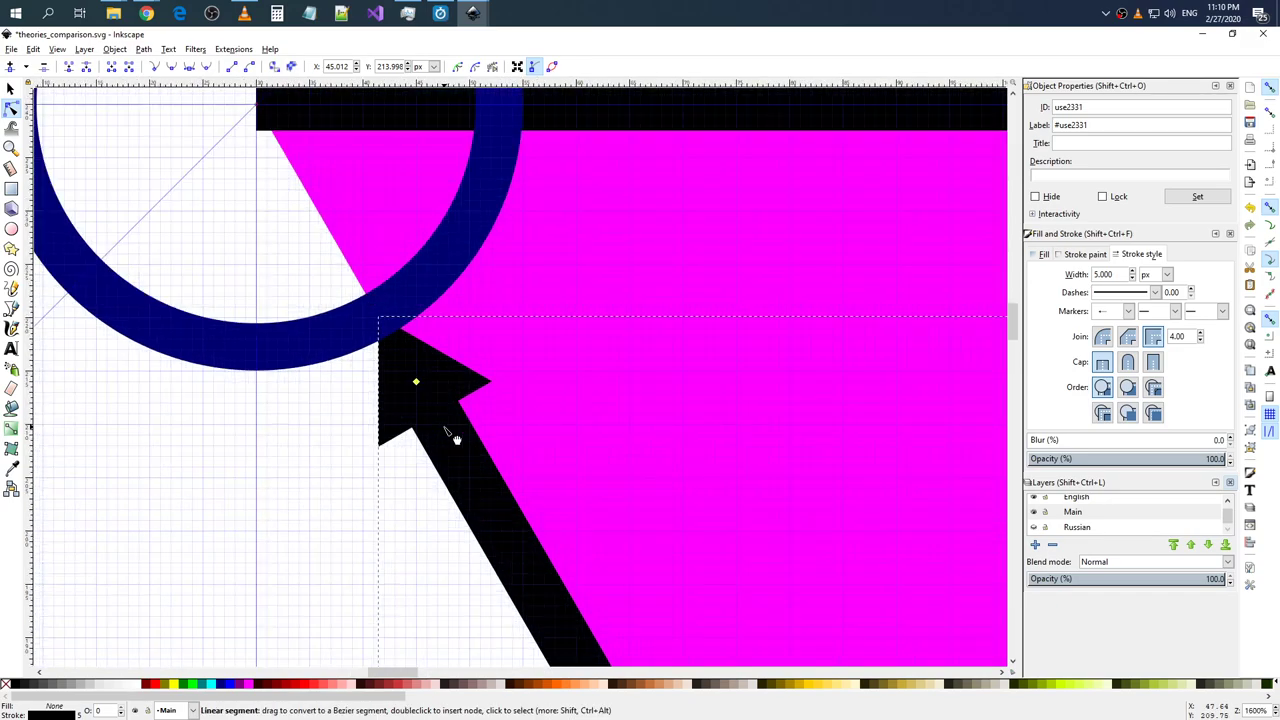
scroll(457, 437, "up", 2)
scroll(451, 434, "up", 2)
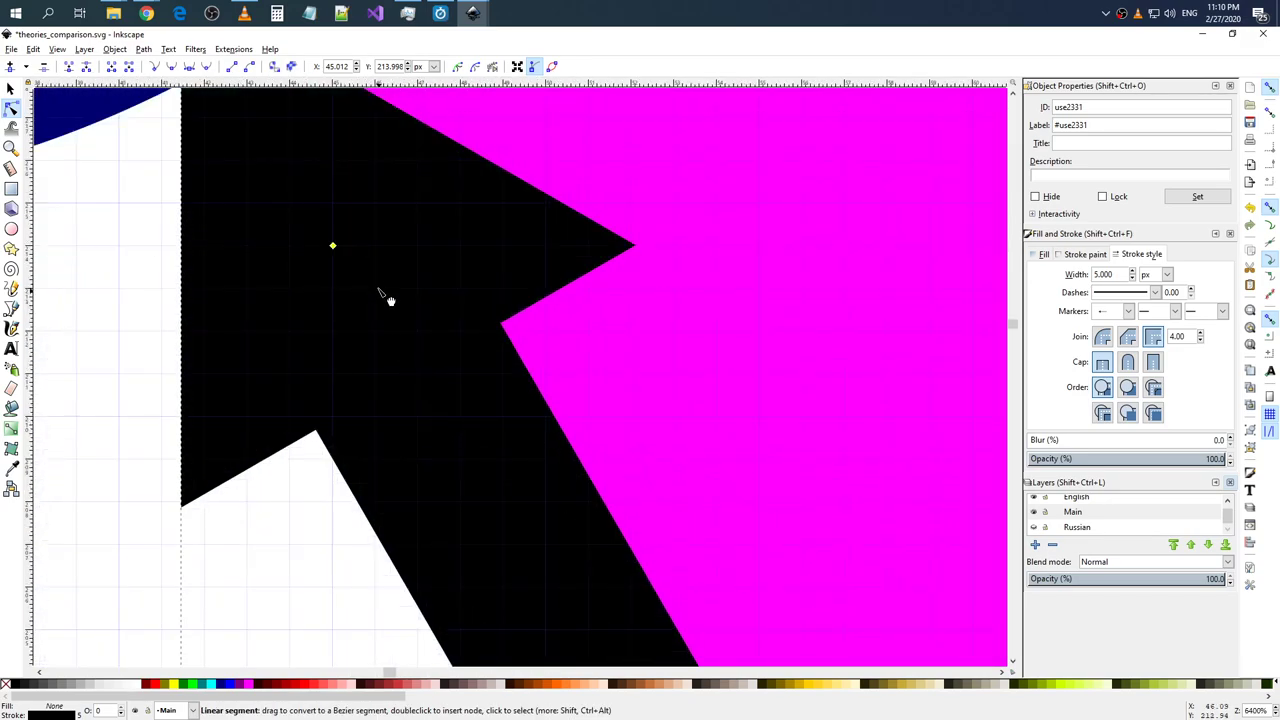
left_click(491, 393)
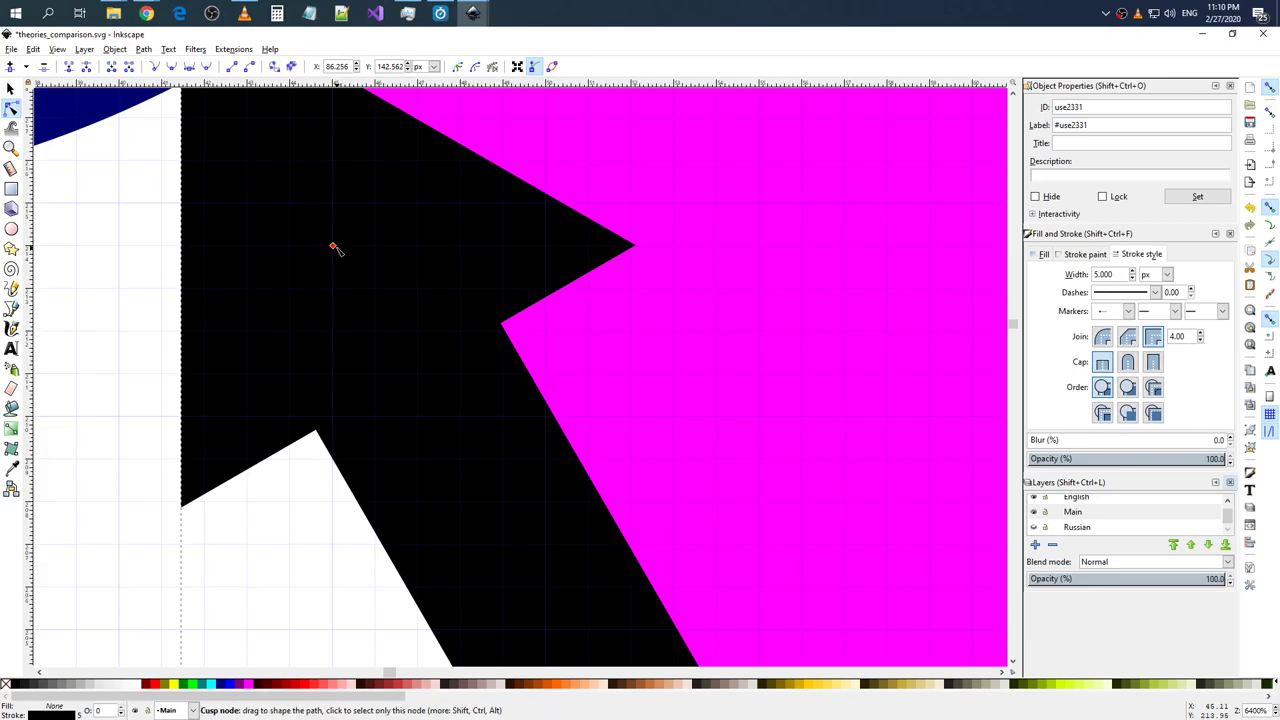
scroll(560, 437, "down", 2)
scroll(572, 437, "down", 4)
scroll(572, 437, "down", 3)
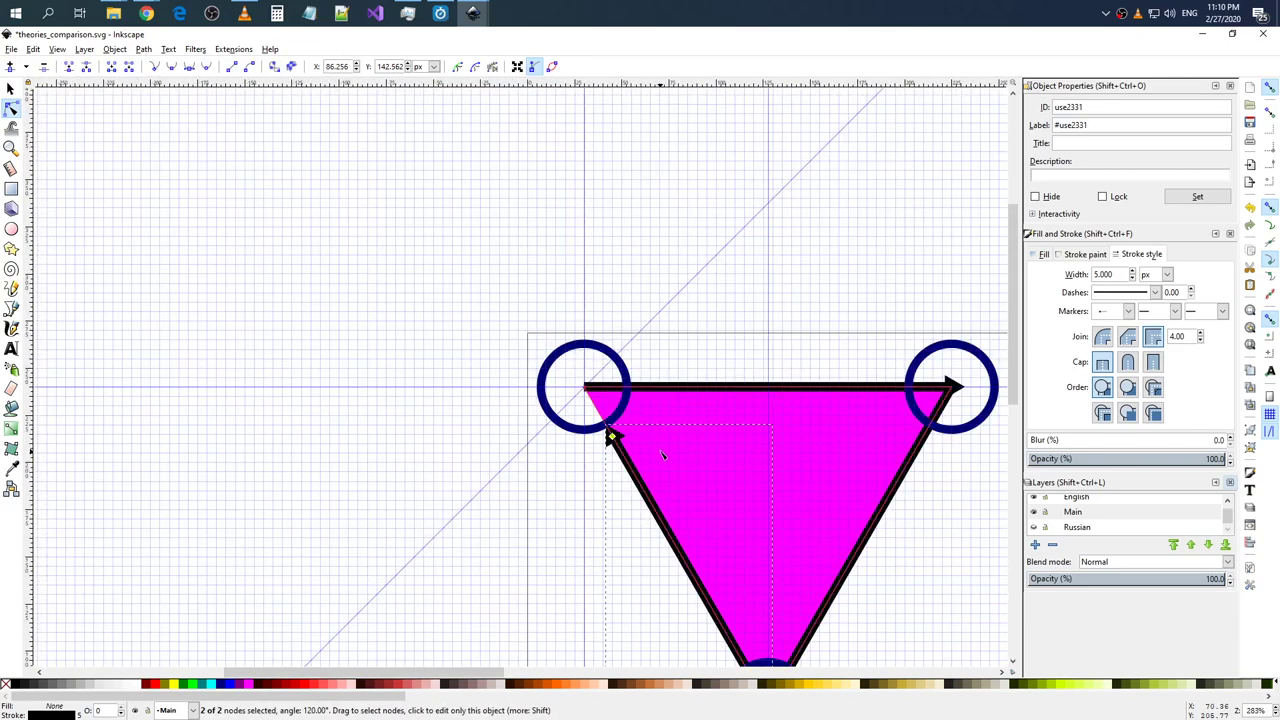
scroll(681, 476, "up", 3)
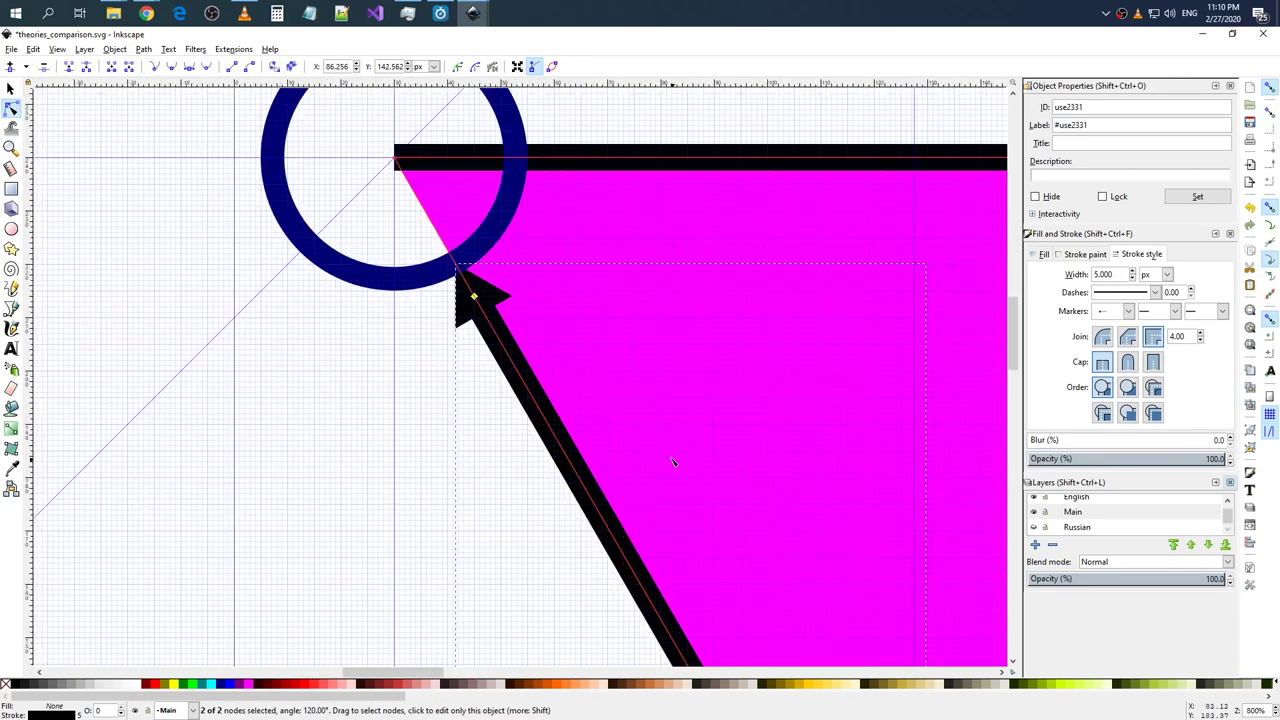
scroll(674, 463, "up", 2)
scroll(528, 351, "up", 1)
scroll(489, 245, "up", 2)
scroll(487, 242, "up", 1)
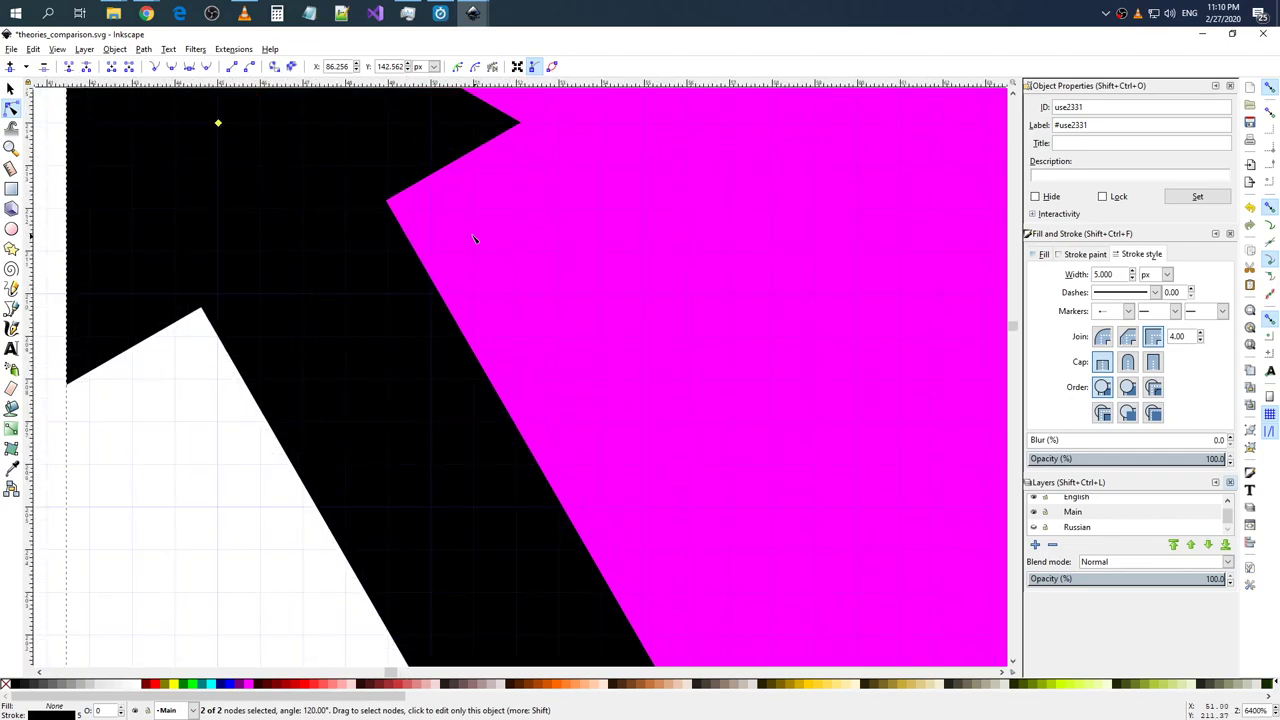
scroll(385, 253, "up", 2)
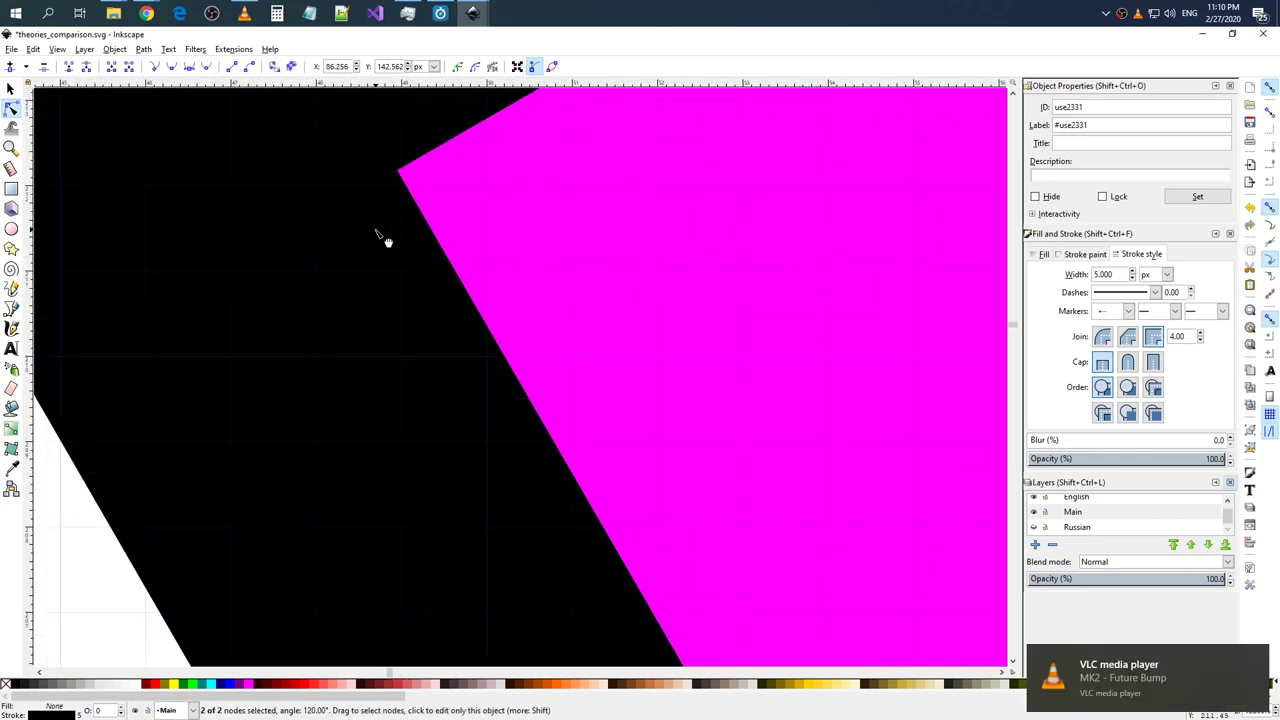
scroll(380, 234, "down", 1)
scroll(243, 114, "down", 1)
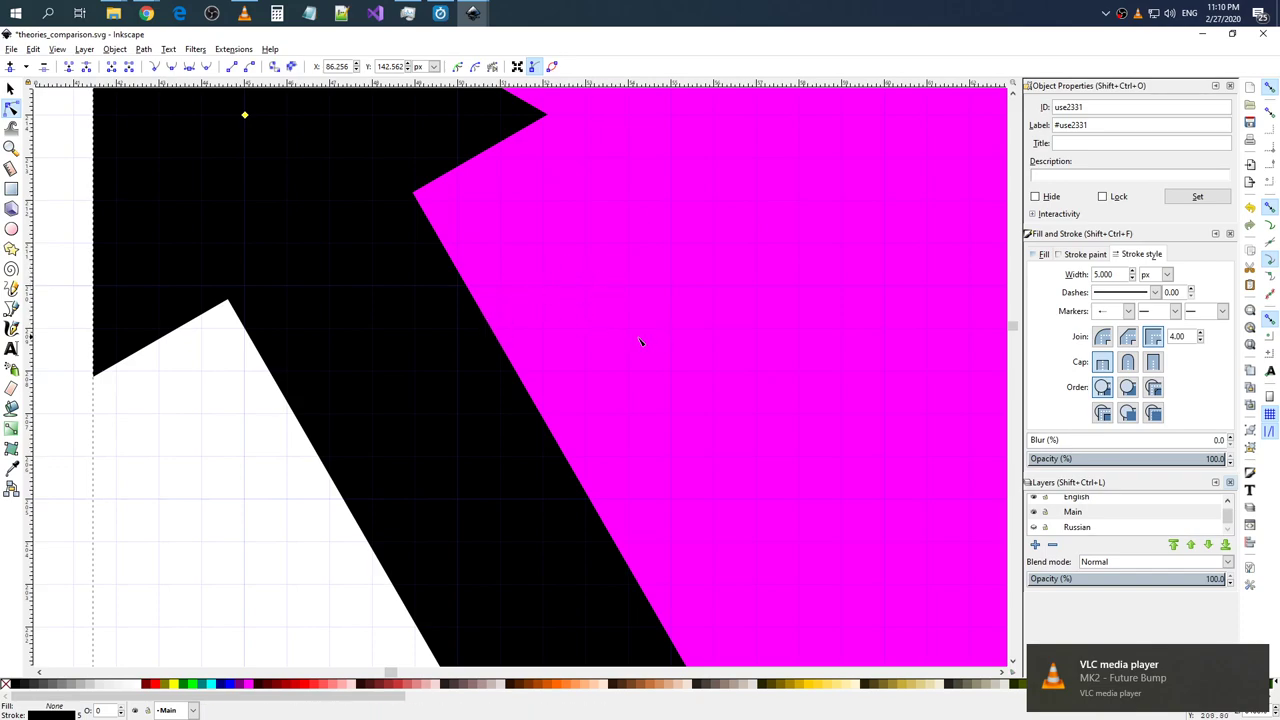
scroll(436, 254, "down", 2)
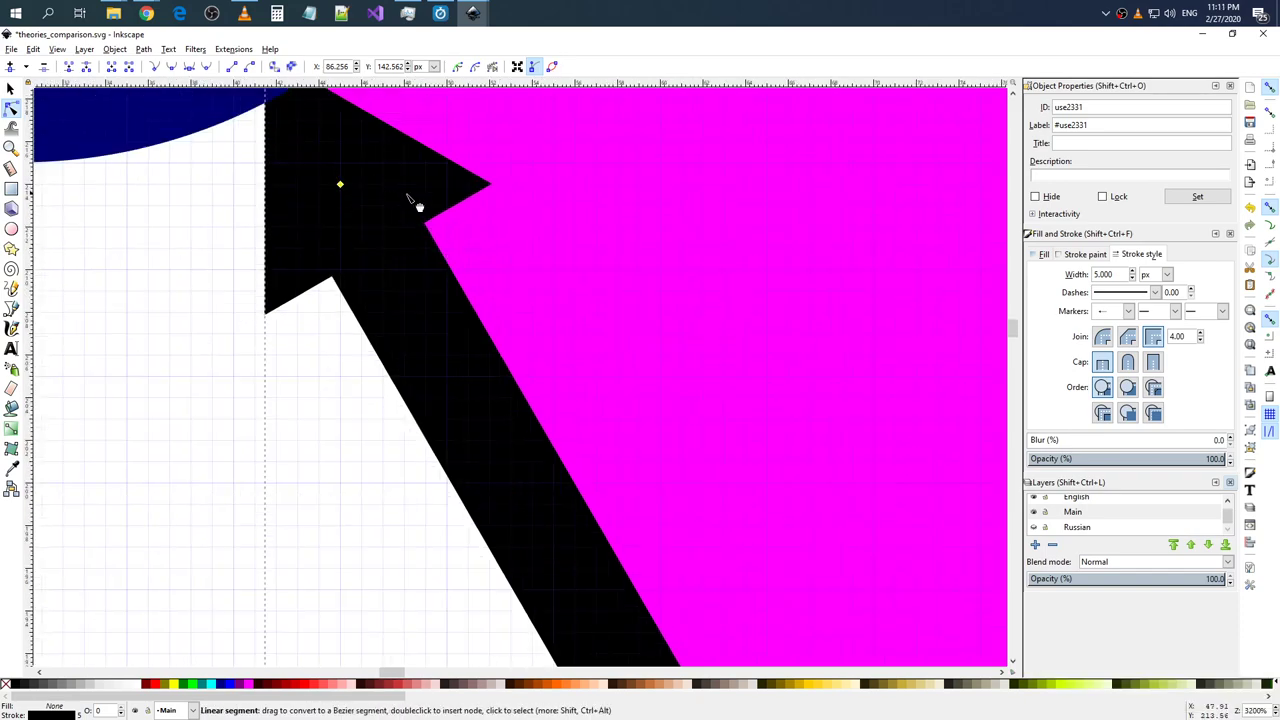
scroll(458, 220, "up", 2)
scroll(458, 220, "down", 4)
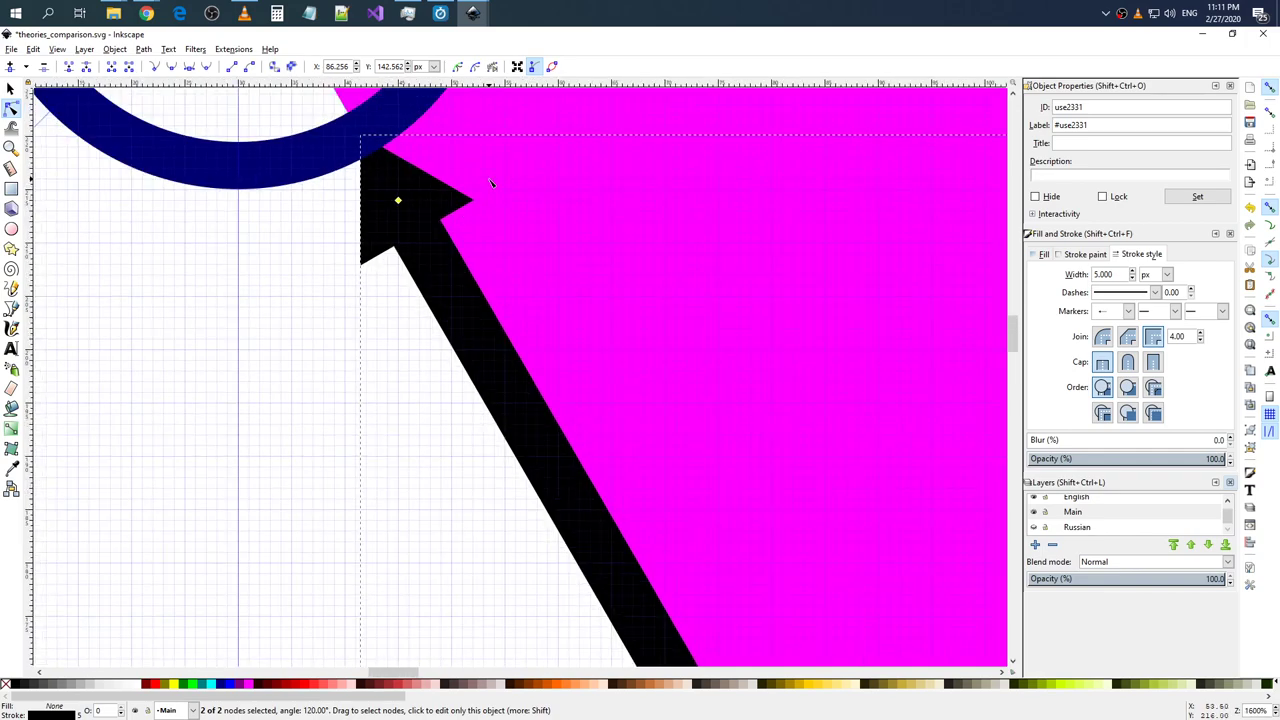
scroll(490, 182, "up", 2)
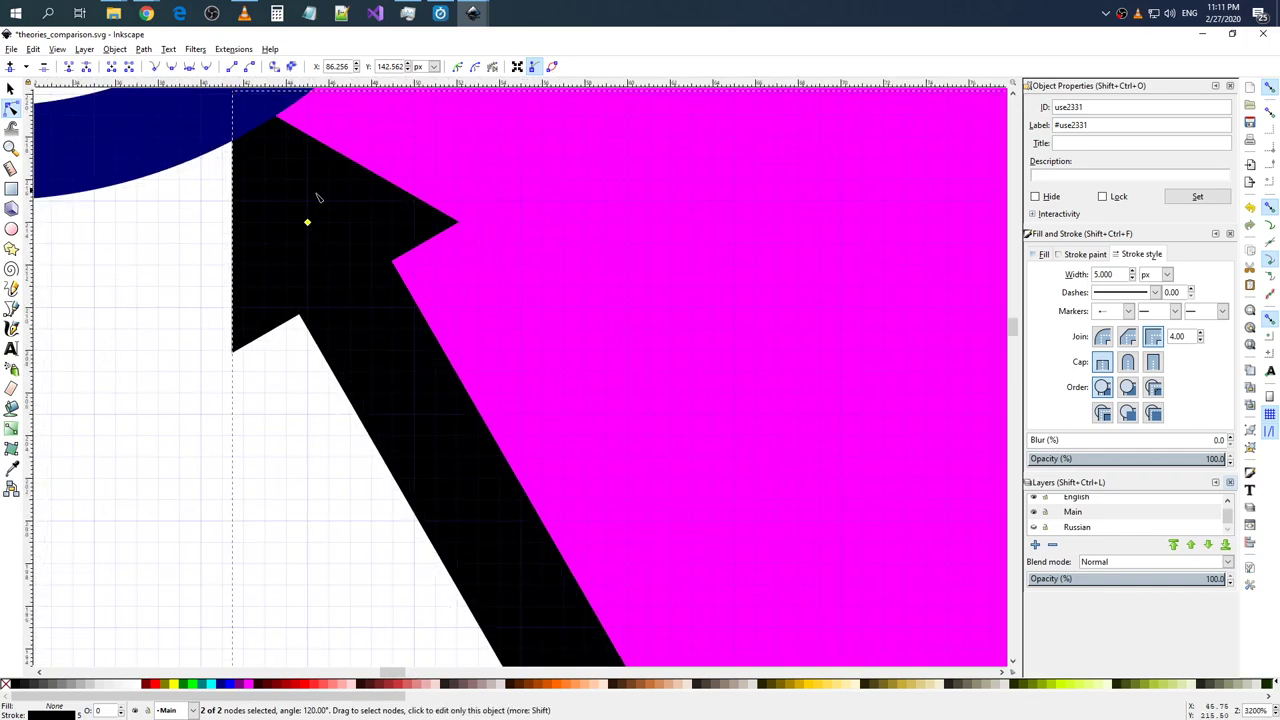
scroll(476, 235, "up", 2)
scroll(478, 236, "down", 3)
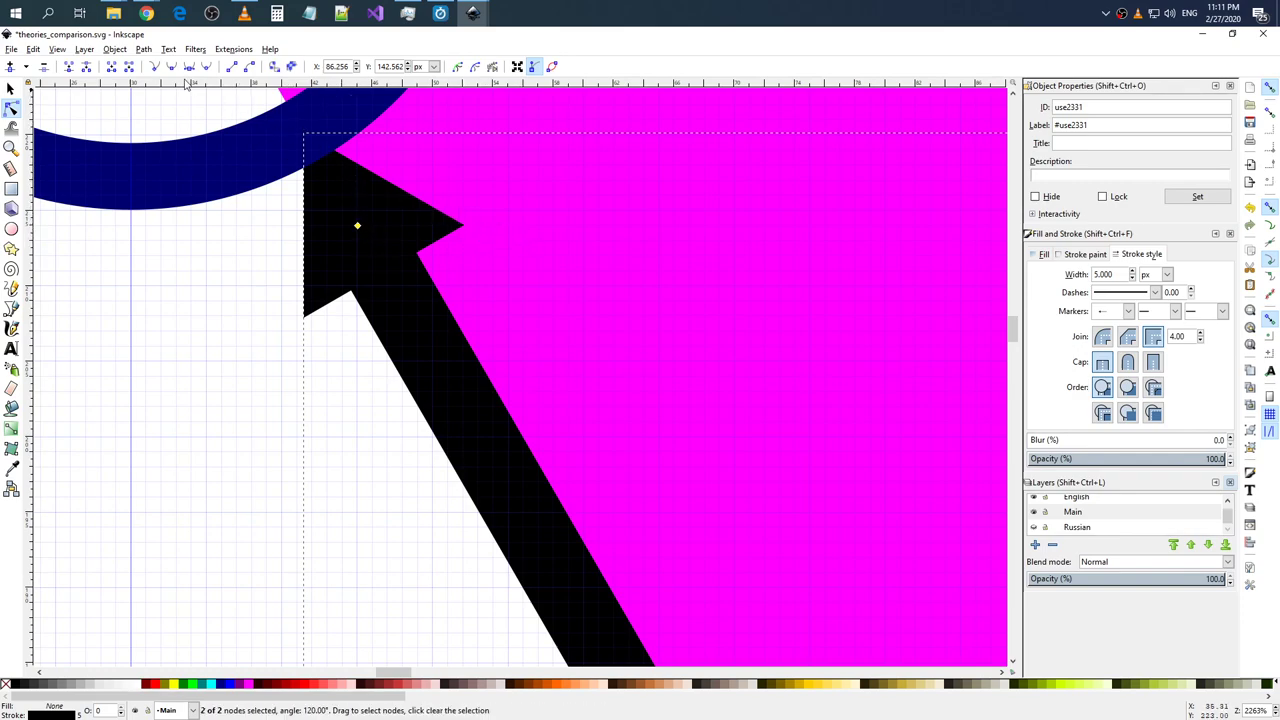
- Dismiss the Layer and context menus, select the arrow's tip node, and show the Path menu
left_click(88, 52)
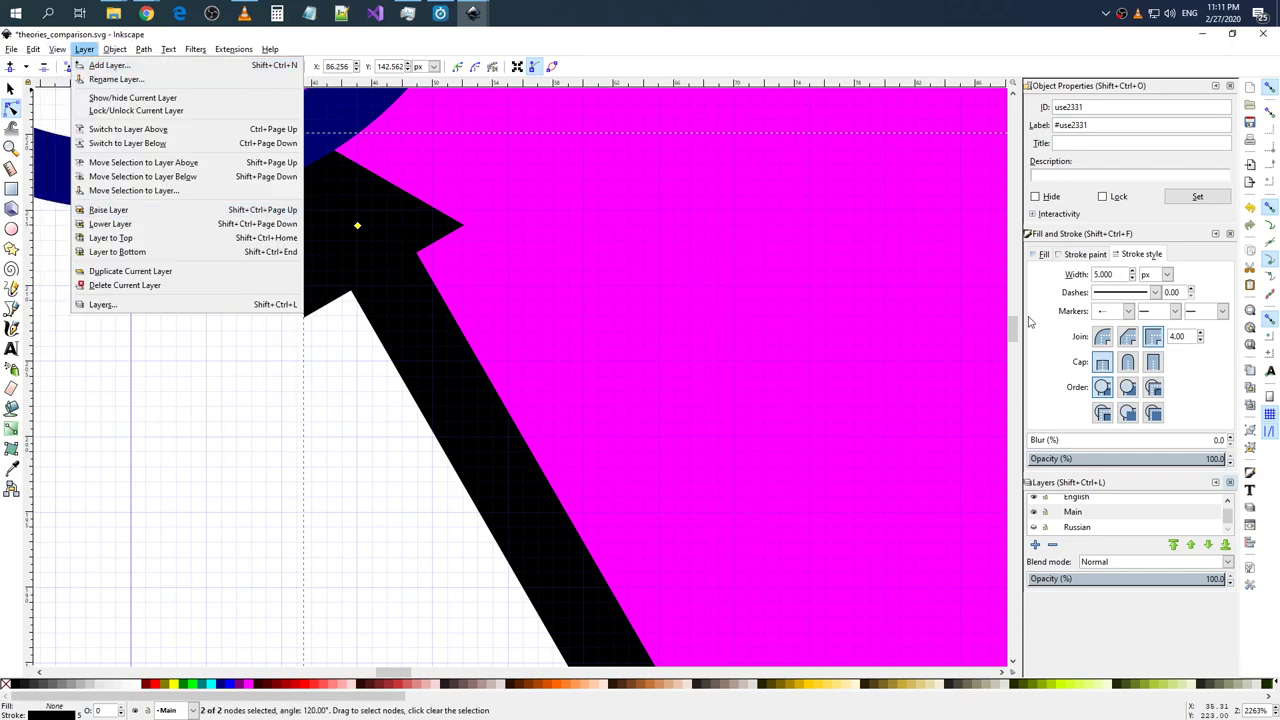
left_click(1068, 218)
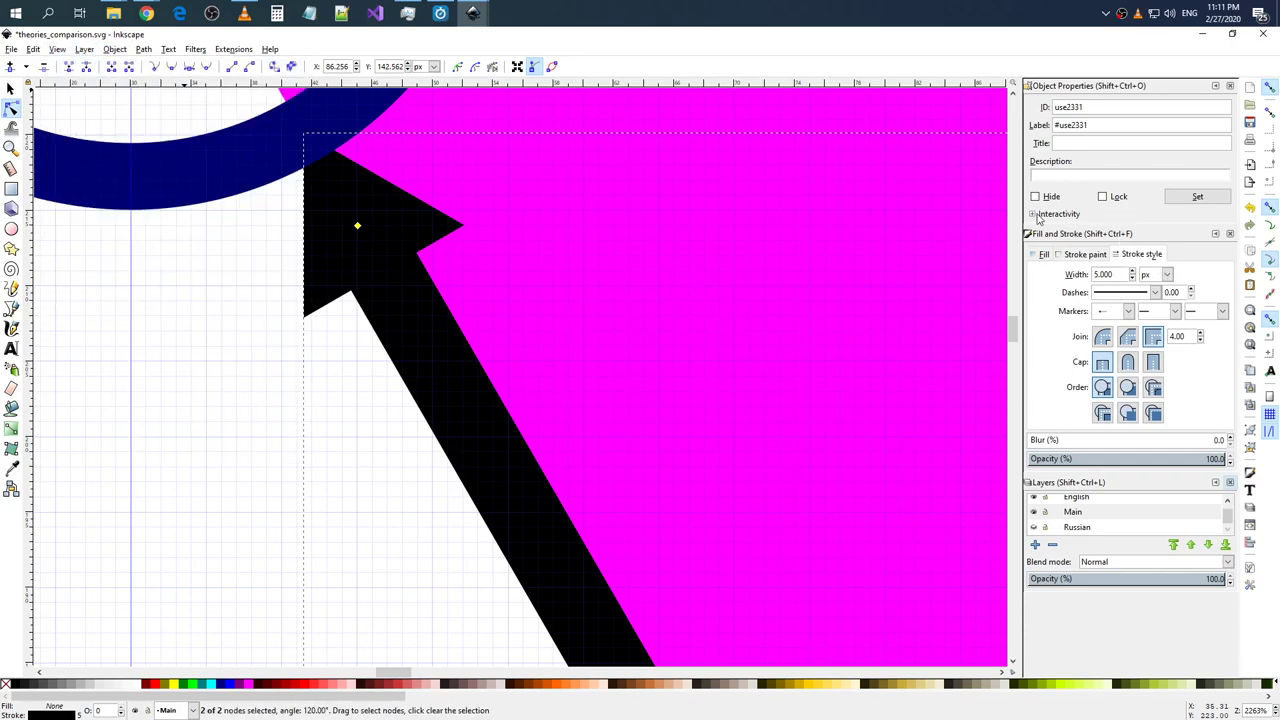
left_click(1040, 214)
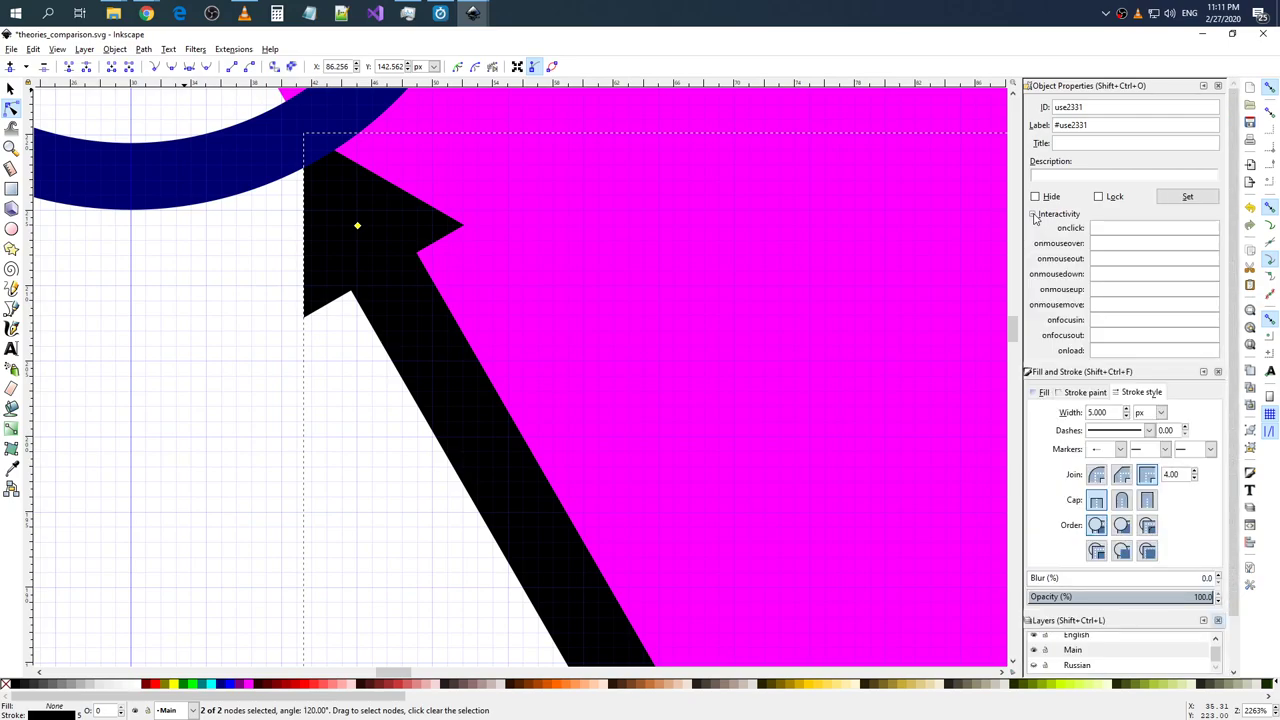
right_click(411, 285)
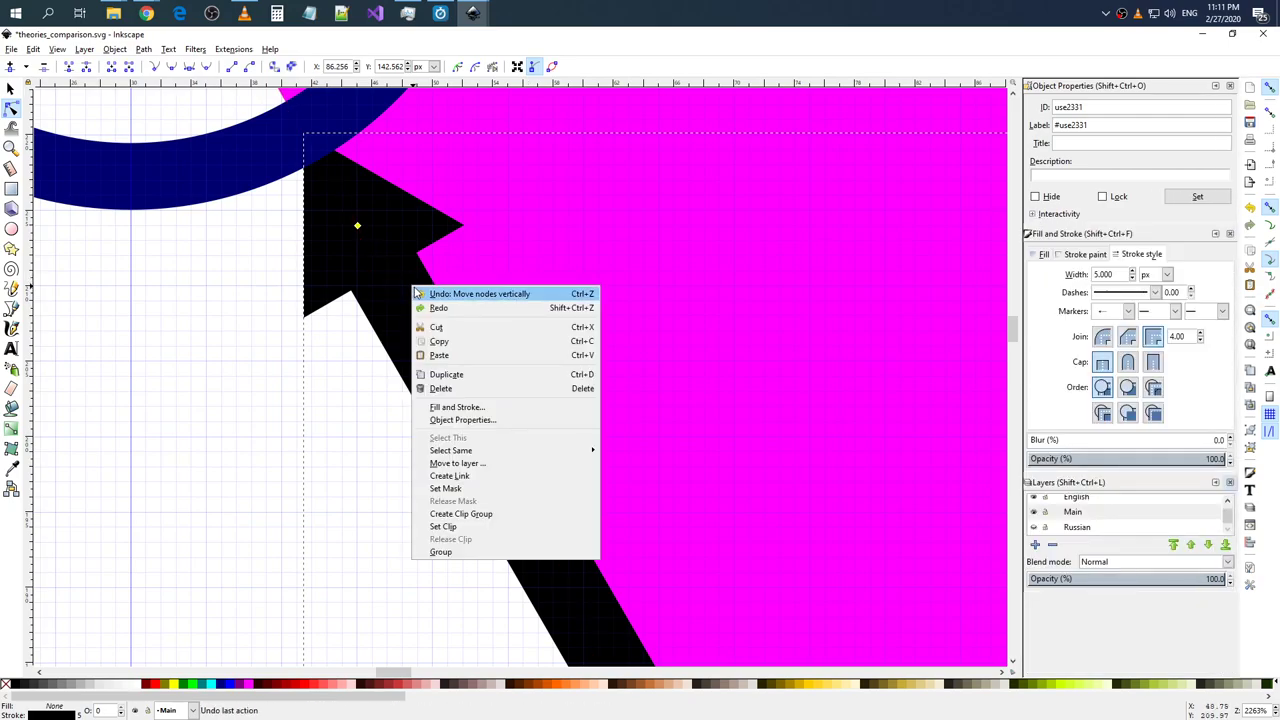
left_click(356, 269)
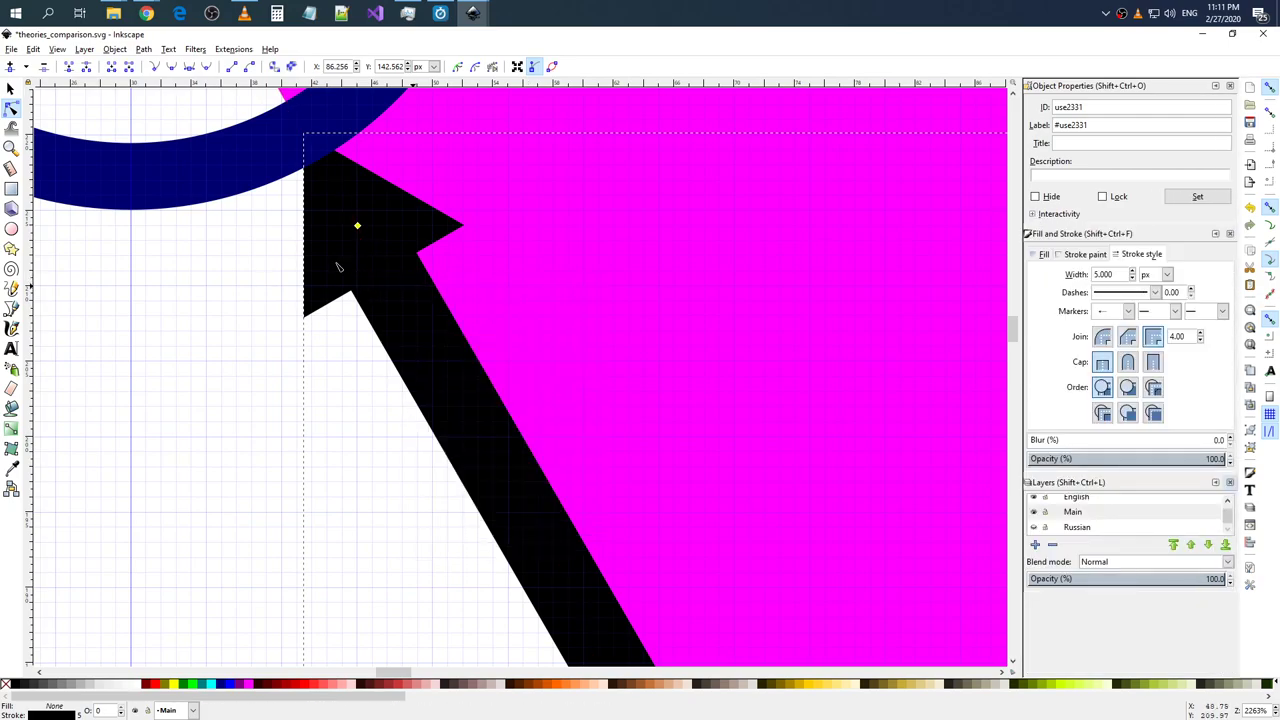
left_click(144, 49)
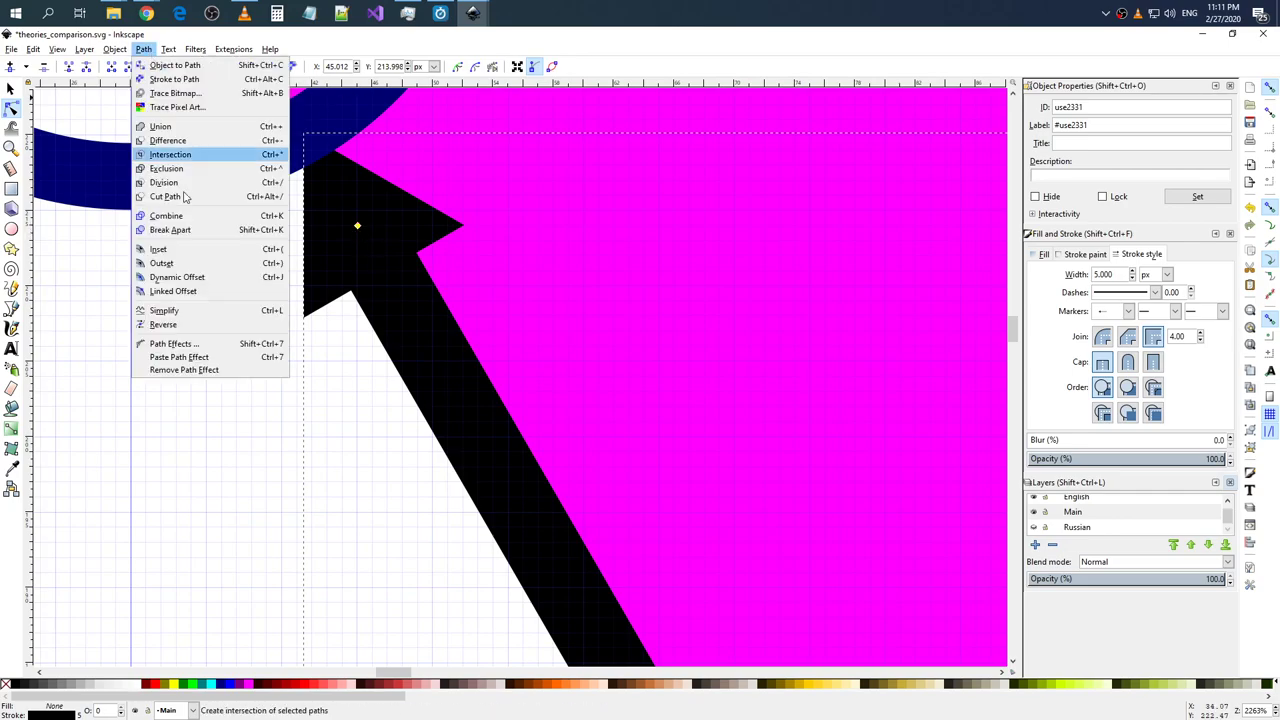
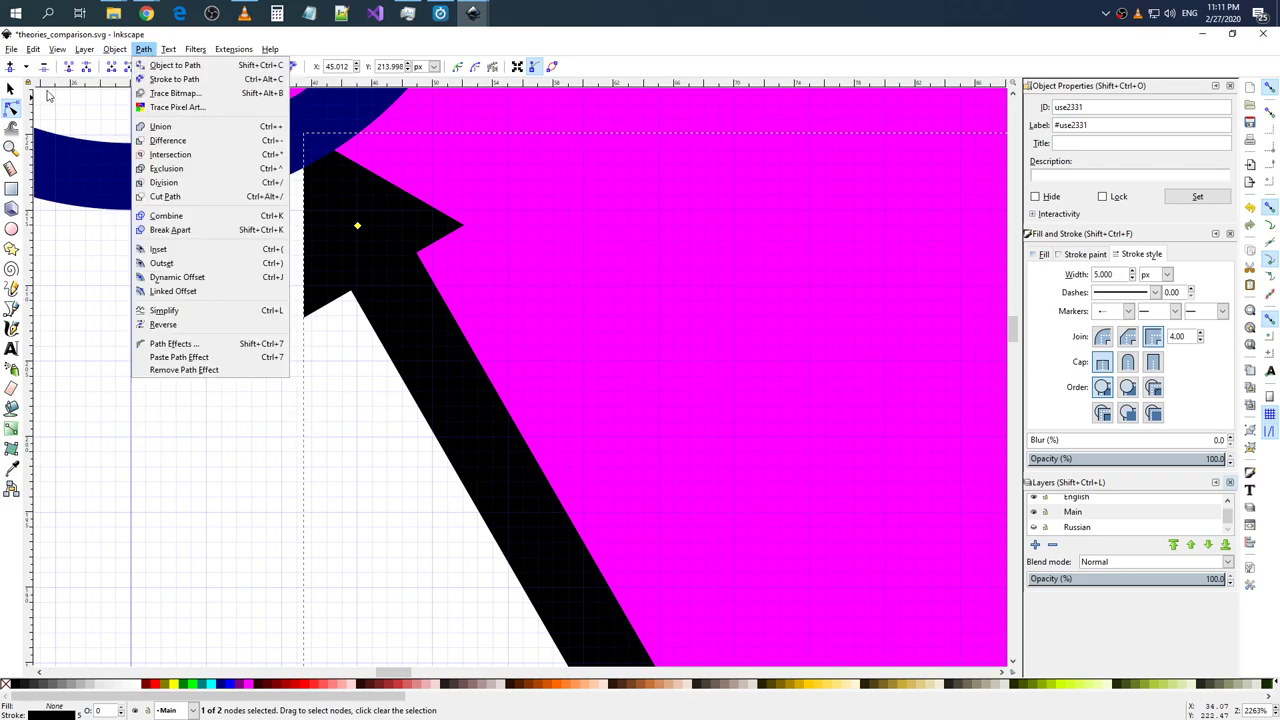
- Switch from the Inkscape diagram to the Google results for making a line shorter without rotation
key("alt+Tab")
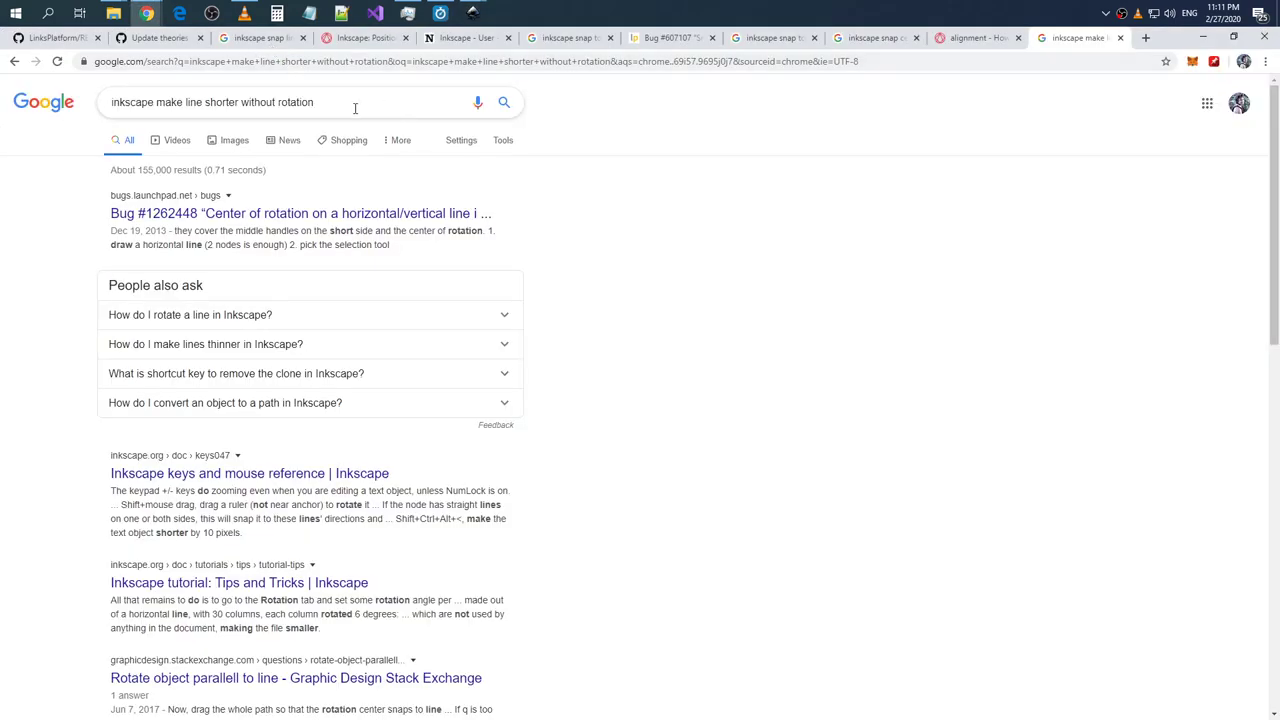
- Search Google for 'inkscape change path length' and scroll through the results
left_click(345, 100)
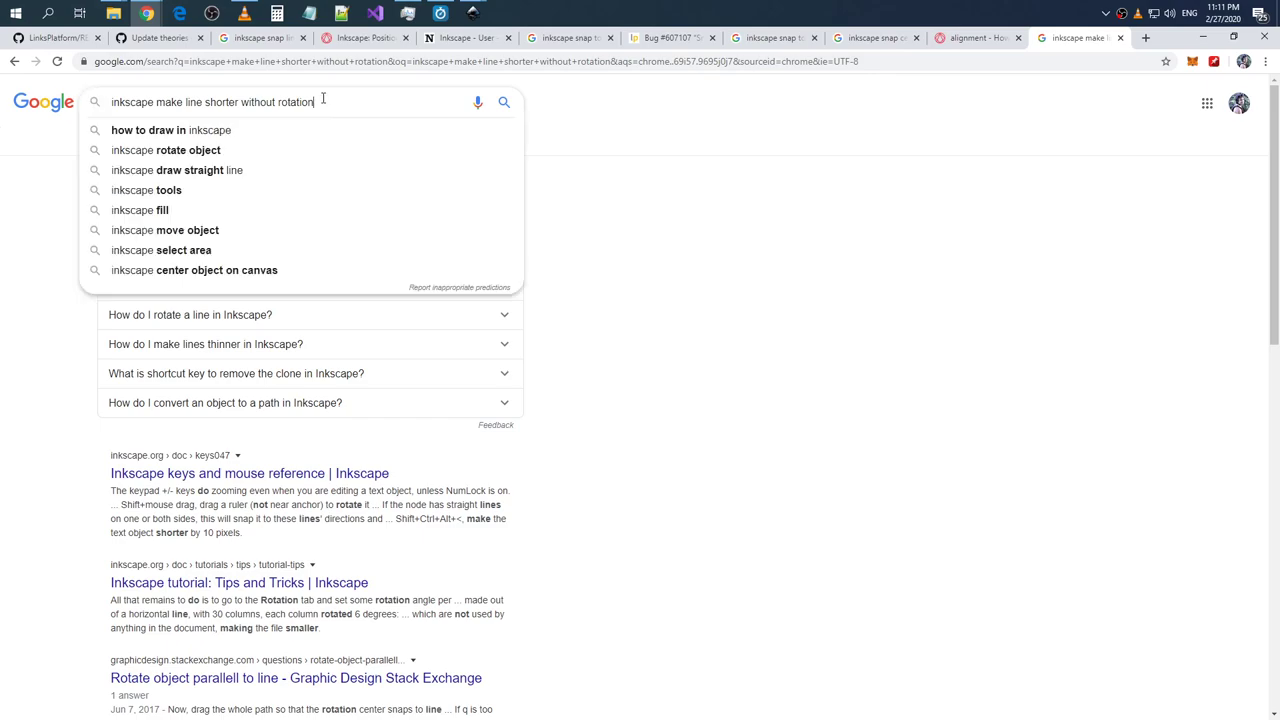
left_click_drag(157, 102, 329, 102)
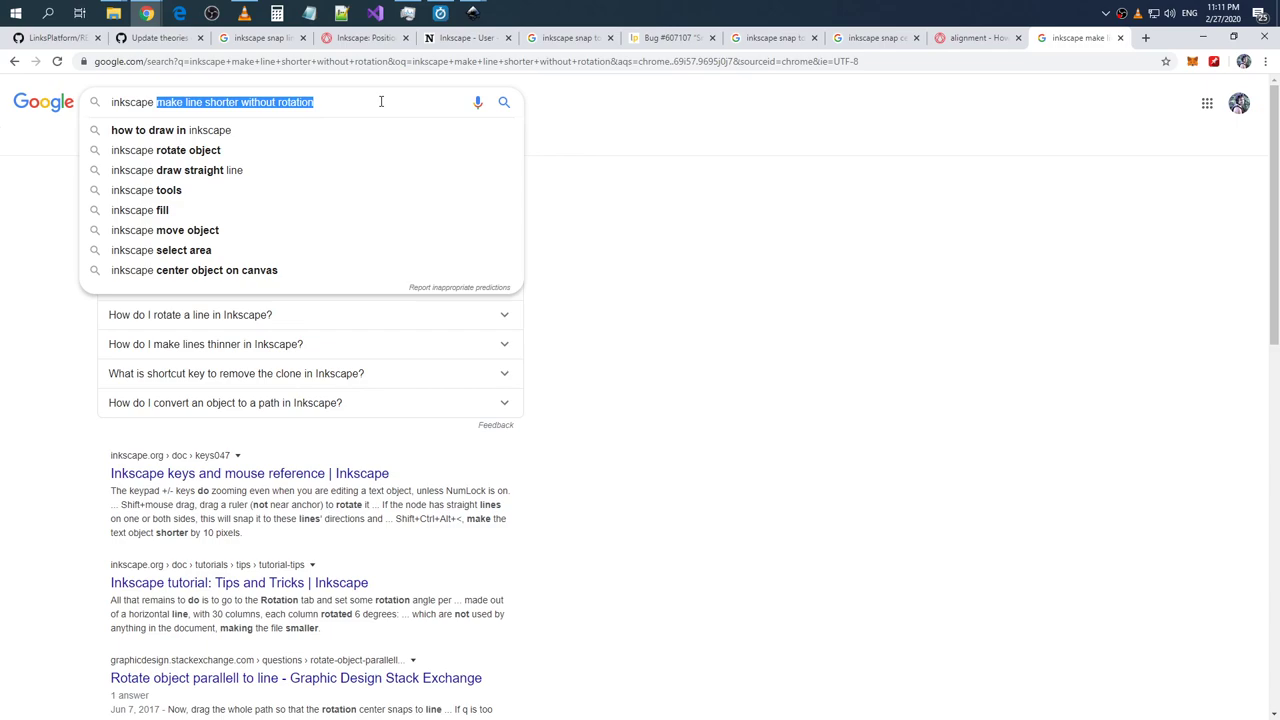
type("c")
type("h")
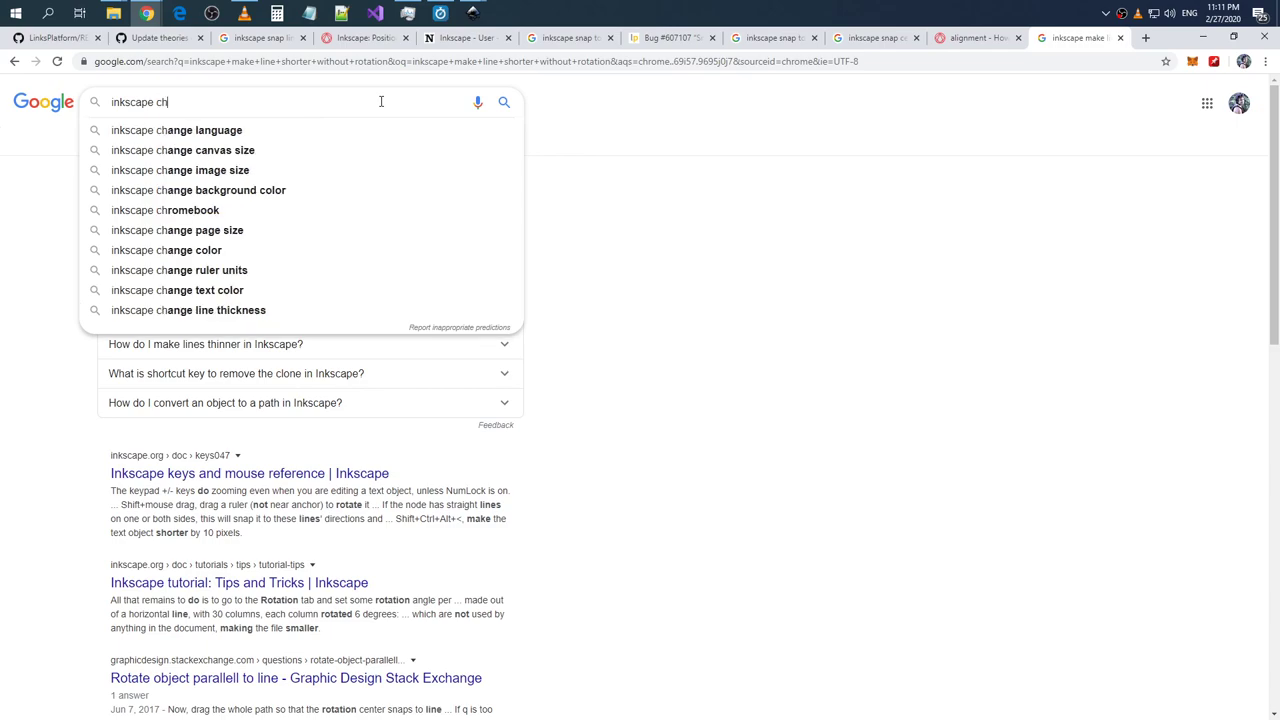
type("ange line ")
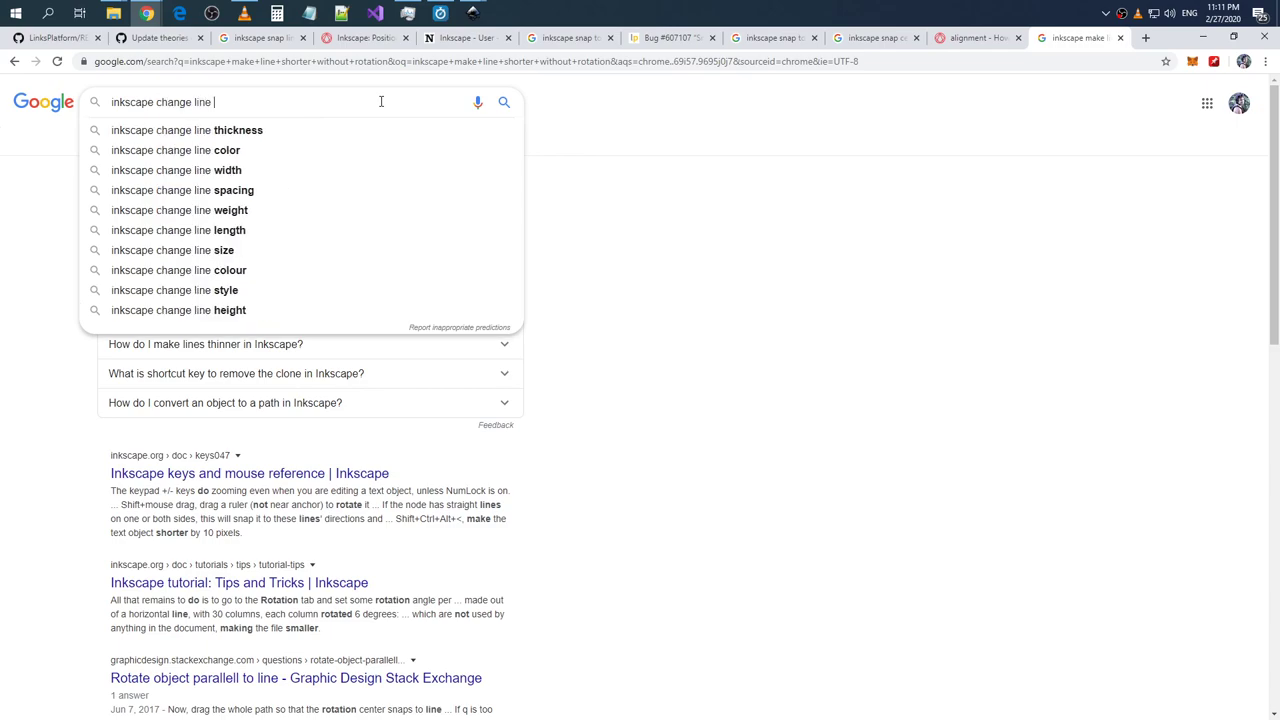
key("BackSpace")
key("BackSpace")
key("BackSpace")
key("BackSpace")
key("BackSpace")
type("path le")
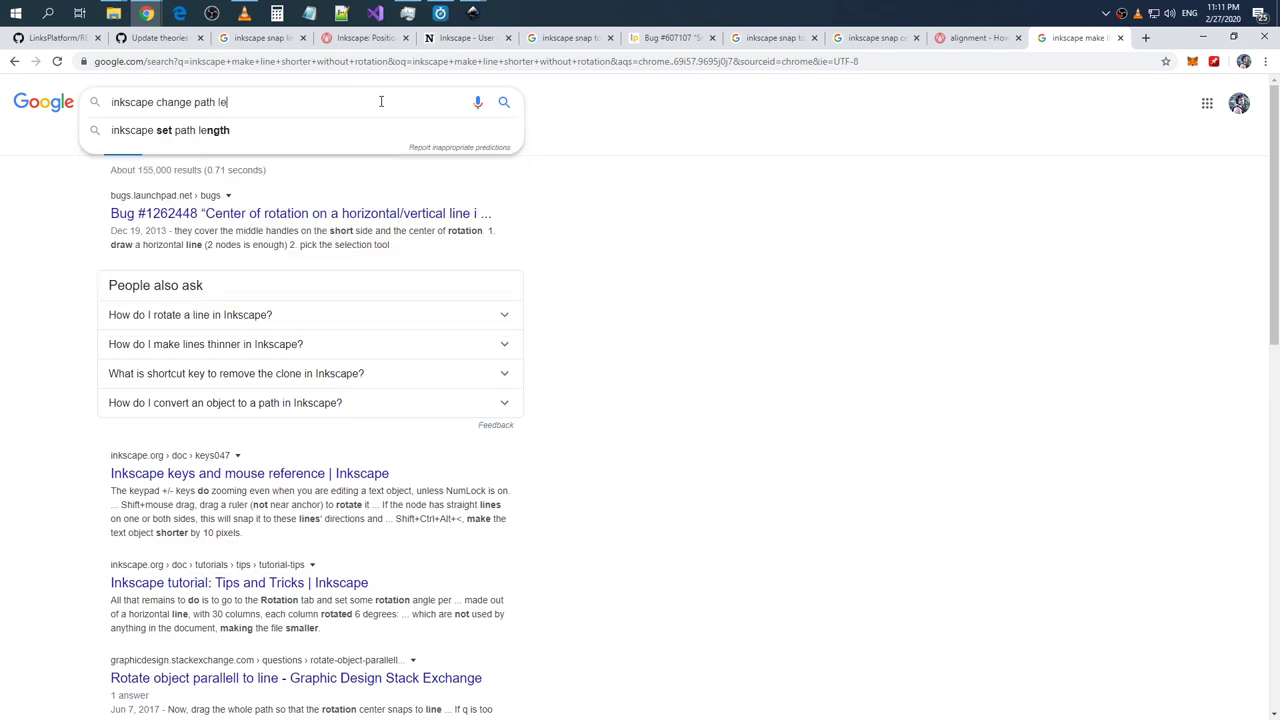
type("ngth")
key("Return")
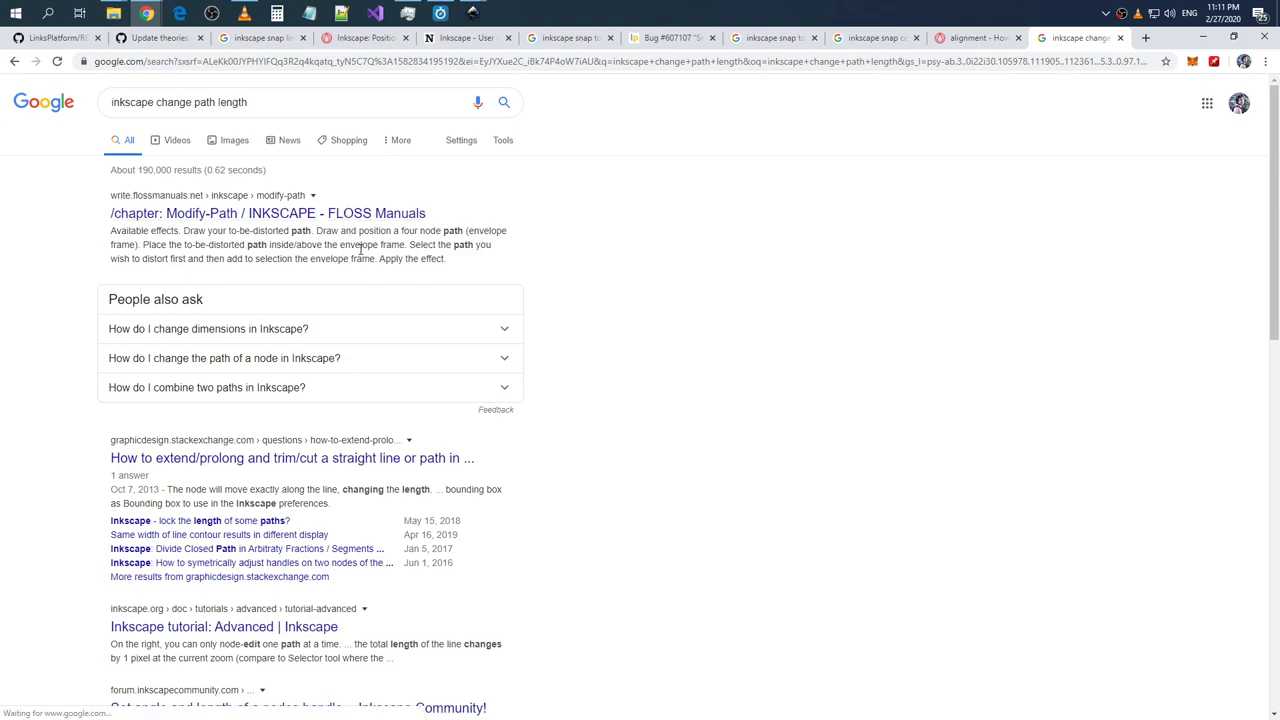
scroll(358, 245, "down", 2)
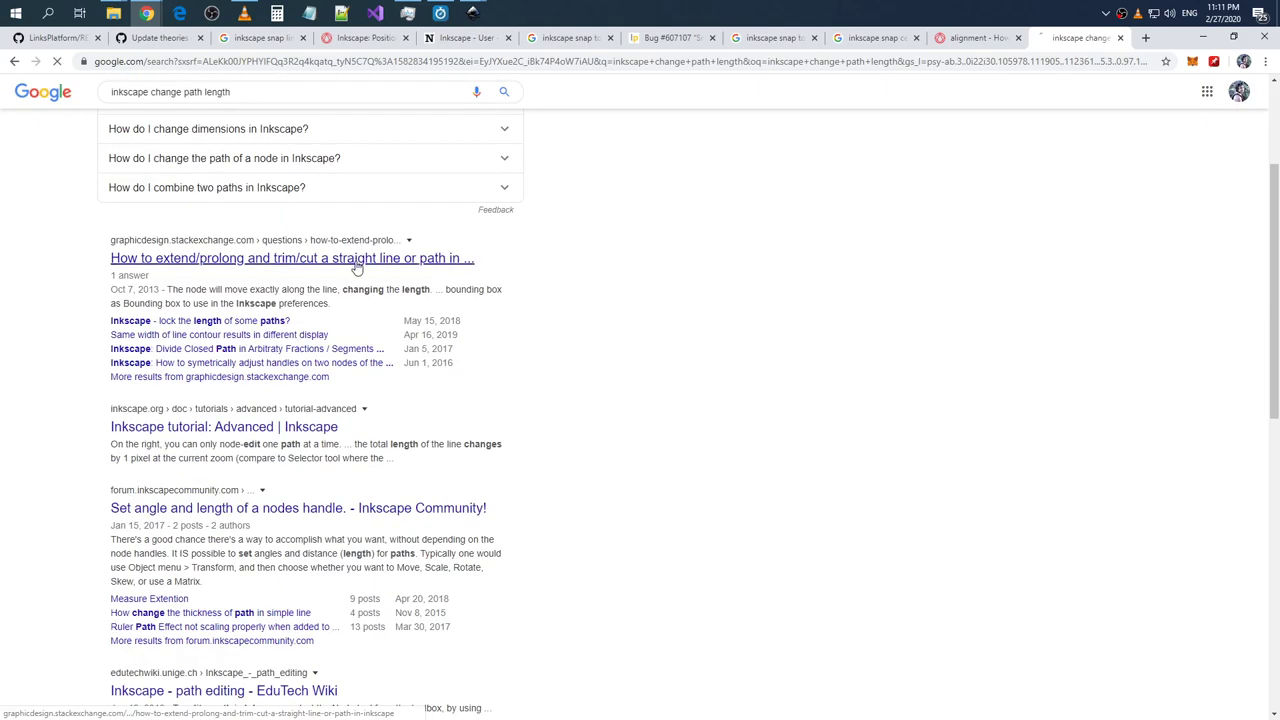
scroll(527, 256, "down", 3)
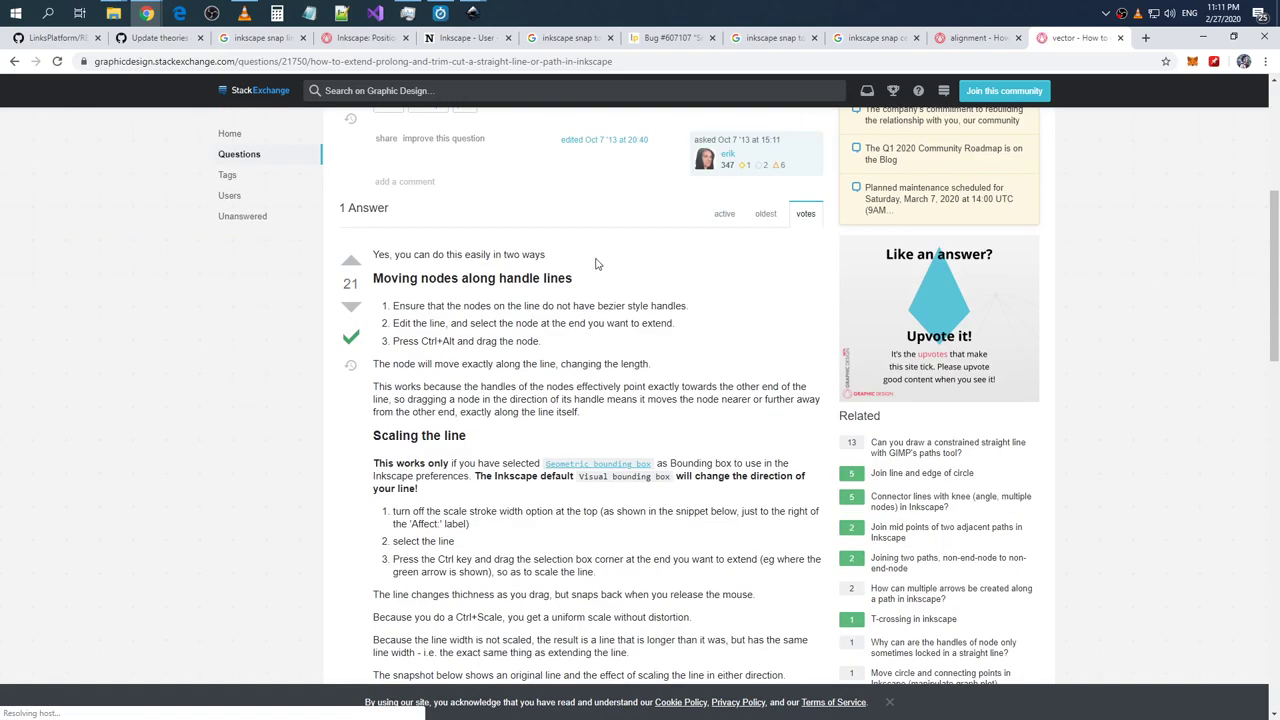
- Read through the Stack Exchange answer on extending and trimming a straight line
scroll(598, 259, "down", 2)
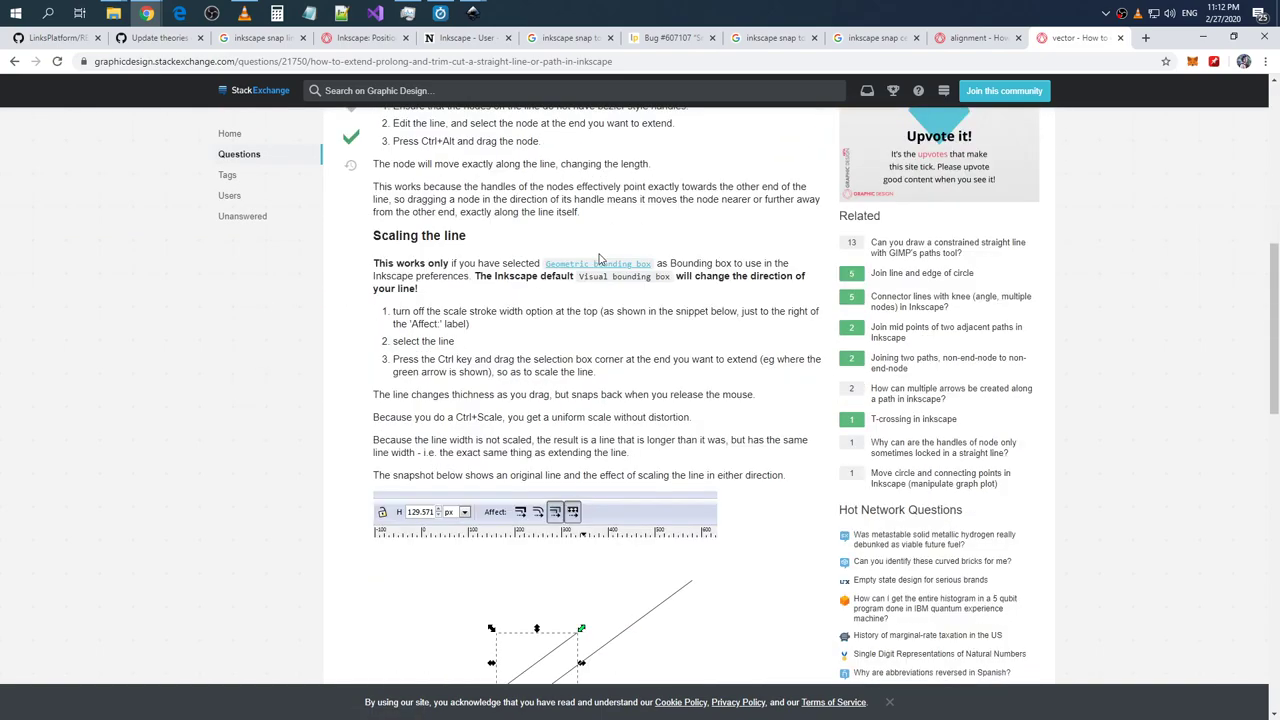
scroll(610, 250, "down", 2)
scroll(618, 243, "up", 2)
scroll(618, 247, "down", 4)
scroll(618, 247, "down", 2)
scroll(619, 248, "up", 2)
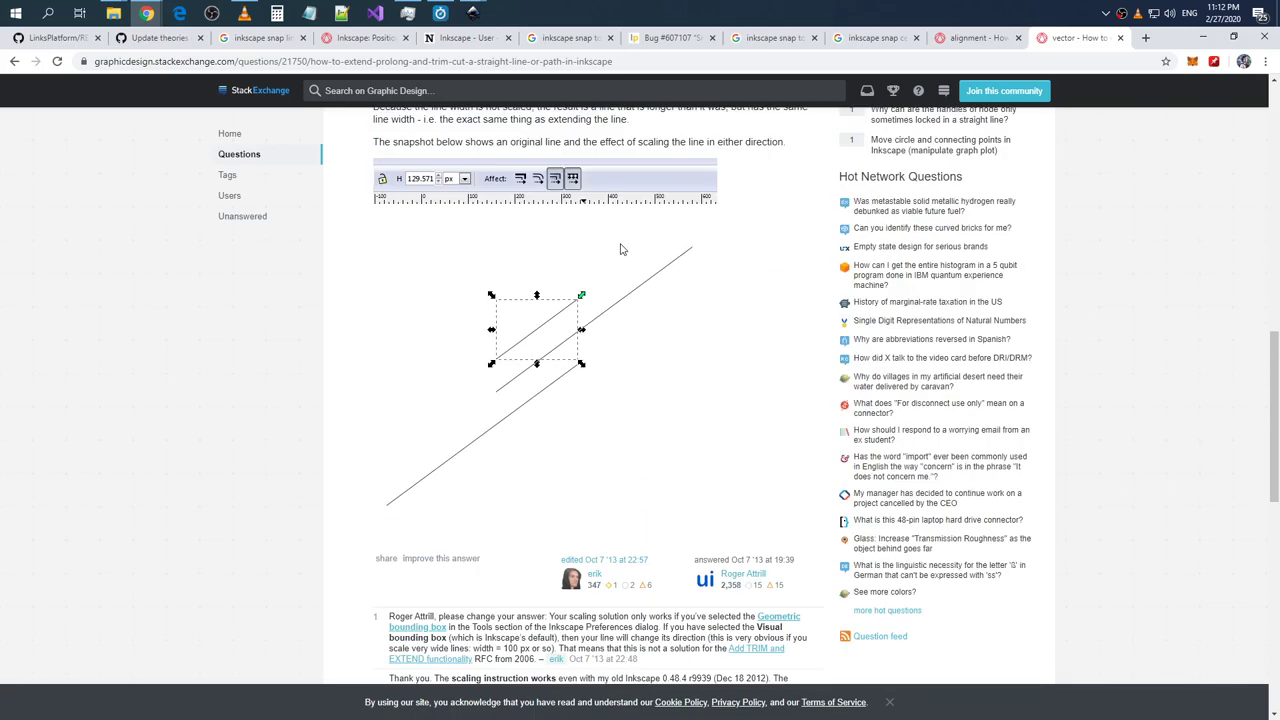
scroll(620, 249, "up", 3)
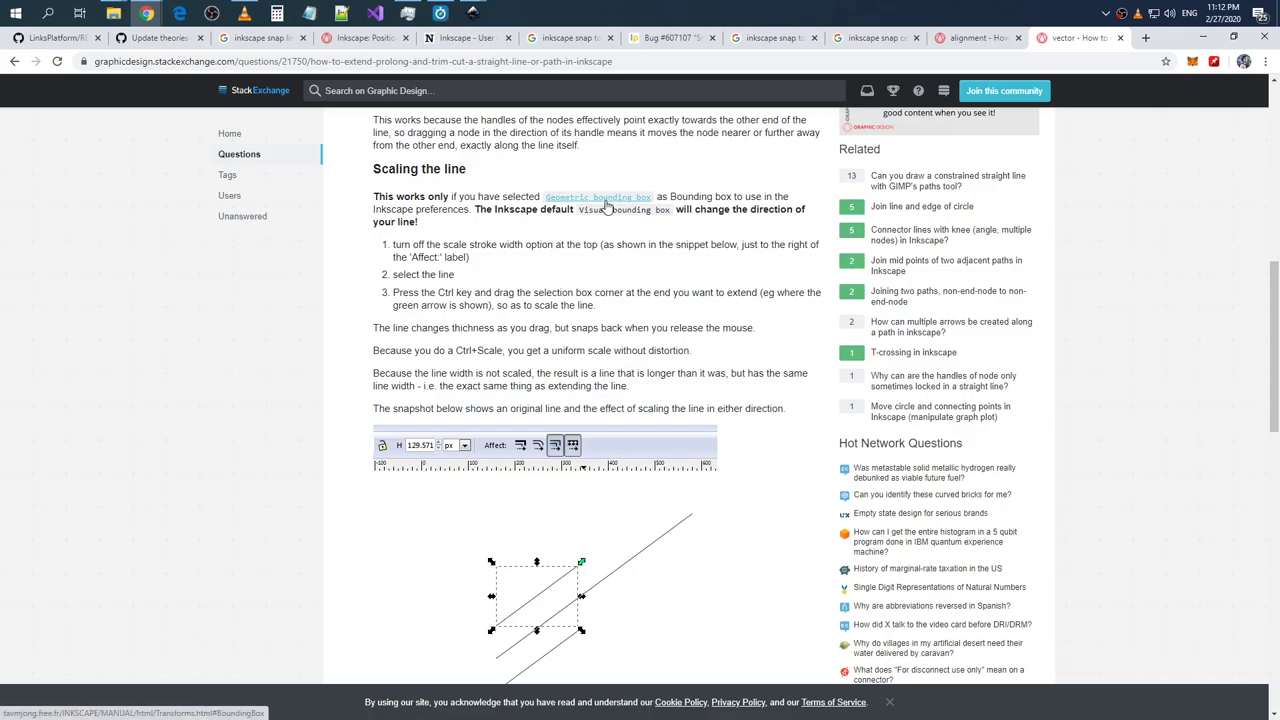
- Review the 'Scaling the line' method, return to the top, and open a blank browser tab
scroll(610, 208, "down", 3)
scroll(665, 207, "down", 1)
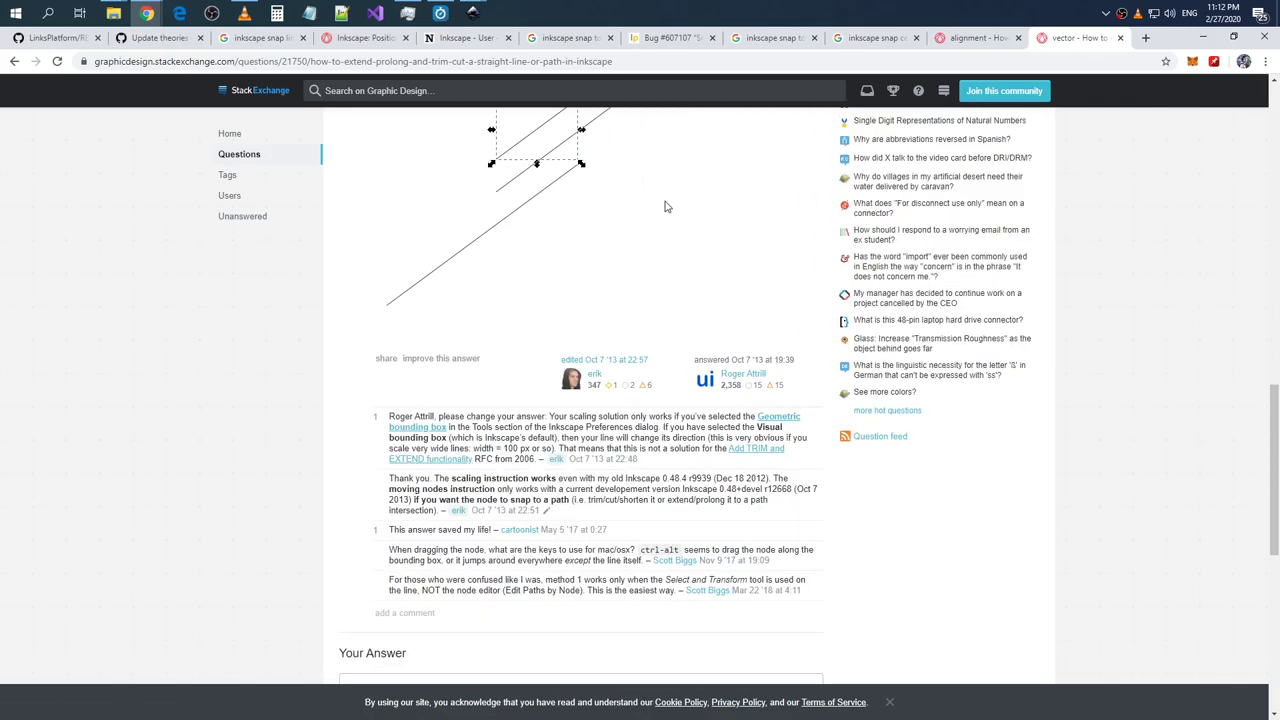
scroll(665, 207, "up", 6)
scroll(667, 204, "up", 2)
scroll(669, 202, "up", 2)
scroll(669, 202, "up", 2)
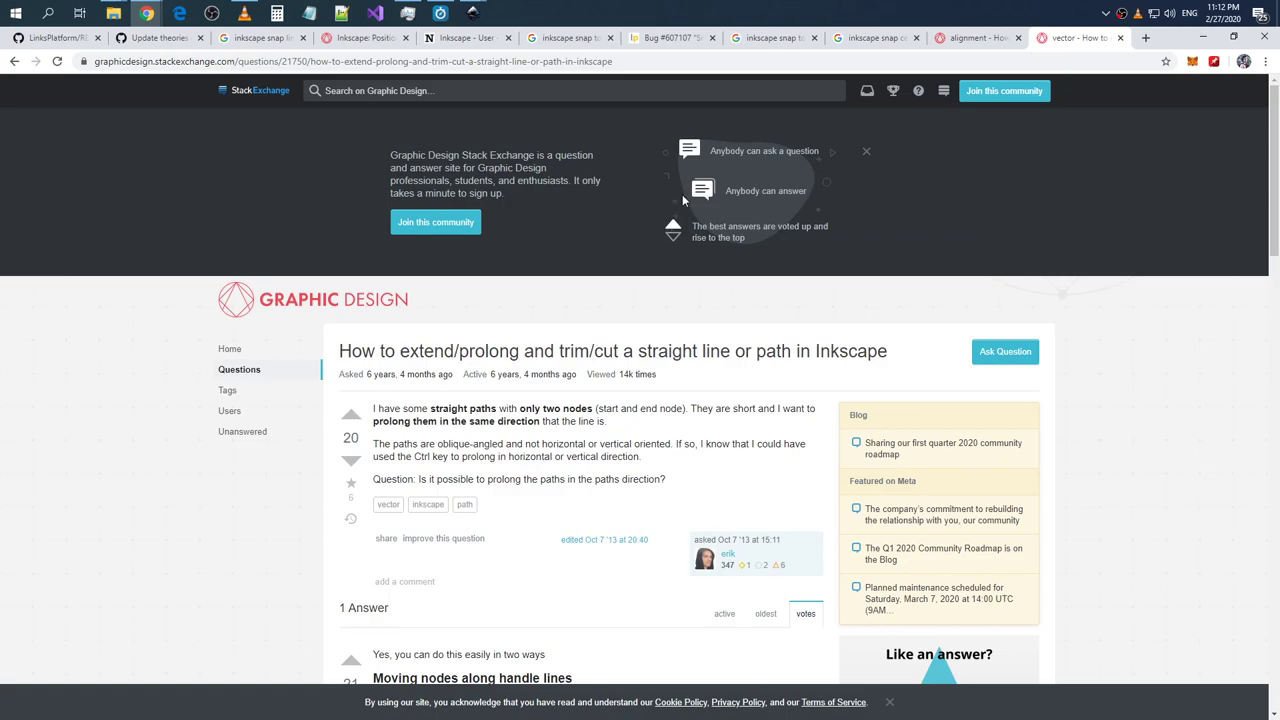
left_click(988, 39)
left_click(1065, 38)
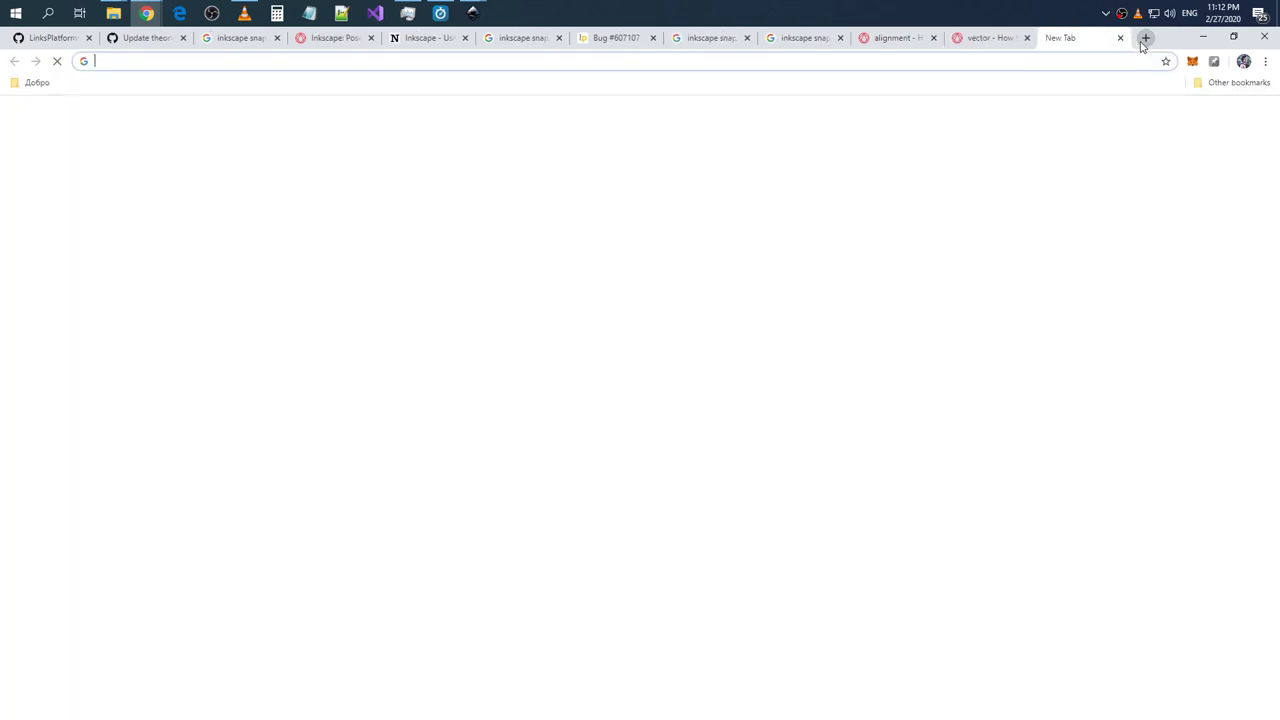
- Search Google for 'inkscape change path length preserving angle', skim the results, and return to Inkscape
left_click(1145, 38)
type("i")
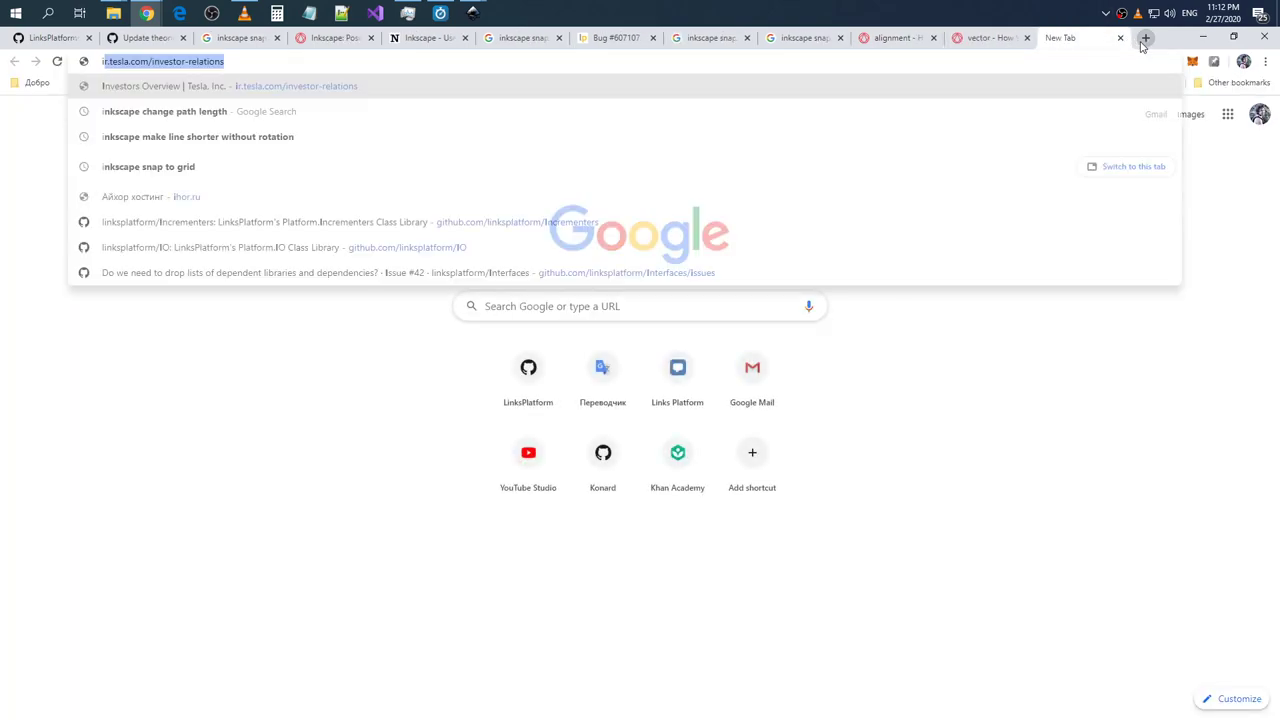
type("nk")
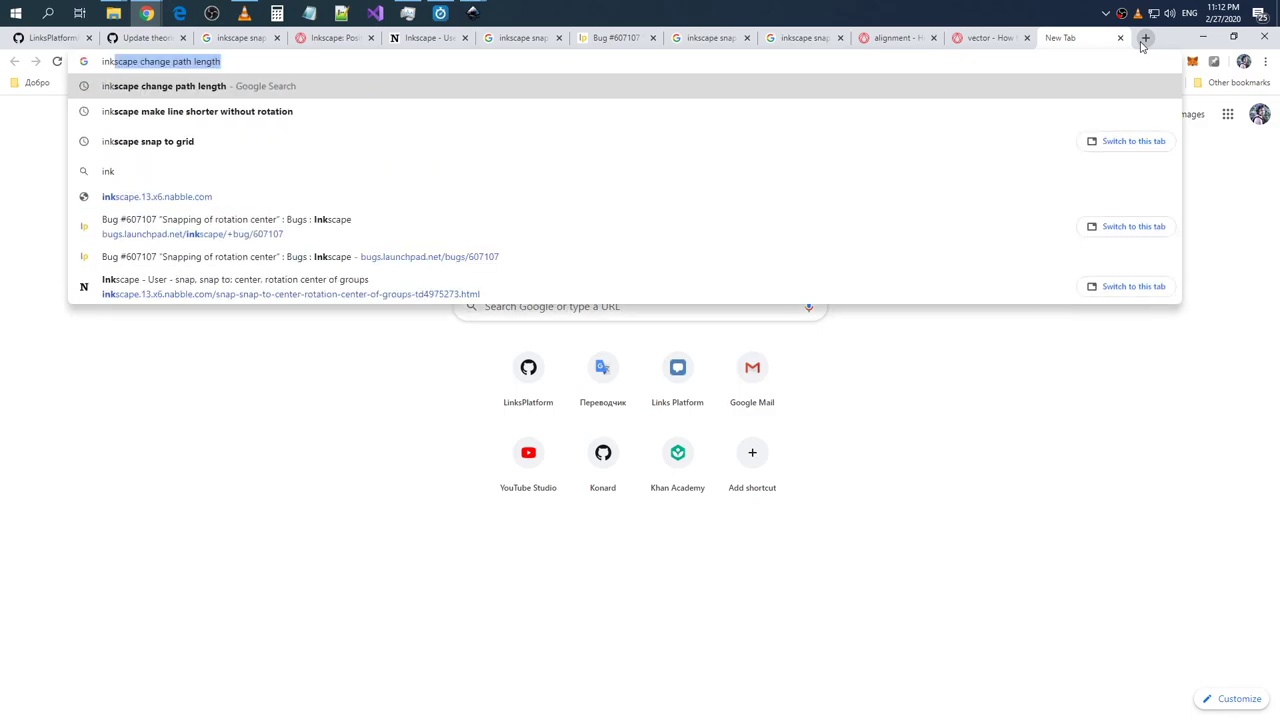
type("scape c")
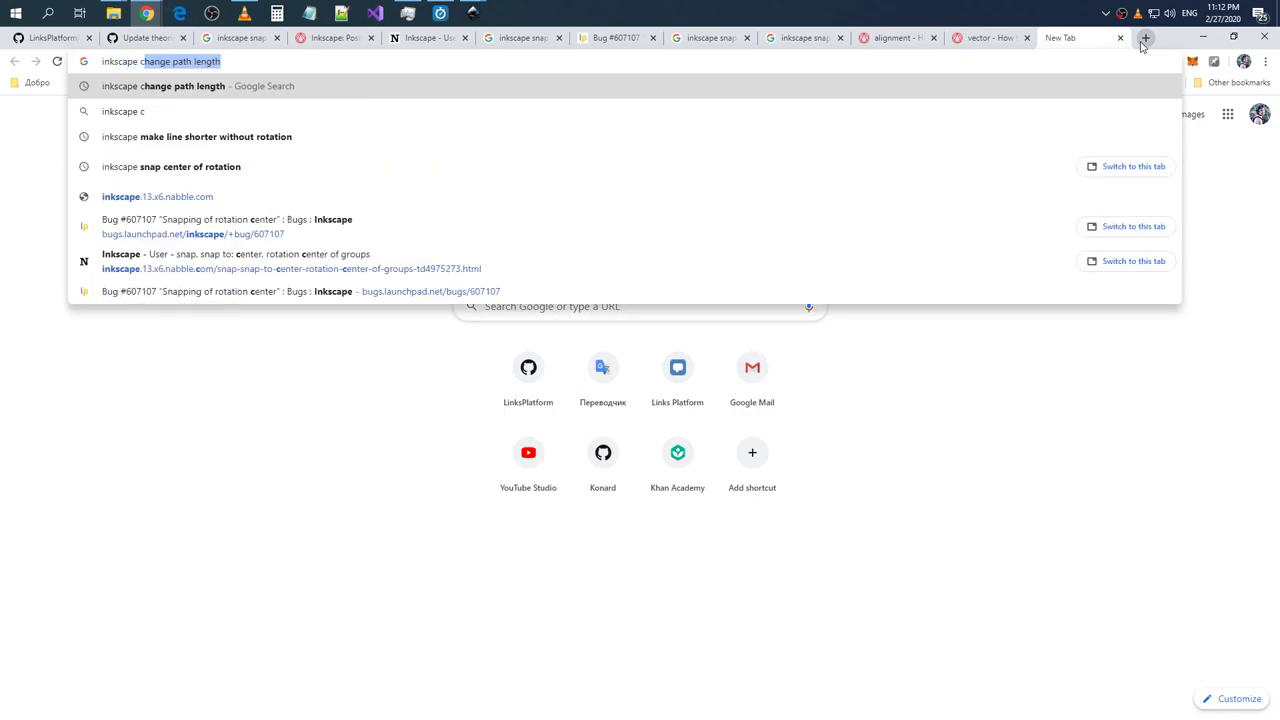
type("hange pat")
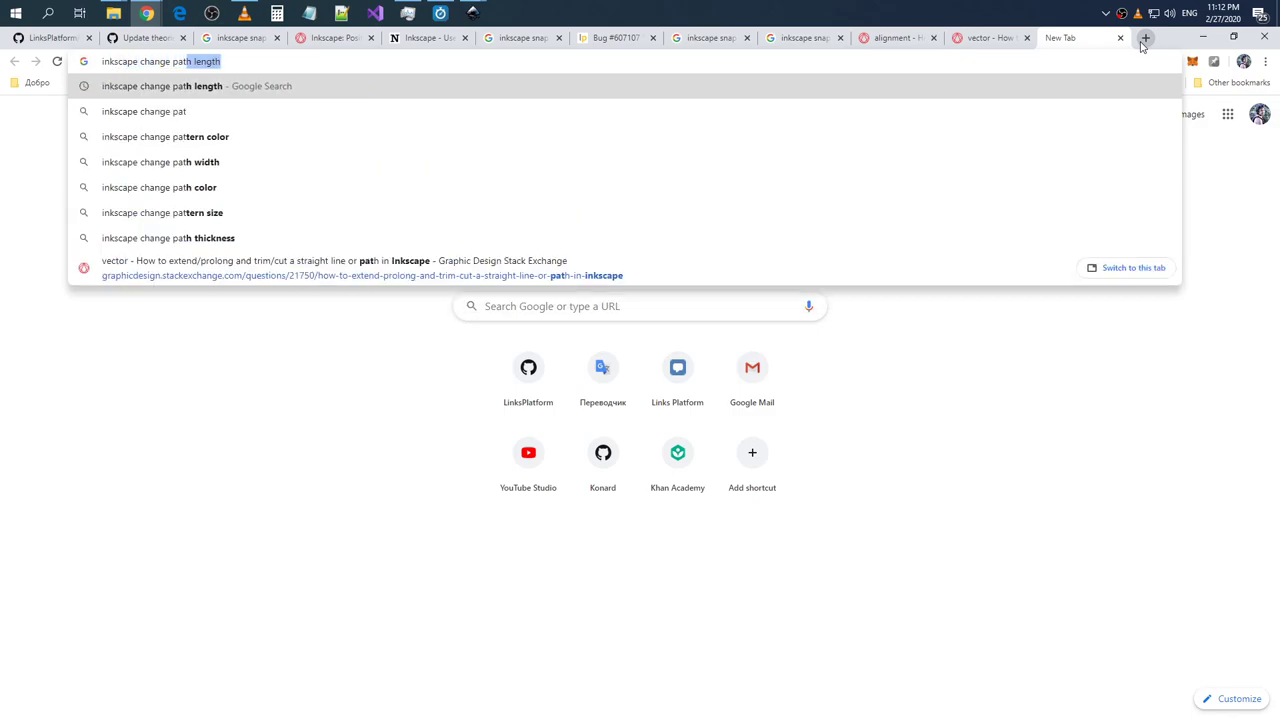
type("h length pres")
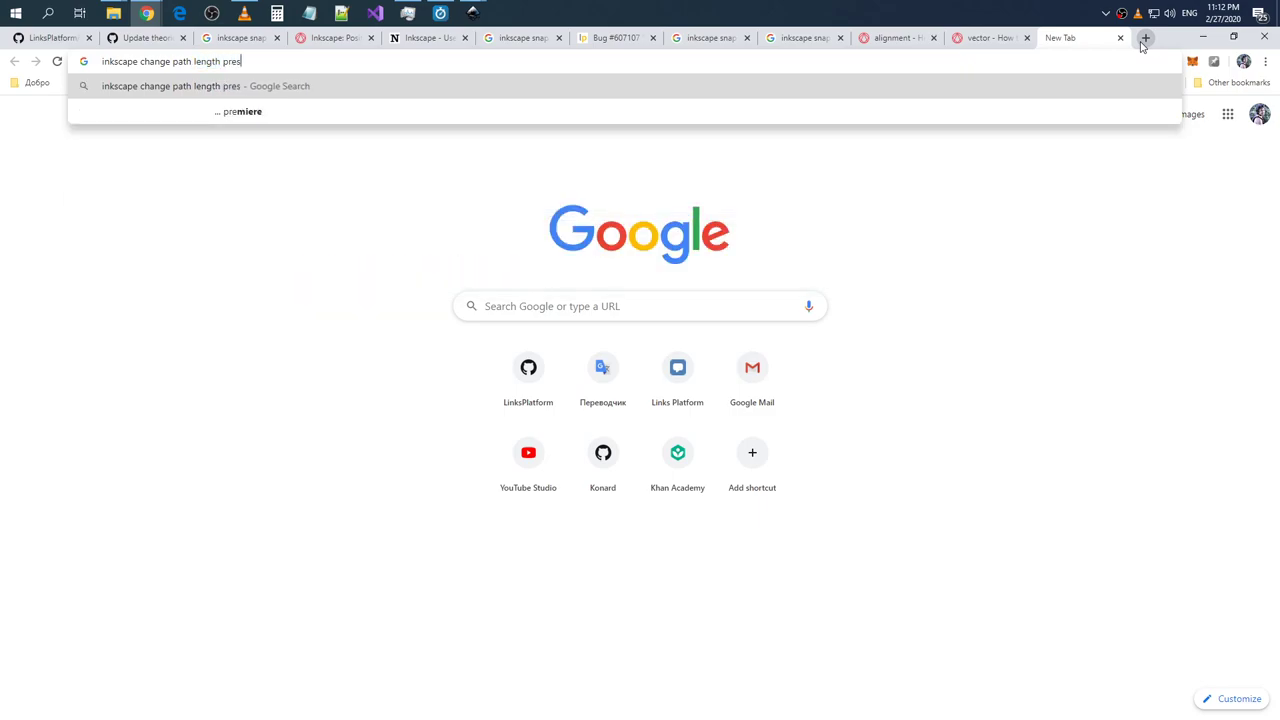
type("erving")
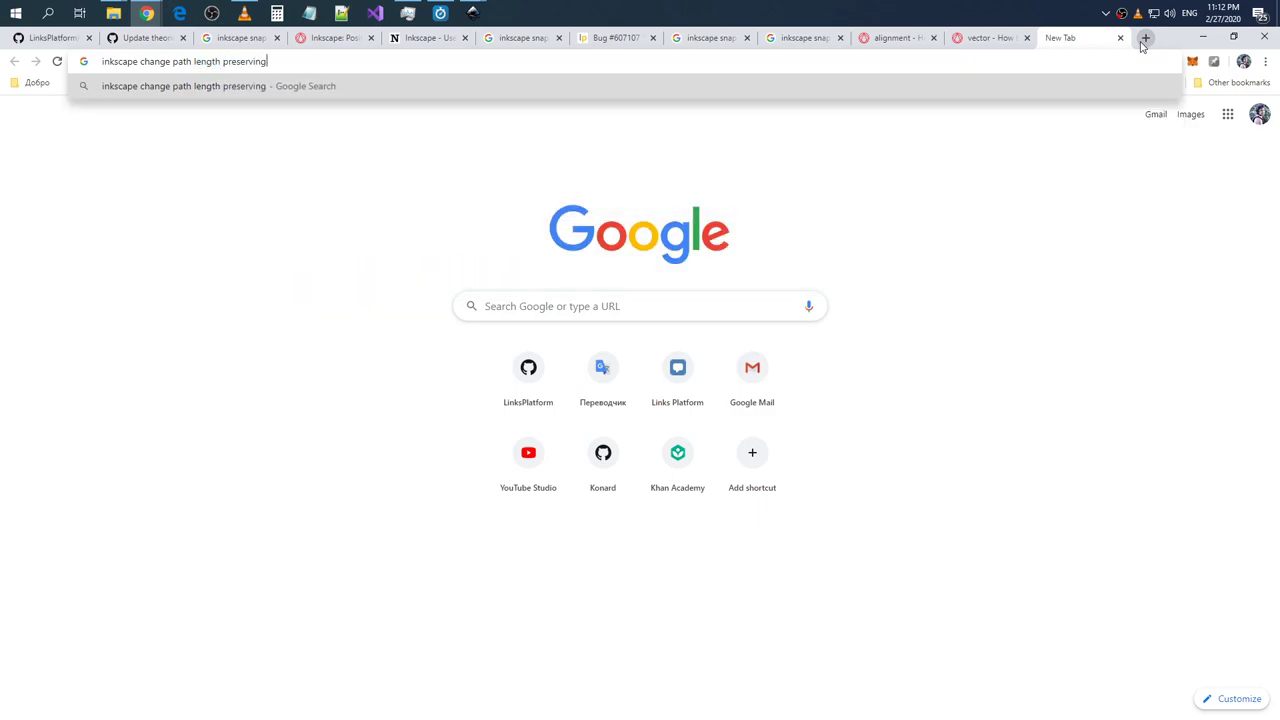
type(" angle")
key("Return")
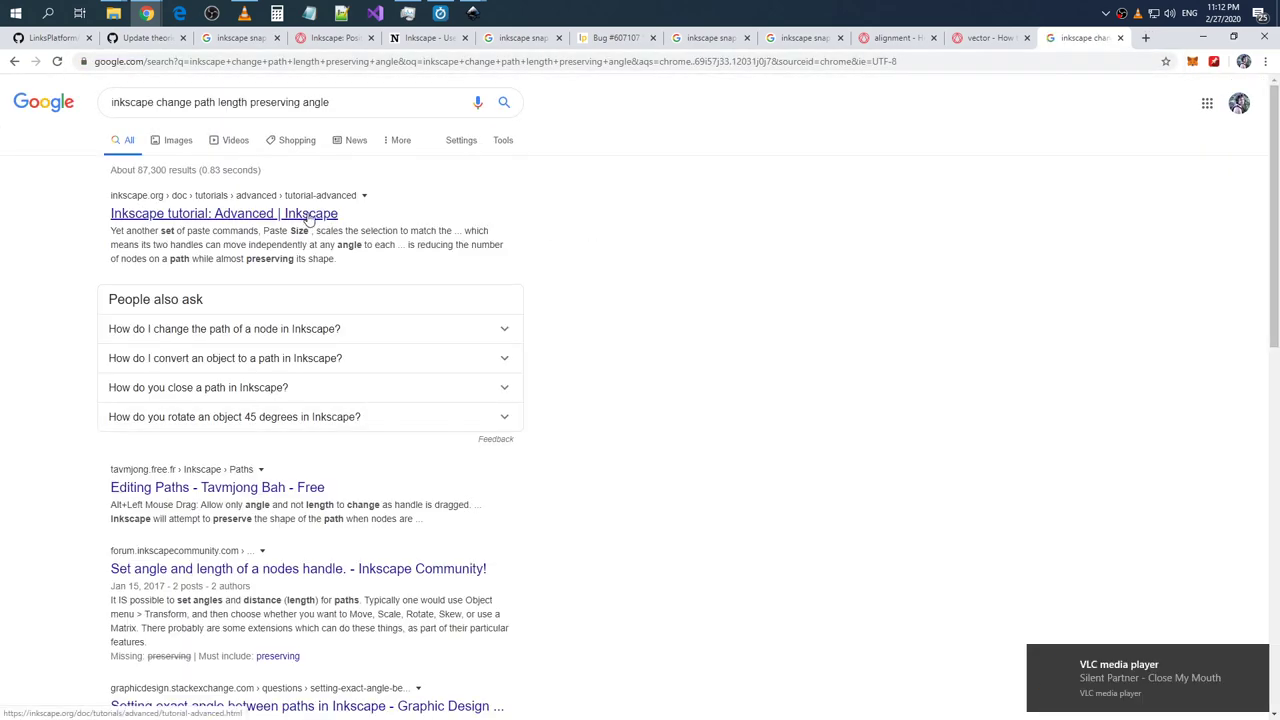
scroll(310, 218, "down", 2)
scroll(310, 222, "down", 1)
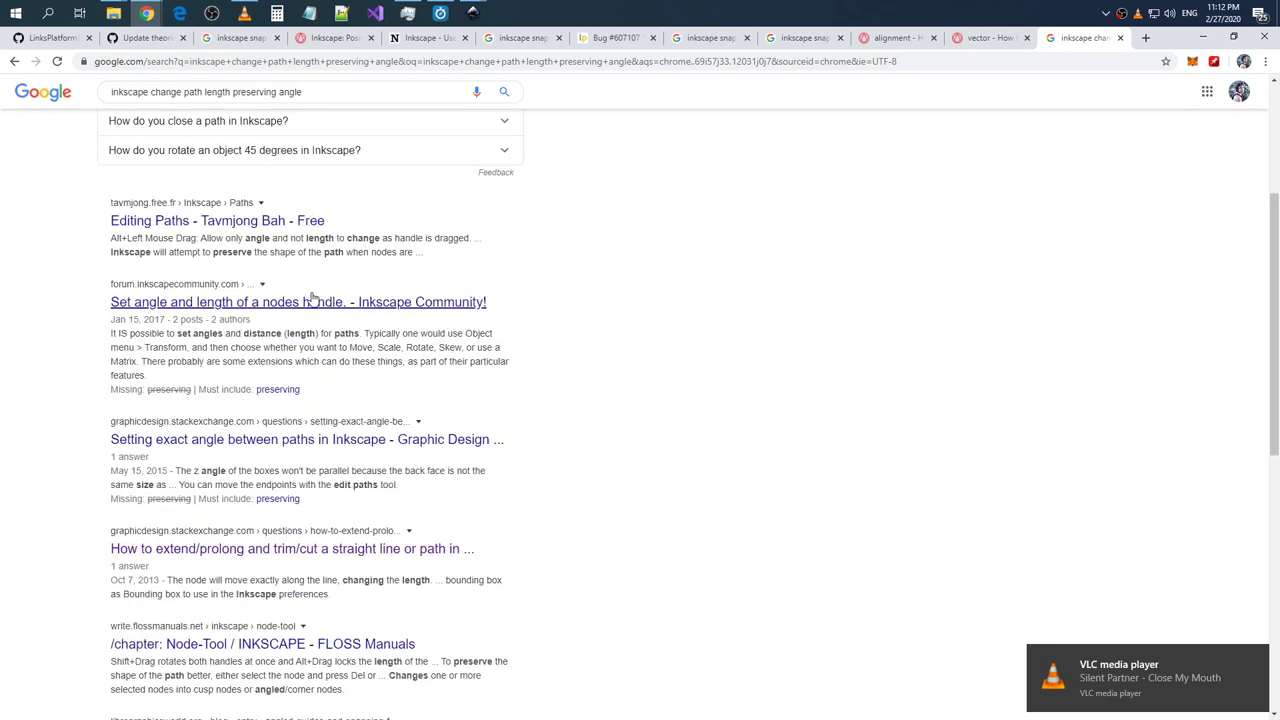
key("alt+Tab")
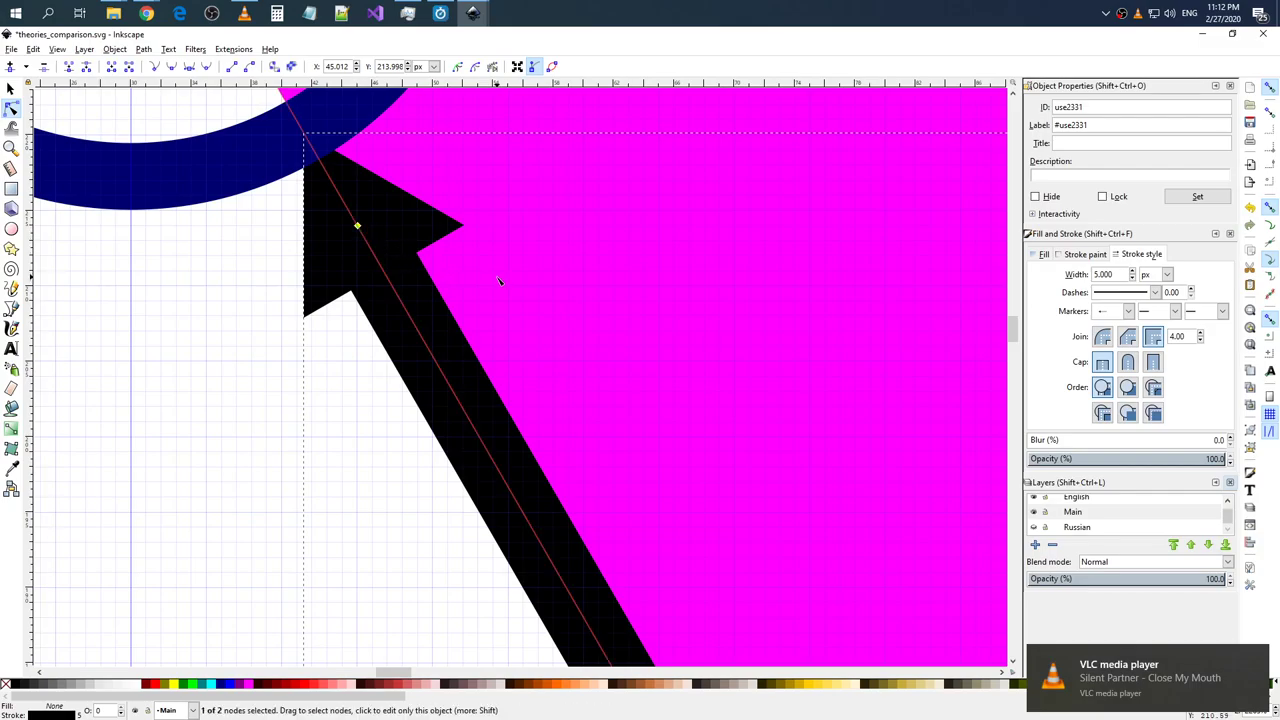
- Zoom in on the diagonal arrow and measure it from the bottom circle upward
scroll(500, 280, "down", 5)
scroll(471, 257, "down", 1)
scroll(600, 460, "up", 1)
scroll(622, 477, "up", 1)
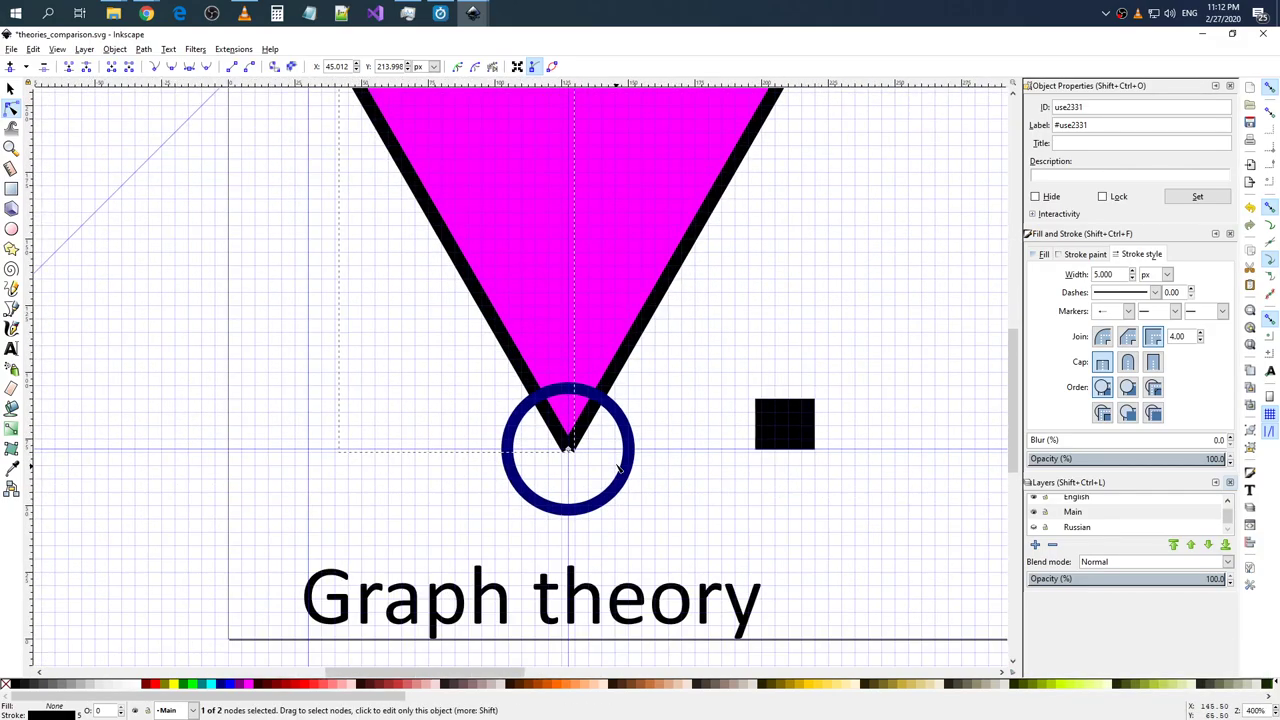
scroll(714, 380, "down", 1)
scroll(728, 371, "up", 1)
scroll(725, 380, "up", 1)
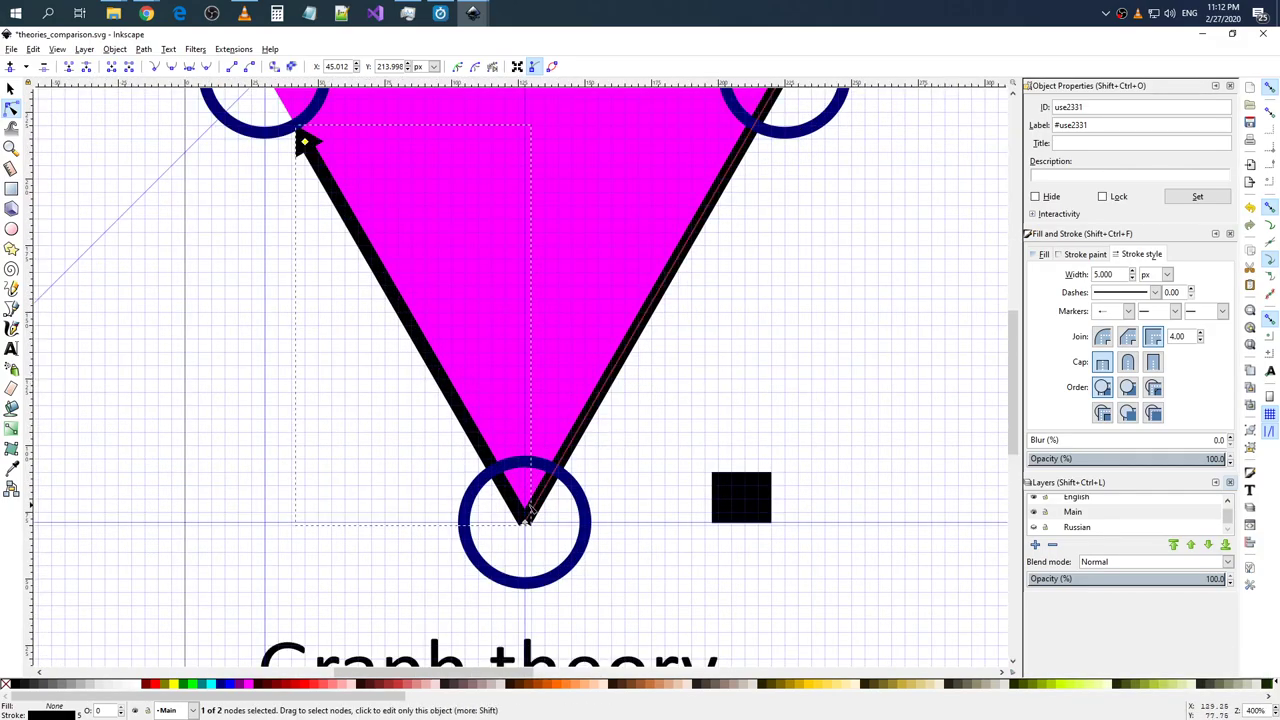
left_click(12, 169)
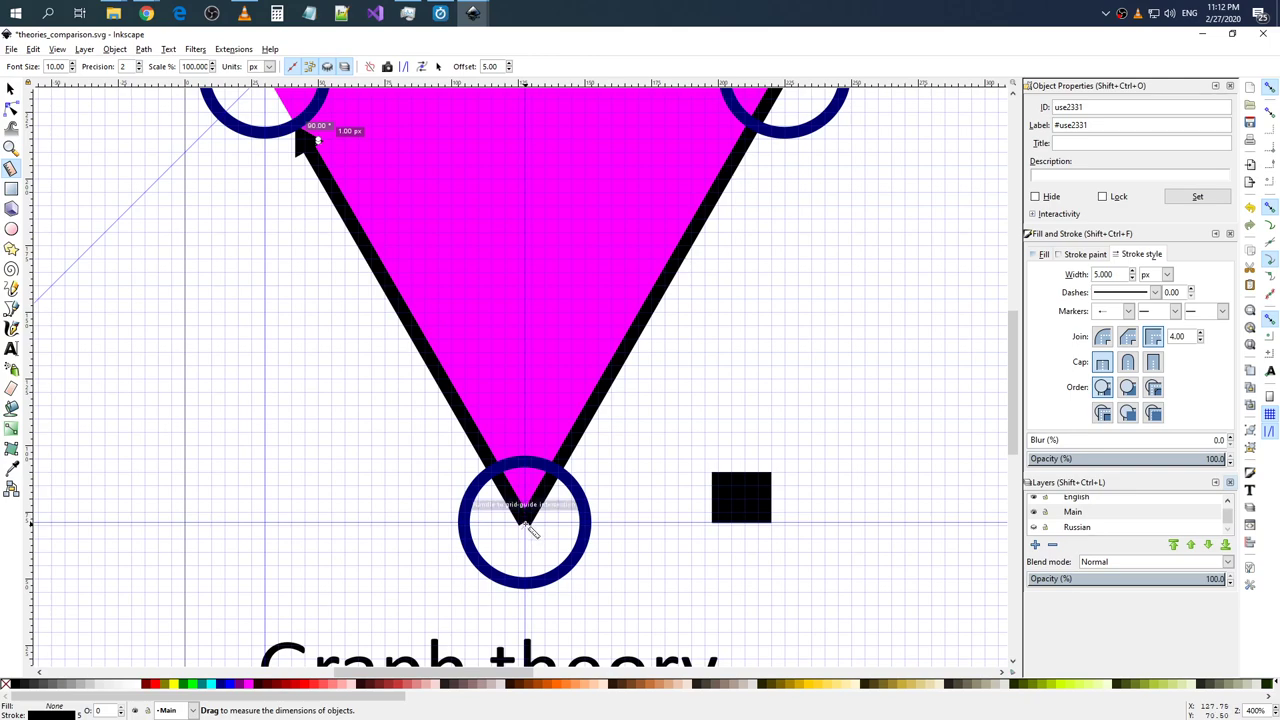
left_click_drag(526, 521, 305, 160)
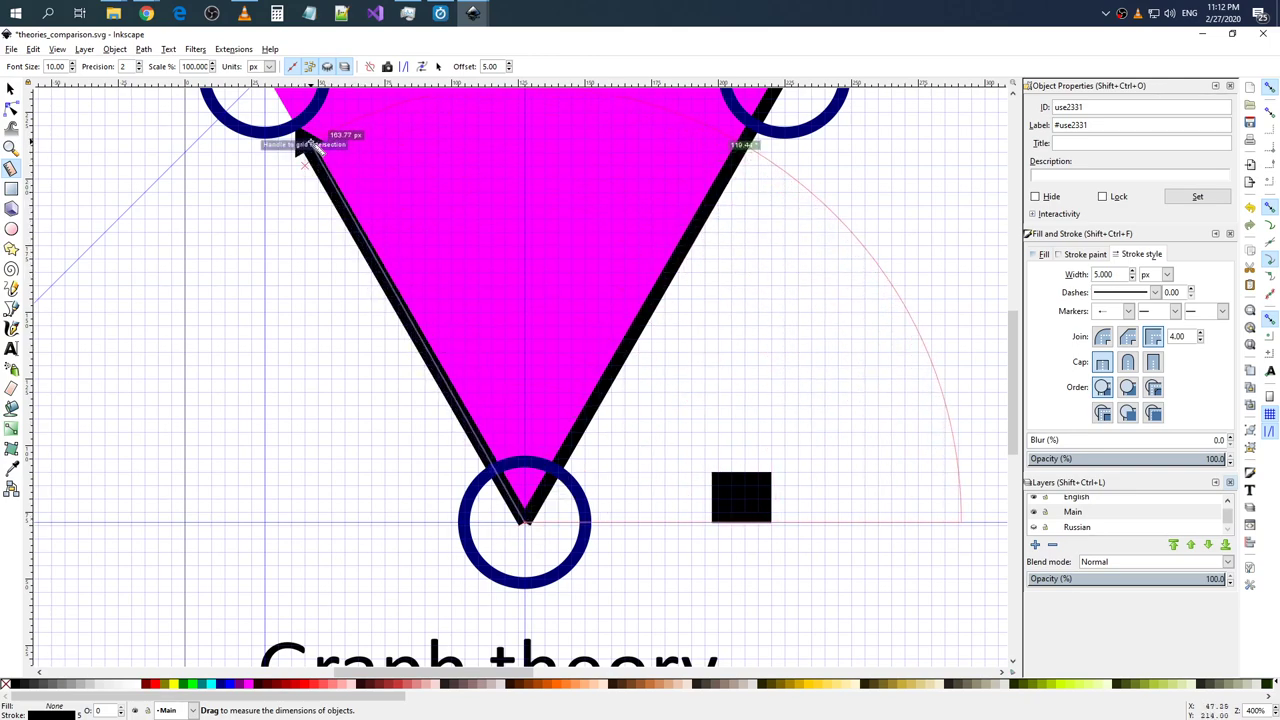
- Snap the measurement onto the arrow's tip node, about 164.98 px, and zoom in on the tip
left_click_drag(304, 158, 299, 131)
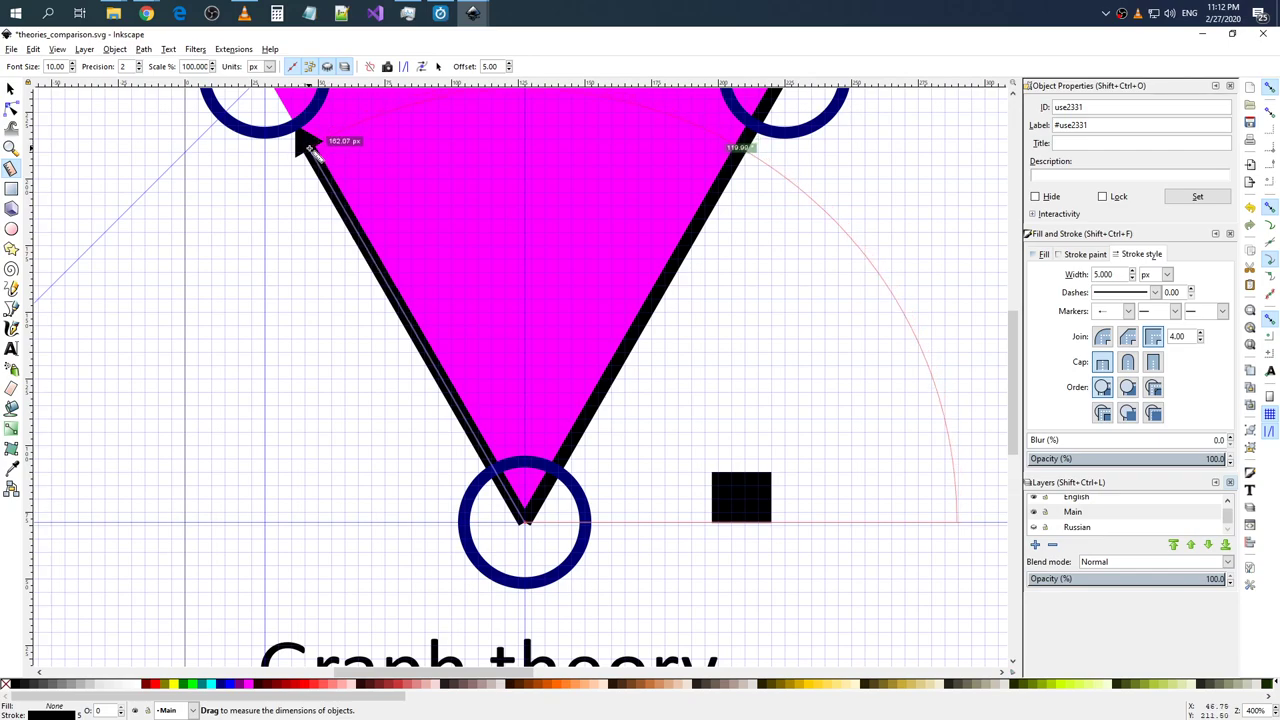
left_click_drag(299, 135, 299, 134)
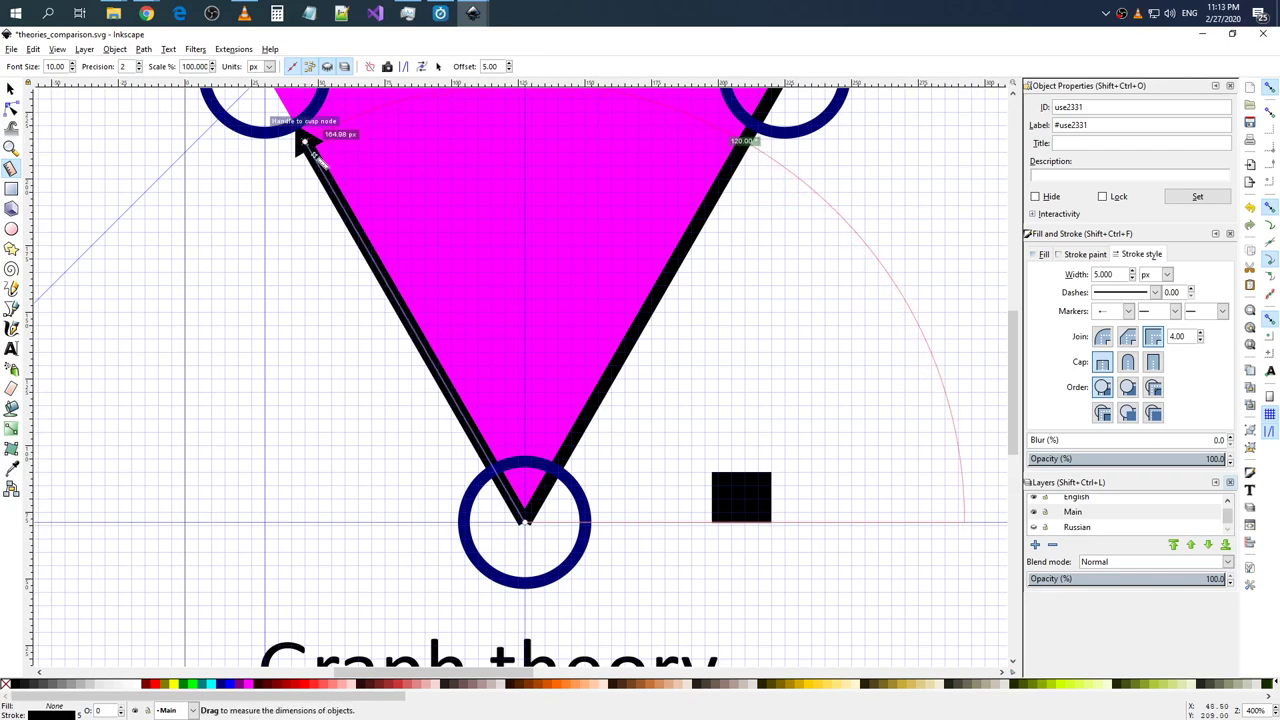
scroll(299, 134, "up", 1)
scroll(297, 130, "up", 2)
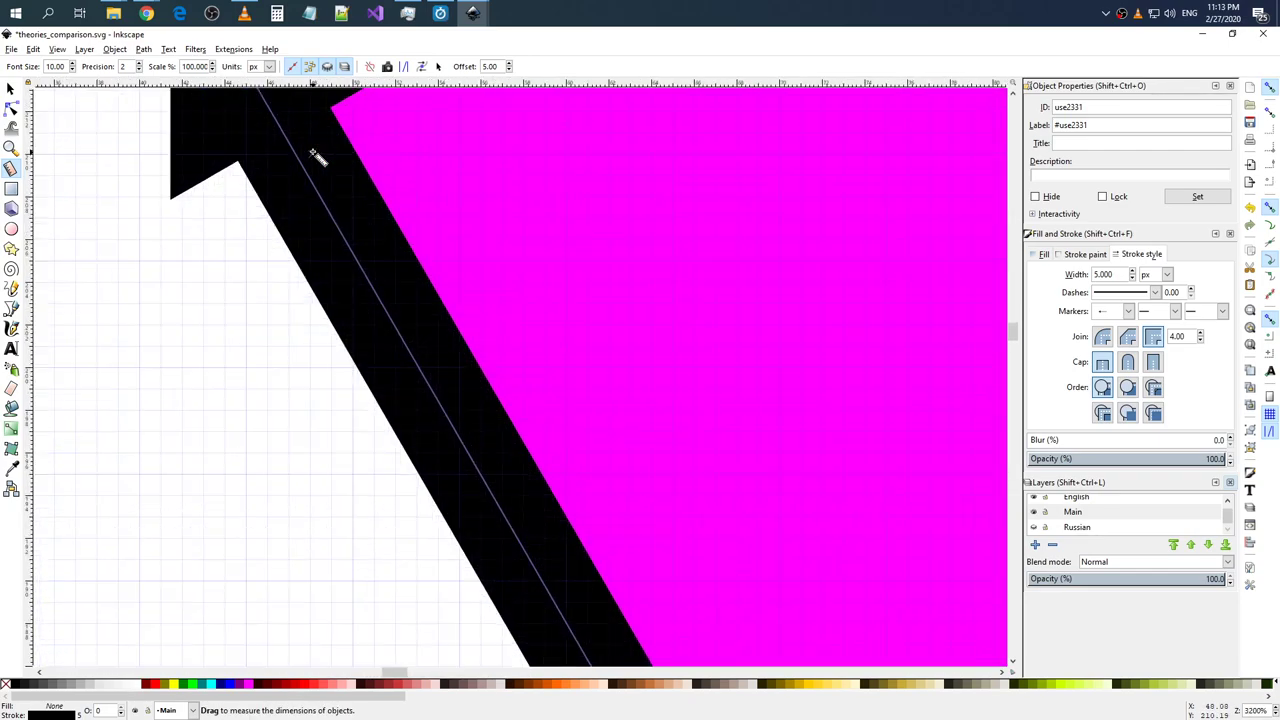
scroll(290, 122, "down", 1)
scroll(290, 122, "up", 2)
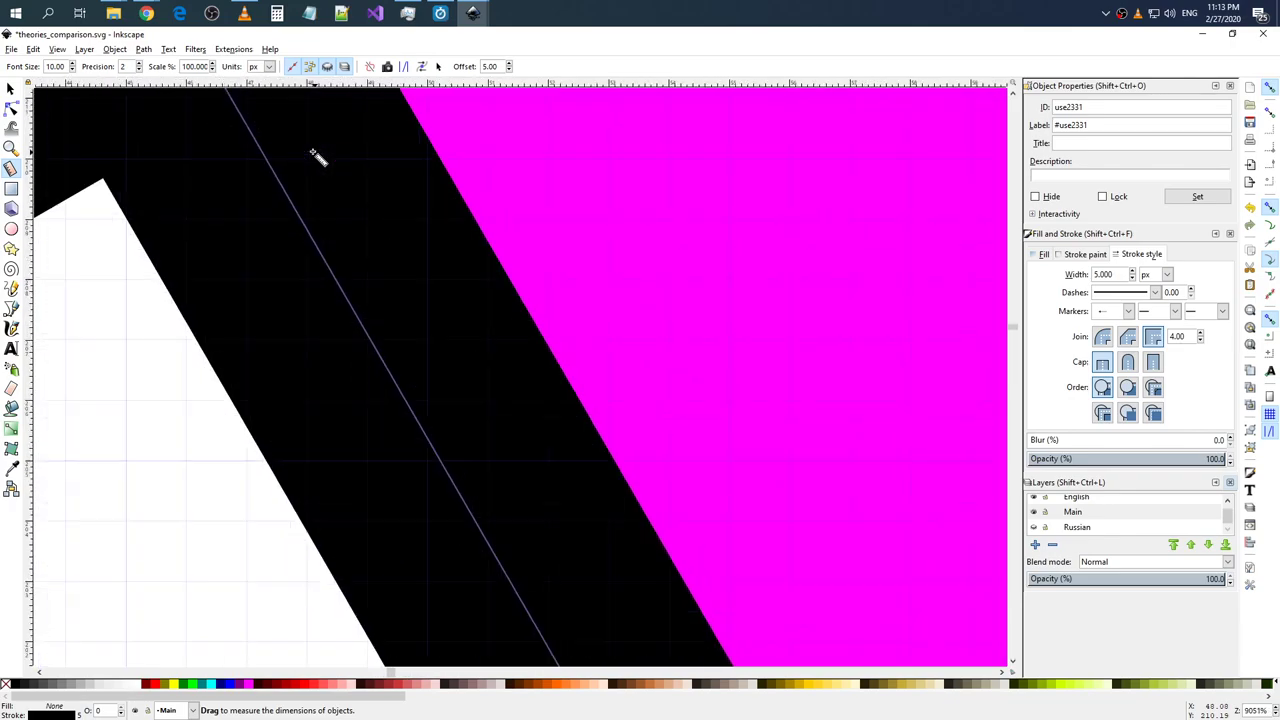
scroll(290, 122, "down", 1)
scroll(290, 122, "down", 1)
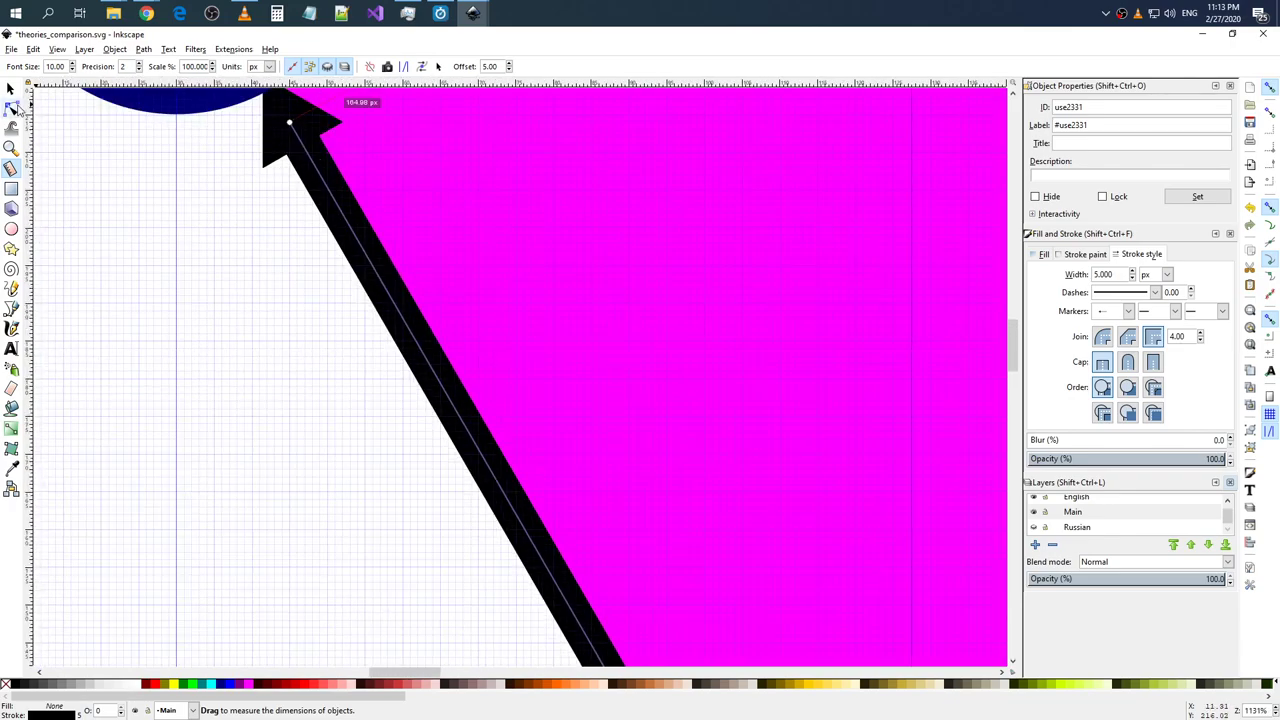
- Add several nodes along the diagonal arrow's line near its tip
left_click(12, 108)
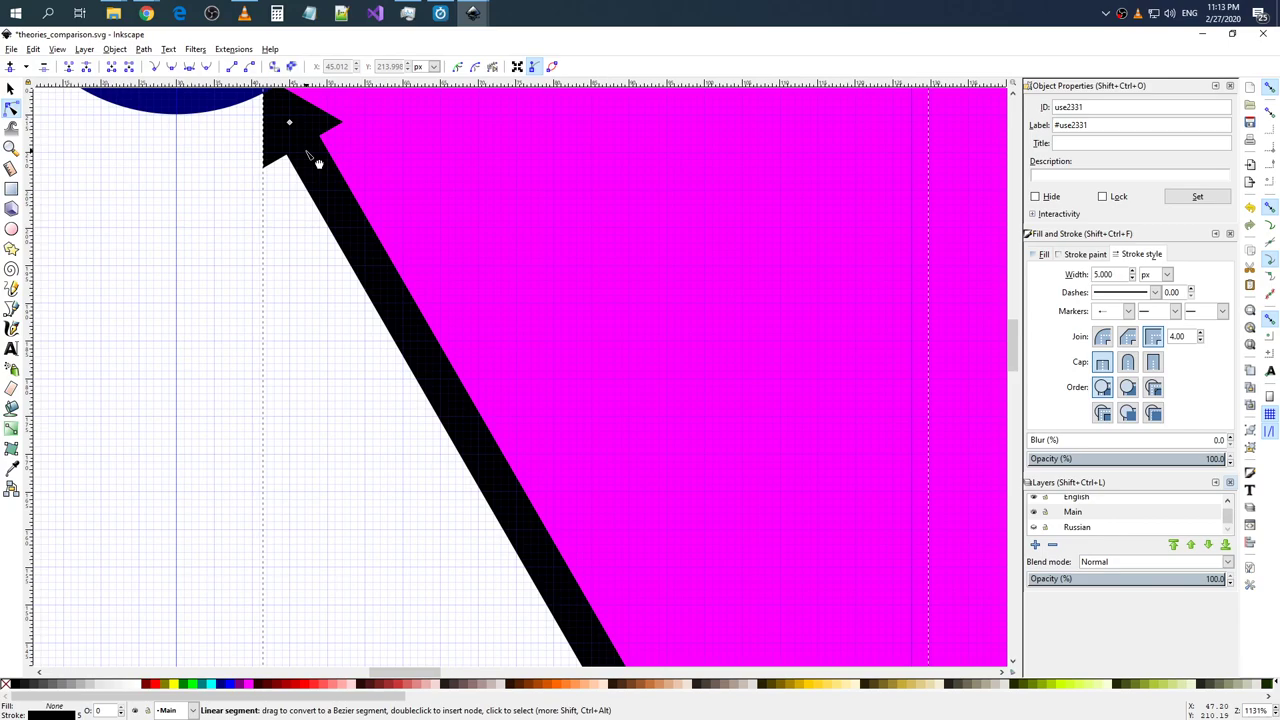
scroll(330, 200, "up", 1)
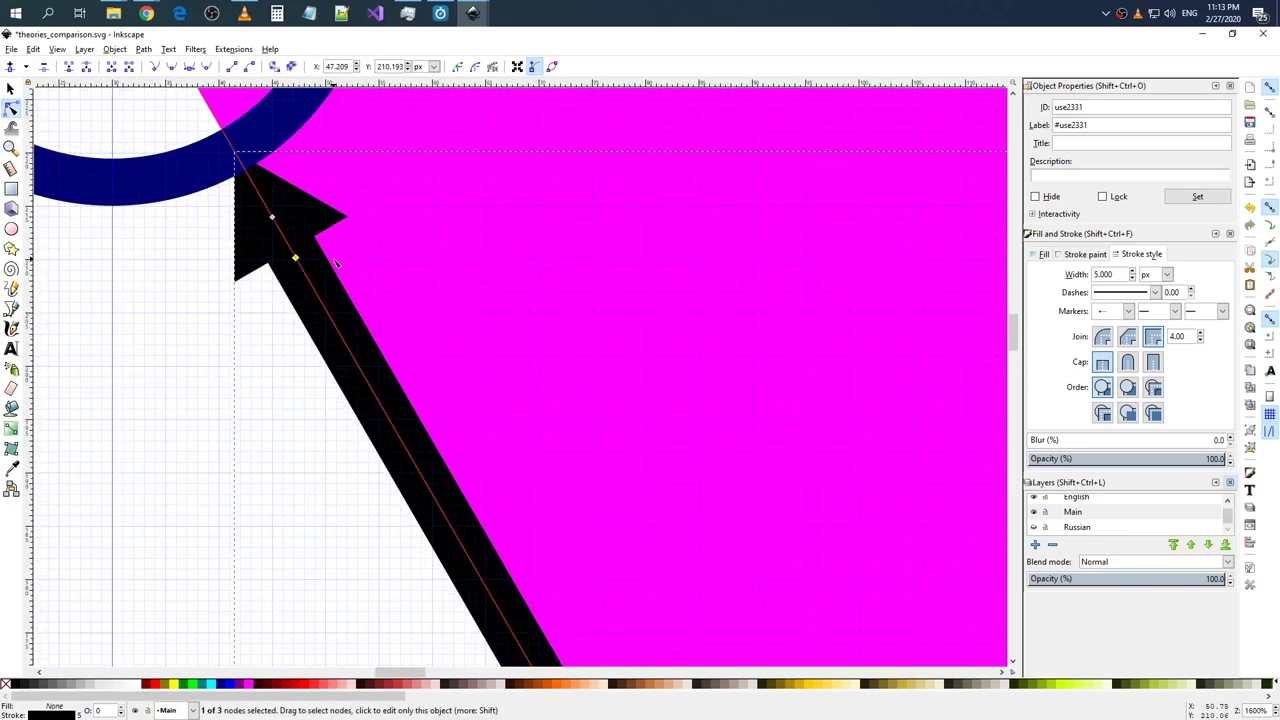
double_click(338, 293)
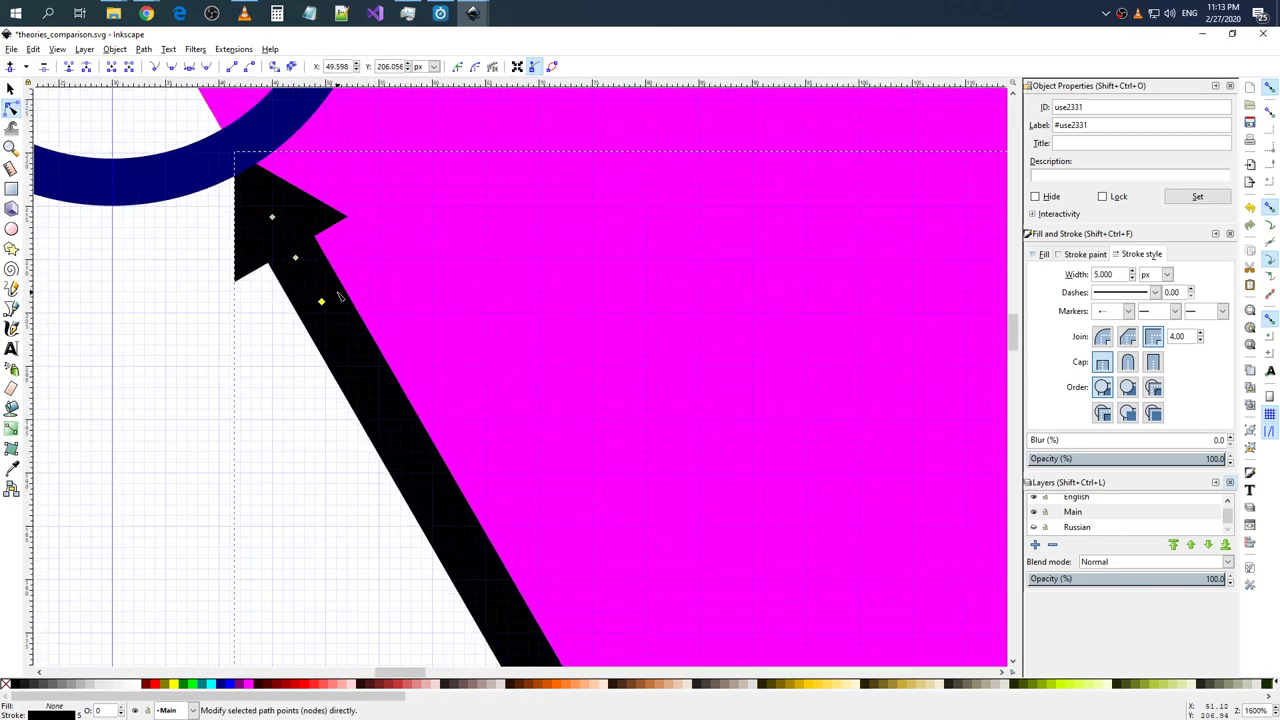
double_click(327, 282)
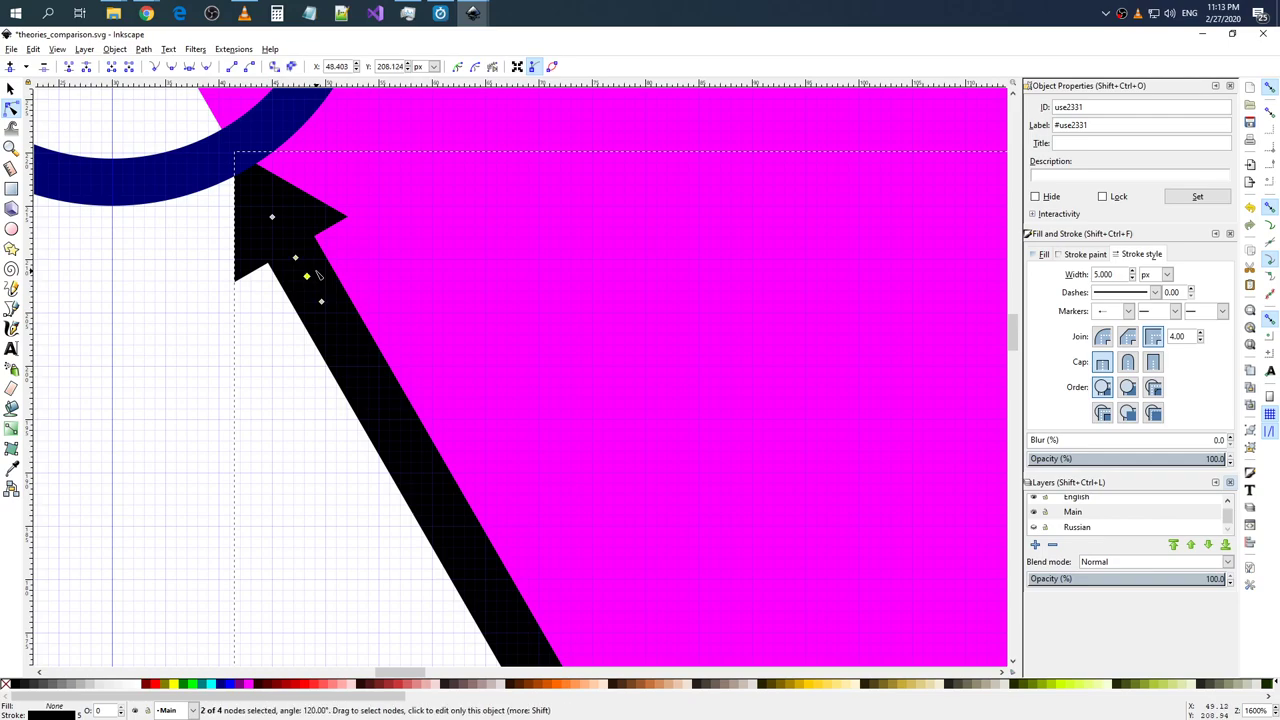
double_click(361, 340)
double_click(329, 316)
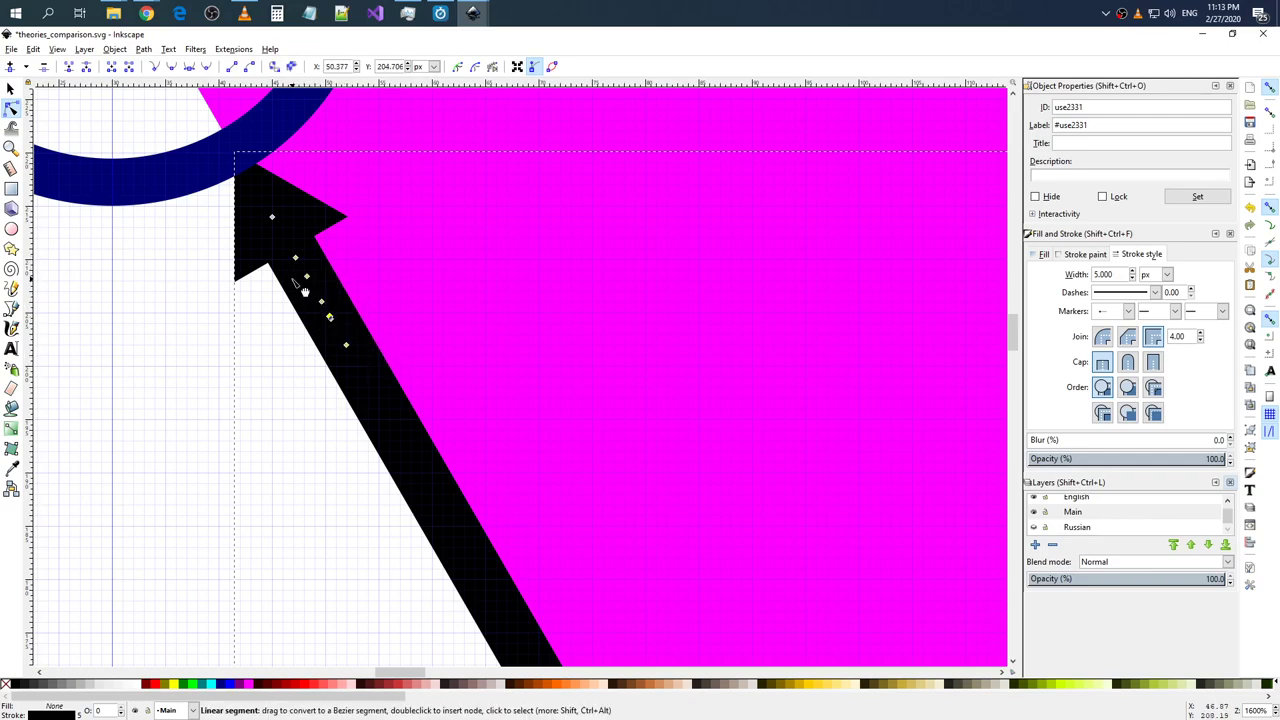
double_click(287, 245)
- Add two more nodes right beside the arrow's end
scroll(330, 290, "up", 2)
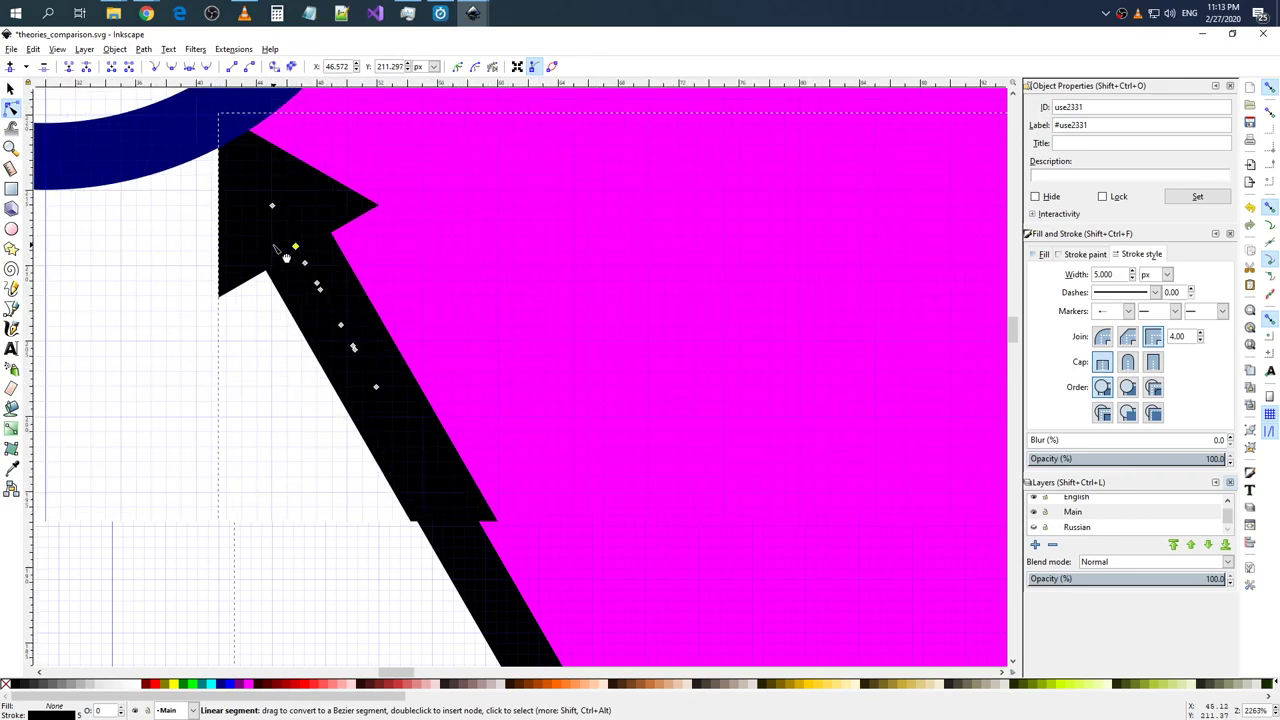
scroll(326, 270, "up", 2)
double_click(296, 203)
double_click(272, 162)
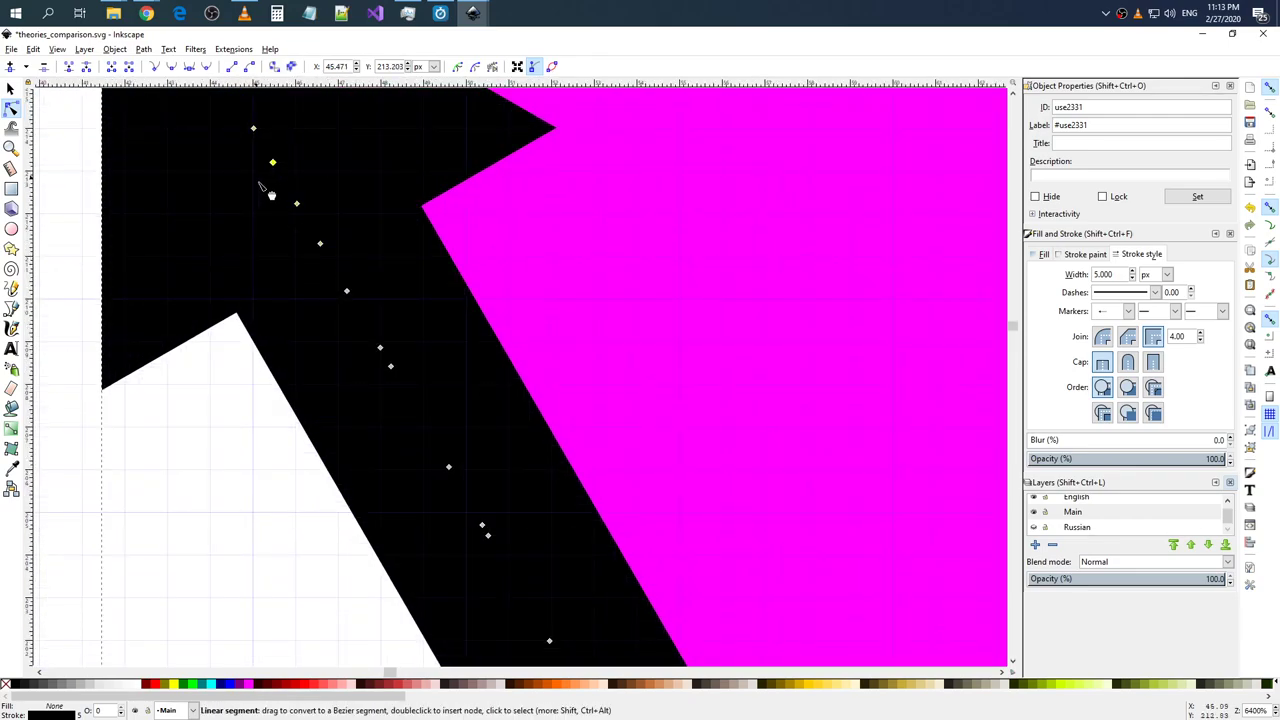
scroll(228, 191, "up", 2)
scroll(232, 180, "down", 3)
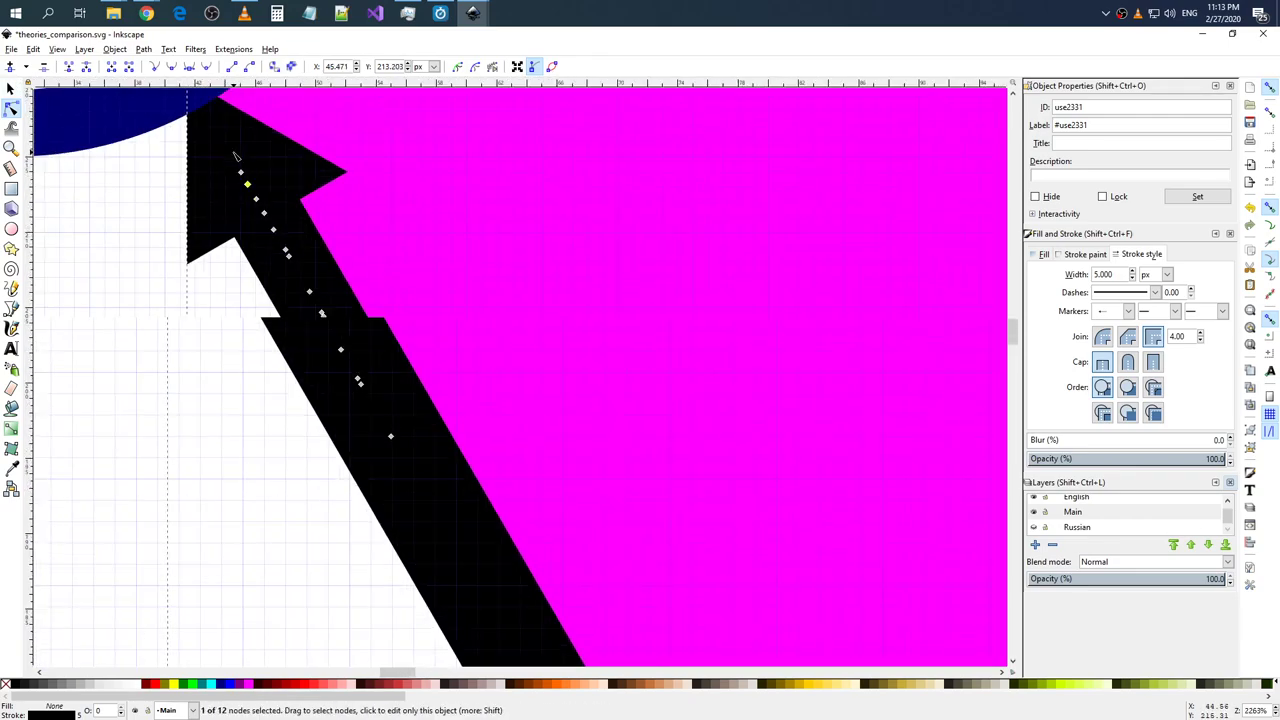
scroll(237, 165, "down", 2)
- Delete four nodes at the arrow's end to shorten it
key("Delete")
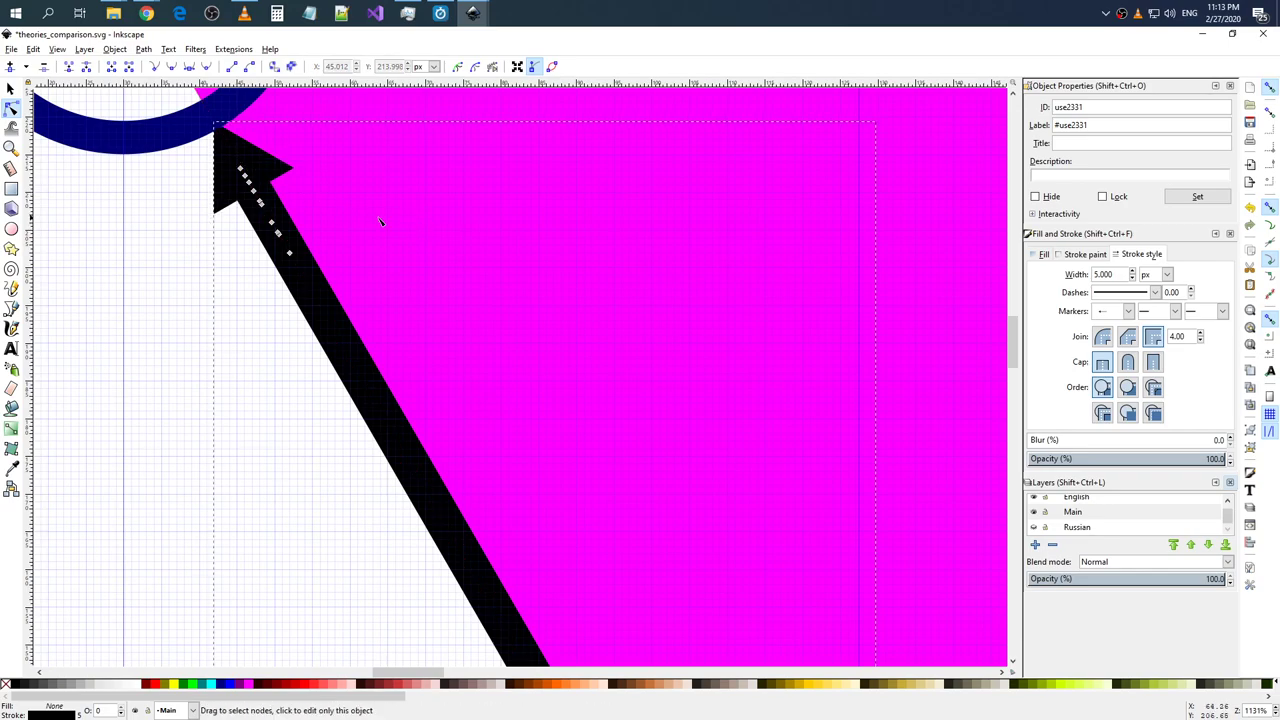
key("Delete")
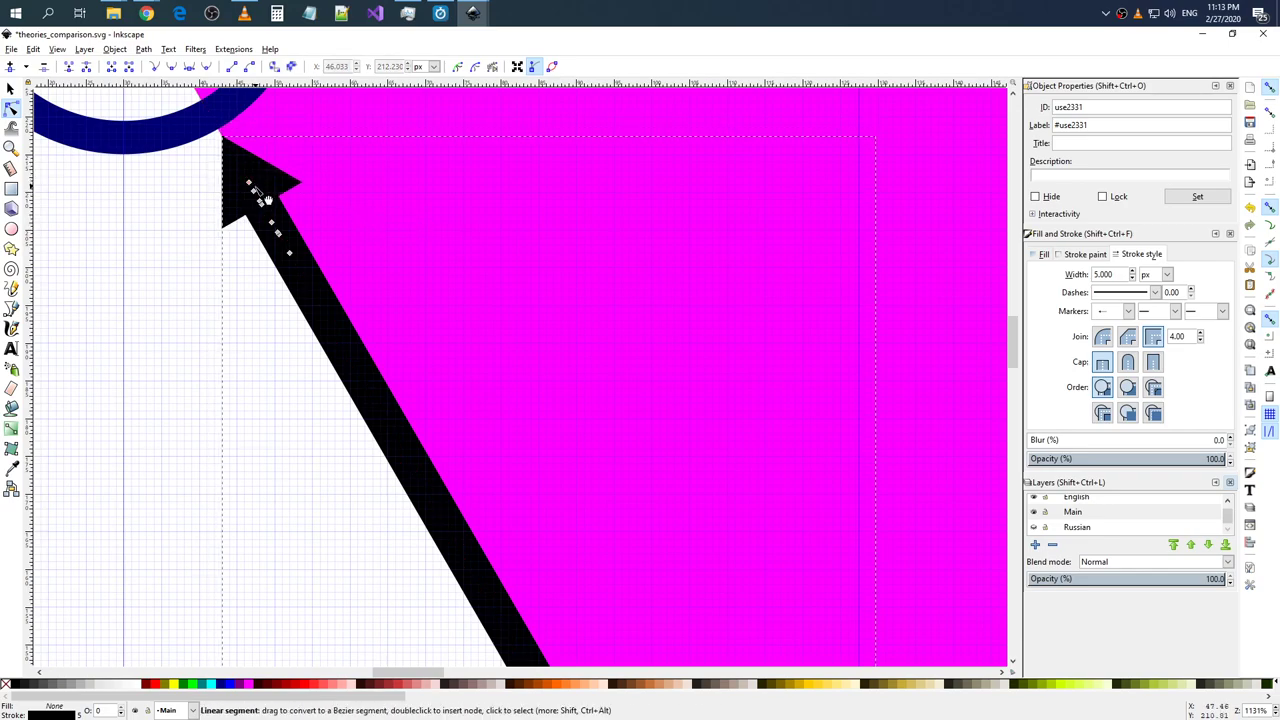
key("Delete")
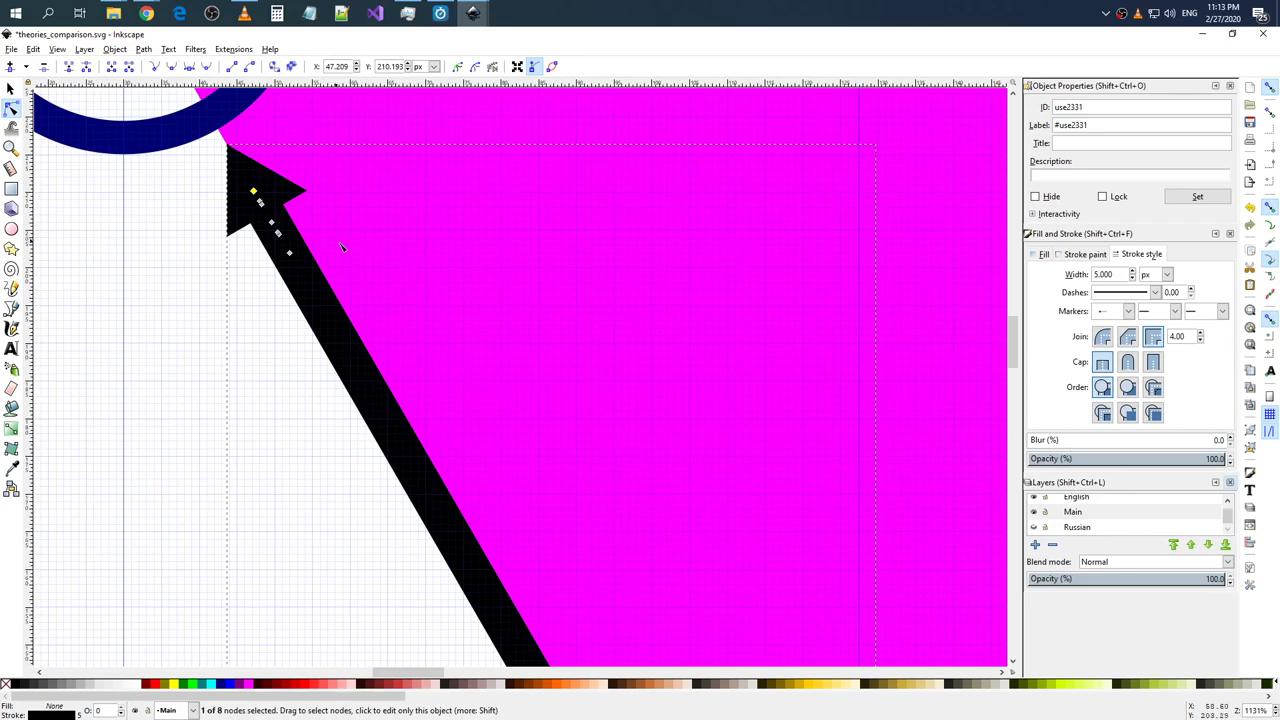
key("Delete")
- Measure 30.00 px straight down at -90° from the navy circle's centre
scroll(375, 164, "up", 1)
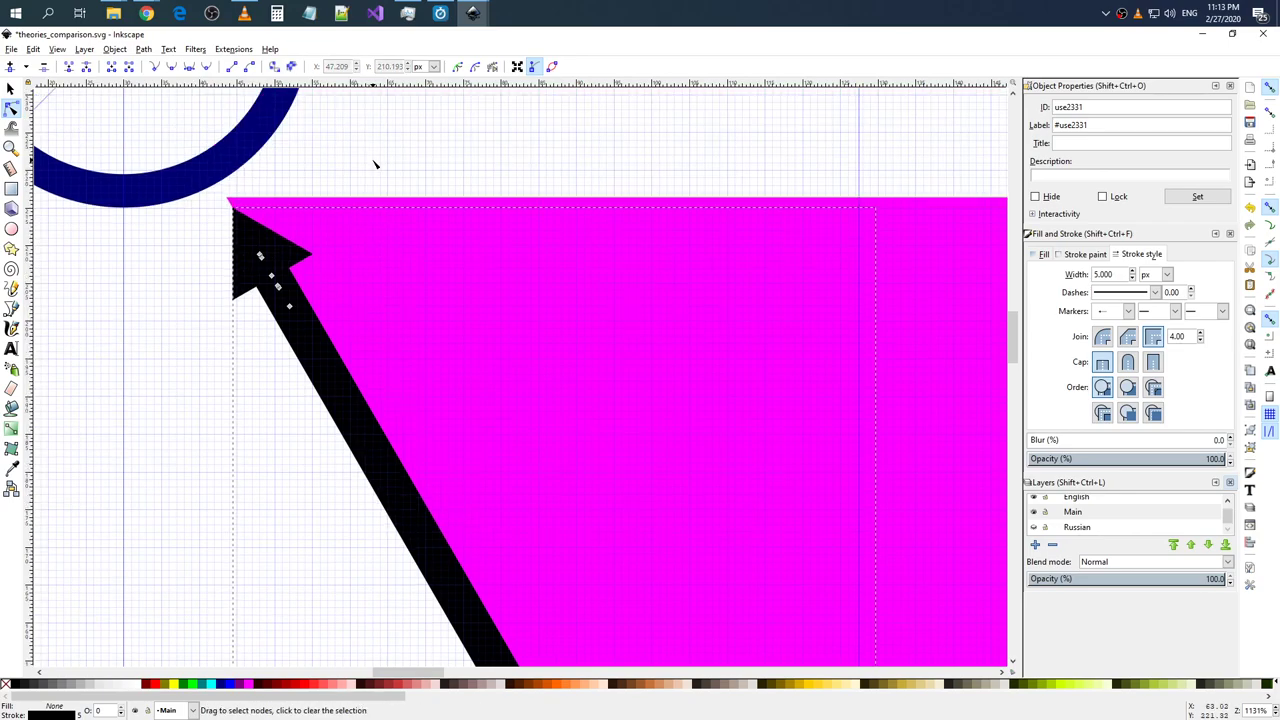
scroll(309, 177, "up", 2)
scroll(309, 177, "up", 1)
scroll(309, 177, "up", 1)
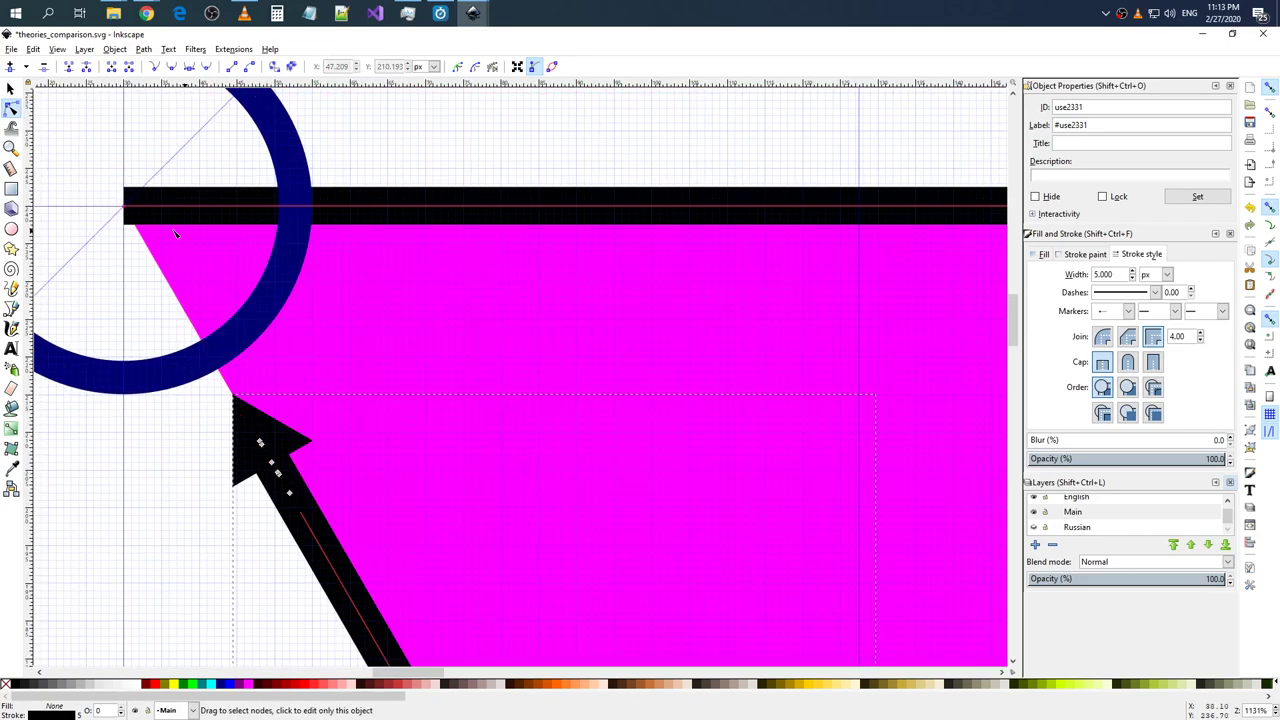
key("m")
mouse_move(124, 208)
left_mouse_down()
mouse_move(355, 218)
mouse_move(235, 403)
mouse_move(124, 432)
left_mouse_up()
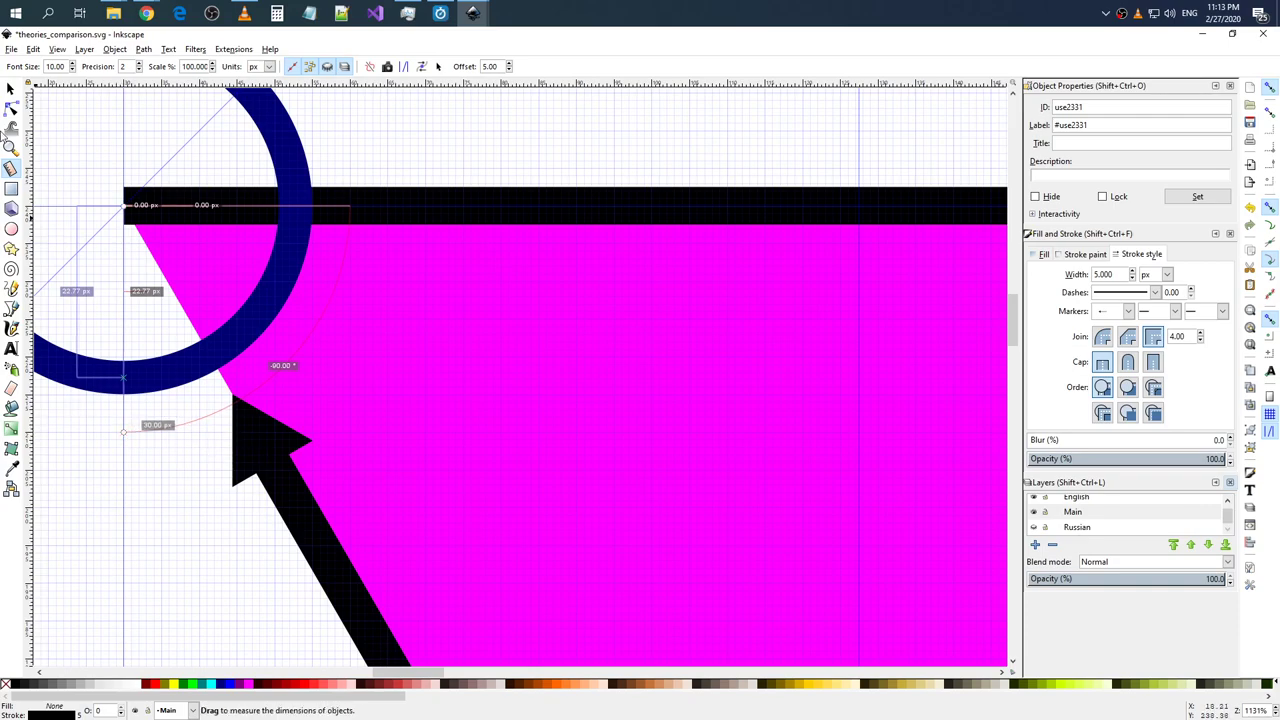
- Return to node editing on the left arrow, undo the last change, and clear the node selection
key("s")
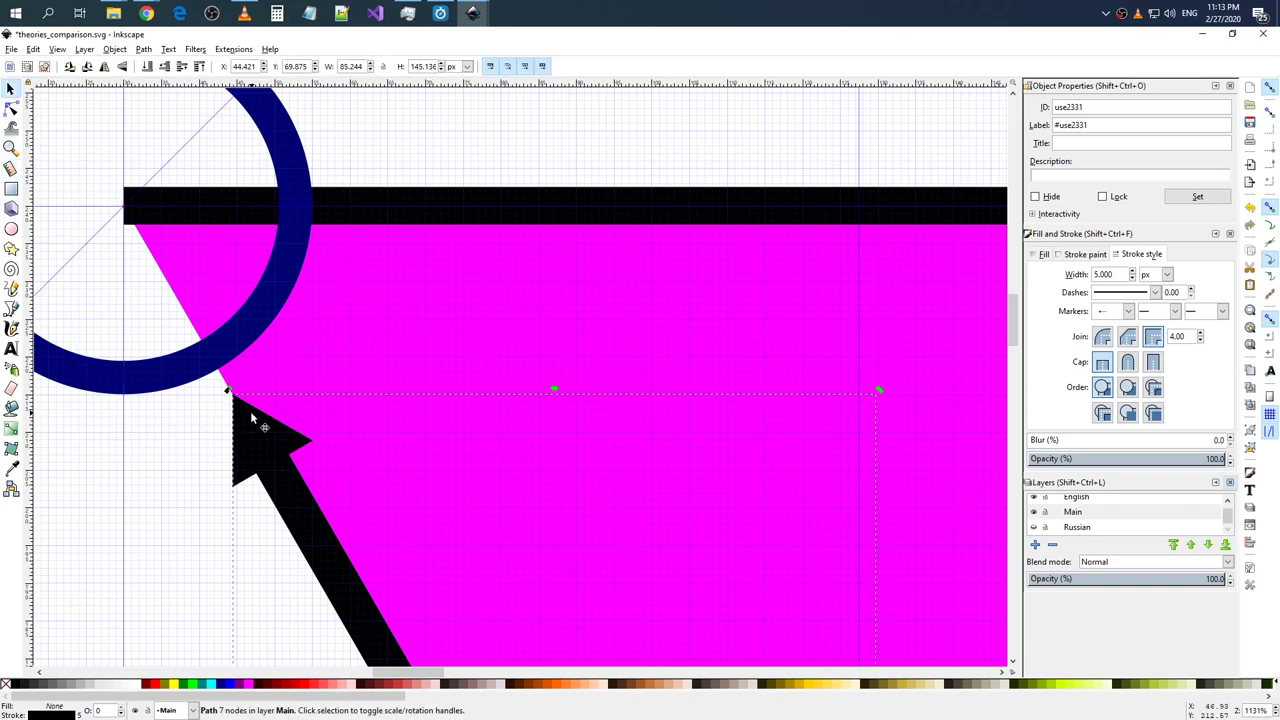
key("n")
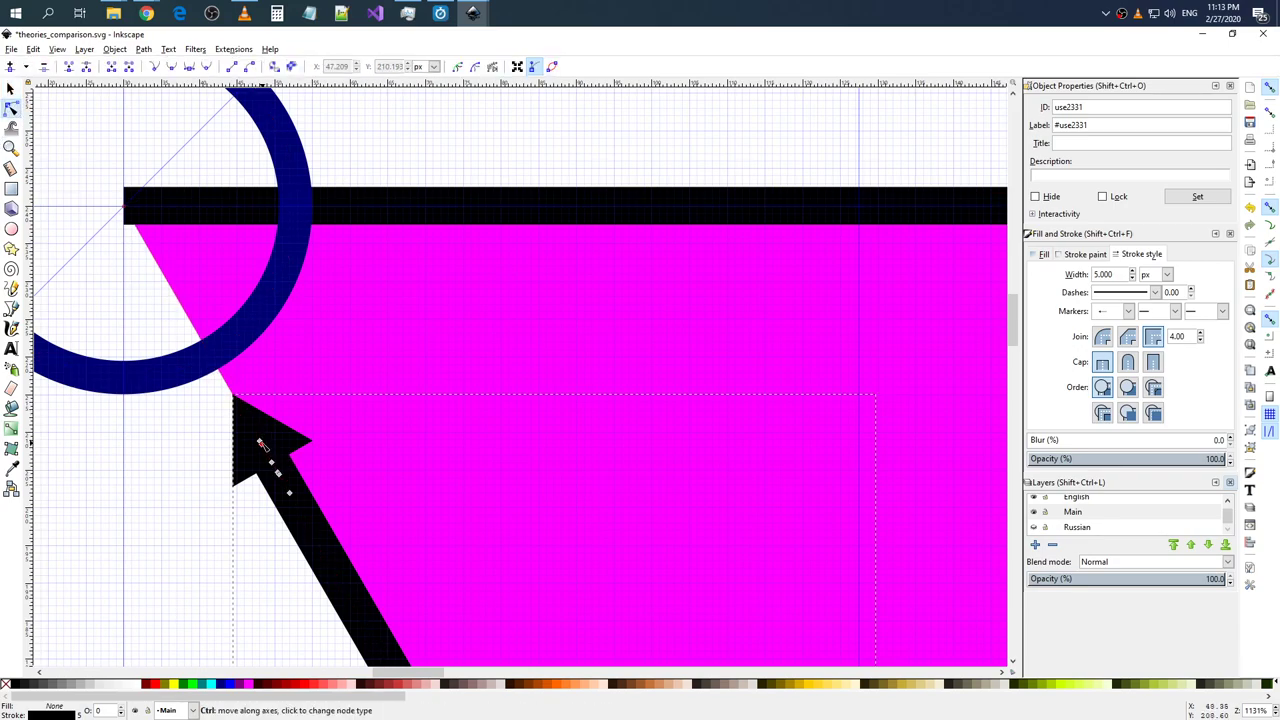
key("ctrl+z")
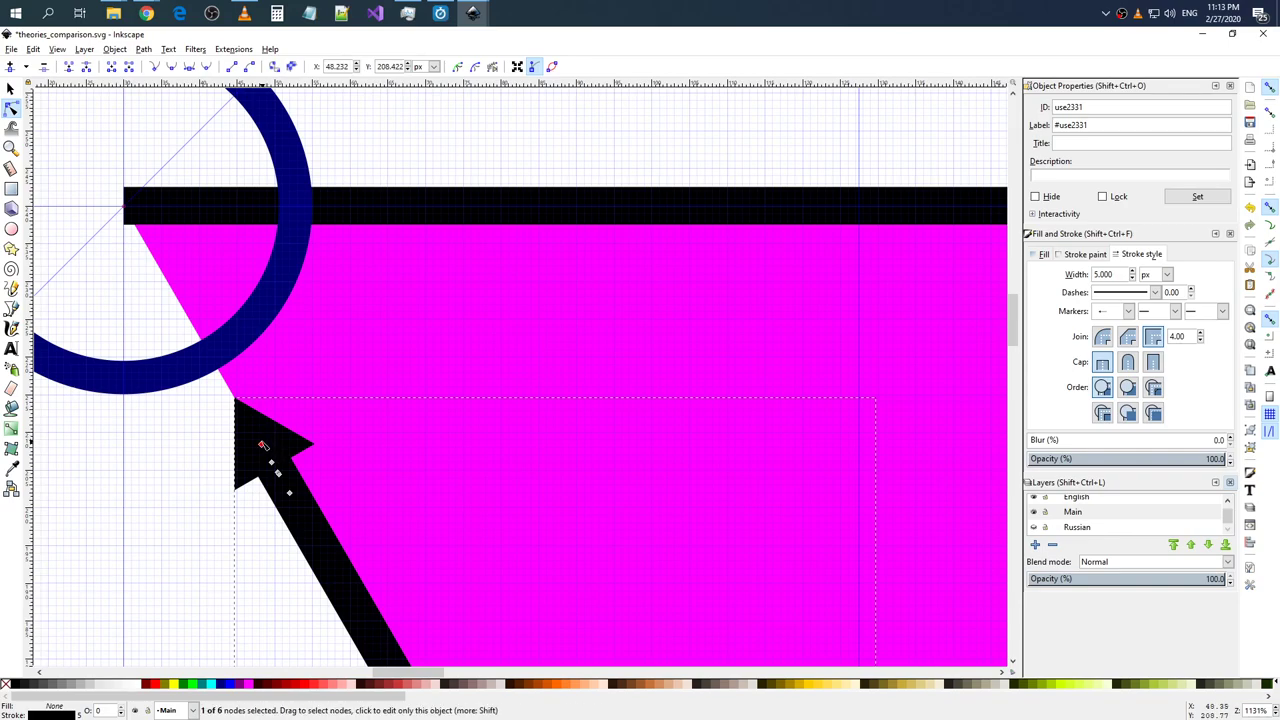
left_click_drag(285, 482, 253, 414)
left_click(154, 457)
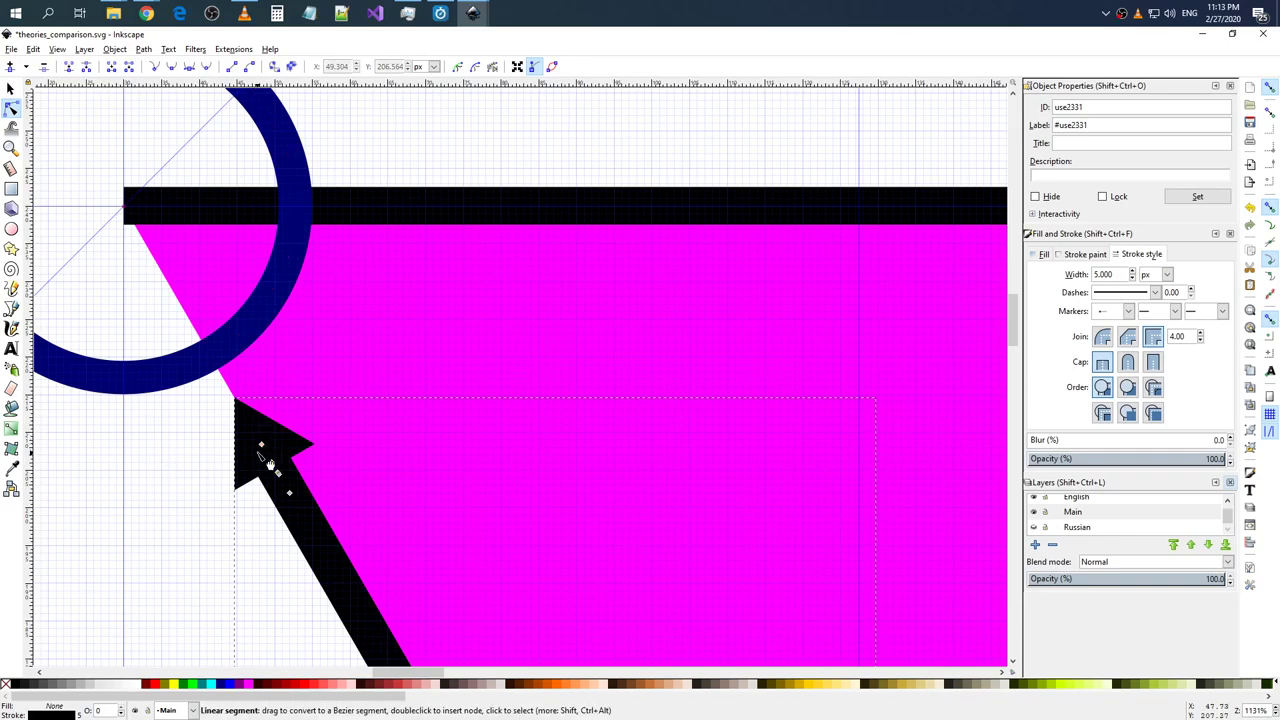
scroll(223, 449, "up", 1)
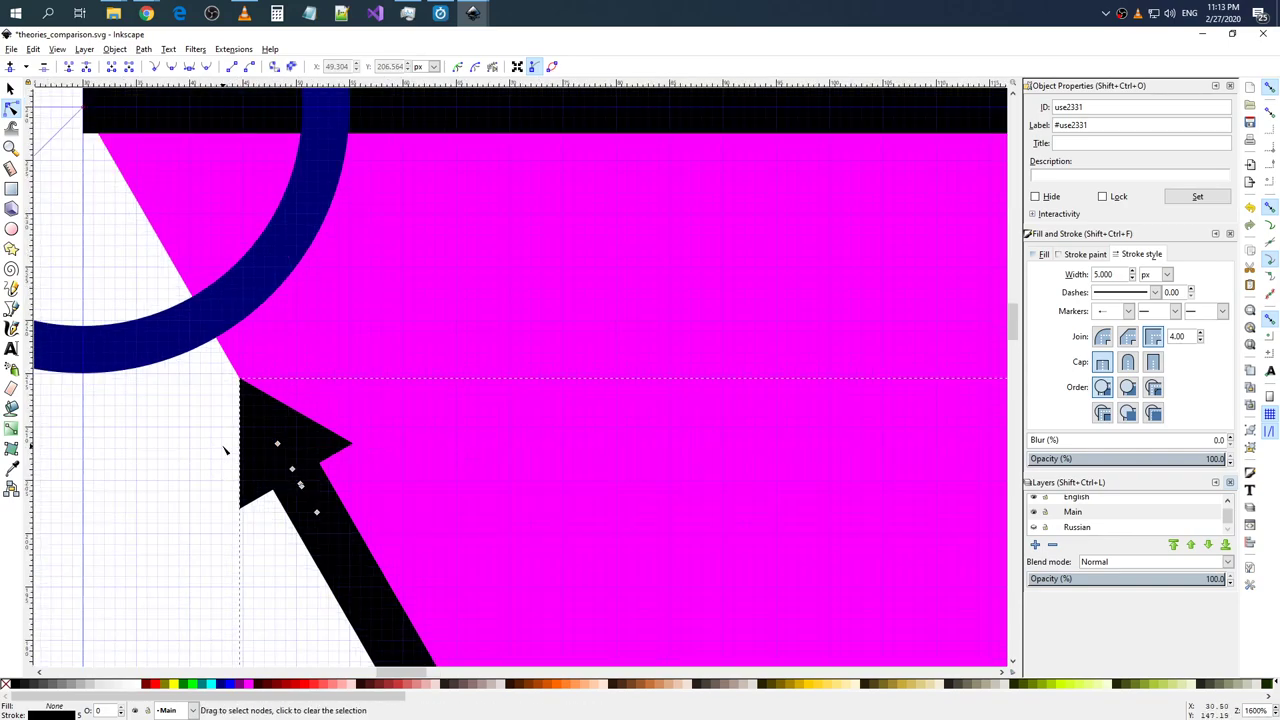
scroll(223, 449, "up", 4)
scroll(223, 449, "up", 1)
- Nudge the arrow's end node and undo and redo removals of its end points
left_click_drag(530, 430, 537, 442)
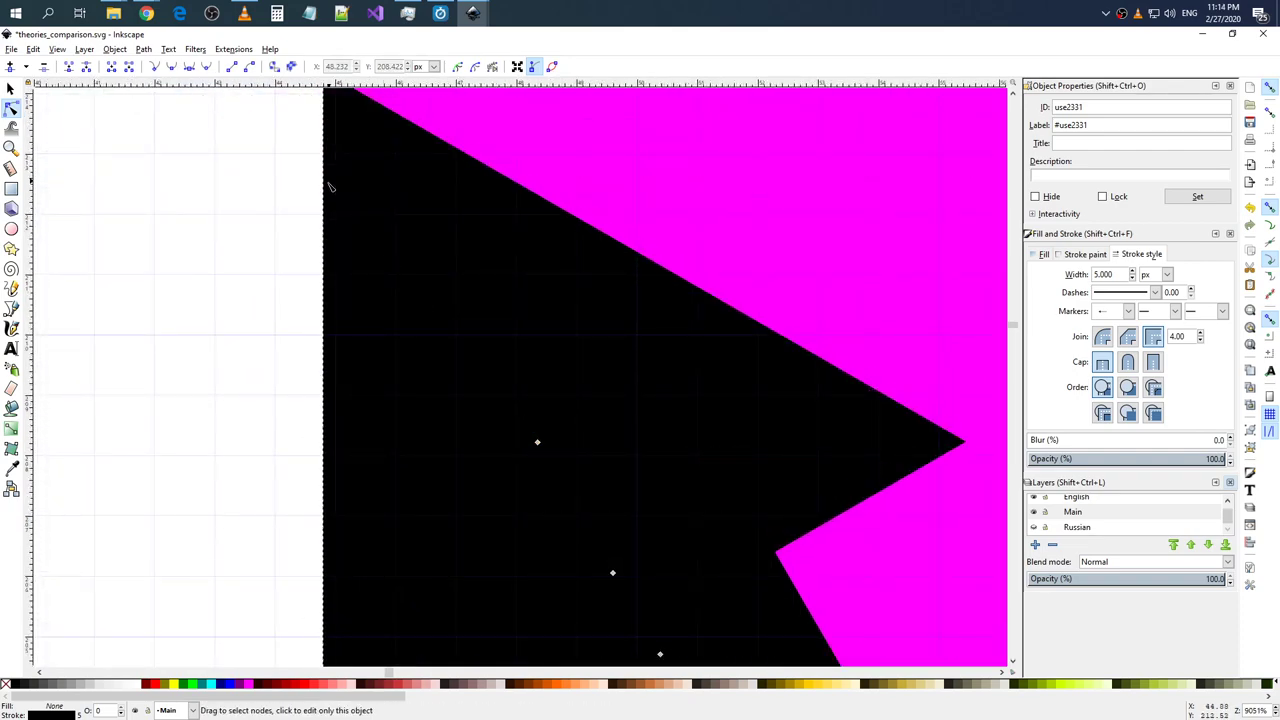
scroll(330, 186, "down", 2)
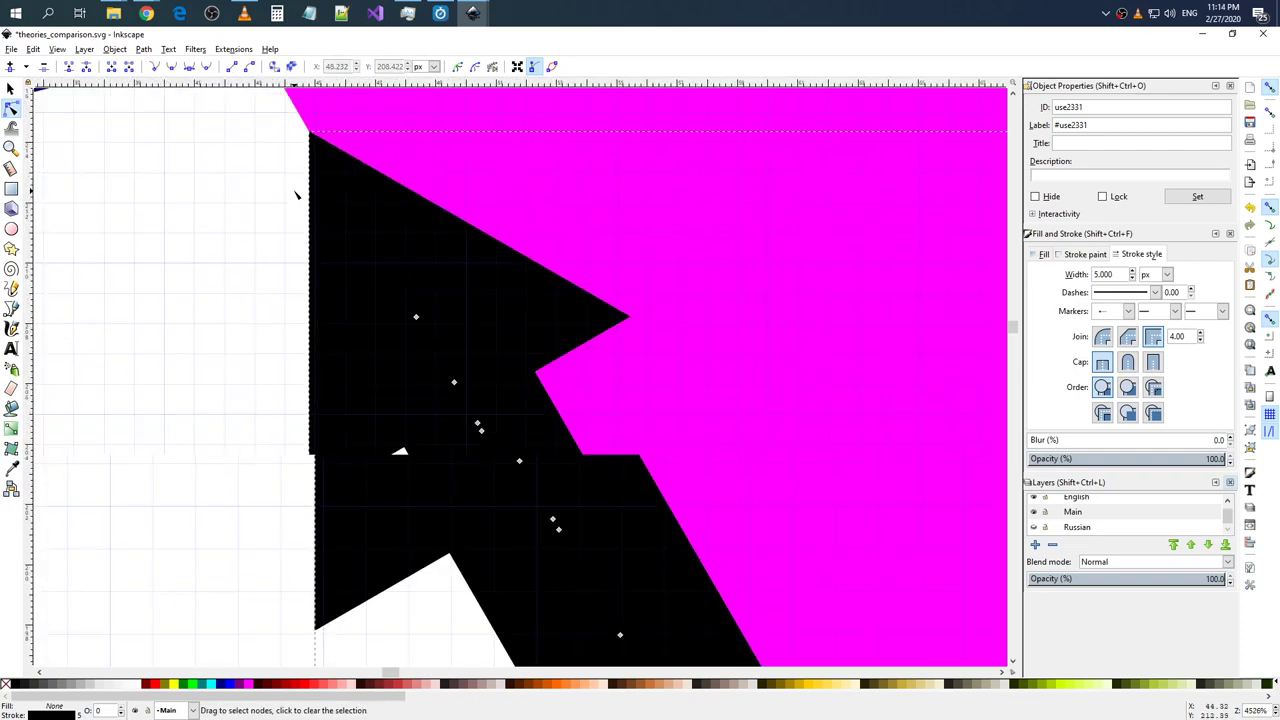
left_click(421, 324)
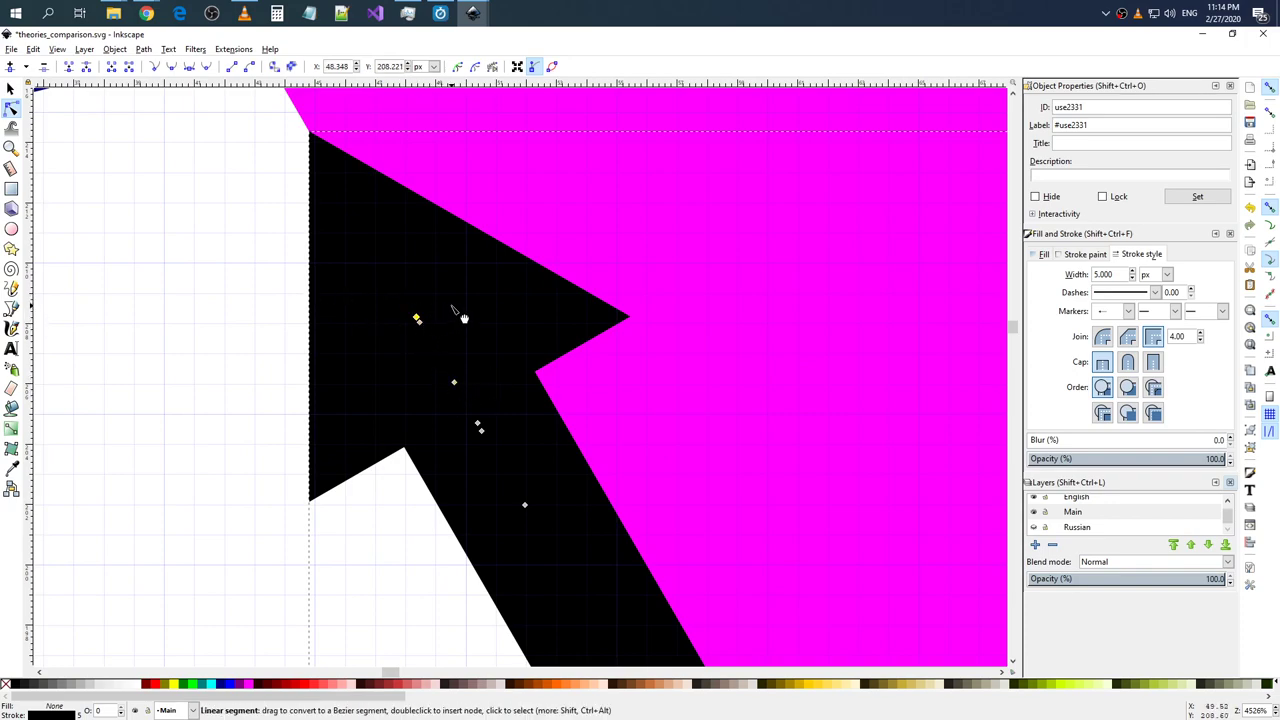
key("ctrl+z")
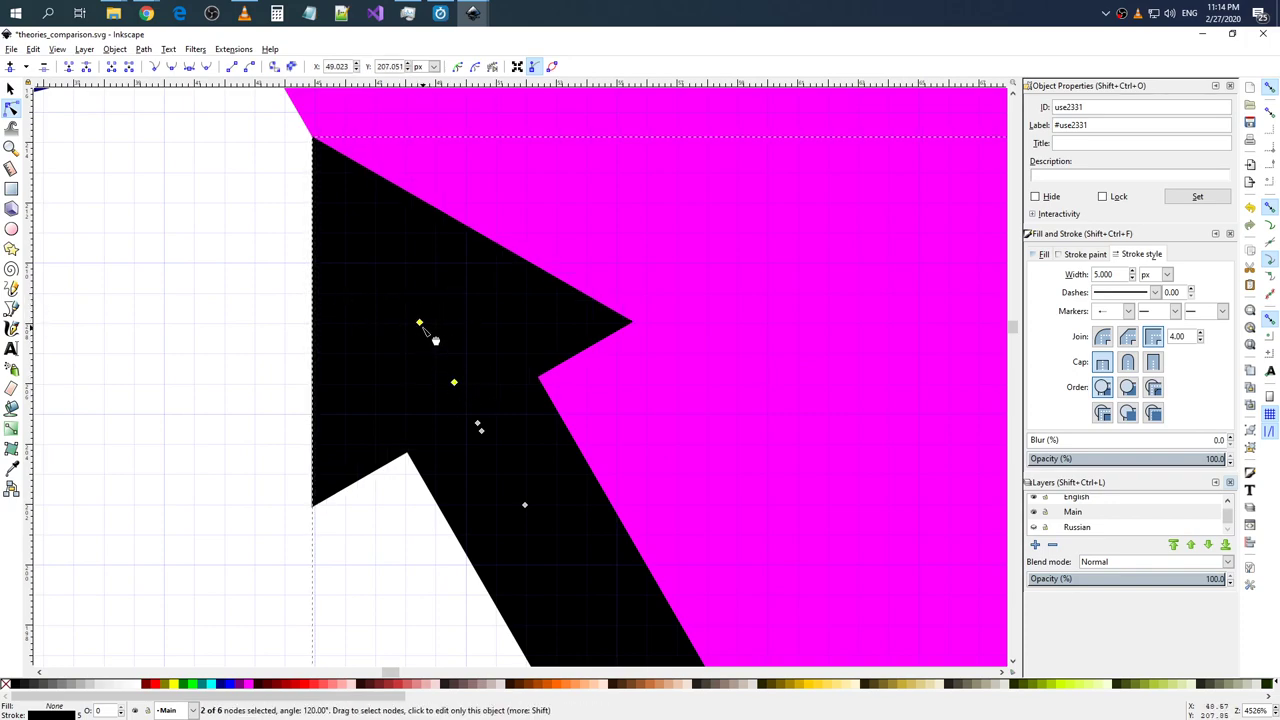
left_click(420, 323)
key("ctrl+z")
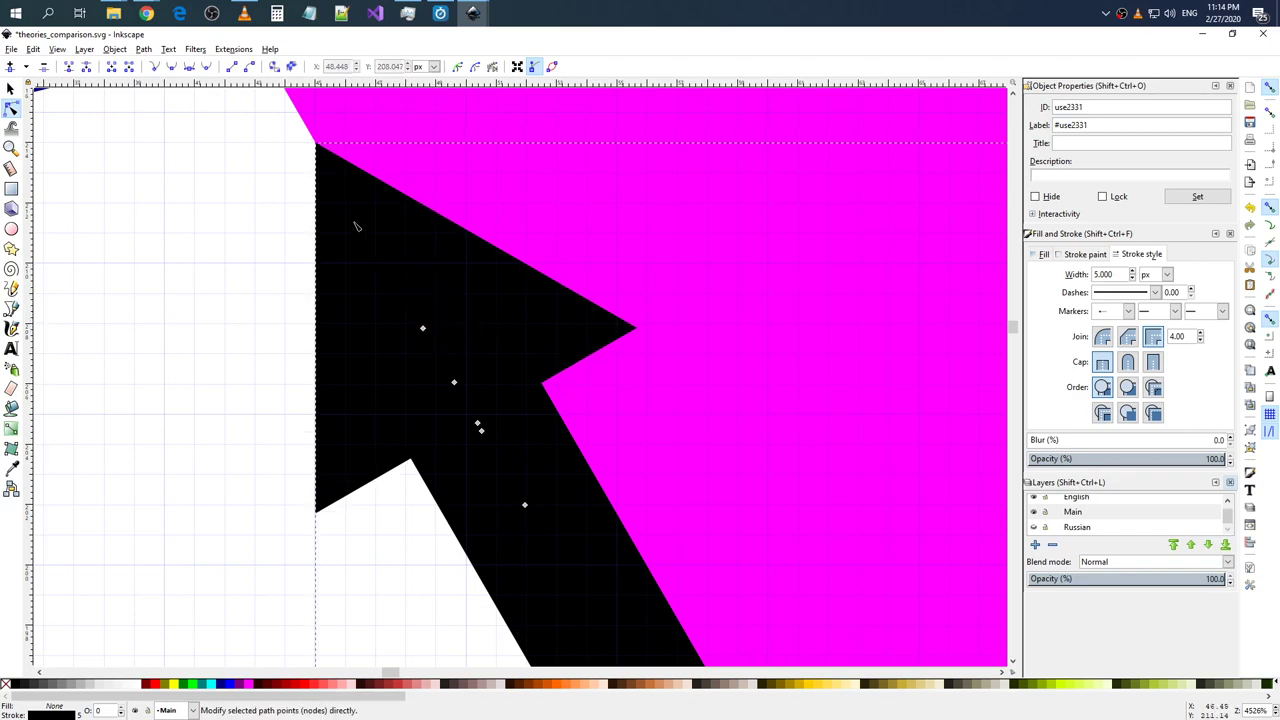
key("ctrl+shift+z")
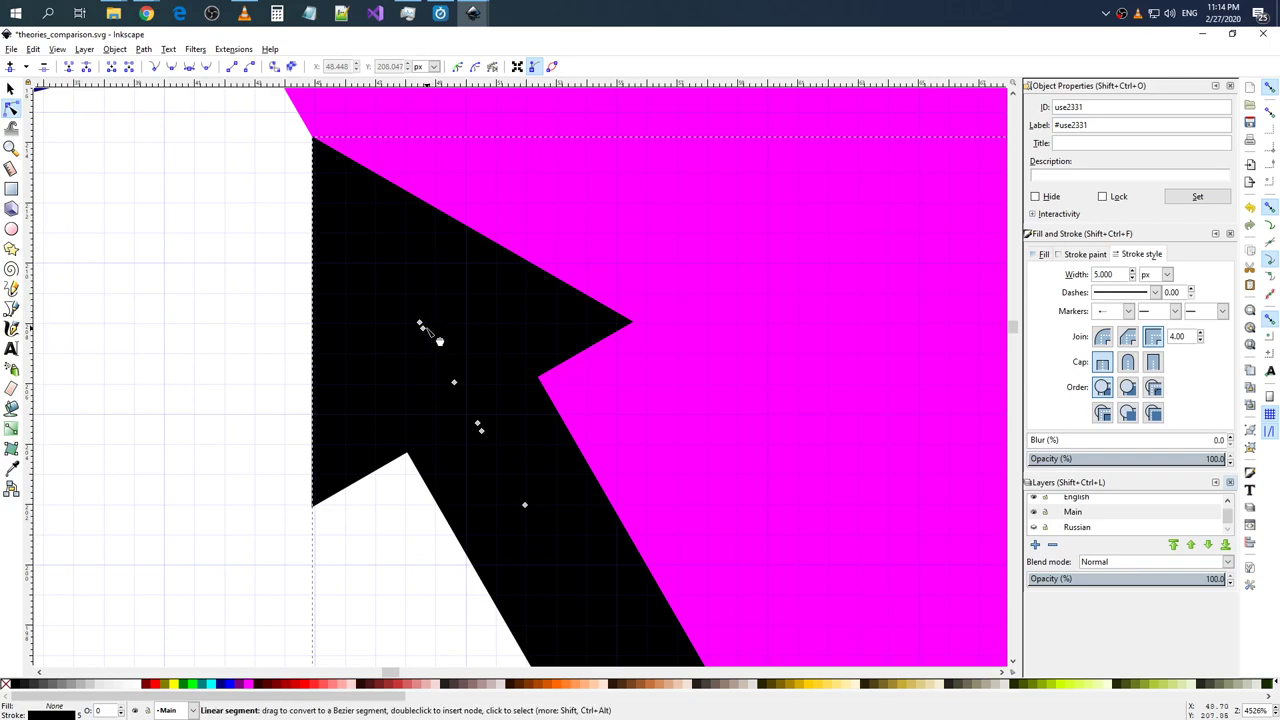
- Curve the segment near the tip, reselect the arrow, and insert a new node on its line
left_click(421, 327)
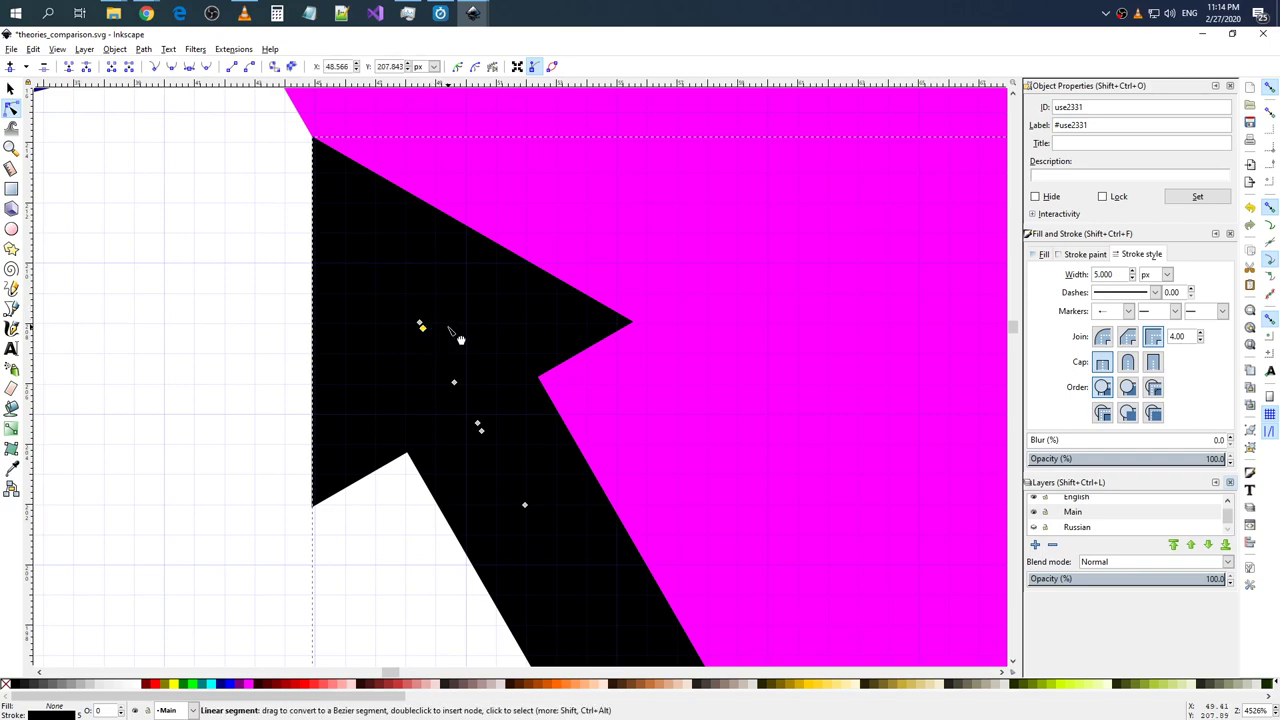
left_click_drag(449, 338, 433, 341)
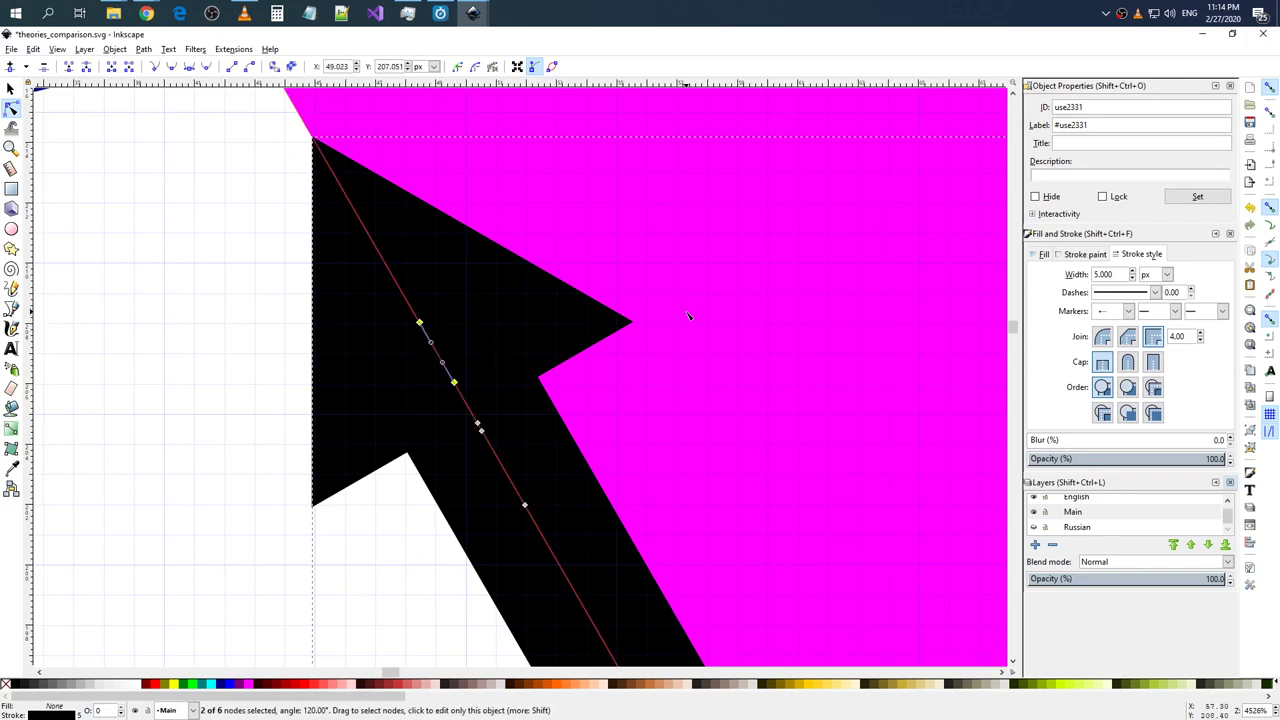
left_click(427, 336)
left_click(423, 330)
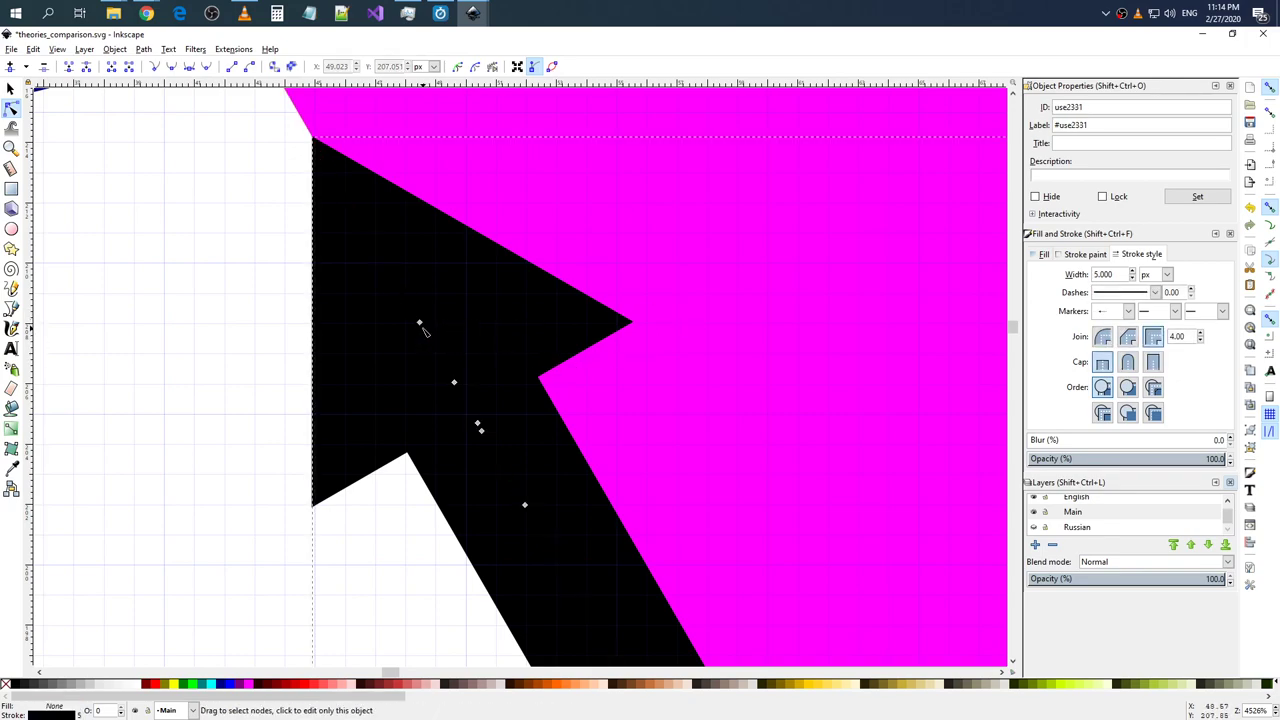
left_click(460, 336)
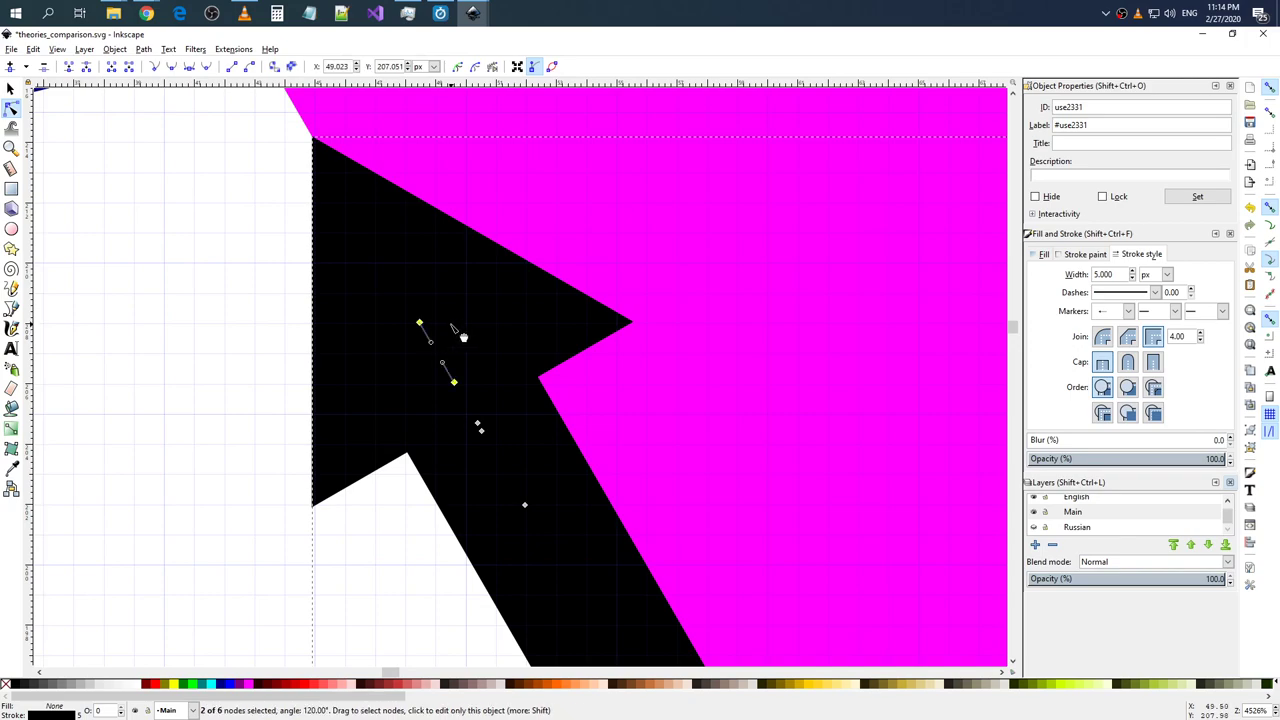
key("Tab")
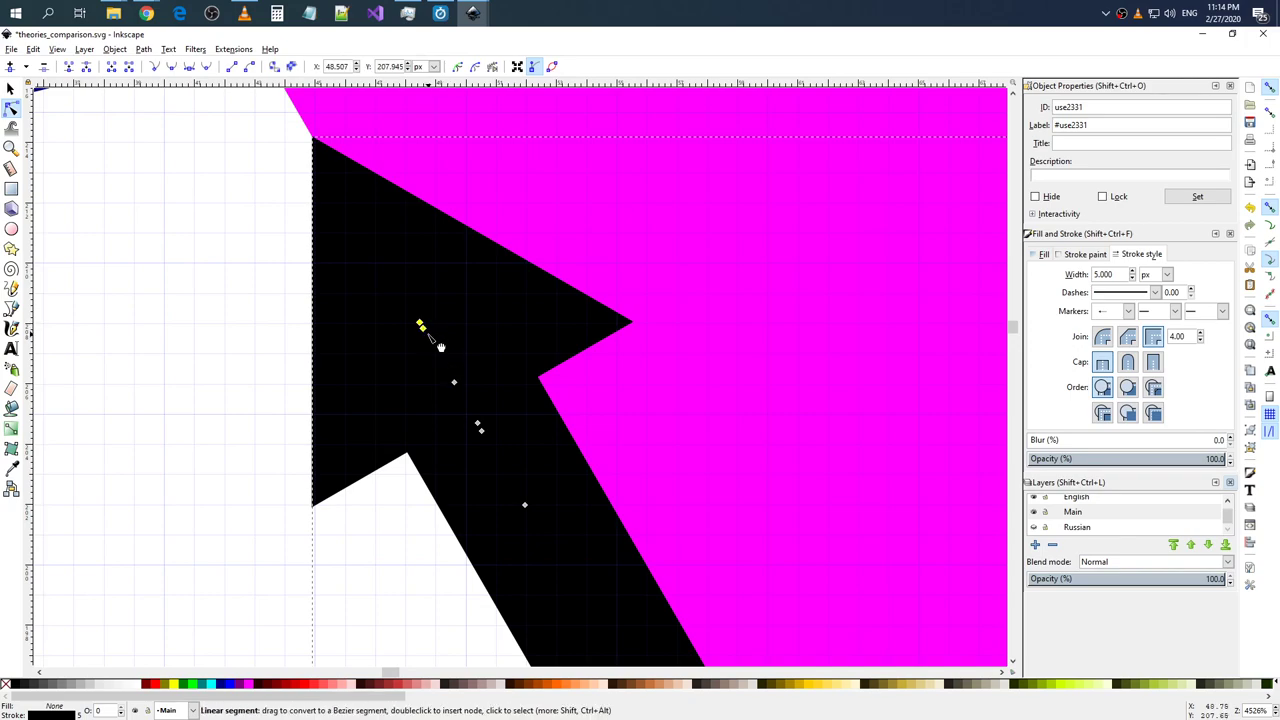
double_click(425, 333)
- Select a single node on the left arrow's path and zoom around its segment
scroll(432, 335, "up", 5)
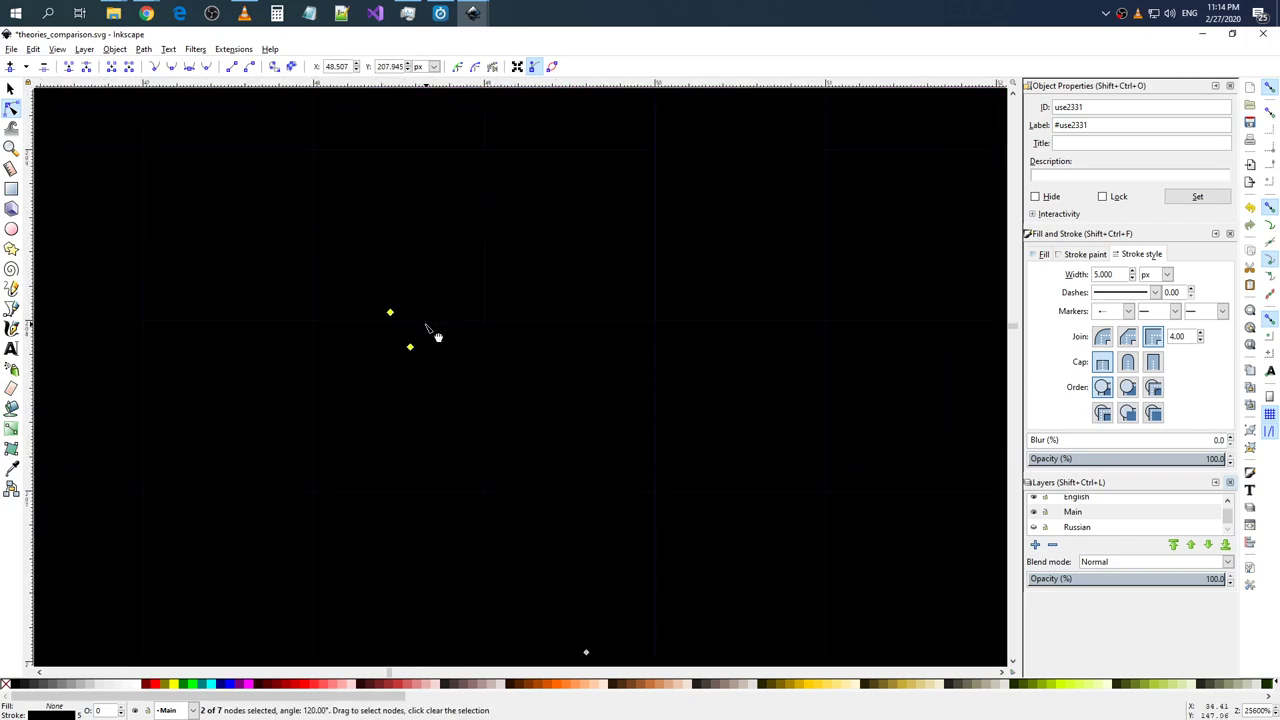
left_click(406, 342)
scroll(449, 329, "down", 2)
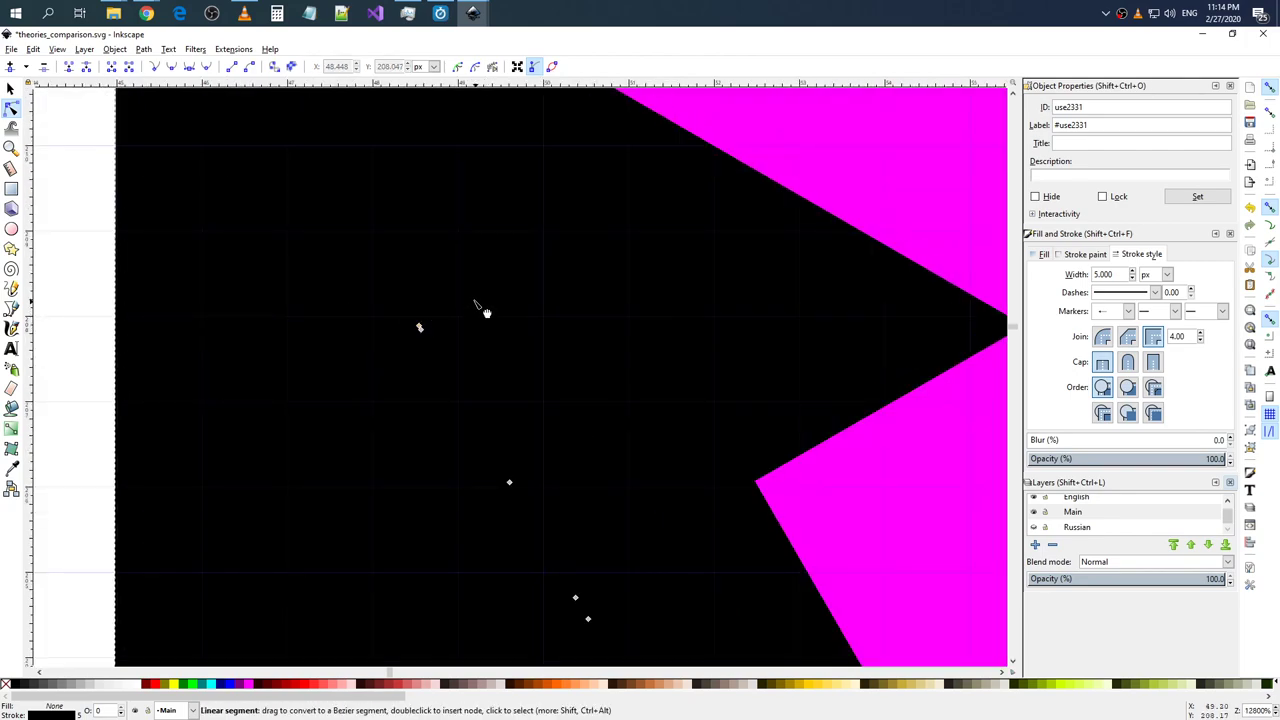
scroll(480, 309, "down", 2)
scroll(338, 140, "up", 1)
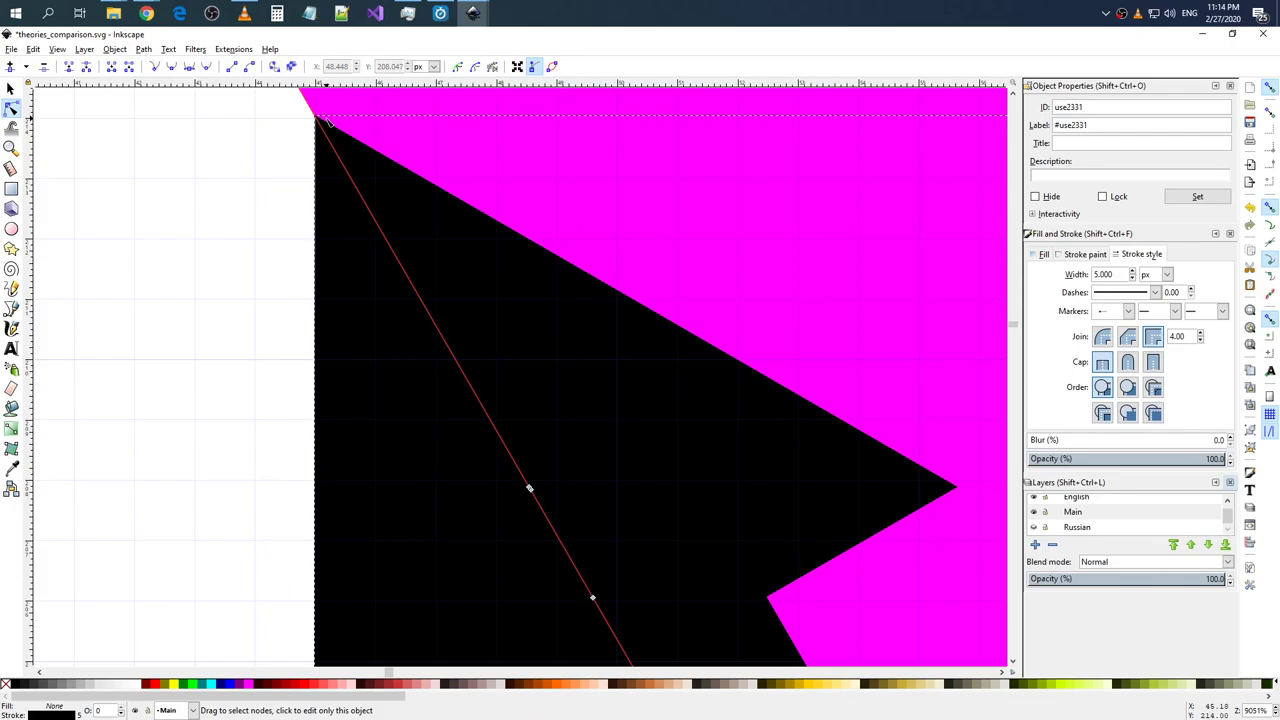
scroll(338, 140, "down", 2)
scroll(400, 170, "down", 3)
scroll(520, 200, "down", 5)
scroll(520, 200, "up", 2)
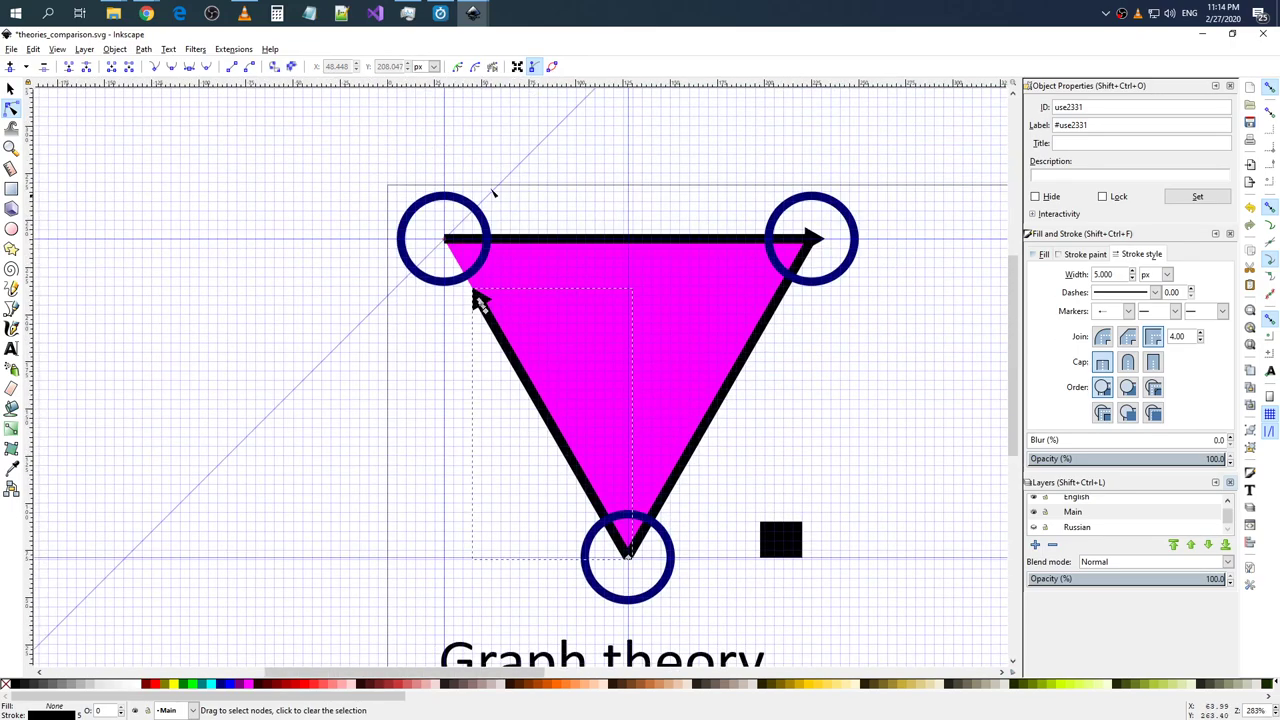
scroll(520, 290, "up", 4)
scroll(417, 331, "up", 2)
scroll(91, 195, "up", 1)
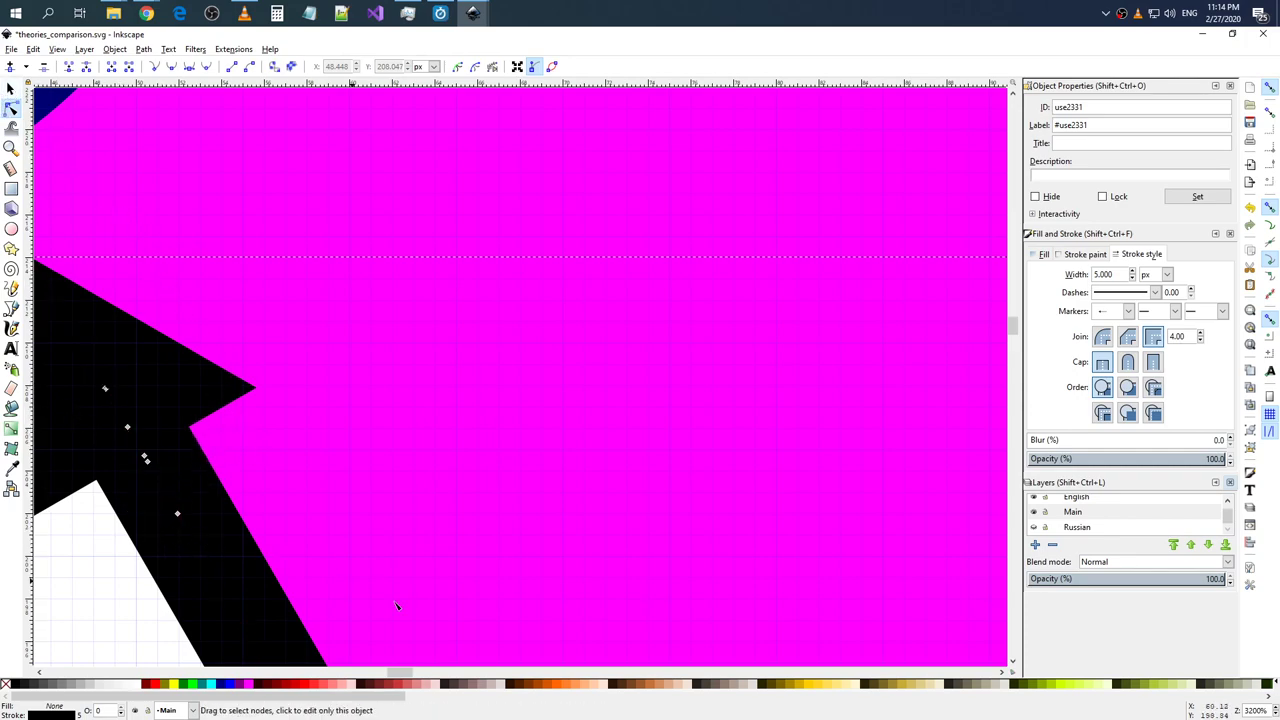
- Drag the left arrow's straight segment to bend it into a curve
scroll(422, 677, "left", 4)
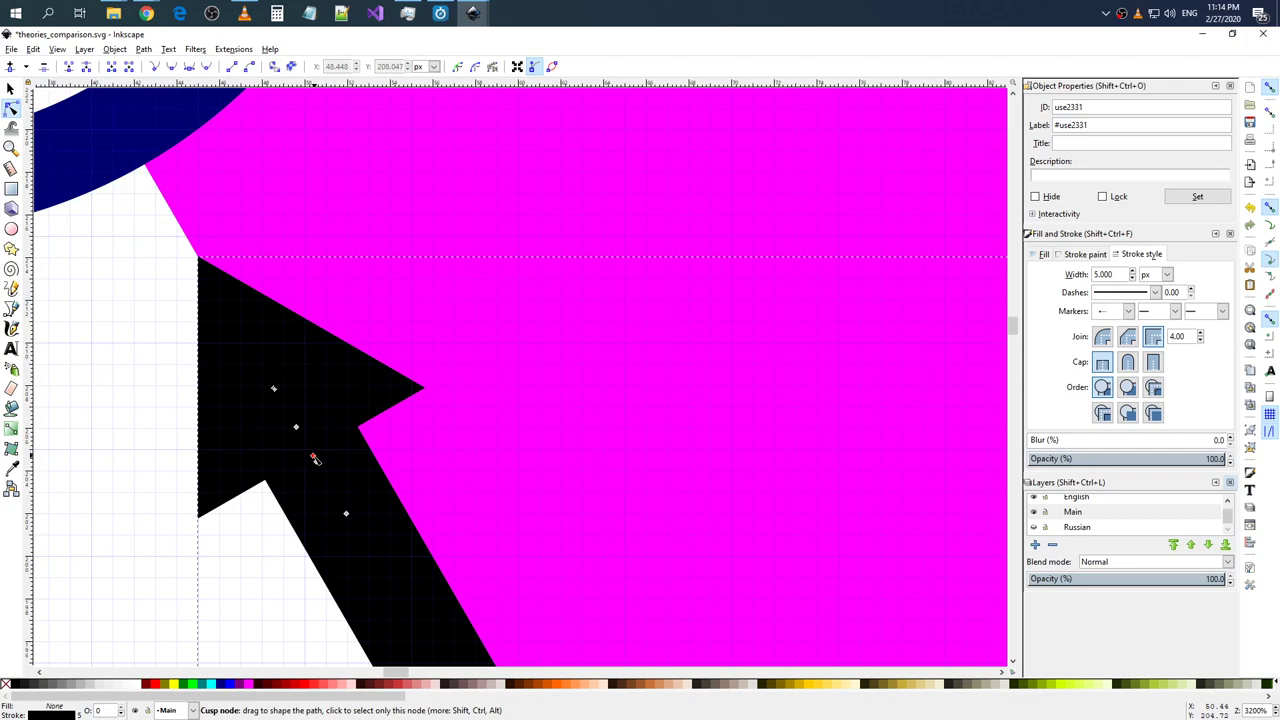
left_click_drag(299, 429, 311, 438)
scroll(491, 417, "down", 3)
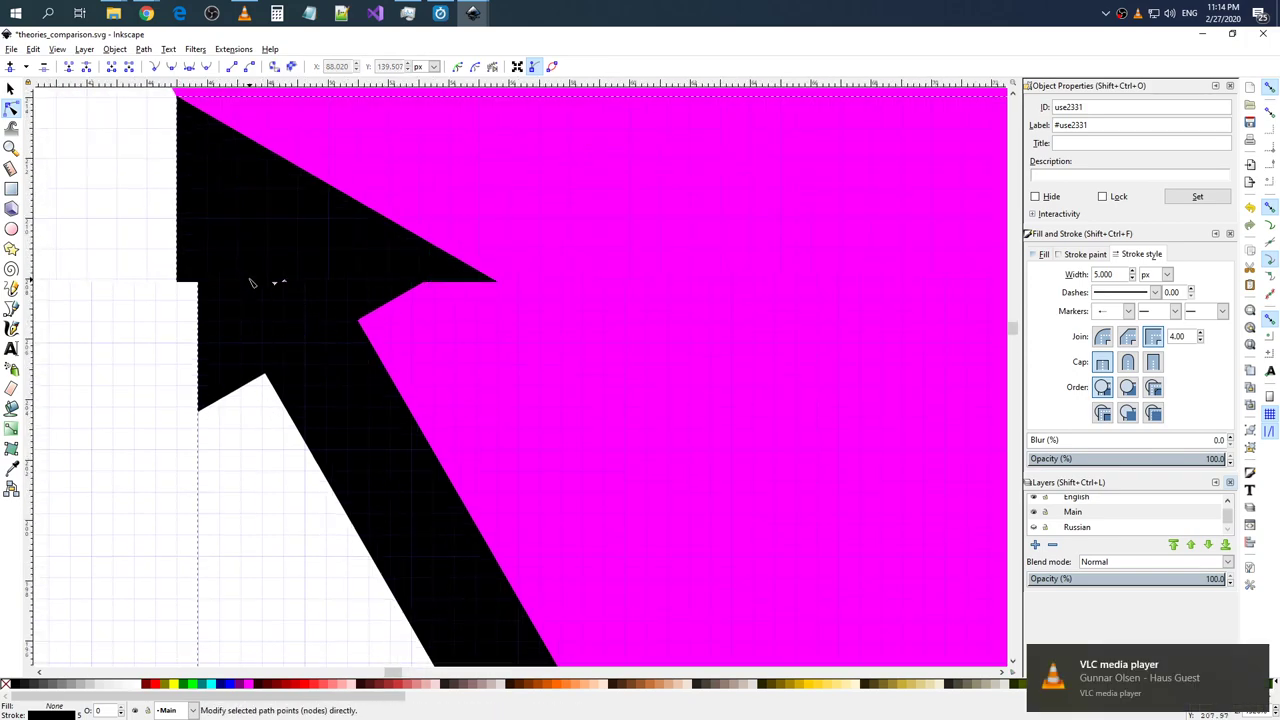
scroll(430, 297, "up", 5)
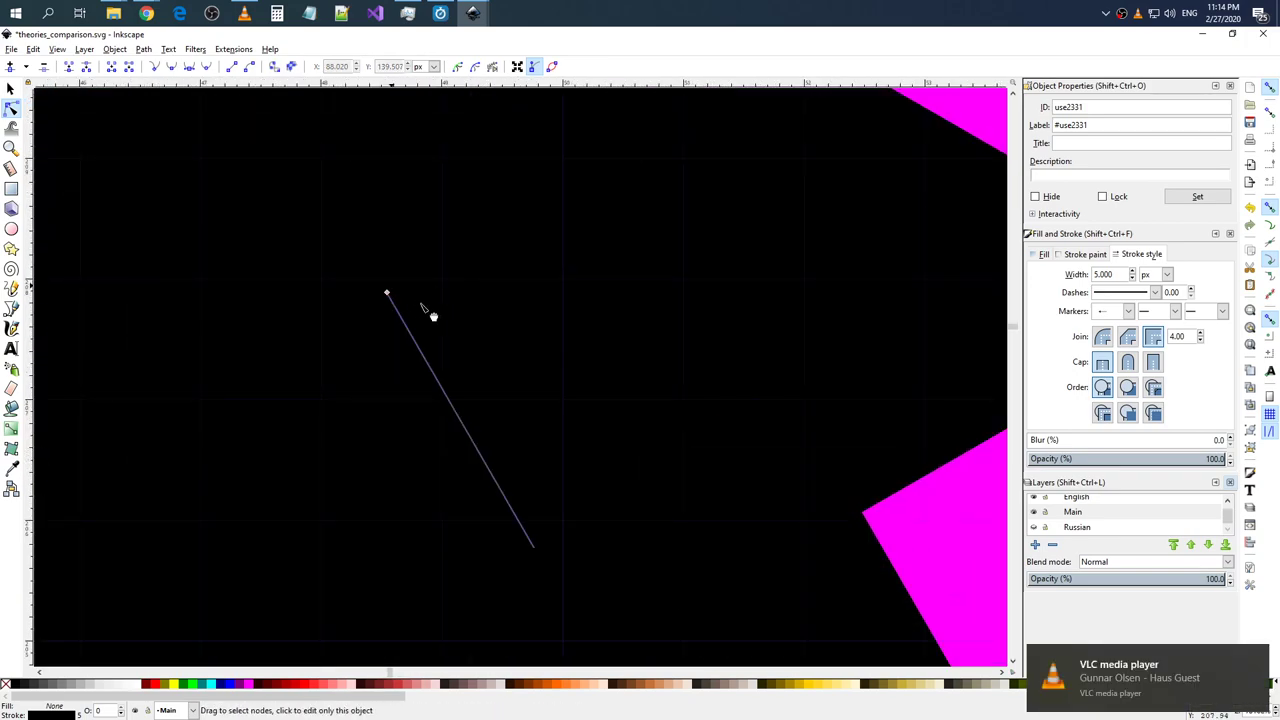
scroll(440, 305, "down", 3)
scroll(569, 337, "down", 3)
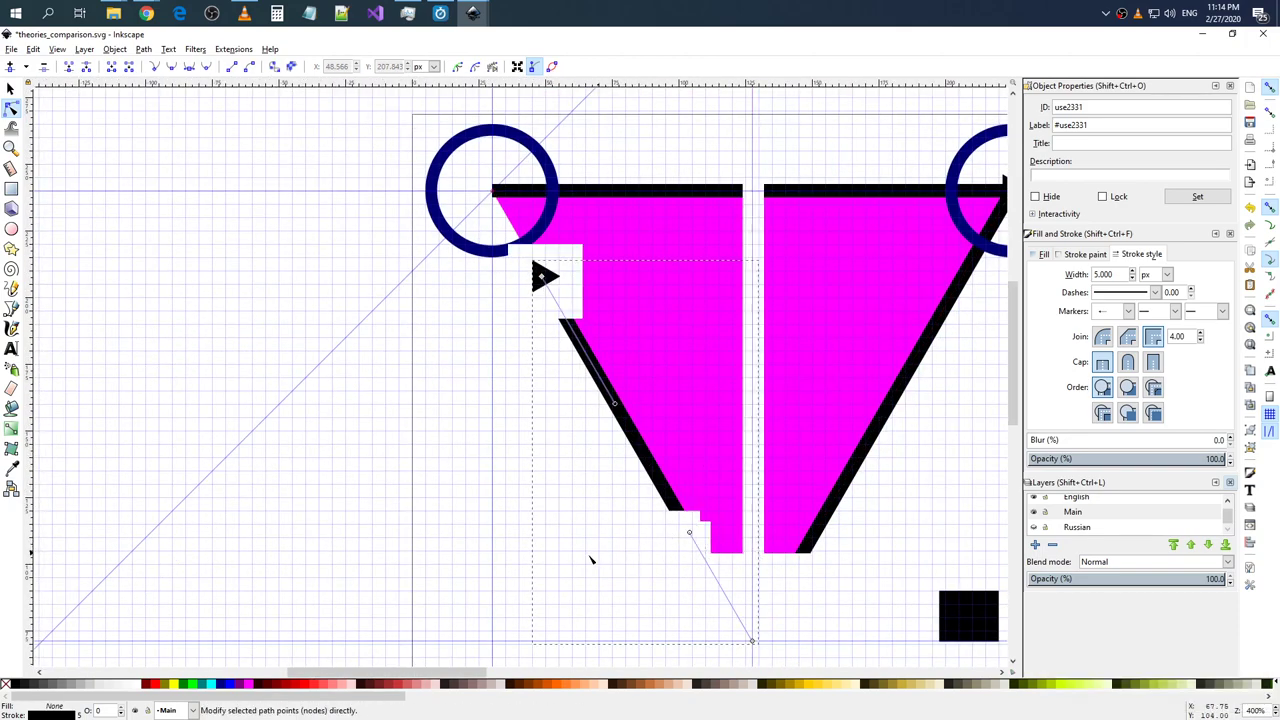
- Reselect the left arrow and select both end nodes of its straight 2-node 120° line
left_click(11, 89)
scroll(709, 300, "down", 2)
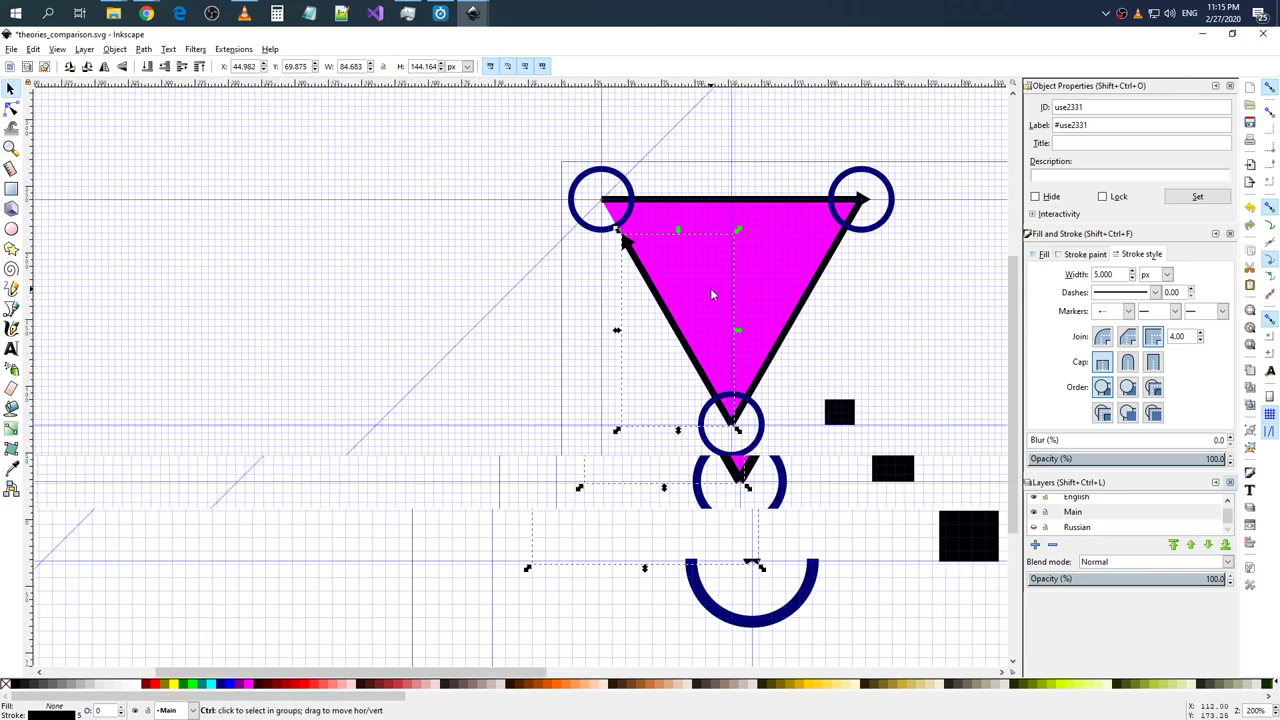
scroll(840, 297, "down", 1)
scroll(855, 328, "up", 3)
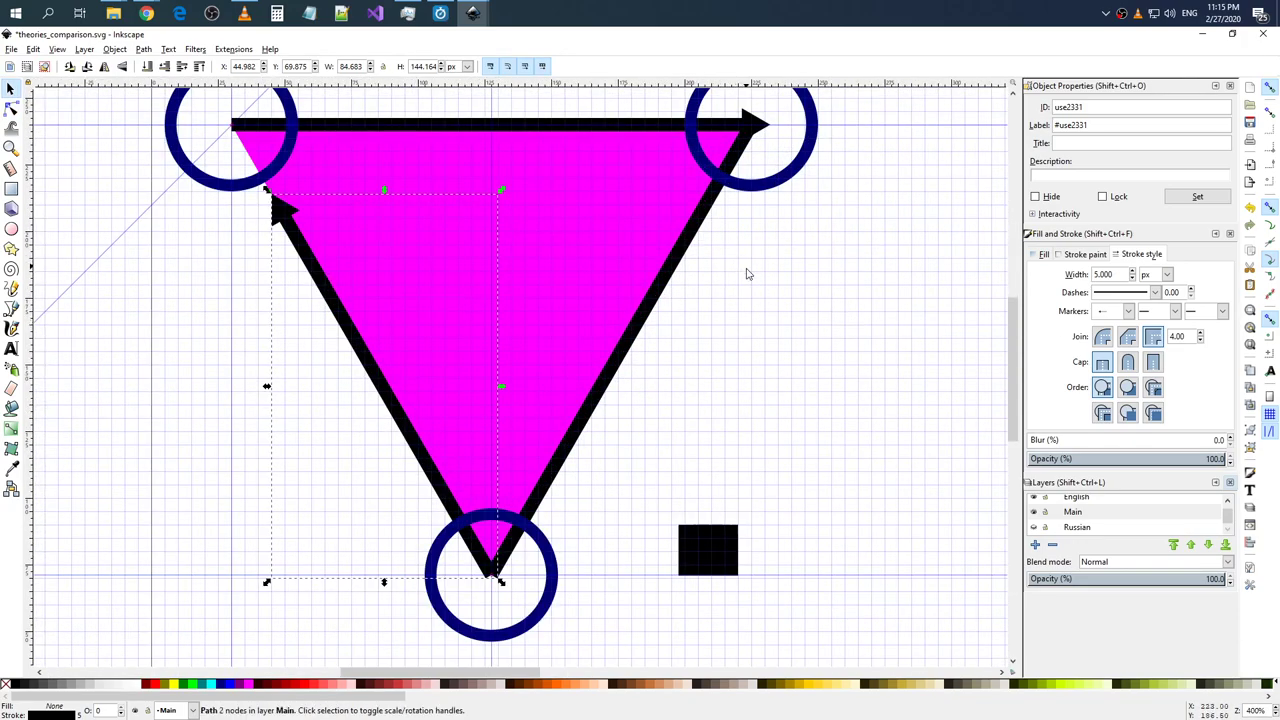
scroll(723, 280, "up", 1)
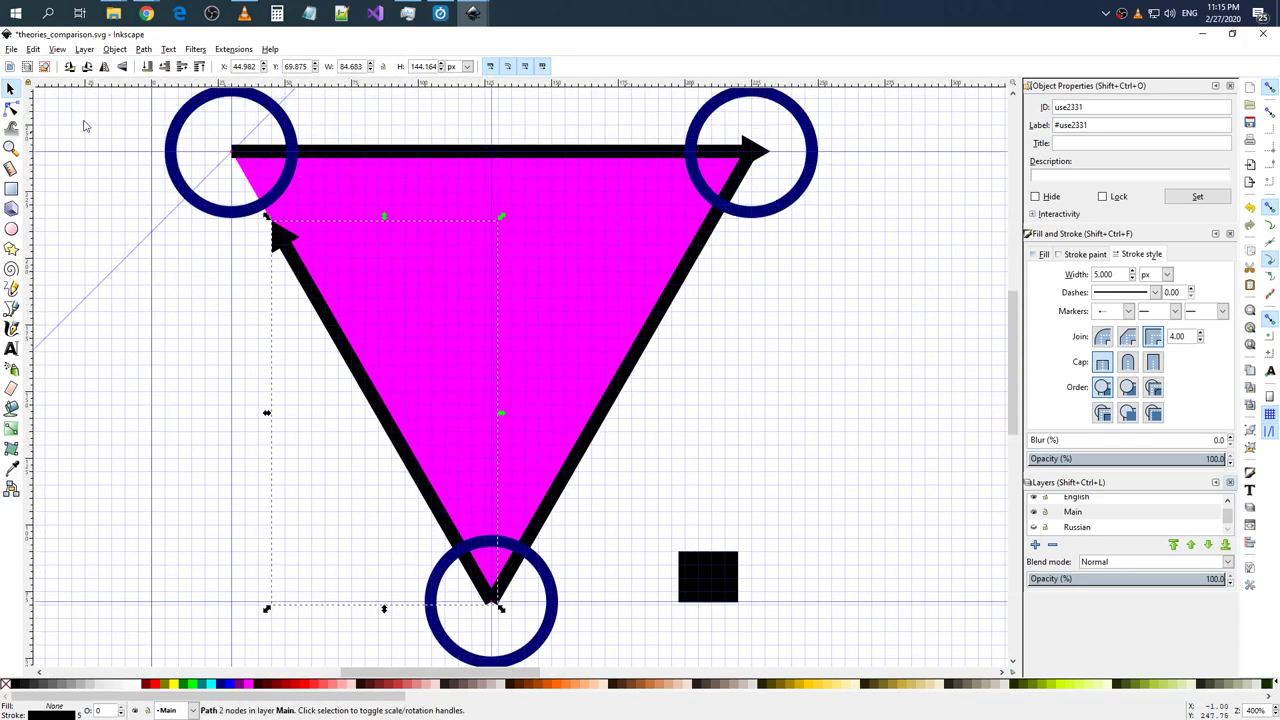
left_click(11, 109)
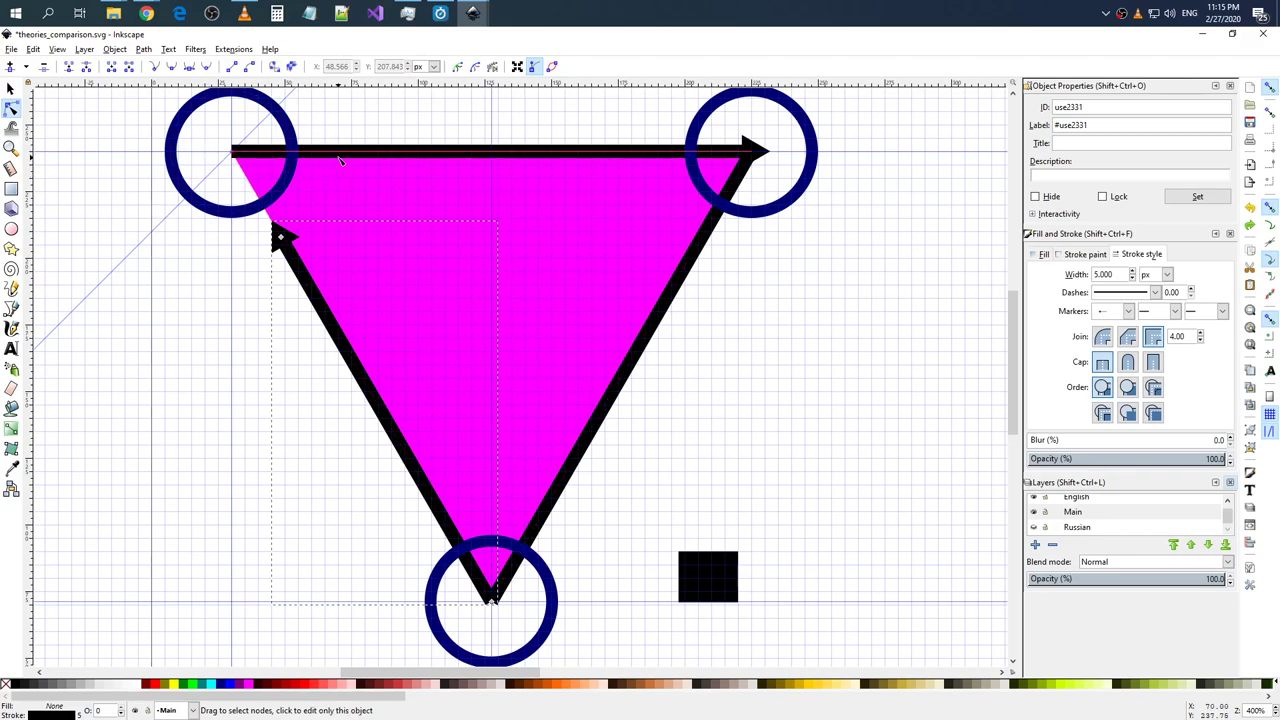
left_click(318, 282)
scroll(352, 256, "up", 2)
scroll(286, 245, "up", 2)
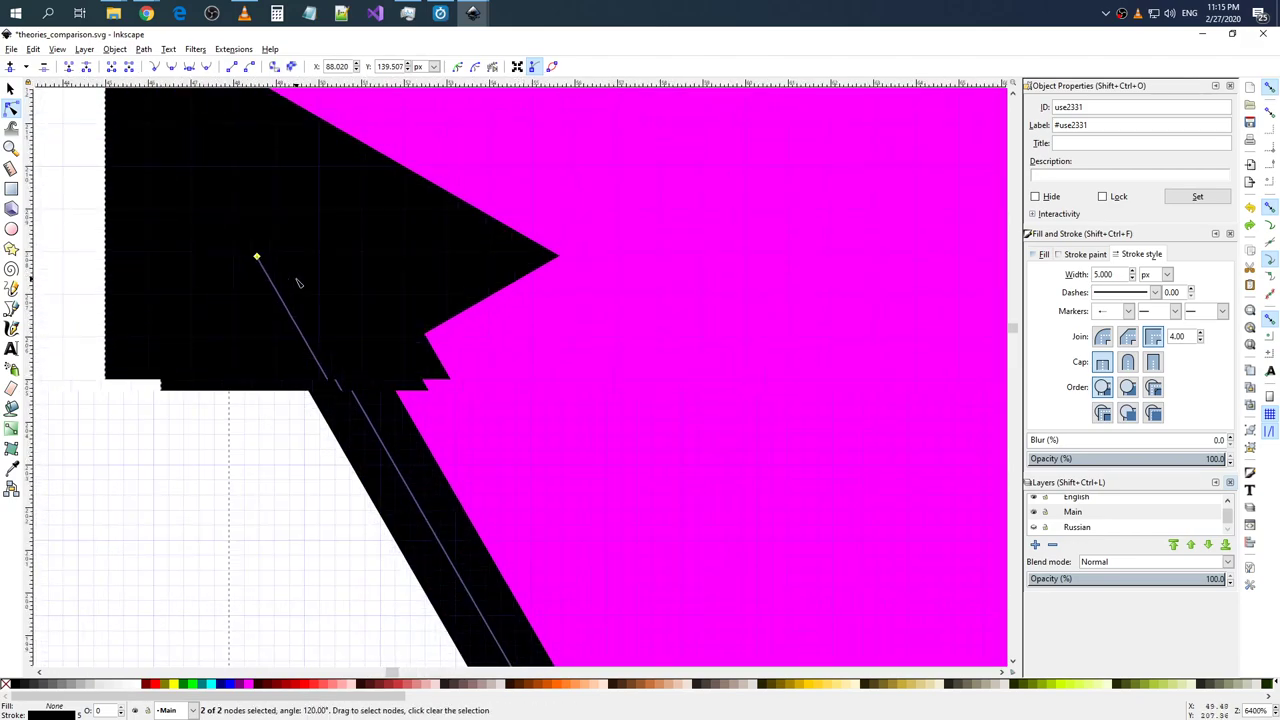
scroll(257, 251, "up", 2)
scroll(229, 240, "down", 7)
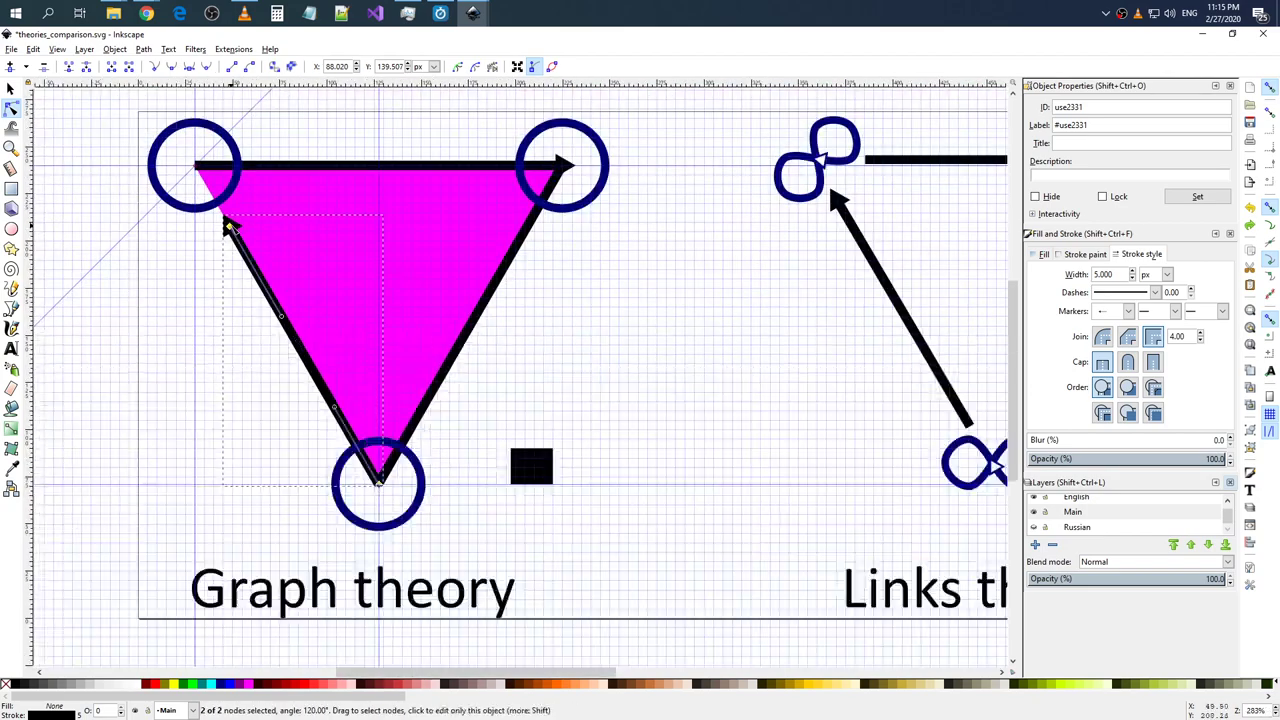
- Pull the top arrow's start to the top-left circle's border and select its tip node
left_click(220, 166)
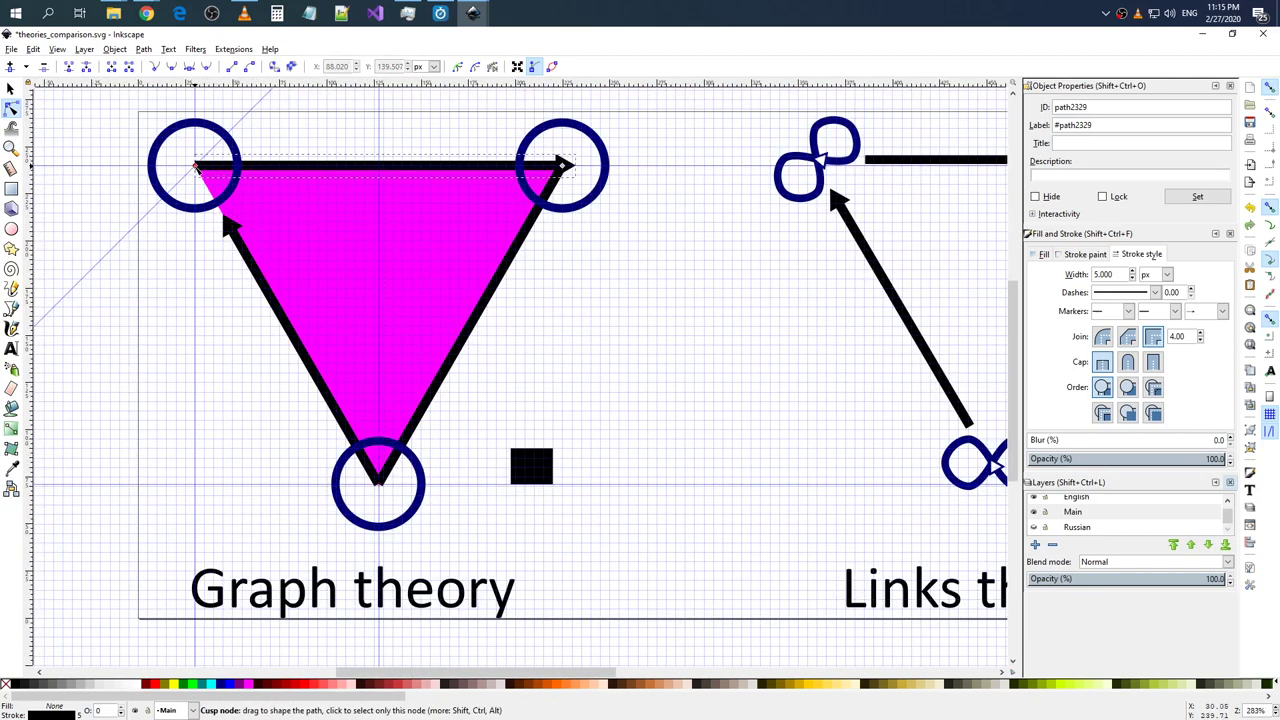
left_click_drag(196, 166, 250, 165)
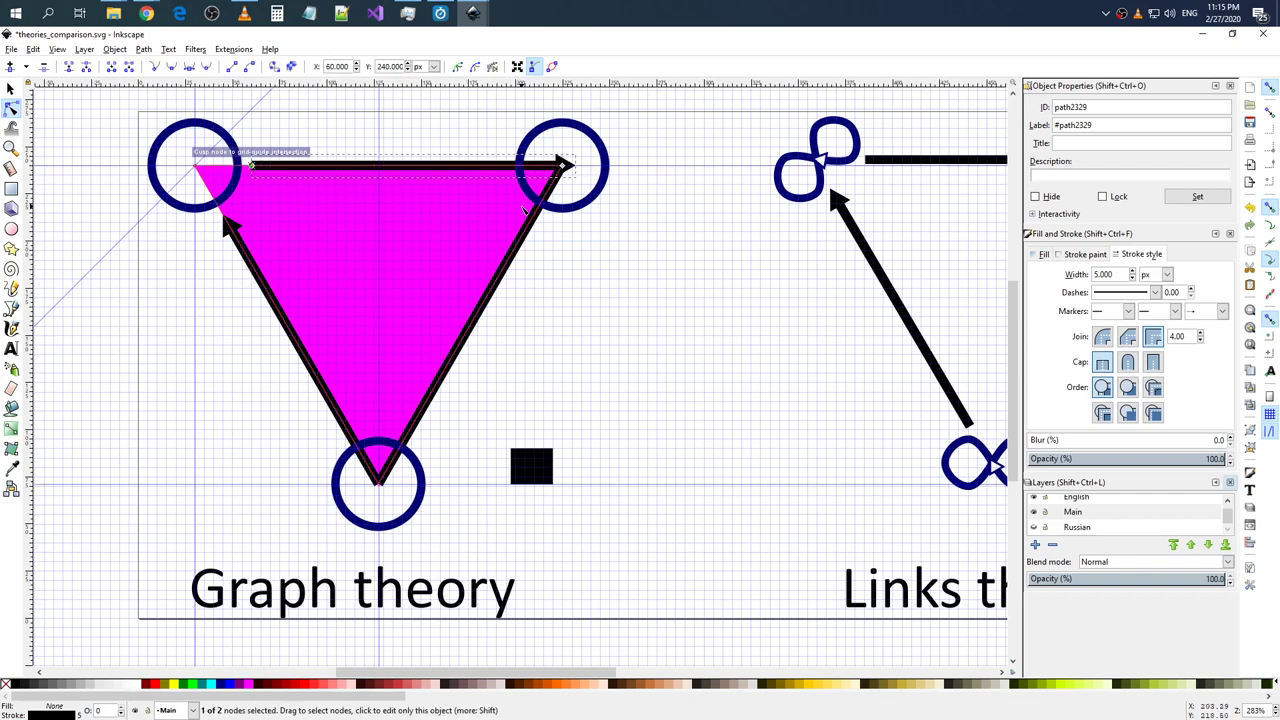
left_click(565, 165)
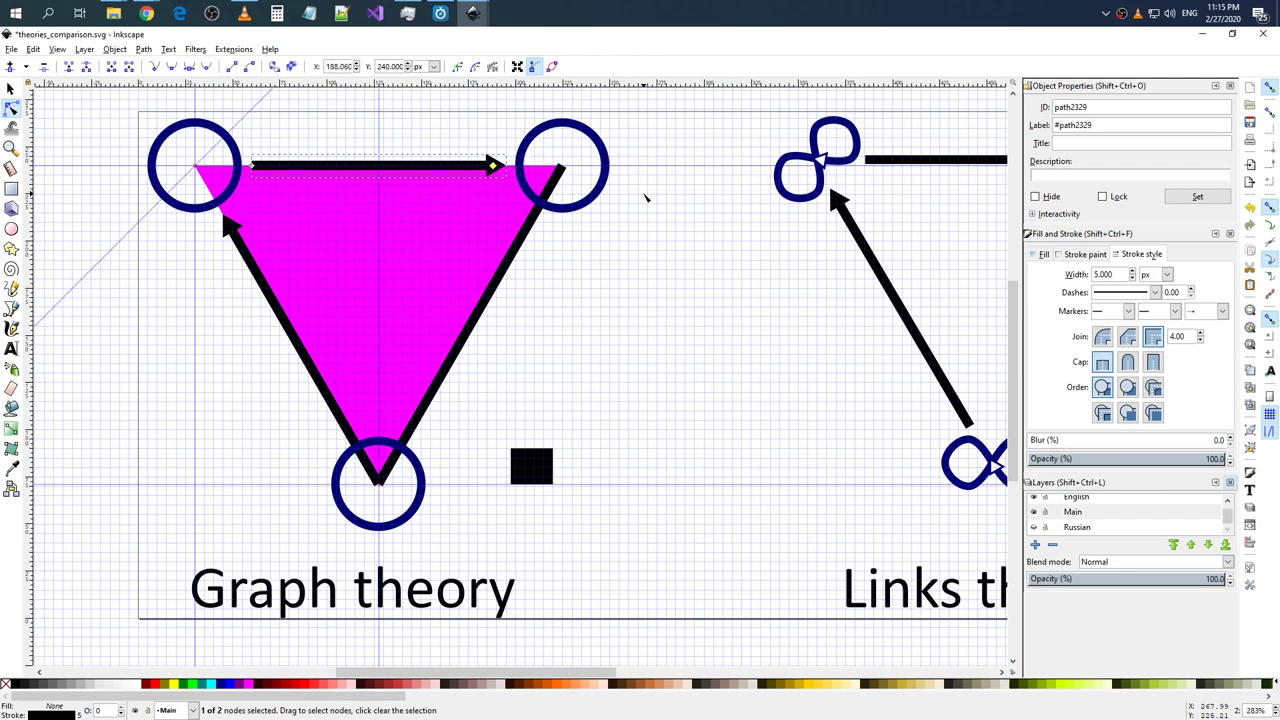
scroll(645, 197, "up", 3)
scroll(645, 197, "up", 1)
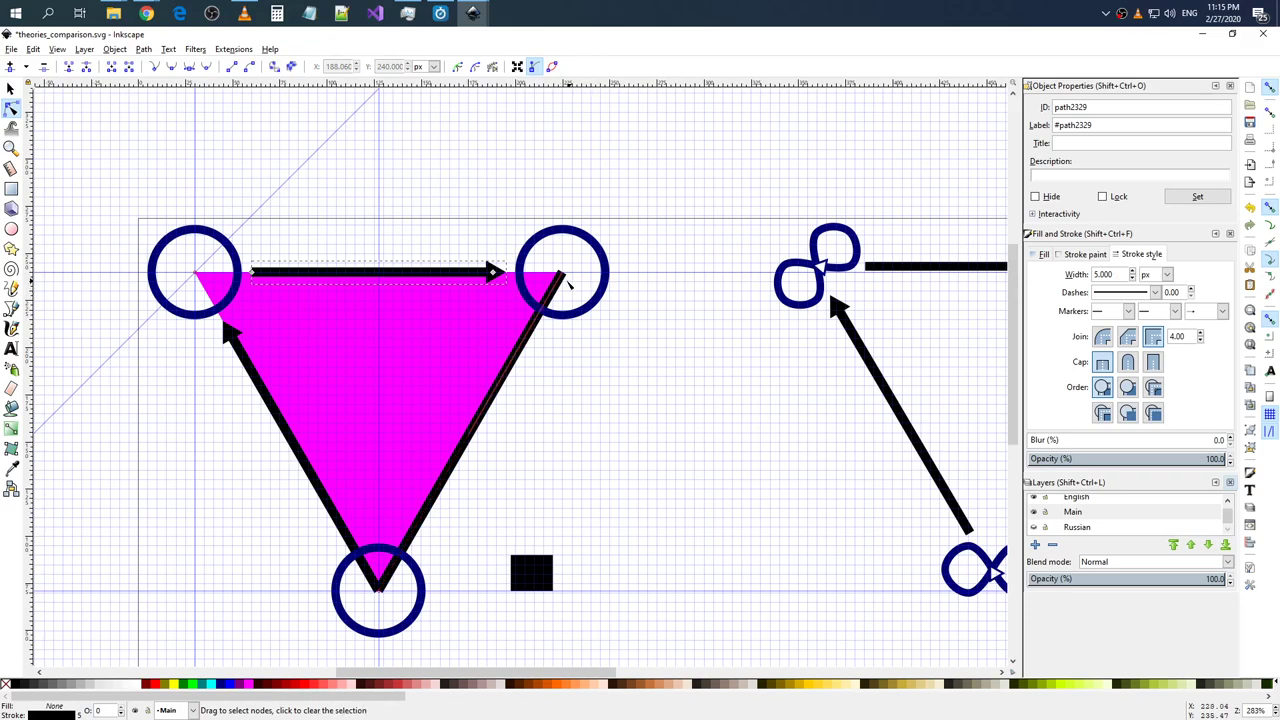
- Add several nodes along the right-side black diagonal stroke
scroll(555, 300, "up", 2, "ctrl")
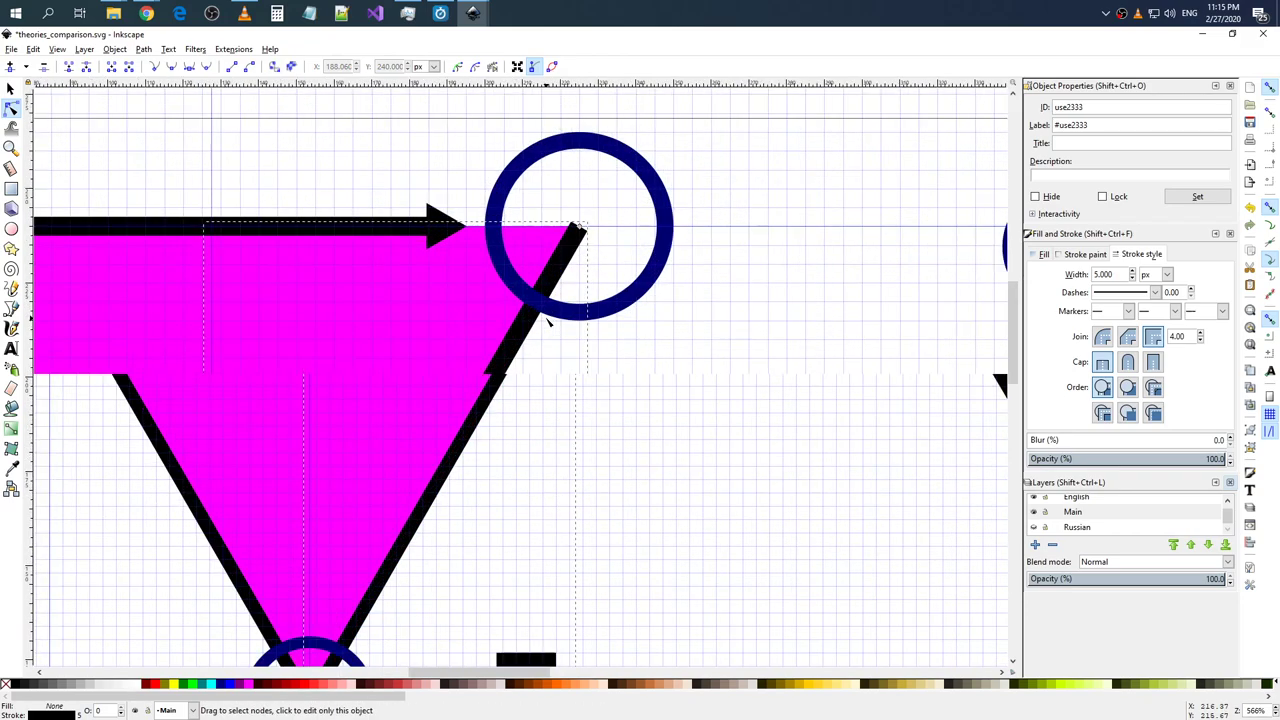
scroll(540, 324, "up", 4, "ctrl")
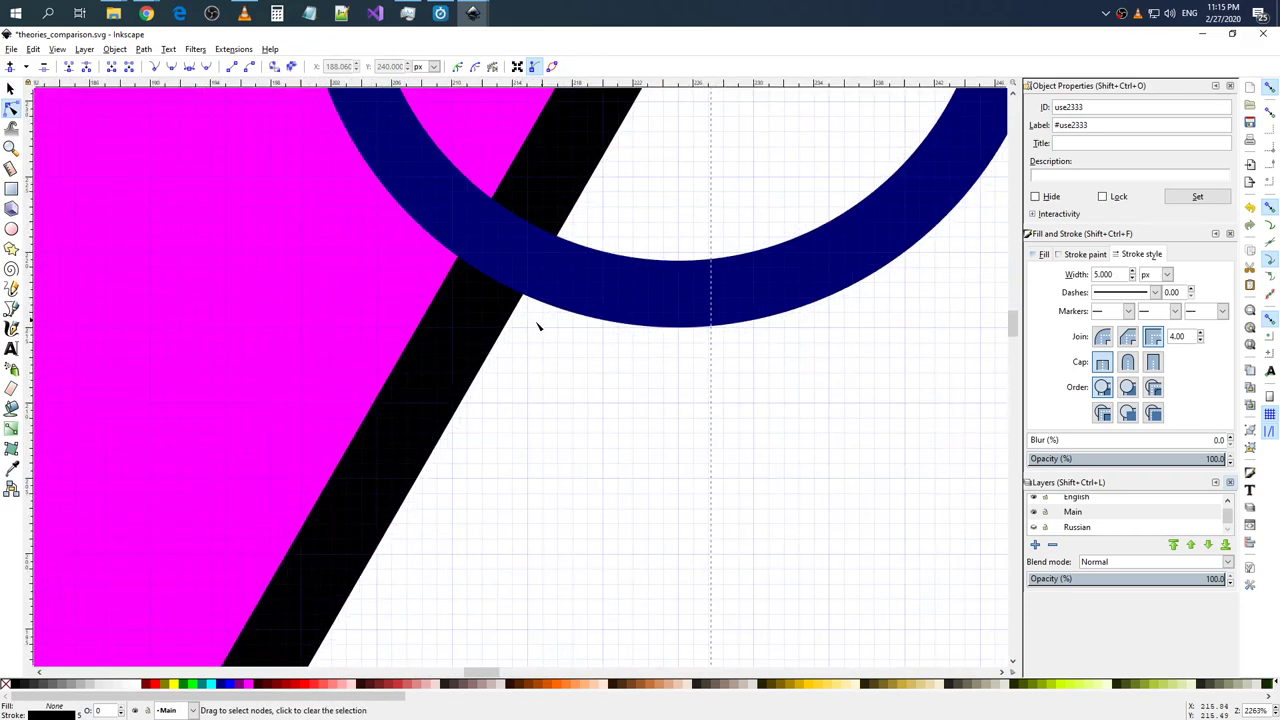
double_click(428, 383)
double_click(394, 439)
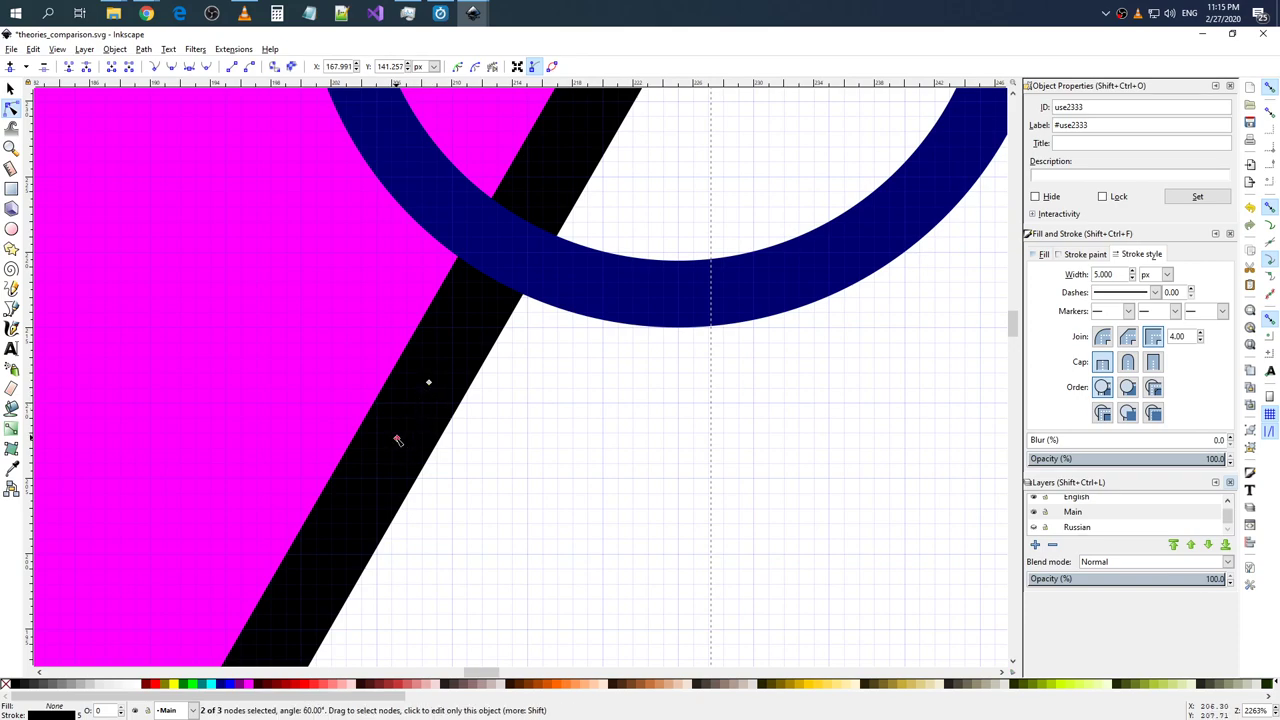
double_click(367, 488)
double_click(337, 540)
double_click(380, 467)
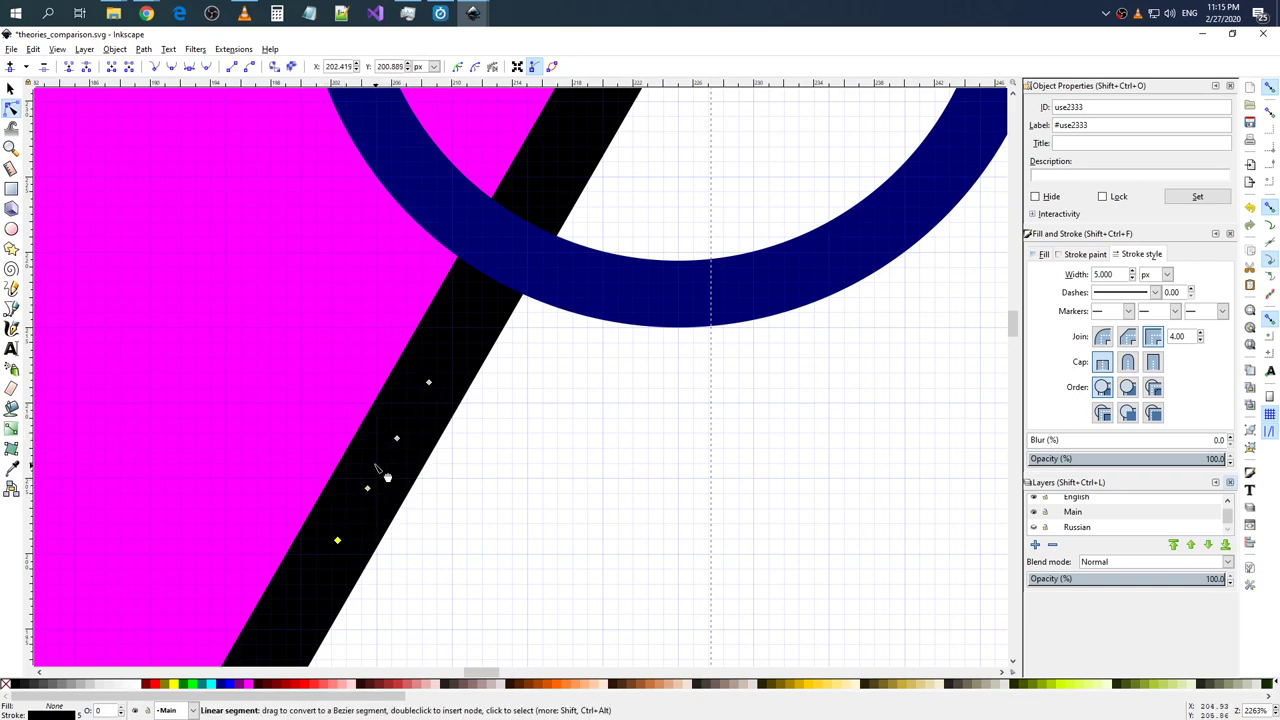
double_click(414, 406)
double_click(353, 512)
- Try deleting the stroke's top part near the corner, undoing each attempt
scroll(628, 186, "down", 3)
scroll(632, 183, "down", 1)
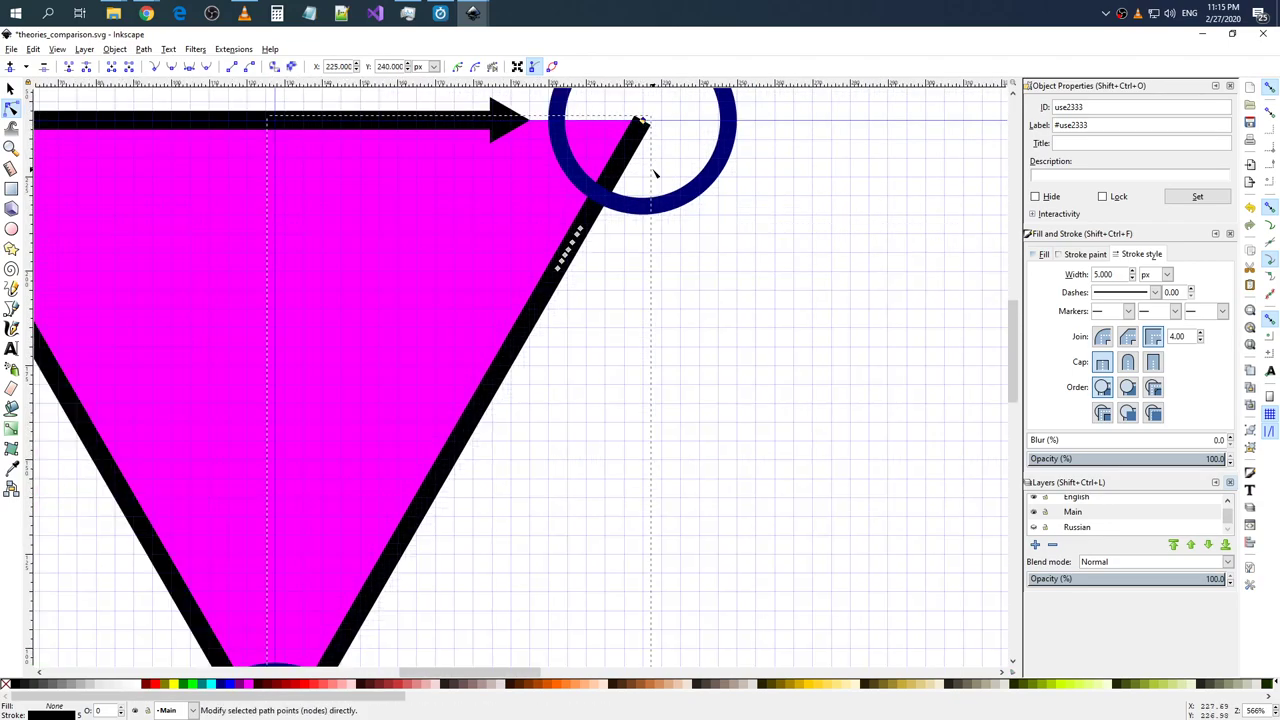
key("Delete")
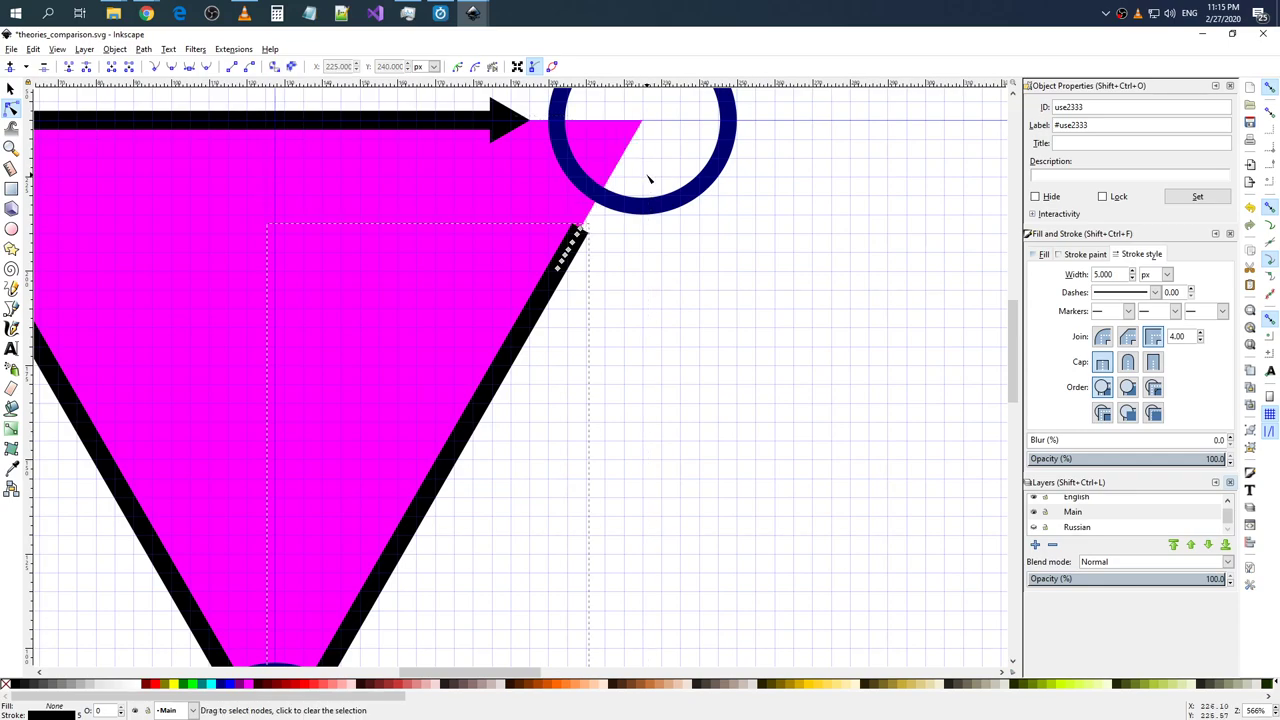
key("ctrl+z")
scroll(597, 236, "up", 4)
scroll(580, 224, "up", 2)
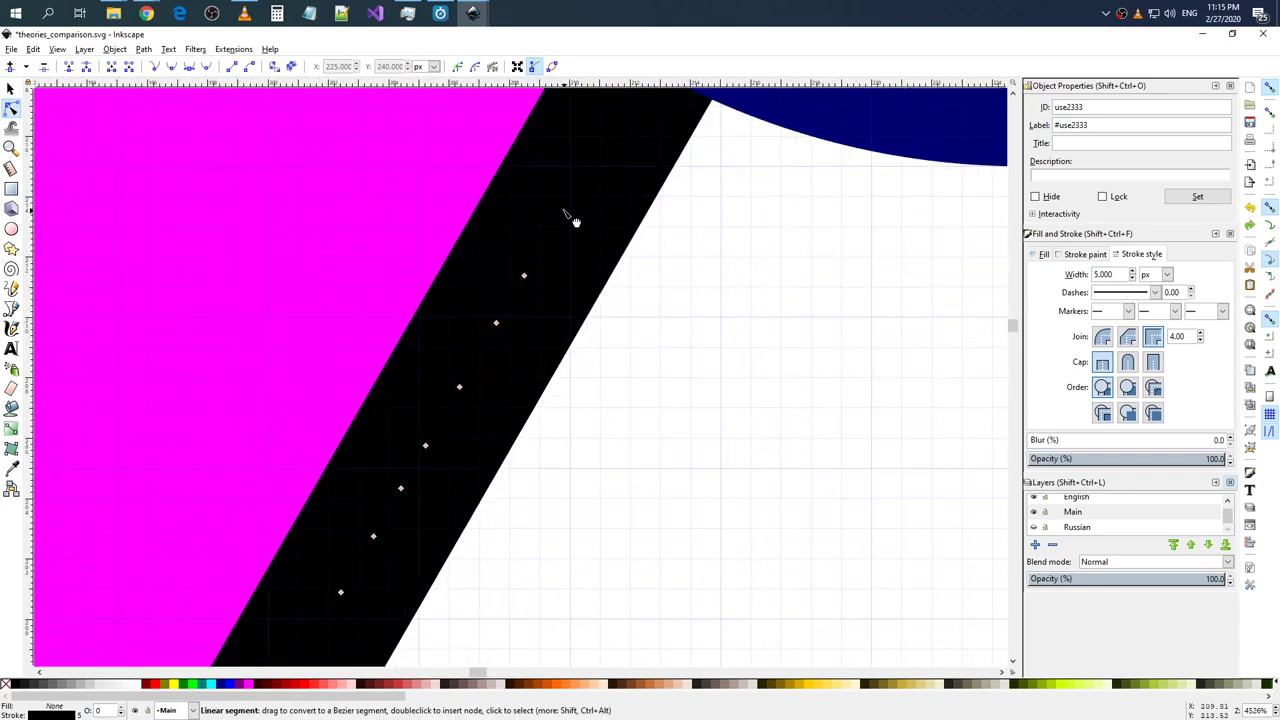
scroll(703, 225, "down", 3)
scroll(745, 150, "down", 3)
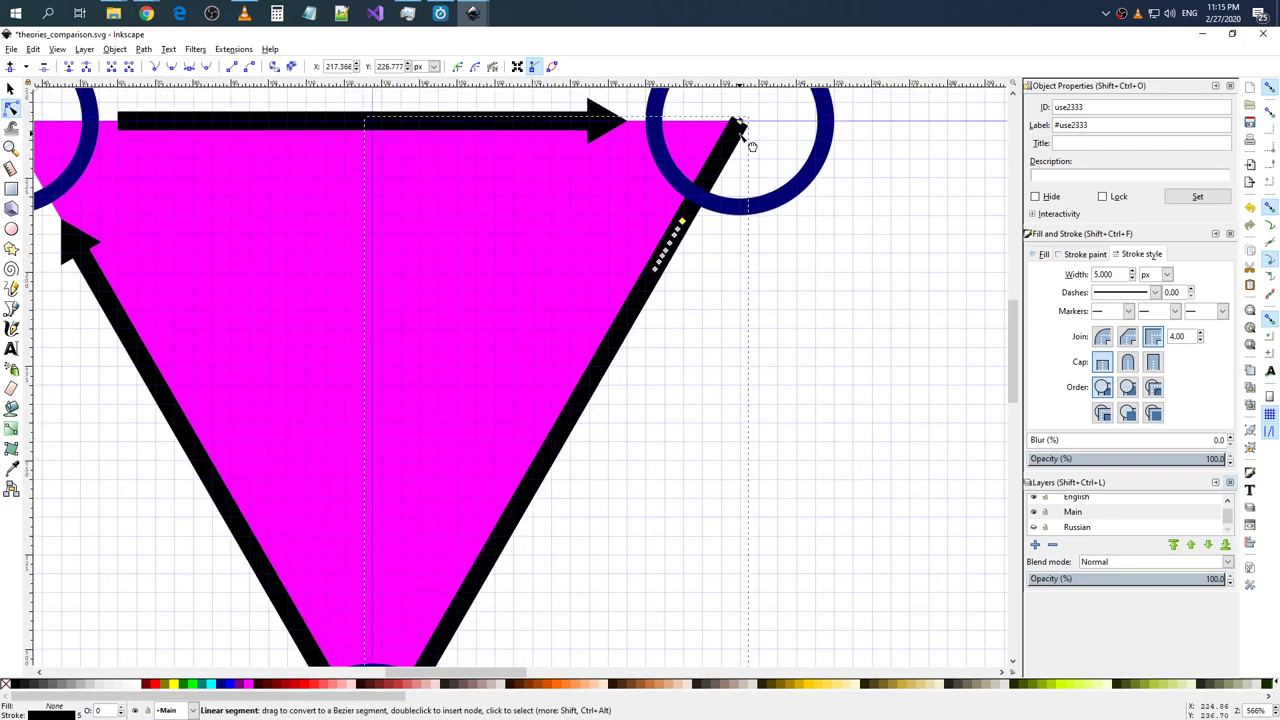
left_click(740, 125)
key("Delete")
key("ctrl+z")
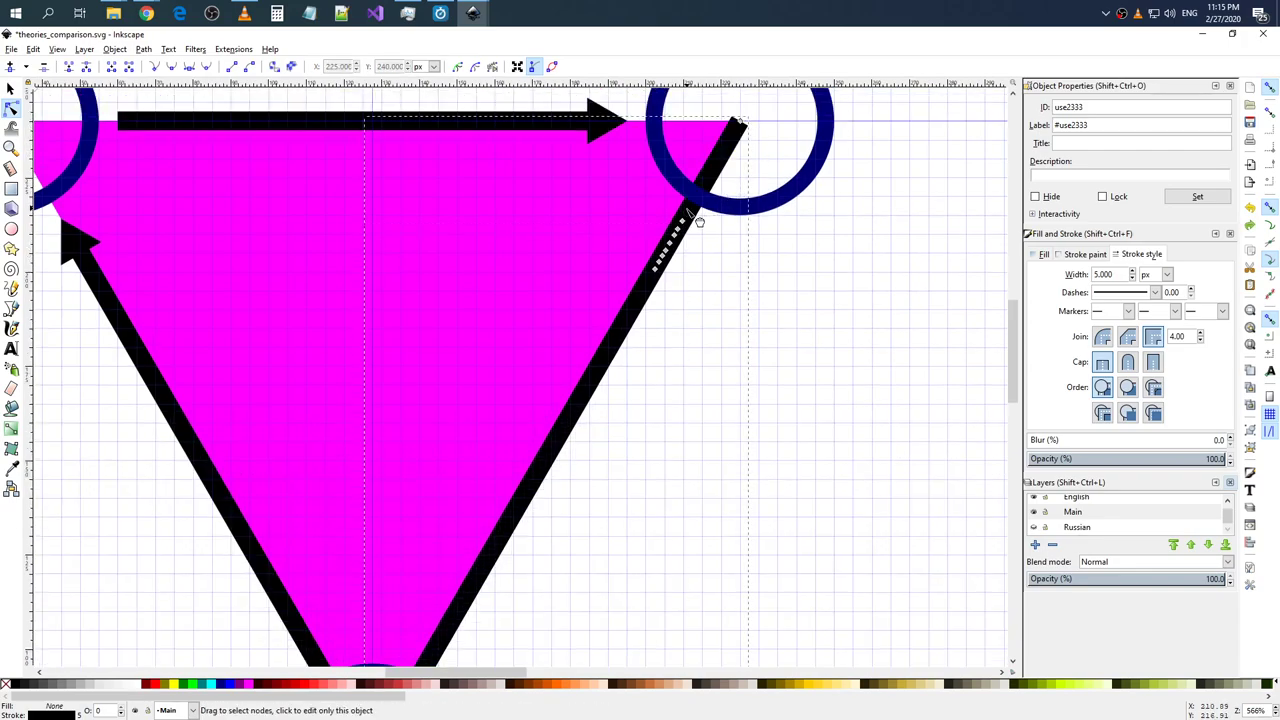
scroll(703, 227, "up", 2, "ctrl")
scroll(771, 173, "down", 2, "ctrl")
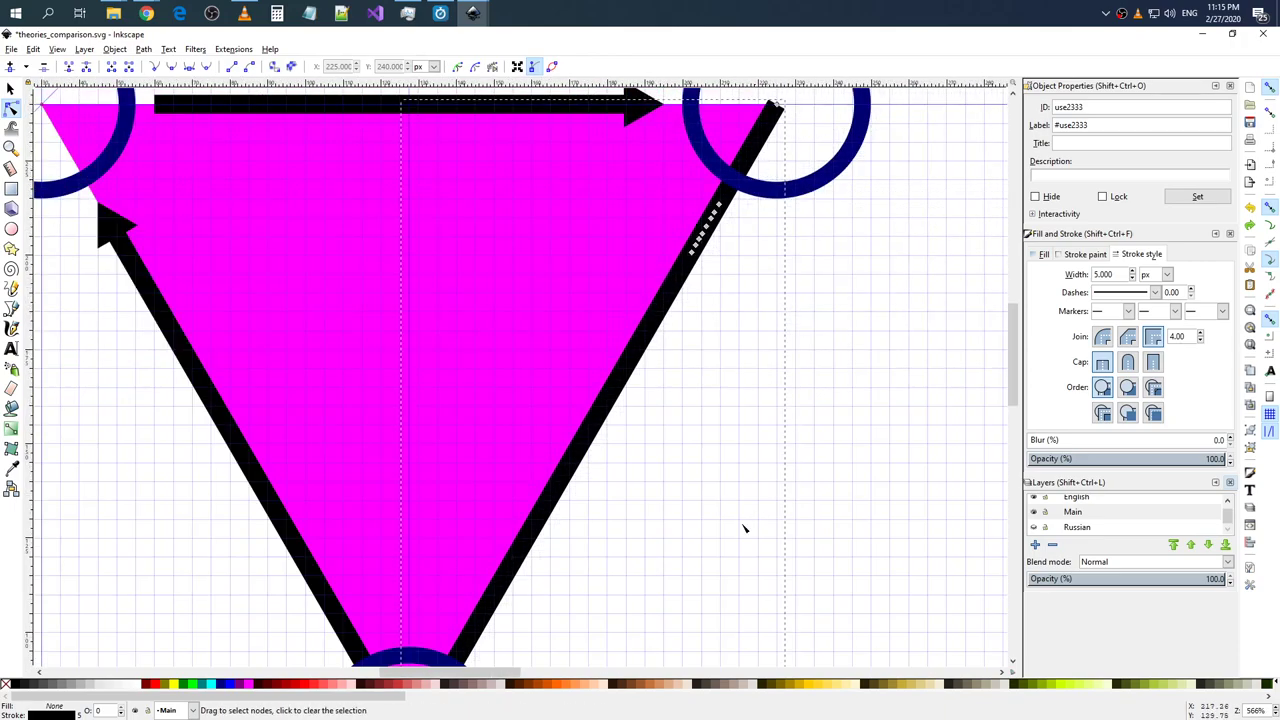
- Add a node where the black line meets the navy circle and cut off the end beyond it
left_click_drag(521, 665, 571, 678)
scroll(389, 451, "up", 2)
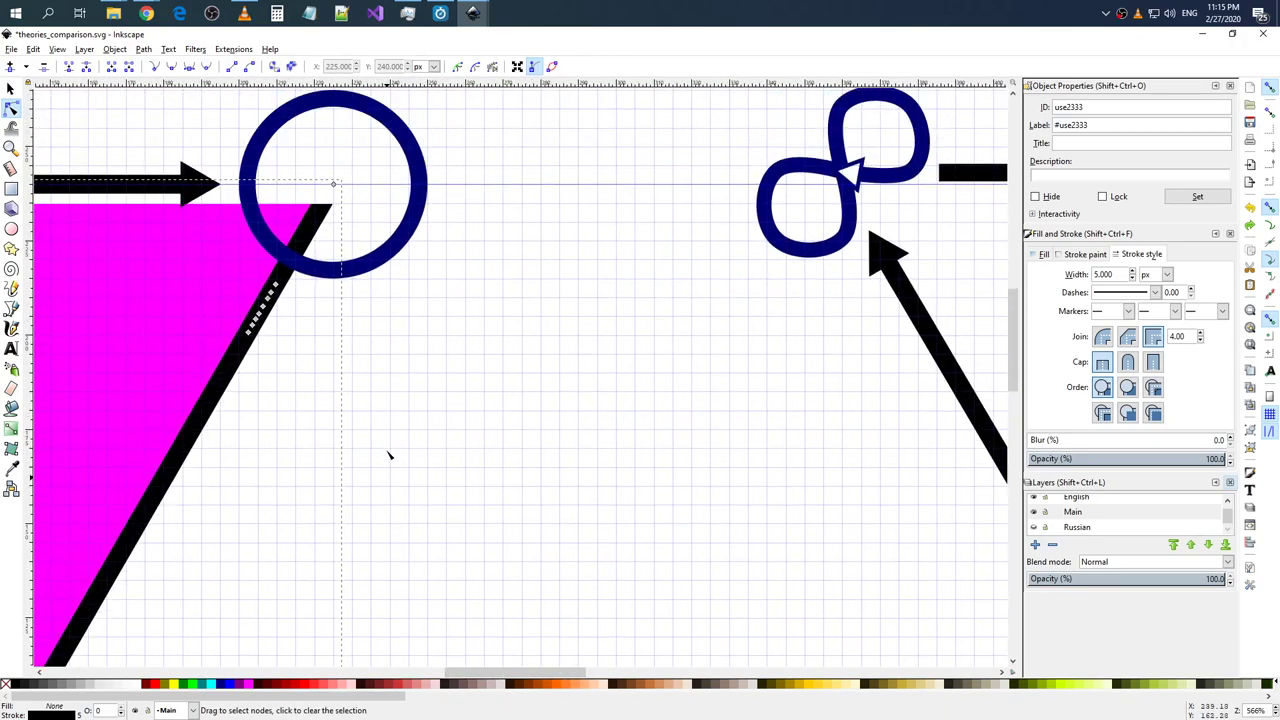
scroll(389, 451, "up", 1)
scroll(300, 371, "up", 3)
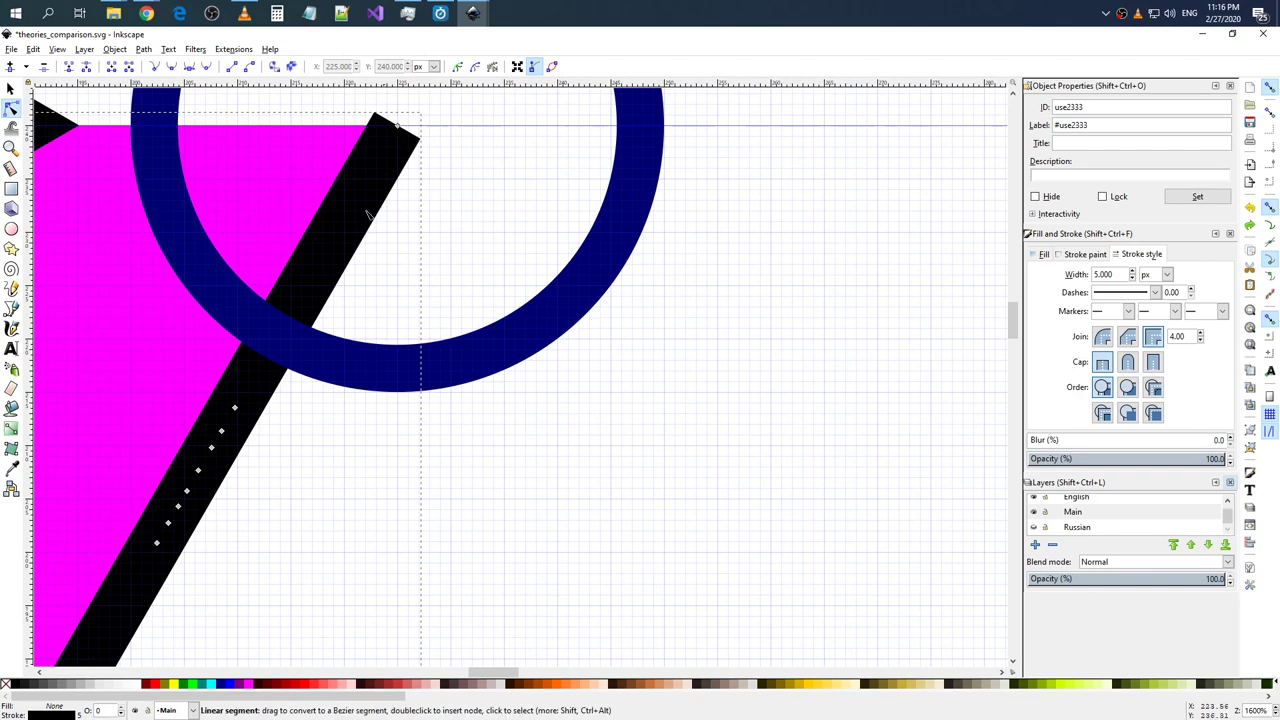
double_click(248, 383)
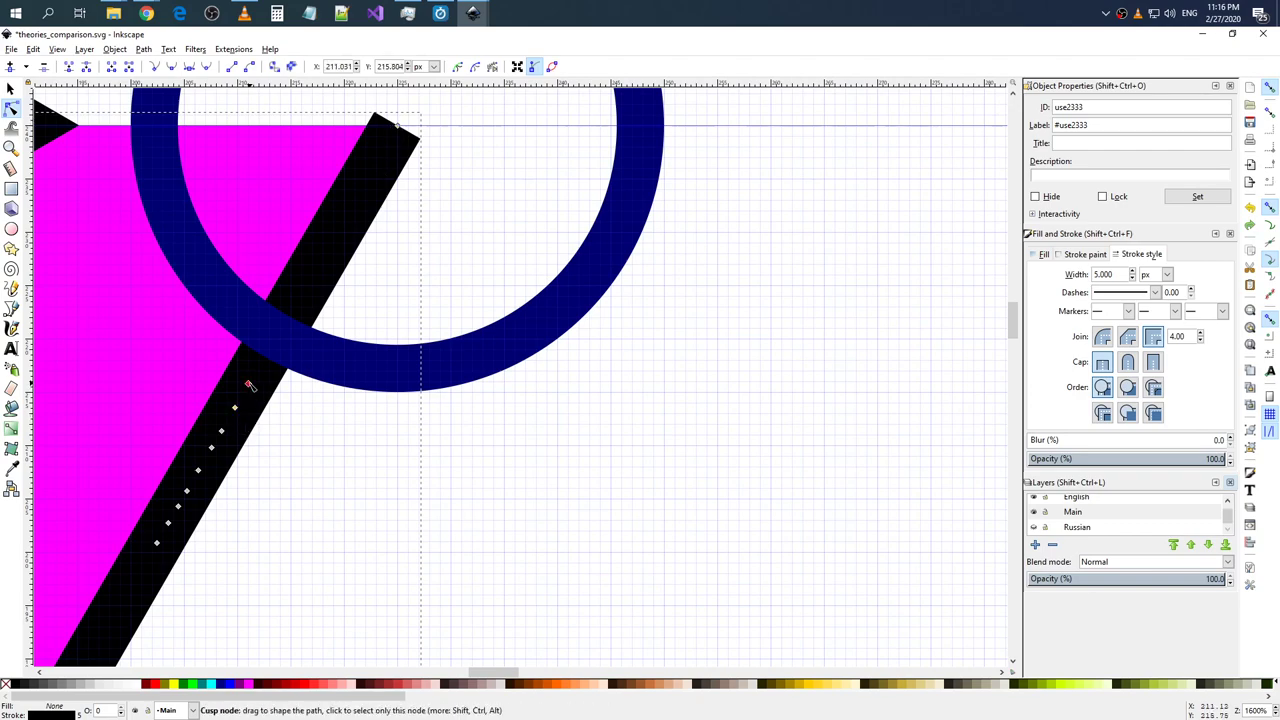
left_click(397, 127, "ctrl+alt")
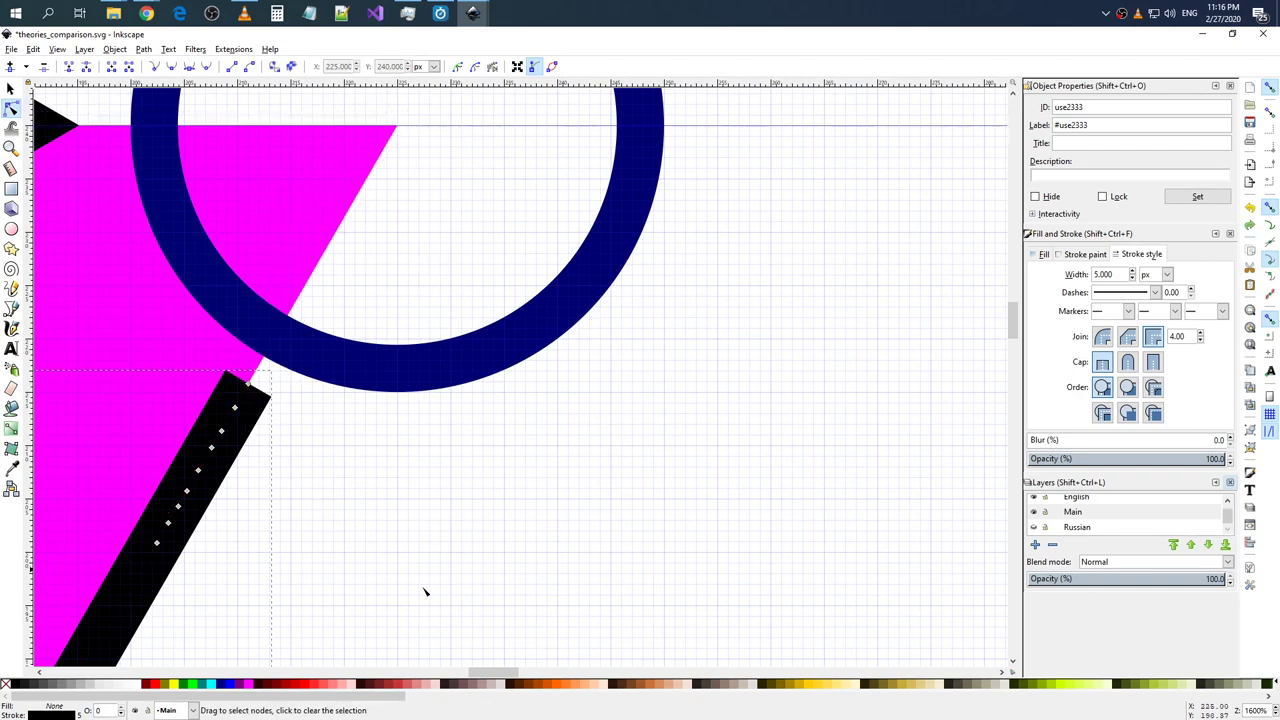
scroll(424, 592, "left", 3)
scroll(424, 592, "left", 1)
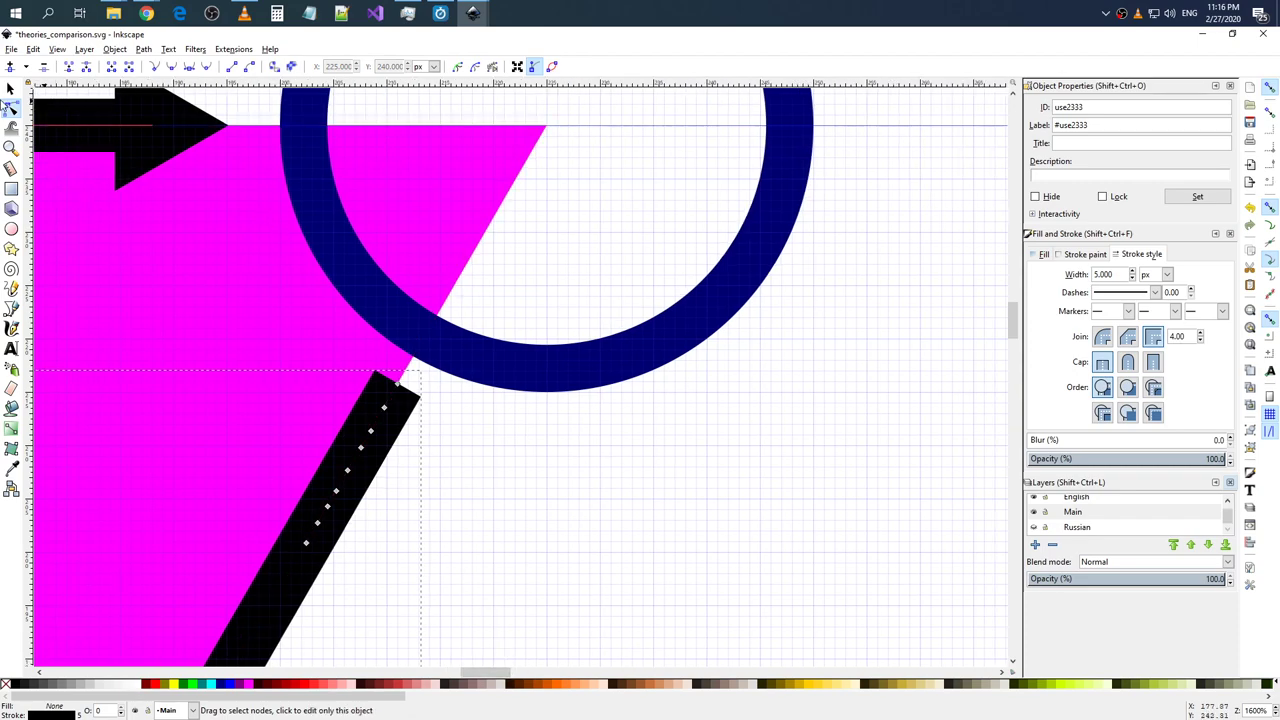
left_click(10, 168)
scroll(500, 191, "up", 3)
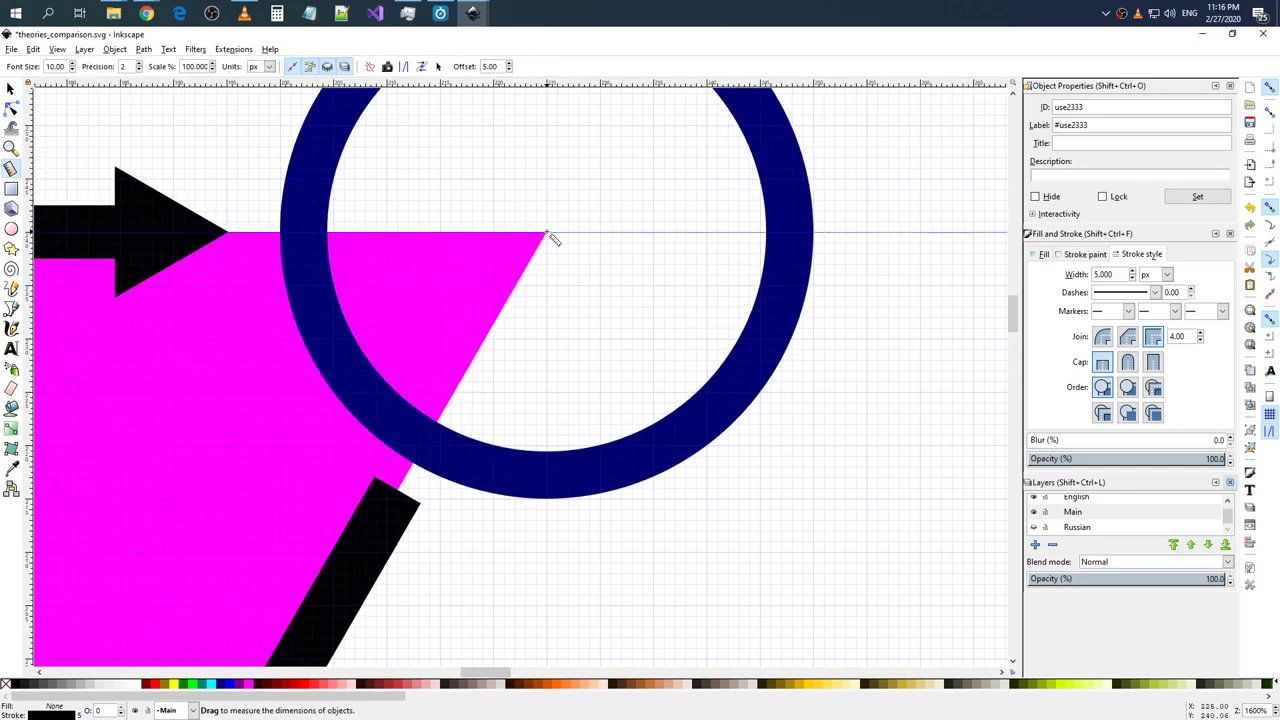
- Take a first measurement from the triangle apex to the arrow tip
left_click_drag(547, 234, 229, 236)
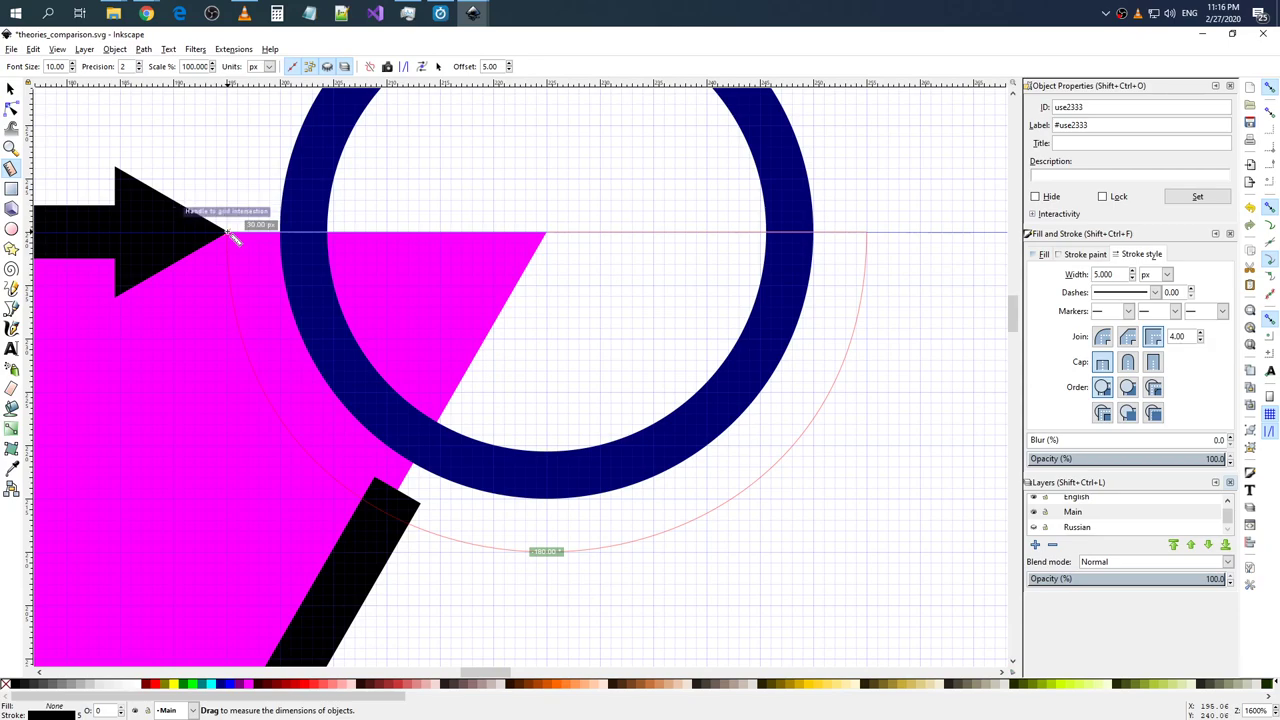
scroll(388, 560, "up", 2)
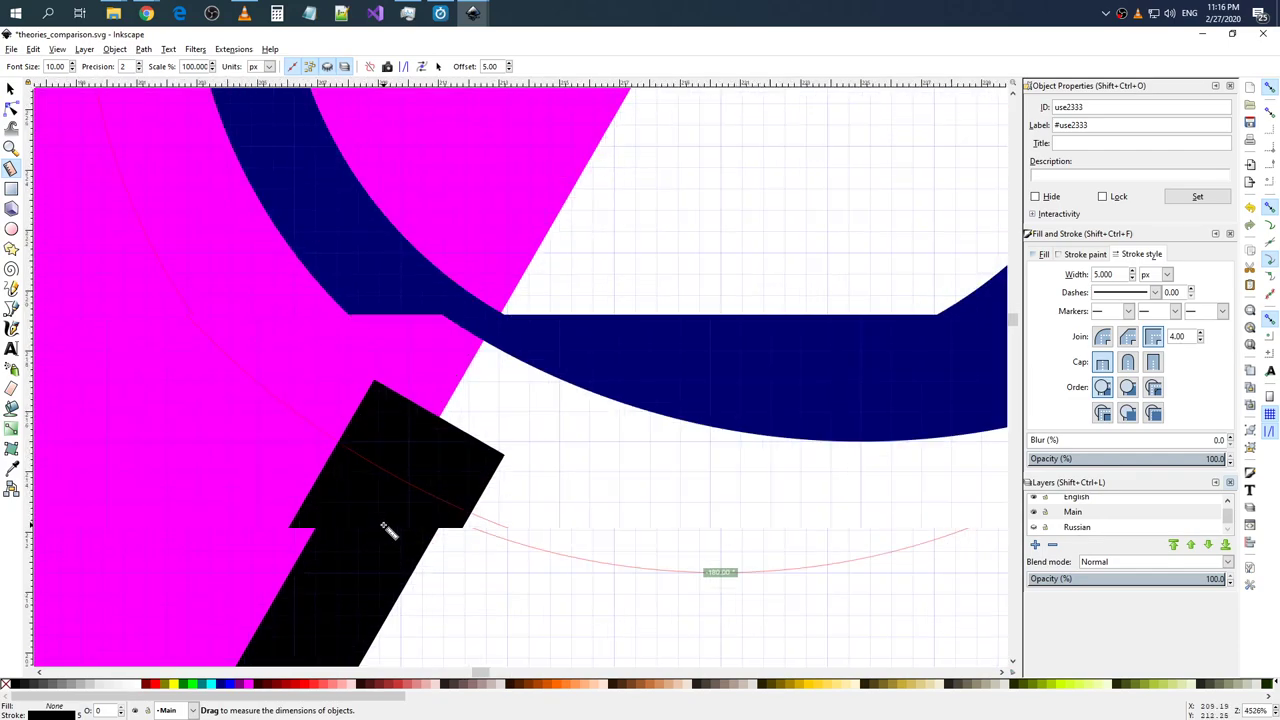
scroll(394, 518, "up", 1)
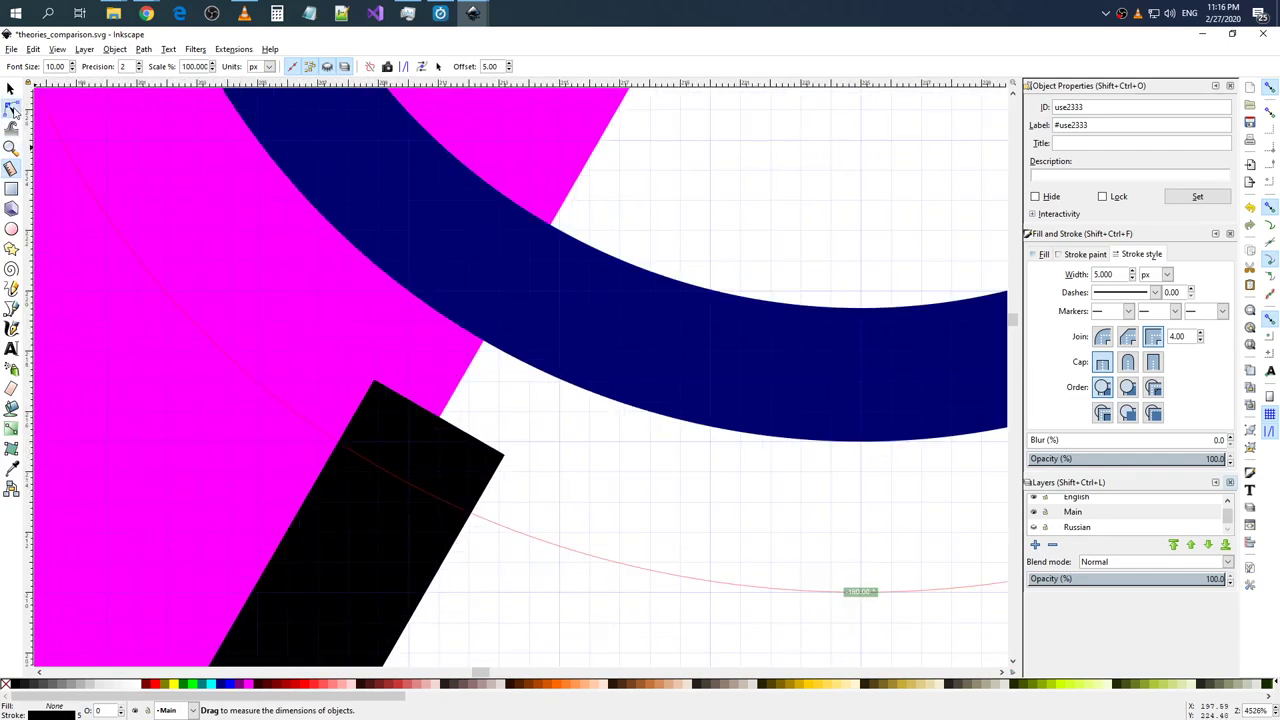
left_click(11, 108)
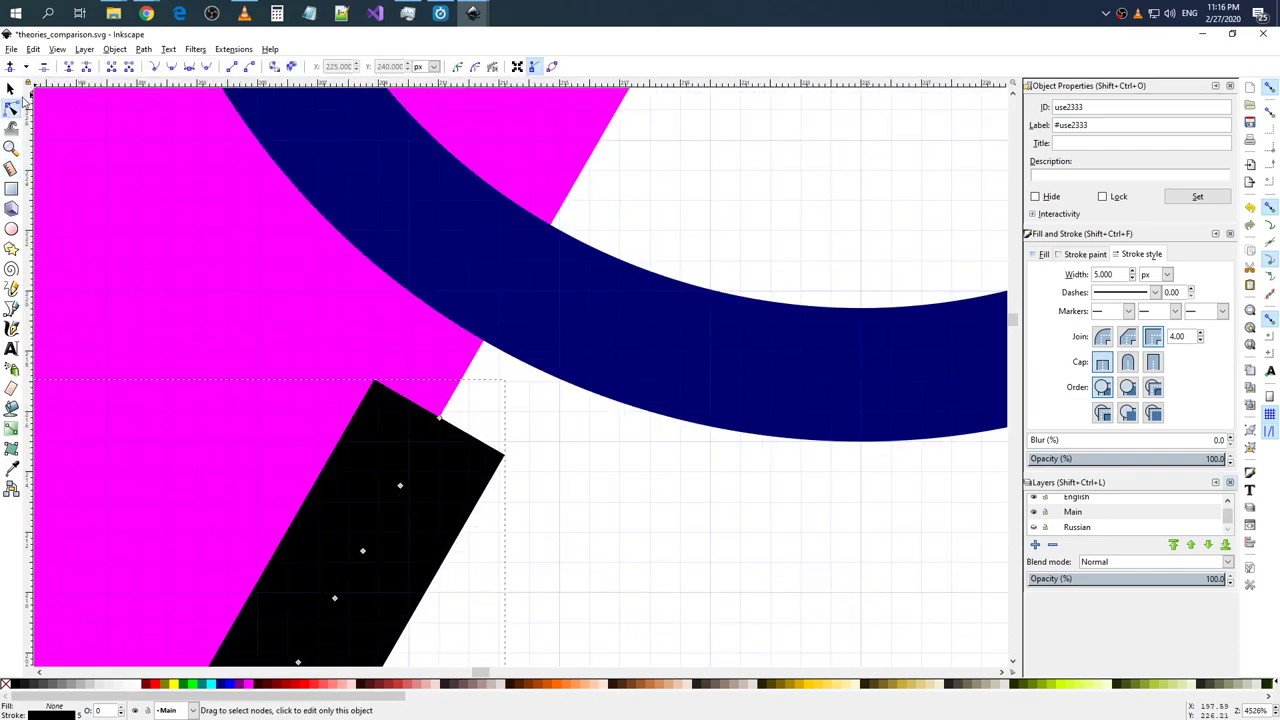
left_click(11, 168)
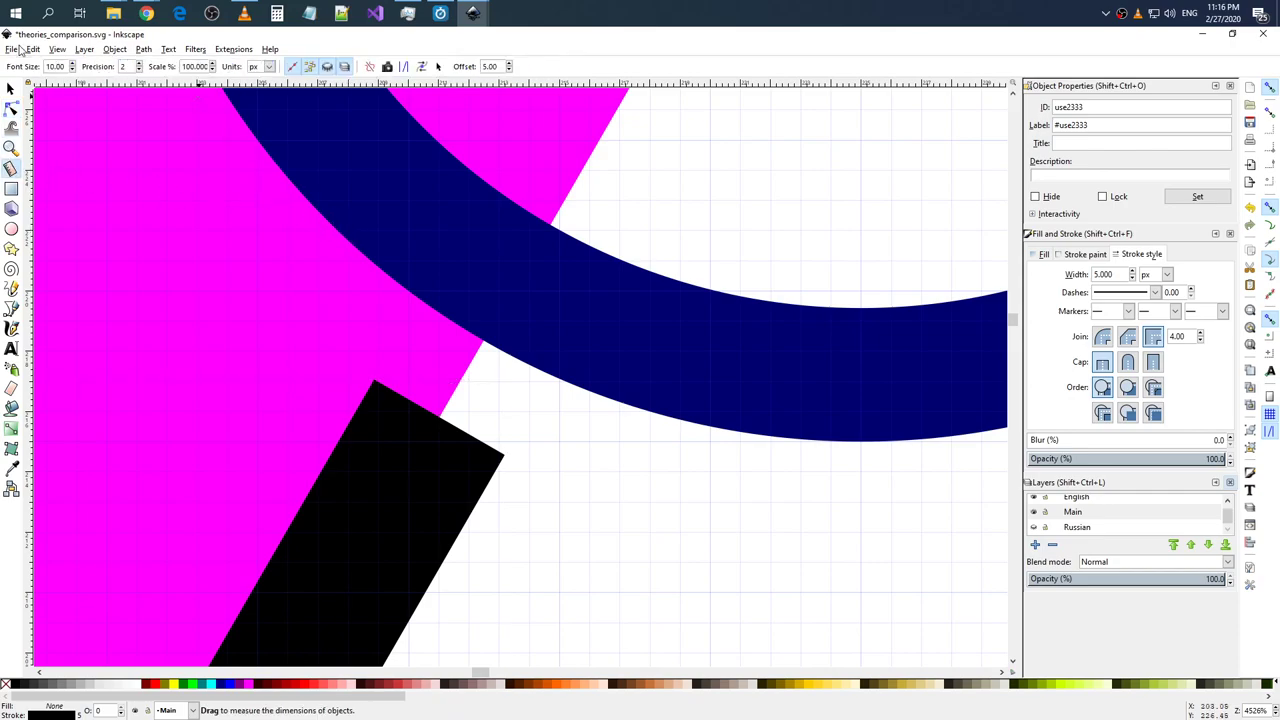
- Re-measure from the triangle apex to the arrow tip, adjusting the end to read 30.00 px
scroll(505, 198, "down", 4)
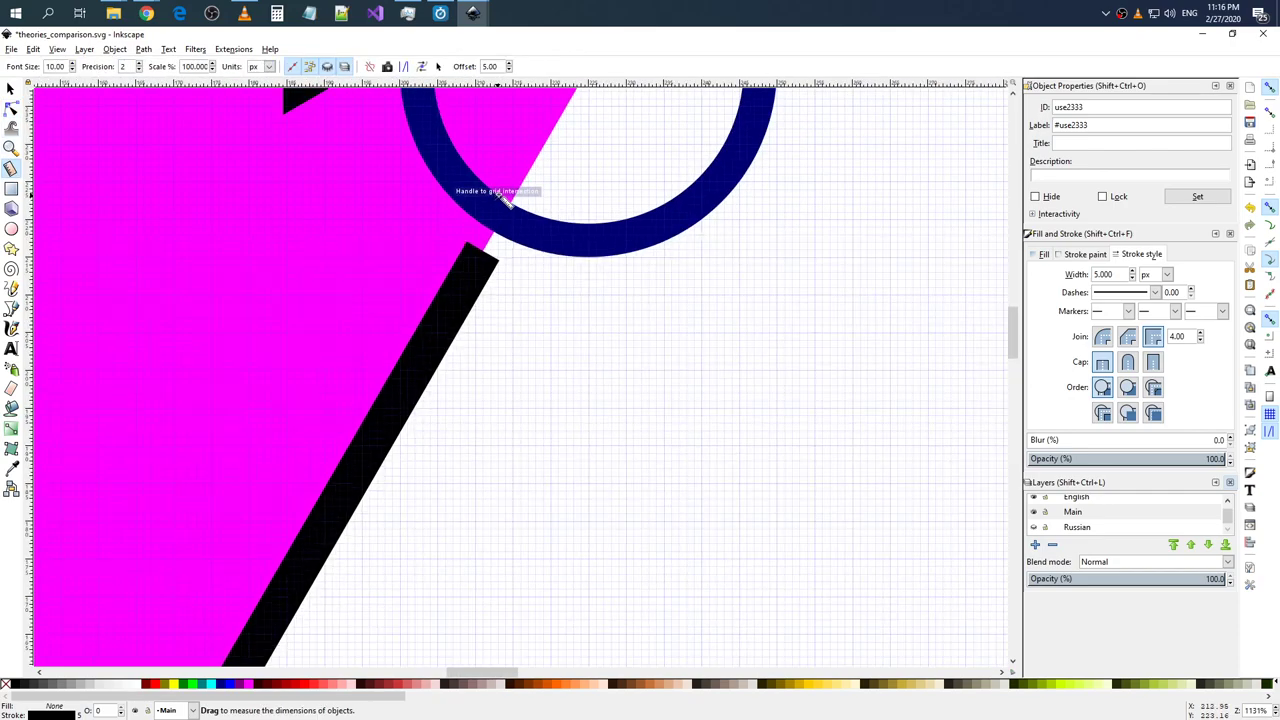
scroll(573, 158, "down", 1)
scroll(575, 152, "up", 2)
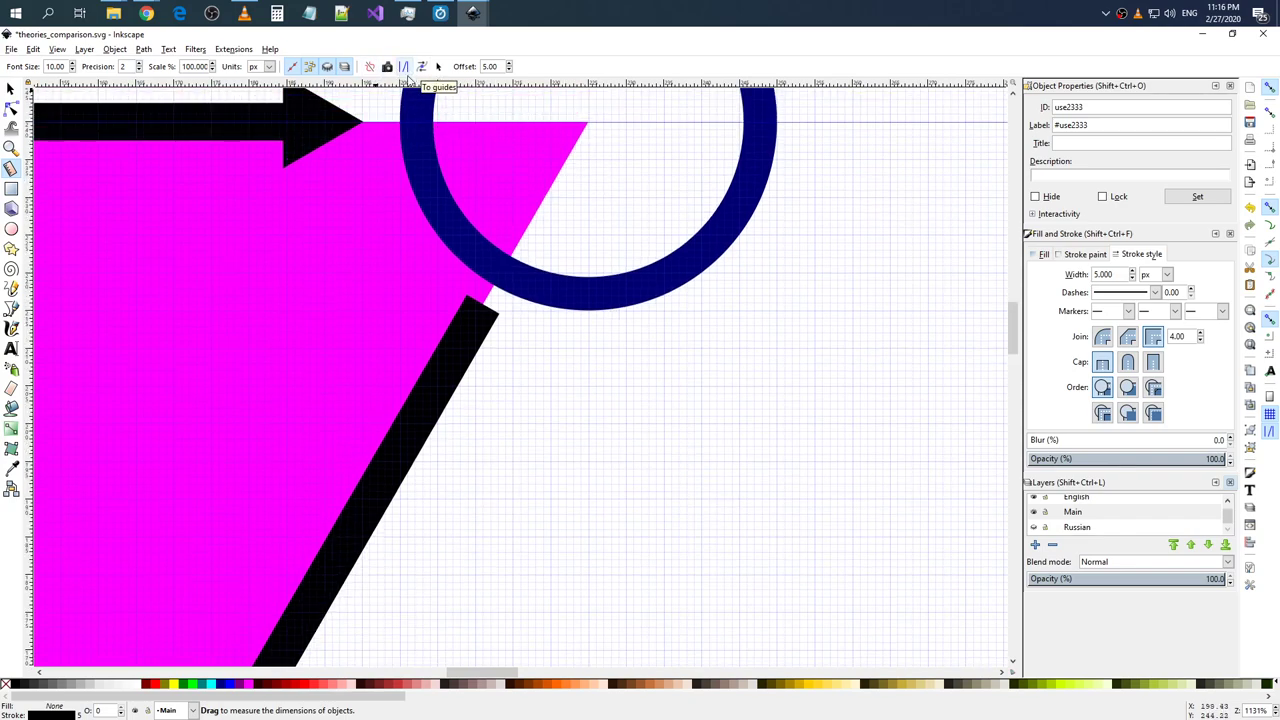
mouse_move(589, 123)
left_mouse_down()
mouse_move(351, 122)
mouse_move(363, 122)
left_mouse_up()
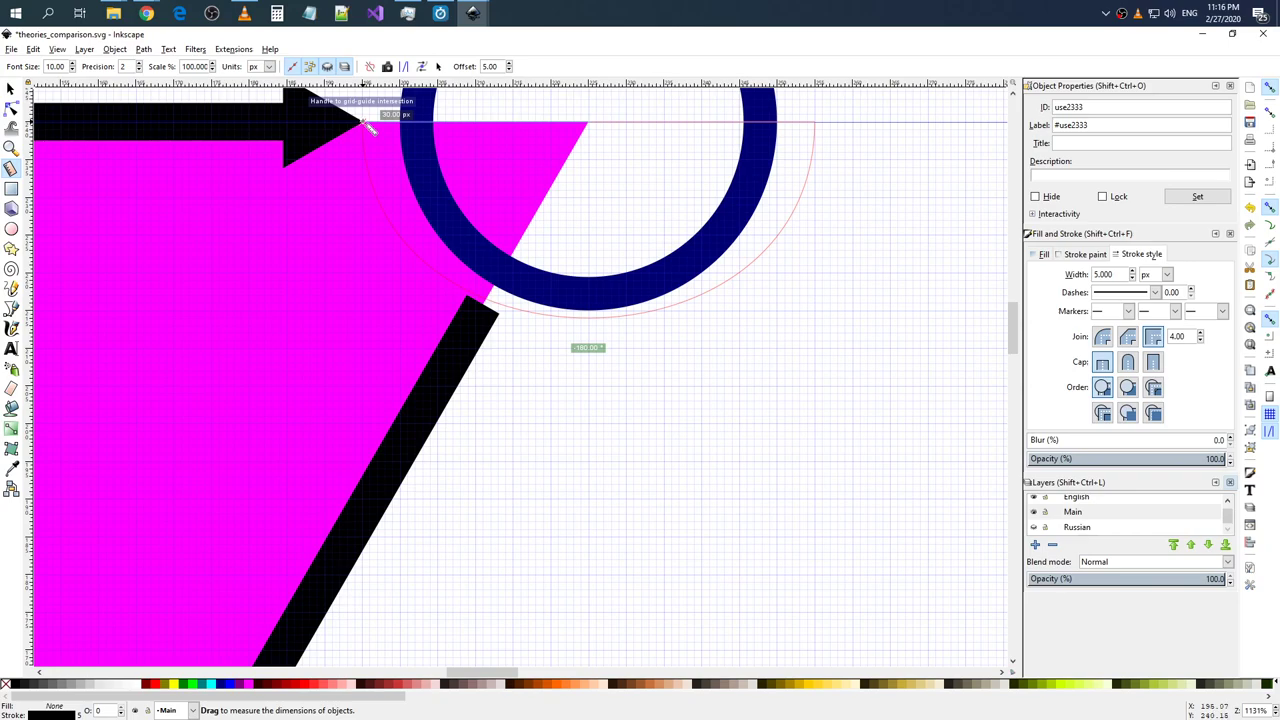
left_click_drag(364, 122, 366, 124)
scroll(653, 172, "up", 1)
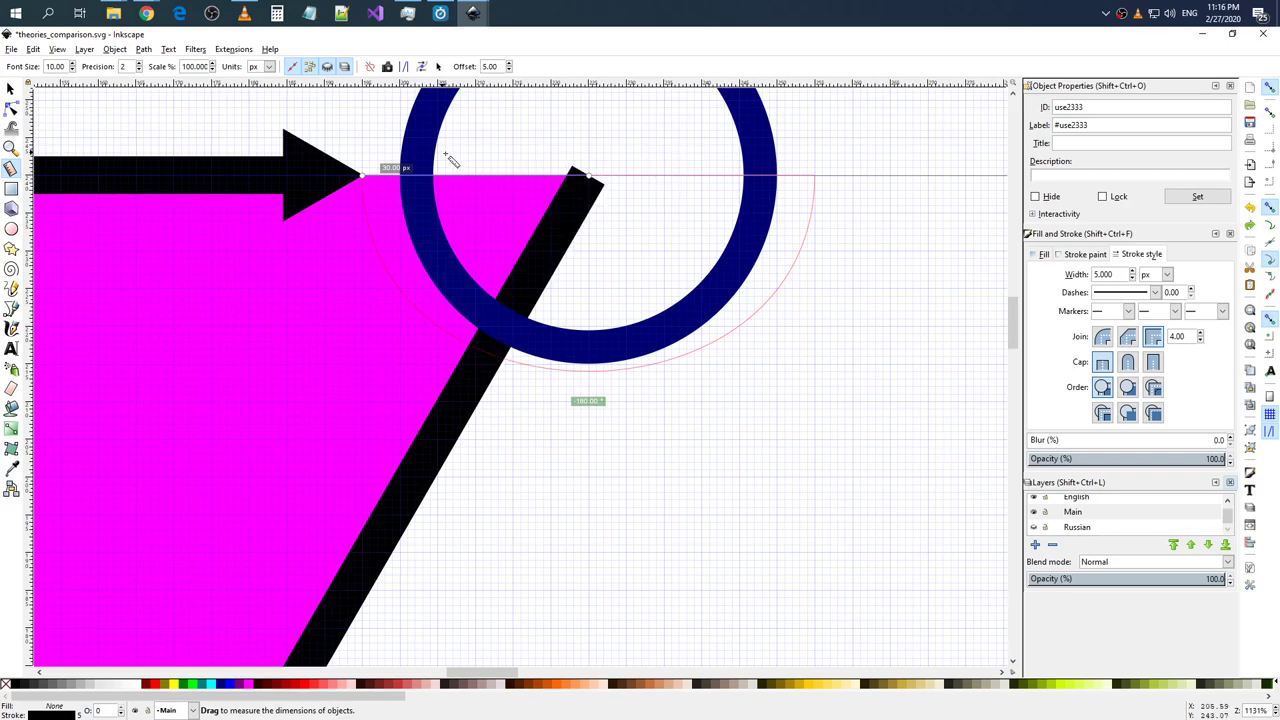
left_click(10, 89)
left_click(532, 307)
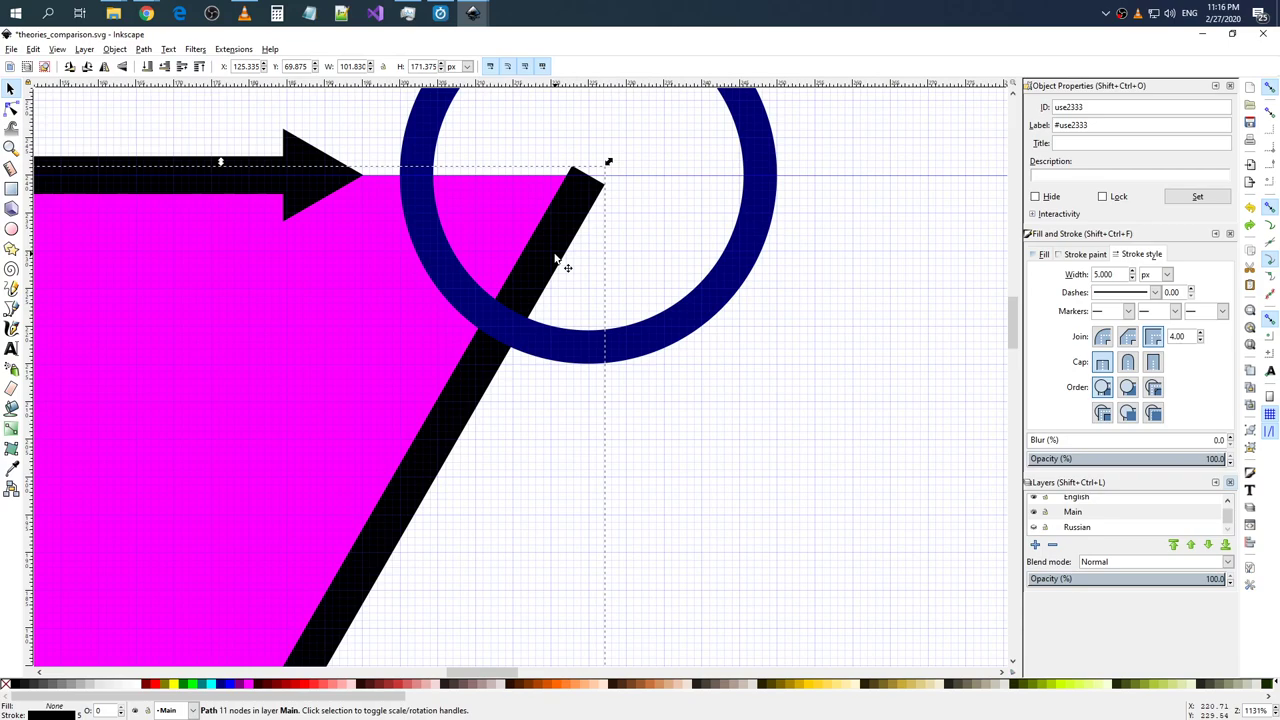
left_click(576, 168)
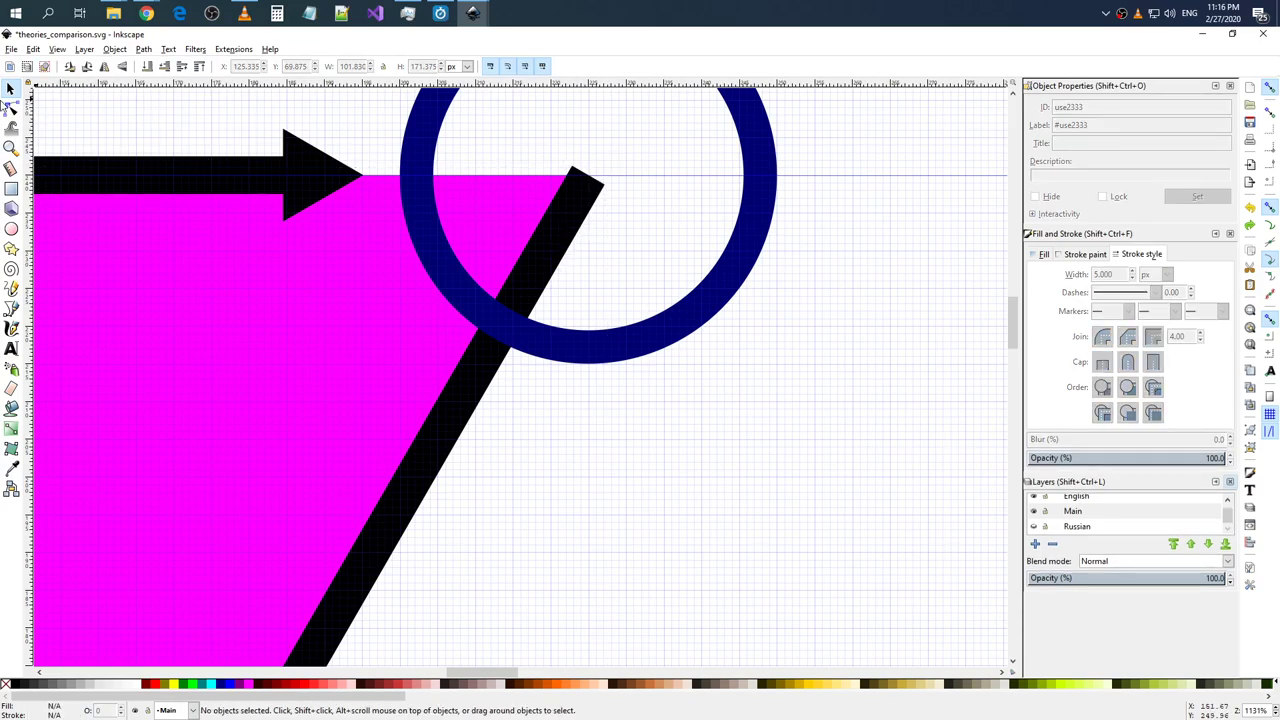
left_click(10, 108)
left_click(584, 186)
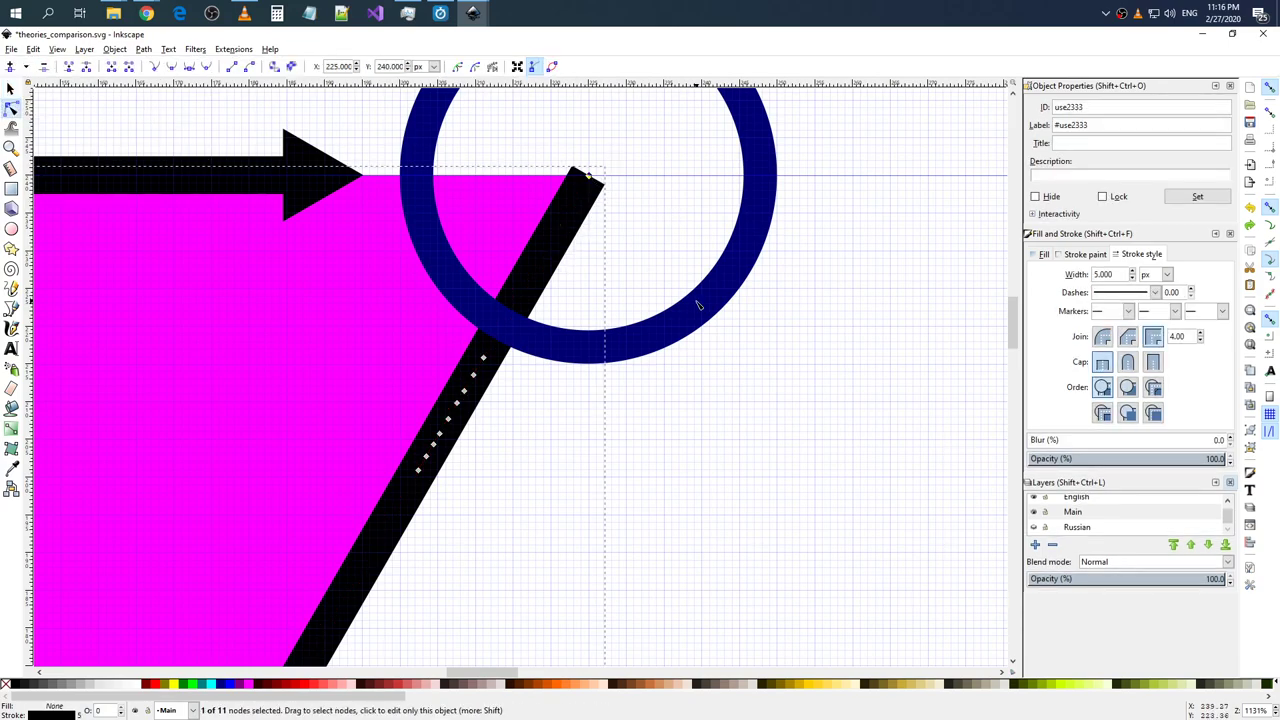
key("Delete")
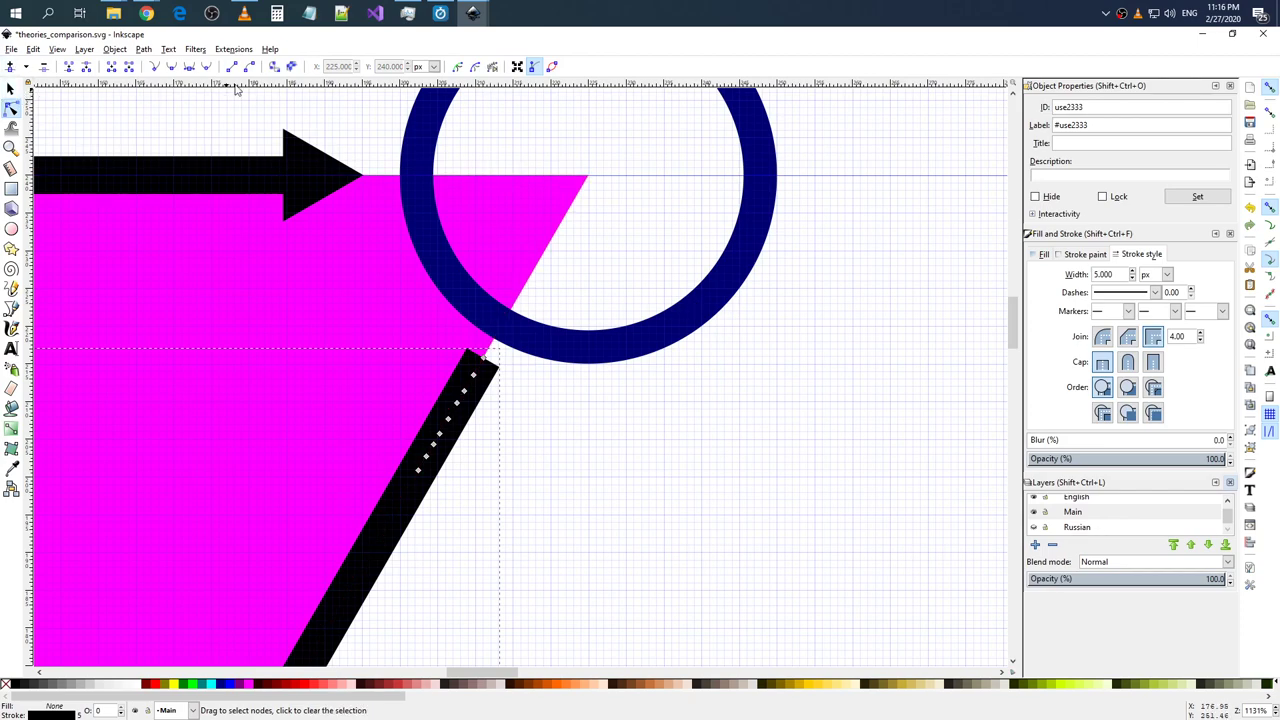
left_click(10, 168)
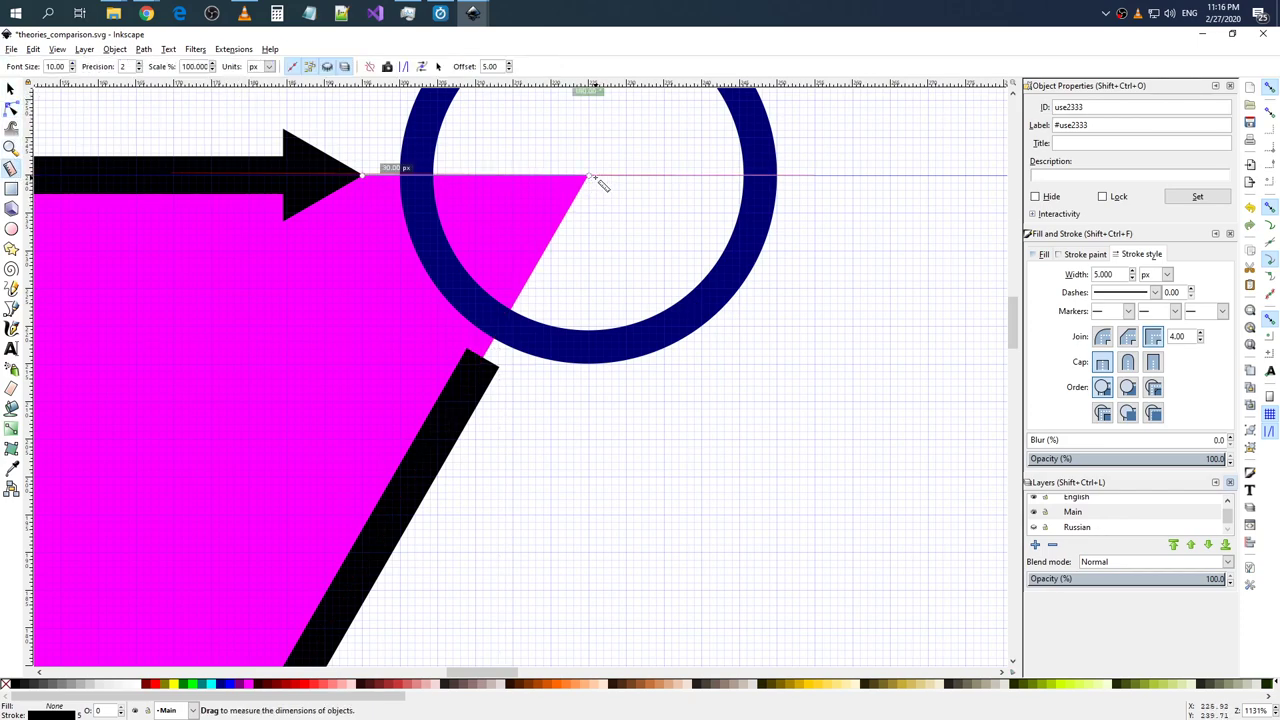
left_click_drag(589, 177, 607, 254)
left_click_drag(590, 178, 365, 177)
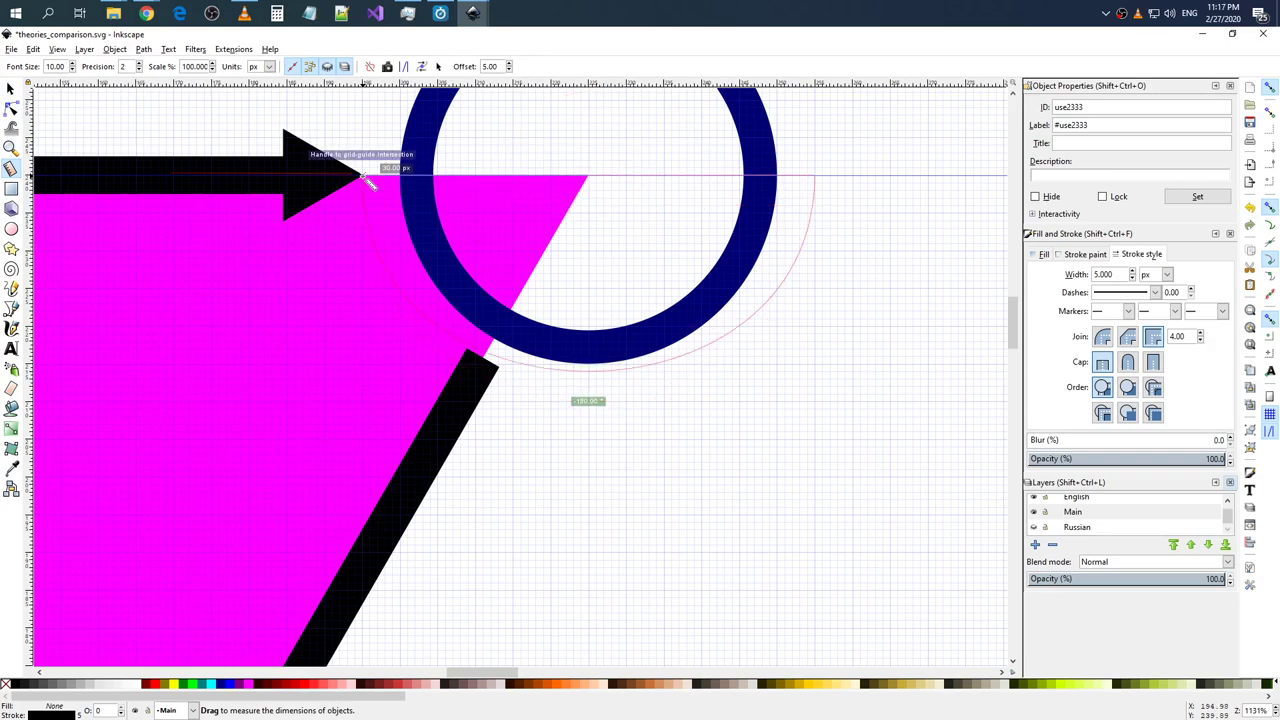
mouse_move(367, 180)
left_mouse_down()
mouse_move(589, 403)
mouse_move(664, 188)
mouse_move(363, 177)
left_mouse_up()
scroll(365, 177, "up", 1)
scroll(365, 177, "up", 2)
scroll(365, 177, "down", 1)
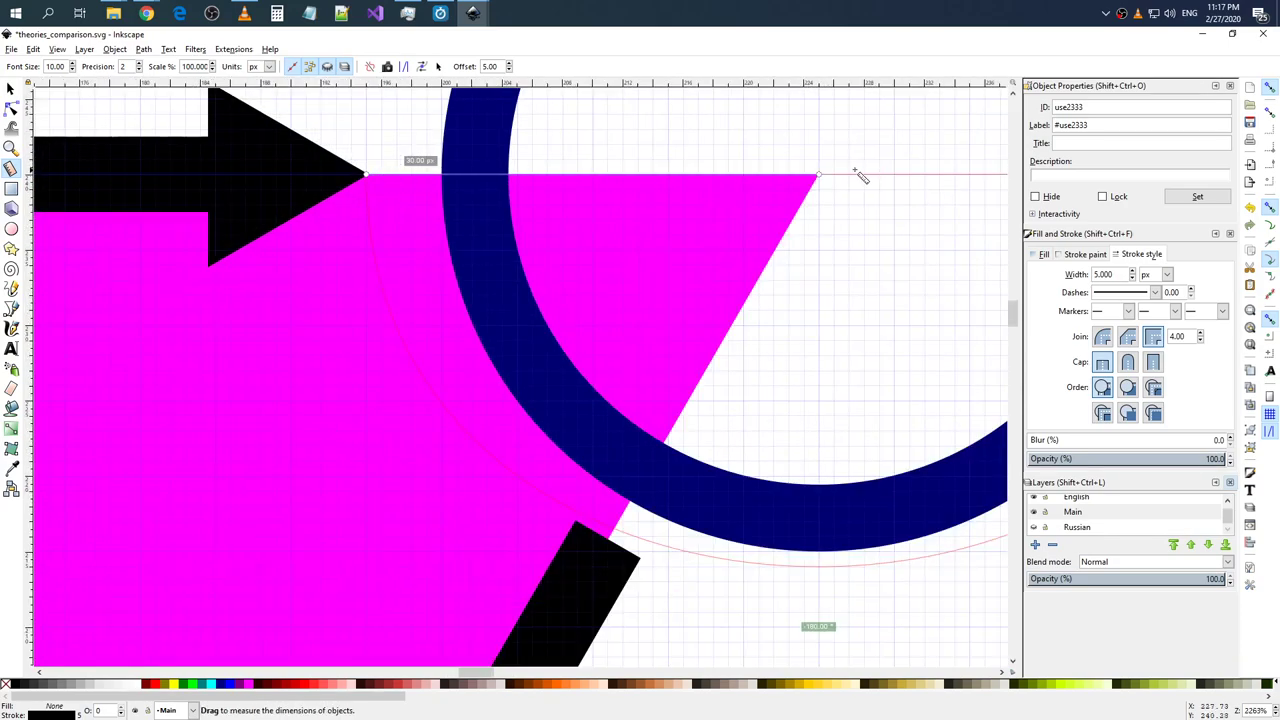
left_click_drag(858, 175, 370, 180)
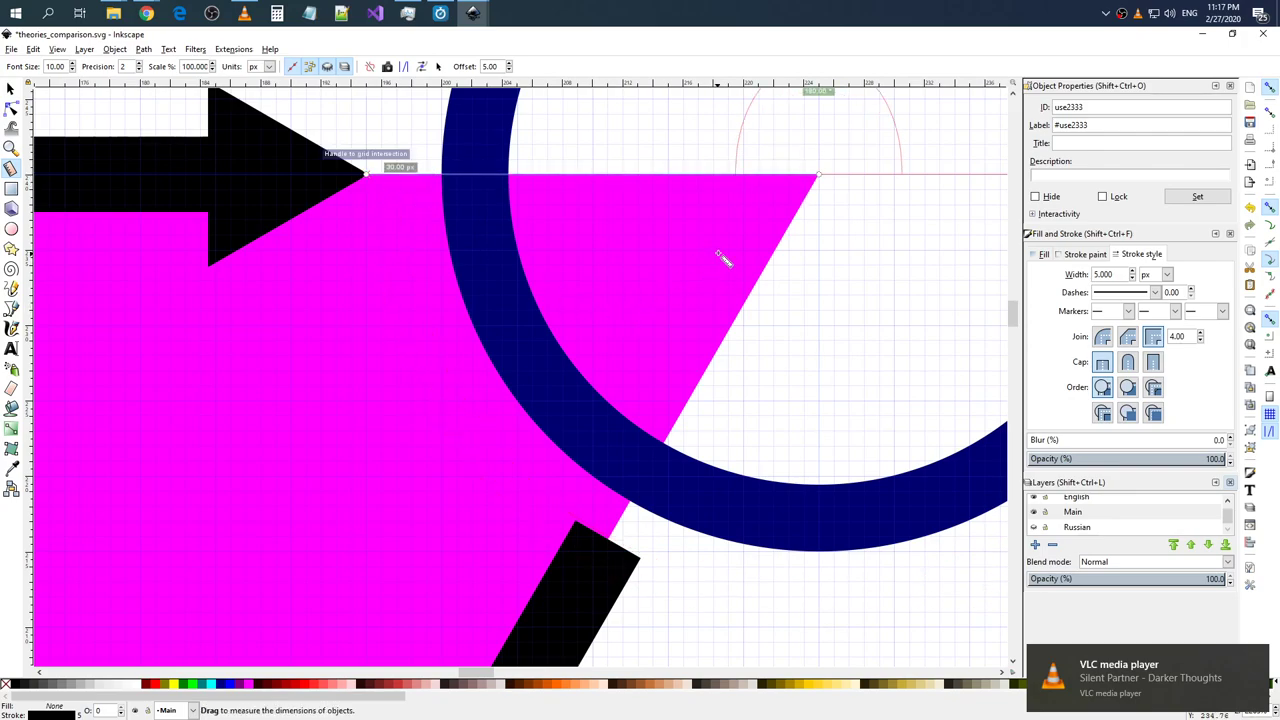
scroll(726, 257, "up", 1)
scroll(740, 252, "down", 3)
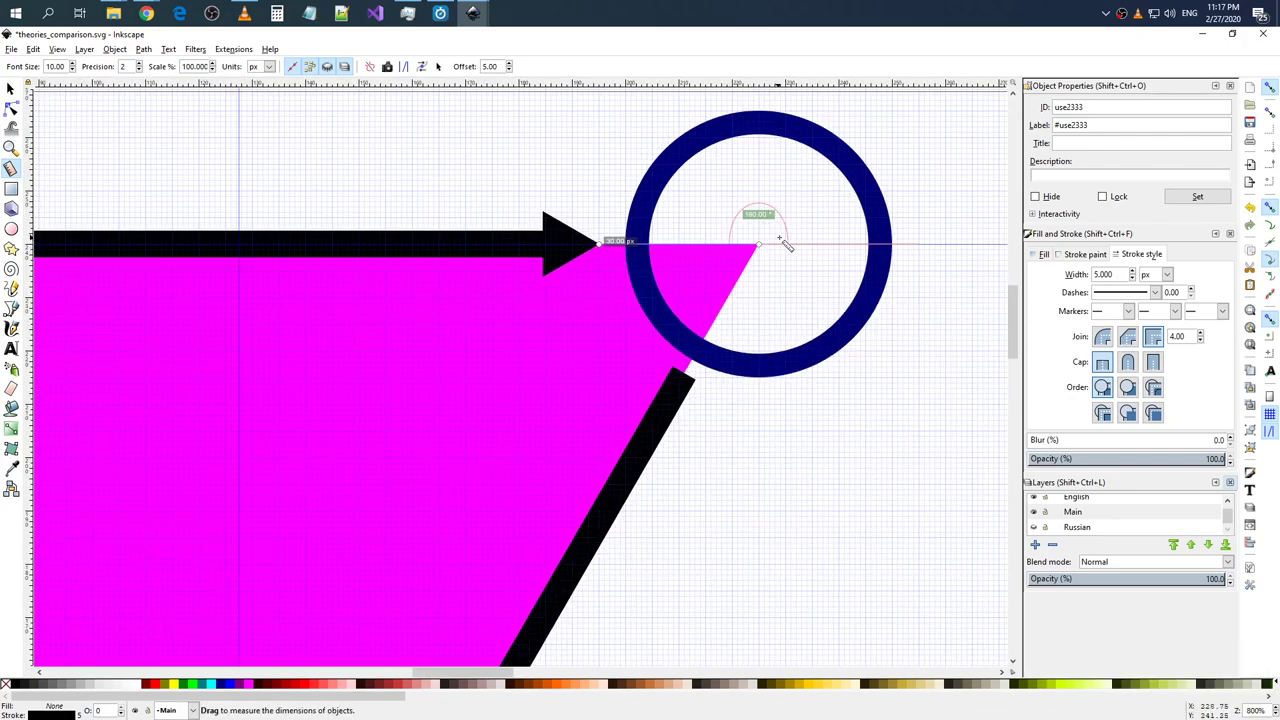
left_click_drag(809, 258, 784, 394)
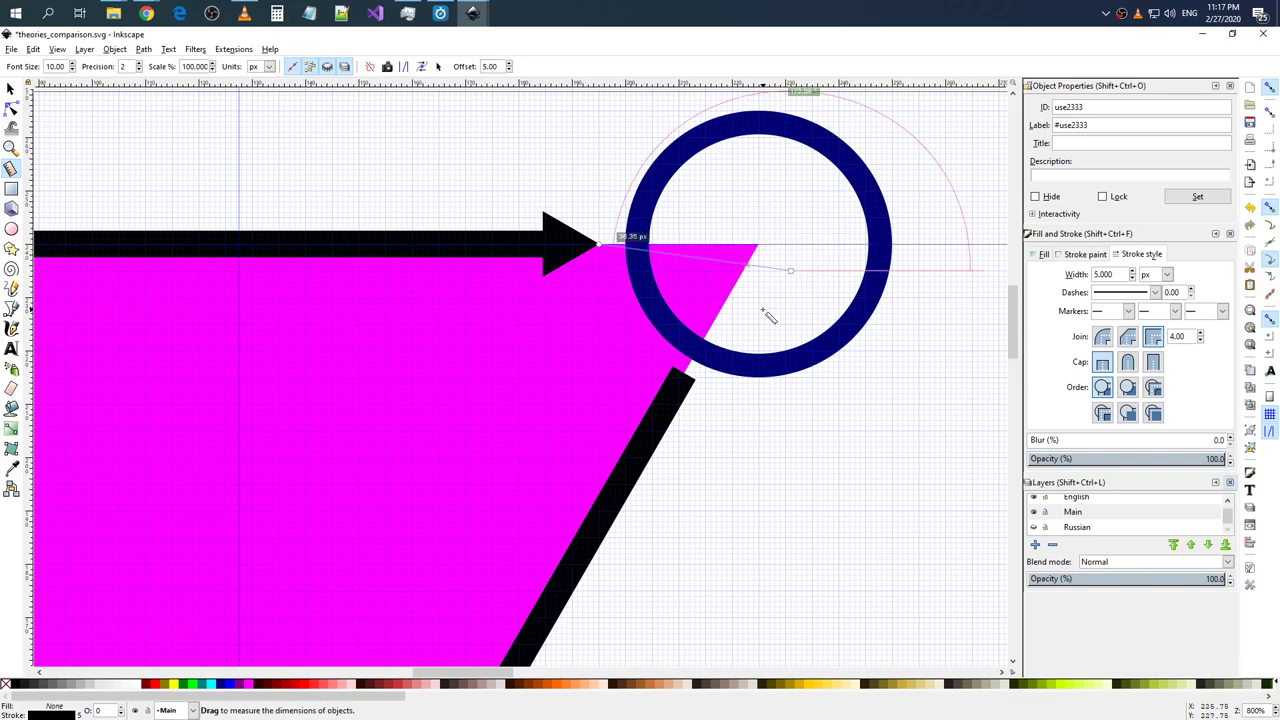
left_click(728, 400)
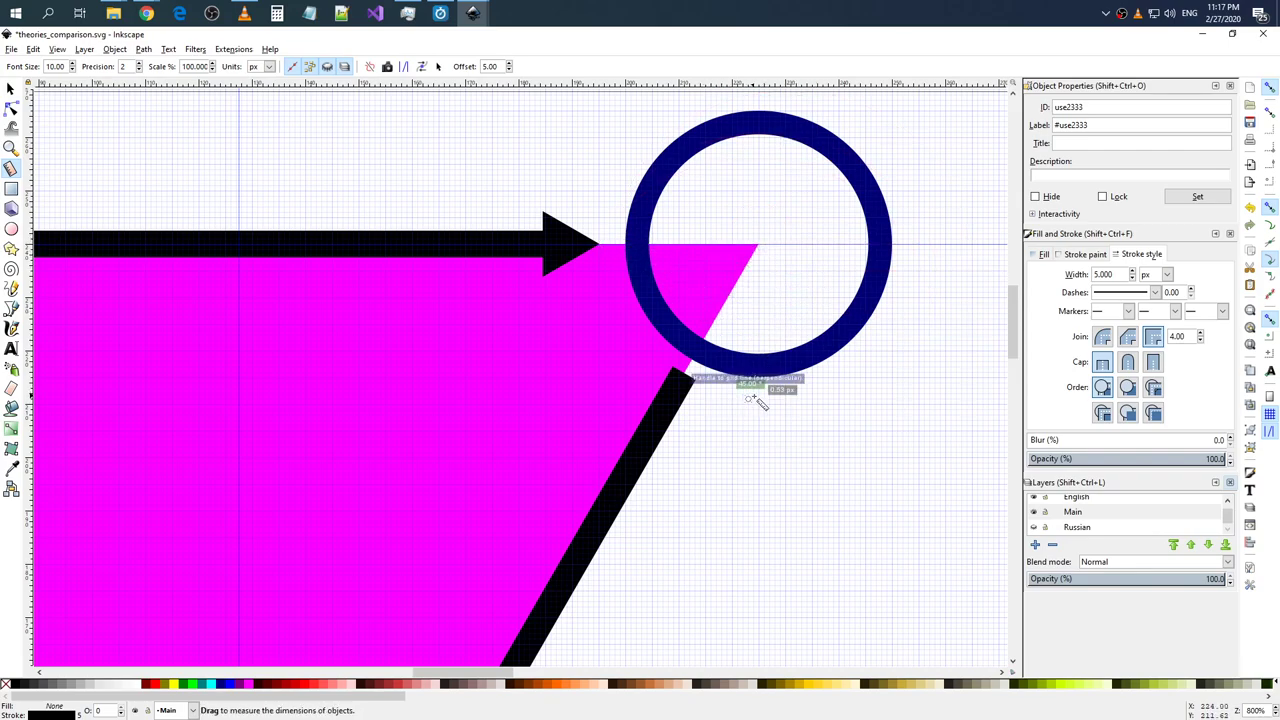
left_click(780, 425)
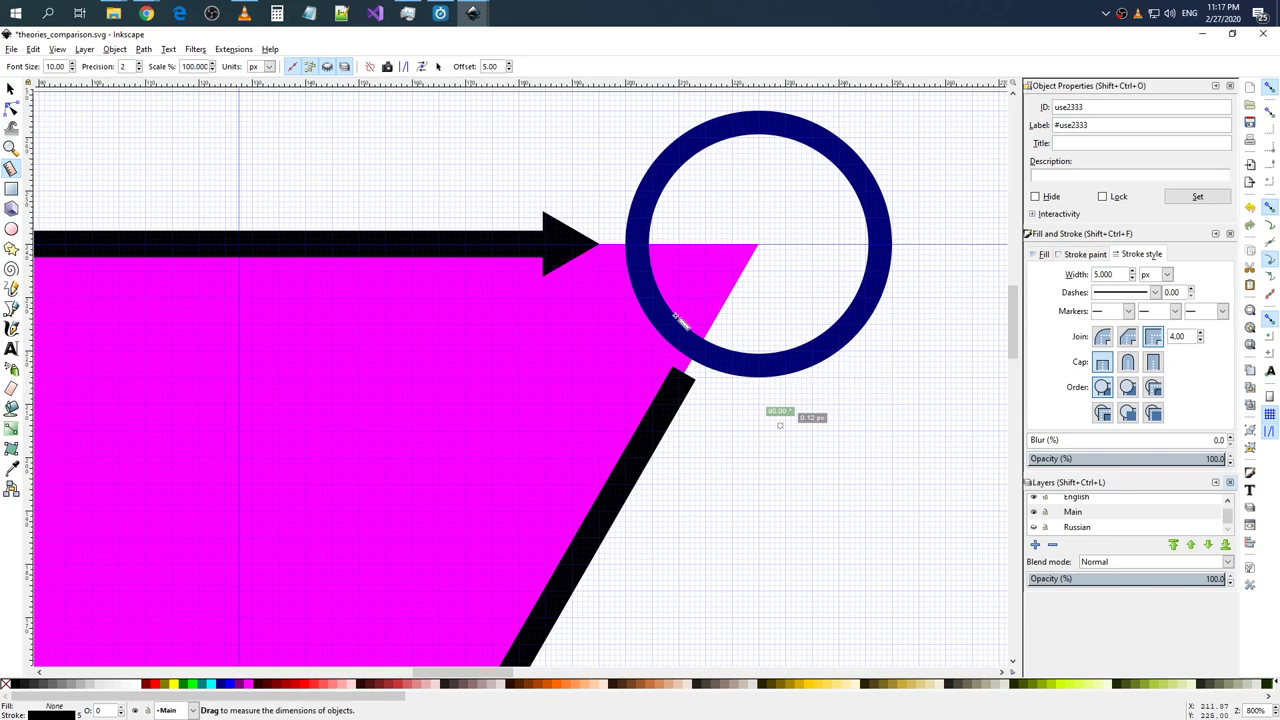
left_click_drag(598, 244, 765, 423)
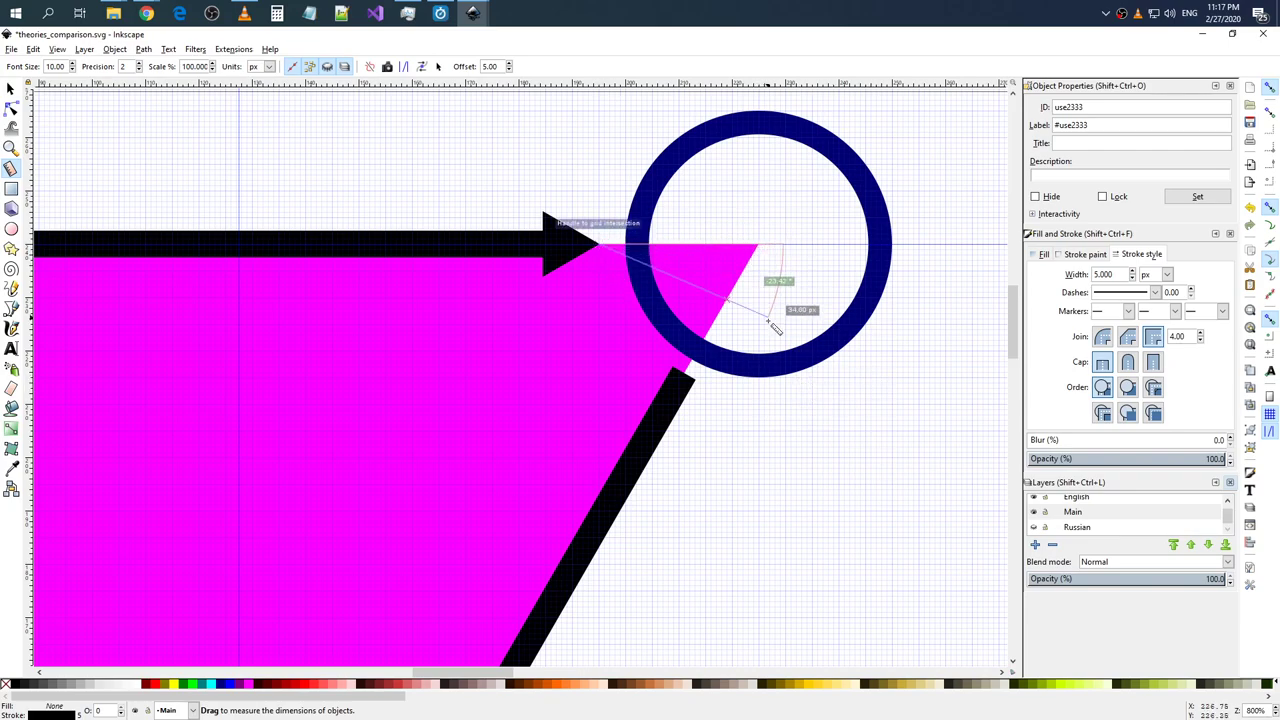
left_click(760, 420)
left_click(759, 246)
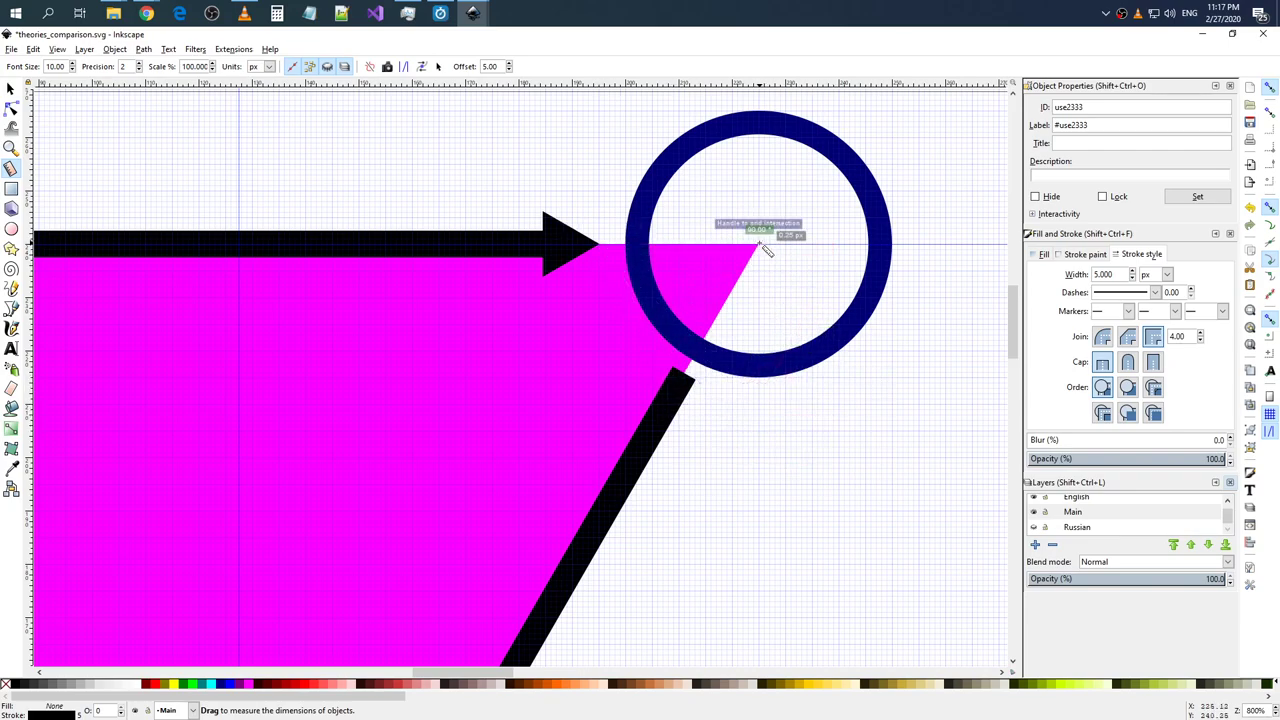
left_click_drag(760, 248, 601, 248)
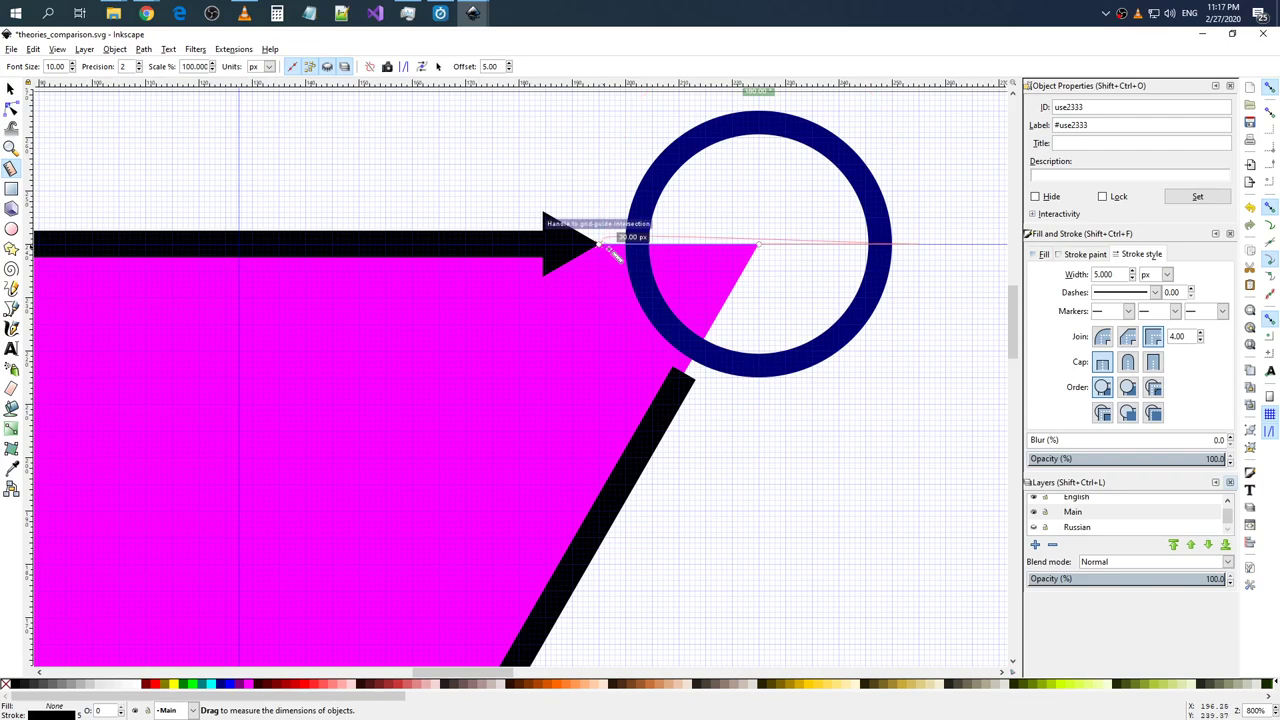
key("Home")
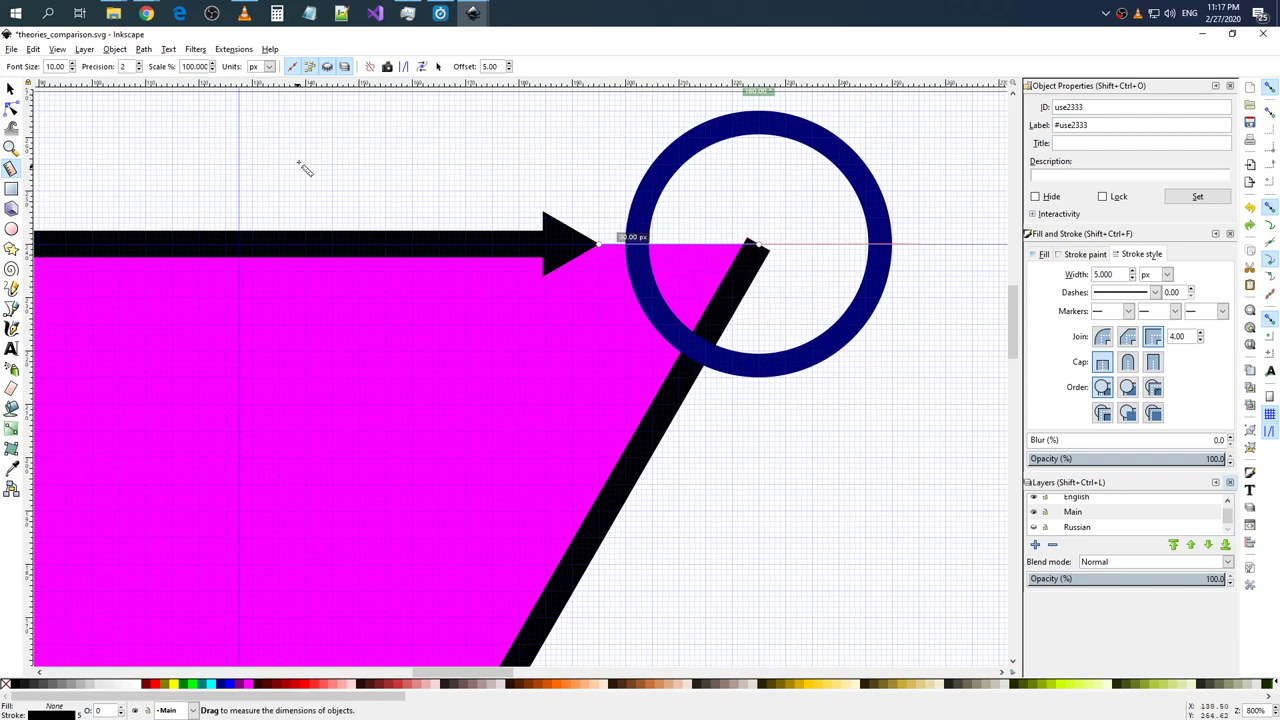
key("s")
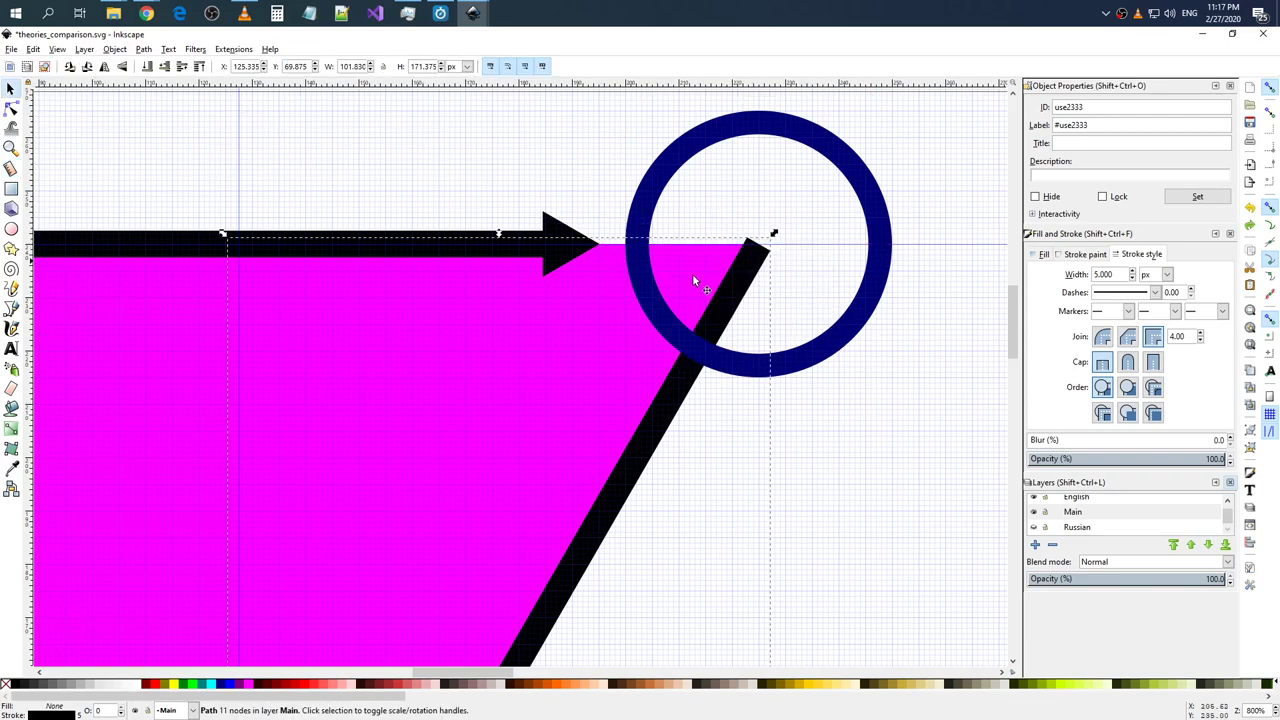
left_click(806, 284)
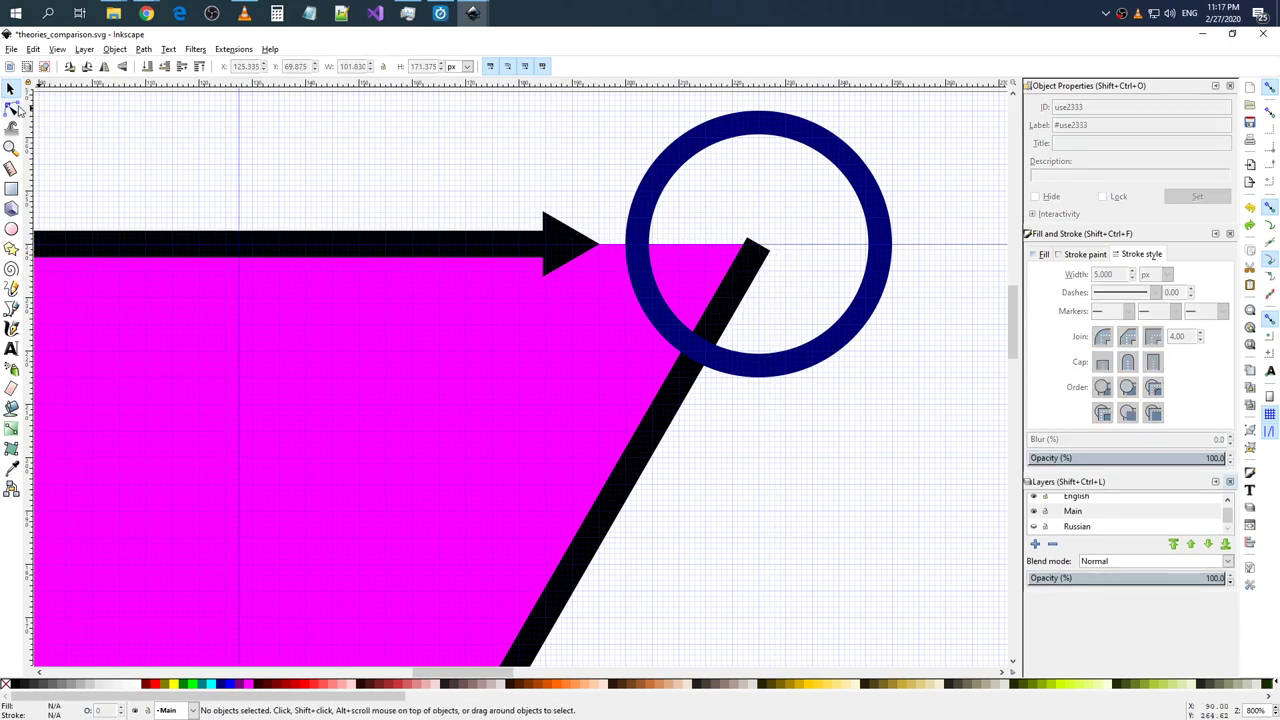
left_click(686, 370)
key("n")
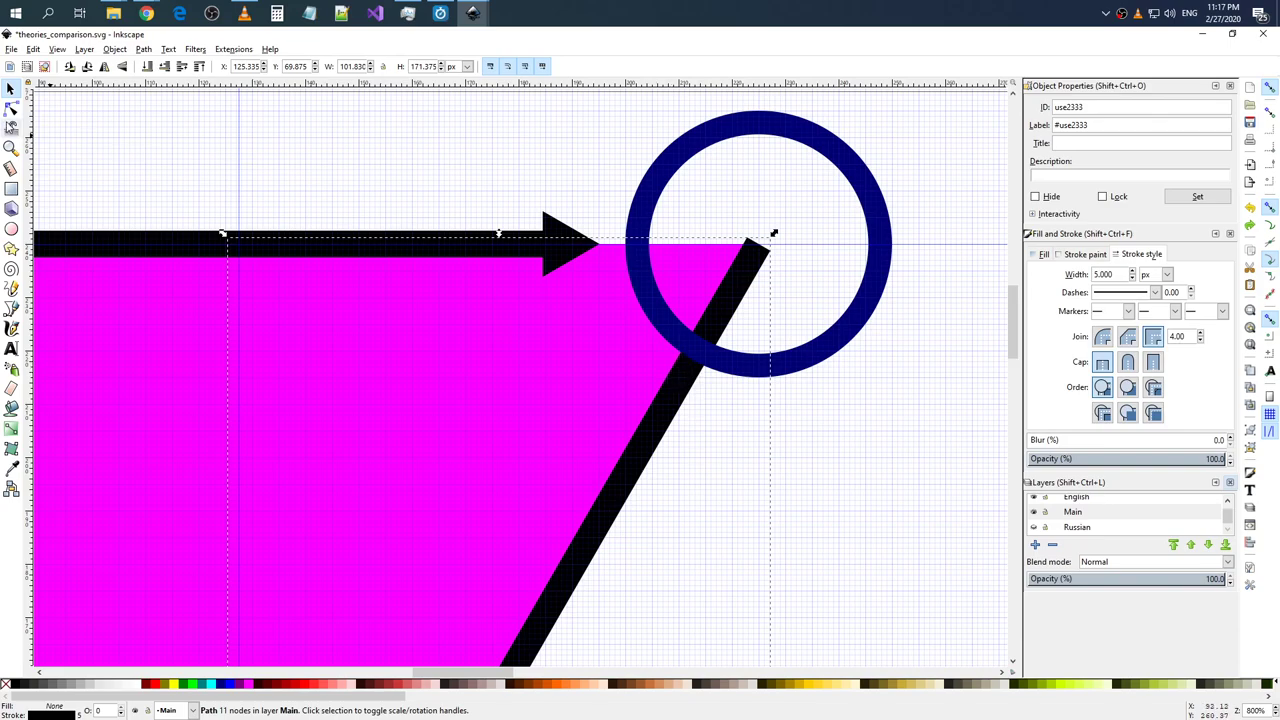
left_click(686, 374)
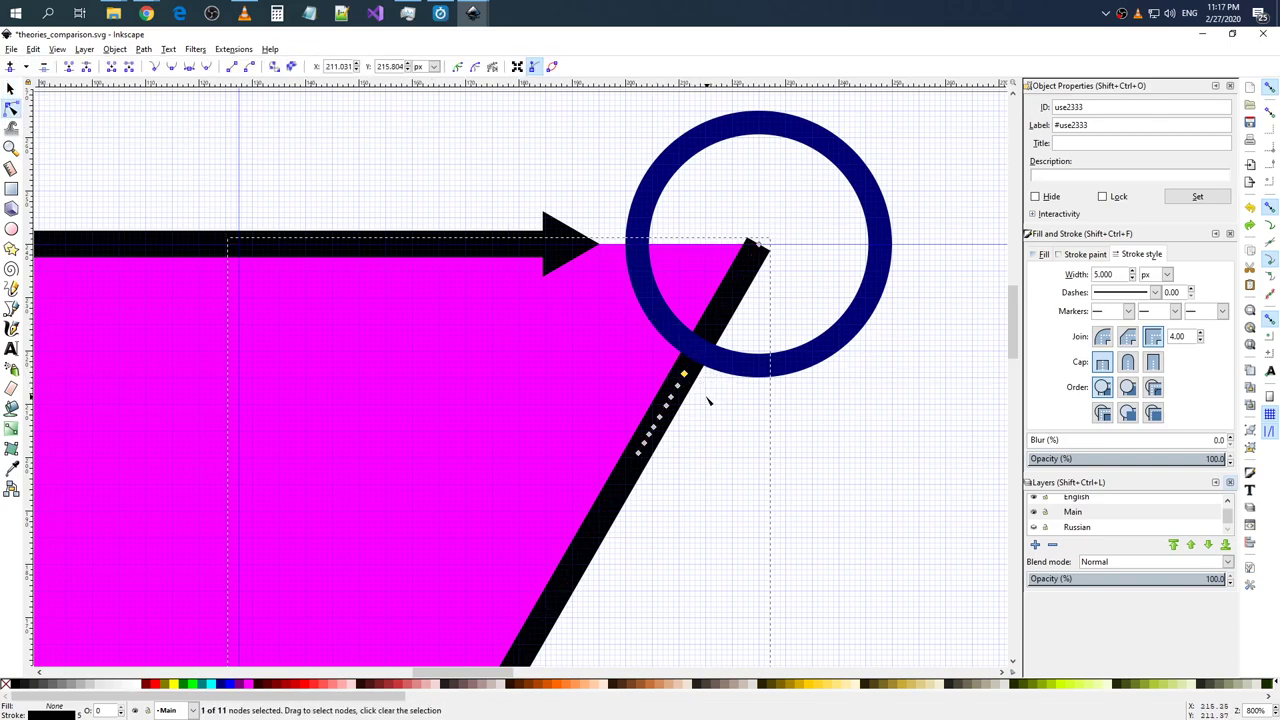
key("Delete")
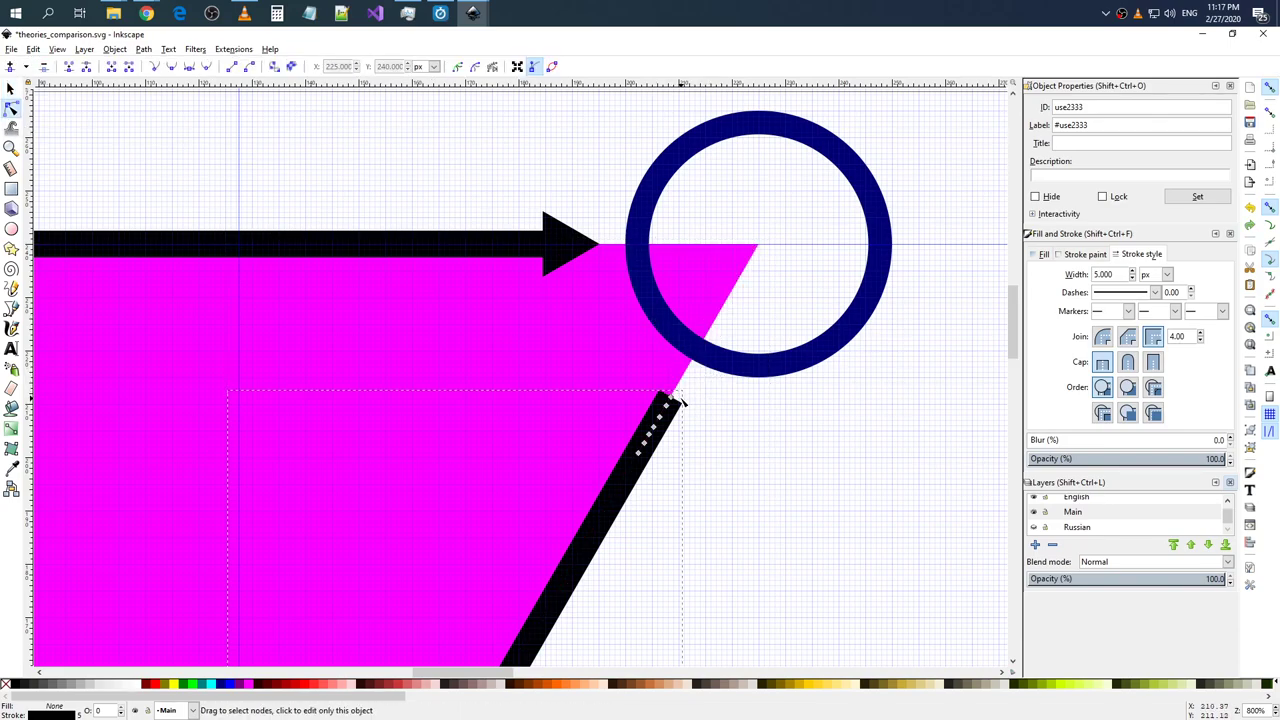
key("ctrl+z")
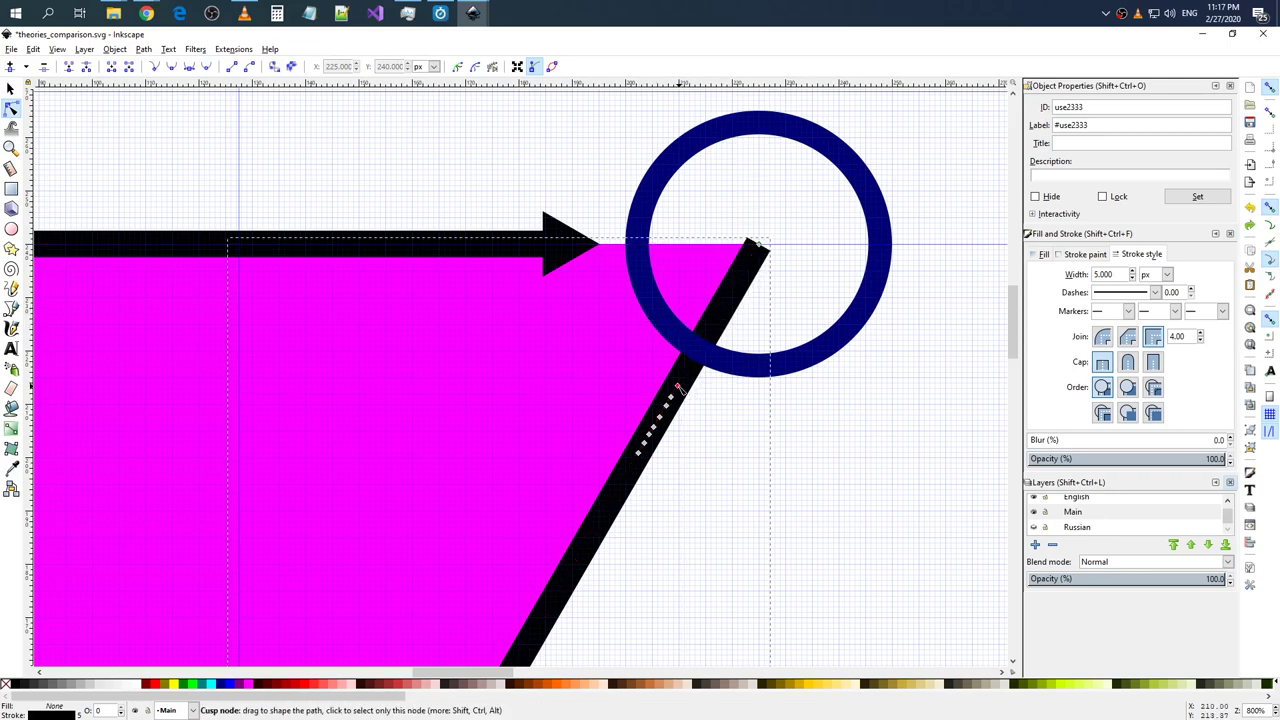
left_click(678, 388)
left_click(703, 398)
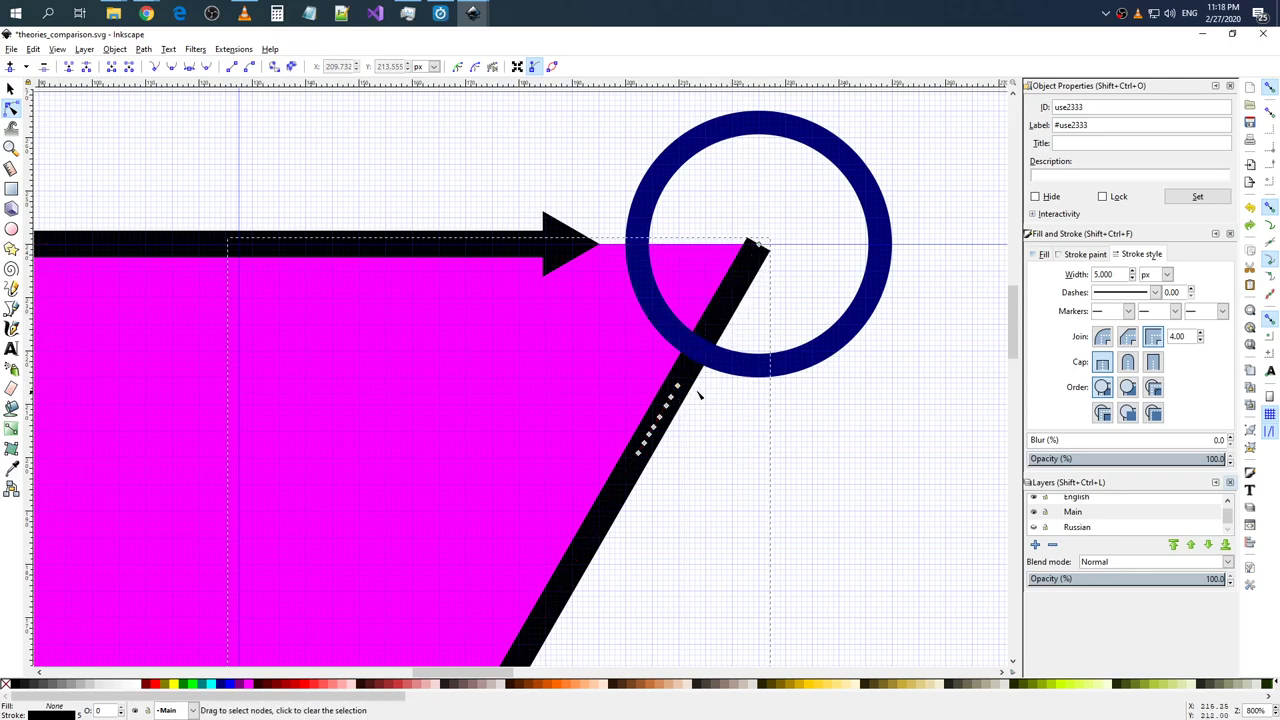
left_click(732, 410)
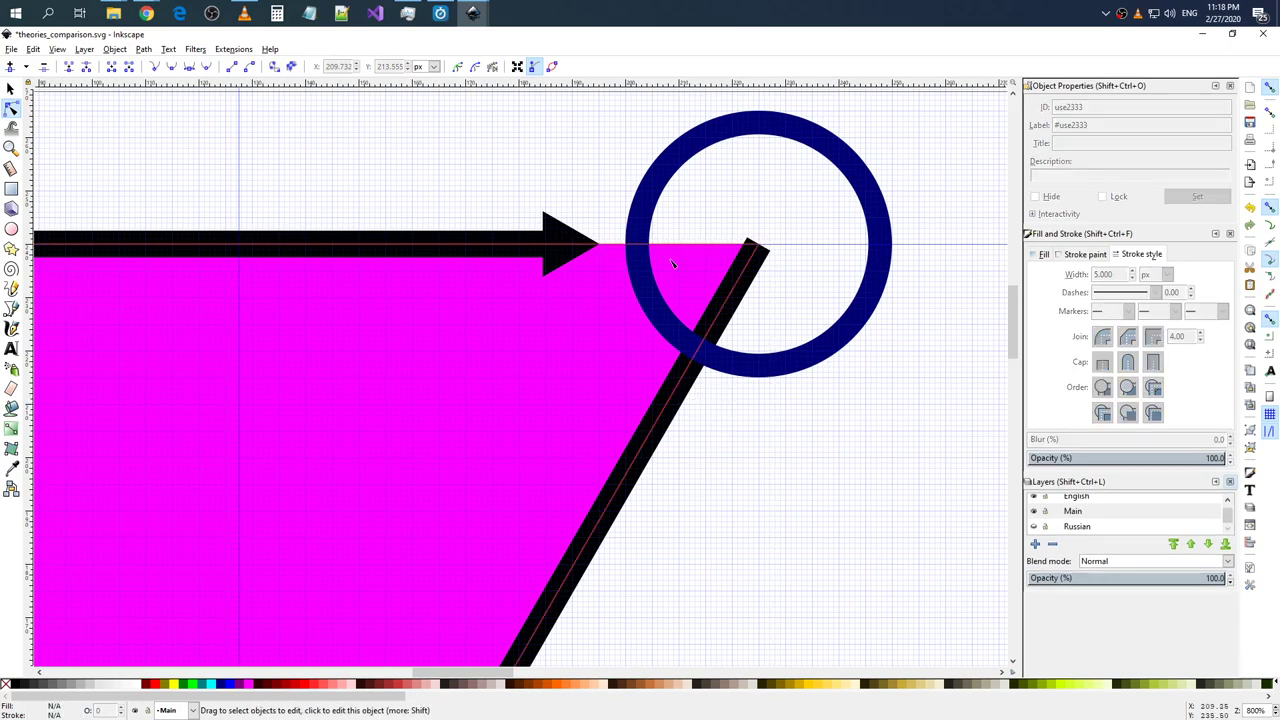
left_click(12, 169)
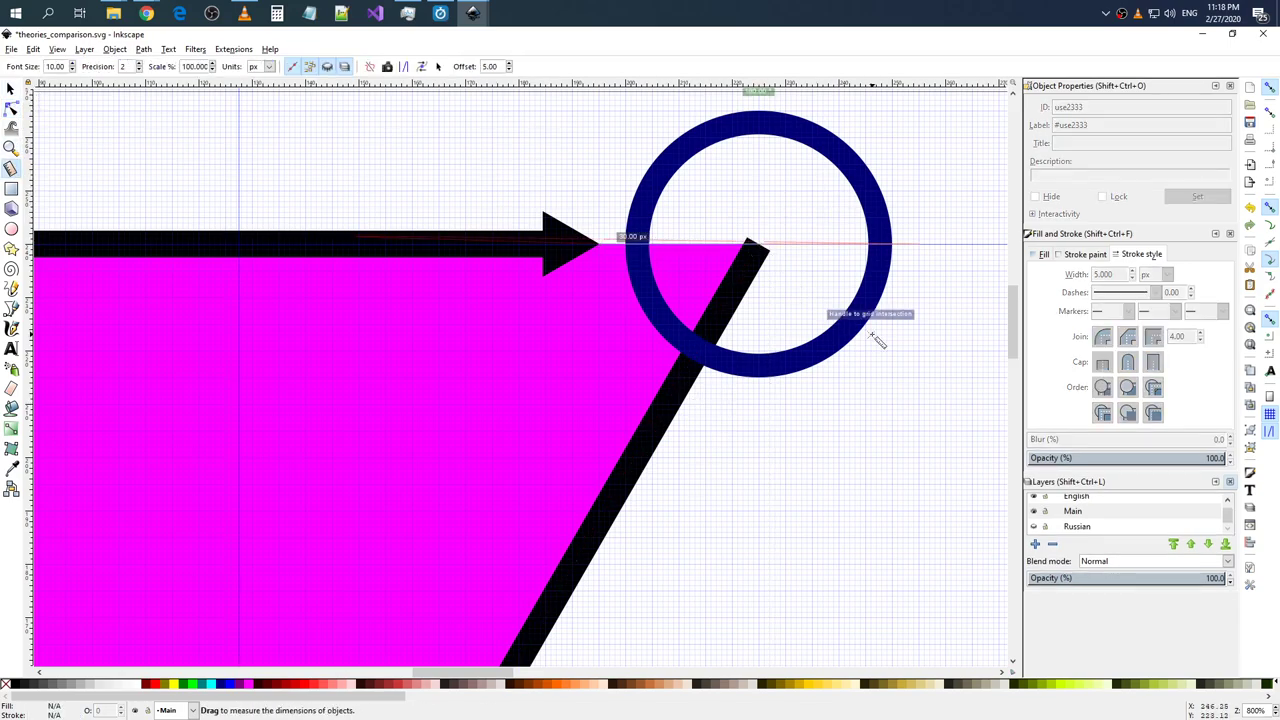
left_click(897, 428)
scroll(846, 306, "down", 2)
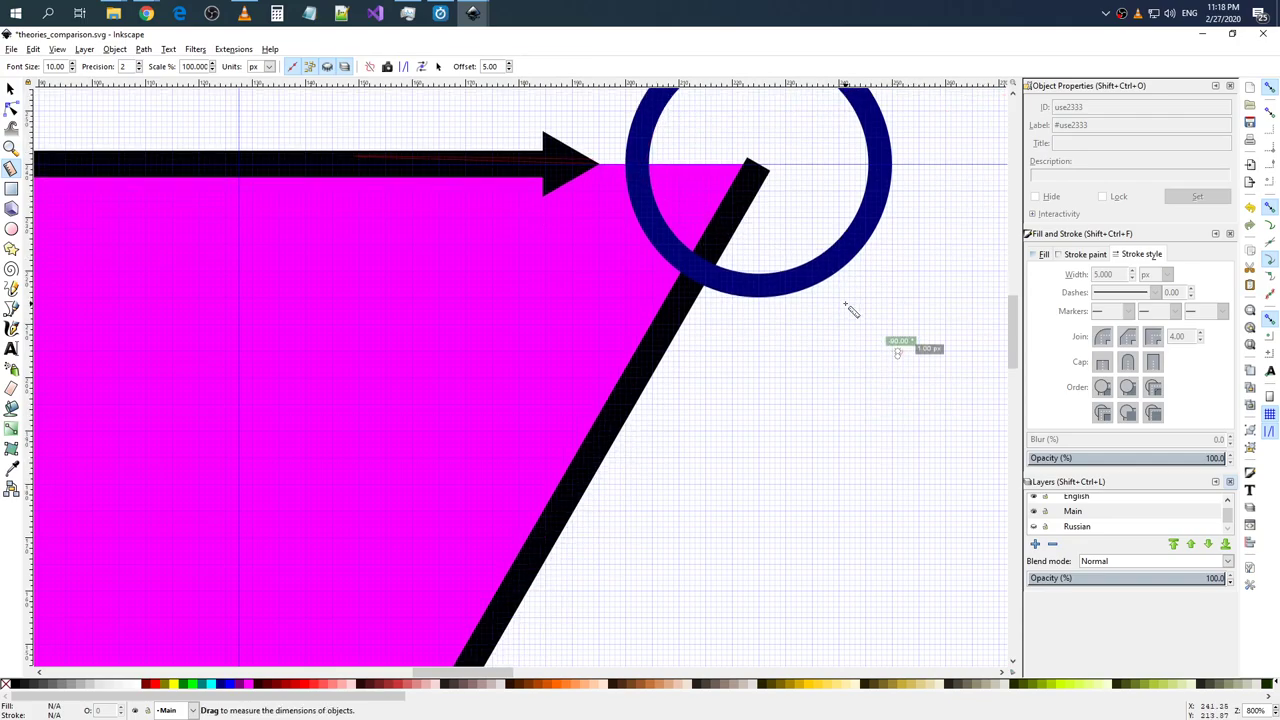
scroll(795, 242, "down", 2)
scroll(878, 273, "down", 3)
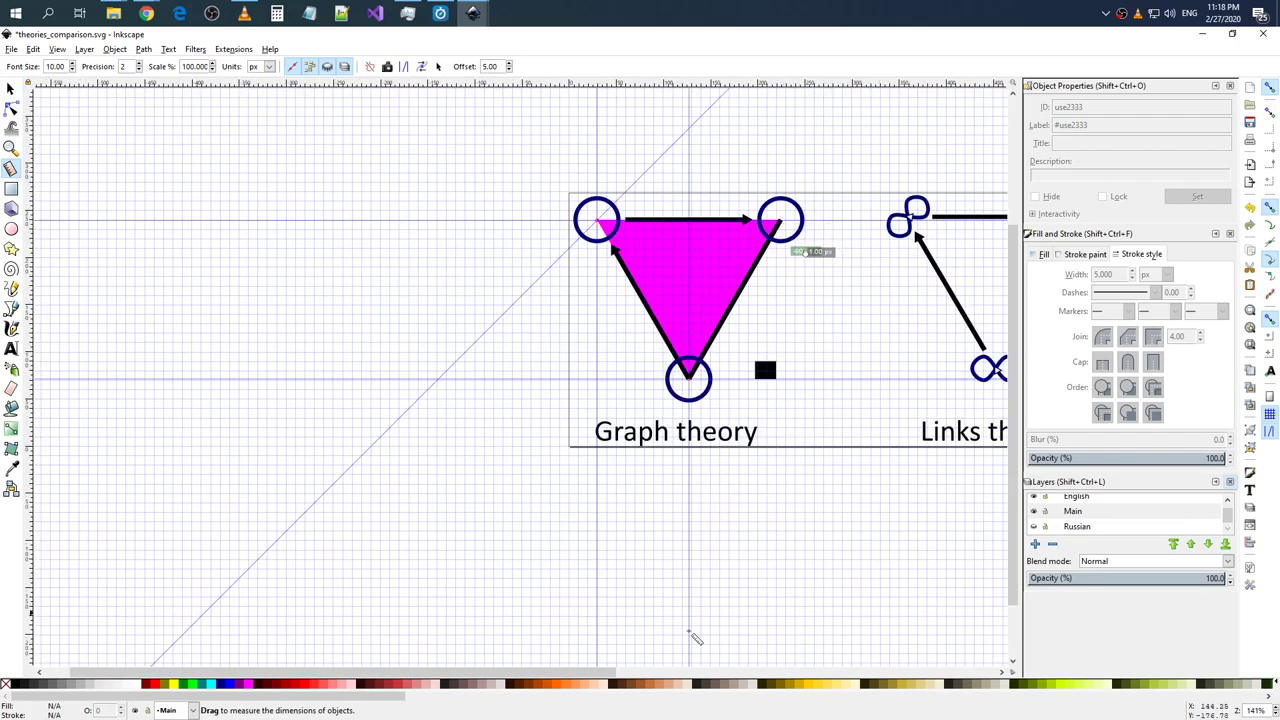
- Save theories_comparison.svg through the File menu
scroll(690, 633, "right", 3)
left_click(12, 49)
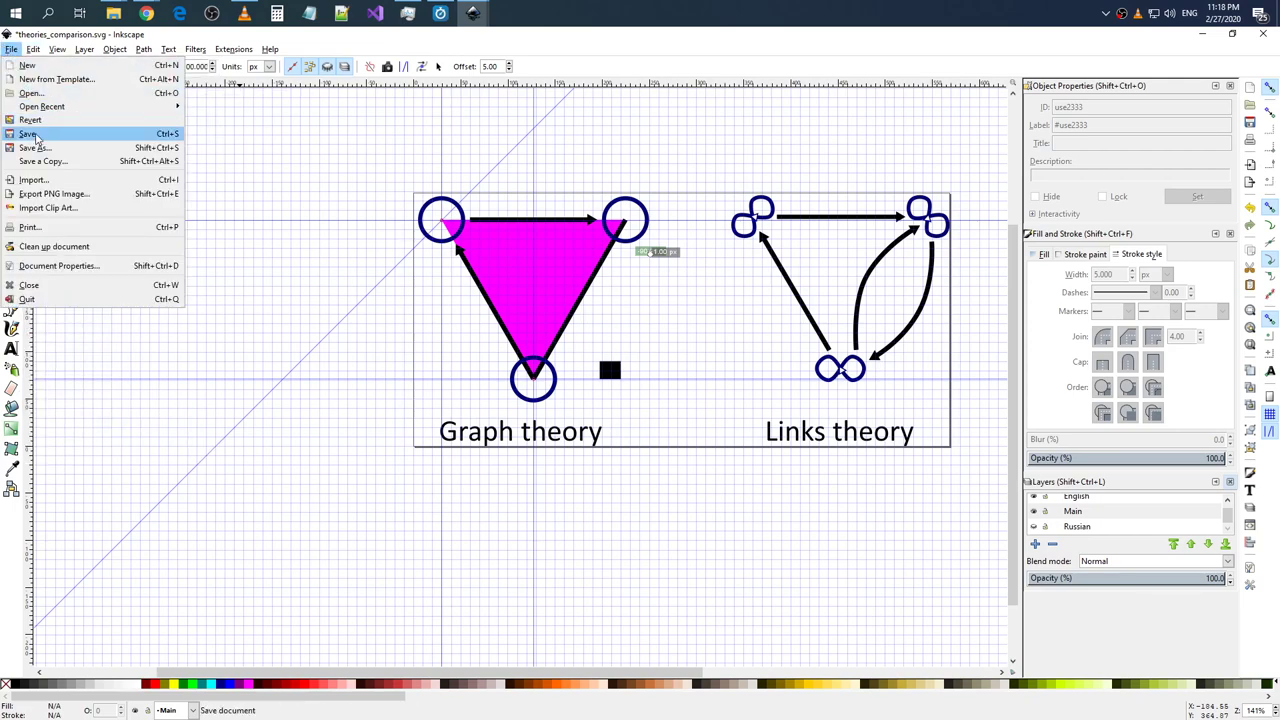
left_click(30, 134)
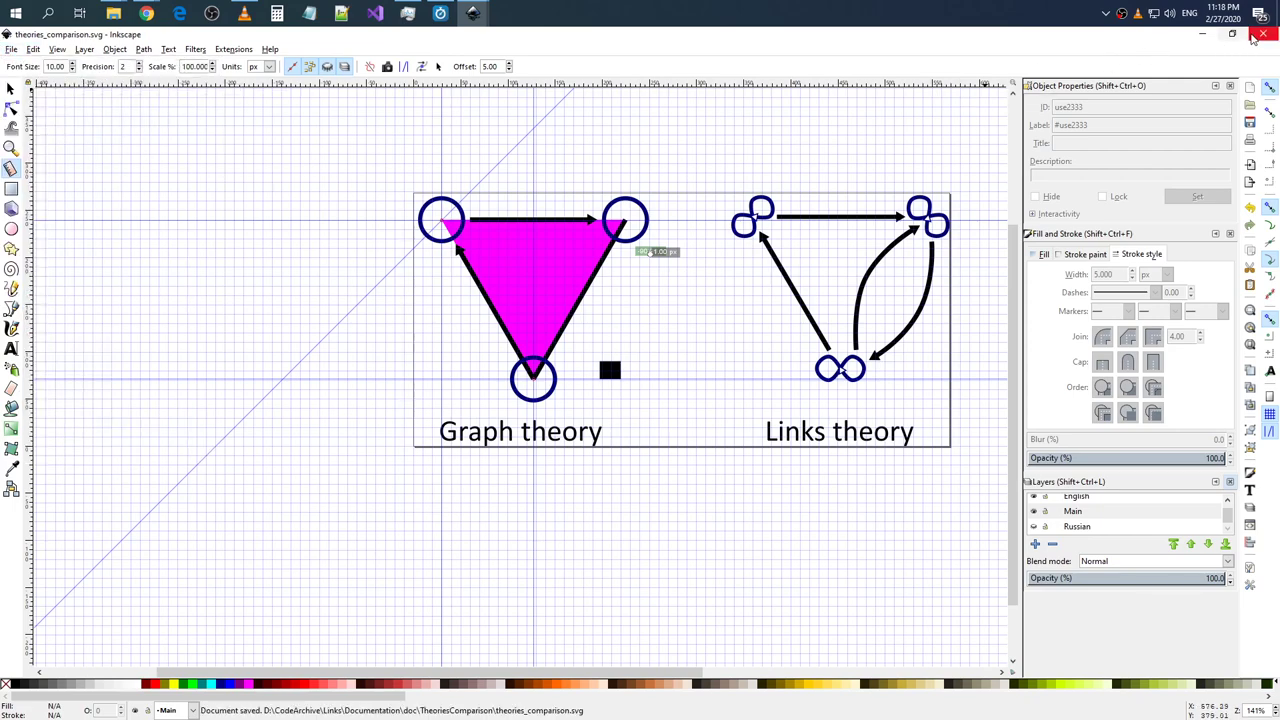
- Reopen theories_comparison.svg from the TheoriesComparison folder window
left_click(1263, 34)
mouse_move(113, 13)
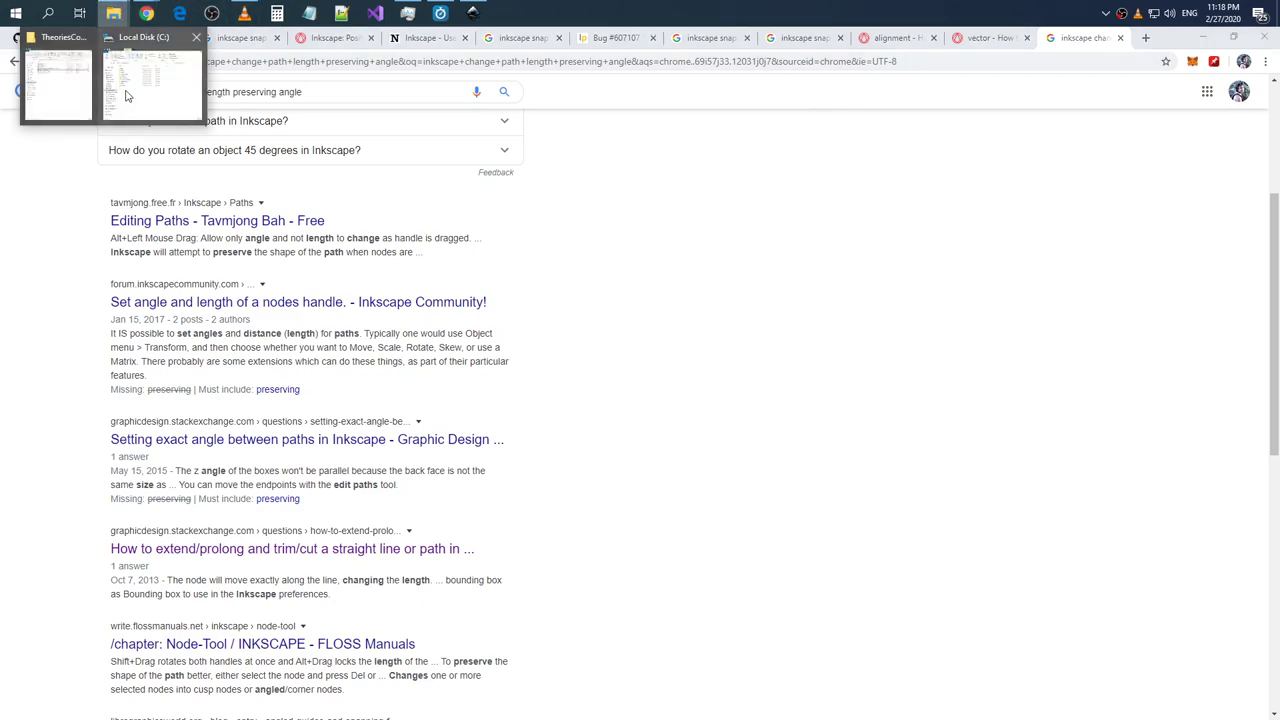
left_click(58, 85)
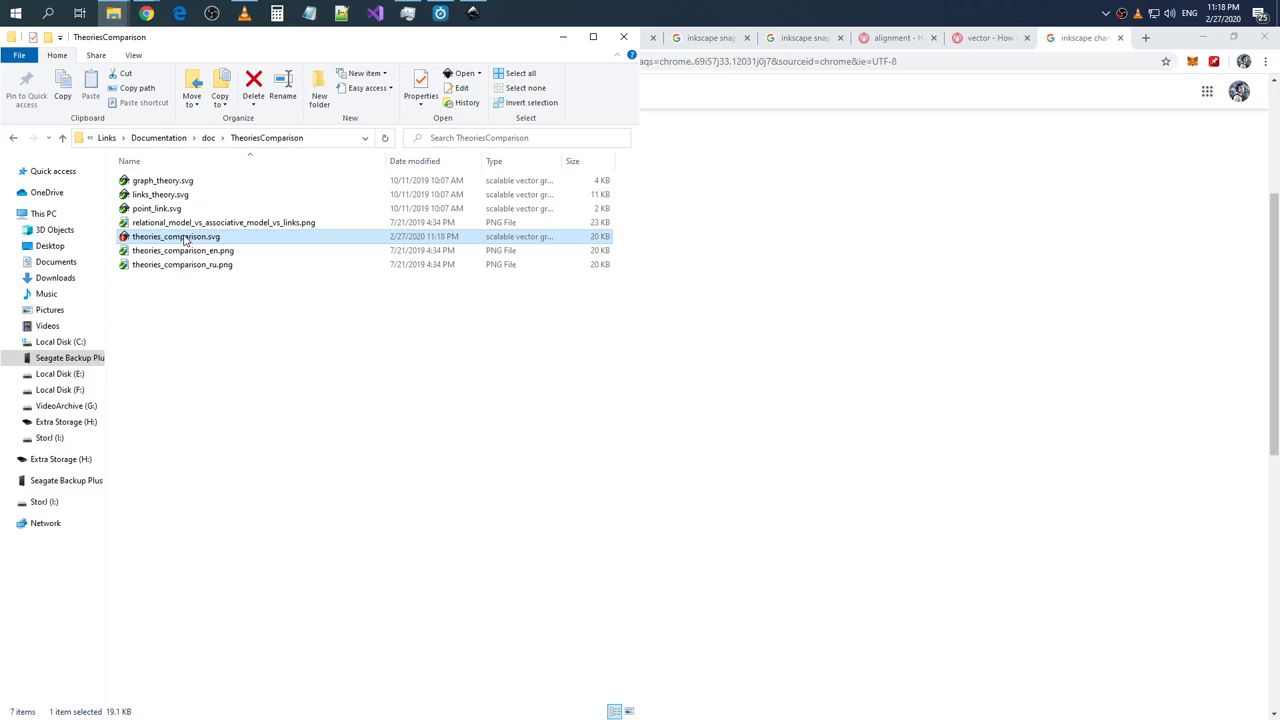
double_click(183, 238)
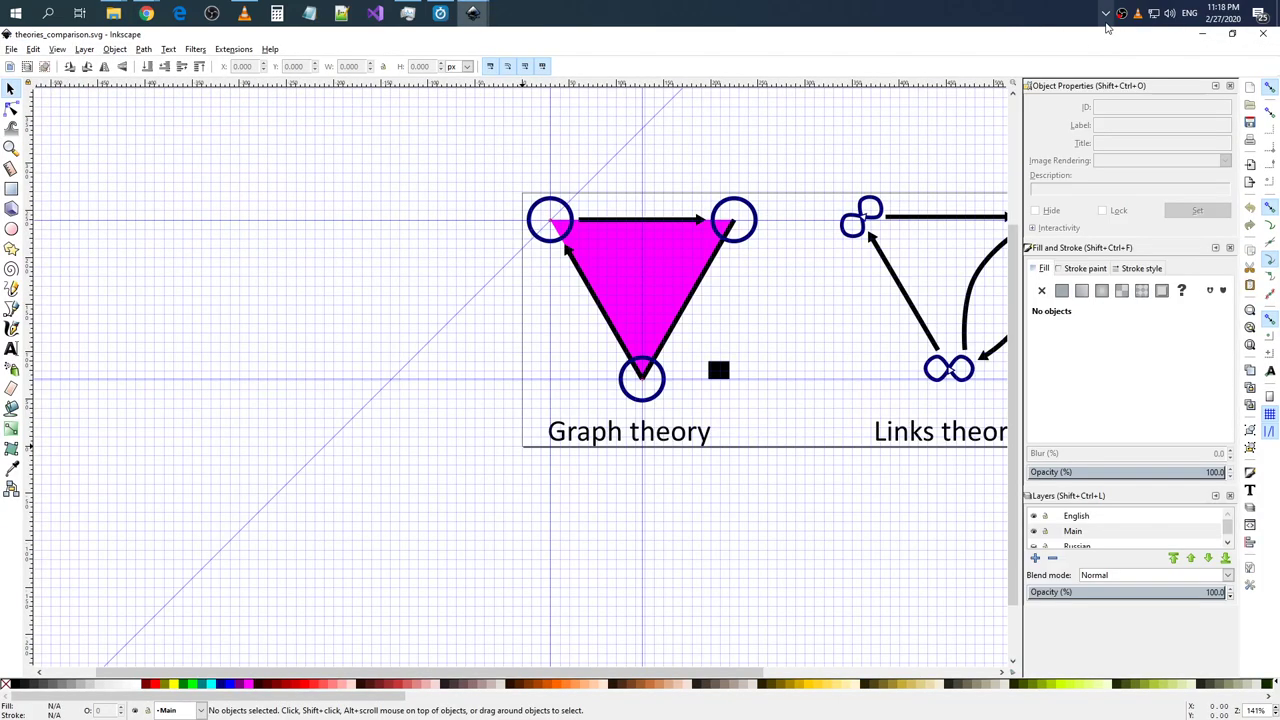
scroll(763, 222, "up", 3)
scroll(757, 214, "up", 3)
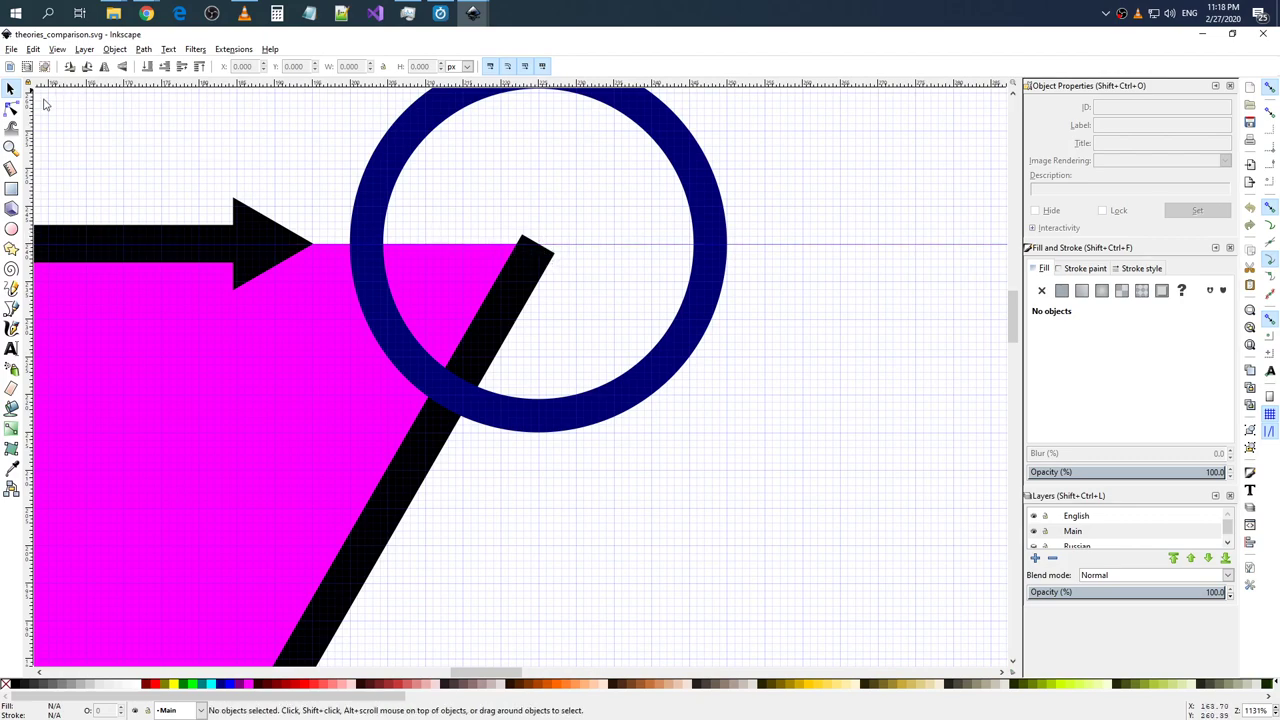
left_click(11, 168)
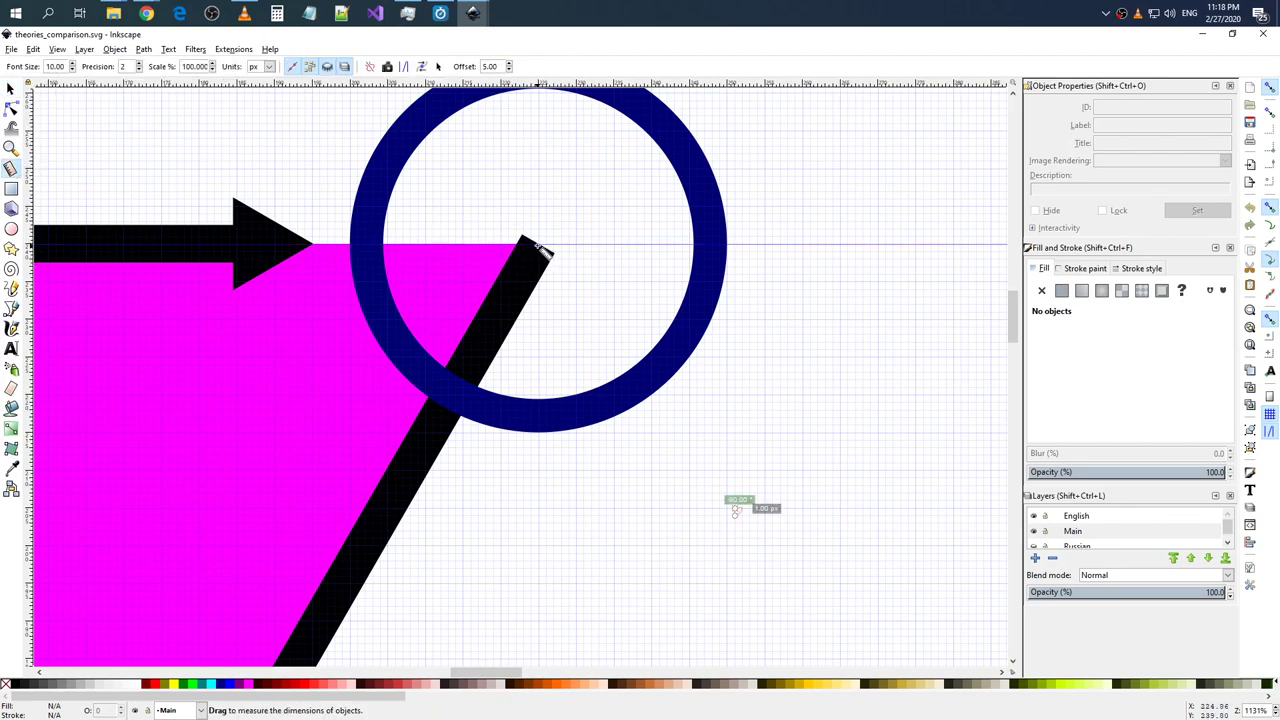
mouse_move(537, 244)
left_mouse_down()
mouse_move(316, 266)
mouse_move(316, 248)
left_mouse_up()
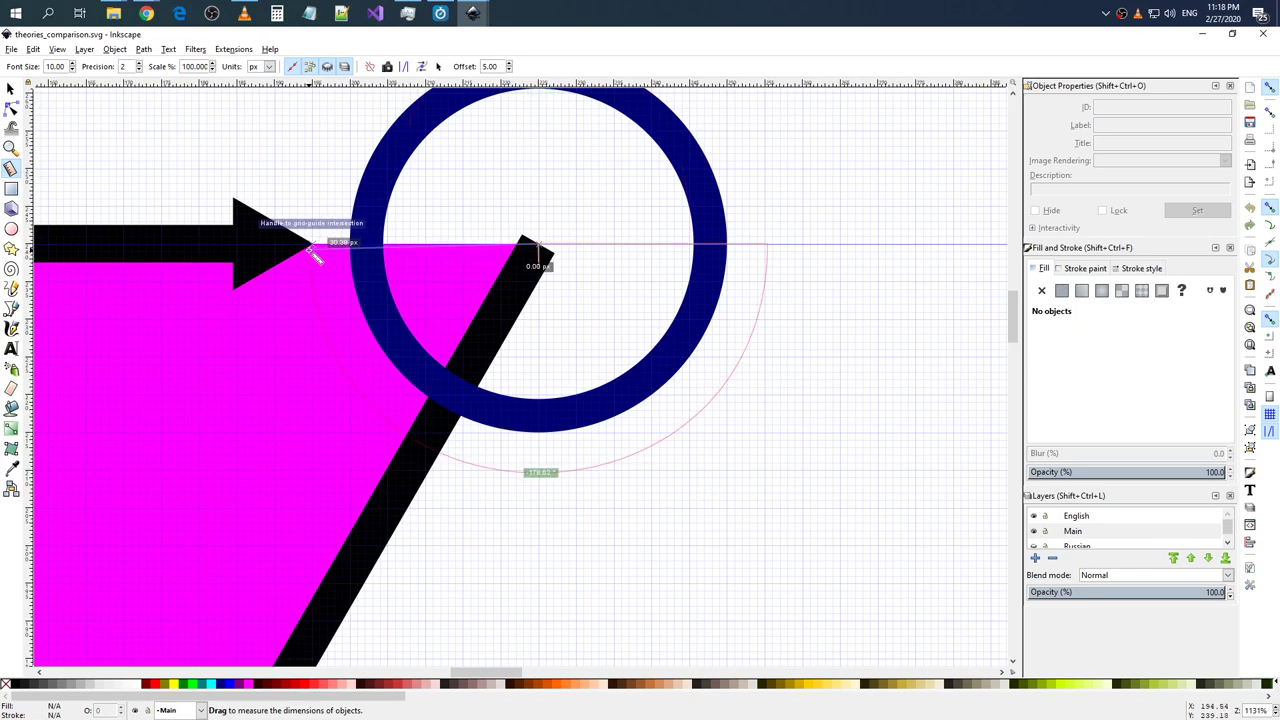
mouse_move(312, 250)
left_mouse_down()
mouse_move(283, 247)
mouse_move(315, 248)
left_mouse_up()
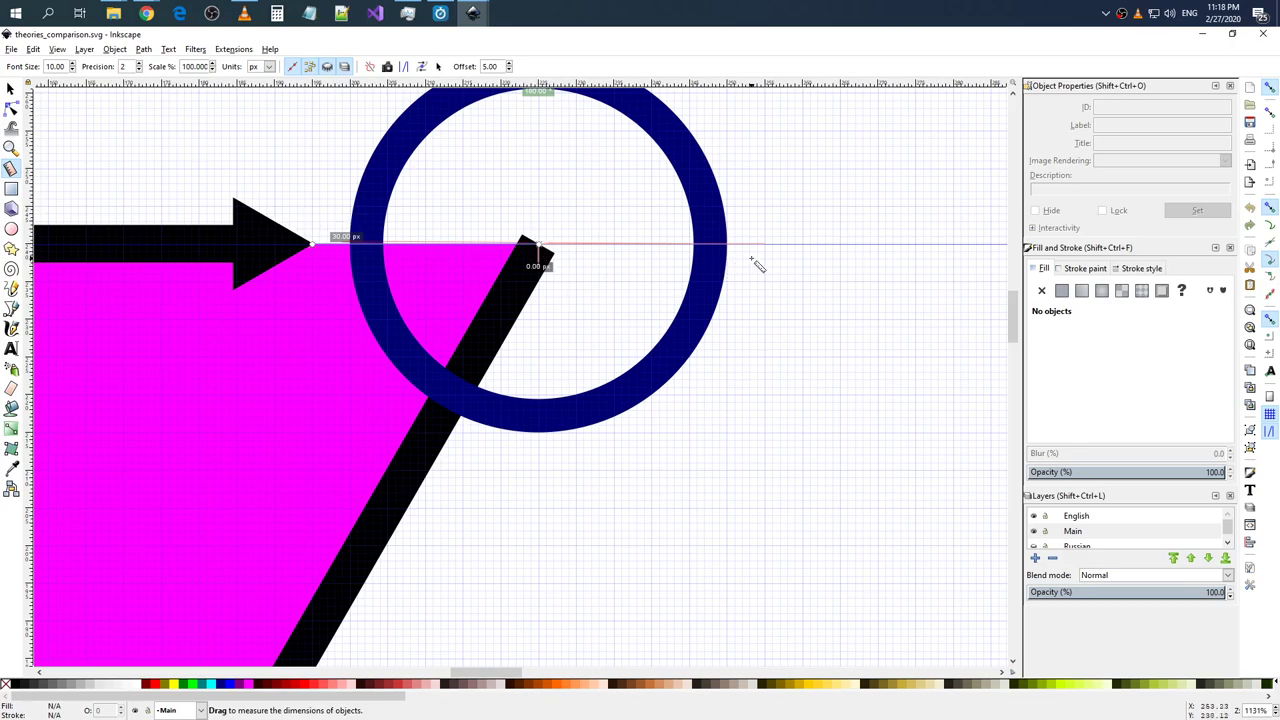
key("ctrl+z")
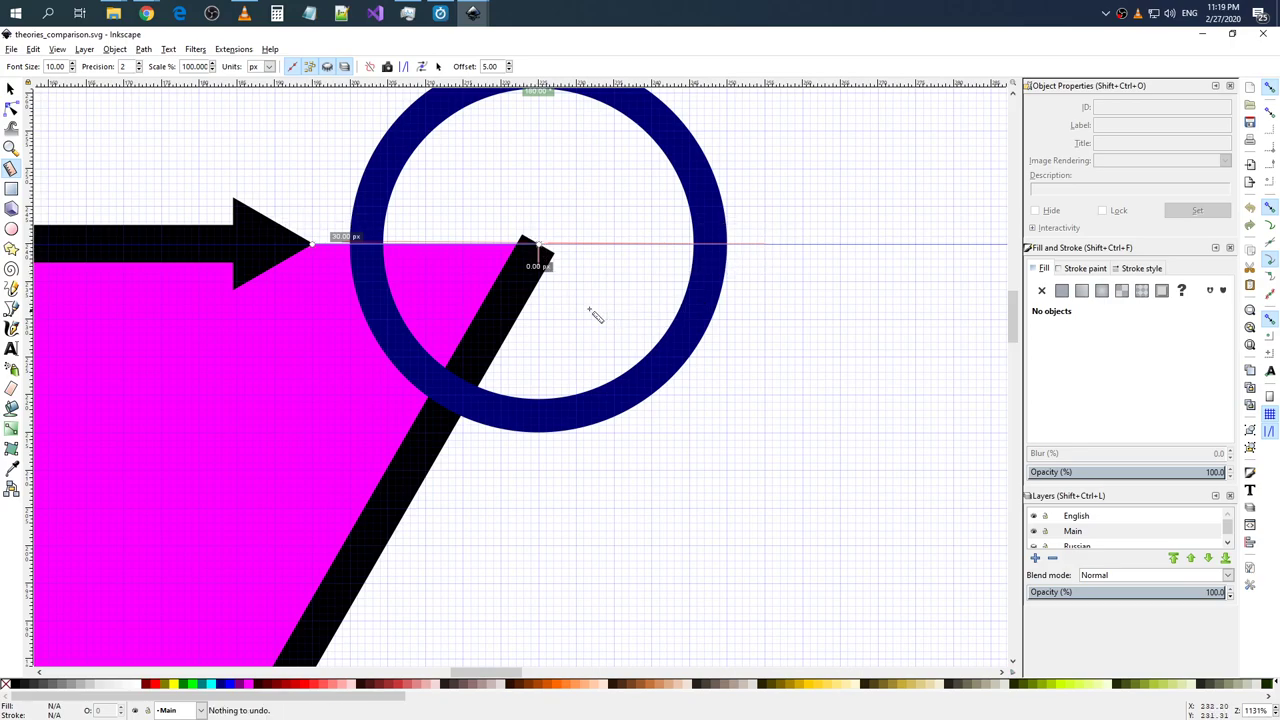
scroll(557, 225, "down", 2)
scroll(560, 225, "down", 4)
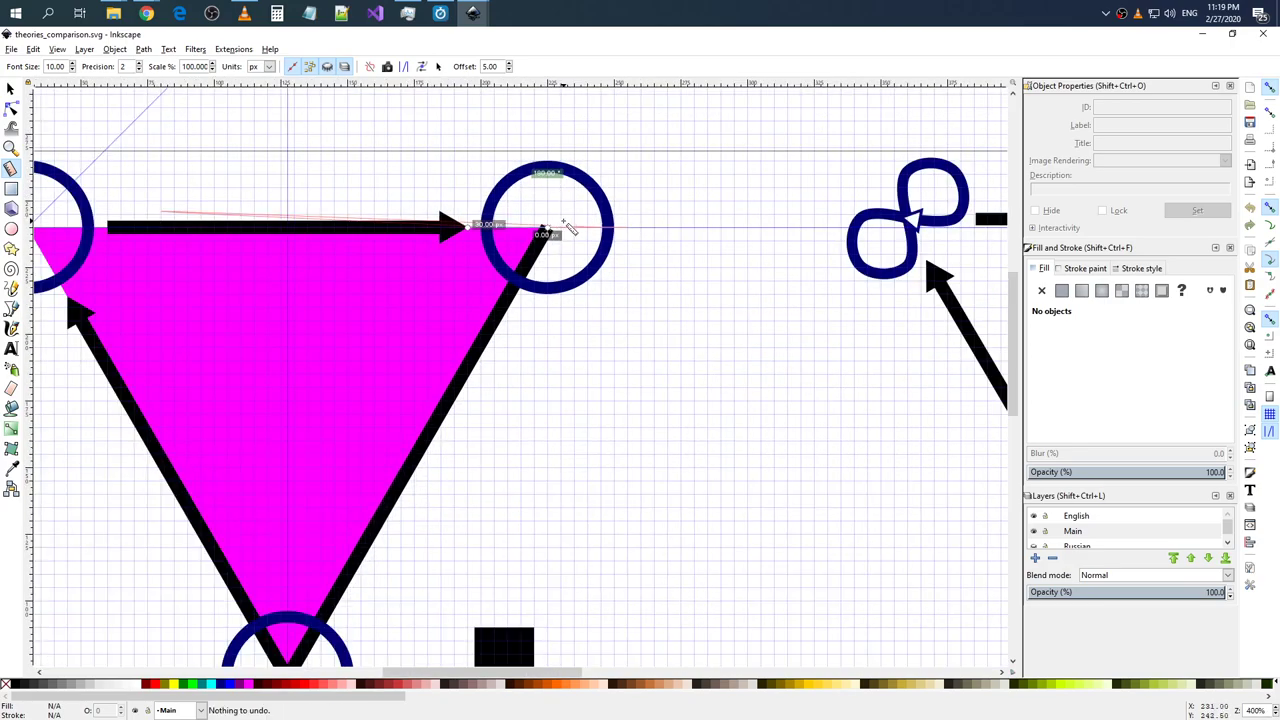
scroll(562, 224, "down", 3)
- Drag measurements down from the triangle's top-right corner until it reads 30.00 px at -90°
scroll(575, 225, "up", 3)
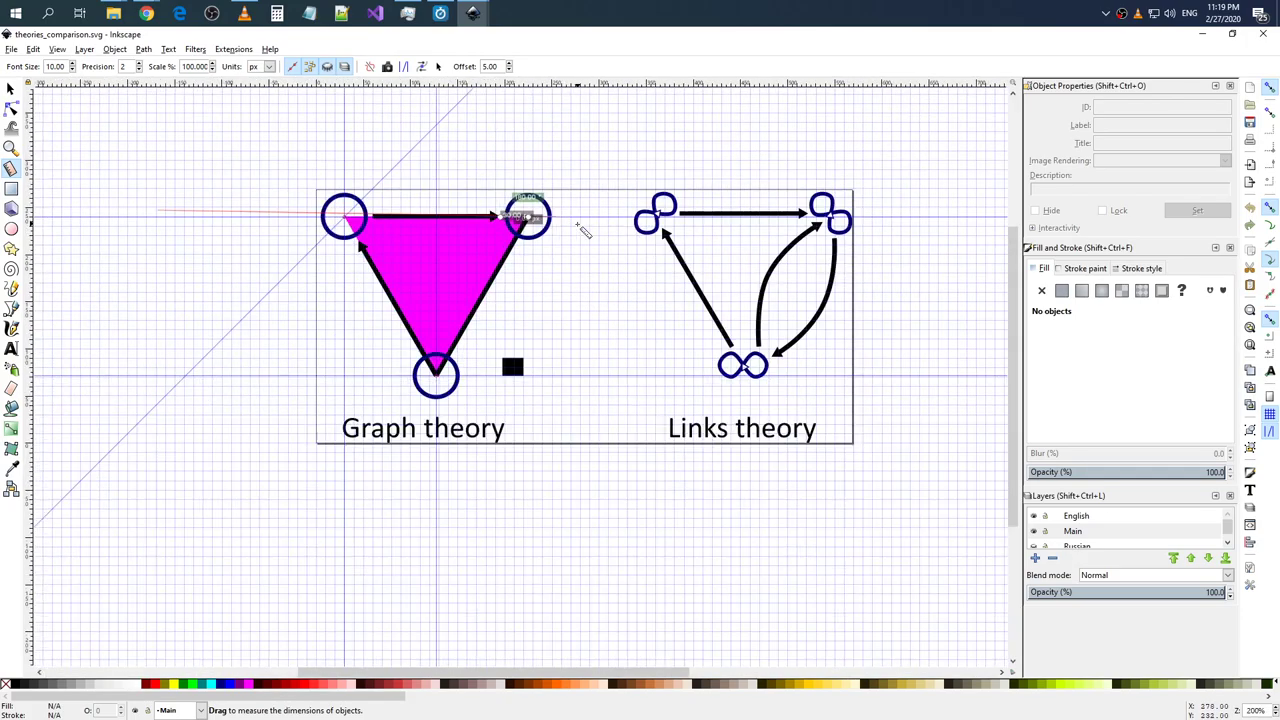
scroll(450, 222, "up", 4)
left_click_drag(410, 236, 407, 228)
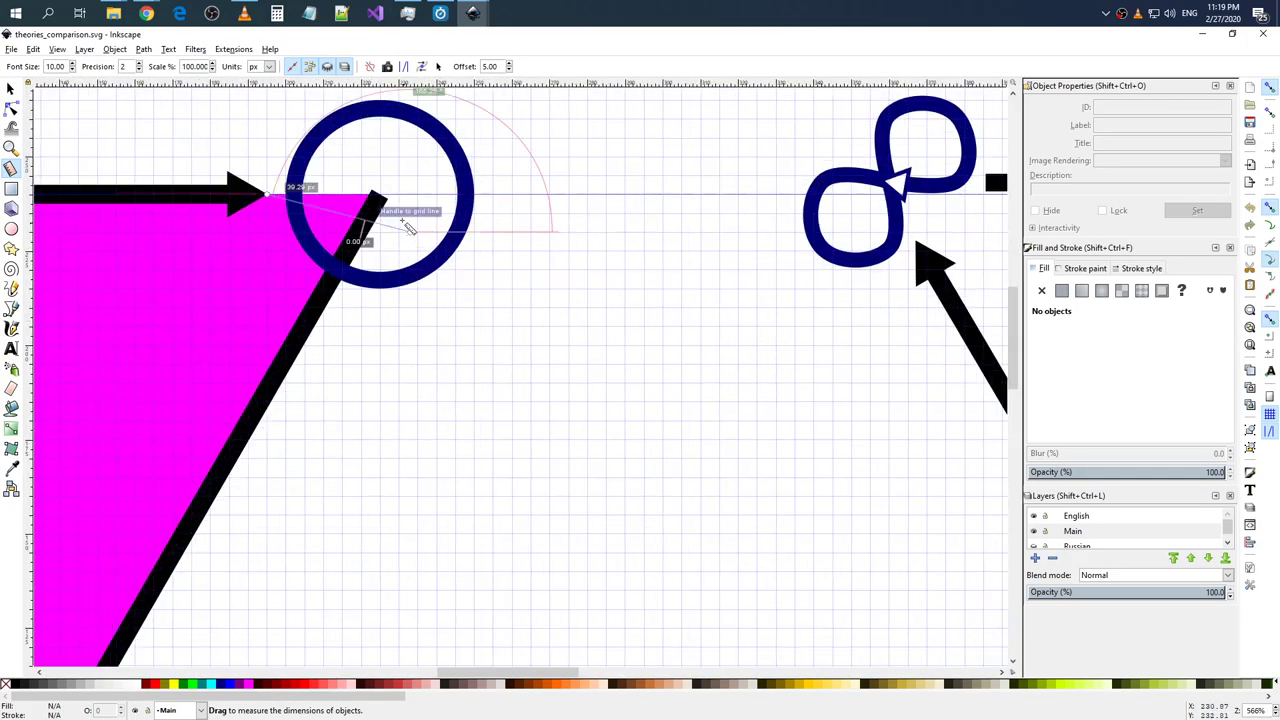
mouse_move(374, 298)
left_mouse_down()
mouse_move(400, 345)
mouse_move(393, 329)
mouse_move(520, 343)
mouse_move(466, 263)
mouse_move(400, 194)
mouse_move(381, 196)
left_mouse_up()
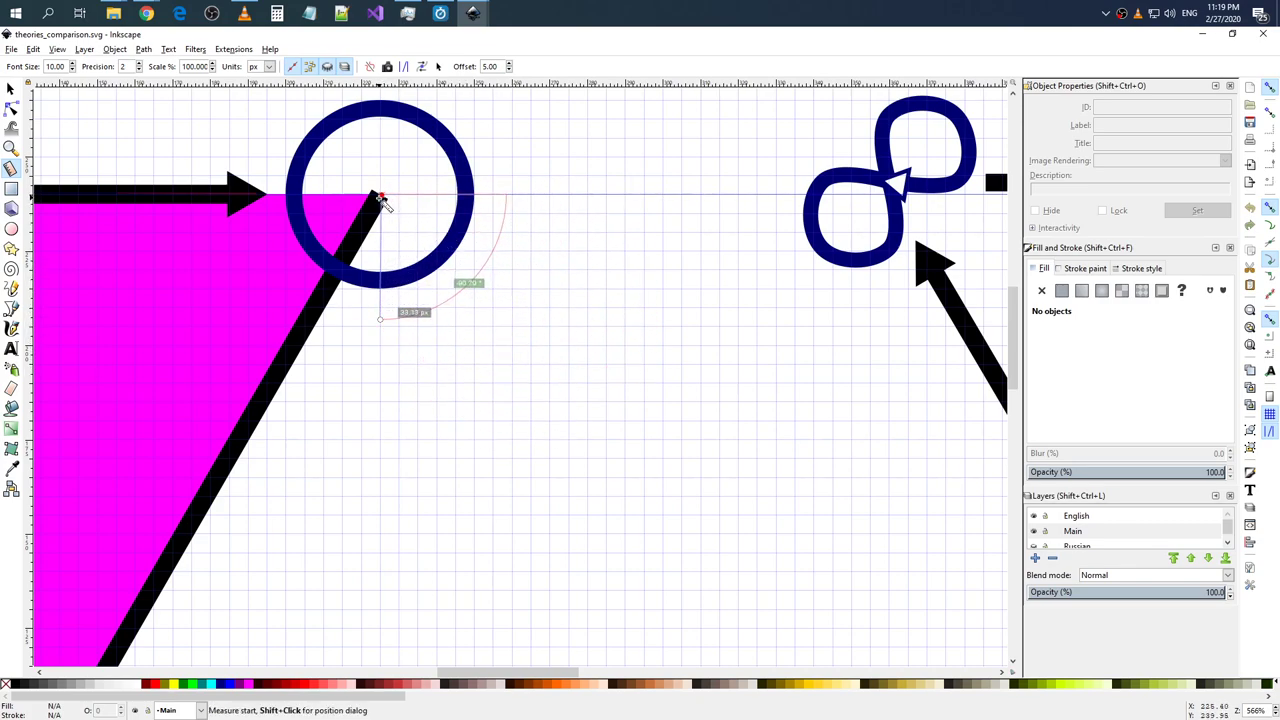
mouse_move(381, 319)
left_mouse_down()
mouse_move(298, 288)
mouse_move(268, 196)
left_mouse_up()
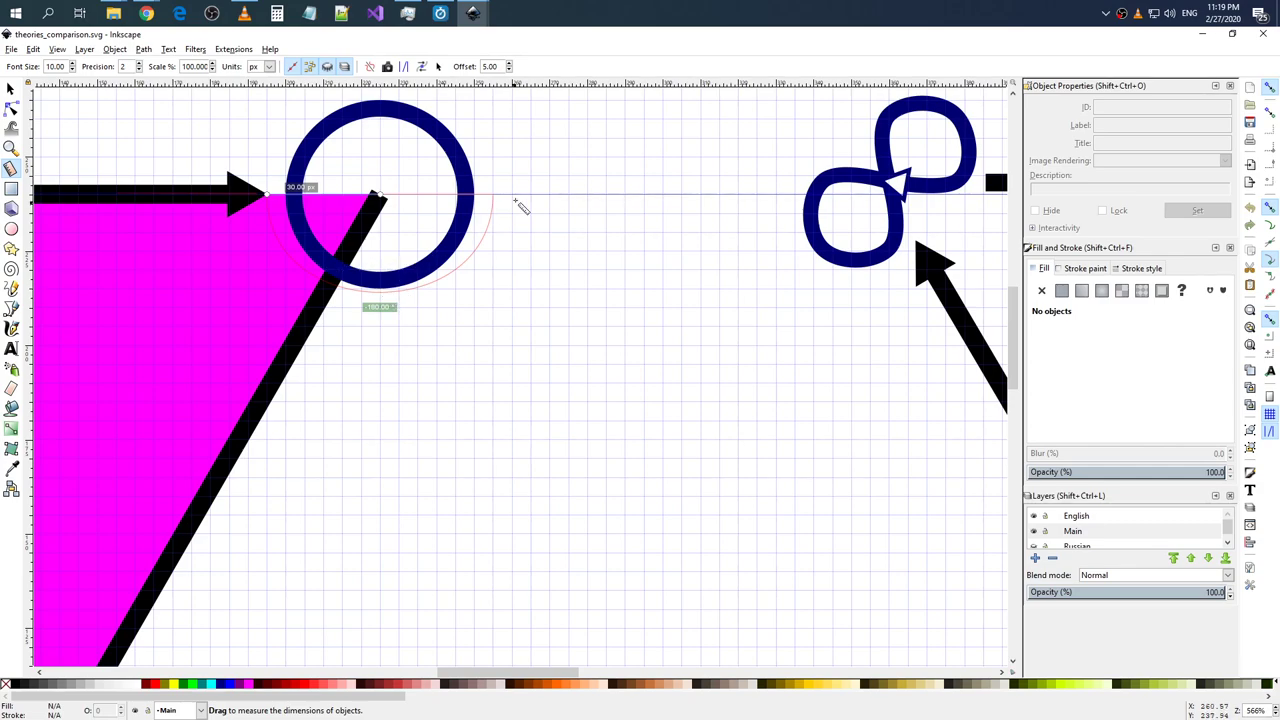
left_click_drag(466, 270, 444, 285)
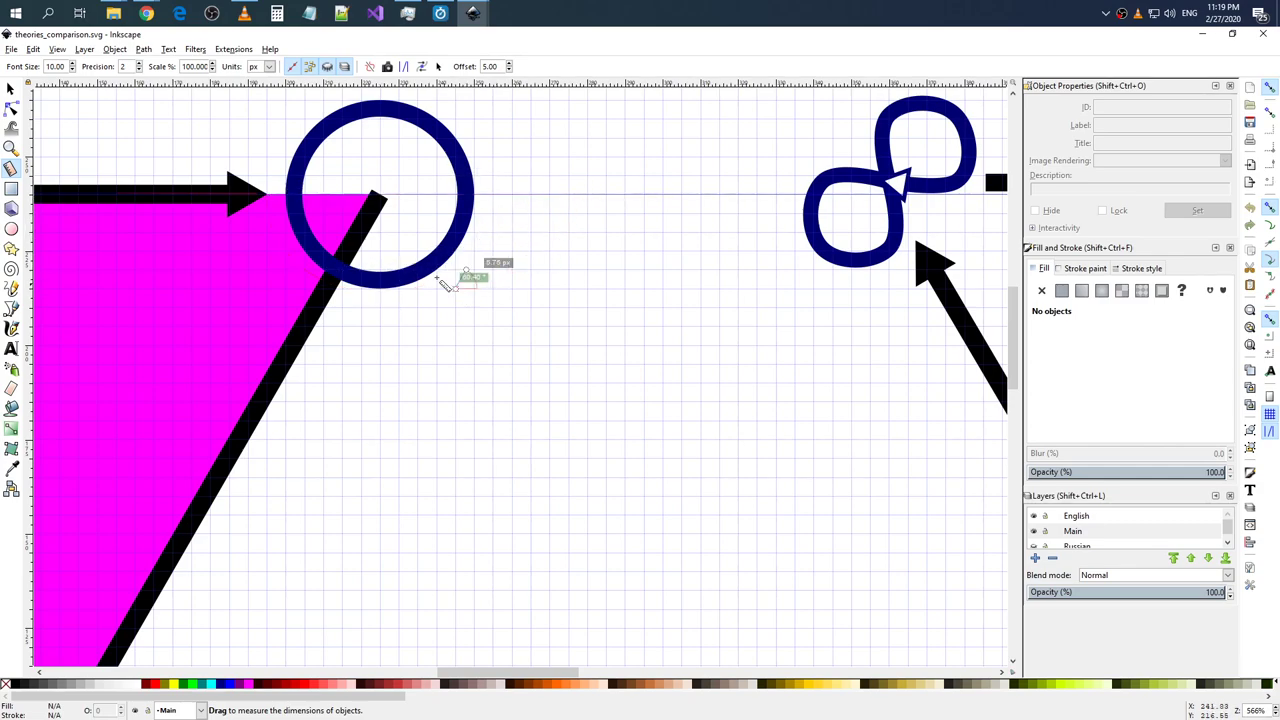
mouse_move(382, 195)
left_mouse_down()
mouse_move(377, 318)
mouse_move(381, 196)
left_mouse_up()
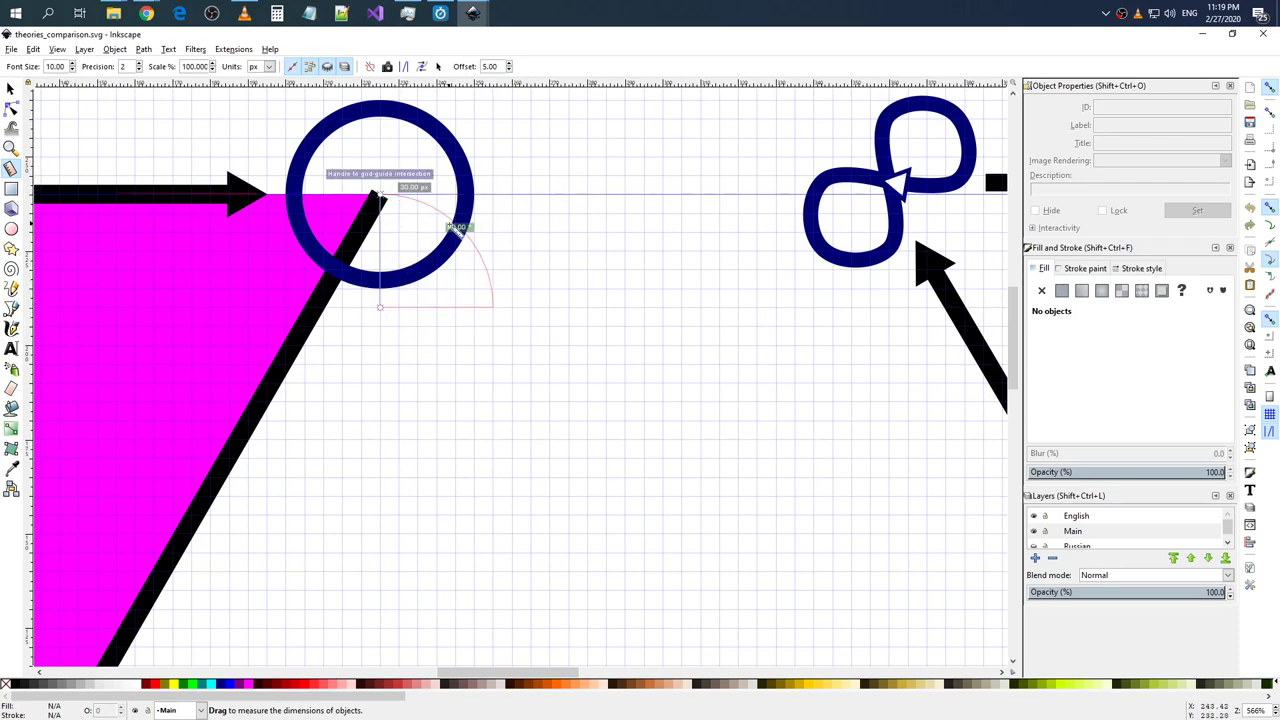
left_click_drag(381, 303, 418, 324)
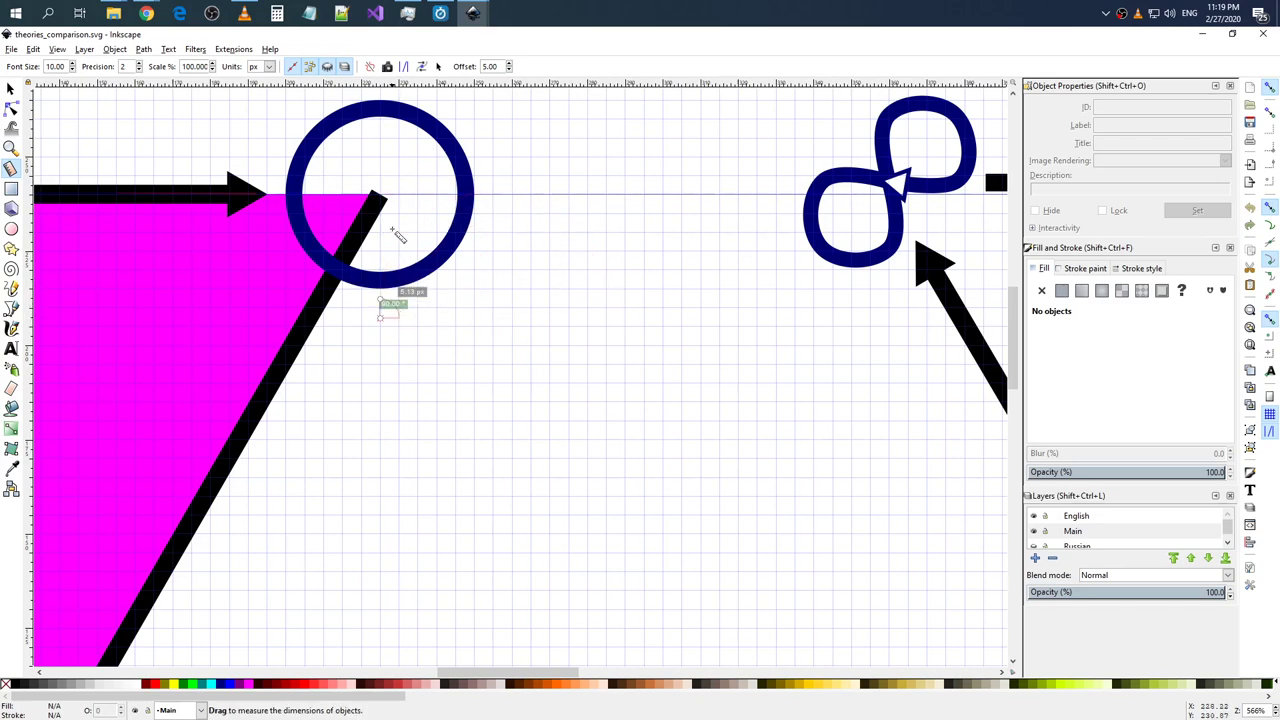
left_click_drag(381, 196, 381, 310)
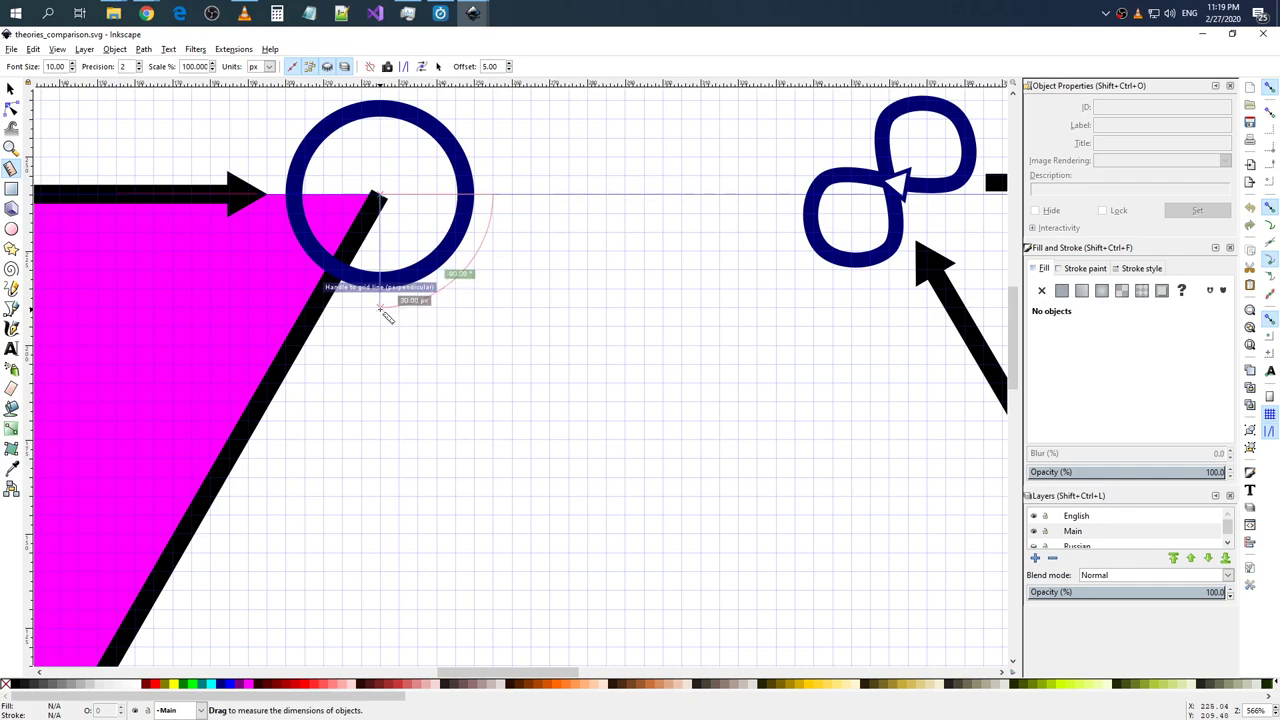
mouse_move(380, 307)
left_mouse_down()
mouse_move(384, 88)
mouse_move(411, 288)
left_mouse_up()
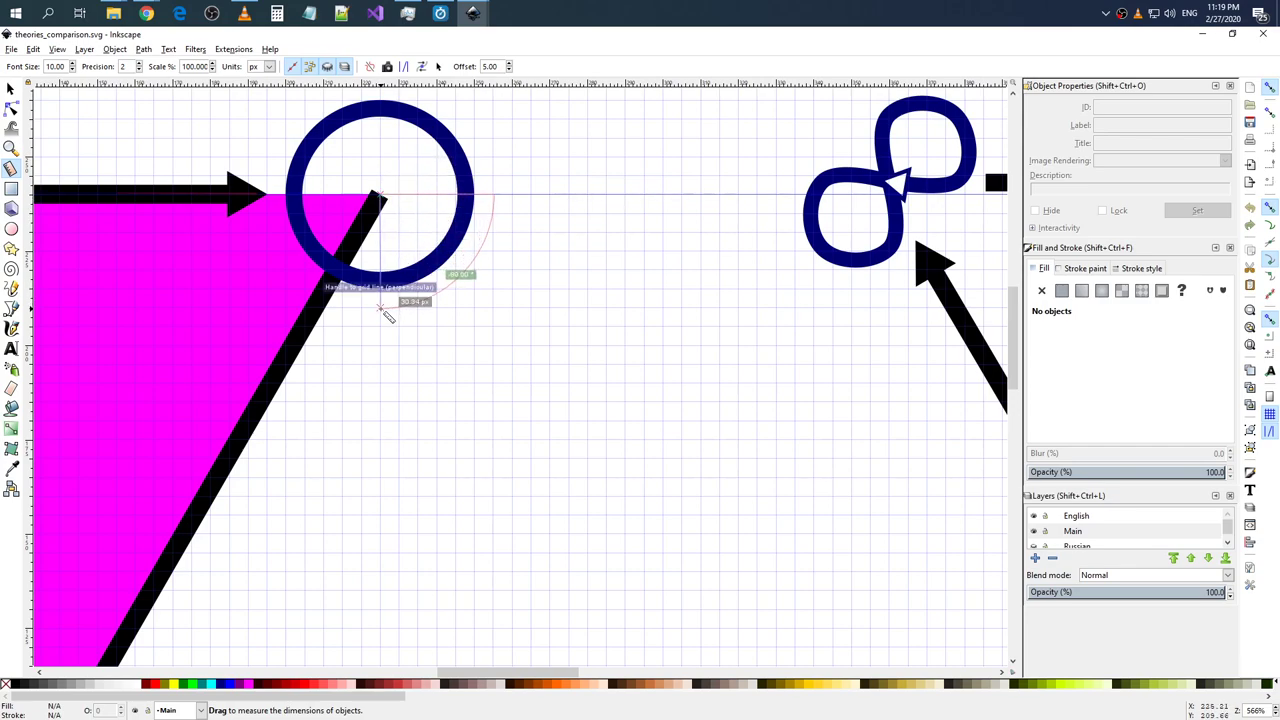
left_click_drag(411, 288, 380, 307)
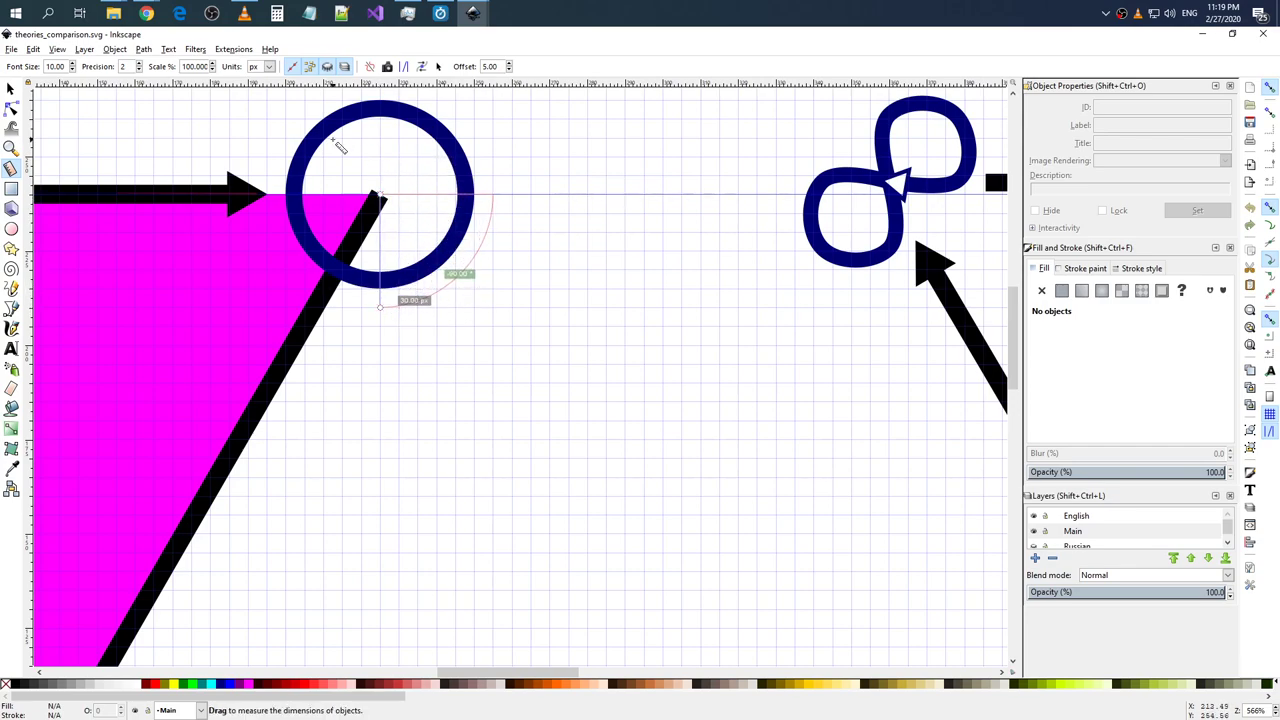
- Convert the measurement to a group and pin its rotation centre on the triangle's top-right corner
left_click(421, 68)
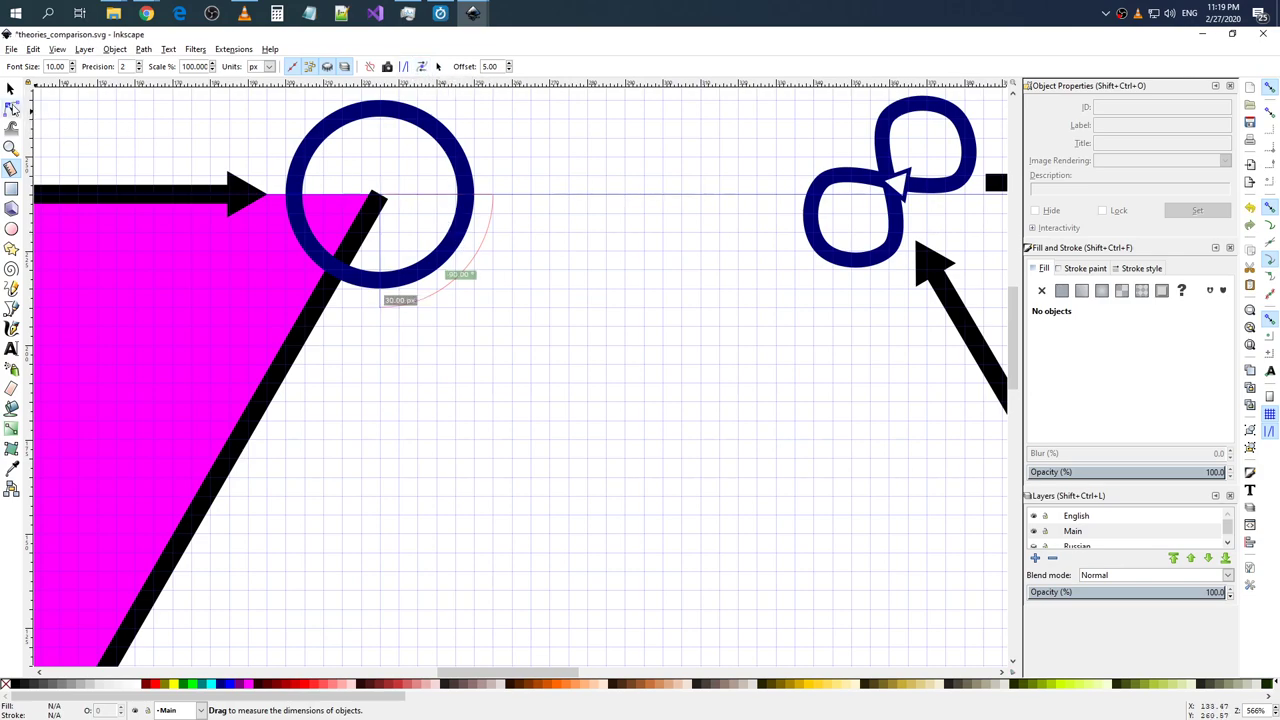
left_click(10, 89)
left_click(443, 297)
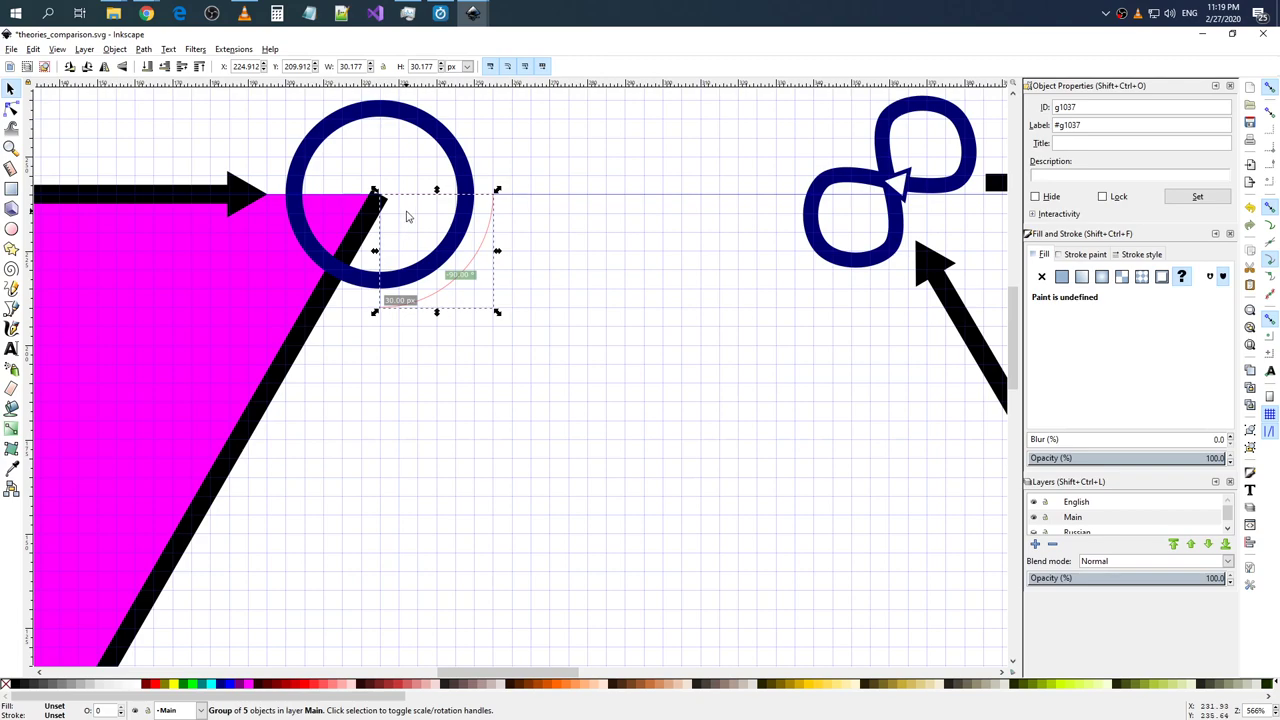
left_click(481, 253)
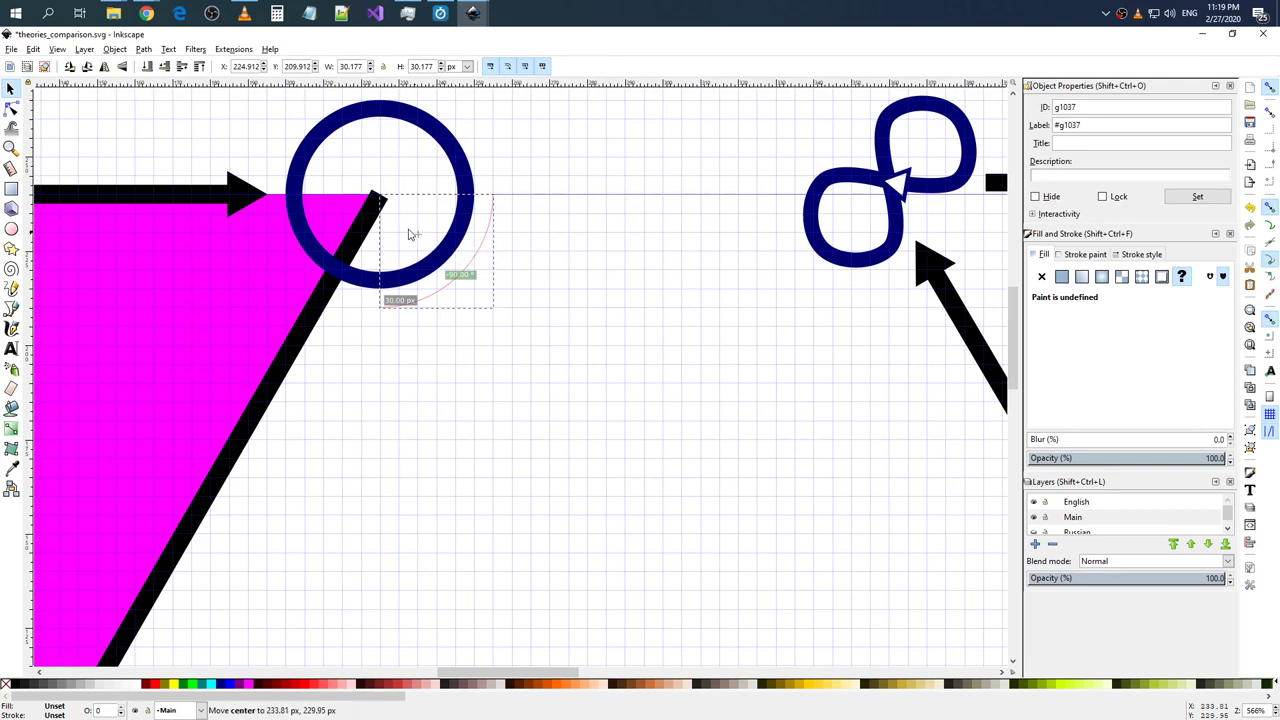
left_click(400, 226)
scroll(393, 220, "up", 2, "ctrl")
scroll(392, 219, "up", 4, "ctrl")
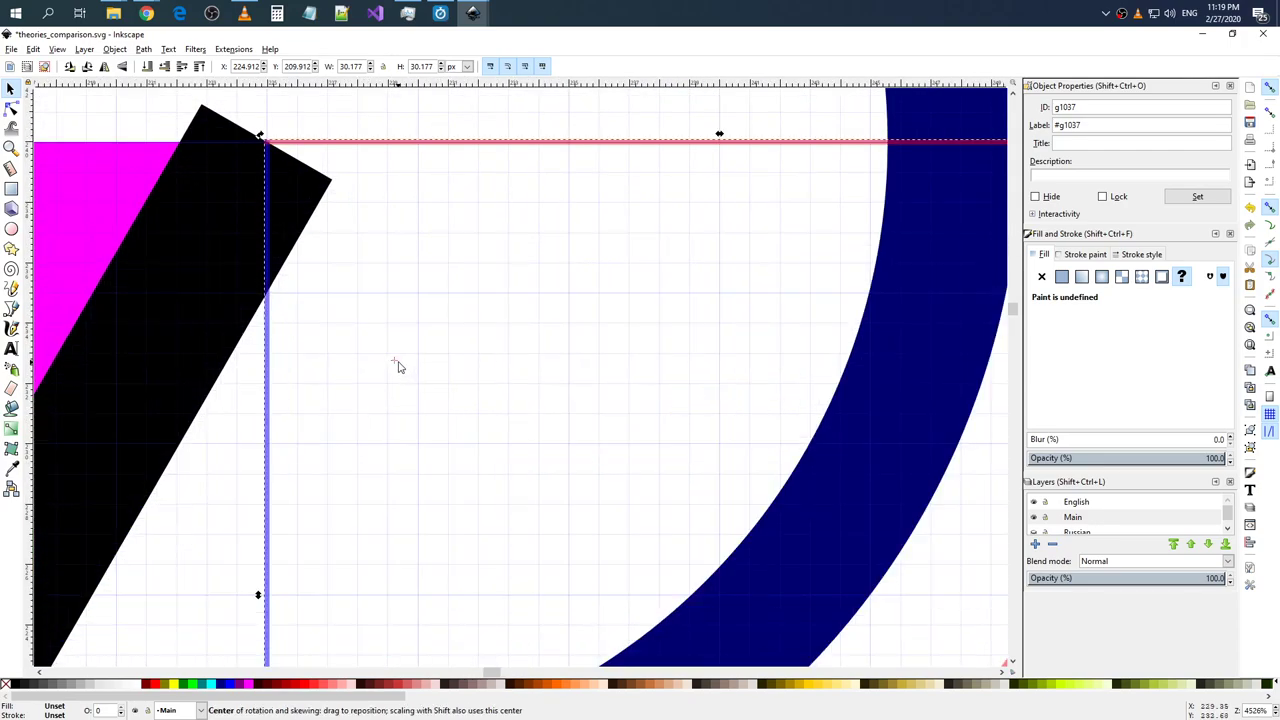
left_click_drag(394, 361, 303, 204)
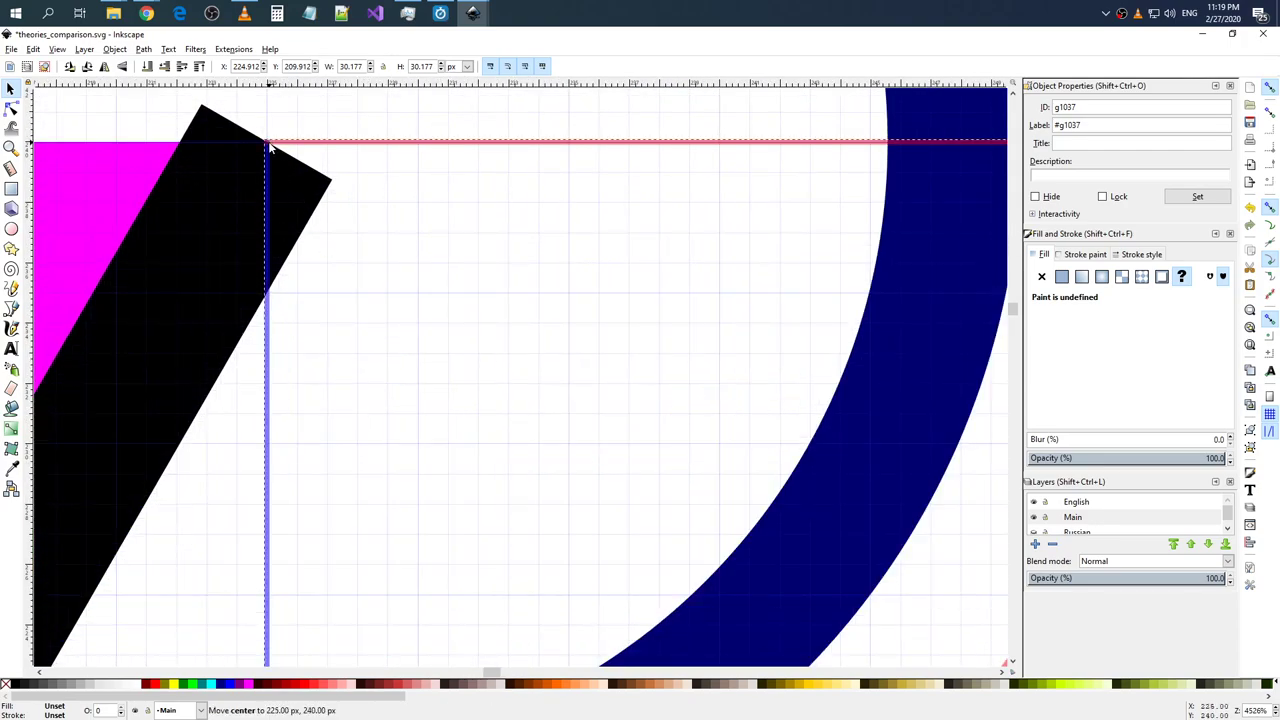
left_click_drag(269, 147, 269, 147)
- Rotate the measurement group about that corner to exactly -90°
scroll(395, 185, "down", 5, "ctrl")
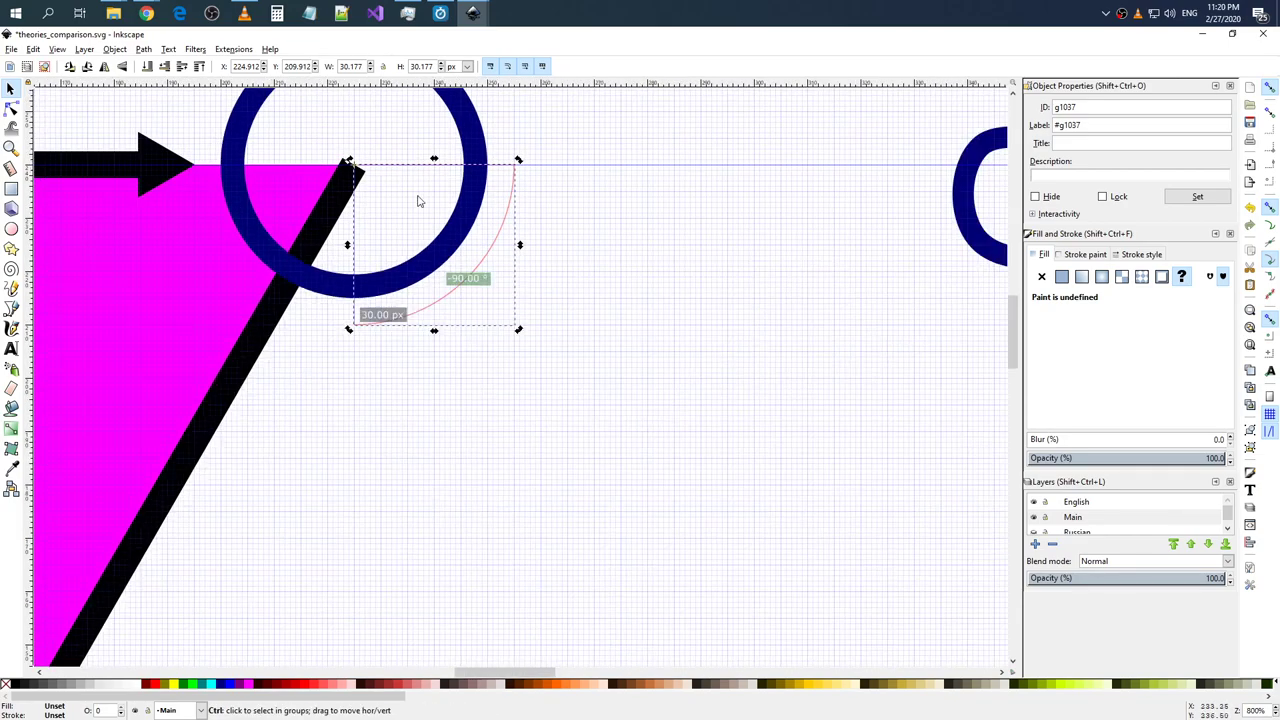
left_click_drag(518, 330, 219, 304)
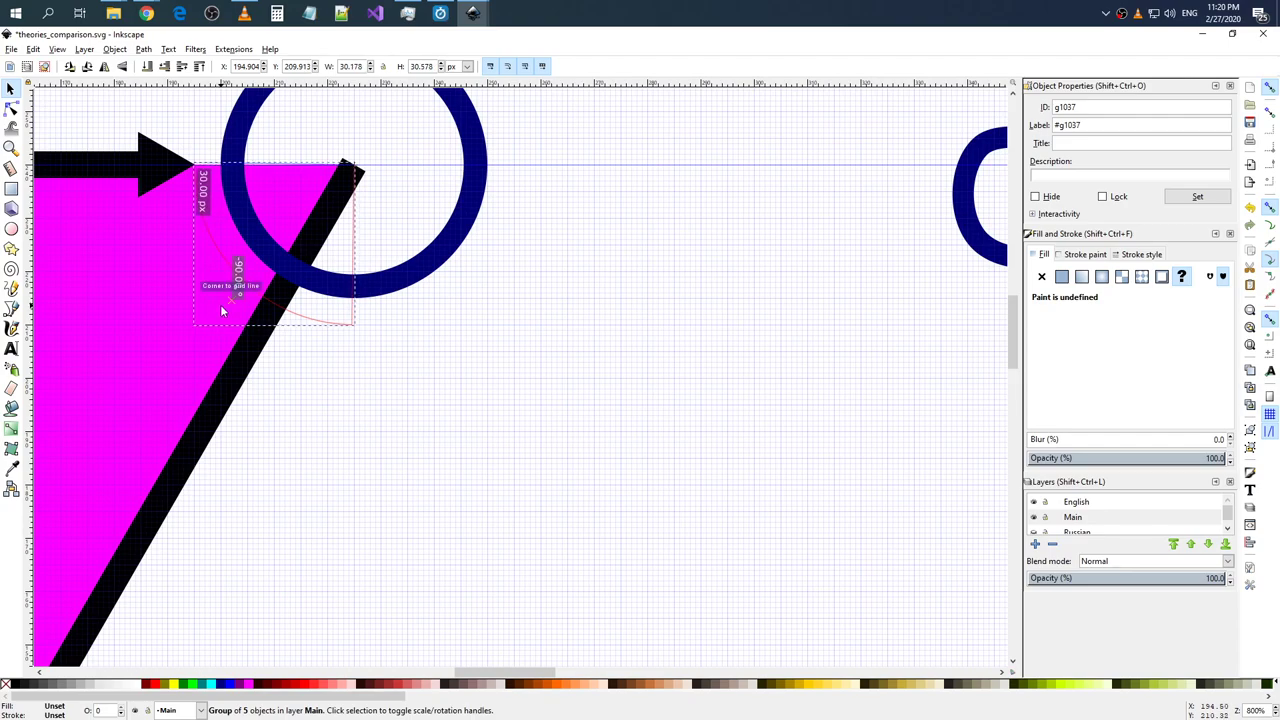
scroll(174, 177, "up", 3, "ctrl")
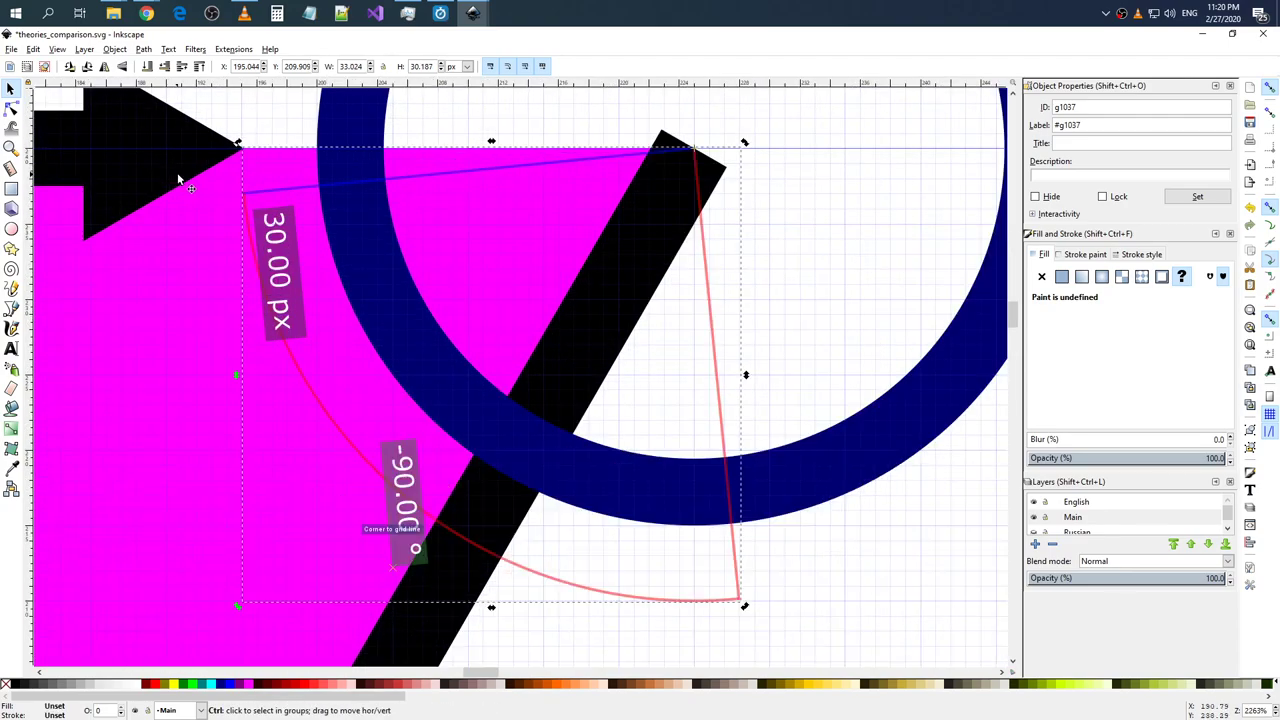
left_click_drag(238, 143, 242, 100)
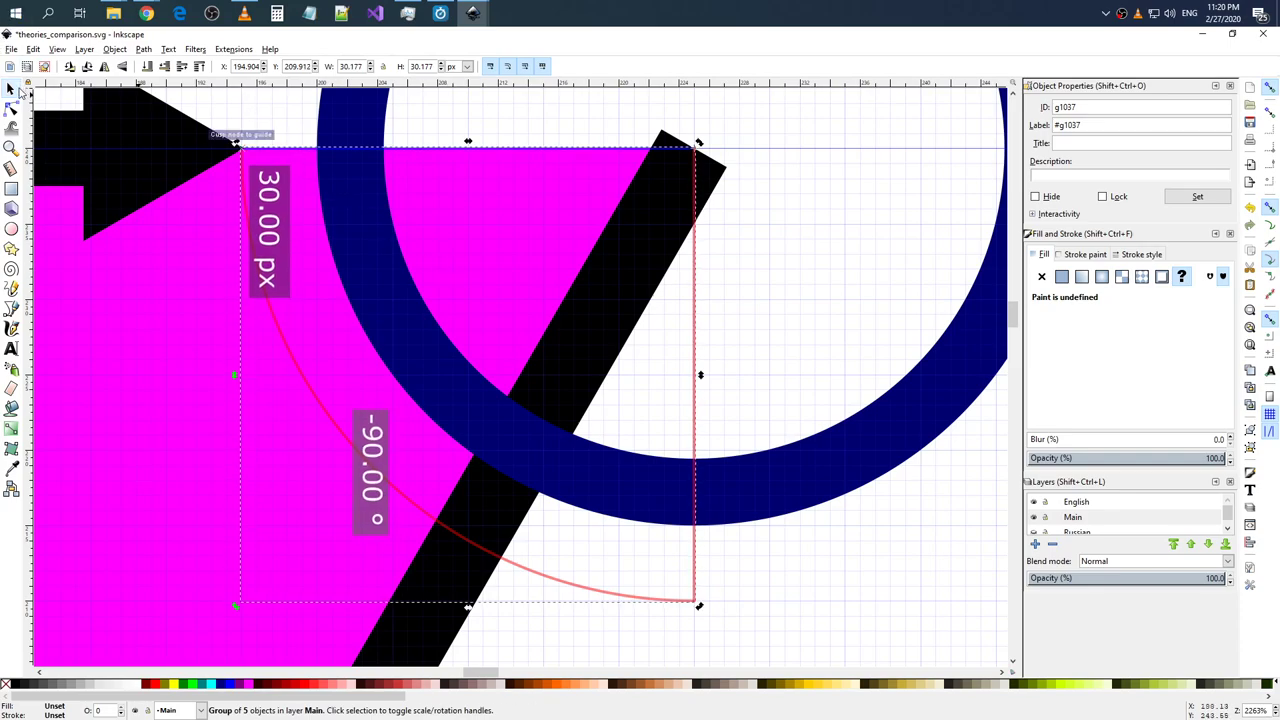
left_click(815, 454)
left_click(575, 366)
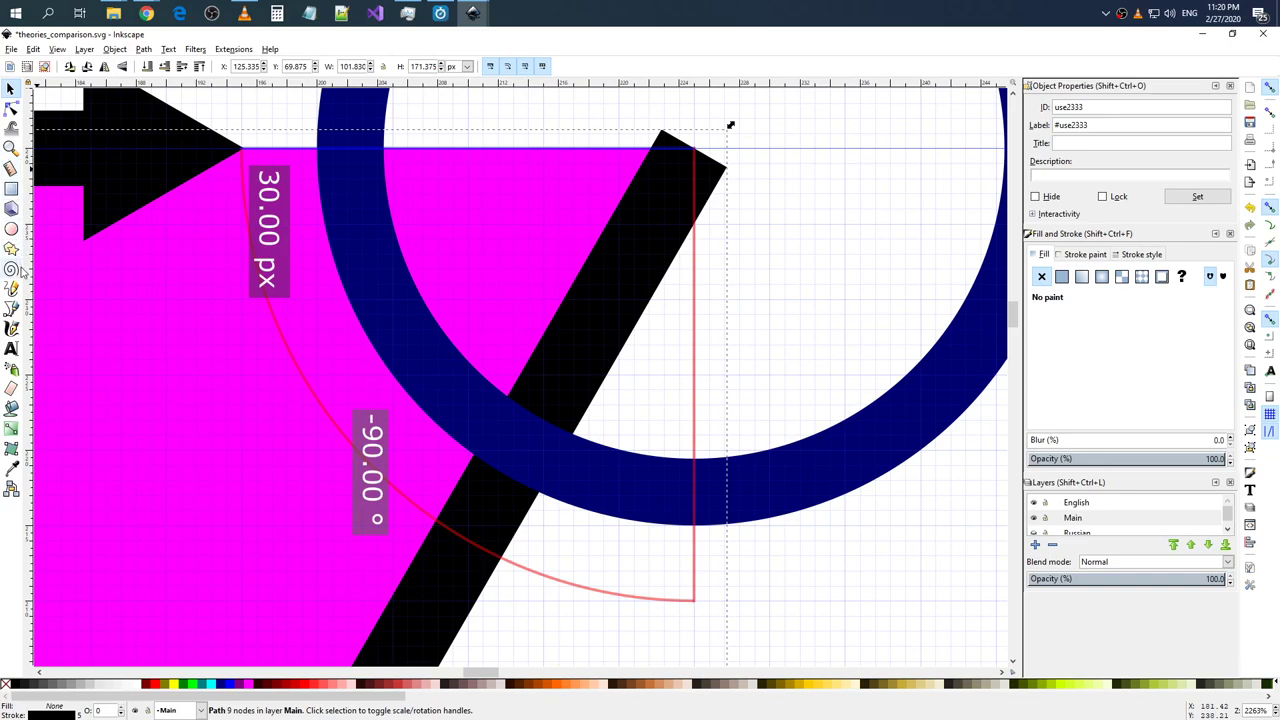
- Delete the slanted black arrow's nodes lying inside the navy circle
left_click(11, 108)
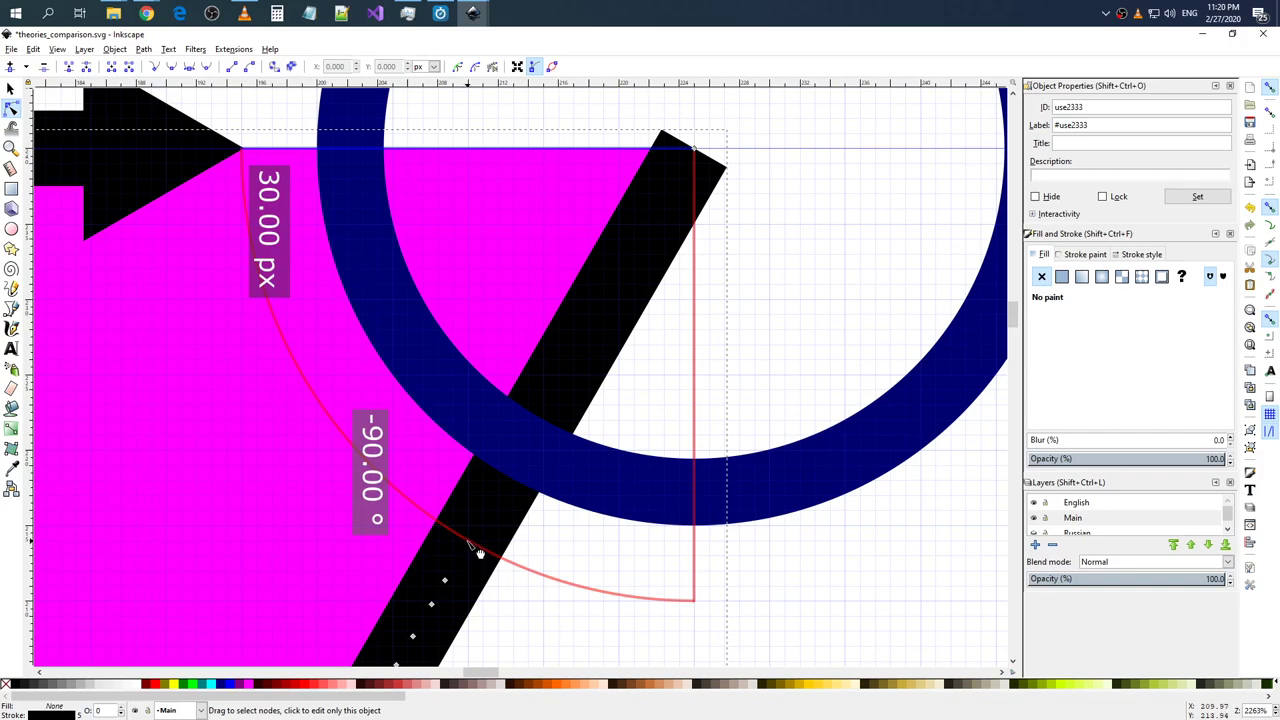
left_click(467, 542)
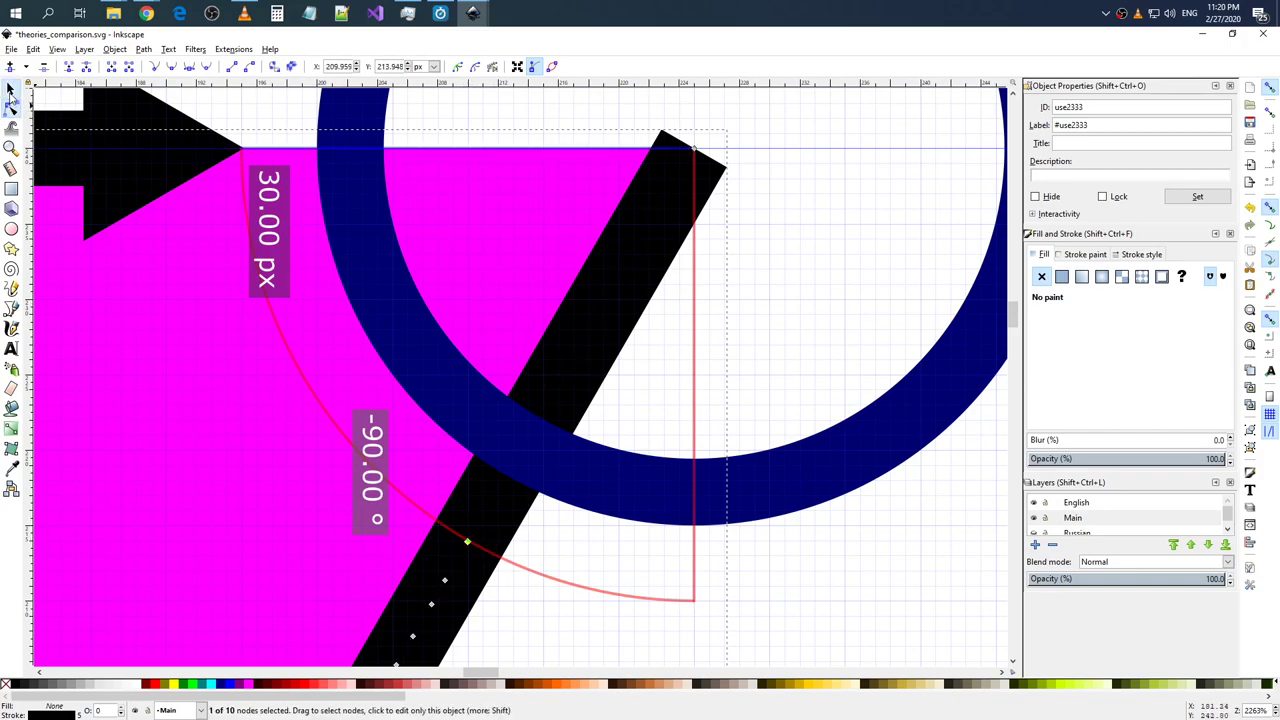
left_click(11, 88)
left_click(702, 158)
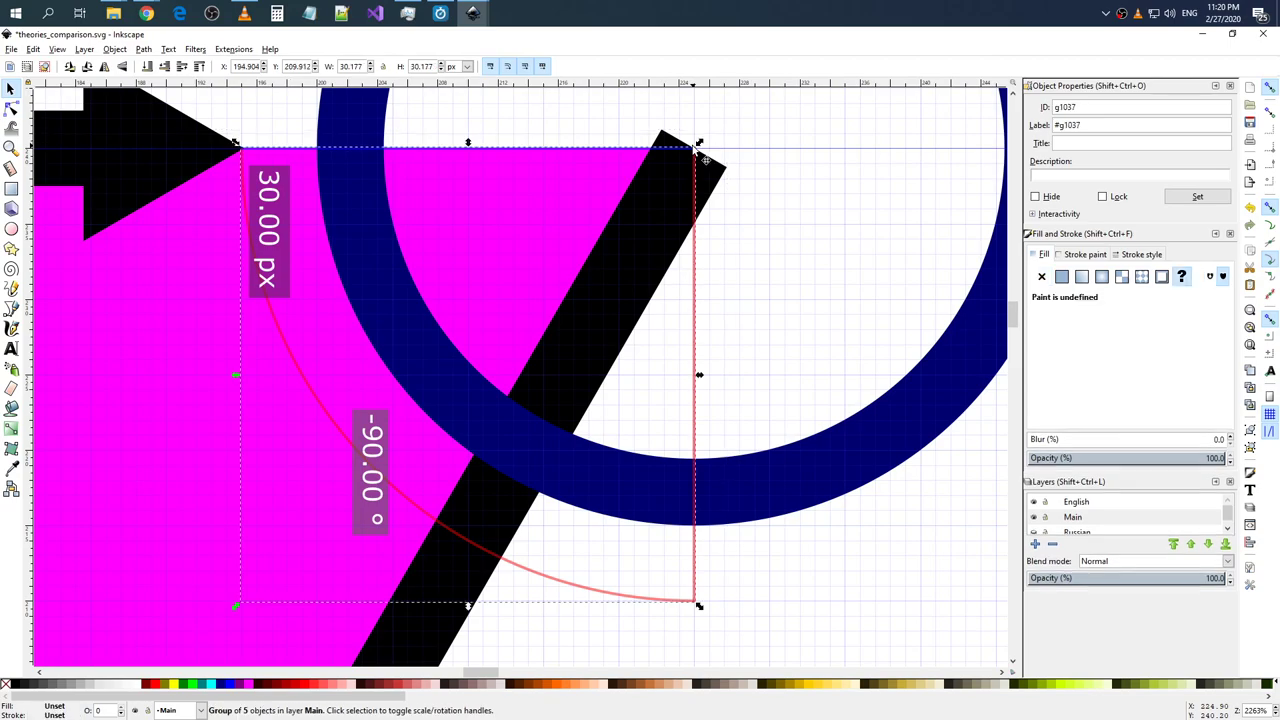
left_click(677, 208)
key("n")
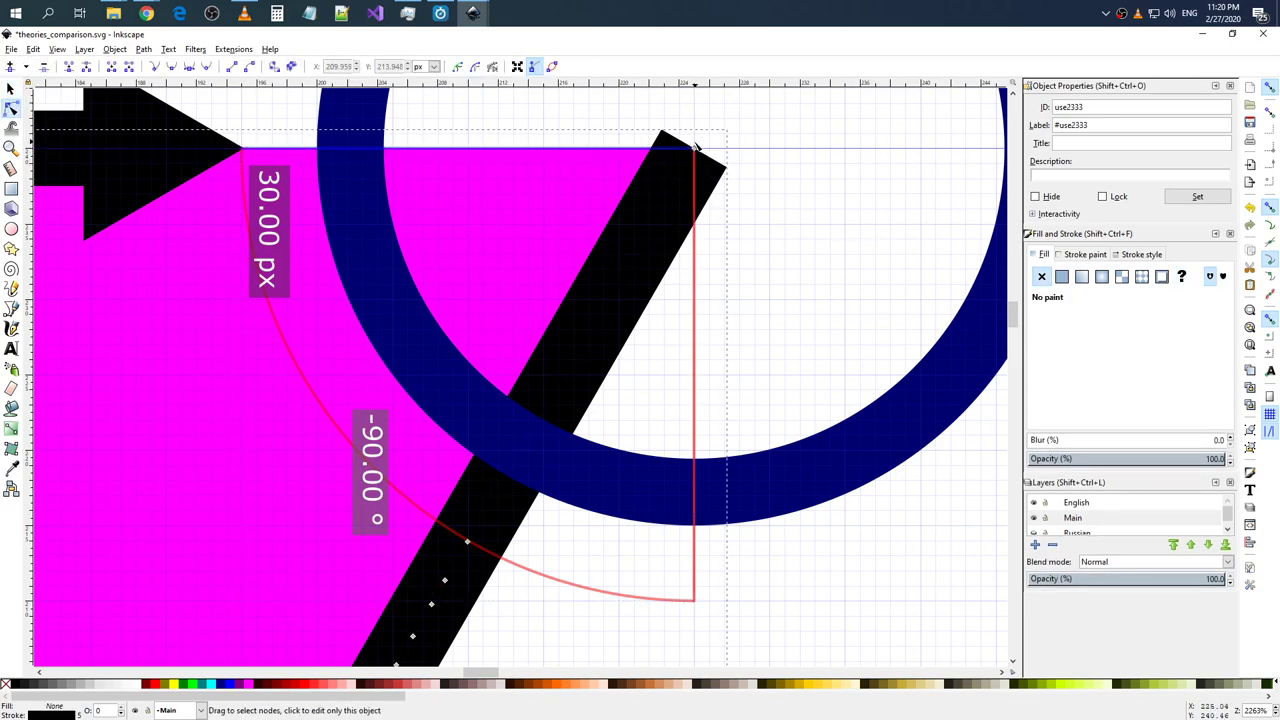
key("Delete")
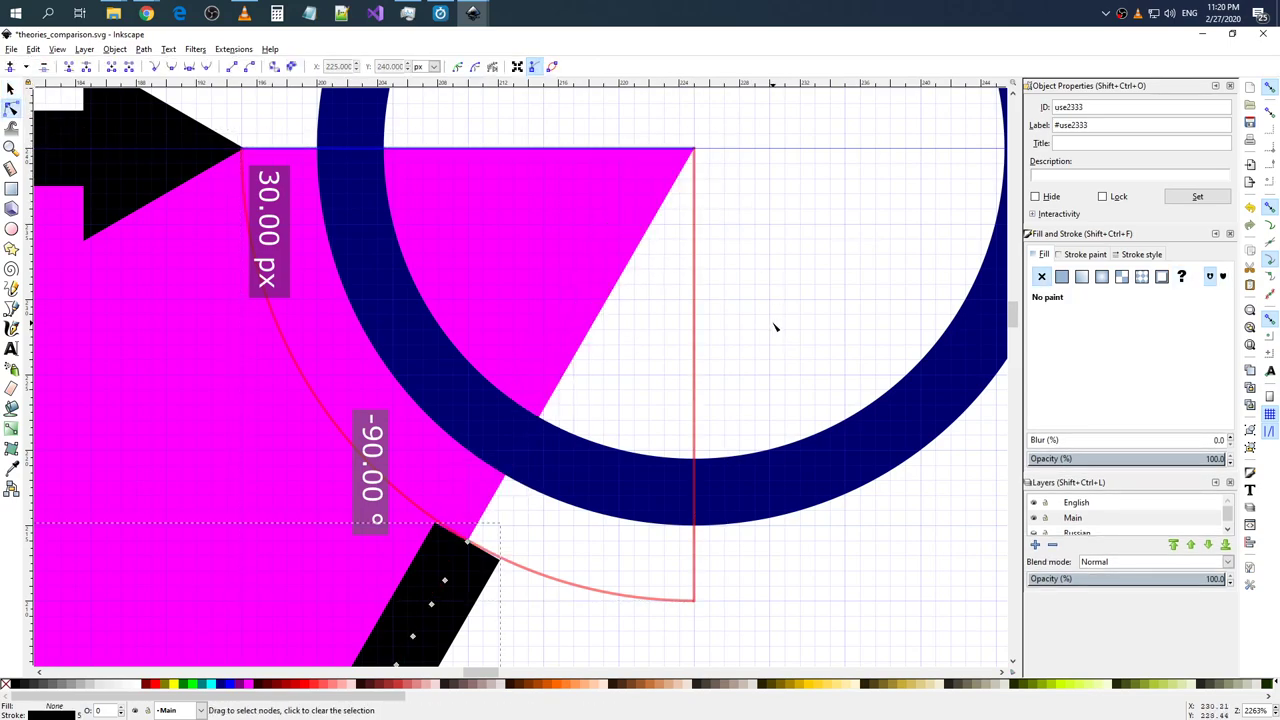
scroll(775, 327, "down", 3, "ctrl")
scroll(734, 486, "up", 1, "ctrl")
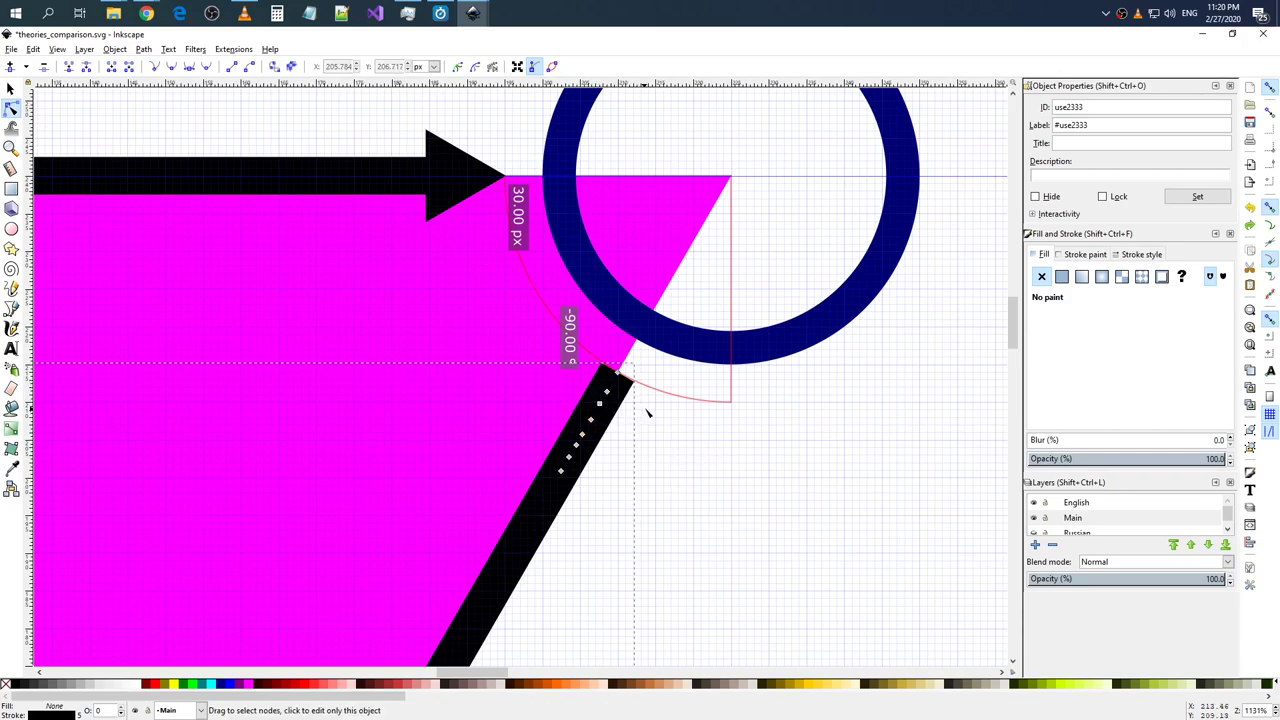
- Slide the arrow's tip node so it meets the circle border at X 187.906
left_click(10, 88)
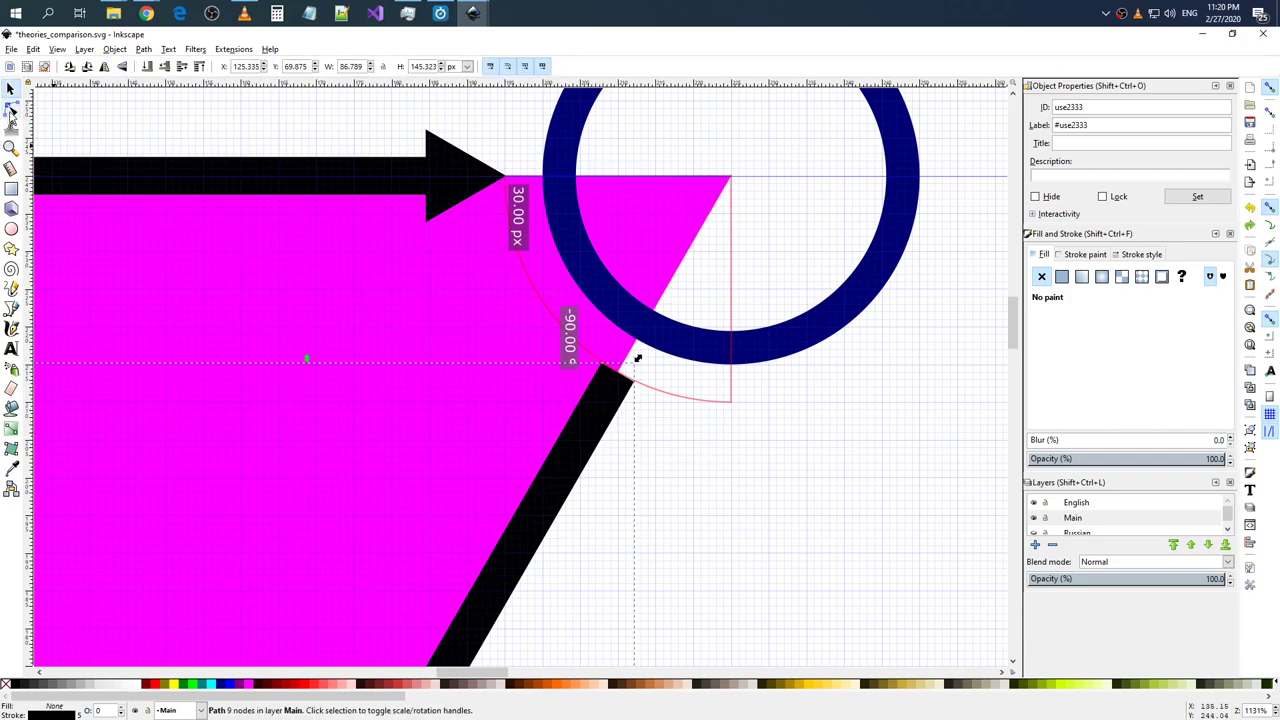
left_click(11, 108)
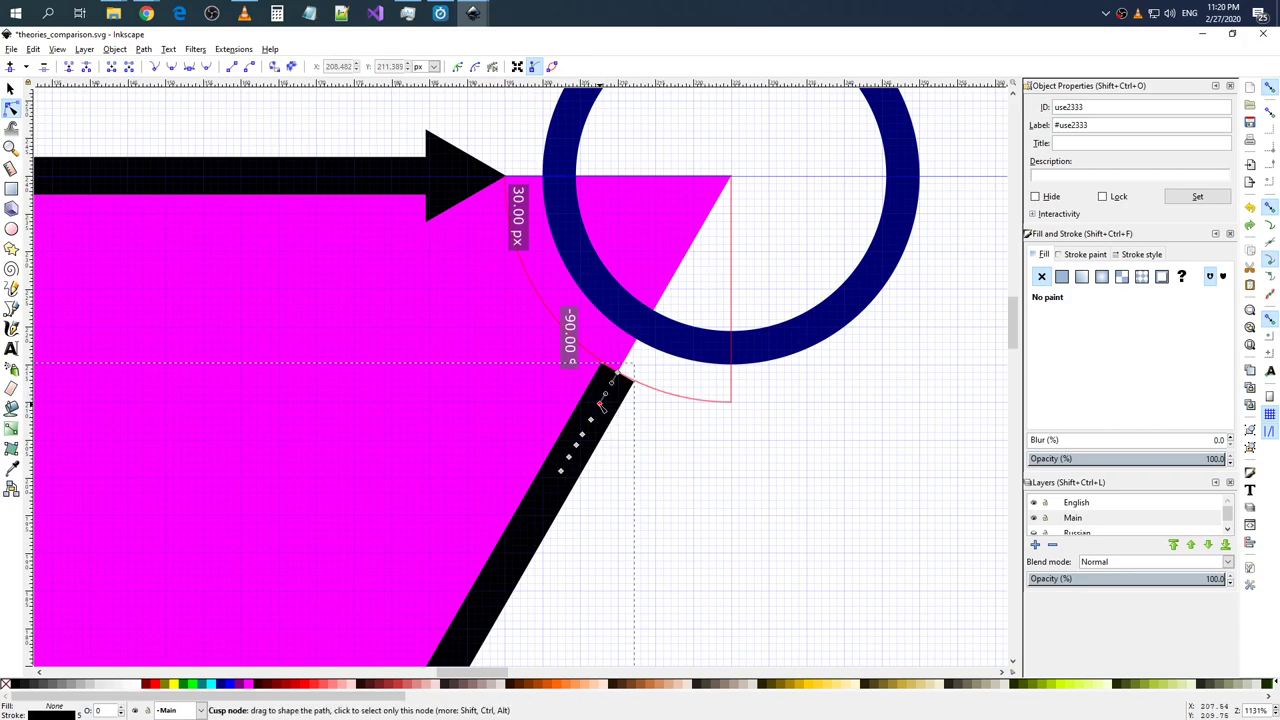
left_click(592, 421)
left_click_drag(602, 437, 561, 471)
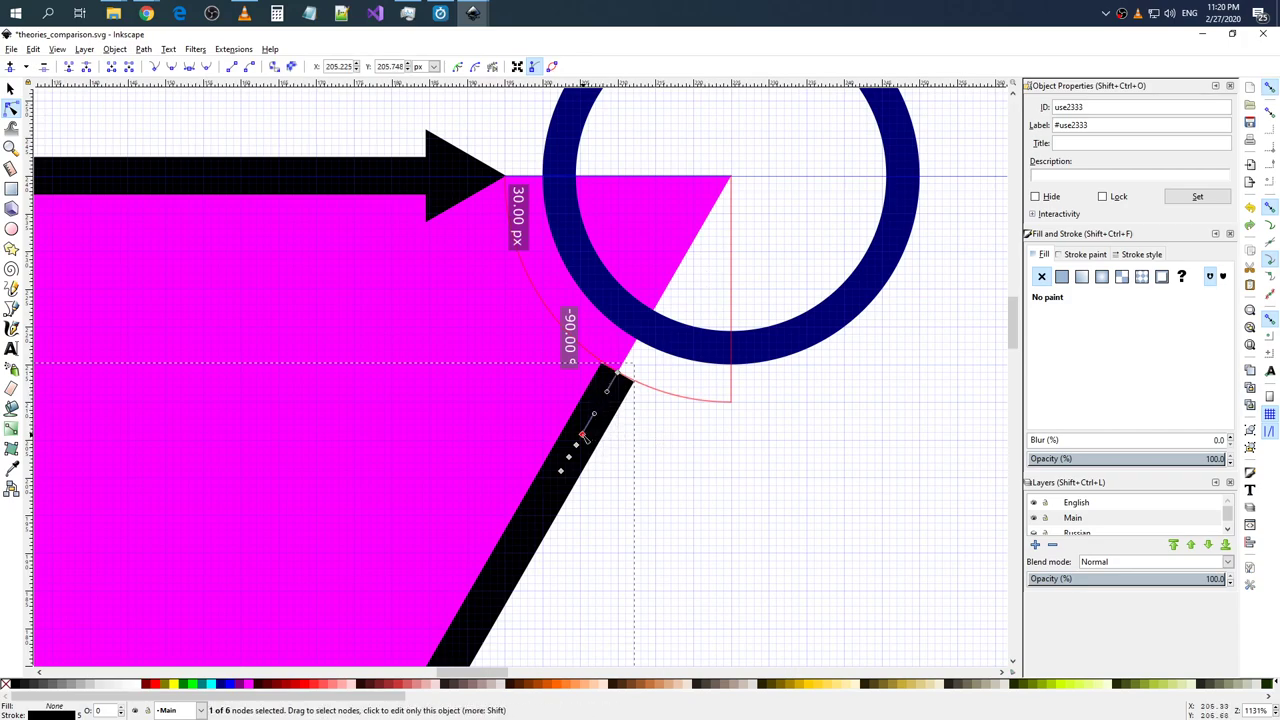
left_click(717, 457)
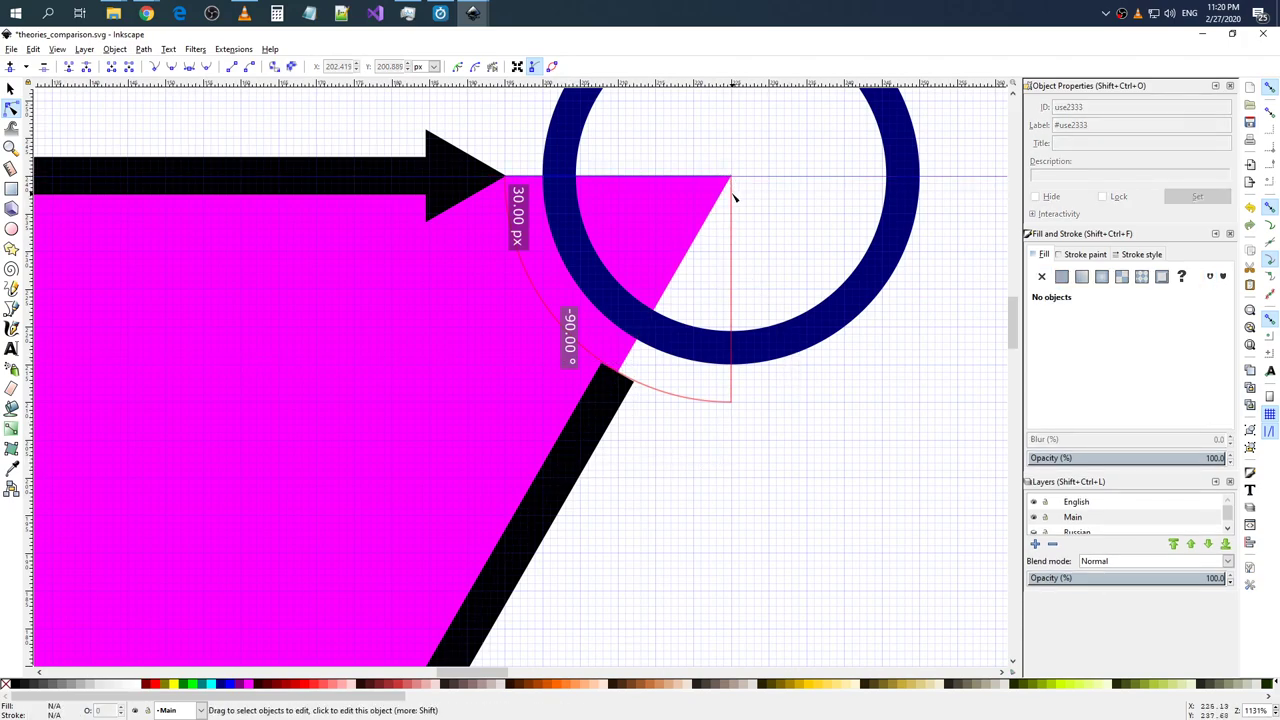
- Delete the 30 px measurement marker
key("s")
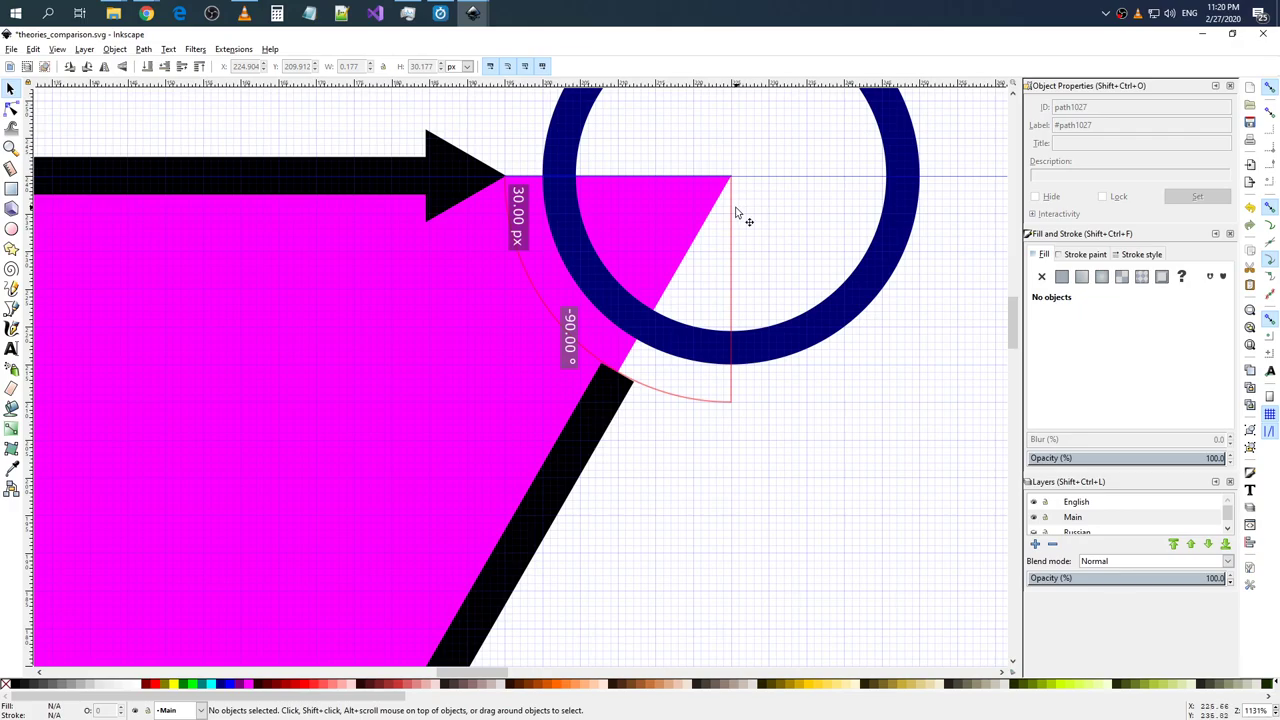
left_click(735, 212)
key("Delete")
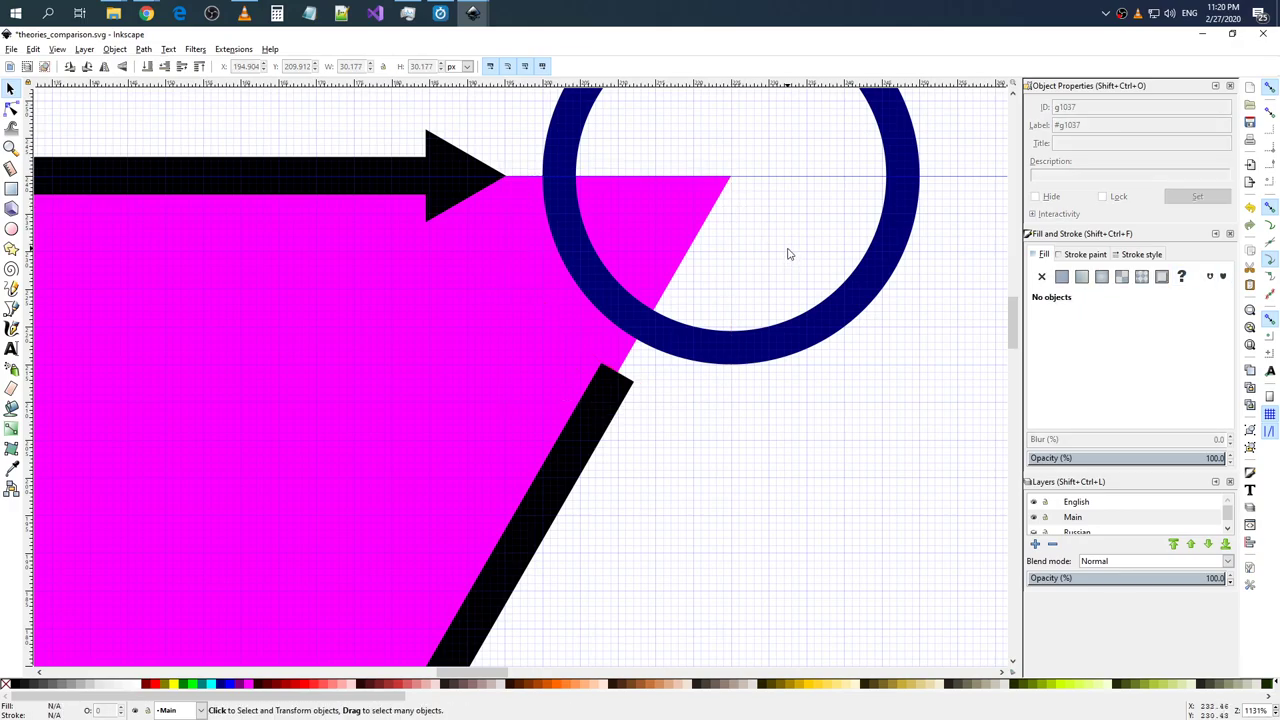
scroll(810, 247, "down", 1, "ctrl")
scroll(810, 247, "down", 4, "ctrl")
scroll(770, 245, "up", 2, "ctrl")
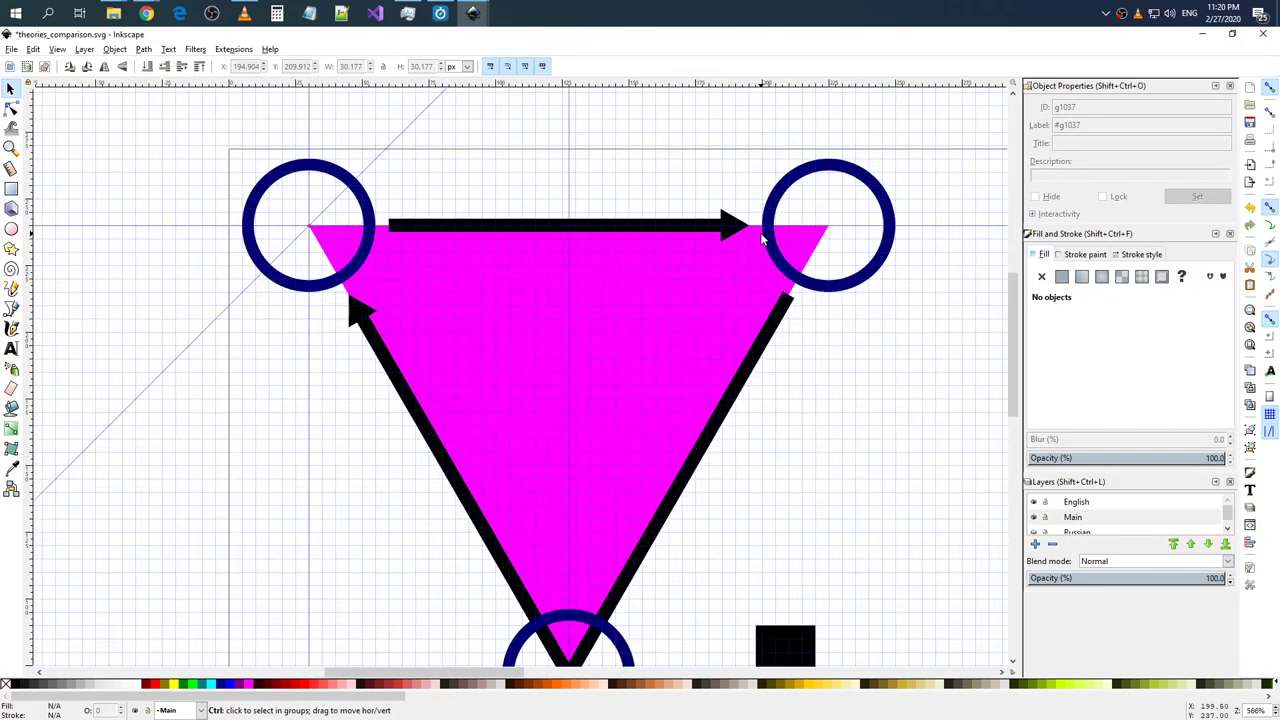
scroll(762, 240, "up", 3, "ctrl")
scroll(762, 240, "down", 3, "ctrl")
scroll(771, 243, "up", 4, "ctrl")
scroll(737, 223, "up", 3, "ctrl")
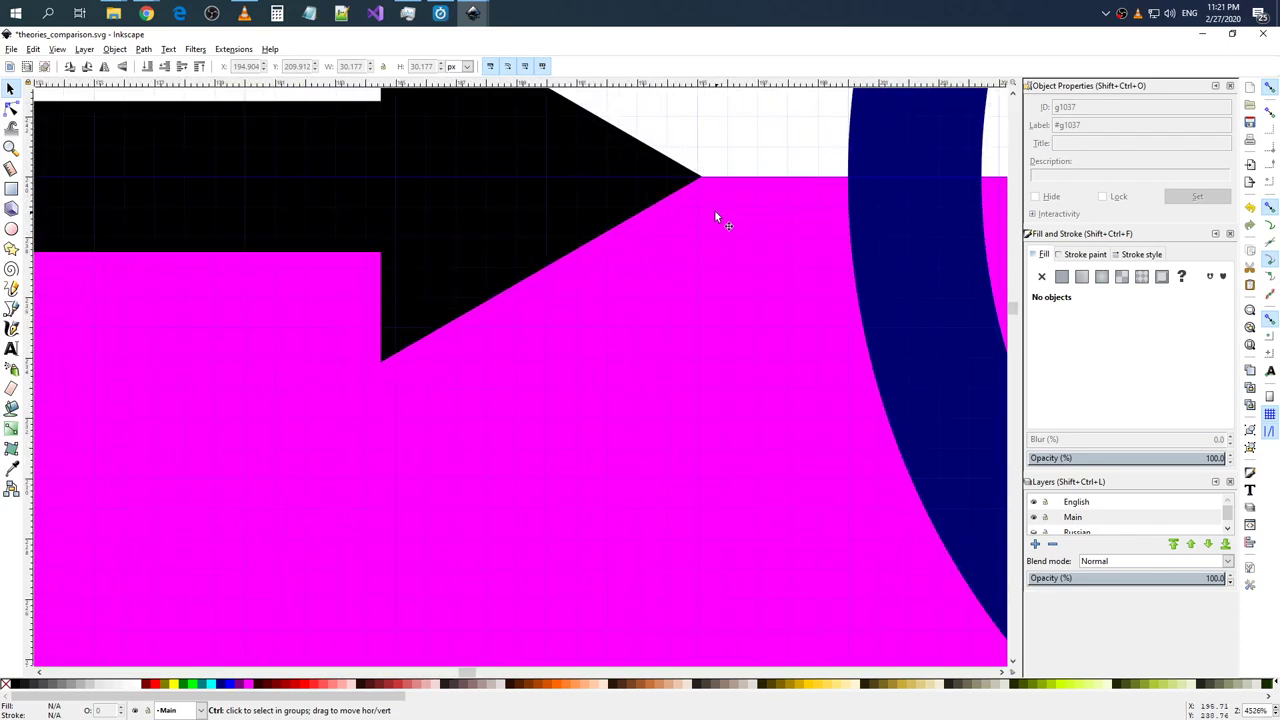
- Add a node on the horizontal arrow's shaft and nudge it slightly left
left_click(643, 180)
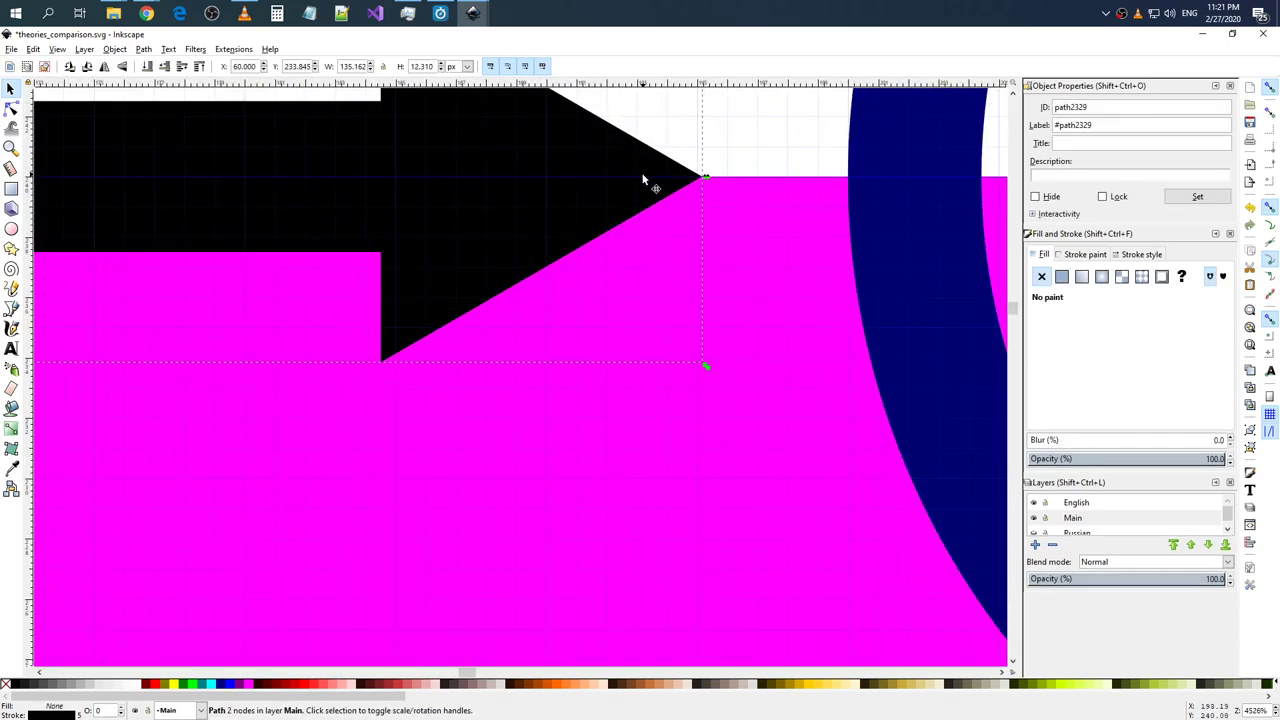
left_click(11, 108)
double_click(489, 177)
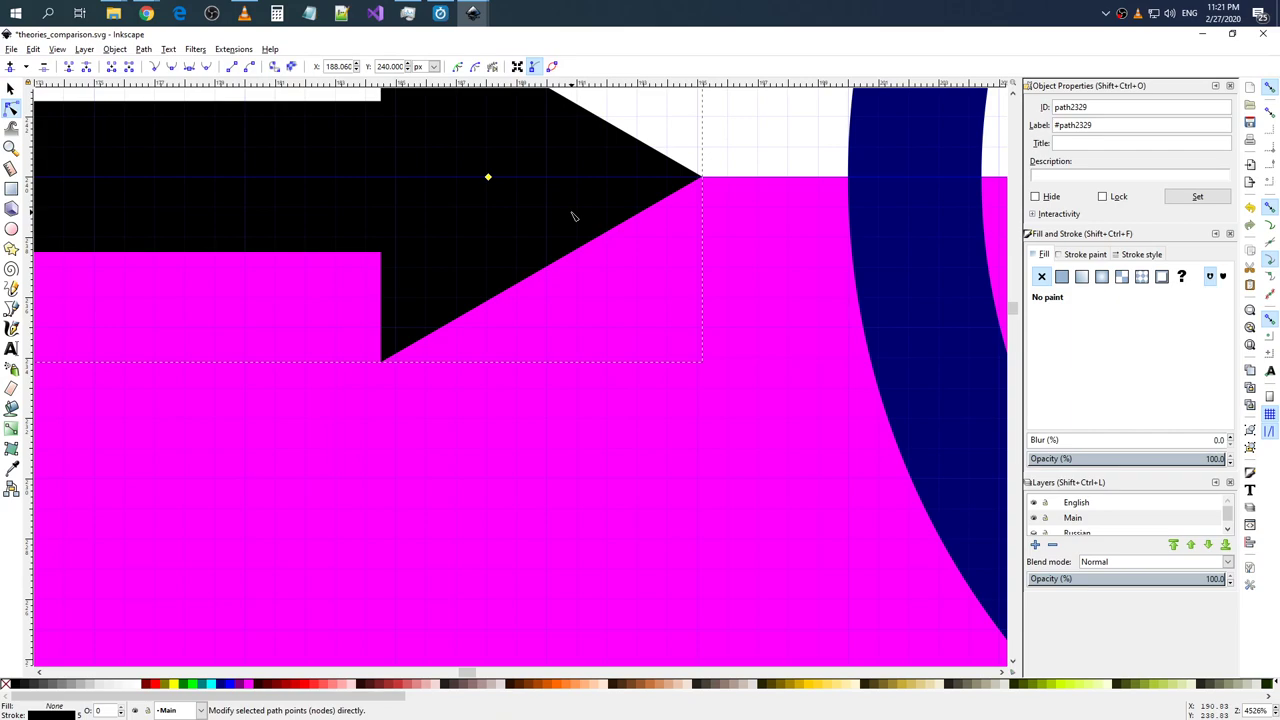
key("alt+Left")
key("alt+Left")
key("alt+Left")
key("alt+Left")
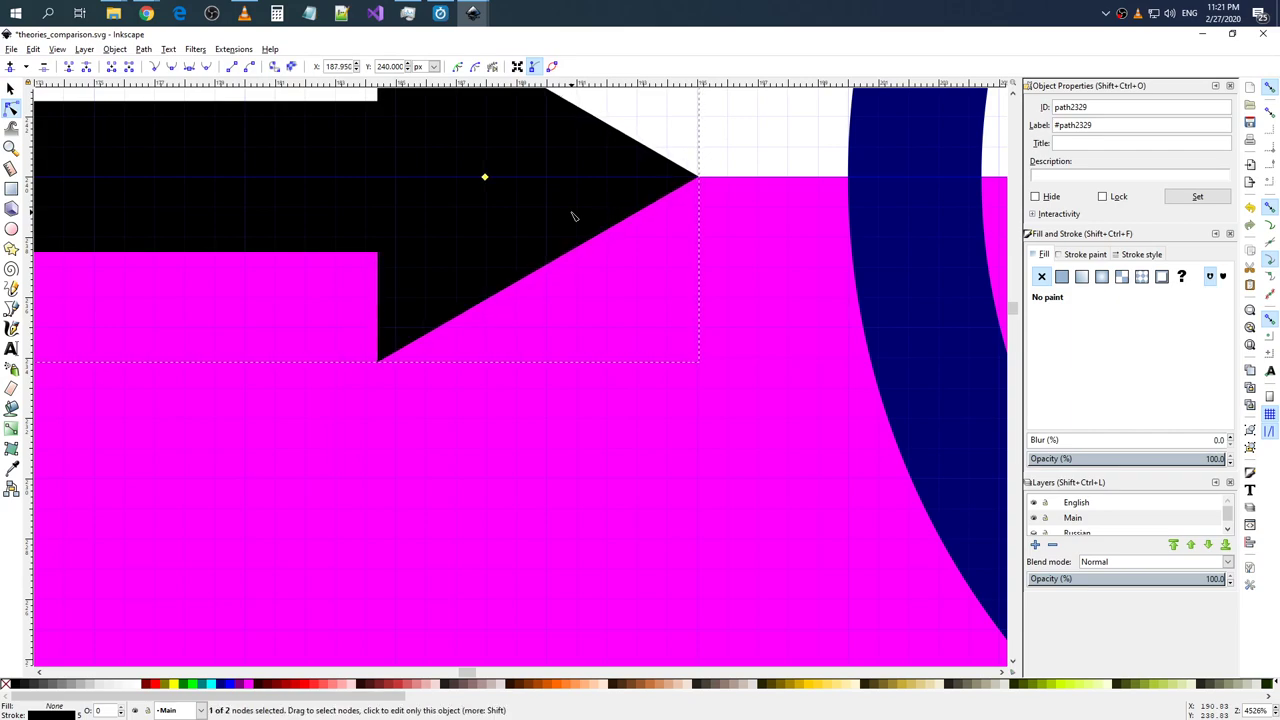
key("alt+Left")
key("alt+Left")
key("alt+Left")
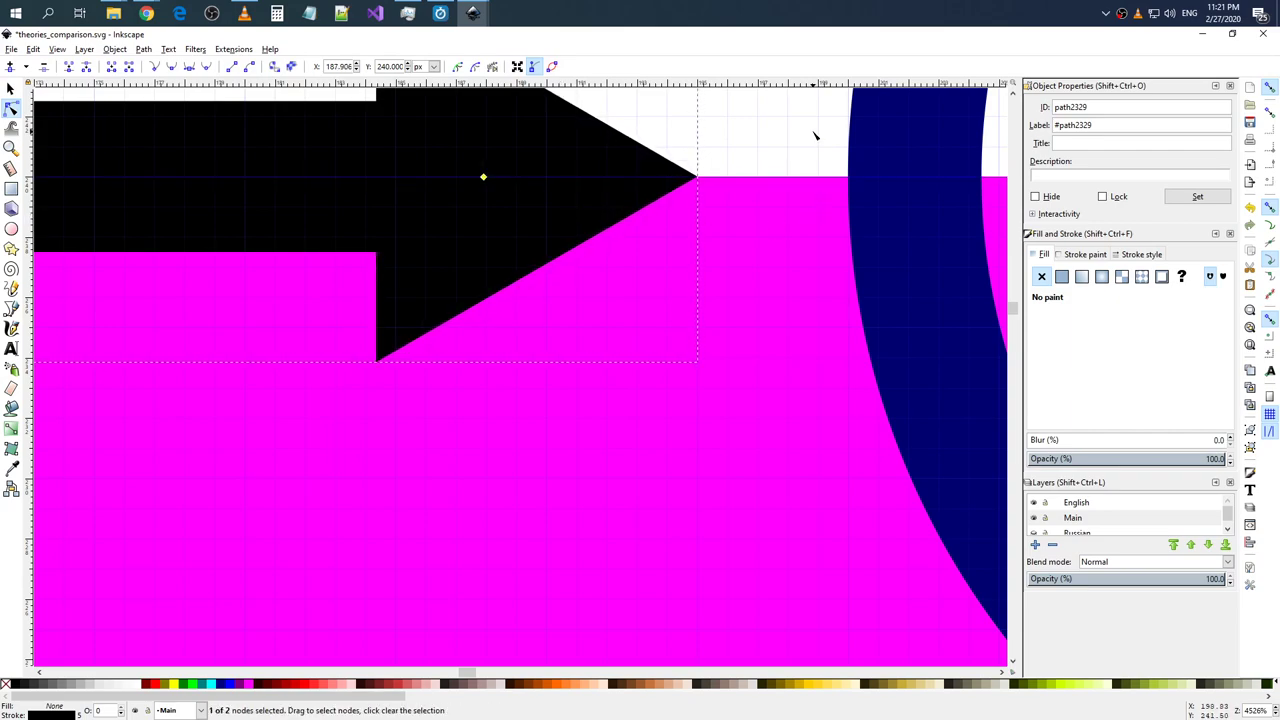
scroll(600, 126, "down", 1)
left_click(11, 88)
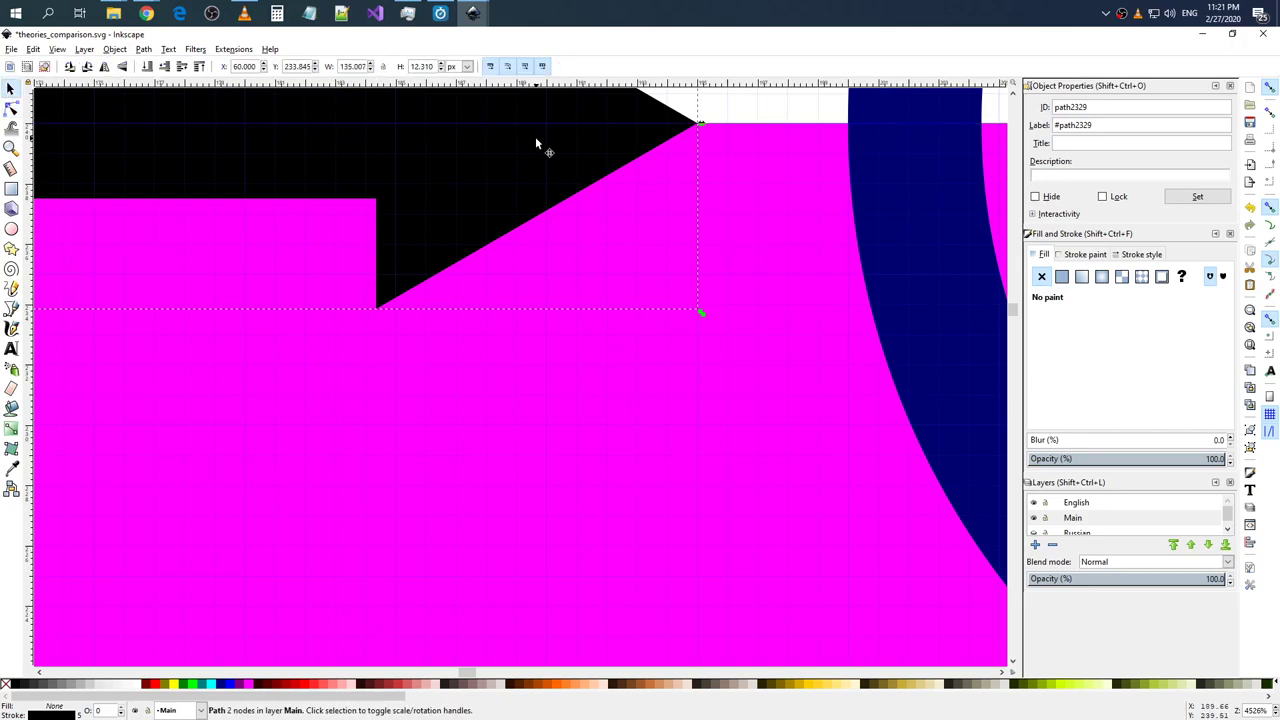
scroll(535, 136, "down", 5)
scroll(523, 138, "down", 5)
scroll(522, 235, "up", 1)
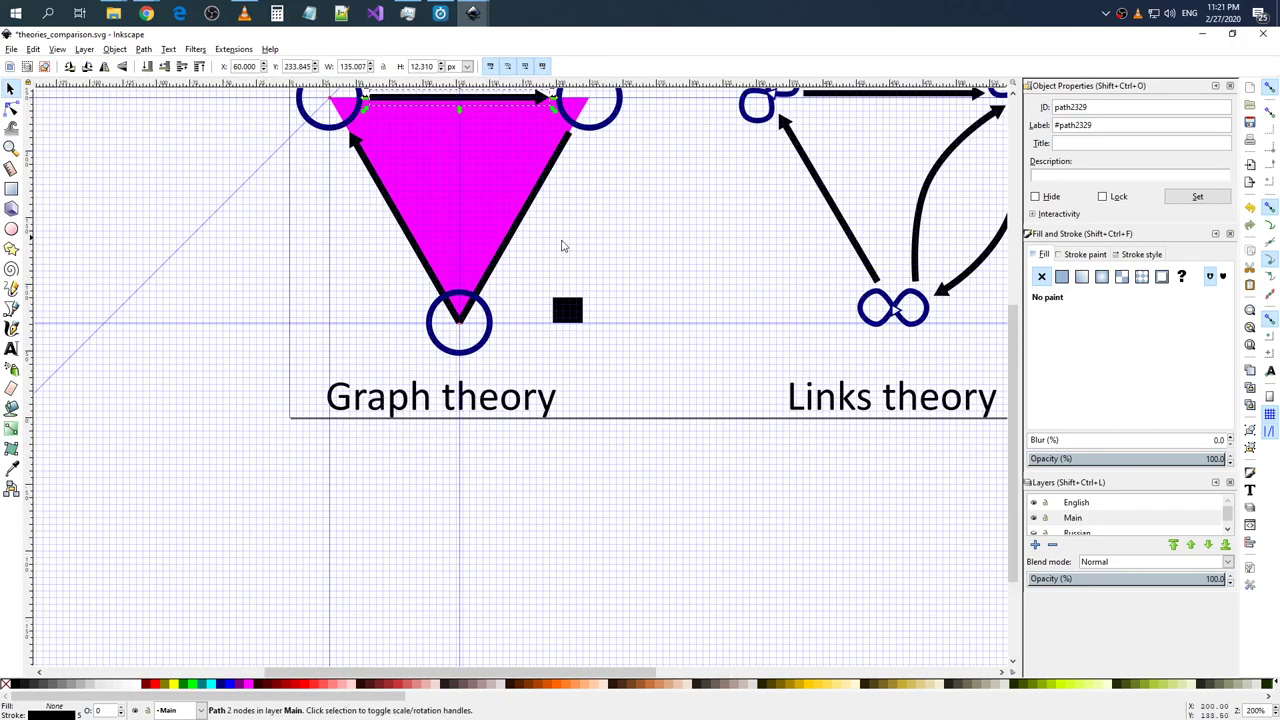
left_click(523, 277)
scroll(465, 295, "up", 4)
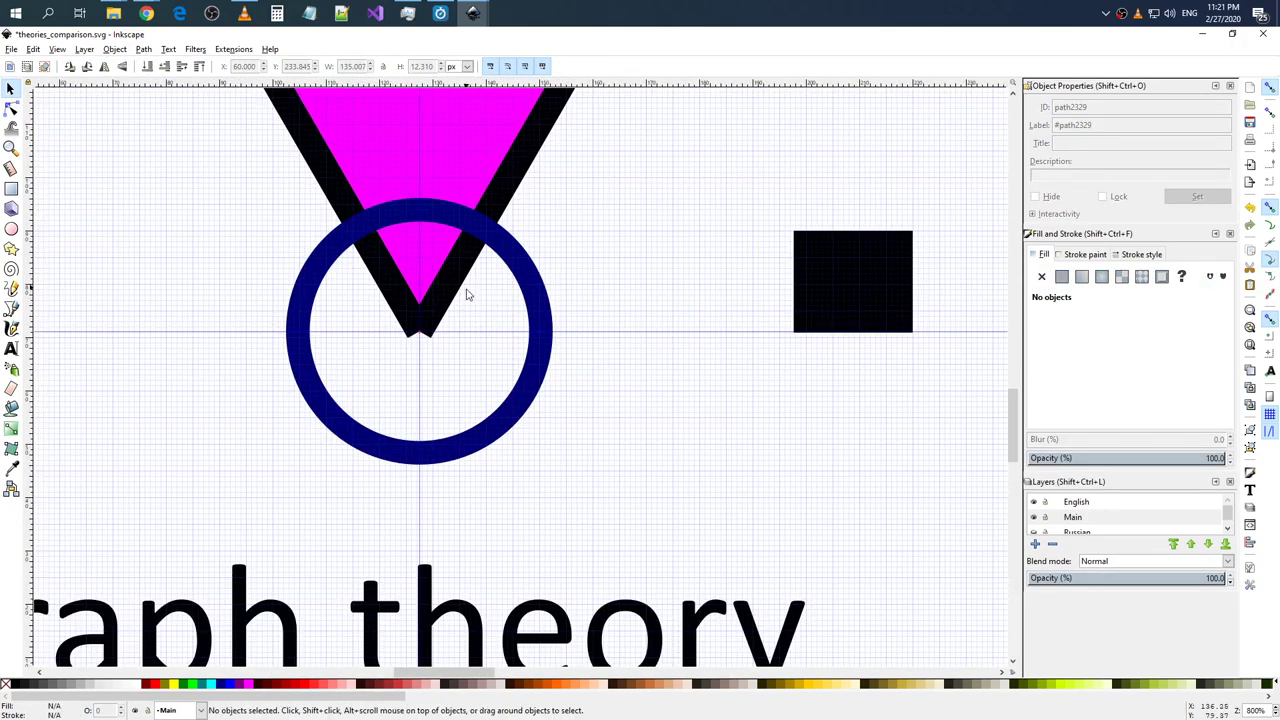
scroll(458, 300, "up", 3)
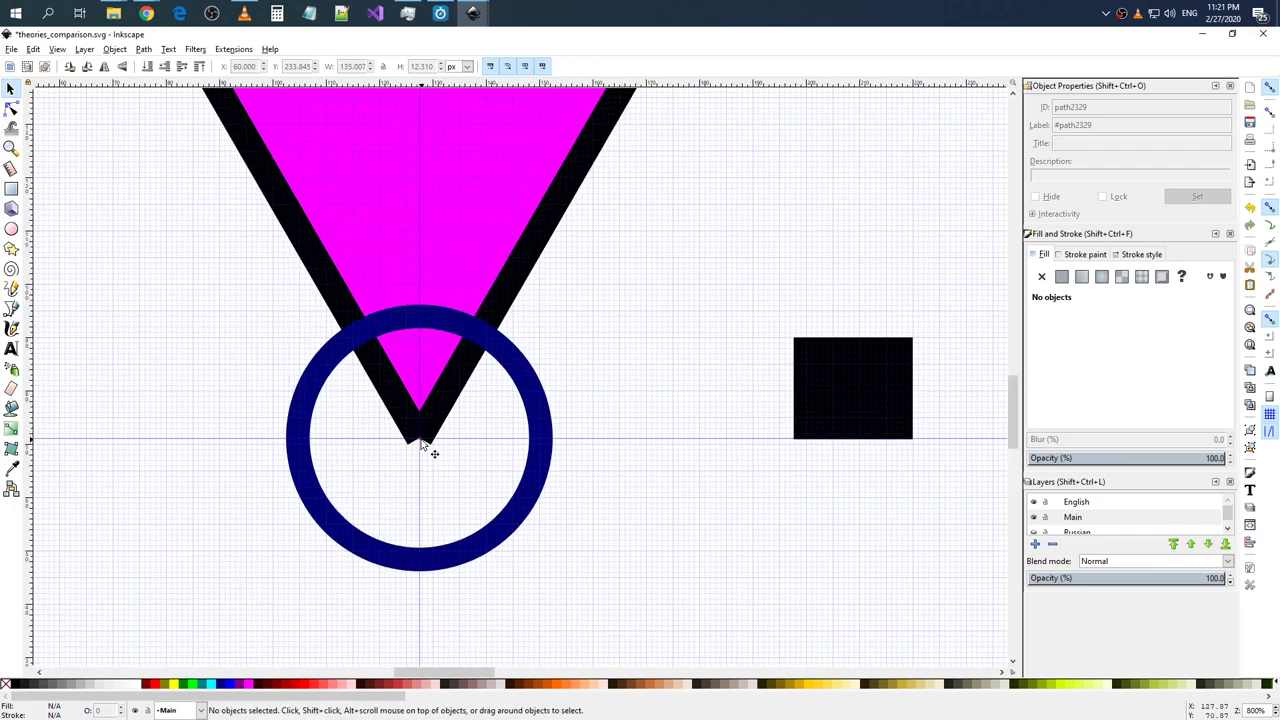
- Measure from the triangle's top-right corner along the horizontal guide toward the circle edge
left_click(11, 168)
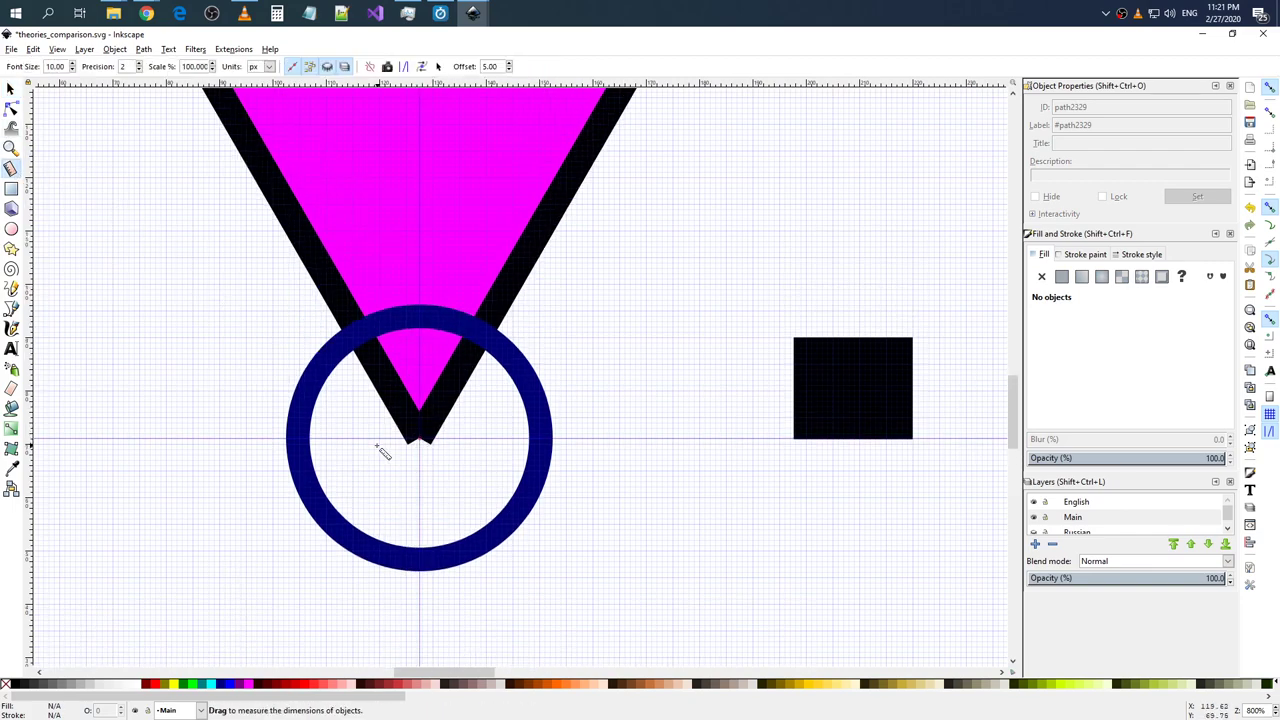
mouse_move(420, 440)
left_mouse_down()
mouse_move(555, 402)
mouse_move(245, 382)
mouse_move(270, 440)
mouse_move(257, 408)
mouse_move(270, 410)
left_mouse_up()
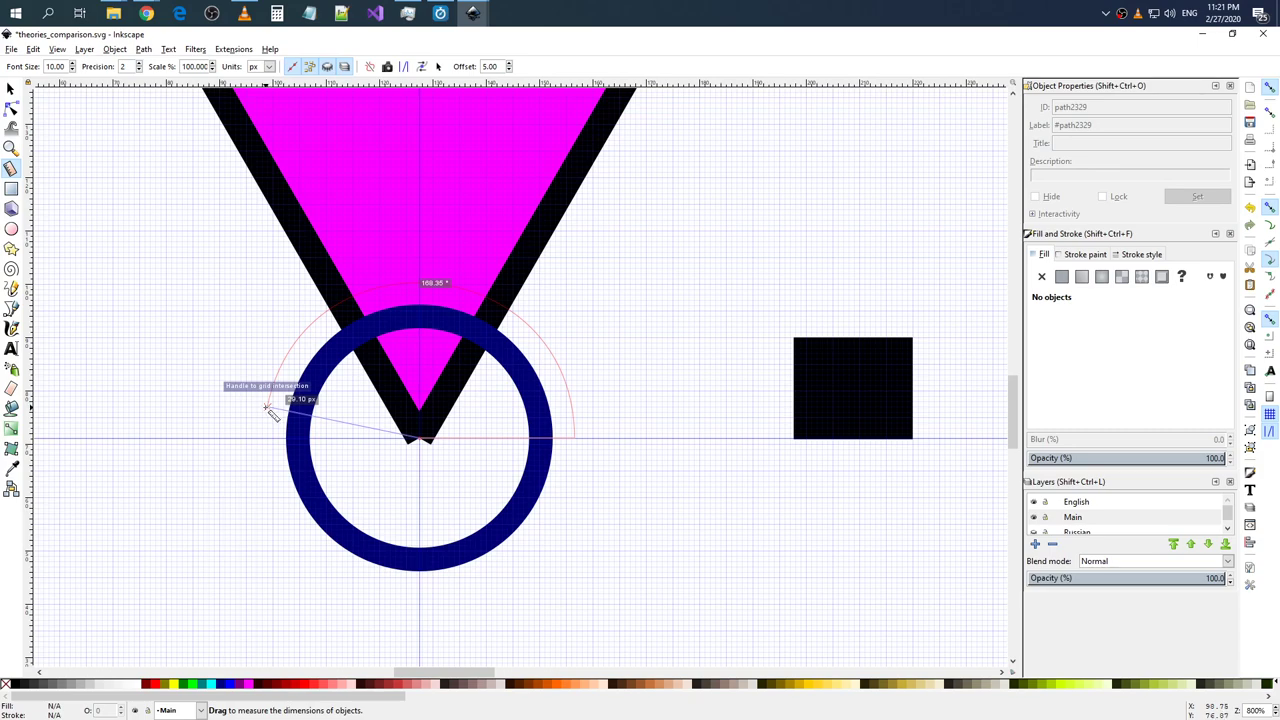
left_click_drag(270, 410, 262, 440)
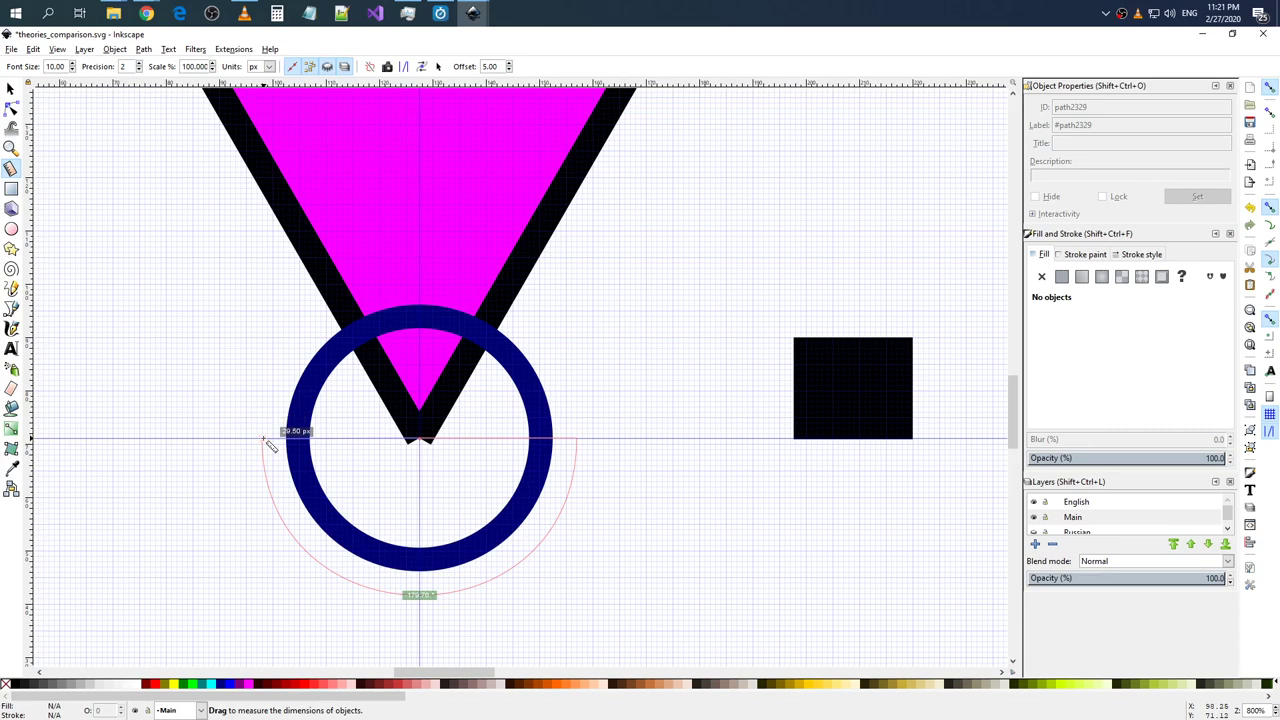
left_click_drag(263, 440, 262, 440)
left_click_drag(262, 440, 262, 439)
scroll(264, 442, "up", 2)
scroll(264, 442, "up", 4)
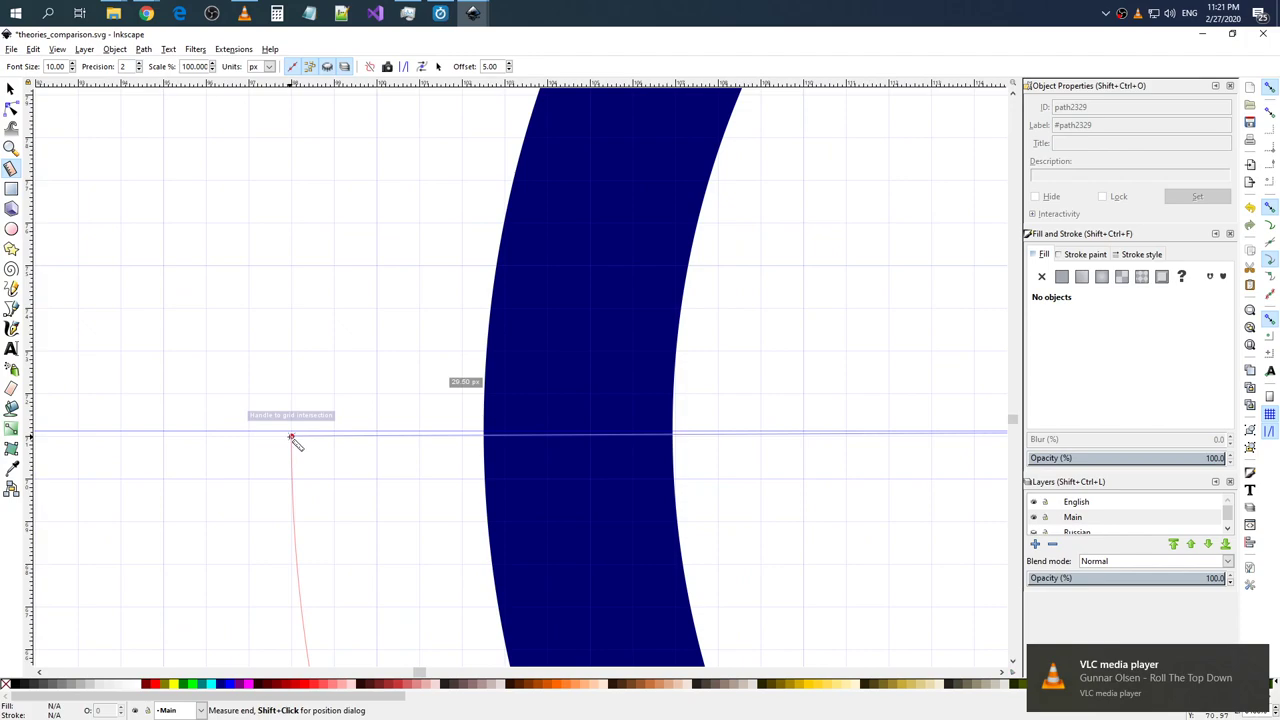
left_click_drag(293, 441, 326, 443)
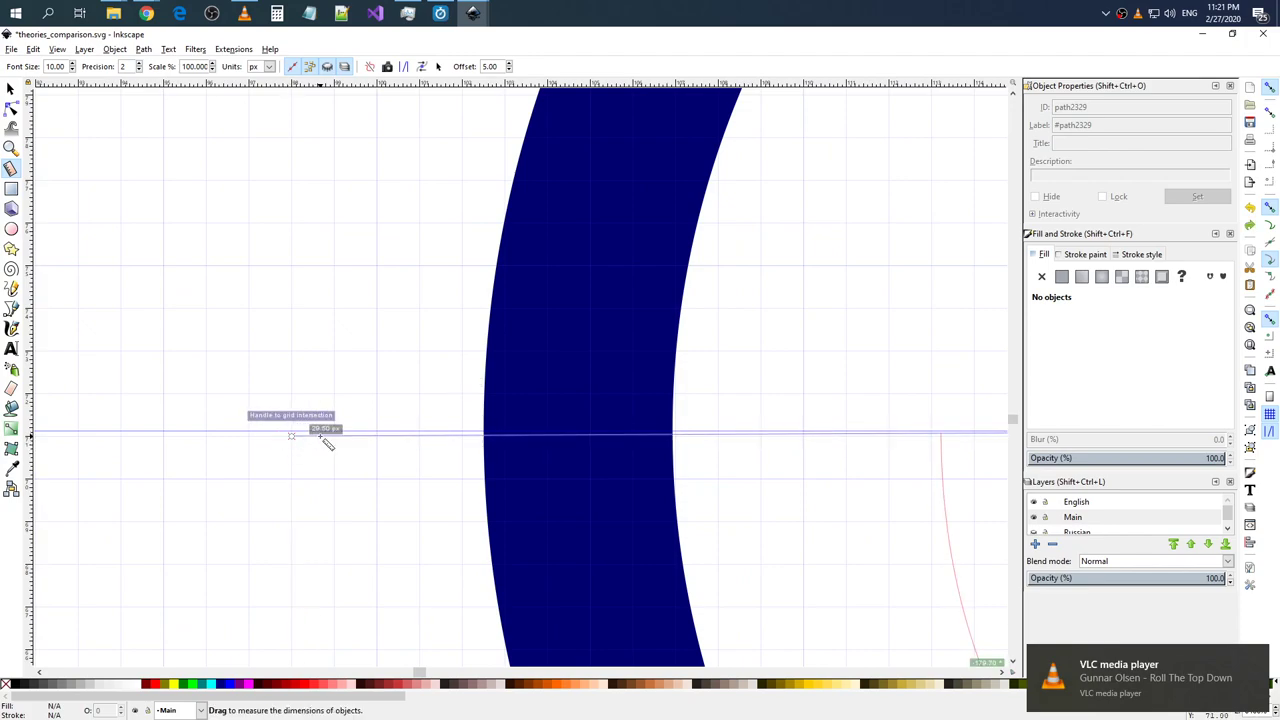
scroll(326, 443, "down", 3)
scroll(329, 436, "down", 2)
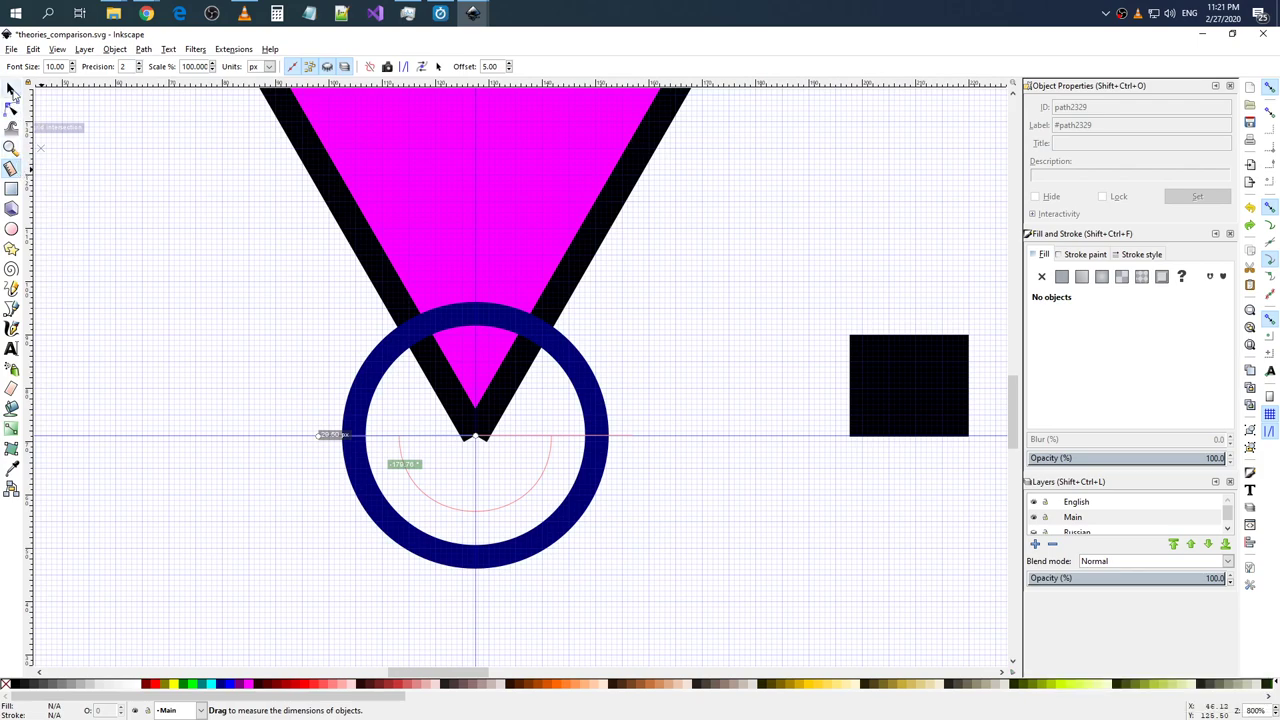
- Redo the measurement from the vertex, checking the 30.00 px mark at the top arrow's tip
left_click(10, 88)
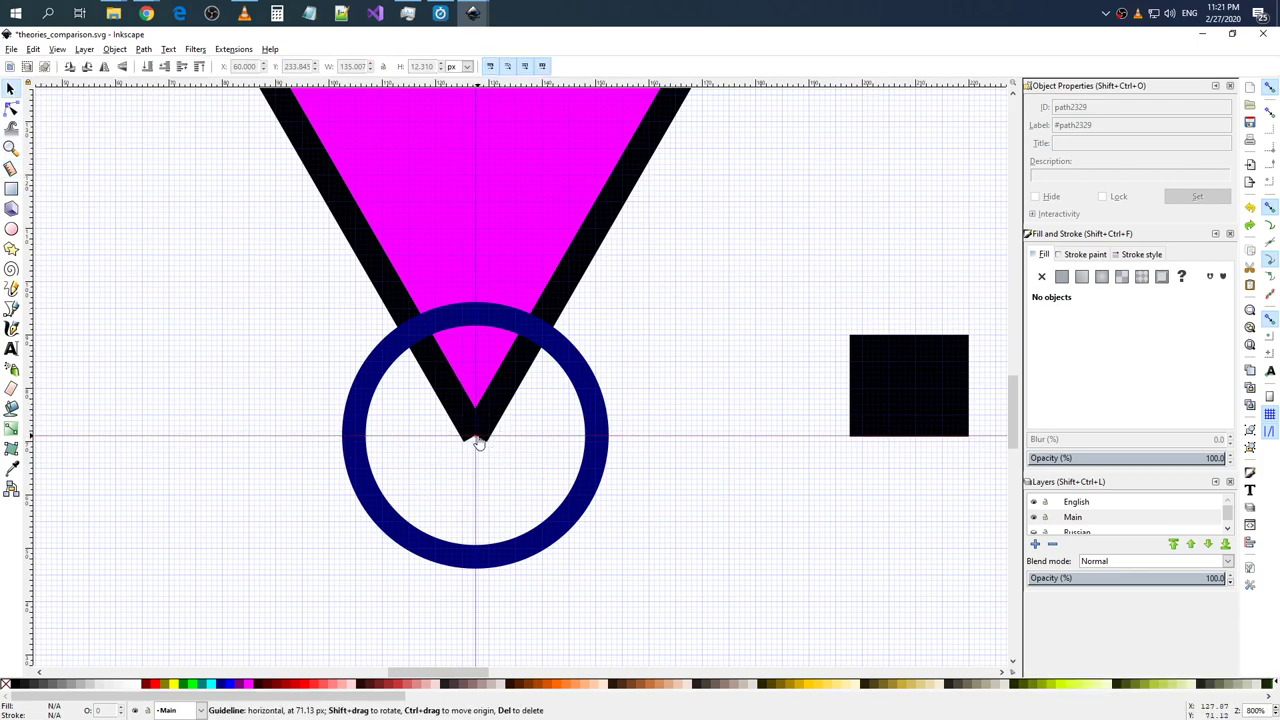
left_click(10, 170)
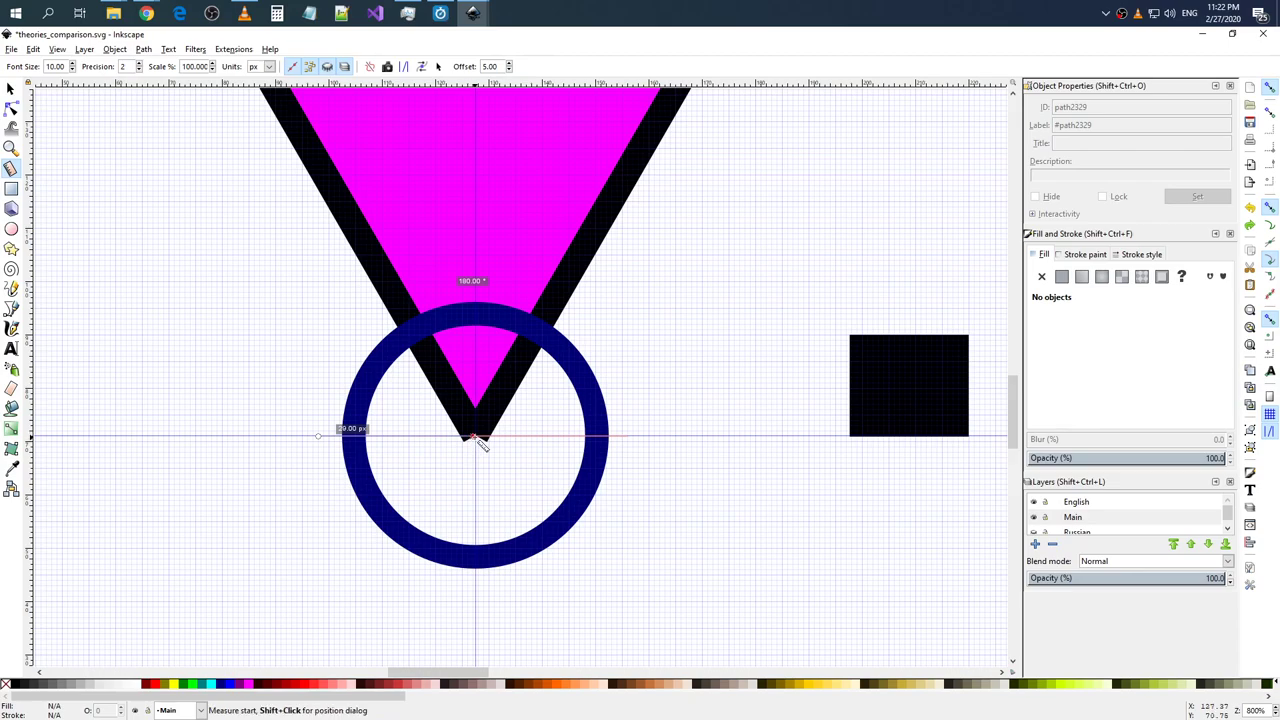
scroll(472, 440, "up", 4)
scroll(477, 439, "up", 1)
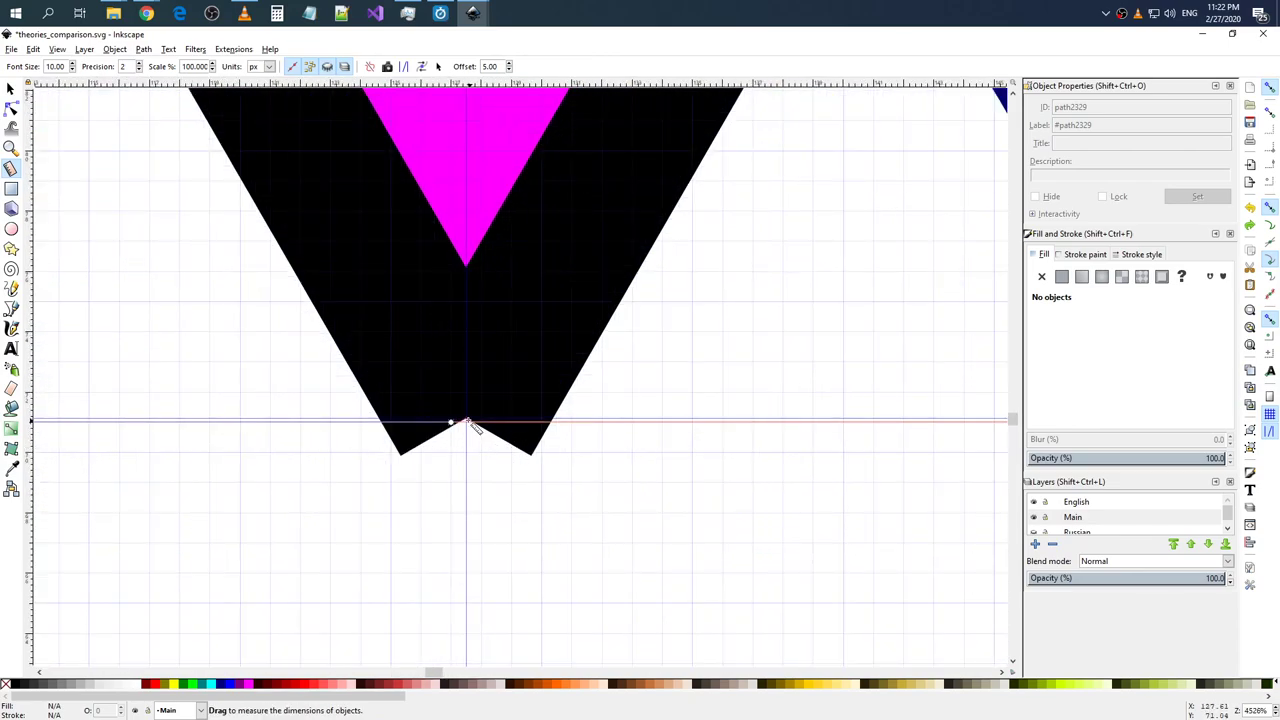
mouse_move(465, 420)
left_mouse_down()
mouse_move(223, 482)
mouse_move(212, 419)
left_mouse_up()
scroll(392, 449, "down", 2)
scroll(393, 444, "down", 2)
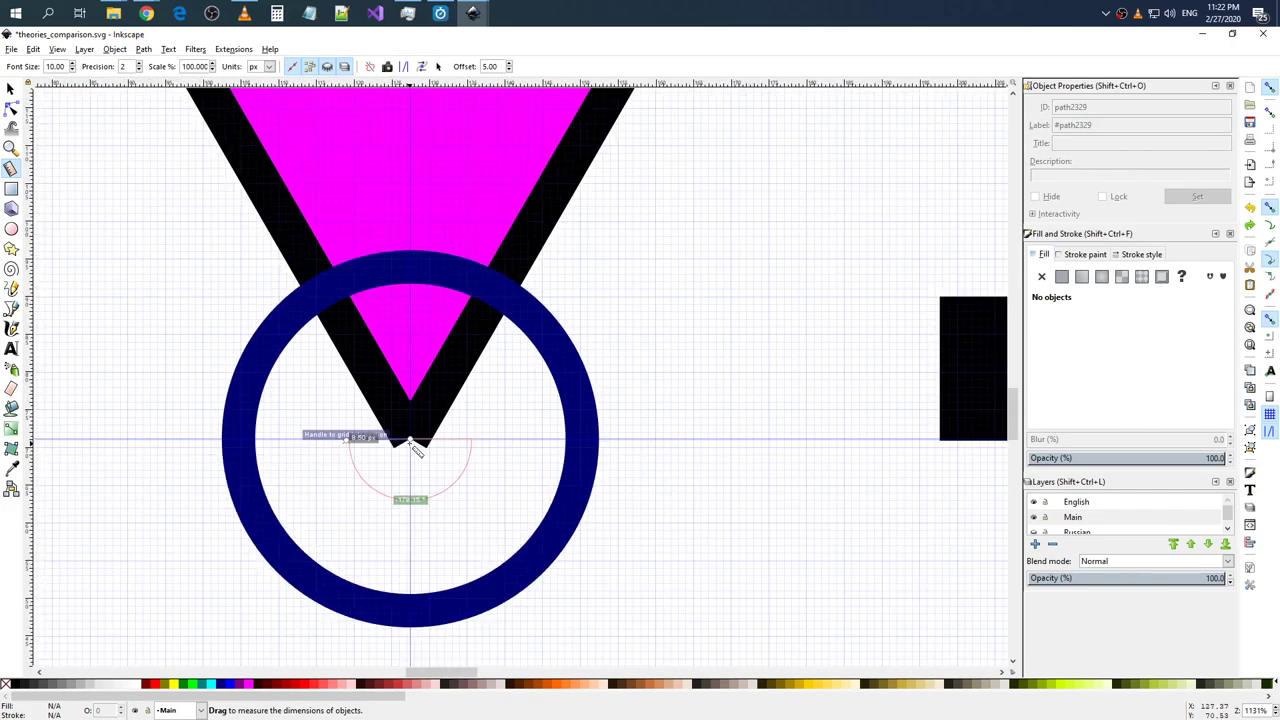
left_click_drag(413, 442, 527, 492)
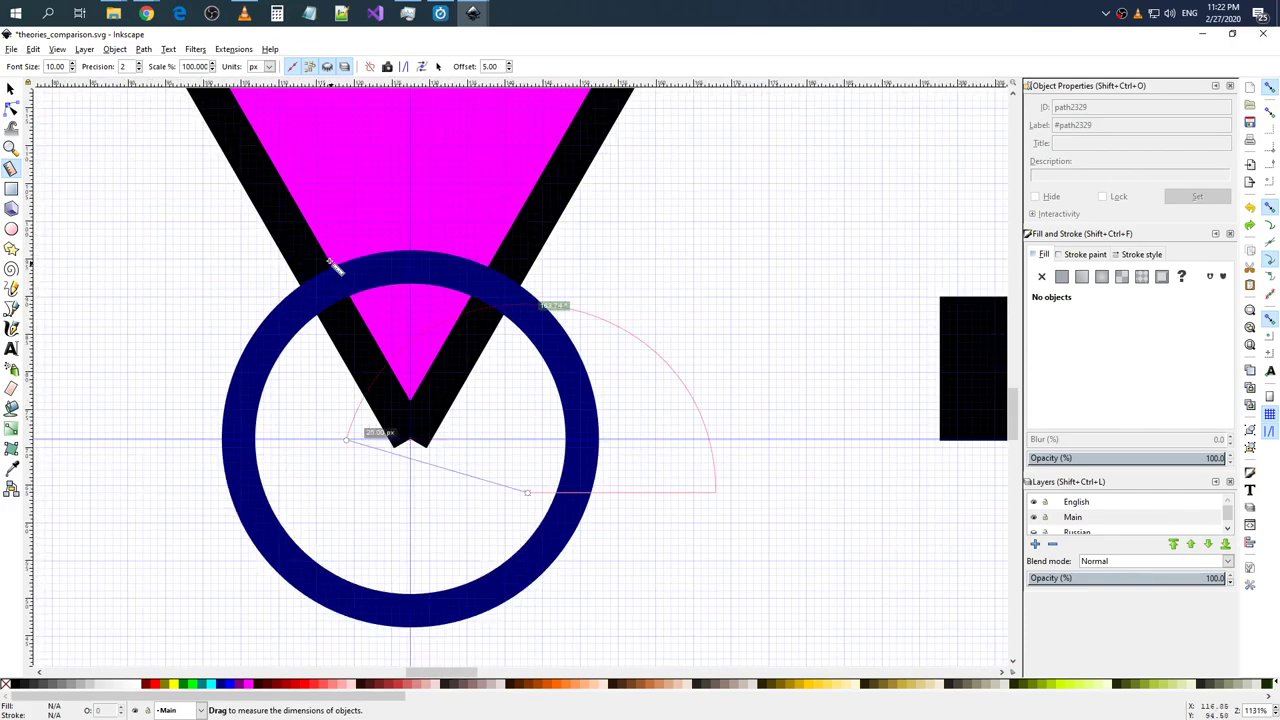
scroll(735, 180, "down", 5)
scroll(766, 163, "up", 3)
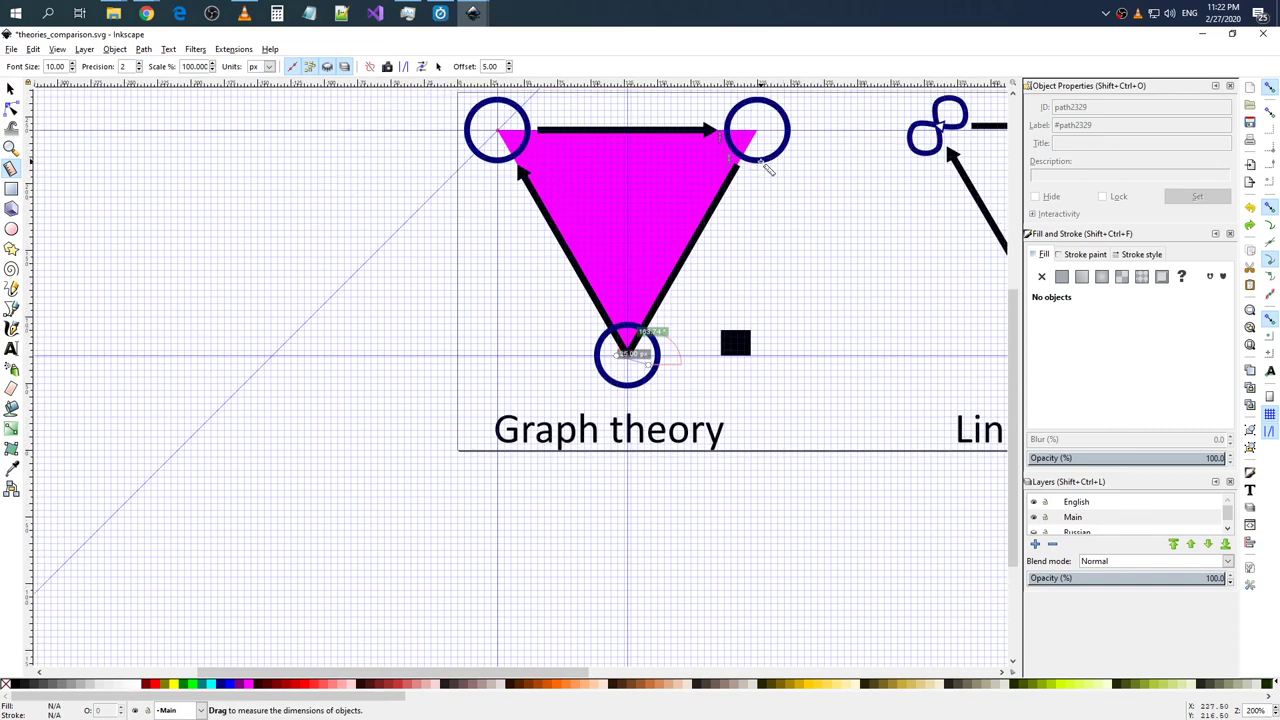
scroll(760, 188, "up", 3)
scroll(760, 190, "up", 5)
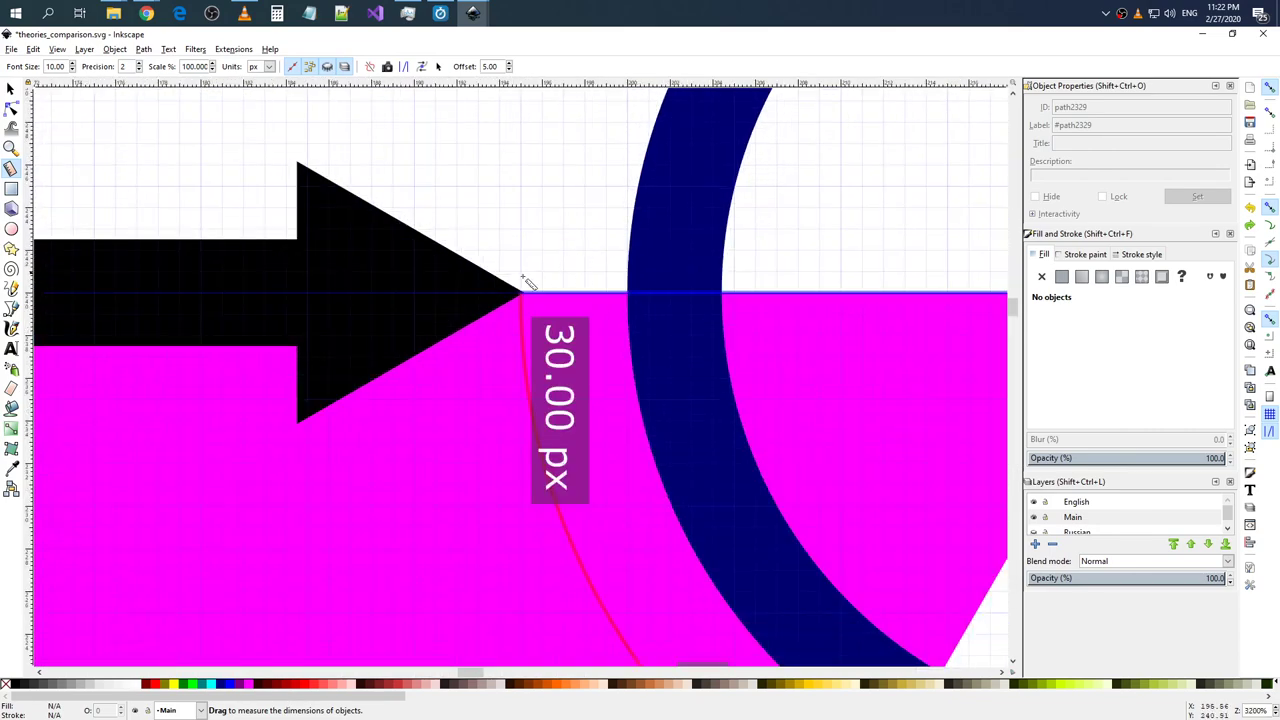
- Nudge the top black arrow's tip node slightly left, then deselect it
left_click(11, 88)
left_click(443, 278)
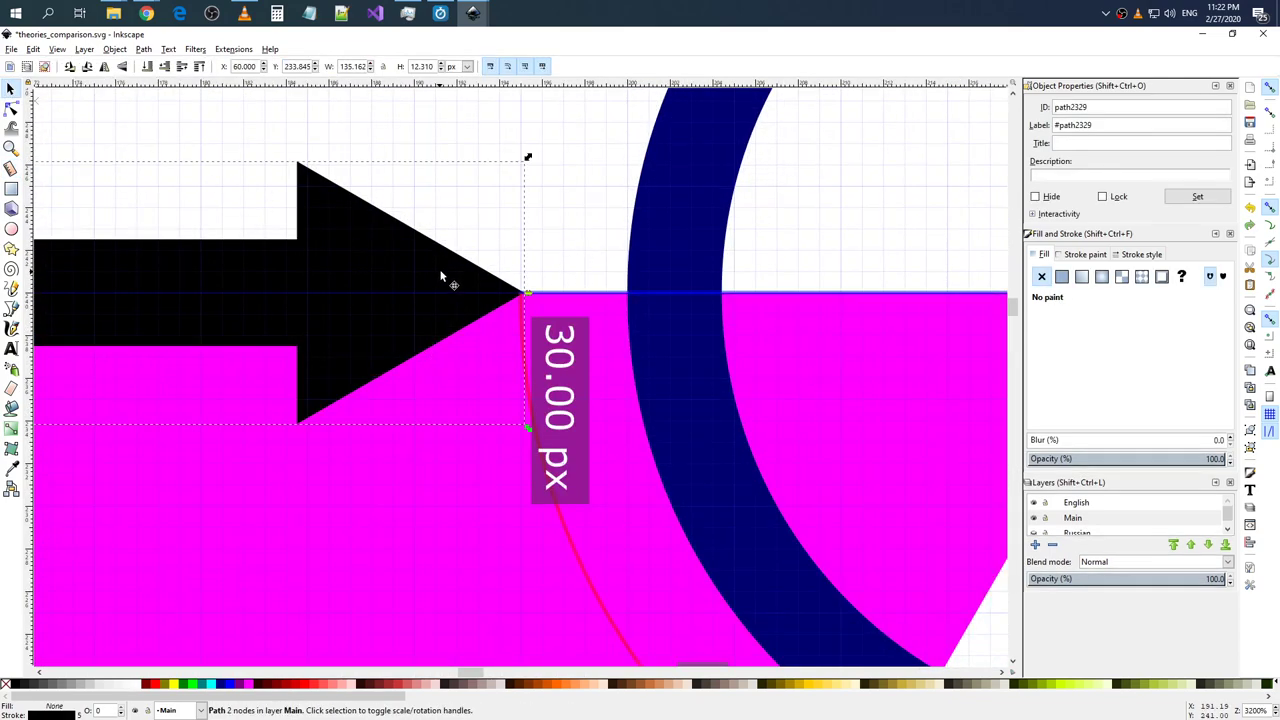
left_click(530, 316)
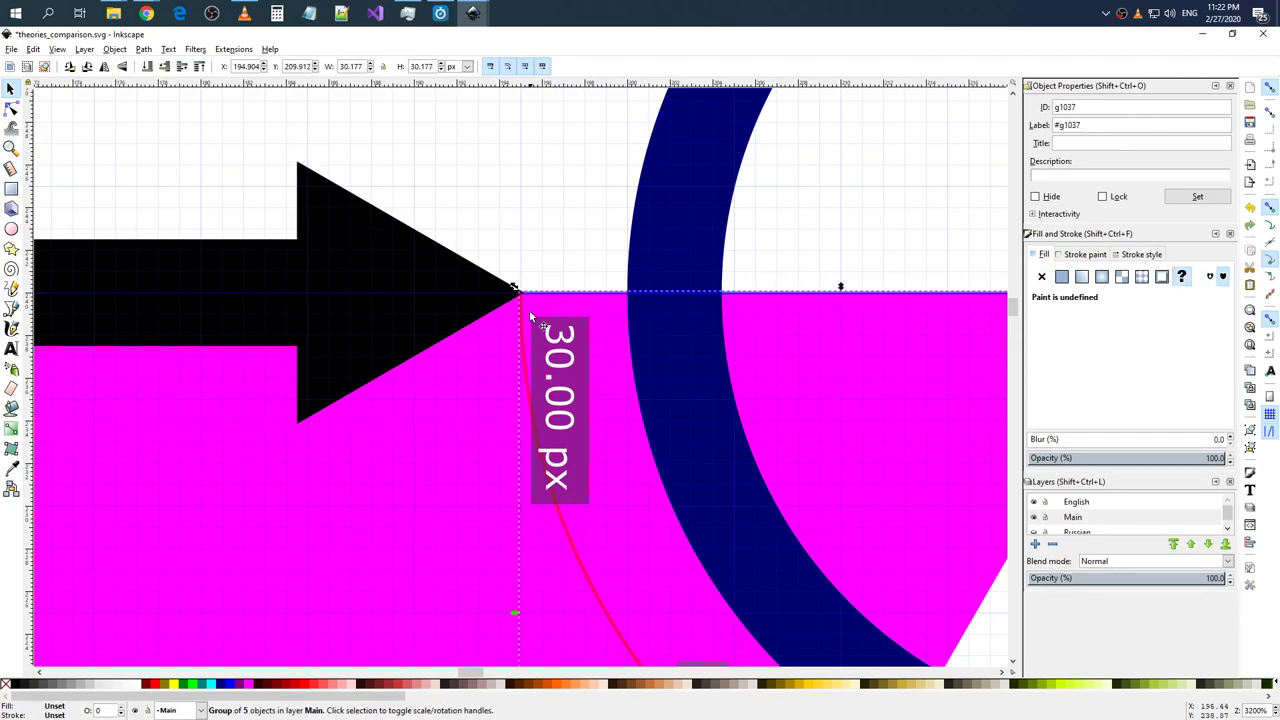
left_click(432, 275)
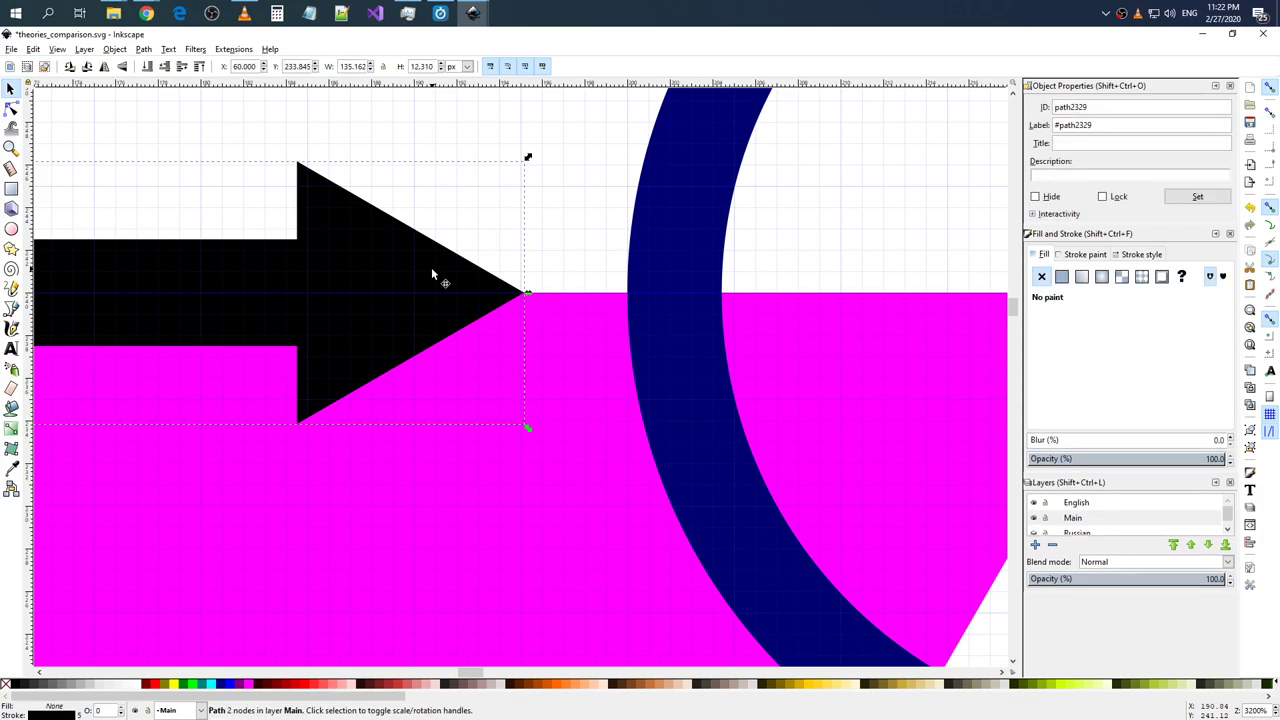
left_click(11, 108)
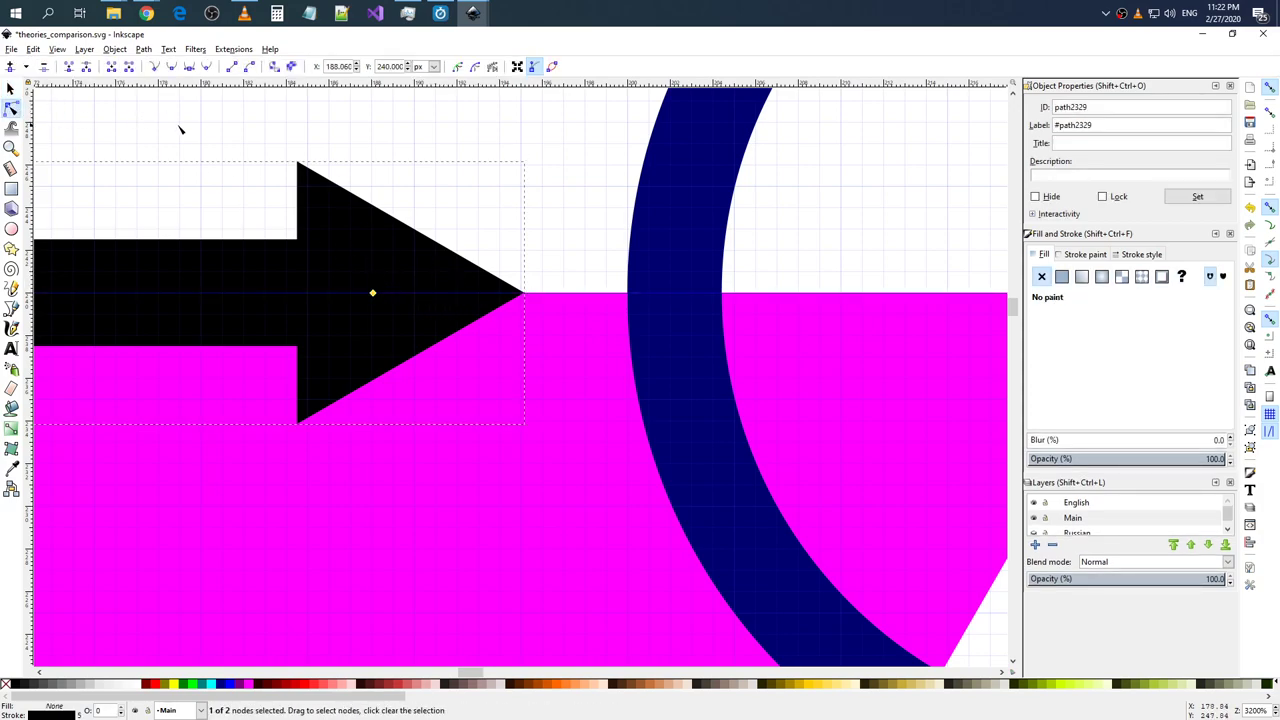
key("alt+Left")
key("alt+Left")
key("alt+Left")
key("alt+Left")
key("alt+Left")
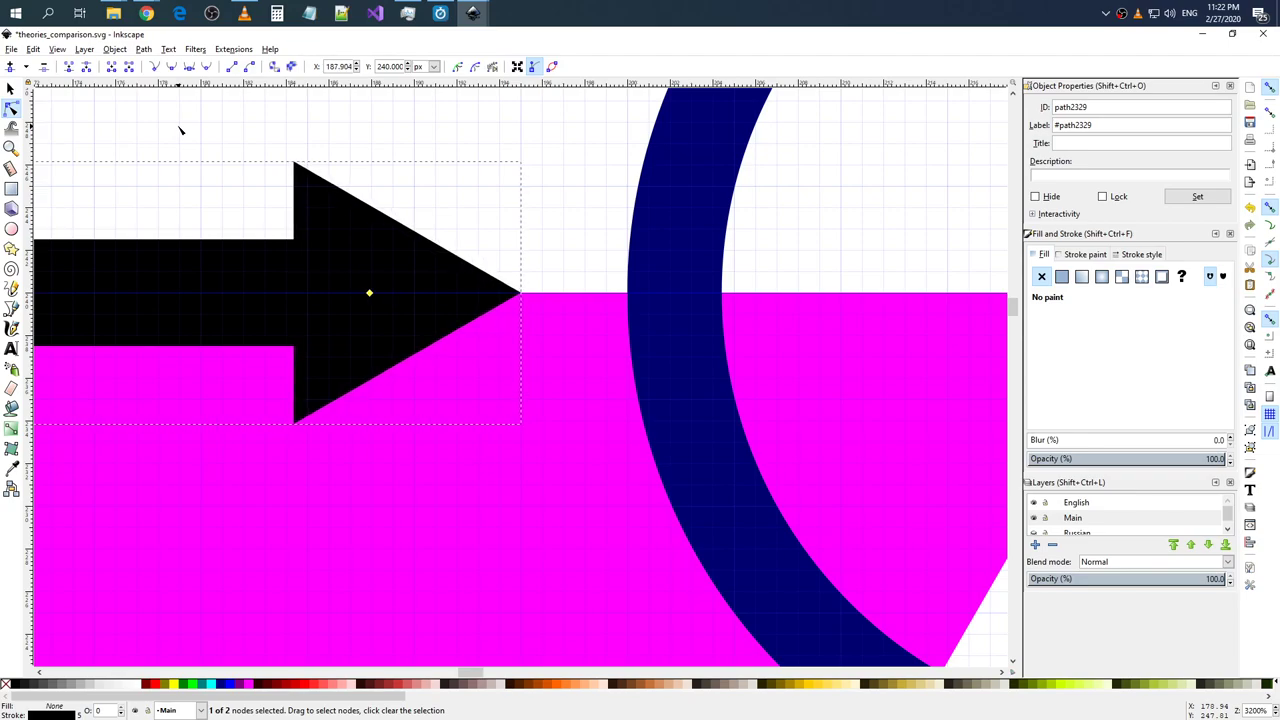
left_click(9, 88)
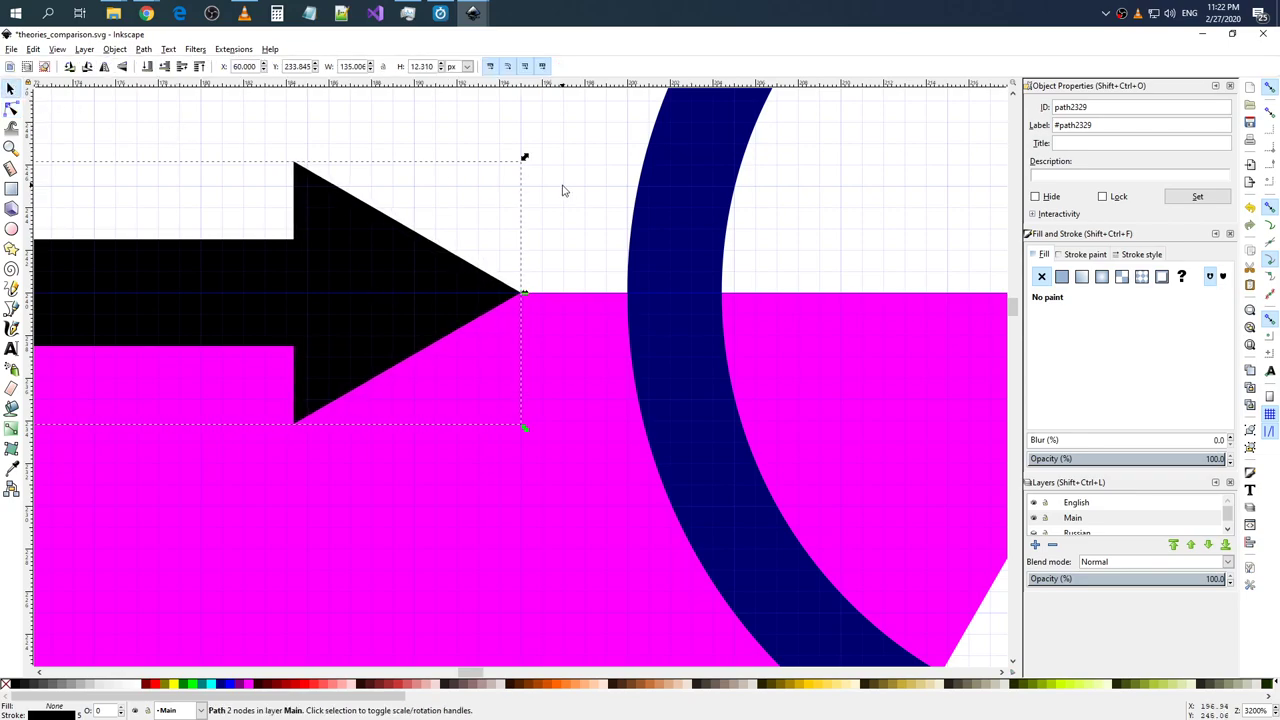
left_click(563, 190)
- Zoom and pan around to inspect the other arrow ends near the circles
scroll(565, 190, "down", 1, "ctrl")
scroll(565, 190, "down", 4, "ctrl")
scroll(590, 200, "down", 1, "ctrl")
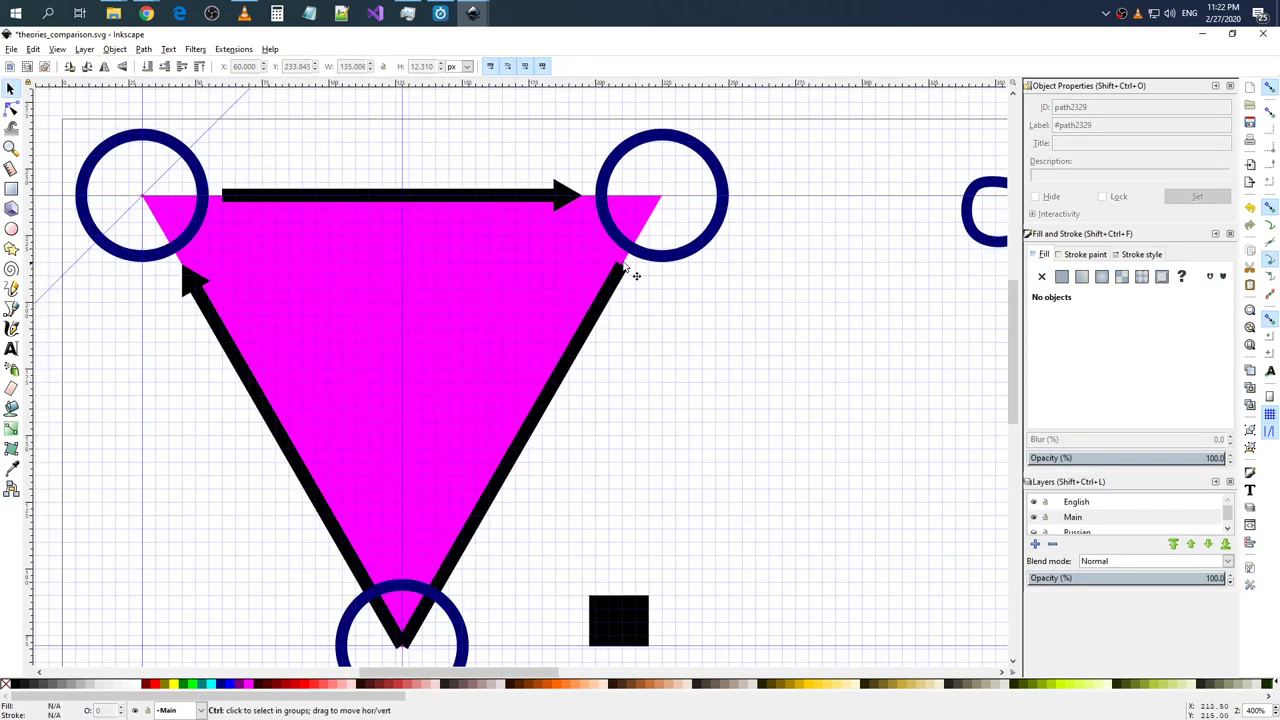
scroll(624, 268, "up", 5, "ctrl")
scroll(618, 312, "down", 1, "ctrl")
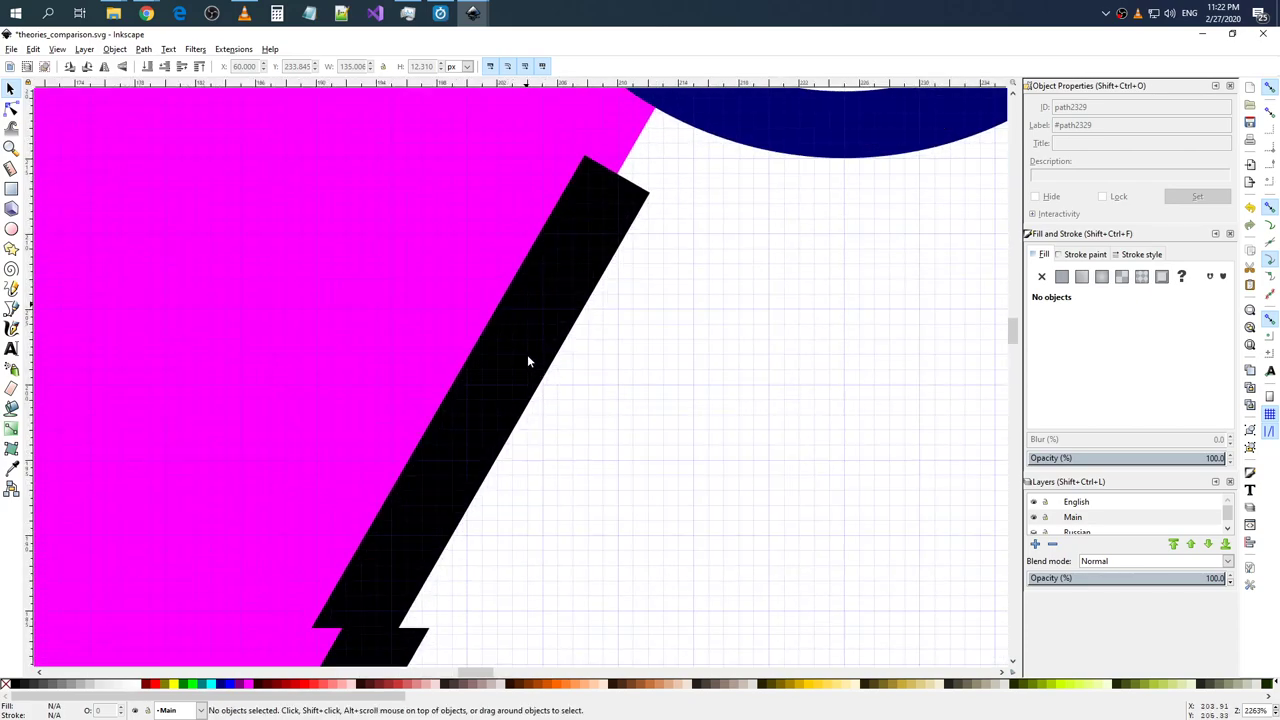
scroll(528, 360, "down", 2, "ctrl")
scroll(528, 343, "down", 2, "ctrl")
scroll(450, 497, "up", 2, "ctrl")
scroll(449, 495, "up", 4, "ctrl")
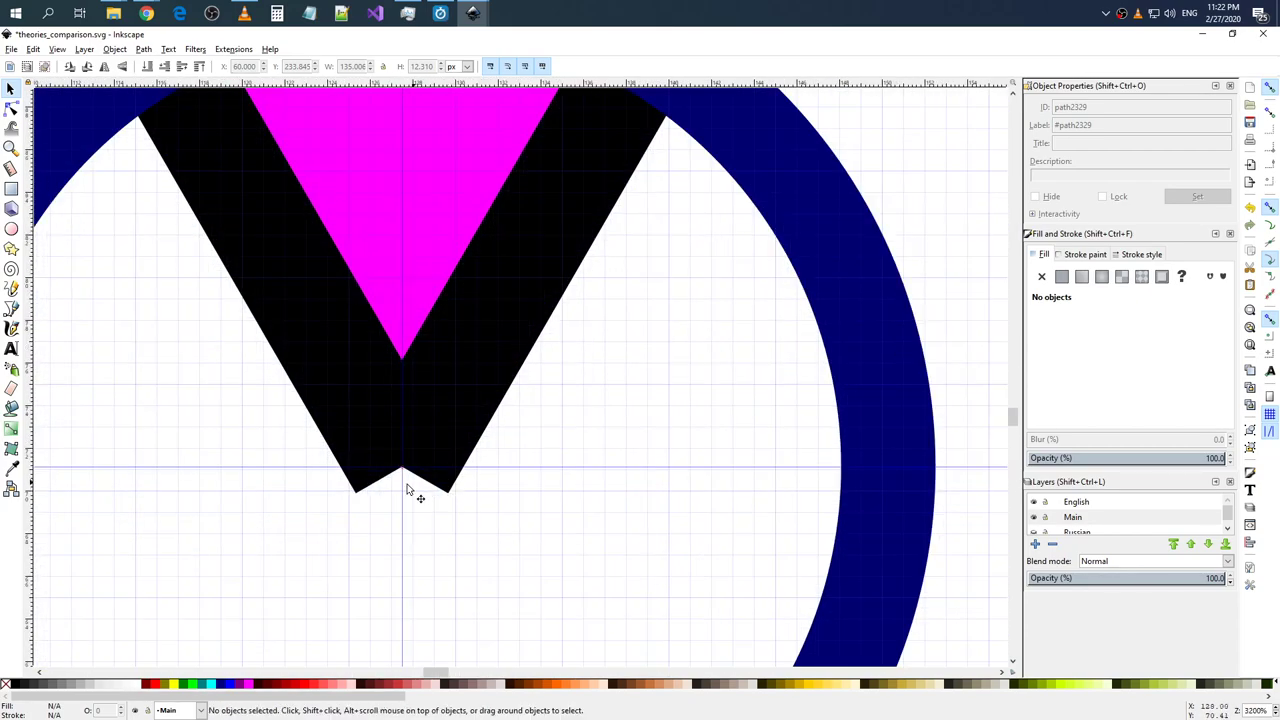
scroll(350, 285, "down", 1, "ctrl")
scroll(400, 267, "down", 3, "ctrl")
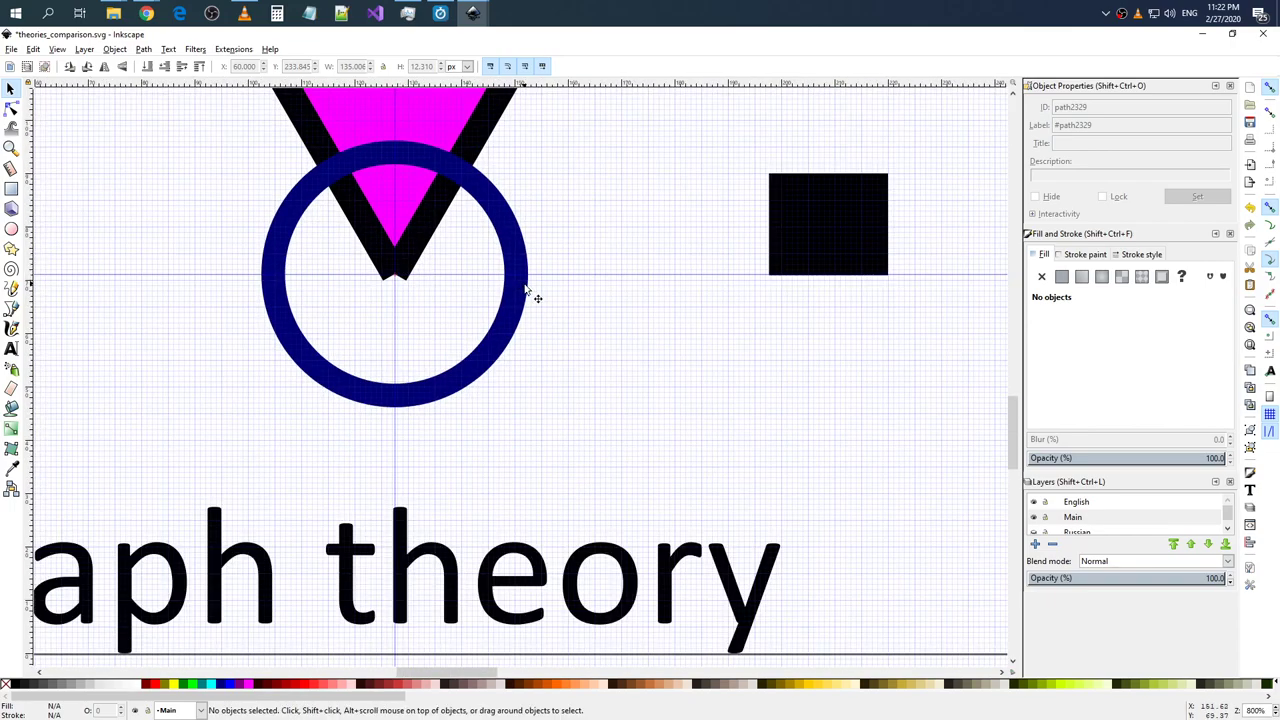
scroll(628, 275, "up", 1)
scroll(628, 272, "up", 3, "ctrl")
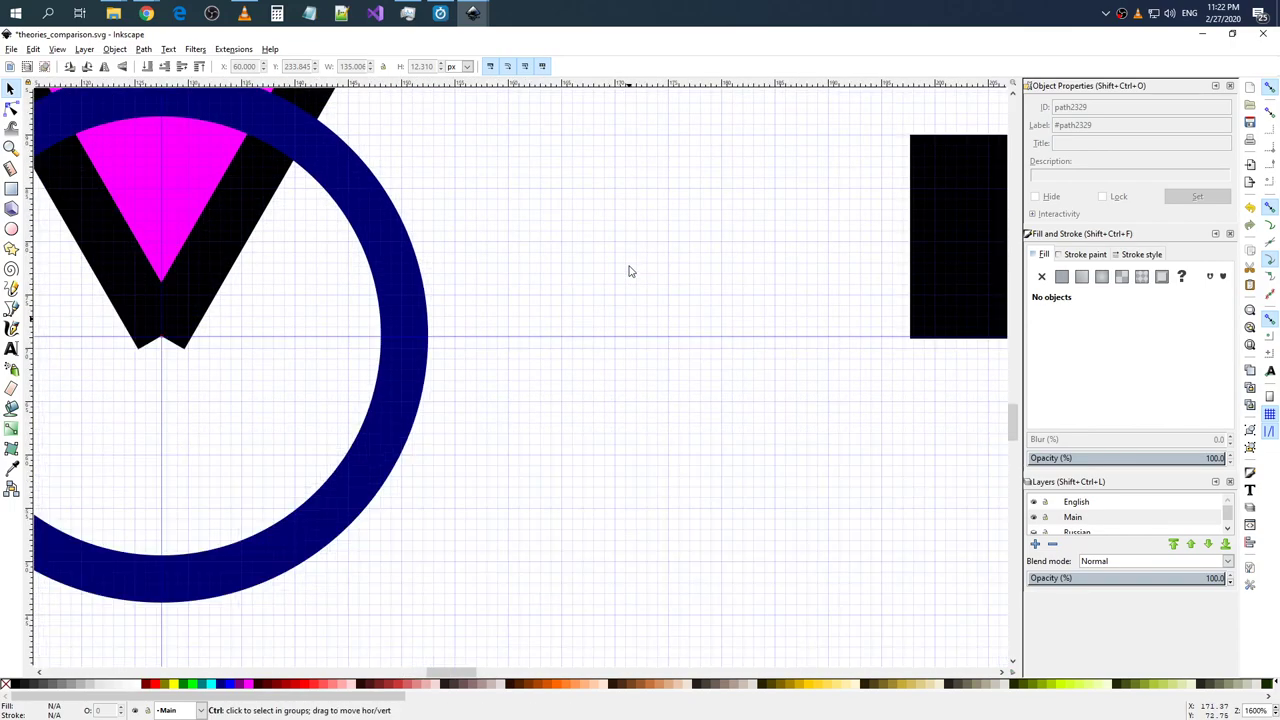
left_click_drag(455, 672, 447, 672)
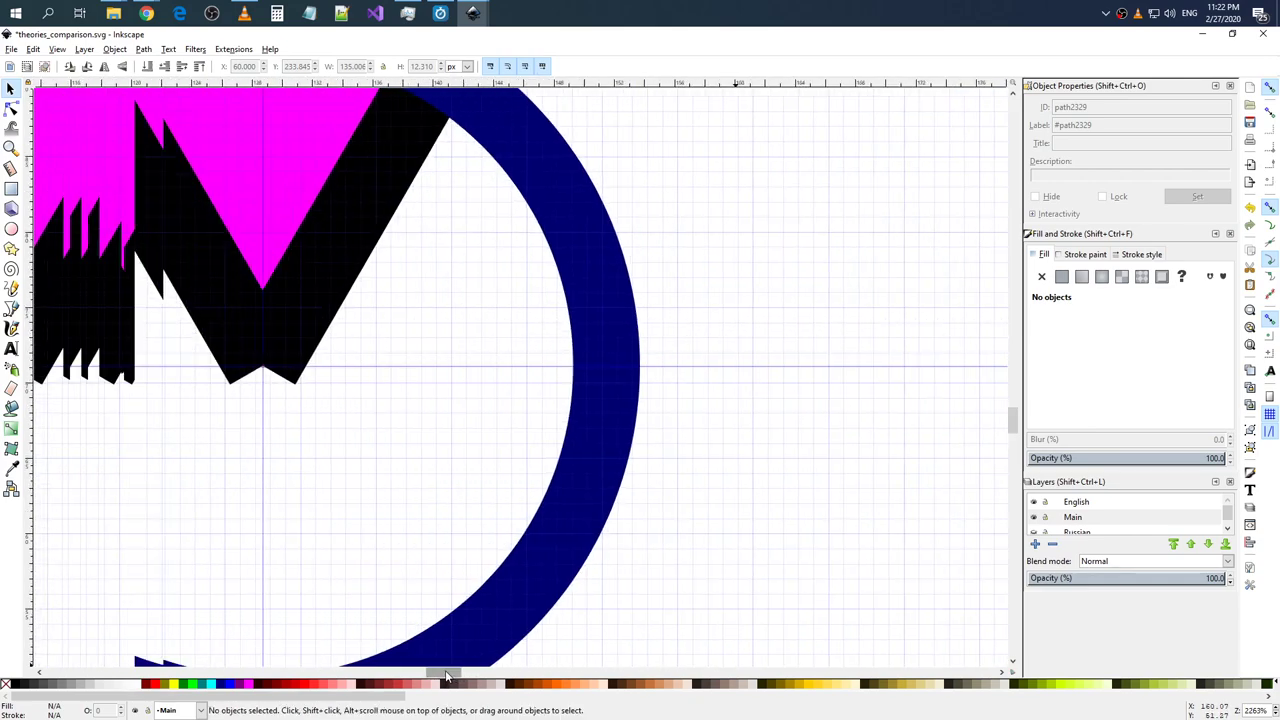
scroll(502, 545, "down", 3)
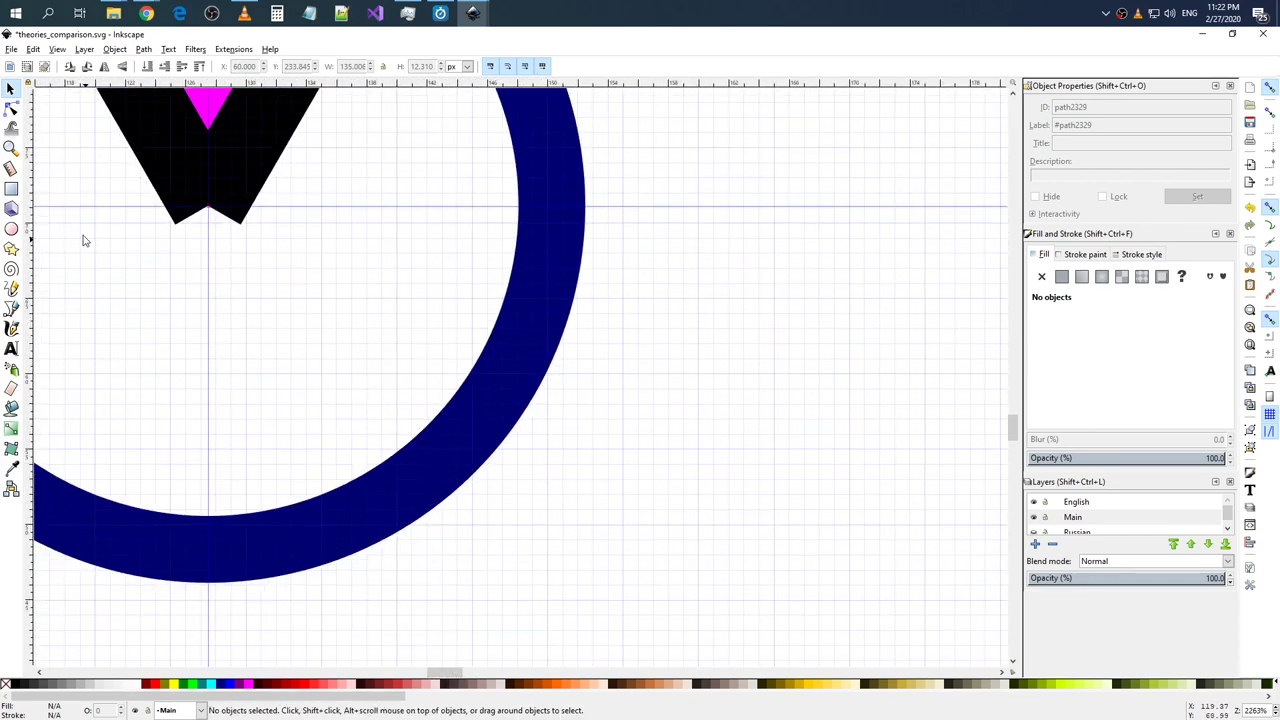
left_click(11, 168)
- Convert the 30.13 px measurement from the V tip into a group pivoting on that tip
mouse_move(207, 208)
left_mouse_down()
mouse_move(662, 207)
mouse_move(649, 207)
mouse_move(637, 425)
mouse_move(352, 576)
mouse_move(368, 617)
mouse_move(394, 622)
mouse_move(208, 661)
left_mouse_up()
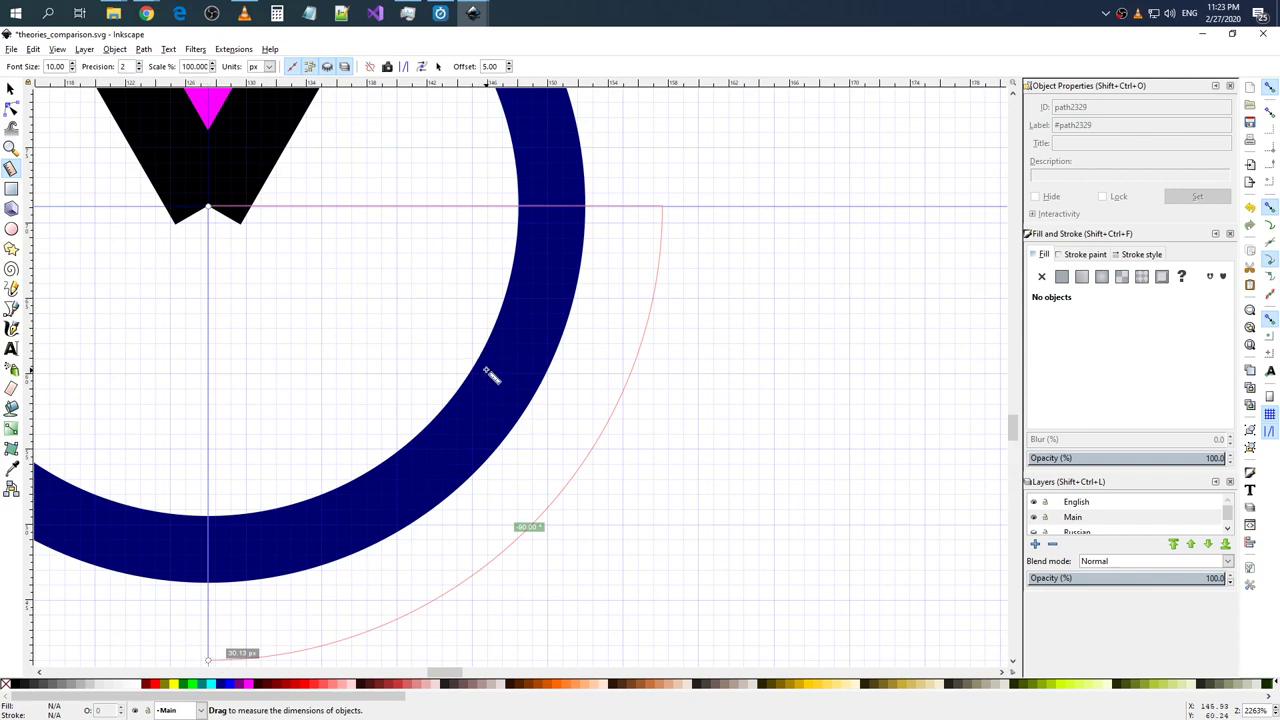
left_click(421, 66)
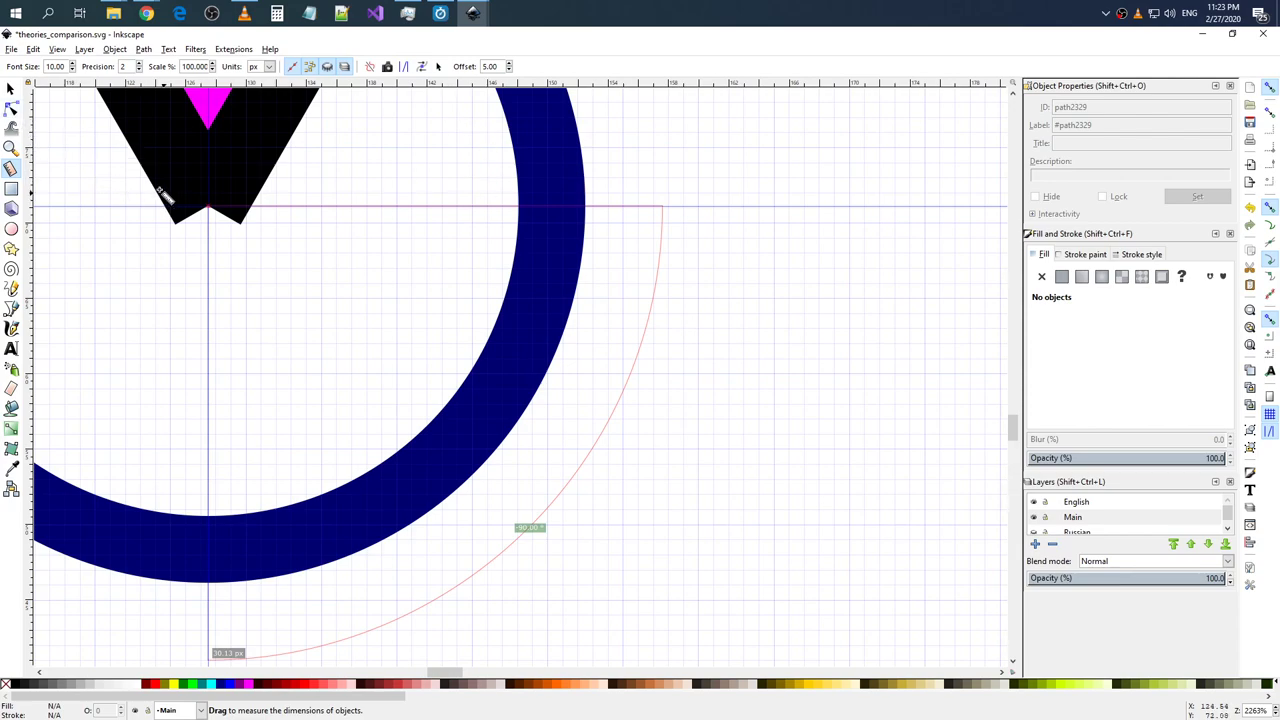
left_click(10, 88)
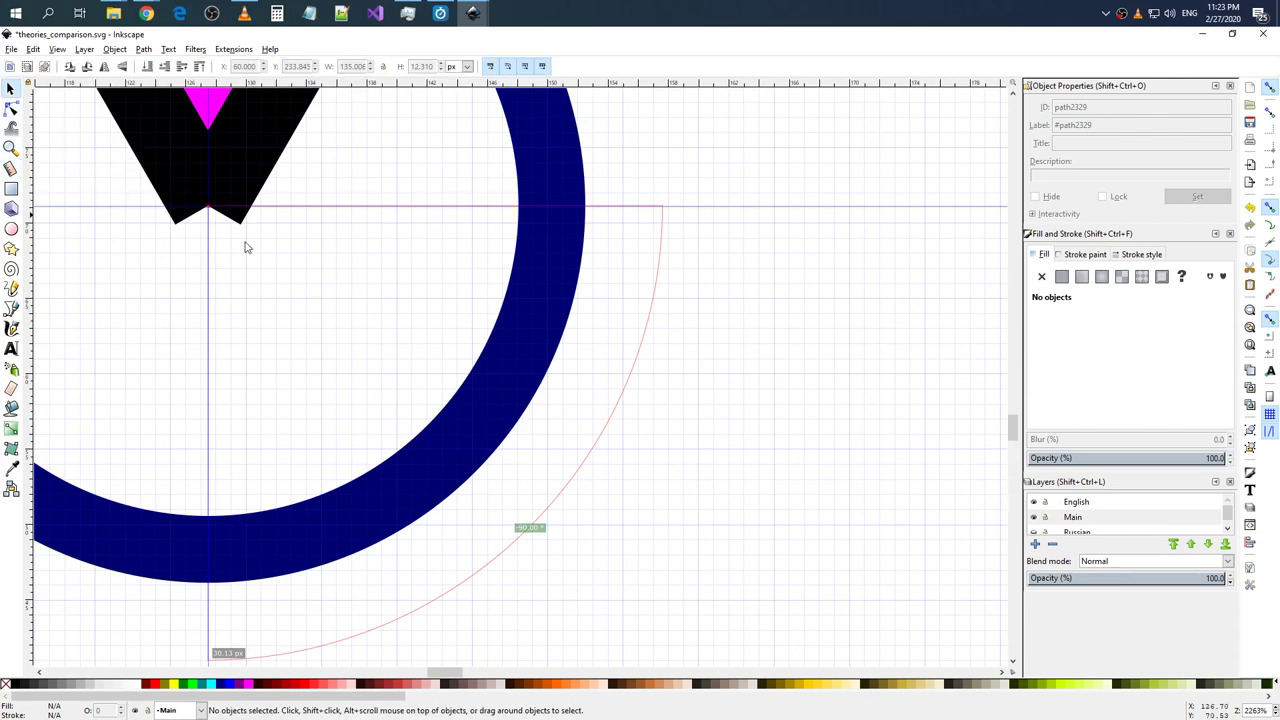
left_click(209, 420)
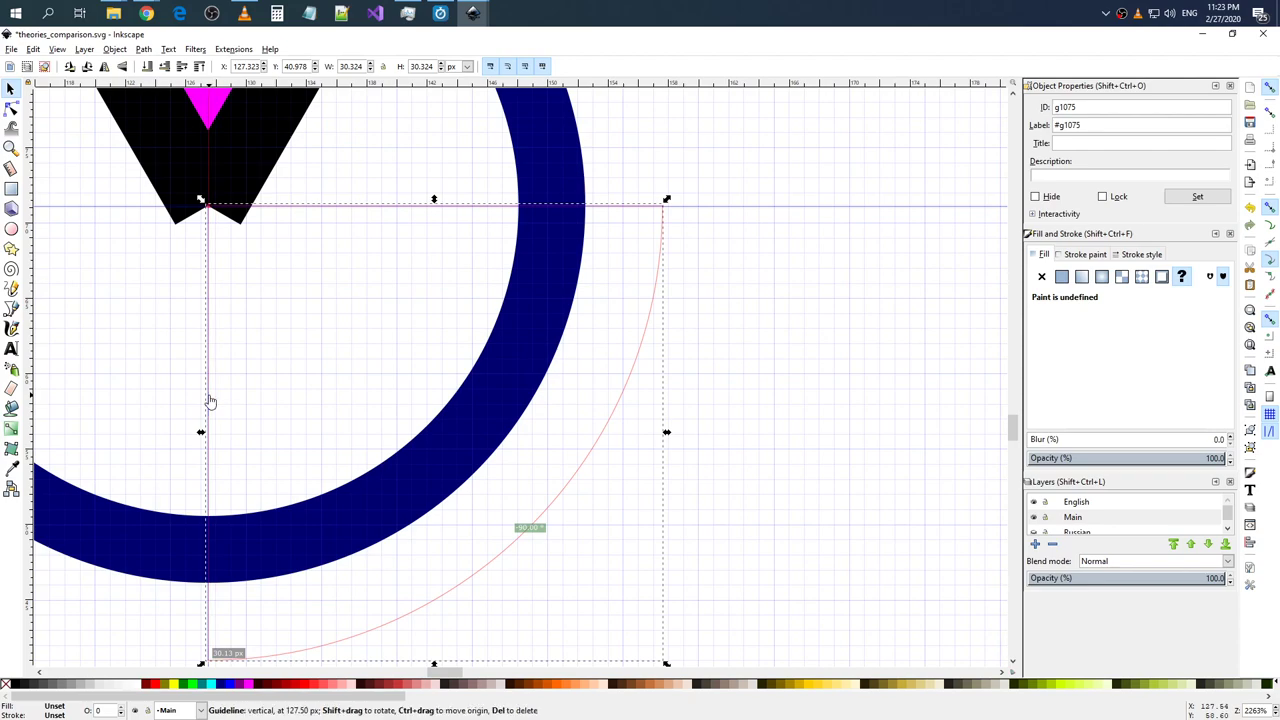
left_click(206, 454)
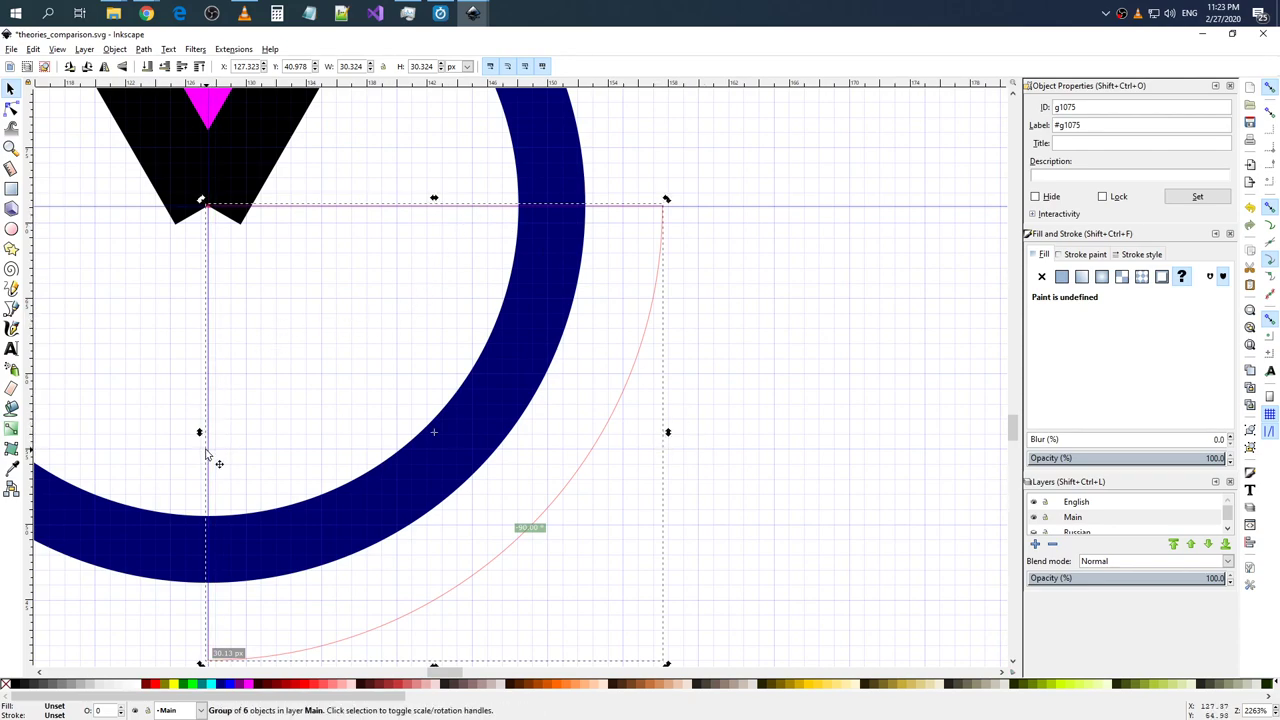
left_click_drag(433, 426, 212, 213)
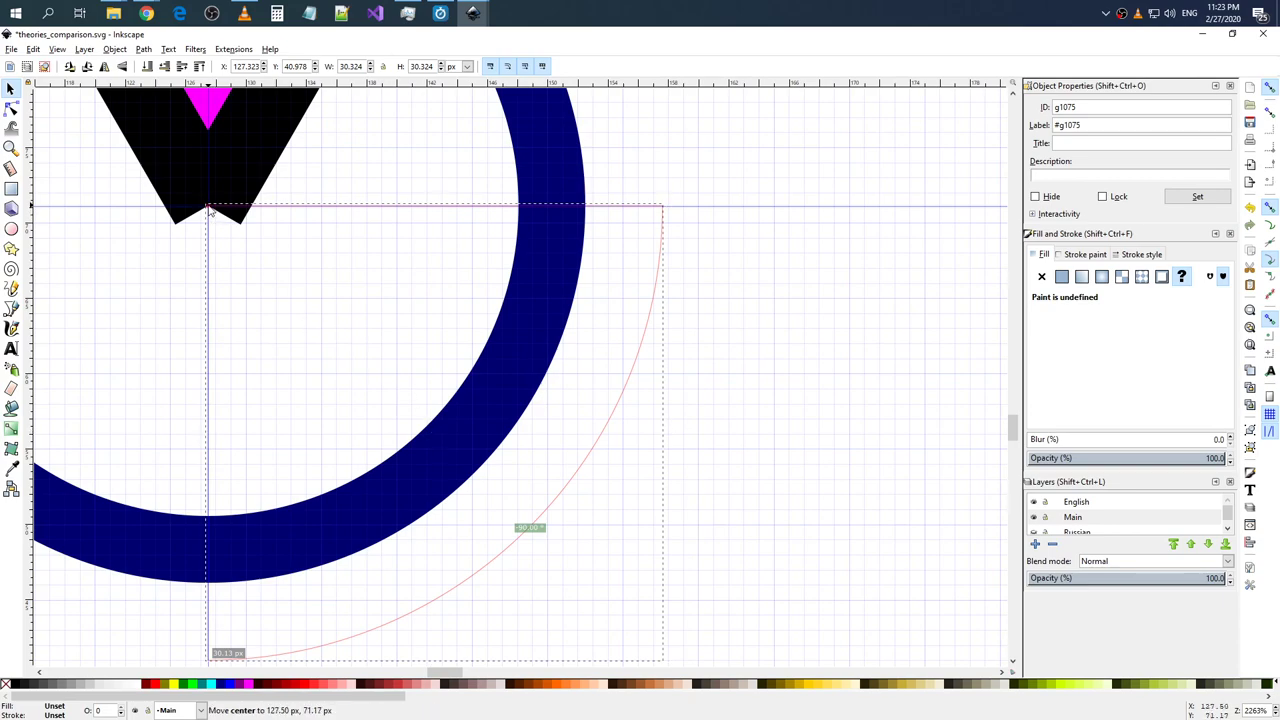
- Put the rotation centre on the magenta triangle's bottom tip and rotate the six-object group around it
scroll(210, 213, "up", 2)
scroll(210, 213, "up", 5)
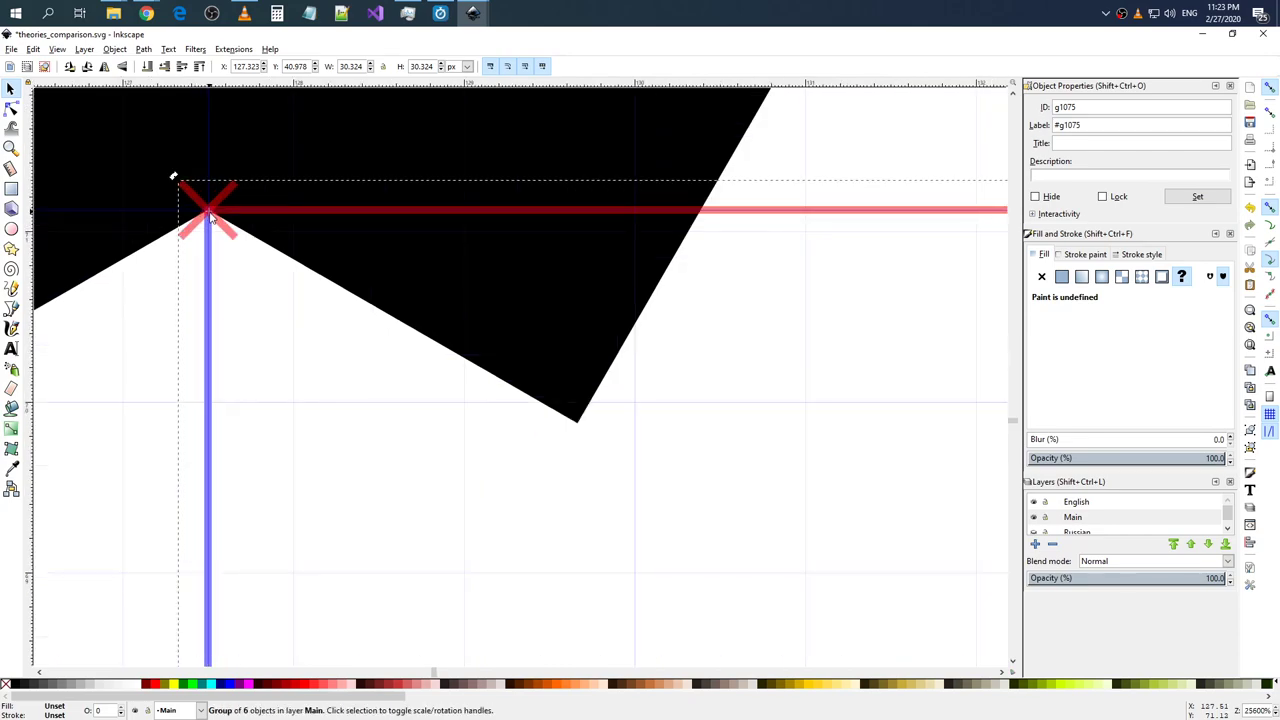
left_click_drag(210, 216, 211, 220)
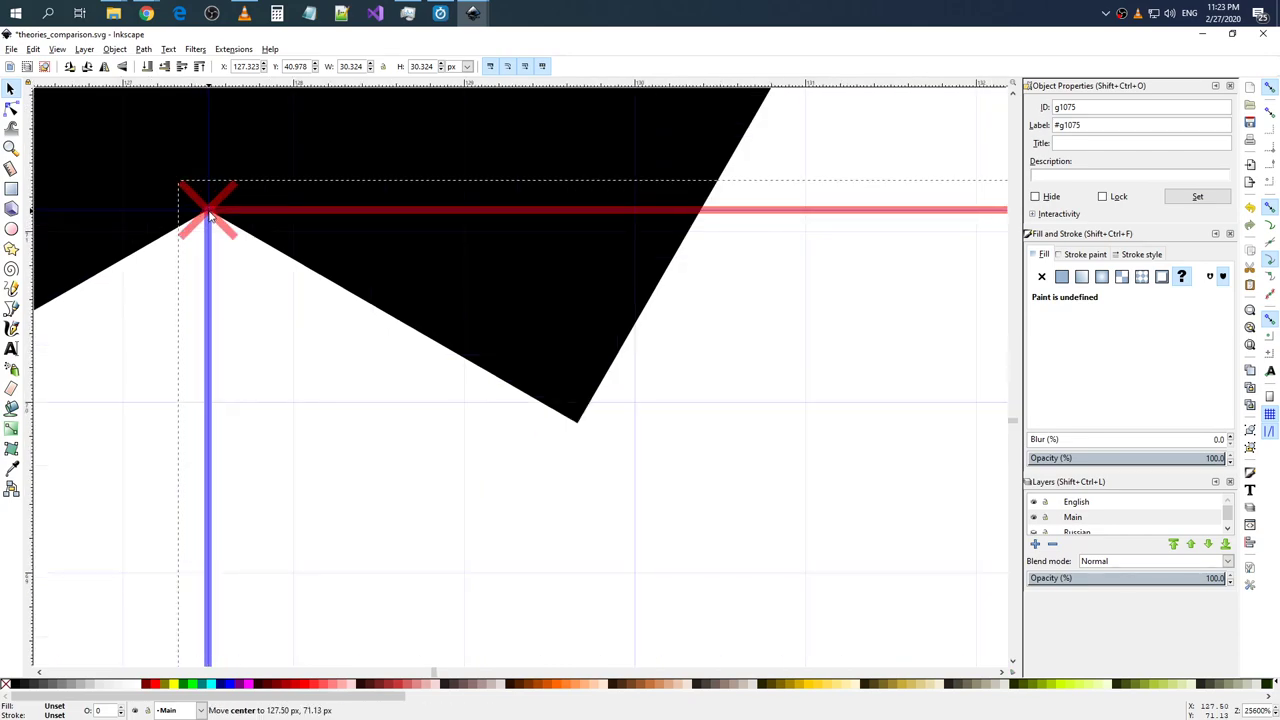
scroll(271, 231, "down", 5)
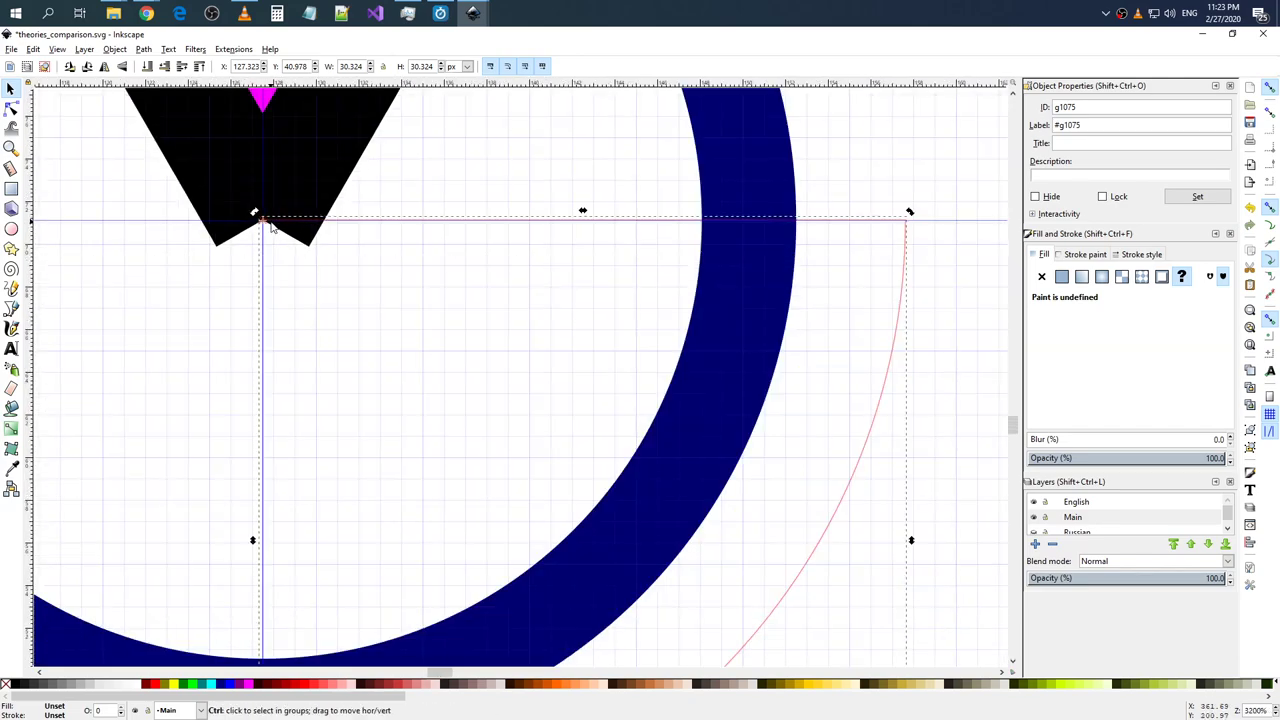
scroll(360, 249, "down", 4)
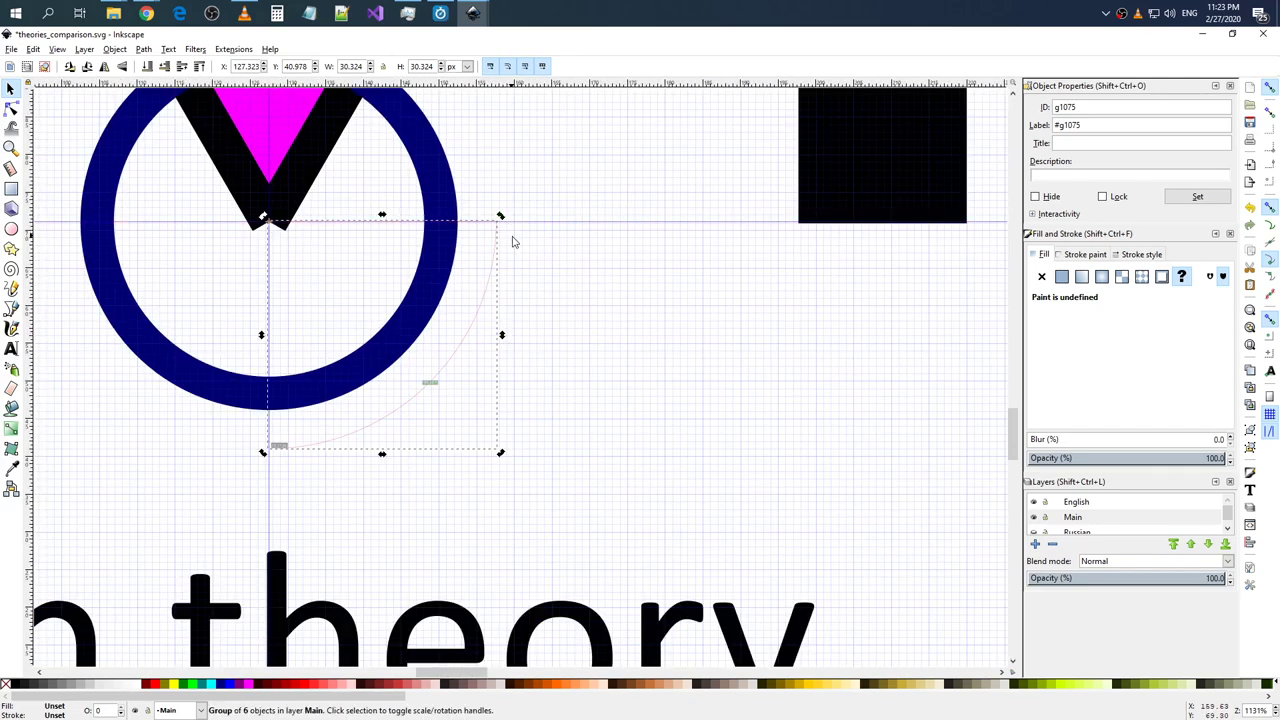
scroll(514, 290, "up", 3)
left_click_drag(500, 322, 158, 205)
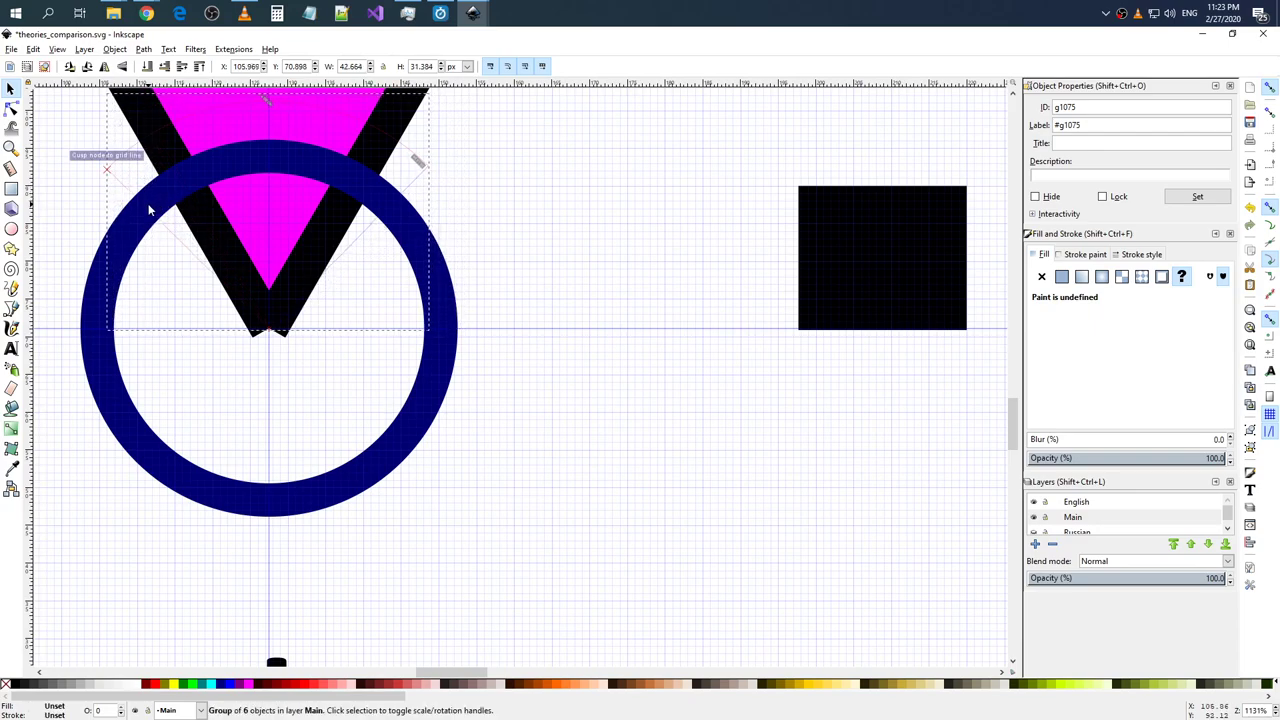
scroll(323, 162, "down", 1, "ctrl")
scroll(320, 162, "up", 1, "ctrl")
scroll(314, 163, "down", 2, "ctrl")
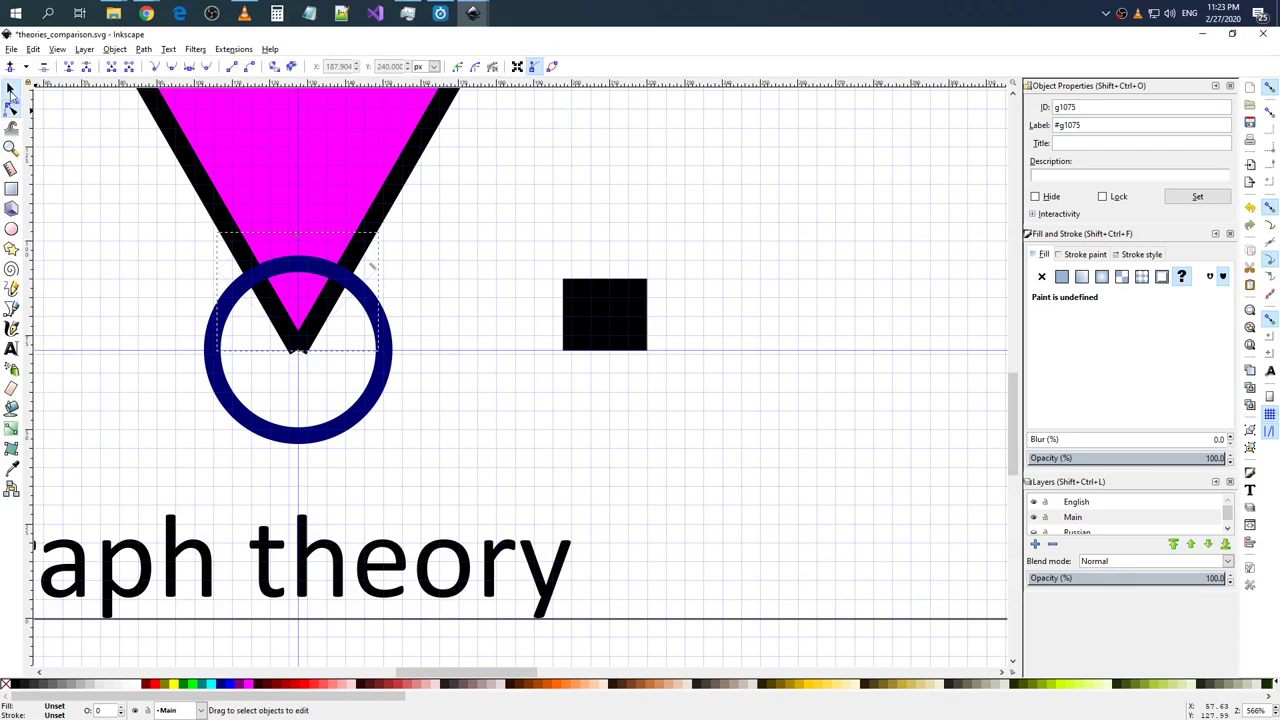
scroll(353, 263, "up", 5, "ctrl")
scroll(340, 240, "up", 1, "ctrl")
key("n")
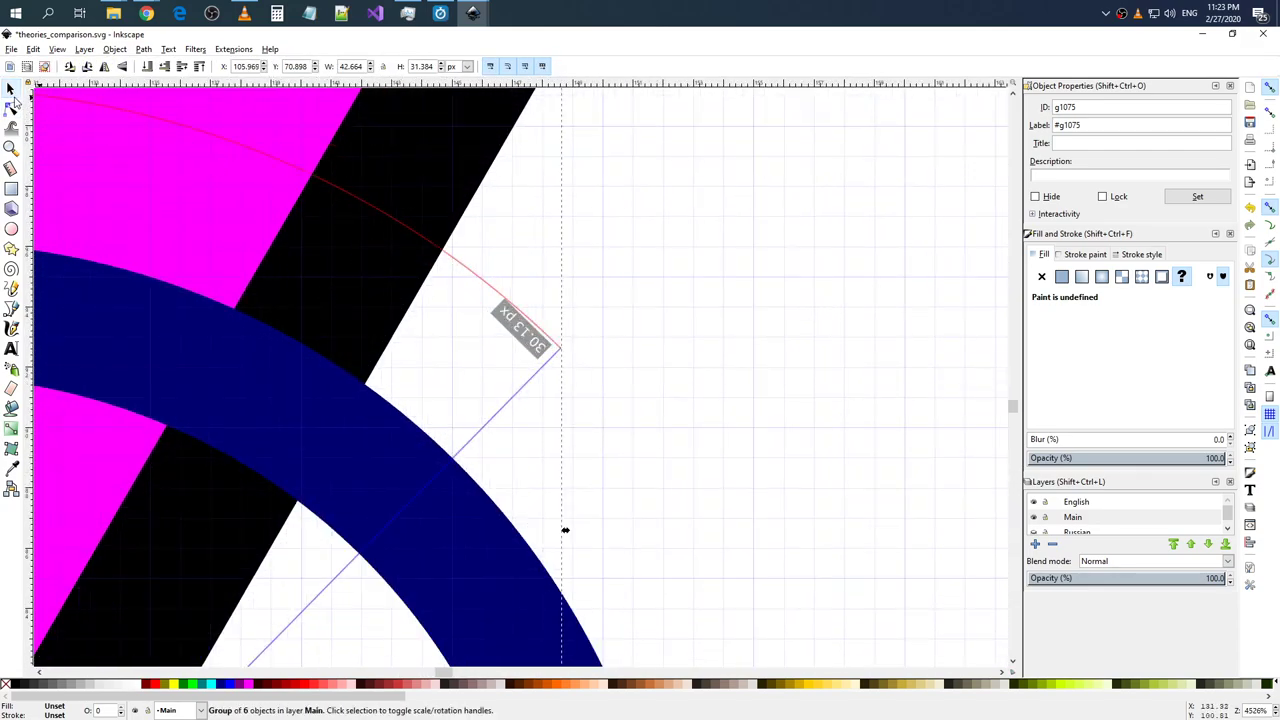
left_click(381, 213)
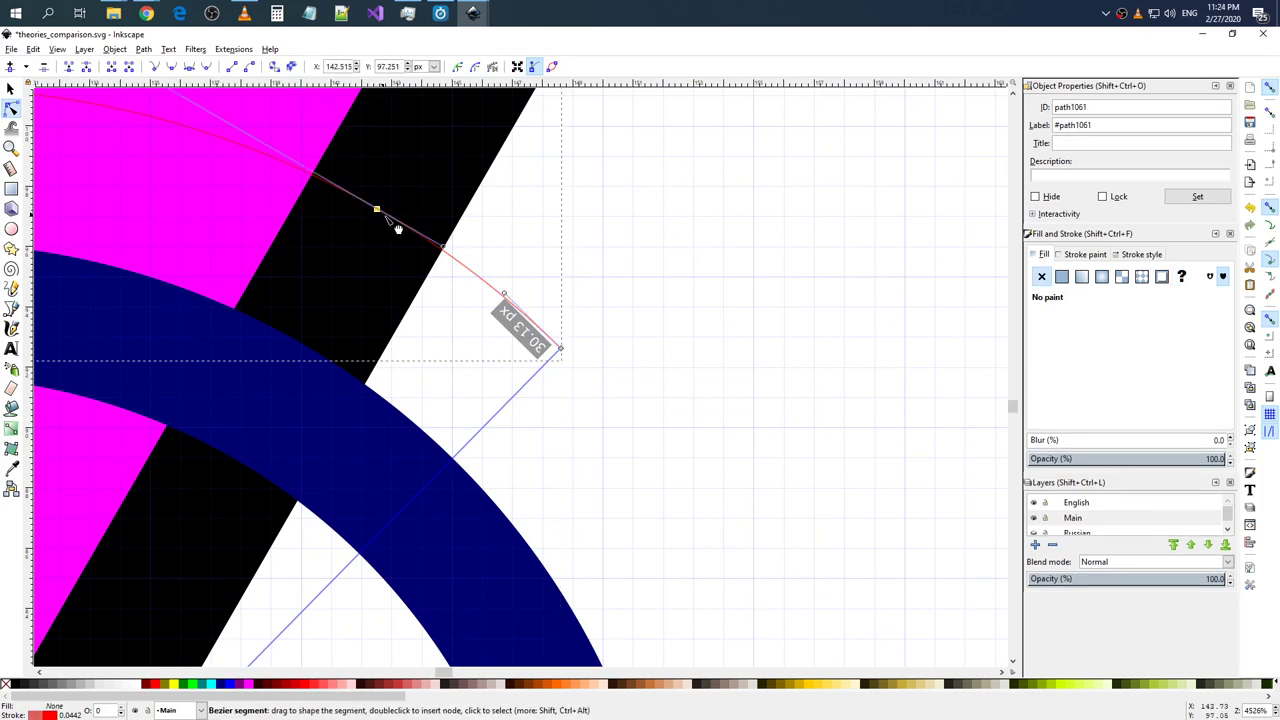
double_click(378, 210)
key("Delete")
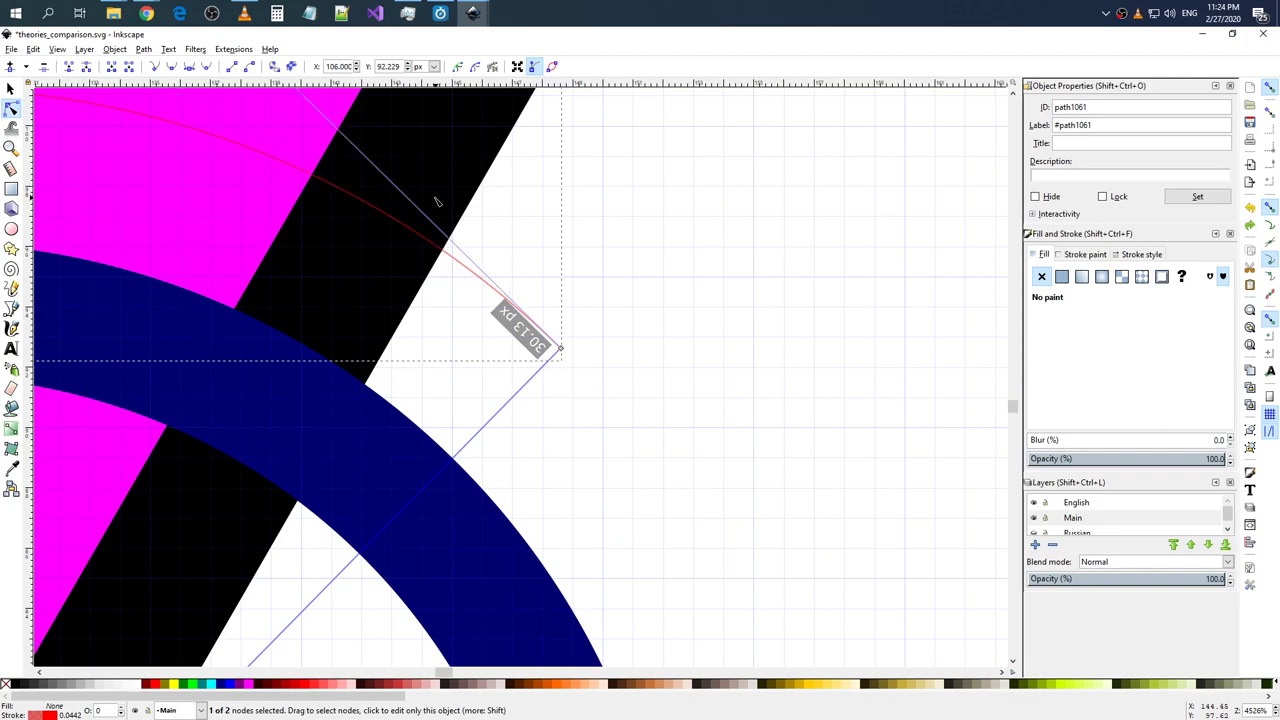
key("s")
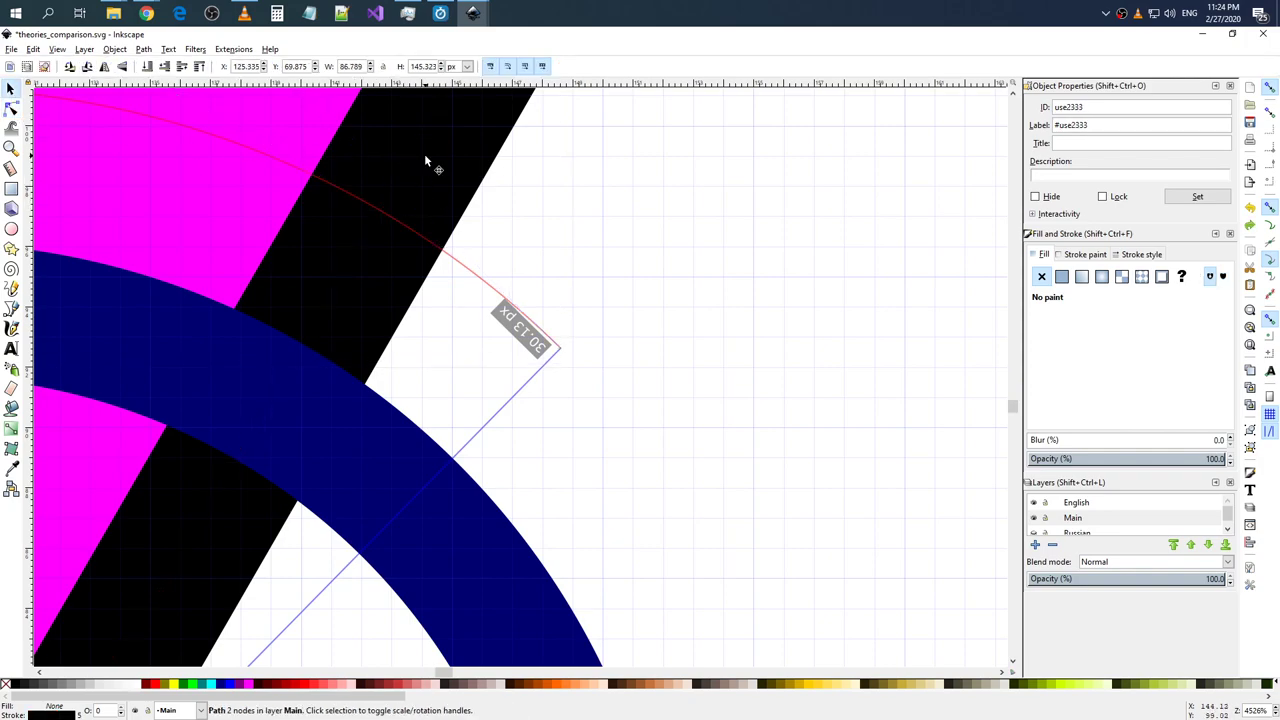
key("n")
scroll(352, 217, "down", 2)
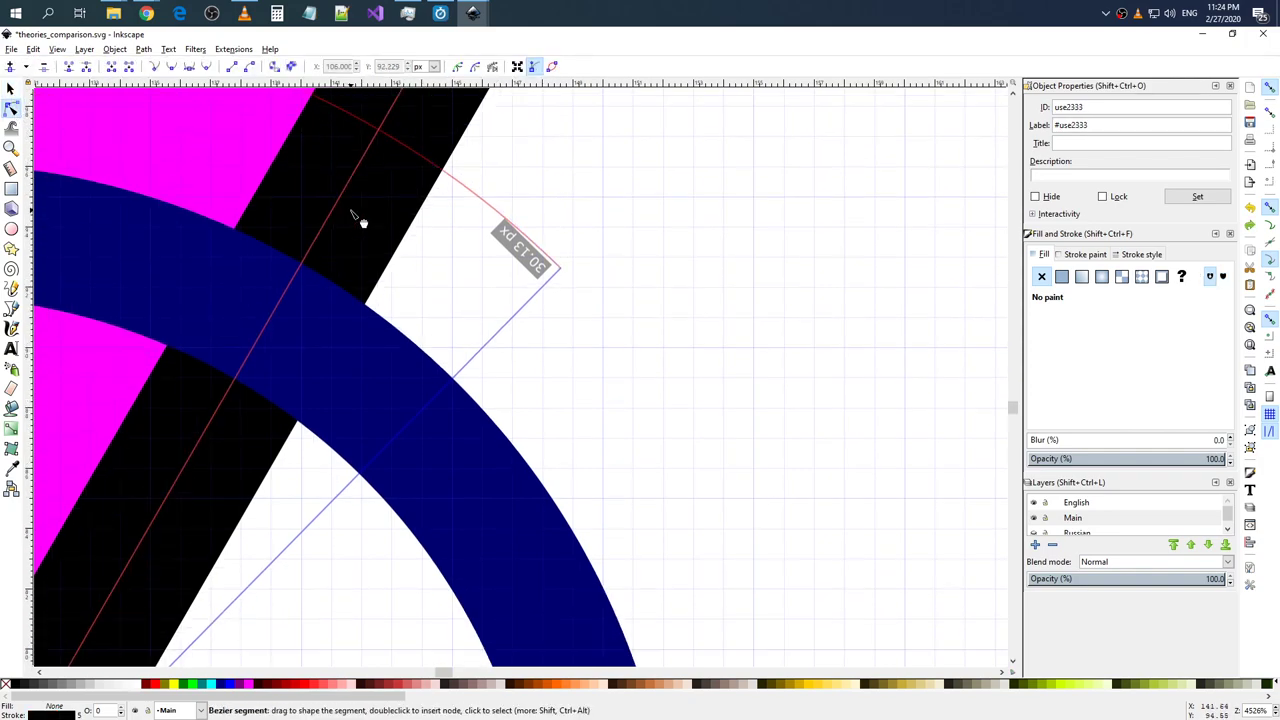
scroll(362, 214, "down", 3)
scroll(366, 214, "down", 2)
scroll(363, 208, "down", 4)
scroll(375, 195, "up", 2)
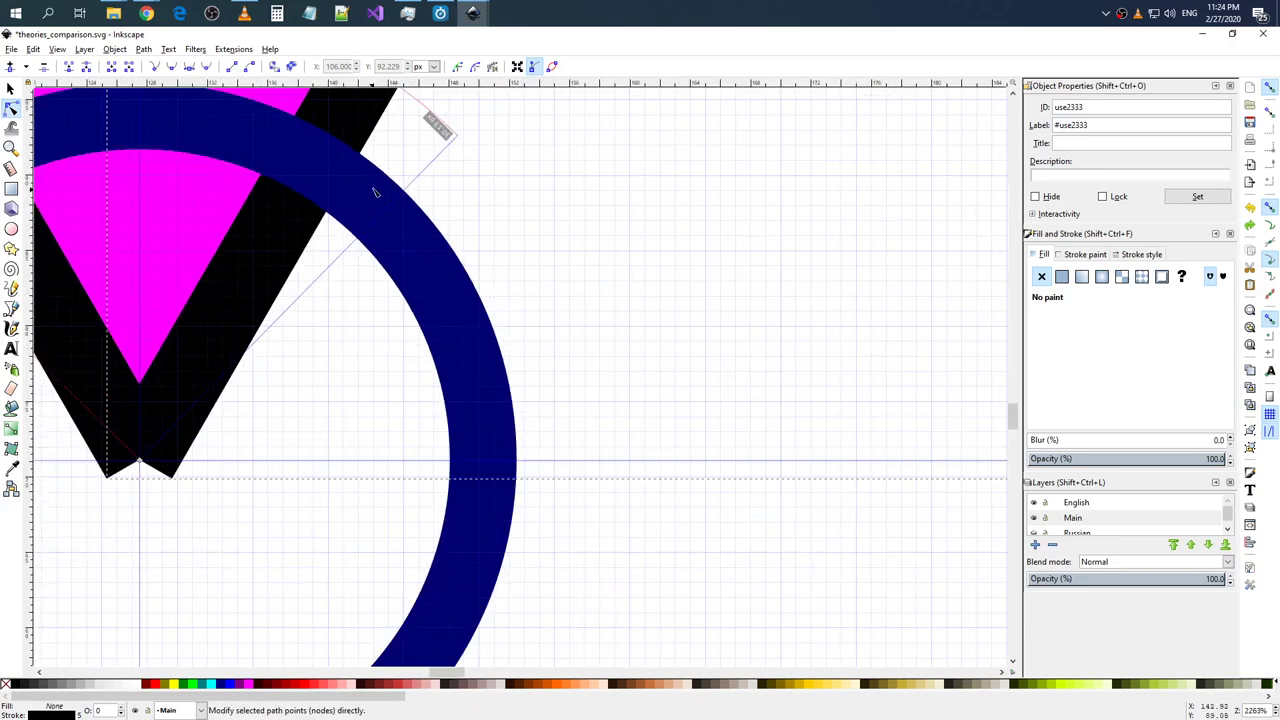
scroll(388, 185, "up", 4)
scroll(385, 188, "up", 6)
scroll(349, 200, "up", 3)
scroll(329, 217, "up", 4)
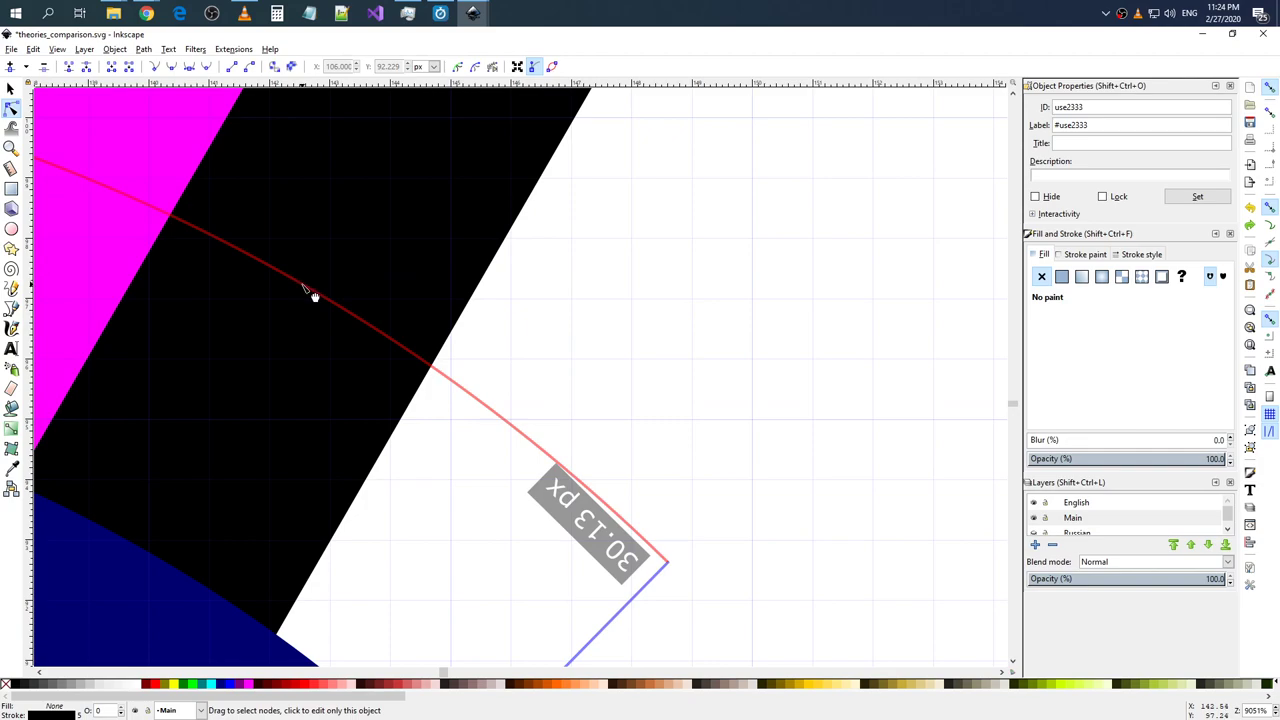
scroll(300, 300, "down", 8)
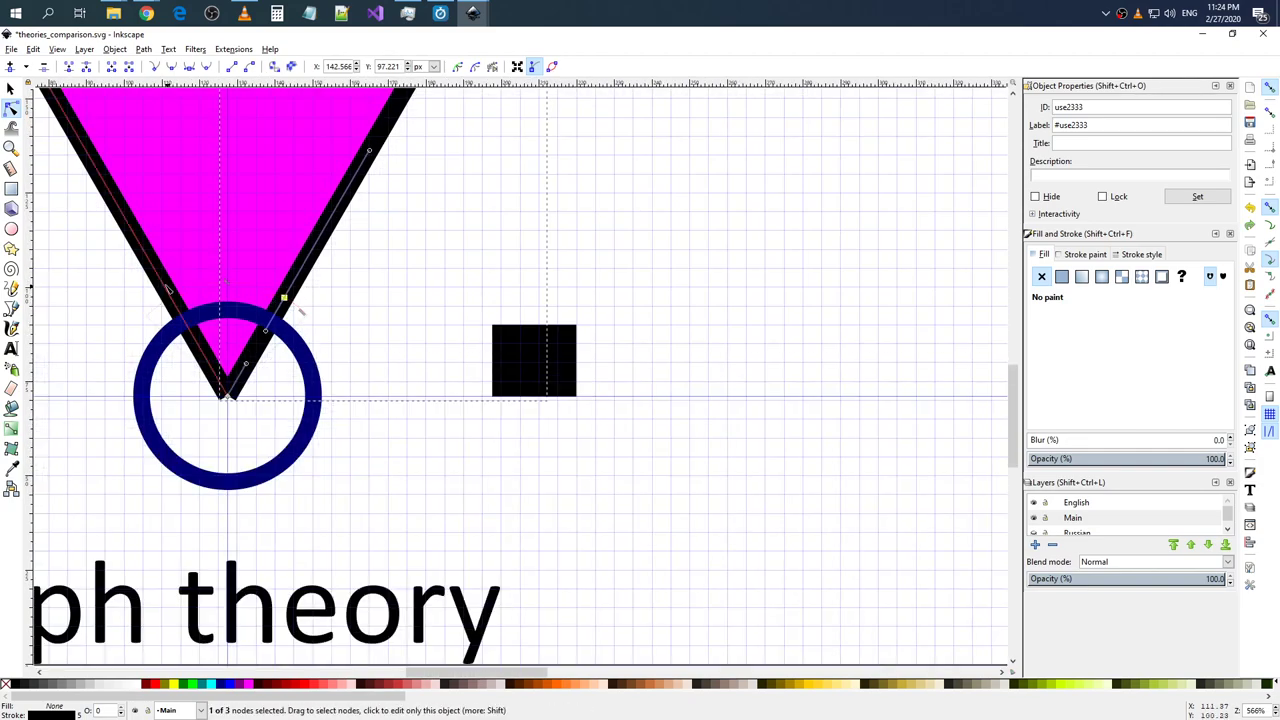
- Select the left black edge line, check one of its nodes, then return to whole-object selection
left_click(165, 289)
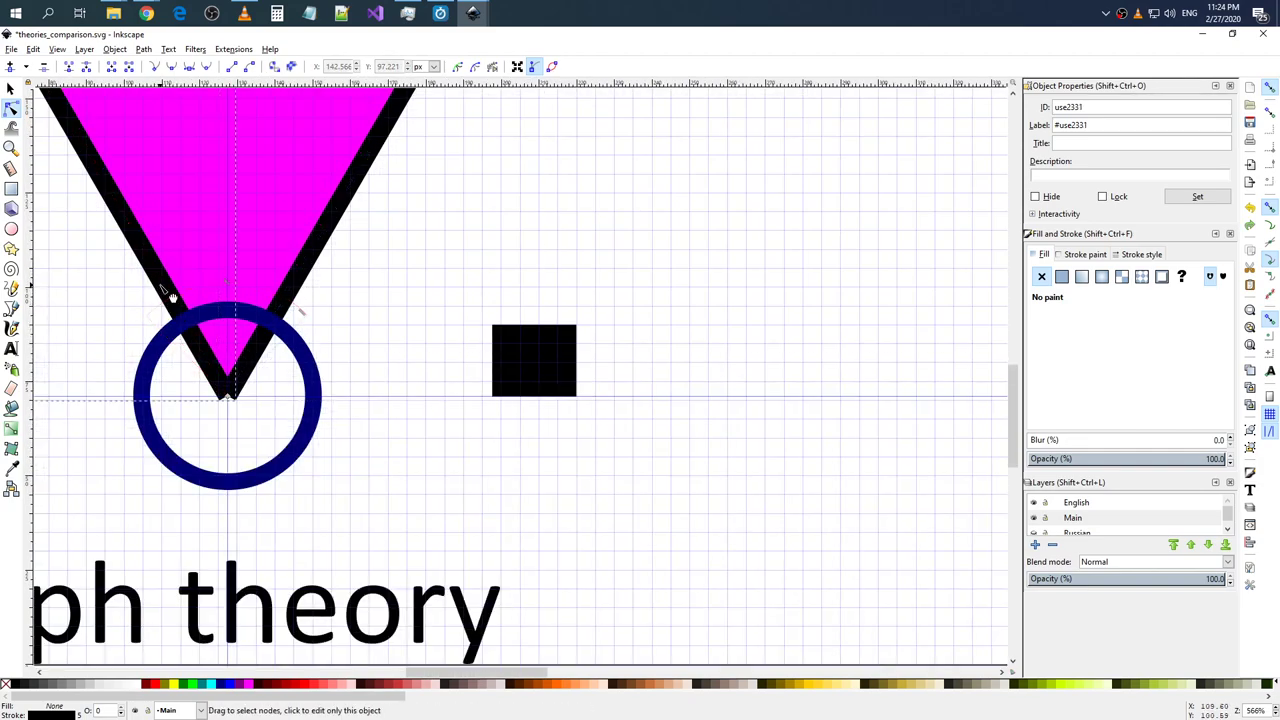
scroll(175, 297, "up", 1)
scroll(200, 318, "up", 3)
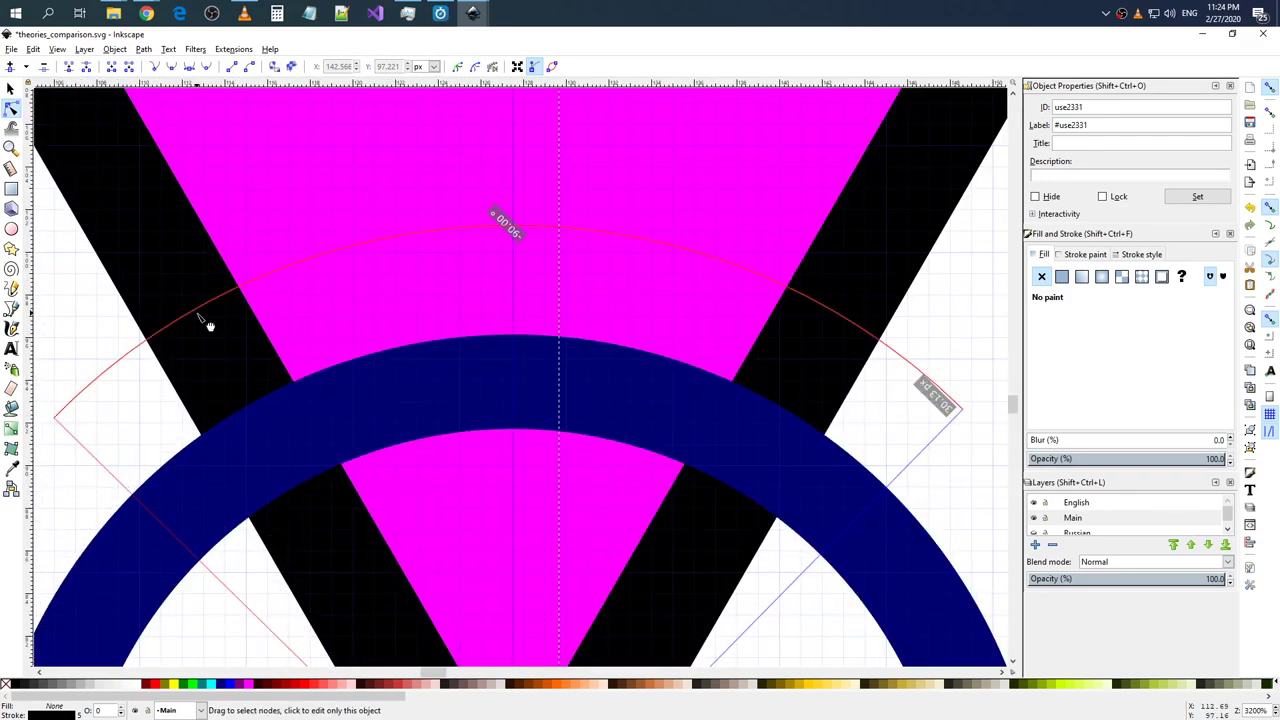
scroll(200, 317, "up", 3)
left_click(188, 314)
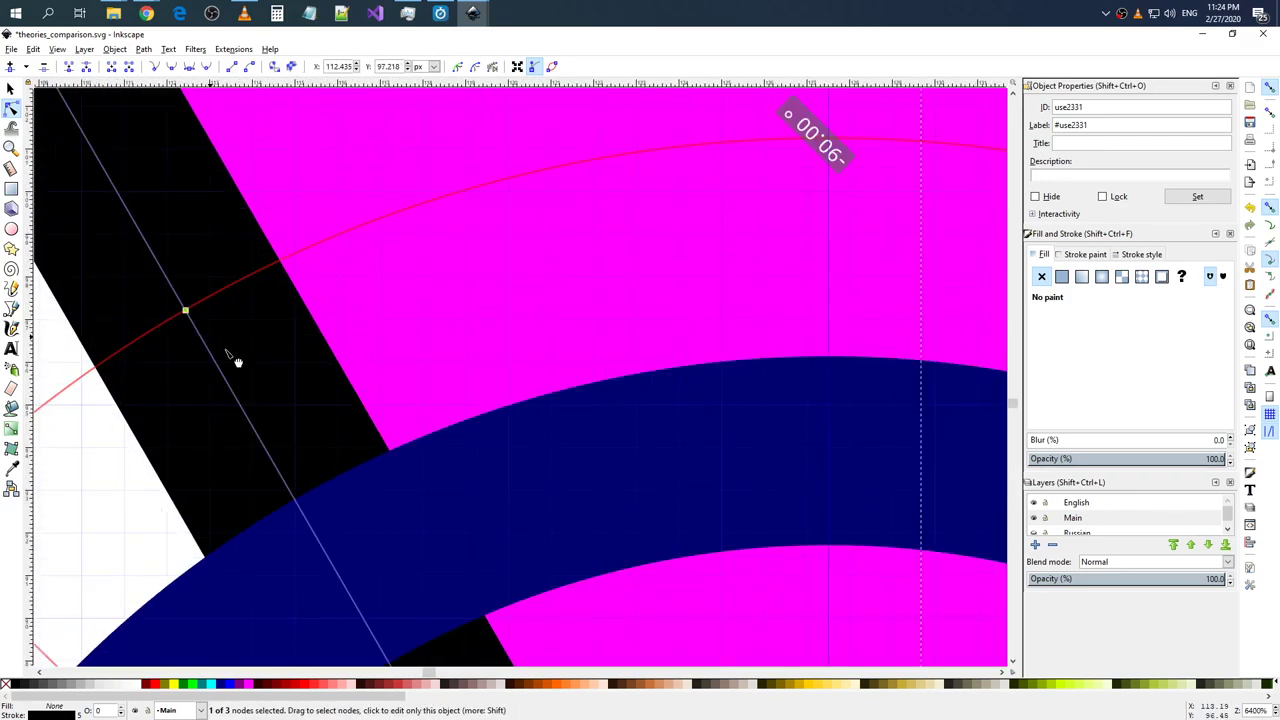
scroll(290, 340, "down", 6)
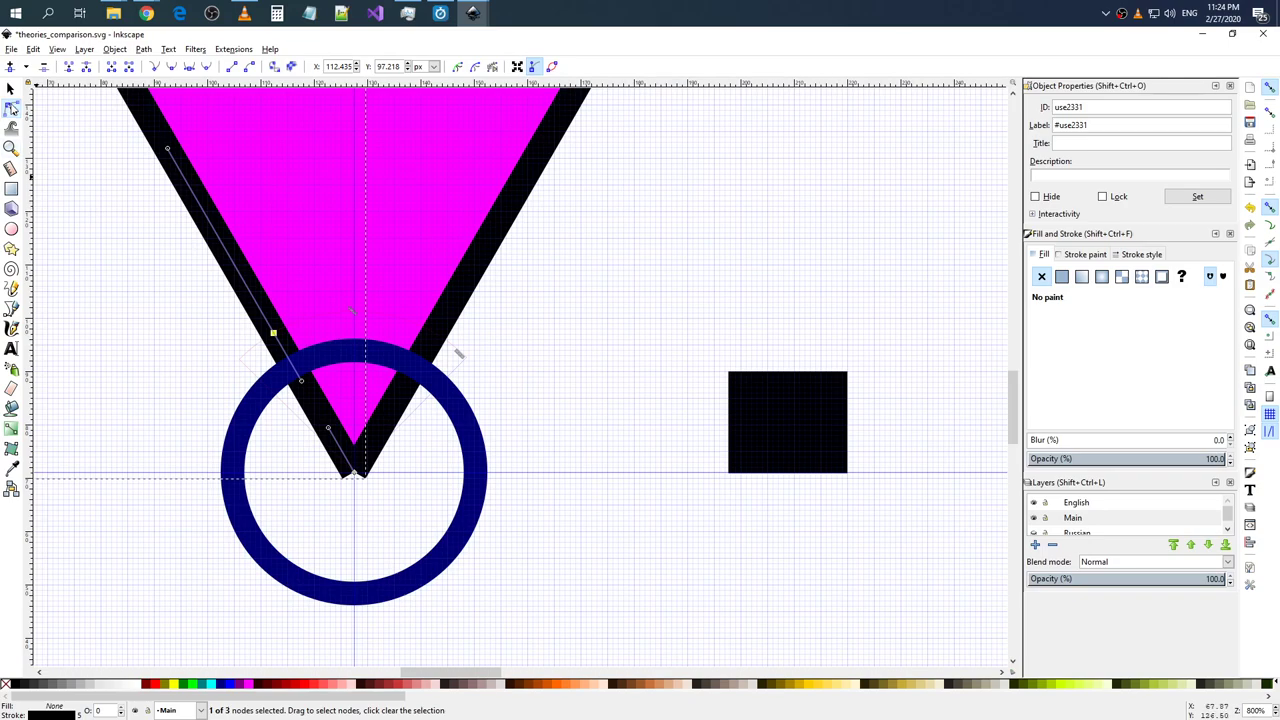
left_click(10, 88)
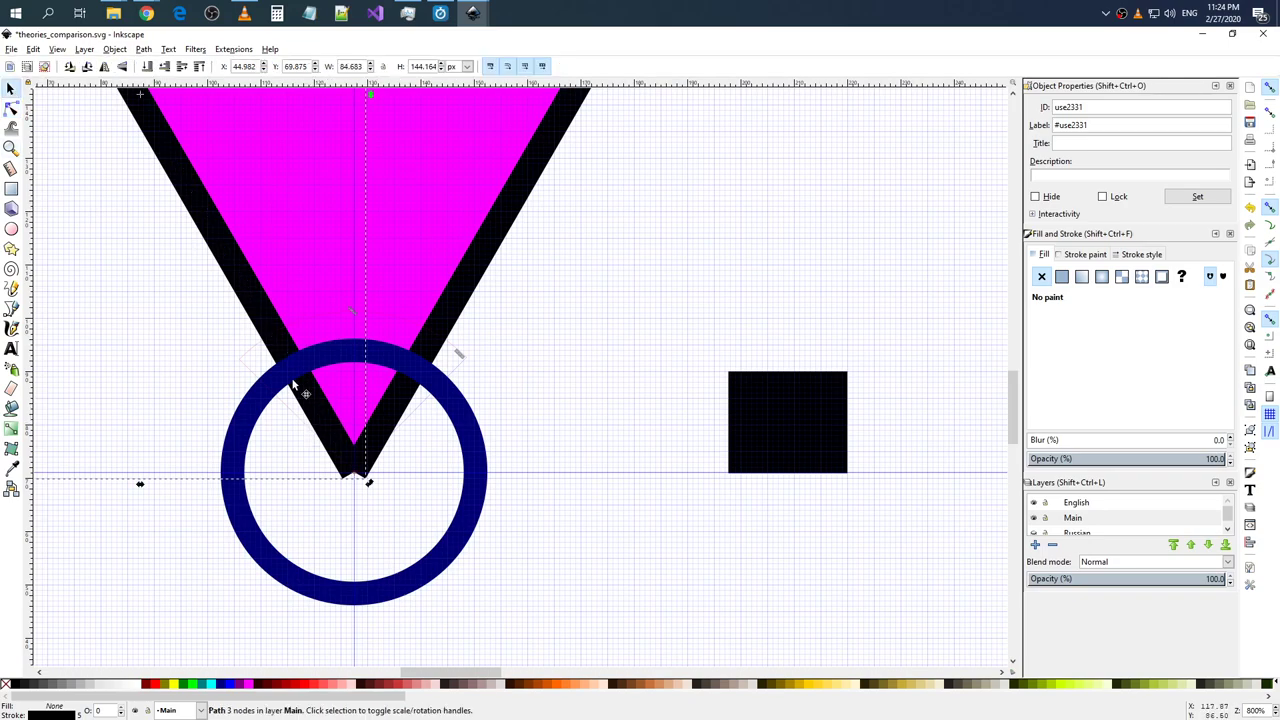
scroll(300, 390, "down", 1)
scroll(260, 300, "down", 4)
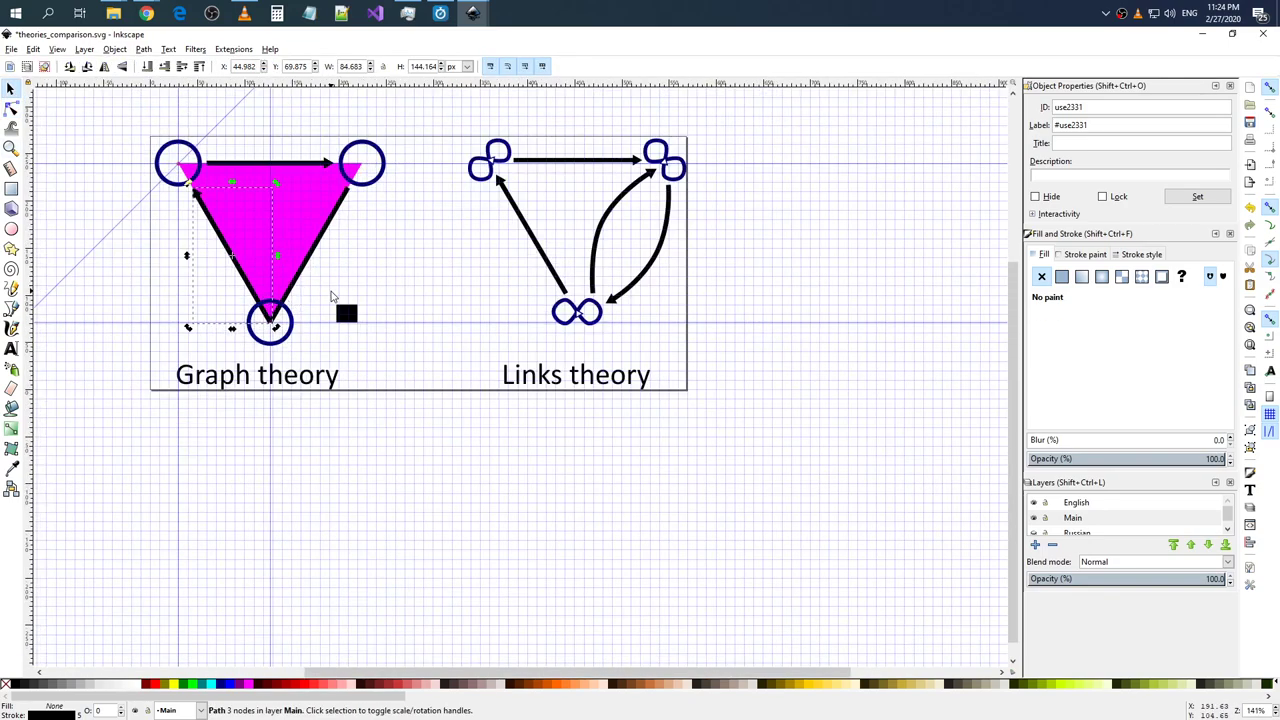
scroll(277, 314, "up", 3)
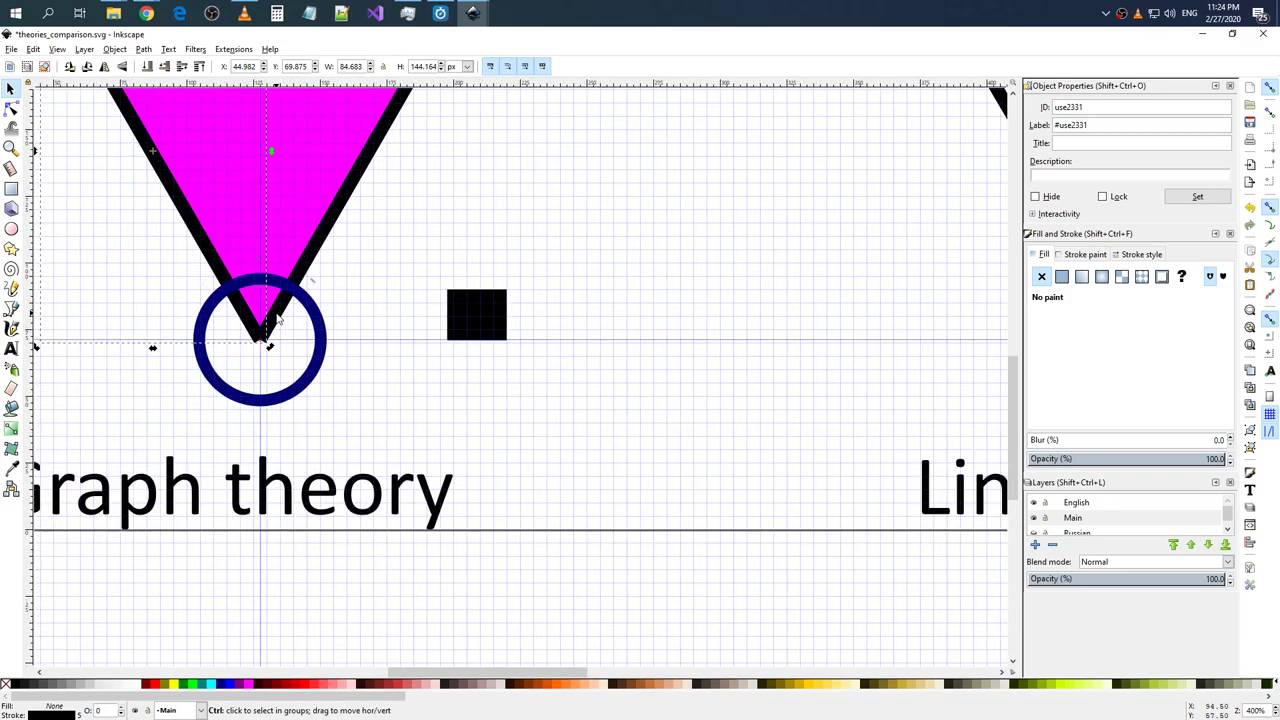
scroll(277, 314, "up", 1)
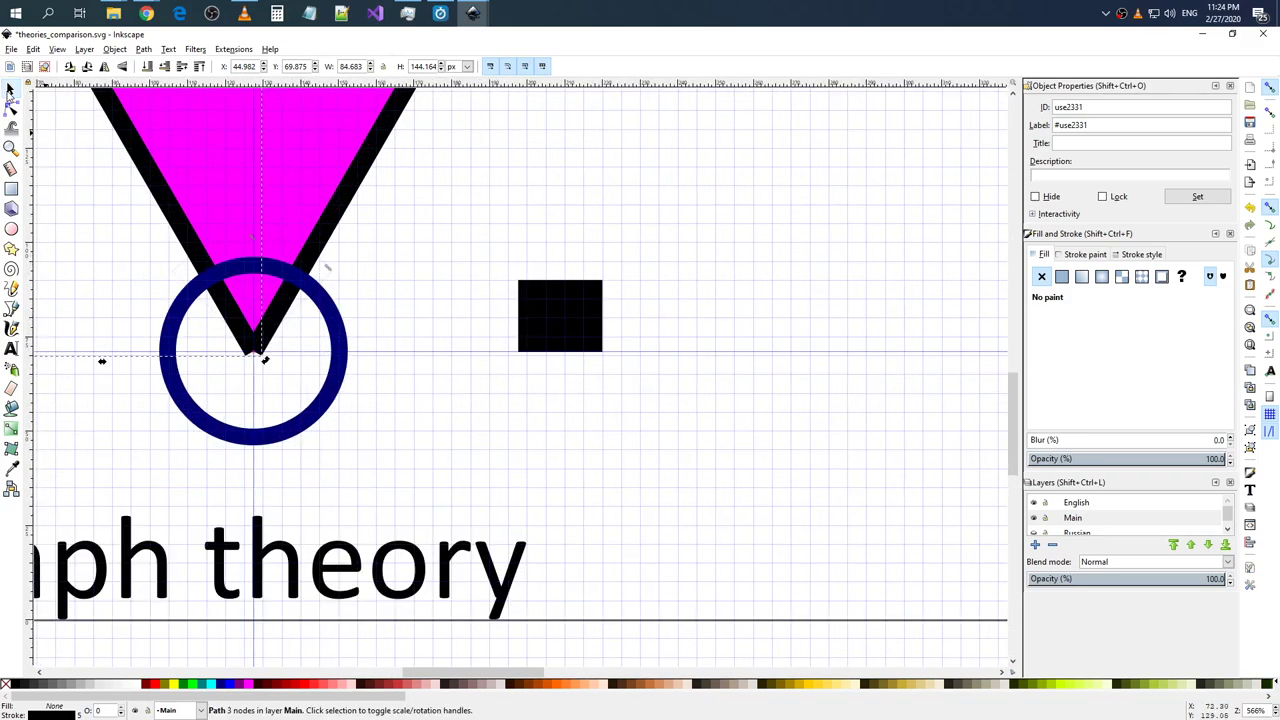
scroll(264, 342, "up", 5)
- In node editing, delete the apex node of the right and then the left black edge line
left_click(263, 352)
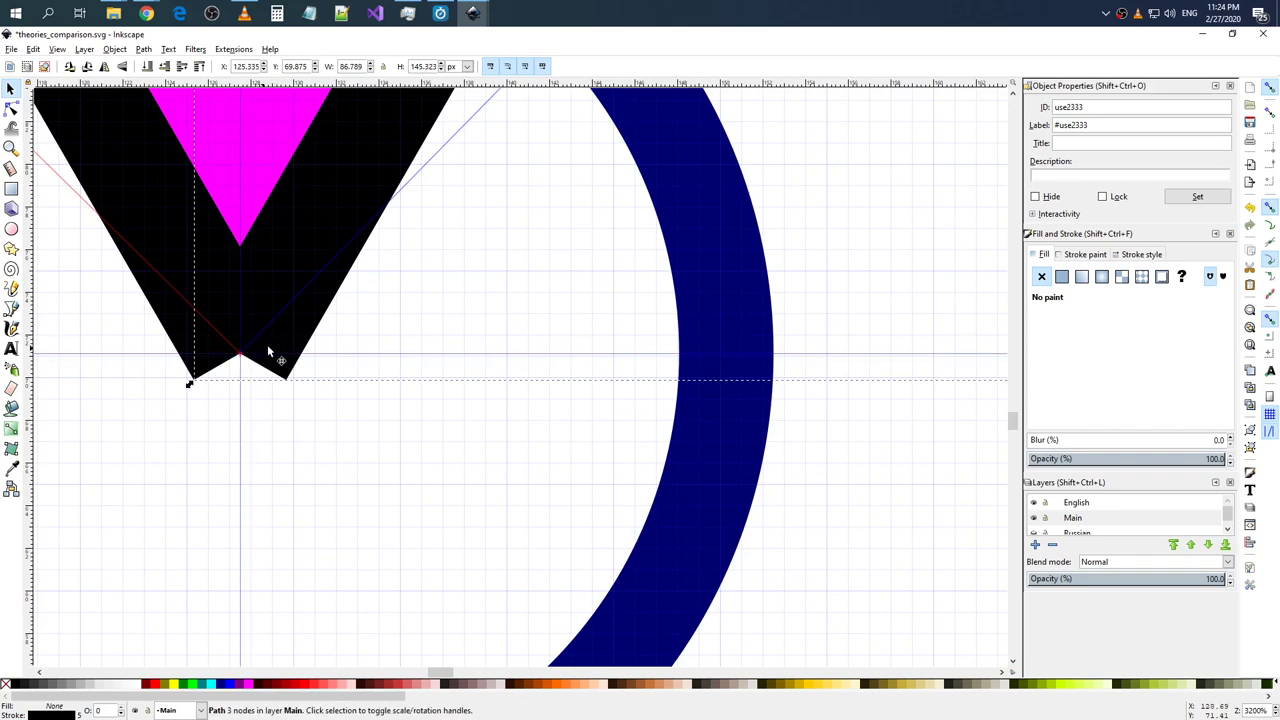
key("n")
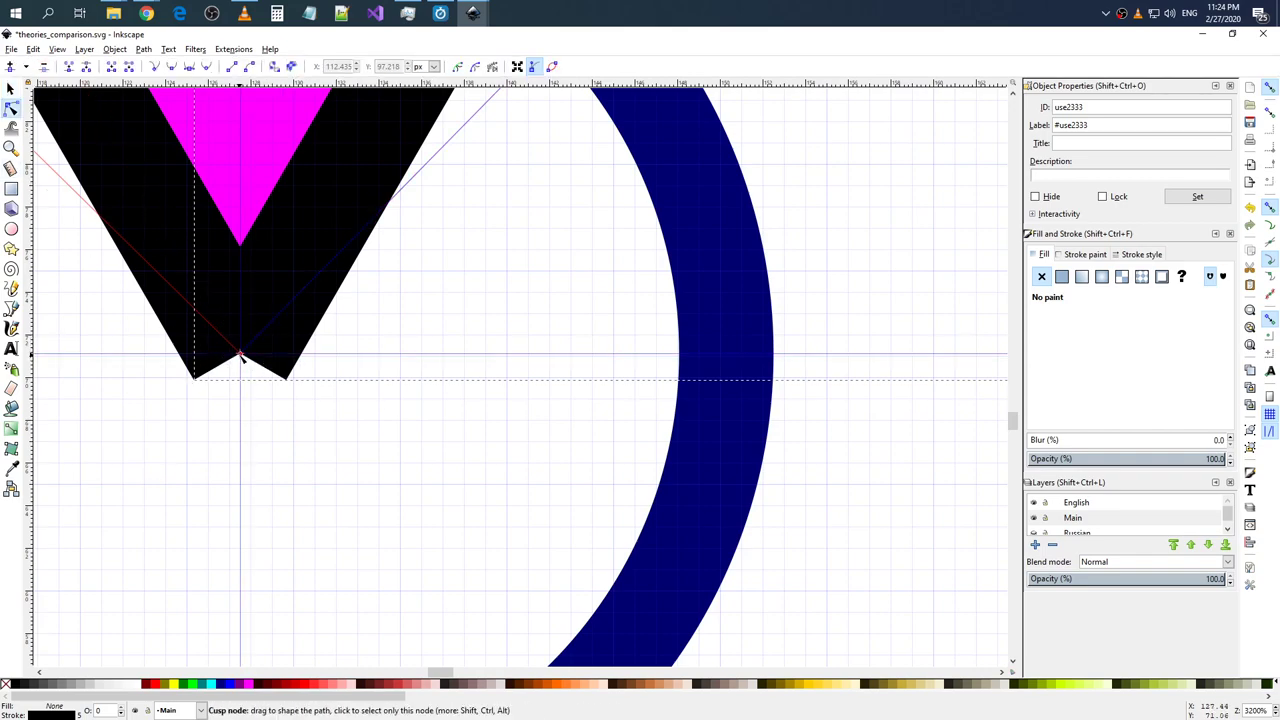
left_click(240, 355)
key("Delete")
left_click(245, 315)
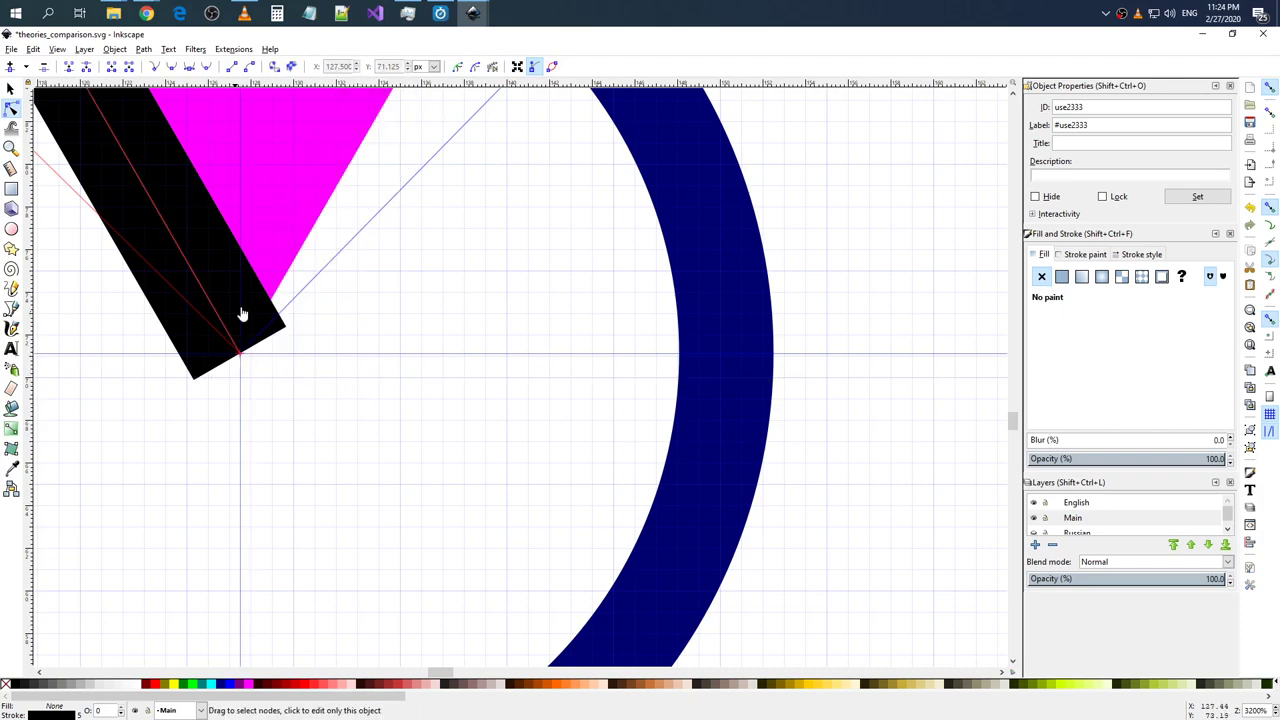
left_click(241, 353)
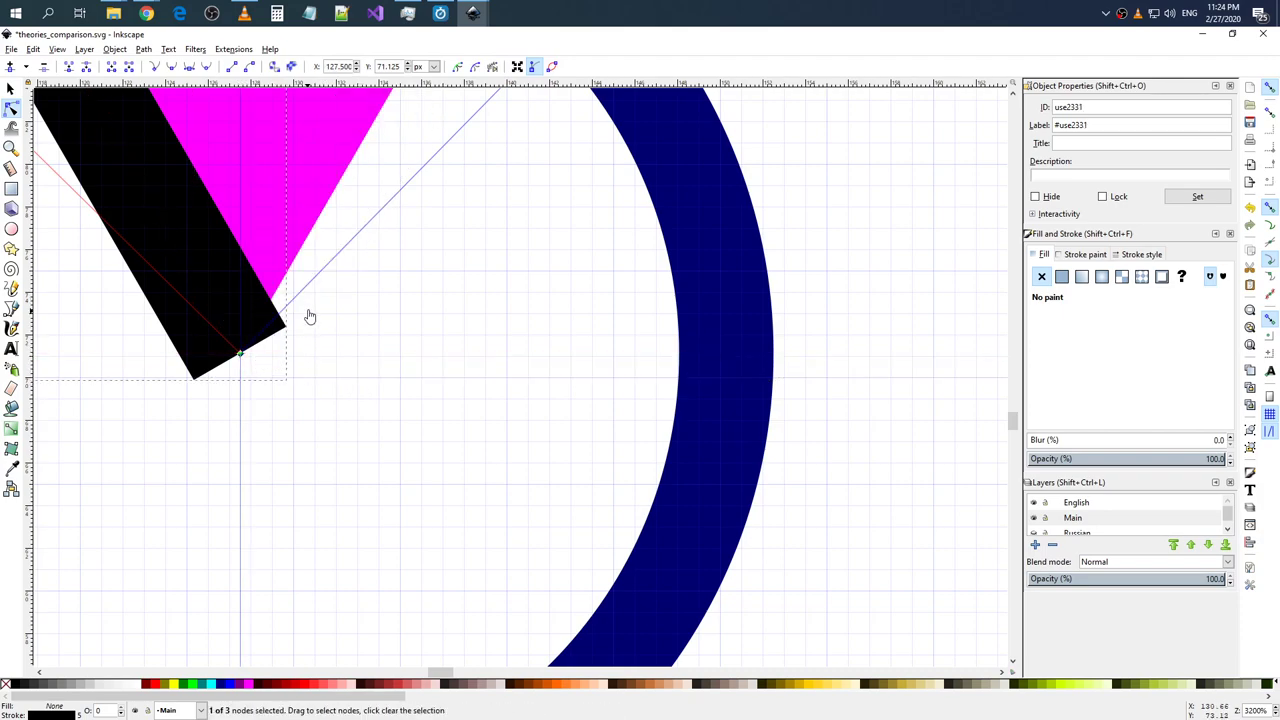
key("Delete")
- Return to the Selector tool and clear the selection
scroll(323, 269, "down", 5)
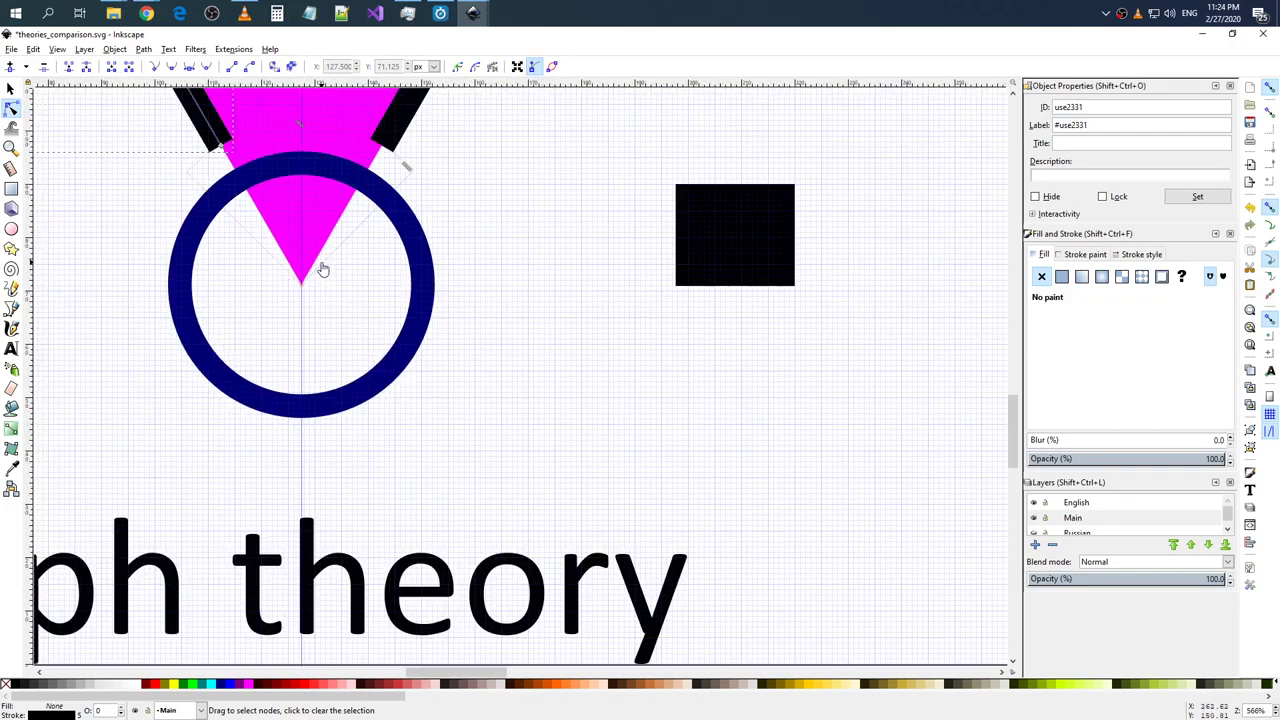
scroll(320, 140, "down", 4)
scroll(370, 210, "up", 5)
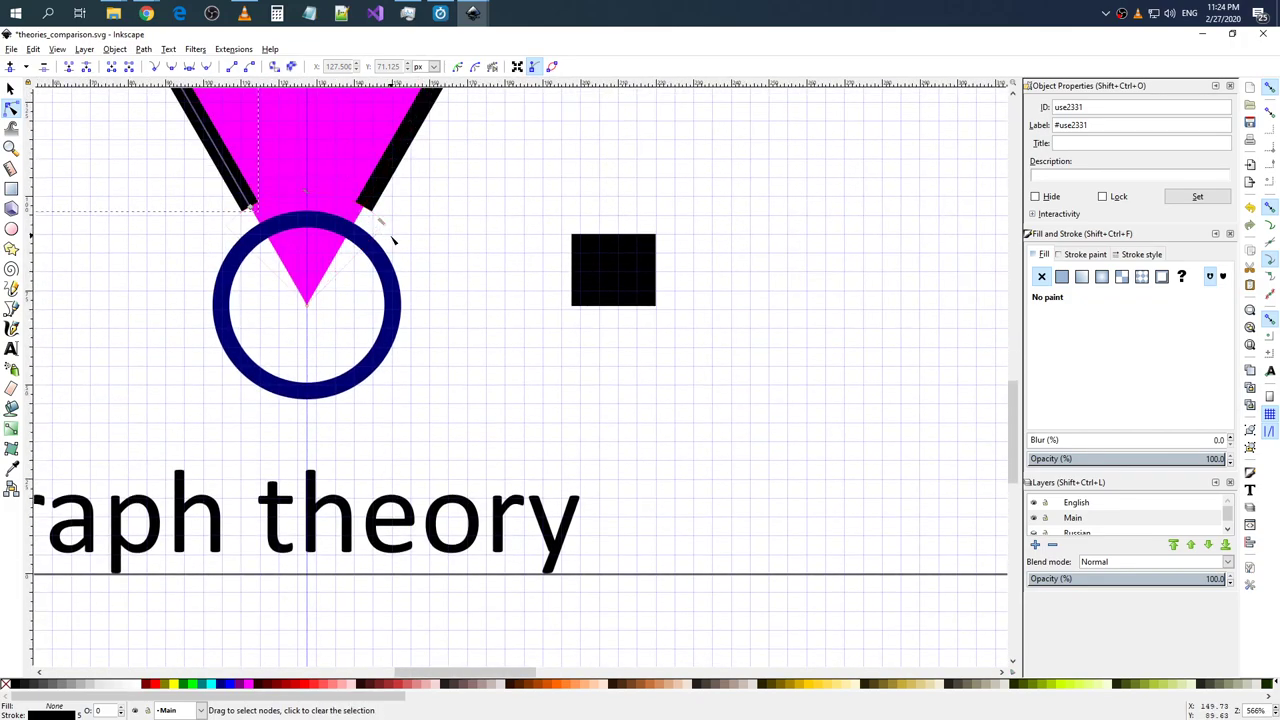
left_click(9, 88)
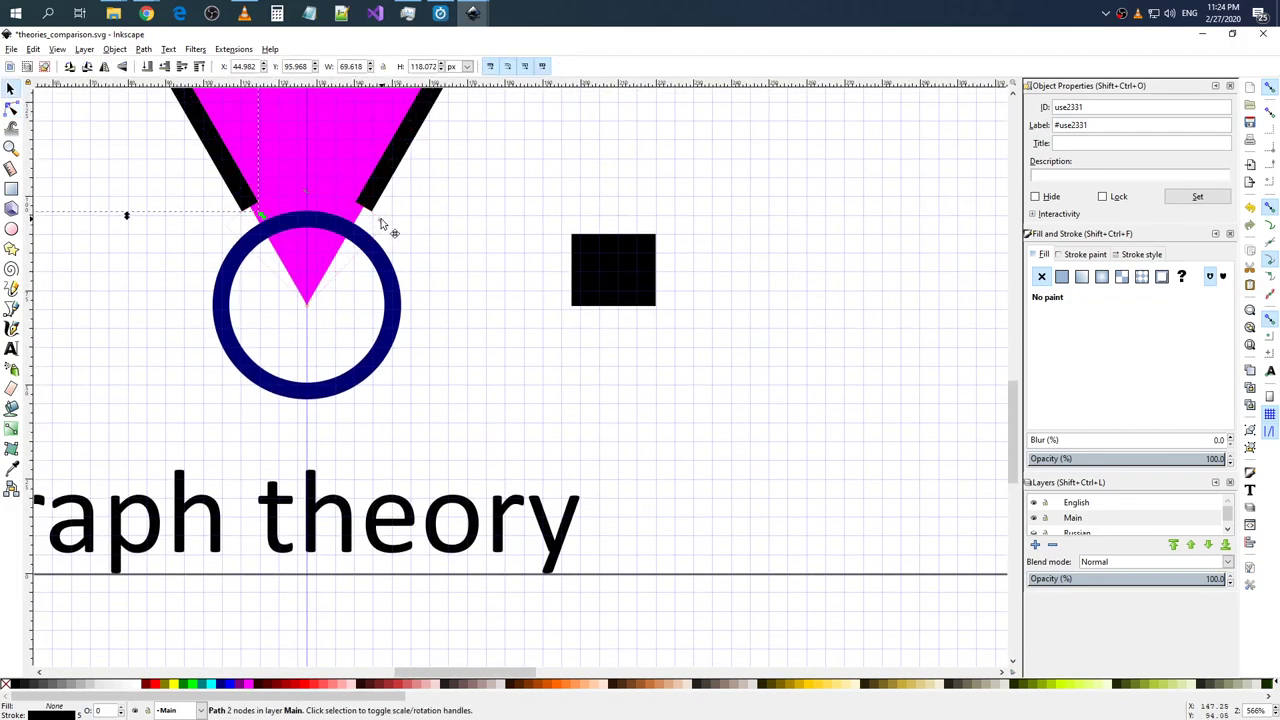
left_click(381, 224)
left_click(474, 219)
scroll(421, 202, "down", 1, "ctrl")
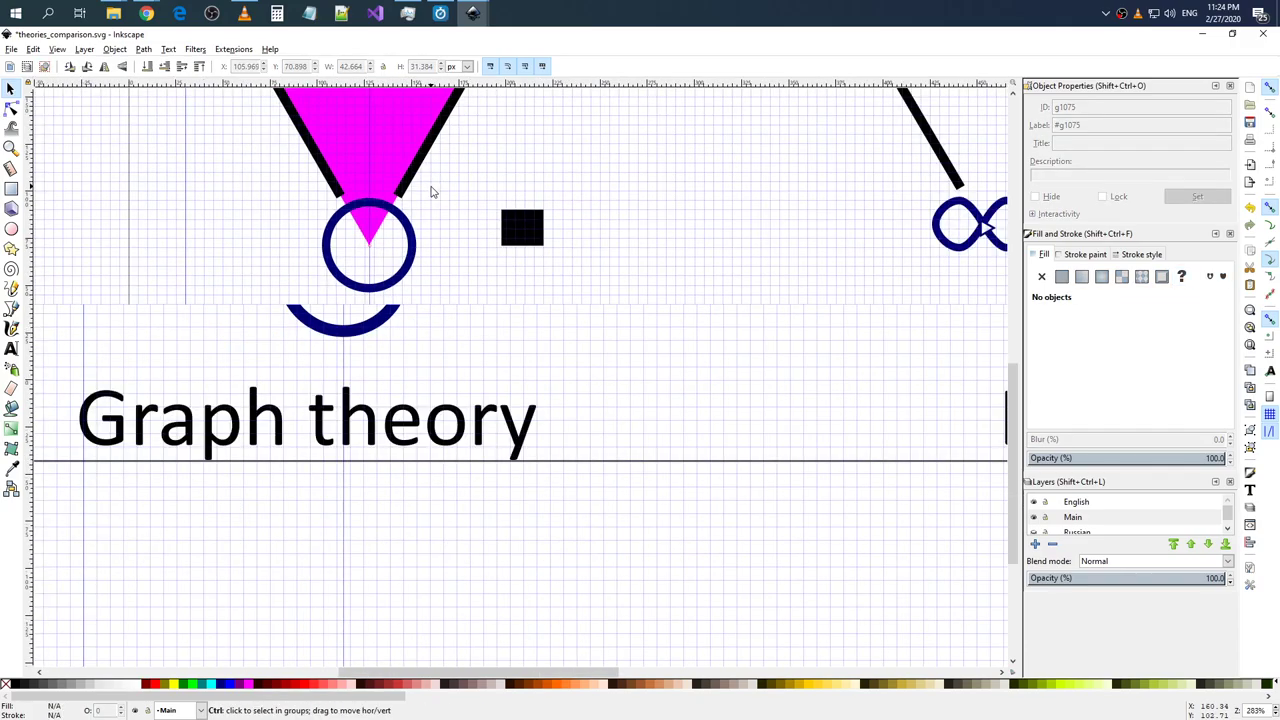
scroll(431, 191, "down", 2, "ctrl")
scroll(478, 192, "down", 3, "ctrl")
scroll(491, 192, "up", 3)
scroll(466, 274, "up", 2)
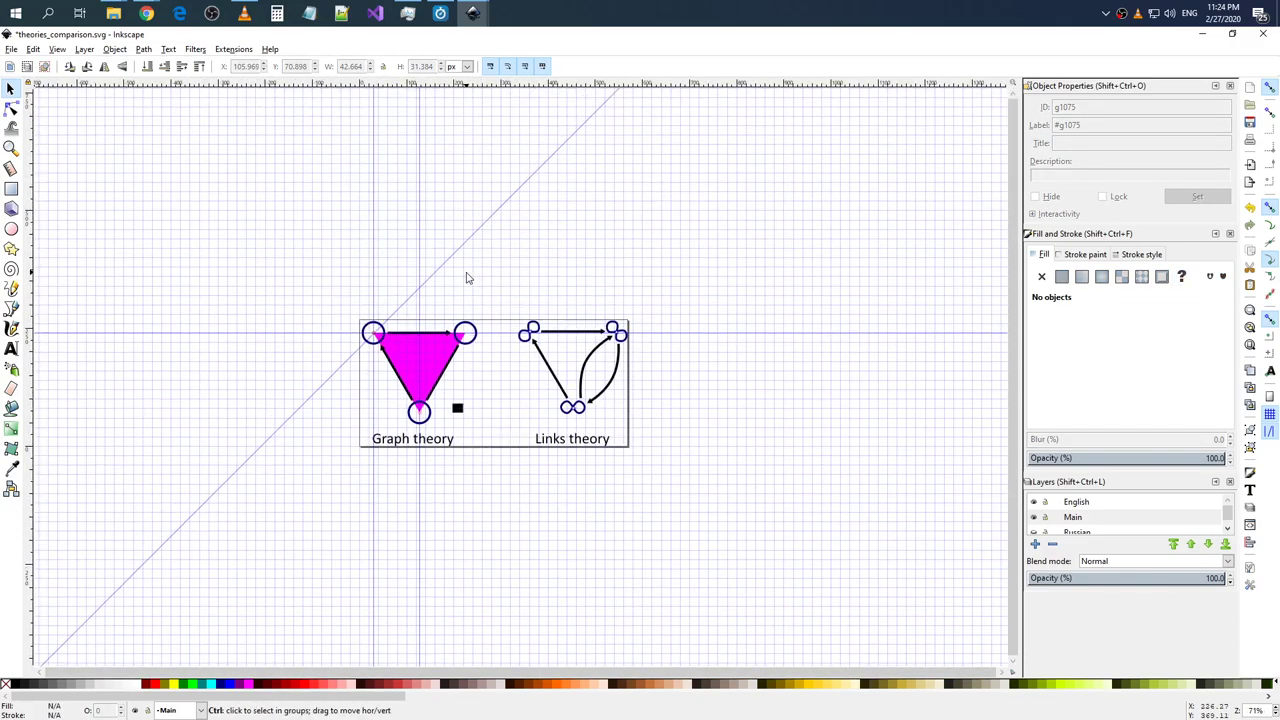
scroll(418, 392, "up", 2, "ctrl")
- Delete the magenta triangle and the small black square
scroll(418, 392, "up", 1, "ctrl")
left_click(454, 329)
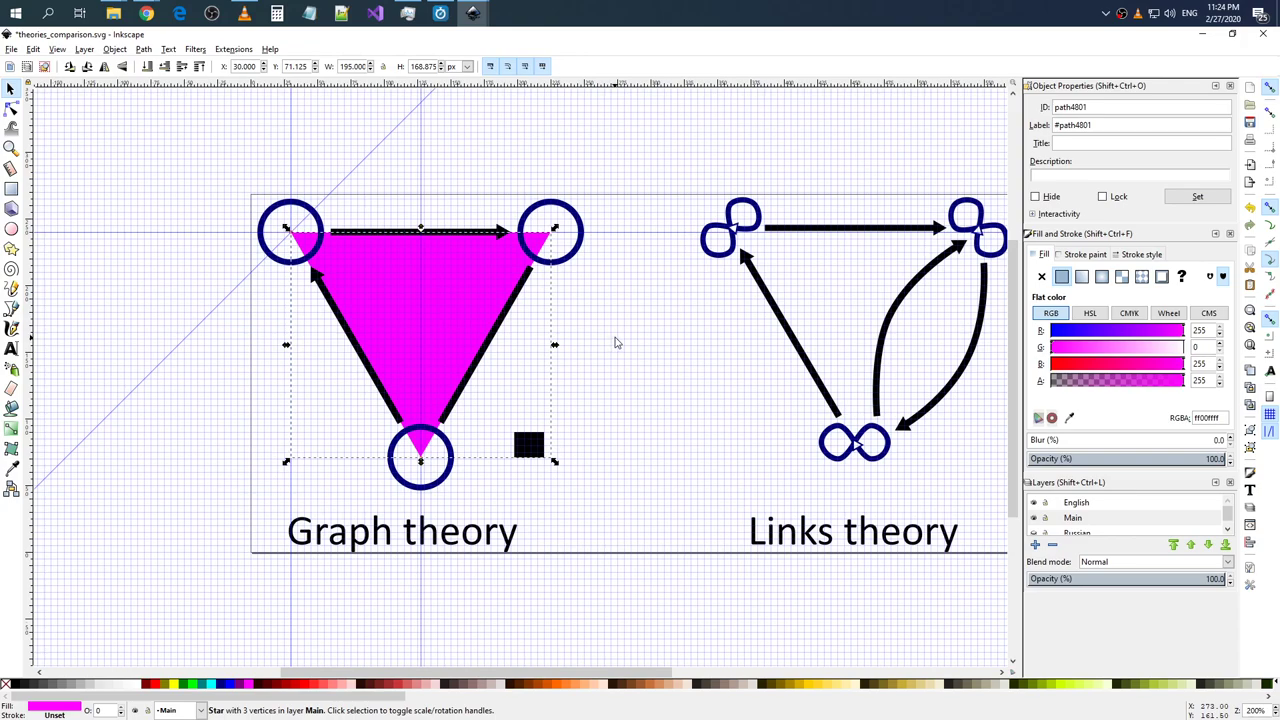
key("Delete")
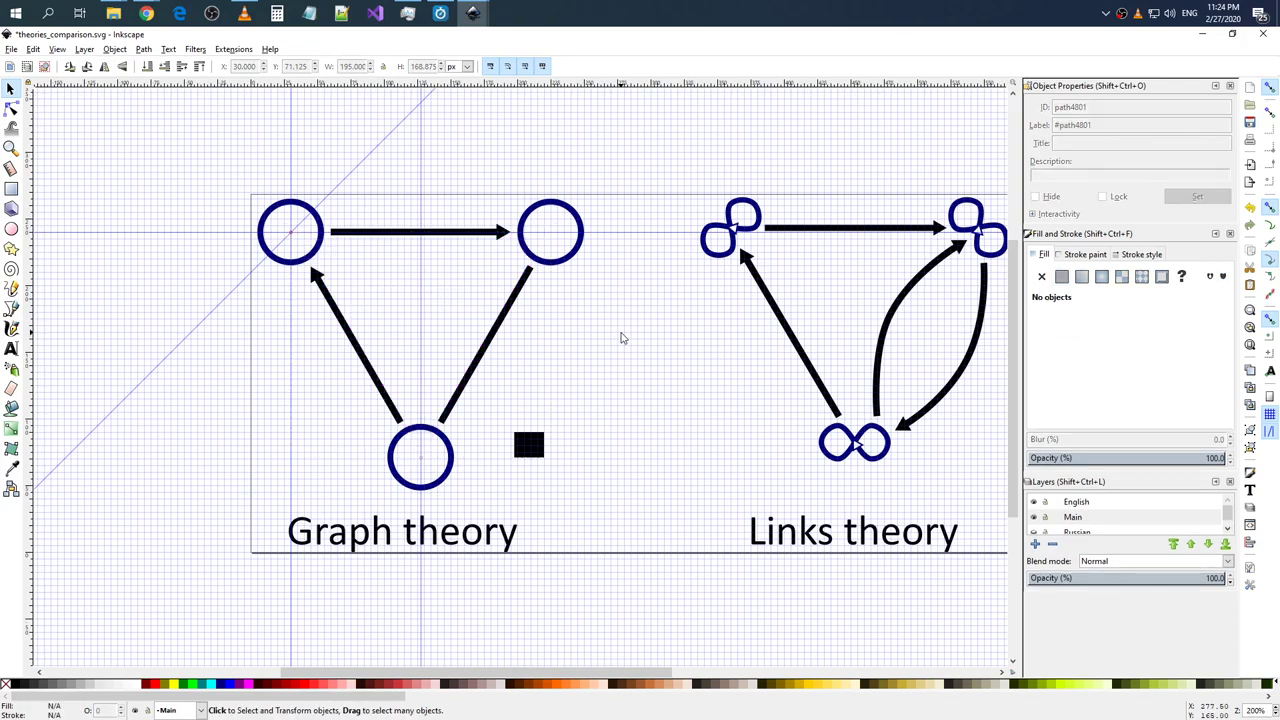
scroll(596, 302, "down", 1, "ctrl")
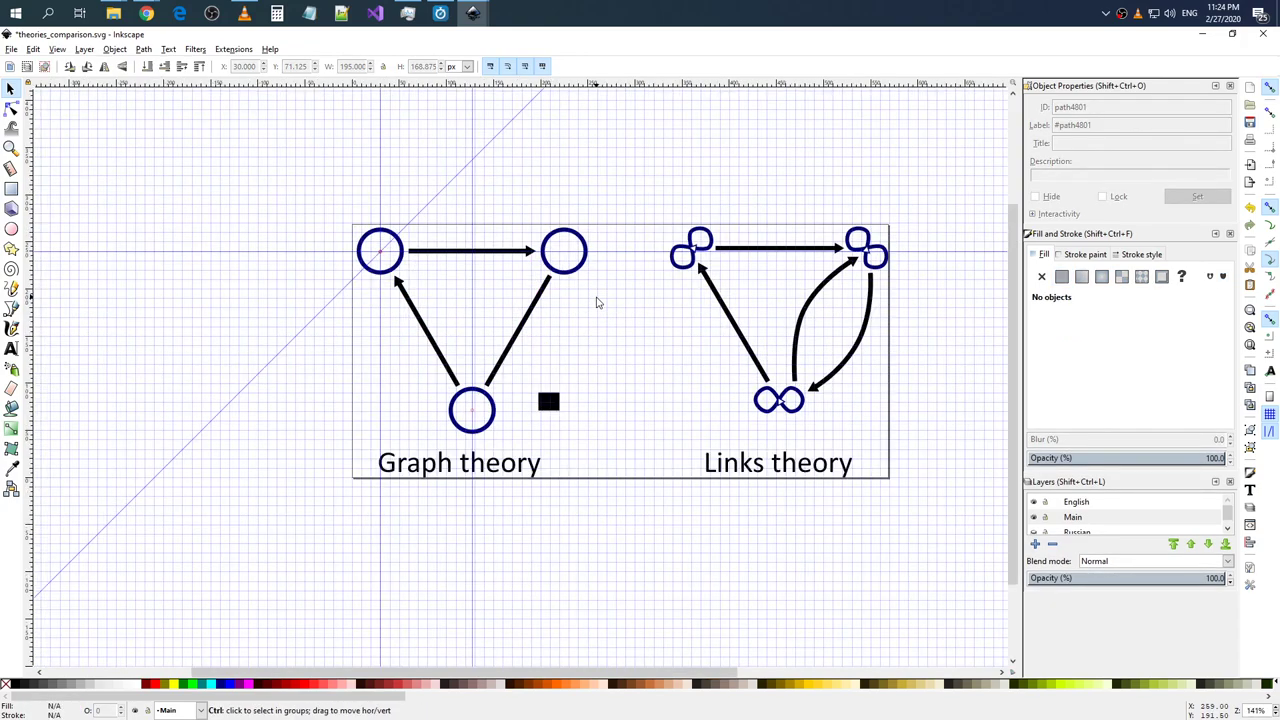
scroll(596, 302, "up", 1, "ctrl")
left_click(526, 450)
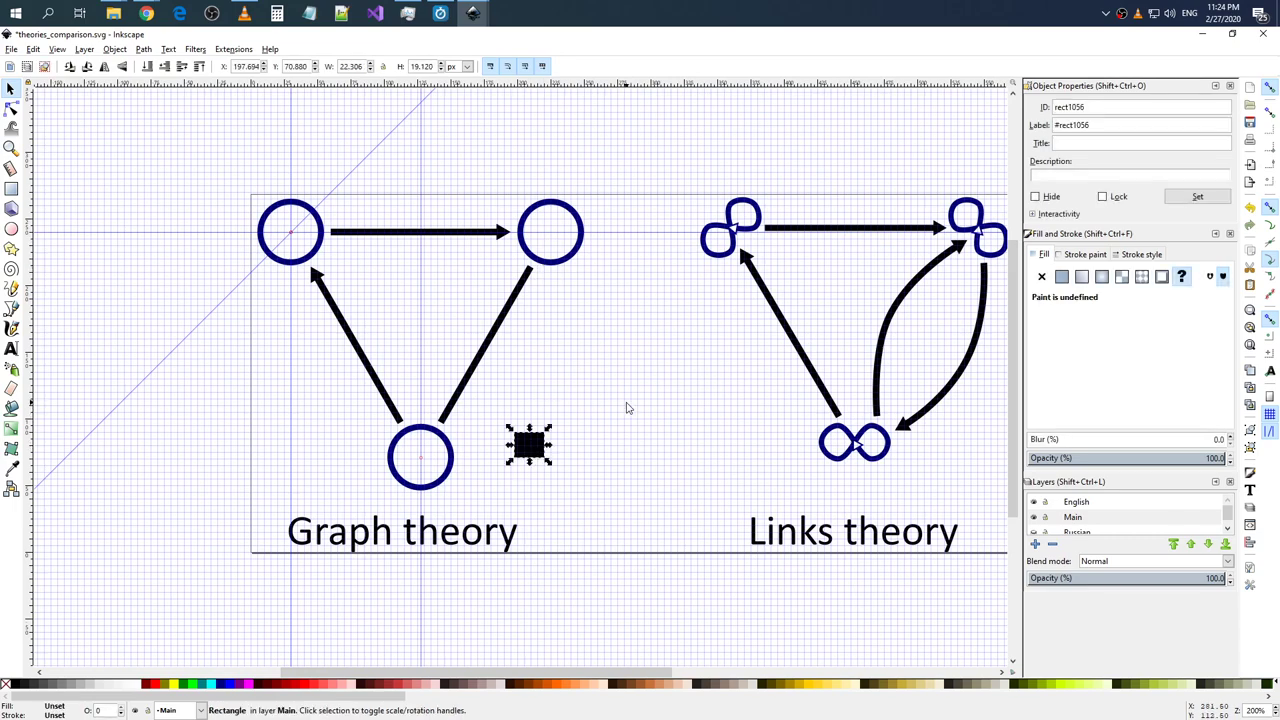
key("Delete")
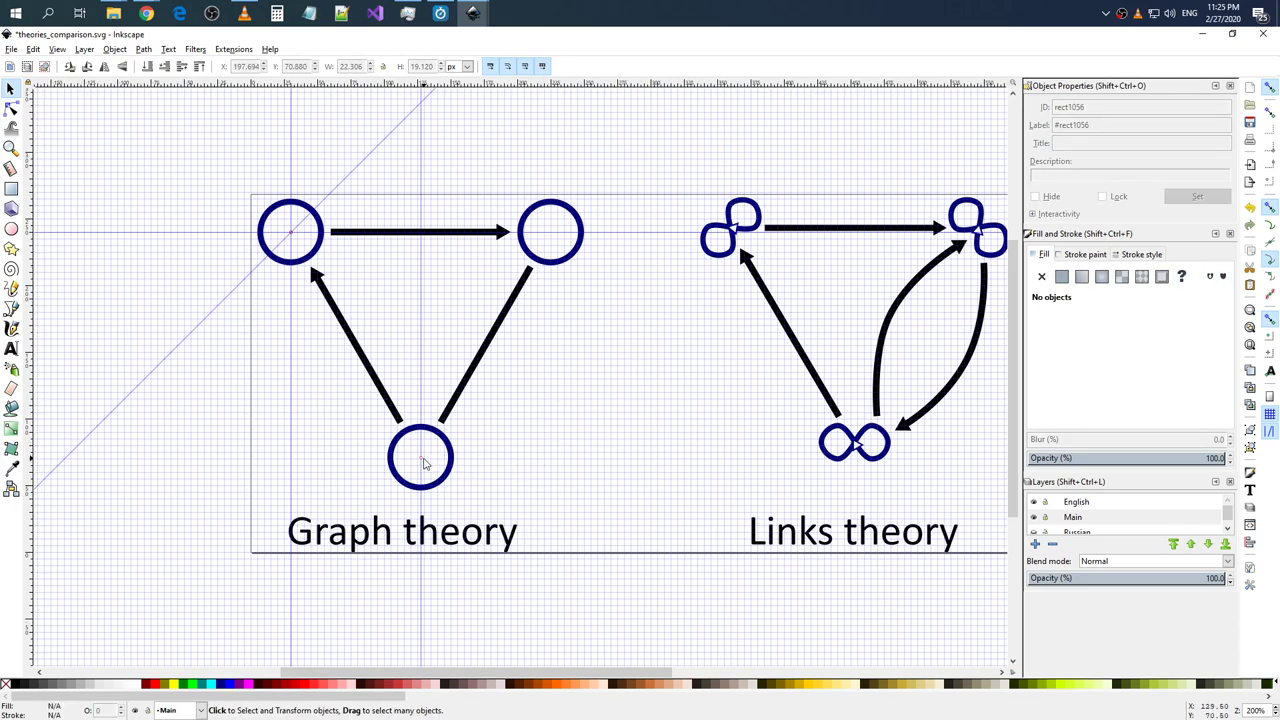
key("Delete")
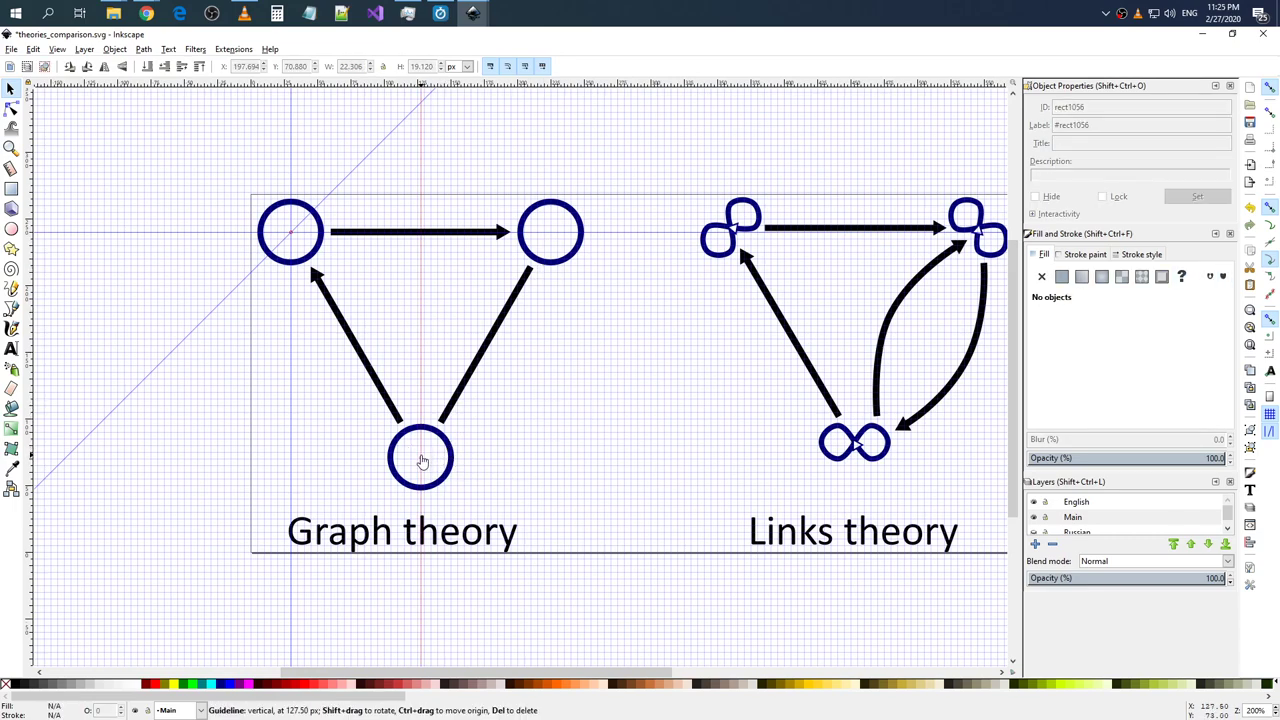
- Delete the vertical guides at 127.50 px and 30.00 px and the diagonal guideline
double_click(421, 458)
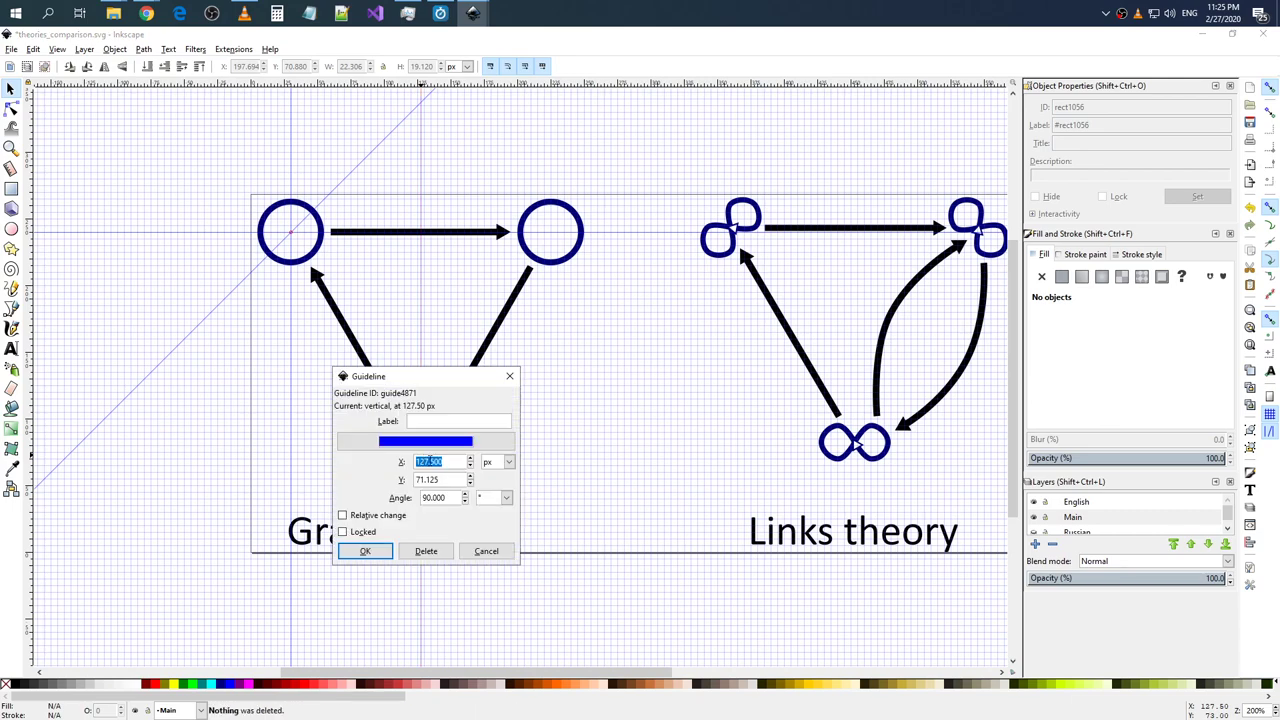
left_click(438, 554)
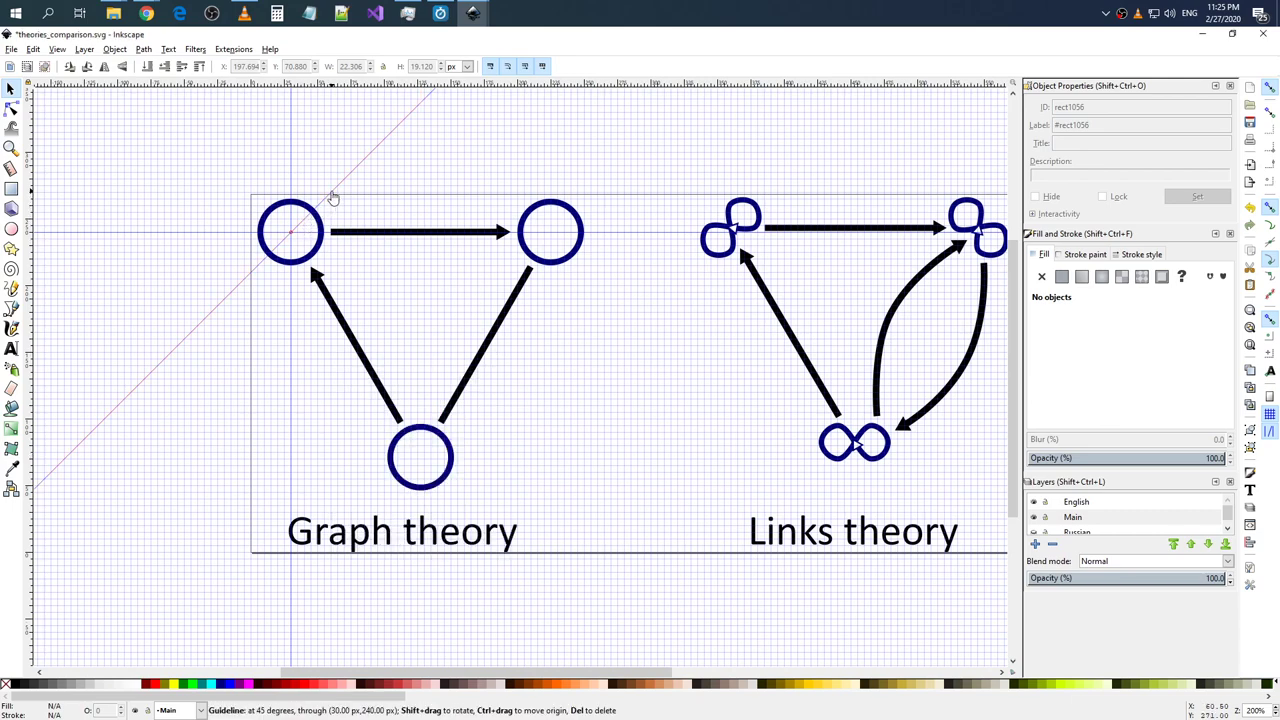
key("Delete")
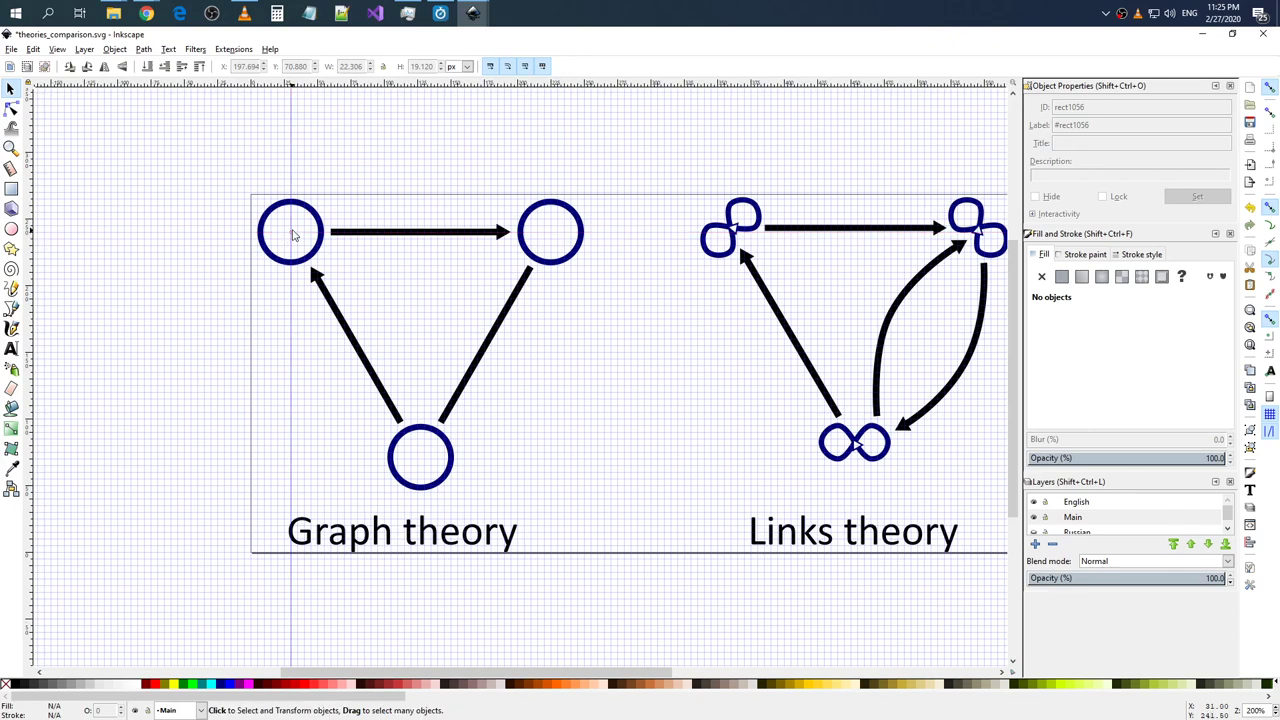
double_click(291, 238)
left_click(302, 327)
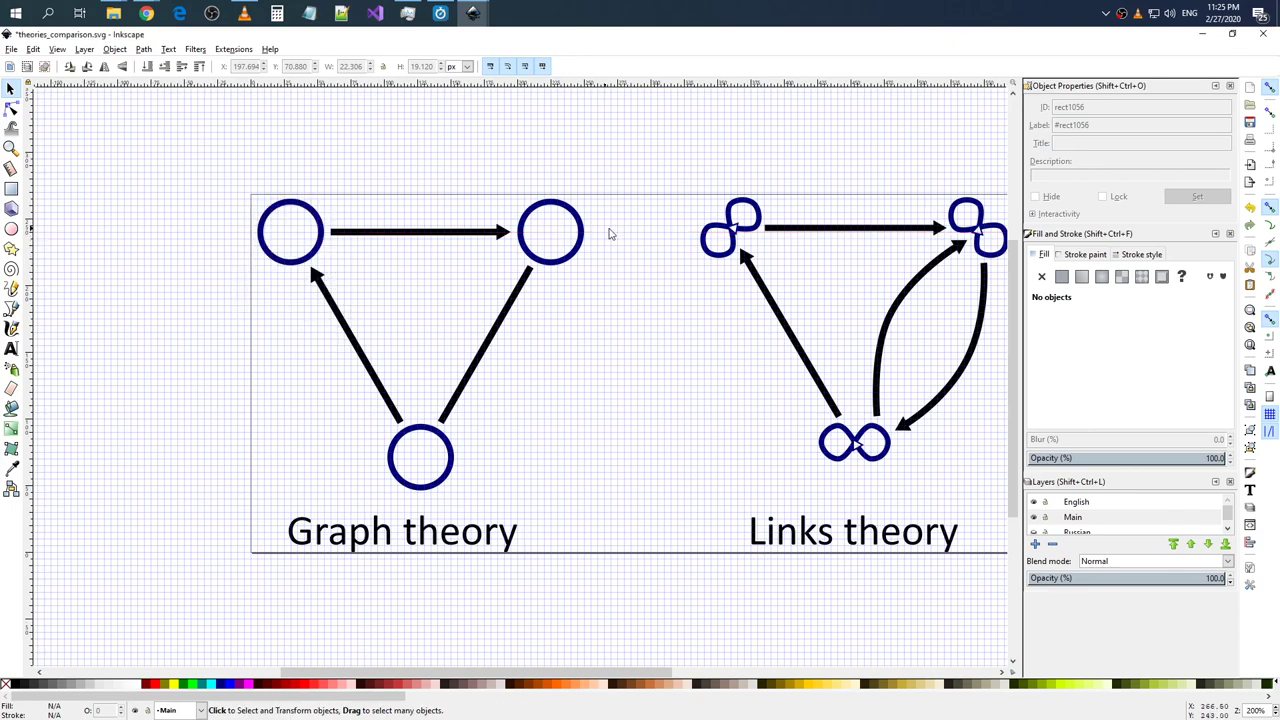
- Group the six Graph theory diagram parts and duplicate the group
left_click_drag(201, 164, 617, 502)
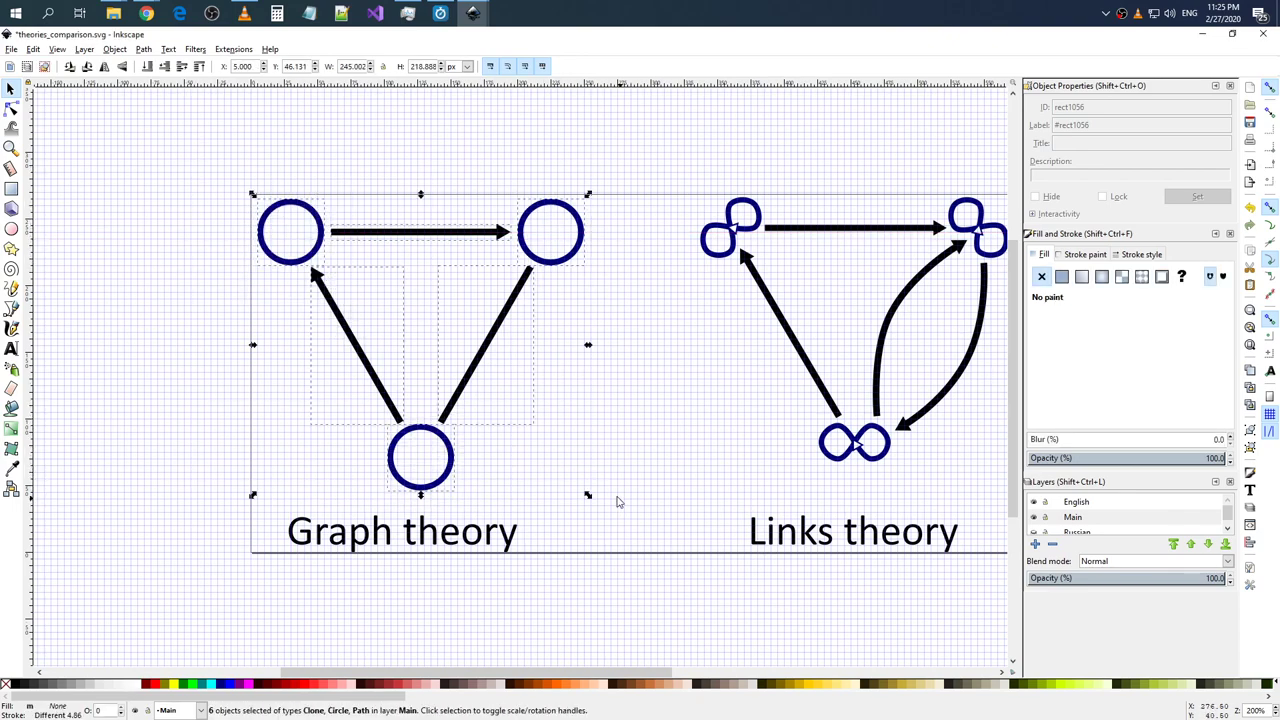
key("ctrl")
key("ctrl")
right_click(471, 369)
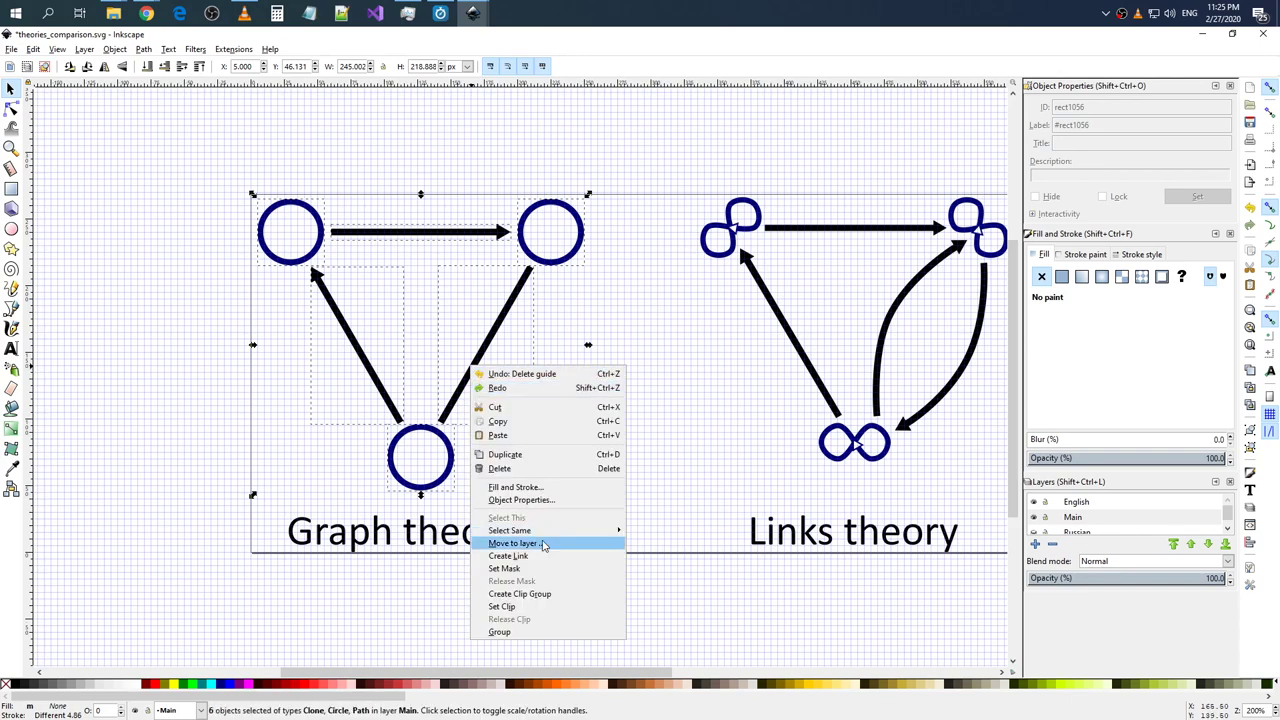
left_click(510, 633)
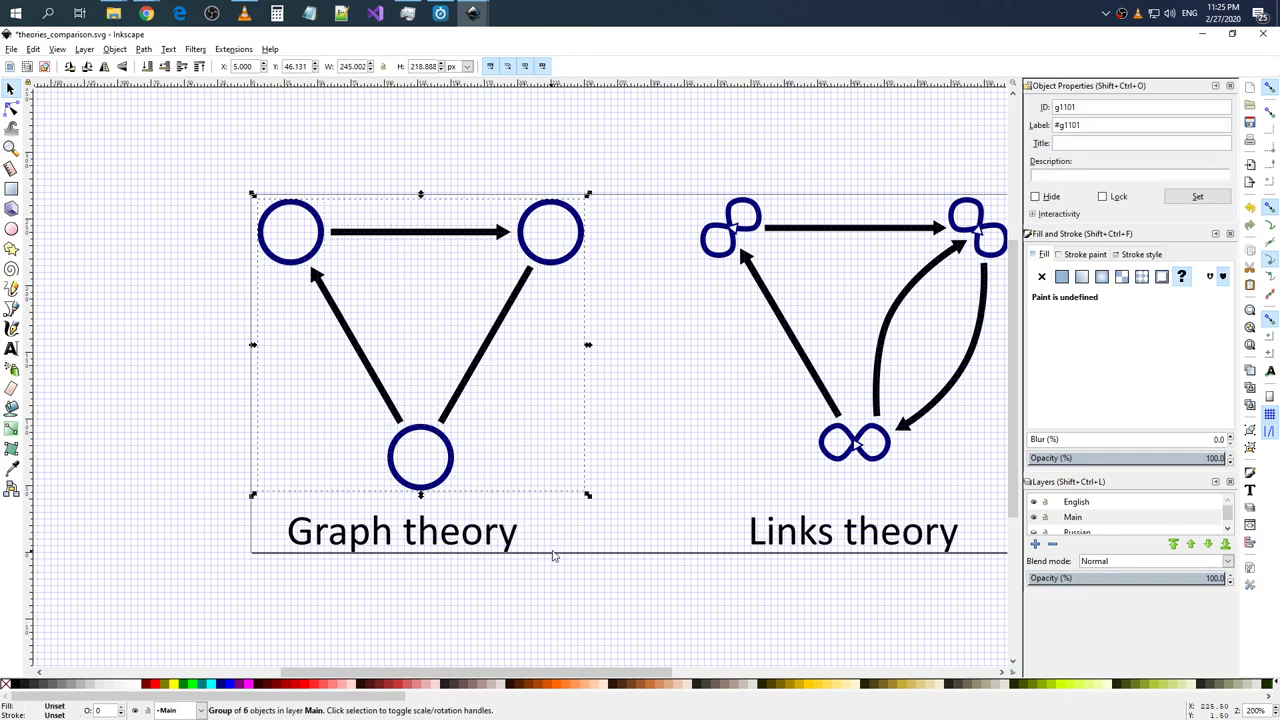
left_click(657, 351)
left_click(510, 330)
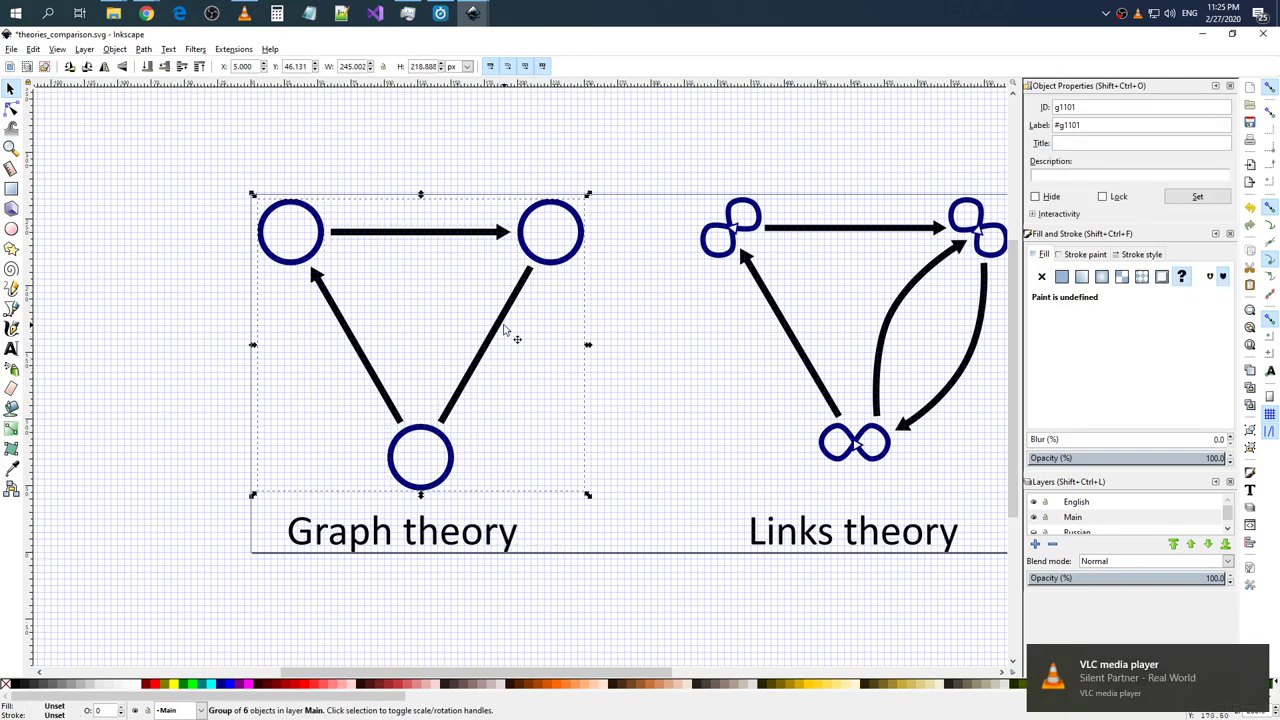
key("ctrl+d")
- Drag the duplicated triangle group over the Links theory diagram, then out to the right
left_click_drag(568, 355, 815, 347)
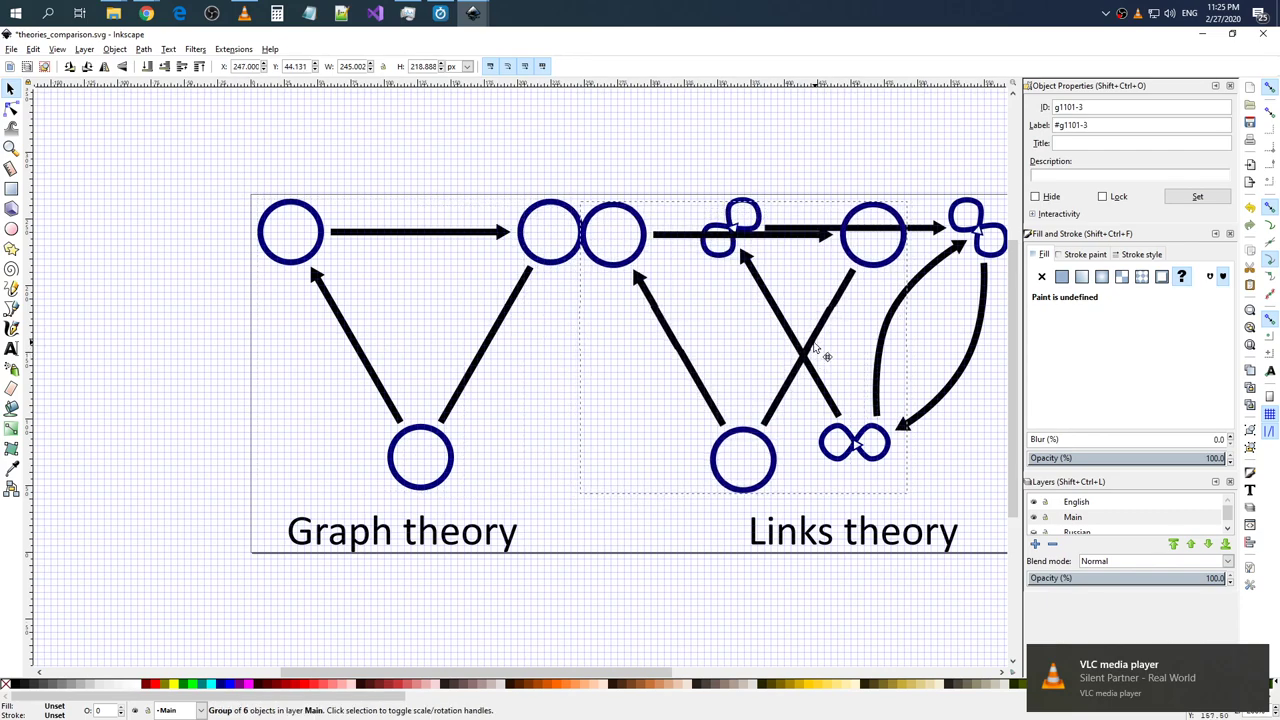
left_click_drag(815, 347, 818, 345)
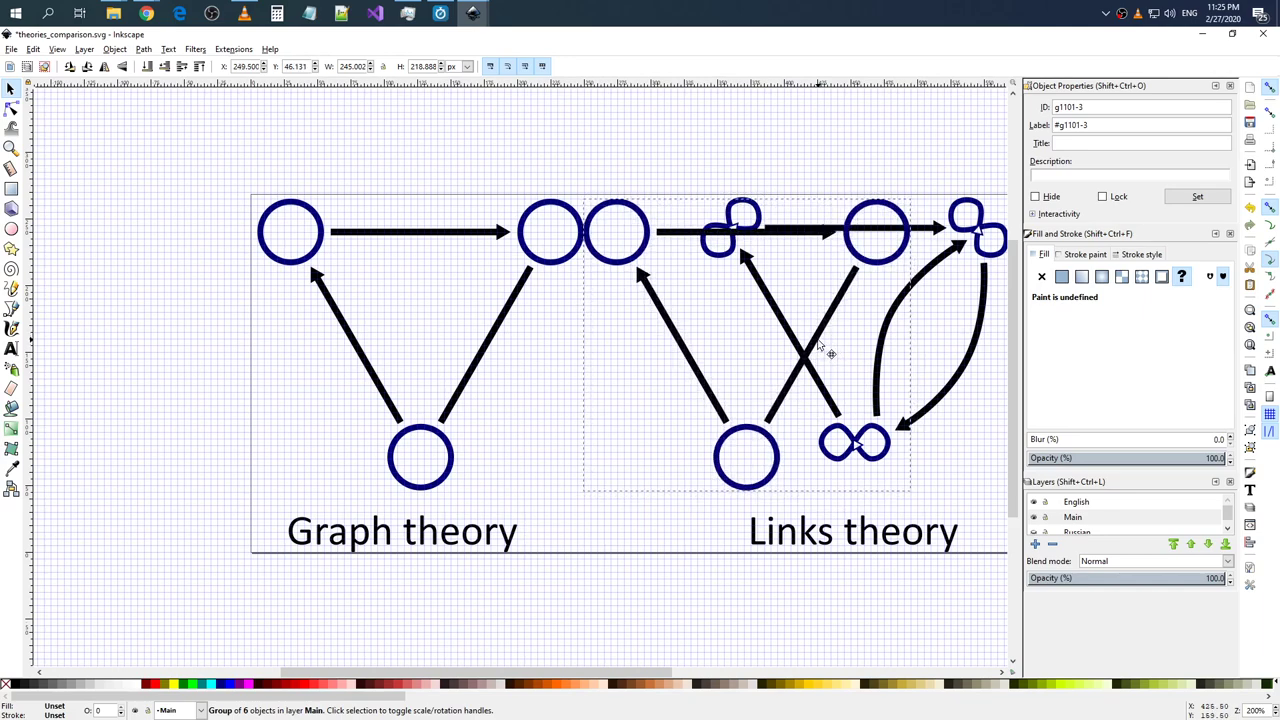
left_click_drag(818, 345, 820, 345)
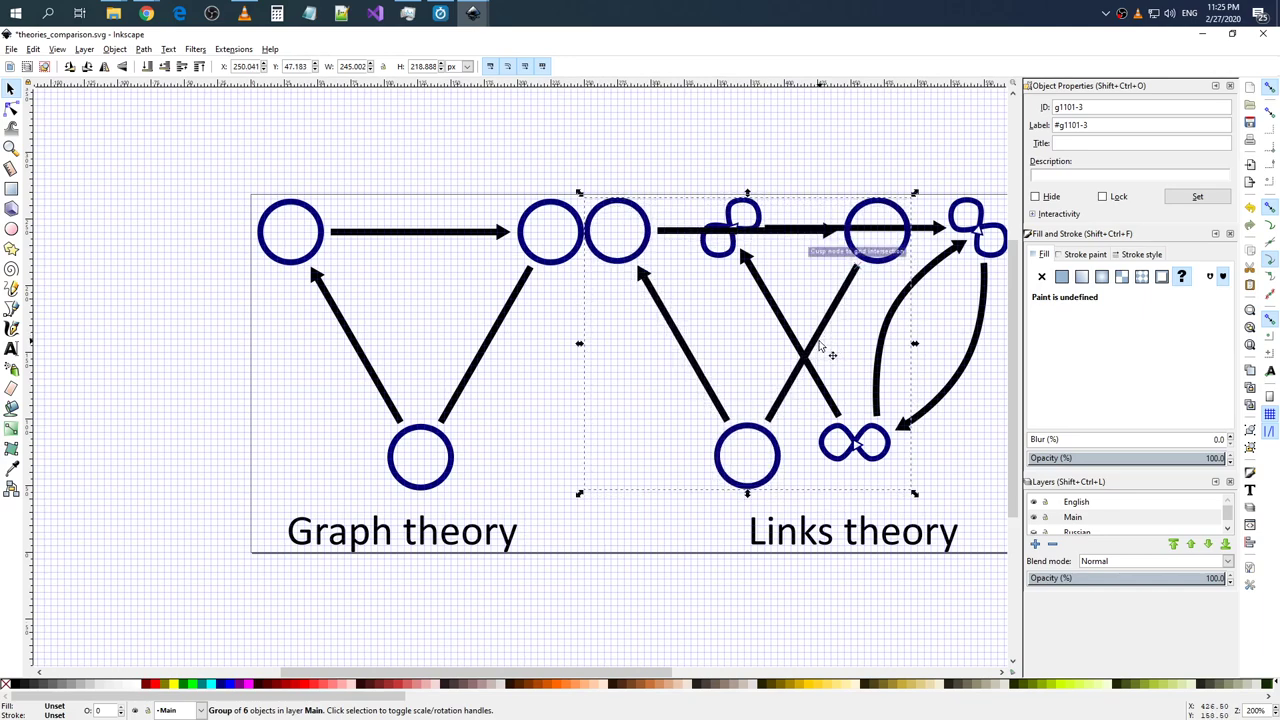
left_click_drag(591, 675, 699, 675)
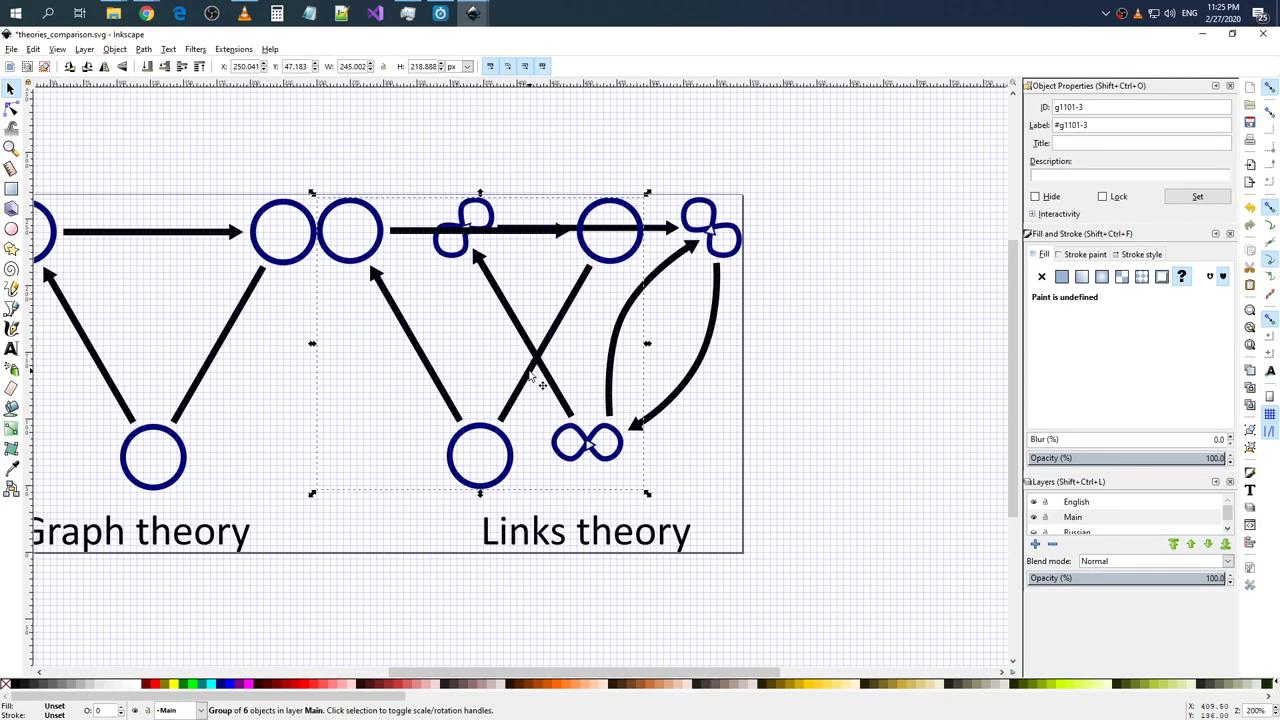
mouse_move(537, 374)
left_mouse_down()
mouse_move(651, 377)
mouse_move(600, 380)
mouse_move(622, 380)
left_mouse_up()
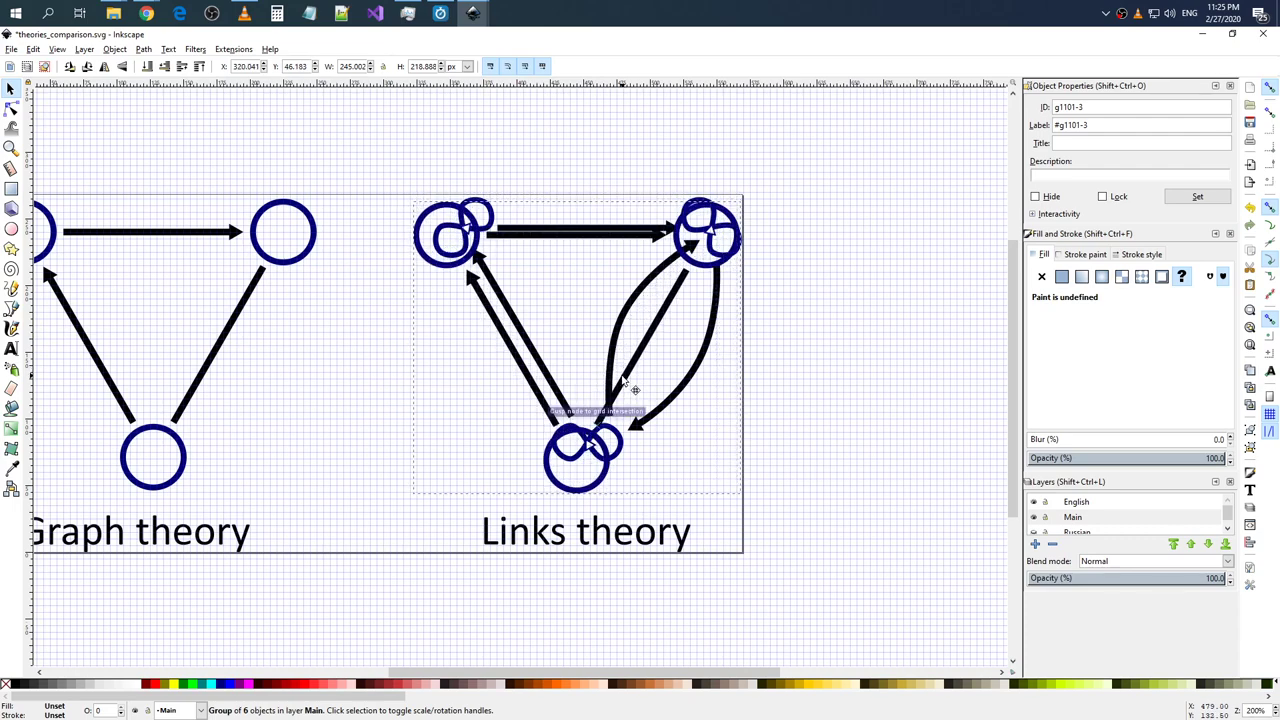
left_click_drag(622, 380, 621, 379)
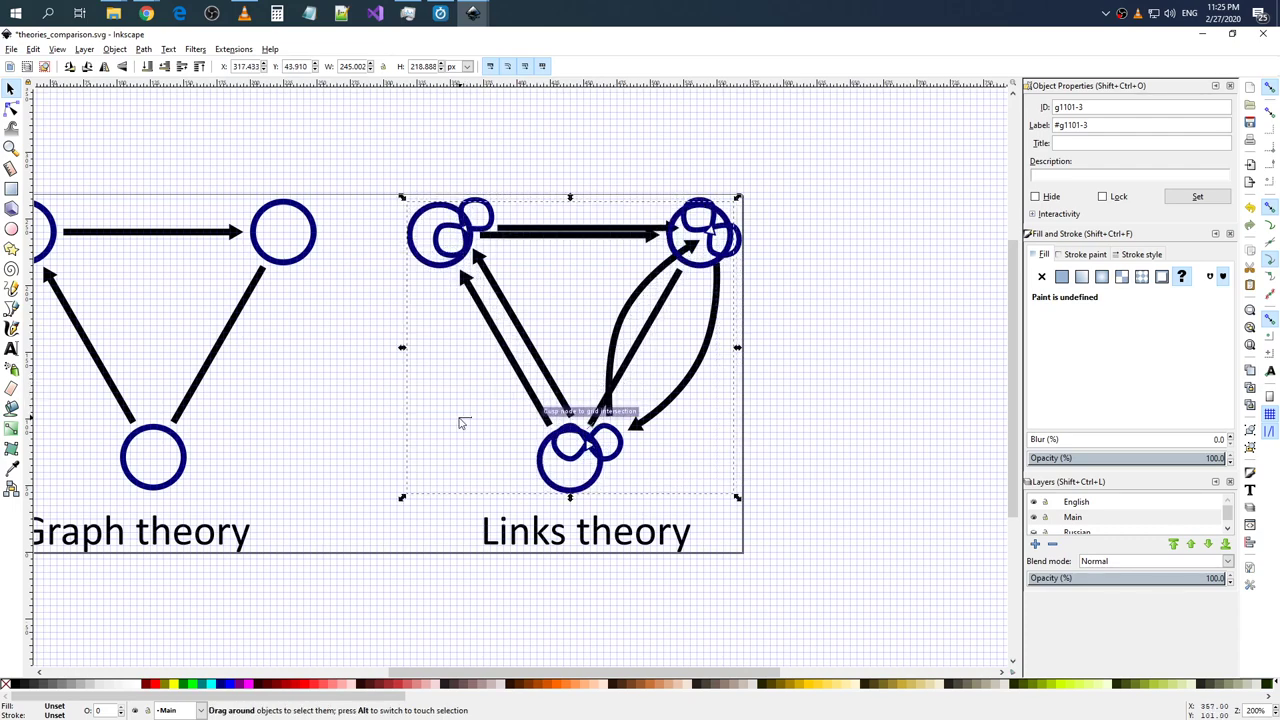
left_click(461, 424)
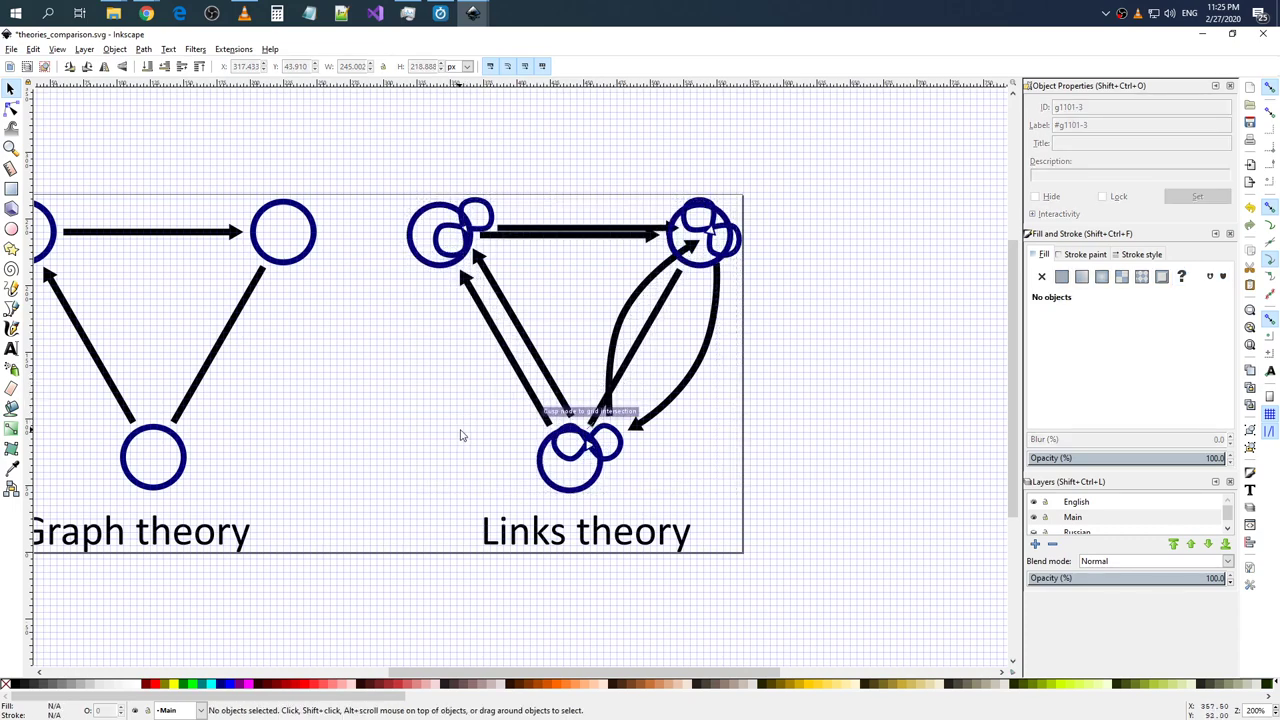
left_click(608, 480)
left_click(694, 416)
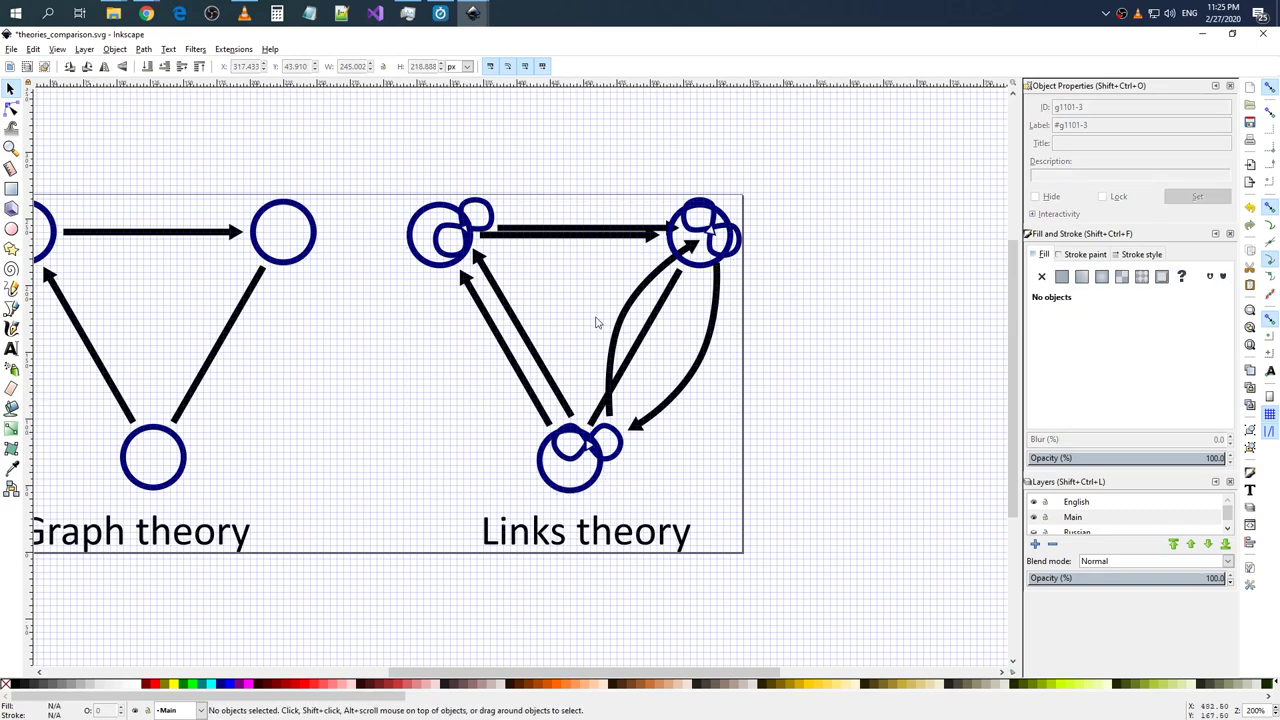
left_click(473, 264)
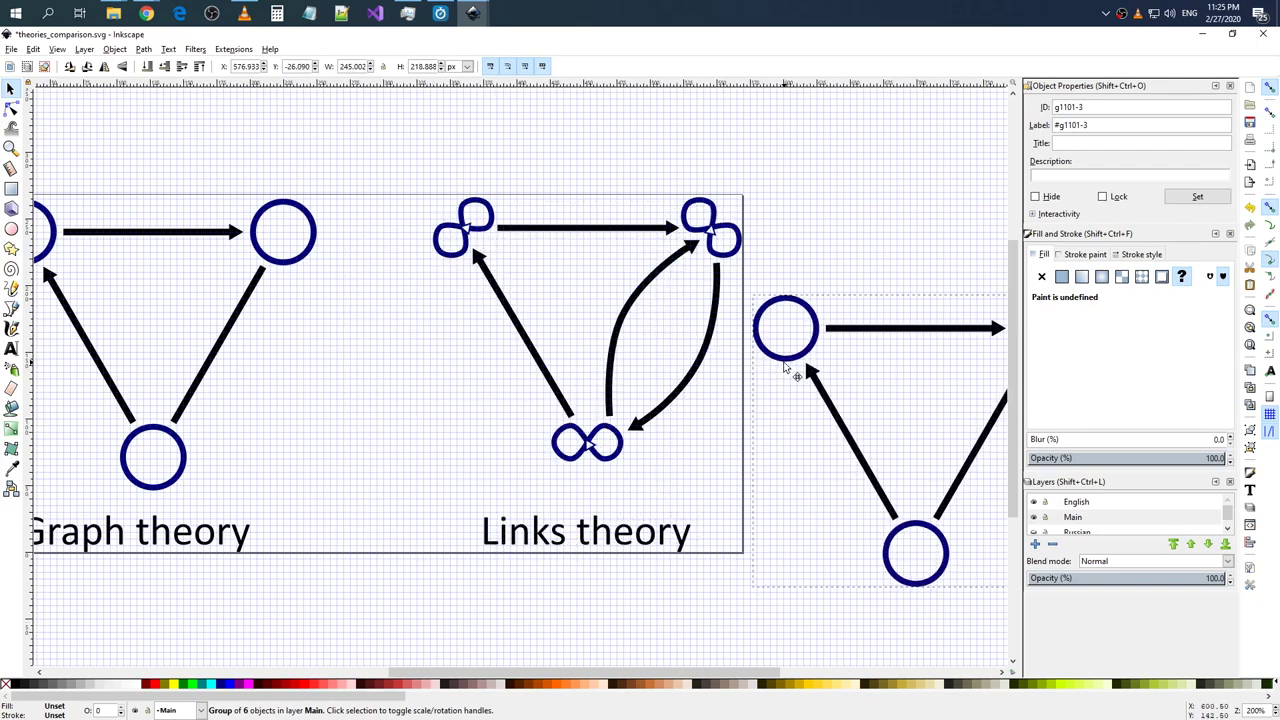
left_click_drag(453, 283, 799, 376)
left_click(698, 406)
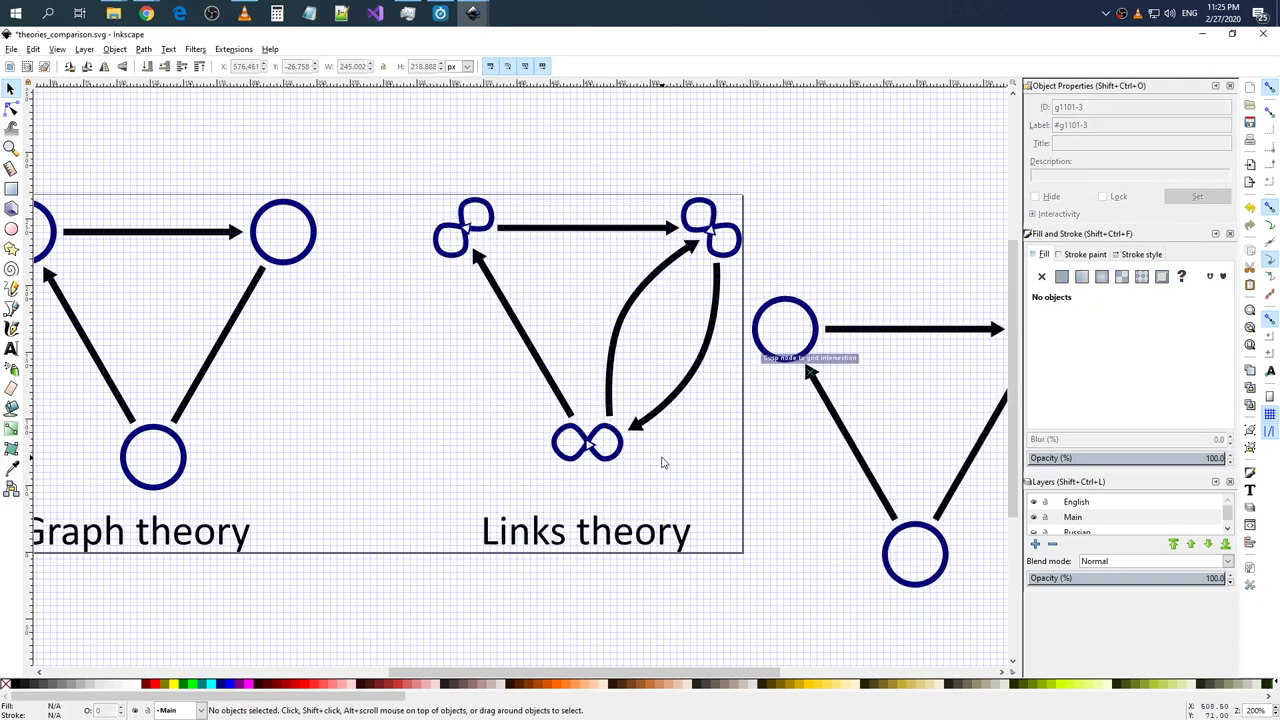
- Move both curved arrows out to the upper right, away from the Links panel
left_click(682, 390)
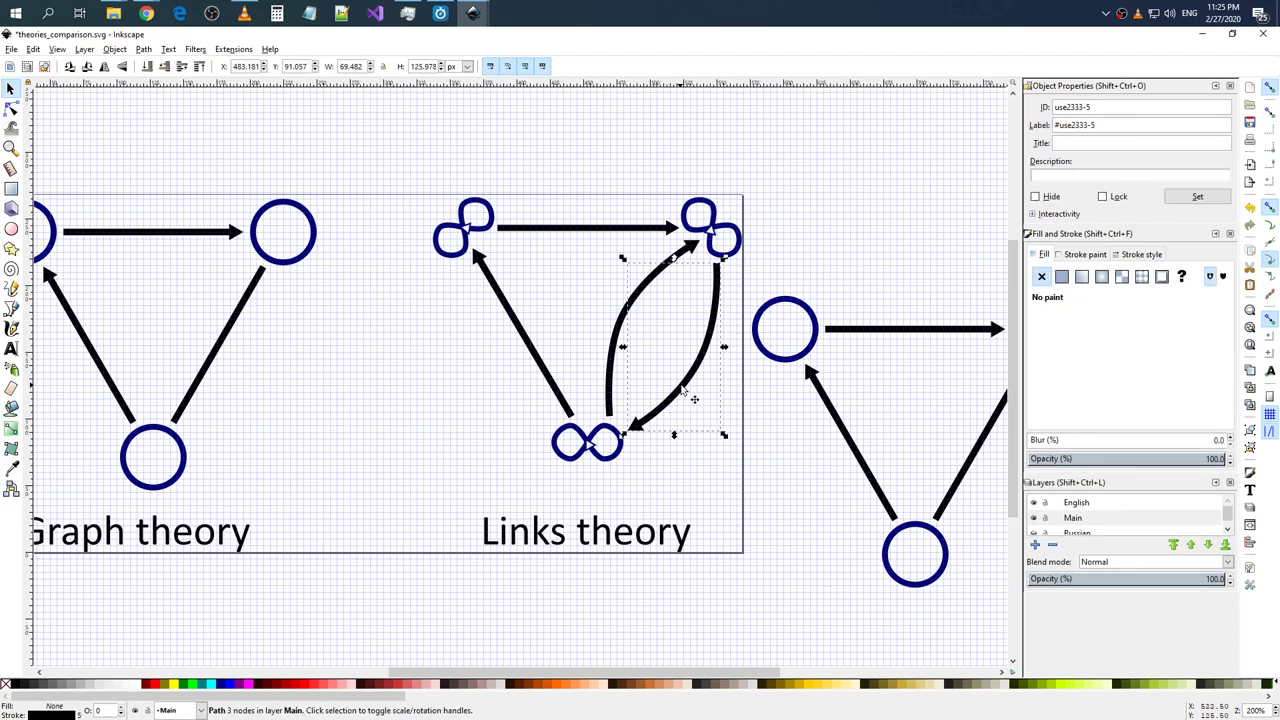
left_click(620, 334)
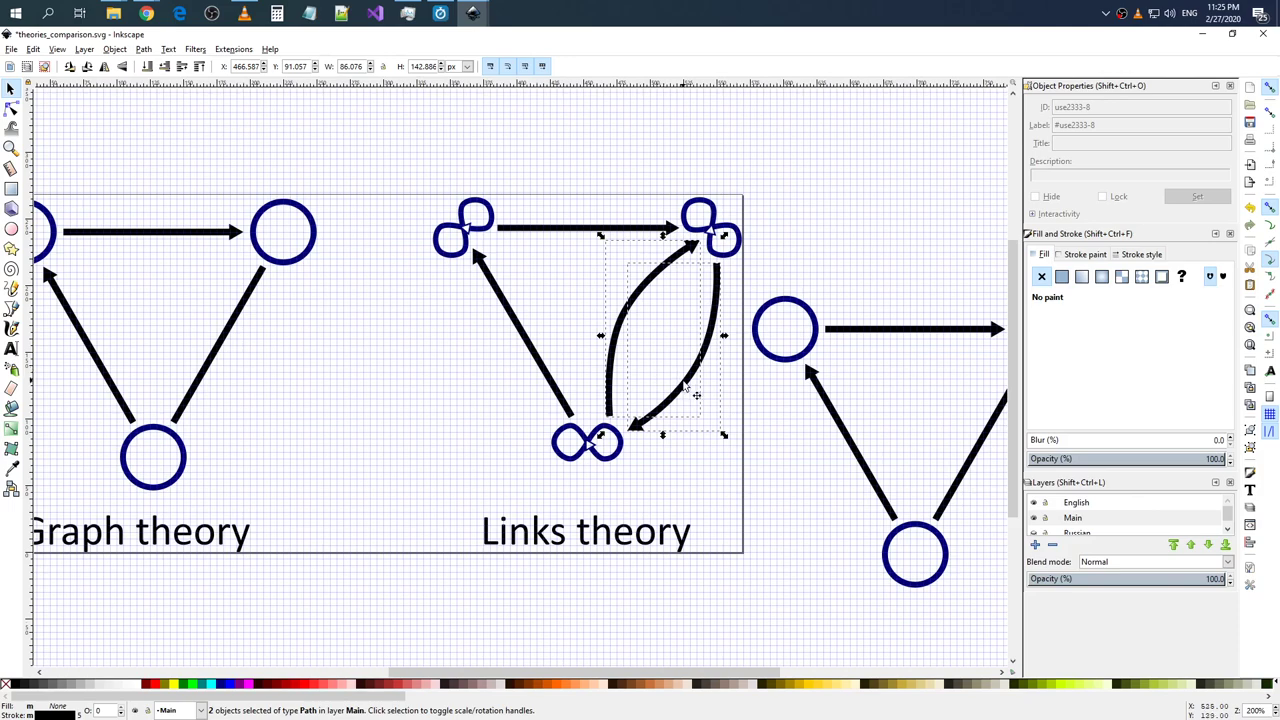
left_click_drag(690, 395, 941, 241)
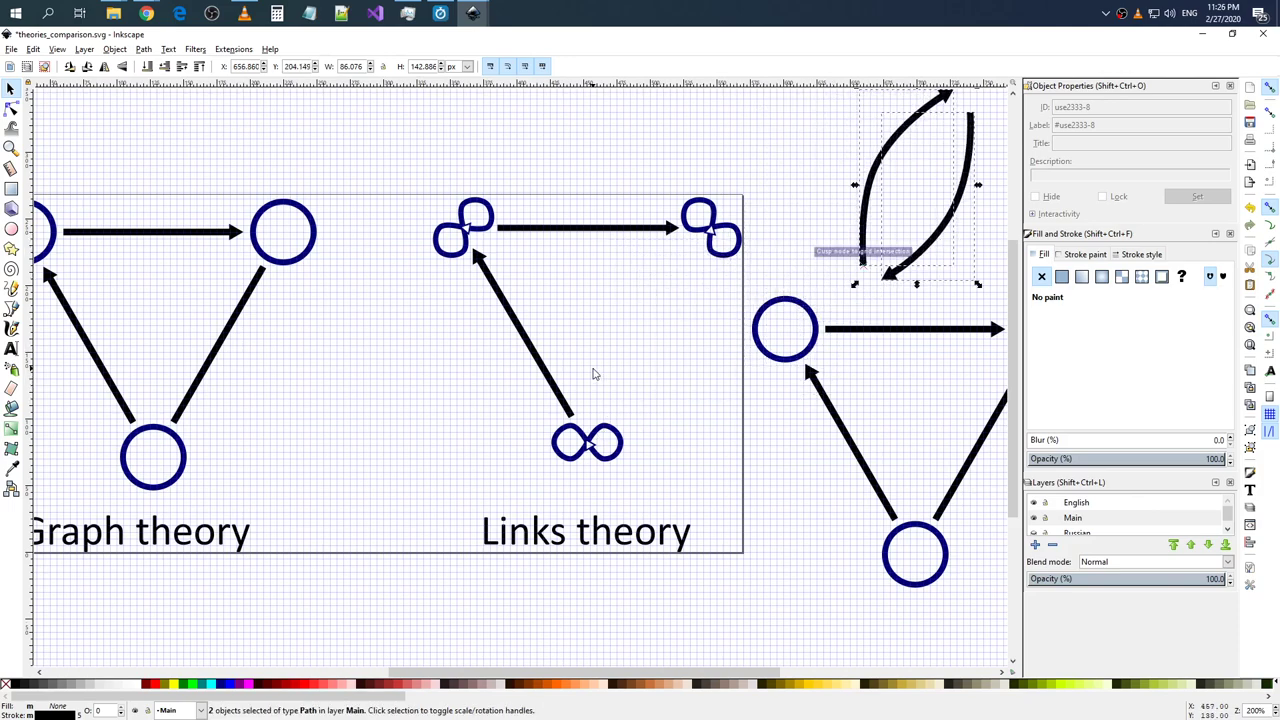
left_click(601, 456)
left_click(570, 388)
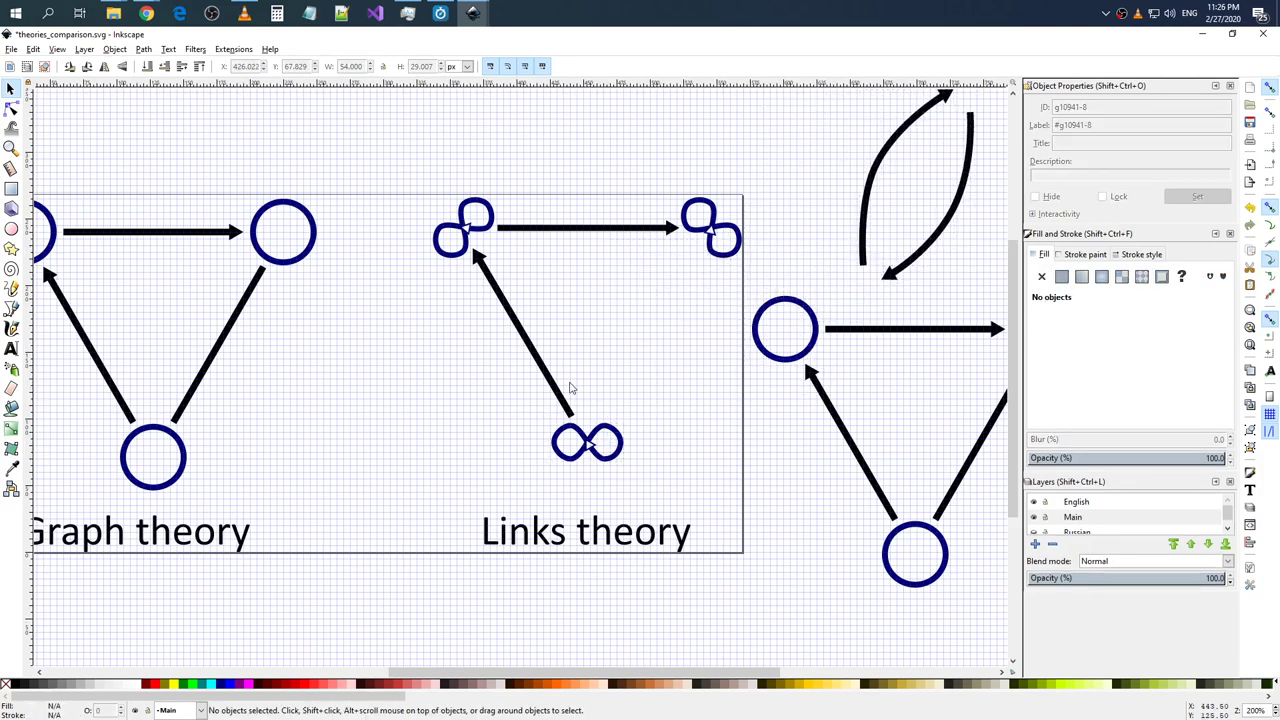
- Delete the remaining old Links theory parts and move the triangle copy into the box
left_click_drag(418, 192, 748, 490)
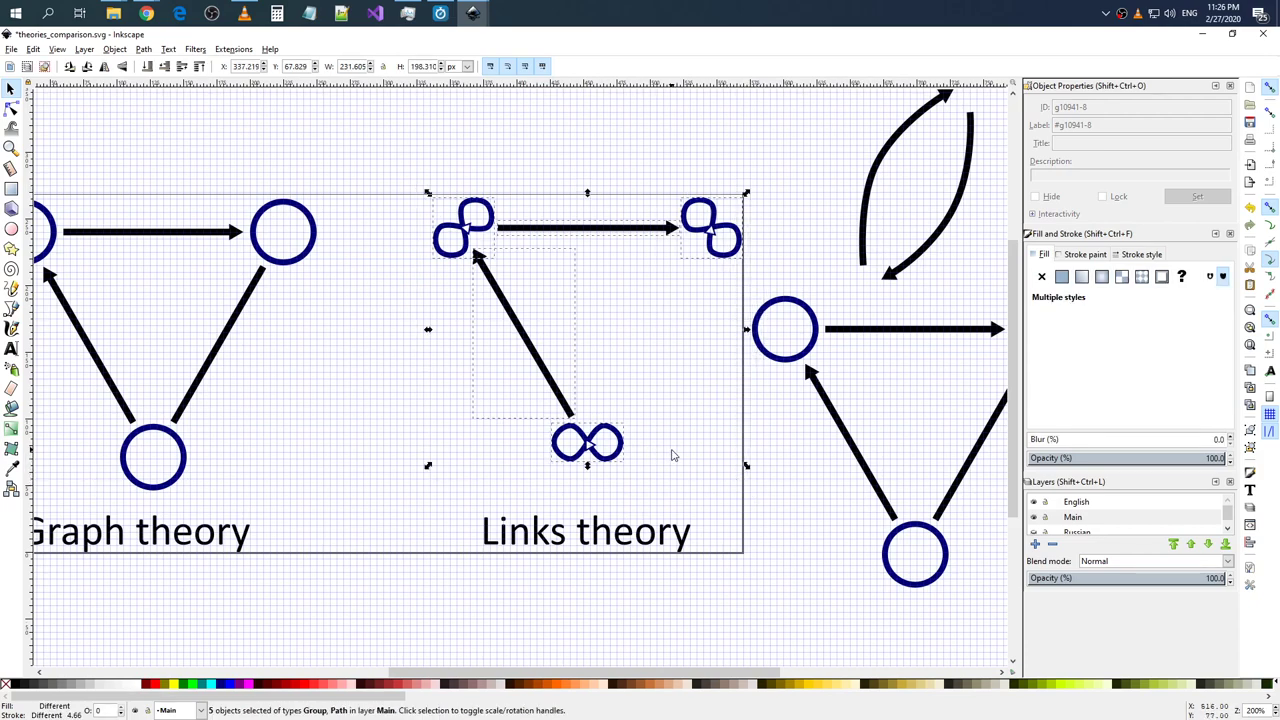
key("Delete")
left_click_drag(845, 427, 508, 335)
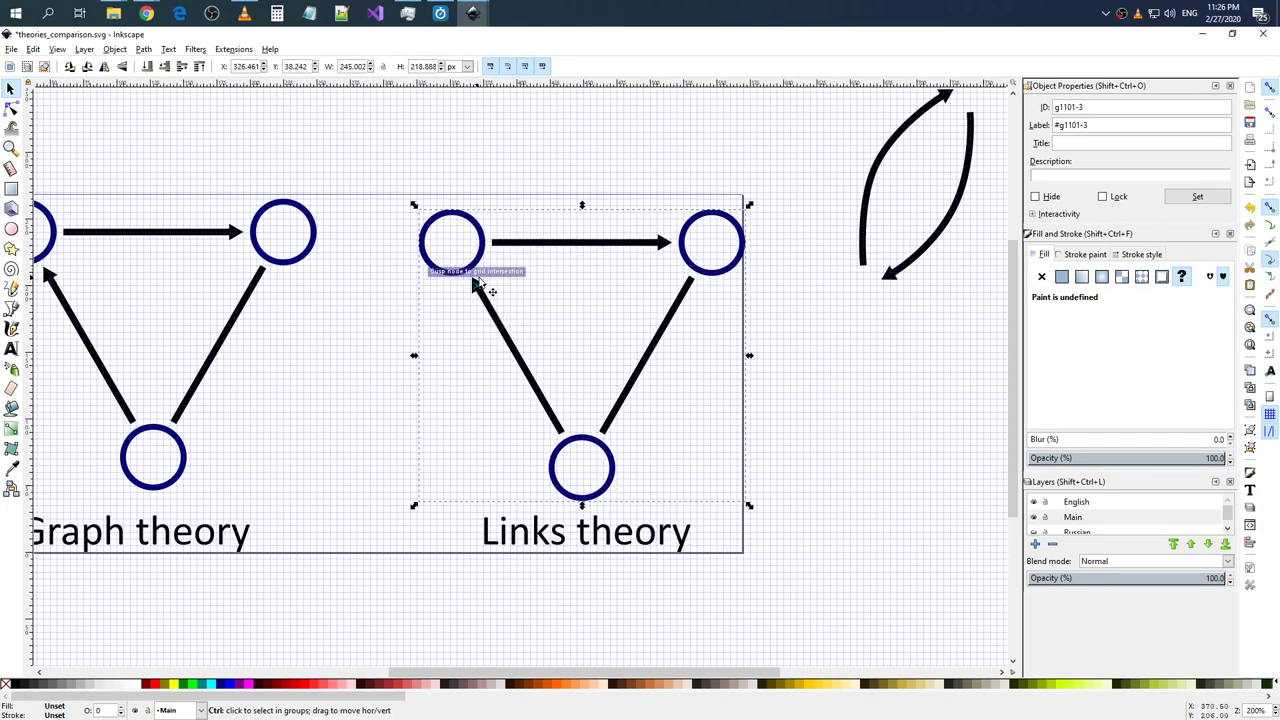
- Nudge the Links theory triangle up and left, then one pixel right
scroll(466, 222, "up", 4, "ctrl")
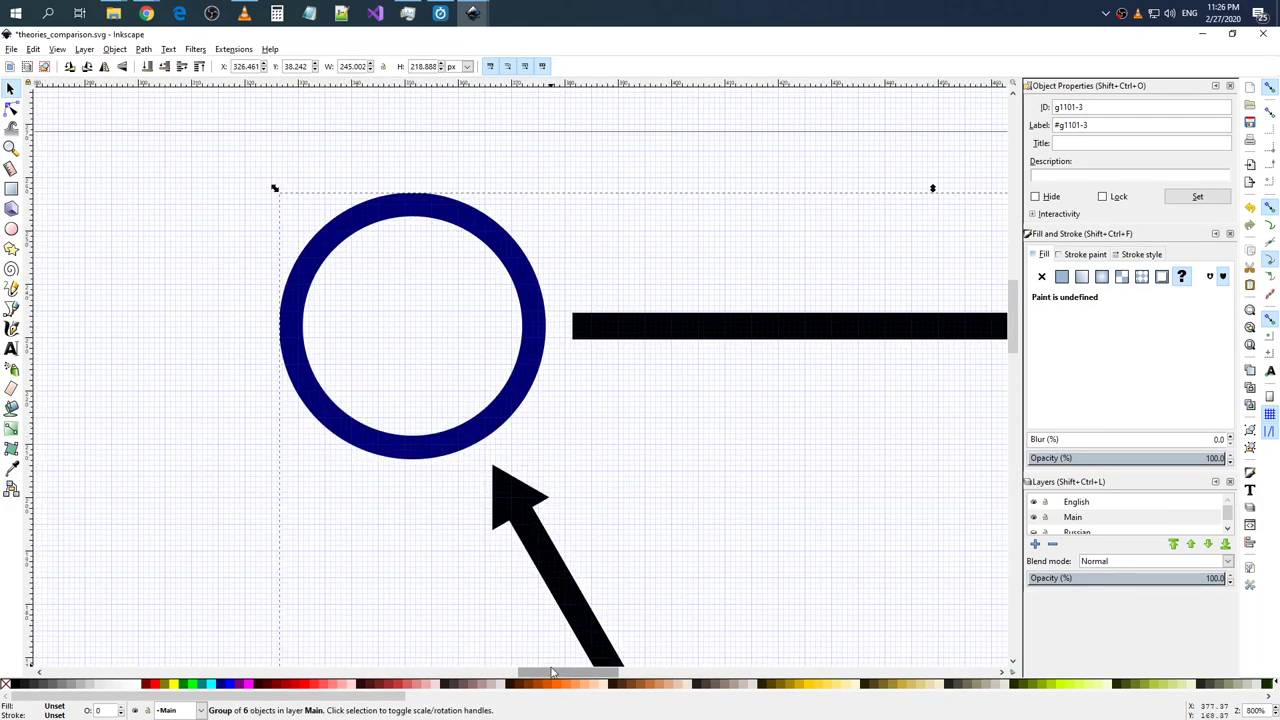
left_click_drag(552, 670, 518, 667)
key("Up")
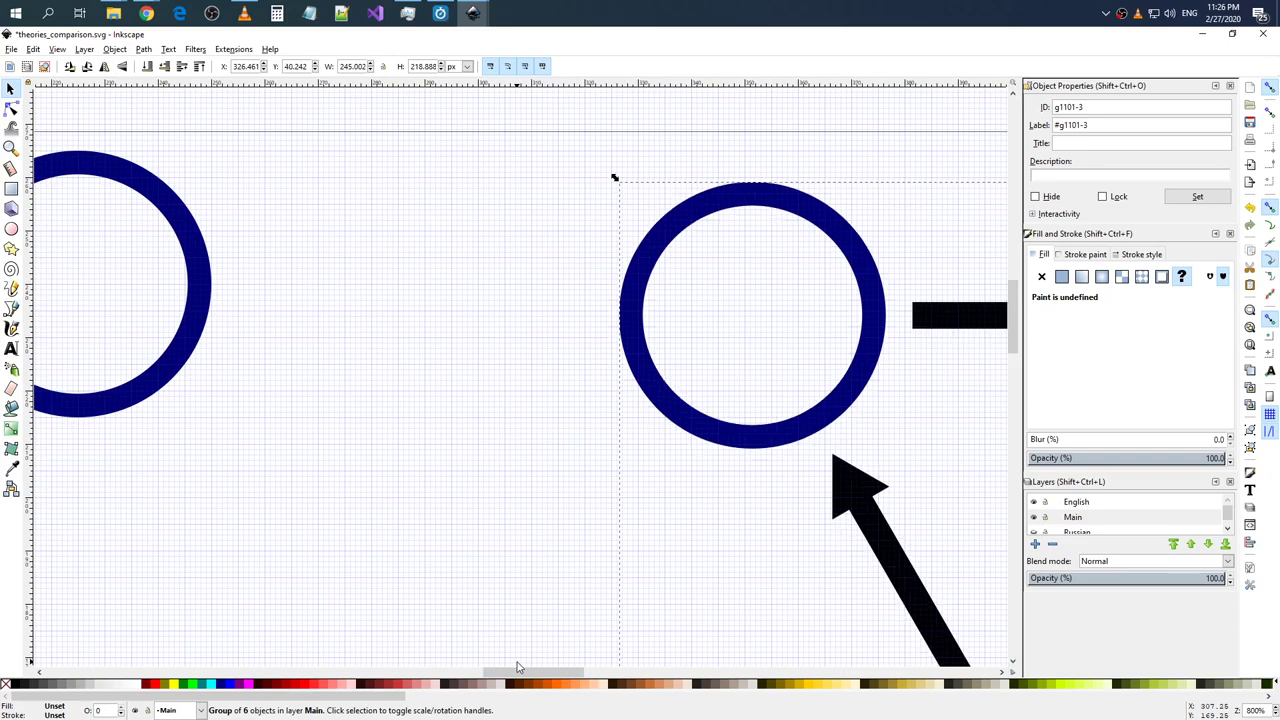
key("Left")
key("Up")
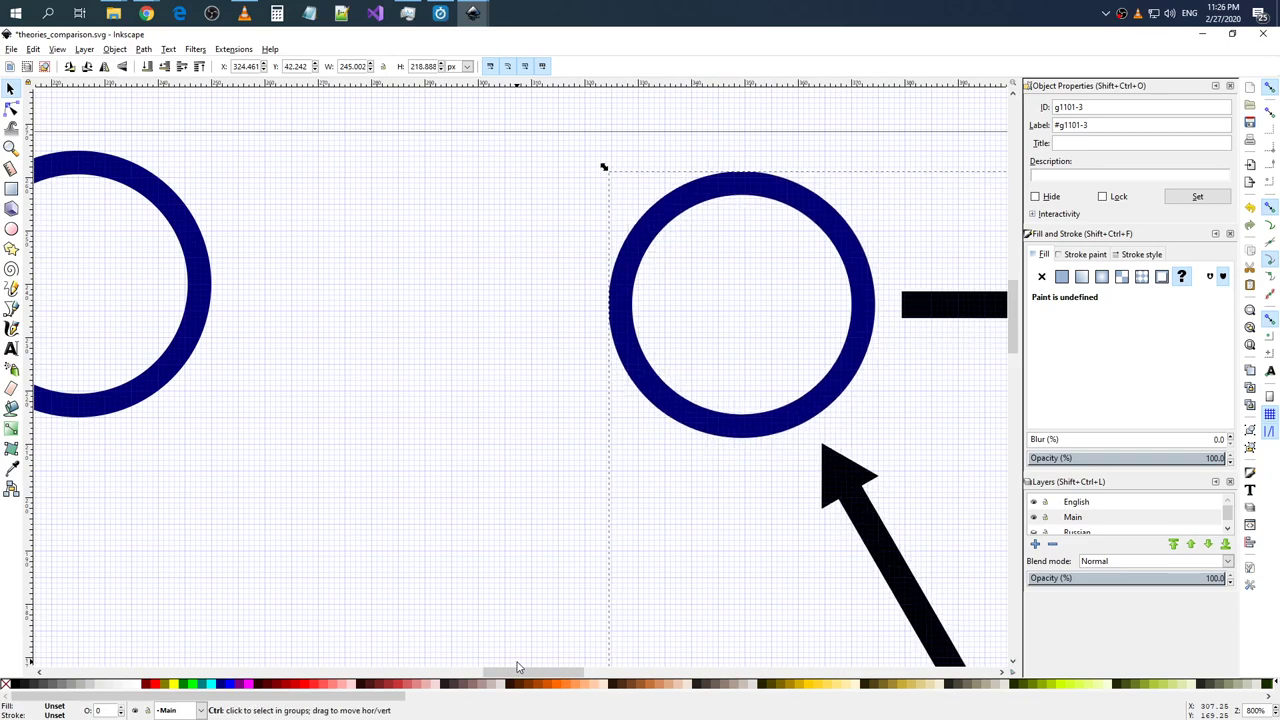
key("alt+Up")
key("alt+Up")
key("alt+Up")
key("alt+Up")
key("alt+Up")
key("alt+Up")
key("alt+Up")
key("alt+Up")
key("alt+Up")
key("alt+Up")
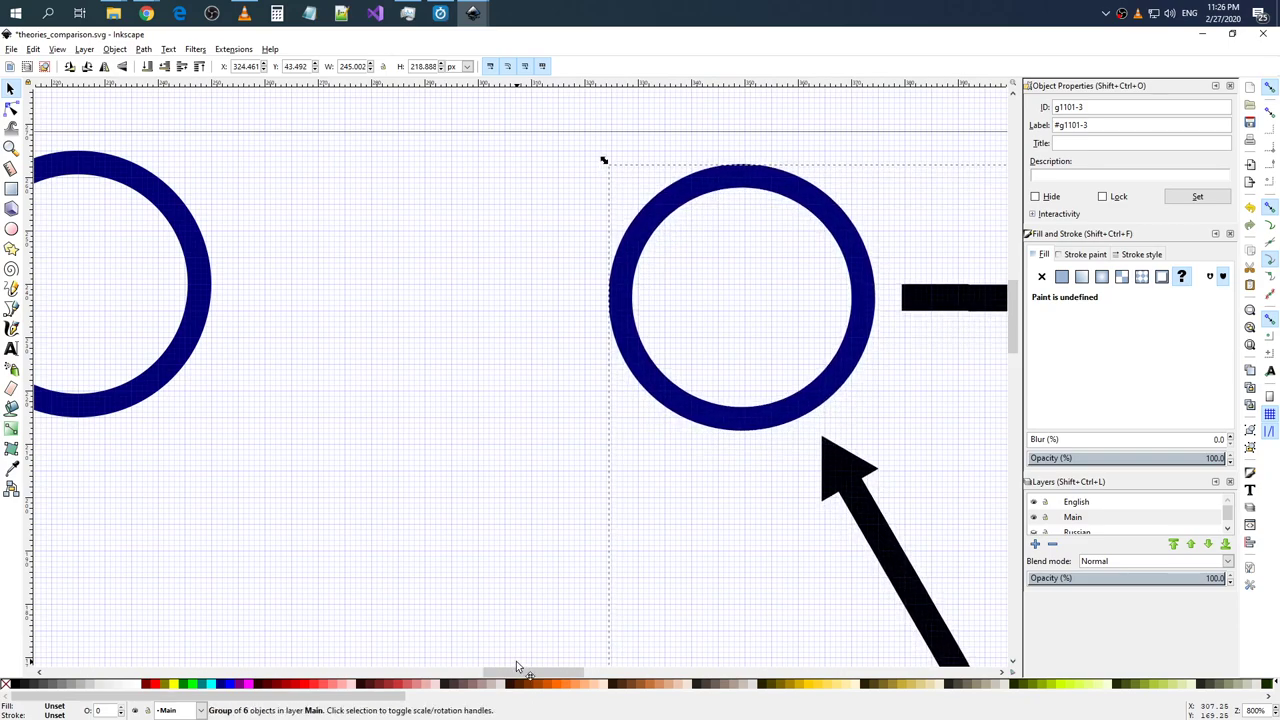
key("alt+Up")
key("alt+Up")
key("alt+Up")
key("alt+Up")
key("alt+Up")
key("alt+Up")
key("alt+Up")
key("alt+Up")
key("alt+Up")
key("alt+Up")
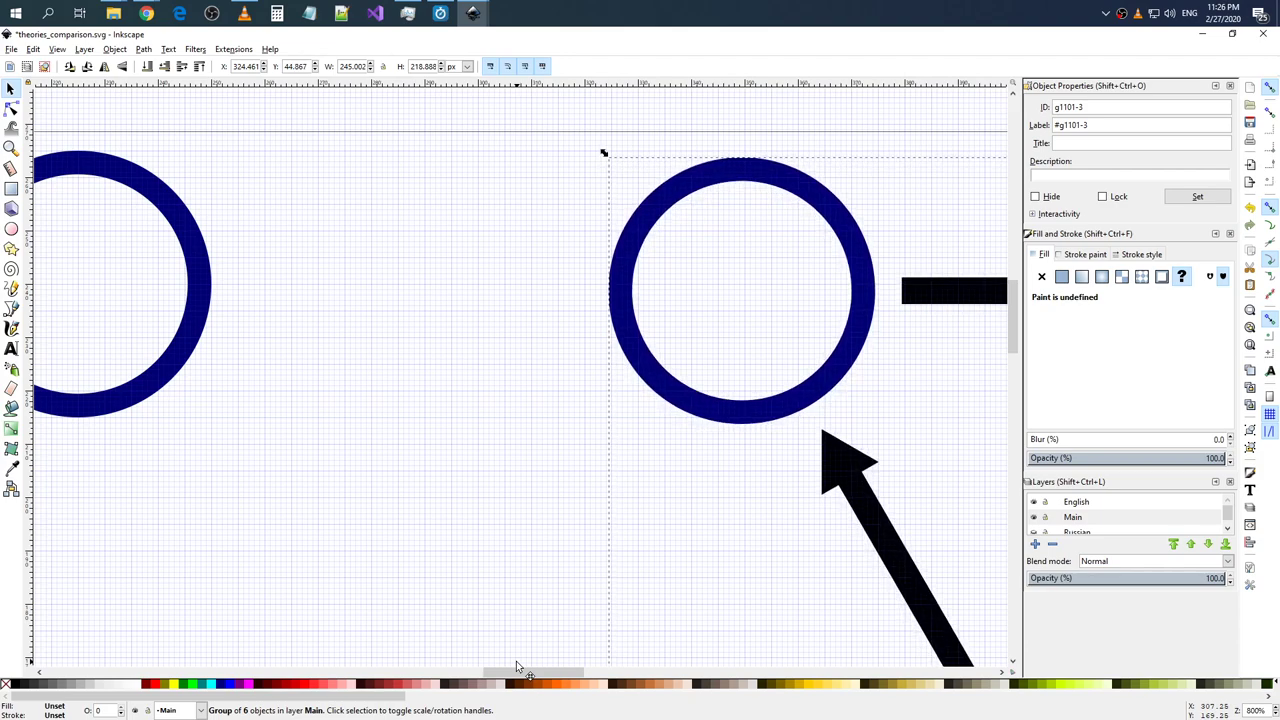
key("alt+Up")
key("alt+Up")
key("alt+Up")
key("alt+Up")
key("alt+Up")
key("alt+Up")
key("alt+Up")
key("alt+Up")
key("alt+Up")
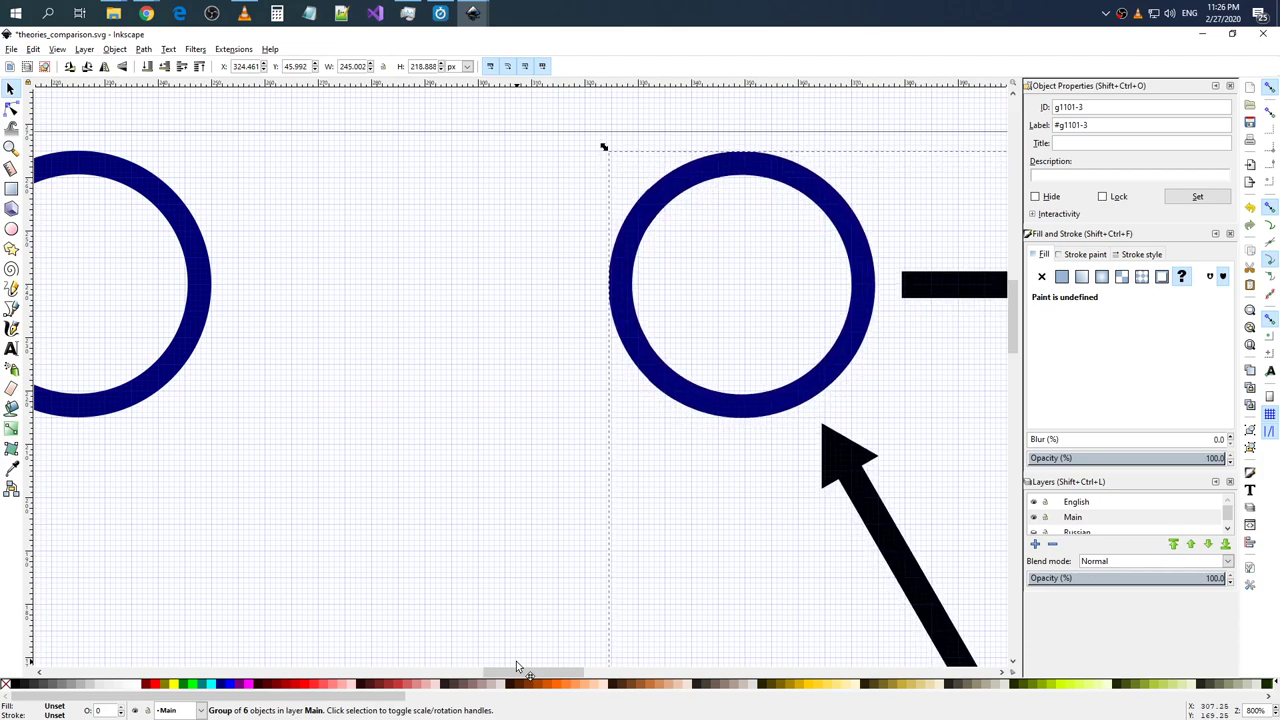
key("alt+Up")
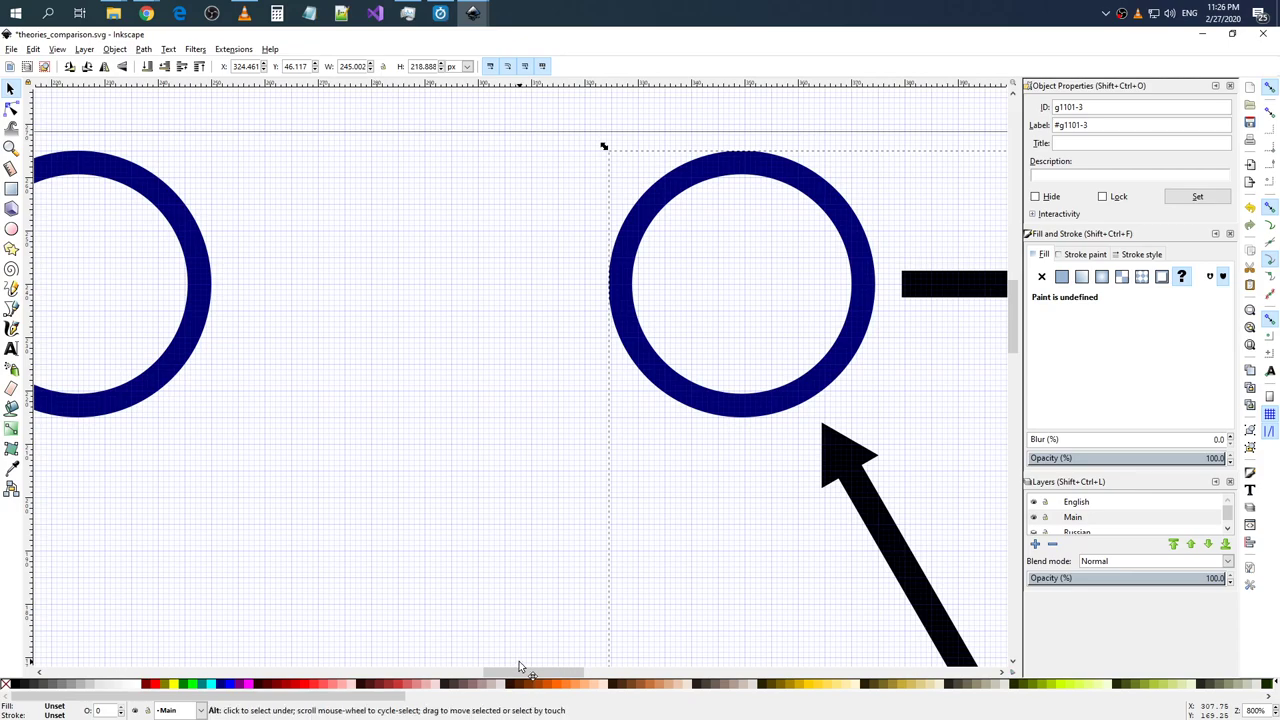
key("alt+Right")
key("alt+Right")
key("alt+Right")
key("alt+Right")
- Fine-tune the triangle left to X 319.961 and zoom out to see both diagrams
scroll(586, 609, "down", 4, "ctrl")
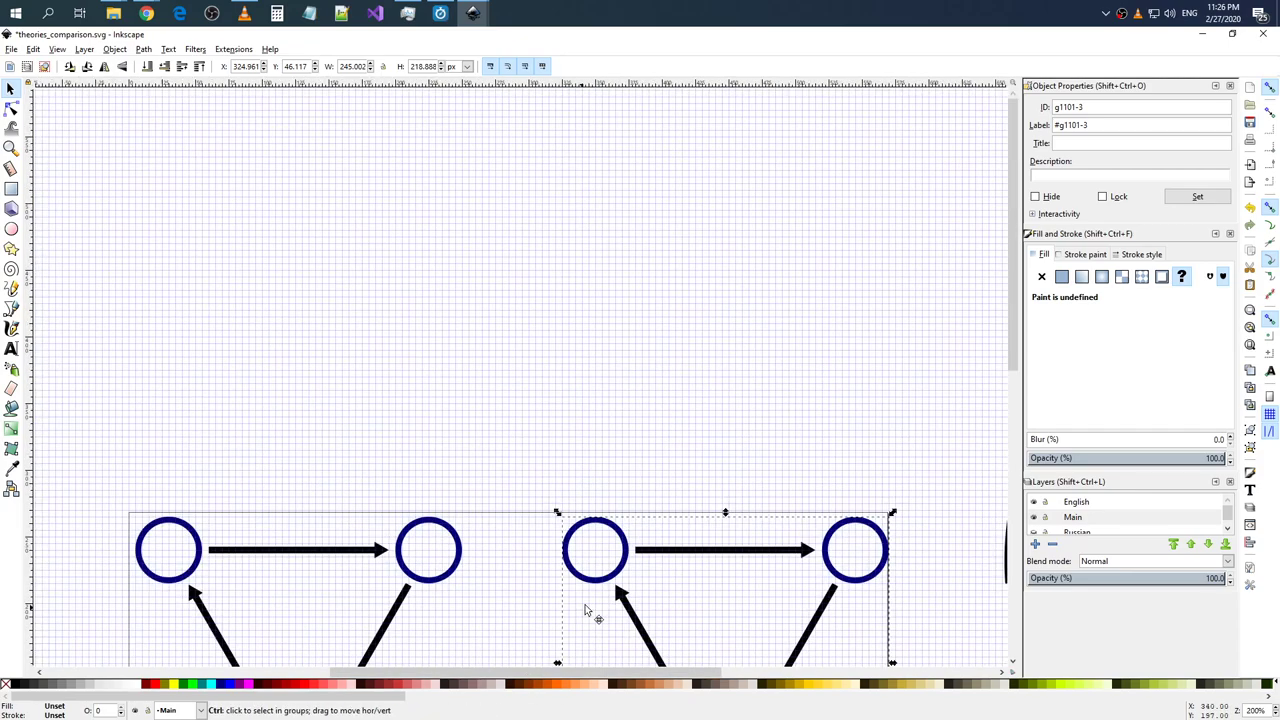
scroll(640, 612, "down", 1, "ctrl")
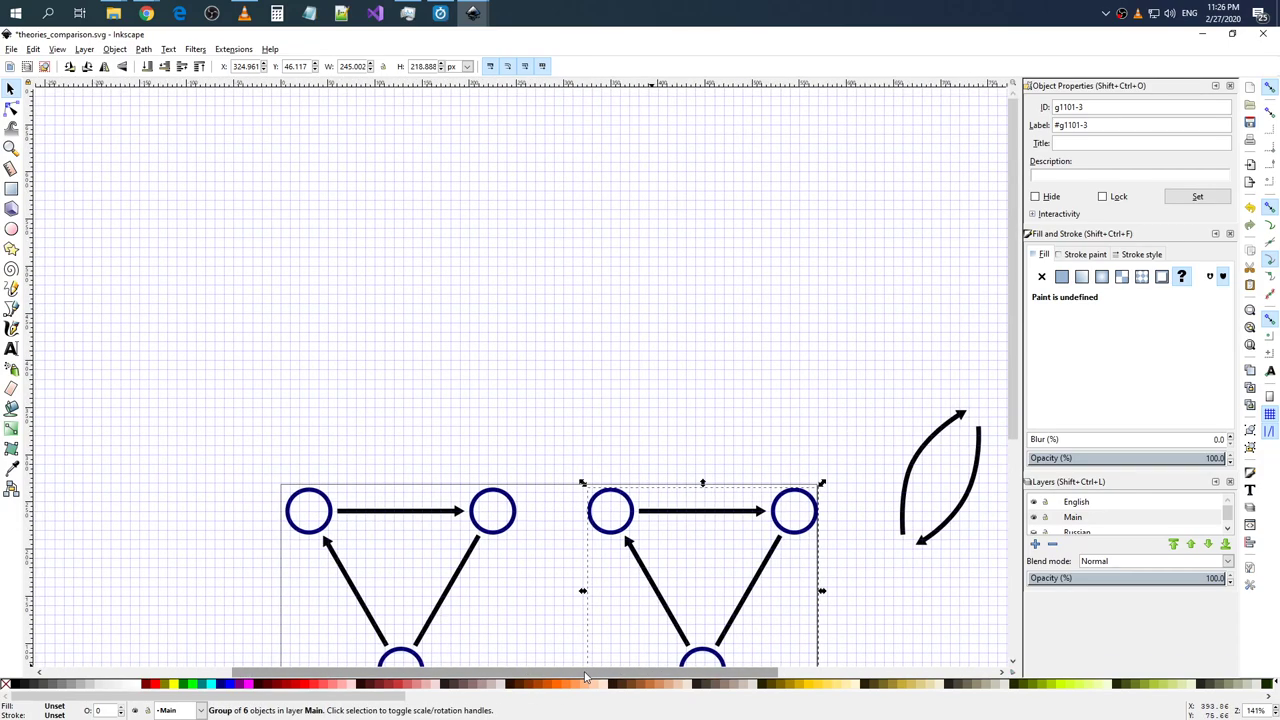
scroll(477, 449, "up", 1, "ctrl")
scroll(563, 534, "up", 2, "ctrl")
scroll(583, 565, "up", 2, "ctrl")
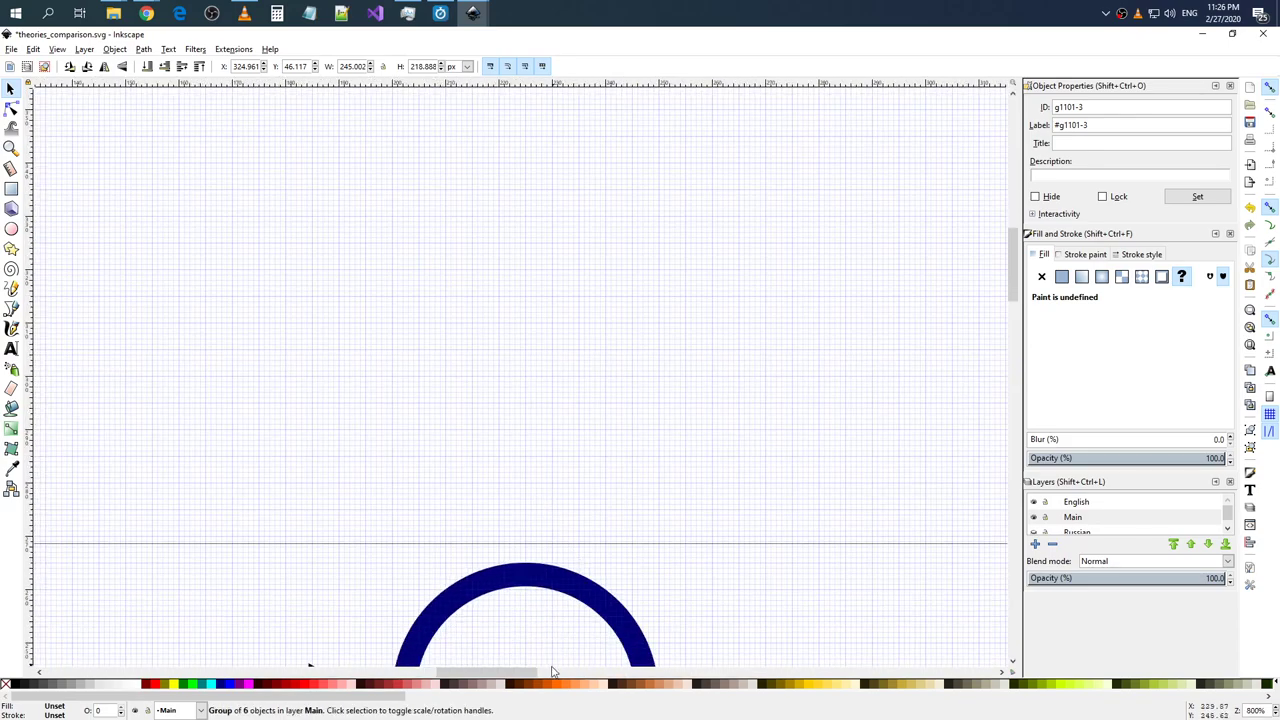
left_click_drag(552, 672, 692, 671)
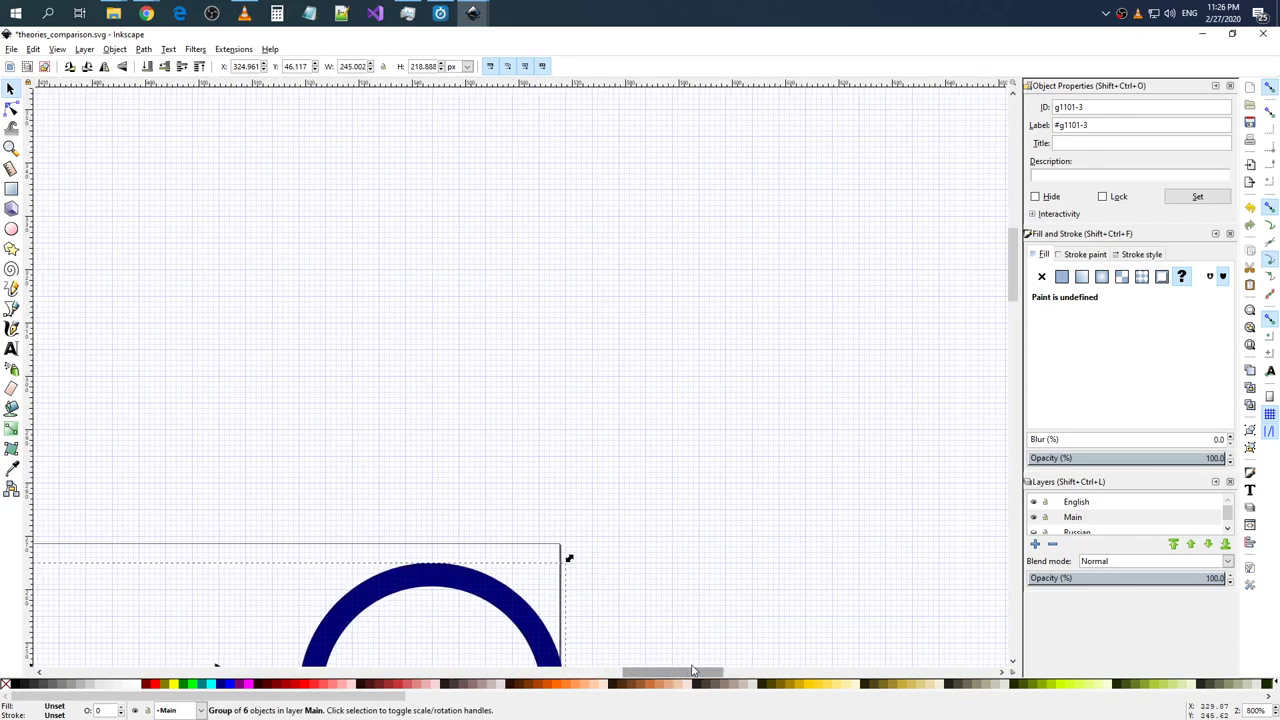
scroll(689, 594, "down", 2)
scroll(660, 570, "down", 3)
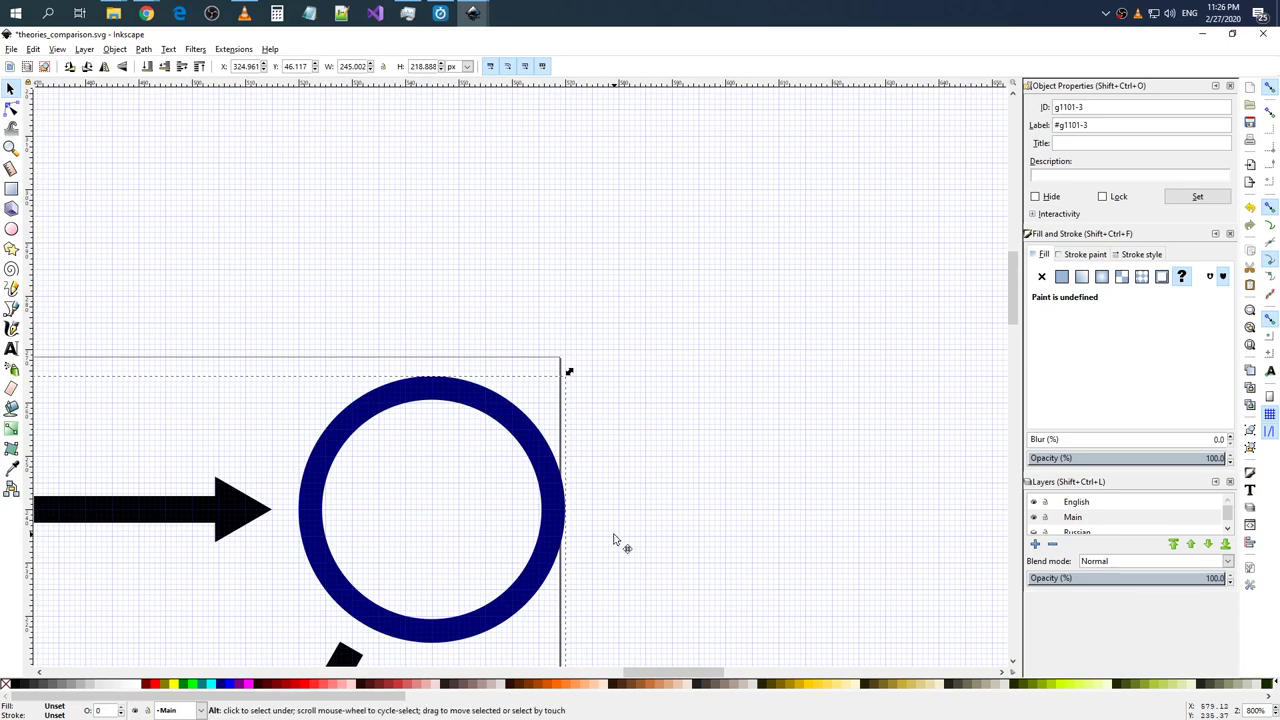
key("alt+Left")
key("alt+Left")
key("alt+Left")
key("alt+Left")
key("alt+Left")
key("alt+Left")
key("alt+Left")
key("alt+Left")
key("alt+Left")
key("alt+Left")
key("alt+Left")
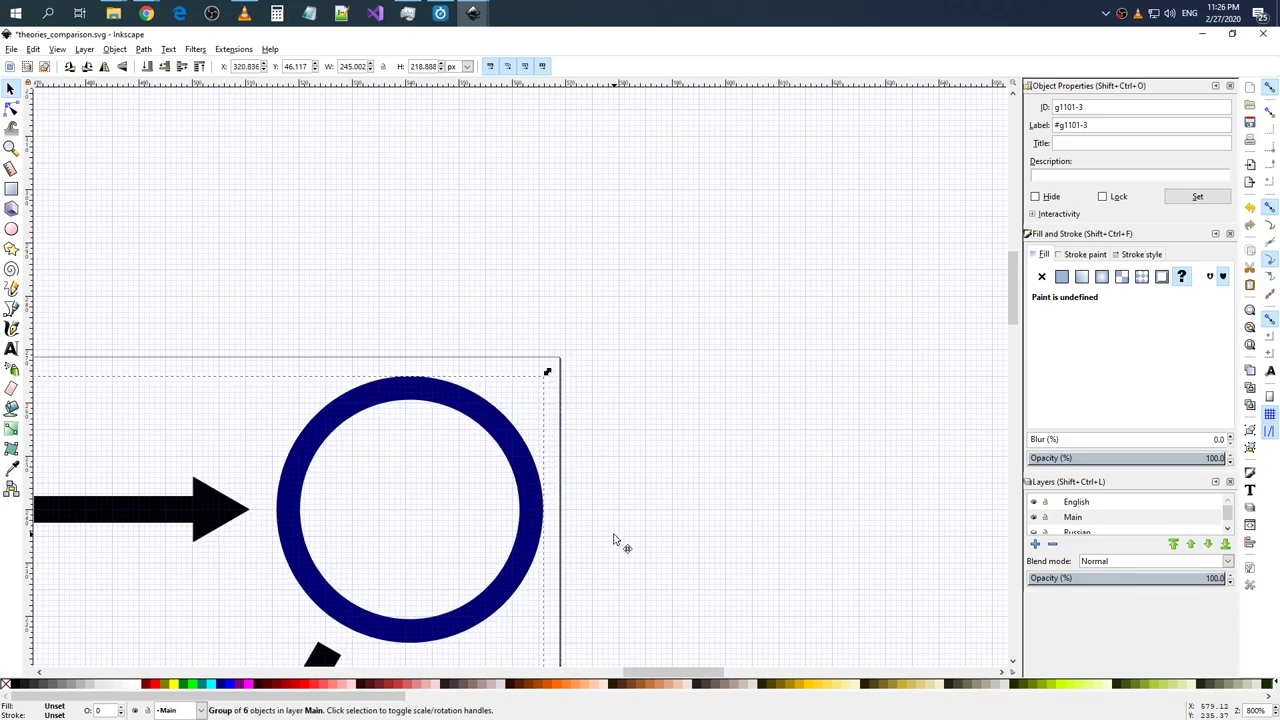
key("alt+Left")
key("alt+Left")
key("alt+Left")
key("alt+Left")
key("alt+Left")
key("alt+Left")
key("alt+Left")
key("alt+Left")
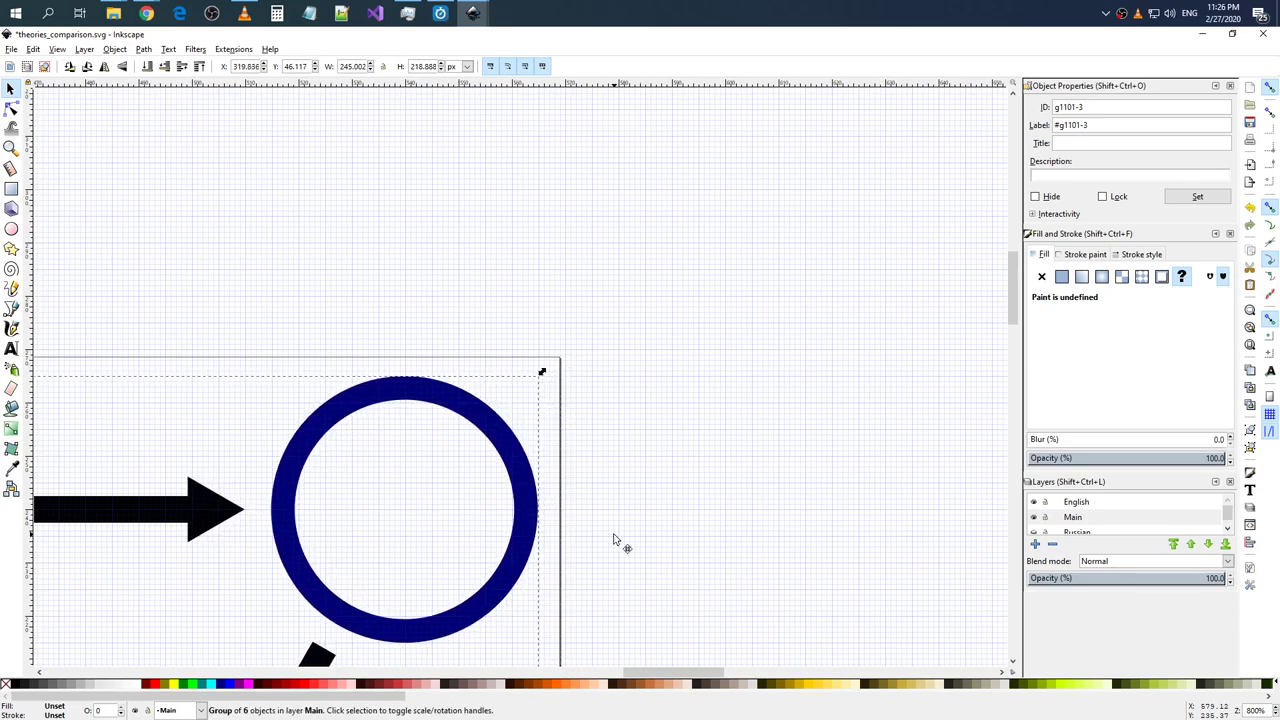
key("alt+Right")
scroll(591, 506, "down", 7, "ctrl")
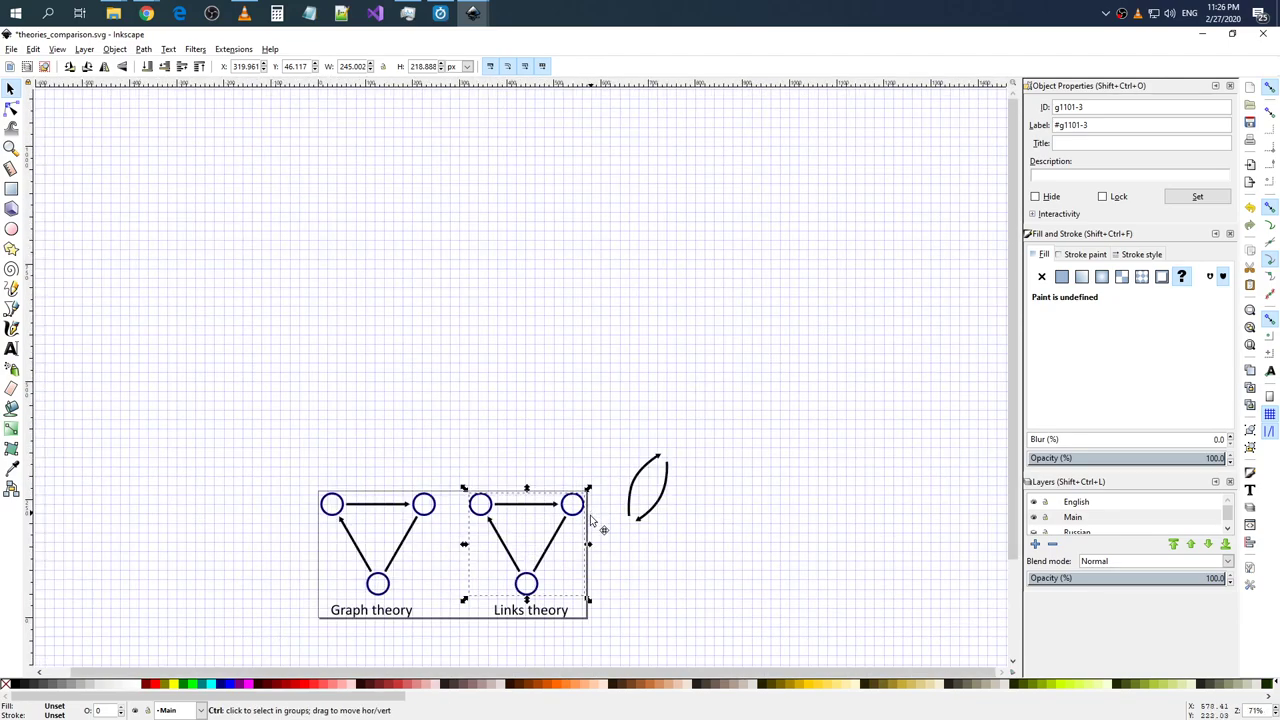
key("Escape")
scroll(540, 575, "down", 2)
- Ungroup the Links theory triangle diagram
scroll(560, 550, "down", 1)
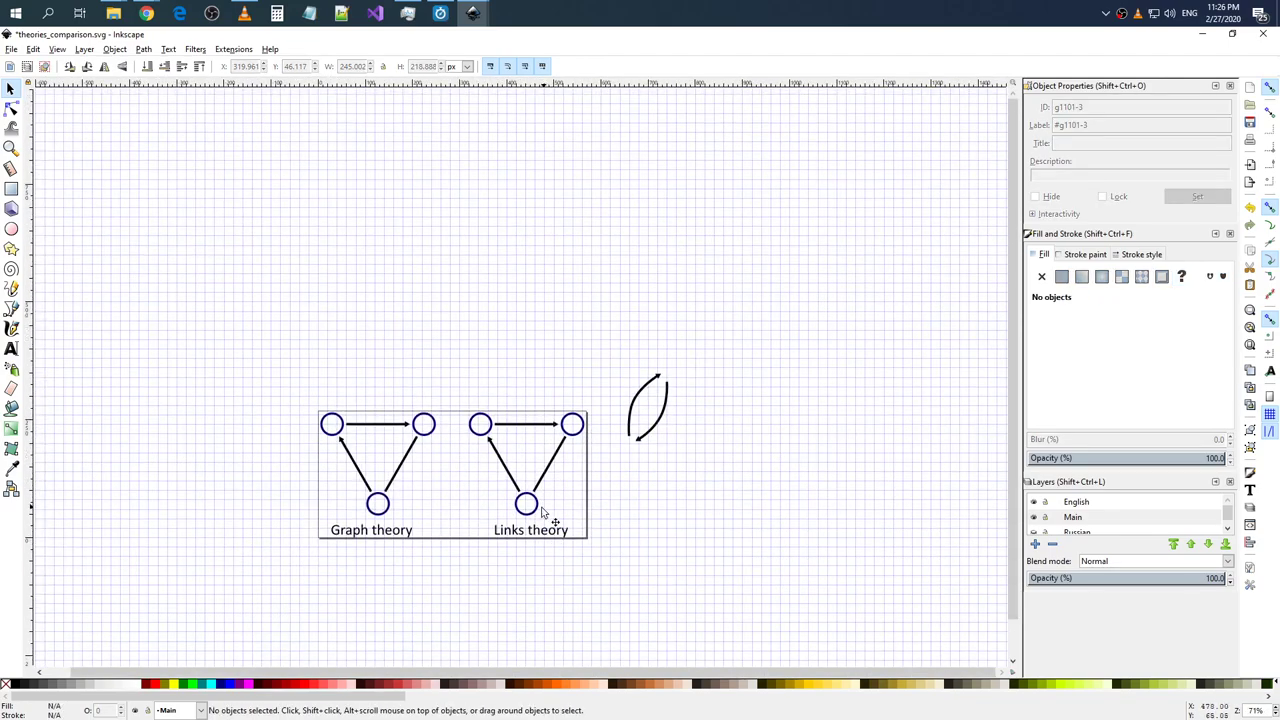
left_click(569, 514)
key("alt+Tab")
key("alt+Tab")
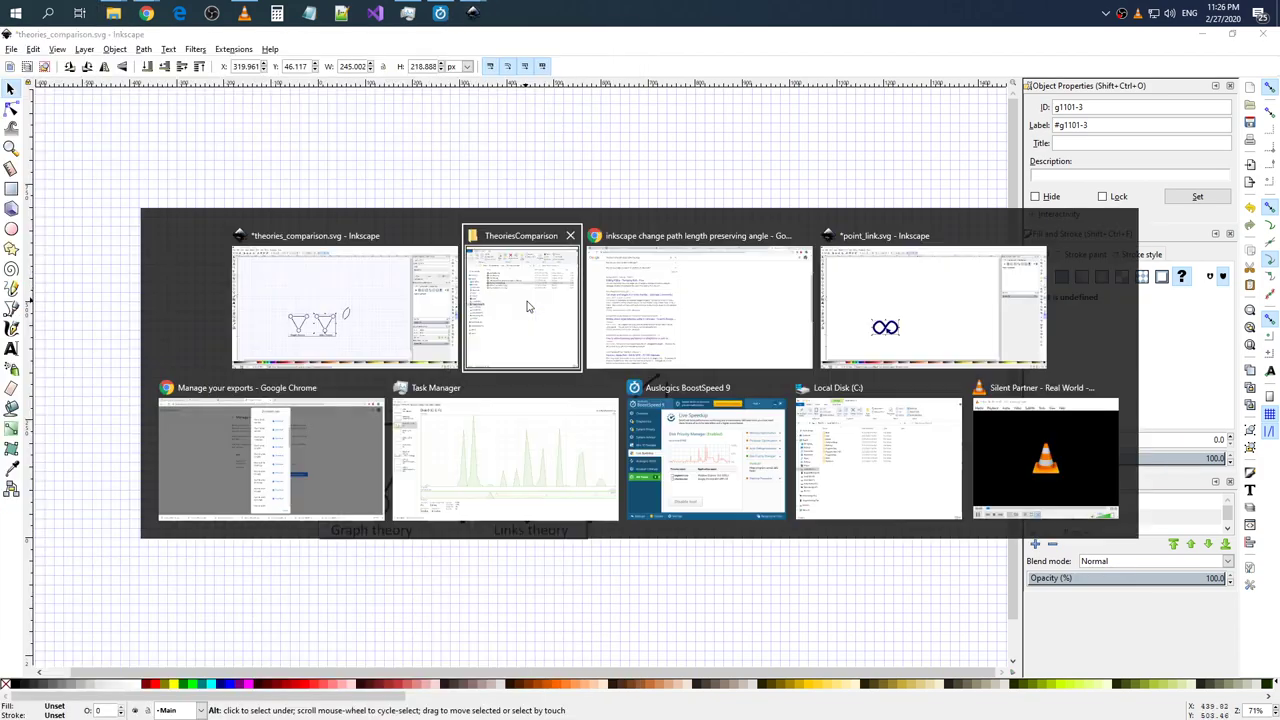
key("alt+Tab")
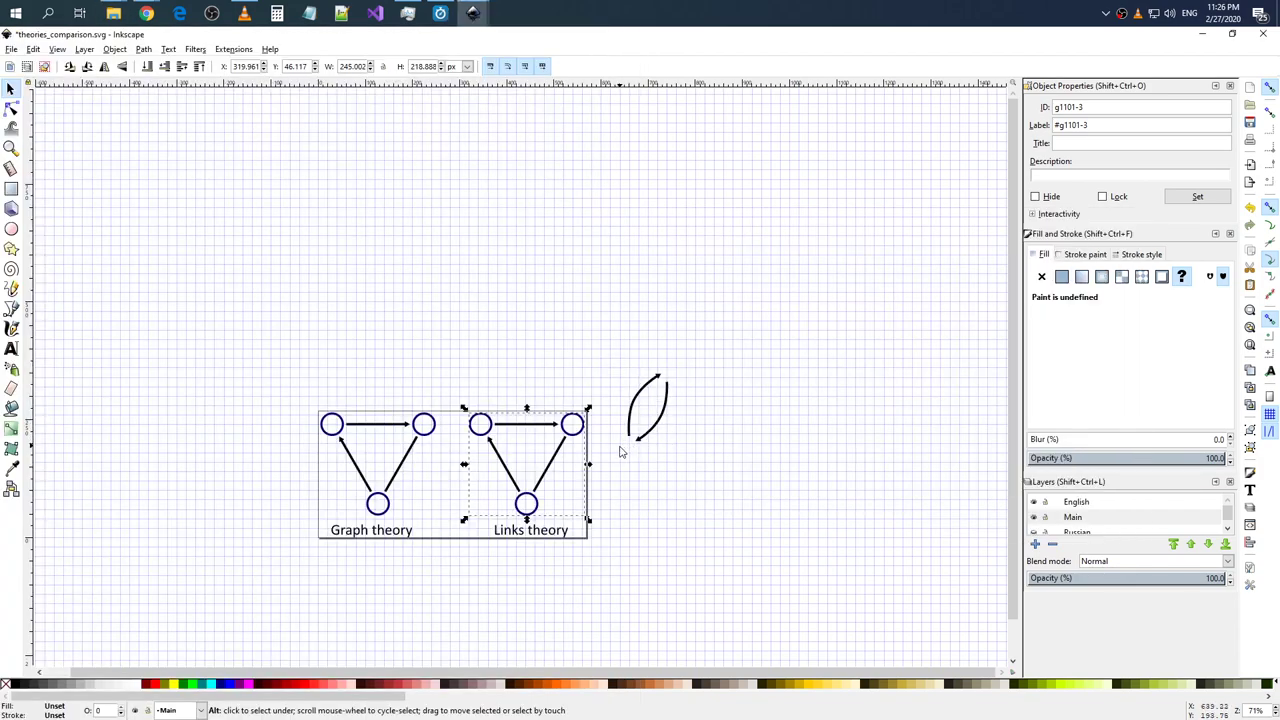
left_click(552, 478)
right_click(550, 464)
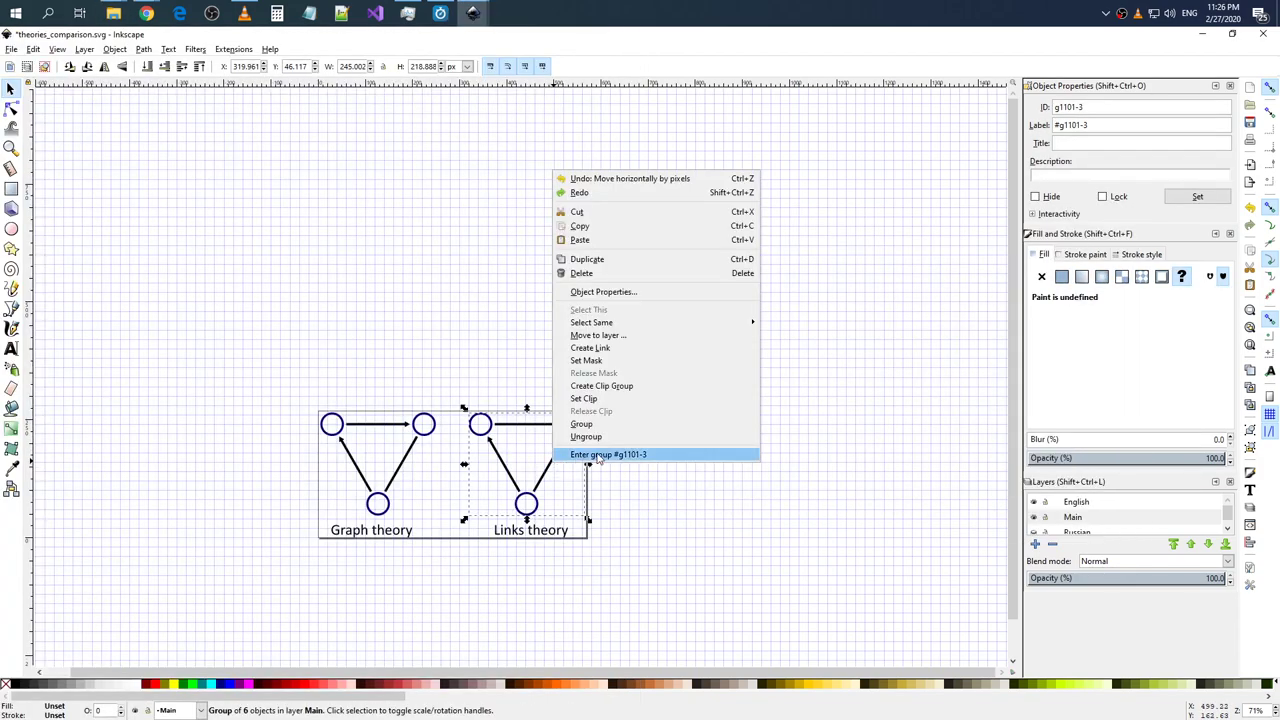
left_click(587, 437)
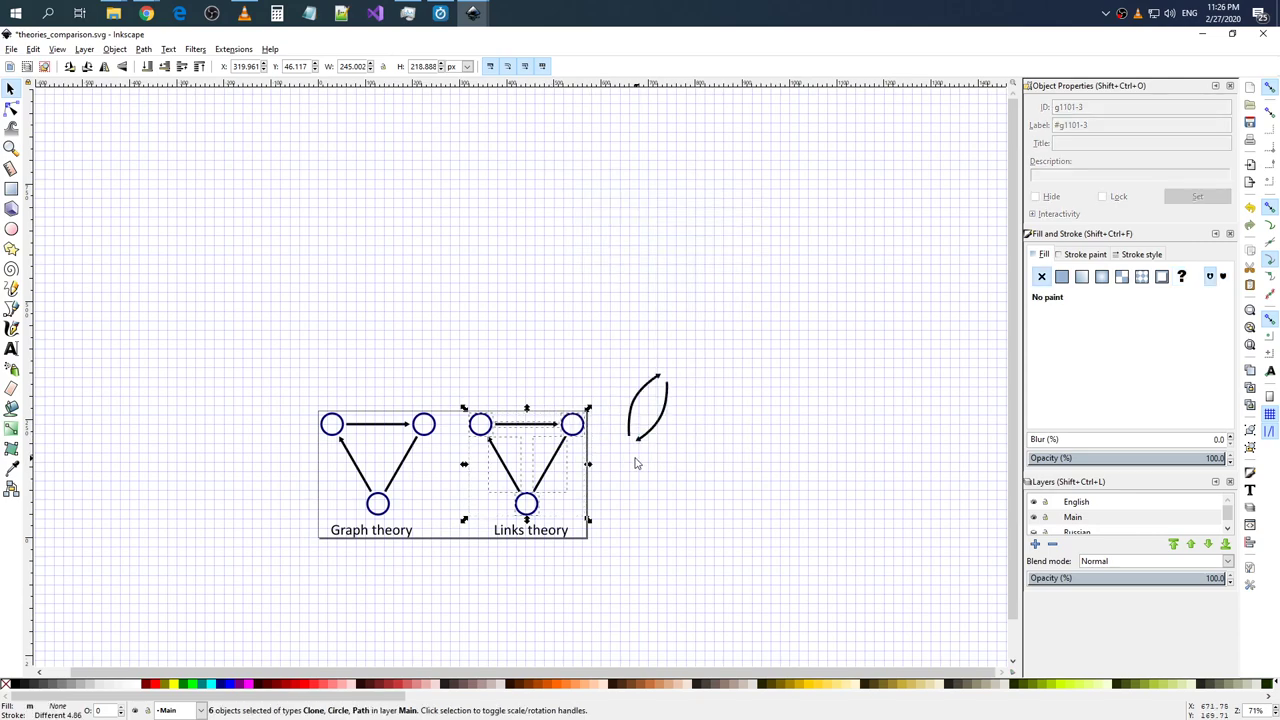
- Copy the infinity symbol from point_link.svg and paste it into the comparison drawing
key("Escape")
key("alt+Tab")
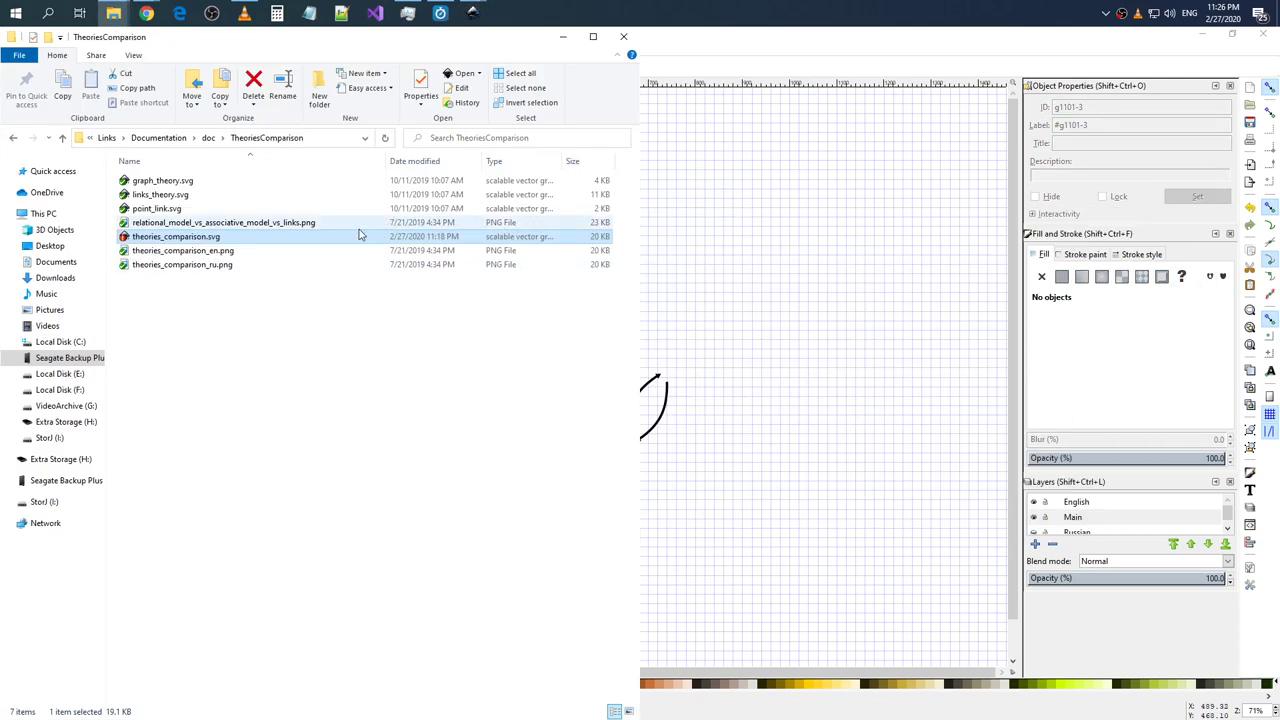
key("alt+Tab")
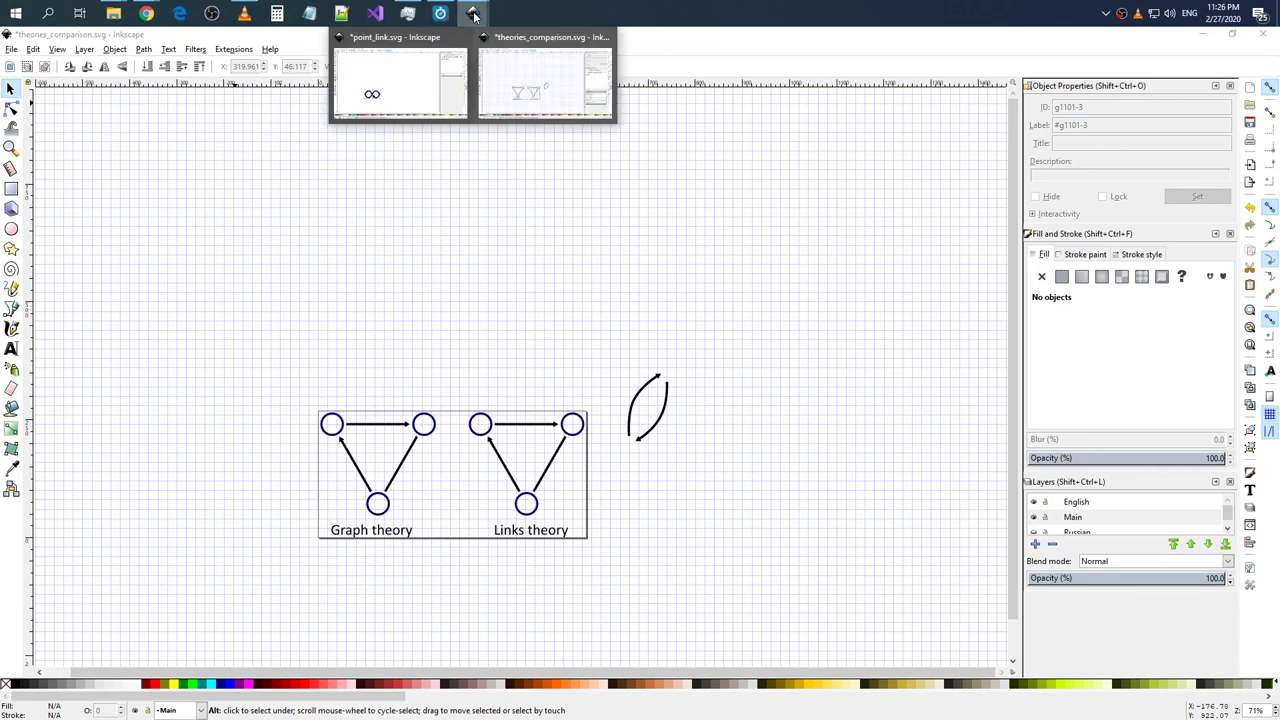
left_click(459, 77)
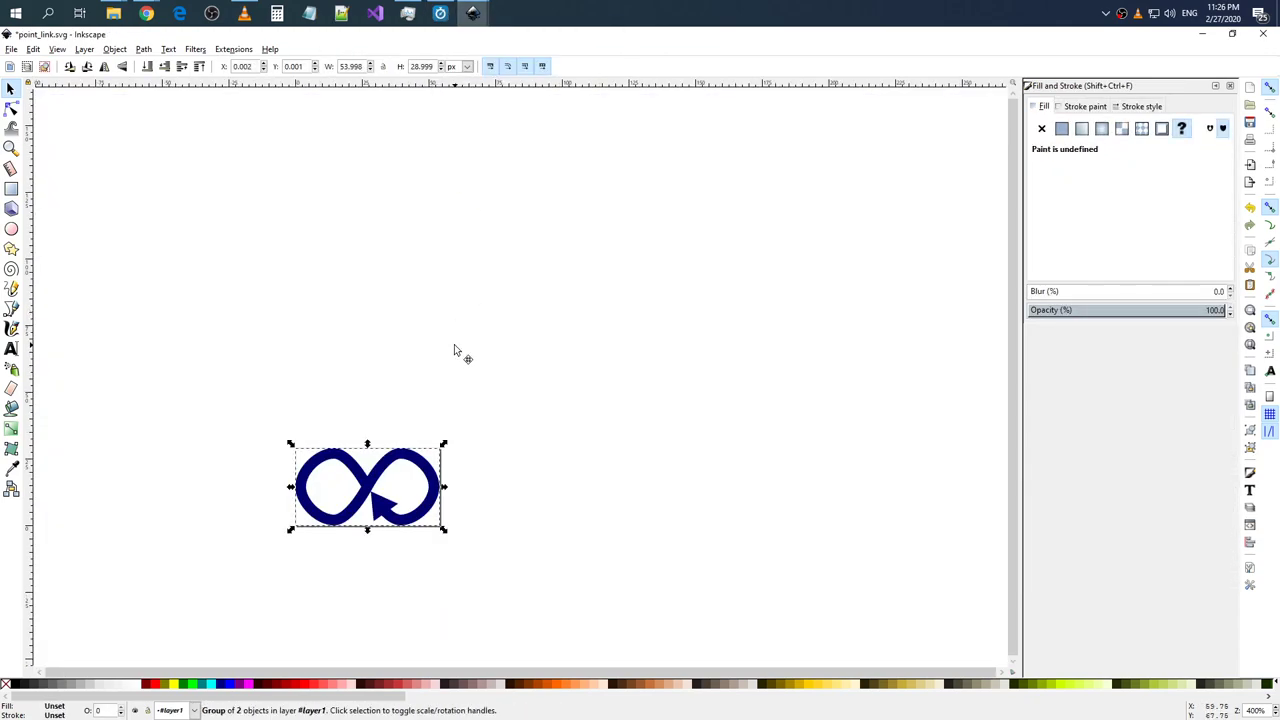
right_click(376, 485)
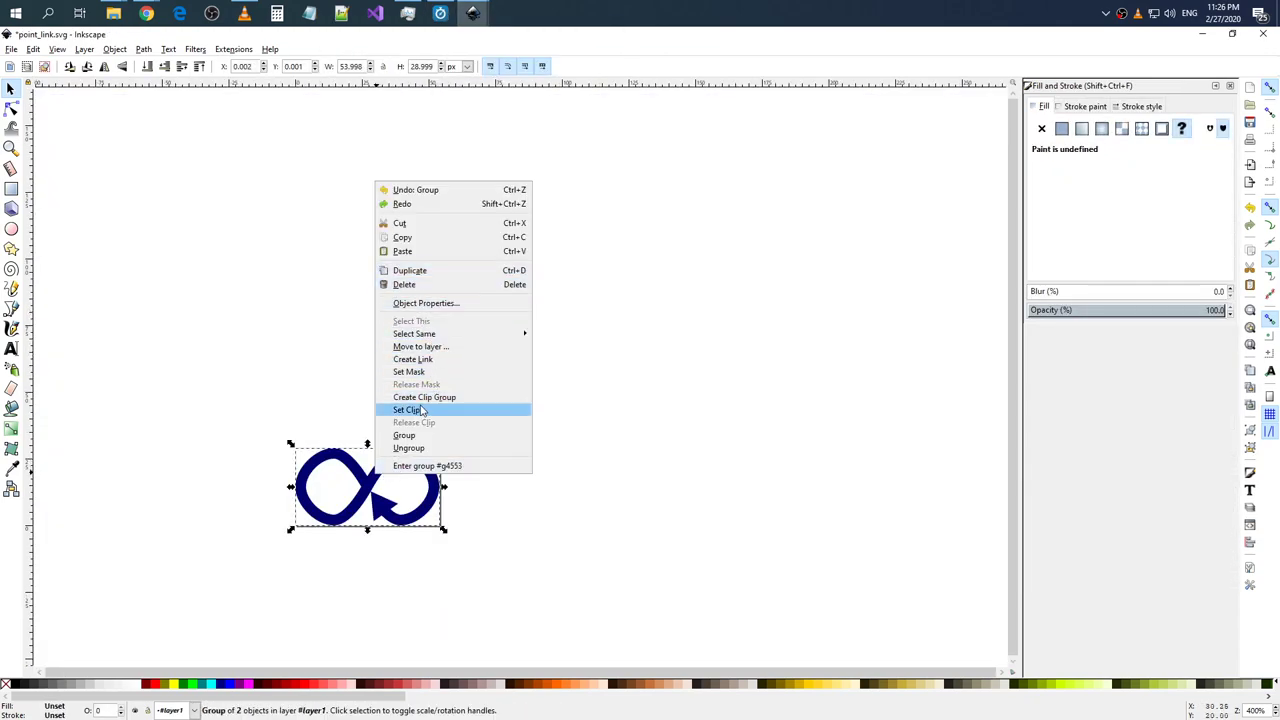
left_click(414, 238)
key("alt+Tab")
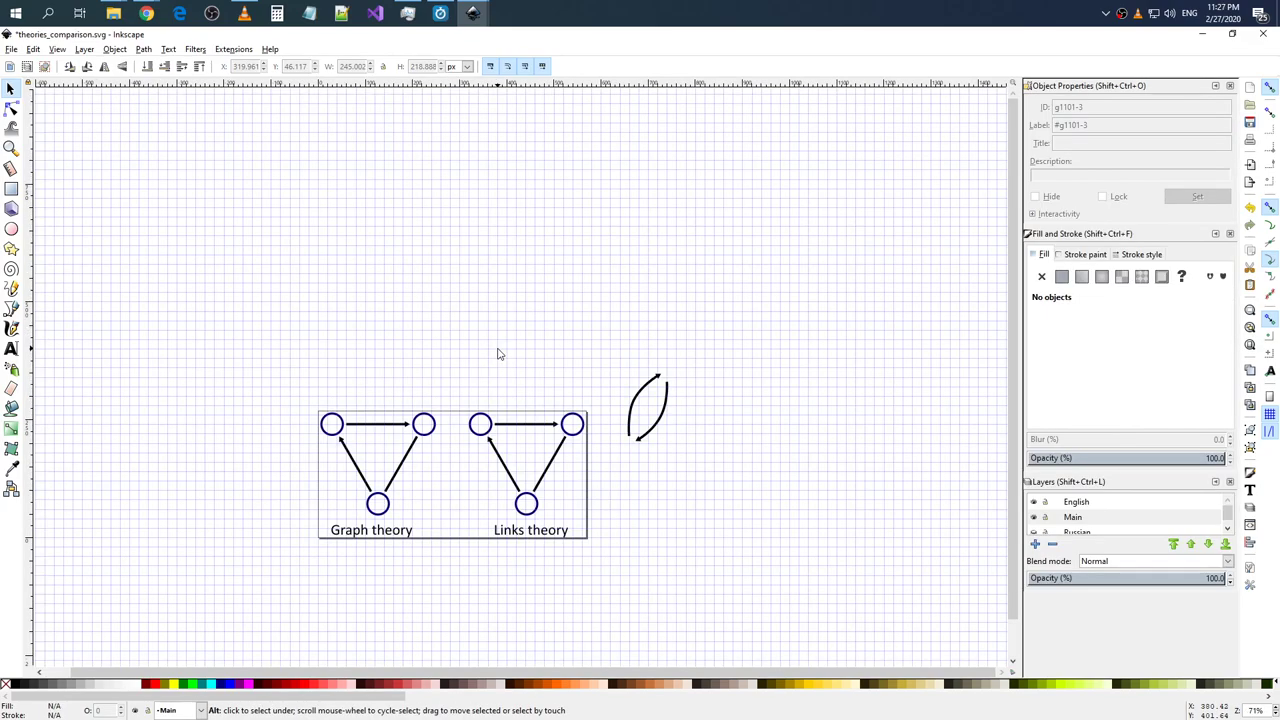
key("ctrl+v")
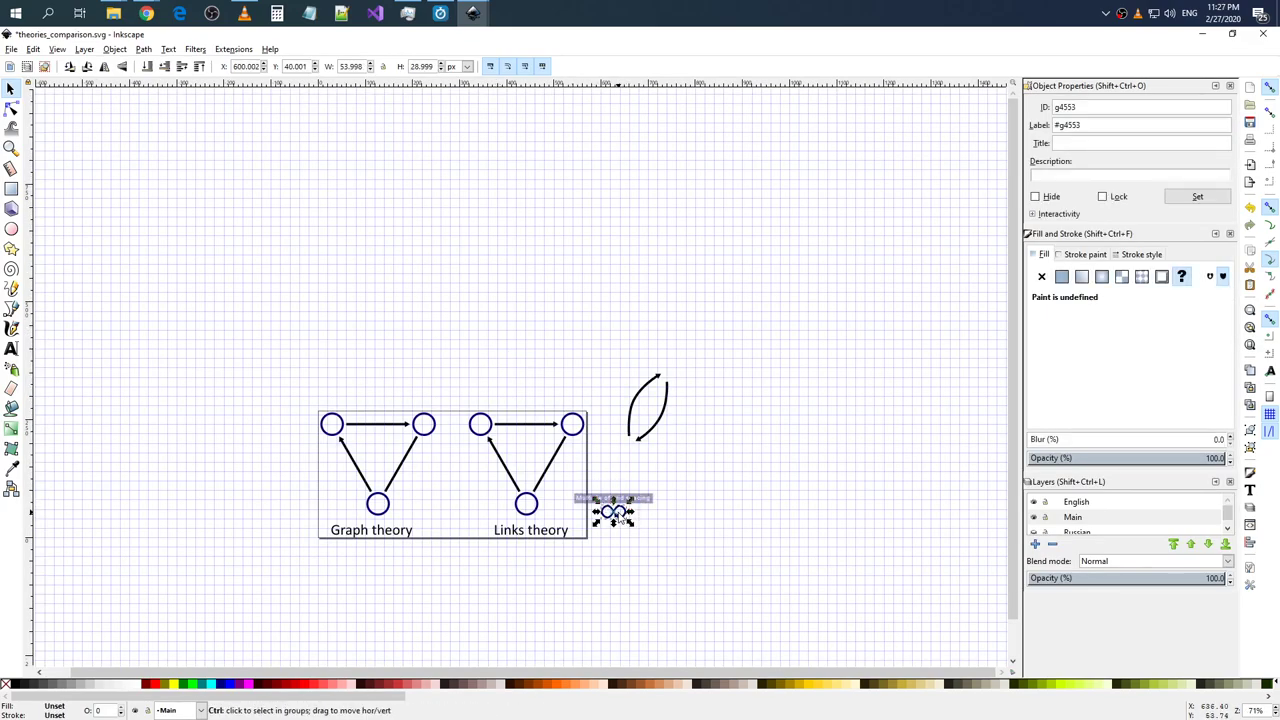
- Move the pasted infinity symbol into the bottom ring and select both the ring and symbol
scroll(628, 520, "up", 6)
mouse_move(590, 505)
left_mouse_down()
mouse_move(255, 445)
mouse_move(7, 449)
left_mouse_up()
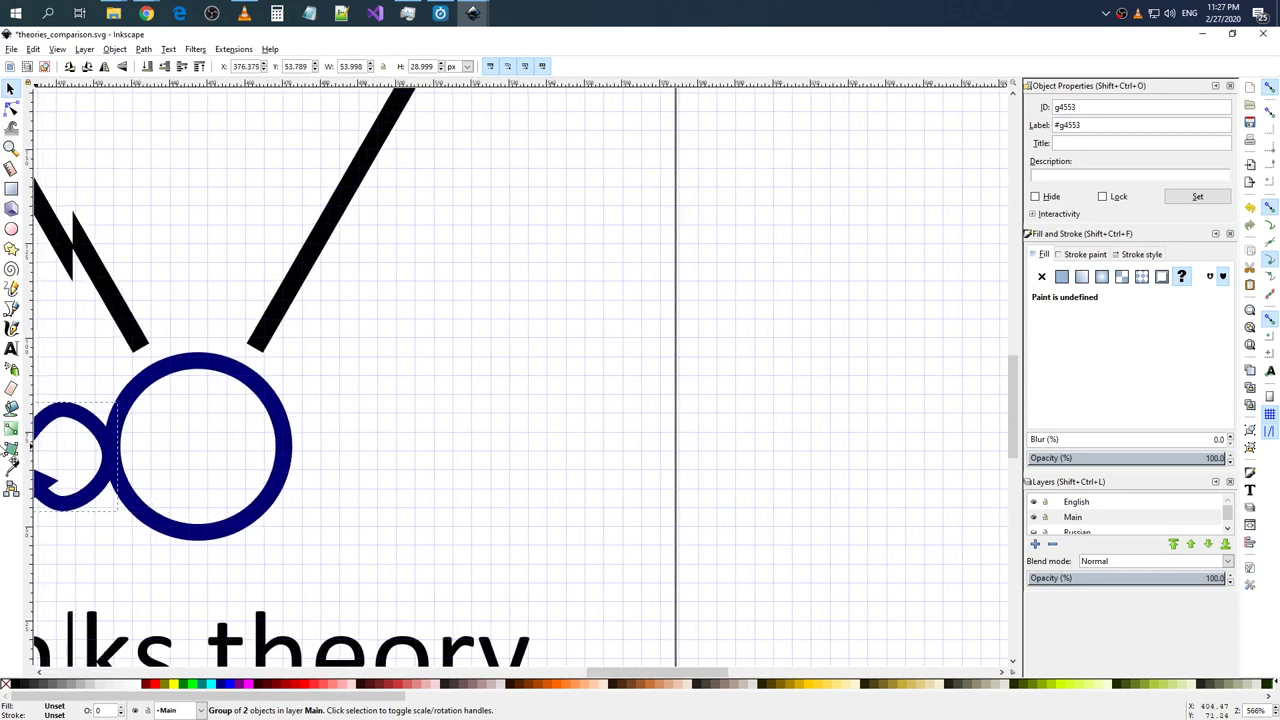
mouse_move(7, 449)
left_mouse_down()
mouse_move(235, 433)
mouse_move(297, 480)
left_mouse_up()
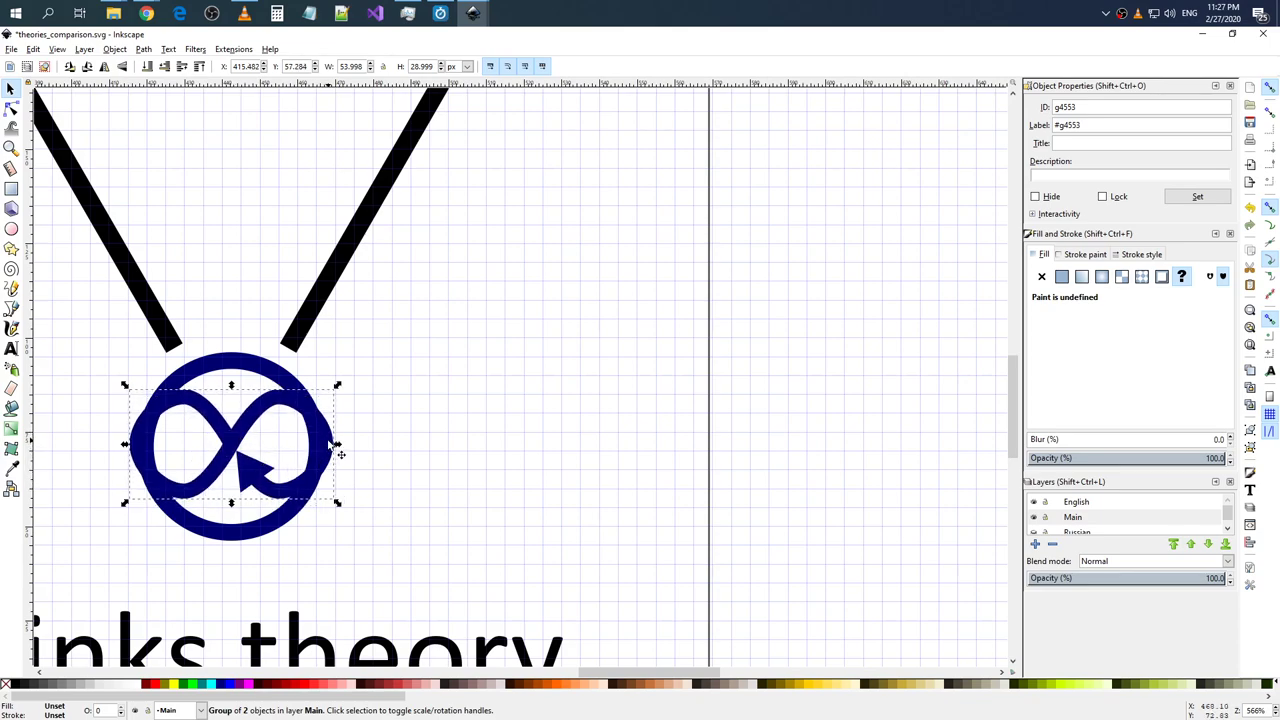
left_click(251, 370)
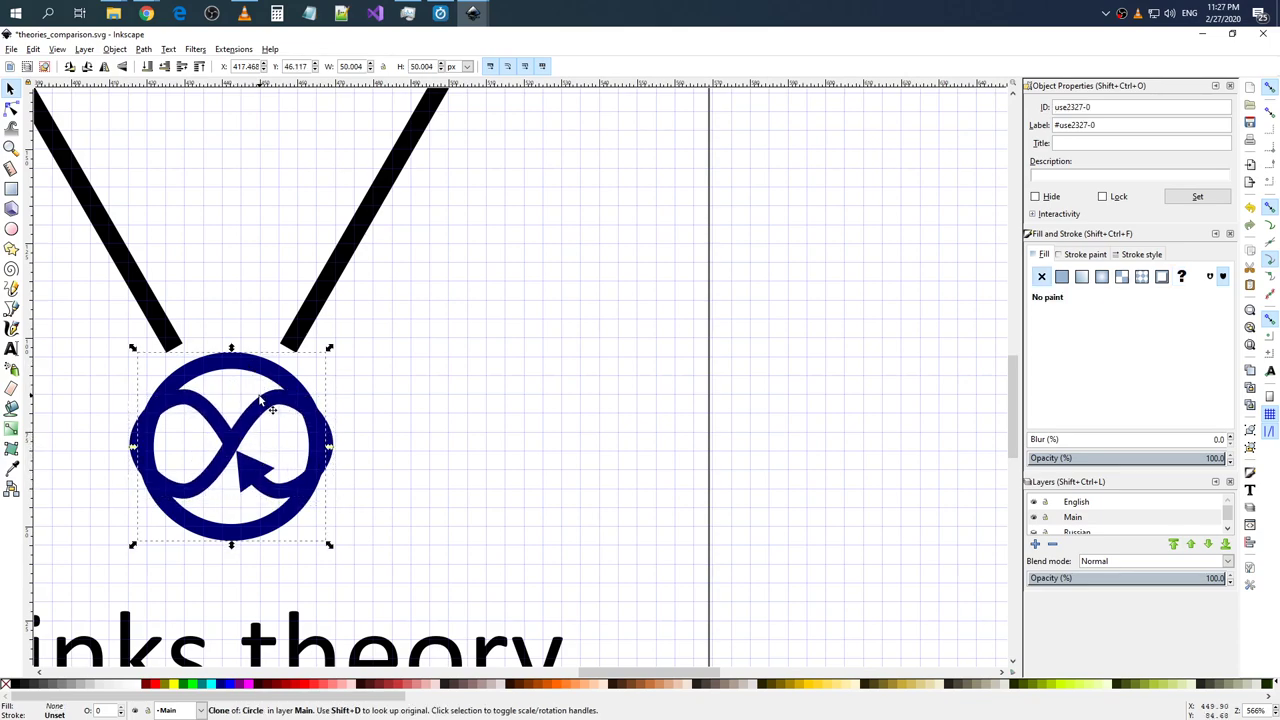
left_click(254, 445, "shift")
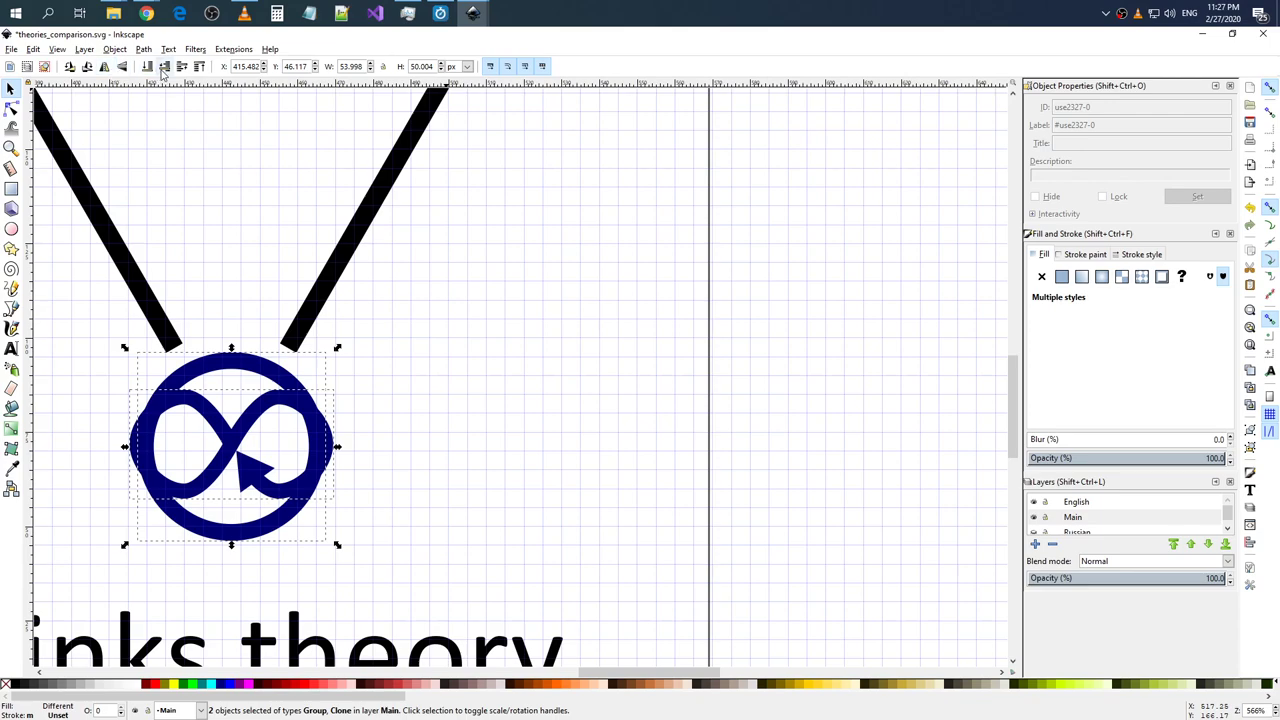
- Look through the Objects list and the Layer, Edit, Object and Path menus, then switch to Chrome
left_click(129, 51)
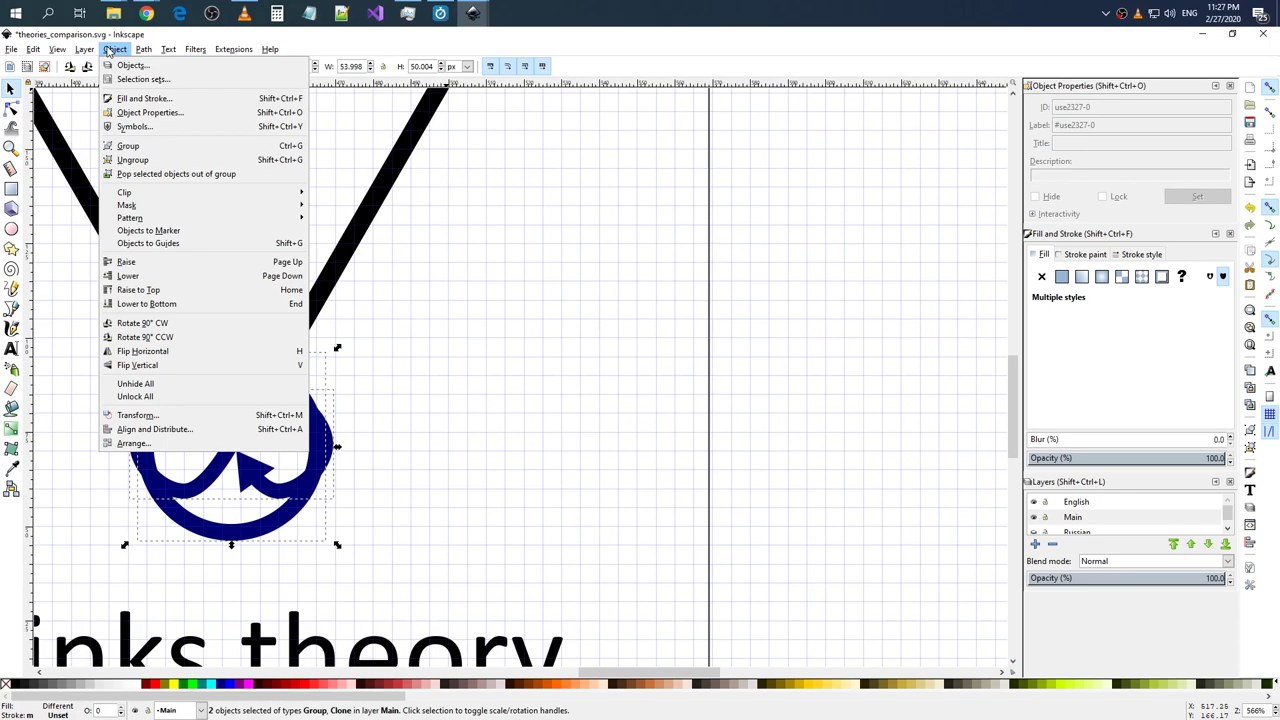
left_click(143, 74)
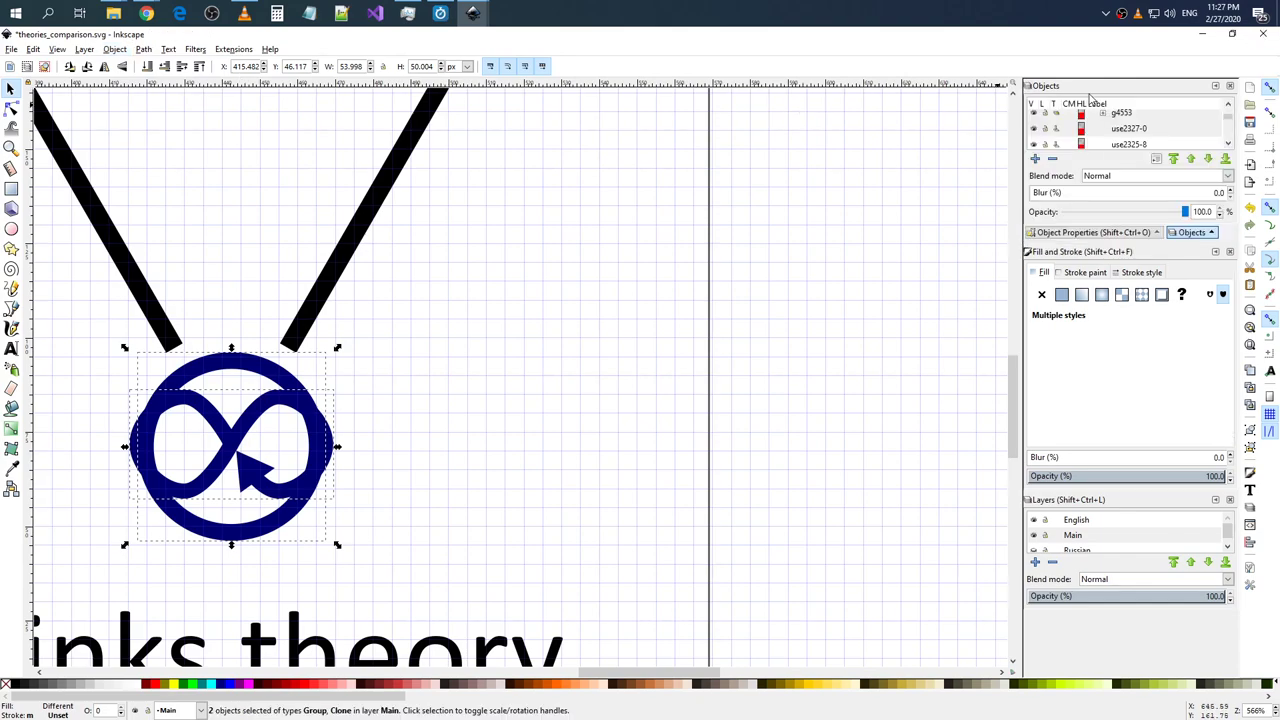
left_click(1230, 85)
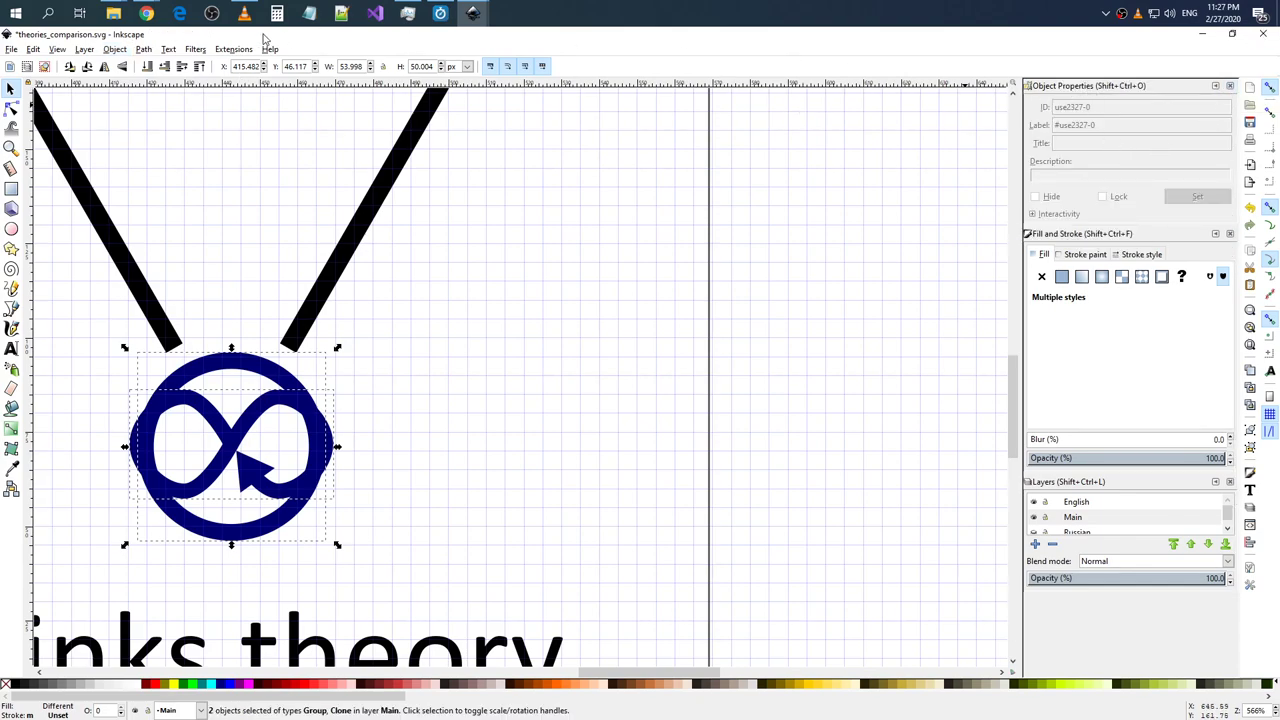
left_click(170, 50)
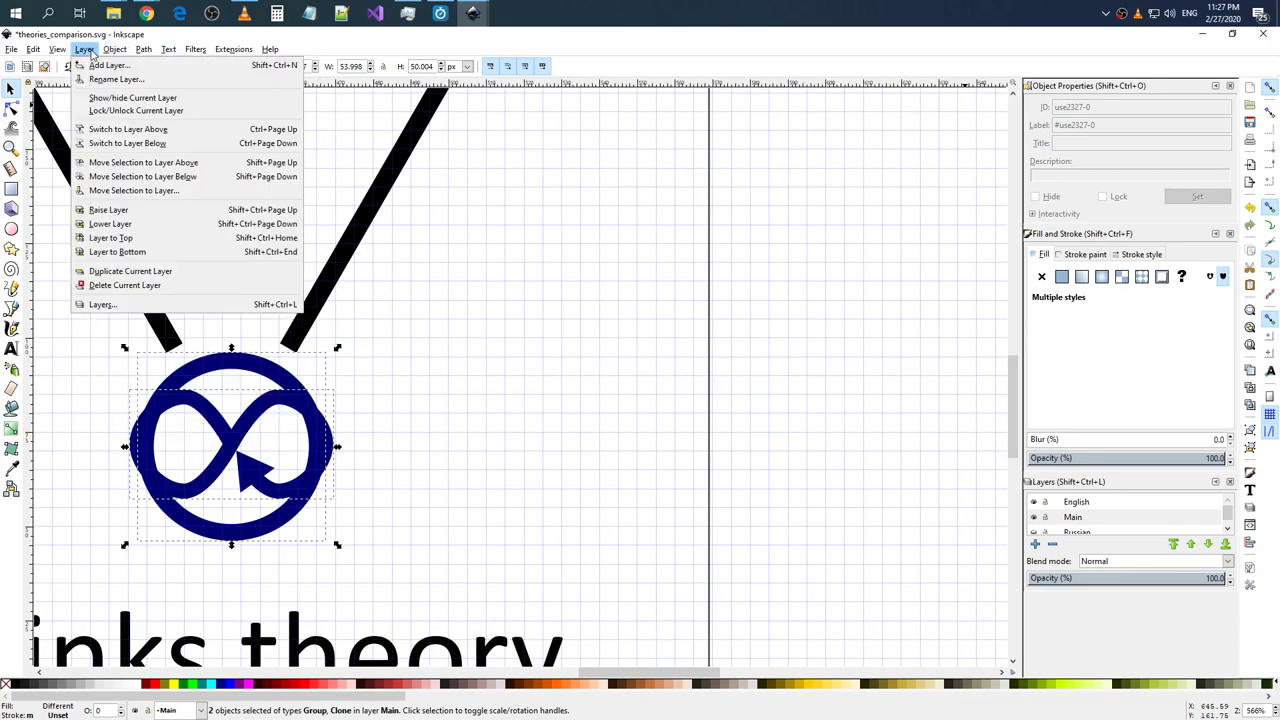
mouse_move(33, 49)
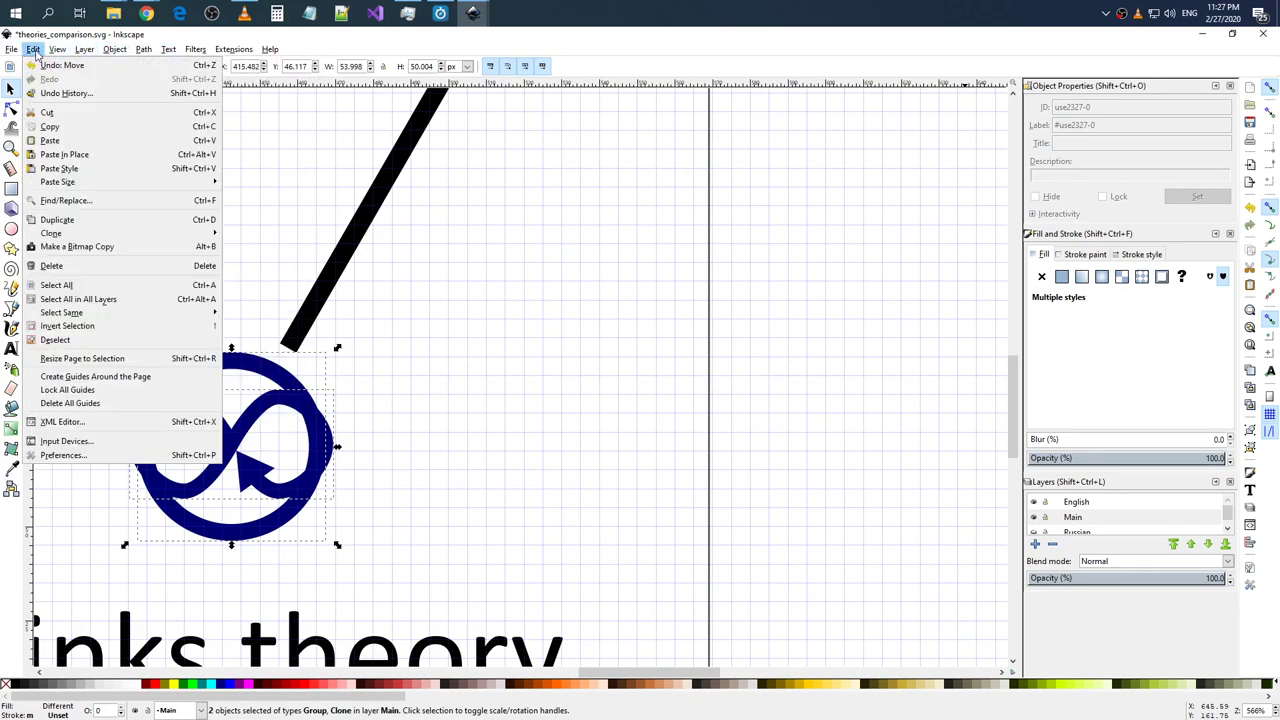
left_click(33, 50)
left_click(114, 50)
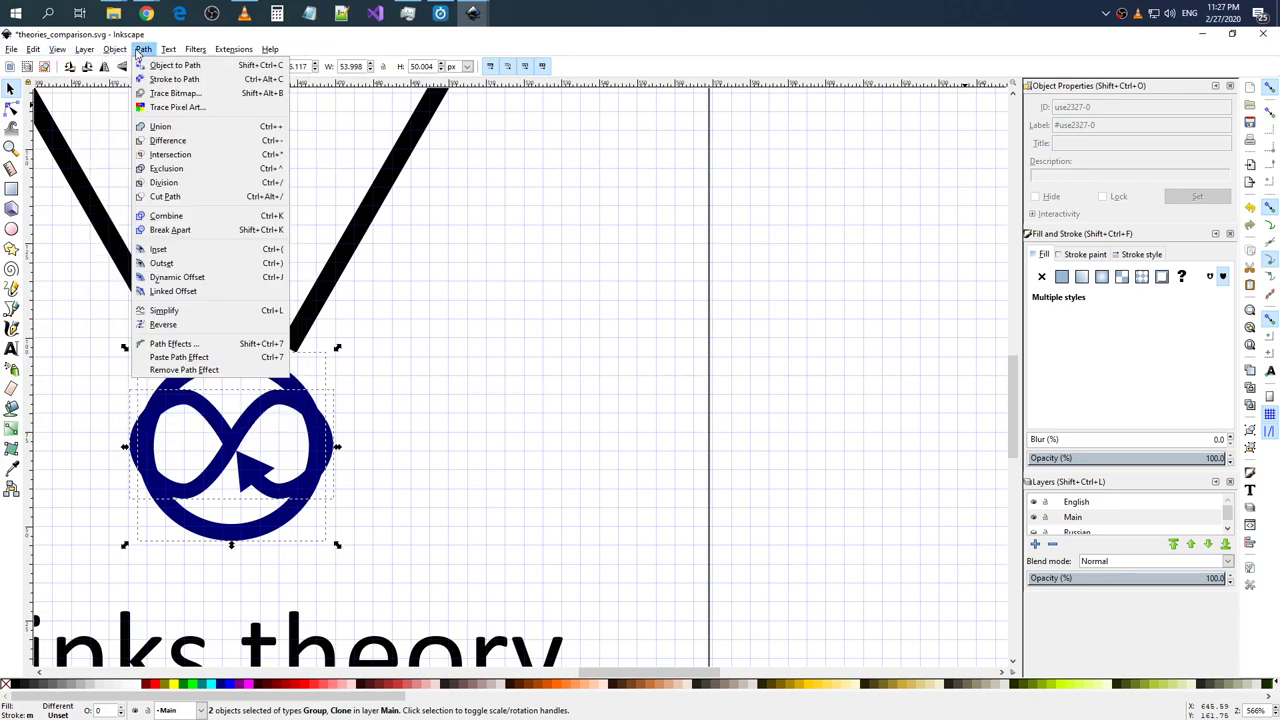
left_click(150, 50)
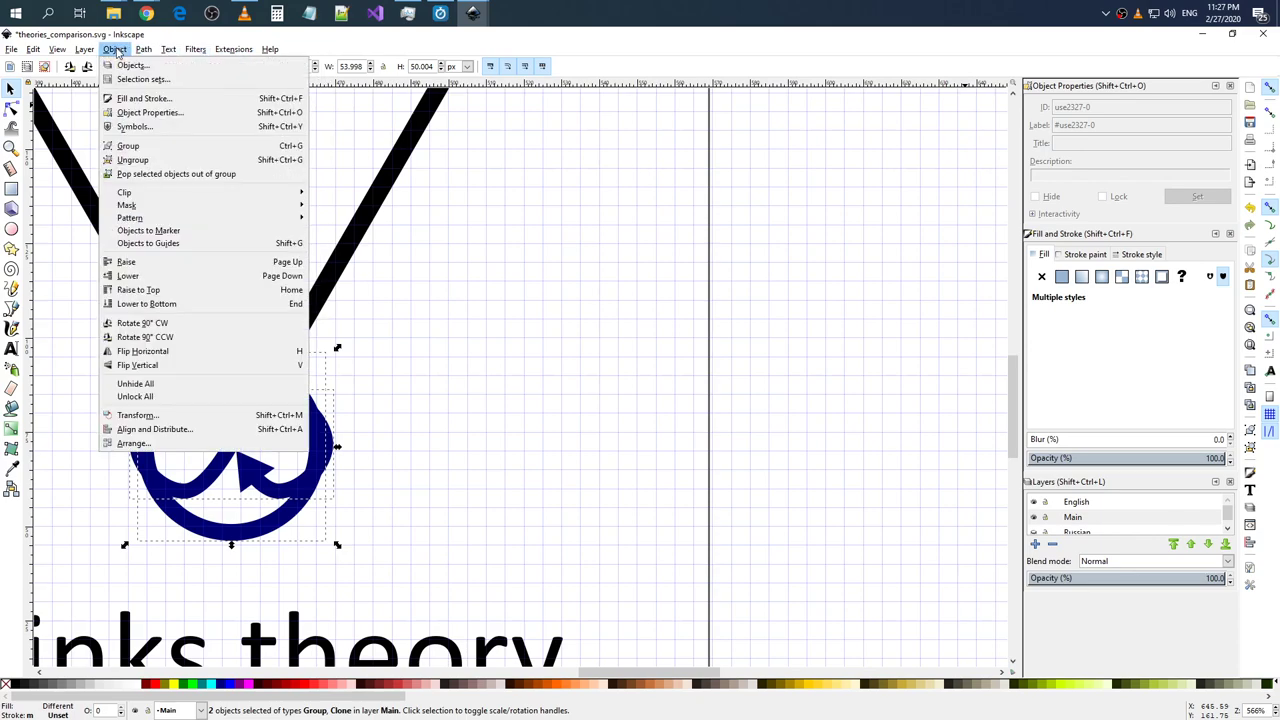
key("alt+Tab")
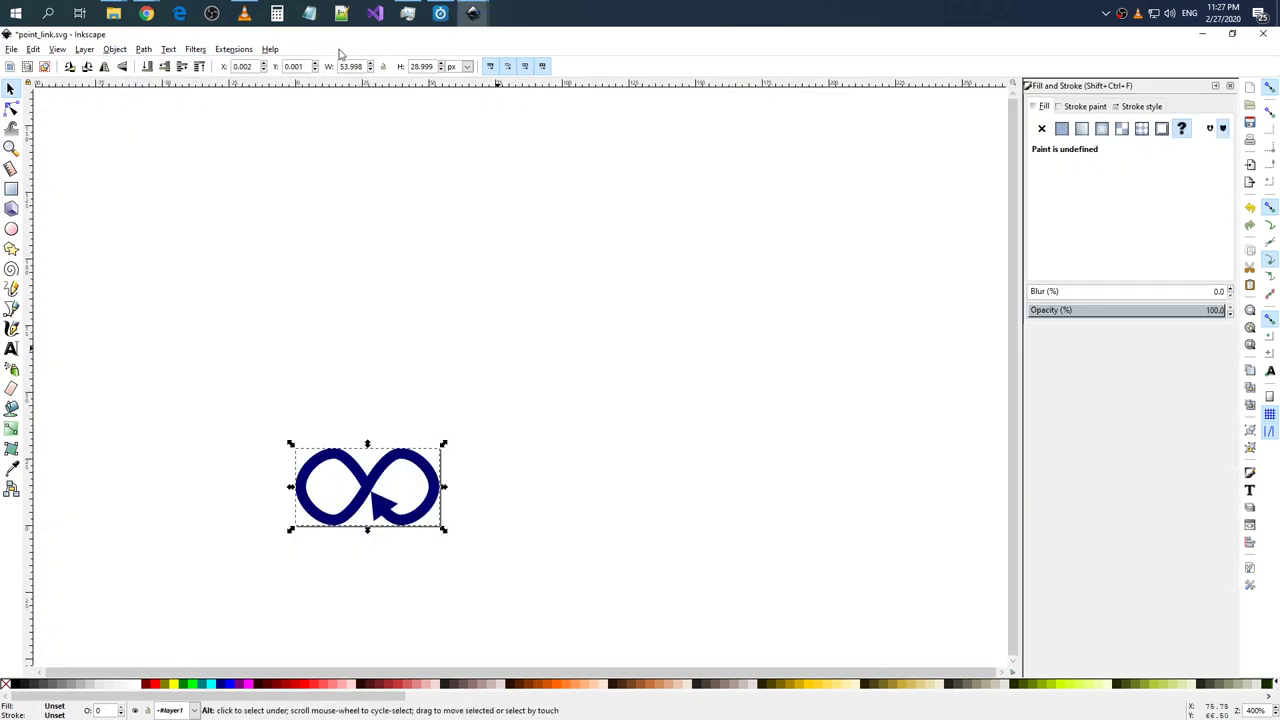
key("alt+Tab")
- Search Google for 'inkscape align' in a new Chrome tab
left_click(192, 90)
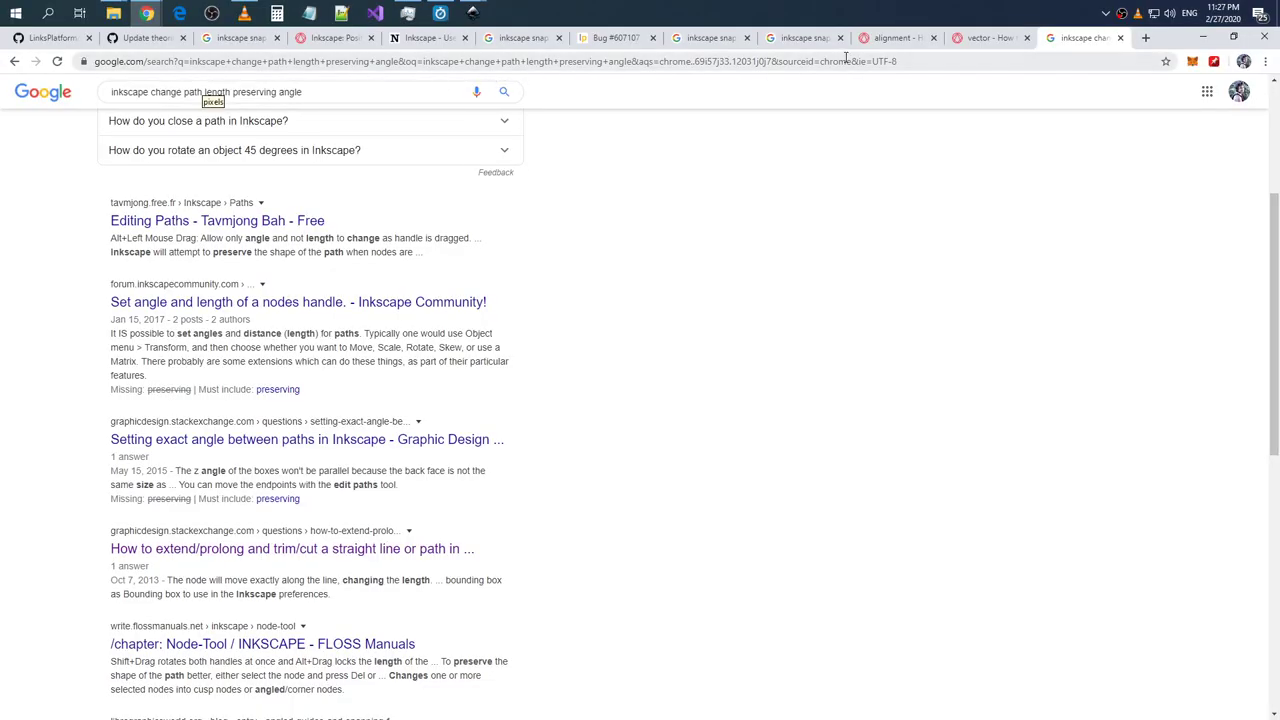
left_click(1146, 38)
type("inks")
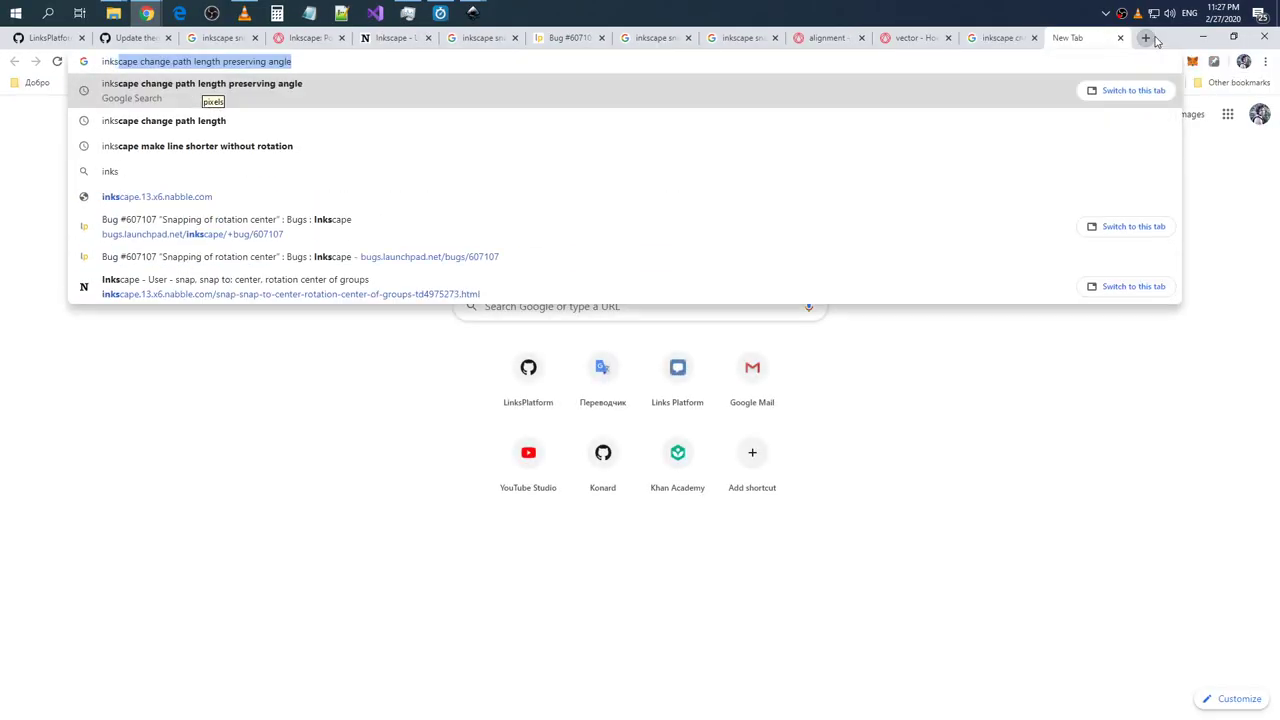
type("cape al")
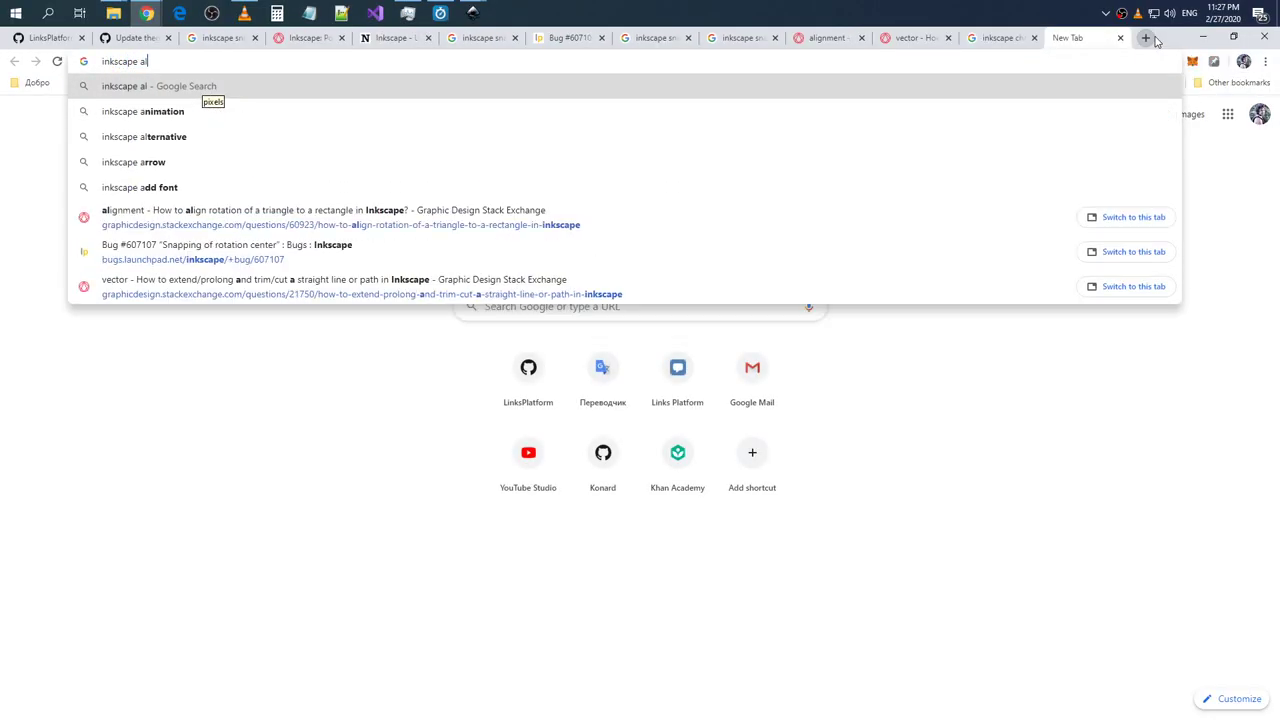
type("ig")
key("Return")
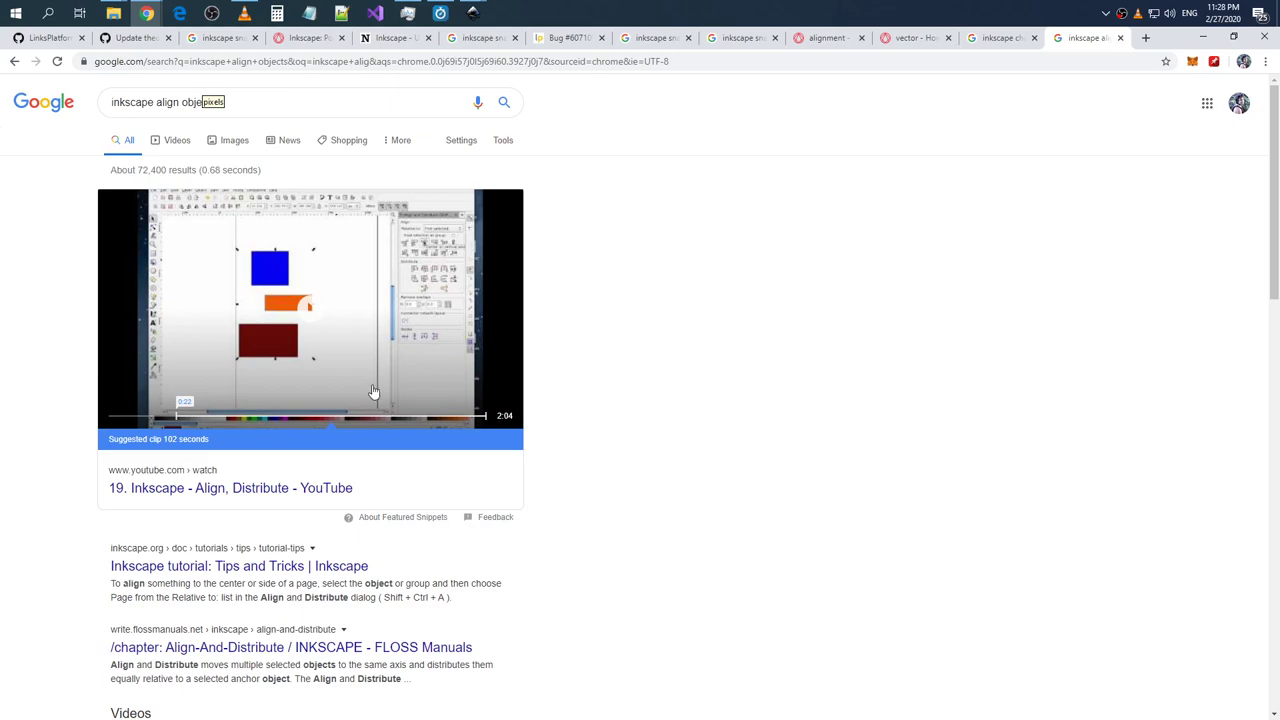
- Find 'align' in the Inkscape Tips and Tricks tutorial, then go back to Inkscape
scroll(372, 392, "down", 2)
middle_click(330, 367)
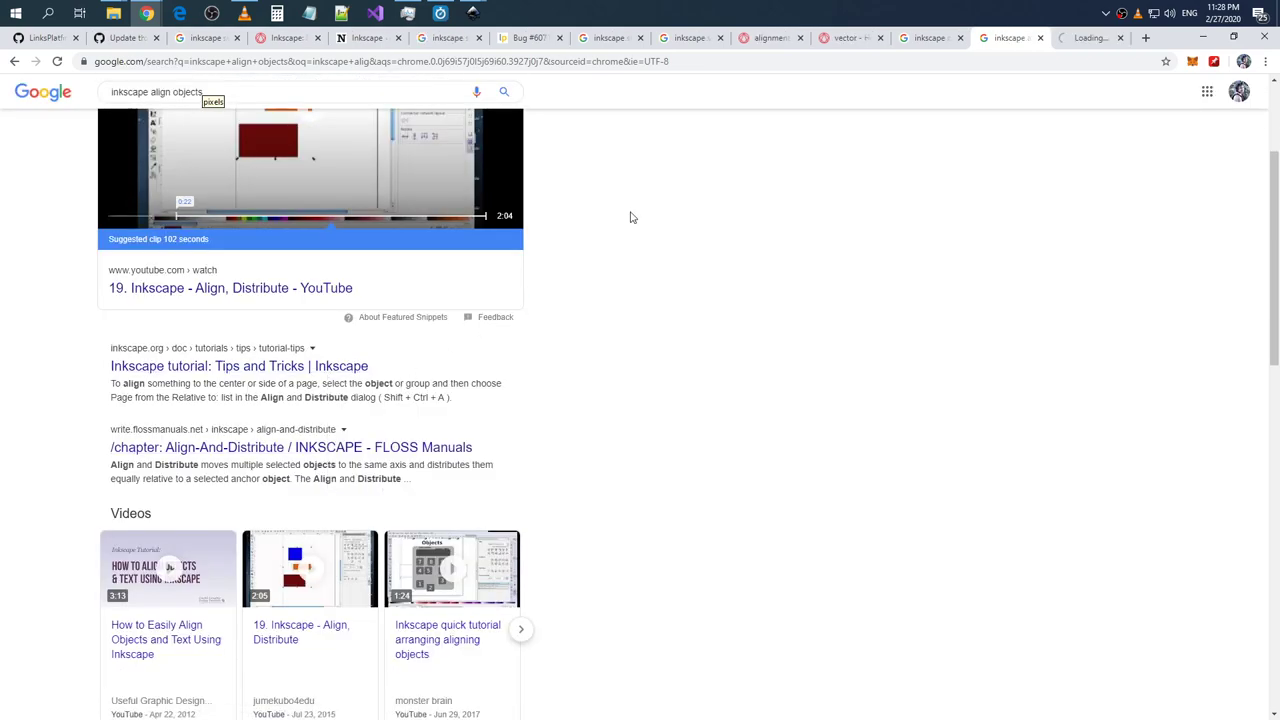
left_click(1080, 40)
scroll(684, 146, "down", 2)
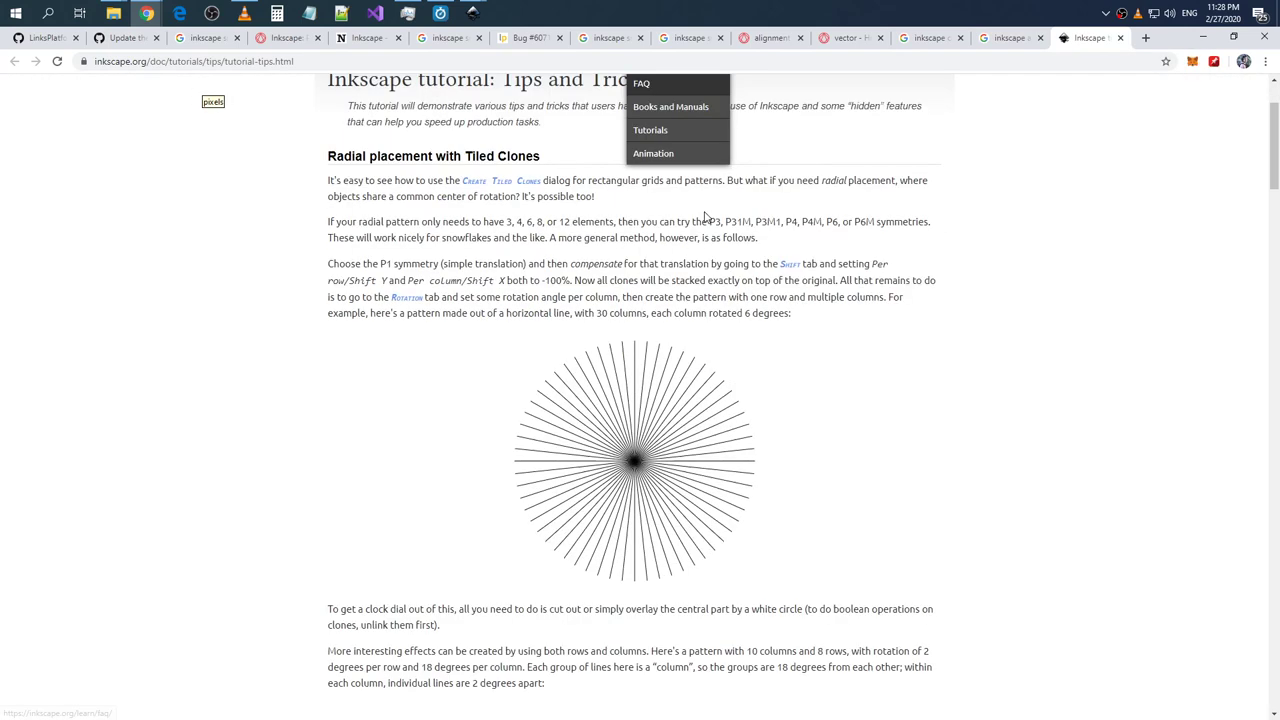
scroll(700, 190, "down", 4)
scroll(709, 209, "down", 3)
scroll(712, 206, "down", 6)
scroll(713, 204, "down", 2)
key("ctrl+f")
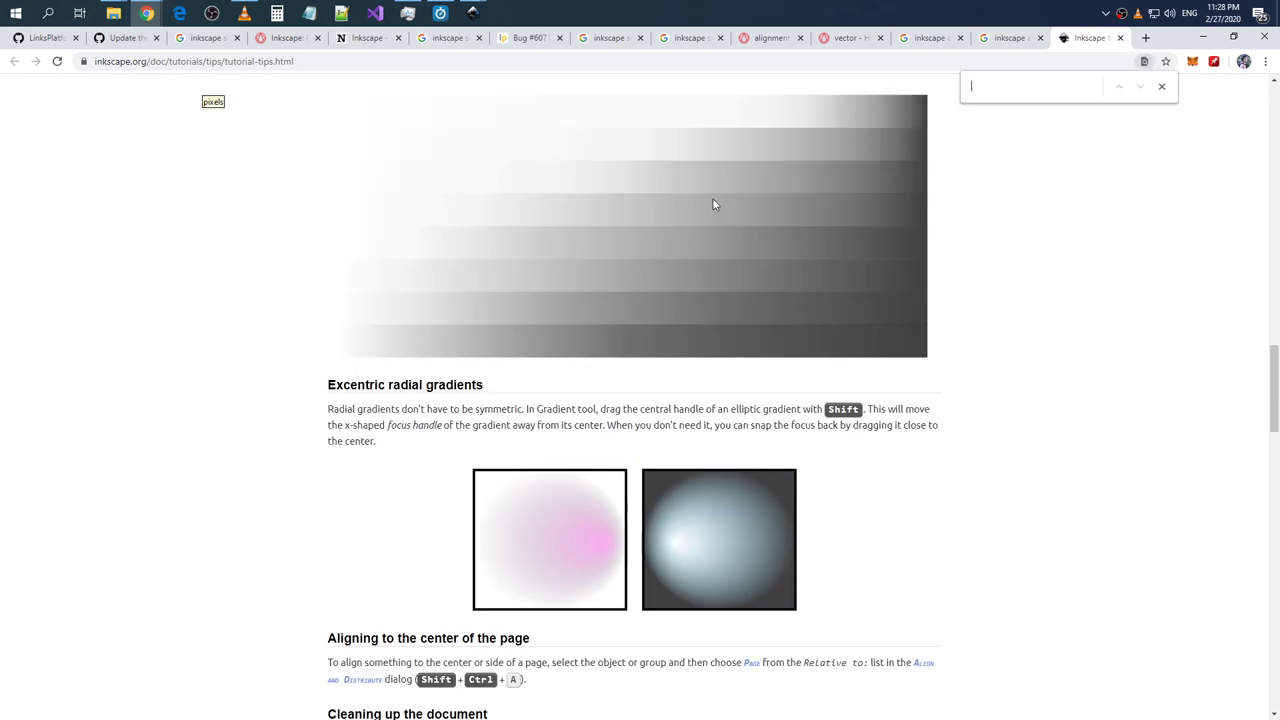
type("align")
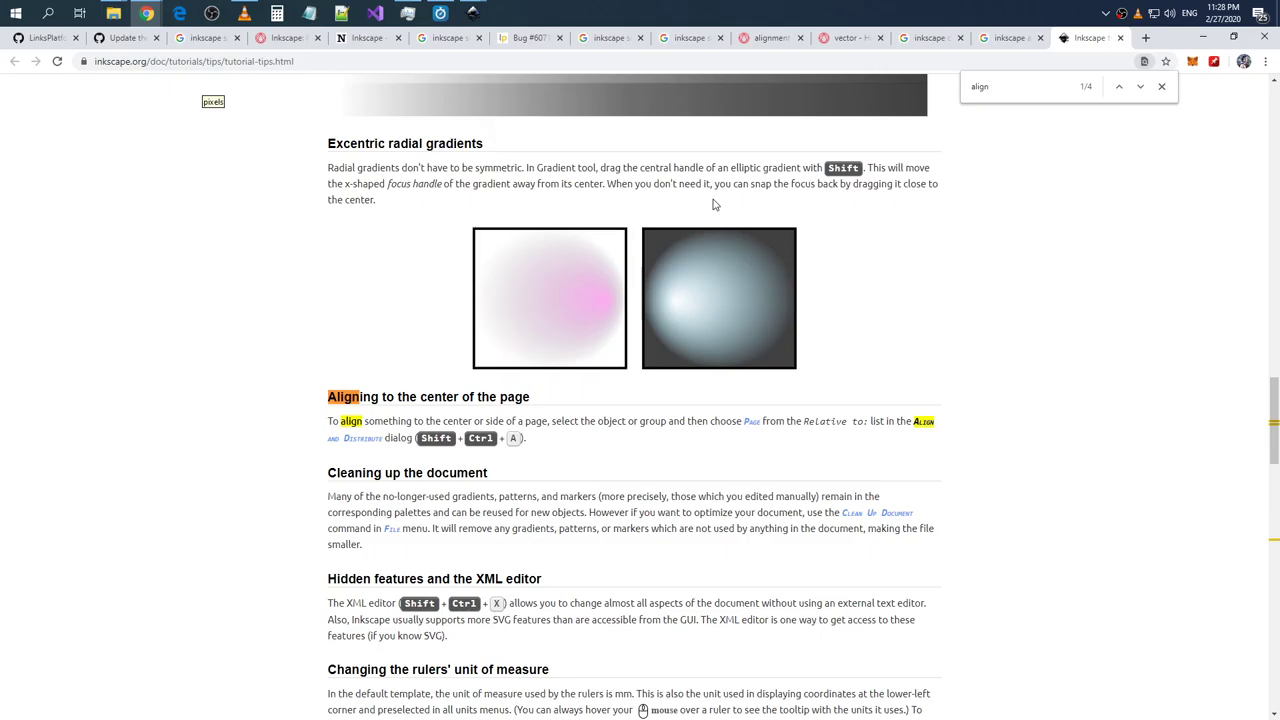
key("alt+Tab")
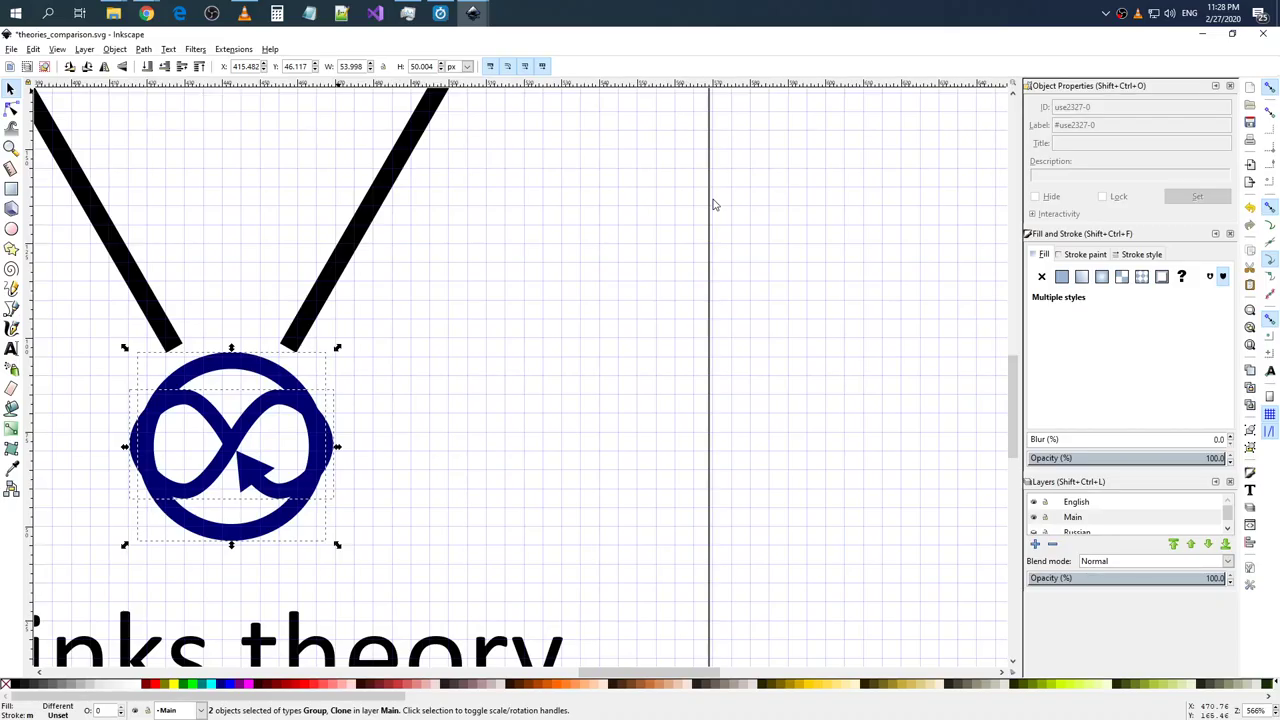
- Centre the infinity symbol in the Links theory circle on both axes with Align and Distribute
key("ctrl+shift+a")
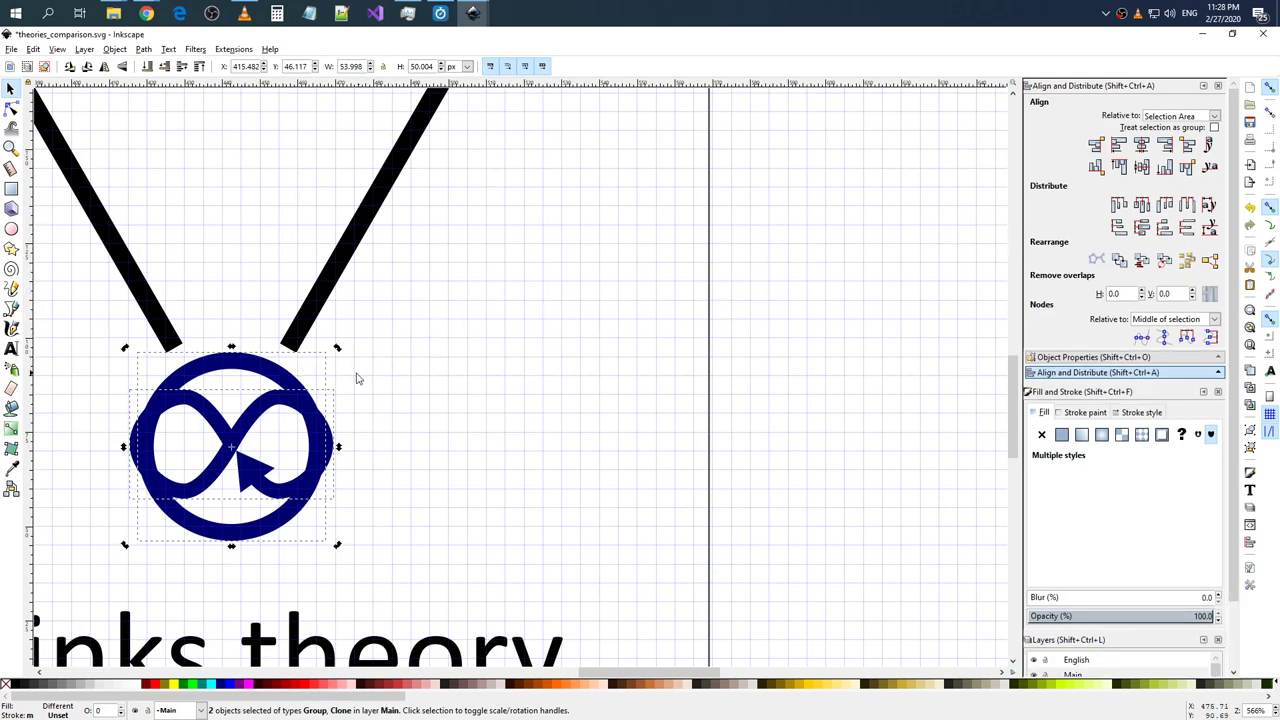
left_click(502, 357)
left_click(305, 371)
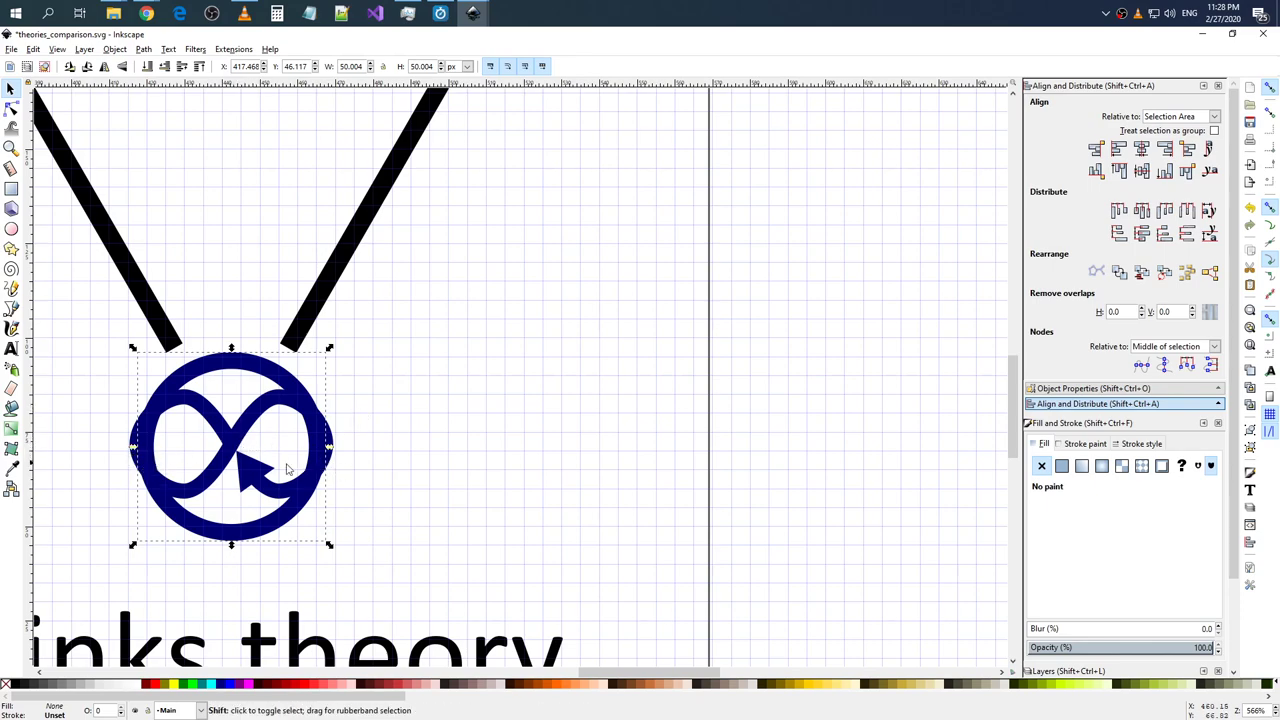
left_click(332, 445, "shift")
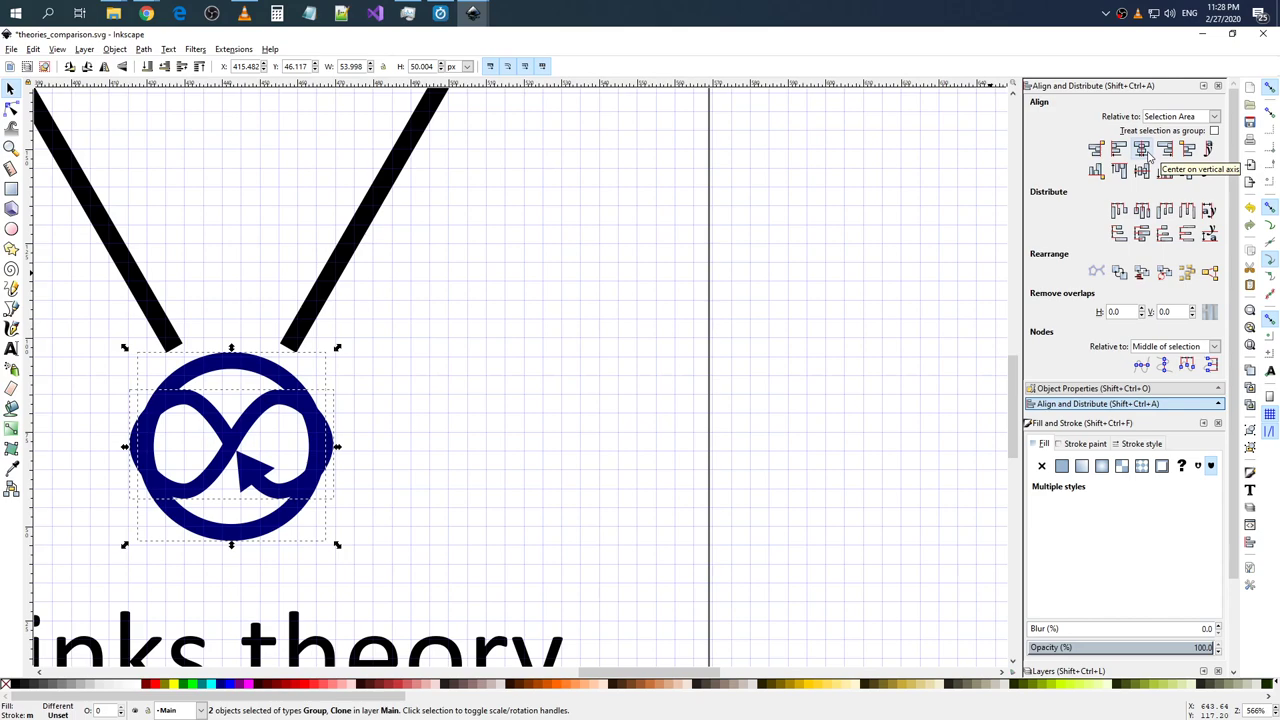
left_click(1148, 155)
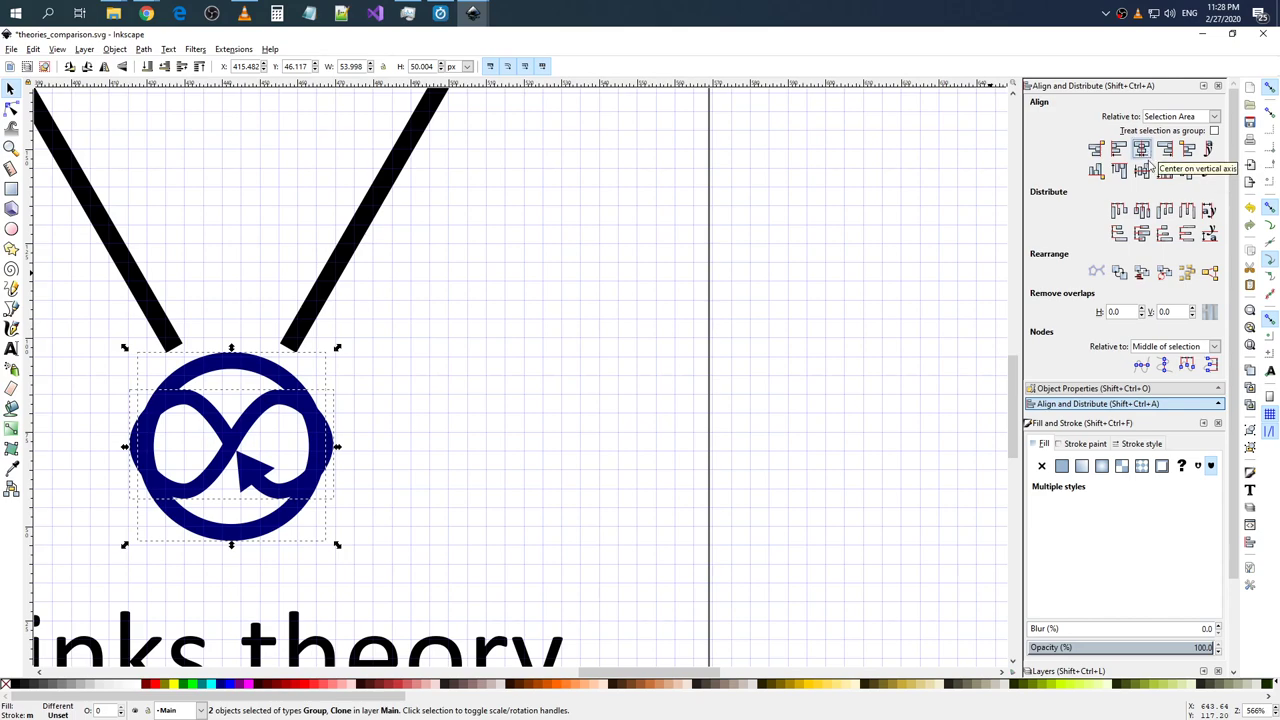
left_click(1148, 174)
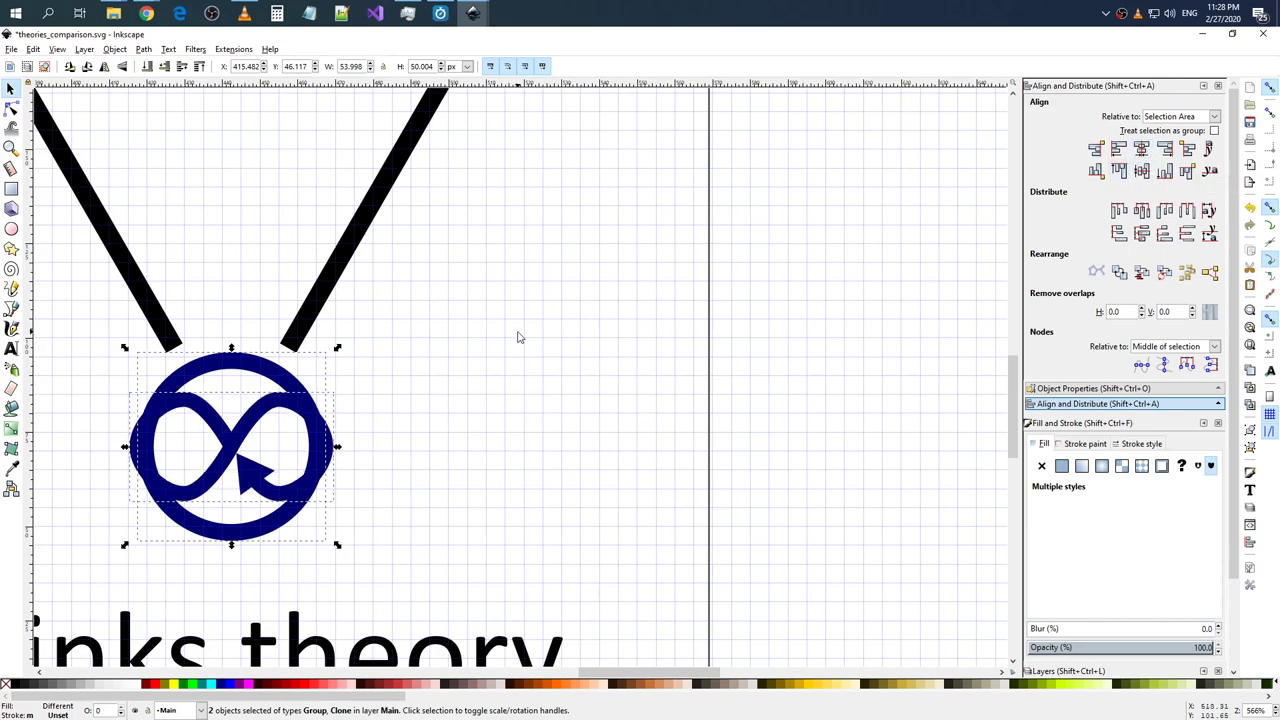
left_click(480, 366)
scroll(445, 374, "down", 3)
- Paste two copies of the infinity symbol onto the top-right and top-left circles
scroll(454, 379, "up", 2)
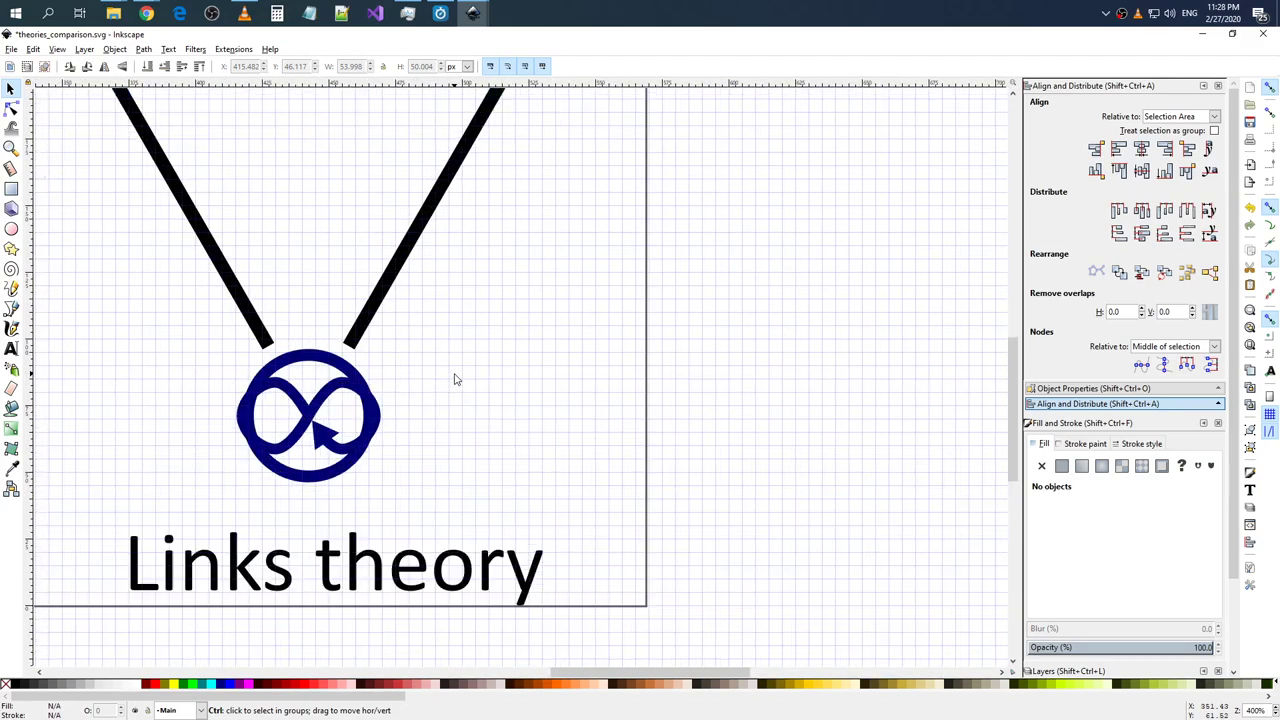
left_click(315, 413)
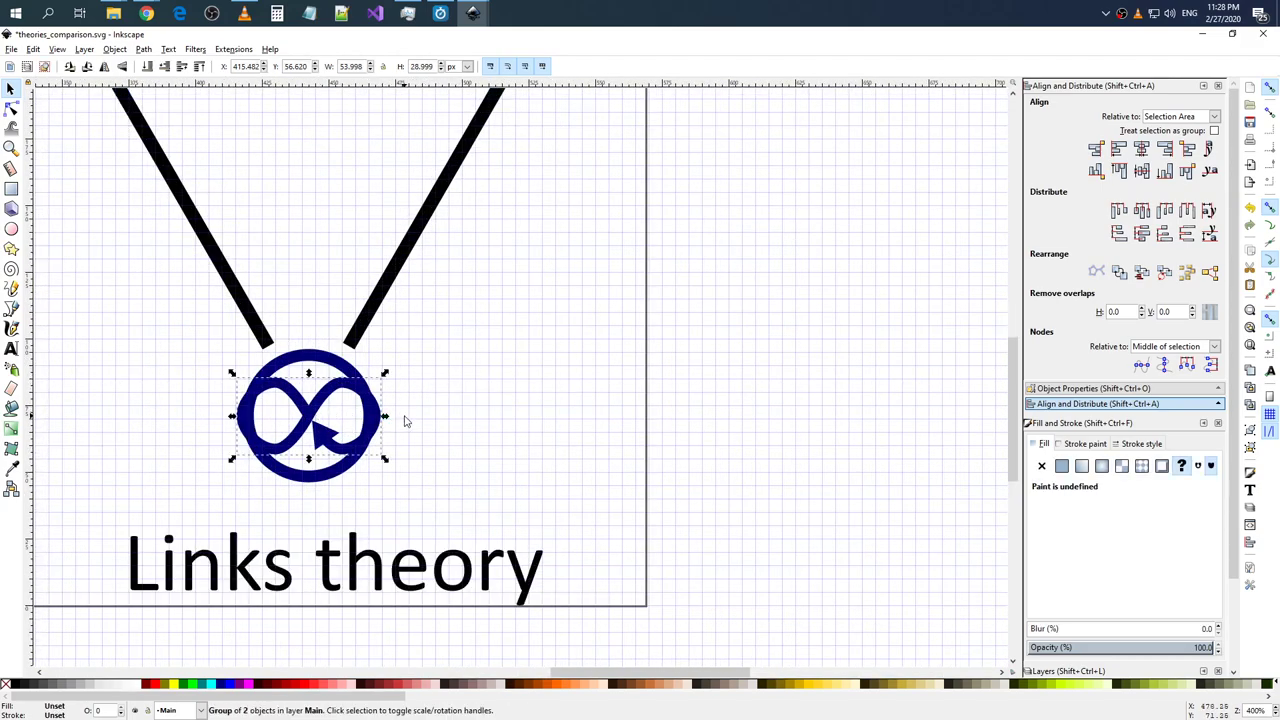
key("ctrl+v")
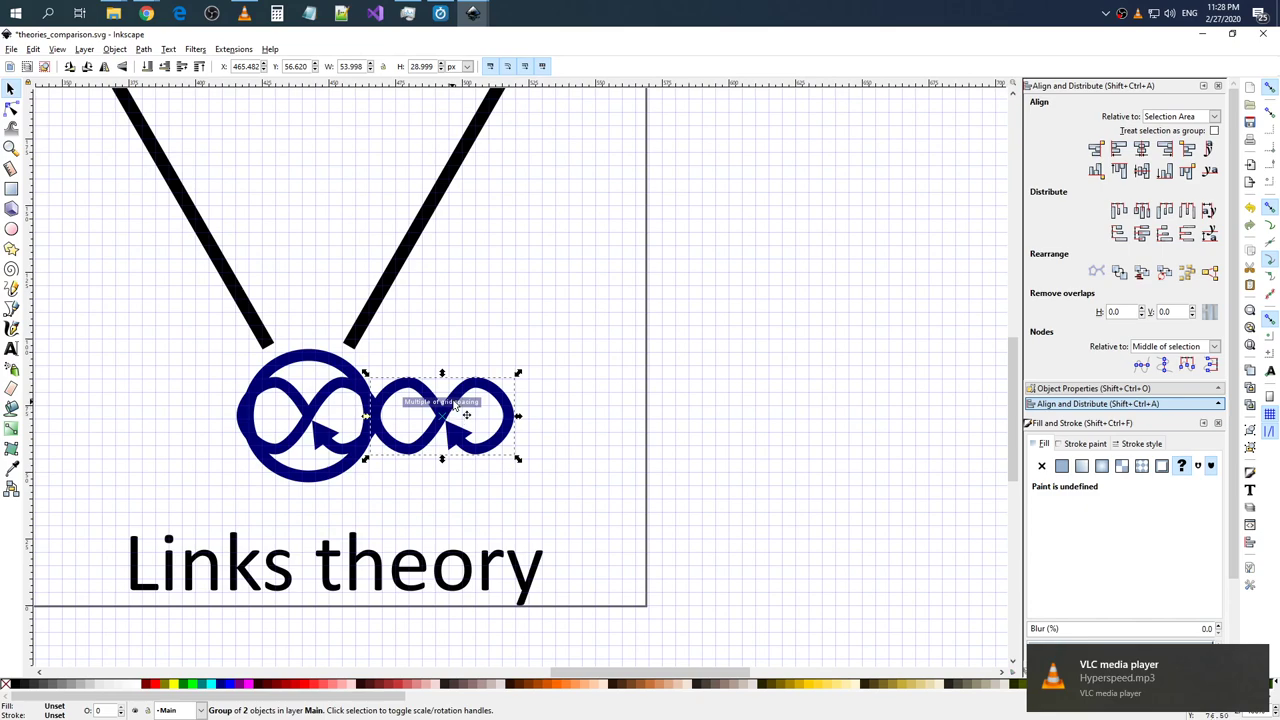
mouse_move(471, 409)
left_mouse_down()
mouse_move(578, 70)
mouse_move(595, 232)
left_mouse_up()
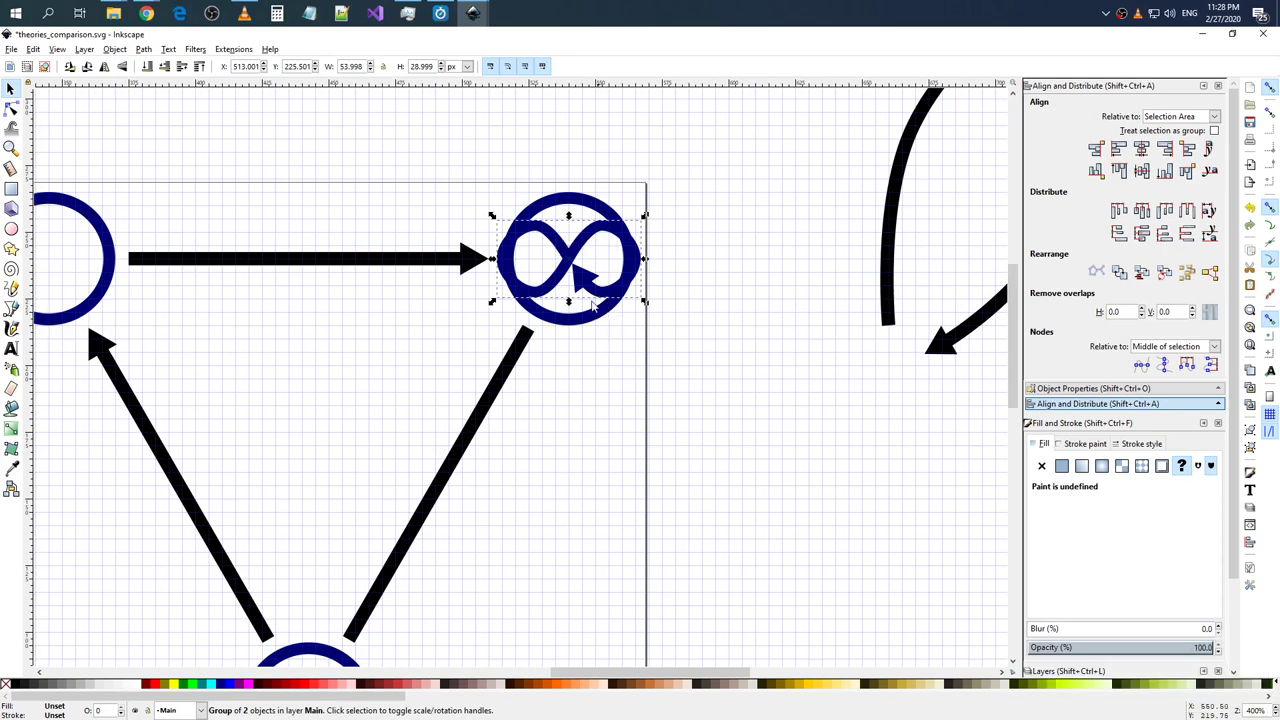
left_click_drag(578, 252, 578, 251)
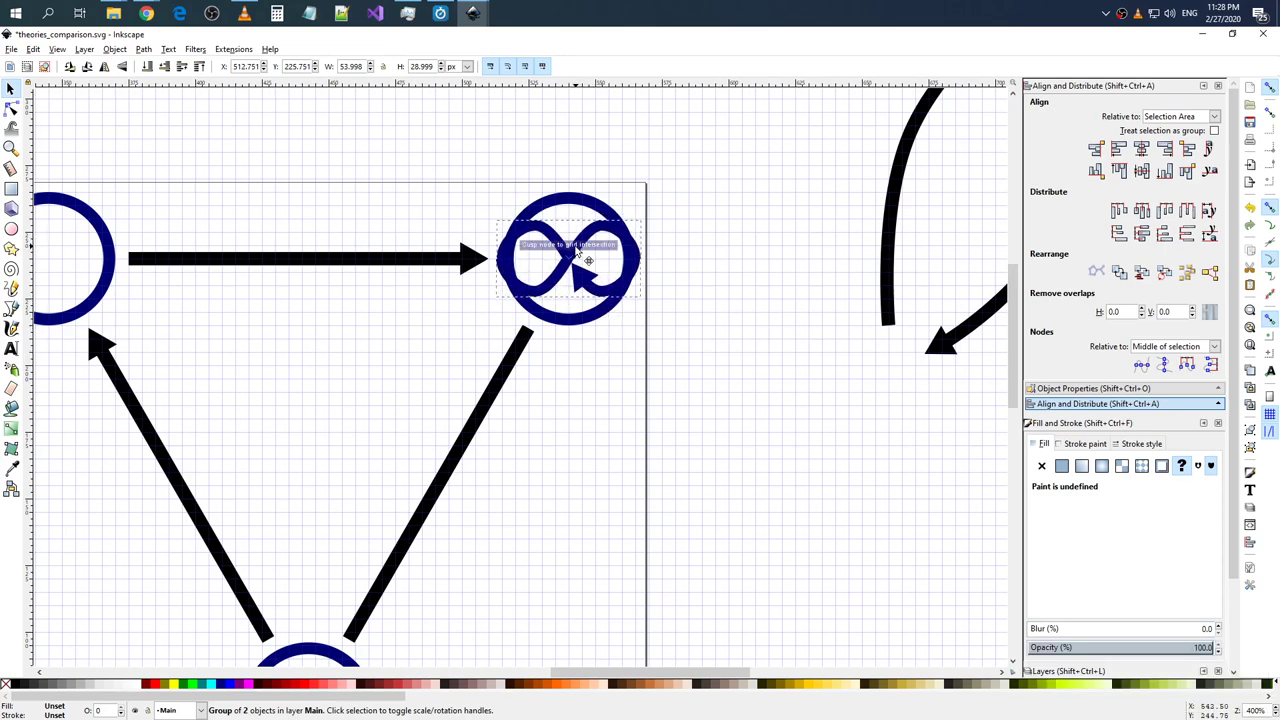
left_click_drag(562, 671, 529, 431)
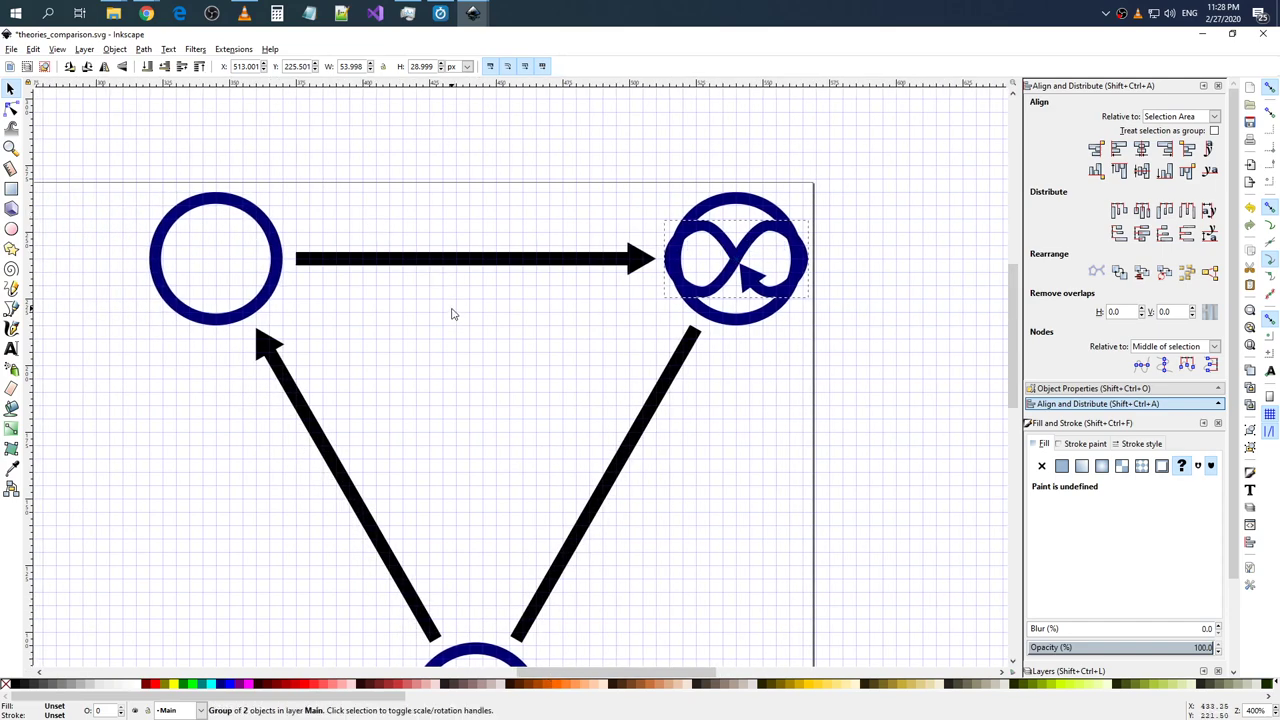
key("ctrl+v")
left_click_drag(478, 288, 243, 233)
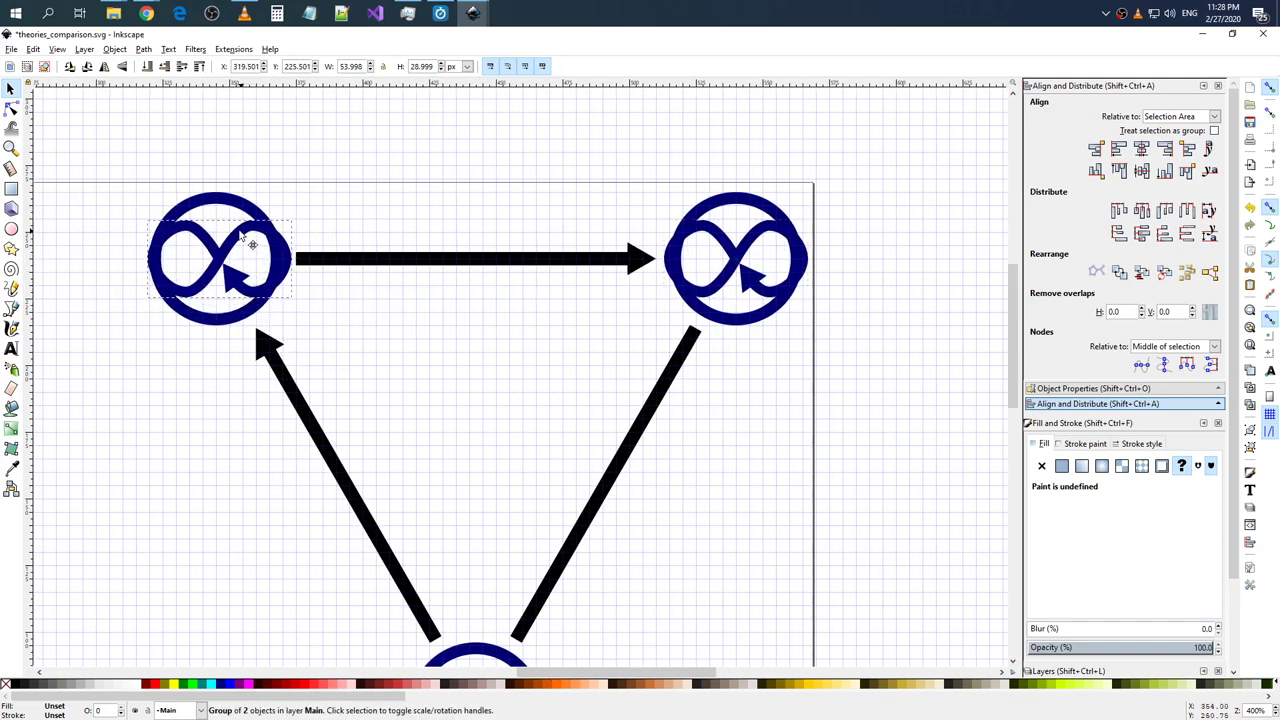
left_click(349, 313)
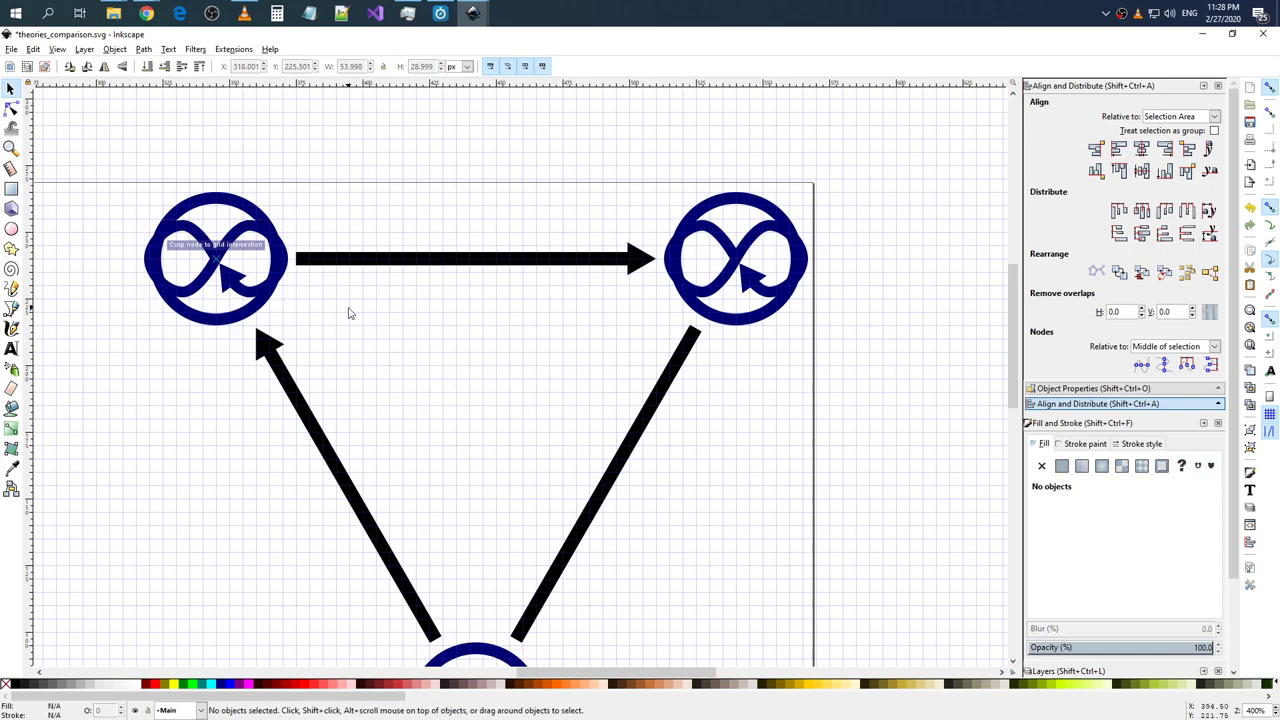
- Centre the infinity copy in the top-left circle and select the top-right circle's pair
left_click(245, 237)
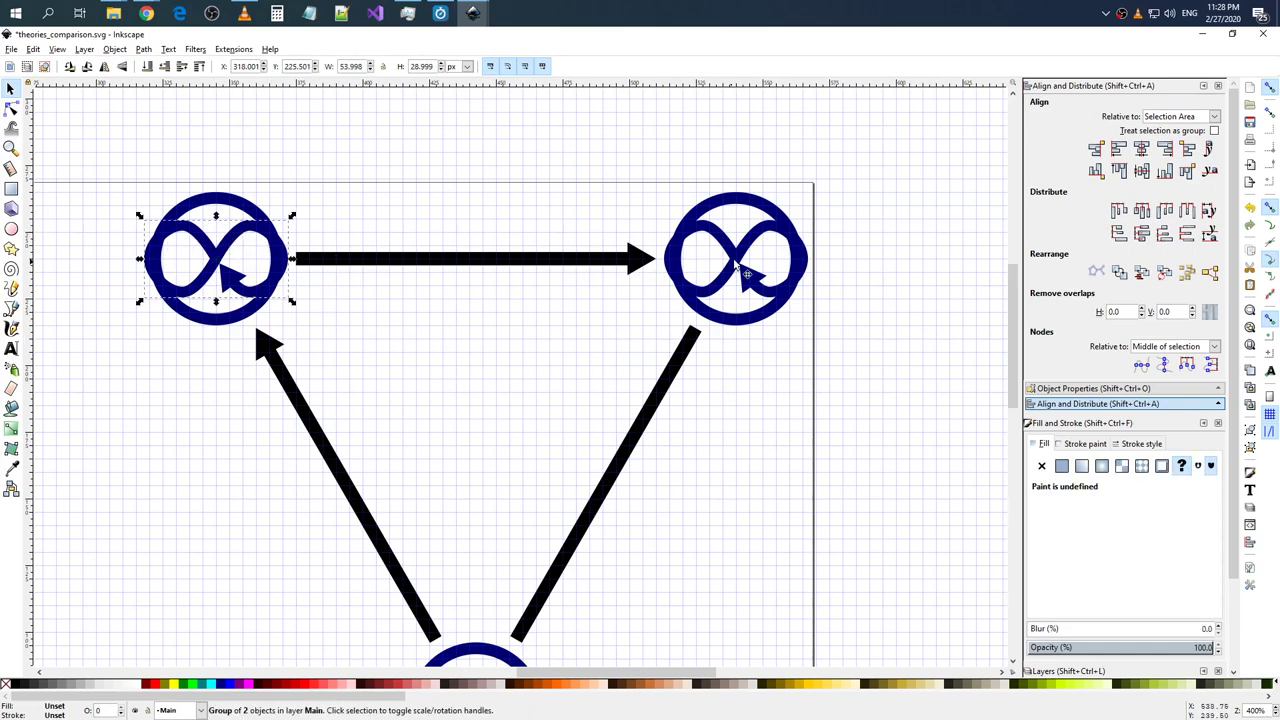
left_click(219, 198, "shift")
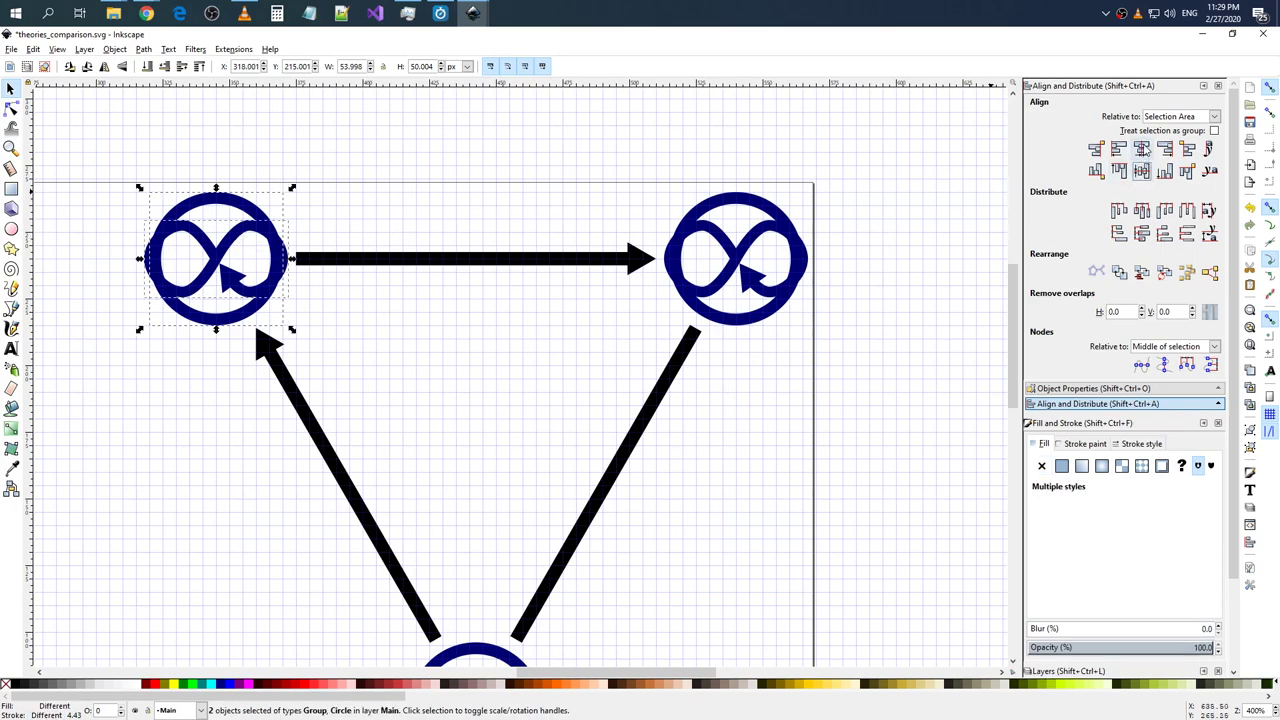
left_click(1141, 148)
left_click(749, 207)
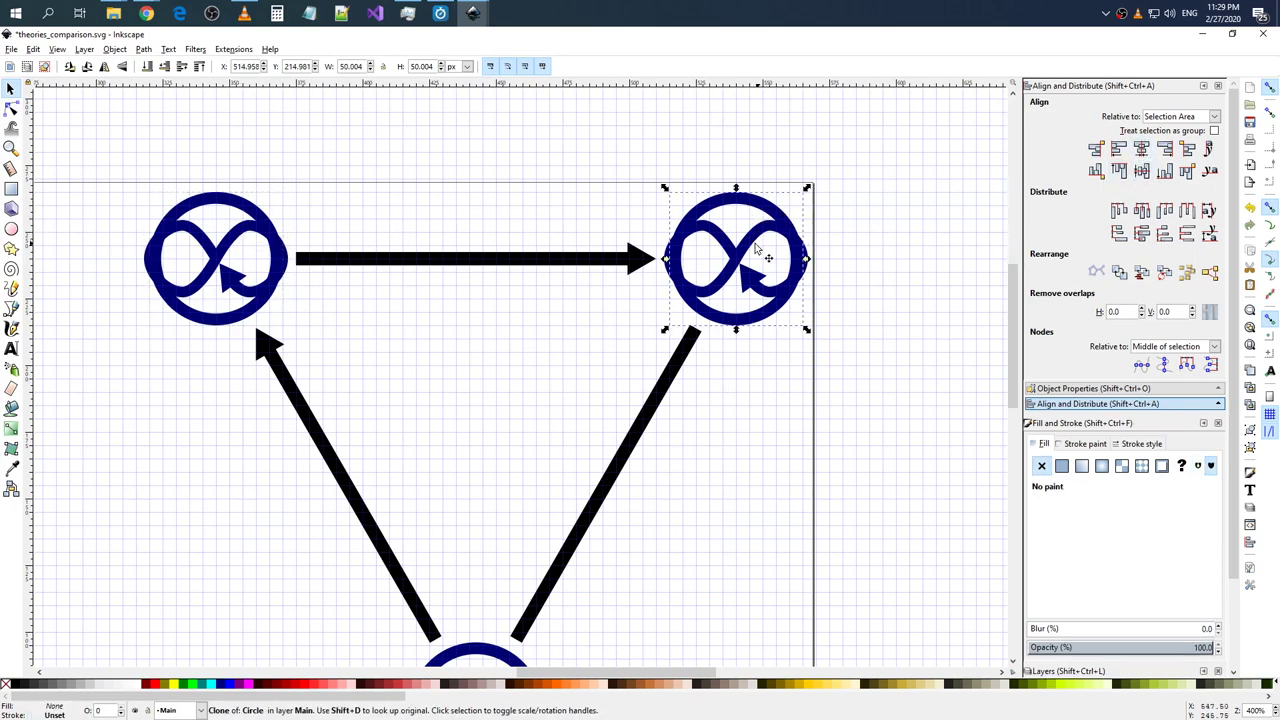
left_click(751, 249)
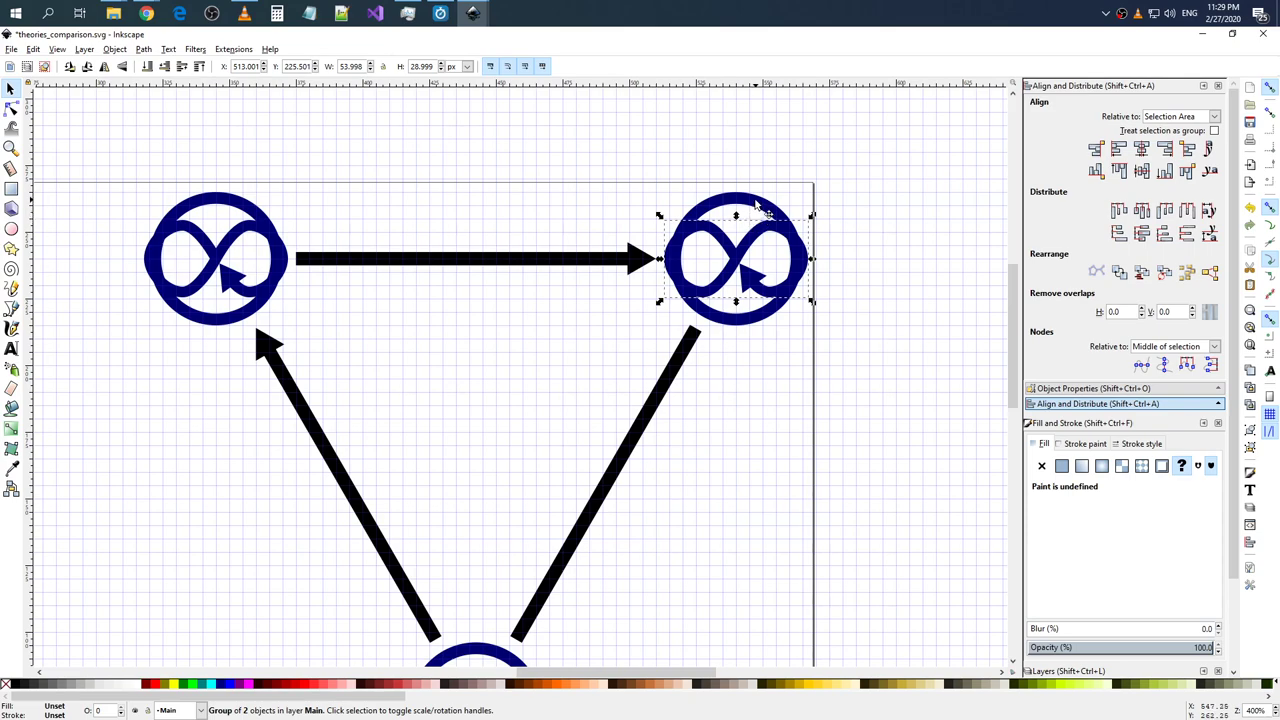
left_click(745, 258, "shift")
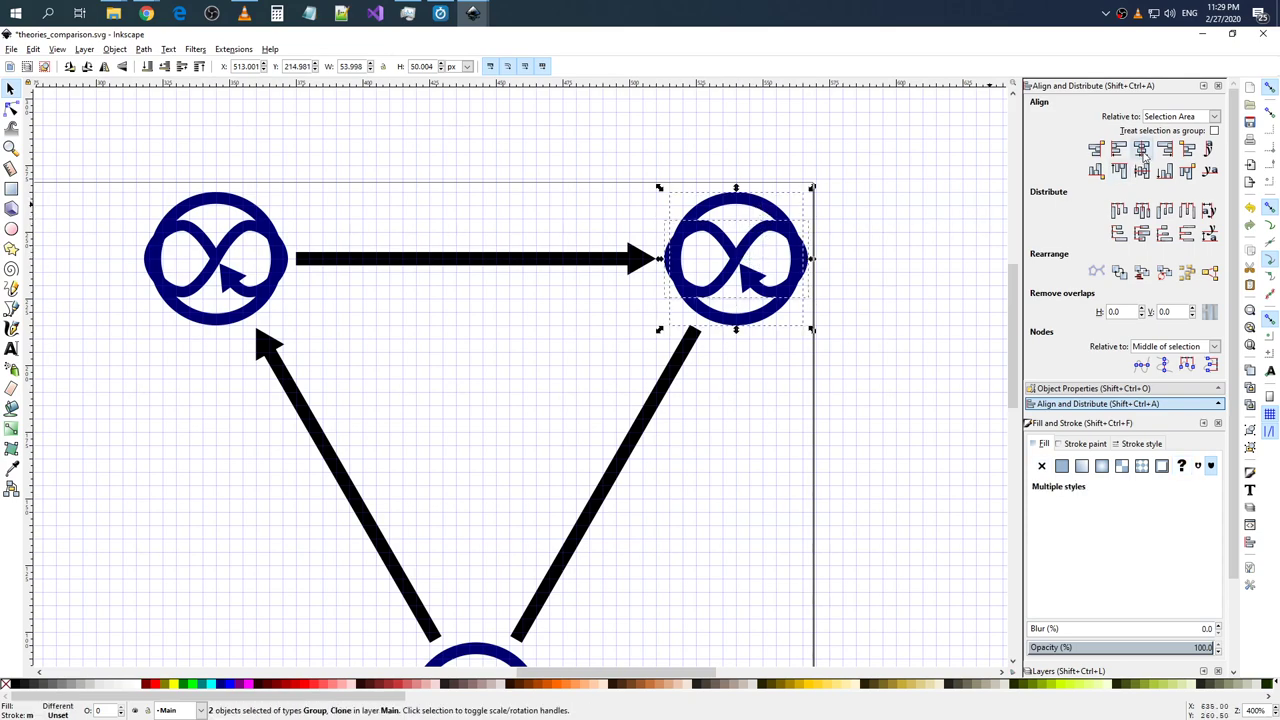
left_click(791, 374)
left_click(762, 320)
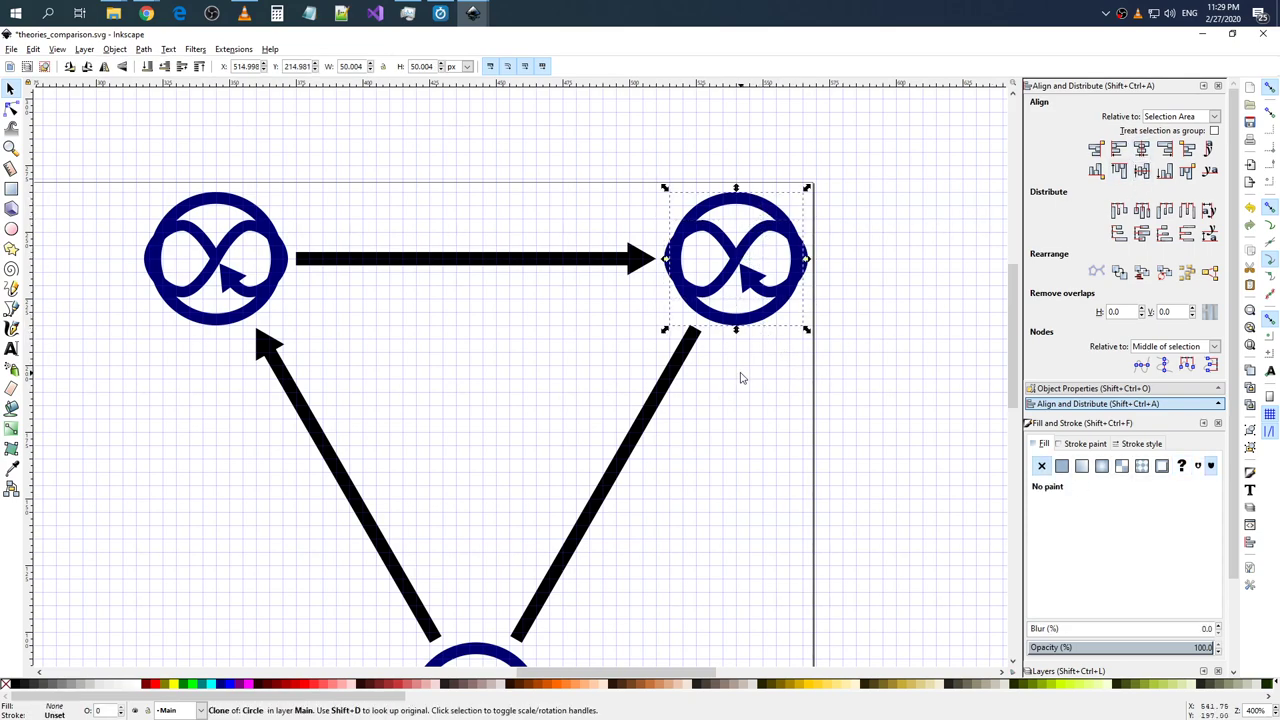
scroll(740, 372, "down", 3)
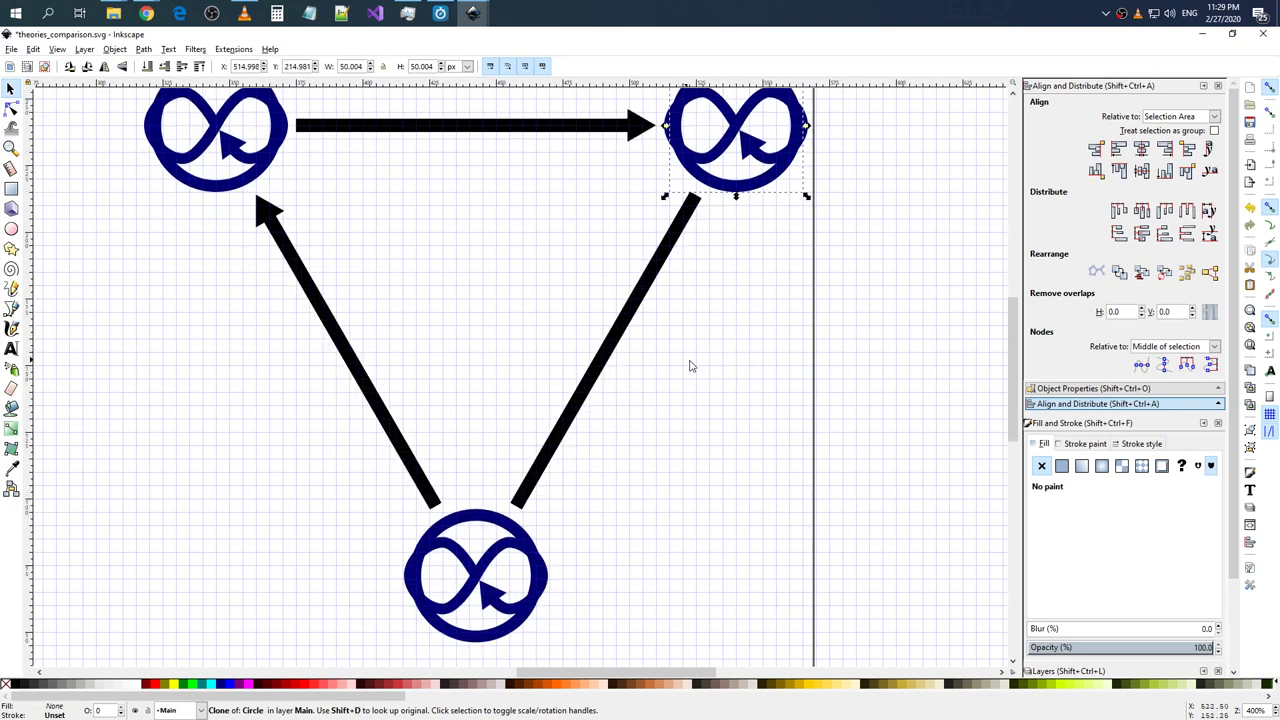
left_click(582, 492)
left_click(523, 534)
key("Escape")
- Check the theories comparison issue page in Chrome for reference
left_click(269, 183)
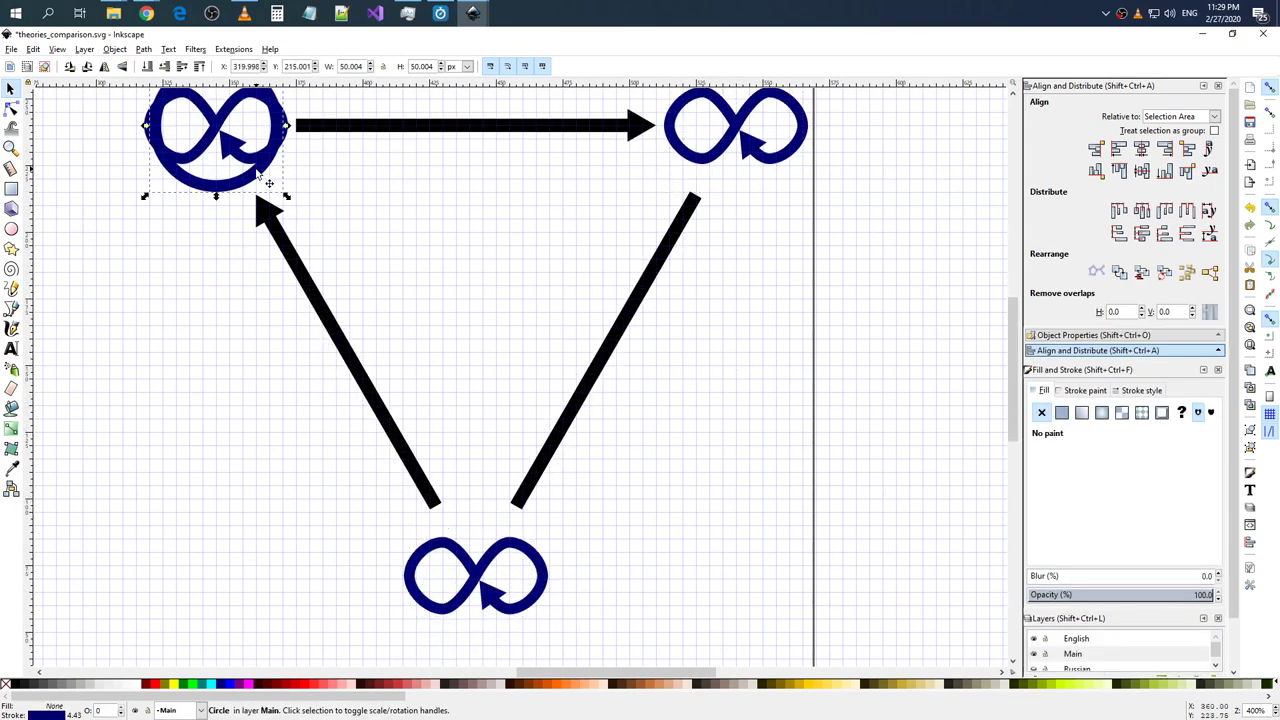
left_click(317, 209)
mouse_move(146, 13)
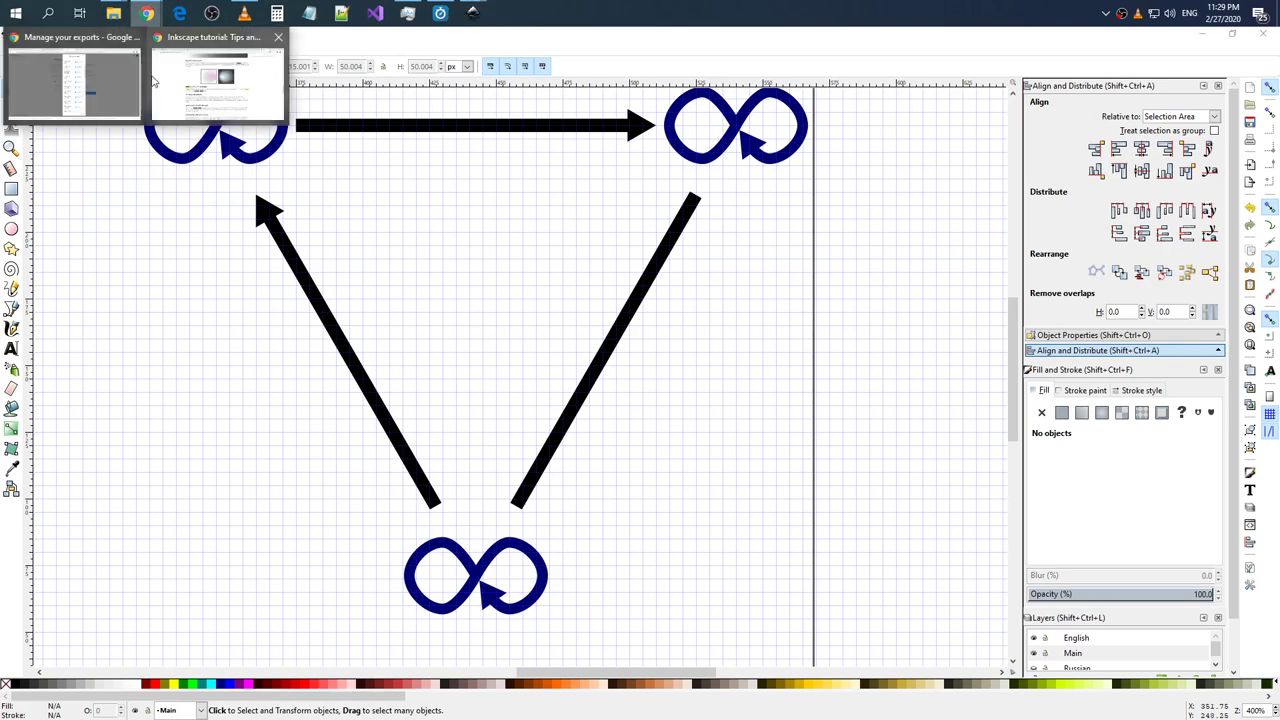
left_click(188, 84)
left_click(125, 38)
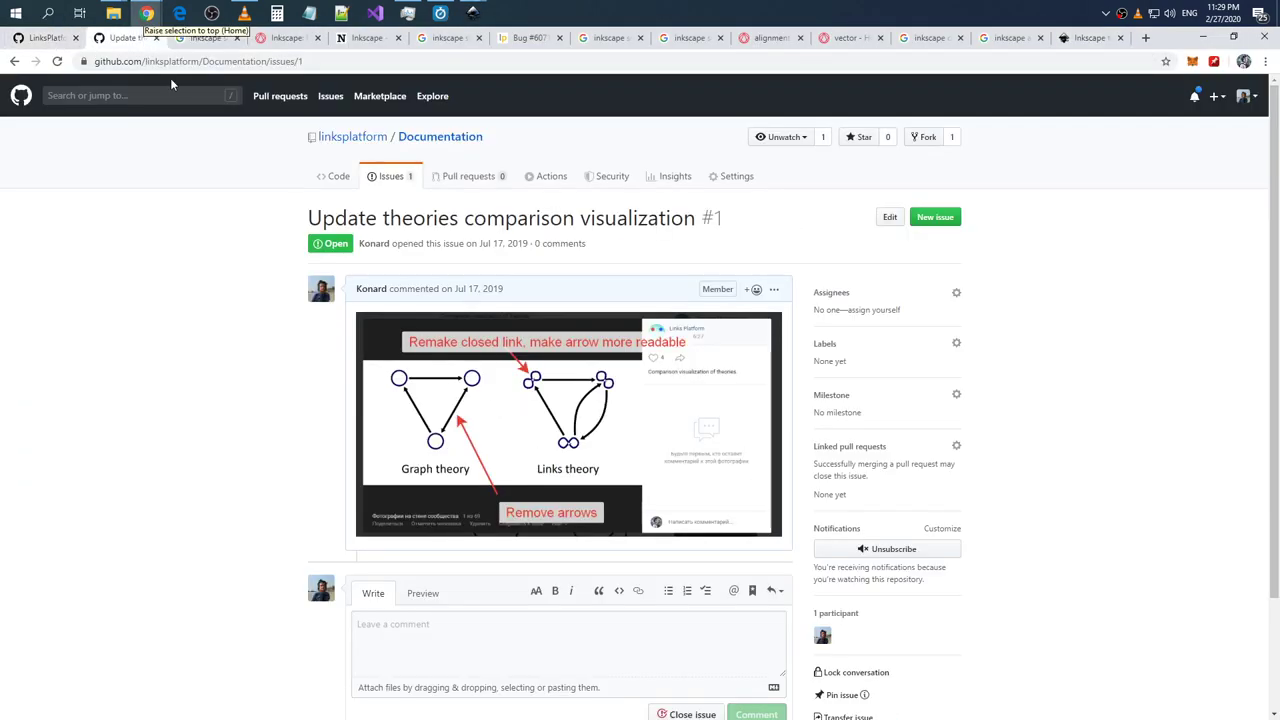
key("alt+Tab")
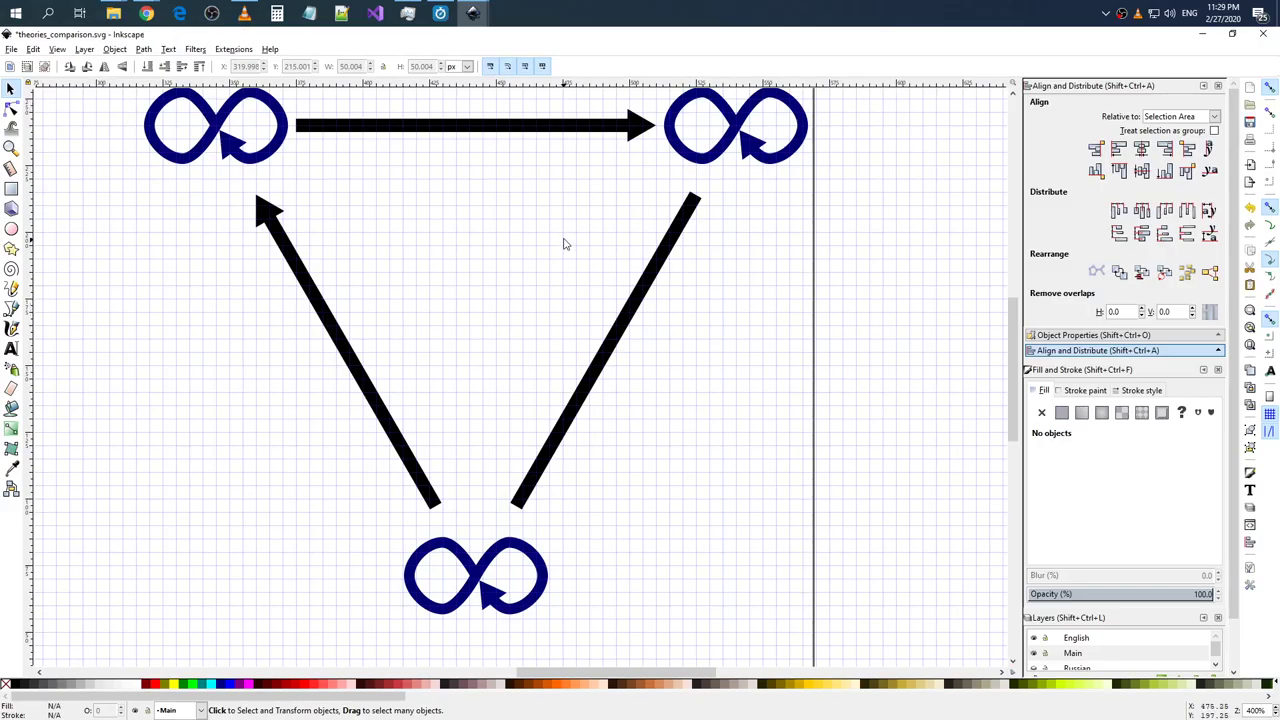
scroll(601, 285, "up", 3)
- Rotate the top-right and top-left infinity loops 45° in opposite directions
left_click(737, 232)
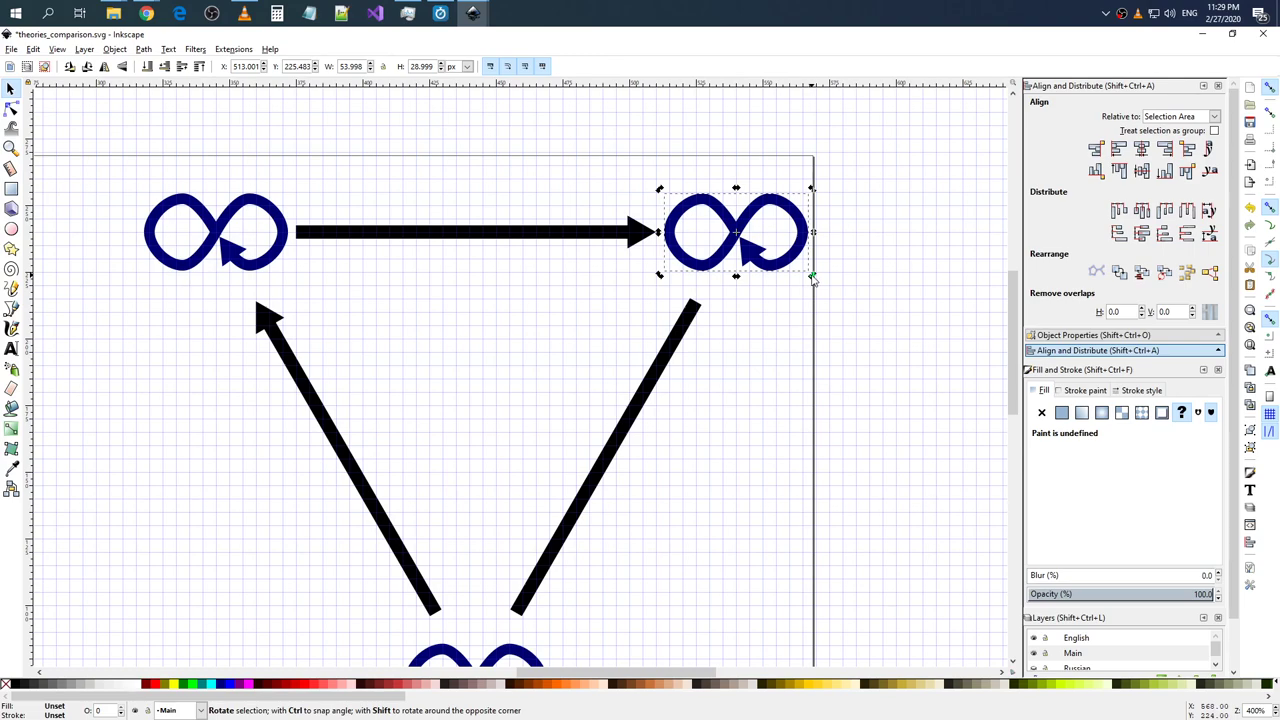
left_click_drag(812, 279, 770, 324)
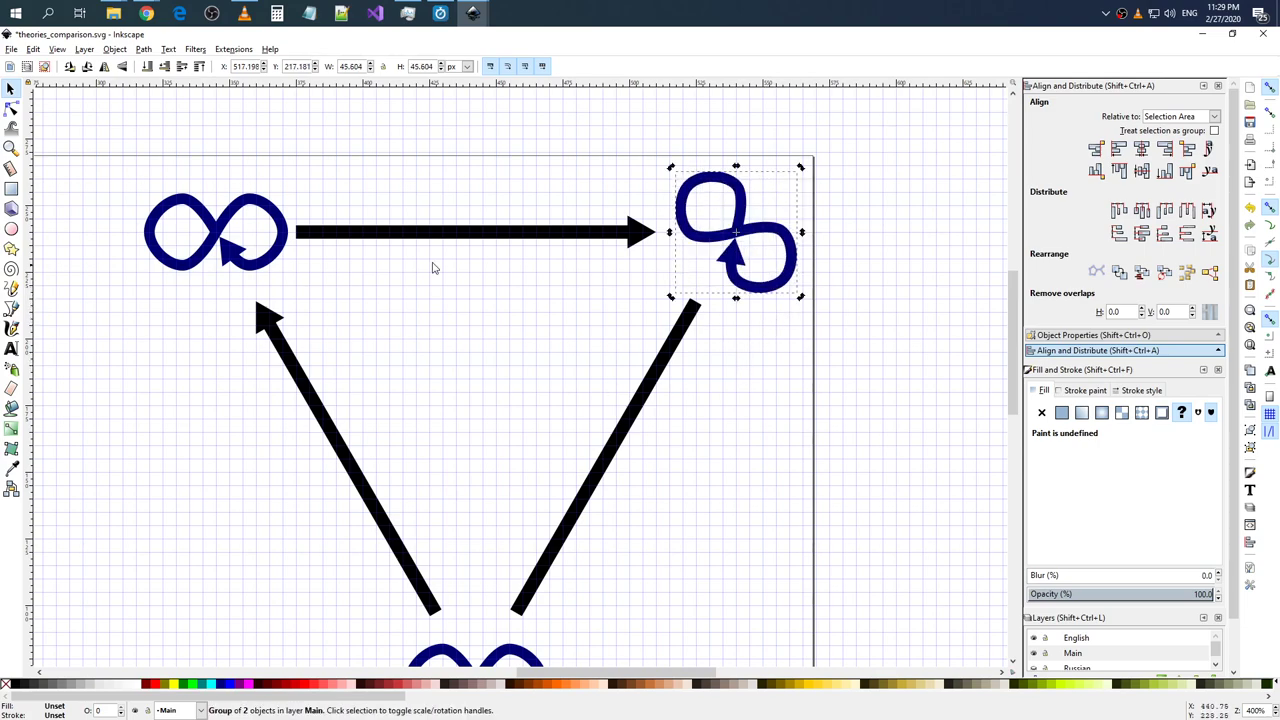
left_click(289, 259)
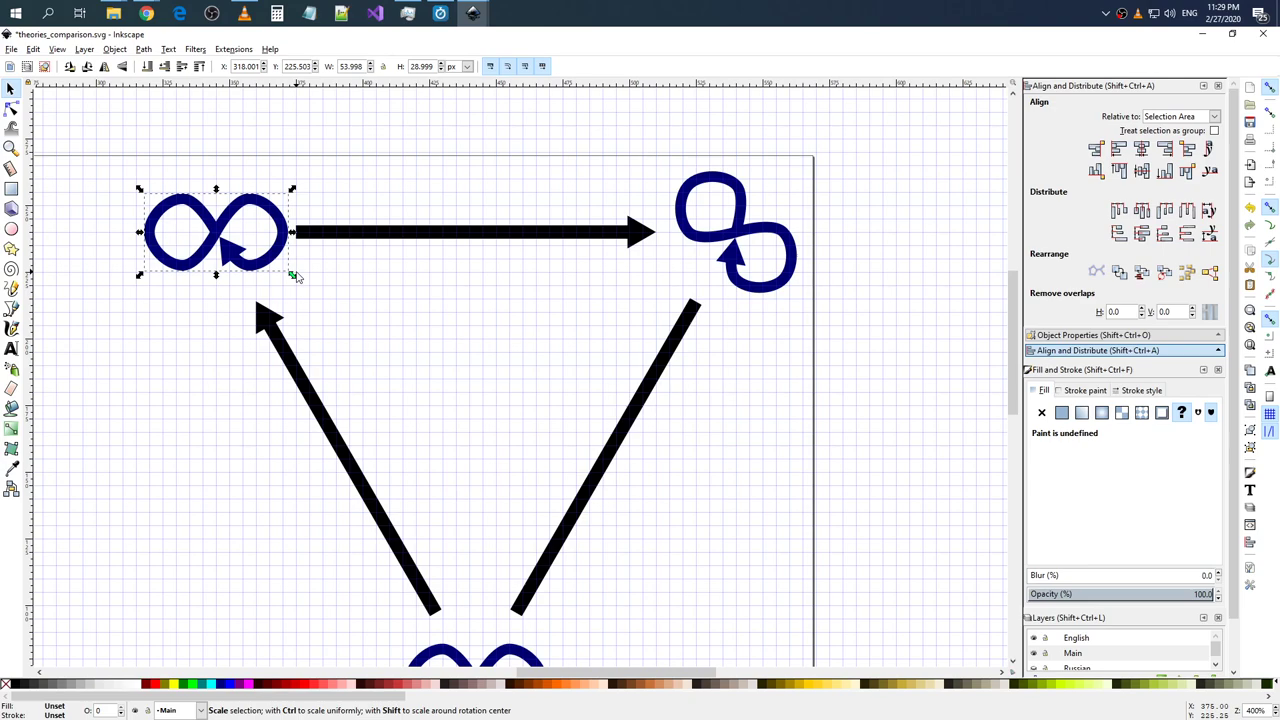
left_click(293, 268)
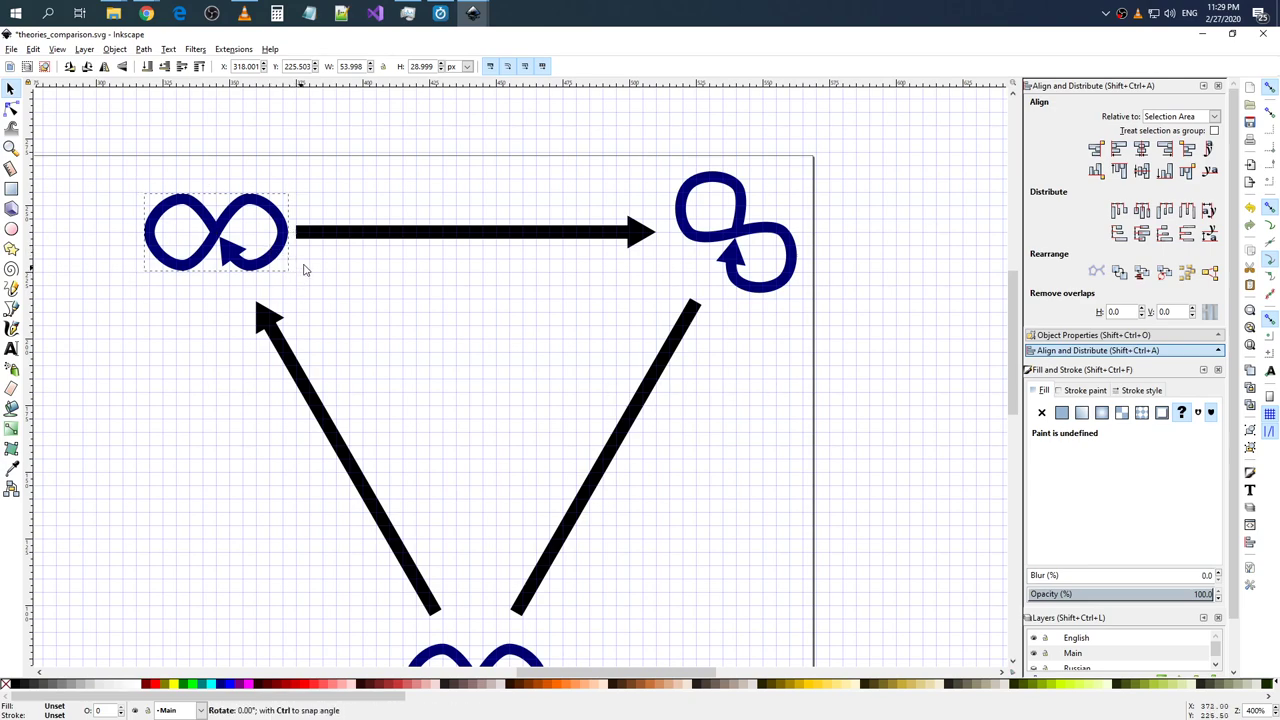
left_click_drag(295, 270, 302, 208)
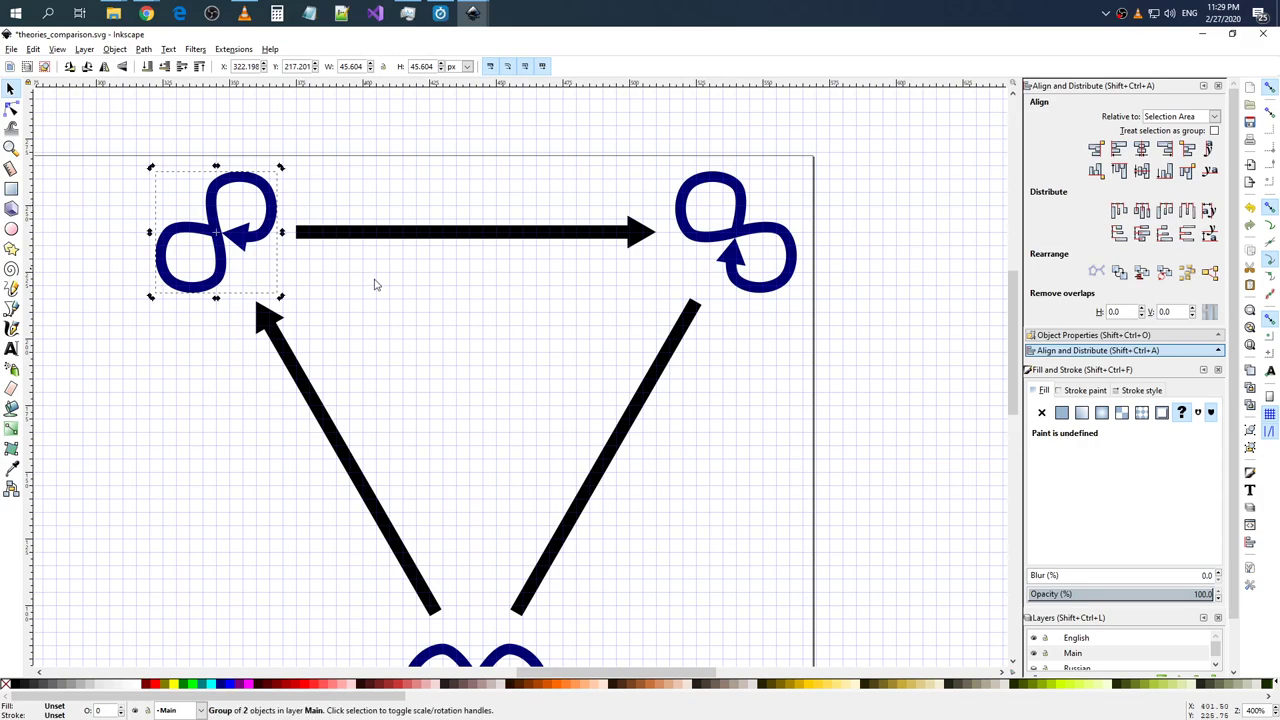
left_click(388, 310)
scroll(545, 281, "down", 1)
scroll(575, 277, "down", 2)
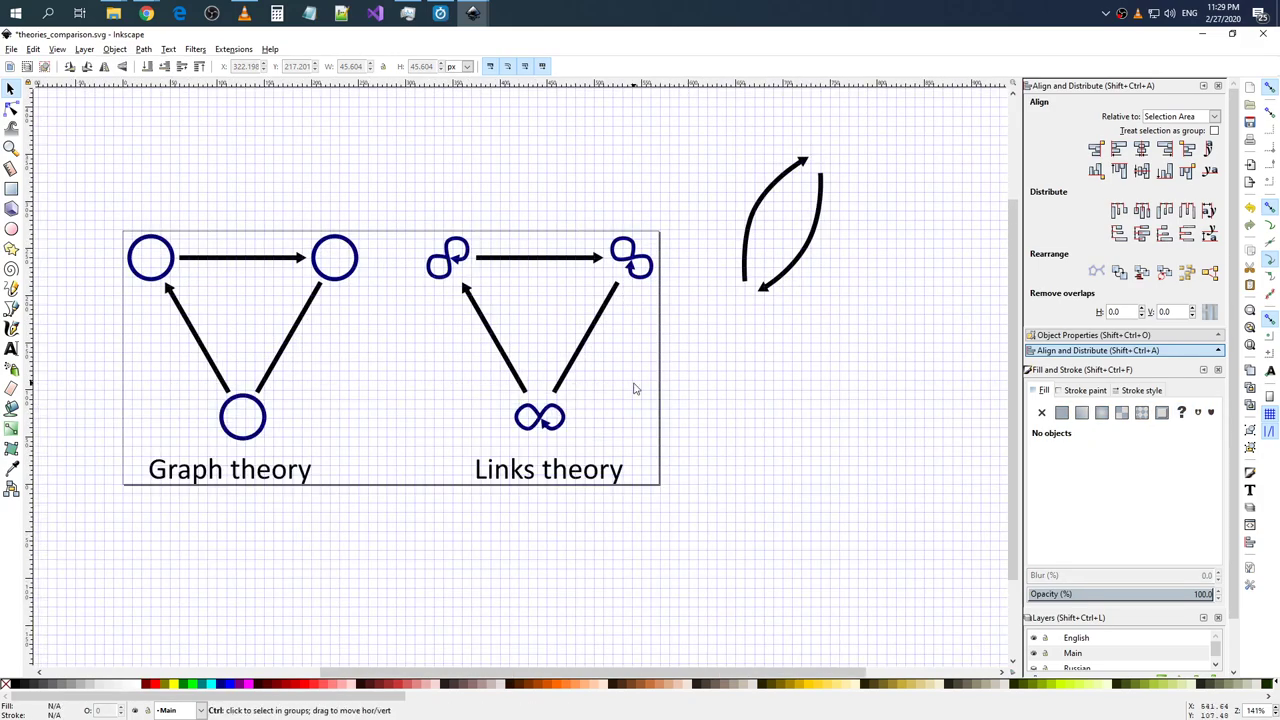
- Delete the right diagonal line of the Links theory triangle
scroll(632, 378, "up", 1)
key("alt+Tab")
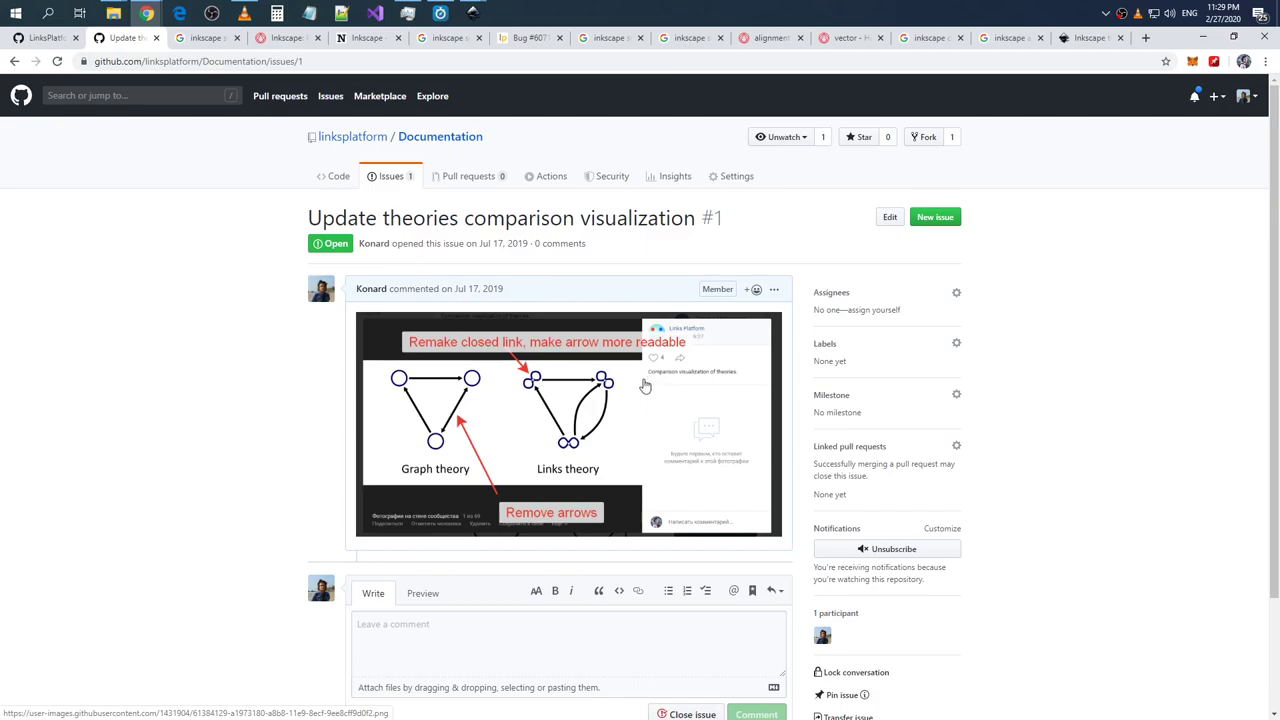
key("alt+Tab")
left_click(572, 314)
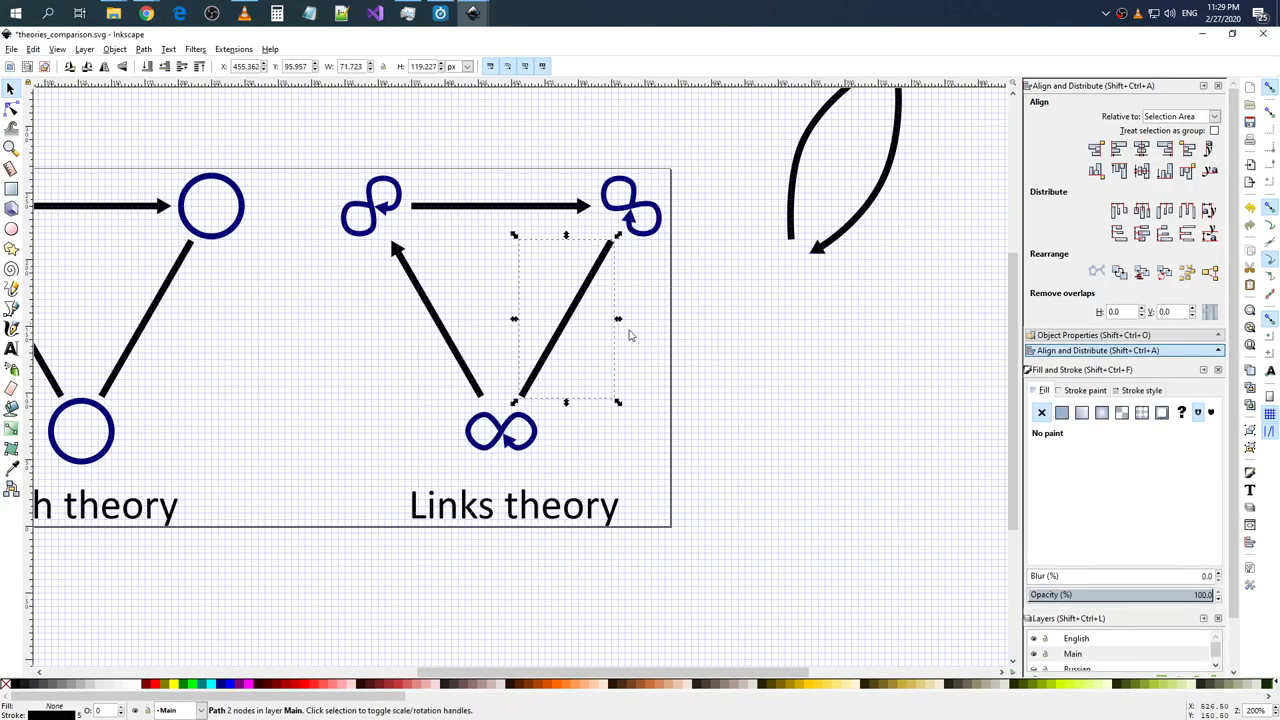
left_click(866, 301)
scroll(864, 295, "up", 2)
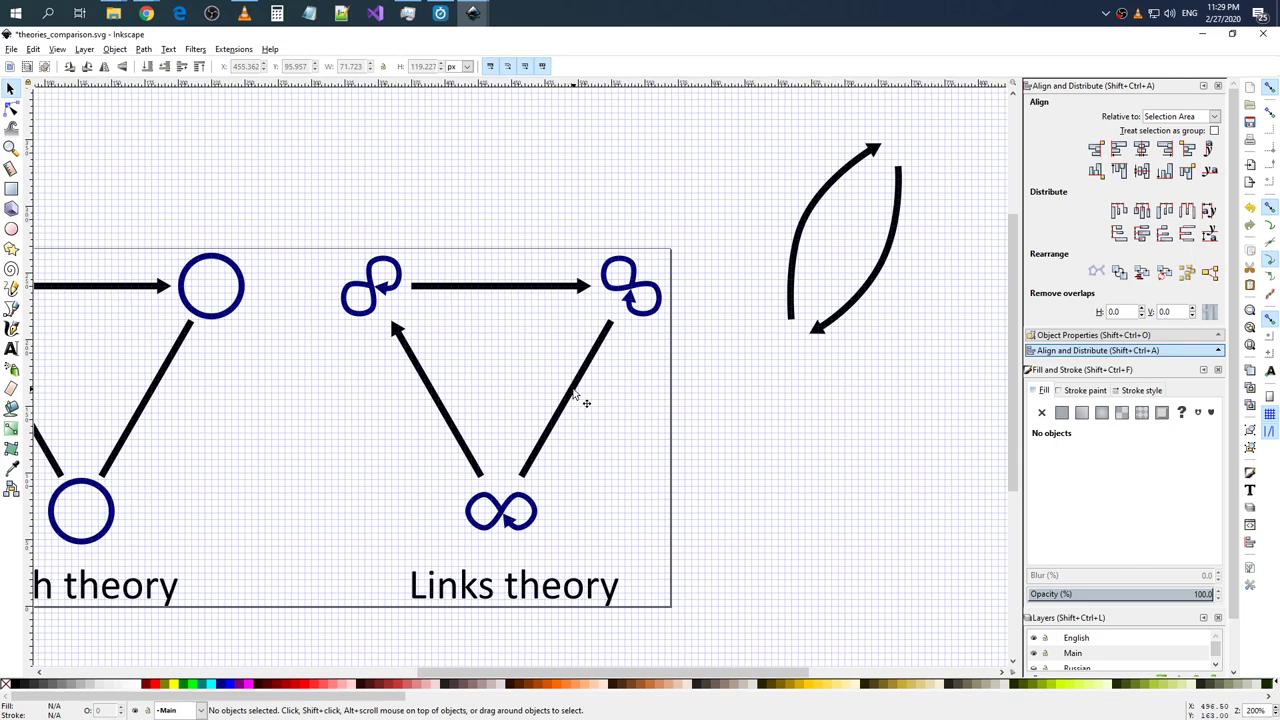
left_click(575, 395)
key("Delete")
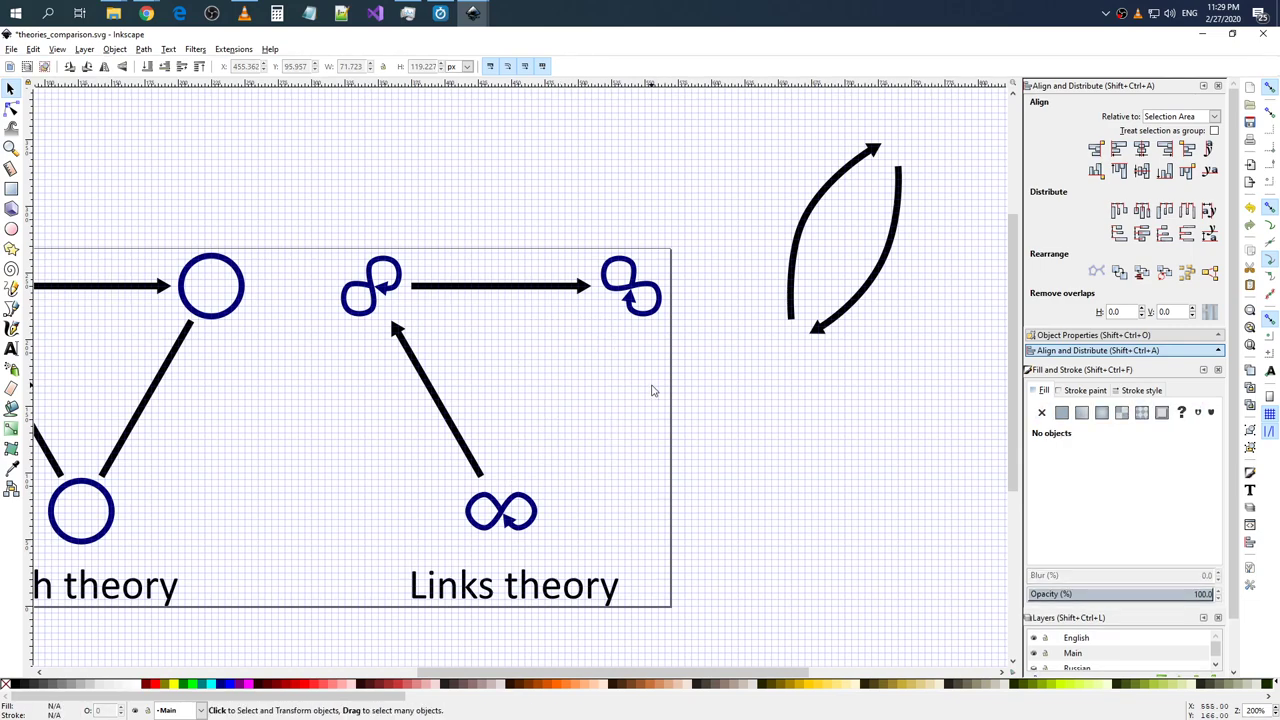
- Select and group the two curved arrows, trying a move into the triangle
left_click(812, 208)
left_click_drag(778, 150, 952, 360)
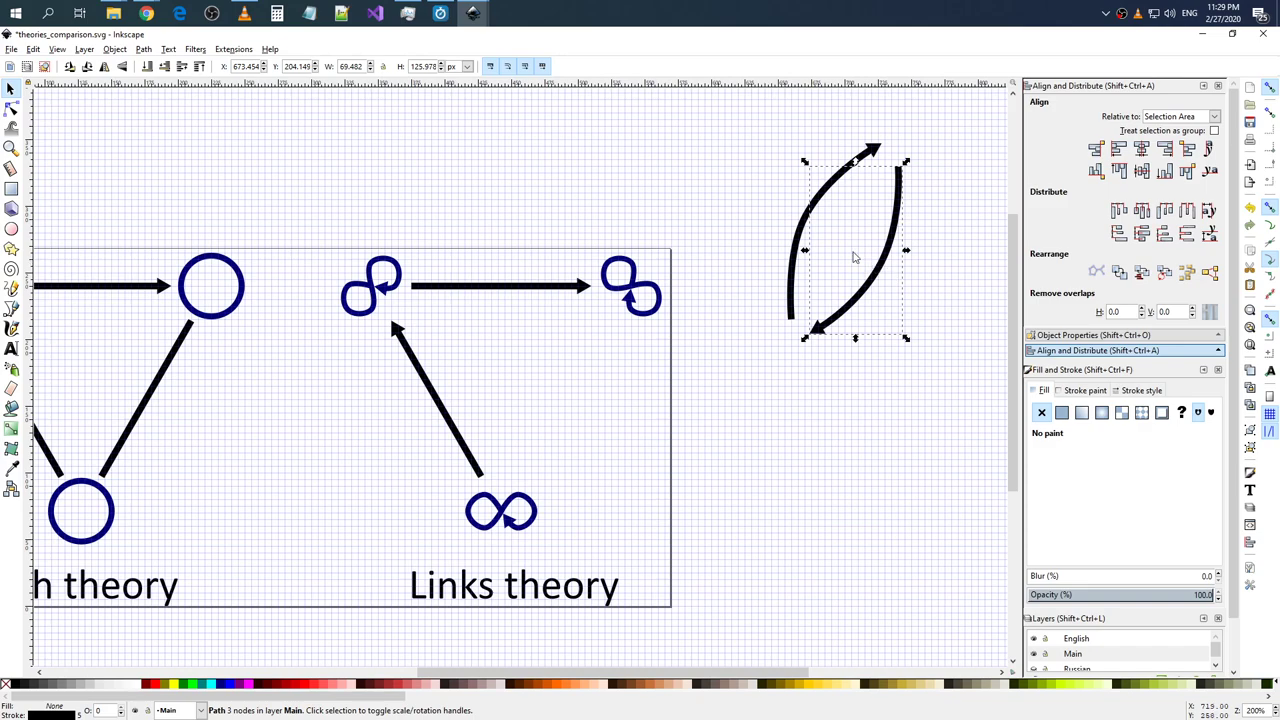
left_click_drag(758, 148, 993, 404)
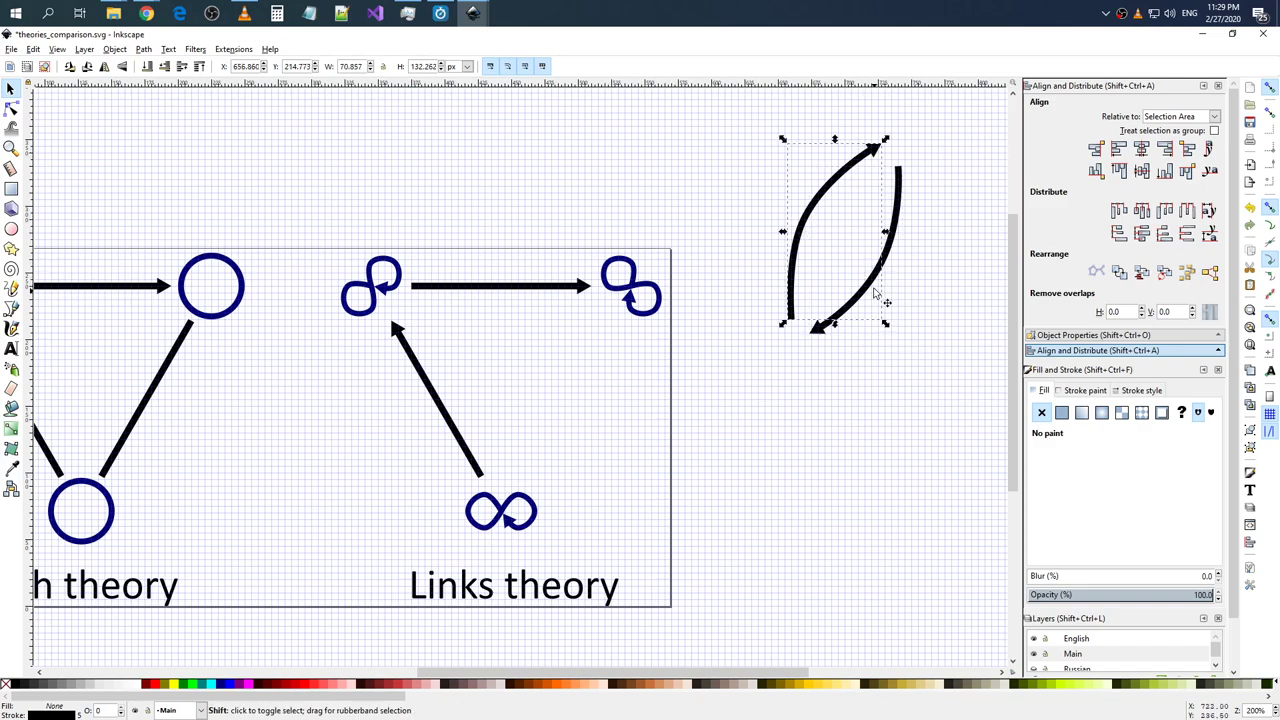
left_click_drag(890, 247, 621, 427)
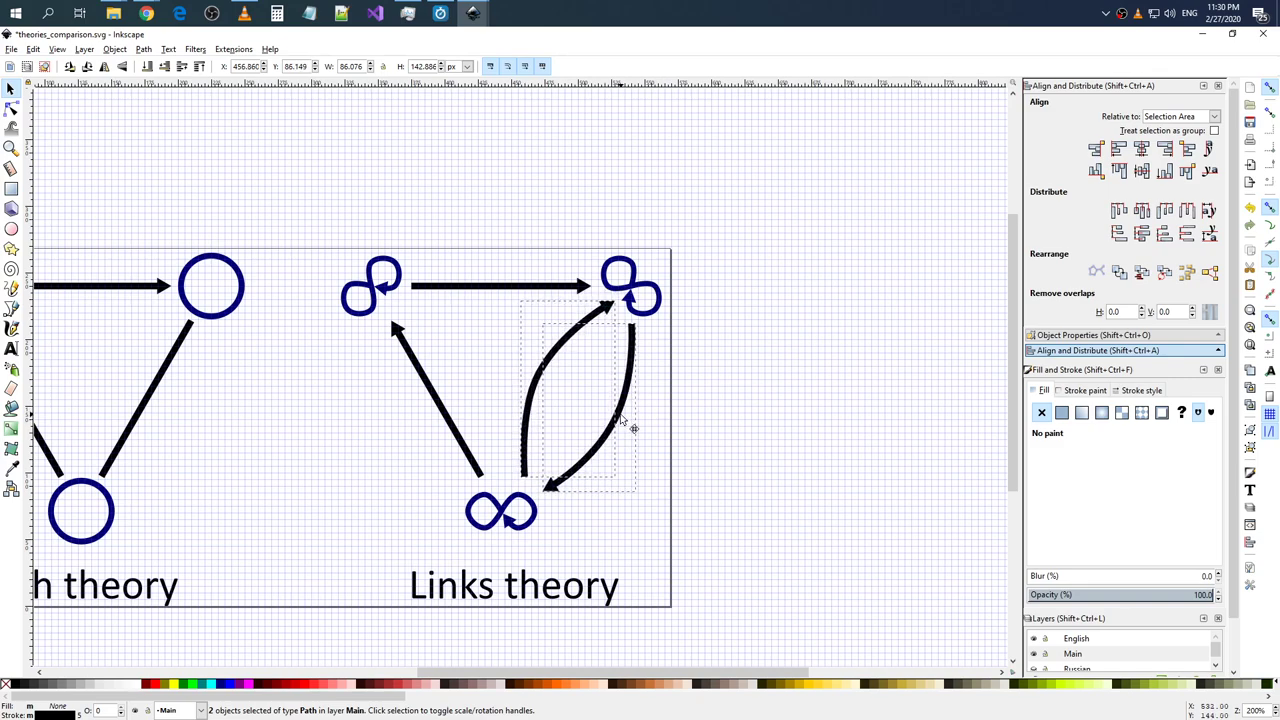
left_click_drag(621, 428, 823, 400)
left_click(706, 217)
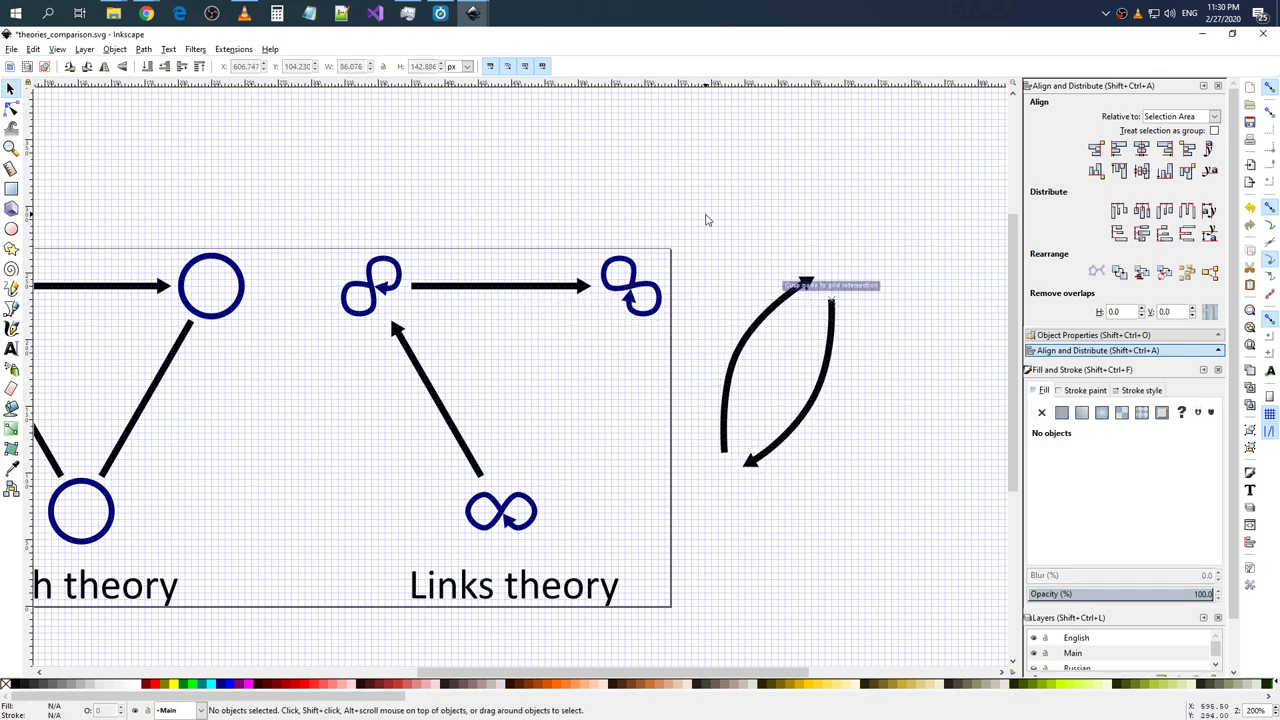
left_click_drag(706, 215, 892, 550)
right_click(809, 418)
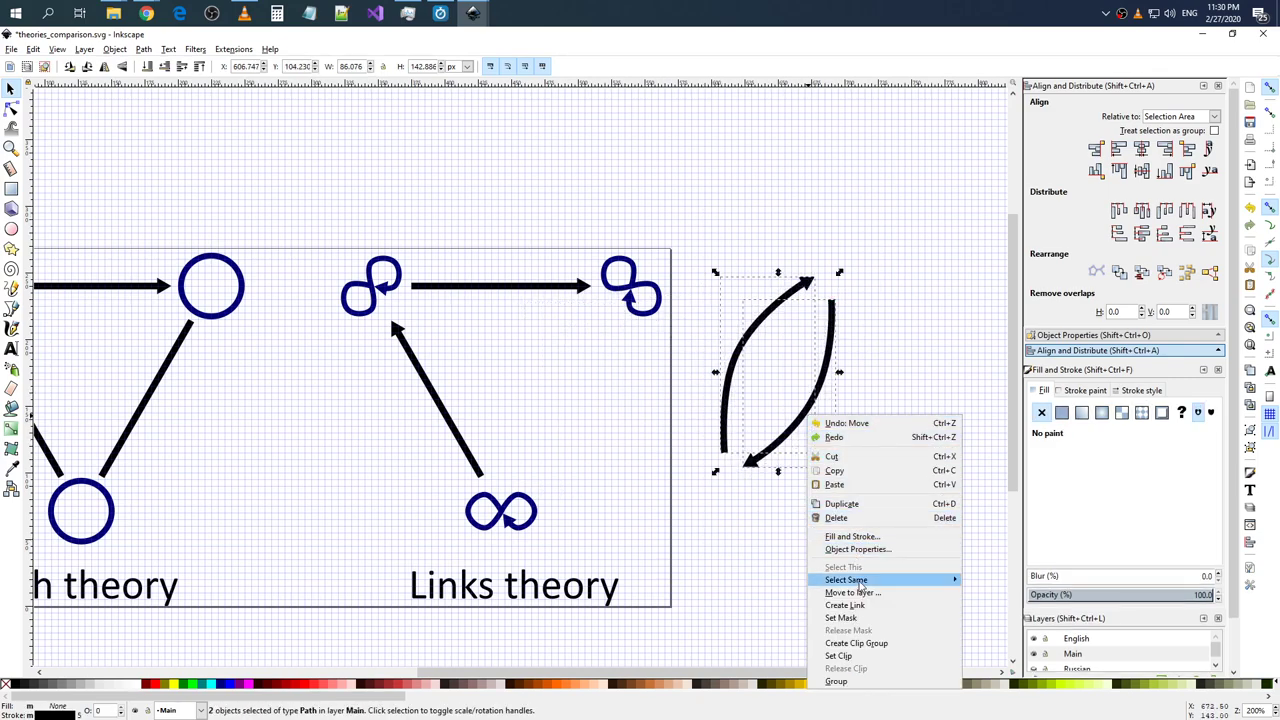
left_click(836, 681)
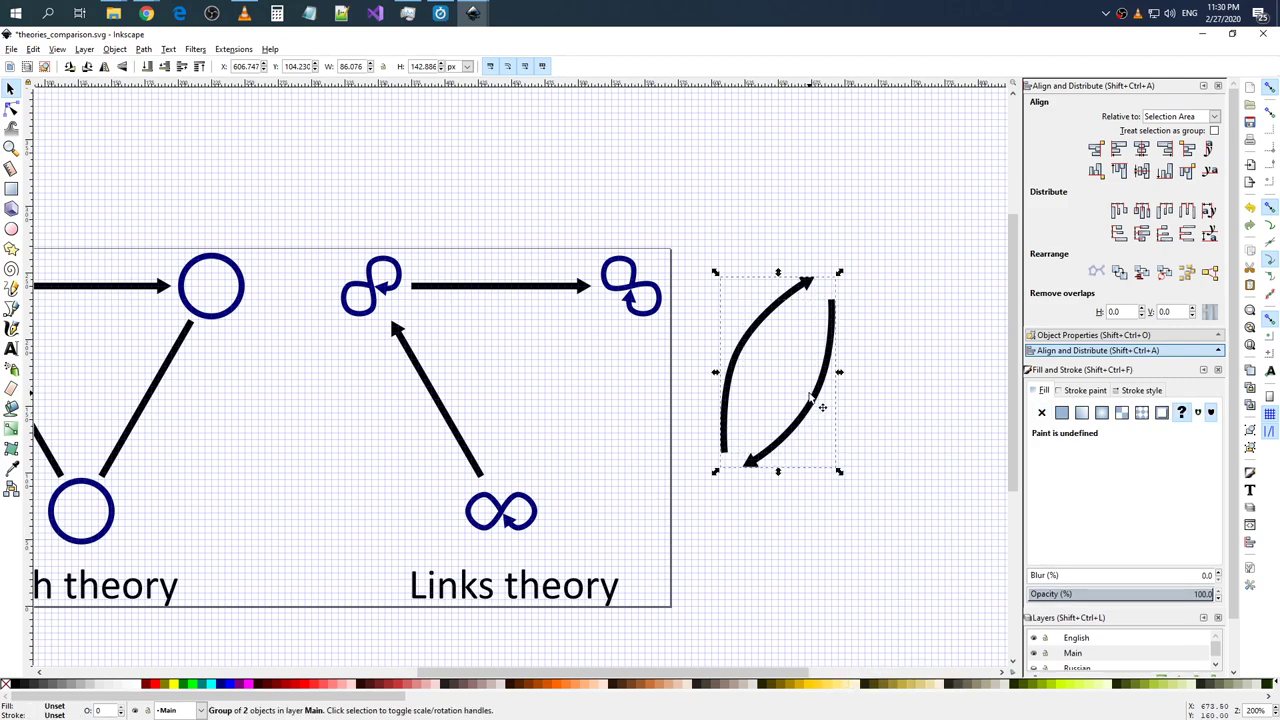
left_click_drag(818, 403, 628, 455)
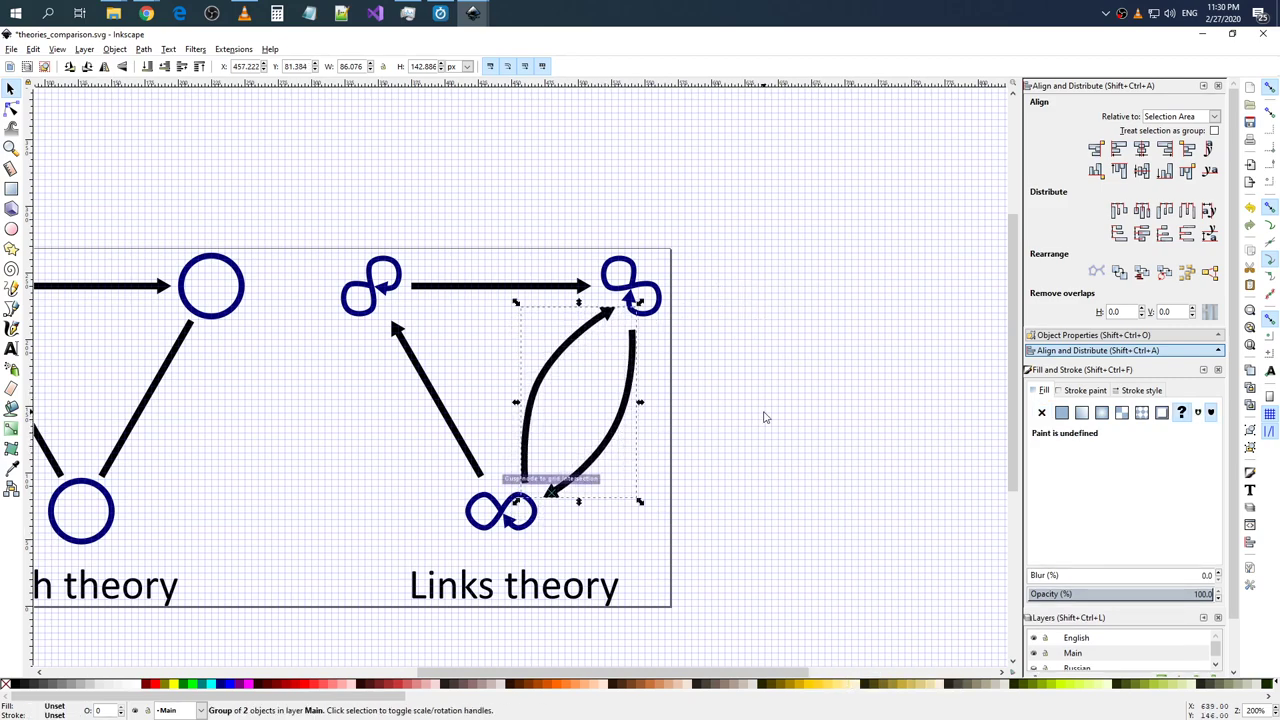
key("ctrl+z")
- Place both curved arrows between the top-right and bottom infinity loops
left_click_drag(714, 266, 842, 472)
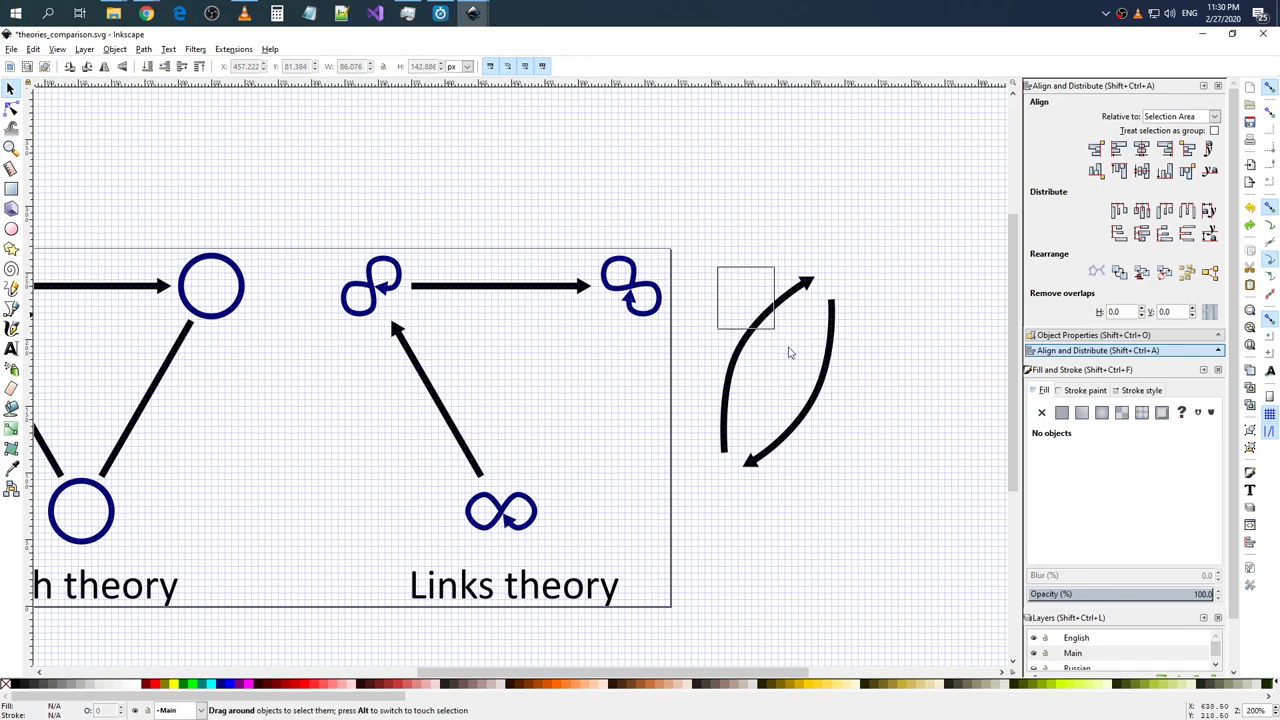
right_click(812, 405)
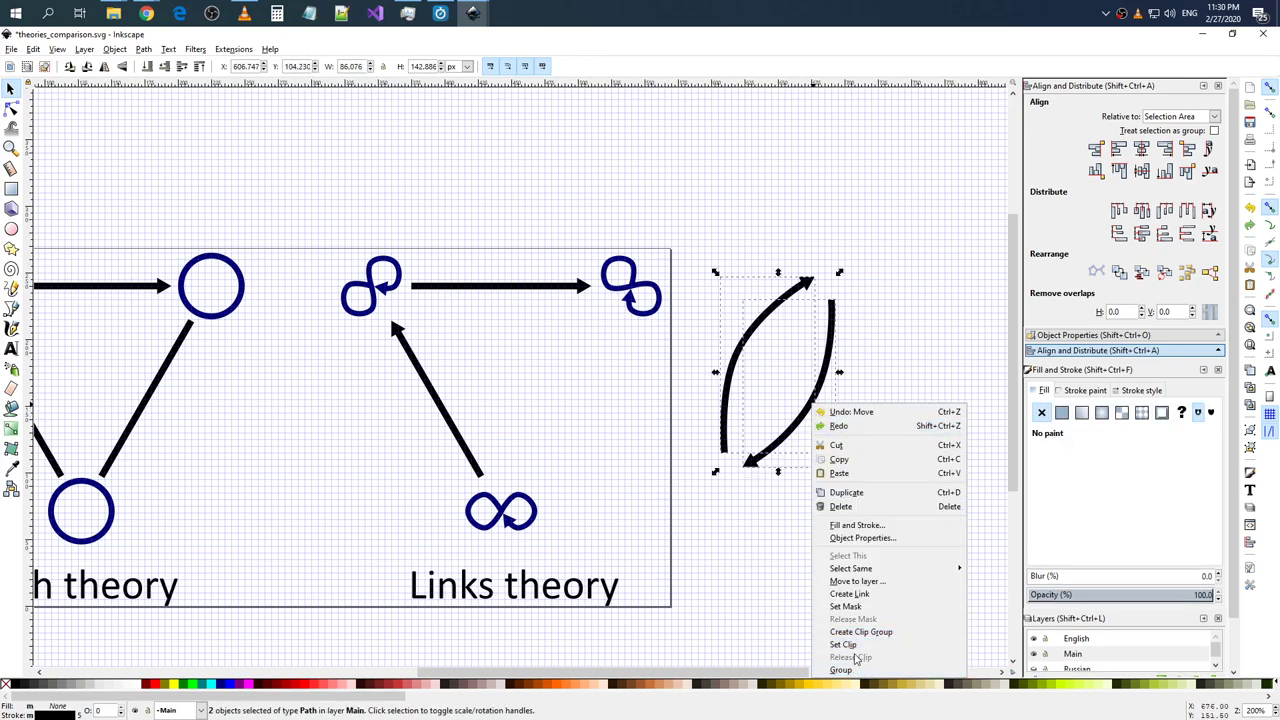
left_click(744, 456)
left_click(767, 484)
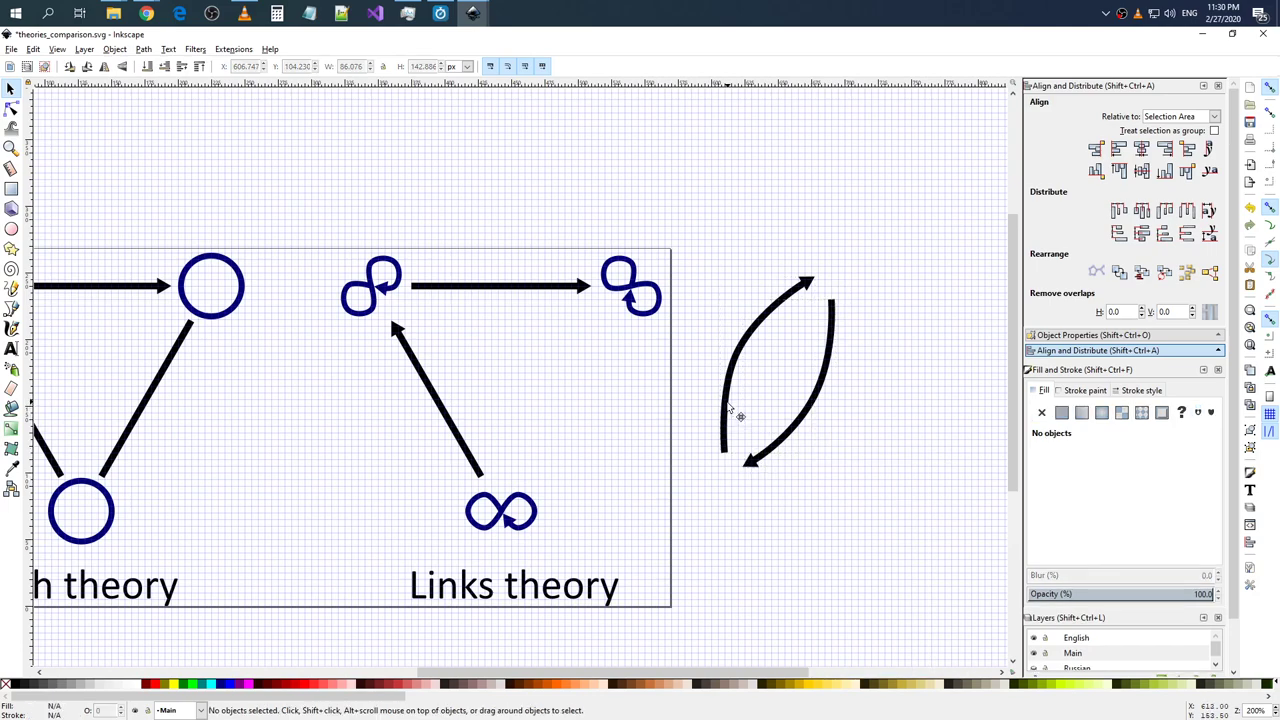
left_click_drag(740, 416, 654, 457)
key("Escape")
left_click(714, 238)
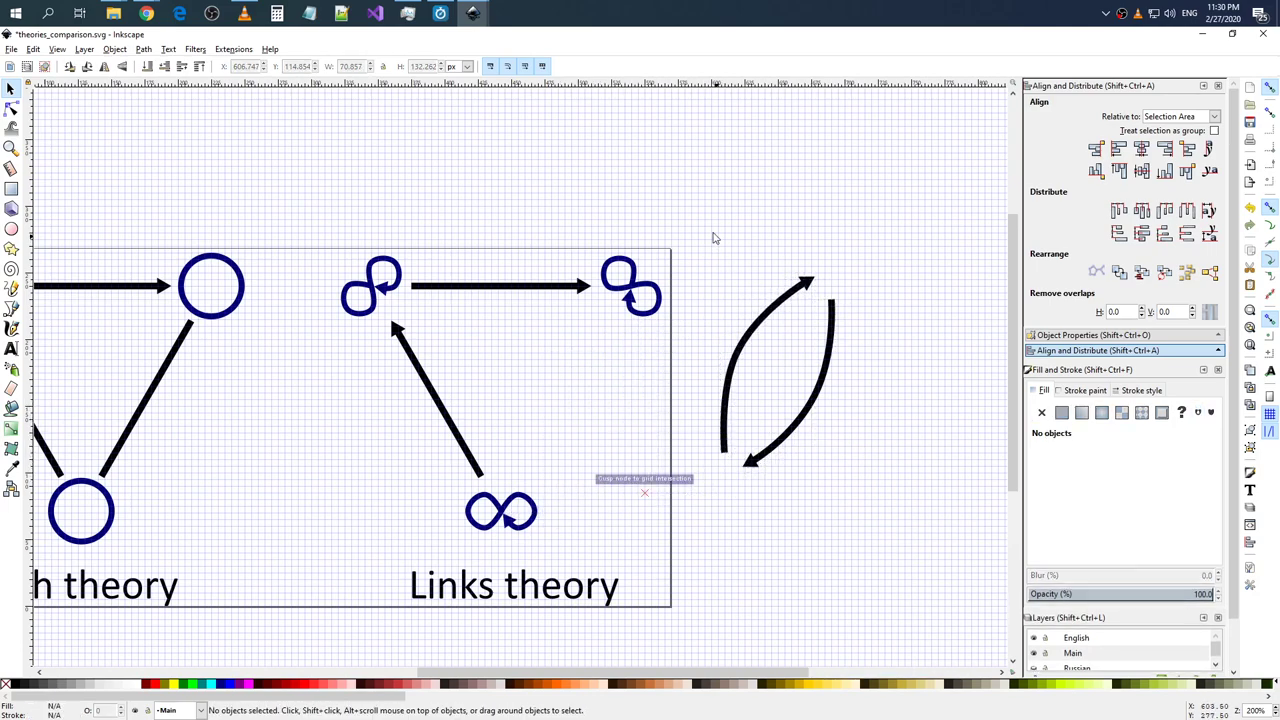
left_click_drag(714, 238, 844, 460)
left_click_drag(811, 400, 612, 437)
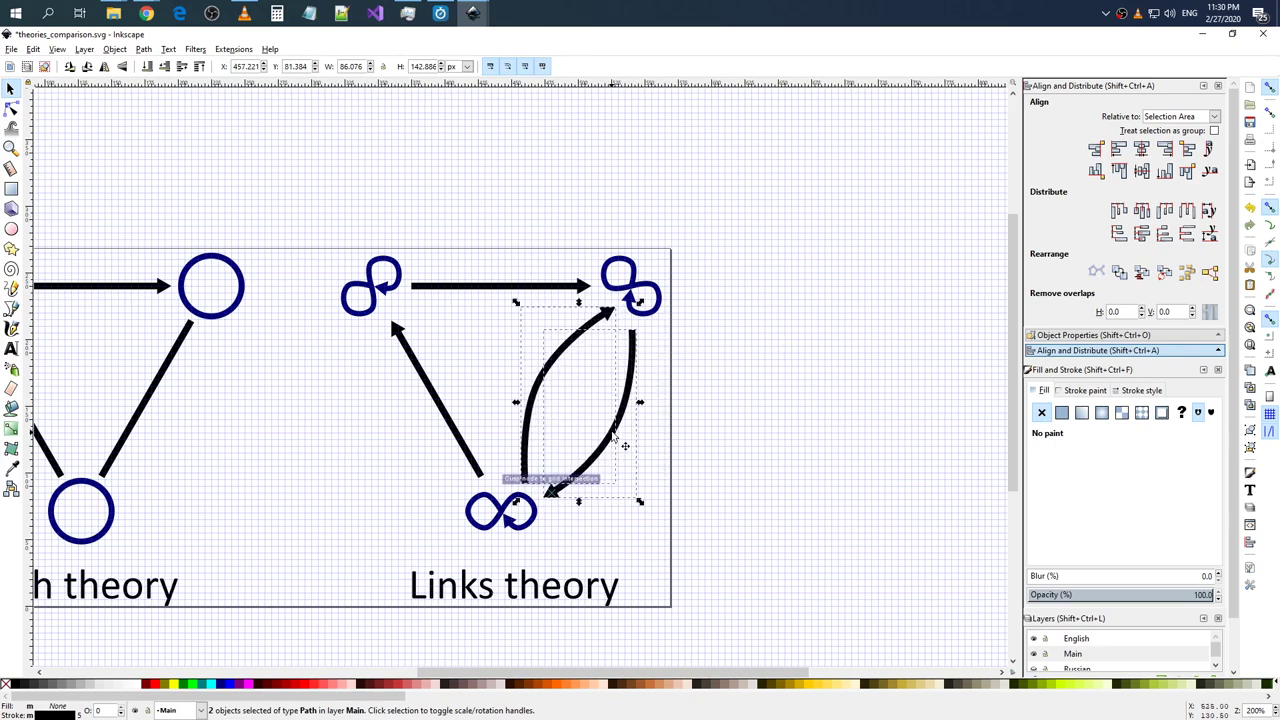
left_click(689, 437)
scroll(674, 477, "up", 2)
scroll(551, 457, "up", 1)
- Nudge the left curved arrow's bottom node up slightly with the Node tool
scroll(477, 425, "down", 1)
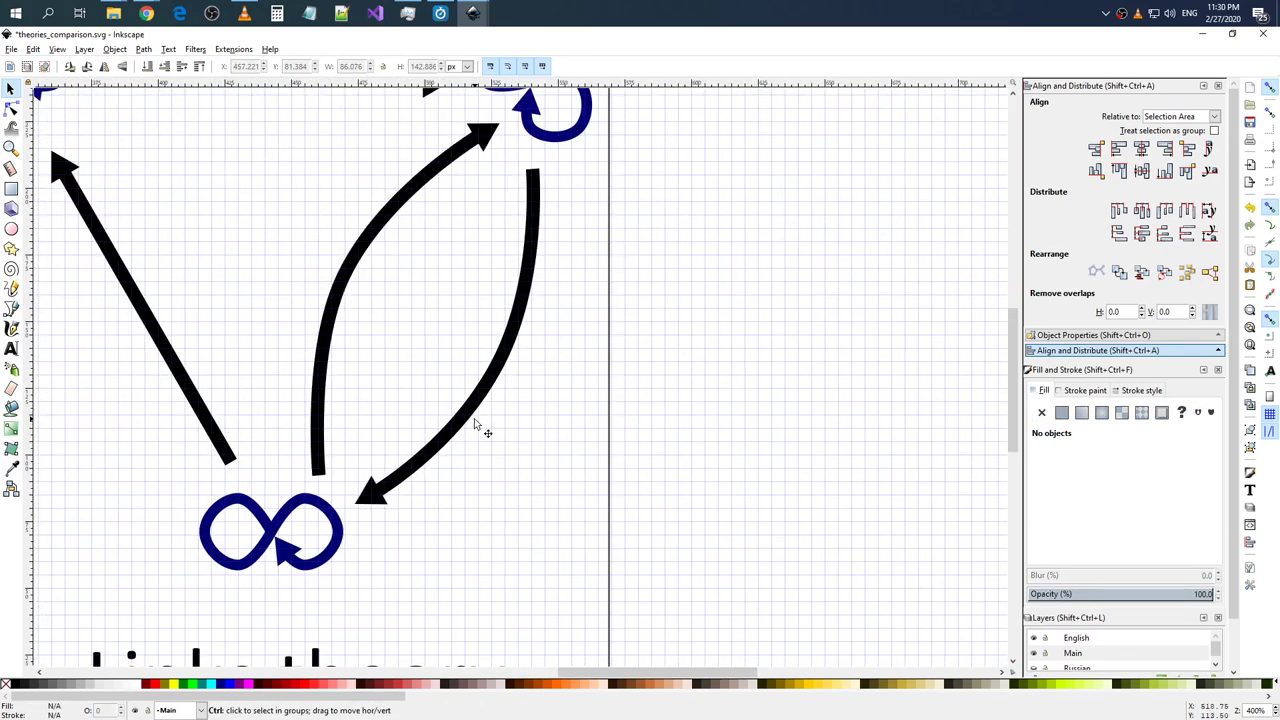
left_click(318, 472)
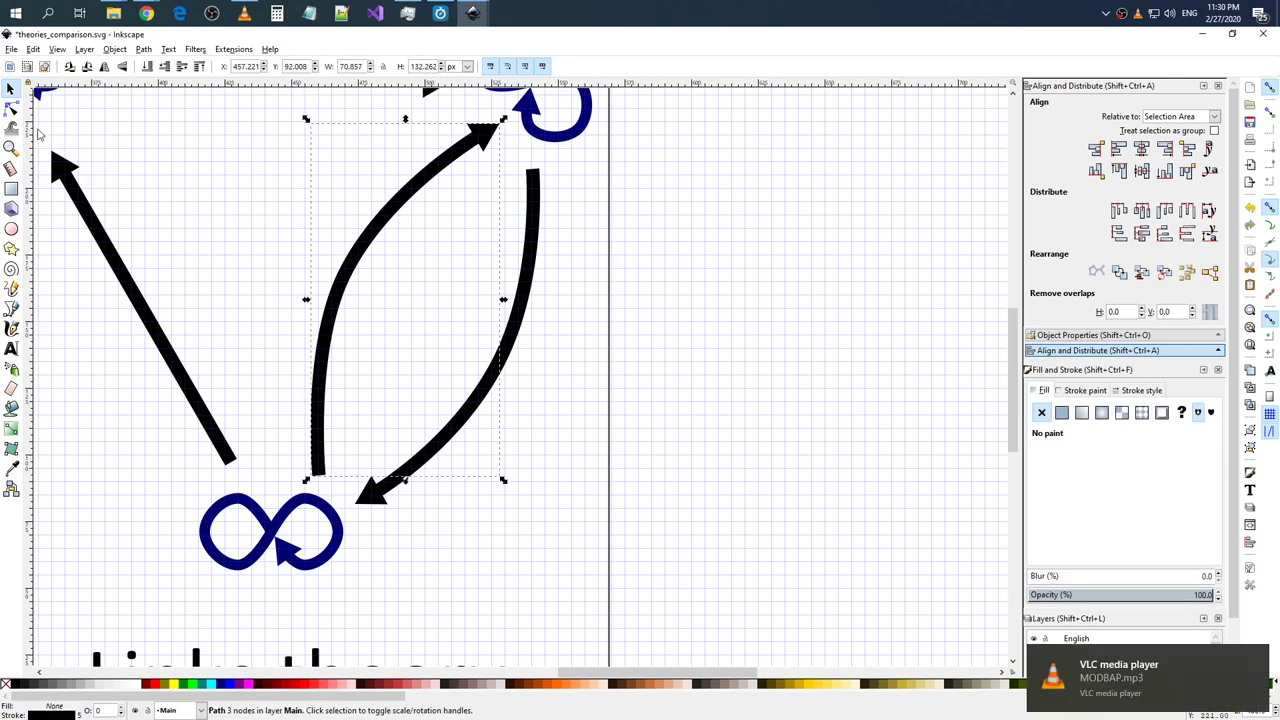
left_click(11, 108)
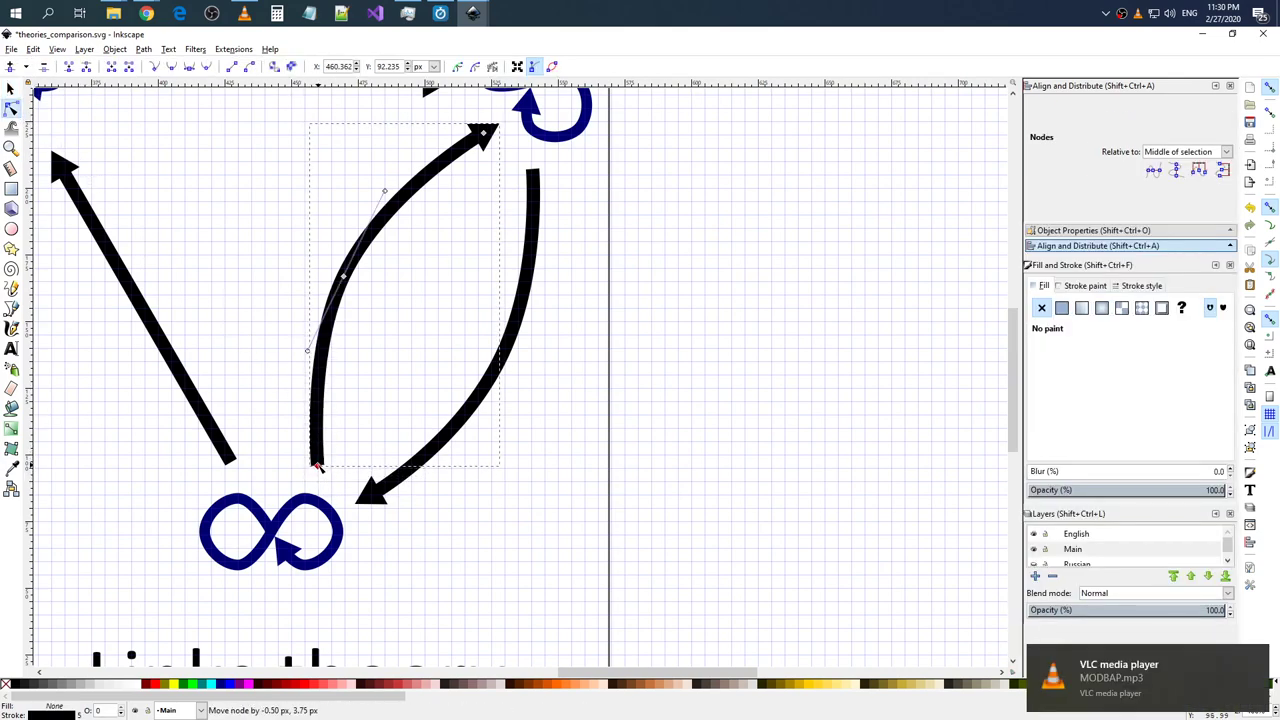
left_click_drag(318, 474, 318, 466)
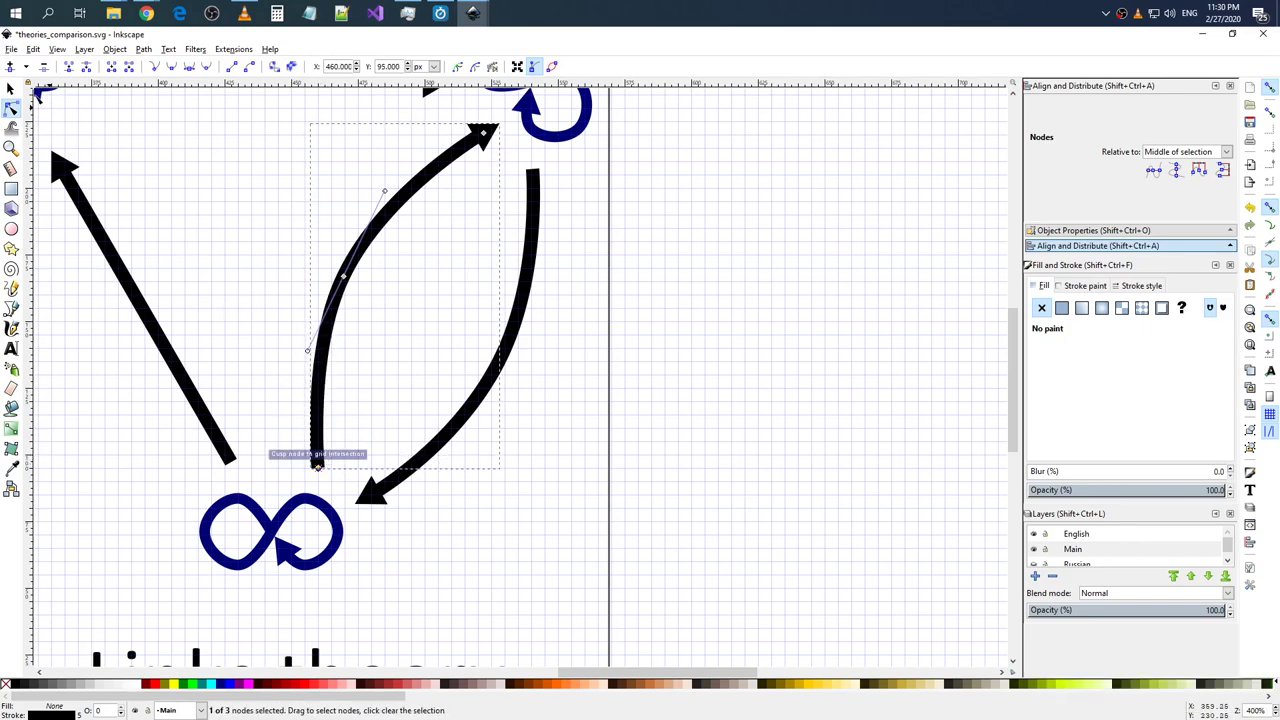
- Toggle perpendicular snapping in Document Properties' snap settings, then close the dialog
left_click(11, 49)
left_click(86, 265)
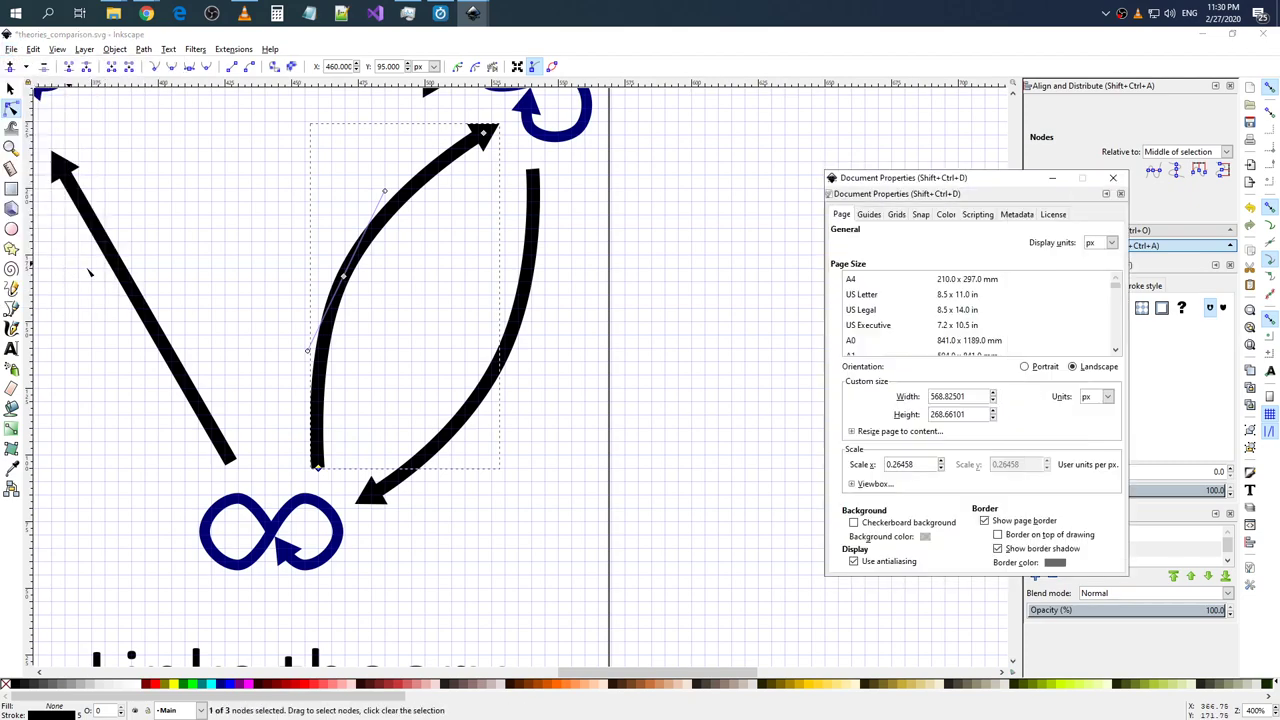
left_click(897, 215)
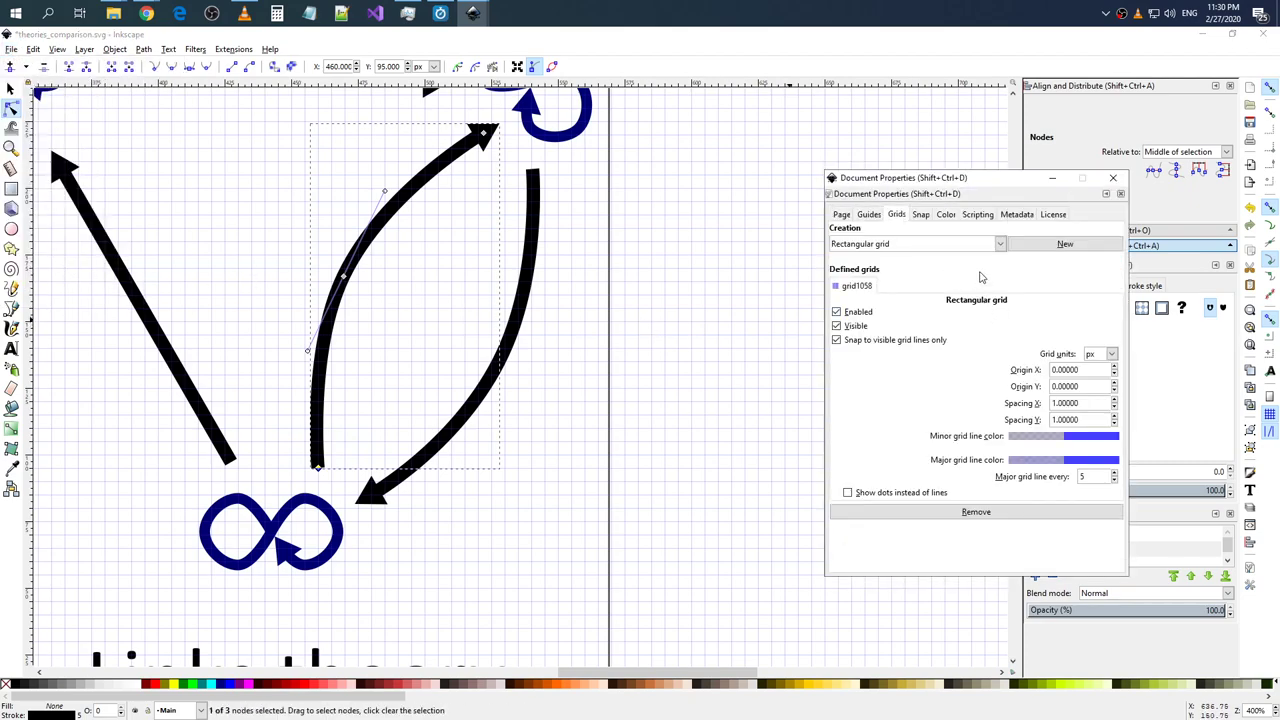
left_click_drag(965, 196, 815, 160)
left_click(770, 178)
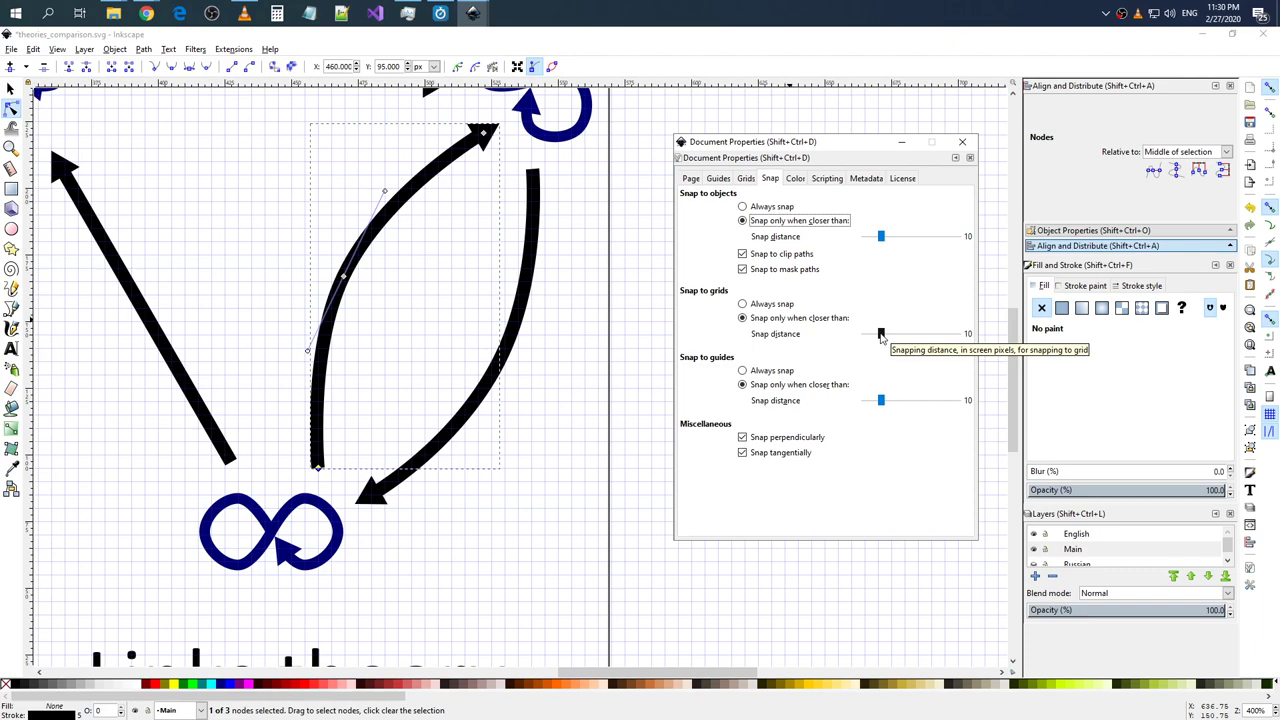
left_click(793, 439)
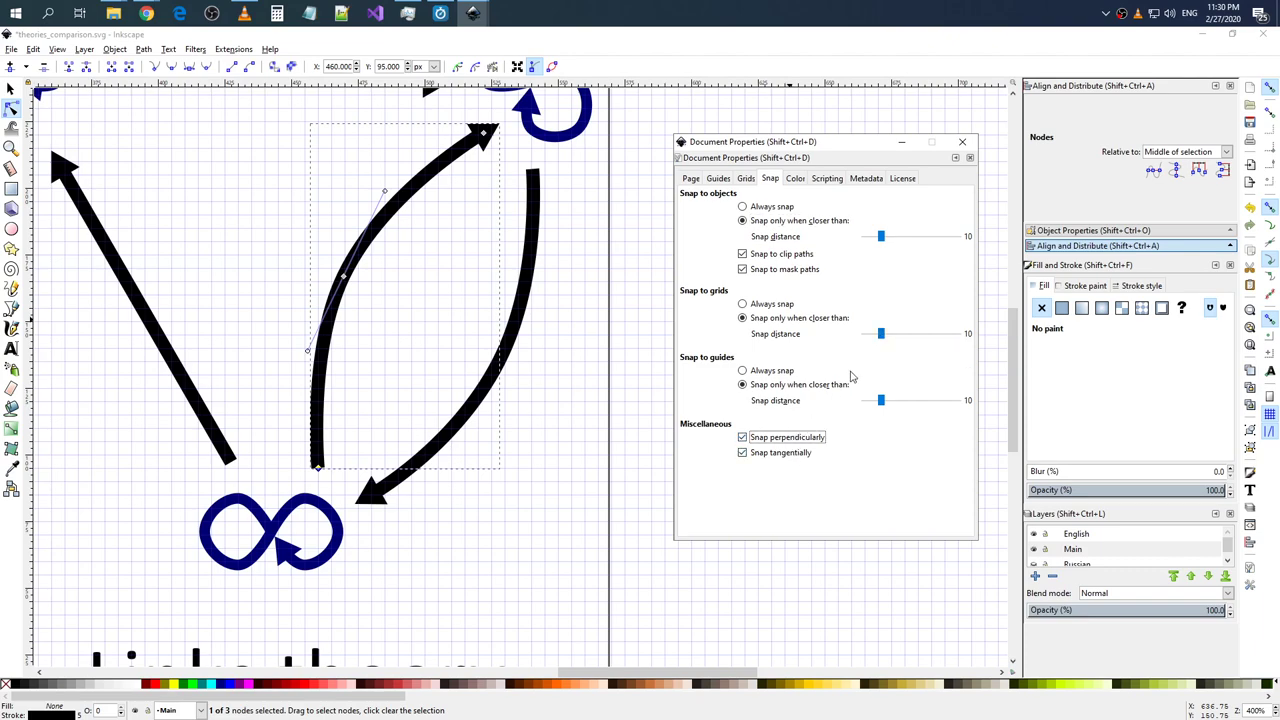
left_click(962, 141)
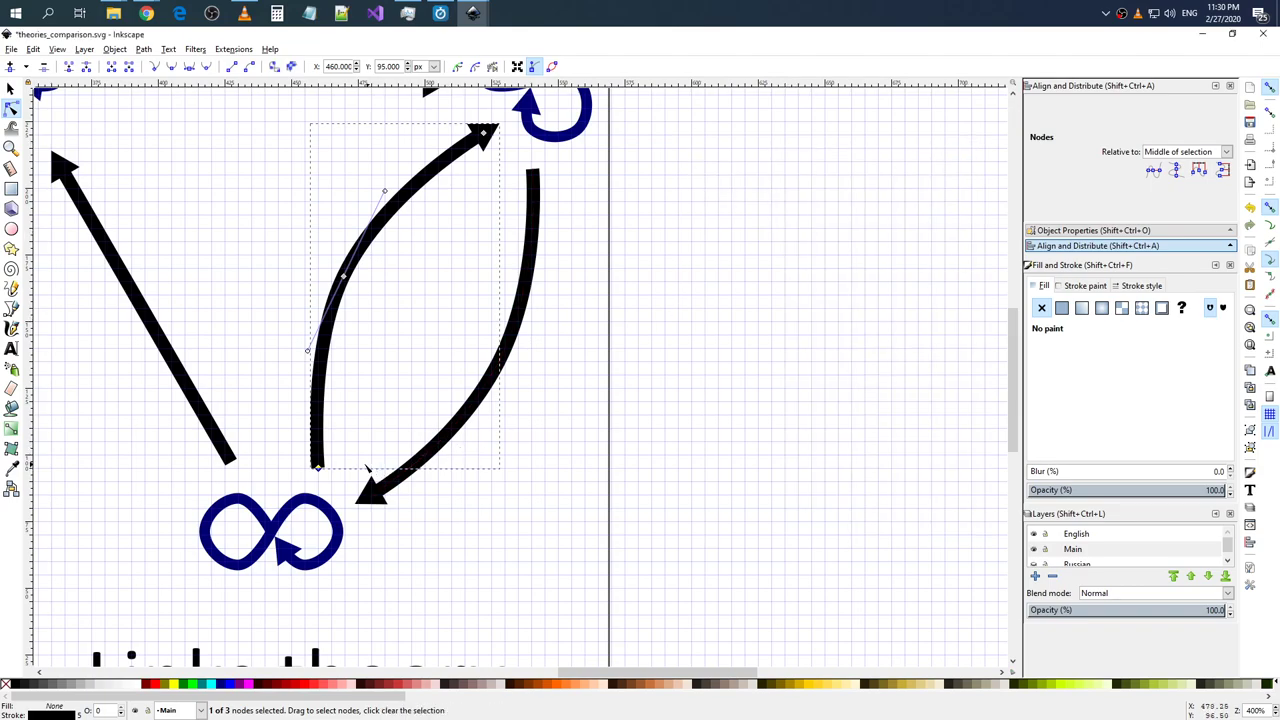
- Snap the bar's bottom node to a grid intersection
scroll(323, 466, "up", 5, "ctrl")
scroll(323, 466, "up", 1, "ctrl")
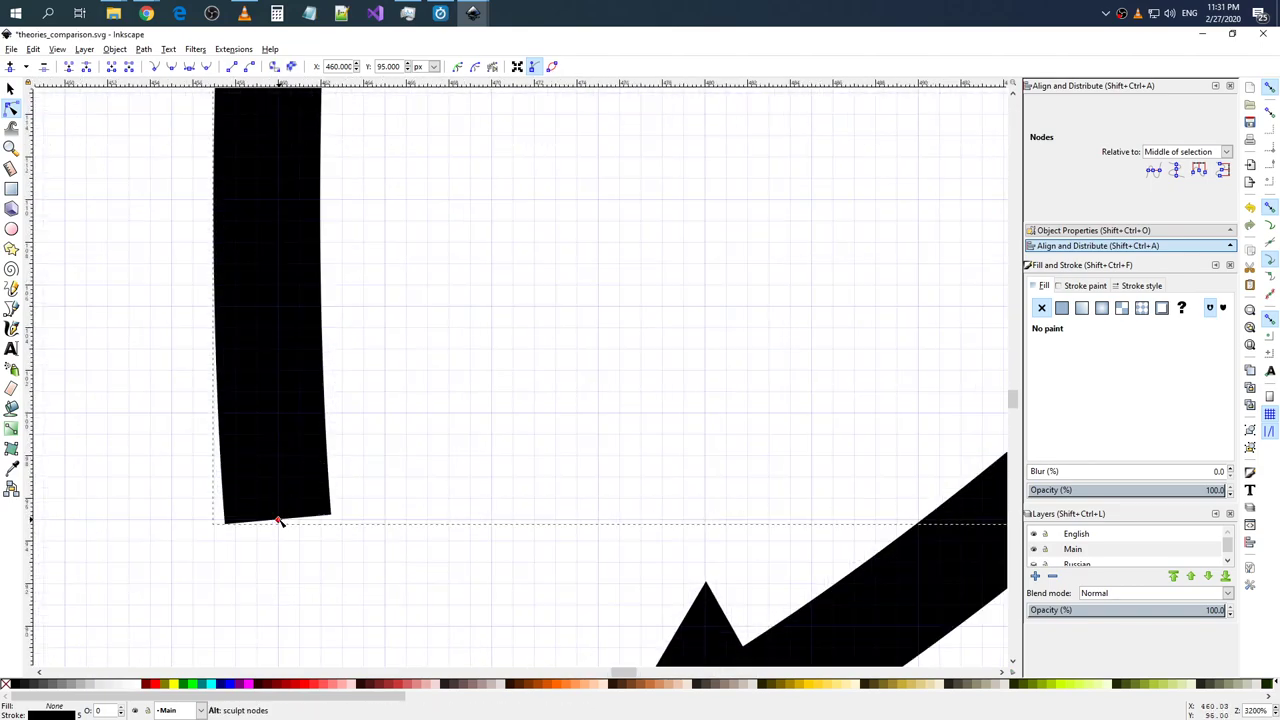
left_click_drag(277, 518, 278, 465)
scroll(345, 450, "down", 4, "ctrl")
scroll(391, 440, "down", 1, "ctrl")
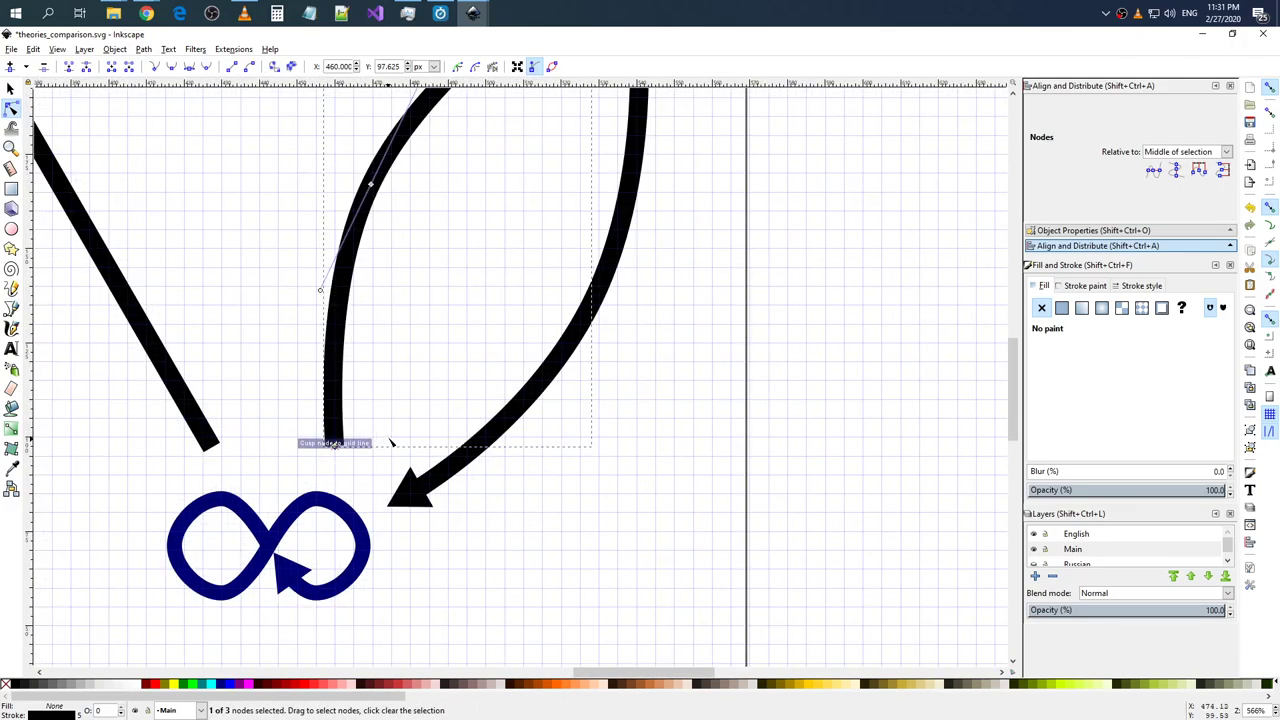
scroll(268, 472, "up", 4, "ctrl")
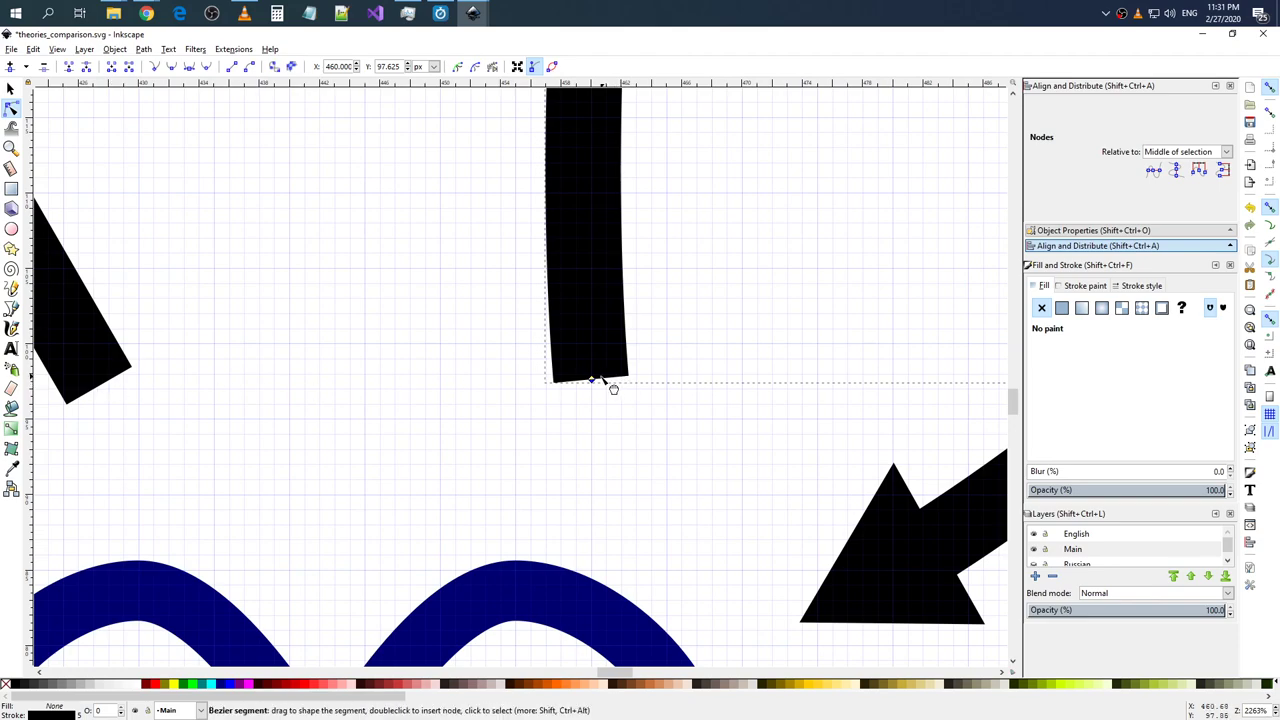
left_click_drag(592, 380, 592, 388)
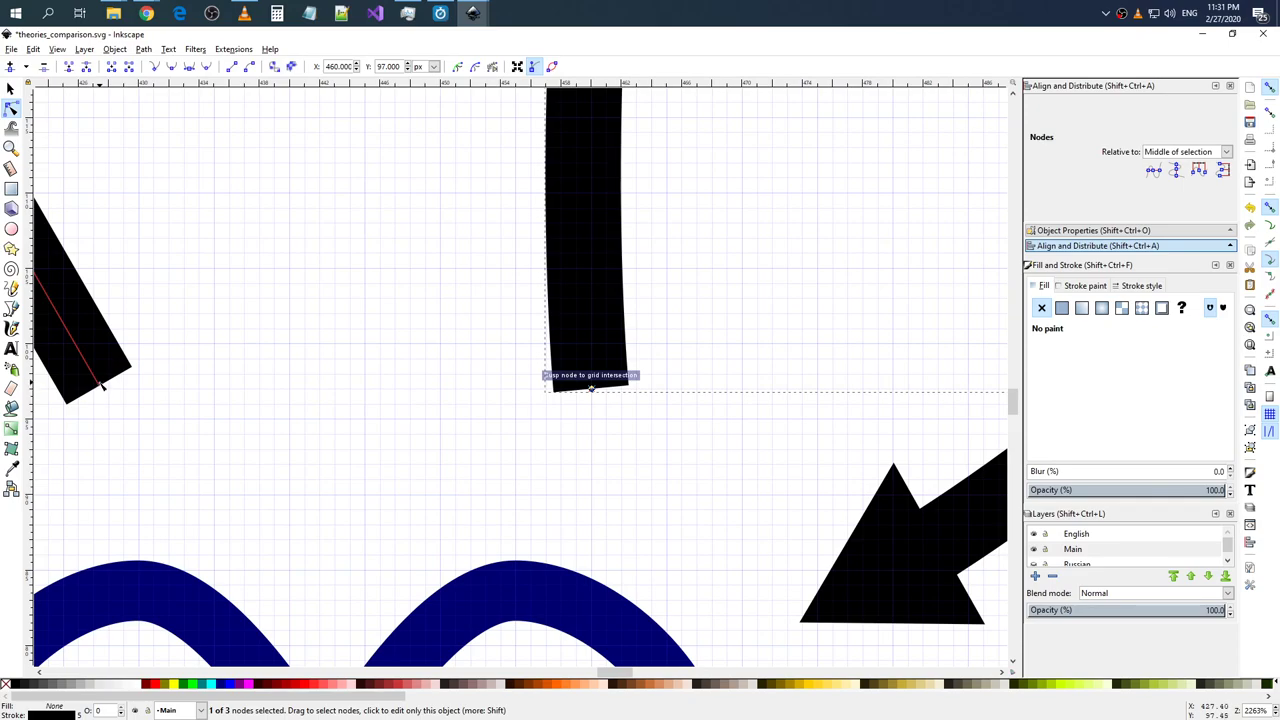
scroll(689, 374, "down", 2)
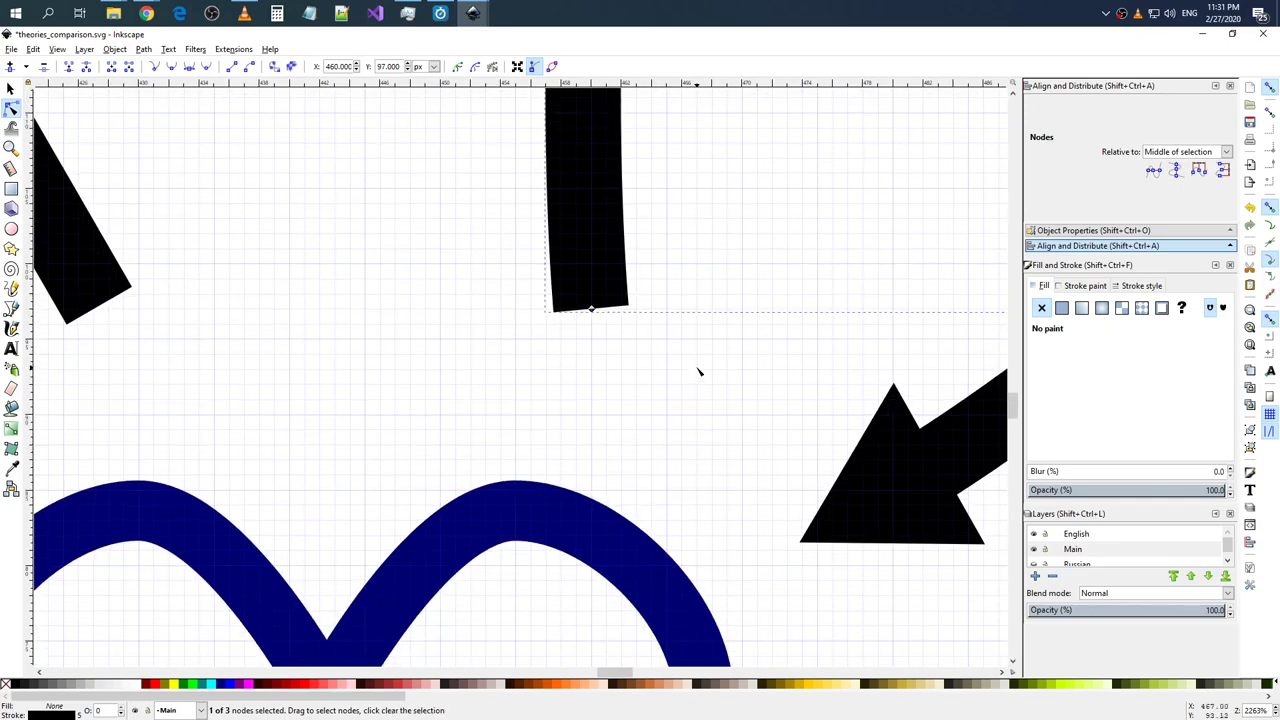
scroll(700, 371, "down", 7, "ctrl")
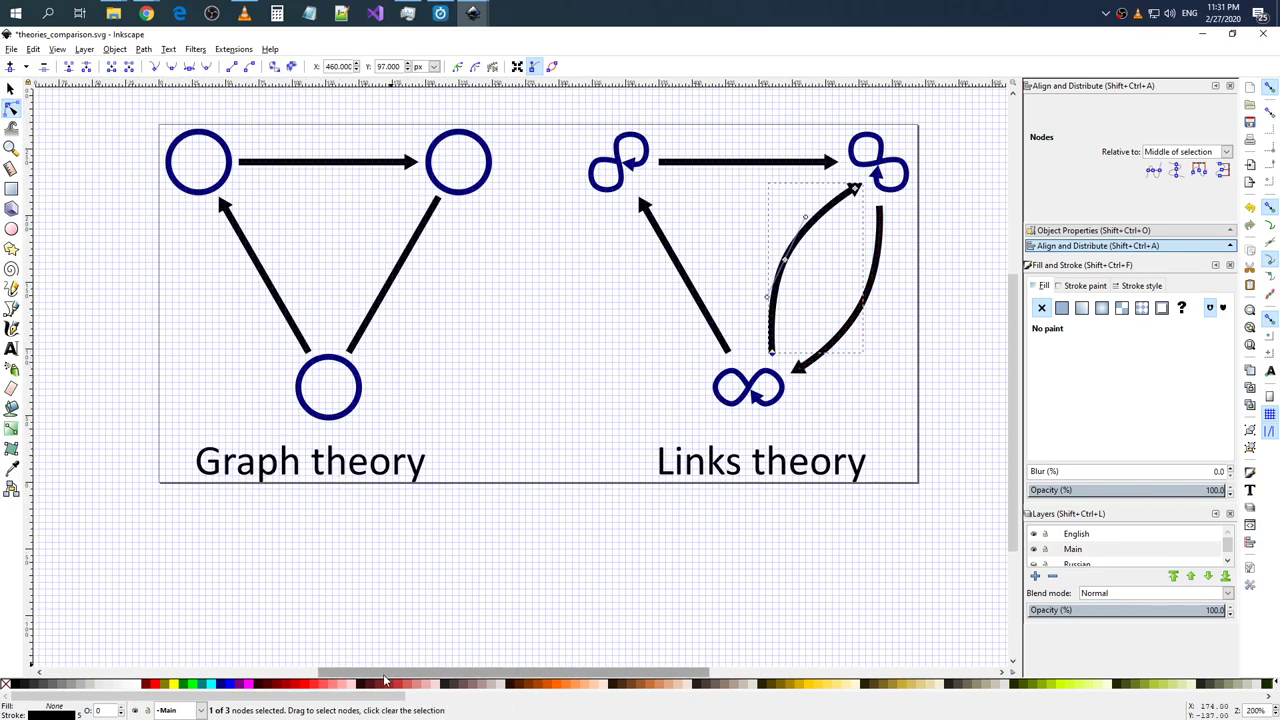
scroll(560, 370, "right", 8)
scroll(495, 395, "up", 1, "ctrl")
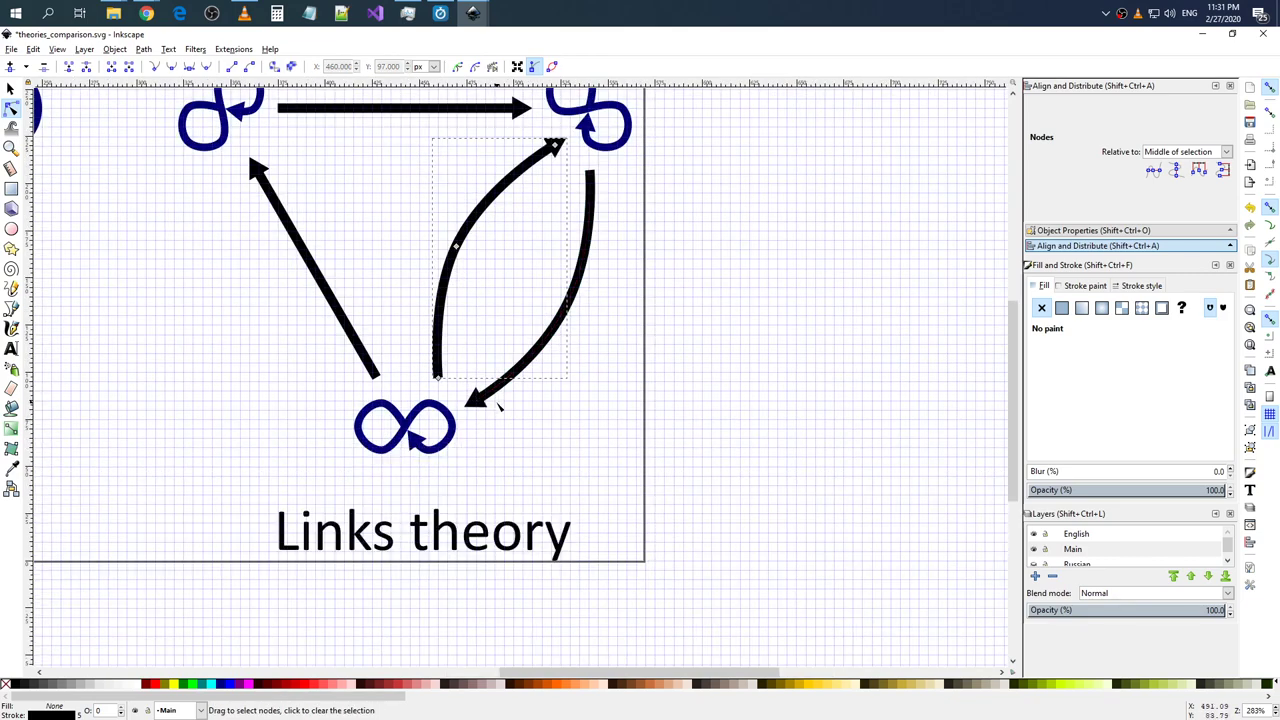
scroll(464, 405, "up", 6, "ctrl")
- Move the lower arrowhead tip and the black stroke's top node onto grid intersections
left_click_drag(407, 377, 475, 346)
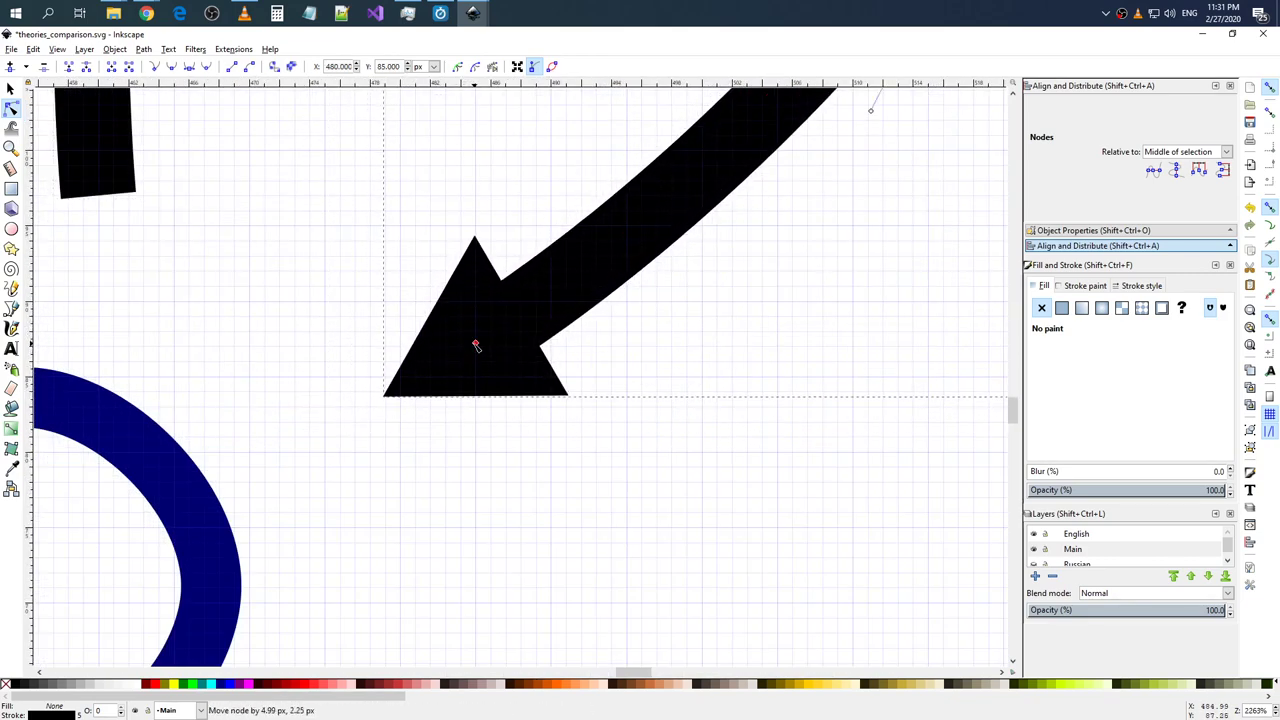
scroll(502, 364, "down", 5, "ctrl")
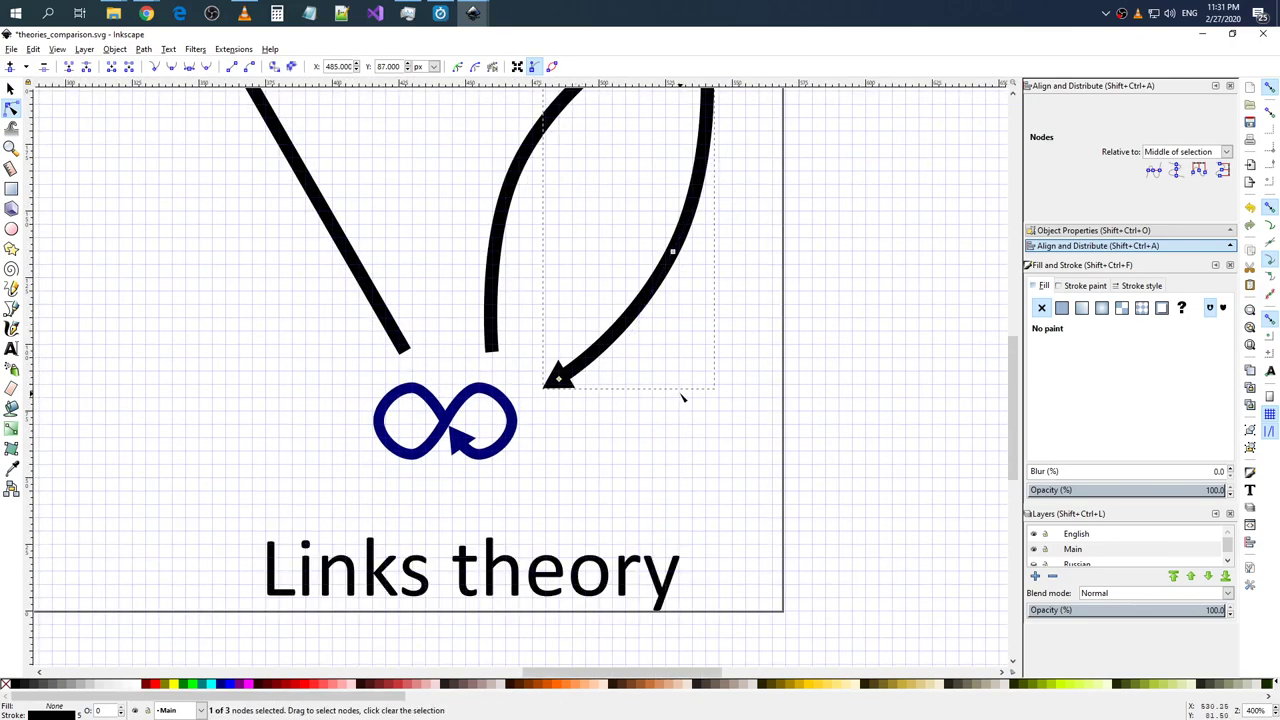
scroll(639, 420, "down", 2, "ctrl")
scroll(803, 343, "up", 2)
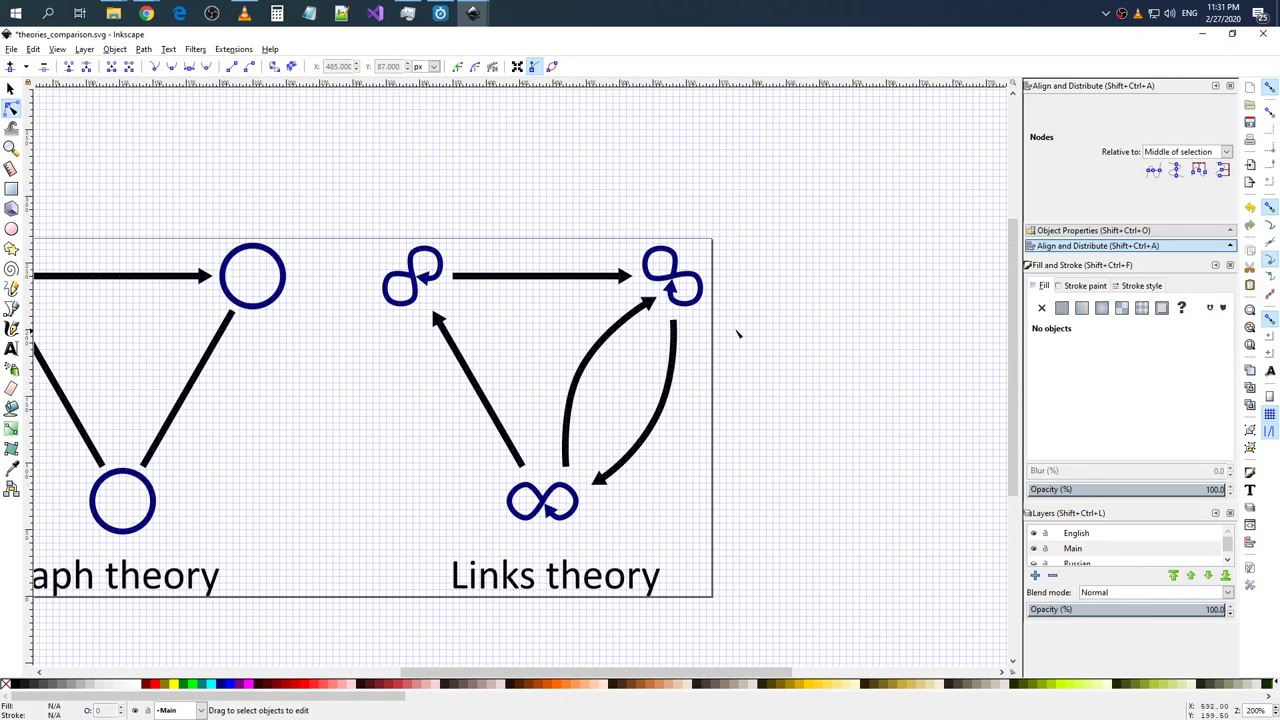
scroll(677, 322, "up", 4)
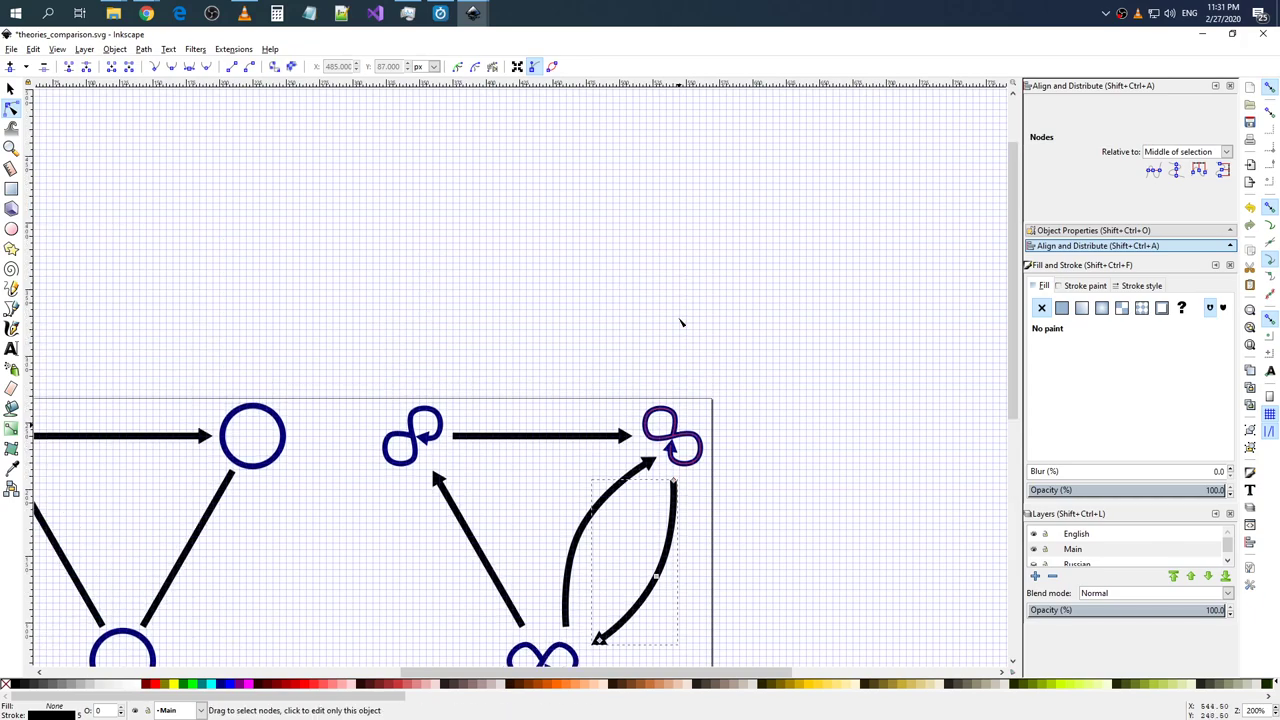
scroll(686, 503, "up", 1, "ctrl")
scroll(686, 451, "up", 3, "ctrl")
scroll(654, 437, "up", 2, "ctrl")
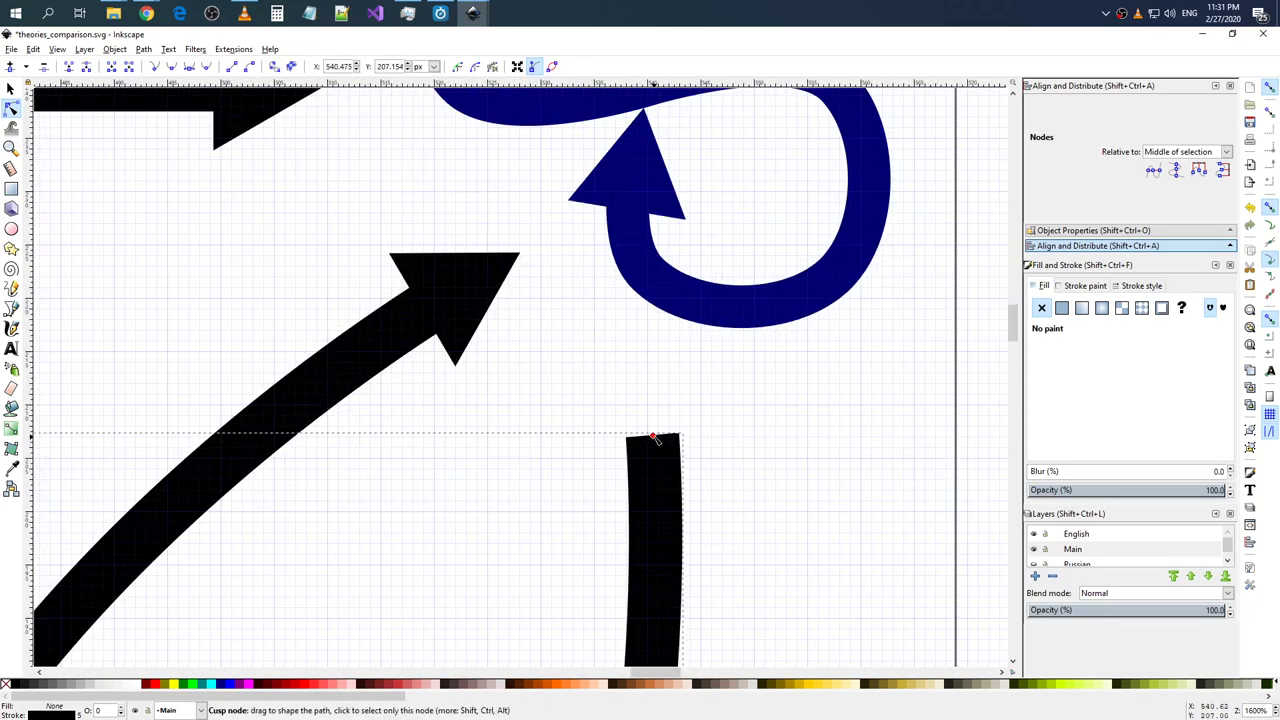
left_click_drag(654, 437, 681, 439)
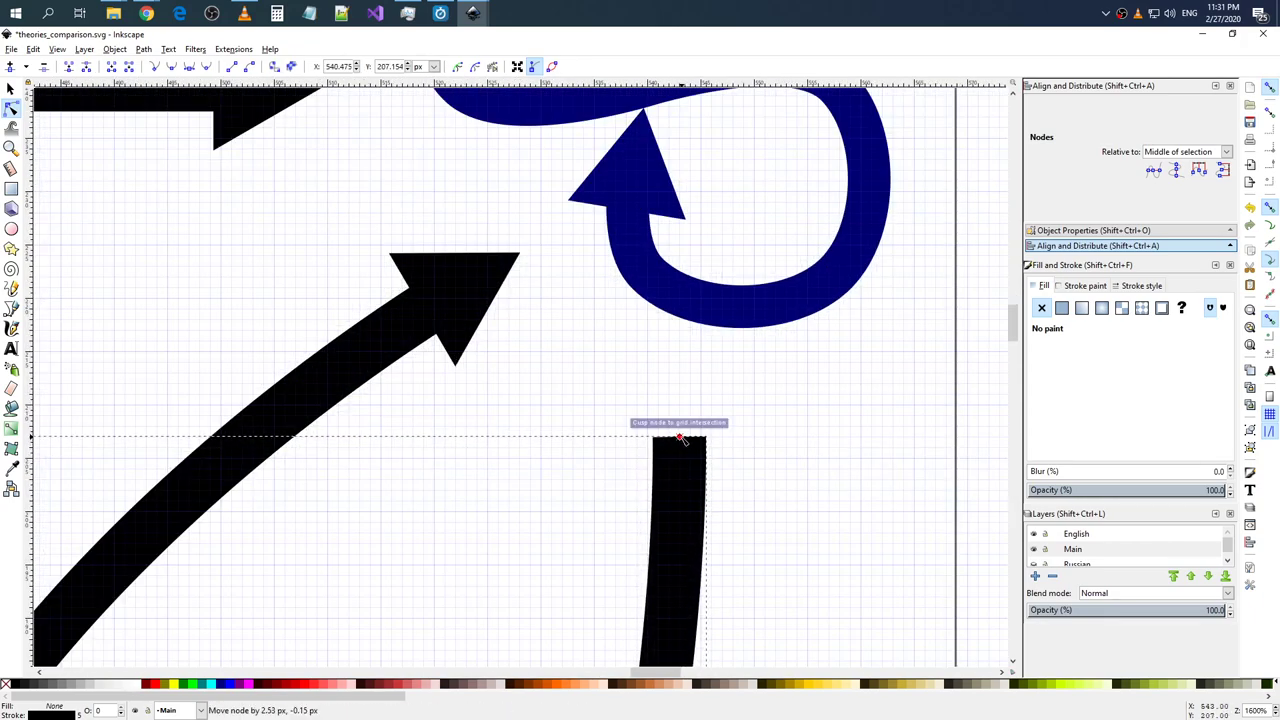
left_click_drag(681, 439, 679, 426)
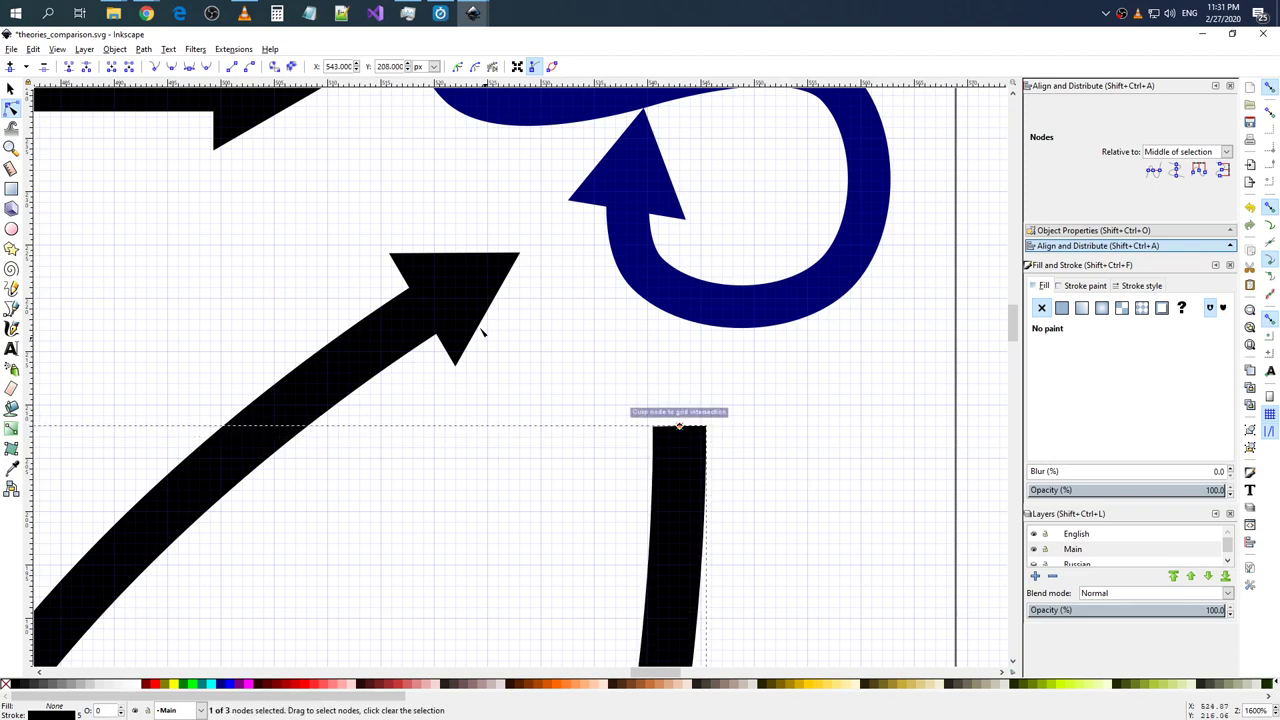
- Snap the upward curved arrow's arrowhead node to a grid intersection
left_click(457, 286)
left_click_drag(449, 291, 404, 322)
scroll(486, 271, "up", 2)
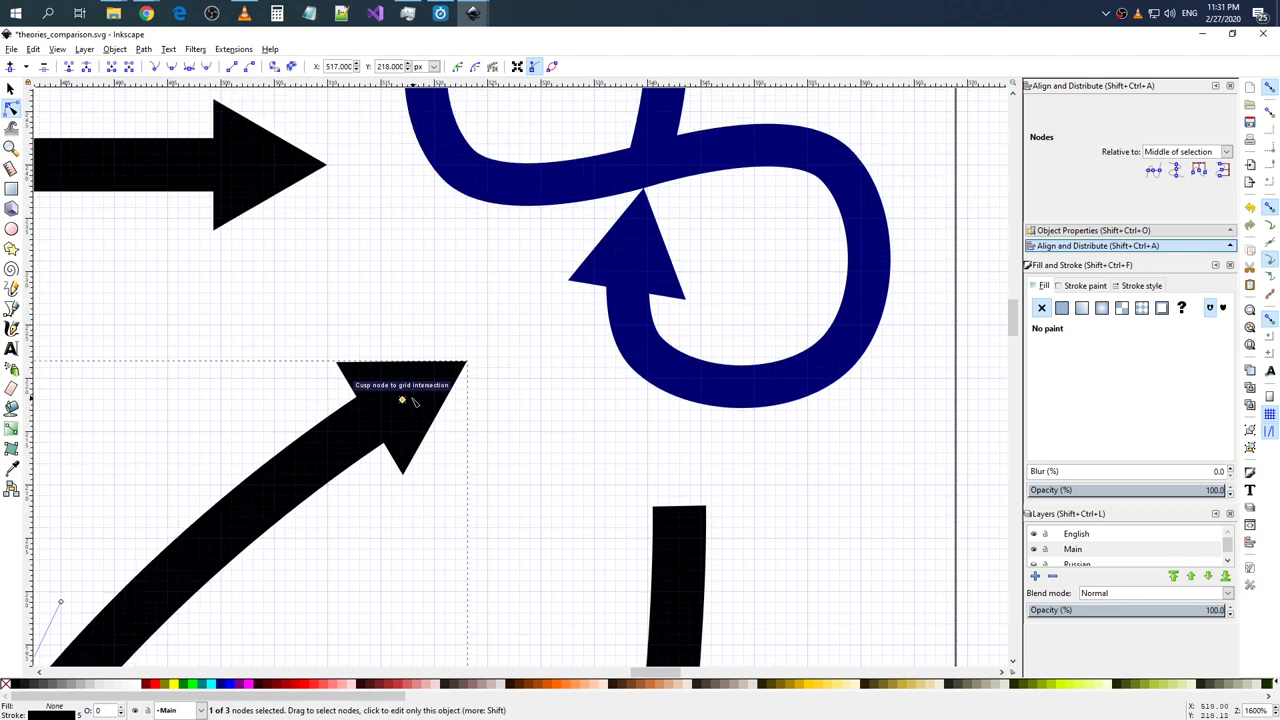
mouse_move(403, 400)
left_mouse_down()
mouse_move(373, 431)
mouse_move(339, 424)
left_mouse_up()
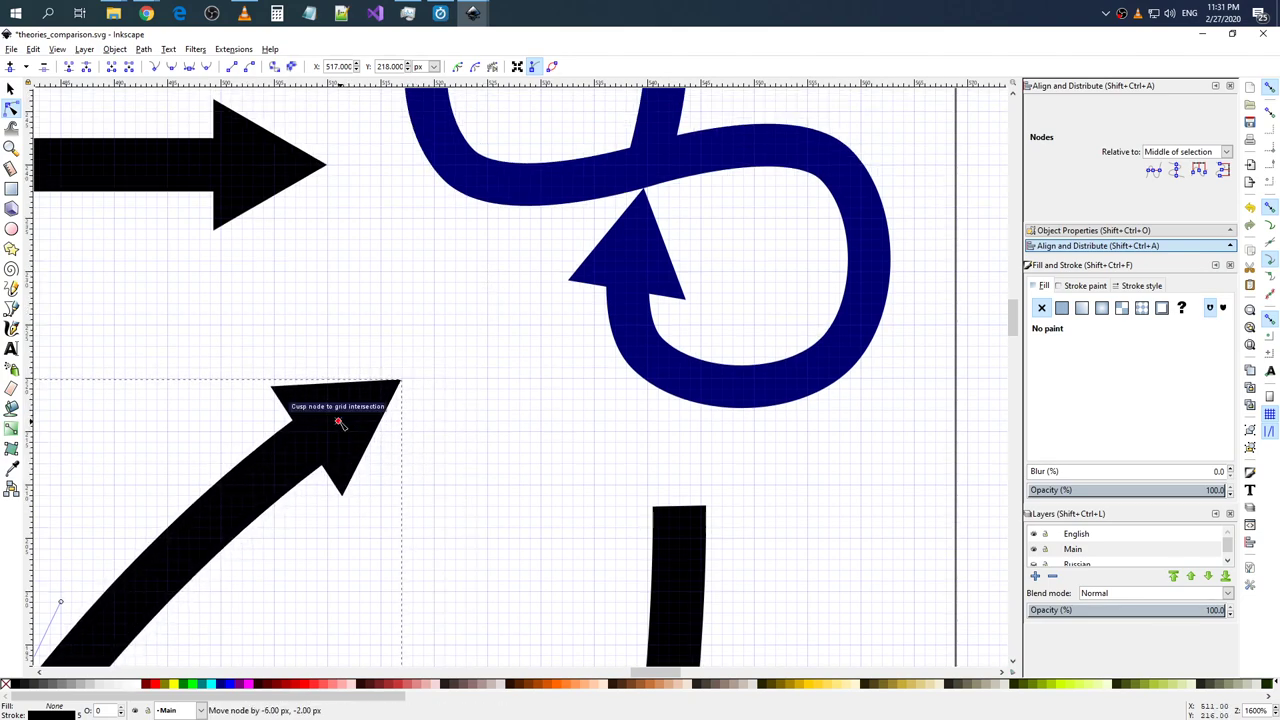
scroll(570, 365, "up", 1)
scroll(561, 369, "down", 2)
- Measure from the upper-right infinity crossing to the curved arrow tip and the black bar's top
left_click(648, 272)
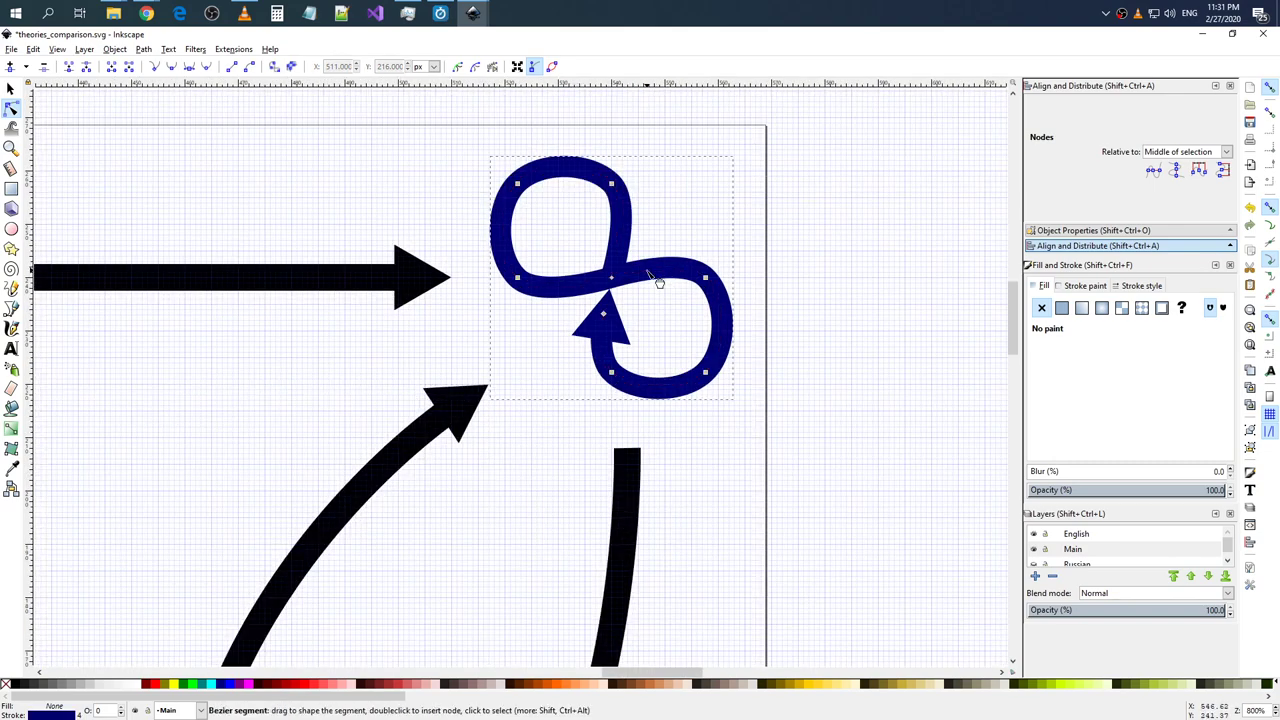
left_click(13, 168)
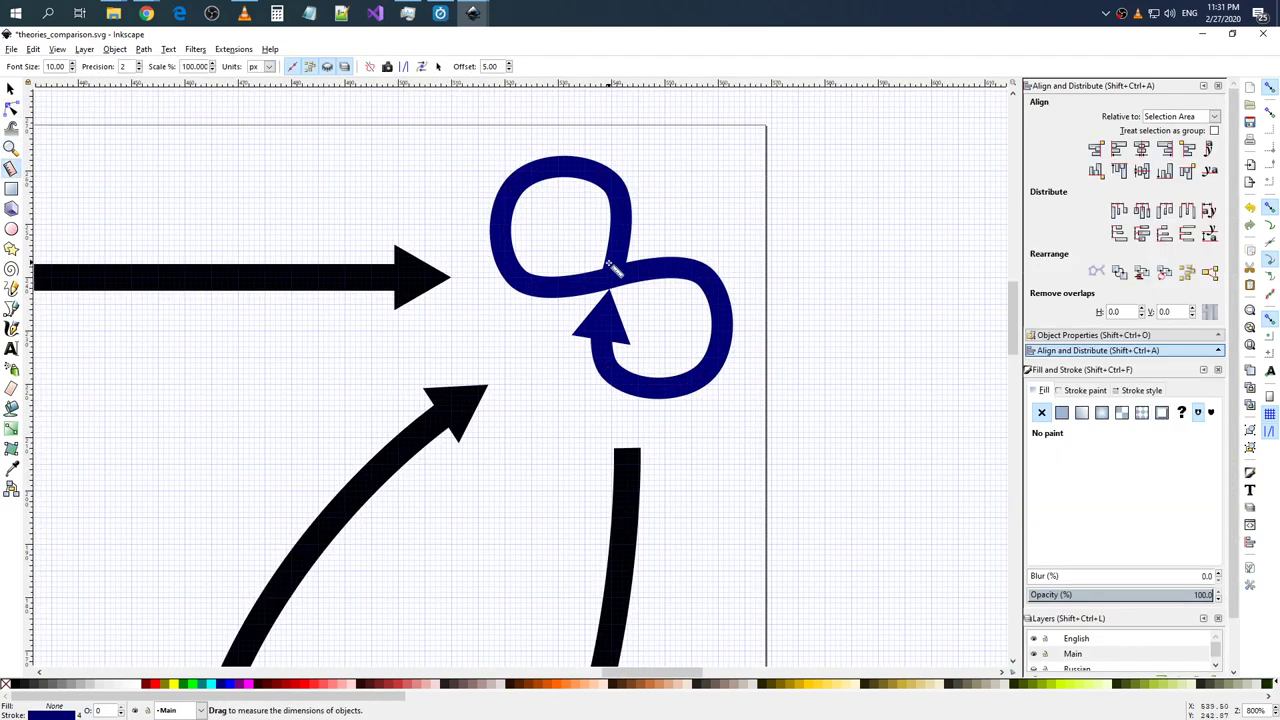
left_click(10, 88)
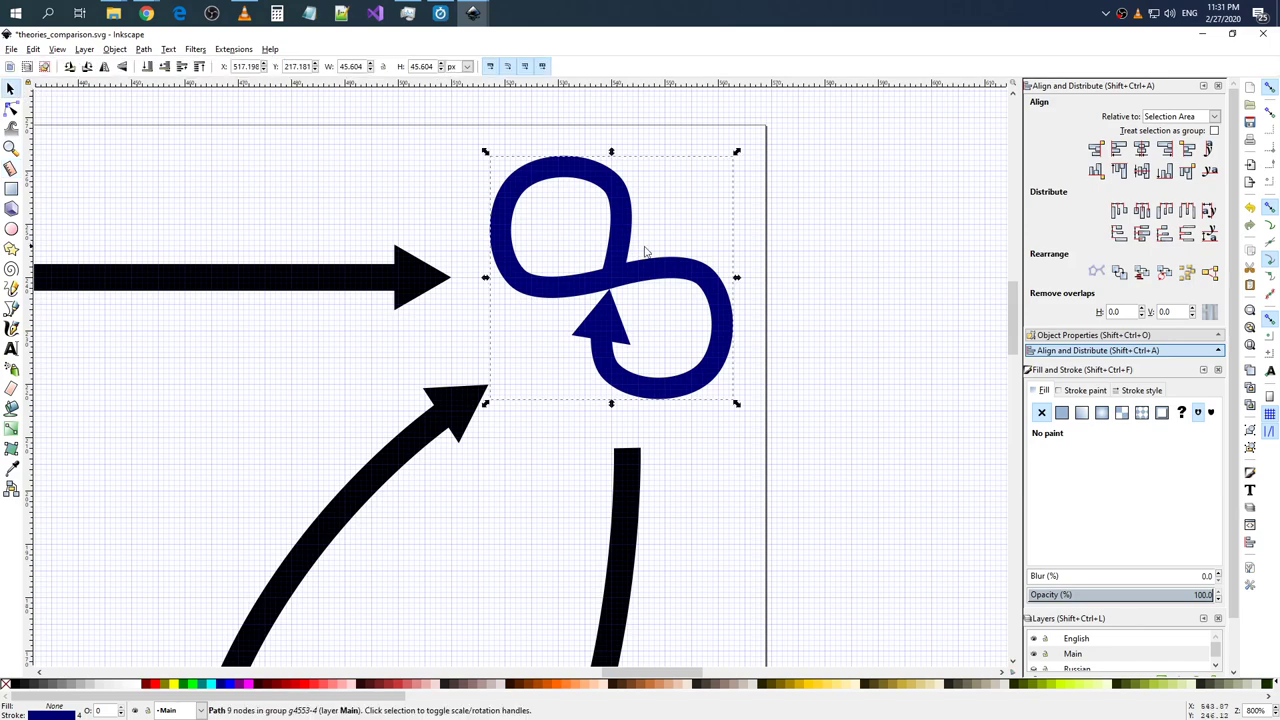
left_click(11, 108)
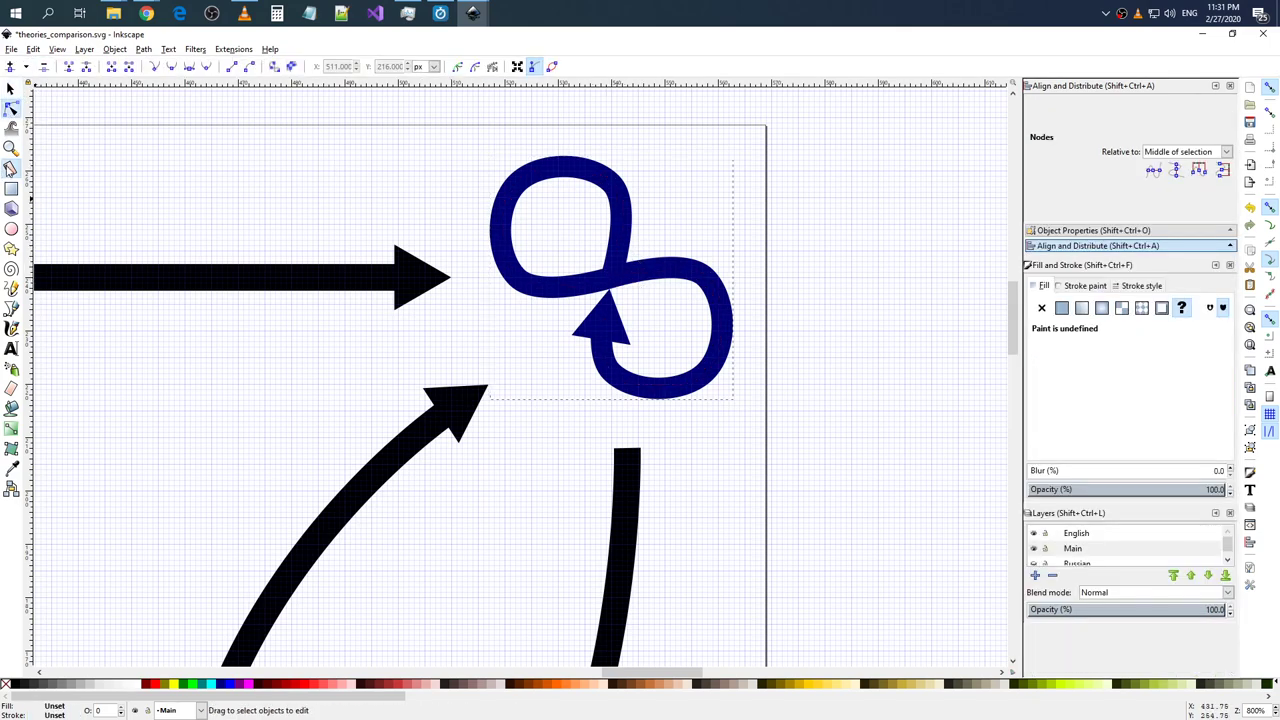
left_click(10, 168)
left_click_drag(613, 278, 453, 279)
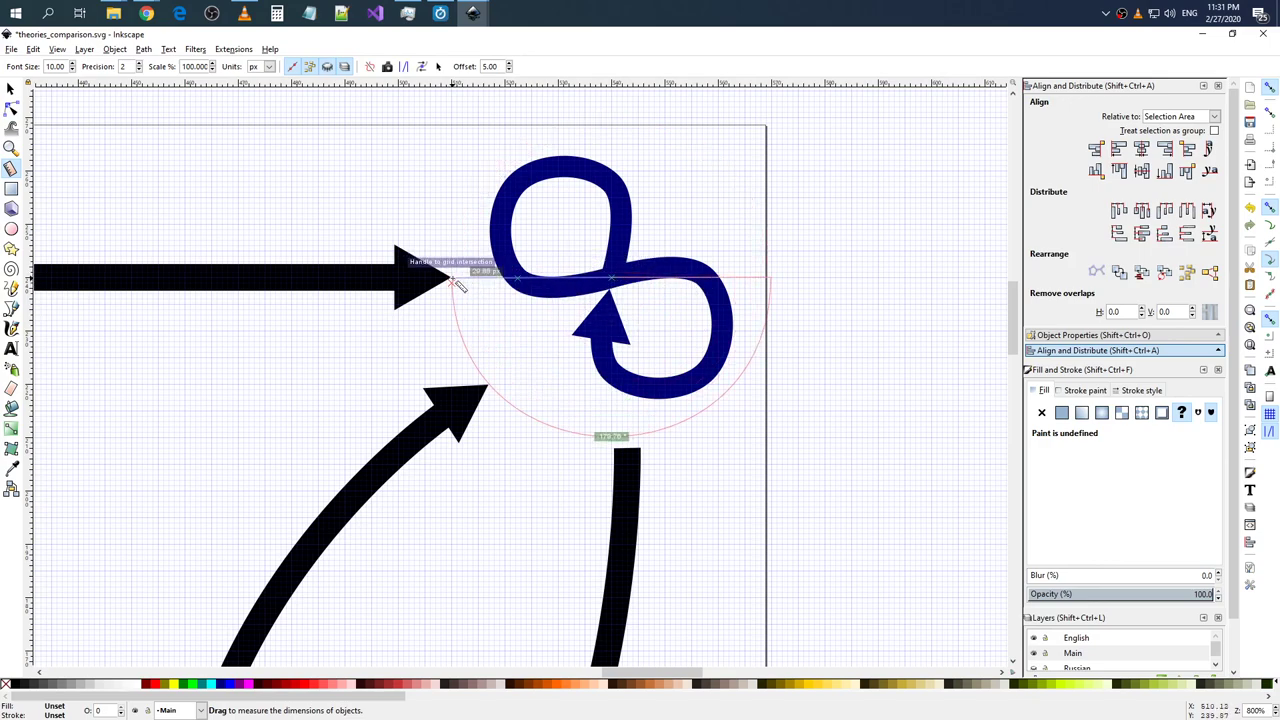
mouse_move(453, 278)
left_mouse_down()
mouse_move(455, 255)
mouse_move(599, 455)
left_mouse_up()
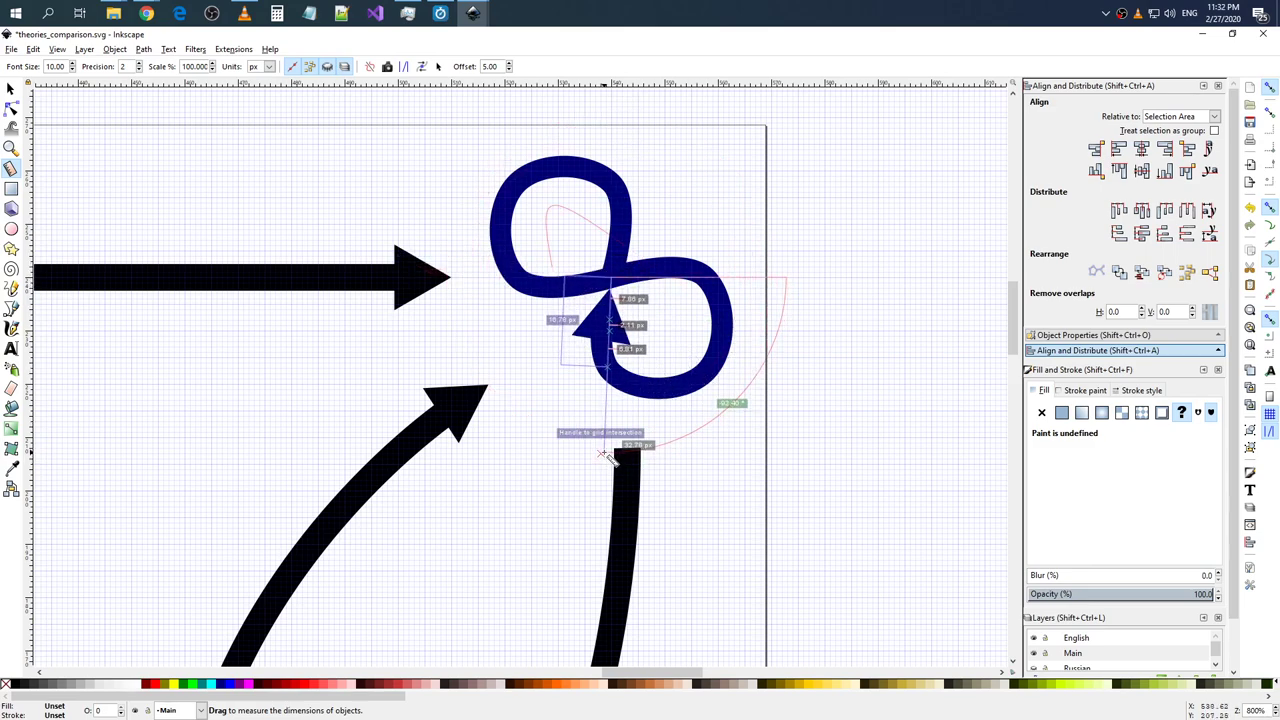
mouse_move(601, 458)
left_mouse_down()
mouse_move(610, 447)
mouse_move(457, 278)
mouse_move(596, 145)
left_mouse_up()
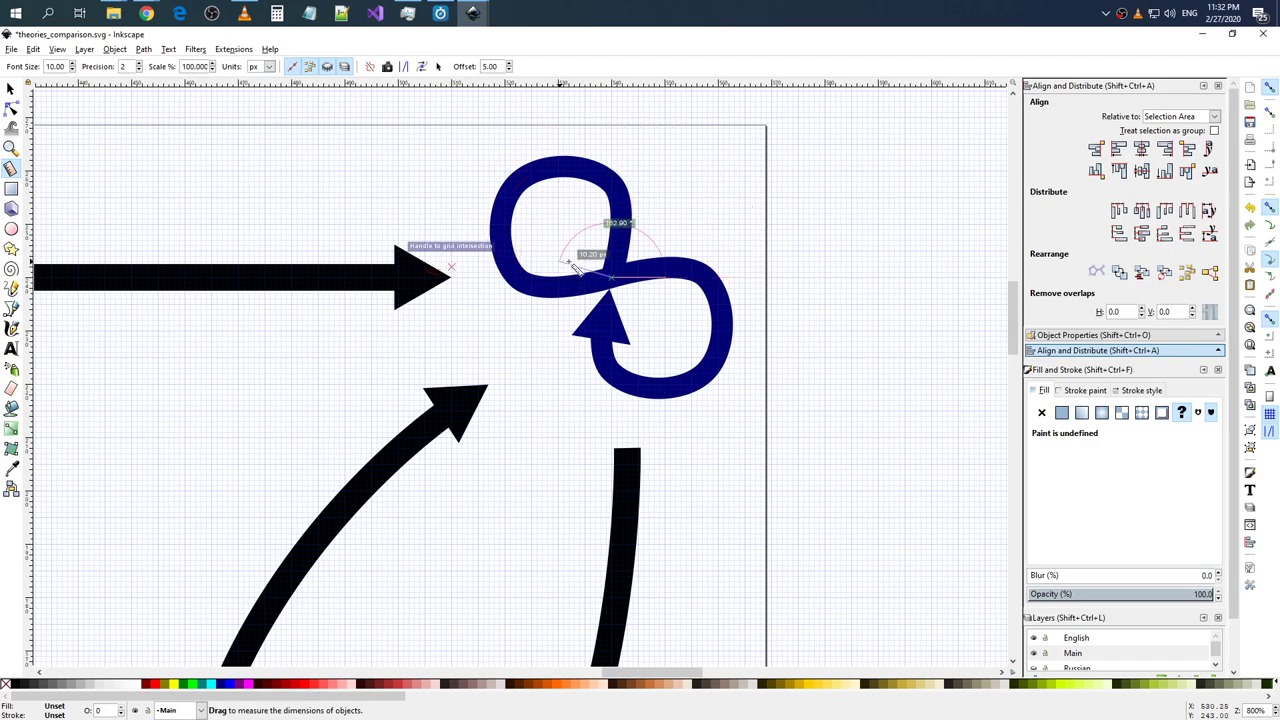
- Redo the measurement from the crossing to a grid intersection near the arrow tip, hiding intersection markers
key("ctrl+z")
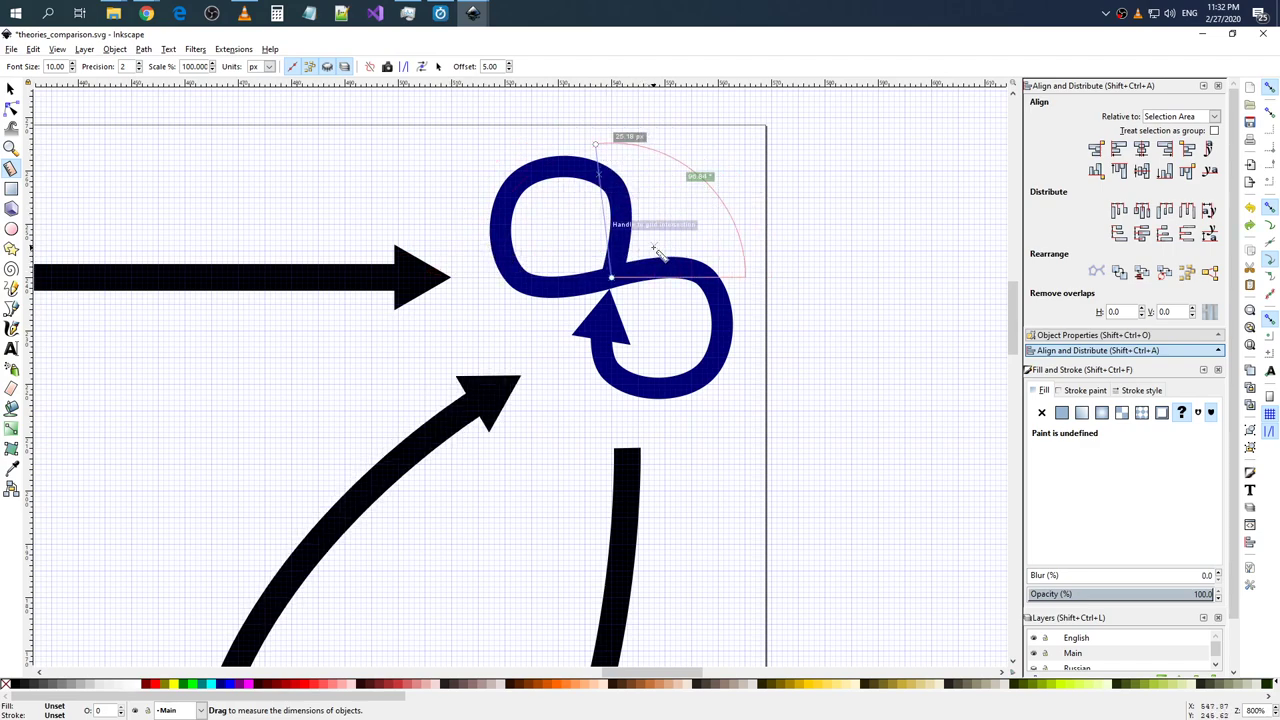
key("ctrl+shift+z")
left_click(787, 256)
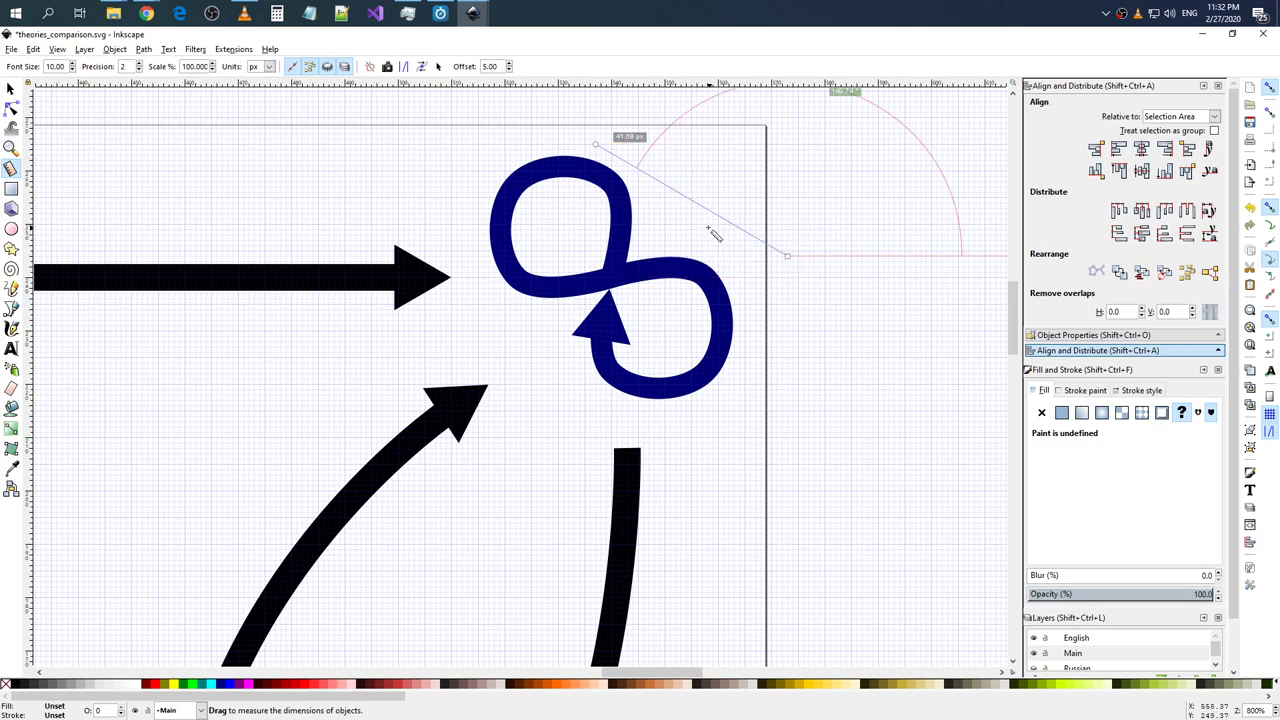
left_click(702, 229)
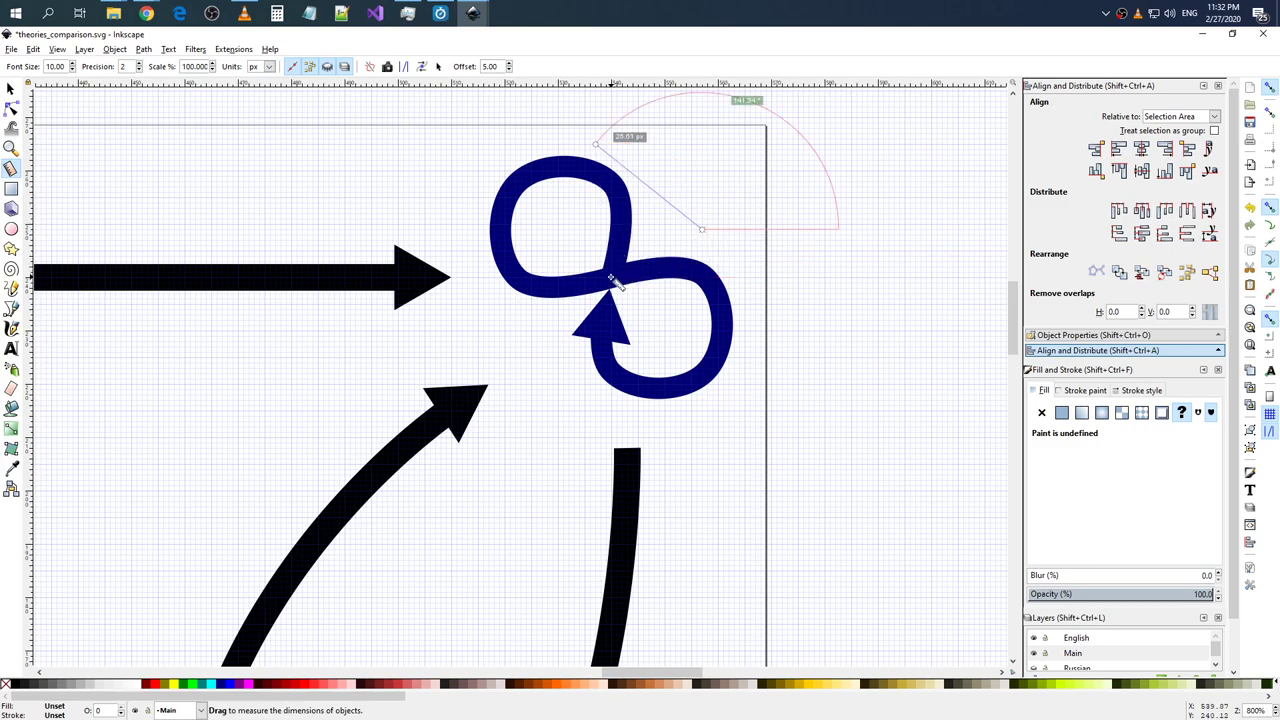
mouse_move(613, 279)
left_mouse_down()
mouse_move(614, 138)
mouse_move(440, 248)
mouse_move(452, 274)
left_mouse_up()
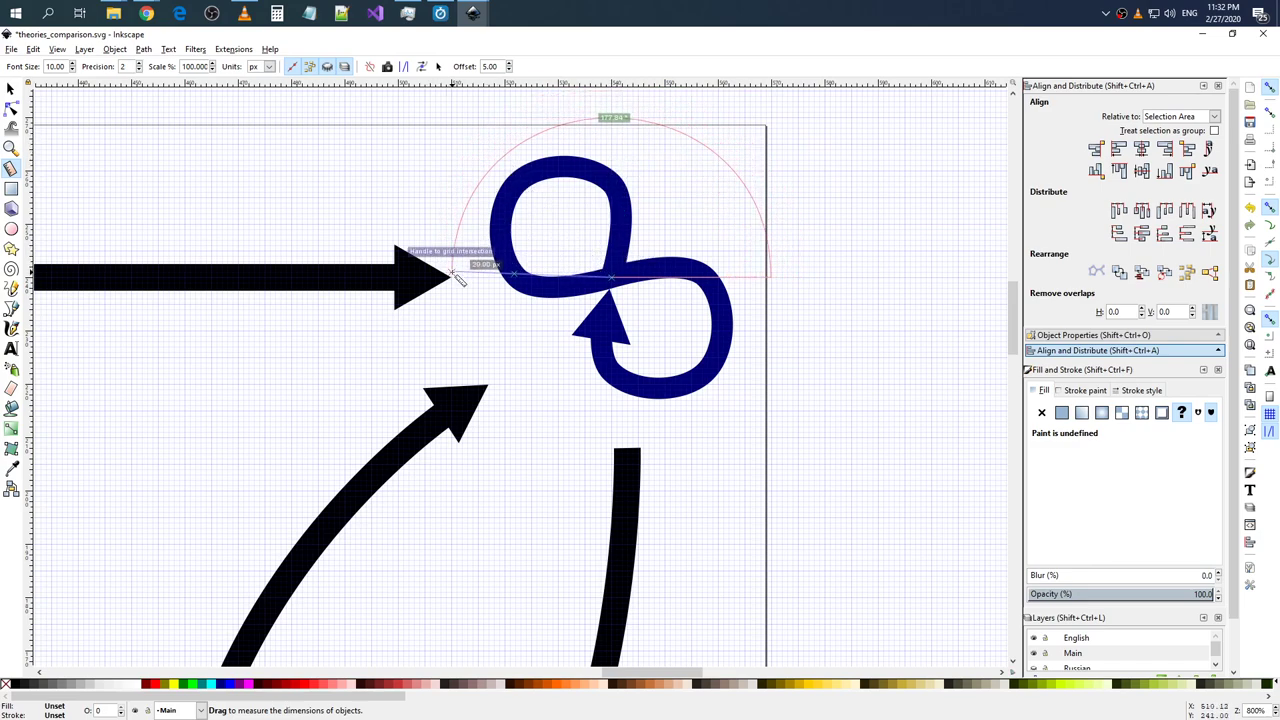
left_click_drag(452, 274, 452, 272)
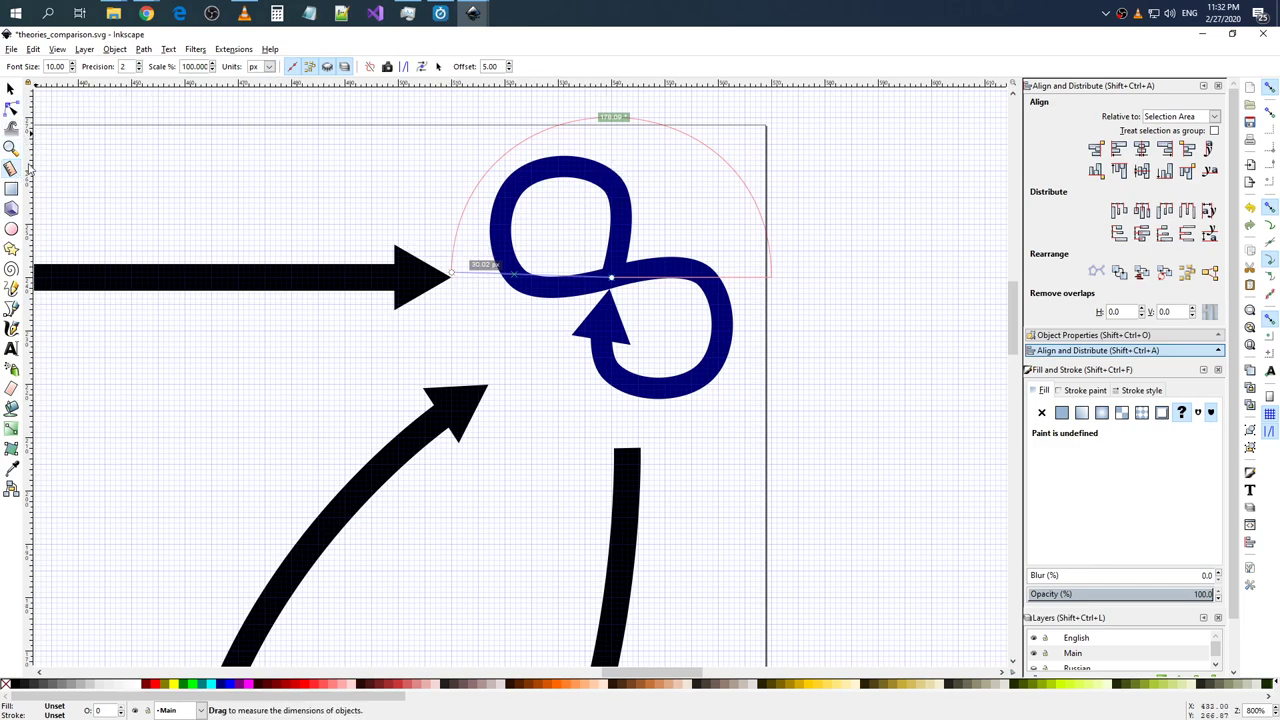
left_click(421, 68)
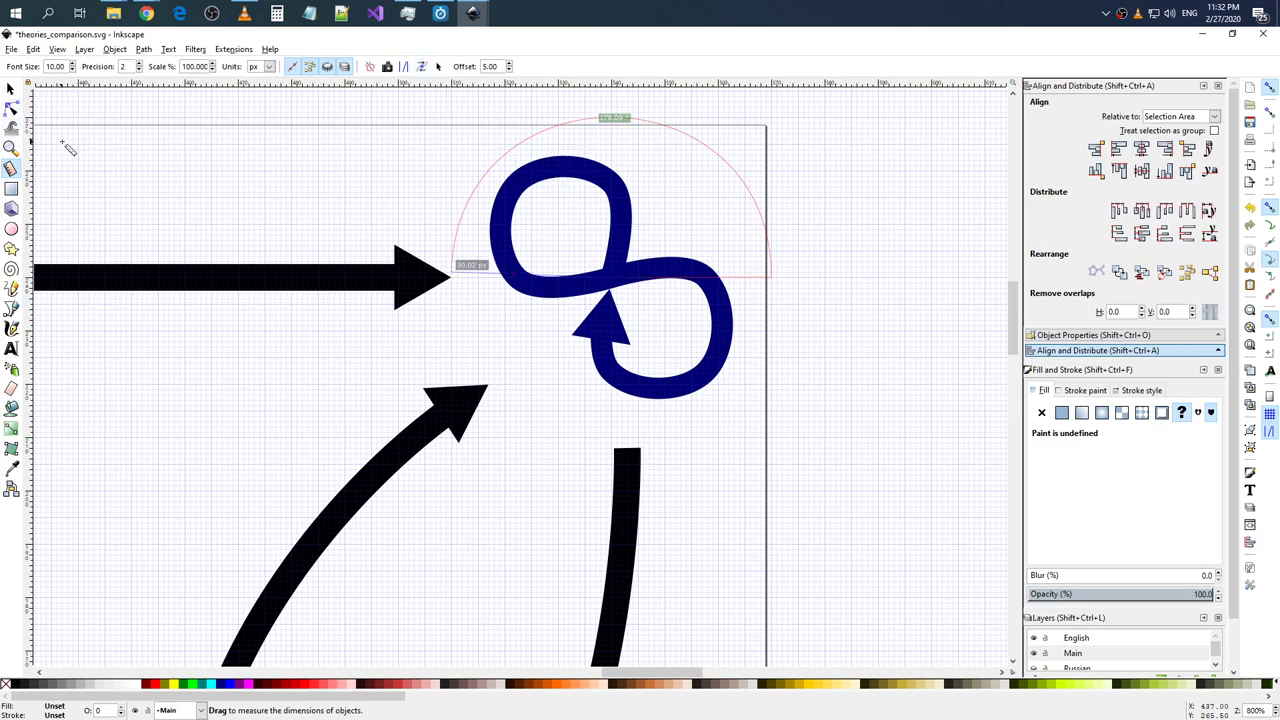
- Place the infinity group's rotation centre exactly on its crossing point
left_click(11, 89)
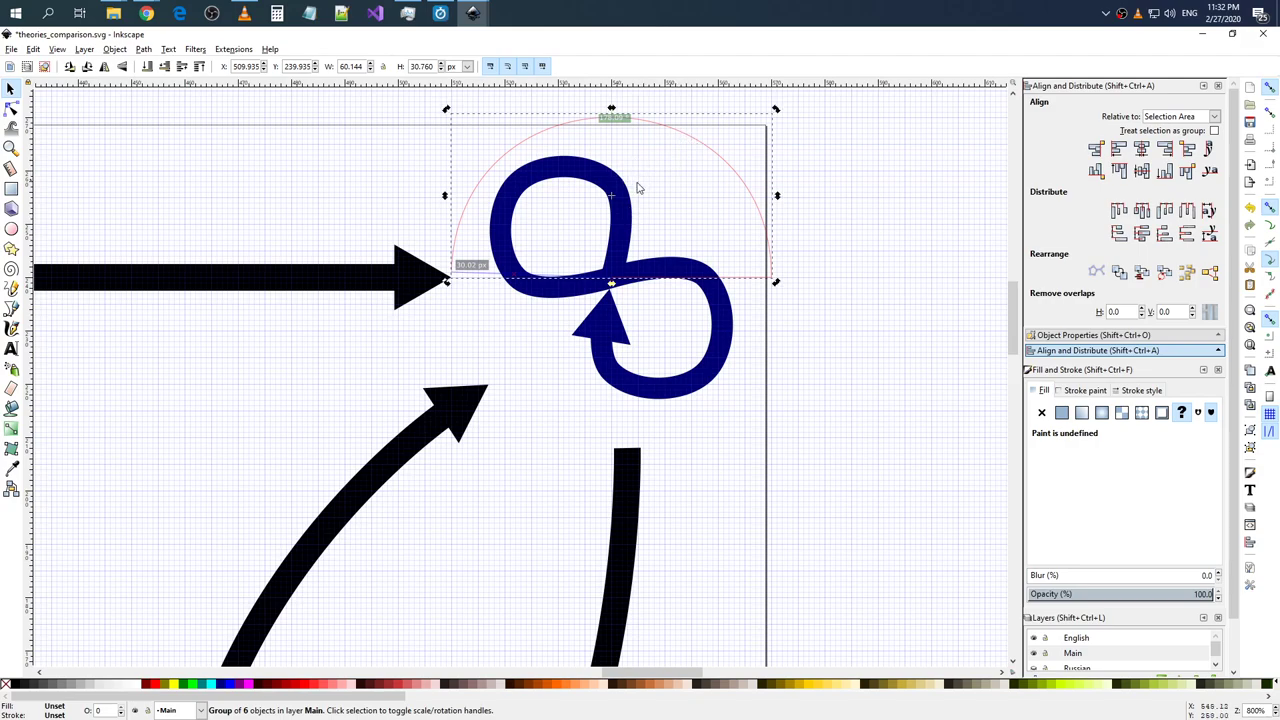
left_click_drag(612, 195, 616, 283)
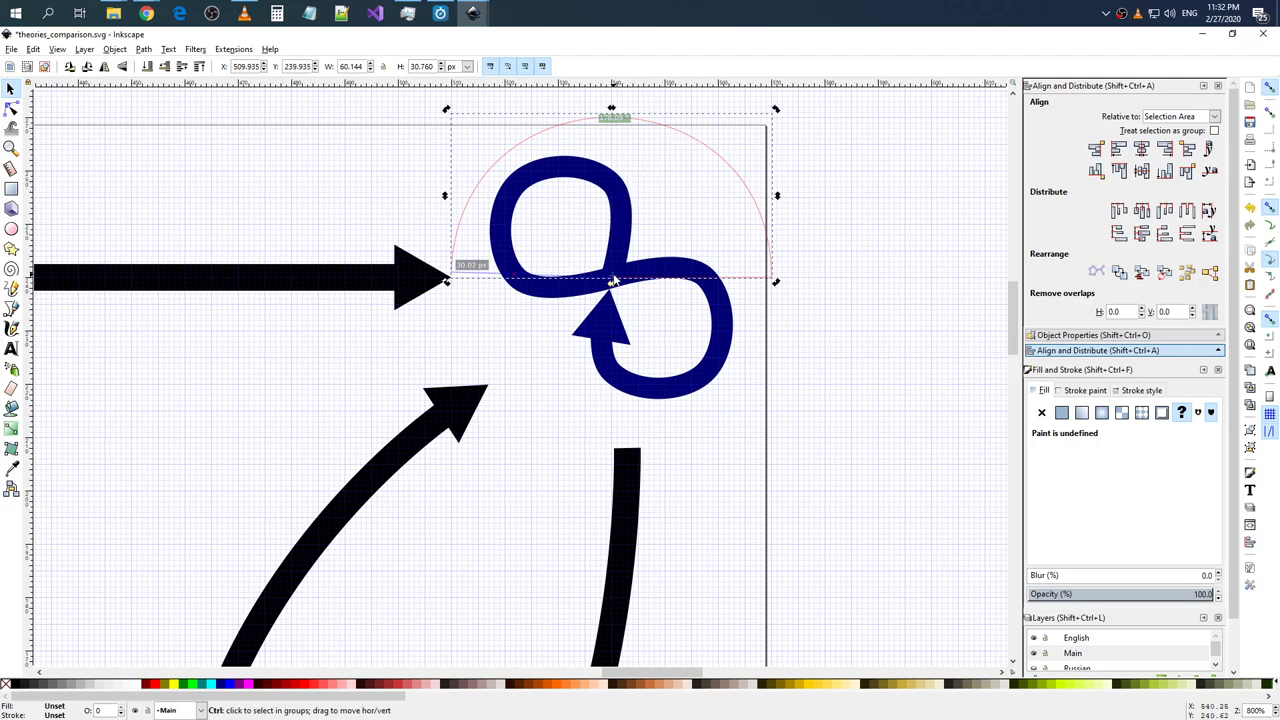
scroll(614, 278, "up", 5)
scroll(617, 285, "up", 4)
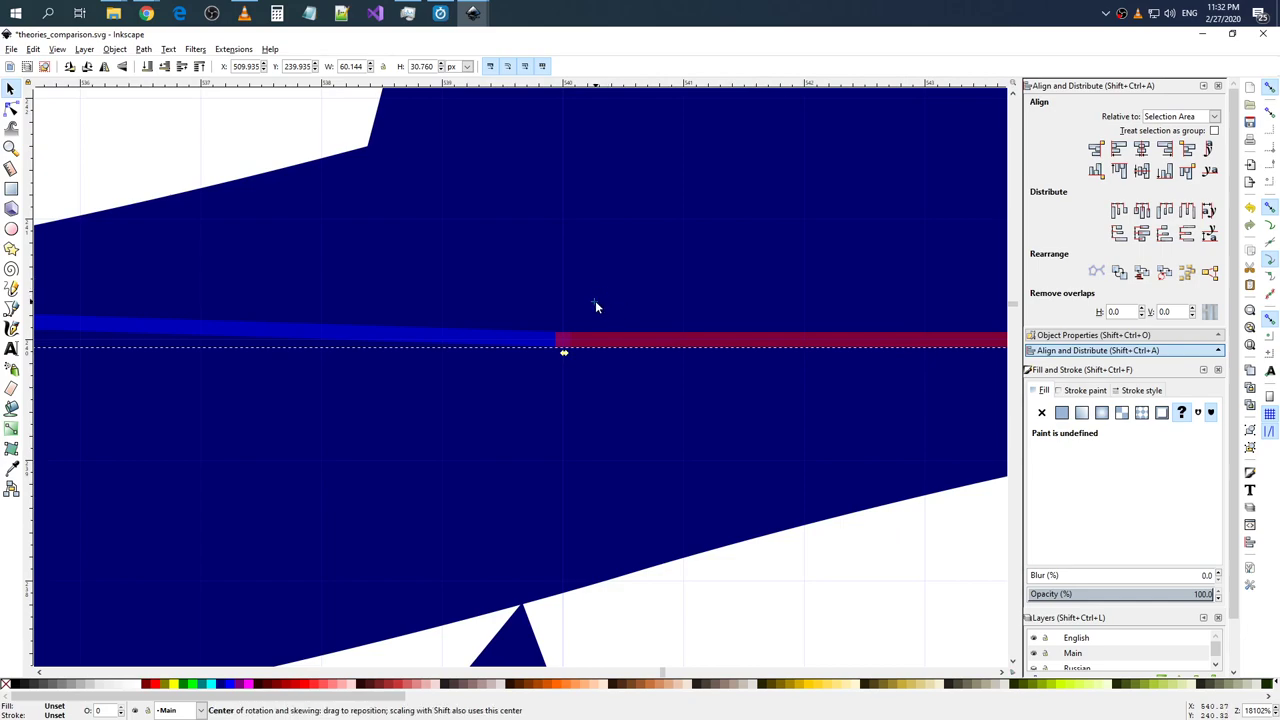
left_click_drag(564, 352, 564, 343)
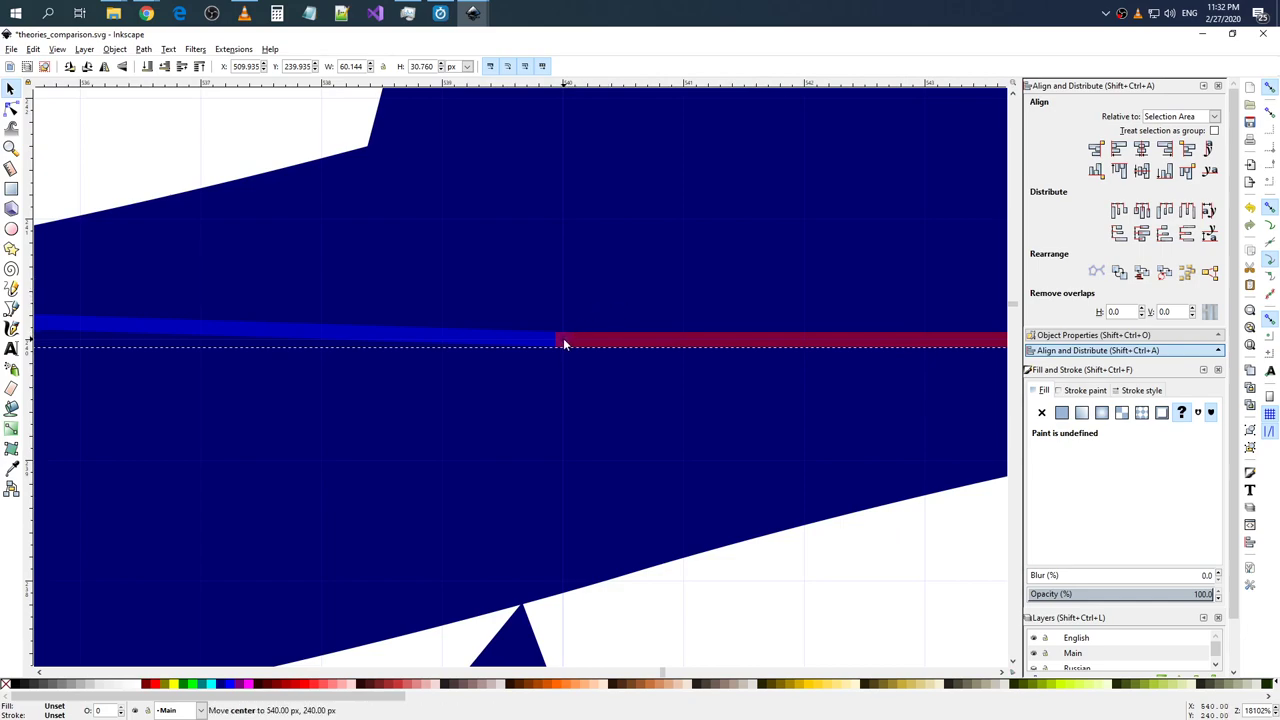
scroll(585, 315, "down", 7)
scroll(582, 312, "down", 3)
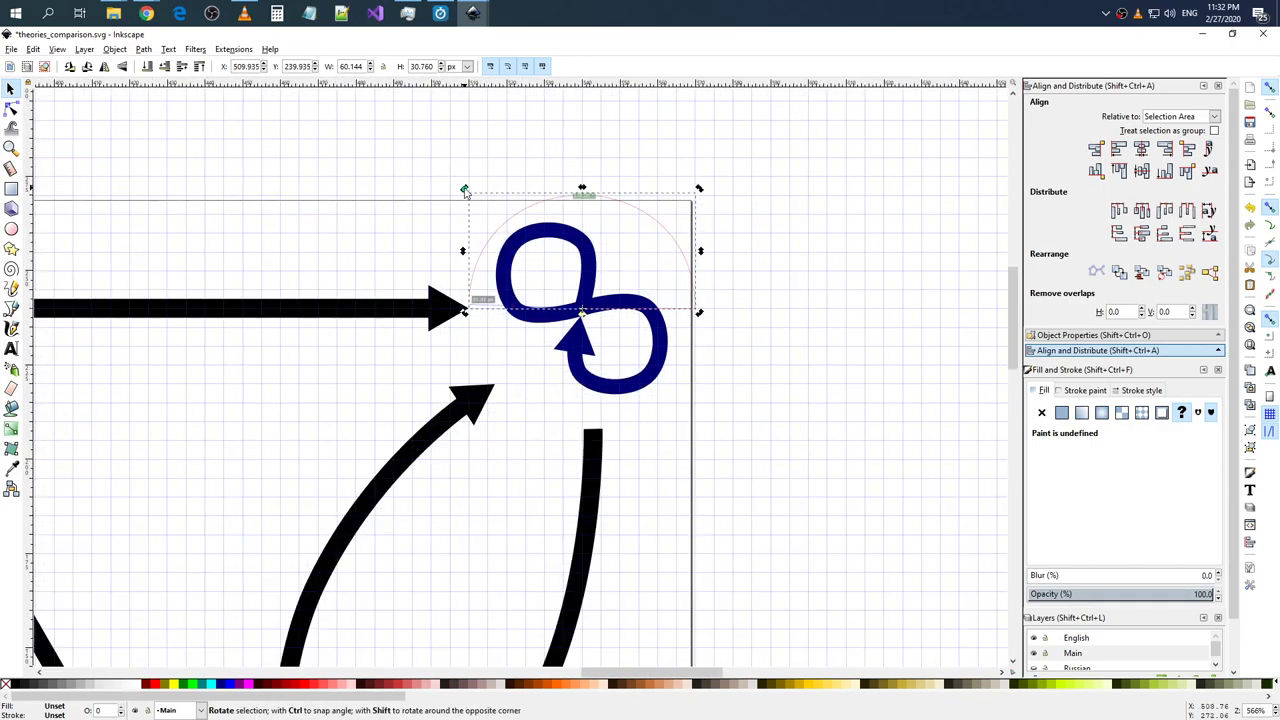
- Rotate the upper-right infinity symbol about its crossing to about 143°
left_click_drag(464, 191, 582, 415)
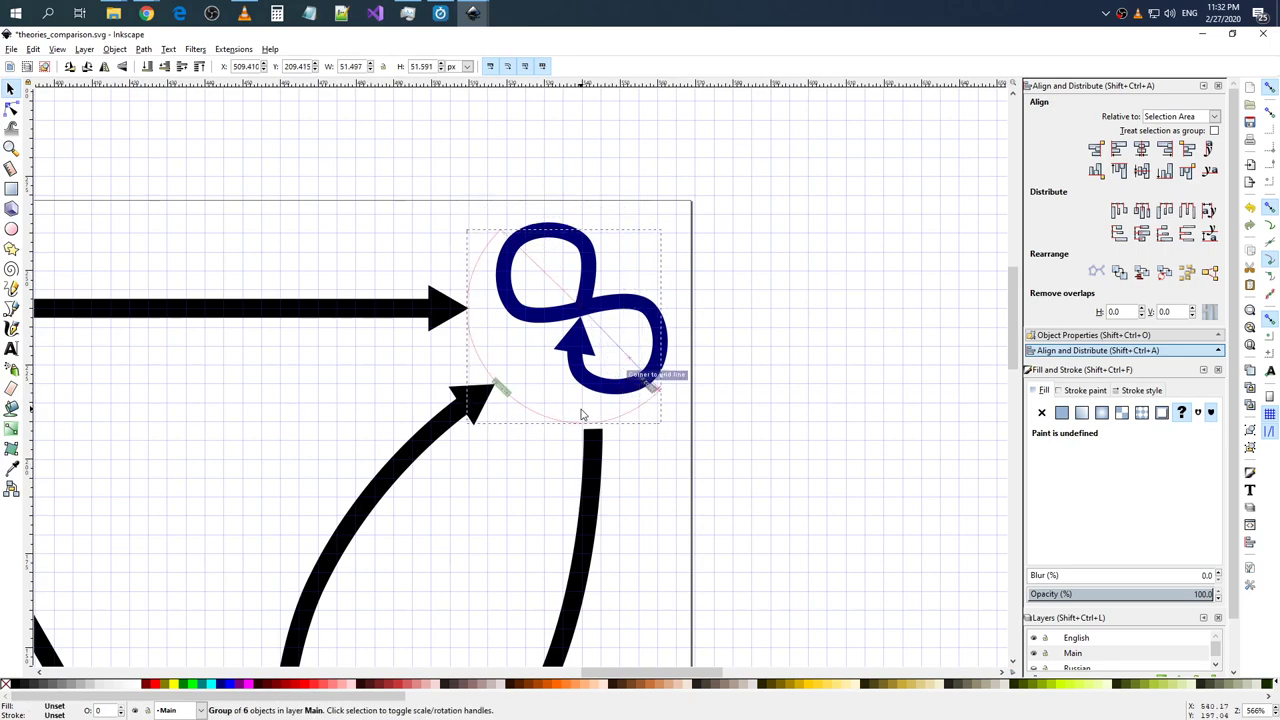
mouse_move(582, 415)
left_mouse_down()
mouse_move(588, 387)
mouse_move(598, 395)
left_mouse_up()
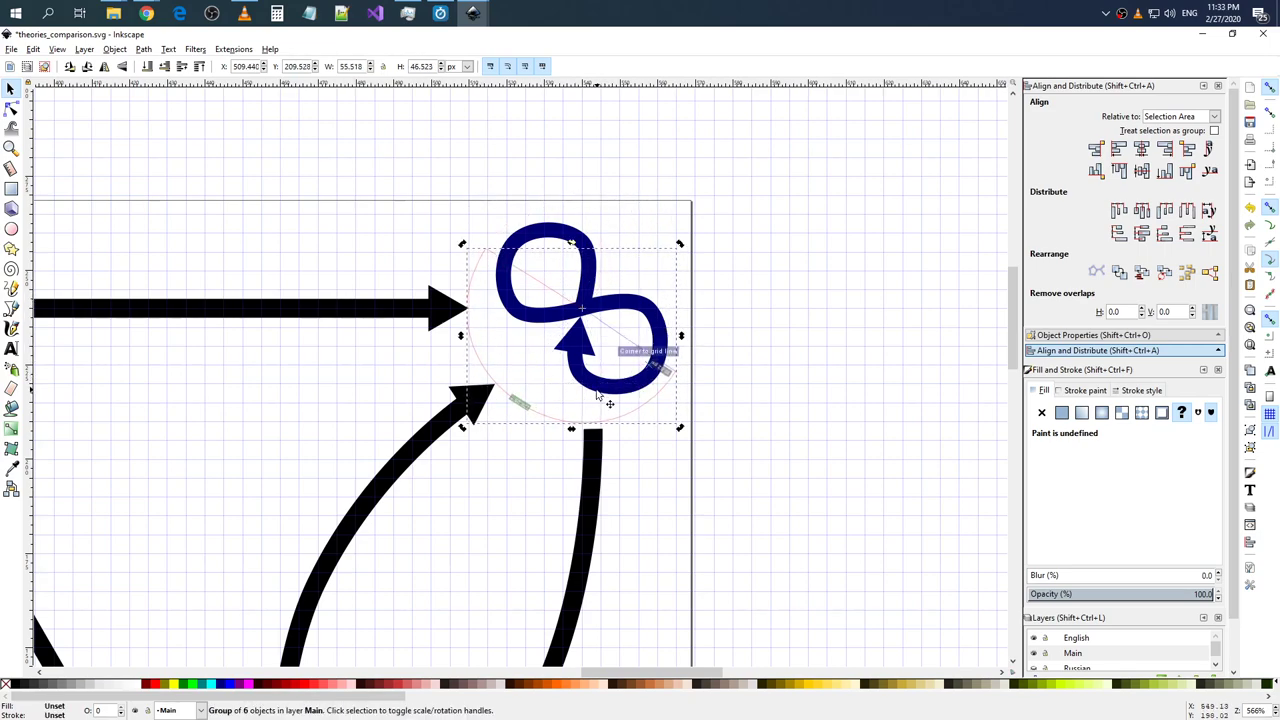
left_click(735, 443)
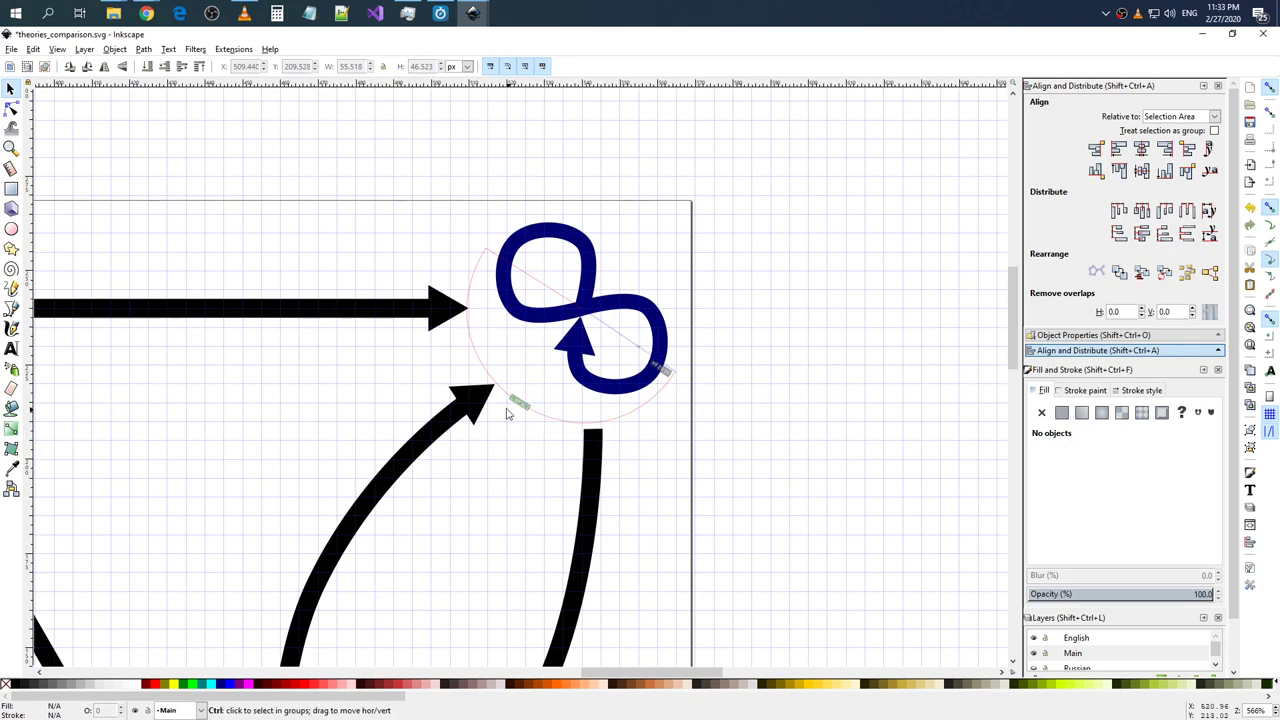
scroll(509, 409, "up", 4)
left_click(490, 338)
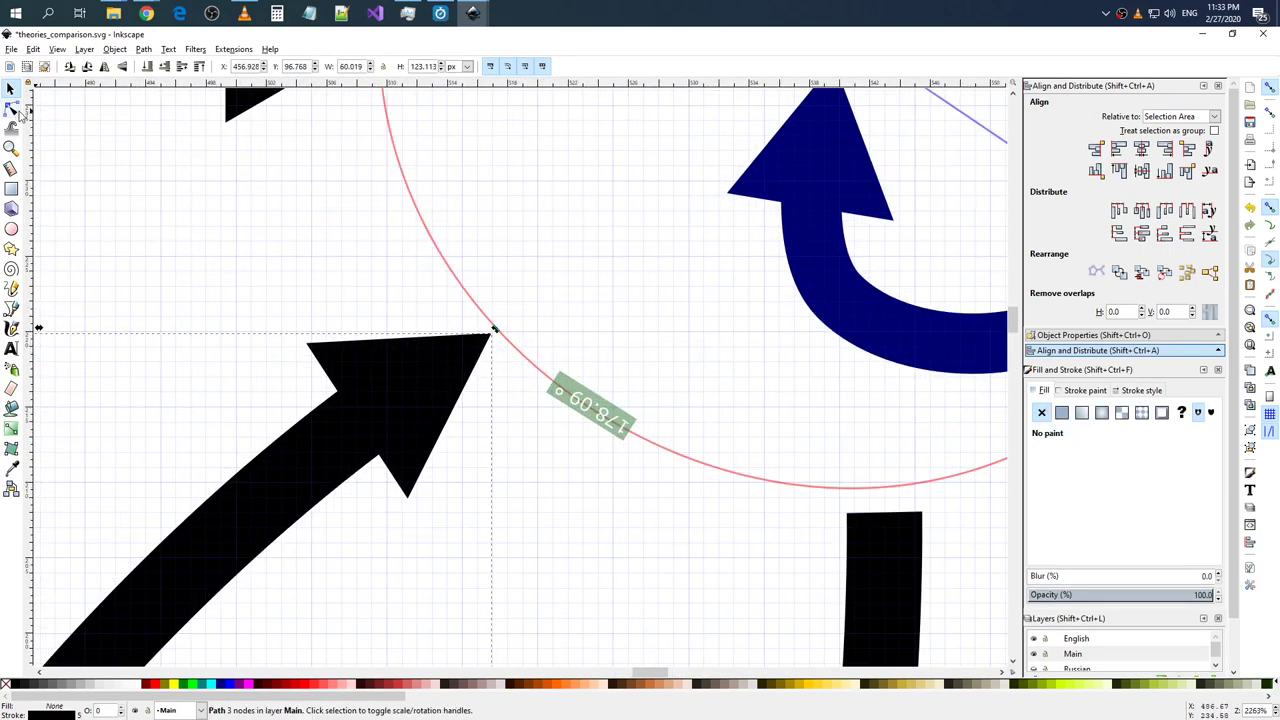
- Snap the arrow's tip node and the bar's top node onto the red circle at Y 209.613
left_click(12, 108)
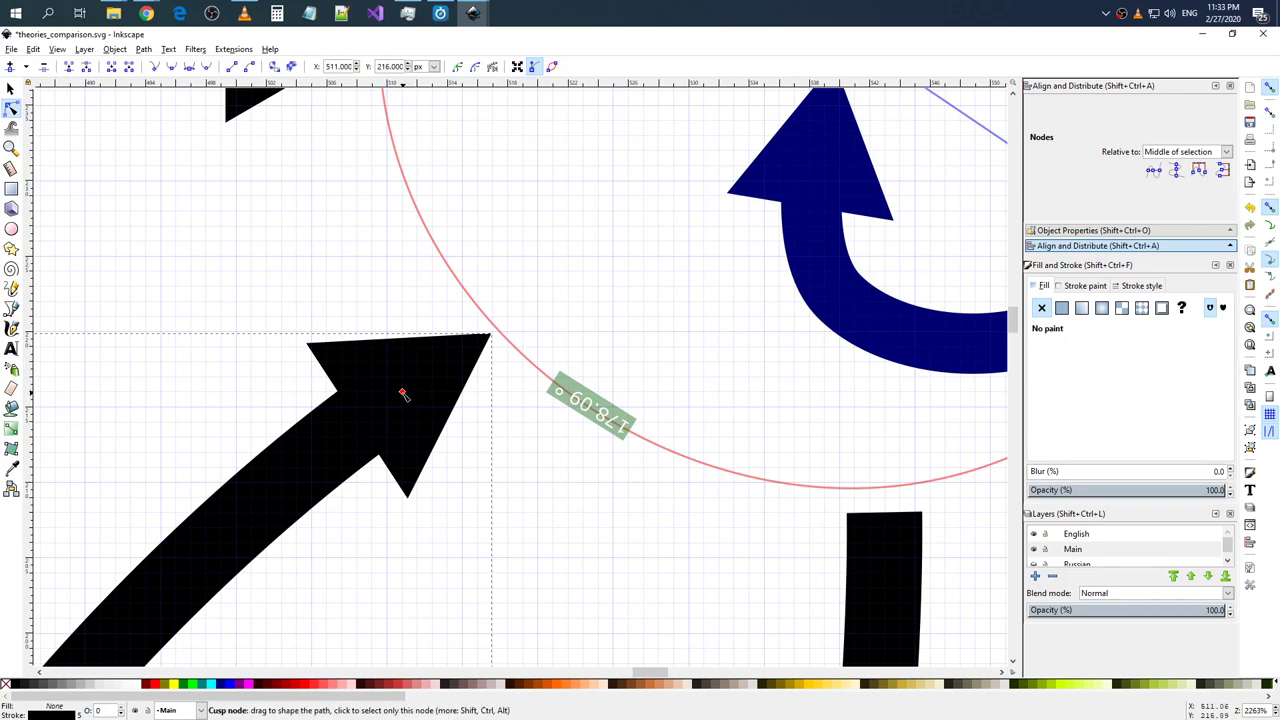
left_click_drag(403, 394, 417, 385)
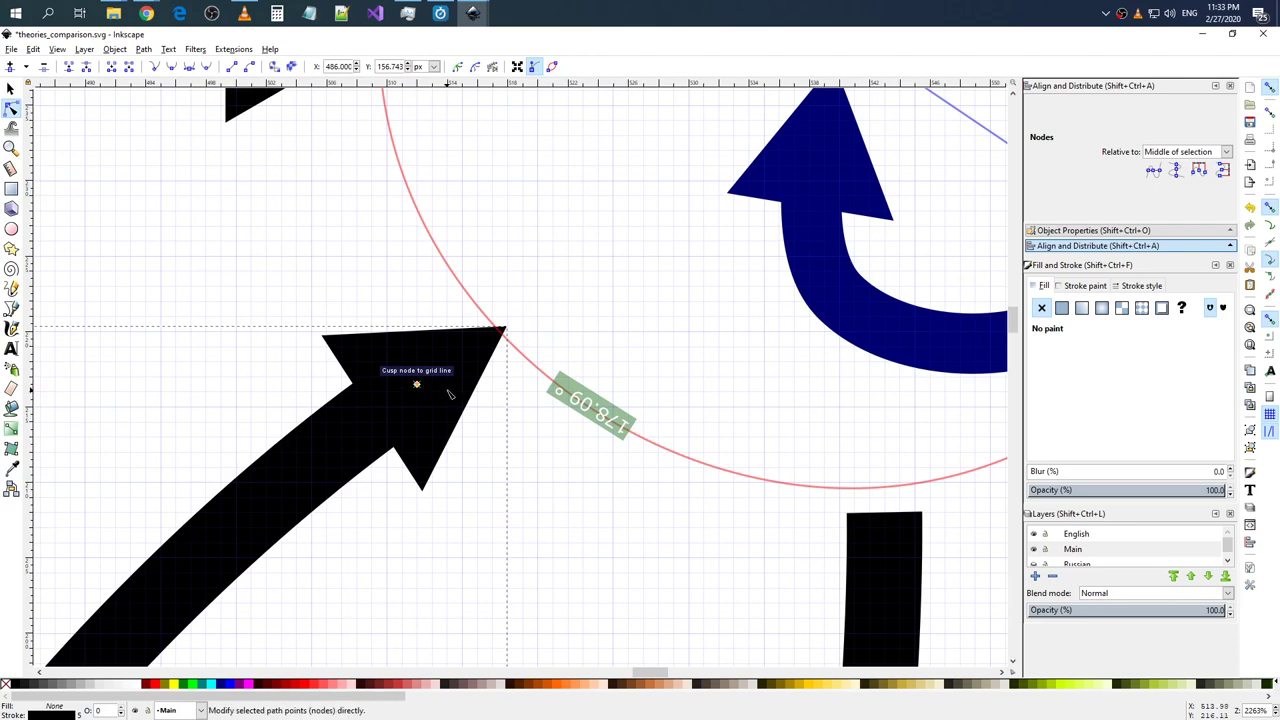
scroll(491, 394, "up", 2, "ctrl")
scroll(491, 394, "up", 3, "ctrl")
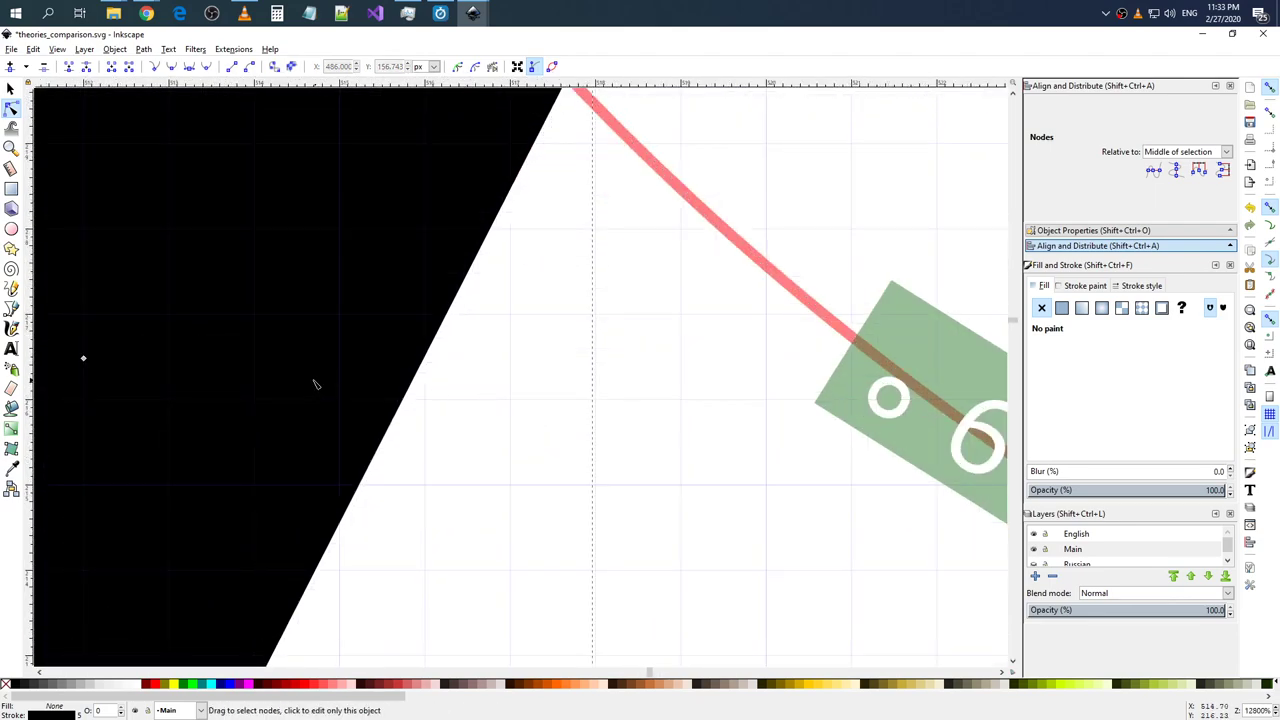
scroll(315, 383, "down", 1, "ctrl")
mouse_move(150, 365)
left_mouse_down()
mouse_move(122, 398)
mouse_move(118, 384)
left_mouse_up()
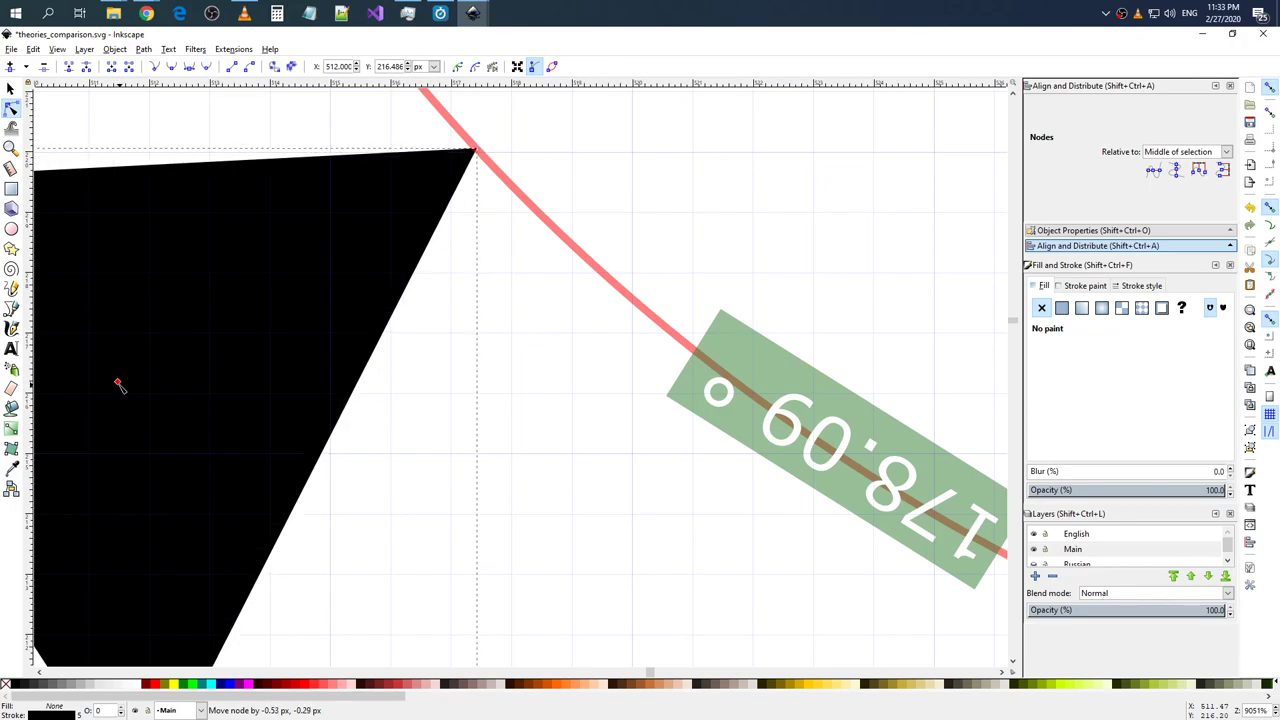
scroll(118, 384, "down", 5)
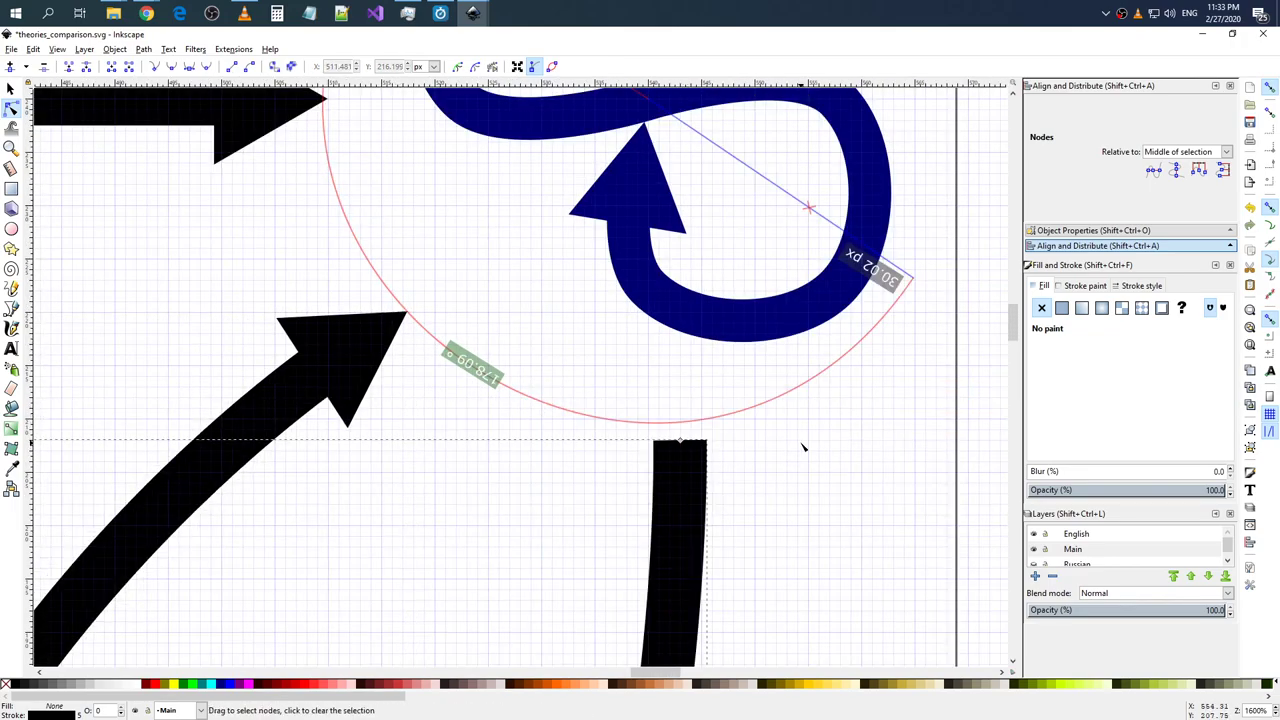
scroll(763, 447, "up", 5)
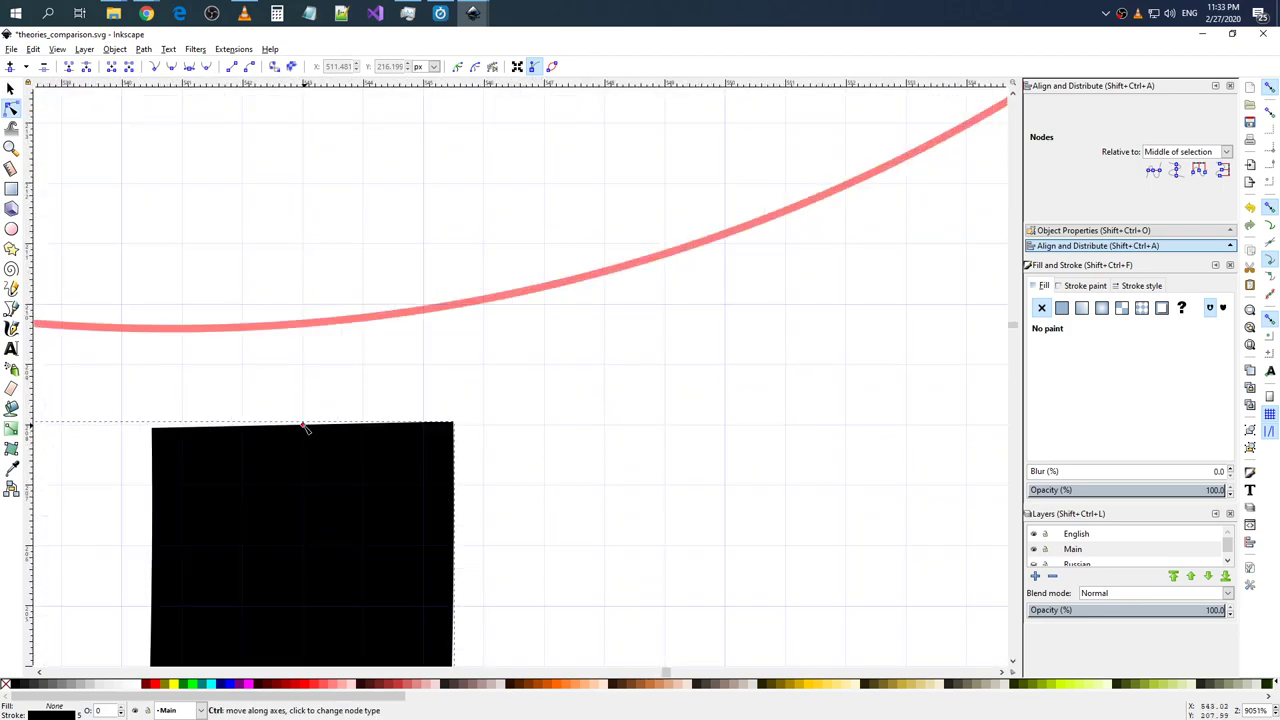
left_click_drag(304, 396, 305, 327)
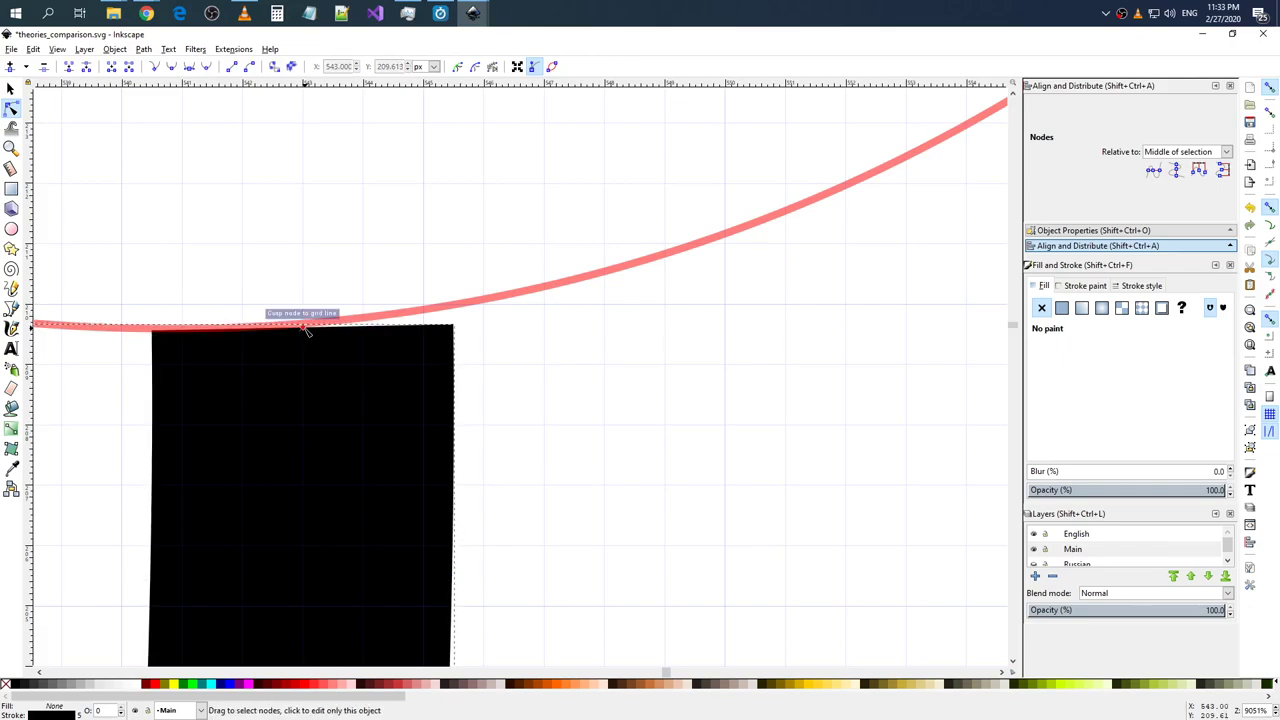
left_click(589, 363)
- Pan down to the lower infinity symbol and select its group
scroll(589, 363, "down", 5, "ctrl")
scroll(546, 366, "down", 3, "ctrl")
scroll(560, 371, "down", 1)
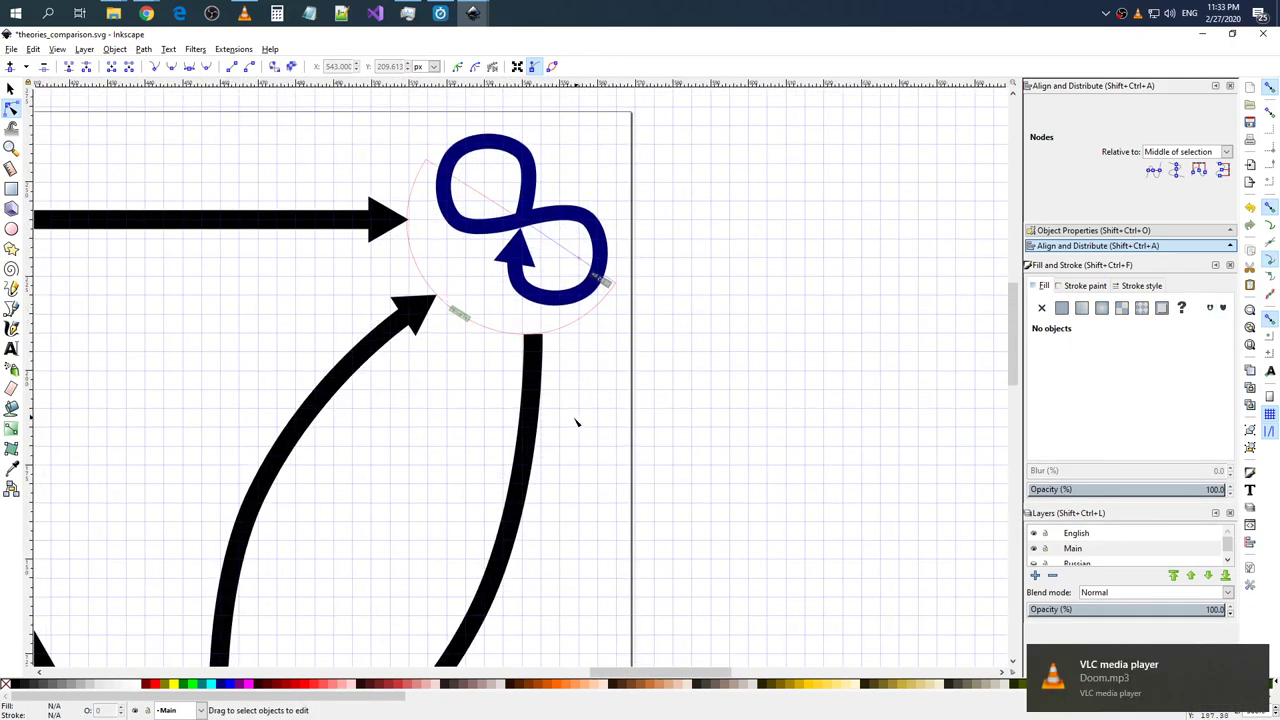
scroll(577, 423, "down", 3, "ctrl")
scroll(460, 518, "up", 2, "ctrl")
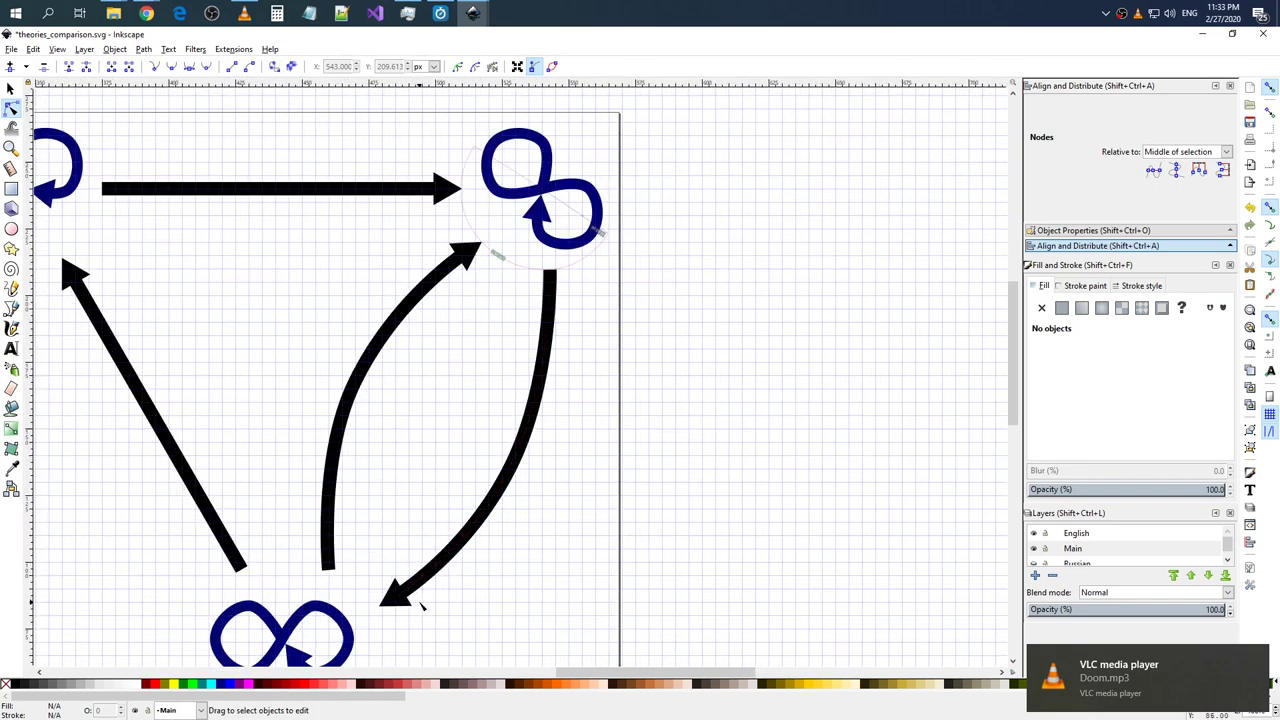
scroll(316, 538, "down", 2)
scroll(505, 672, "left", 3)
scroll(505, 672, "left", 1)
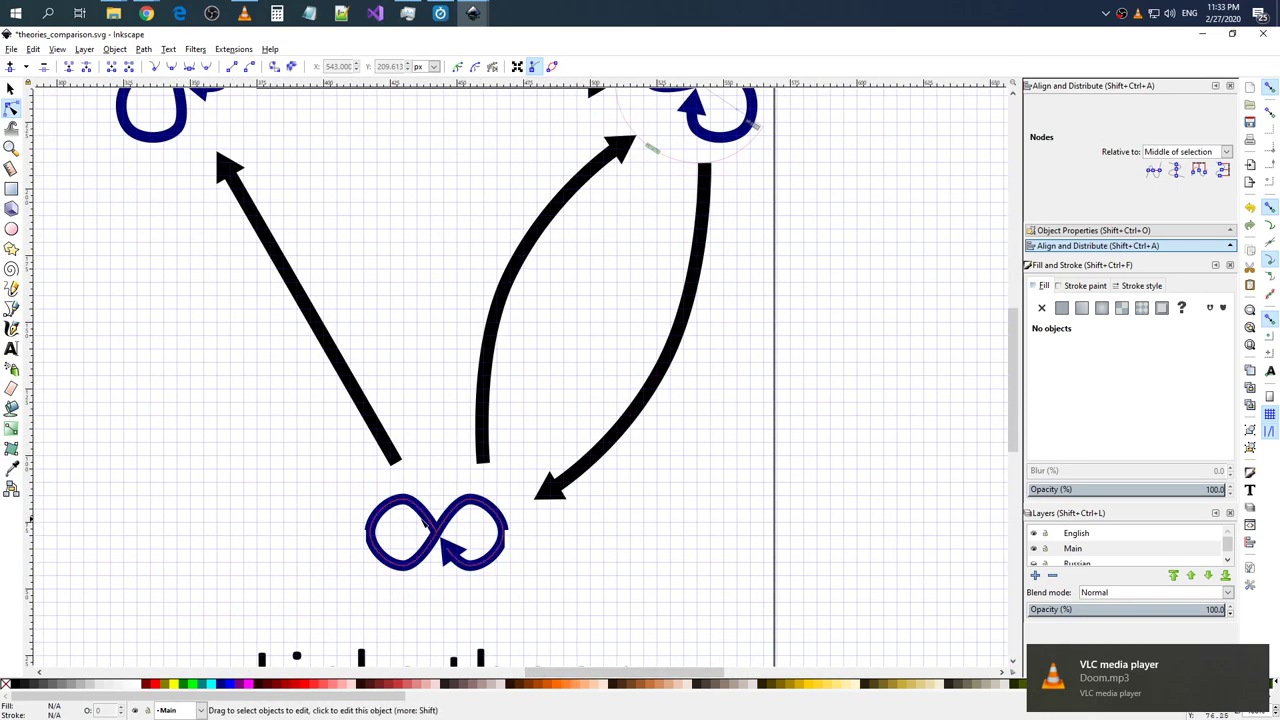
scroll(428, 525, "up", 2, "ctrl")
scroll(452, 494, "up", 1, "ctrl")
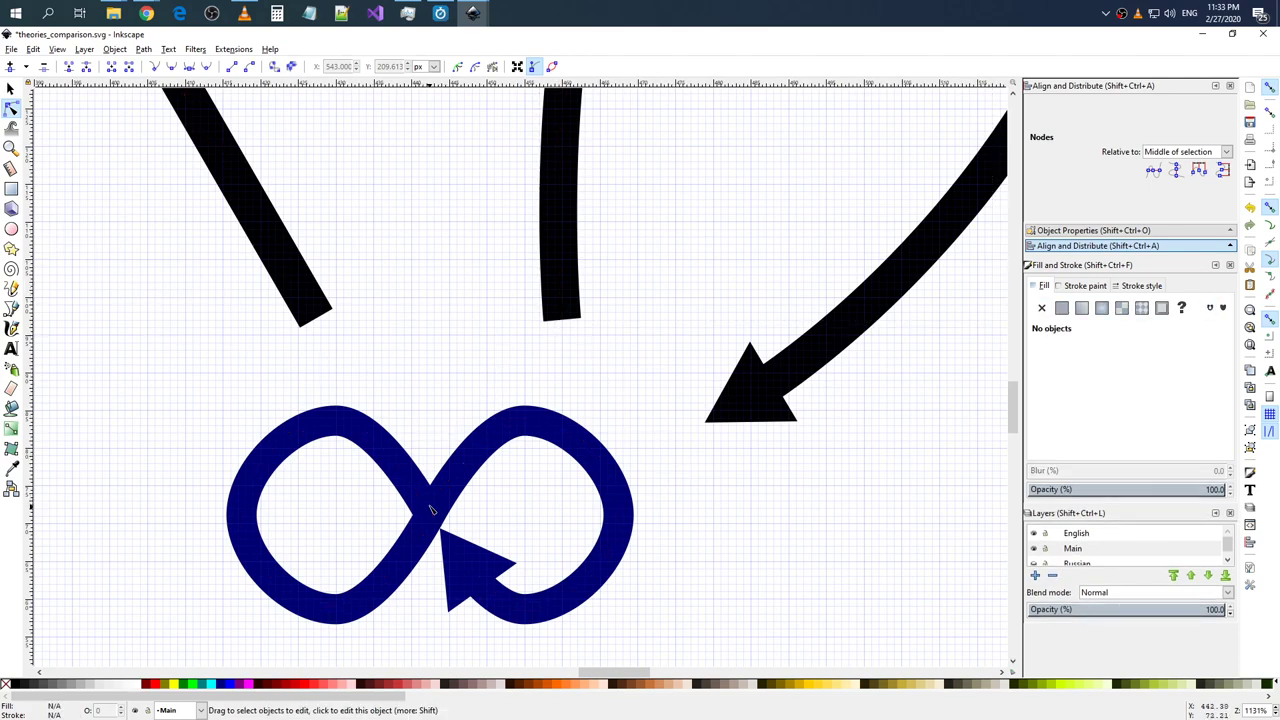
key("m")
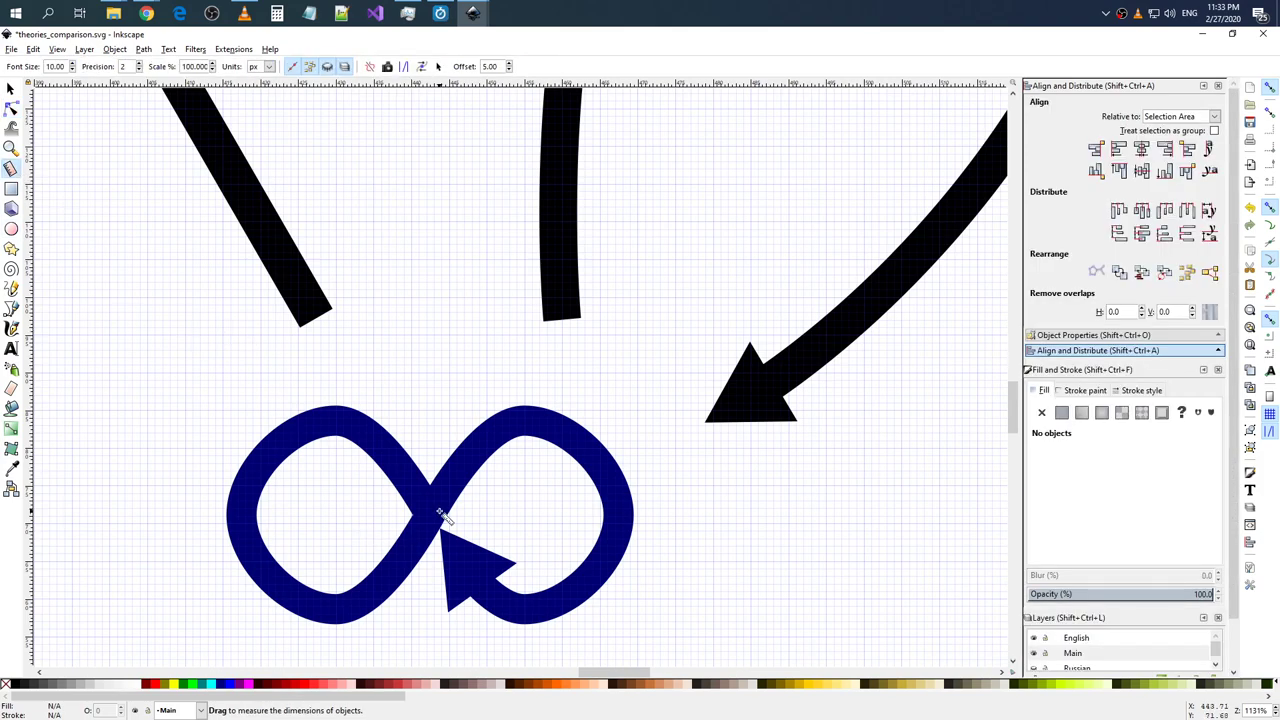
left_click(9, 88)
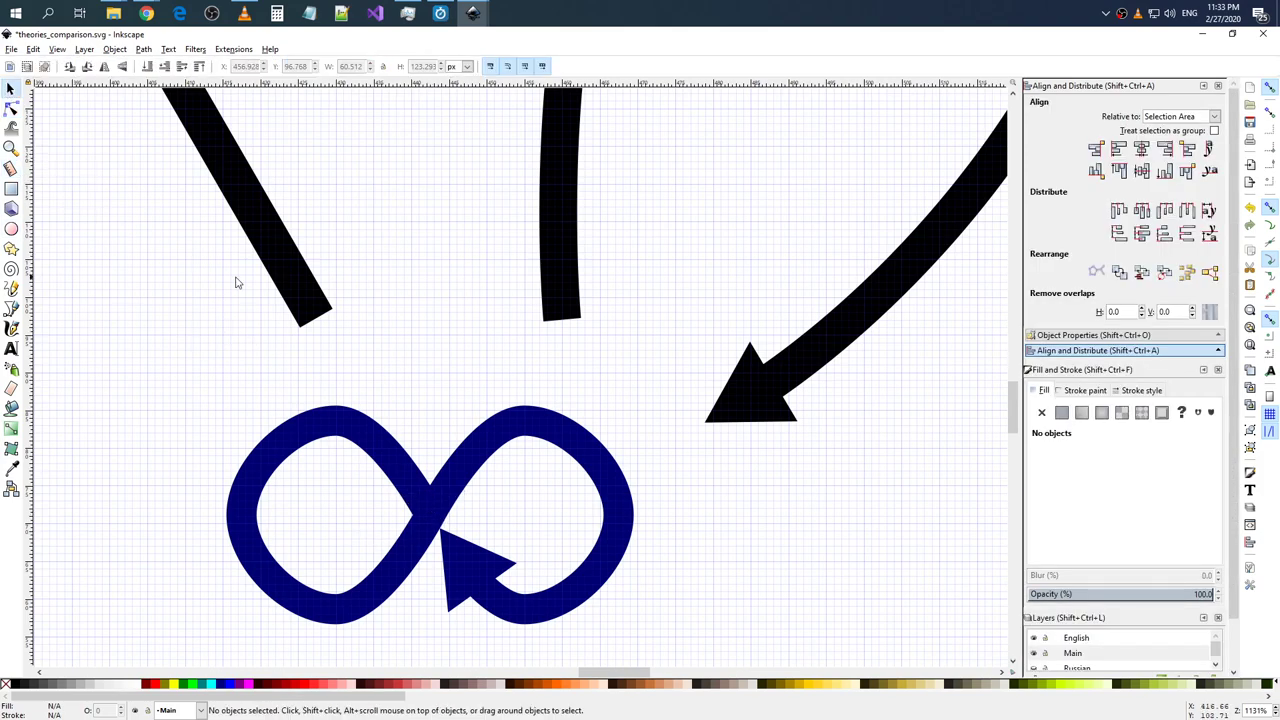
left_click(423, 517)
left_click(12, 108)
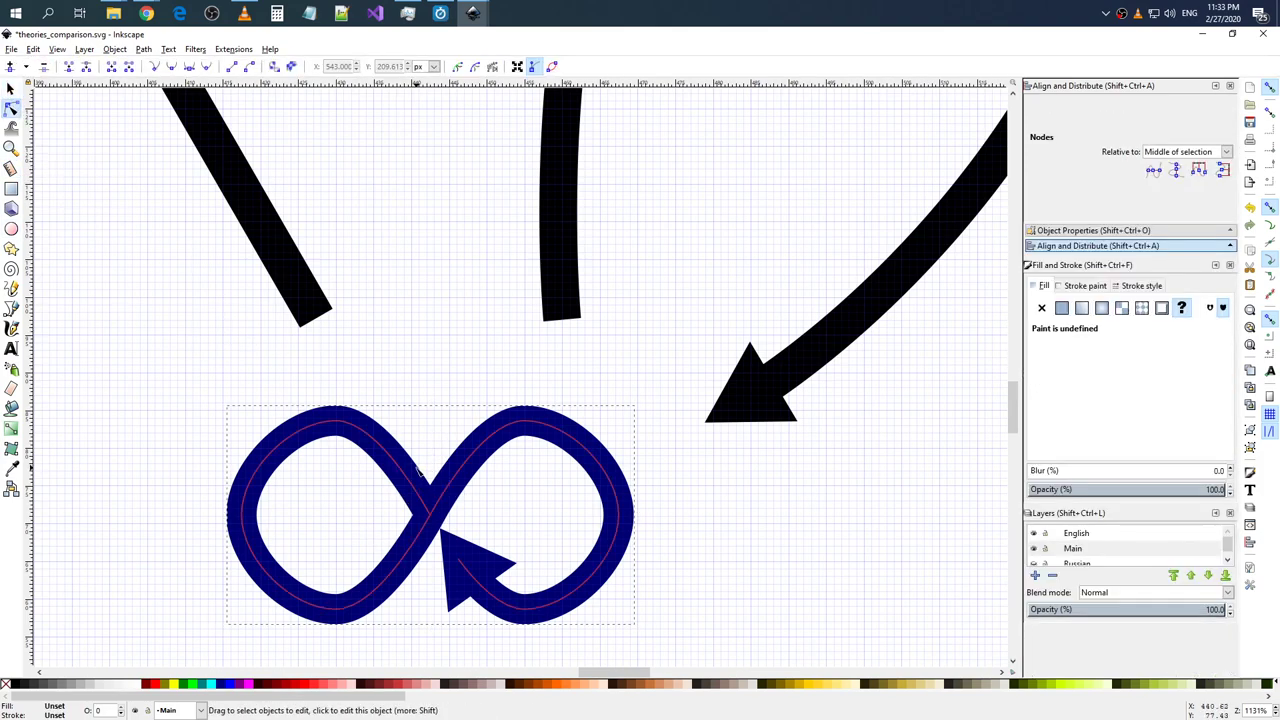
key("m")
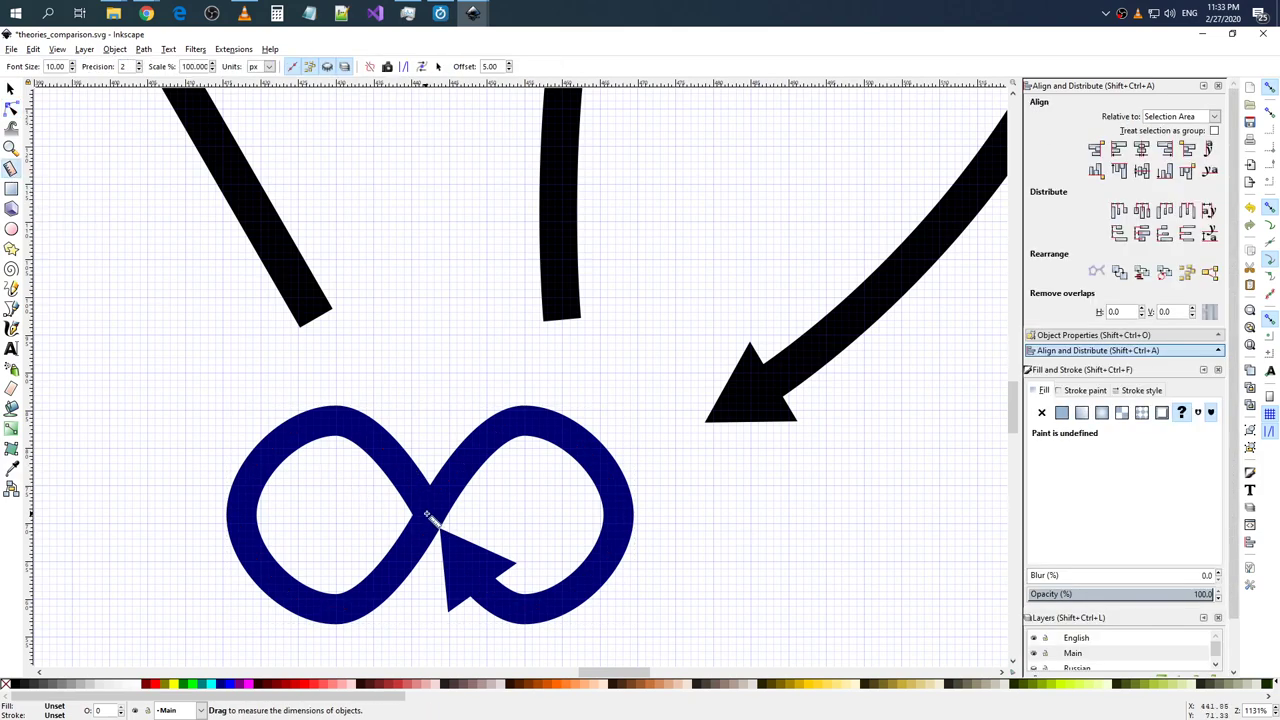
- Measure a 30.13 px radius at 141.29° from the lower infinity's crossing toward the strokes above
mouse_move(432, 525)
left_mouse_down()
mouse_move(350, 337)
mouse_move(242, 390)
mouse_move(252, 373)
left_mouse_up()
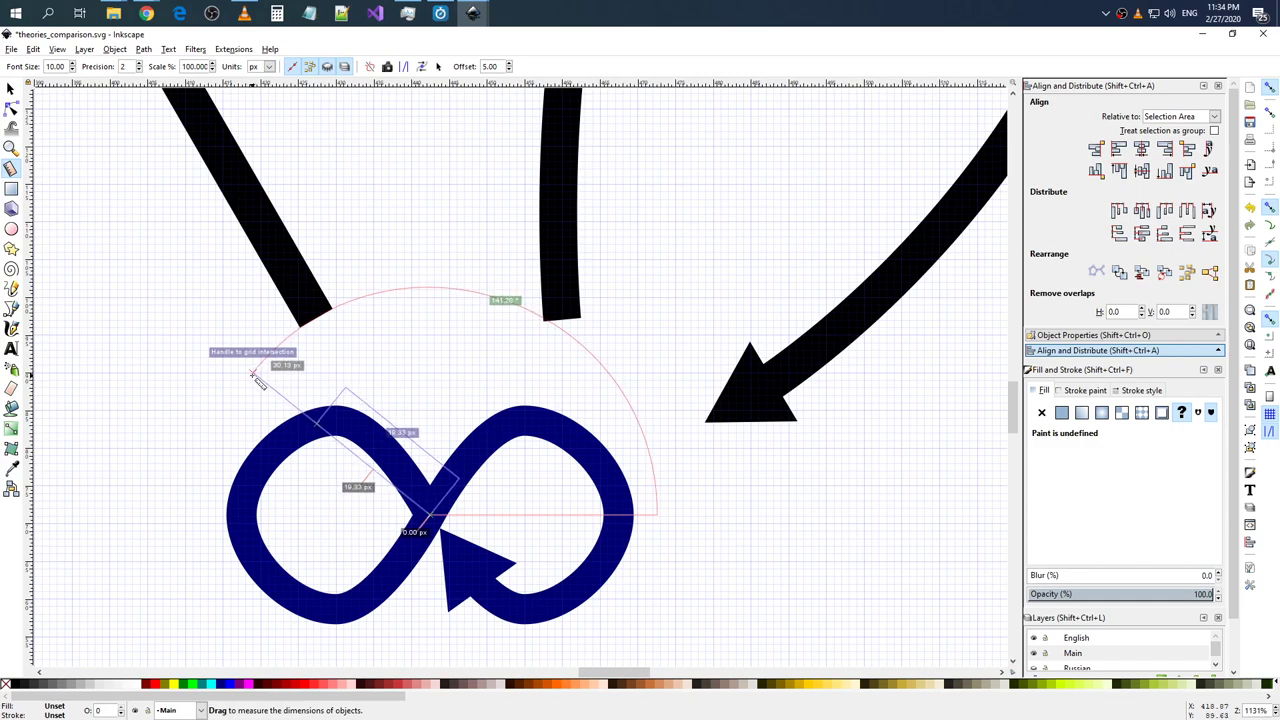
left_click_drag(252, 373, 253, 373)
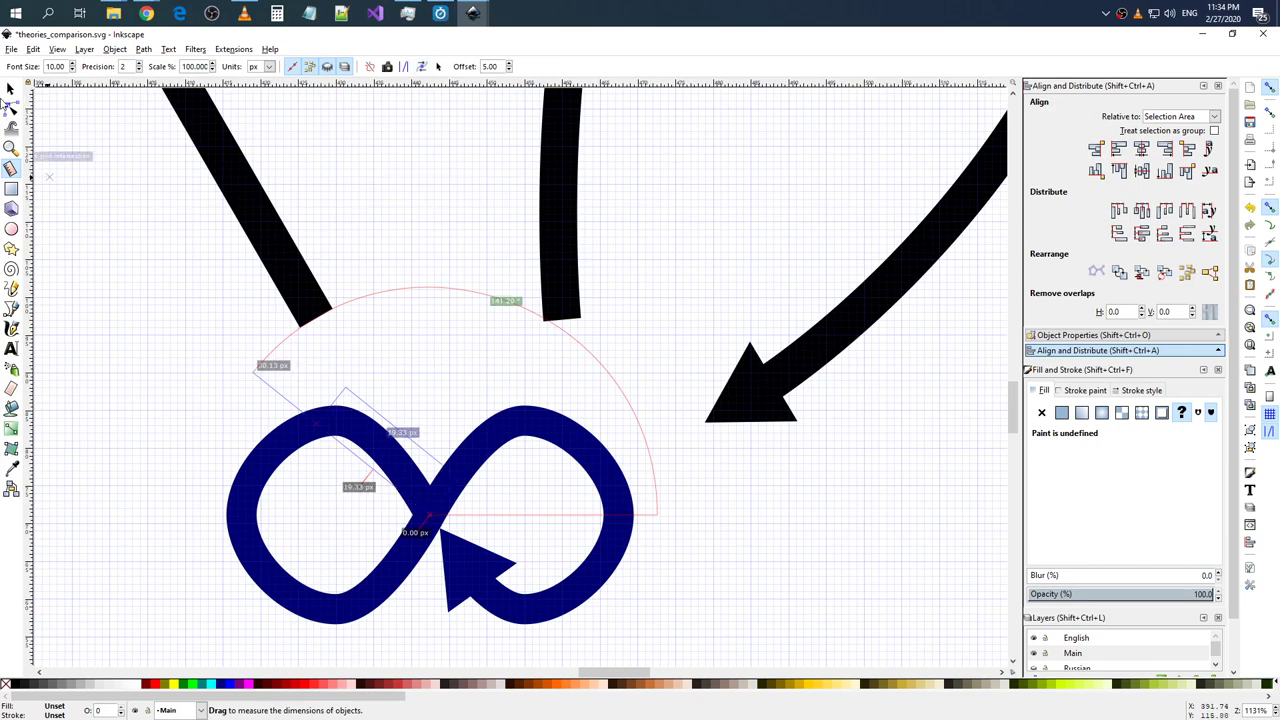
left_click(10, 88)
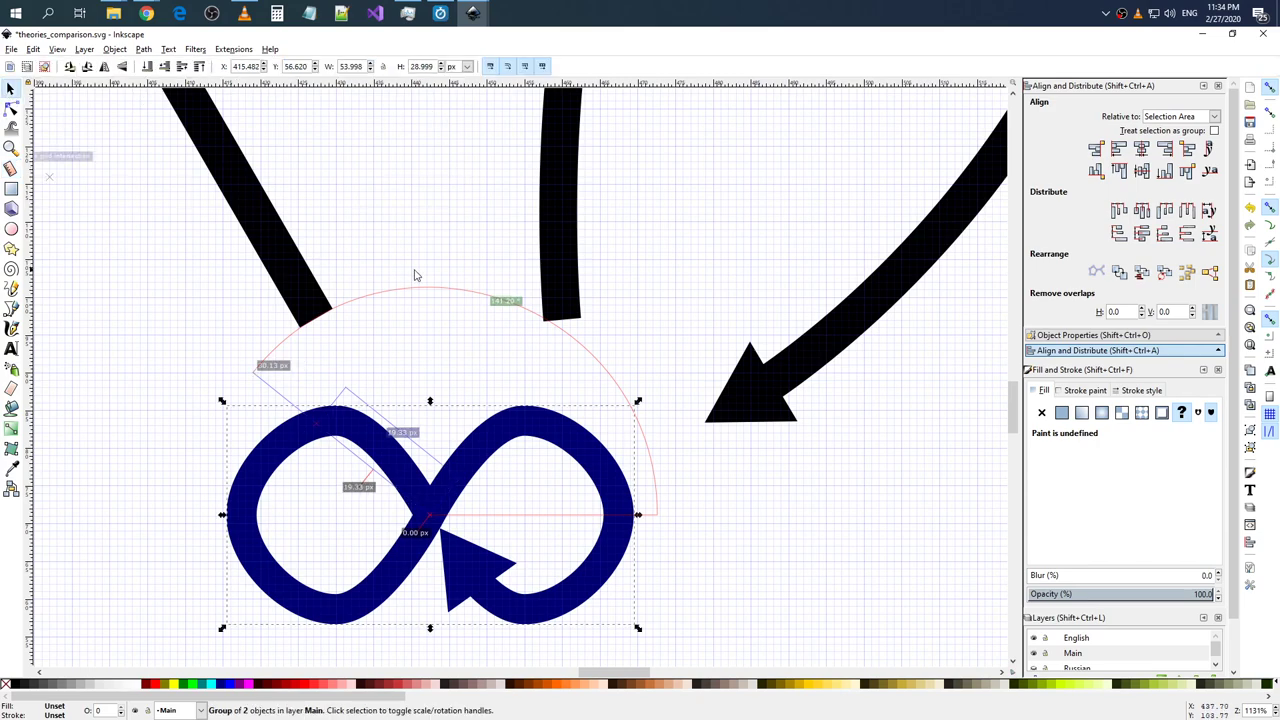
left_click(567, 319)
left_click(603, 338)
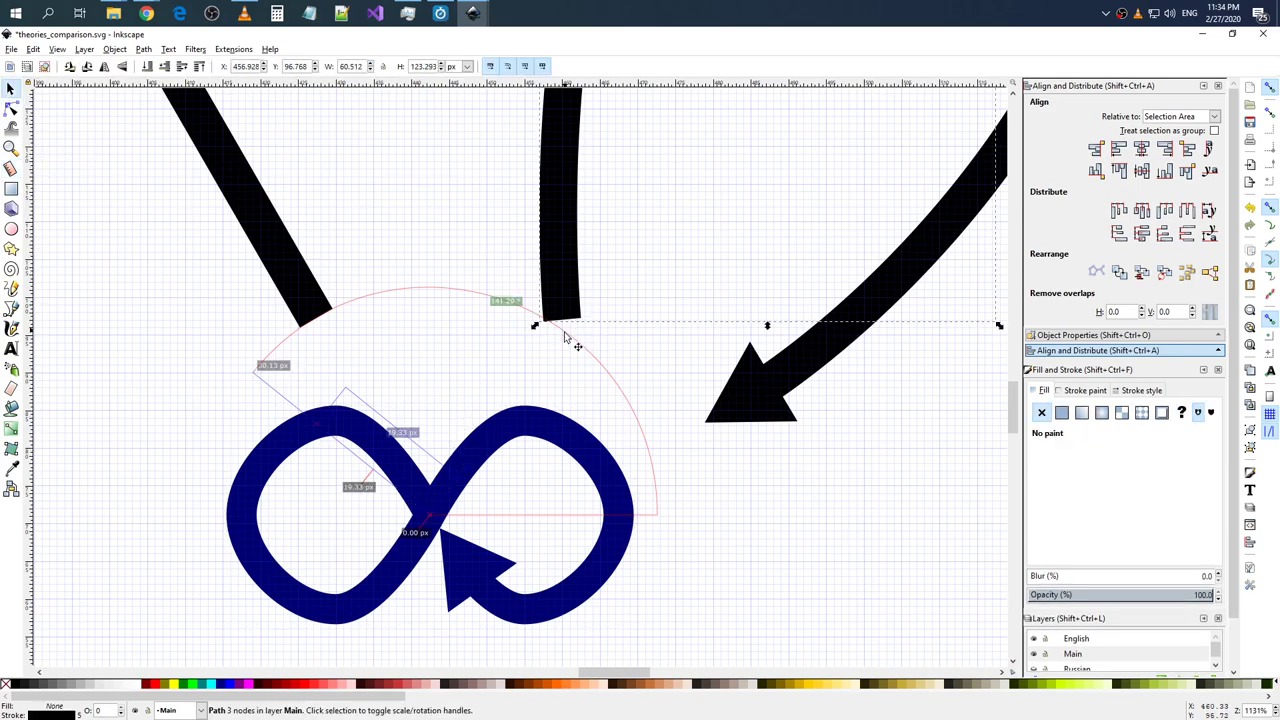
- Snap the vertical stroke's bottom node onto the lower measuring circle
left_click(11, 108)
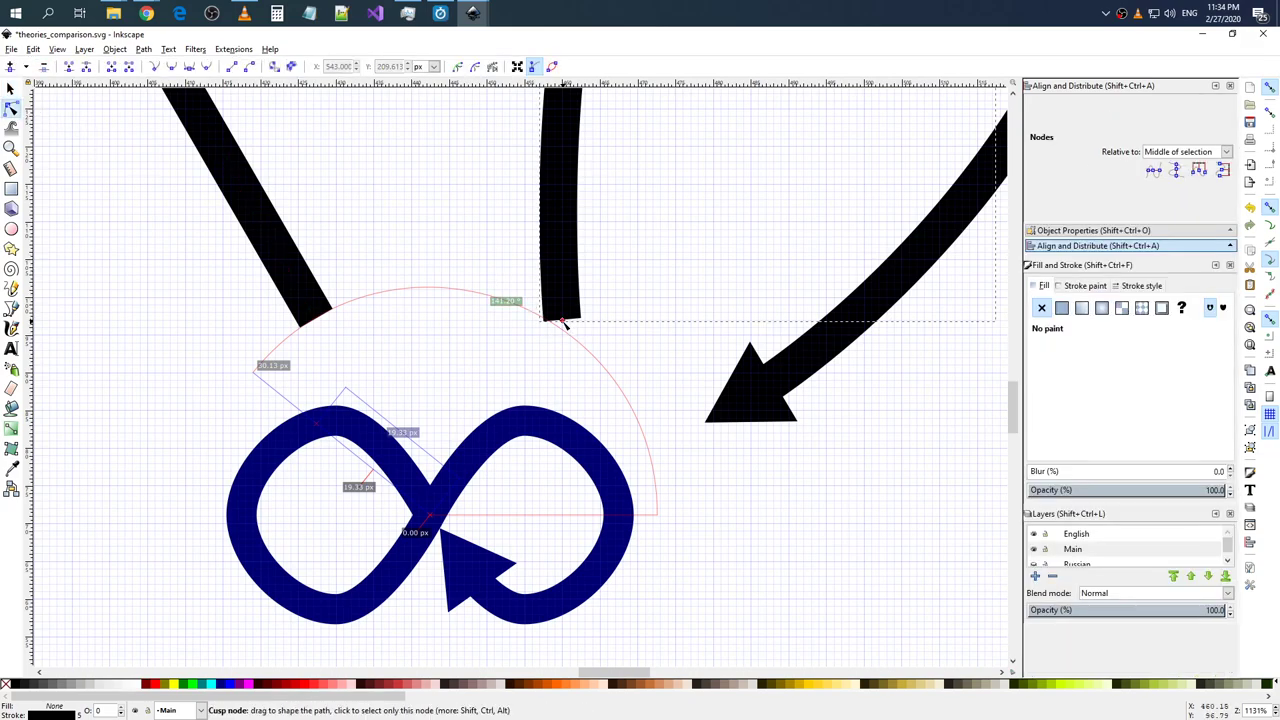
left_click_drag(563, 321, 563, 321)
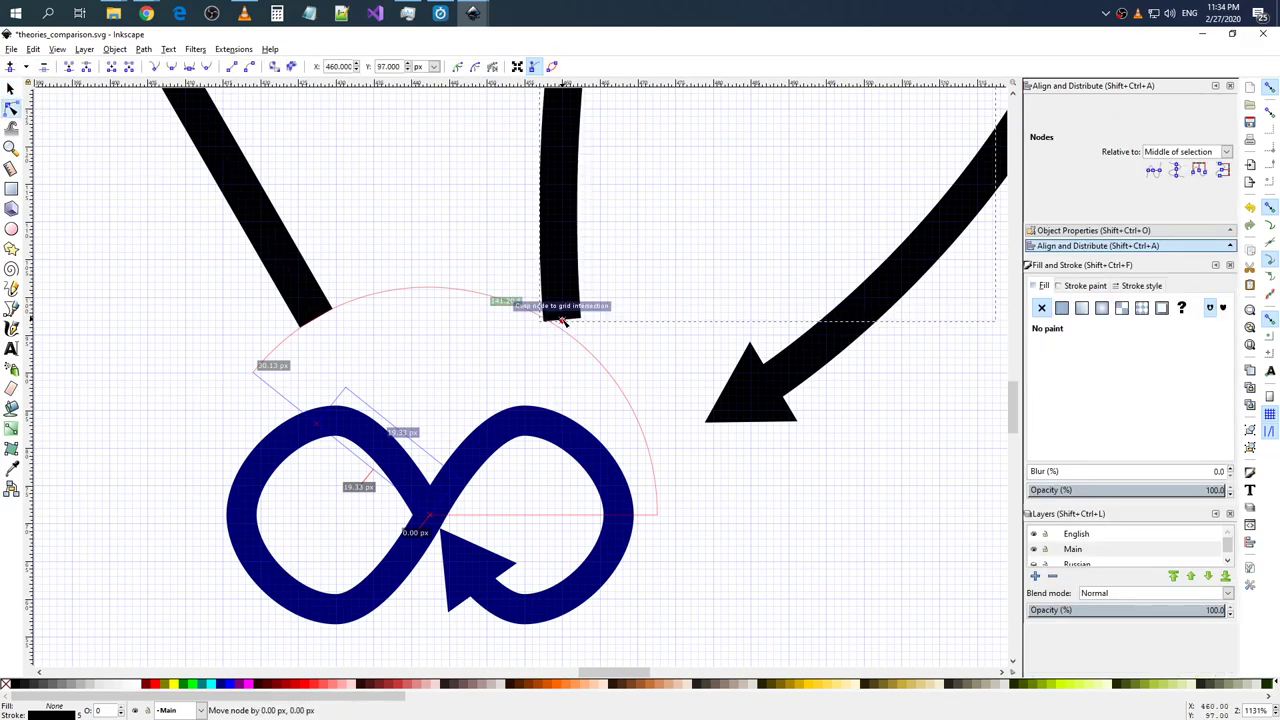
scroll(563, 321, "up", 5, "ctrl")
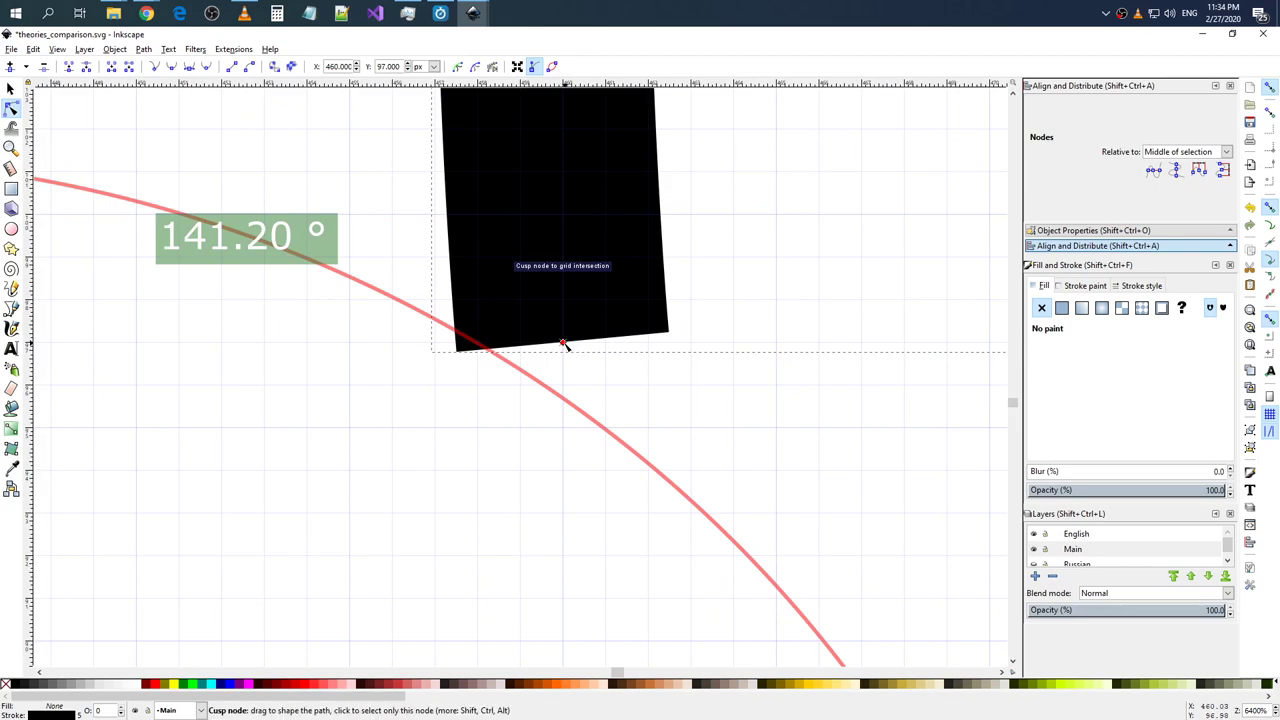
left_click_drag(566, 330, 563, 322)
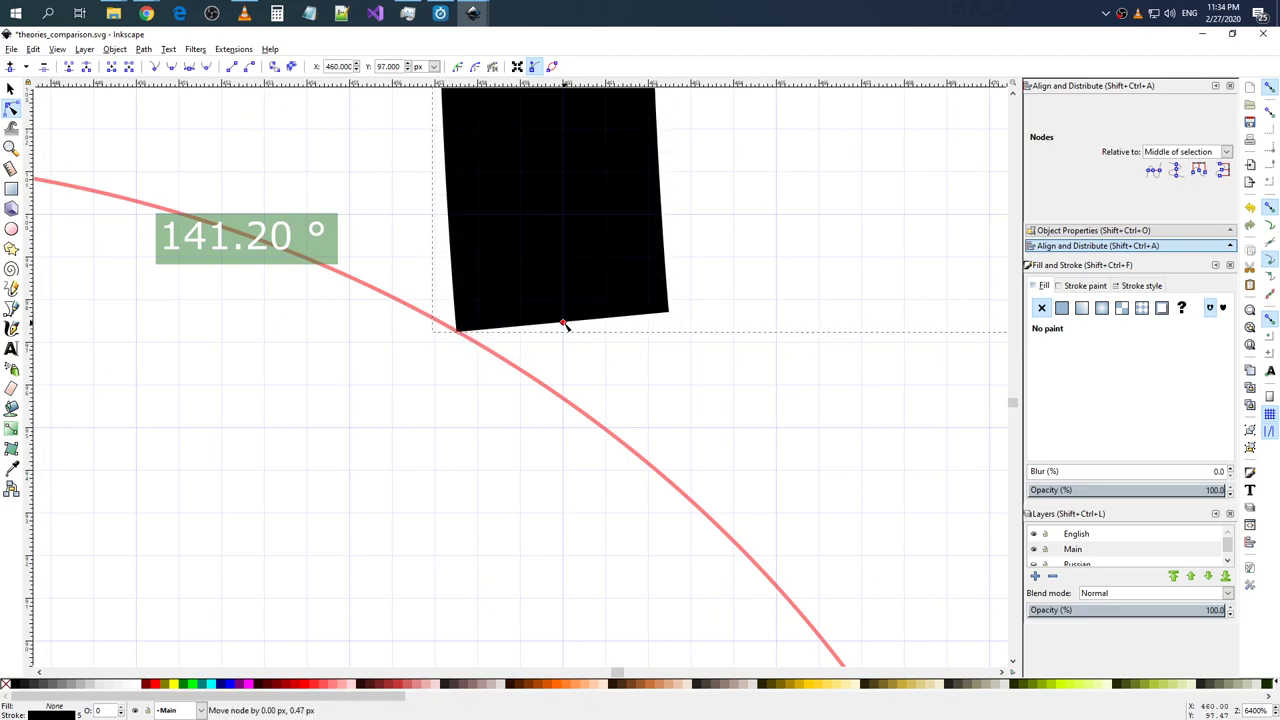
scroll(680, 335, "down", 1, "ctrl")
scroll(760, 346, "down", 3, "ctrl")
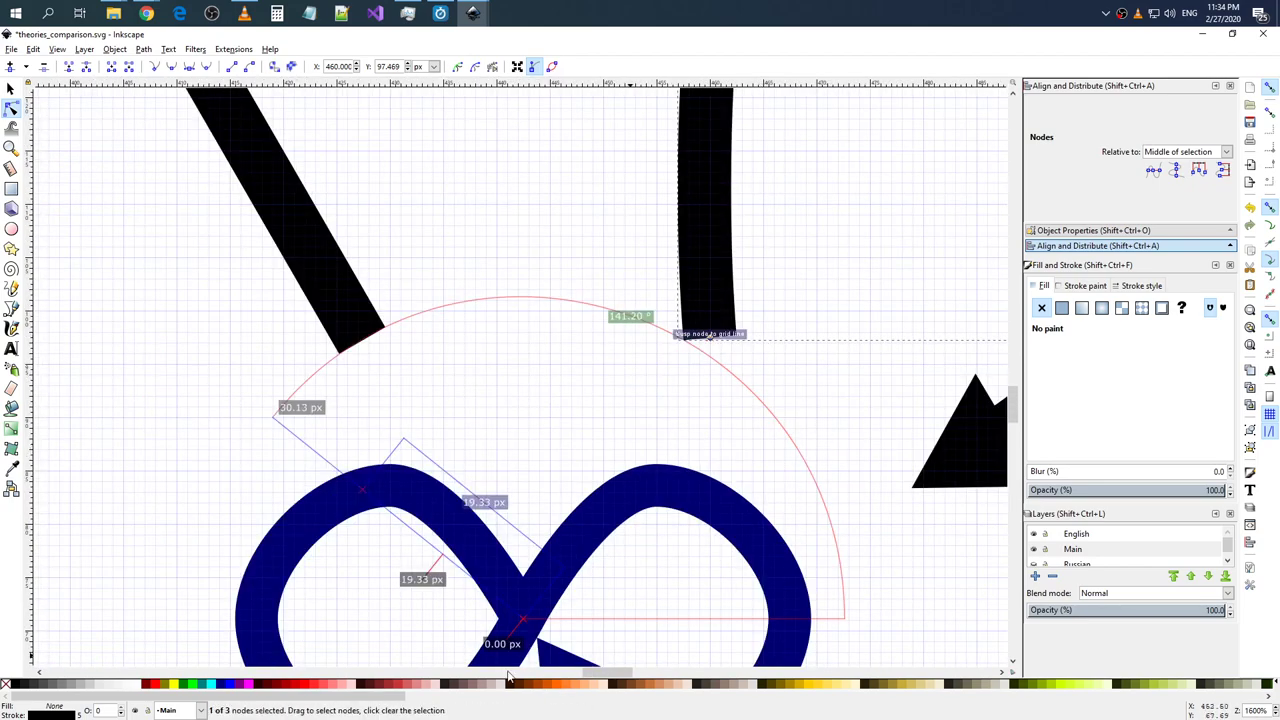
- Move the curved arrow's tip onto the circle and snap its arrowhead corners to the grid
scroll(507, 677, "right", 8)
scroll(490, 600, "right", 4)
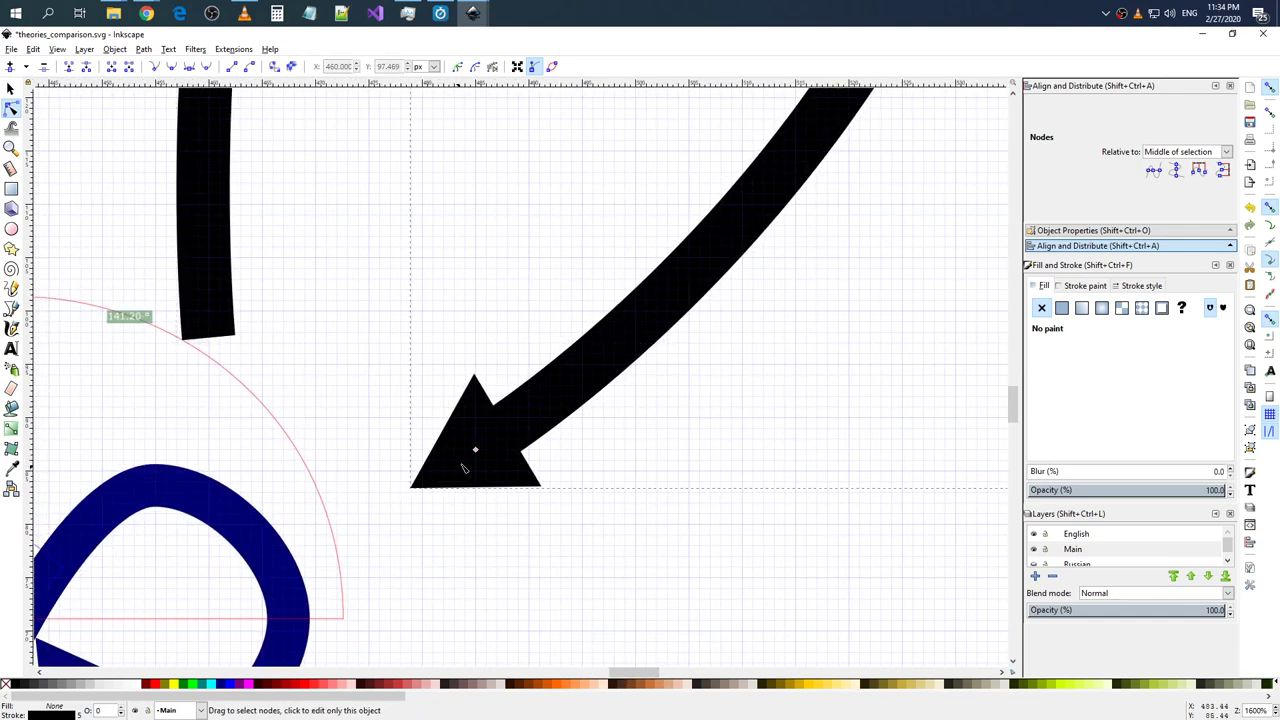
mouse_move(475, 450)
left_mouse_down()
mouse_move(400, 497)
mouse_move(380, 441)
left_mouse_up()
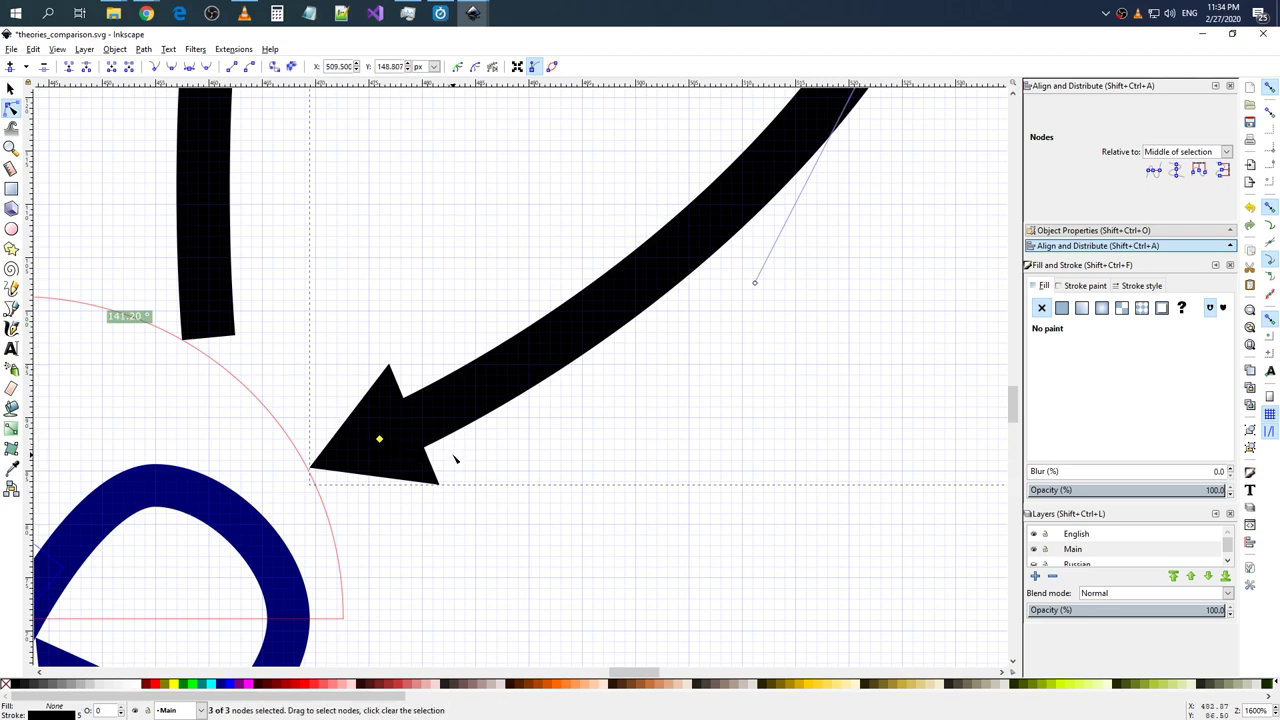
scroll(460, 459, "up", 1)
scroll(455, 460, "up", 1)
scroll(455, 460, "up", 1)
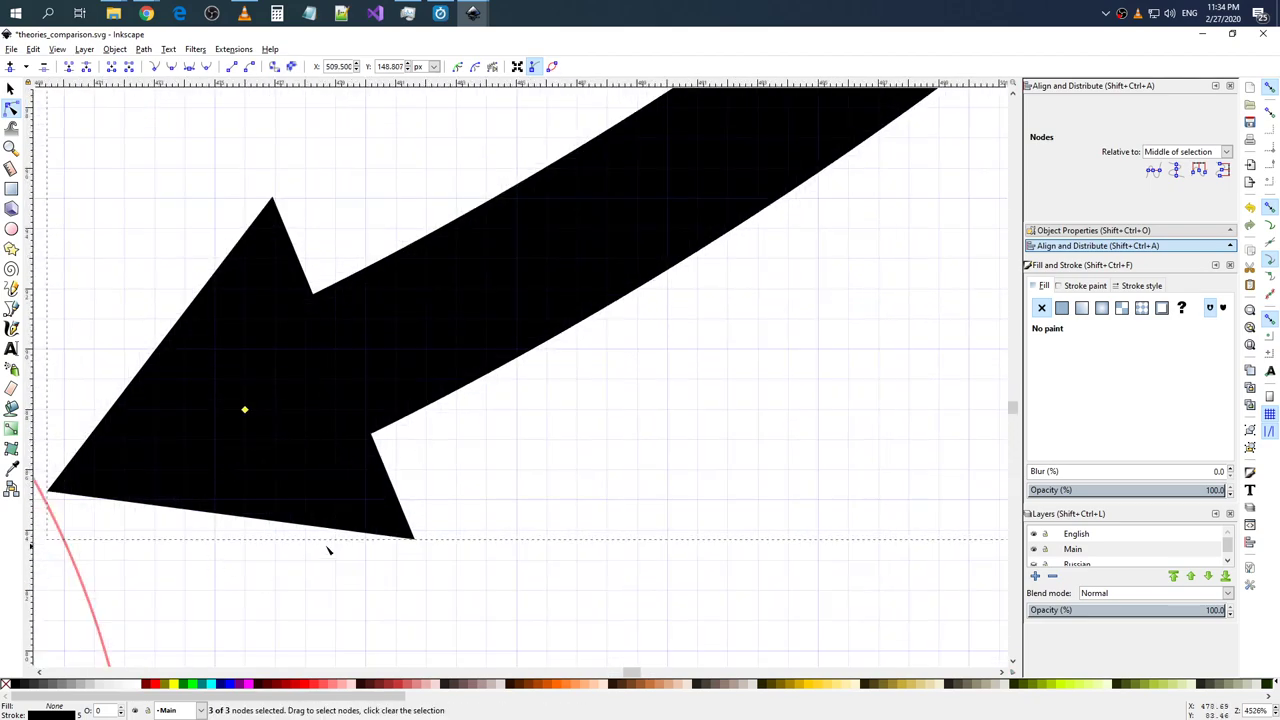
left_click_drag(630, 678, 622, 678)
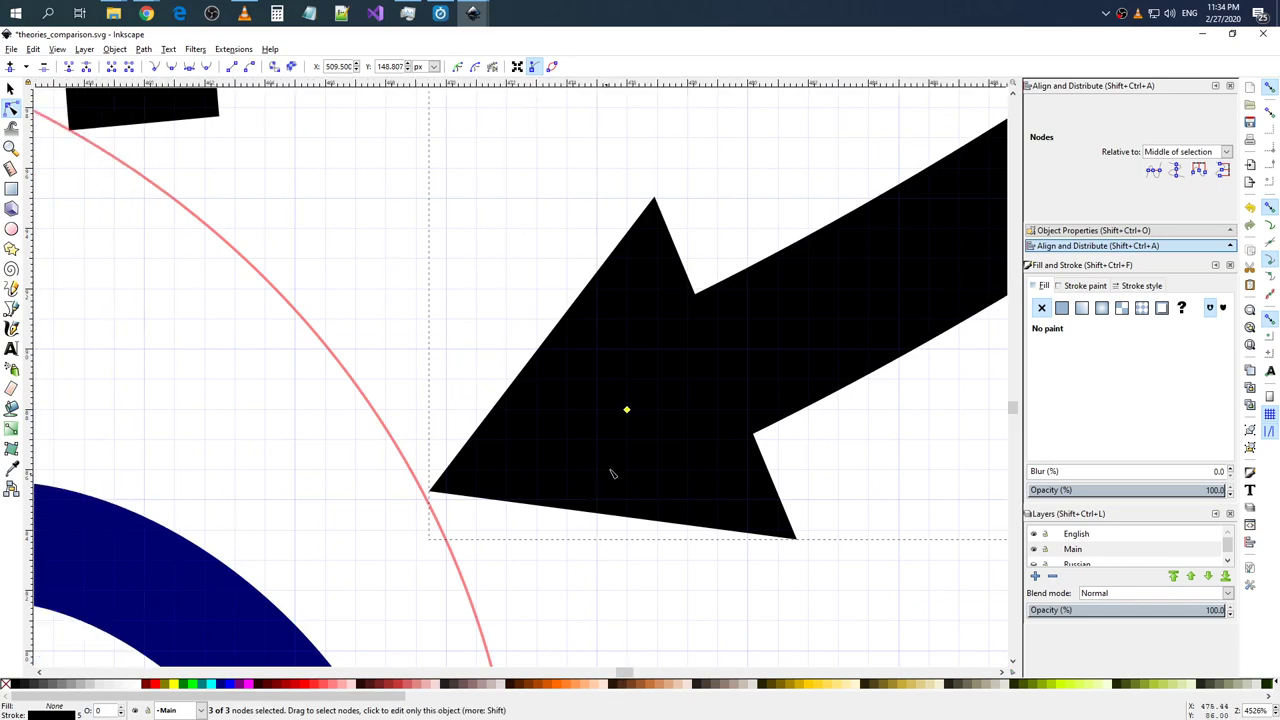
left_click_drag(627, 418, 625, 413)
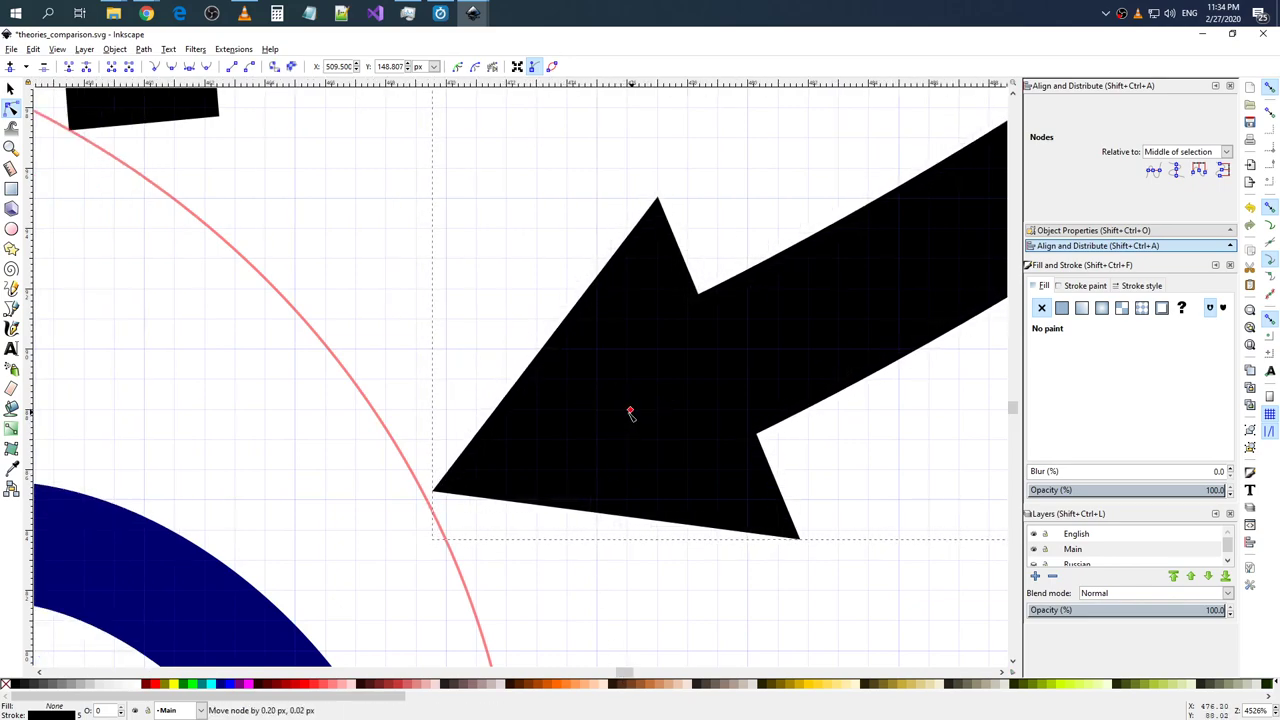
left_click_drag(625, 413, 620, 414)
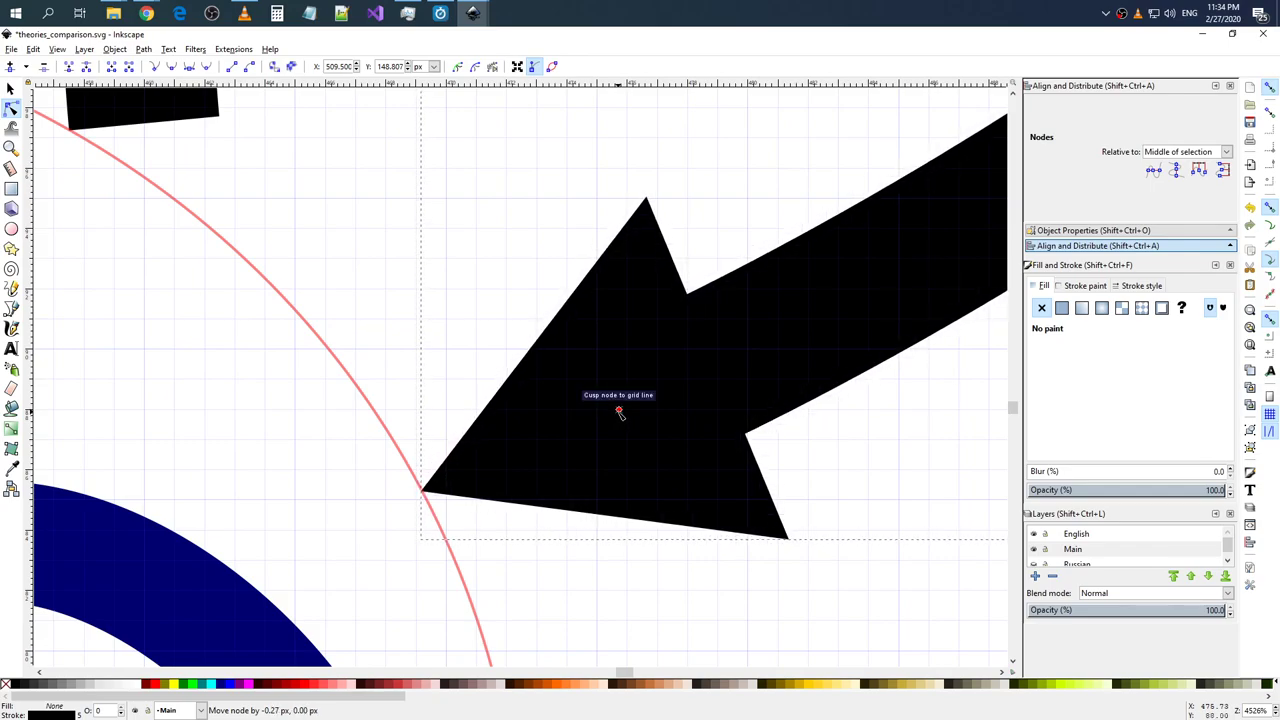
scroll(680, 535, "down", 5)
scroll(680, 535, "down", 2)
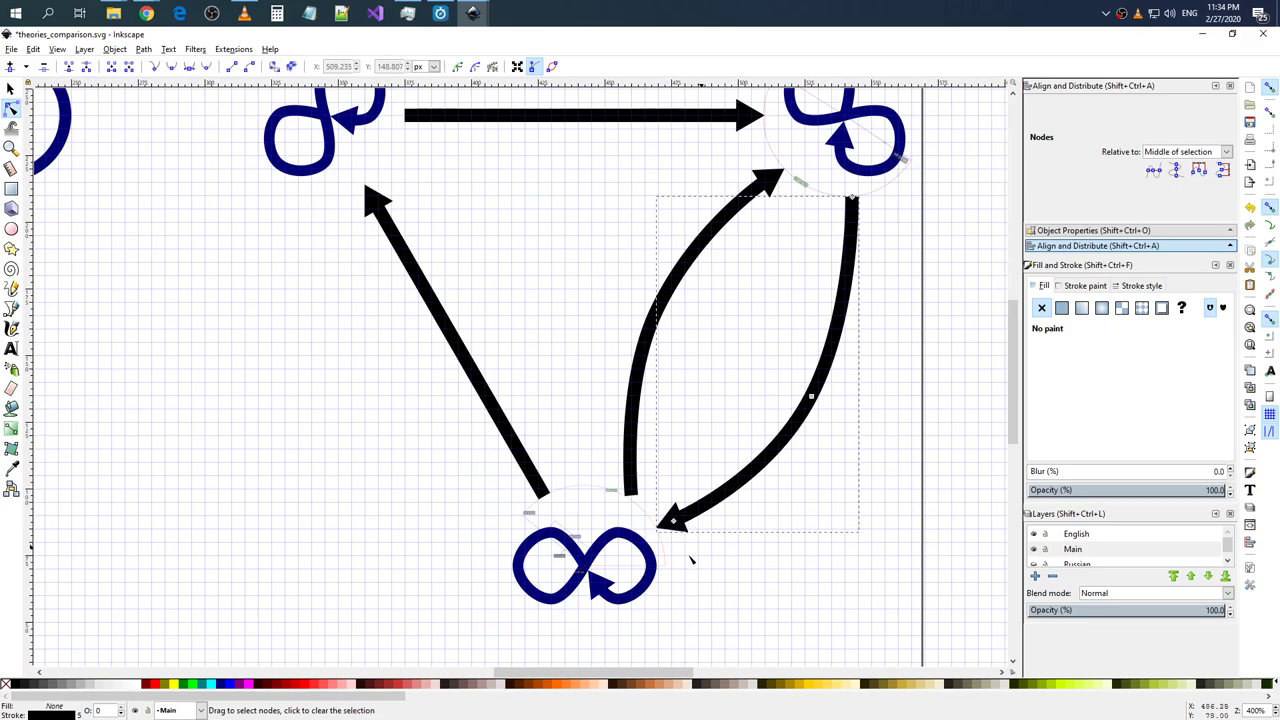
left_click(748, 578)
scroll(619, 690, "right", 3)
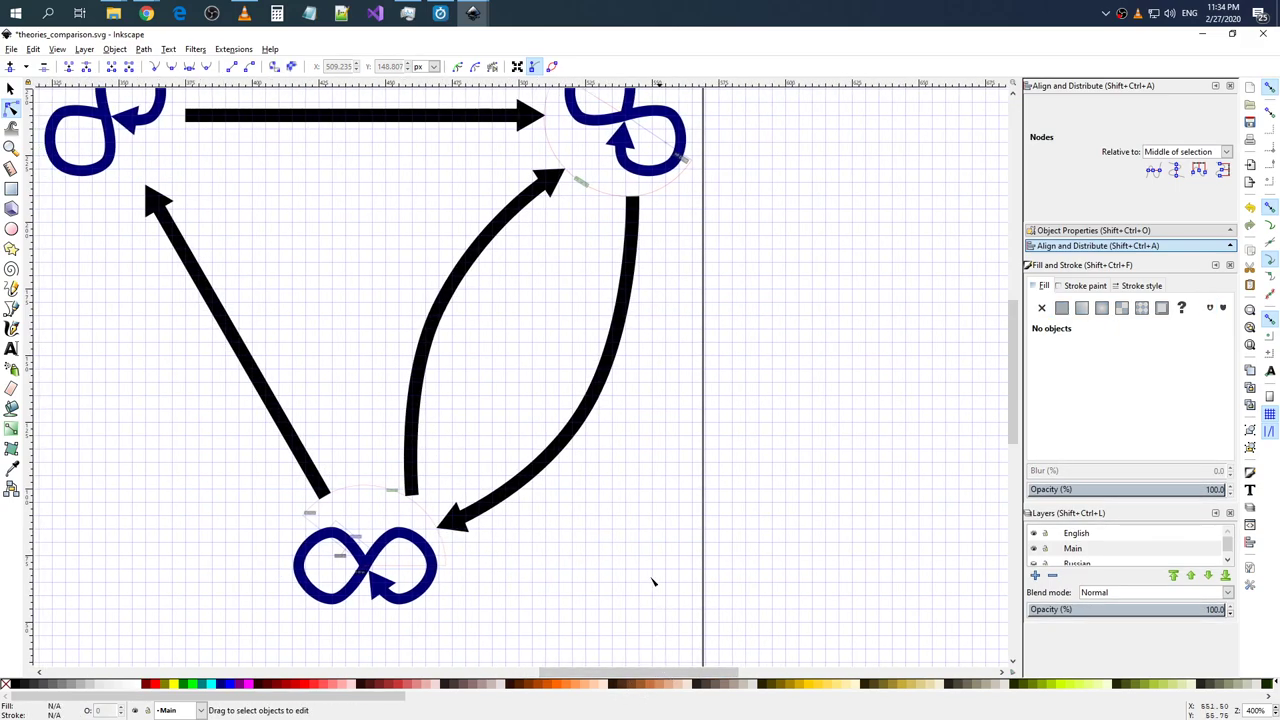
scroll(645, 545, "down", 2)
scroll(654, 517, "up", 1)
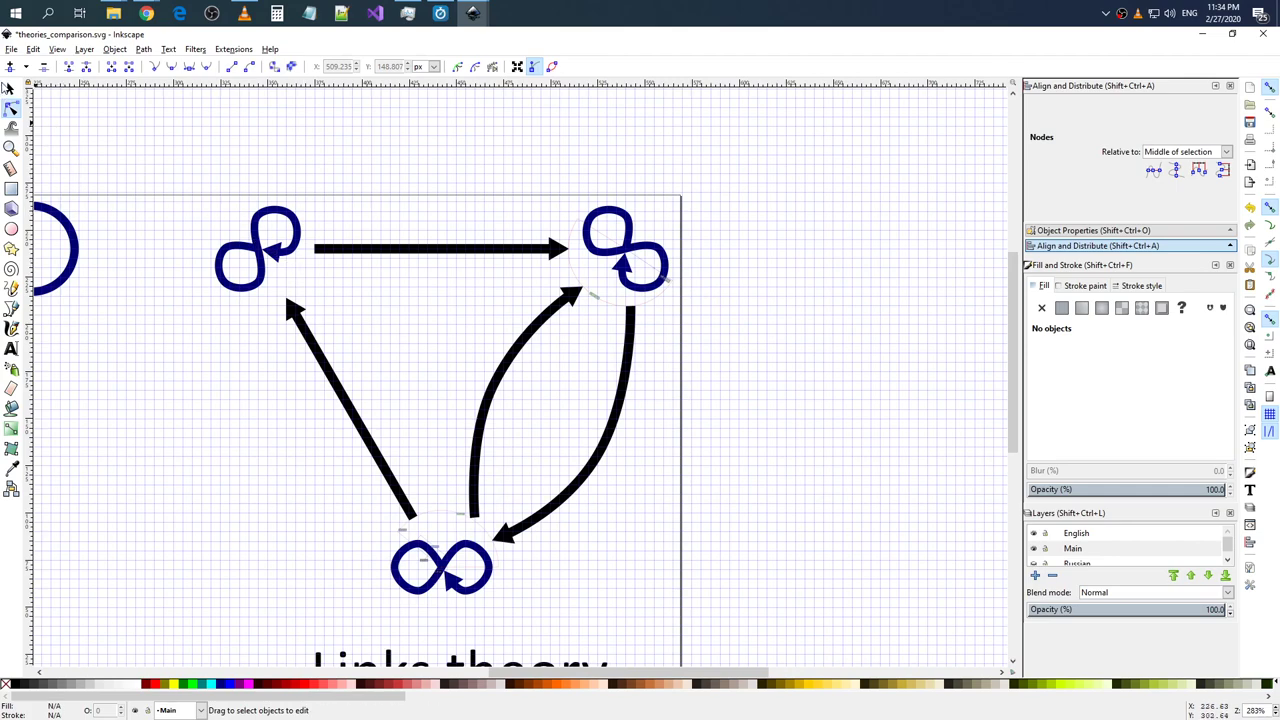
left_click(13, 89)
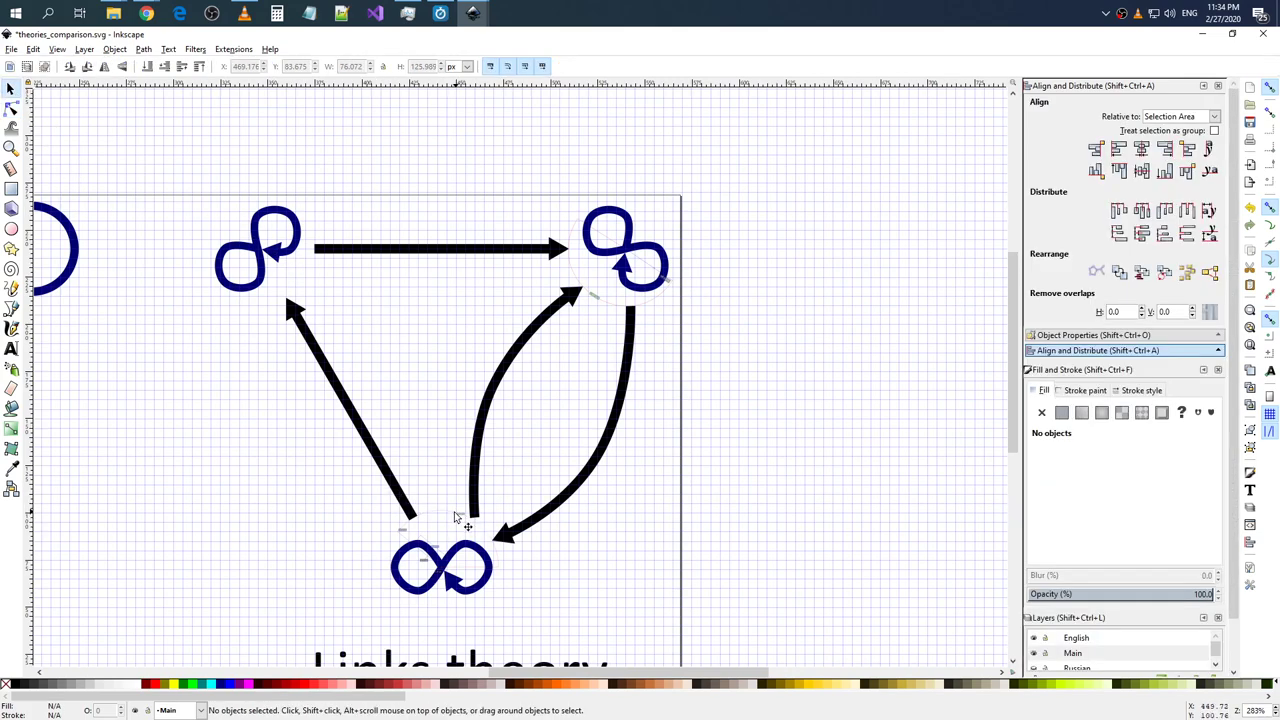
left_click(455, 517)
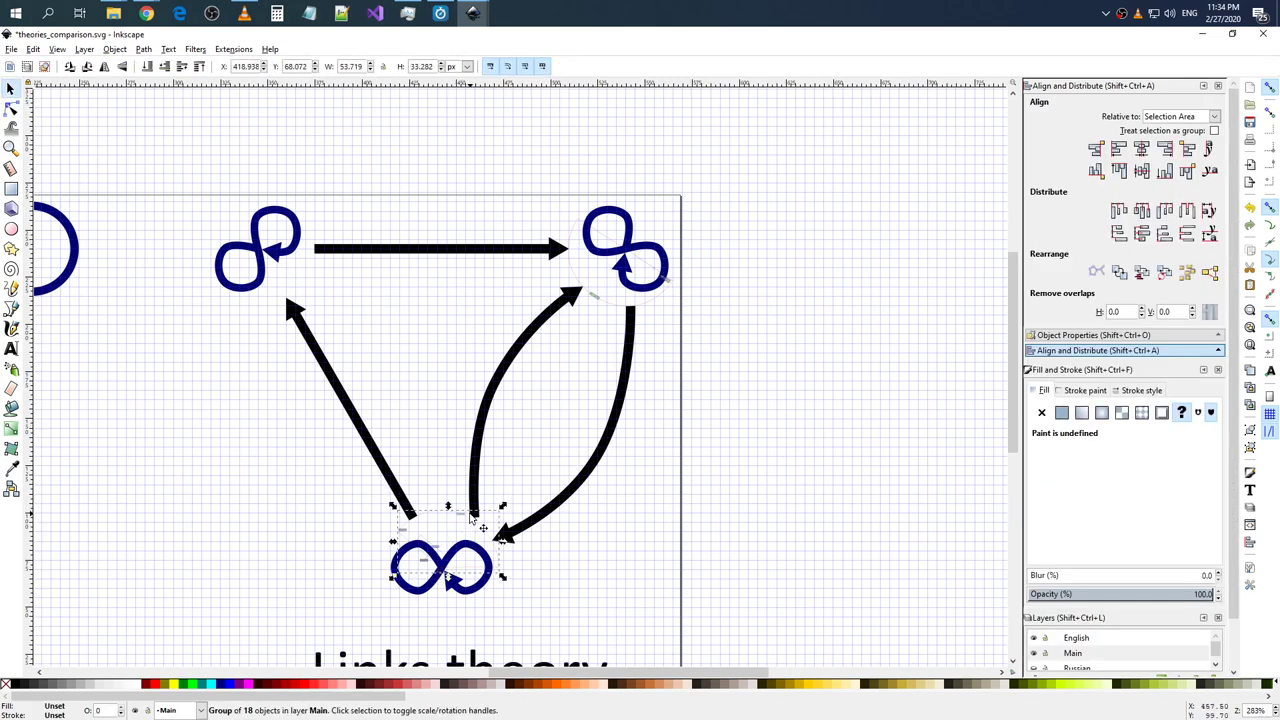
left_click(633, 494)
left_click(657, 302)
key("Escape")
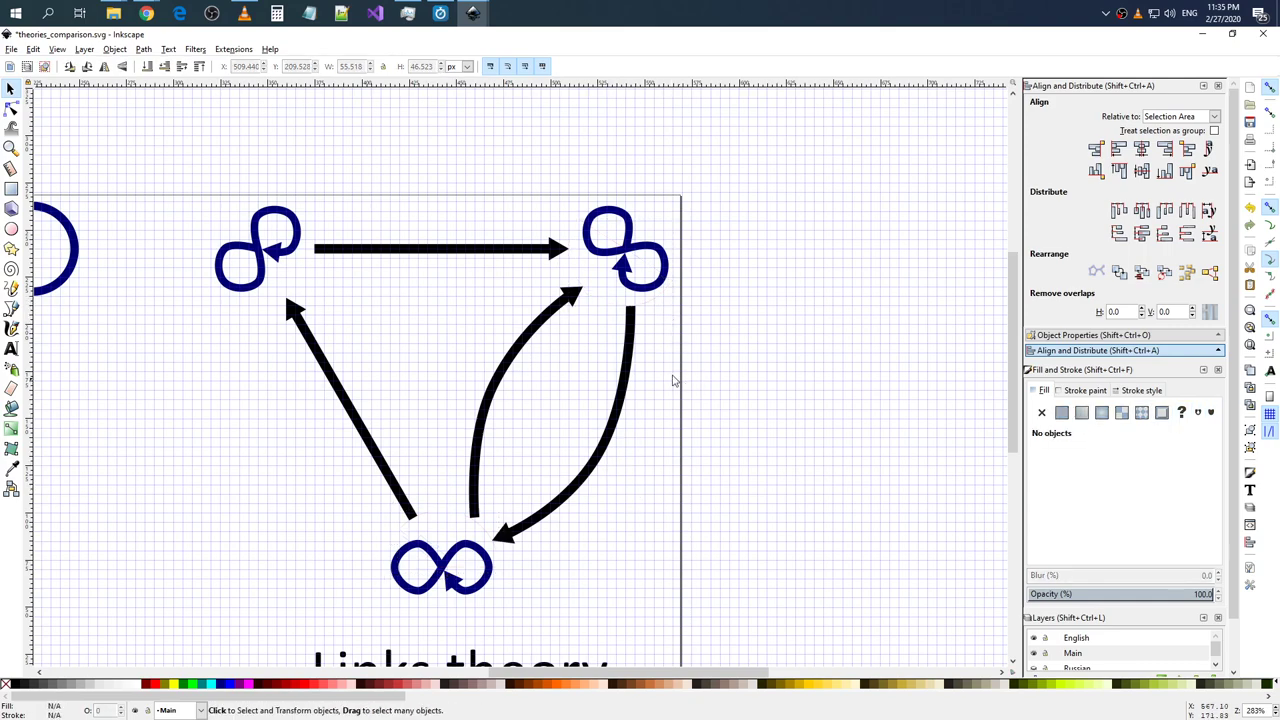
scroll(665, 348, "down", 2)
scroll(667, 350, "down", 2)
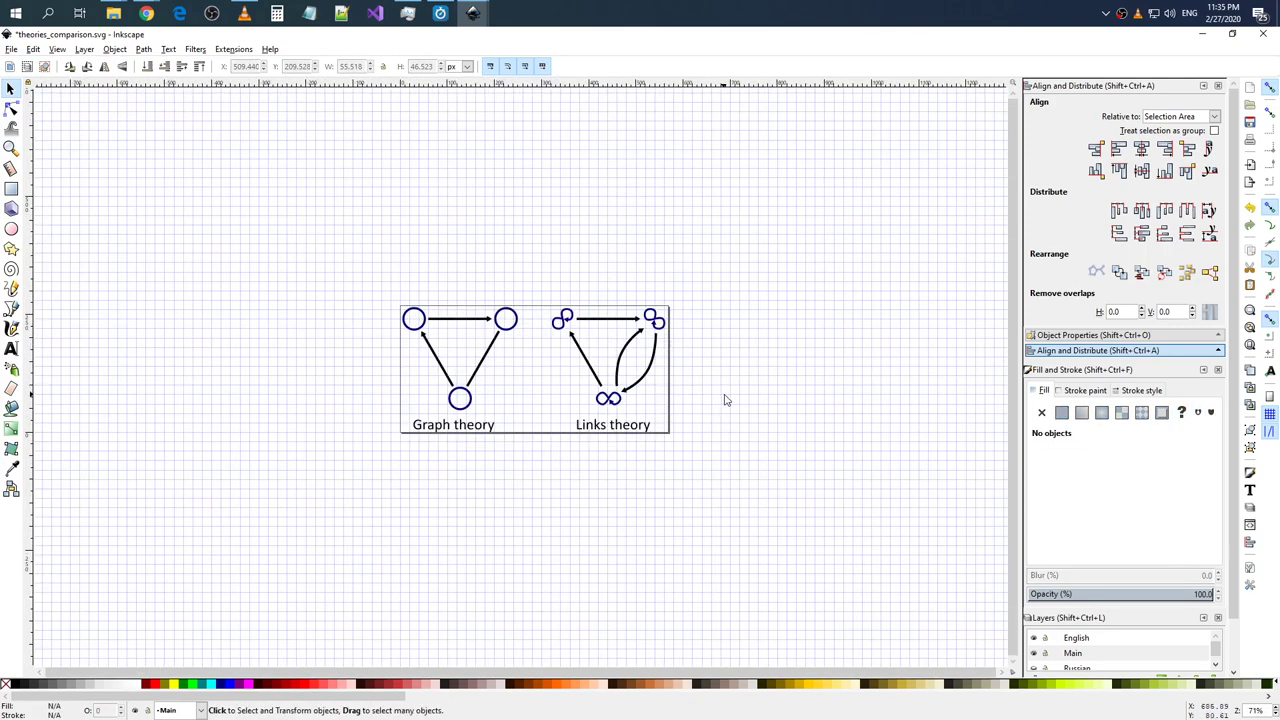
scroll(670, 325, "up", 5)
scroll(665, 326, "up", 1)
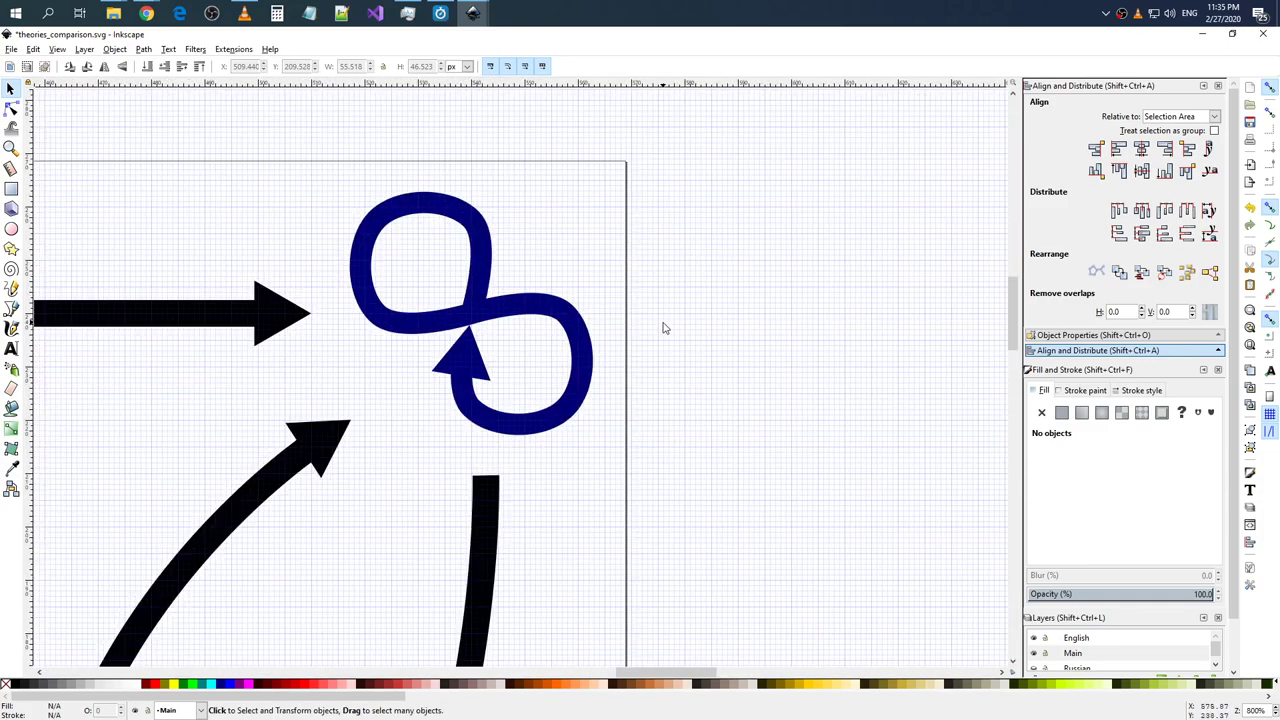
scroll(640, 331, "up", 1)
scroll(637, 332, "down", 7)
left_click_drag(497, 281, 634, 406)
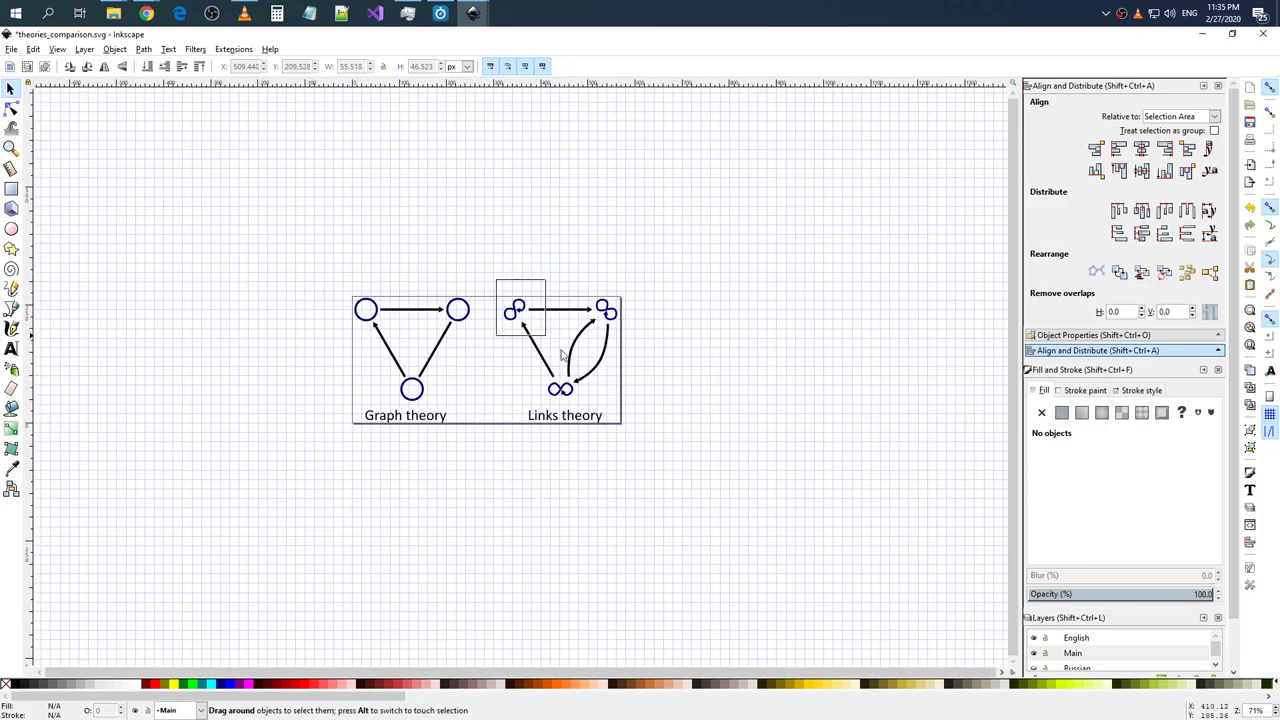
right_click(581, 364)
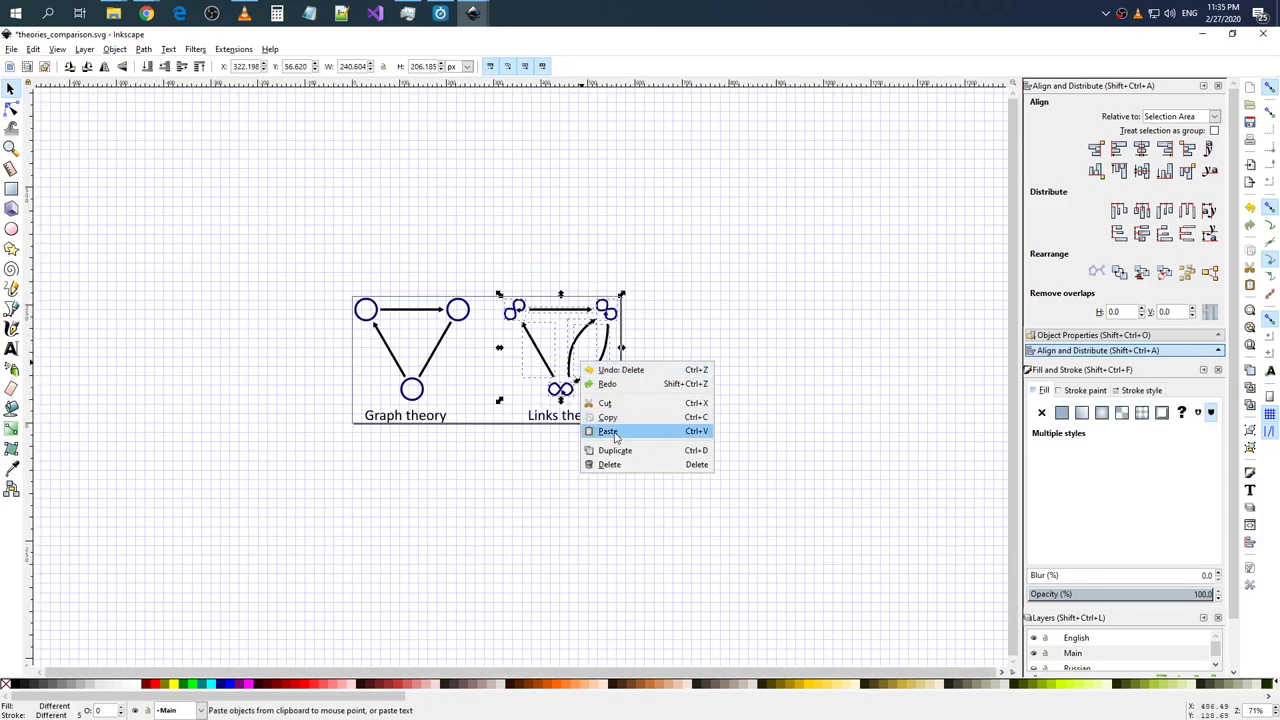
key("Escape")
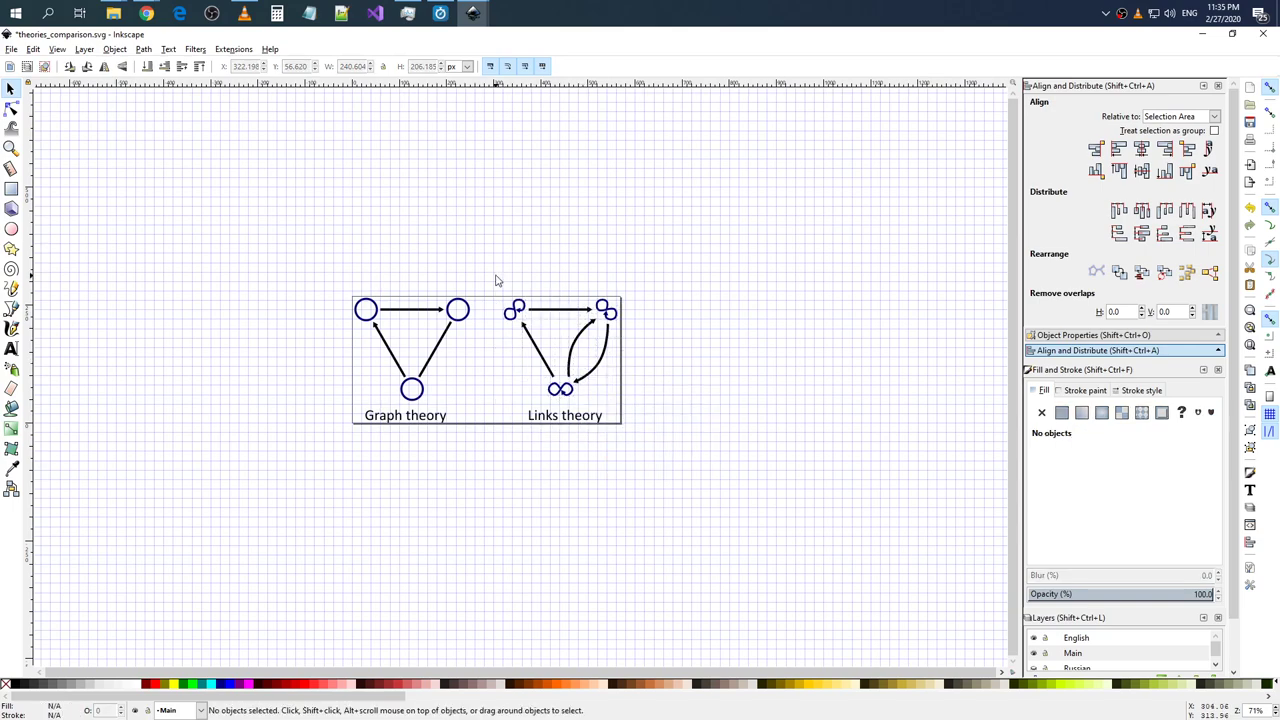
left_click_drag(491, 272, 637, 413)
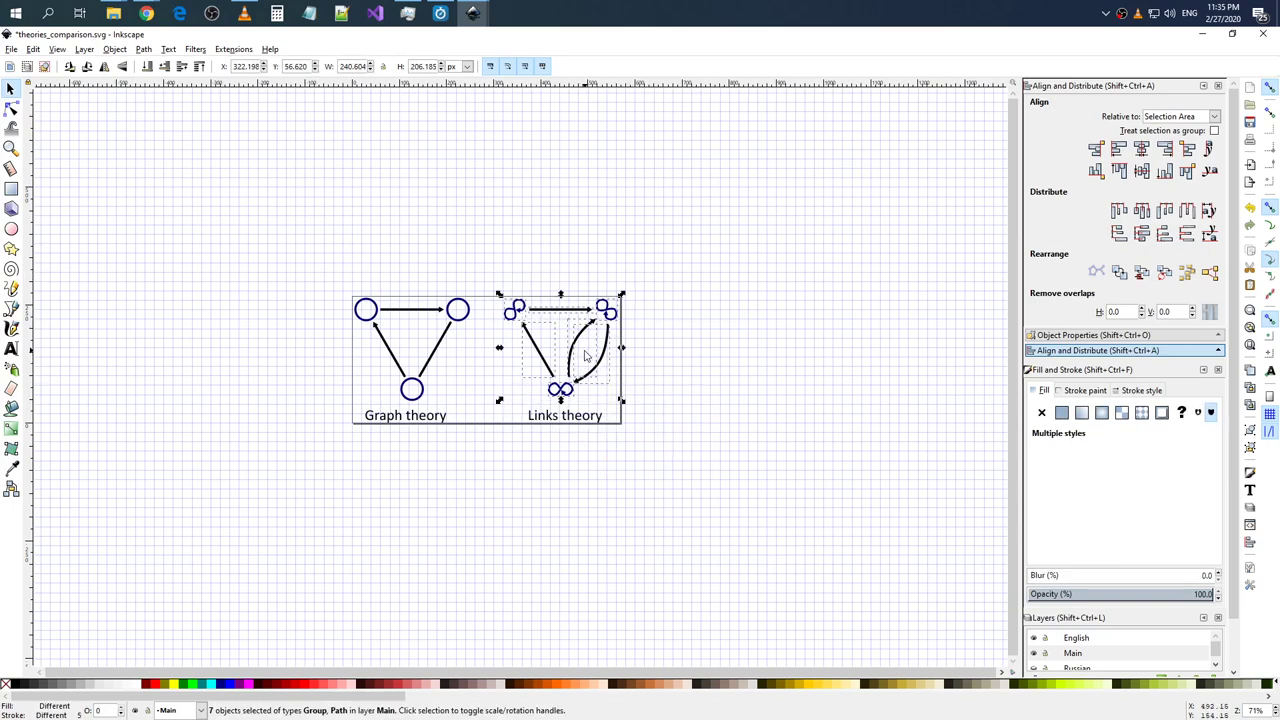
right_click(575, 348)
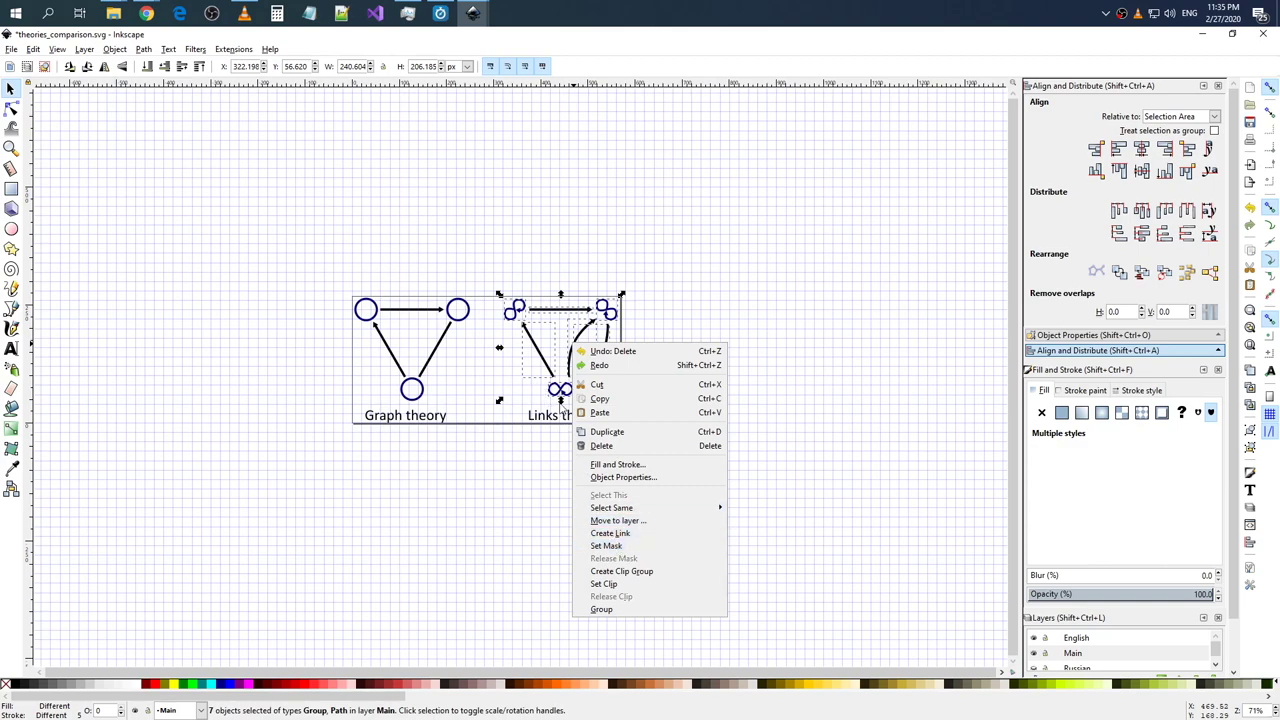
left_click(584, 486)
left_click(582, 426)
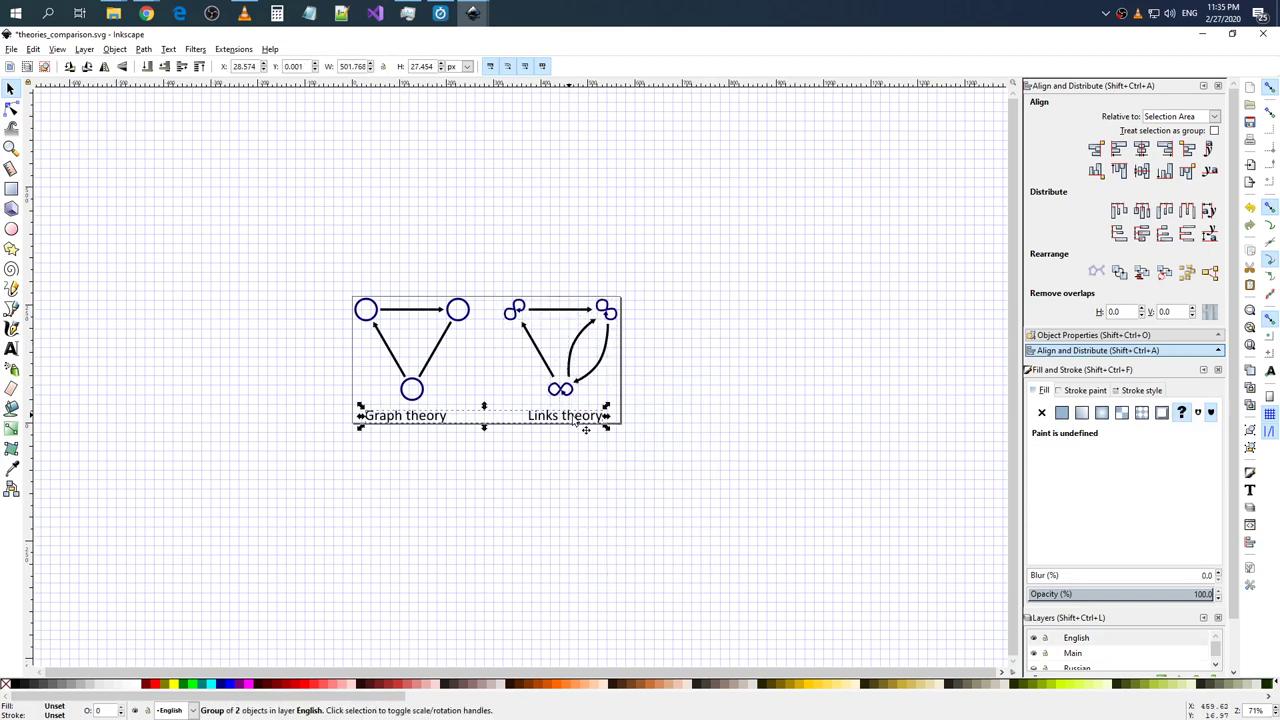
left_click(598, 460)
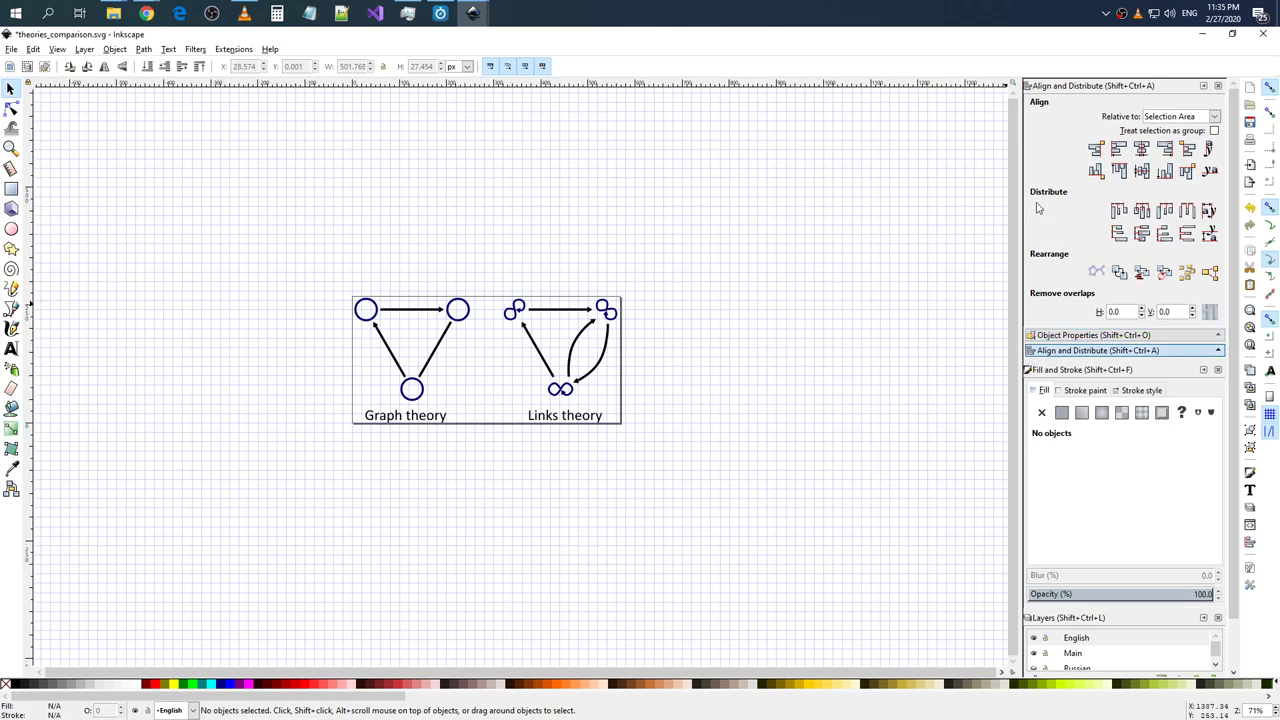
- Collapse the docked panels and show Layers, with Main active and the Russian layer hidden
left_click(1205, 88)
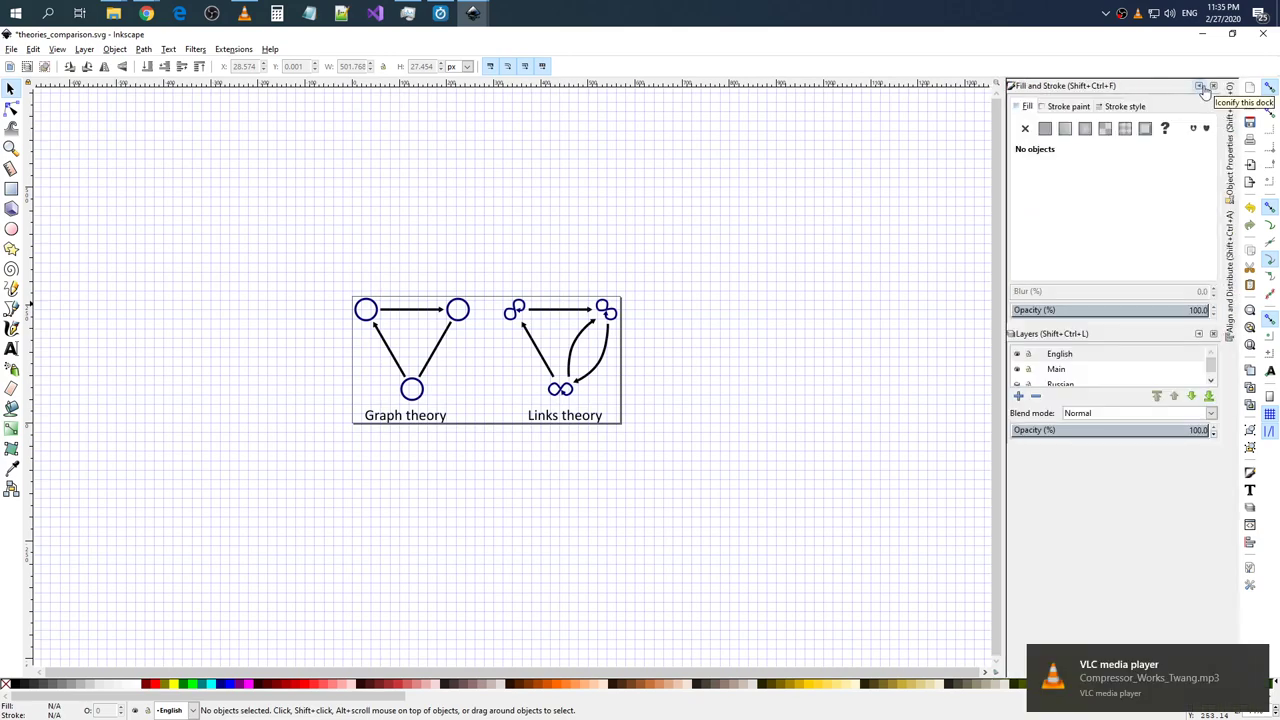
left_click(1205, 88)
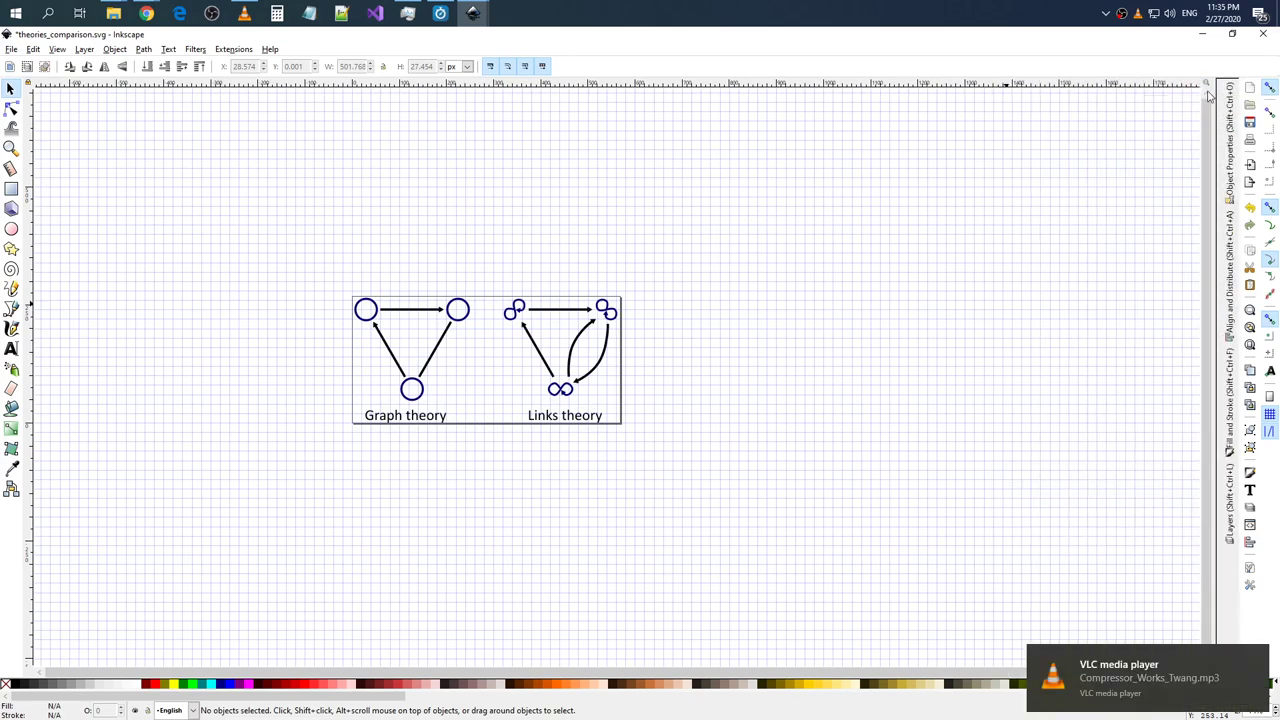
left_click(1231, 195)
left_click(1230, 370)
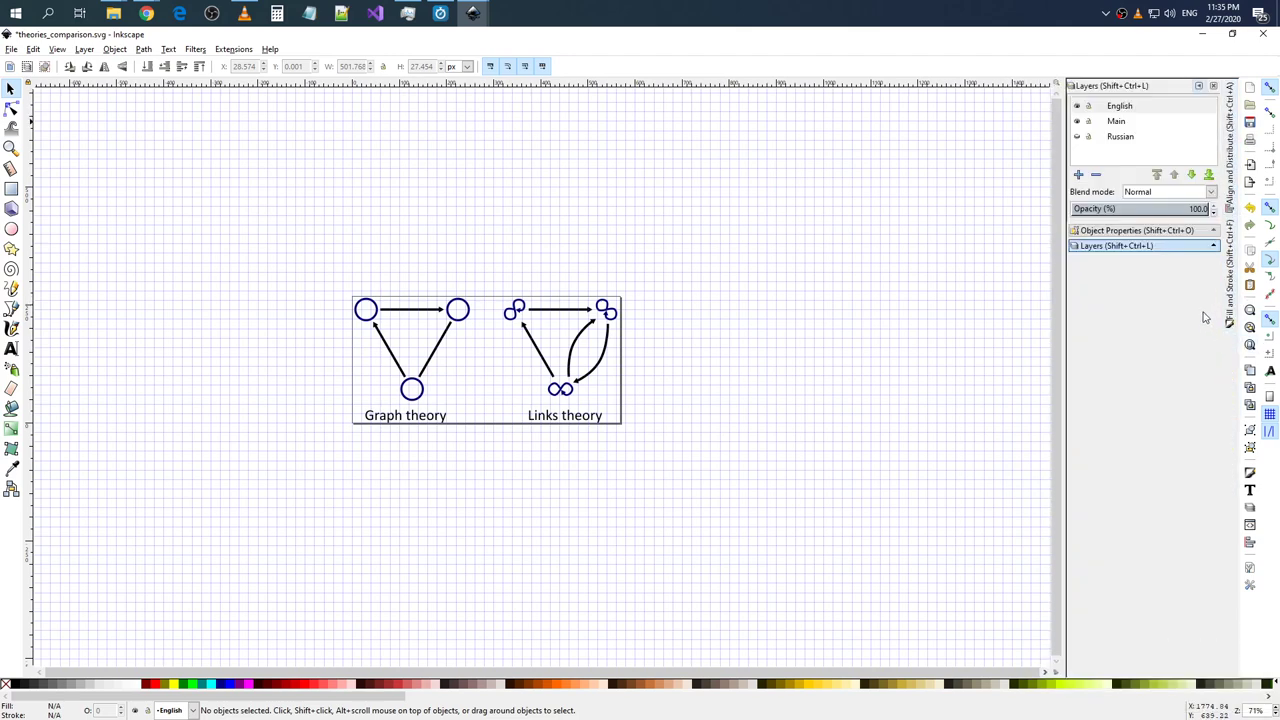
left_click(1115, 124)
left_click(1077, 137)
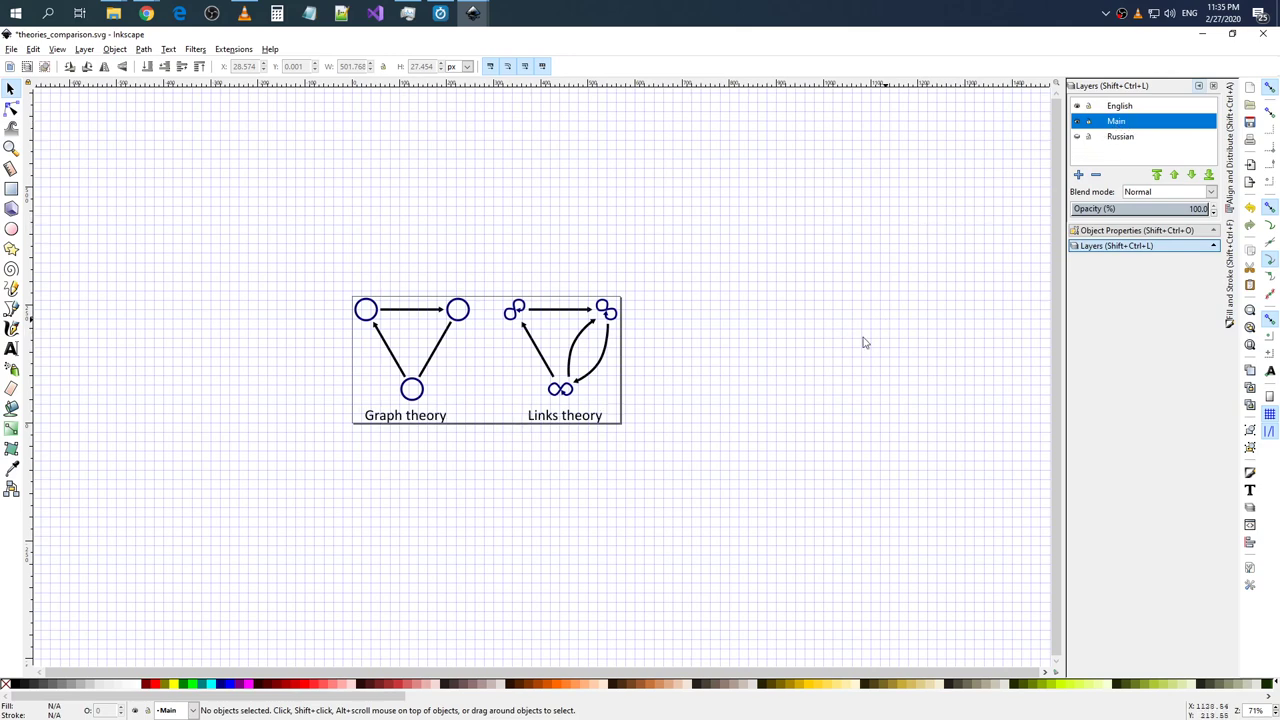
- Ungroup the English label group, then select the Graph theory triangle with its label
left_click(571, 419)
right_click(512, 421)
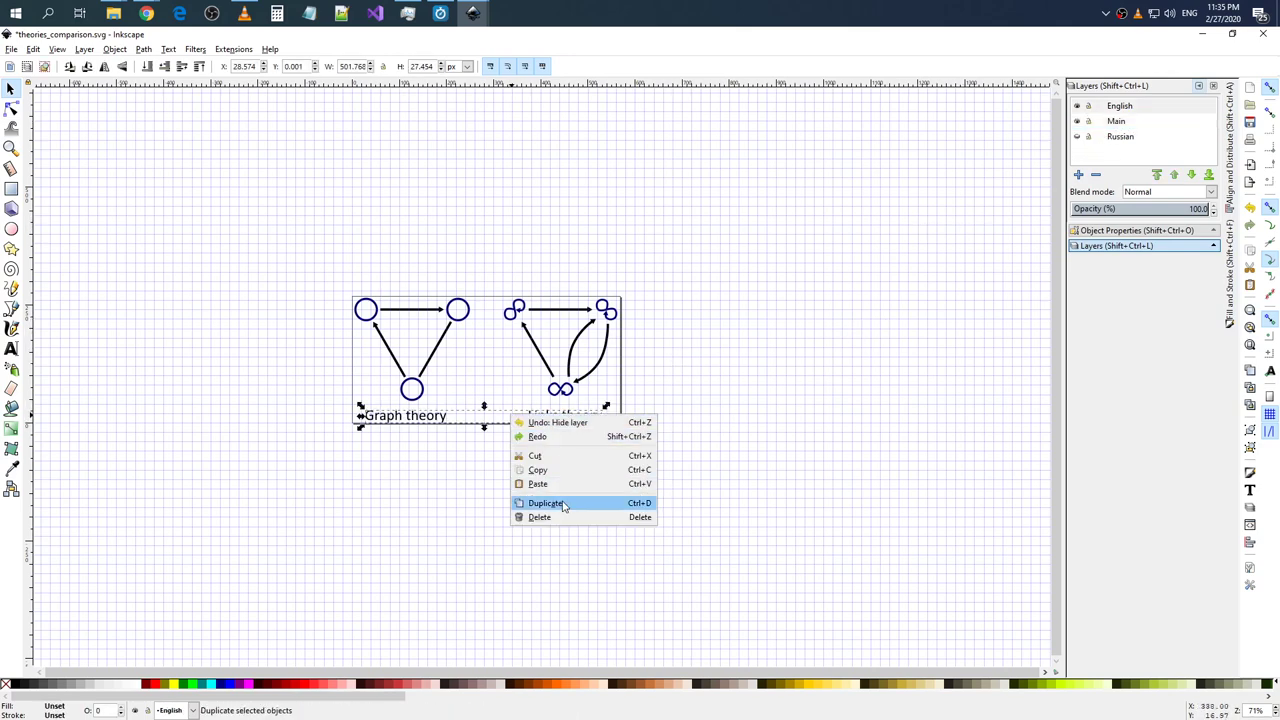
left_click(440, 430)
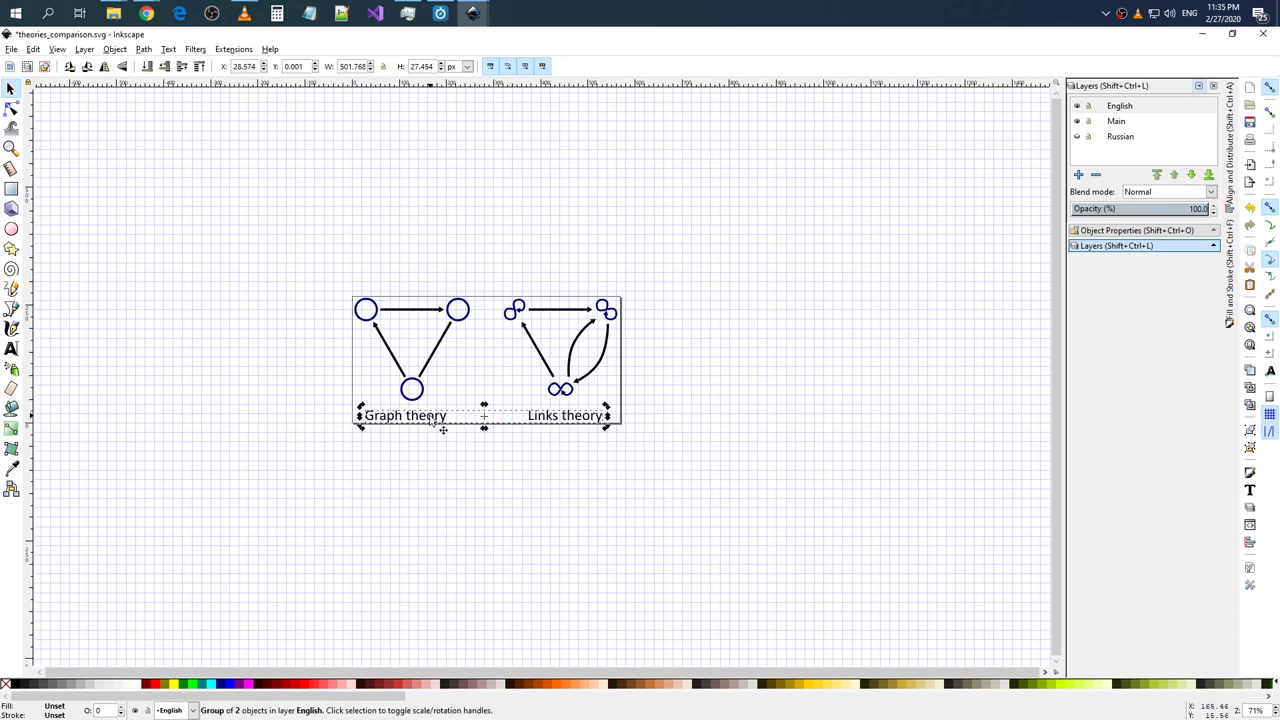
right_click(440, 427)
left_click(460, 677)
left_click(438, 425)
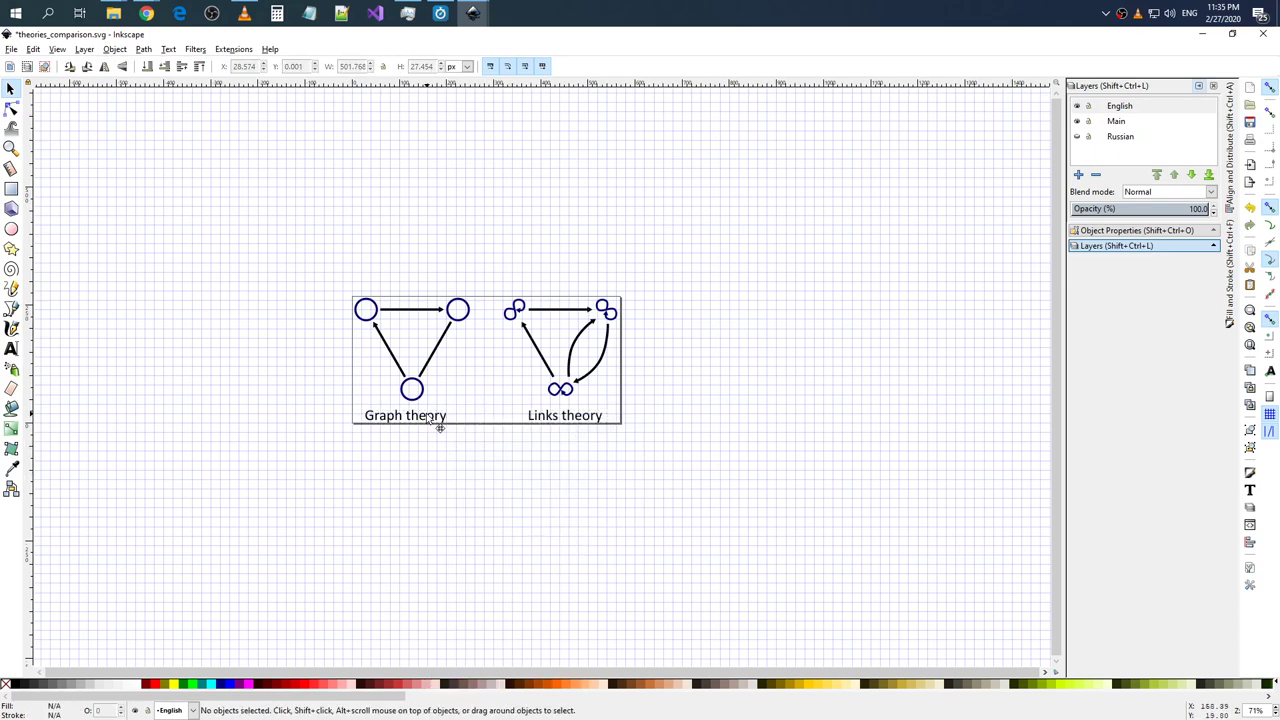
left_click(444, 356)
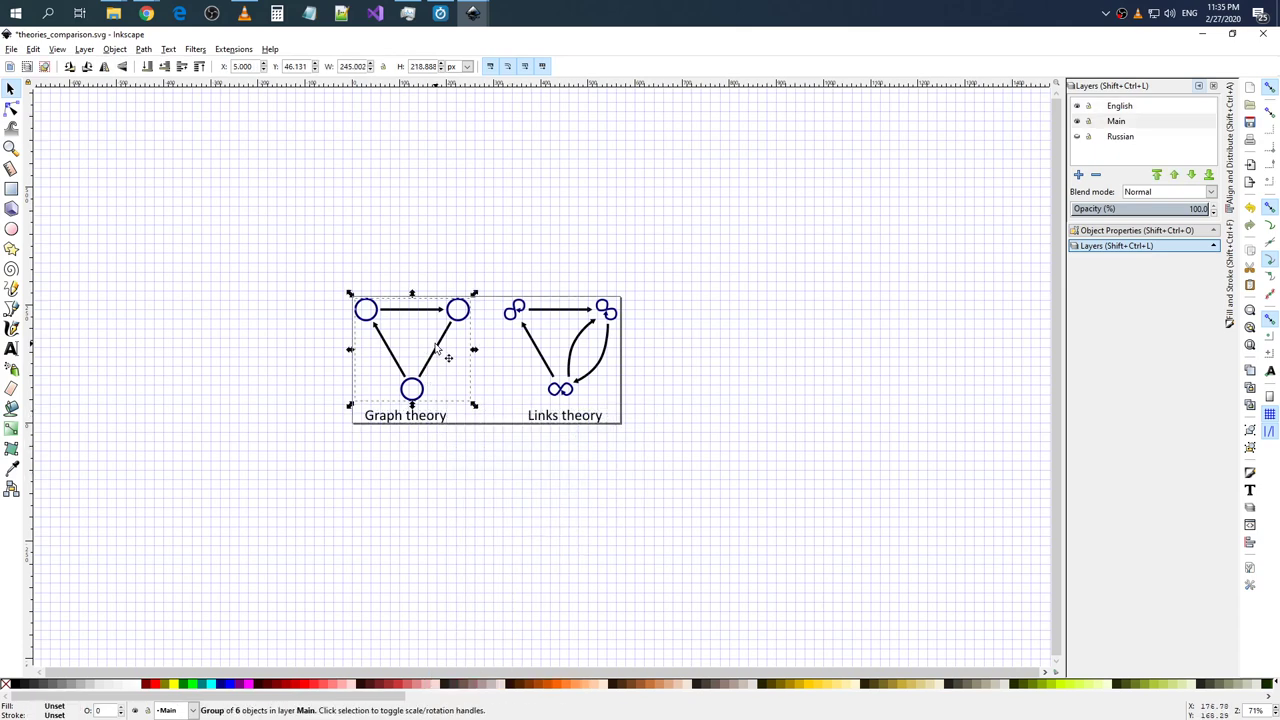
left_click(424, 419, "shift")
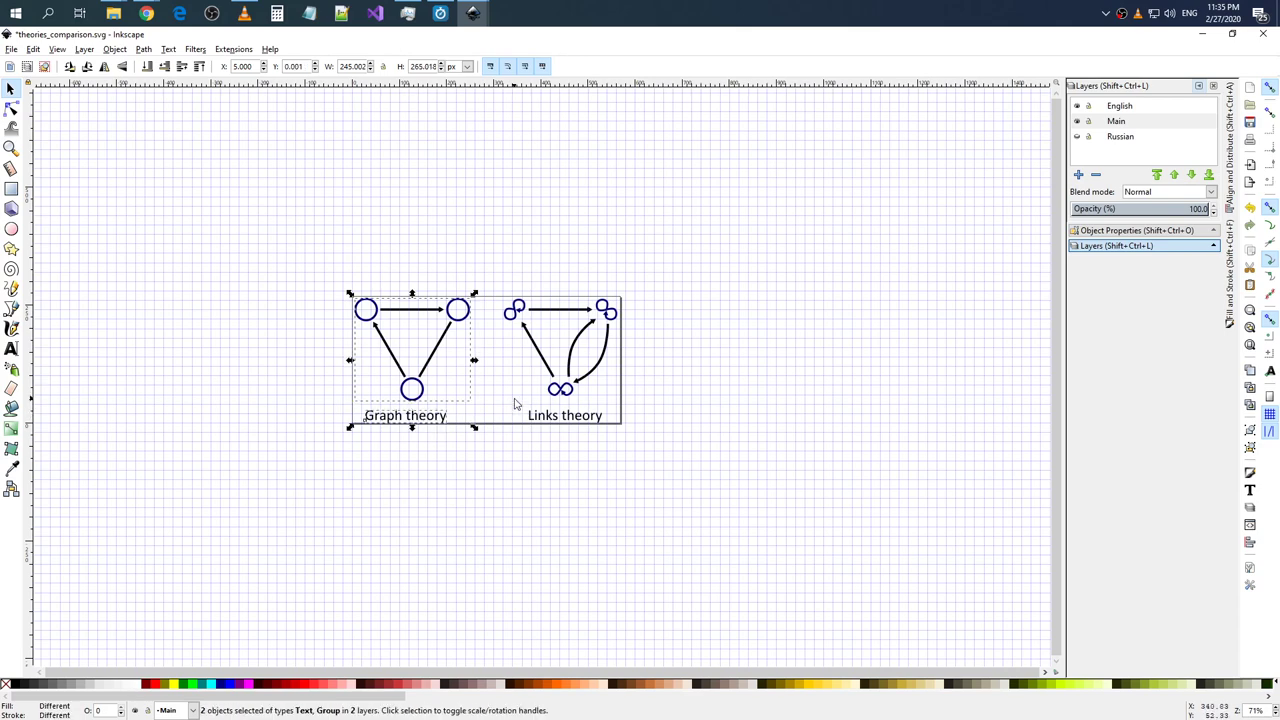
- Centre the Graph theory and Links theory labels under their diagrams on the vertical axis
left_click(1232, 160)
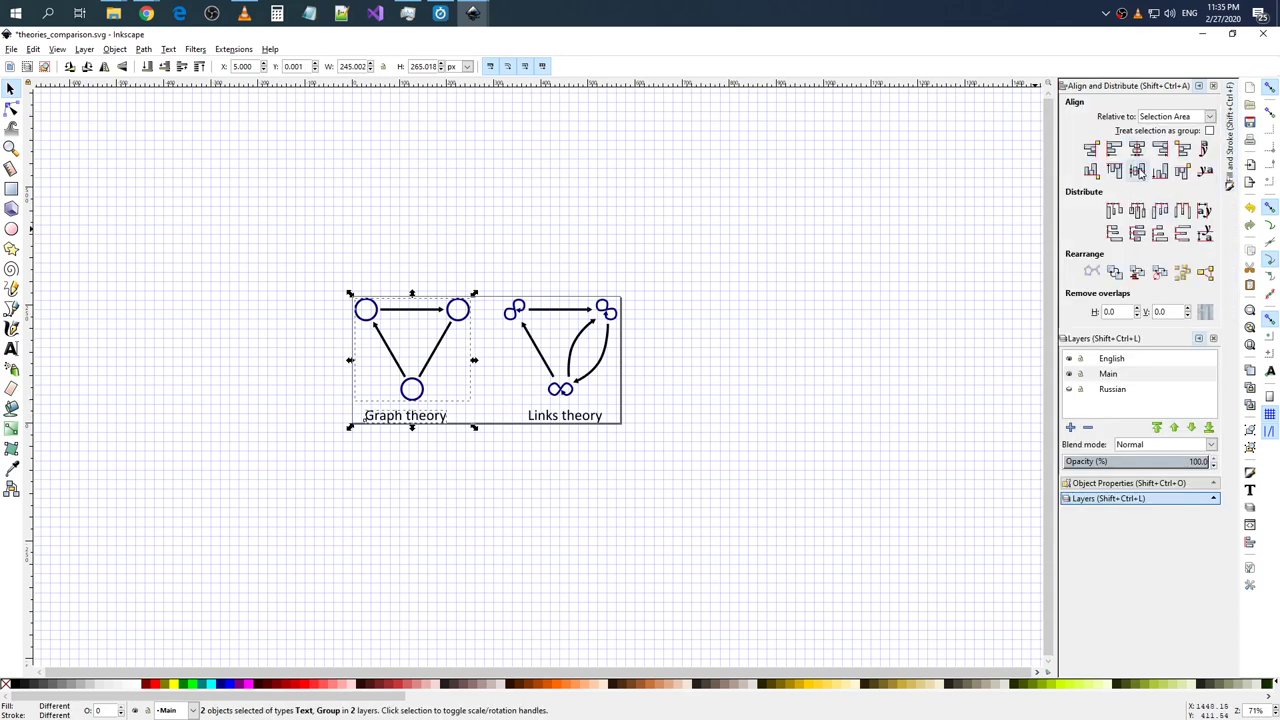
left_click(1138, 150)
left_click(585, 368)
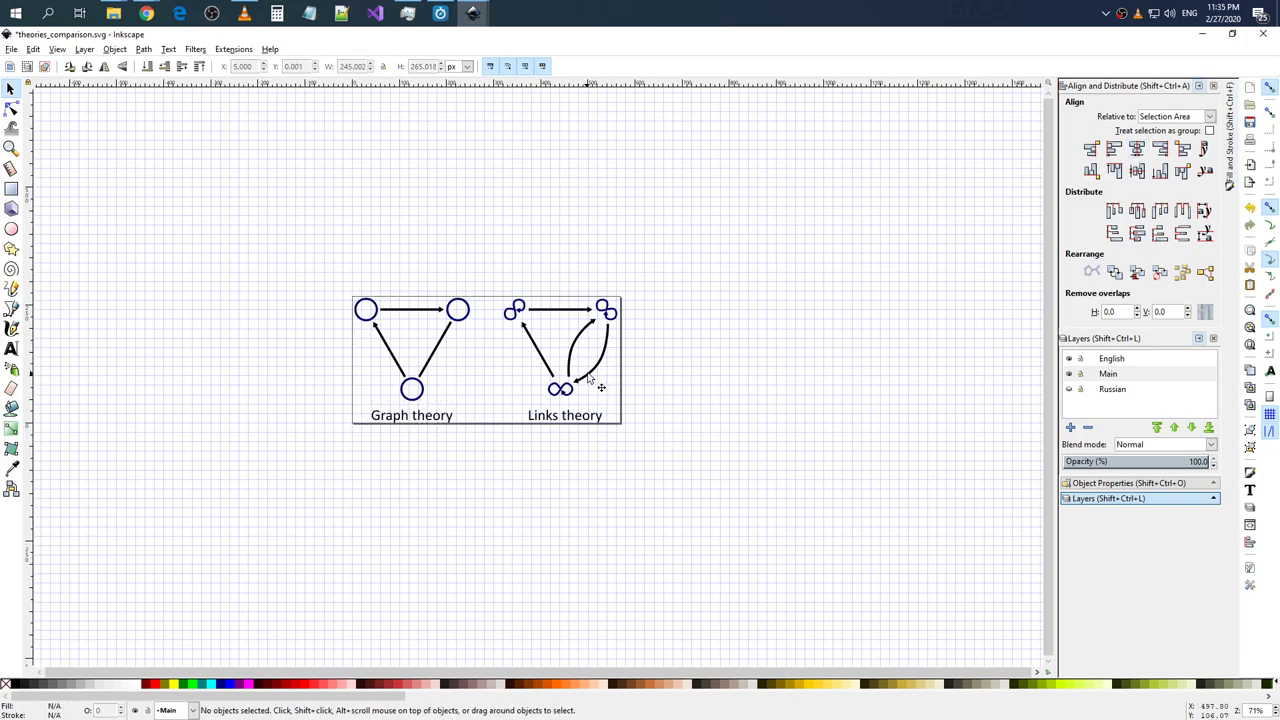
left_click(589, 378)
left_click(582, 416, "shift")
left_click(1137, 150)
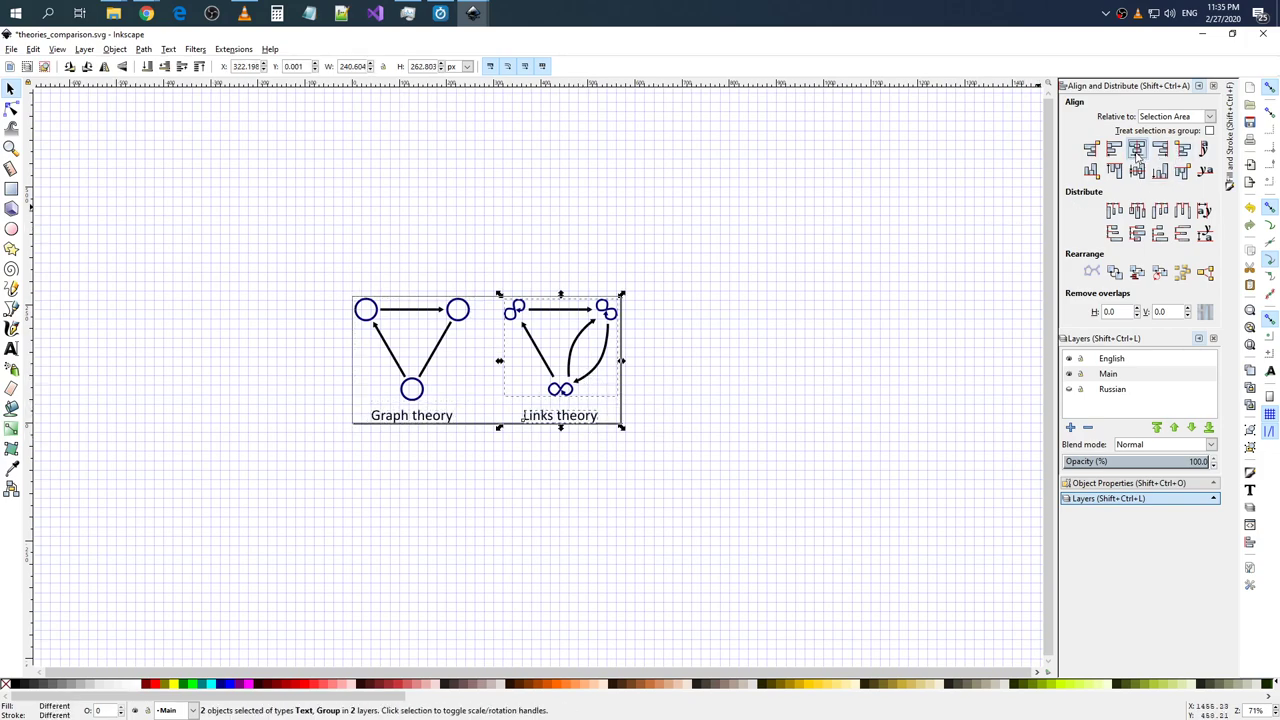
left_click(750, 362)
- Select the Graph theory label and test nudging it up and back down
left_click(557, 420)
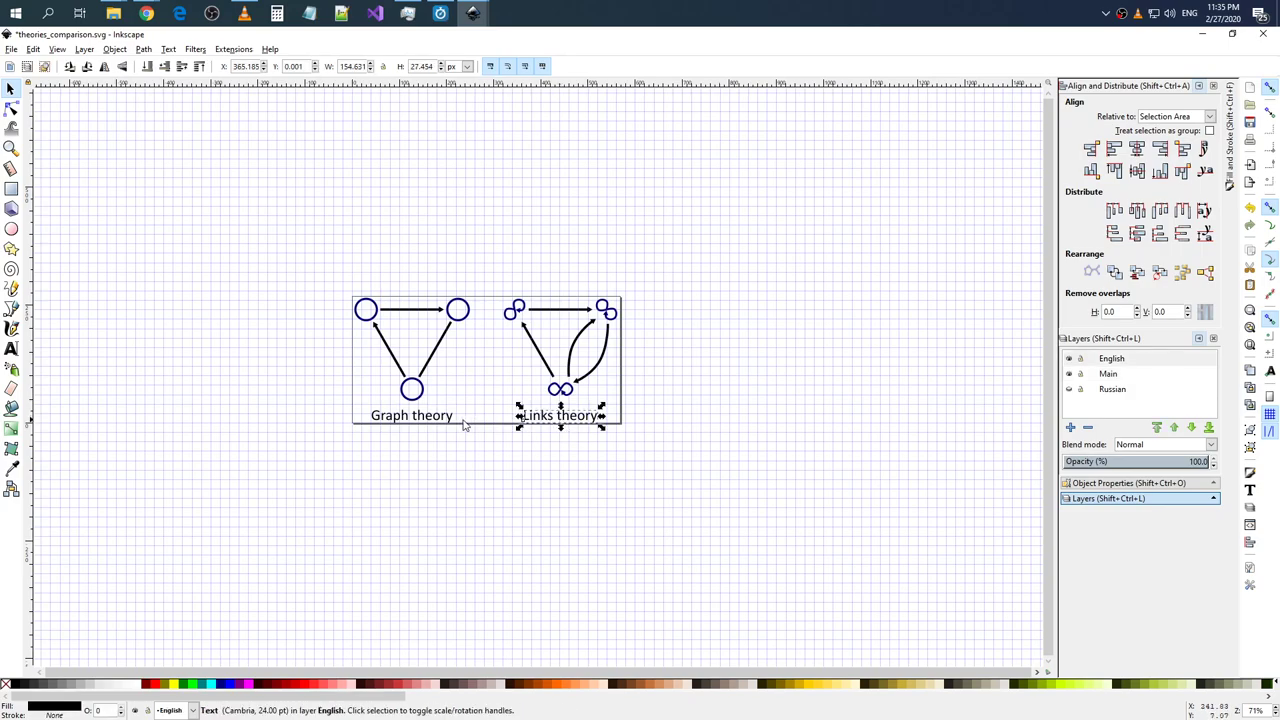
left_click(423, 418)
scroll(436, 428, "up", 1)
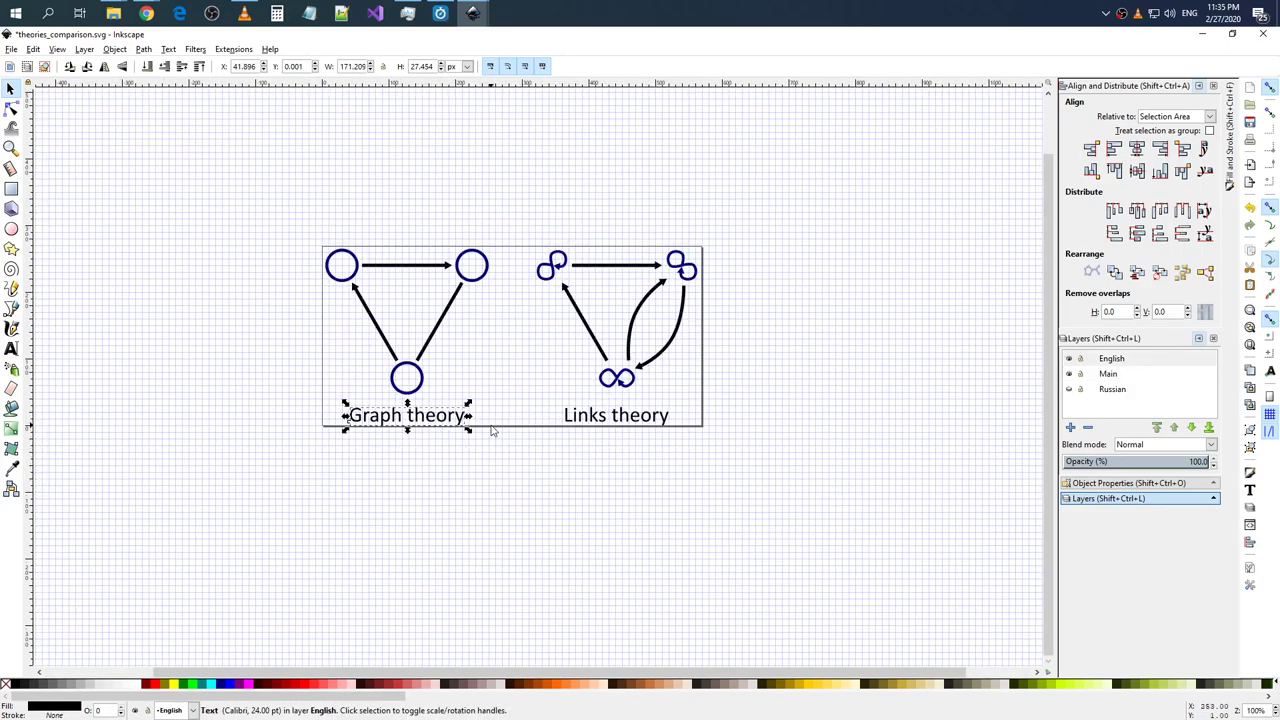
scroll(520, 437, "up", 2, "ctrl")
scroll(520, 437, "up", 4, "ctrl")
scroll(290, 415, "up", 1, "ctrl")
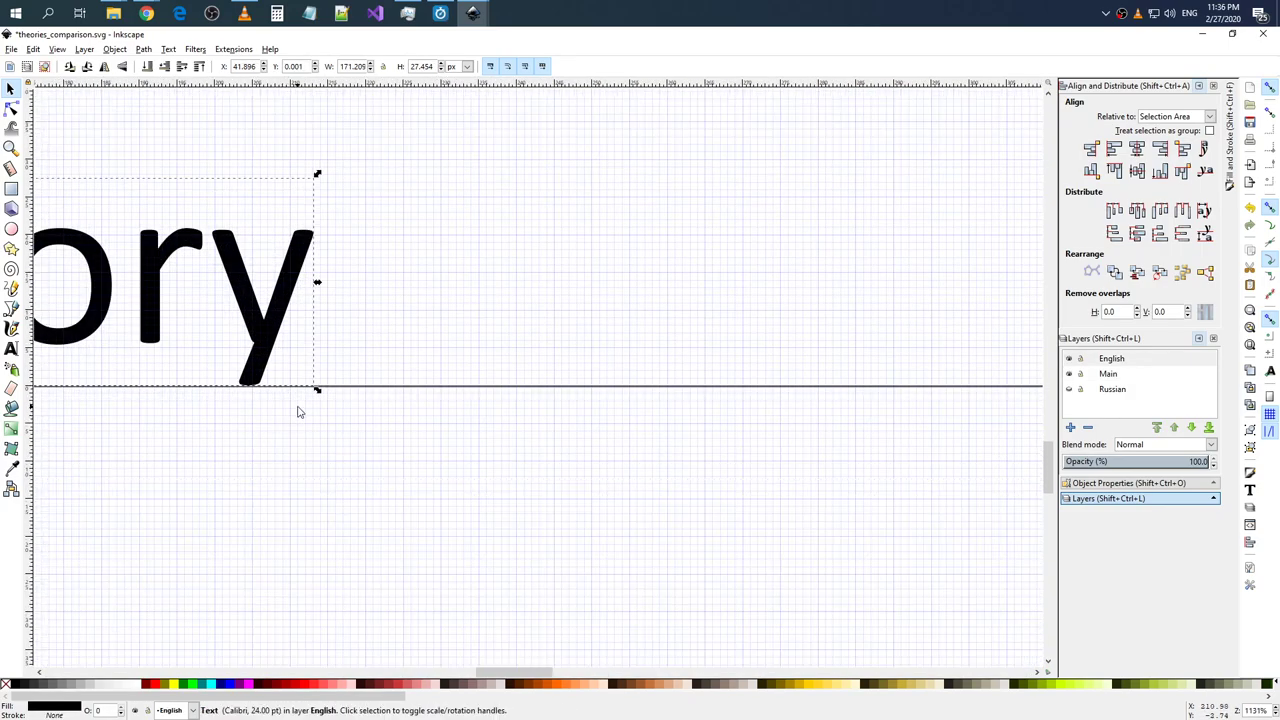
scroll(297, 409, "down", 4, "ctrl")
scroll(300, 409, "down", 2, "ctrl")
left_click(505, 393)
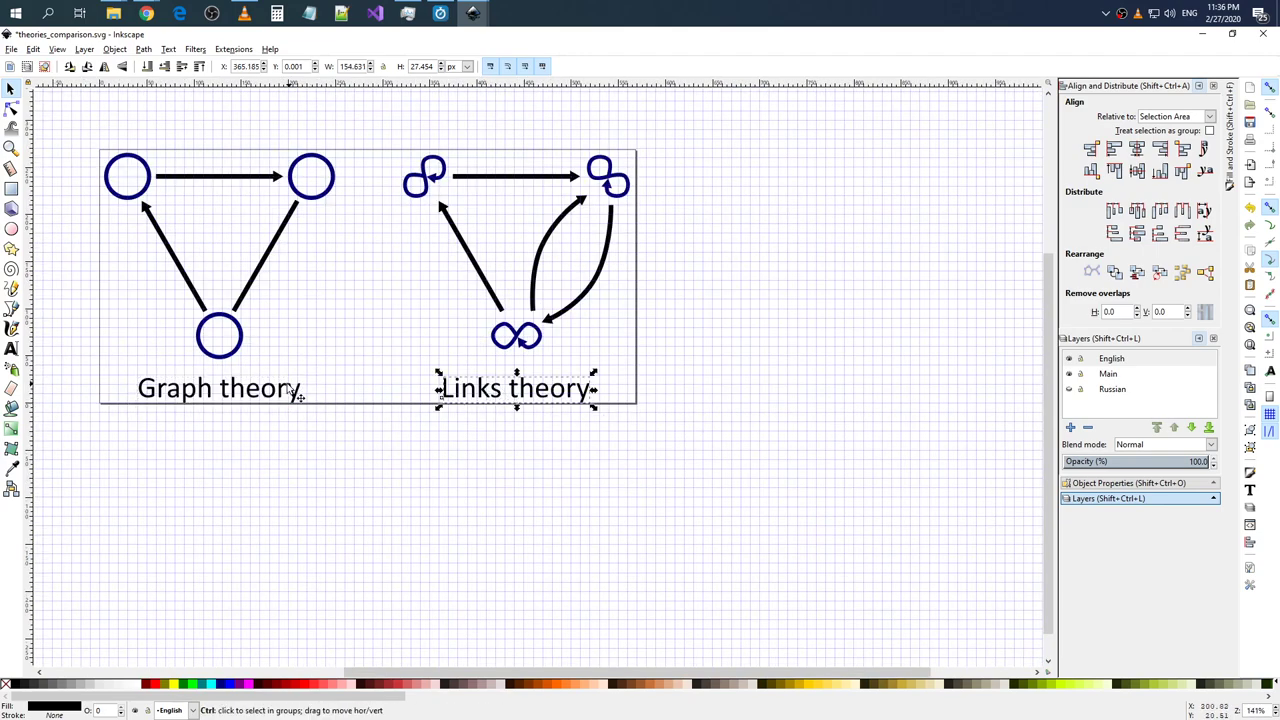
left_click(292, 390)
key("Up")
key("Up")
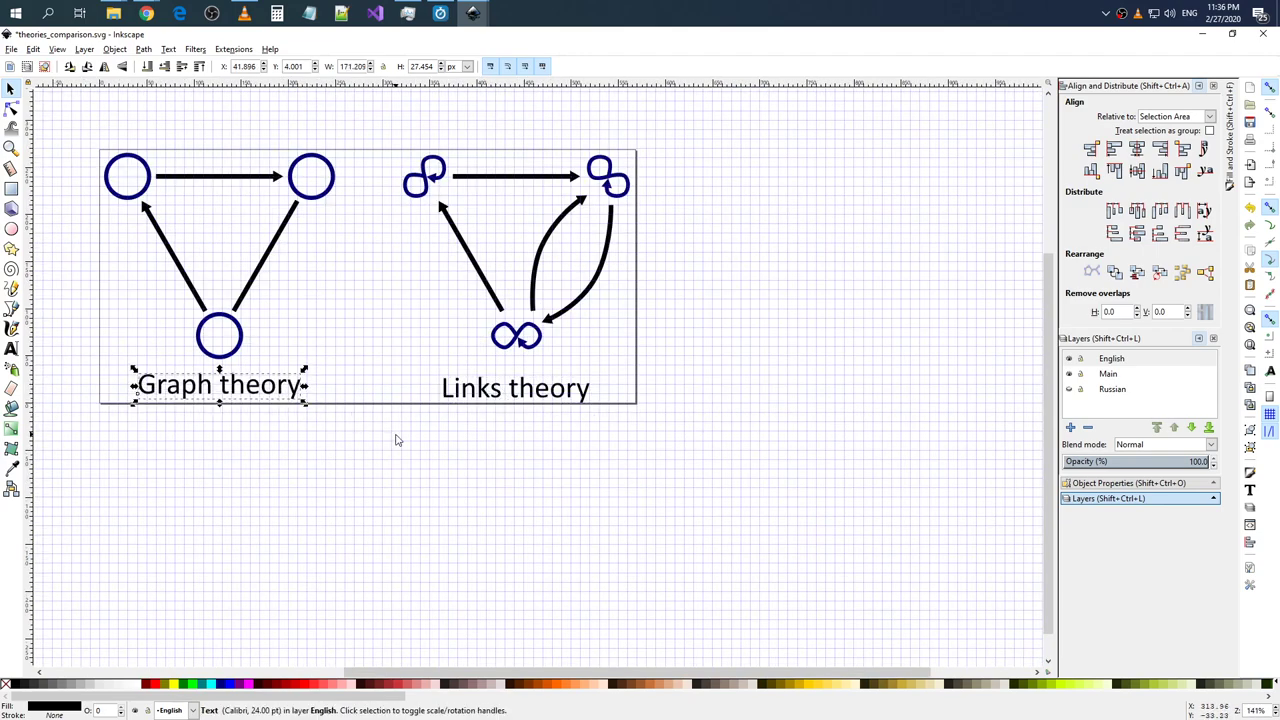
key("Down")
key("Down")
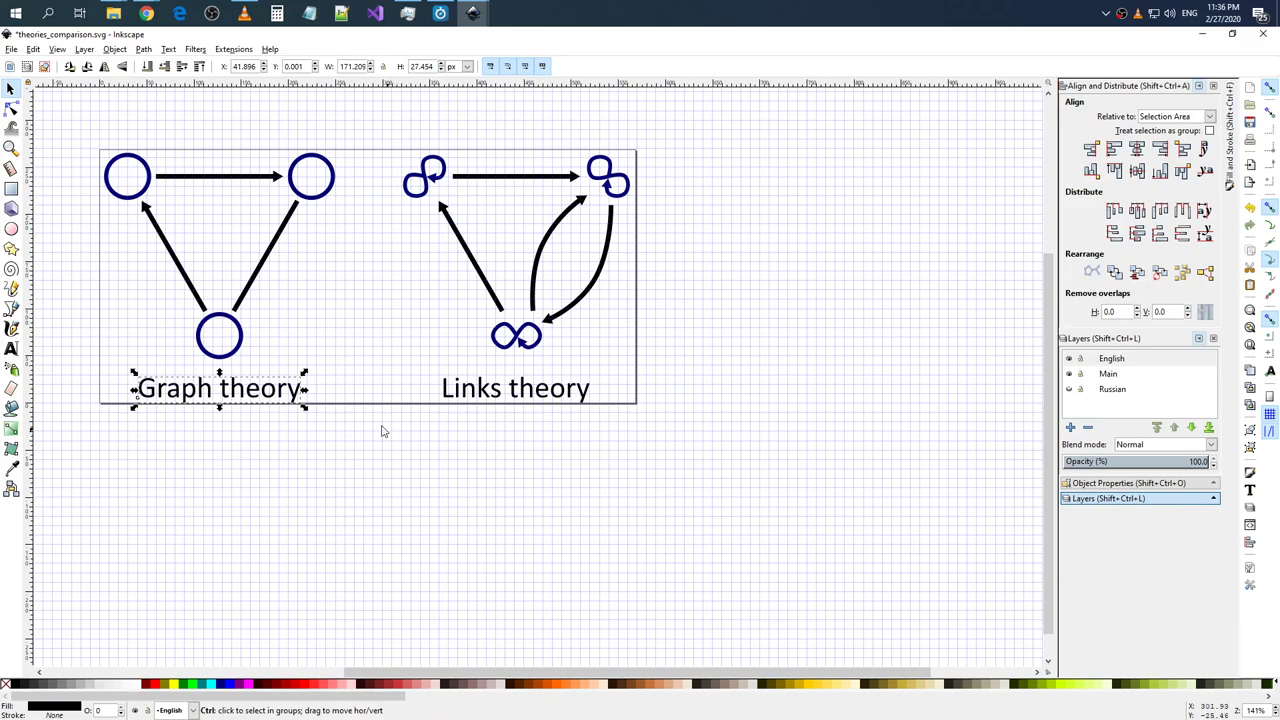
- Fine-tune the Graph theory label's position with arrow and Alt-arrow nudges to Y 5.001 px
scroll(321, 428, "up", 7, "ctrl")
left_click_drag(520, 671, 490, 671)
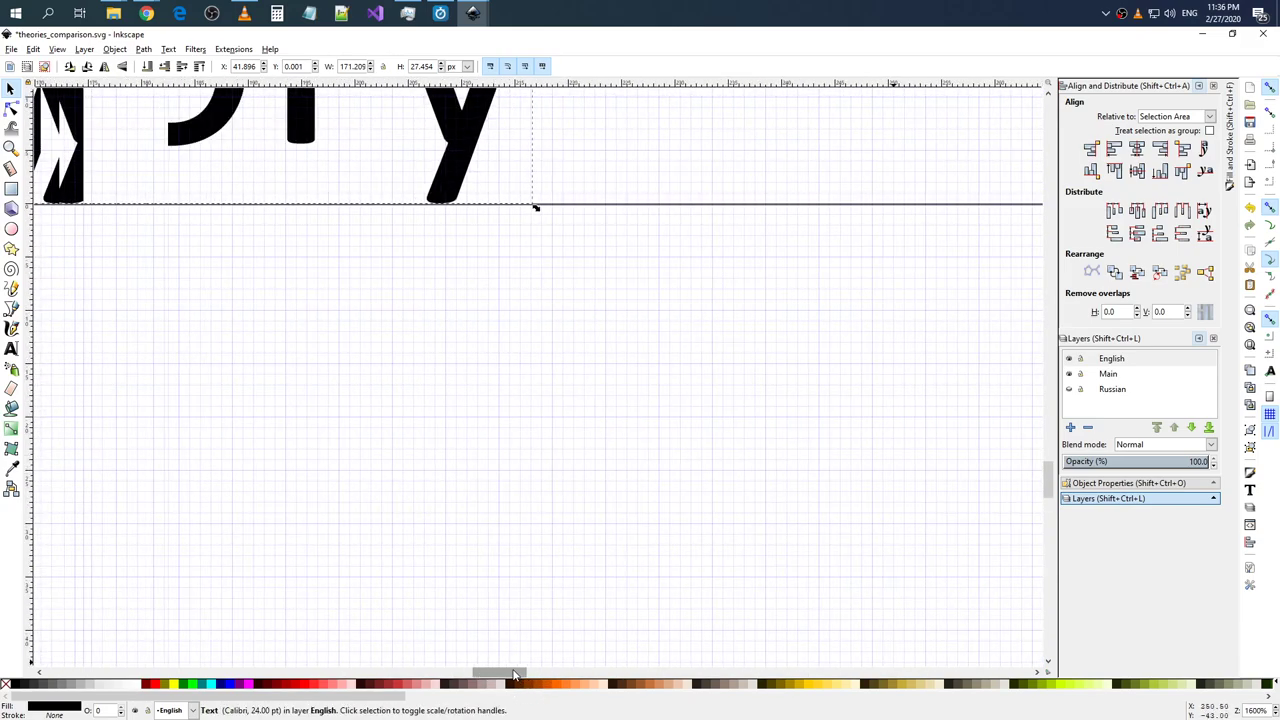
scroll(540, 393, "up", 2)
key("Up")
key("Up")
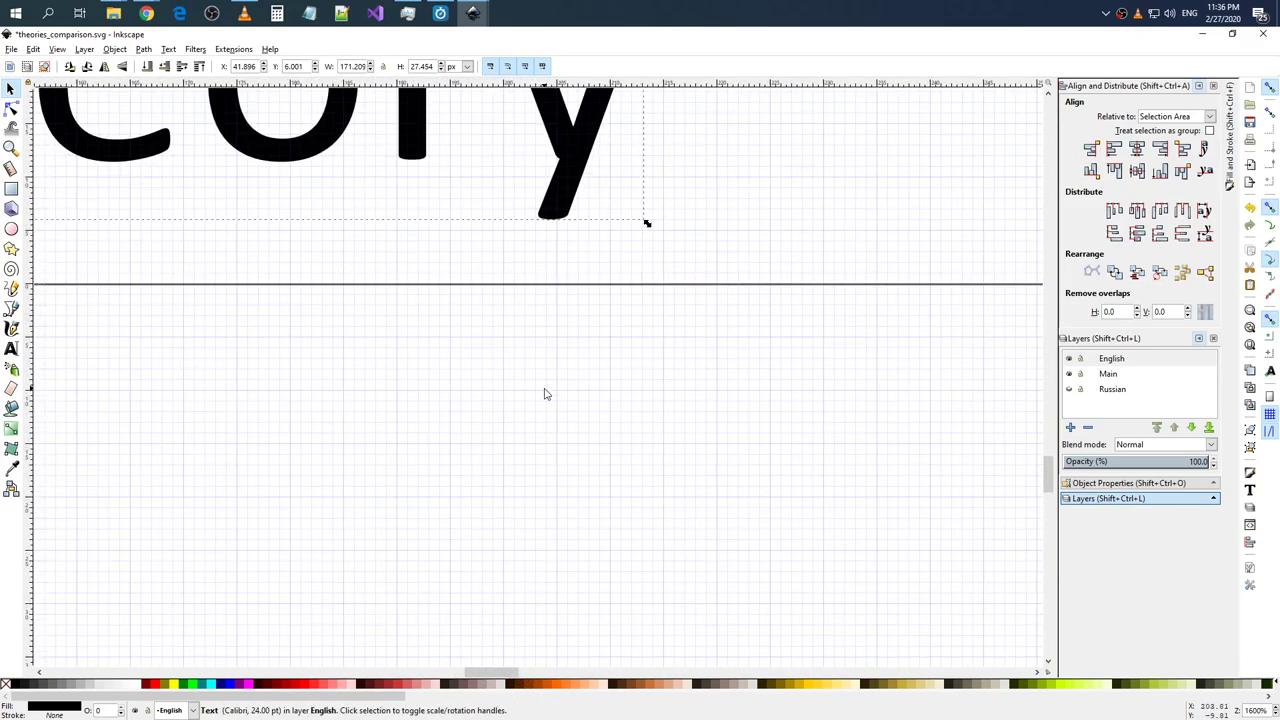
key("Up")
key("alt+Down")
key("alt+Down")
key("alt+Down")
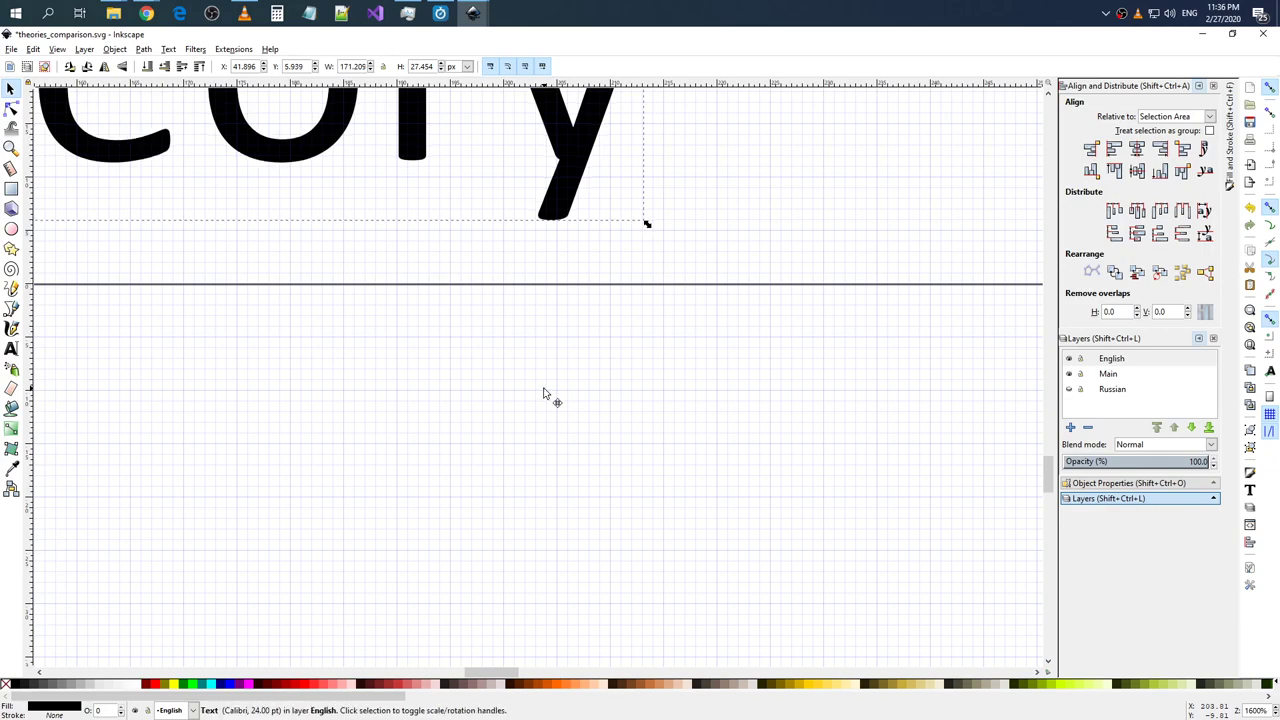
key("alt+Down")
key("alt+Down")
key("alt+Down")
key("alt+Down")
key("alt+Down")
key("alt+Down")
key("alt+Down")
key("alt+Down")
key("alt+Down")
key("alt+Down")
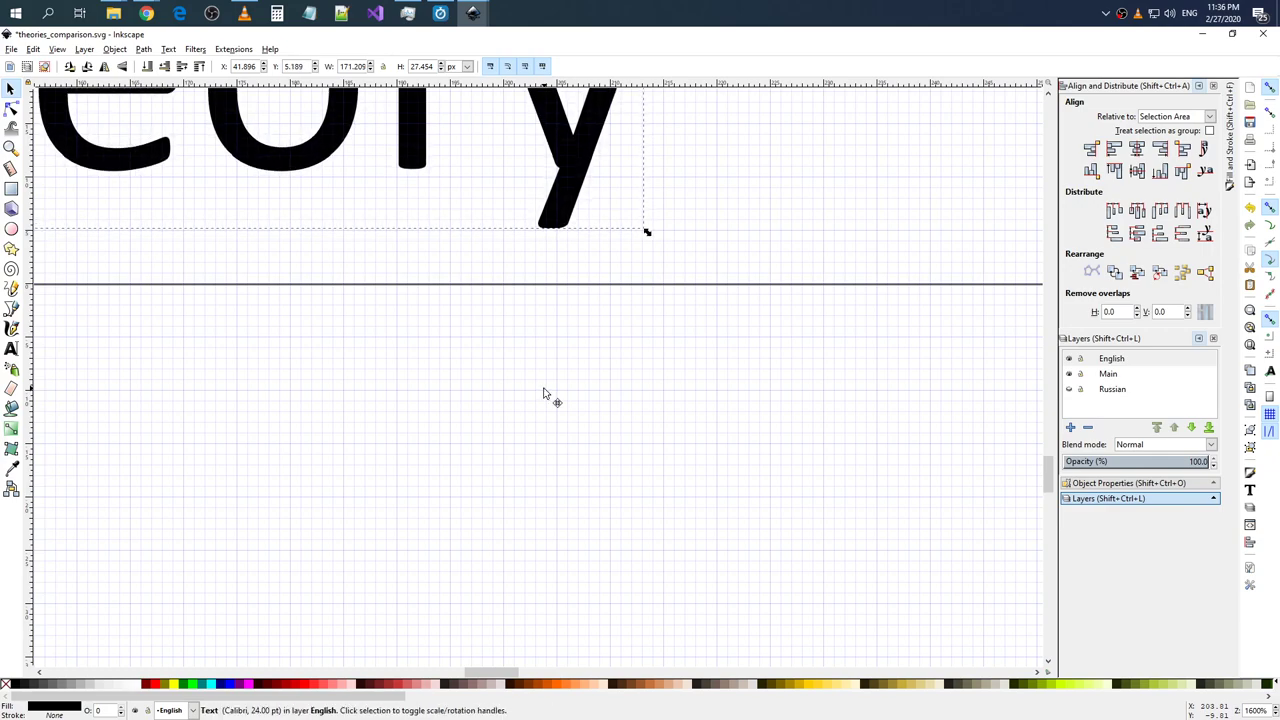
key("alt+Down")
key("alt+Down")
key("alt+Down")
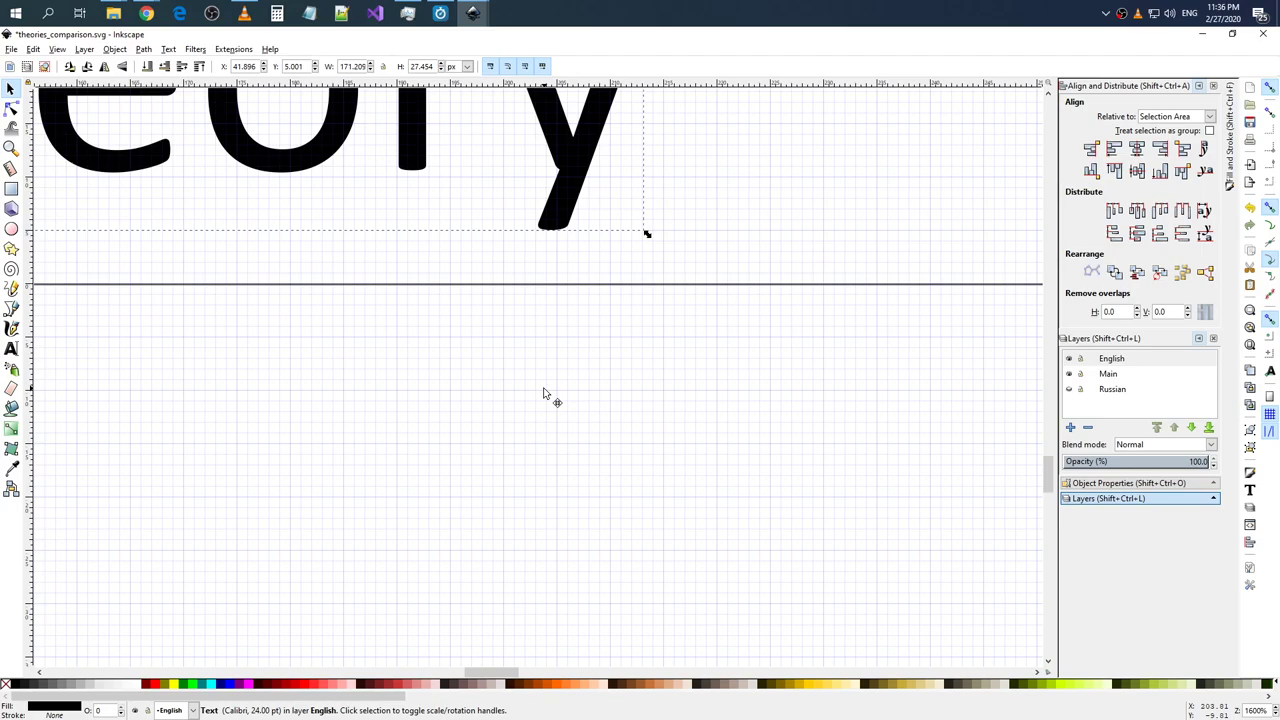
key("alt+Left")
key("alt+Left")
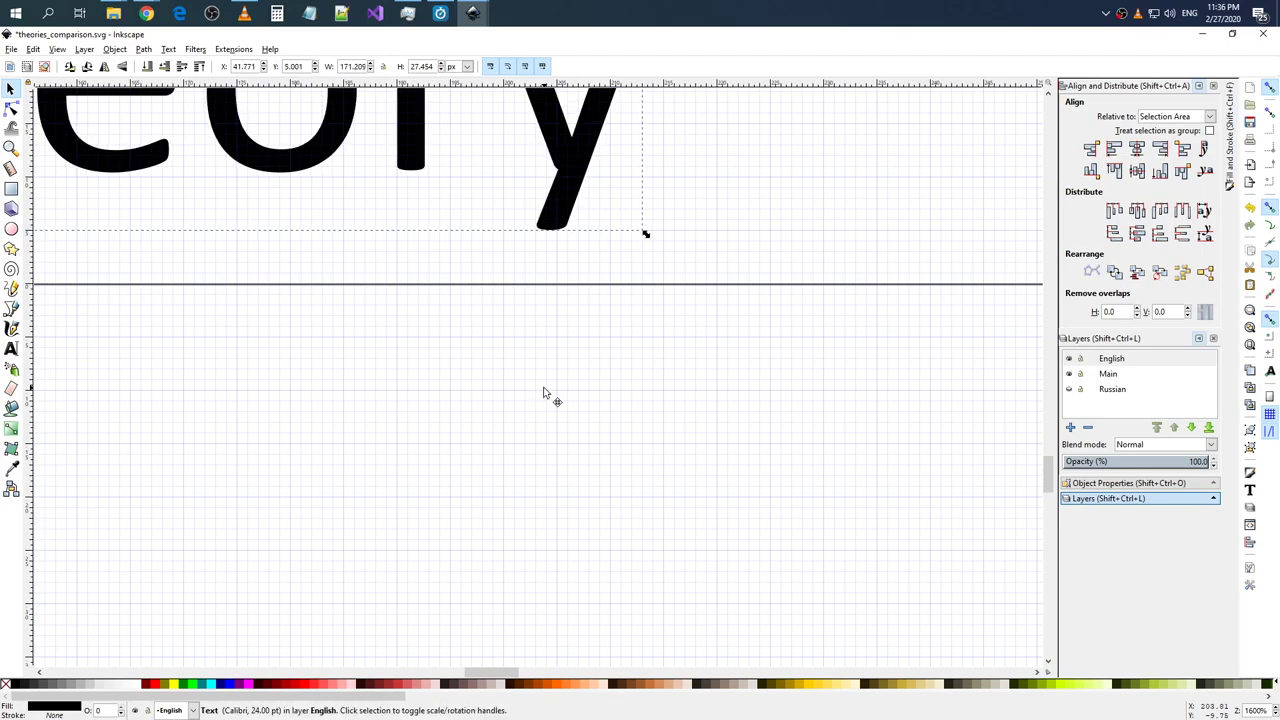
key("alt+Right")
key("alt+Right")
key("Escape")
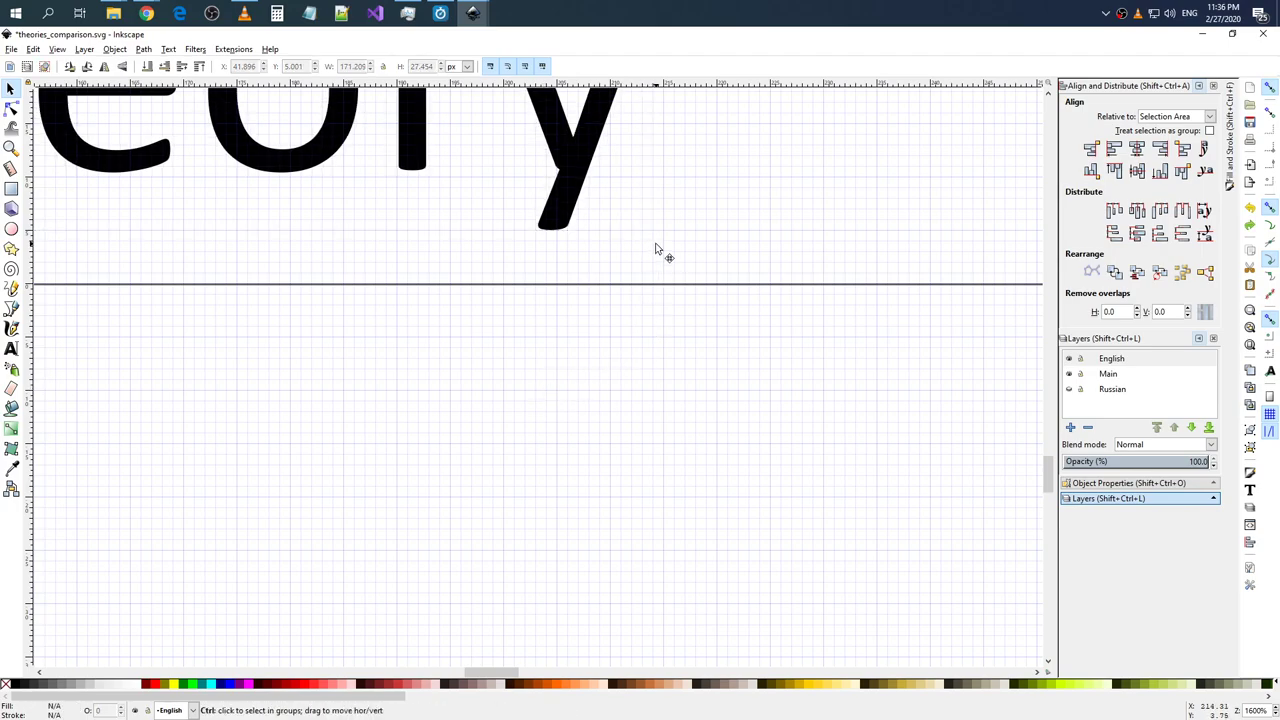
scroll(670, 245, "down", 6, "ctrl")
scroll(705, 230, "down", 2, "ctrl")
scroll(716, 235, "up", 3)
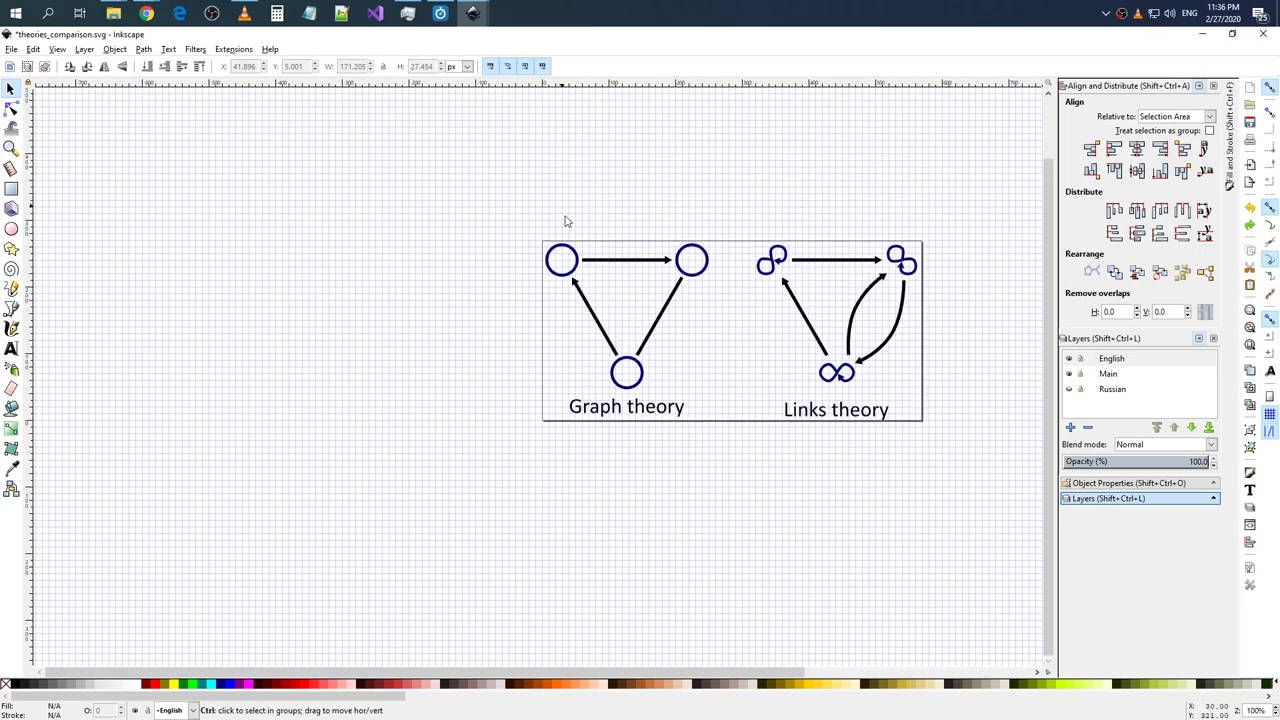
scroll(487, 209, "up", 4, "ctrl")
scroll(487, 208, "up", 2, "ctrl")
scroll(763, 349, "down", 4, "ctrl")
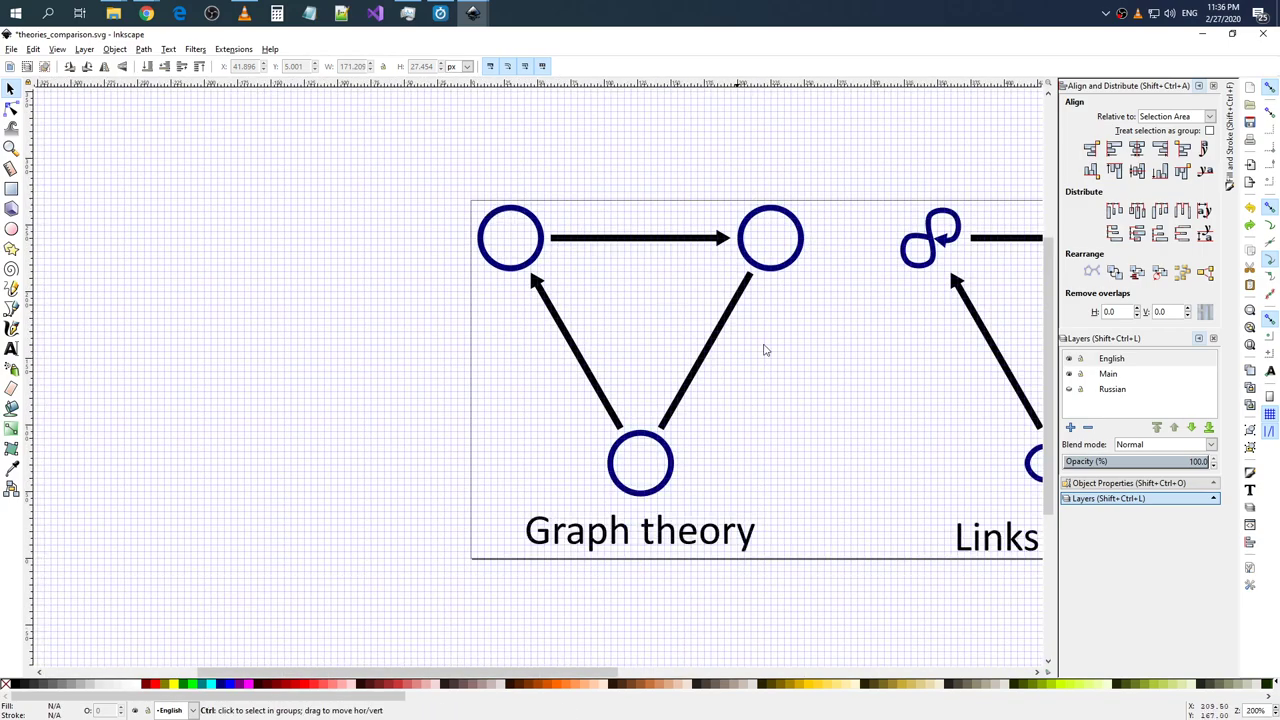
scroll(871, 374, "down", 2, "ctrl")
scroll(901, 289, "up", 6, "ctrl")
scroll(834, 491, "down", 4, "ctrl")
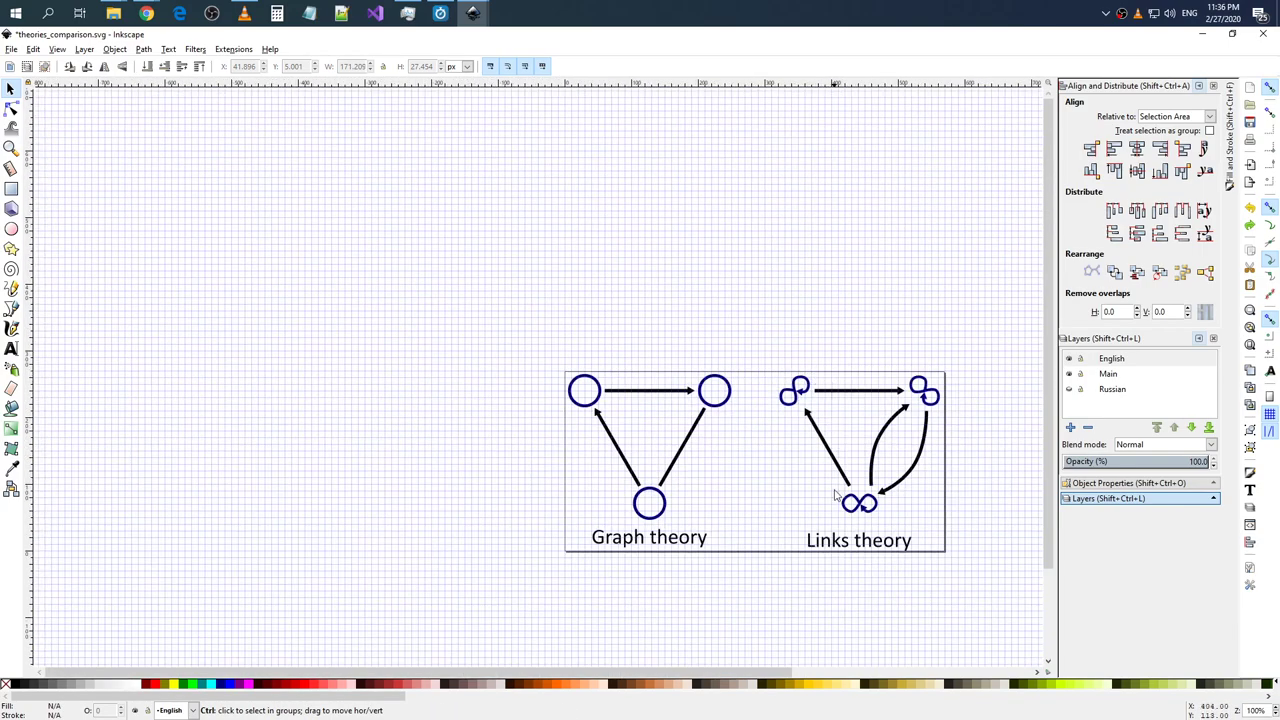
scroll(905, 555, "up", 2, "ctrl")
scroll(897, 548, "down", 2, "ctrl")
scroll(876, 557, "up", 5, "ctrl")
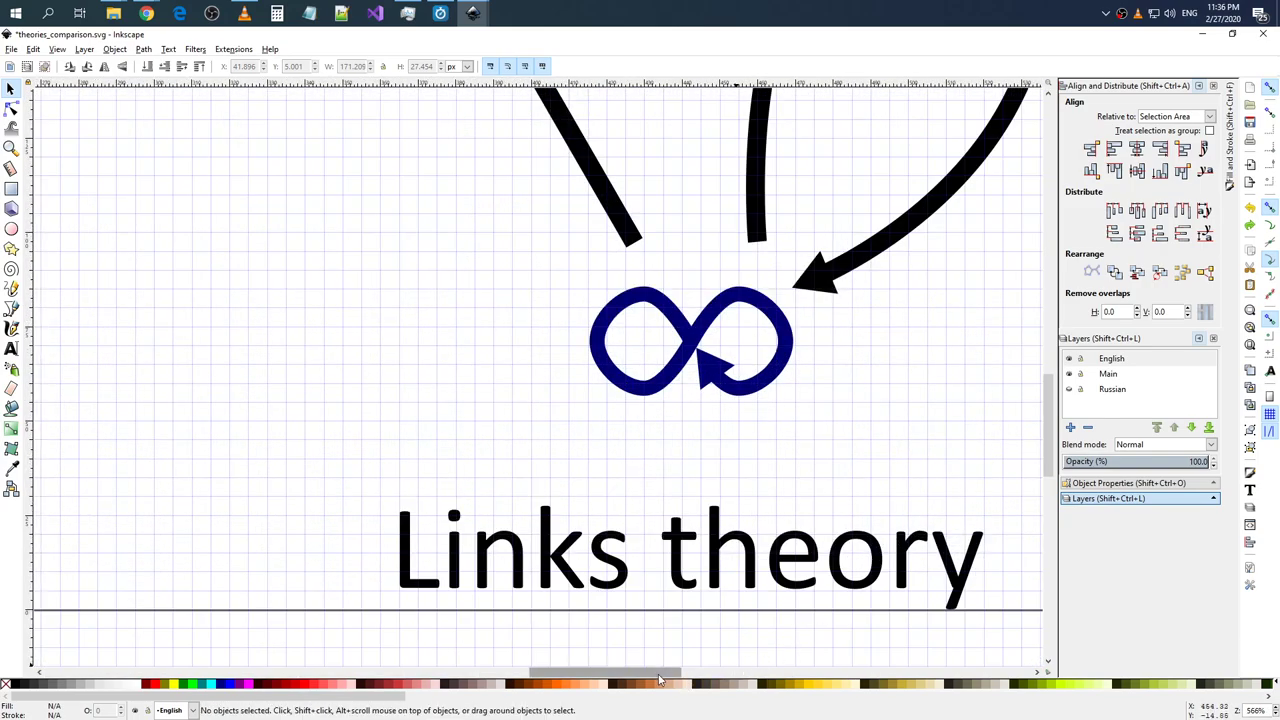
scroll(870, 556, "right", 5)
left_click(645, 555)
scroll(643, 547, "down", 3)
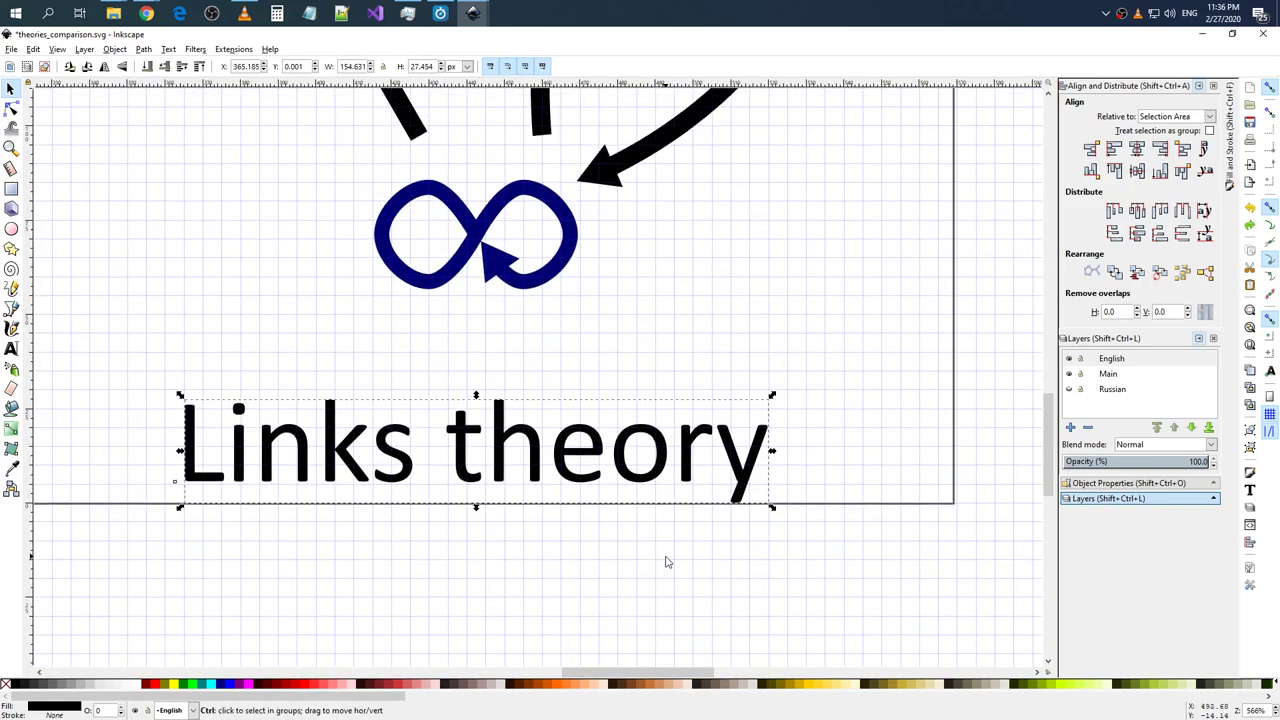
scroll(666, 560, "down", 5, "ctrl")
left_click(466, 536)
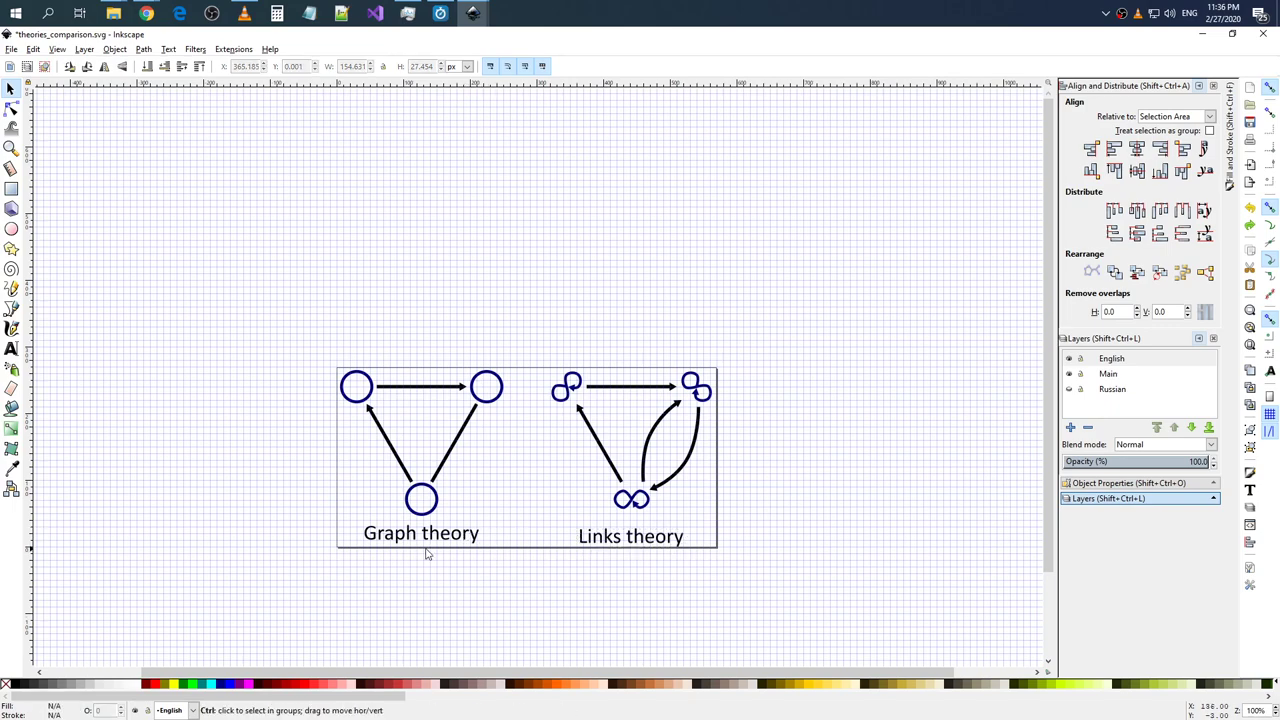
left_click(449, 540)
left_click(670, 535)
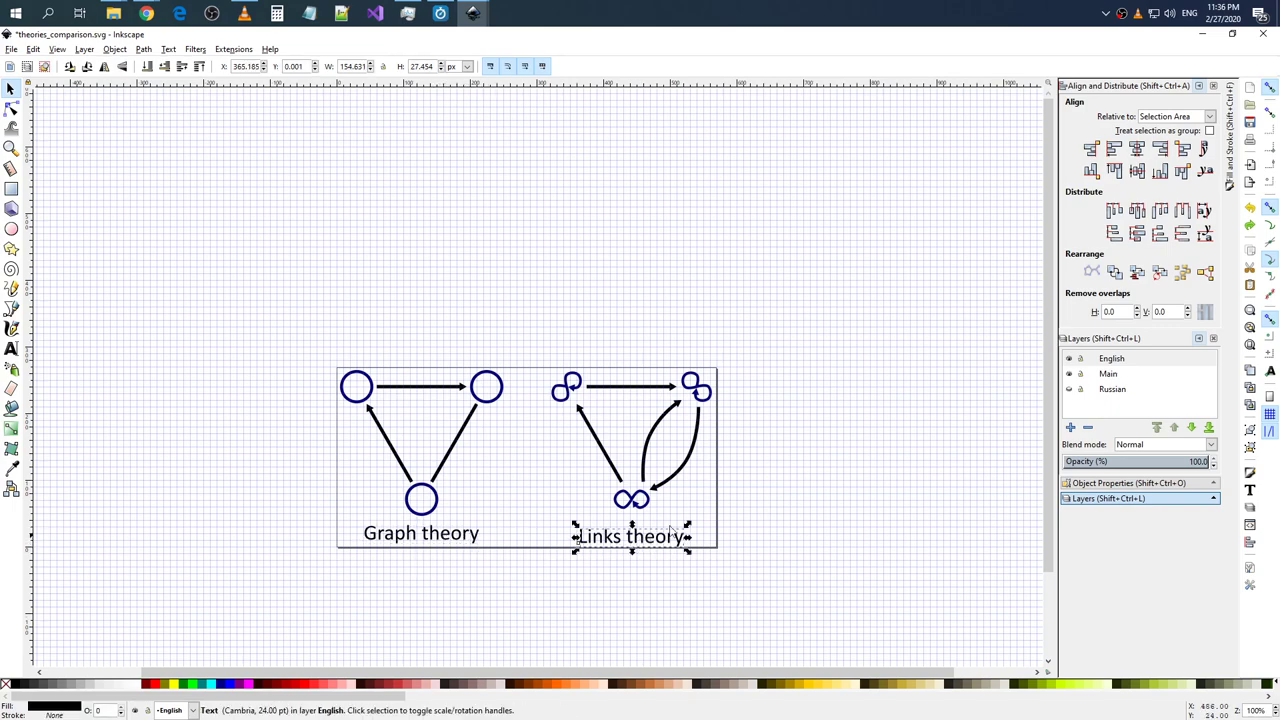
left_click(446, 533)
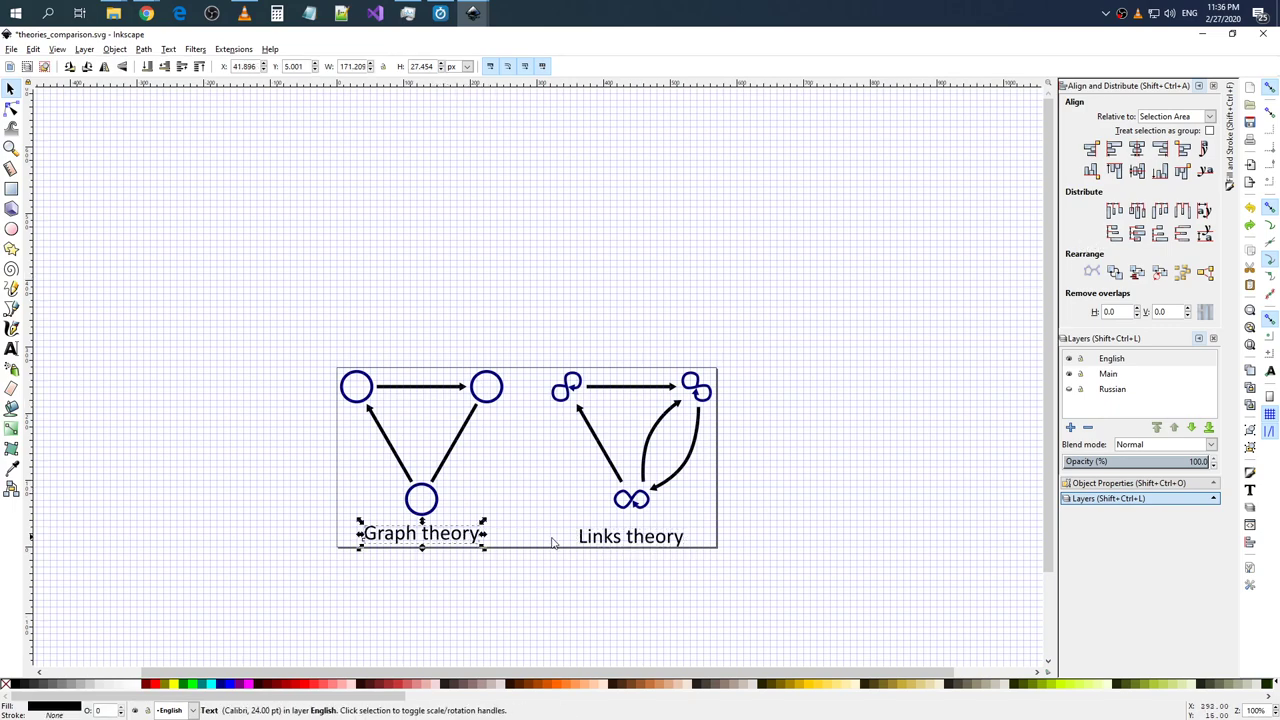
left_click(625, 542)
left_click(452, 540)
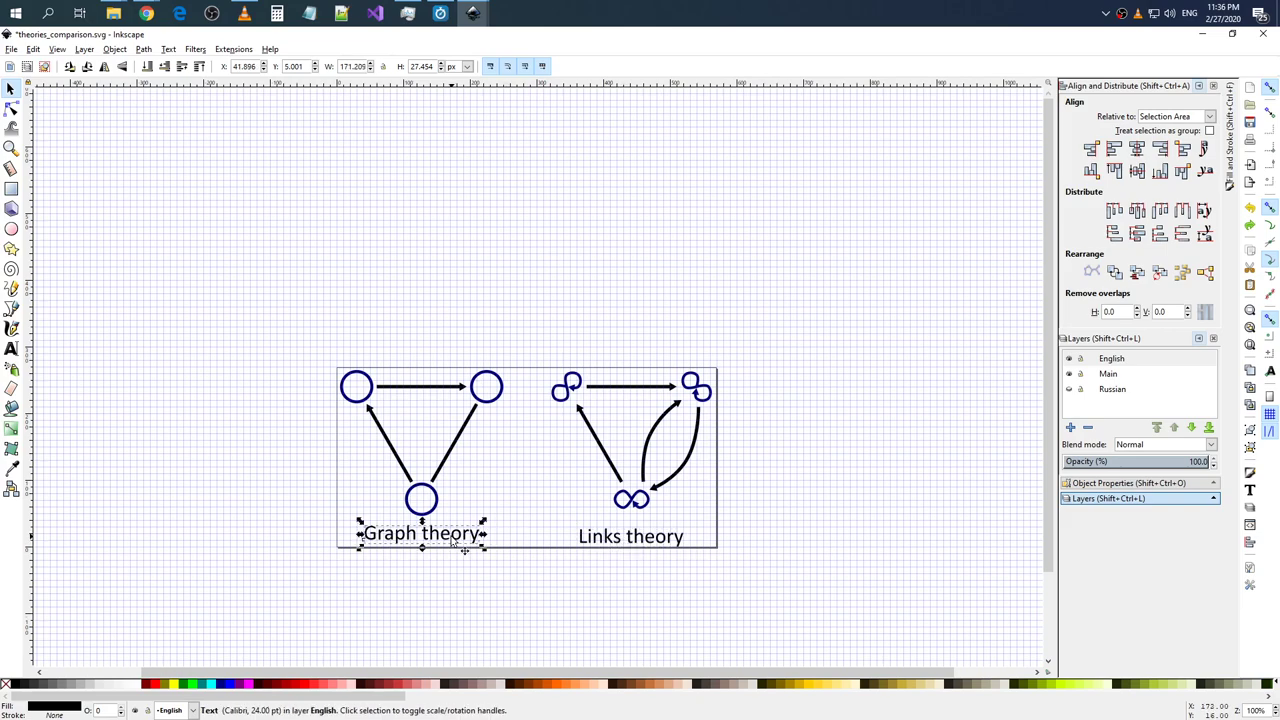
left_click(625, 541, "shift")
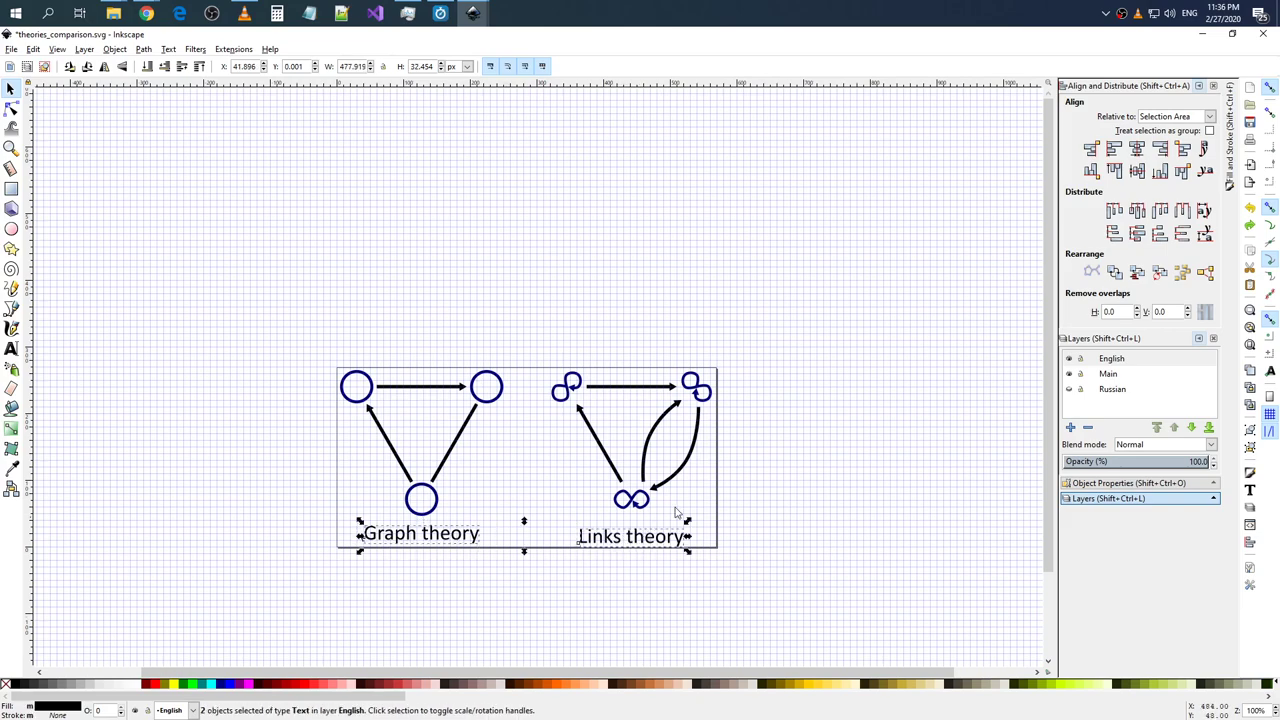
left_click(1139, 172)
key("ctrl+z")
left_click(786, 486)
left_click(632, 540)
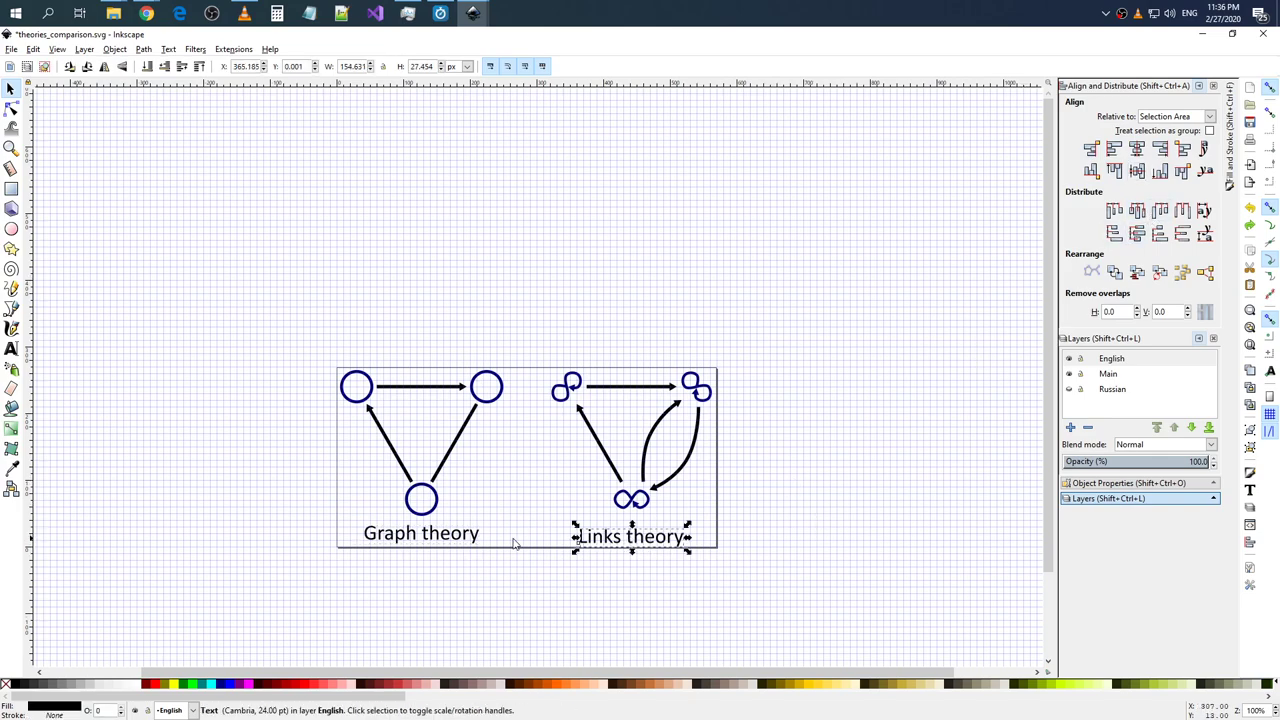
left_click(505, 528)
left_click(627, 539)
left_click(459, 535)
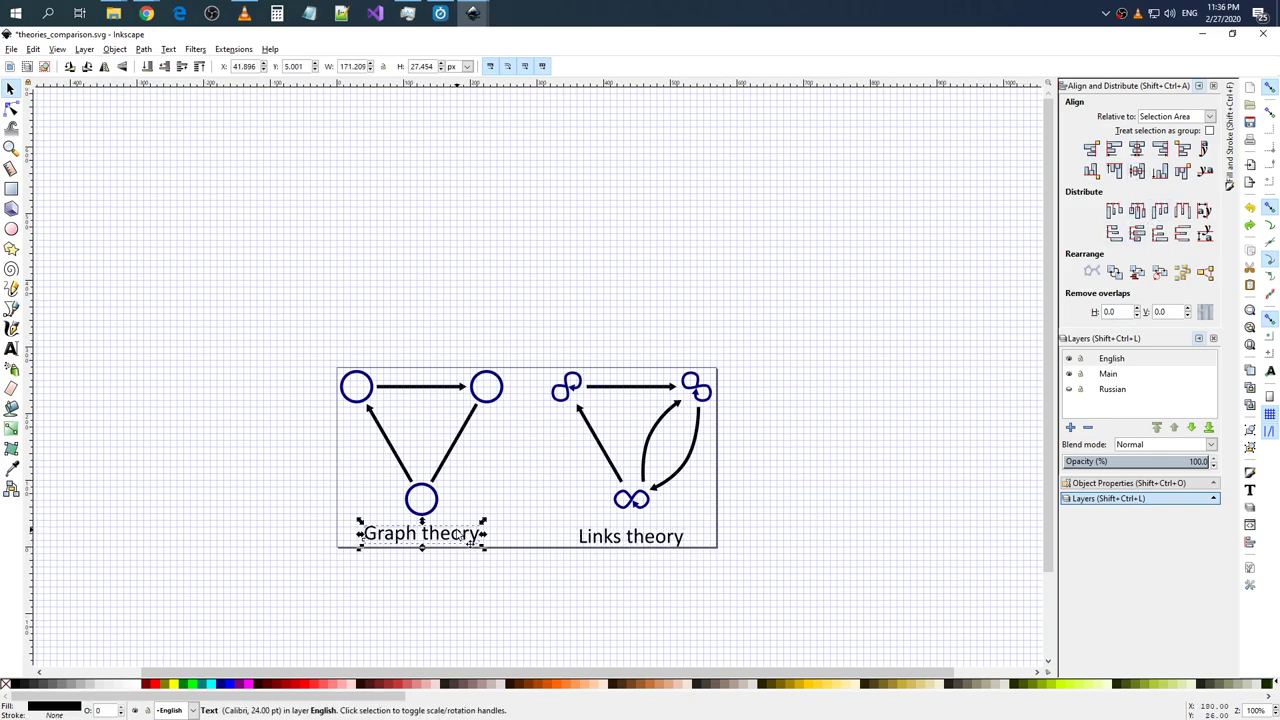
left_click(620, 541, "shift")
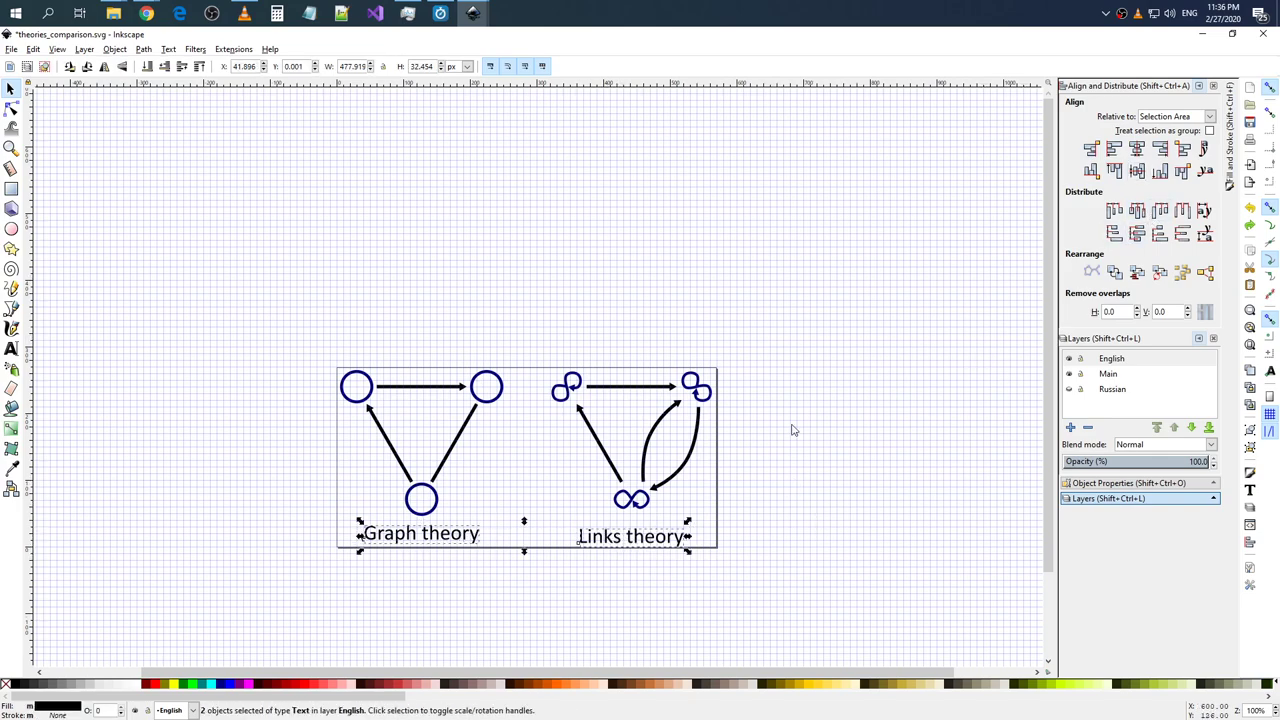
left_click(1137, 171)
left_click(688, 550)
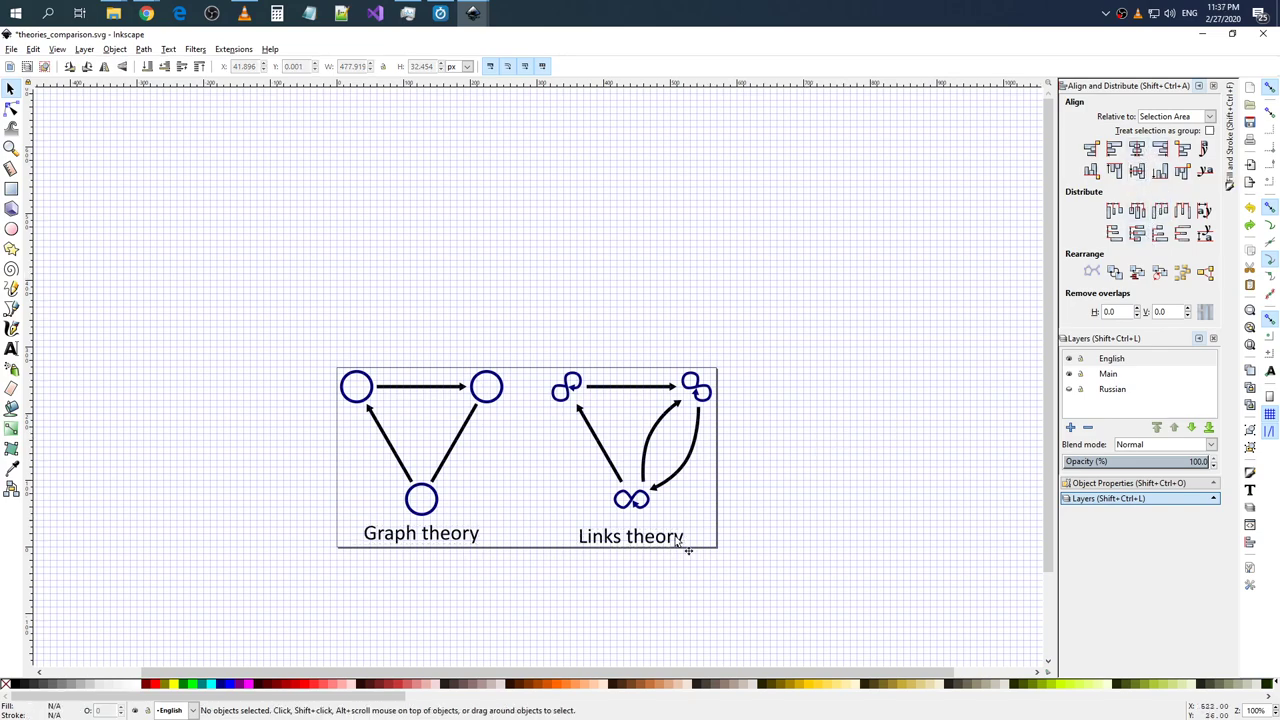
left_click(651, 540)
left_click(474, 535, "shift")
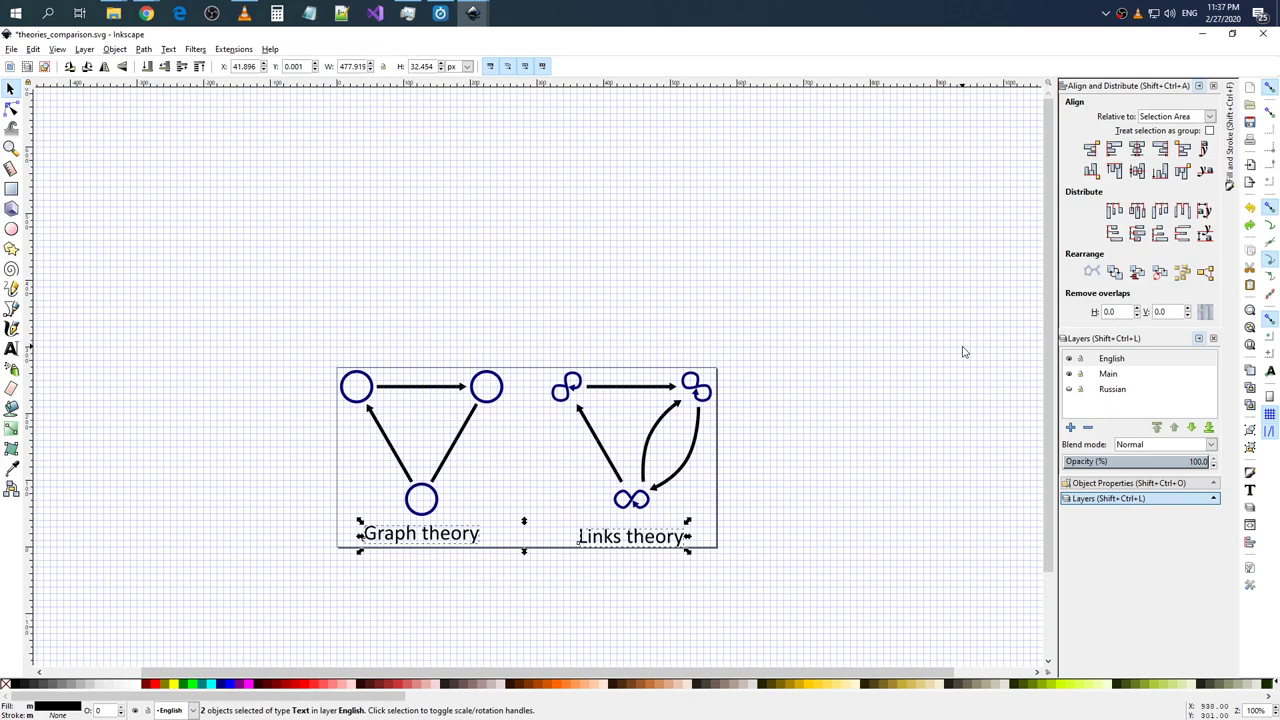
left_click(1141, 173)
left_click(678, 541)
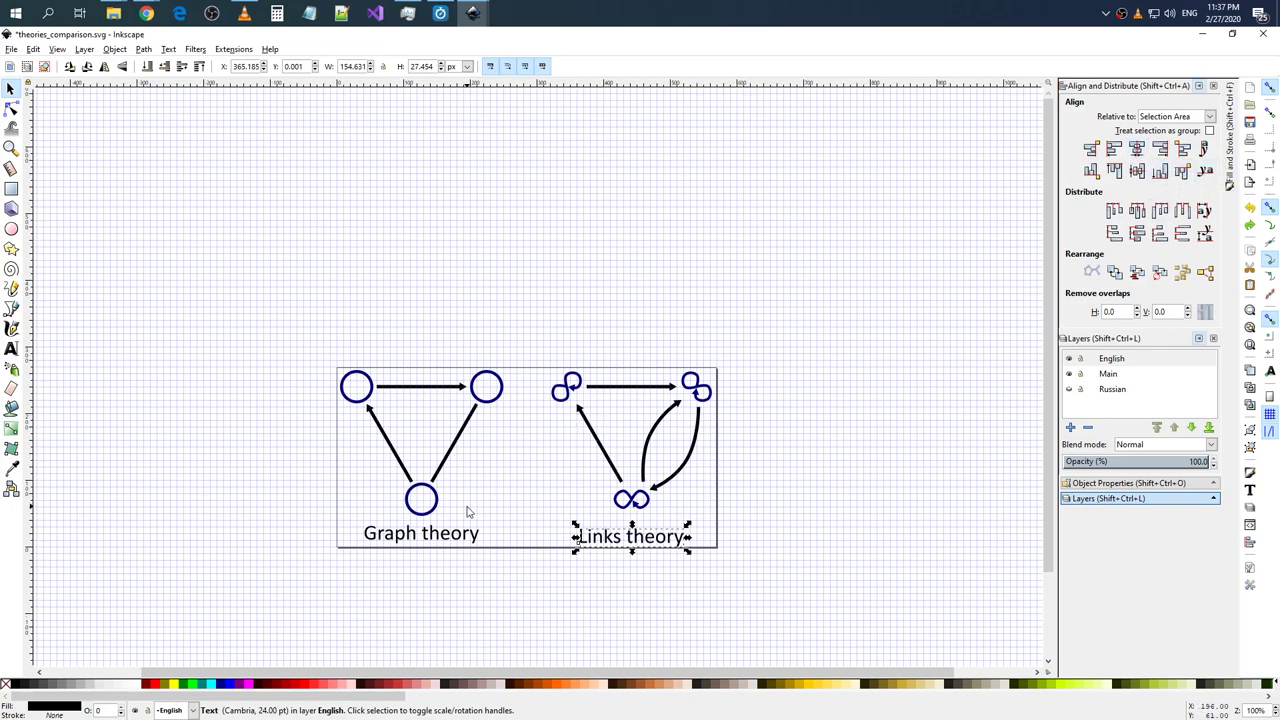
- Try aligning both labels on a common baseline, then undo it and zoom out
left_click(466, 538)
left_click(652, 535, "shift")
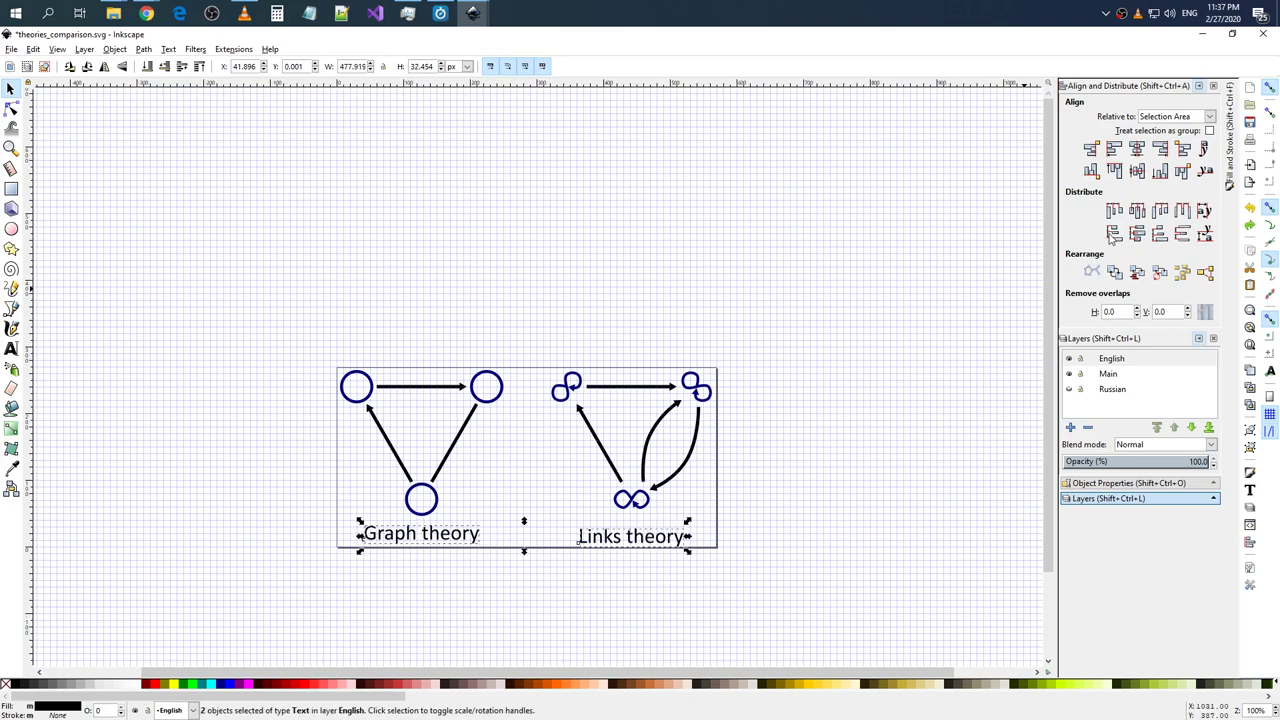
left_click(1205, 170)
key("z")
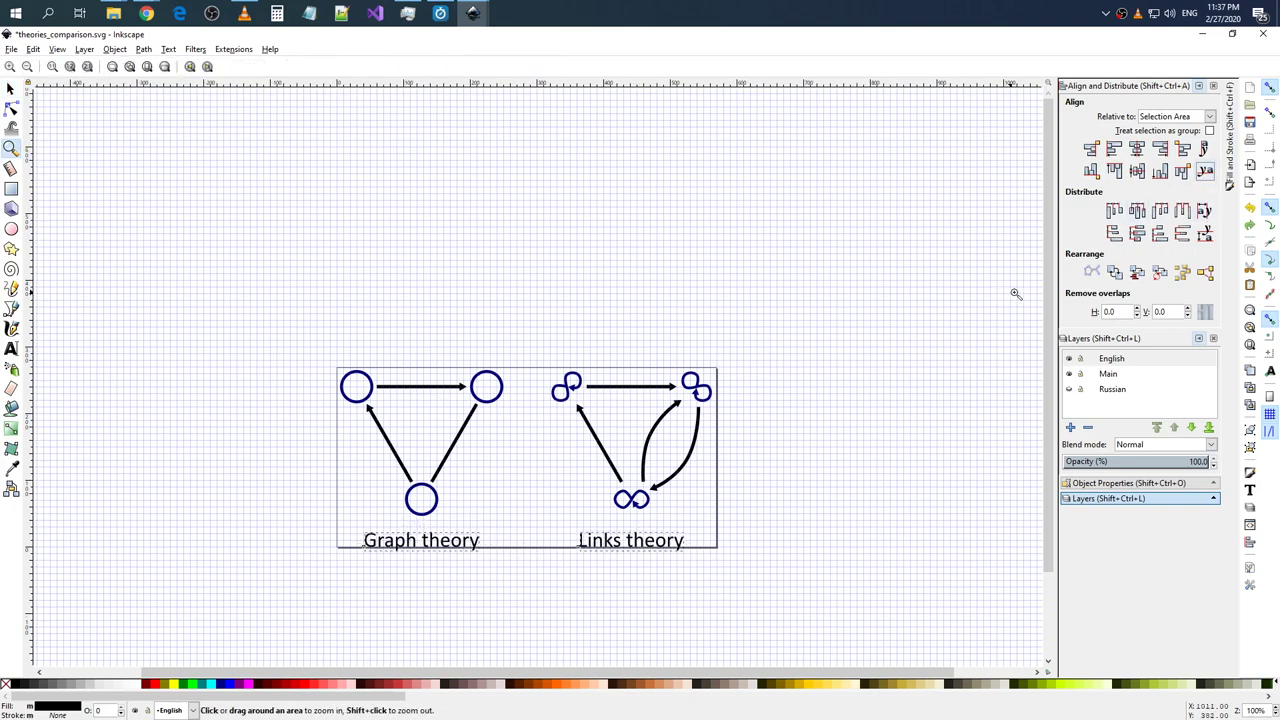
key("ctrl+z")
left_click(727, 517, "shift")
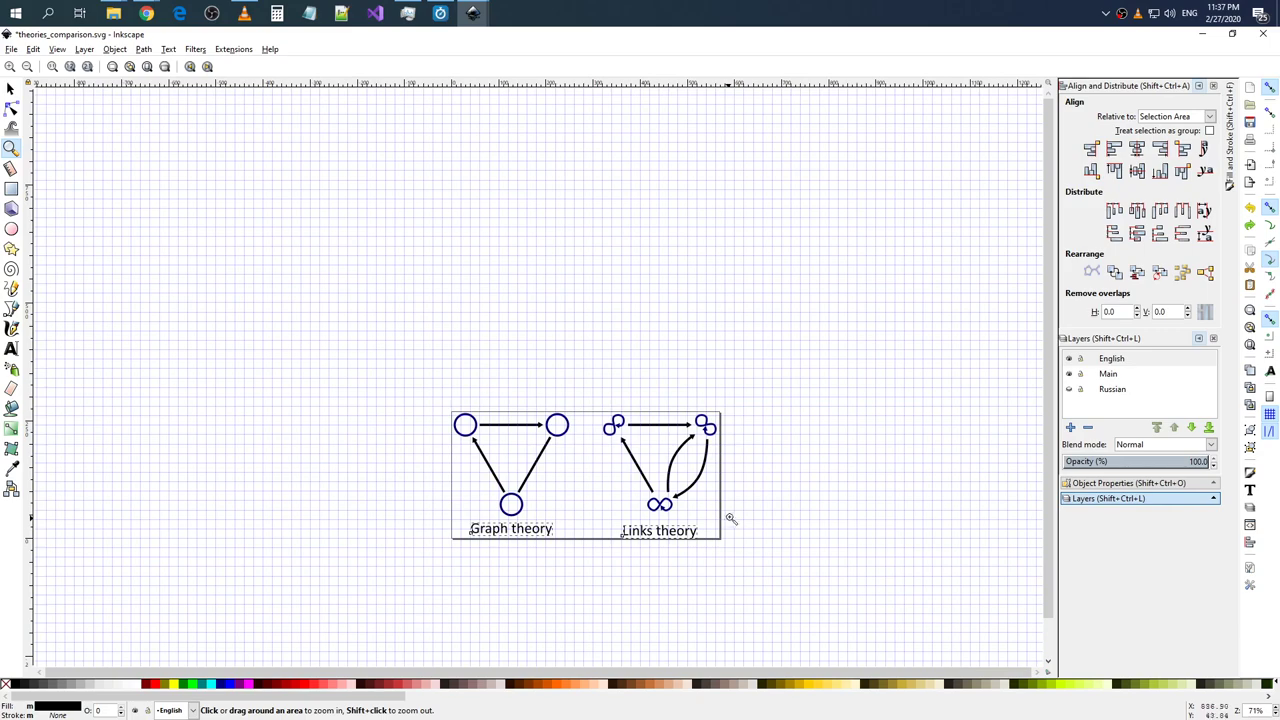
left_click(11, 107)
left_click(11, 88)
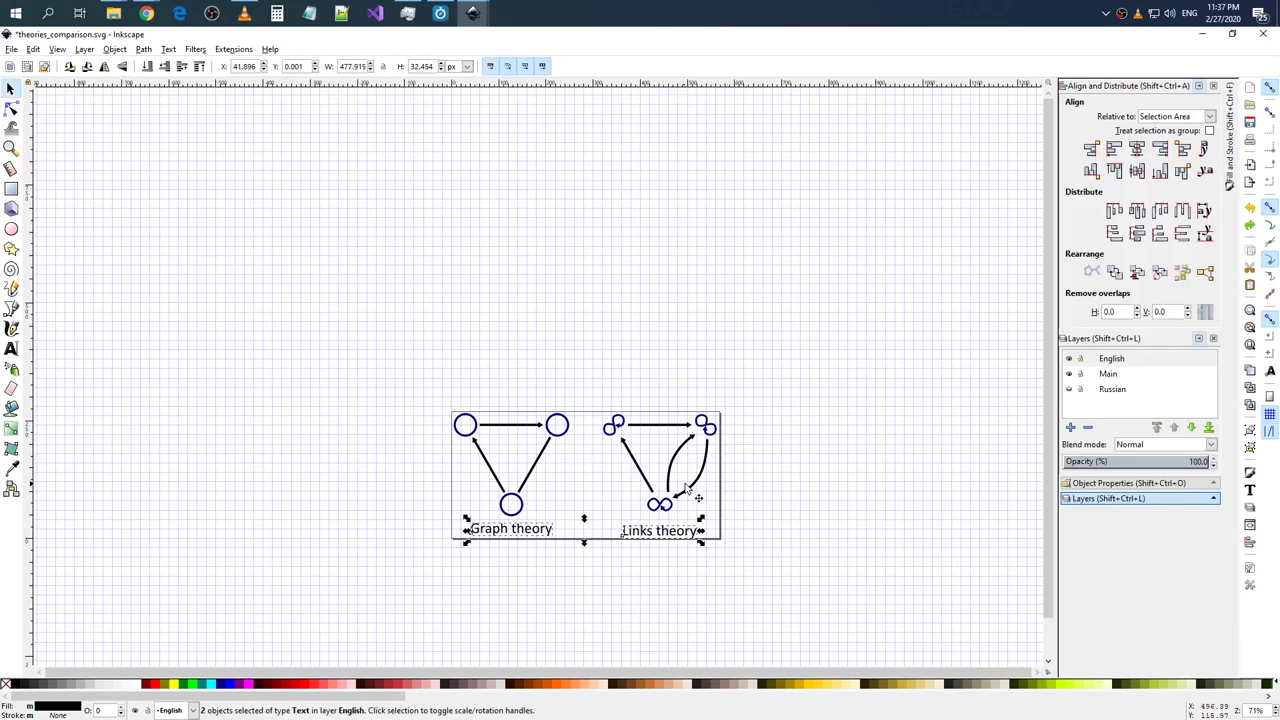
- Nudge the Links theory label upward
left_click(726, 530)
left_click(662, 535)
scroll(684, 564, "up", 1)
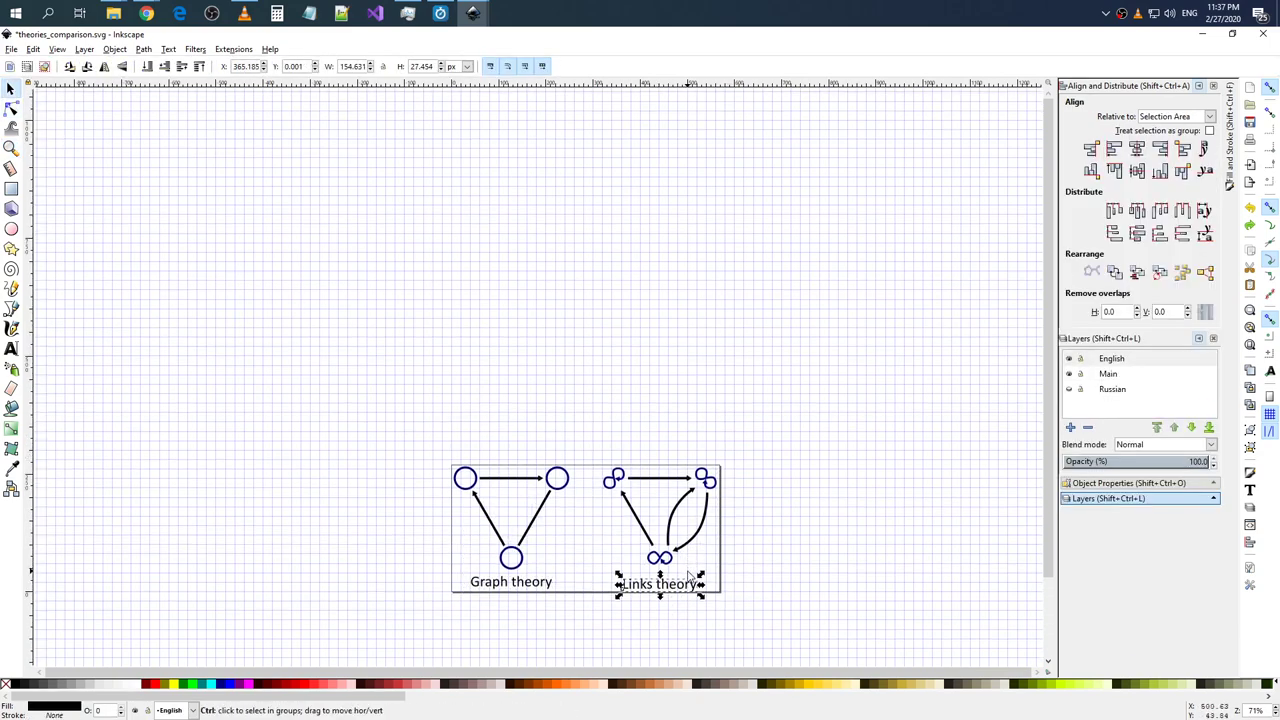
scroll(687, 565, "up", 3)
scroll(600, 567, "down", 1)
scroll(565, 568, "up", 1)
scroll(565, 568, "up", 3)
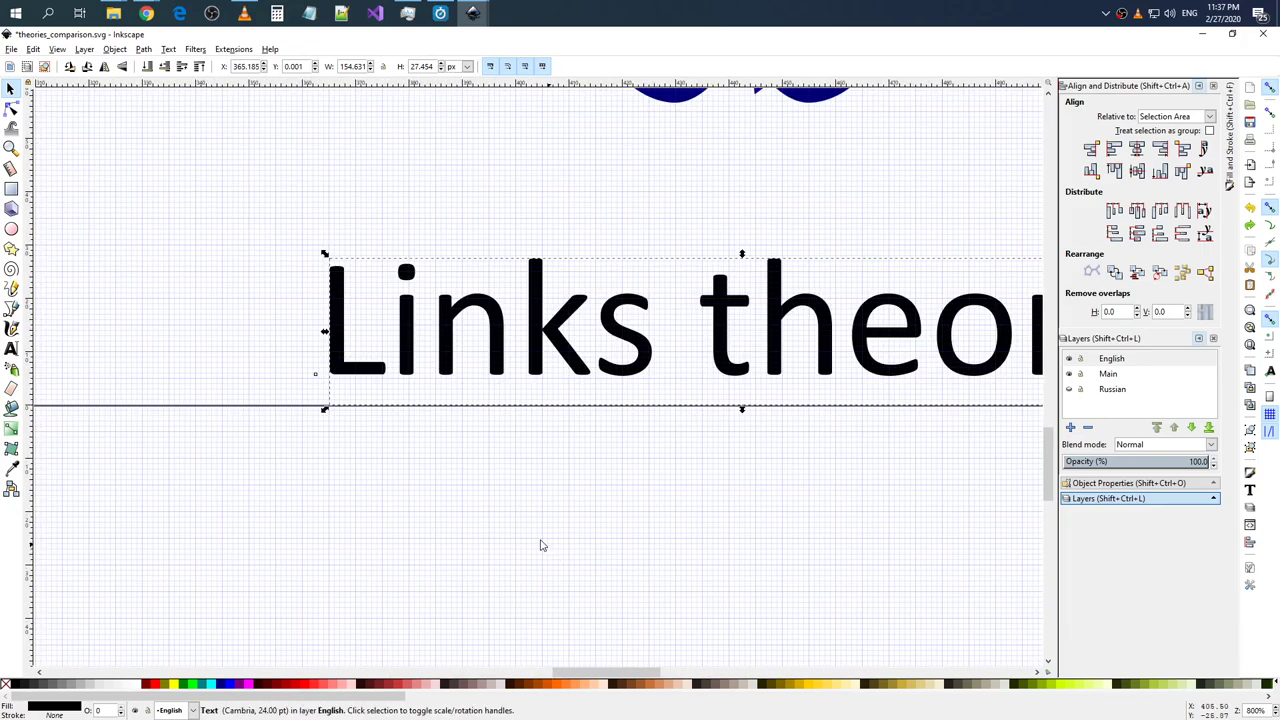
mouse_move(608, 672)
left_mouse_down()
mouse_move(558, 679)
mouse_move(605, 673)
left_mouse_up()
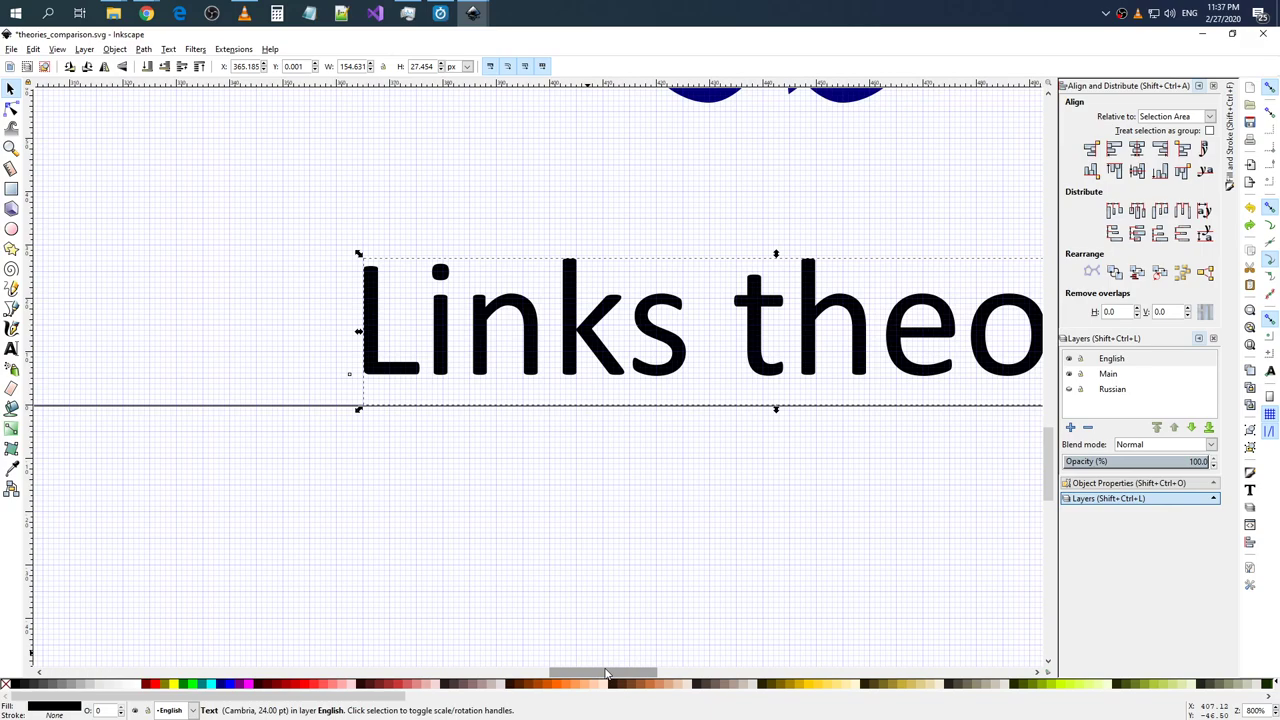
key("Up")
key("Up")
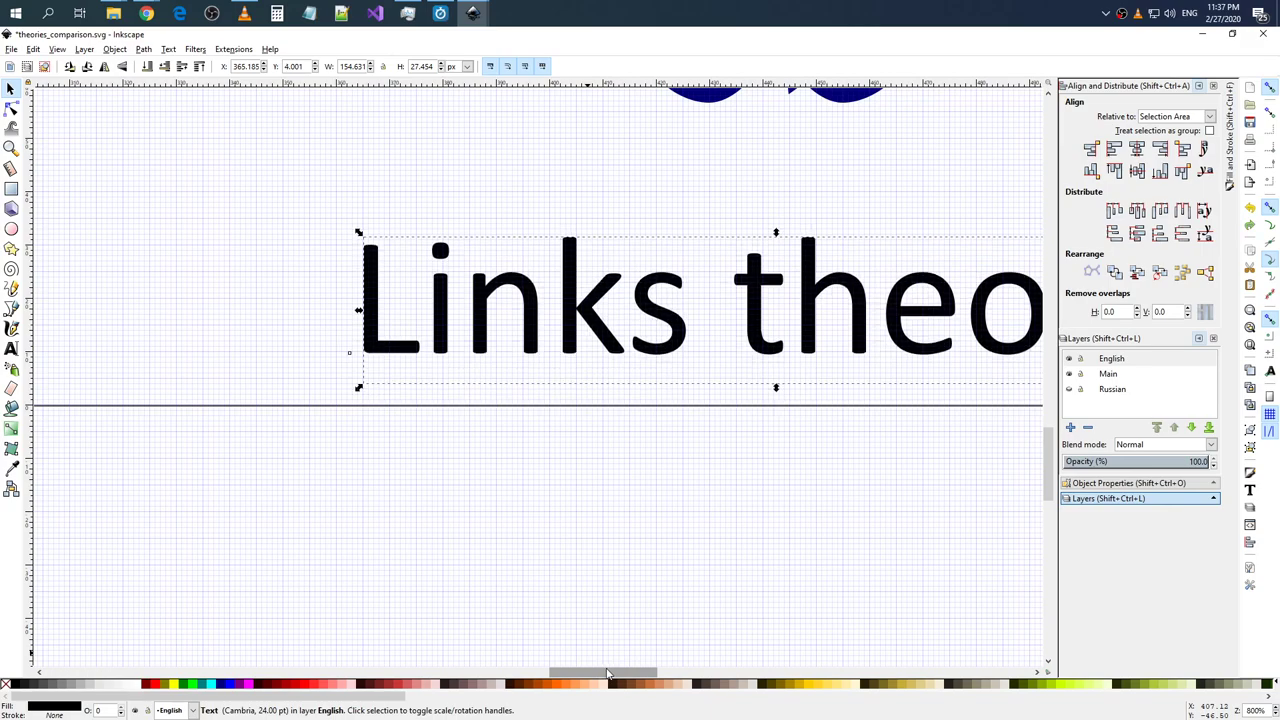
scroll(726, 443, "down", 3)
scroll(443, 414, "down", 1)
- Align the top edges of the Graph theory and Links theory labels and check their positions
left_click(443, 415)
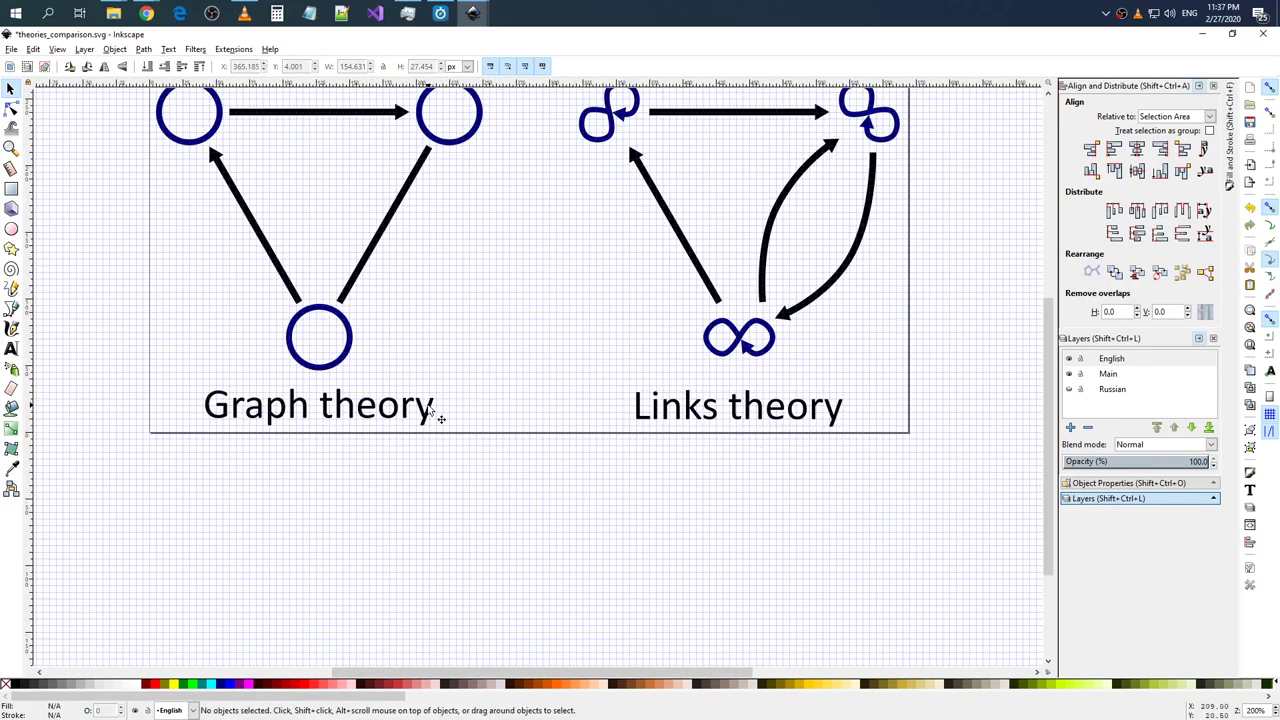
left_click(437, 417)
left_click(704, 416, "shift")
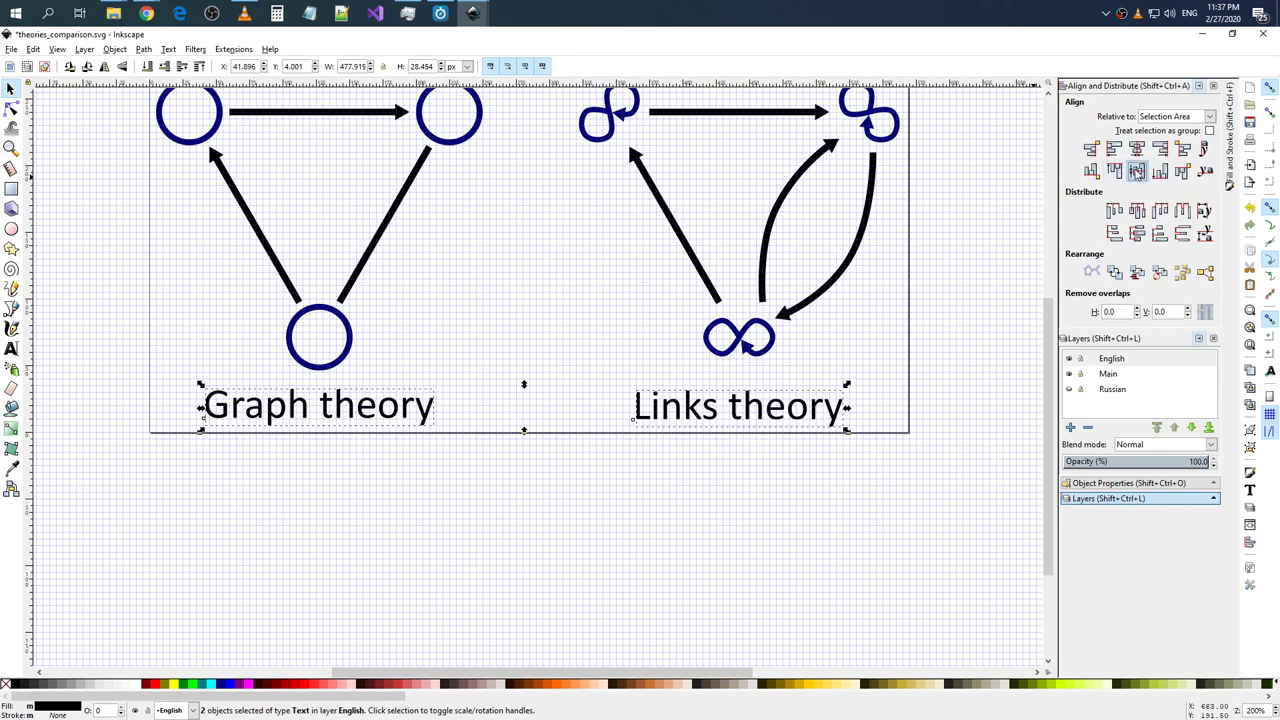
left_click(1137, 172)
left_click(1137, 172)
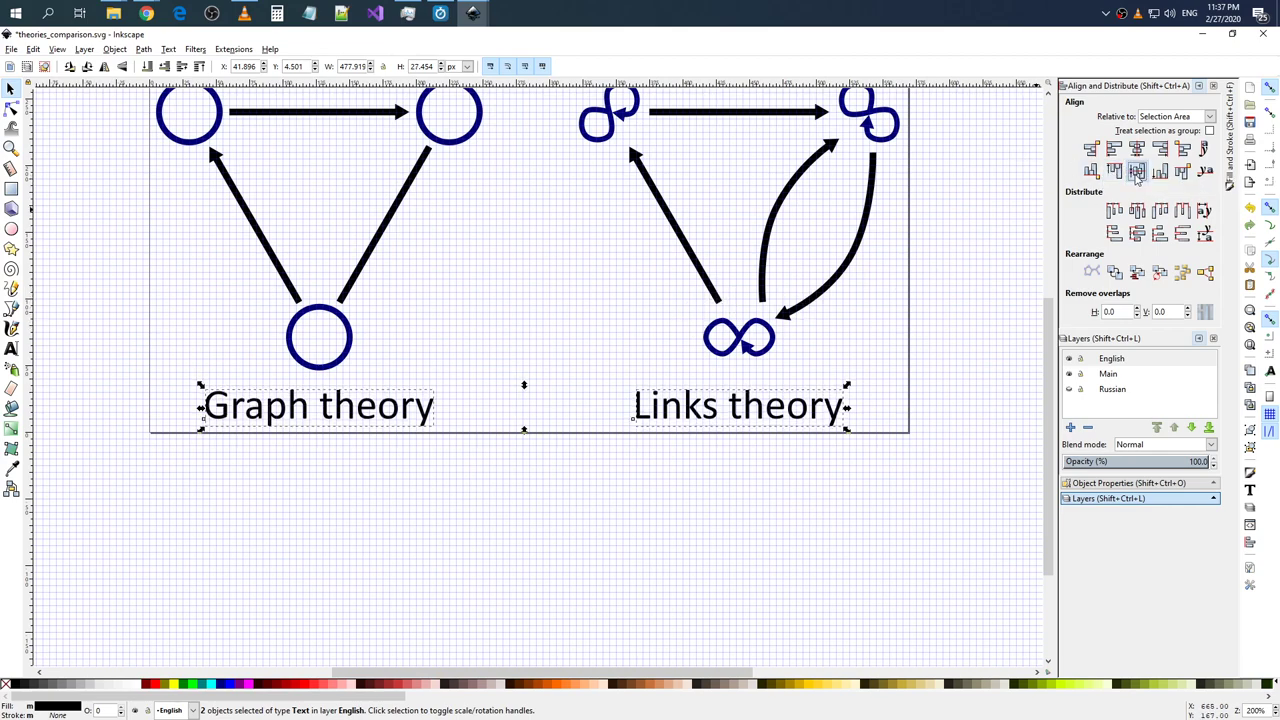
key("ctrl+z")
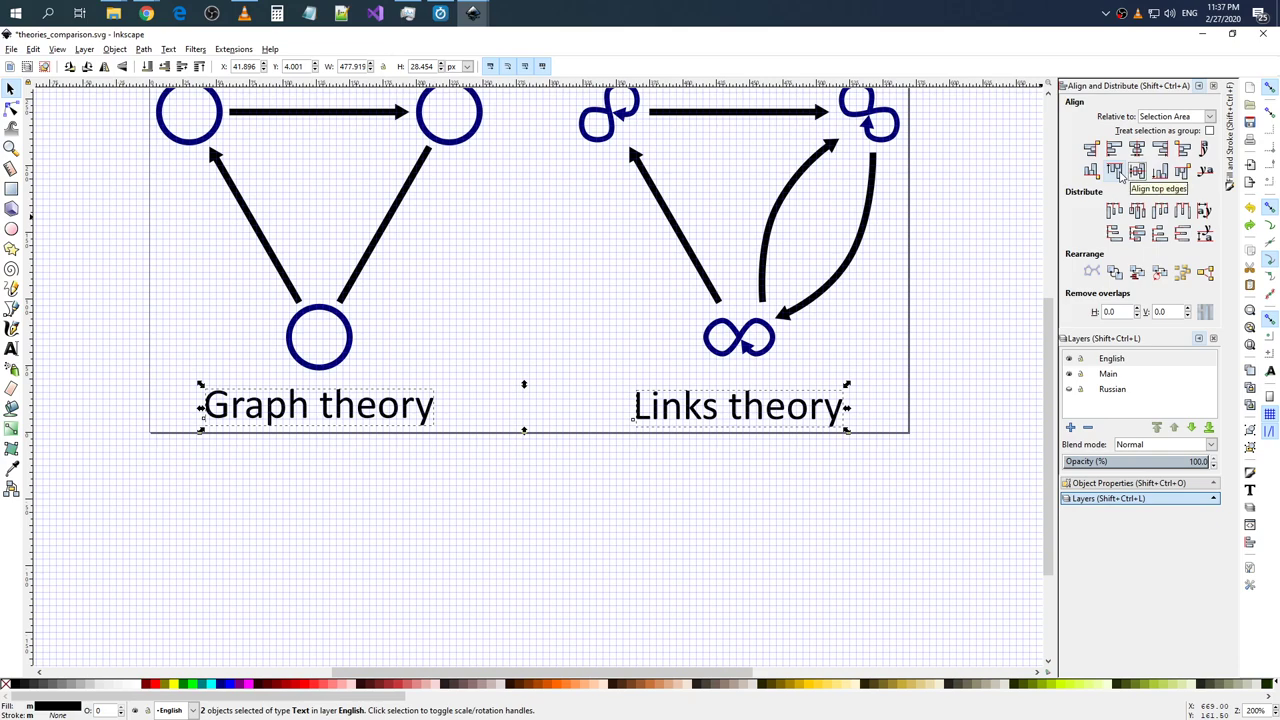
left_click(1116, 171)
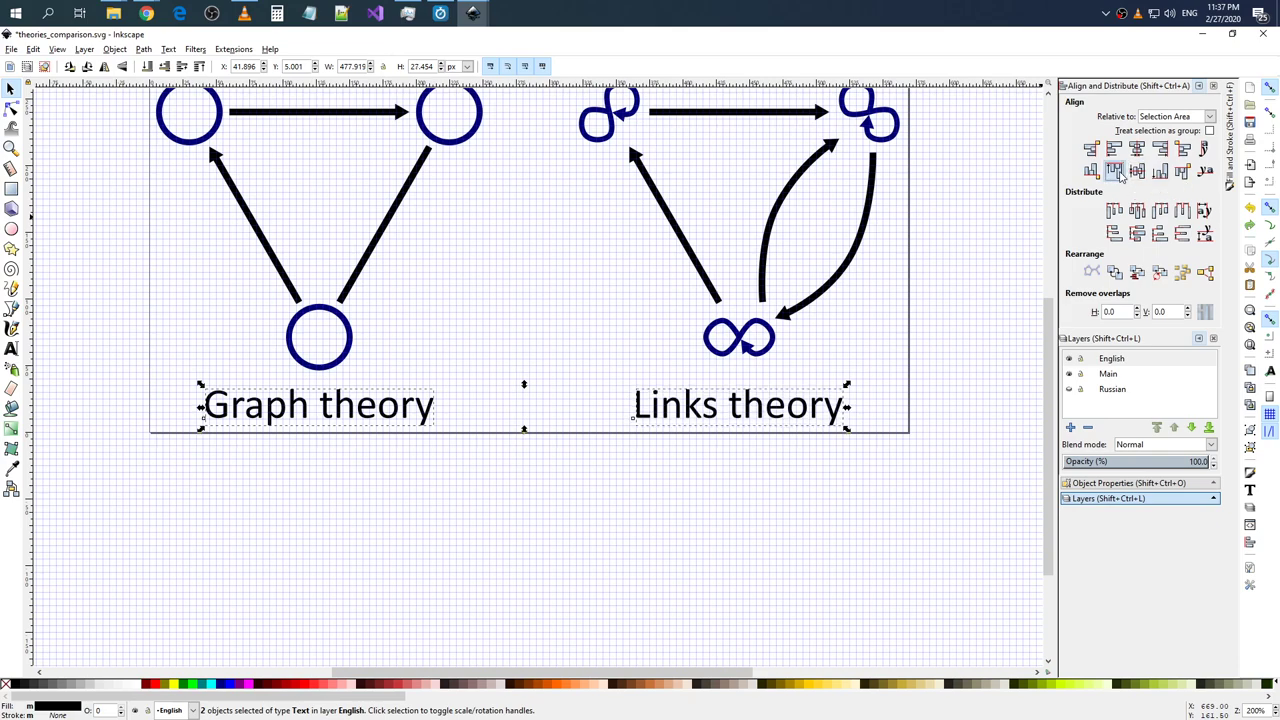
left_click(875, 464)
left_click(690, 405)
left_click(412, 400)
left_click(600, 424)
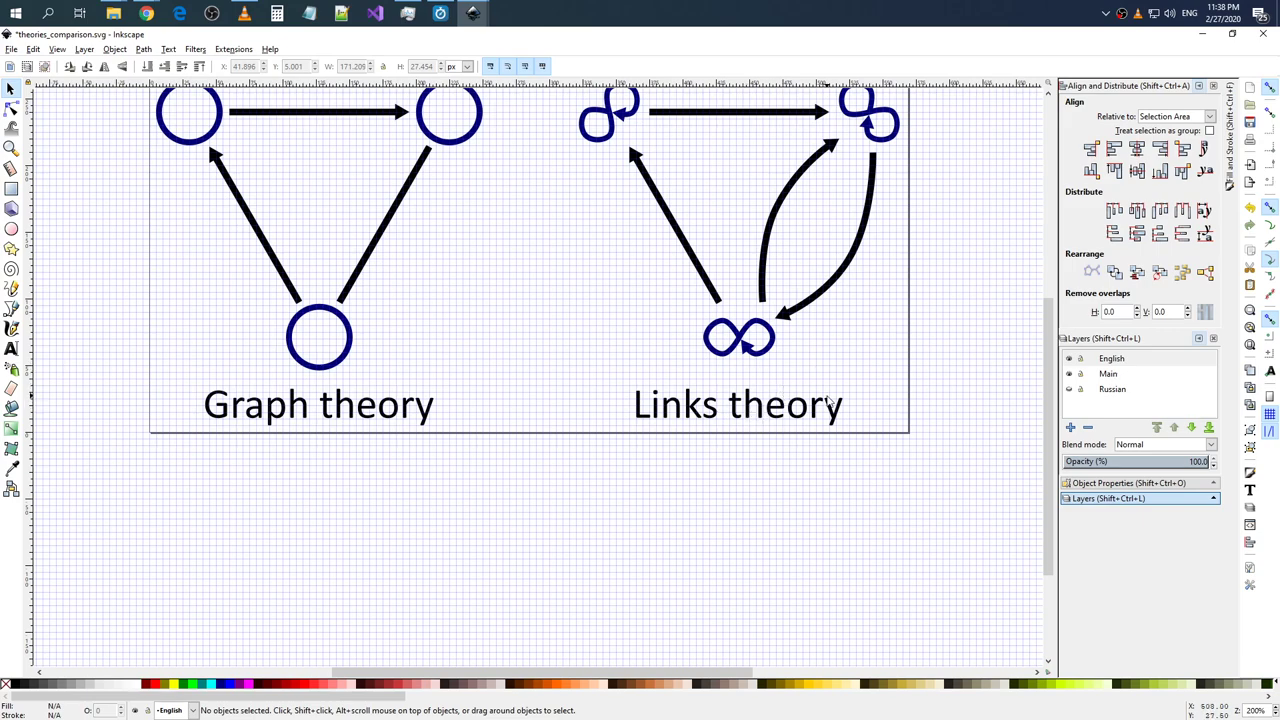
- Briefly enter the Graph theory label's text for editing, then leave it
scroll(828, 400, "down", 2, "ctrl")
scroll(894, 380, "up", 1, "ctrl")
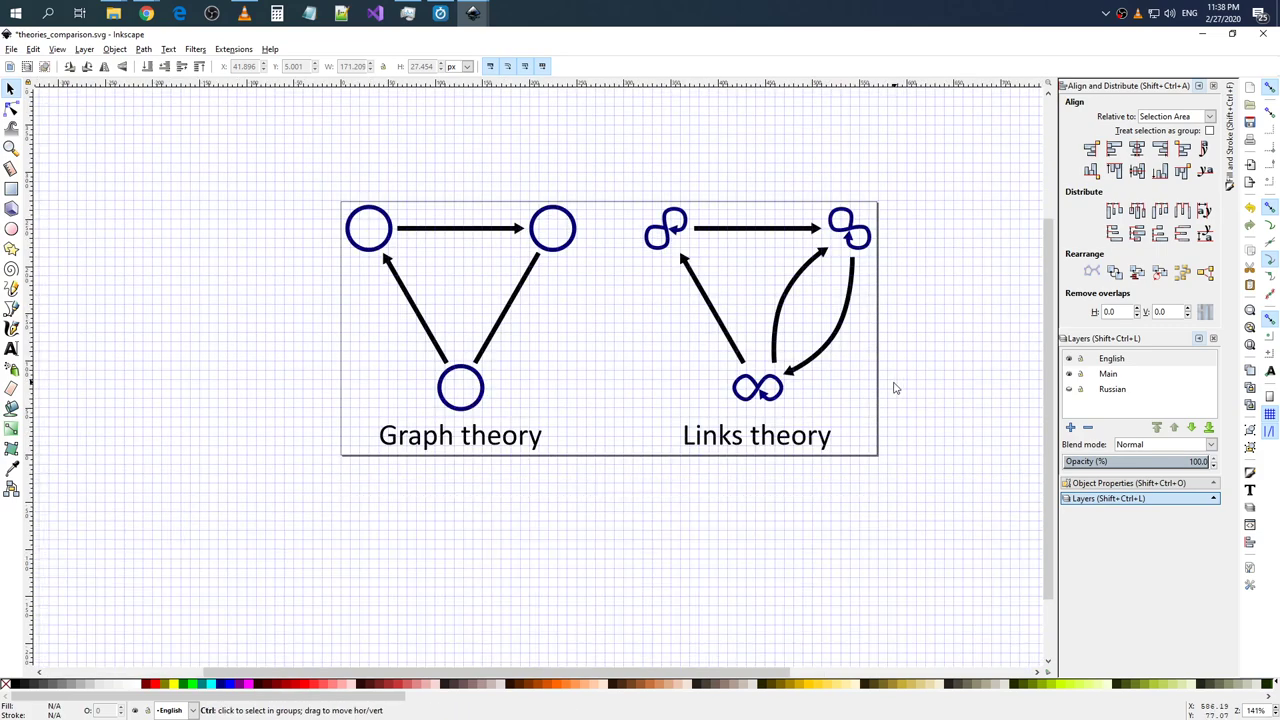
left_click(489, 440)
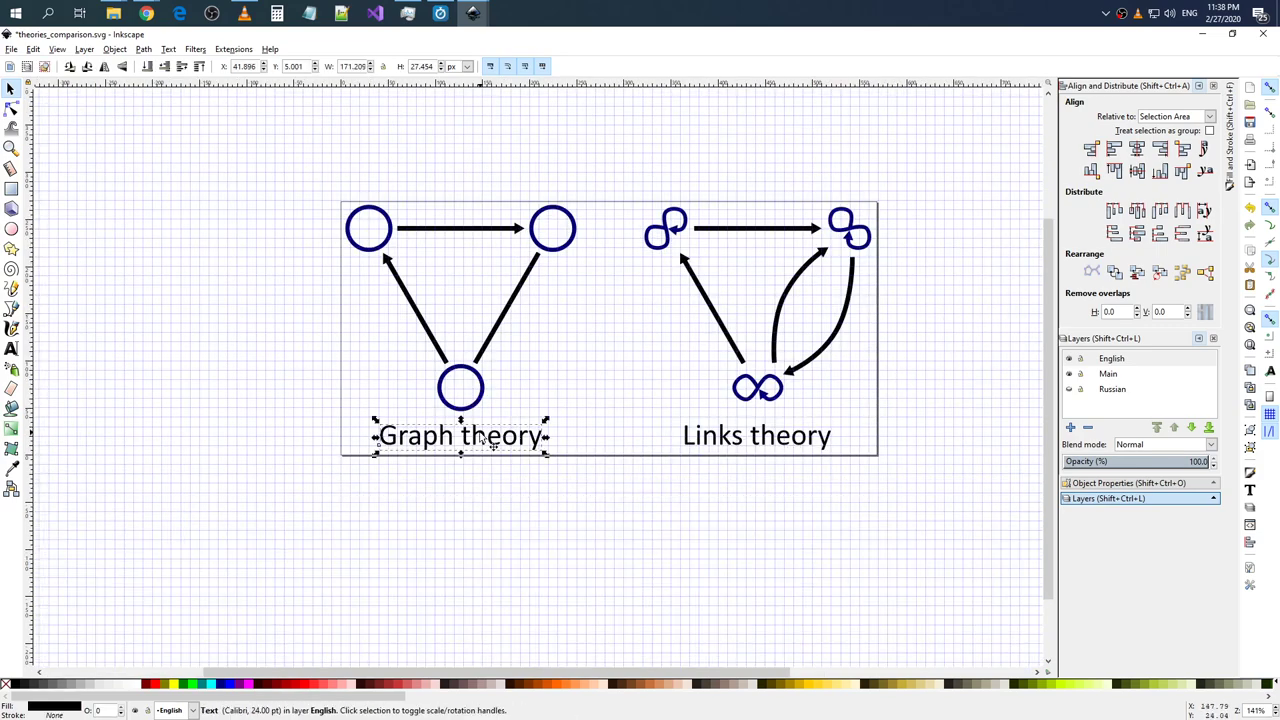
double_click(483, 440)
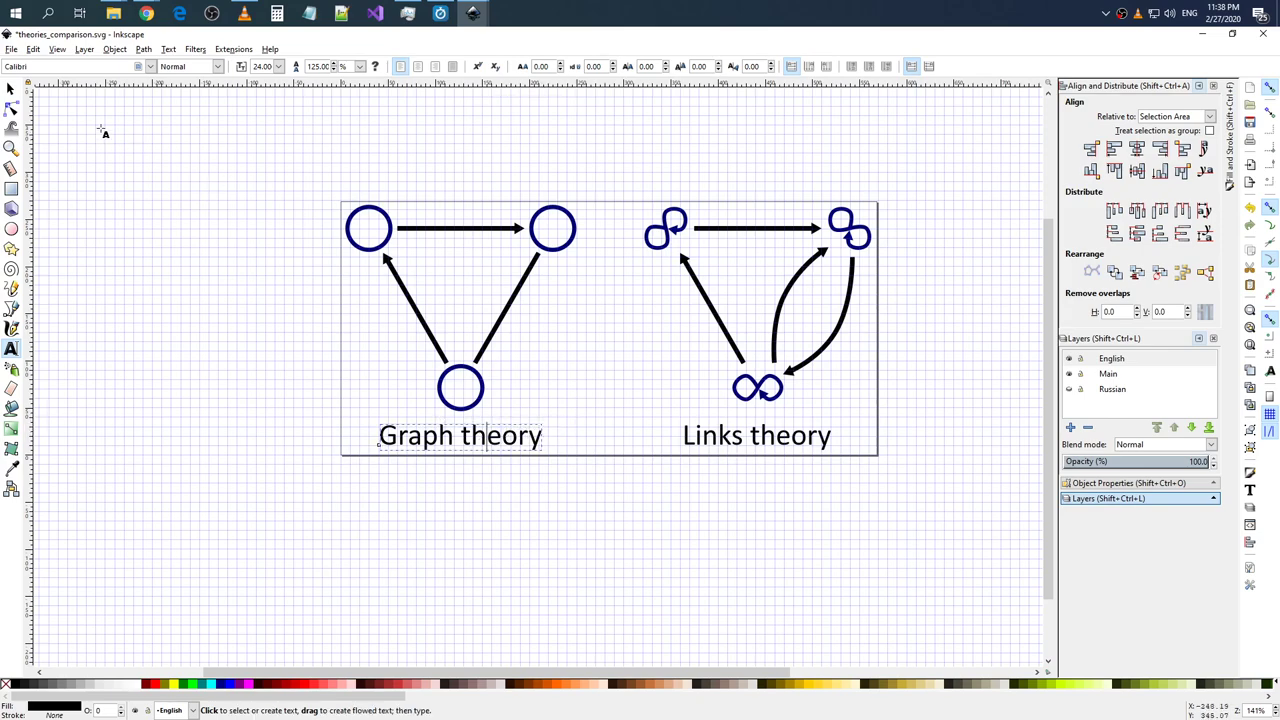
left_click(566, 428)
left_click(10, 89)
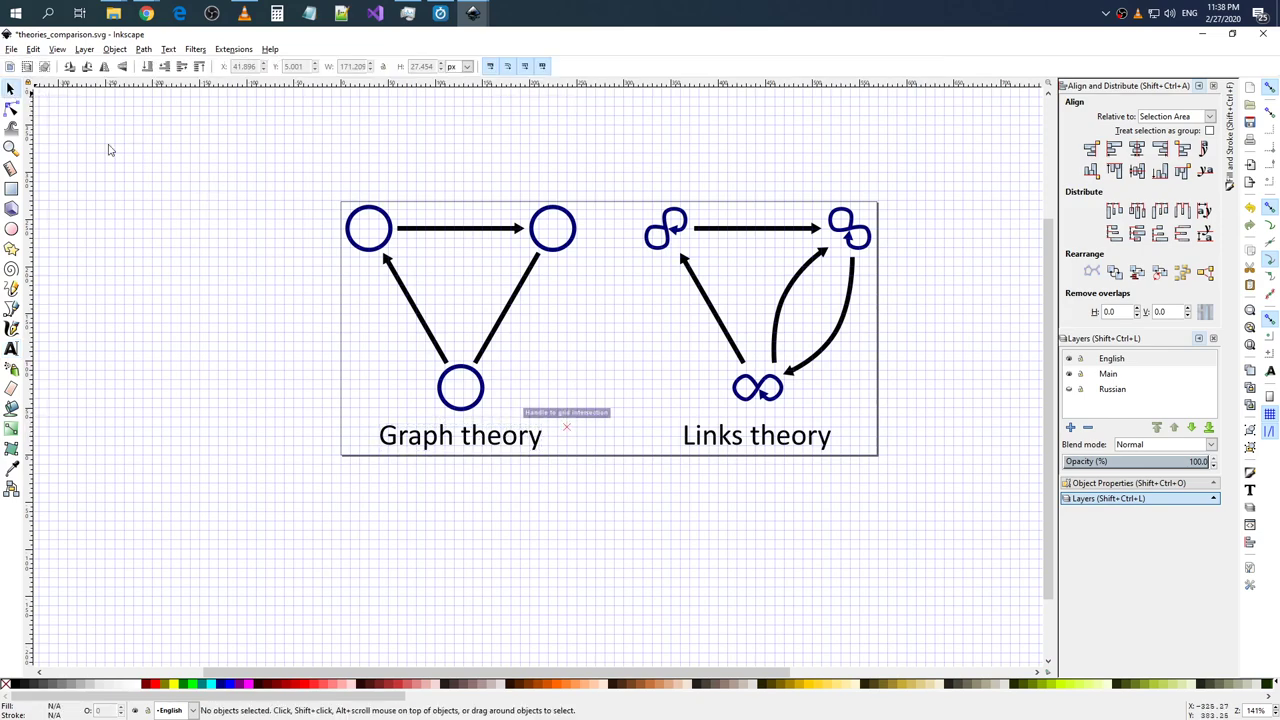
- Copy both labels to an offset position, then undo the offset copies
left_click(464, 424)
left_click(804, 445, "shift")
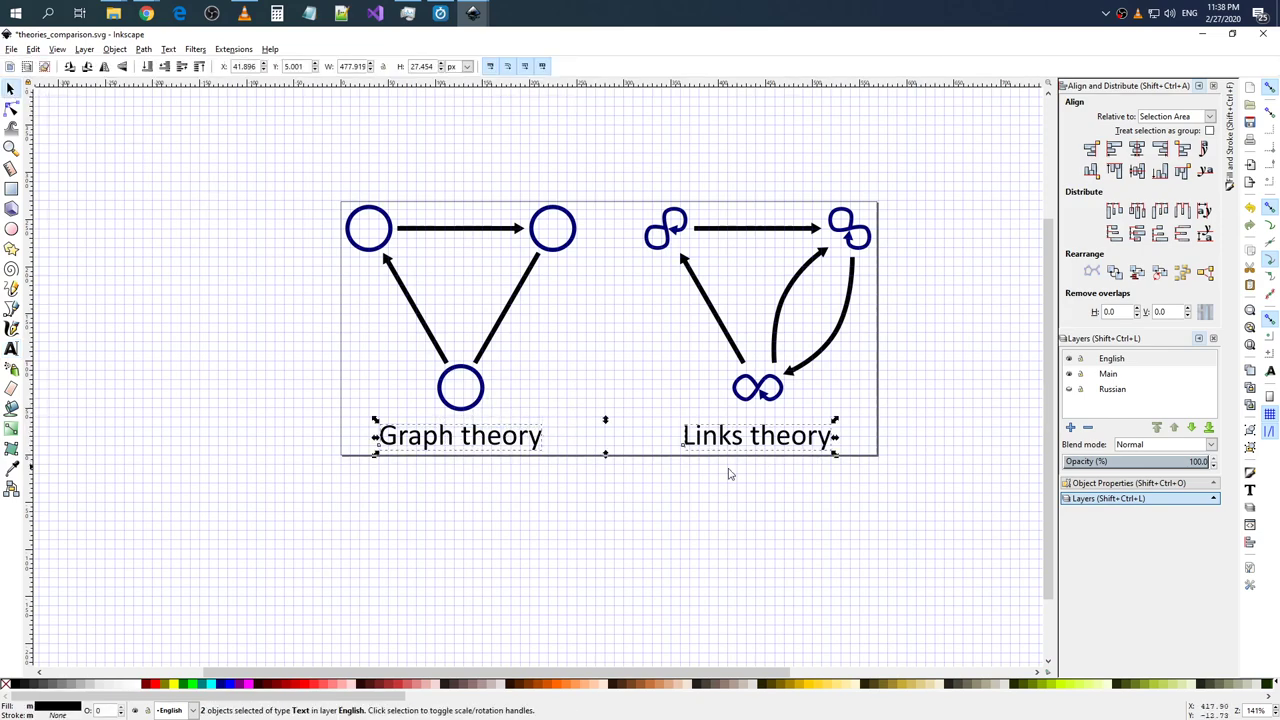
right_click(508, 447)
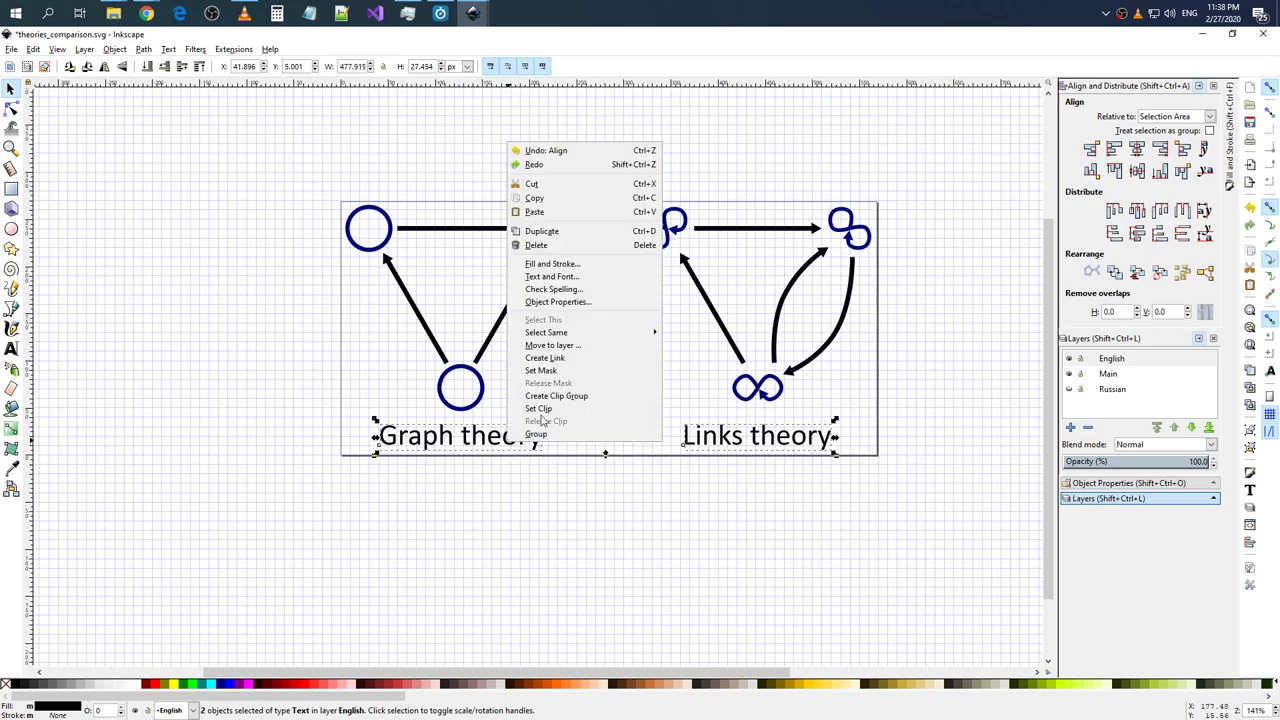
left_click(541, 199)
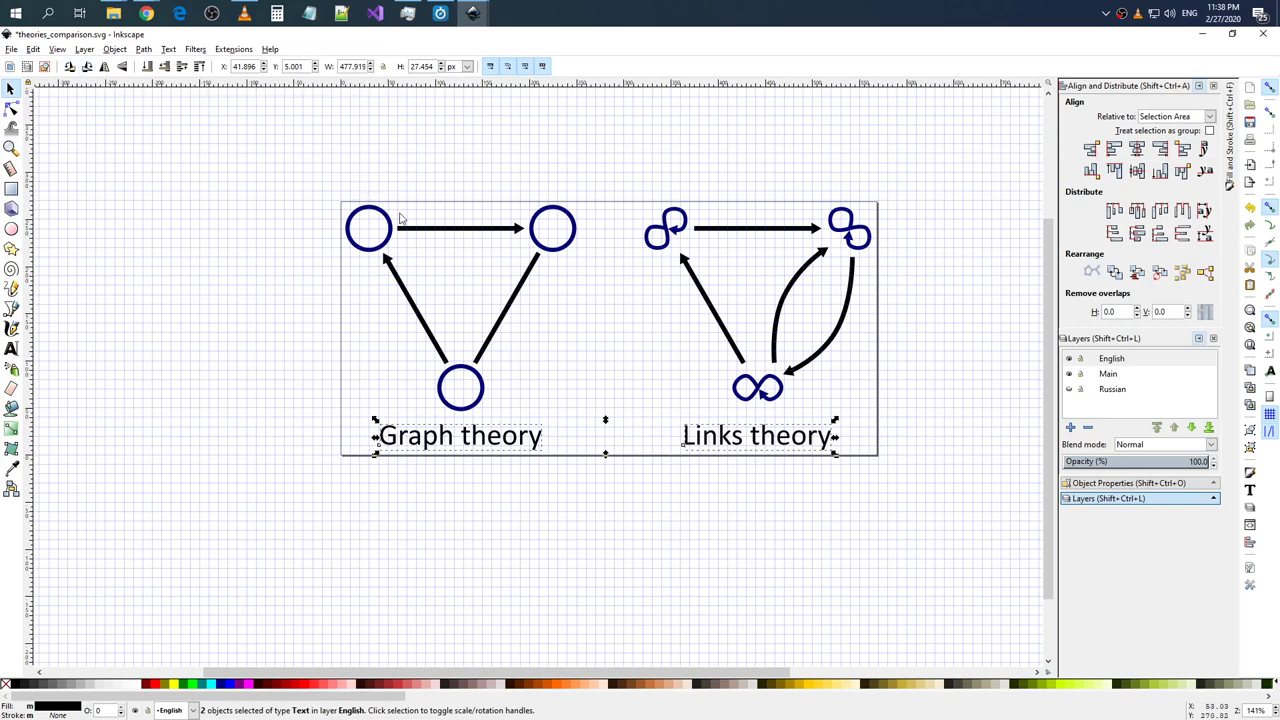
left_click_drag(608, 440, 580, 460)
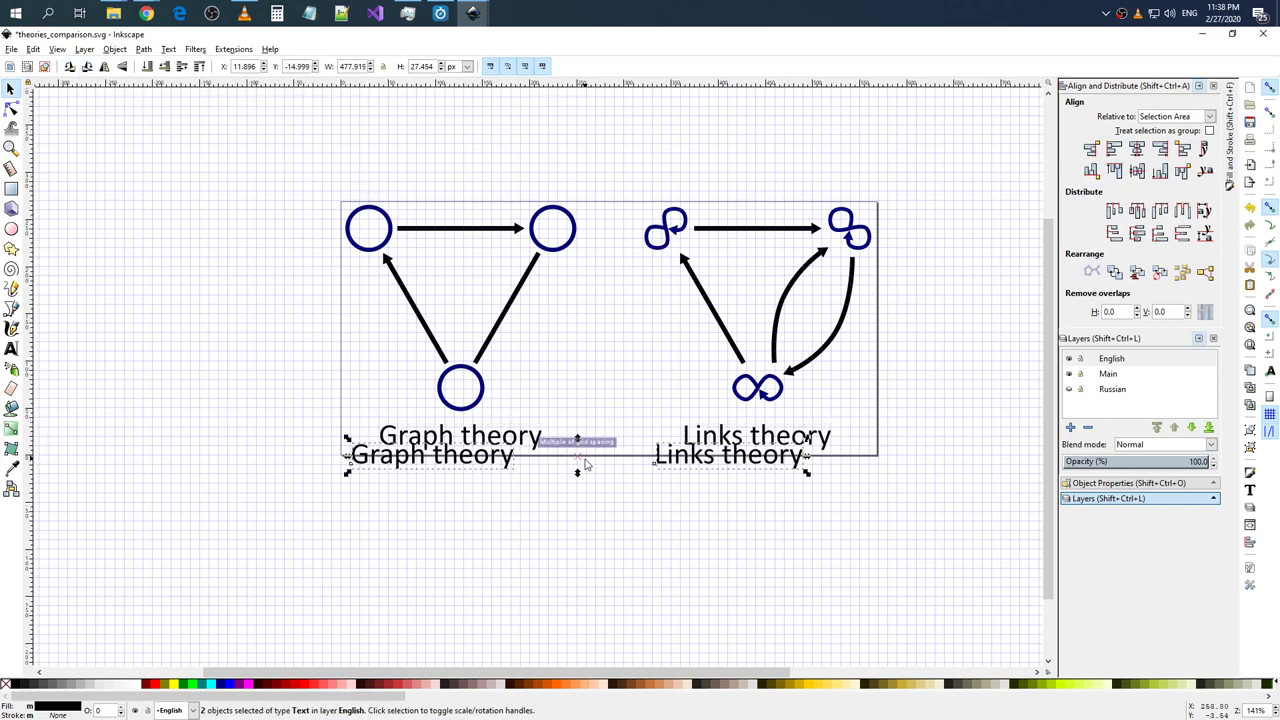
left_click(586, 462)
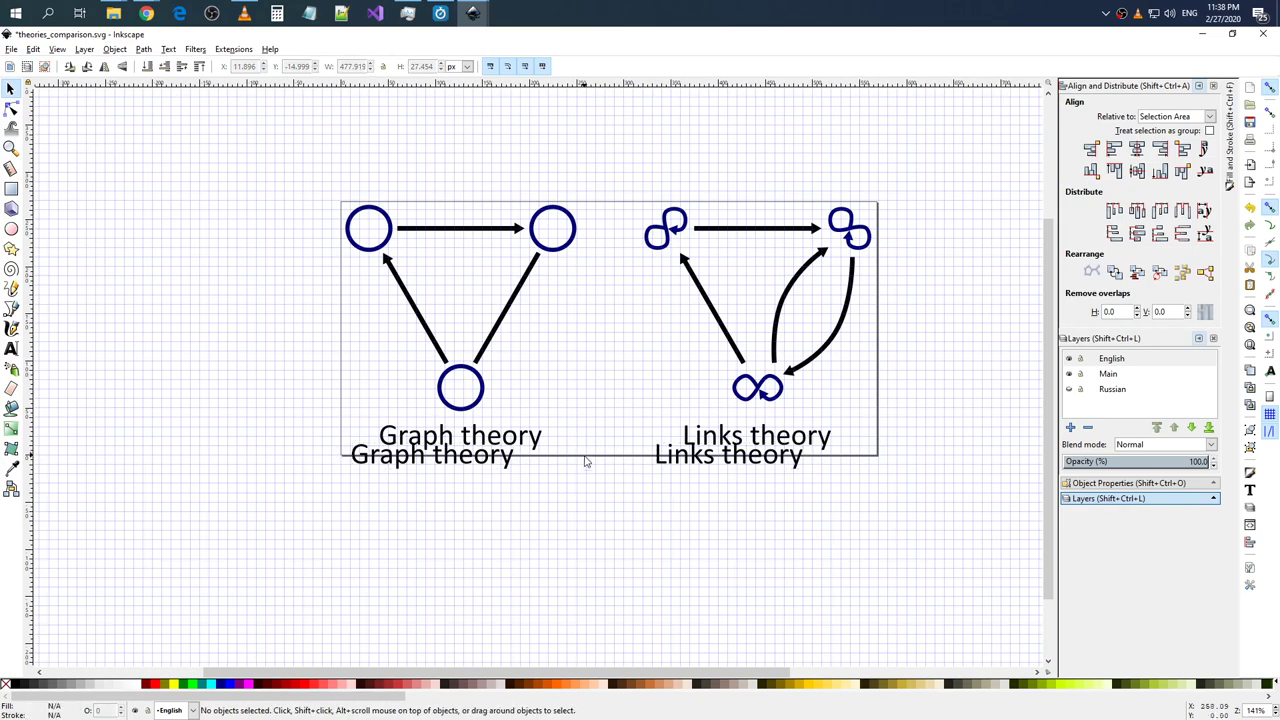
left_click(491, 467)
left_click(692, 464)
left_click(590, 455)
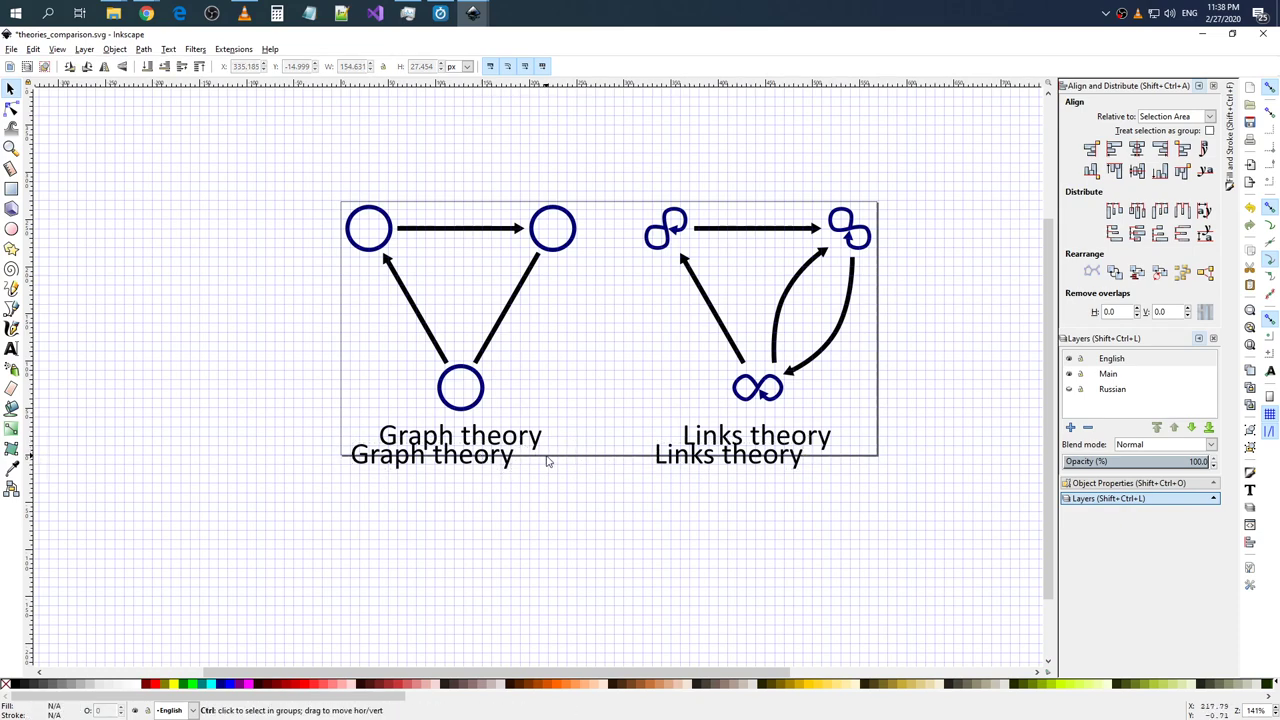
key("ctrl+z")
- Group the two selected labels and duplicate the resulting group in place
left_click(520, 437)
left_click(708, 449, "shift")
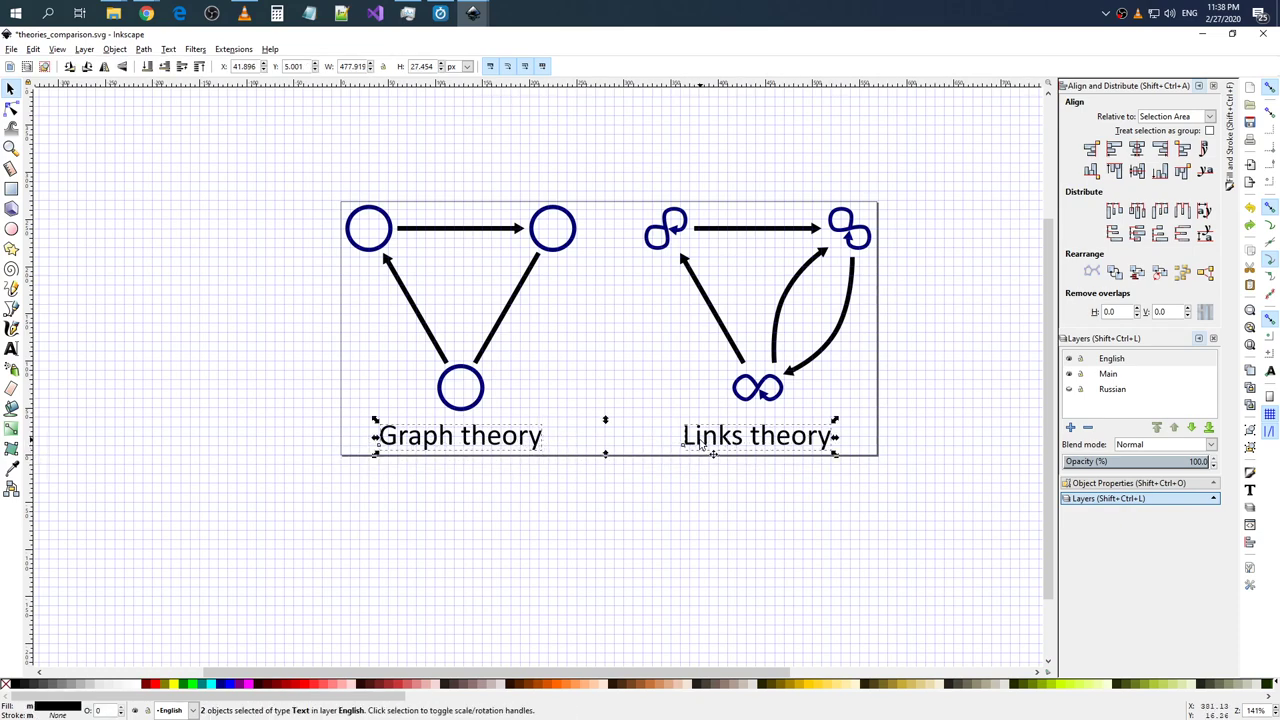
right_click(700, 443)
left_click(737, 432)
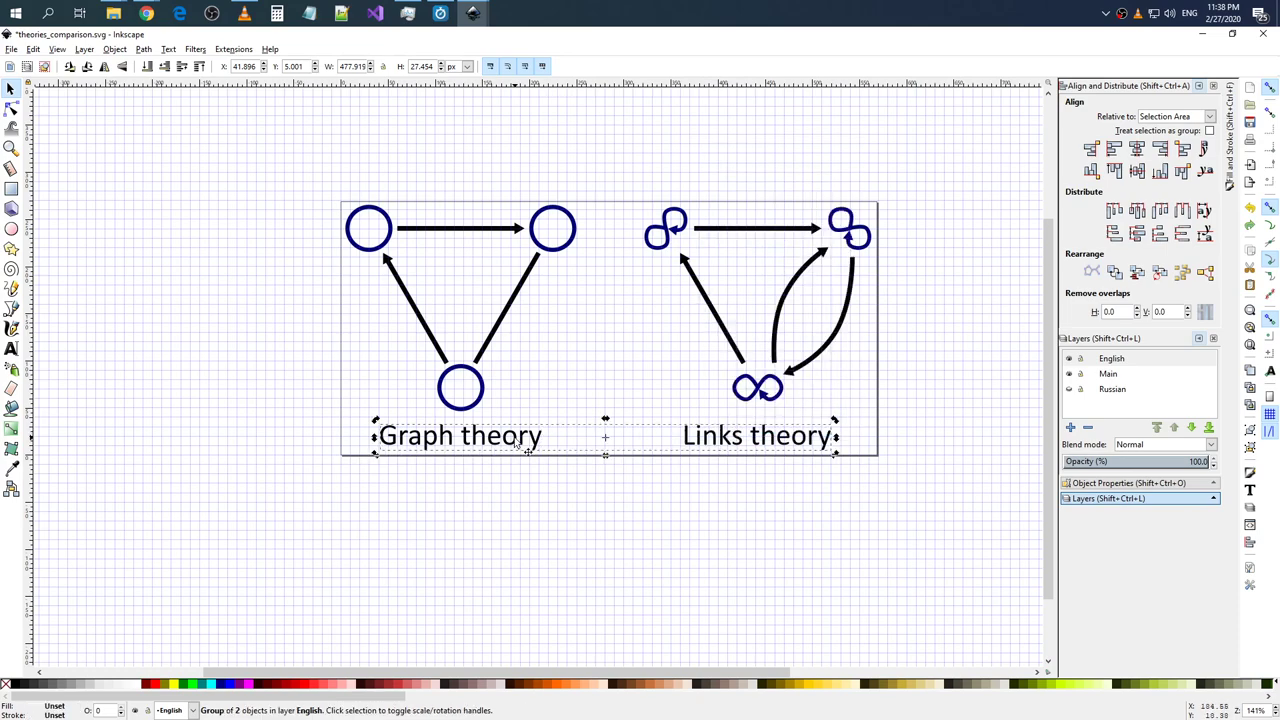
right_click(514, 148)
left_click(548, 236)
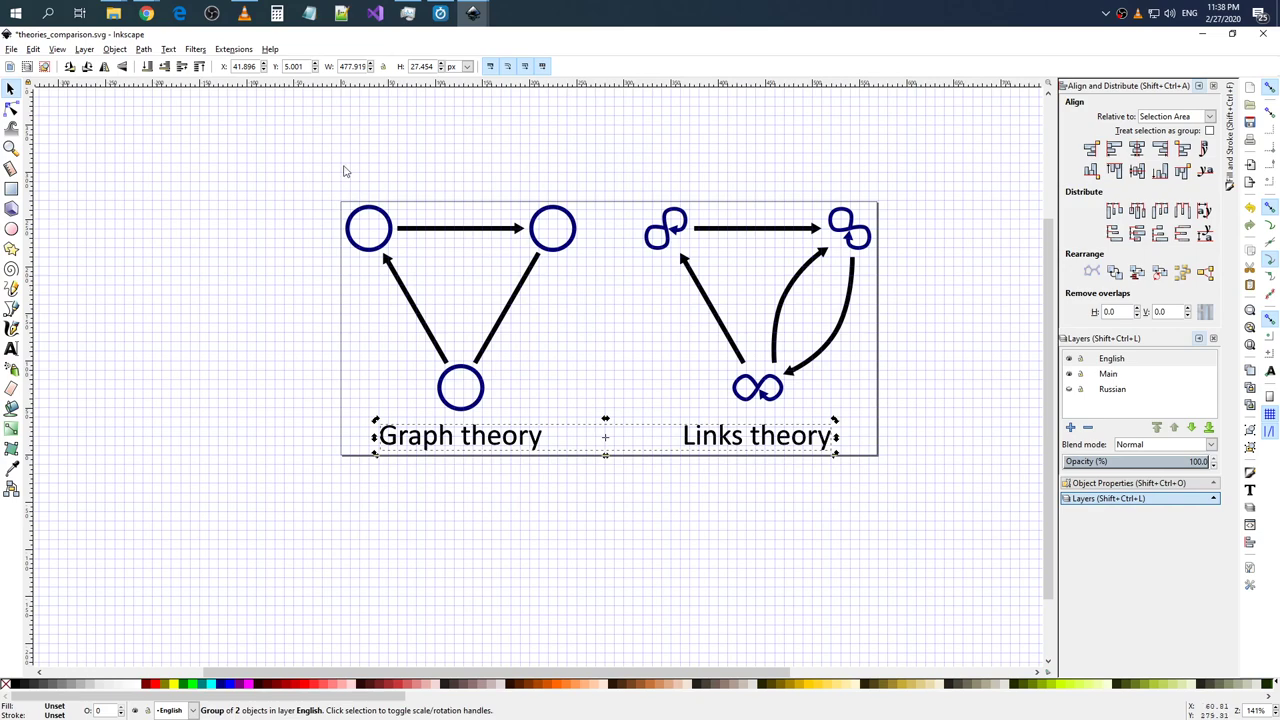
- Move the duplicated label group to the Russian layer and make that layer visible
left_click(84, 49)
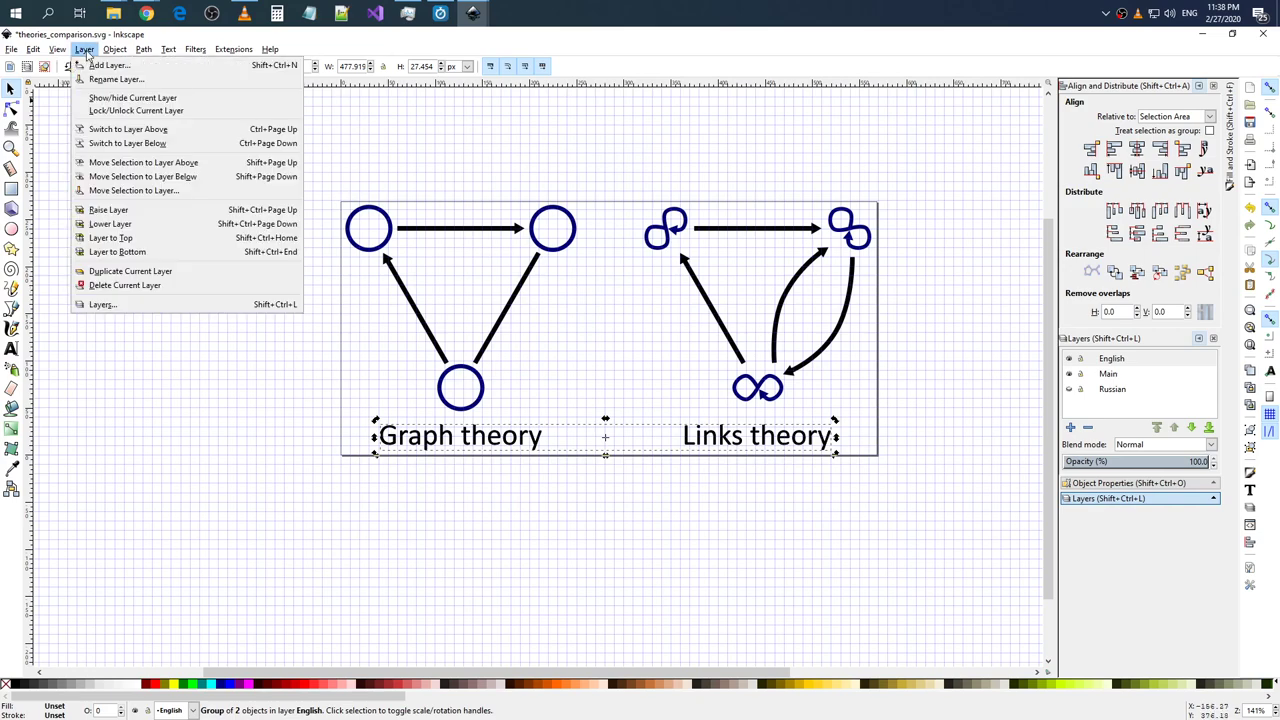
left_click(153, 196)
left_click(623, 370)
left_click(686, 466)
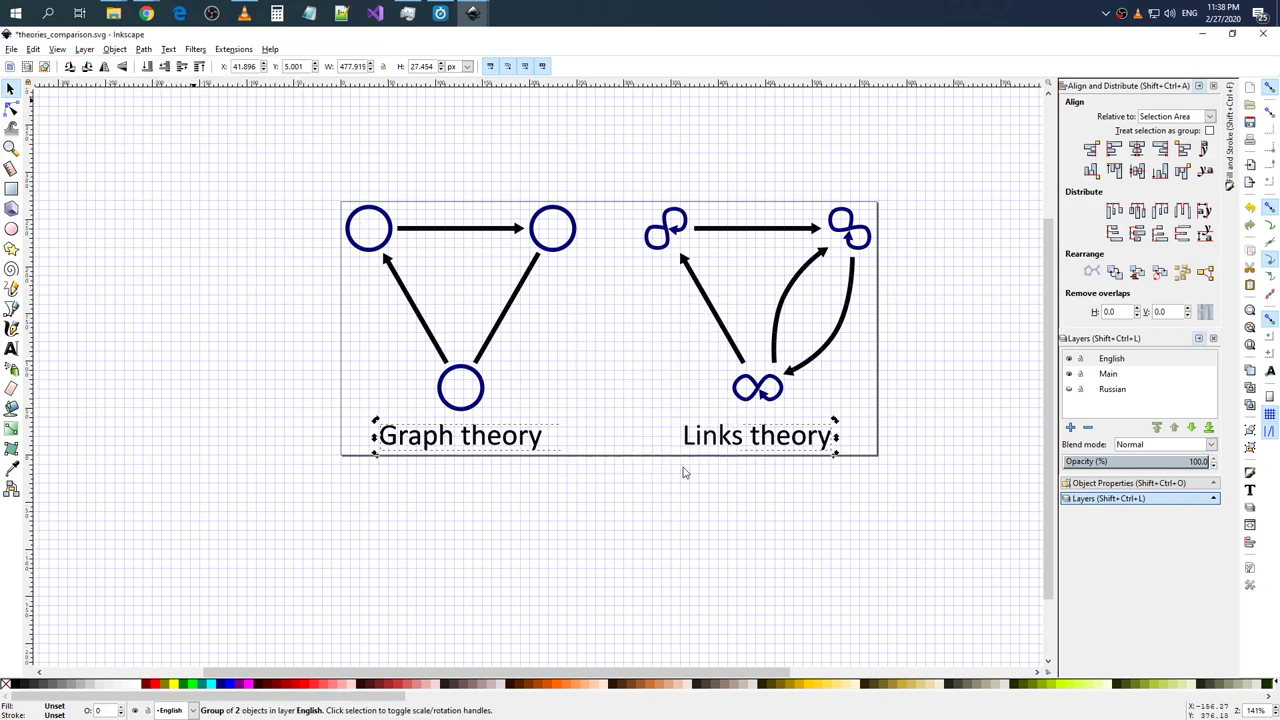
left_click(1069, 389)
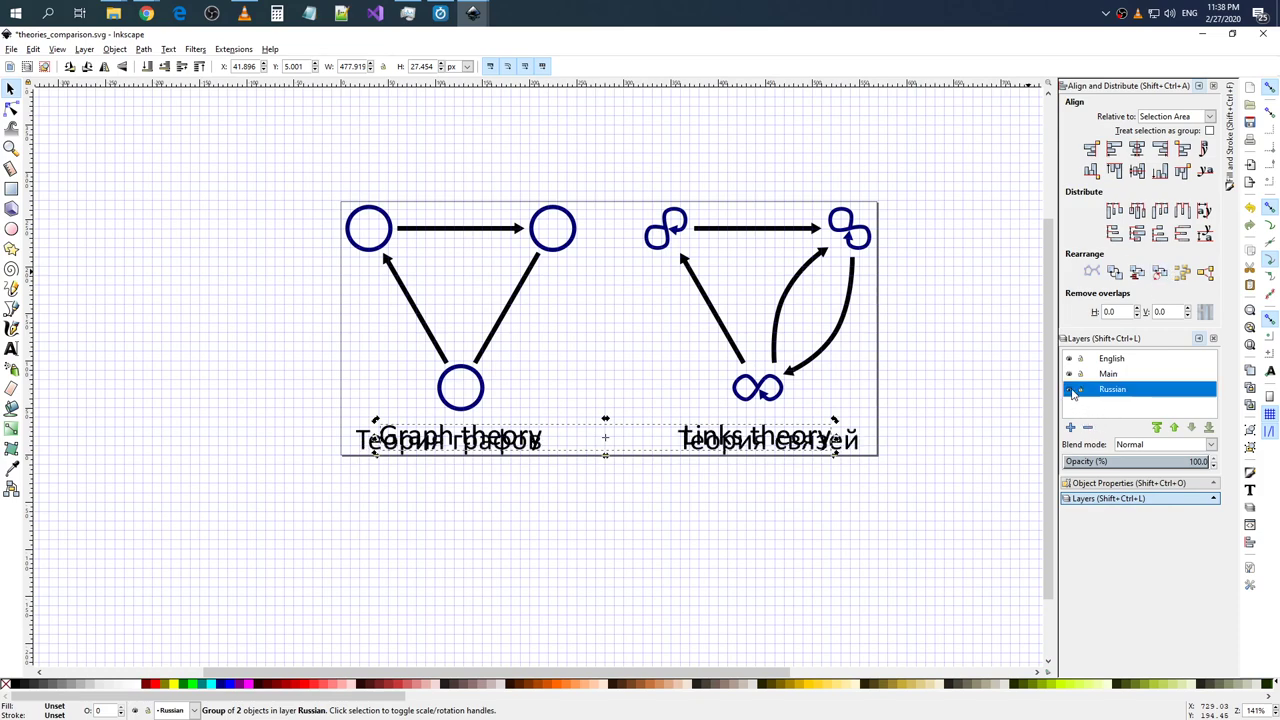
- Delete one label group and inspect the remaining English group and the Russian layer
left_click(414, 461)
left_click(376, 447)
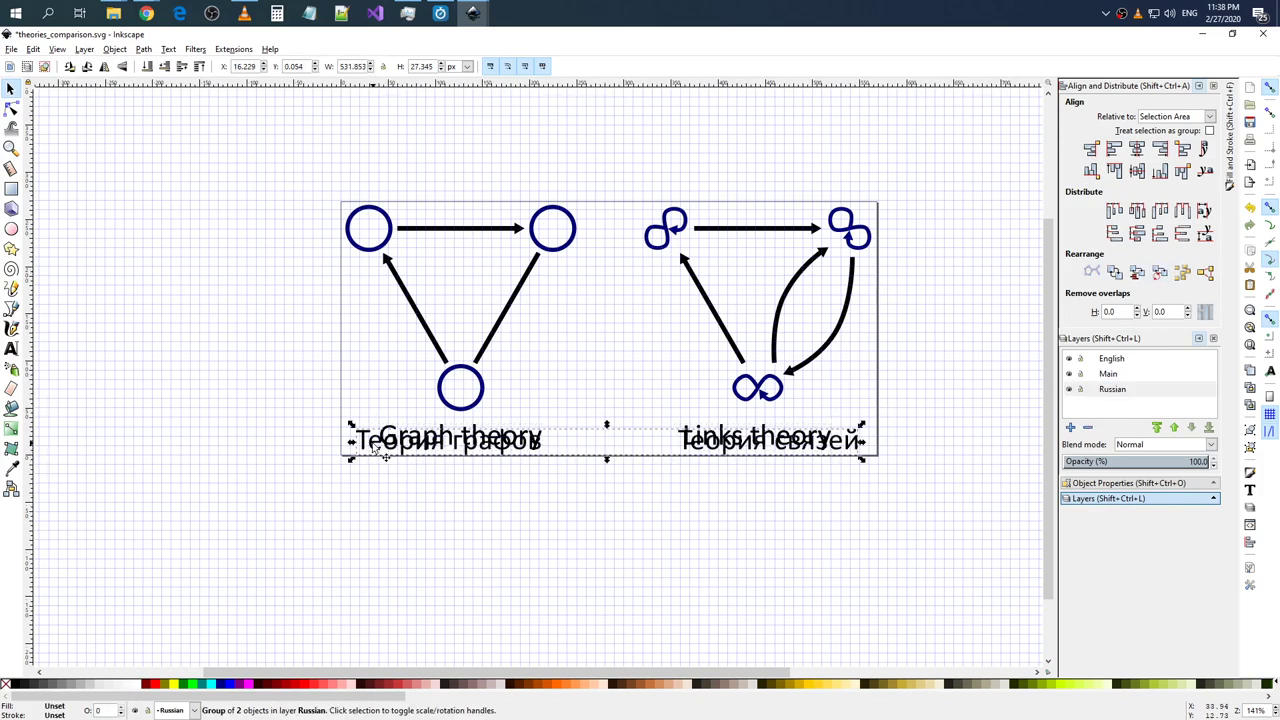
key("Delete")
left_click(455, 440)
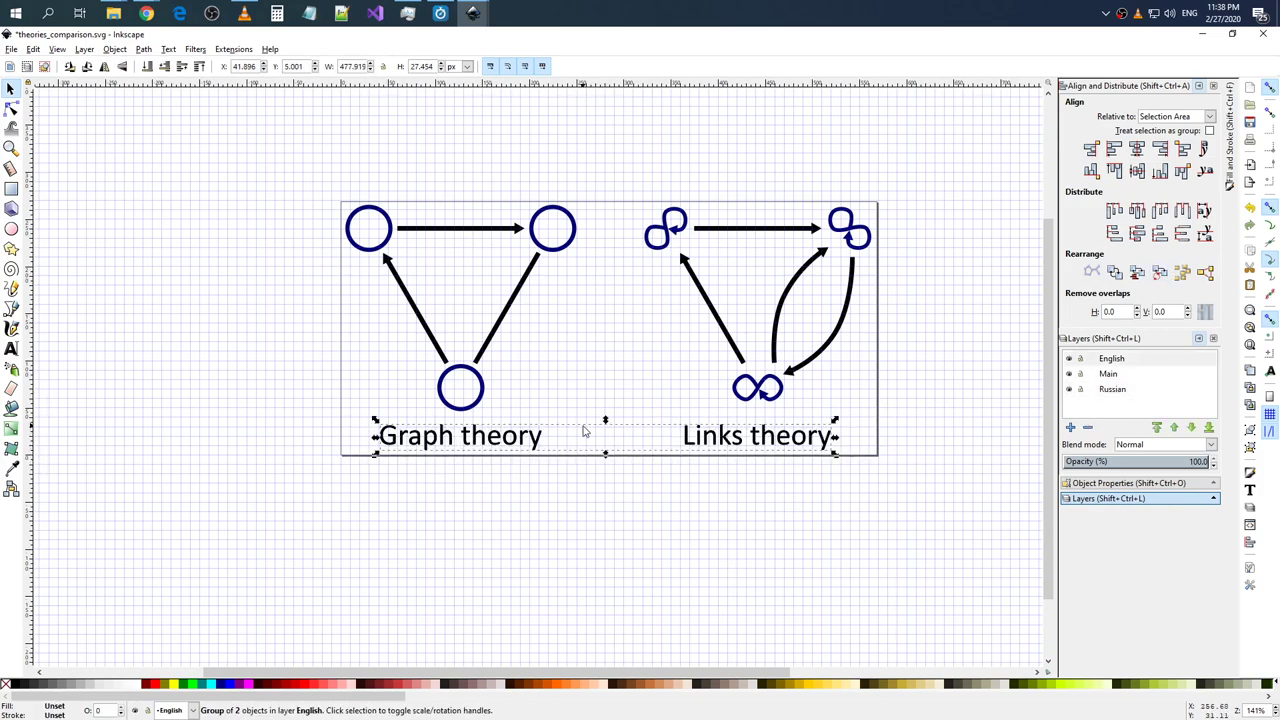
left_click(1090, 374)
double_click(1120, 389)
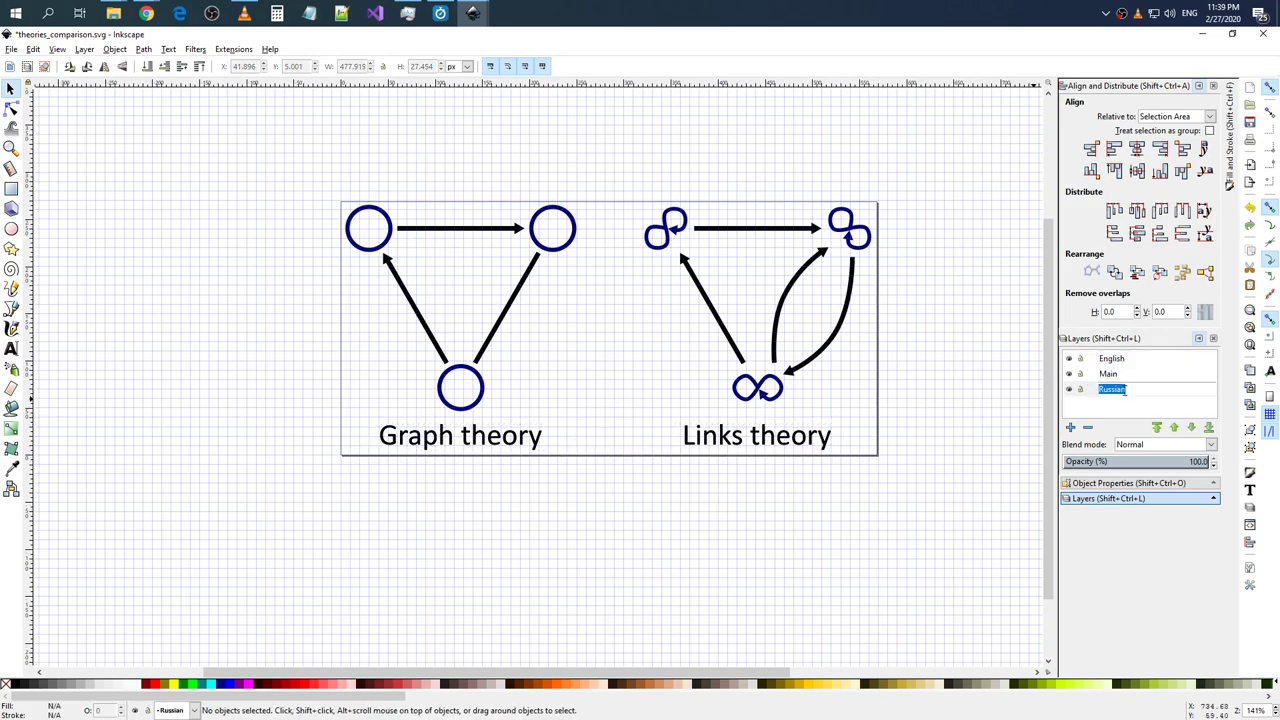
key("Return")
left_click(534, 446)
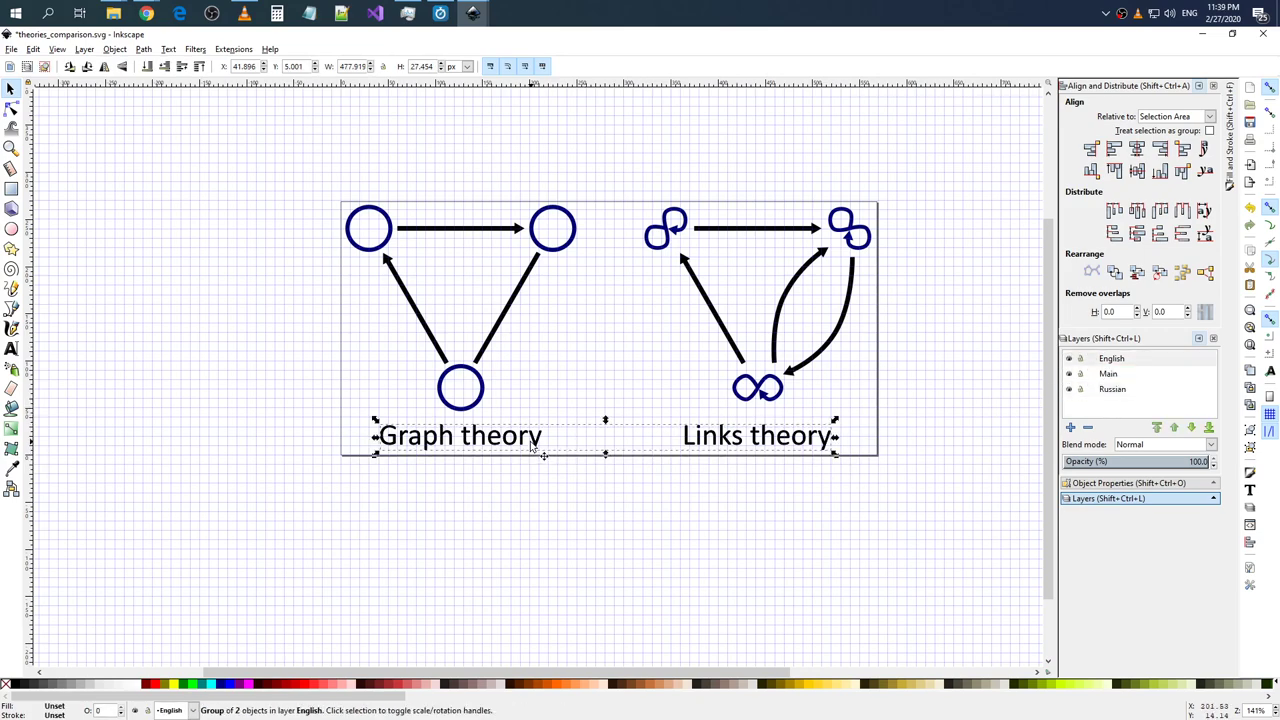
left_click(488, 446)
double_click(536, 447)
left_click(536, 445)
left_click(583, 447)
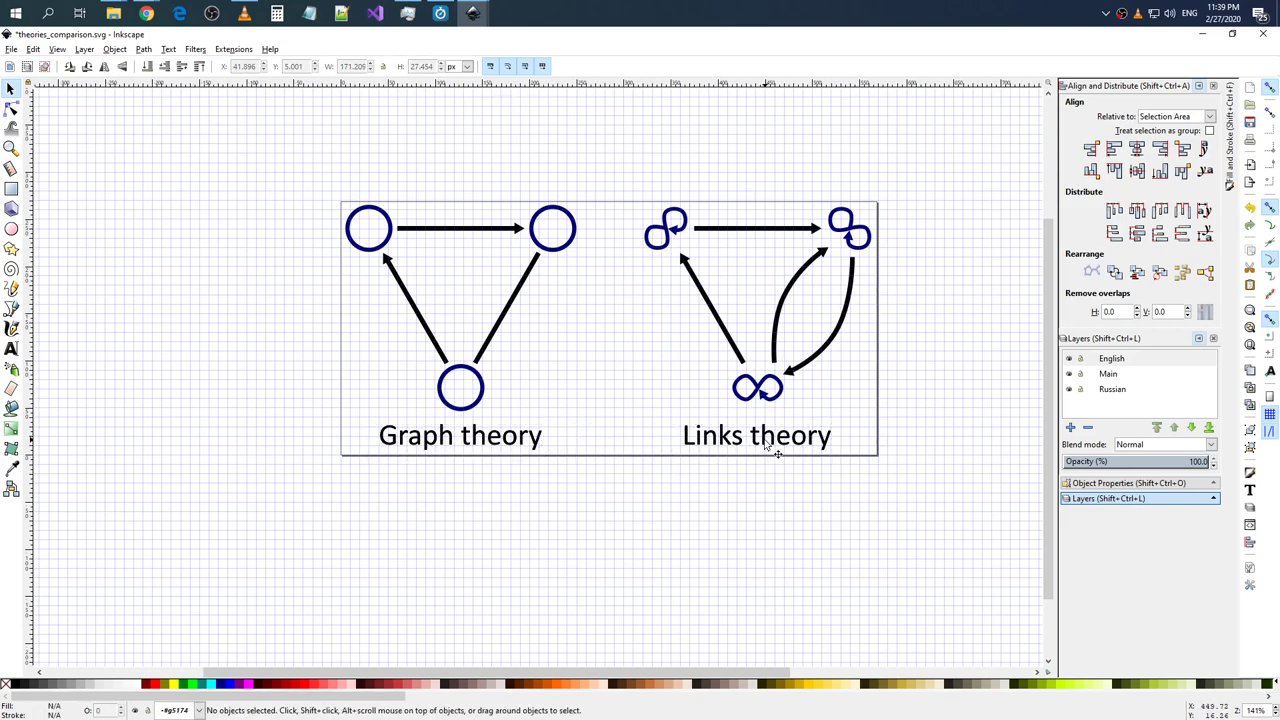
- Raise the Main layer above English and Russian, checking each layer's labels
double_click(1106, 391)
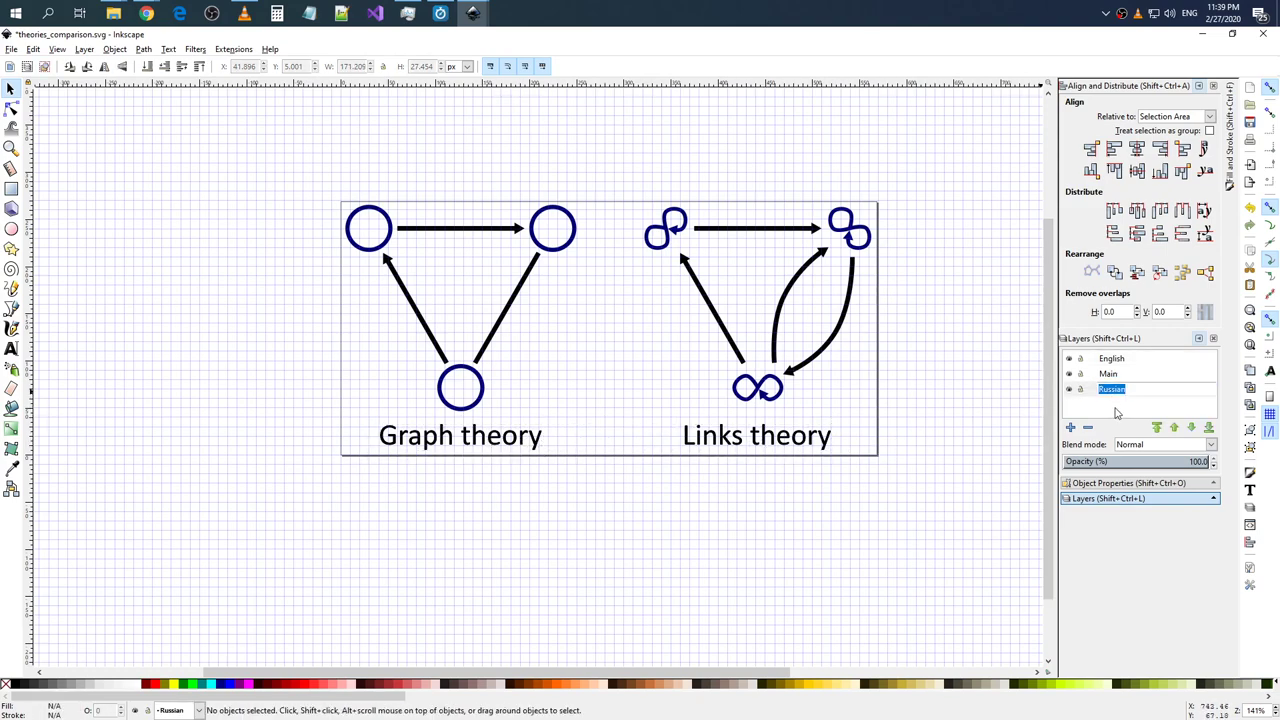
key("Return")
left_click(1069, 374)
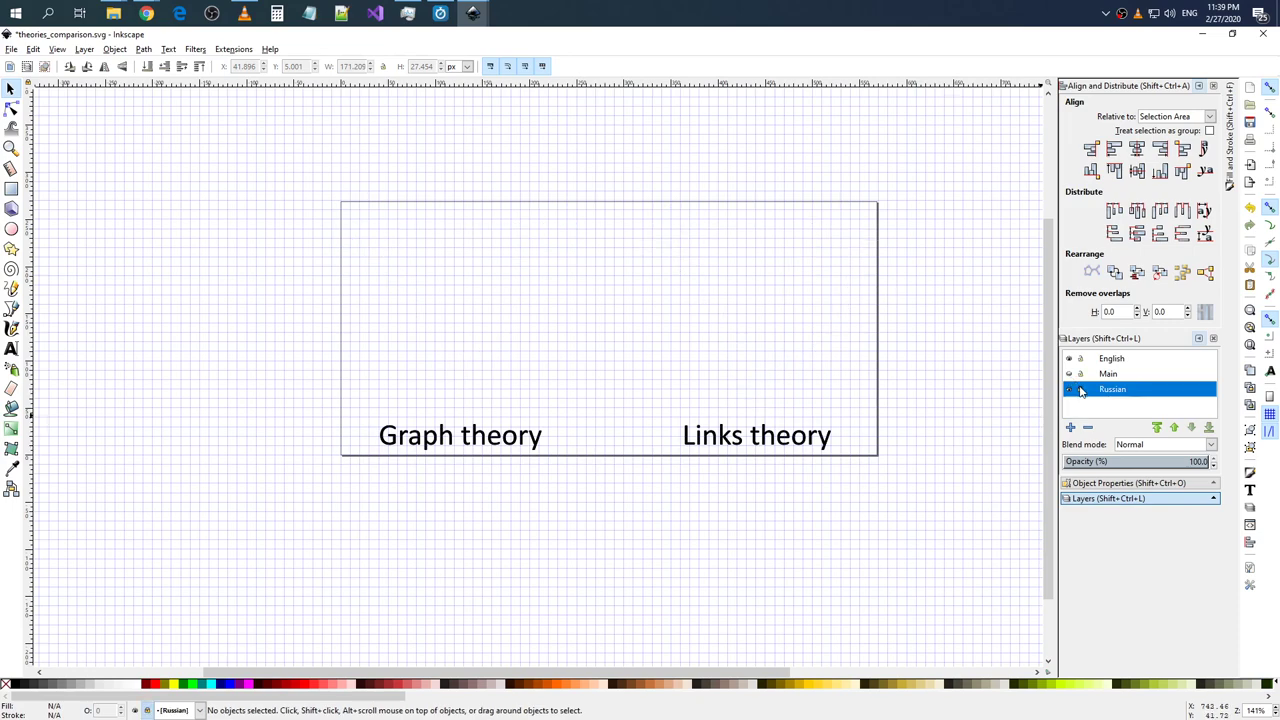
left_click(1098, 378)
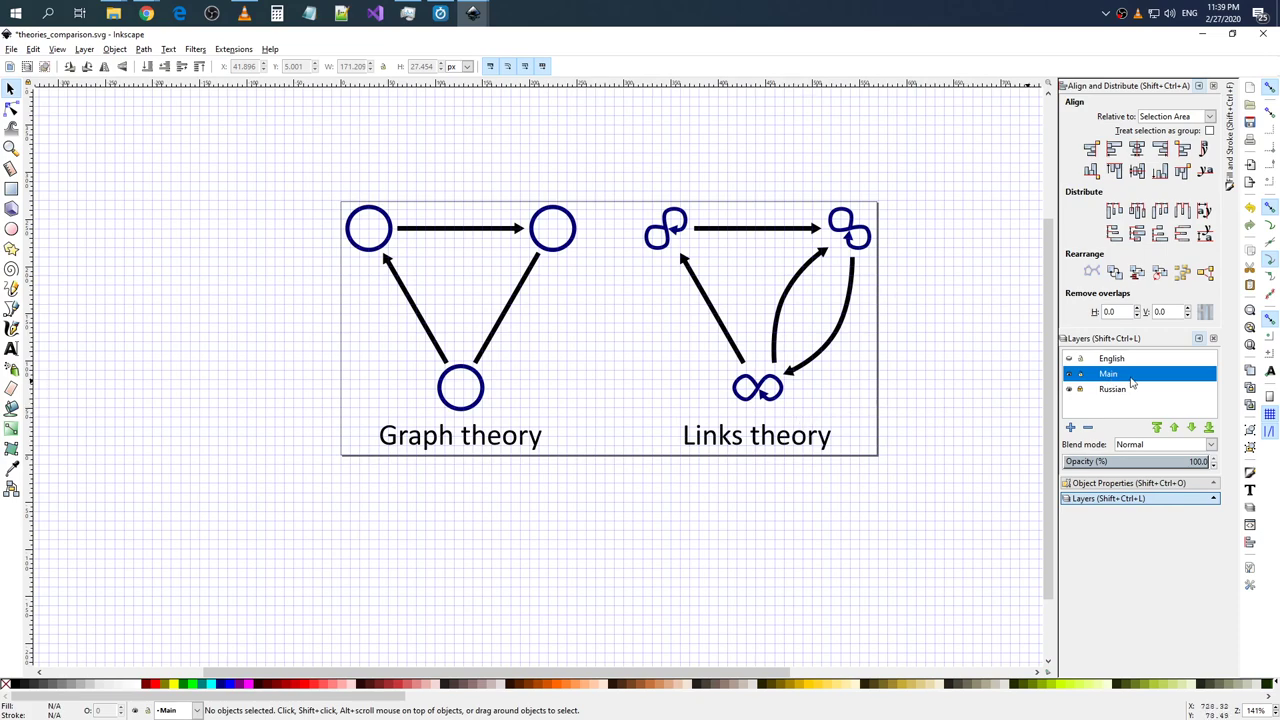
left_click(1176, 428)
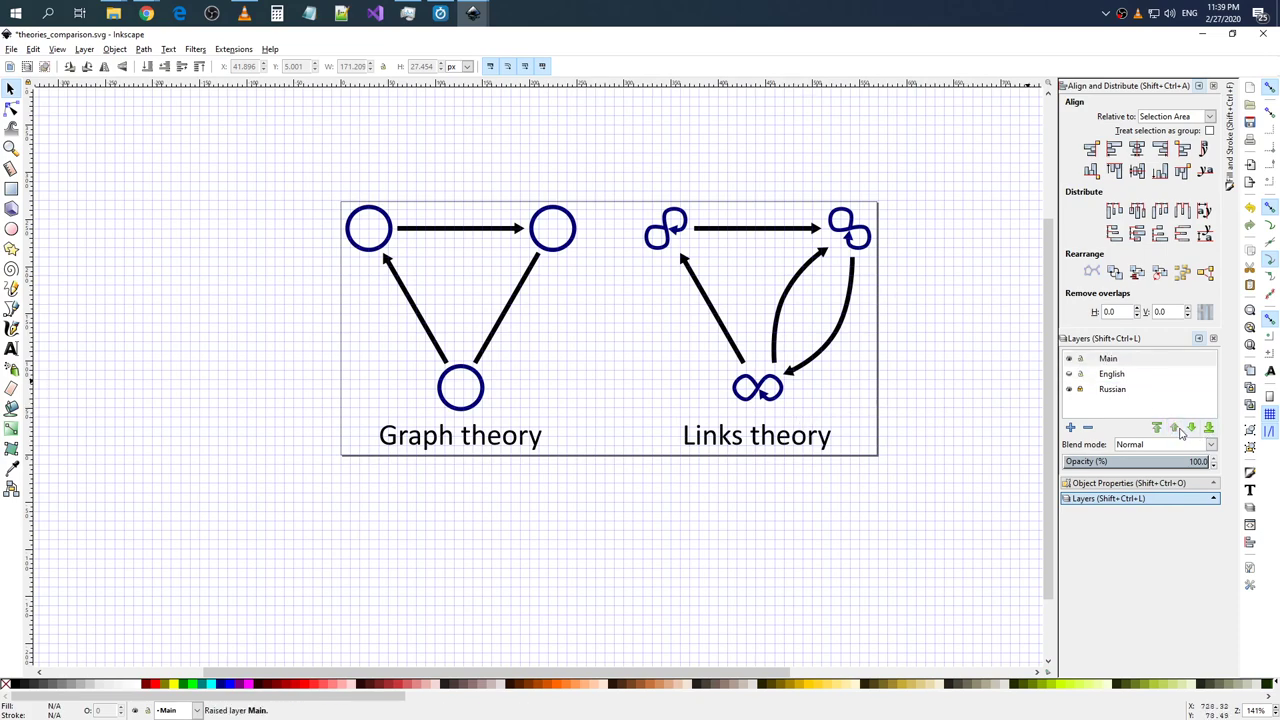
left_click(1110, 376)
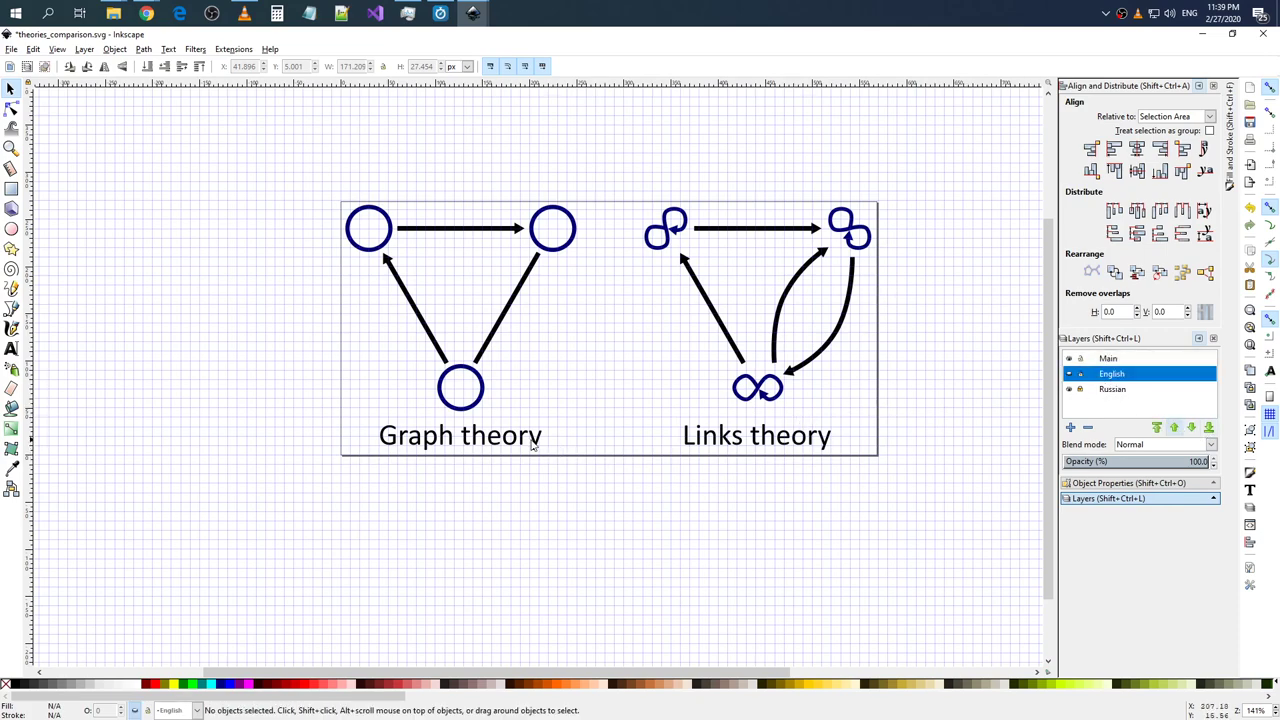
left_click(535, 445)
left_click(1110, 390)
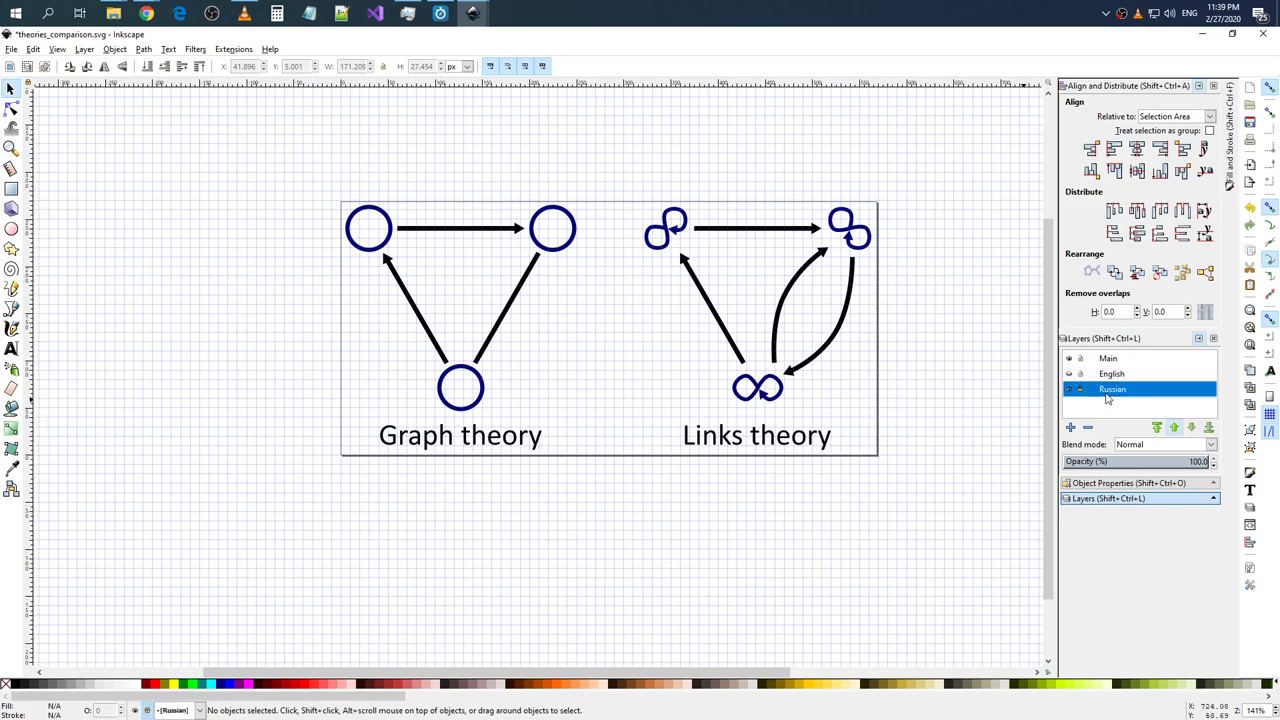
left_click(537, 445)
key("alt+Tab")
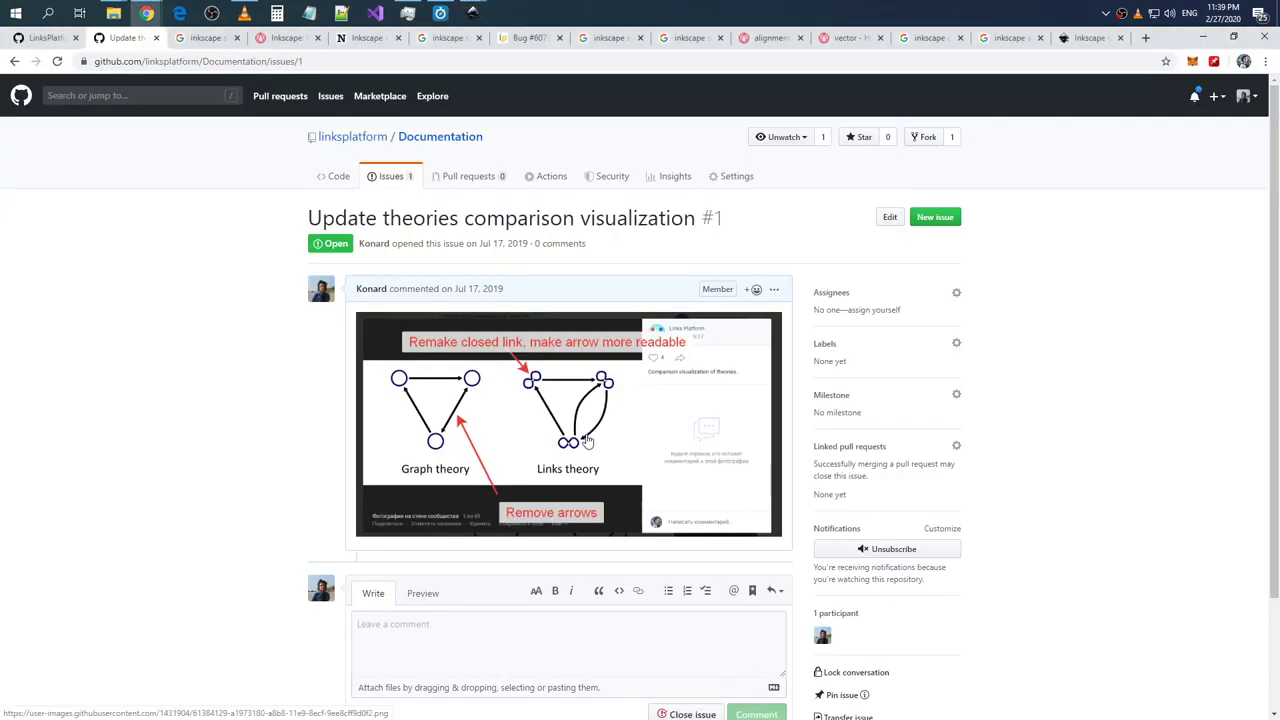
key("alt+Tab")
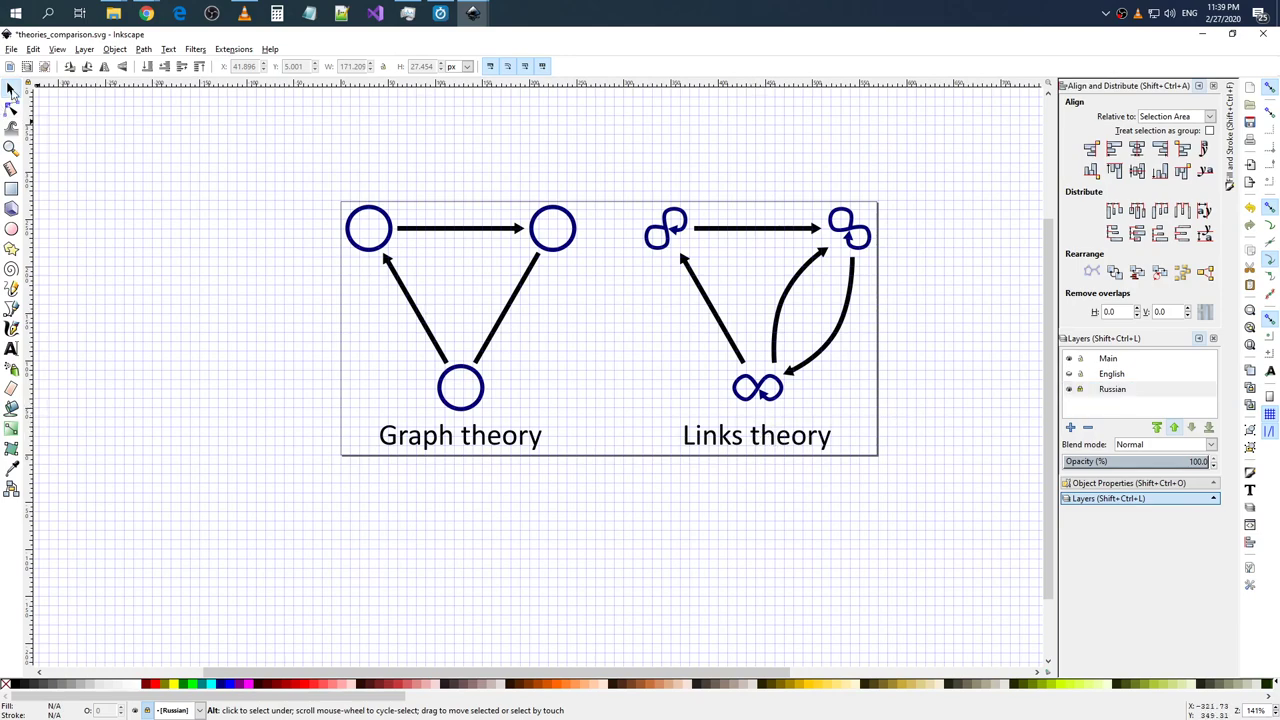
- Toggle Russian and Main layer visibility to check contents, then lock Main and English
left_click(1112, 373)
left_click(1070, 389)
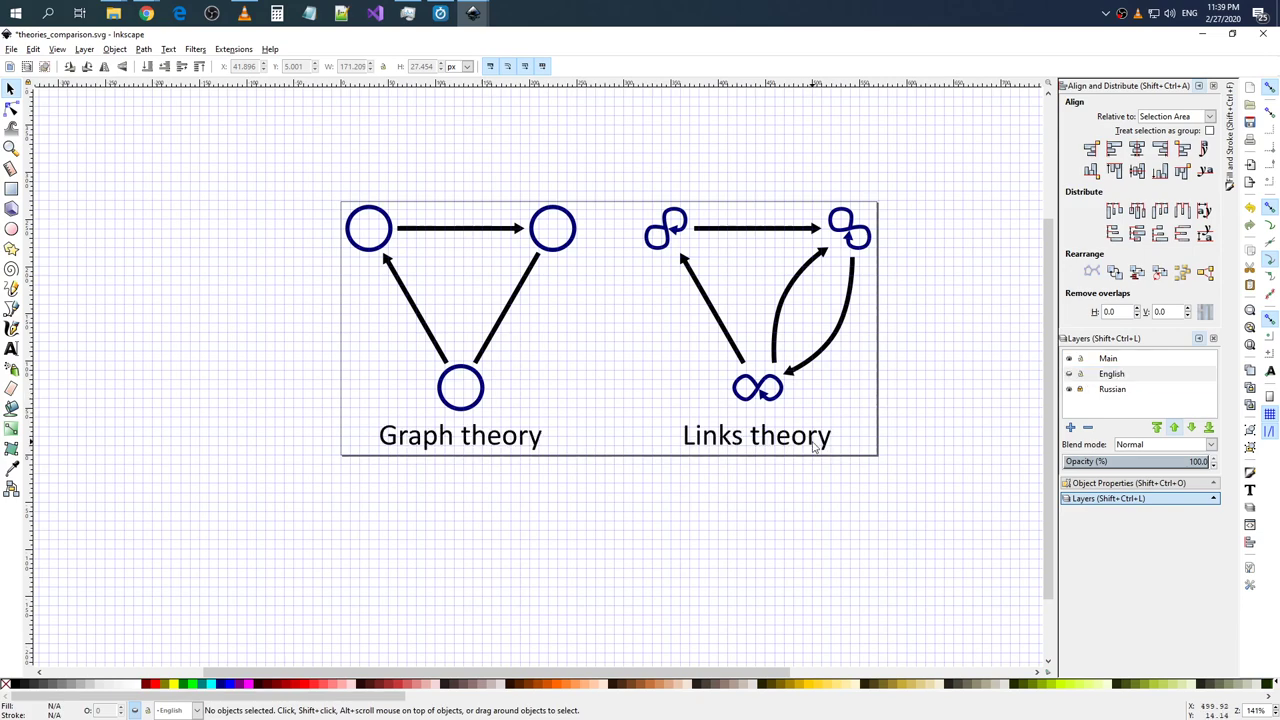
left_click(757, 398)
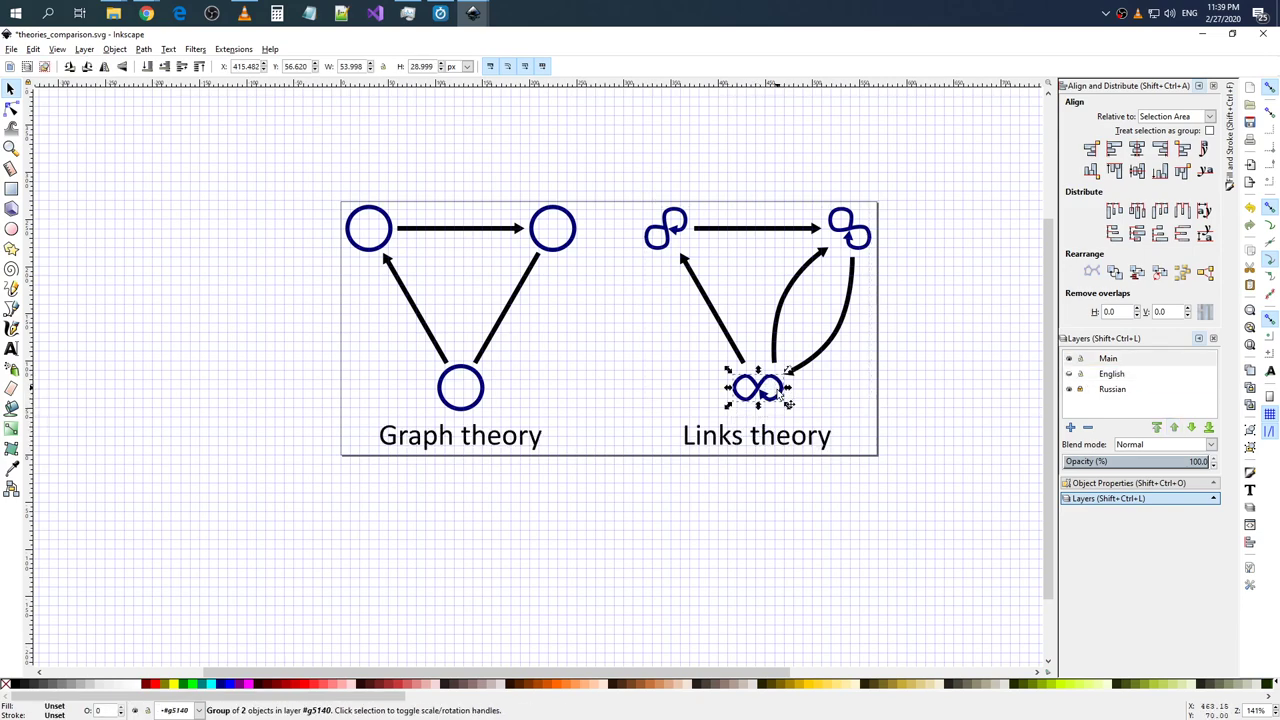
key("Escape")
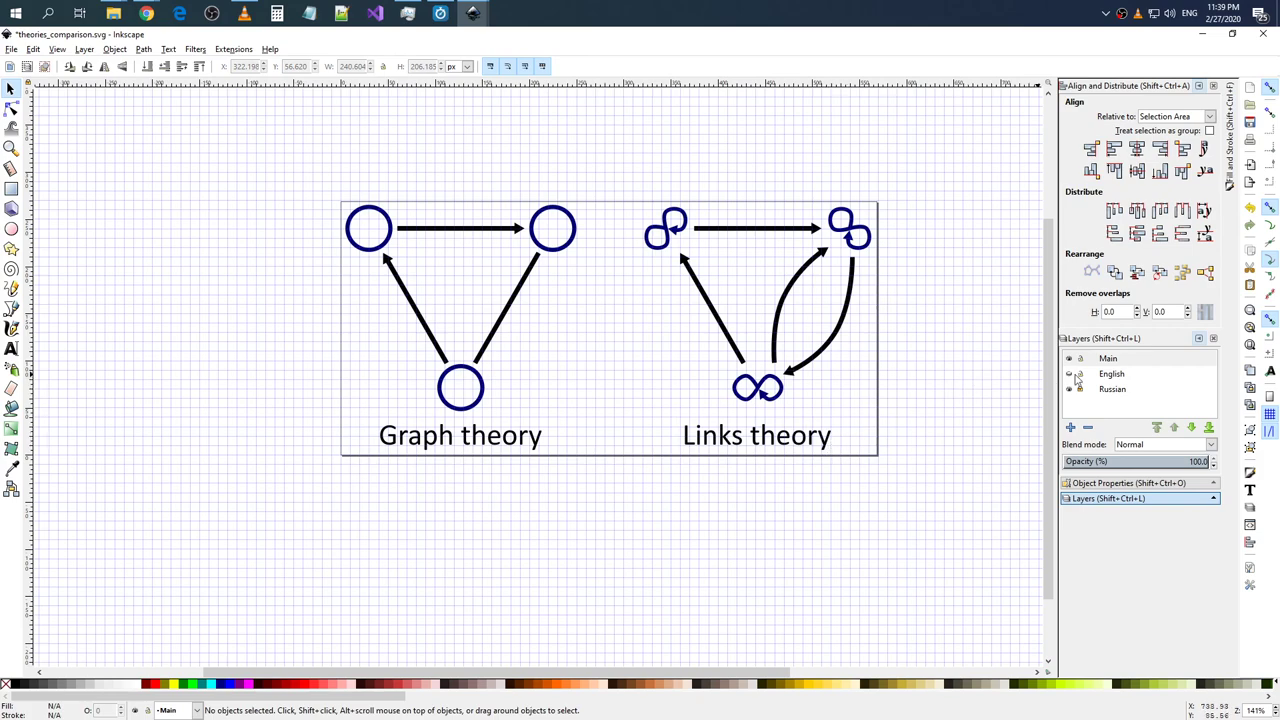
left_click(1105, 362)
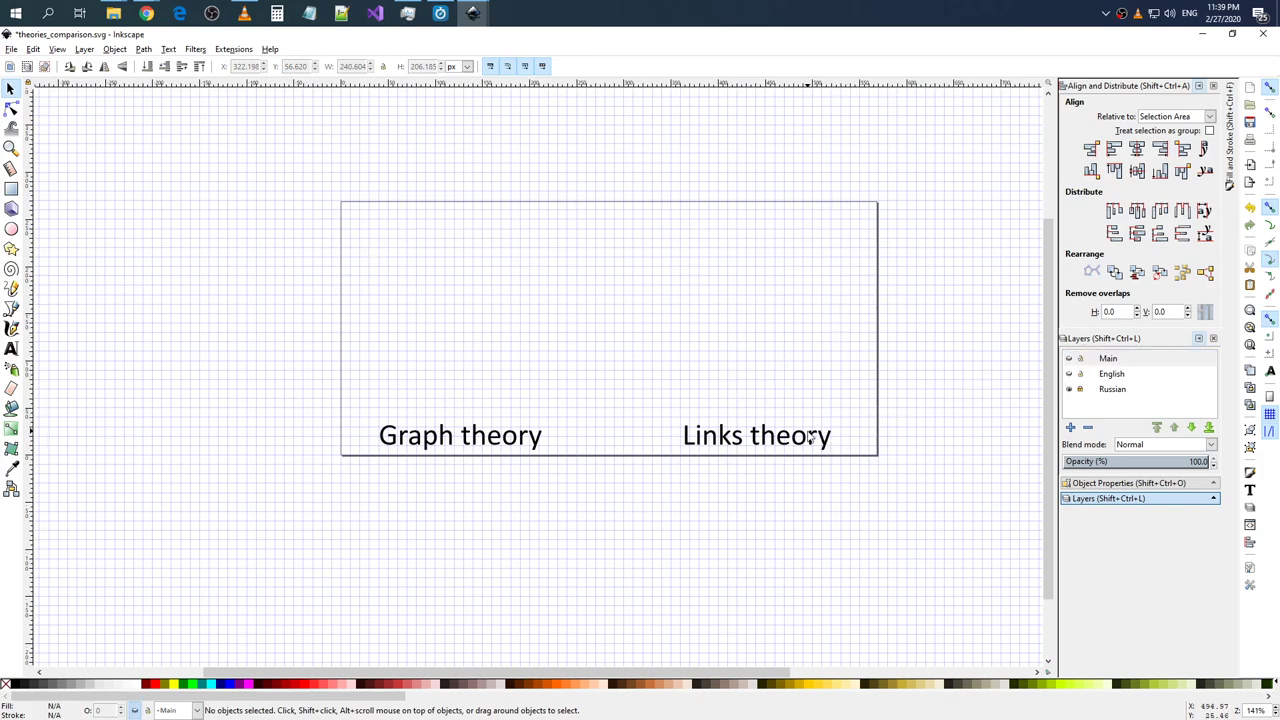
left_click(1083, 364)
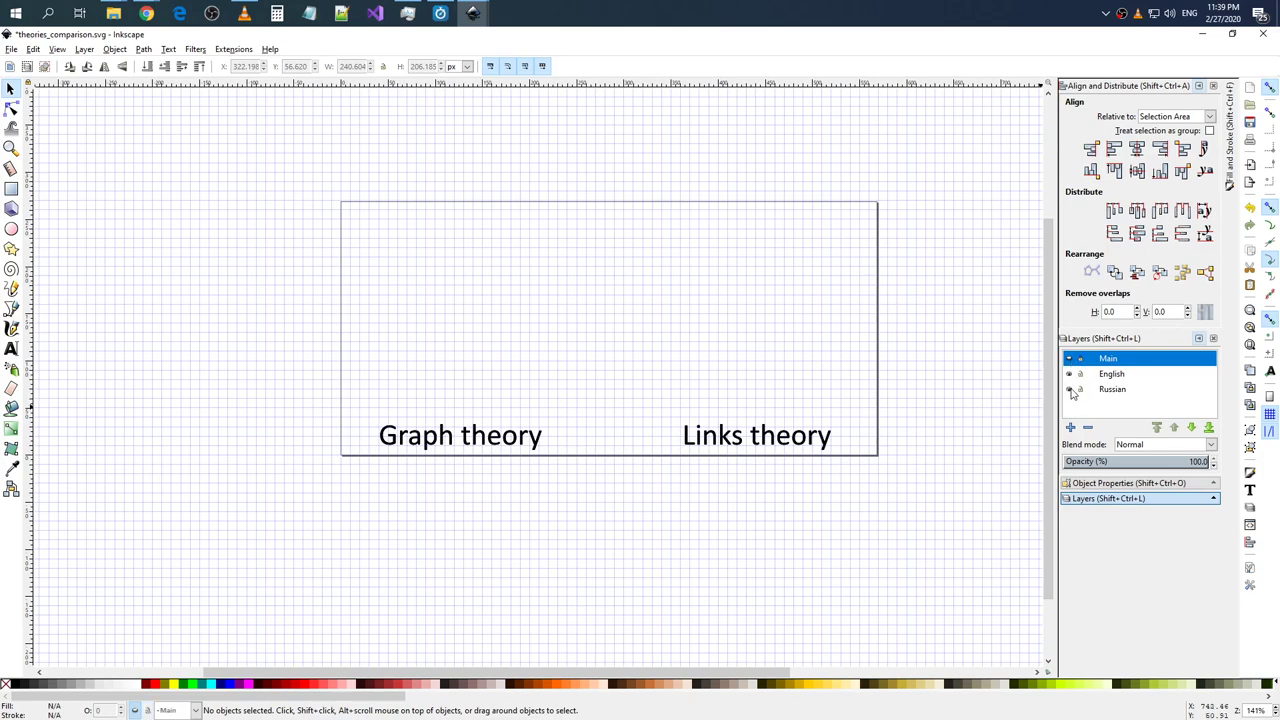
left_click(1069, 374)
left_click(1069, 374)
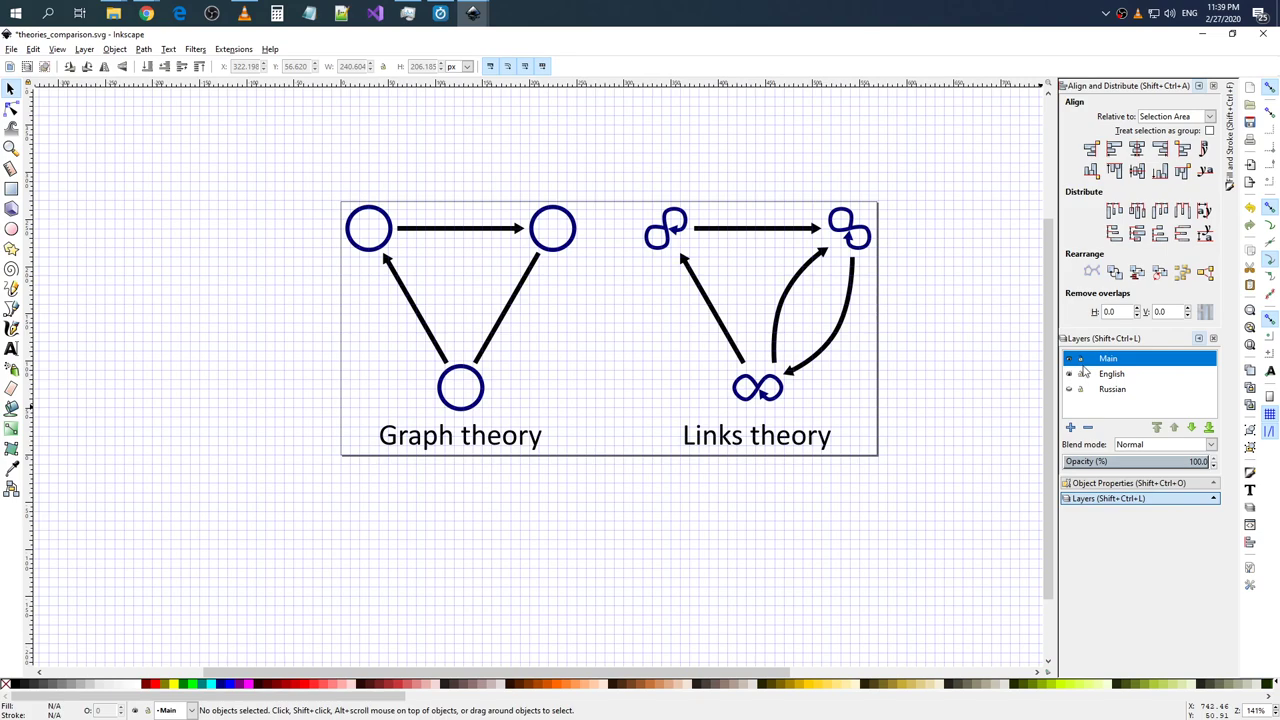
left_click(790, 455)
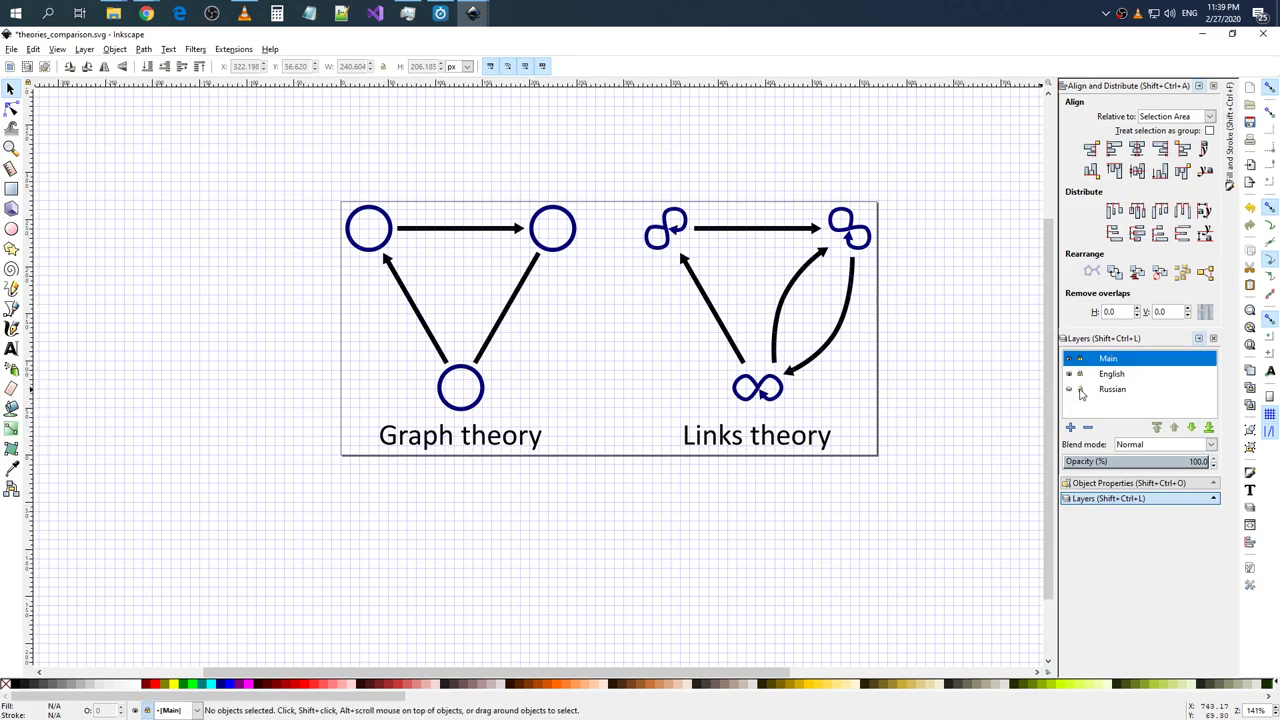
left_click(765, 445)
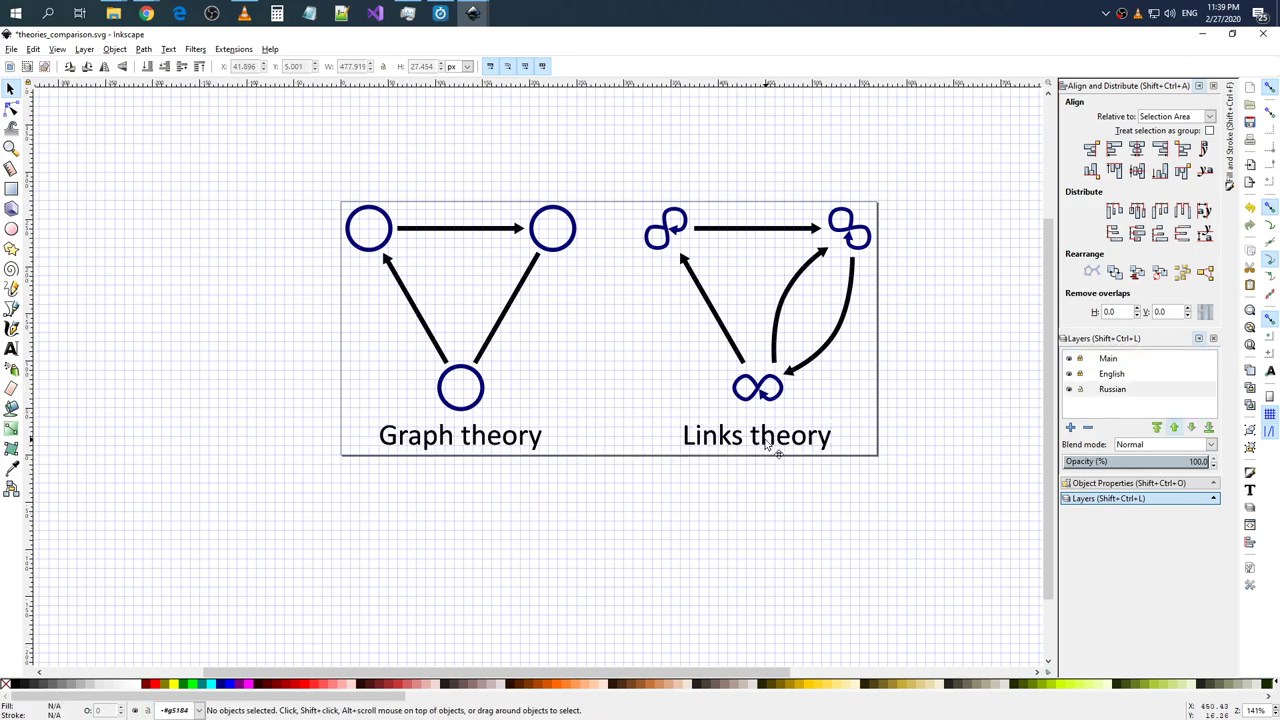
- Edit the Links theory caption, pasting text and deleting its trailing characters
left_click(767, 445)
double_click(720, 442)
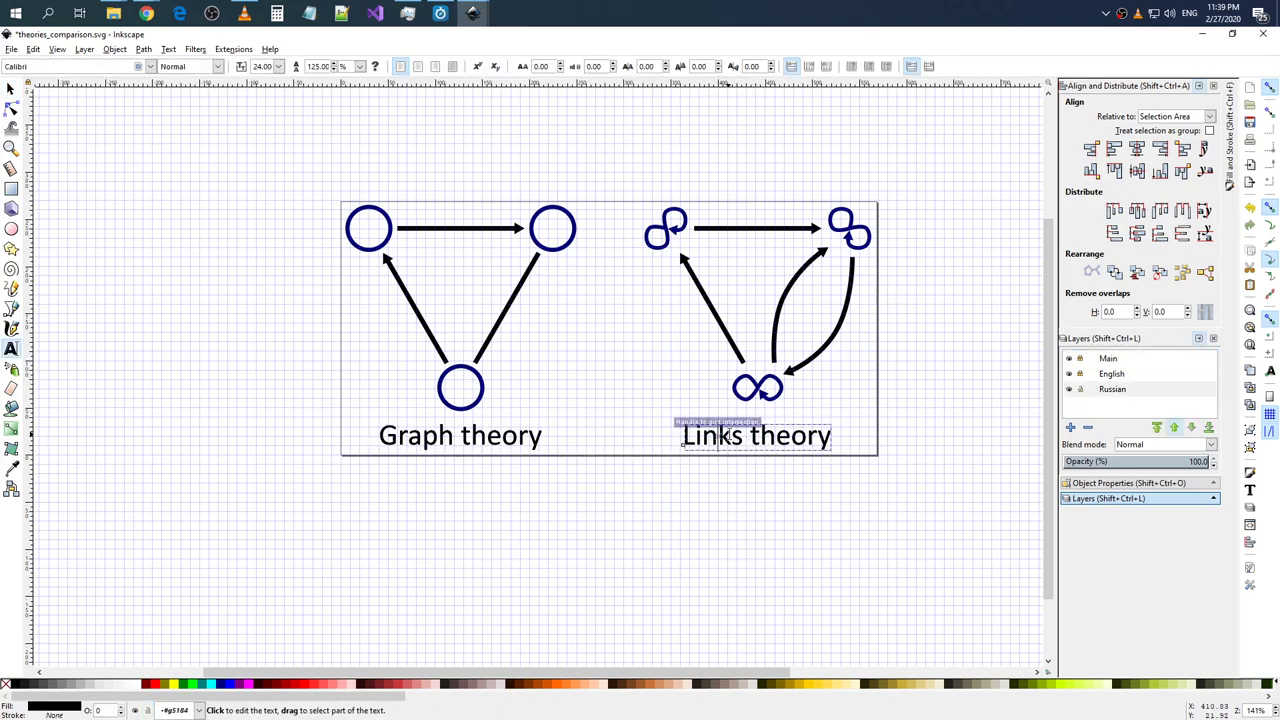
triple_click(755, 435)
left_click(755, 435)
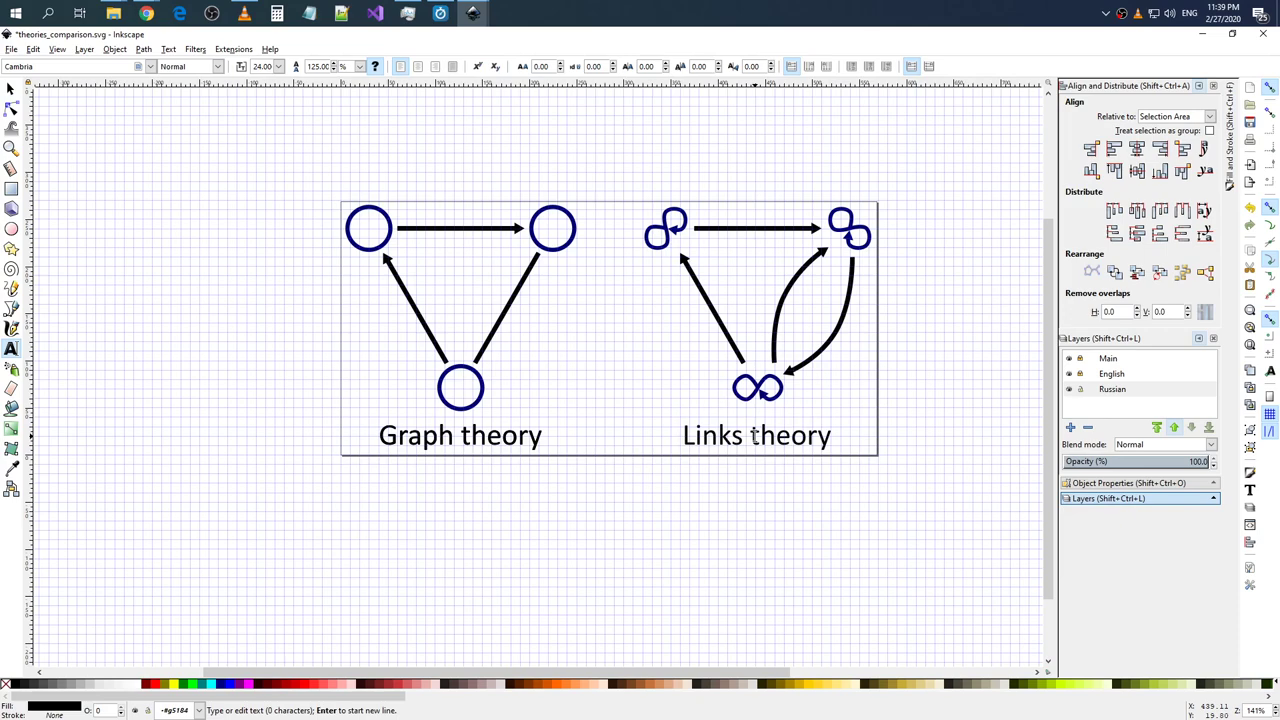
left_click(755, 455)
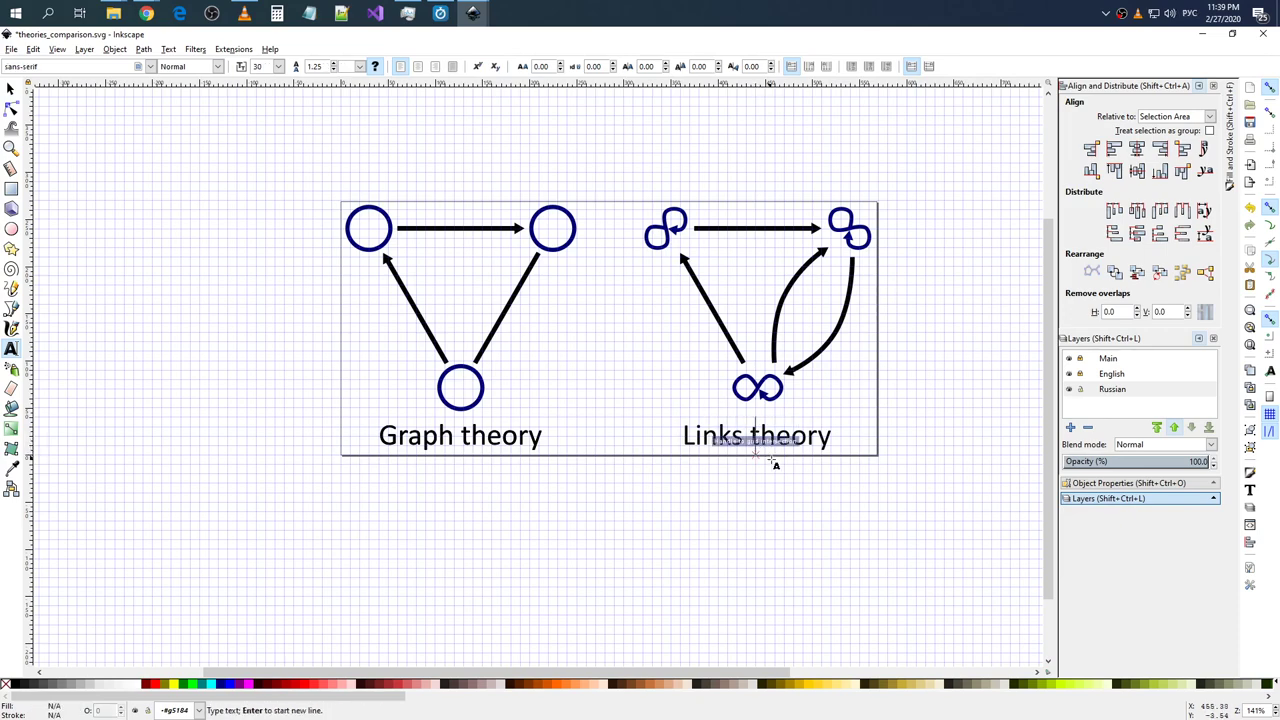
left_click(785, 452)
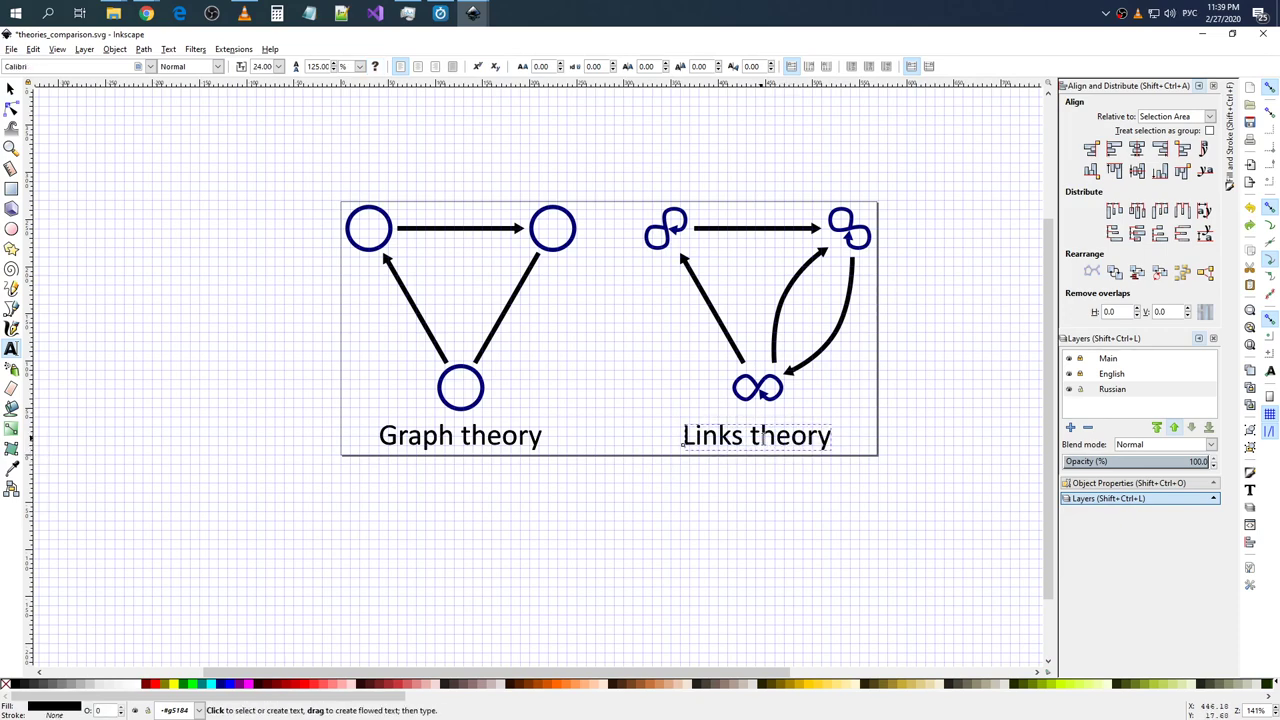
key("ctrl+v")
key("BackSpace")
key("BackSpace")
key("BackSpace")
key("BackSpace")
key("BackSpace")
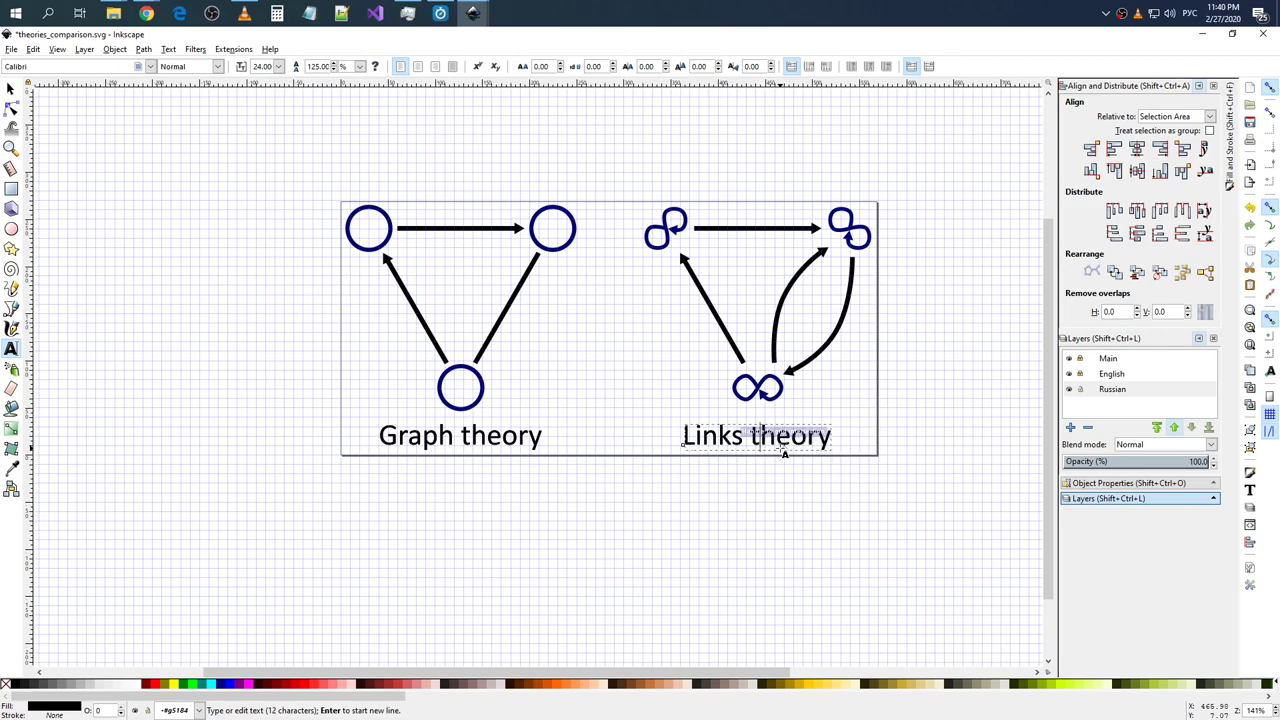
key("BackSpace")
key("BackSpace")
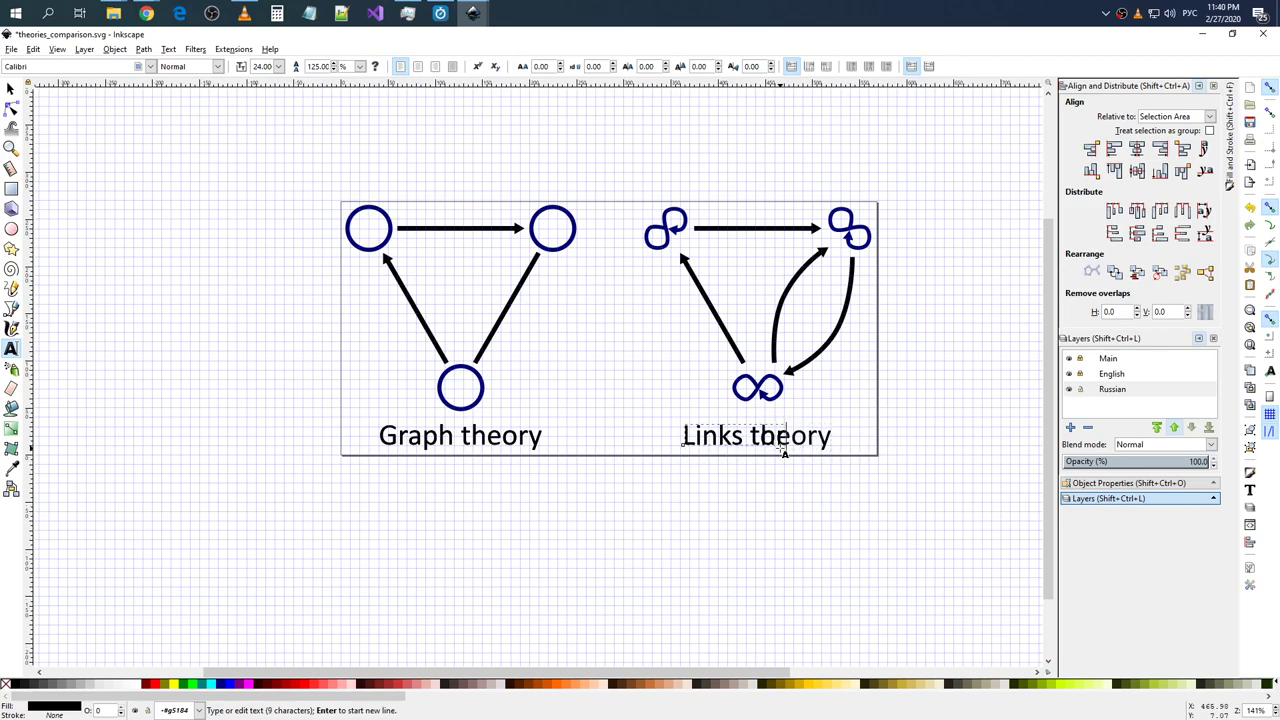
key("BackSpace")
key("BackSpace")
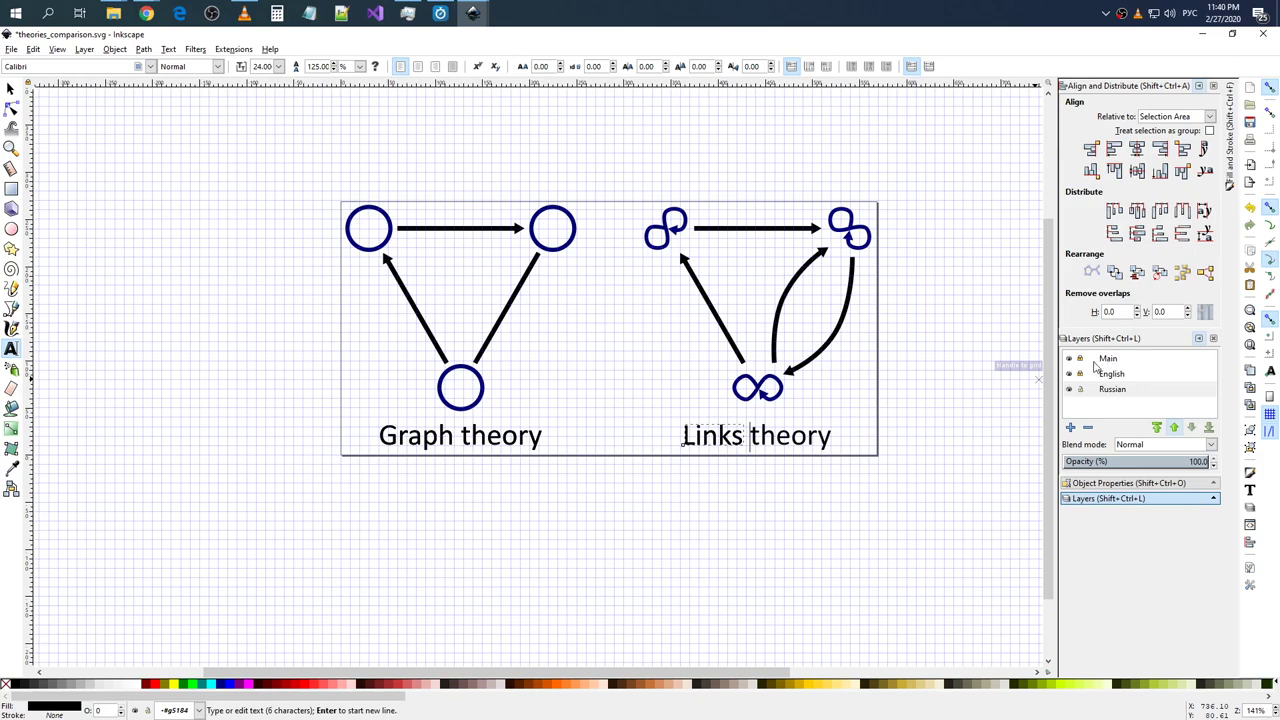
- Hide the English layer and restore the full Links theory caption
left_click(1070, 374)
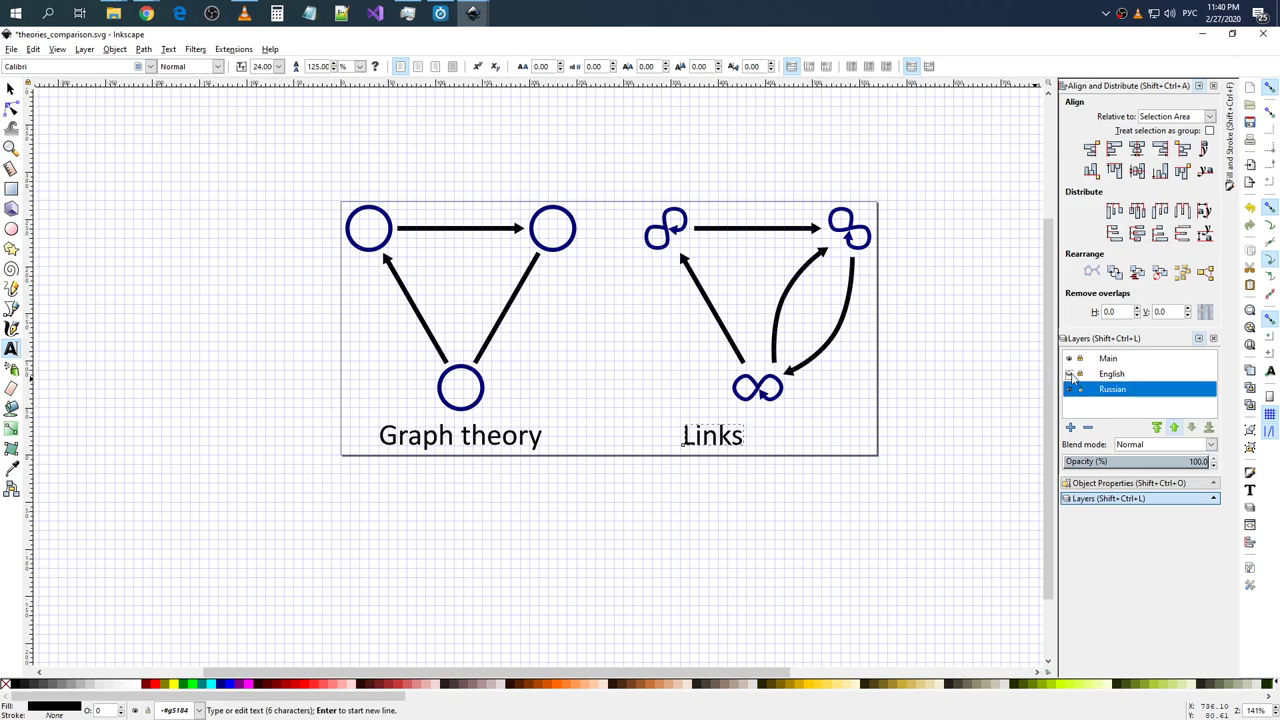
key("Escape")
key("Delete")
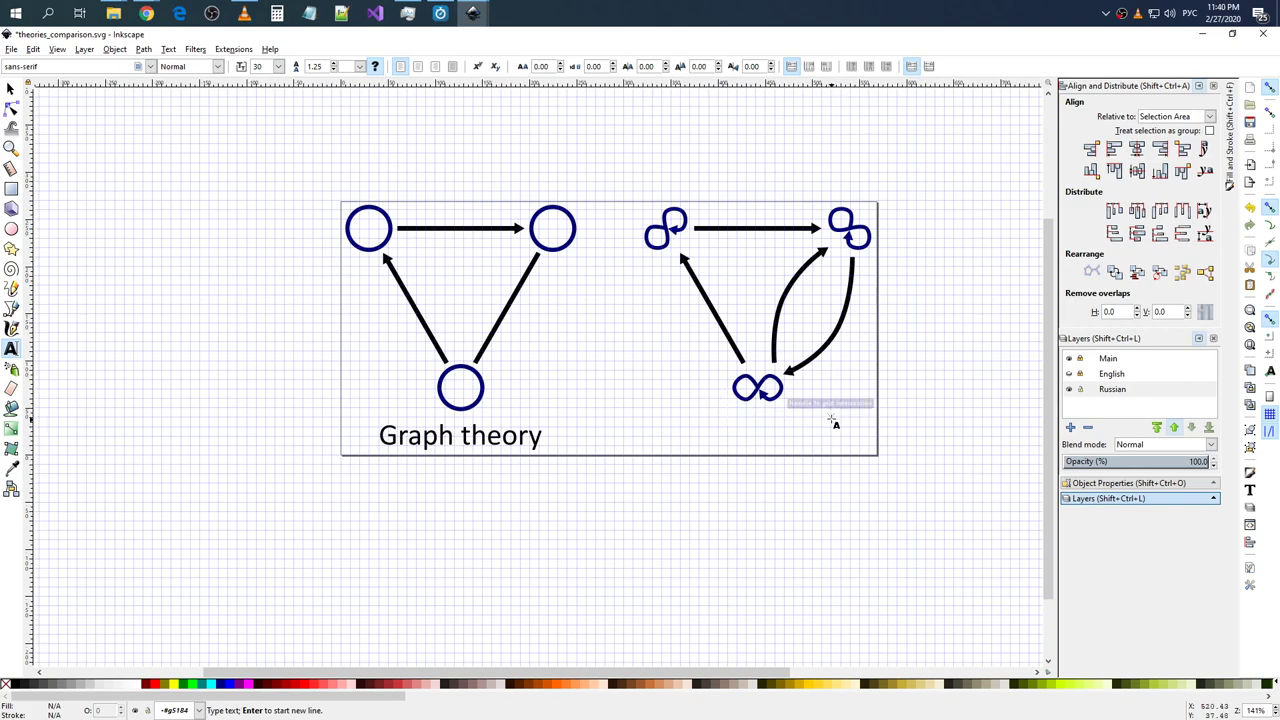
key("ctrl+shift+z")
key("ctrl+shift+z")
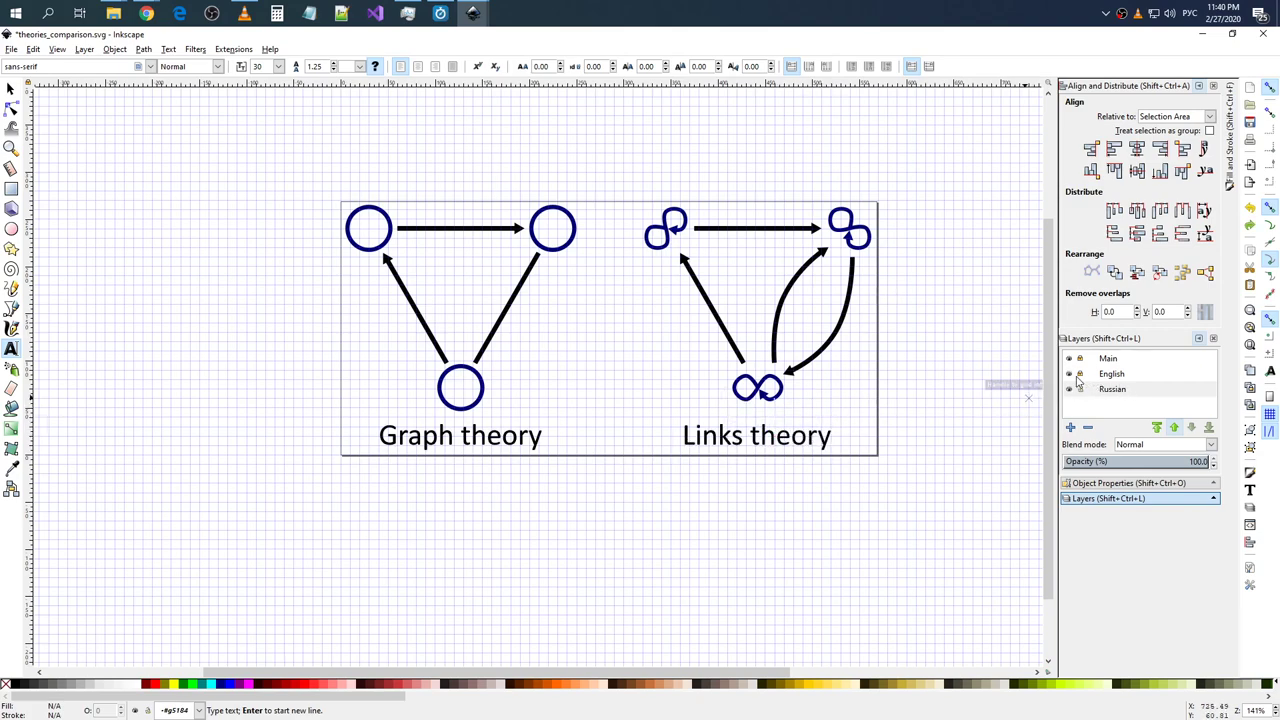
key("ctrl+z")
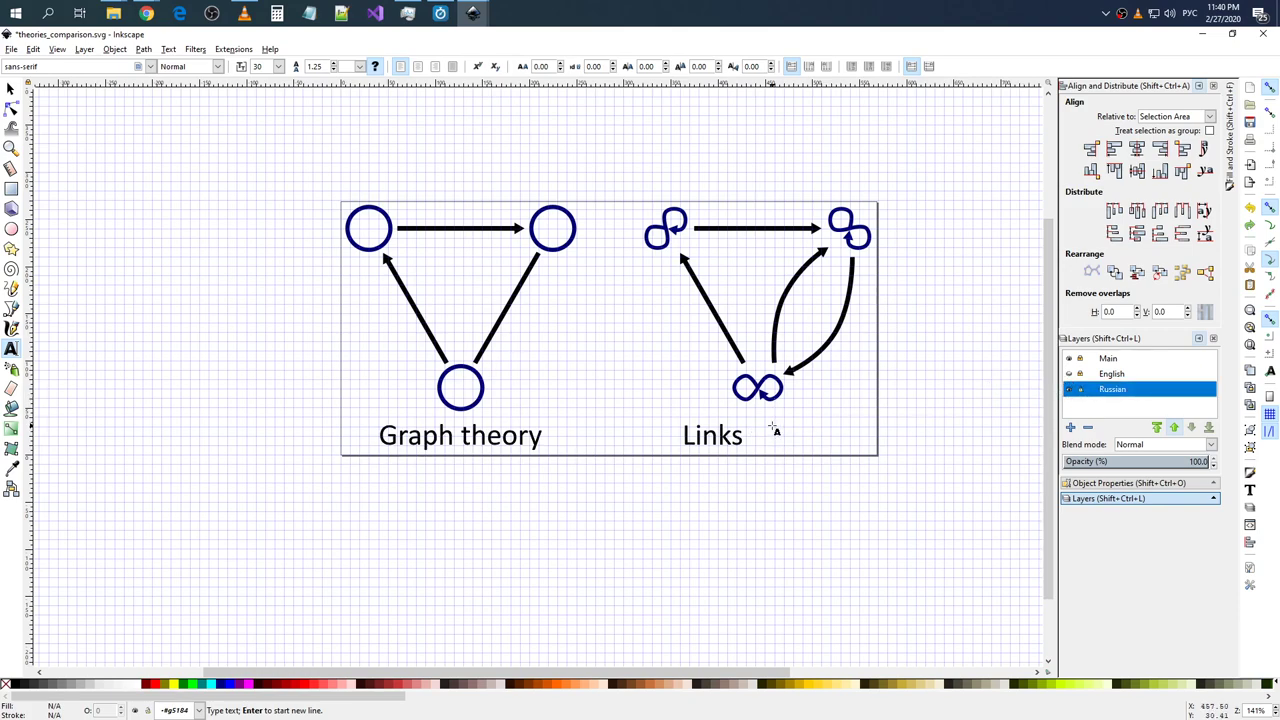
key("ctrl+shift+z")
left_click(1069, 374)
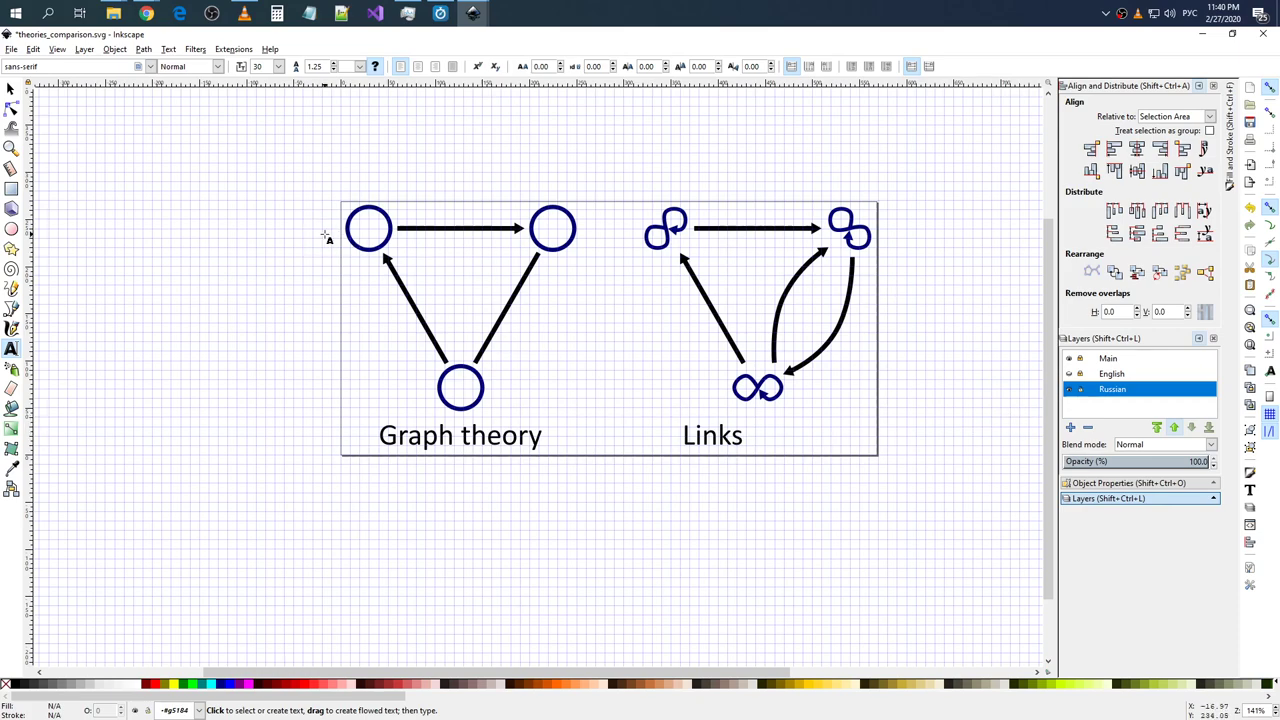
- Retype the Links caption as 'Теория связей'
left_click(707, 438)
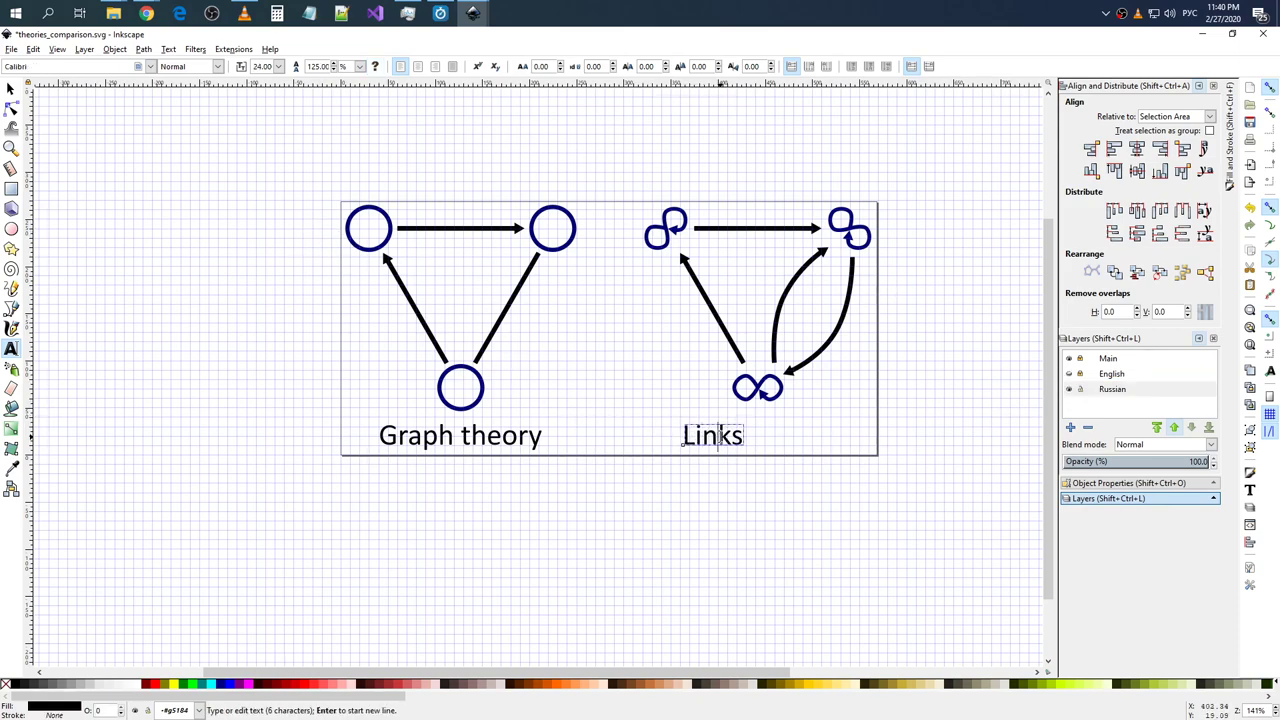
double_click(721, 437)
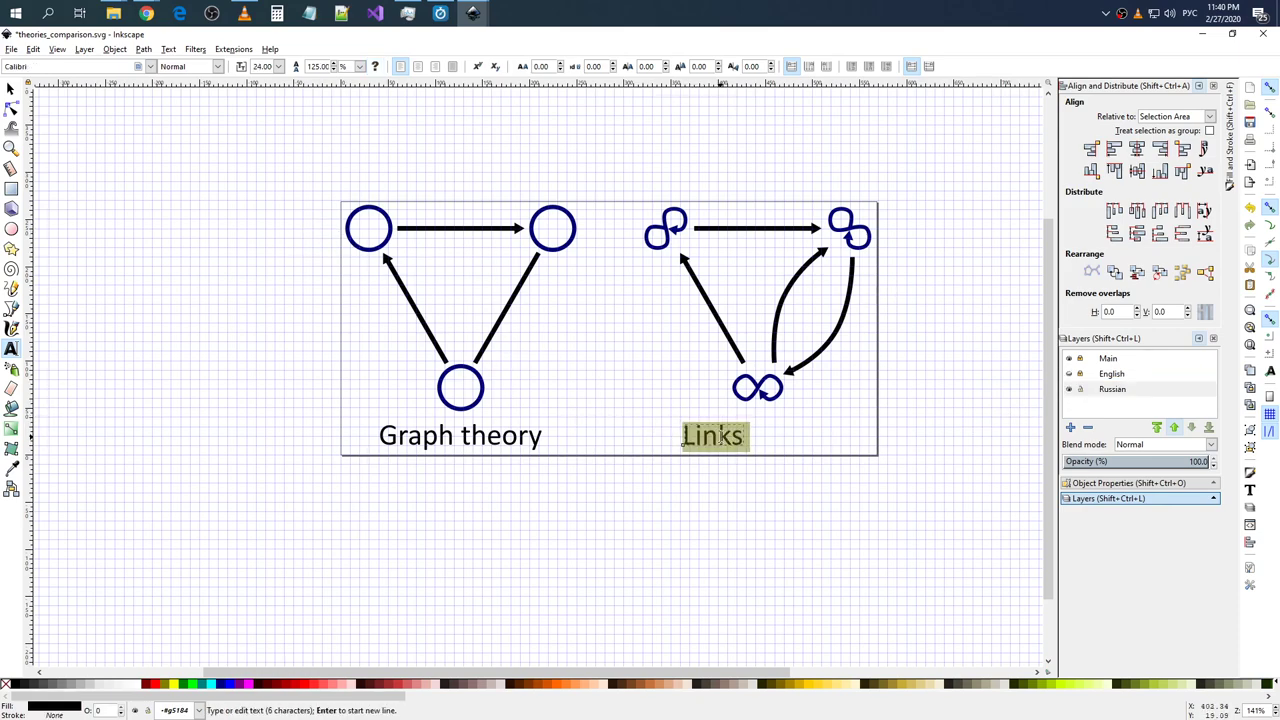
type("Теория связей")
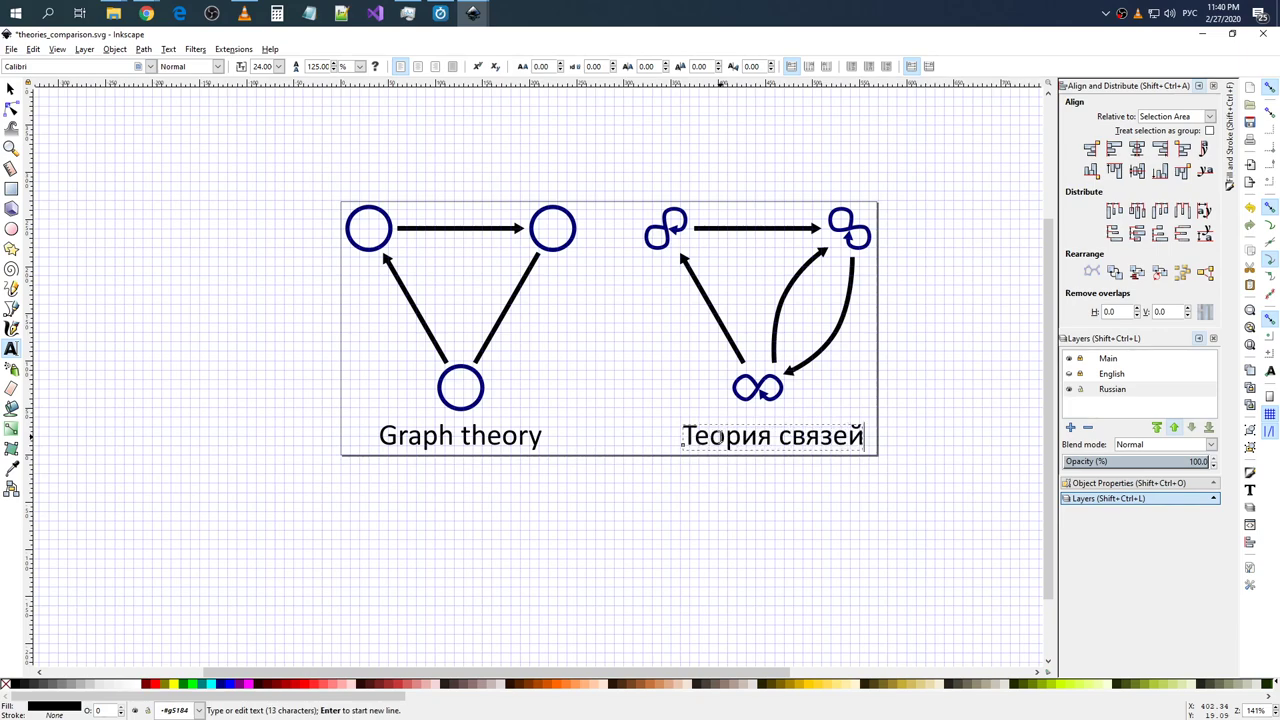
- Replace the Graph theory caption with 'Теория графов' and return to the Selector tool
left_click(488, 430)
key("ctrl+a")
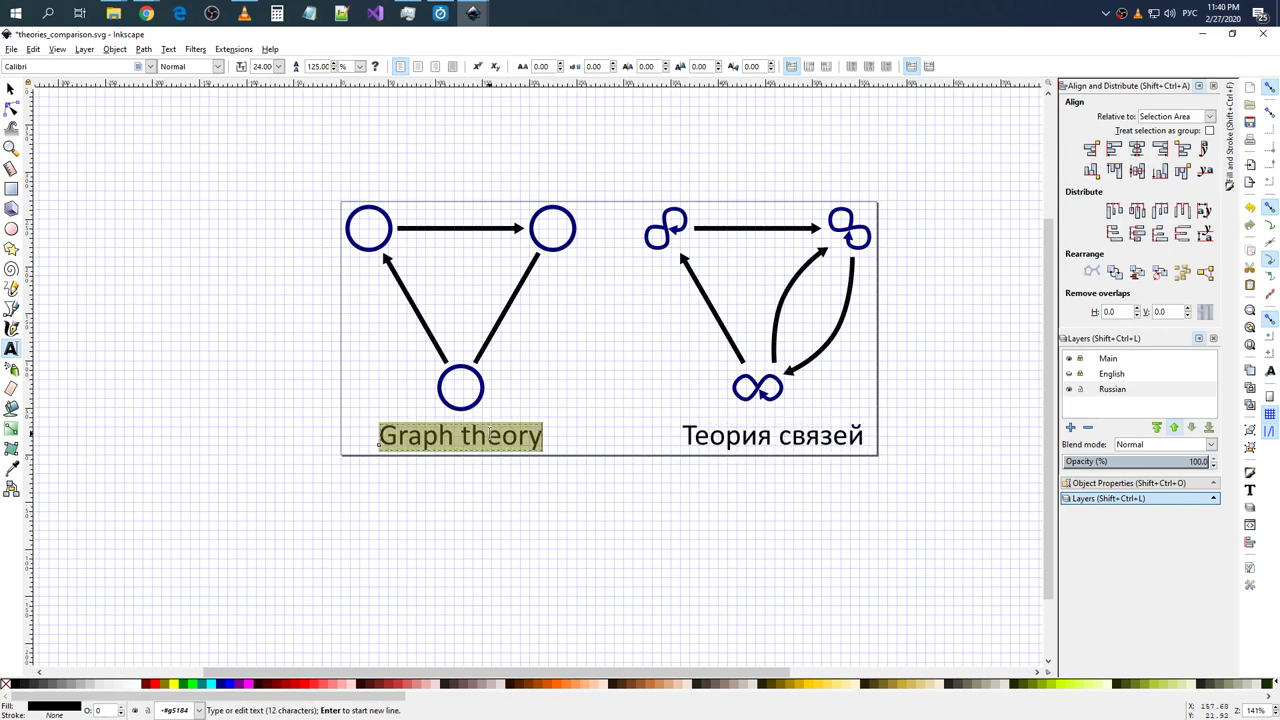
type("Теори")
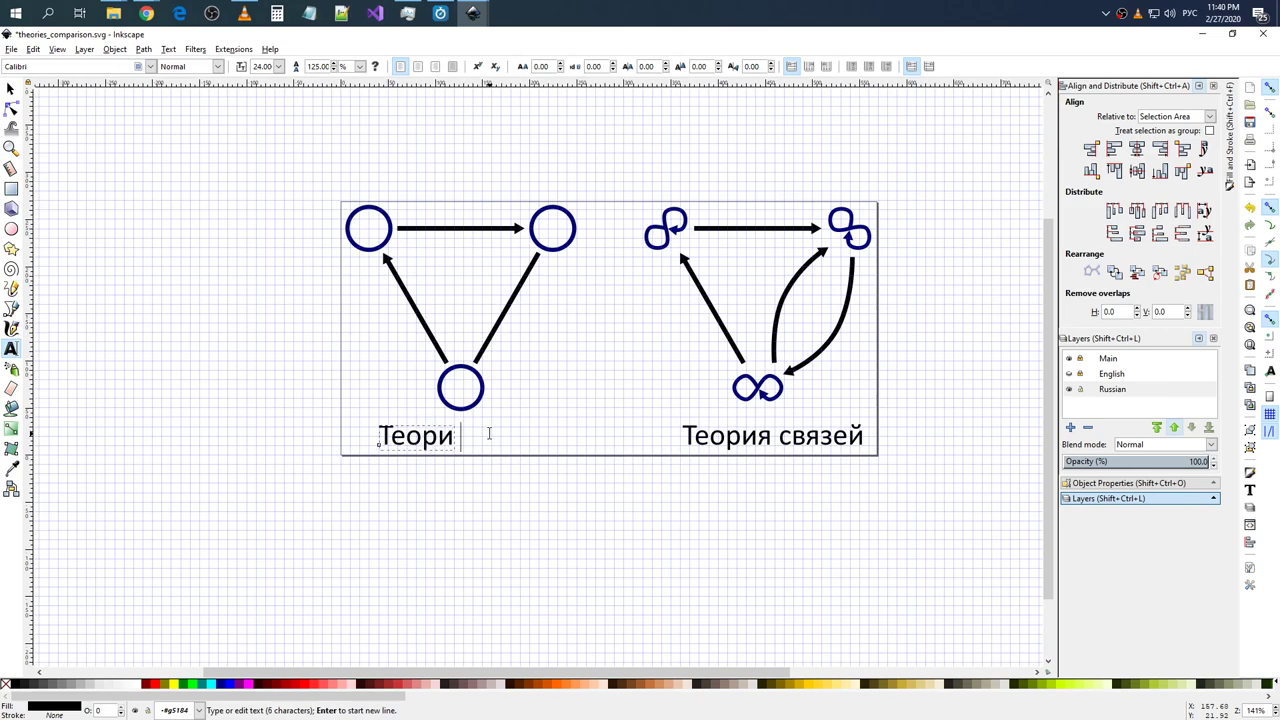
type("я графов")
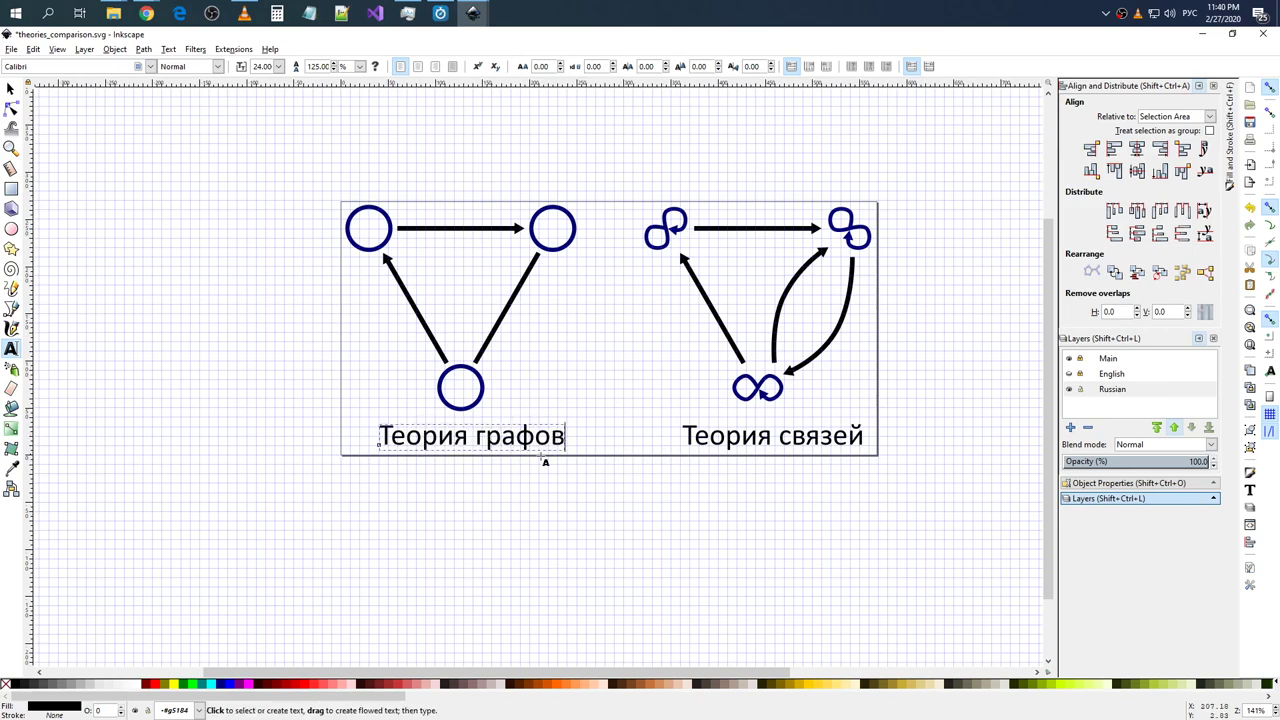
left_click(700, 498)
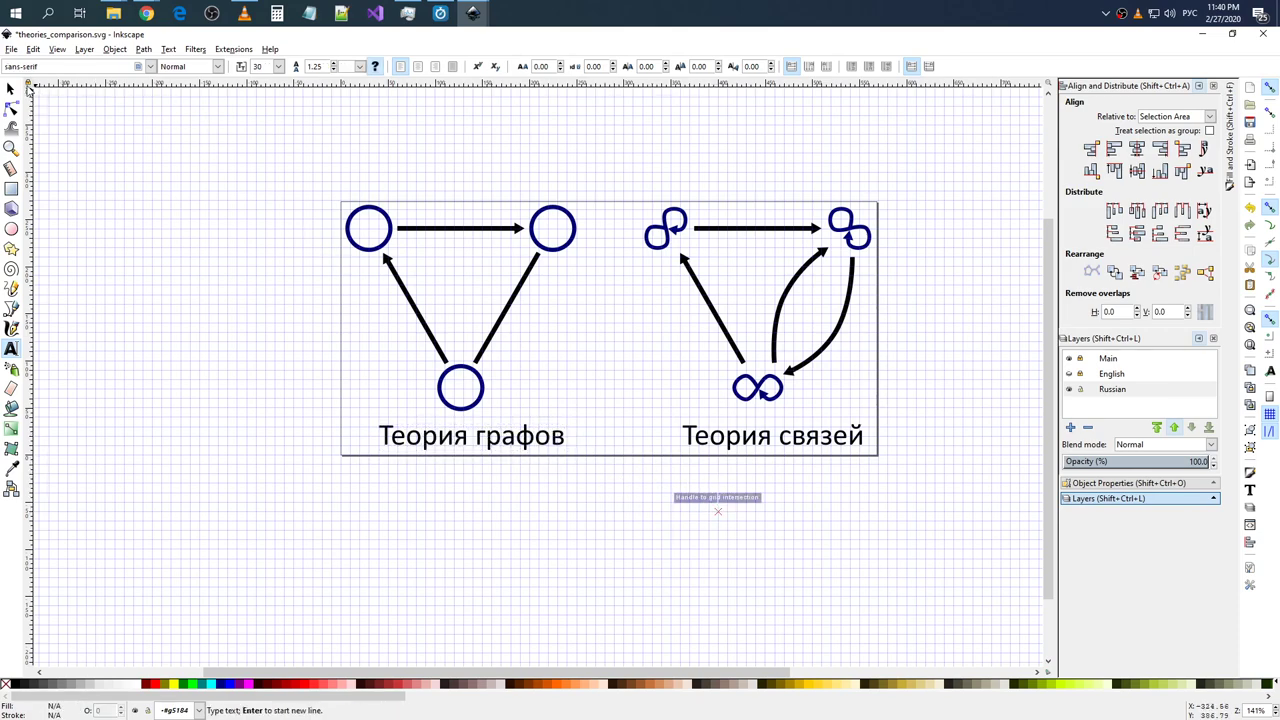
left_click(11, 88)
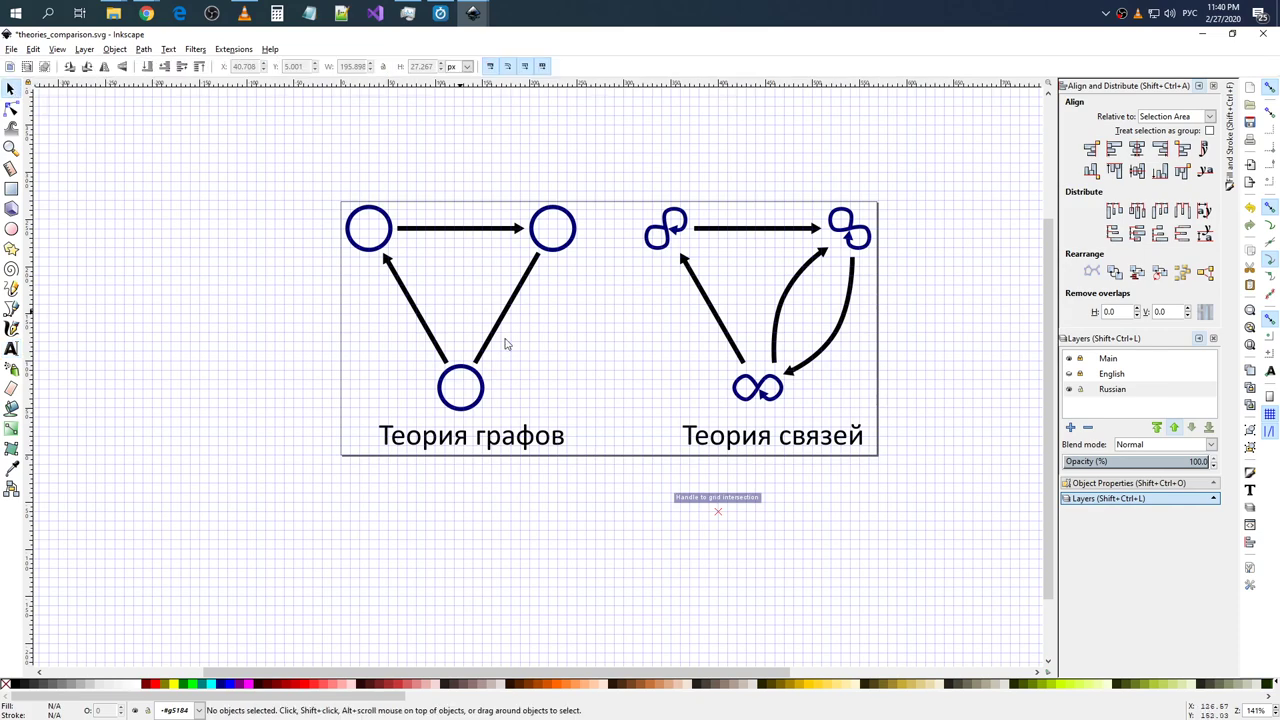
- Select the Теория графов and Теория связей captions and look through their context-menu options
left_click(534, 453)
left_click(735, 445)
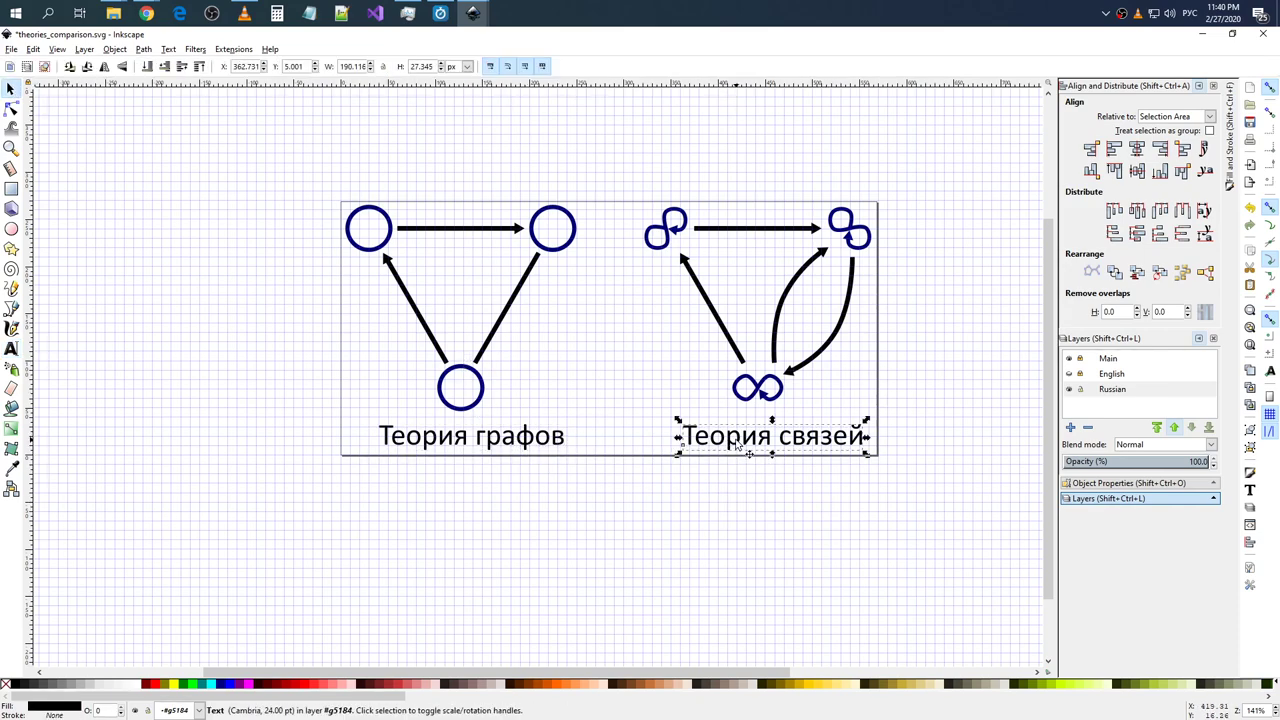
right_click(553, 443)
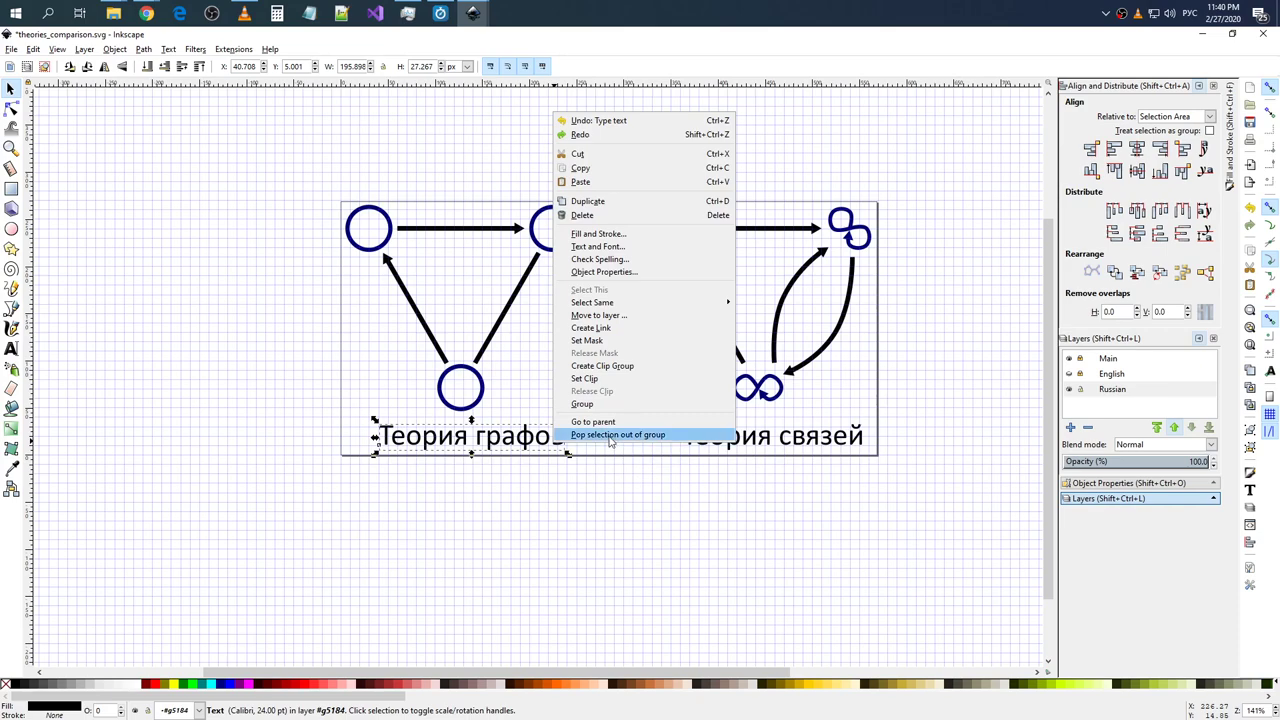
left_click(737, 451)
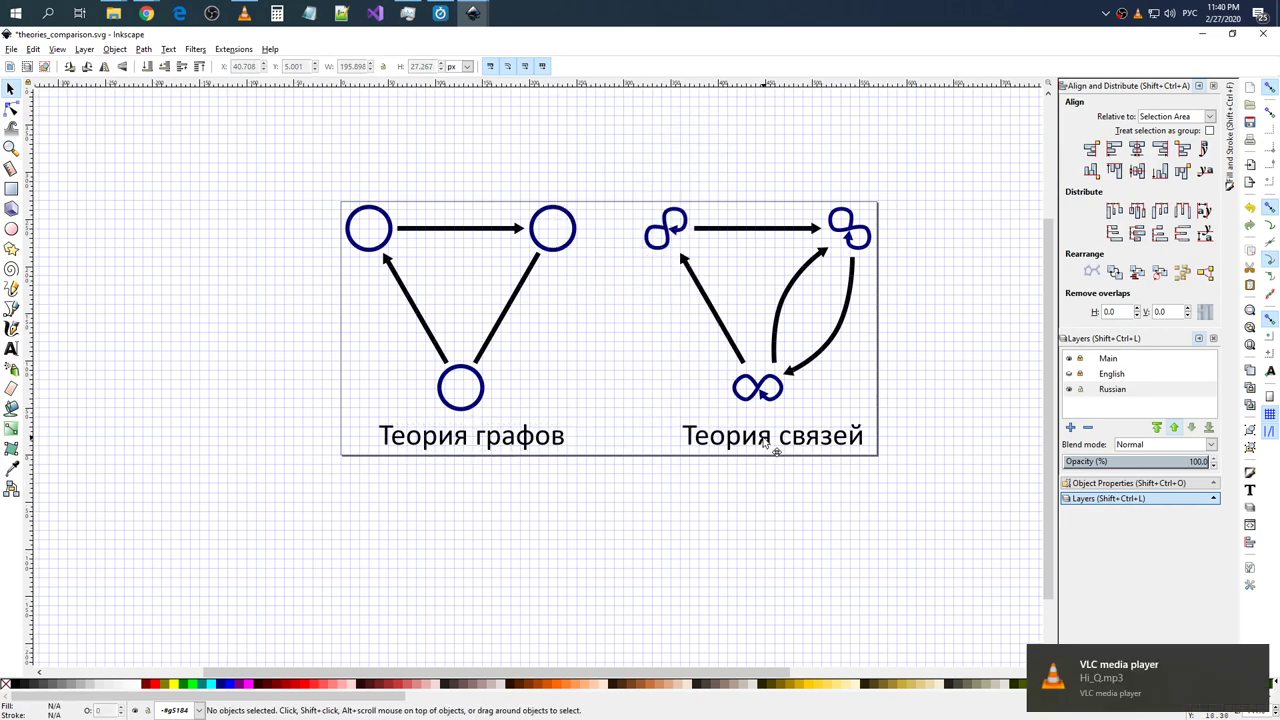
left_click(776, 450)
left_click(556, 442, "shift")
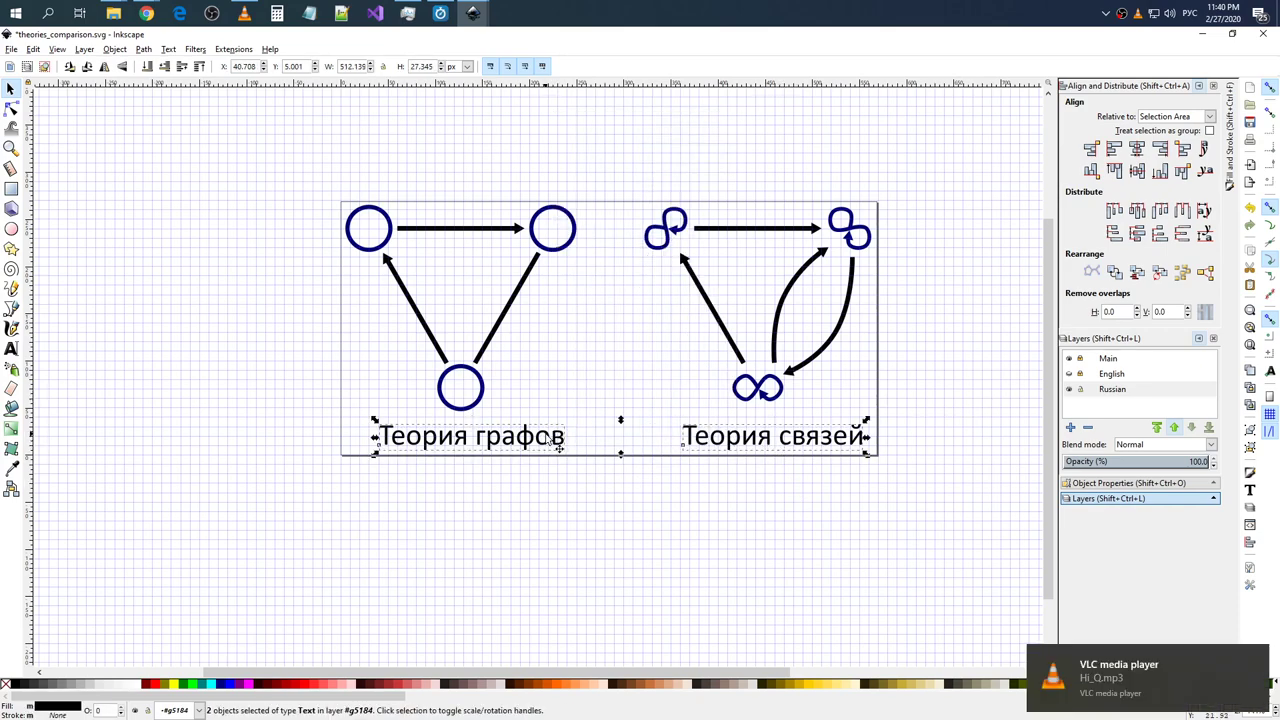
right_click(721, 447)
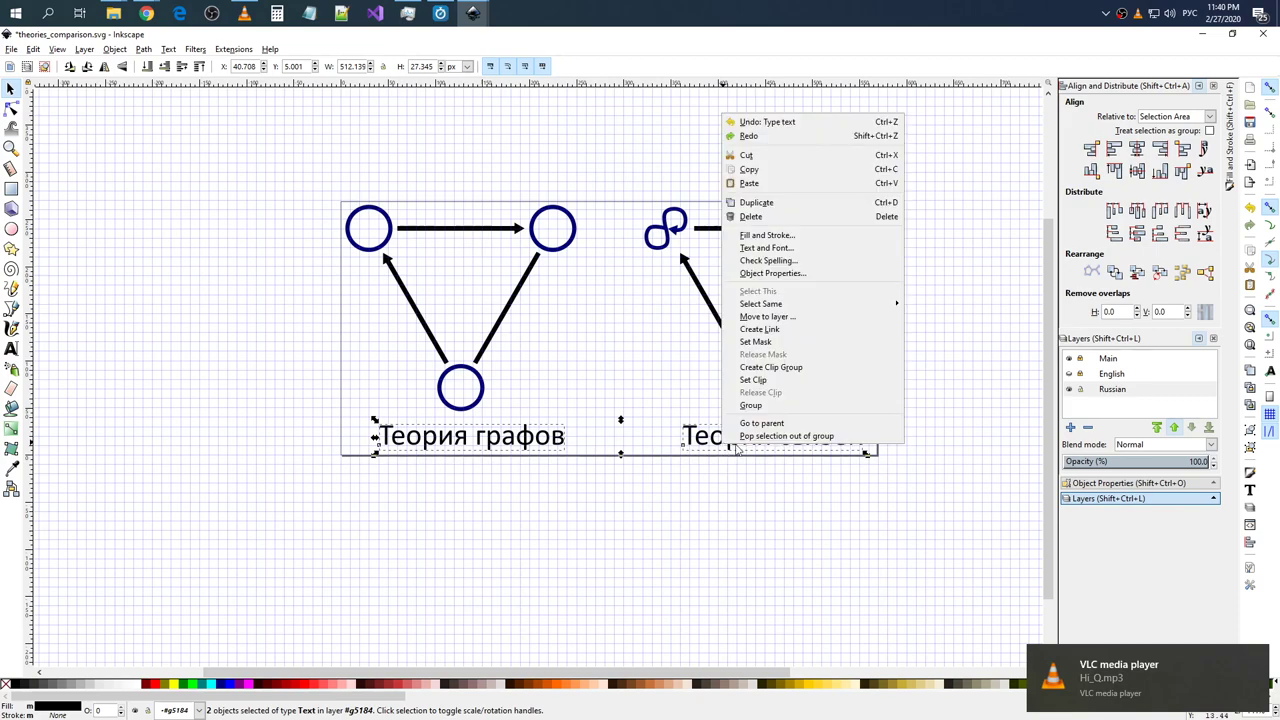
left_click(747, 515)
left_click(718, 502)
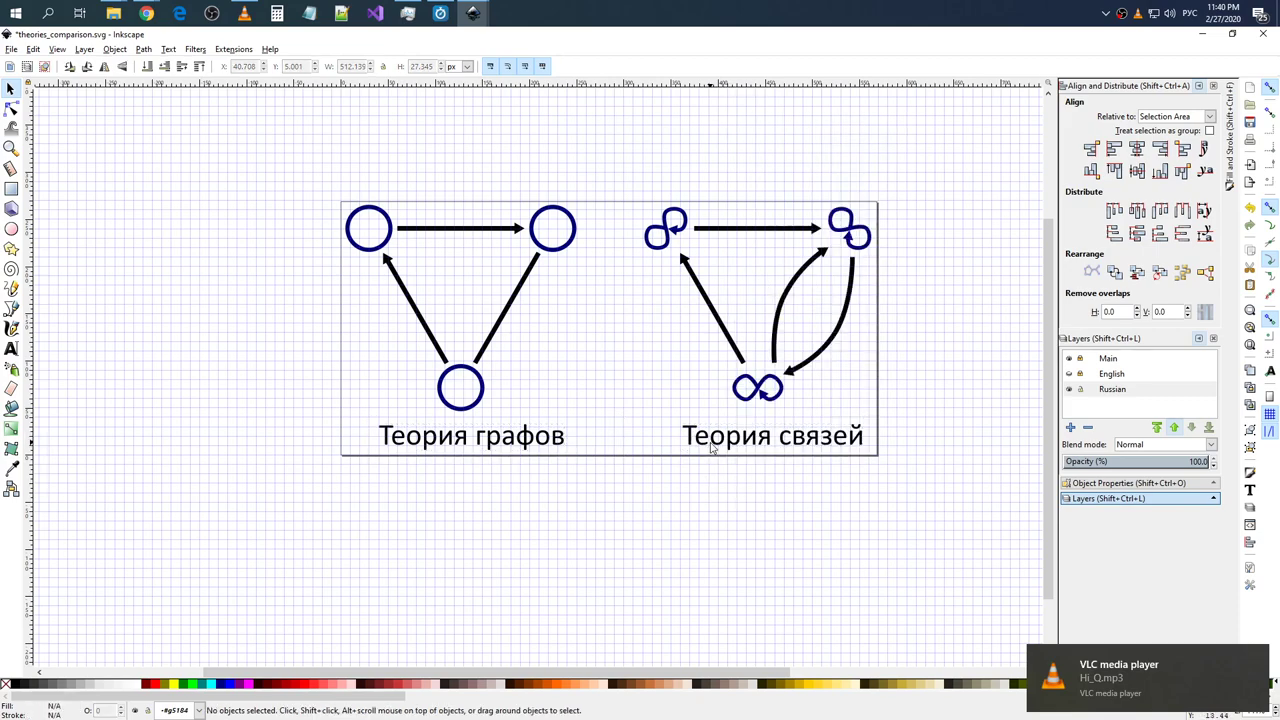
left_click(762, 447)
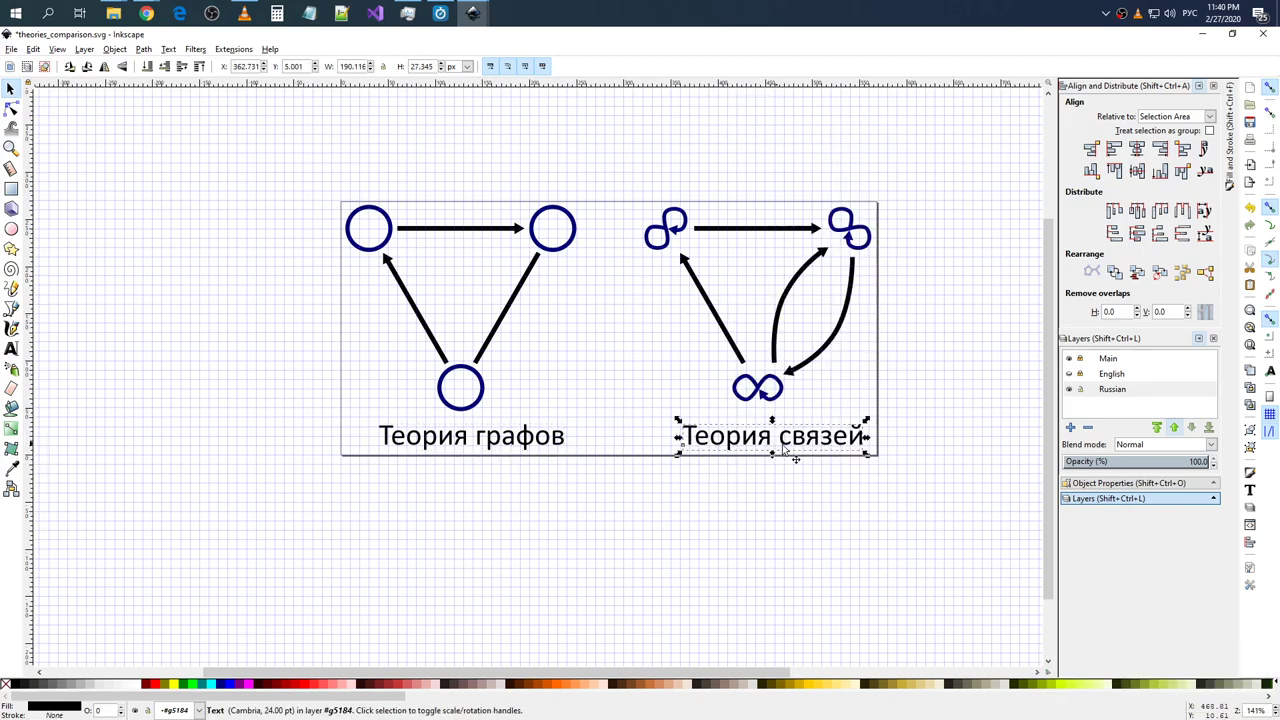
left_click(744, 345)
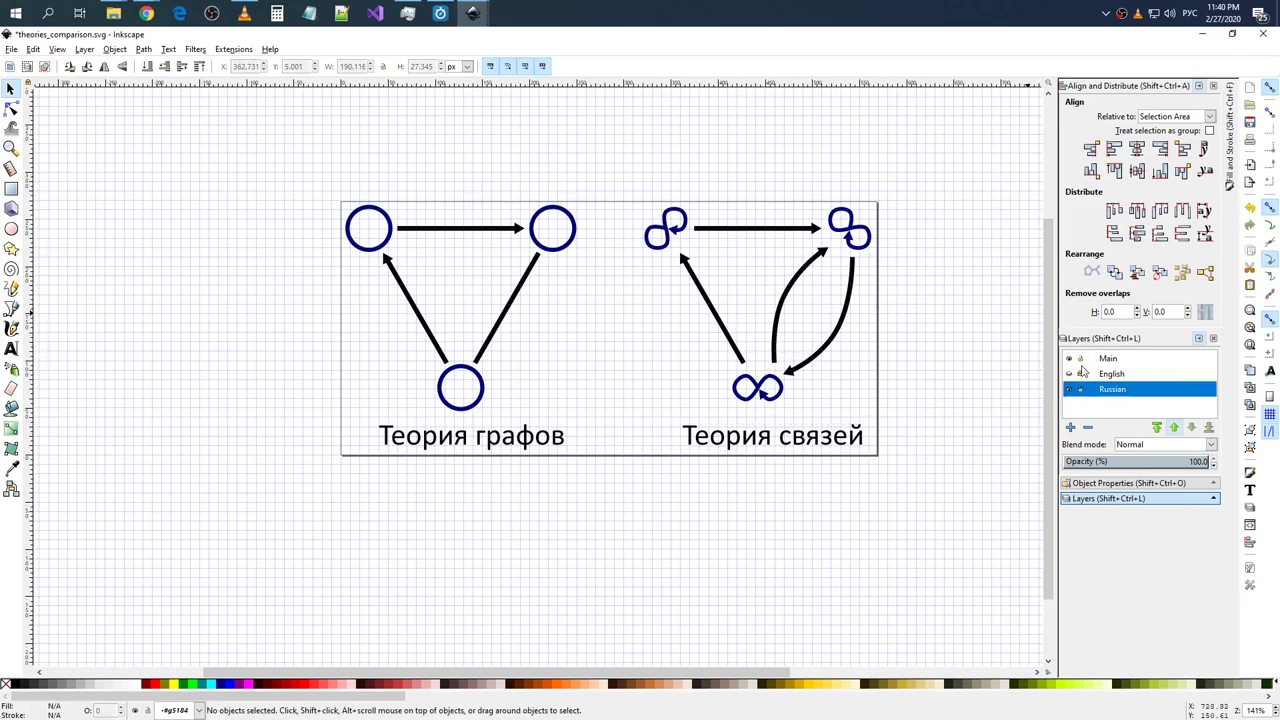
- Select the right-hand graph with its caption, then both captions, browsing their context menus
left_click(716, 313)
left_click(769, 433, "shift")
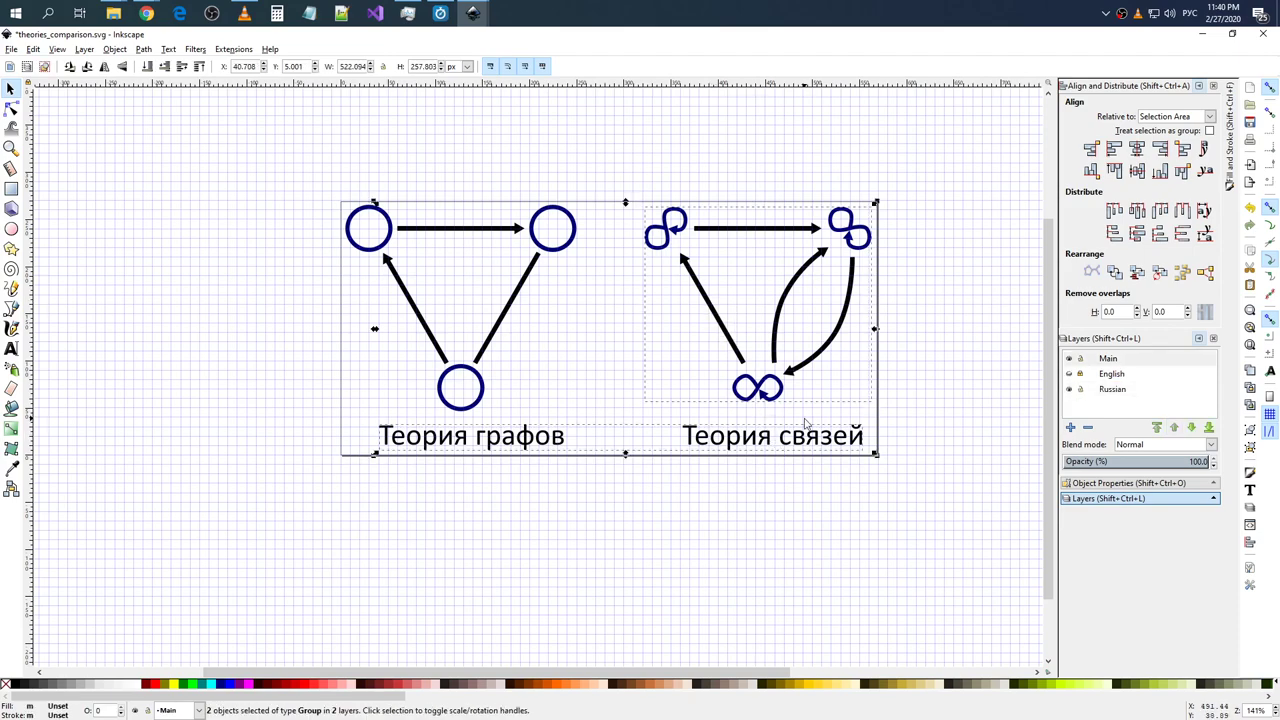
right_click(703, 447)
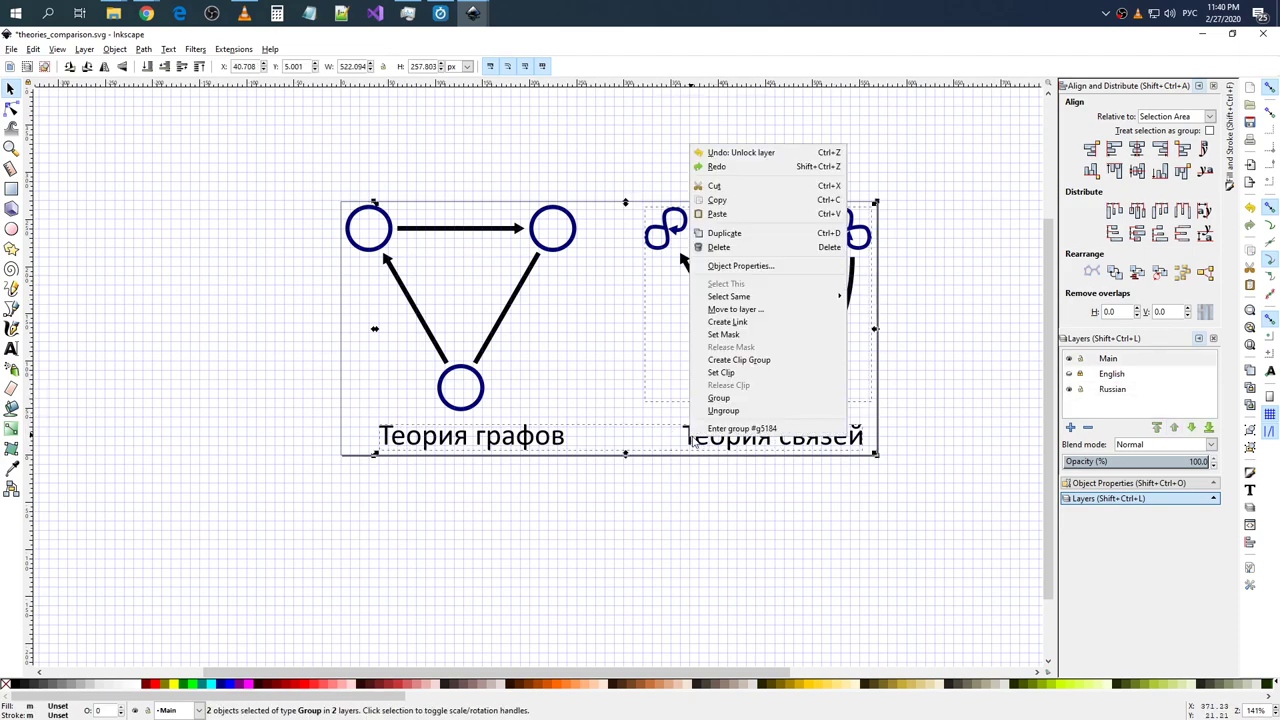
left_click(623, 405)
left_click(685, 403)
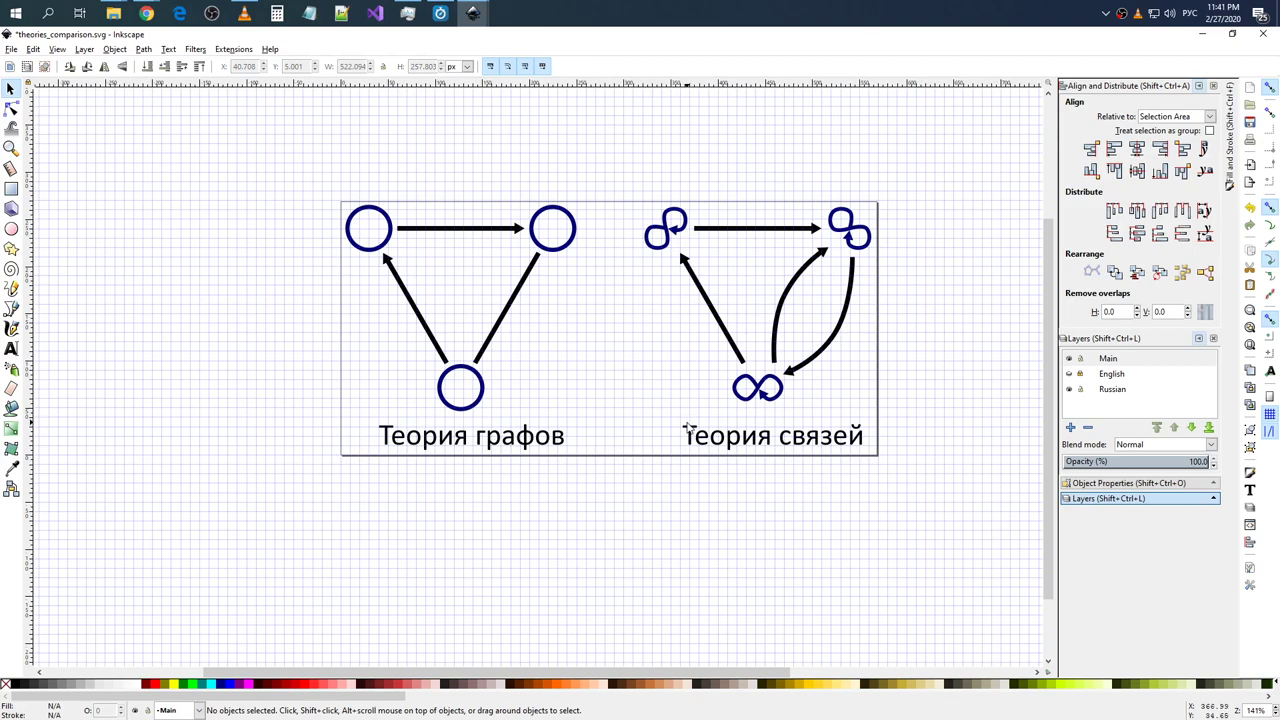
left_click(688, 430)
right_click(688, 430)
left_click(729, 408)
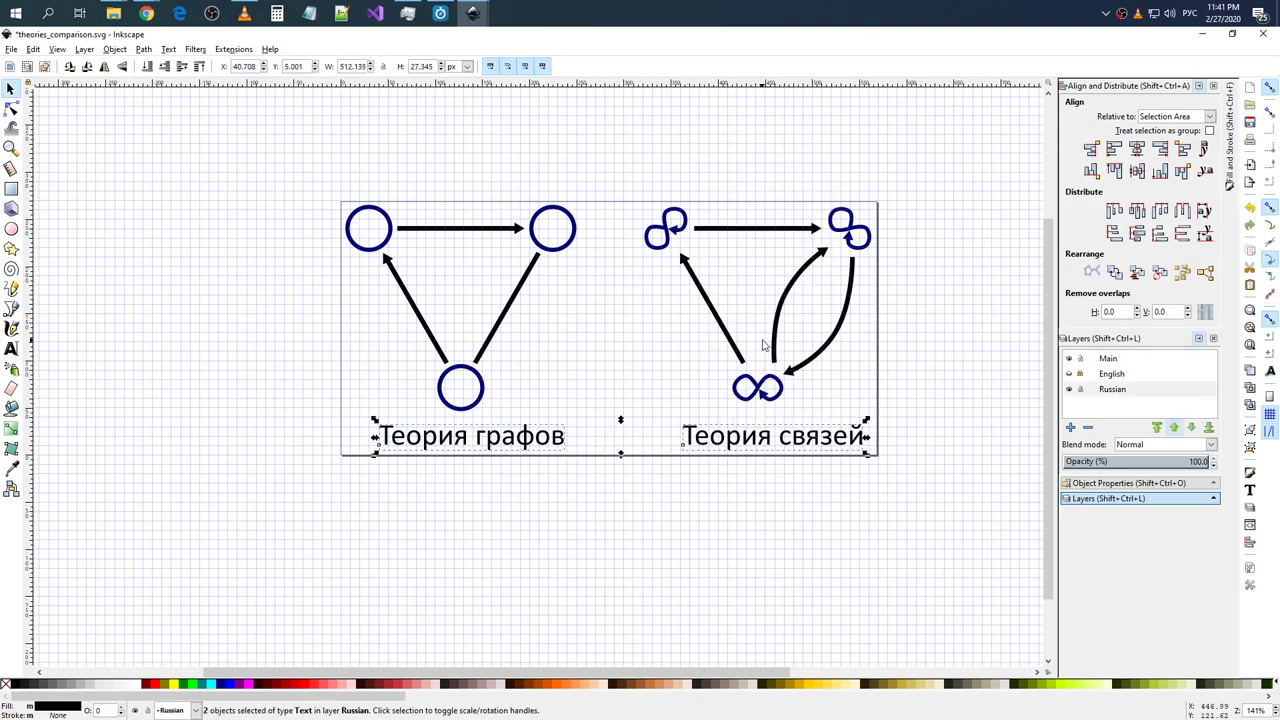
- Centre Теория связей under the right graph and Теория графов under the left graph
left_click(731, 344)
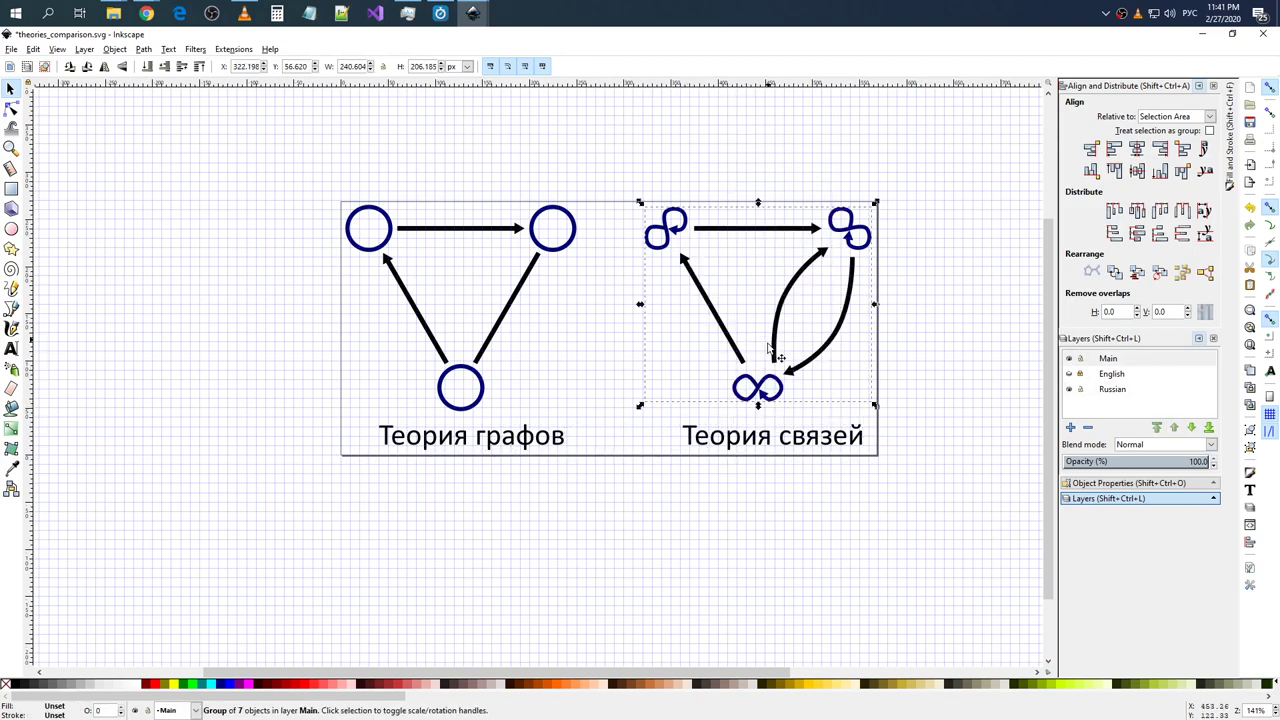
left_click(790, 445, "shift")
left_click(1137, 148)
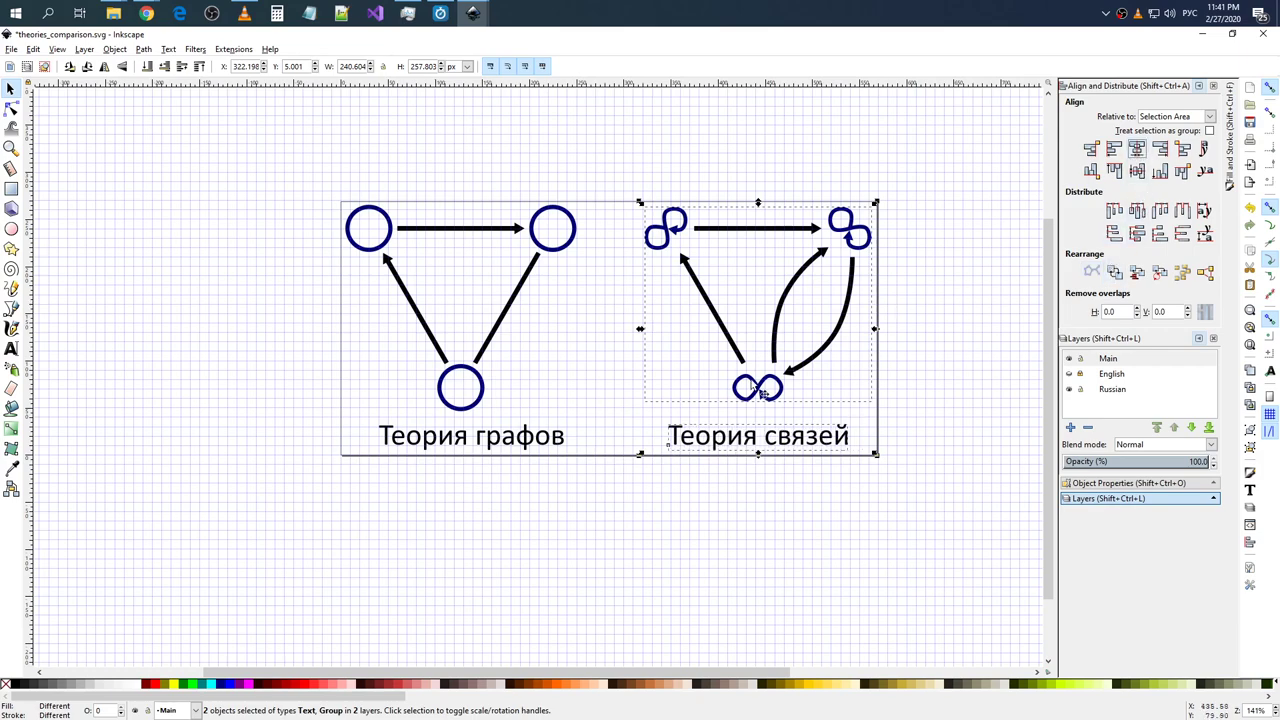
left_click(466, 340)
left_click(483, 342)
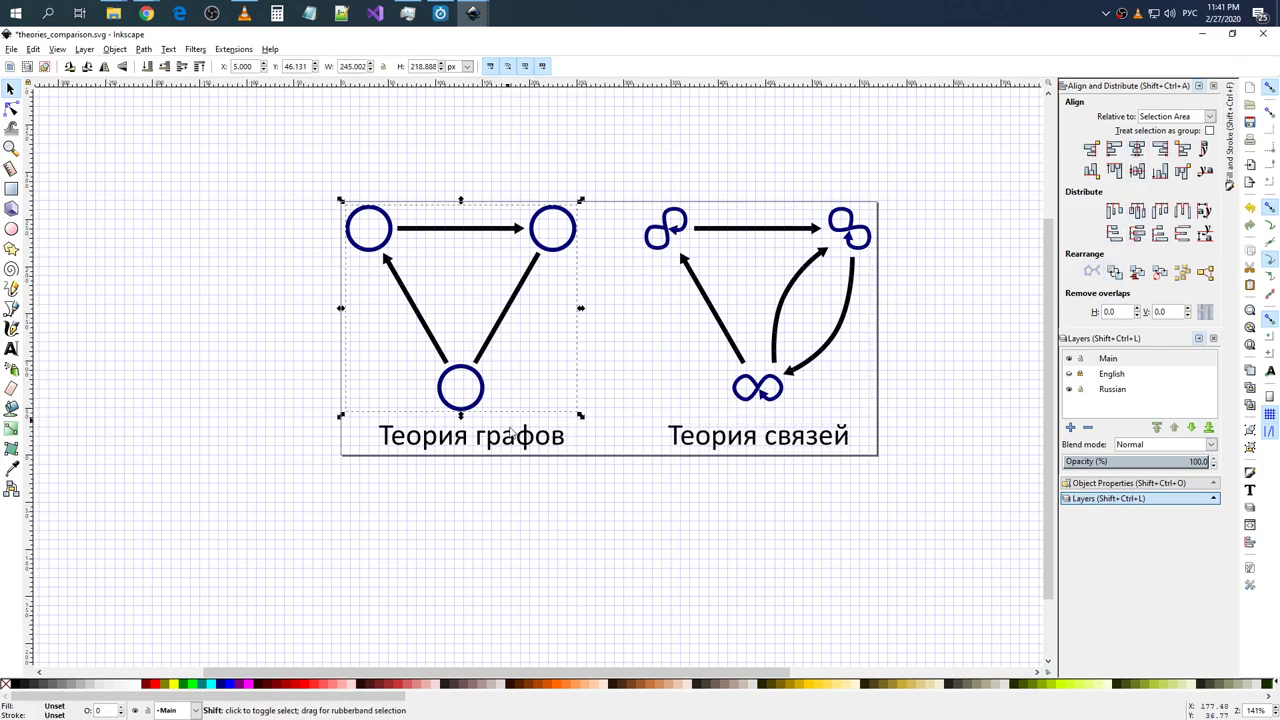
left_click(507, 440, "shift")
left_click(1137, 150)
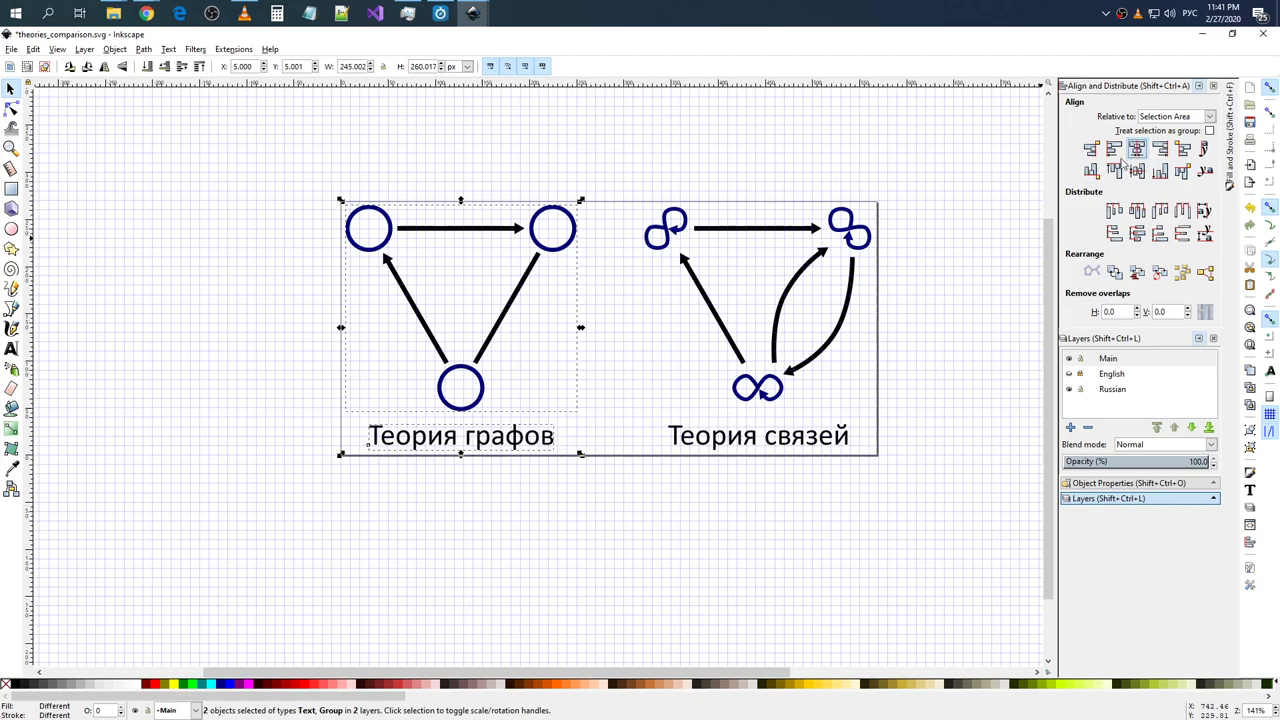
- Toggle the English captions layer on and off to compare, leaving the Russian captions hidden
left_click(728, 492)
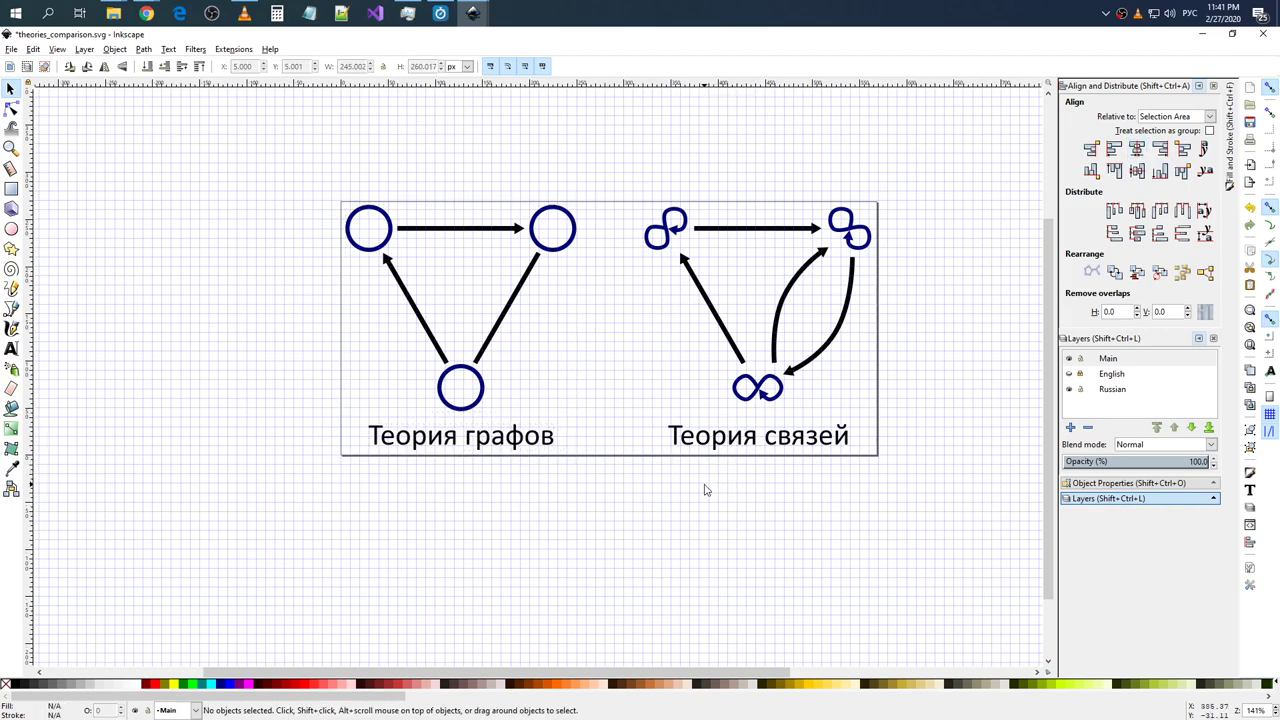
left_click(1071, 376)
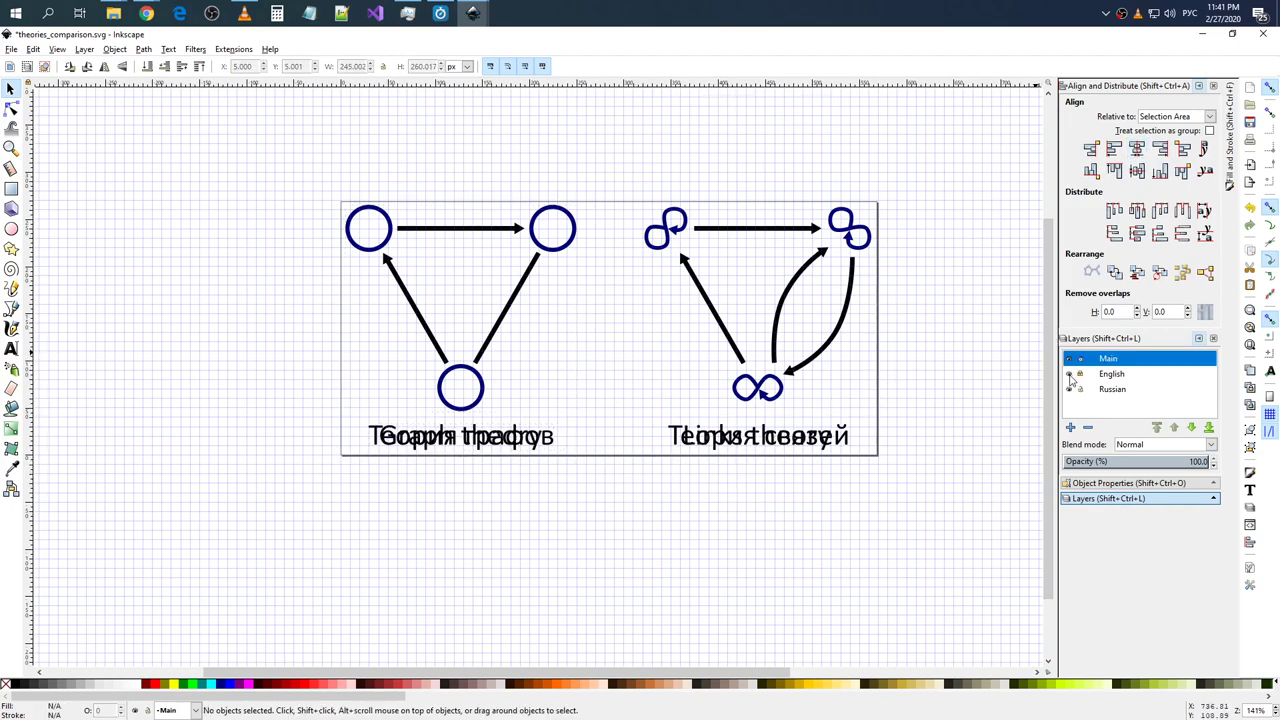
left_click(1071, 376)
left_click(1071, 377)
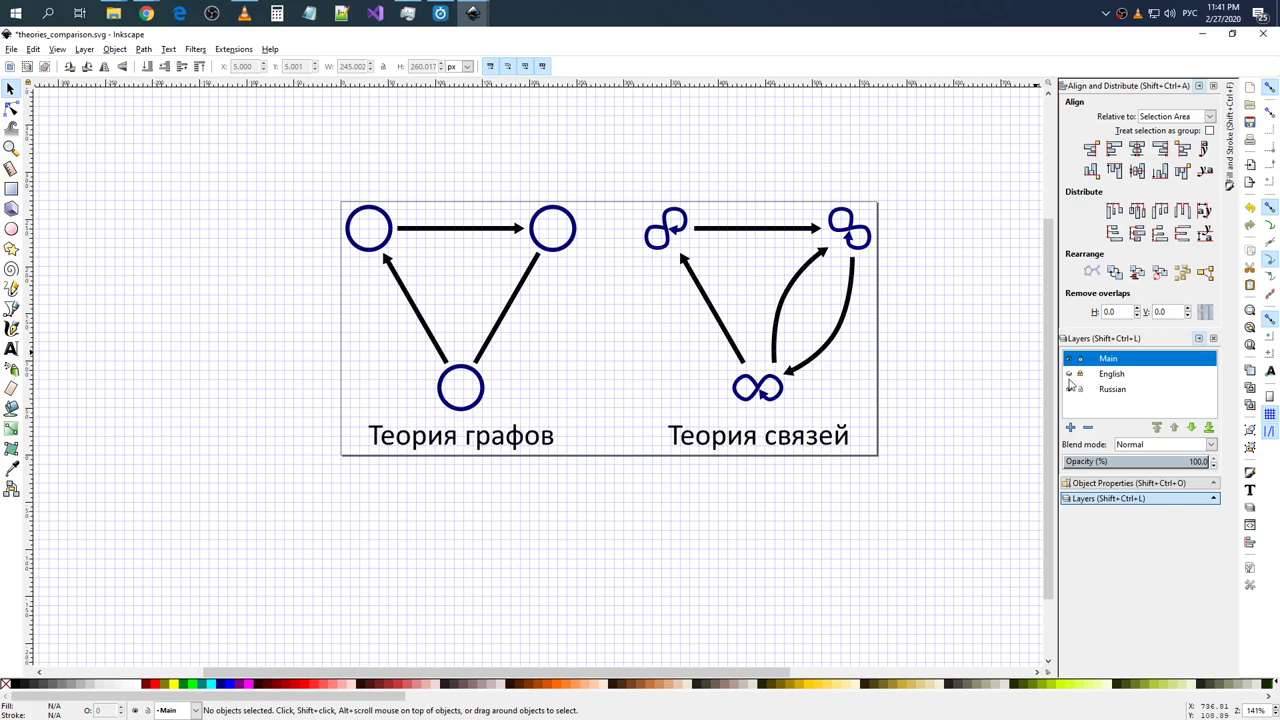
left_click(1070, 375)
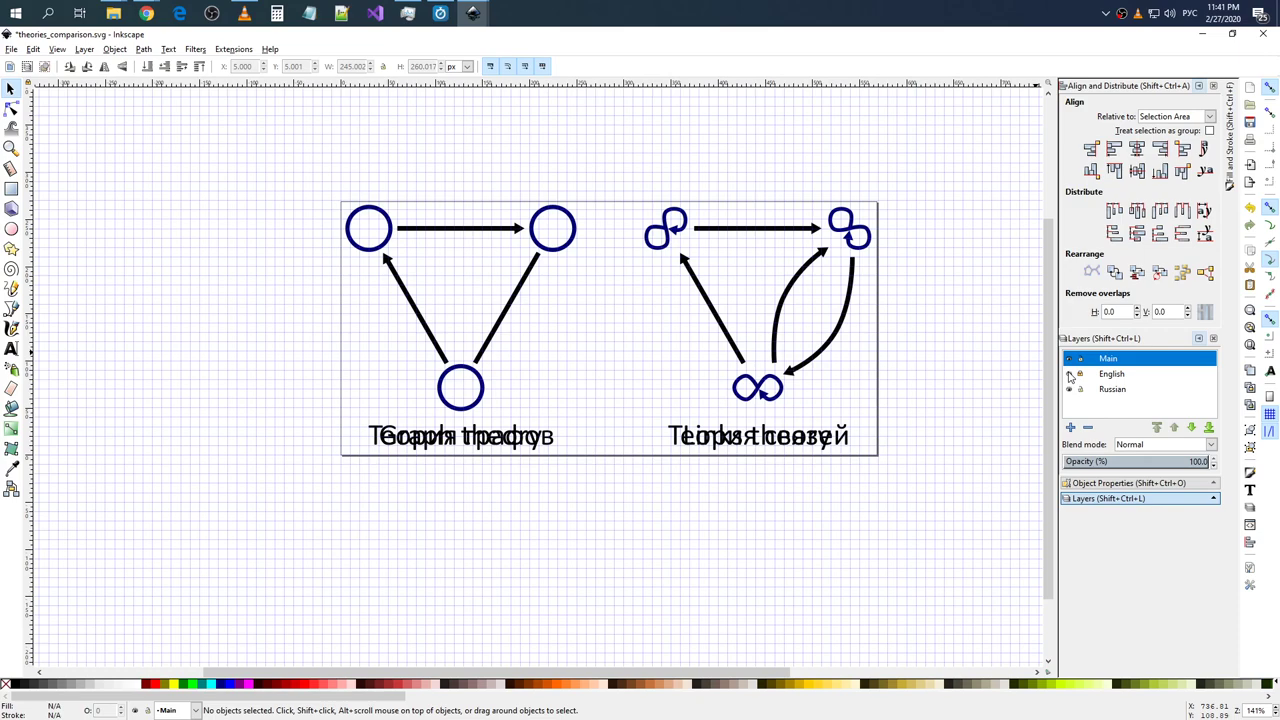
left_click(1070, 376)
left_click(1070, 376)
left_click(1070, 389)
- Glance at the GitHub issue and the Inkscape tips page in Chrome, then return to Inkscape
key("alt+Tab")
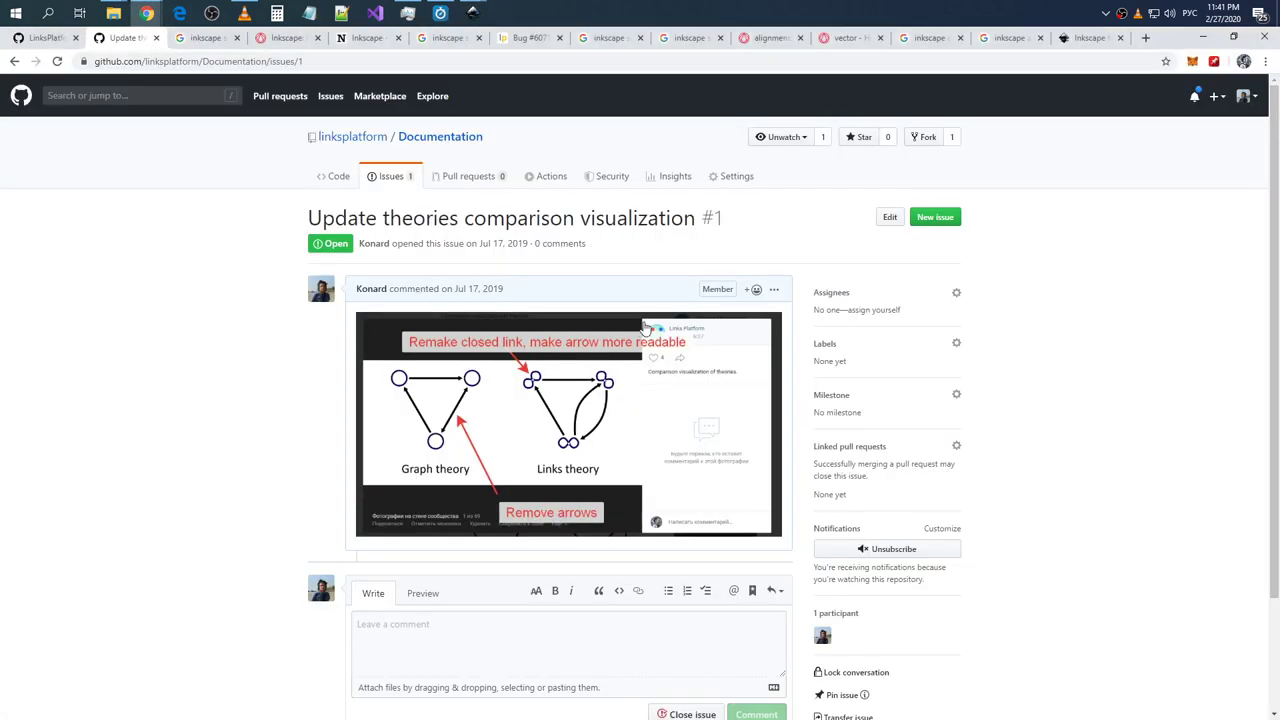
key("alt+Tab")
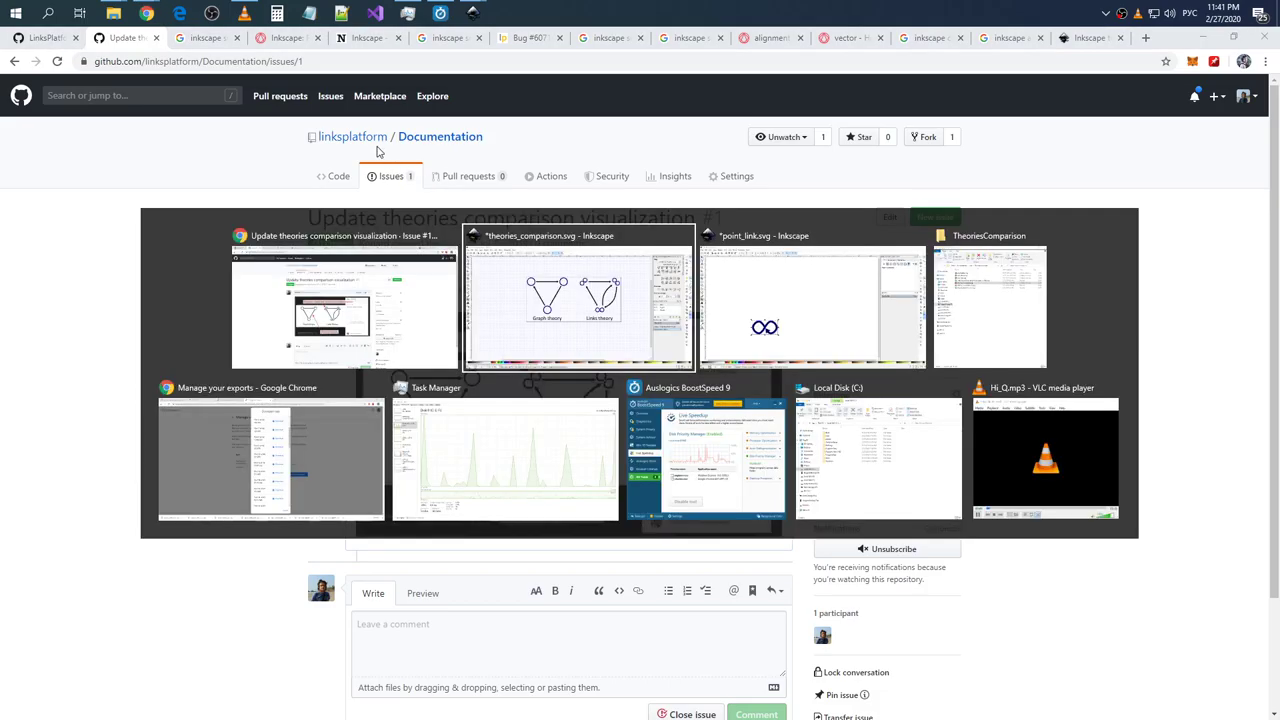
key("Escape")
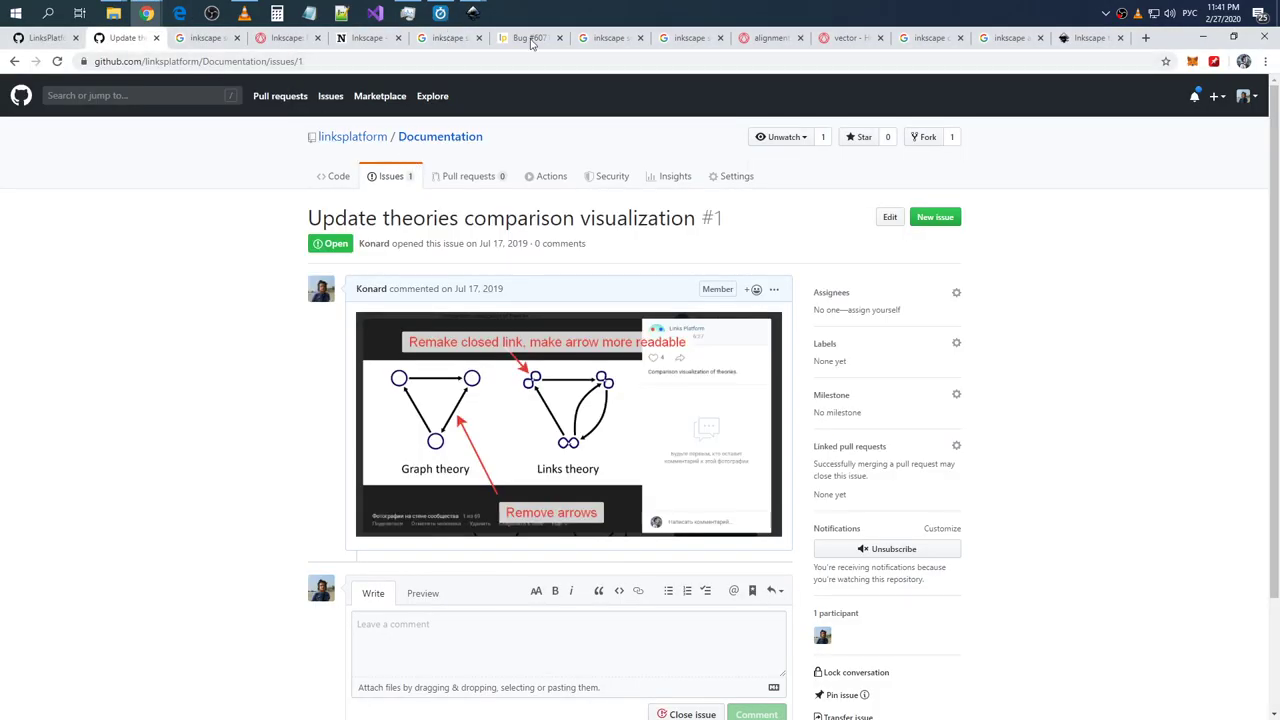
left_click(1100, 44)
key("alt+Tab")
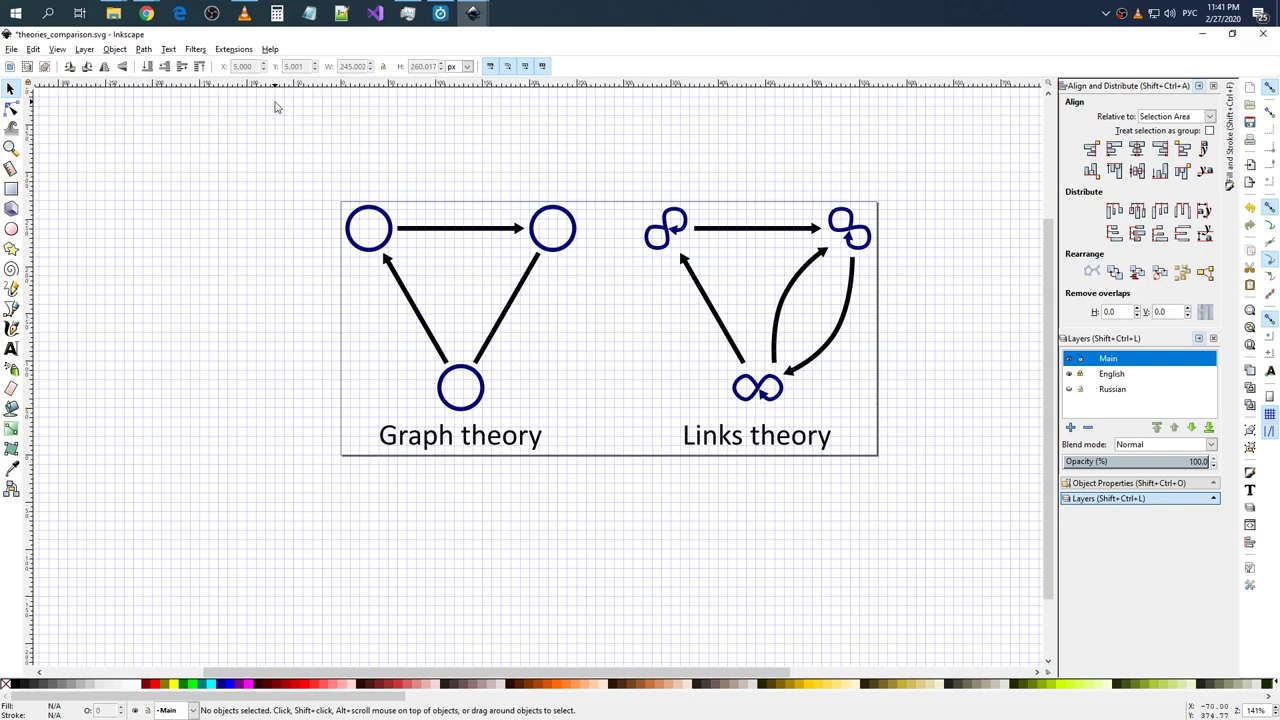
- Close the leftover Inkscape tips, search and snap-to-grid image tabs in Chrome
key("alt+Tab")
key("alt+Tab")
key("alt+Tab")
left_click(1120, 38)
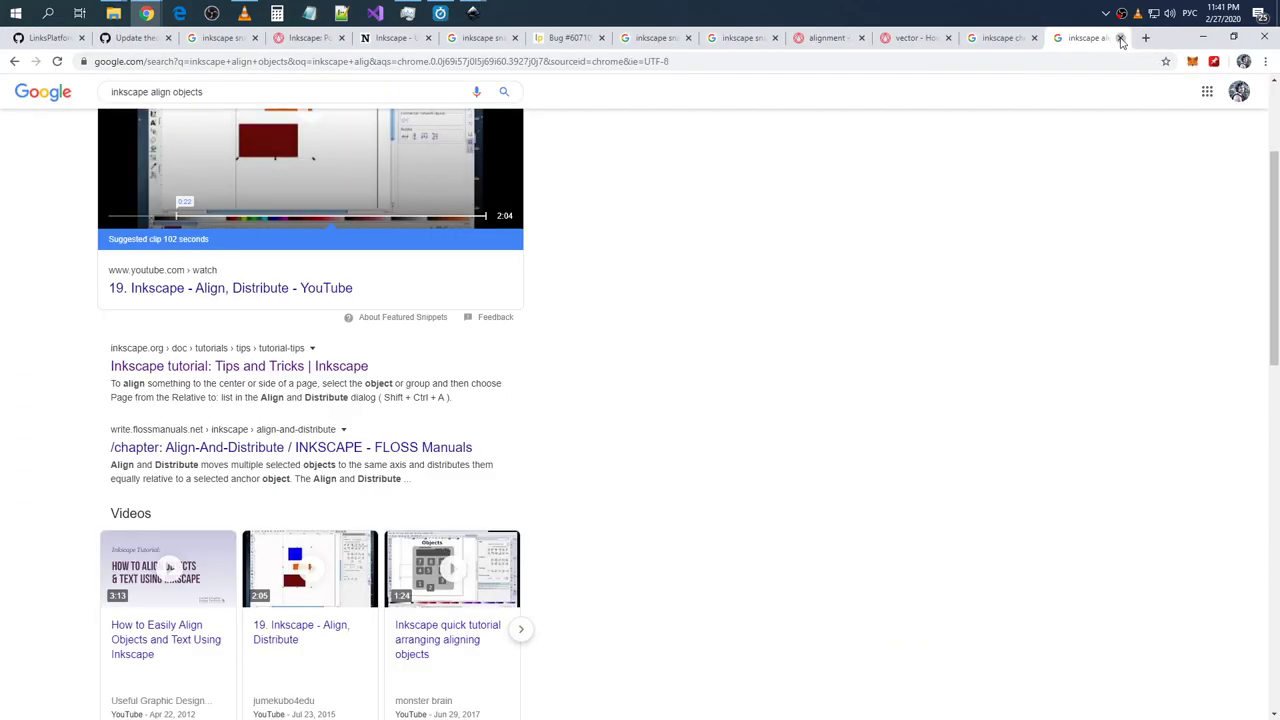
left_click(1120, 38)
left_click(1120, 38)
left_click(1120, 38)
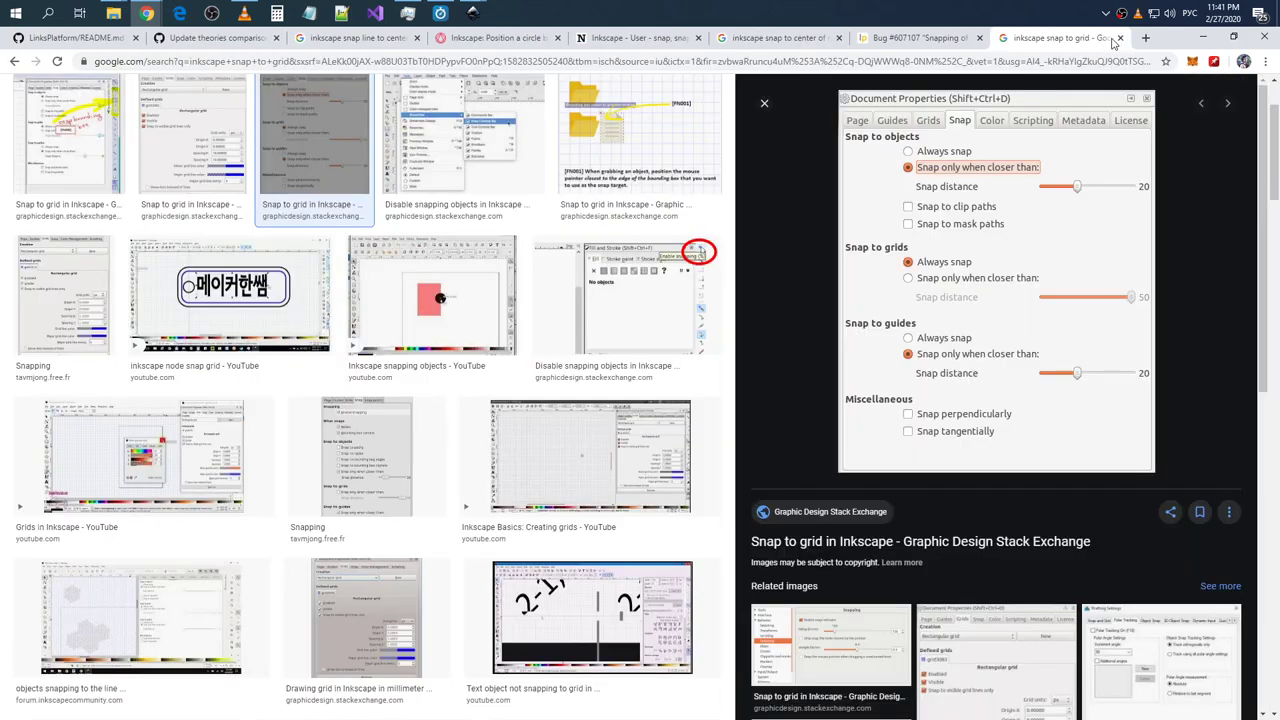
left_click(1119, 38)
- Review the 'Update theories comparison visualization' issue and the README, then return to Inkscape
left_click(250, 37)
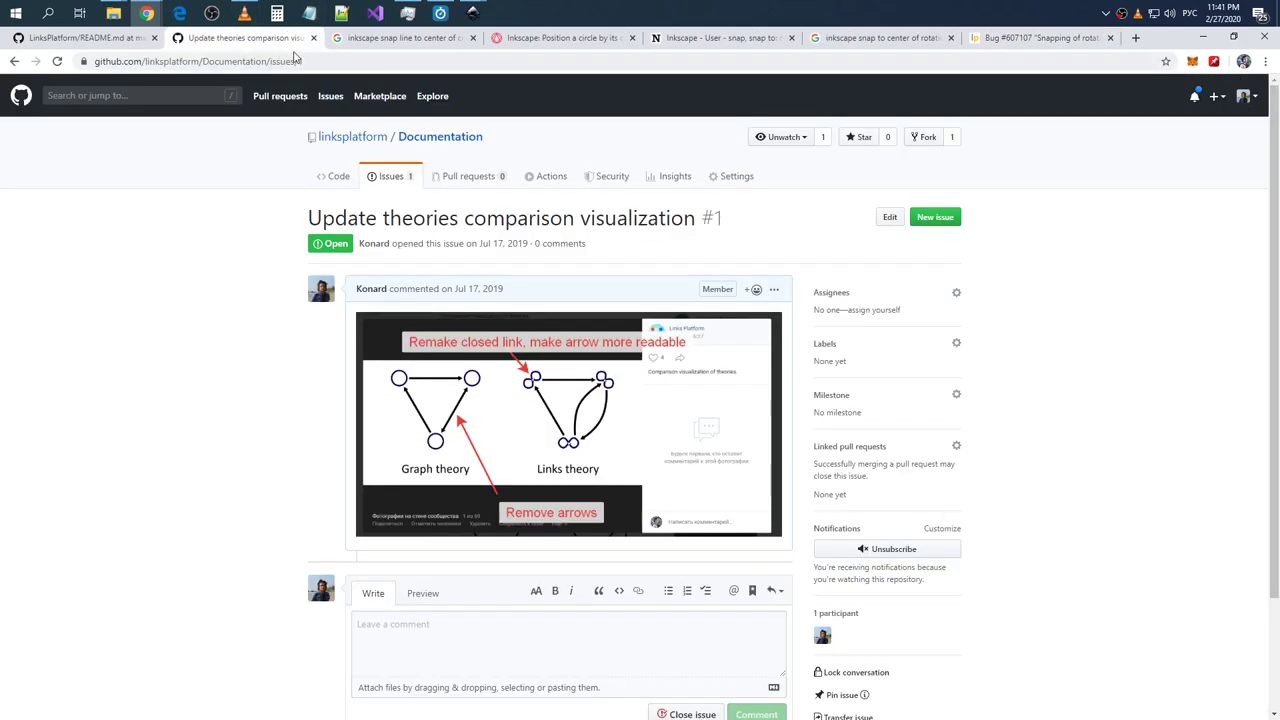
left_click(105, 42)
left_click(220, 38)
key("alt+Tab")
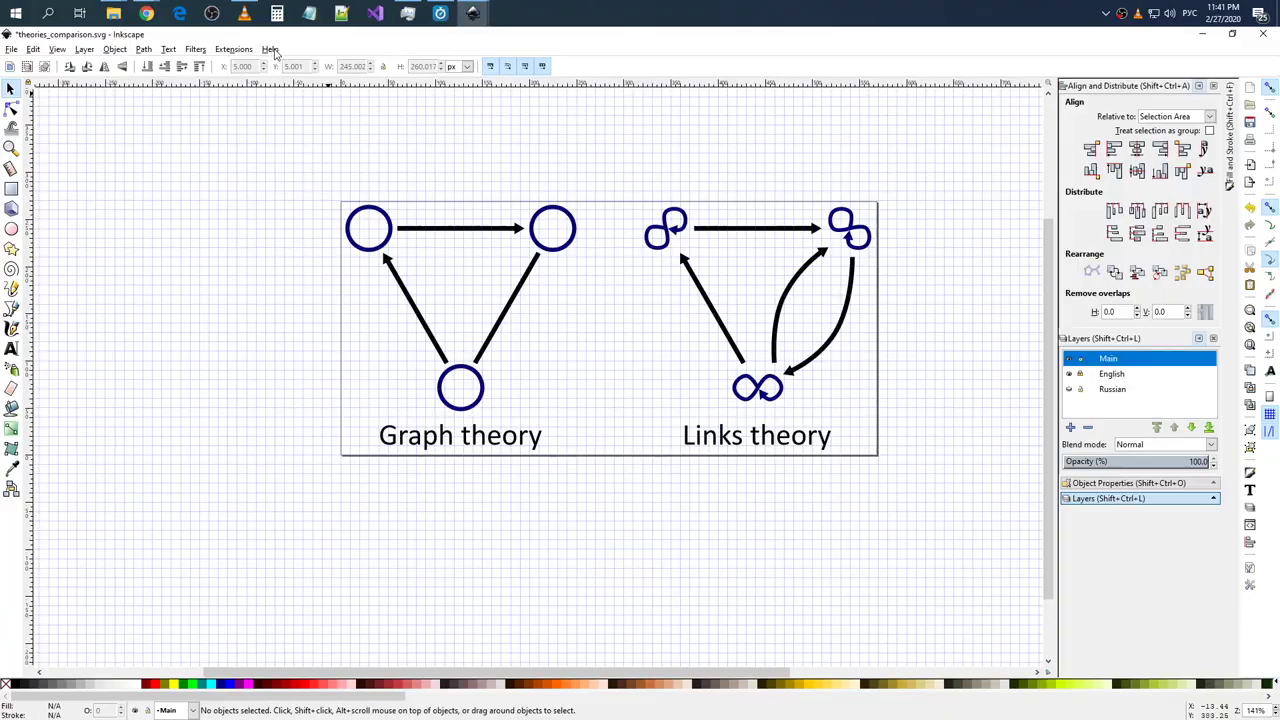
- Open the TheoriesComparison folder and confirm theories_comparison_en.png is 671 x 300 pixels
left_click(113, 13)
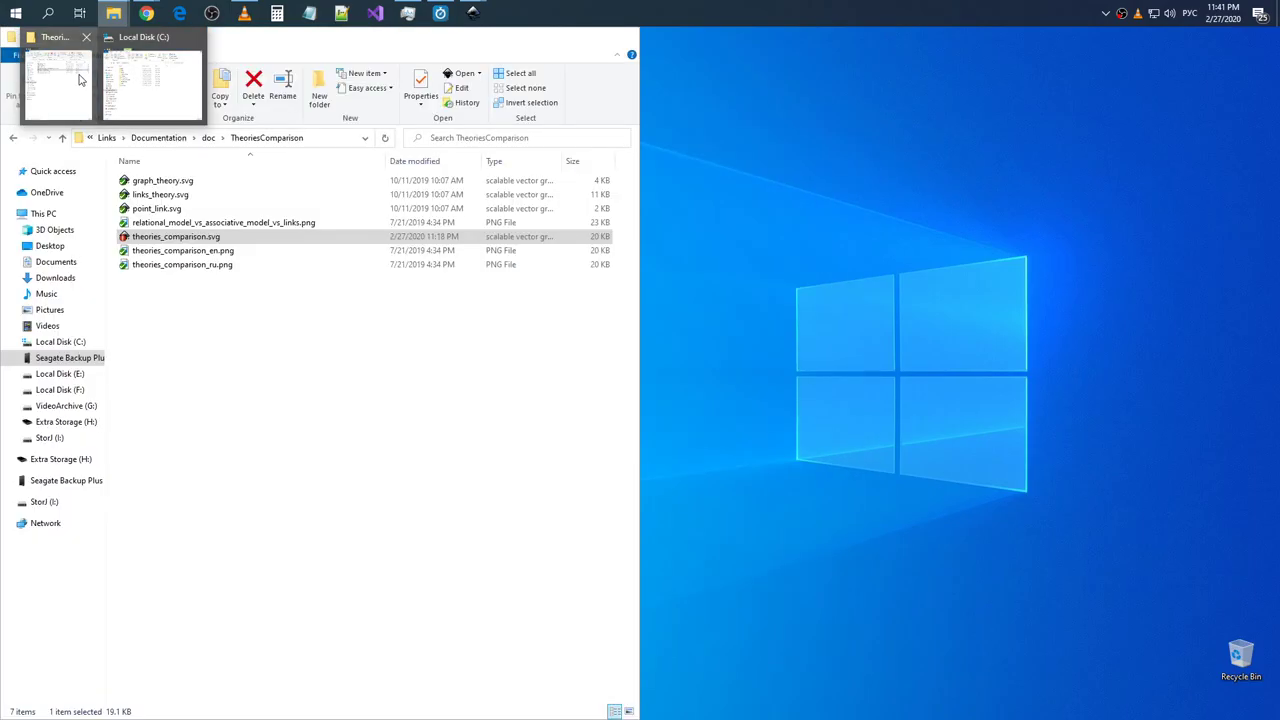
left_click(88, 80)
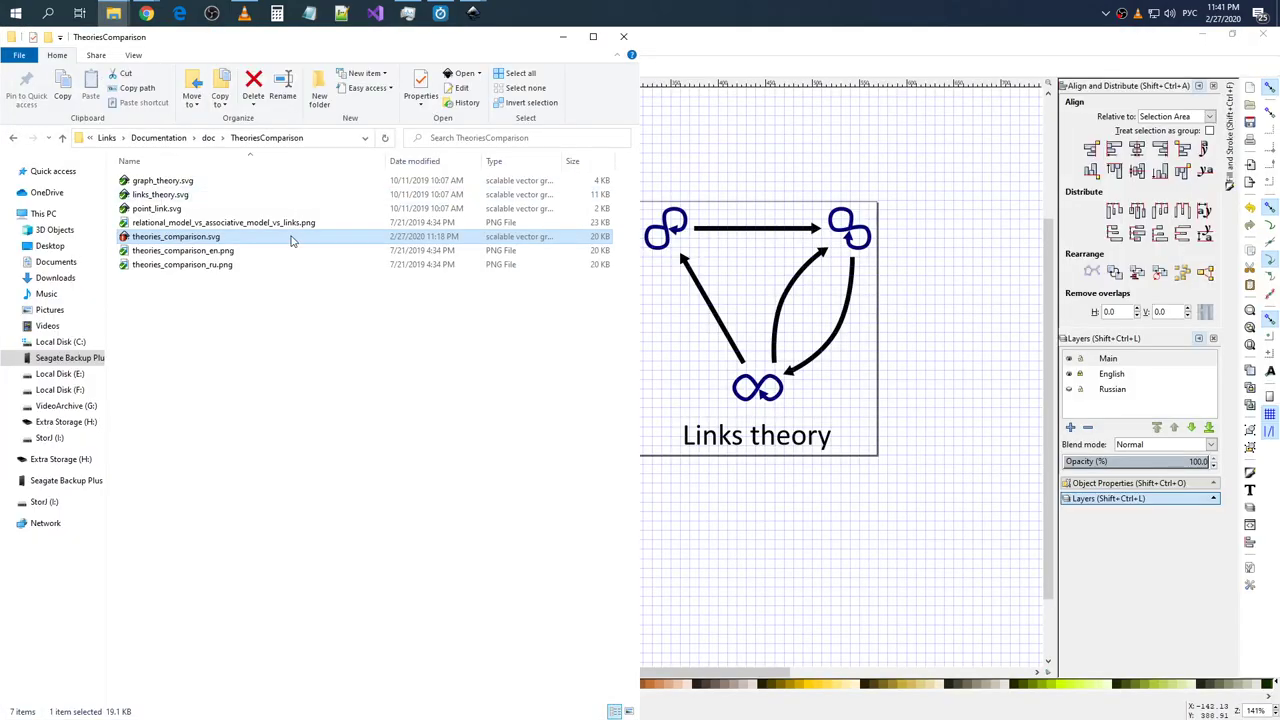
left_click(230, 251)
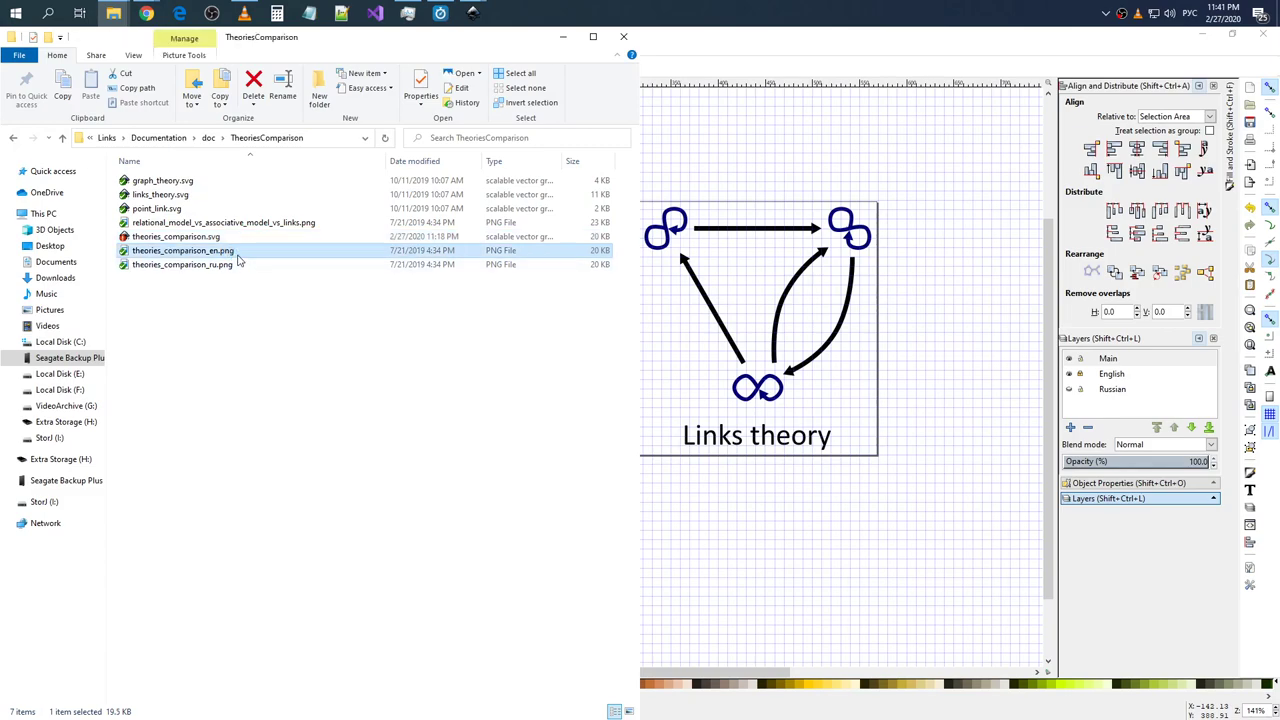
right_click(237, 253)
left_click(300, 681)
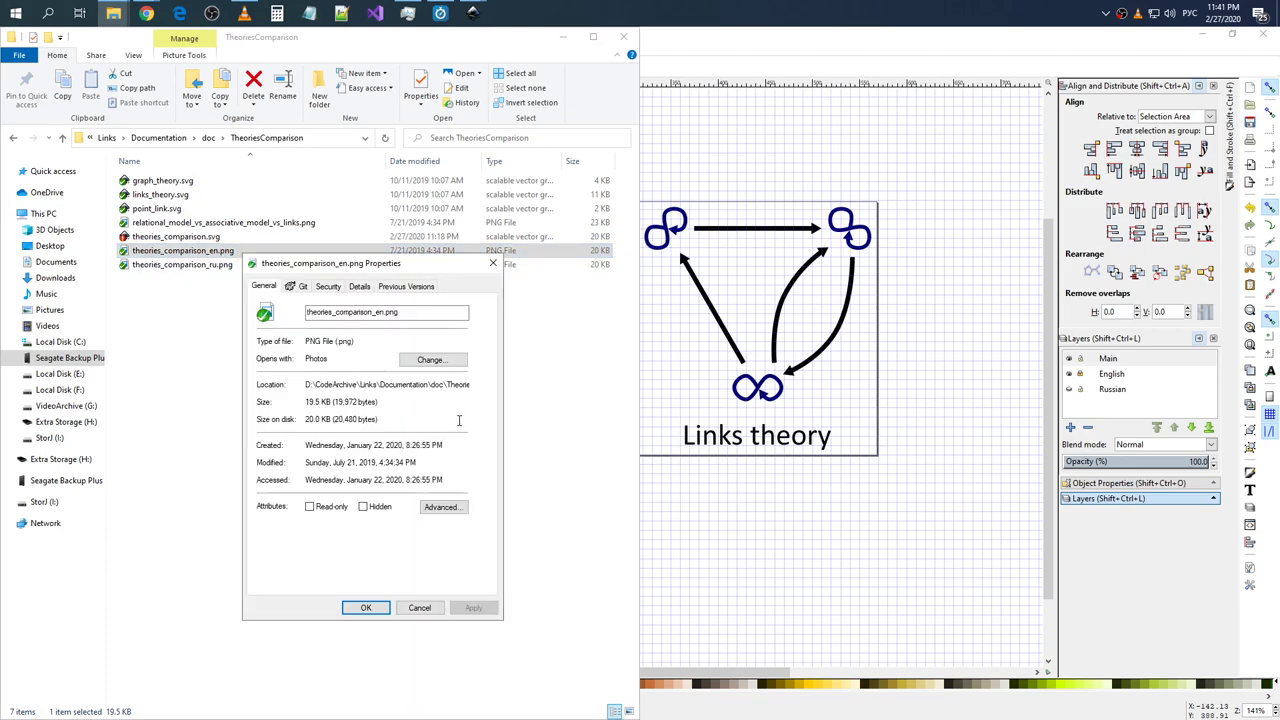
left_click(329, 286)
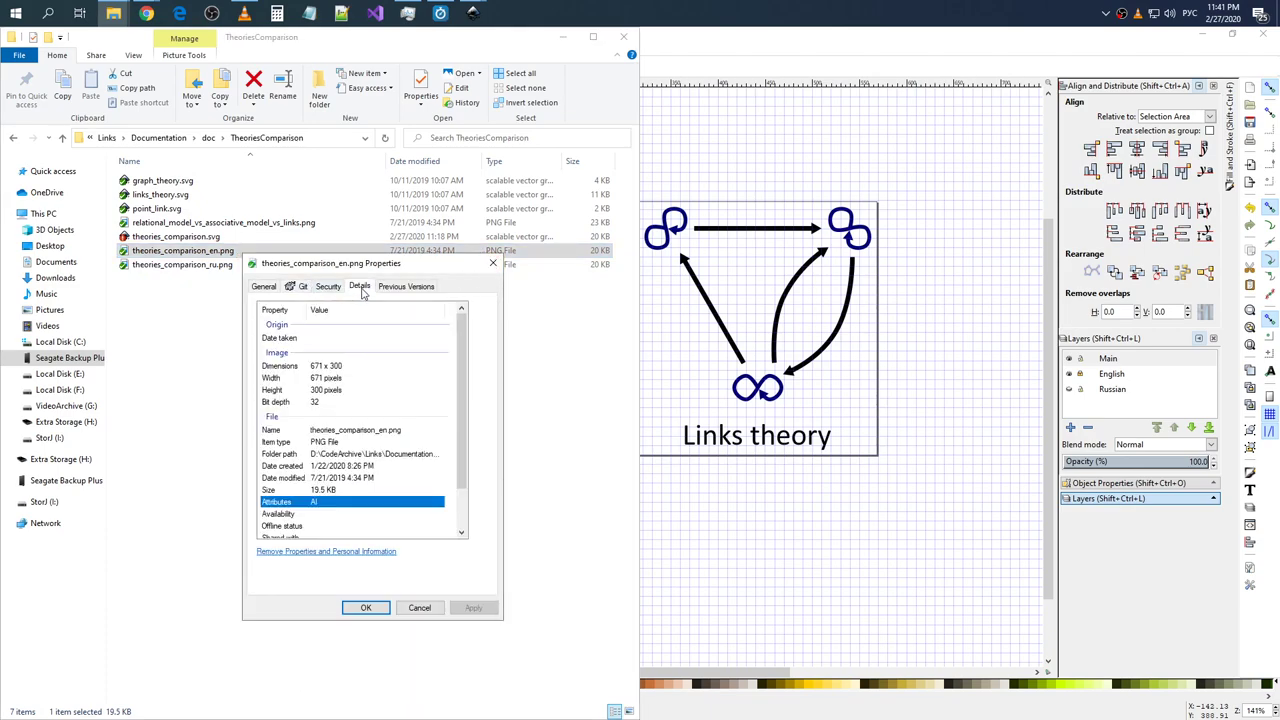
left_click(492, 263)
- Check the image dimensions of theories_comparison_ru.png in its Properties Details tab
left_click(238, 265)
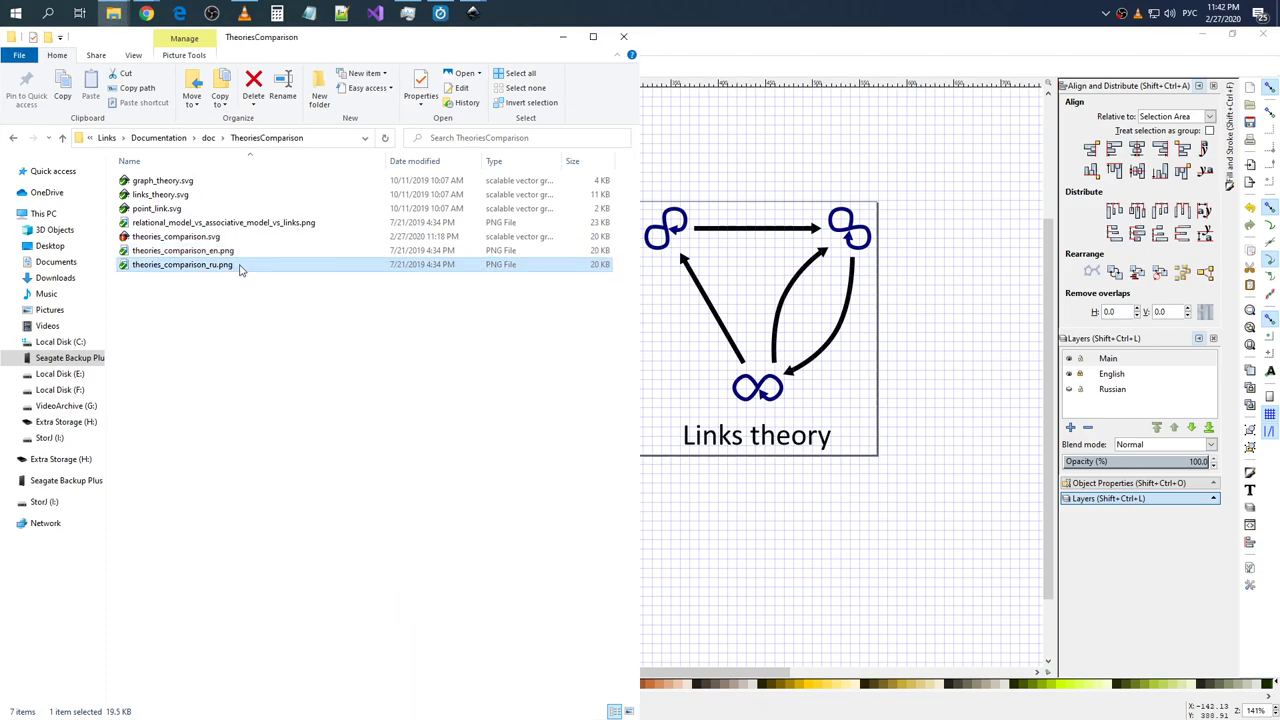
right_click(238, 265)
left_click(332, 695)
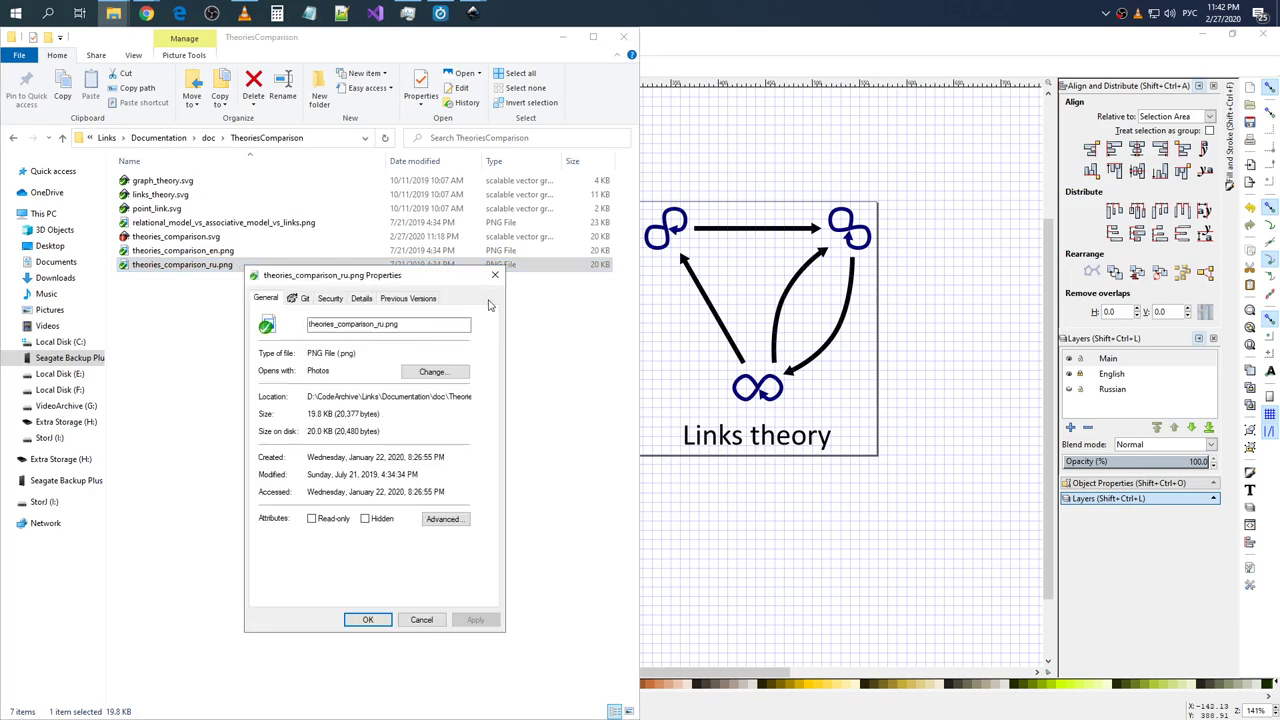
left_click(361, 298)
left_click(494, 275)
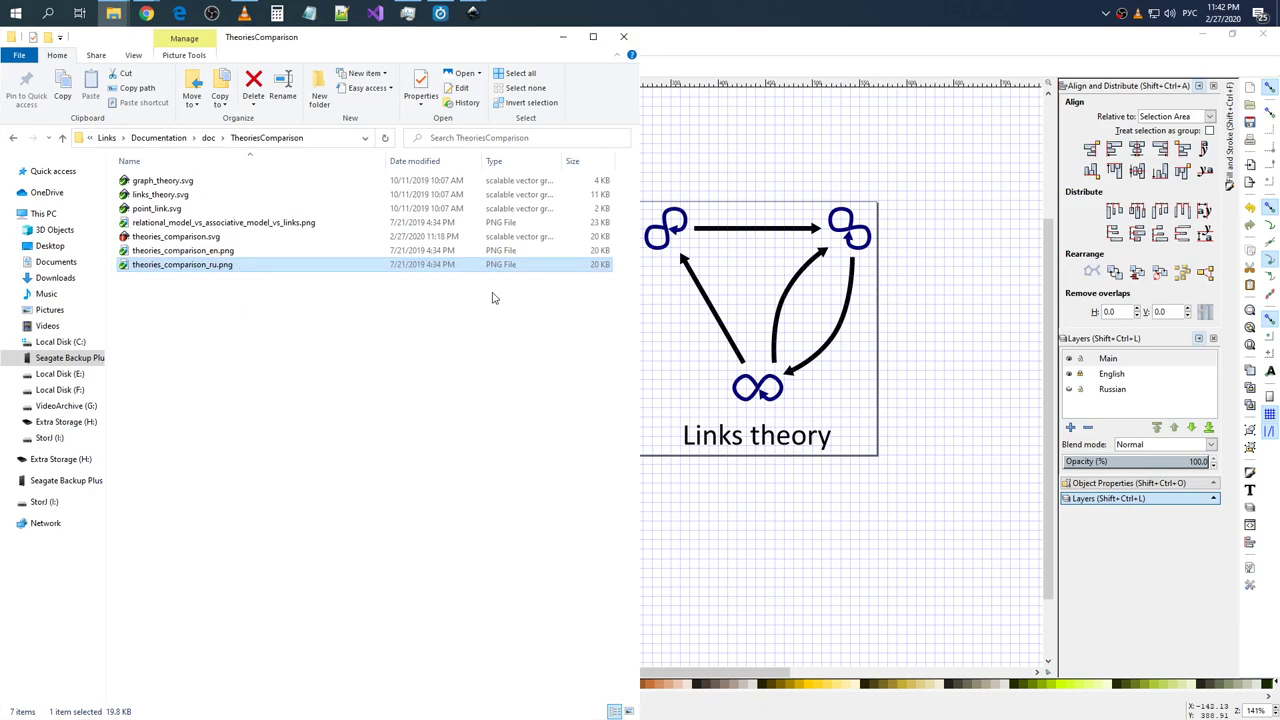
left_click(278, 252)
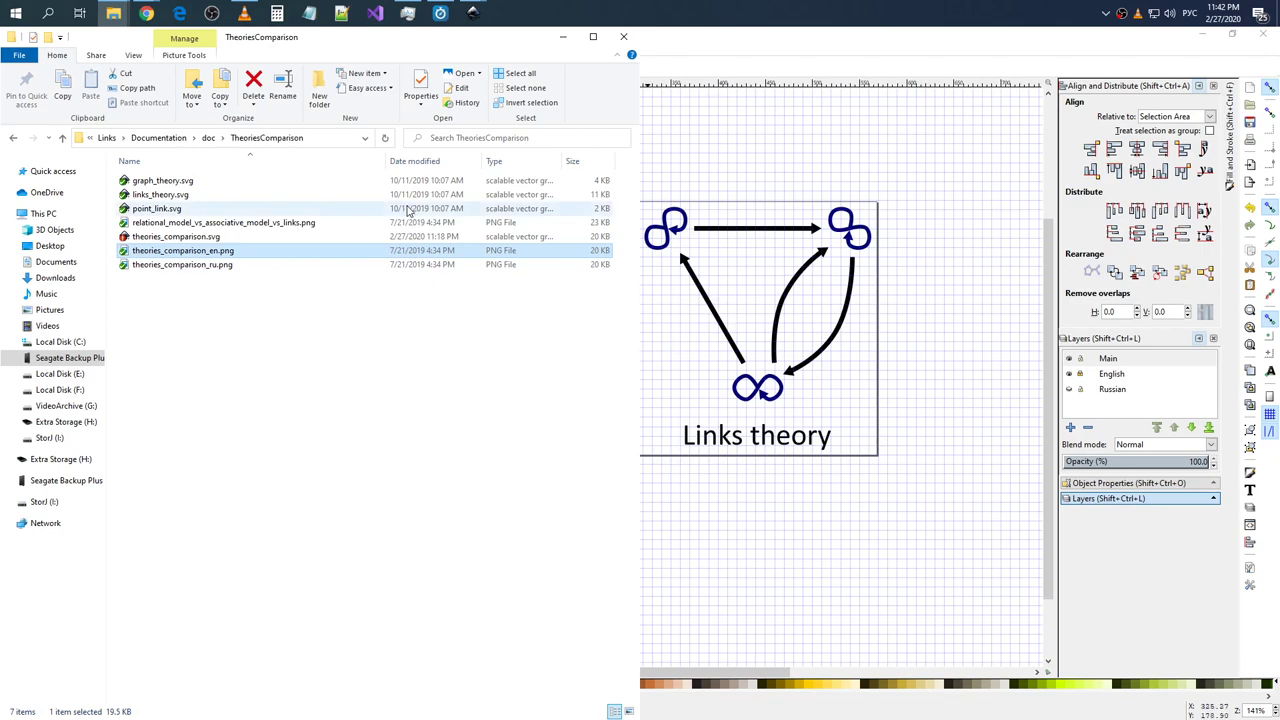
mouse_move(473, 13)
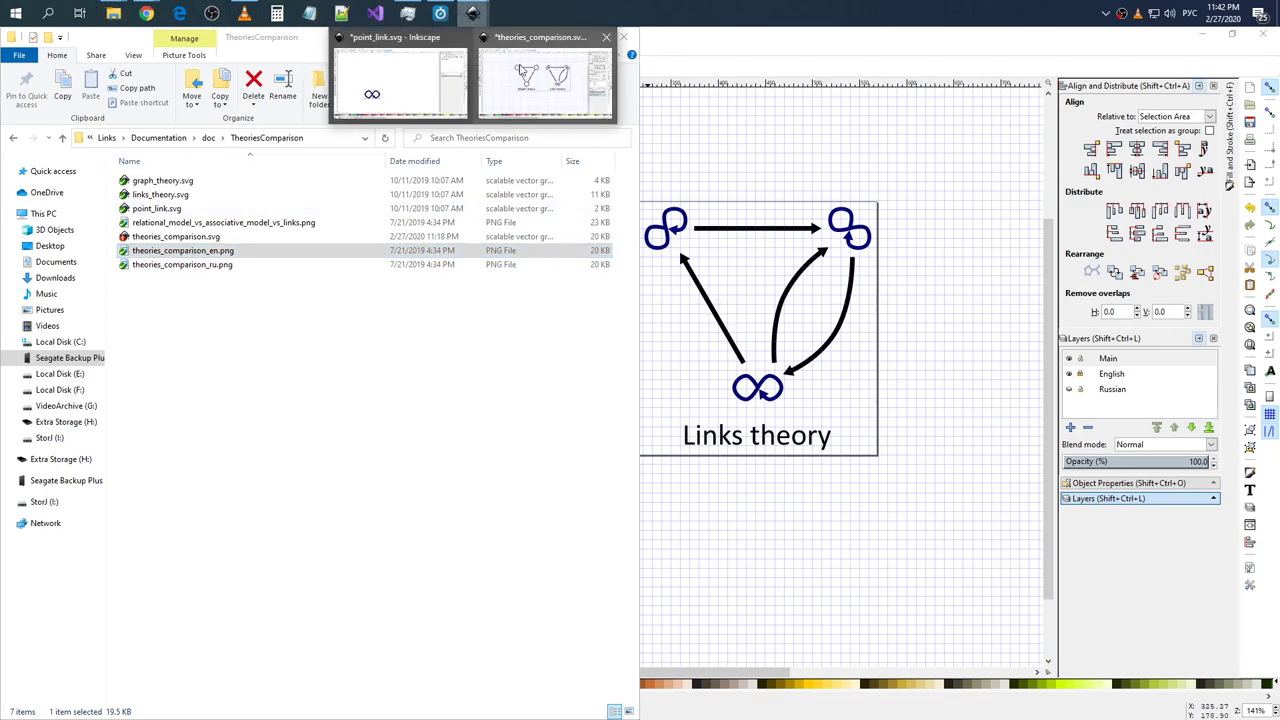
- Save point_link.svg and close it
left_click(400, 80)
left_click(12, 49)
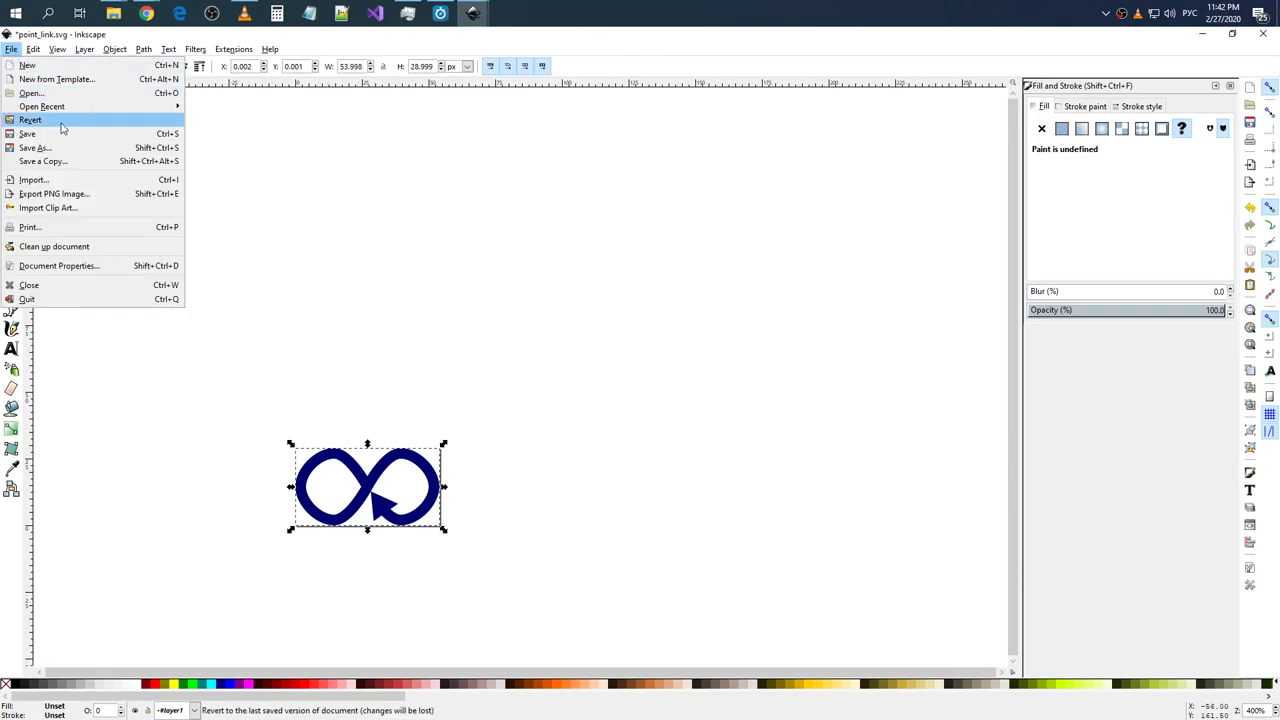
left_click(55, 133)
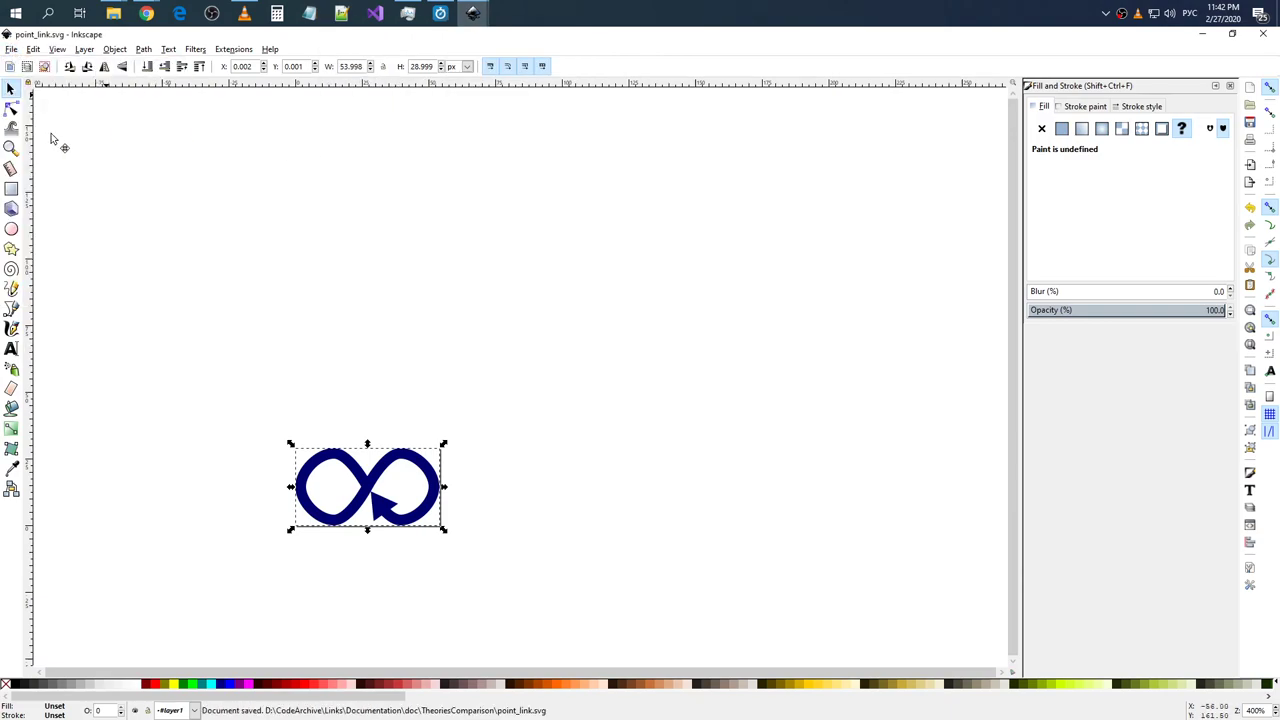
left_click(1263, 36)
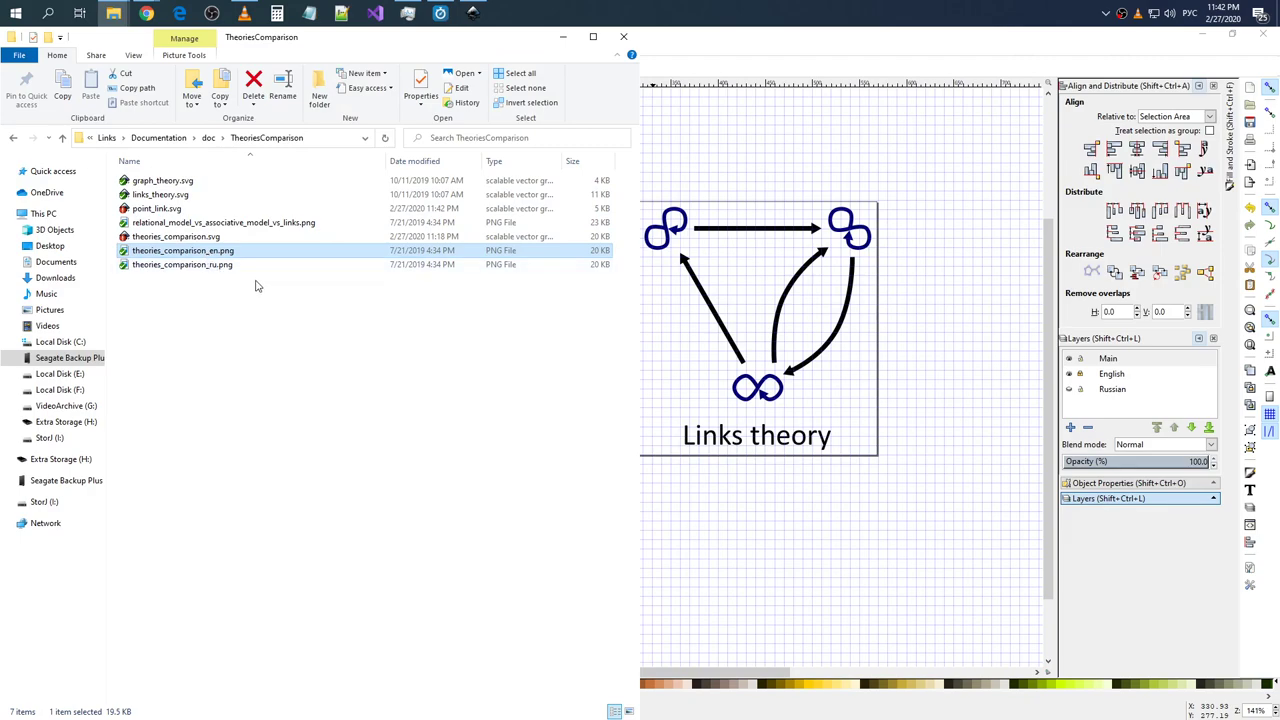
- Show the Russian labels layer in theories_comparison.svg, save it, and hide the English layer
left_click(753, 175)
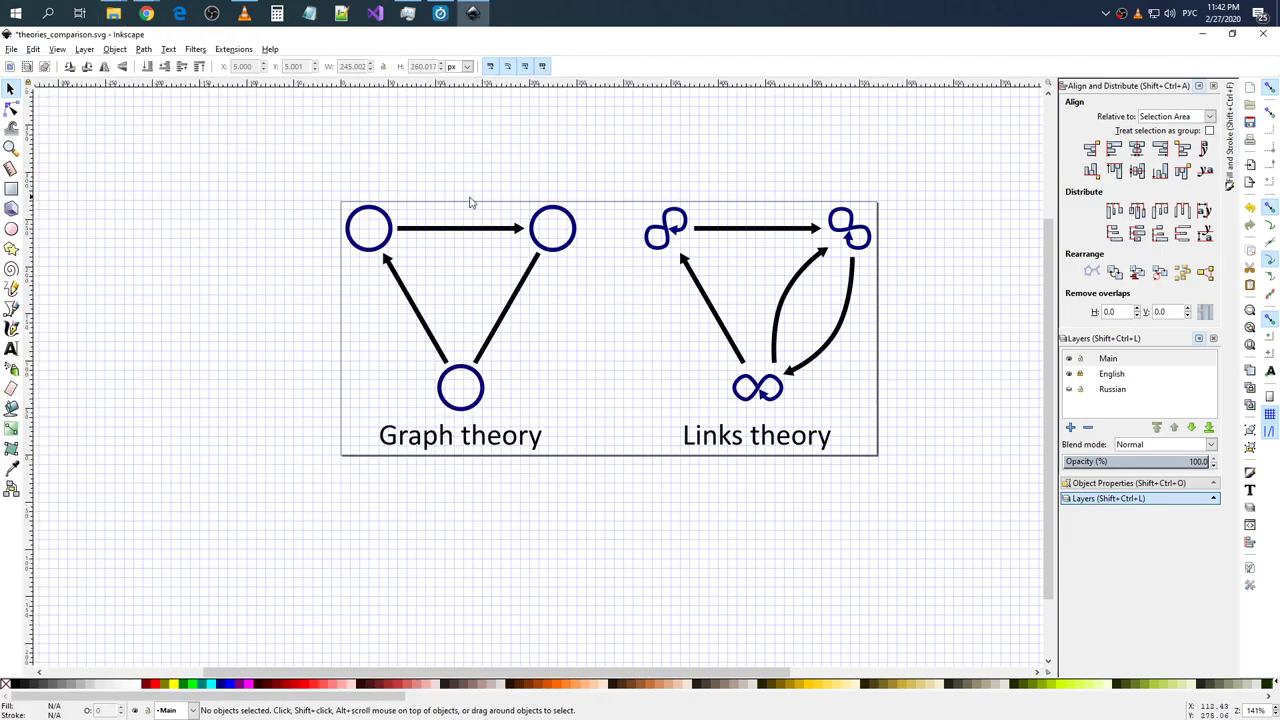
left_click(1068, 389)
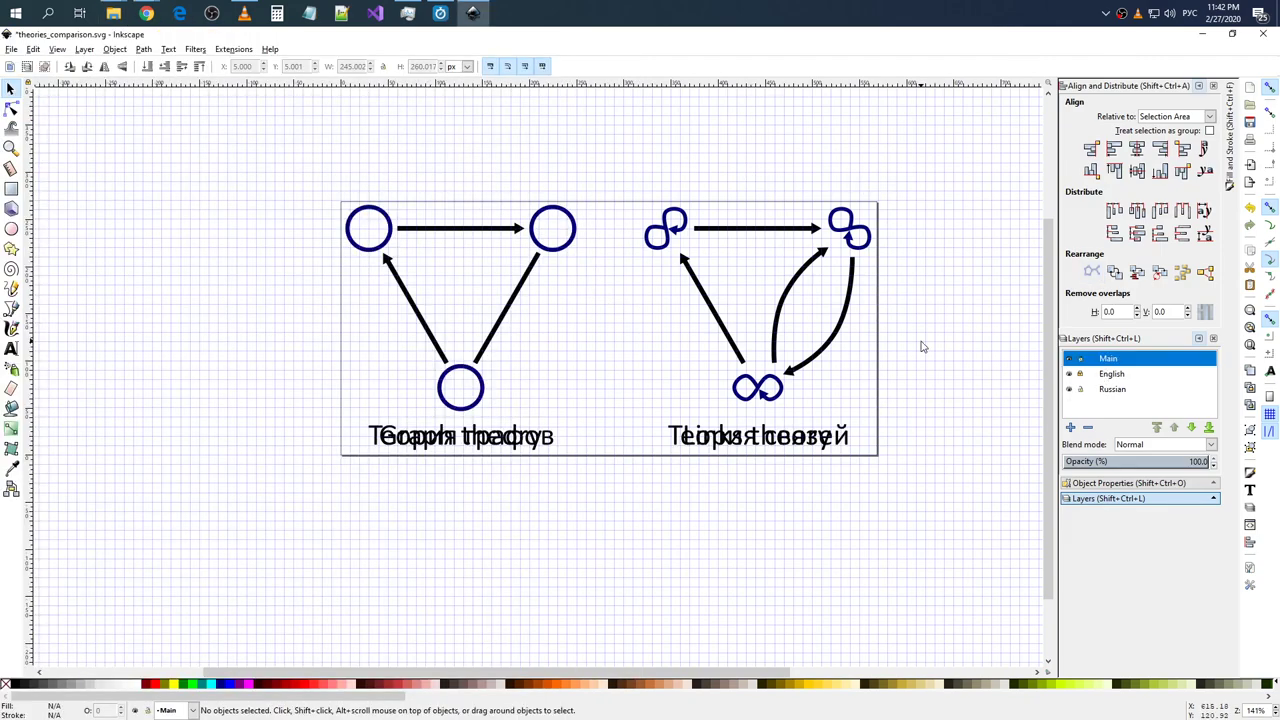
left_click(11, 49)
left_click(48, 138)
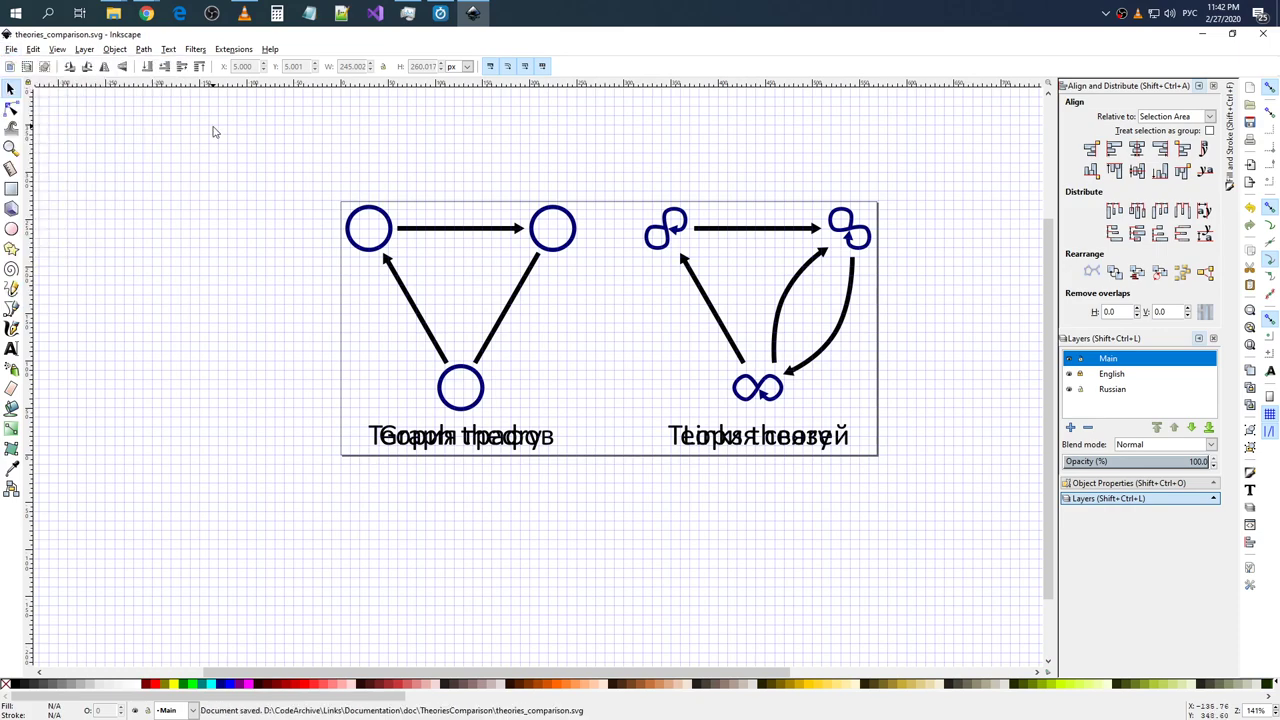
left_click(1069, 374)
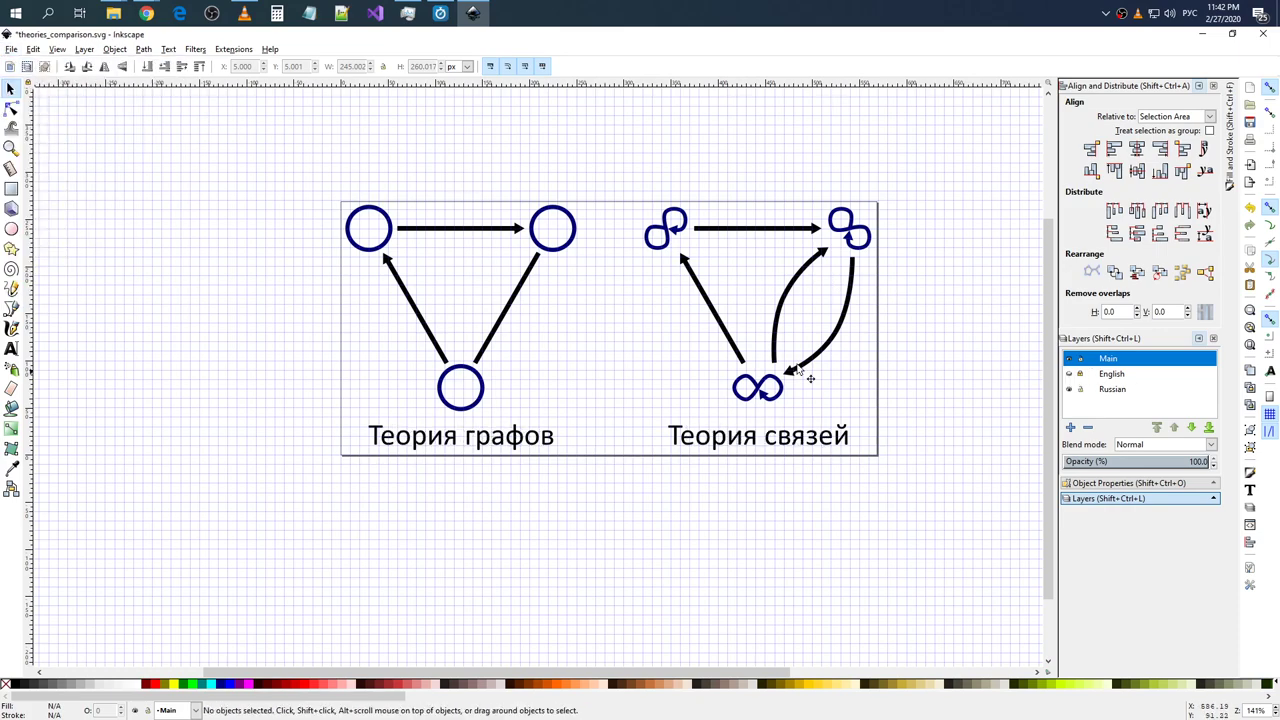
left_click(14, 50)
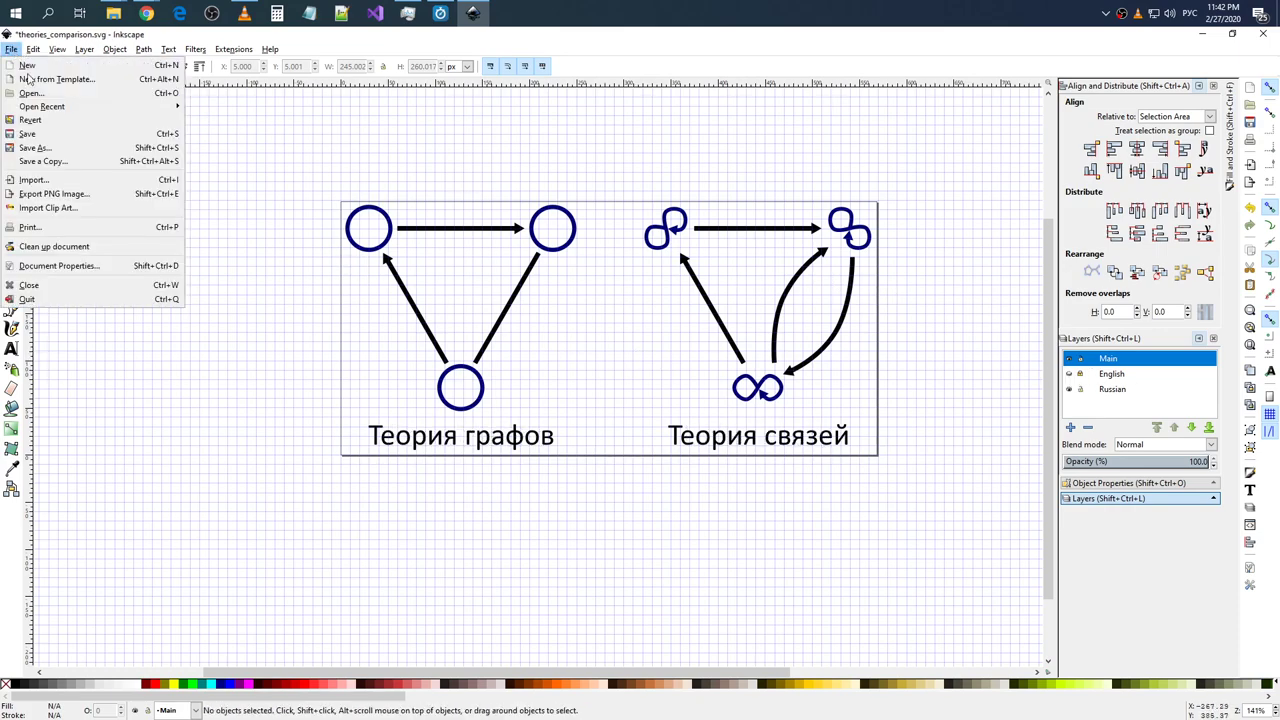
- Target the PNG export at theories_comparison_ru.png in the TheoriesComparison folder (558 x 260, 96 dpi)
left_click(52, 194)
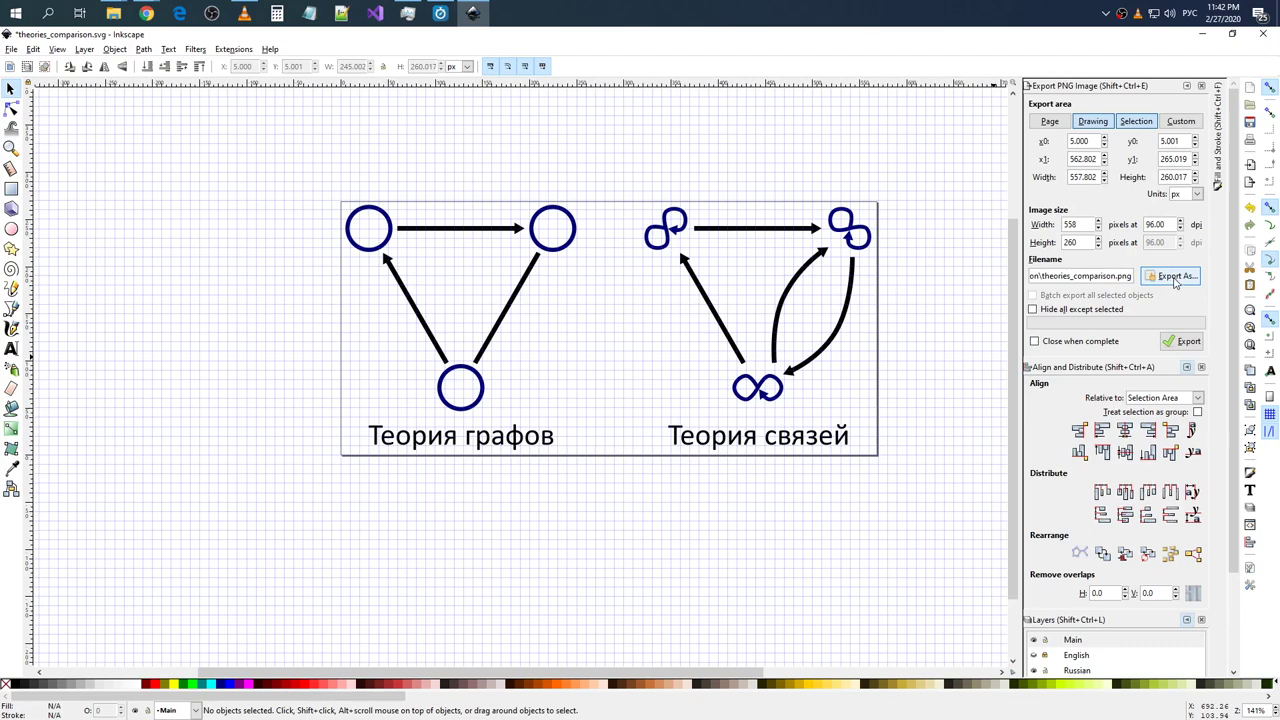
left_click(1162, 283)
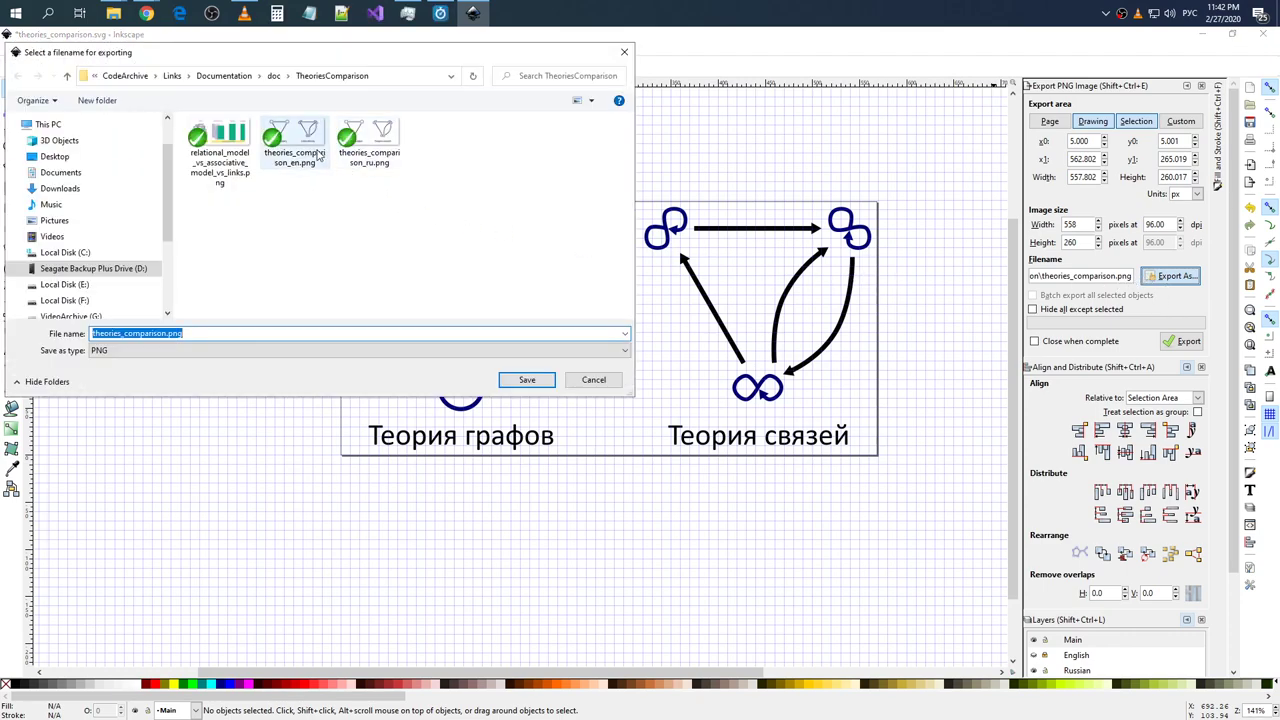
left_click(381, 163)
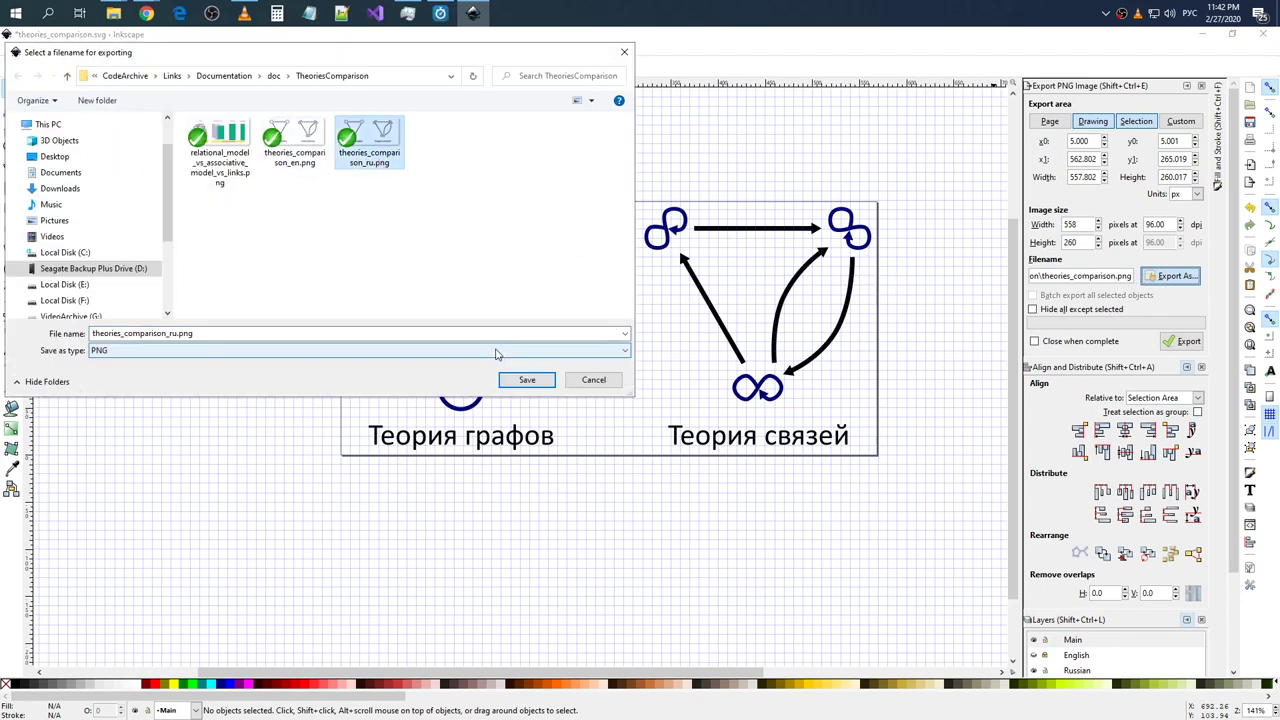
left_click(525, 380)
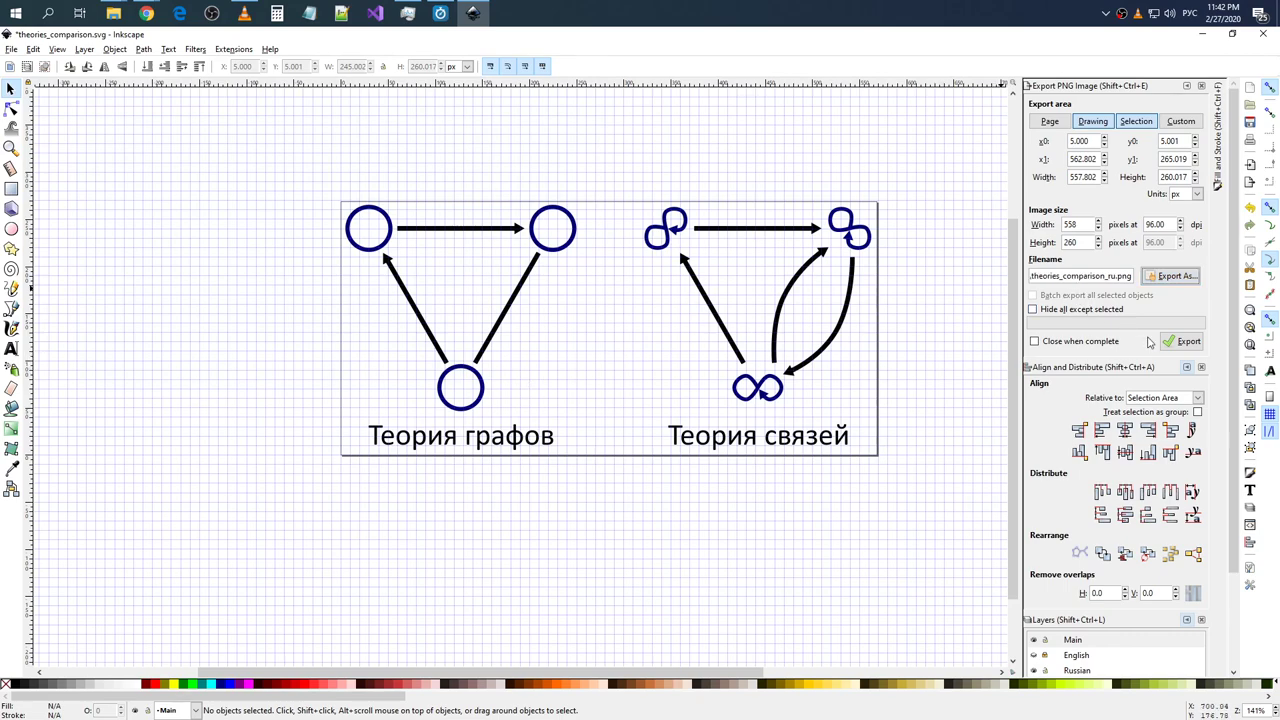
left_click(1090, 224)
key("alt+Tab")
key("alt+Tab")
key("alt+Tab")
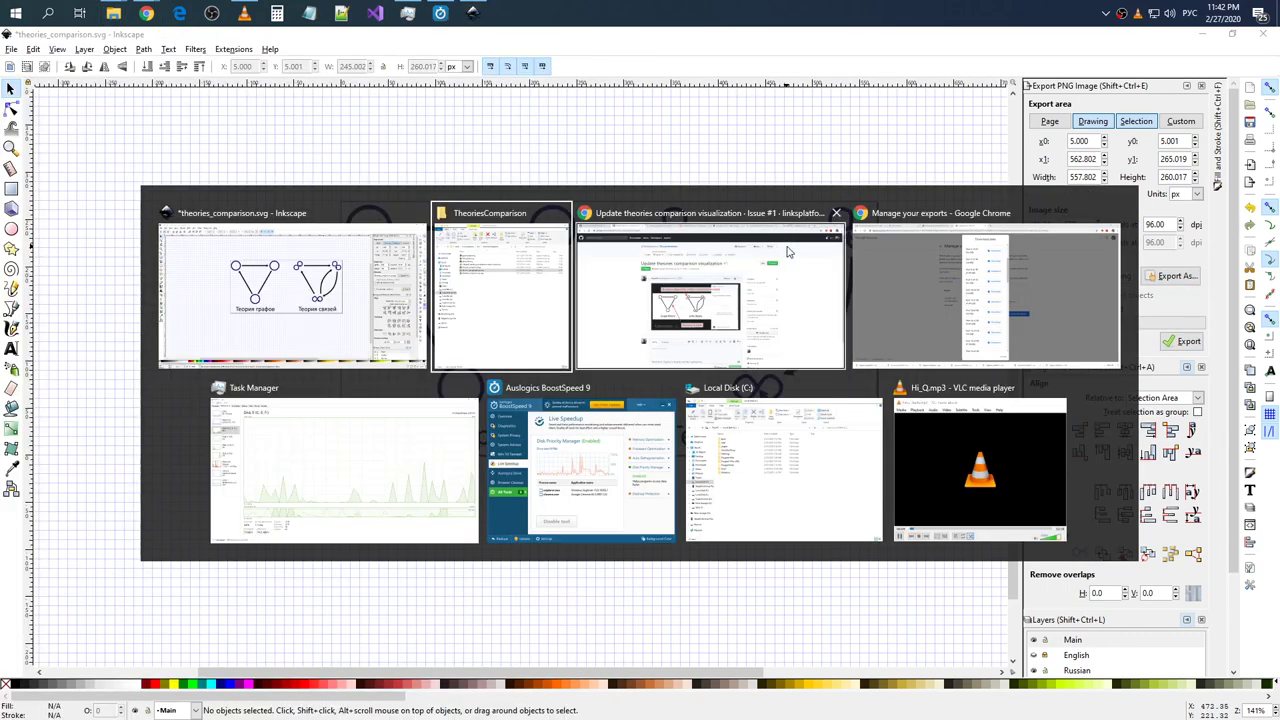
key("alt+Tab")
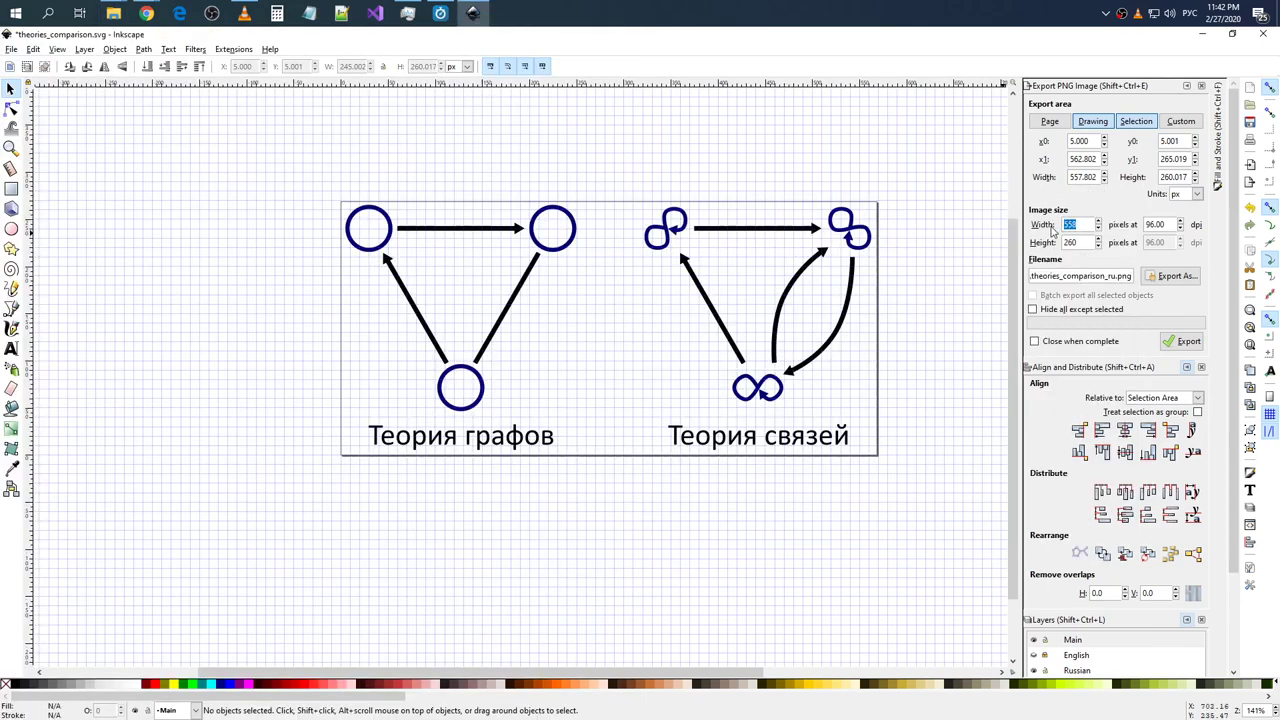
- Set the Russian export width to 671 pixels (115.48 dpi) and preview the existing Russian PNG
left_click(1082, 240)
key("alt+Tab")
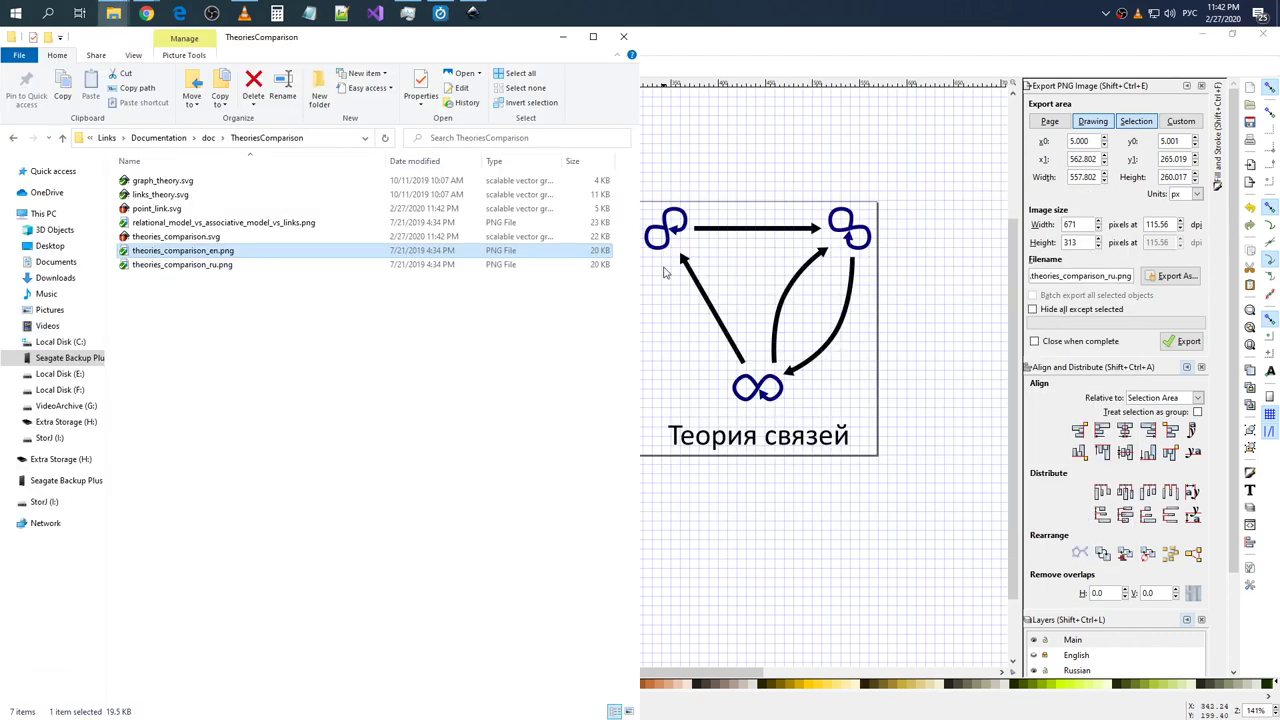
key("alt+Tab")
key("alt+Tab")
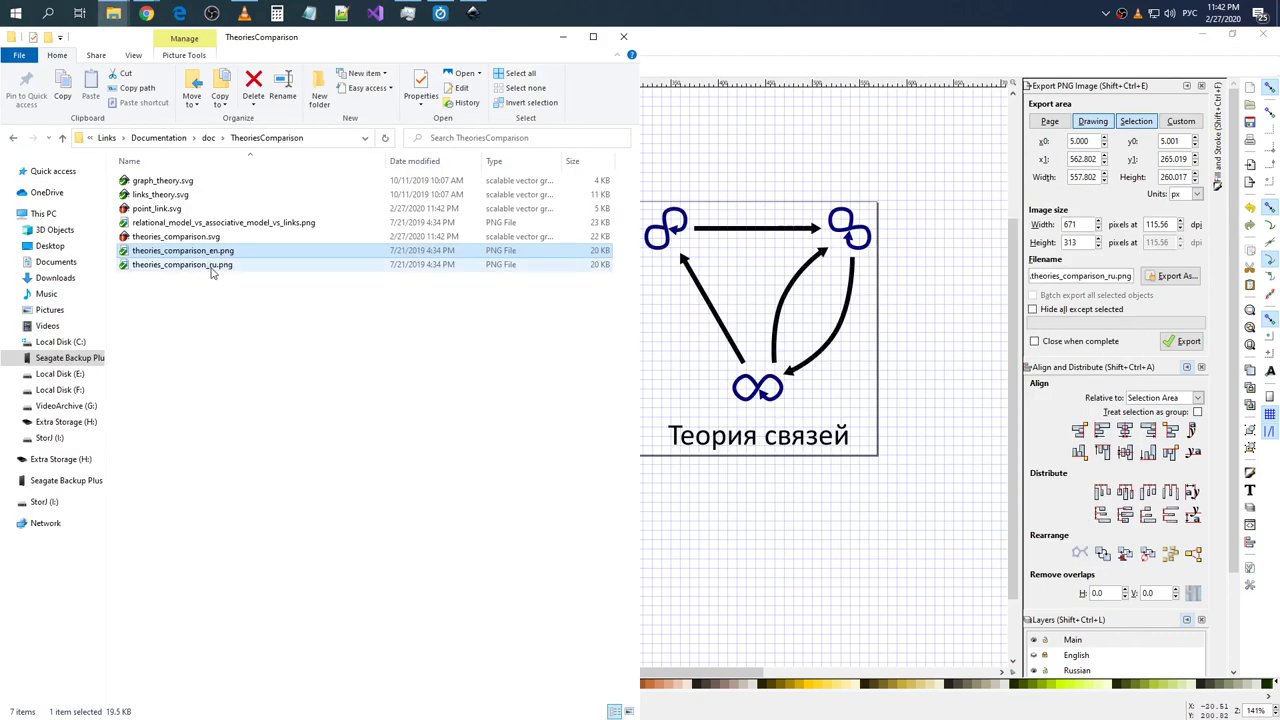
left_click(218, 266)
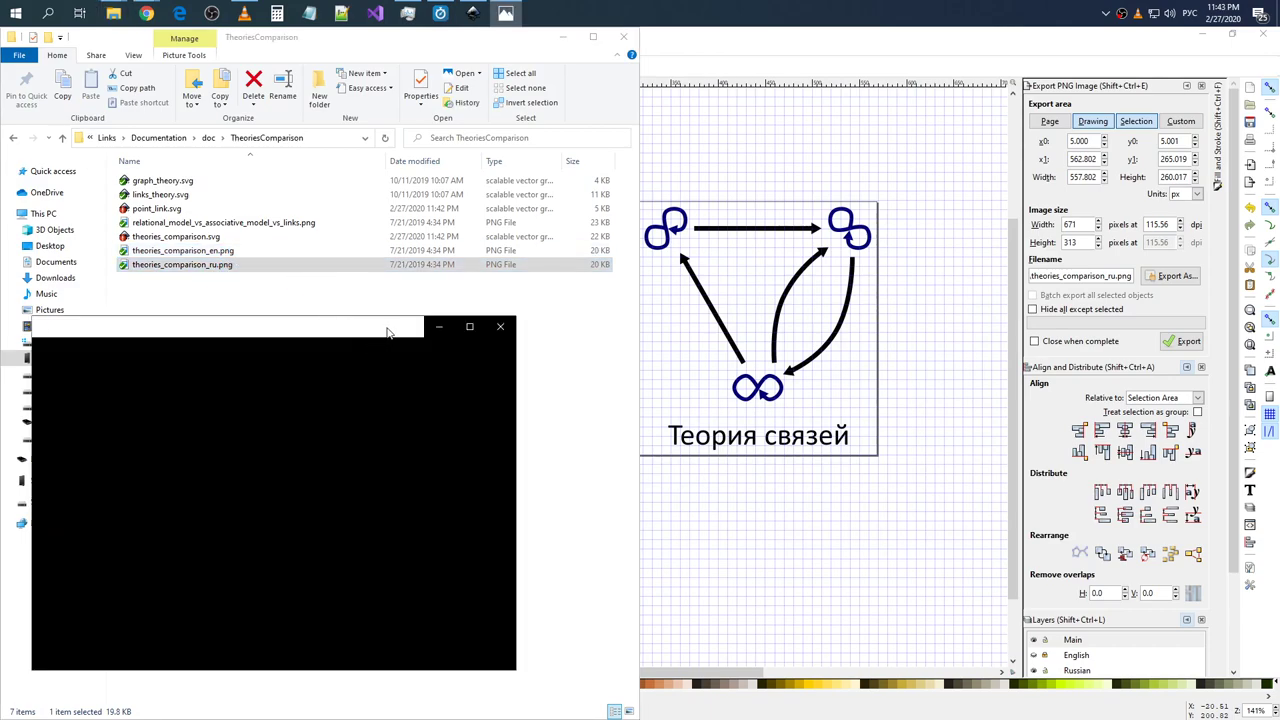
left_click(500, 326)
- Check the Russian PNG's image details in Properties, then bring Inkscape back to the front
right_click(223, 267)
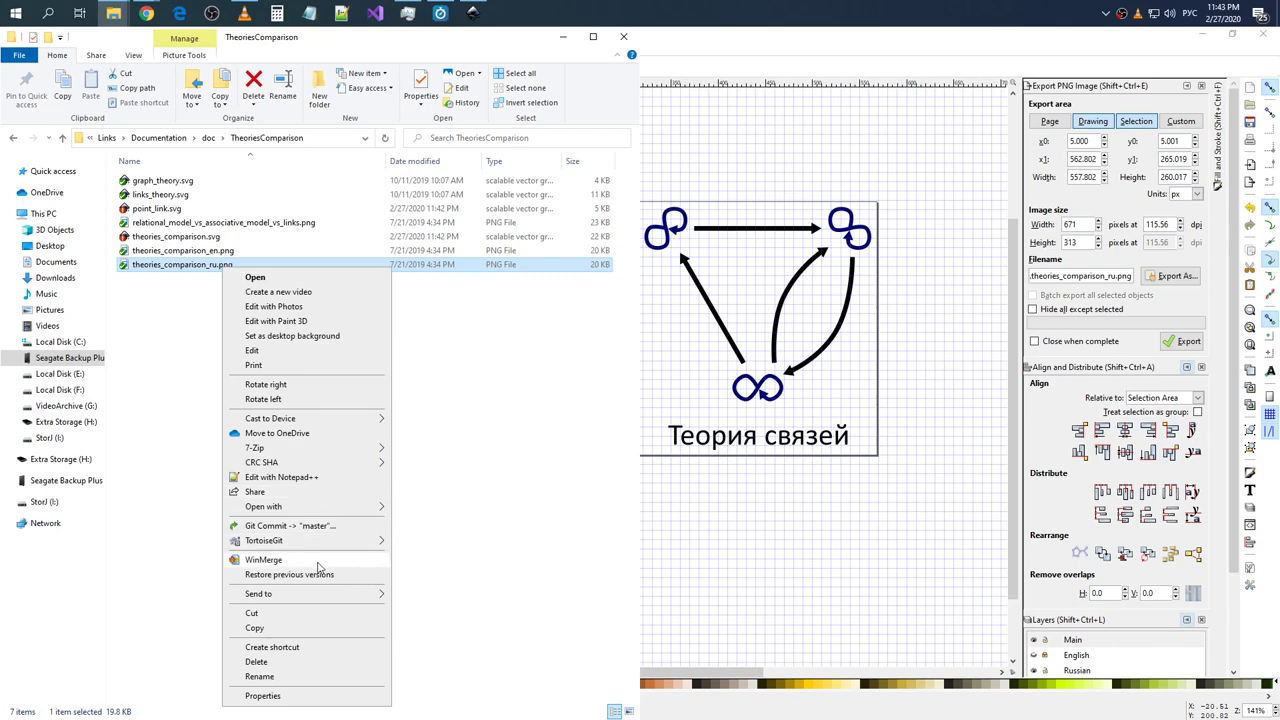
left_click(292, 697)
left_click(343, 301)
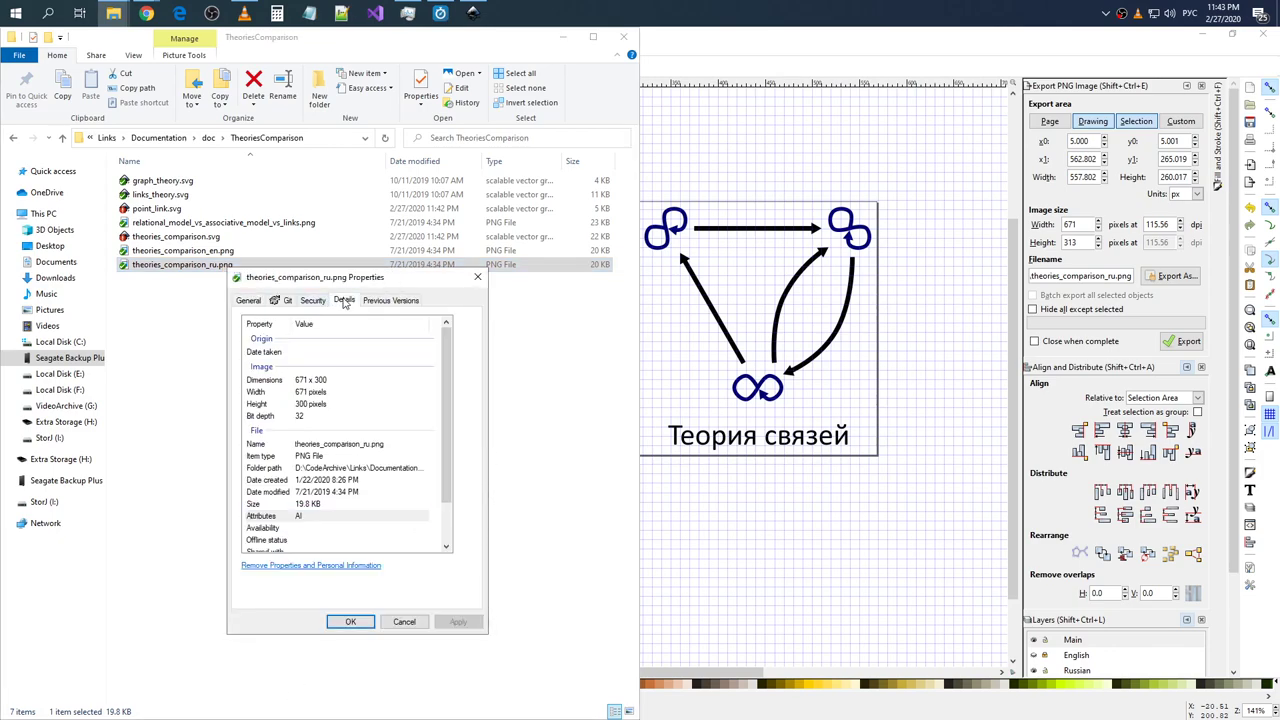
left_click(313, 301)
left_click(477, 277)
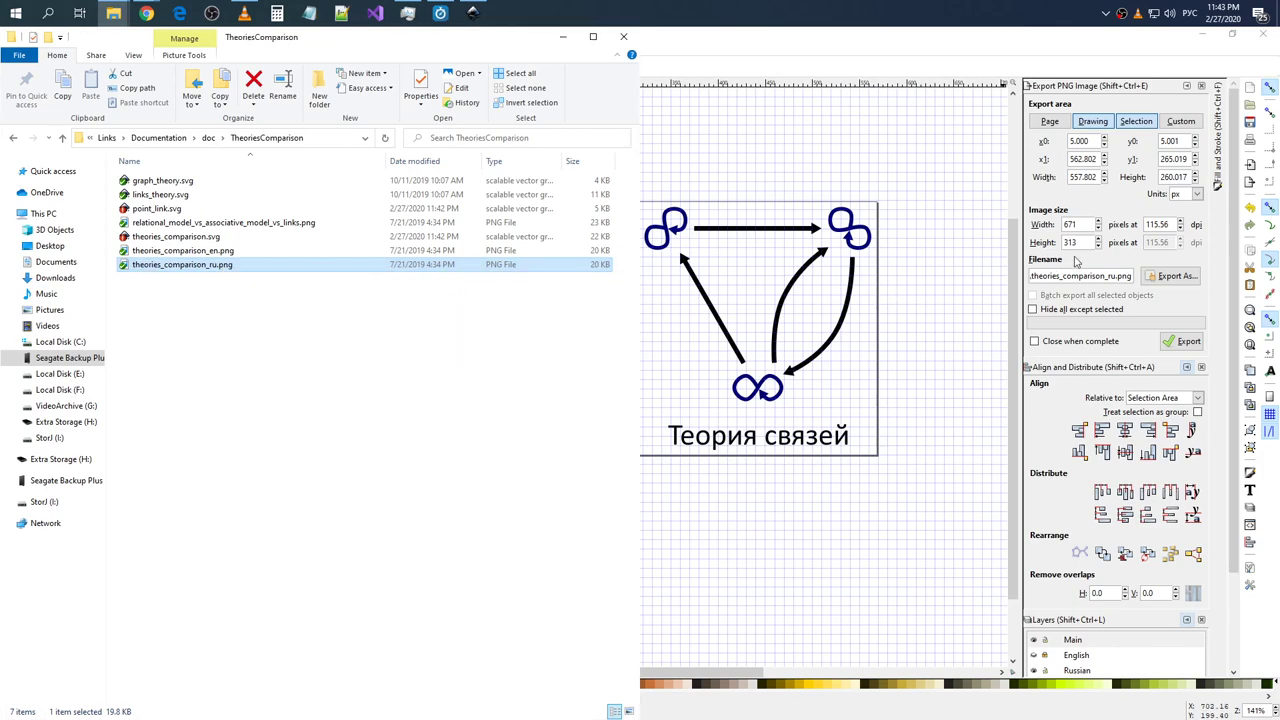
left_click(1081, 242)
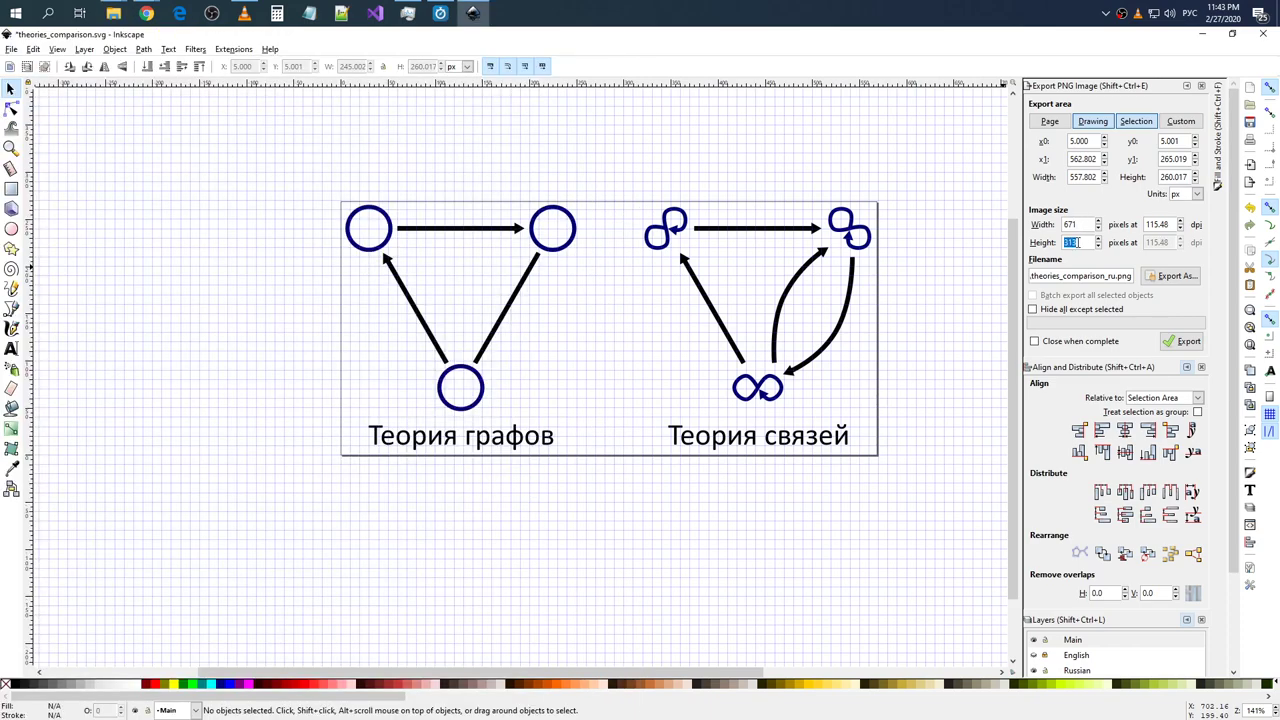
- Set the export height to 300 pixels and the export area to the full Page
left_click(1082, 244)
left_click(1085, 225)
left_click(1091, 242)
left_click(1097, 125)
left_click(1050, 121)
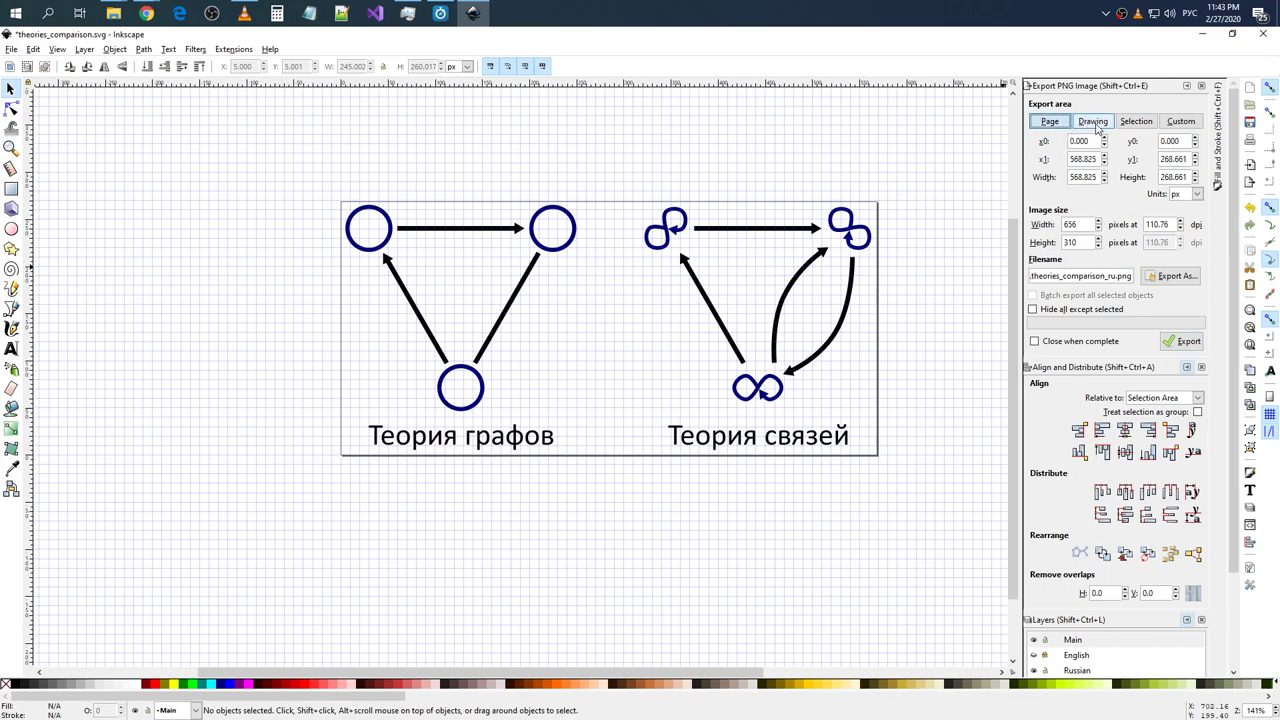
left_click(1097, 125)
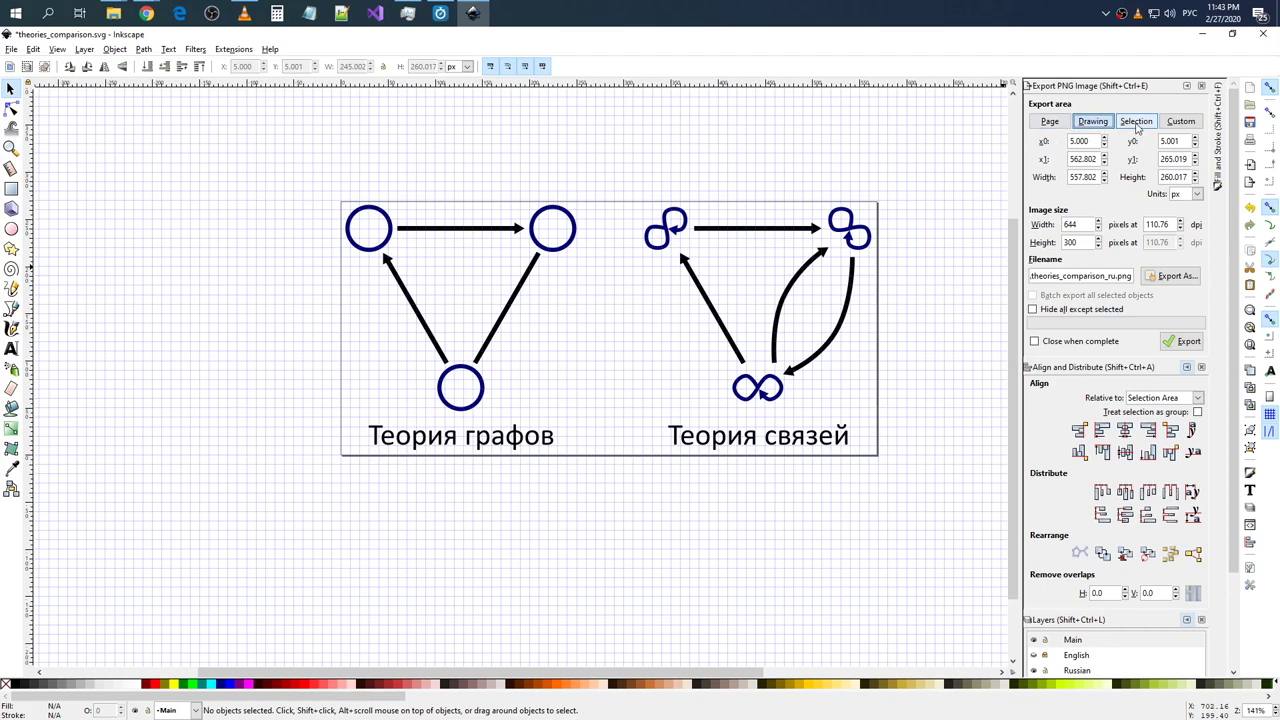
left_click(1052, 123)
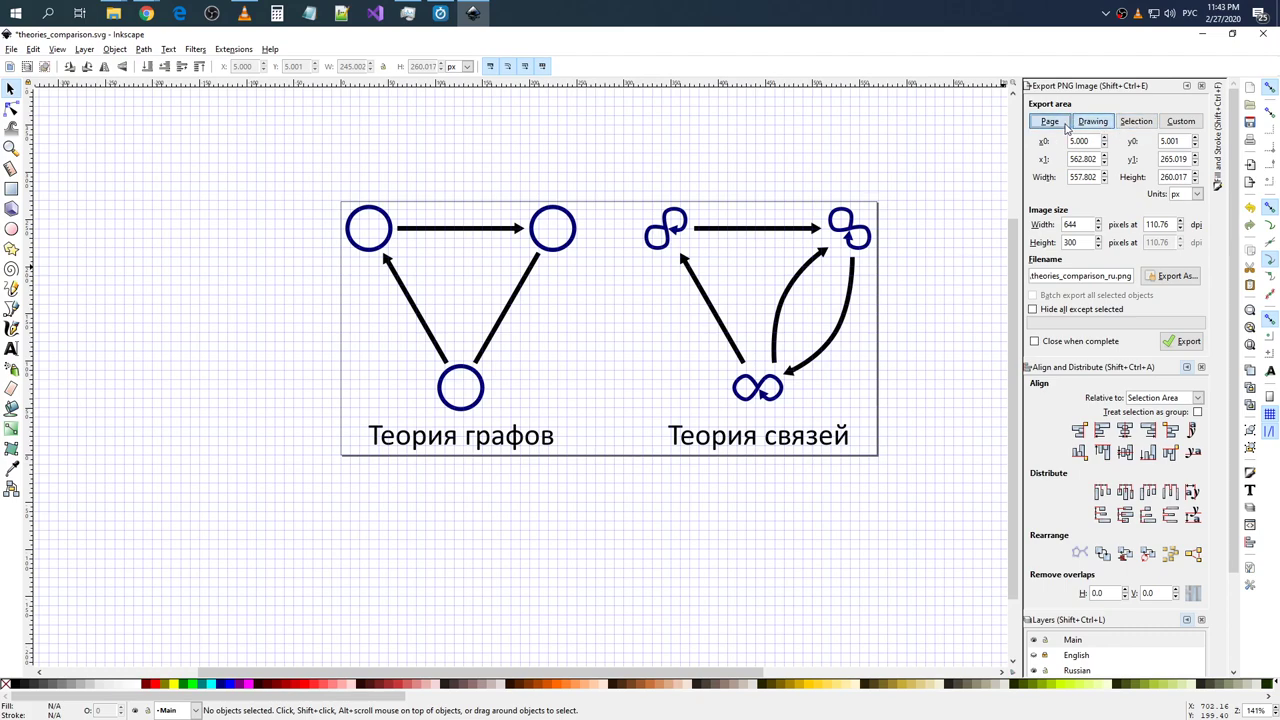
left_click_drag(1098, 225, 1056, 230)
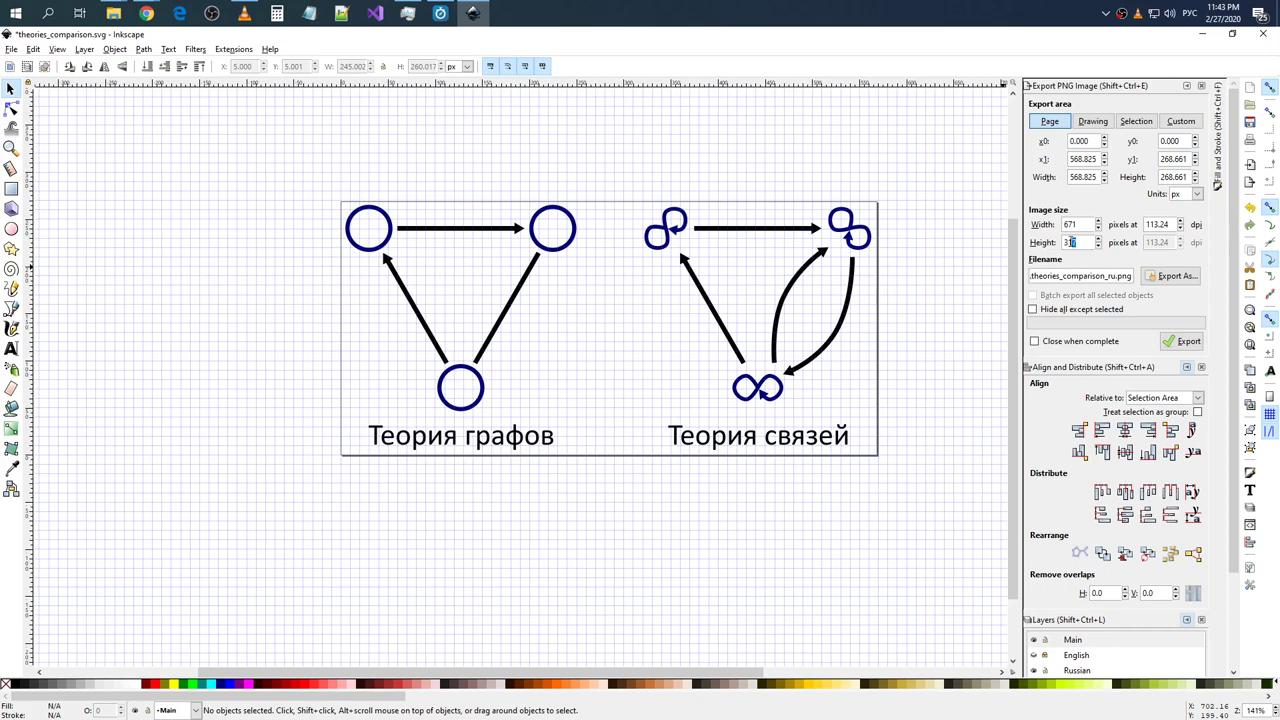
key("Return")
- Export the page as theories_comparison_ru.png at 635×300, replacing the old file, then show the English layer
left_click_drag(287, 157, 941, 517)
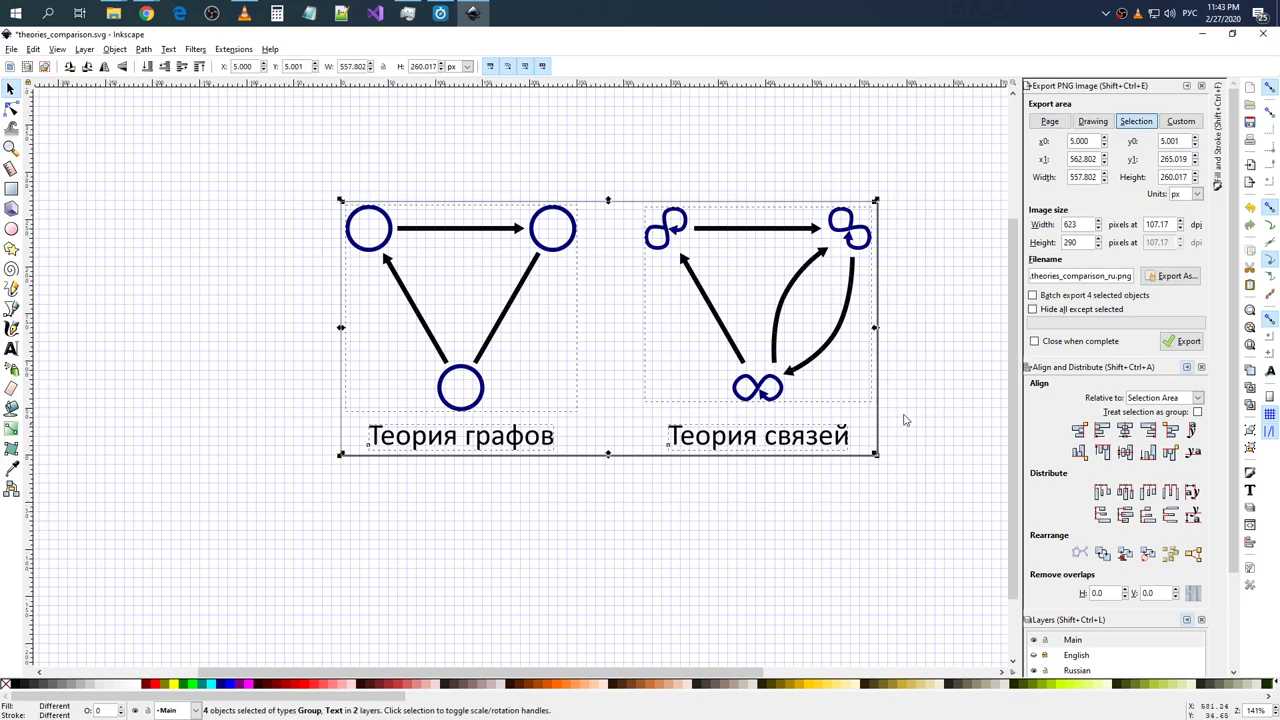
left_click(957, 388)
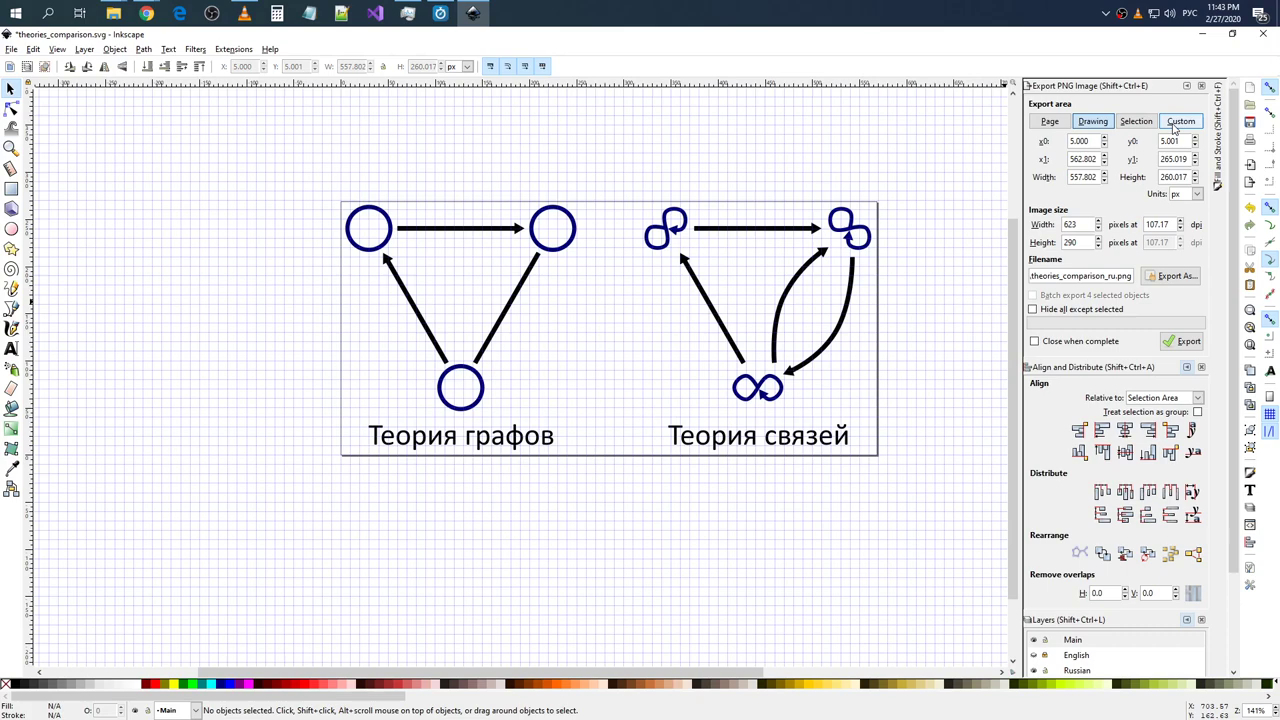
left_click(1052, 121)
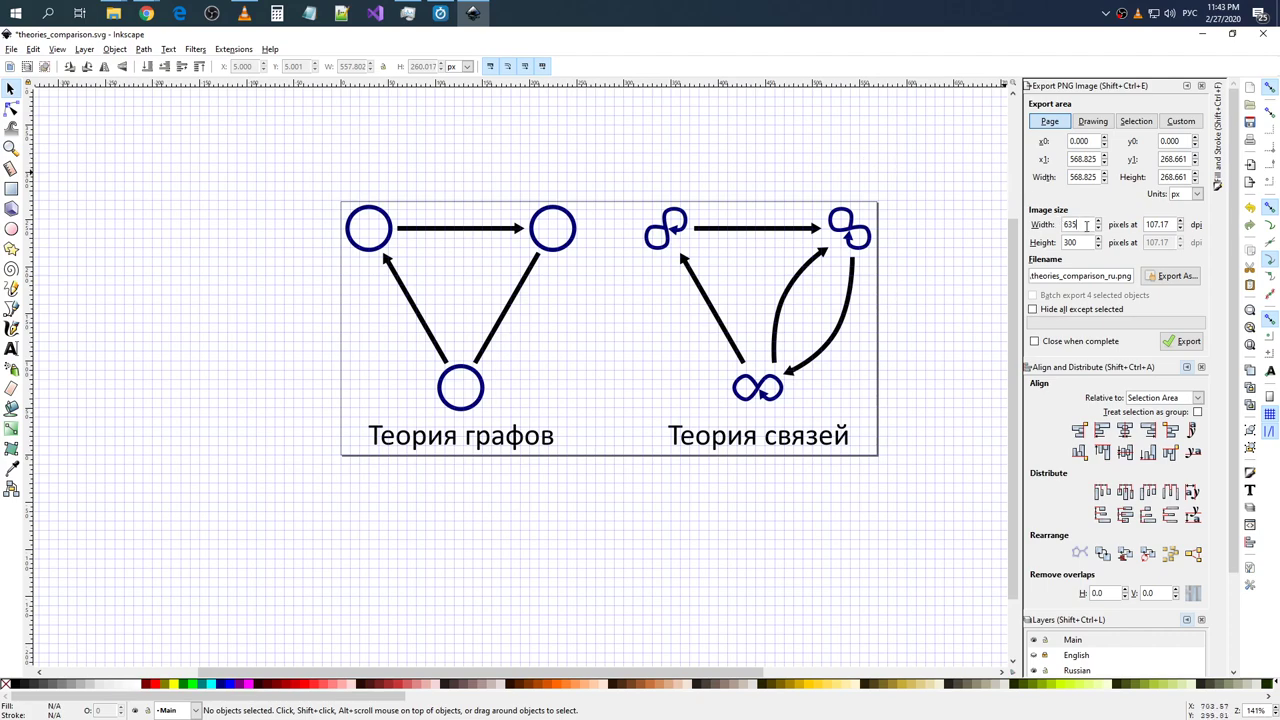
left_click(1173, 280)
left_click(594, 378)
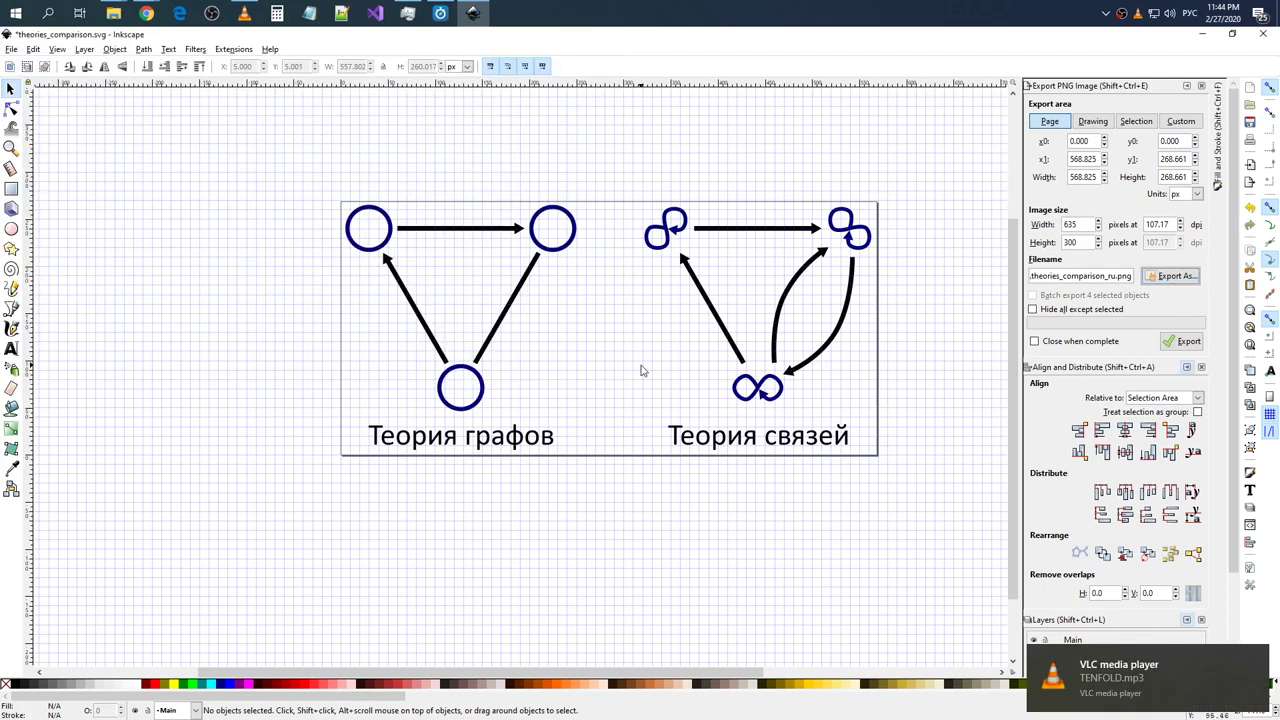
left_click(1187, 345)
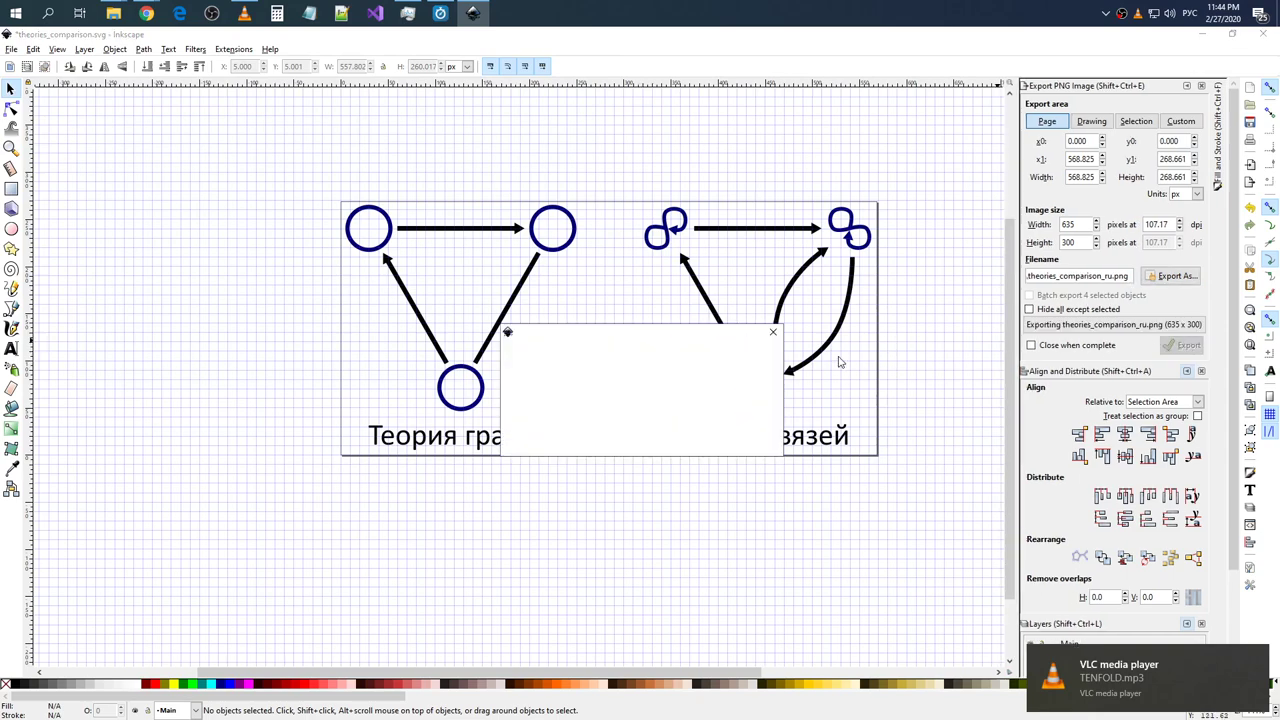
left_click(746, 441)
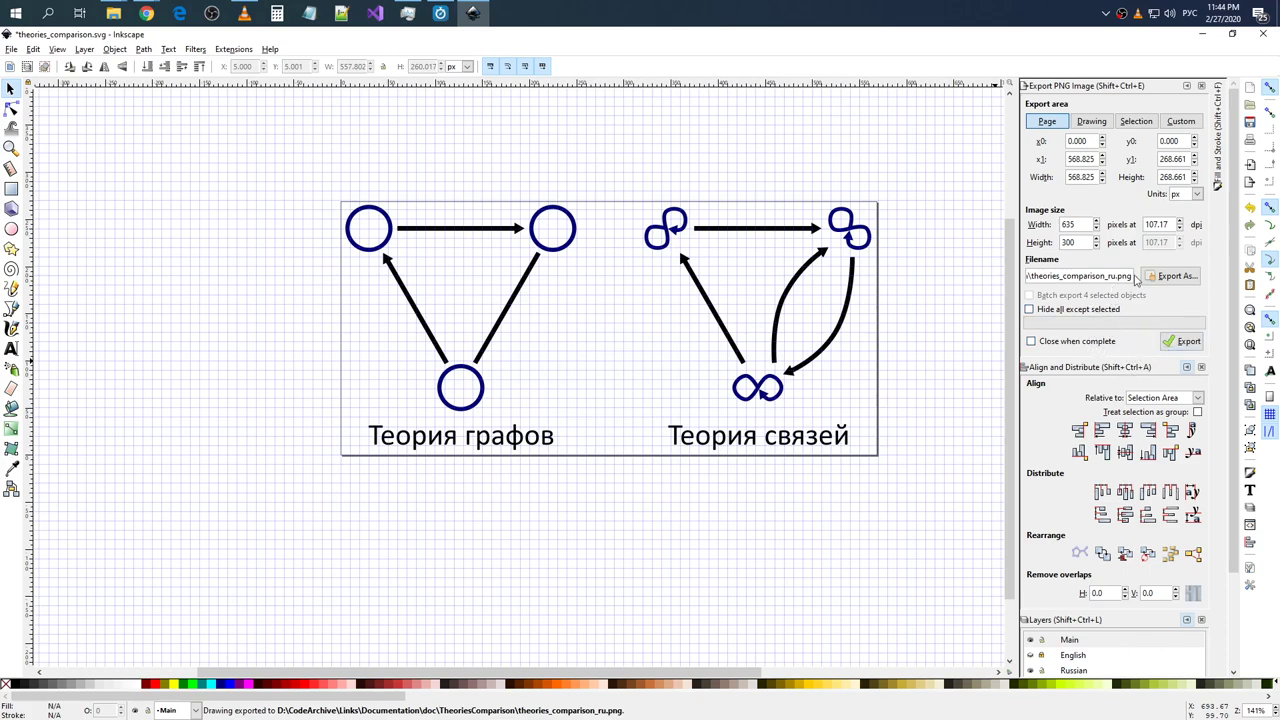
scroll(1106, 559, "down", 3)
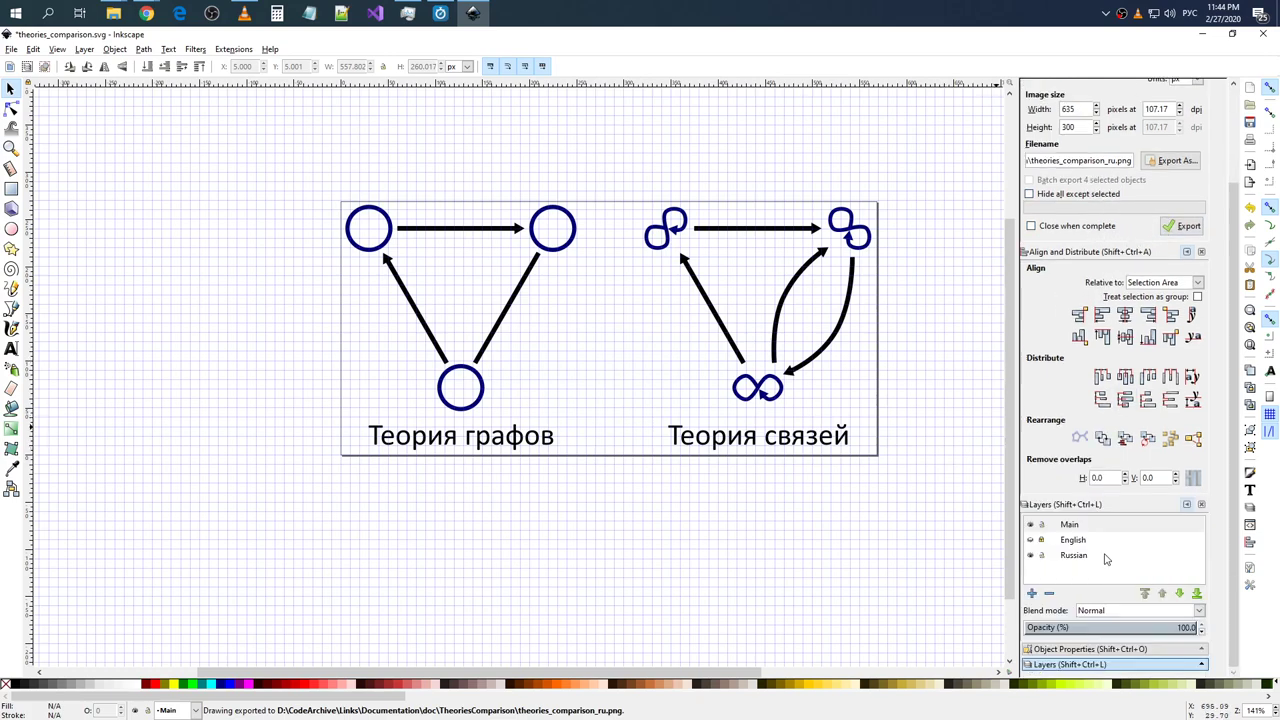
left_click(1033, 541)
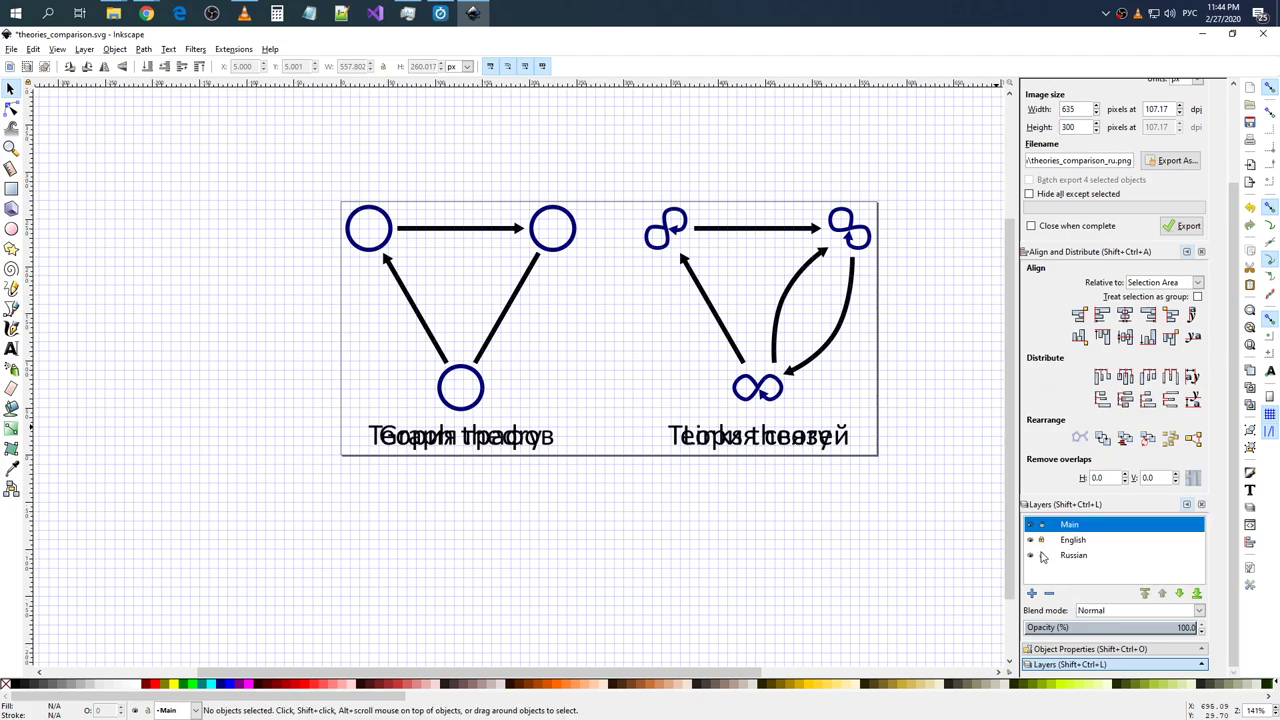
- Hide the Russian layer, export over theories_comparison_en.png, then show the Russian layer again
left_click(1031, 556)
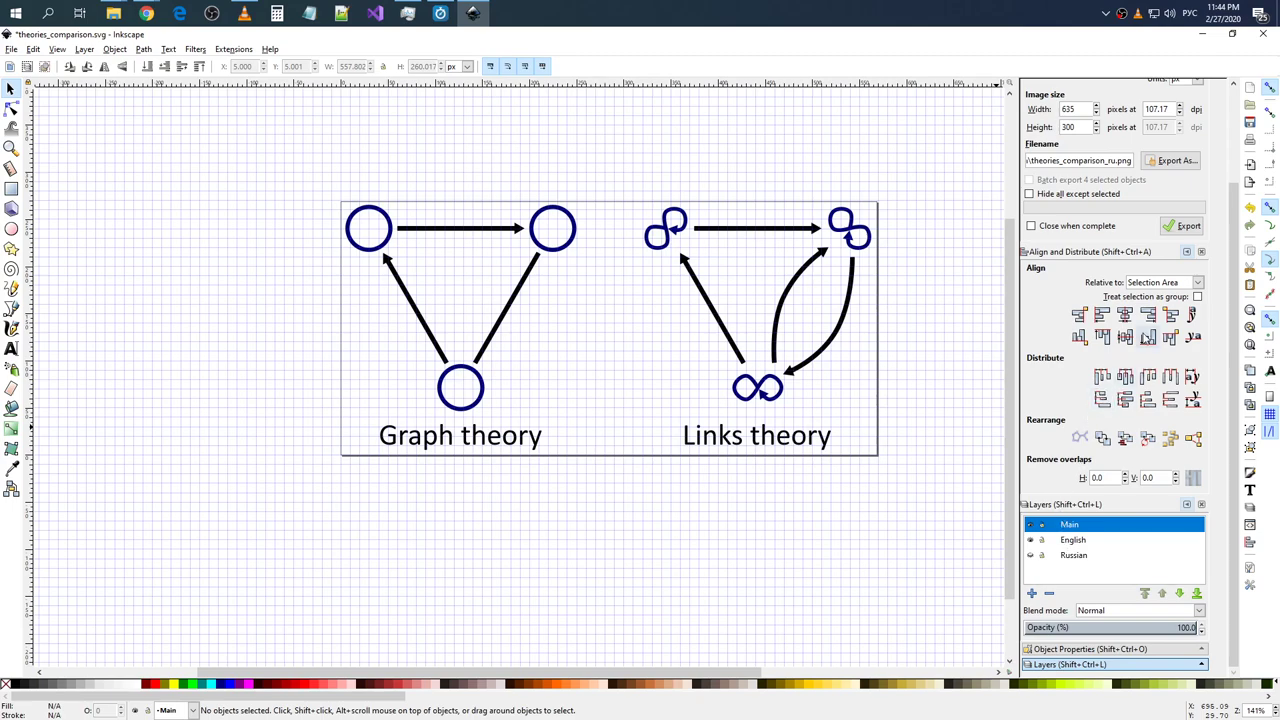
left_click(1170, 160)
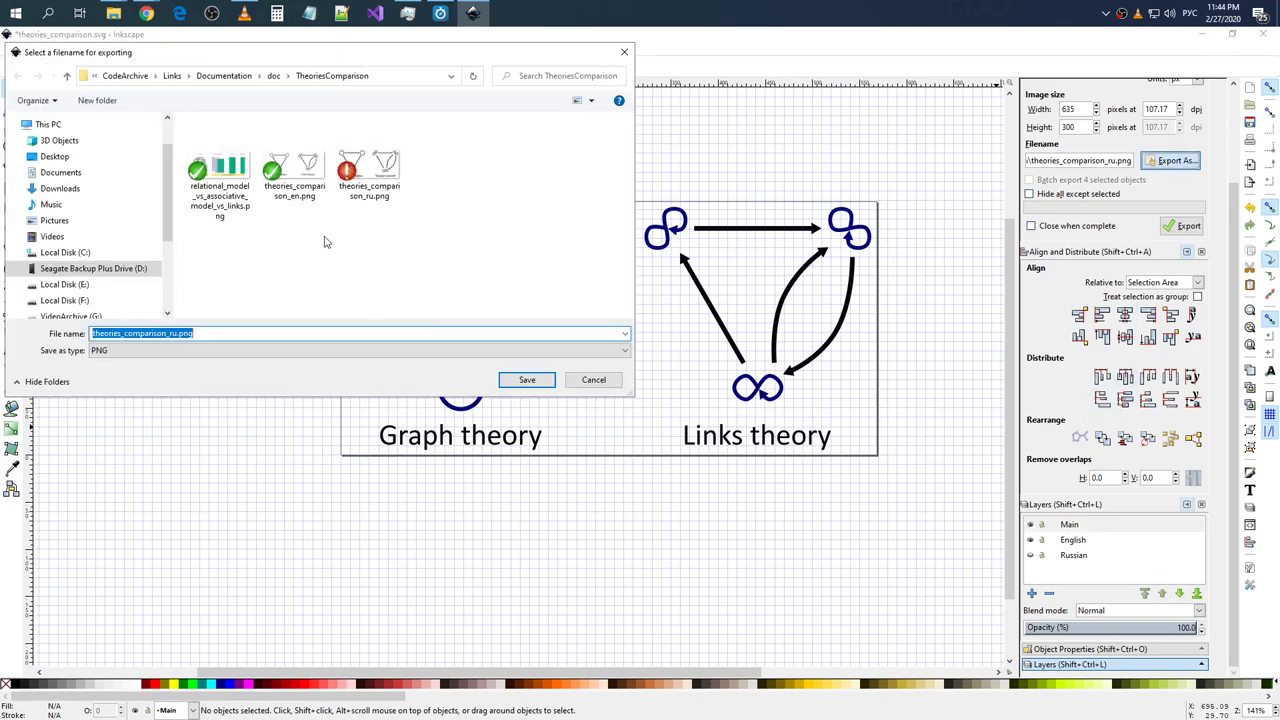
left_click(294, 178)
left_click(527, 379)
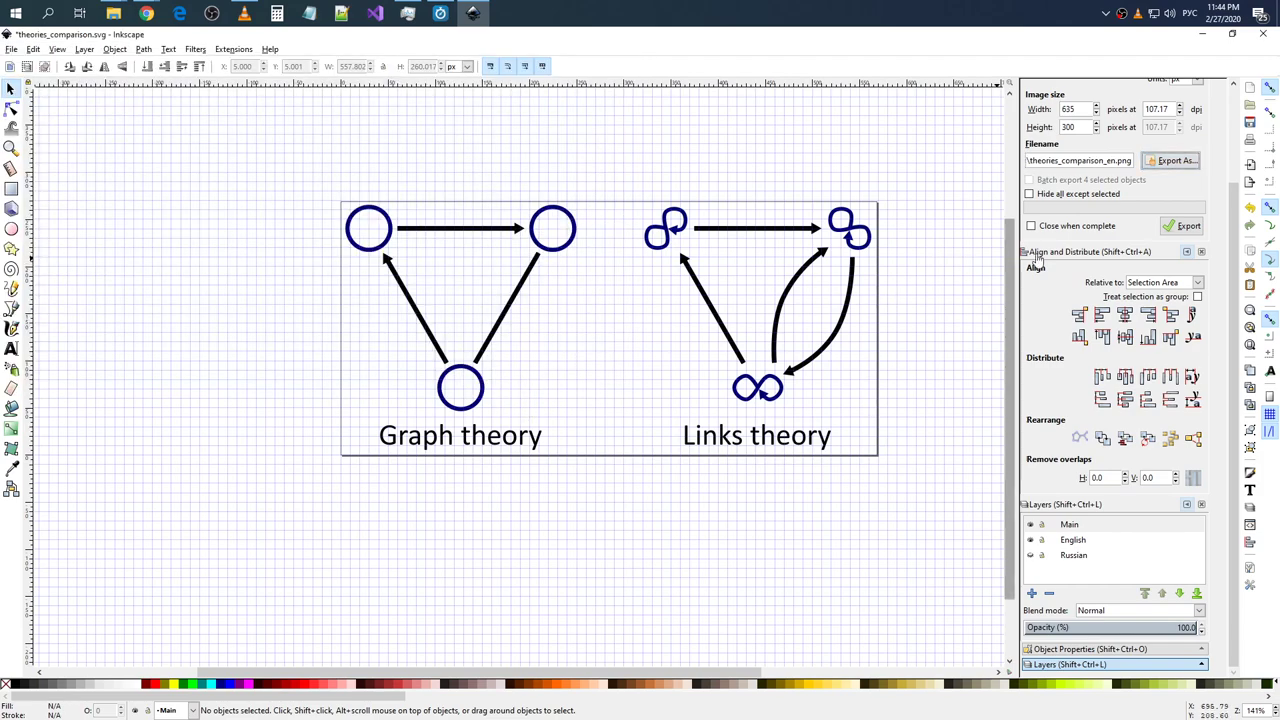
left_click(1183, 225)
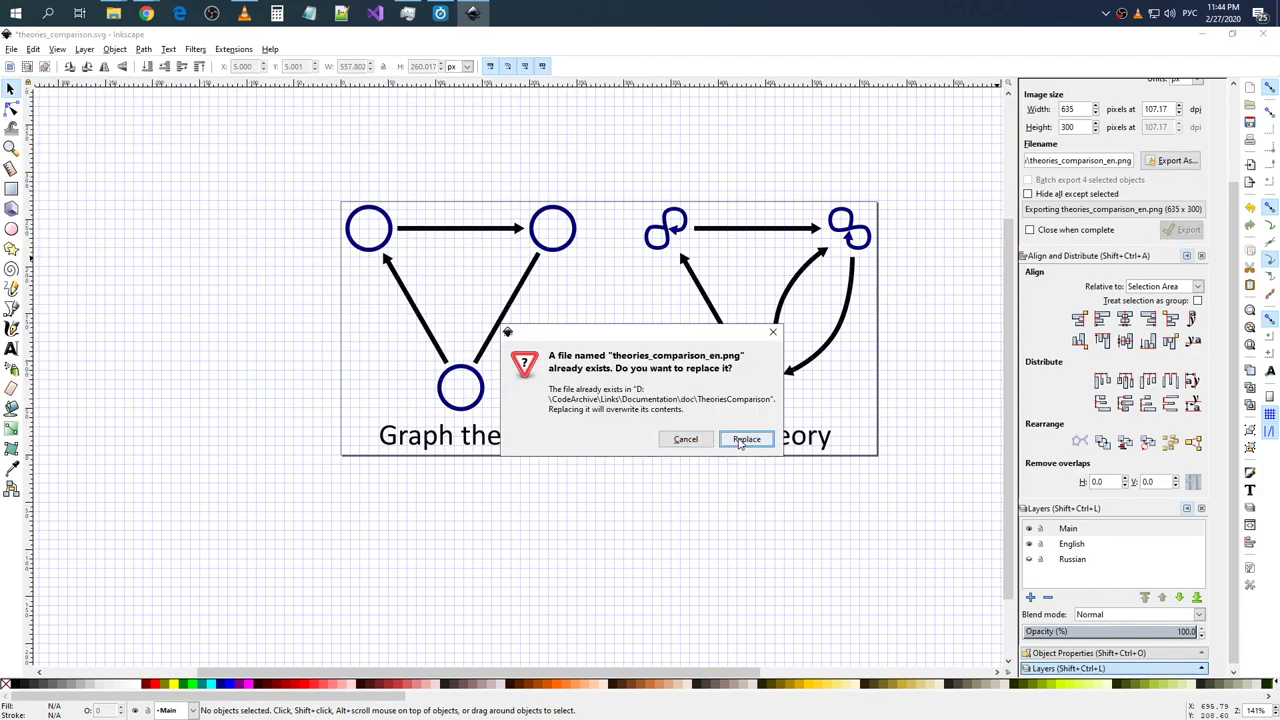
left_click(746, 440)
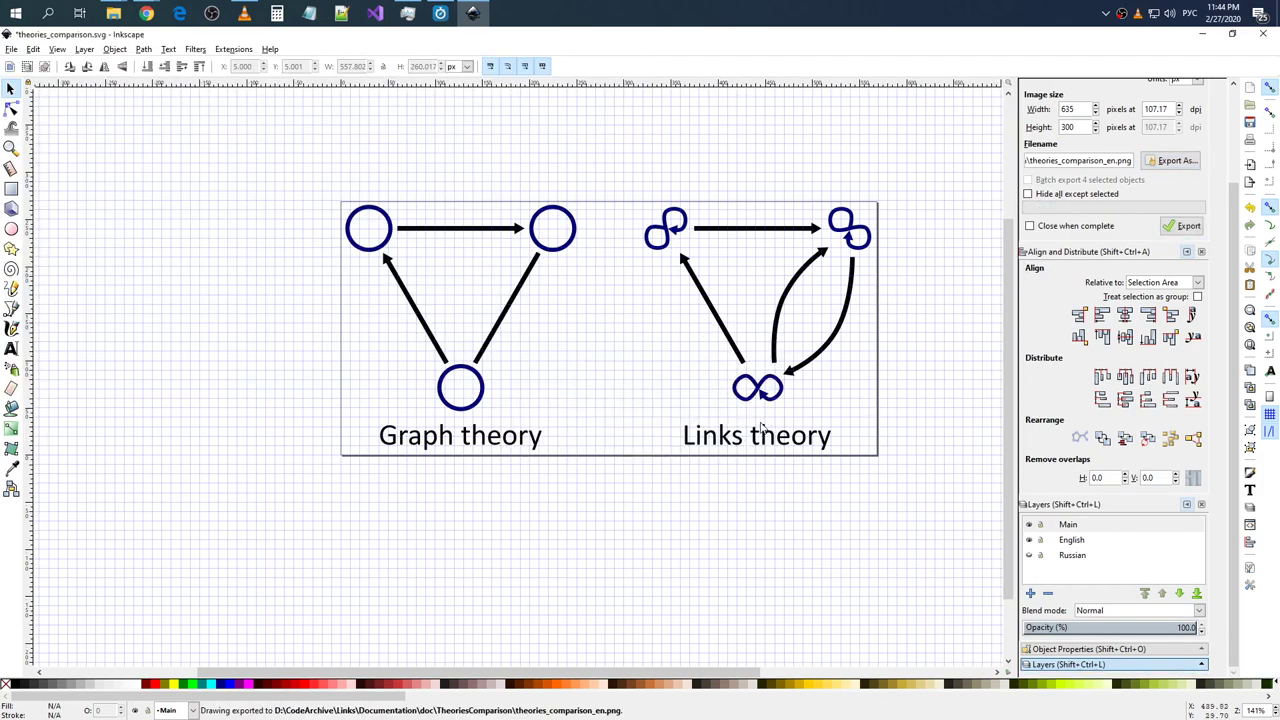
left_click(1029, 556)
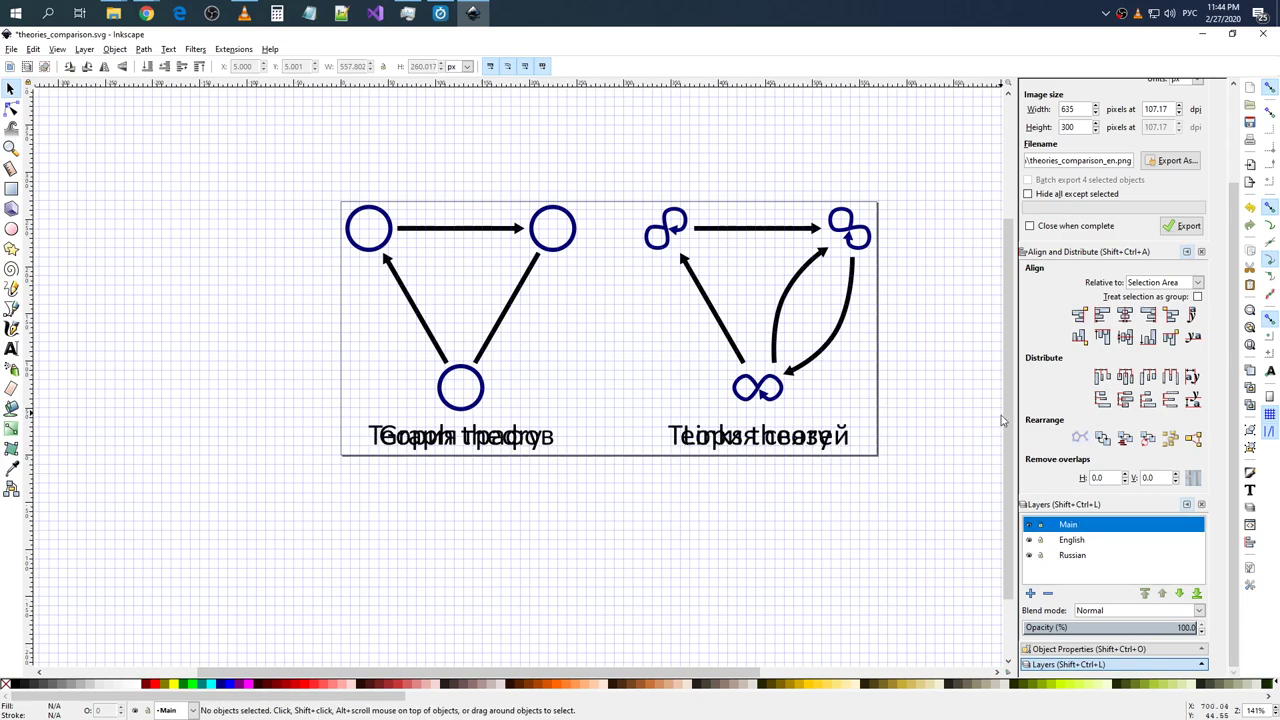
- Save the theories comparison drawing and close Inkscape
scroll(1078, 436, "up", 2)
left_click(12, 50)
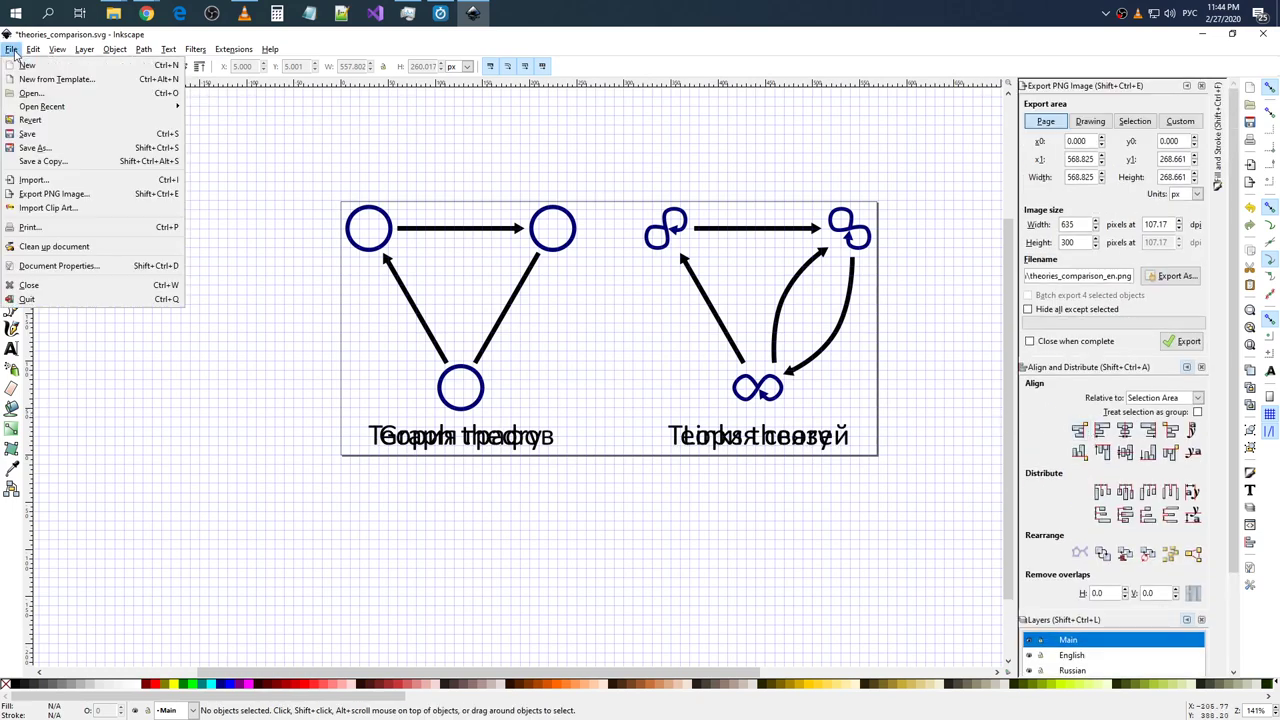
left_click(49, 134)
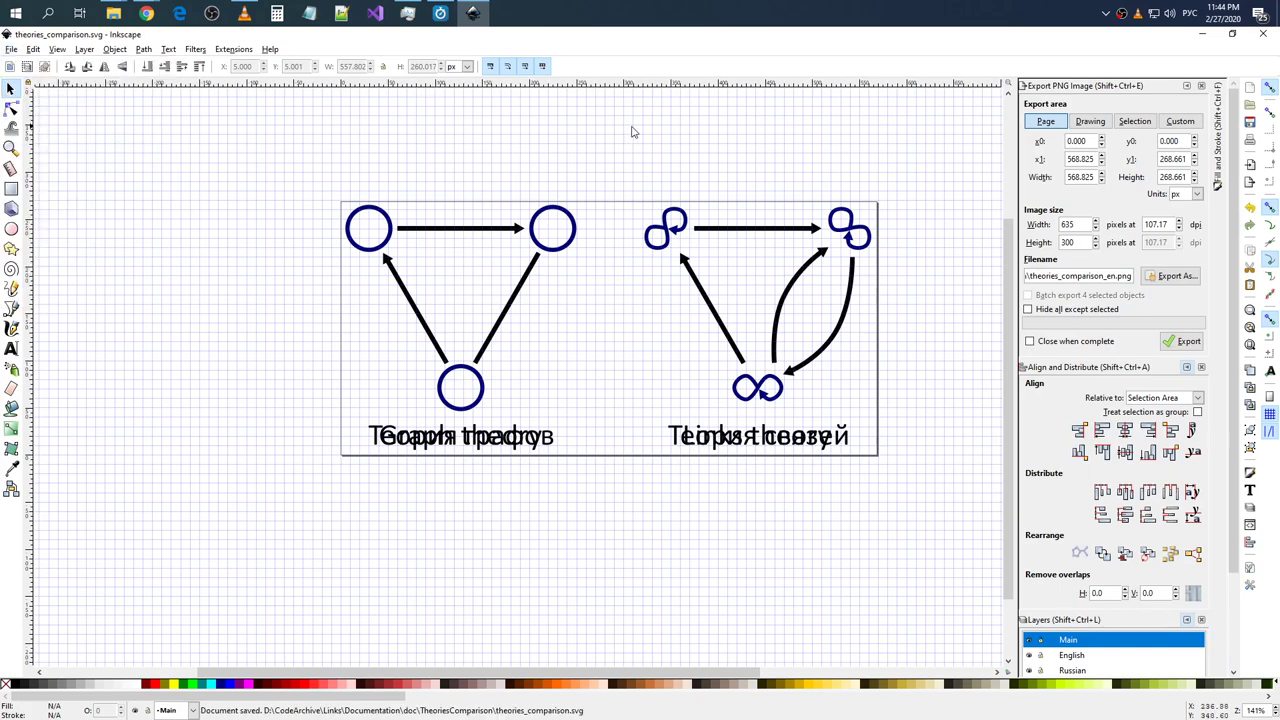
left_click(1260, 36)
- Open theories_comparison_en.png in Photos, view it enlarged and full-screen, then close it
left_click(449, 323)
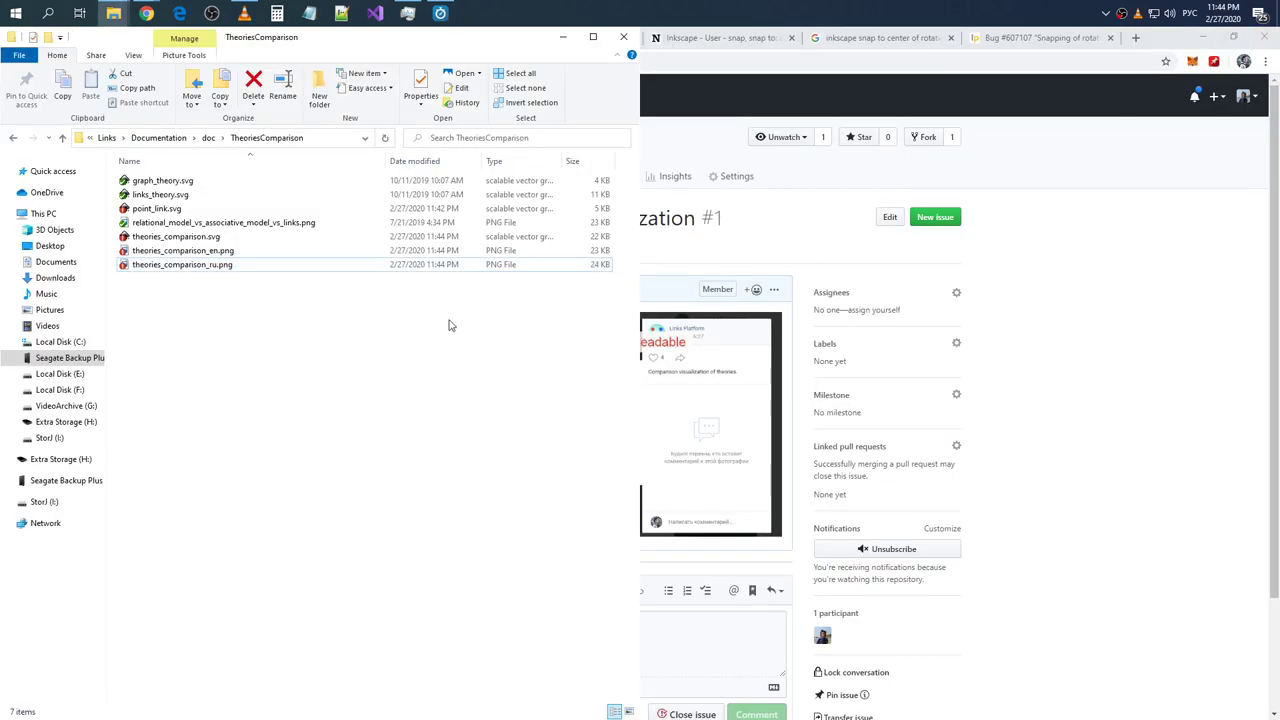
double_click(258, 250)
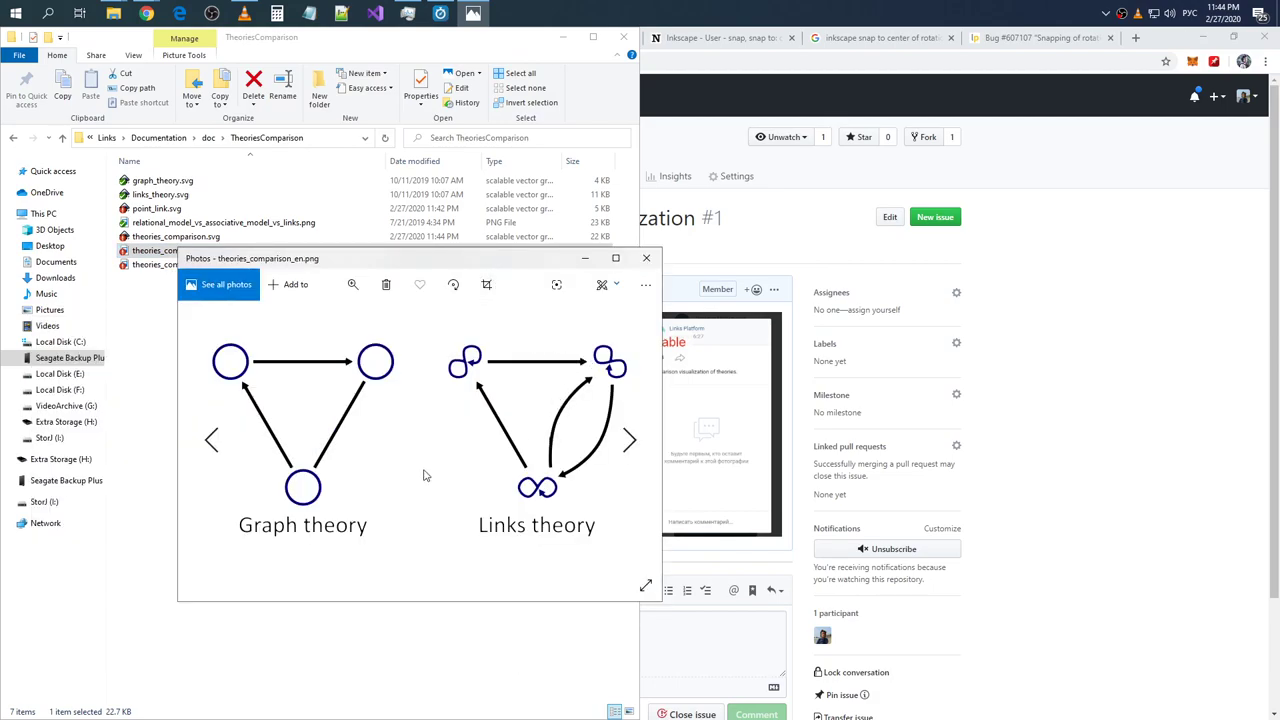
scroll(423, 474, "up", 1)
scroll(483, 446, "down", 1)
left_click(615, 258)
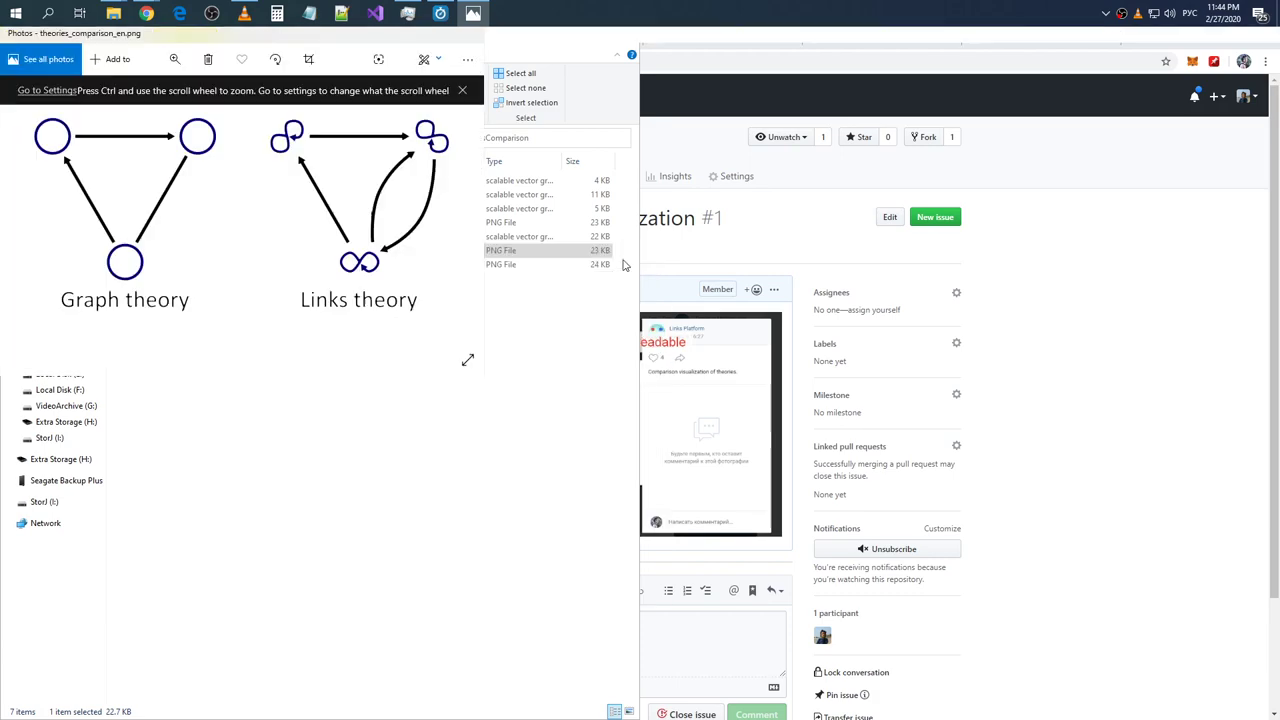
scroll(730, 341, "up", 1)
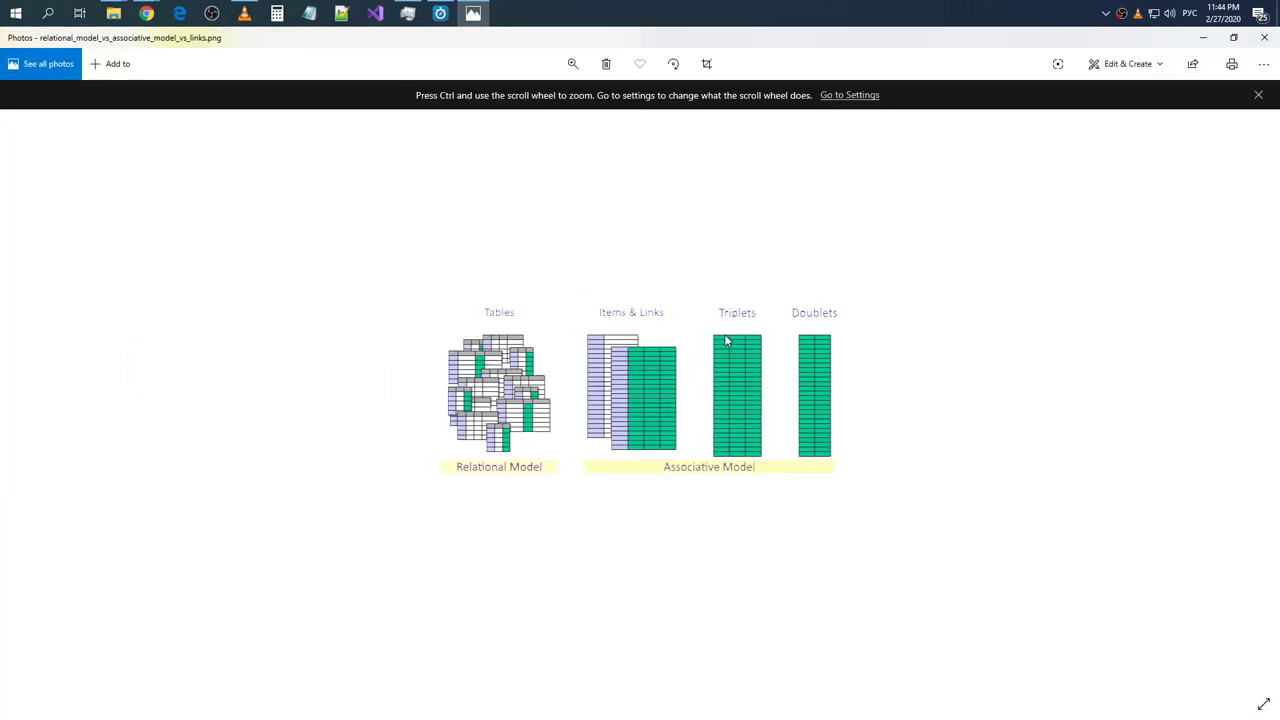
scroll(727, 341, "down", 1)
key("F11")
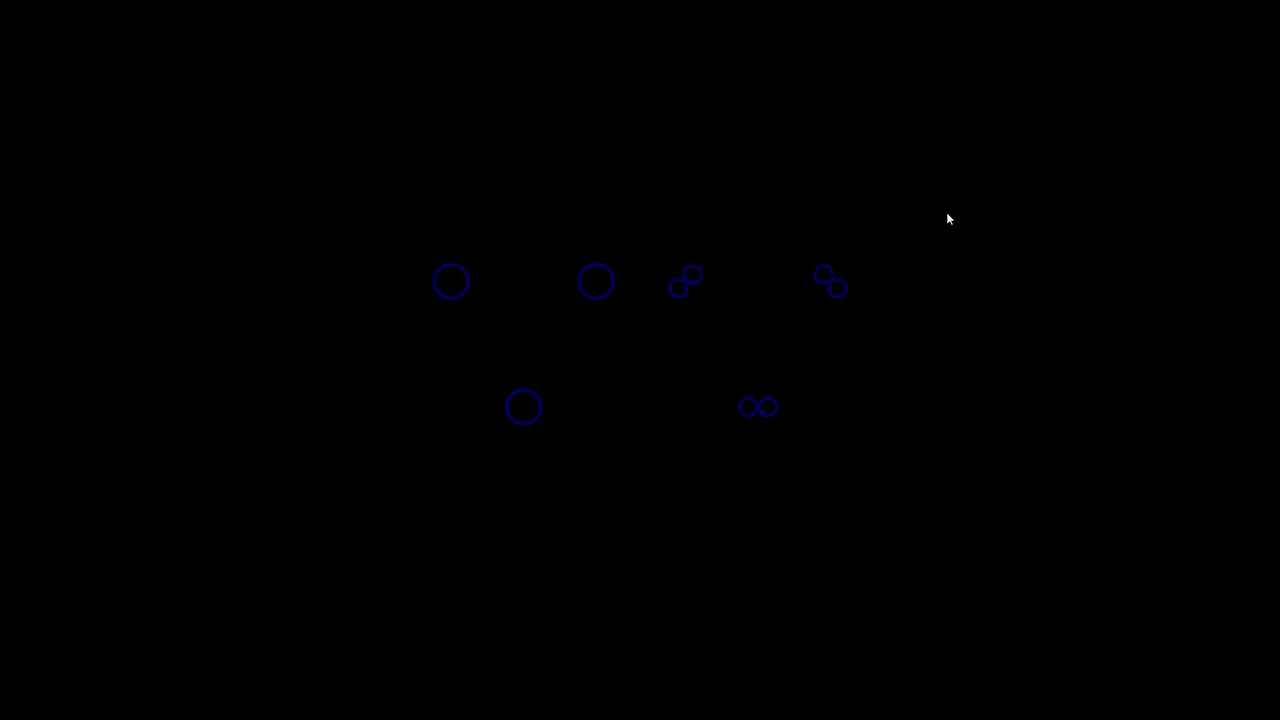
key("Escape")
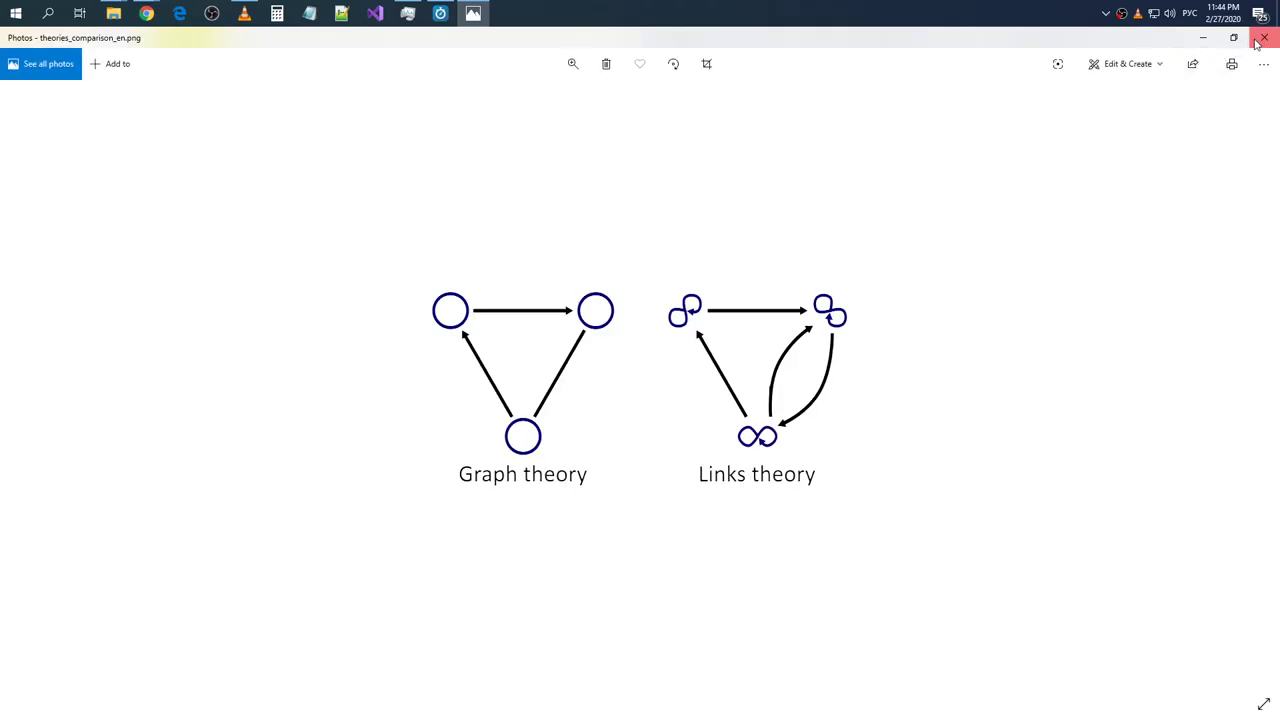
left_click(1256, 41)
- Open theories_comparison_ru.png and flip repeatedly between it and the English version
double_click(409, 266)
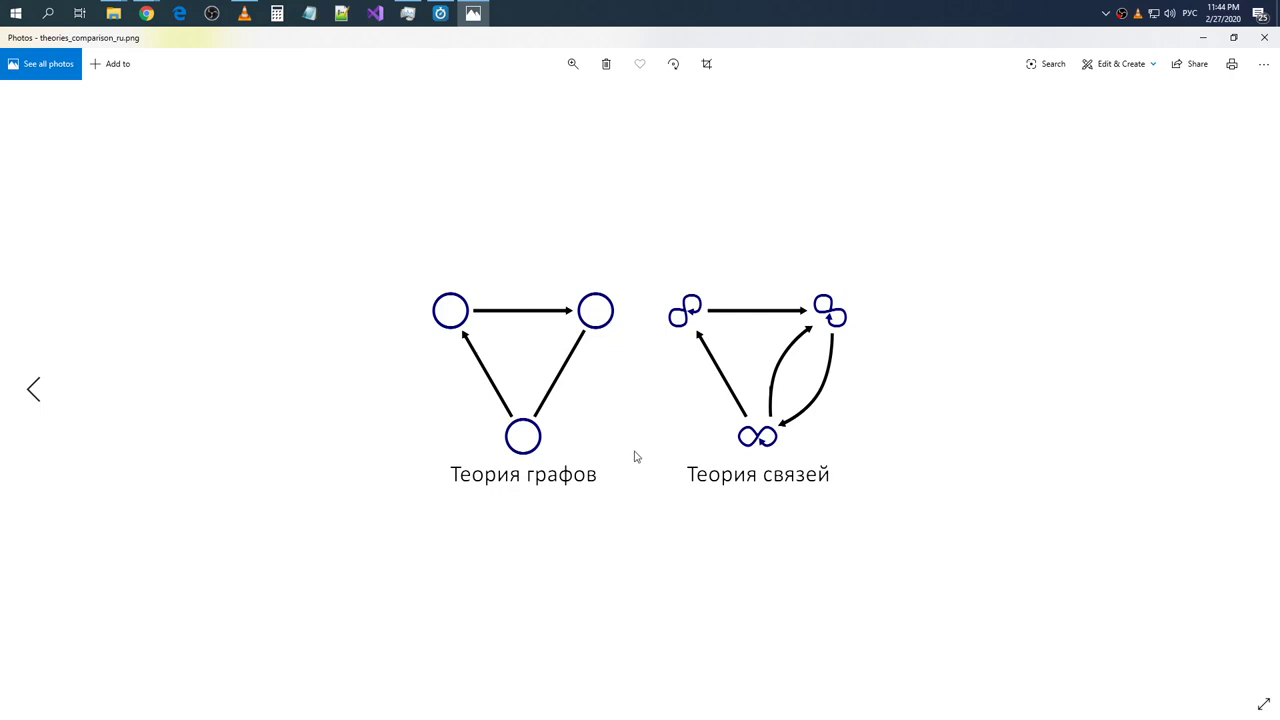
key("Left")
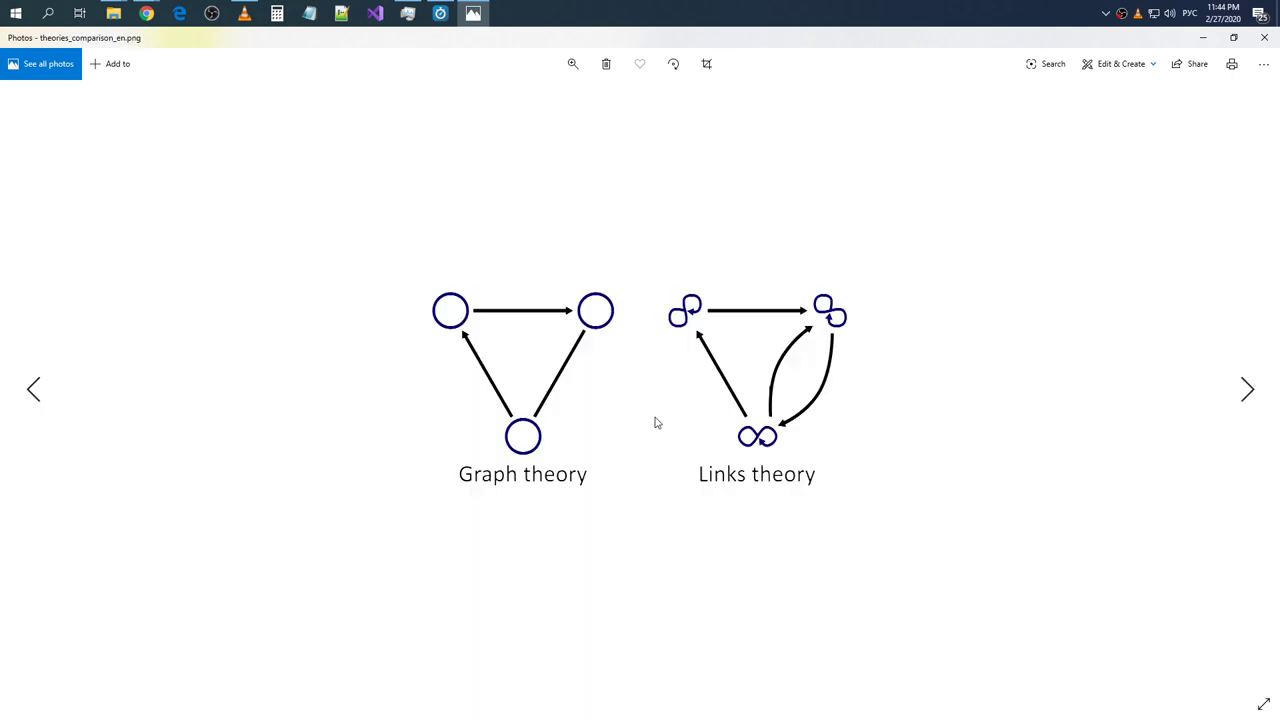
key("Right")
key("Left")
key("Right")
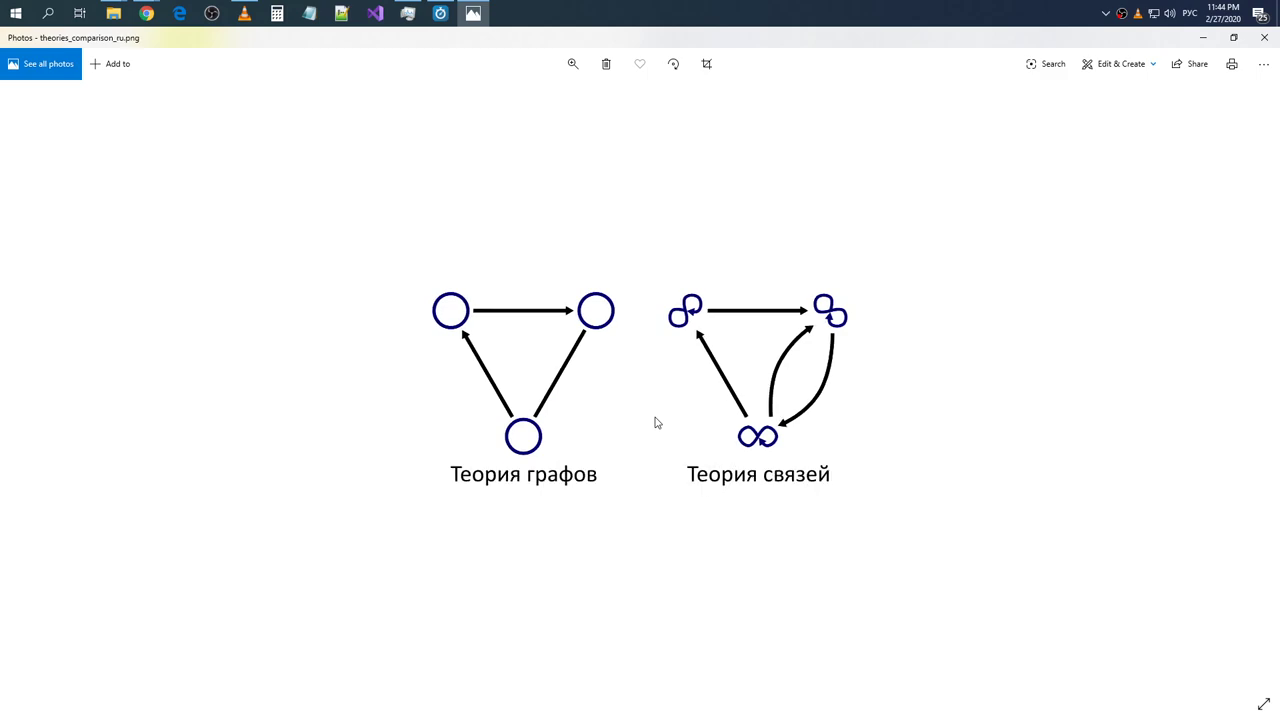
key("Left")
key("Right")
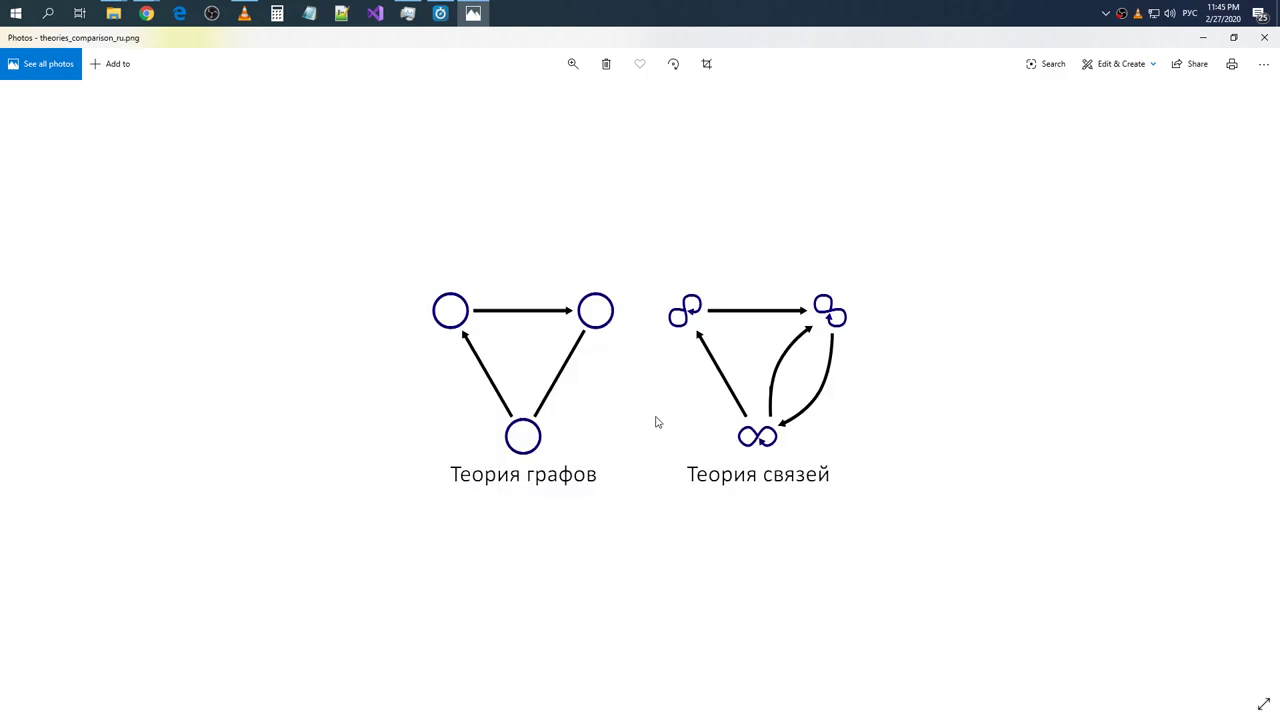
key("Left")
key("Right")
key("Left")
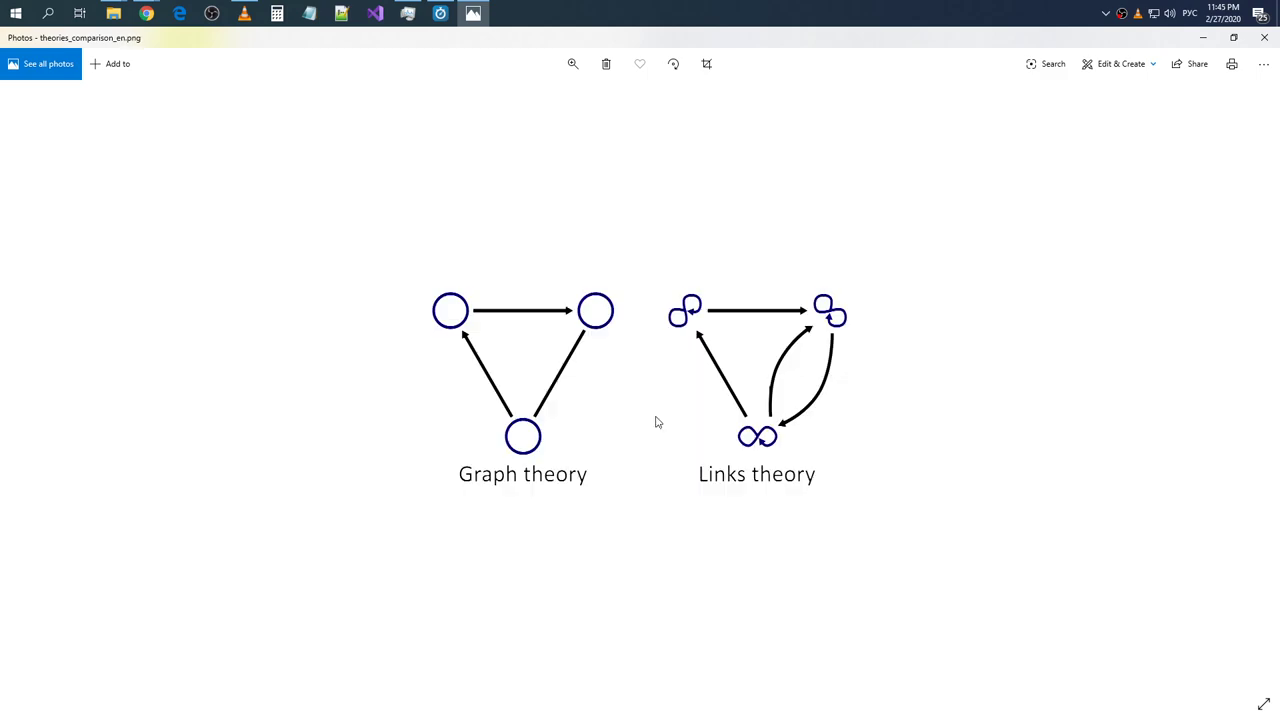
key("Right")
key("Left")
key("Left")
key("Right")
- Preview theories_comparison_ru.png in a Chrome tab, then open theories_comparison_en.png in Photos
left_click(1264, 37)
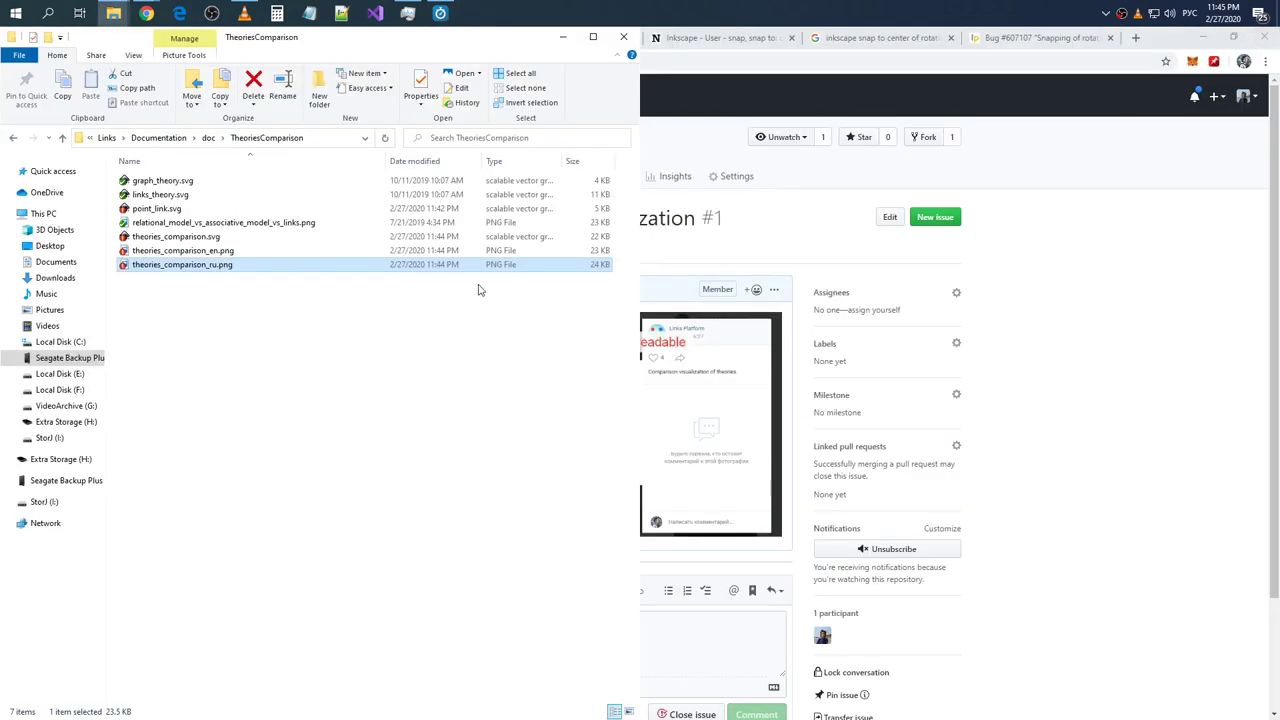
right_click(242, 267)
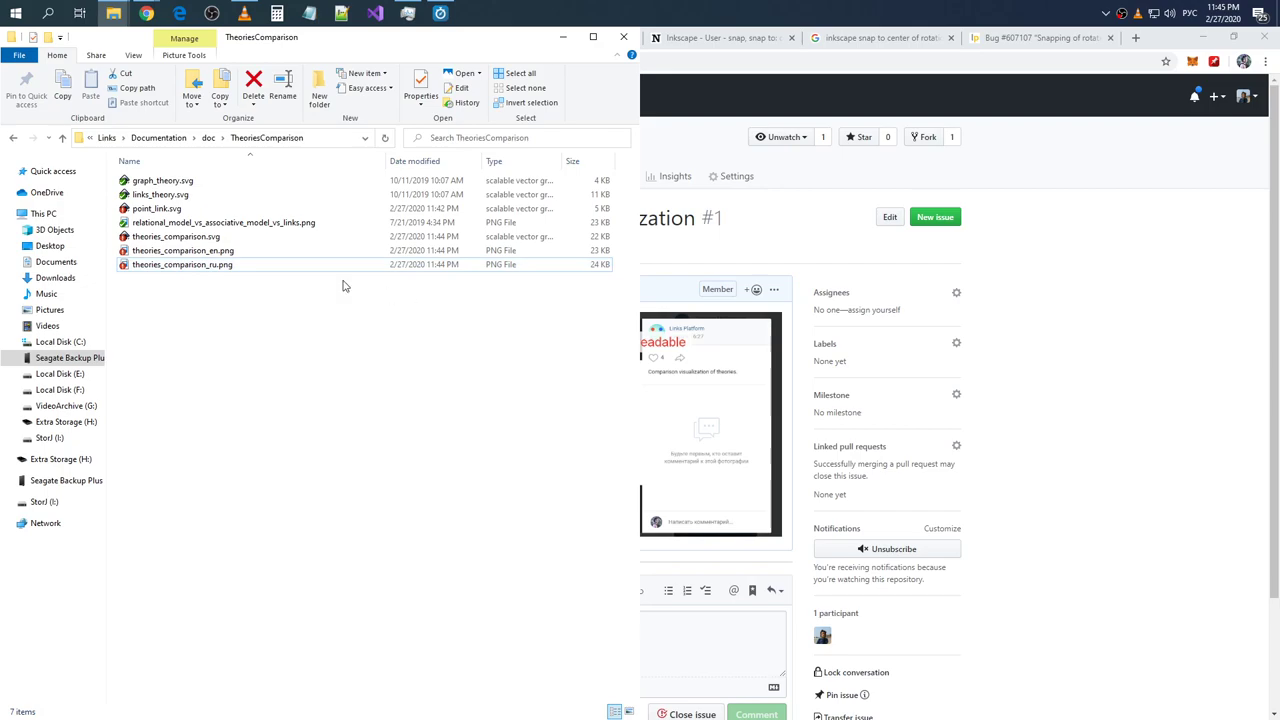
mouse_move(343, 268)
left_mouse_down()
mouse_move(465, 281)
mouse_move(1140, 45)
left_mouse_up()
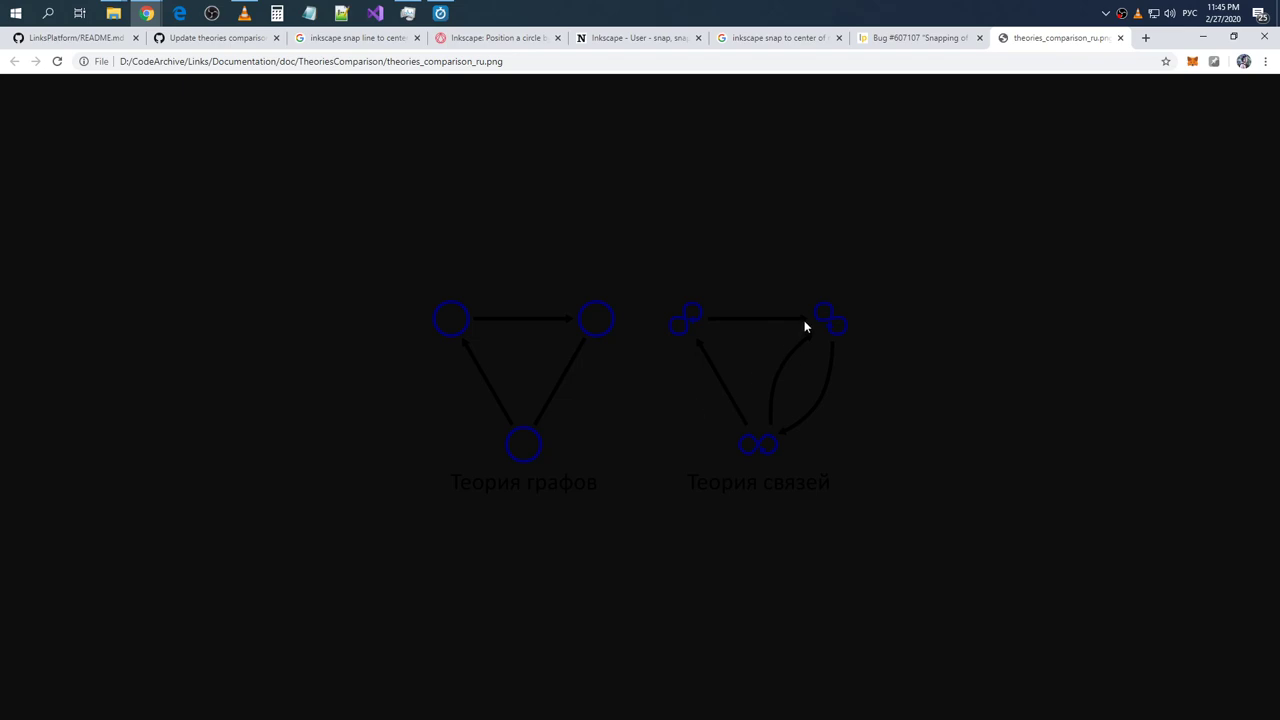
left_click(1120, 38)
key("alt+Tab")
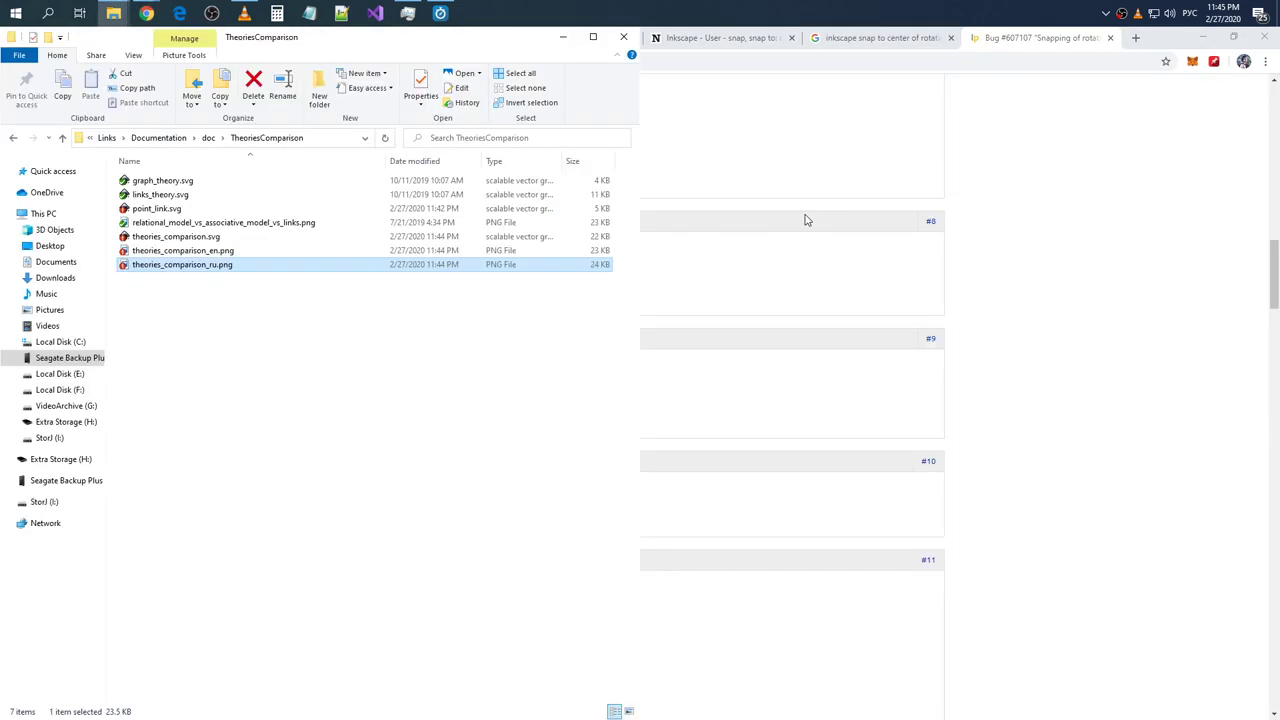
double_click(300, 250)
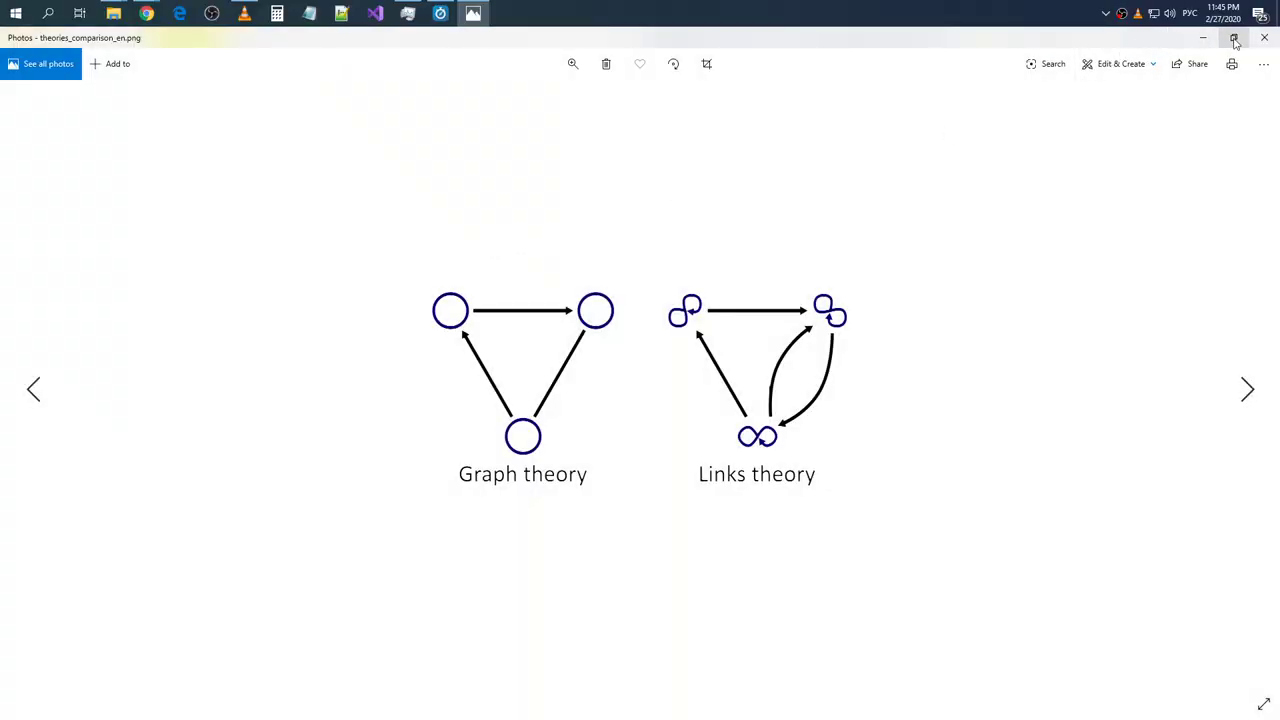
- Zoom into the English diagram with the zoom slider, check its image menu, then close Photos
left_click(1264, 40)
left_click(571, 66)
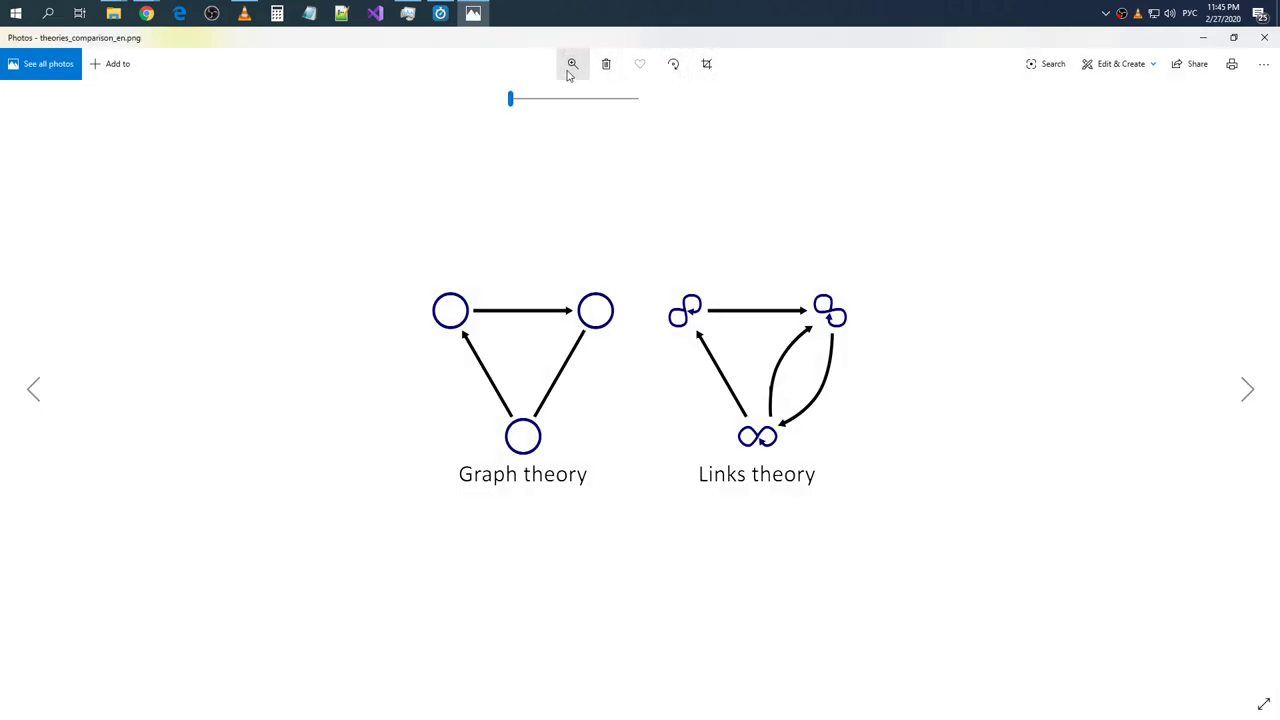
mouse_move(513, 100)
left_mouse_down()
mouse_move(581, 100)
mouse_move(420, 100)
left_mouse_up()
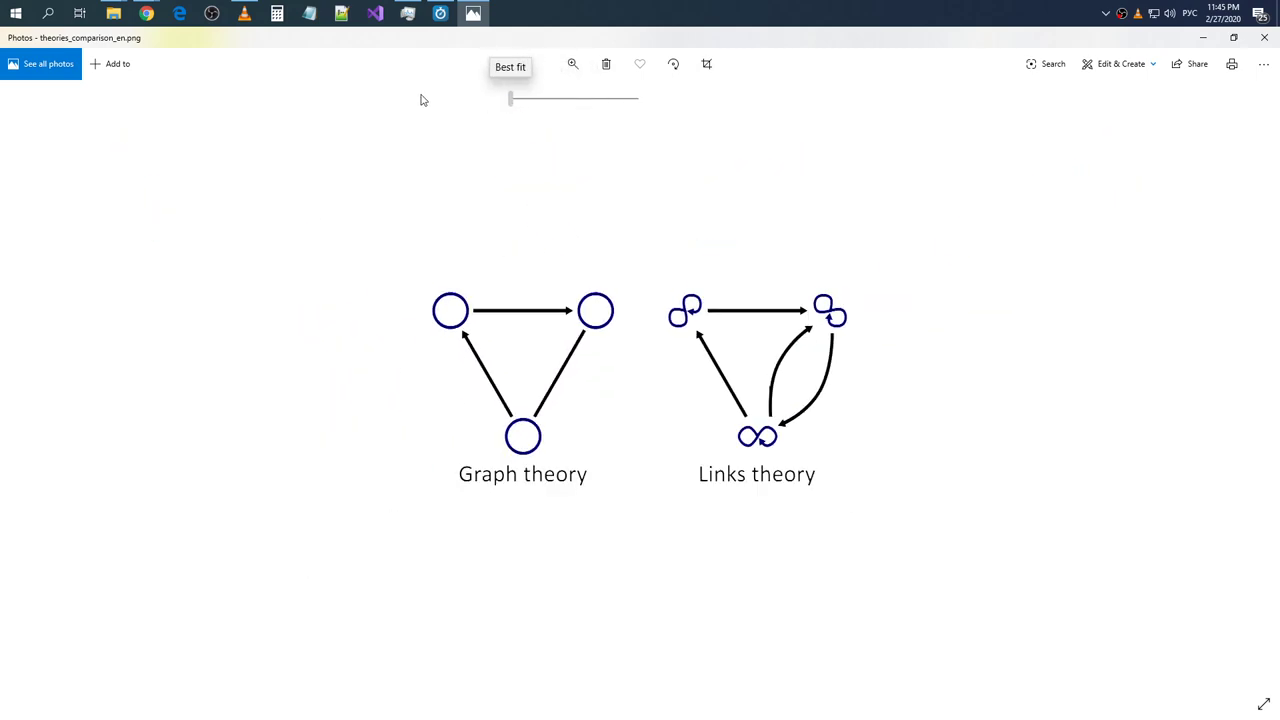
right_click(763, 226)
right_click(719, 339)
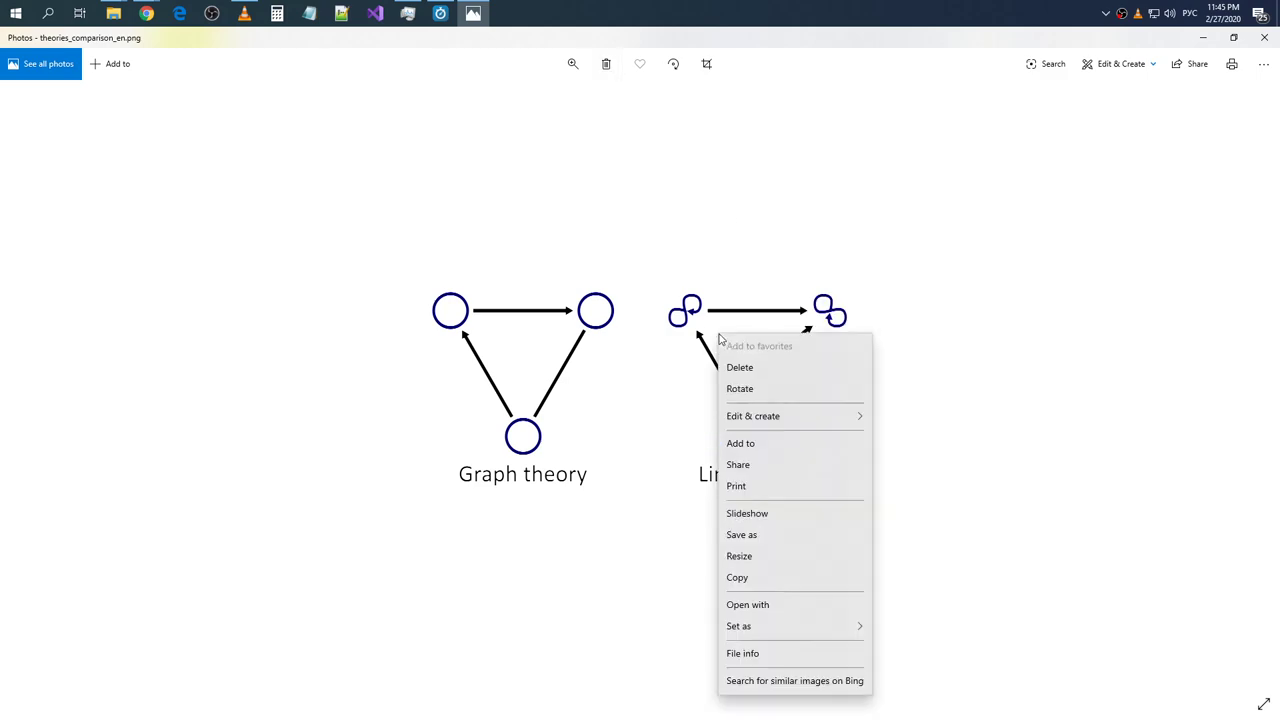
left_click(812, 237)
left_click(1264, 37)
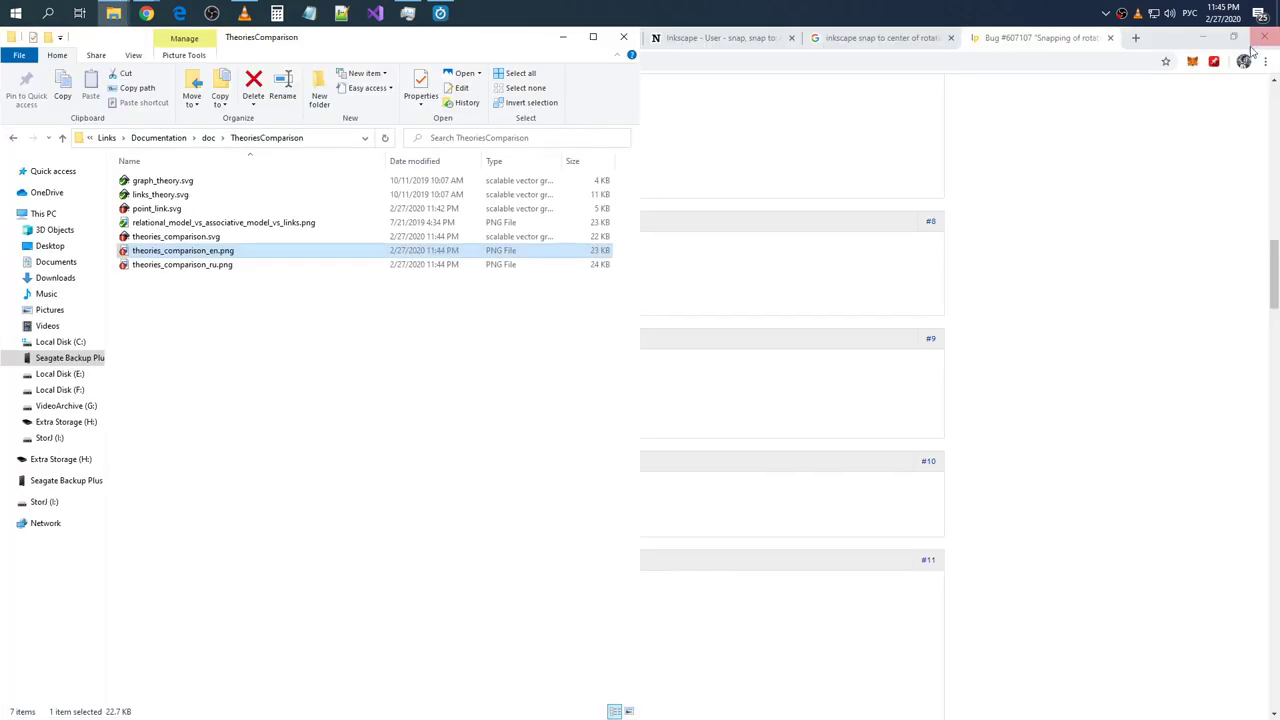
- Review theories_comparison.svg in Inkscape, then close Inkscape and switch to Chrome
left_click(325, 243)
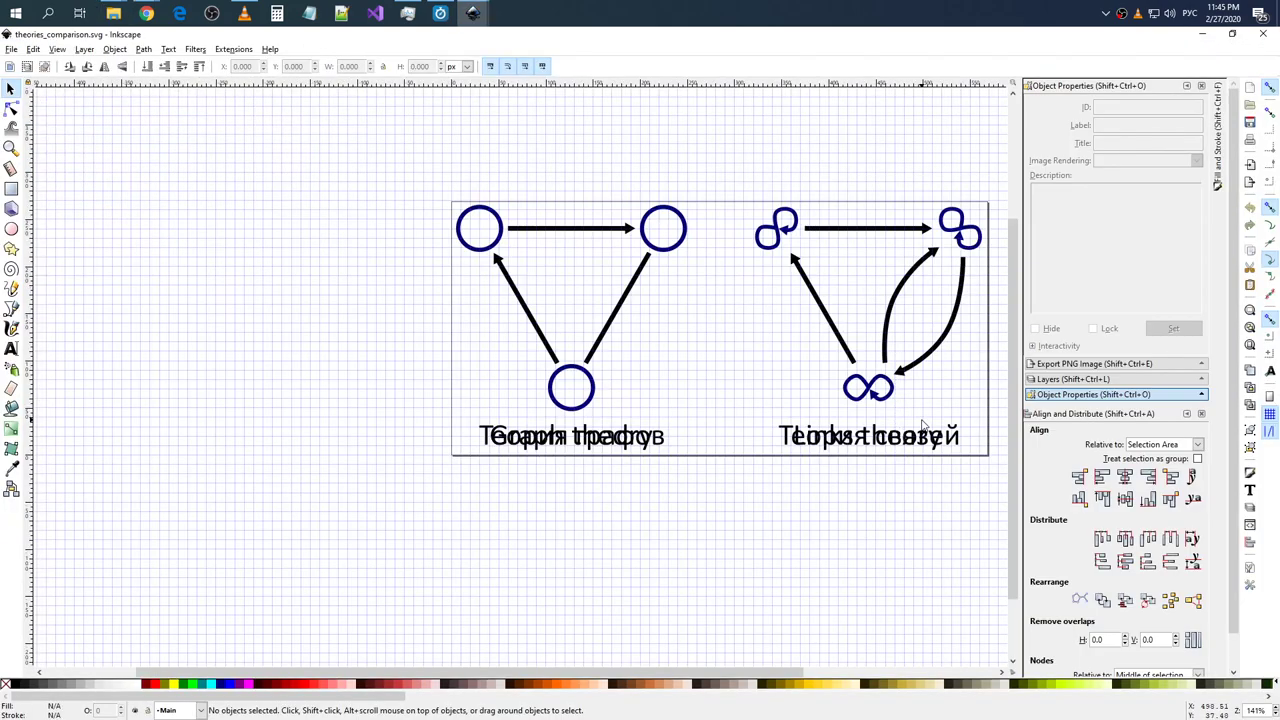
key("alt+Tab")
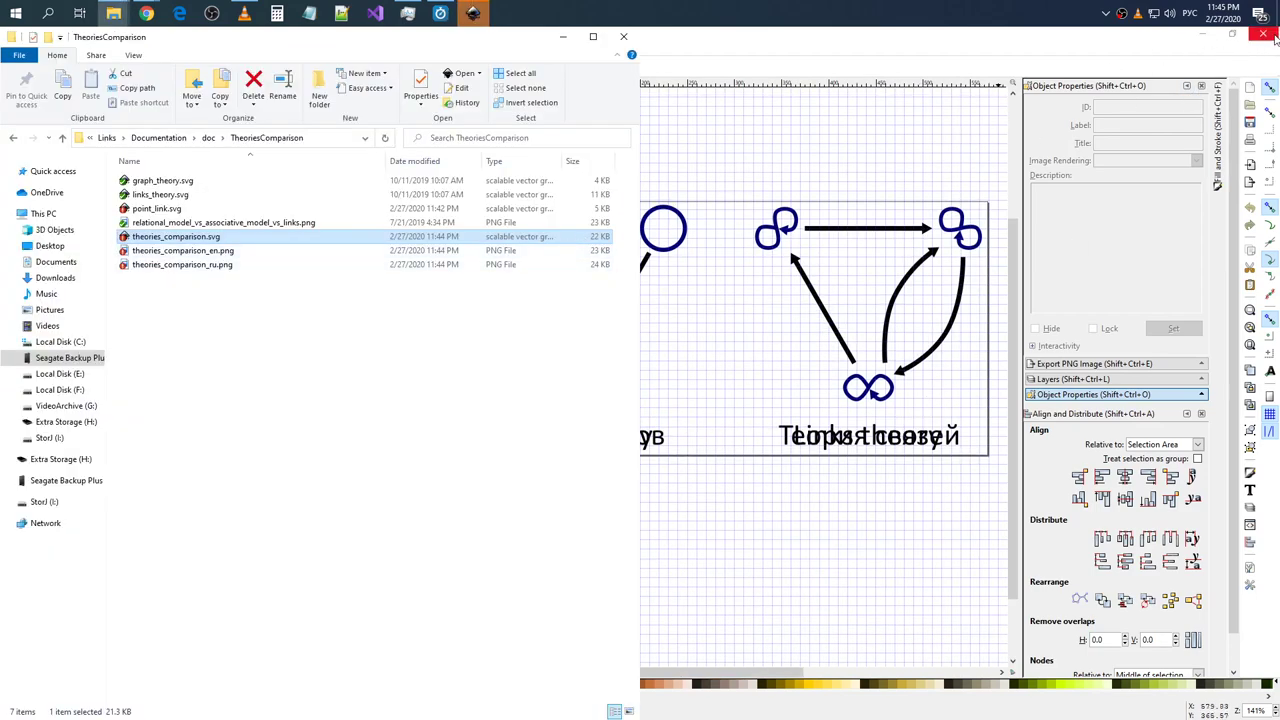
left_click(1273, 36)
left_click(497, 306)
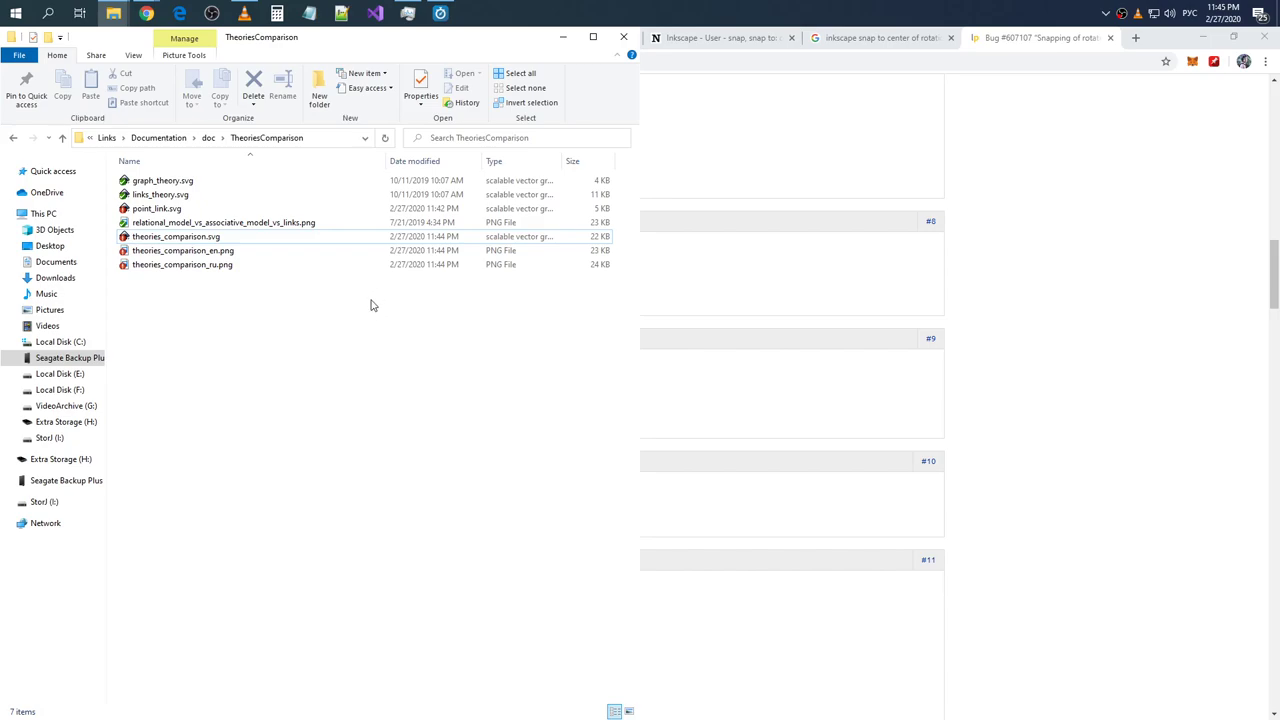
right_click(346, 318)
left_click(309, 299)
key("alt+Tab")
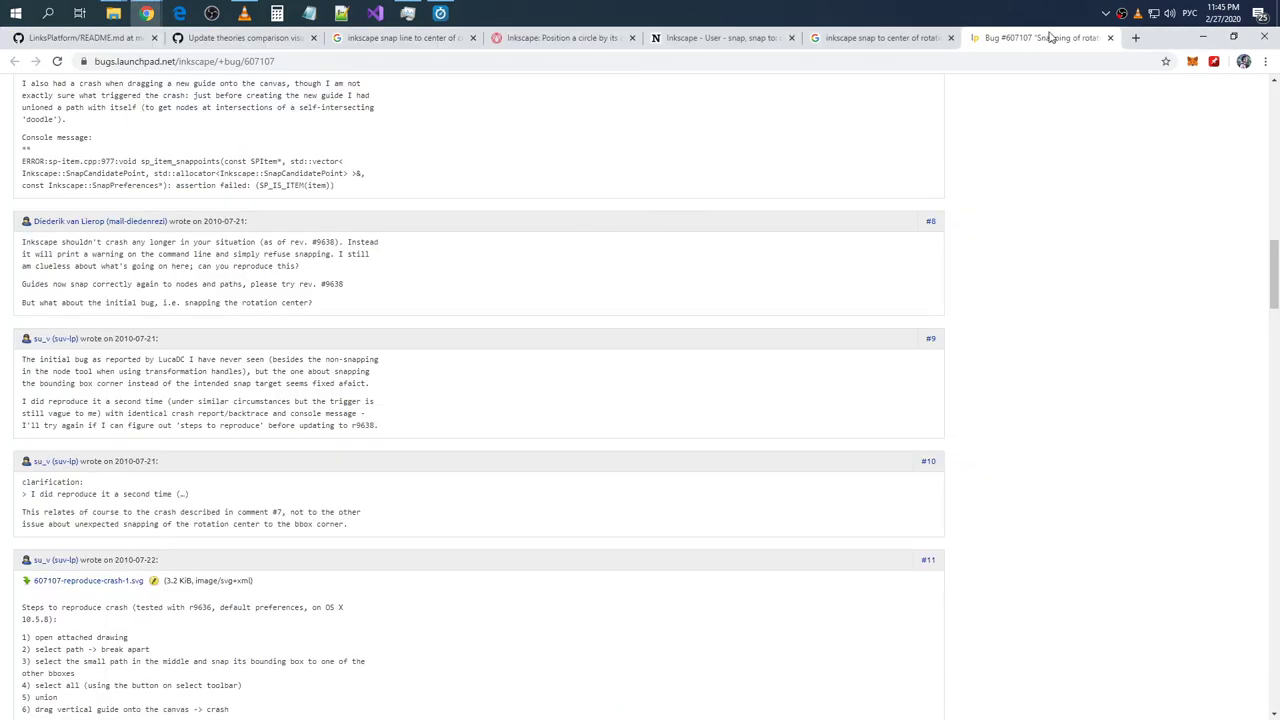
- Open the LinksPlatform README's theories comparison diagram on its own in a separate tab
left_click(905, 38)
left_click(680, 38)
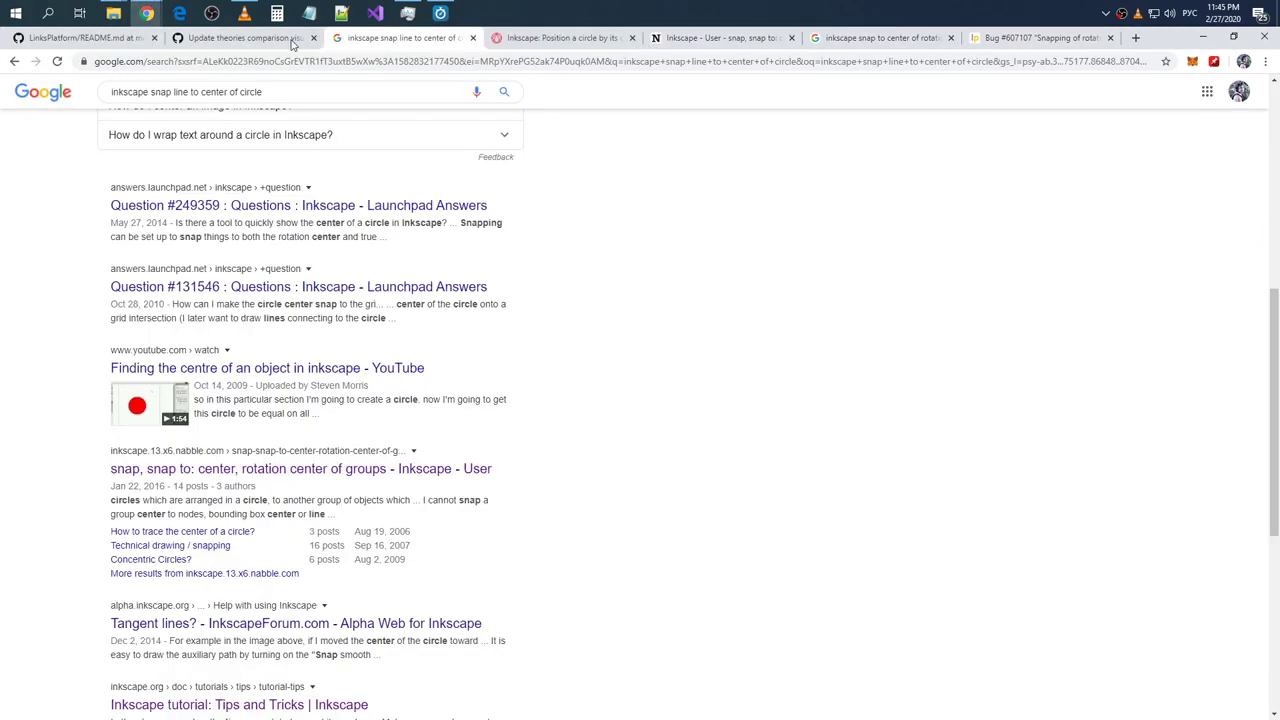
left_click(240, 38)
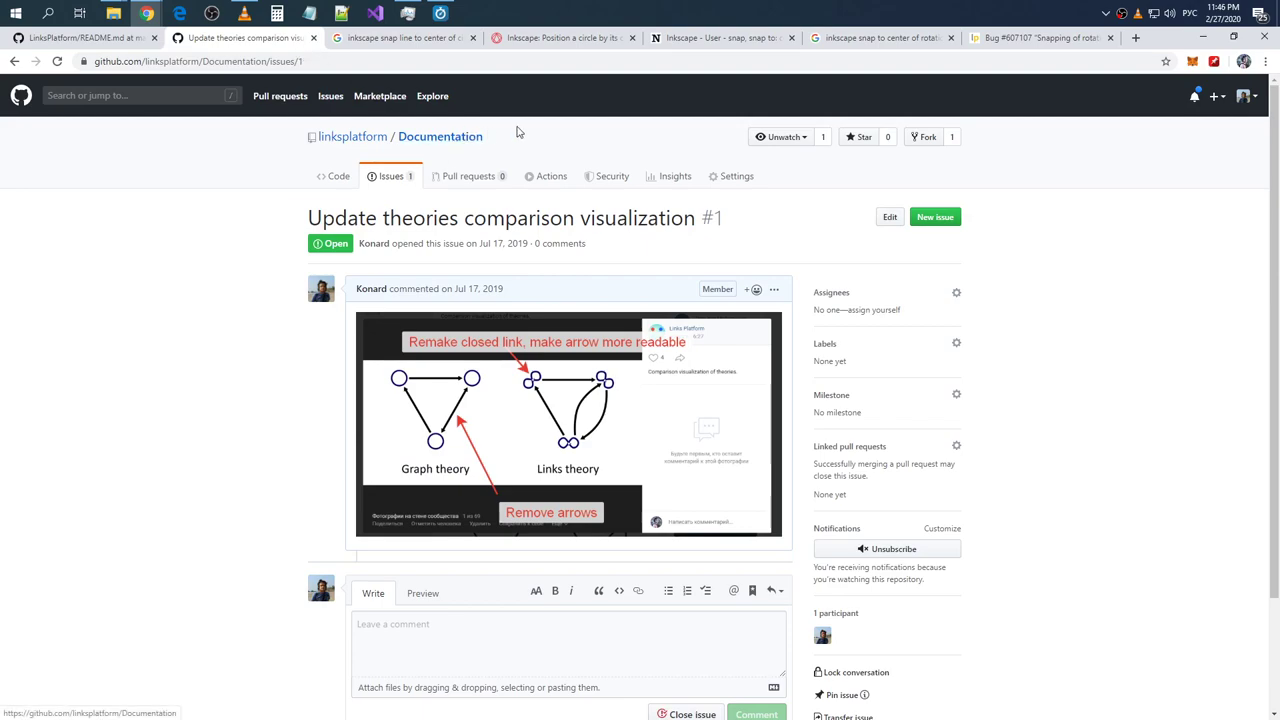
left_click(1136, 38)
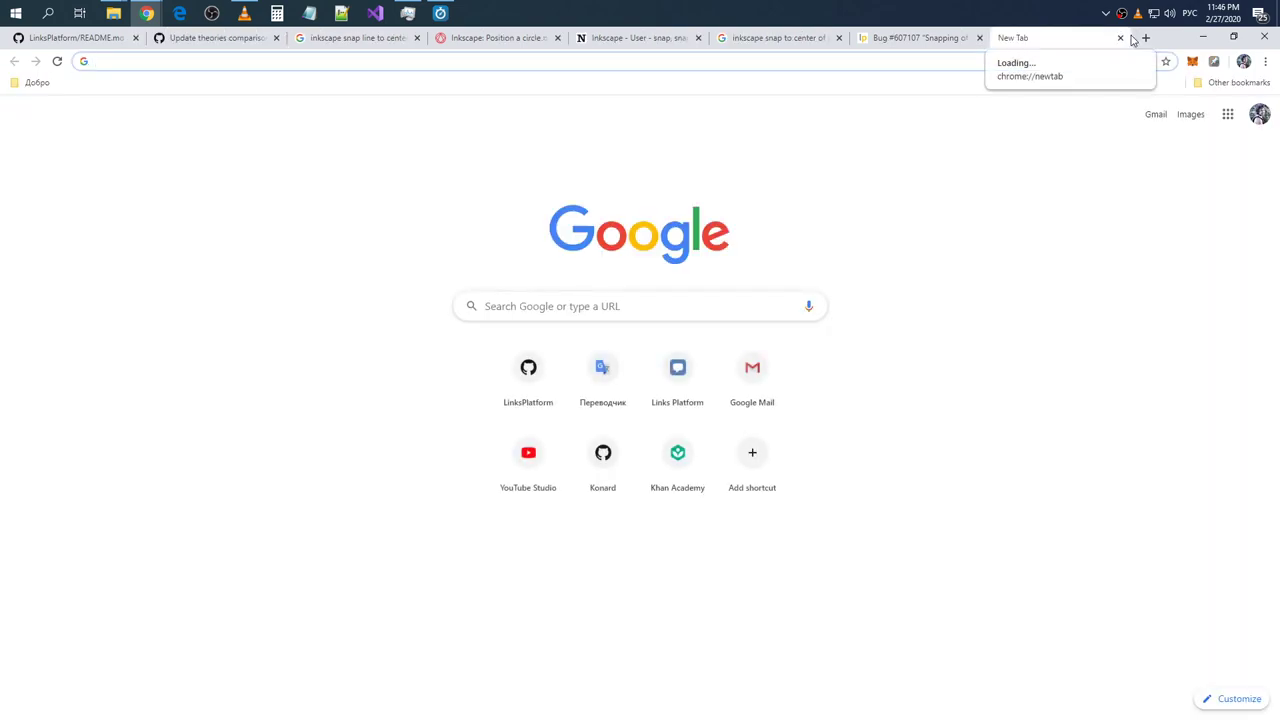
left_click(82, 42)
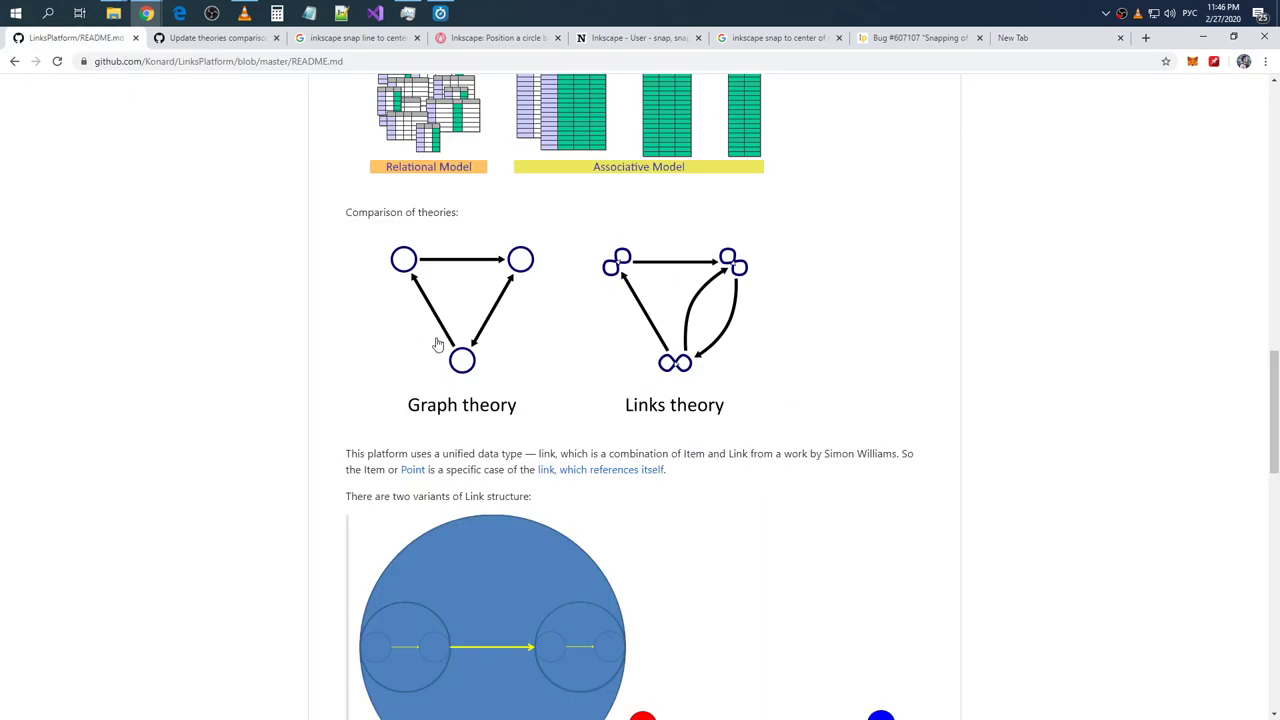
right_click(469, 302)
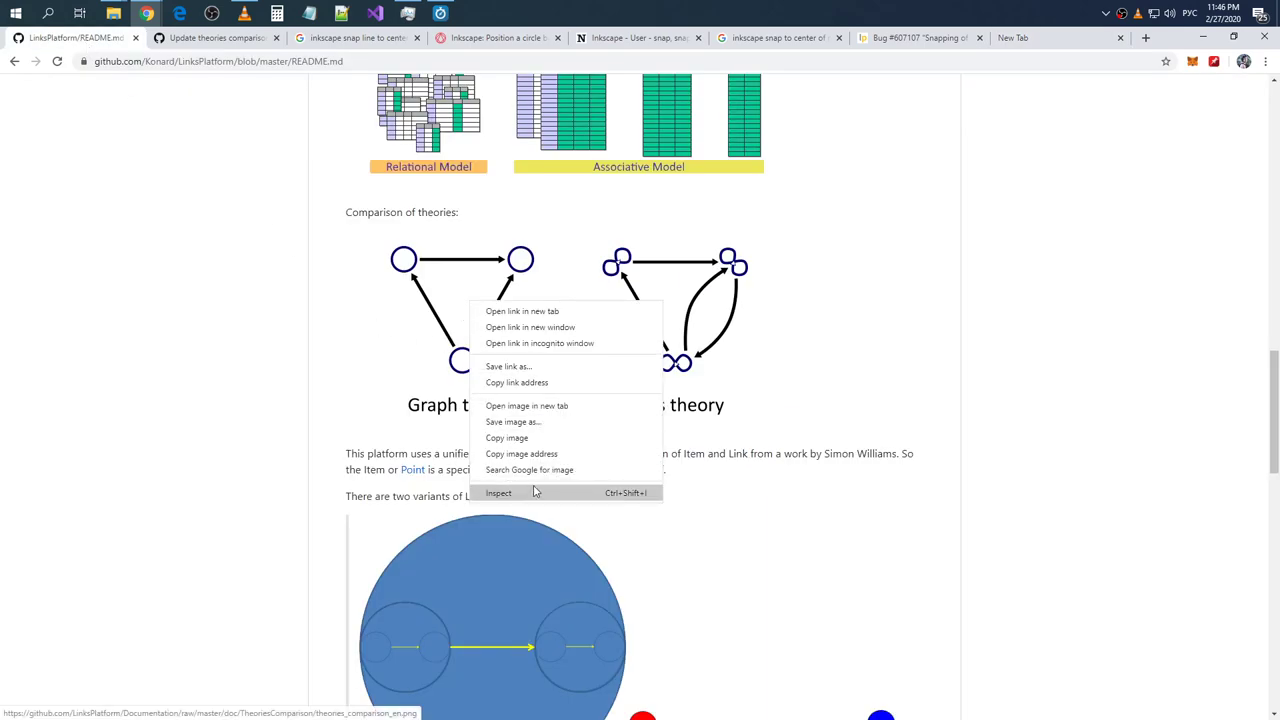
left_click(546, 406)
left_click(196, 42)
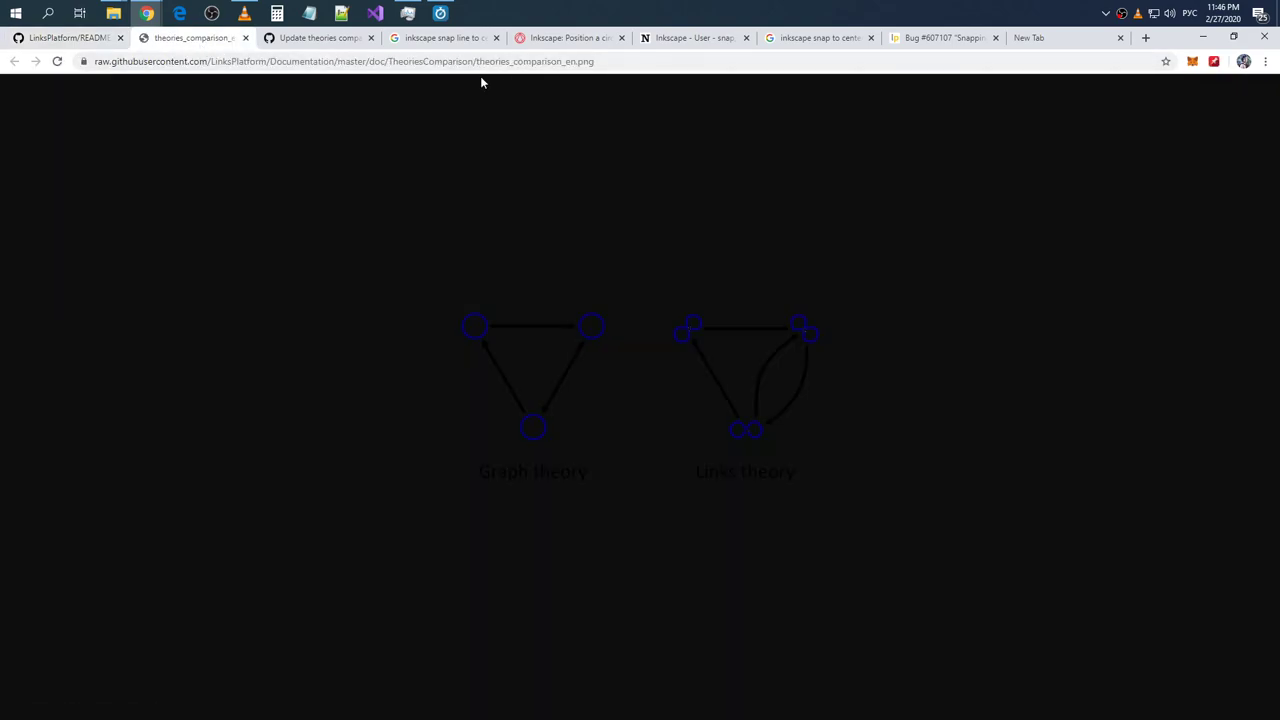
left_click(245, 37)
- Check the folder's Git context menu, then select '#1' on the theories comparison issue
key("alt+Tab")
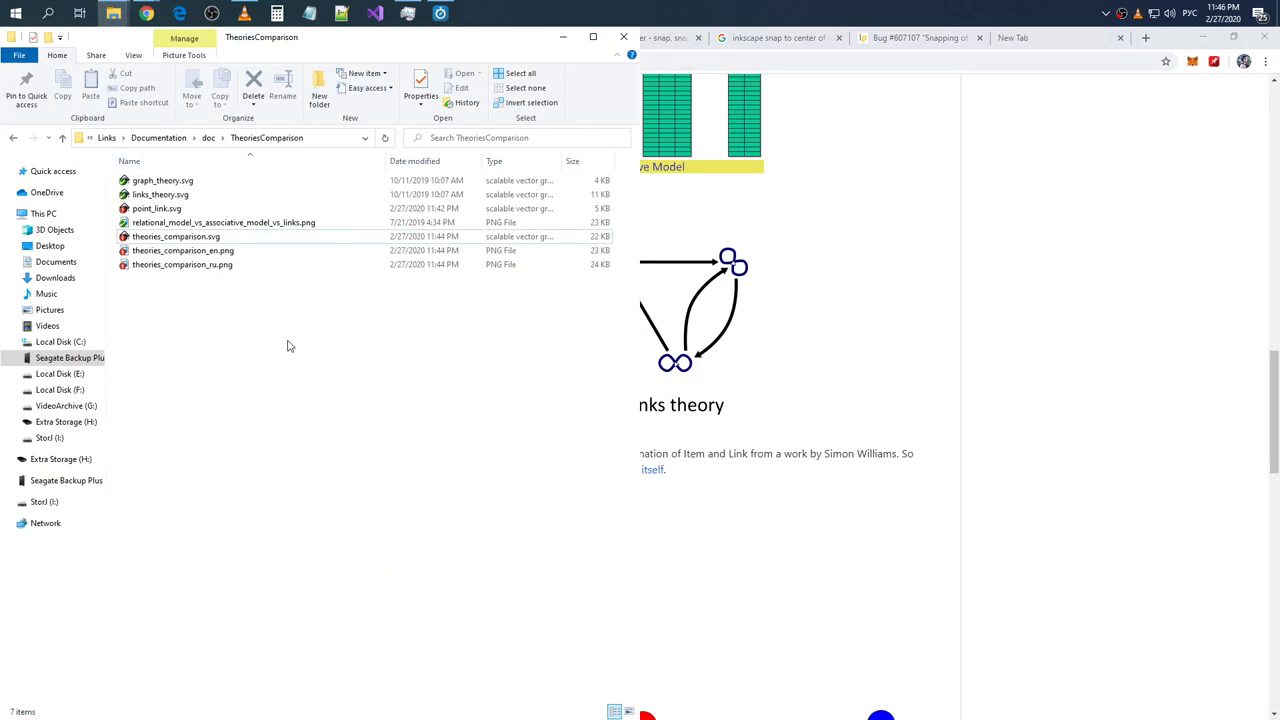
right_click(287, 345)
key("Escape")
right_click(456, 316)
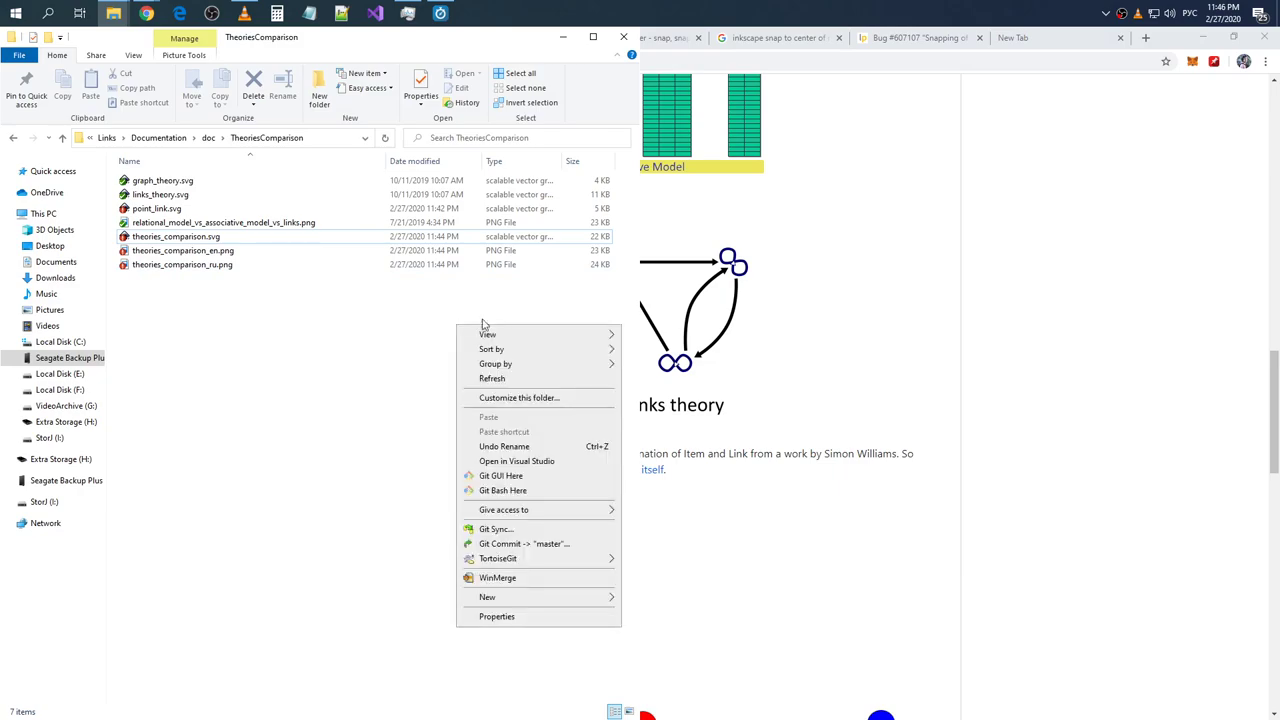
key("Escape")
left_click(735, 305)
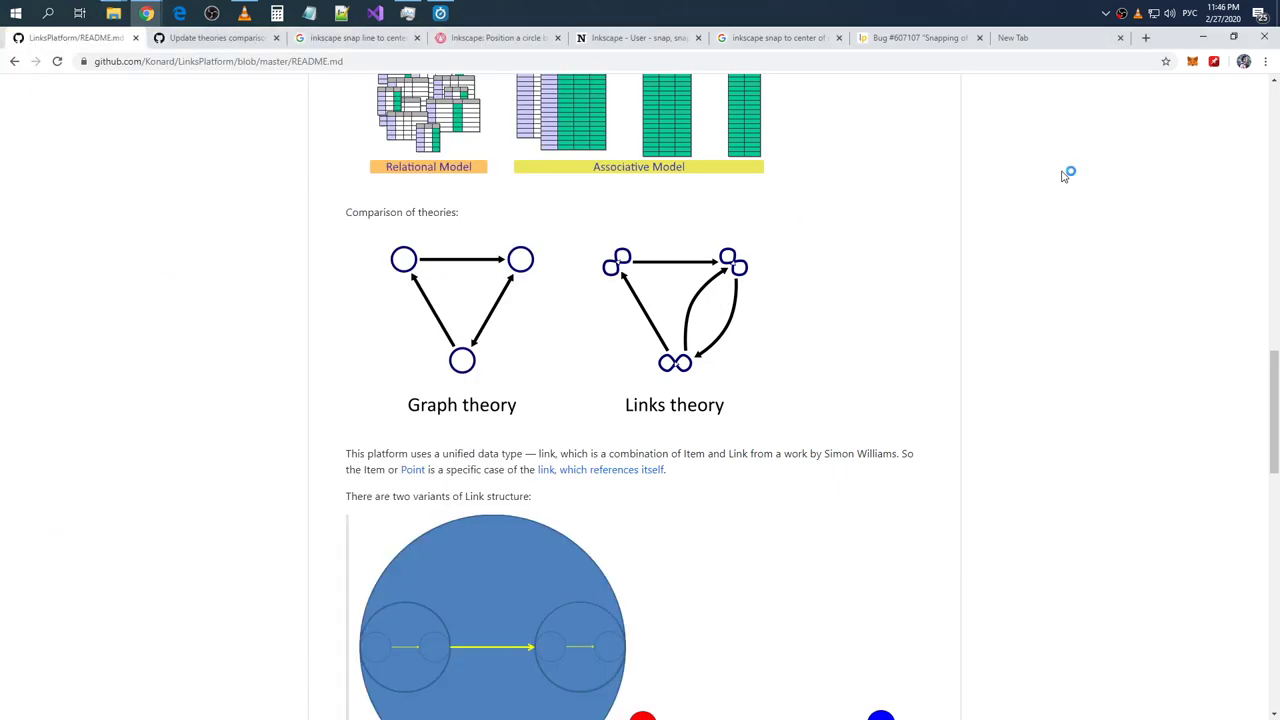
left_click(238, 40)
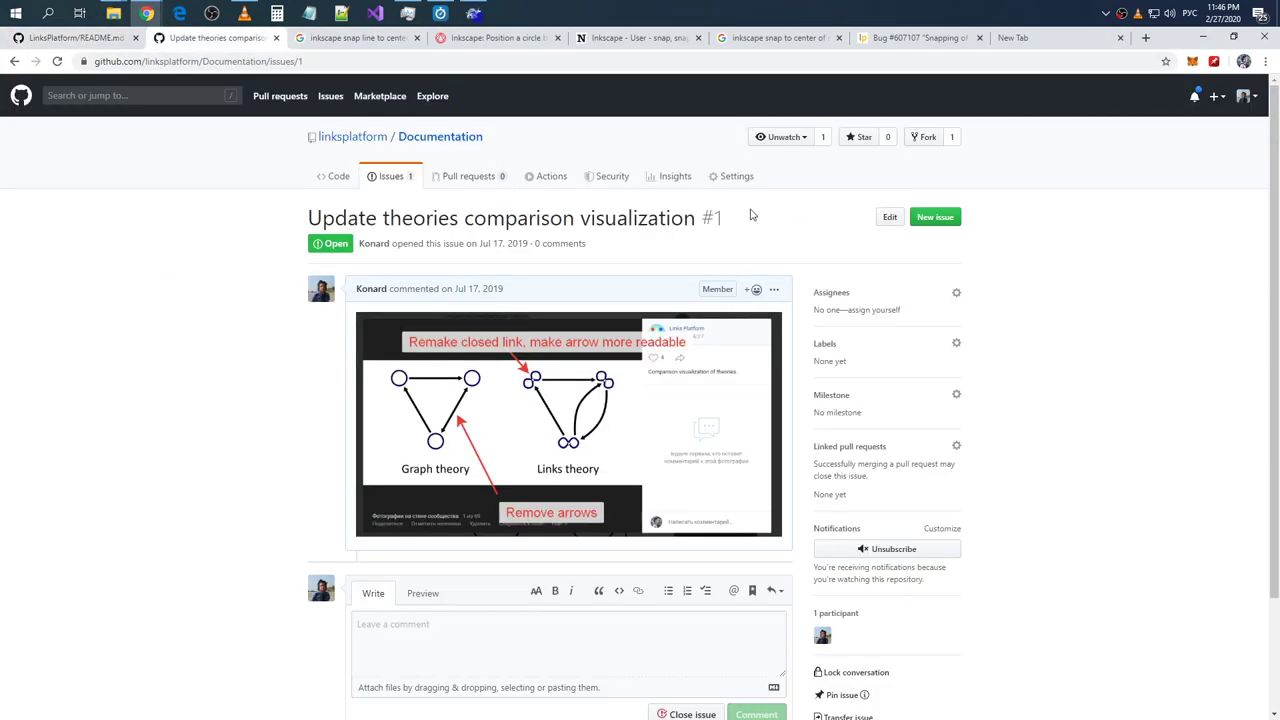
left_click_drag(722, 218, 708, 218)
key("alt+Tab")
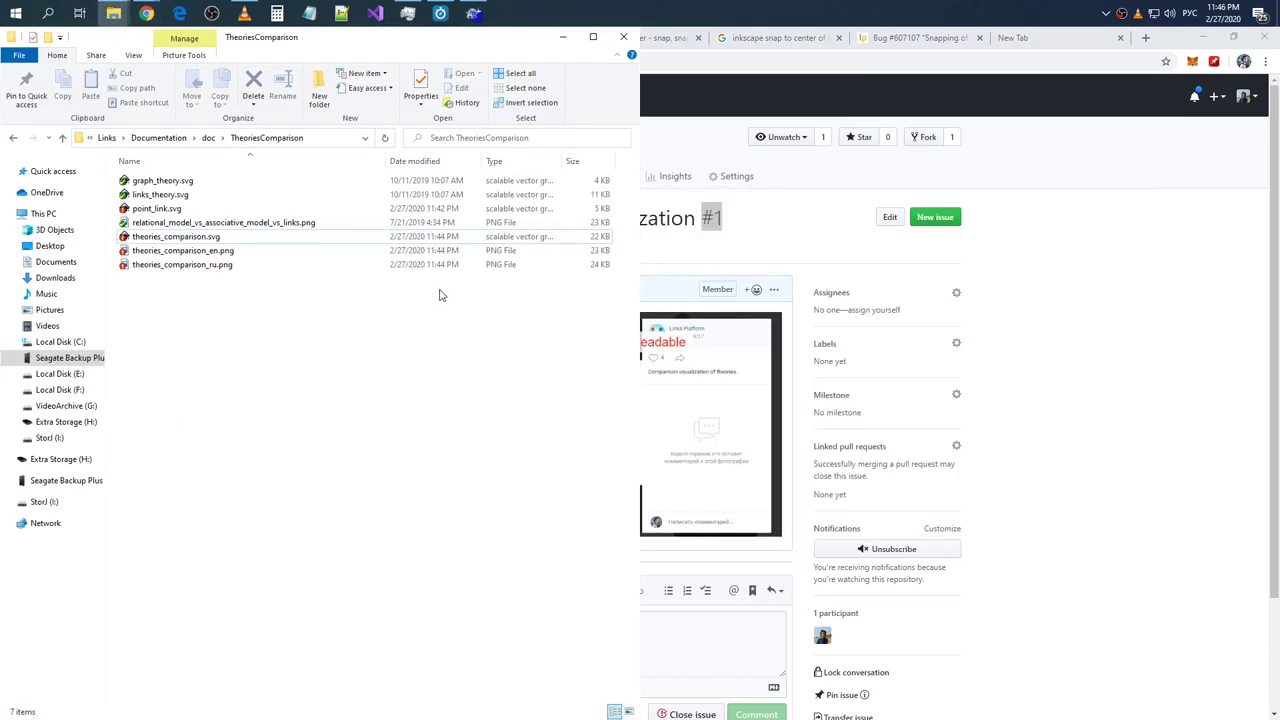
- Open theories_comparison_en.png and alternate with theories_comparison_ru.png via Next/Previous, then close Photos
double_click(292, 250)
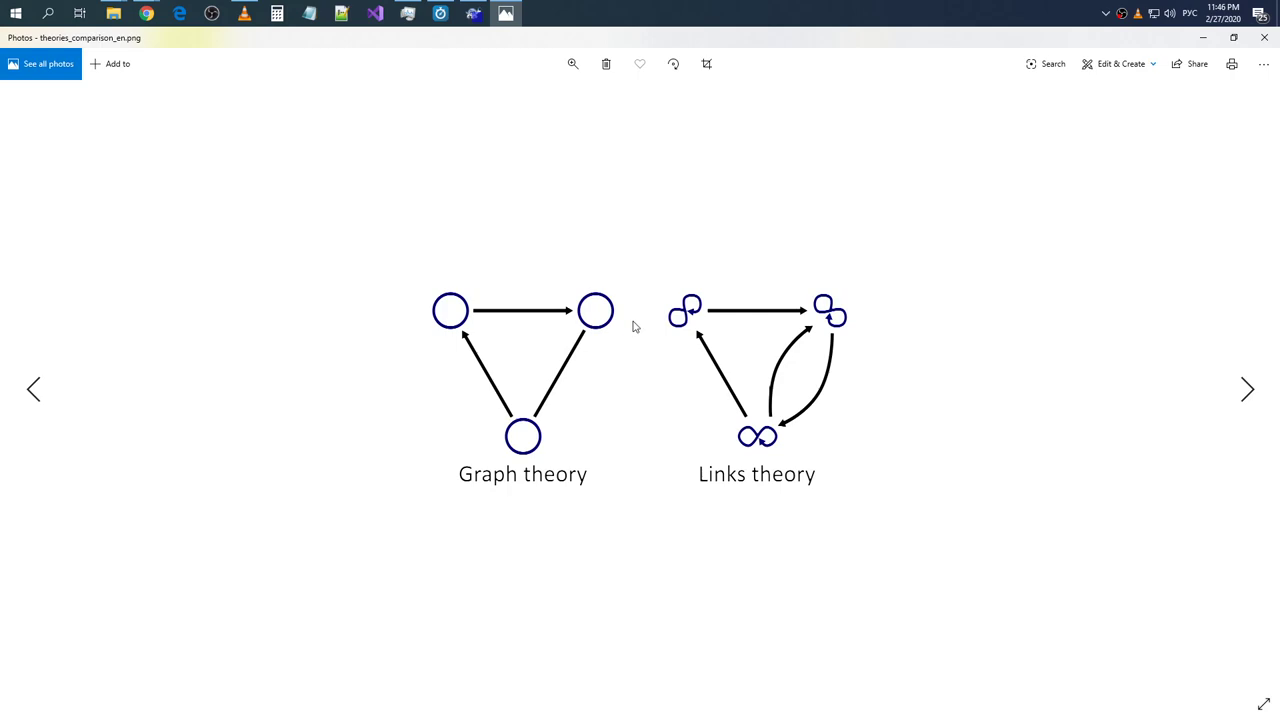
left_click(1247, 390)
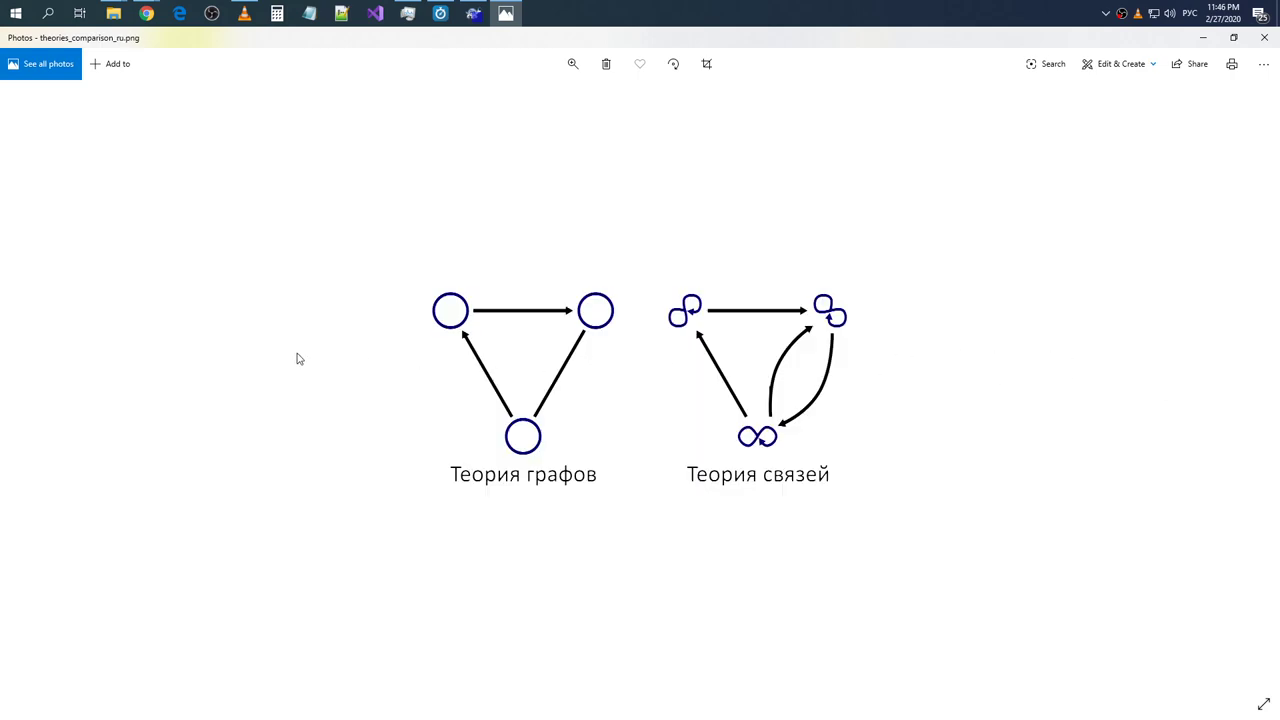
mouse_move(33, 350)
left_click(35, 390)
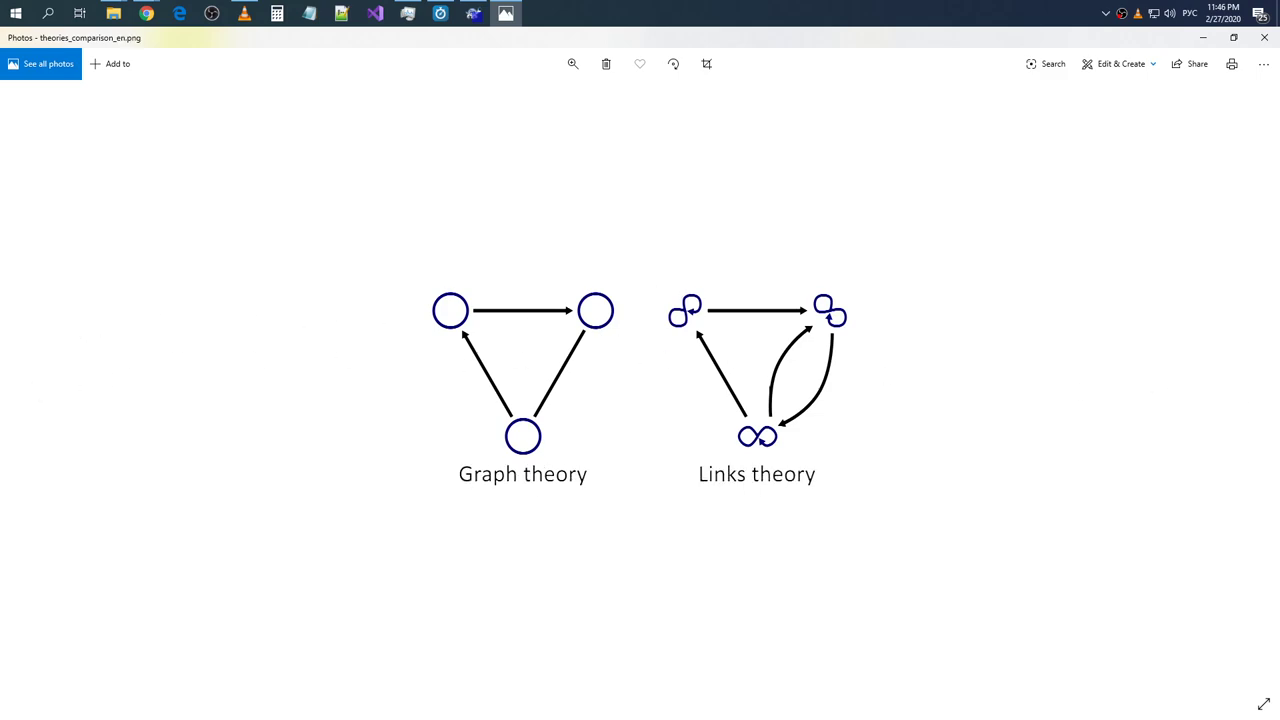
left_click(1248, 390)
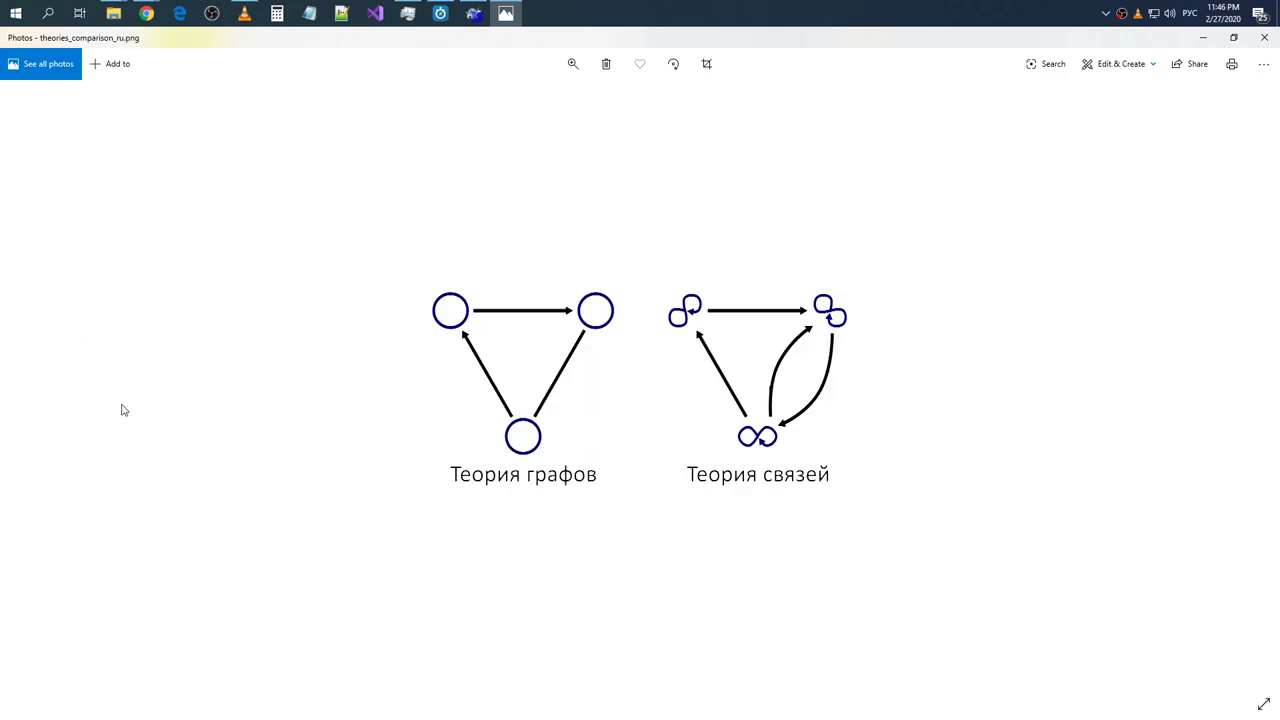
left_click(33, 390)
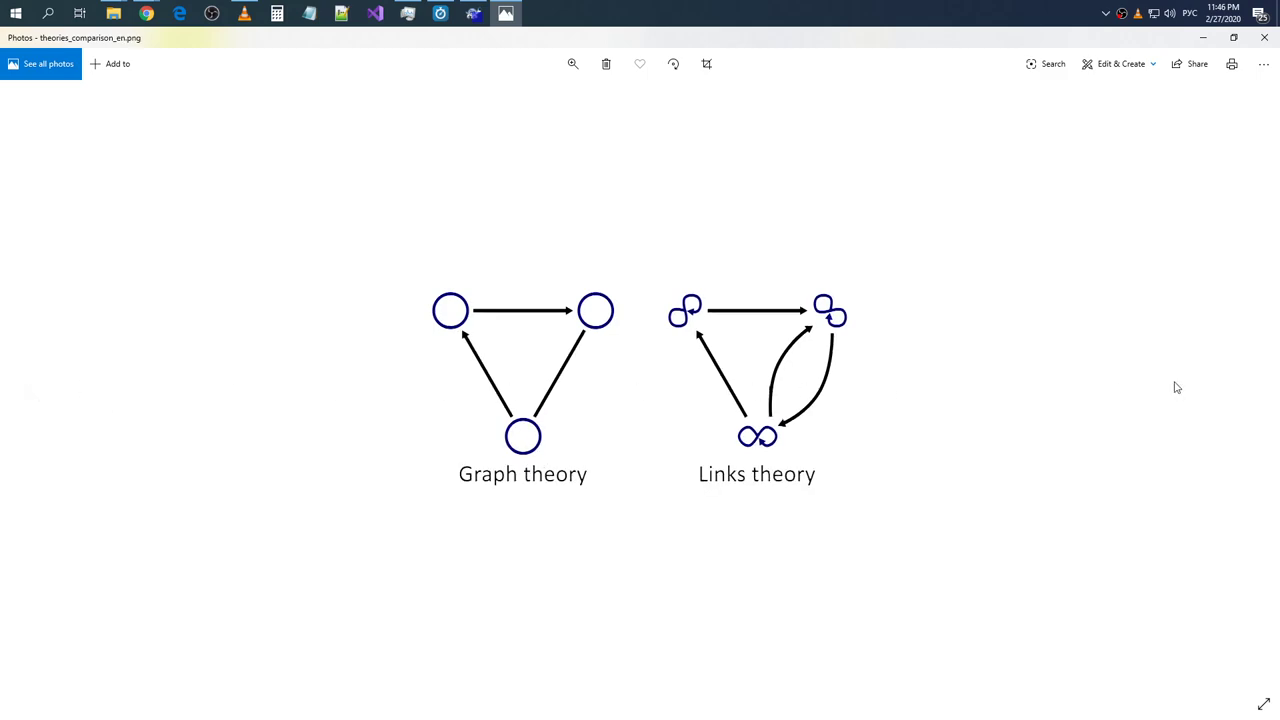
left_click(1250, 388)
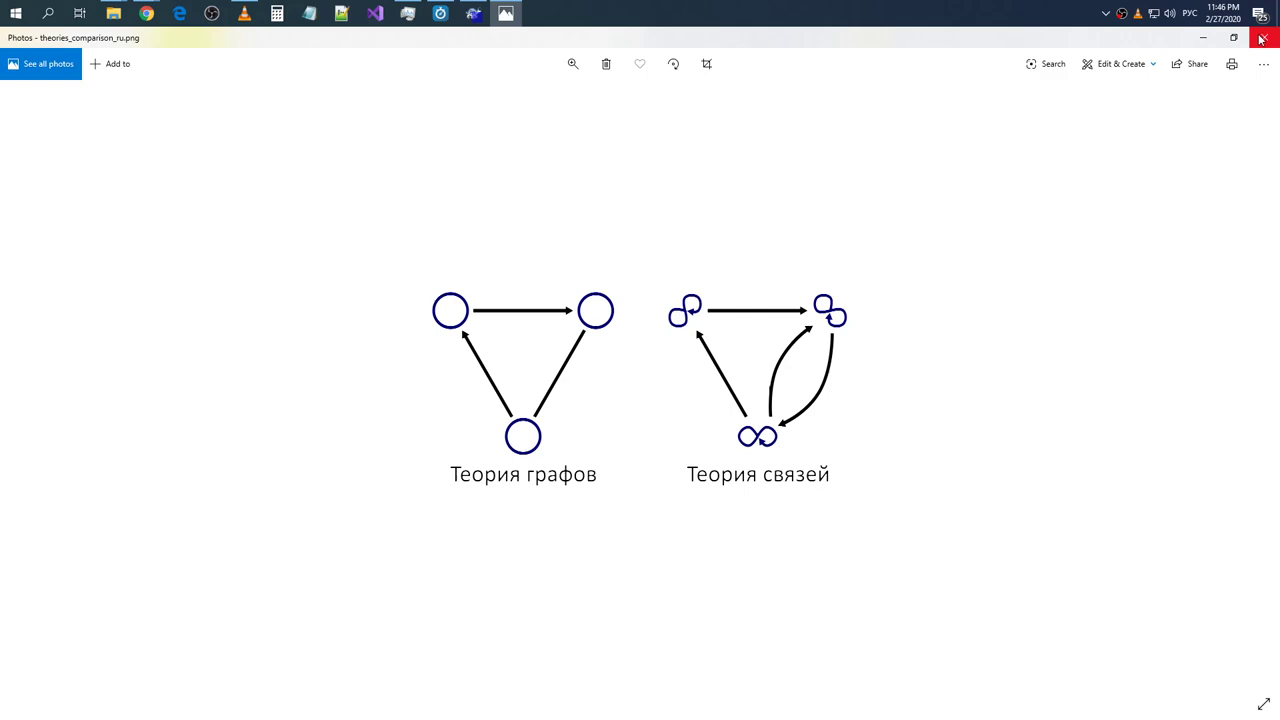
left_click(1262, 38)
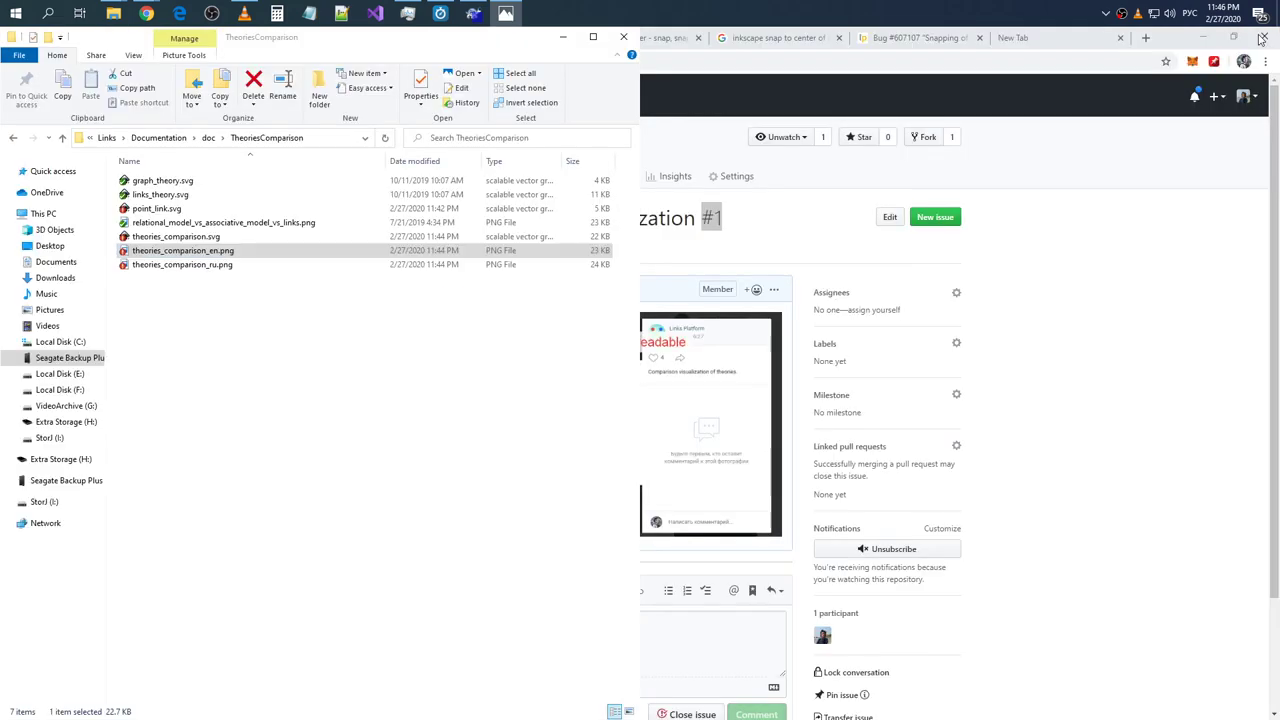
right_click(288, 316)
left_click(357, 485)
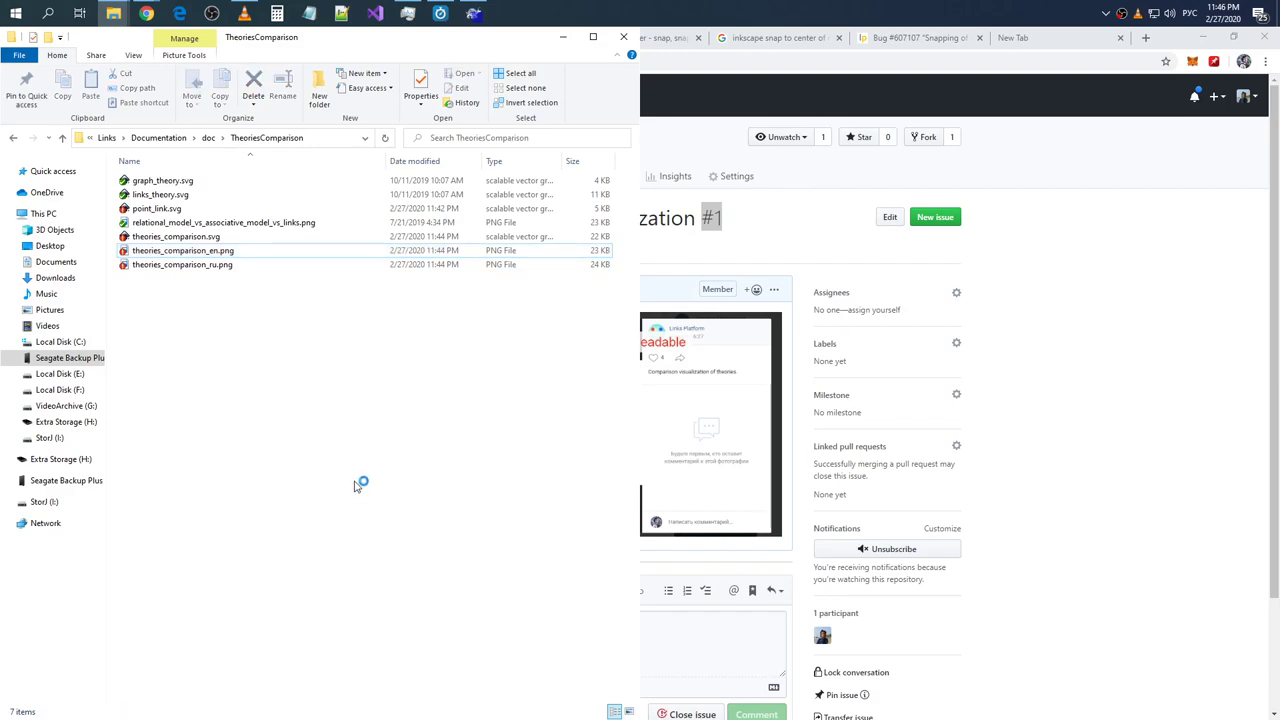
left_click_drag(600, 243, 335, 238)
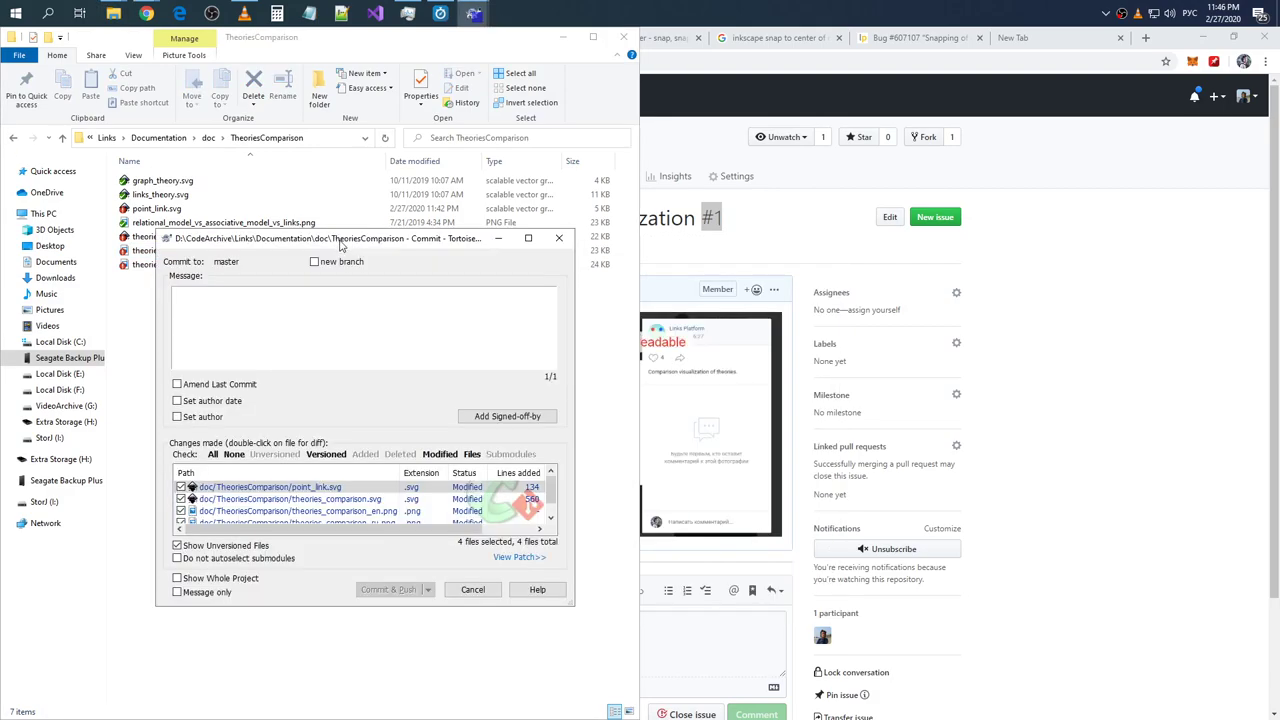
scroll(550, 495, "down", 1)
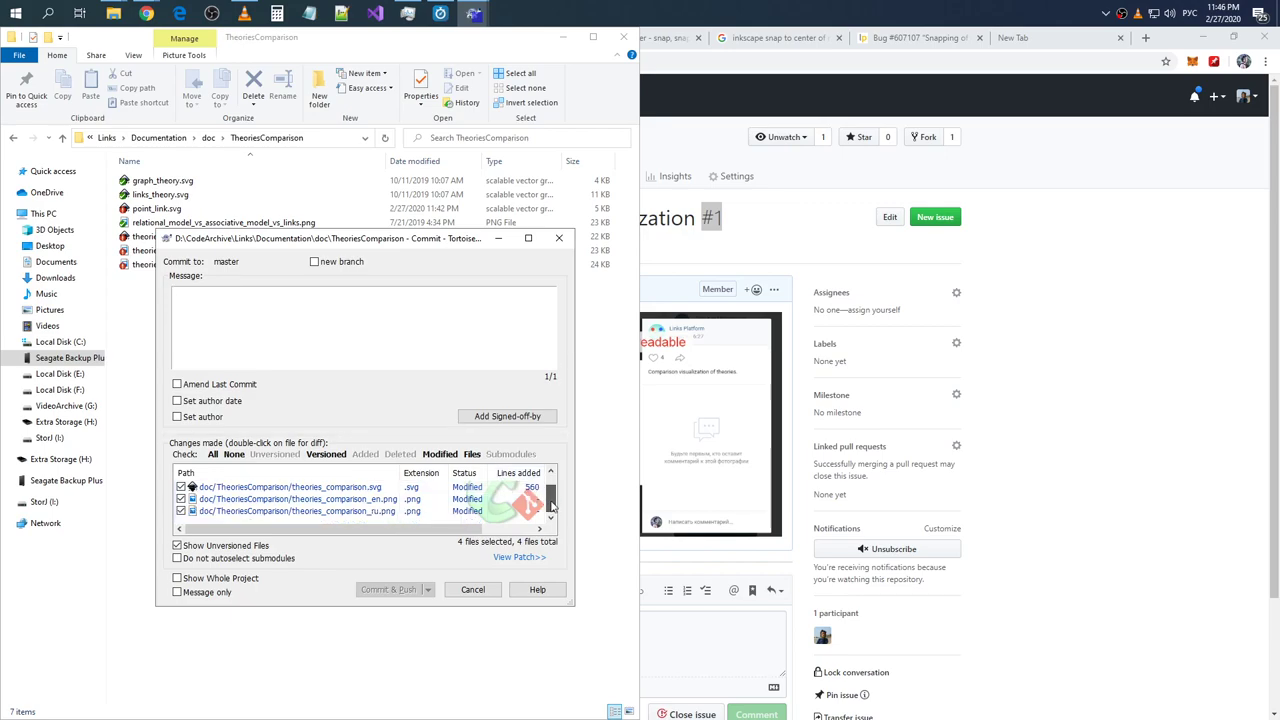
scroll(550, 495, "up", 1)
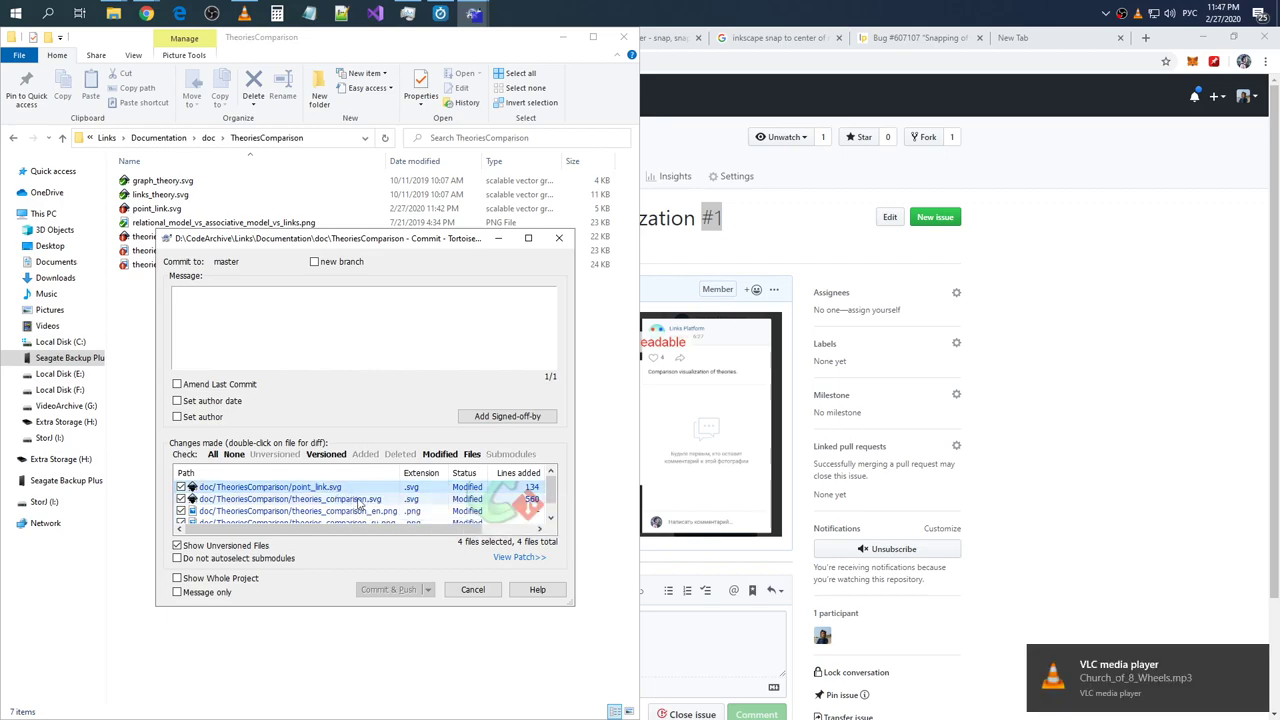
left_click(470, 590)
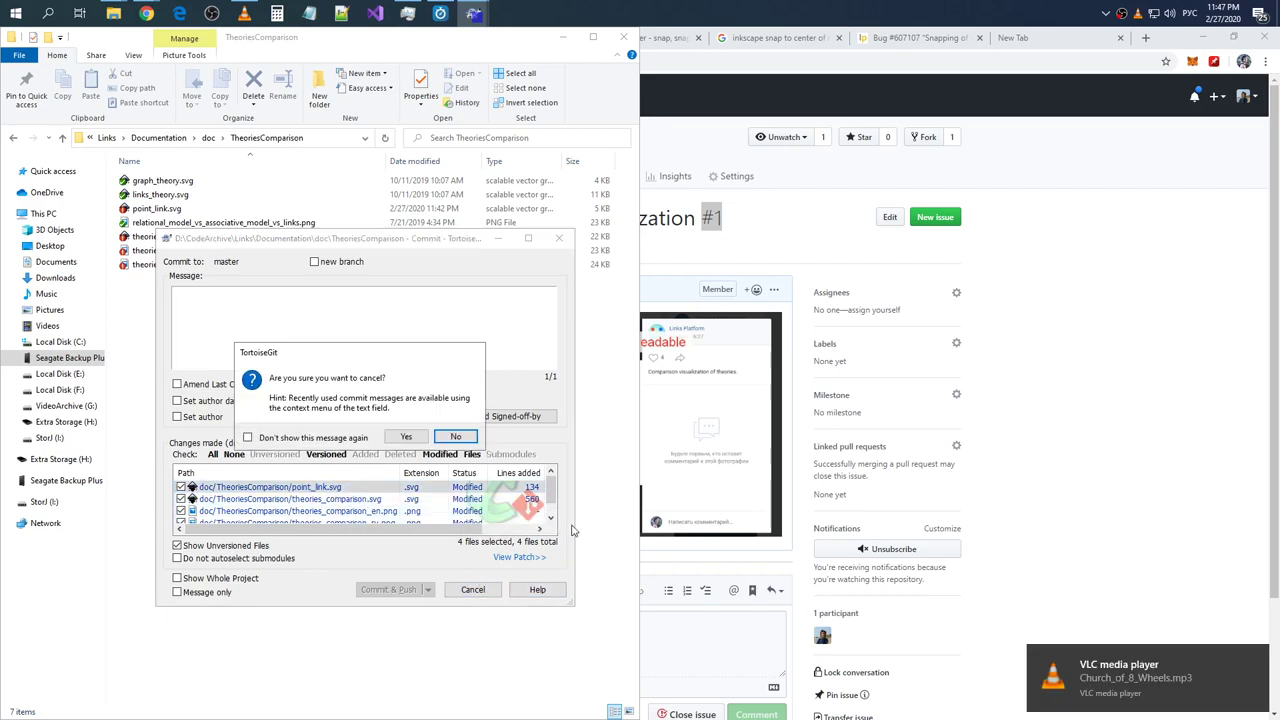
left_click(411, 437)
key("alt+Tab")
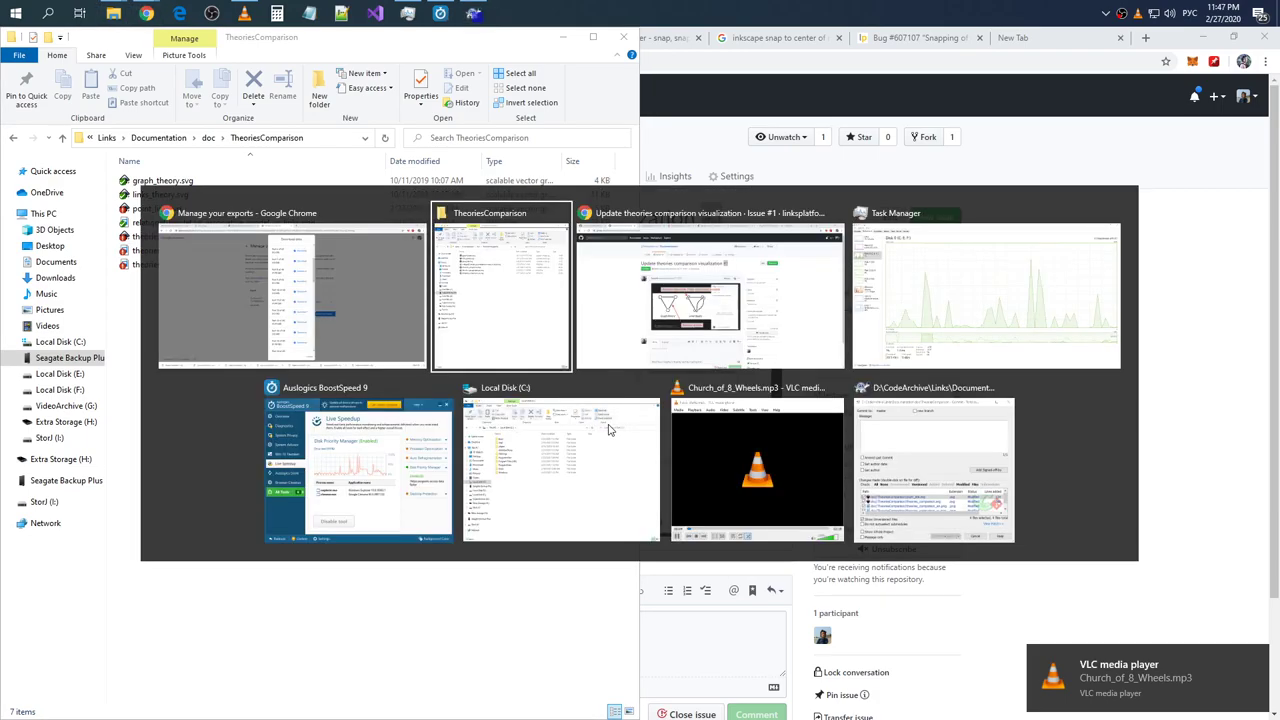
key("alt+Tab")
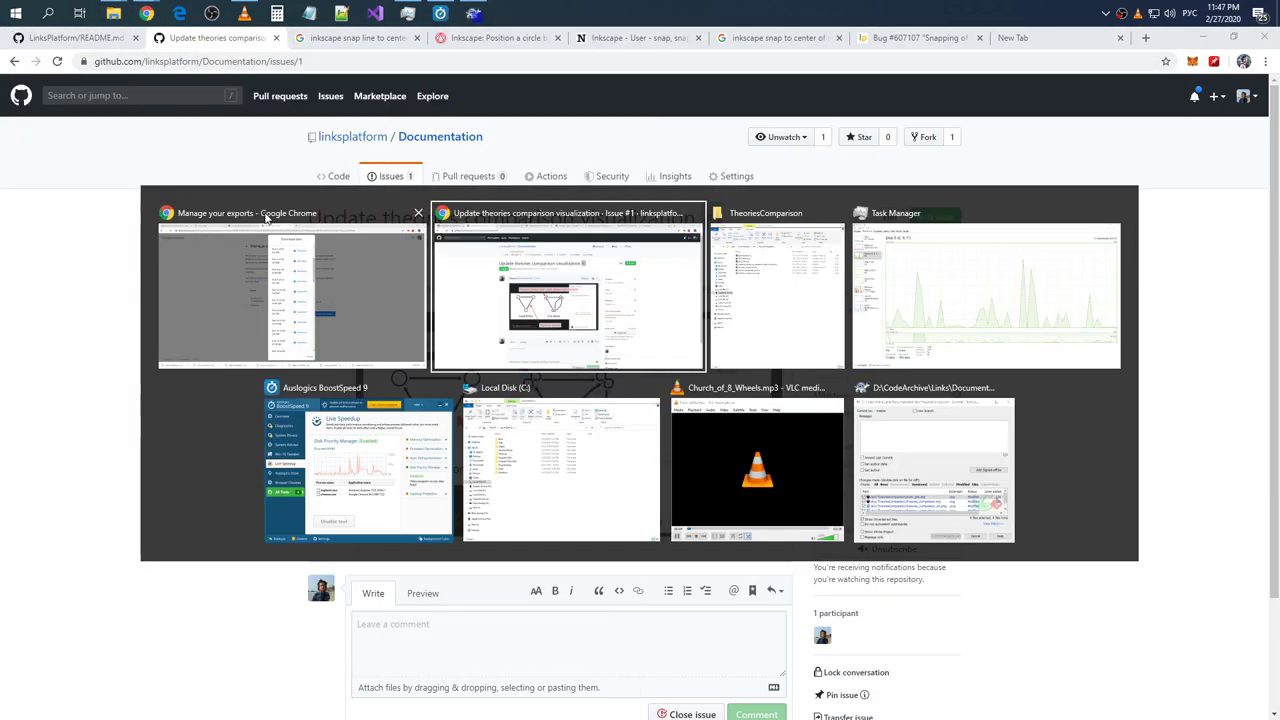
left_click(216, 238)
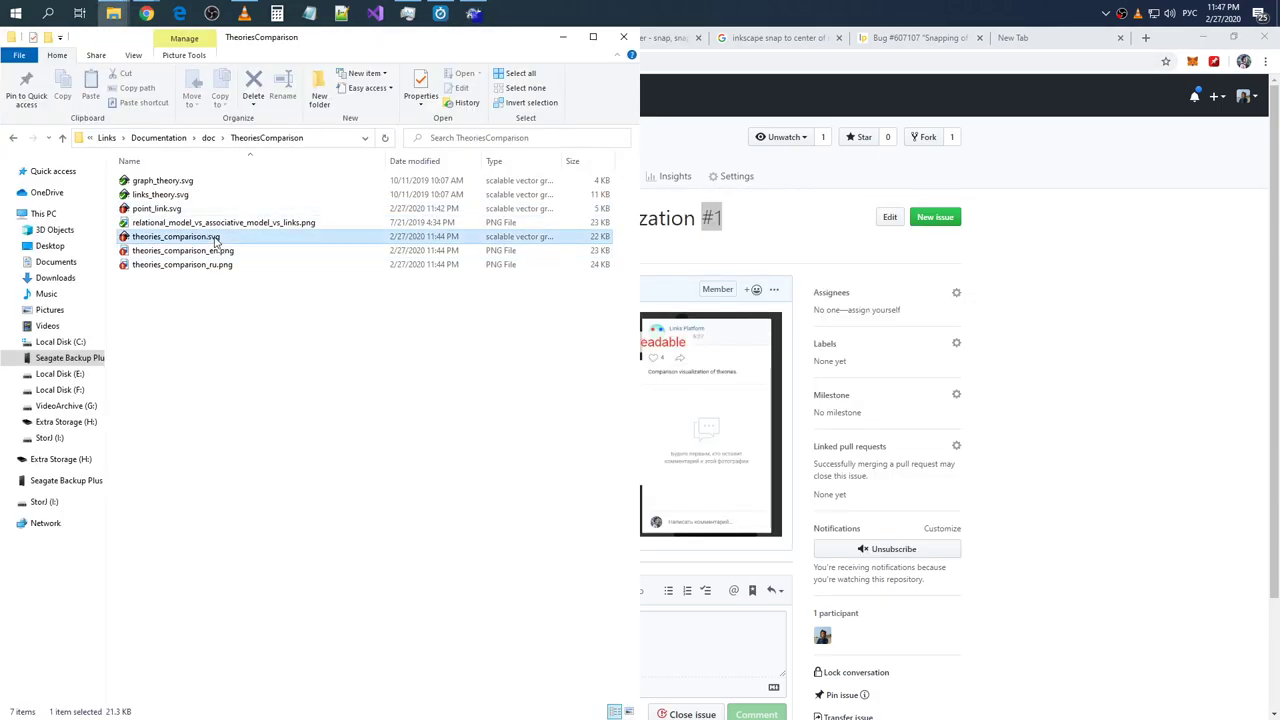
- Open theories_comparison.svg in Inkscape and bring up the Export PNG Image panel
double_click(395, 240)
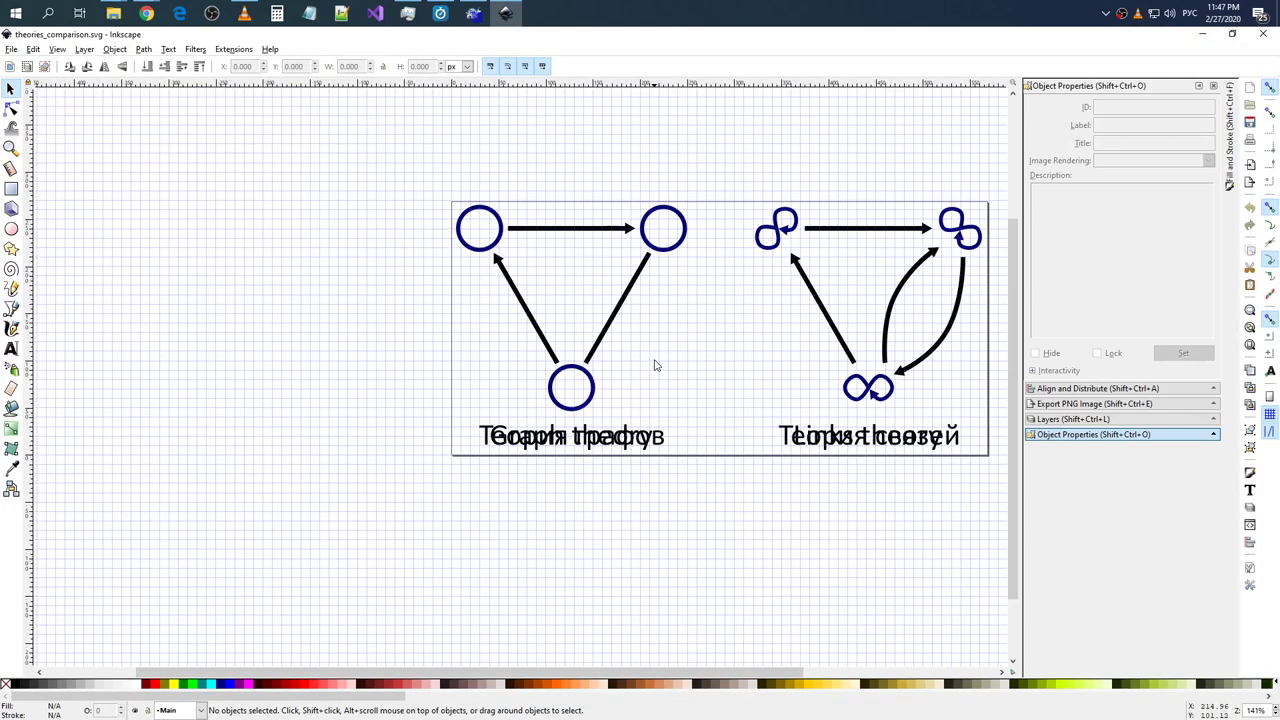
left_click_drag(563, 671, 706, 662)
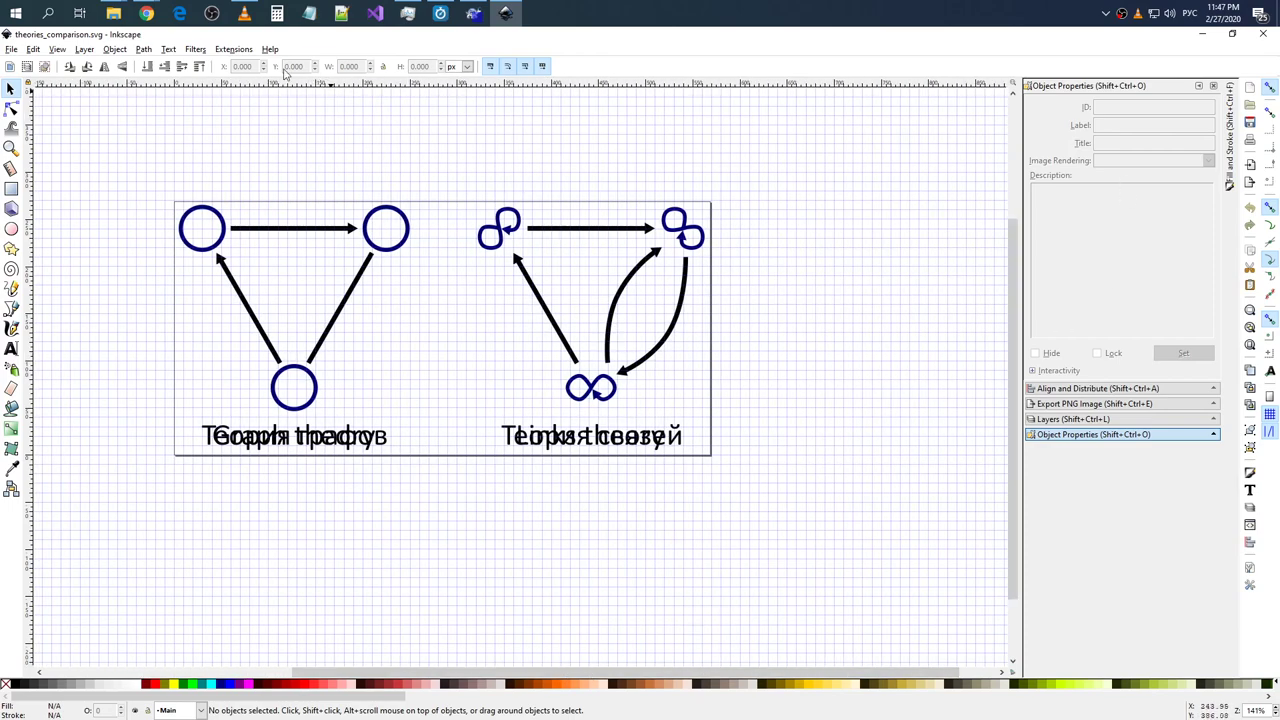
left_click(145, 50)
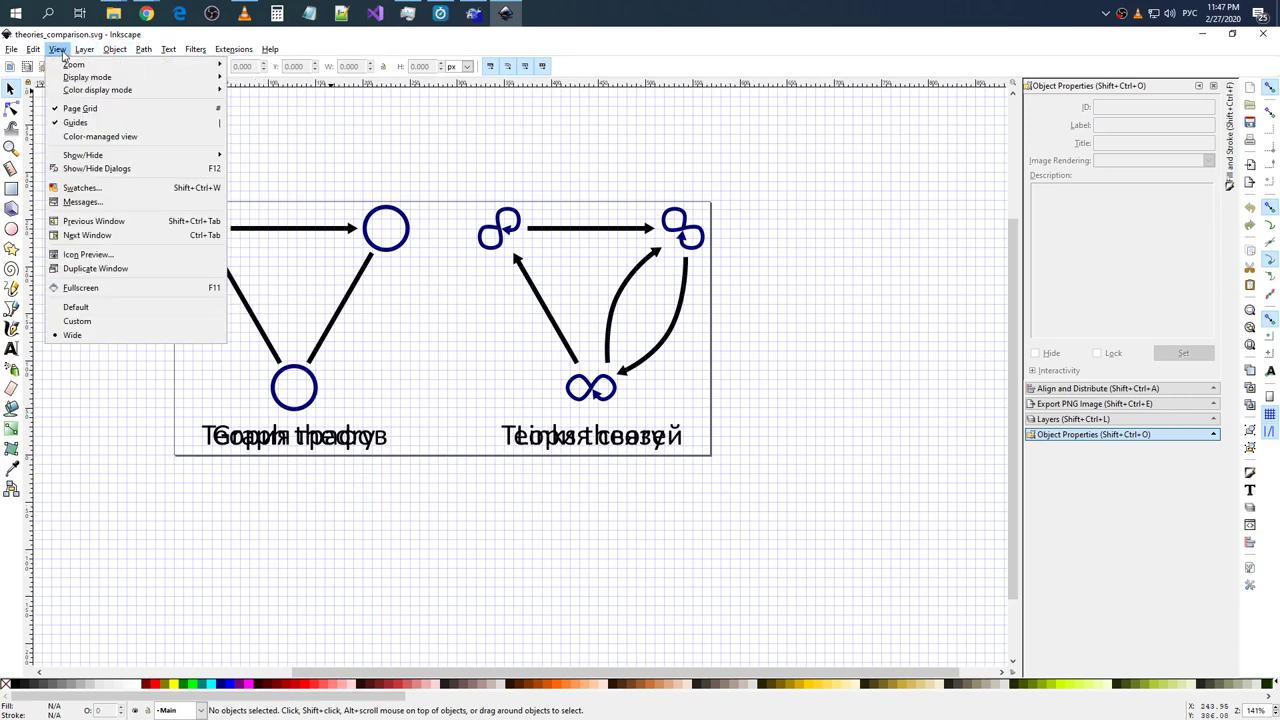
mouse_move(11, 49)
left_click(75, 198)
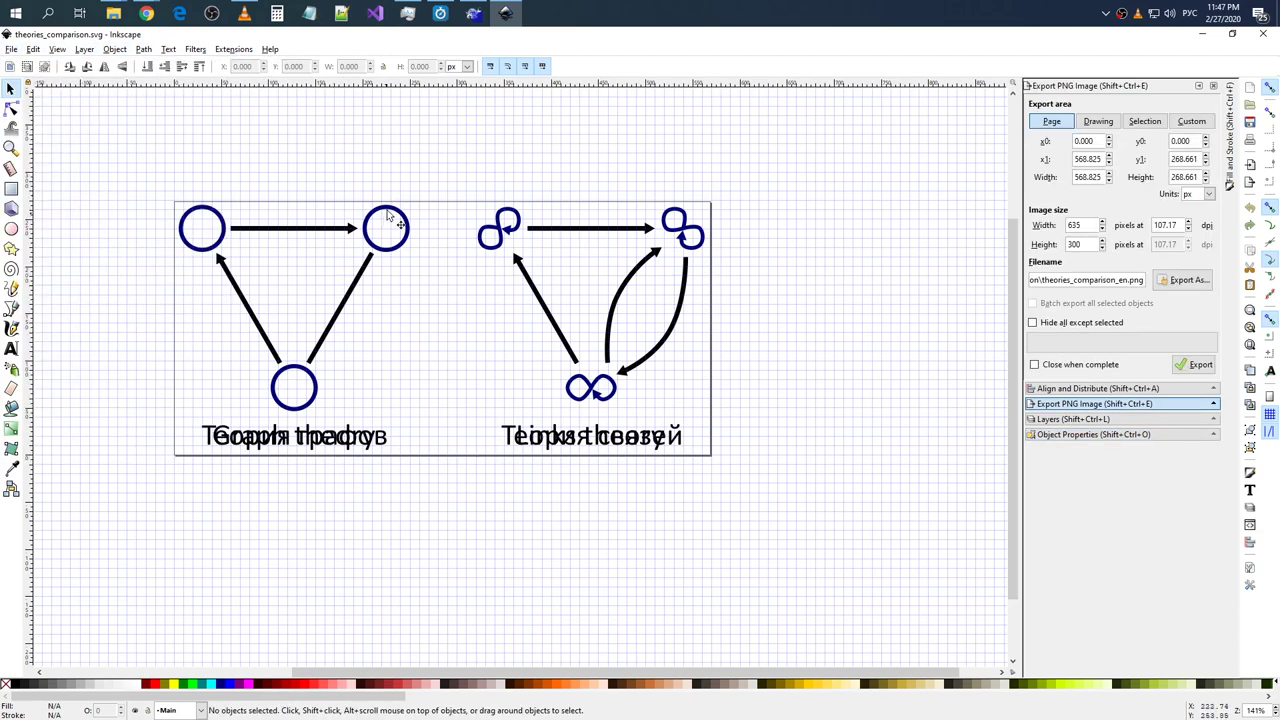
scroll(1120, 367, "down", 1)
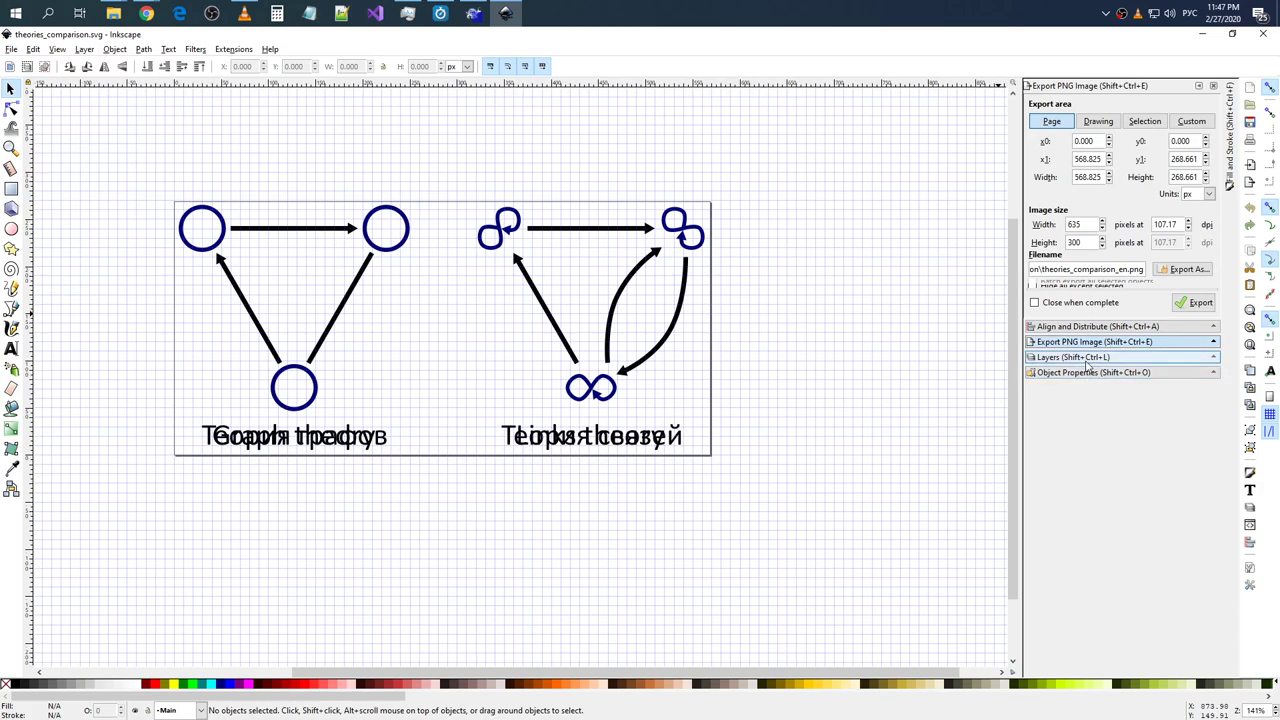
scroll(1095, 365, "up", 1)
- Hide the Russian layer in the Layers panel so only English captions show
left_click(1099, 420)
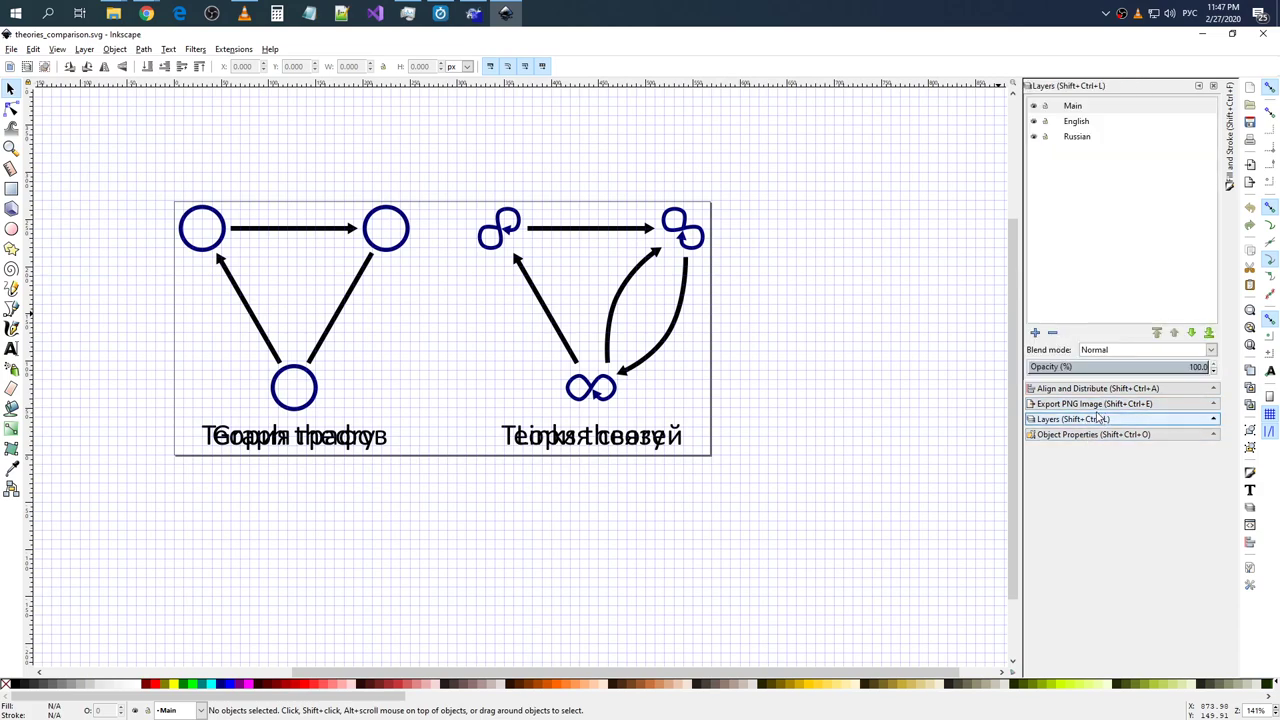
left_click(1094, 404)
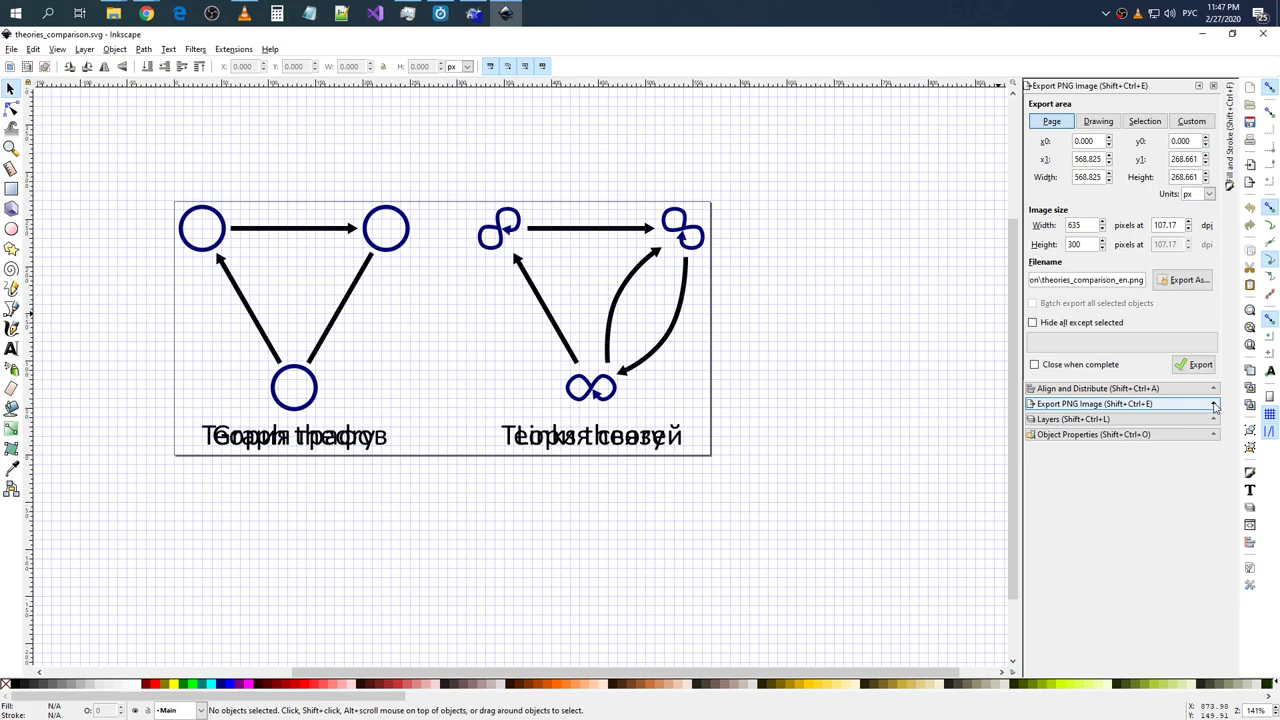
scroll(1215, 406, "down", 1)
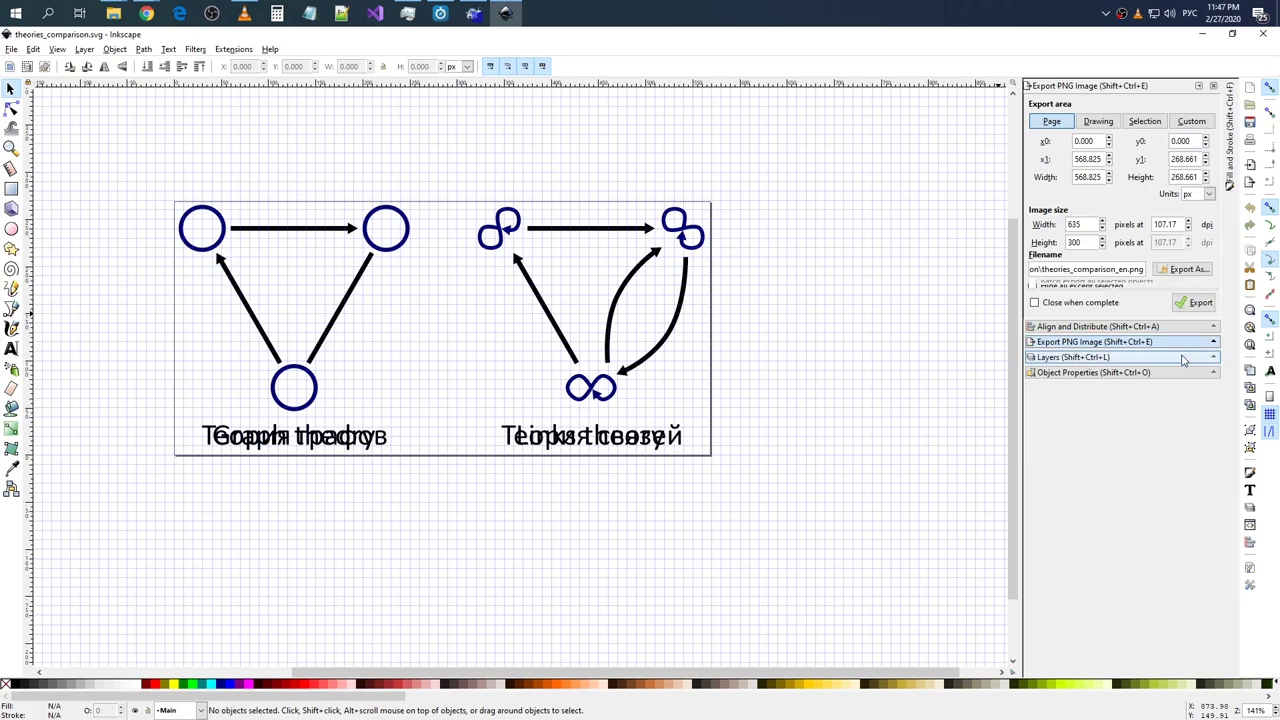
scroll(1187, 355, "up", 1)
left_click(1134, 420)
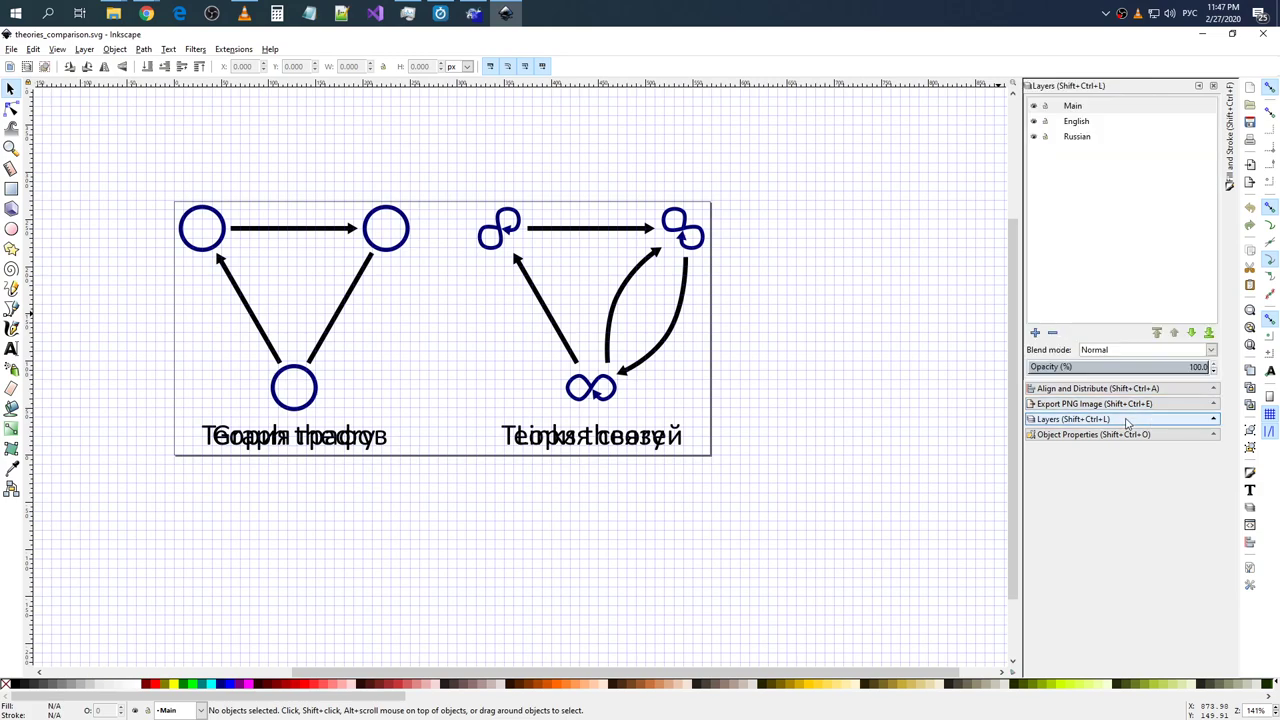
left_click(1034, 137)
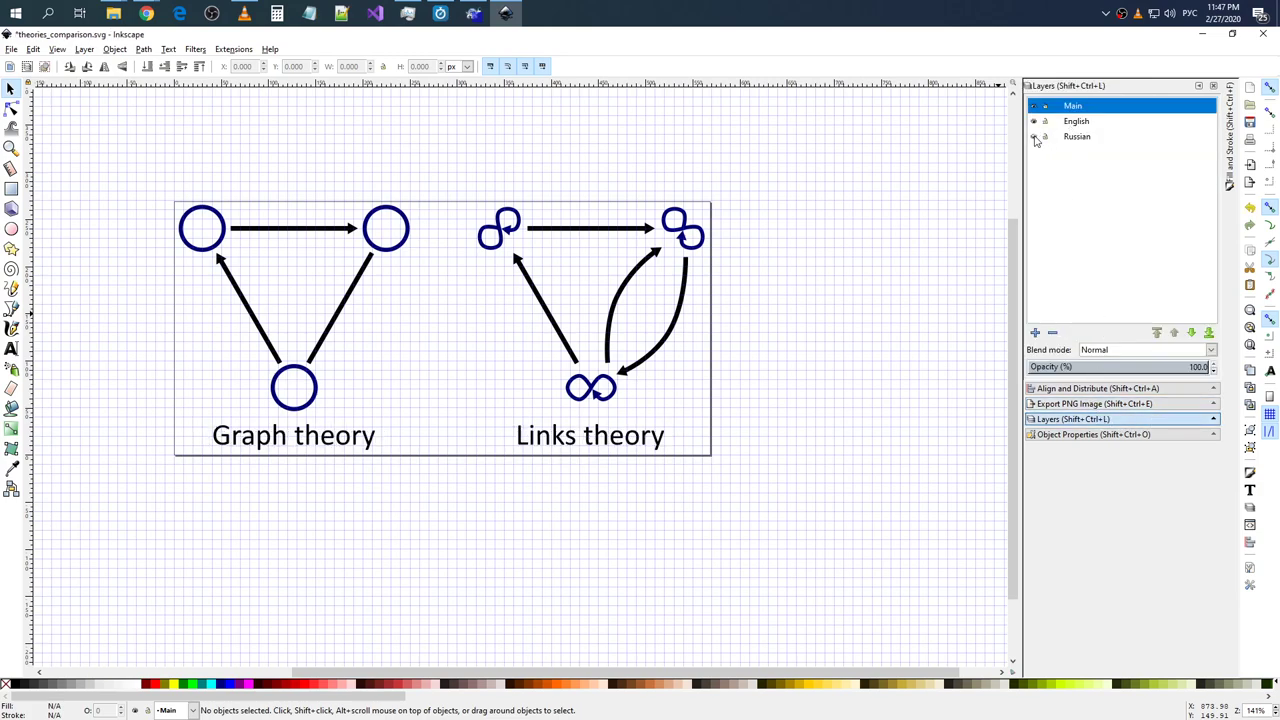
left_click(1120, 403)
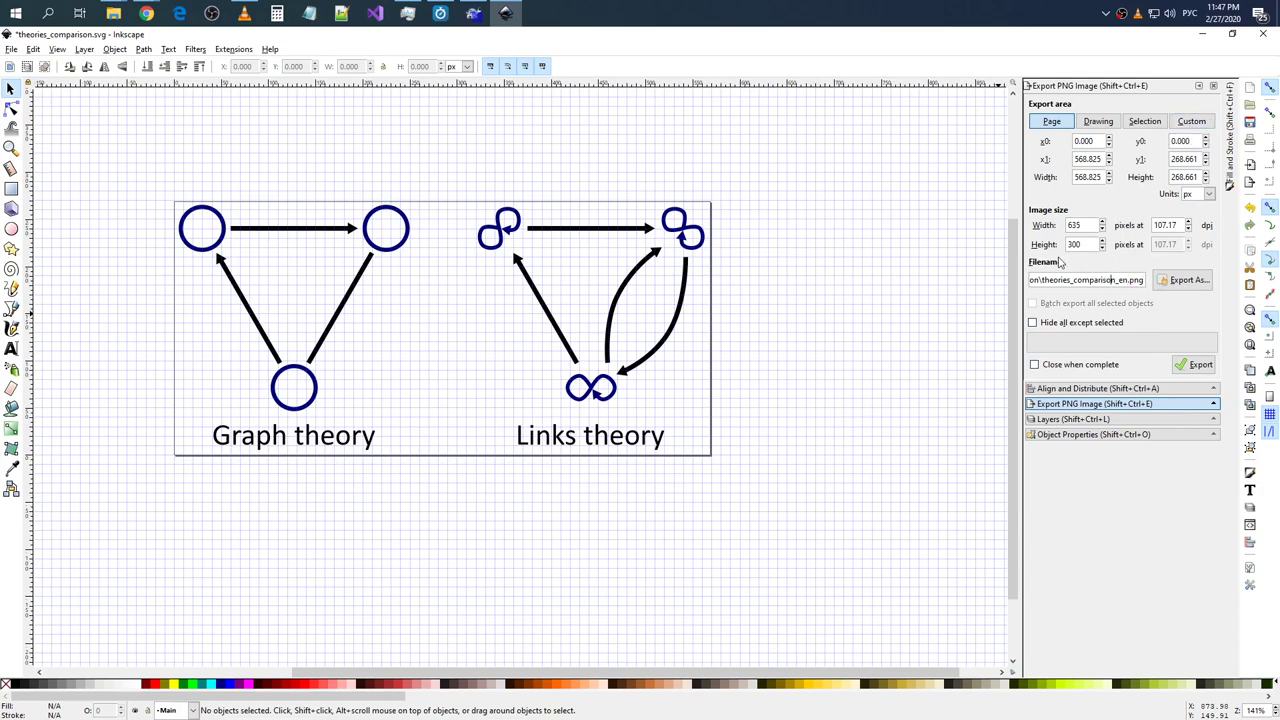
- Export the English diagram at 671 px wide to theories_comparison_en.png, replacing the old file
left_click(16, 50)
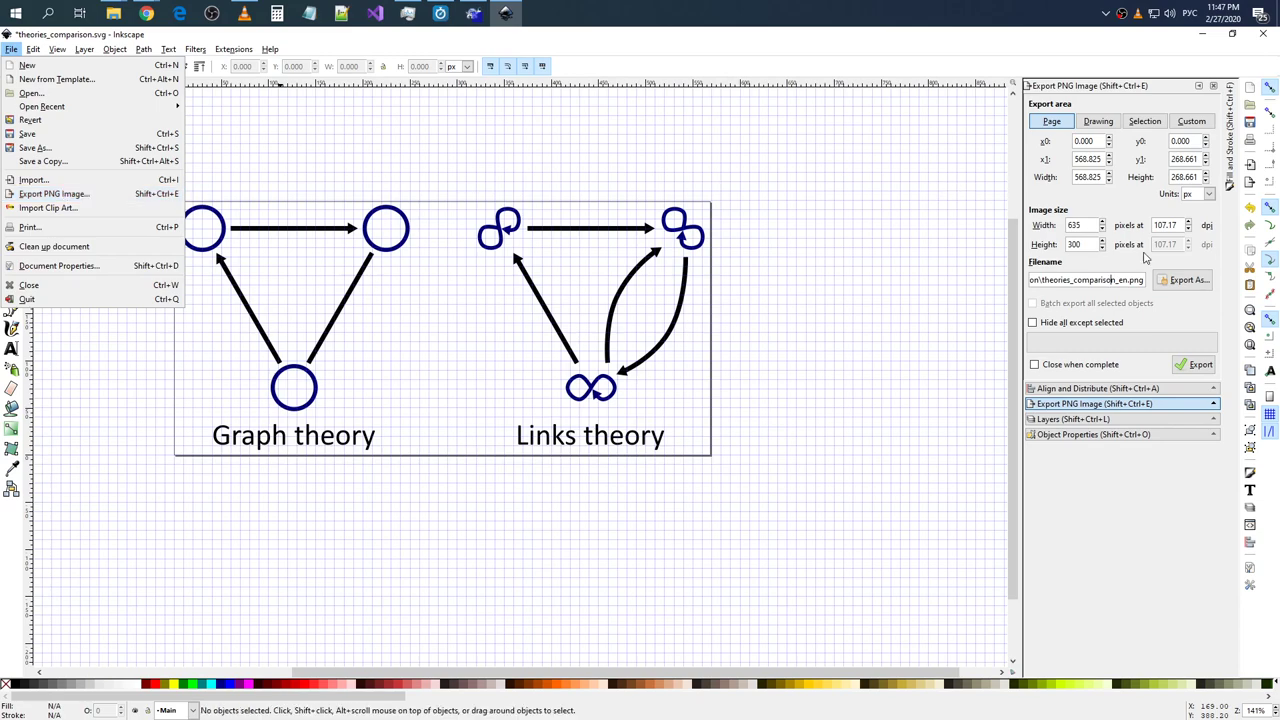
left_click(1178, 285)
left_click_drag(1089, 225, 1063, 225)
type("671")
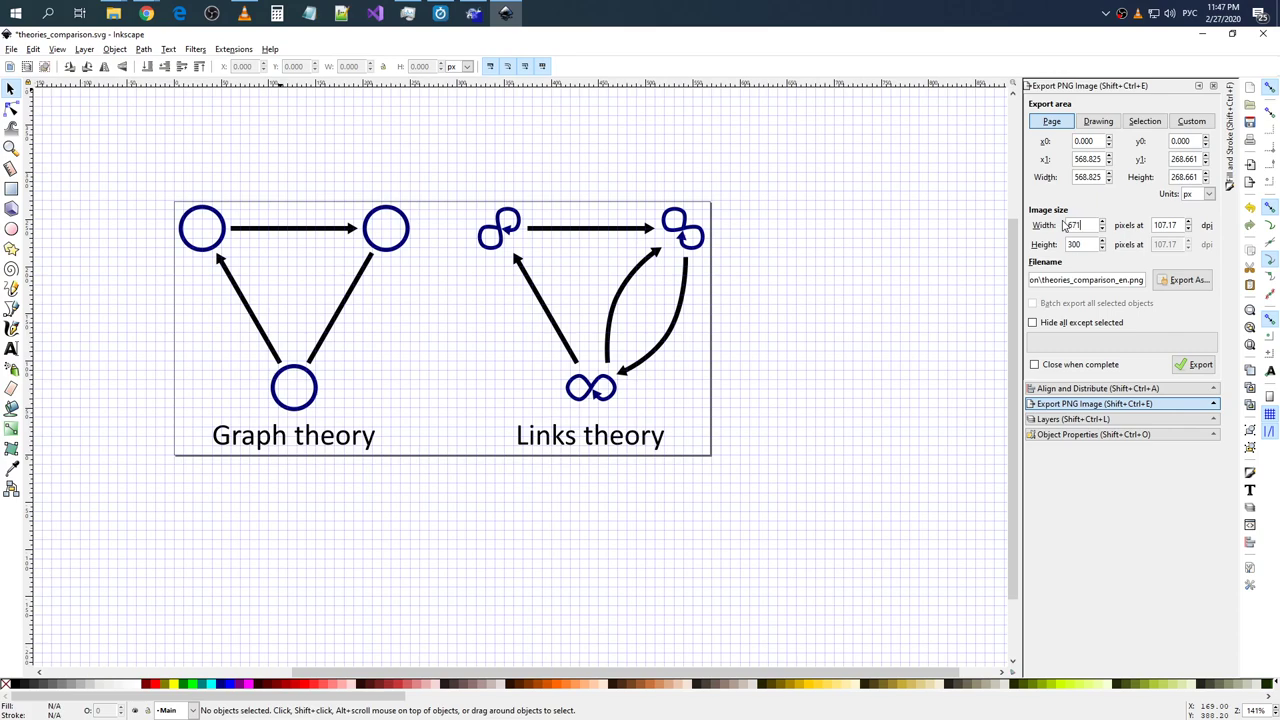
key("Return")
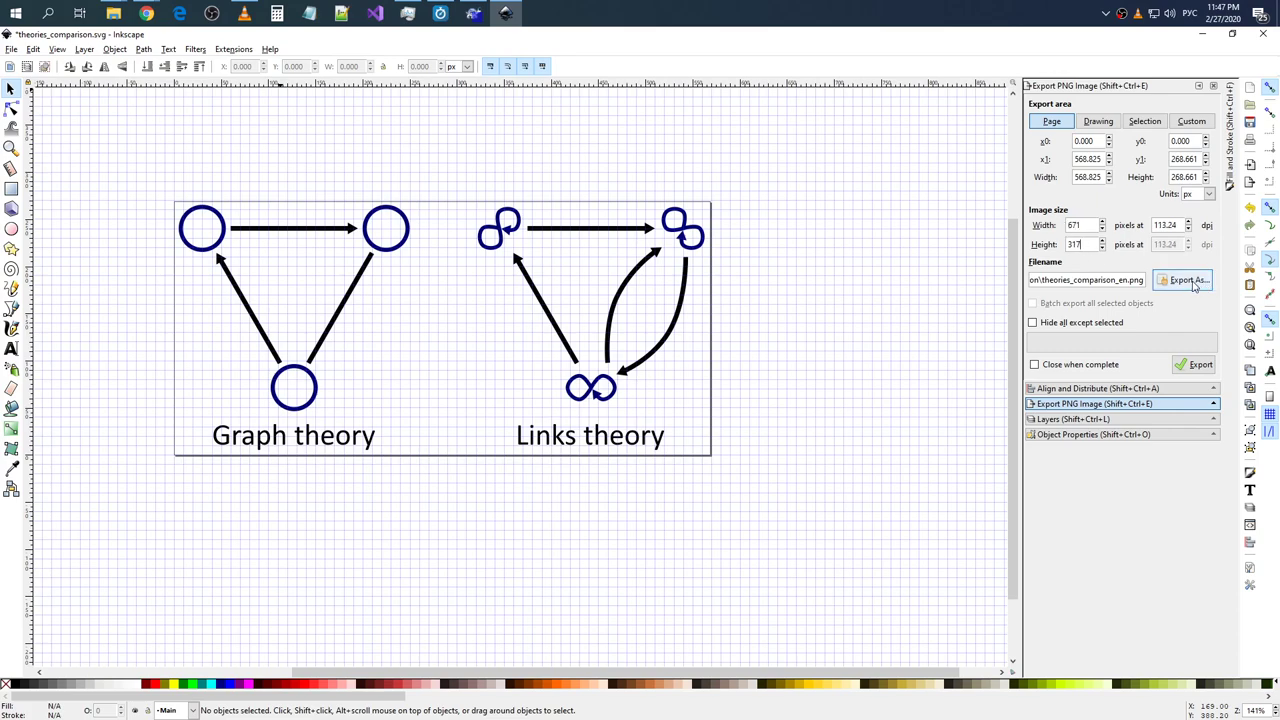
left_click(1186, 280)
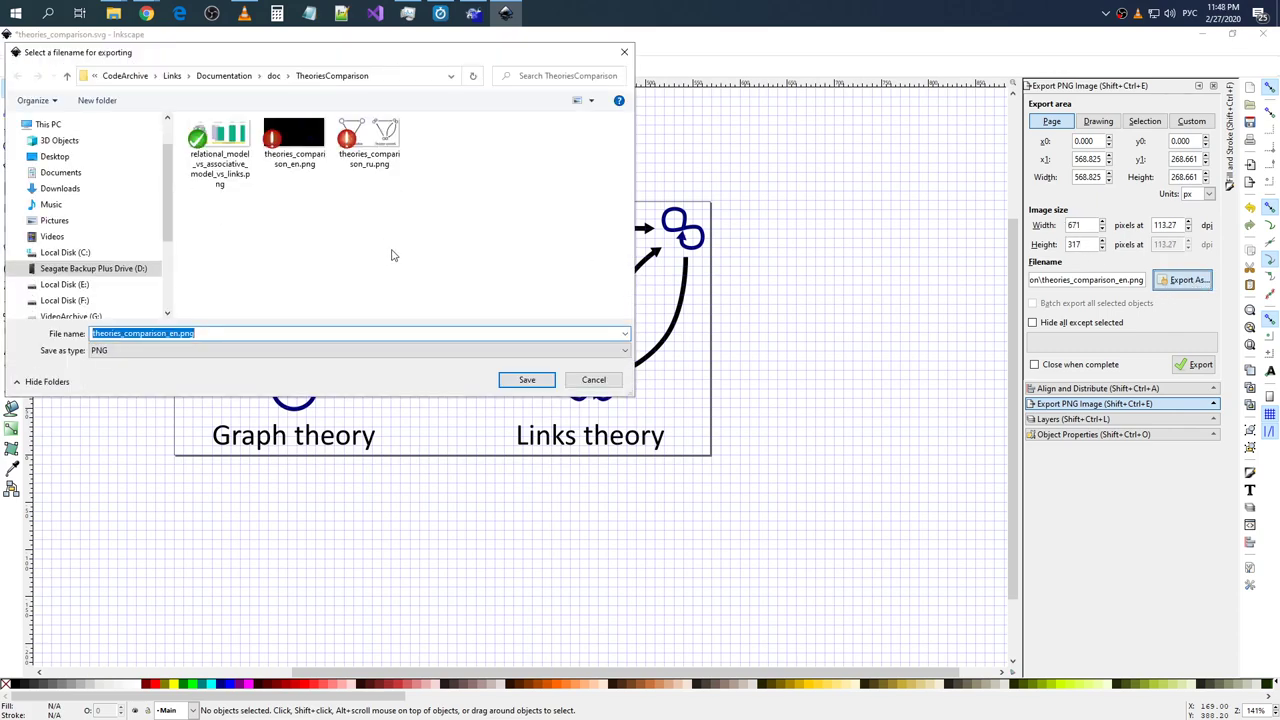
left_click(530, 381)
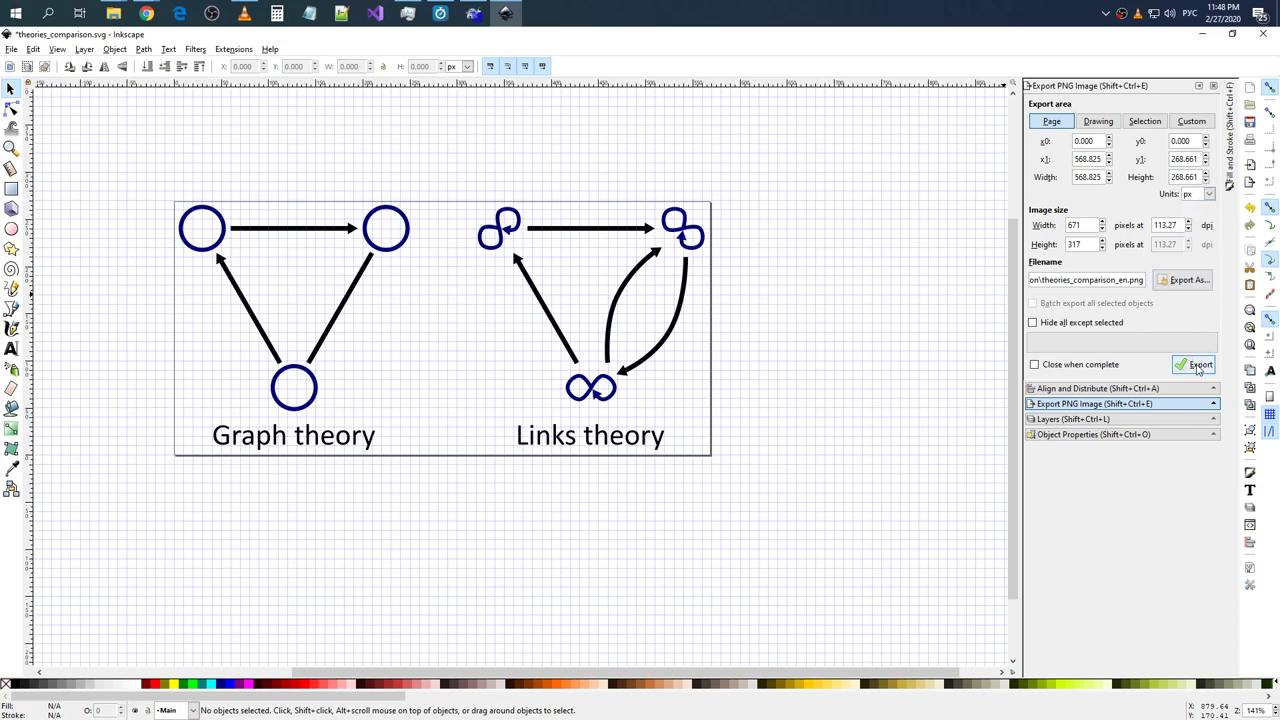
left_click(1198, 366)
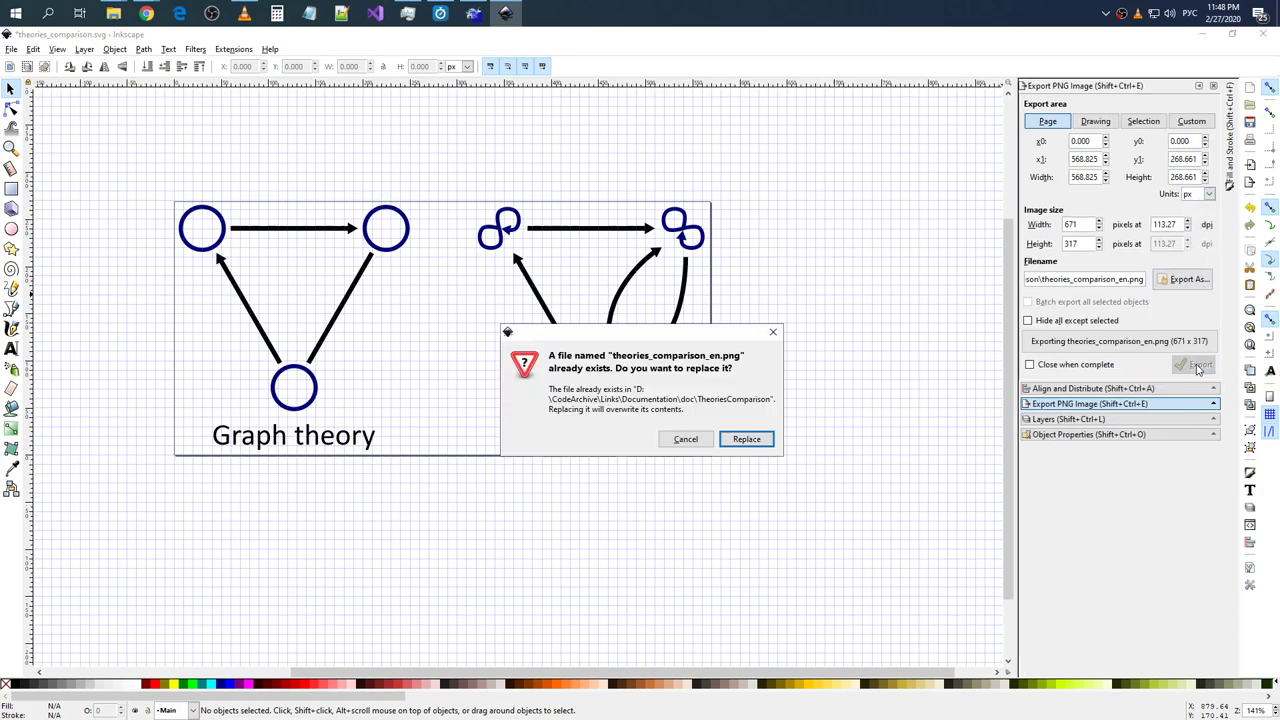
left_click(746, 439)
- Switch captions to the Russian layer and export theories_comparison_ru.png, replacing the old file
left_click(1178, 284)
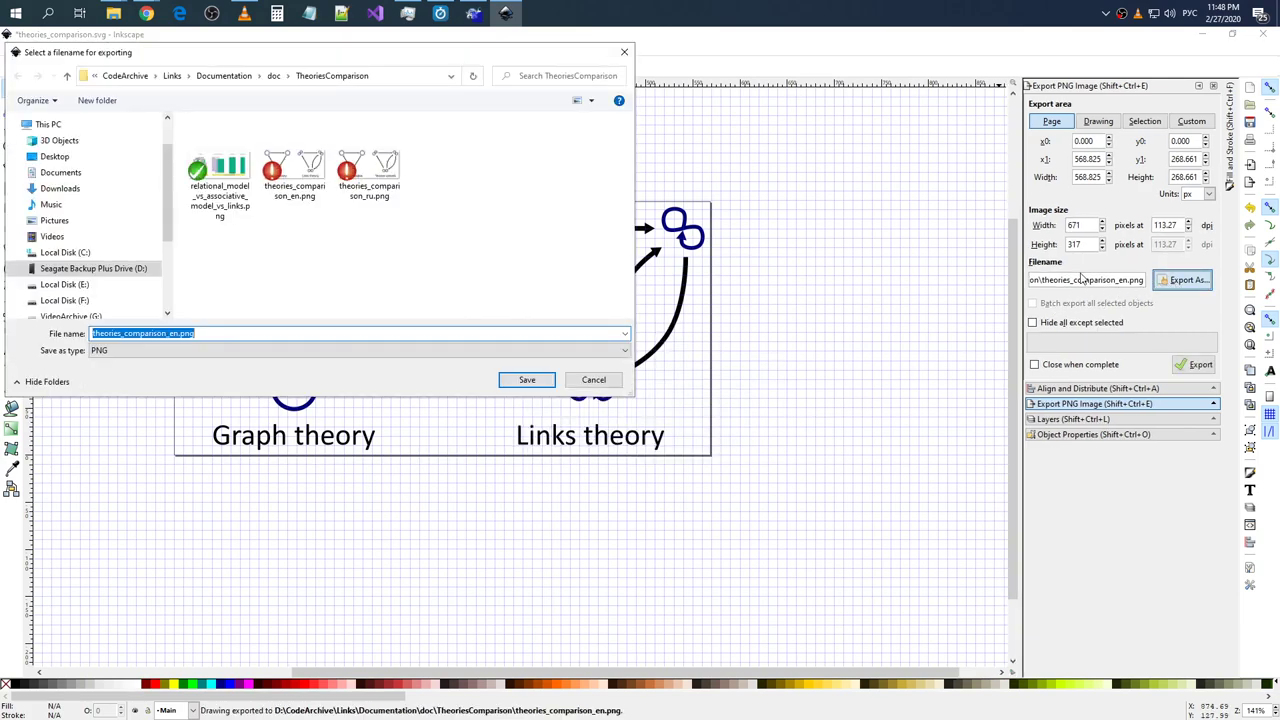
left_click(369, 162)
left_click(523, 377)
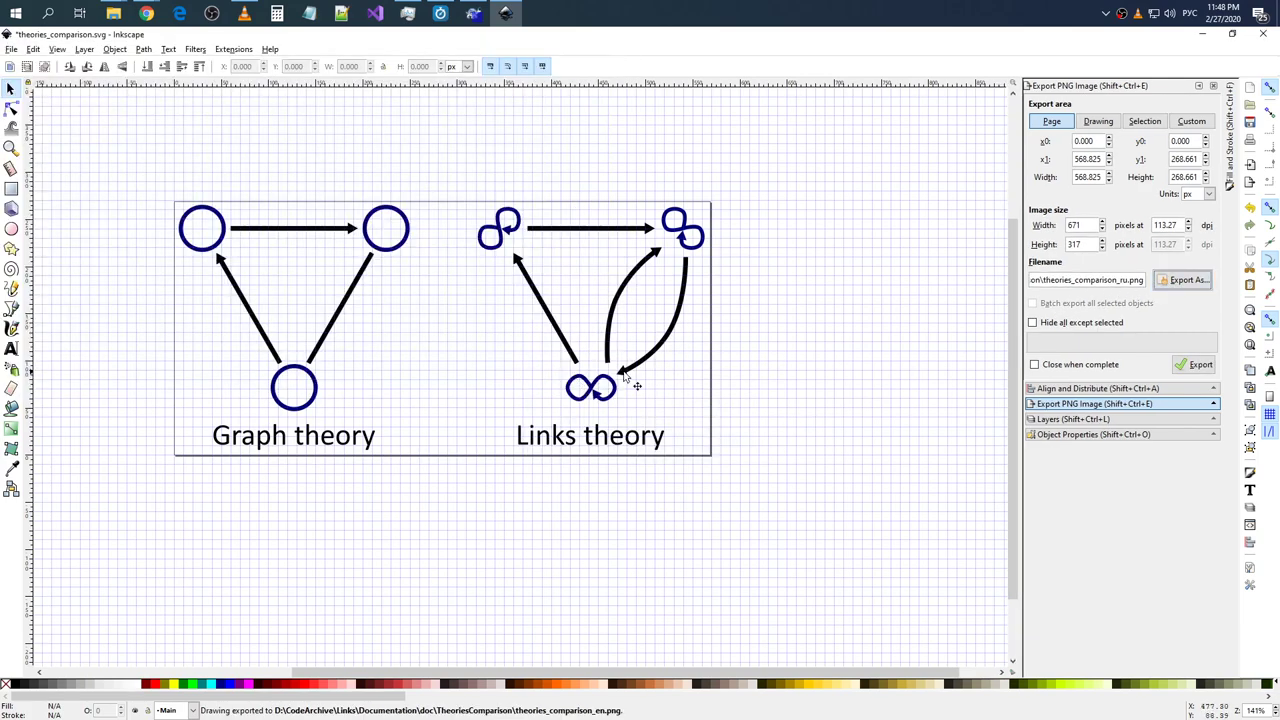
left_click(1095, 419)
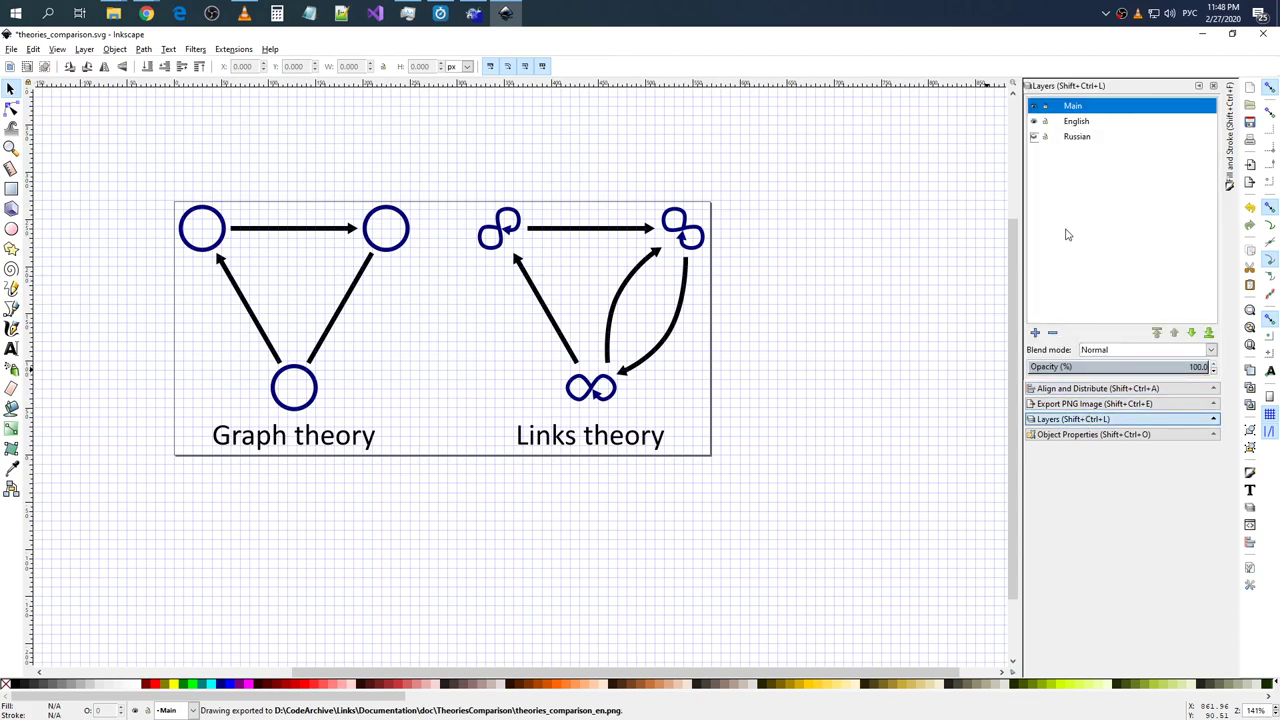
left_click(1034, 121)
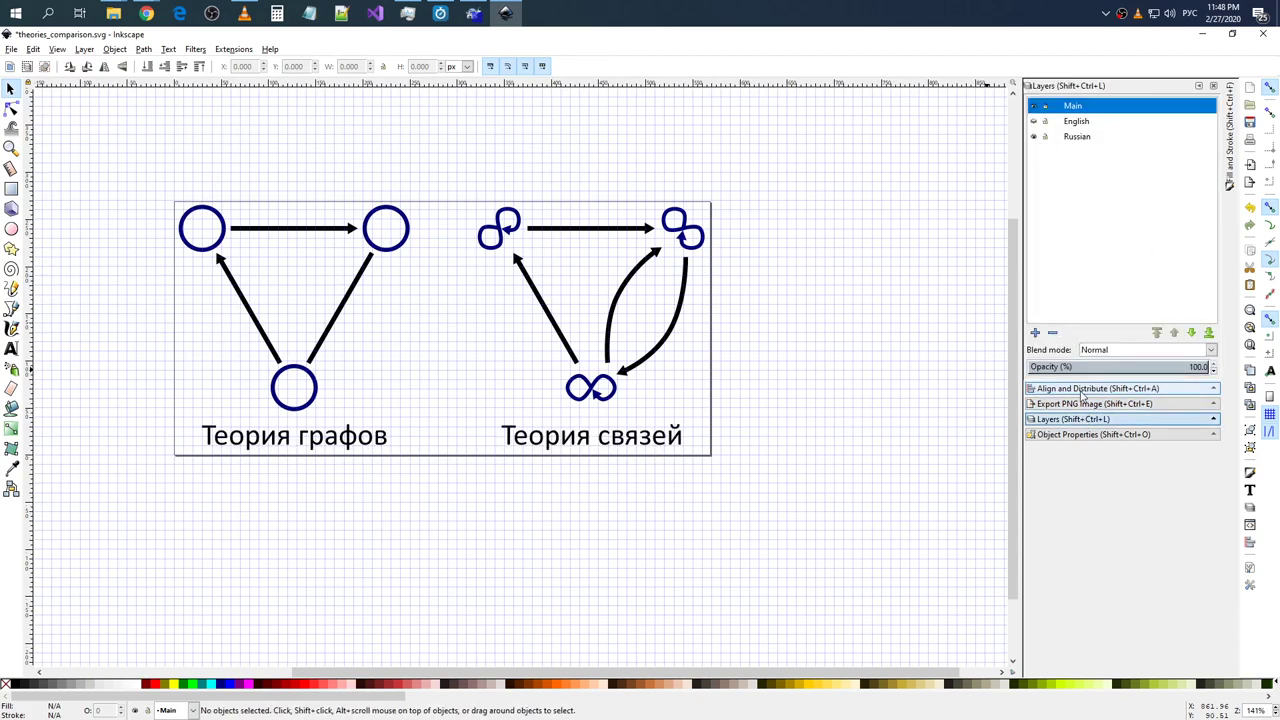
left_click(1095, 403)
left_click(1200, 366)
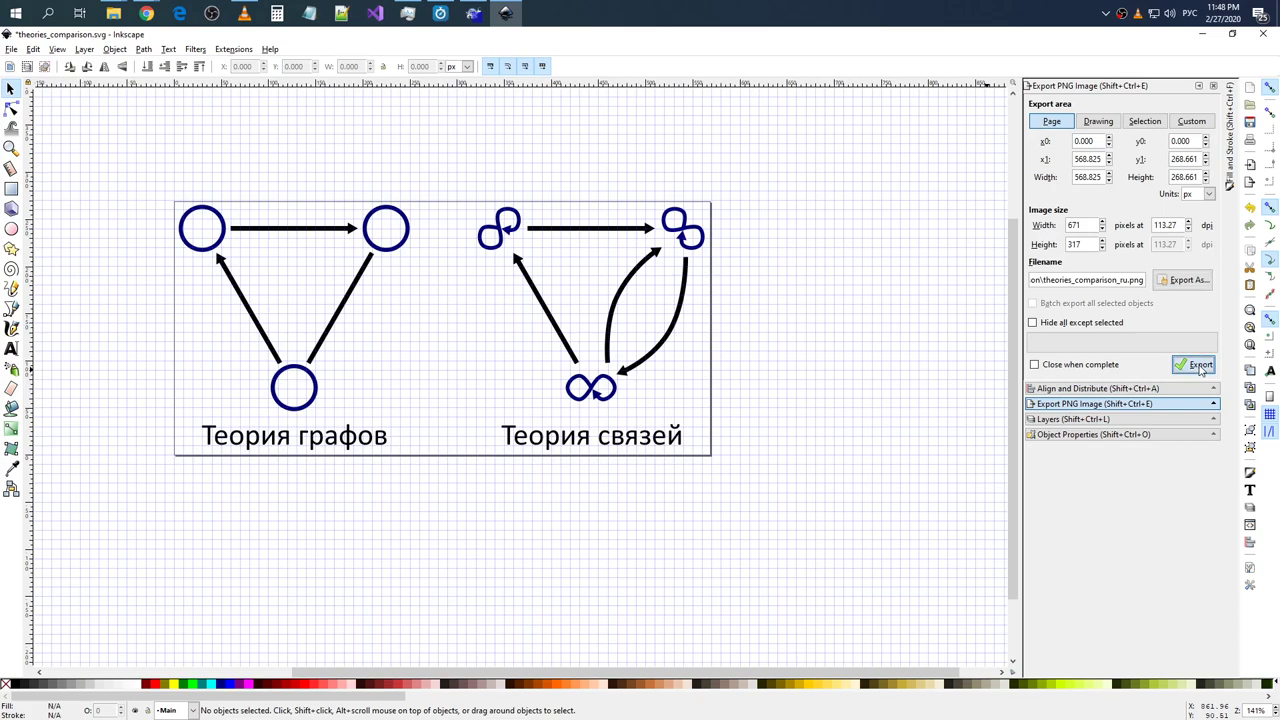
left_click(741, 441)
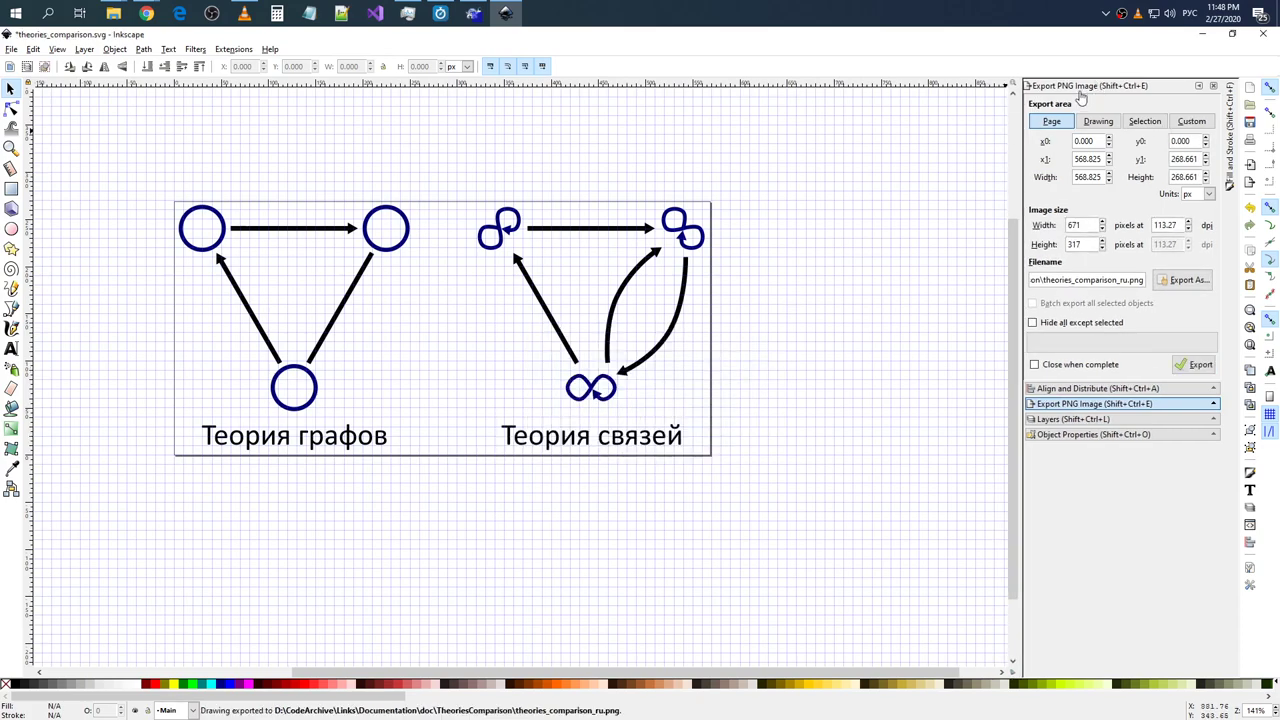
key("alt+Tab")
- Open theories_comparison_en.png, flip to the Russian version and back twice, then return to File Explorer
double_click(244, 251)
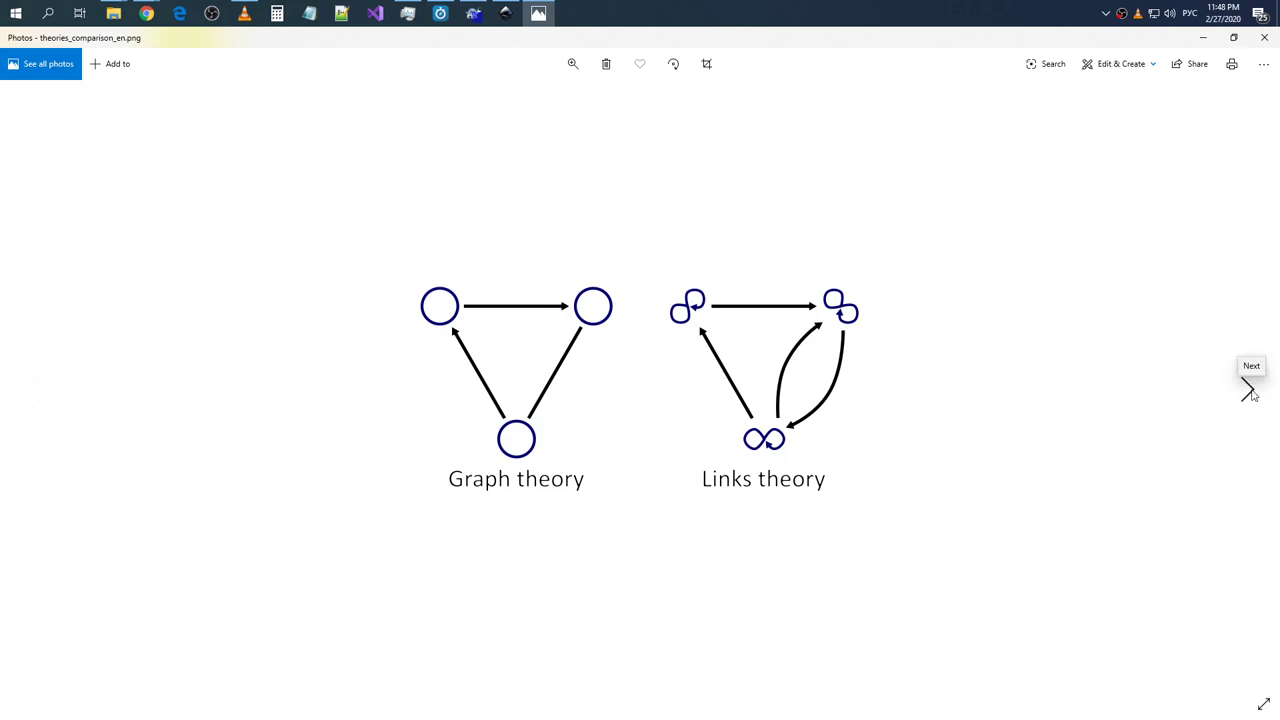
left_click(1250, 392)
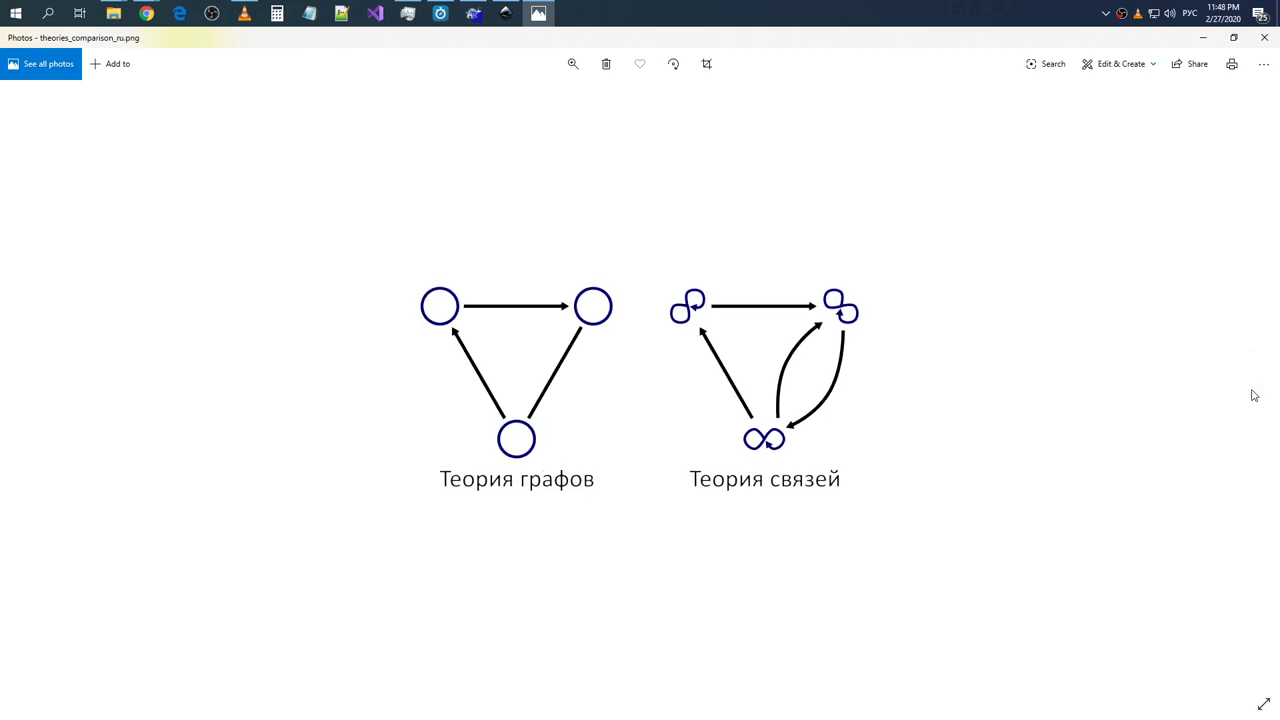
left_click(42, 378)
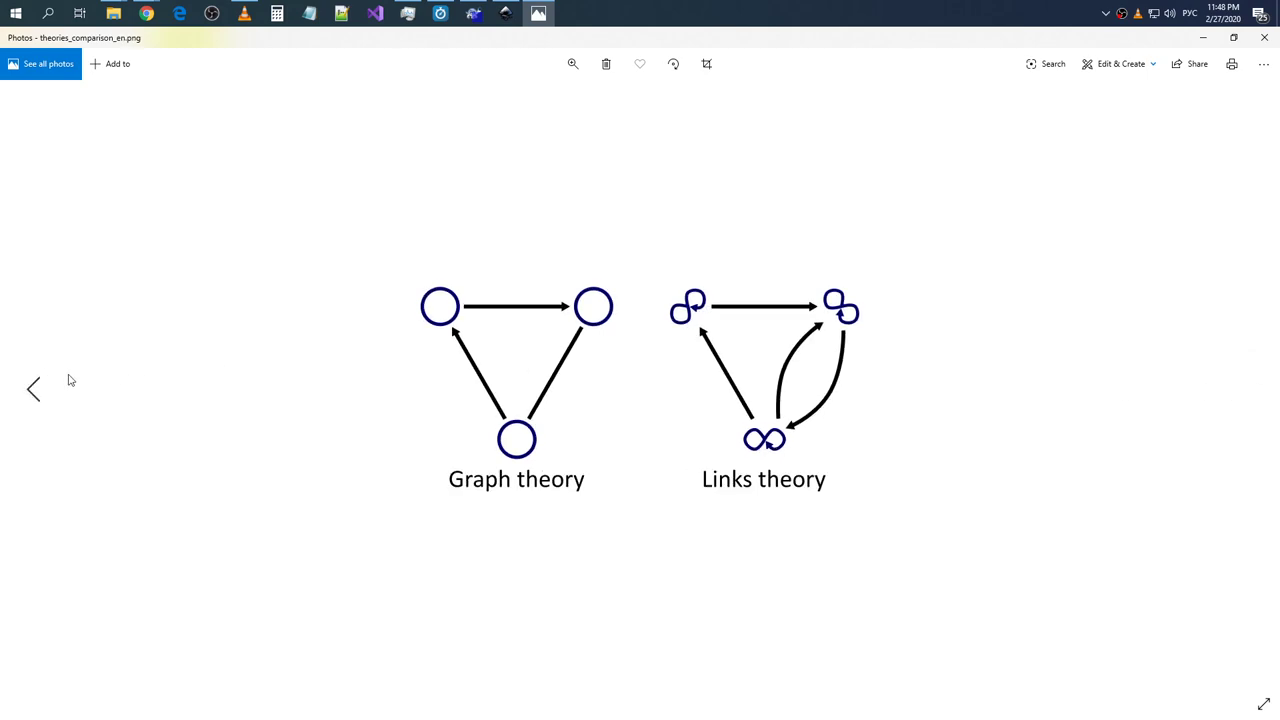
left_click(1245, 388)
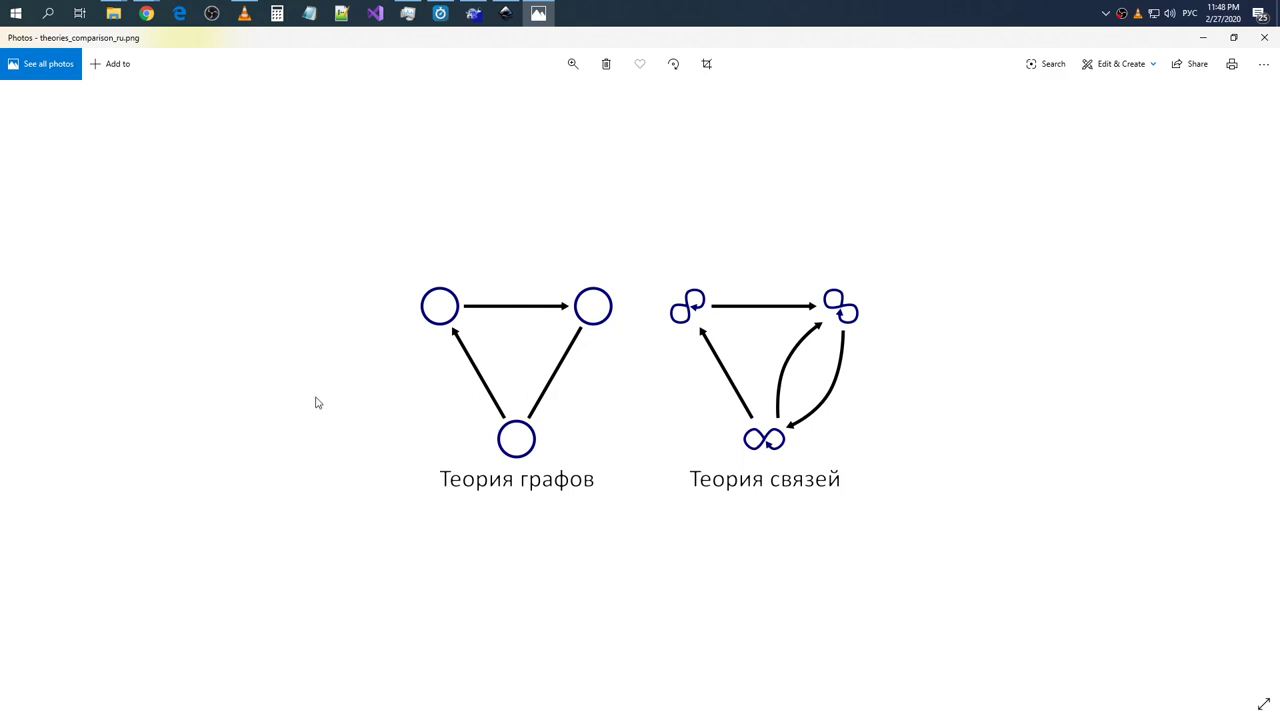
left_click(45, 390)
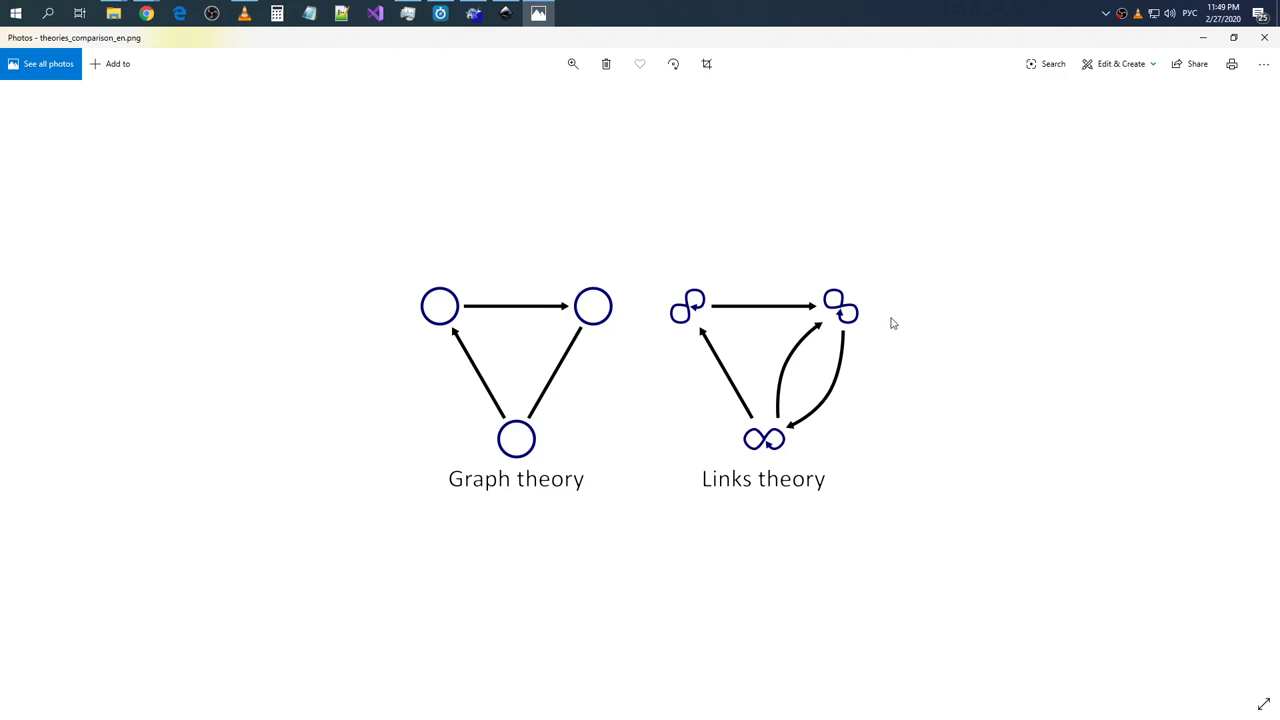
key("alt+Tab")
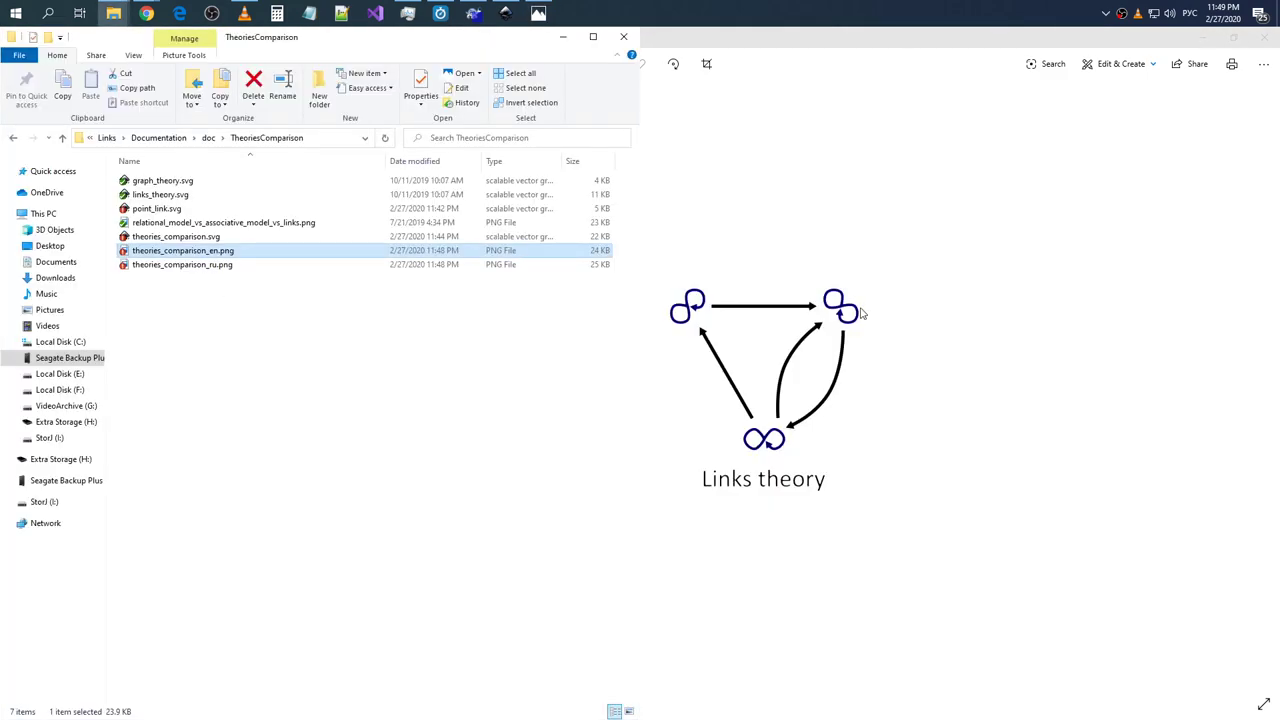
- Find the stale TortoiseGit commit window and cancel that commit
key("alt+Tab")
key("alt+Tab")
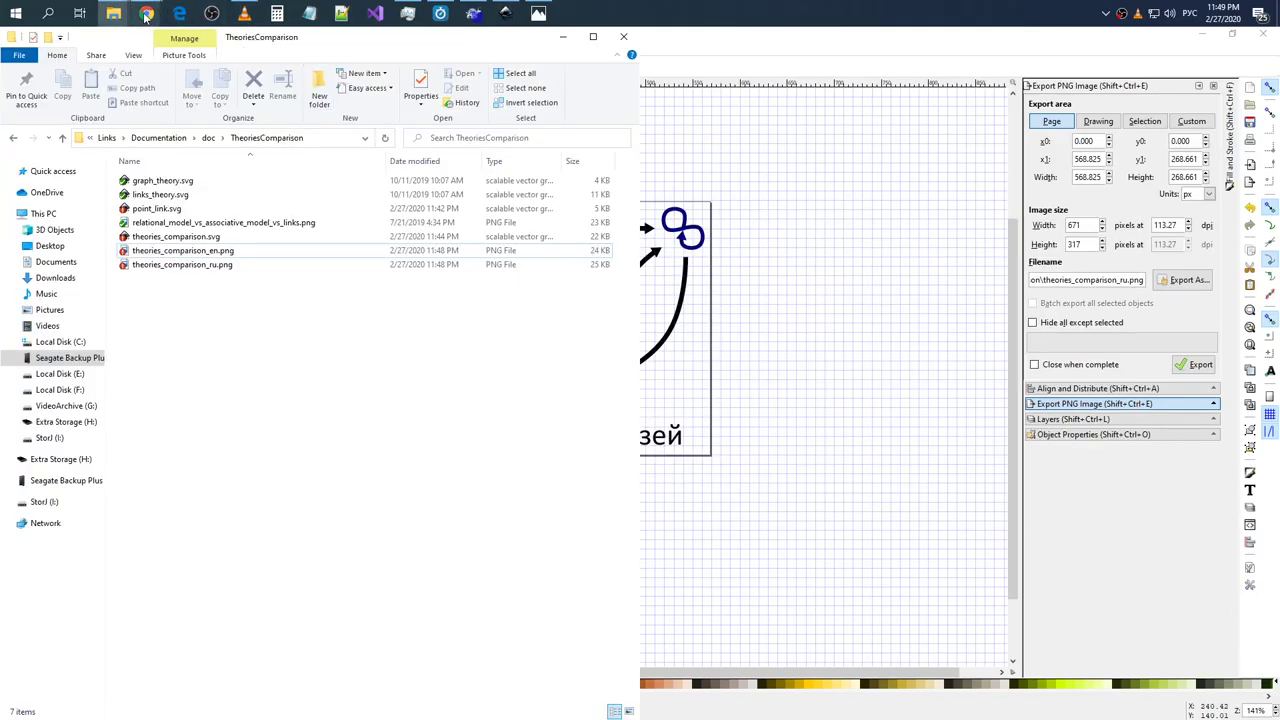
left_click(200, 88)
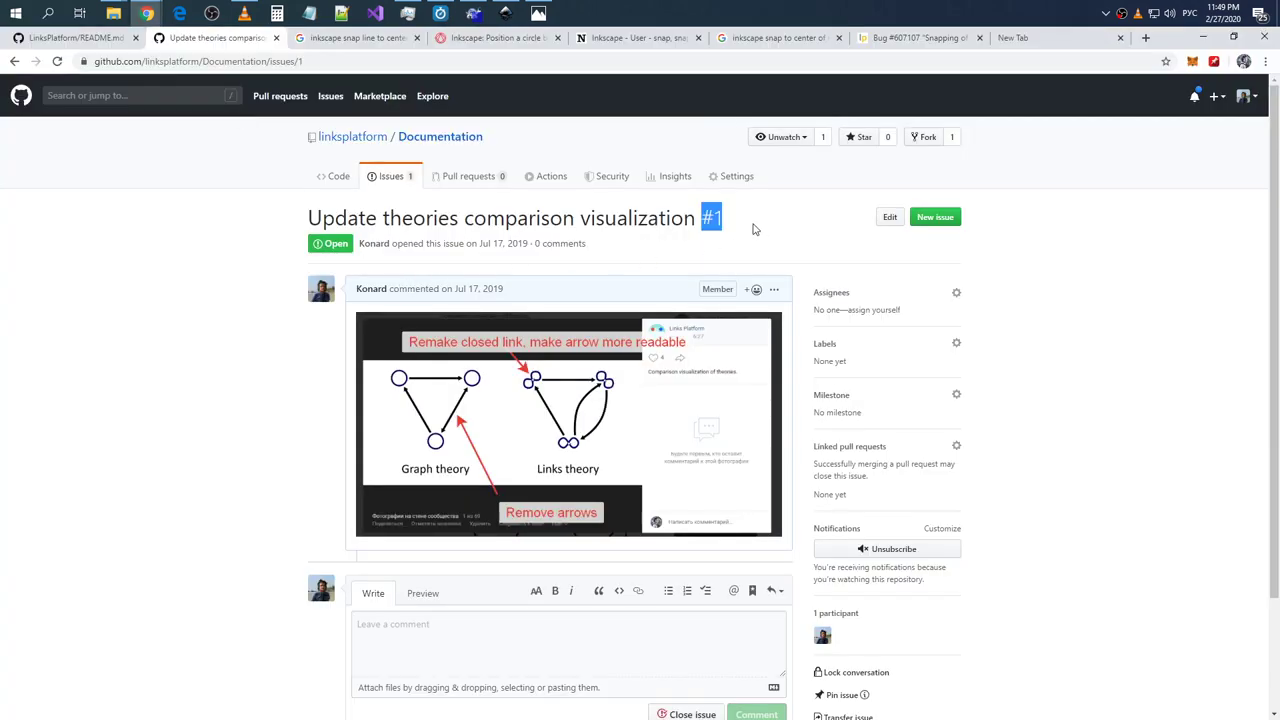
key("alt+Tab")
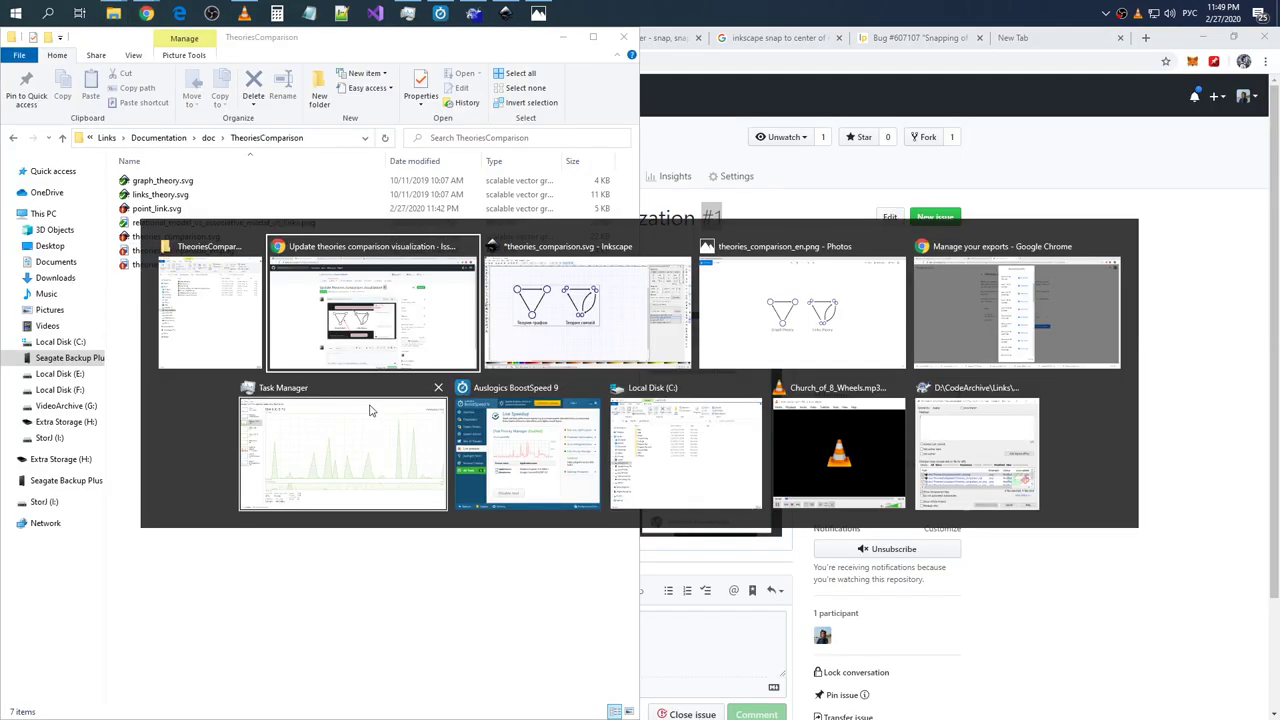
left_click(1021, 475)
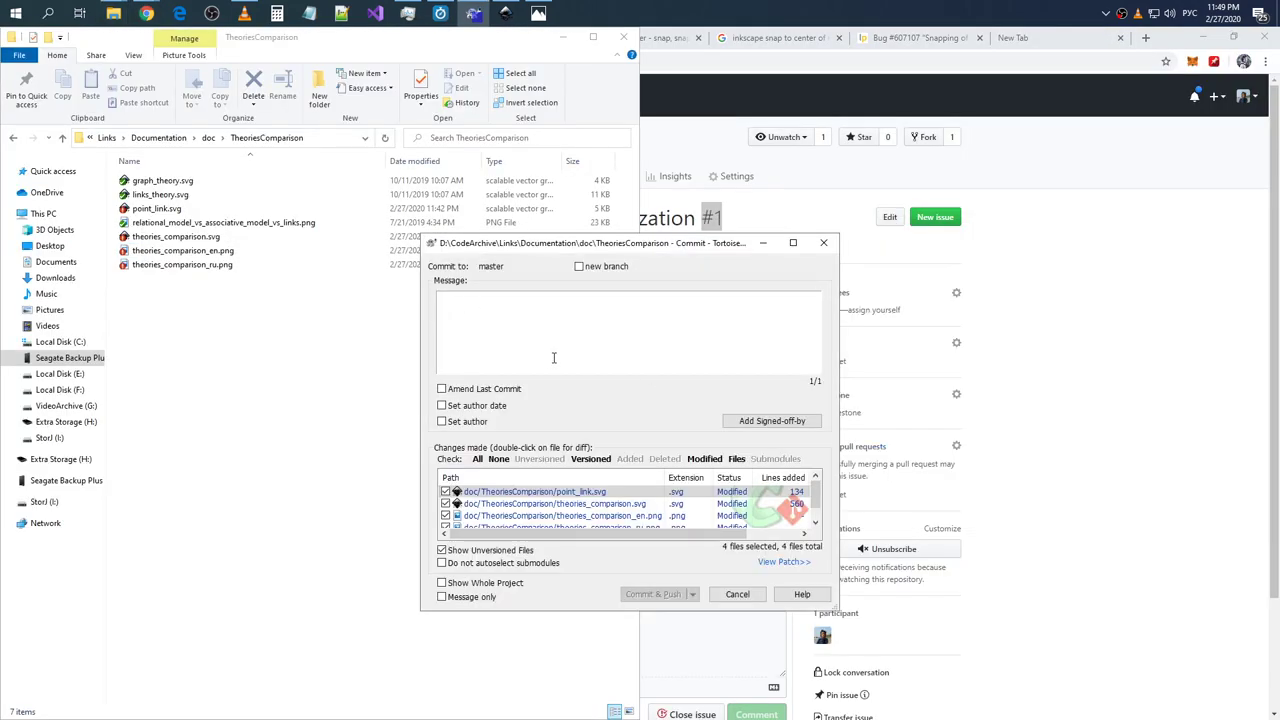
left_click(737, 594)
left_click(671, 441)
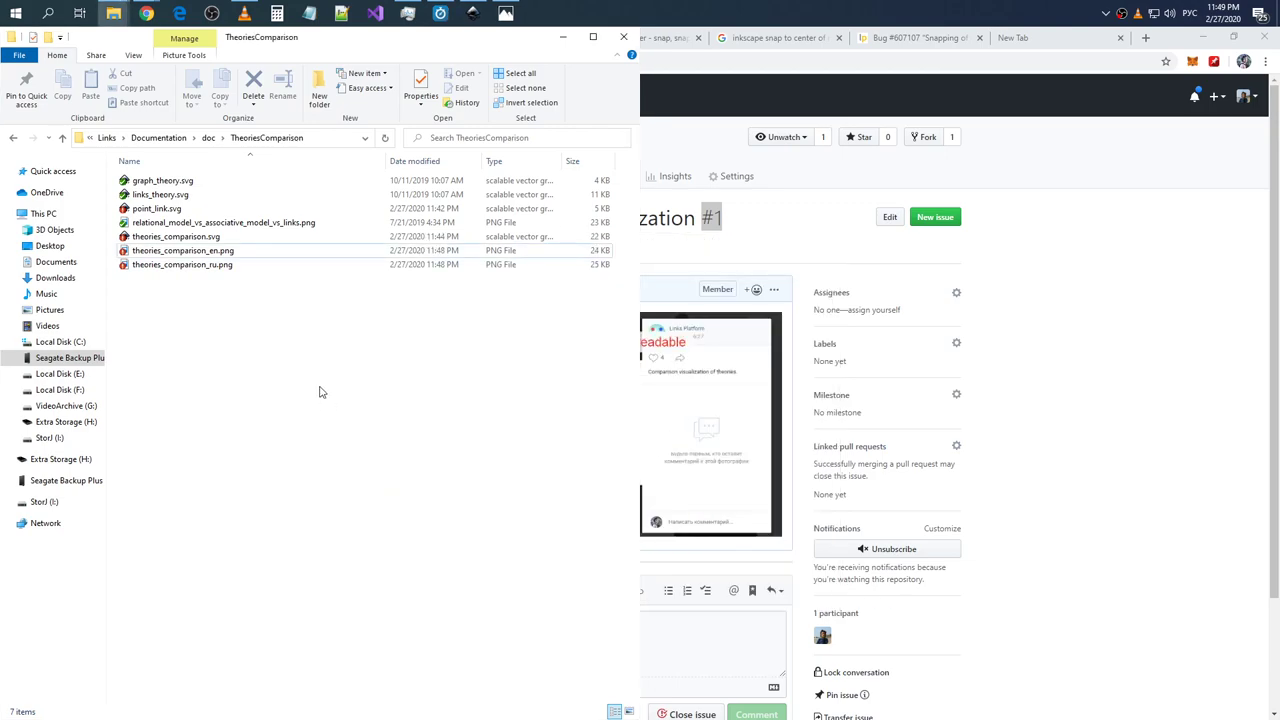
- Commit the four changed files with message 'Closes #1.' and push master to origin
right_click(307, 381)
left_click(365, 600)
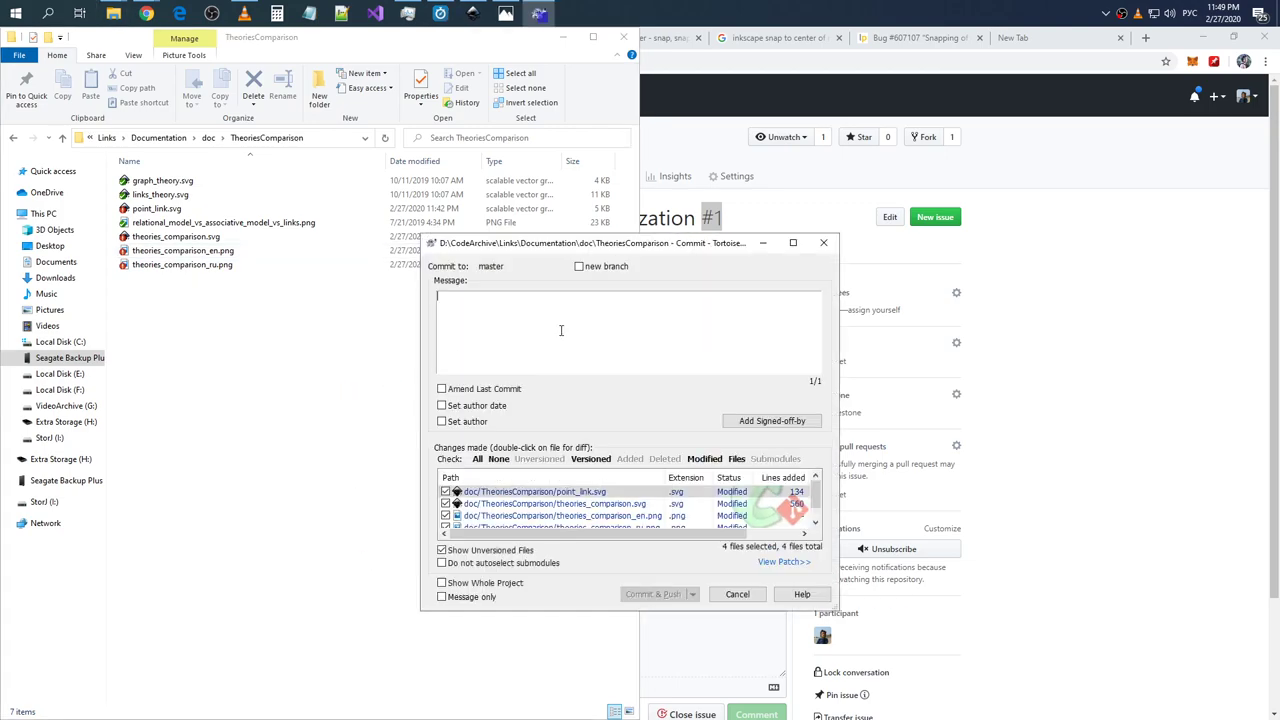
type("Ca")
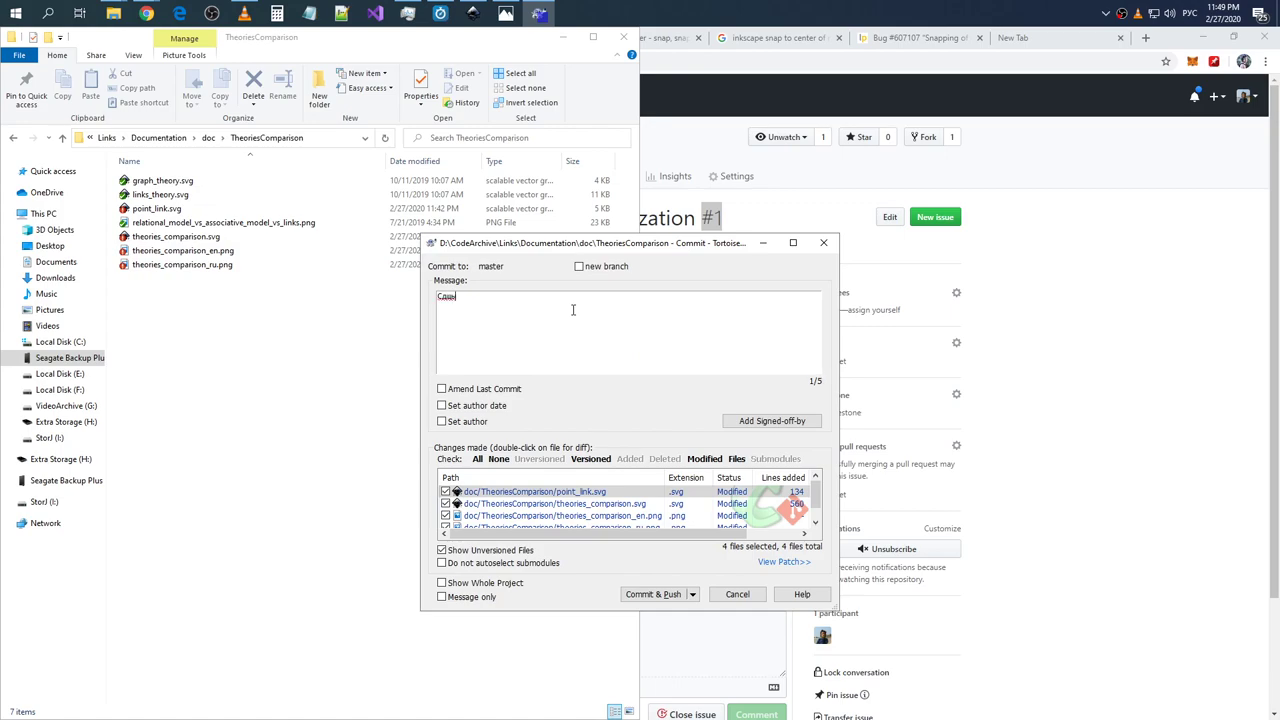
key("BackSpace")
key("alt+shift")
type("loses #1.")
left_click(655, 594)
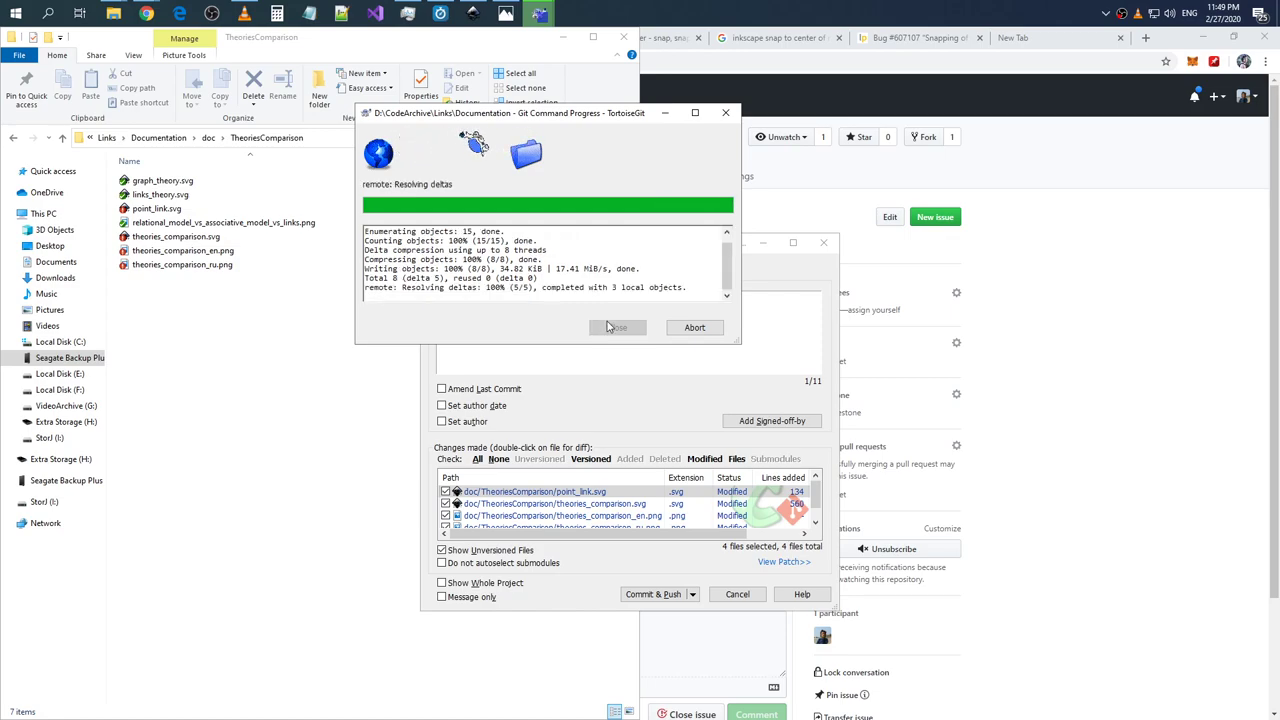
left_click(614, 329)
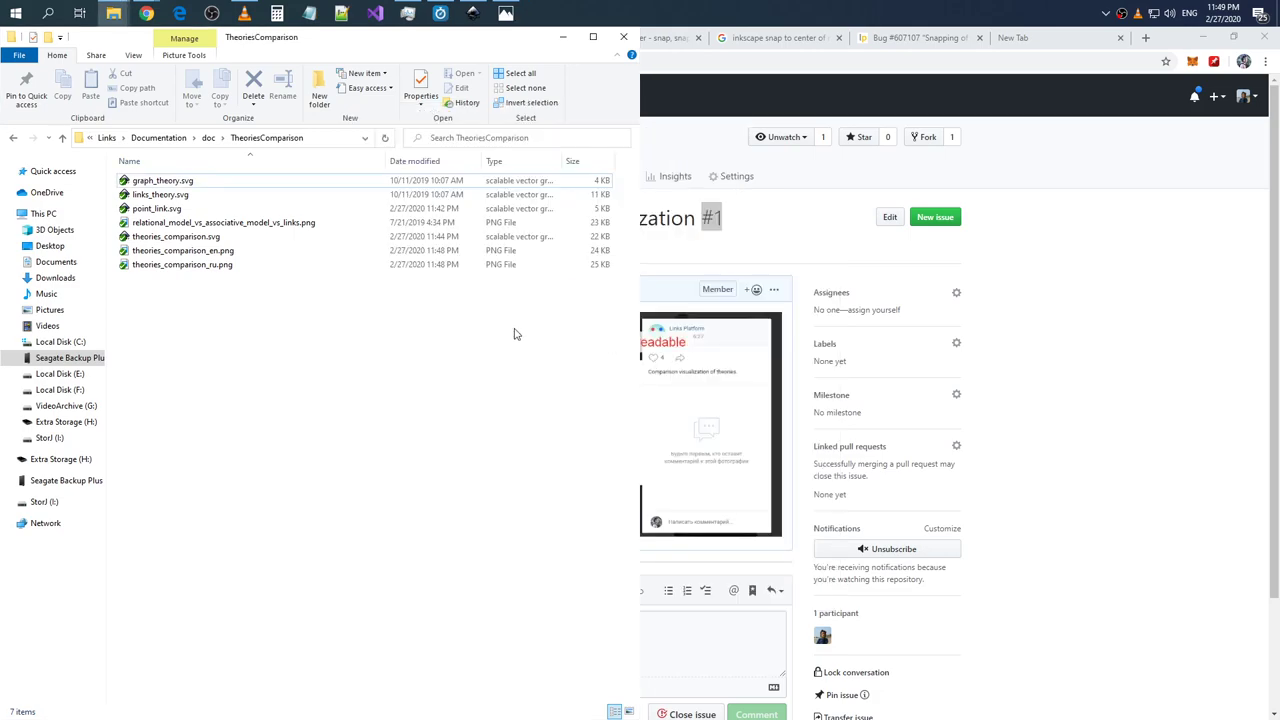
- Reload issue #1 to confirm it is closed, and reload the LinksPlatform README for the new diagram
left_click(848, 242)
key("F5")
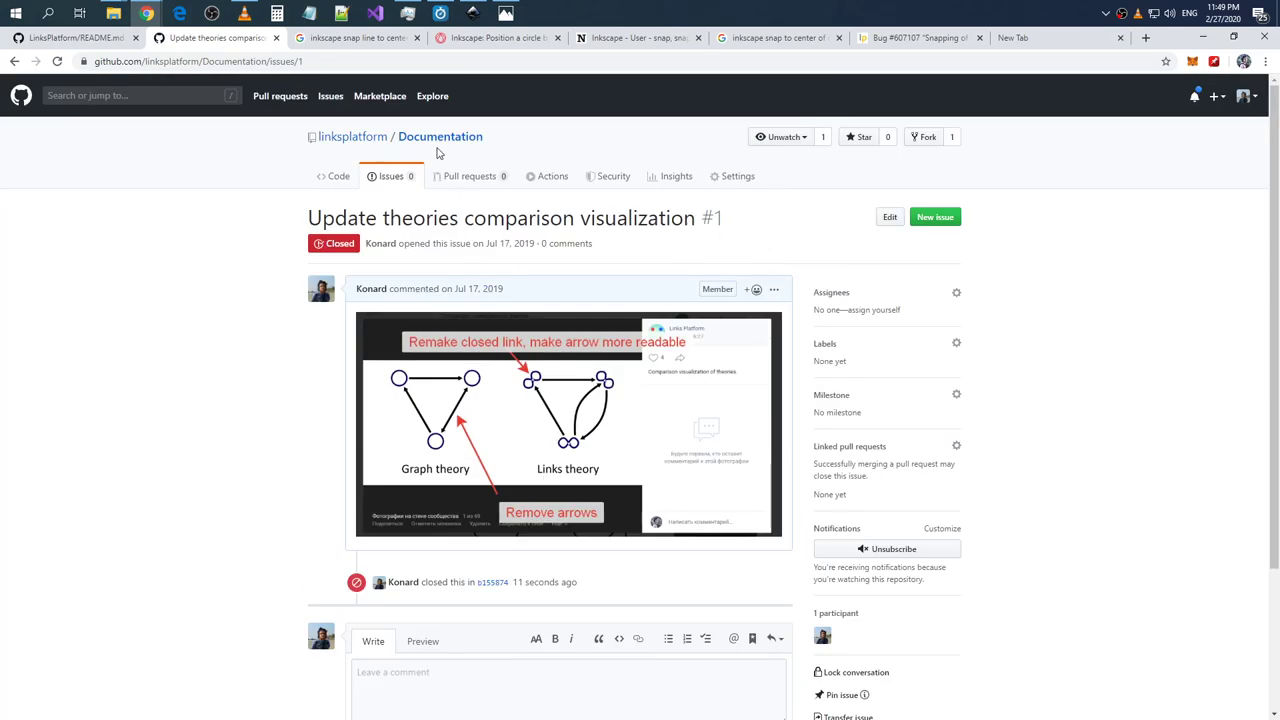
left_click(441, 140)
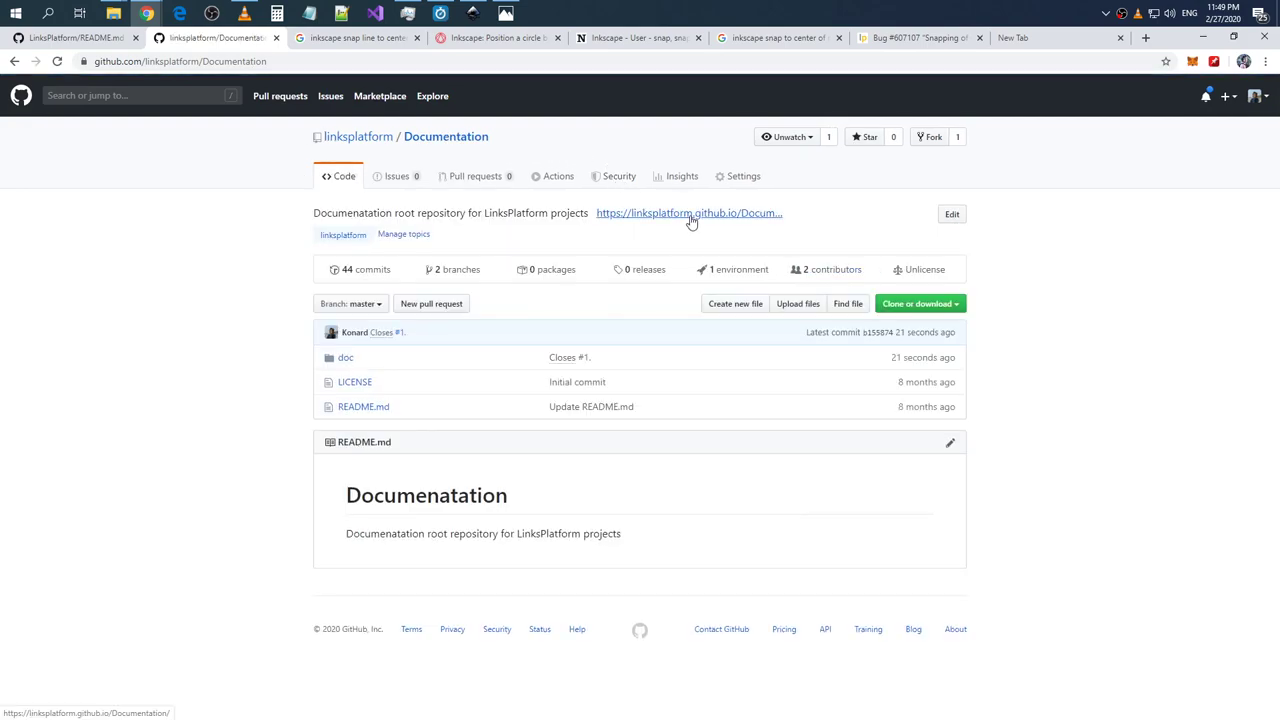
left_click(82, 40)
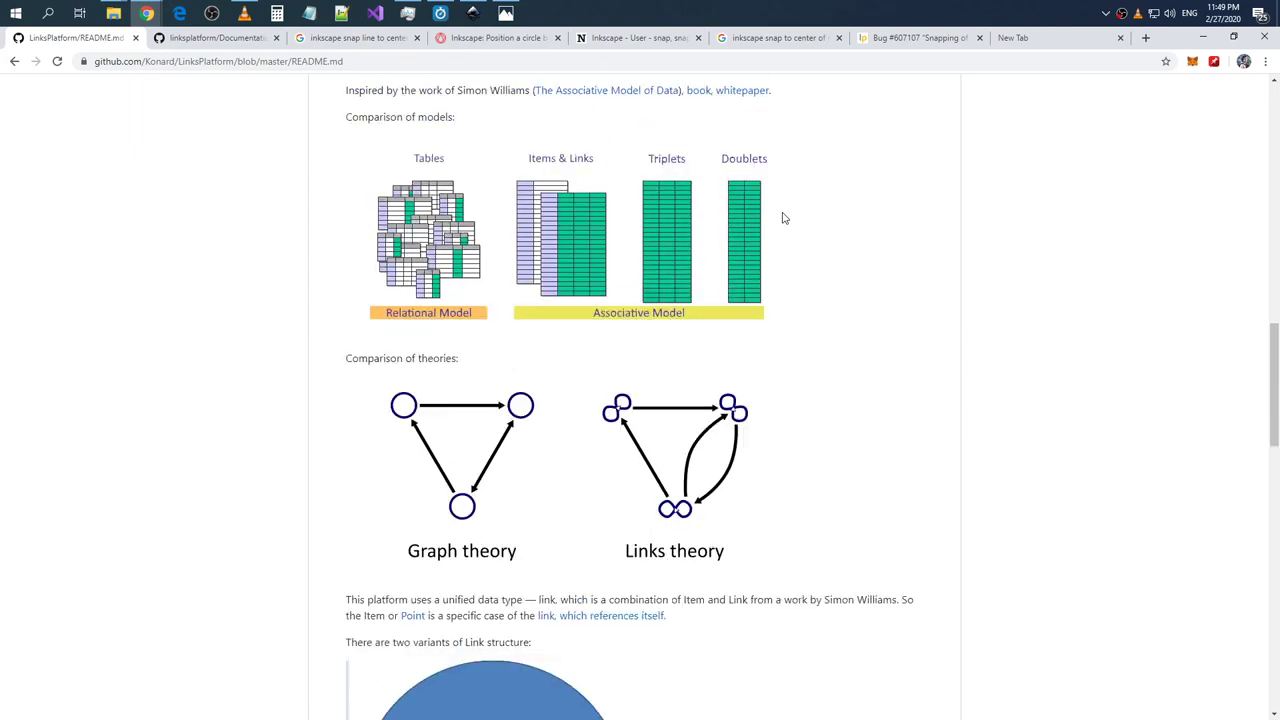
key("F5")
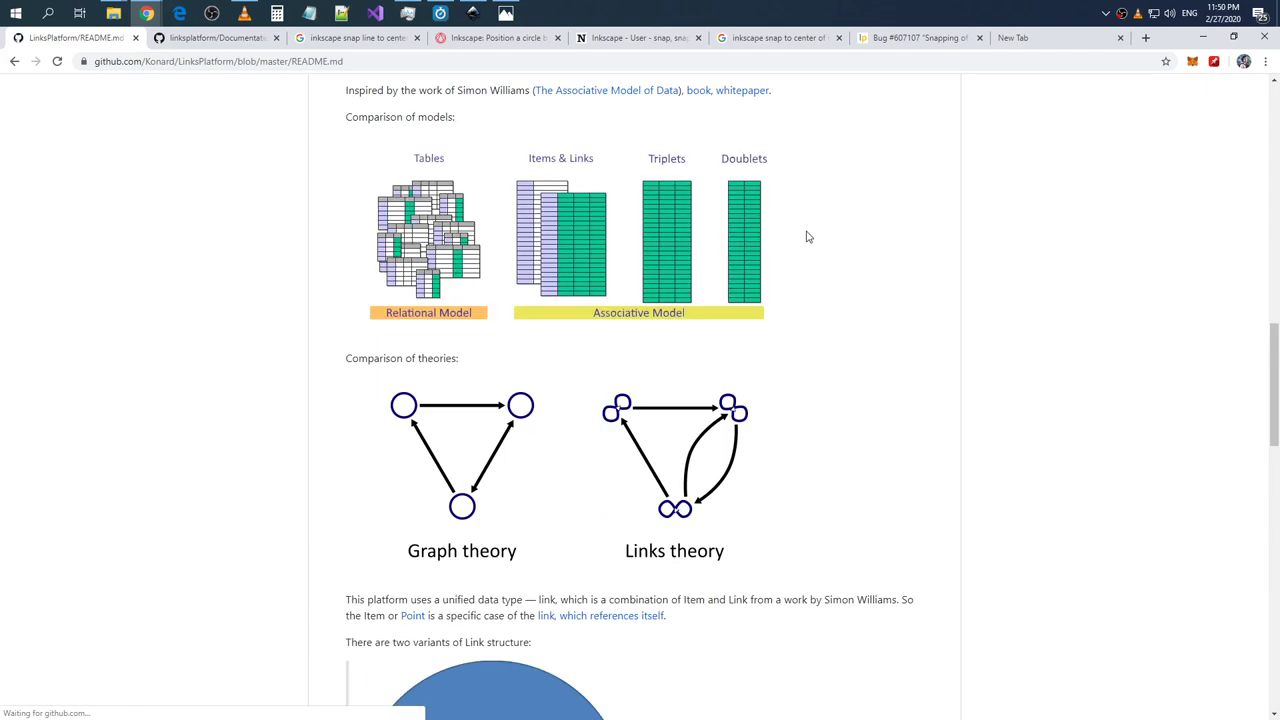
- View the theories diagram image in its own tab, then reload the Documentation repository page
right_click(679, 453)
left_click(591, 451)
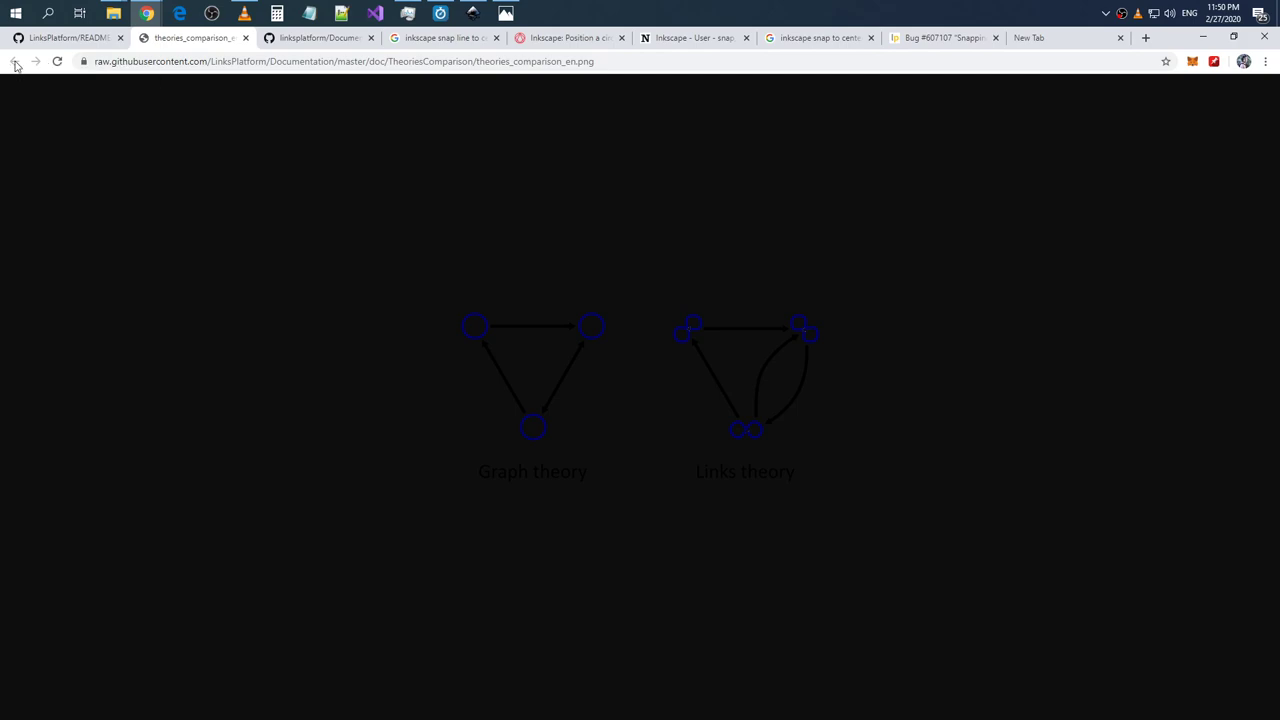
left_click(245, 38)
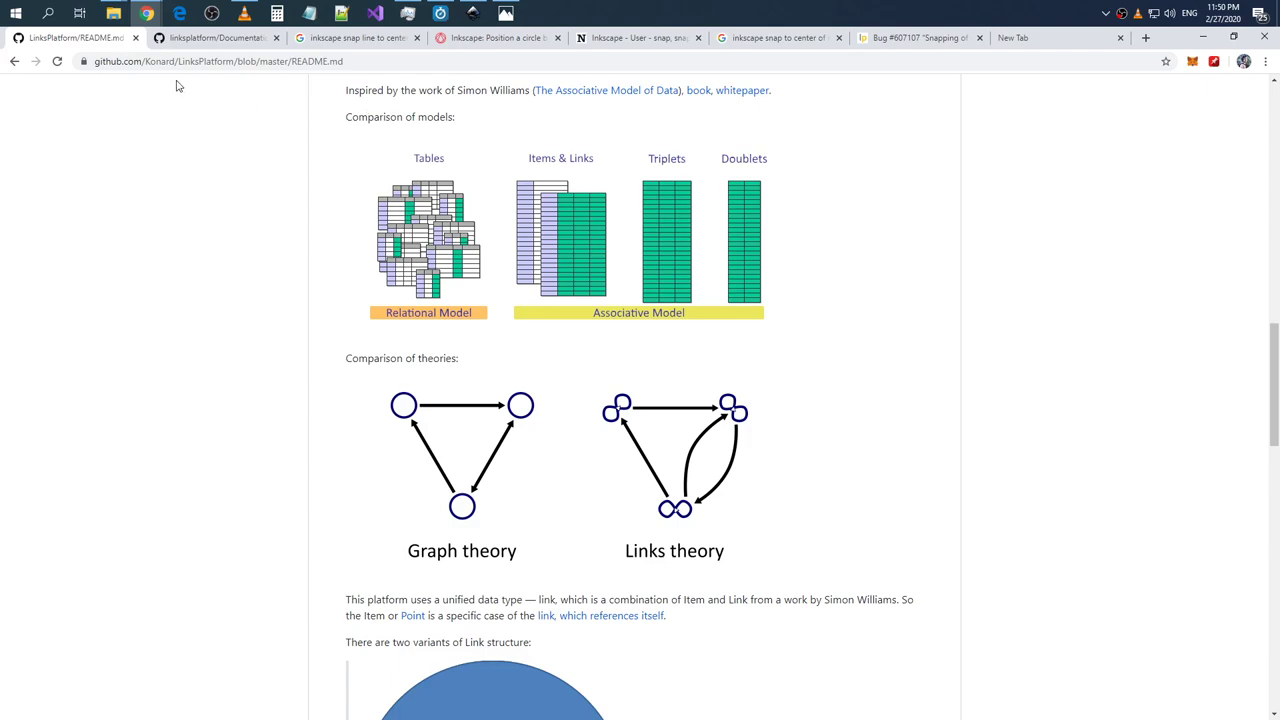
left_click(570, 428)
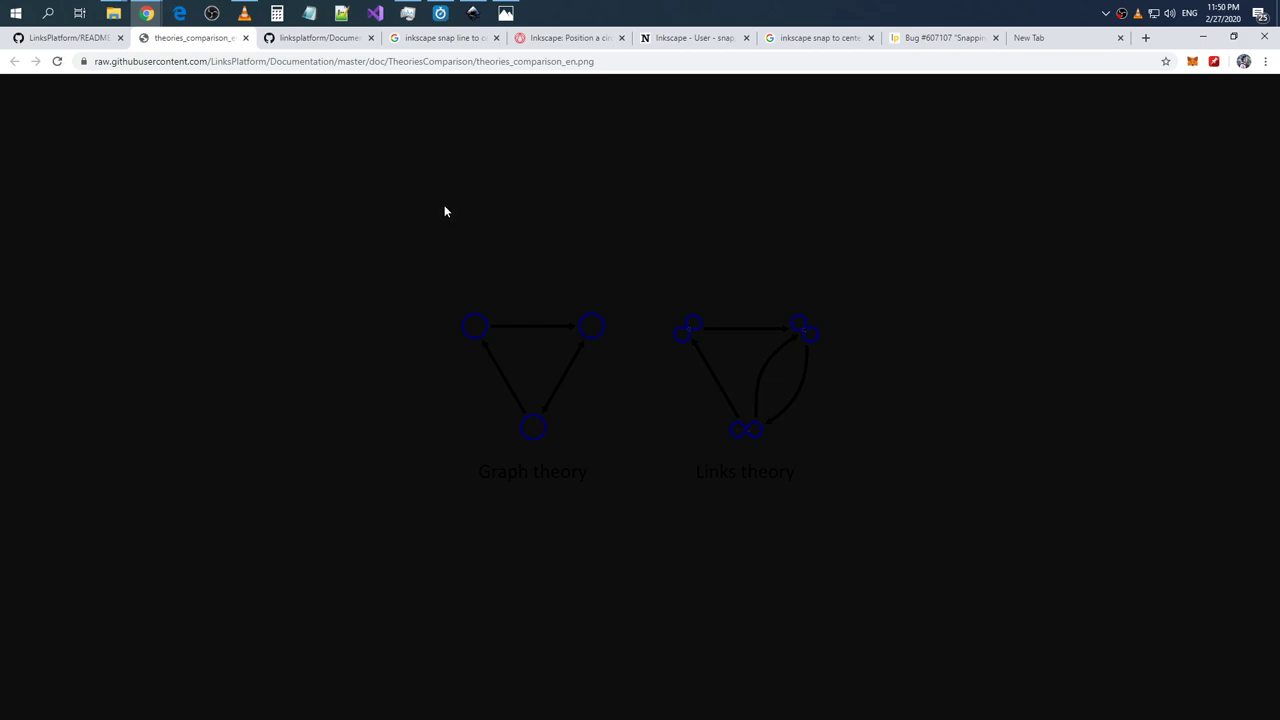
left_click(245, 38)
scroll(526, 294, "up", 10)
scroll(528, 292, "up", 5)
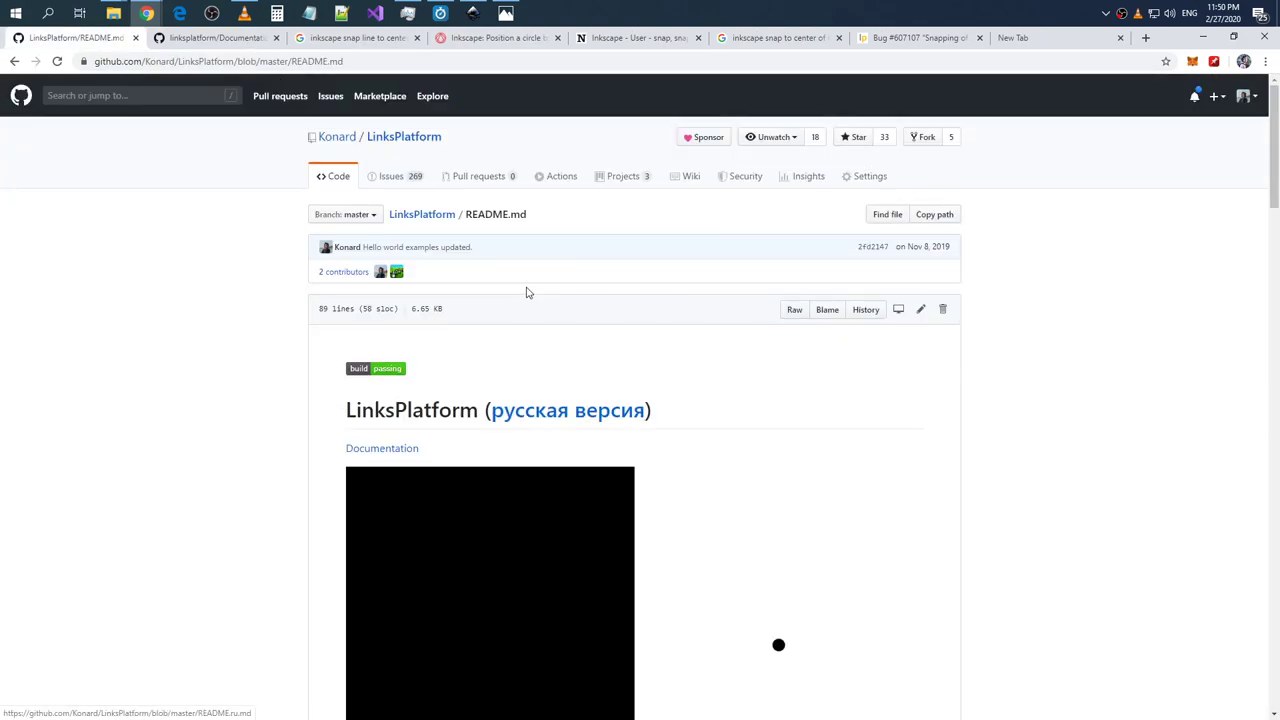
left_click(225, 45)
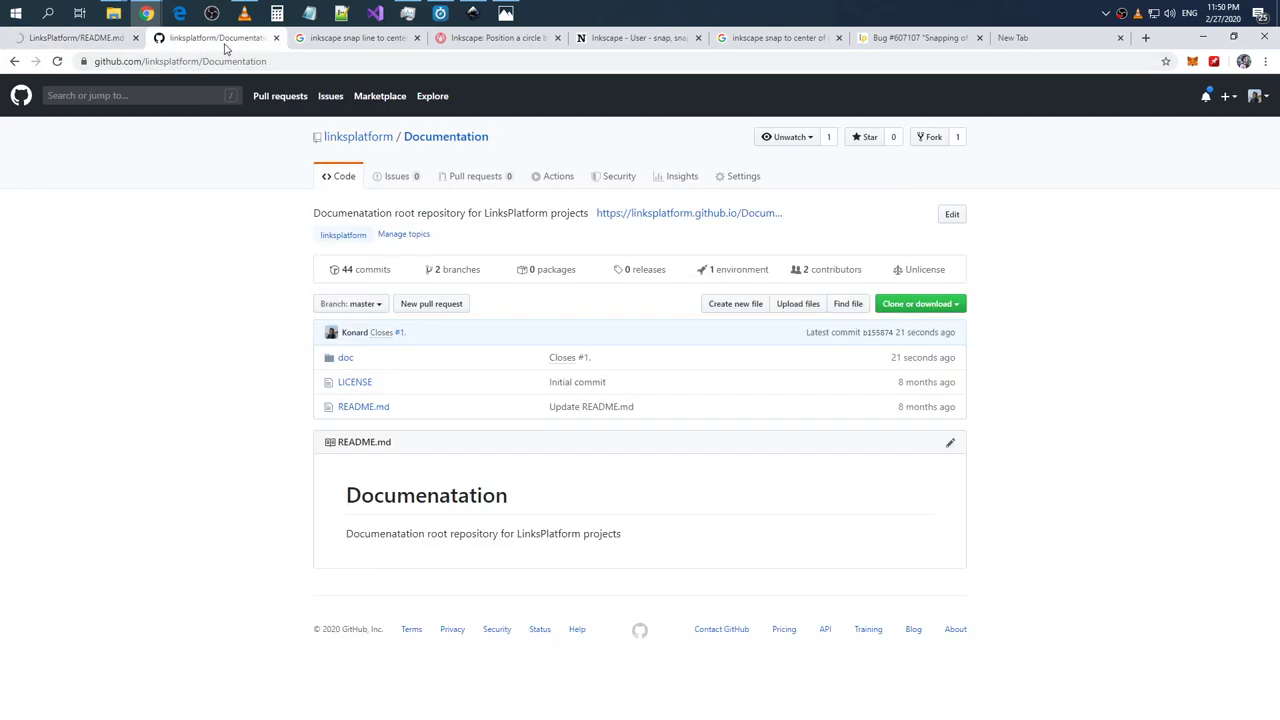
key("F5")
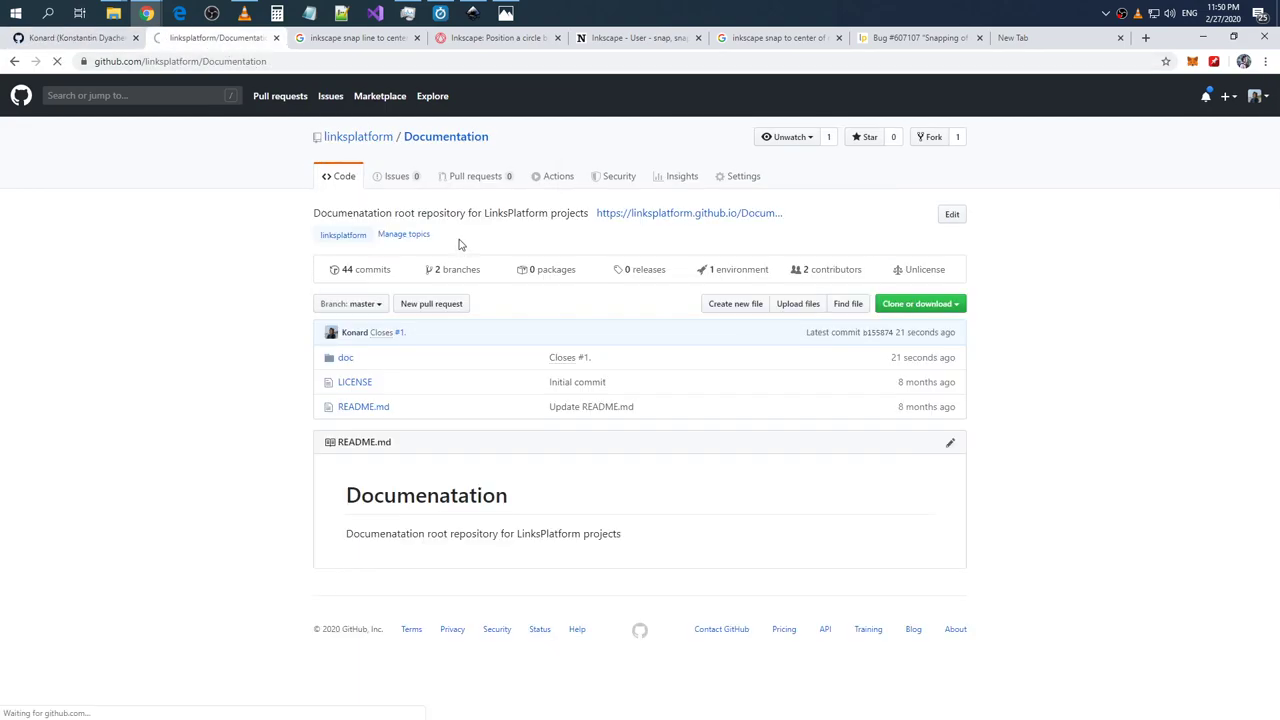
- Browse doc/TheoriesComparison to theories_comparison_en.png and view its raw image address
left_click(346, 358)
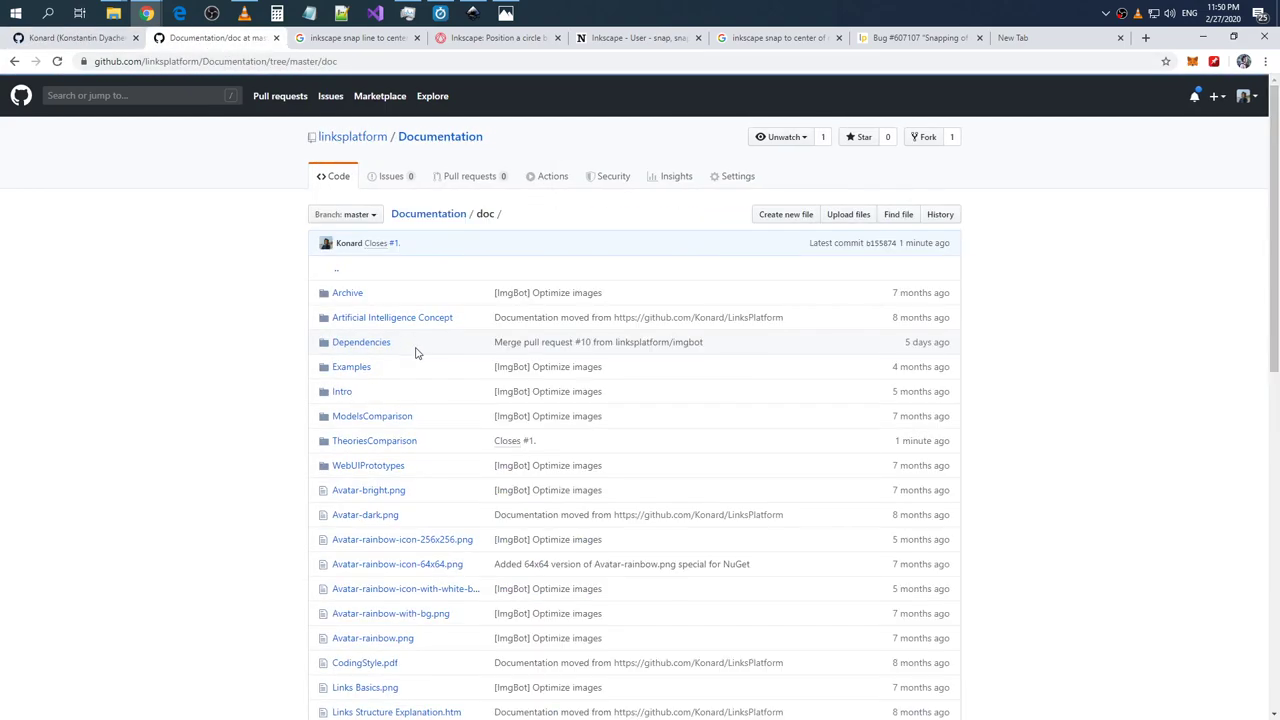
left_click(391, 441)
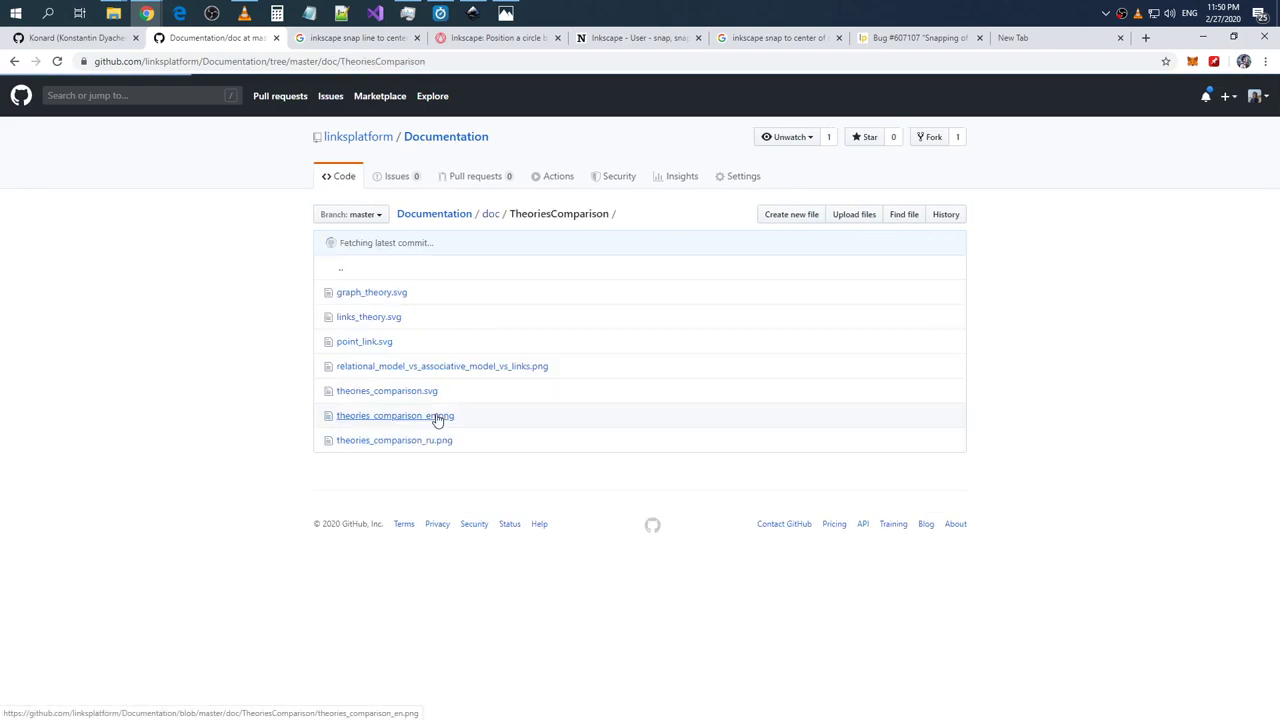
left_click(436, 420)
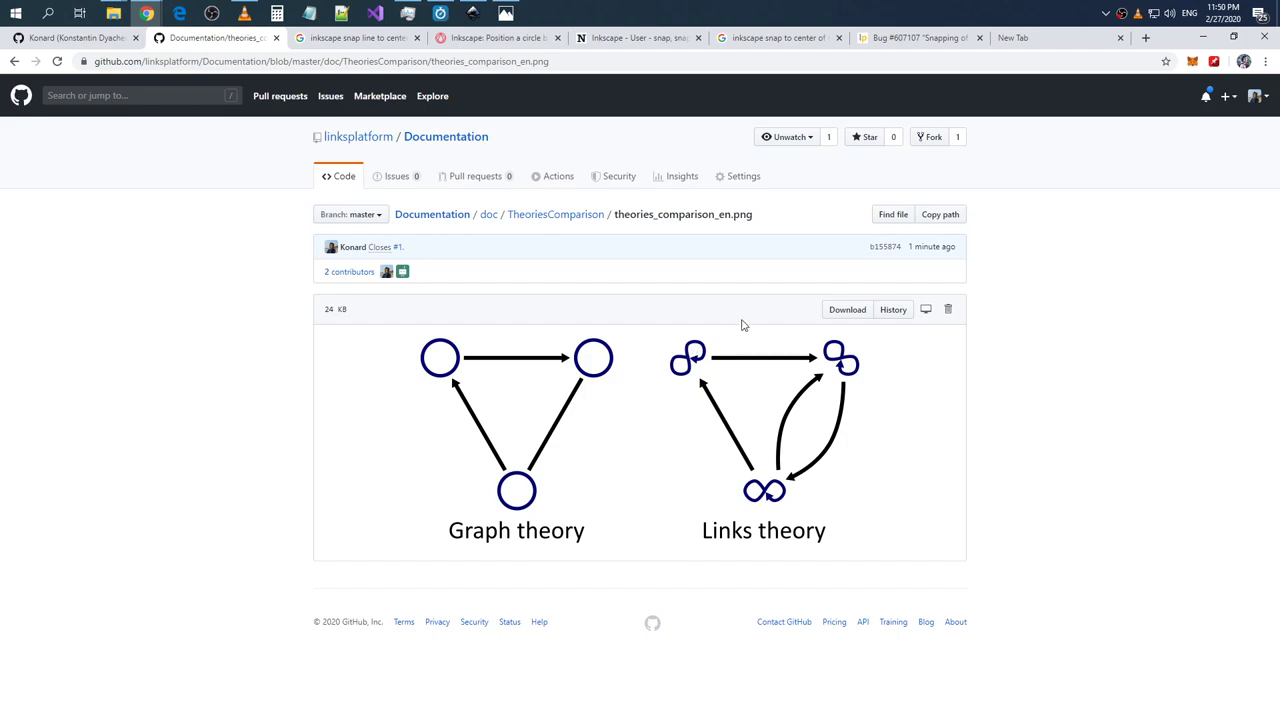
left_click(851, 314)
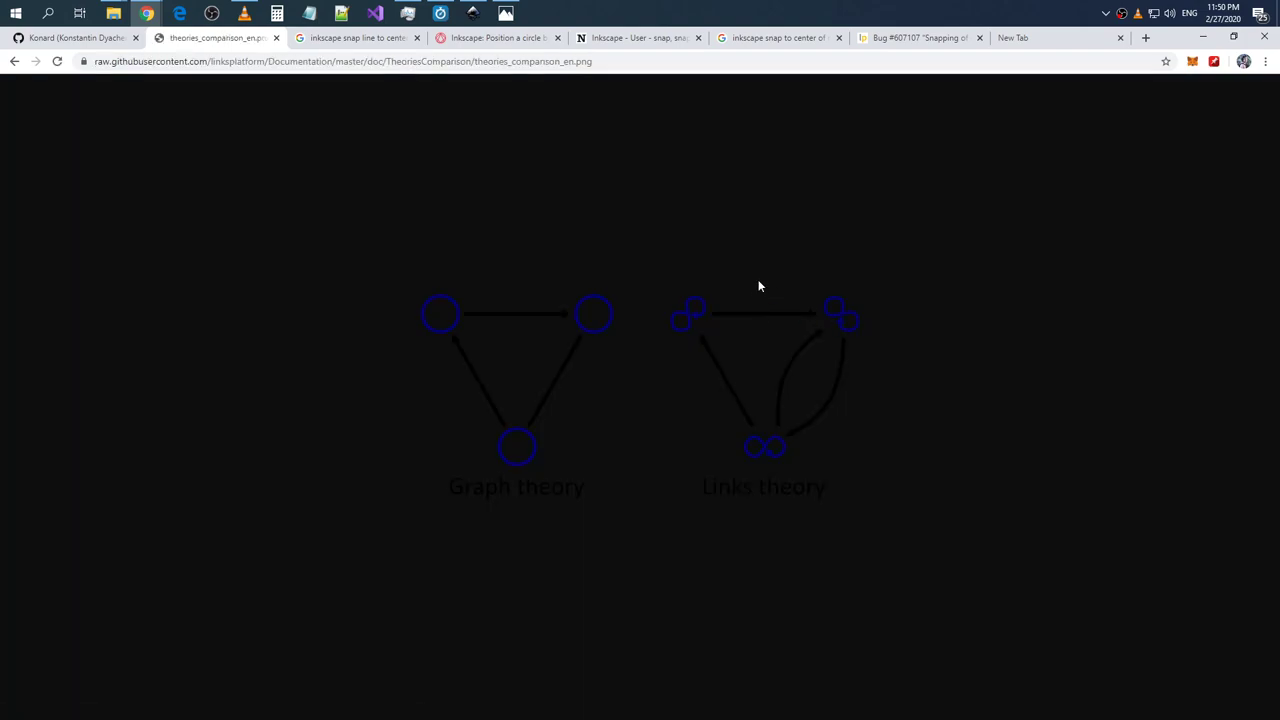
left_click(620, 62)
- From the LinksPlatform repository README, open the English comparison image separately
left_click(380, 40)
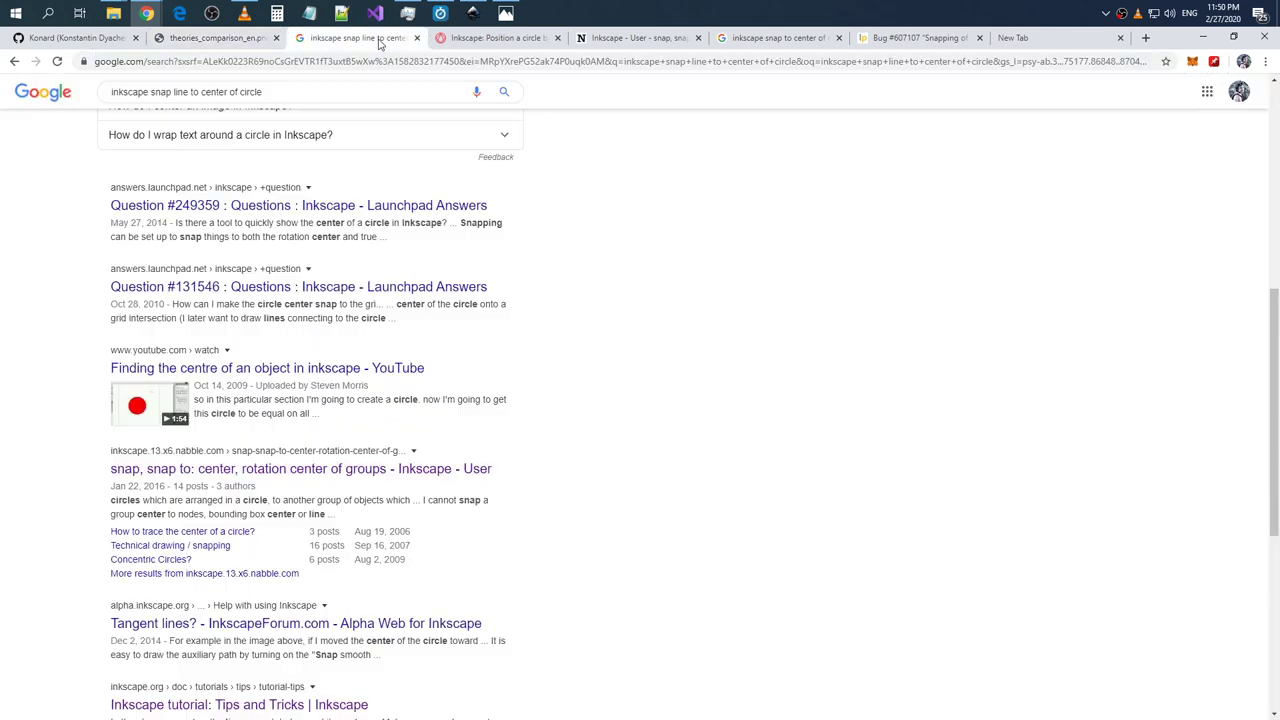
left_click(240, 40)
left_click(120, 40)
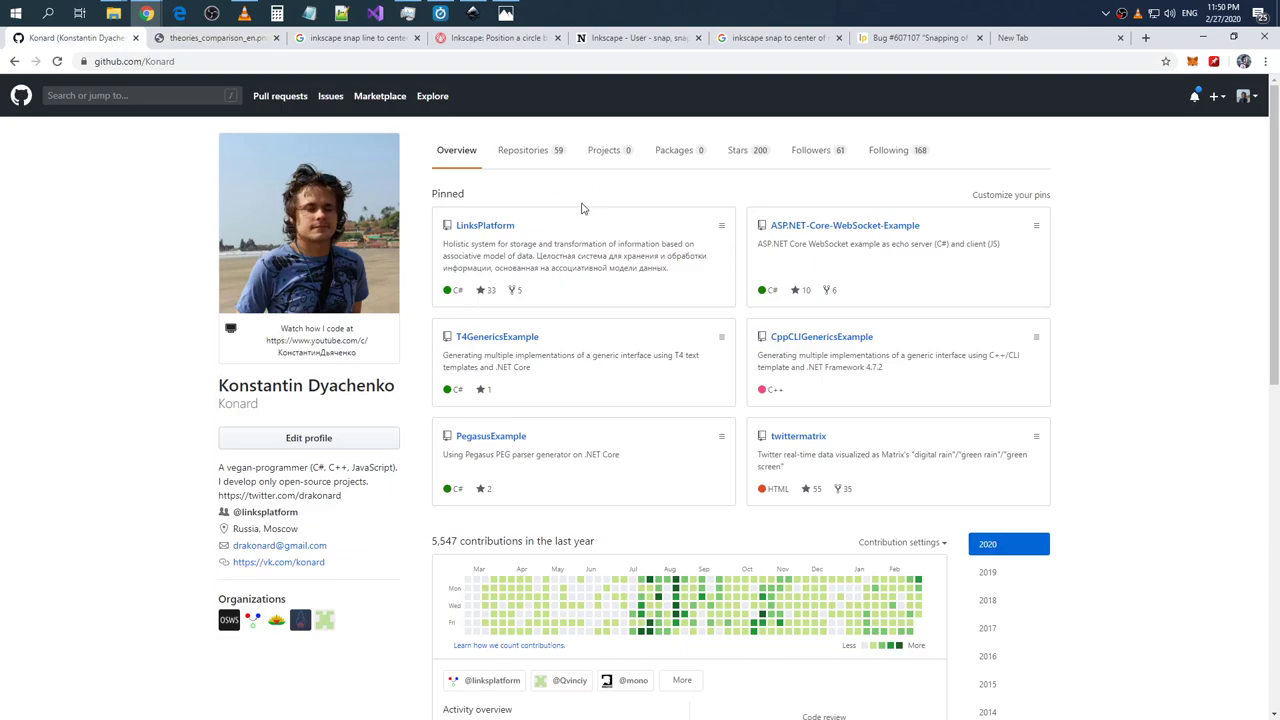
left_click(500, 228)
scroll(603, 232, "down", 5)
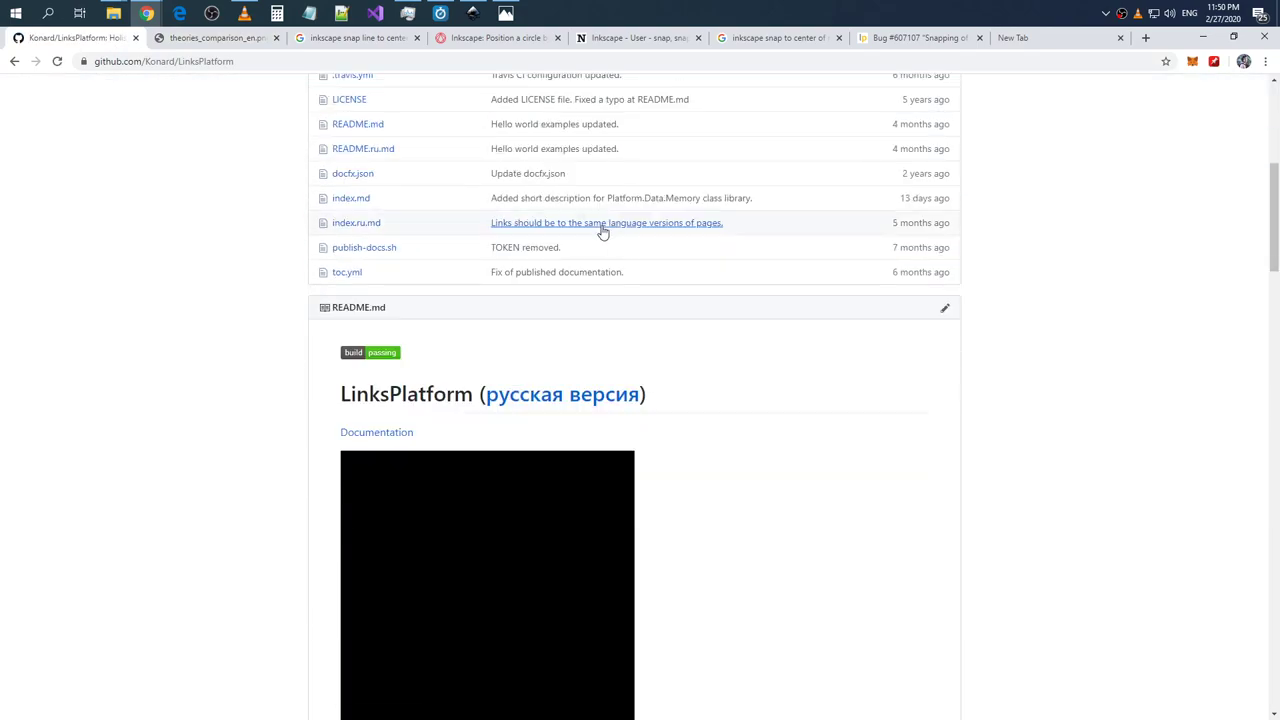
scroll(603, 232, "down", 6)
scroll(606, 225, "down", 4)
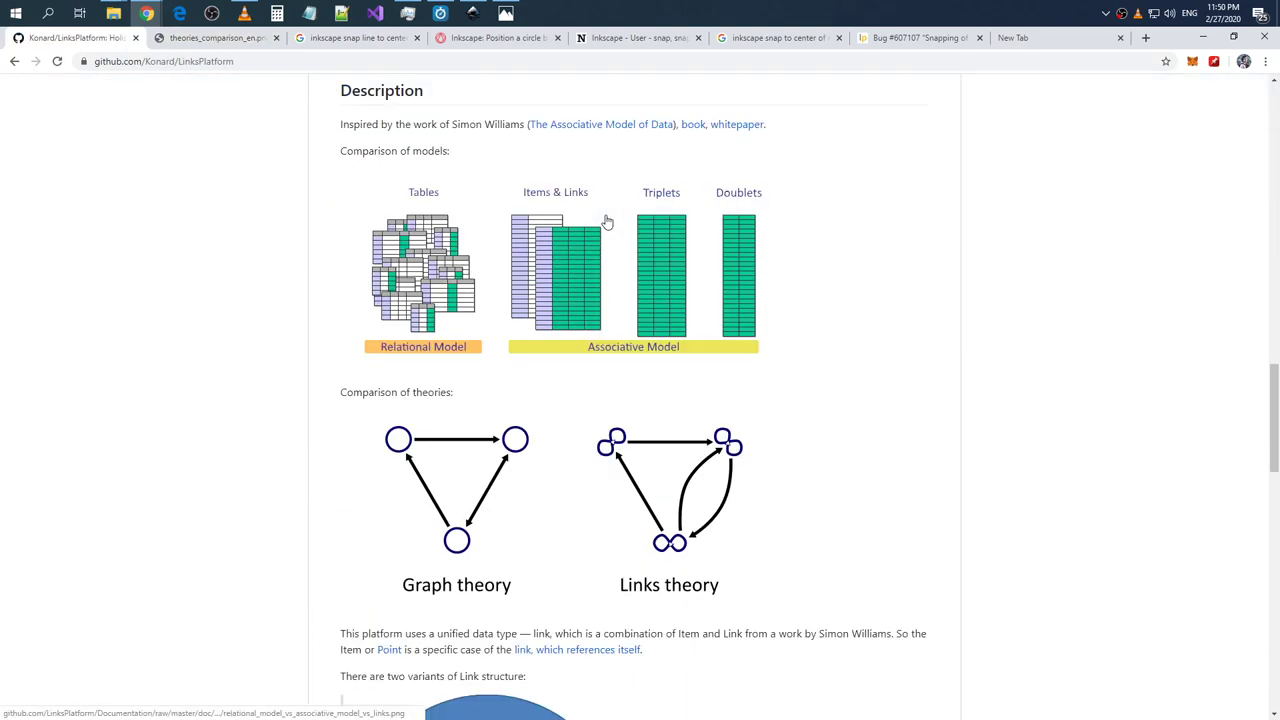
scroll(615, 225, "down", 3)
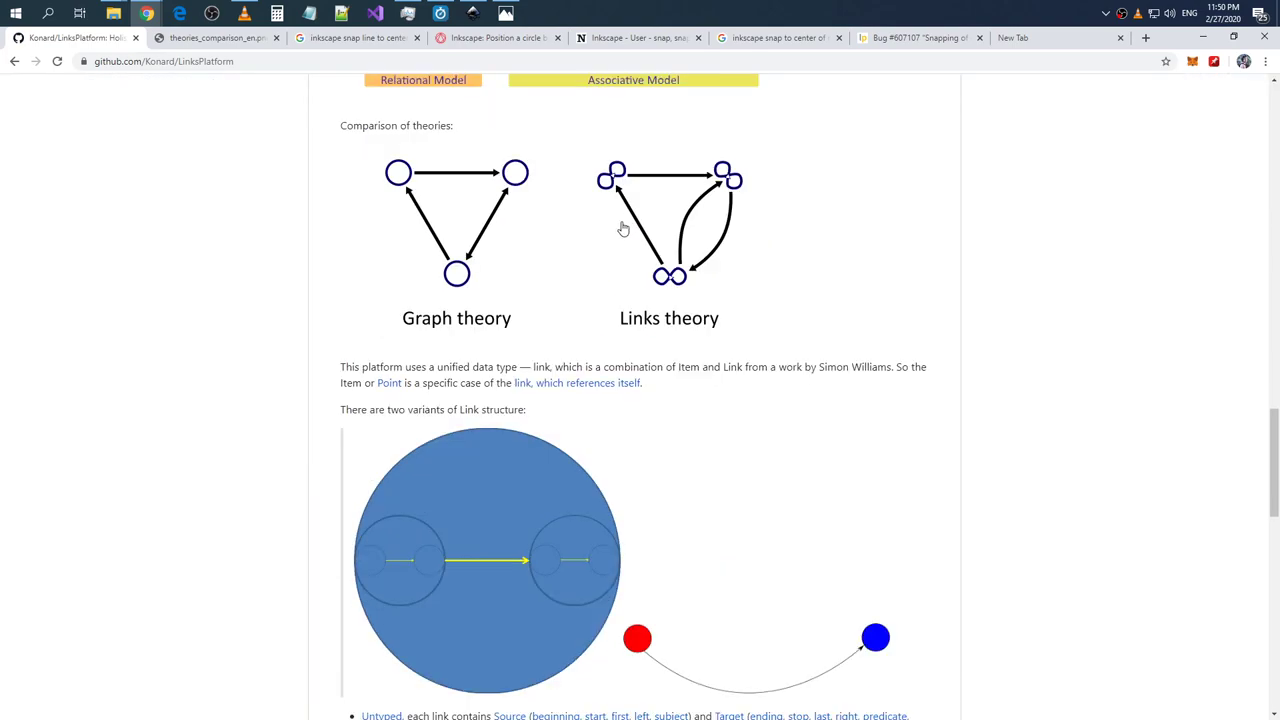
left_click(622, 229)
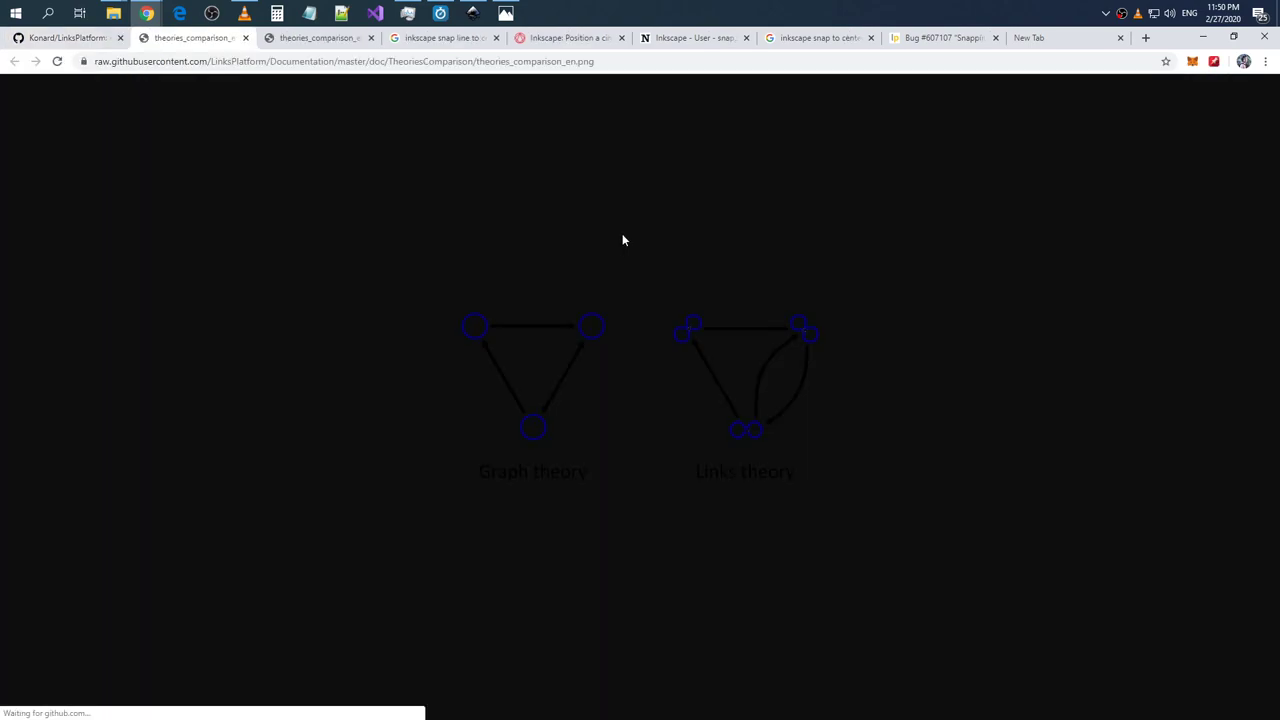
- Compare the pasted lowercase image address with the original, ending on the original mixed-case address
left_click(627, 61)
type("https://raw.githubusercontent.com/linksplatform/Documentation/master/doc/TheoriesComparison/theories_comparison_en.png")
left_click(627, 61)
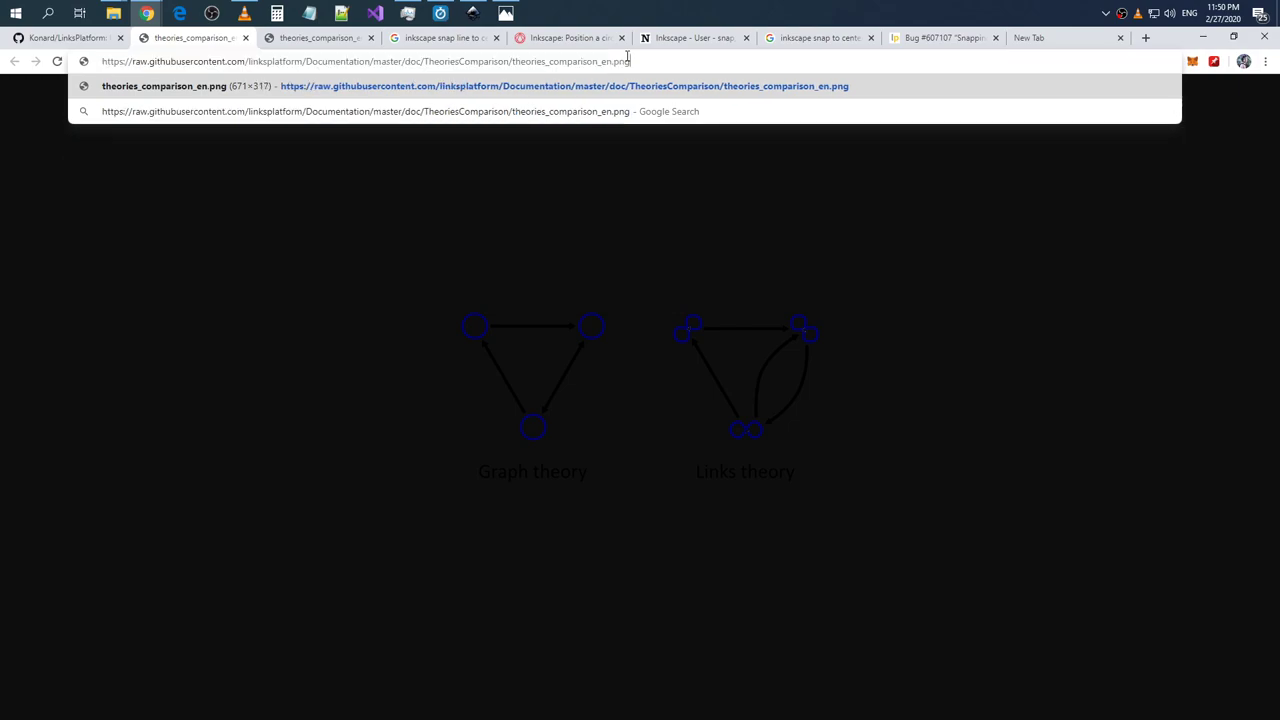
key("Escape")
type("https://raw.githubusercontent.com/linksplatform/Documentation/master/doc/TheoriesComparison/theories_comparison_en.png")
key("Escape")
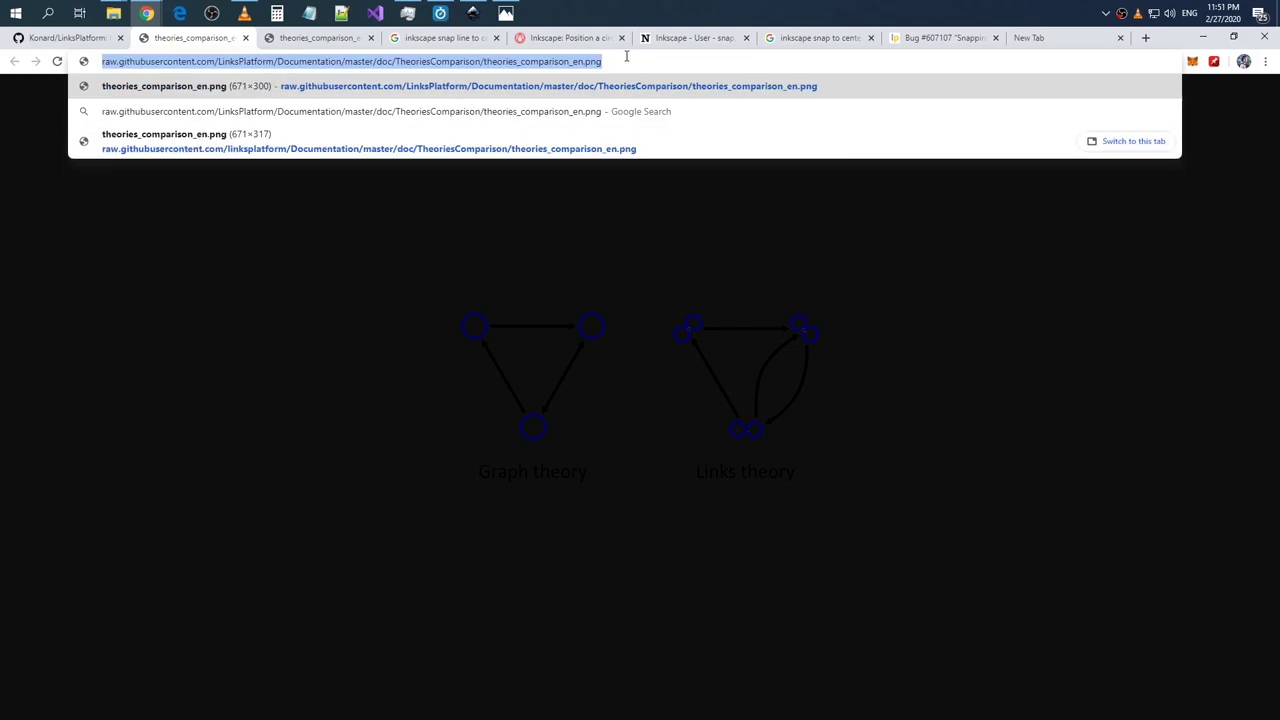
type("https://raw.githubusercontent.com/linksplatform/Documentation/master/doc/TheoriesComparison/theories_comparison_en.png")
key("Escape")
type("https://raw.githubusercontent.com/linksplatform/Documentation/master/doc/TheoriesComparison/theories_comparison_en.png")
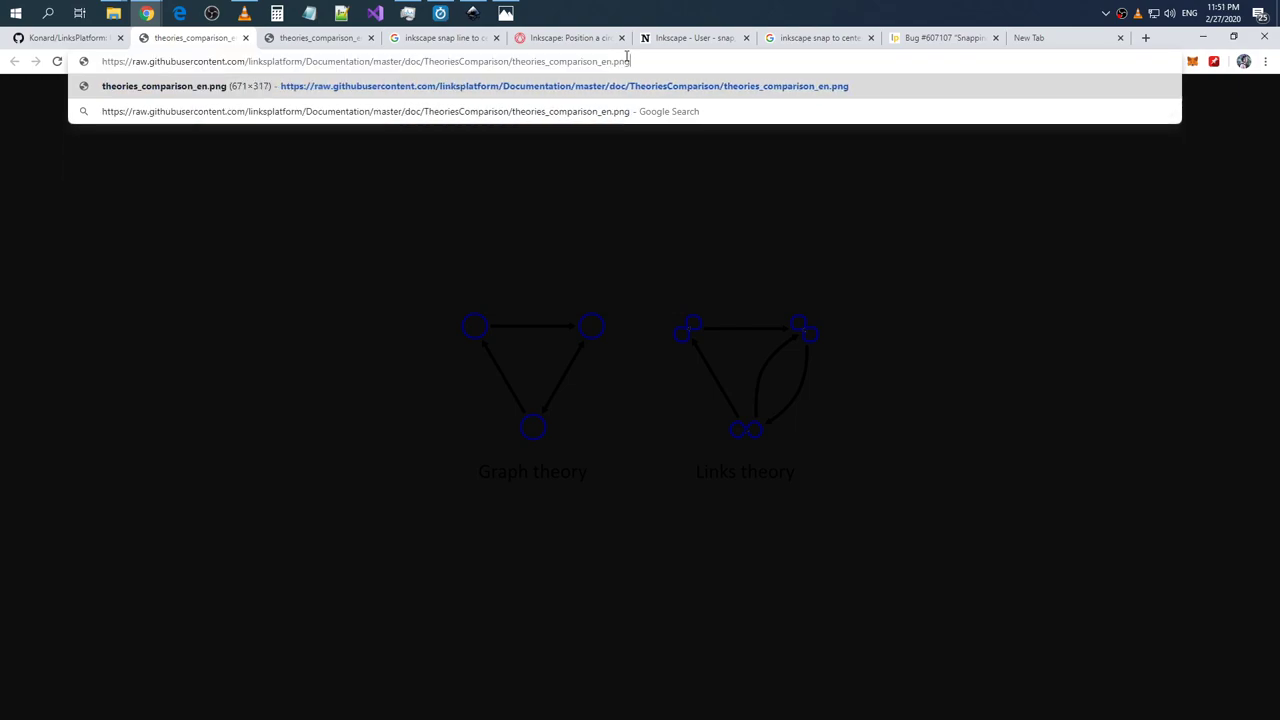
key("Escape")
type("https://raw.githubusercontent.com/linksplatform/Documentation/master/doc/TheoriesComparison/theories_comparison_en.png")
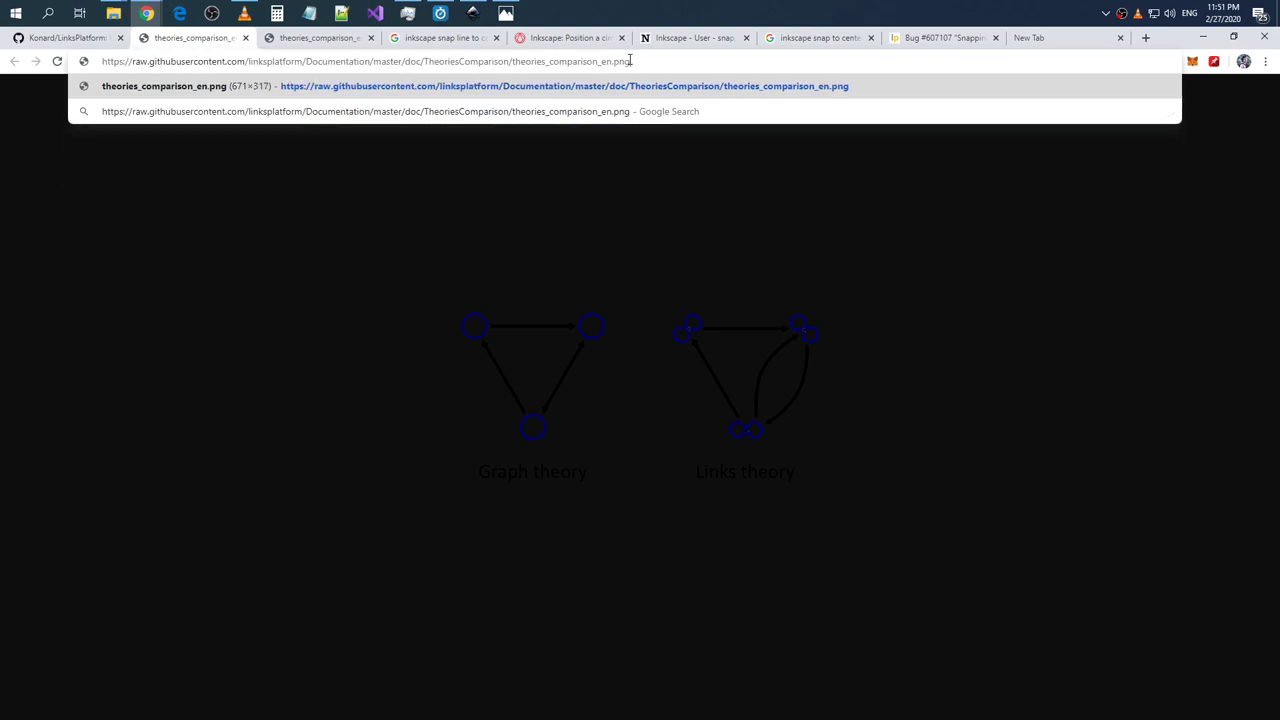
key("Escape")
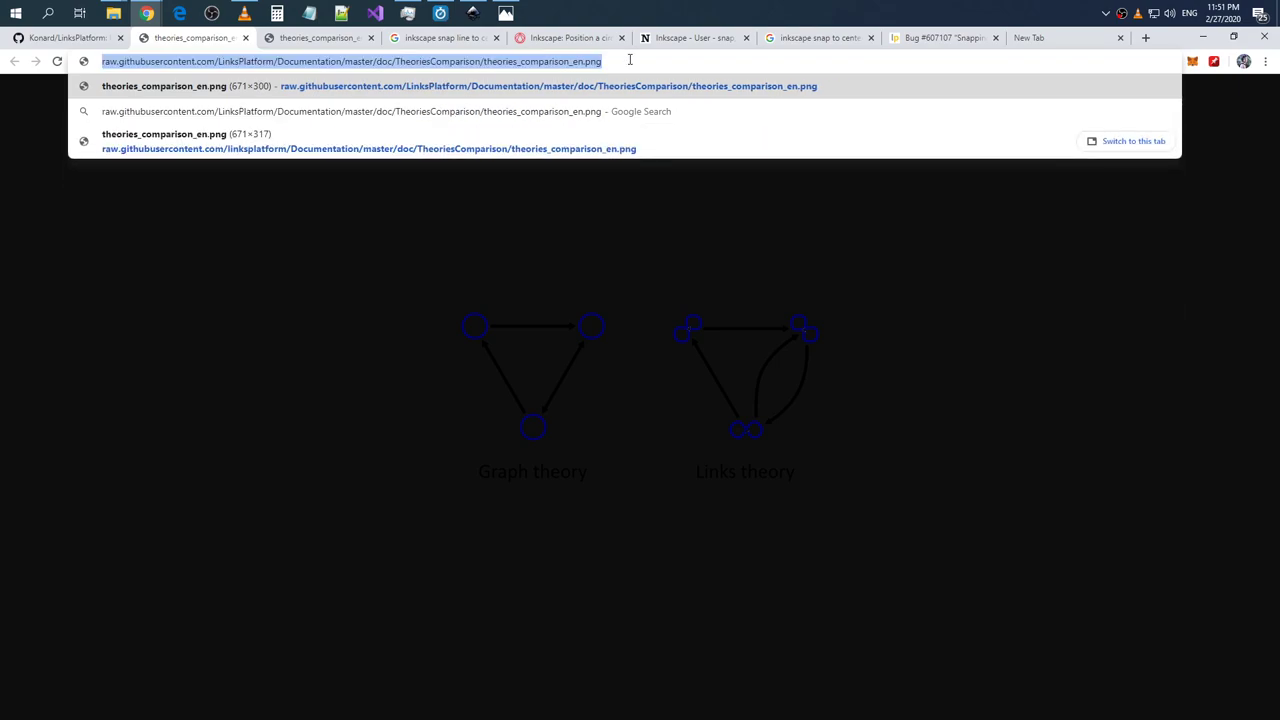
type("https://raw.githubusercontent.com/linksplatform/Documentation/master/doc/TheoriesComparison/theories_comparison_en.png")
key("Escape")
type("https://raw.githubusercontent.com/linksplatform/Documentation/master/doc/TheoriesComparison/theories_comparison_en.png")
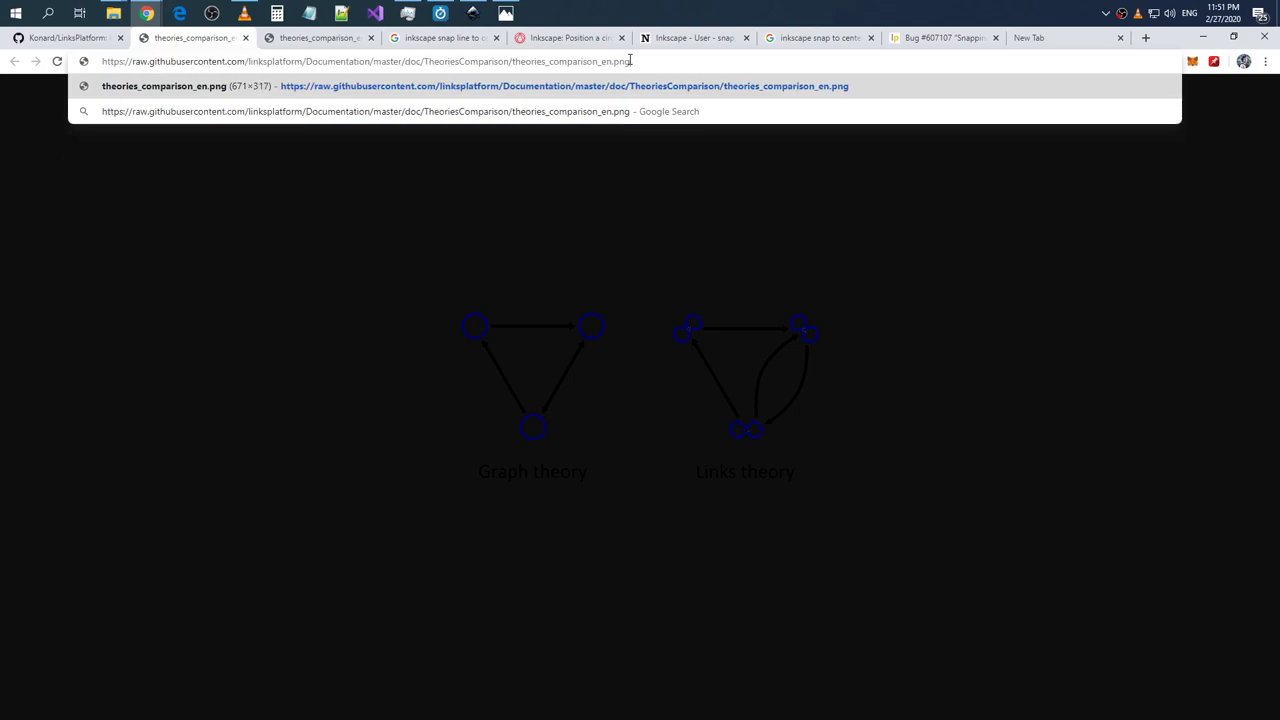
key("Escape")
- Change 'LinksPlatform' to lowercase 'linksplatform' in the raw URL and load the updated PNG
left_click(245, 61)
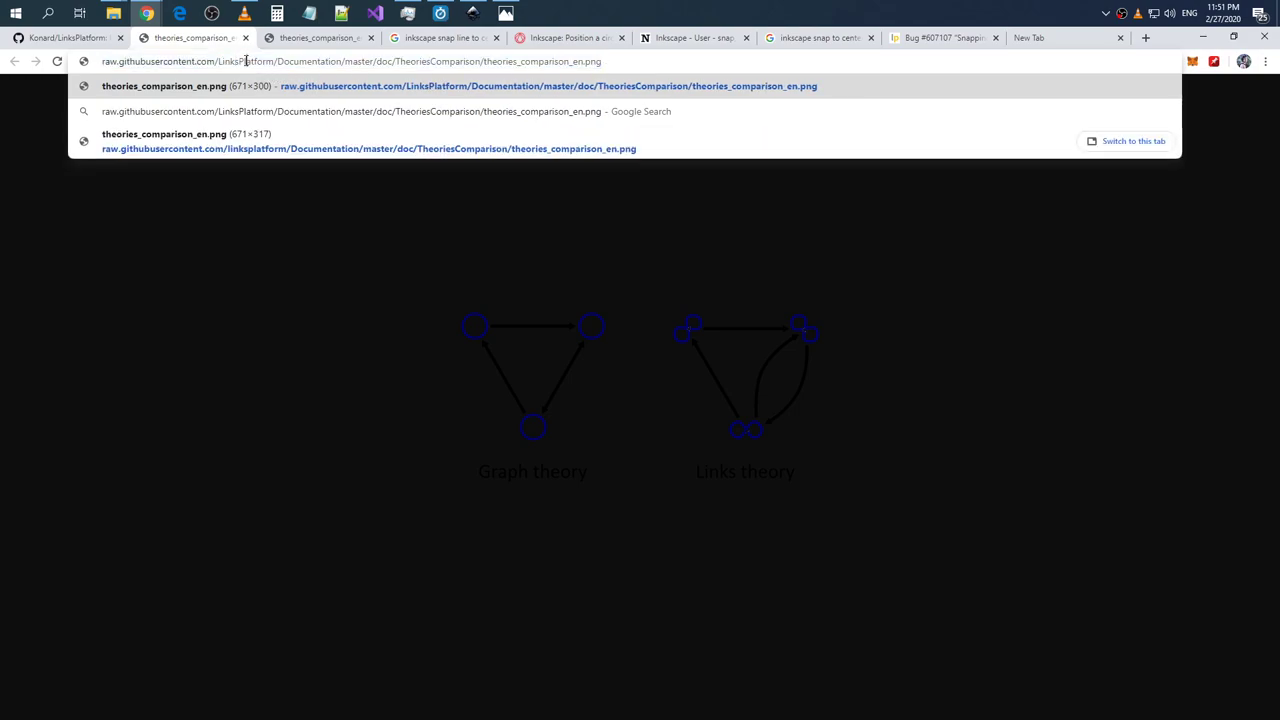
key("Delete")
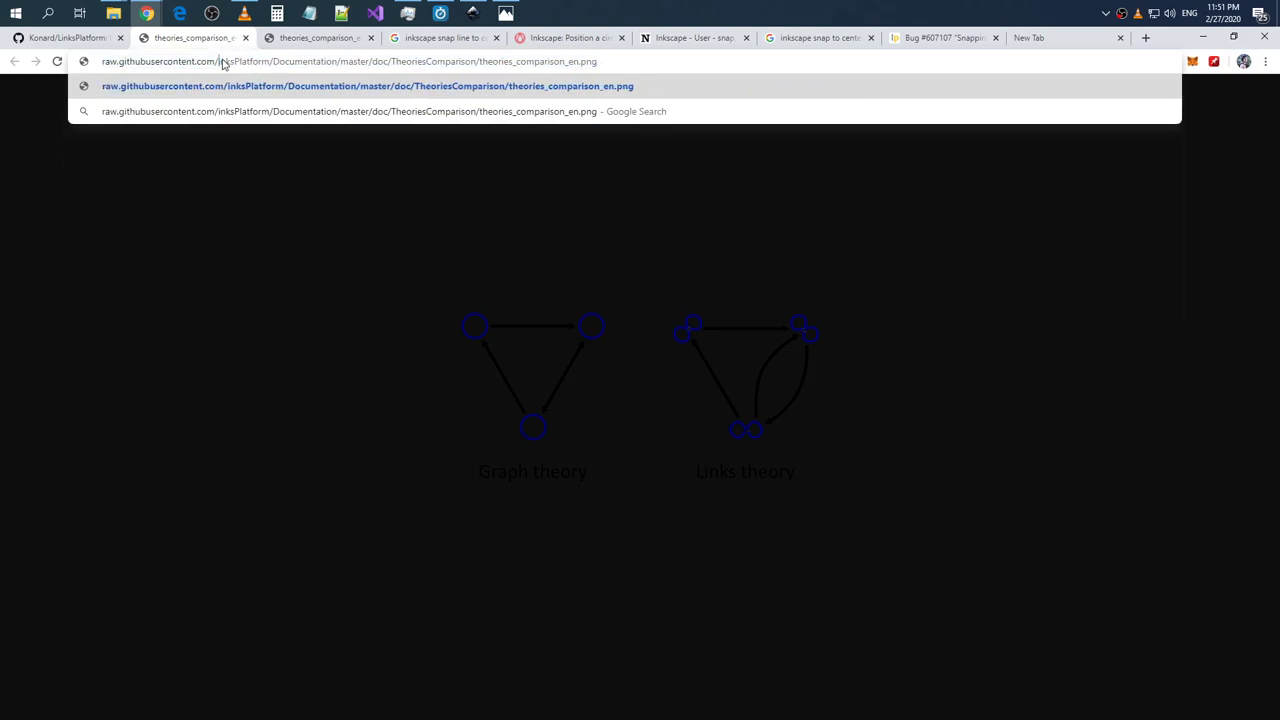
type("l")
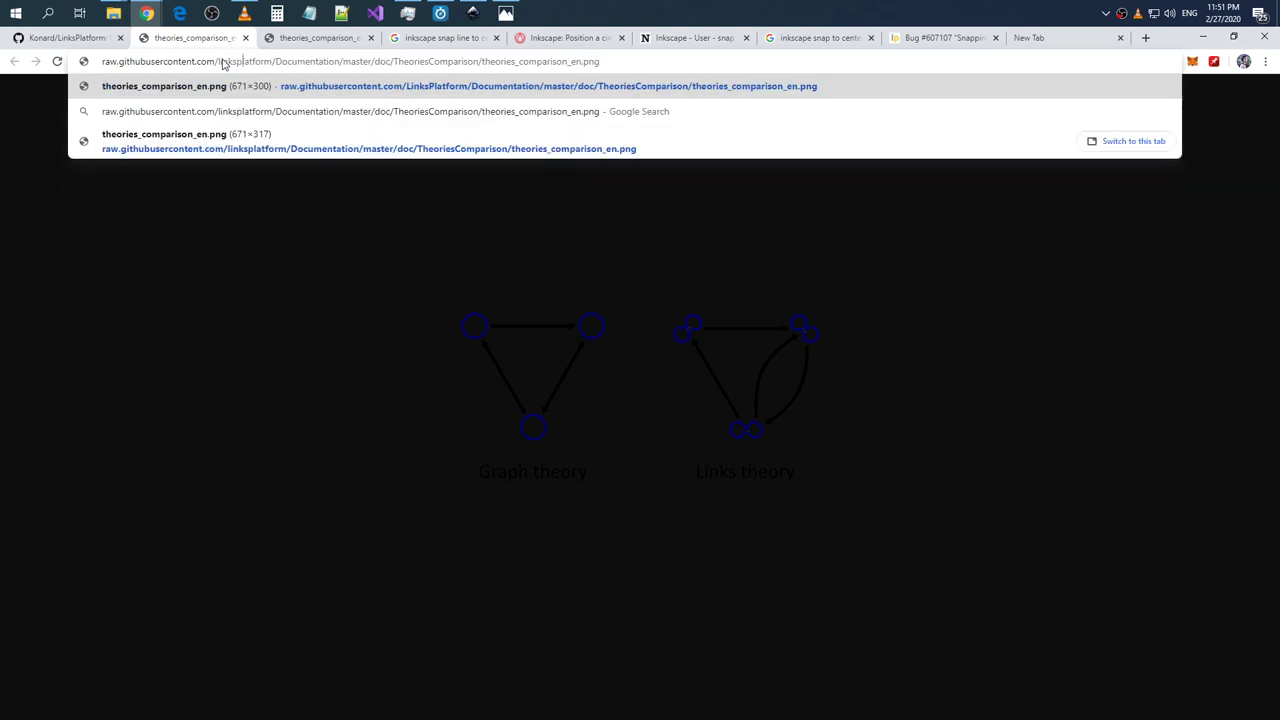
key("Return")
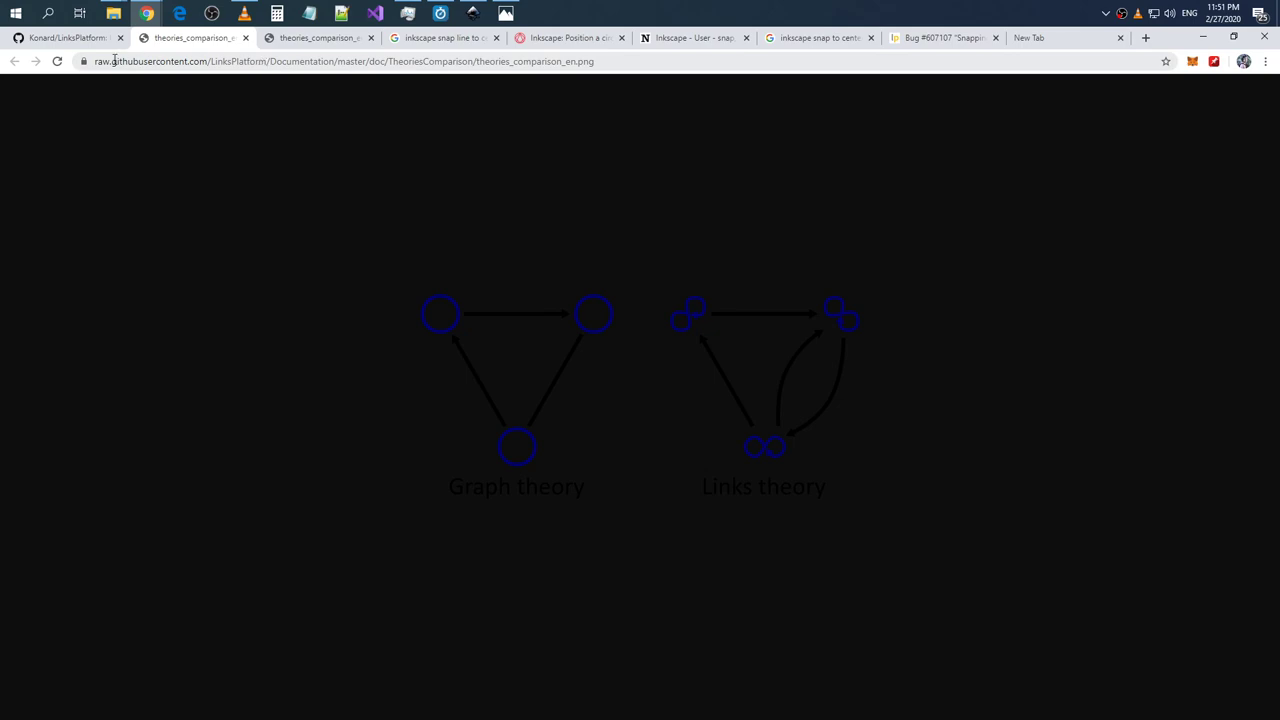
left_click(58, 63)
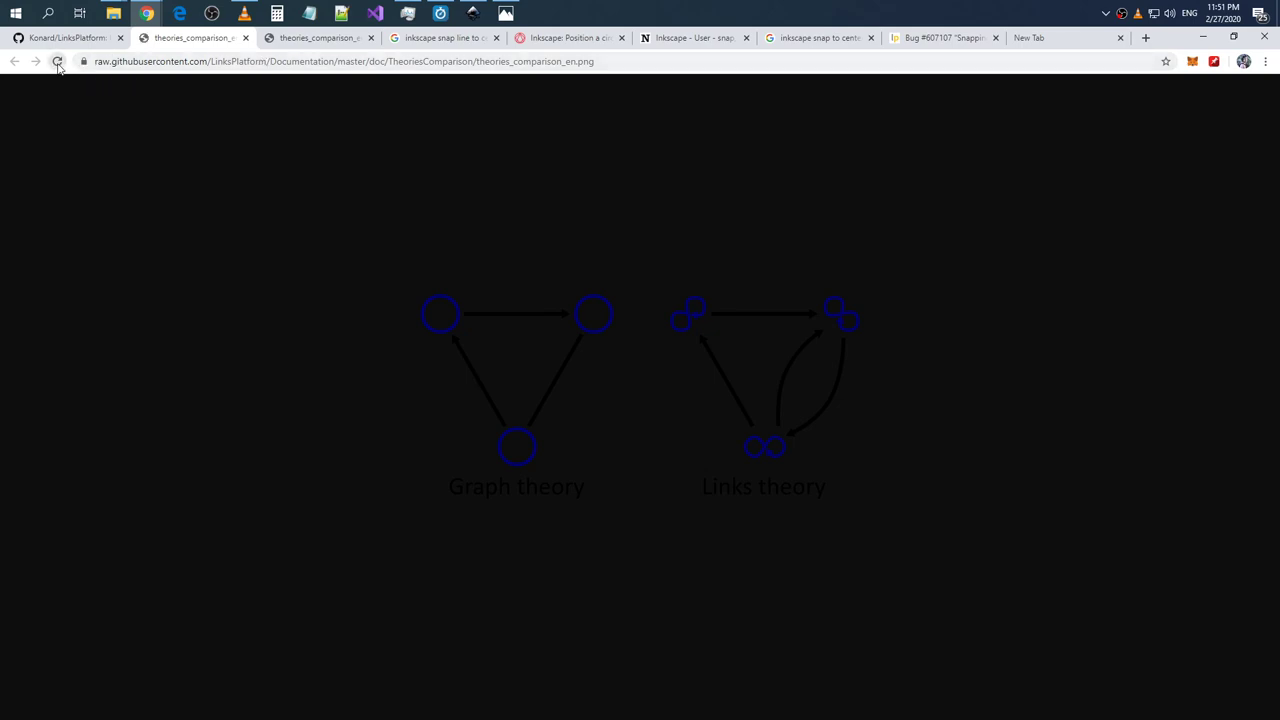
left_click(452, 61)
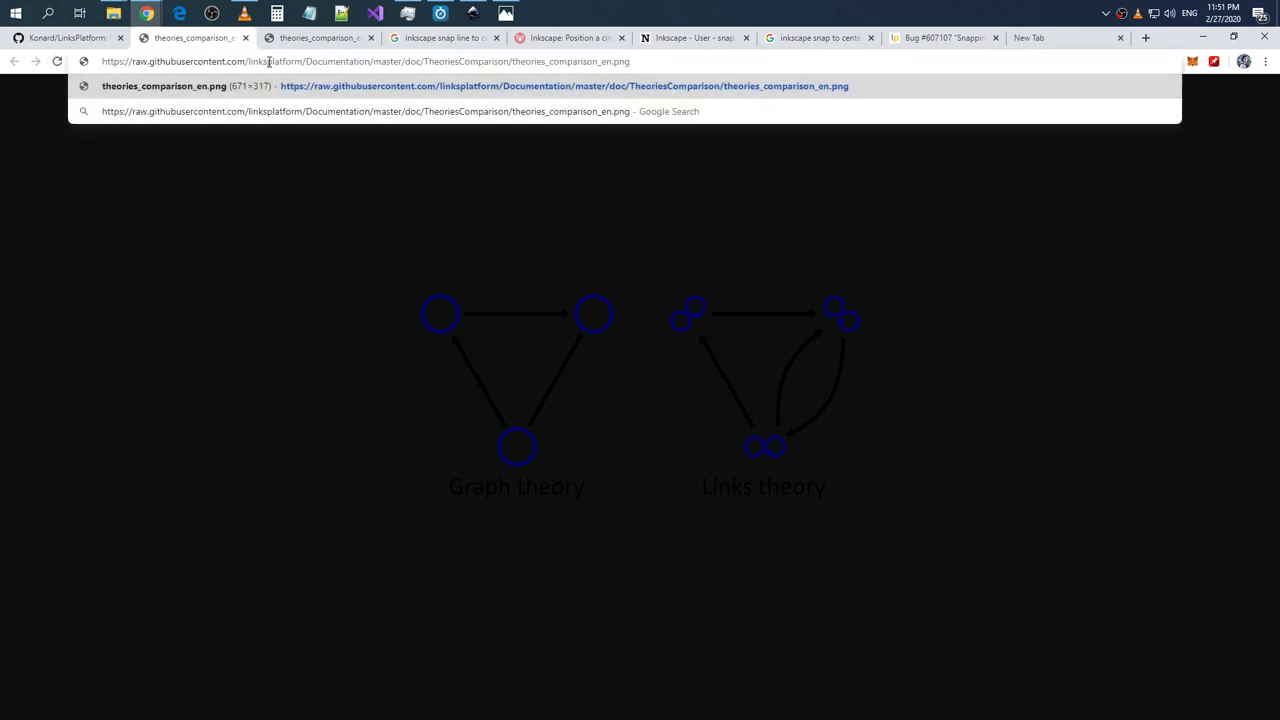
key("Return")
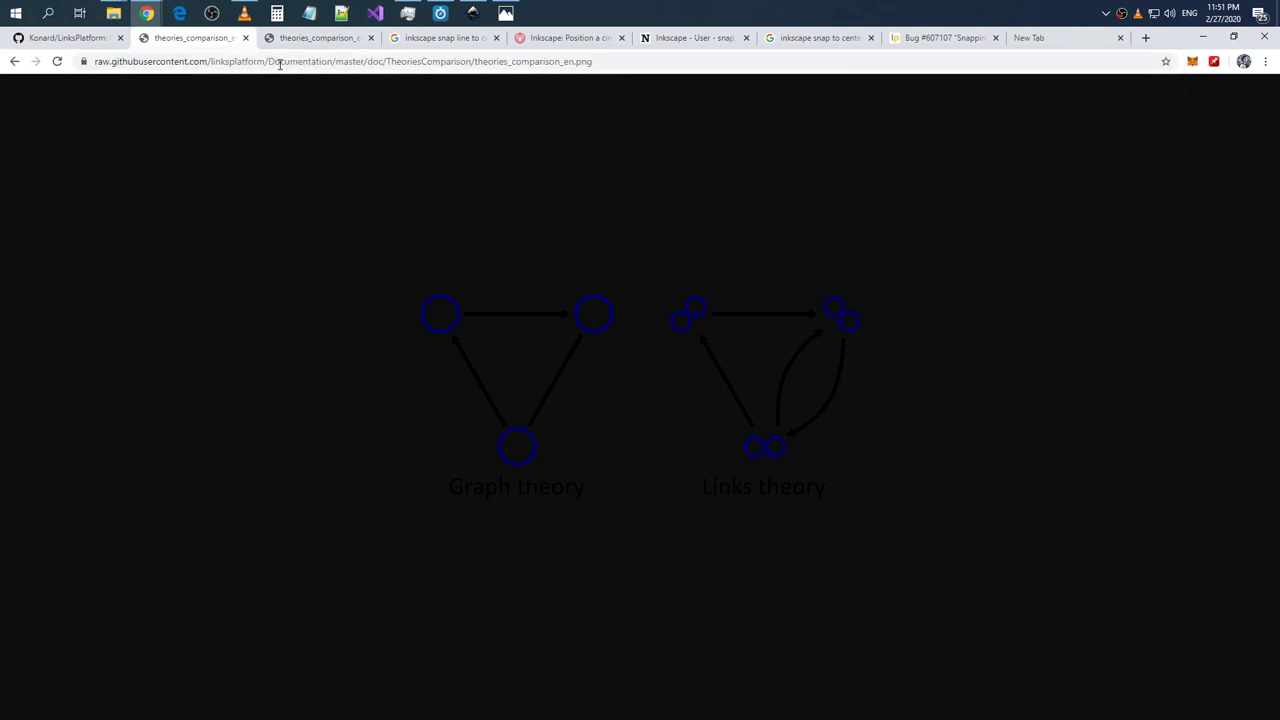
- Refresh the LinksPlatform README and check the English comparison diagram in its own tab
left_click(245, 38)
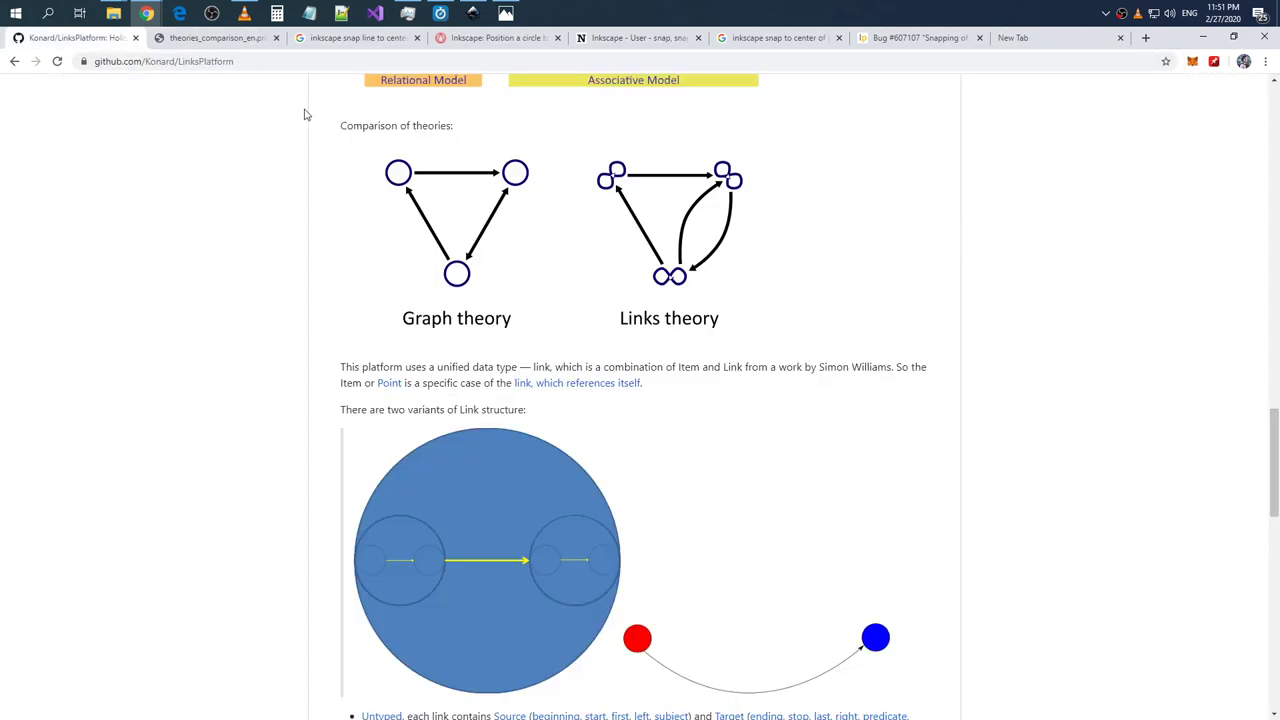
key("F5")
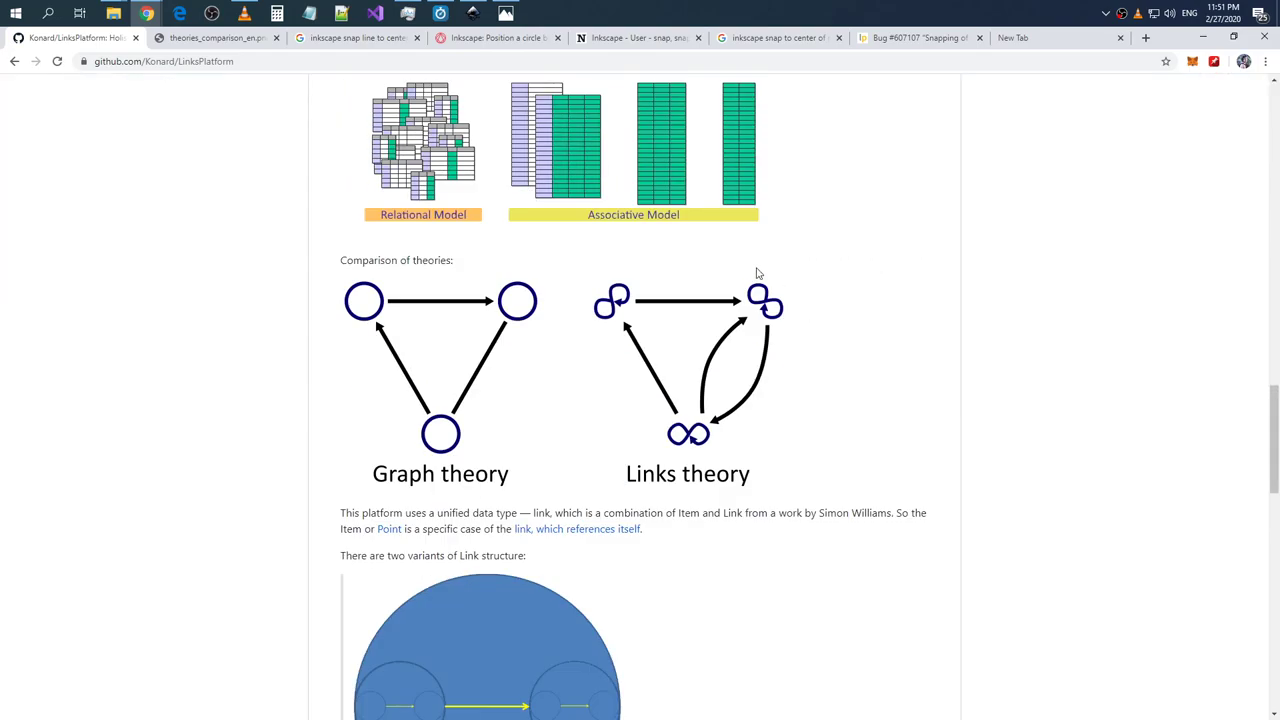
scroll(672, 362, "up", 3)
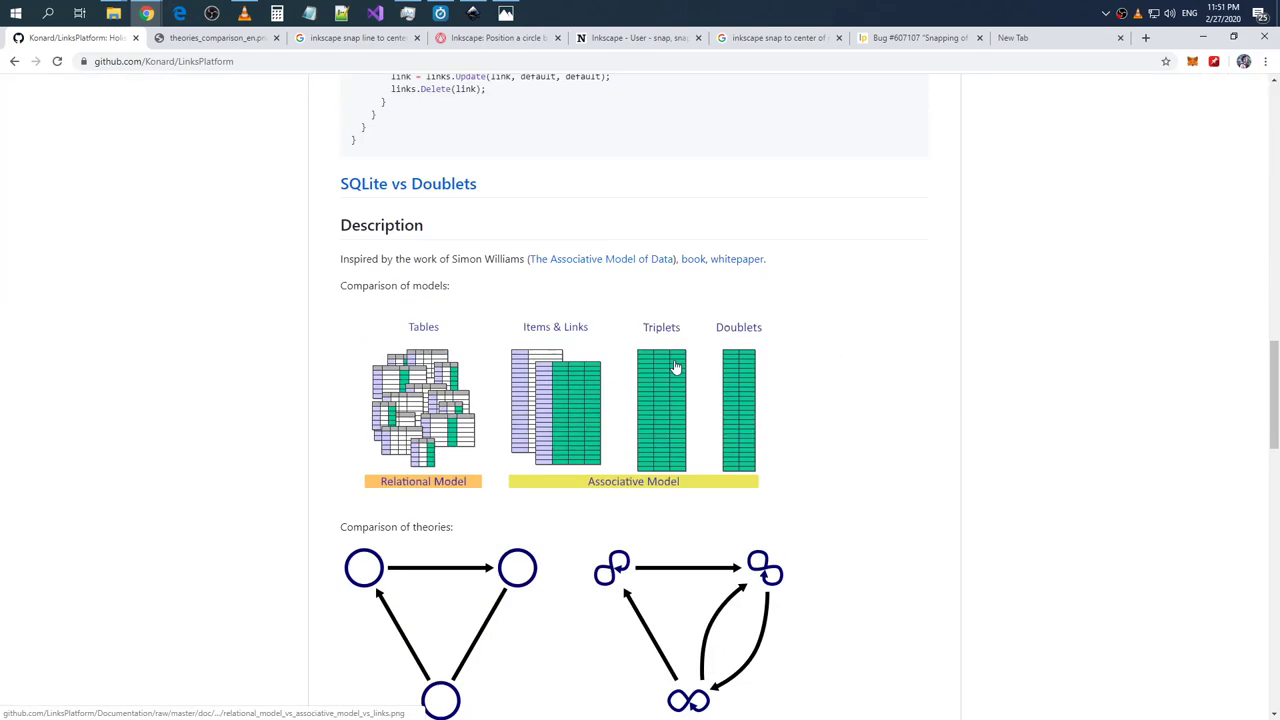
scroll(672, 363, "down", 3)
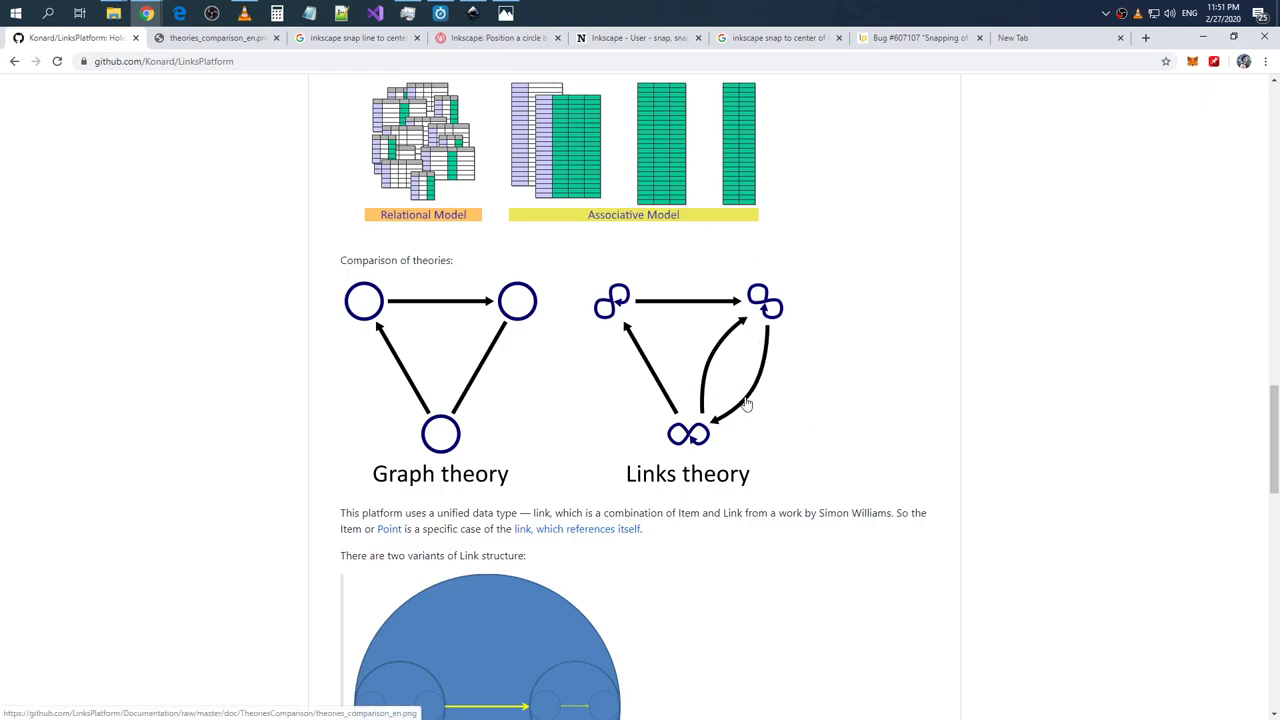
double_click(555, 408)
left_click(895, 369)
left_click(672, 406)
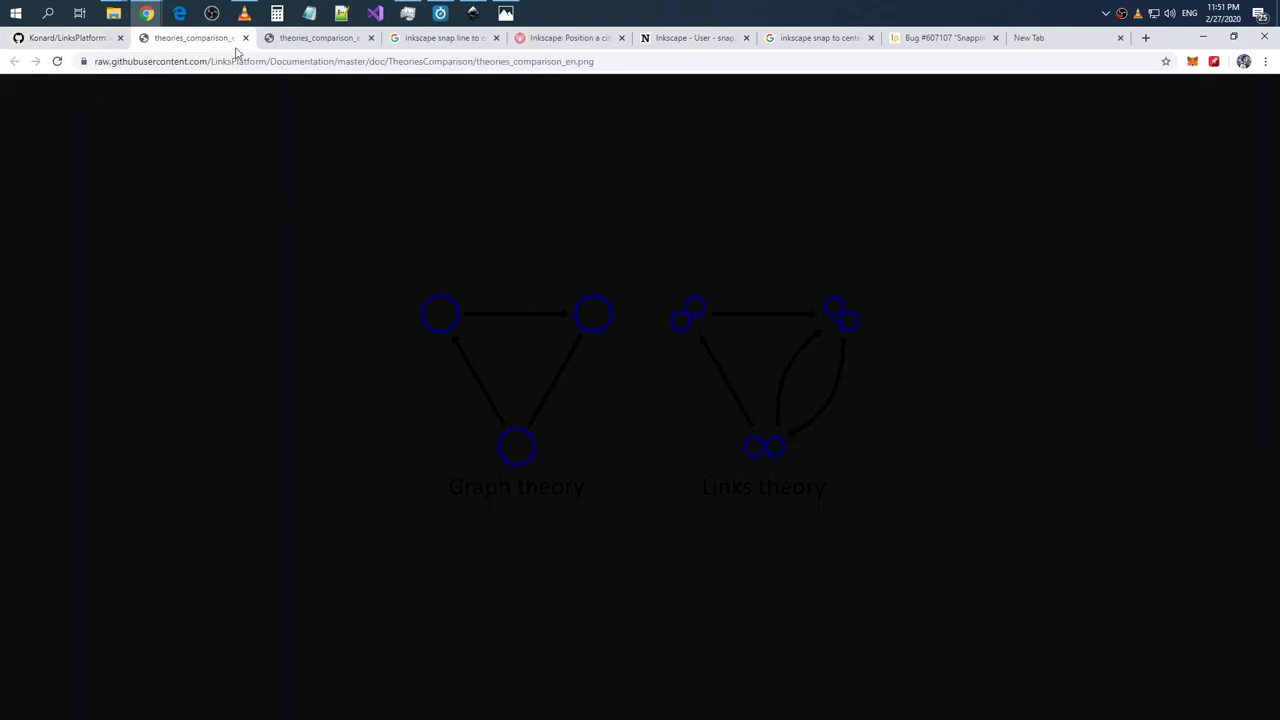
left_click(245, 37)
- Open README.ru.md and check the updated 'Теория графов' / 'Теория связей' diagram
scroll(734, 277, "up", 5)
scroll(734, 277, "up", 5)
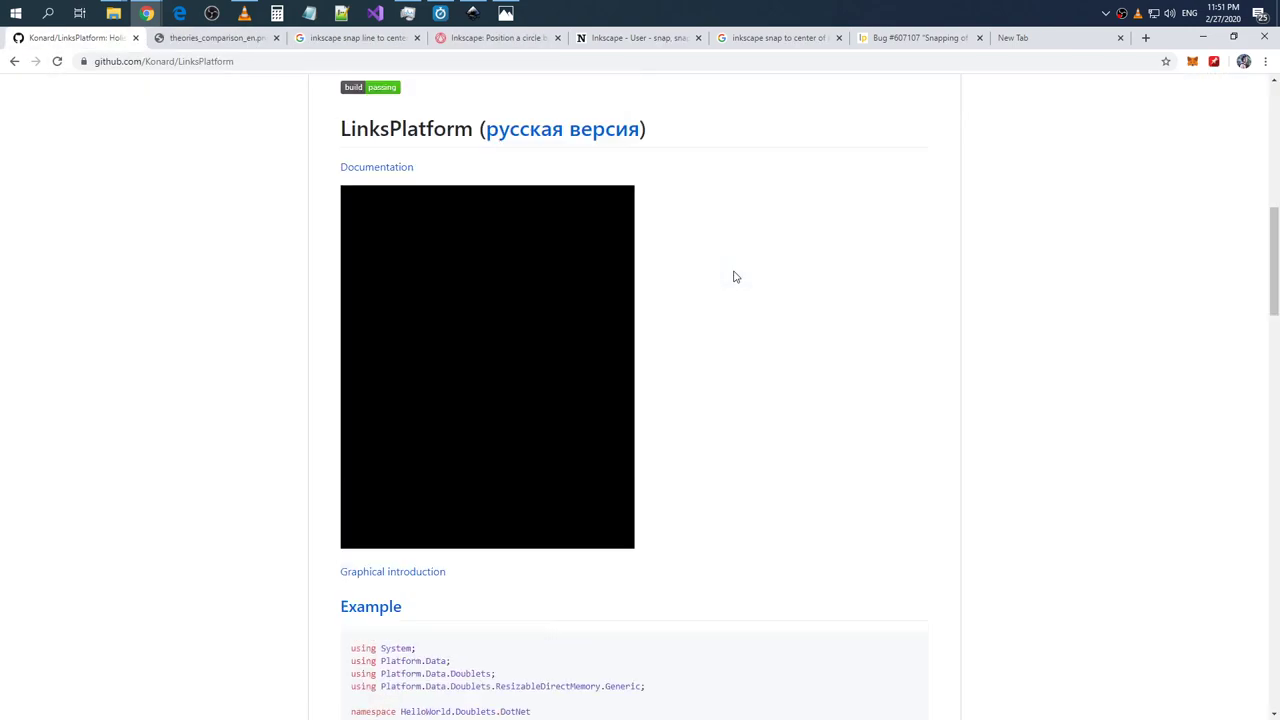
scroll(734, 277, "up", 5)
scroll(710, 360, "down", 5)
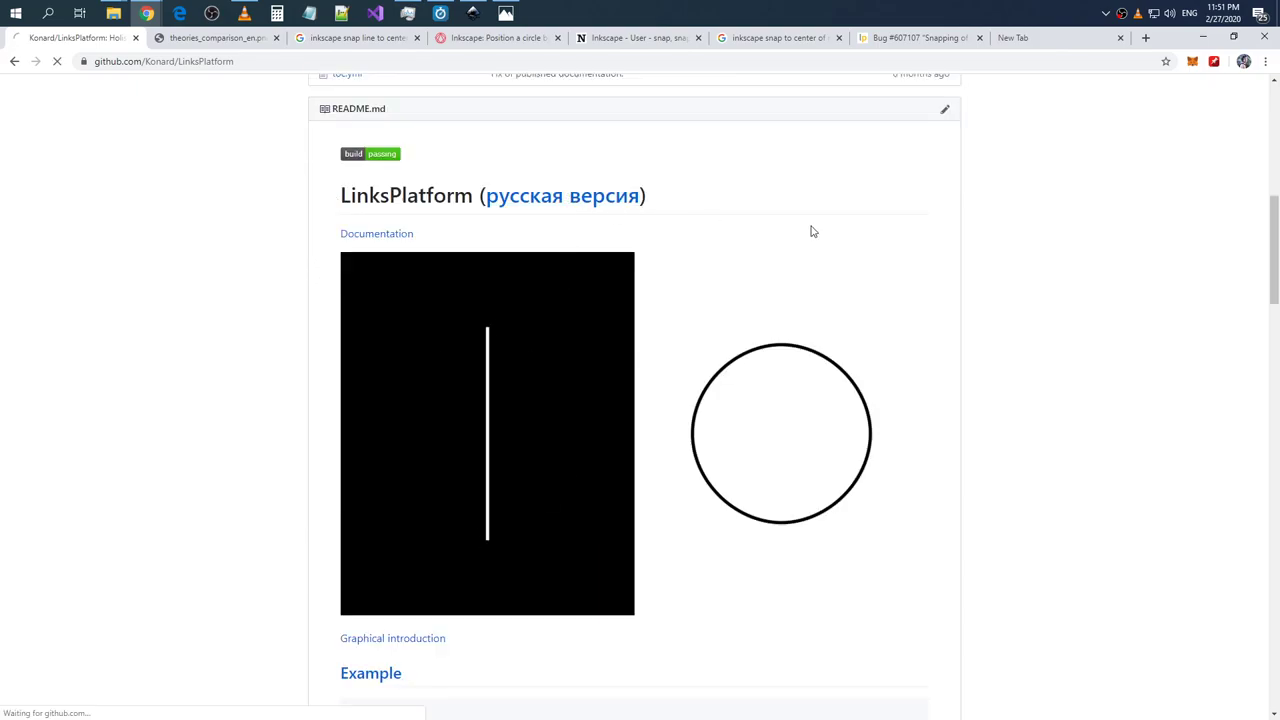
scroll(813, 232, "down", 5)
scroll(813, 232, "down", 5)
scroll(813, 232, "down", 5)
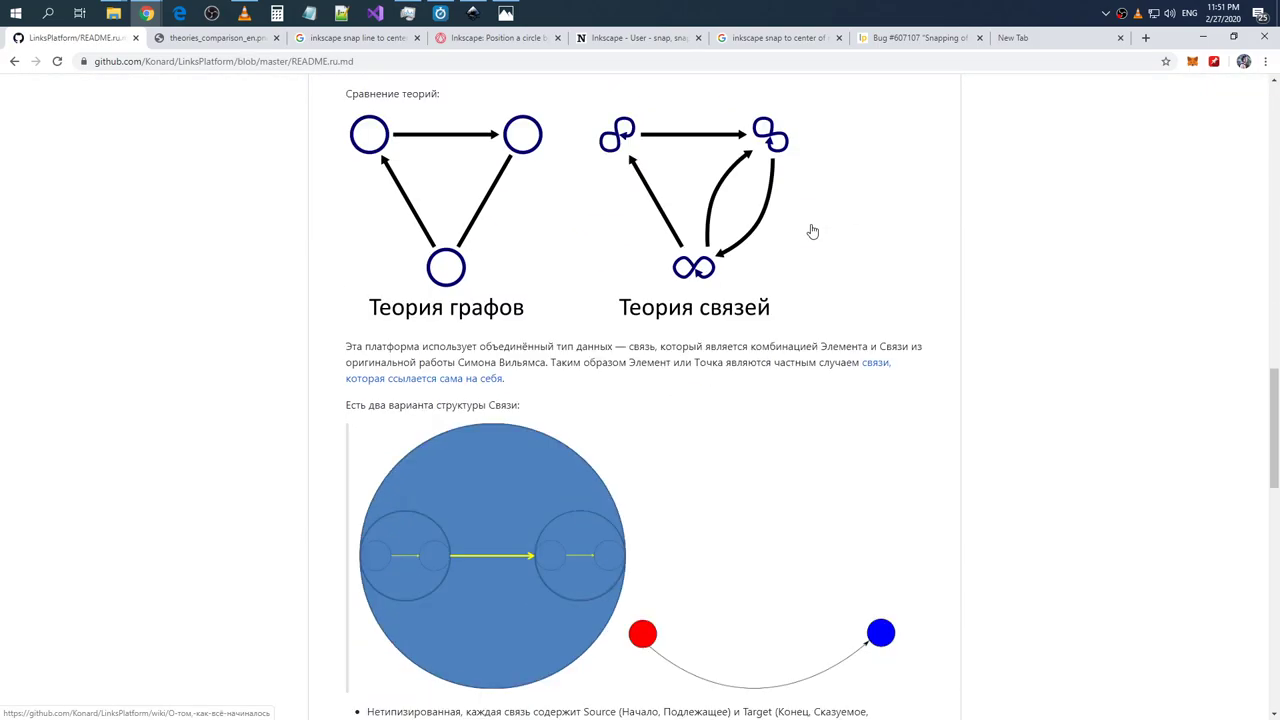
scroll(866, 255, "up", 1)
left_click_drag(888, 350, 591, 342)
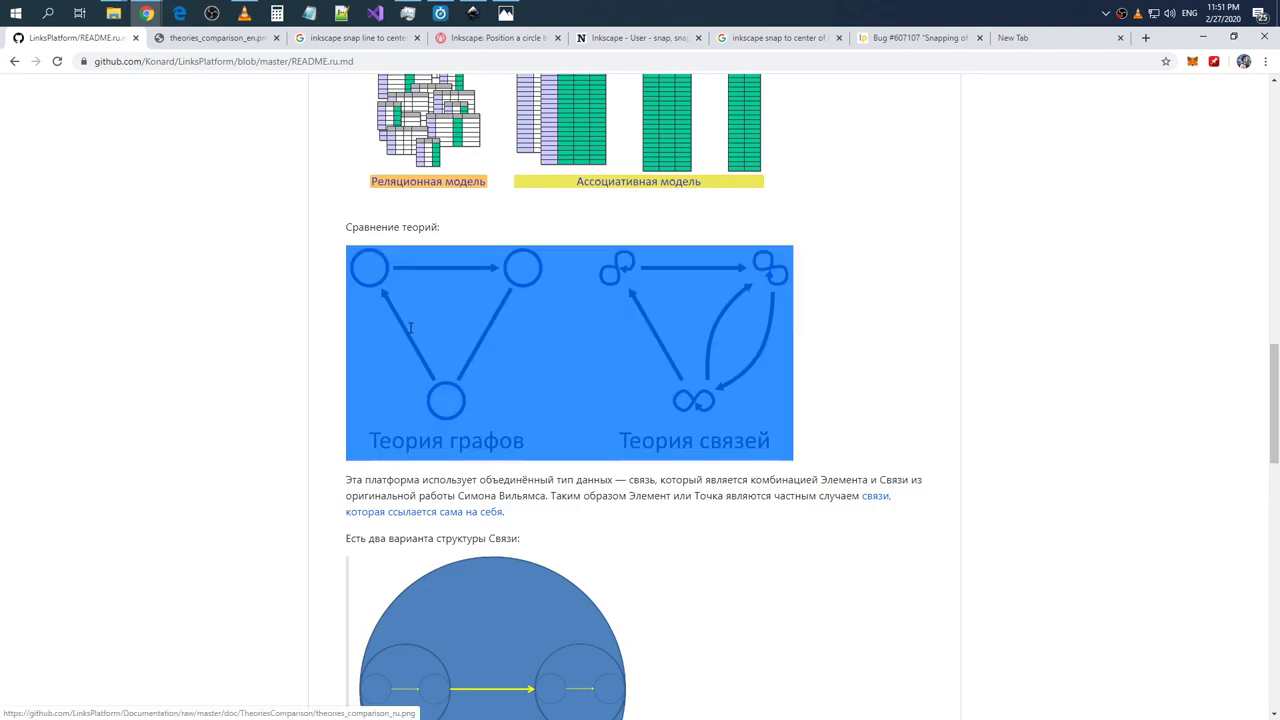
left_click(966, 309)
scroll(874, 343, "up", 2)
scroll(877, 345, "down", 1)
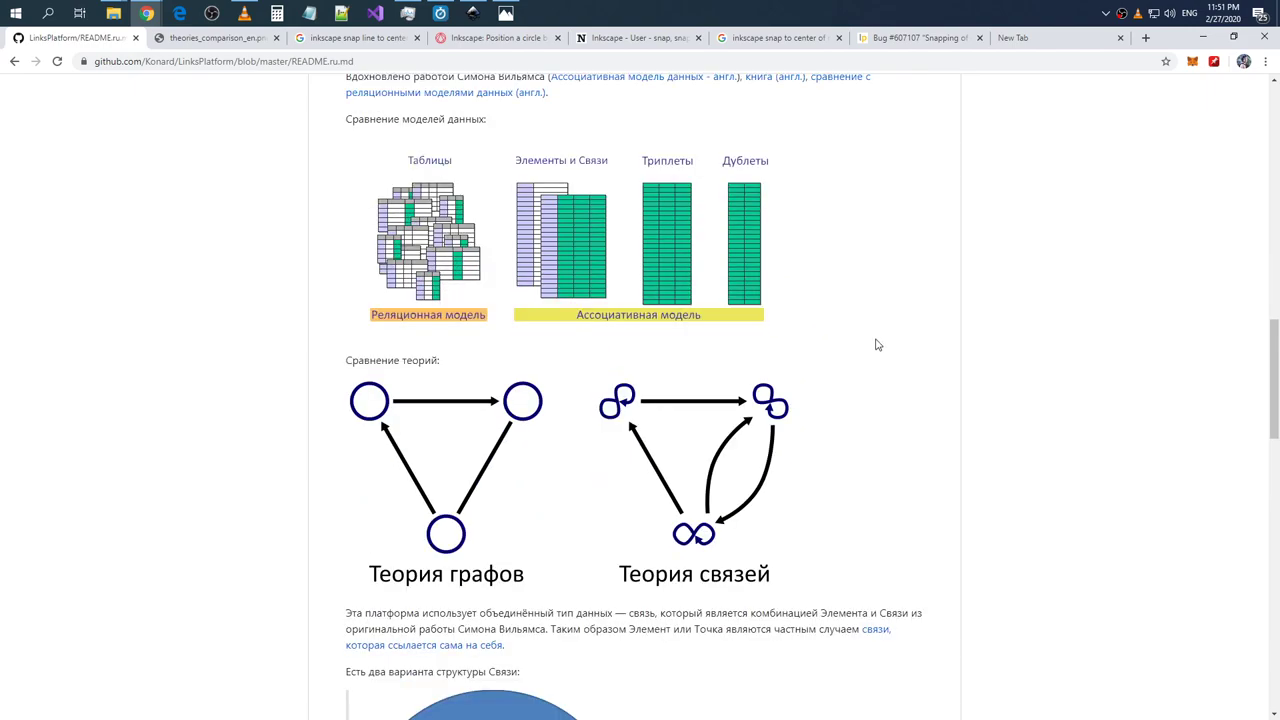
scroll(877, 345, "down", 1)
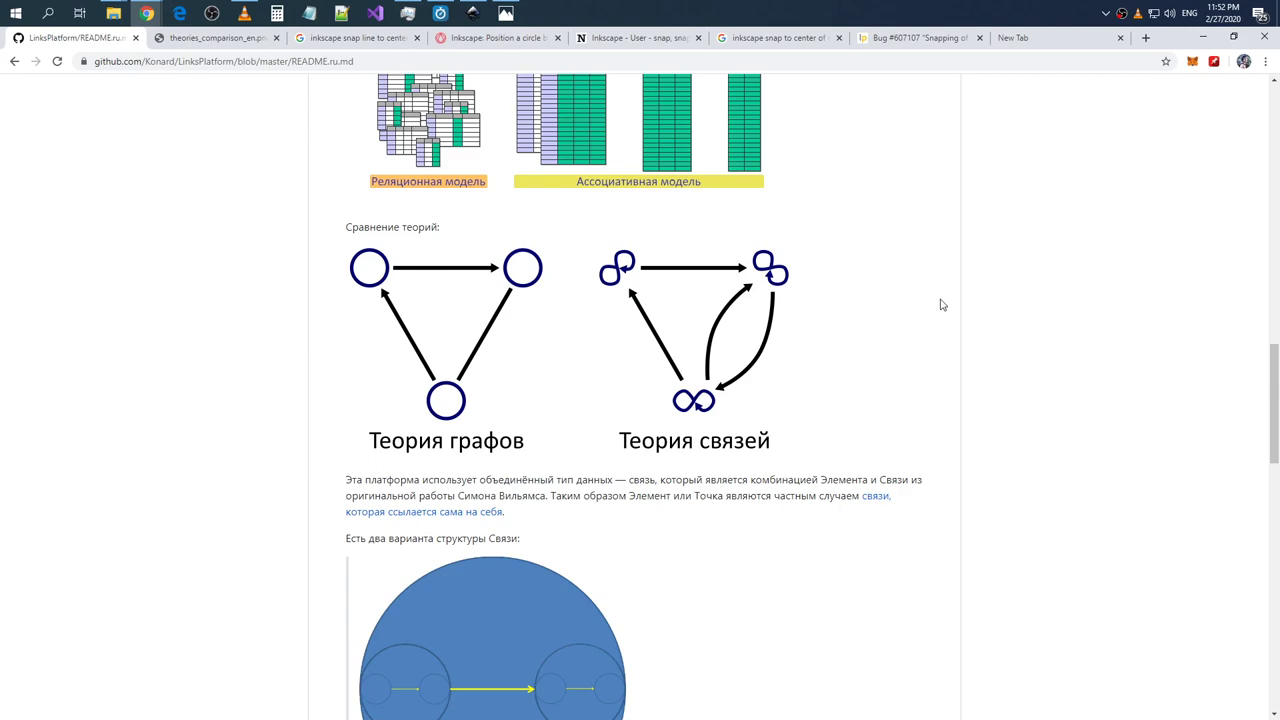
- Go back to the English LinksPlatform repository page and scroll down its README
scroll(918, 338, "up", 1)
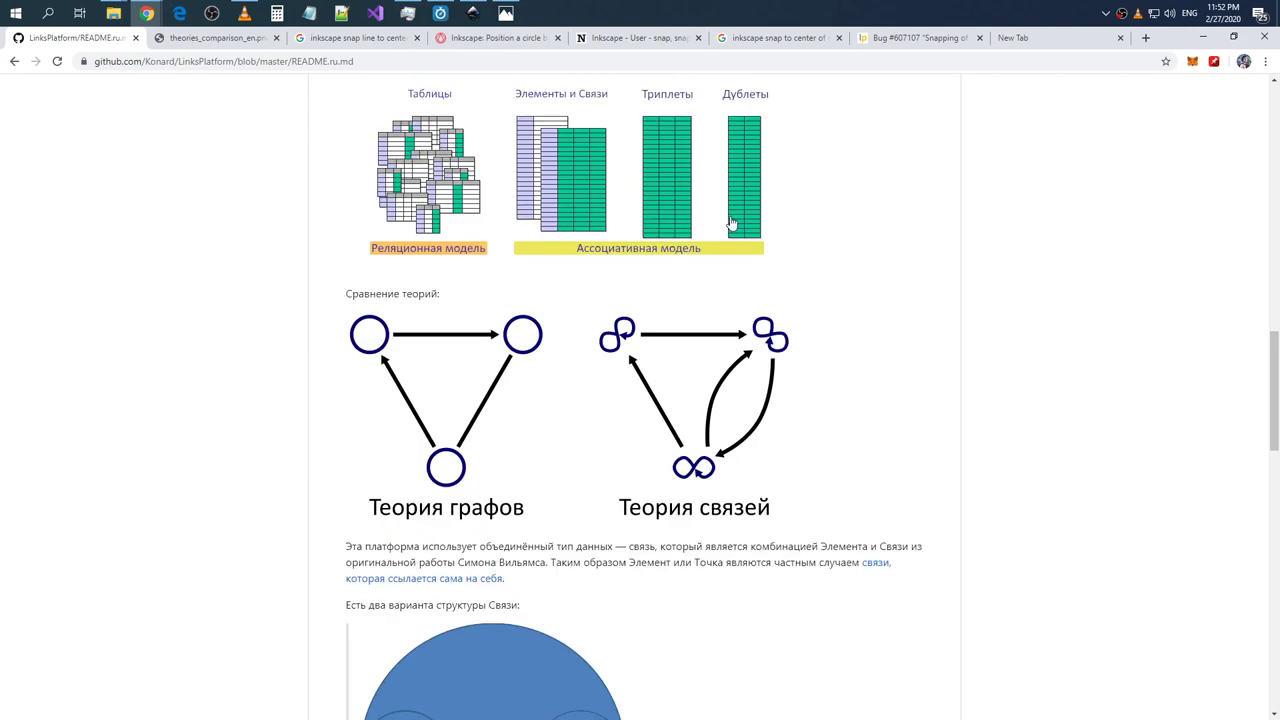
left_click(14, 61)
scroll(469, 337, "down", 3)
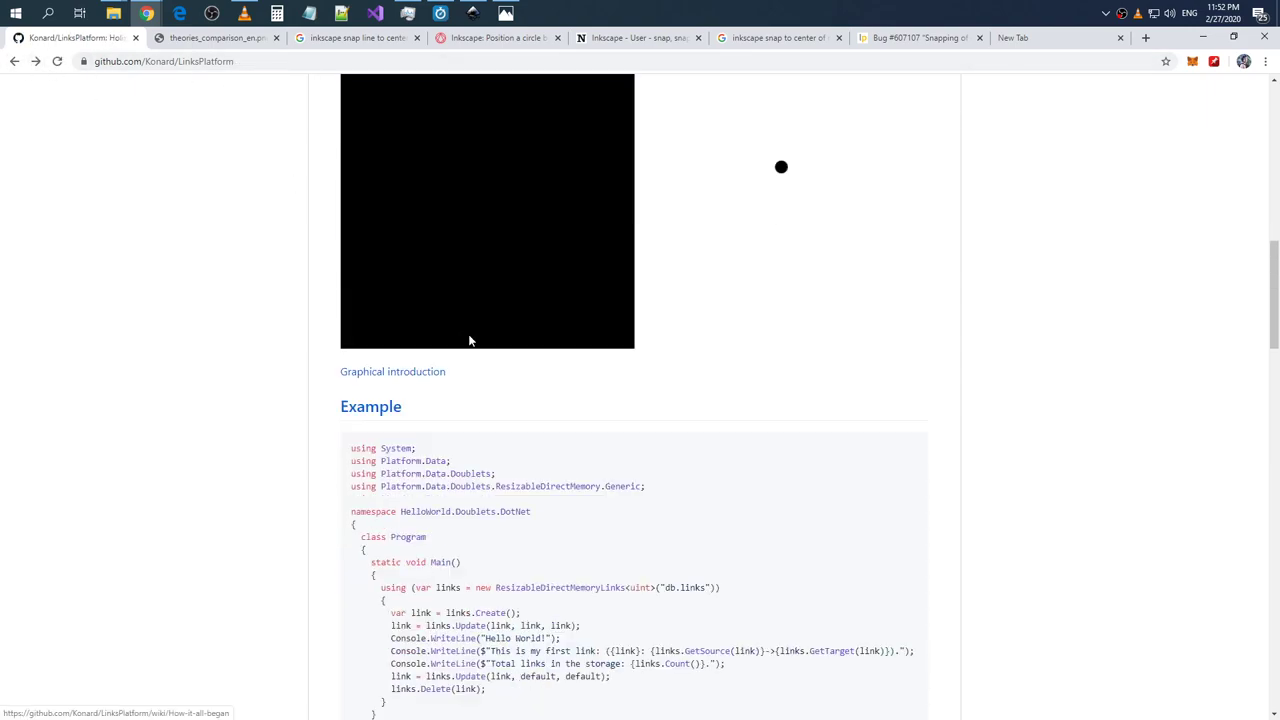
scroll(474, 329, "down", 5)
scroll(480, 320, "down", 5)
- Select the whole Graph theory versus Links theory comparison image
scroll(504, 320, "up", 2)
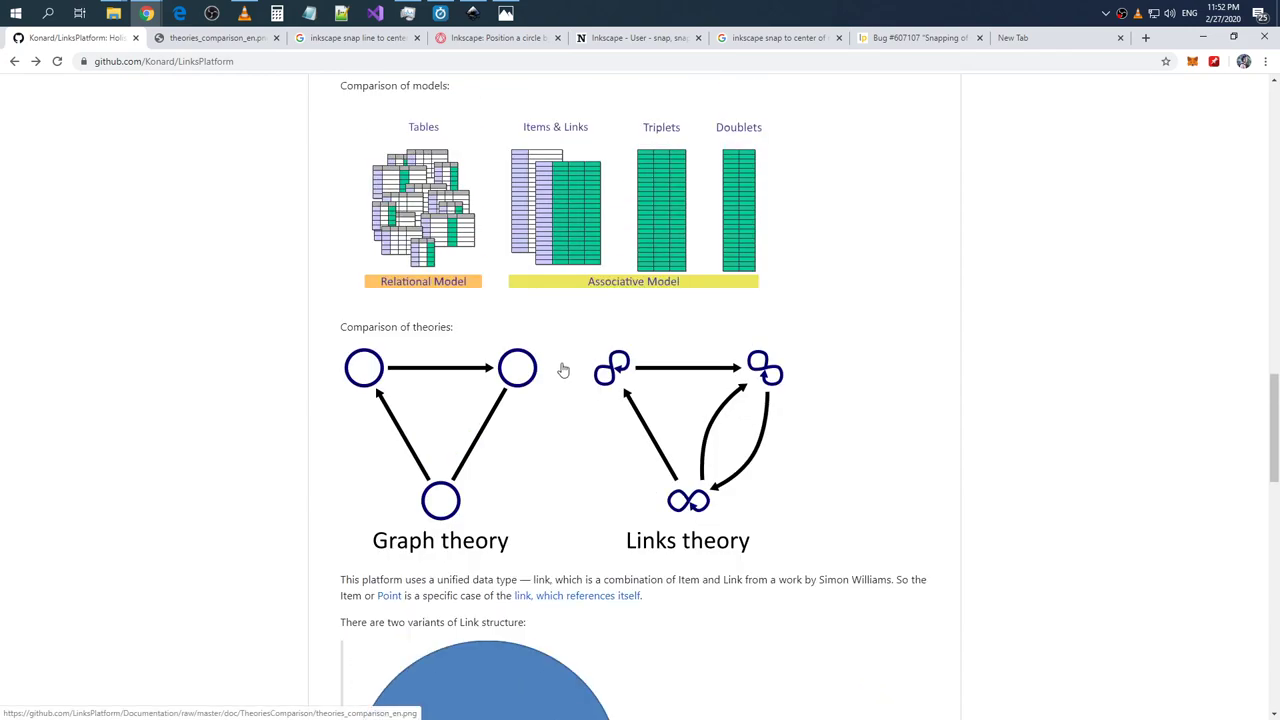
left_click_drag(848, 437, 422, 375)
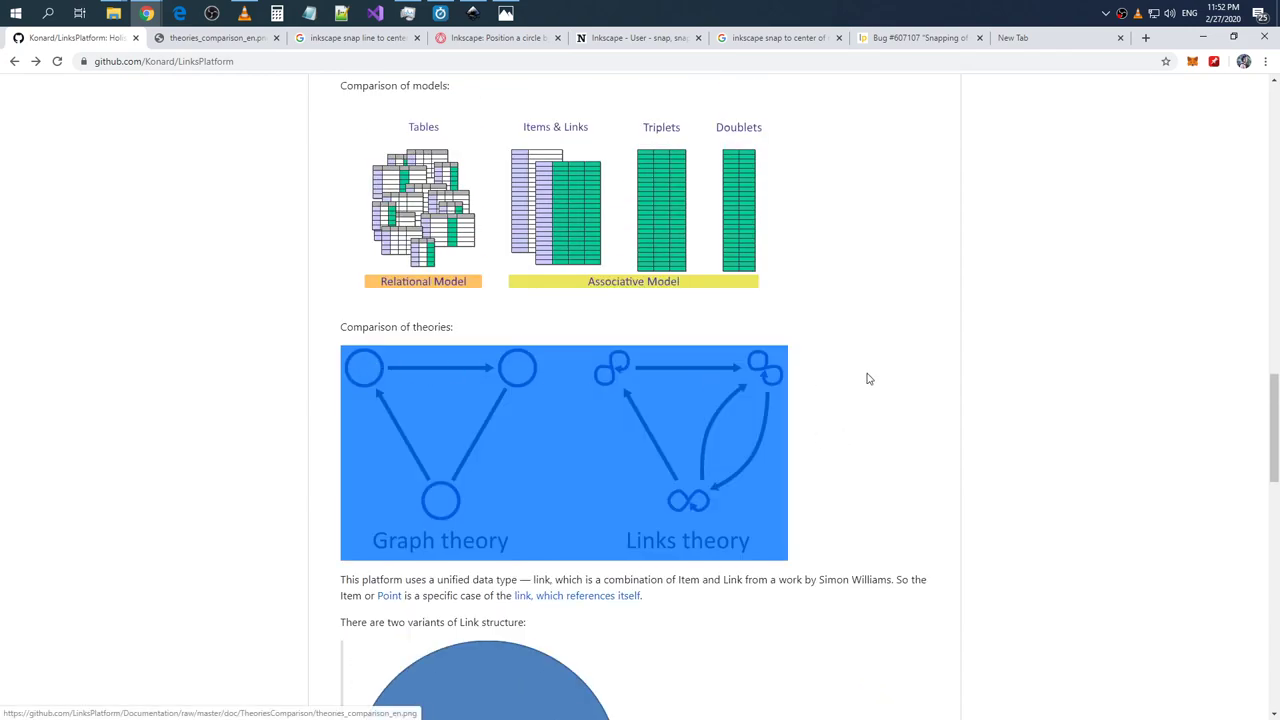
left_click_drag(870, 378, 483, 372)
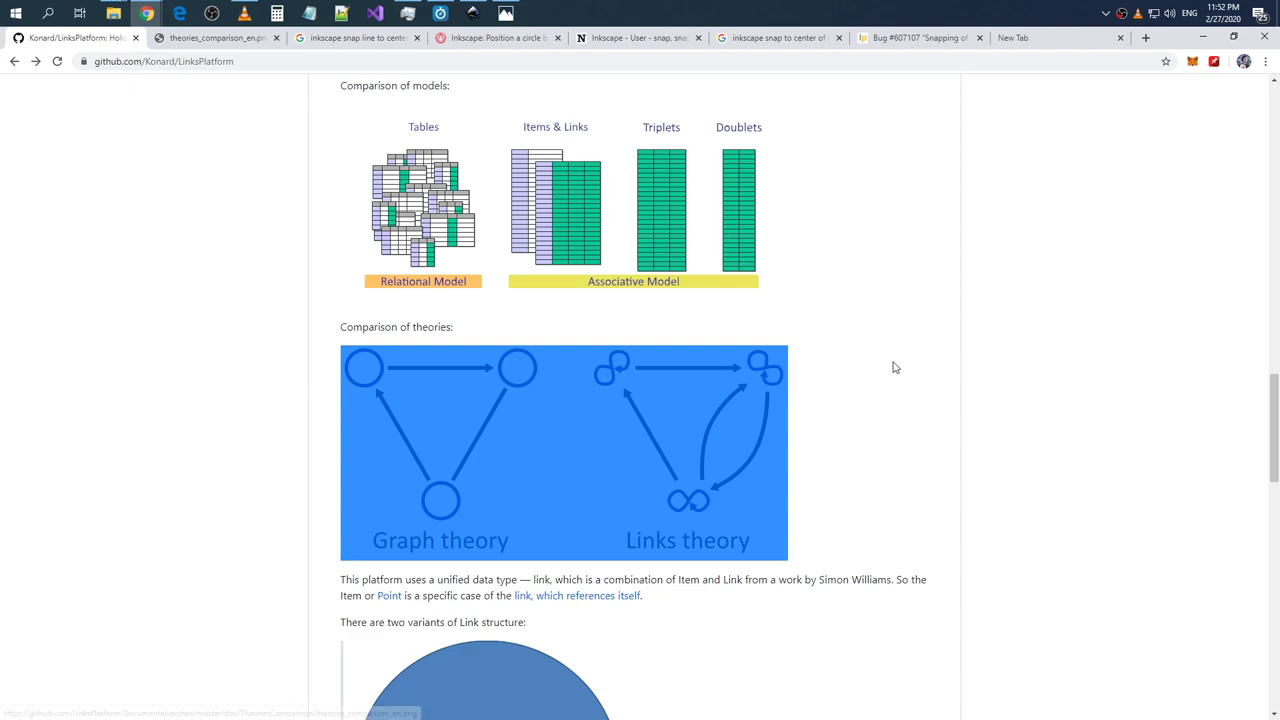